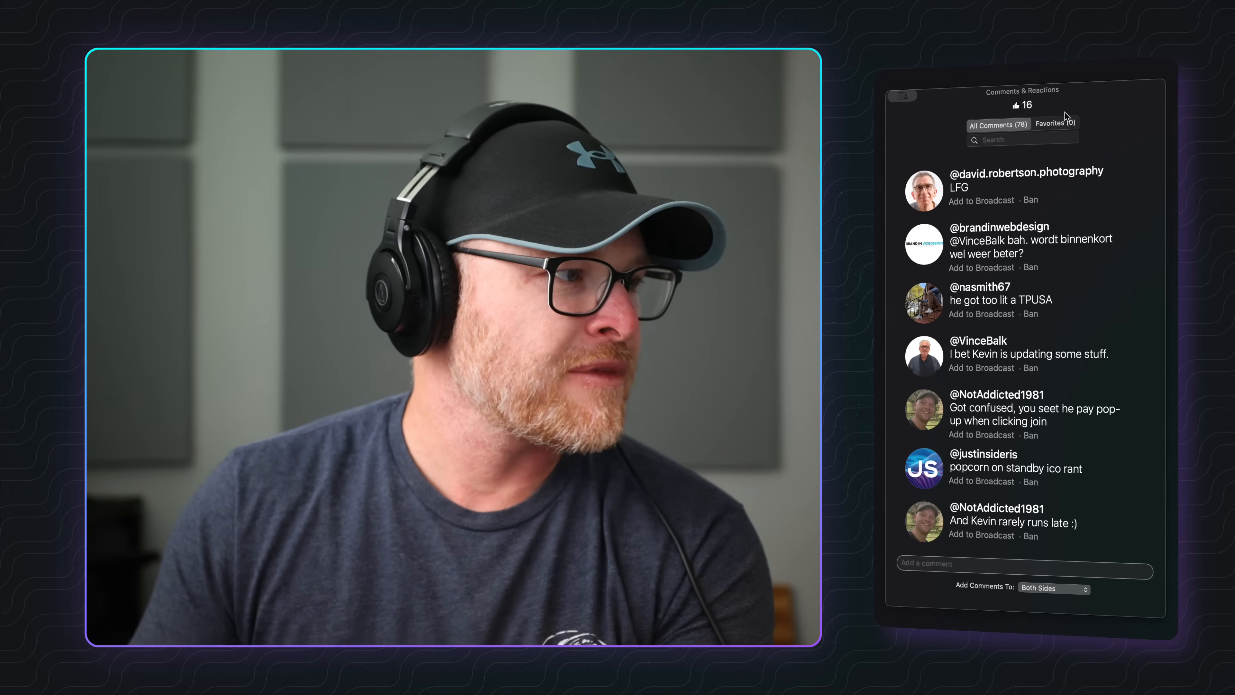
Scroll through the live stream comments list.
scroll(1044, 267, "down", 1)
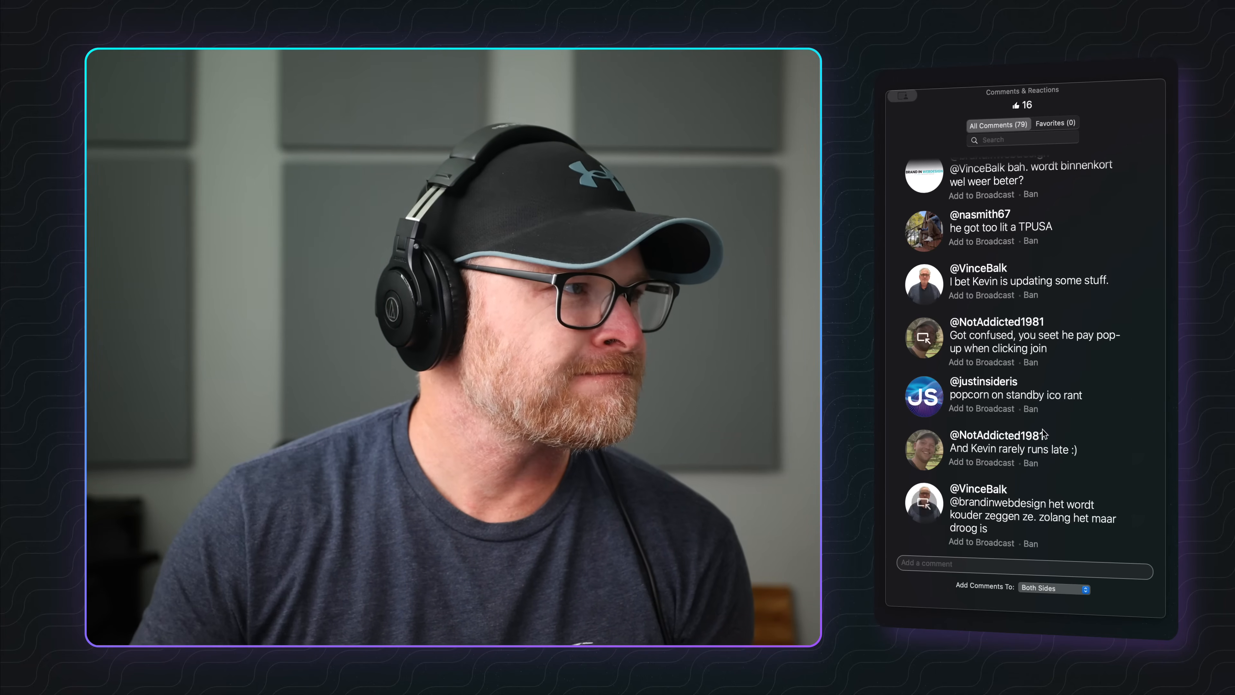
scroll(956, 364, "up", 5)
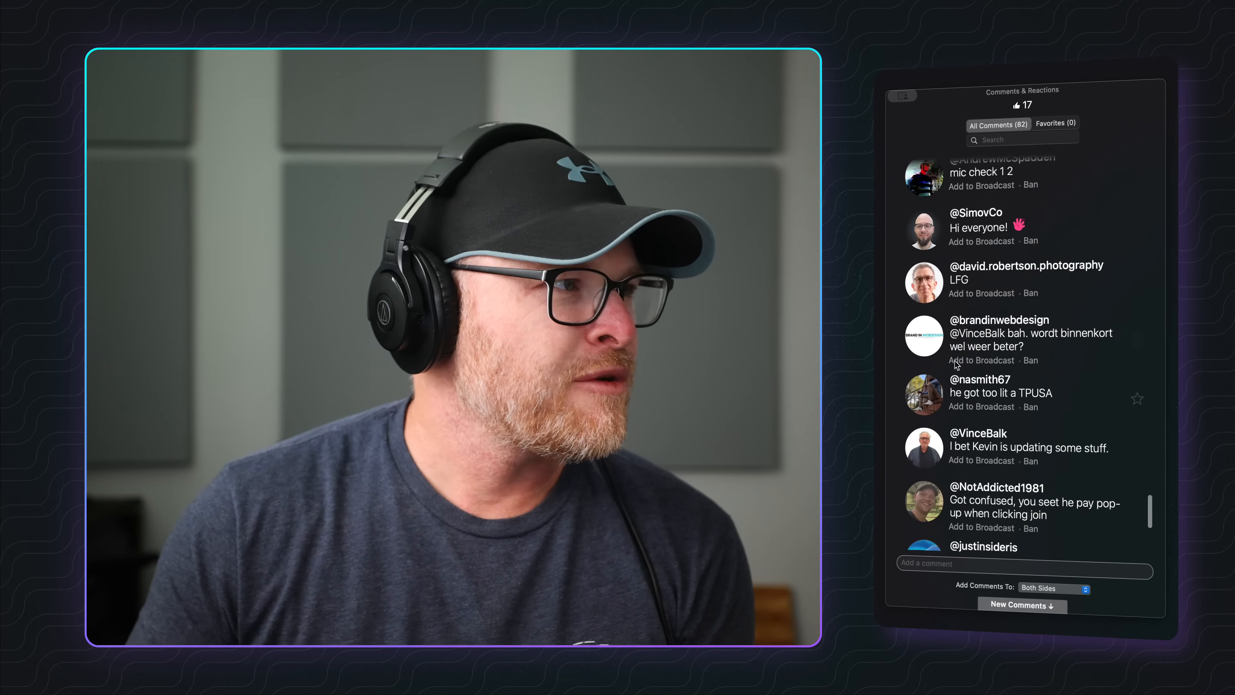
scroll(956, 364, "up", 8)
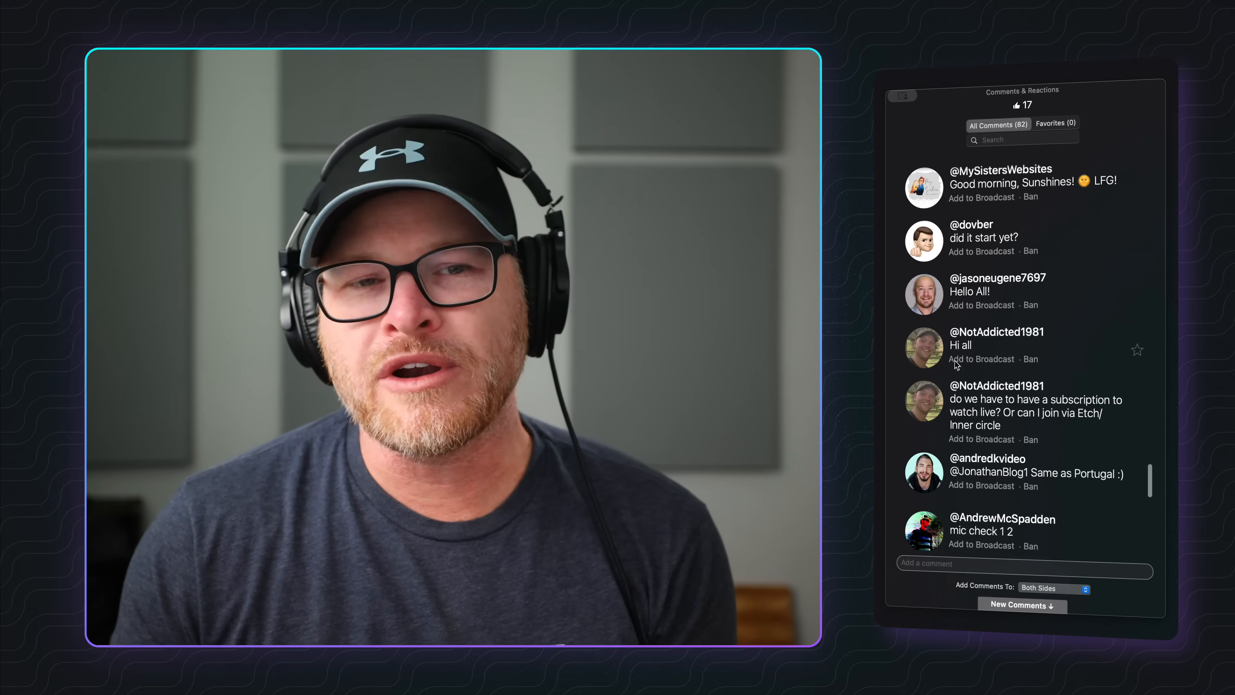
scroll(956, 363, "down", 10)
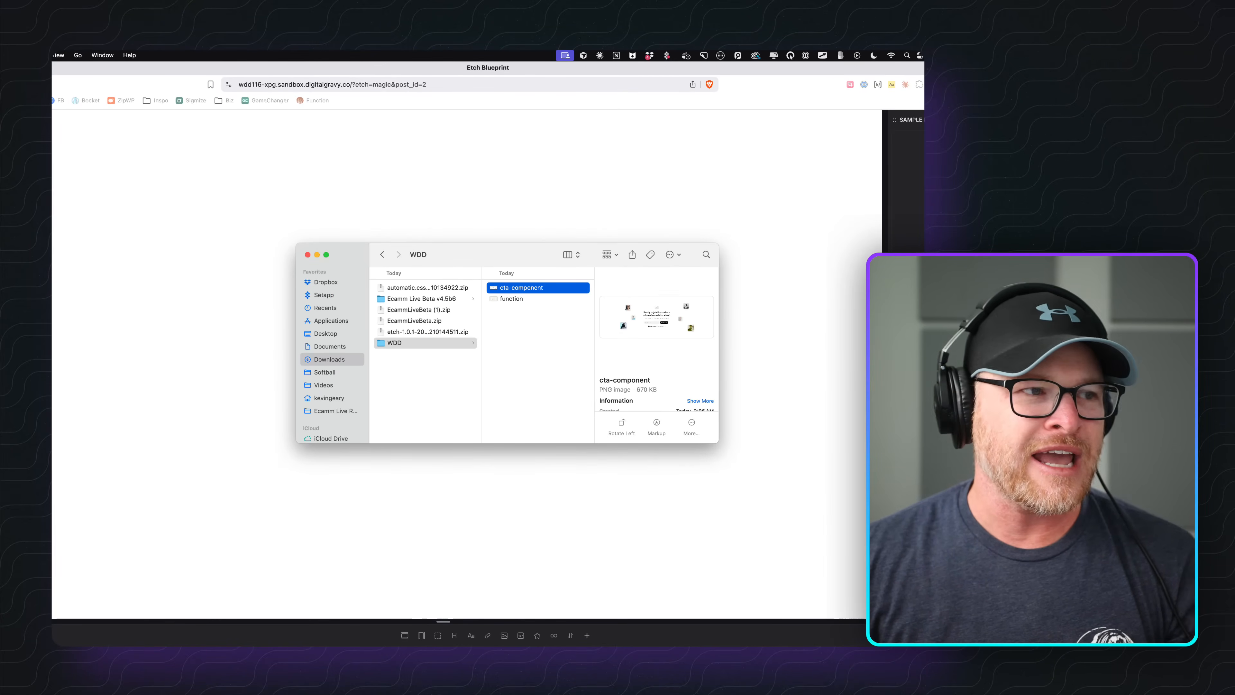
Open the cta-component and function images from the WDD folder and arrange their preview windows side by side.
double_click(522, 291)
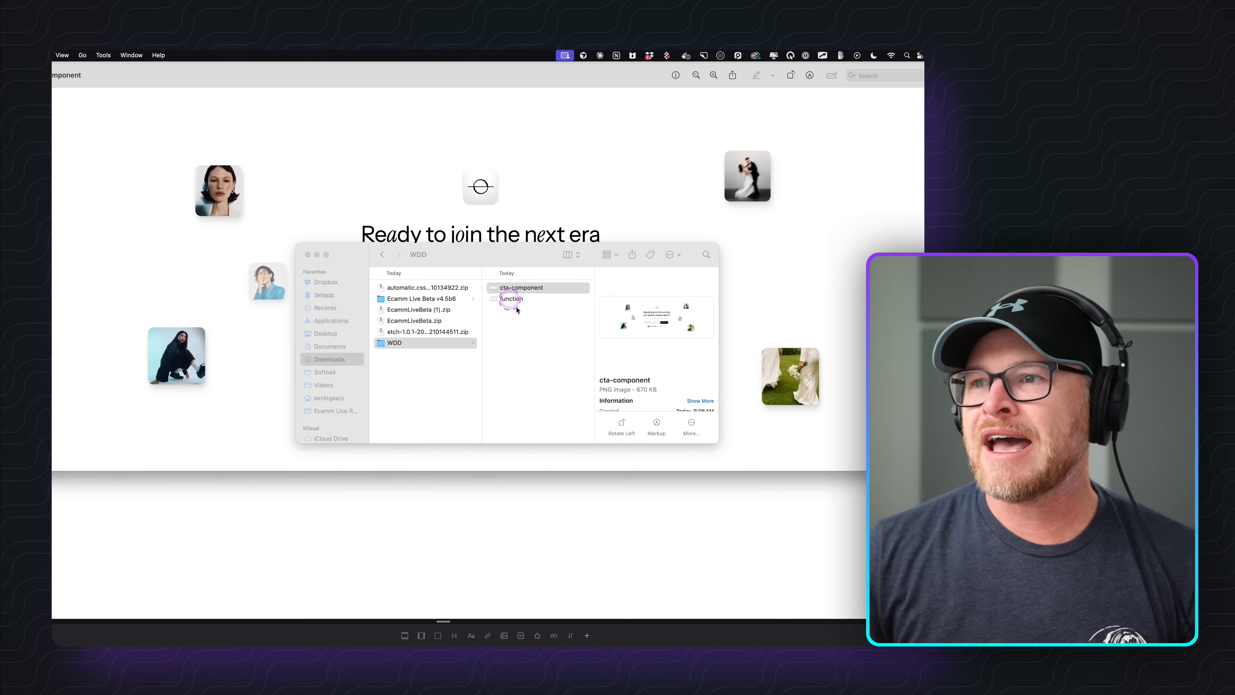
double_click(533, 301)
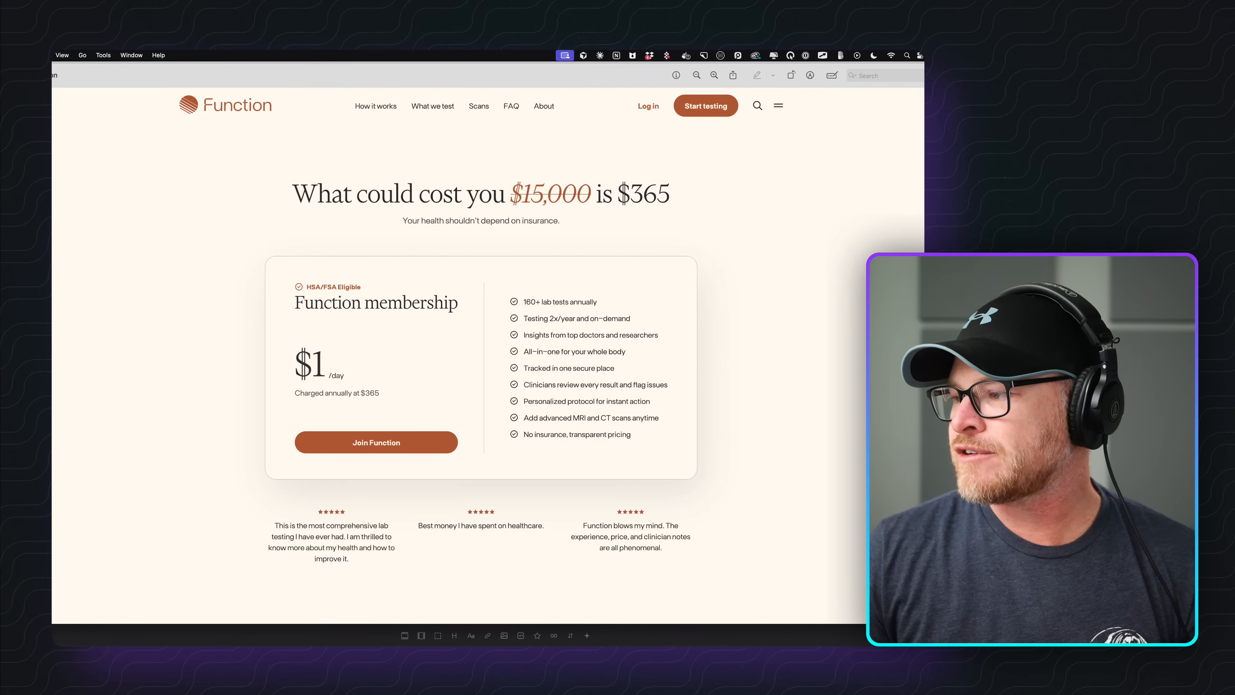
left_click_drag(1000, 623, 729, 511)
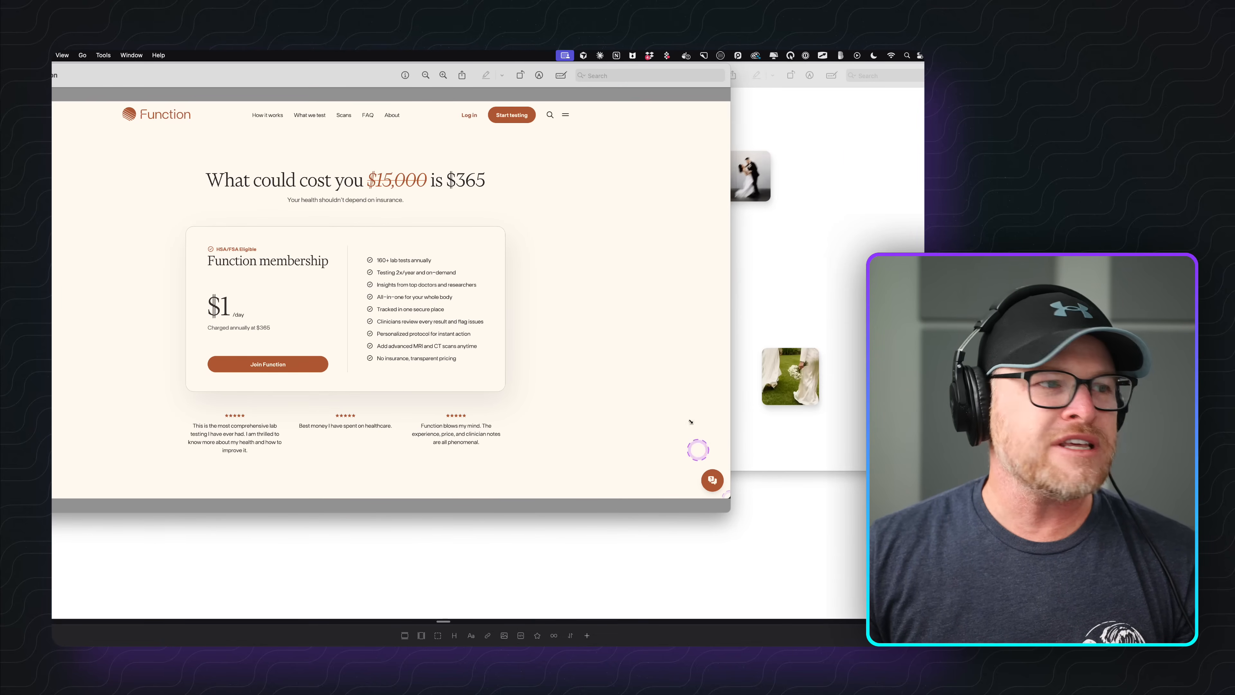
left_click_drag(367, 76, 474, 144)
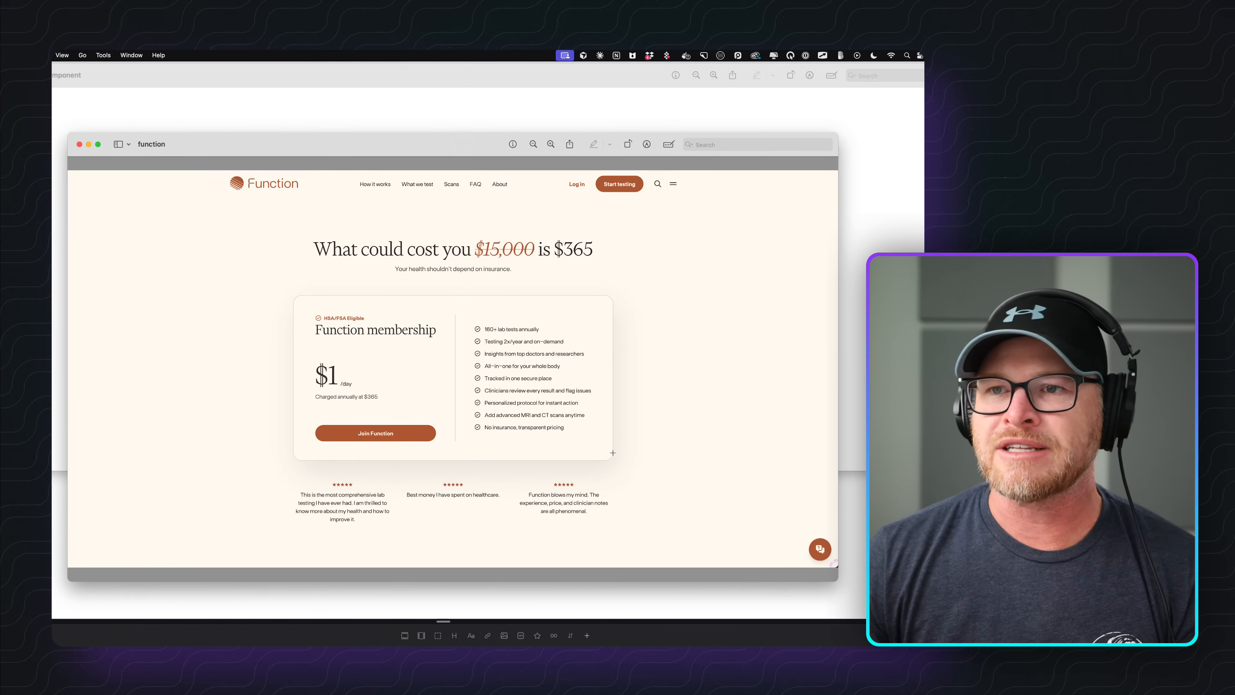
left_click(310, 87)
left_click_drag(1001, 272, 672, 271)
left_click_drag(278, 78, 384, 108)
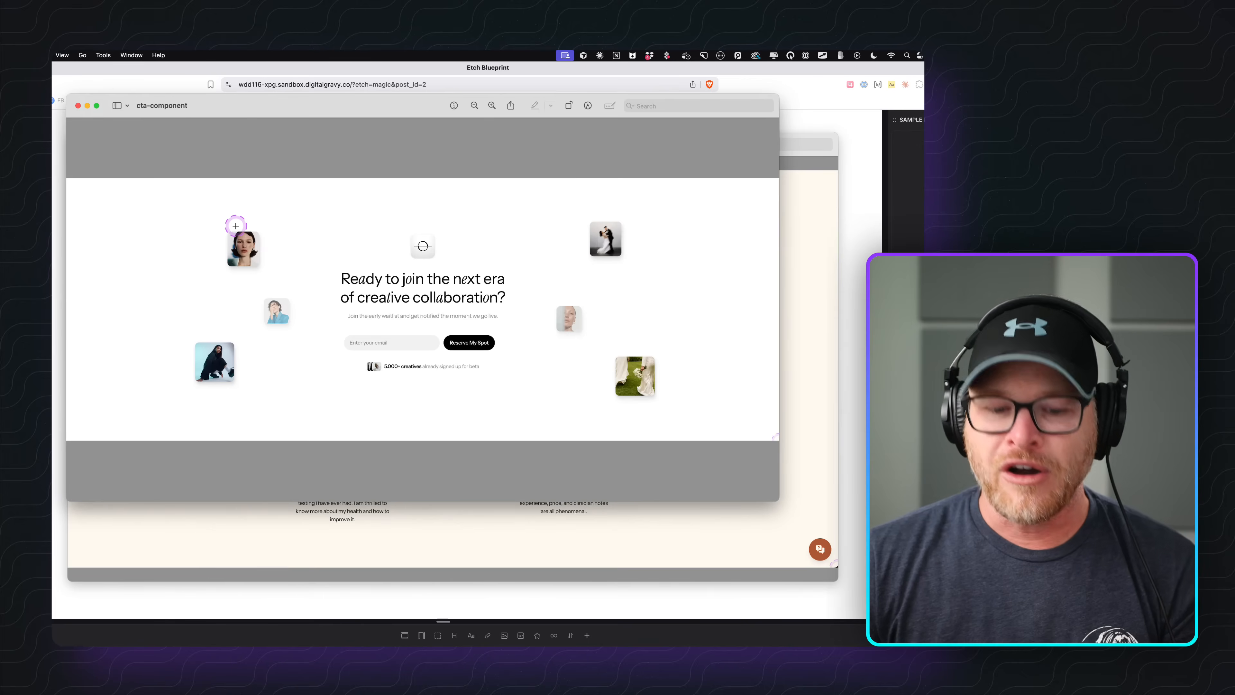
Open the screen annotation tools and circle the call-to-action heading and signup form.
key("ctrl+alt+a")
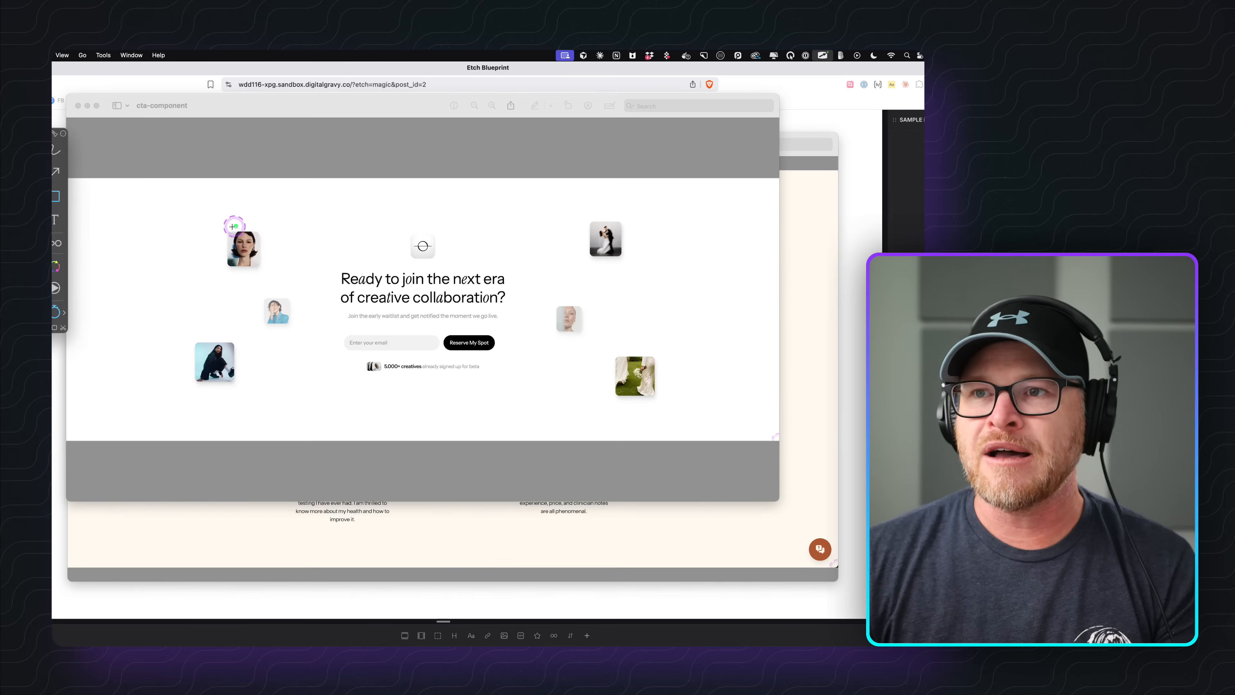
left_click(72, 197)
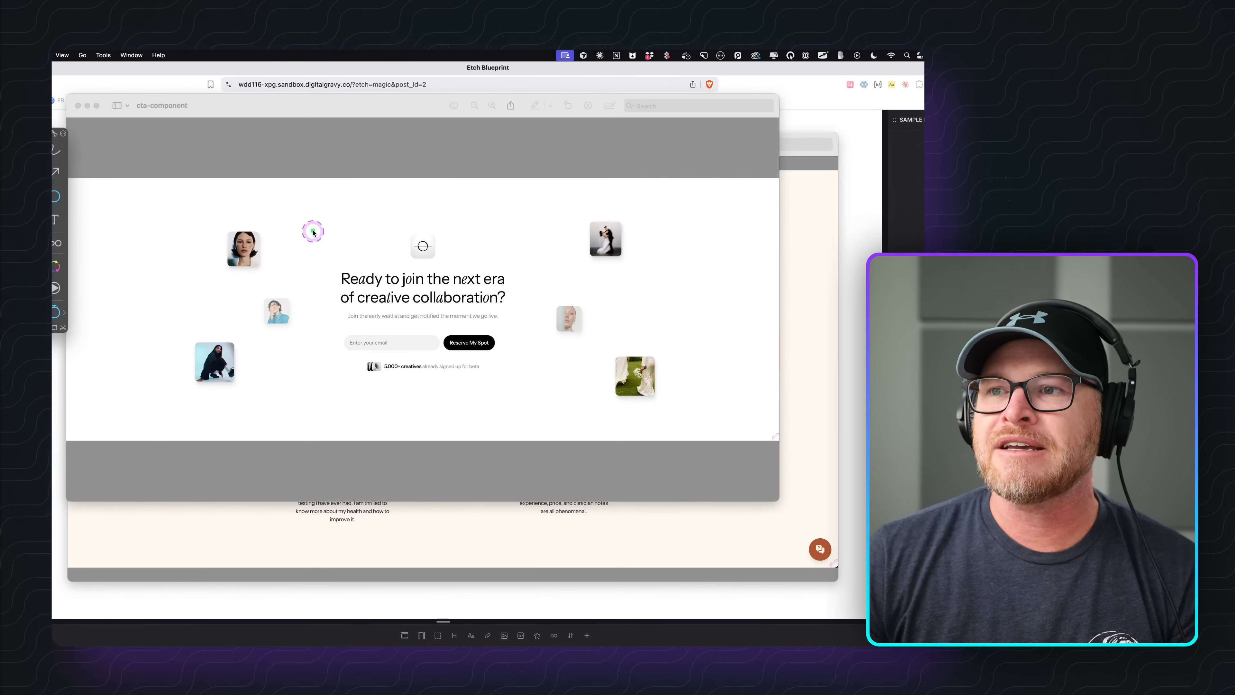
mouse_move(313, 232)
left_mouse_down()
mouse_move(330, 422)
mouse_move(512, 408)
left_mouse_up()
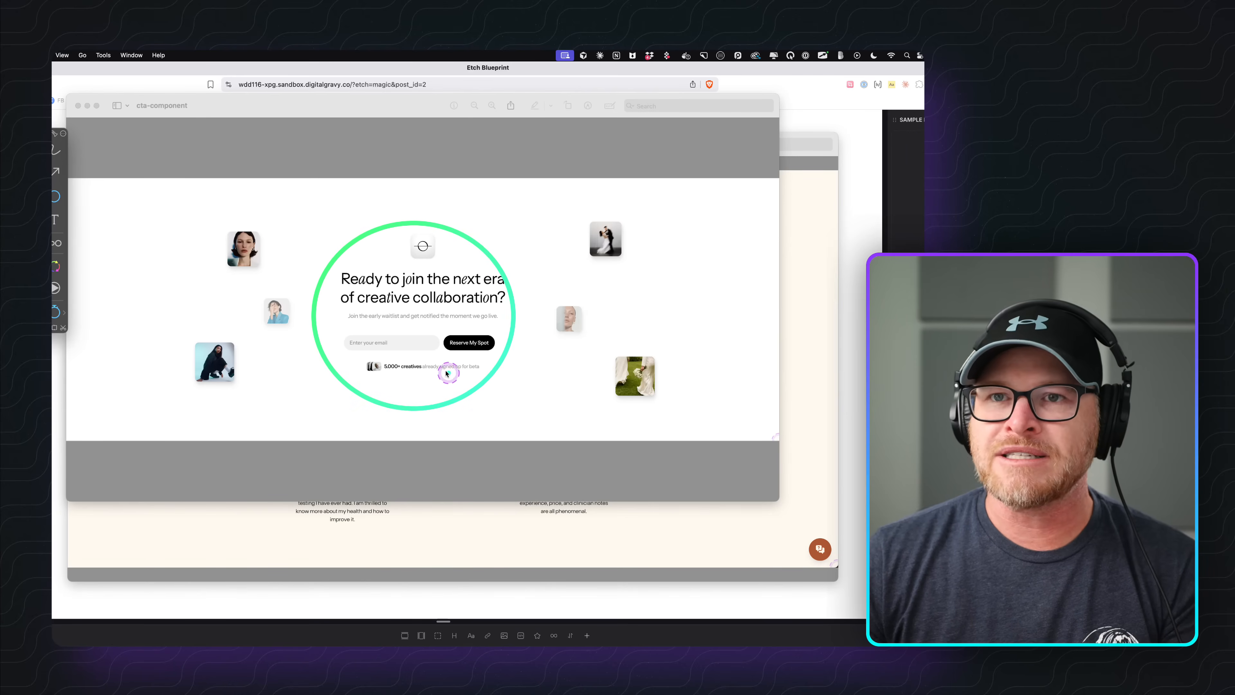
right_click(409, 346)
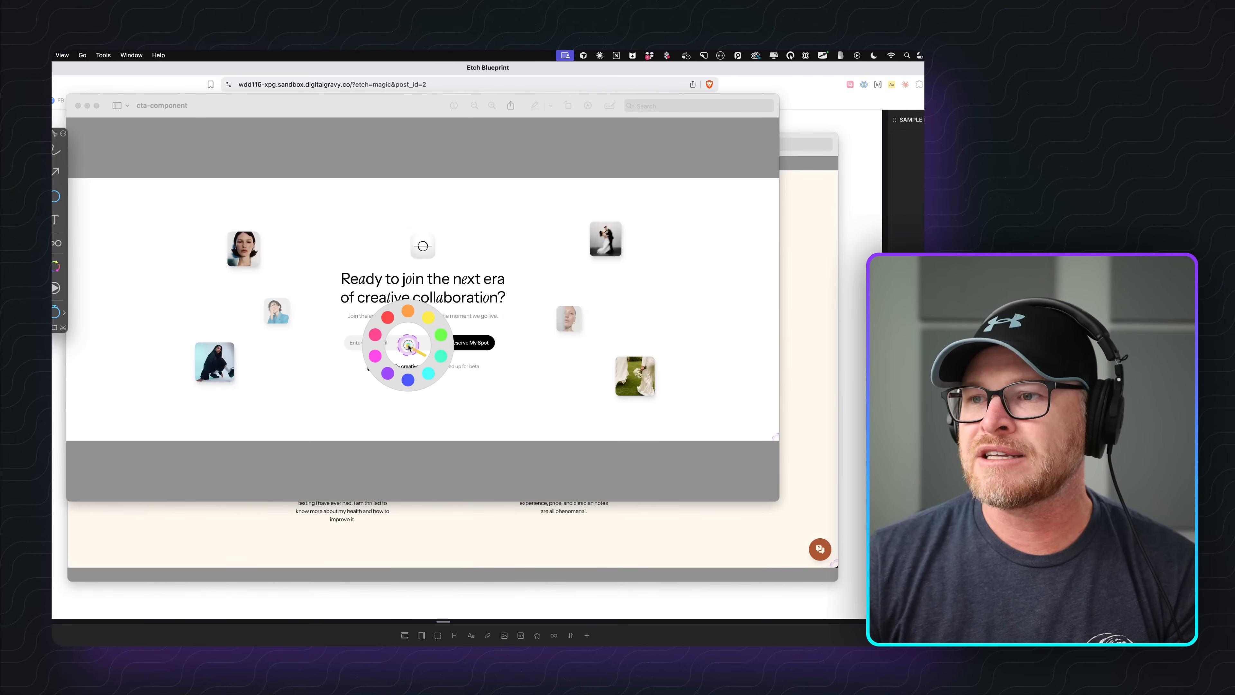
right_click(408, 345)
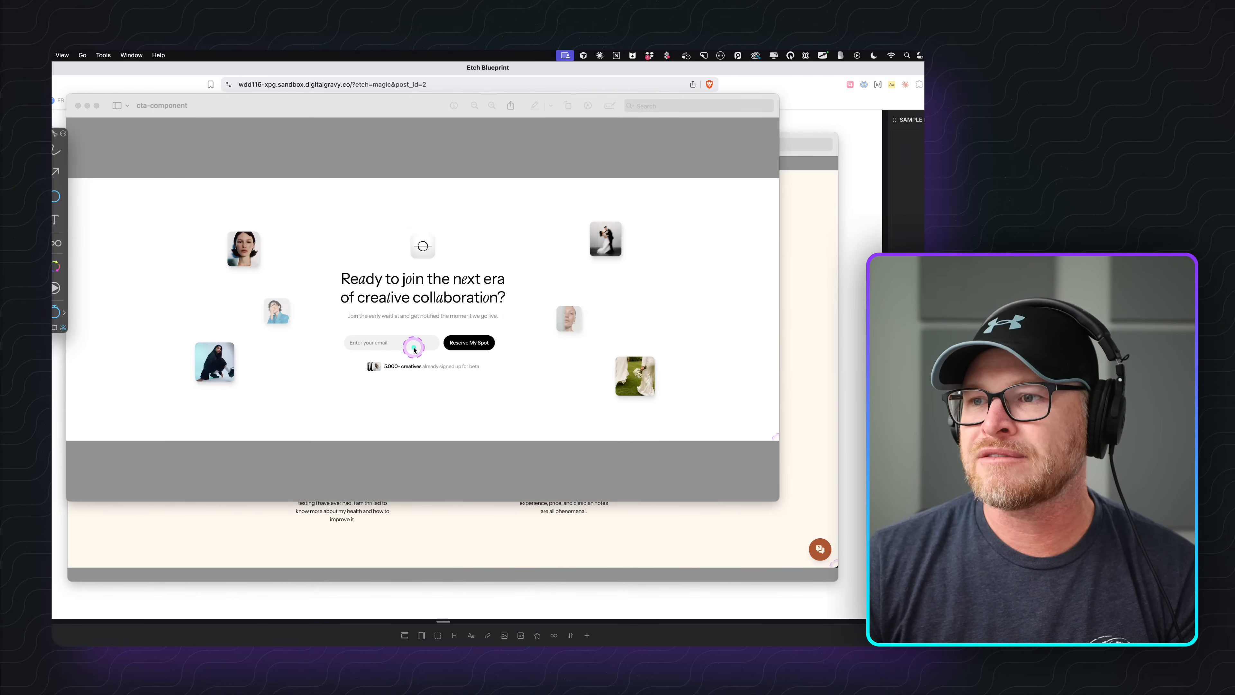
Draw a rectangle around the central call-to-action block with the rectangle annotation tool.
left_click(55, 196)
left_click(78, 210)
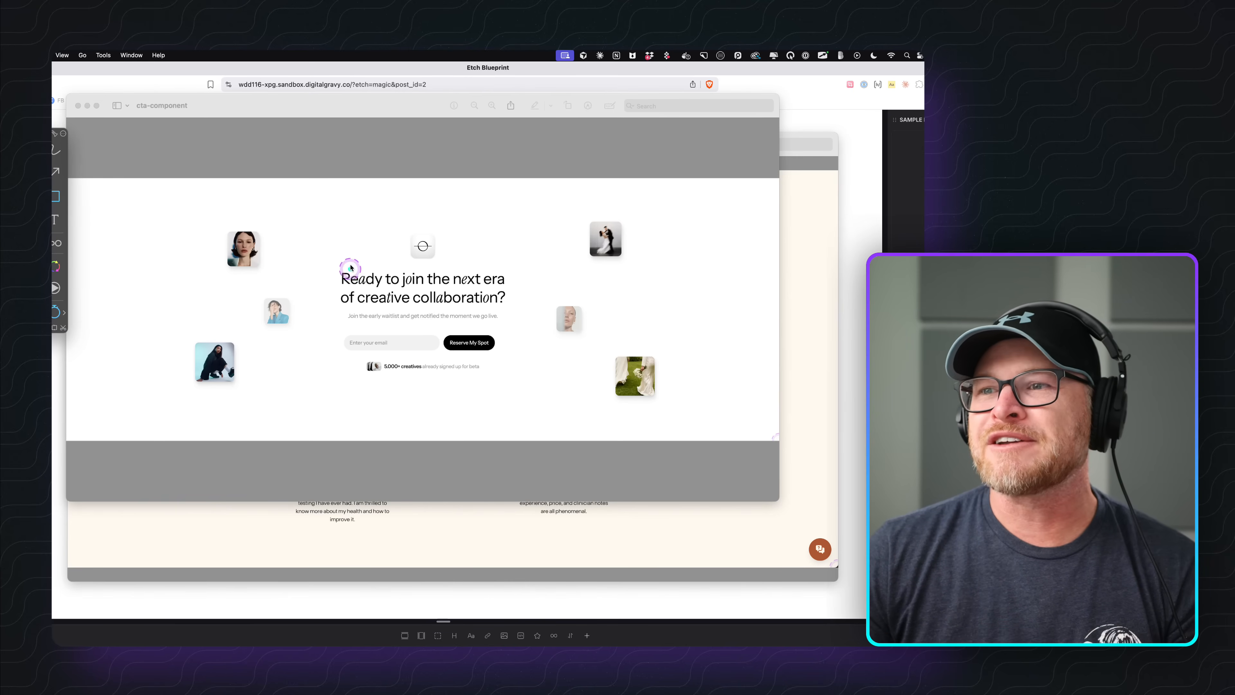
left_click_drag(326, 208, 519, 402)
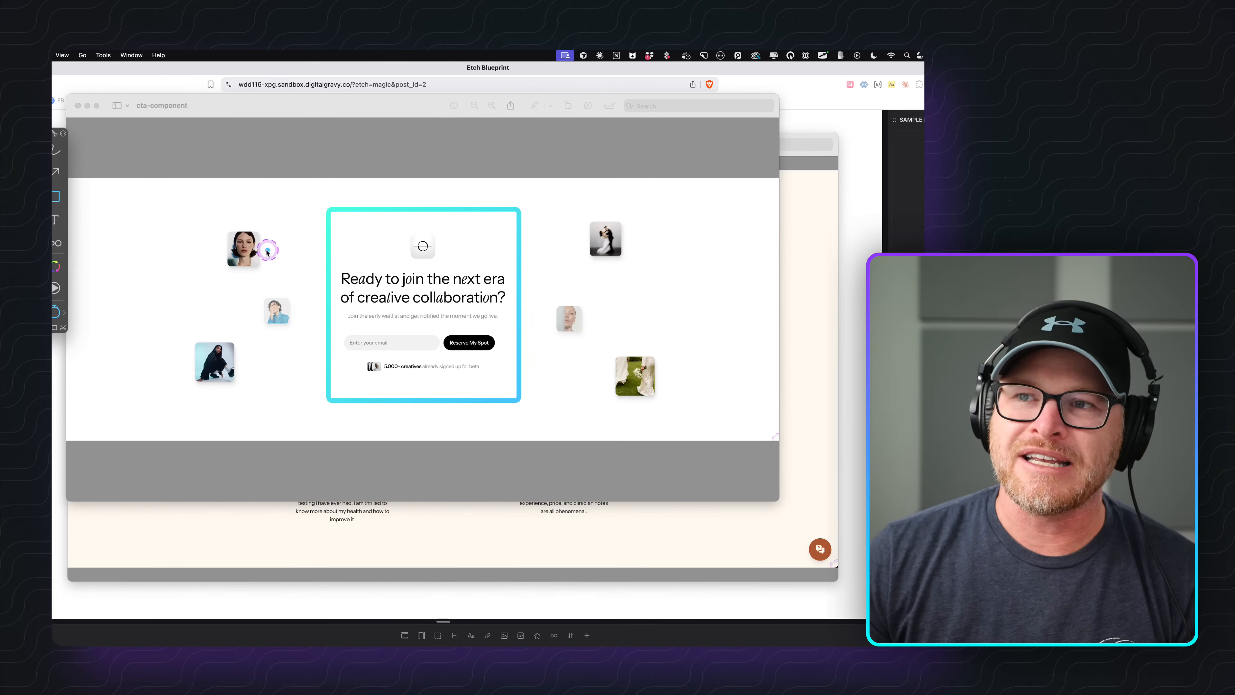
Draw arrows from each of the six floating images pointing toward the call-to-action block.
left_click(55, 171)
left_click_drag(259, 247, 335, 250)
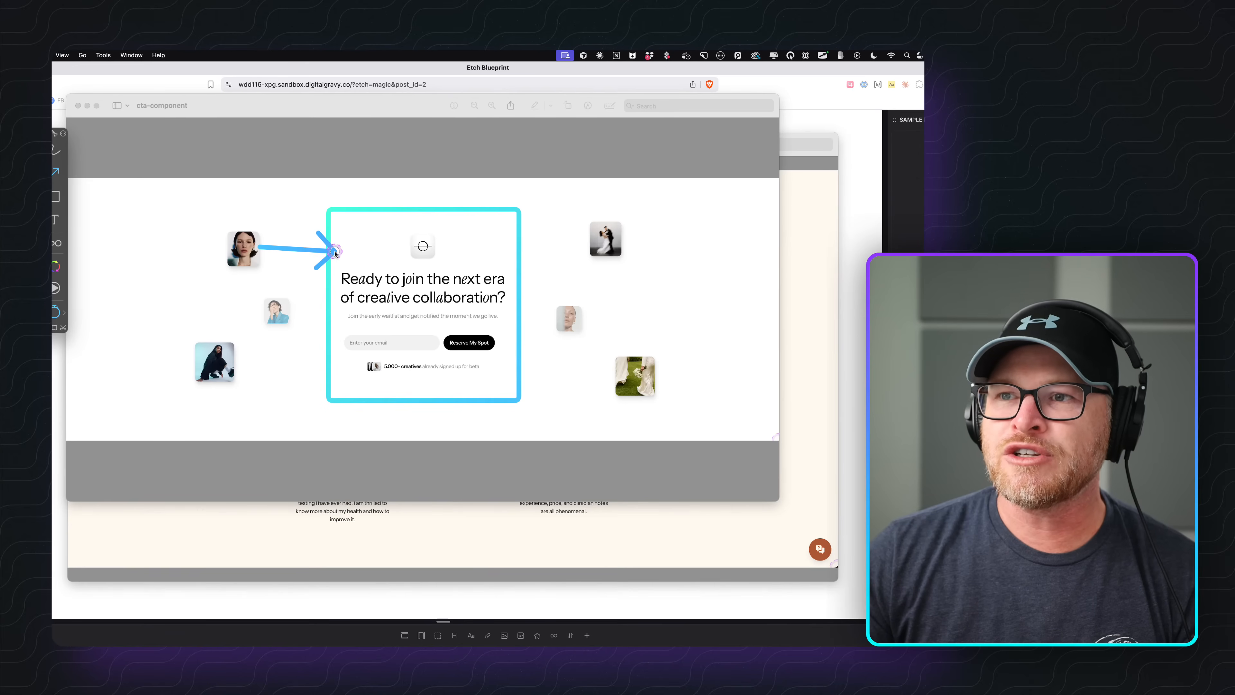
left_click_drag(280, 310, 336, 306)
left_click_drag(233, 364, 344, 351)
left_click_drag(596, 243, 521, 248)
left_click_drag(568, 314, 516, 315)
left_click_drag(615, 372, 515, 374)
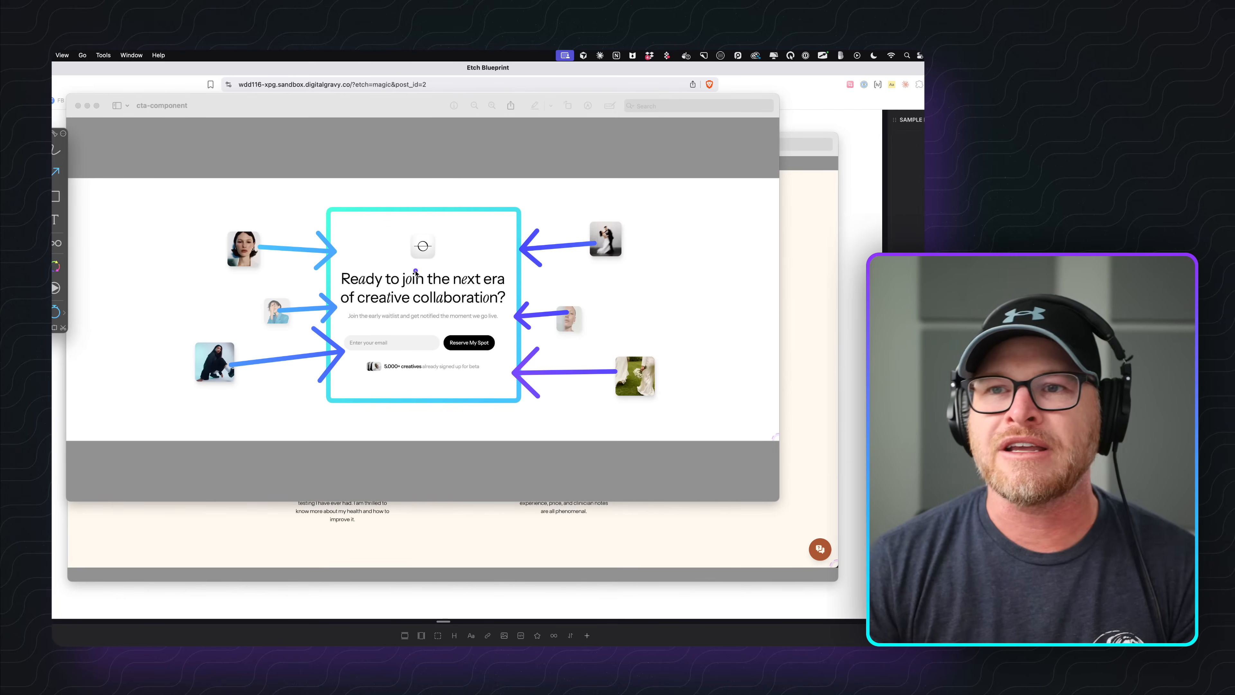
Clear all annotations and leave annotation mode.
key("Delete")
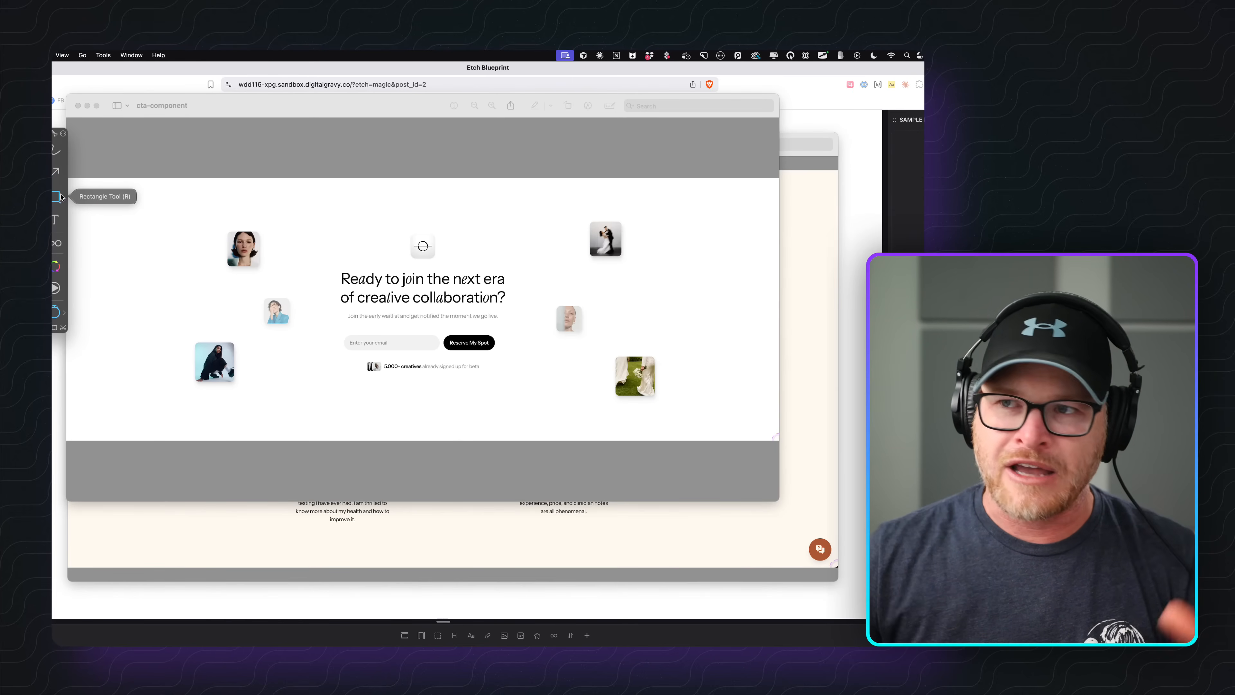
left_click(149, 228)
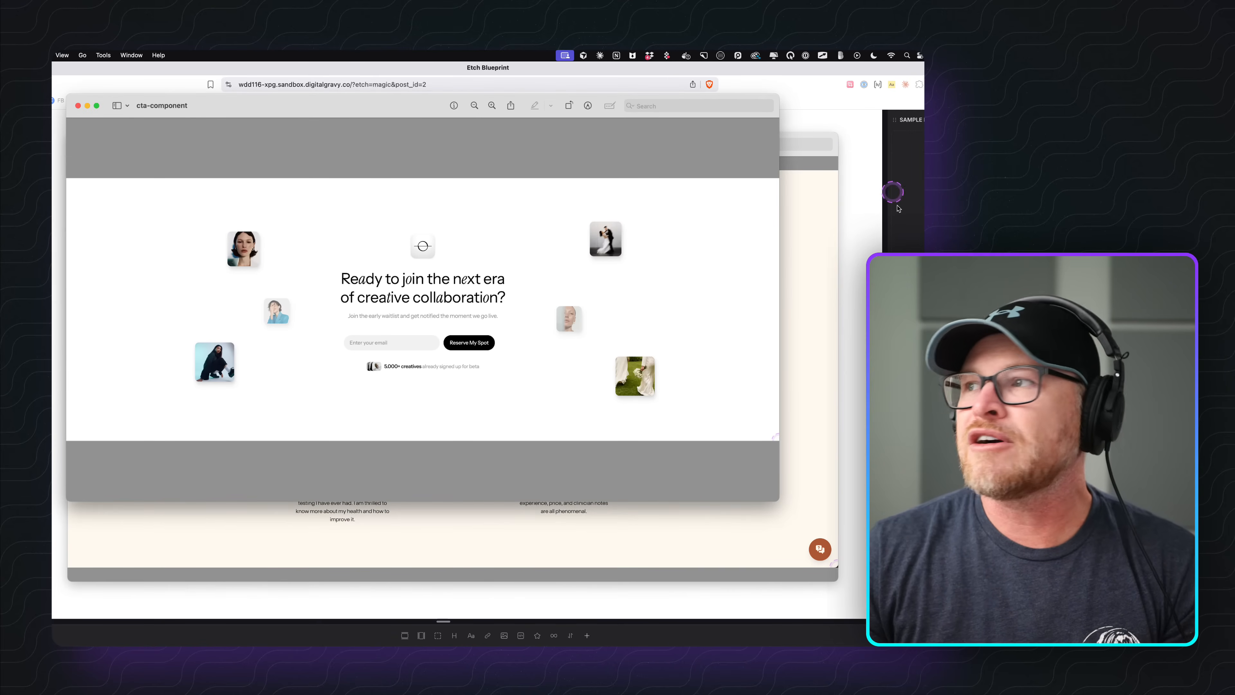
left_click(790, 238)
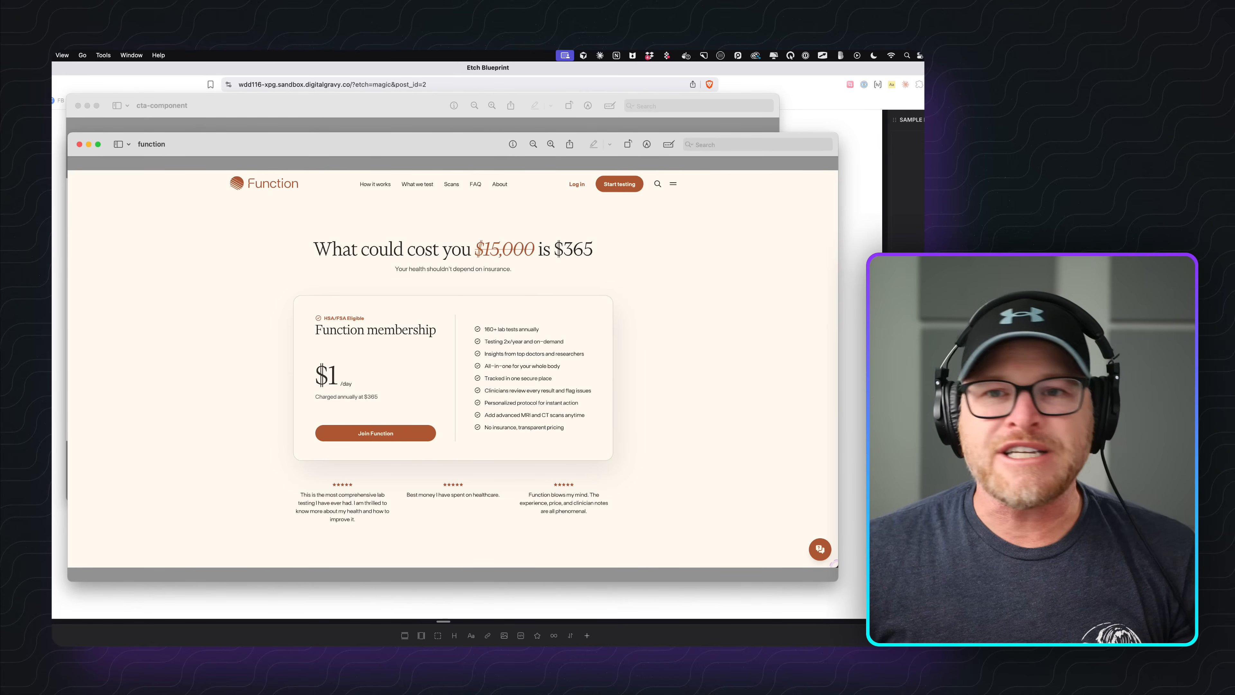
Close both image preview windows and the Finder window.
left_click(80, 145)
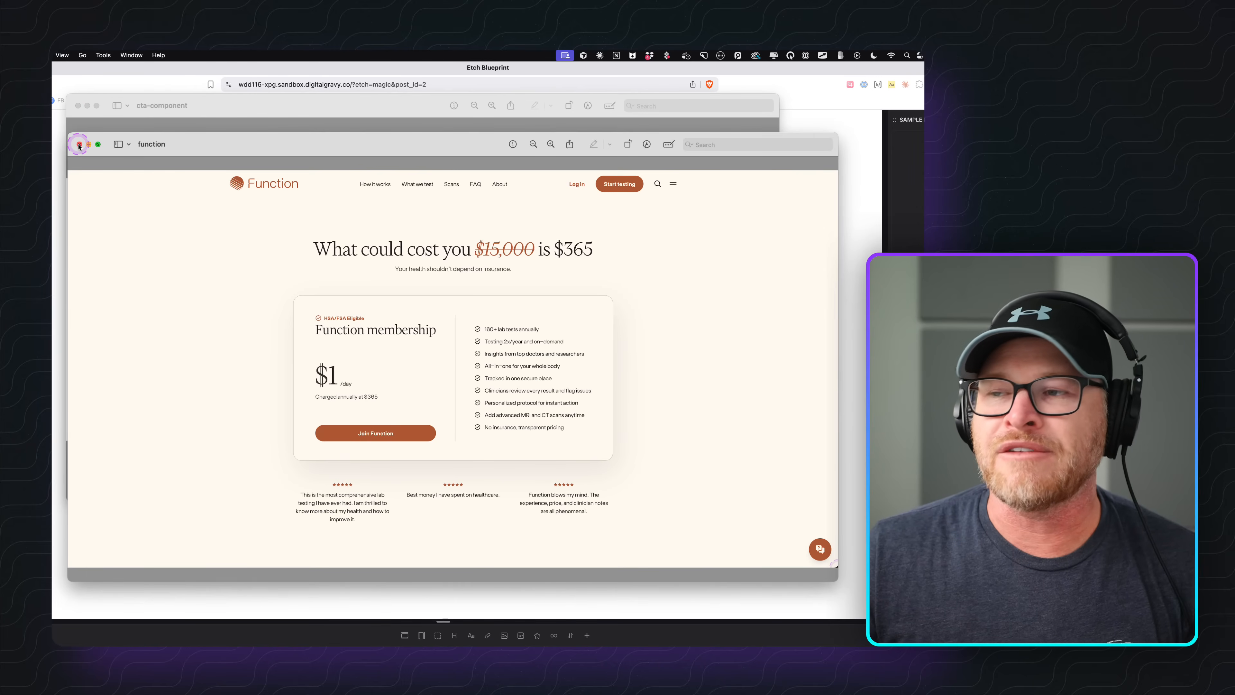
left_click(80, 145)
left_click(77, 106)
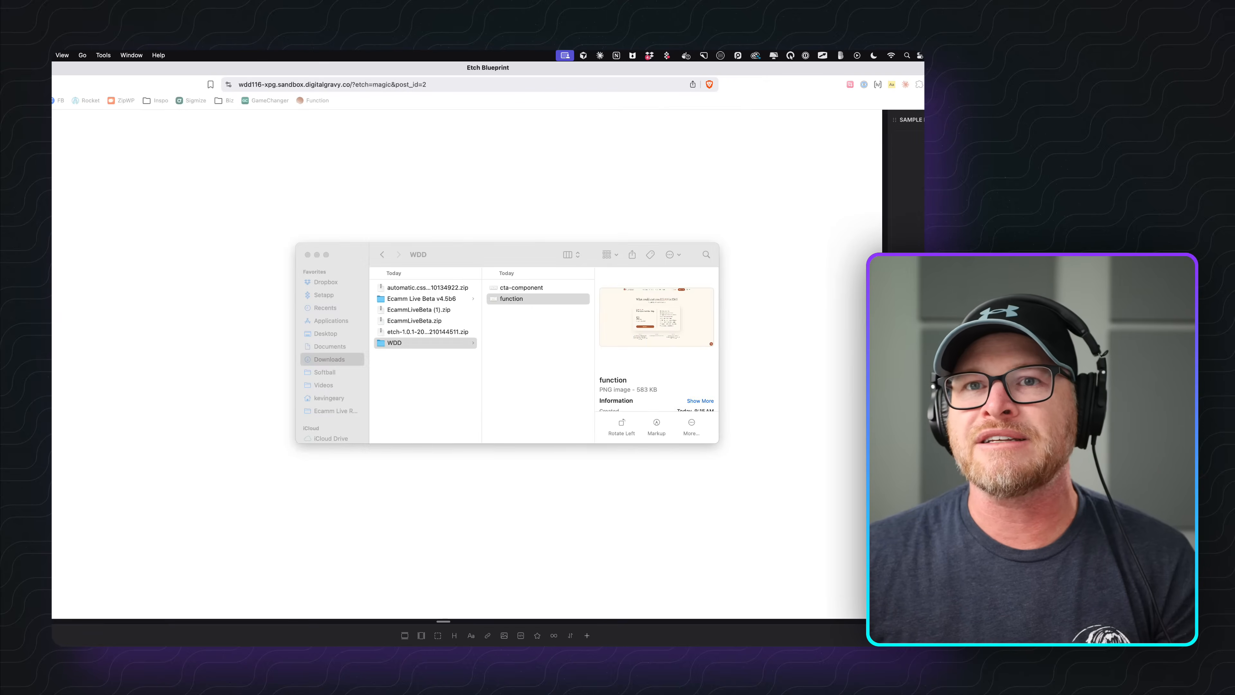
left_click(70, 181)
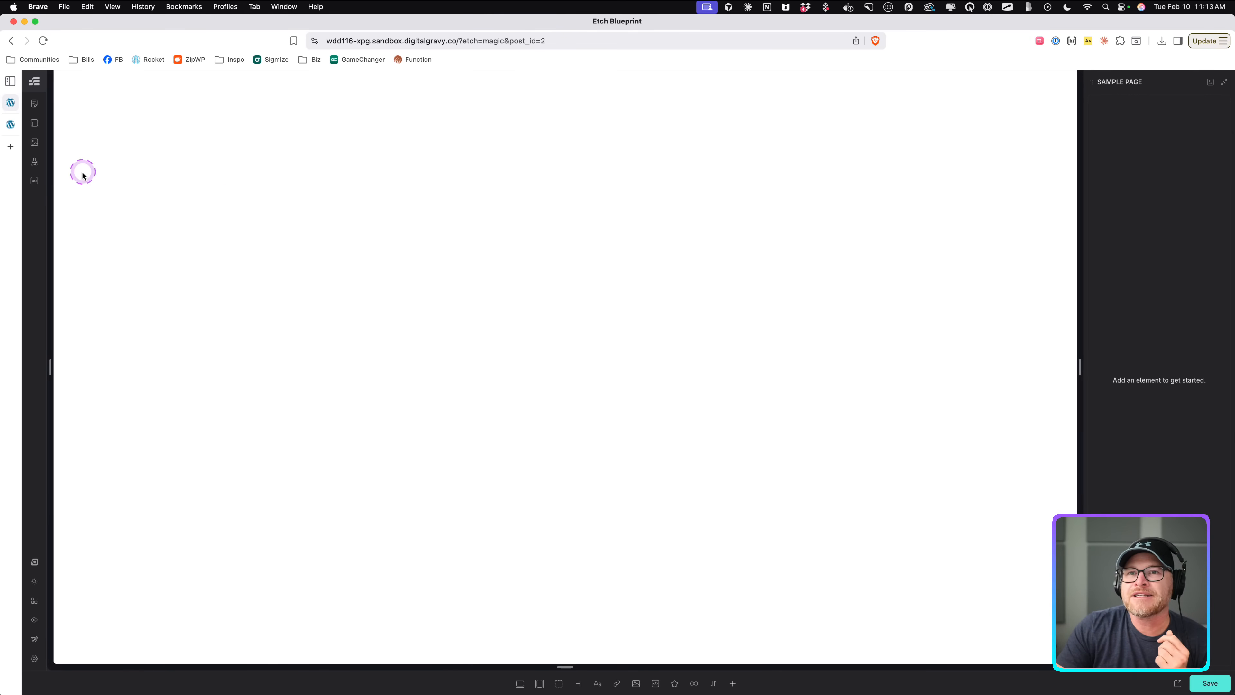
Open the WordPress admin from the builder and go to the Installed Plugins list.
left_click(36, 637, "super")
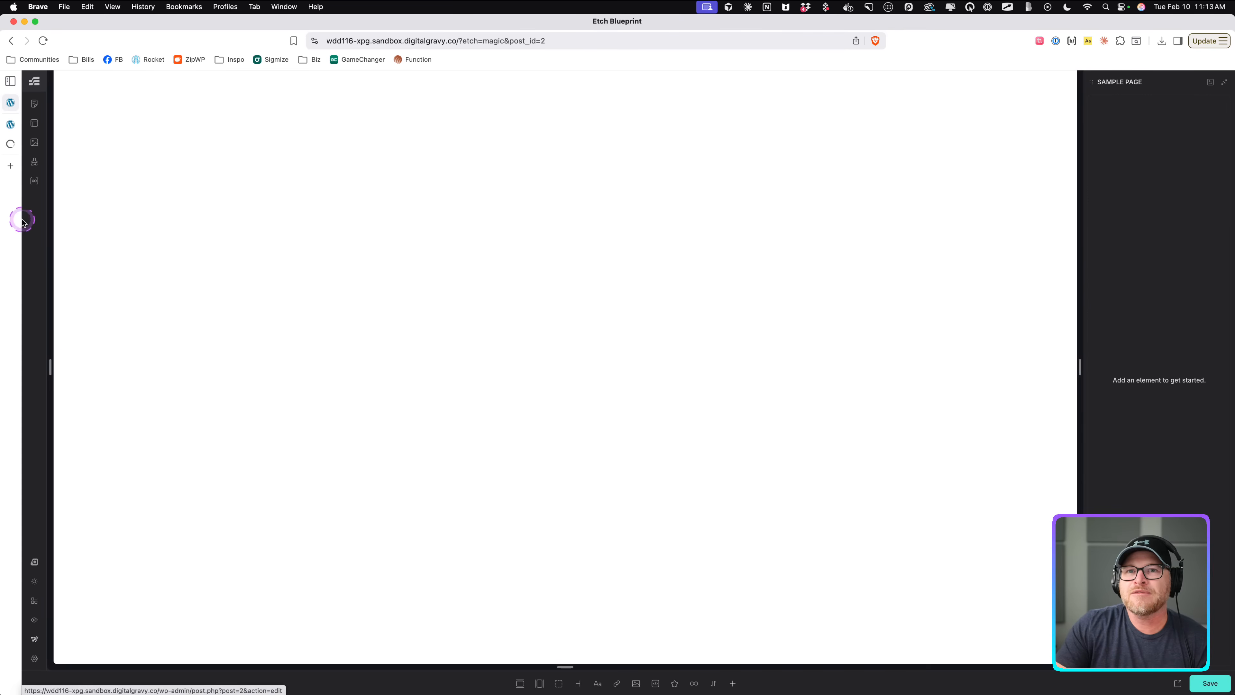
left_click(10, 145)
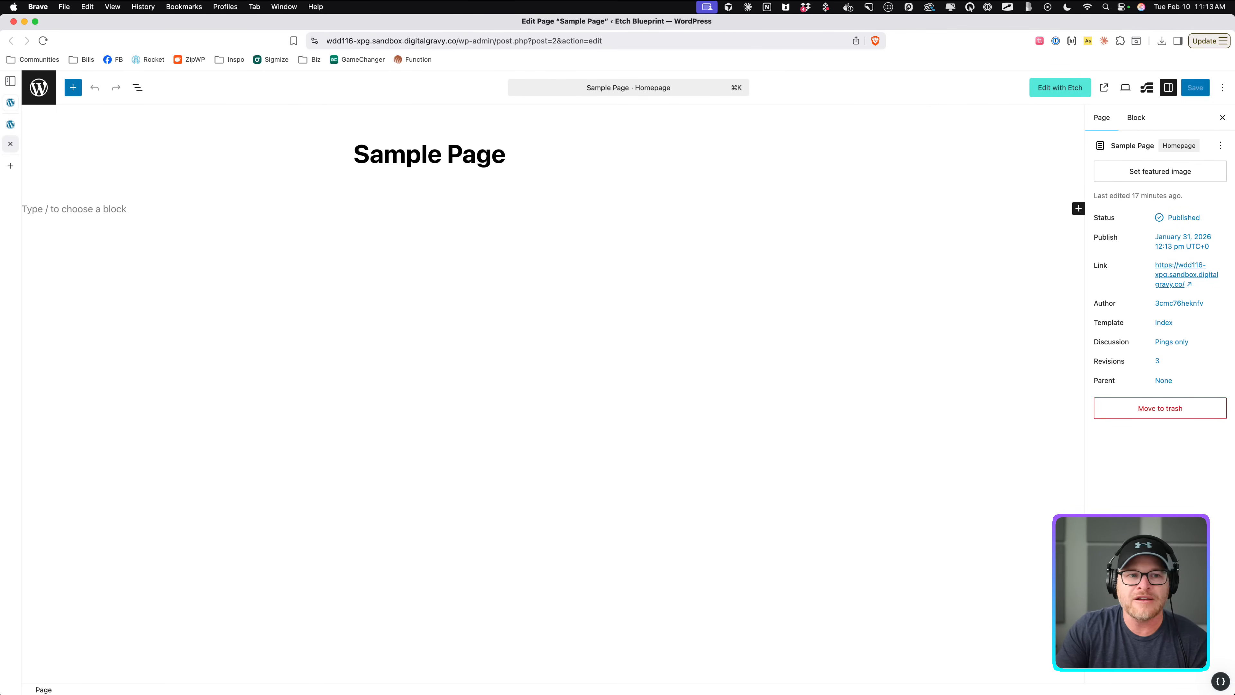
left_click(41, 86)
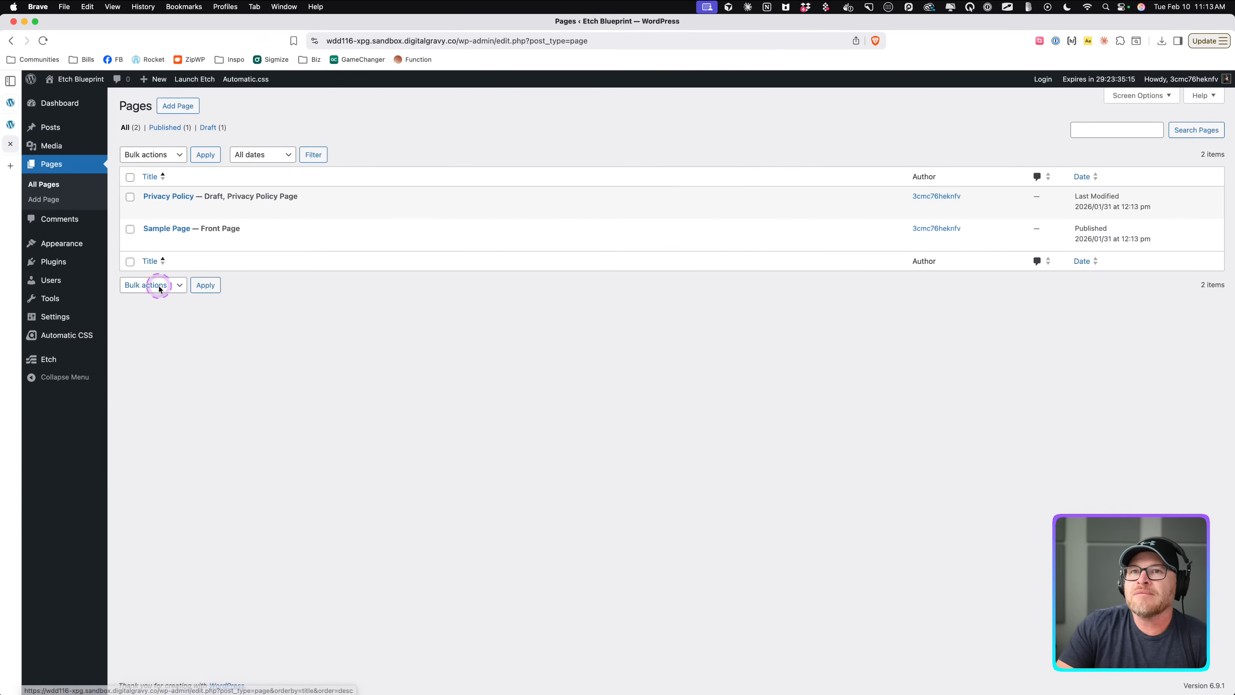
left_click(53, 262)
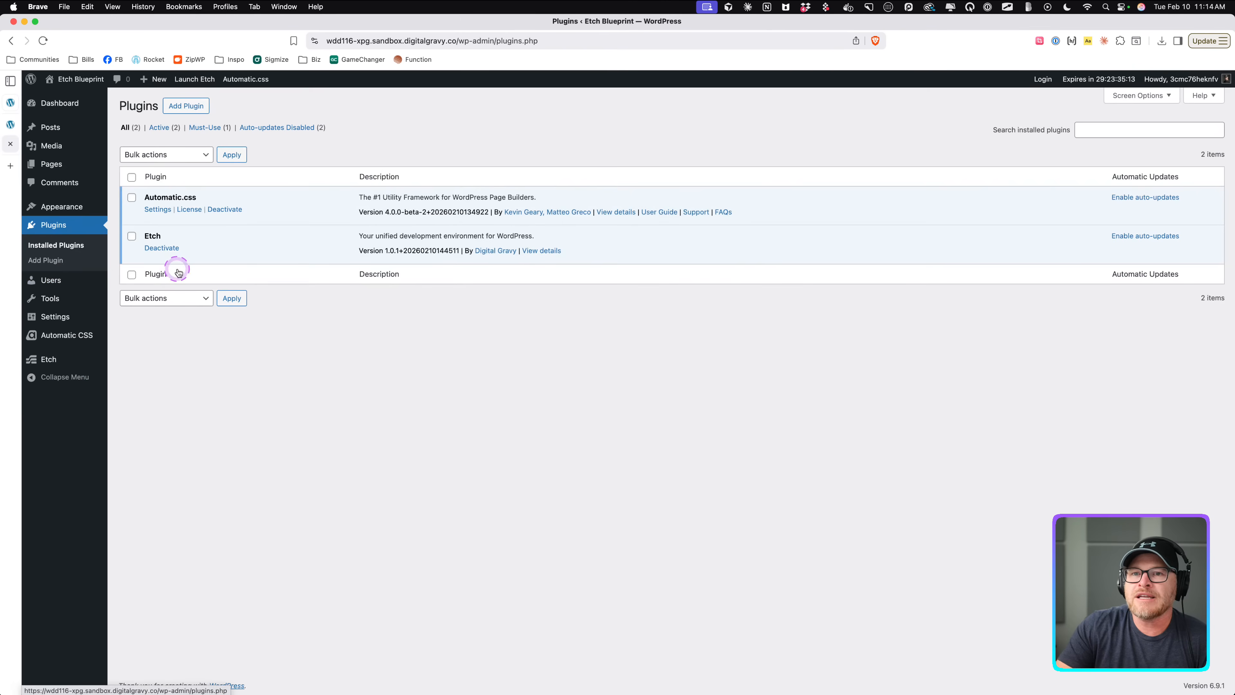
Highlight the Automatic.css and Etch plugin version numbers.
left_click_drag(358, 213, 504, 213)
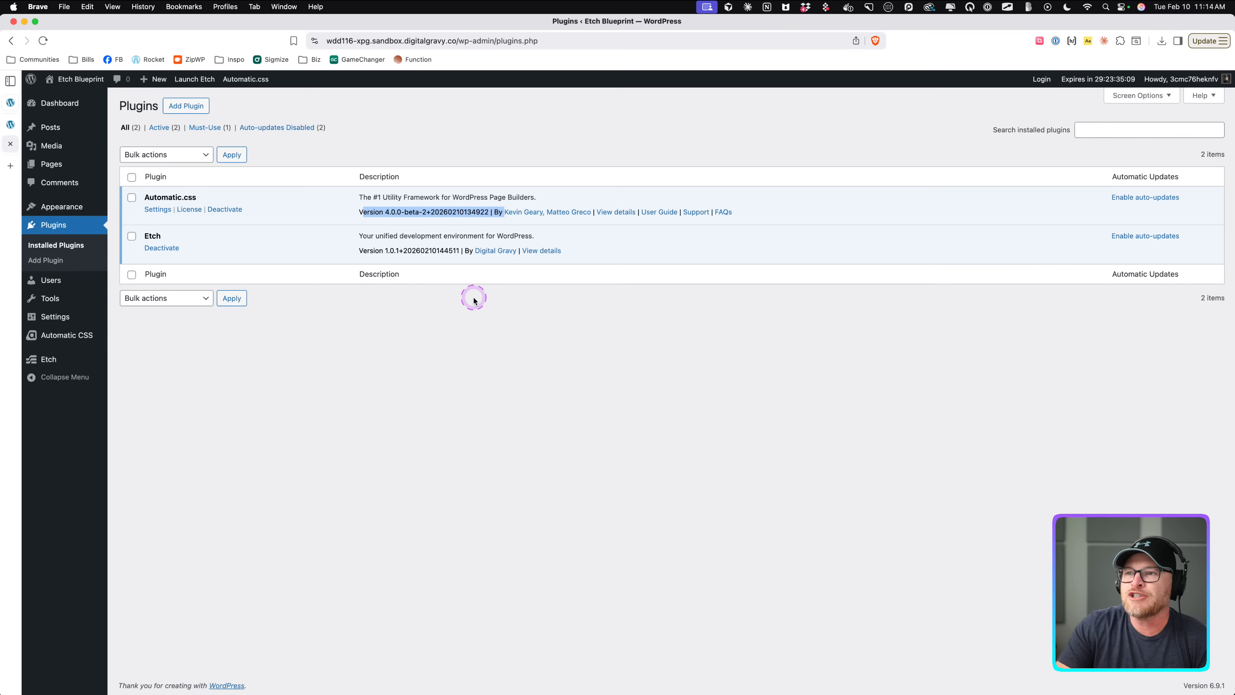
left_click_drag(387, 250, 424, 250)
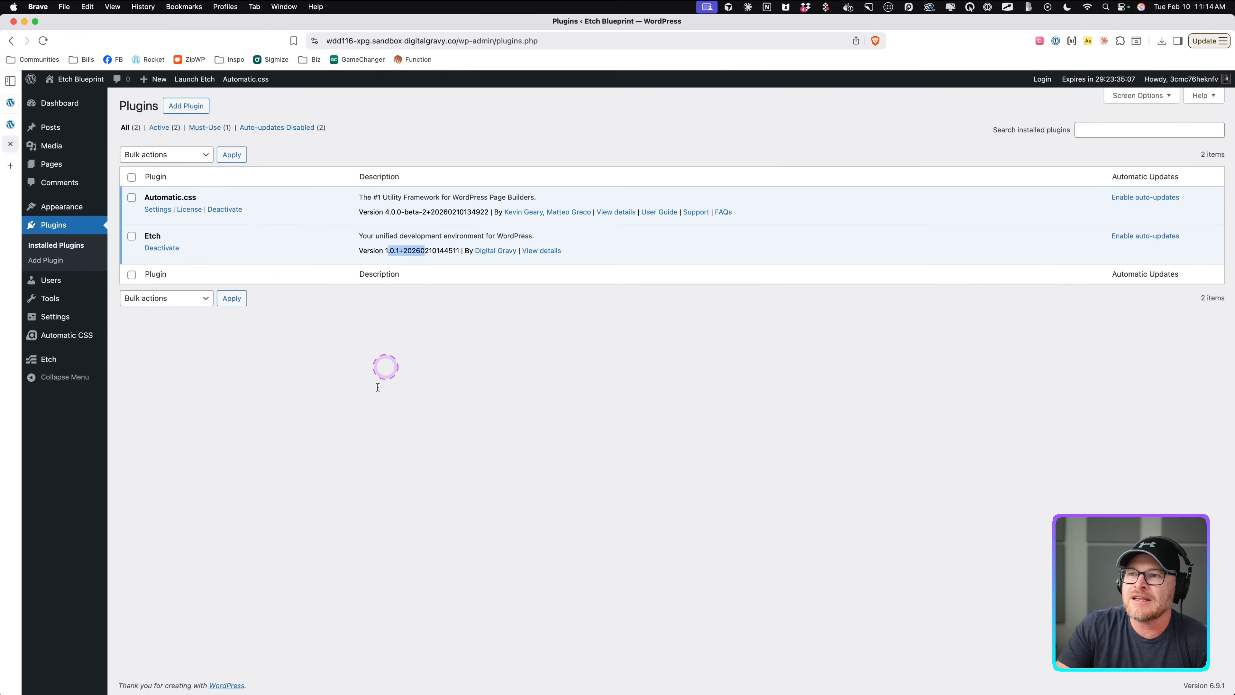
left_click(369, 411)
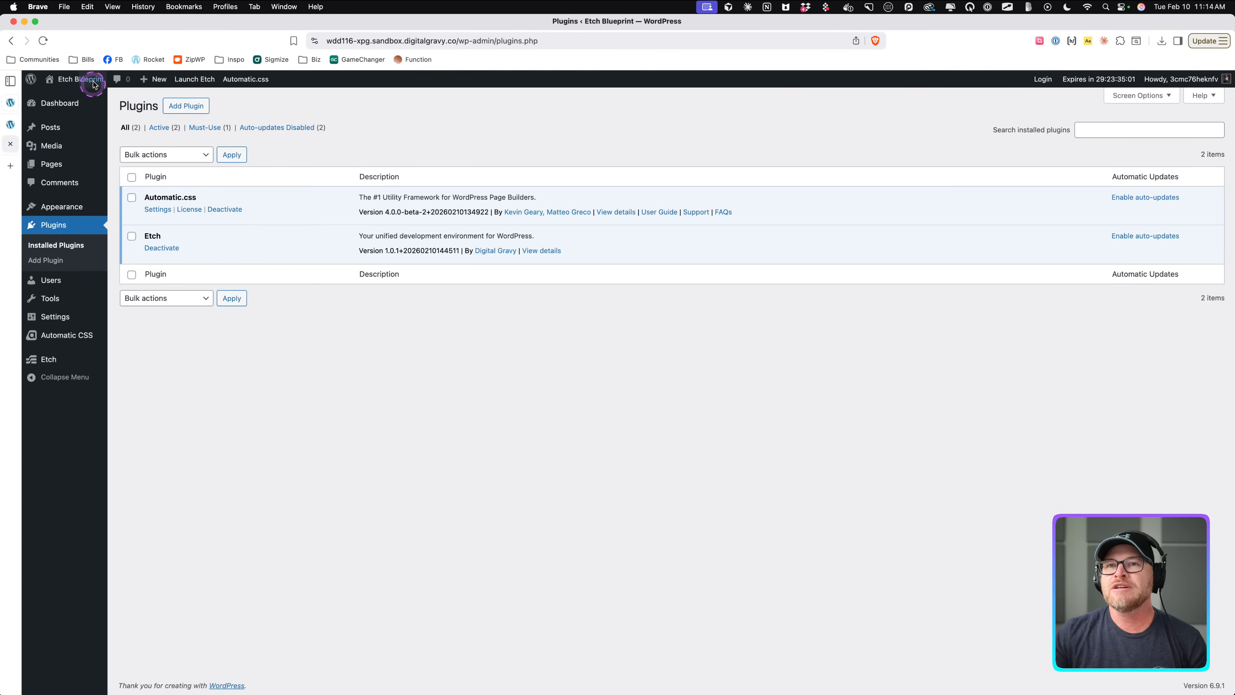
Visit the site front end and reopen the homepage with Edit with Etch.
left_click(80, 96)
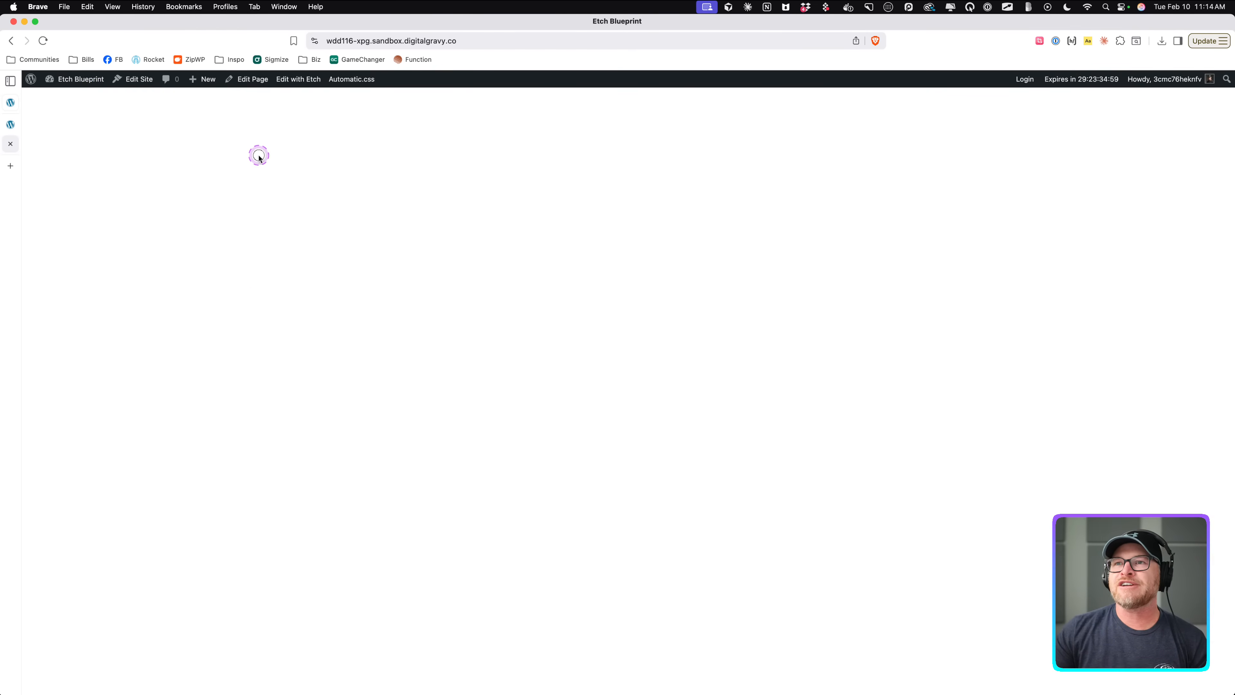
left_click(298, 79)
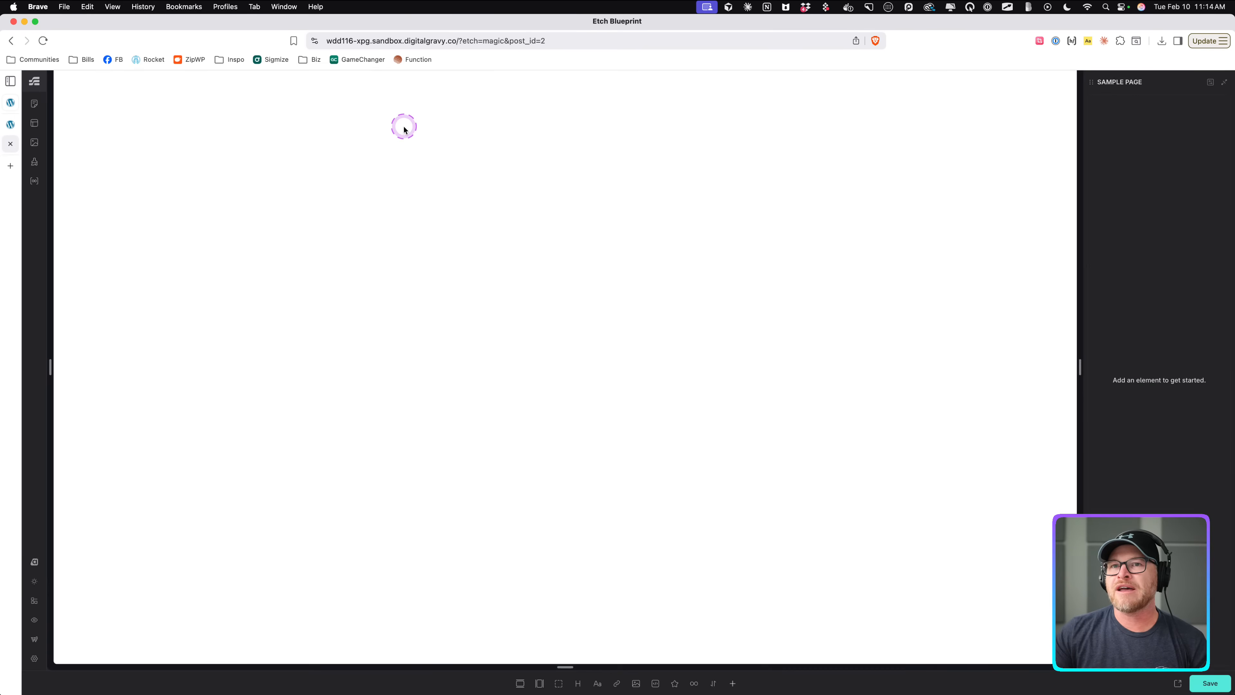
Close the extra browser tab and open the Etch Content Hub pages list.
left_click(10, 124)
key("super+w")
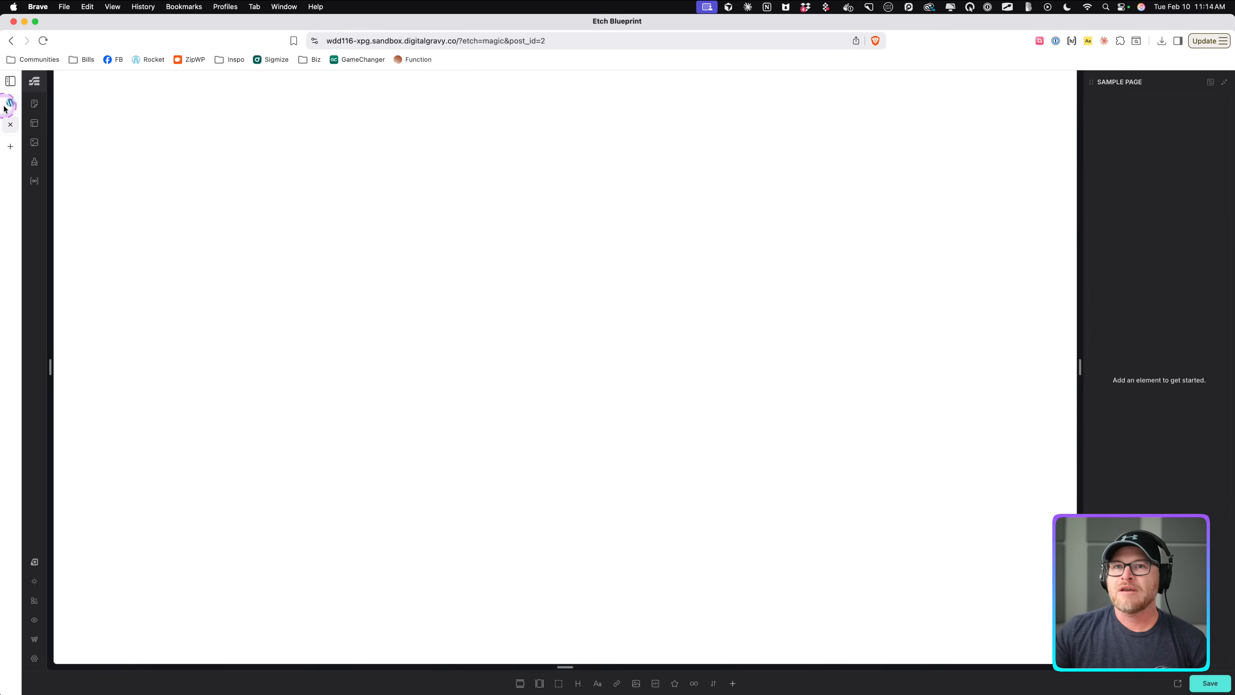
left_click(34, 103)
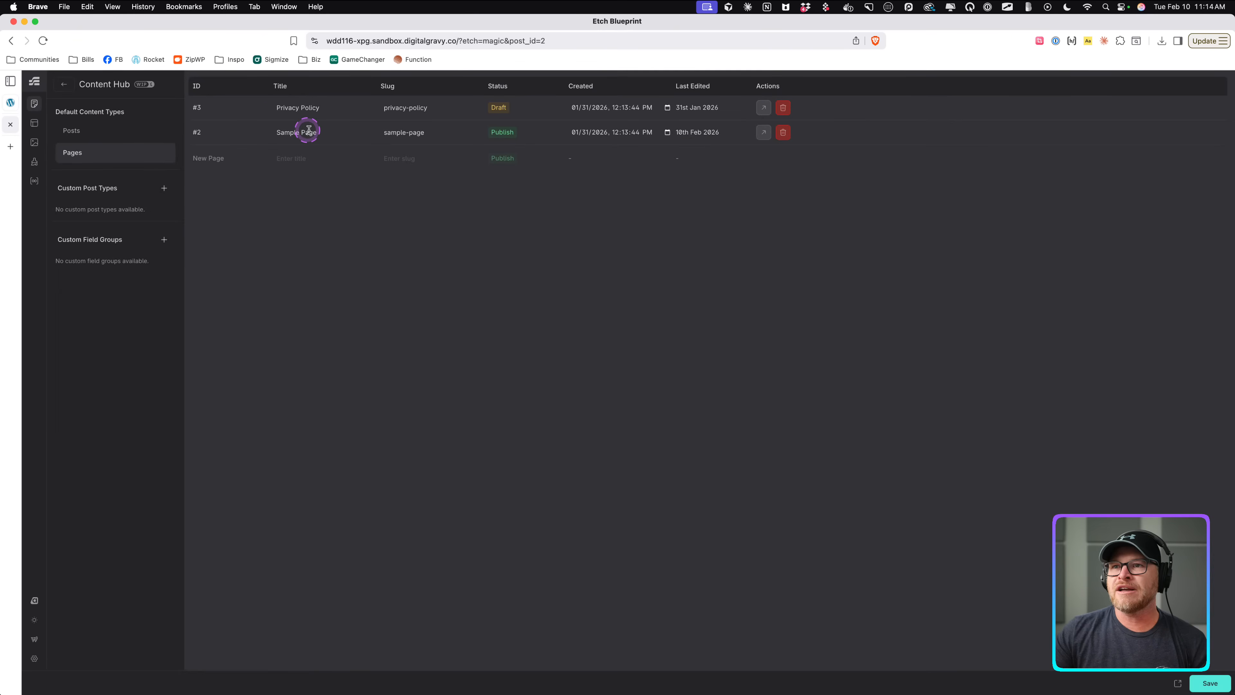
Open the Sample Page in the Etch editor.
left_click(763, 132)
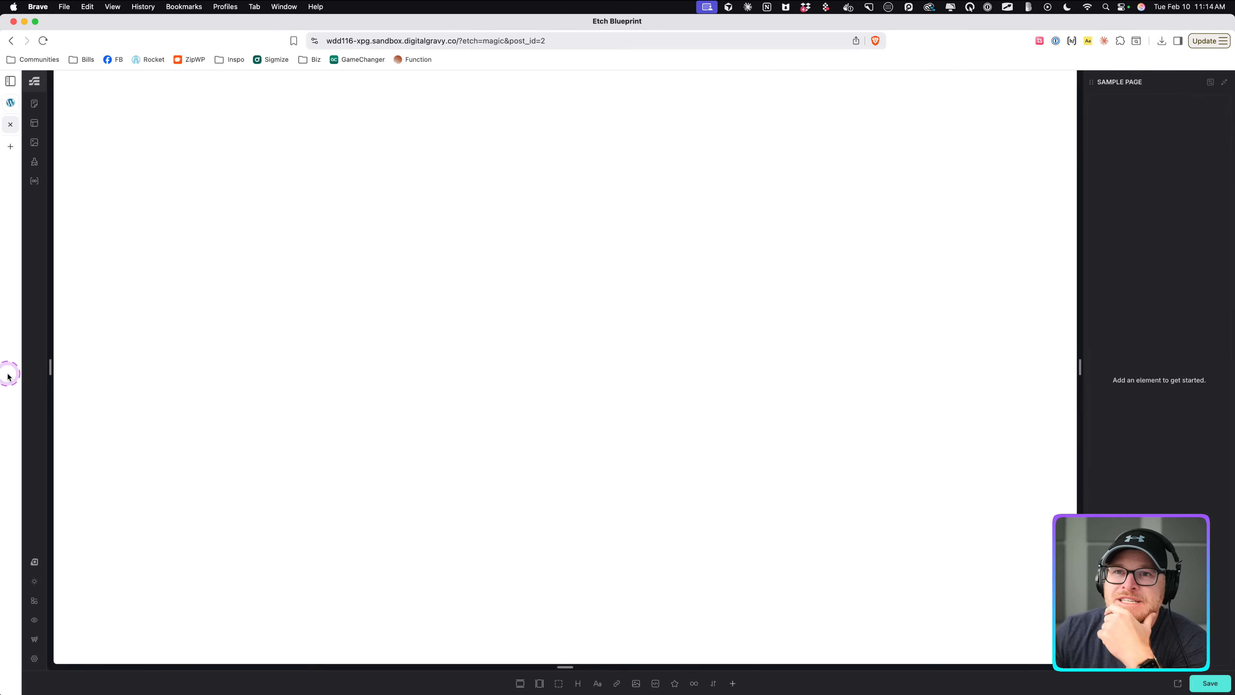
left_click(602, 381)
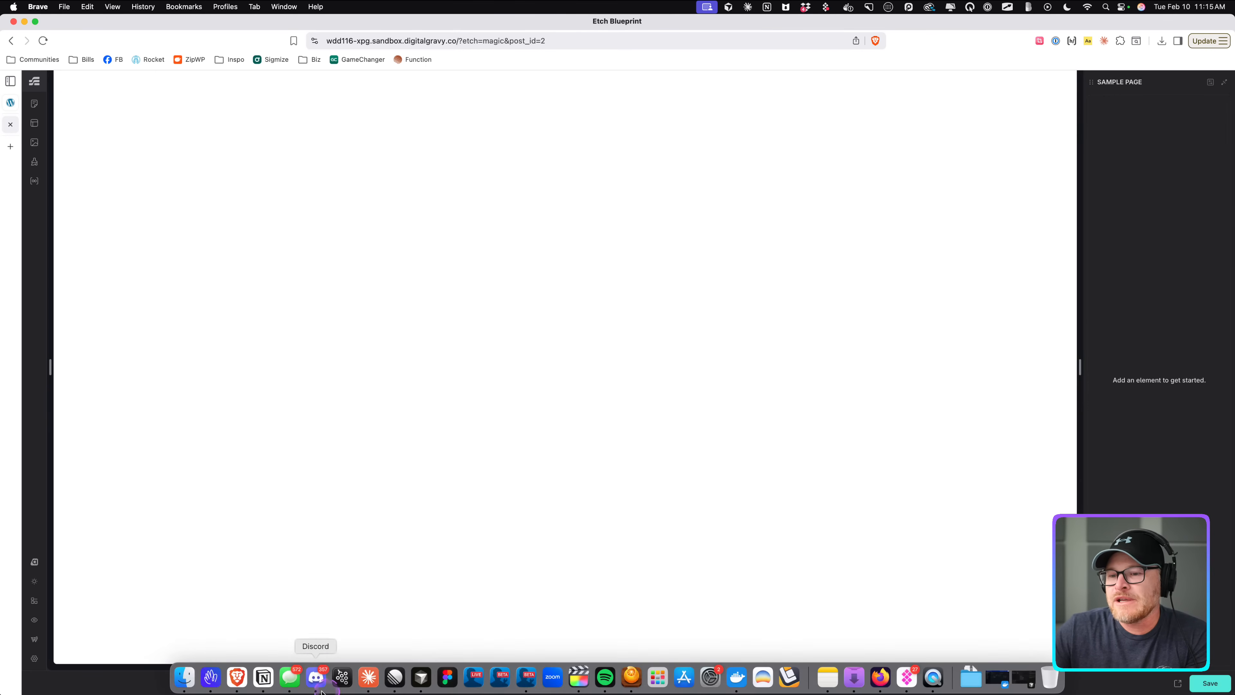
Open the Function reference site from the bookmarks in a new tab and switch to it.
left_click(183, 677)
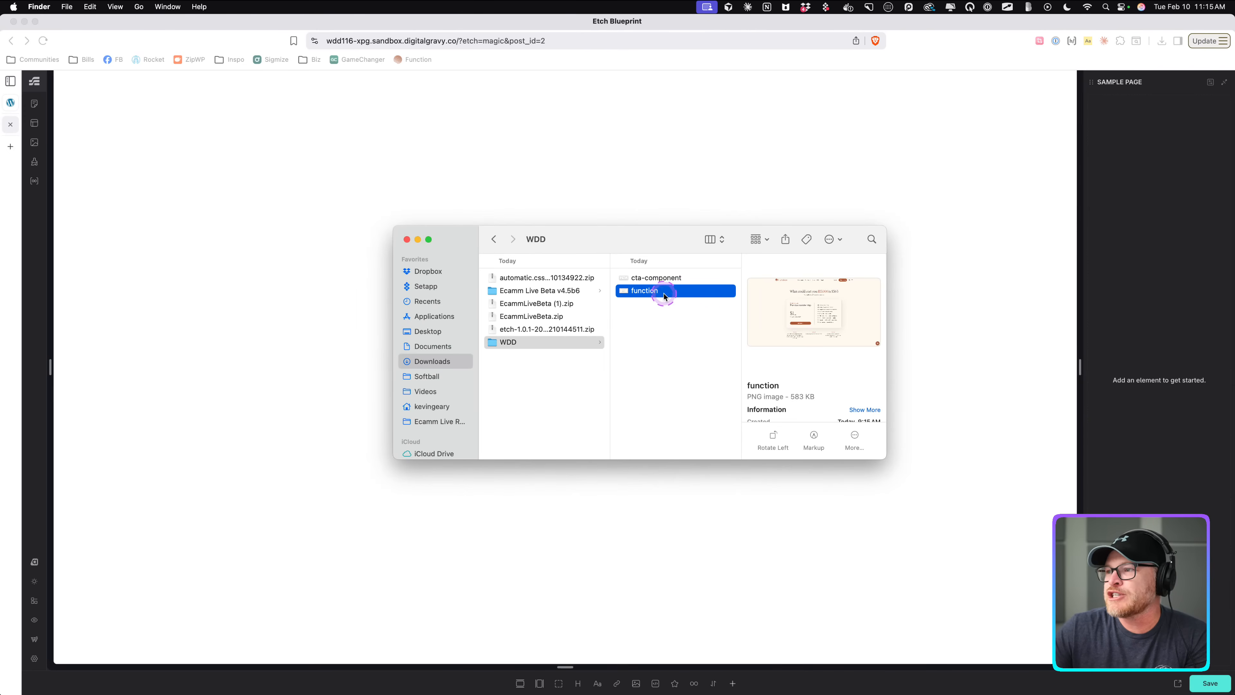
left_click(406, 239)
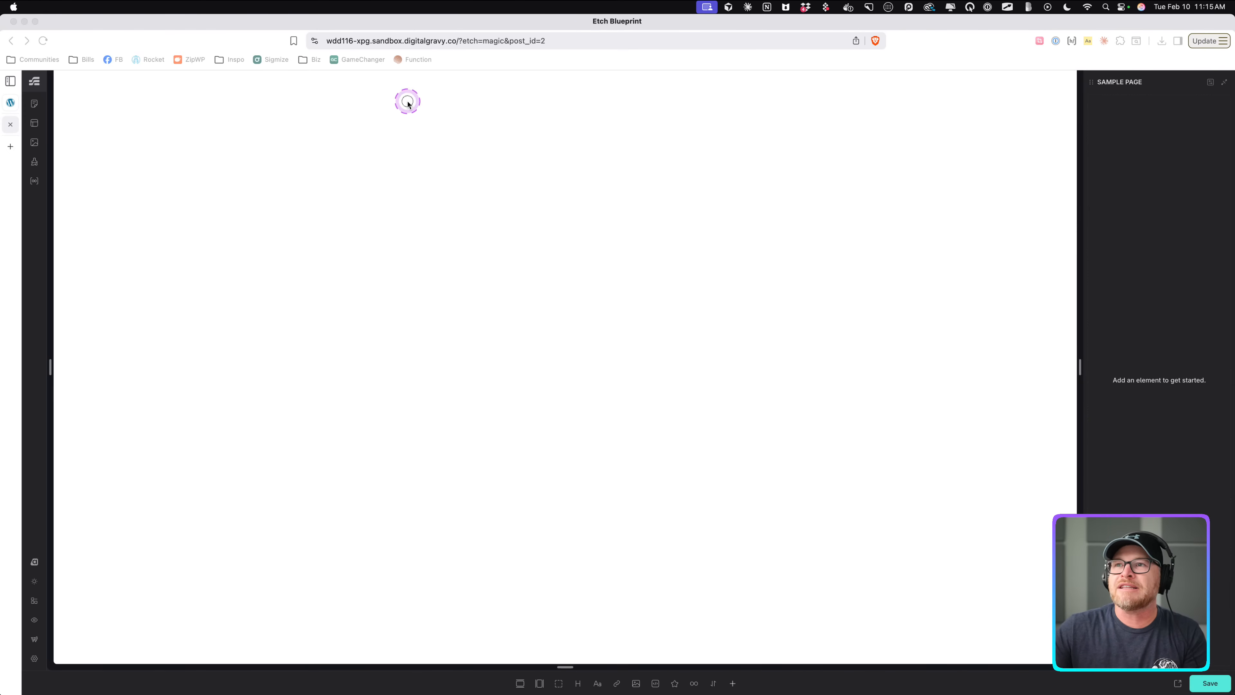
left_click(413, 60, "super")
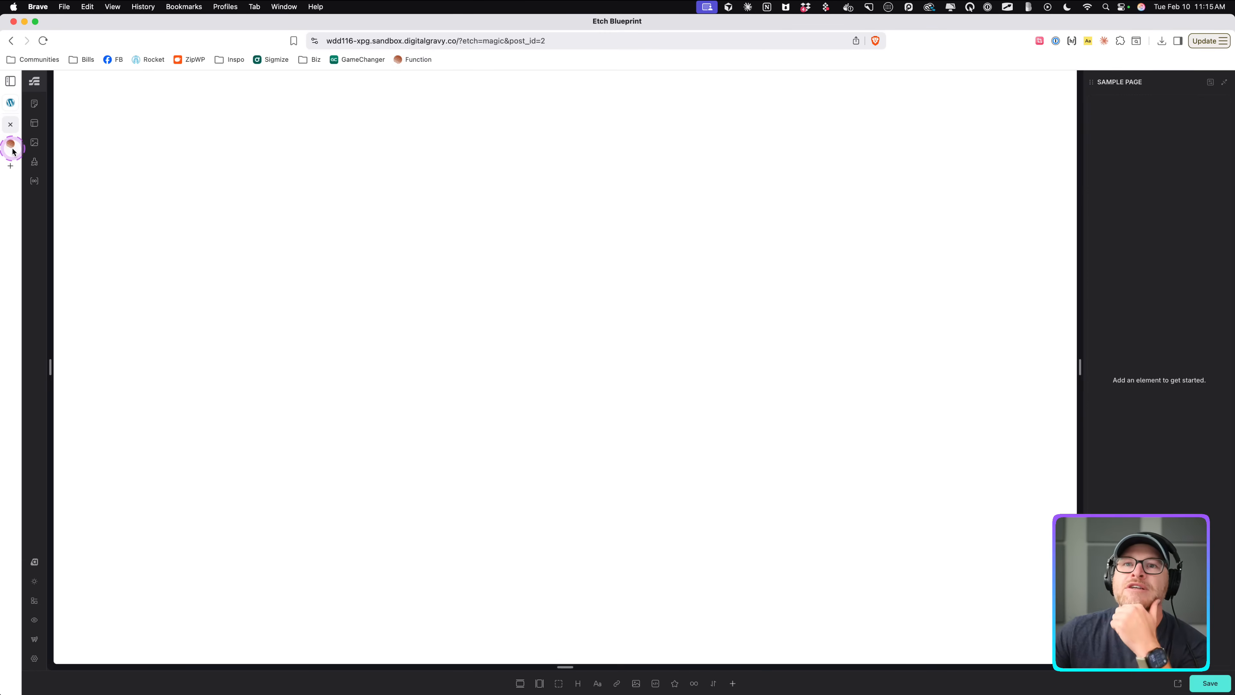
right_click(11, 144)
left_click(37, 236)
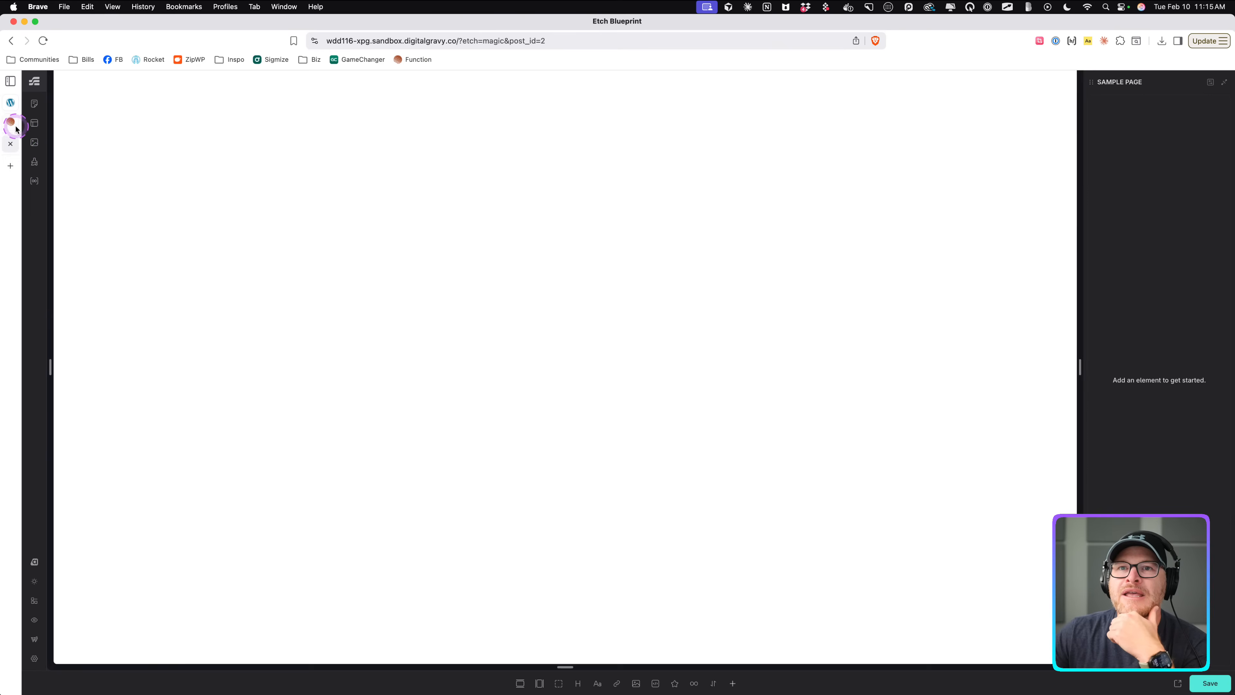
left_click(10, 121)
Scroll the Function How it works page to the pricing section and examine how its layout is structured.
scroll(371, 316, "down", 20)
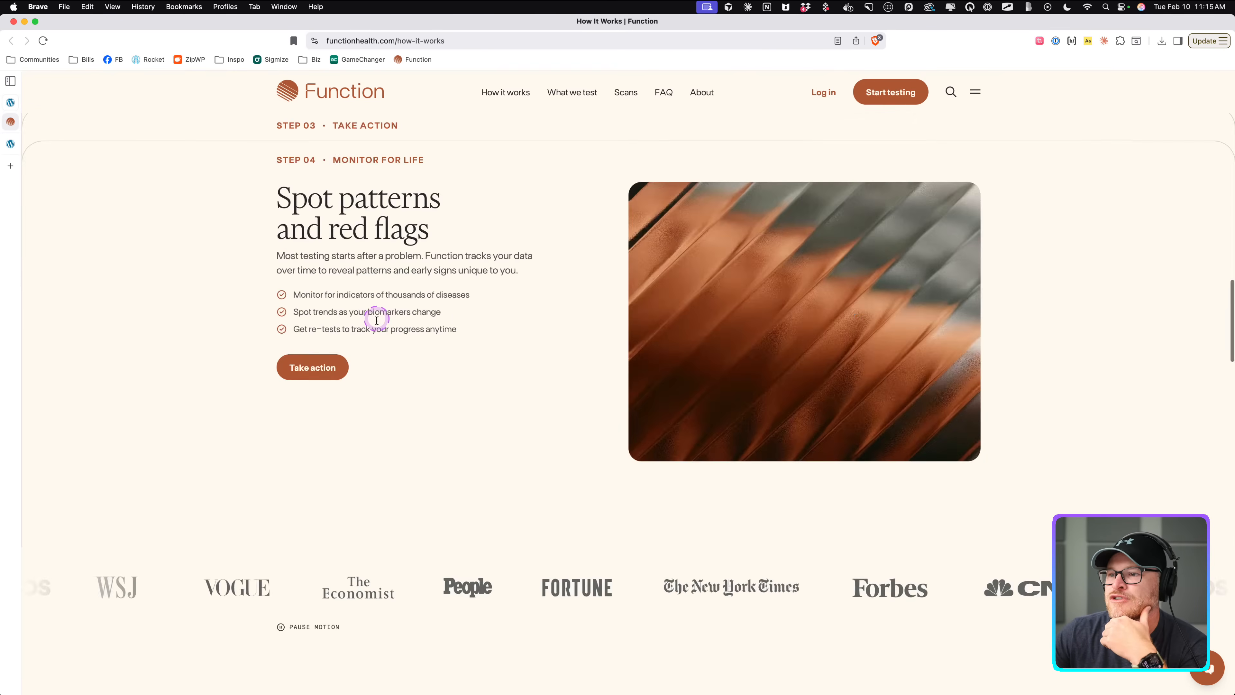
scroll(378, 323, "down", 20)
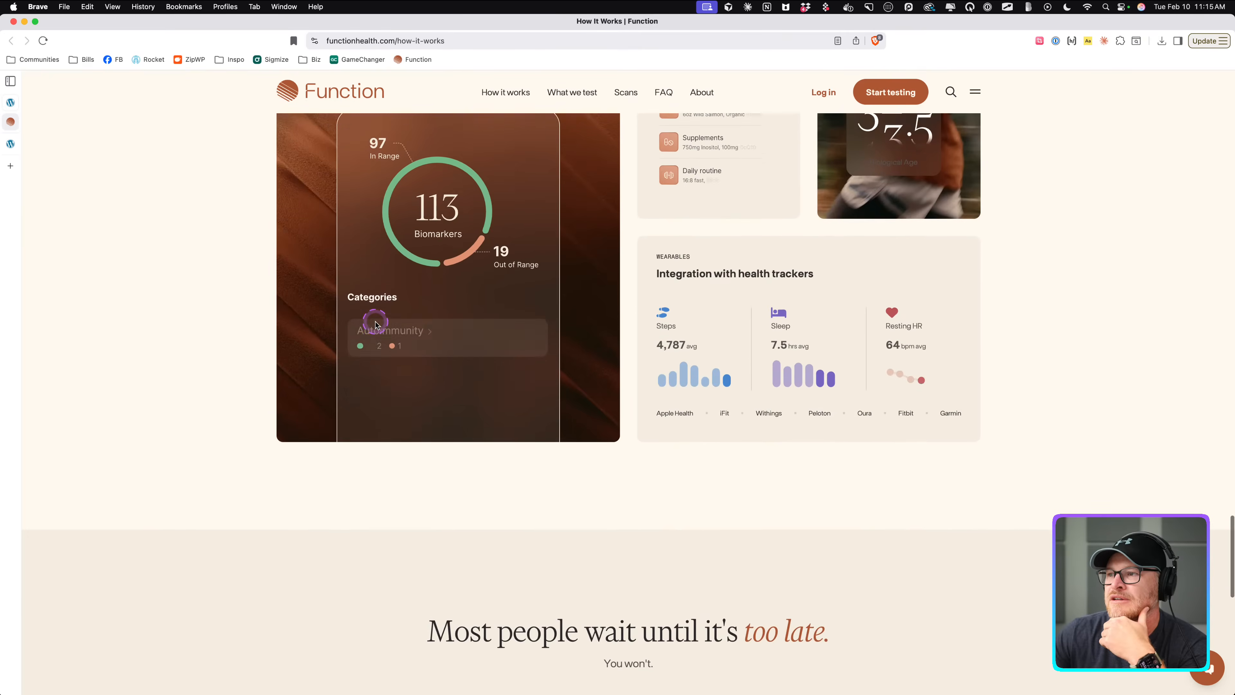
scroll(375, 322, "up", 20)
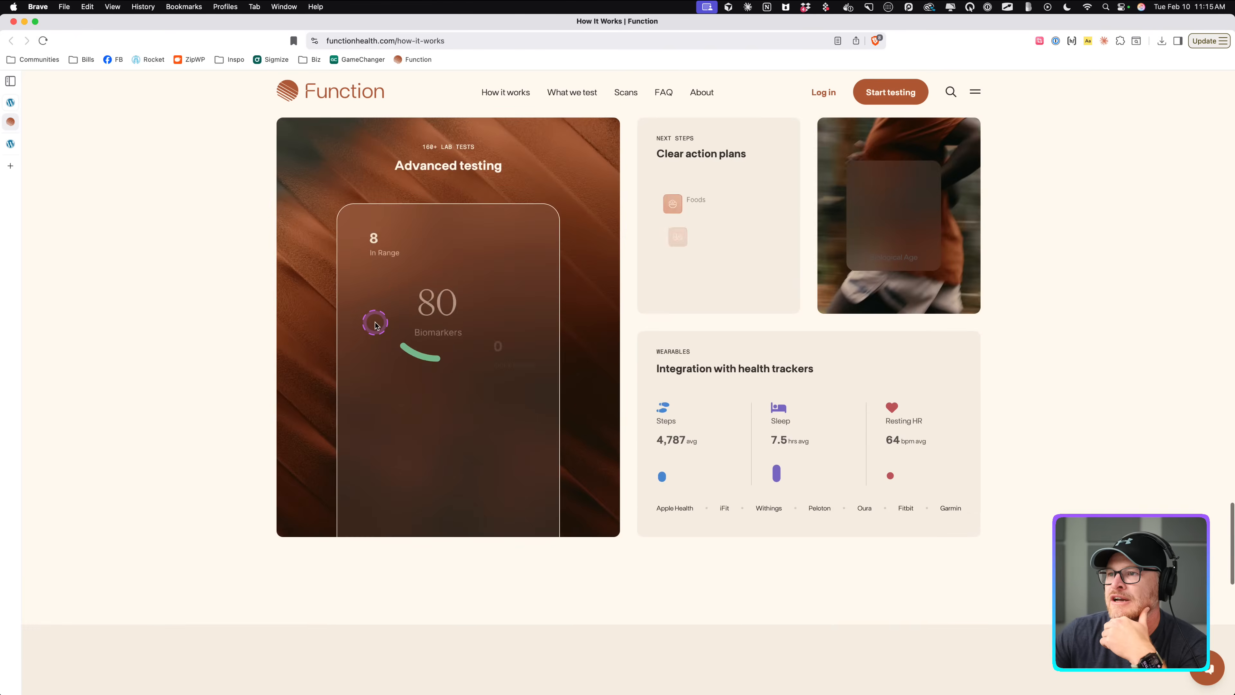
scroll(374, 325, "up", 5)
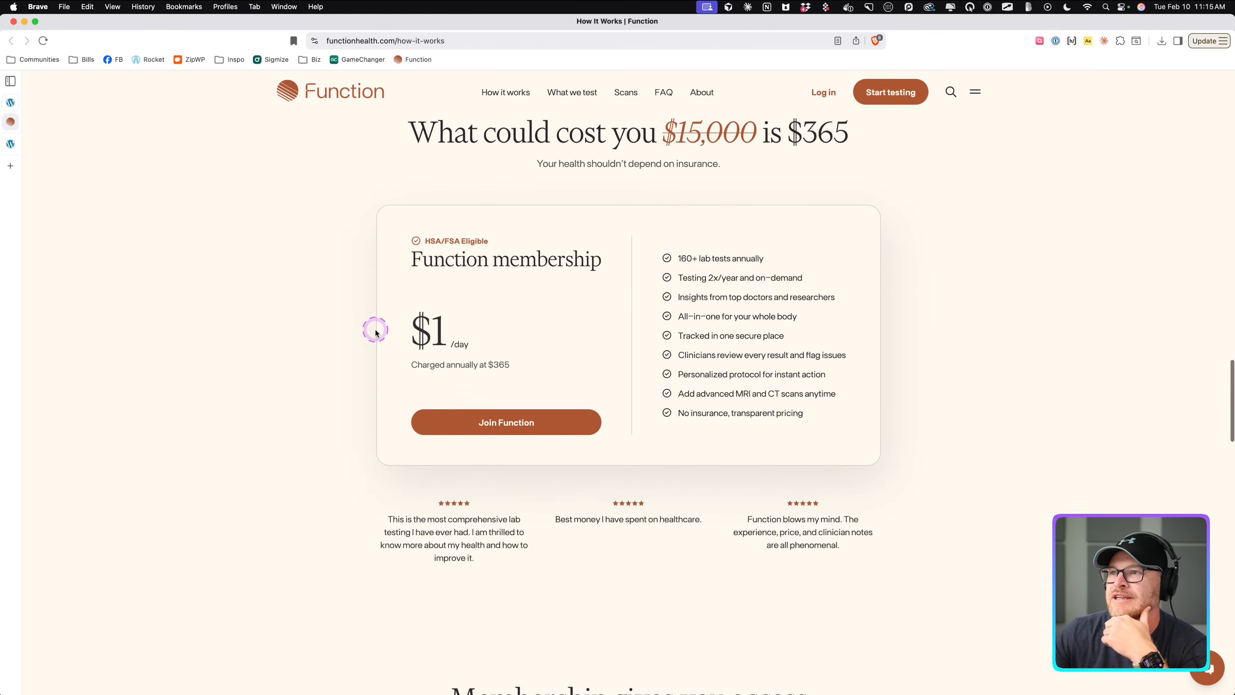
scroll(375, 333, "down", 1)
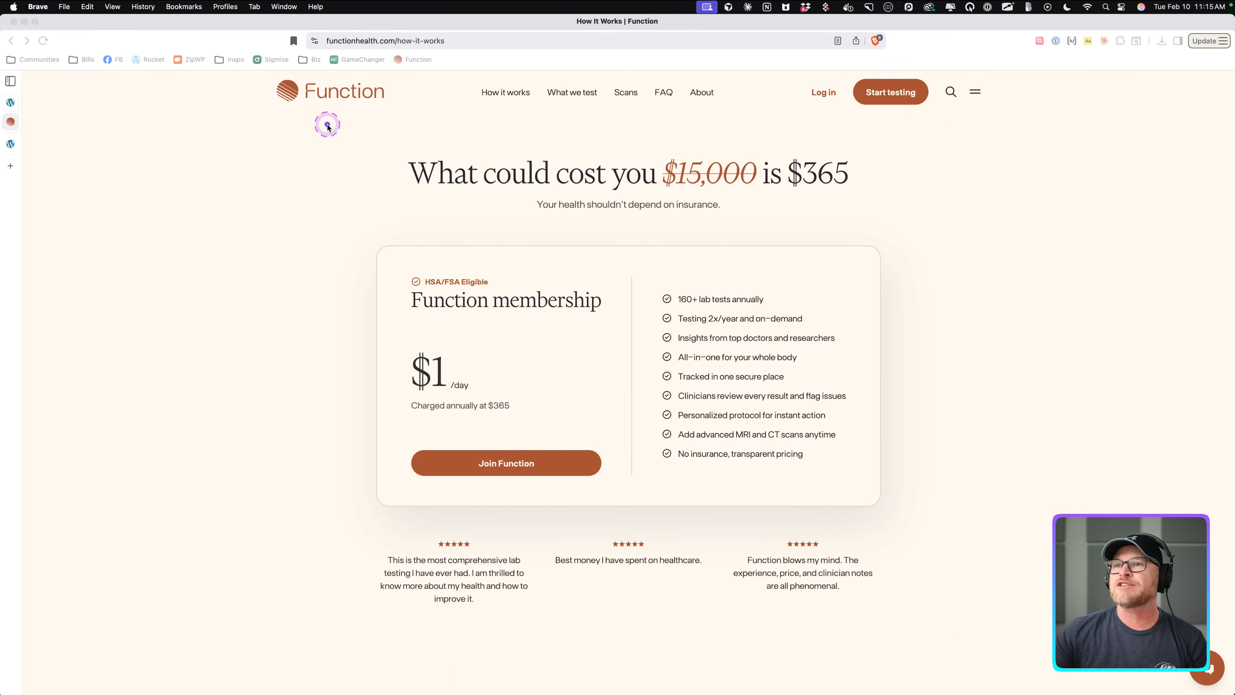
mouse_move(355, 125)
left_mouse_down()
mouse_move(679, 243)
mouse_move(902, 235)
mouse_move(887, 240)
left_mouse_up()
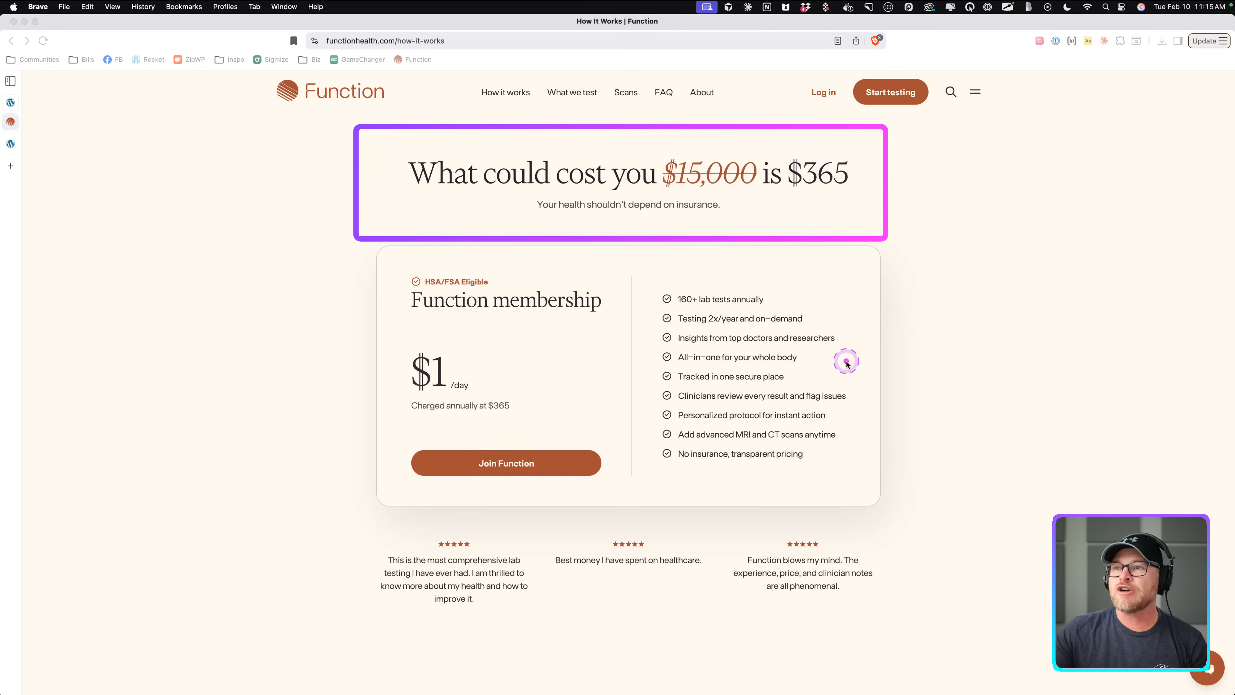
mouse_move(355, 239)
left_mouse_down()
mouse_move(358, 524)
mouse_move(915, 519)
mouse_move(888, 512)
left_mouse_up()
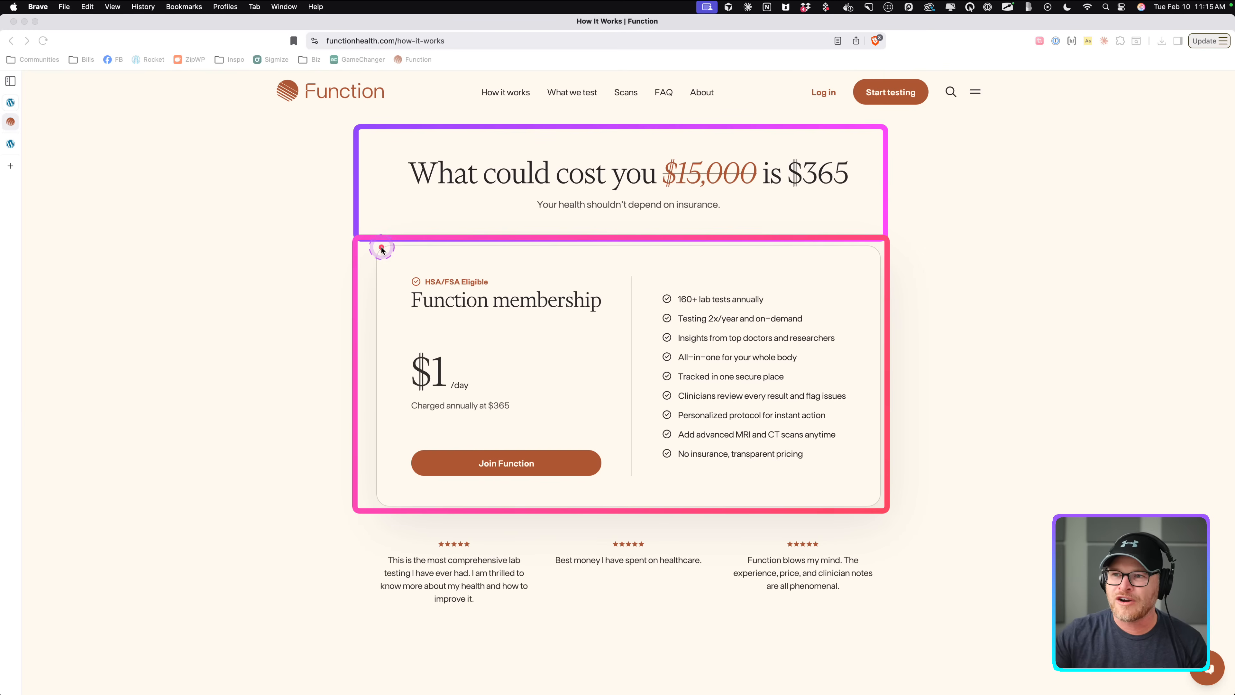
mouse_move(381, 246)
left_mouse_down()
mouse_move(654, 454)
mouse_move(879, 506)
left_mouse_up()
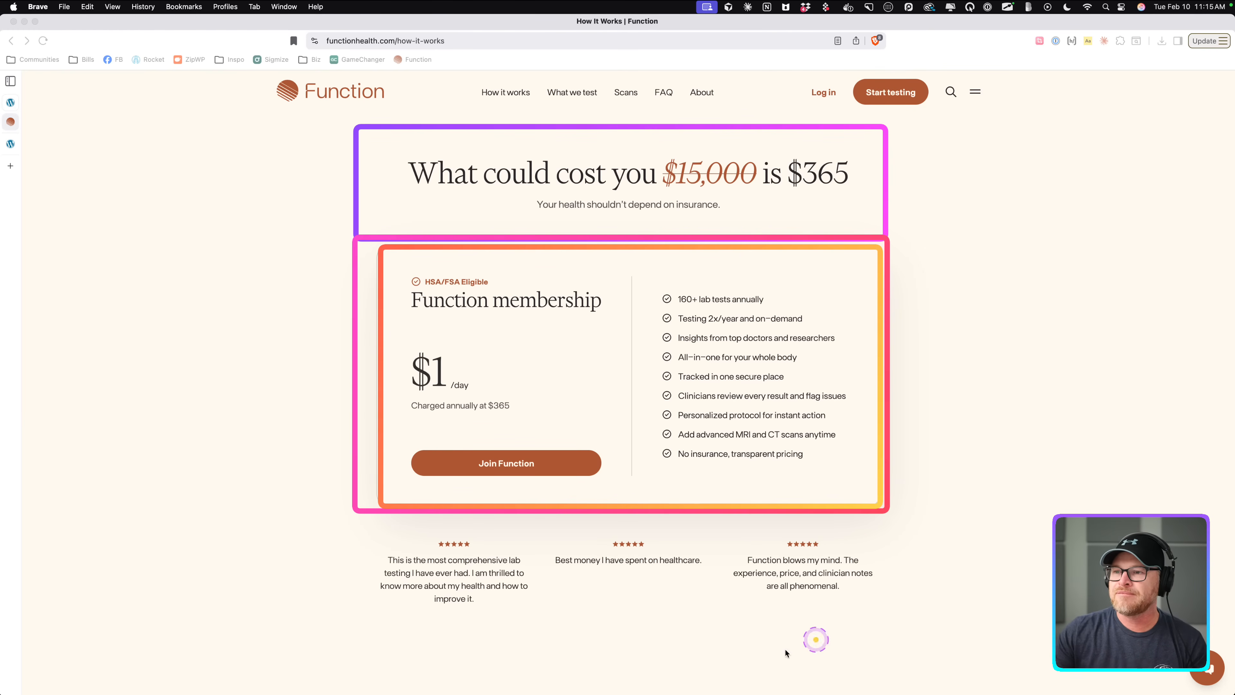
mouse_move(355, 514)
left_mouse_down()
mouse_move(822, 651)
mouse_move(889, 621)
left_mouse_up()
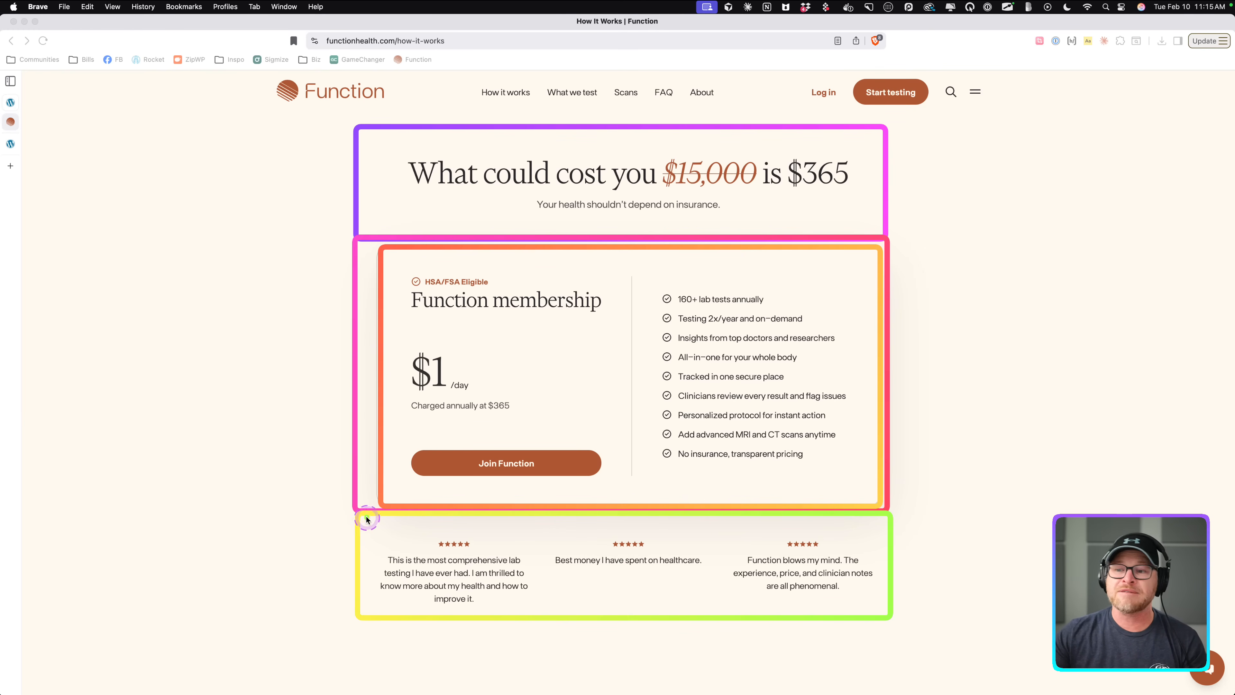
mouse_move(361, 515)
left_mouse_down()
mouse_move(498, 624)
mouse_move(534, 616)
left_mouse_up()
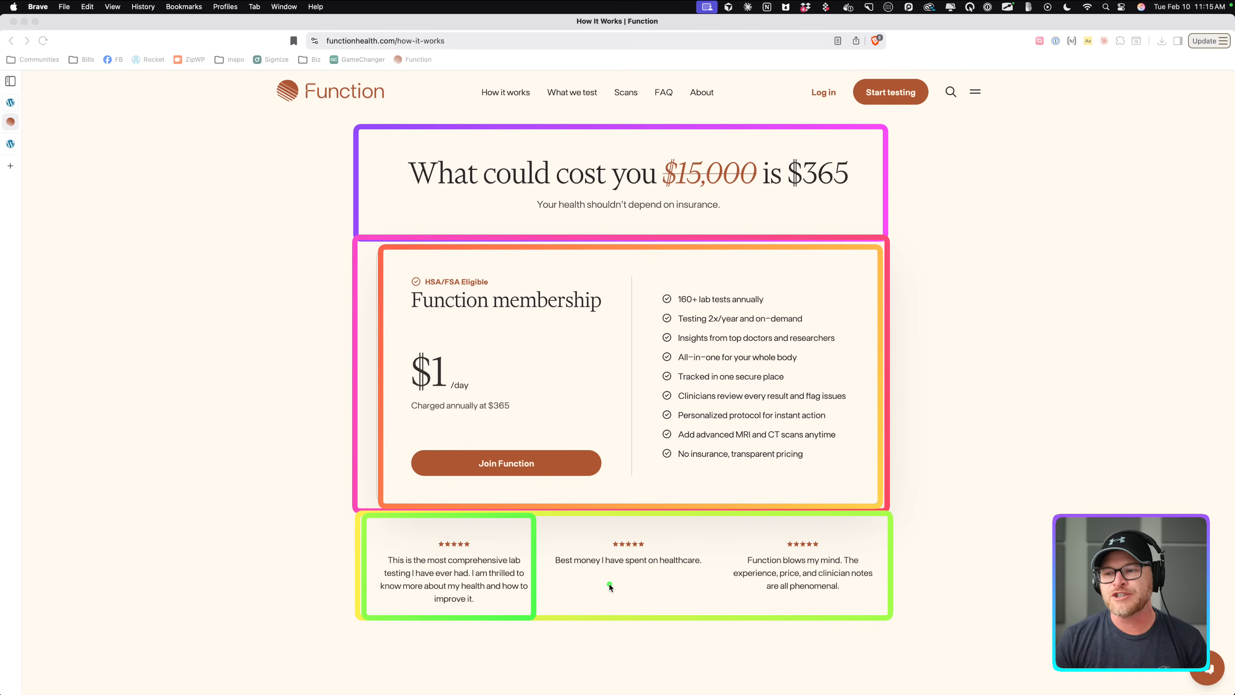
left_click(455, 566)
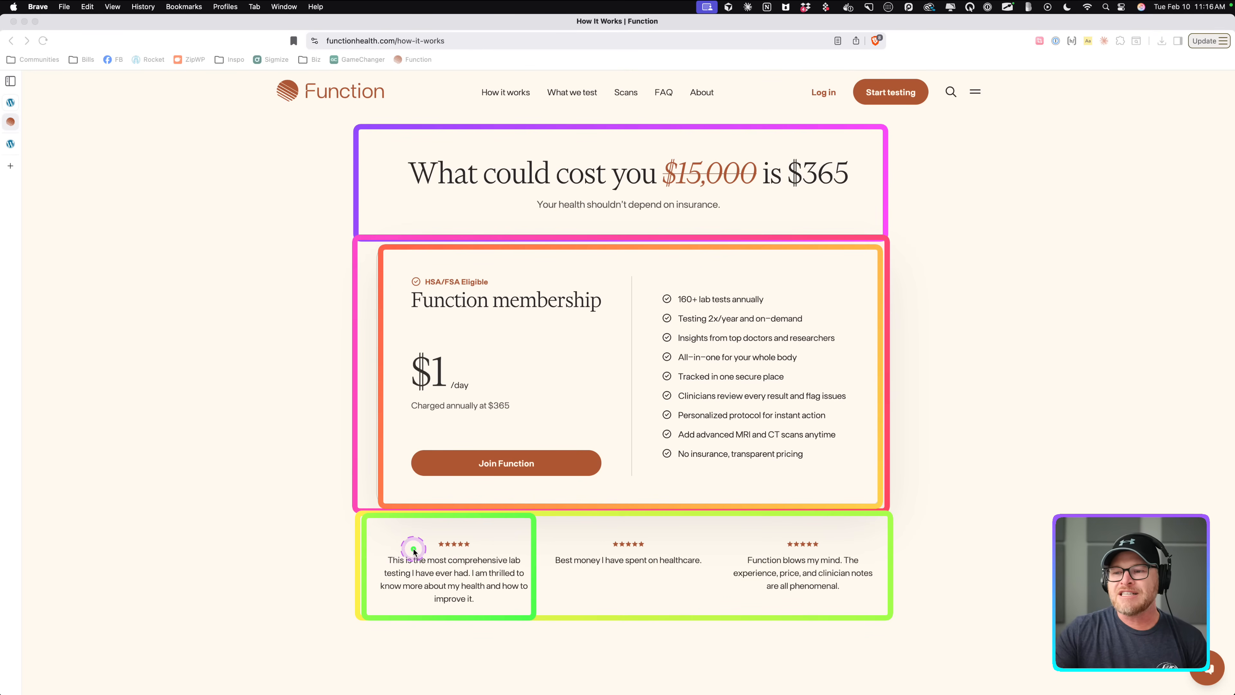
key("Escape")
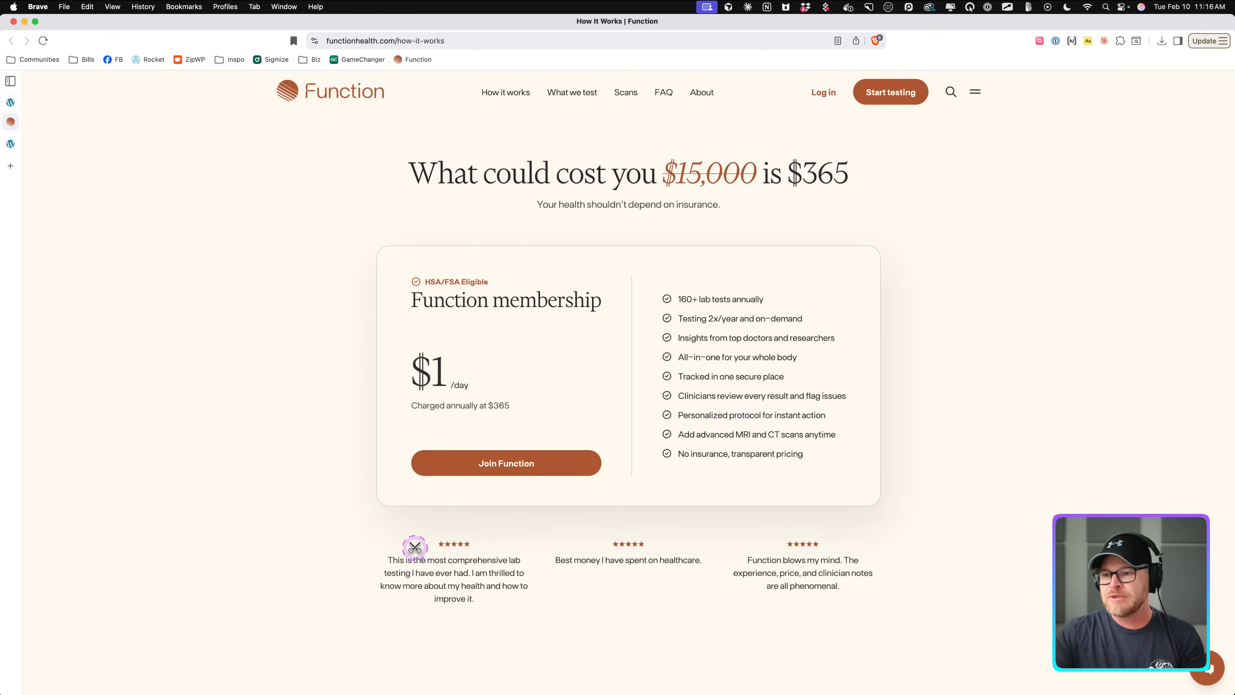
Zoom in on the pricing section and examine the testimonial text beneath the membership card.
scroll(415, 547, "up", 5)
scroll(586, 466, "right", 2)
scroll(586, 466, "up", 1)
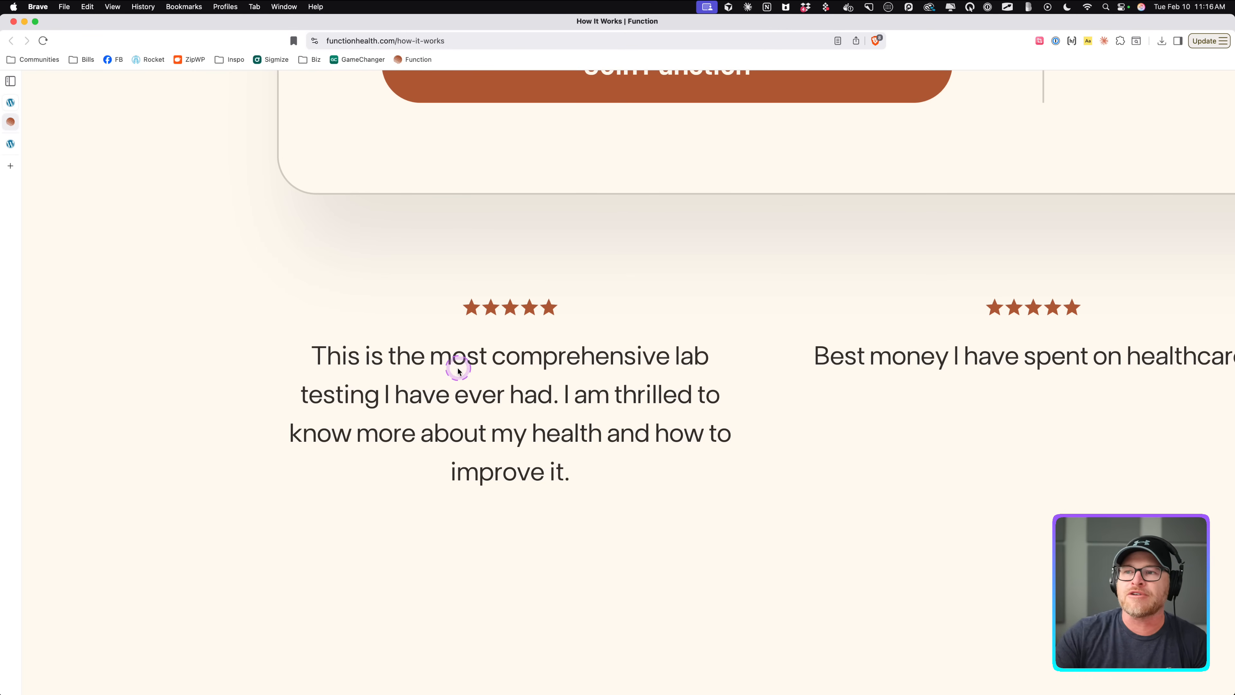
scroll(458, 367, "down", 5)
left_click_drag(407, 353, 490, 405)
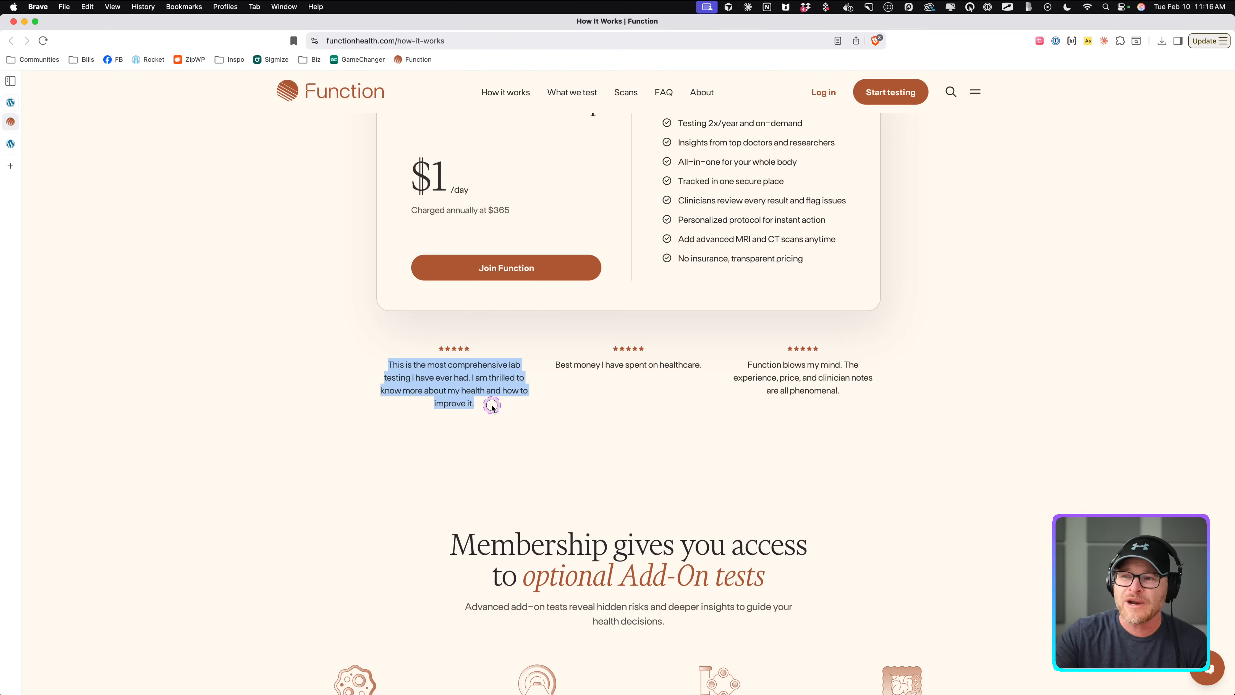
left_click(492, 408)
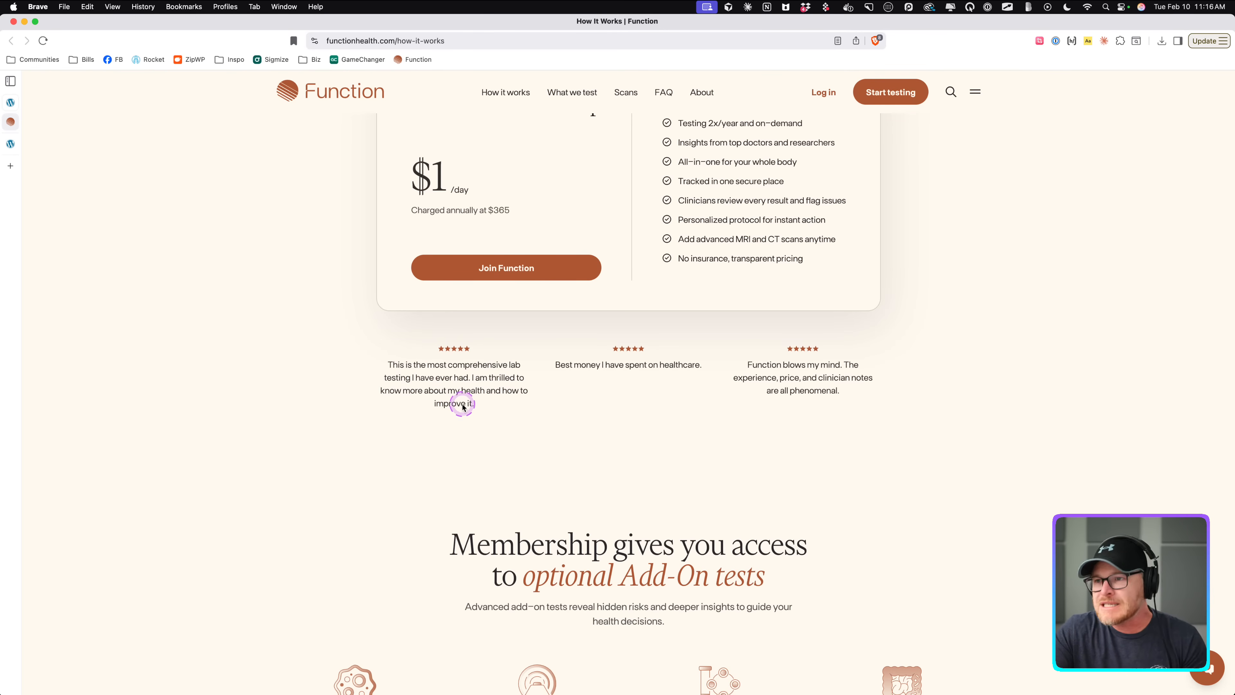
scroll(463, 411, "up", 5)
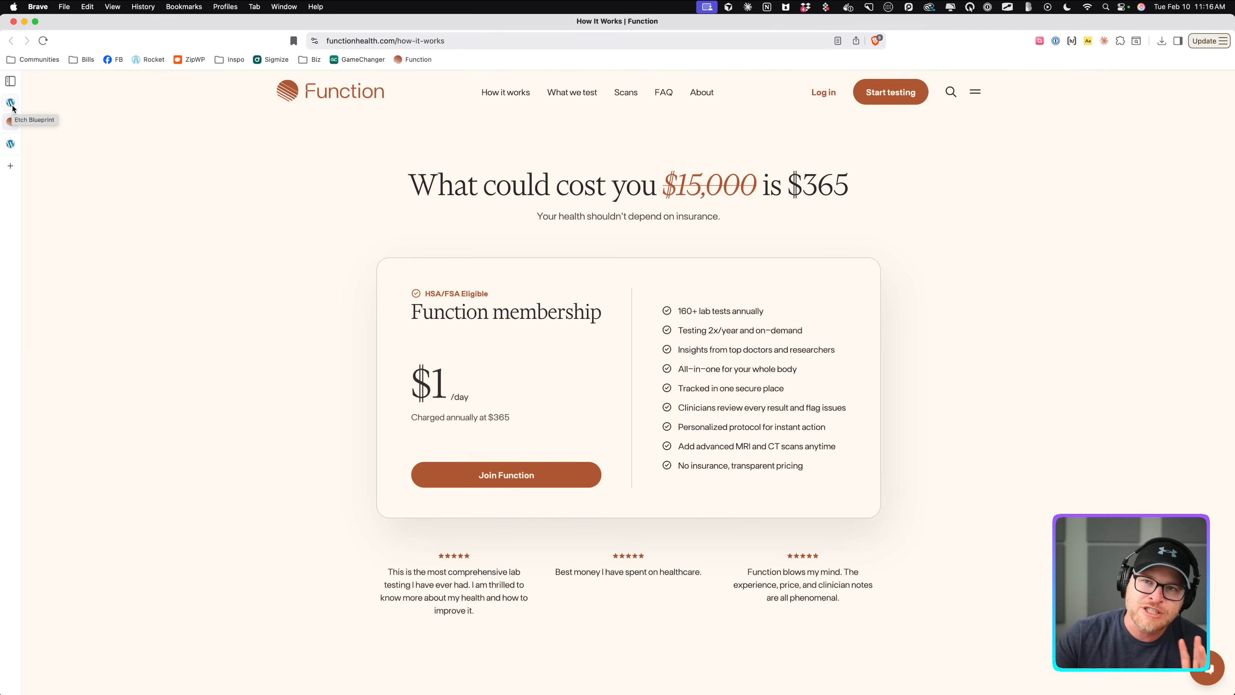
left_click_drag(418, 550, 497, 614)
left_click(430, 584)
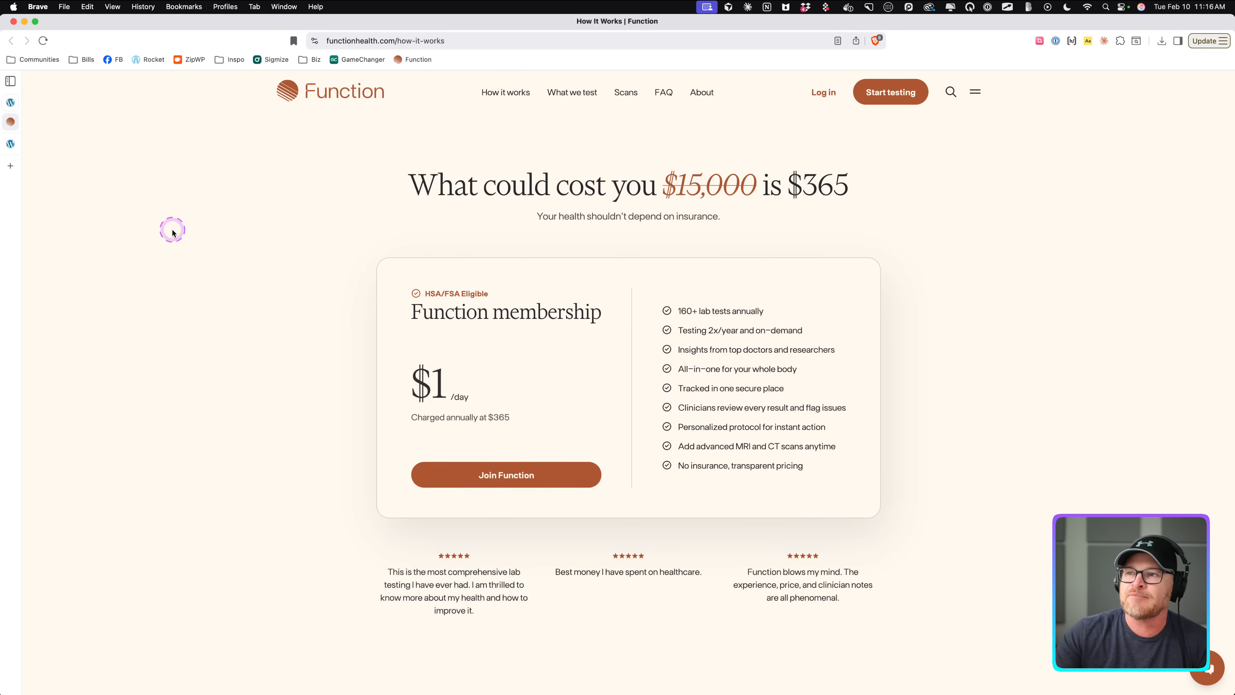
Return to the Etch editor tab with the empty Sample Page.
left_click(11, 165)
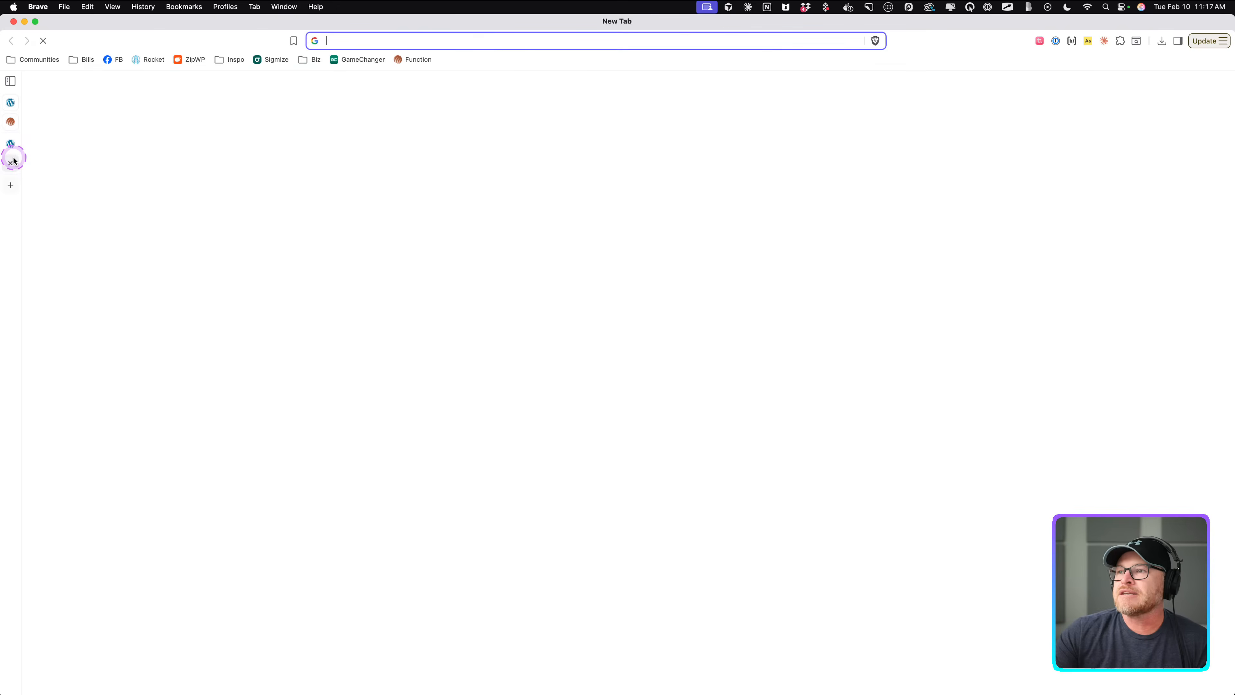
left_click(11, 164)
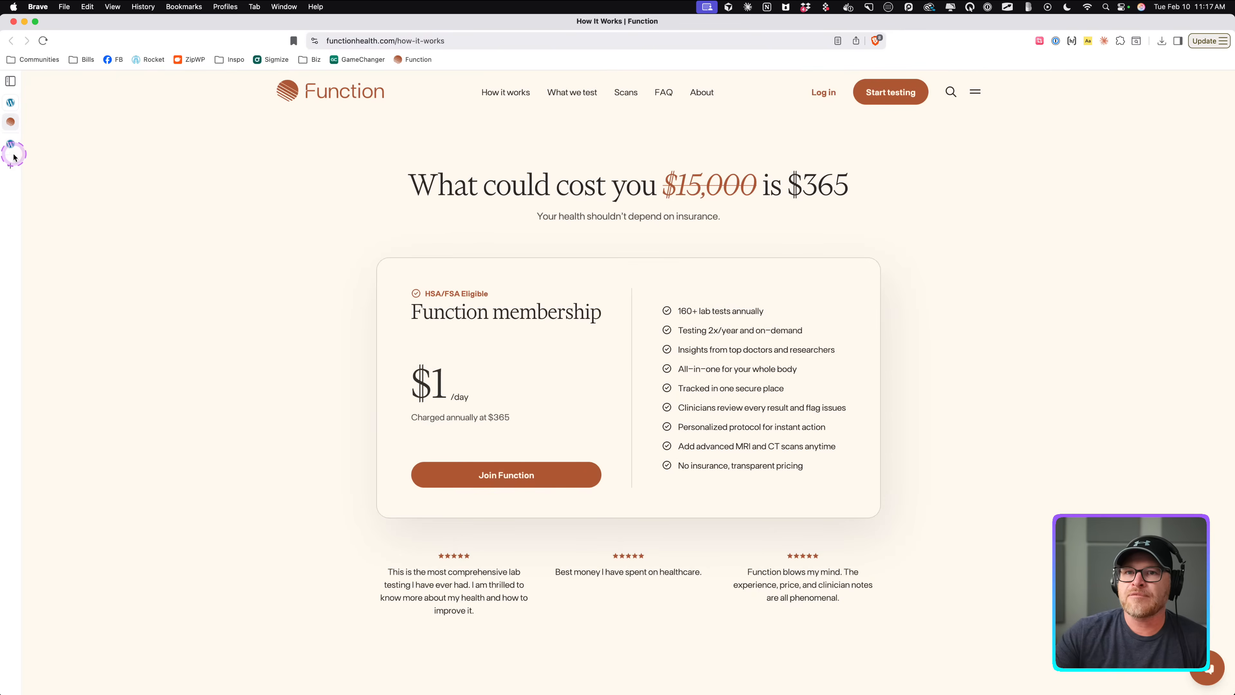
left_click(10, 145)
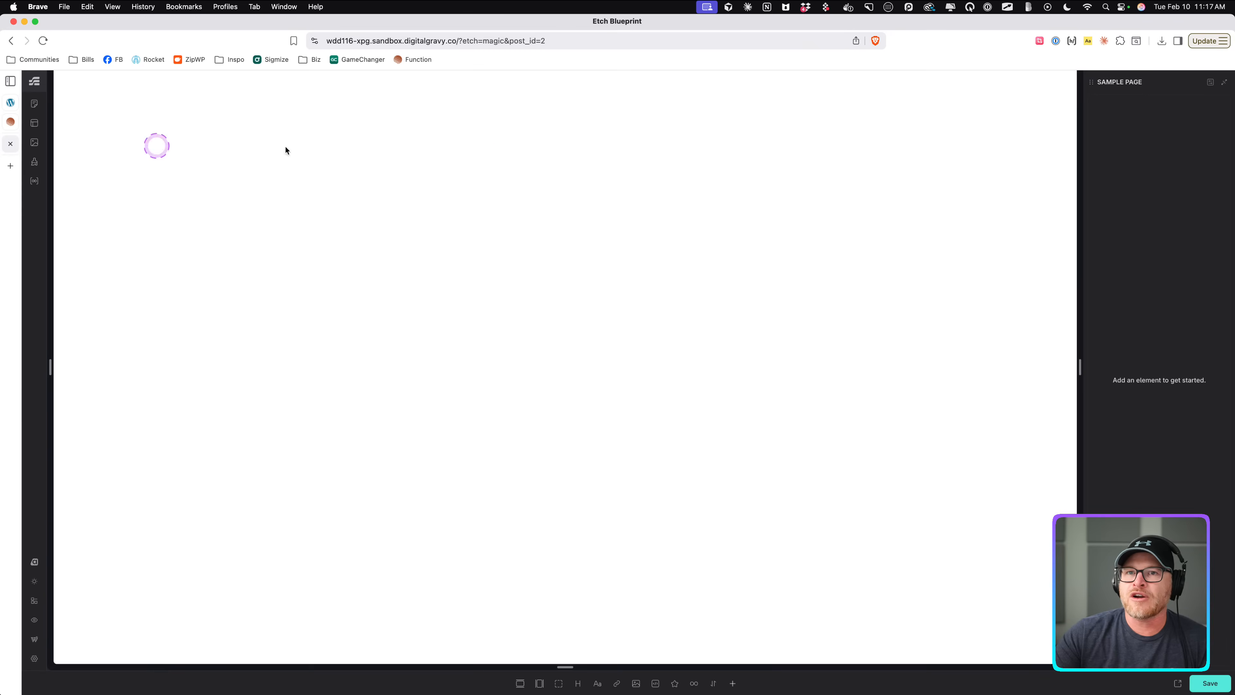
Add a Section element with its nested container to the Sample Page.
left_click(520, 683)
key("super+i")
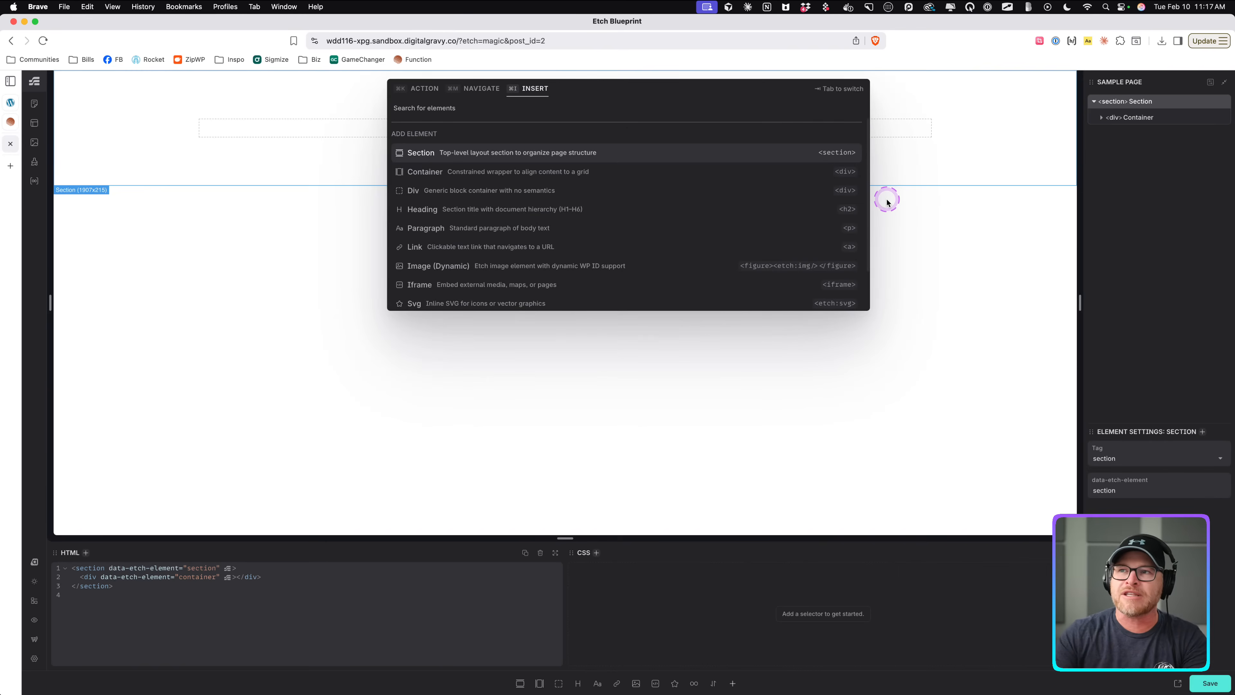
left_click(315, 347)
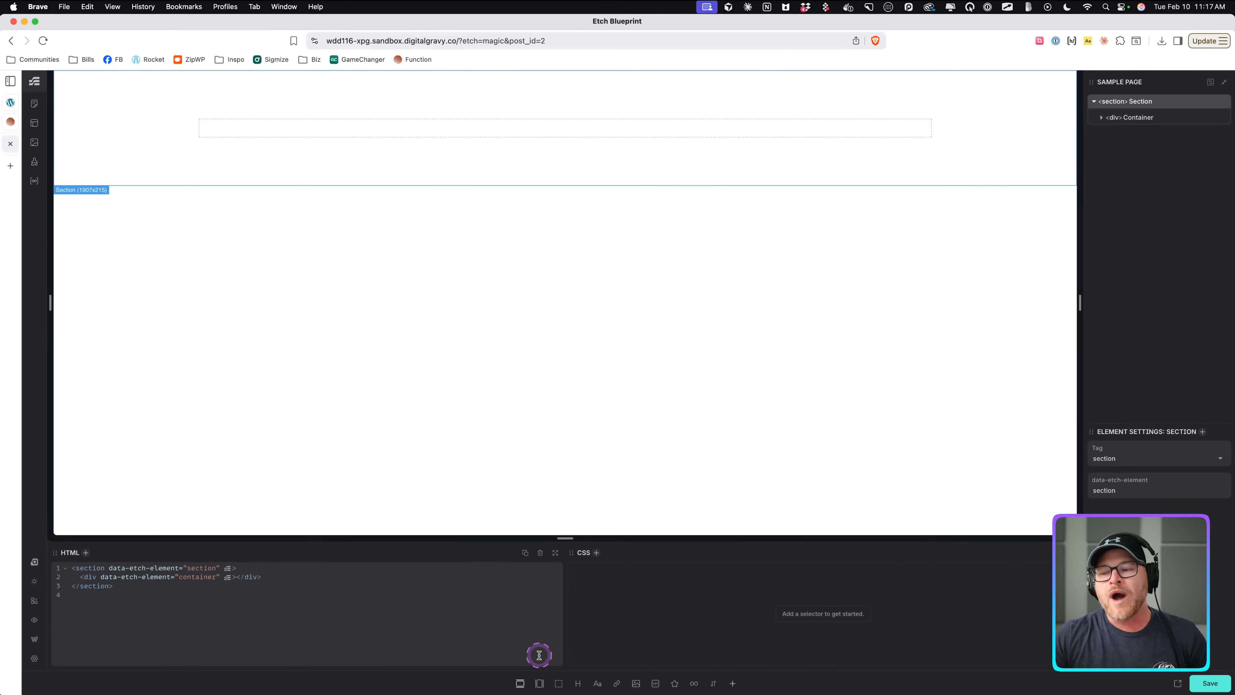
left_click(502, 592)
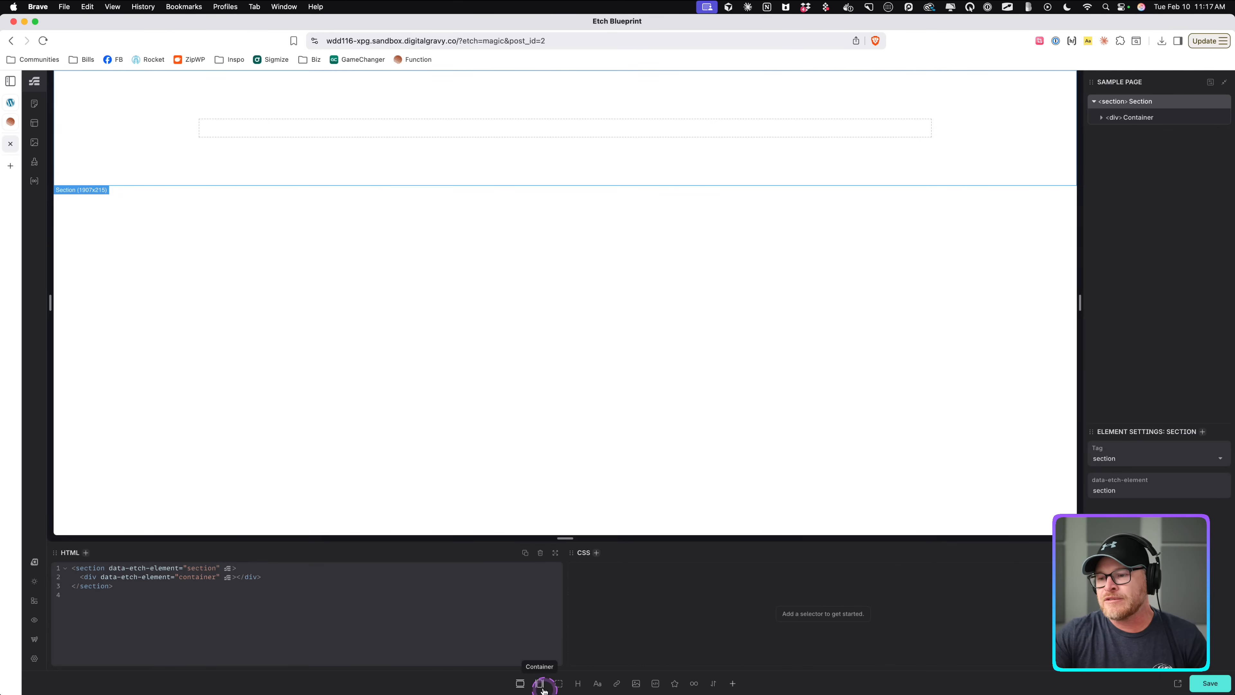
scroll(639, 690, "up", 5)
scroll(672, 688, "down", 5)
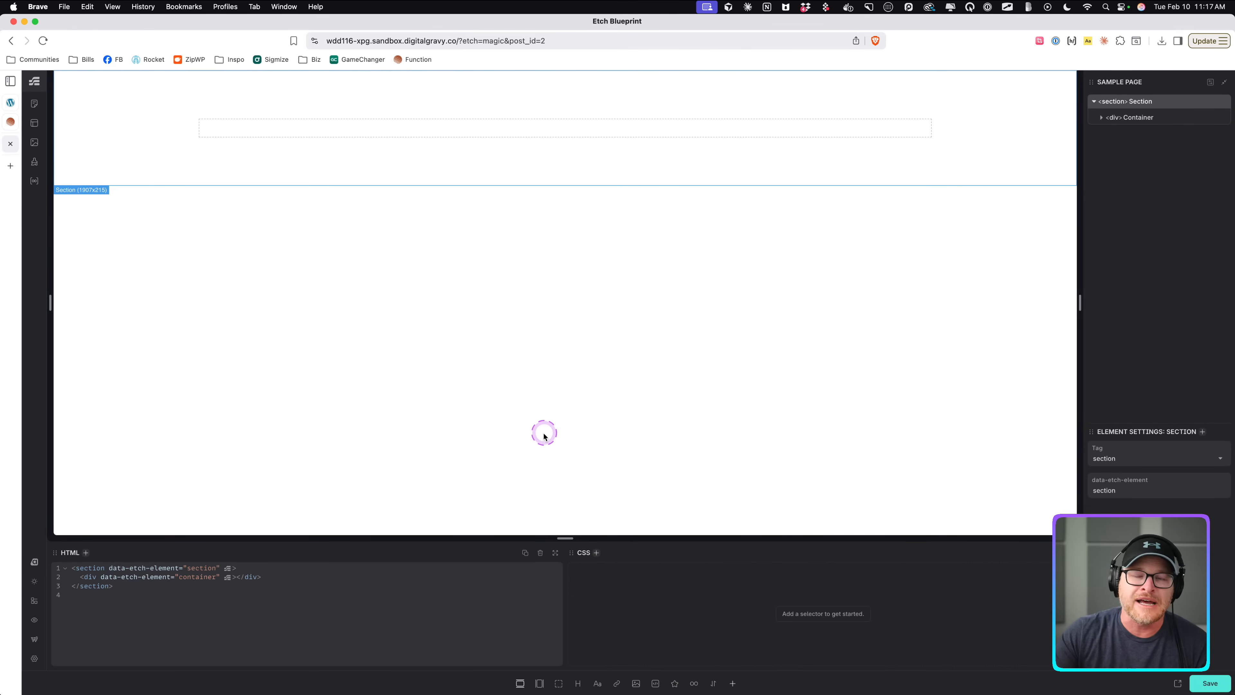
key("super+i")
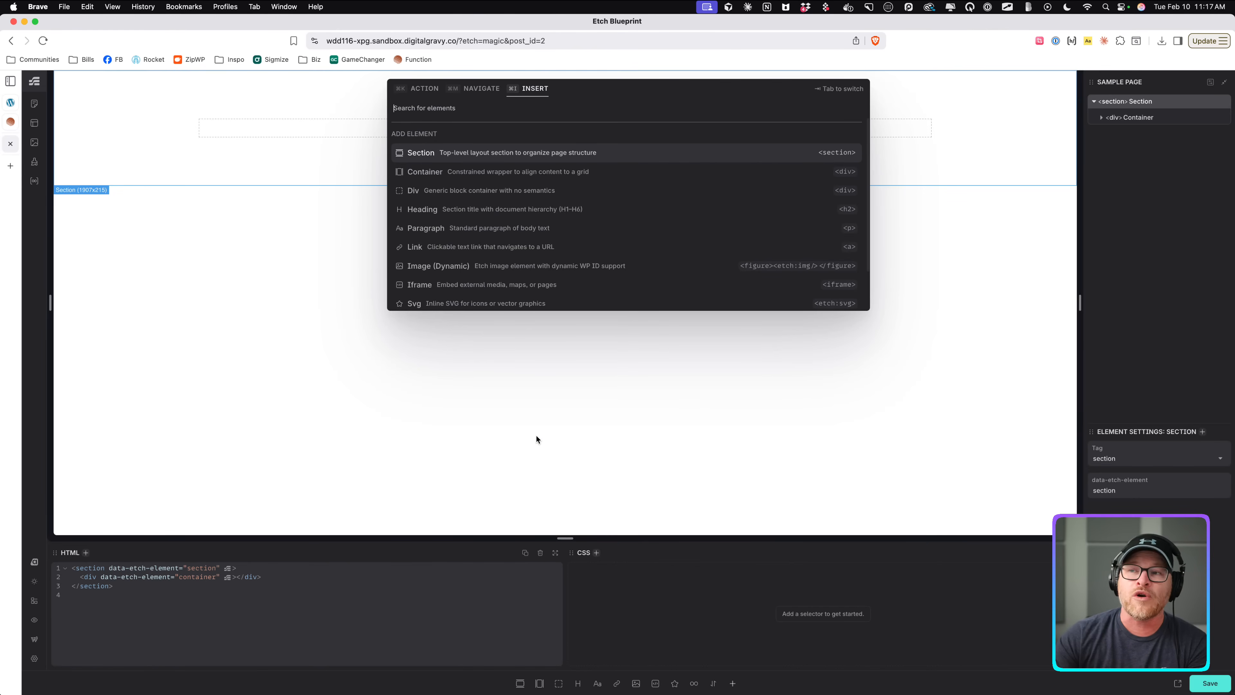
left_click(461, 447)
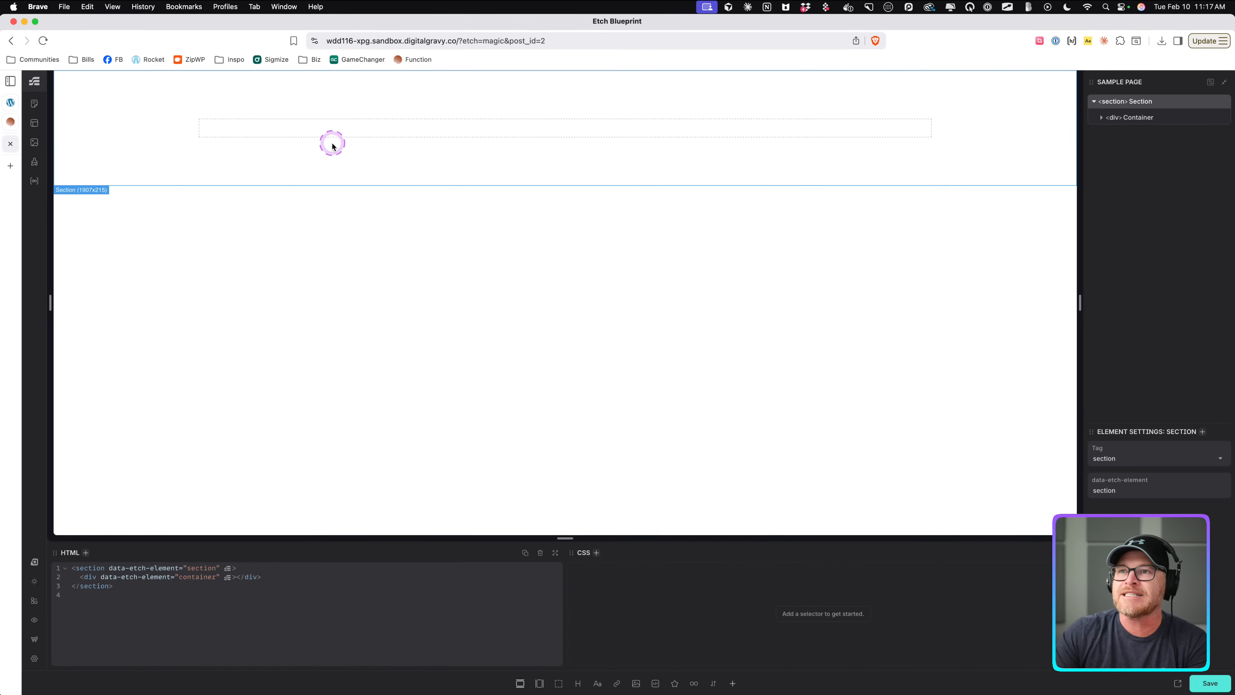
Duplicate the container inside the section so the section holds three containers.
left_click(336, 132)
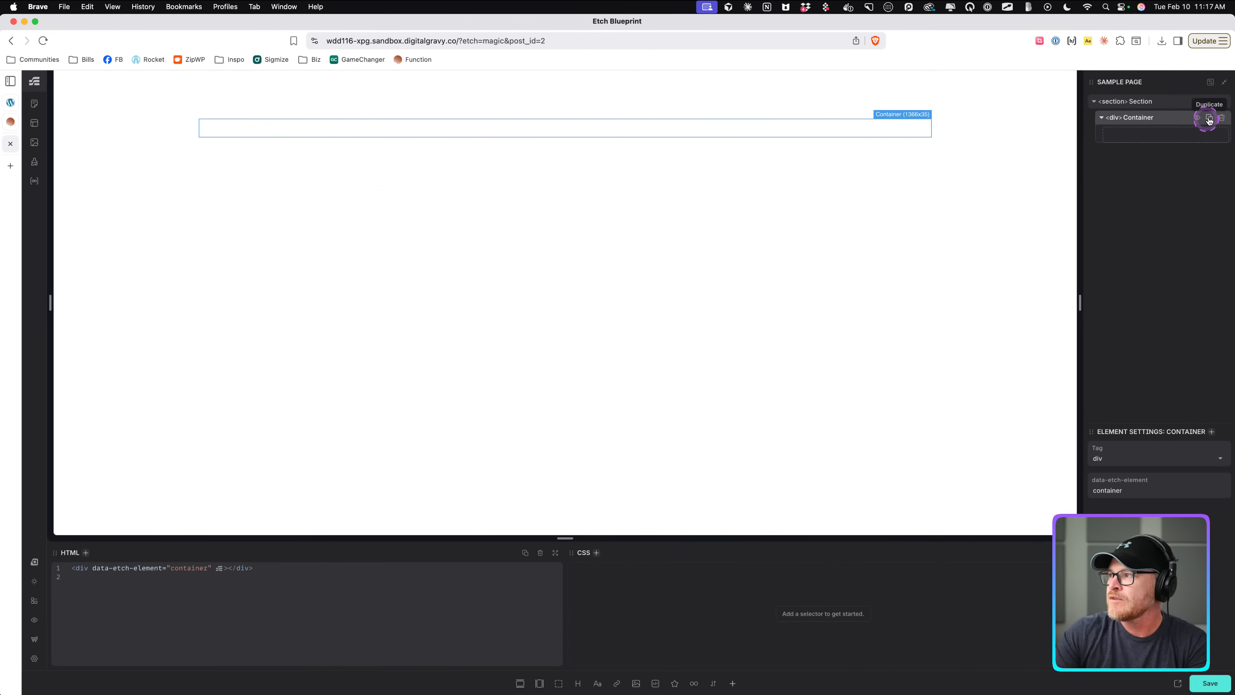
left_click(1209, 118)
left_click(1209, 118)
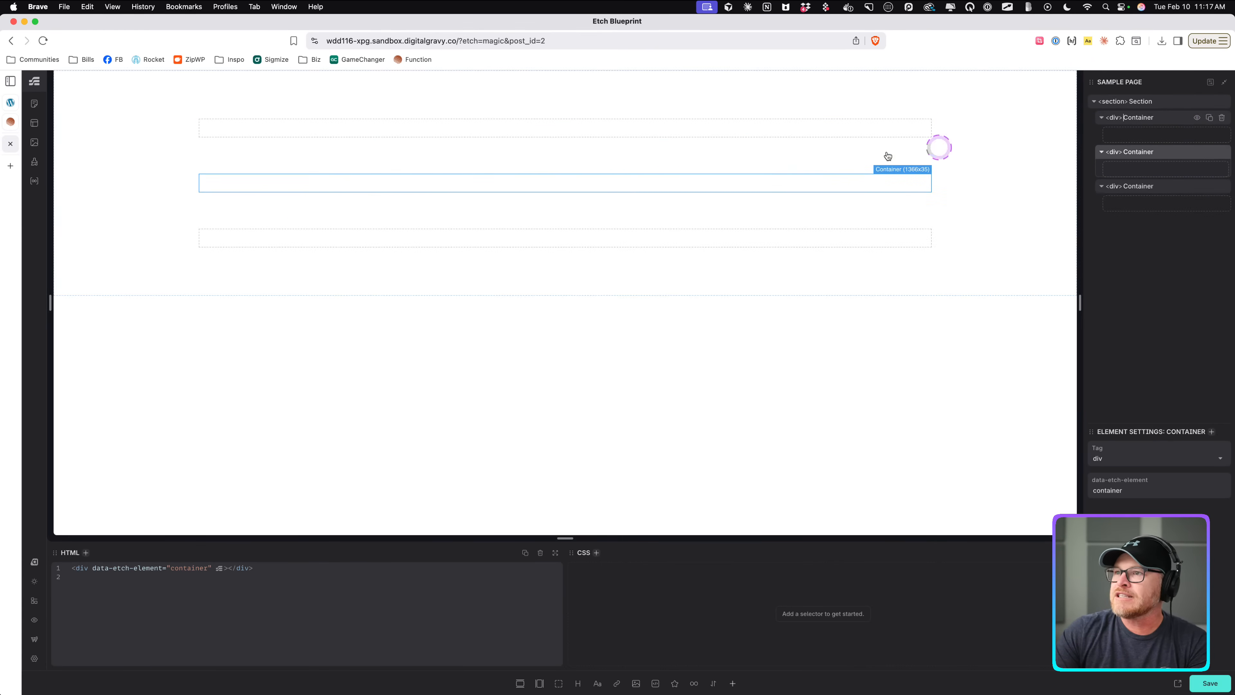
left_click(496, 127)
left_click(497, 181)
left_click(499, 243)
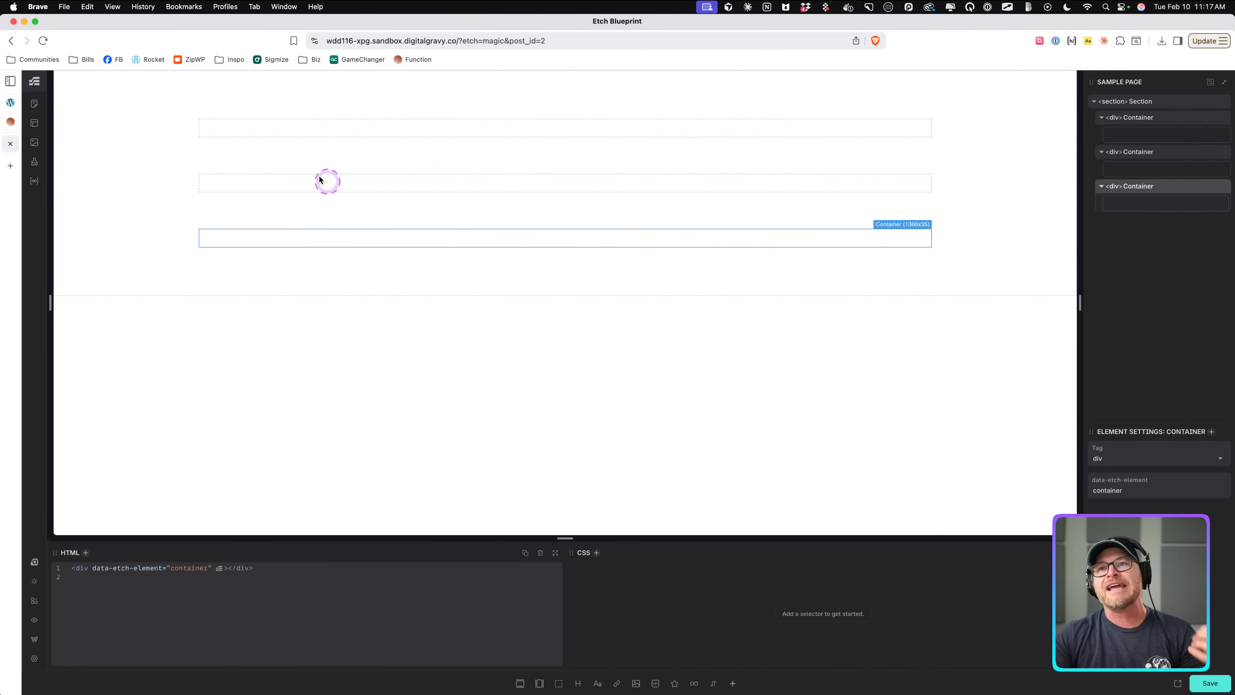
Rename the third container inside the section to "Testimonial List".
left_click(335, 130)
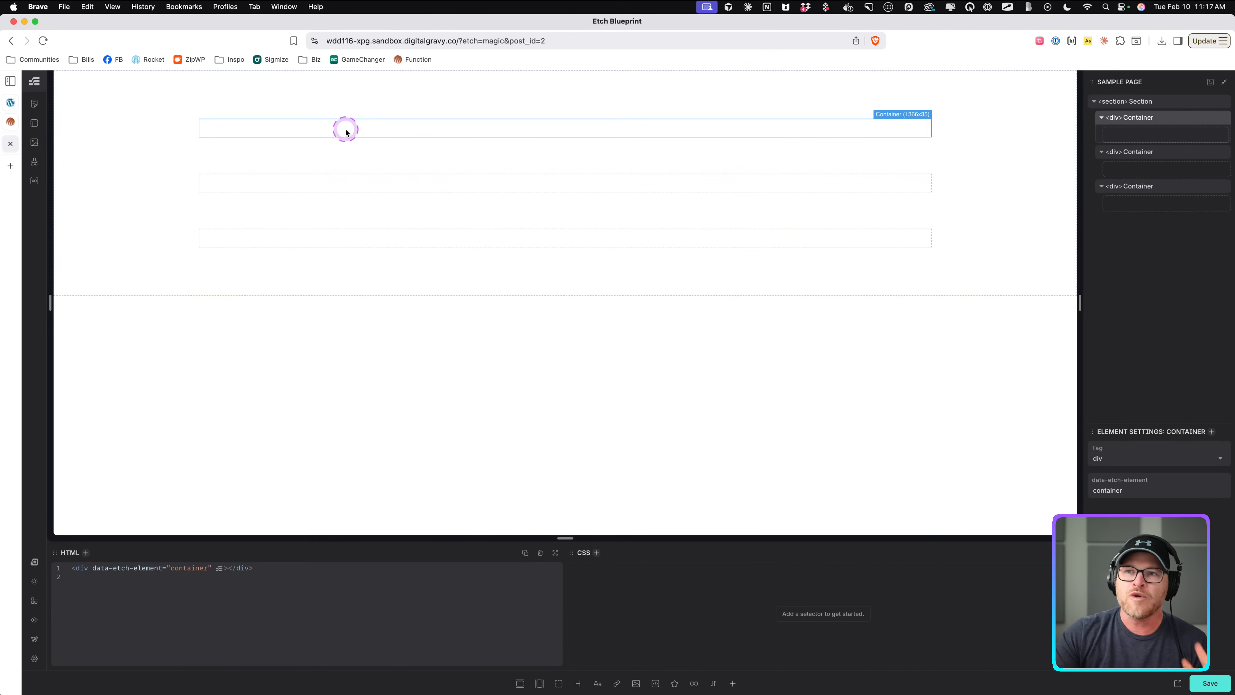
left_click(340, 181)
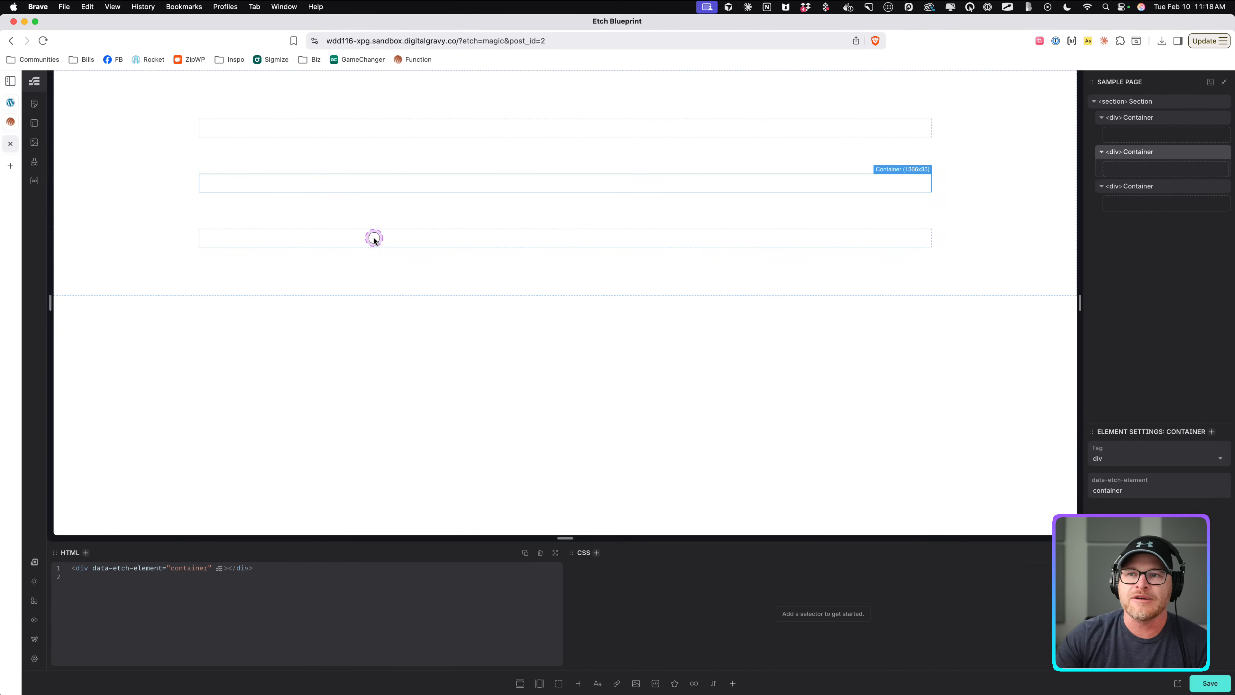
left_click(373, 240)
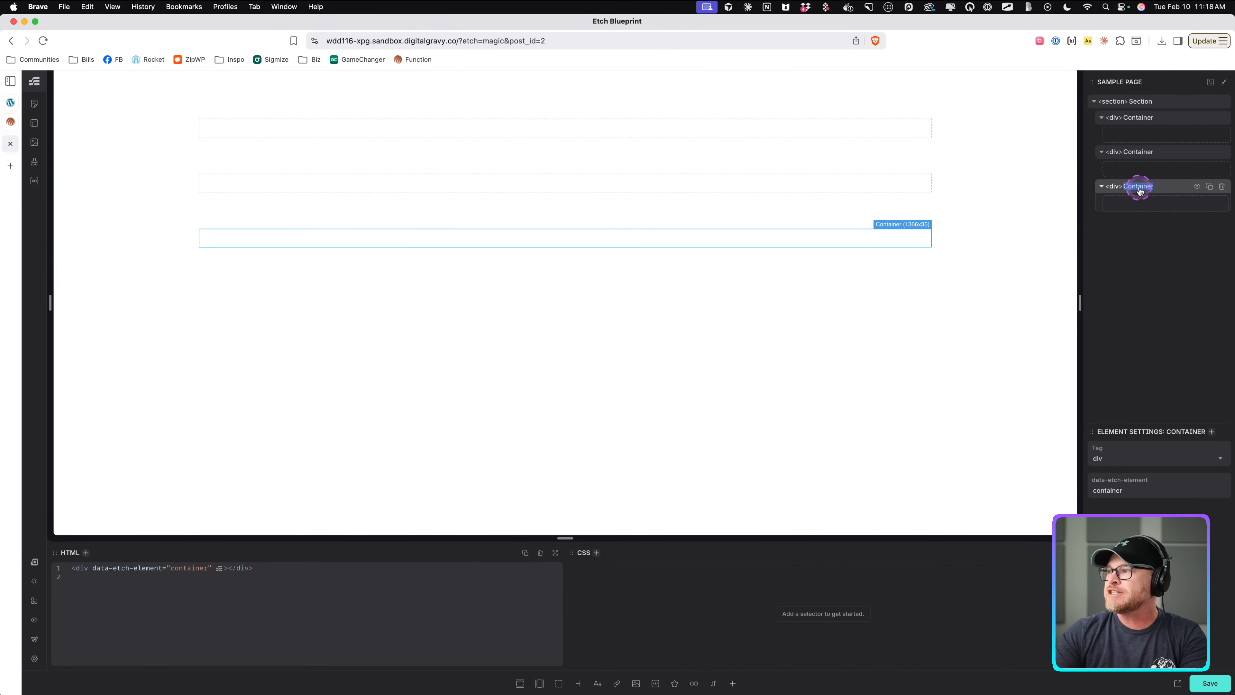
type("R")
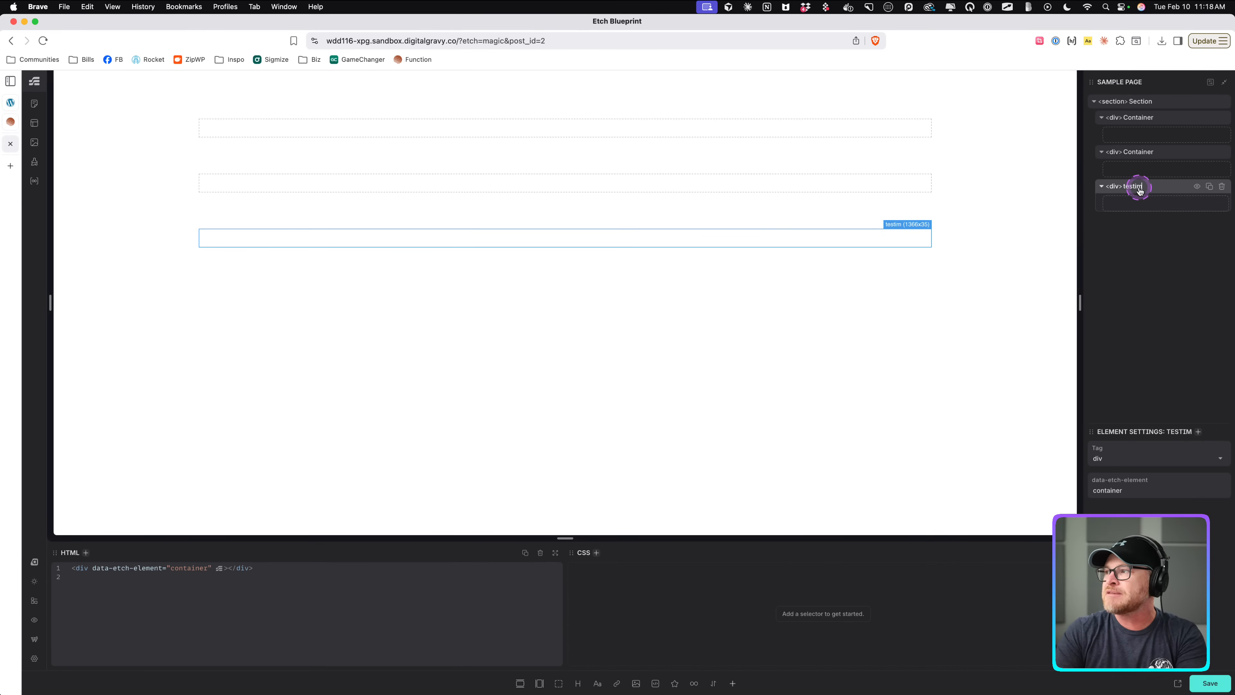
key("BackSpace")
key("BackSpace")
key("BackSpace")
key("BackSpace")
key("BackSpace")
key("BackSpace")
type("Te")
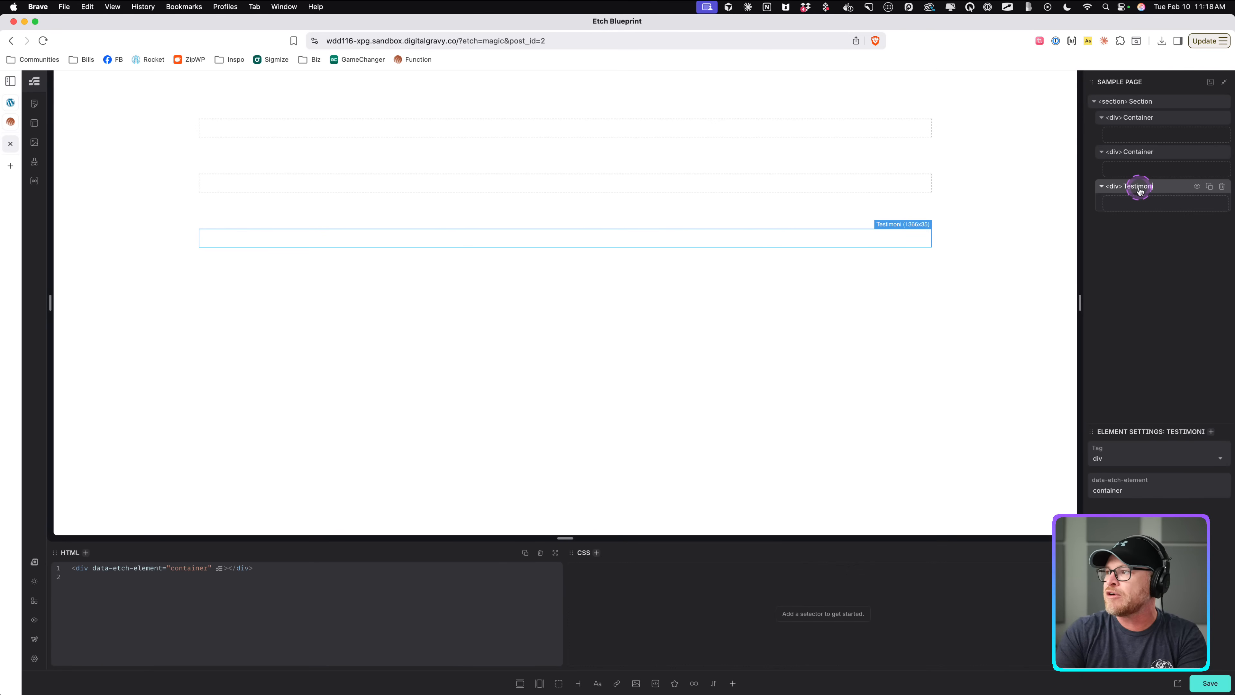
type("stimonial List")
Rename the second container to "Pricing Card Wrapper".
double_click(1140, 153)
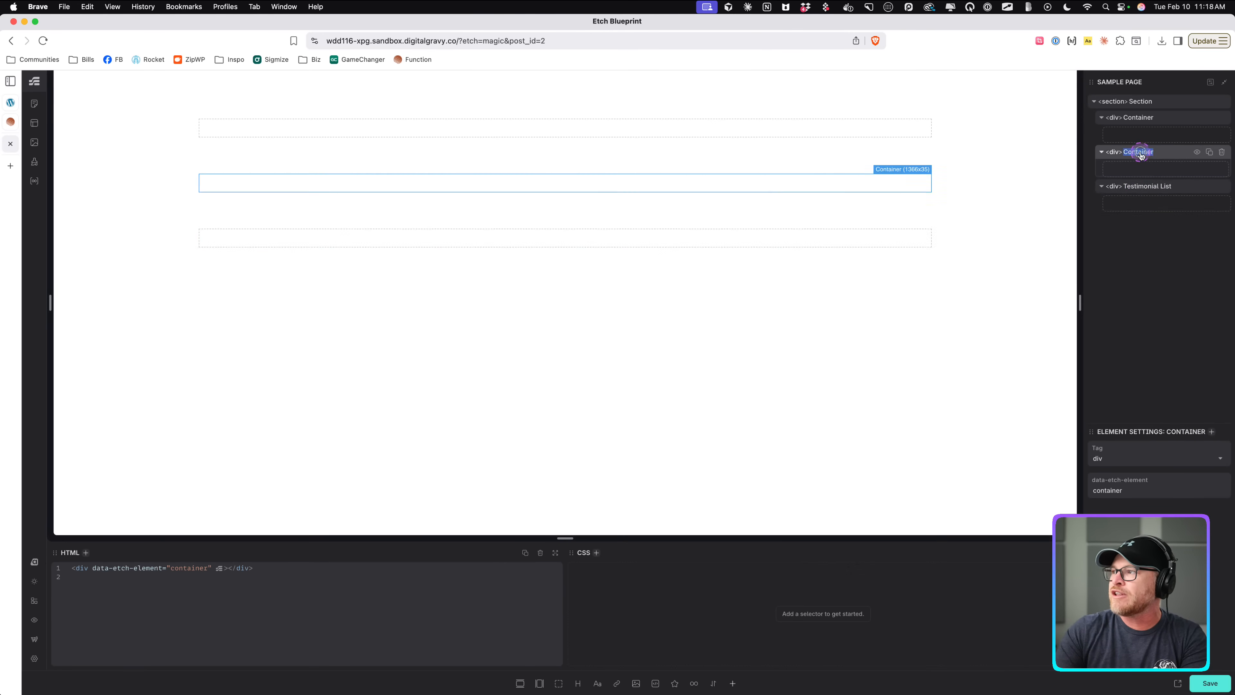
type("Pricing Card Wrapper")
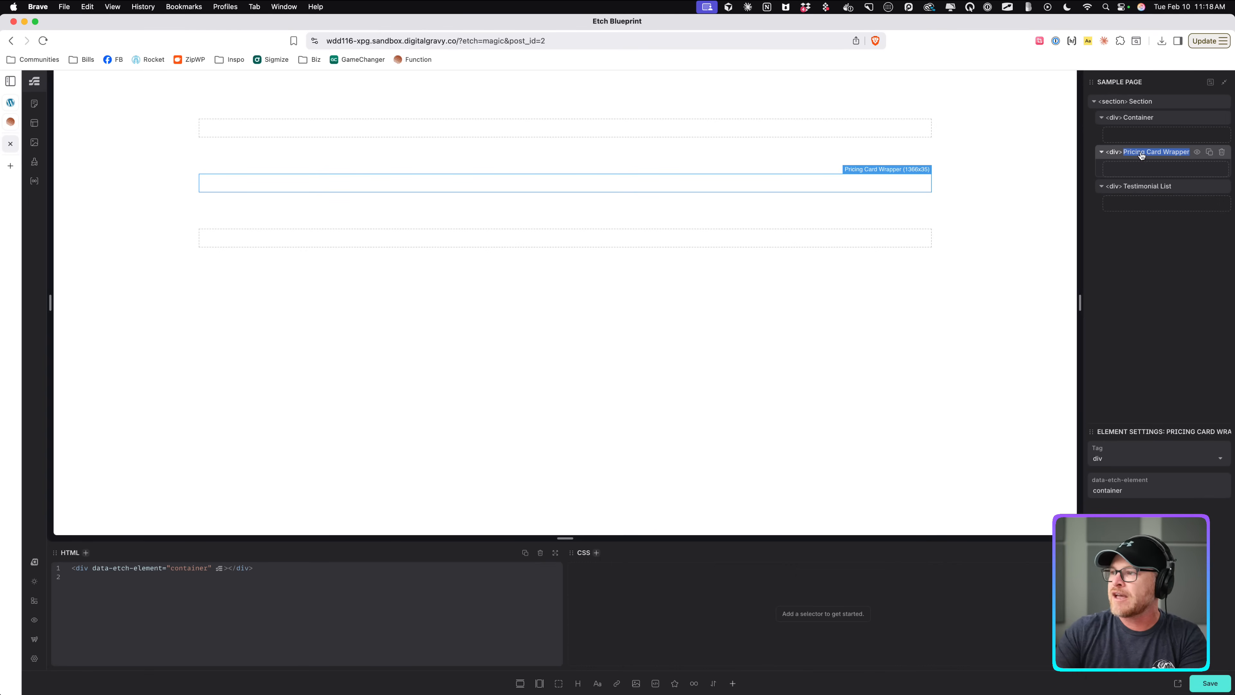
Delete the first container from the section and select the section.
double_click(1138, 122)
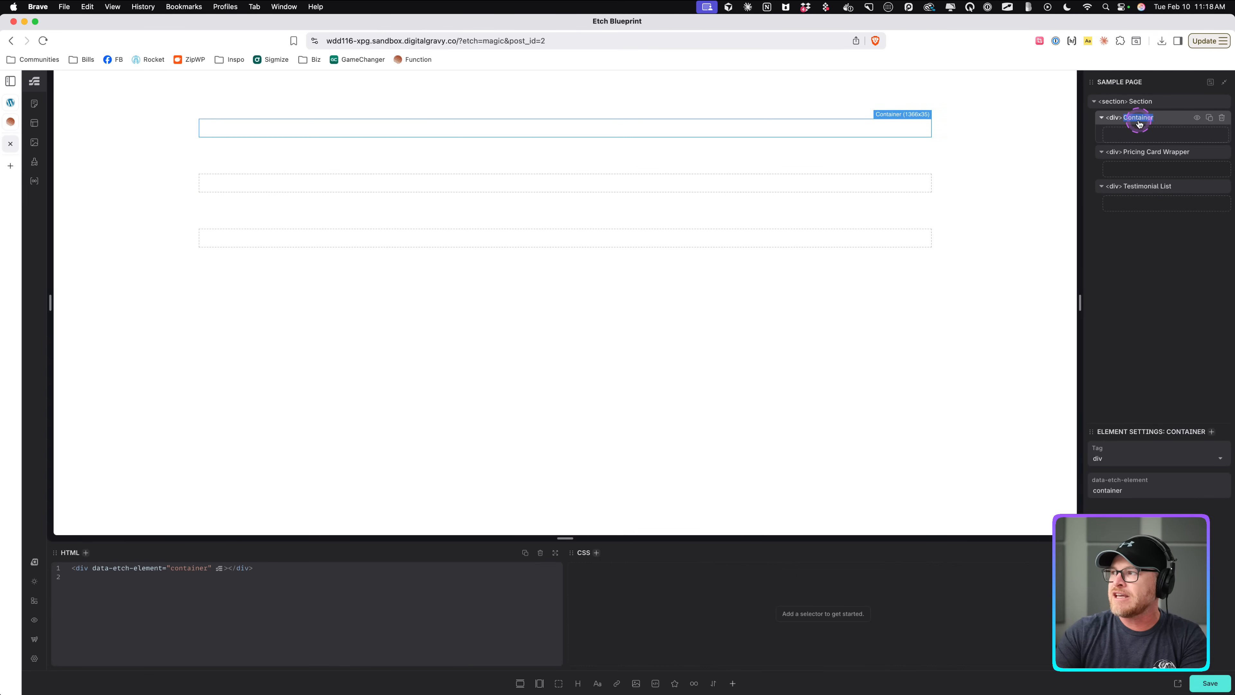
left_click(1222, 118)
left_click(1151, 102)
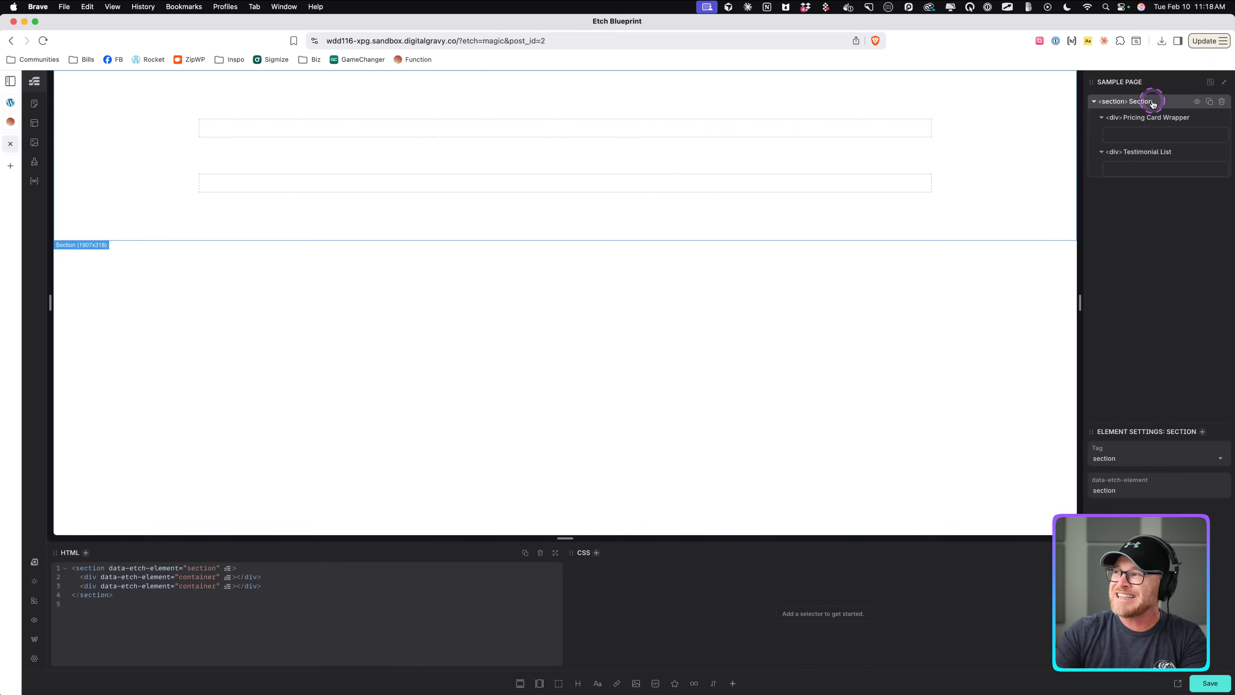
key("super+i")
type("sec")
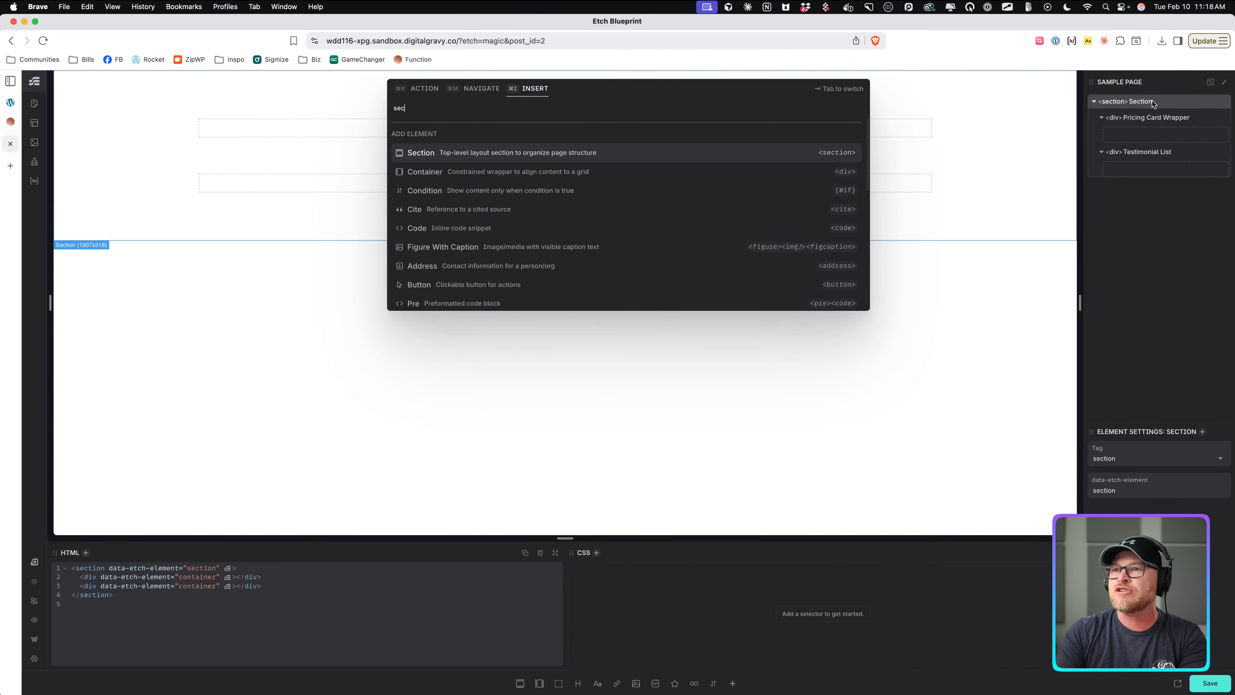
type("tion intro")
key("super+a")
key("BackSpace")
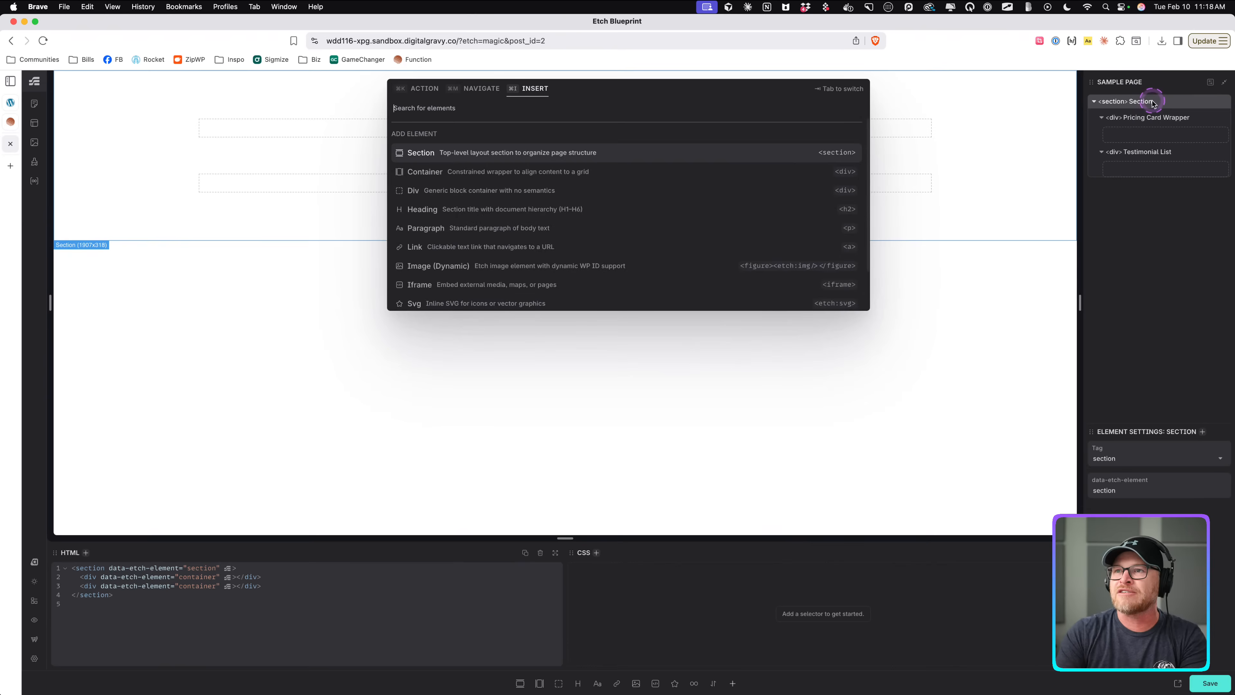
Open patterns.etchwp.com in a new tab and search the pattern layouts for "intro".
key("super+t")
type("patterns.etchwp.com")
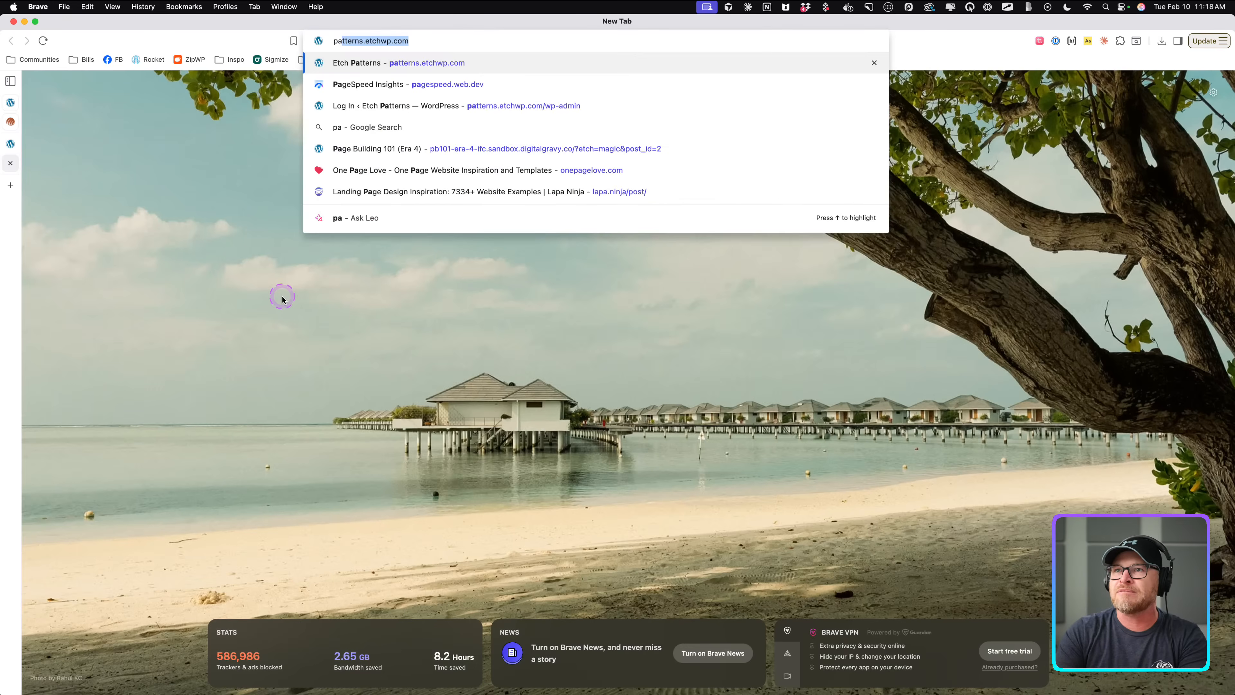
key("Return")
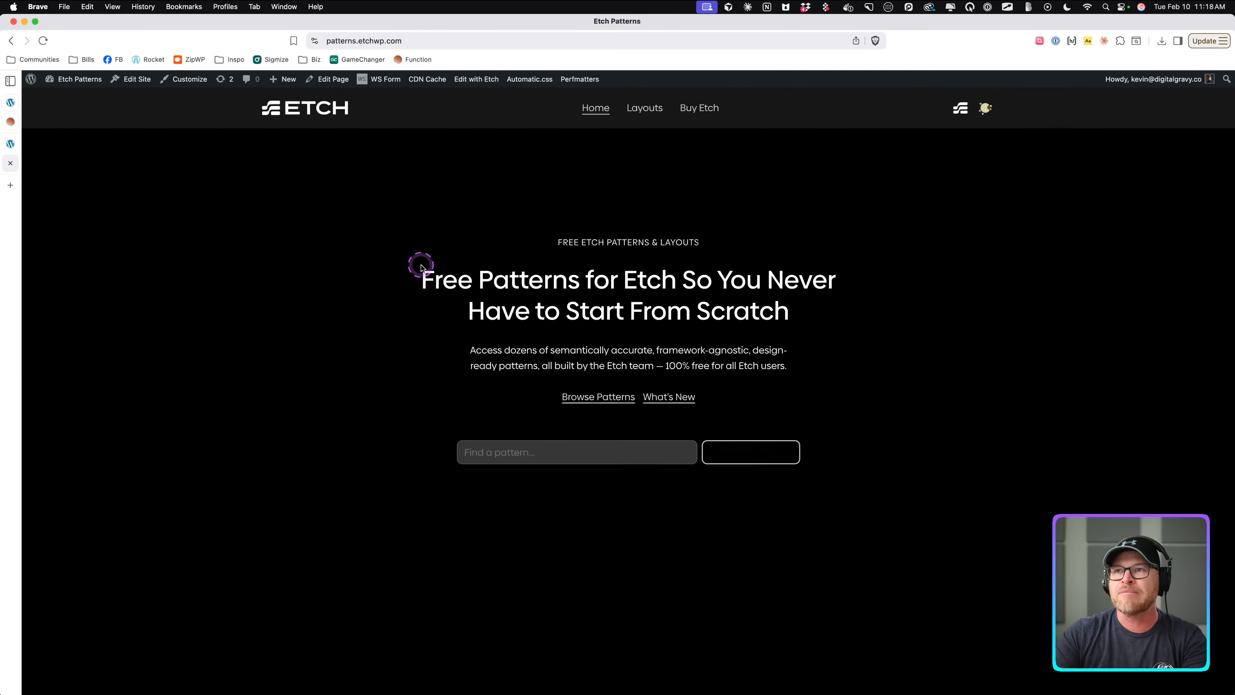
left_click(645, 108)
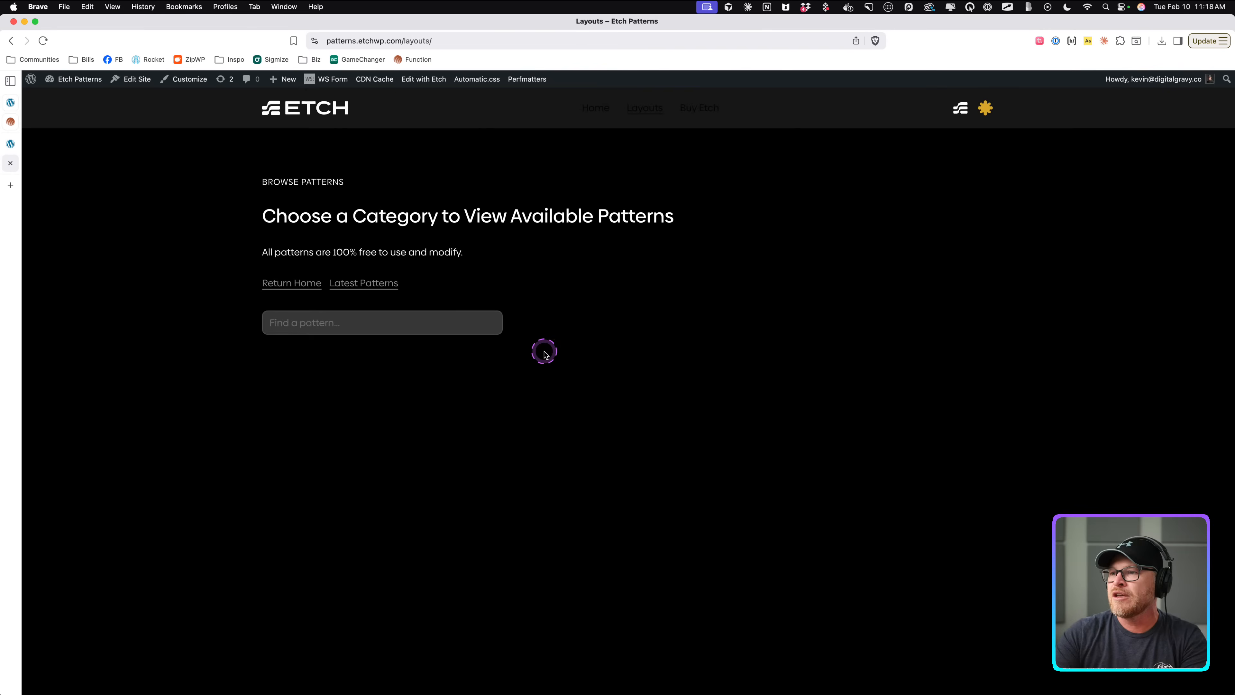
left_click(448, 326)
type("intro")
key("Return")
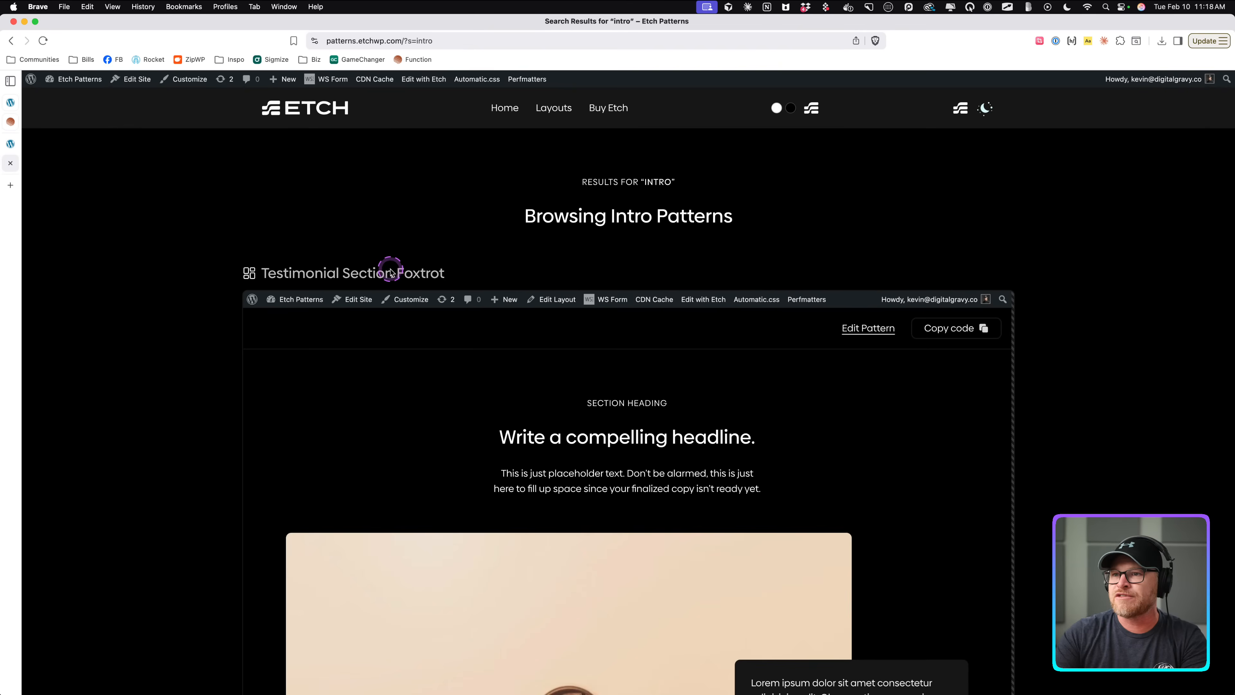
Open the Section Intro pattern from the results and copy its code.
scroll(279, 283, "down", 10)
scroll(279, 283, "down", 15)
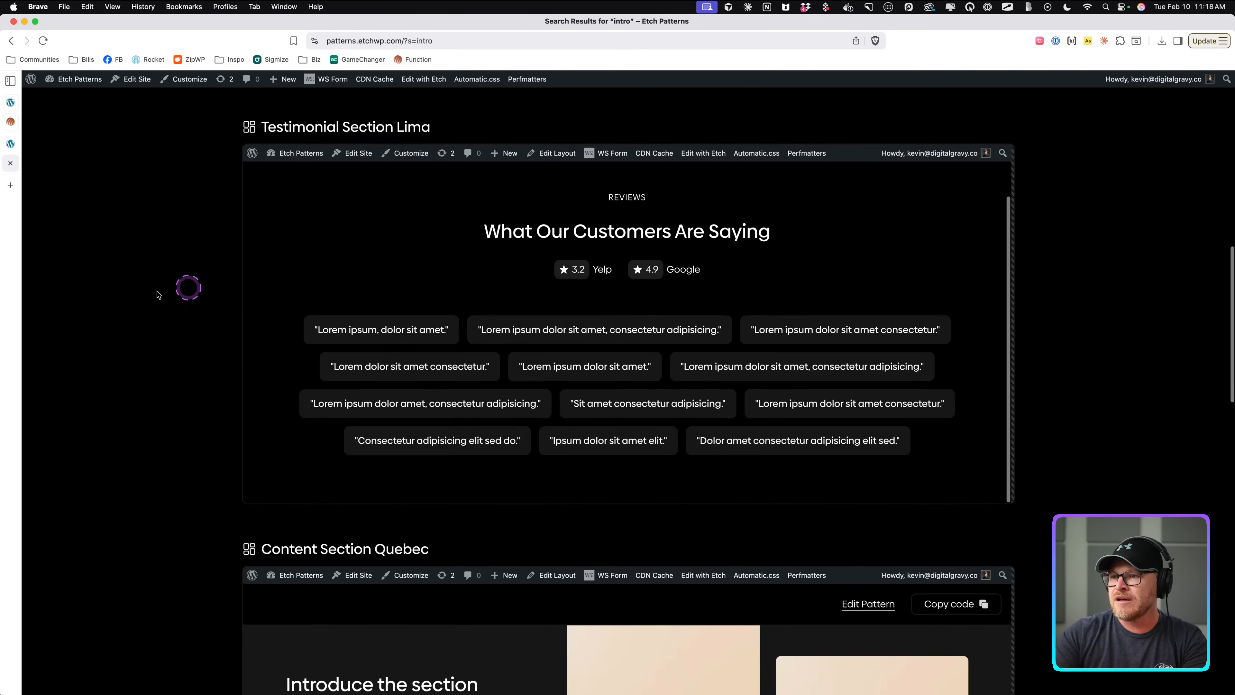
scroll(157, 292, "down", 10)
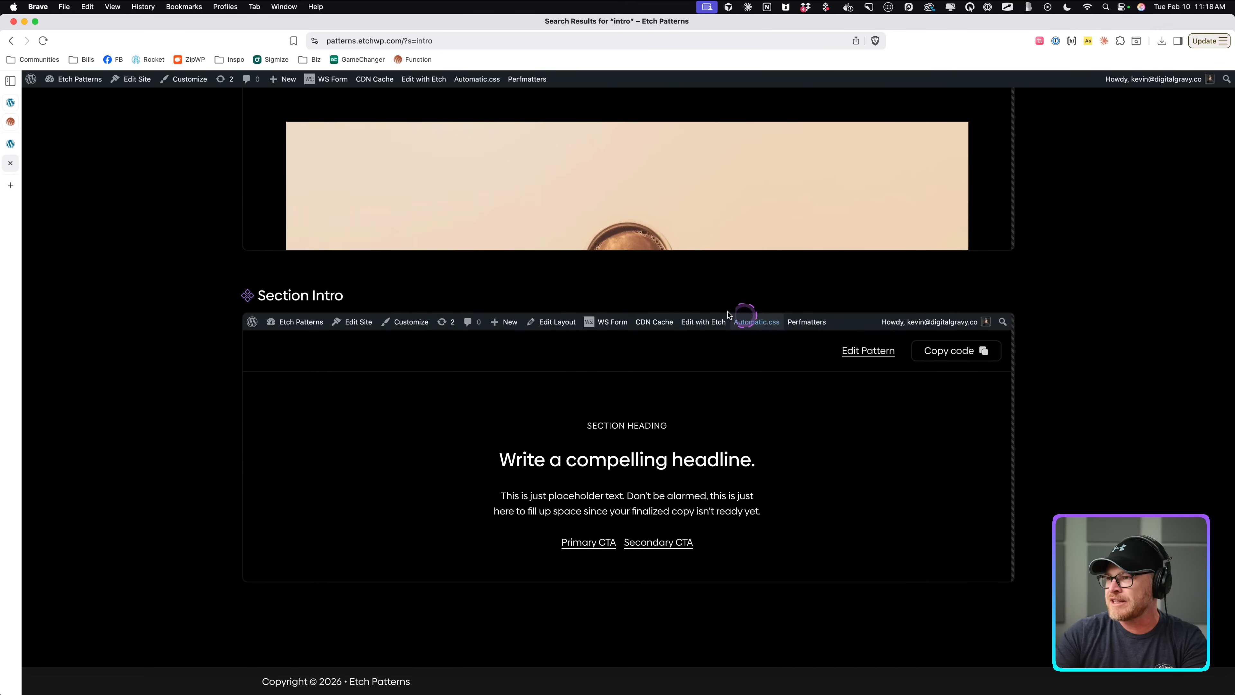
left_click(316, 295)
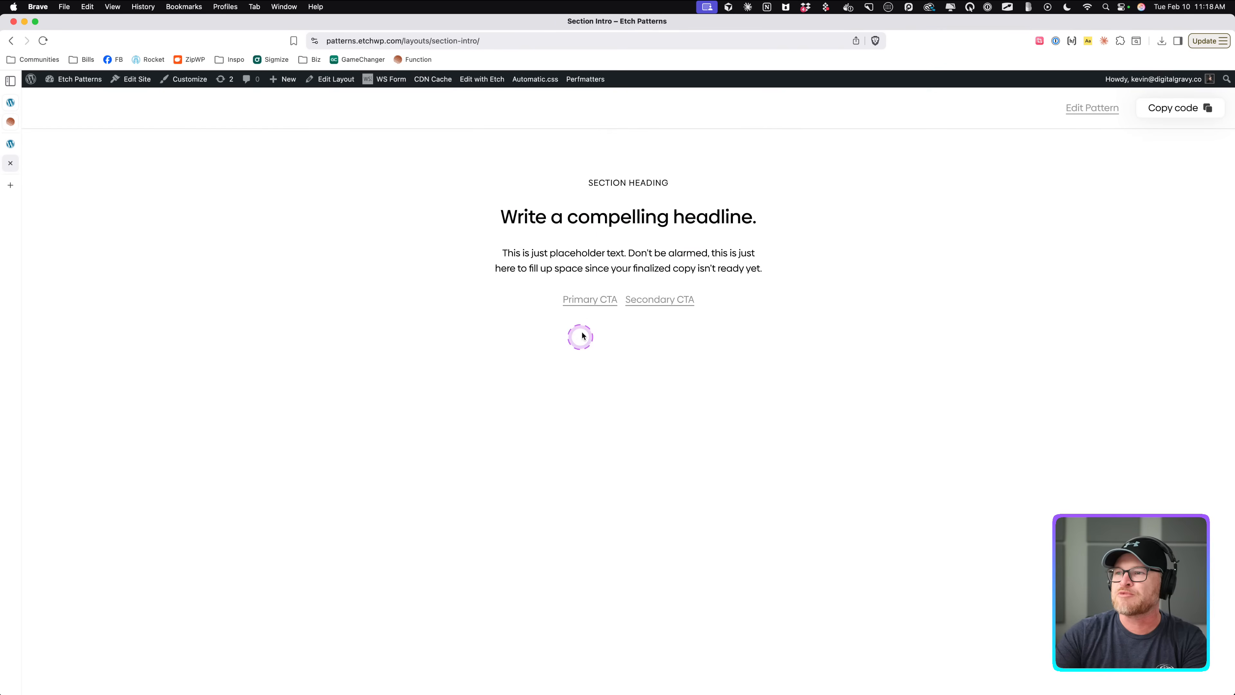
left_click(1194, 107)
Return to the Etch editor and paste the Section Intro pattern, allowing clipboard access forever.
left_click(11, 143)
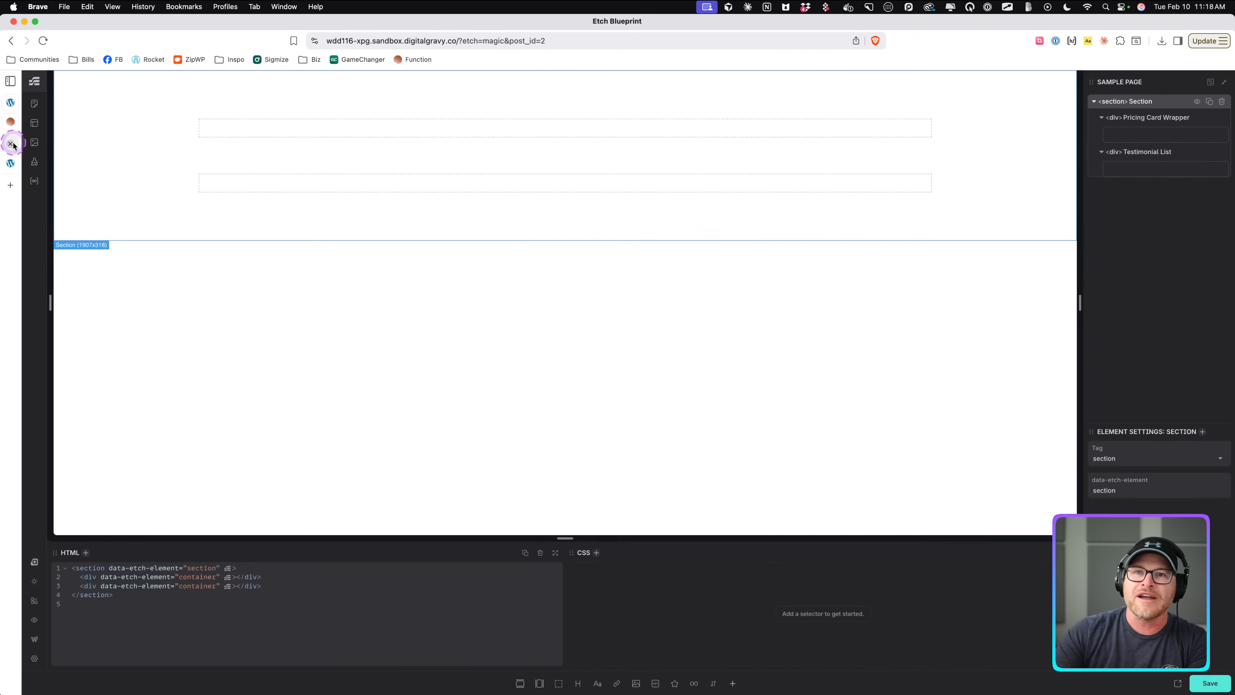
key("super+v")
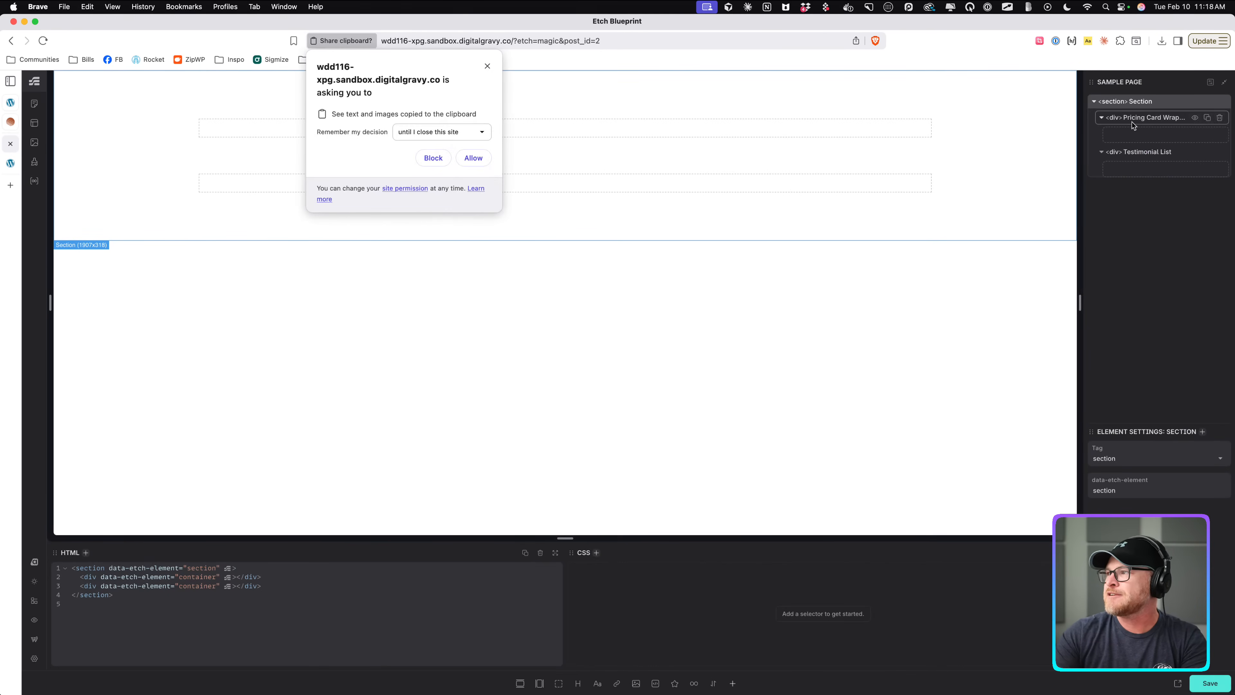
left_click(452, 132)
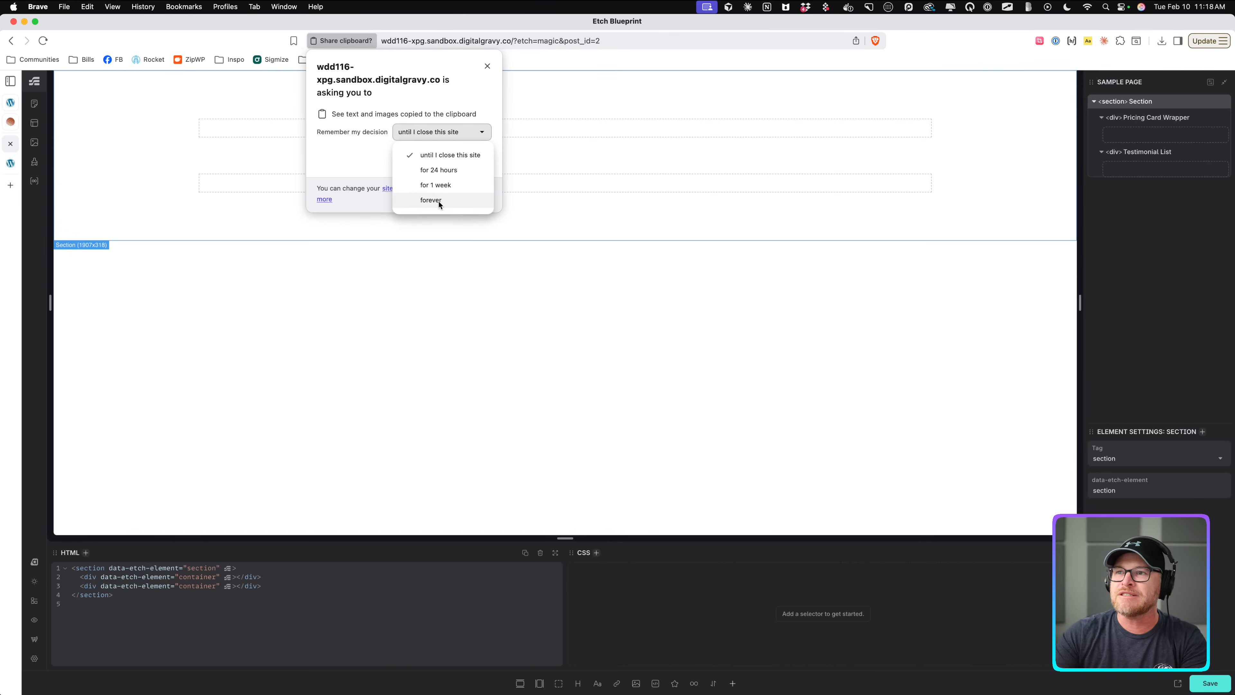
left_click(452, 200)
left_click(476, 159)
left_click(706, 206)
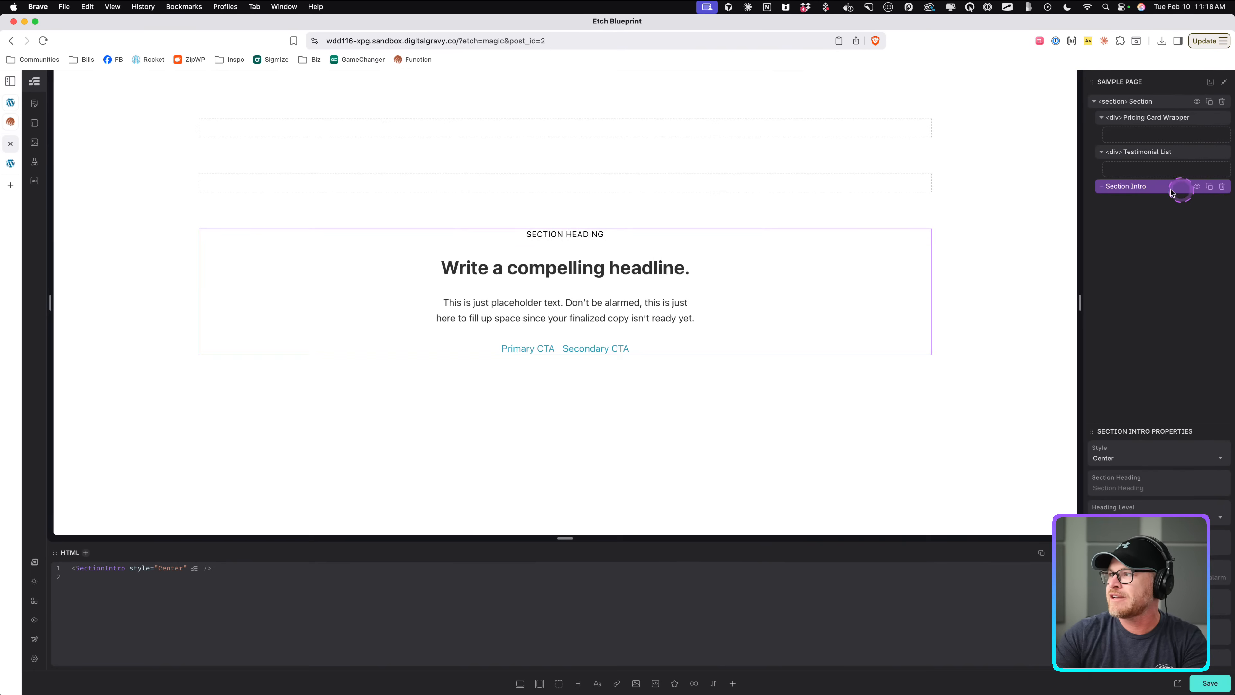
Move the Section Intro to the top of the section and turn off its Show Lede option.
left_click_drag(1180, 189, 1157, 117)
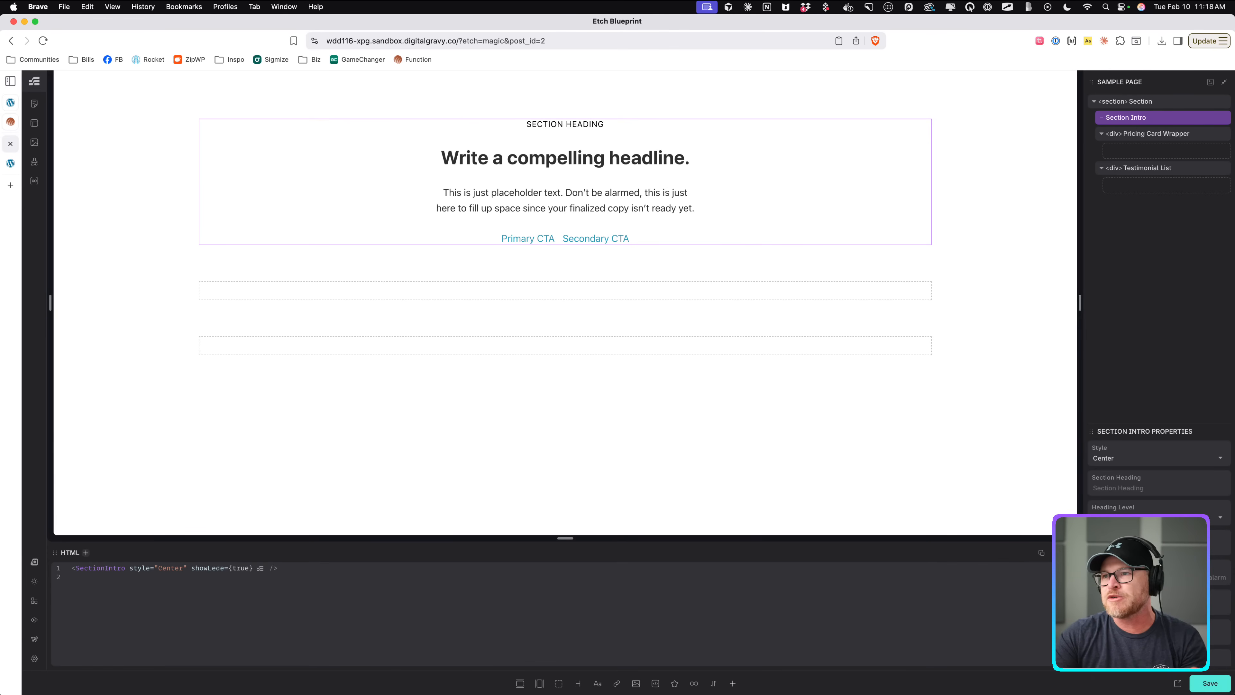
left_click(1095, 608)
scroll(1160, 487, "down", 3)
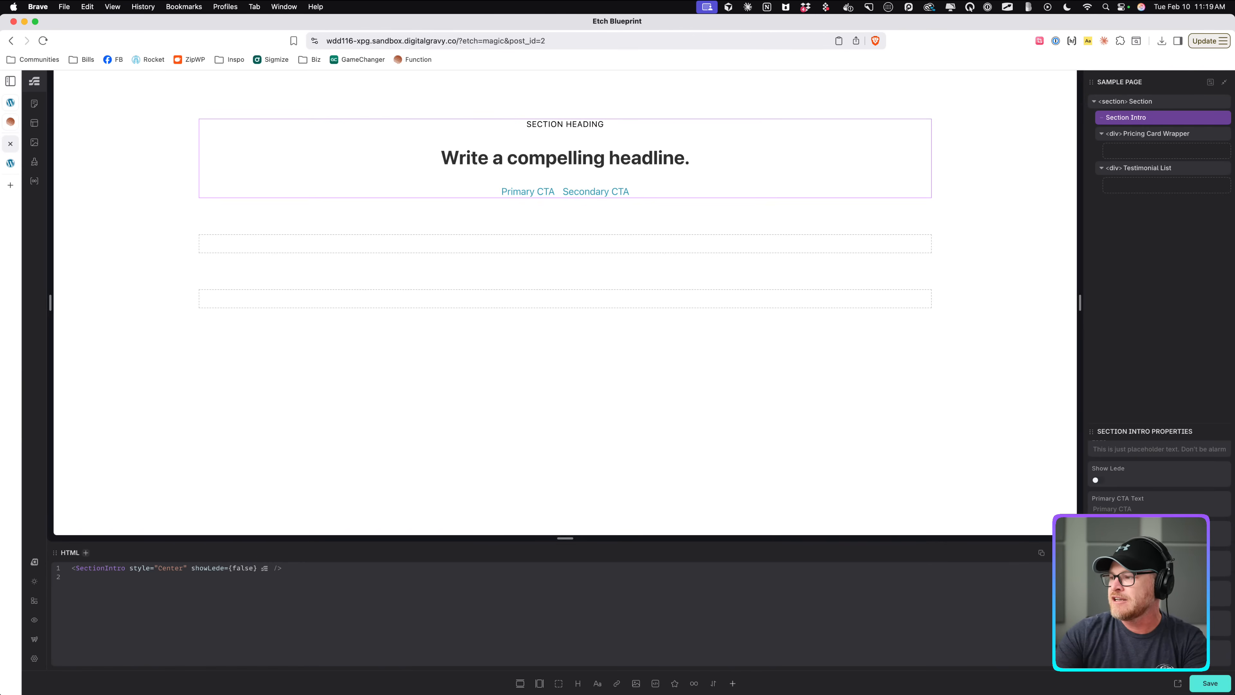
Save the page in the Etch editor.
left_click(356, 217)
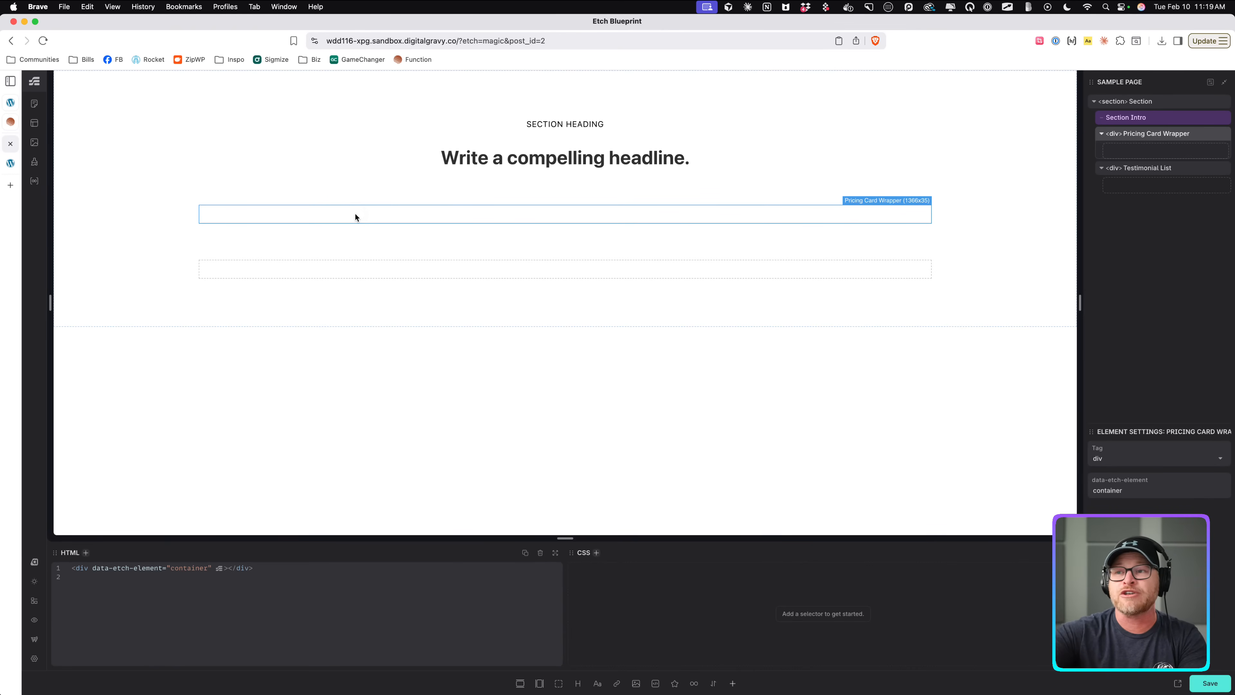
key("super+s")
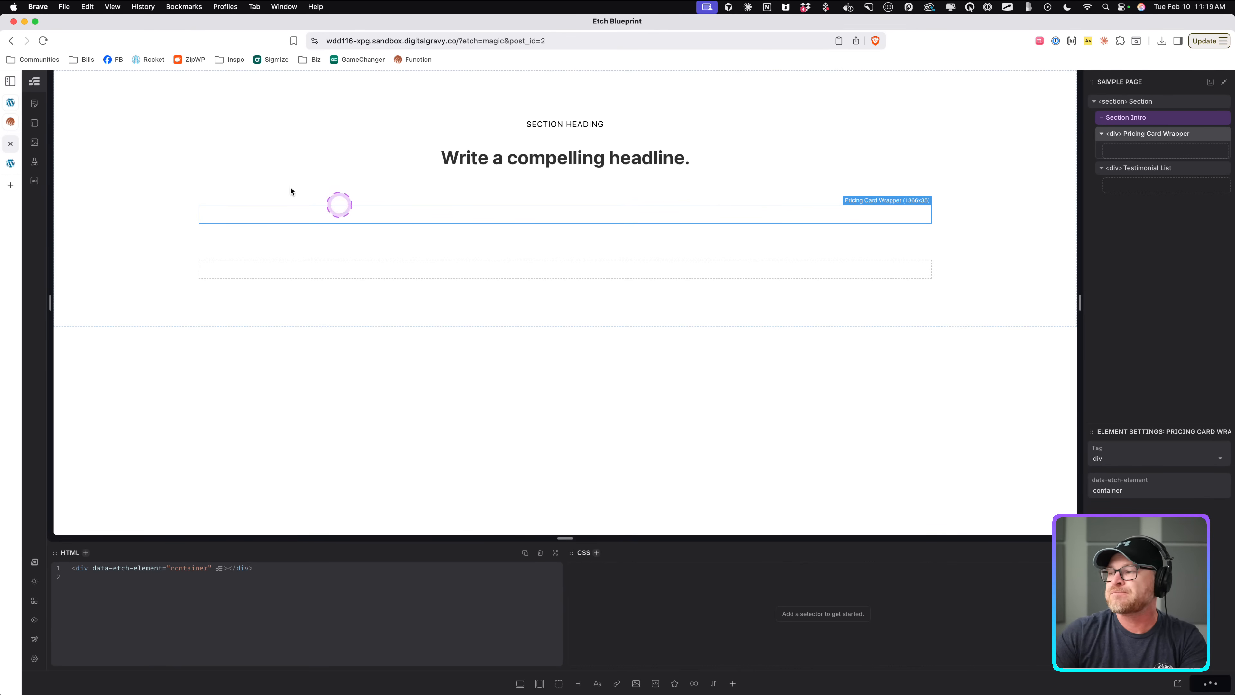
left_click(355, 273)
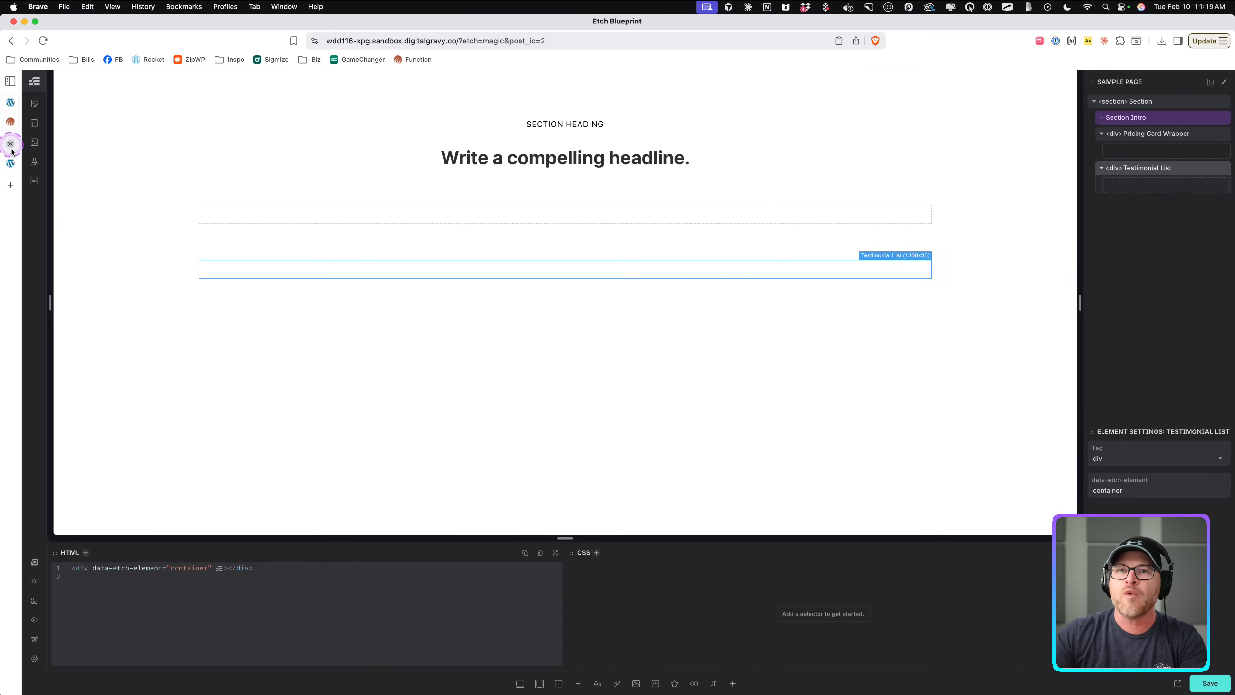
Browse the Testimonials patterns on the Etch patterns site.
left_click(10, 163)
left_click(11, 40)
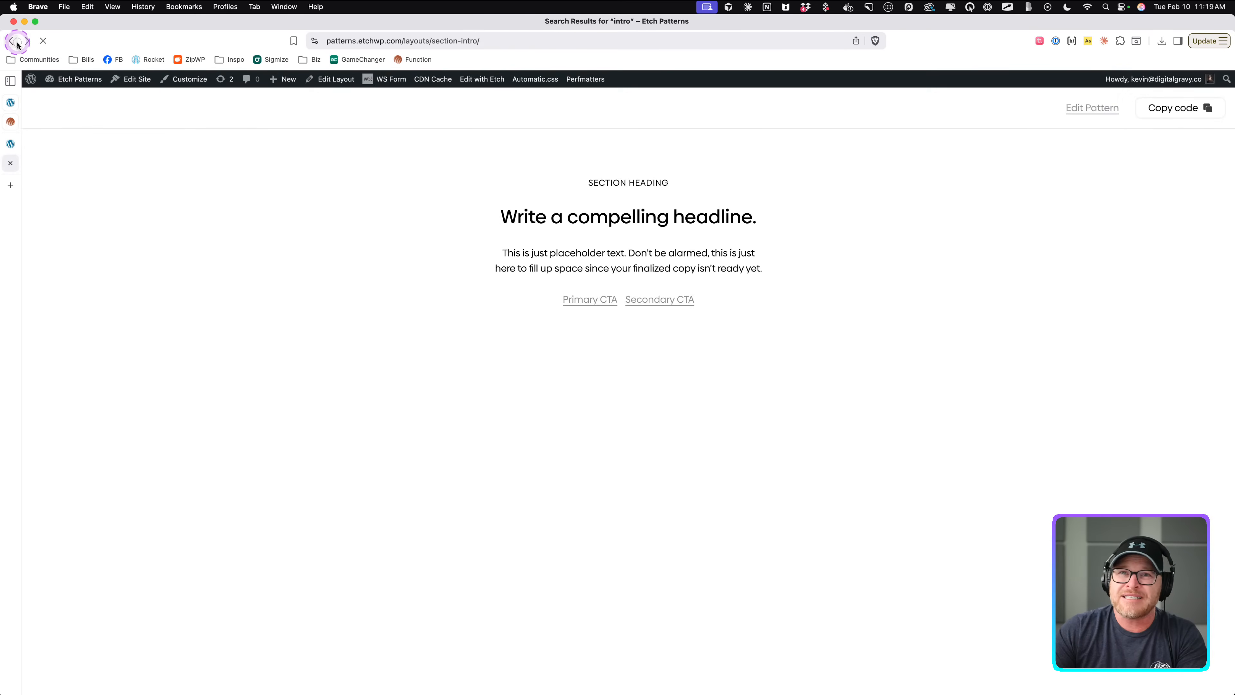
left_click(11, 40)
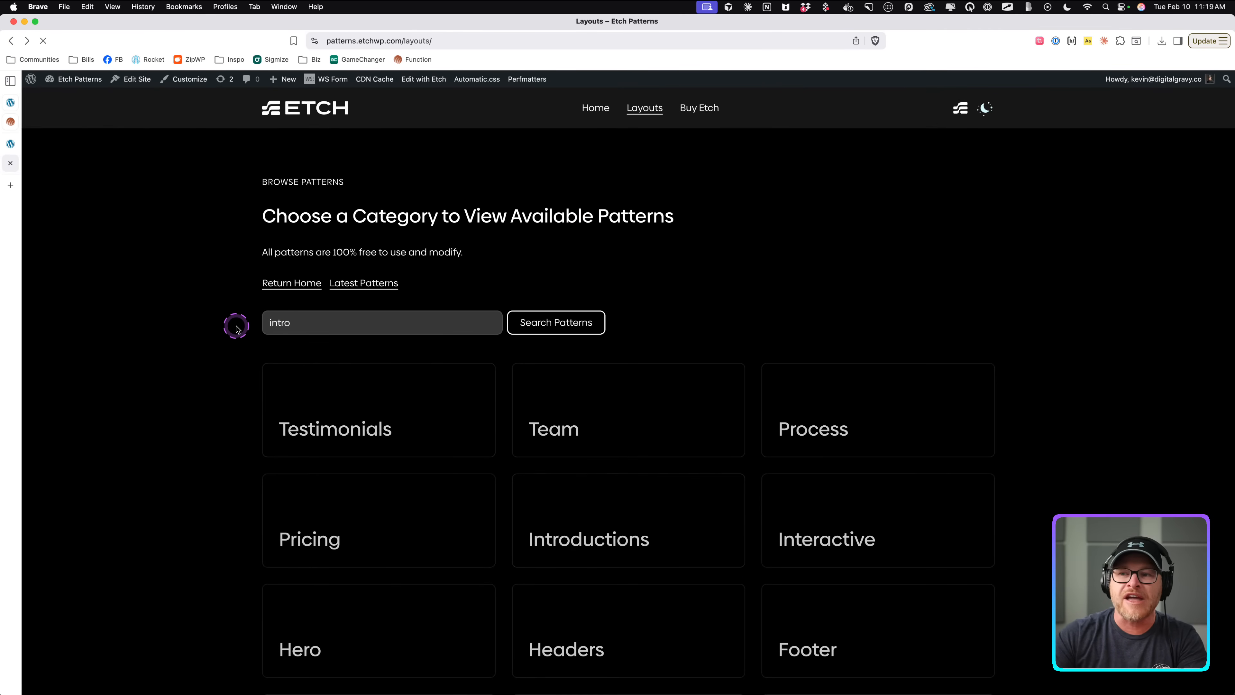
scroll(199, 389, "down", 13)
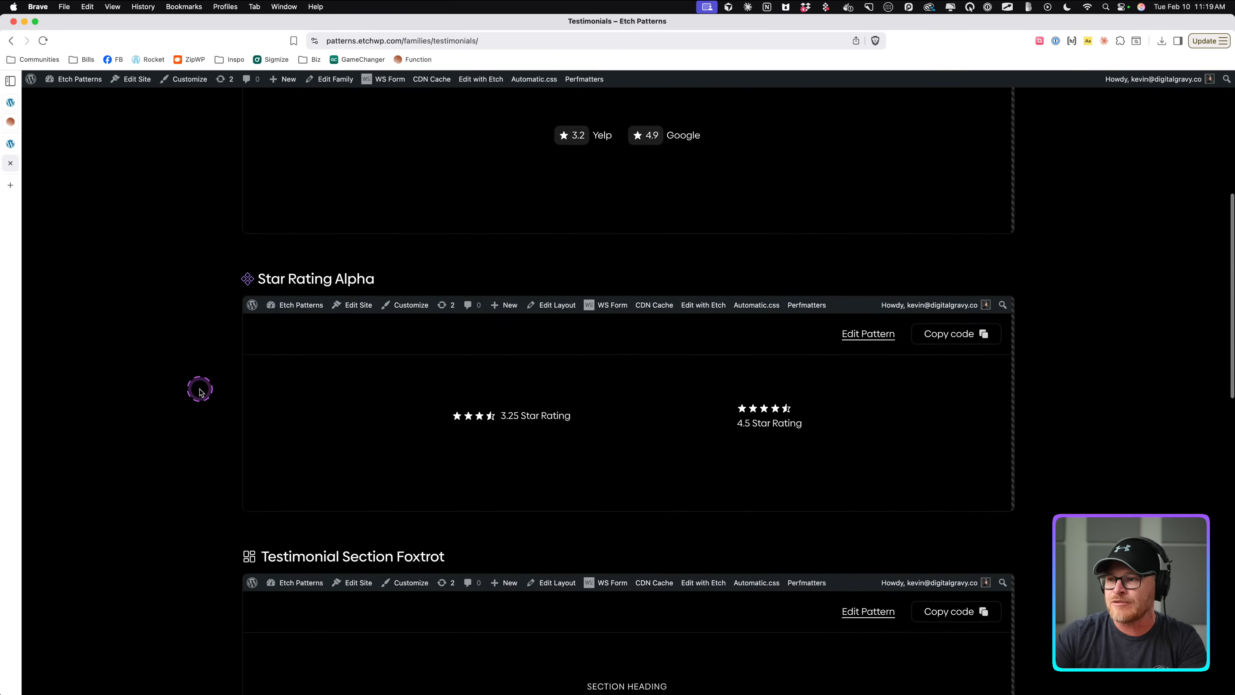
scroll(194, 392, "down", 10)
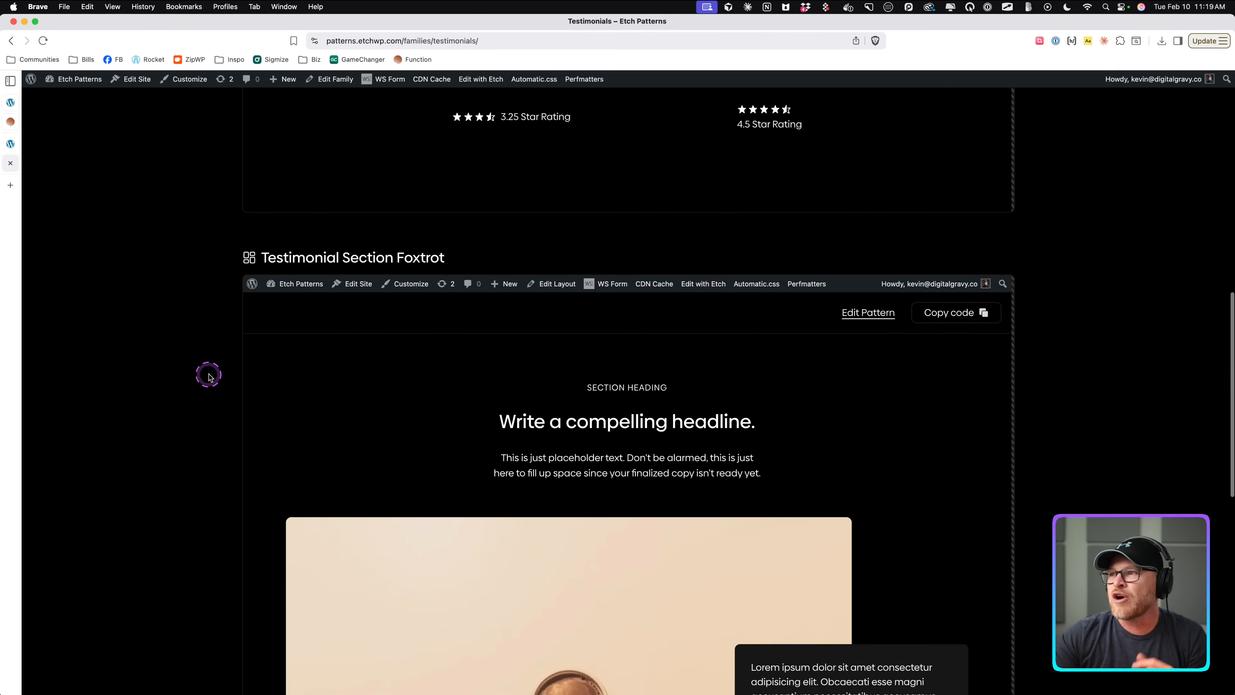
scroll(423, 248, "down", 5)
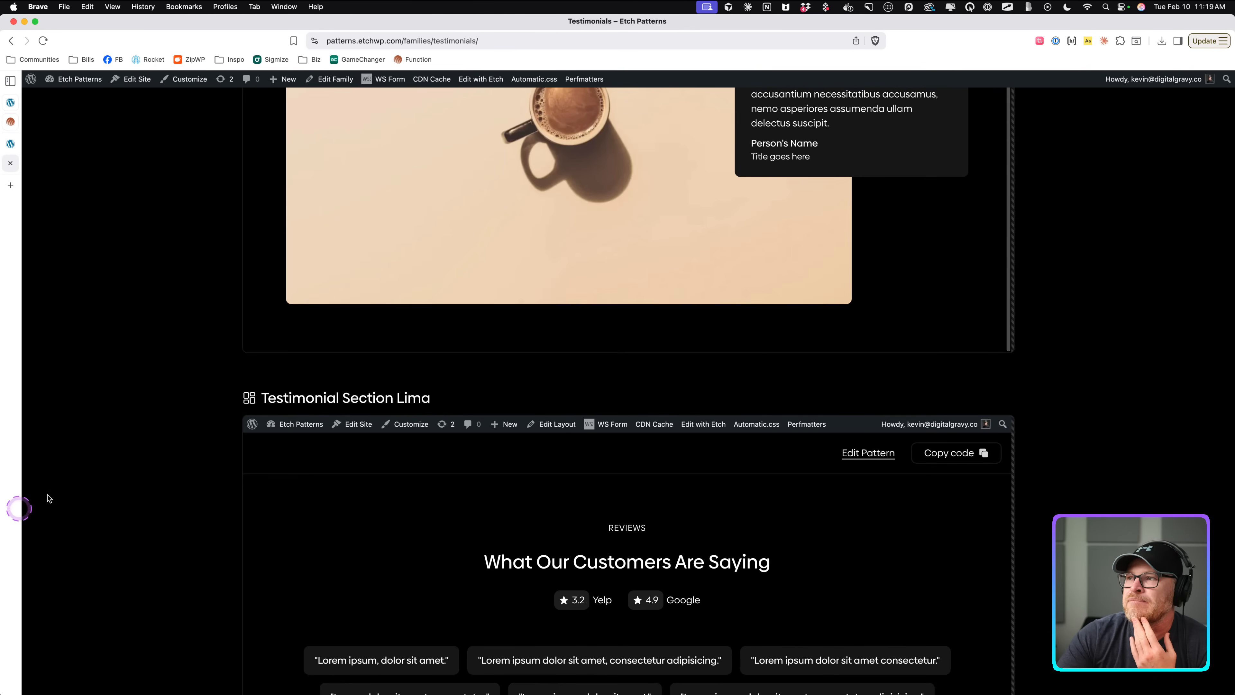
scroll(187, 462, "down", 4)
scroll(389, 449, "down", 3)
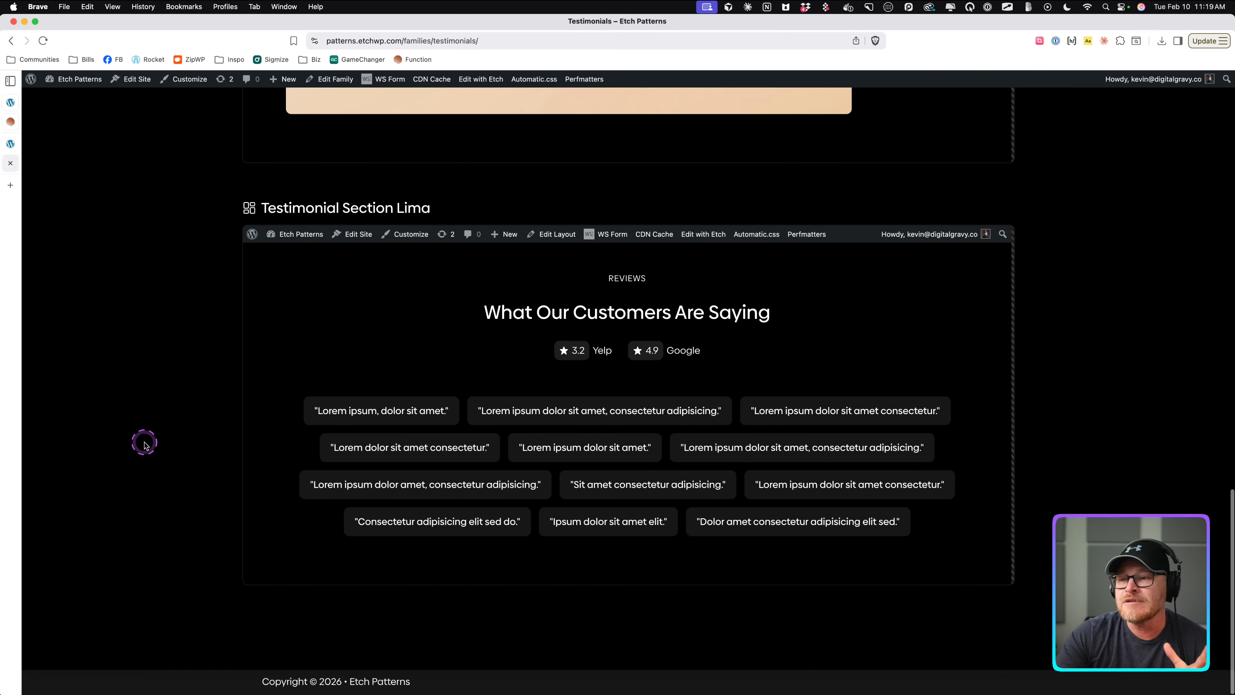
scroll(141, 442, "up", 1)
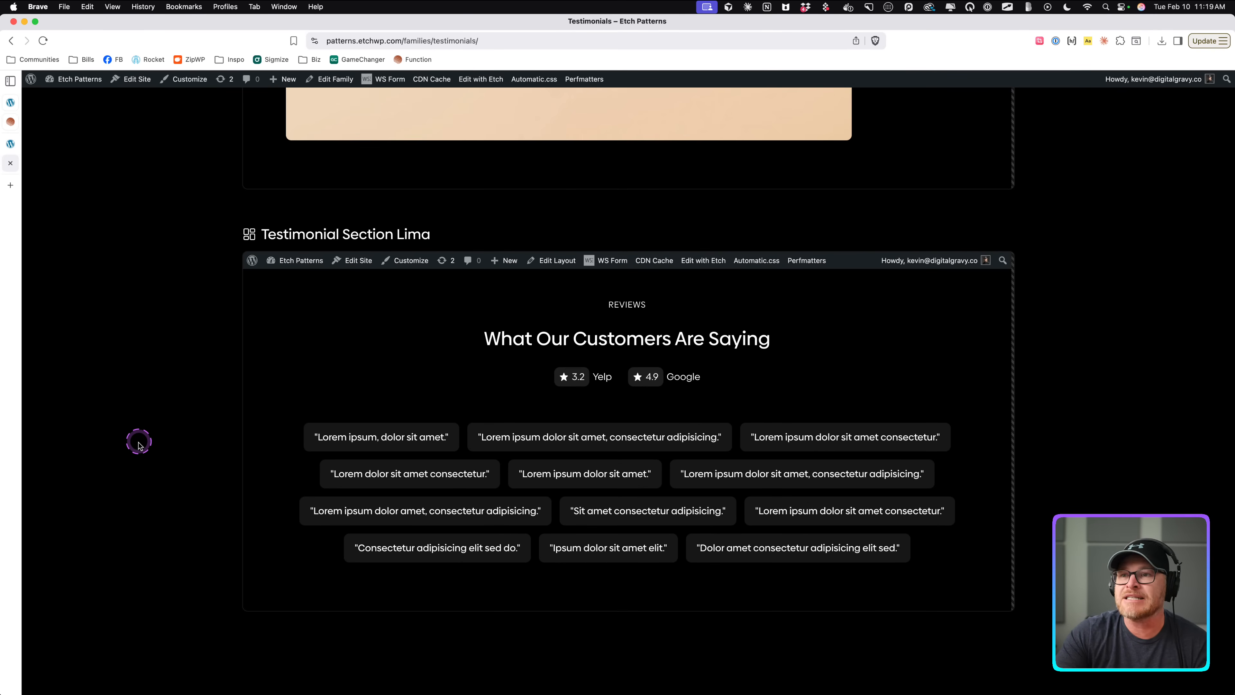
scroll(137, 447, "up", 15)
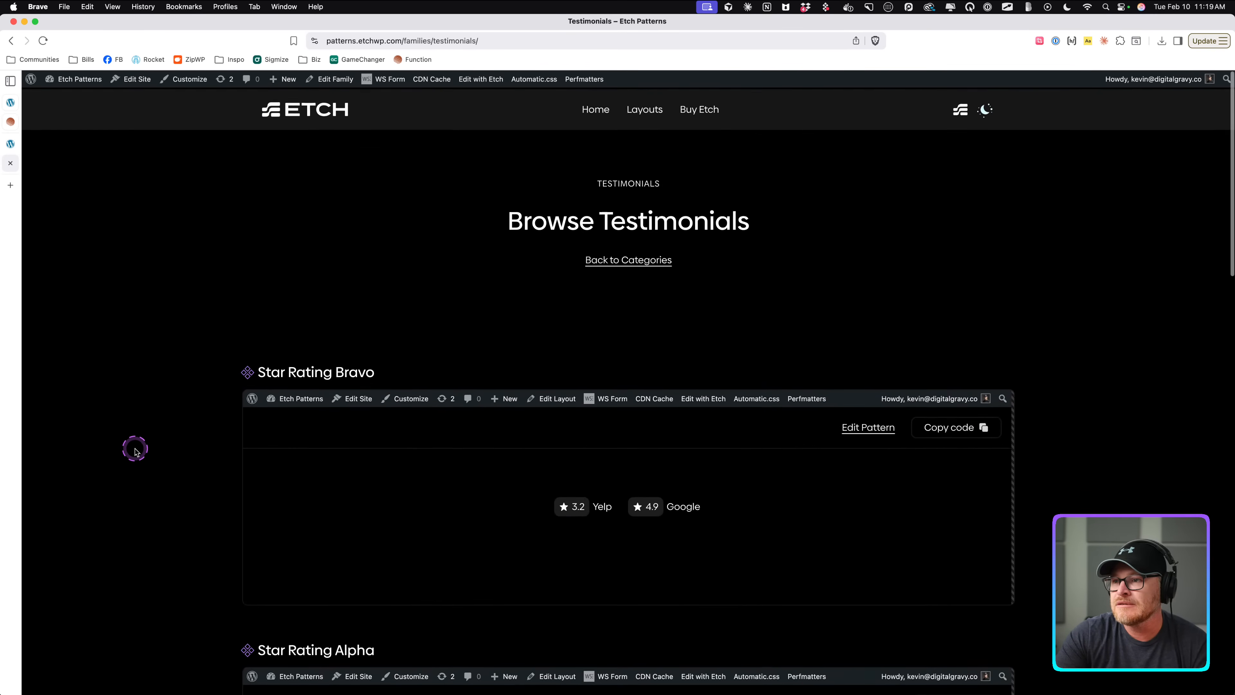
Return to the Etch editor and insert a Blockquote (W/ Attribution) element into the Testimonial List.
scroll(137, 450, "down", 10)
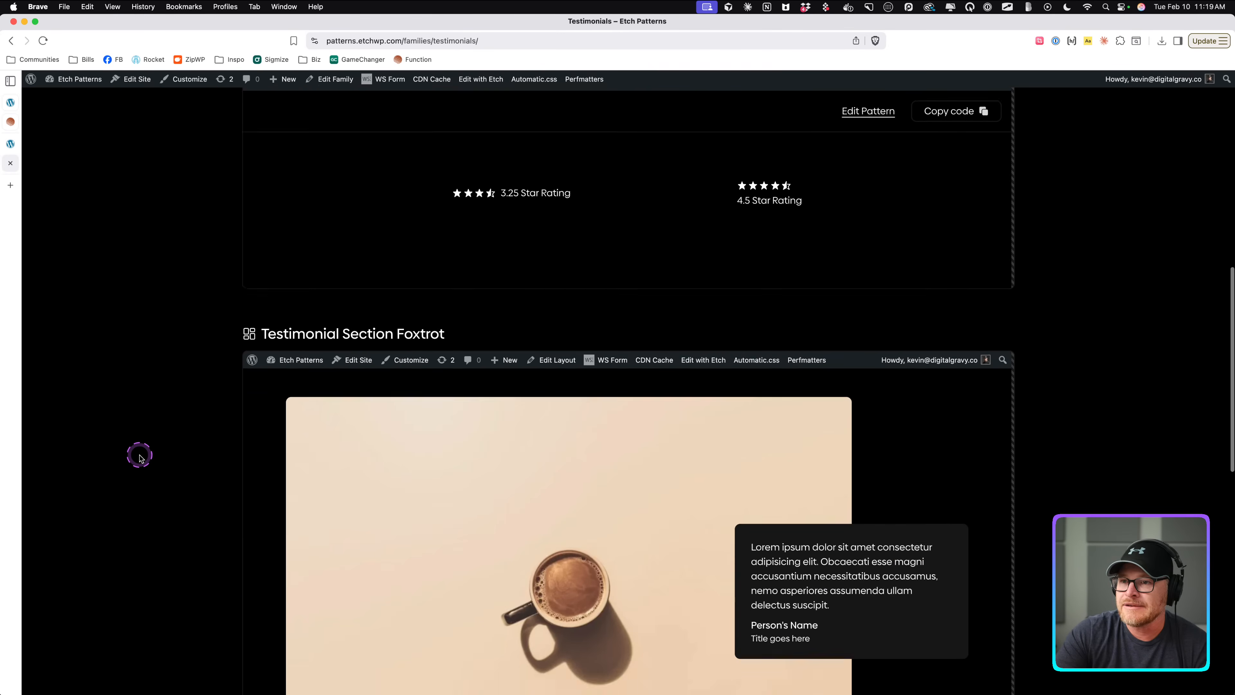
scroll(140, 456, "up", 15)
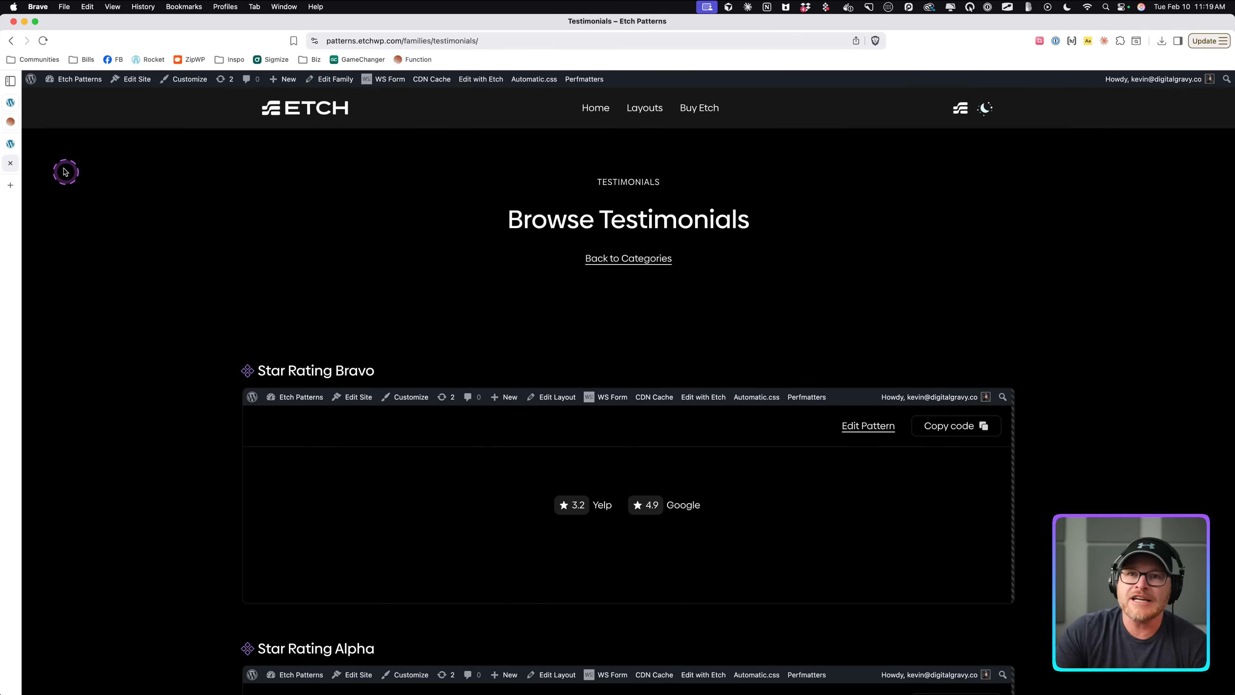
left_click(10, 143)
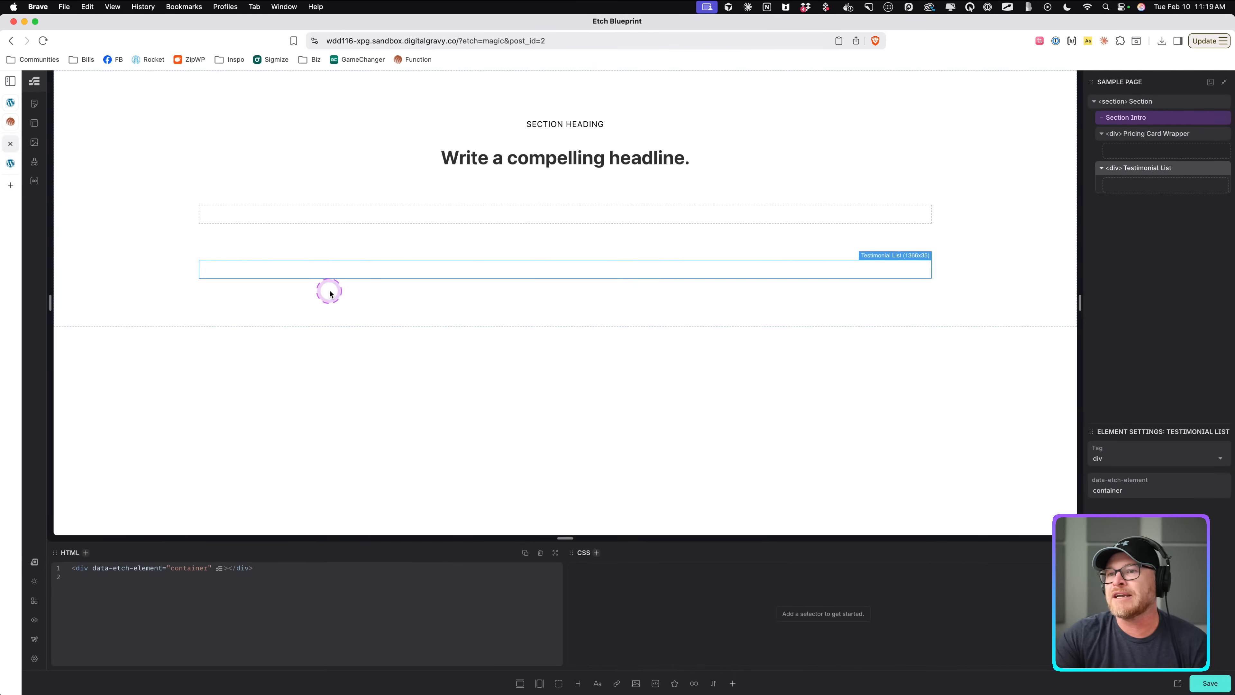
left_click(1154, 185)
left_click(1150, 168)
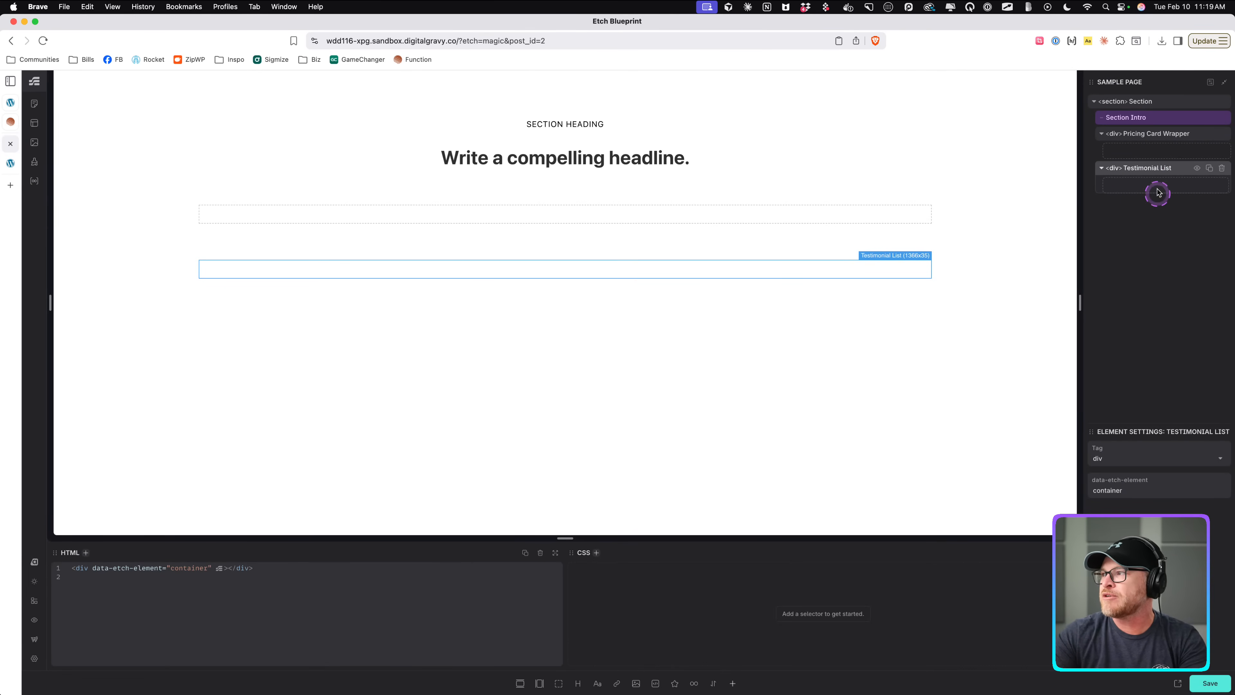
left_click(1102, 361)
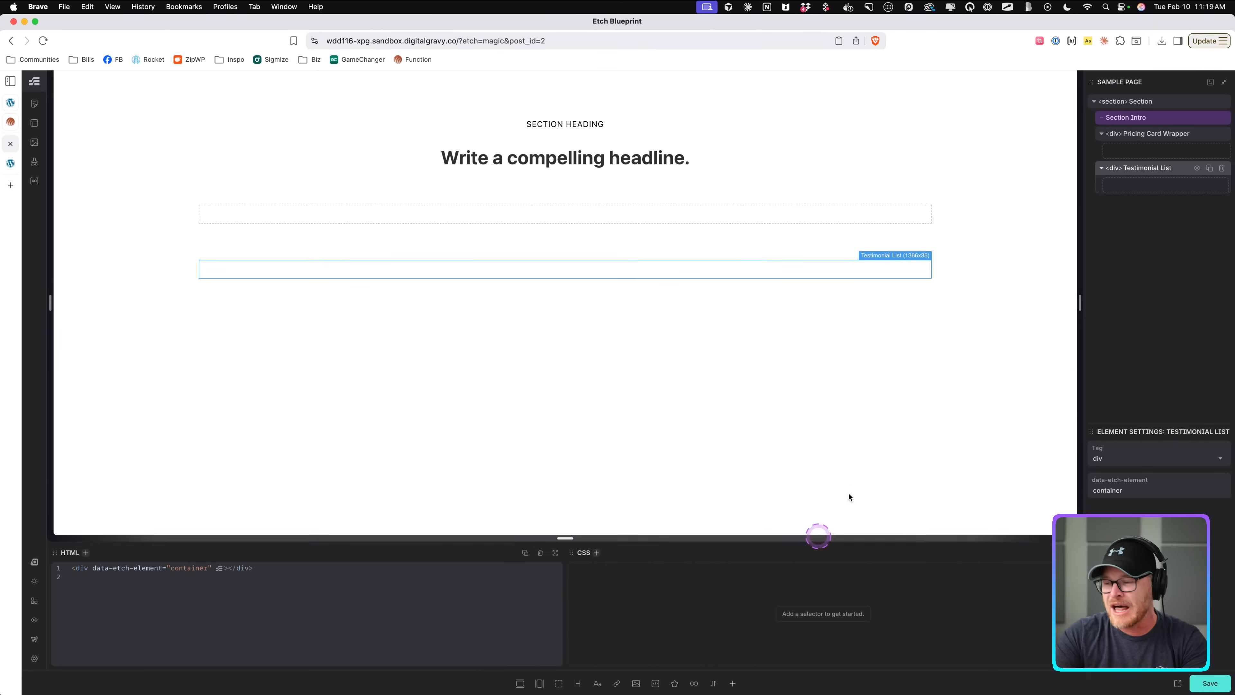
key("super+i")
type("quote")
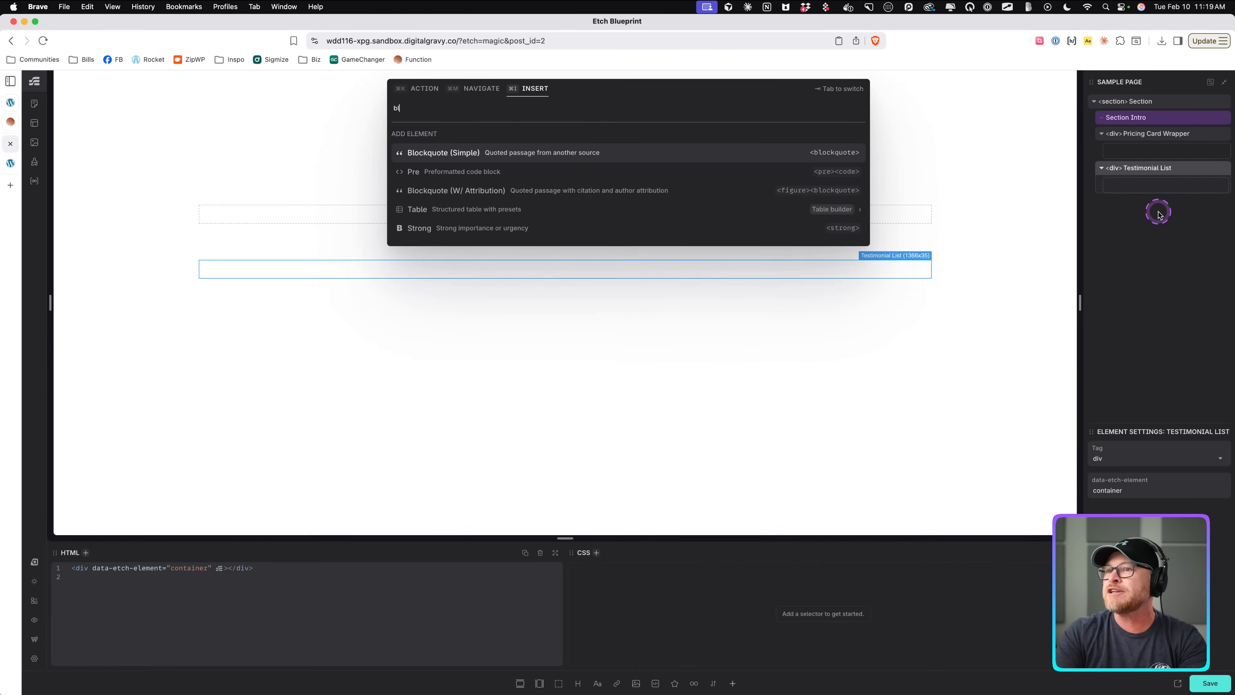
key("Down")
key("Down")
key("Return")
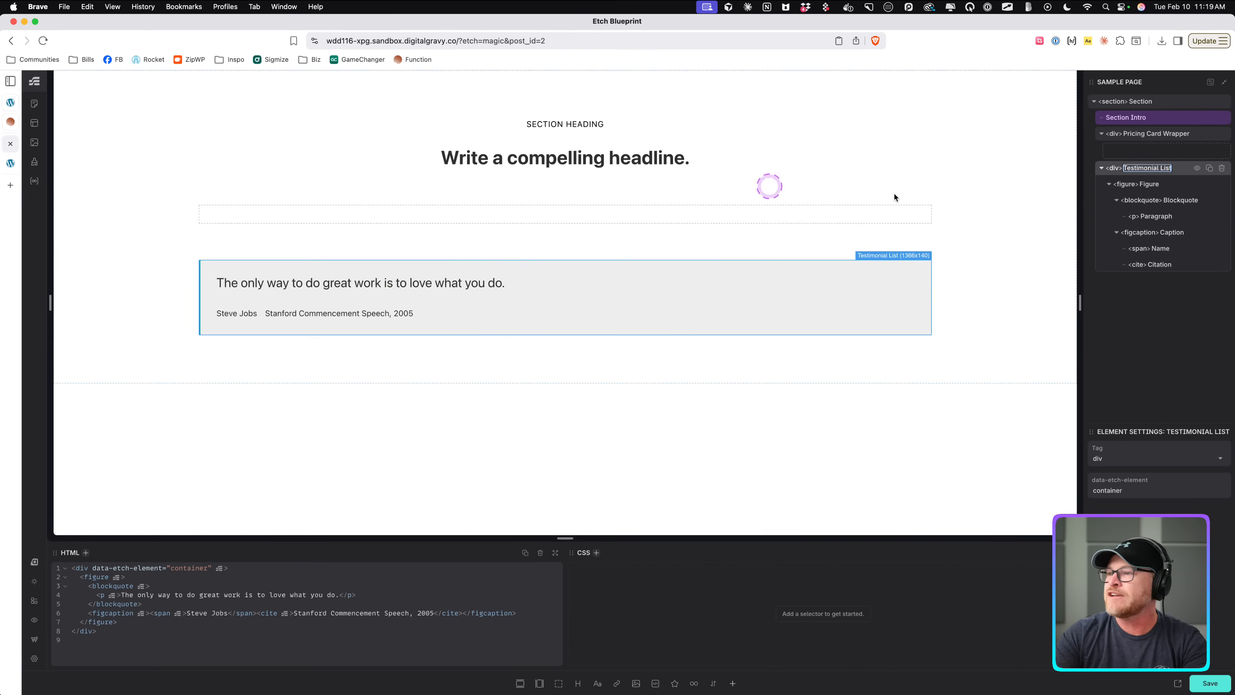
Inspect the inserted figure's nested blockquote, paragraph, caption, name and citation elements in the structure panel.
left_click(1151, 185)
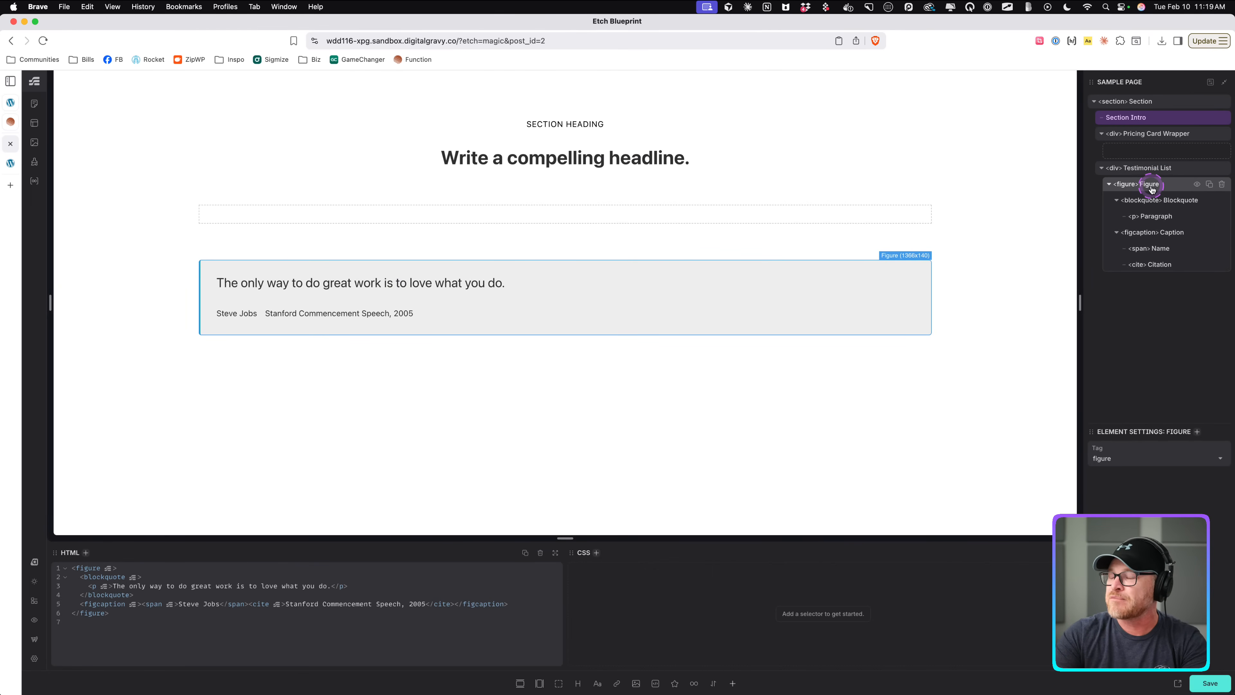
left_click(1171, 203)
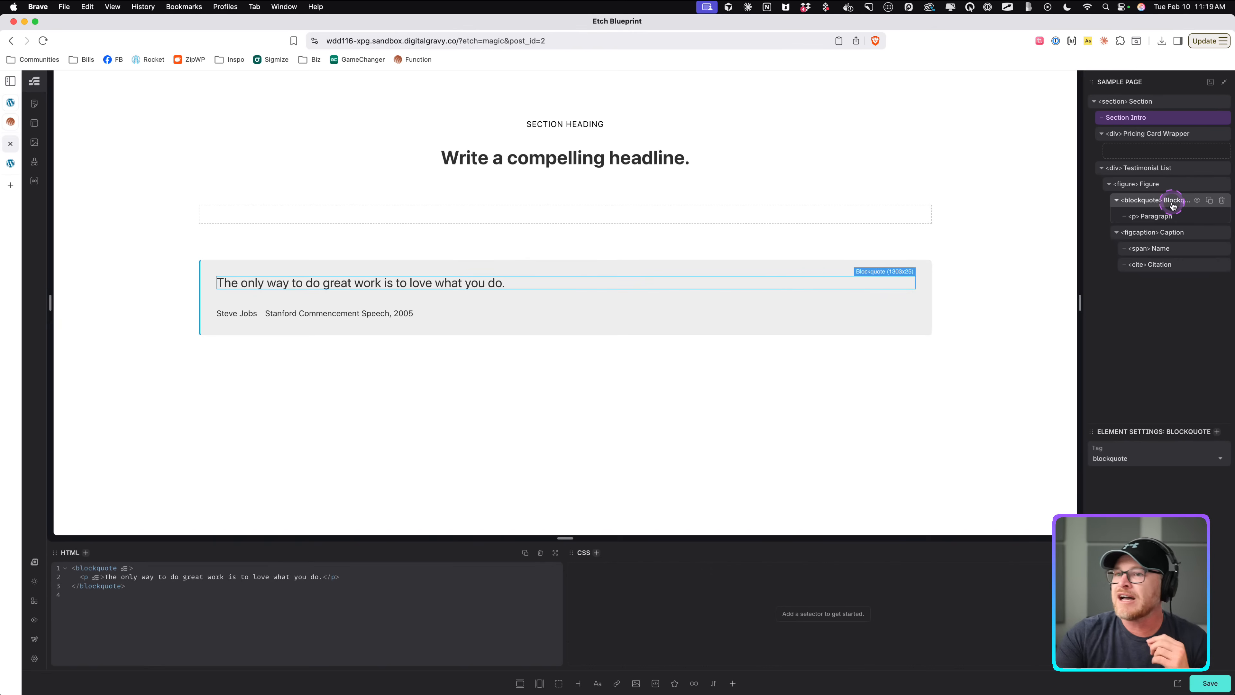
left_click(1161, 203)
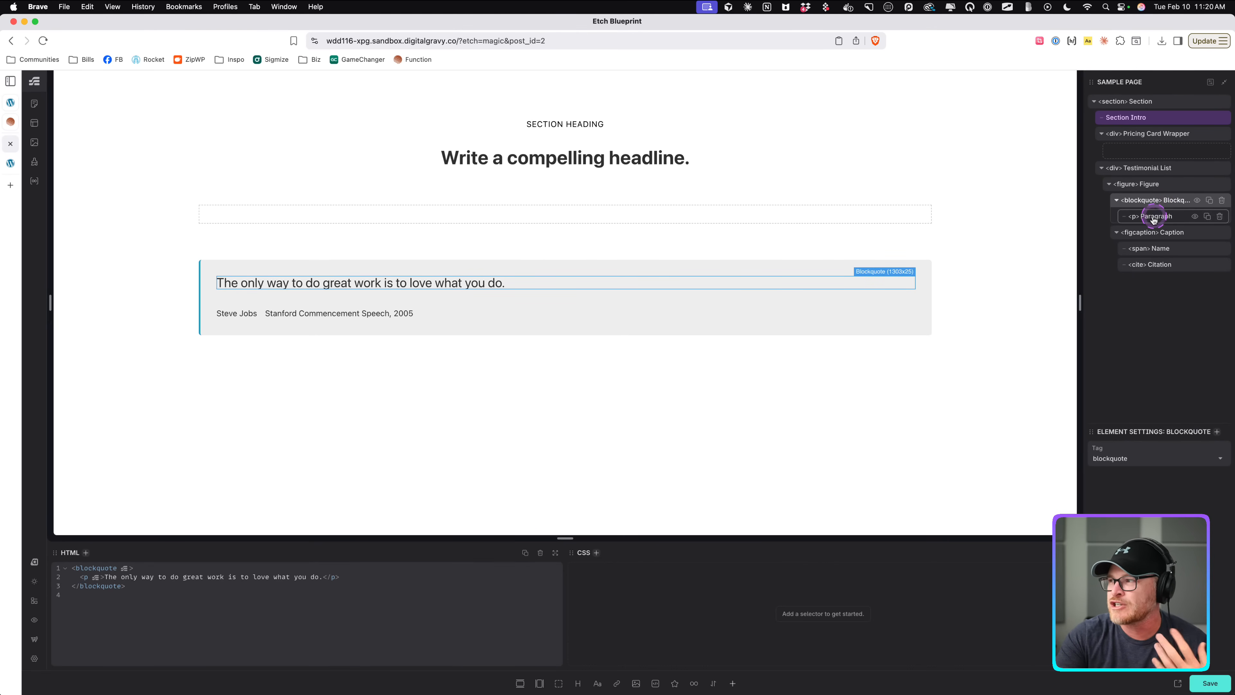
left_click(1116, 201)
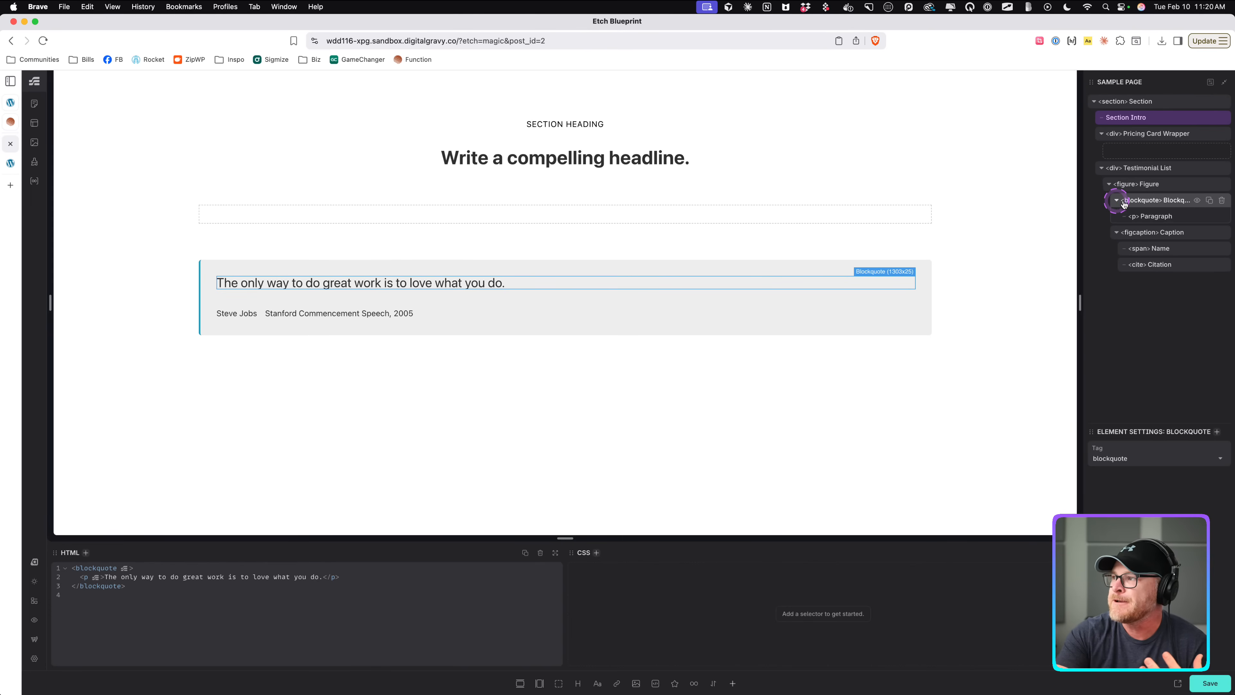
left_click(1148, 201)
left_click(1150, 217)
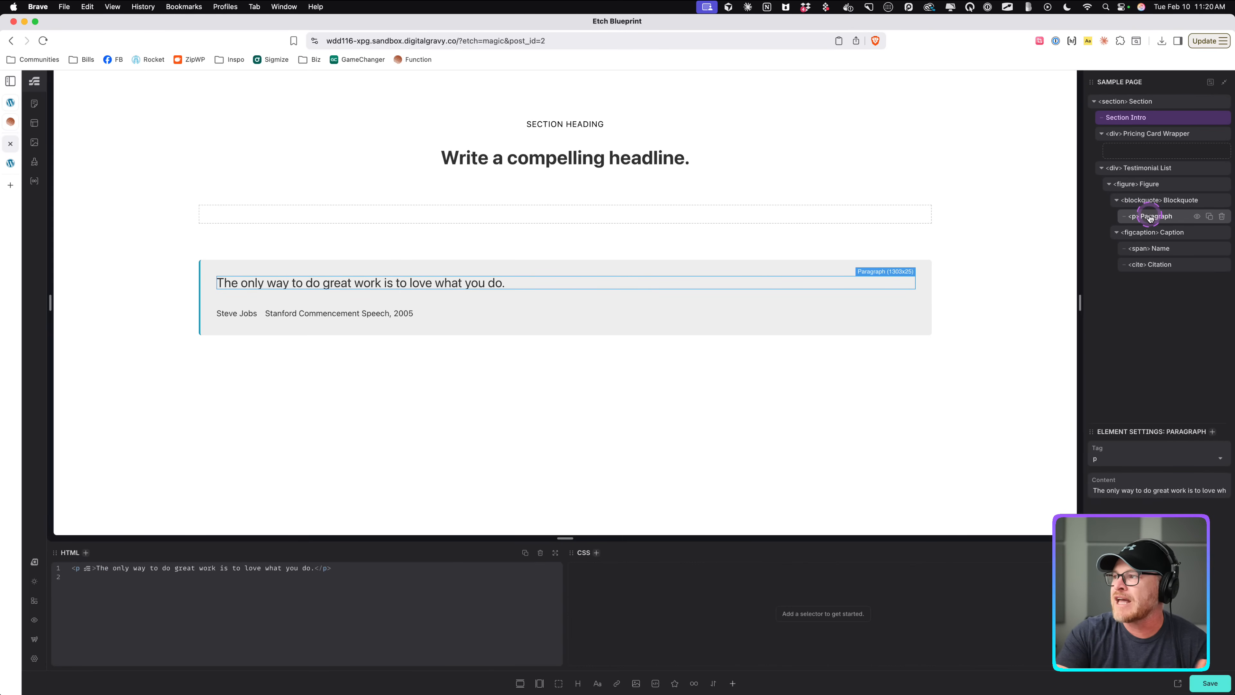
left_click(1164, 233)
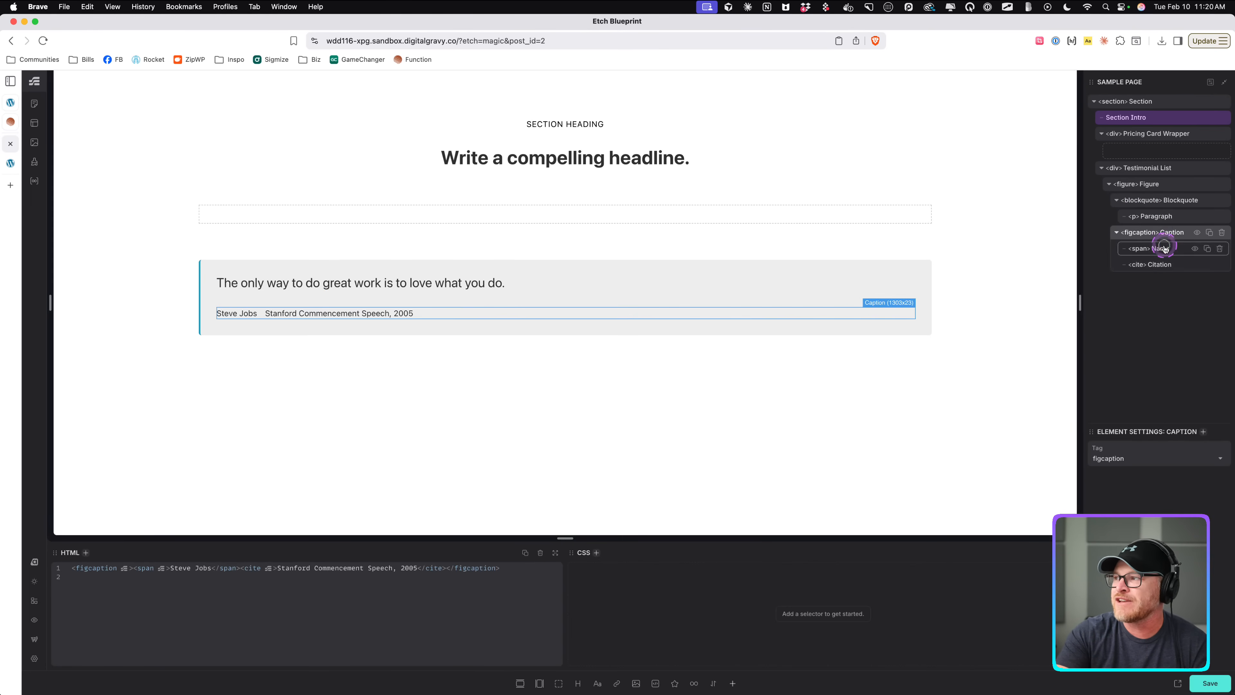
left_click(1162, 248)
left_click(1163, 265)
left_click(1150, 309)
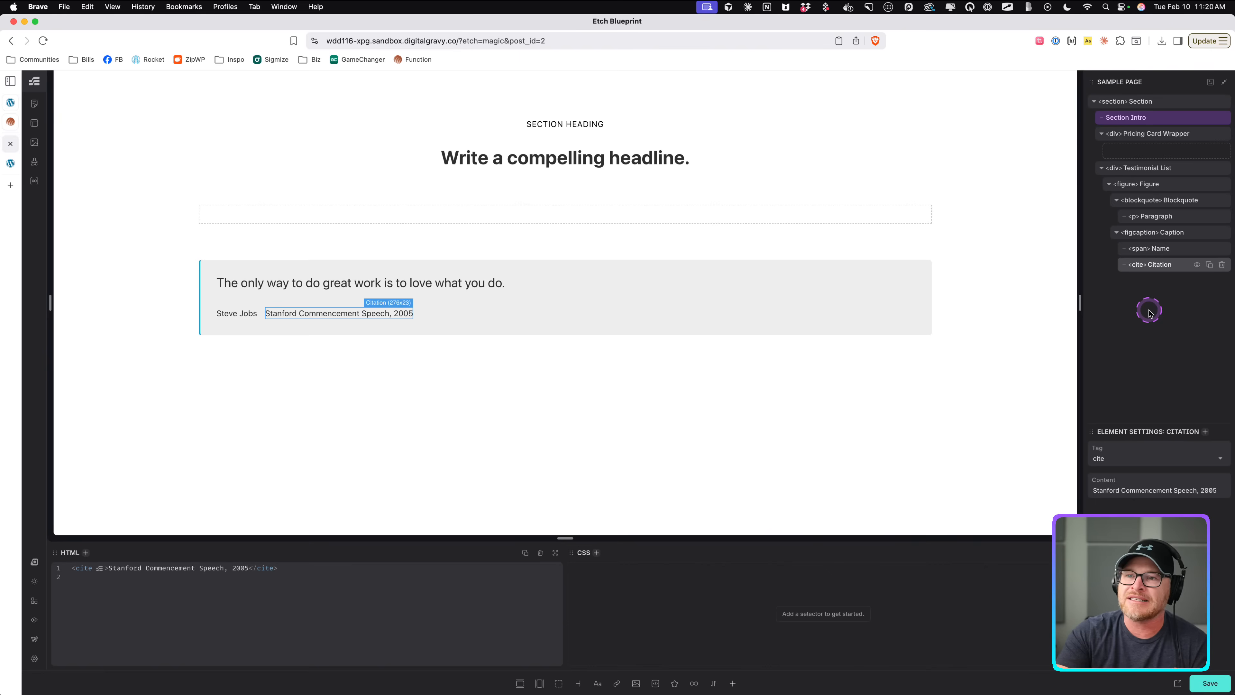
left_click(1161, 247)
left_click(1162, 233)
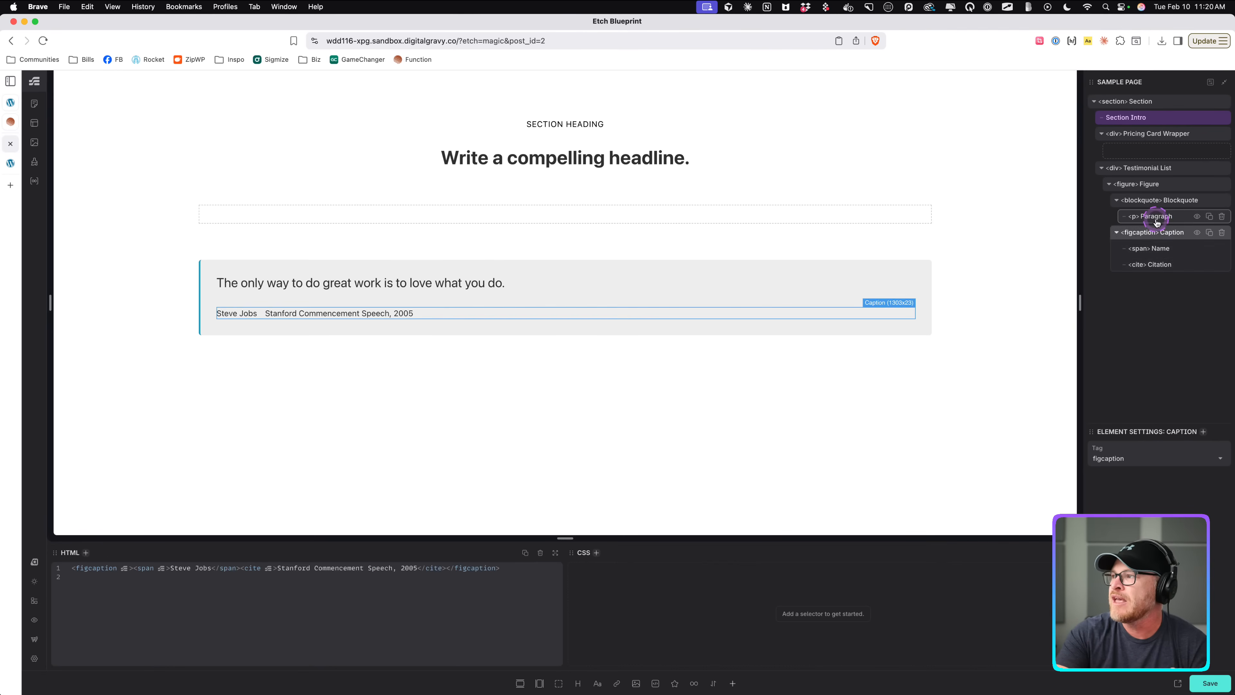
left_click(1157, 215)
left_click(1157, 207)
left_click(1156, 193)
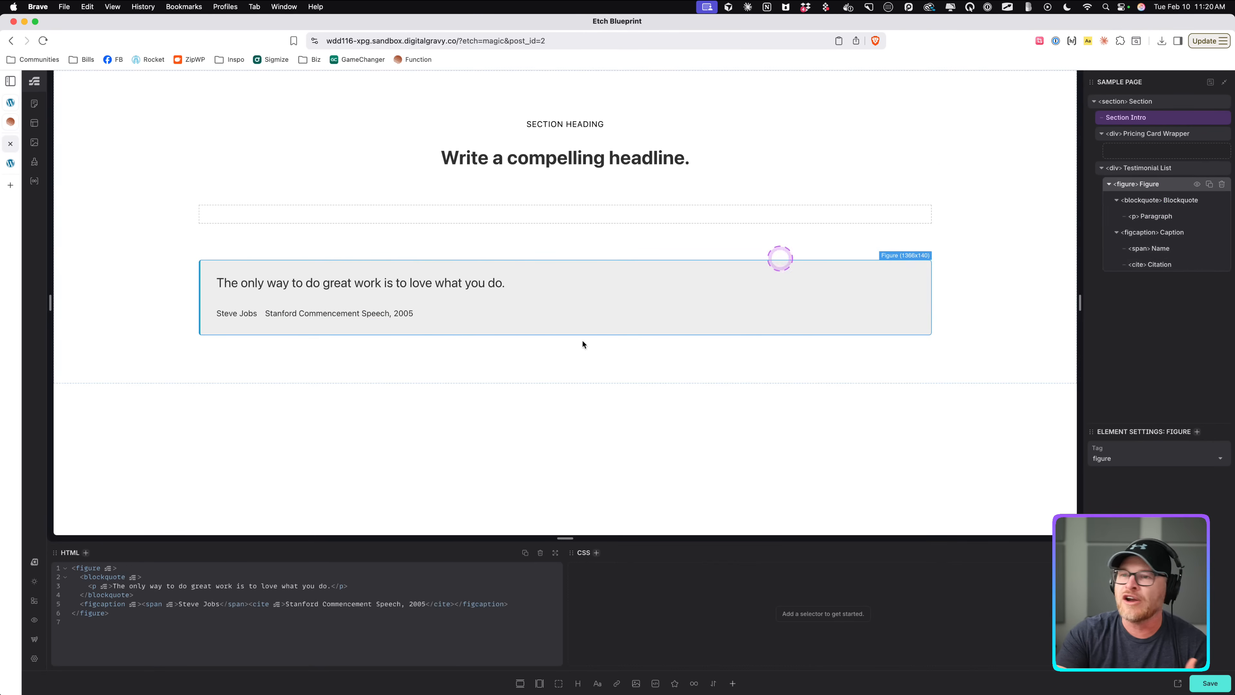
Rename the figure element to Testimonial Card.
left_click(1146, 187)
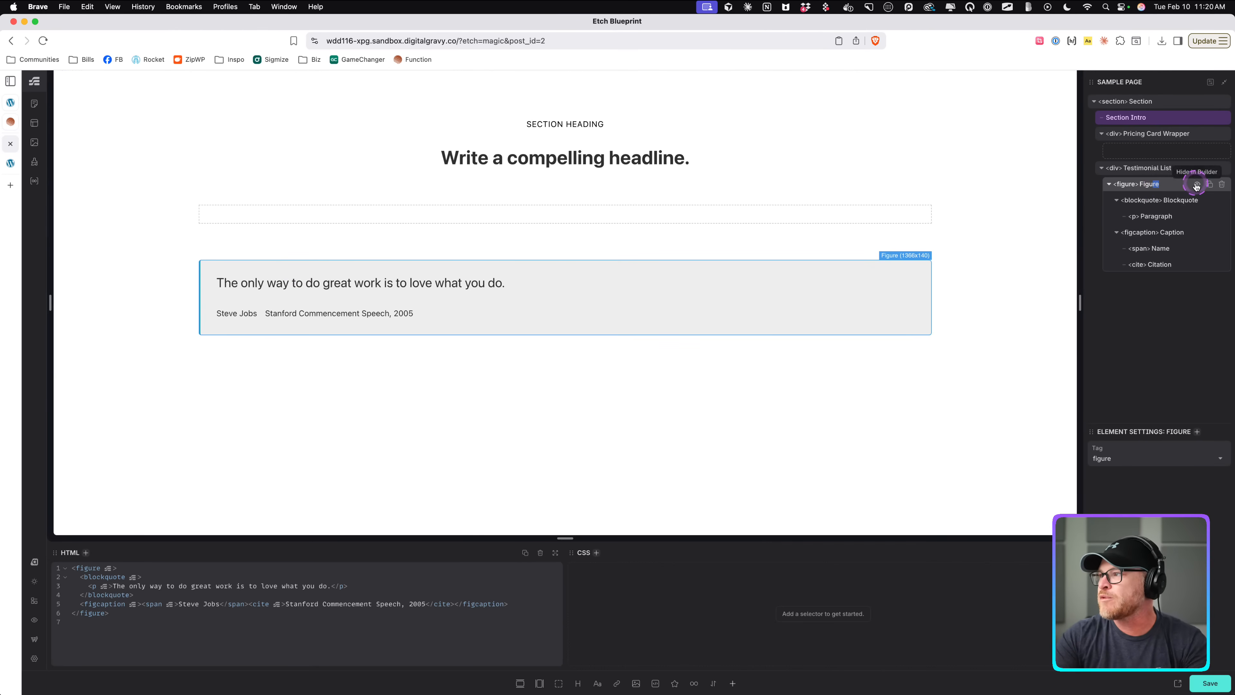
left_click(1147, 187)
type("a")
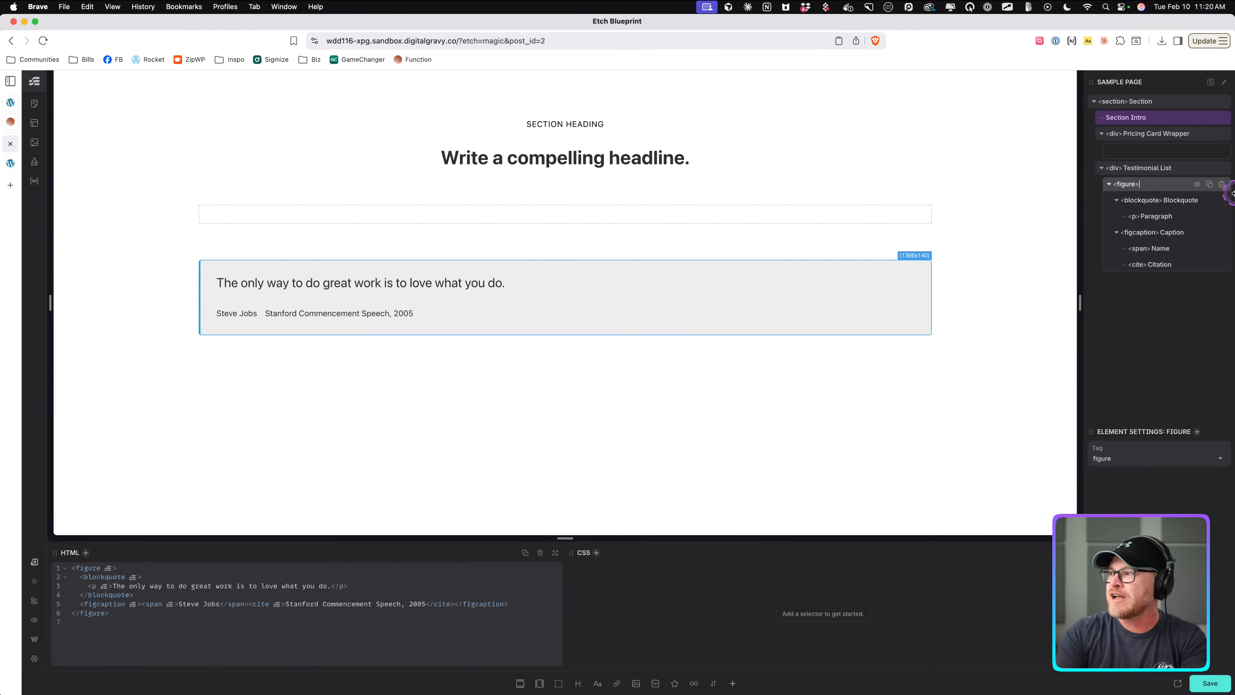
type("estimonial Card")
key("Return")
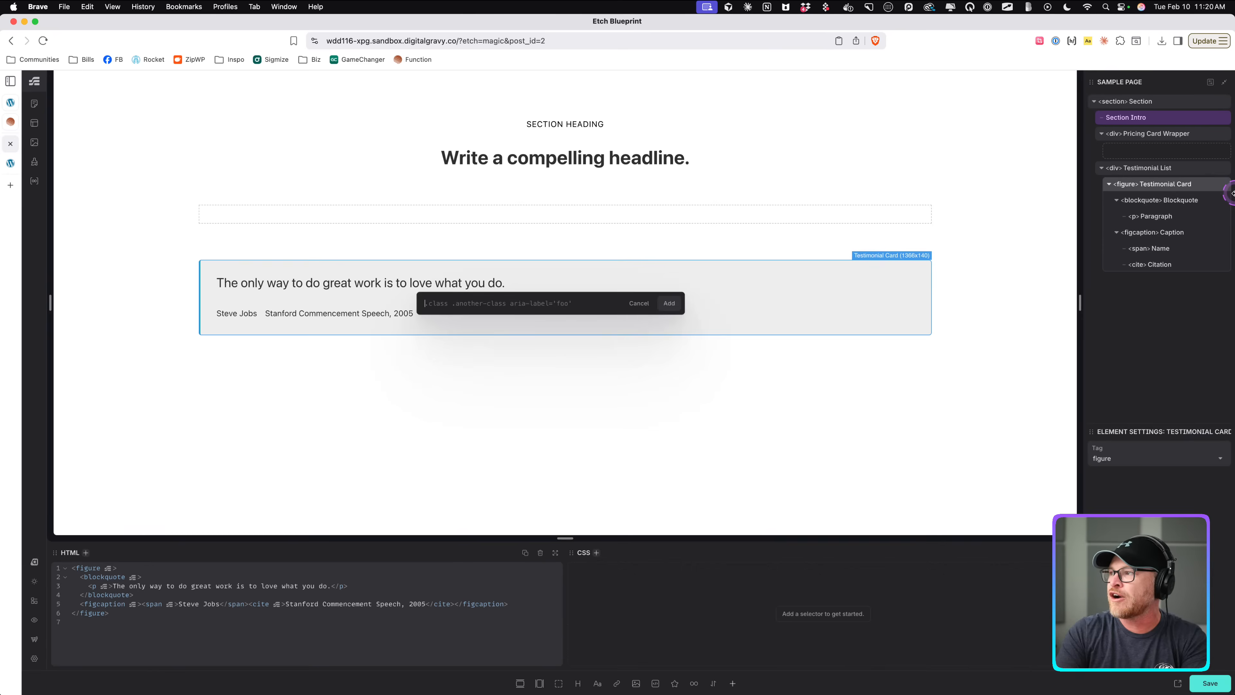
key("Escape")
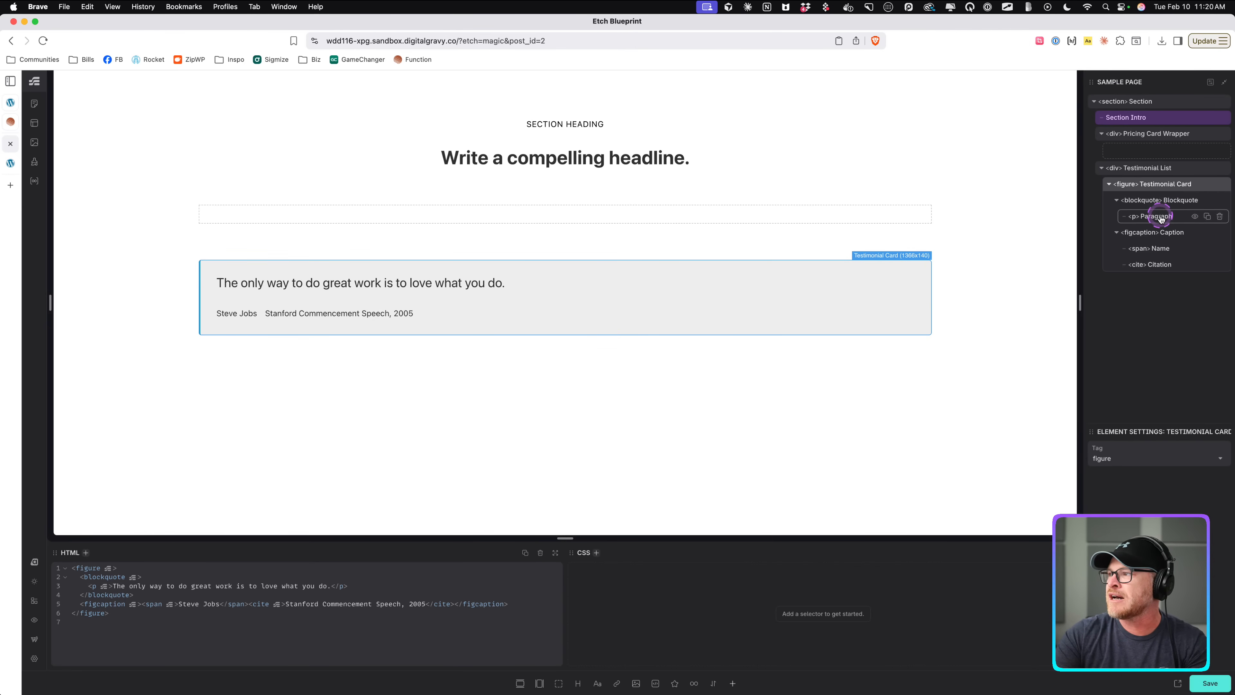
Review the card's child elements and generate BEM classes for the Testimonial Card.
double_click(1169, 202)
left_click(1165, 233)
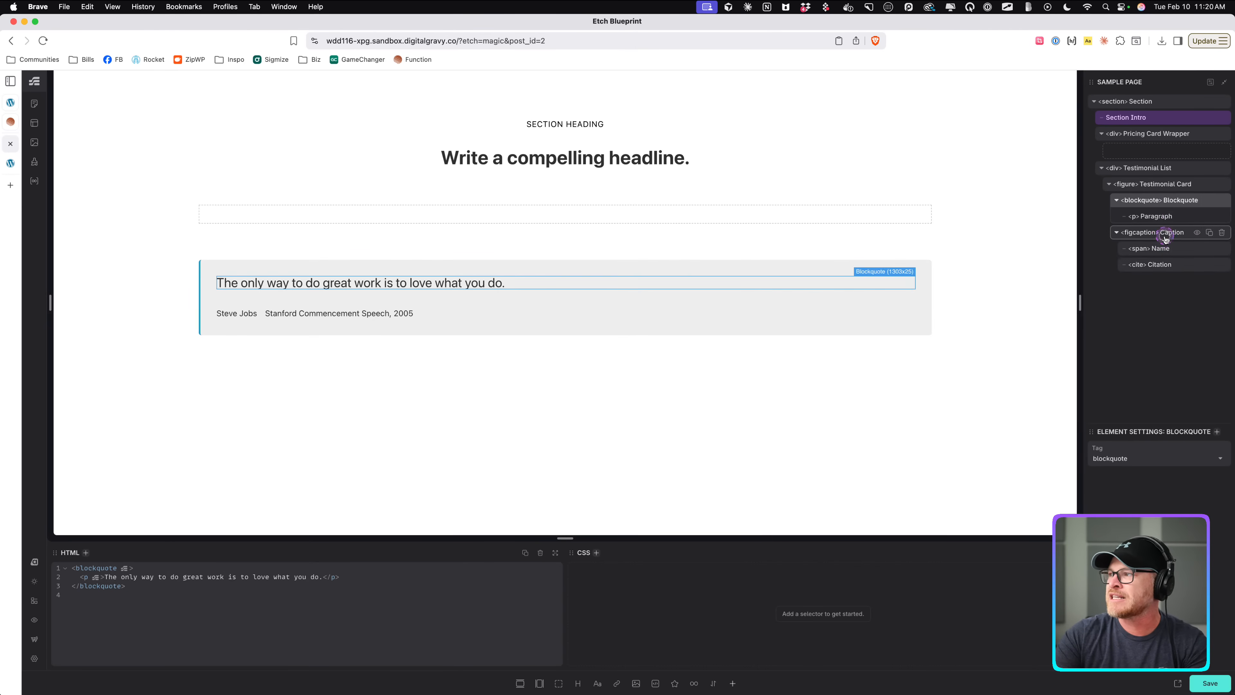
left_click(1167, 248)
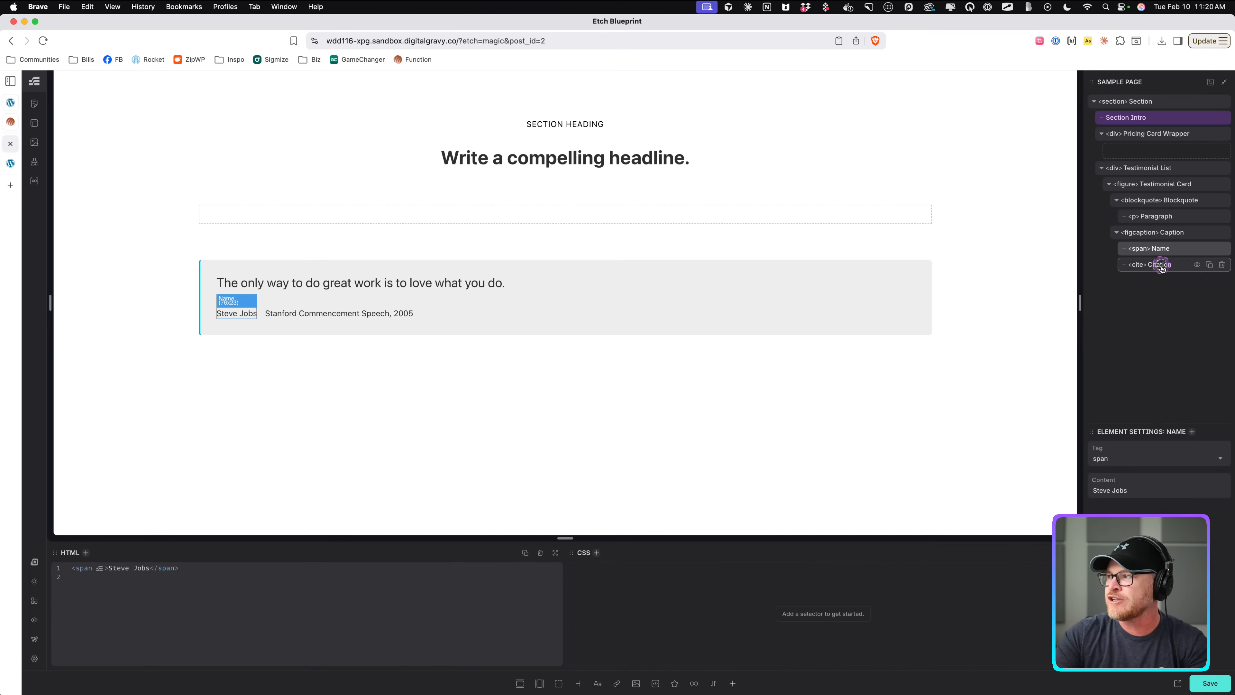
left_click(1161, 264)
left_click(1163, 189)
right_click(1164, 190)
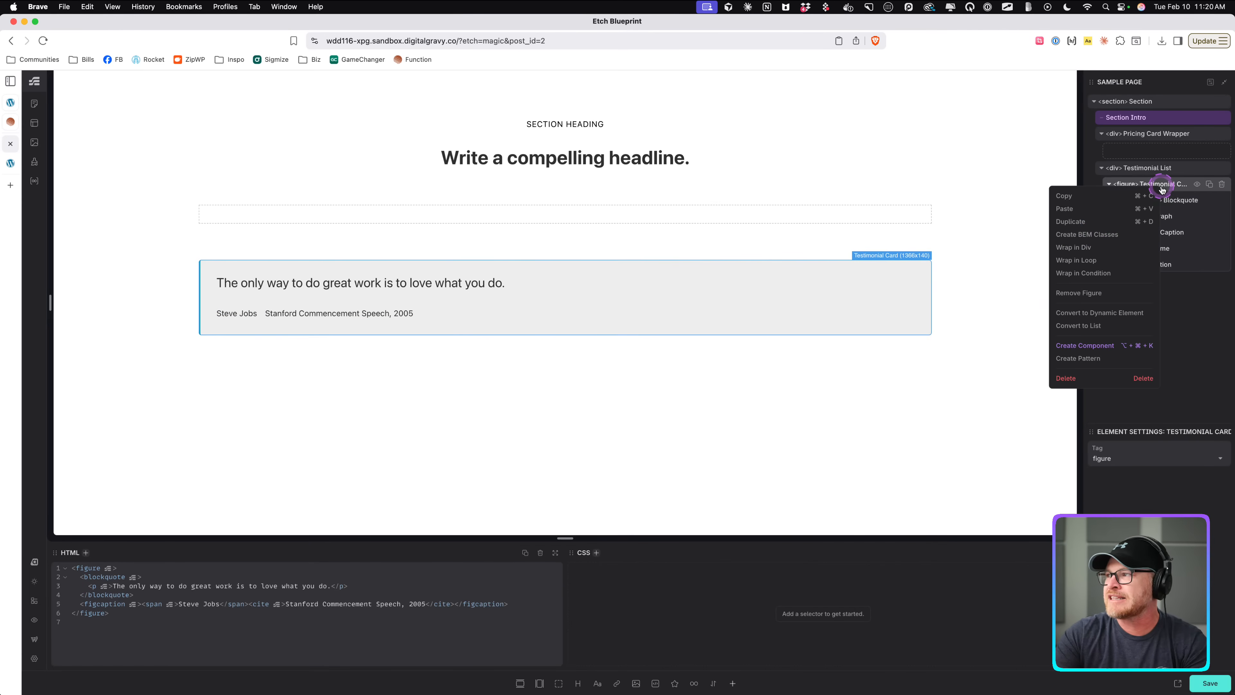
left_click(1092, 235)
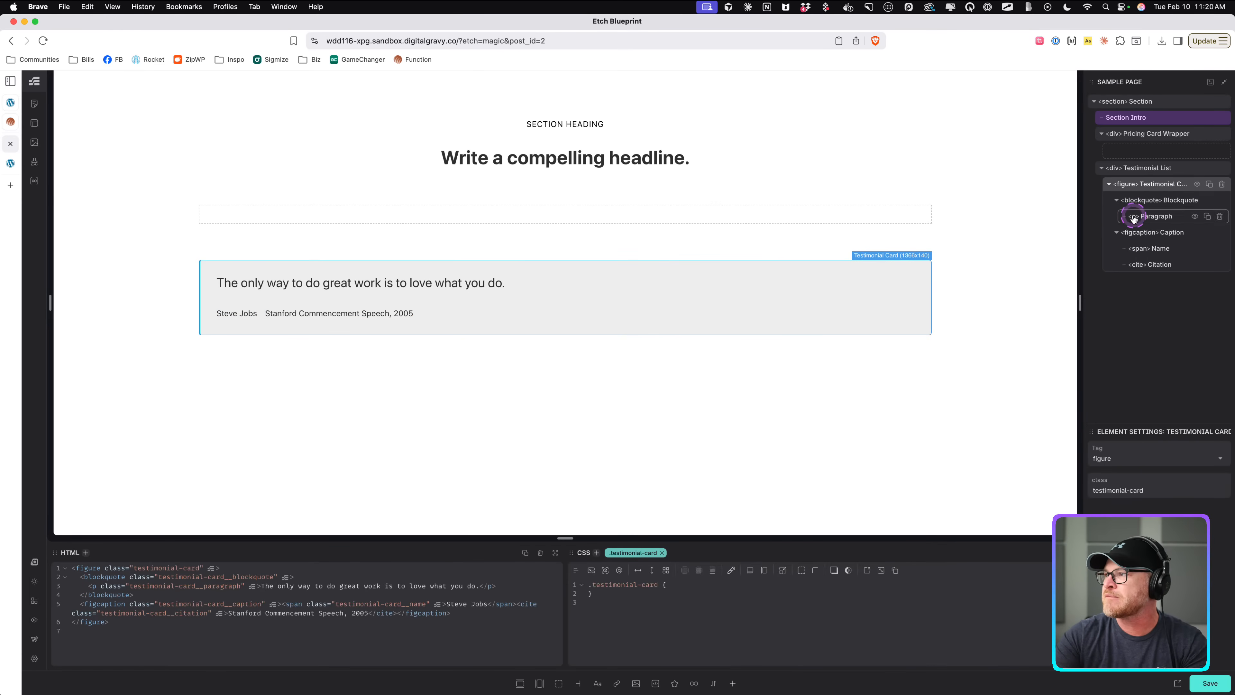
Open the Automatic.css Blockquotes settings, replace the Exclude Selectors with .testimonial-card, and save the settings.
left_click(1174, 681)
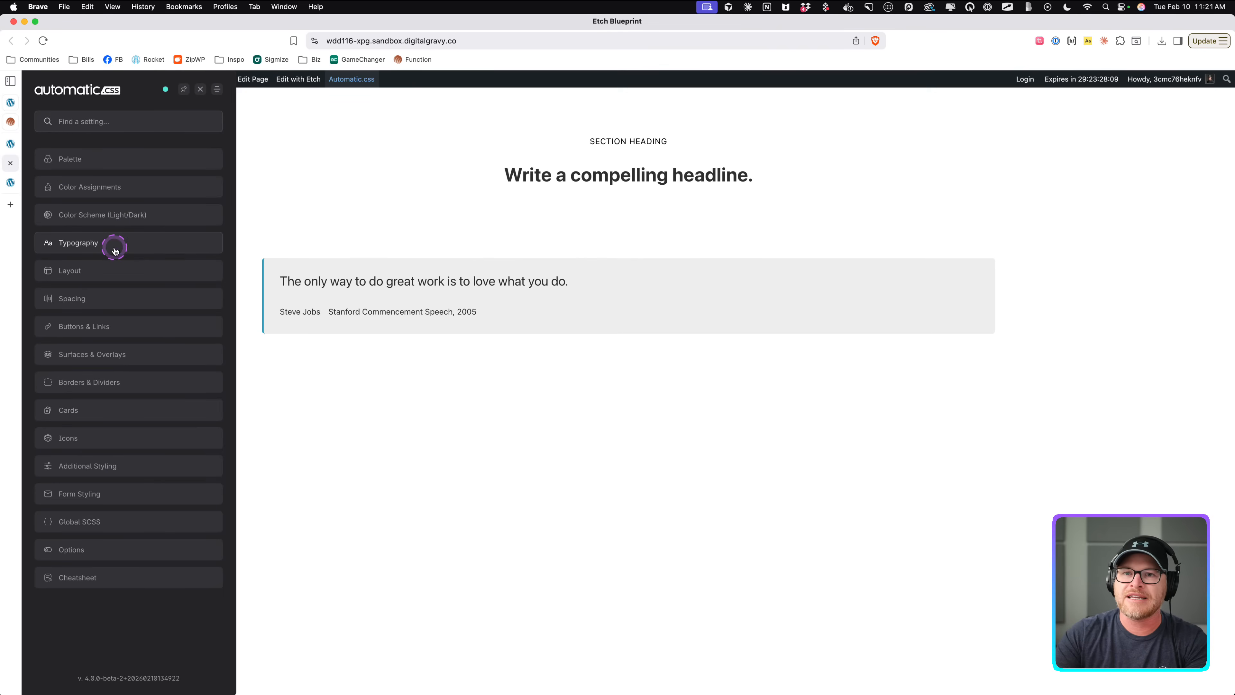
left_click(72, 467)
left_click(90, 291)
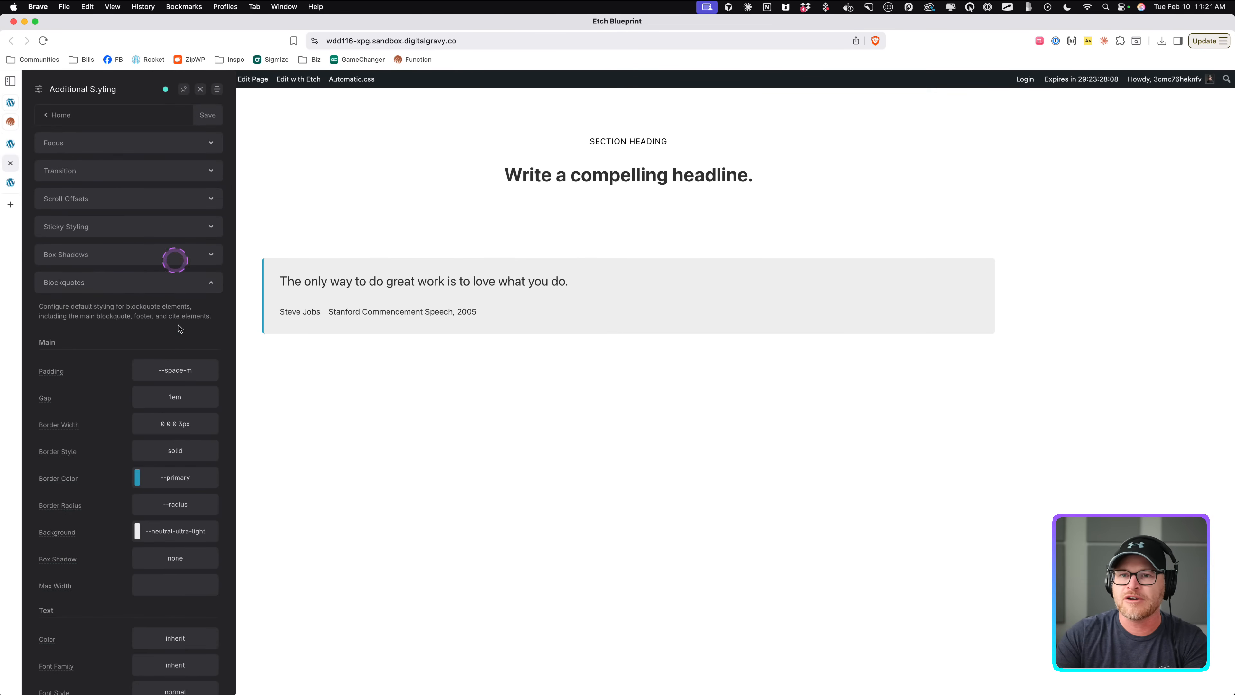
scroll(165, 350, "down", 10)
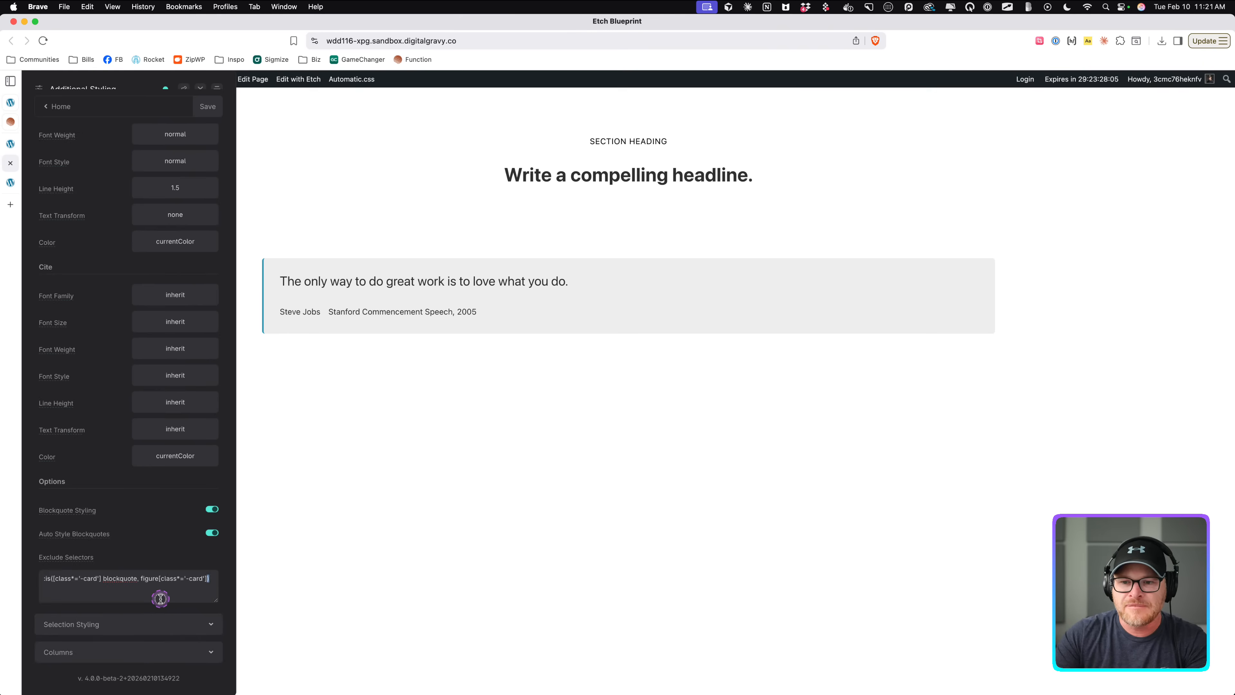
left_click(208, 579)
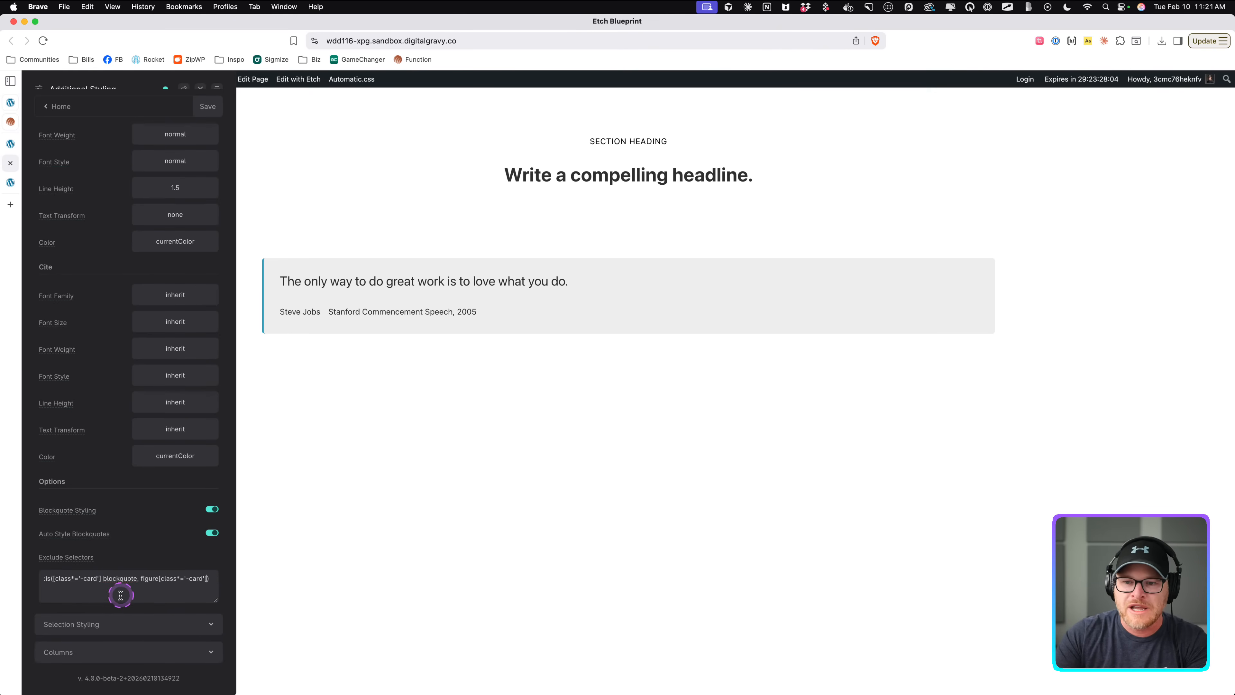
left_click(79, 583)
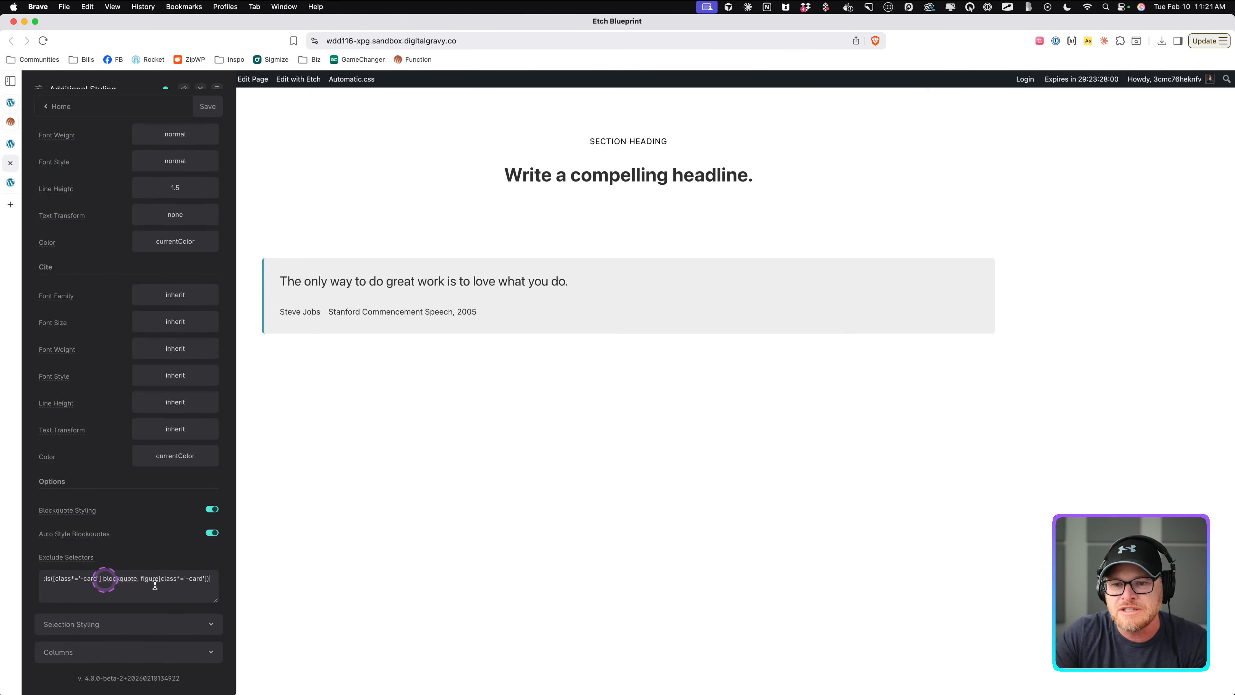
left_click_drag(205, 580, 77, 580)
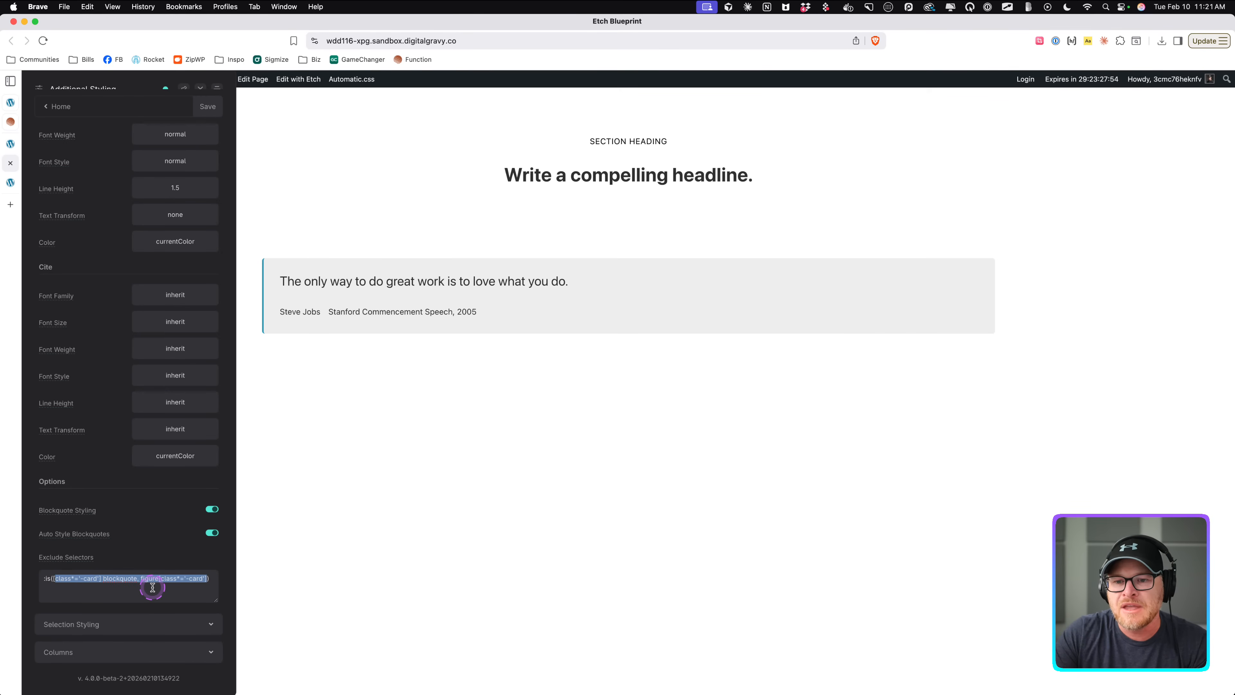
left_click(165, 599)
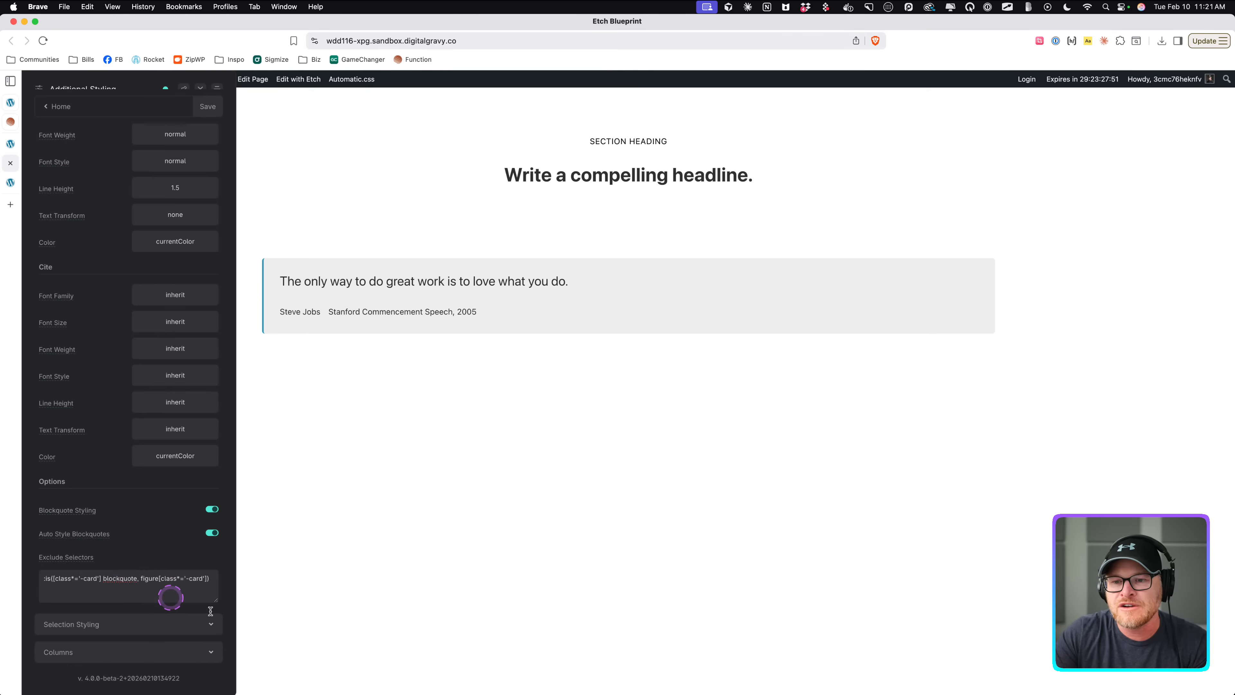
key("super+a")
key("BackSpace")
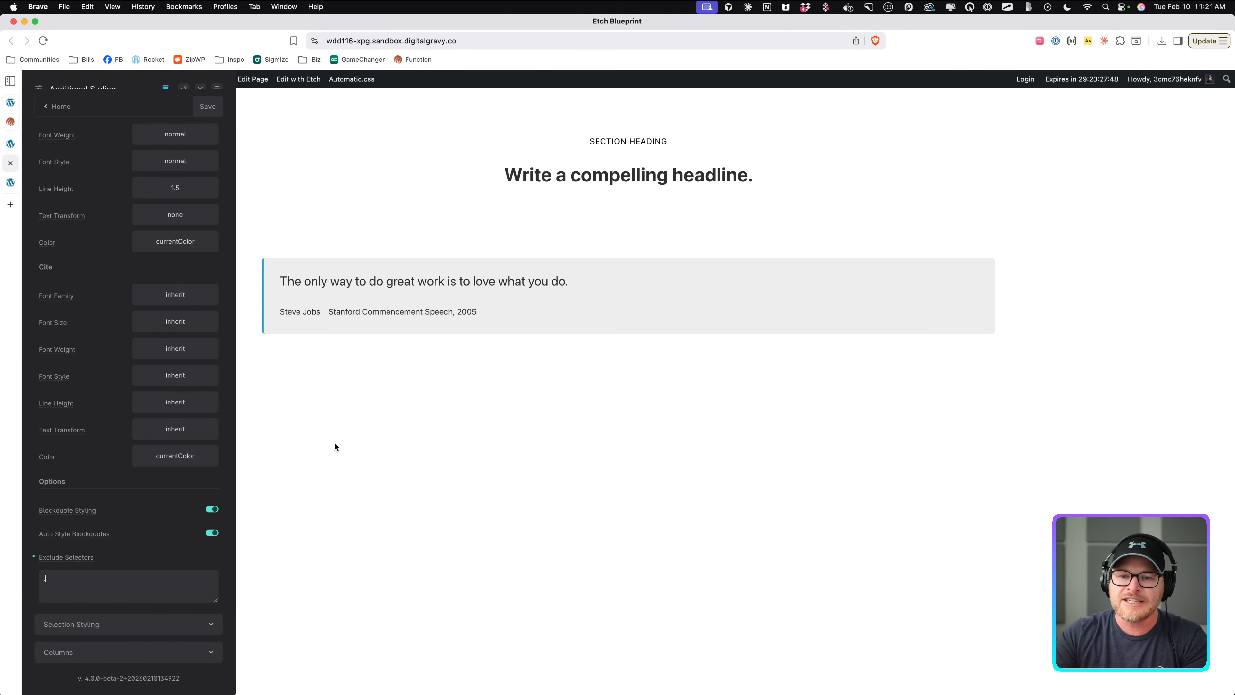
type(".testimonial-card")
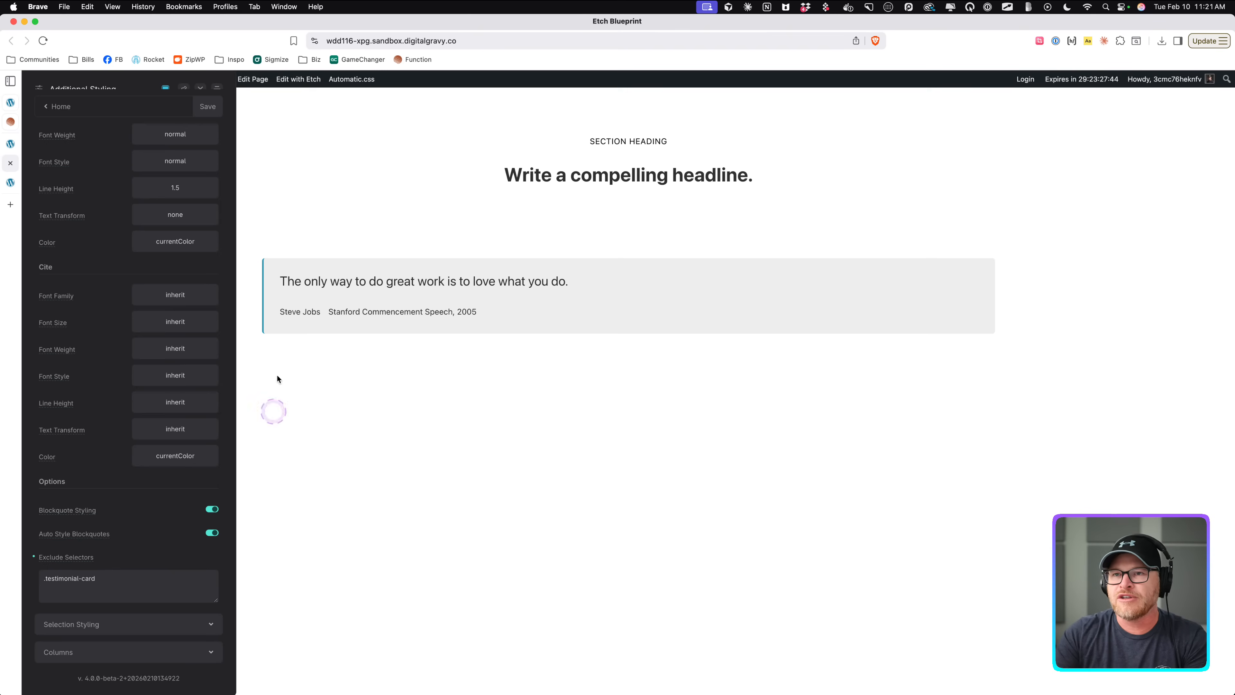
left_click(208, 106)
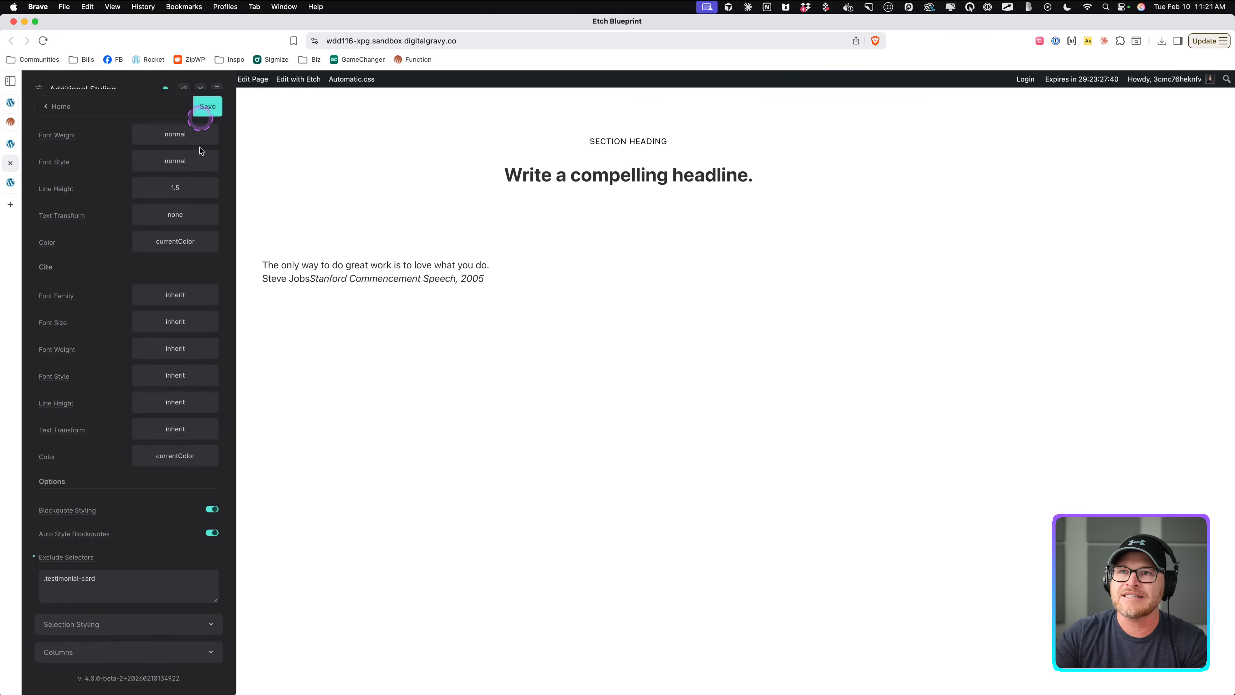
Reset the Blockquotes Exclude Selectors to default, append figure[class*='-card'] blockquote, save the settings and reload the page.
left_click_drag(125, 576, 31, 572)
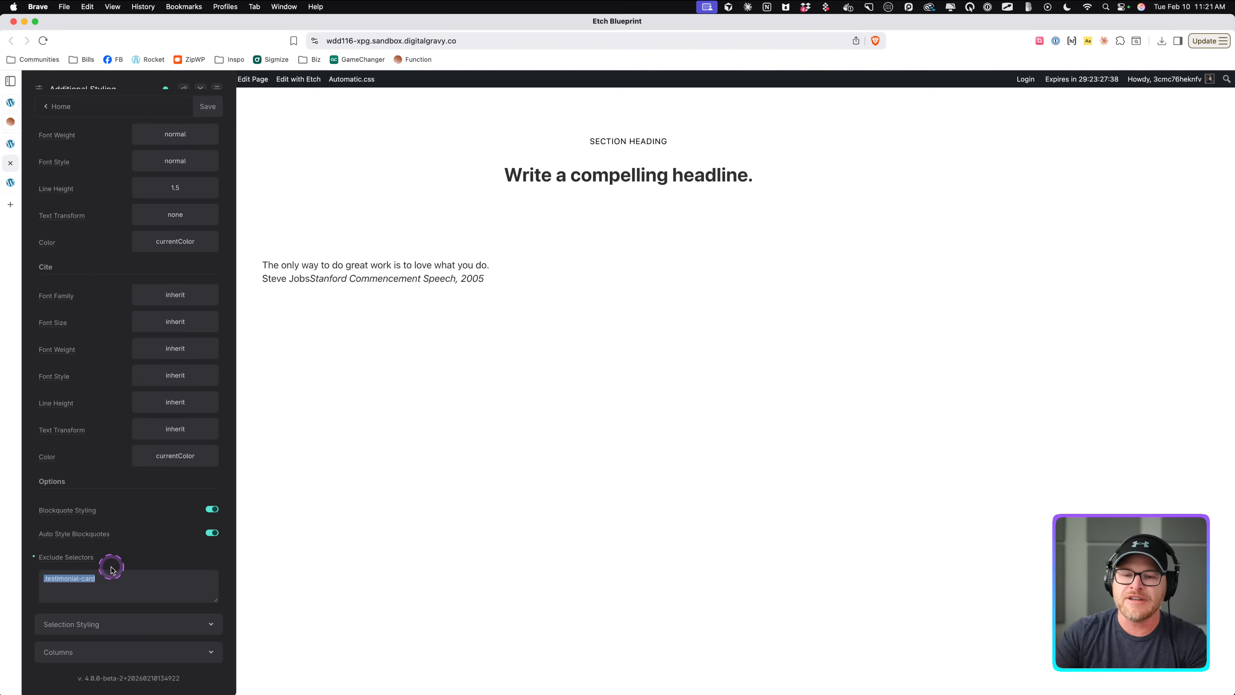
left_click(33, 556)
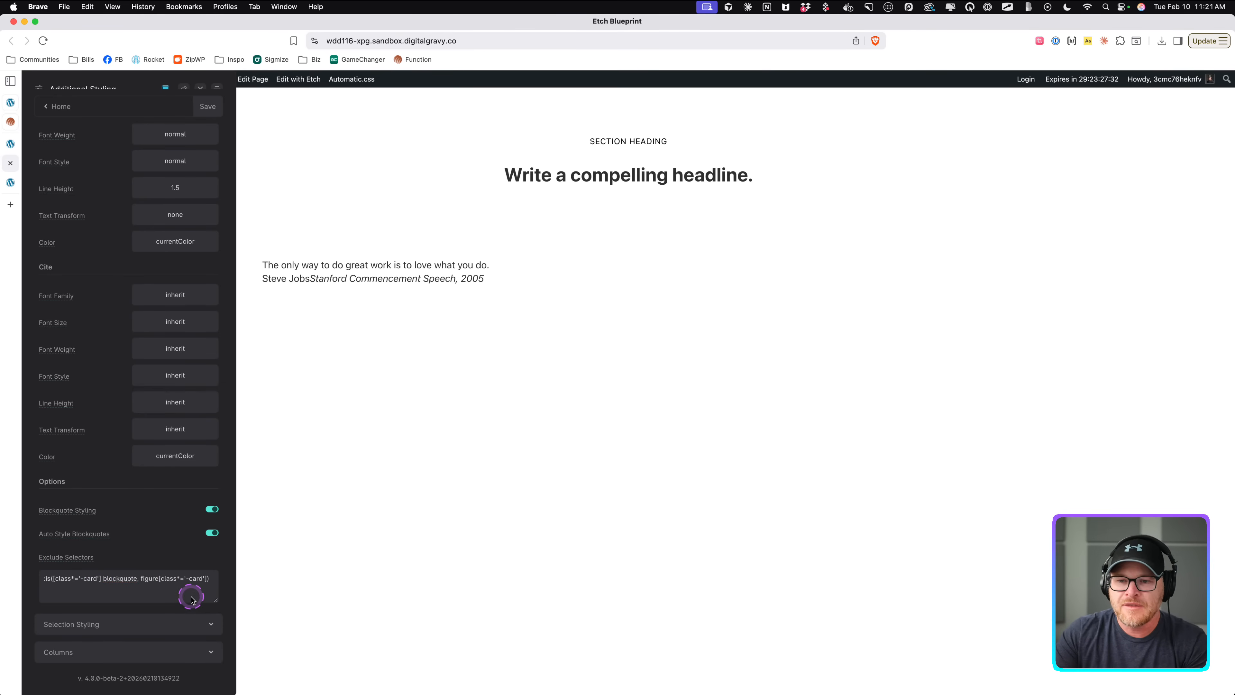
mouse_move(208, 579)
left_mouse_down()
mouse_move(221, 578)
mouse_move(205, 580)
left_mouse_up()
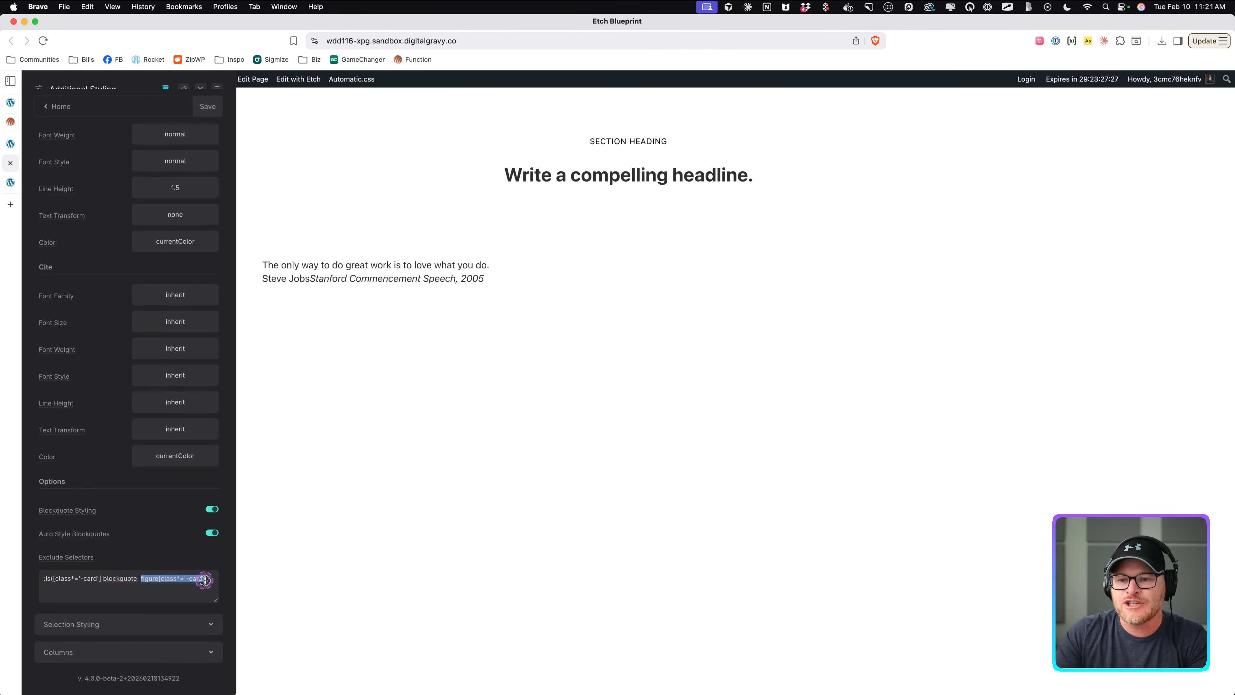
key("super+c")
key("Right")
type(",")
key("super+v")
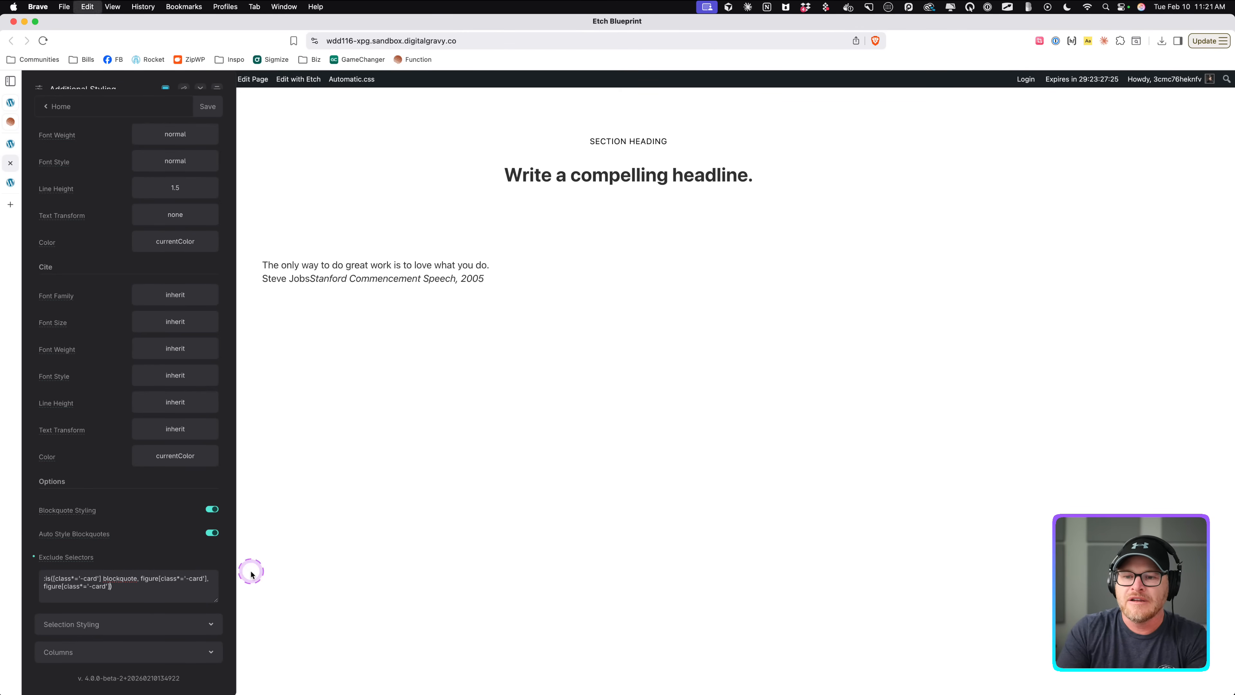
type("blockquote")
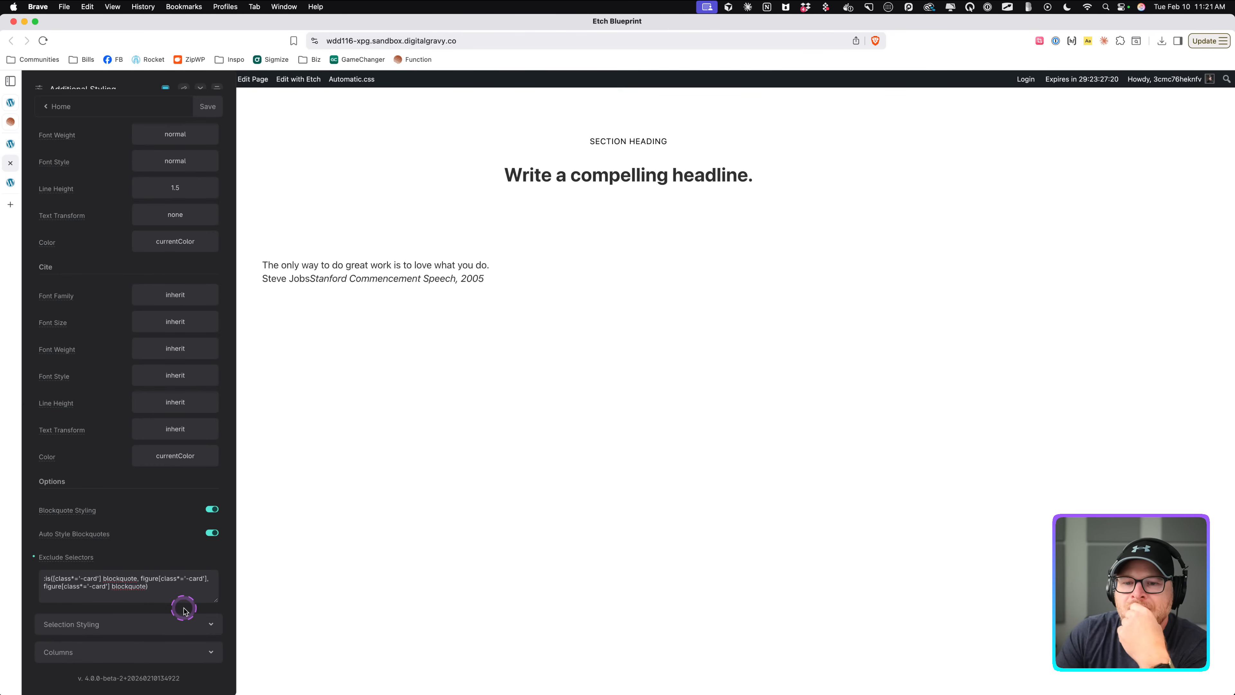
left_click(207, 106)
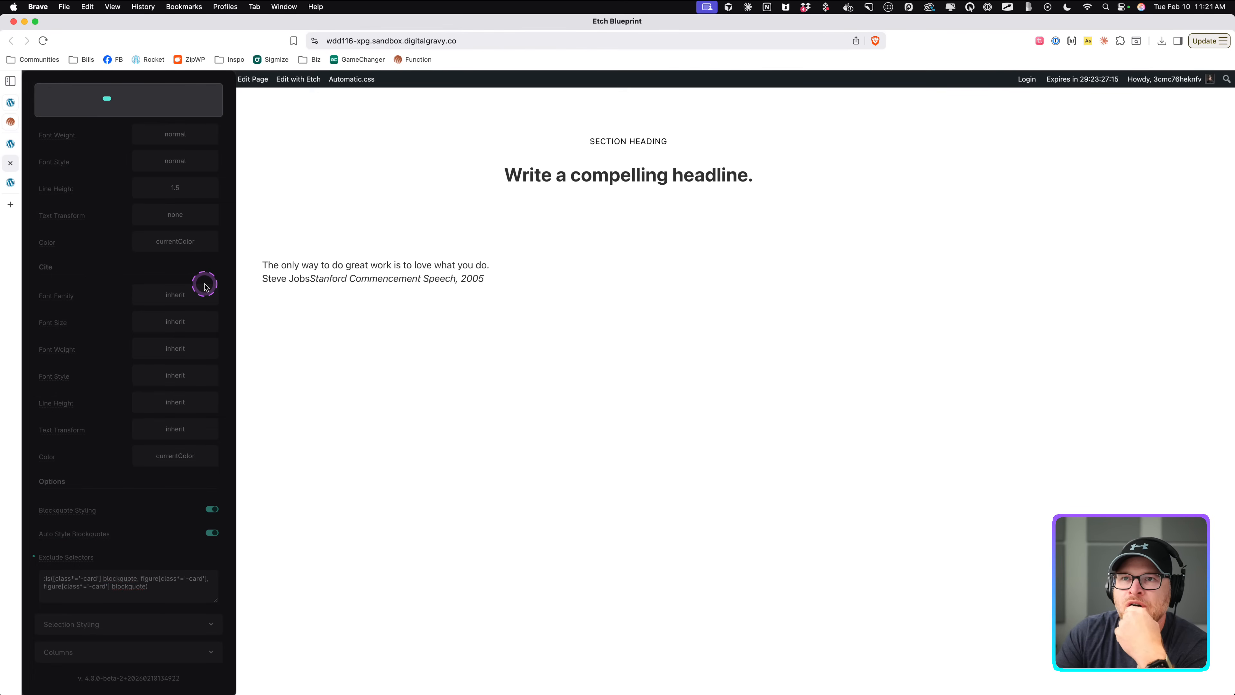
key("super+r")
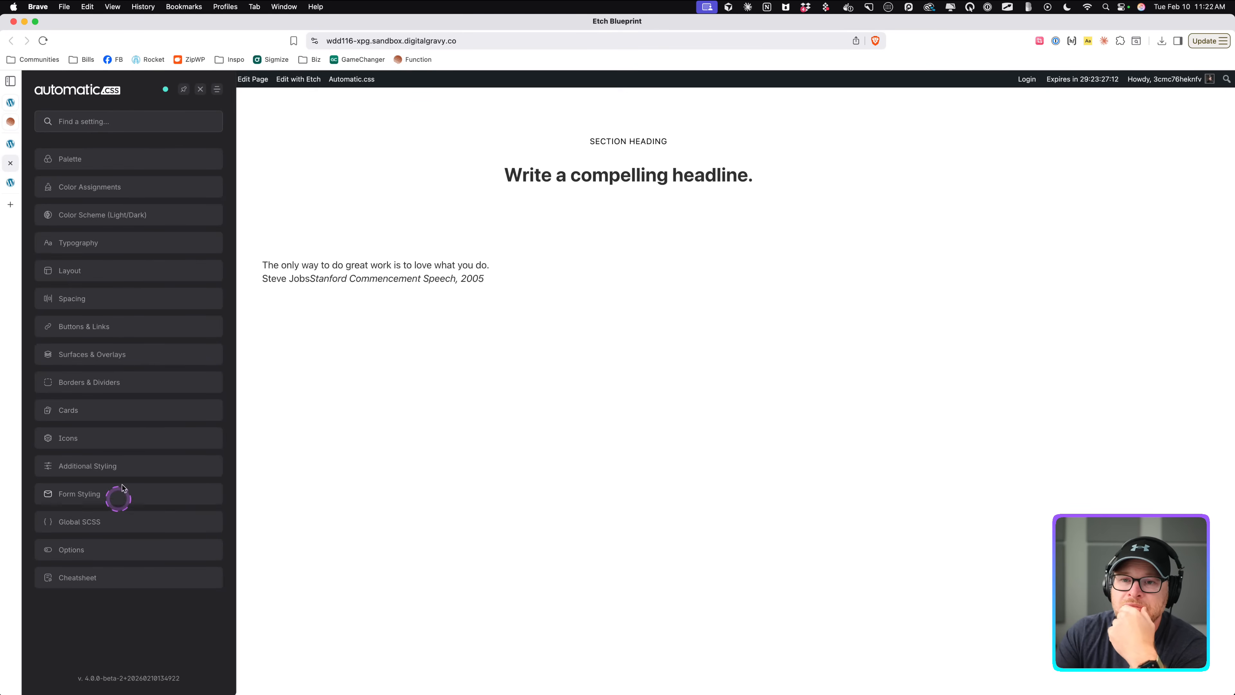
Return to the builder and review the Testimonial Card's blockquote and caption elements in the structure panel.
left_click(203, 93)
left_click(11, 144)
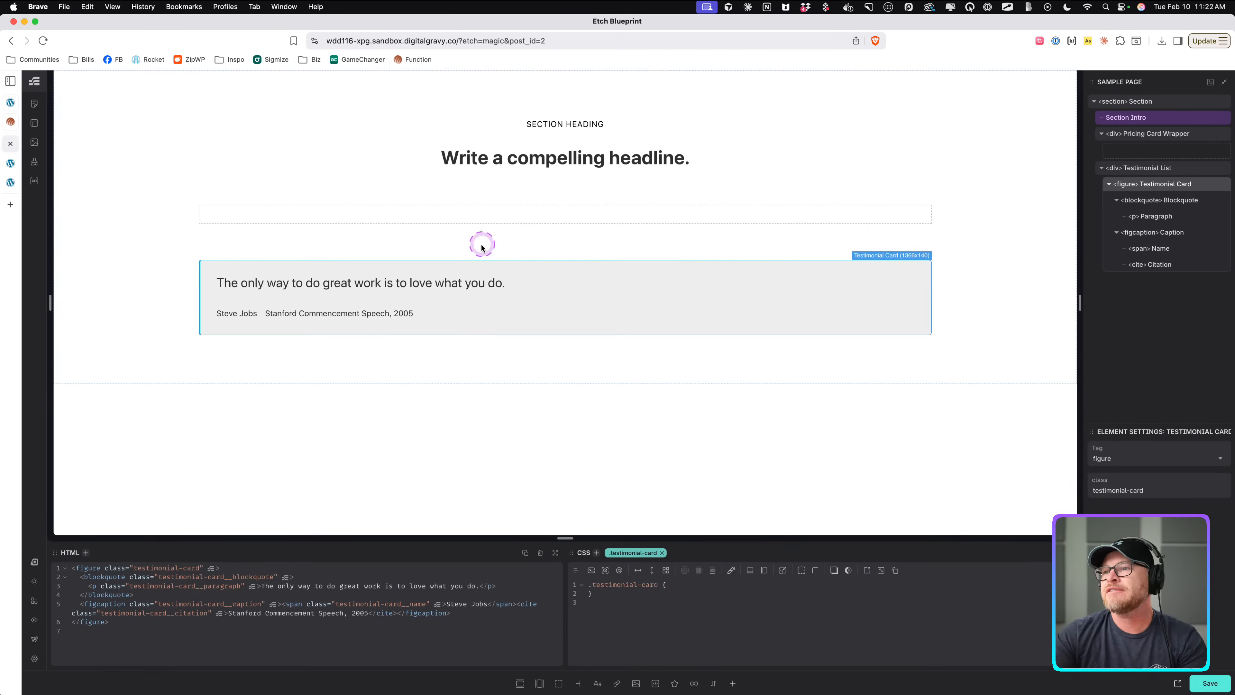
left_click(484, 278)
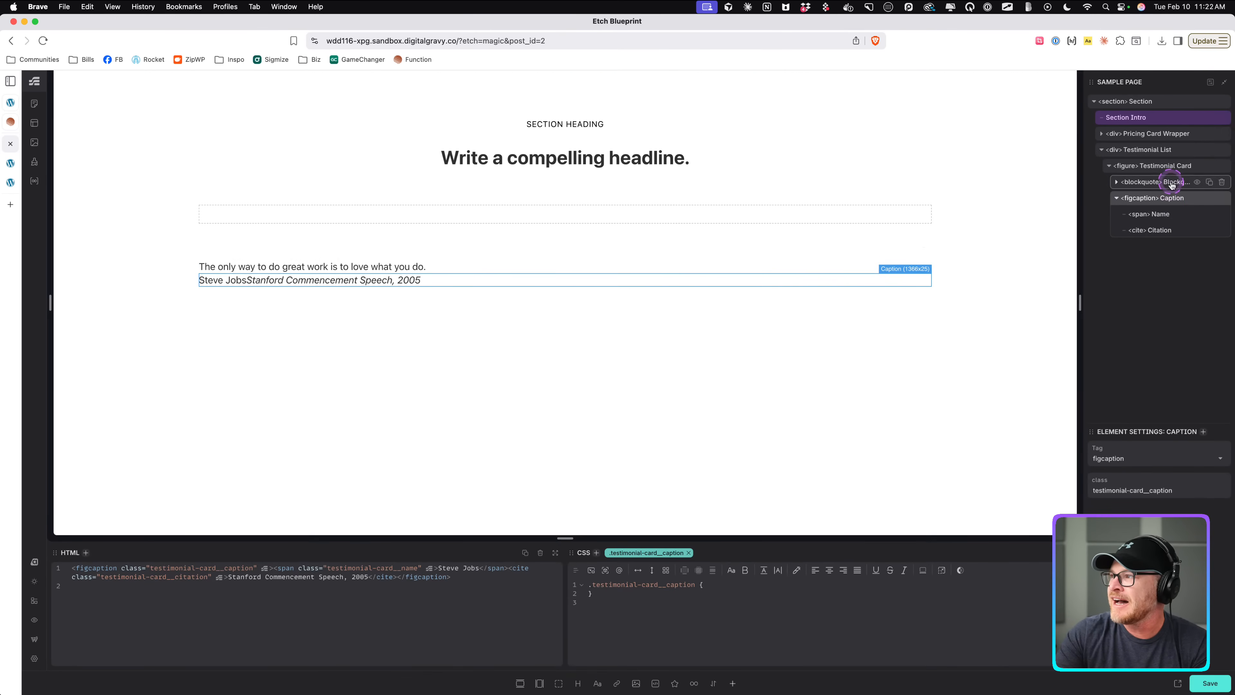
left_click(1170, 167)
left_click(1116, 181)
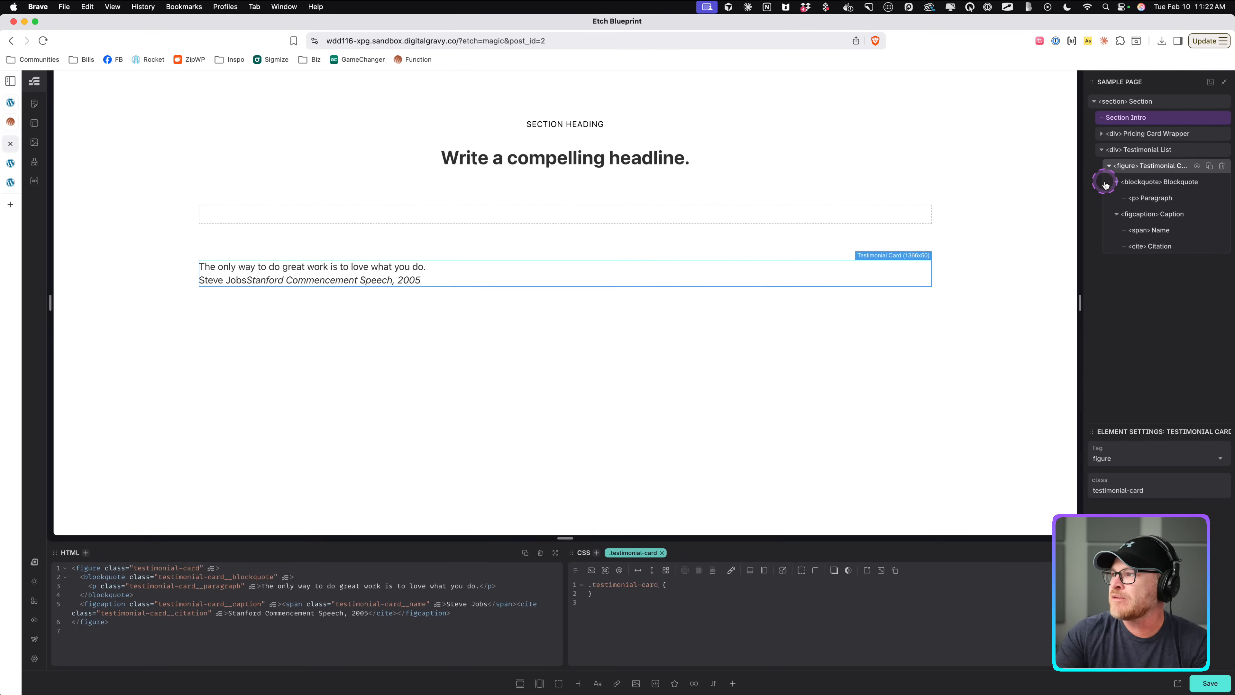
Copy the Star Rating Alpha pattern code from the Etch Patterns testimonials page.
left_click(11, 121)
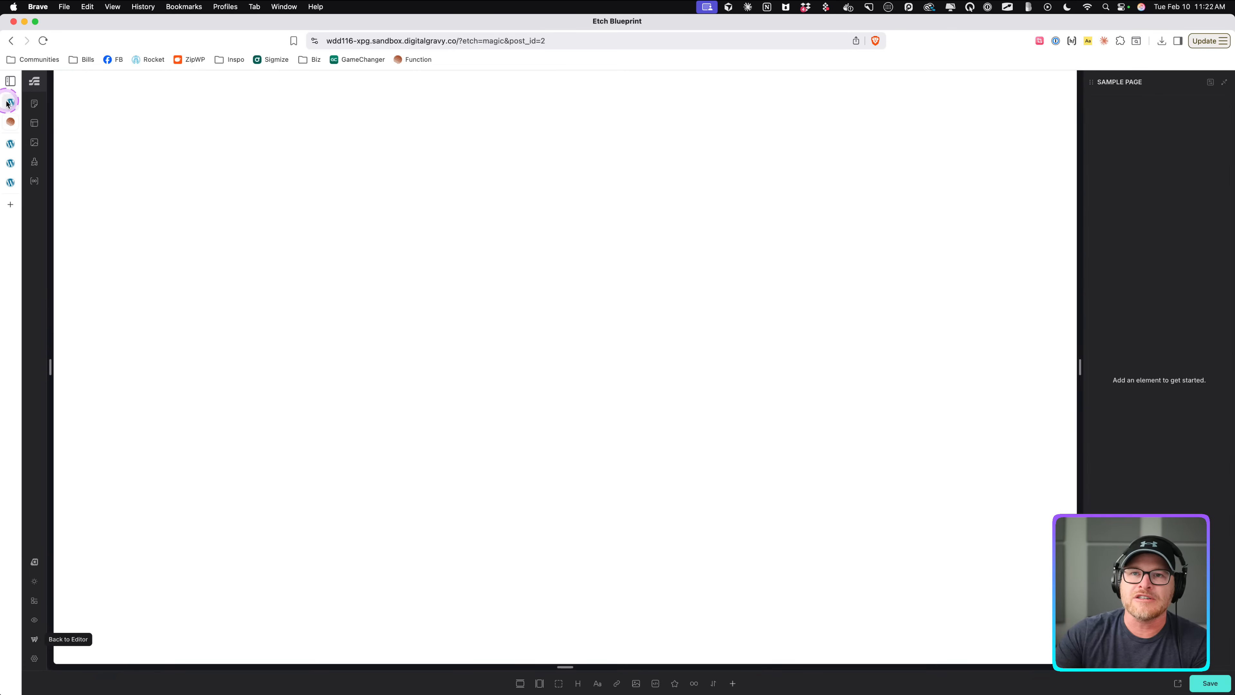
left_click(11, 143)
left_click(10, 163)
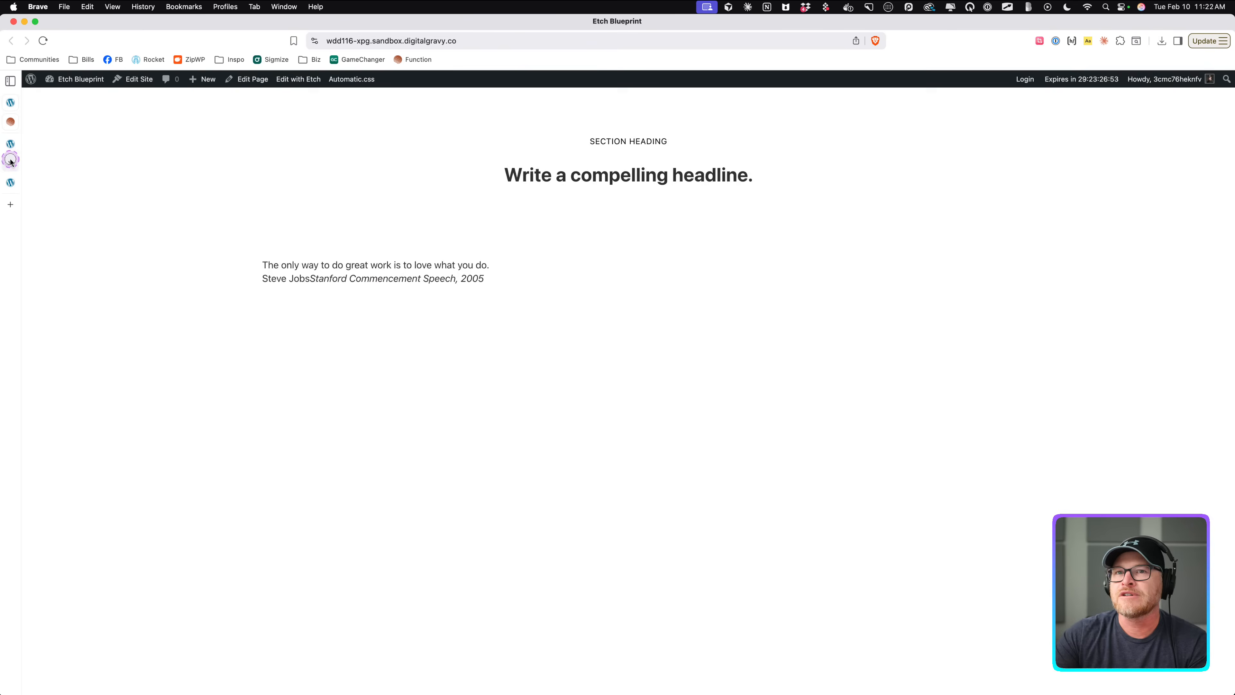
left_click(11, 184)
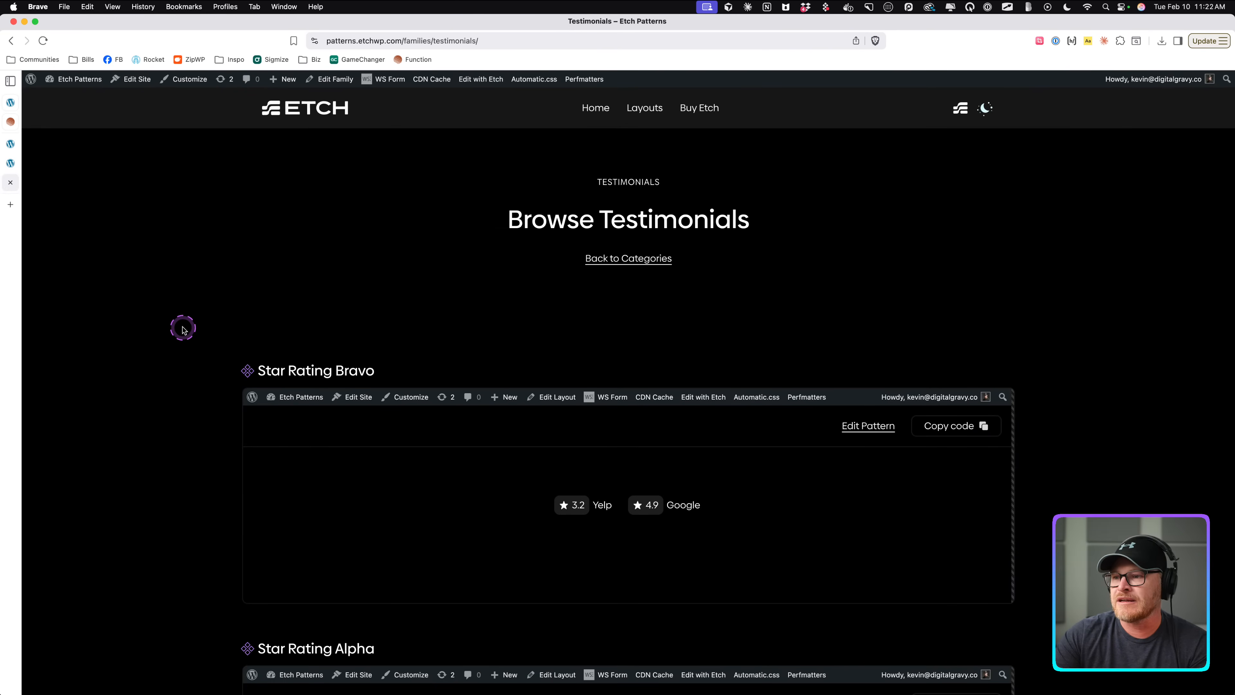
scroll(183, 329, "down", 5)
scroll(185, 330, "down", 1)
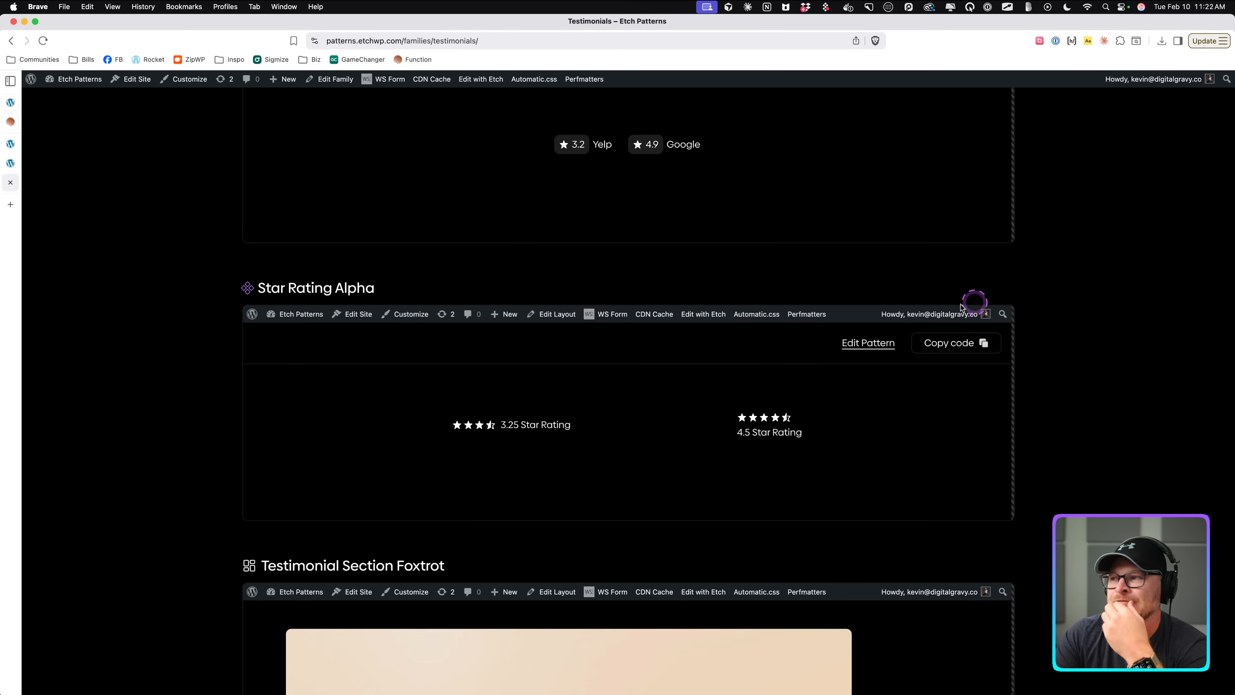
left_click(952, 343)
Paste the Star Rating Alpha pattern into the Testimonial Card and move it above the blockquote.
left_click(13, 144)
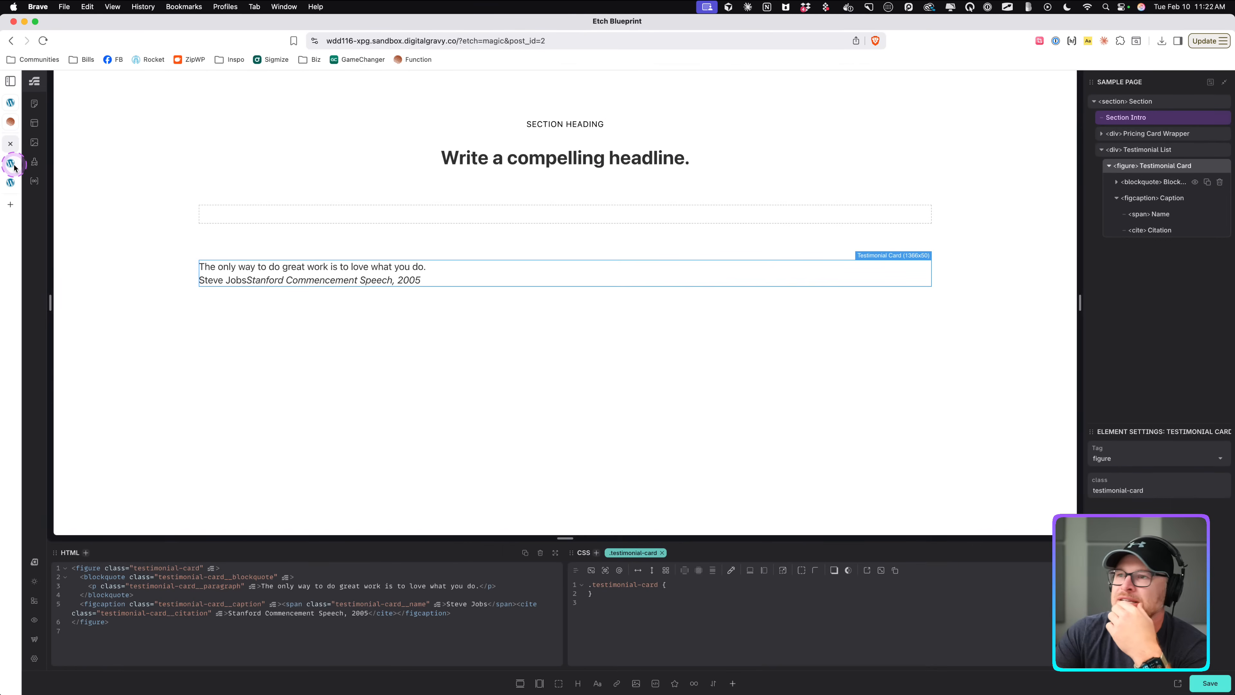
left_click(1117, 182)
left_click(1117, 182)
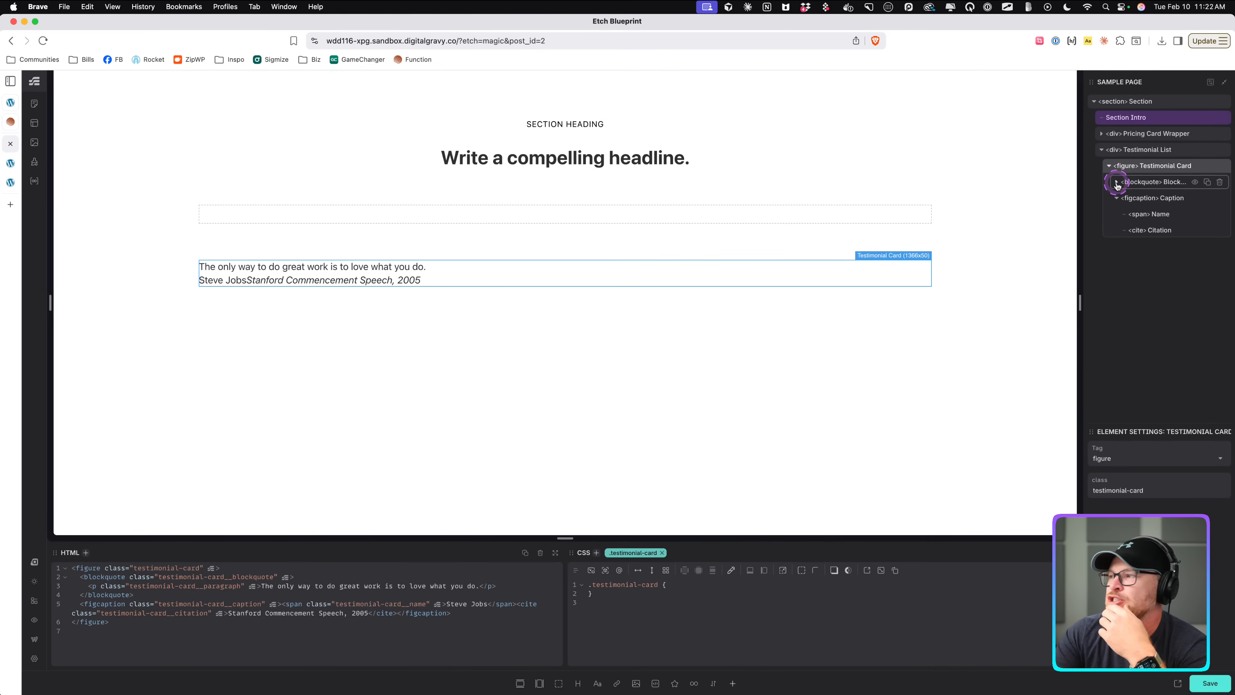
left_click(1117, 199)
left_click(1144, 168)
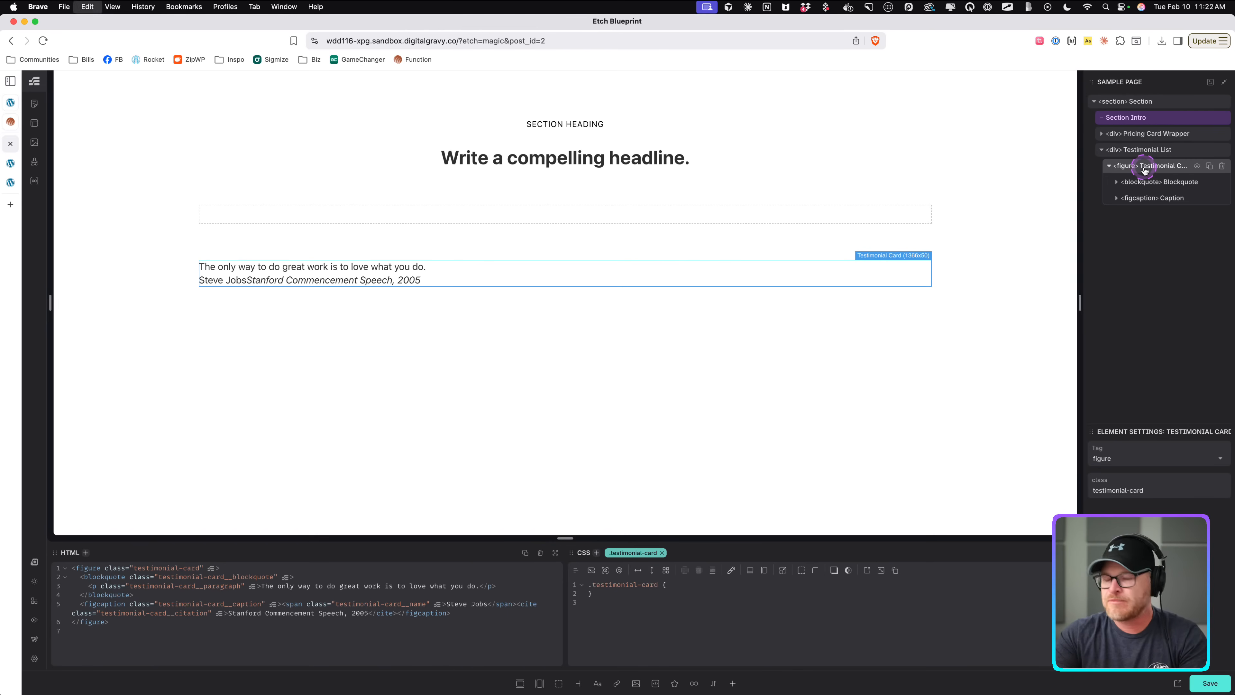
left_click(1157, 221)
right_click(1159, 168)
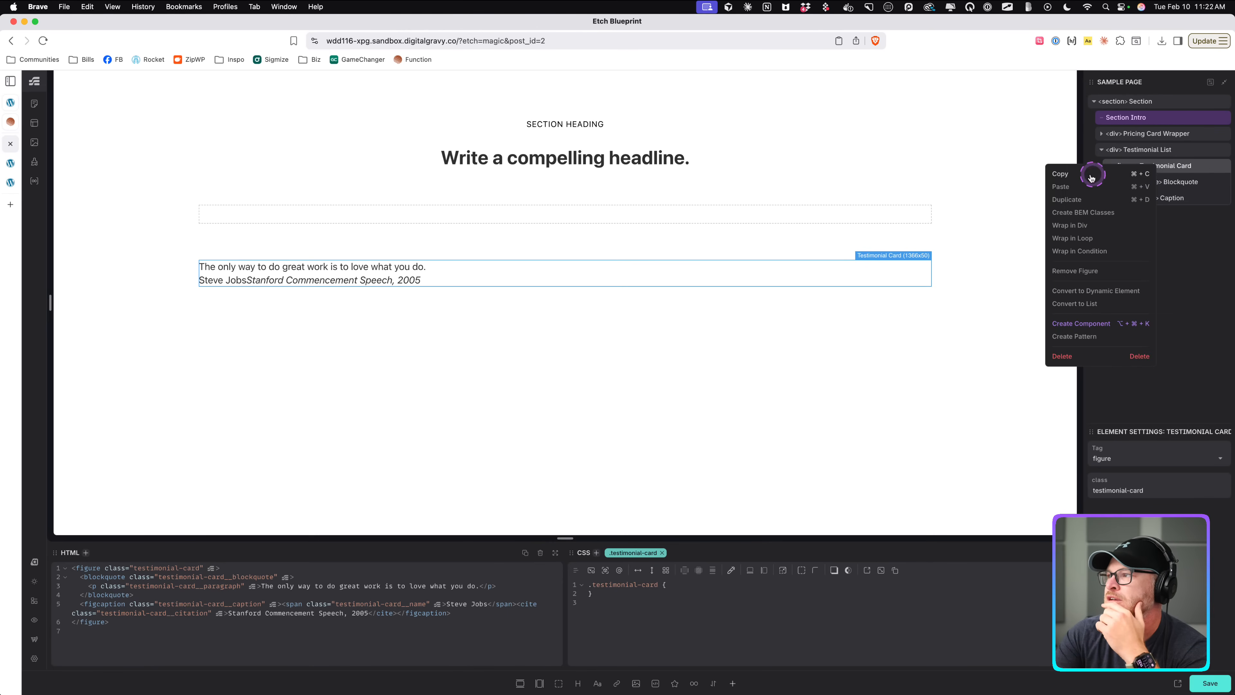
left_click(1055, 190)
left_click(1147, 219)
left_click_drag(1148, 219, 1148, 180)
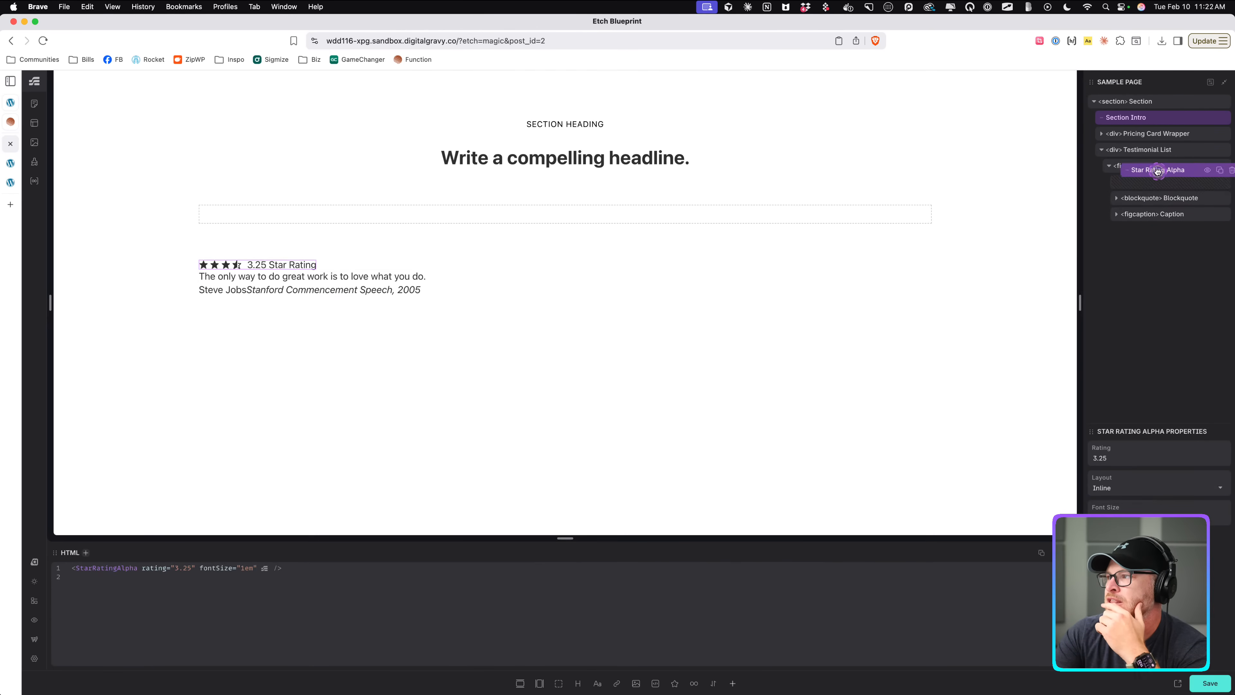
left_click(1134, 518)
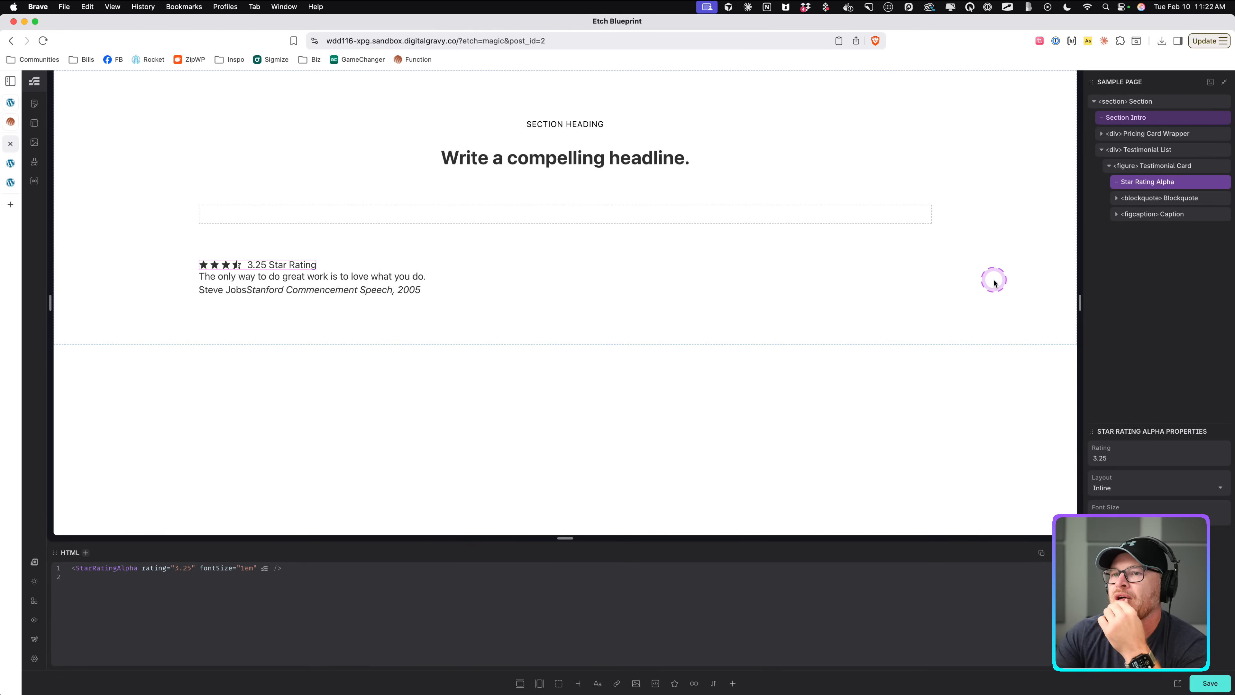
Edit the Star Rating Alpha component and add a Show Badge toggle property.
right_click(1150, 184)
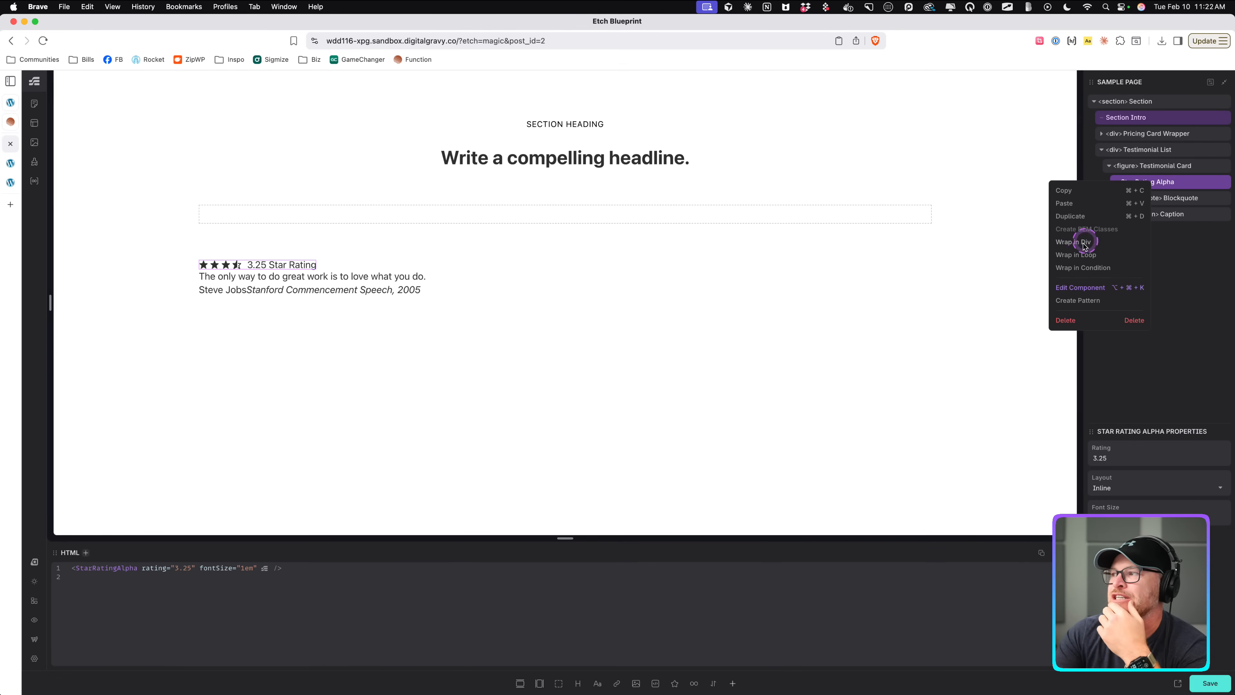
left_click(1071, 288)
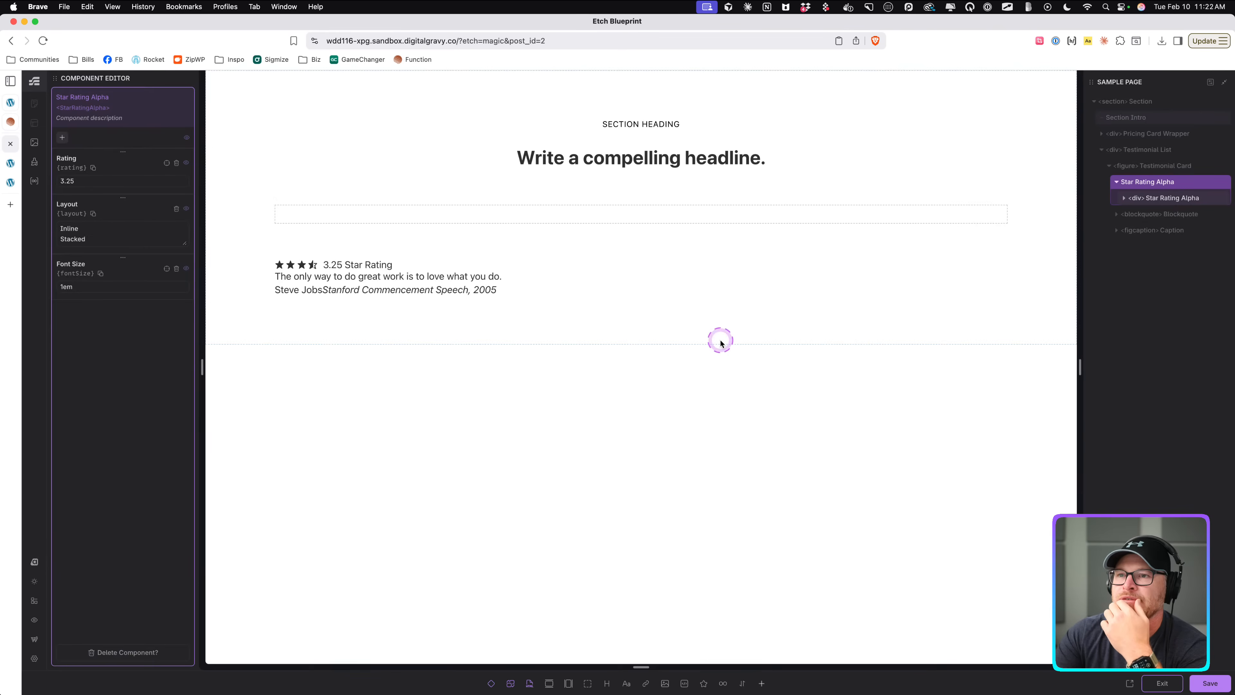
left_click(62, 138)
left_click(92, 156)
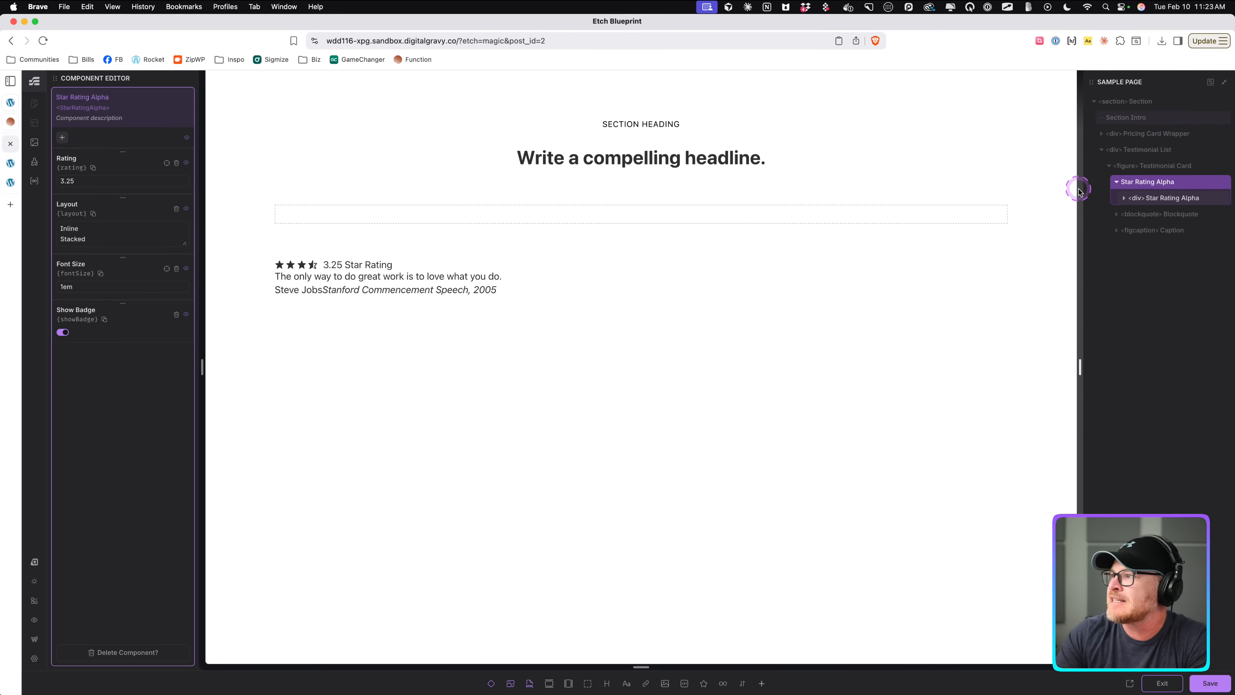
Wrap the rating label in a condition set to props.showBadge.
left_click(1162, 197)
right_click(1162, 227)
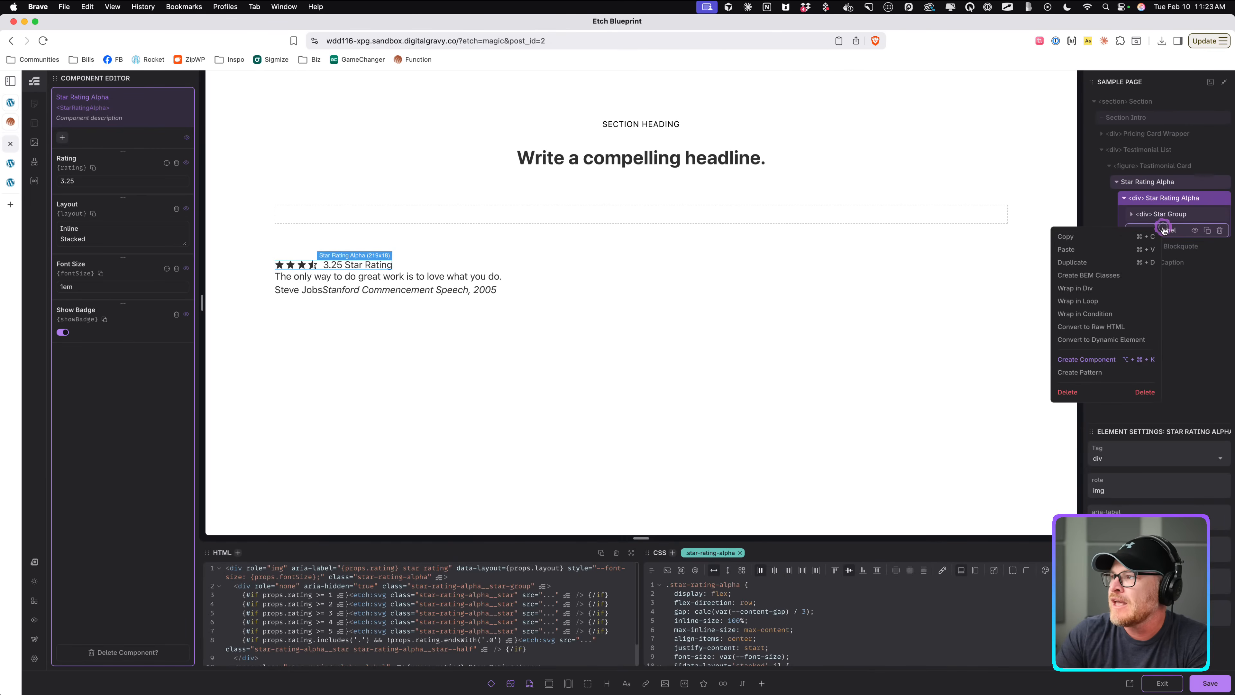
left_click(1094, 313)
left_click(1140, 460)
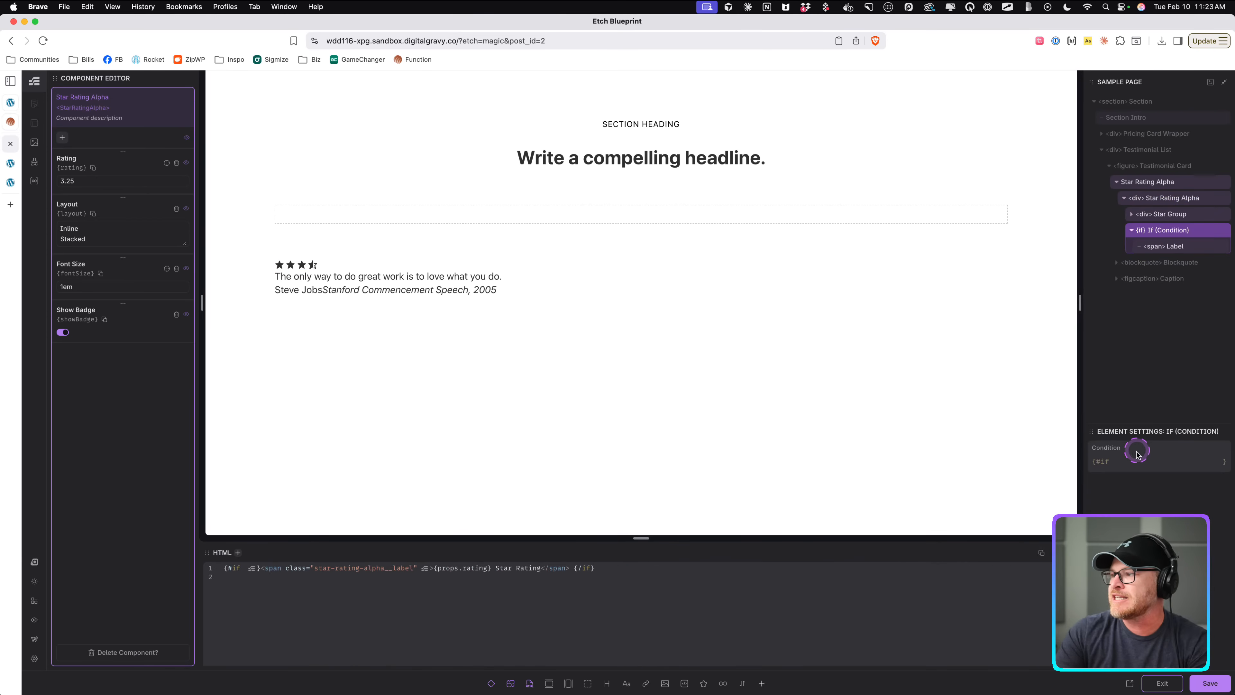
type("props.showBadge")
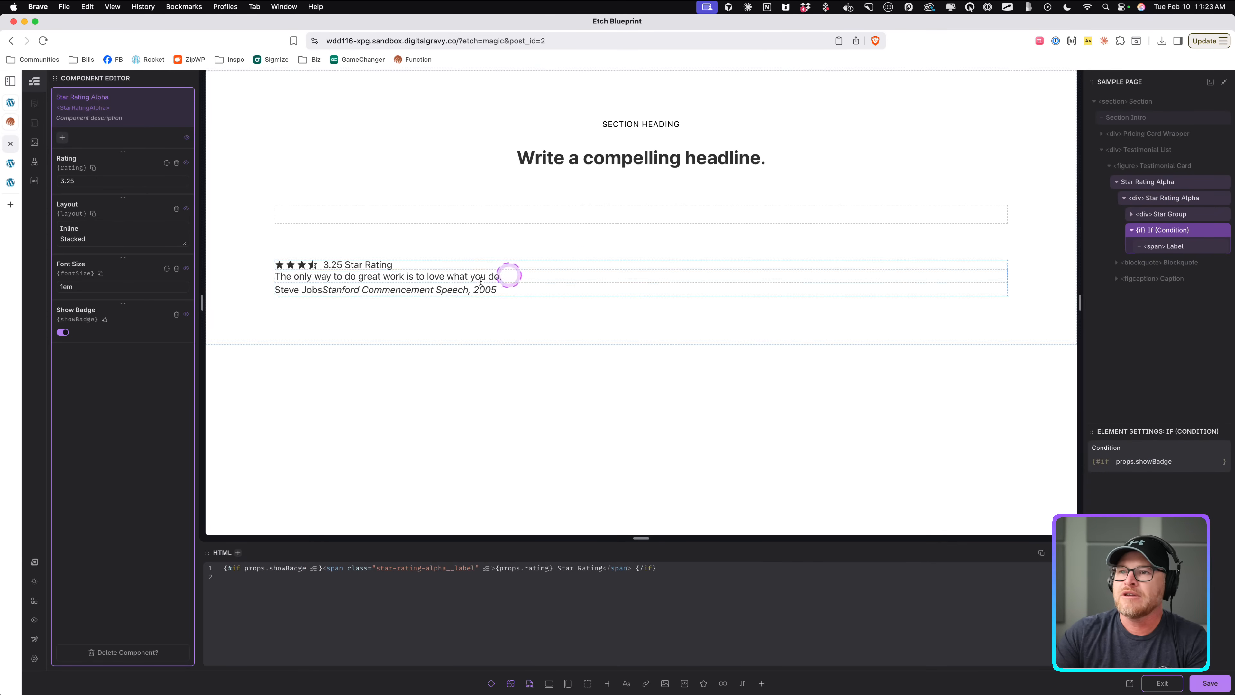
left_click(74, 345)
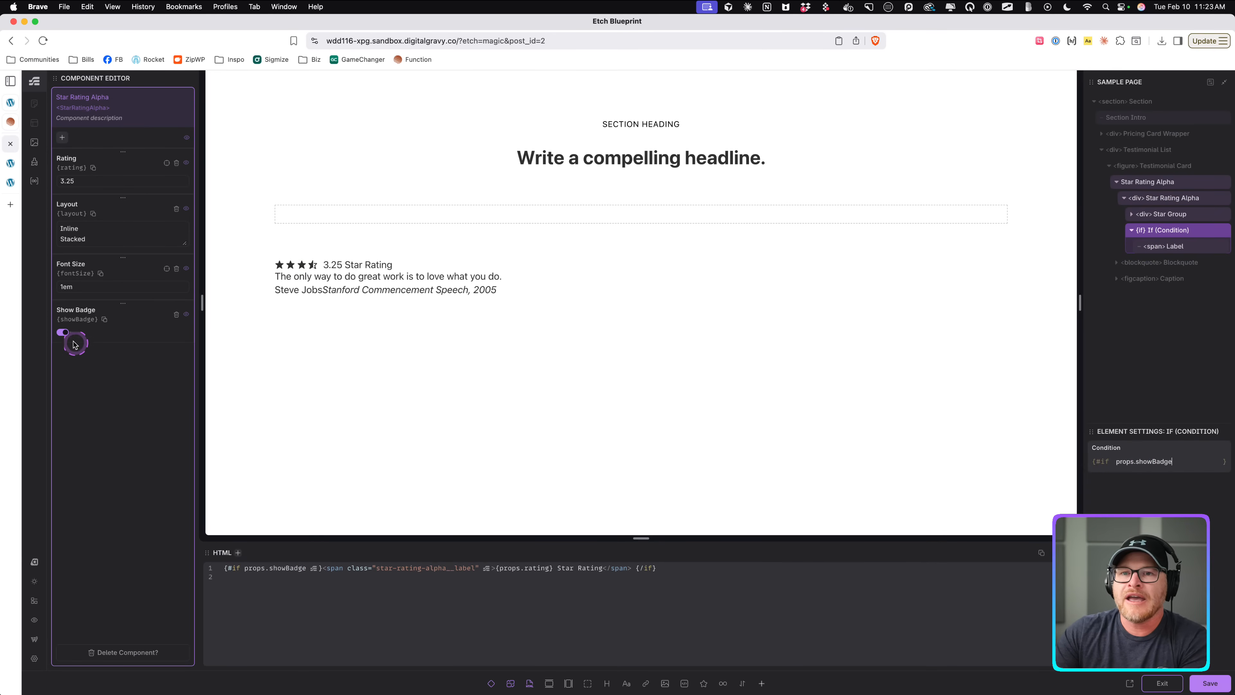
Exit the component editor and switch off Show Badge on the card's star rating.
left_click(65, 334)
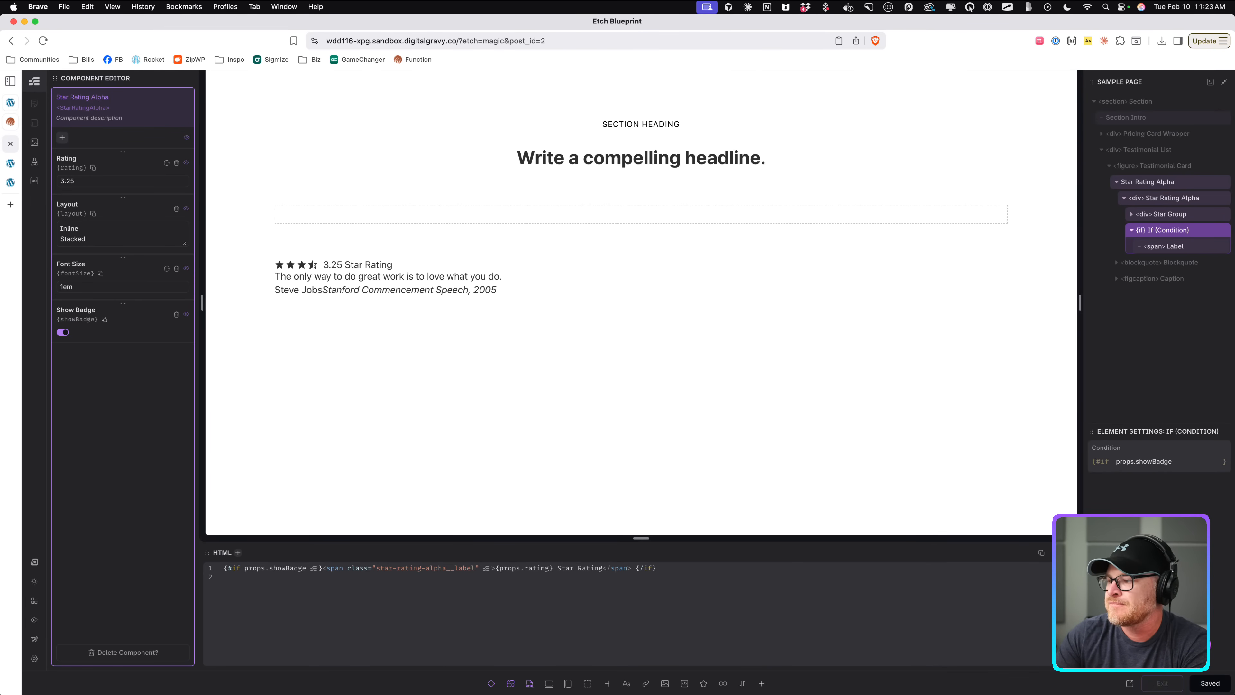
left_click(1161, 683)
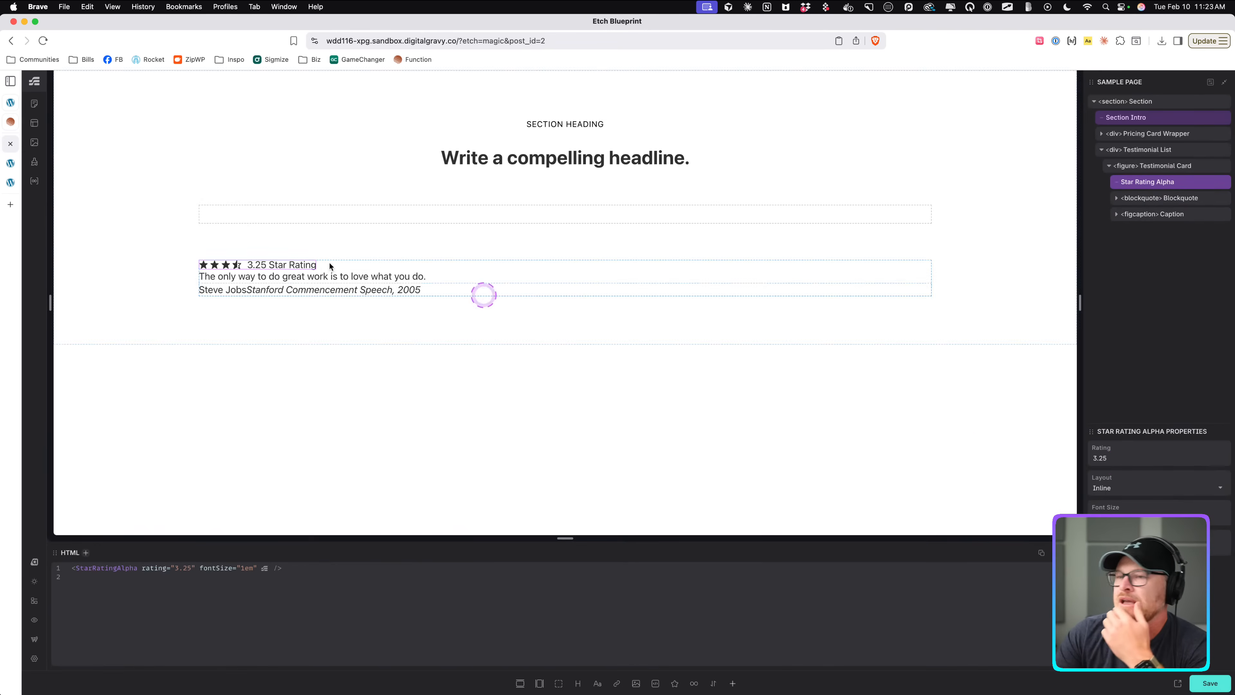
left_click(1099, 547)
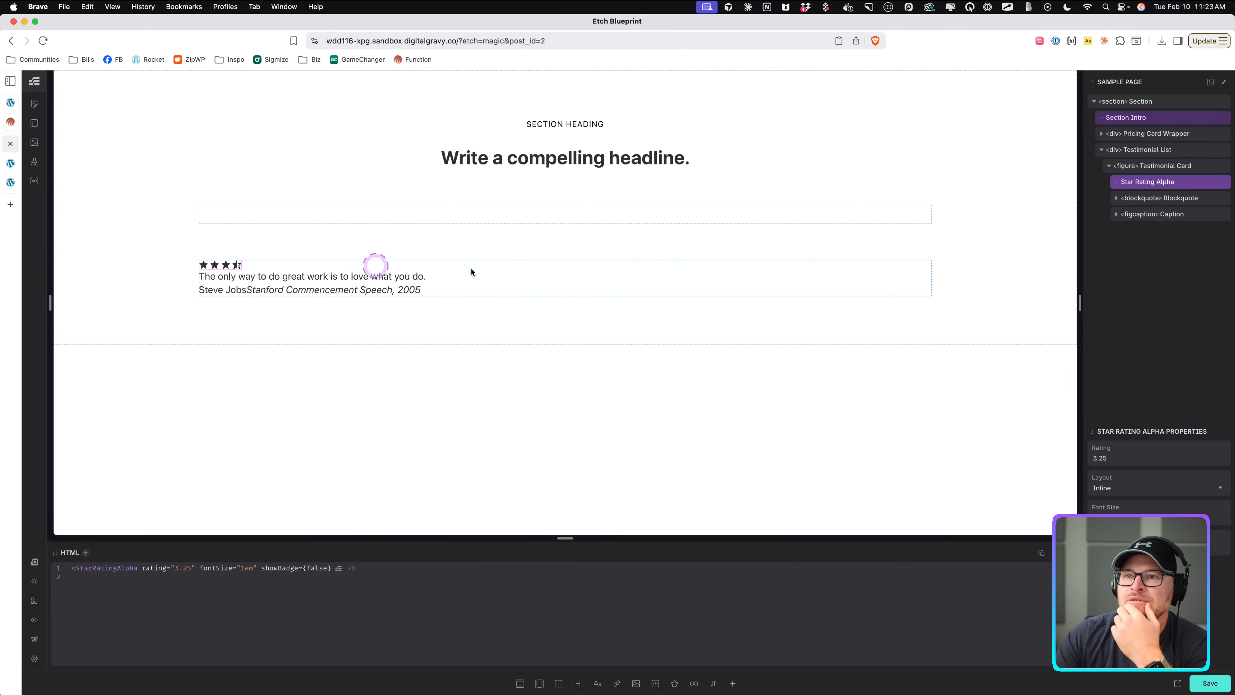
Style the Testimonial Card as a vertical flex column with the Content Gap spacing.
left_click(1153, 156)
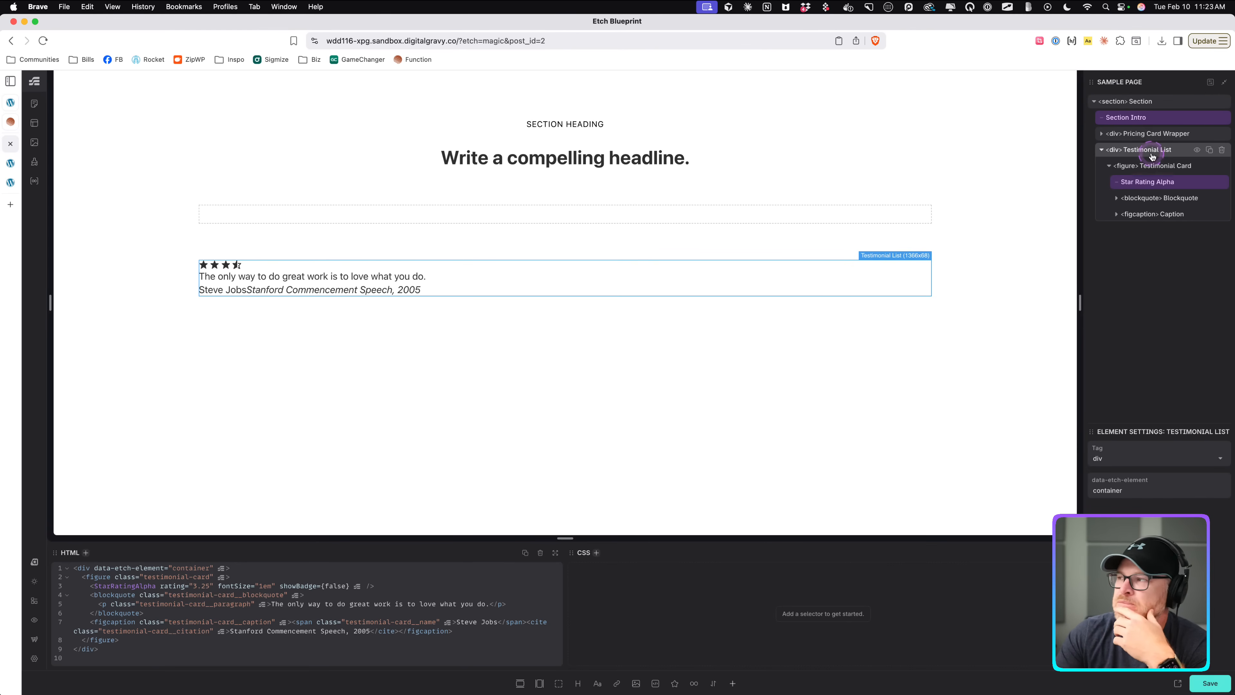
left_click(1156, 167)
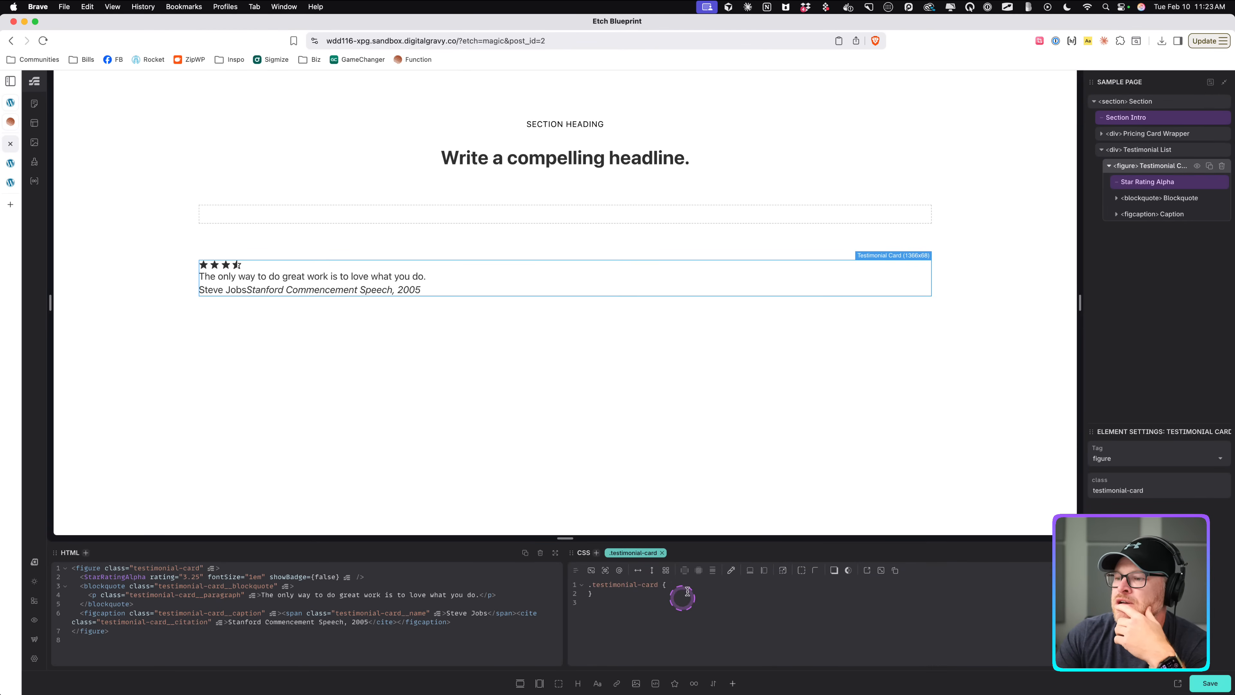
left_click(9, 163)
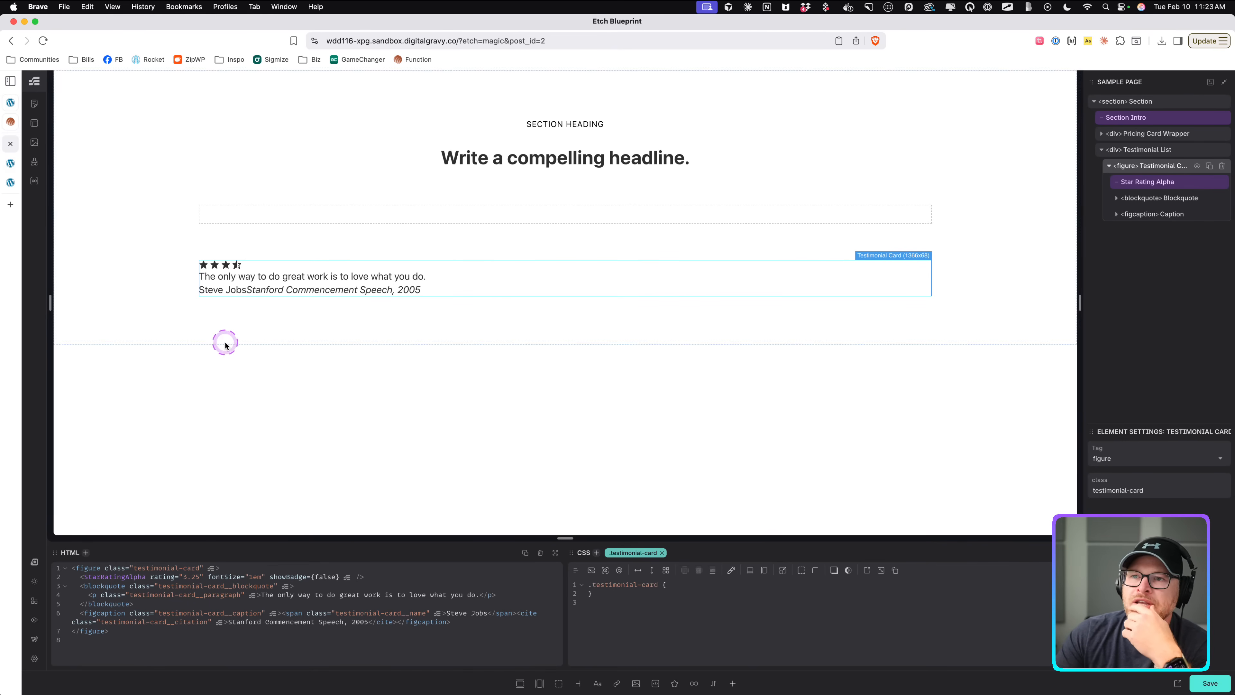
left_click(654, 570)
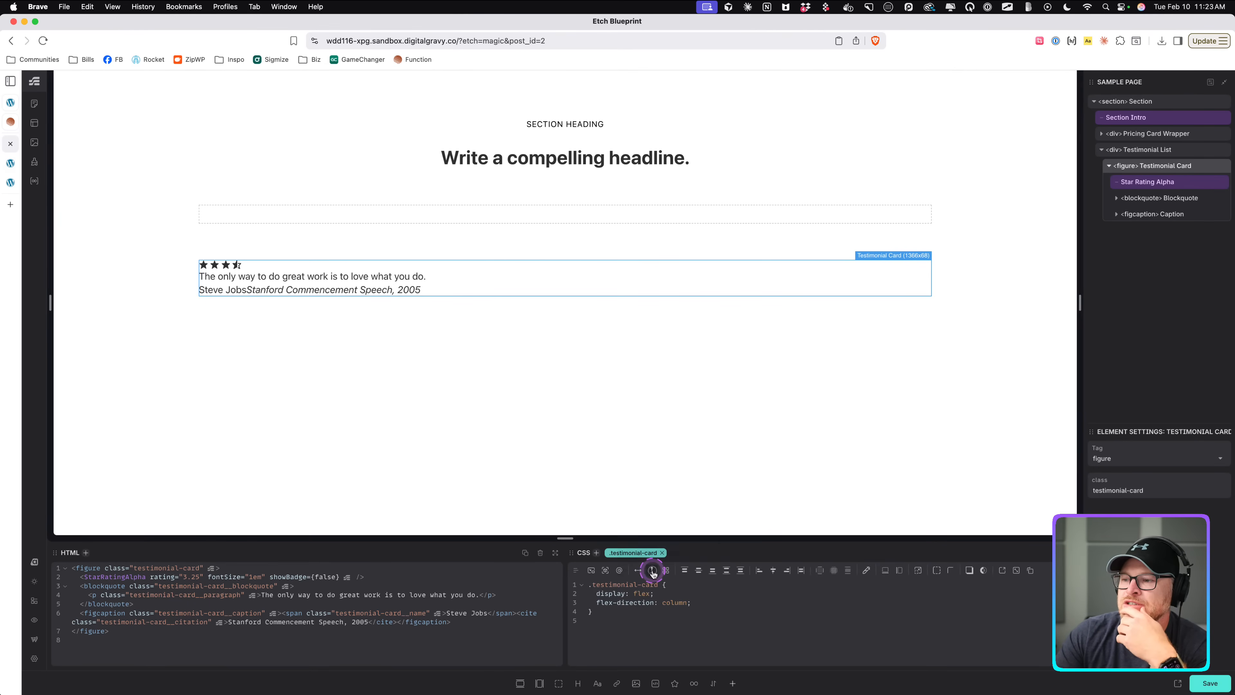
left_click(847, 574)
left_click(822, 681)
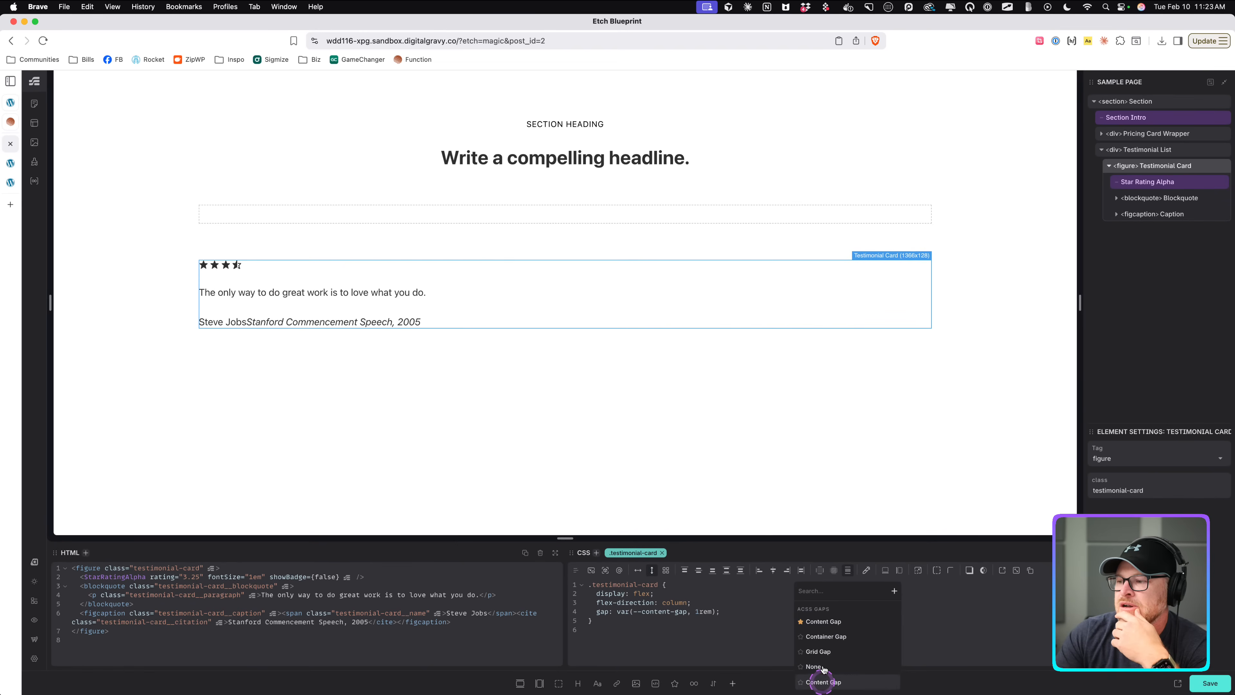
Set the blockquote's font size to var(--text-l).
left_click(822, 682)
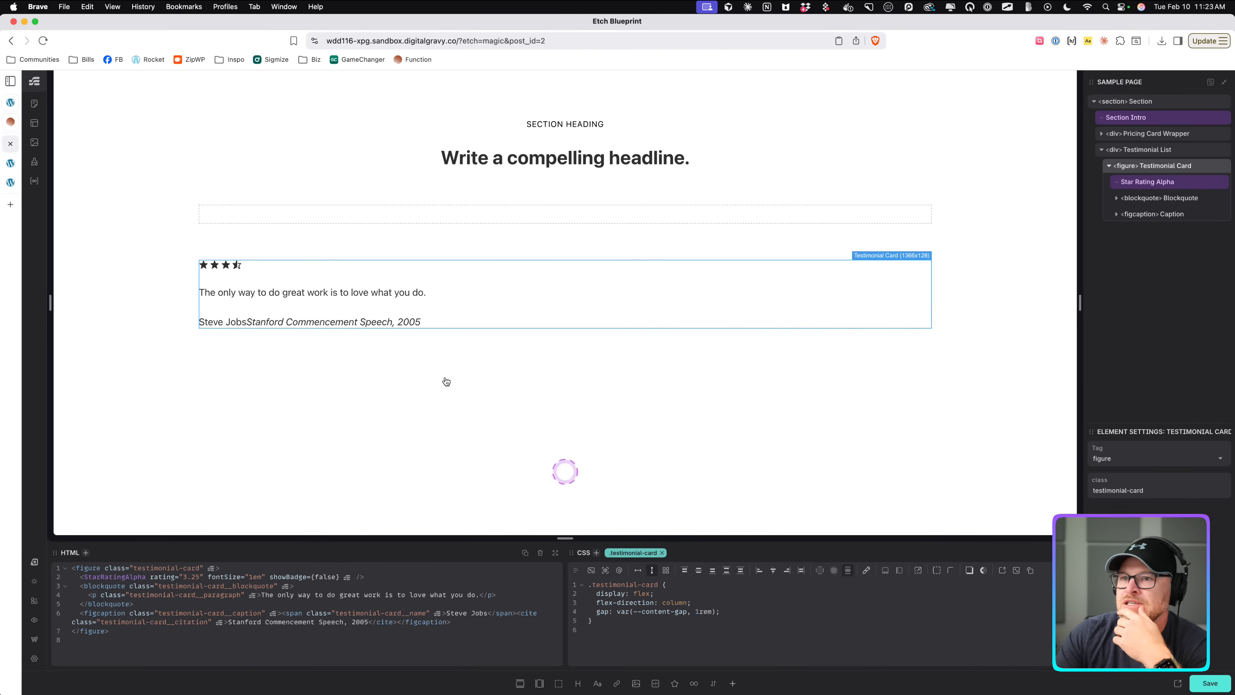
left_click(297, 297)
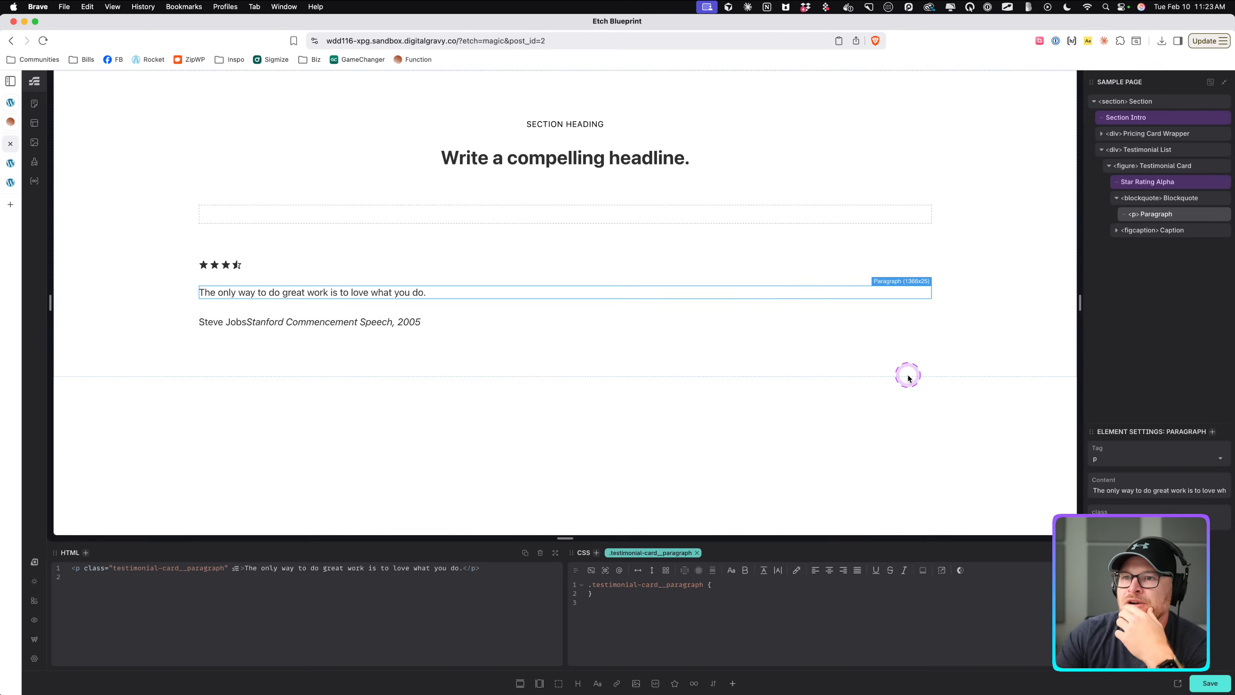
left_click(1177, 197)
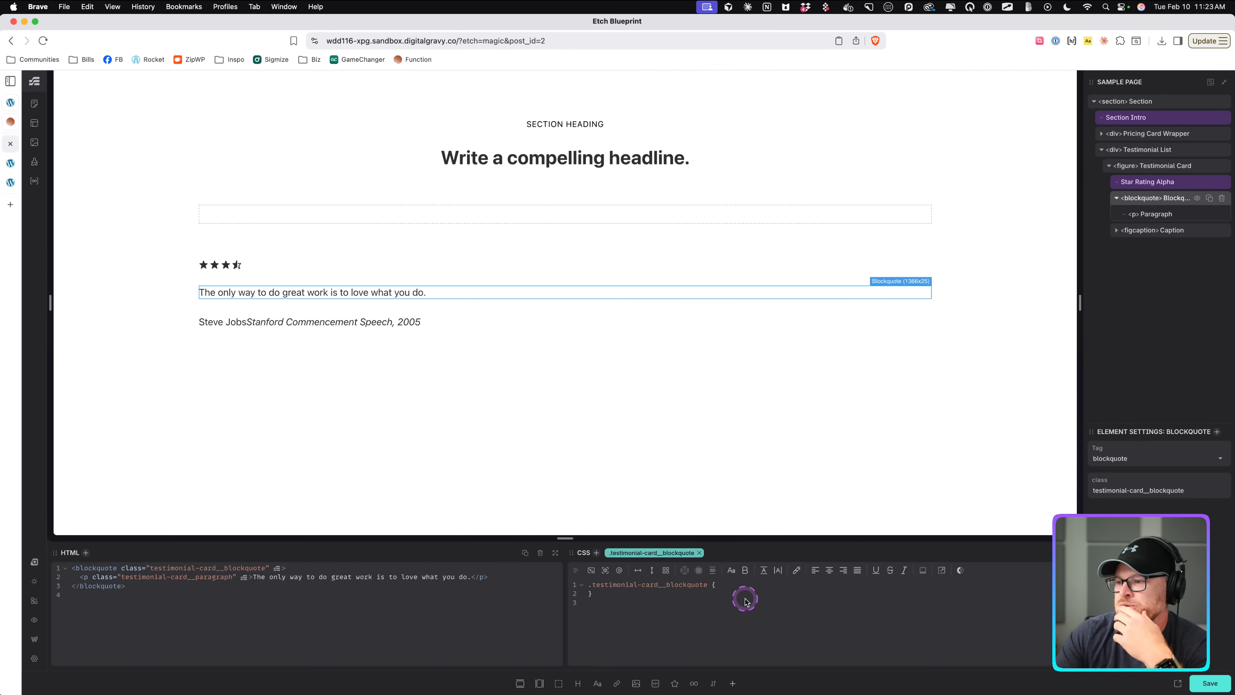
type("-size: 2em;")
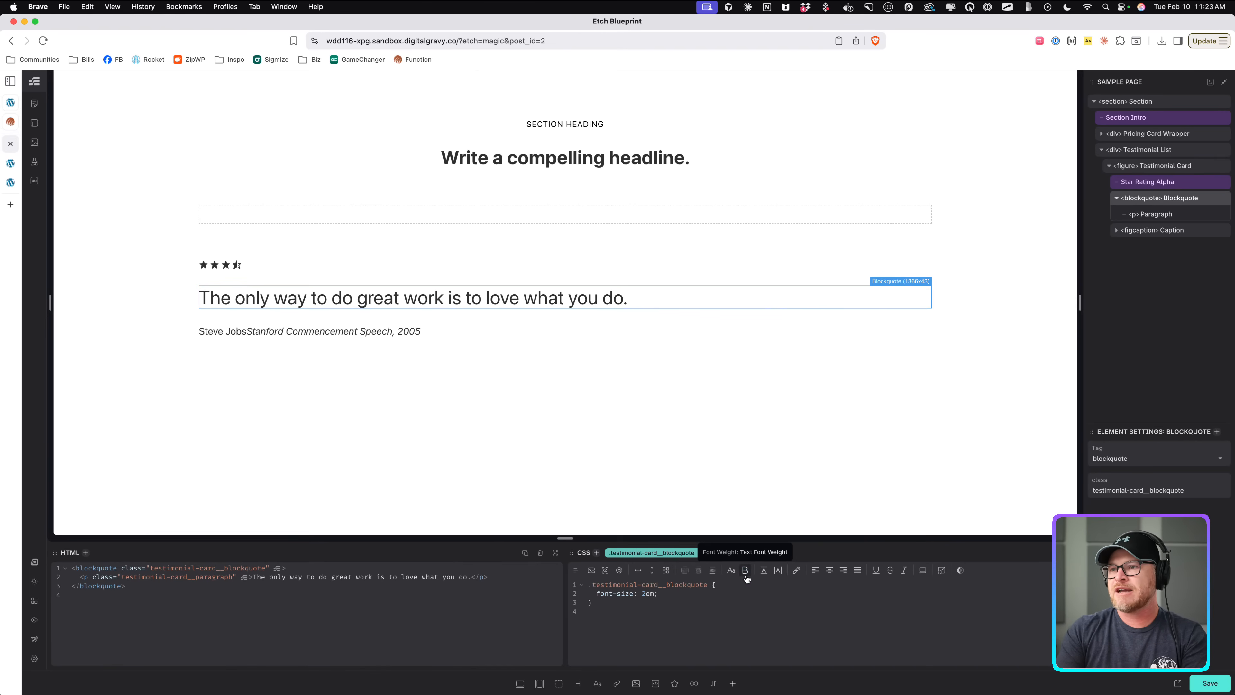
left_click(667, 594)
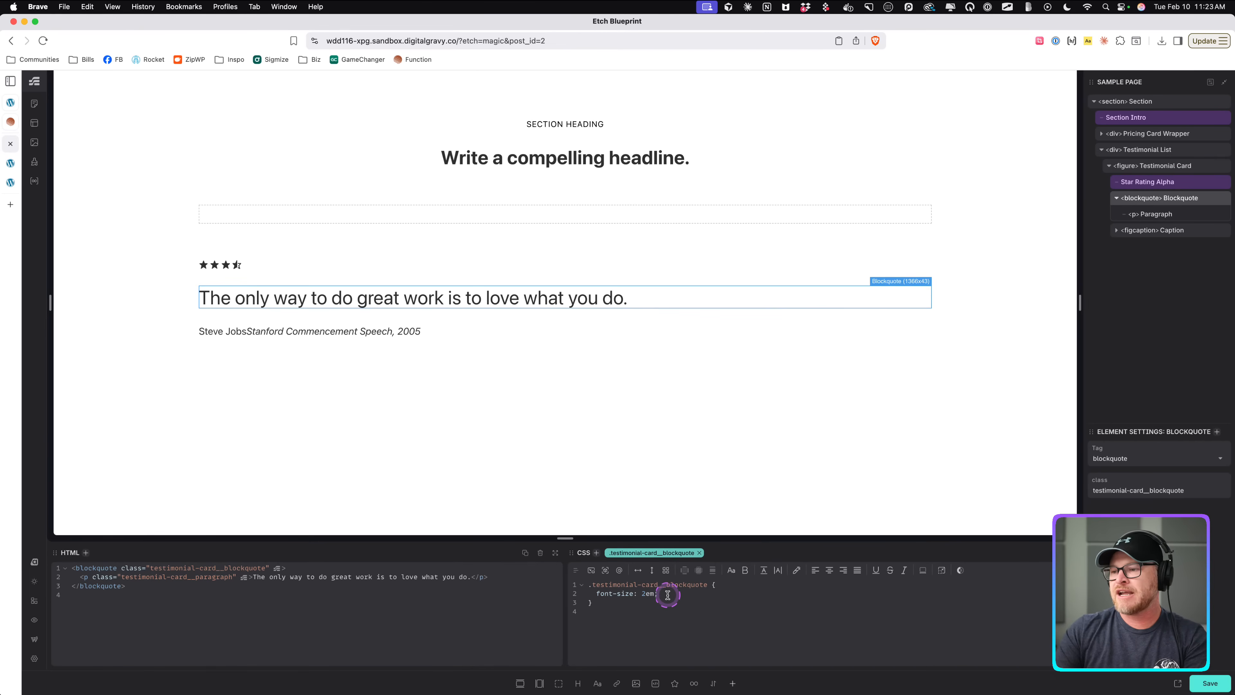
key("BackSpace")
key("BackSpace")
key("BackSpace")
type("--text-l")
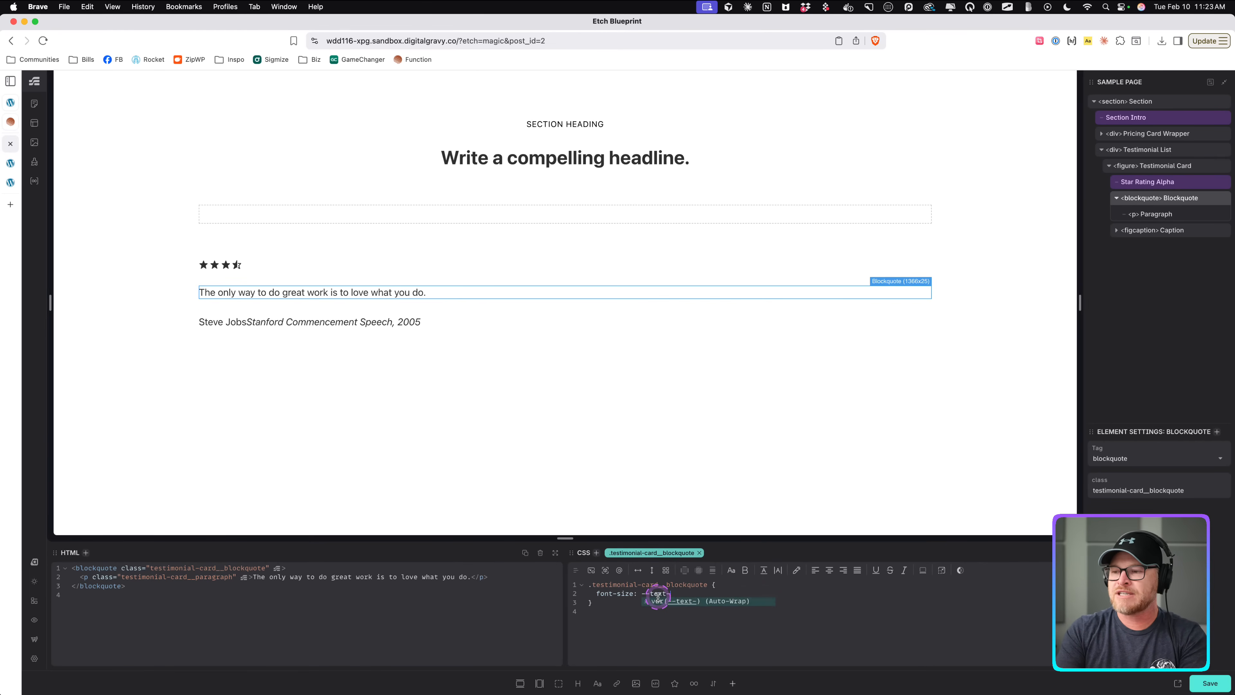
key("Return")
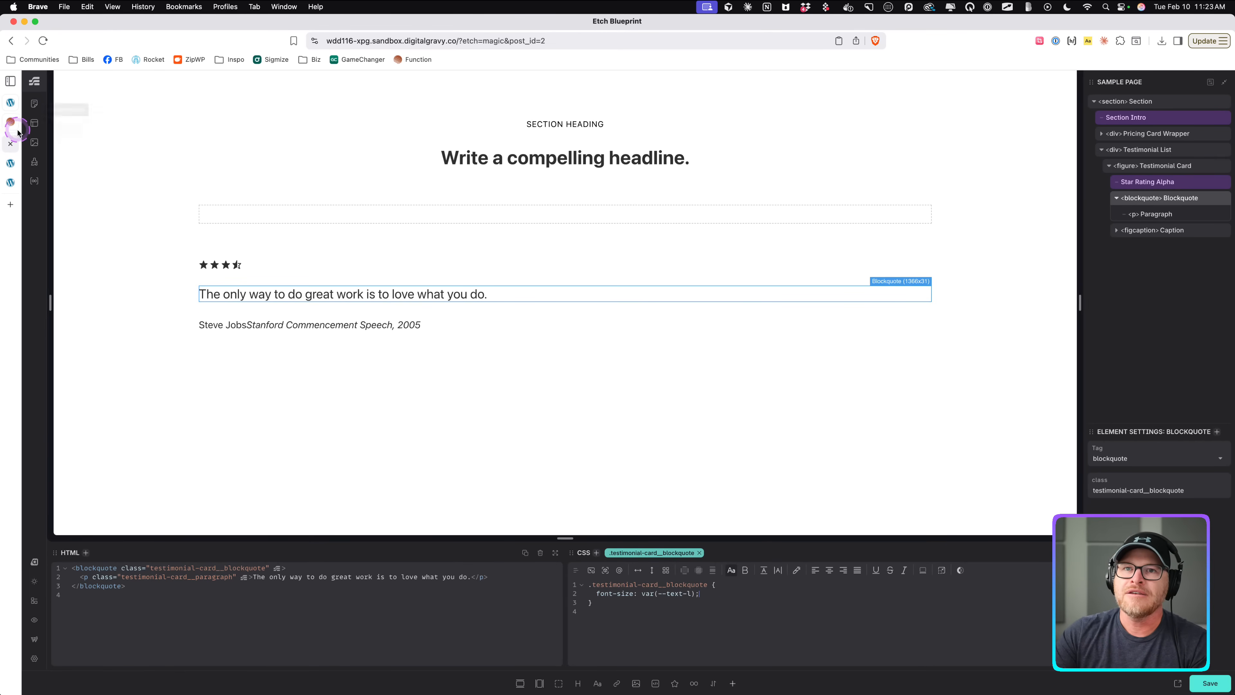
Remove the font-size declaration from the blockquote's styles.
left_click(11, 121)
left_click(10, 144)
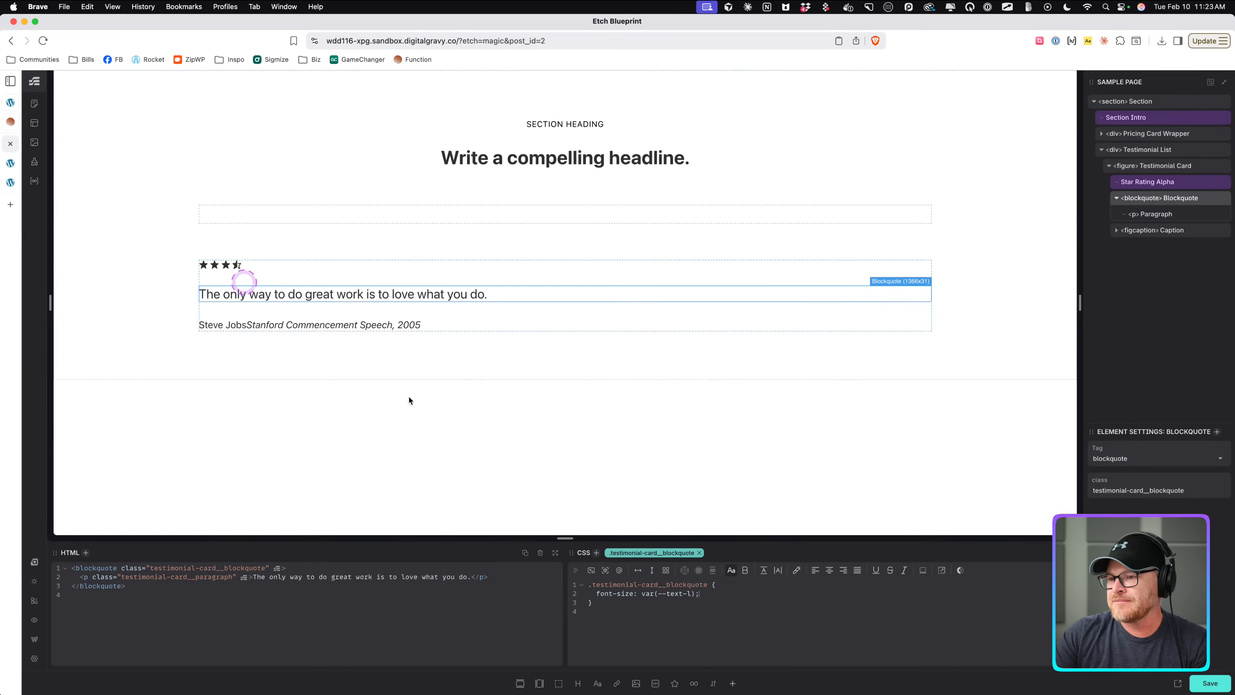
left_click(719, 604)
left_click_drag(708, 593, 577, 595)
key("BackSpace")
key("BackSpace")
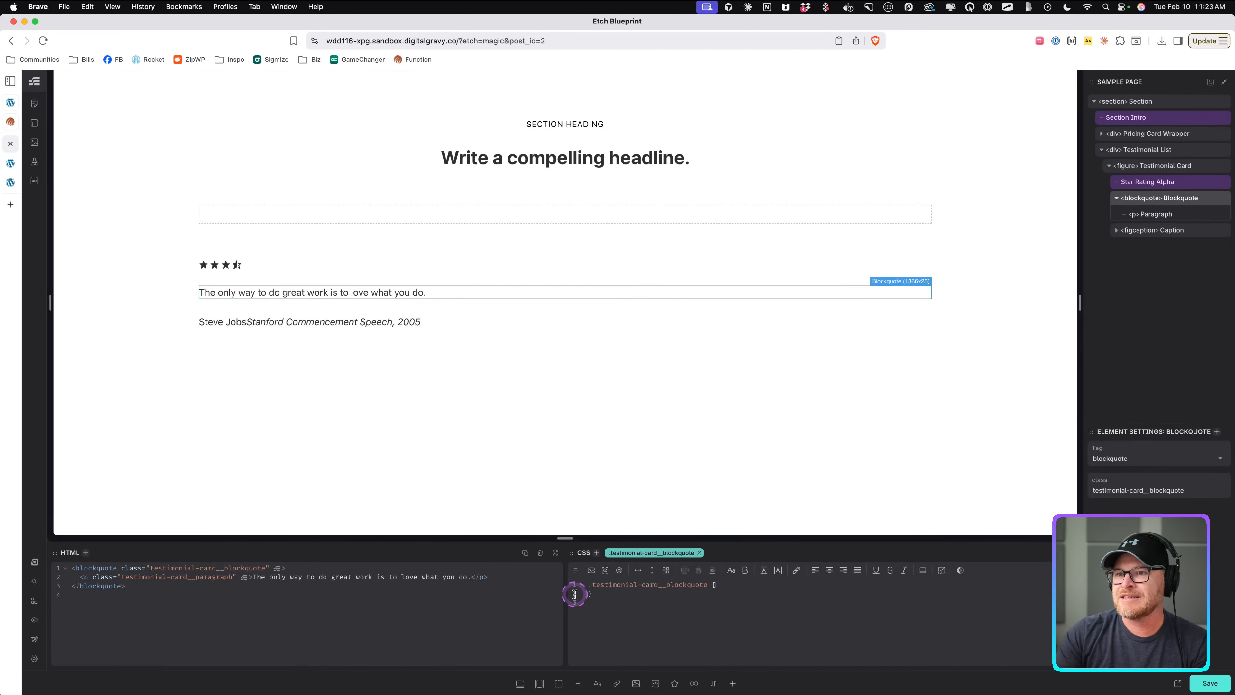
left_click(11, 124)
left_click(11, 143)
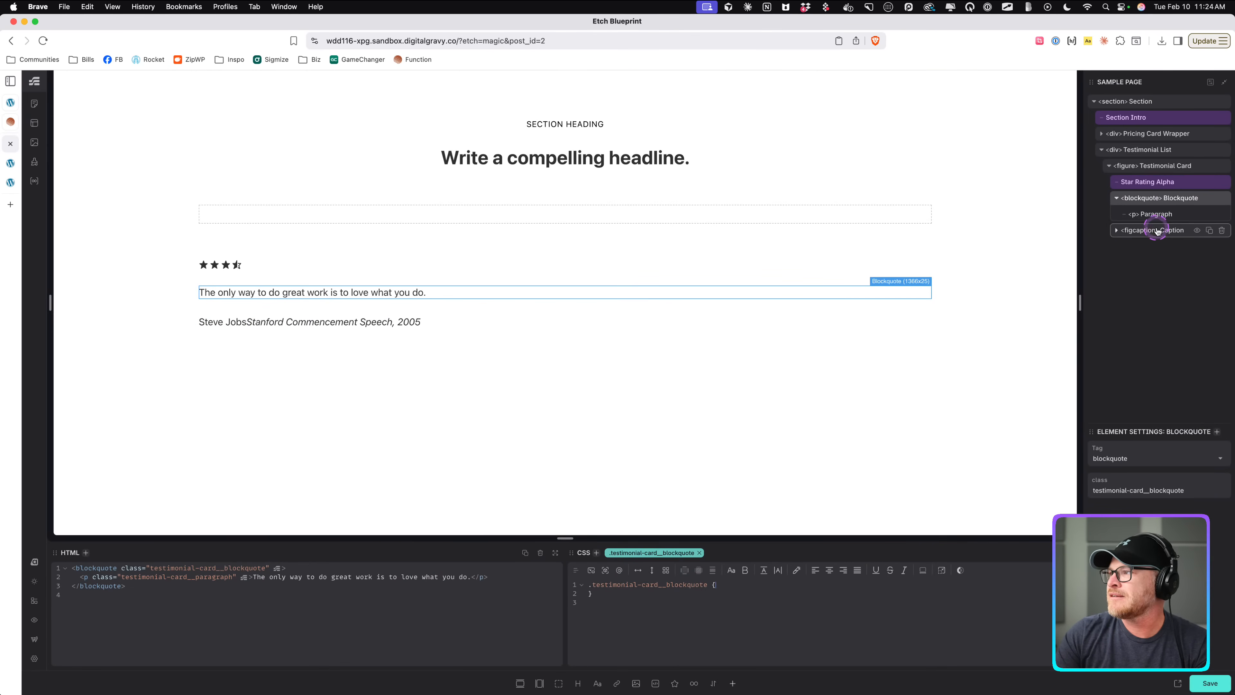
Style the caption as a row flex layout with a 1ch gap and save the page.
left_click(1157, 231)
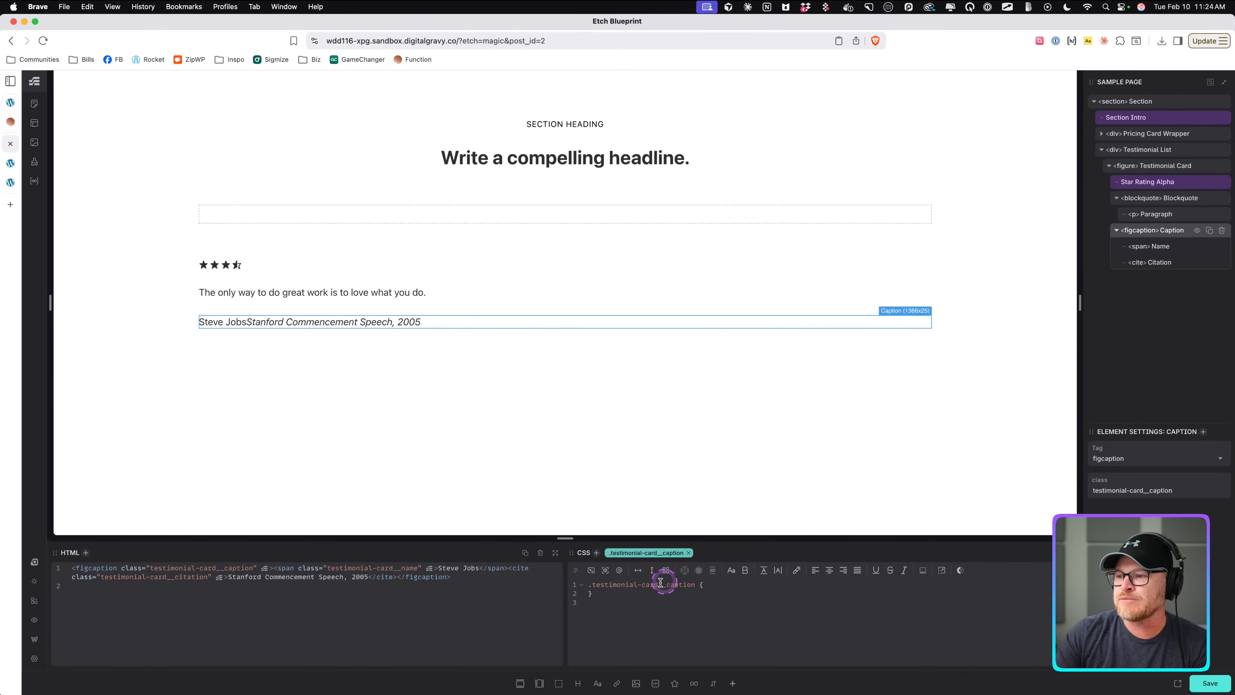
left_click(637, 569)
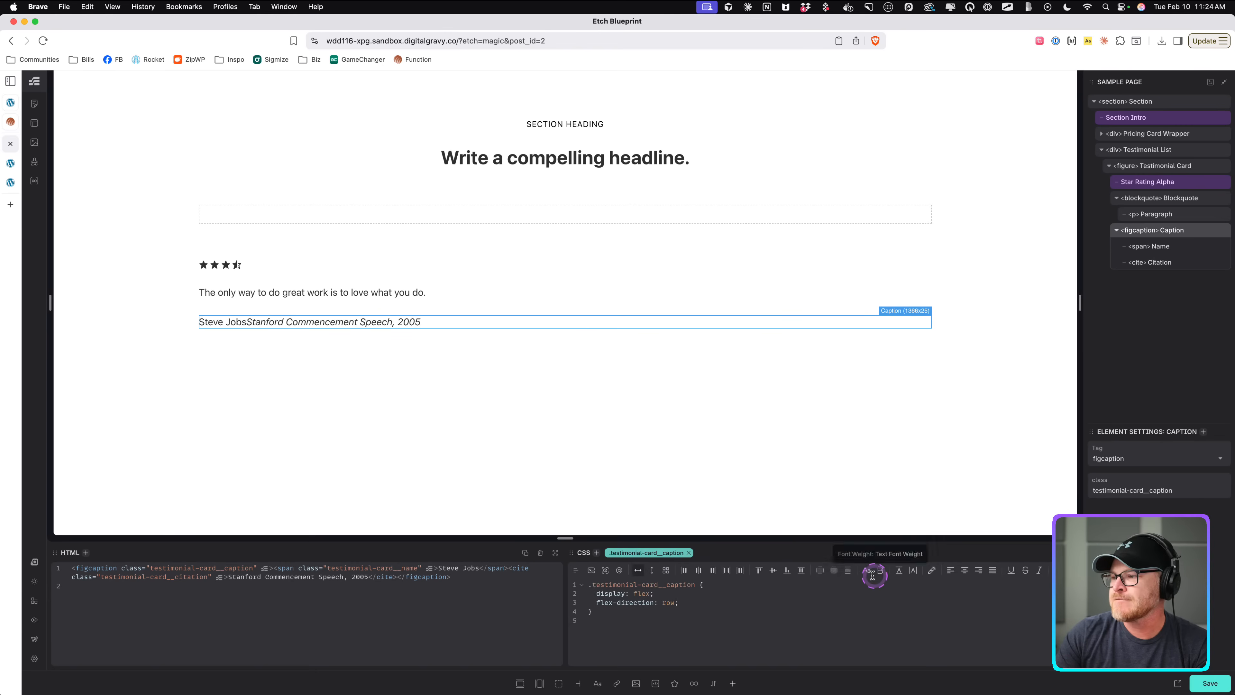
left_click(849, 570)
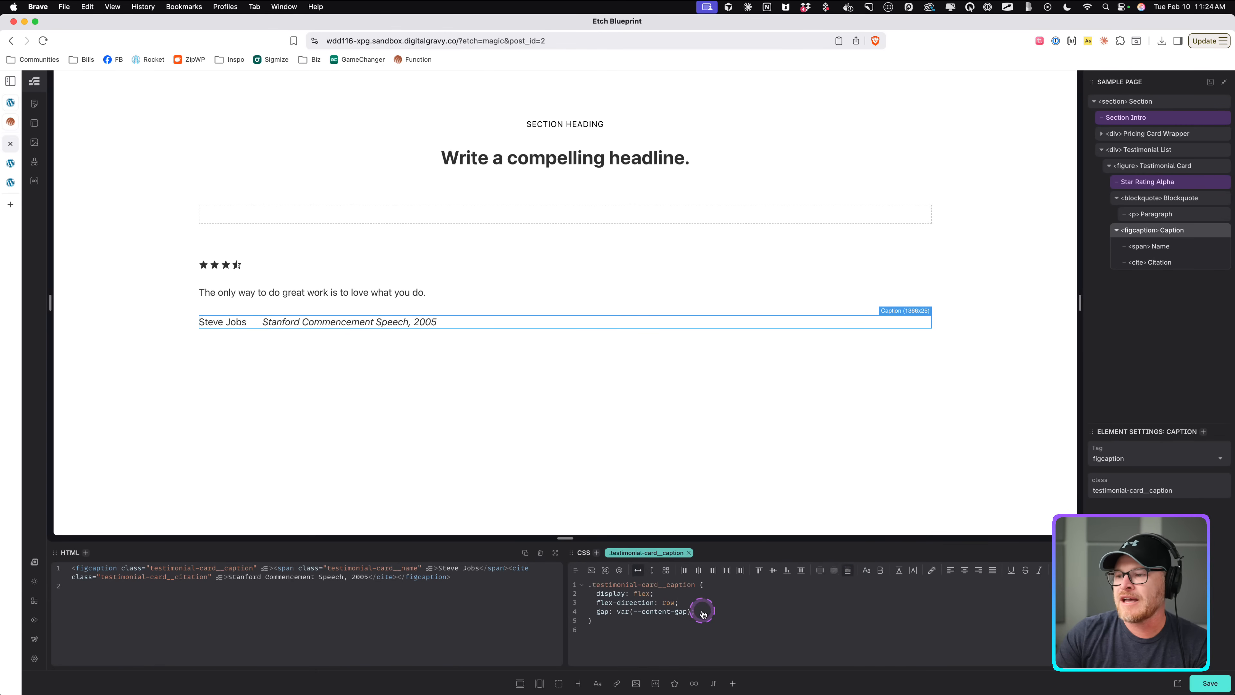
left_click_drag(669, 611, 619, 612)
type("1ch")
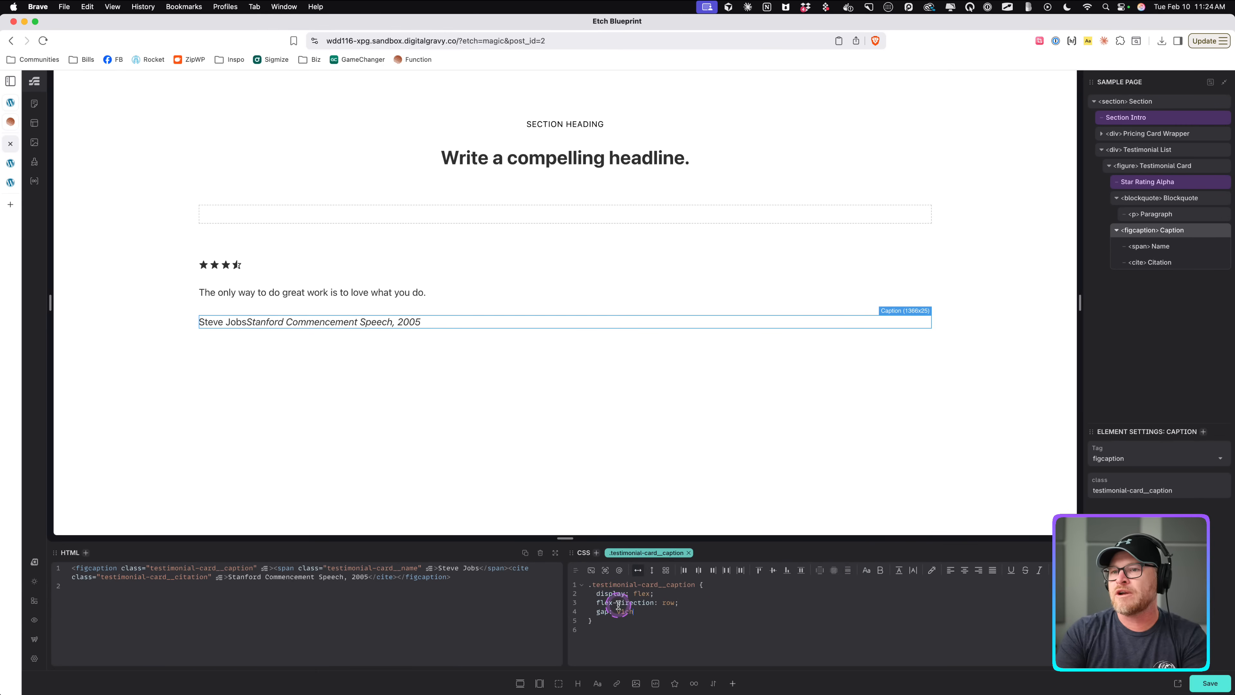
key("BackSpace")
key("BackSpace")
type("1ch")
left_click(585, 448)
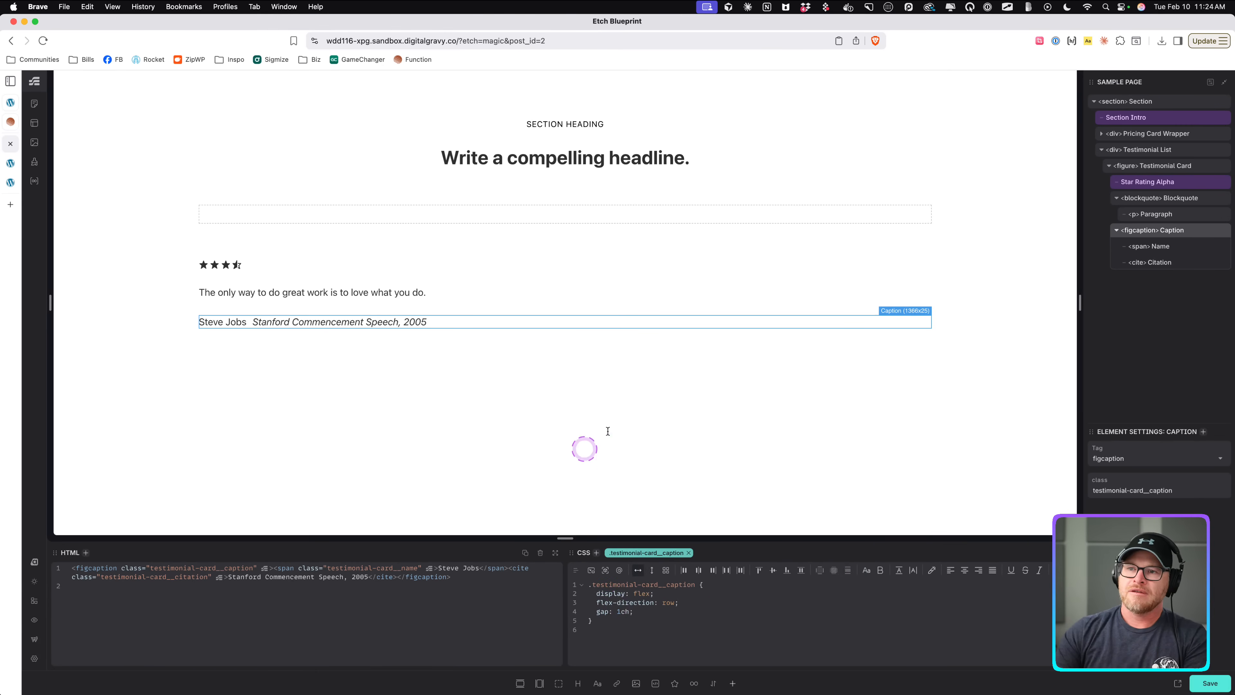
key("super+s")
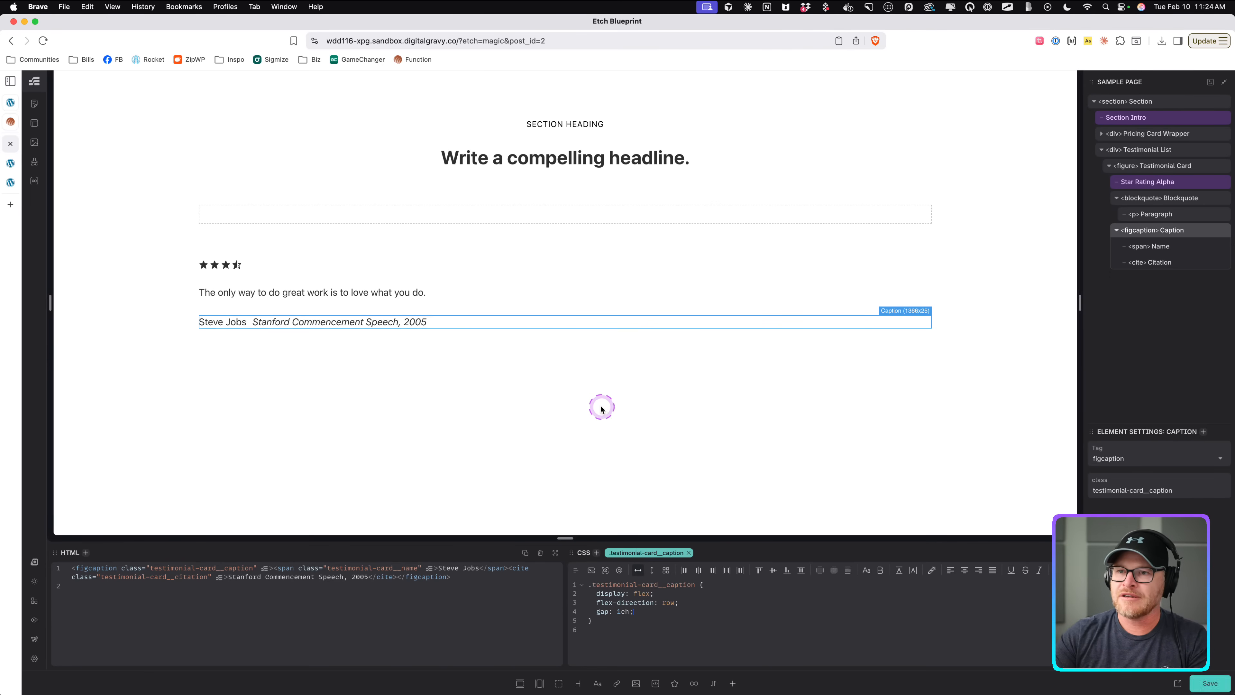
Convert the Testimonial Card figure into a component.
left_click(266, 293)
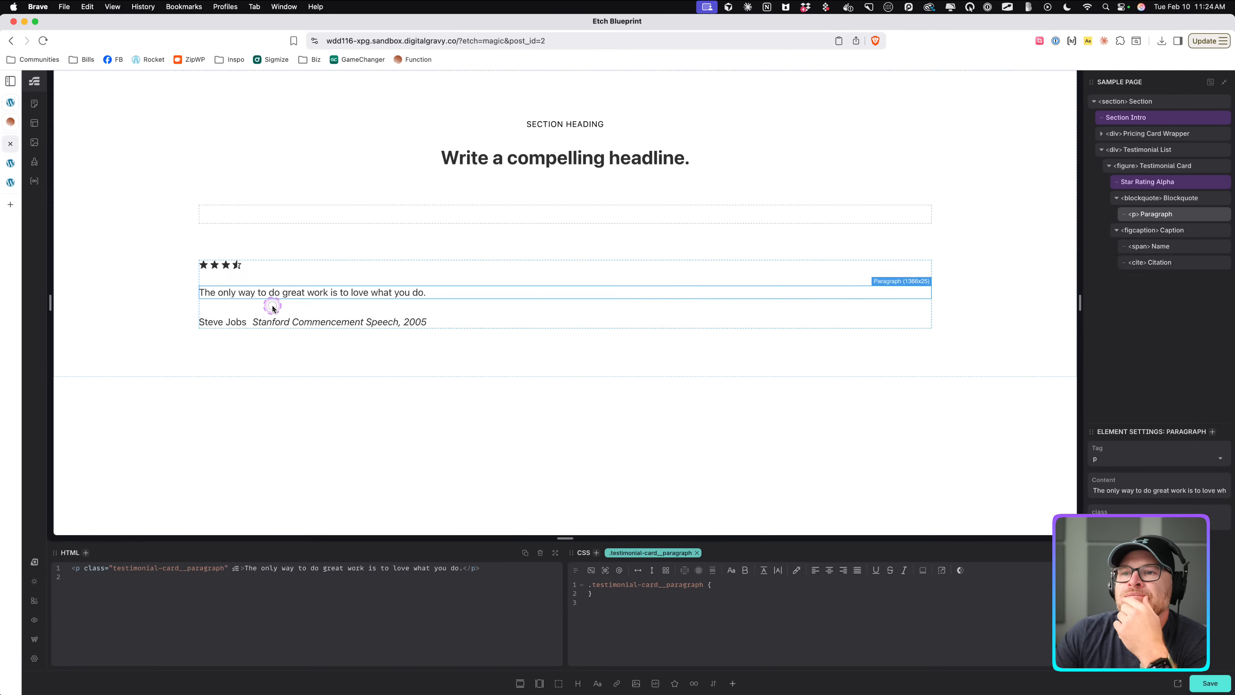
left_click(272, 306)
left_click(249, 319)
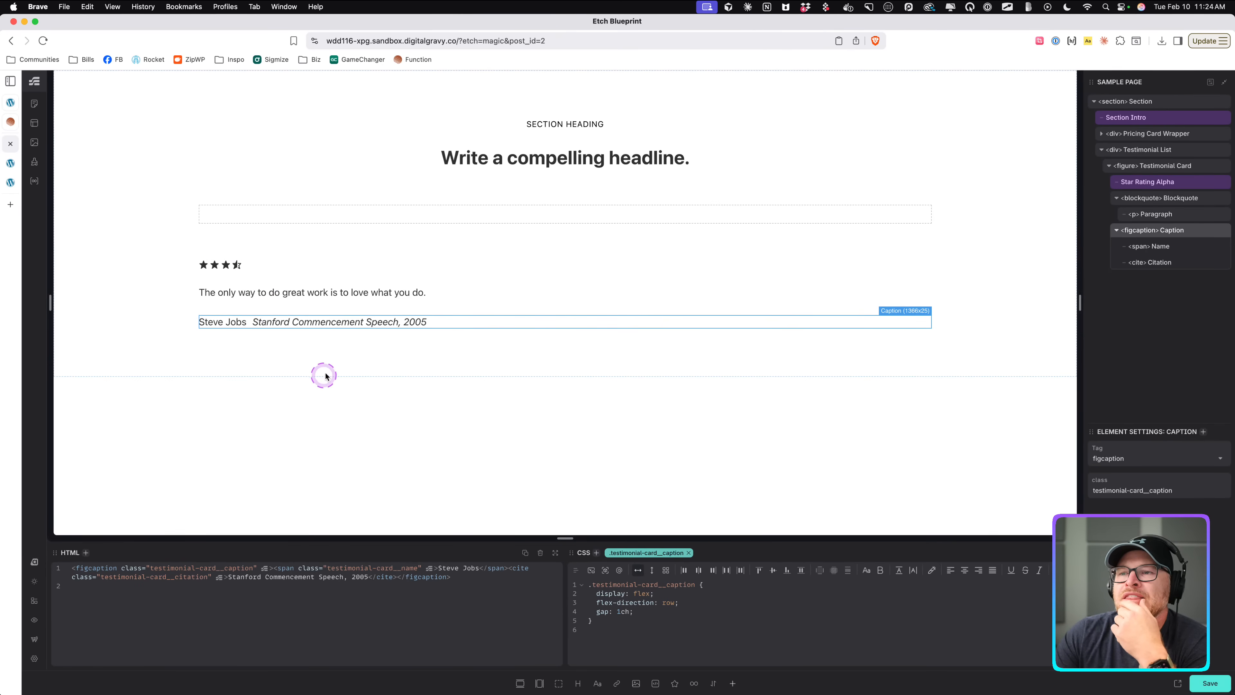
left_click(380, 278)
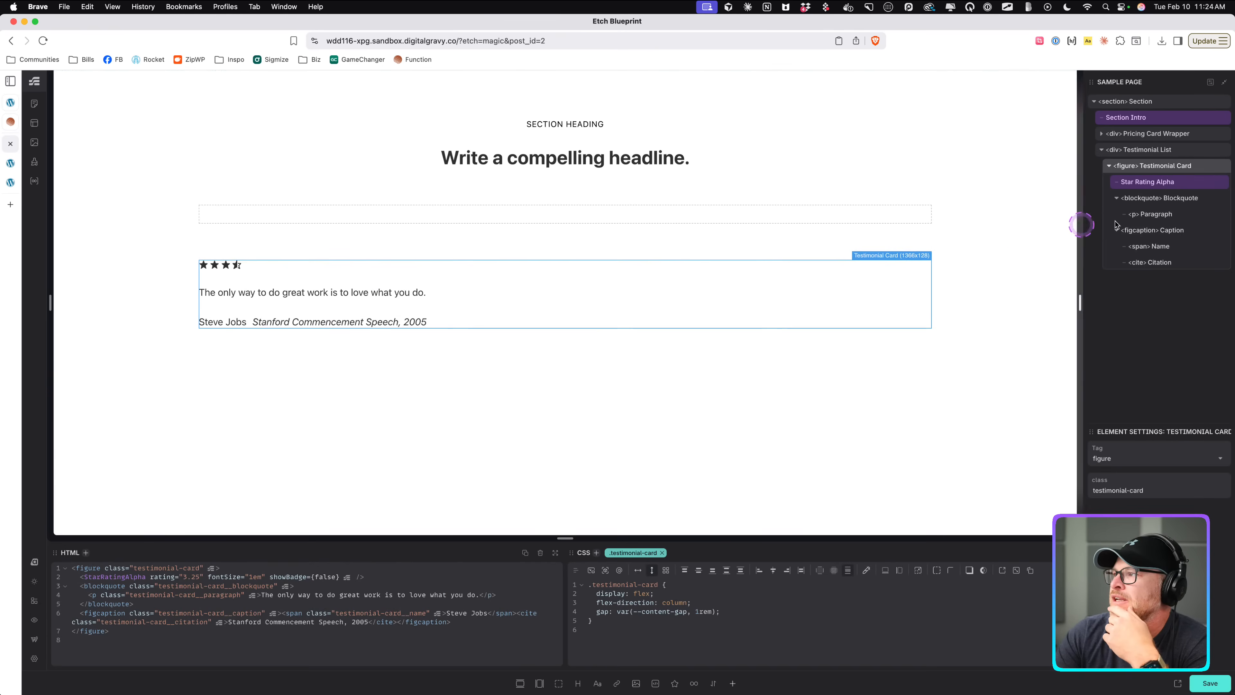
left_click(1165, 232)
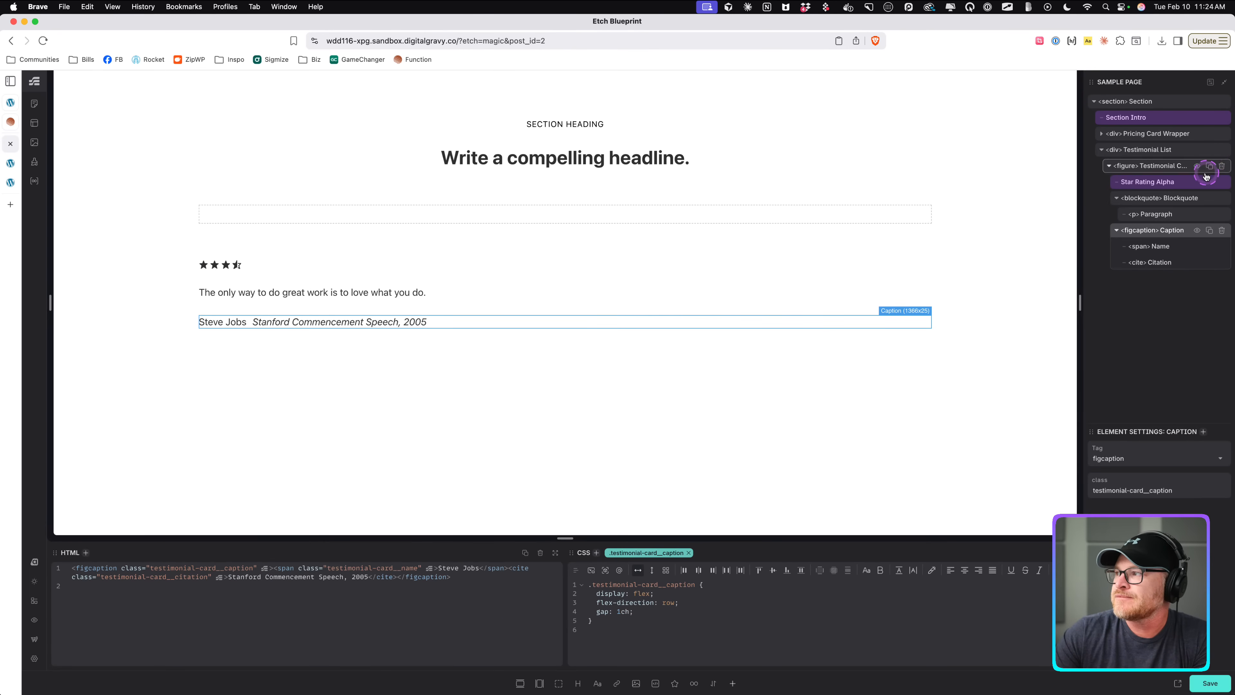
right_click(1161, 168)
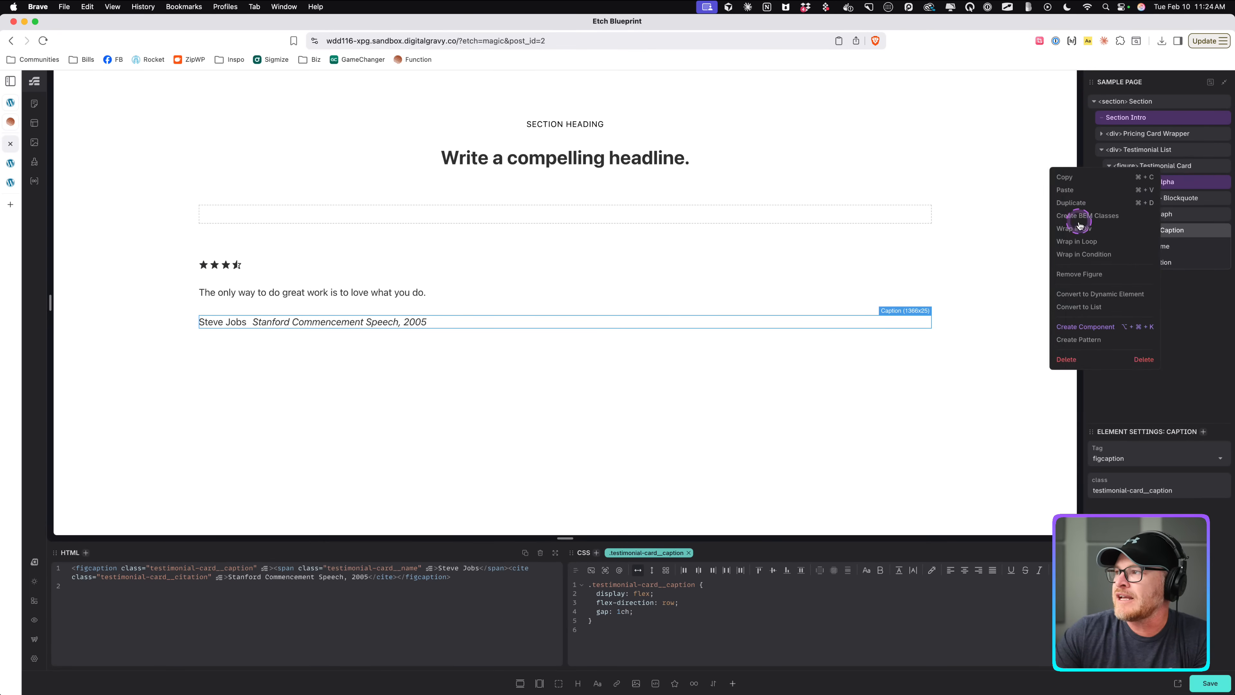
left_click(1086, 326)
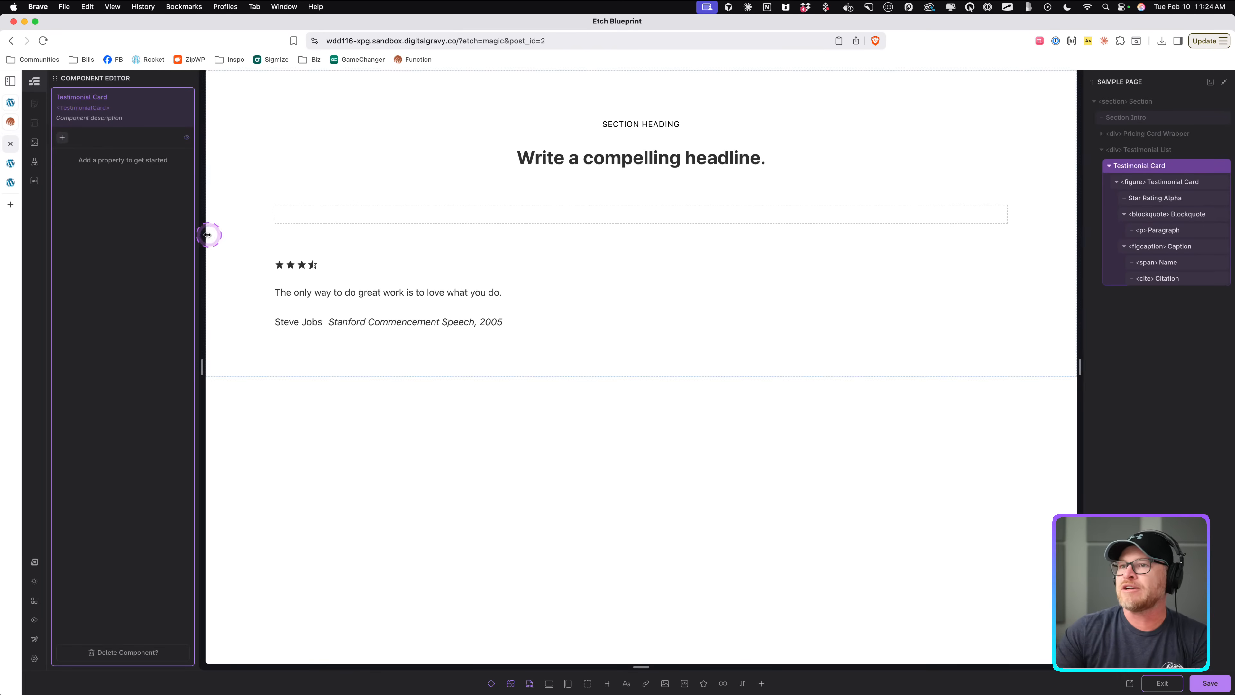
Rename the new component to Testimonial Card Alpha.
left_click(105, 96)
type("Alpha")
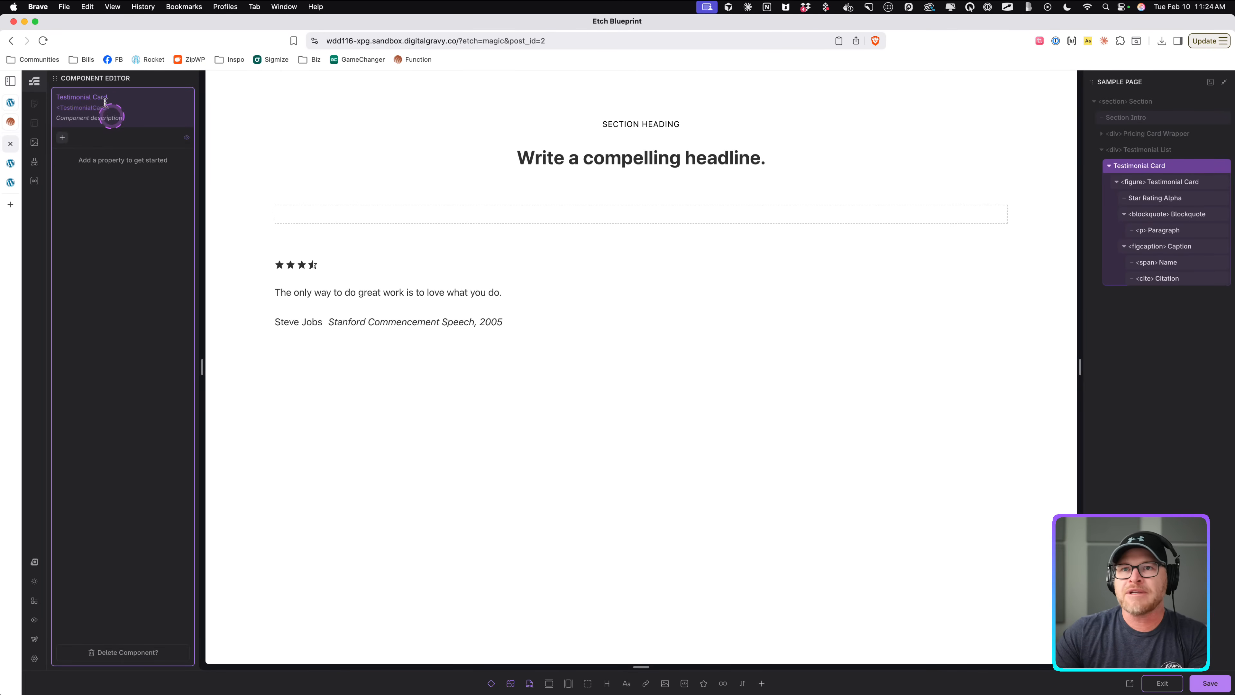
left_click(182, 101)
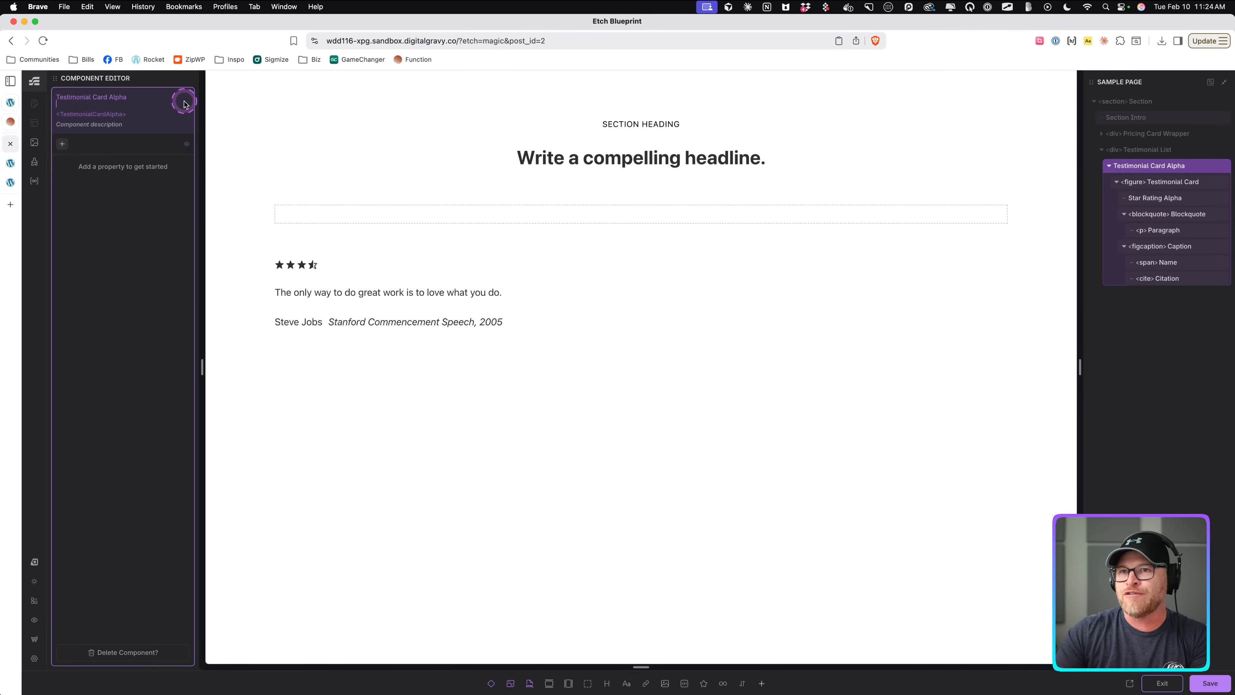
left_click(263, 111)
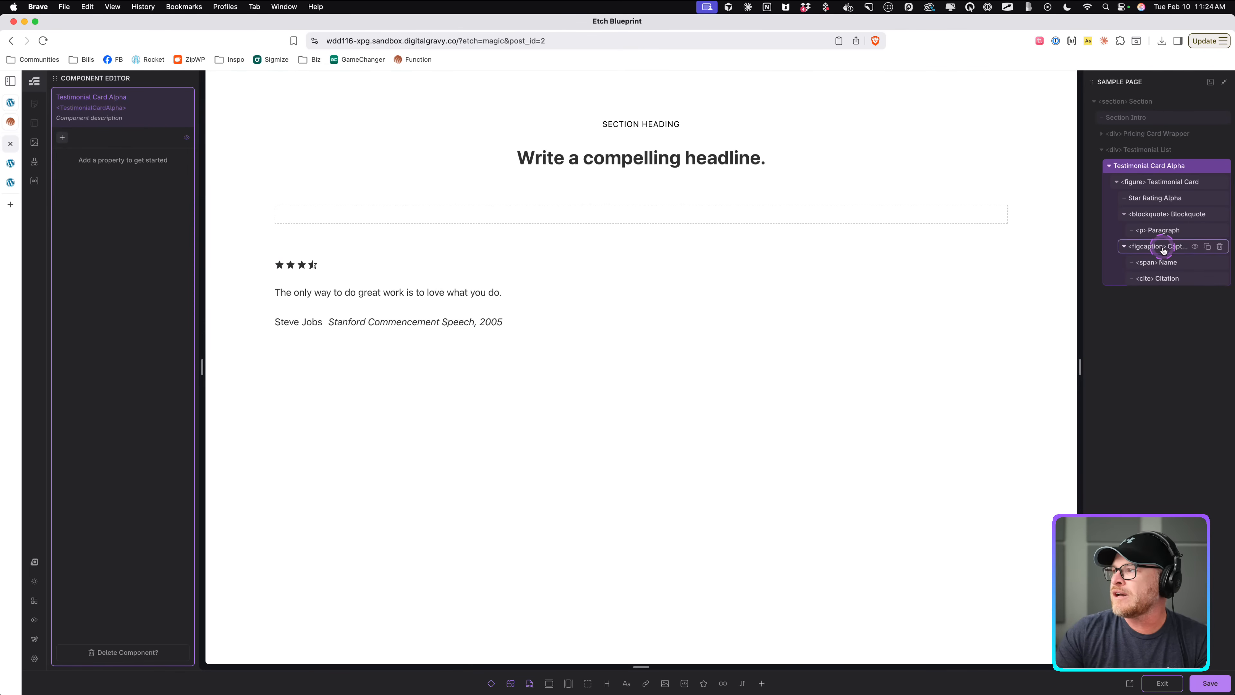
left_click(1125, 247)
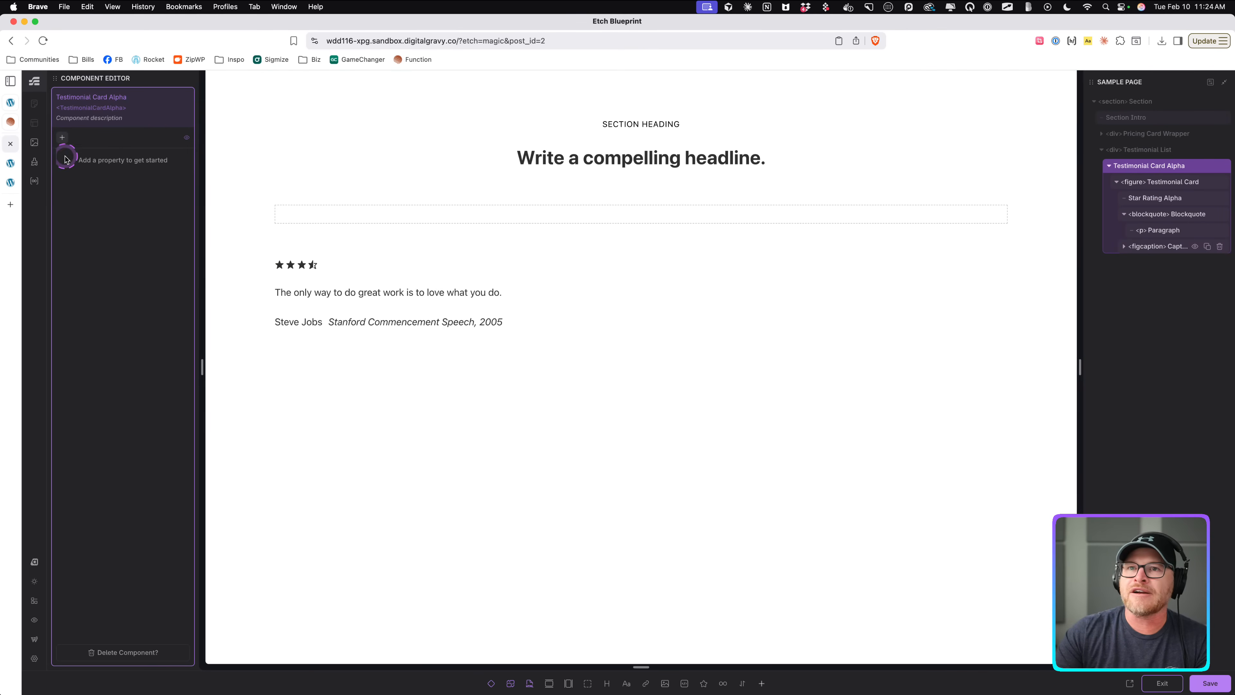
left_click(62, 138)
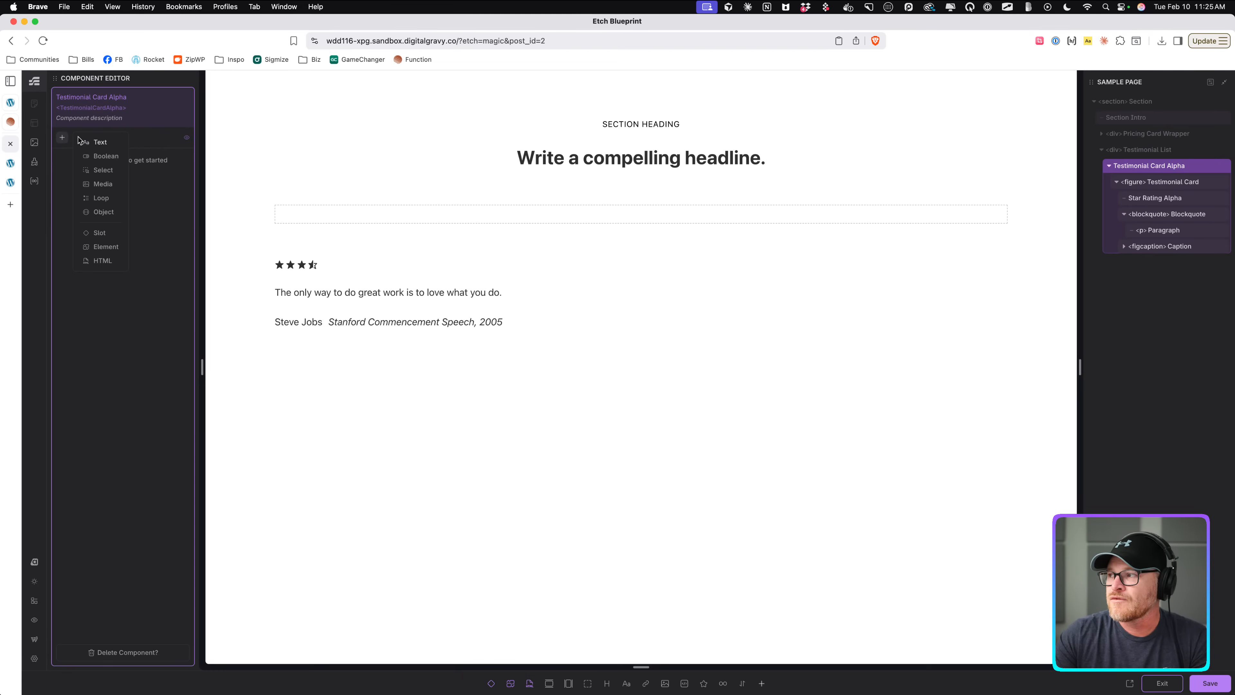
left_click(101, 144)
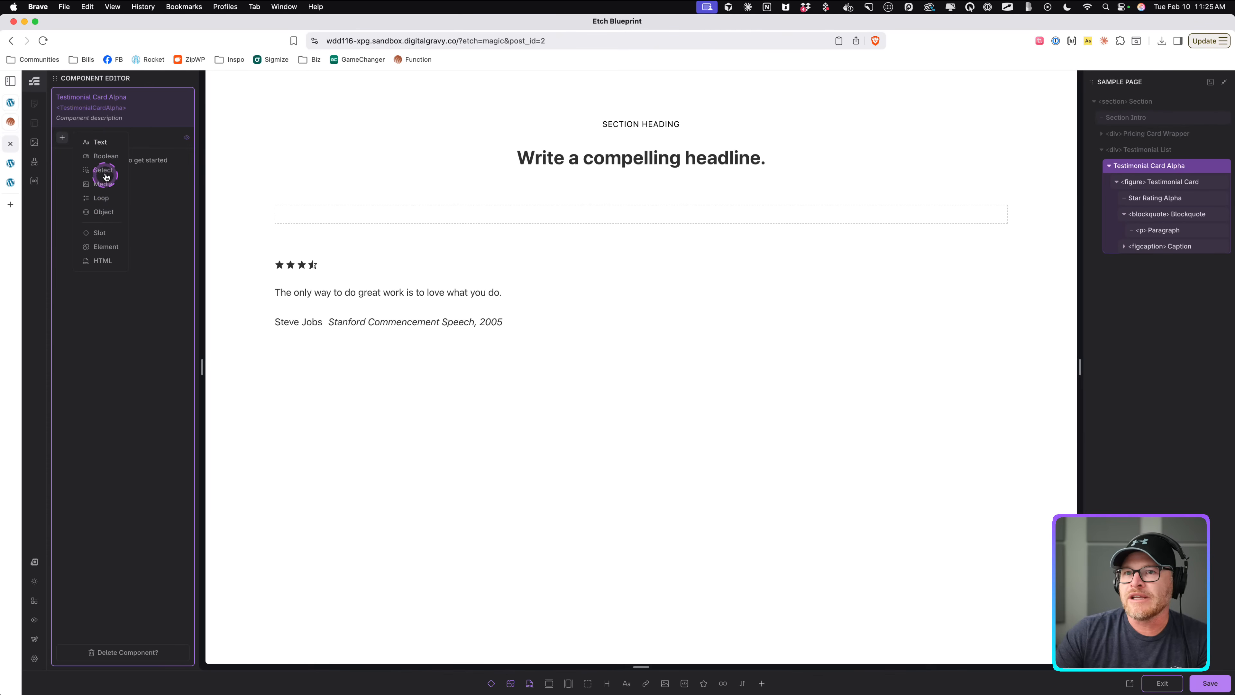
left_click(106, 156)
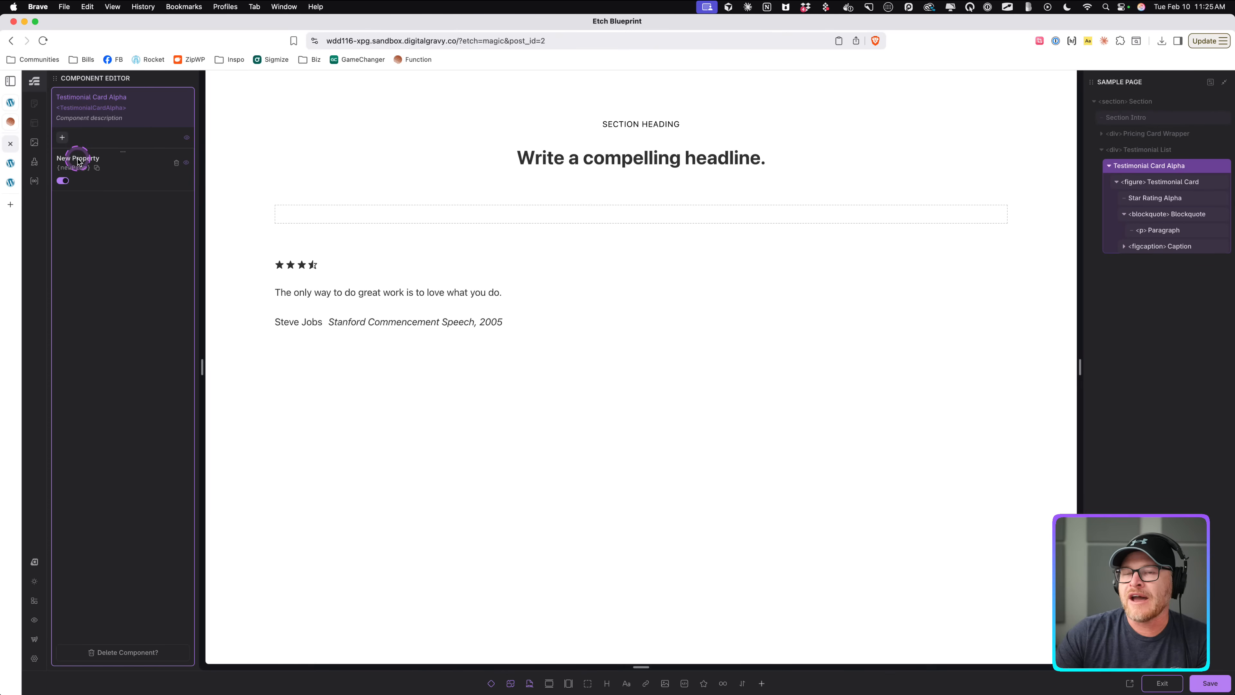
left_click(176, 162)
Add a Select property named Show with options Caption, Author Only, and Author and Citation.
left_click(62, 137)
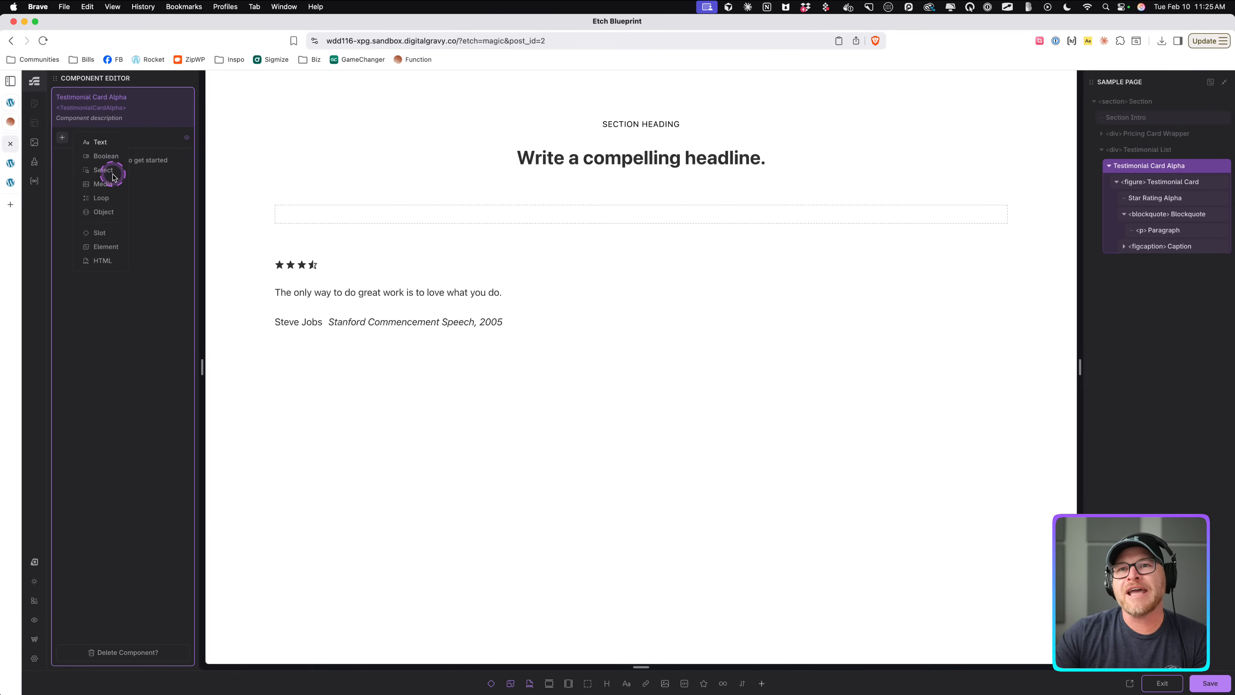
left_click(103, 170)
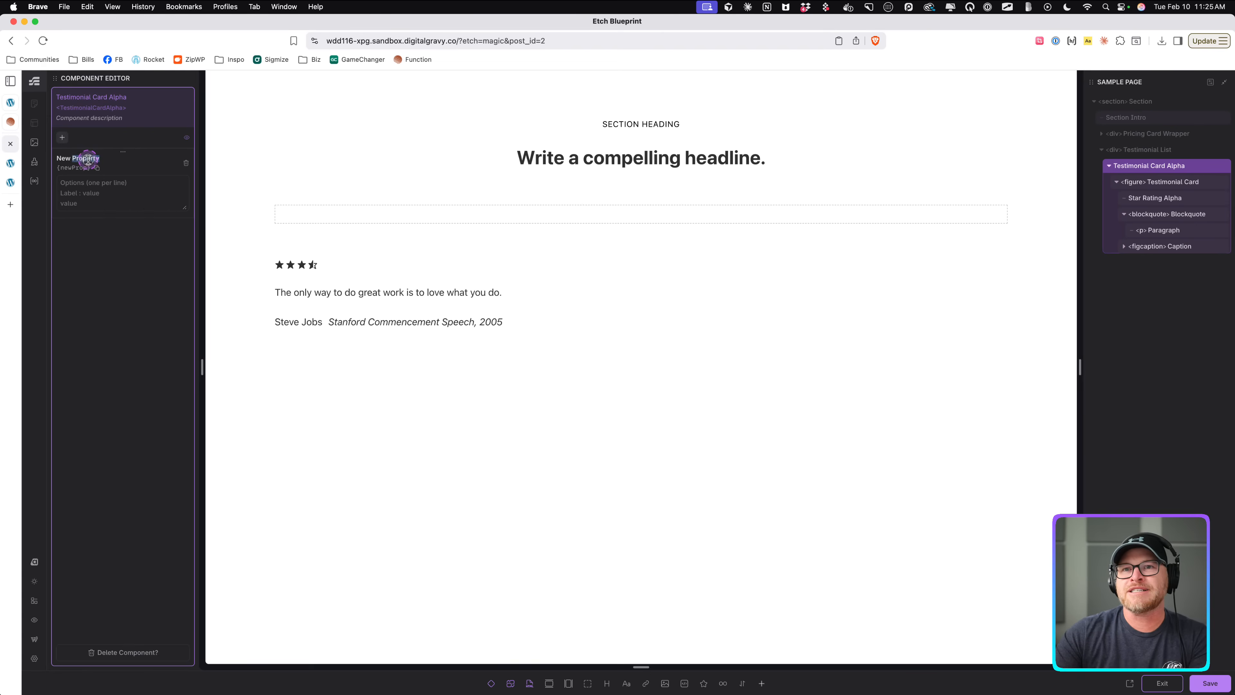
double_click(85, 159)
type("Be")
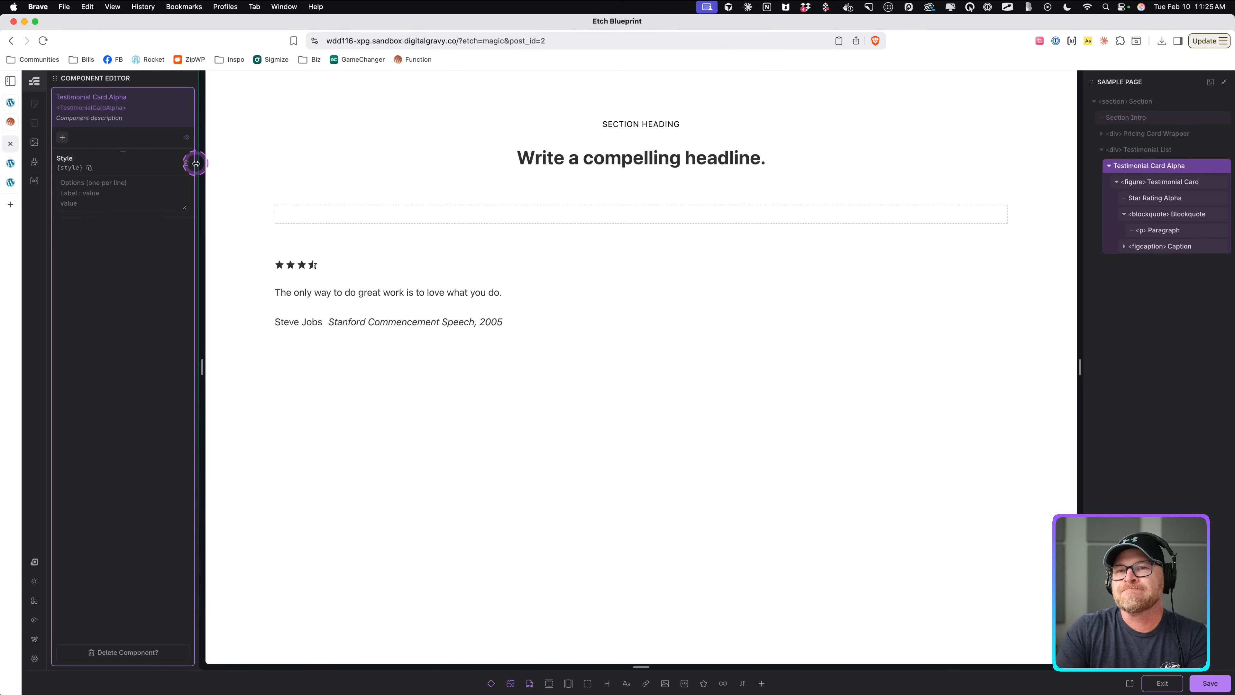
type("havior")
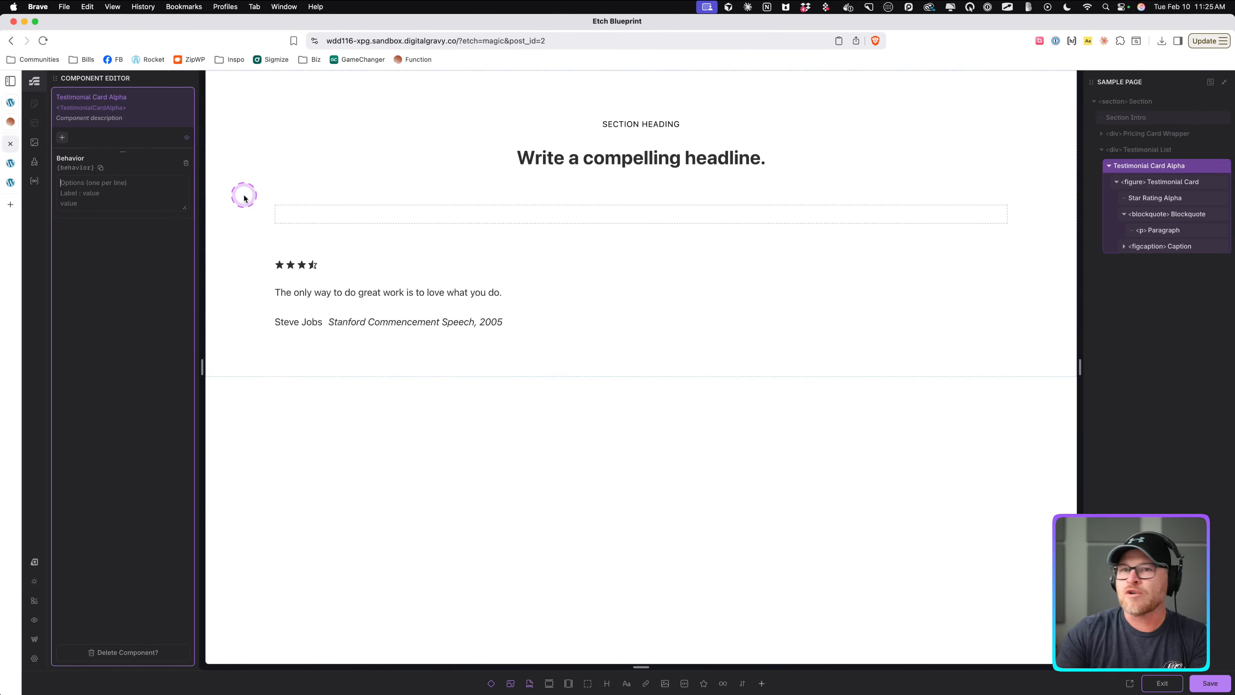
double_click(73, 159)
type("Show")
left_click(96, 203)
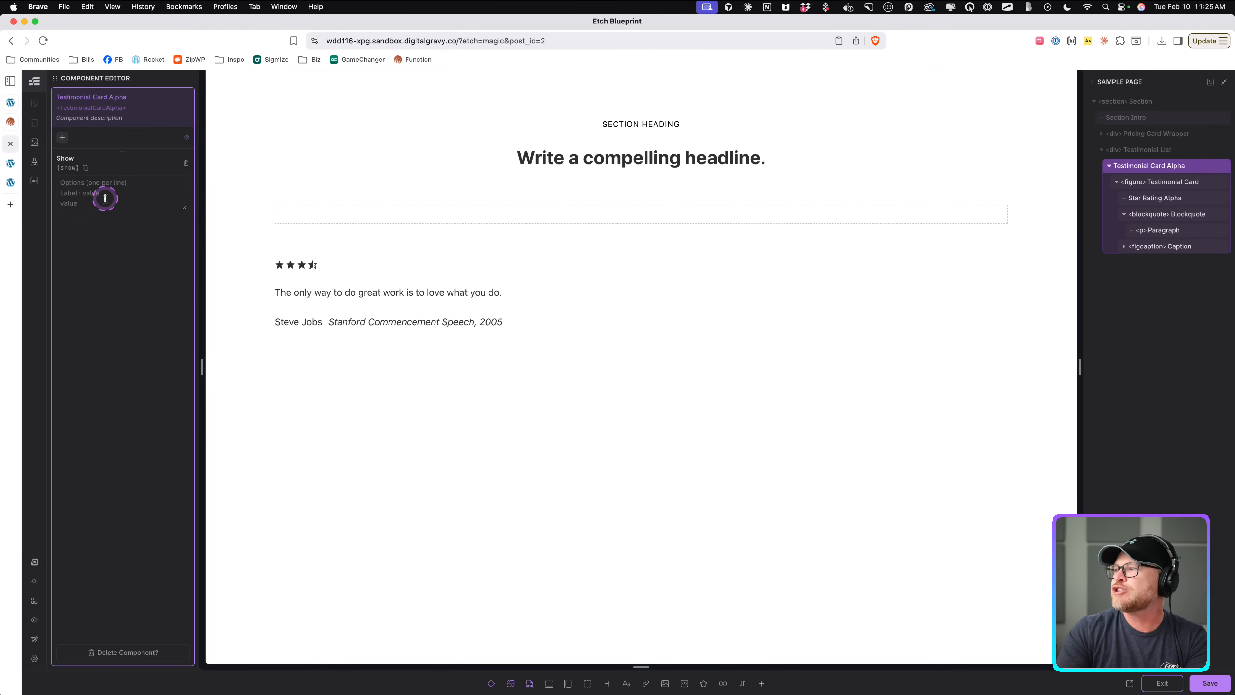
type("Caption")
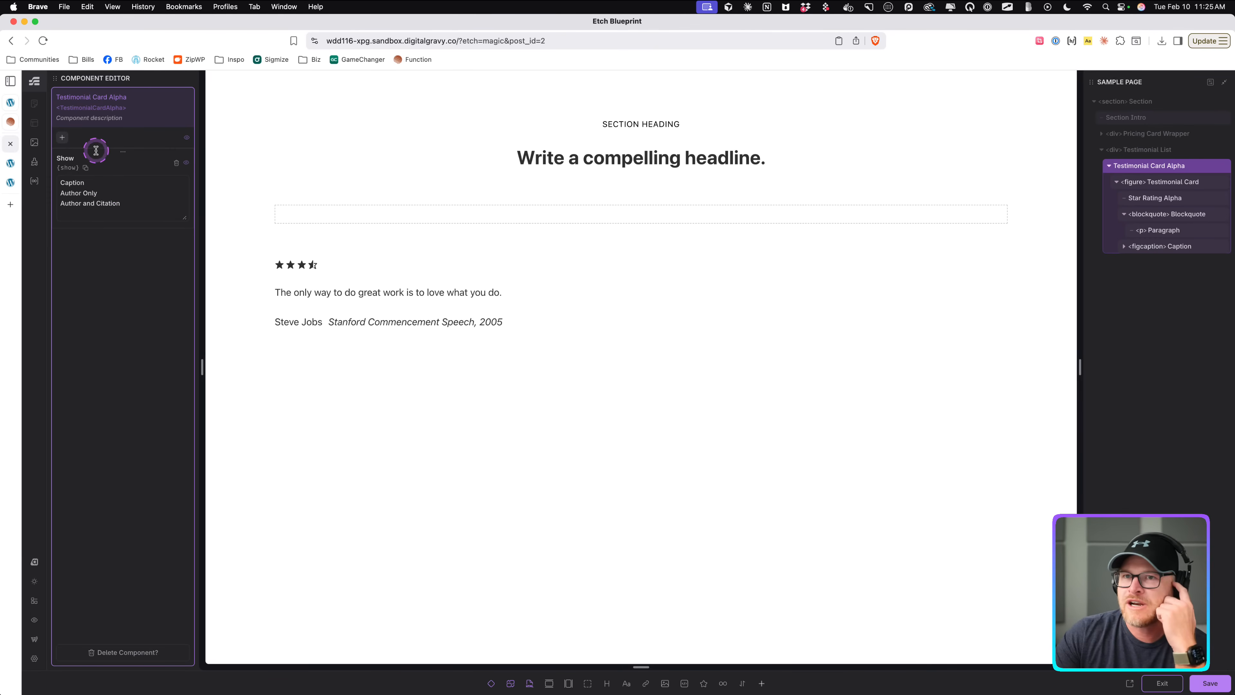
Rename the Author Only option to Name Only and delete the Caption option from the Show property.
double_click(104, 180)
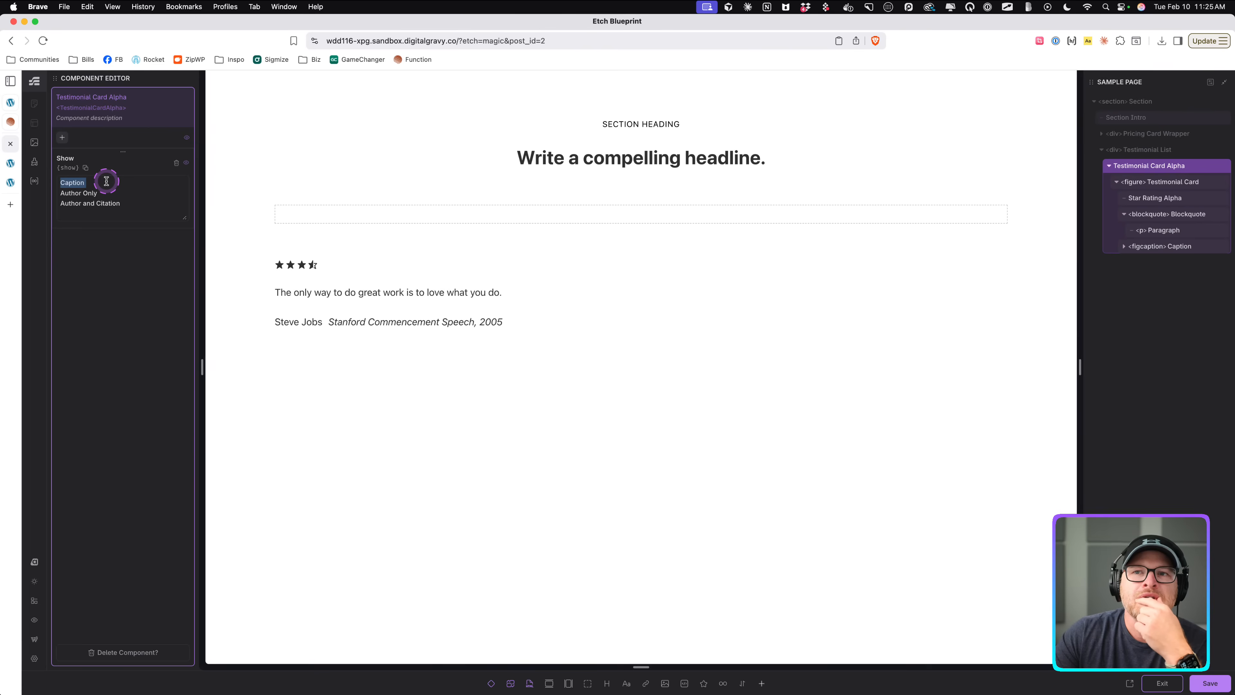
left_click(139, 214)
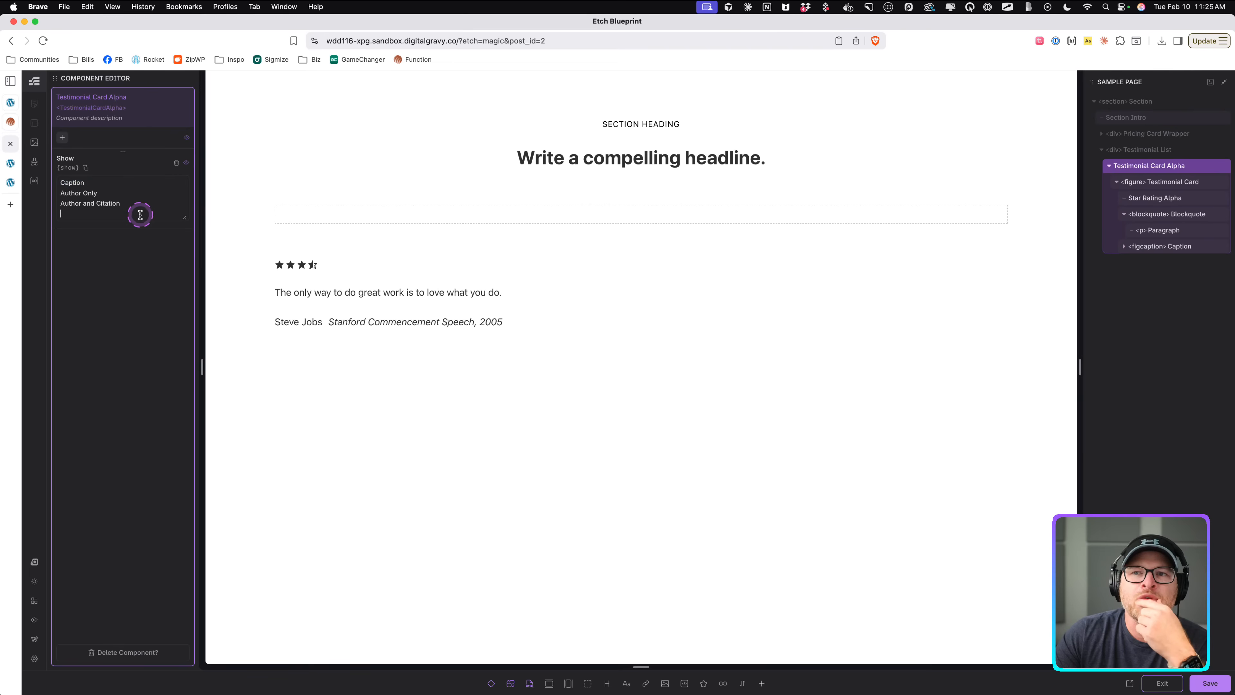
left_click(1123, 246)
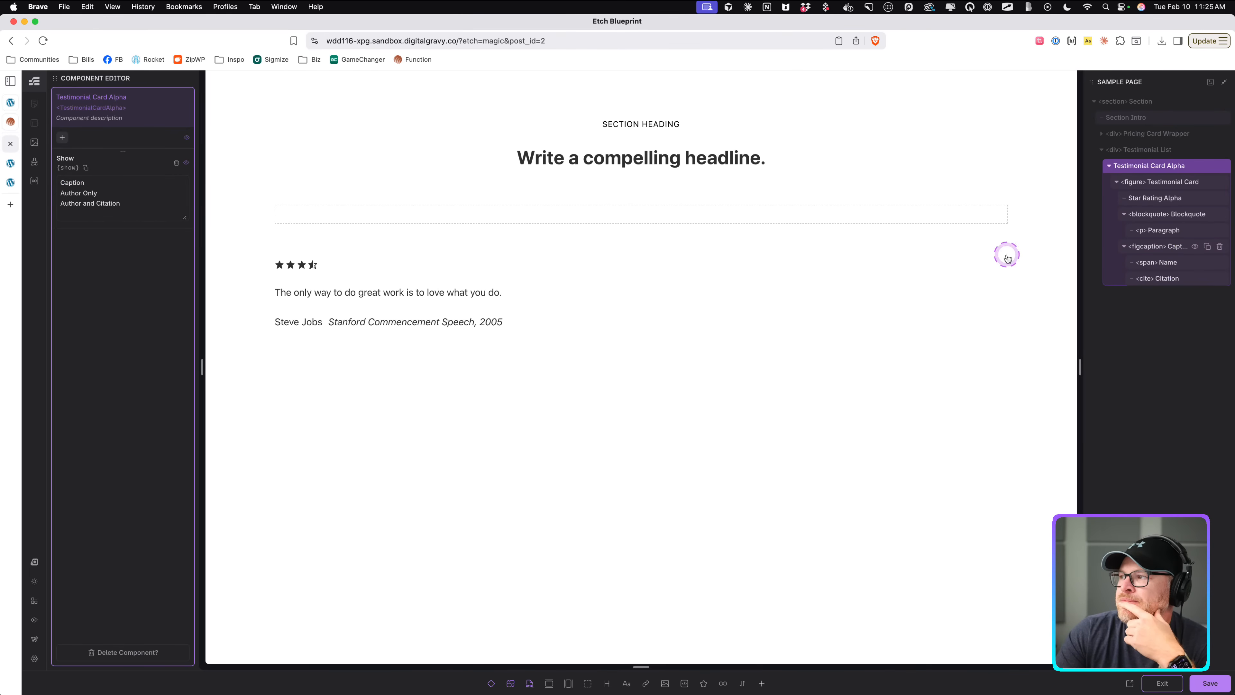
left_click_drag(111, 193, 59, 194)
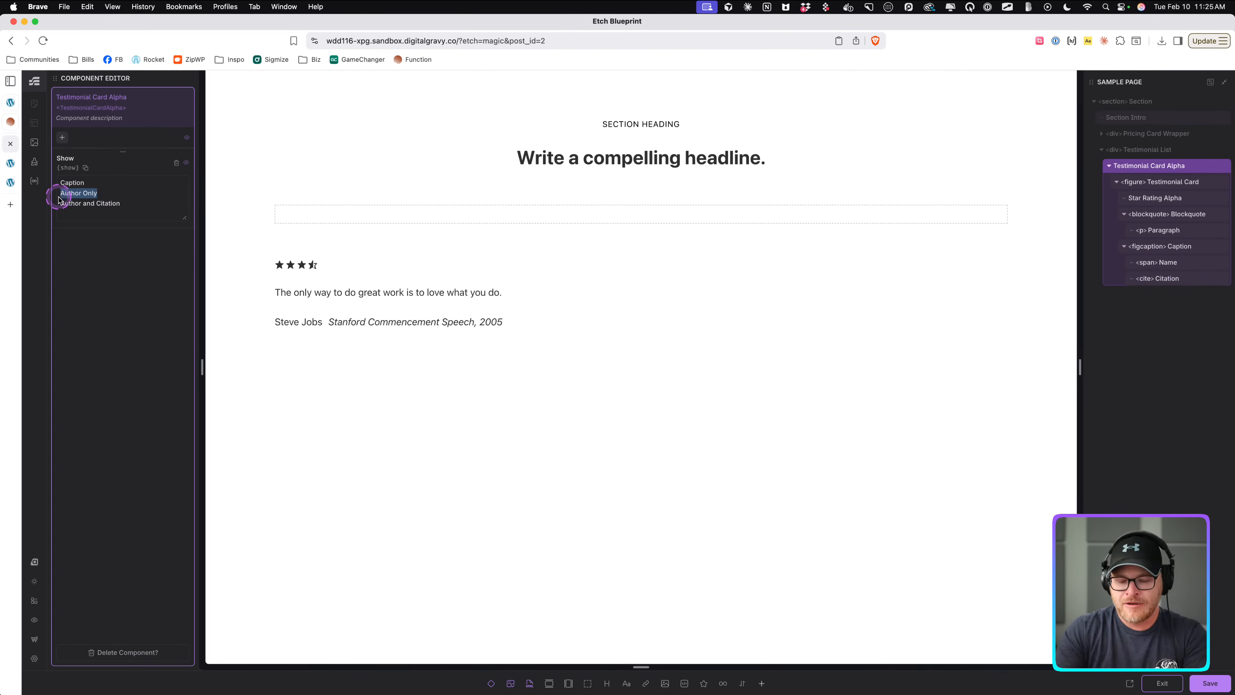
type("Name O")
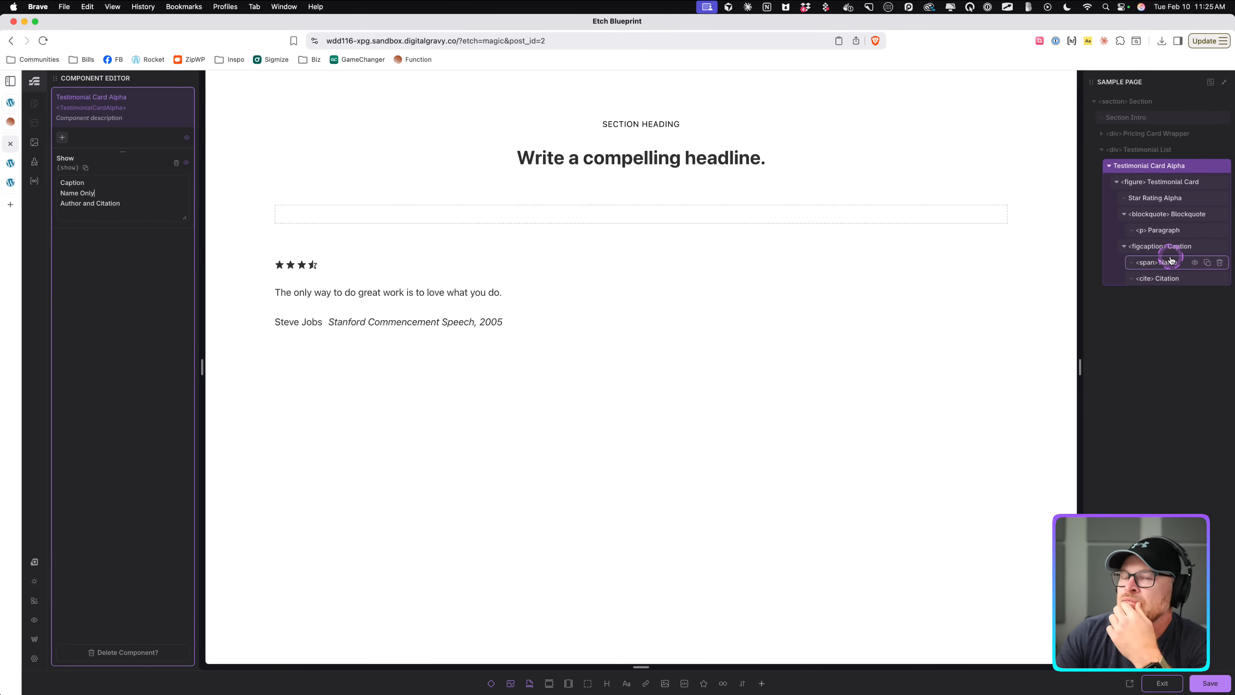
left_click(103, 192)
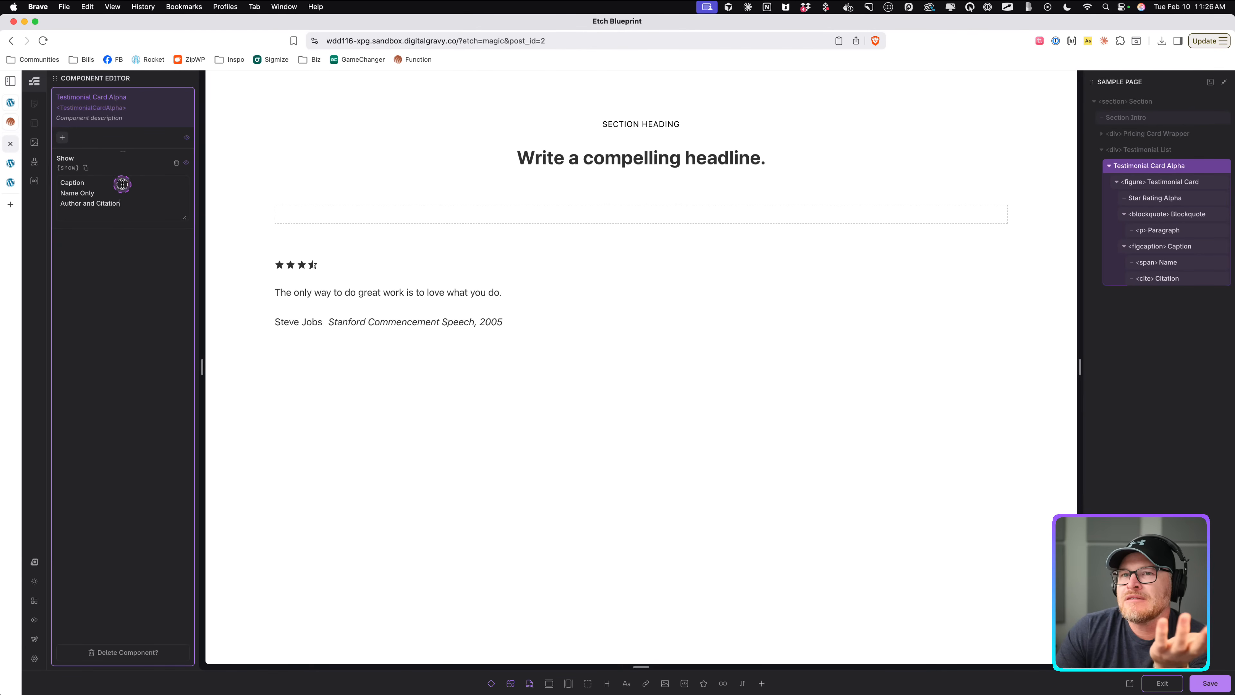
left_click_drag(127, 183, 14, 184)
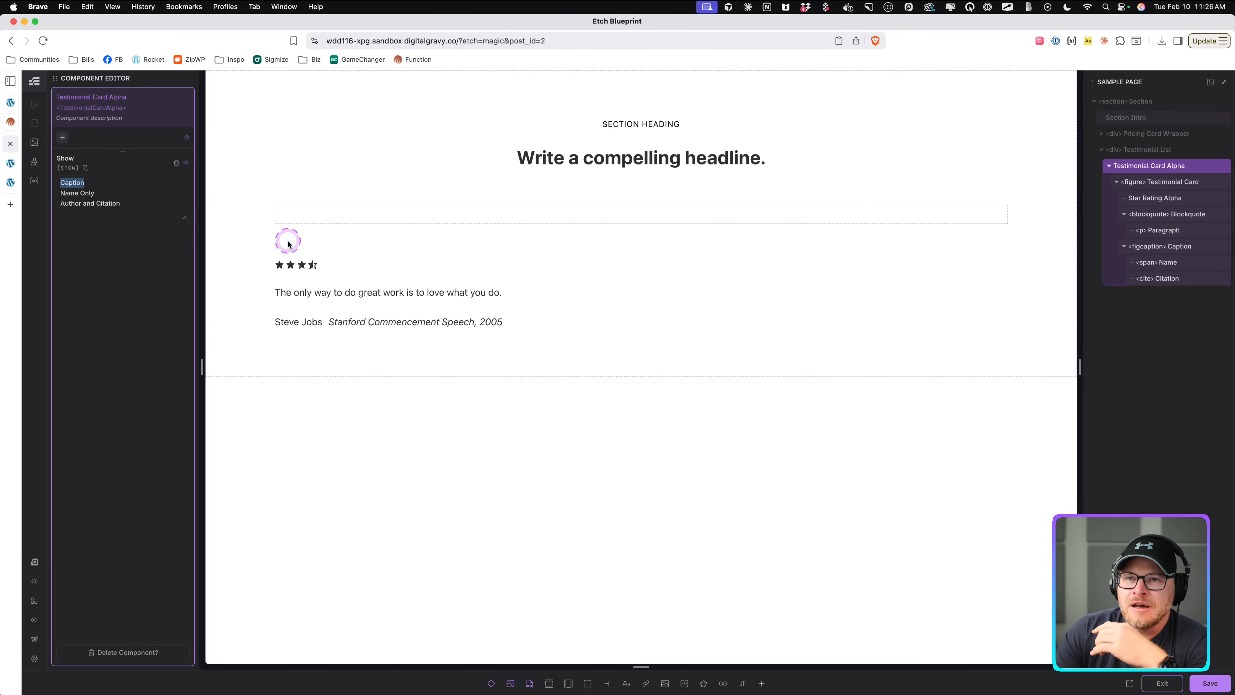
left_click(125, 186)
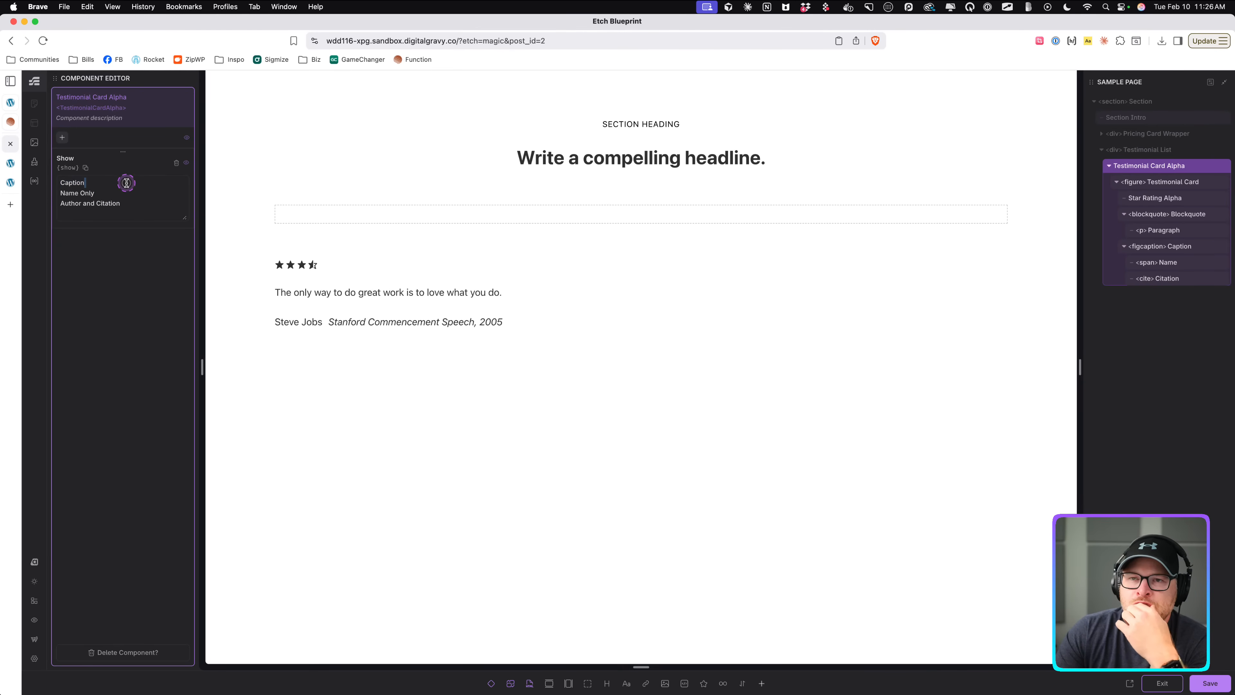
triple_click(127, 183)
key("BackSpace")
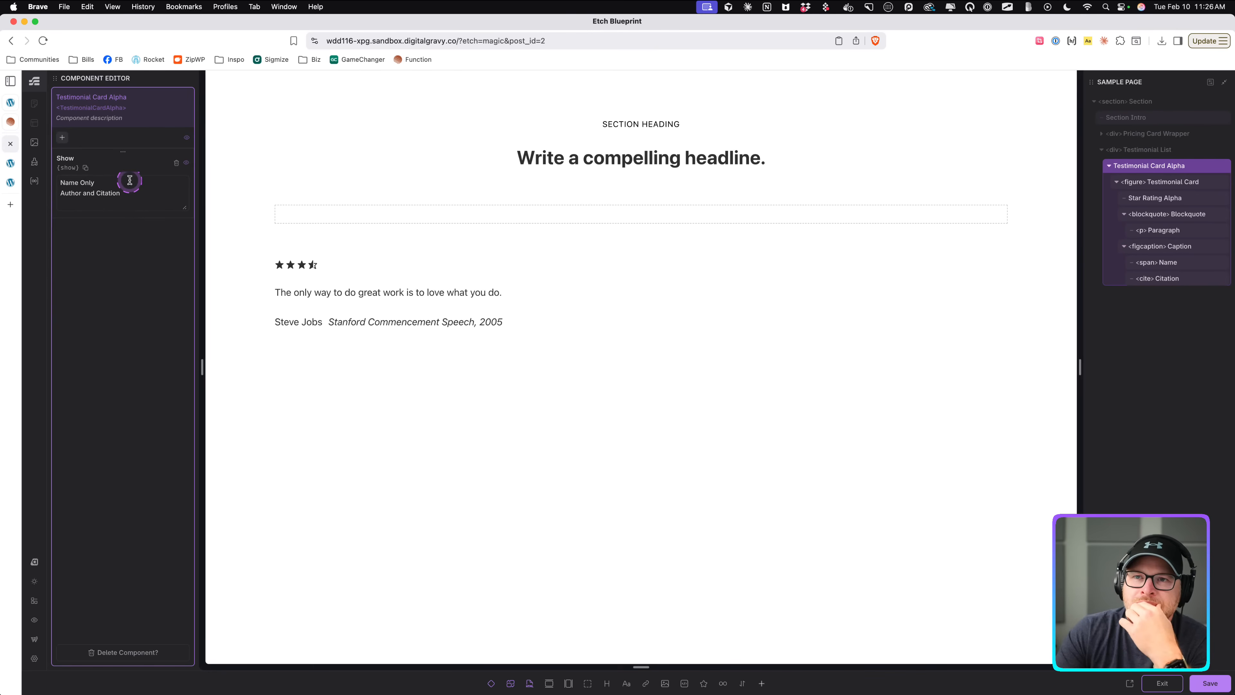
Rename the Author and Citation option to Name and Citation.
left_click(134, 194)
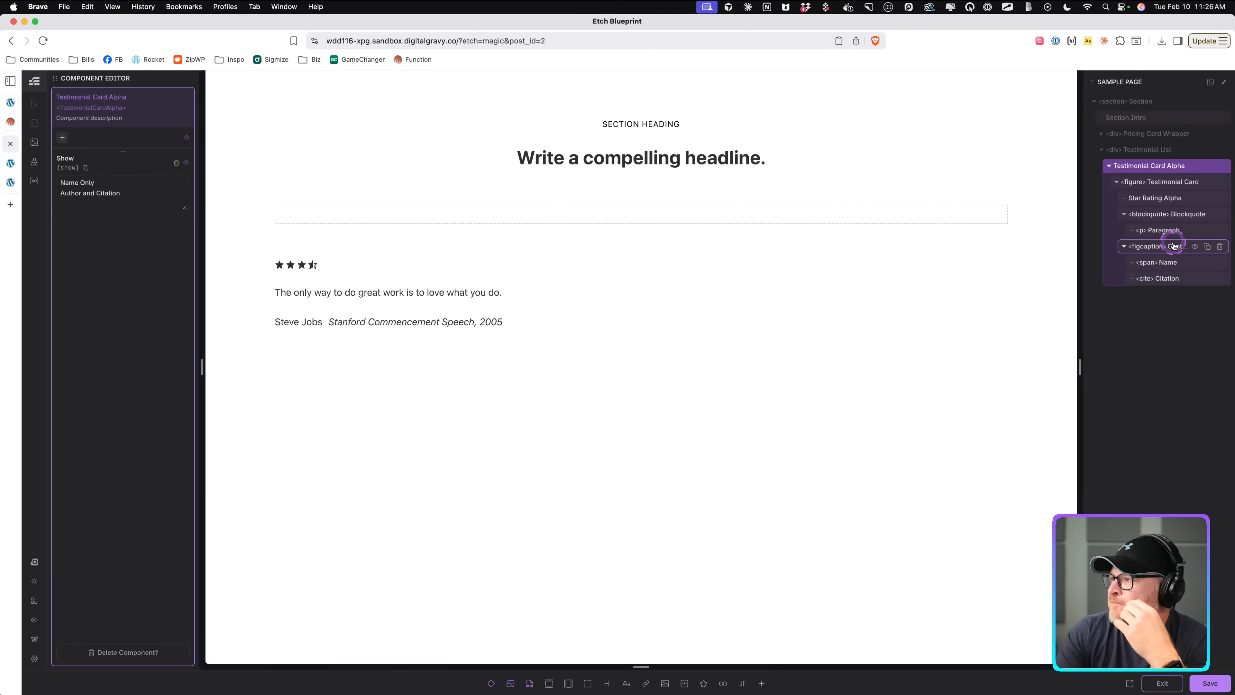
double_click(73, 193)
type("Name")
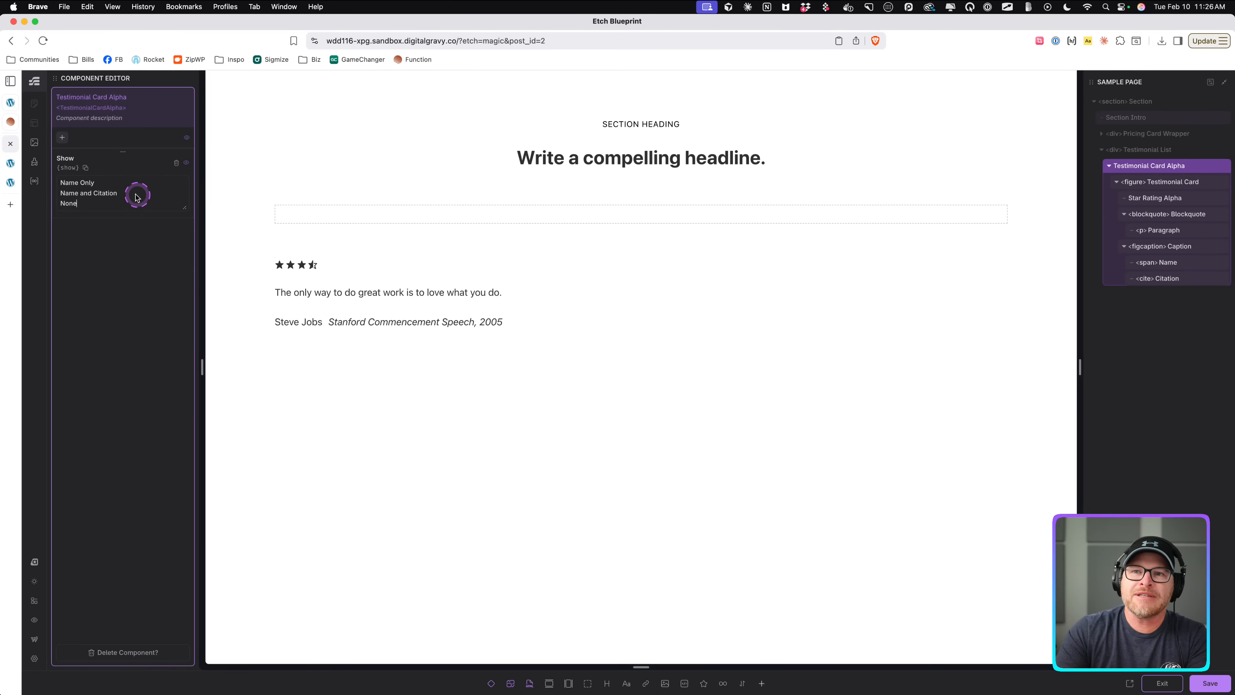
Reorder the Show options to Name and Citation, Name Only, None, and save.
left_click_drag(136, 194, 29, 197)
key("super+c")
key("BackSpace")
key("BackSpace")
key("Up")
key("Return")
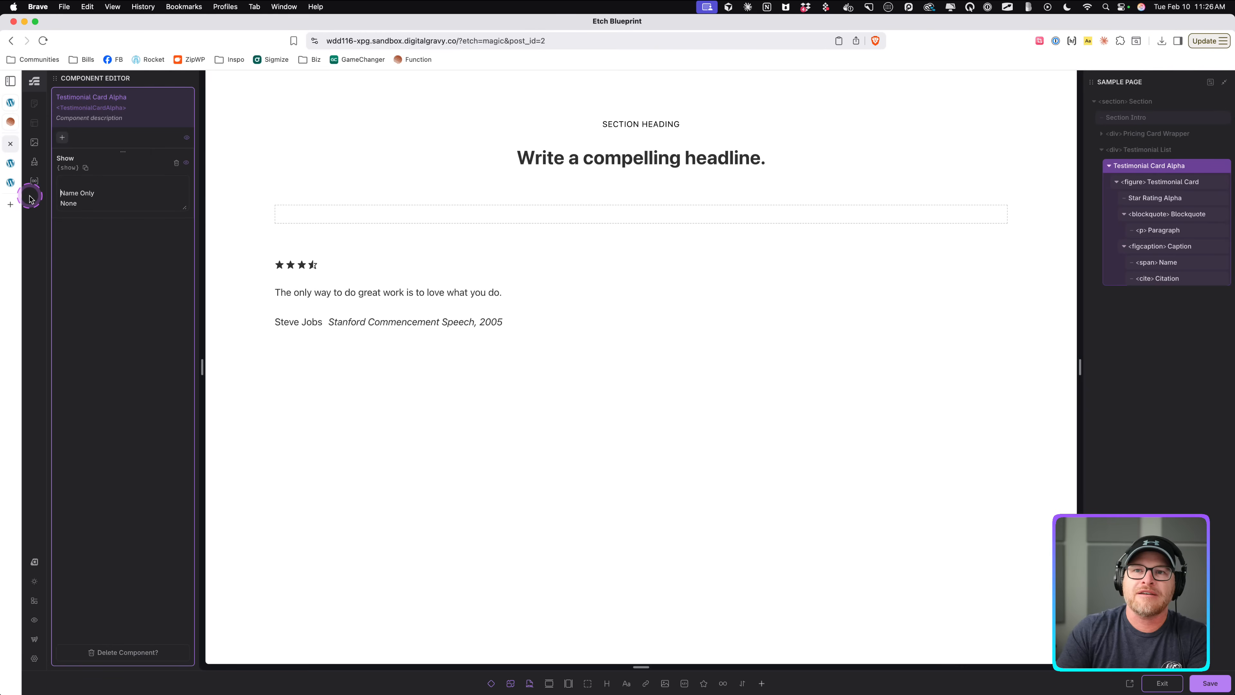
key("Up")
key("super+v")
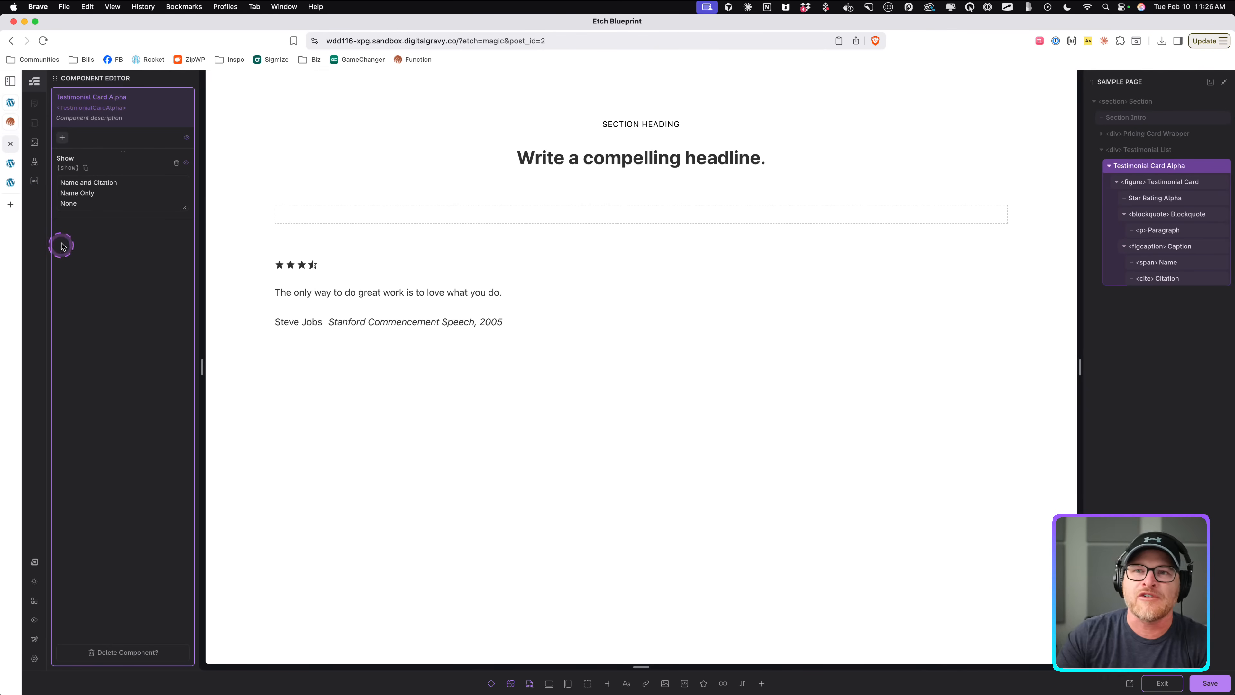
left_click_drag(130, 182, 53, 203)
left_click(88, 204)
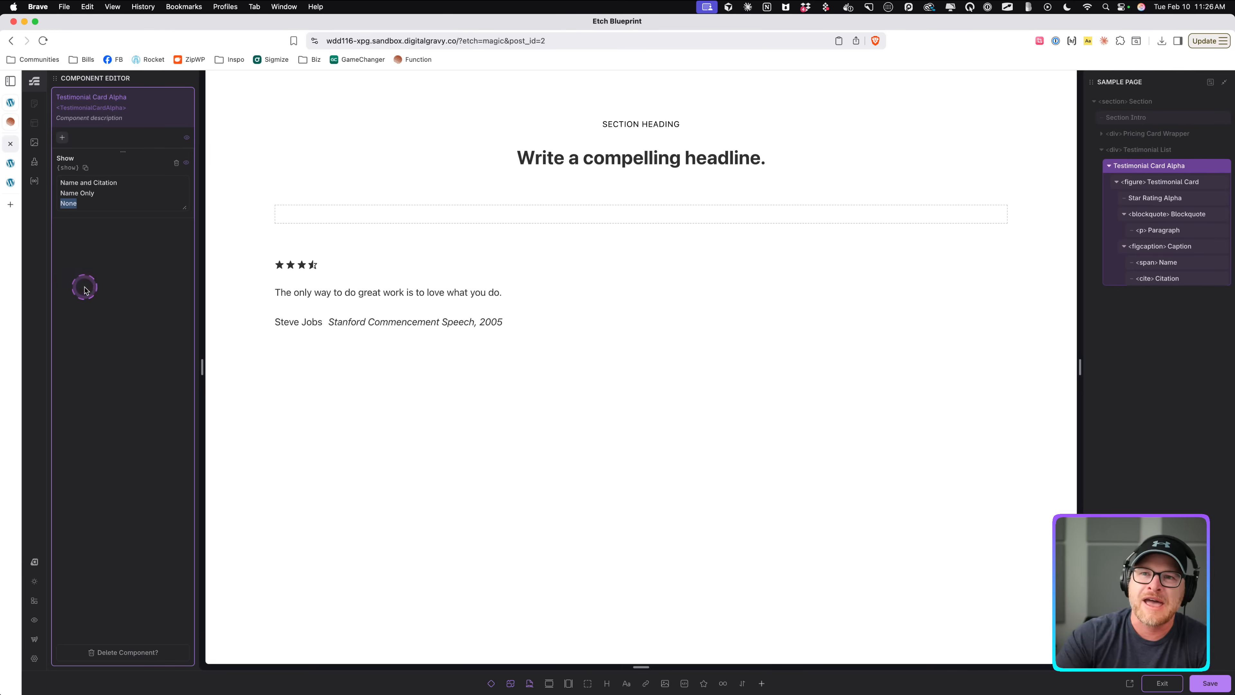
key("super+s")
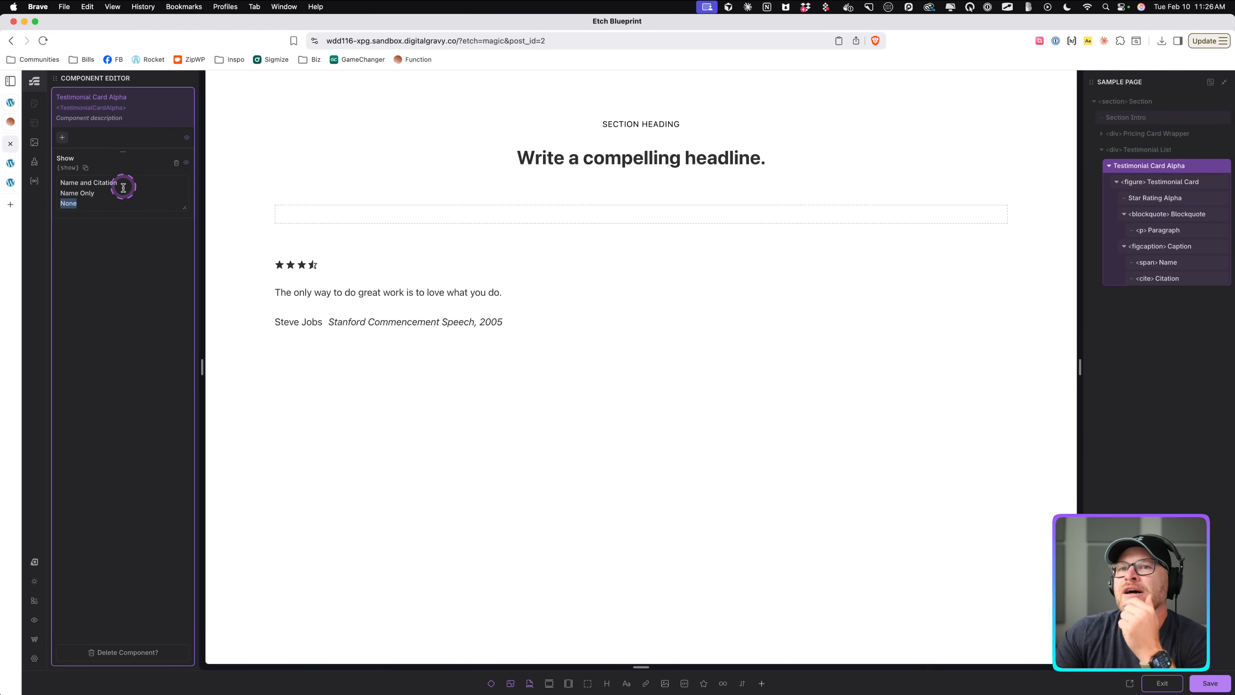
left_click(116, 203)
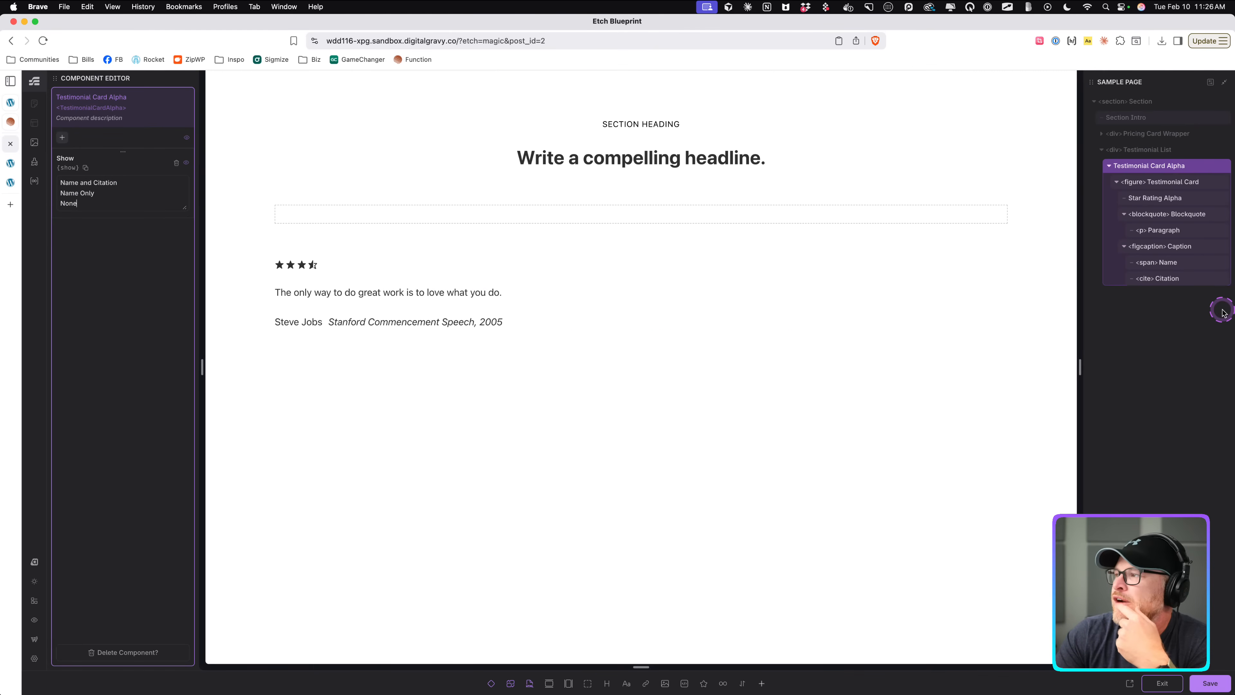
Wrap the figcaption in a condition and set it to props.show !== "none".
right_click(1167, 248)
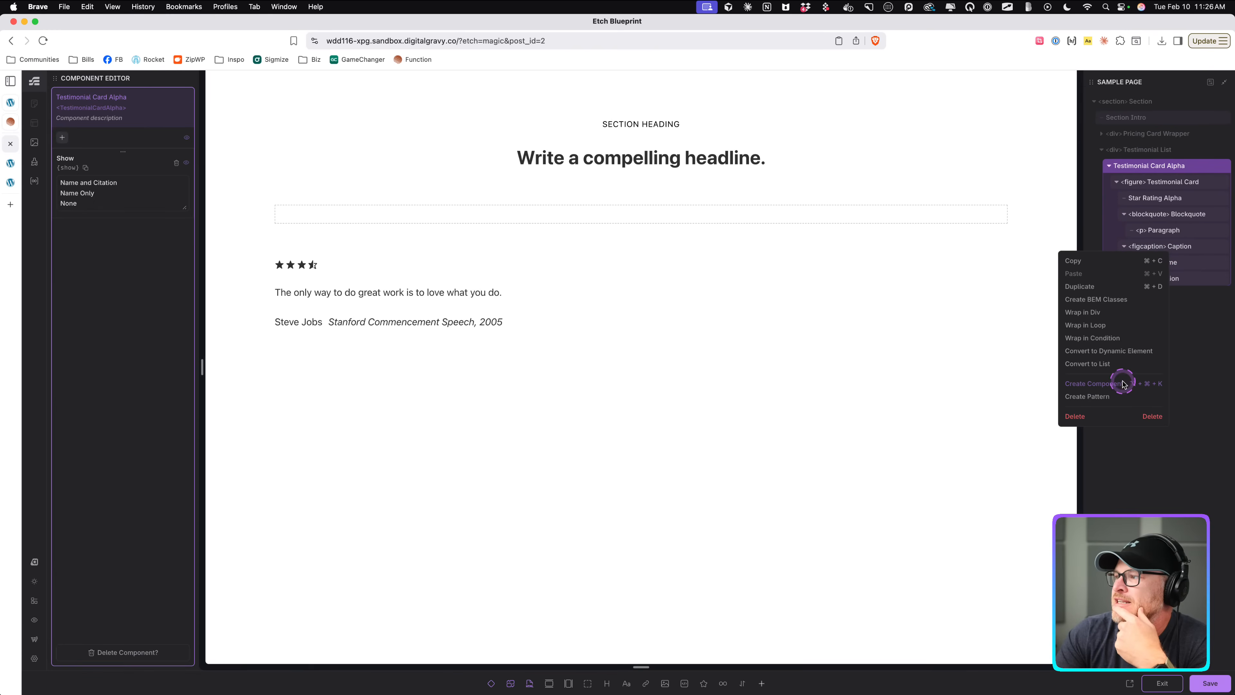
left_click(1099, 339)
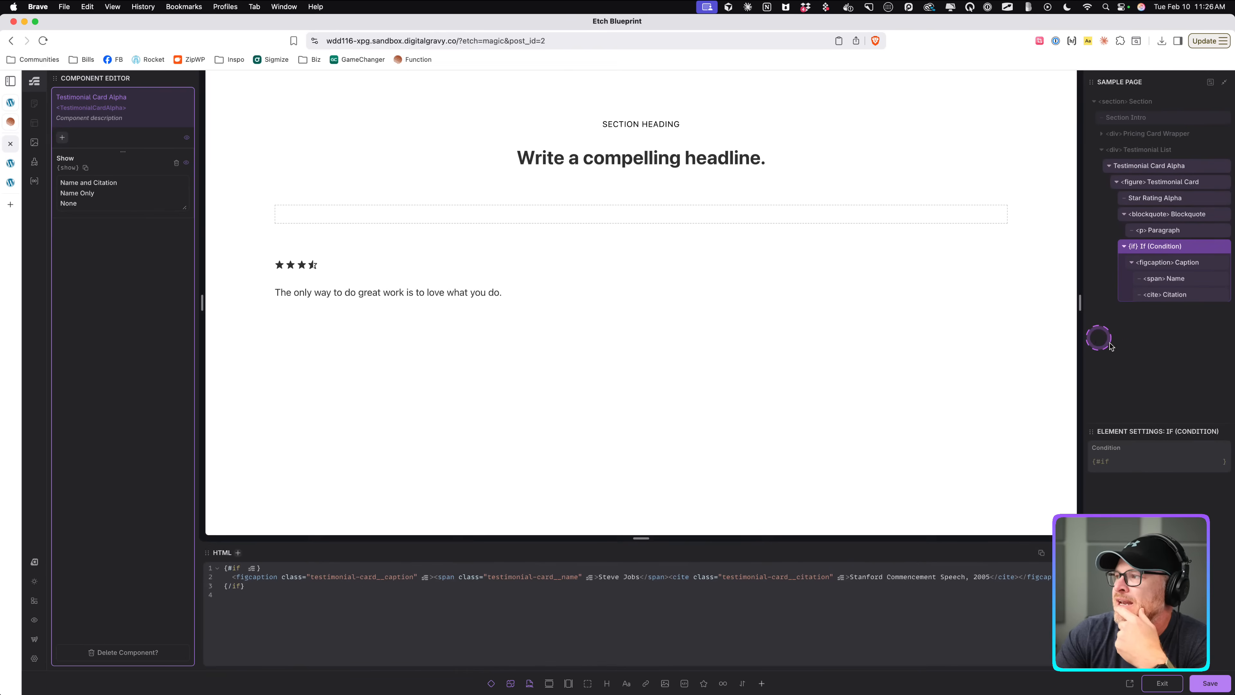
left_click(1153, 466)
type("props.show ===")
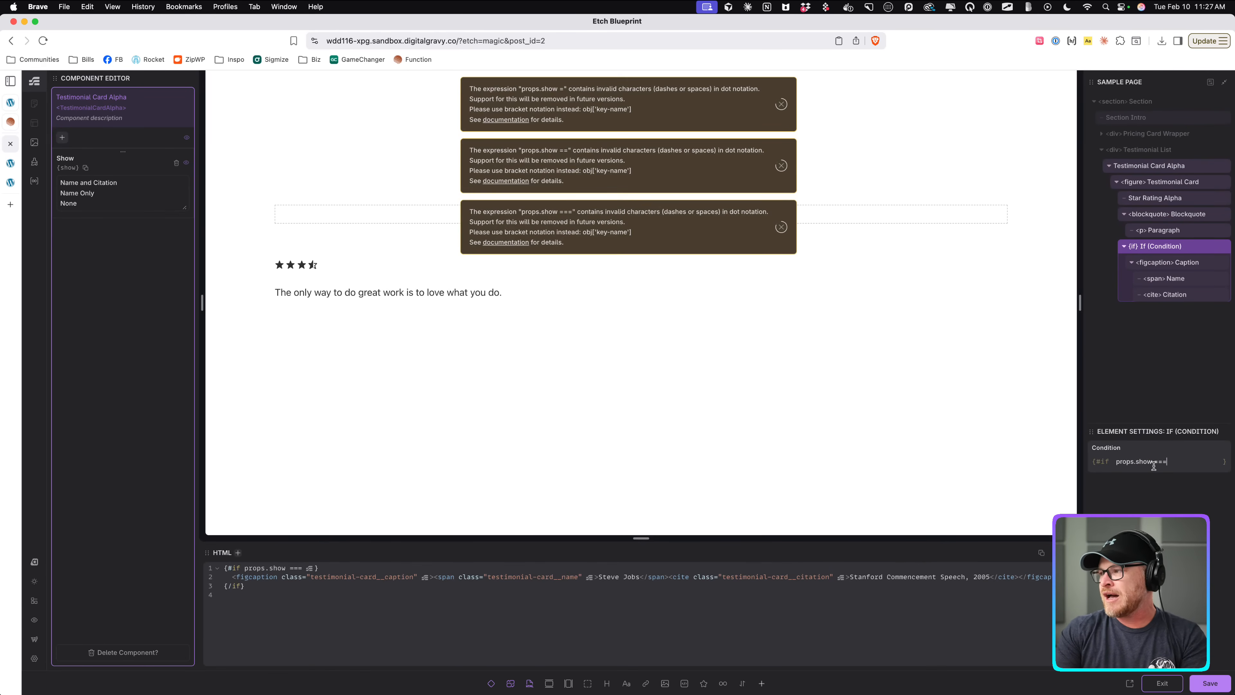
double_click(1153, 465)
type("!==")
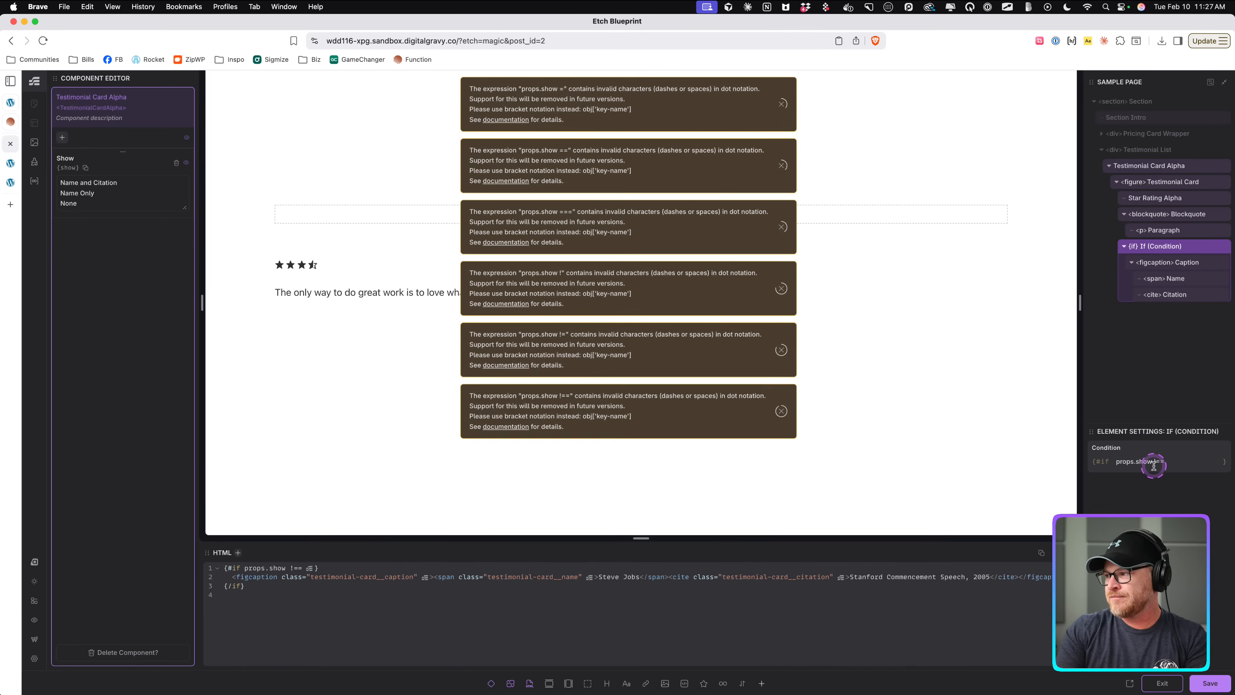
type(" \"none\"")
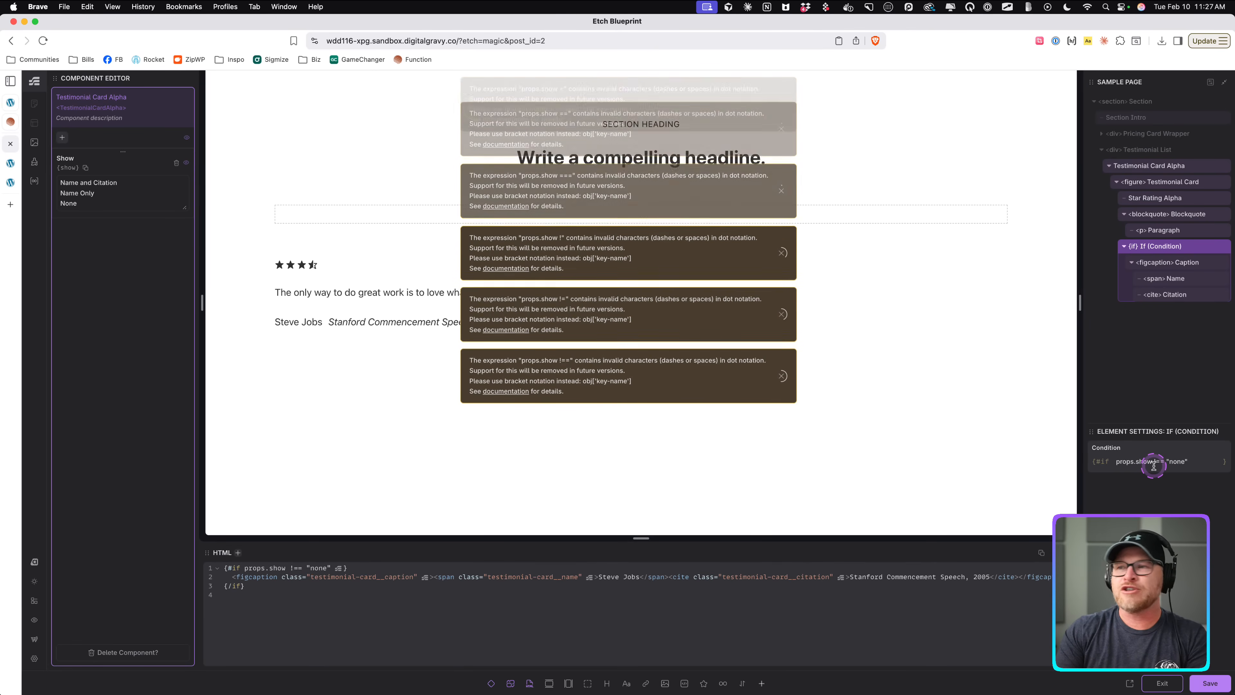
Give the options values: Name and Citation: name-citation, Name Only : name-only, None : none, and save.
left_click(99, 201)
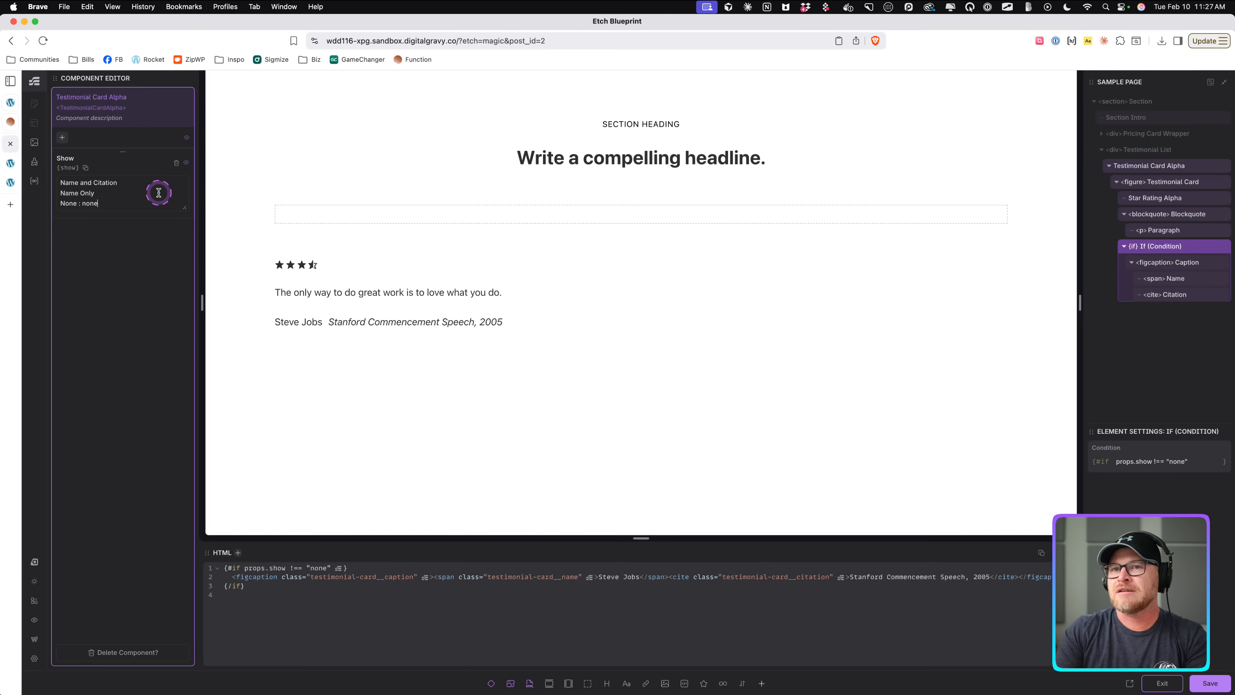
key("super+Left")
type(": name-only")
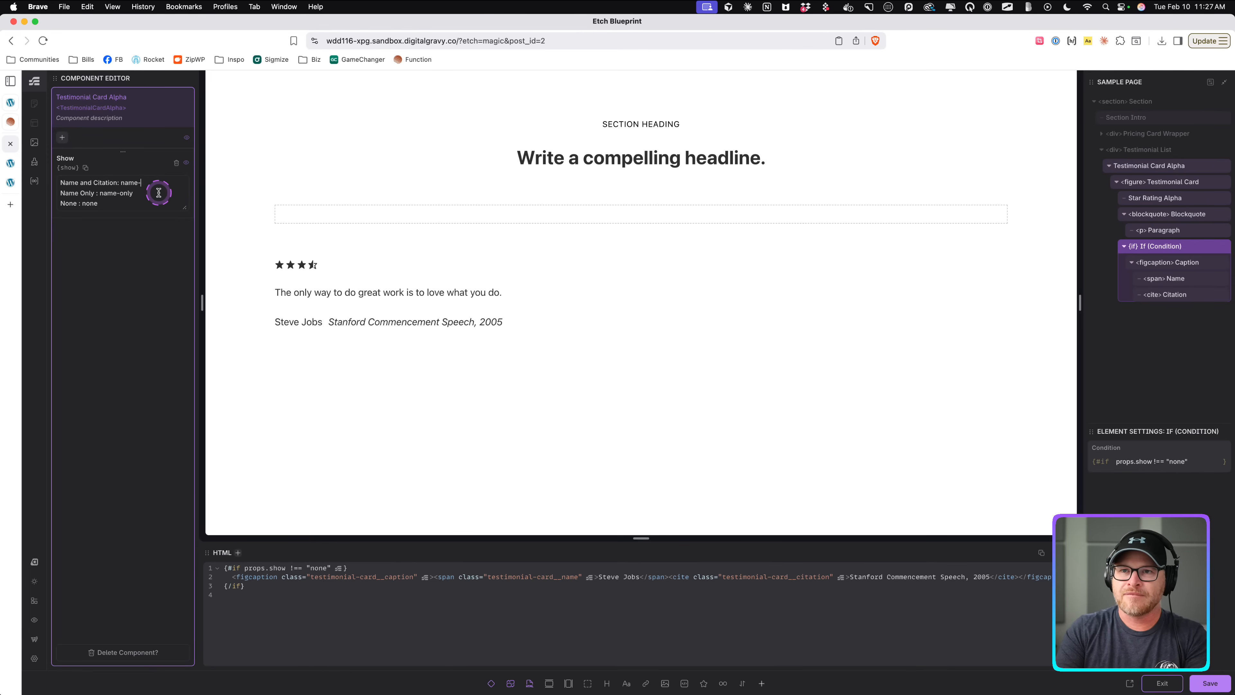
left_click(139, 189)
key("super+s")
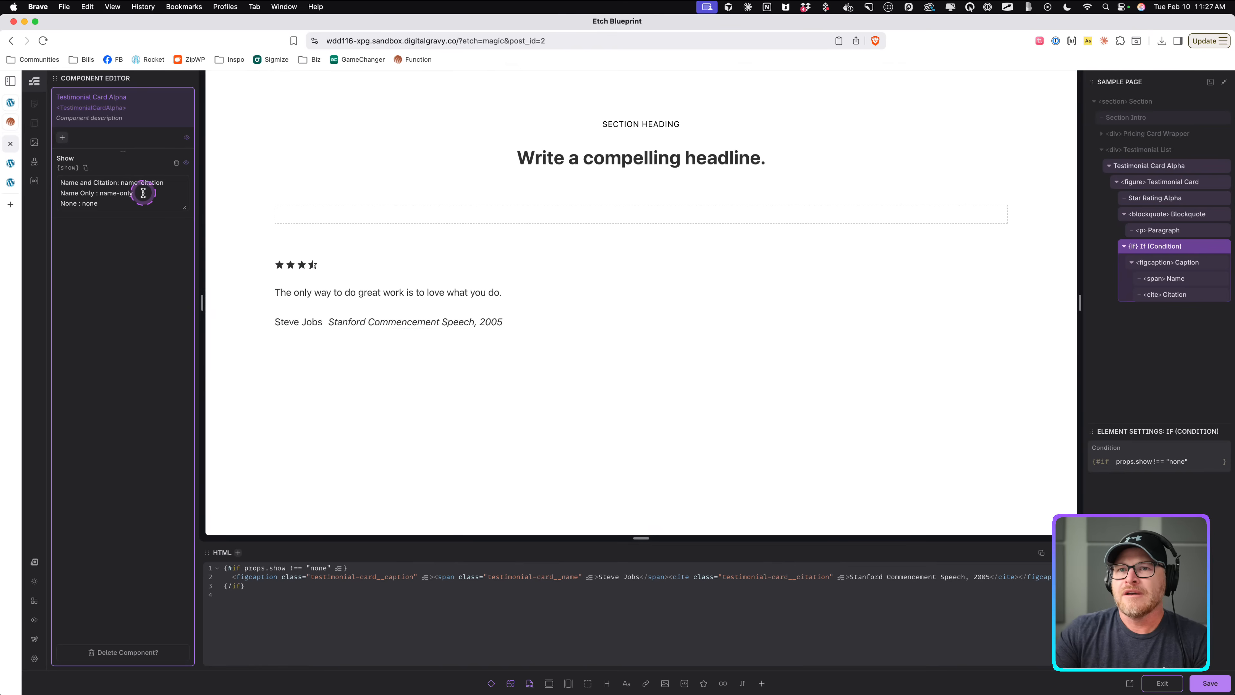
Save the page and exit the component editor.
left_click(1221, 687)
left_click(1192, 463)
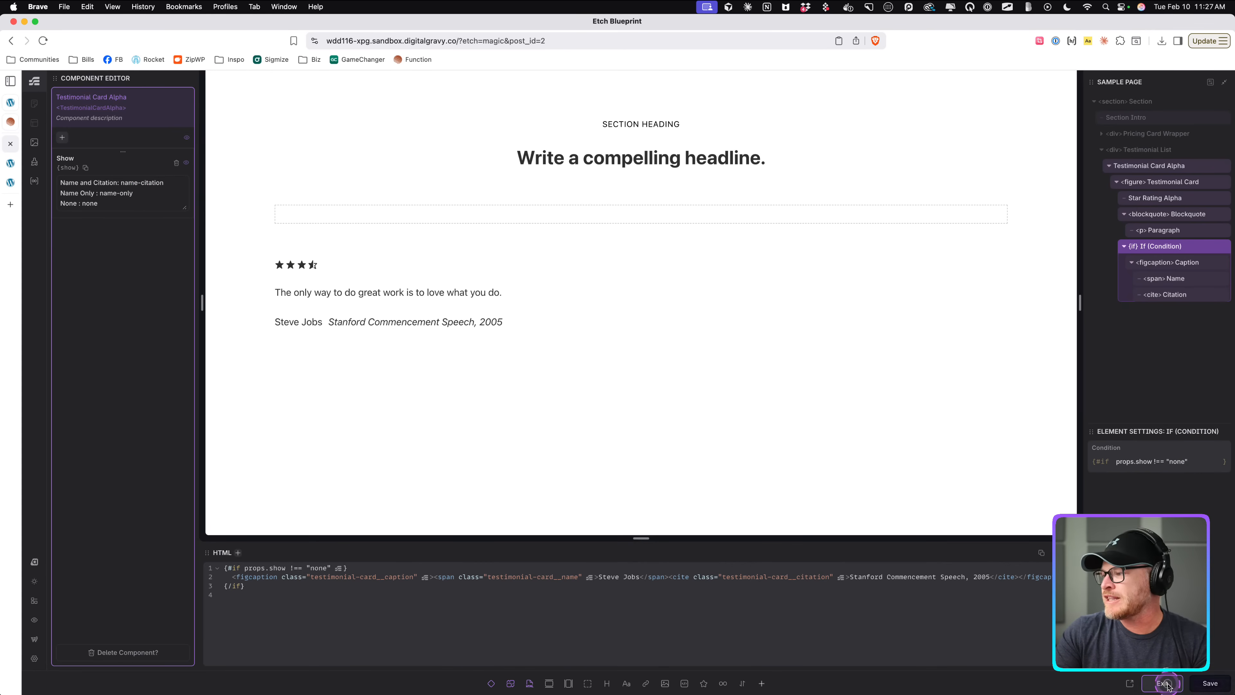
left_click(1166, 684)
Test the card instance's Show property by switching between None, Name Only and Name and Citation.
left_click(1140, 458)
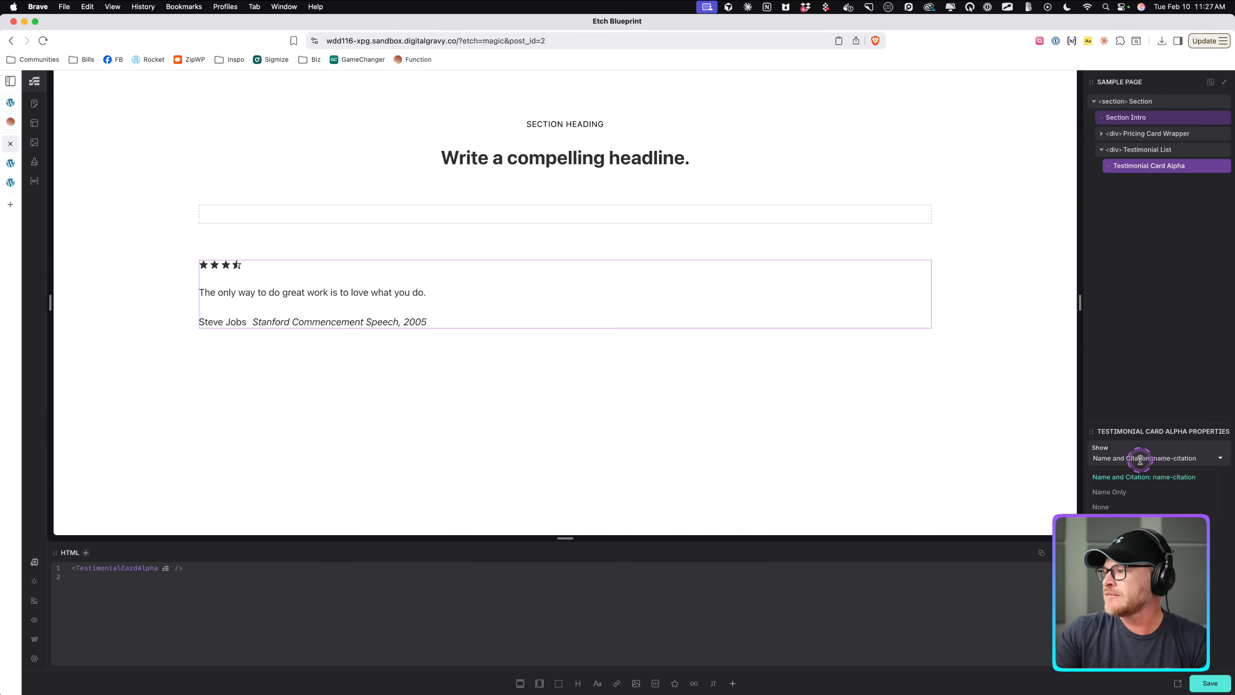
left_click(1129, 508)
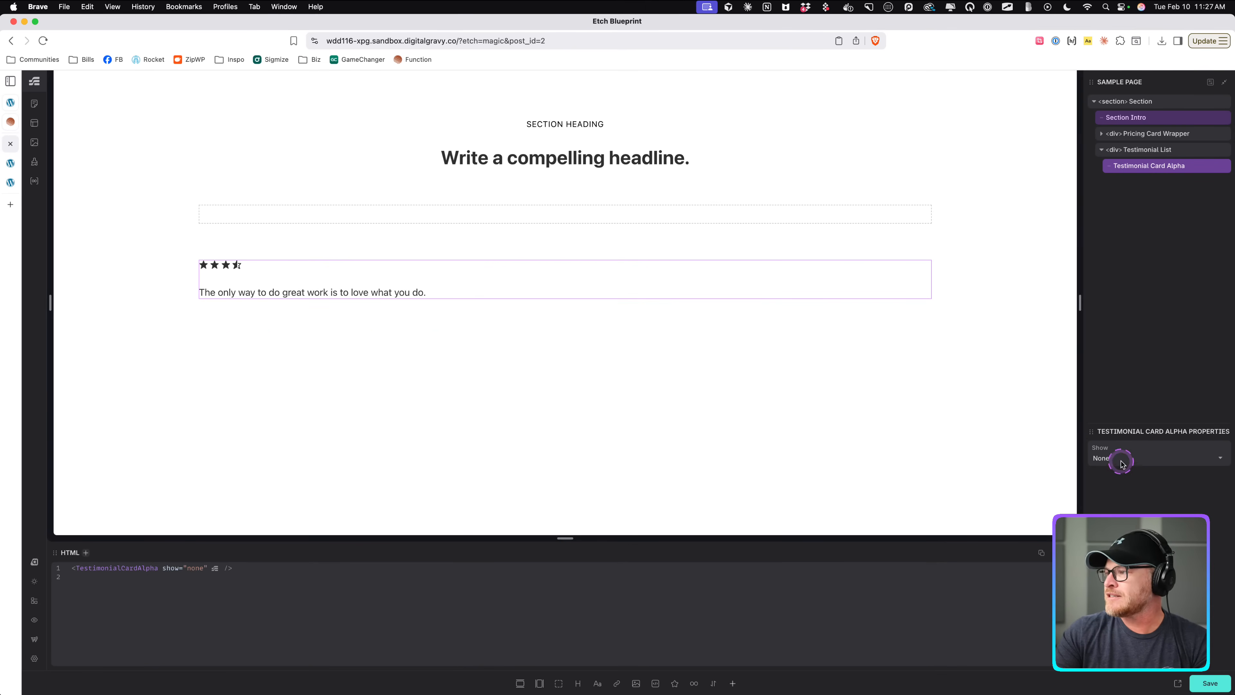
left_click(1122, 459)
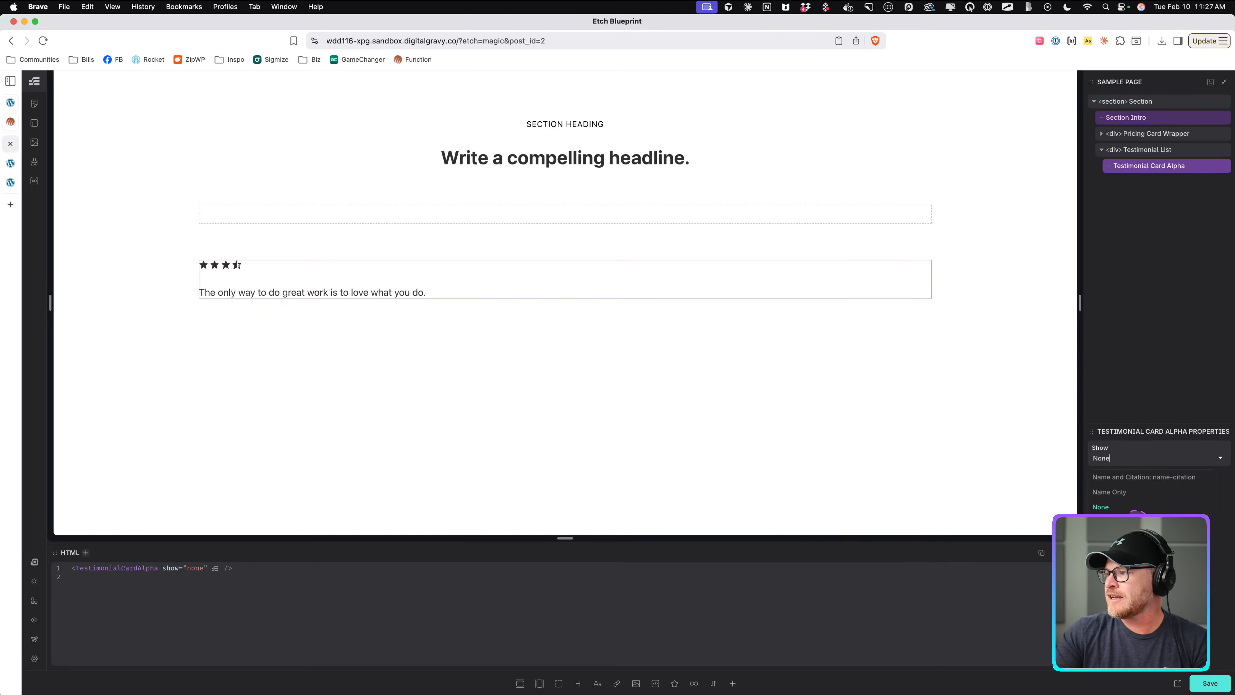
left_click(1126, 493)
left_click(1153, 459)
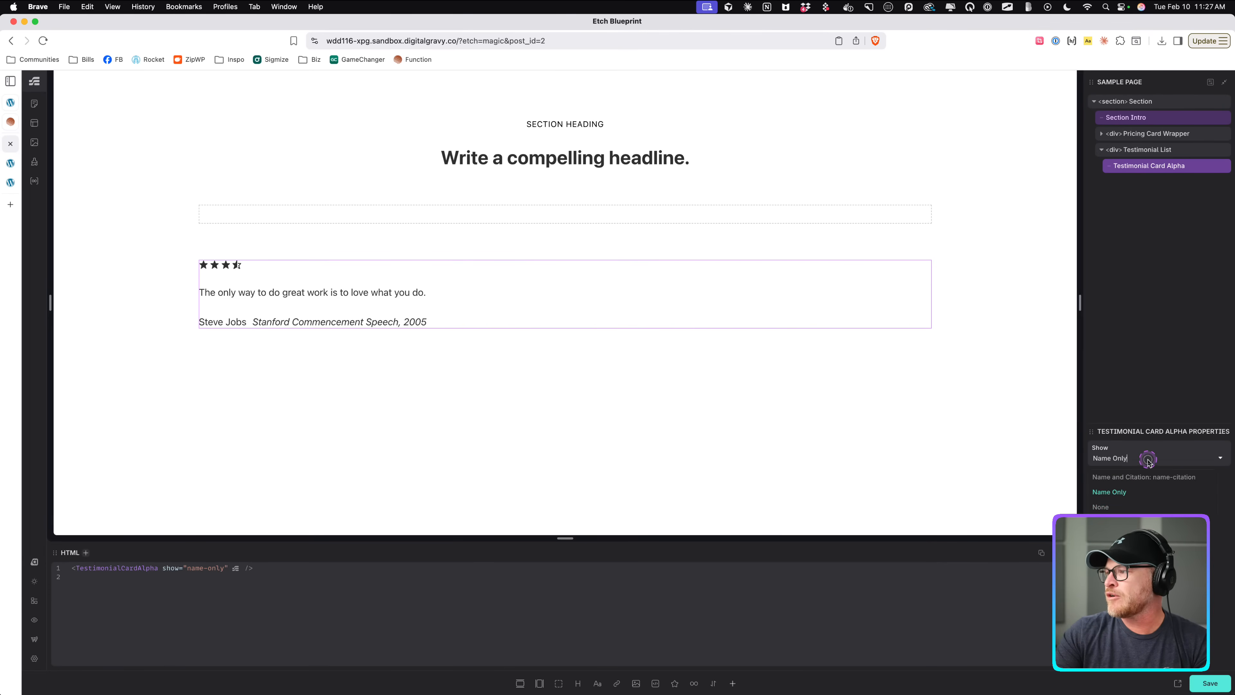
left_click(1126, 479)
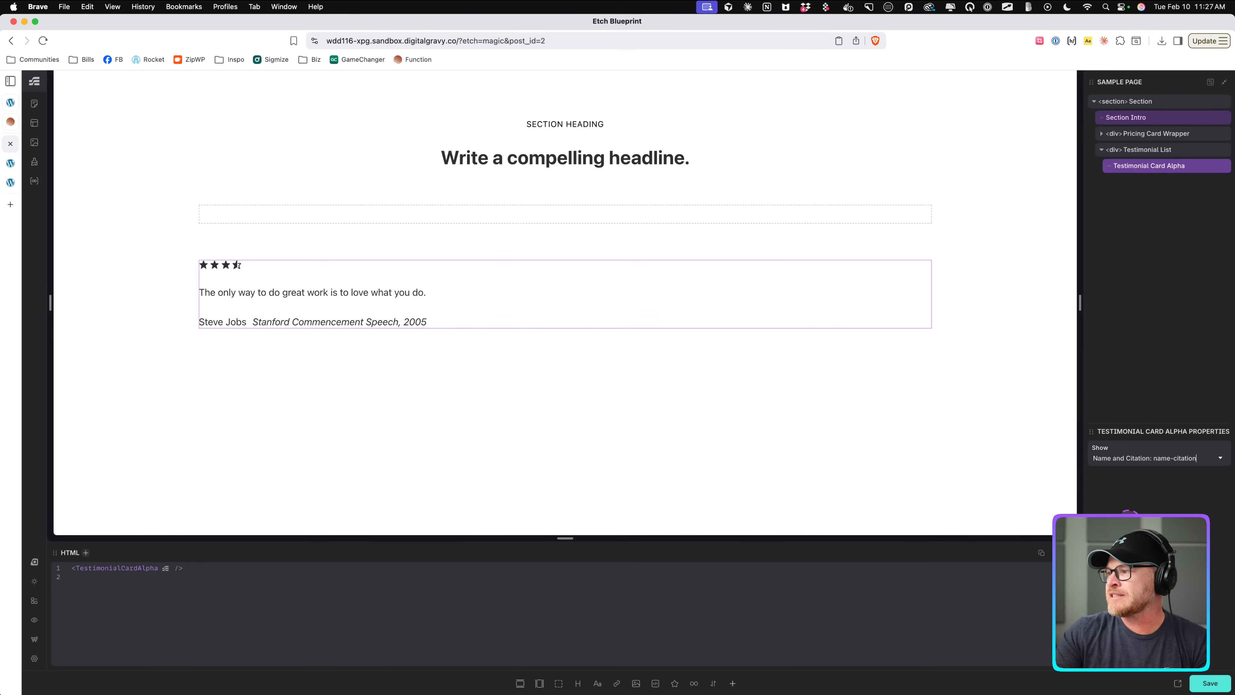
Set the card instance's Show property to None and select the Testimonial List container.
right_click(1159, 165)
left_click(1116, 257)
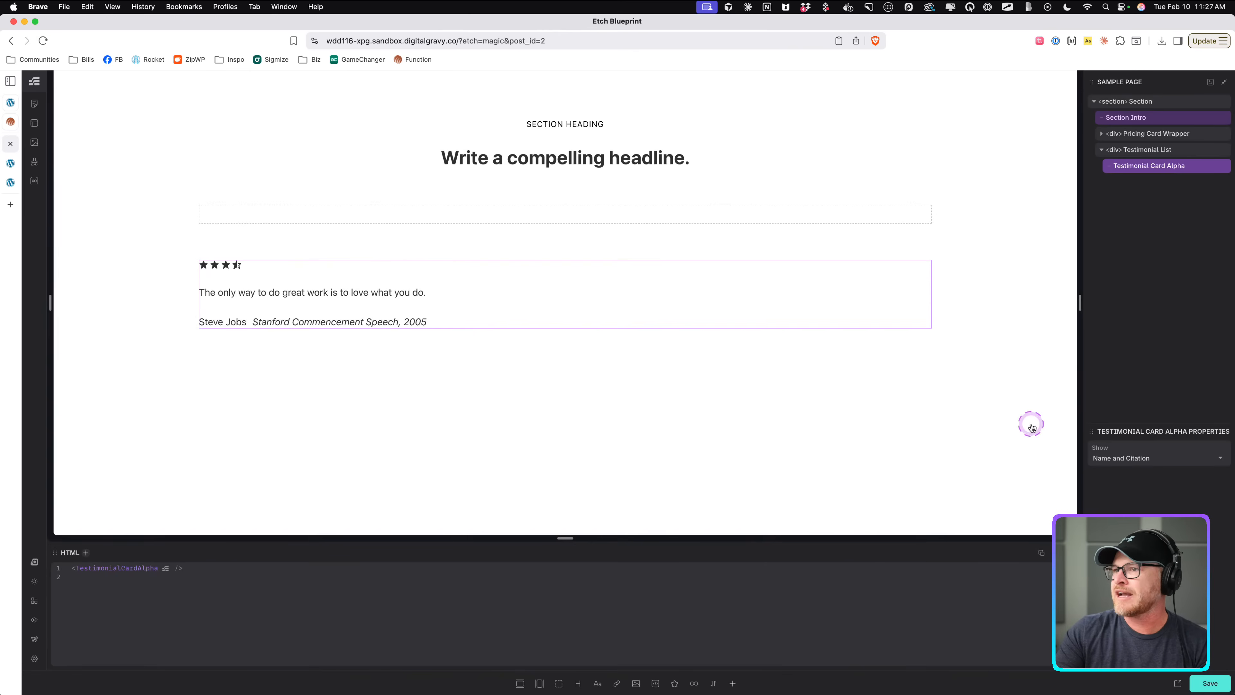
left_click(1140, 457)
left_click(1118, 491)
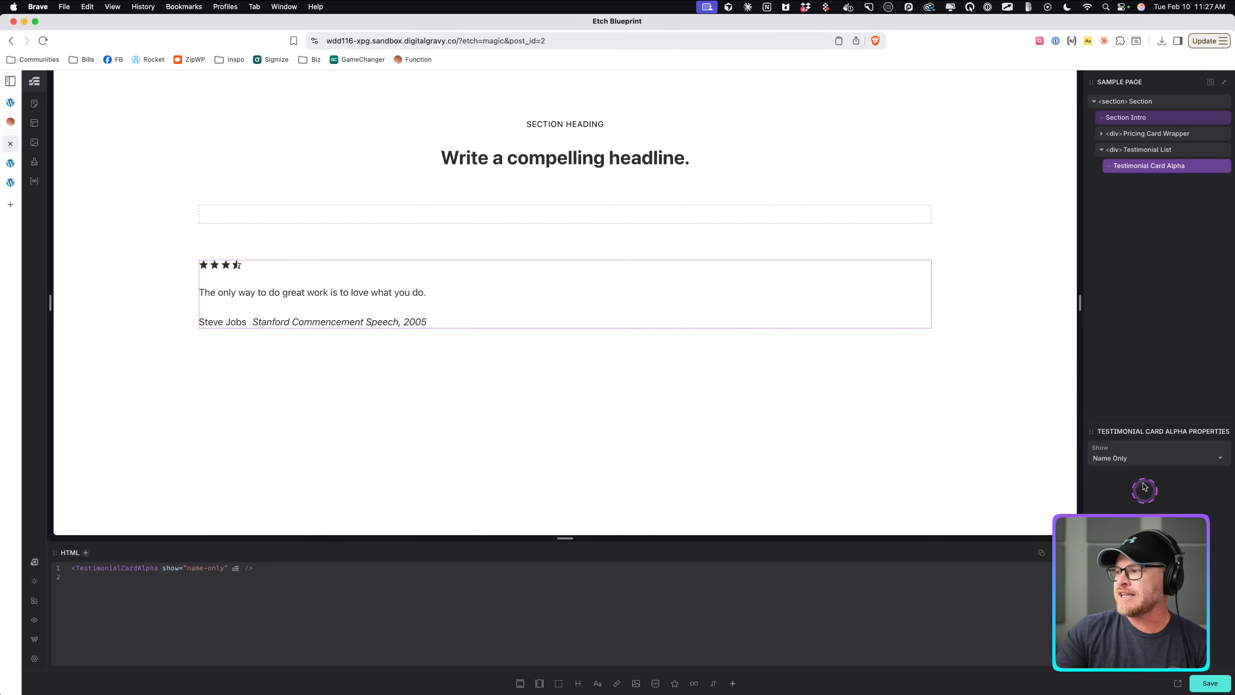
left_click(1125, 458)
left_click(1098, 495)
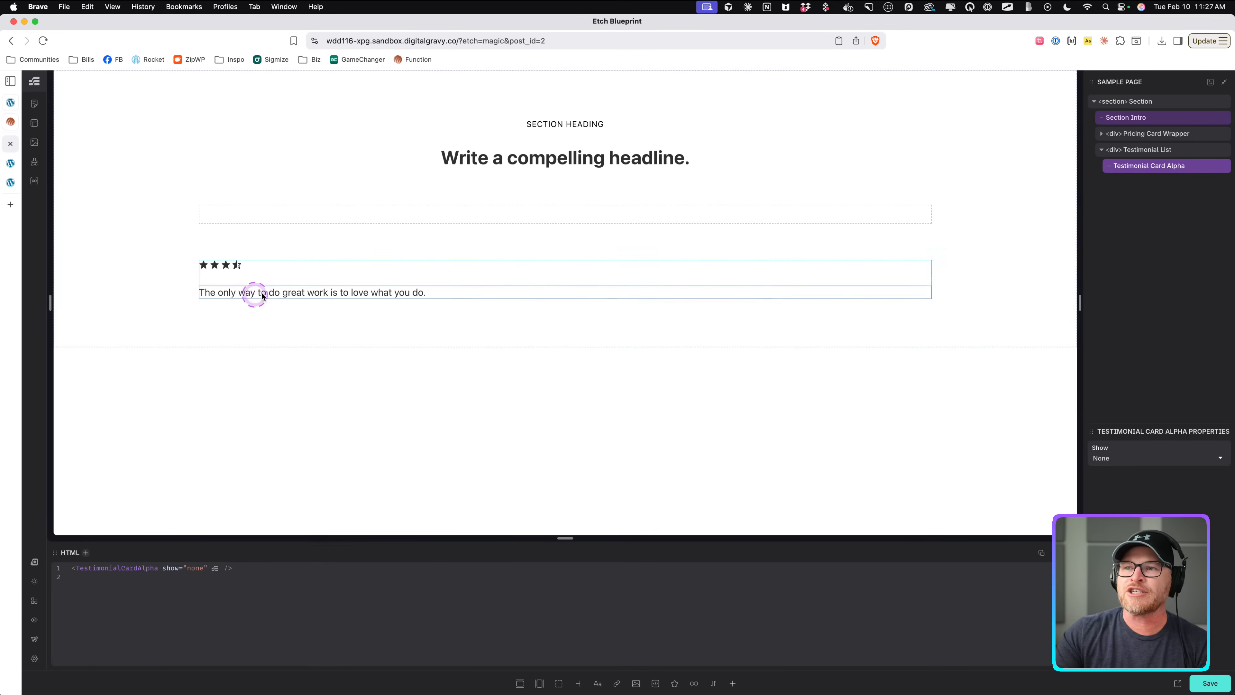
left_click(1154, 168)
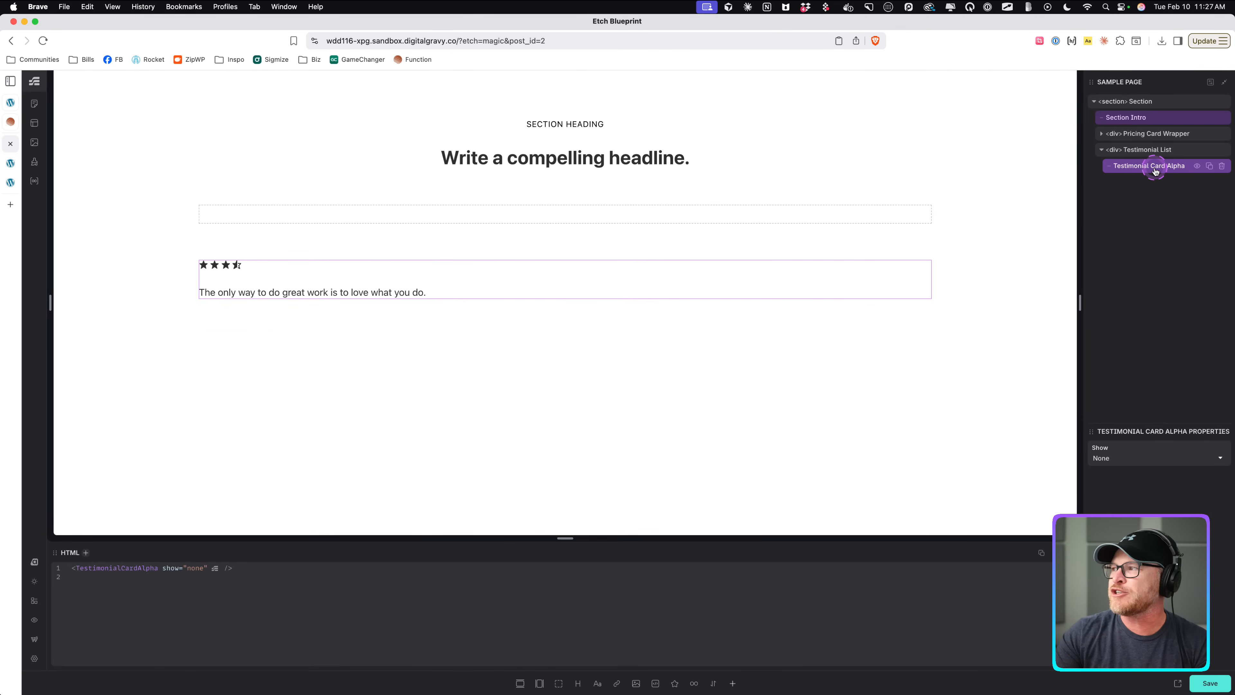
left_click(1153, 150)
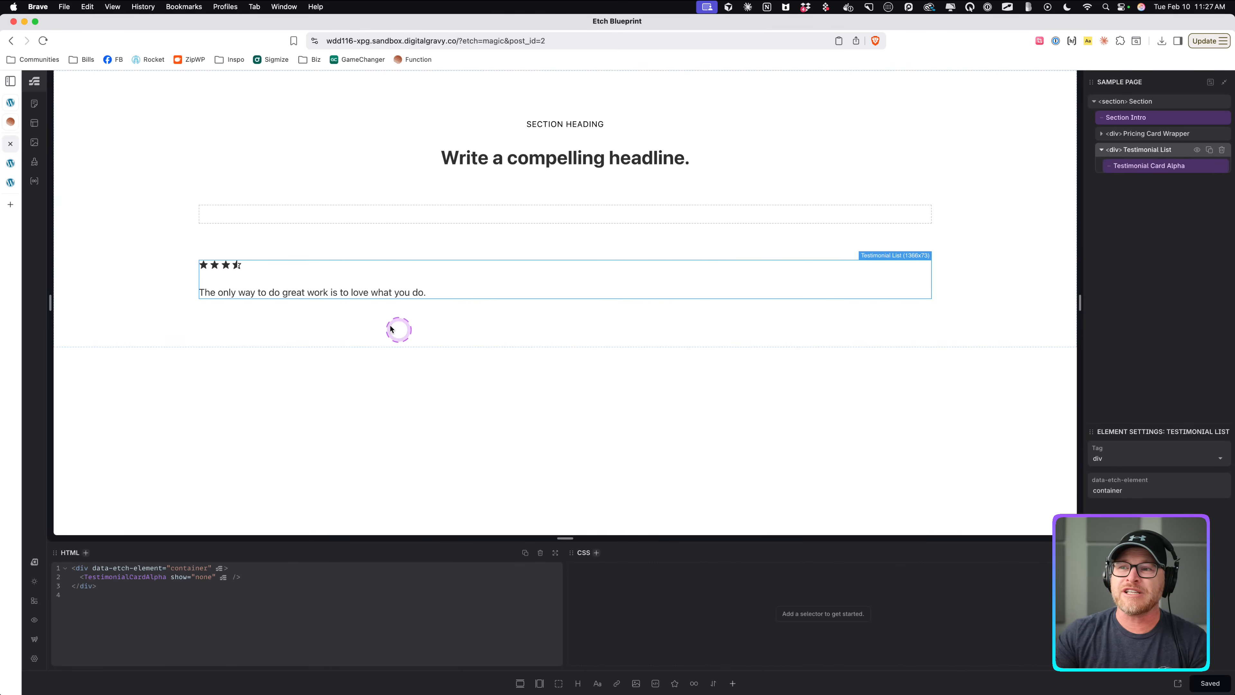
Edit the Testimonial Card Alpha component, expose the nested Star Rating Alpha's props to the parent, and exit the editor.
left_click(349, 291)
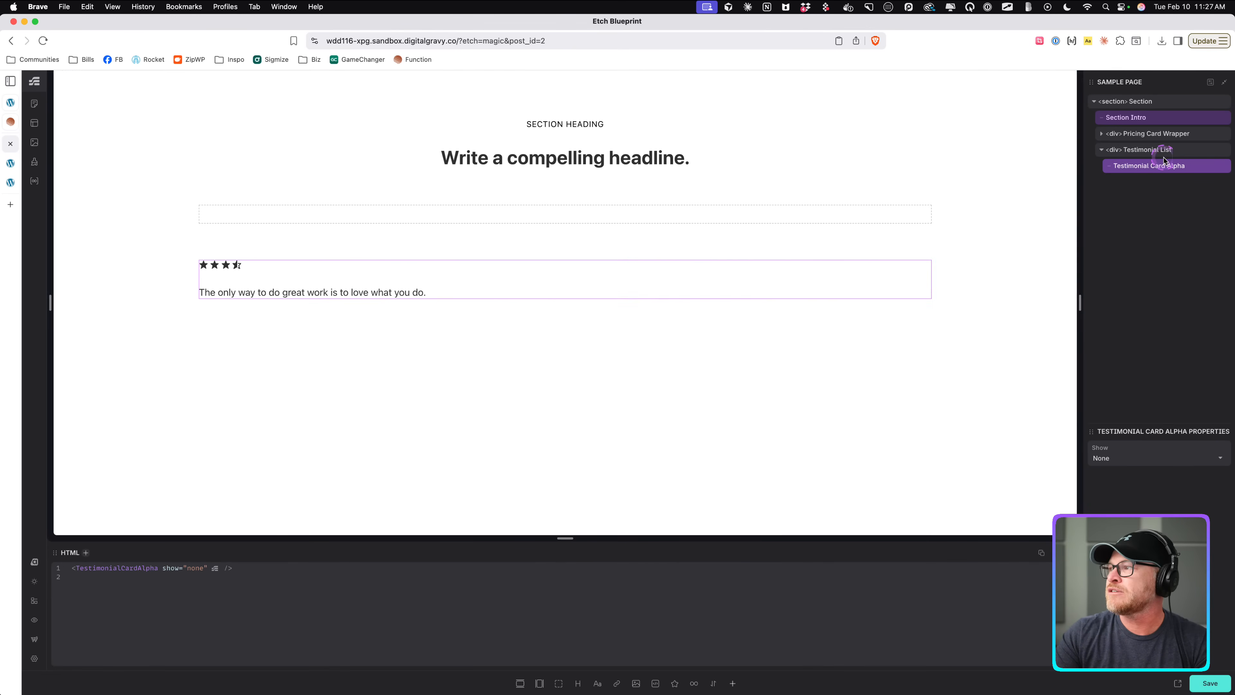
right_click(1149, 168)
left_click(1078, 278)
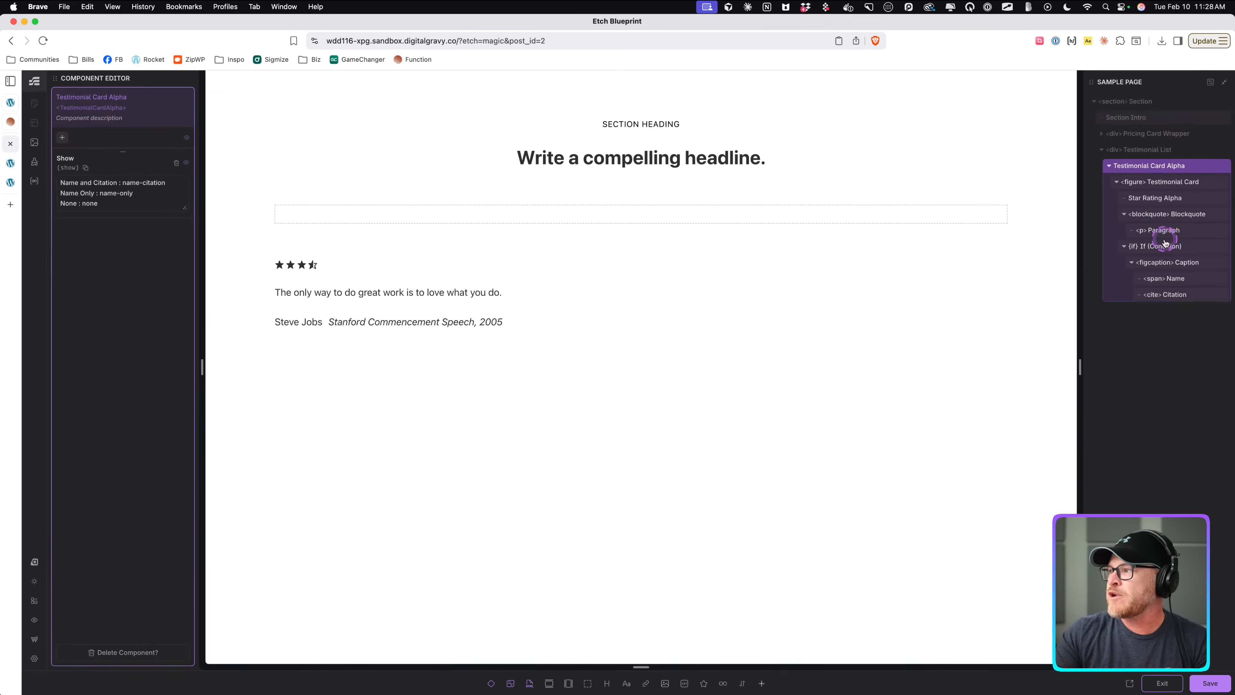
left_click(1168, 198)
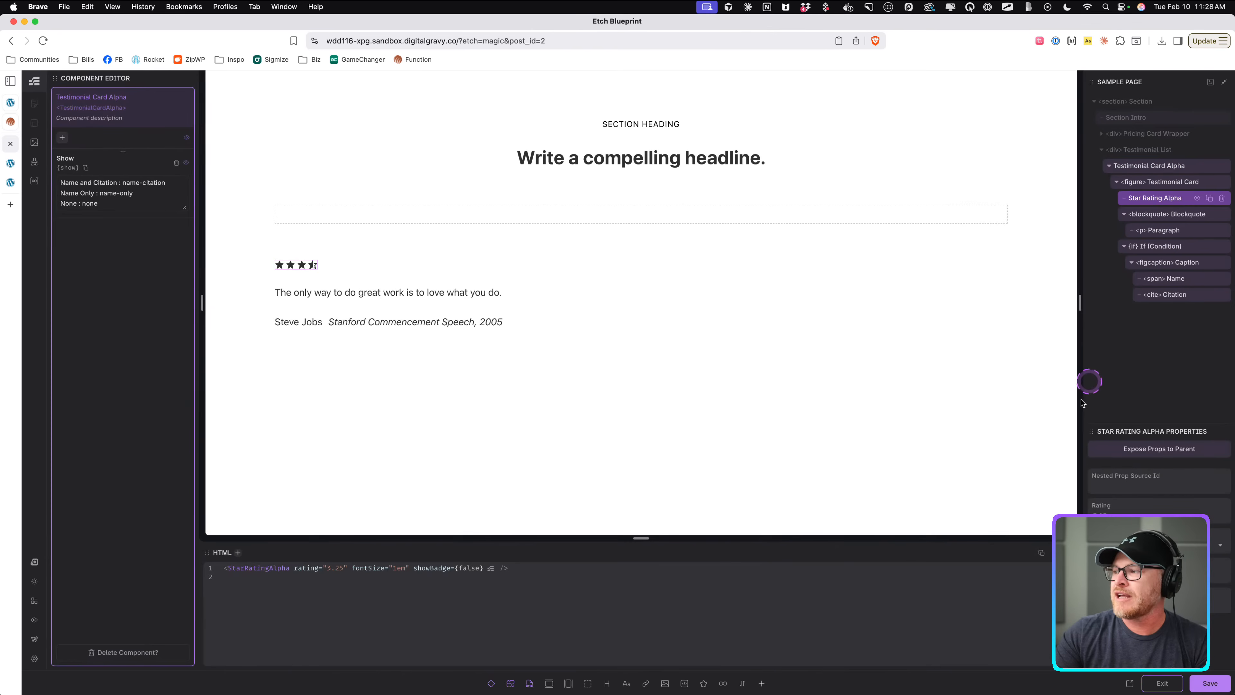
left_click(1150, 447)
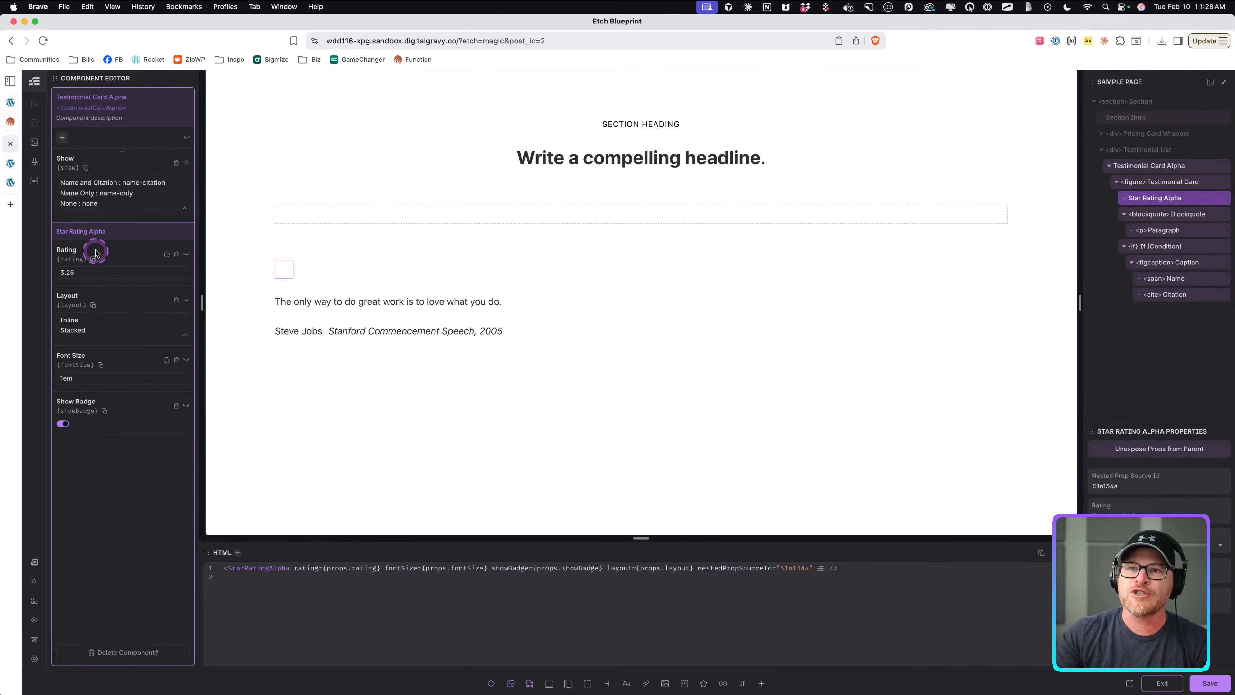
left_click(1179, 685)
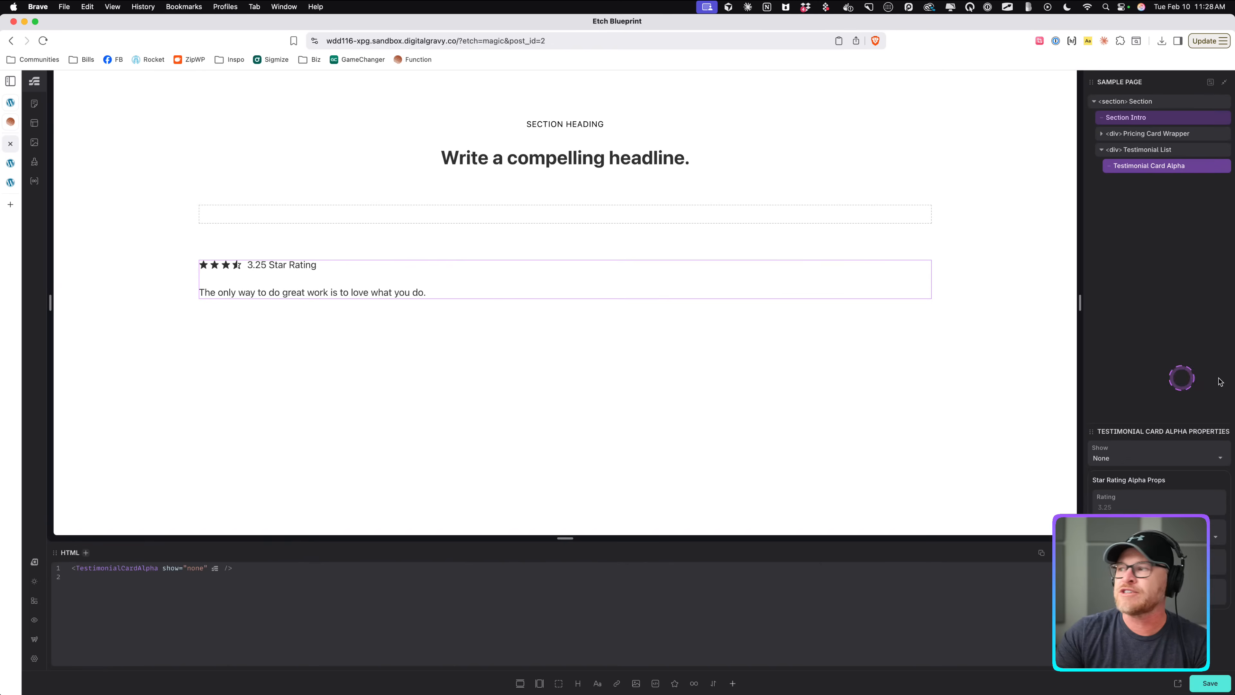
Set the card instance's star Rating to 4.
left_click(1138, 507)
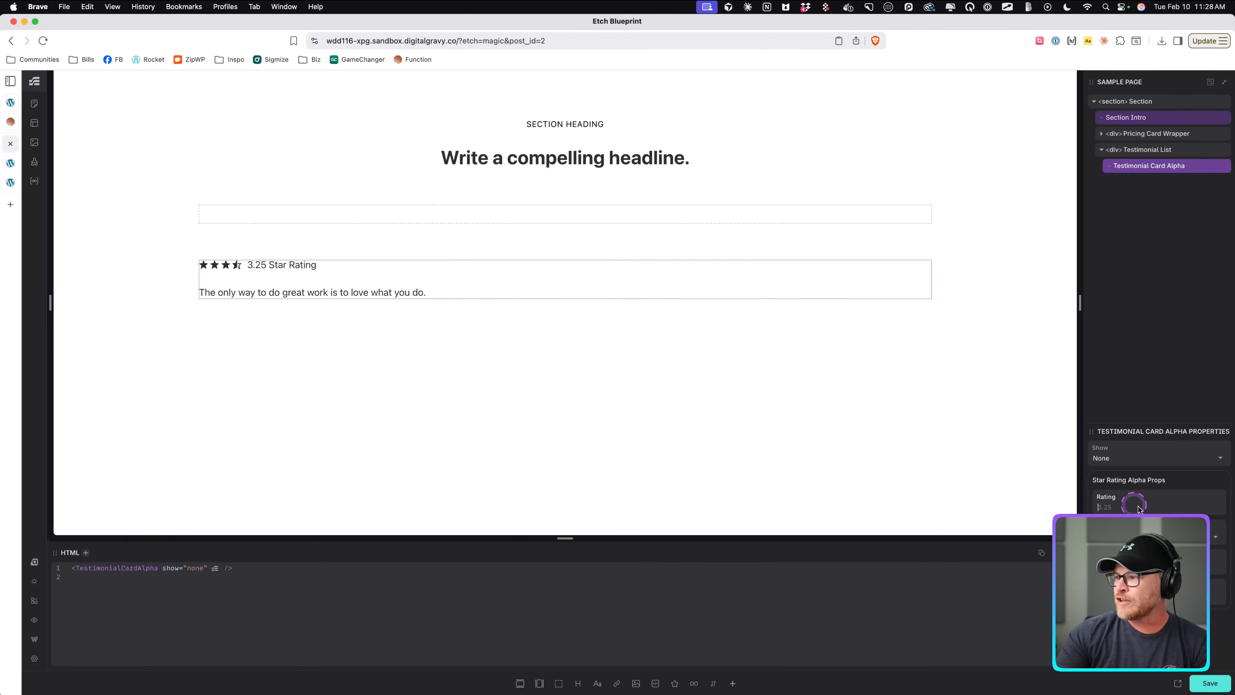
type("2")
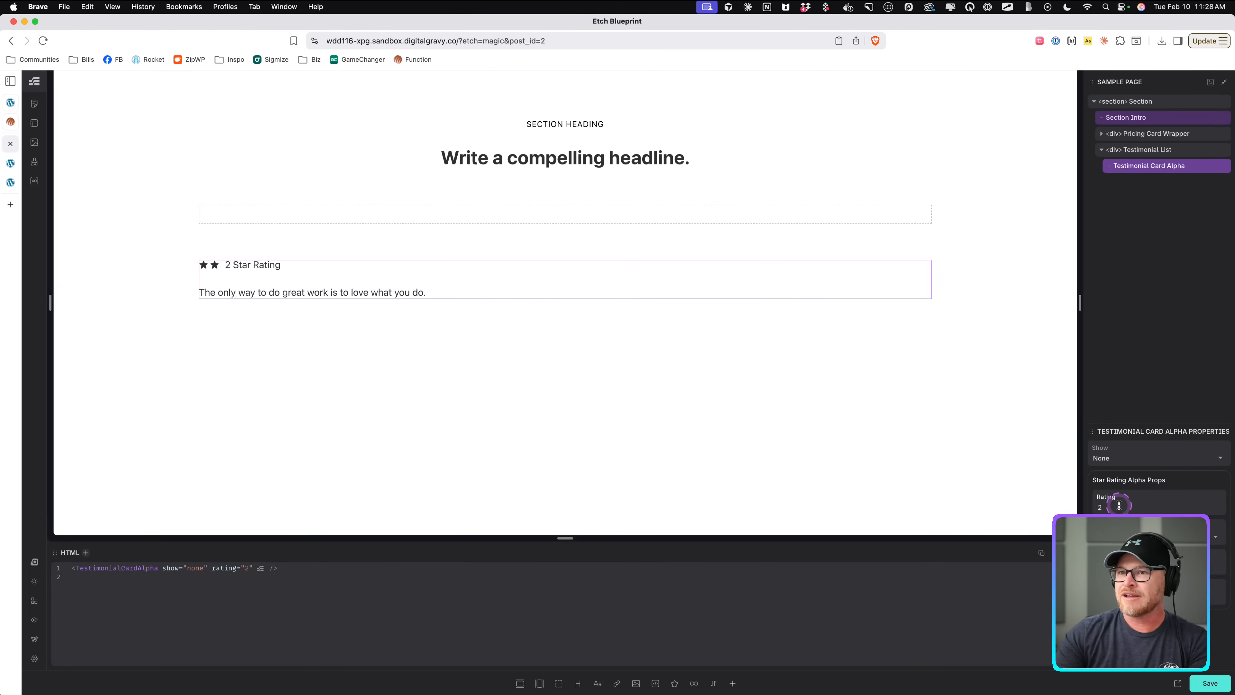
key("Up")
key("Up")
key("Down")
key("Down")
key("Up")
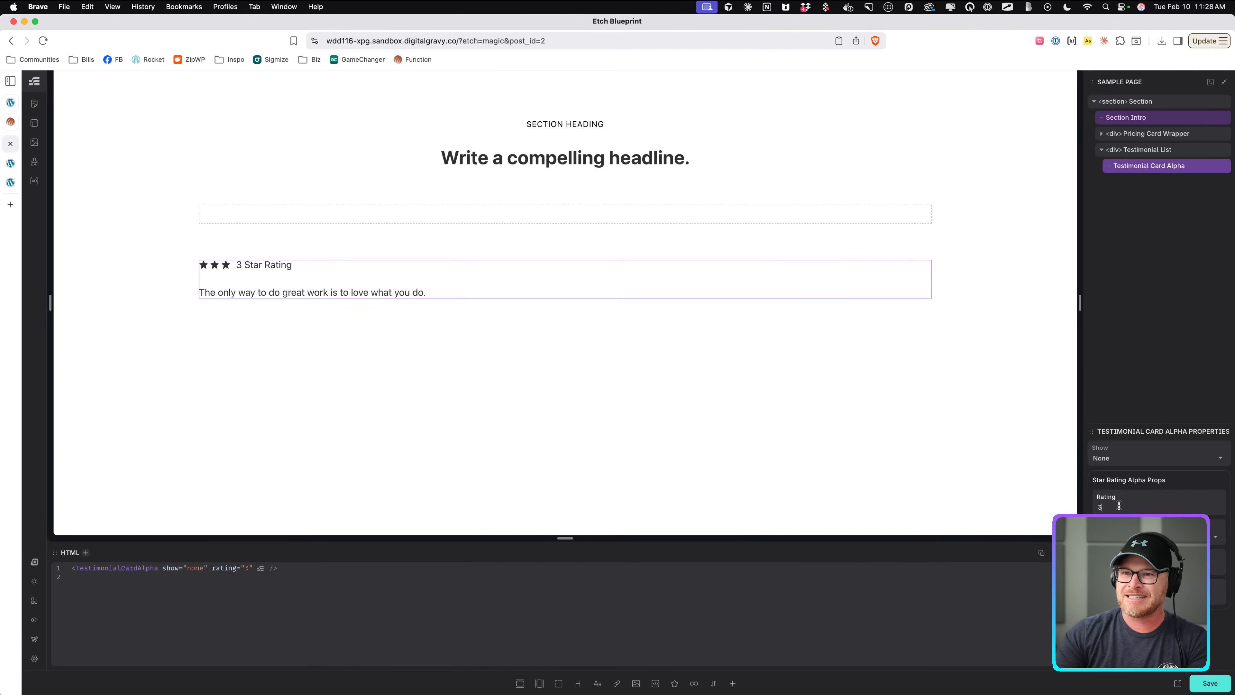
key("Up")
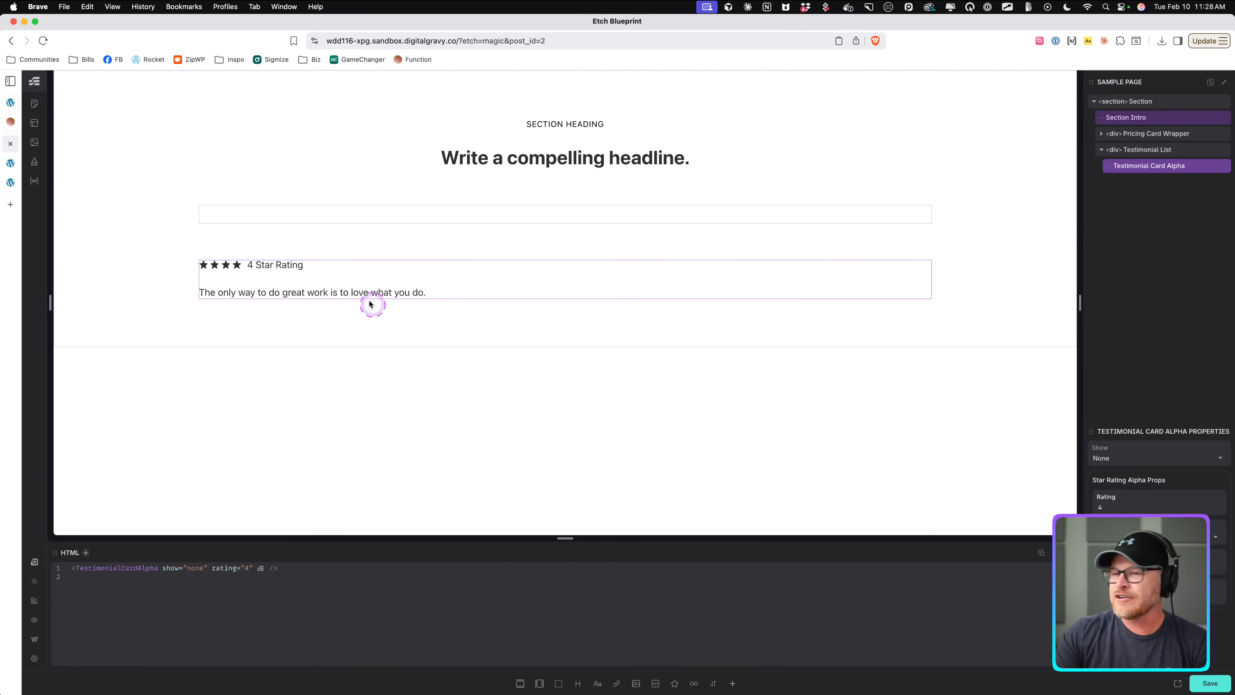
Turn off the card instance's star rating badge and save the page.
left_click(1104, 566)
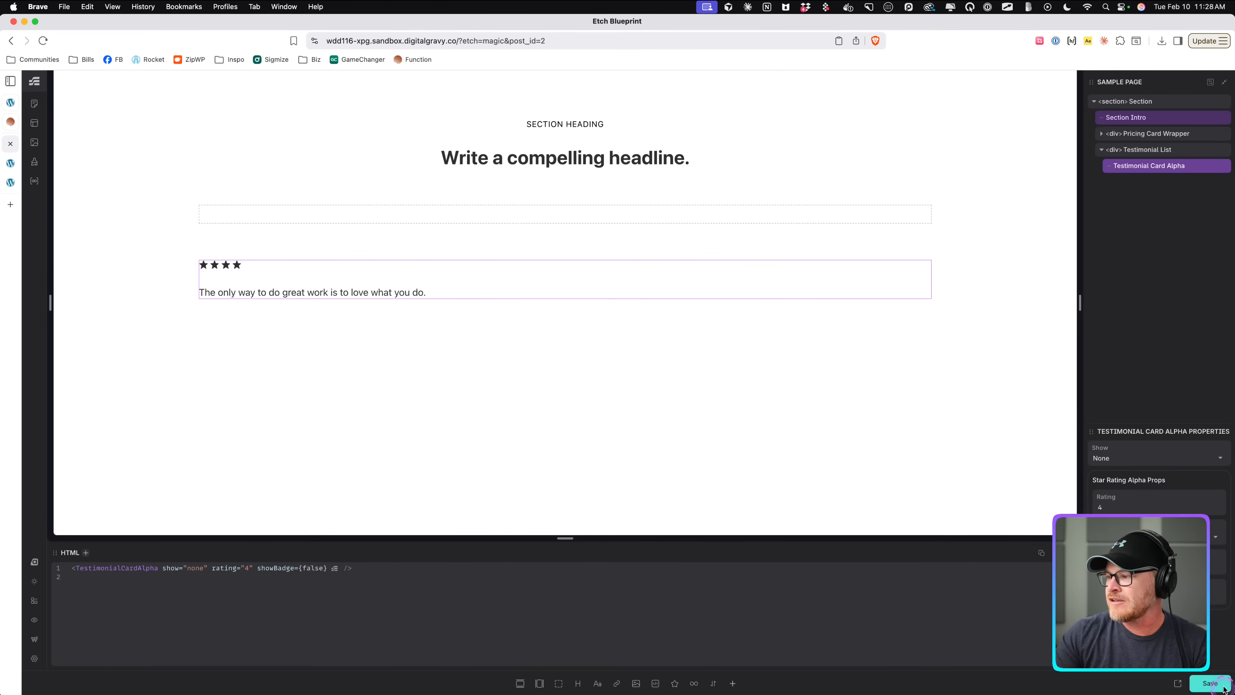
left_click(831, 115)
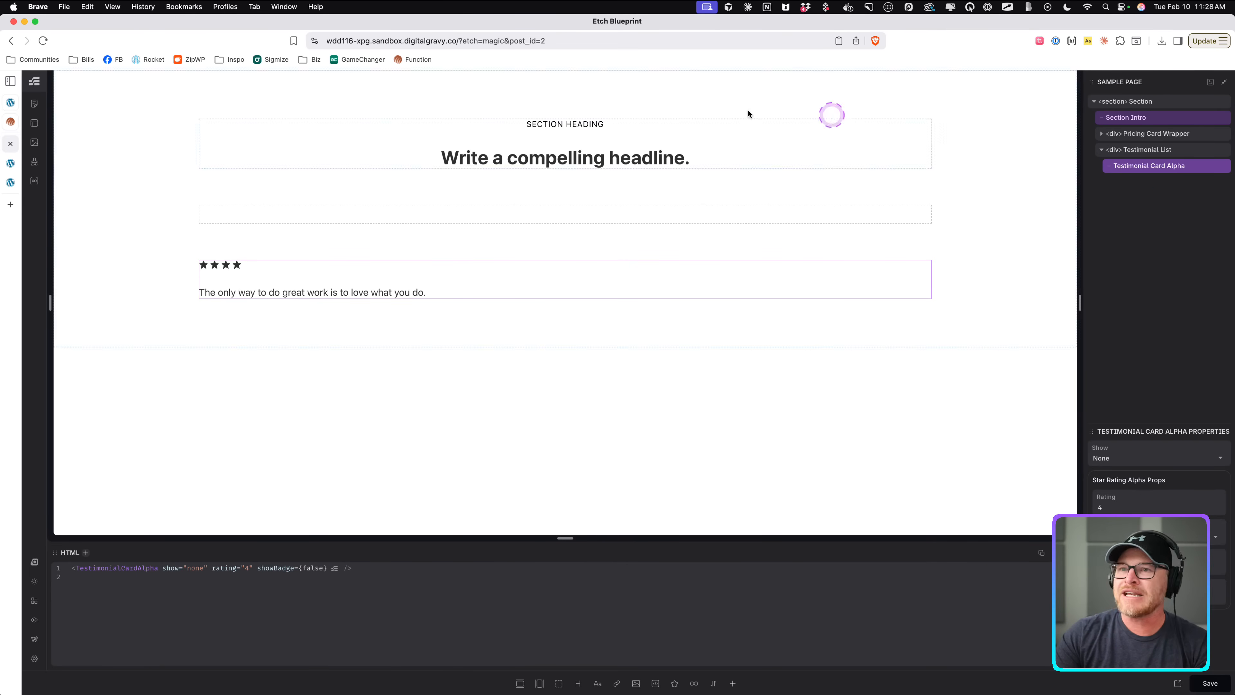
left_click(544, 216)
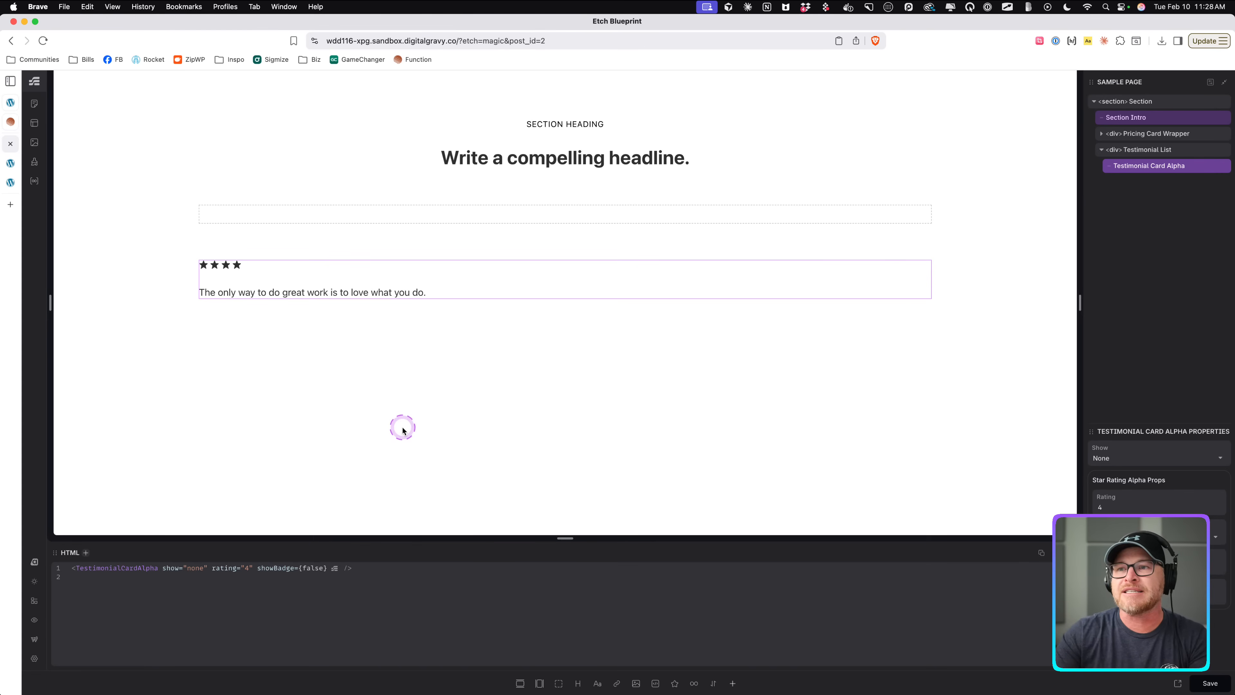
key("super+s")
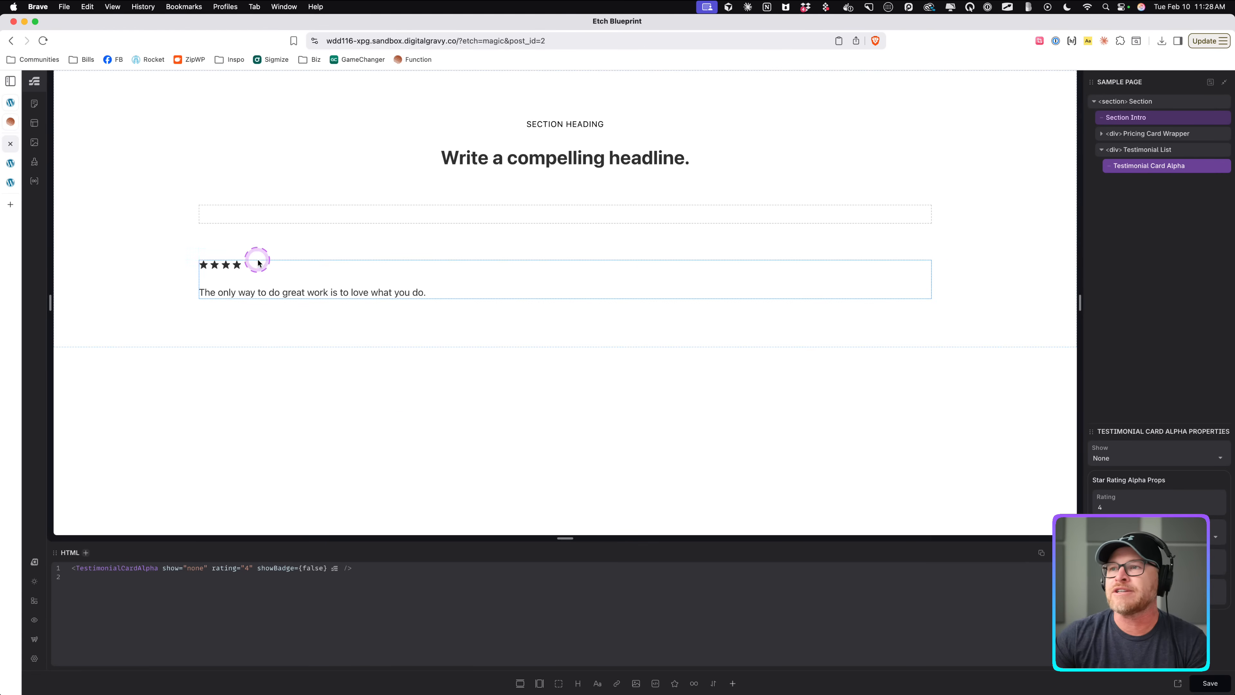
Wrap the card instance in a div and convert the Testimonial List into a list with the card in an item.
left_click(384, 218)
left_click(494, 276)
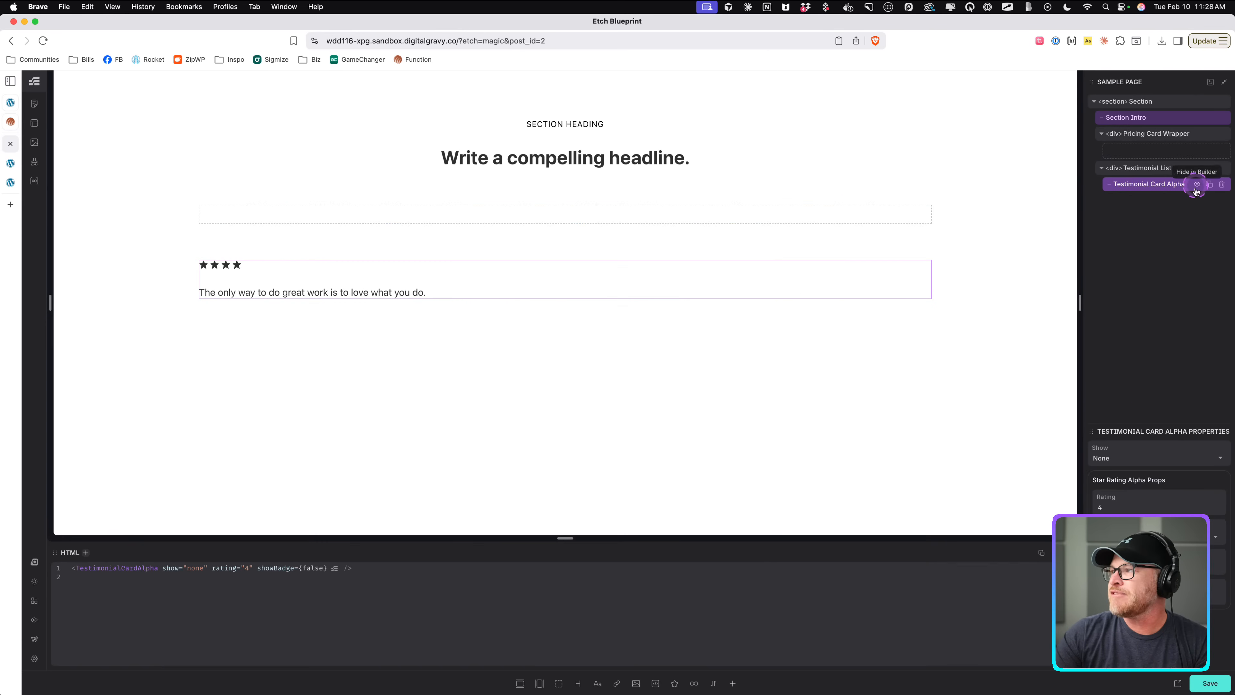
right_click(1152, 184)
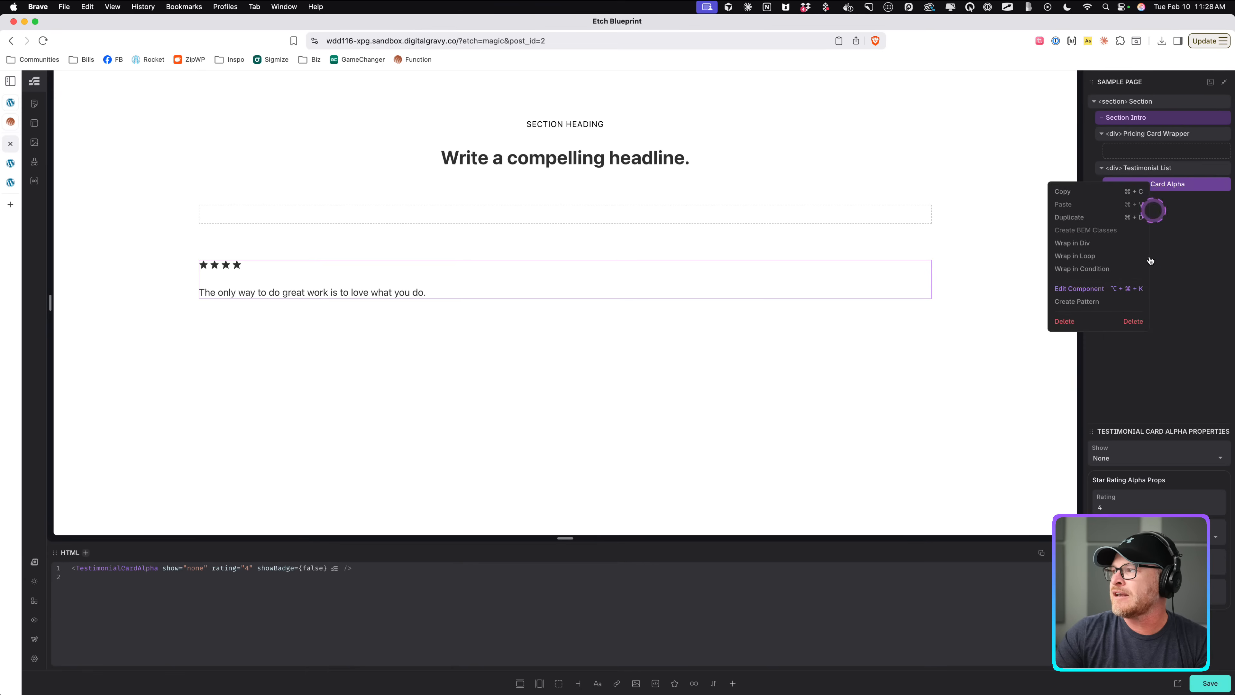
left_click(1072, 243)
right_click(1147, 168)
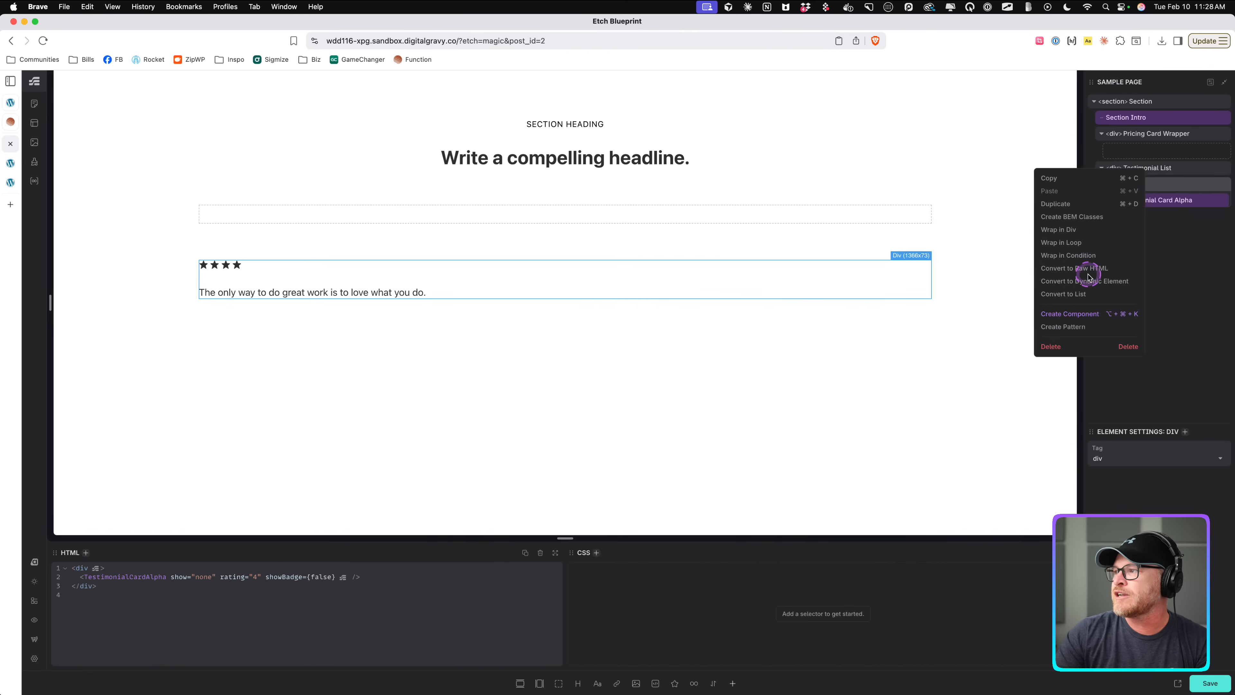
left_click(1069, 294)
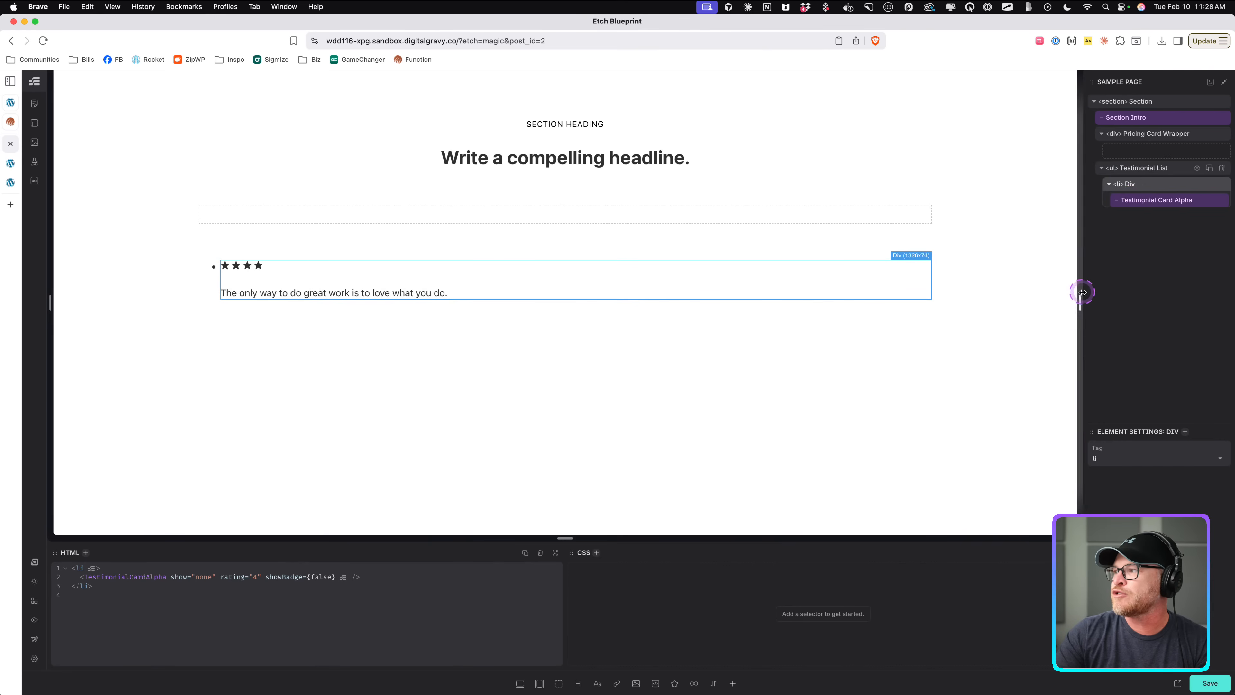
Duplicate the list item so the Testimonial List holds three testimonial cards.
left_click(1127, 185)
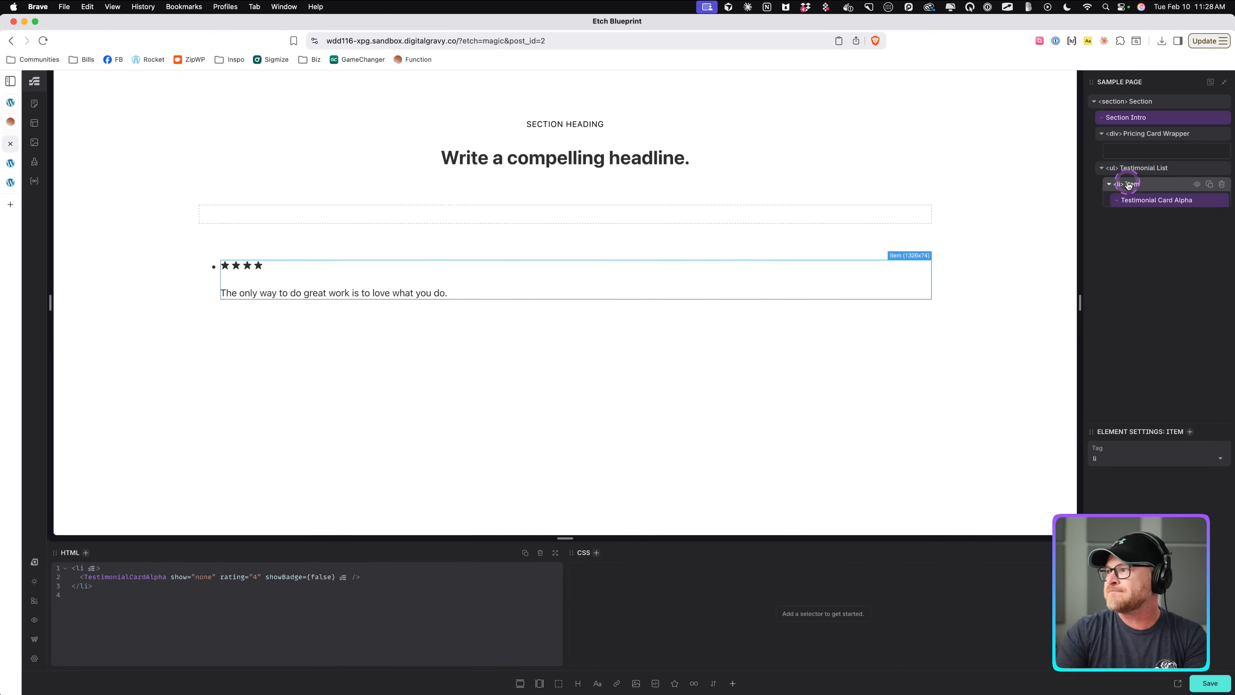
left_click(1210, 185)
left_click(1209, 184)
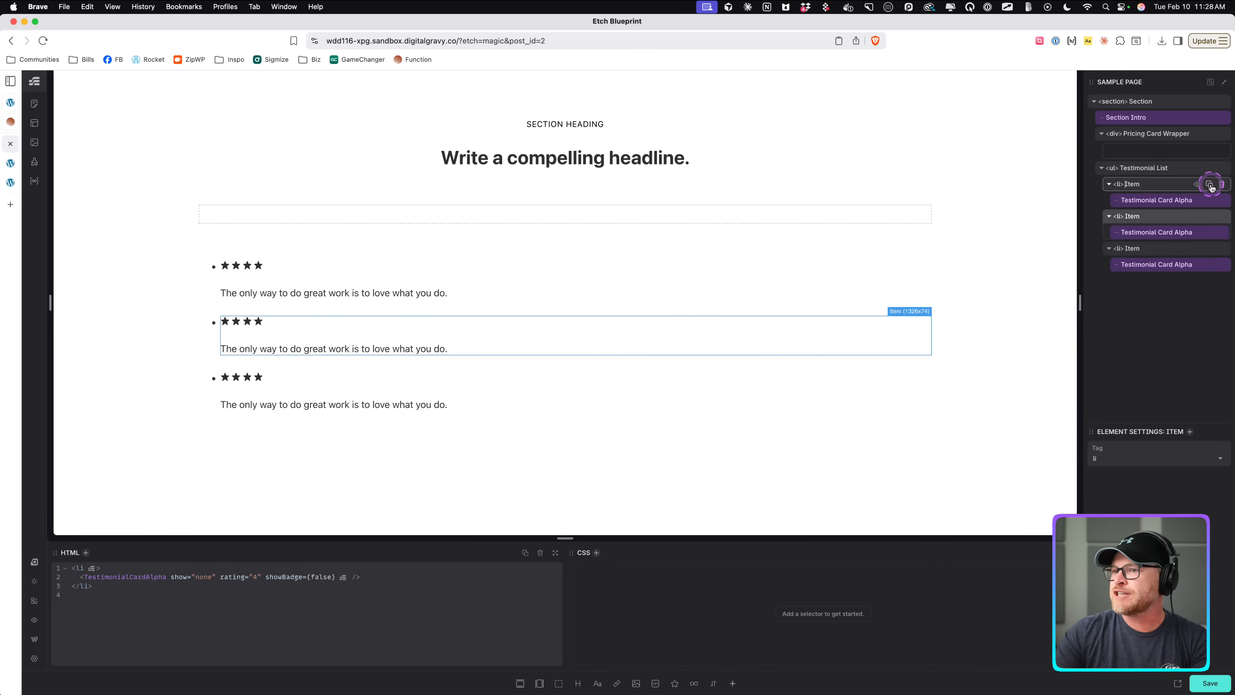
Add the class testimonial-list to the Testimonial List element.
left_click(1160, 170)
key("super+.")
type(",")
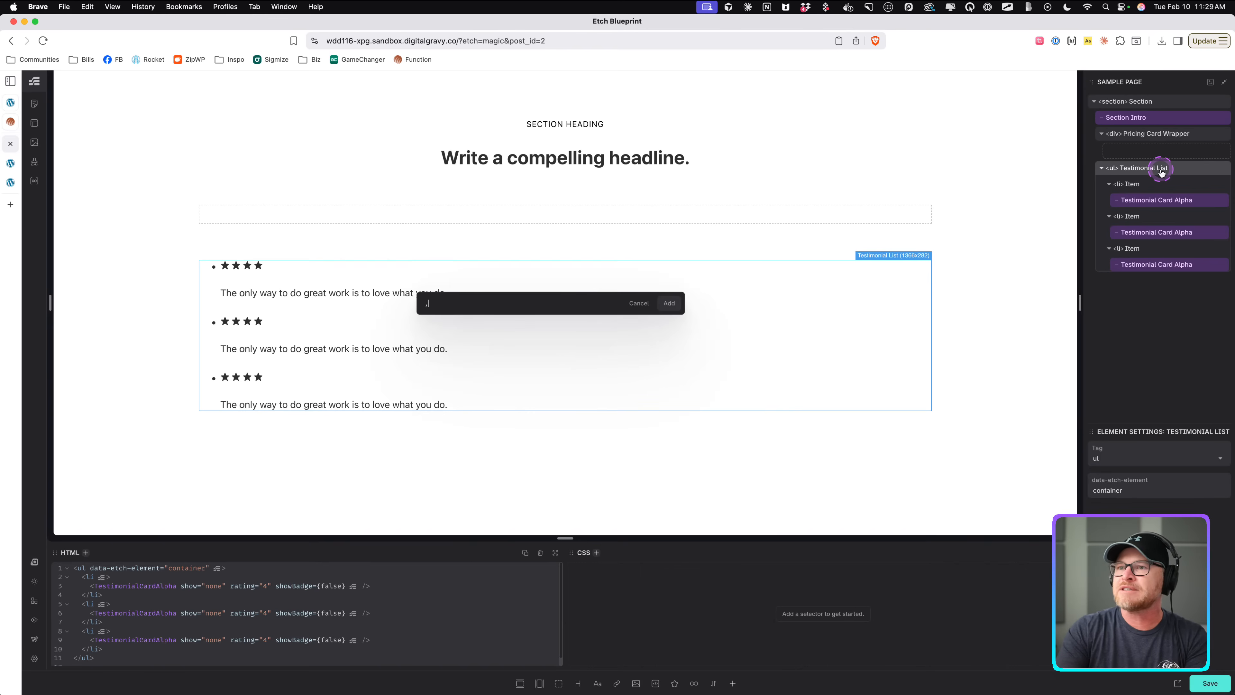
type("tea")
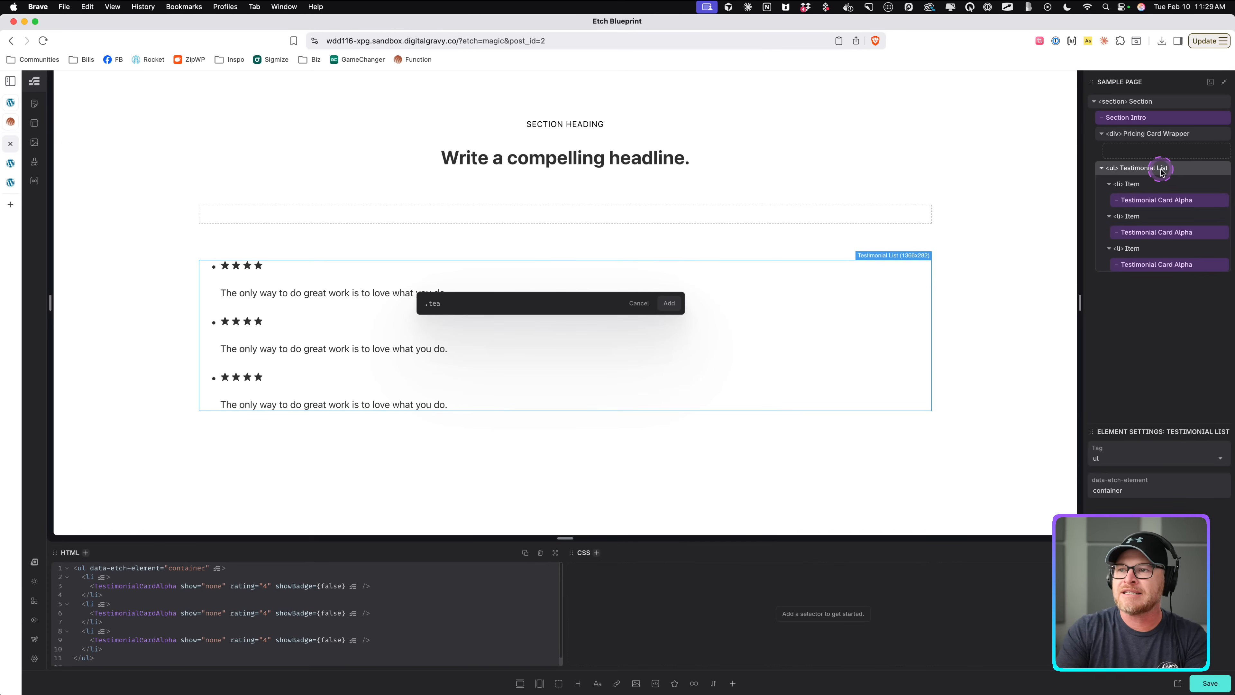
key("BackSpace")
type("stimonial-list")
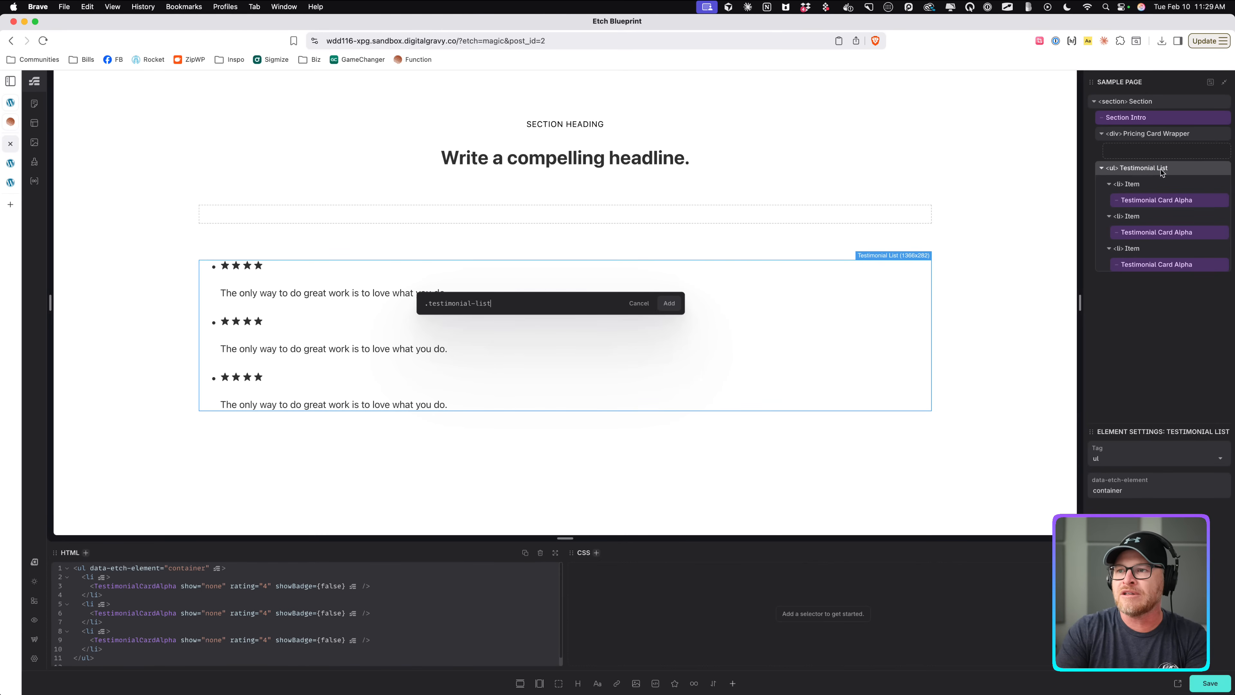
key("Return")
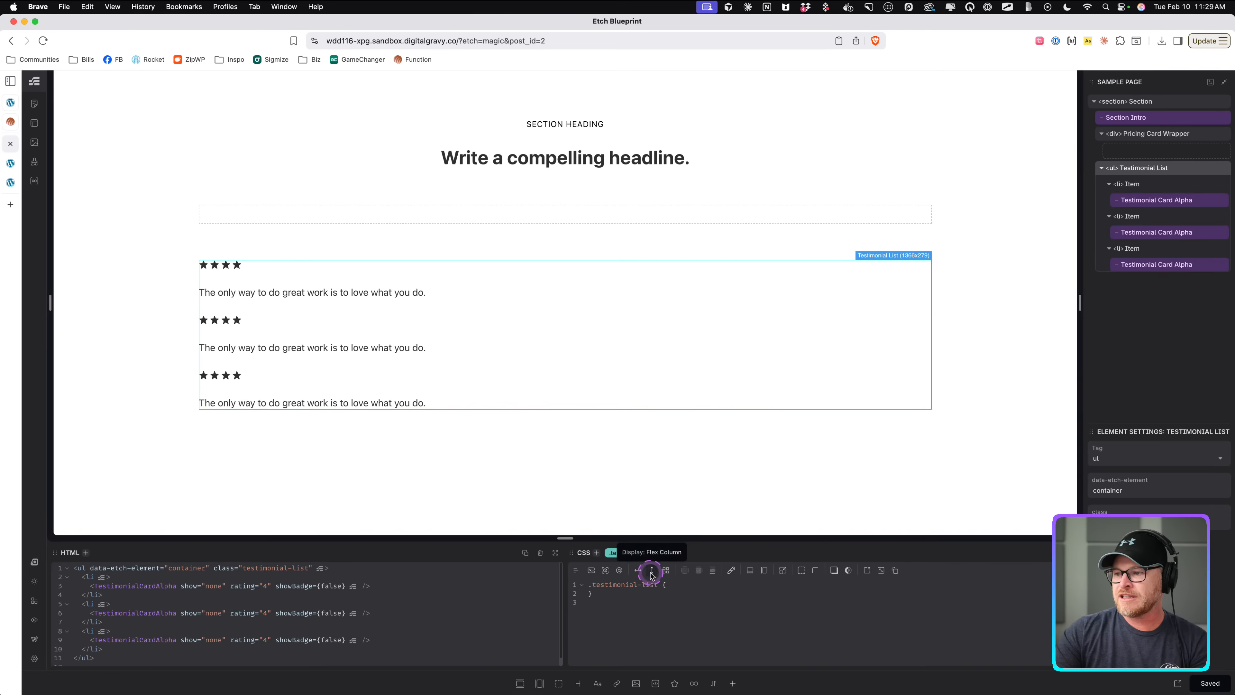
Style testimonial-list as a grid with grid-template-columns var(--grid-auto-3).
left_click(666, 570)
right_click(685, 570)
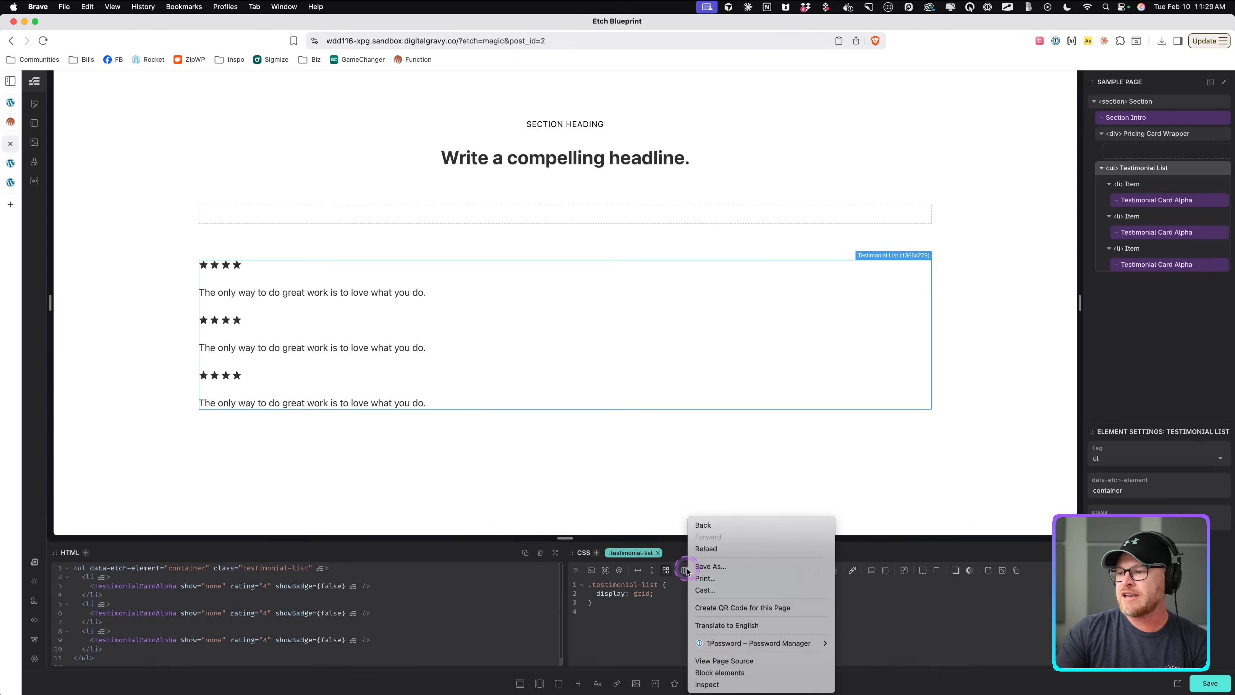
left_click(685, 570)
left_click(675, 501)
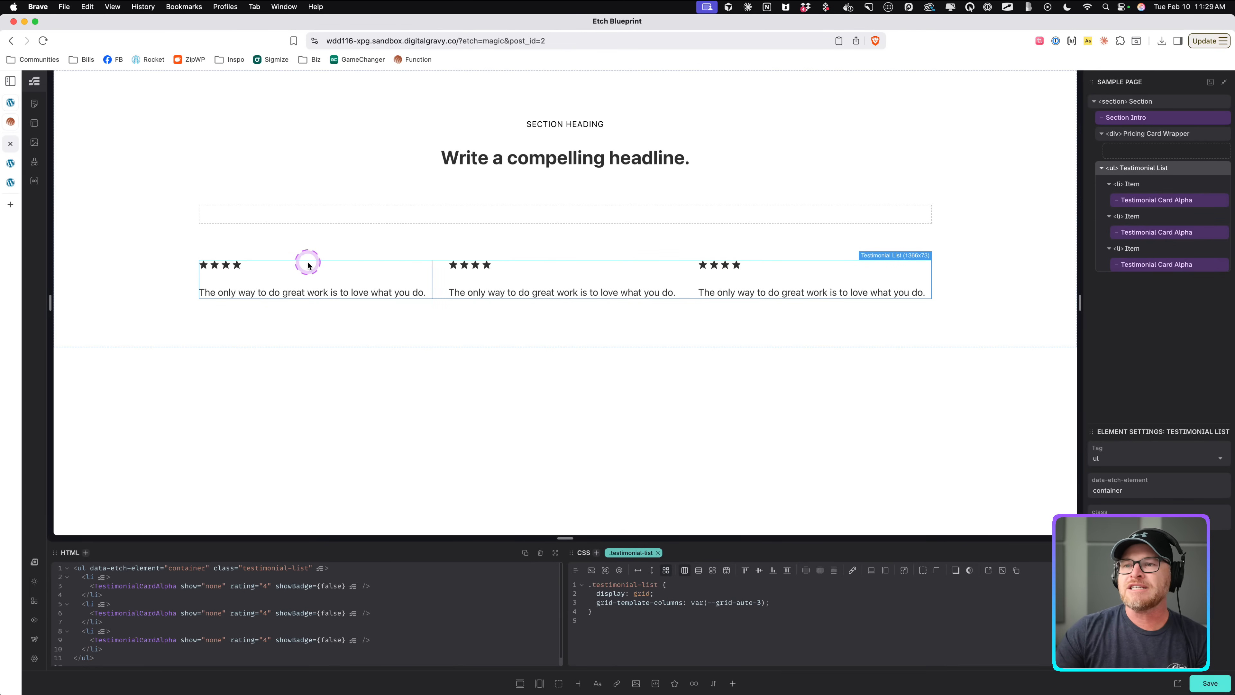
Edit the Testimonial Card Alpha component and add a new Text property.
left_click(280, 294)
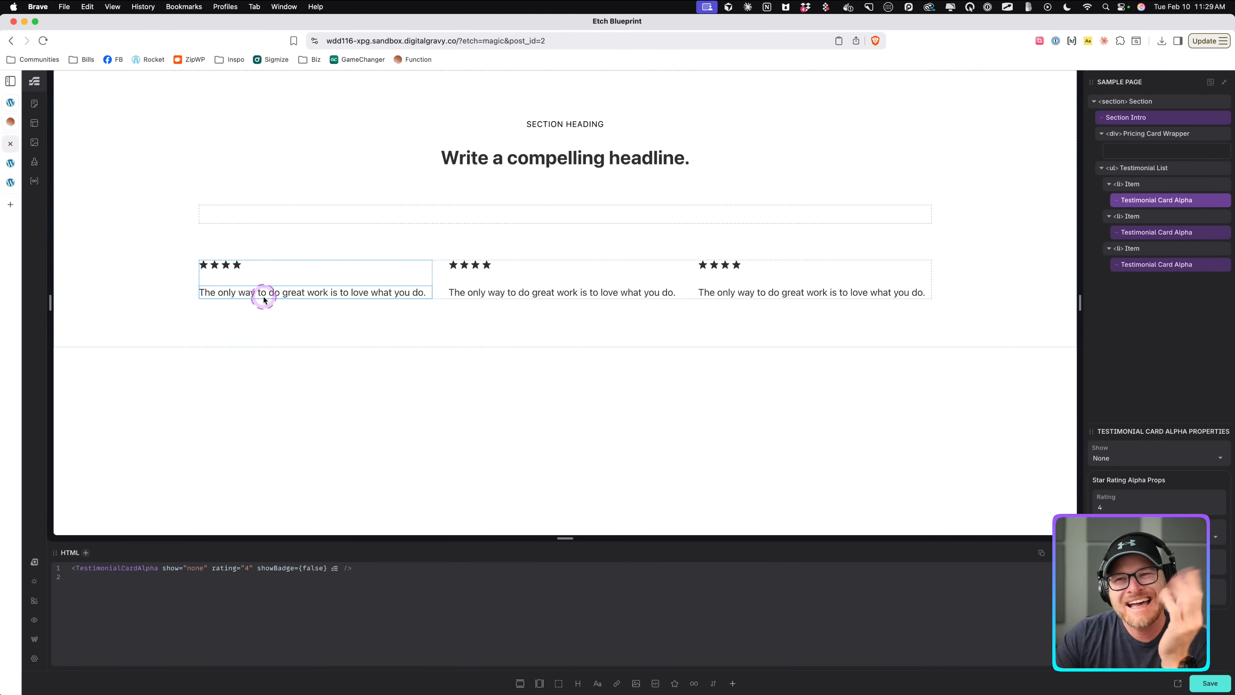
right_click(1158, 203)
left_click(1080, 303)
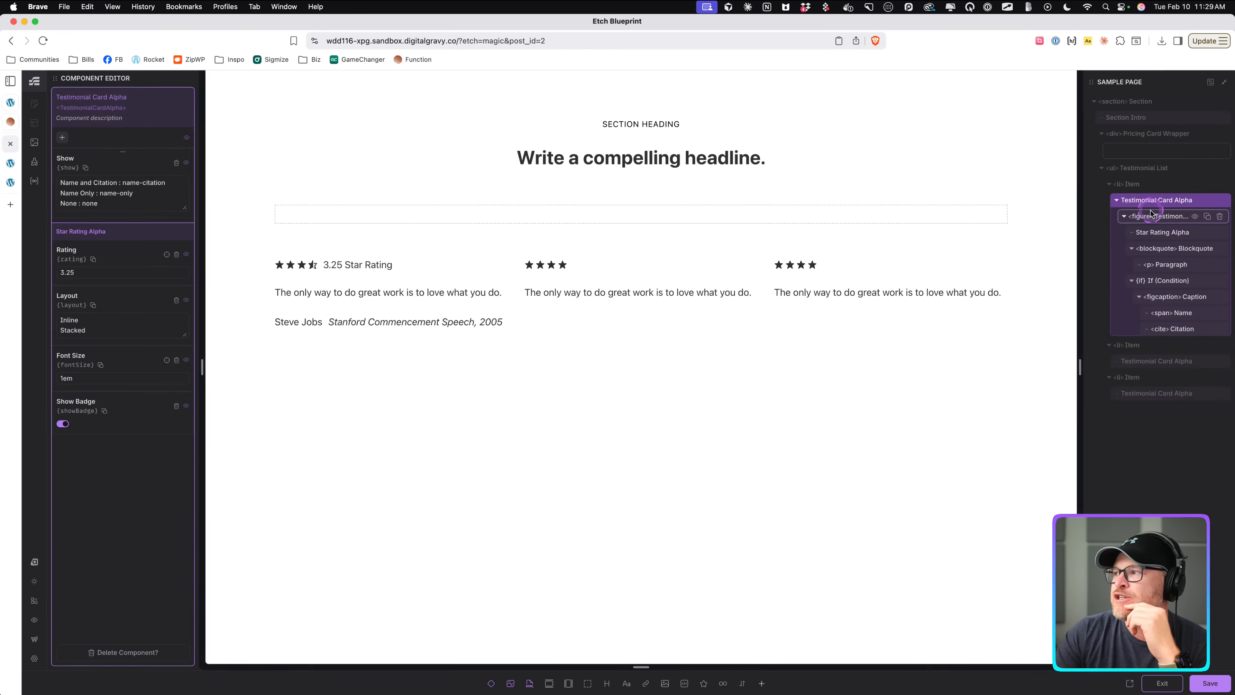
left_click(62, 138)
left_click(100, 141)
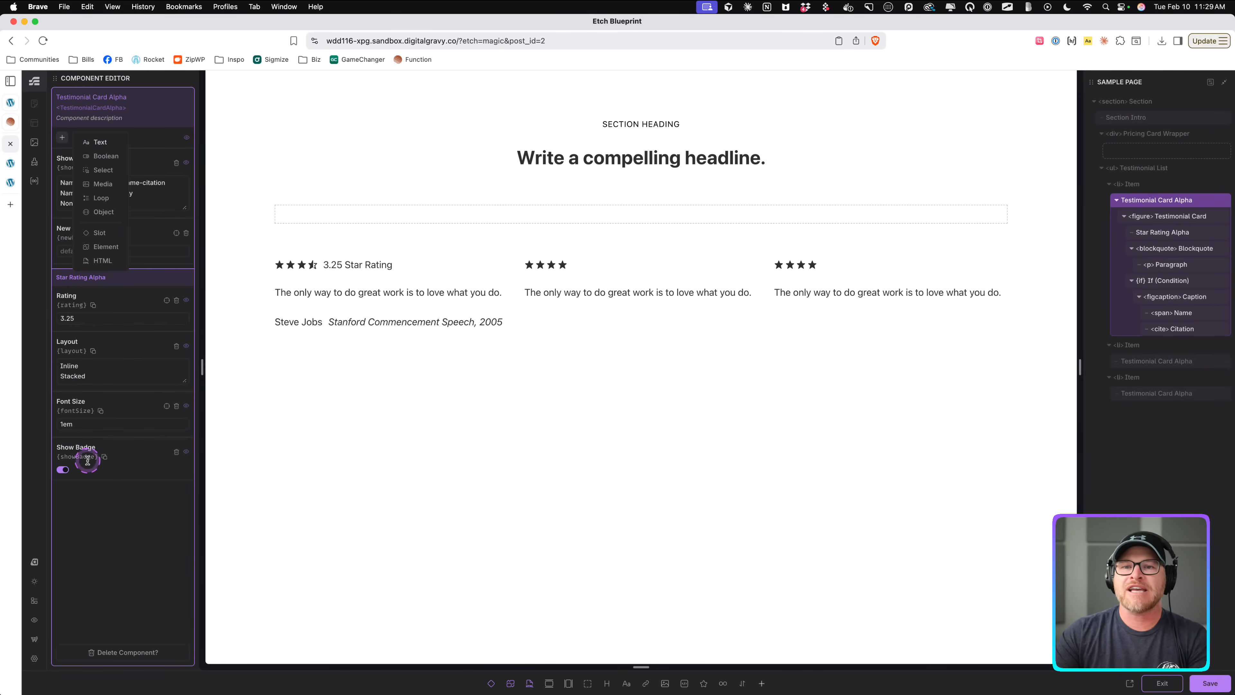
Name the new text property Quote.
left_click(65, 229)
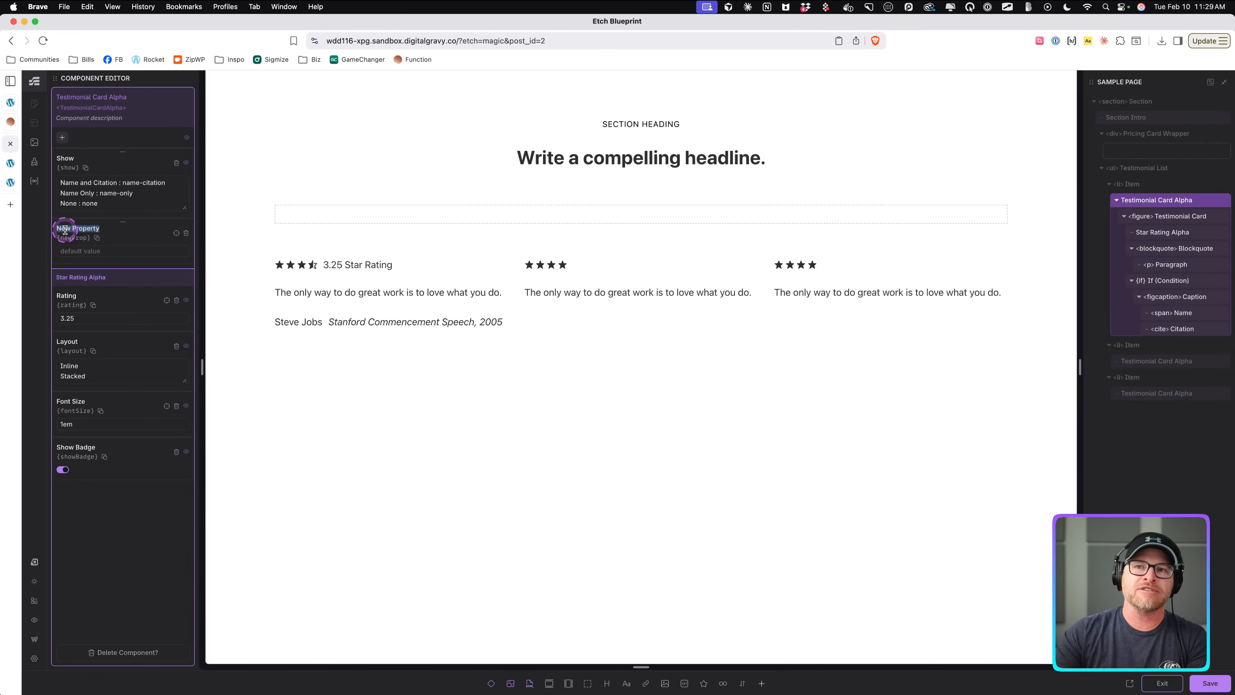
type("Test")
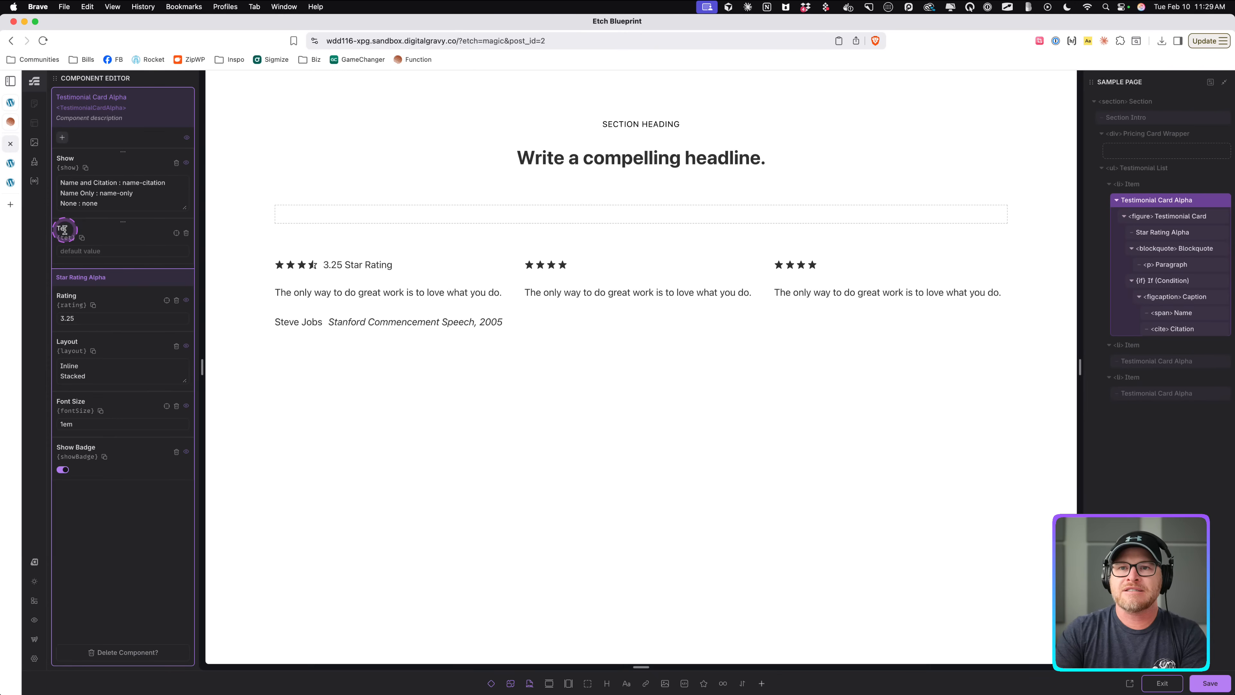
key("BackSpace")
type("stimonial")
key("super+a")
type("Quot")
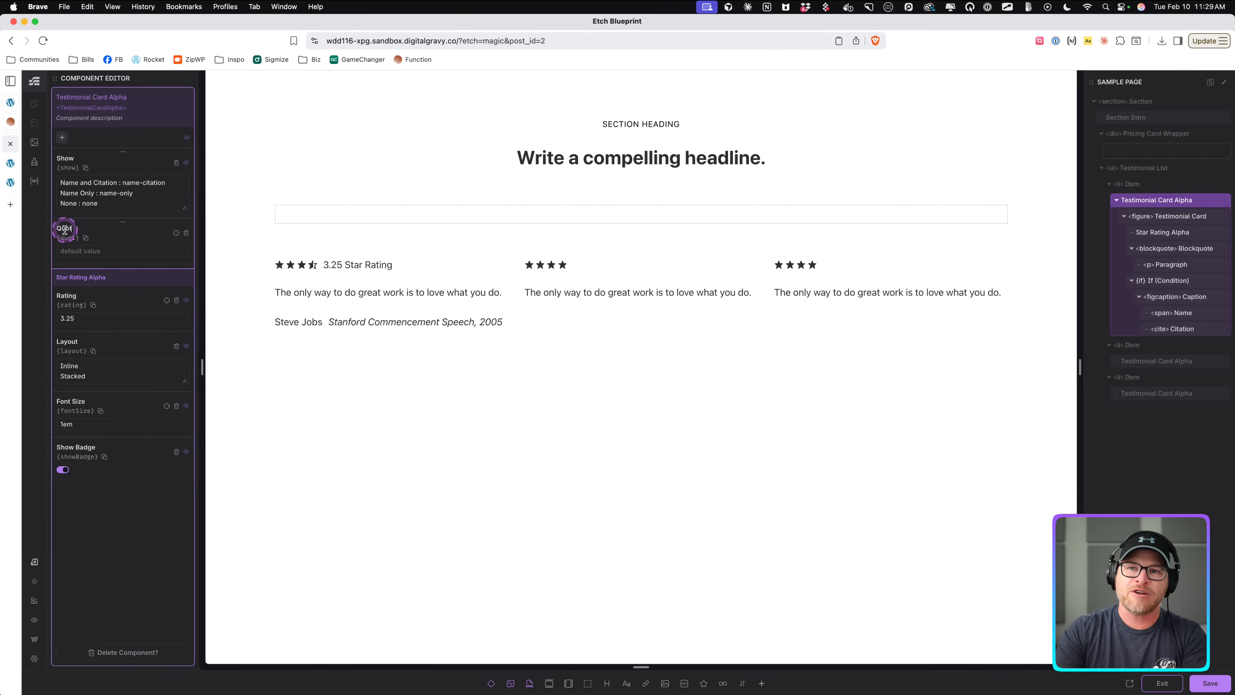
type("e")
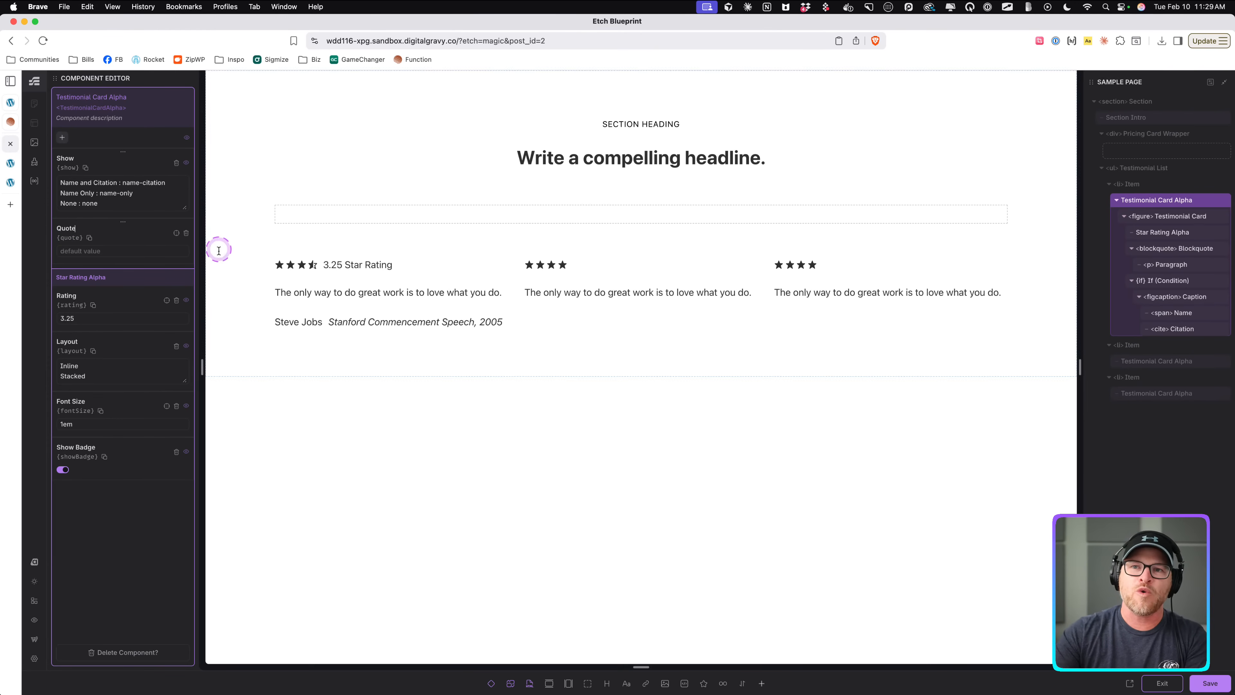
Bind the quote paragraph to the Quote property, defaulting to "The only way to do great work is to love what you do.", and exit.
left_click(330, 292)
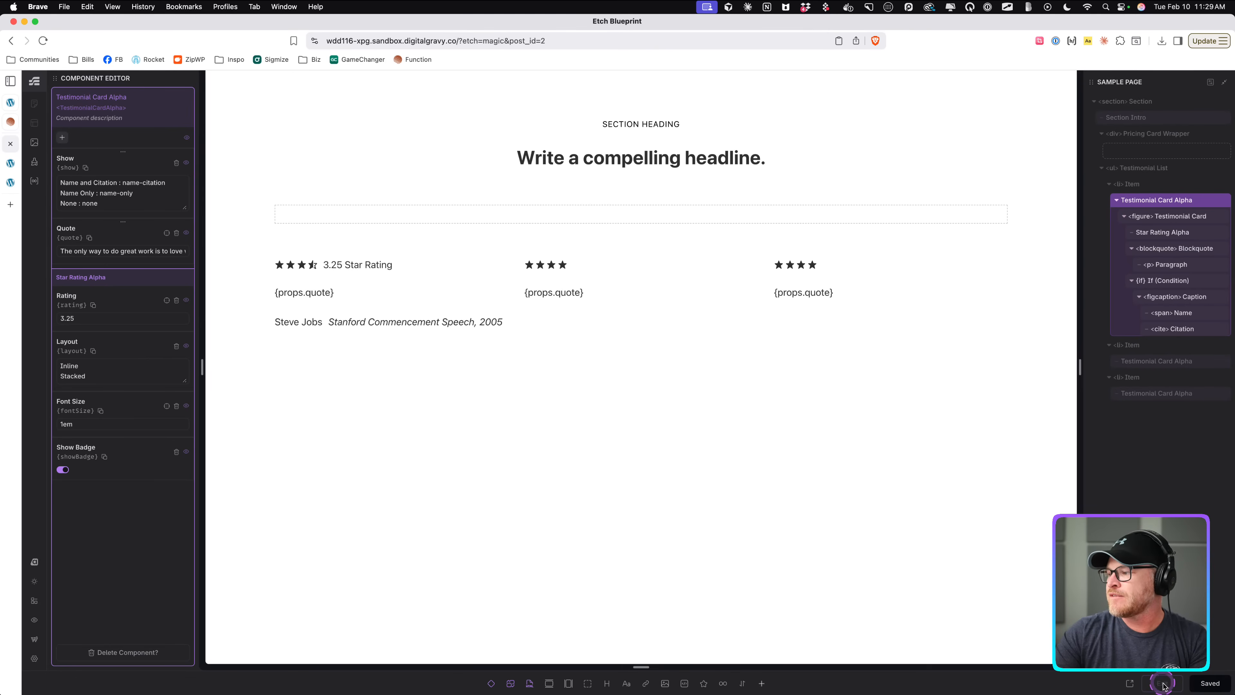
left_click(1149, 681)
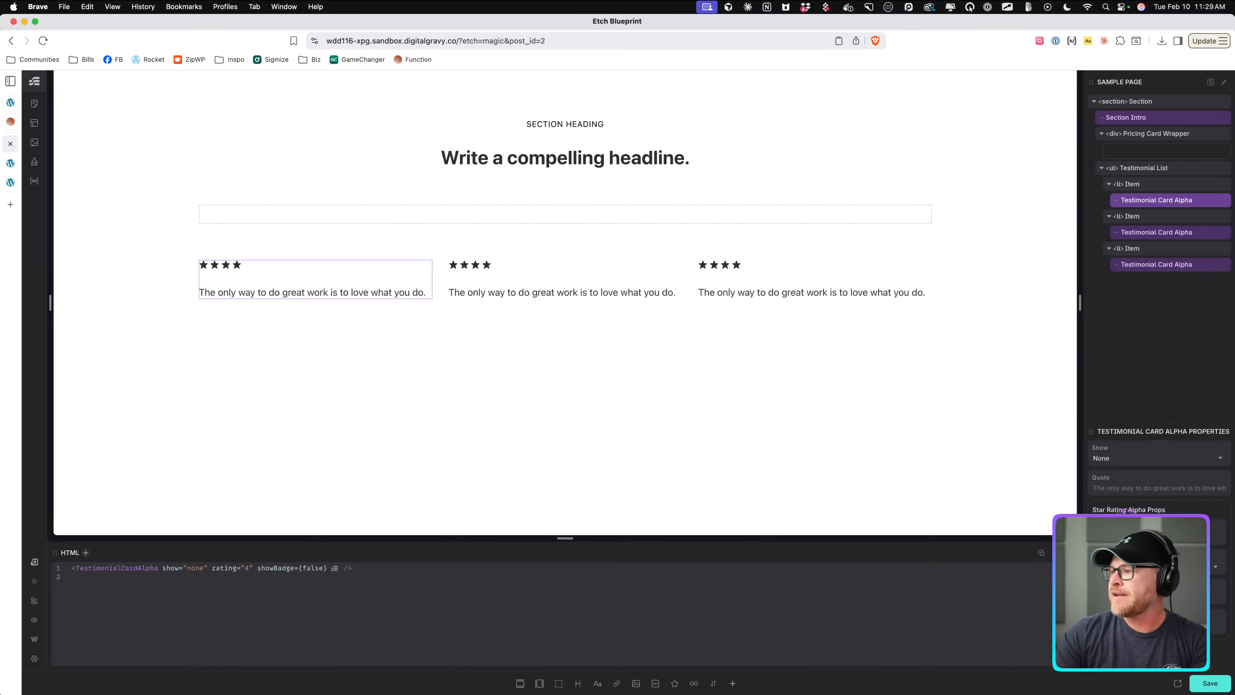
Enter asdfasdf as the first card instance's Quote to test the property.
left_click(1128, 488)
type("asdfasdf")
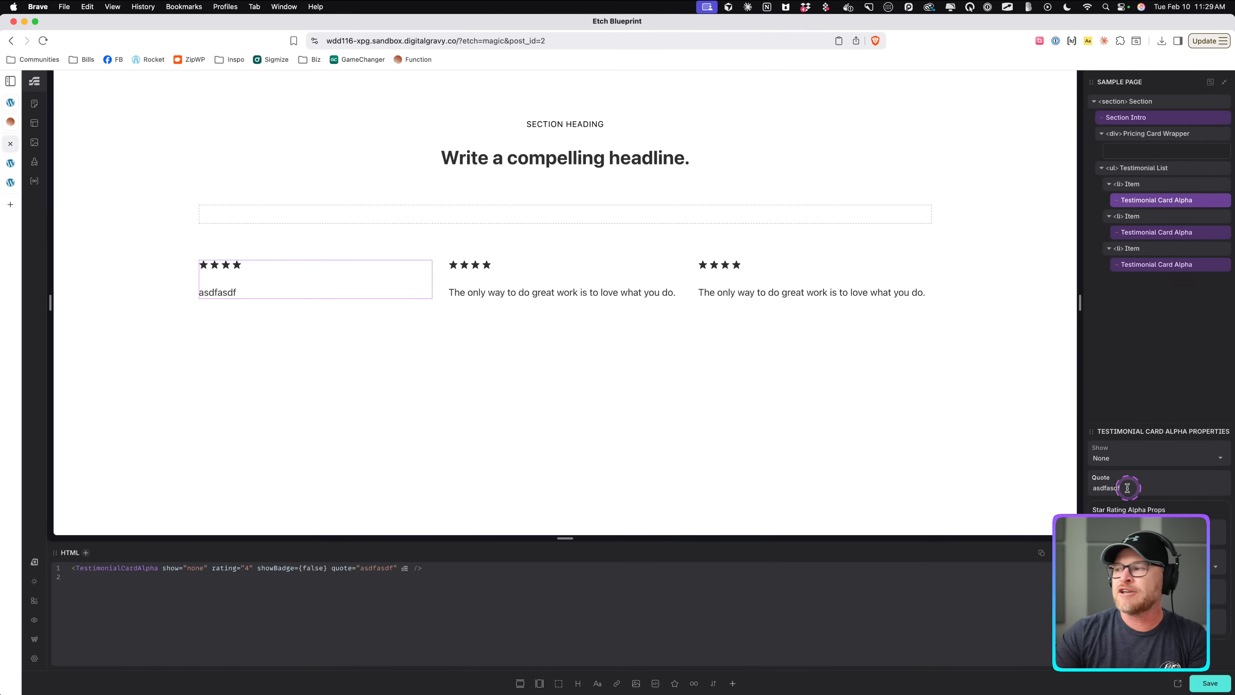
Clear the first card instance's Quote value.
double_click(1127, 488)
key("BackSpace")
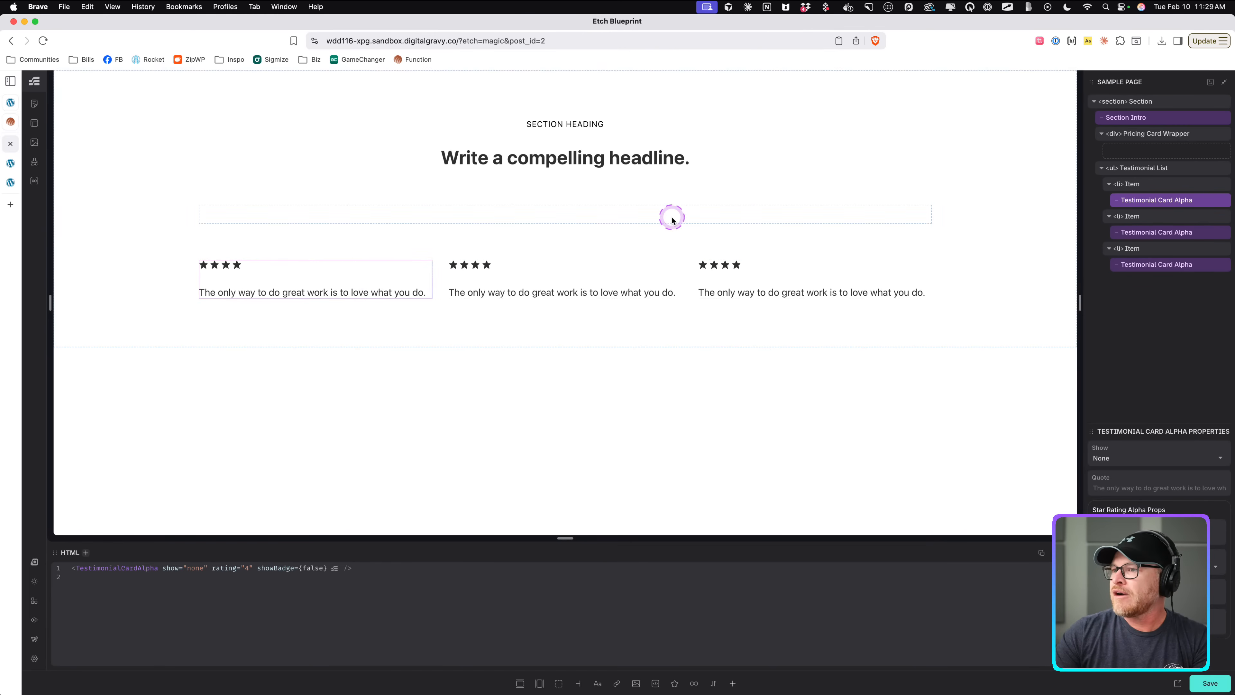
left_click(586, 217)
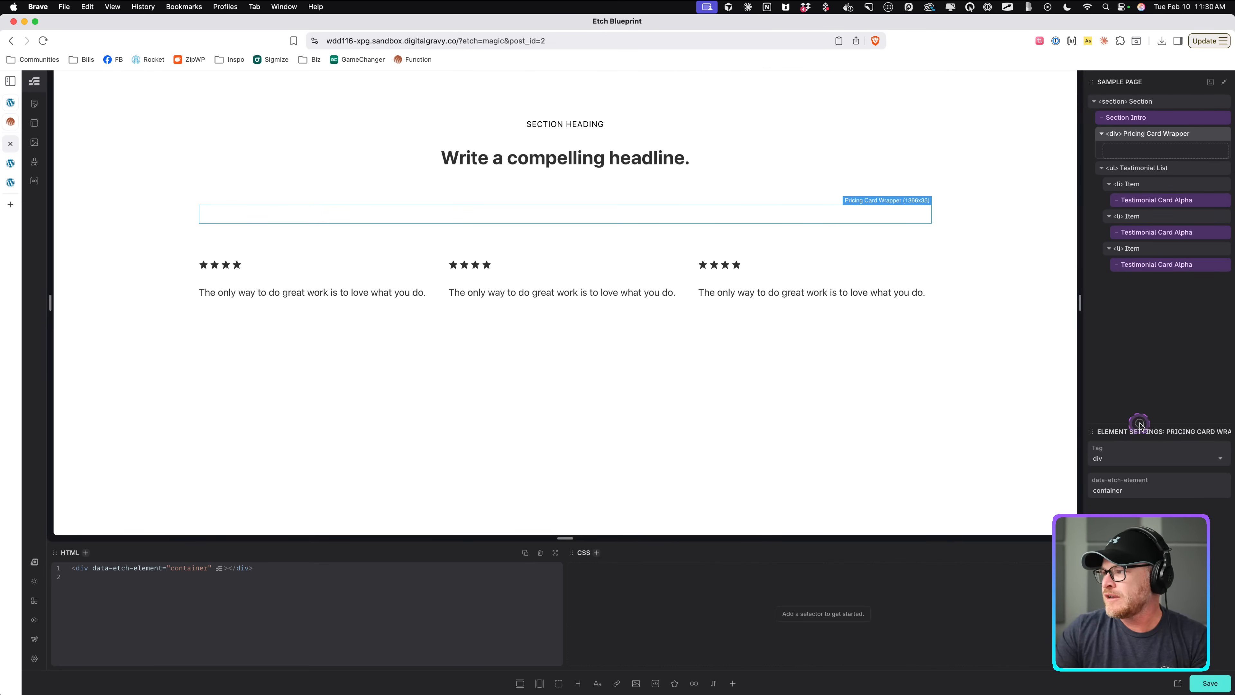
Select the first Testimonial Card Alpha instance and dock its properties panel on the left side.
left_click(1156, 200)
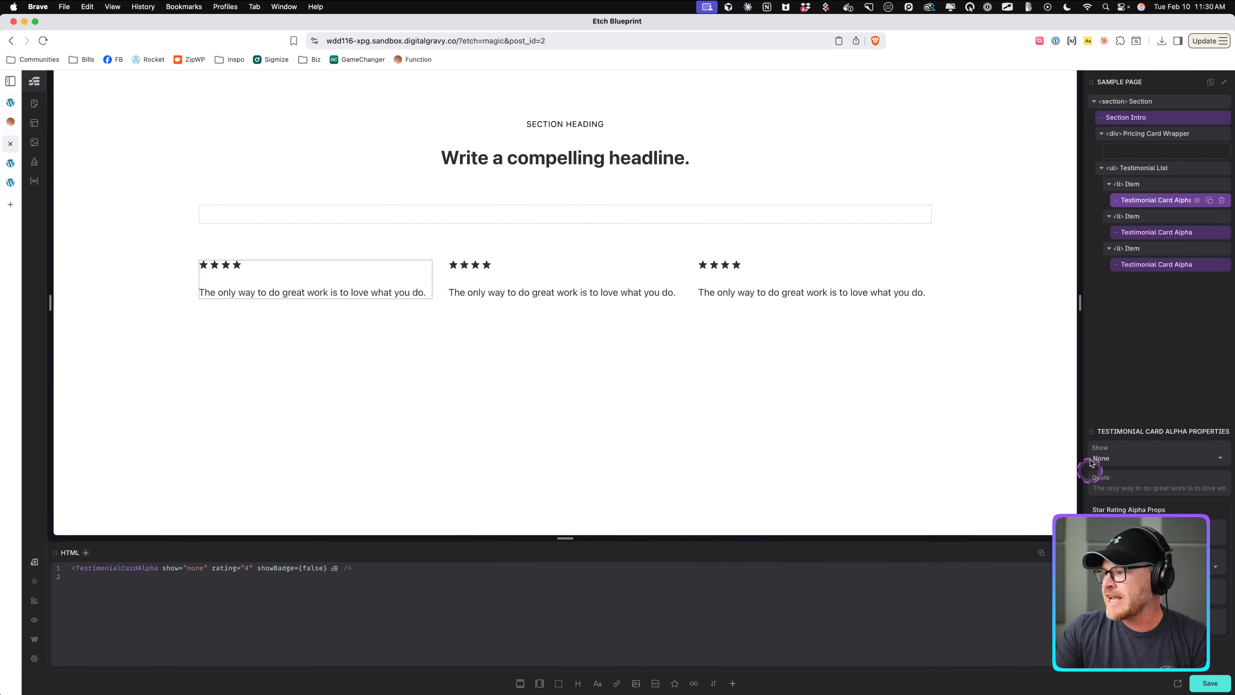
left_click_drag(1092, 436, 156, 86)
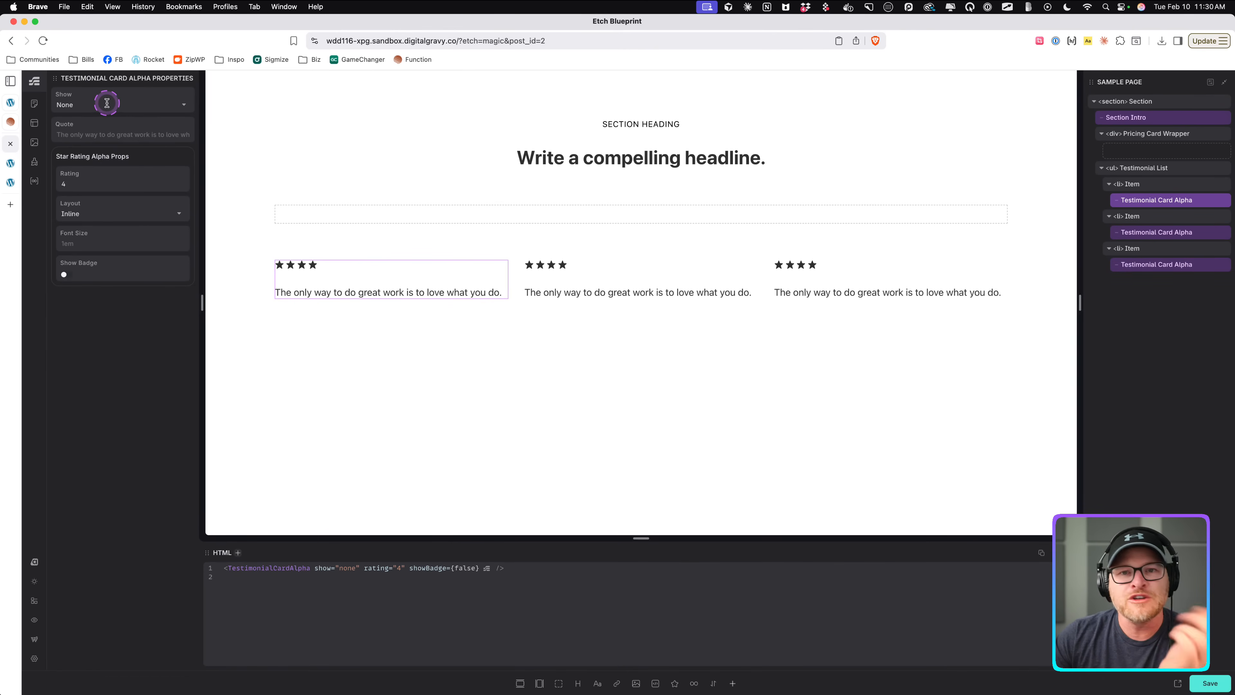
Review the card's Show options and the Star Rating Alpha property fields.
left_click(90, 104)
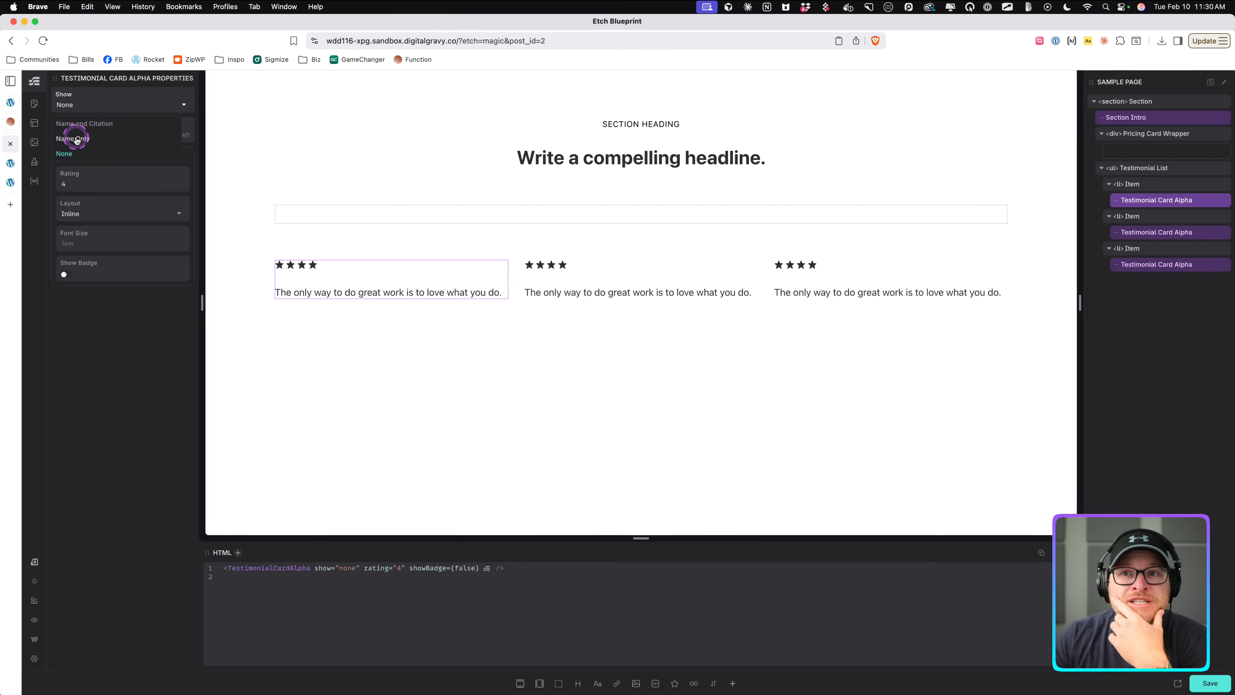
left_click(89, 338)
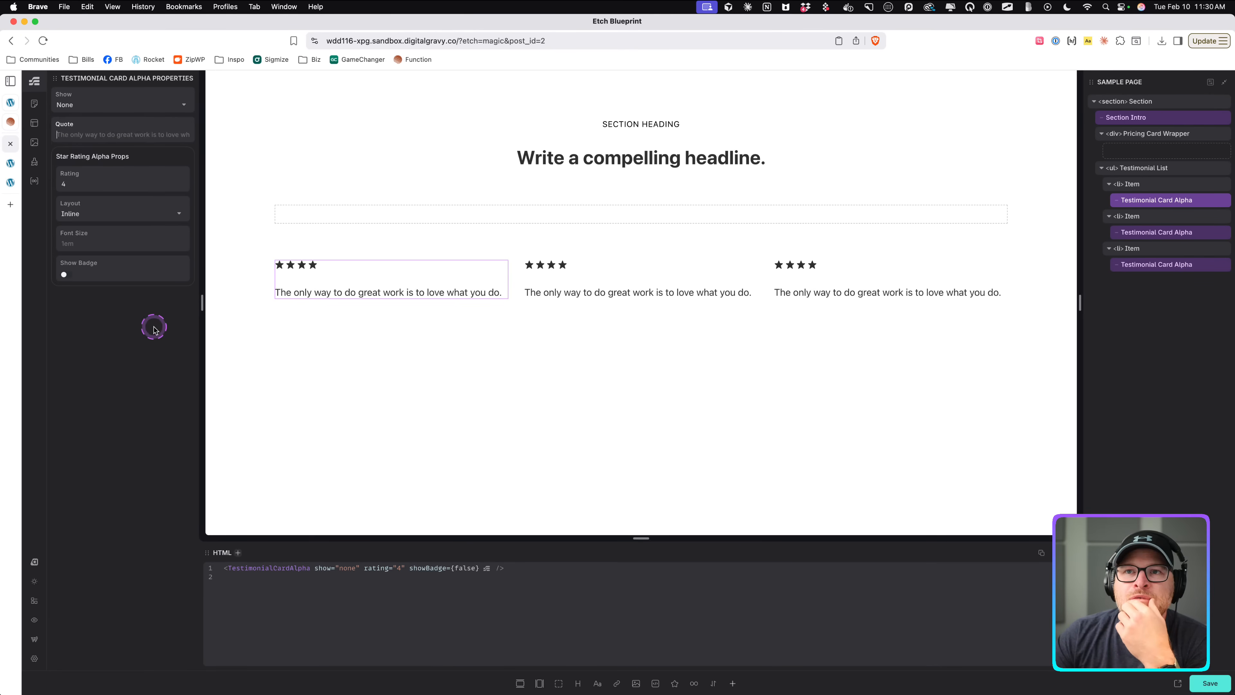
left_click(117, 185)
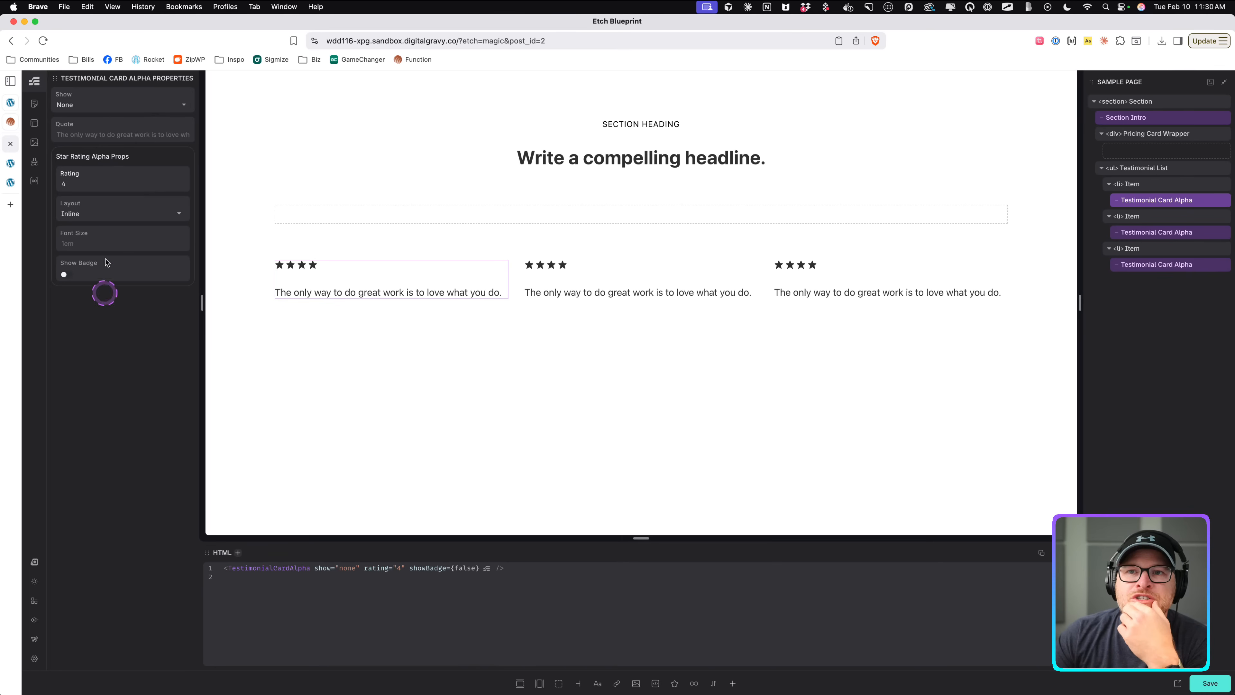
left_click(112, 217)
left_click(100, 347)
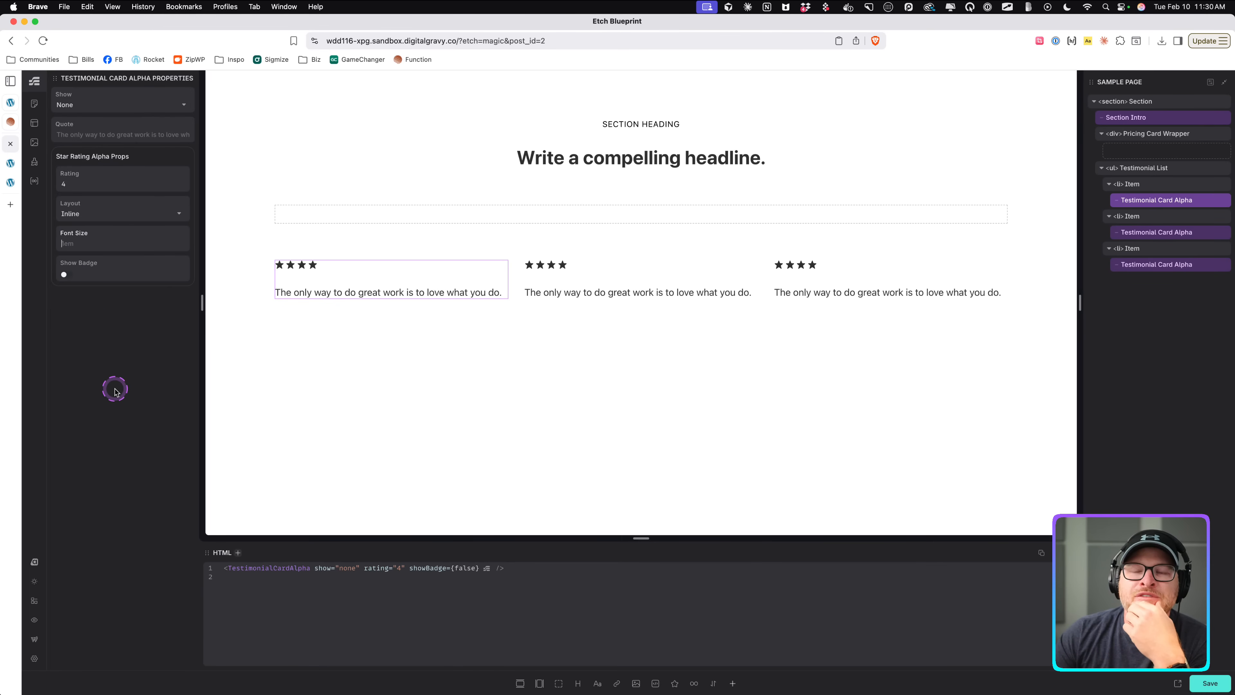
type("5")
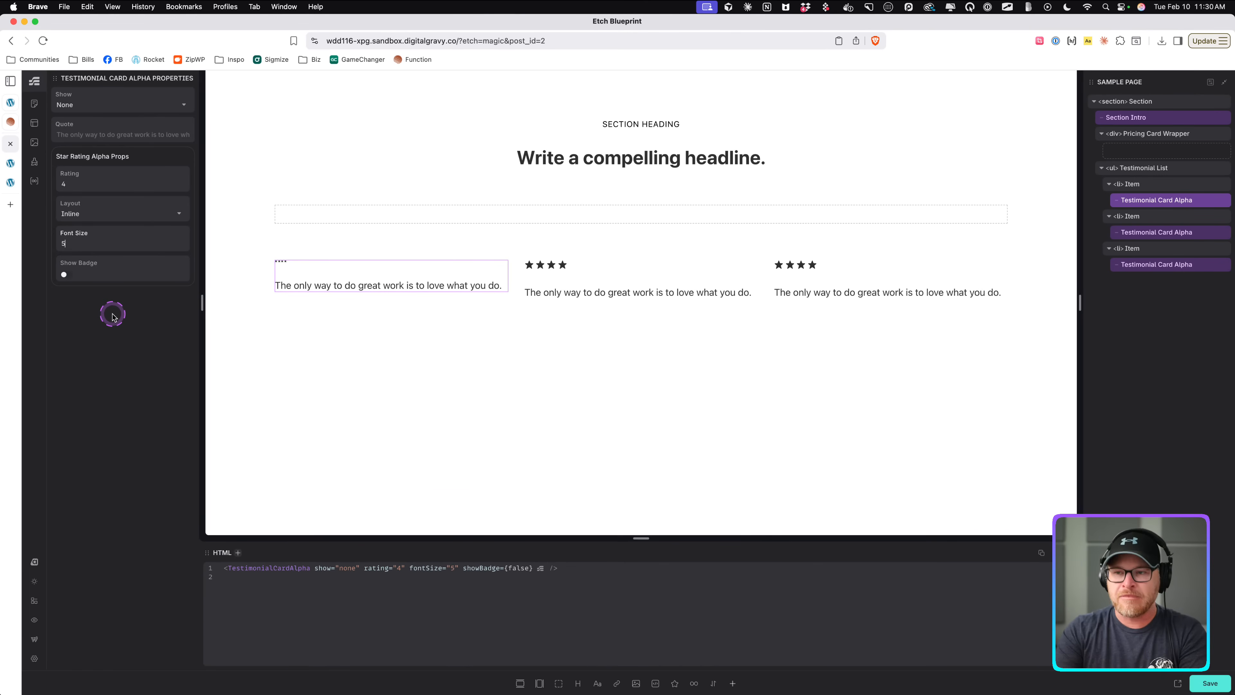
type("em")
key("BackSpace")
key("BackSpace")
key("BackSpace")
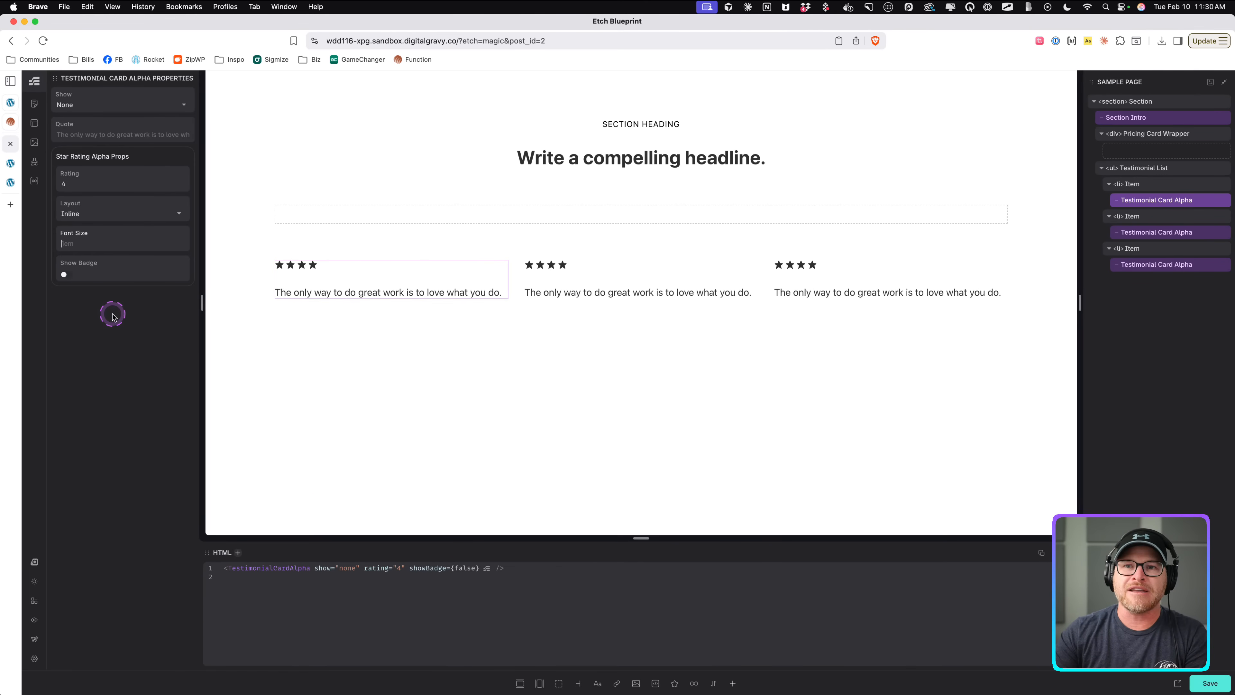
left_click(322, 249)
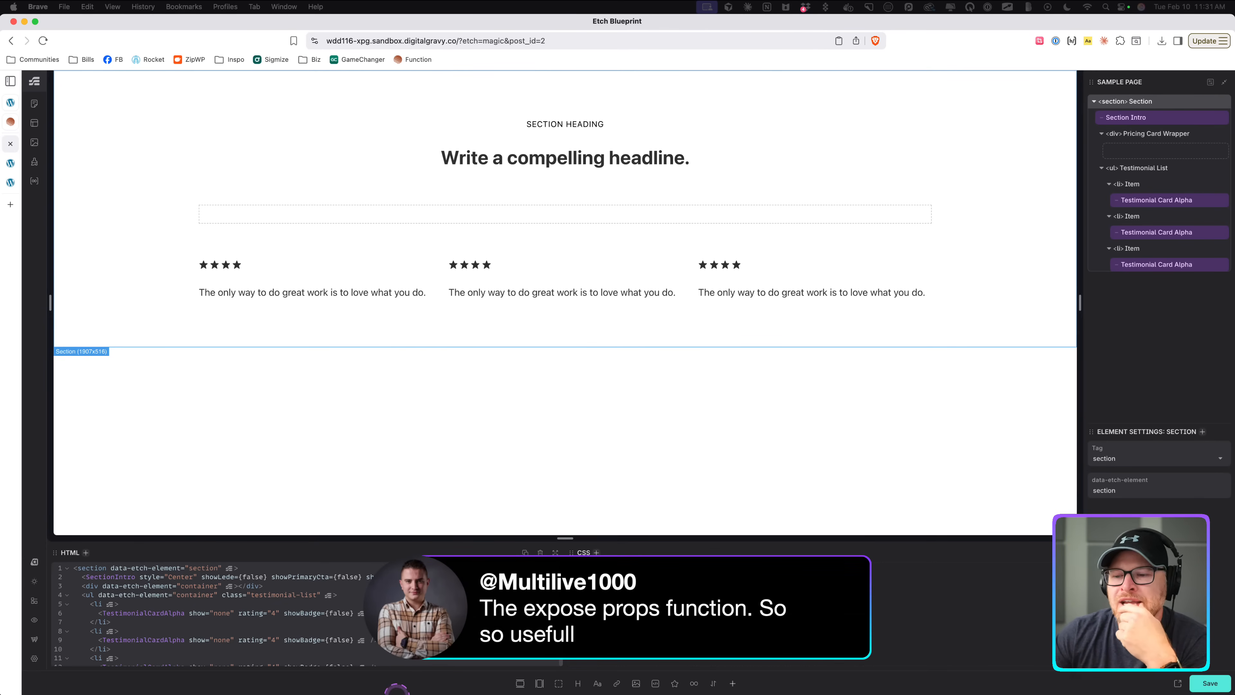
mouse_move(394, 689)
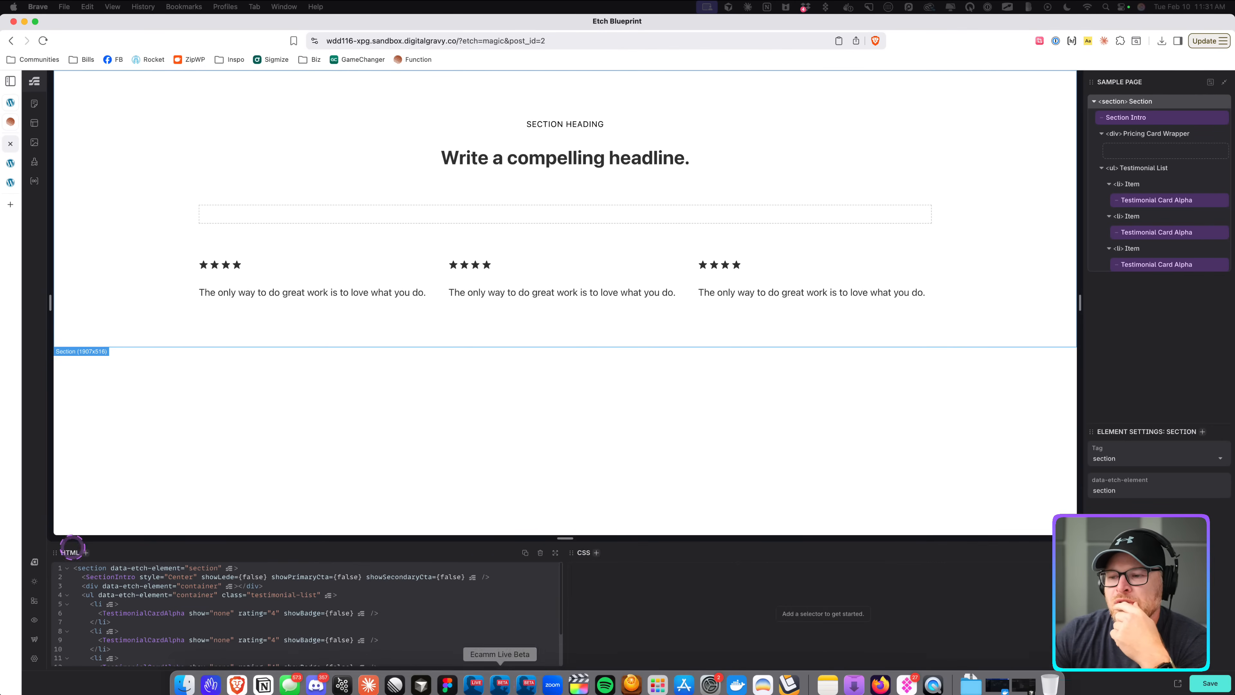
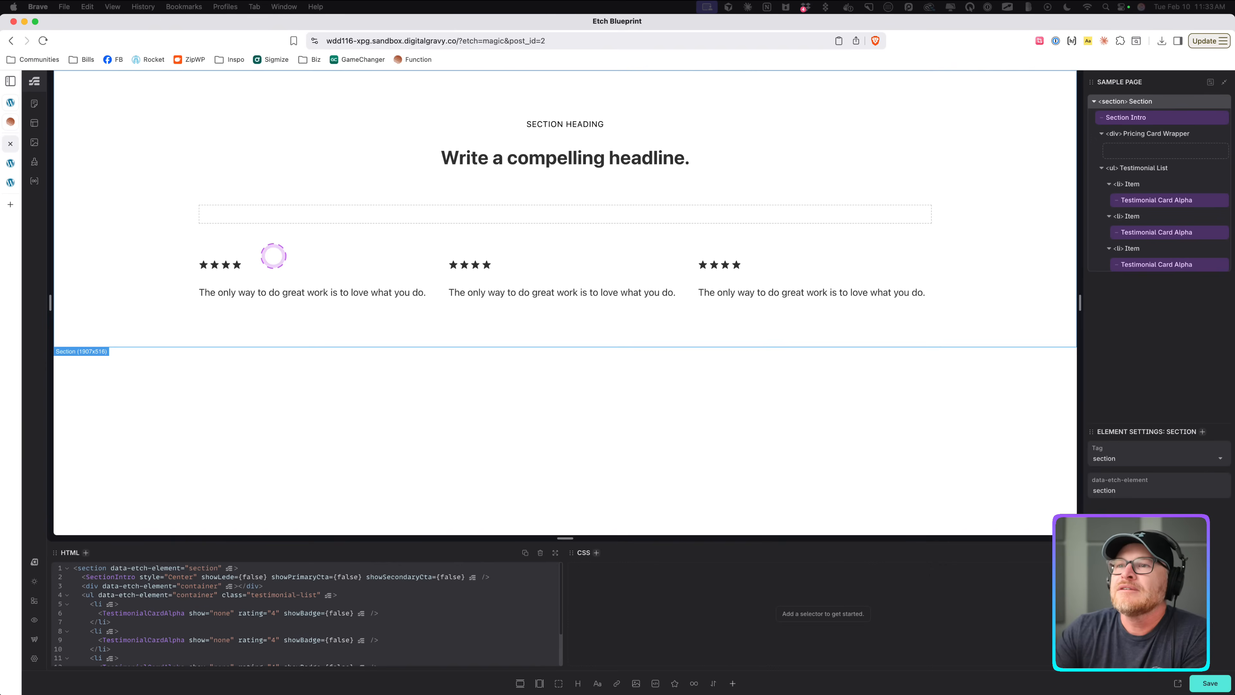
Select the Pricing Card Wrapper and study the two-column layout of the Function membership card on the reference site.
left_click(289, 210)
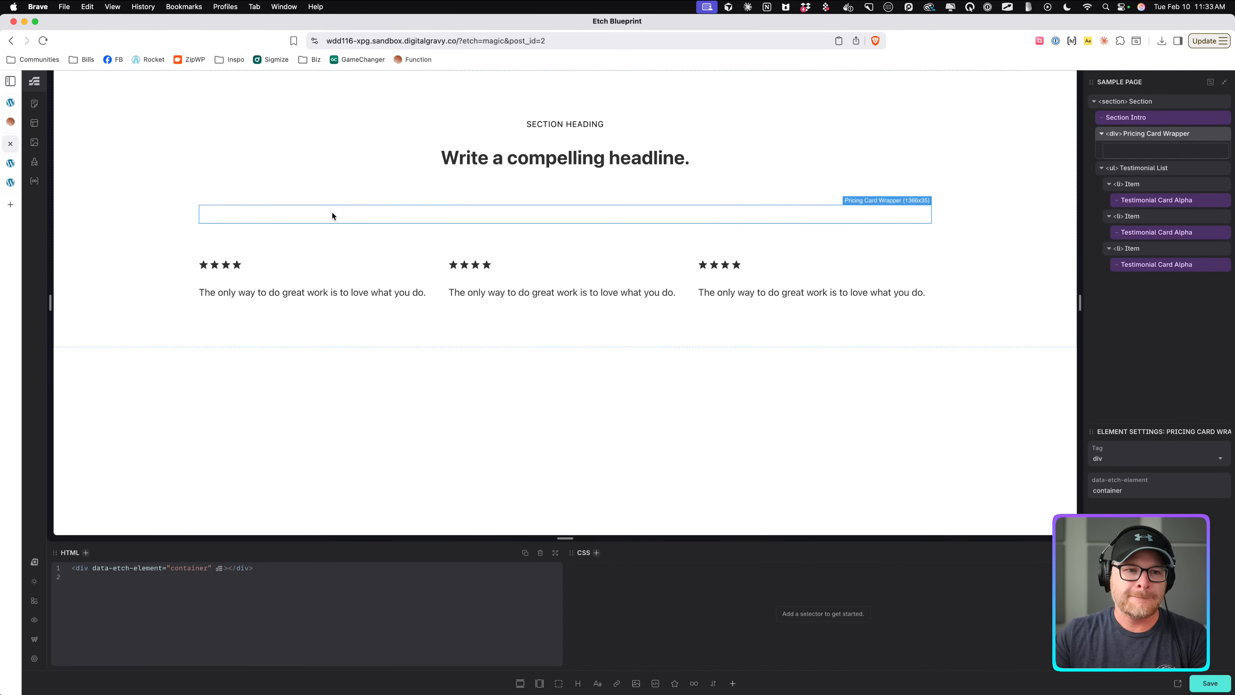
left_click(10, 123)
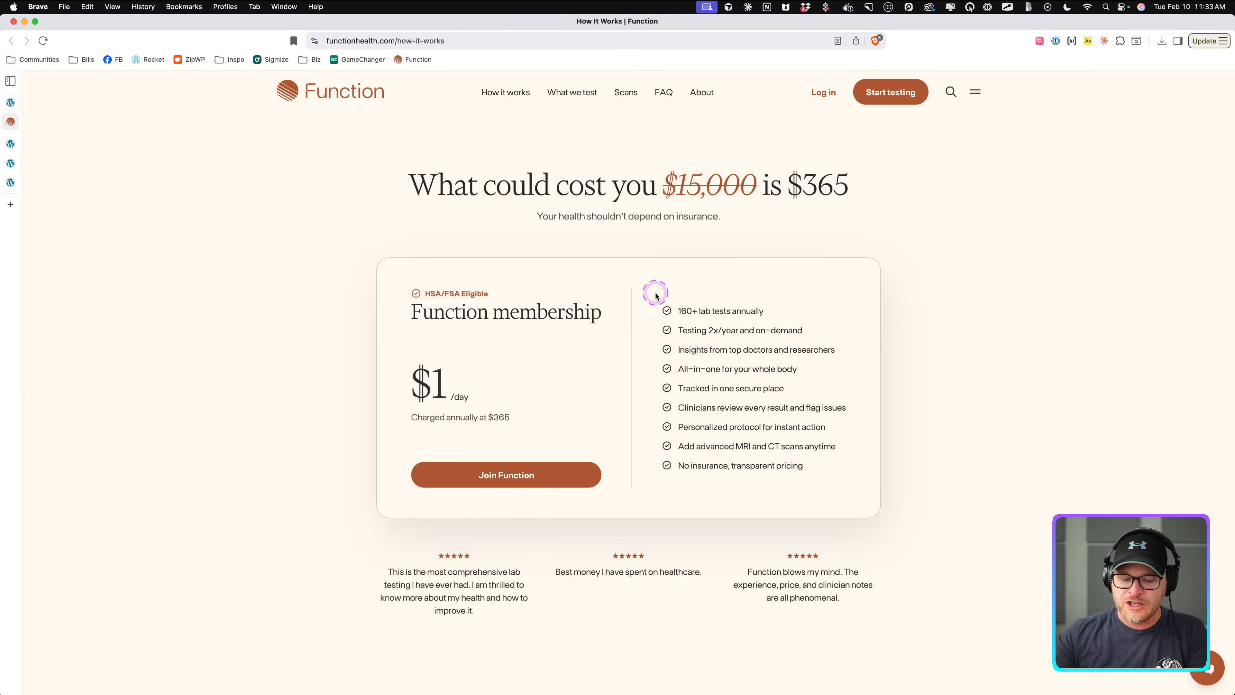
key("ctrl+a")
key("alt+BackSpace")
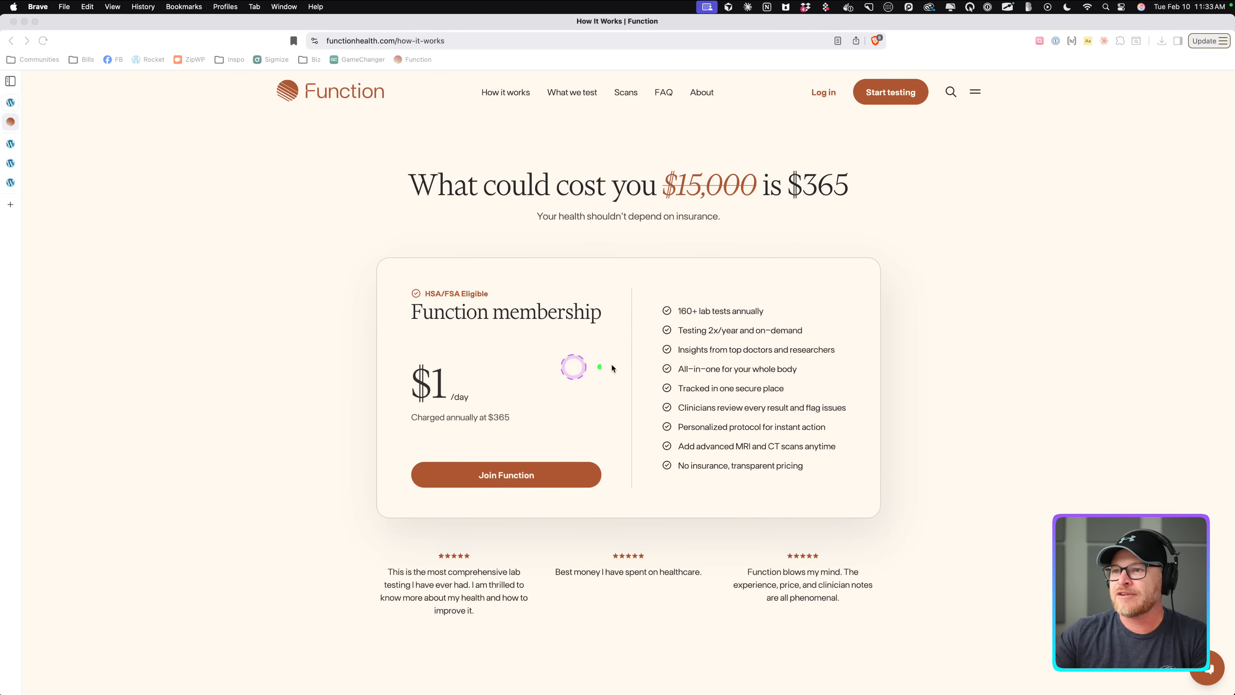
left_click_drag(639, 283, 864, 497)
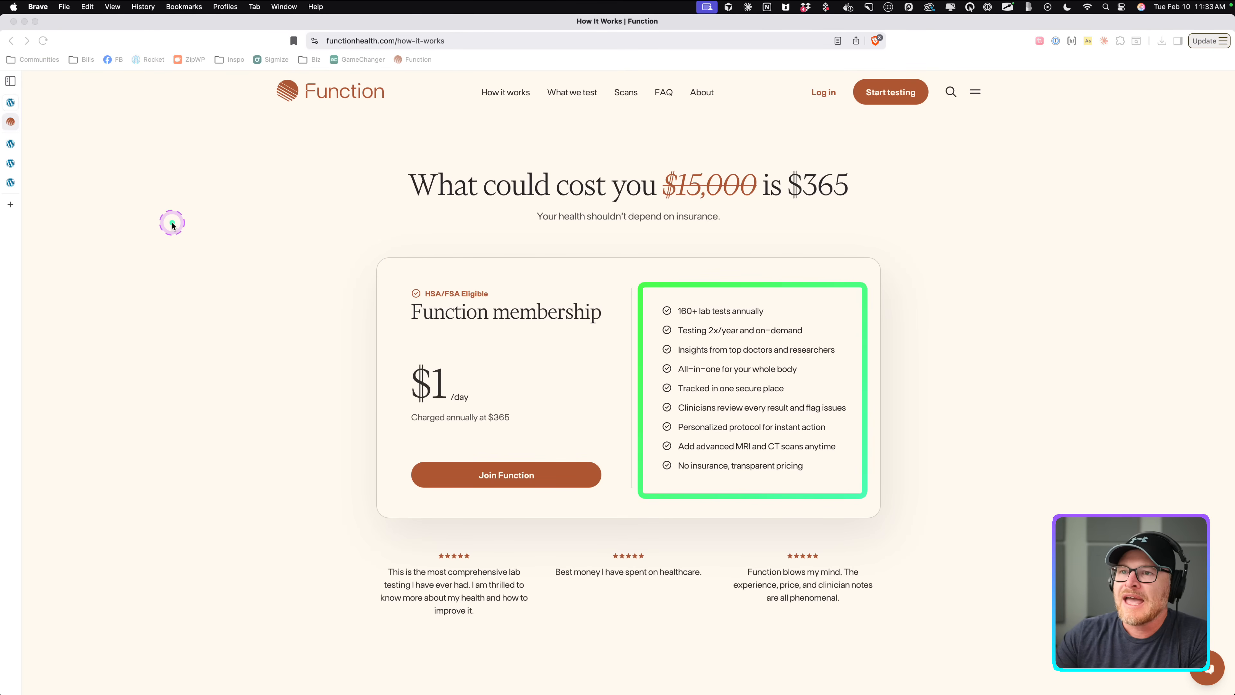
key("ctrl+a")
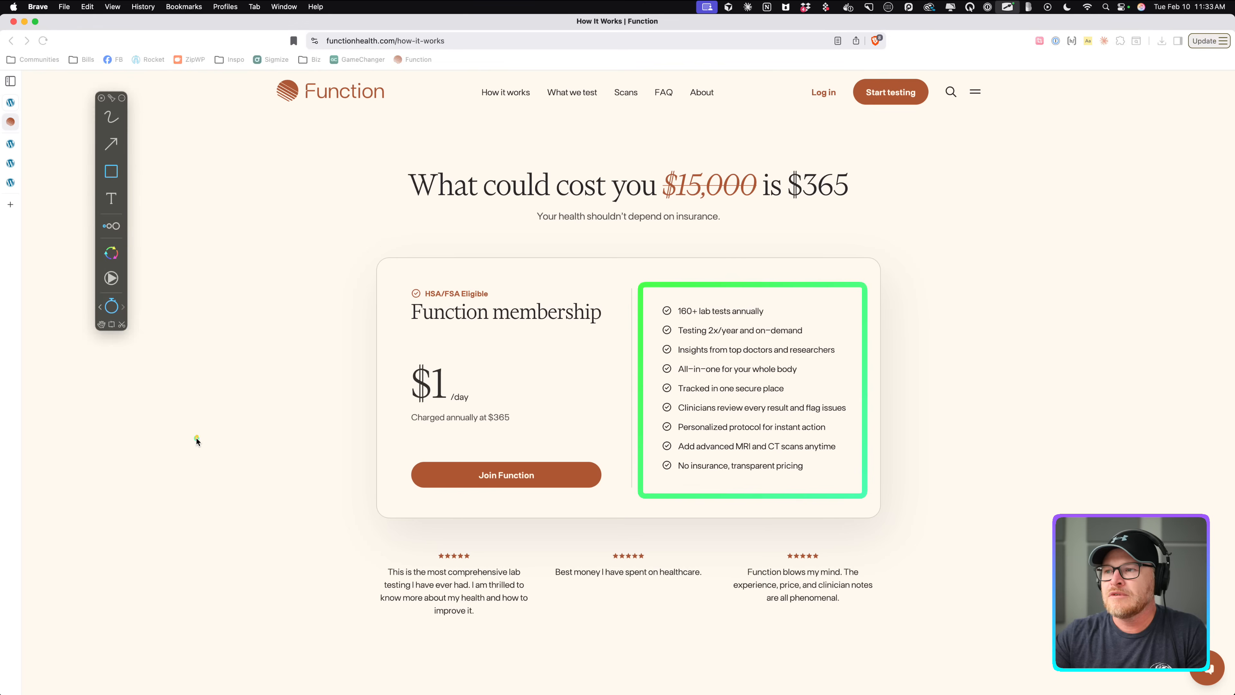
left_click(111, 143)
mouse_move(666, 370)
left_mouse_down()
mouse_move(544, 367)
mouse_move(492, 442)
left_mouse_up()
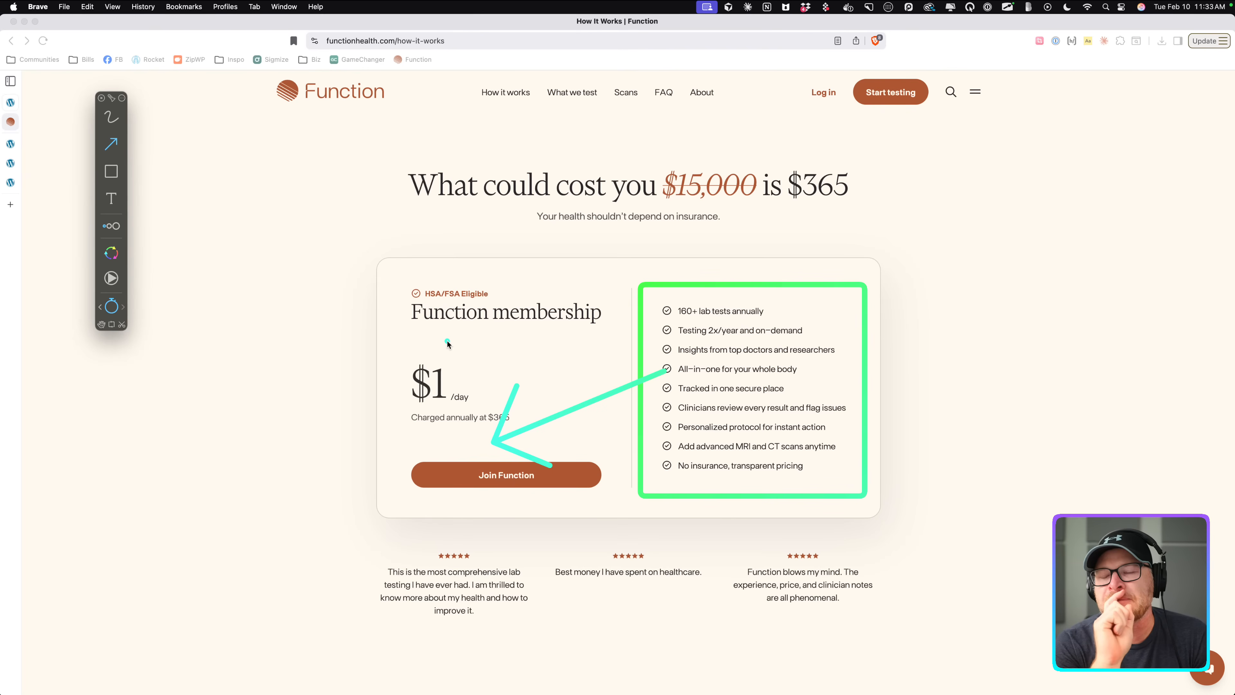
key("Escape")
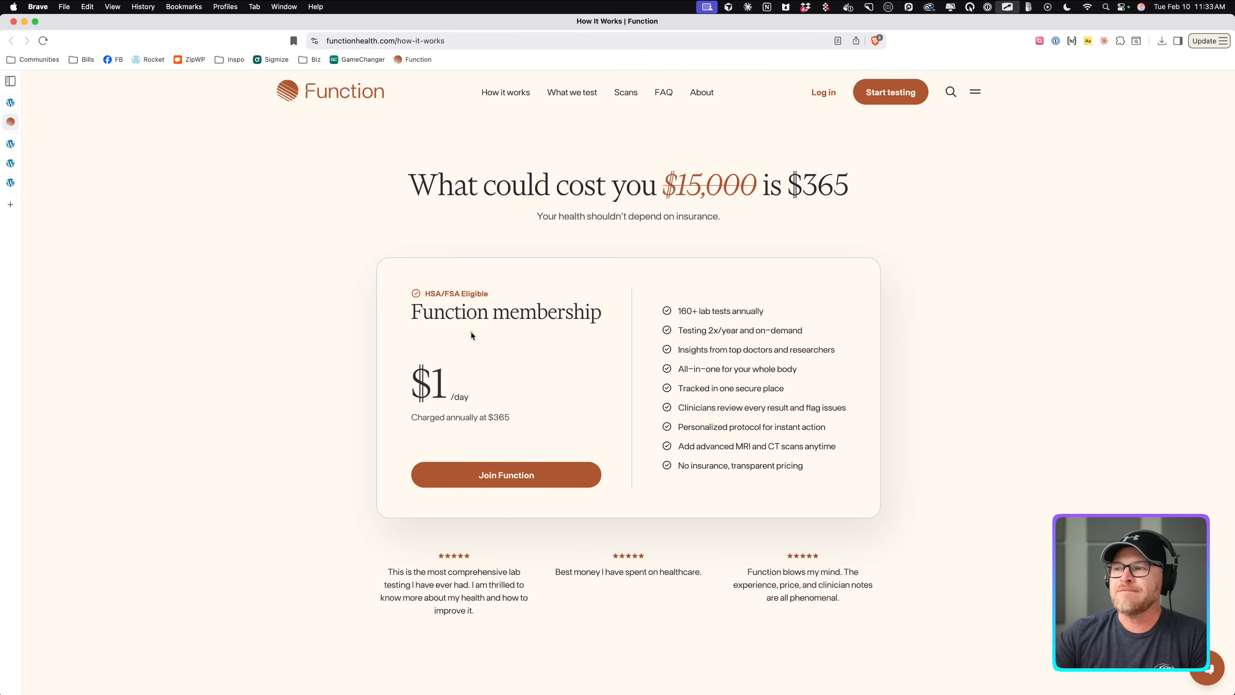
Add an empty div inside the Pricing Card Wrapper and open its name for editing.
left_click(11, 145)
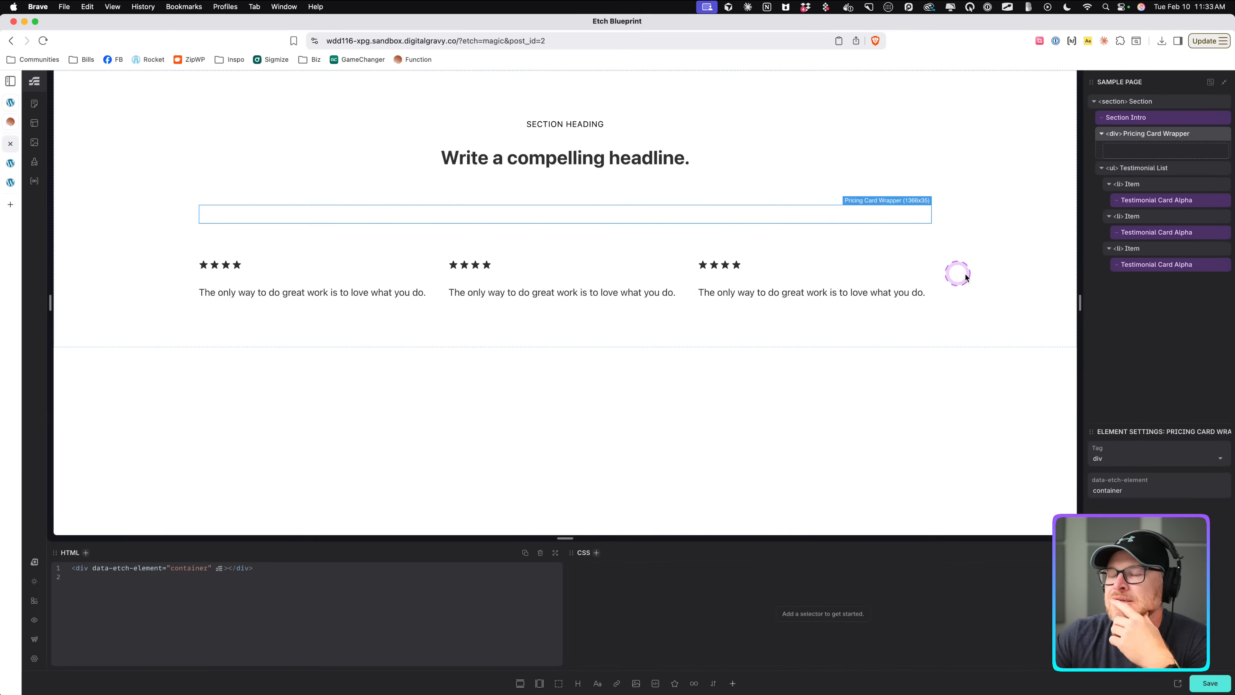
left_click(558, 683)
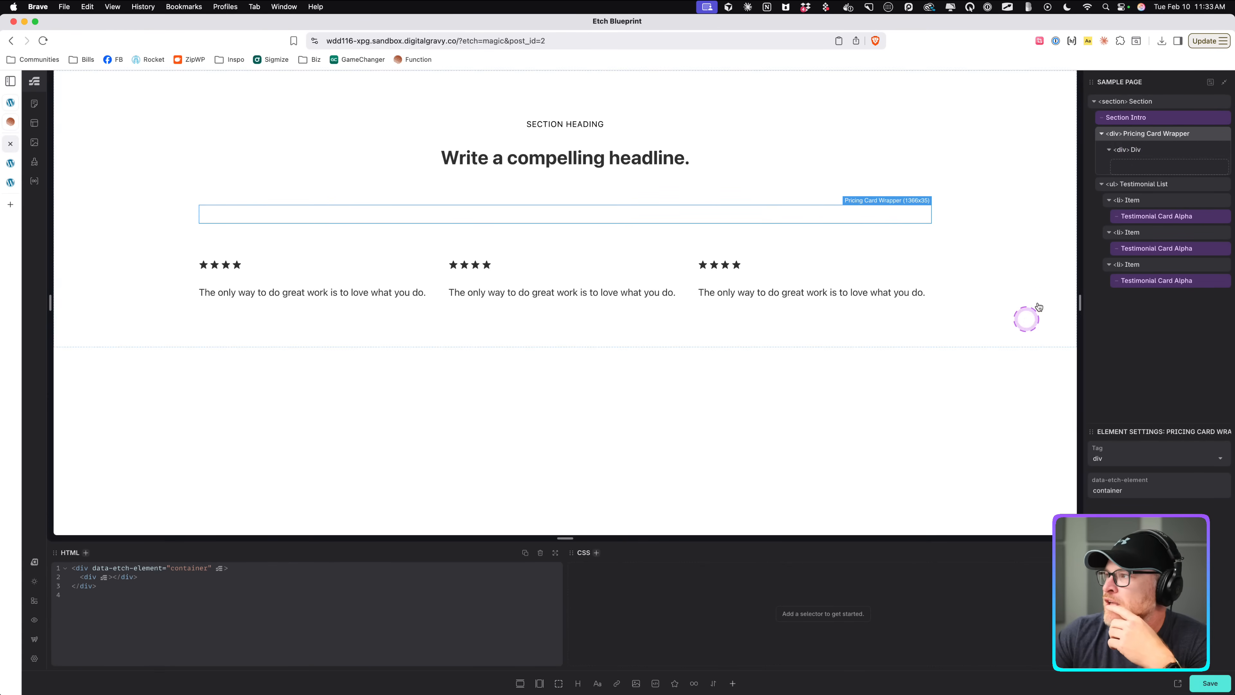
double_click(1135, 149)
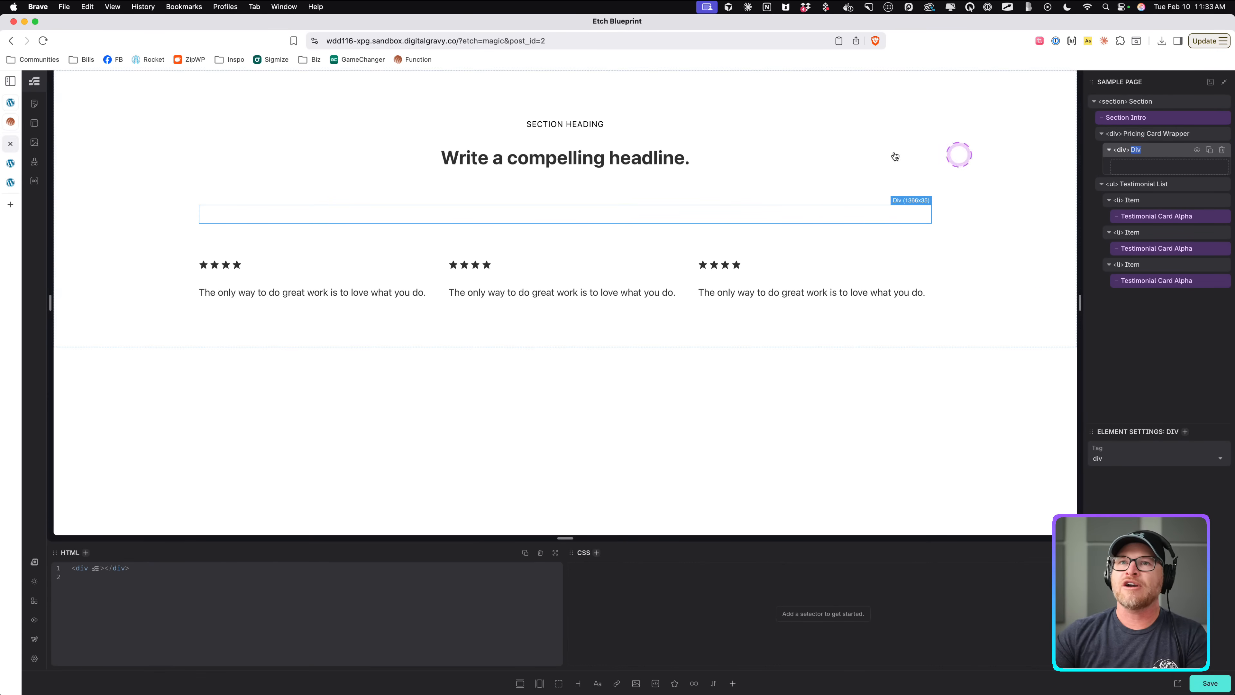
Search the Etch Patterns library for pricing and inspect the Pricing Section Alpha pattern's markup.
left_click(15, 187)
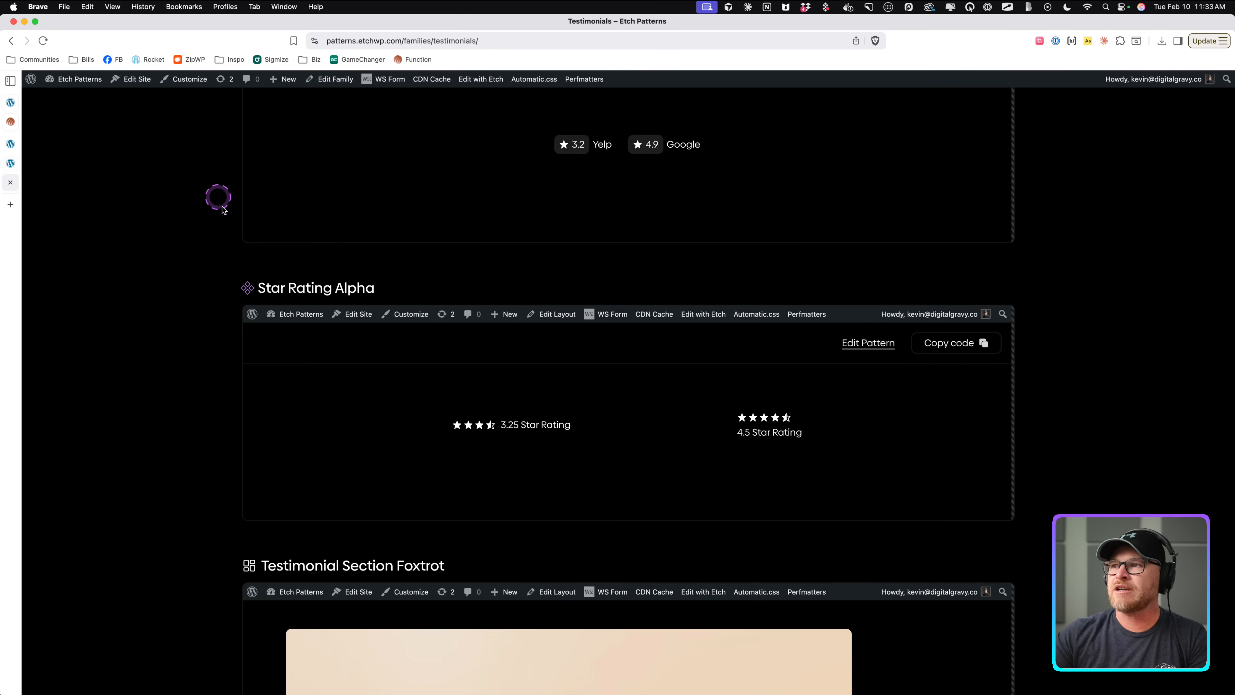
scroll(215, 198, "up", 8)
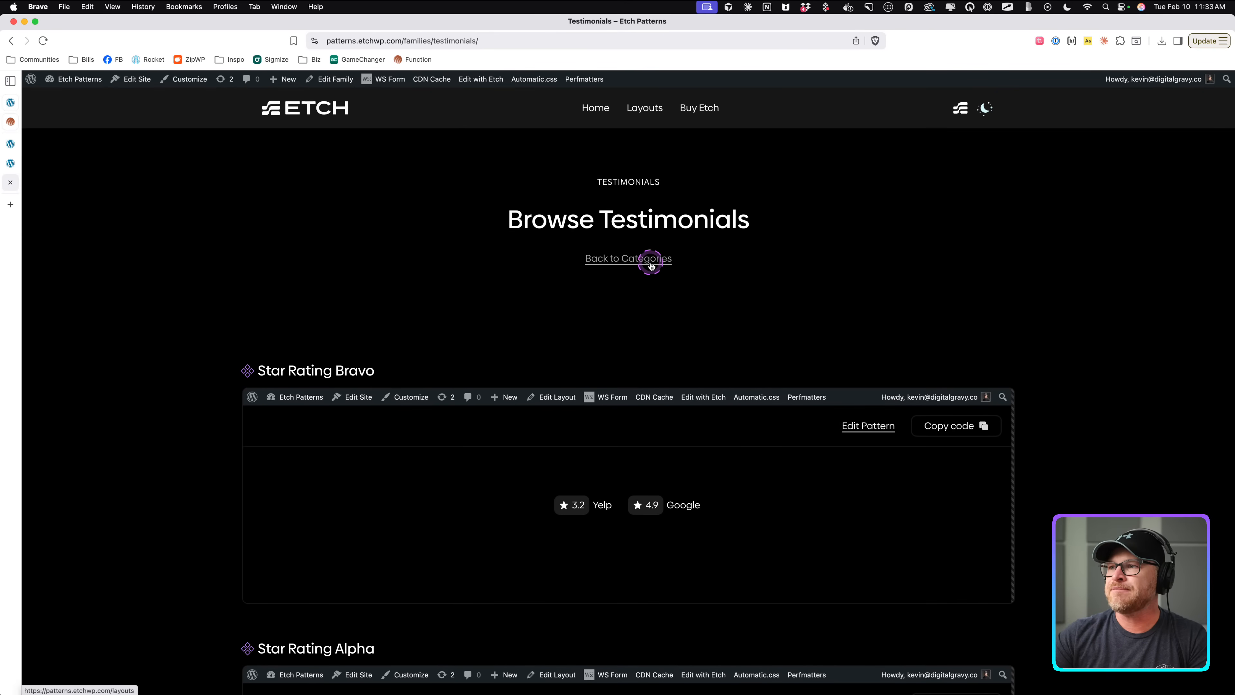
left_click(651, 263)
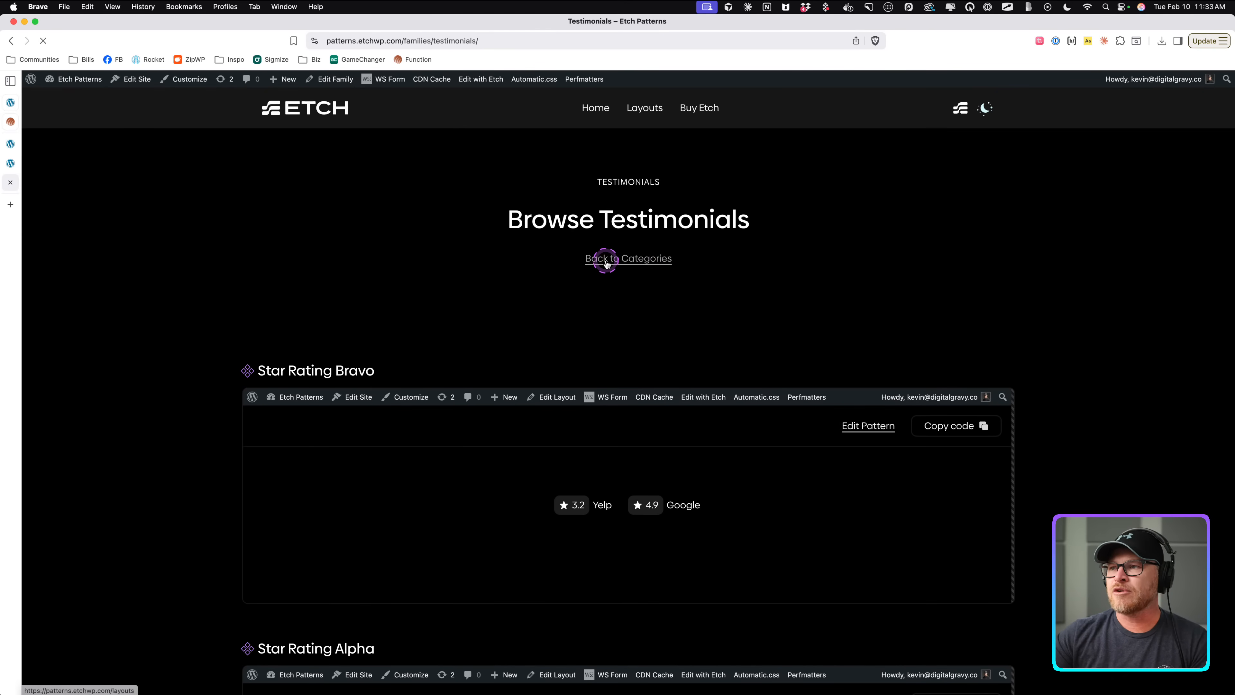
left_click(370, 329)
type("pricing")
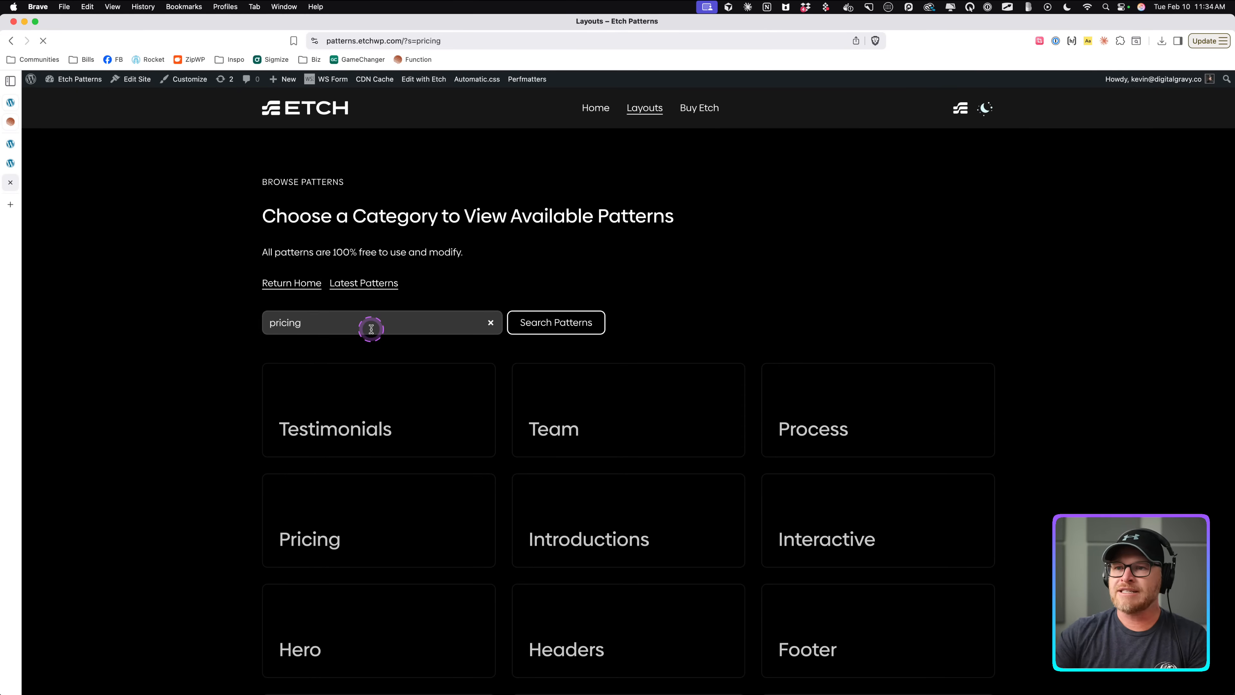
key("Return")
scroll(217, 279, "down", 5)
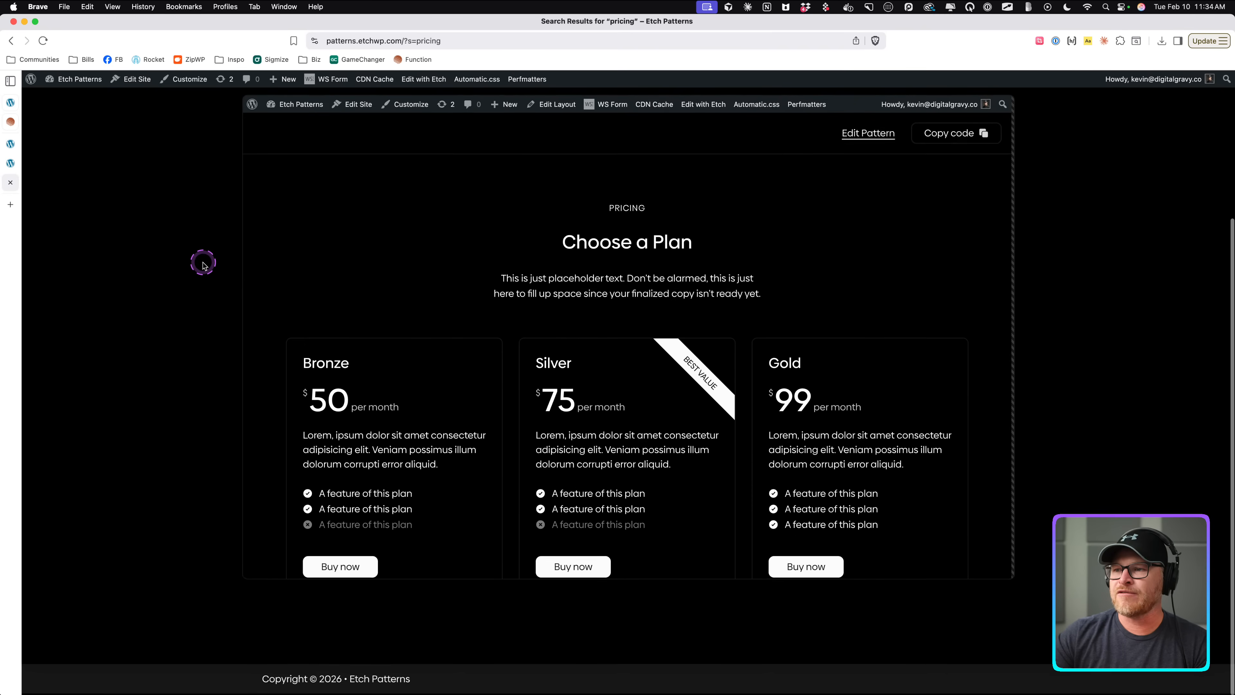
scroll(205, 276, "up", 5)
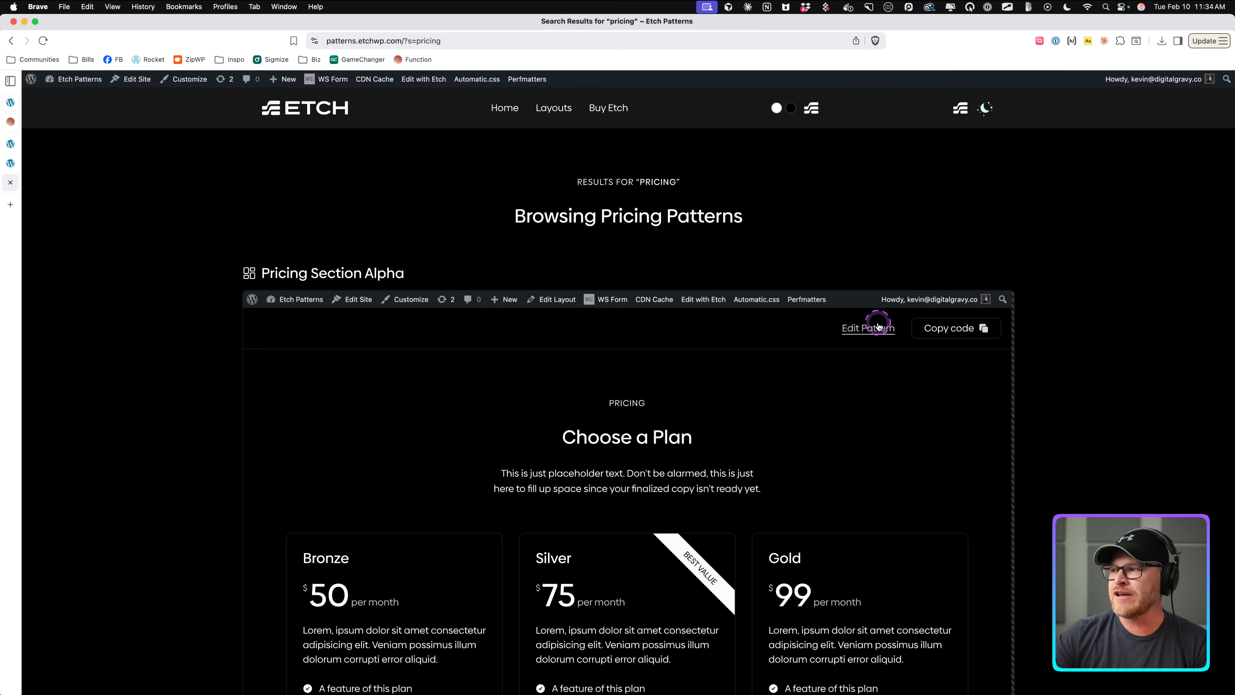
right_click(580, 583)
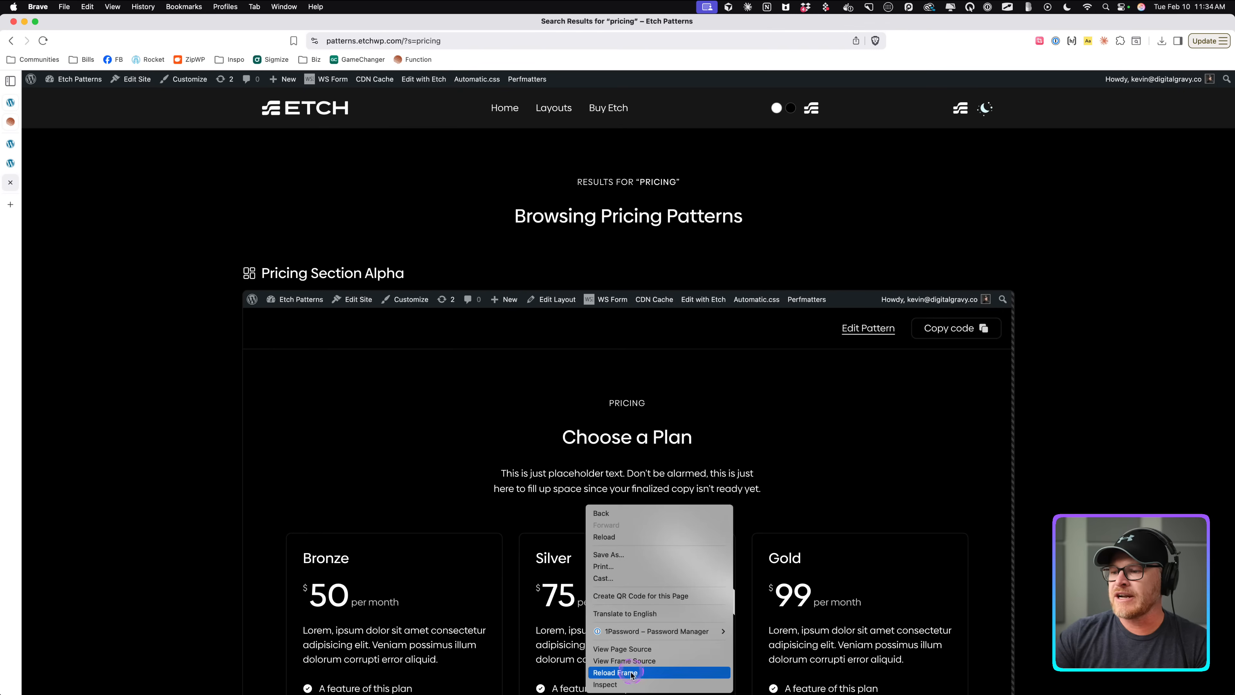
left_click(630, 687)
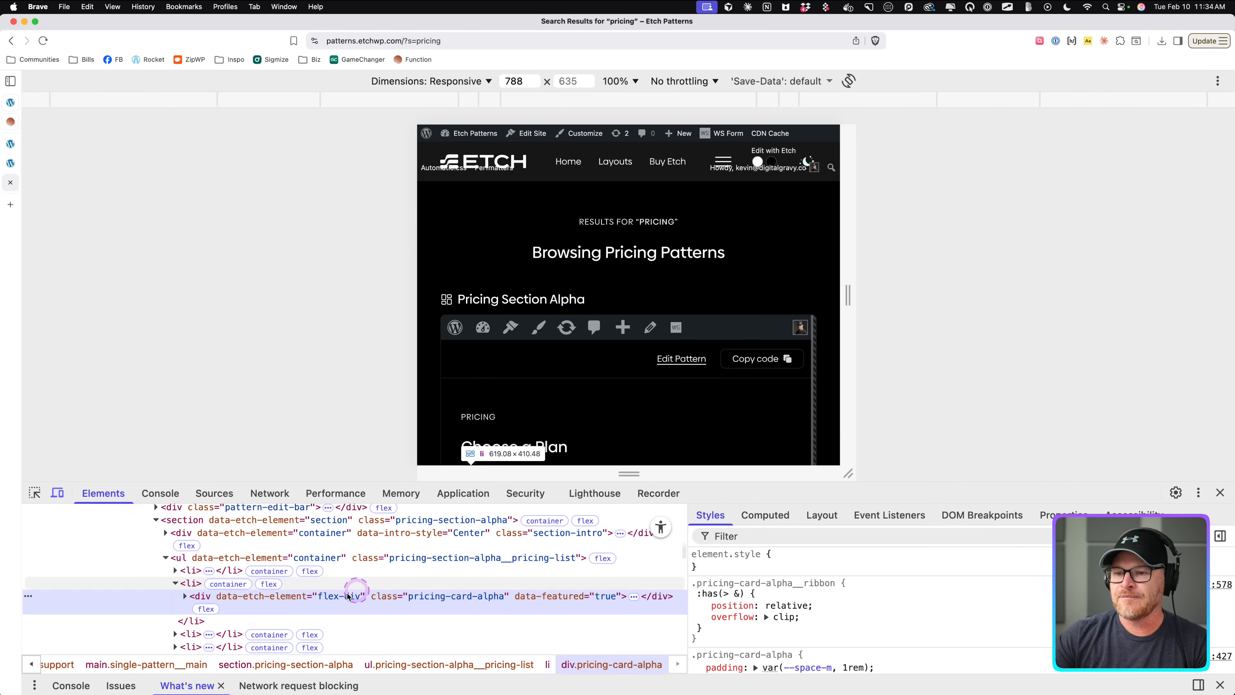
key("super+alt+i")
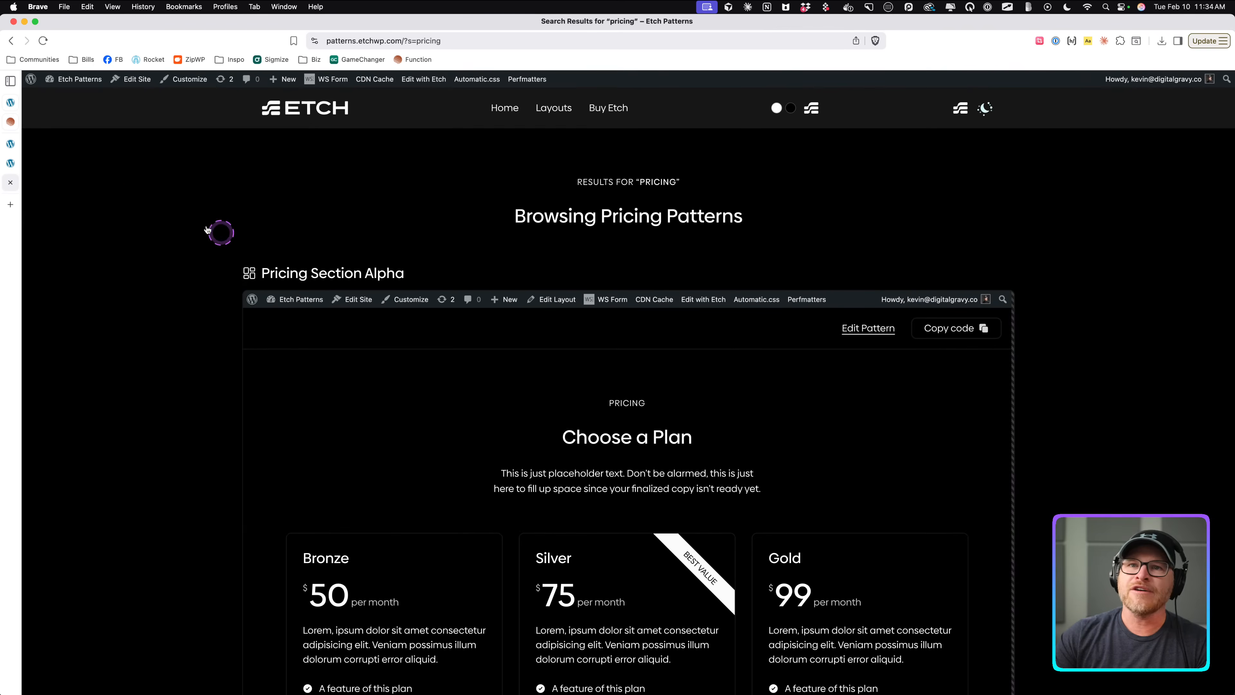
Rename the new div inside the Pricing Card Wrapper to Pricing Card Bravo.
left_click(10, 145)
left_click(16, 145)
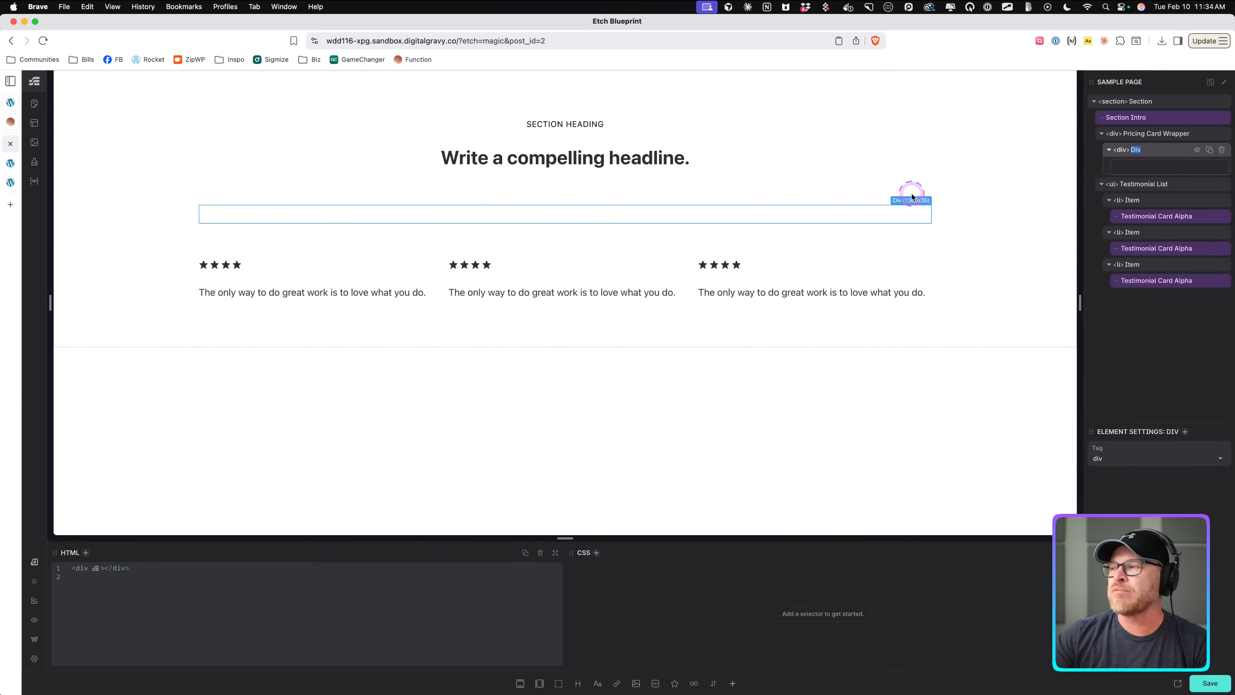
left_click(1136, 152)
type("Pricing Crad")
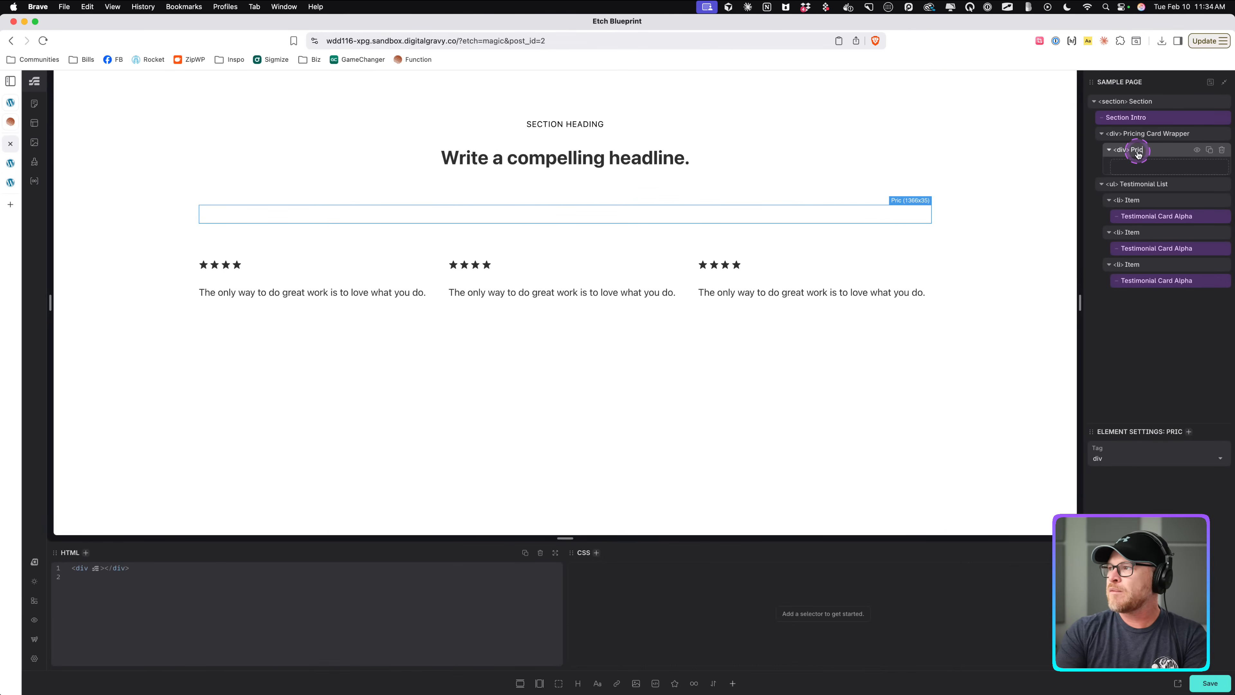
key("BackSpace")
key("BackSpace")
type("rd Bravo")
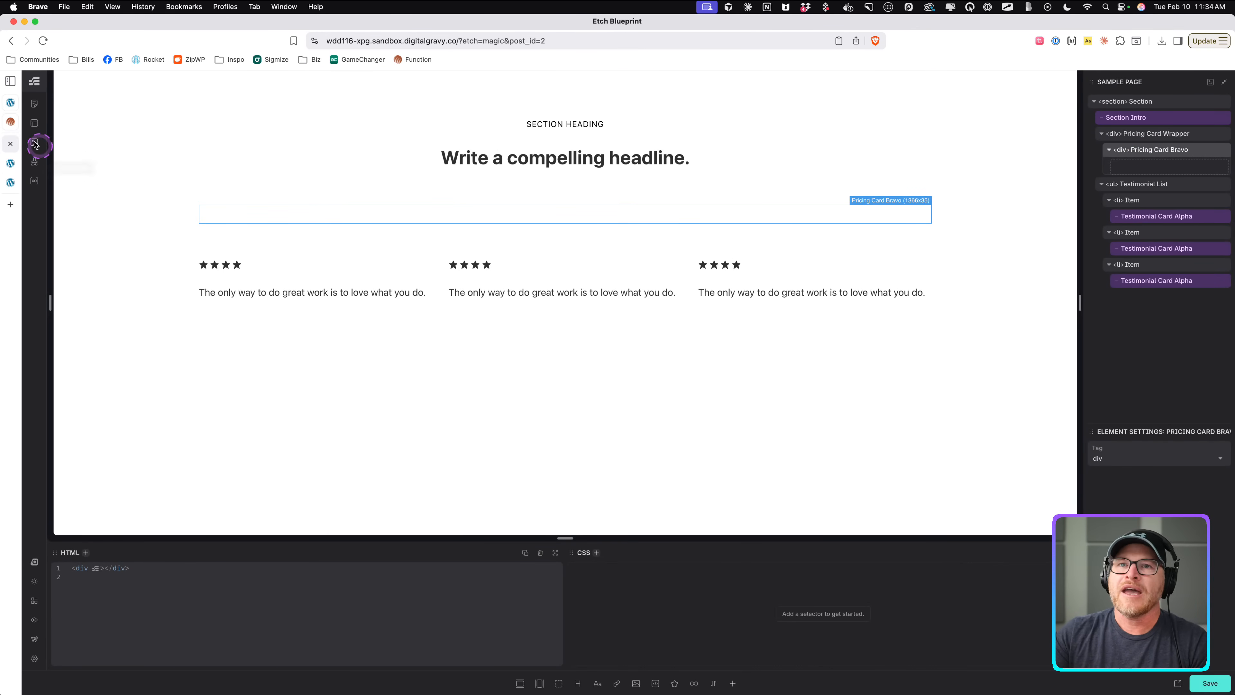
Examine how the Function membership card splits into heading, price, button and feature list areas.
left_click(10, 121)
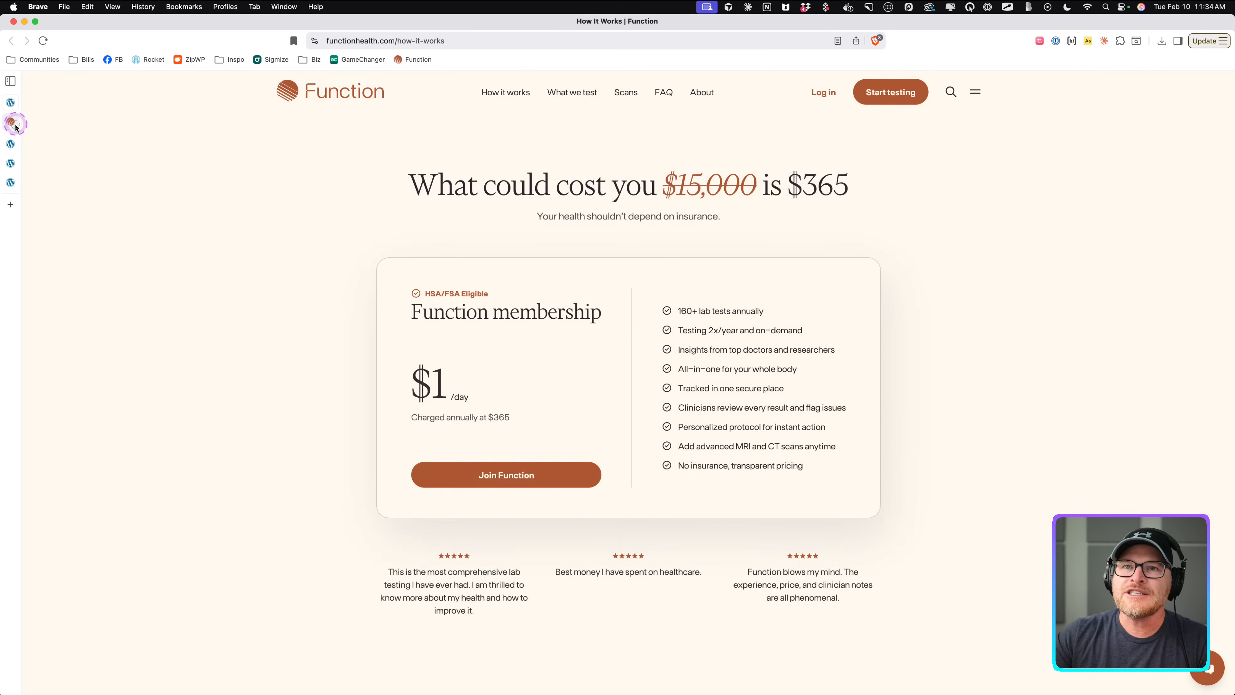
left_click(200, 211)
left_click(409, 285)
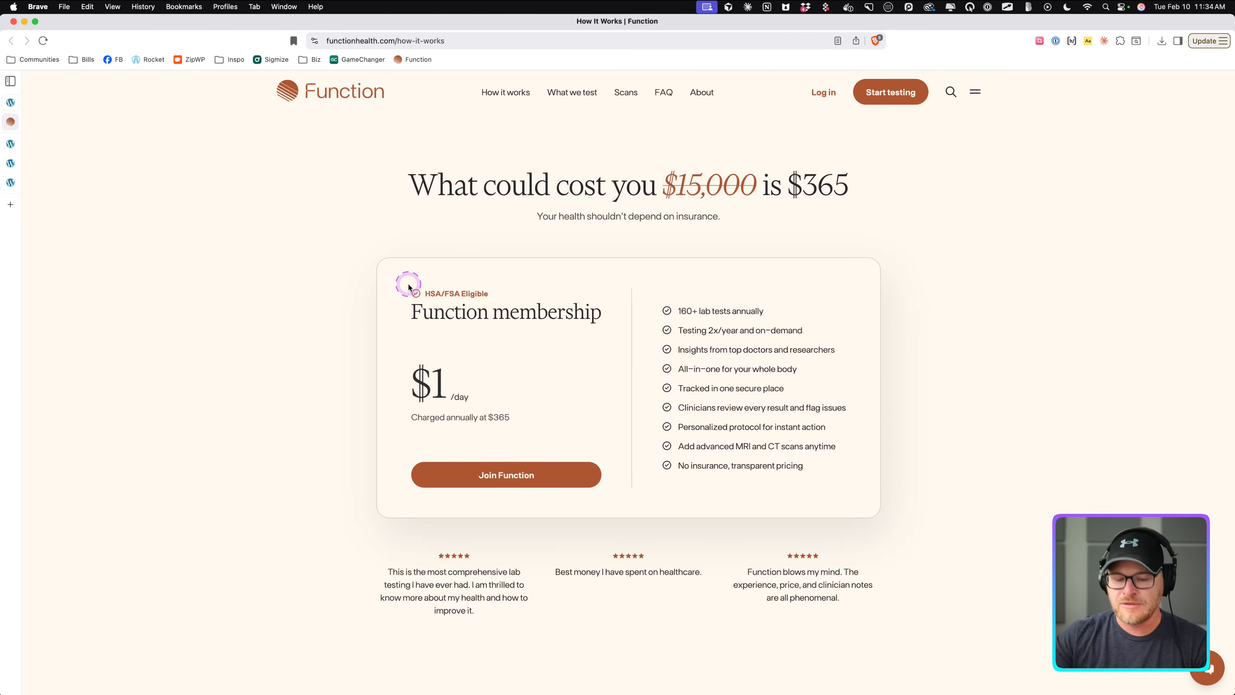
key("ctrl+Tab")
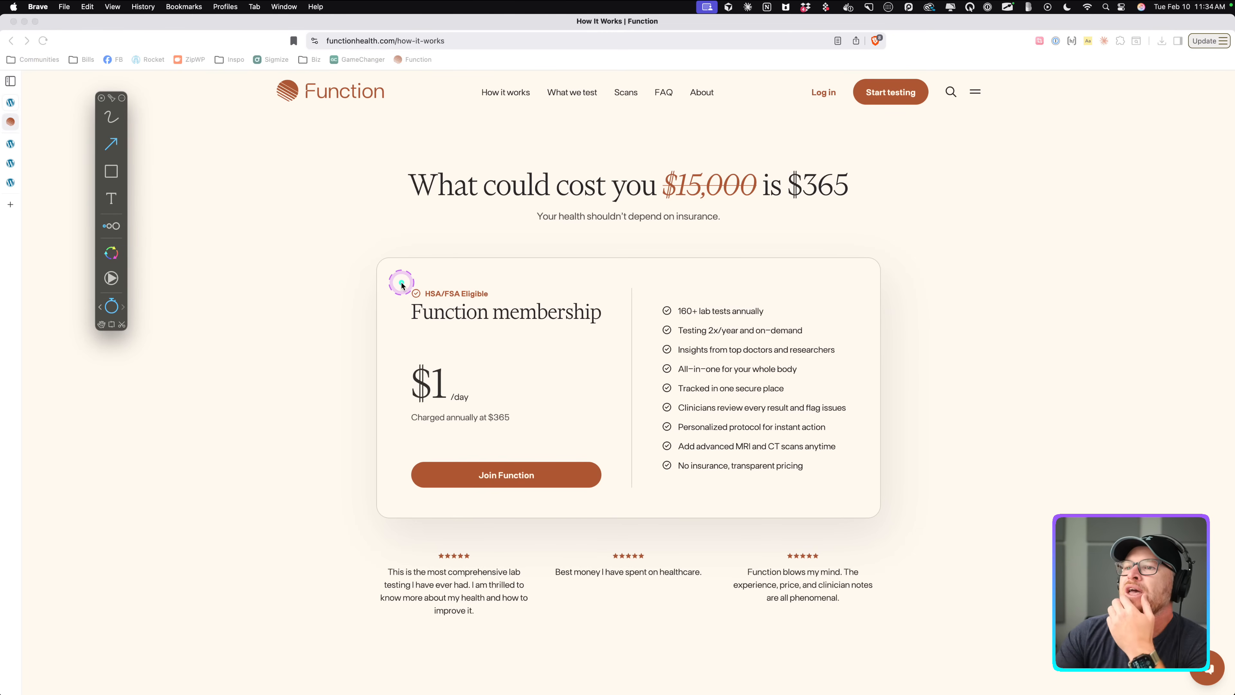
mouse_move(400, 281)
left_mouse_down()
mouse_move(482, 296)
mouse_move(622, 477)
left_mouse_up()
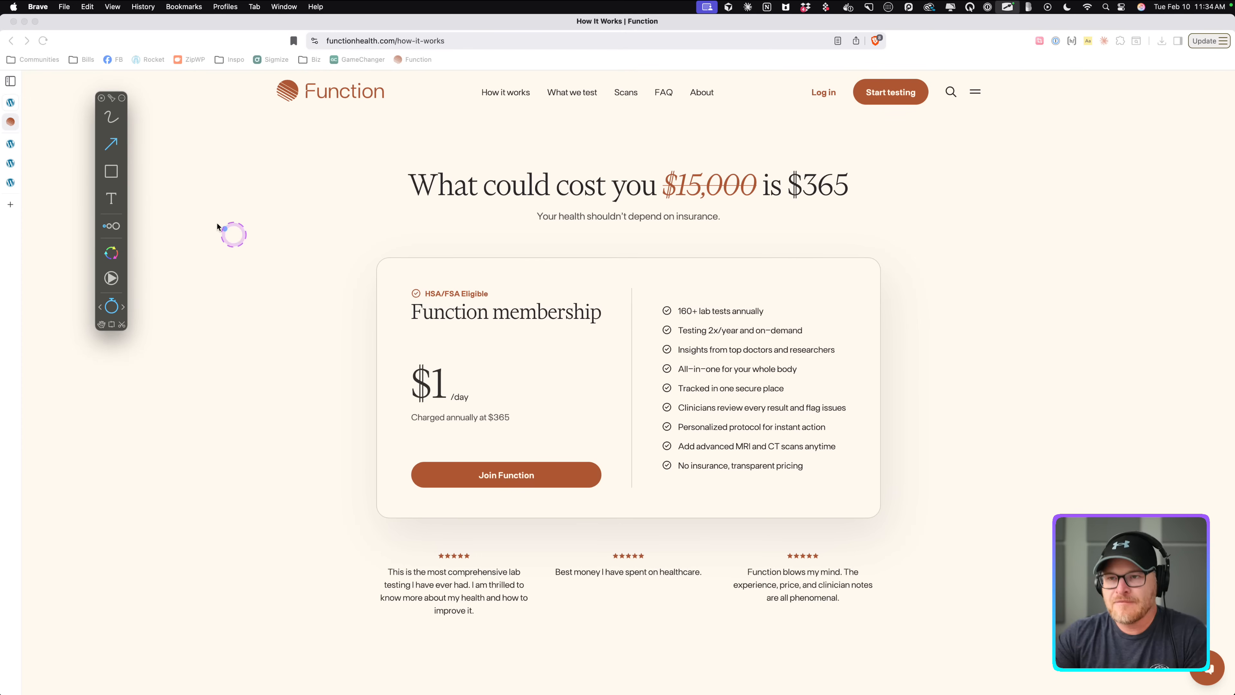
left_click(111, 171)
mouse_move(397, 272)
left_mouse_down()
mouse_move(606, 504)
mouse_move(622, 496)
left_mouse_up()
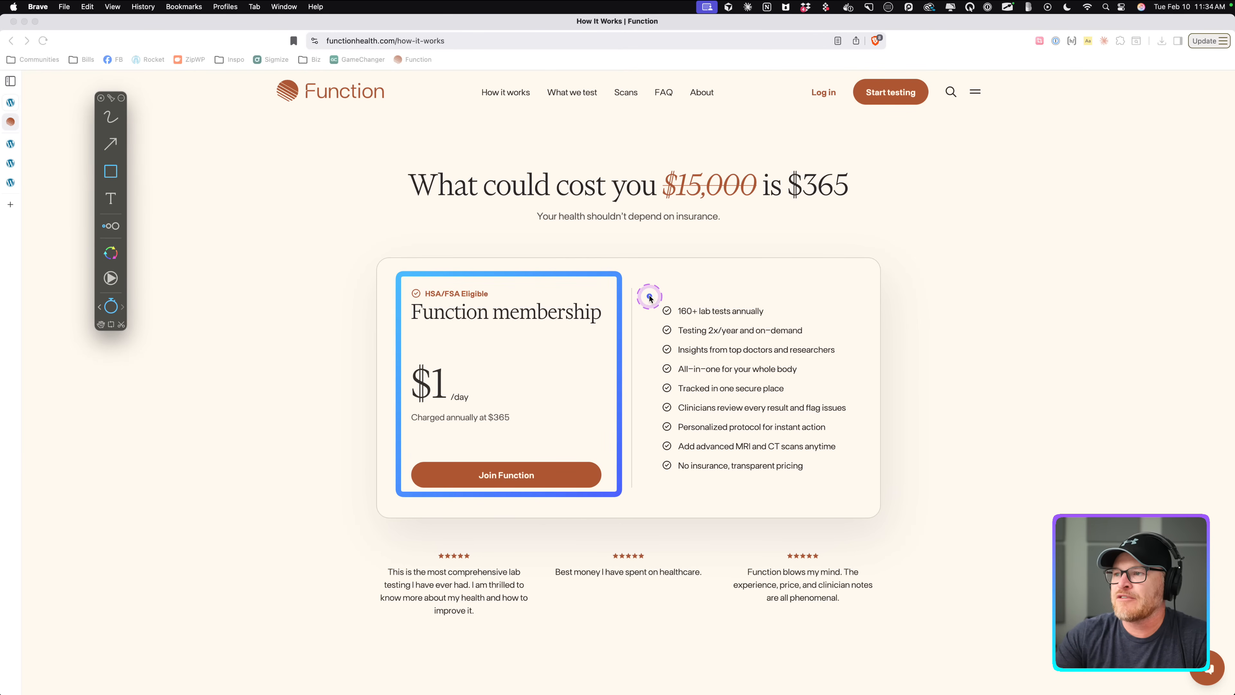
left_click_drag(648, 286, 863, 491)
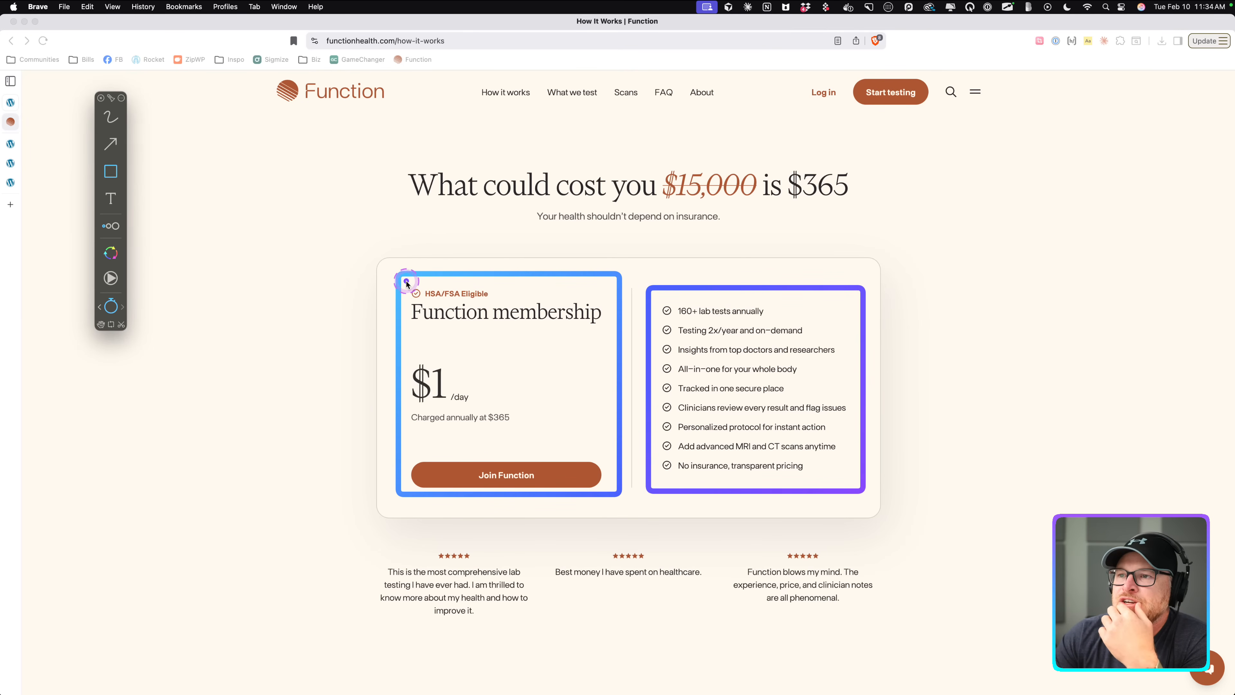
mouse_move(403, 278)
left_mouse_down()
mouse_move(403, 308)
mouse_move(614, 330)
left_mouse_up()
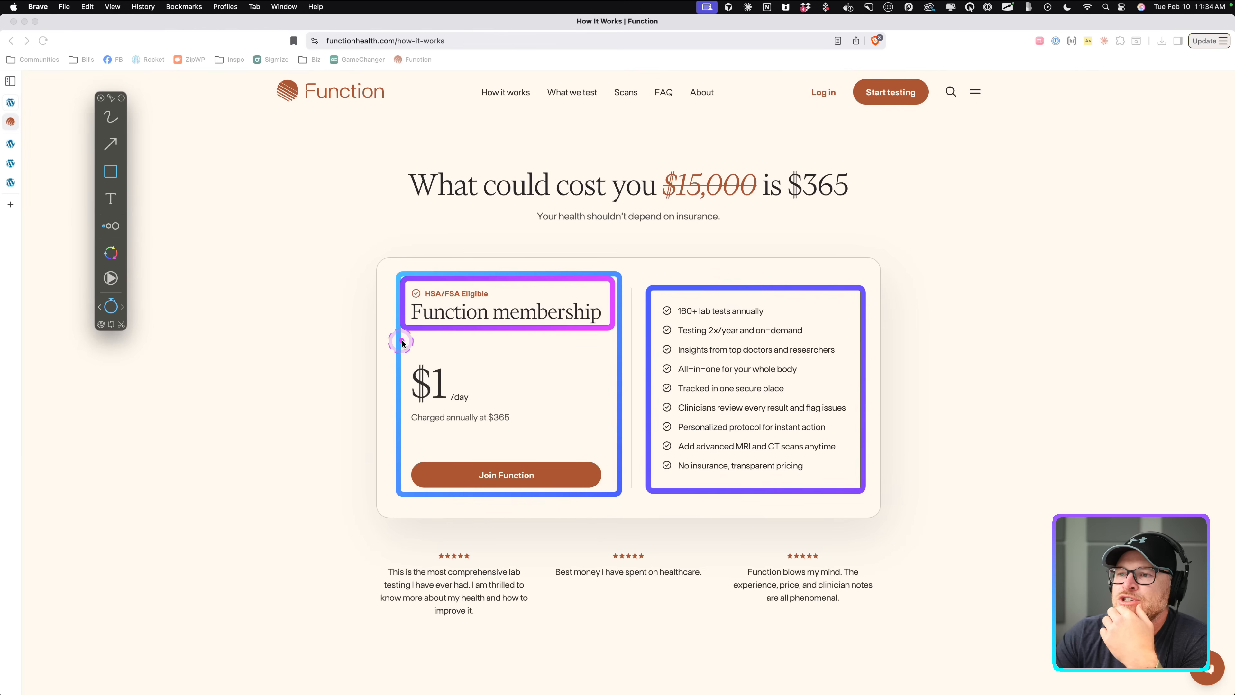
mouse_move(402, 341)
left_mouse_down()
mouse_move(496, 433)
mouse_move(532, 435)
left_mouse_up()
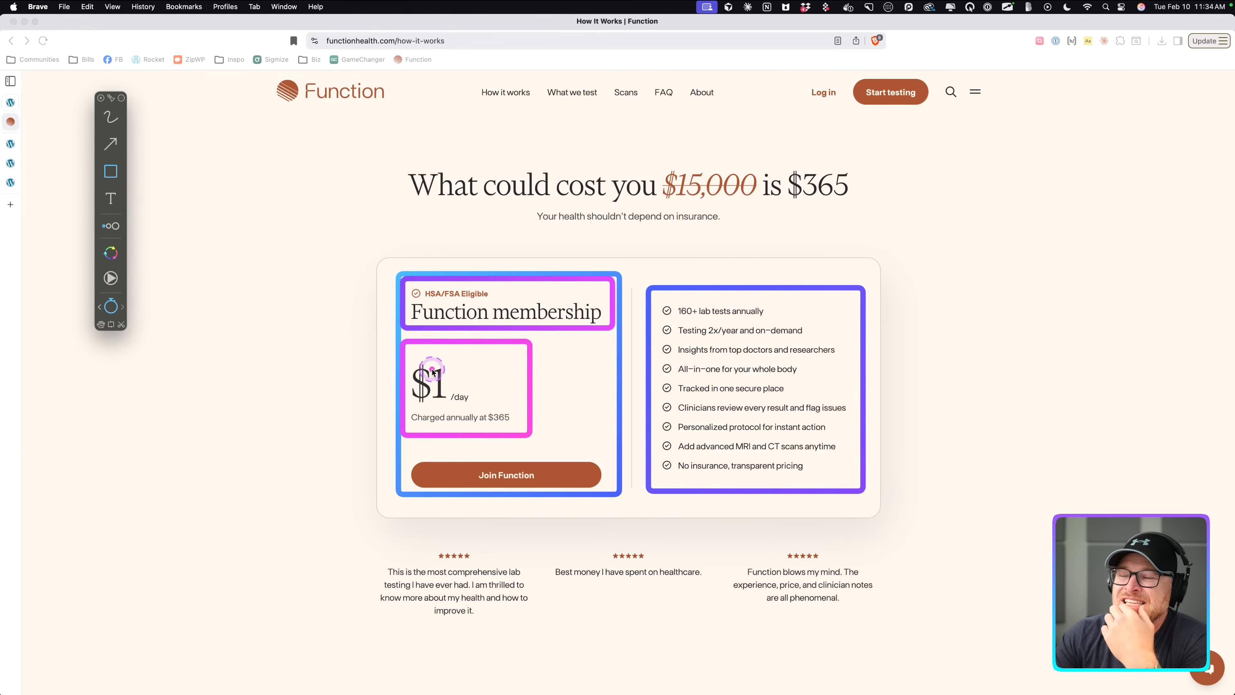
mouse_move(409, 361)
left_mouse_down()
mouse_move(461, 414)
mouse_move(479, 407)
left_mouse_up()
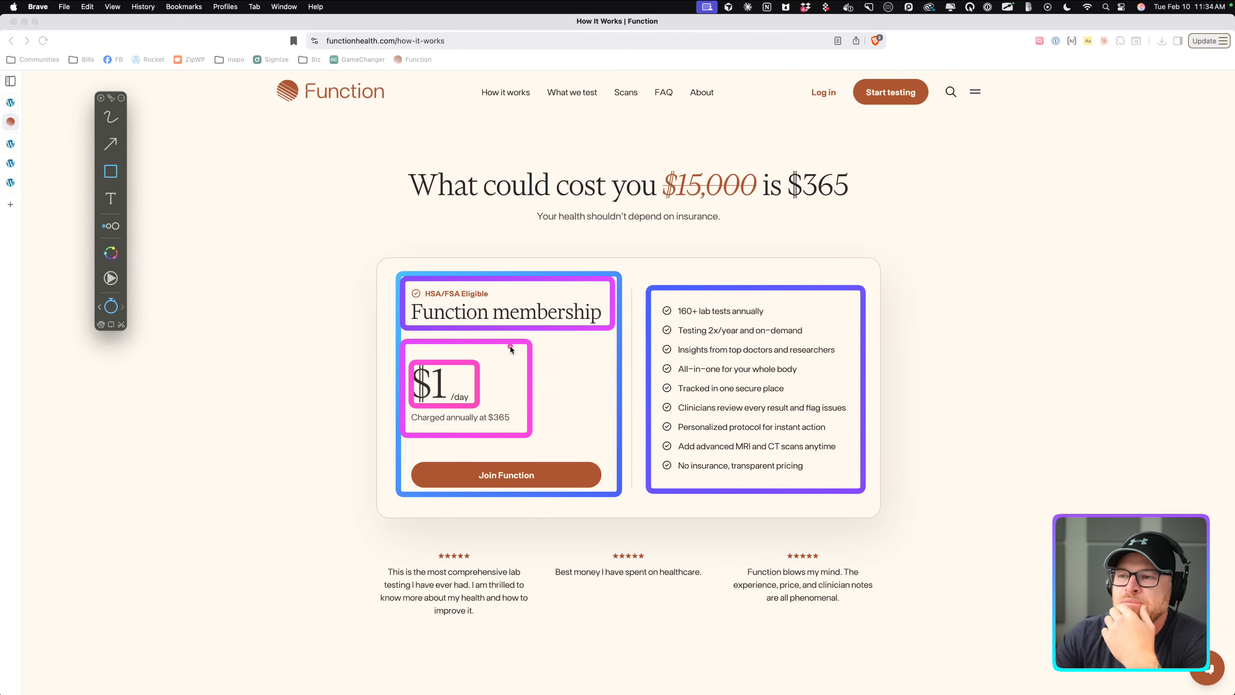
left_click(444, 409)
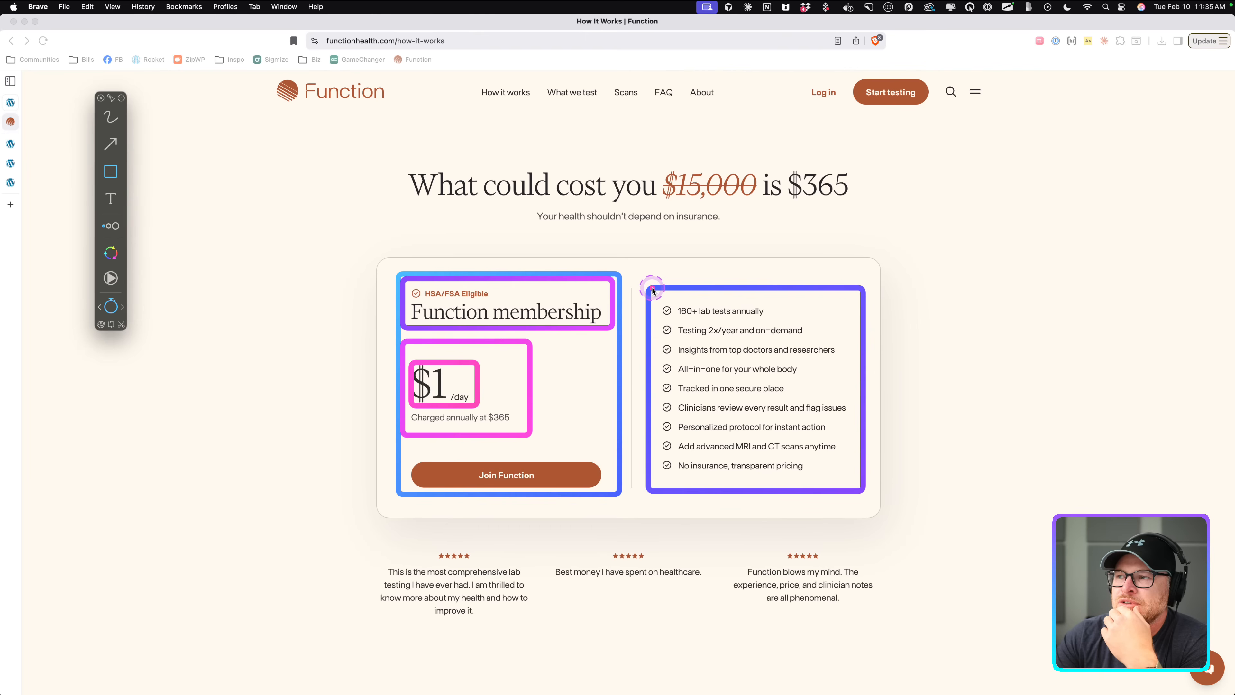
mouse_move(652, 288)
left_mouse_down()
mouse_move(773, 364)
mouse_move(772, 397)
left_mouse_up()
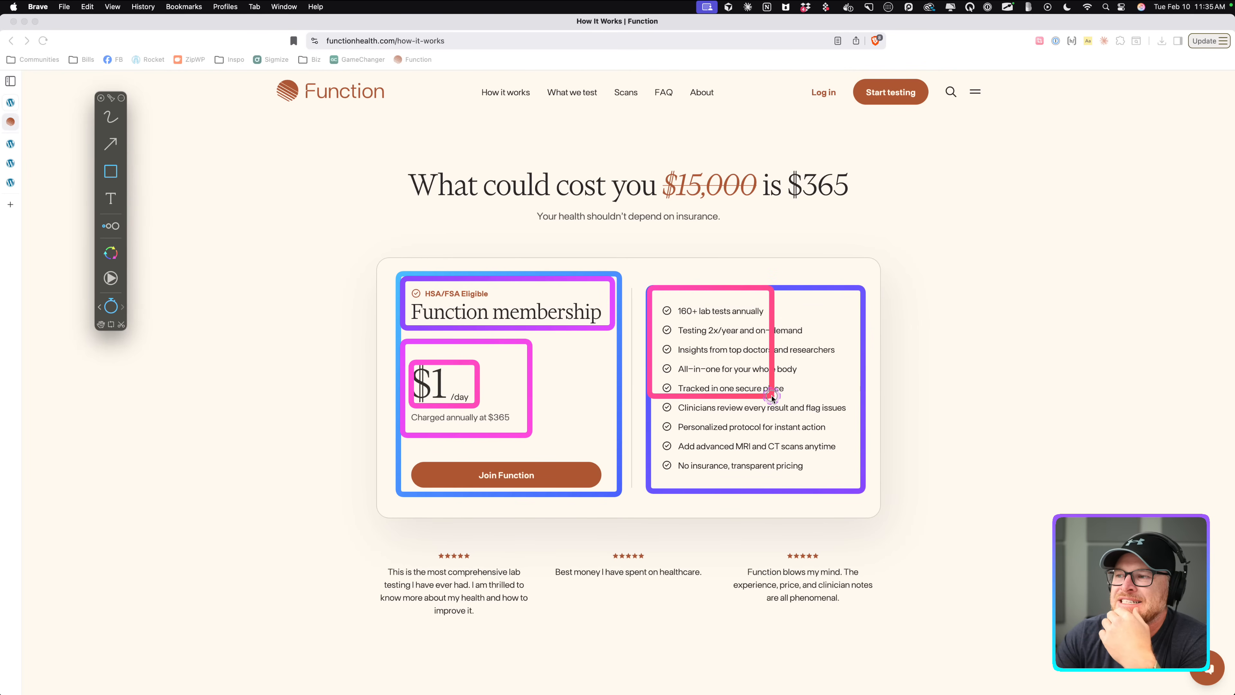
key("super+z")
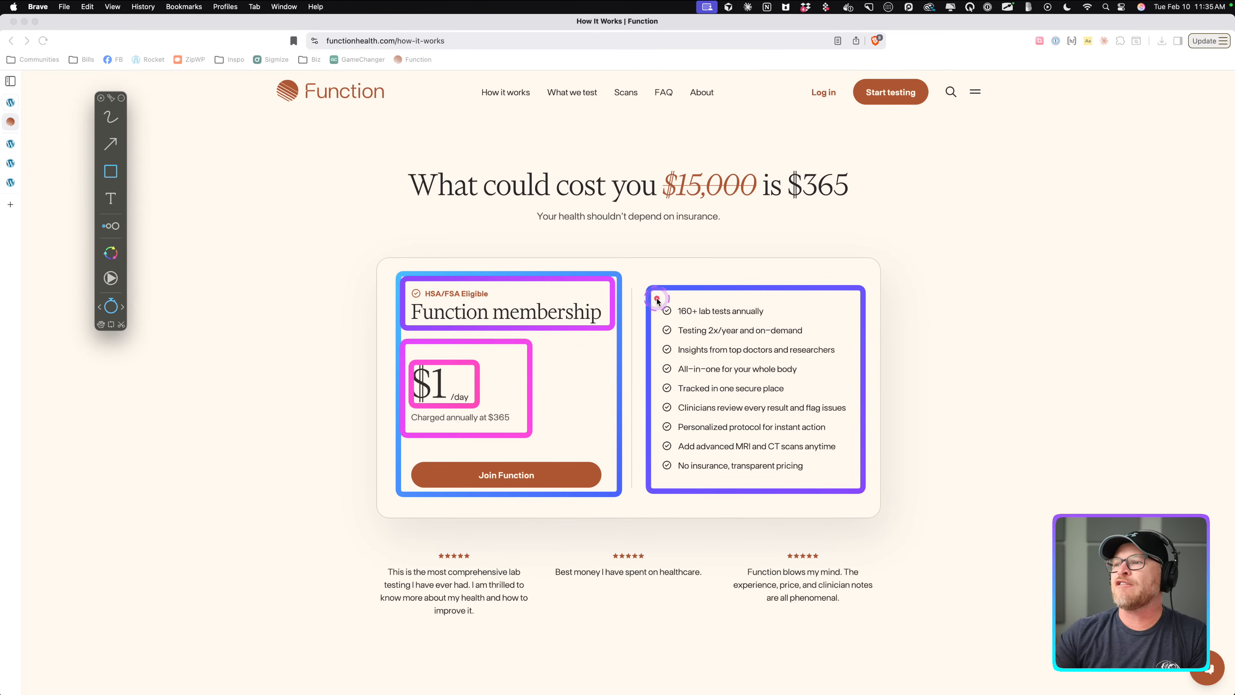
left_click_drag(656, 297, 774, 324)
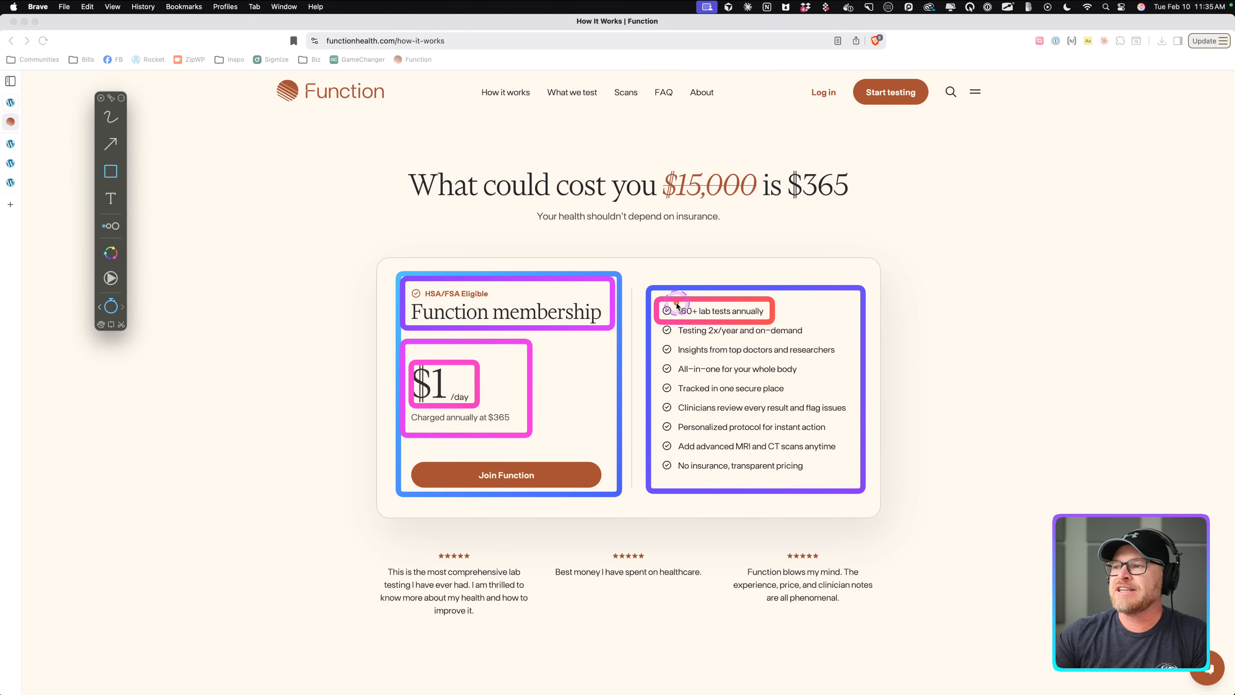
left_click_drag(675, 304, 769, 319)
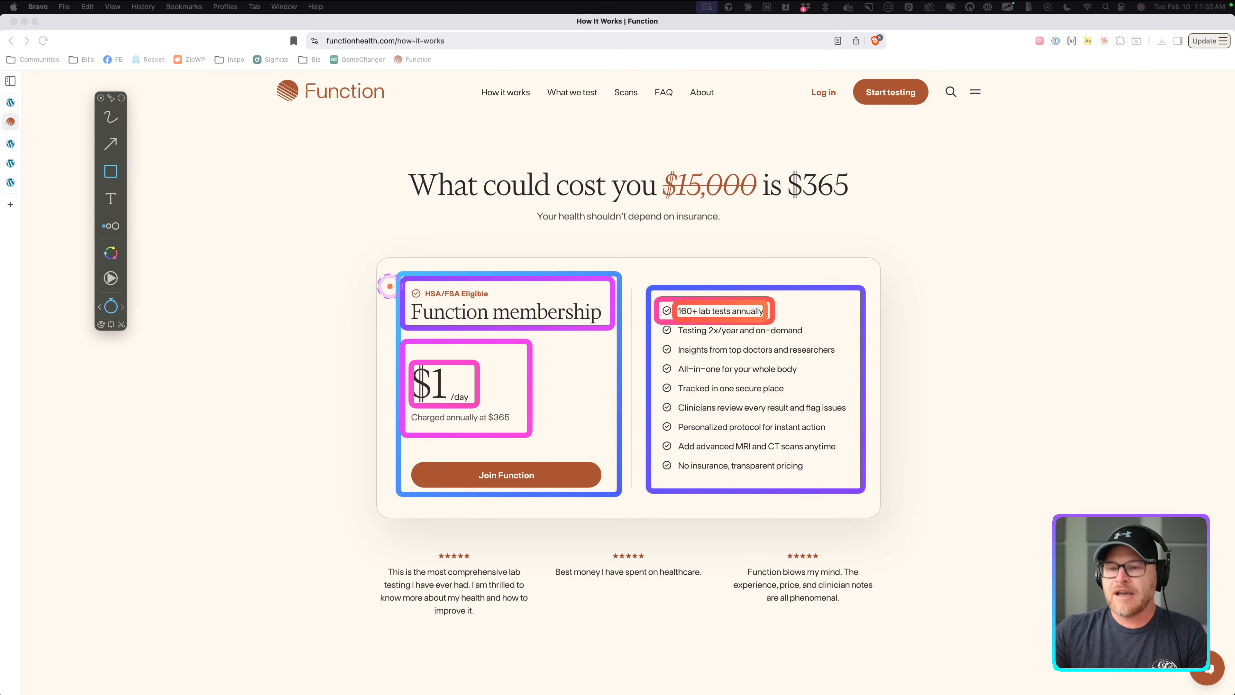
key("Escape")
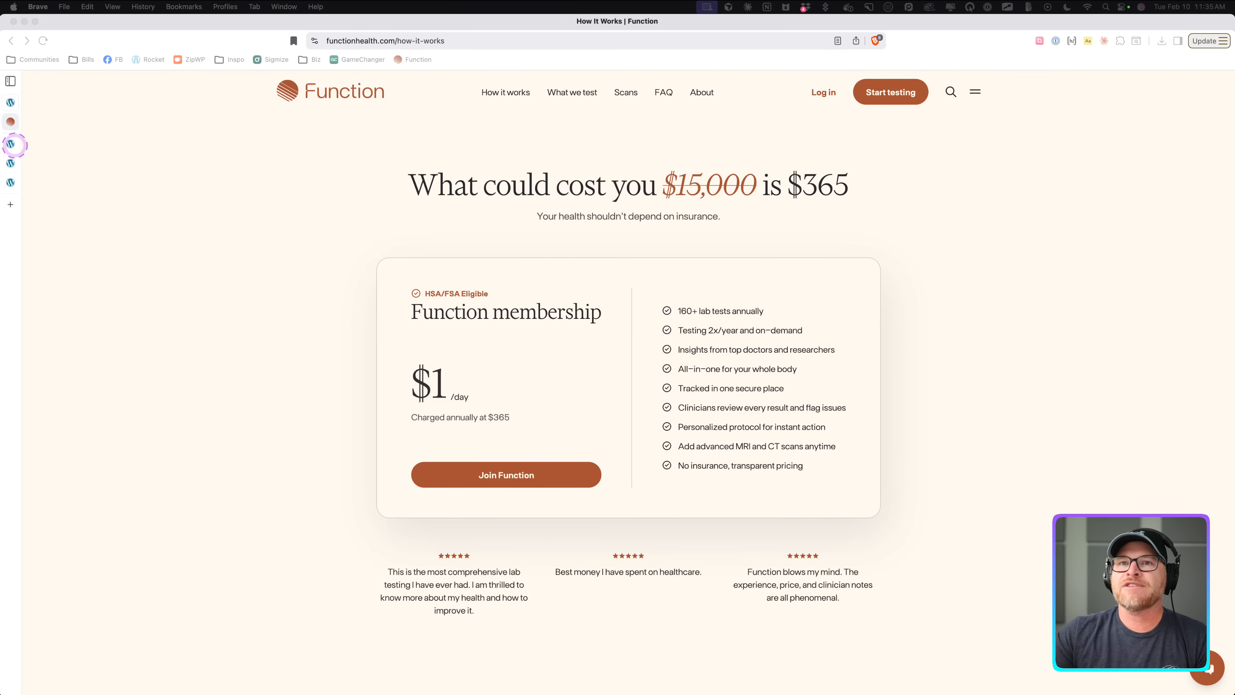
Add two divs inside Pricing Card Bravo and rename the first one Content Wrapper.
left_click(11, 145)
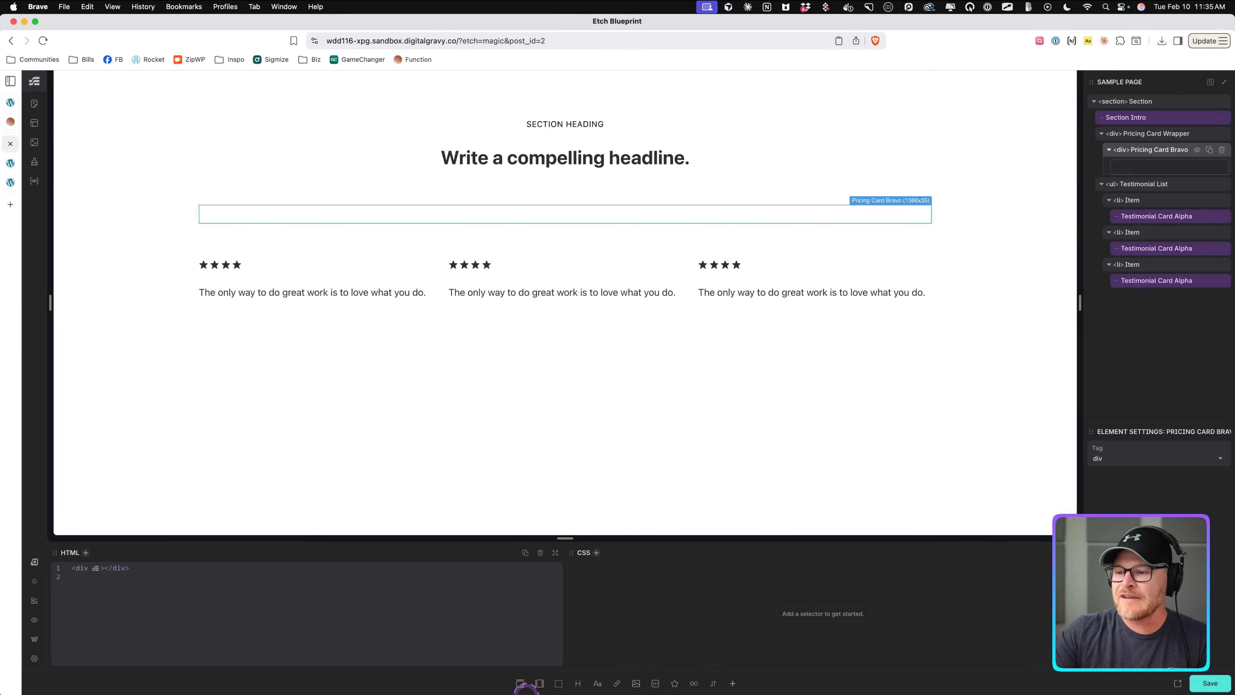
double_click(557, 683)
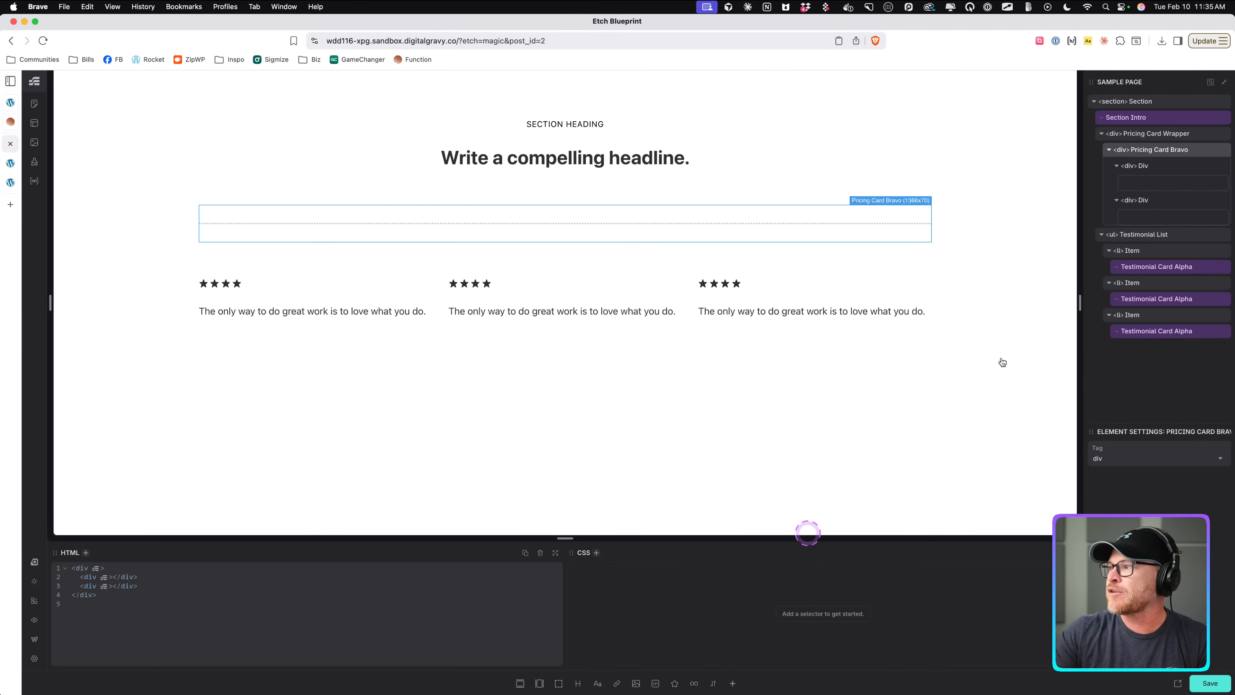
left_click(1142, 166)
double_click(1142, 166)
type("Contn")
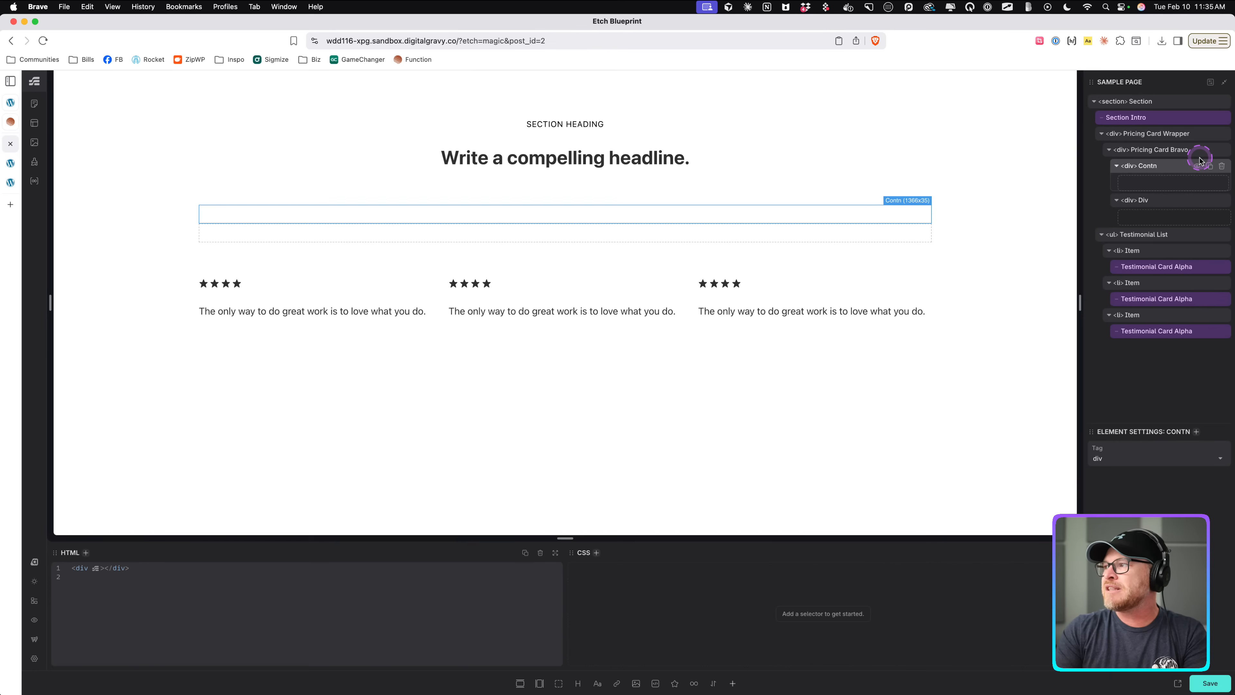
key("BackSpace")
type("ent Wrapper")
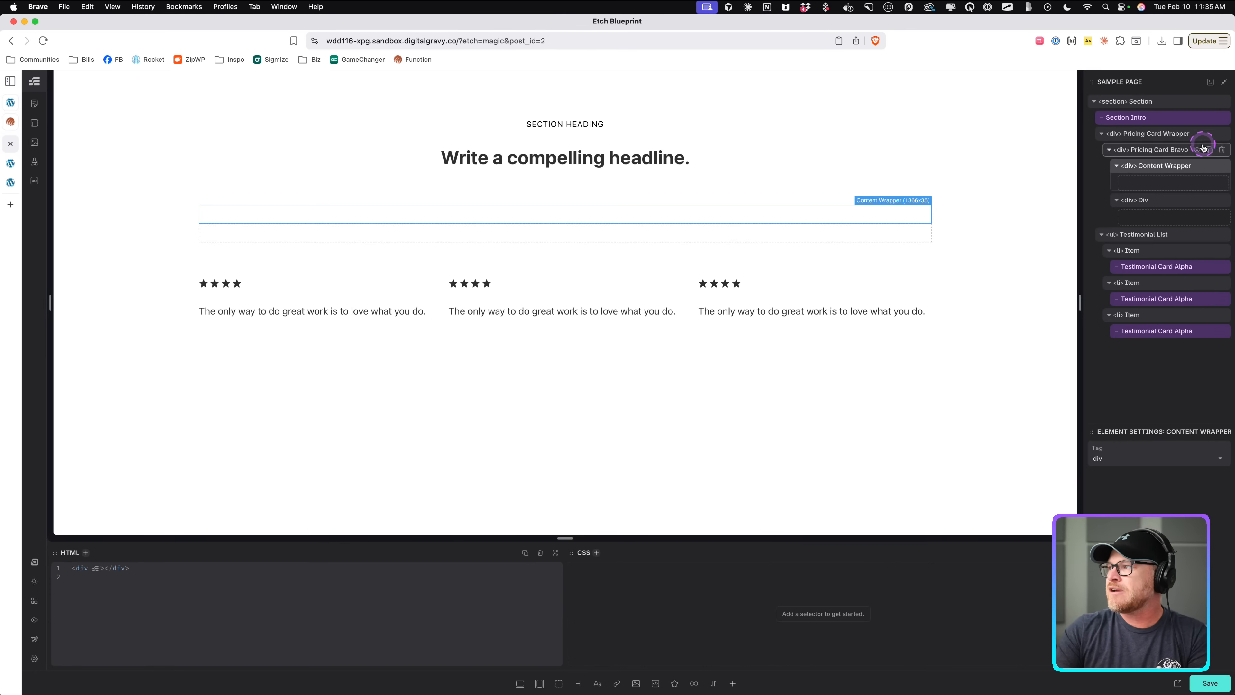
left_click(1139, 202)
double_click(1139, 201)
type("List")
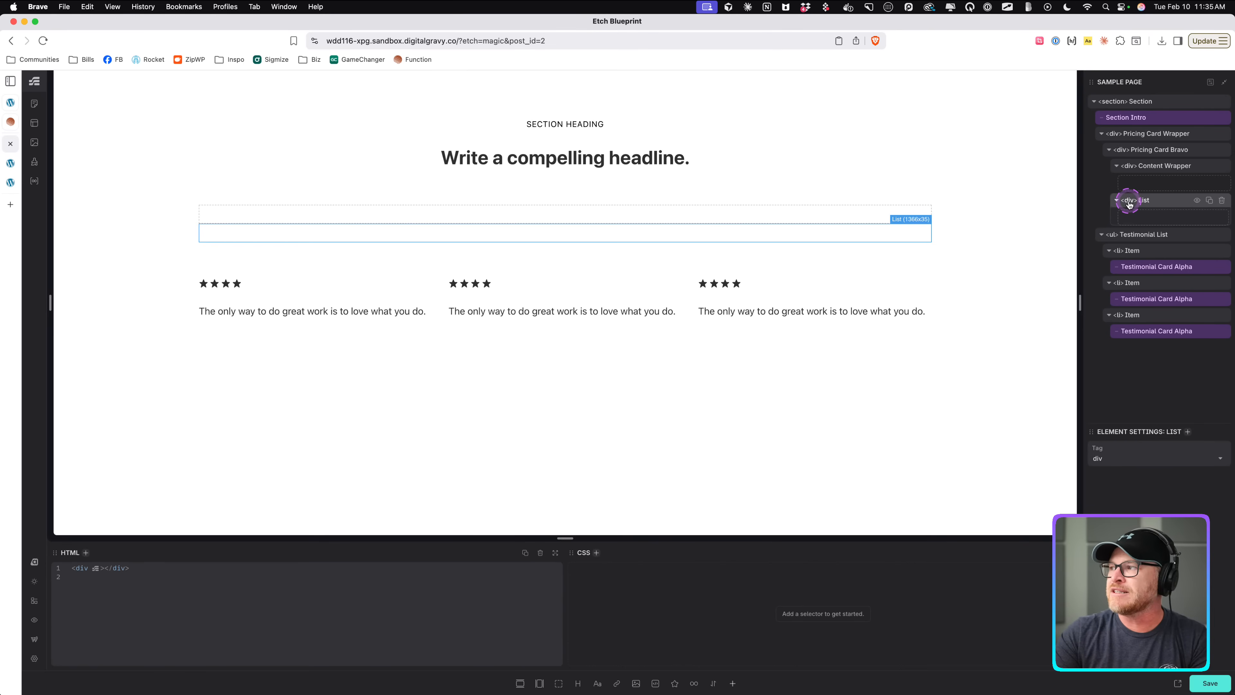
left_click(559, 683)
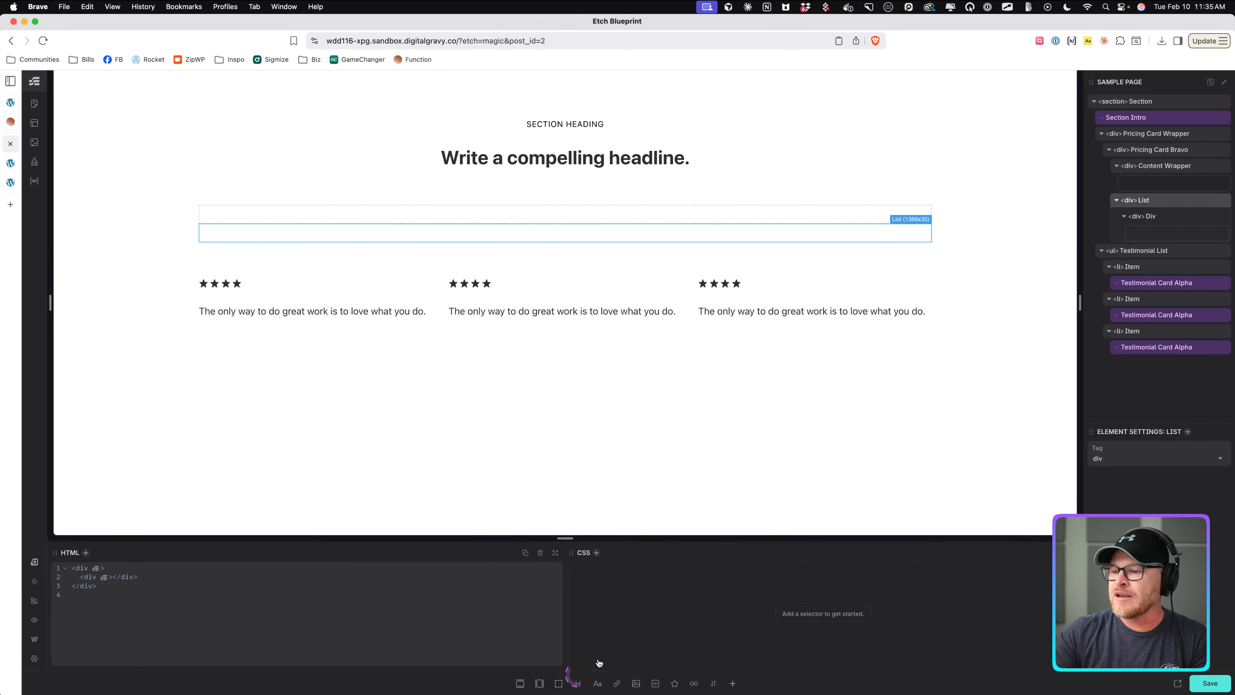
double_click(1158, 216)
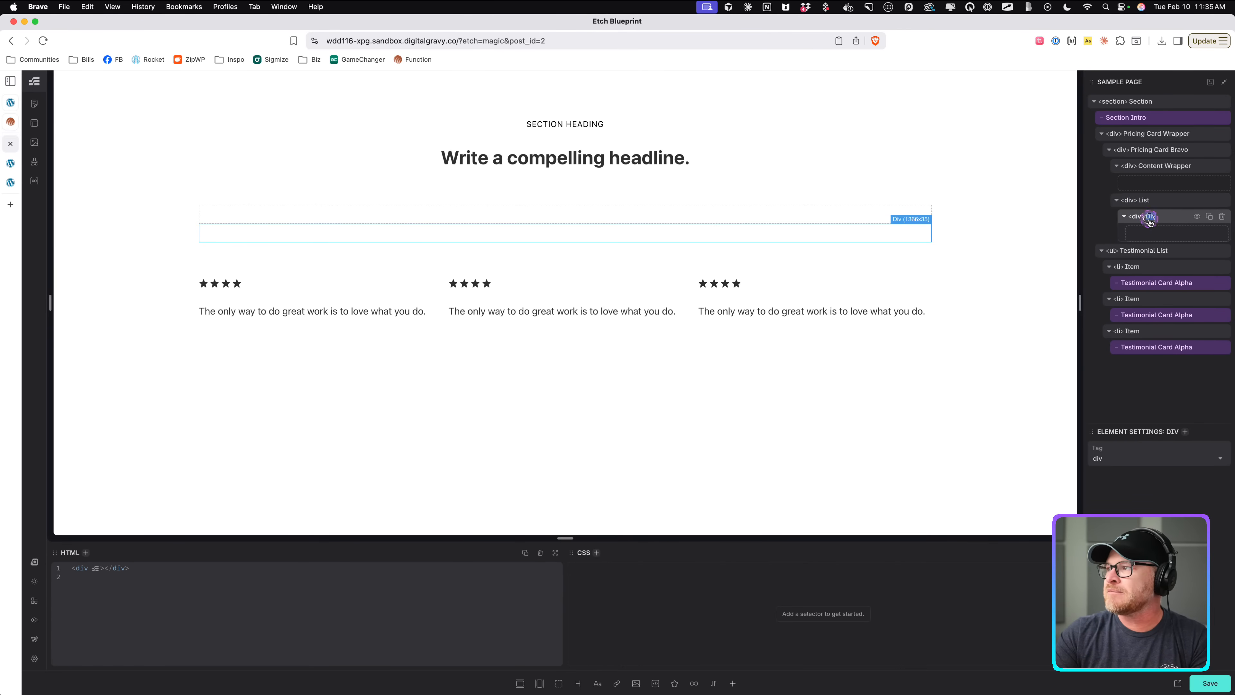
left_click(1224, 201)
Insert an unordered list inside Pricing Card Bravo, below Content Wrapper.
left_click(1174, 150)
left_click(1167, 133)
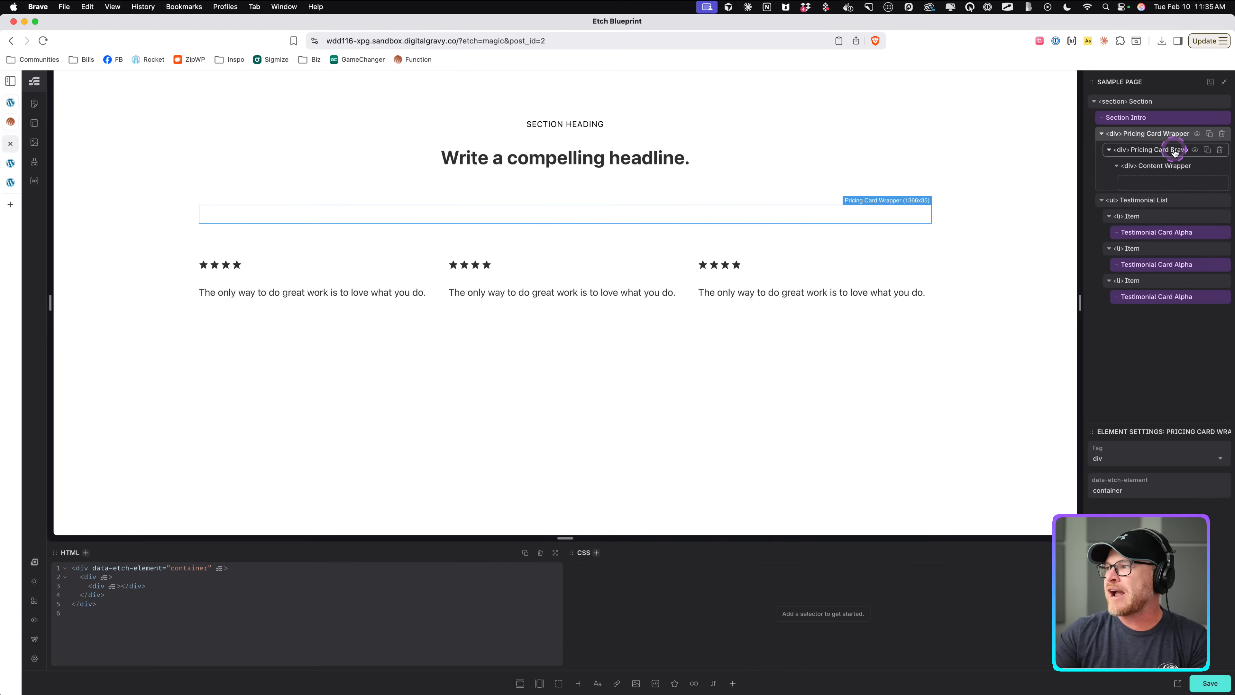
left_click(1174, 149)
left_click(1169, 133)
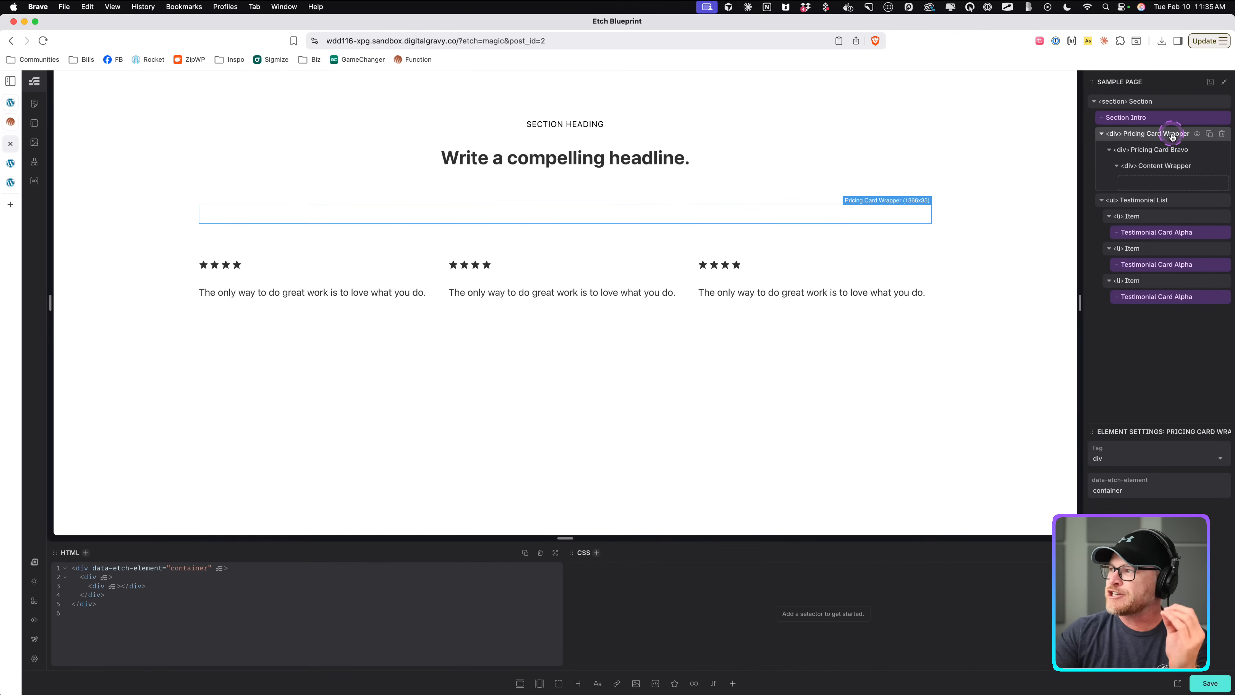
left_click(1134, 152)
left_click(1116, 165)
left_click(1160, 151)
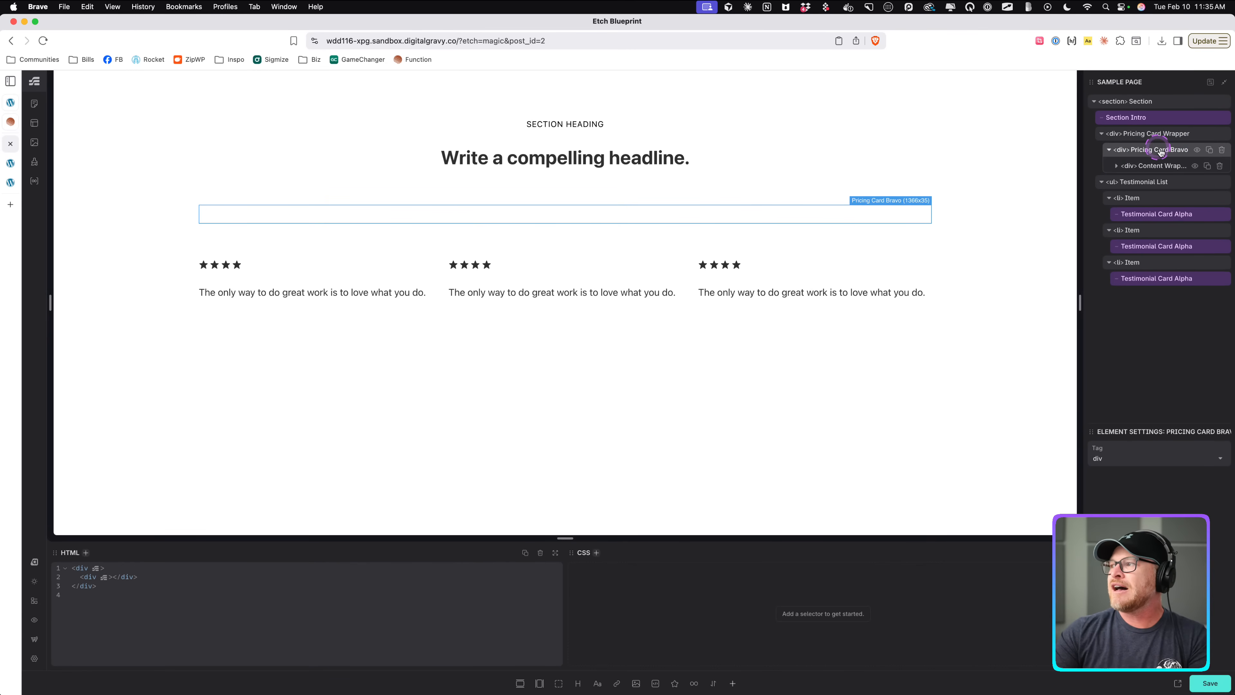
key("super+i")
type("lsit")
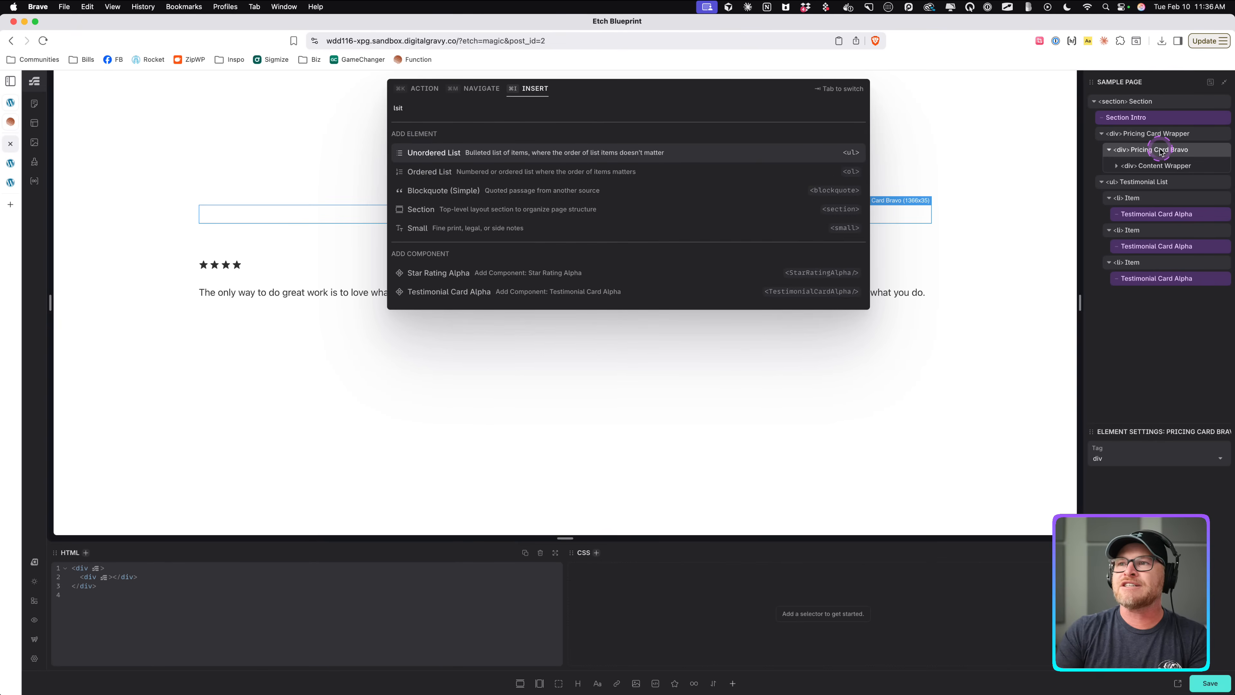
key("Return")
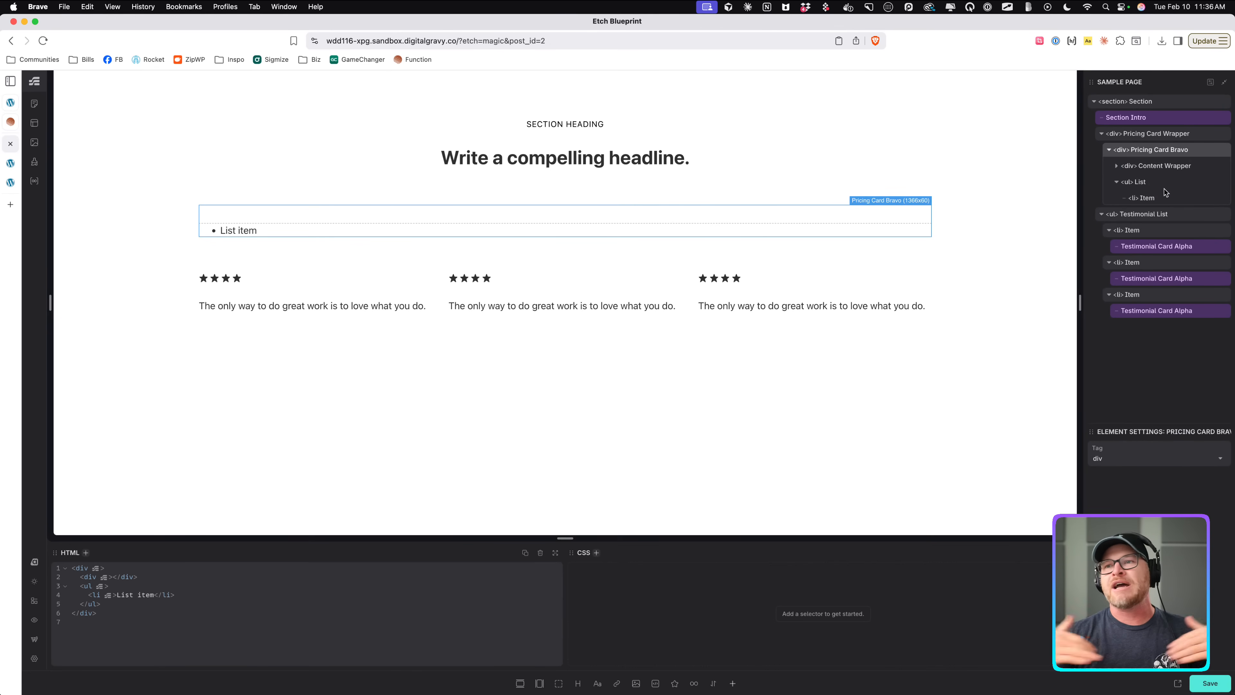
Add a span inside the list item and delete the item's default text node.
left_click(1138, 181)
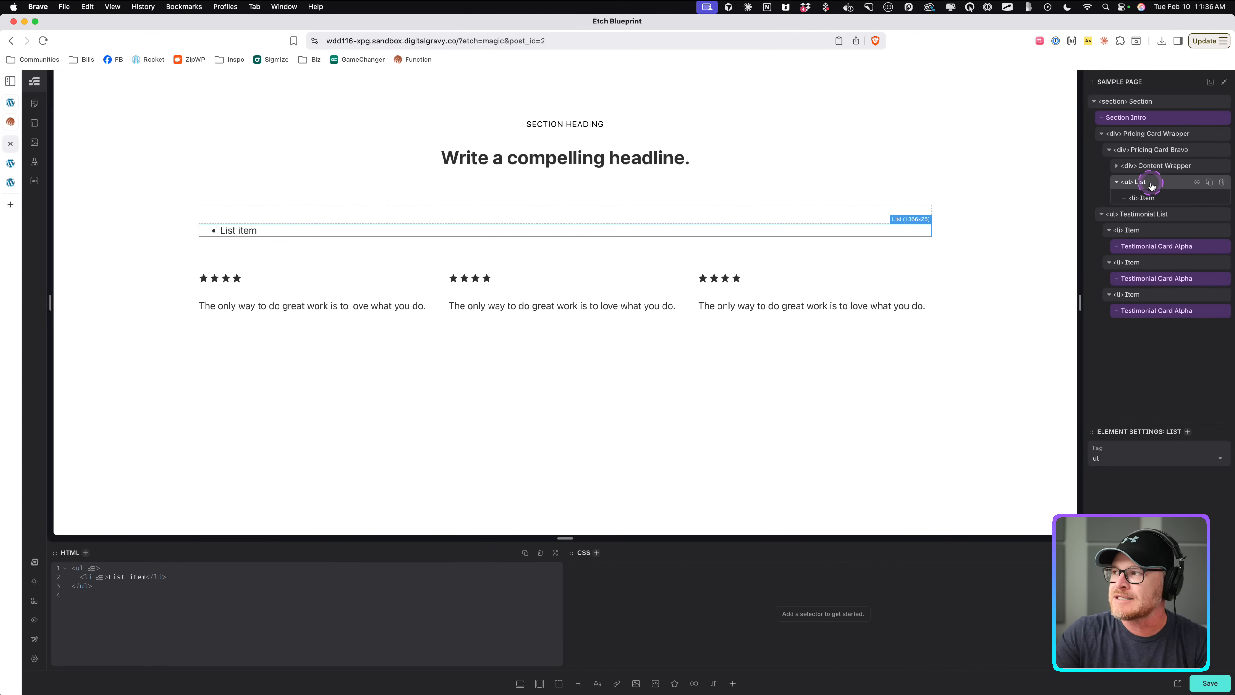
left_click(1146, 186)
left_click(1149, 201)
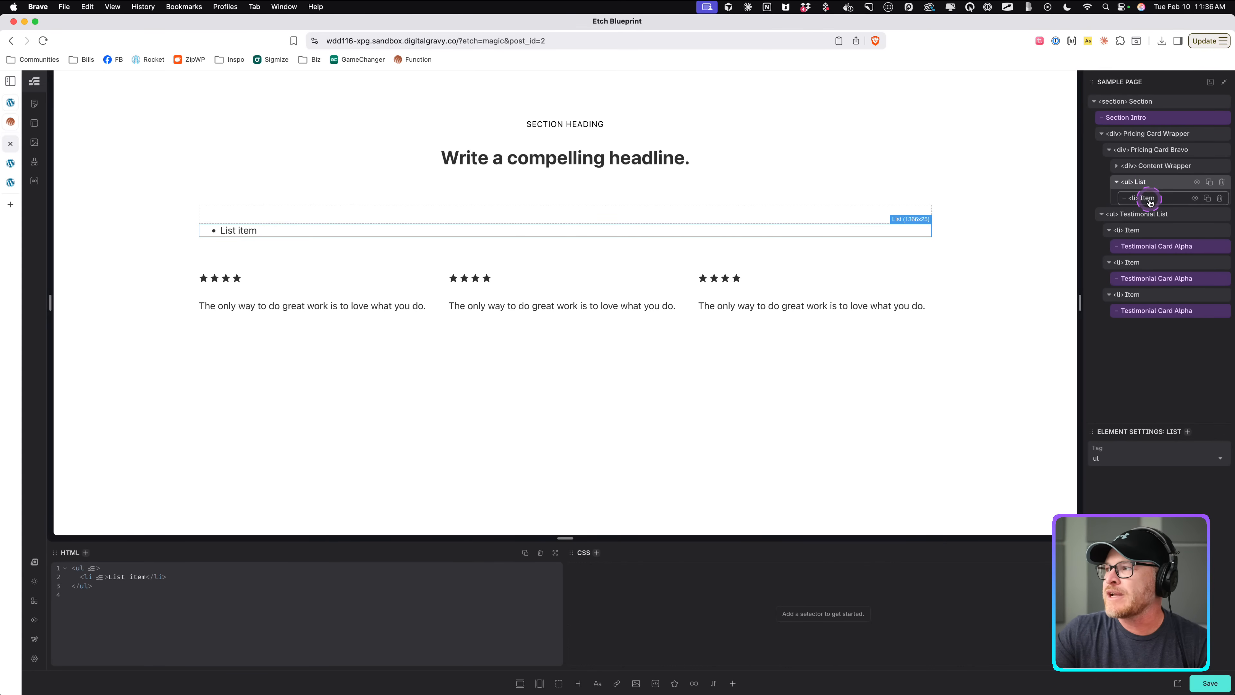
left_click(1141, 184)
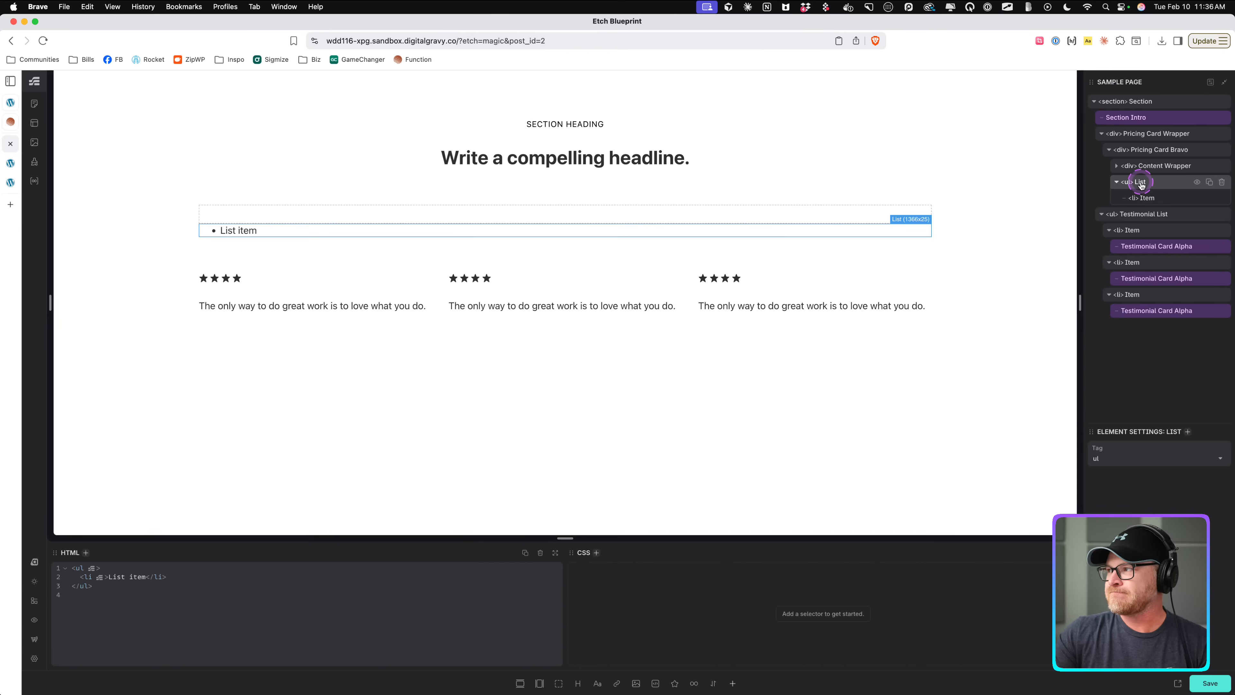
left_click(1160, 188)
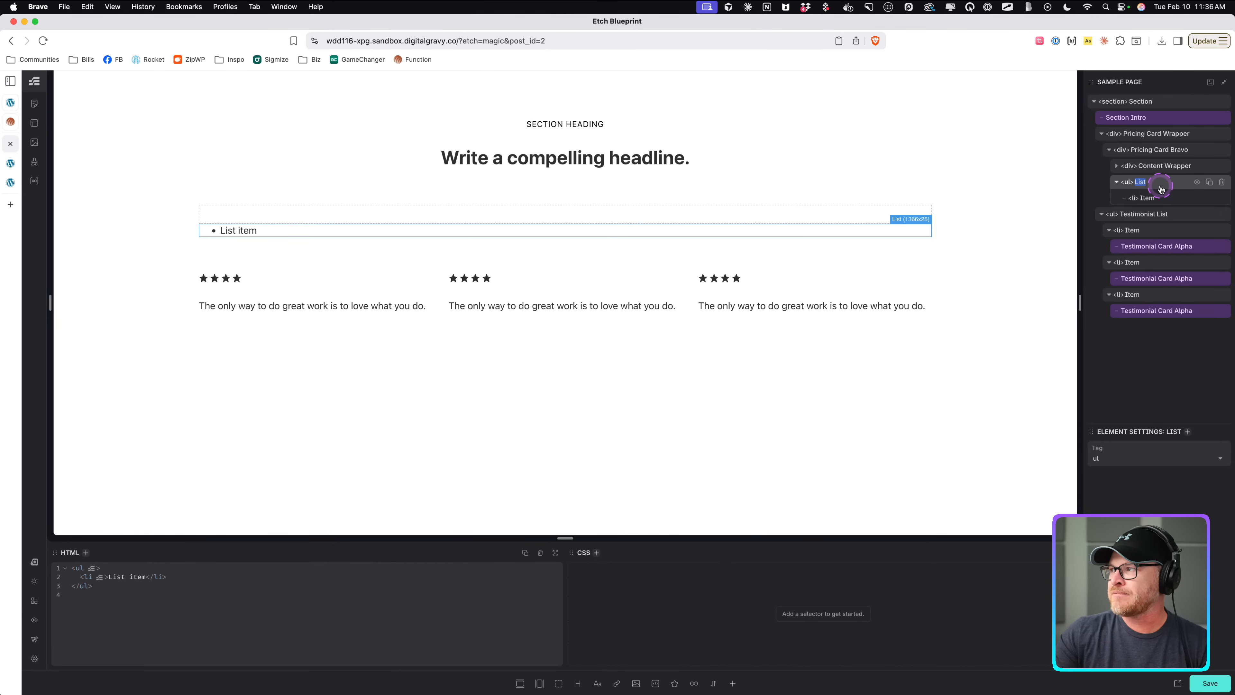
left_click(1161, 166)
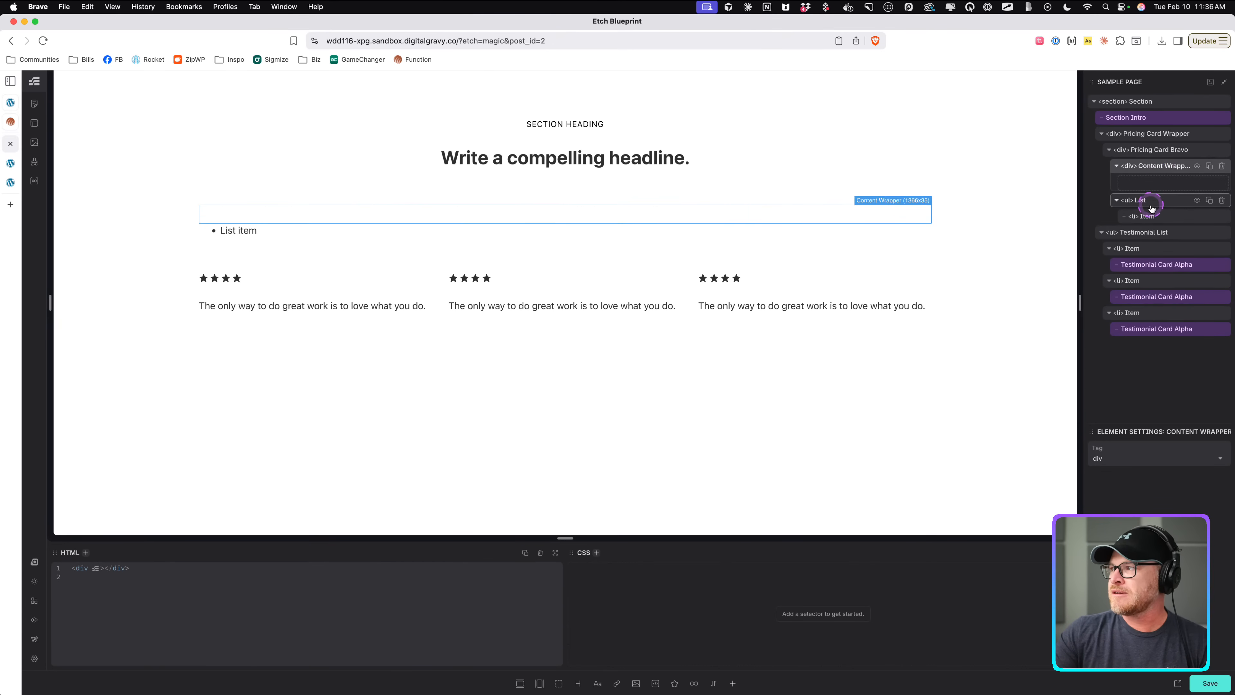
left_click(1150, 218)
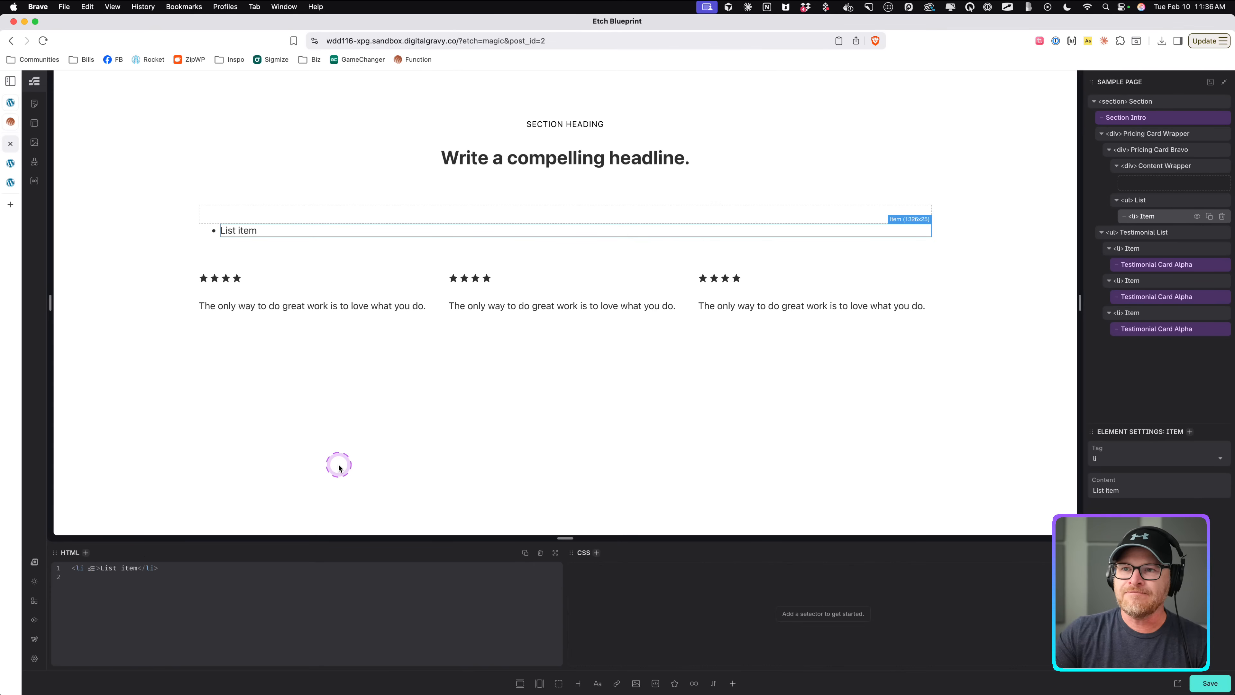
key("super+k")
type("span")
key("Return")
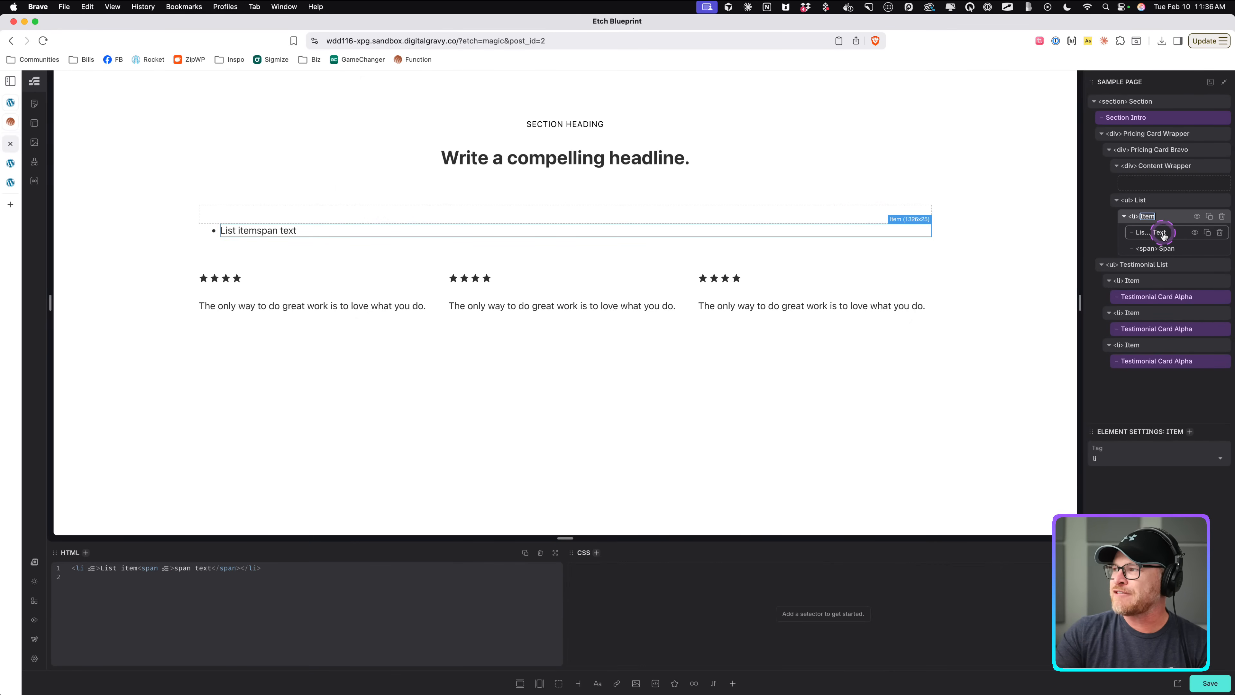
left_click(1220, 232)
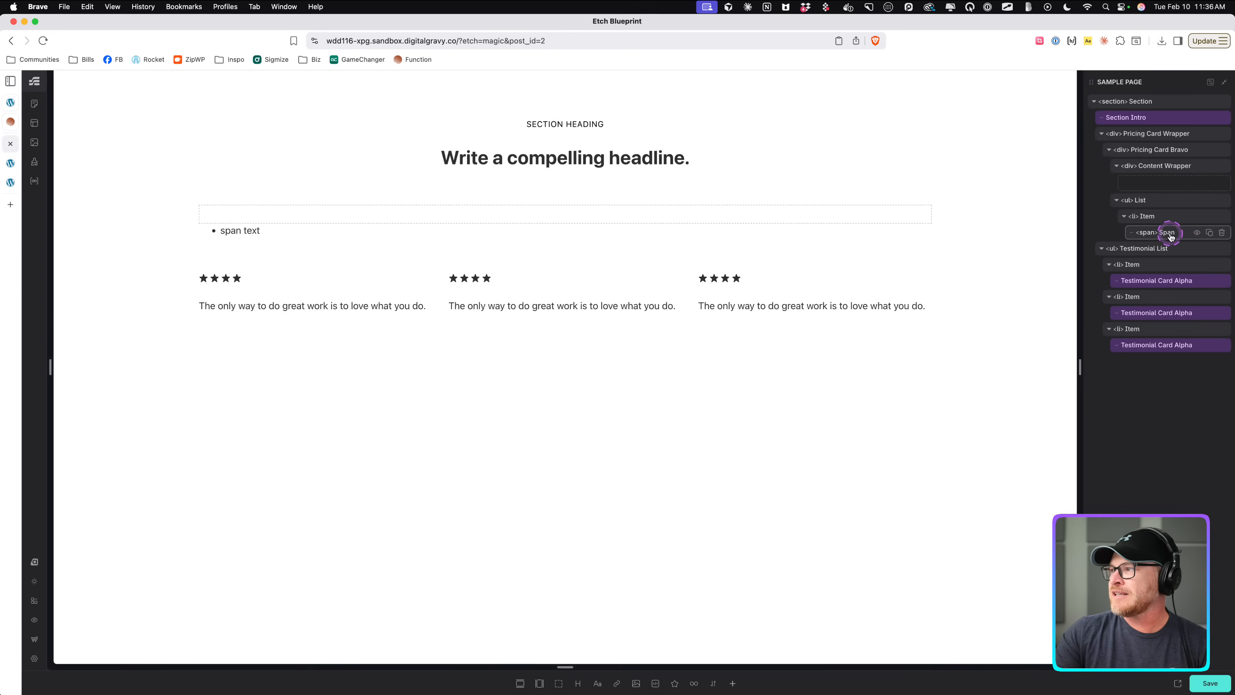
Change the span's text to Item Text in the HTML editor.
left_click(1169, 233)
left_click_drag(109, 568, 145, 568)
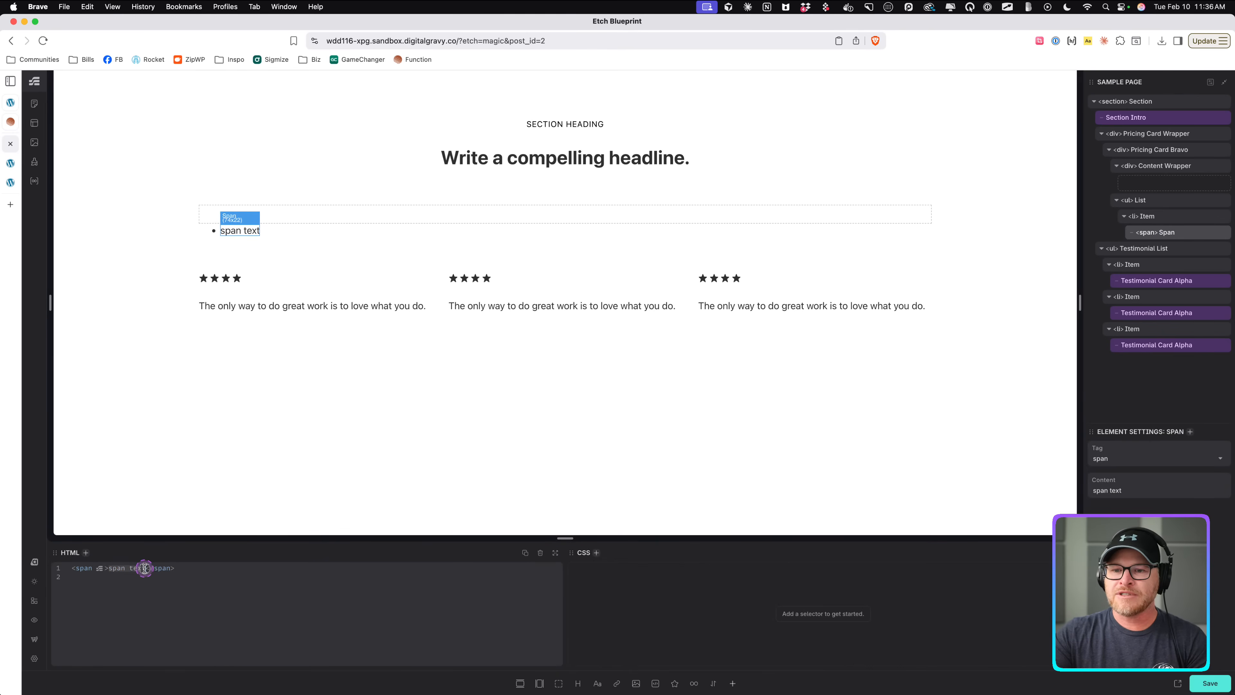
type("Item T")
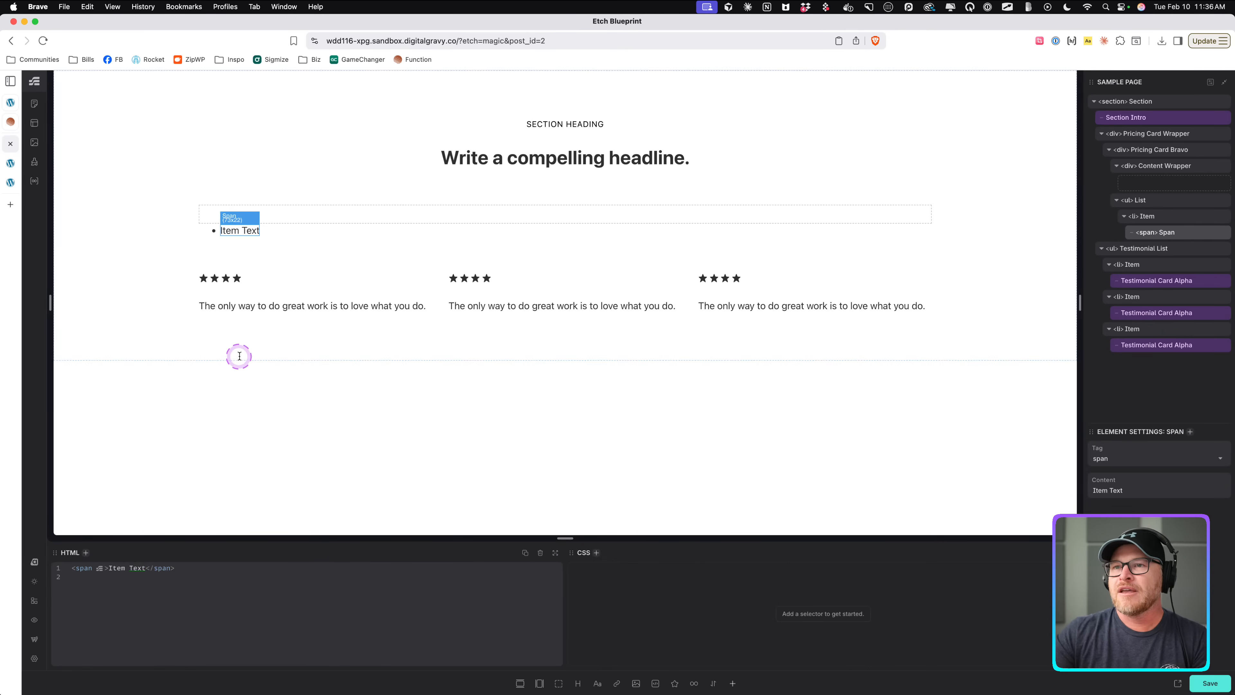
key("super+i")
type("pa")
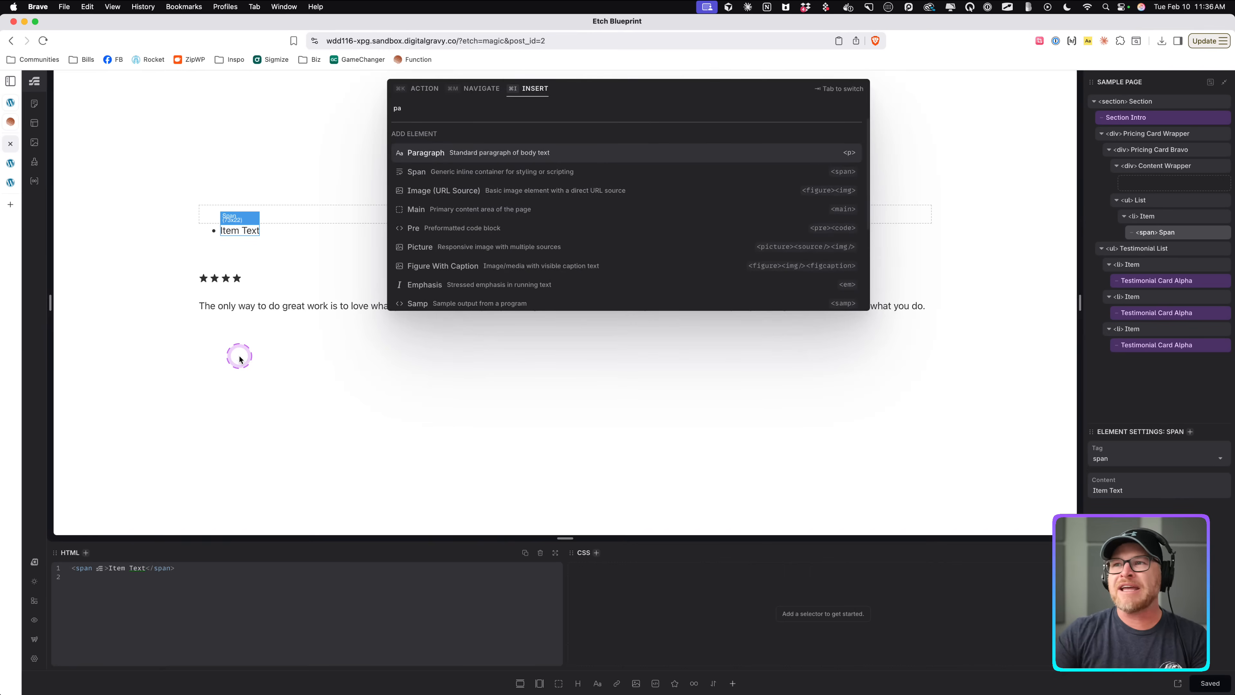
key("BackSpace")
key("BackSpace")
type("sp")
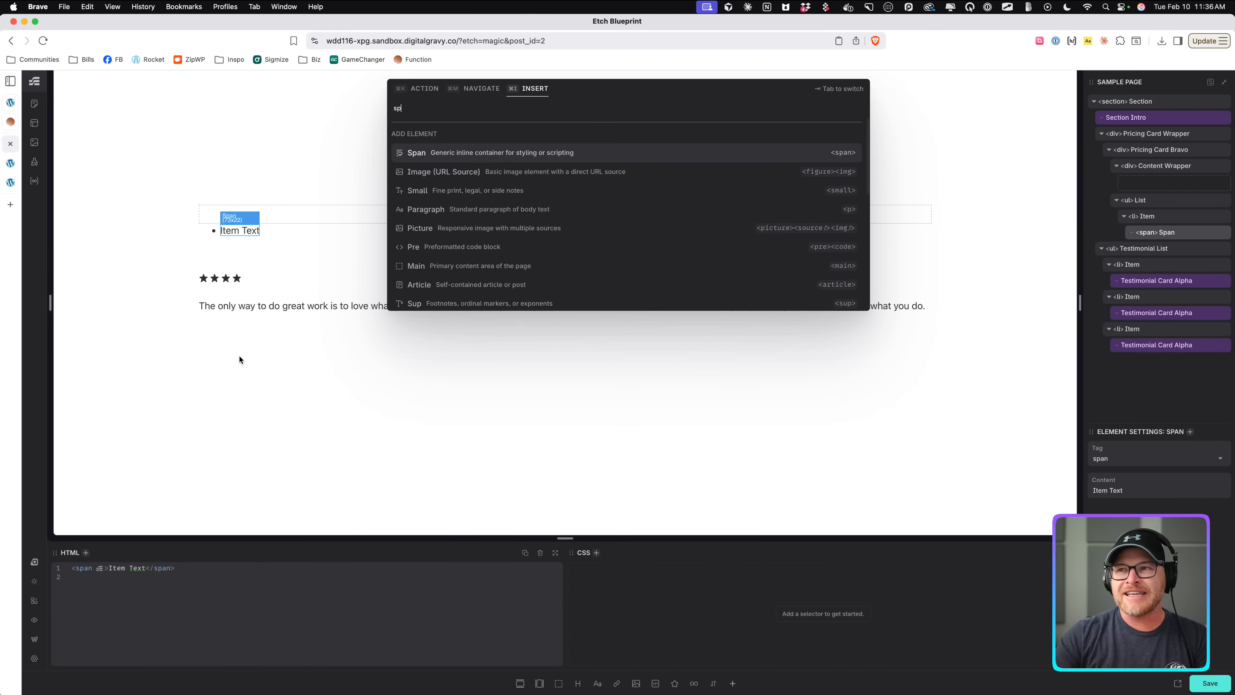
left_click(205, 262)
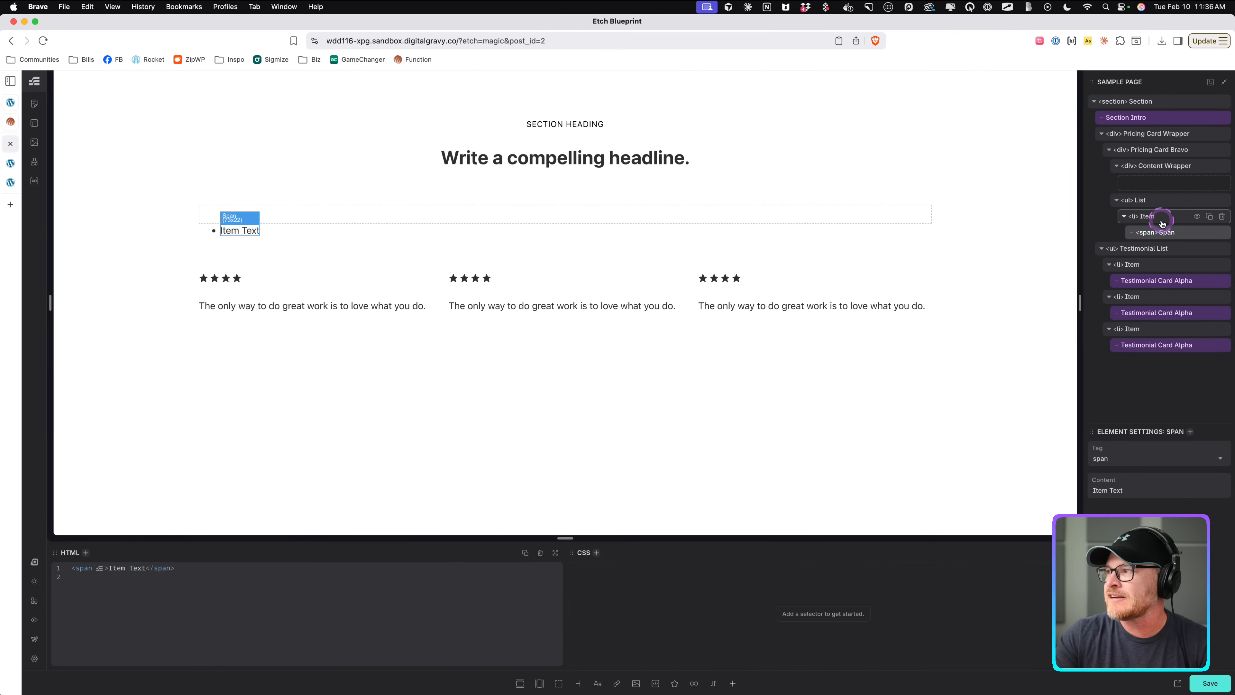
Duplicate the list item twice so the list has three items.
left_click(1143, 216)
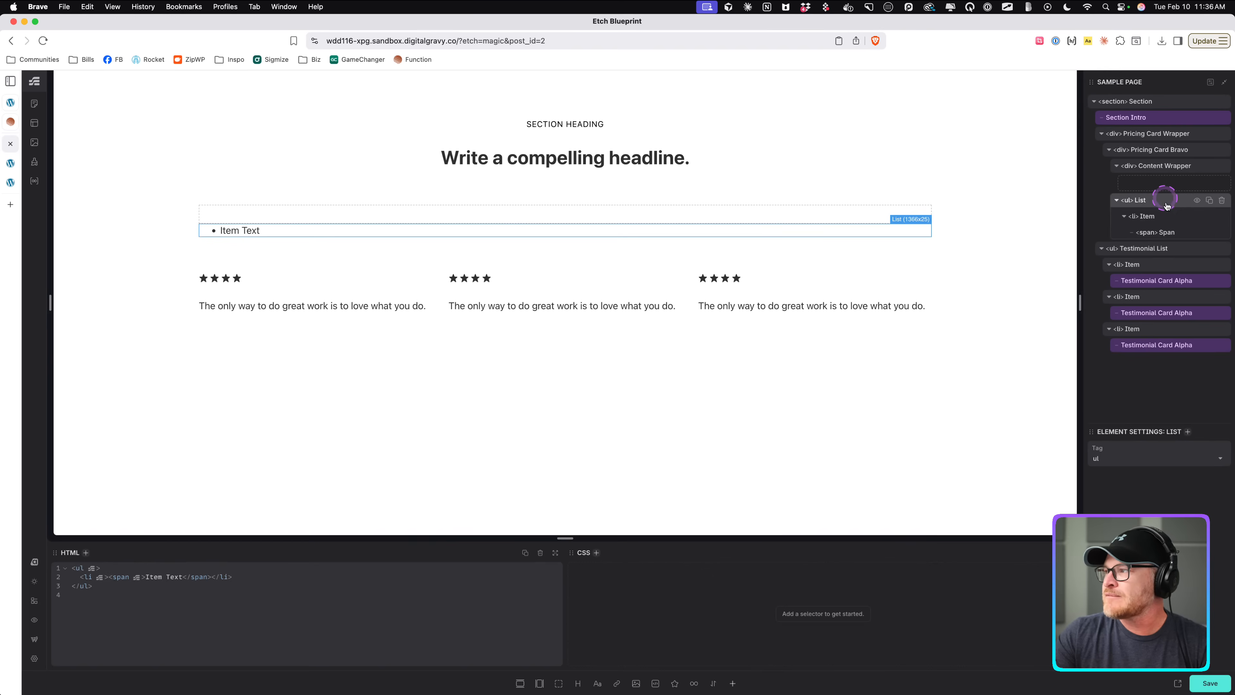
left_click(1168, 233)
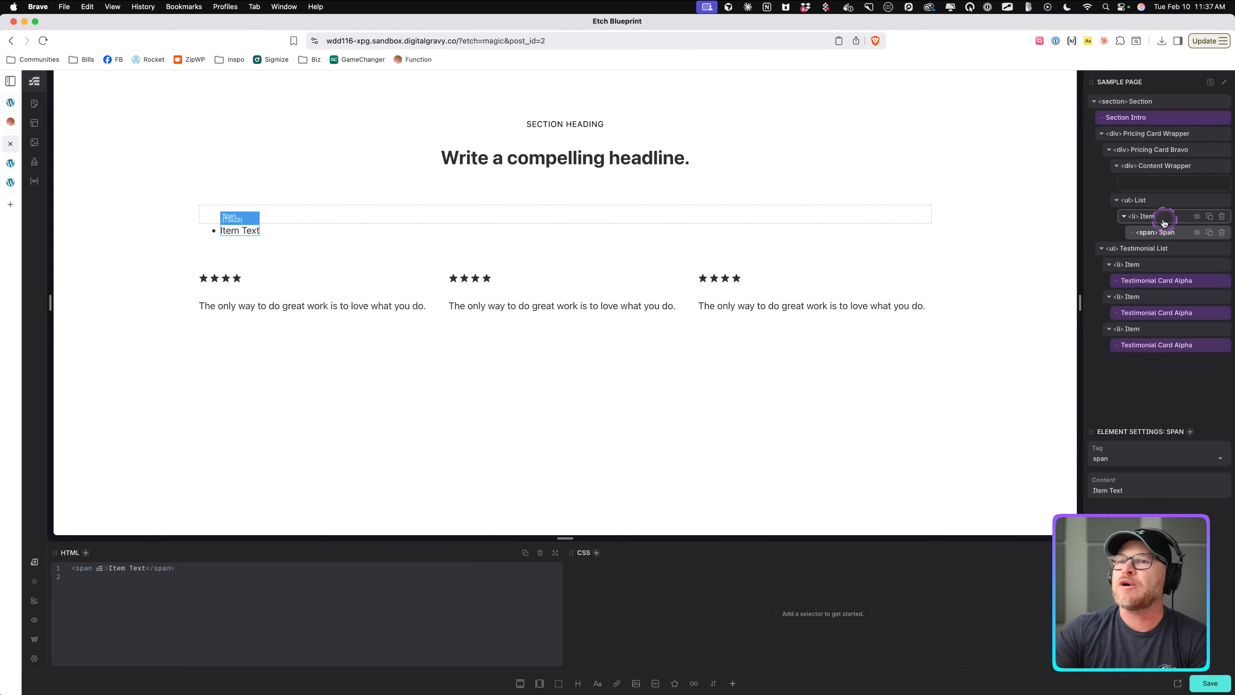
left_click(1153, 217)
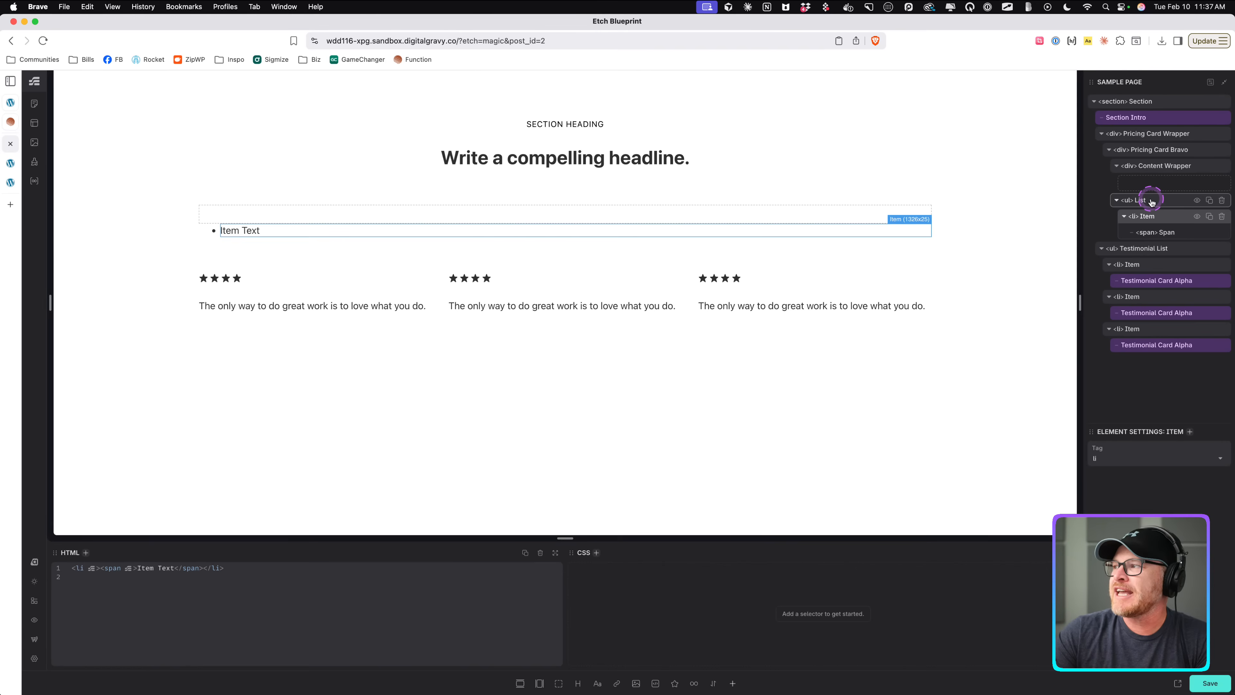
double_click(1209, 217)
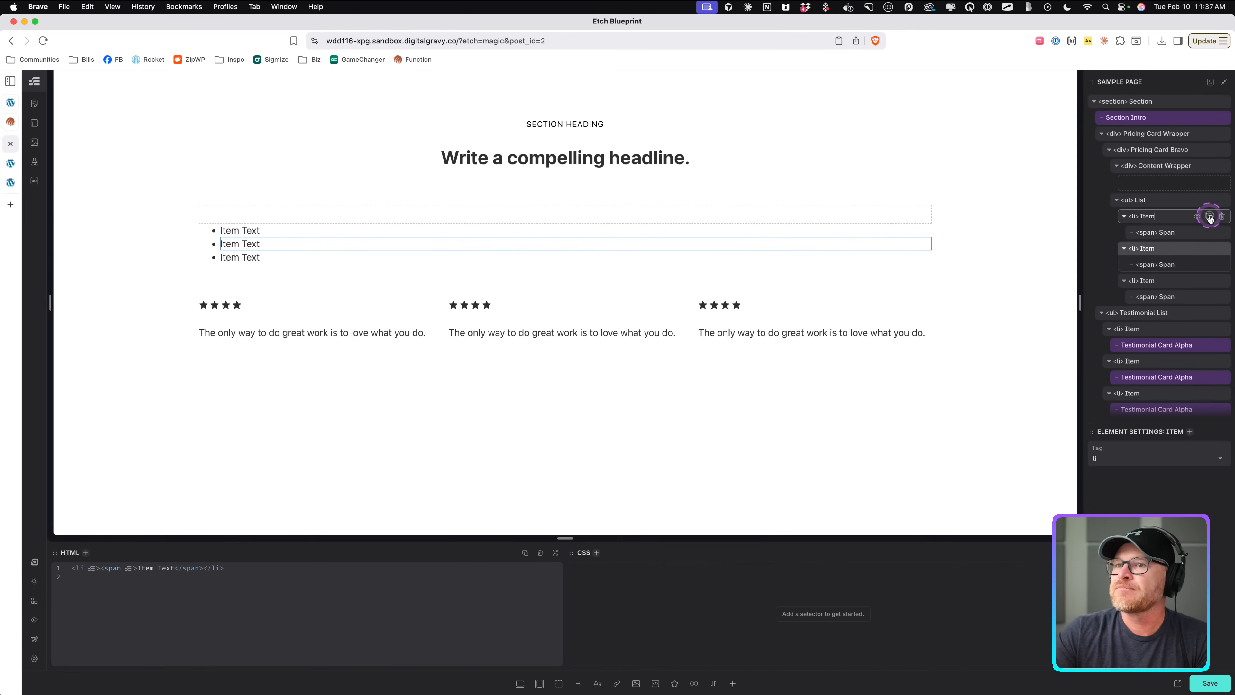
Rename the first list item's span to Item Label.
left_click(1146, 200)
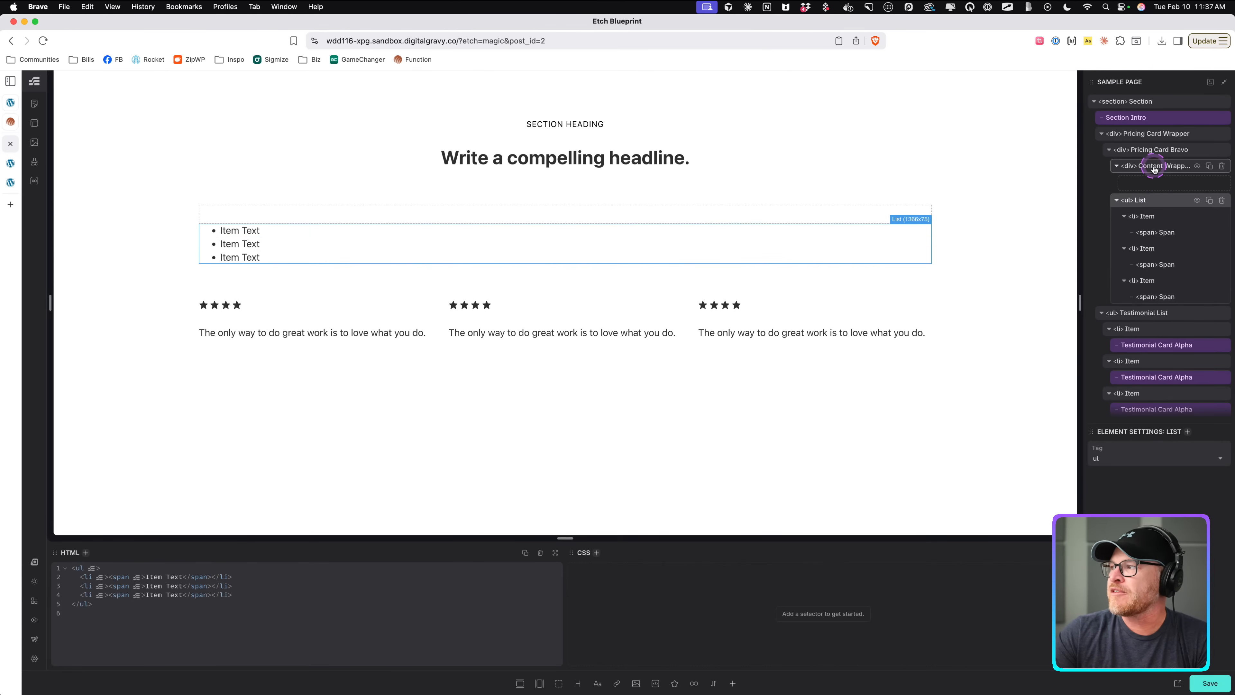
double_click(1167, 234)
type("Label")
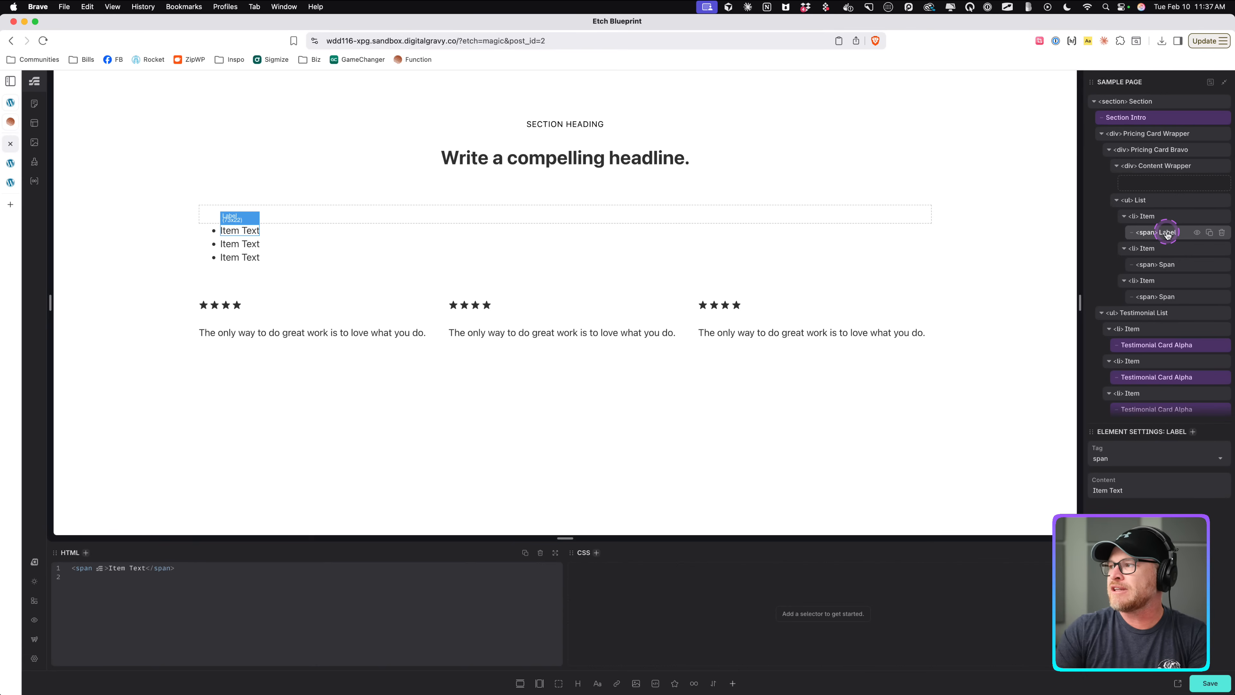
double_click(1166, 234)
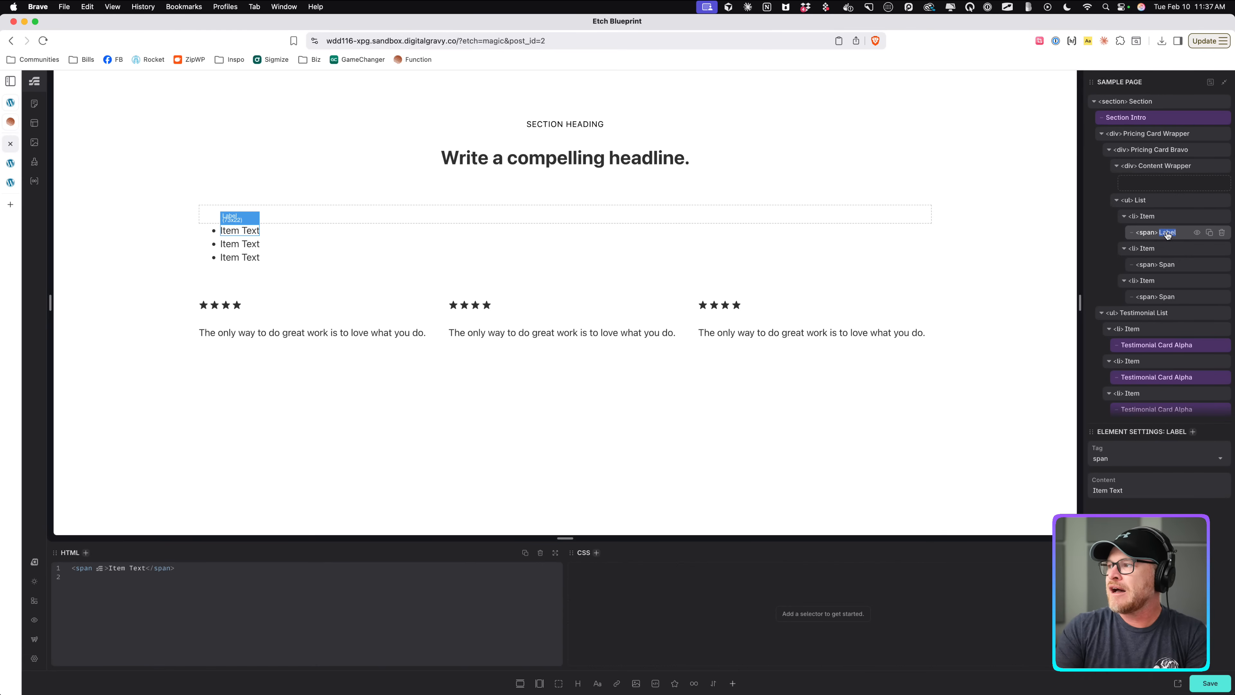
type("Item Label")
key("super+a")
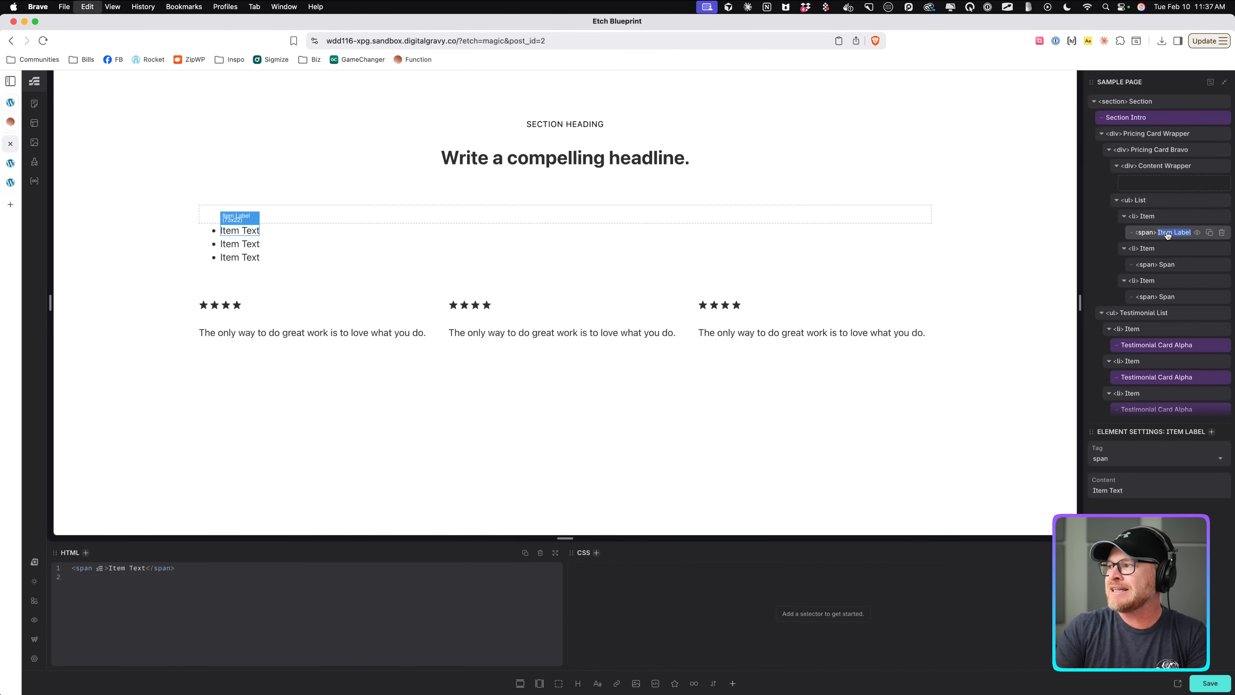
Rename the first list item's span to List Item Label.
type("List Item Label")
left_click(1166, 236)
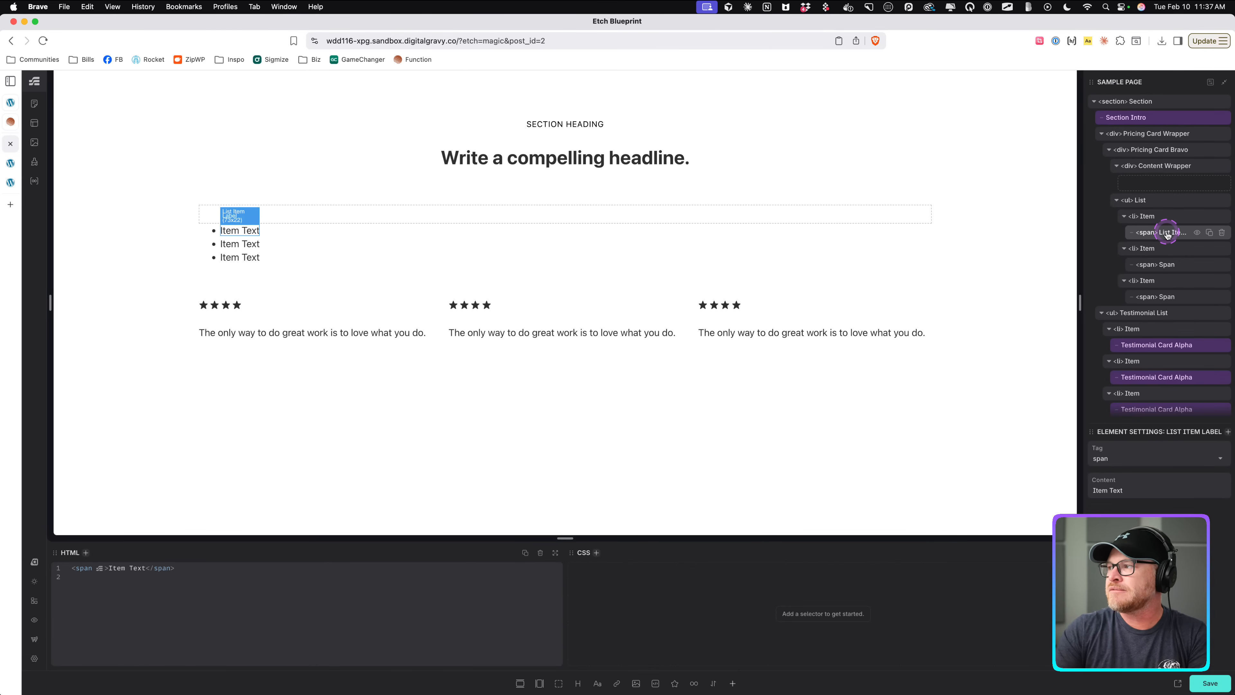
double_click(1174, 233)
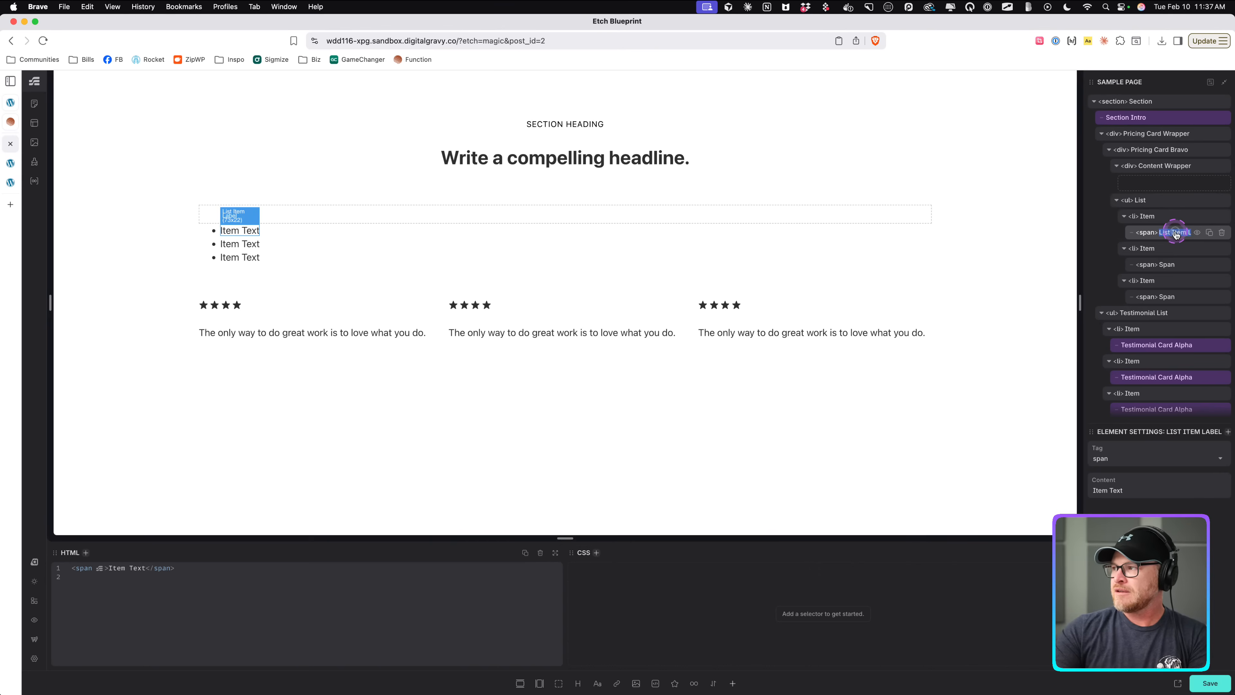
Rename the second and third list items' spans to List Item Label as well.
left_click(1166, 265)
type("Kist")
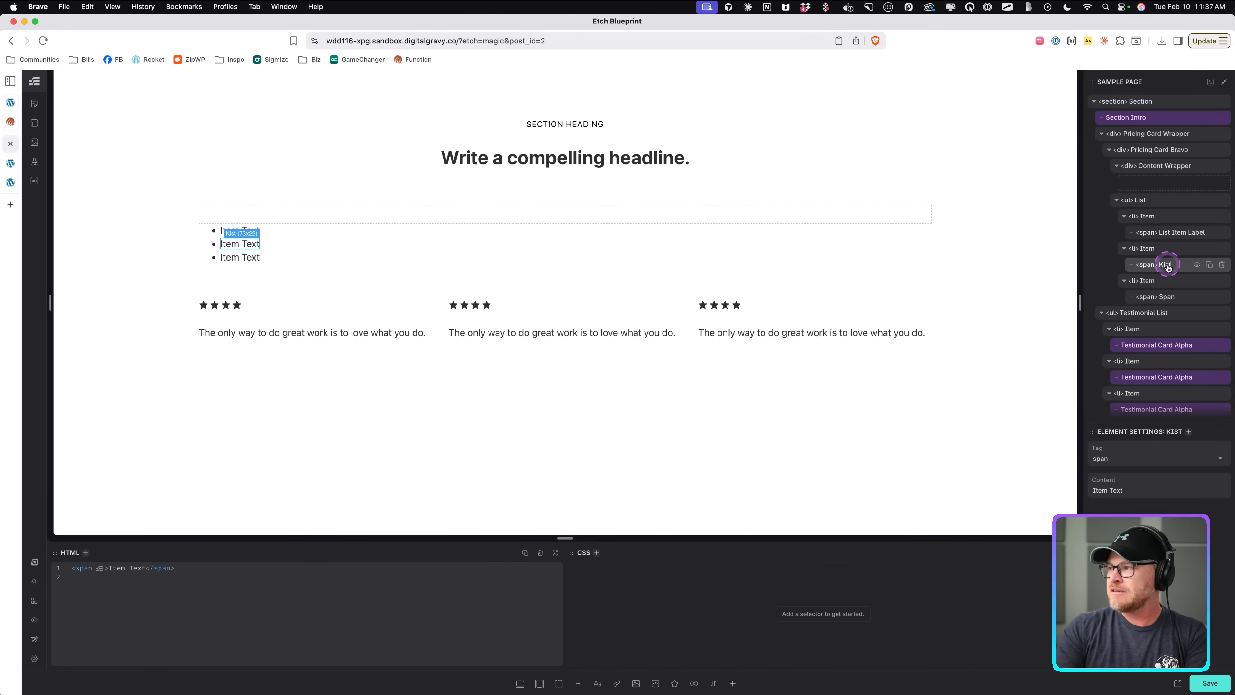
key("BackSpace")
key("BackSpace")
key("BackSpace")
key("BackSpace")
type("List Item Label")
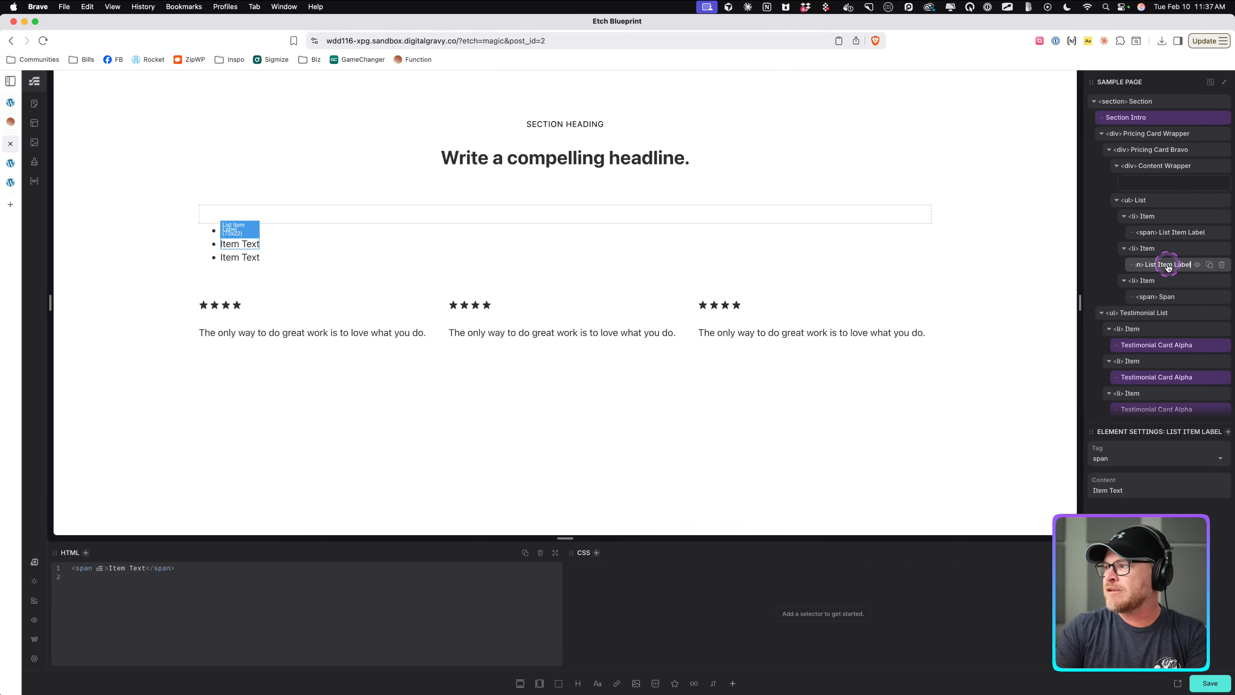
left_click(1166, 296)
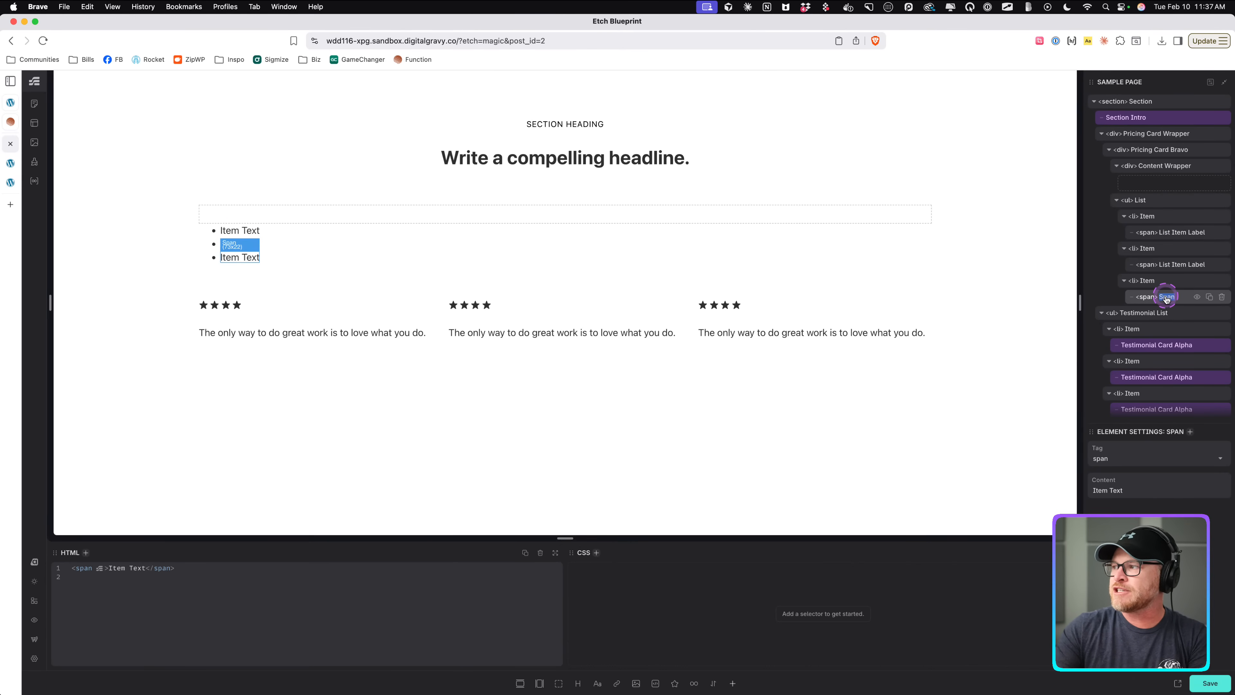
type("List Item Label")
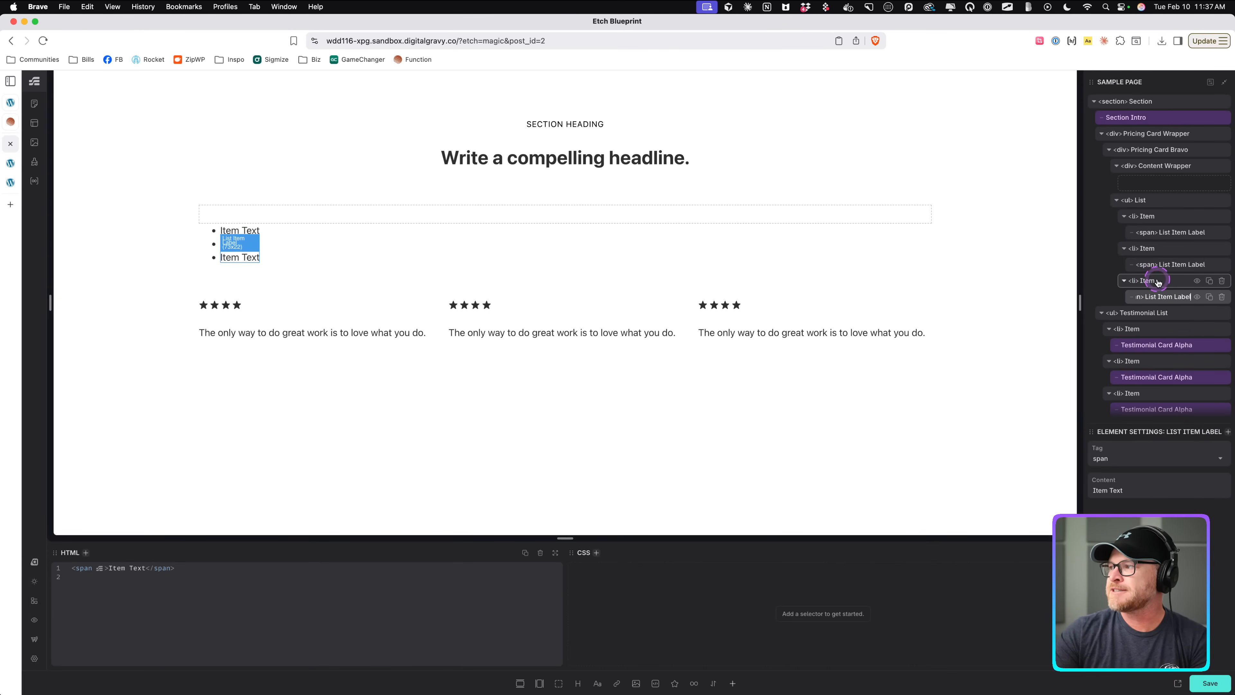
Rename each of the three li elements in the list to List Item.
double_click(1147, 216)
type("List Item")
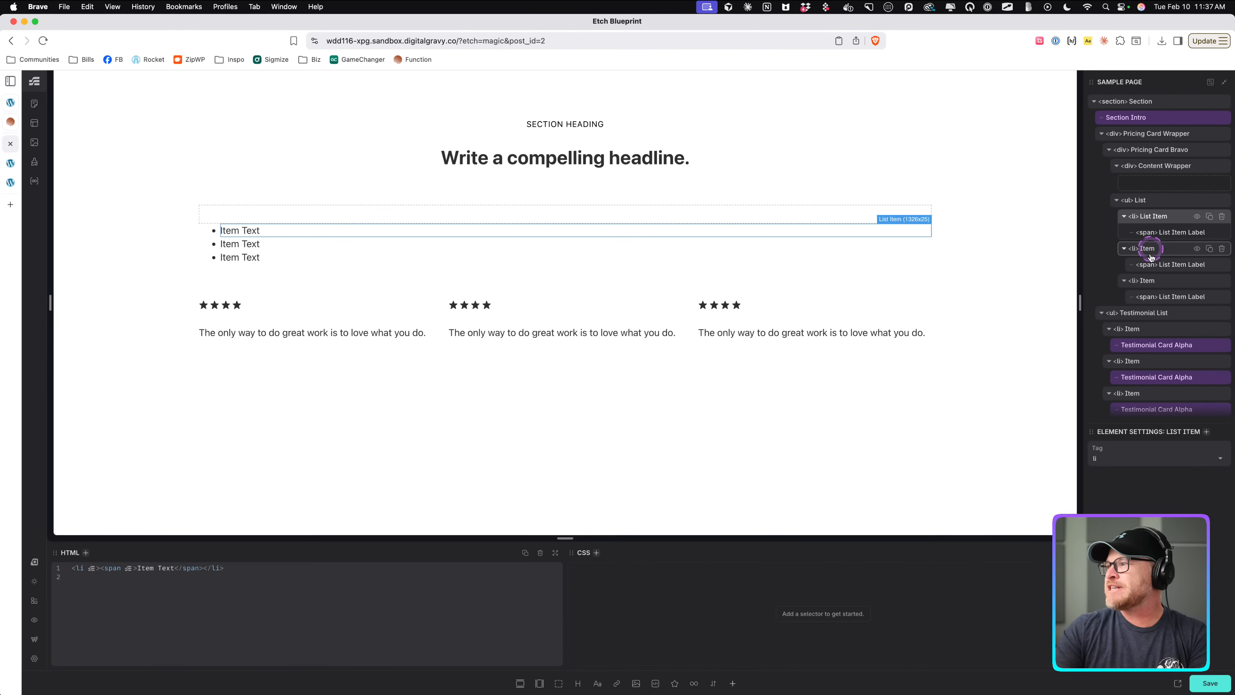
double_click(1146, 248)
type("List")
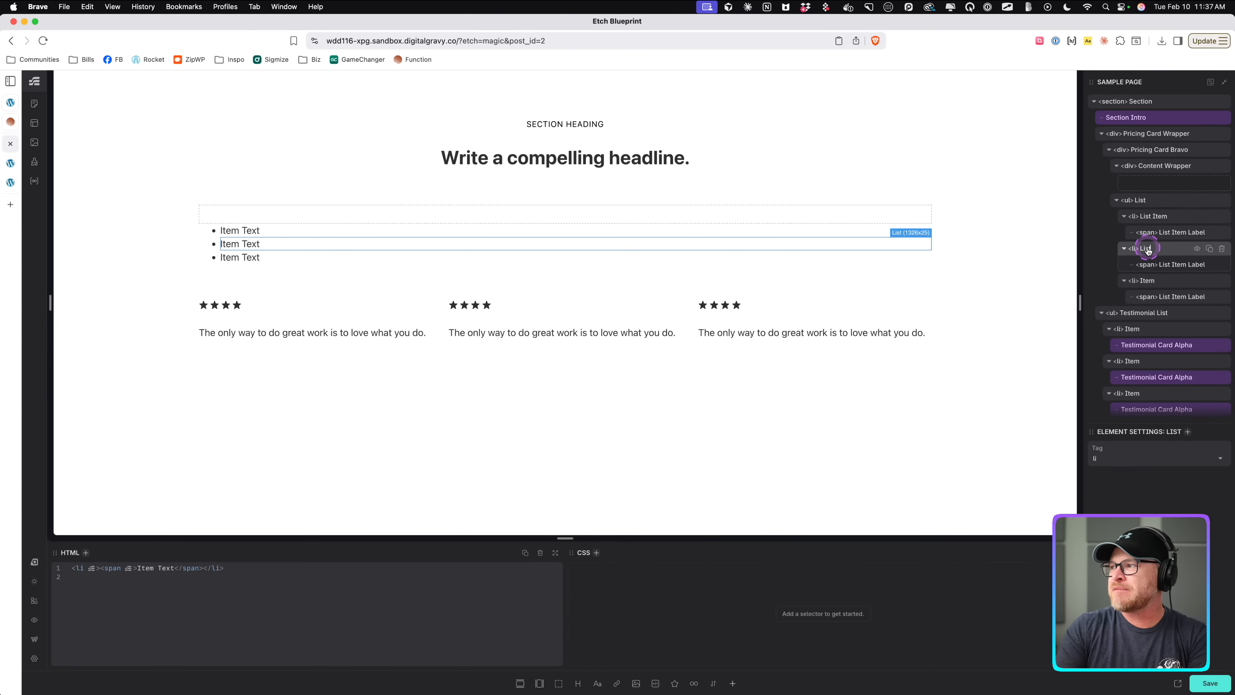
type(" Item")
double_click(1147, 281)
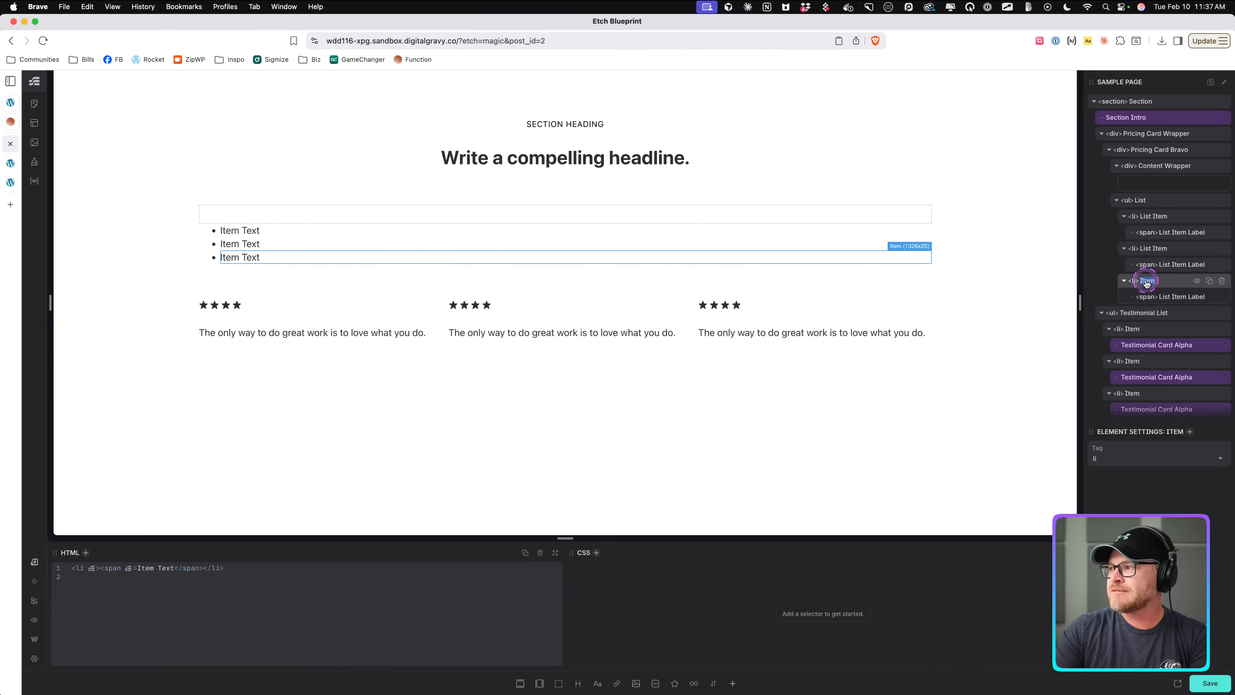
type("List")
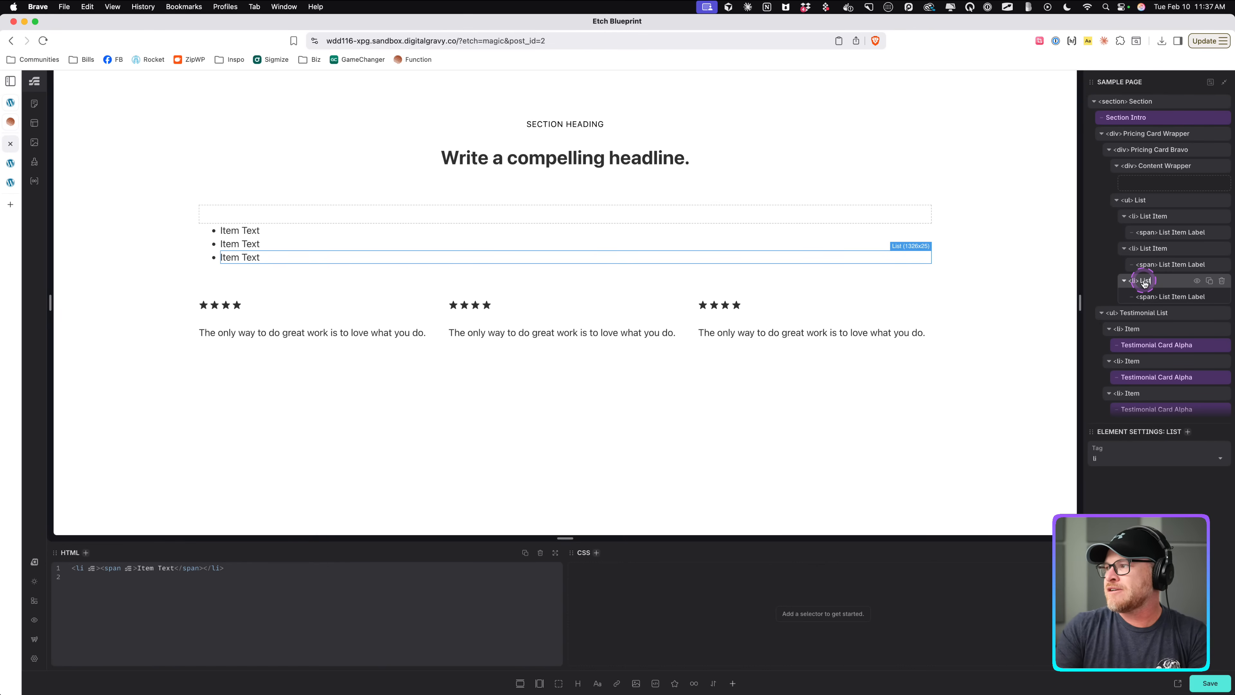
type(" Item")
Examine the HSA/FSA Eligible label above the membership title on the Function reference page.
left_click(1158, 204)
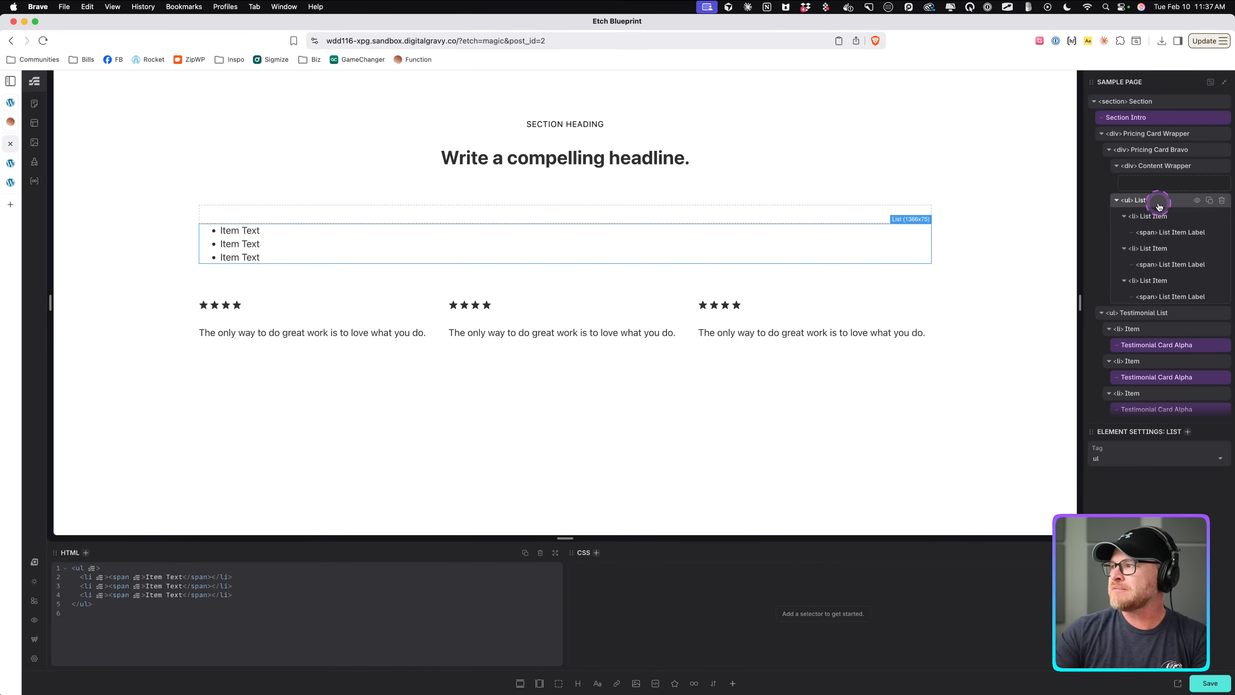
left_click(1162, 168)
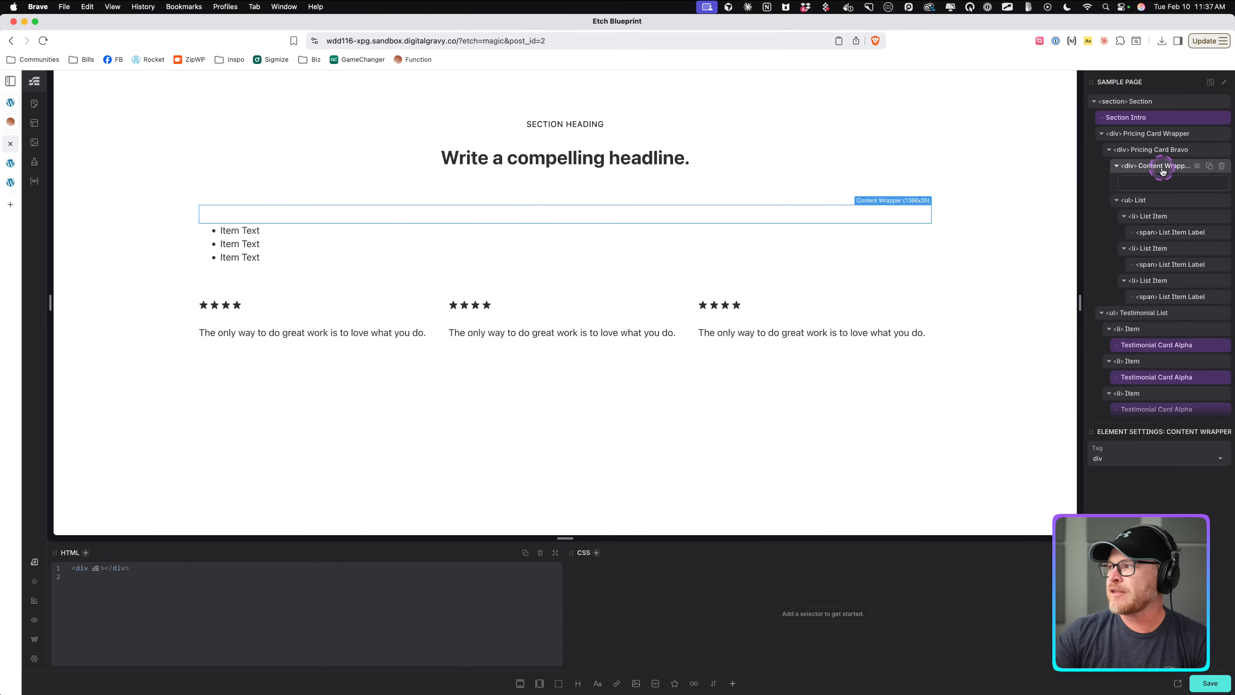
left_click(11, 124)
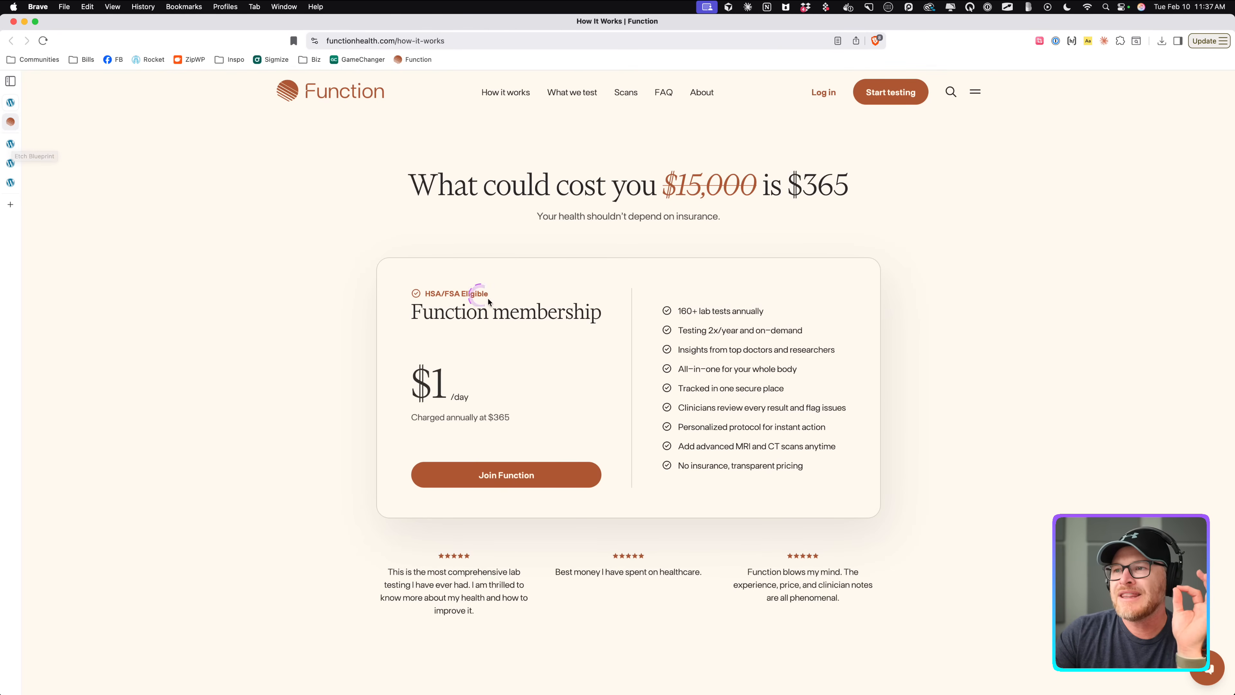
left_click_drag(493, 293, 411, 294)
left_click(413, 295)
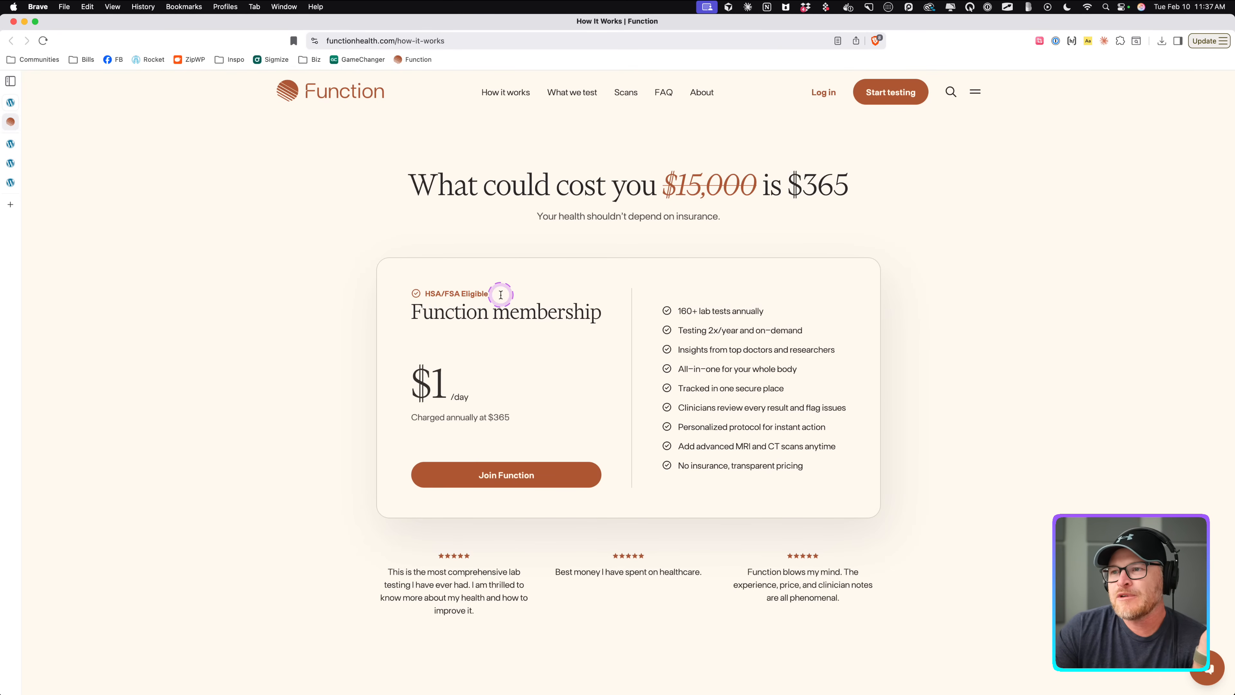
left_click_drag(501, 295, 419, 296)
left_click(424, 295)
left_click_drag(512, 295, 407, 292)
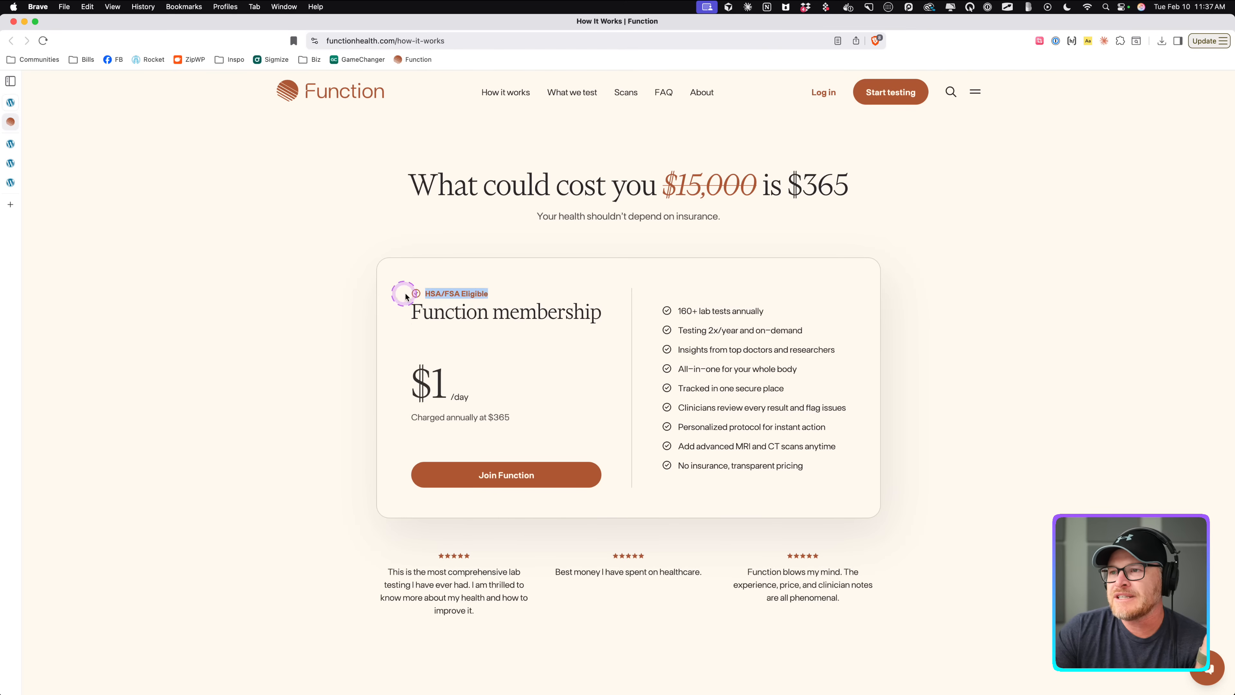
left_click(549, 296)
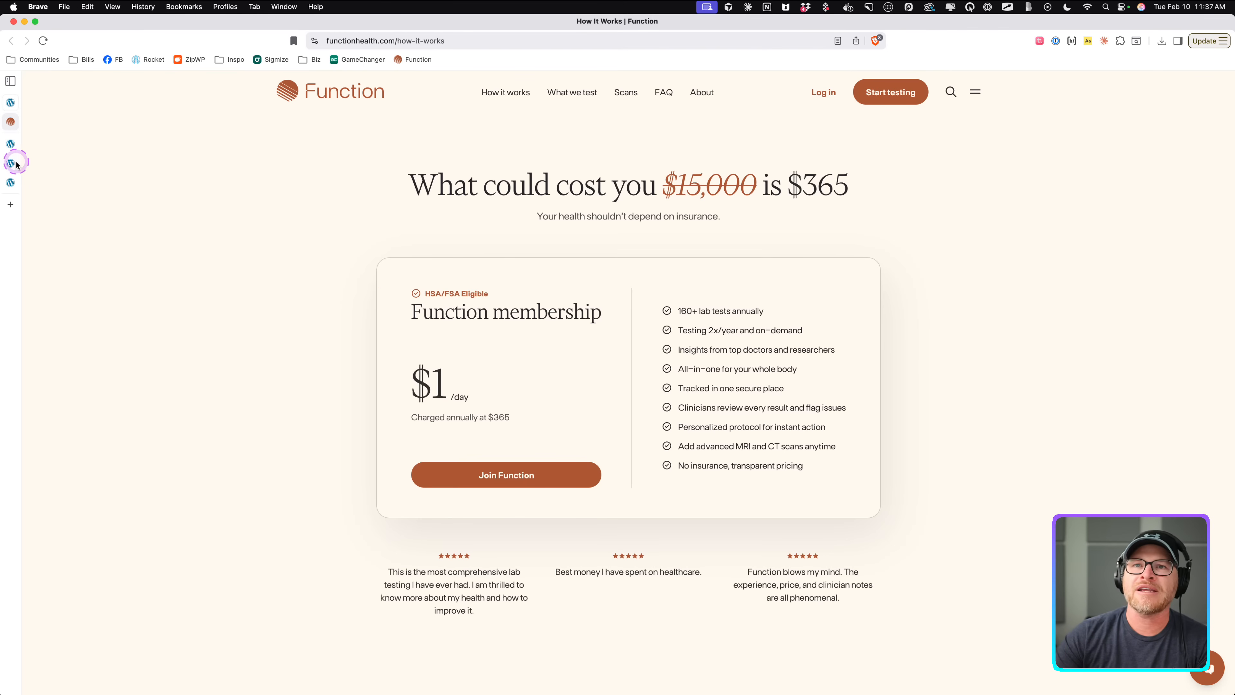
left_click_drag(491, 293, 414, 293)
left_click(459, 292)
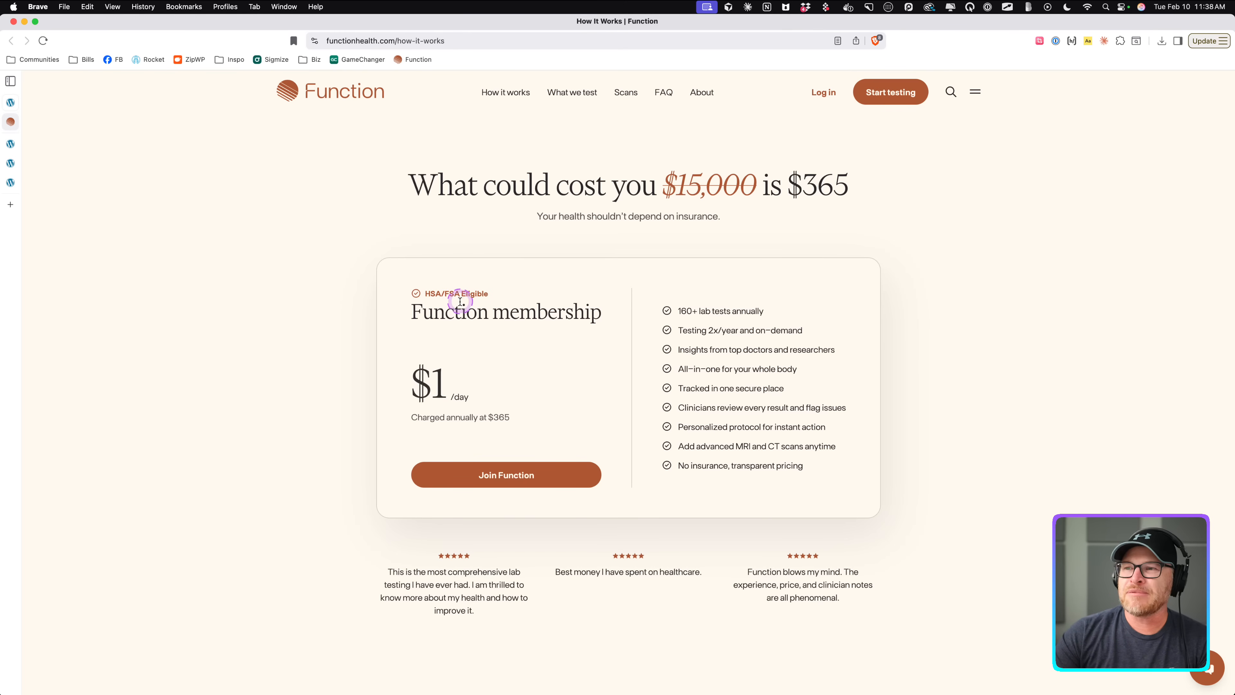
Add a heading and a text element inside the Content Wrapper, naming the text element Eyebrow.
left_click(10, 163)
left_click(10, 177)
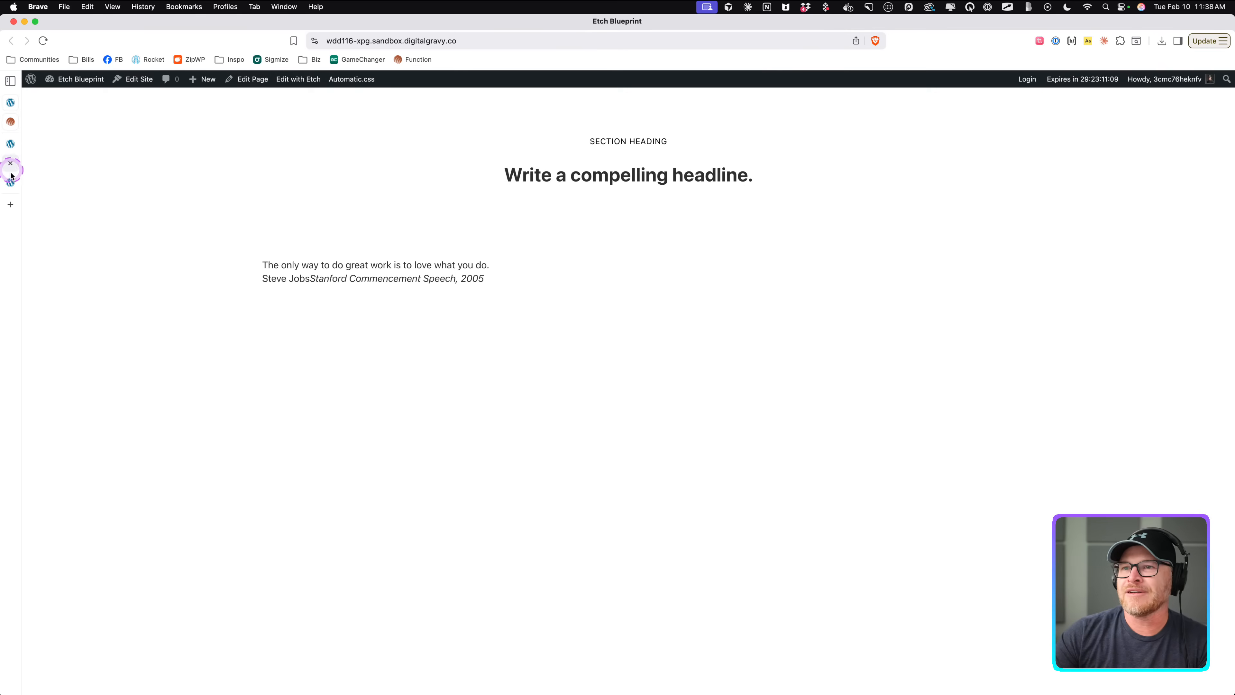
left_click(10, 180)
left_click(10, 122)
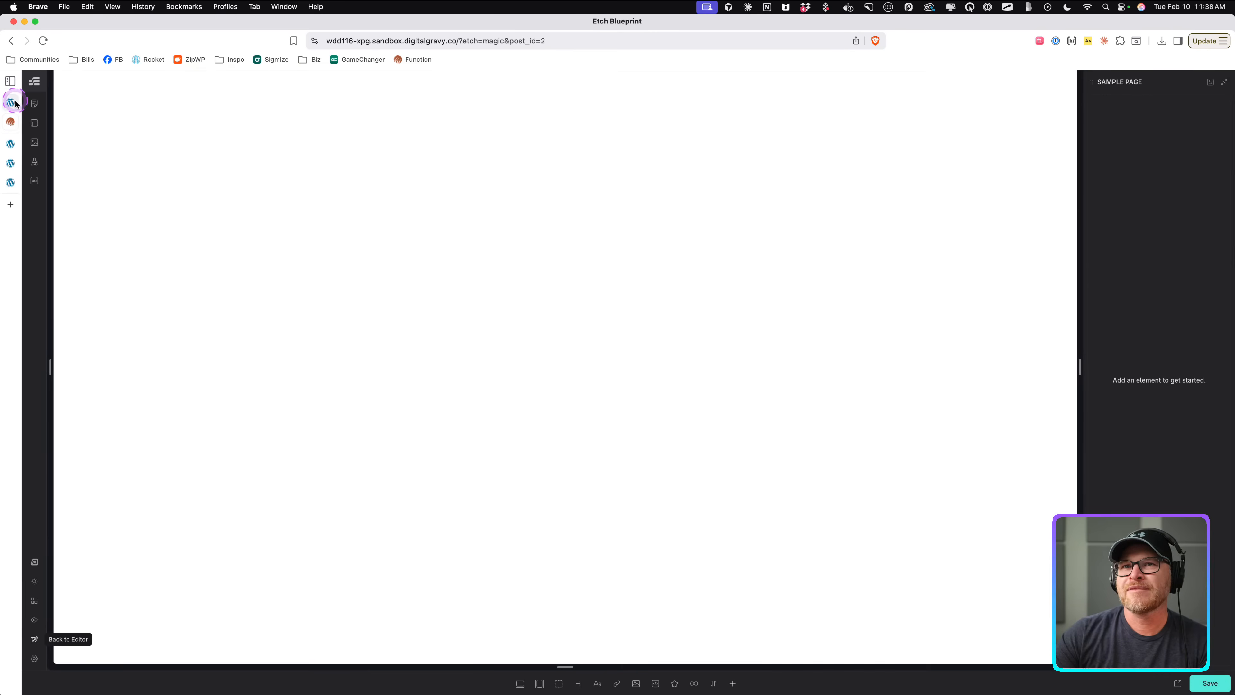
left_click(11, 145)
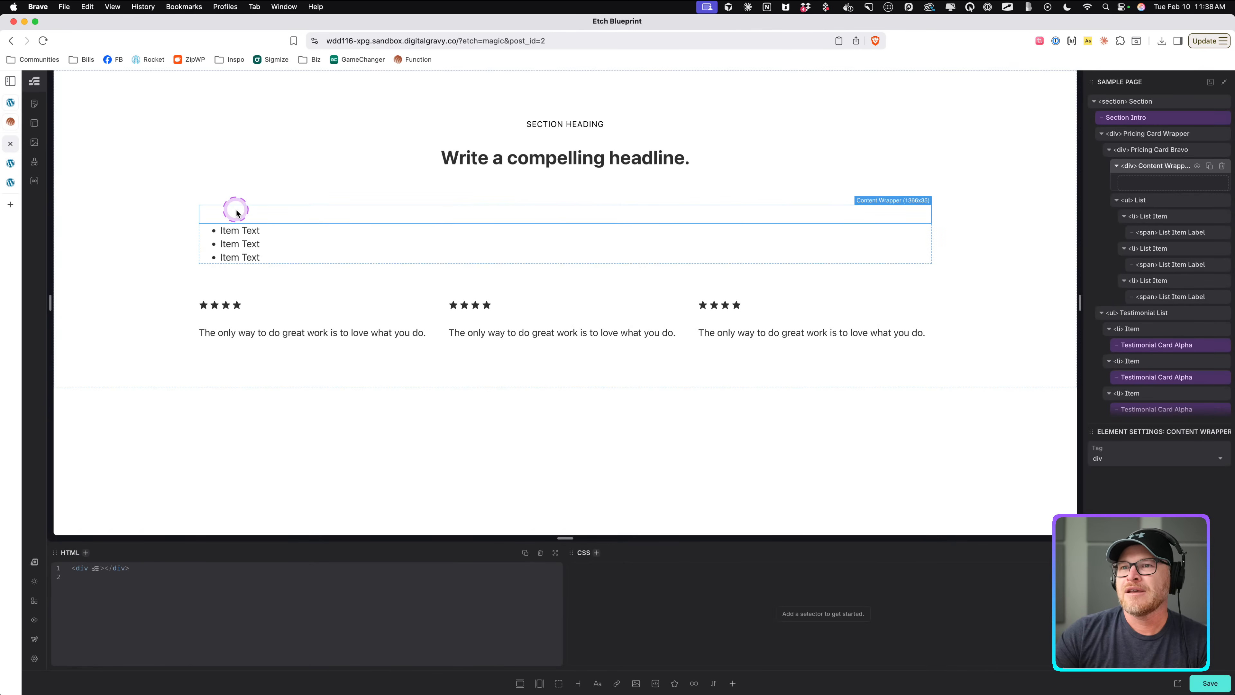
left_click(578, 683)
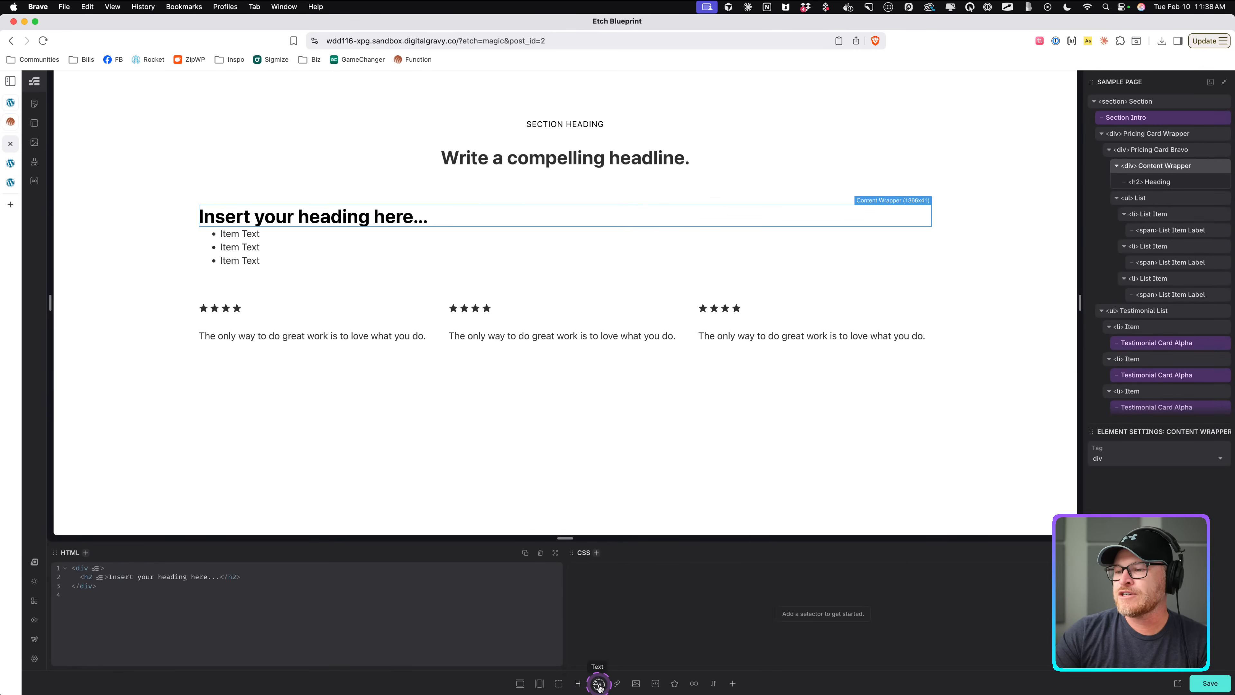
left_click(597, 683)
left_click(252, 234)
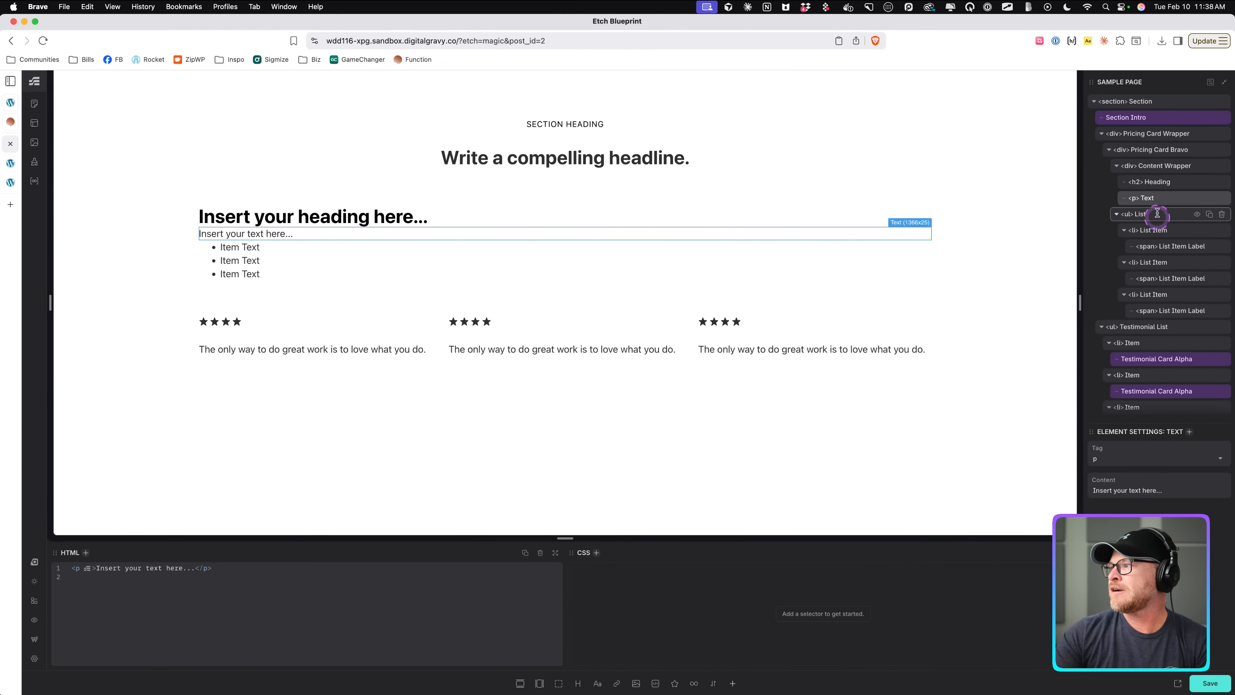
left_click(1148, 199)
type("Eyebrow")
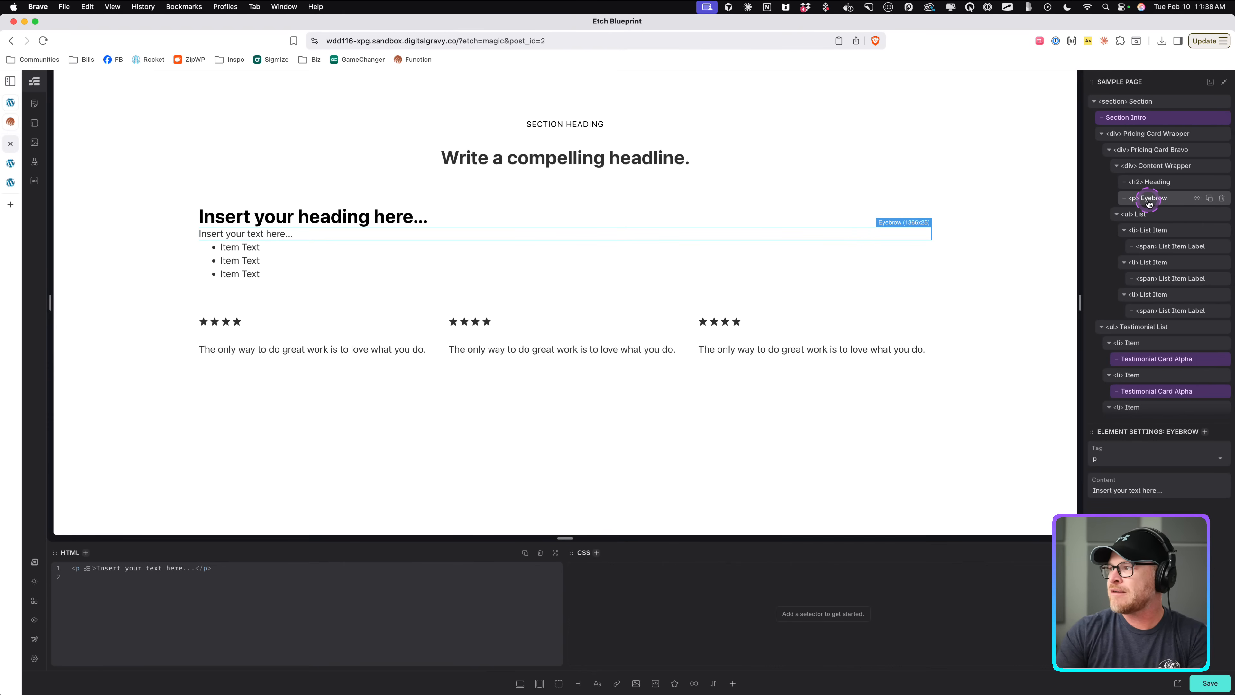
double_click(1155, 183)
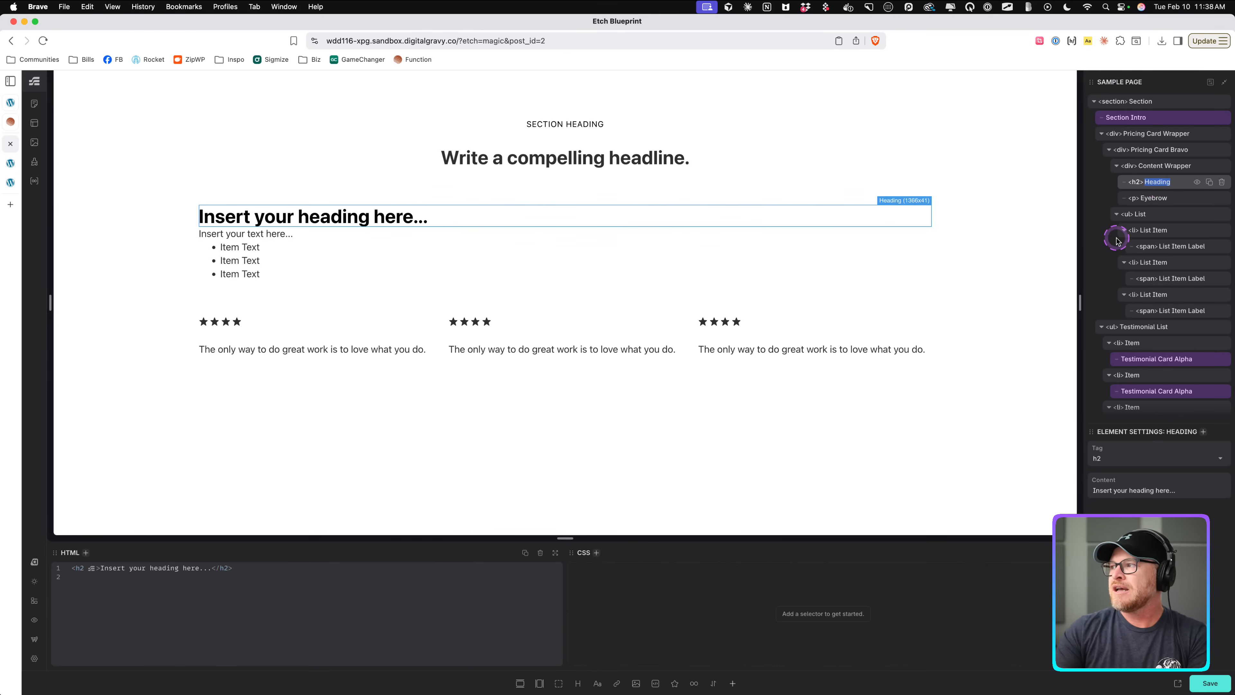
left_click(10, 122)
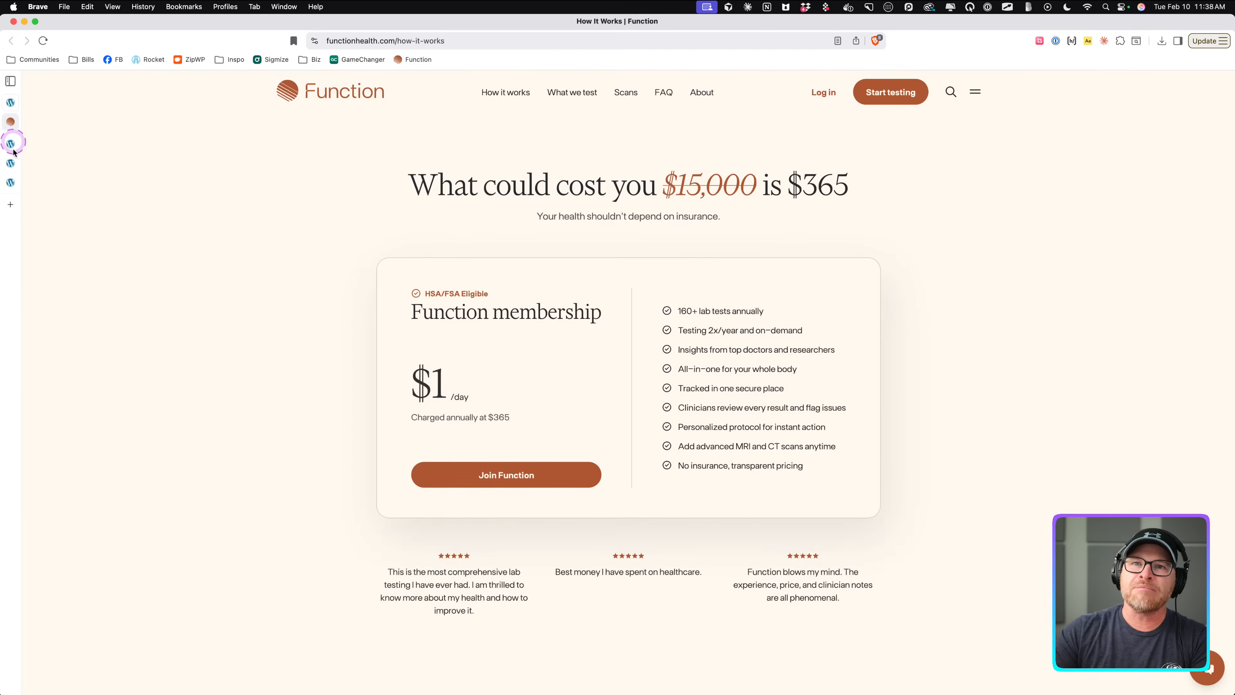
left_click(11, 144)
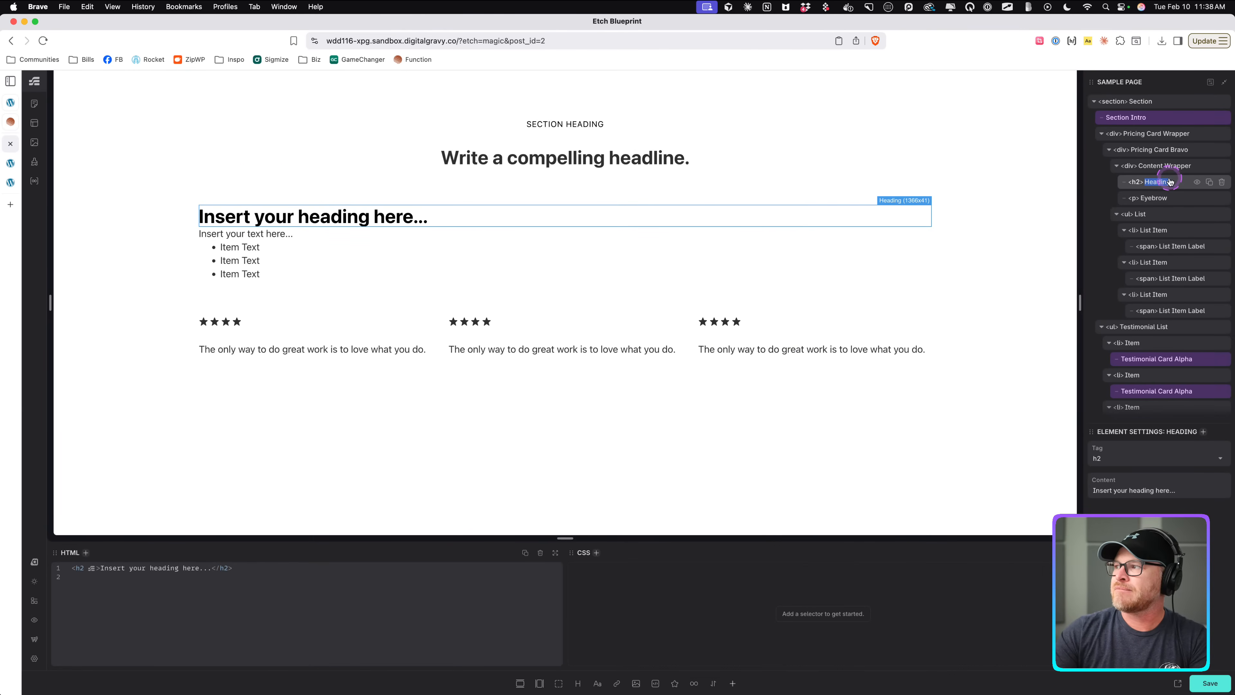
double_click(1151, 182)
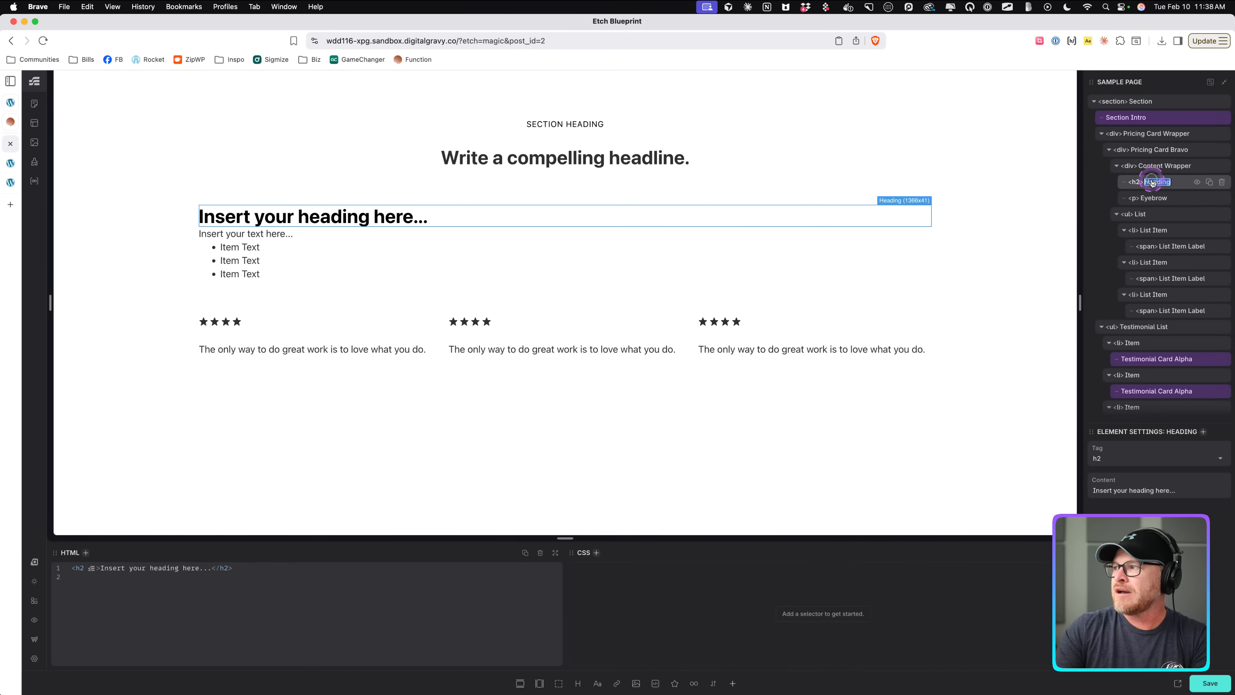
type("Plan")
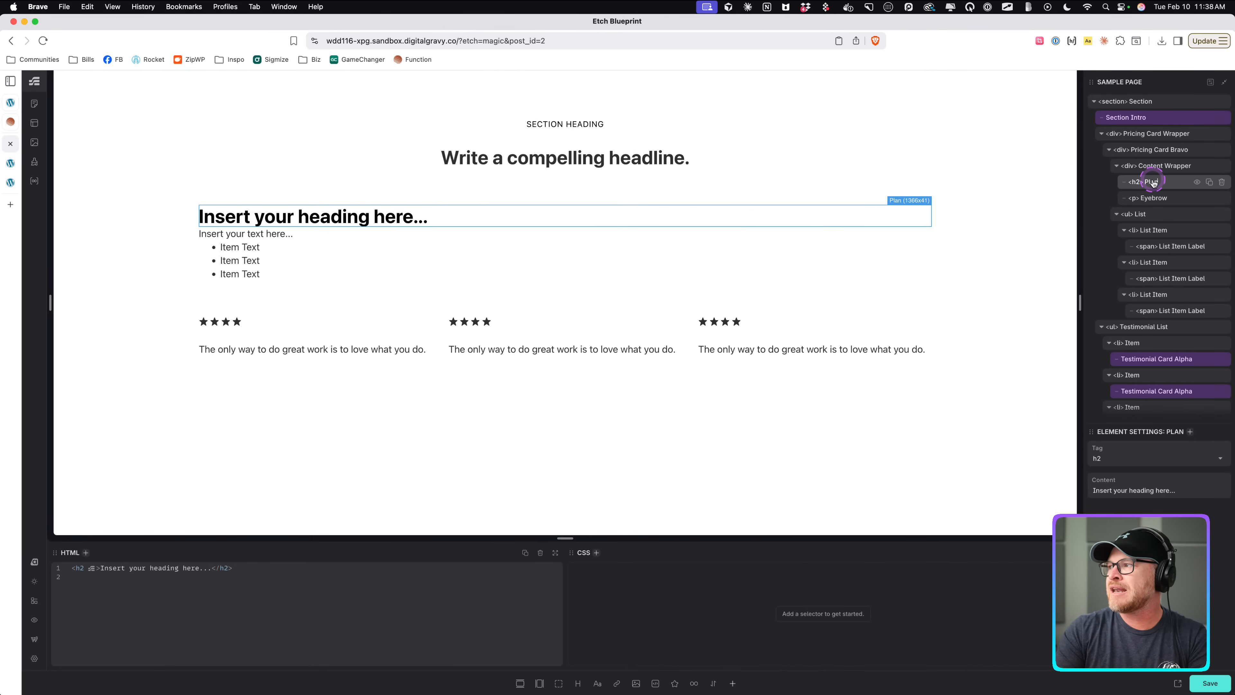
type(" Nam")
type("Head")
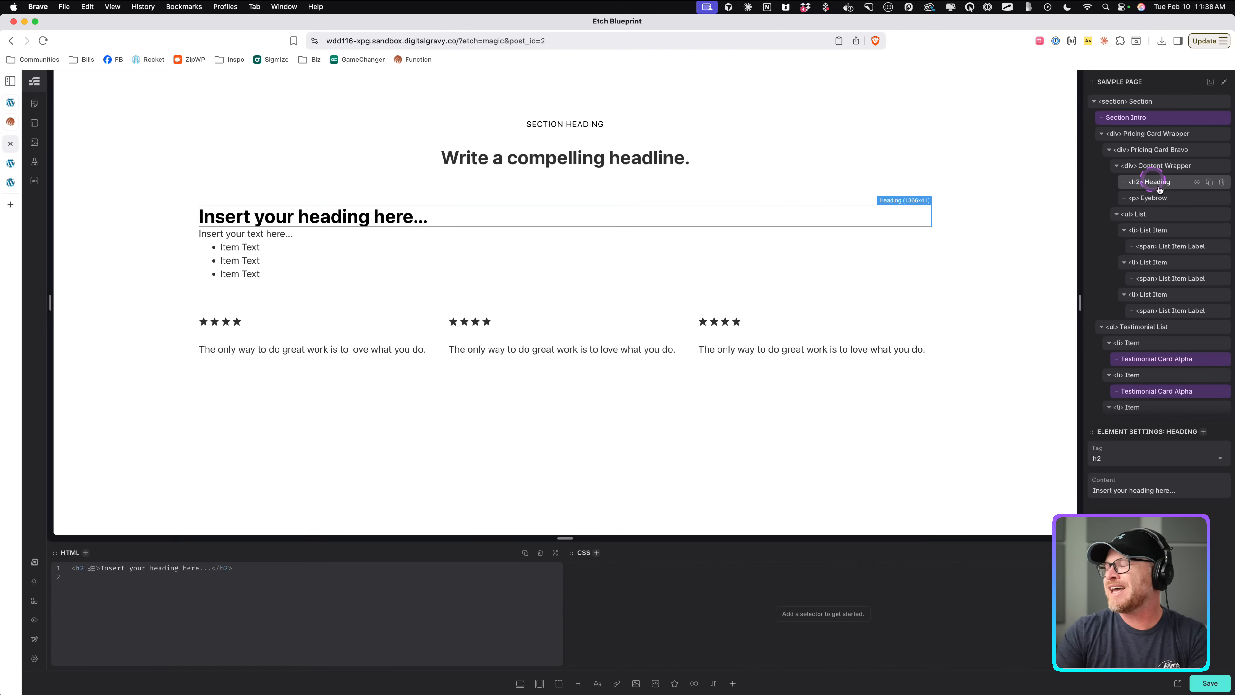
type("ing")
key("Return")
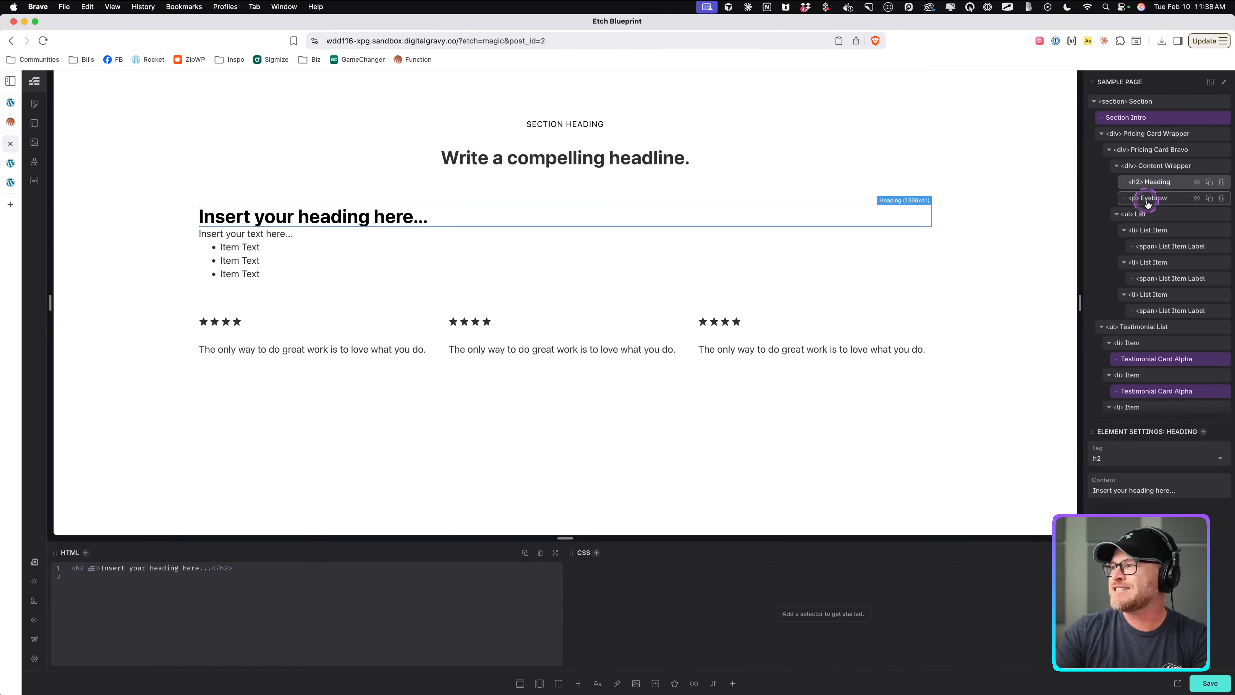
Wrap the heading and eyebrow in a div and name it Header.
left_click(1186, 166)
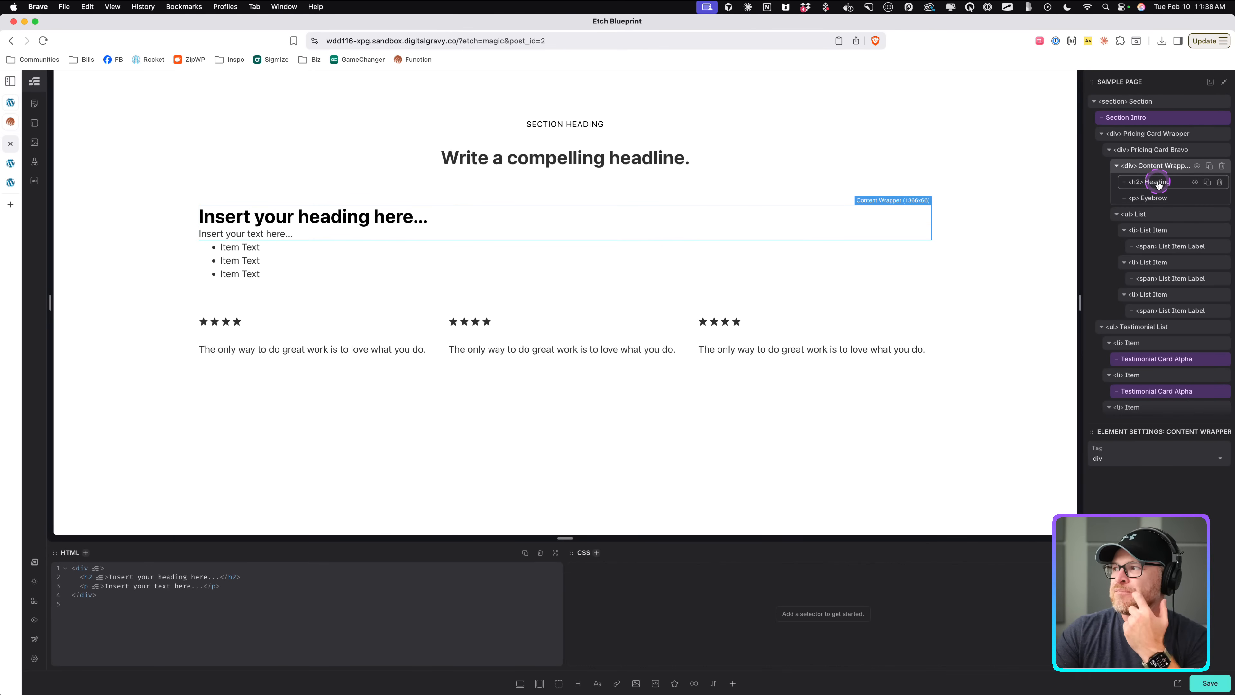
right_click(1155, 183)
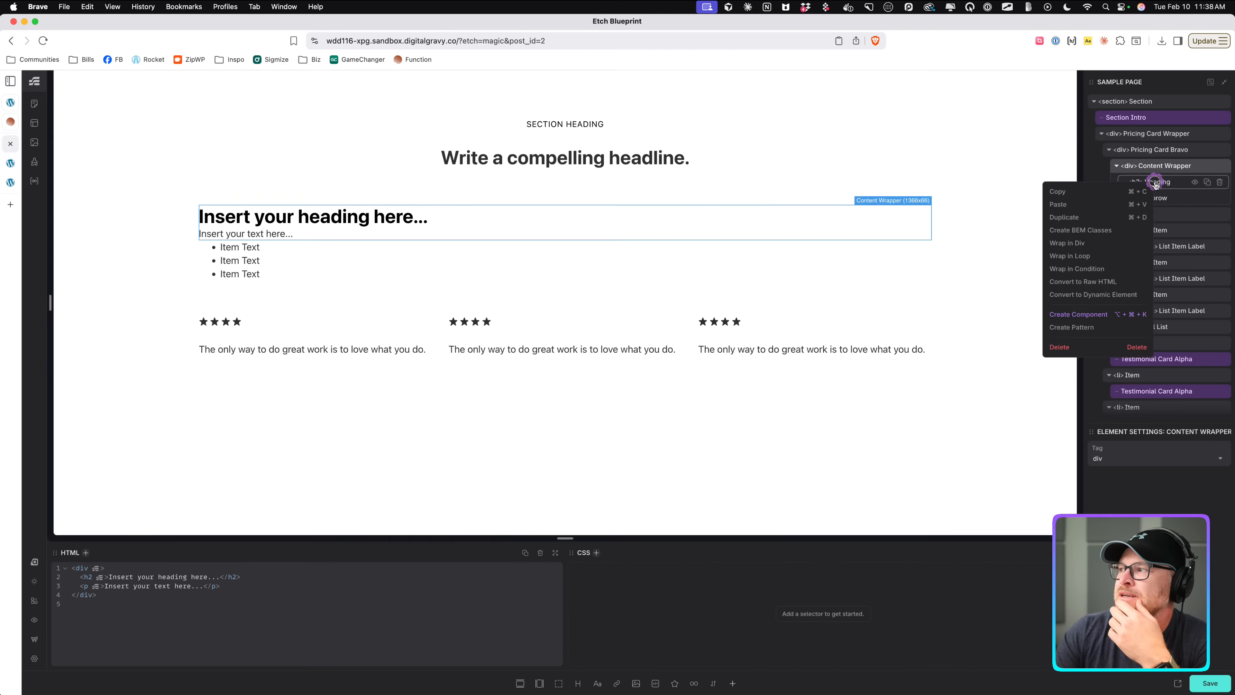
left_click(1067, 242)
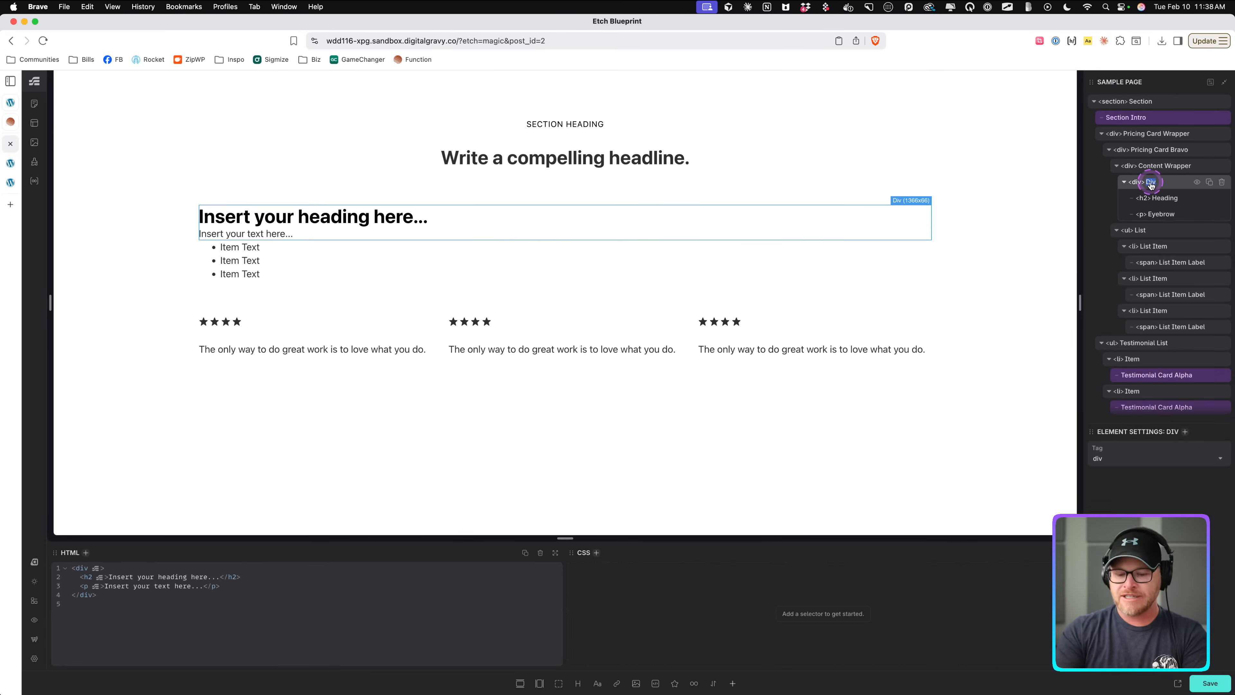
type("Header")
left_click(1124, 180)
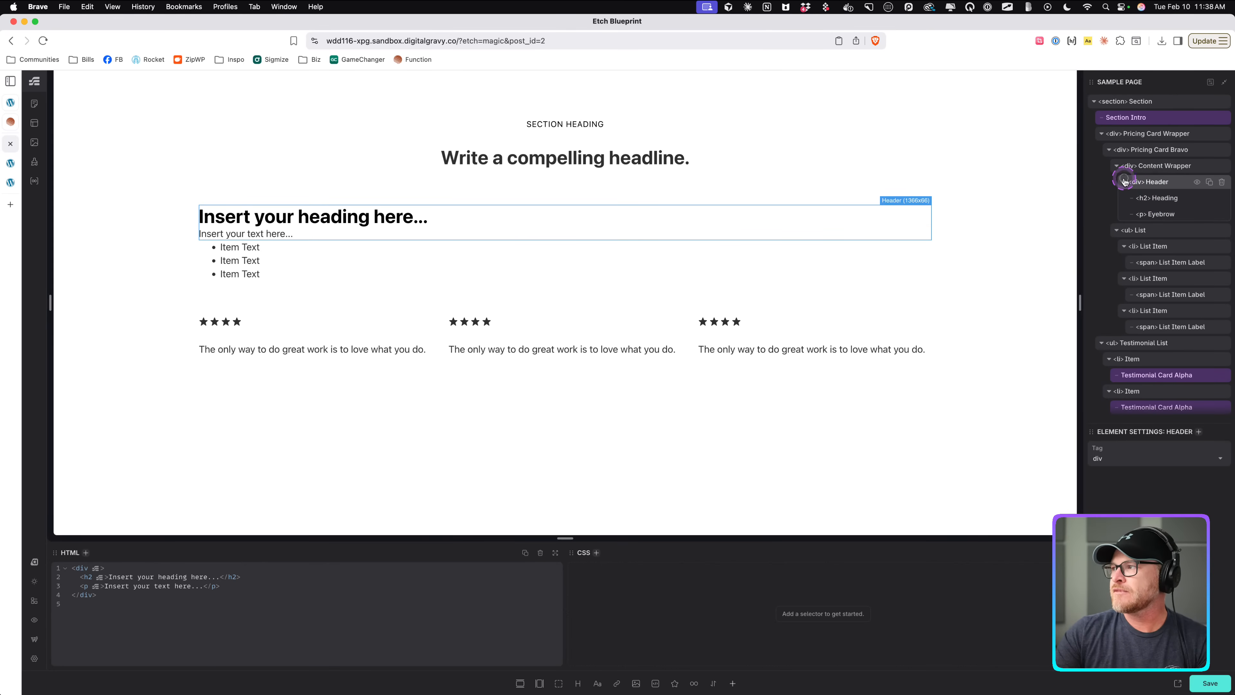
left_click(1157, 166)
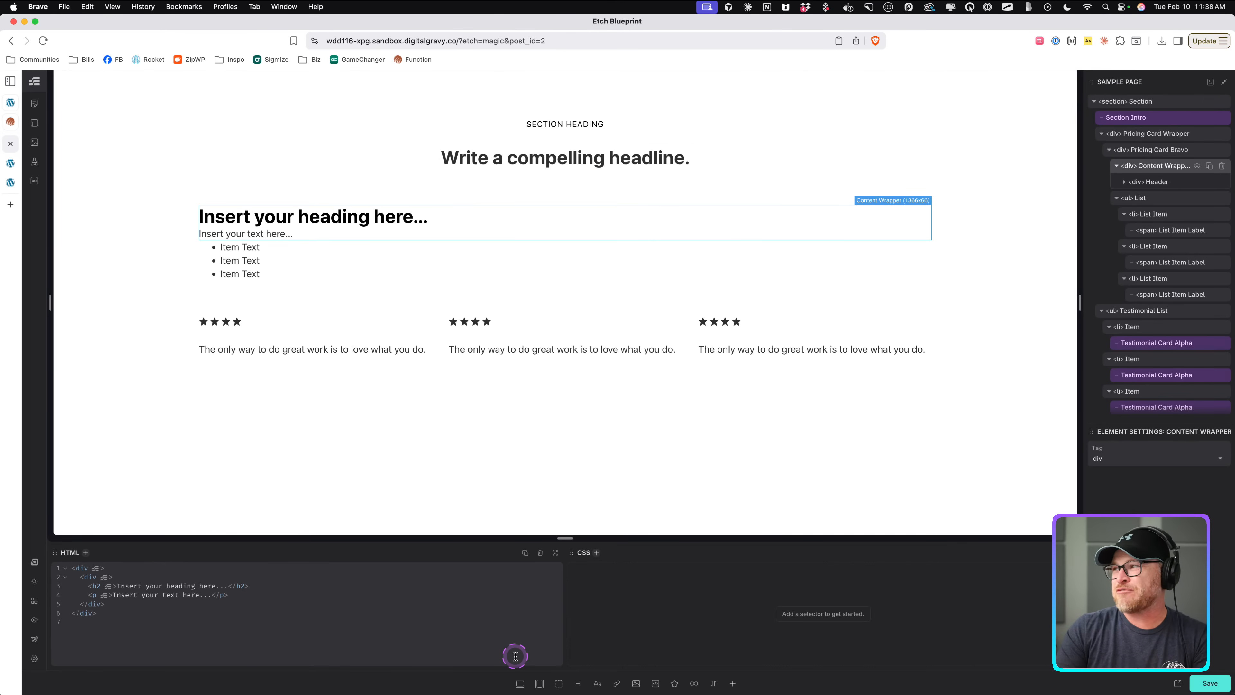
Add a div inside the Content Wrapper below the Header and name it Pricing Wrapper.
key("super+k")
type("div")
key("Return")
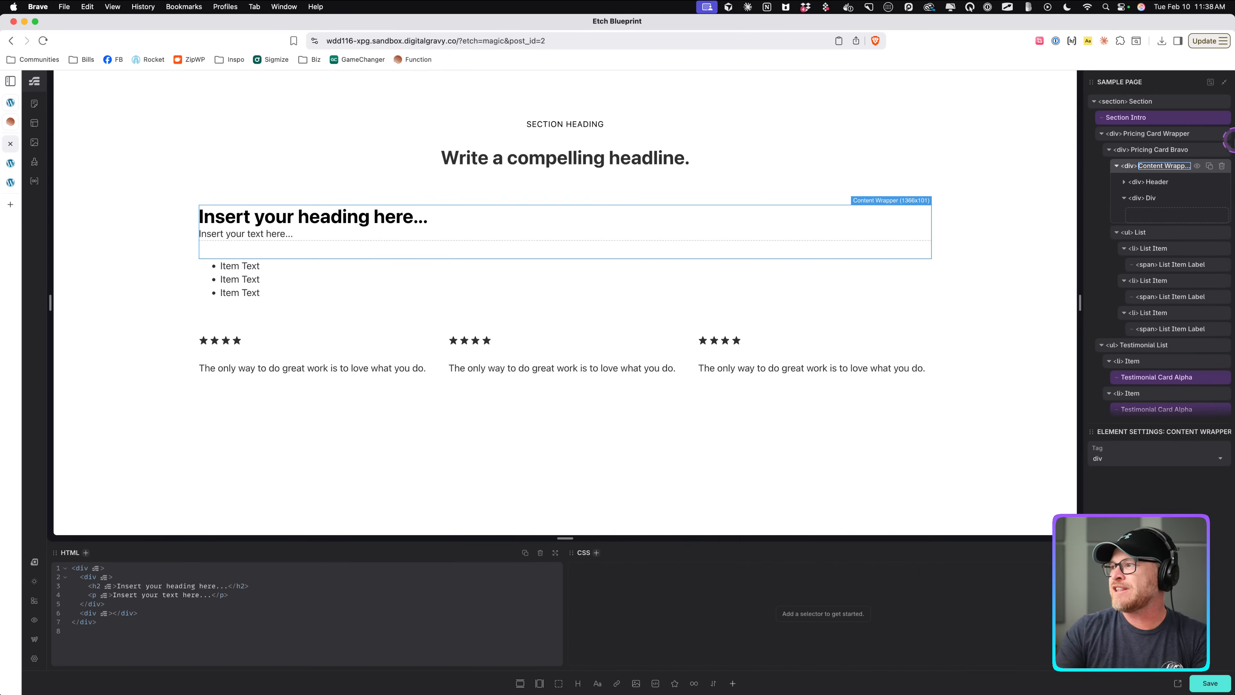
left_click(1150, 198)
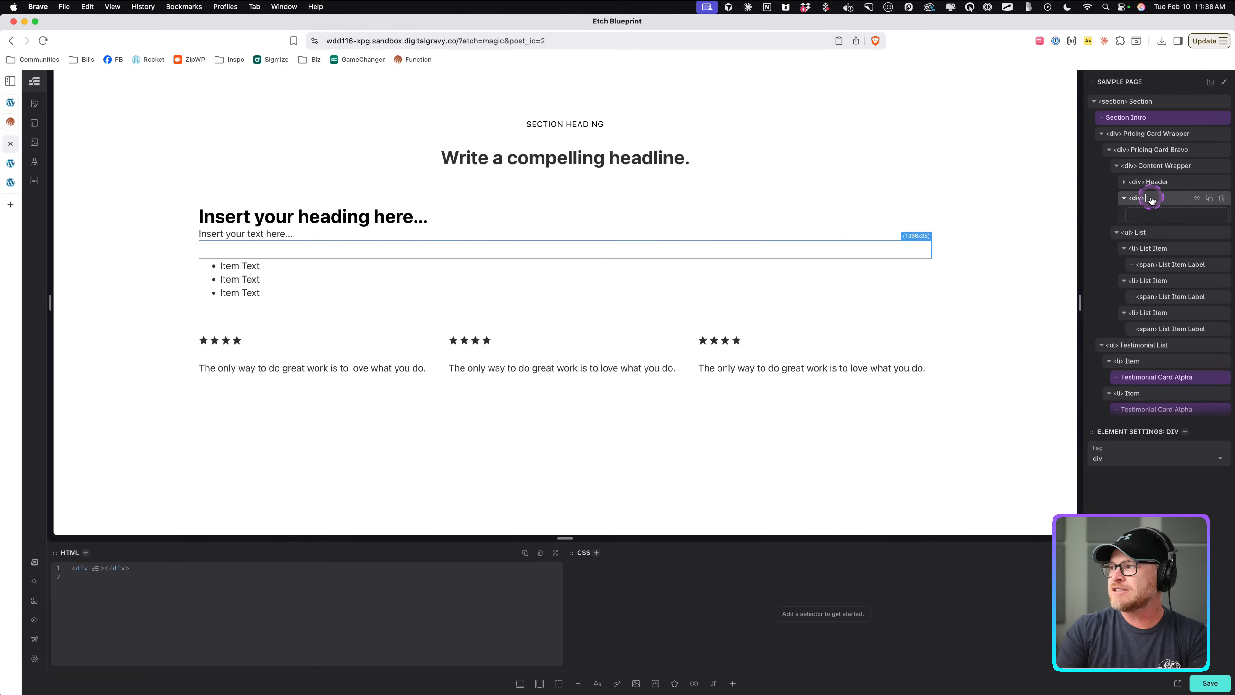
type("Pricing Wrapper")
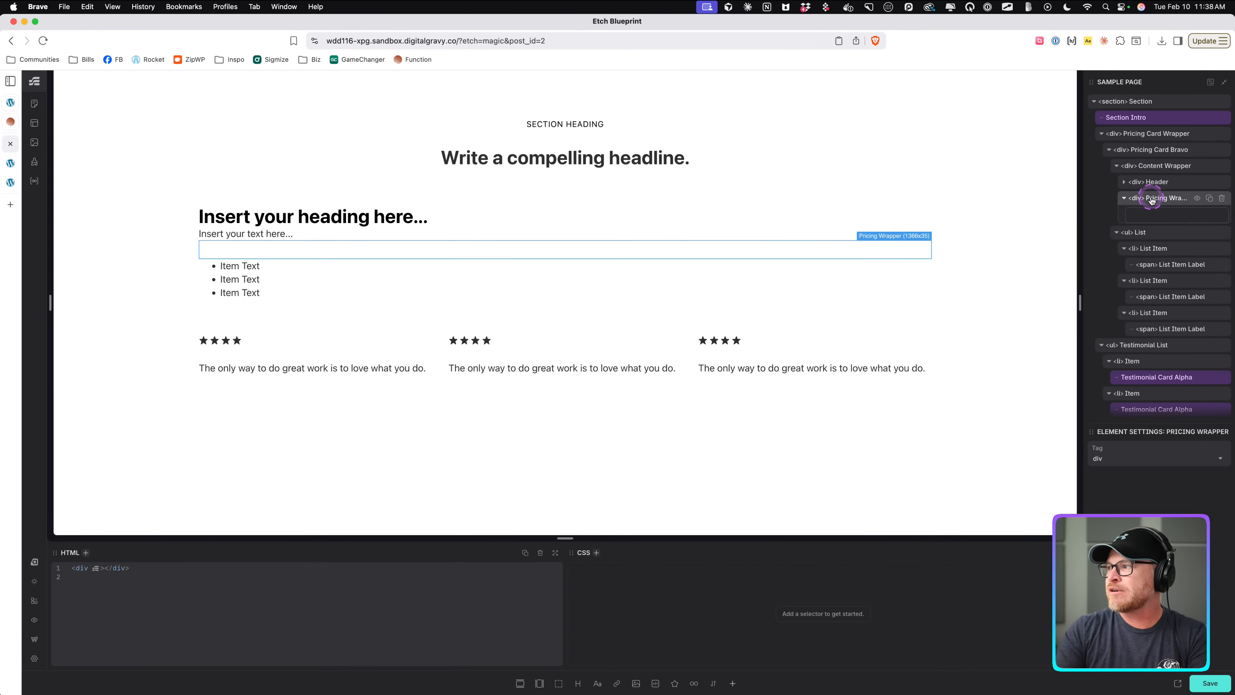
Examine the price and the annual billing note on the Function reference pricing card.
left_click(10, 123)
left_click_drag(413, 377, 468, 381)
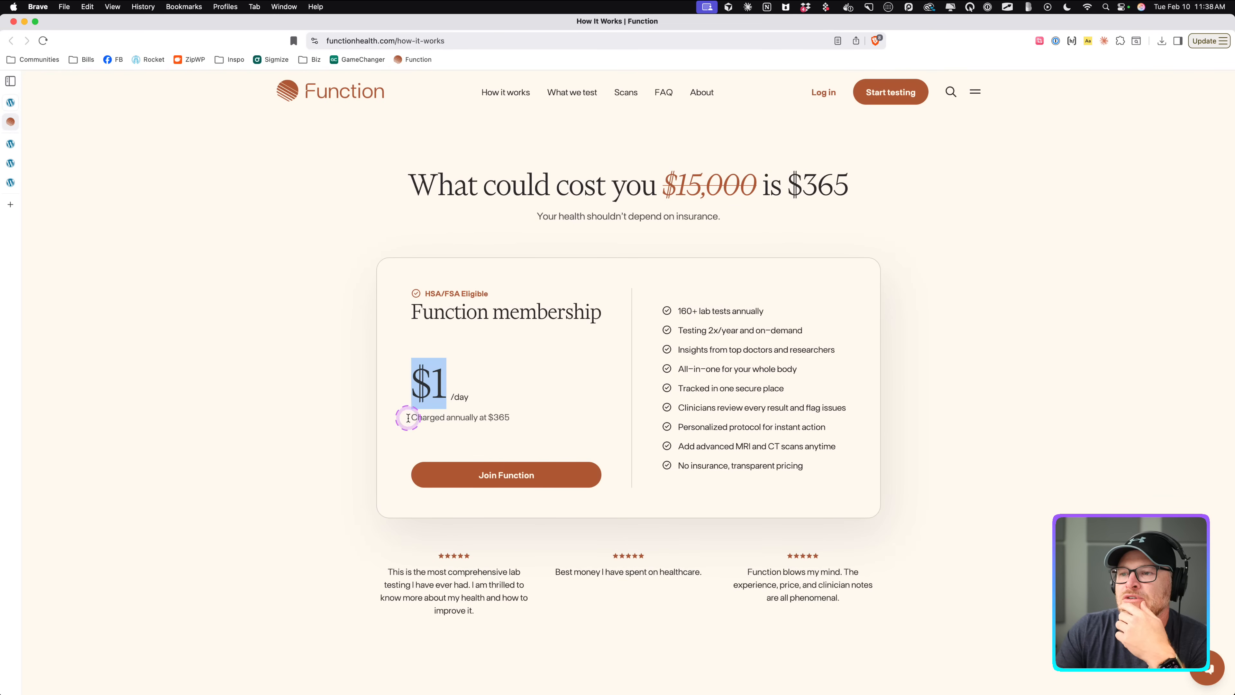
left_click_drag(411, 417, 514, 419)
left_click_drag(414, 384, 470, 388)
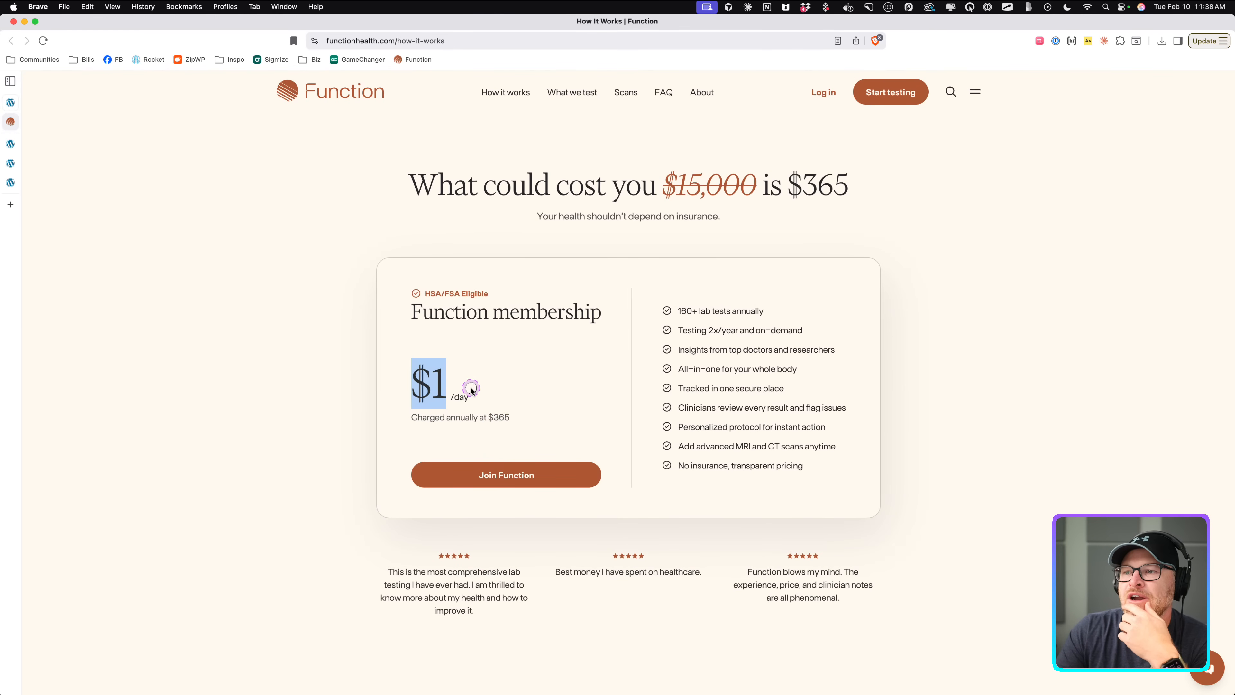
left_click_drag(414, 418, 517, 423)
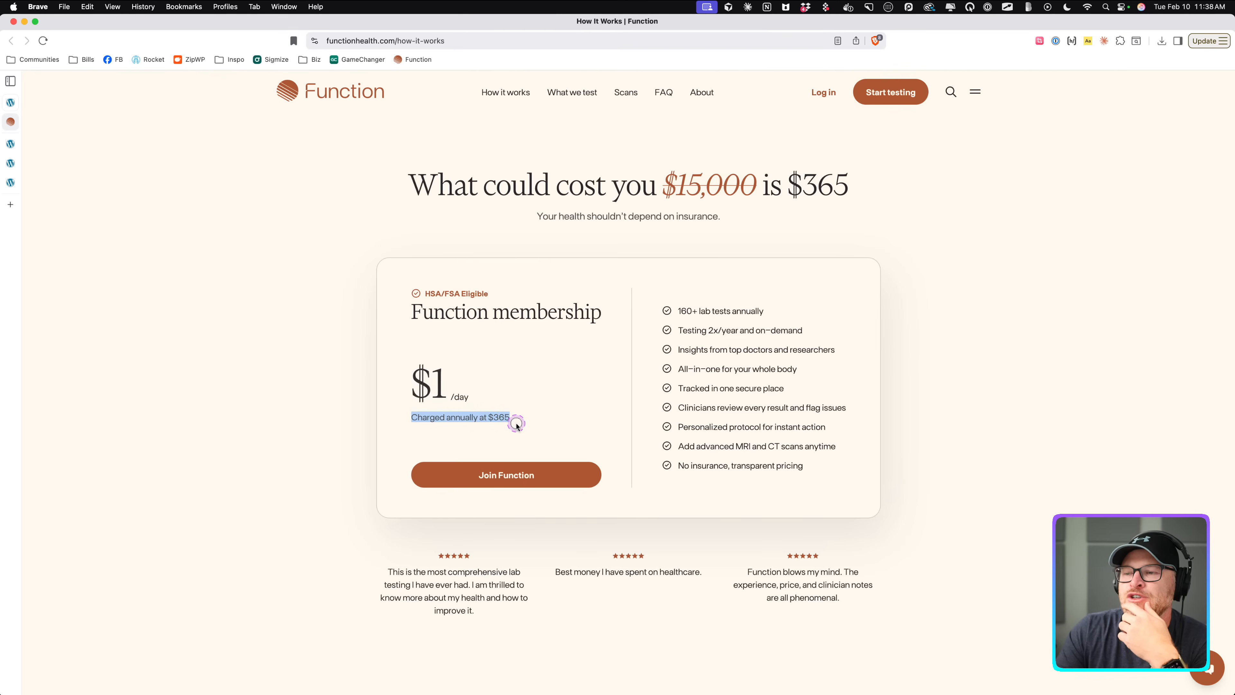
left_click(11, 142)
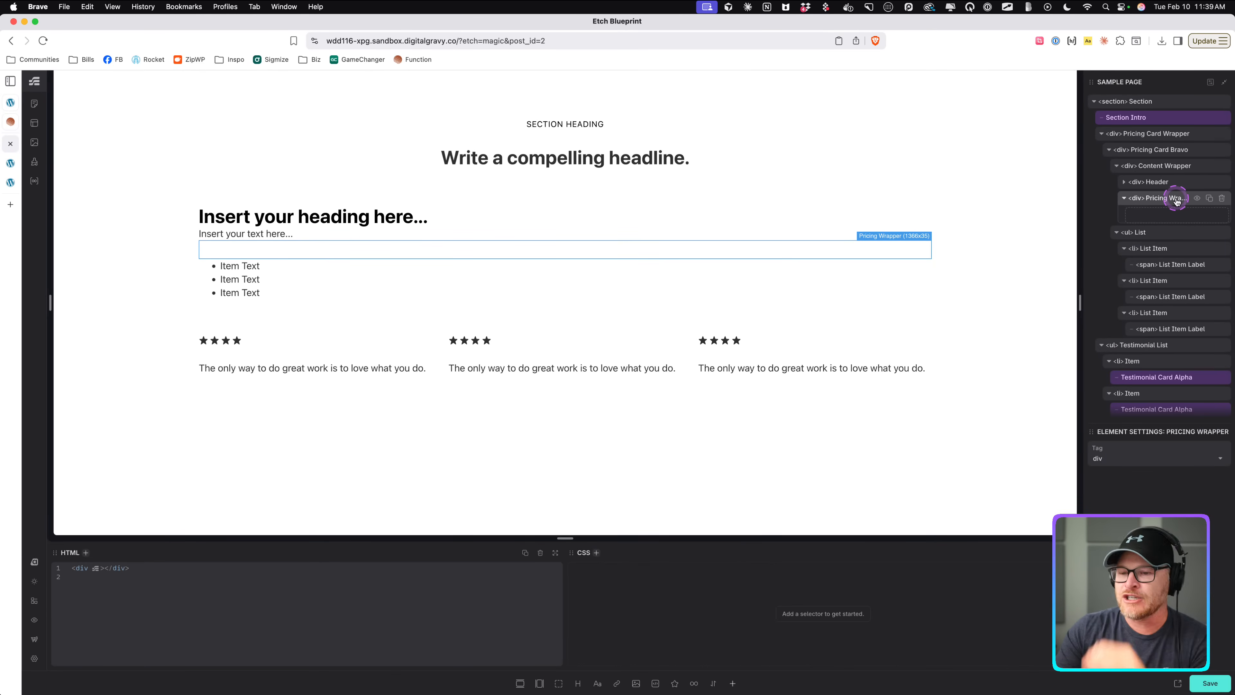
Add two paragraph elements inside the Pricing Wrapper.
key("super+k")
type("p")
key("Return")
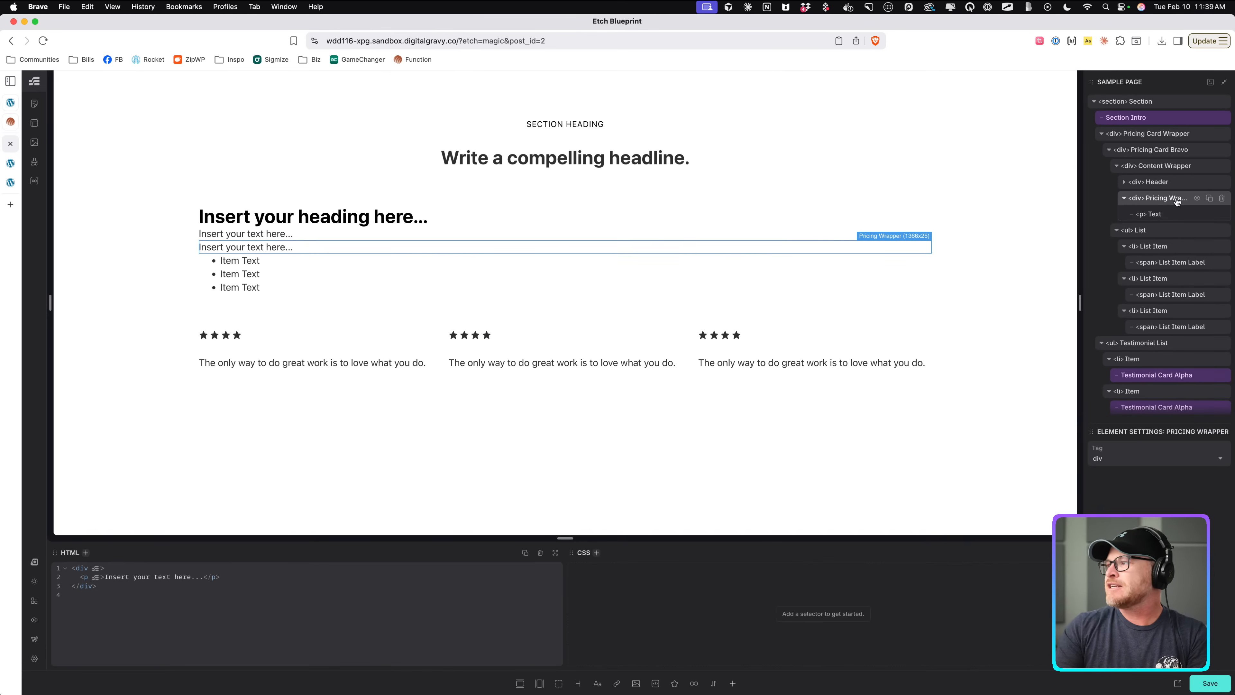
left_click(1191, 247)
key("super+k")
key("Return")
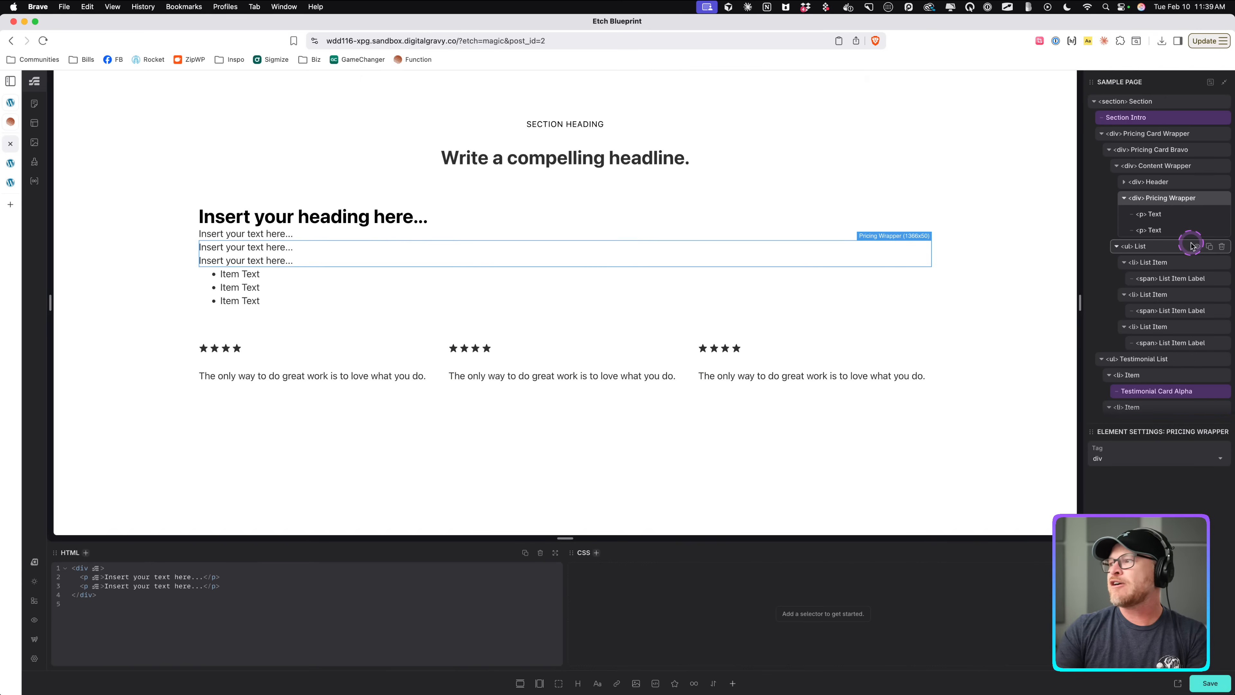
Name the two paragraphs Price and Price Description.
left_click(1158, 214)
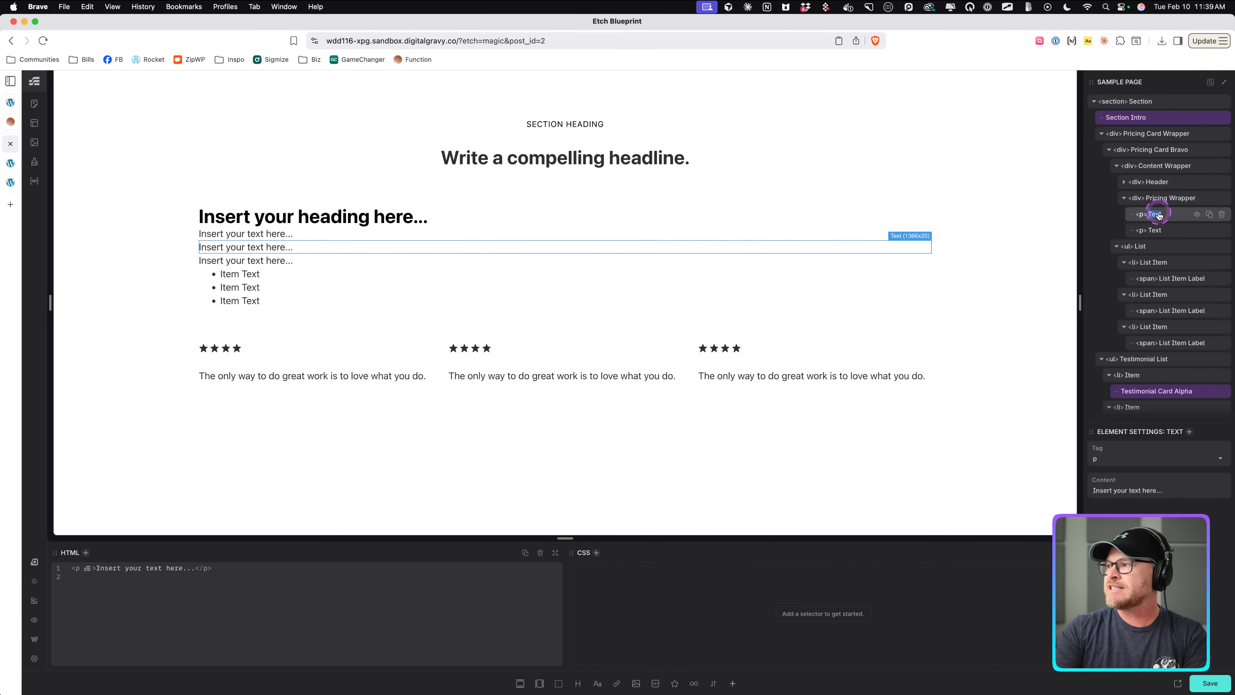
type("Price")
left_click(1155, 231)
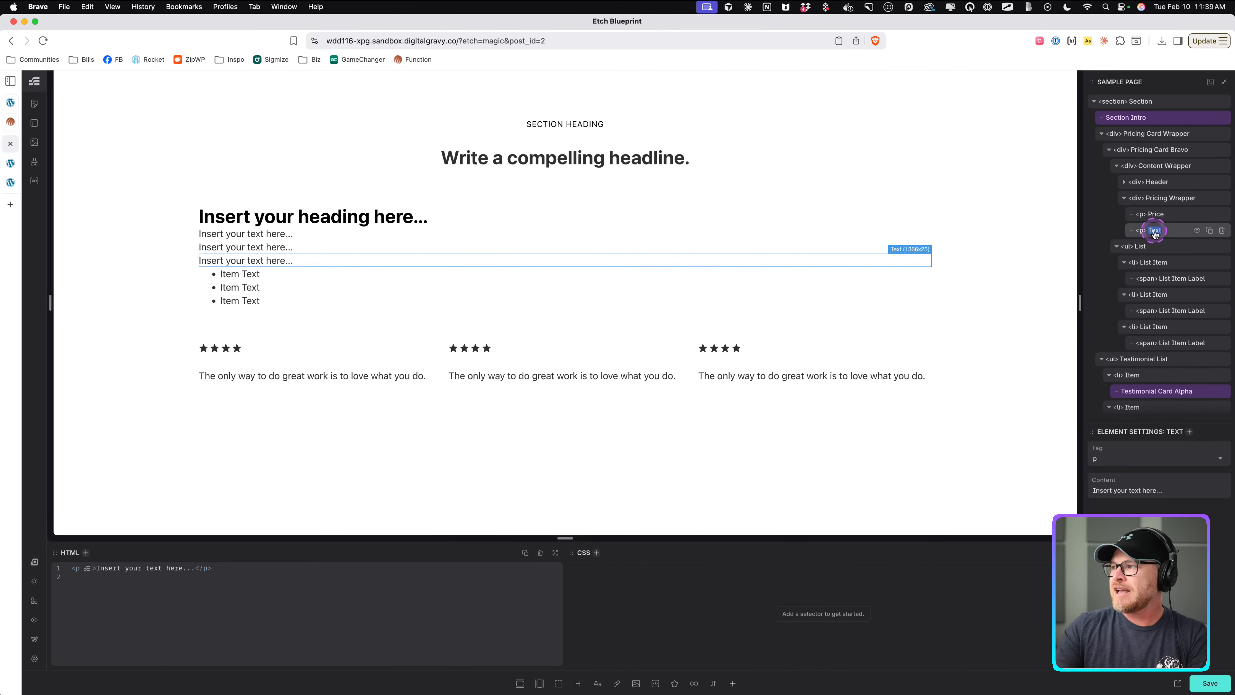
type("Price")
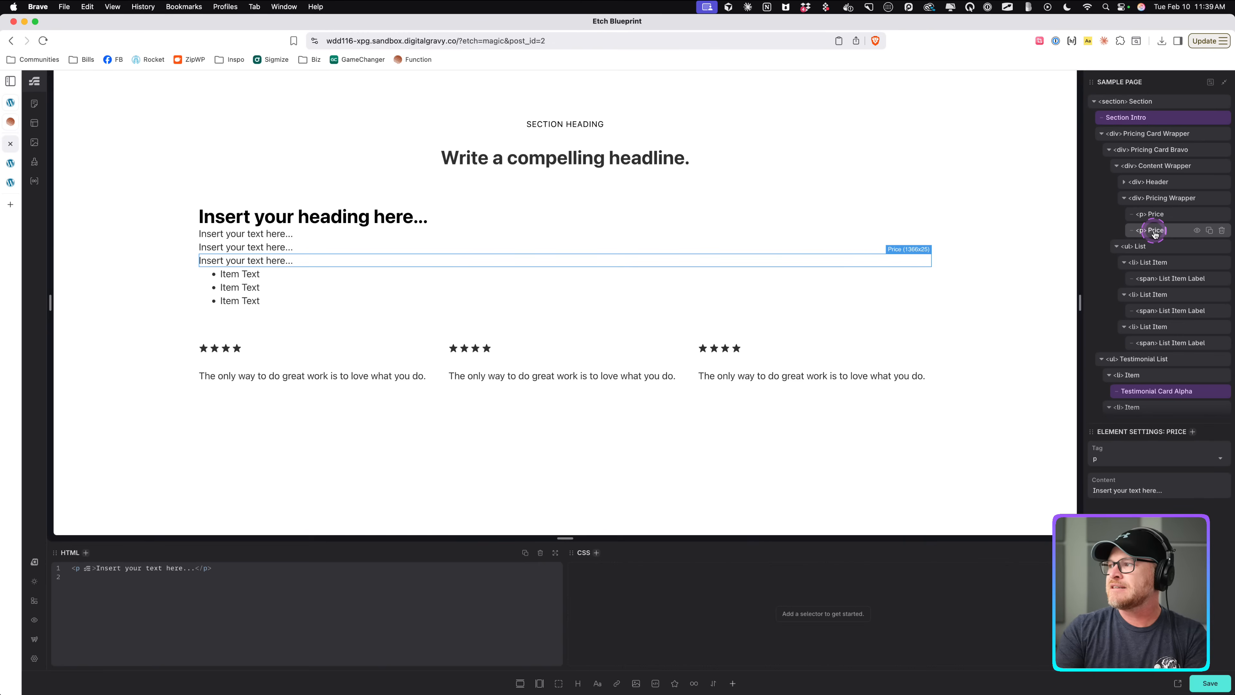
type(" Description")
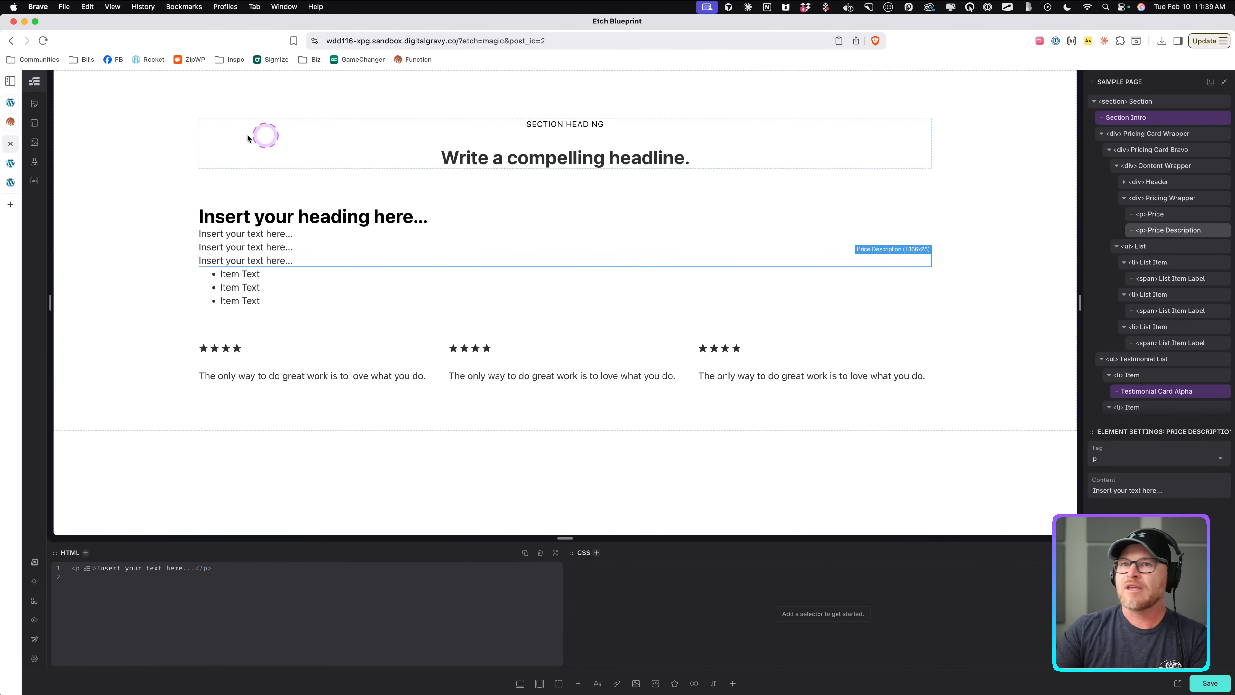
Set the Price Description paragraph's text to Description and the Price paragraph's text to $1/mo.
left_click(10, 121)
left_click(428, 416)
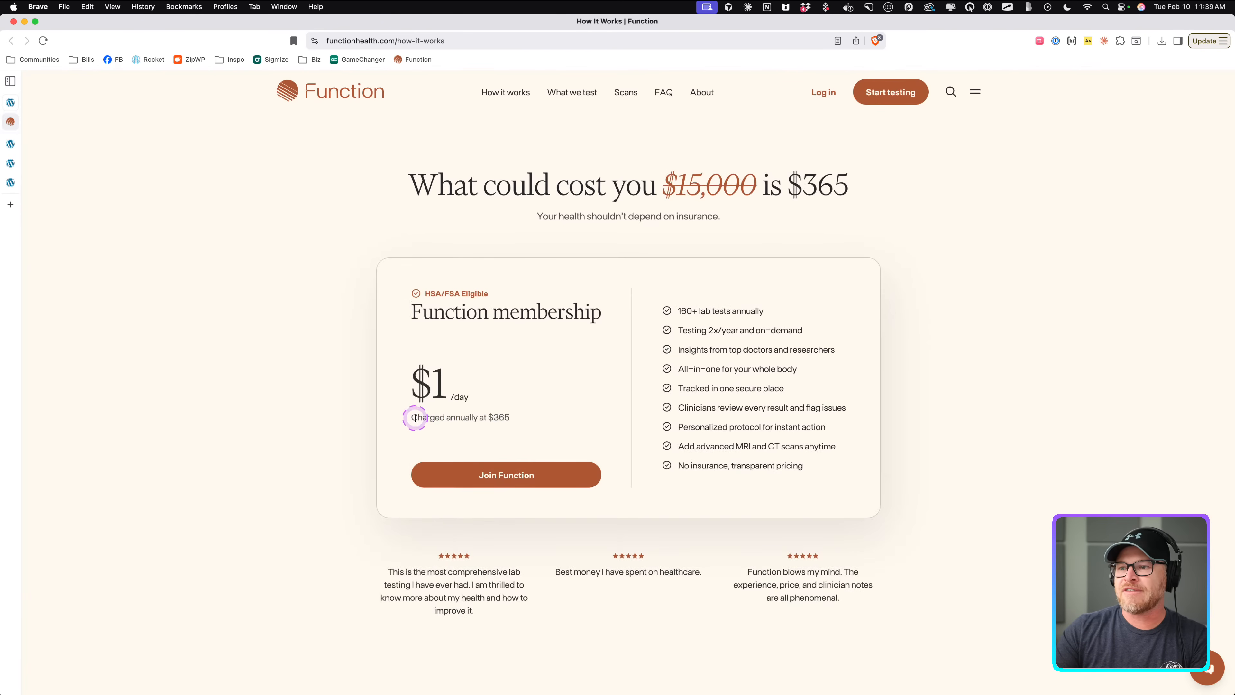
left_click_drag(409, 417, 520, 413)
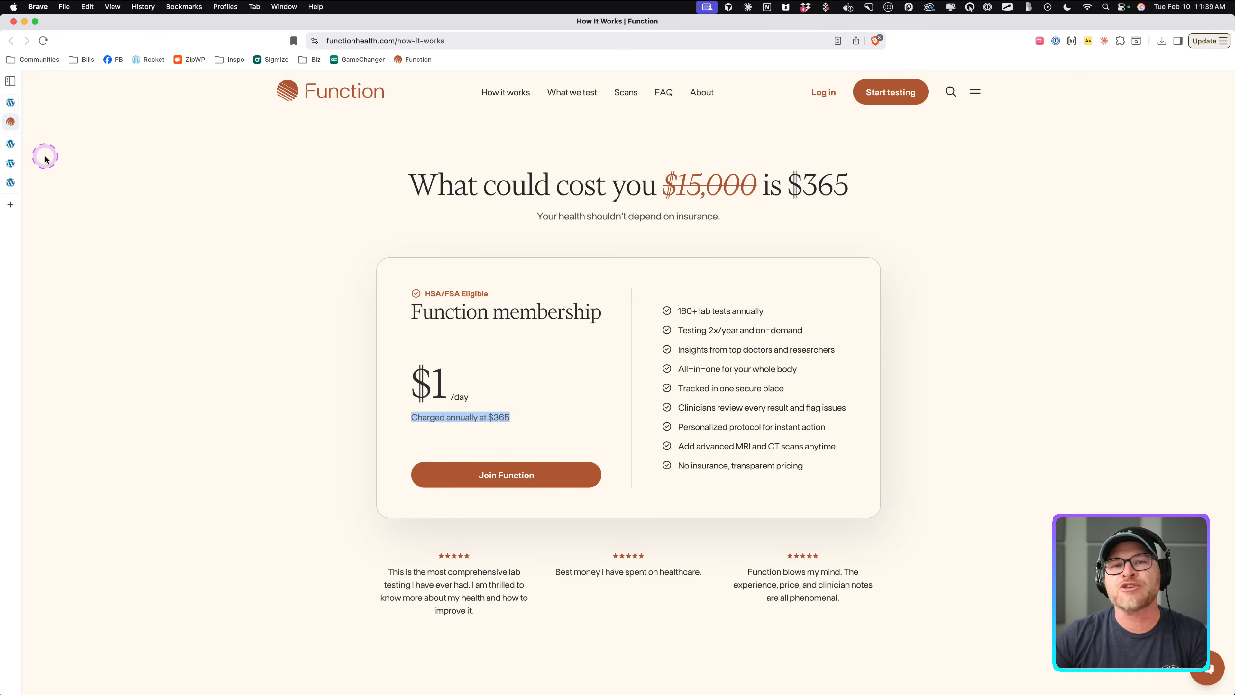
left_click(10, 143)
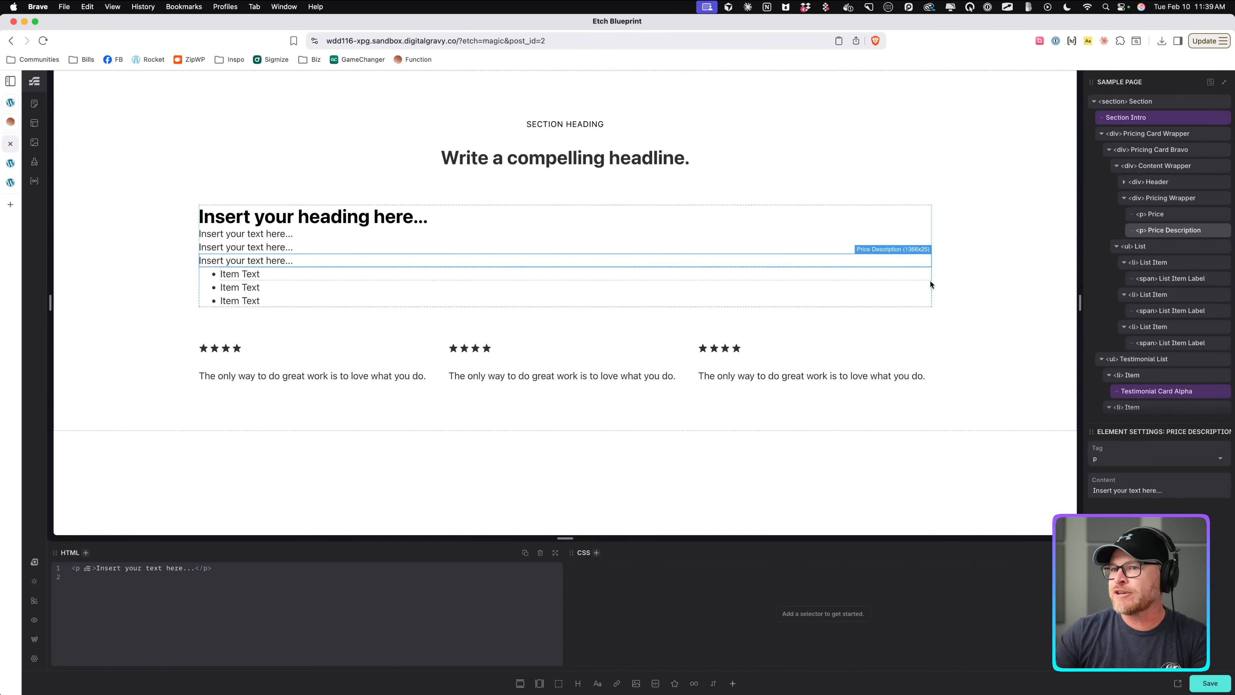
left_click(265, 262)
double_click(265, 263)
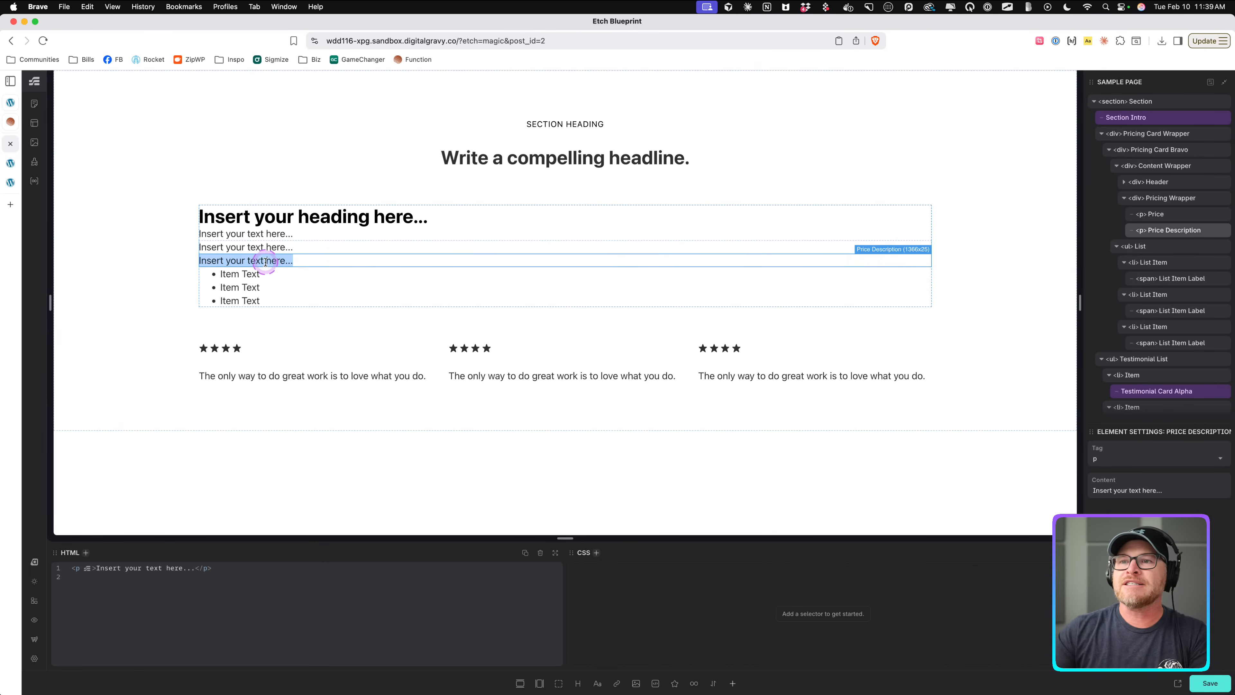
type("Description")
left_click(268, 248)
double_click(269, 248)
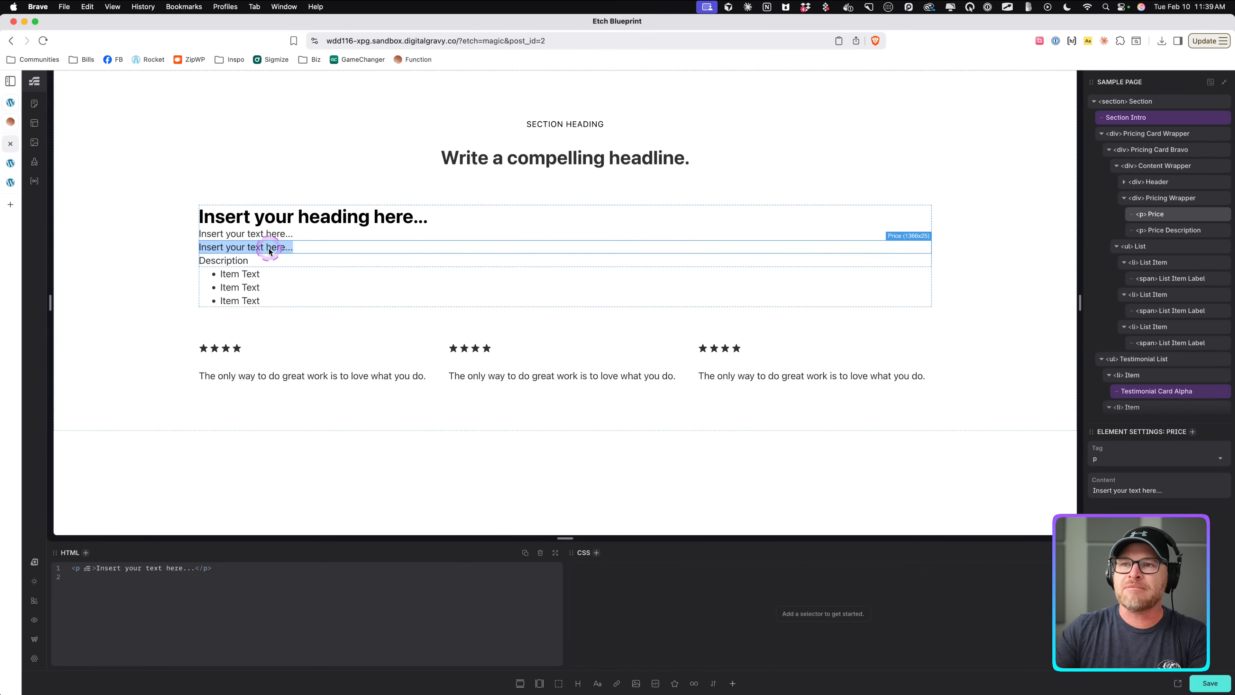
type("31")
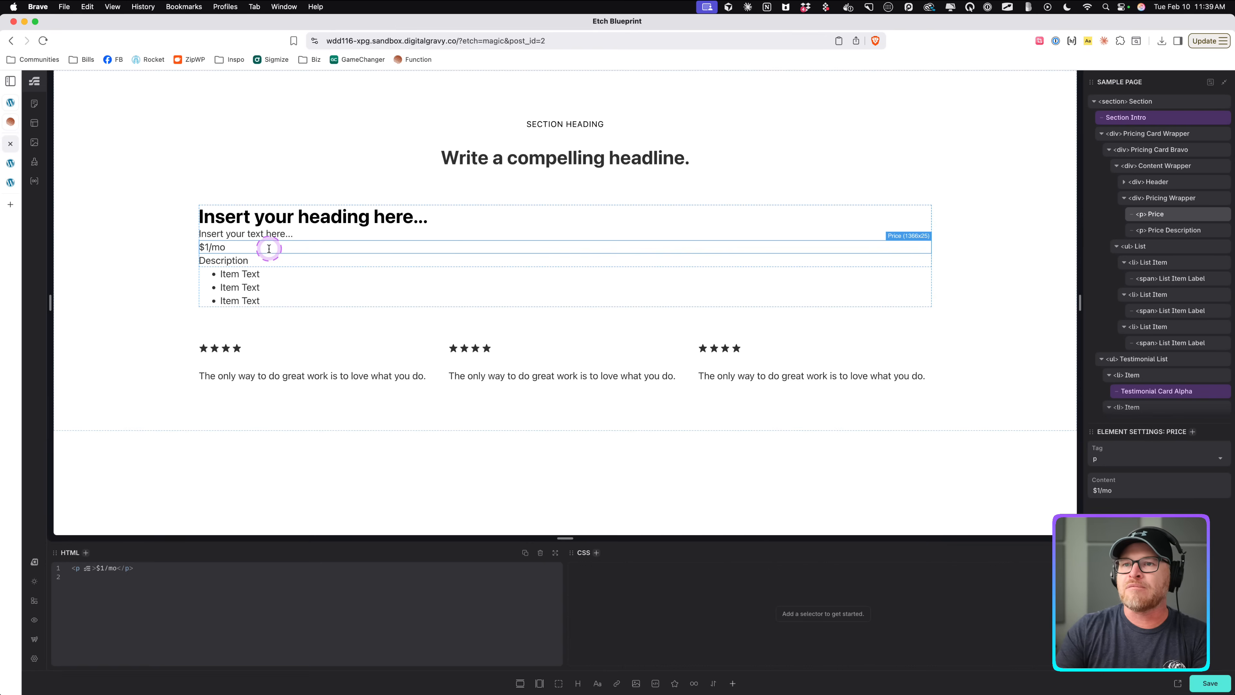
left_click(222, 249)
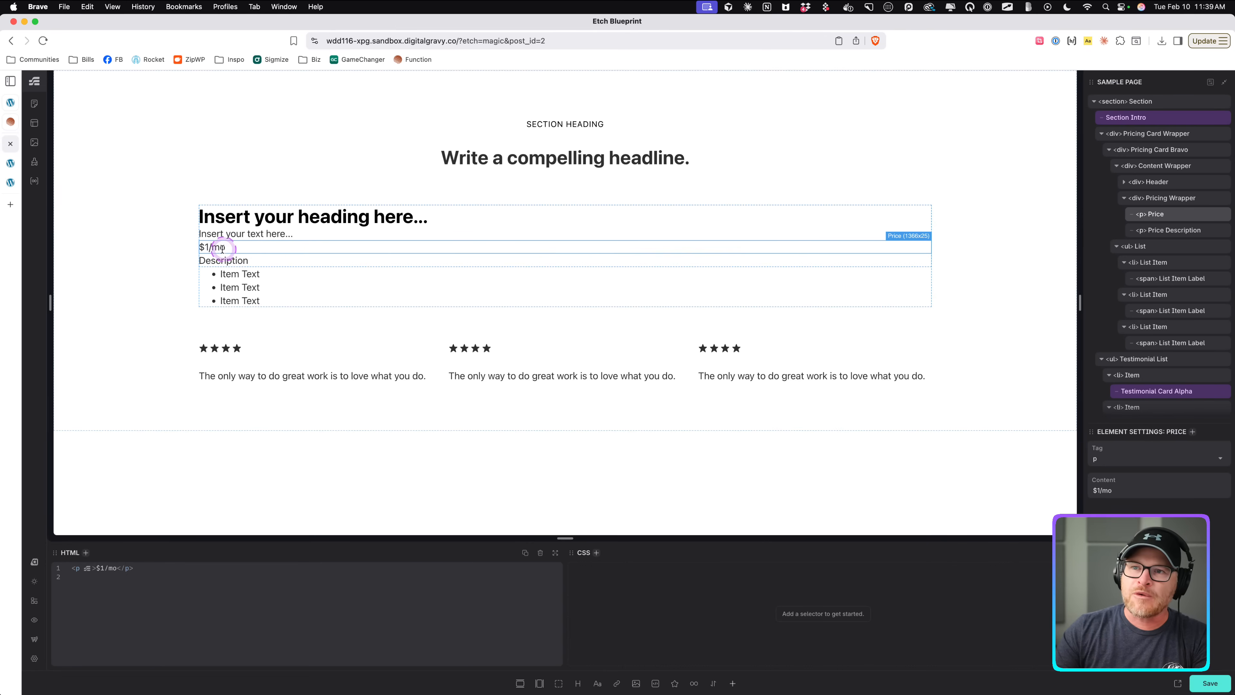
Examine the price, per-day label and annual billing note on the Function reference card.
left_click(52, 137)
left_click_drag(409, 382, 472, 400)
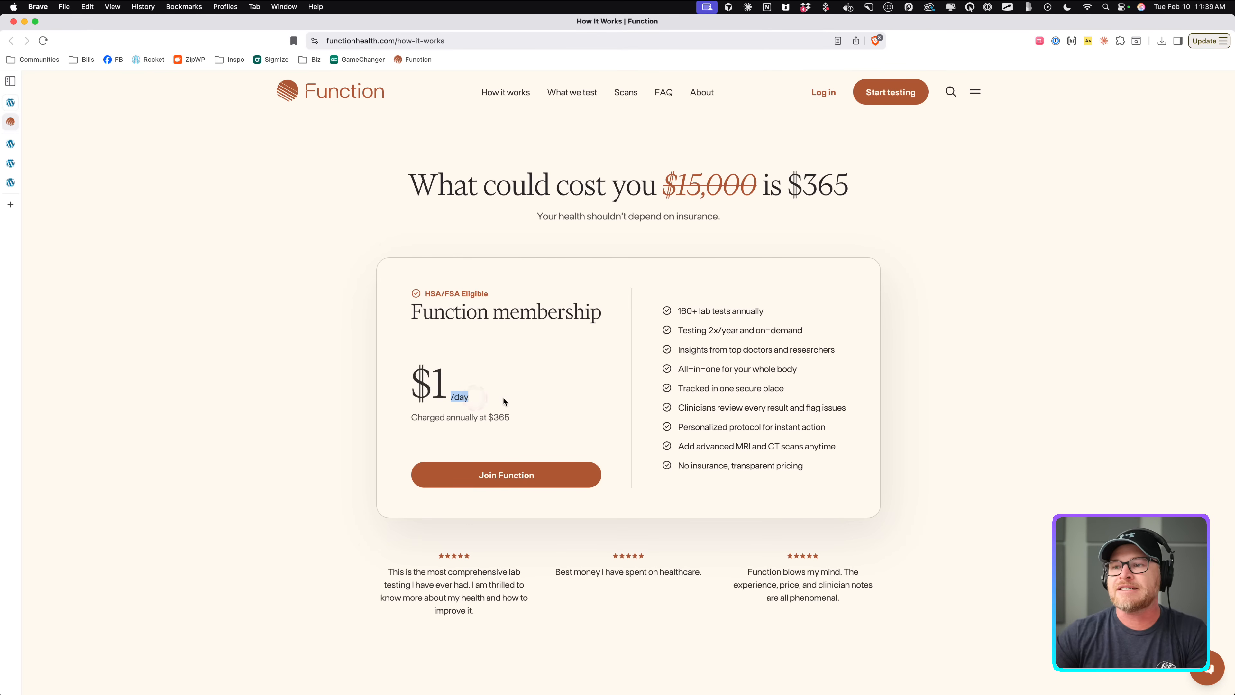
left_click_drag(405, 382, 471, 399)
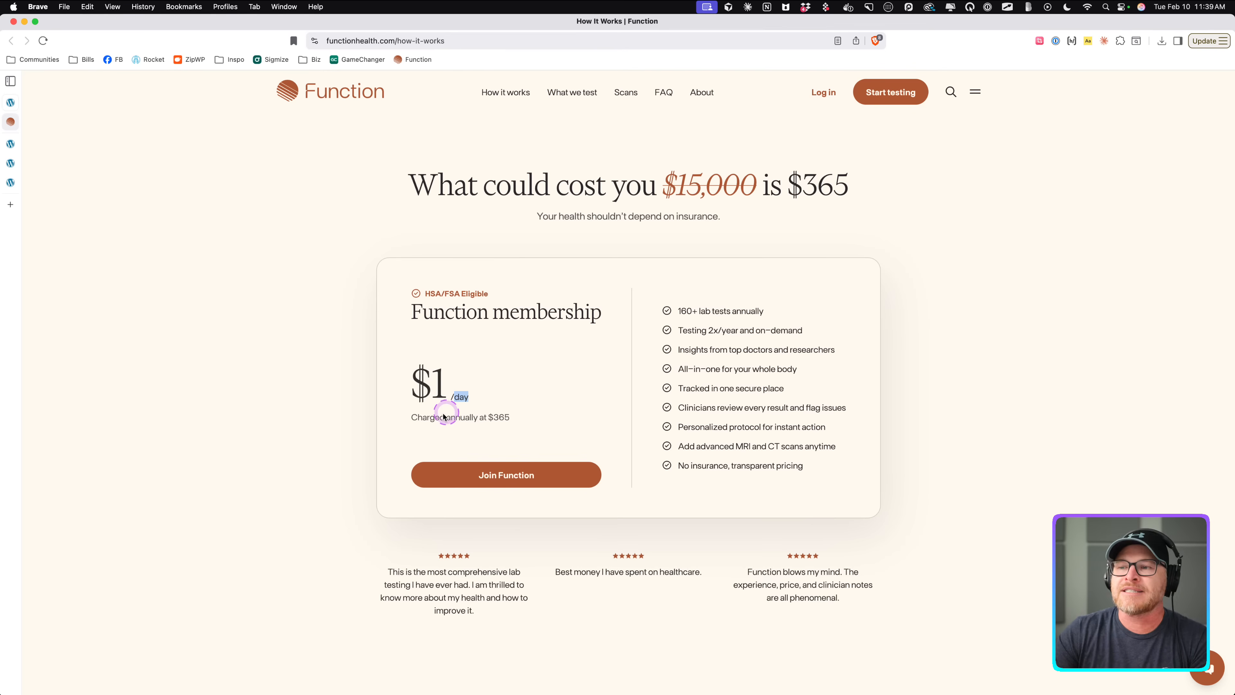
left_click_drag(410, 417, 541, 430)
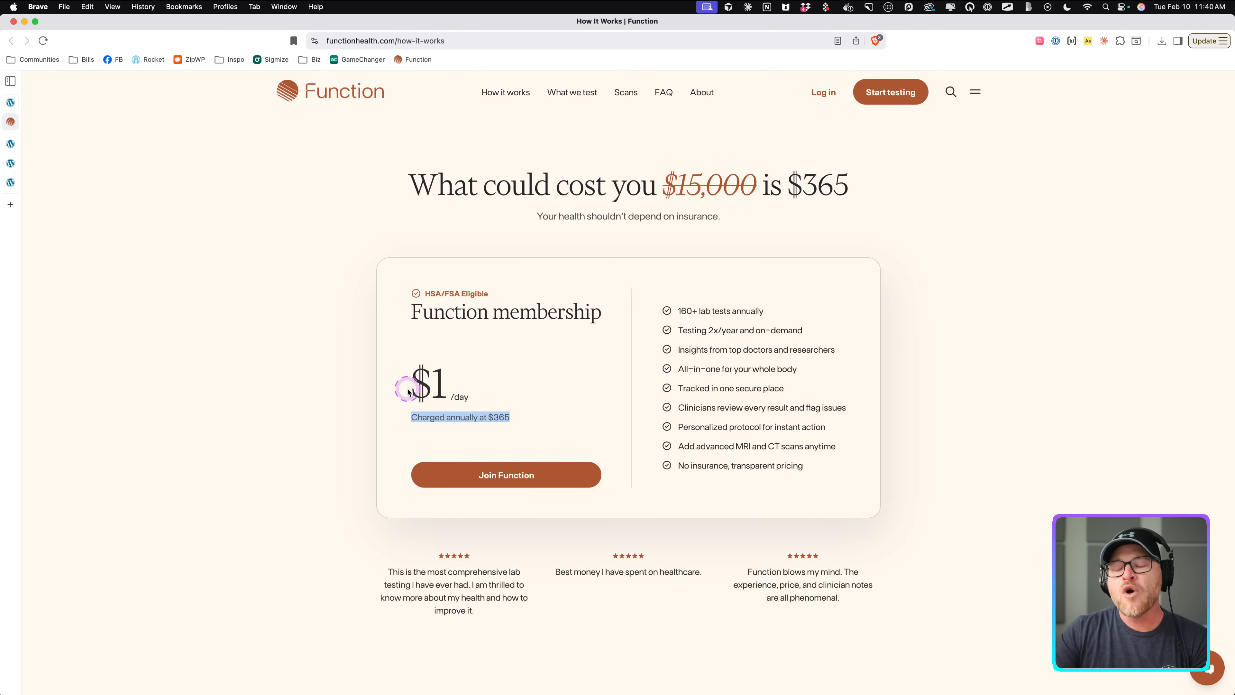
left_click_drag(407, 388, 470, 399)
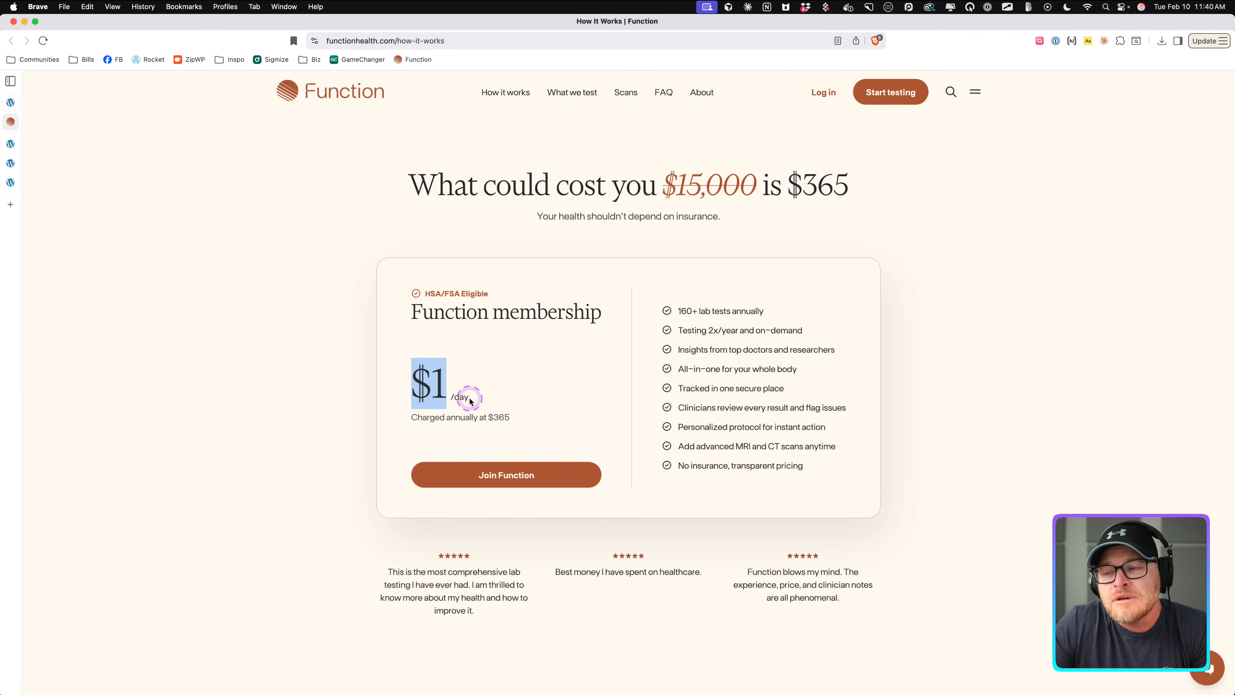
left_click(470, 400)
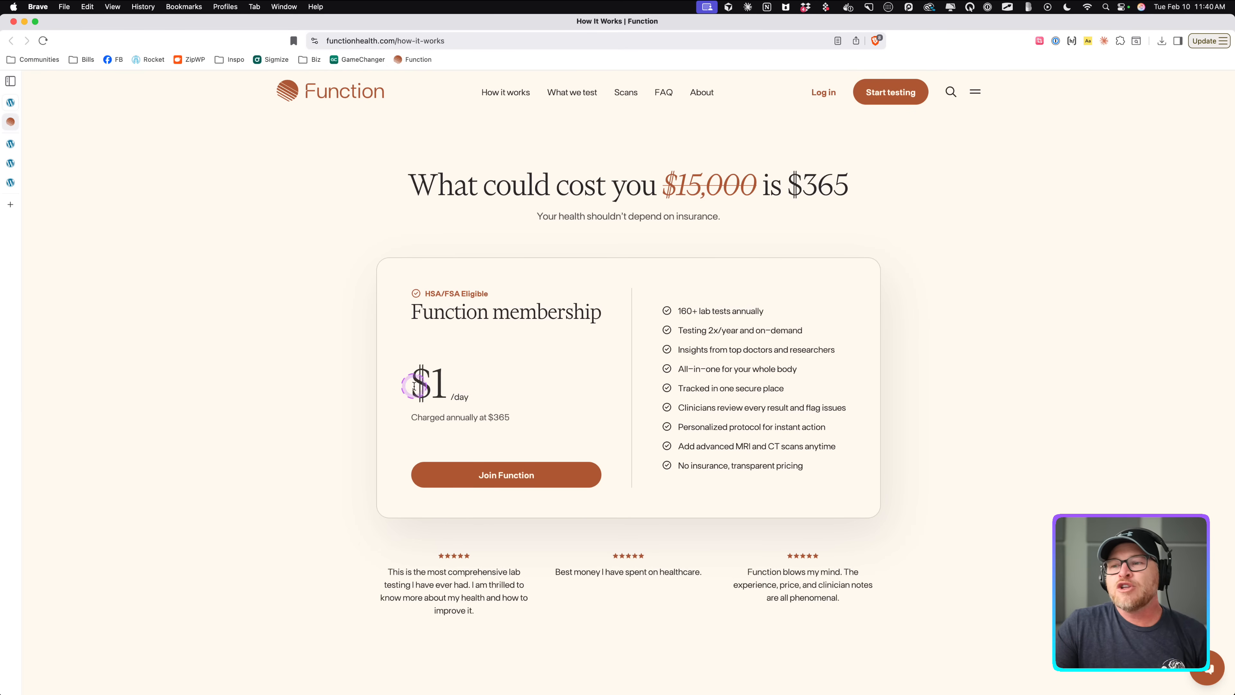
left_click_drag(410, 384, 462, 387)
left_click_drag(412, 423, 472, 420)
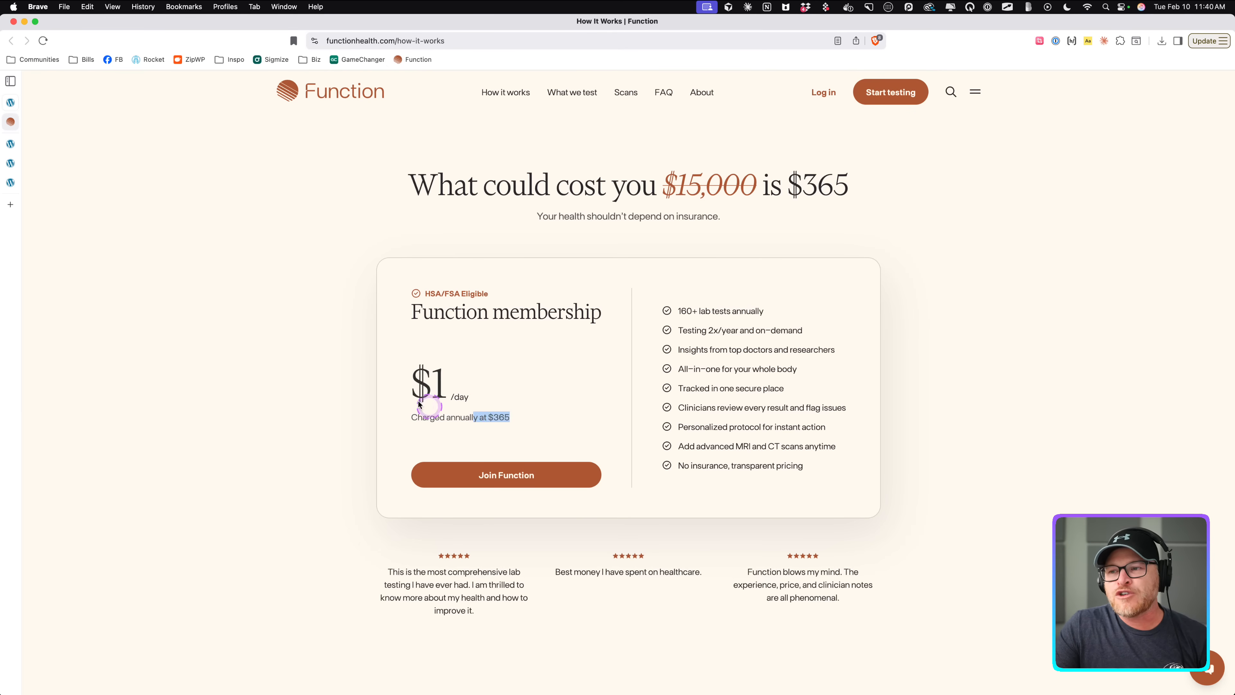
left_click_drag(412, 387, 505, 418)
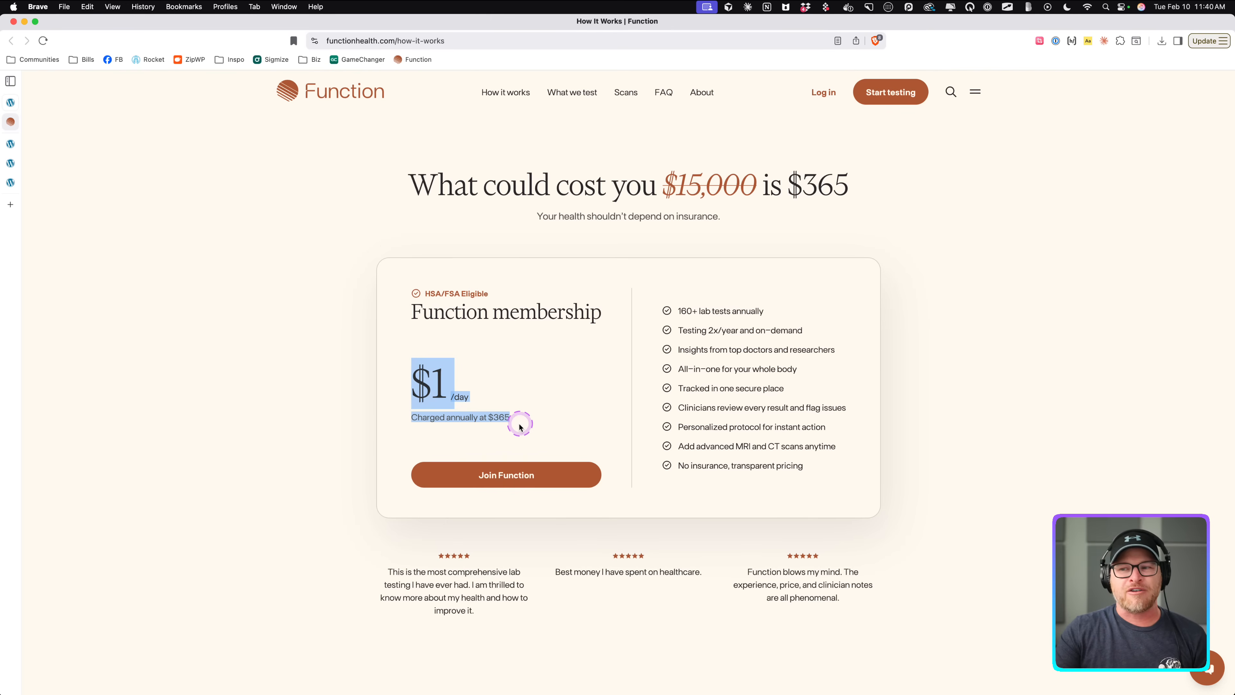
left_click(419, 418)
left_click_drag(419, 419, 491, 428)
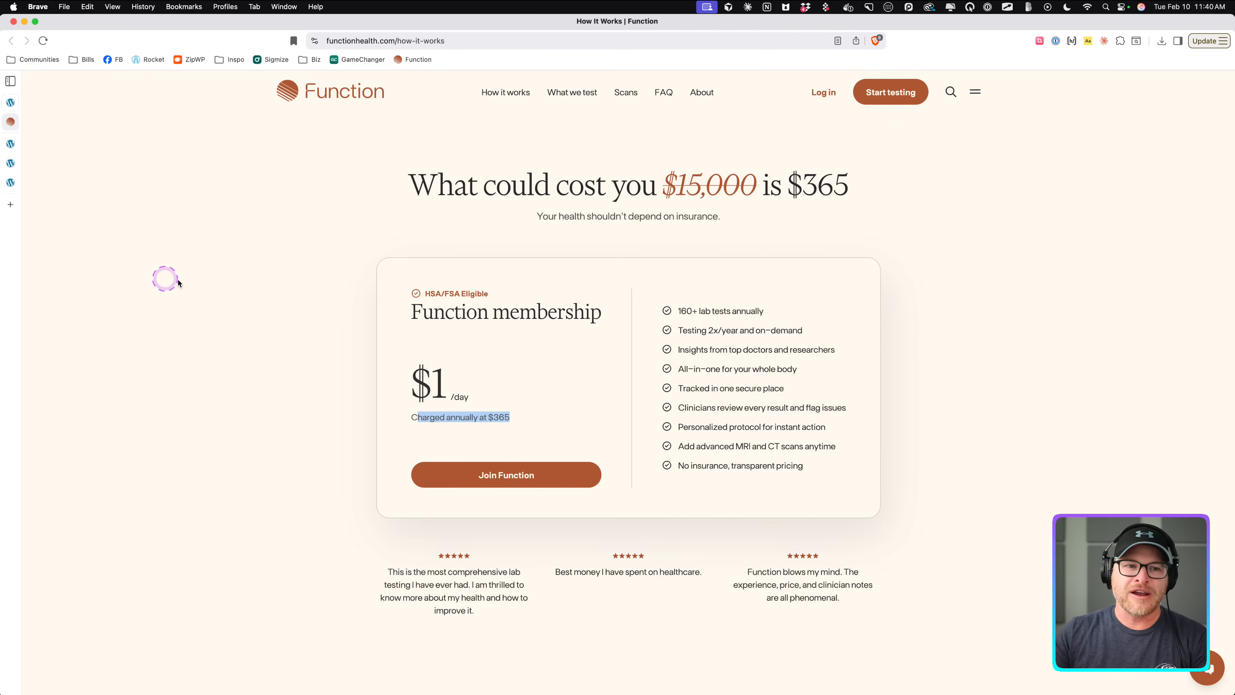
left_click(10, 143)
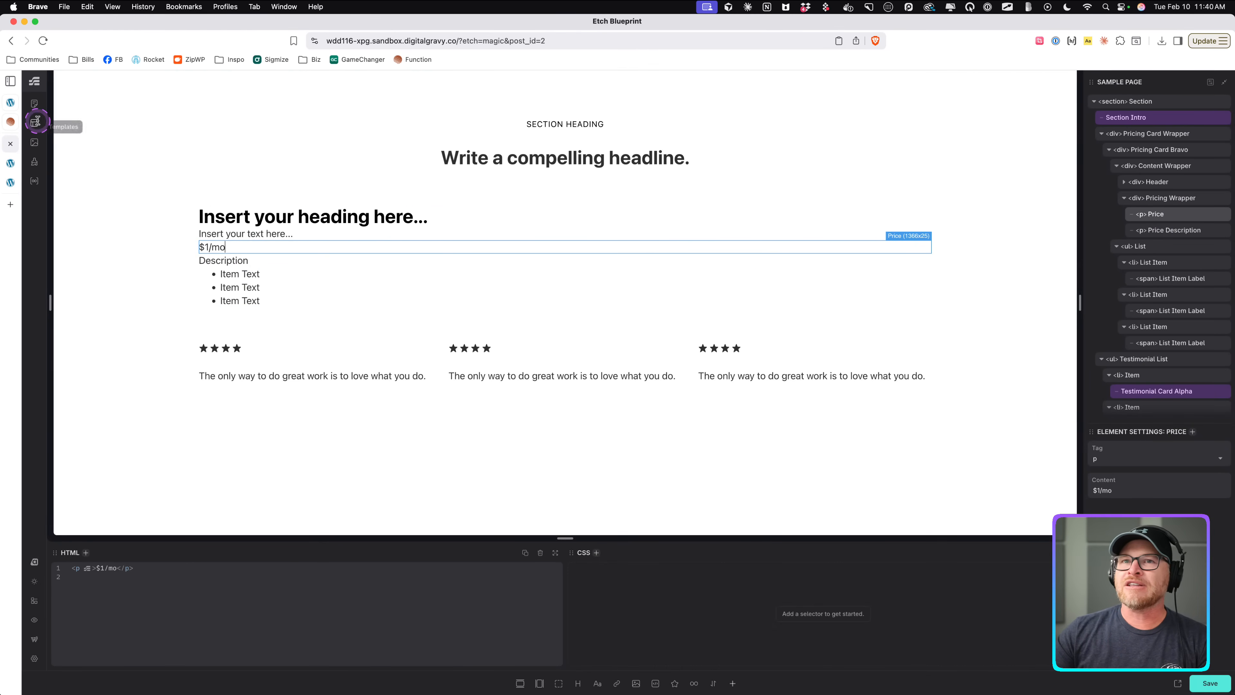
Add a new div to the Content Wrapper and place a link element inside it.
left_click(1123, 197)
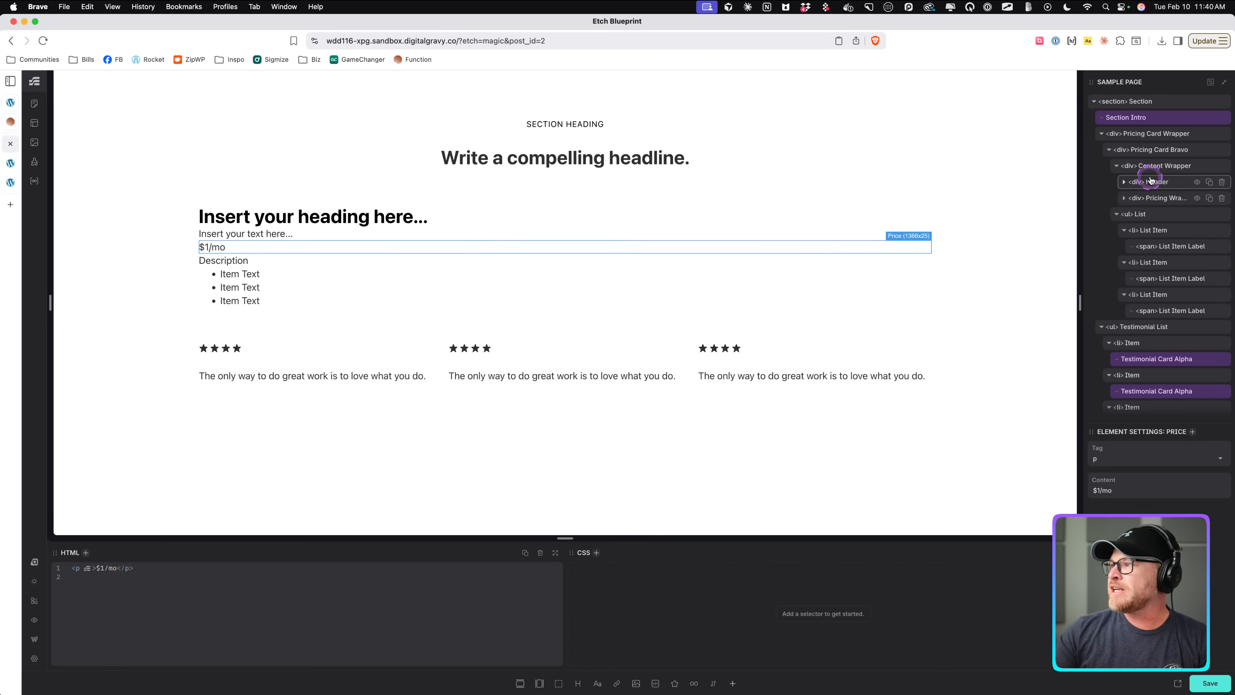
left_click(1151, 167)
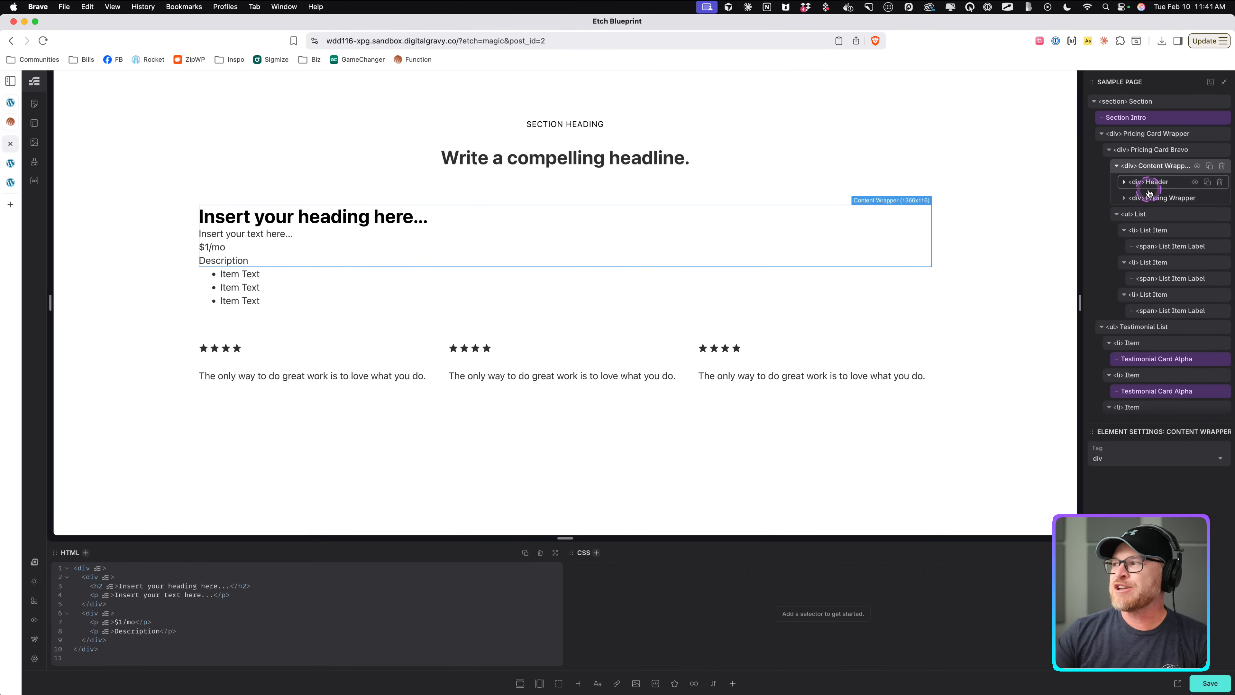
key("Return")
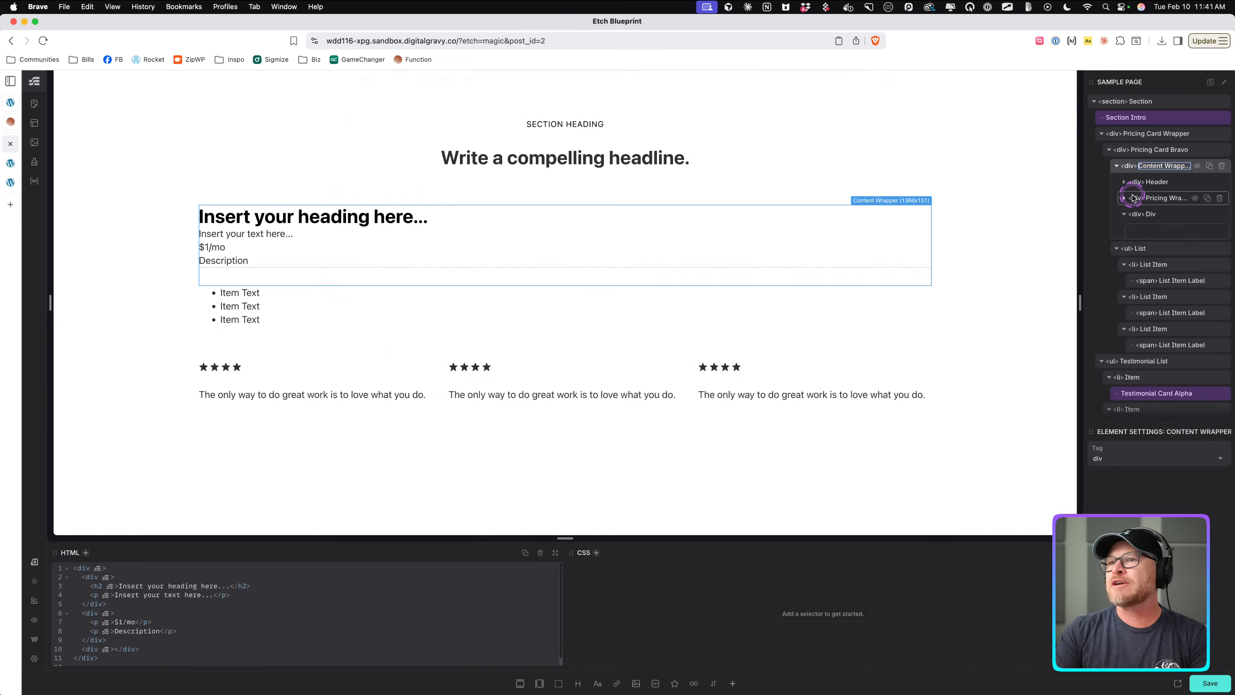
key("super+i")
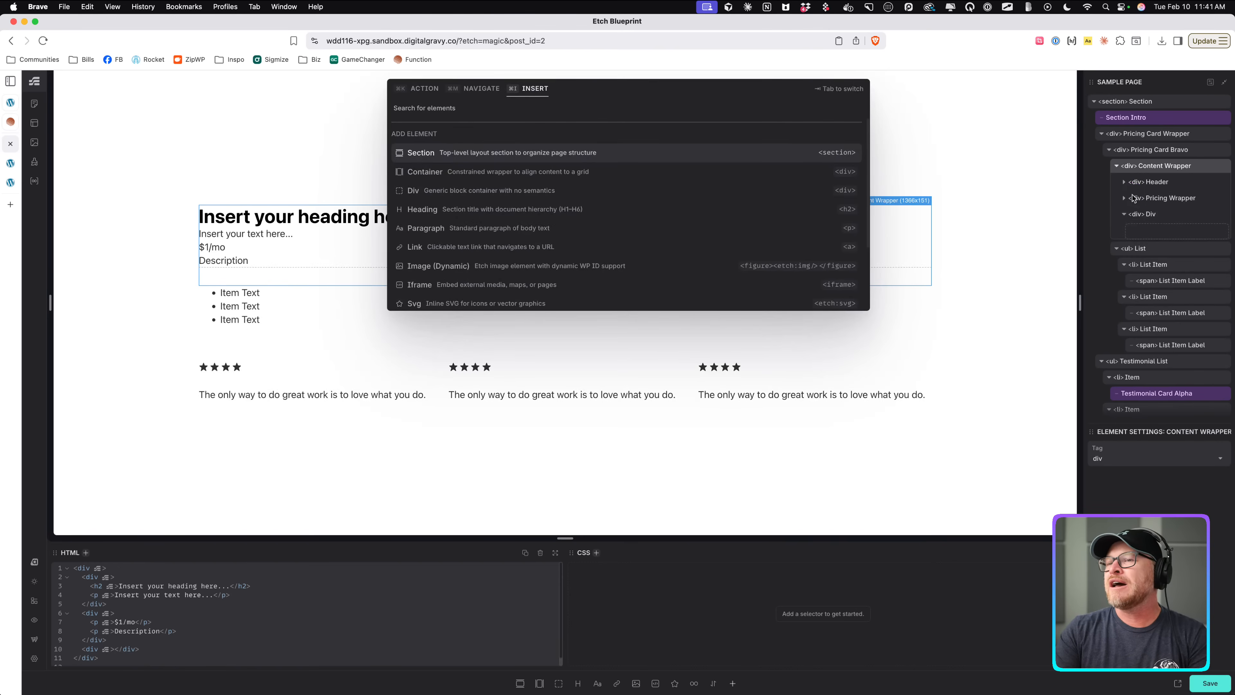
type("link")
key("Return")
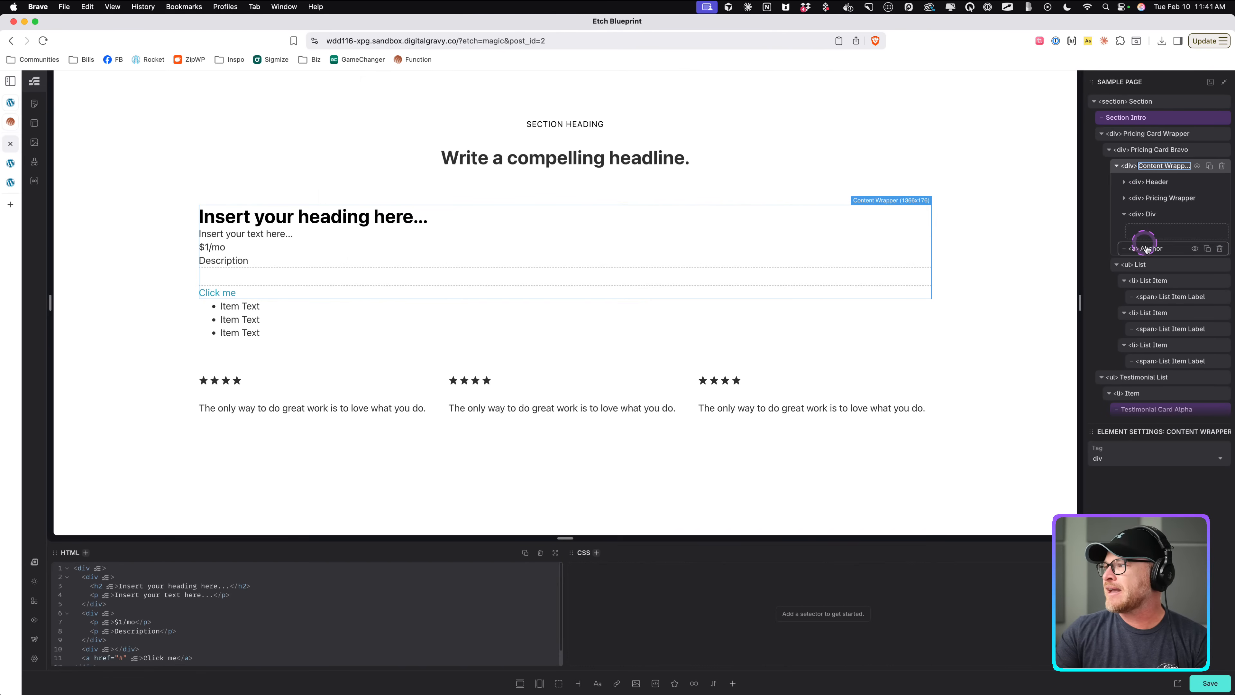
left_click_drag(1146, 249, 1147, 231)
left_click(1164, 215)
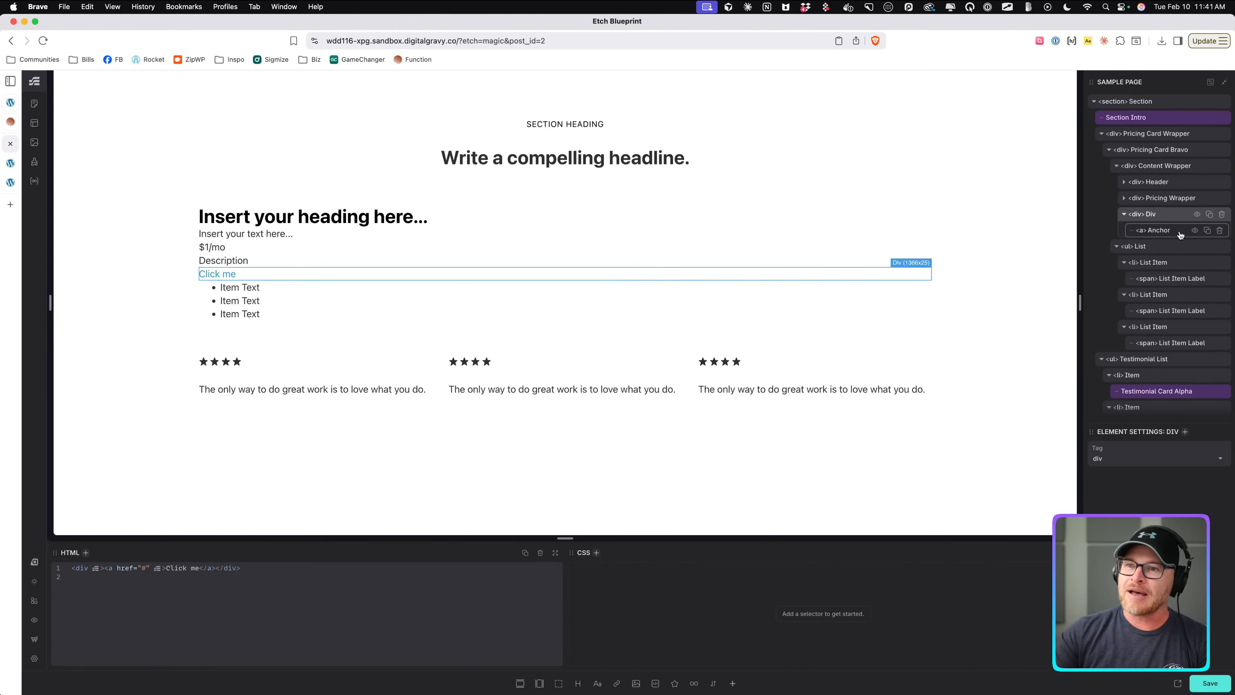
Name the new div Button Wrapper and its link Button, then collapse the Button Wrapper.
left_click(1161, 230)
left_click(1153, 218)
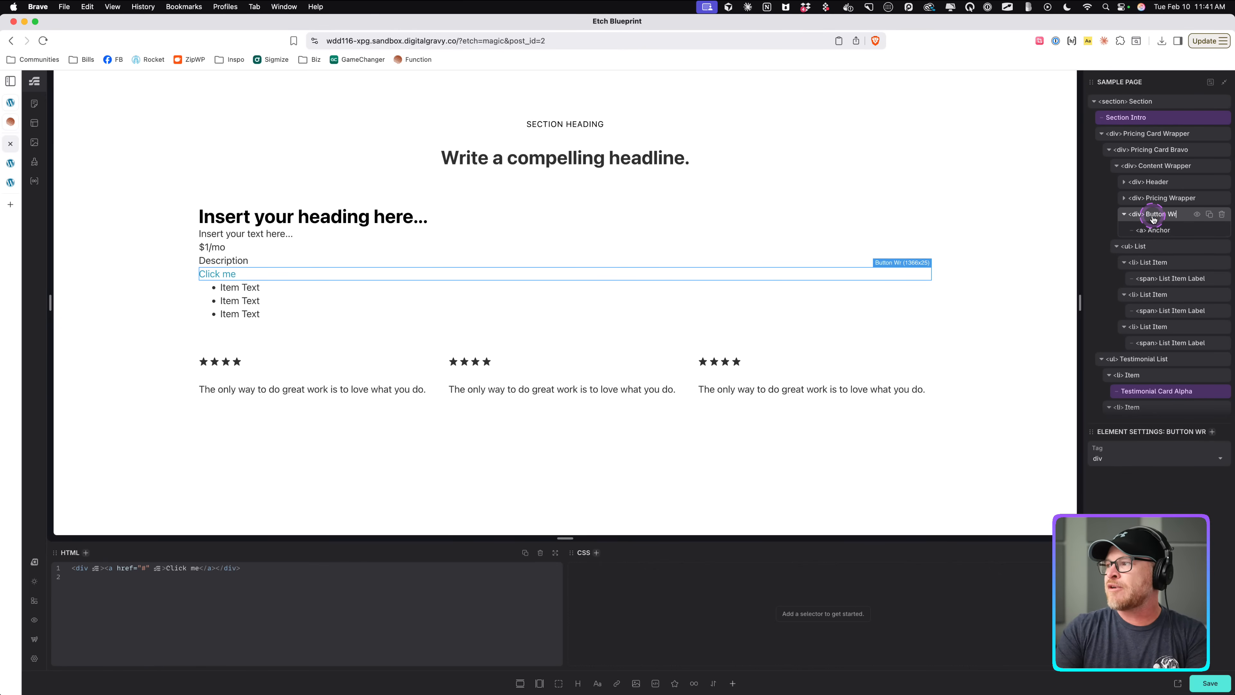
left_click(1156, 232)
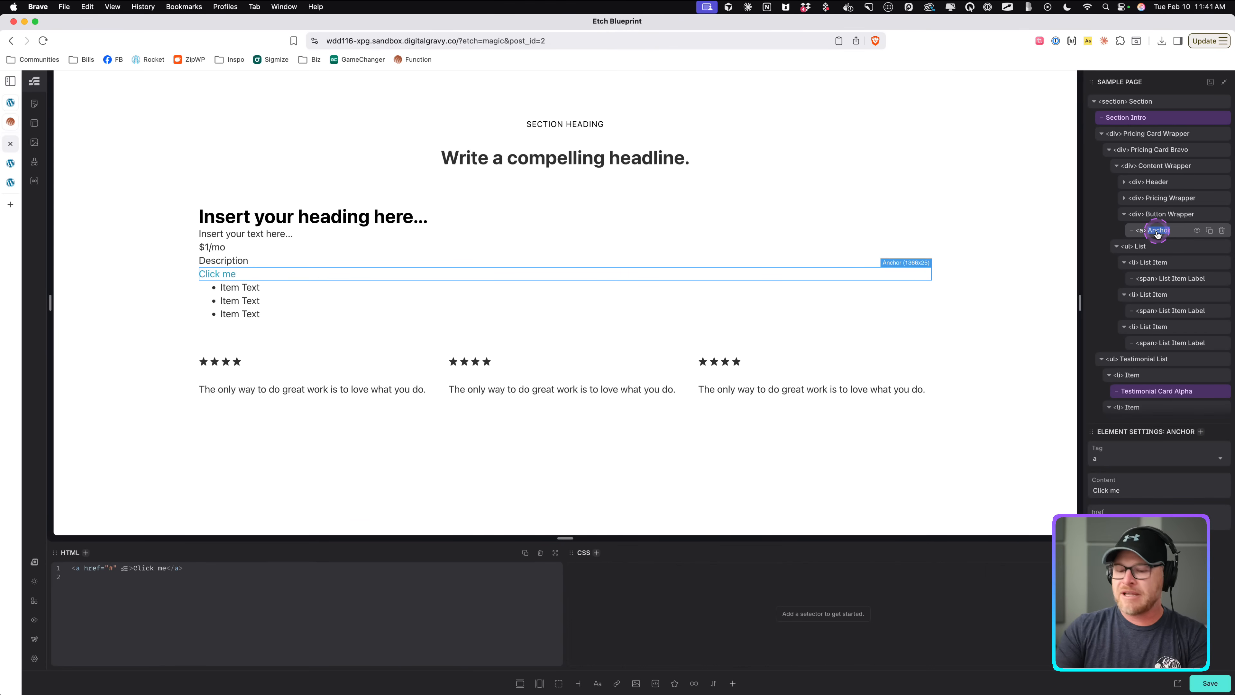
left_click(1166, 215)
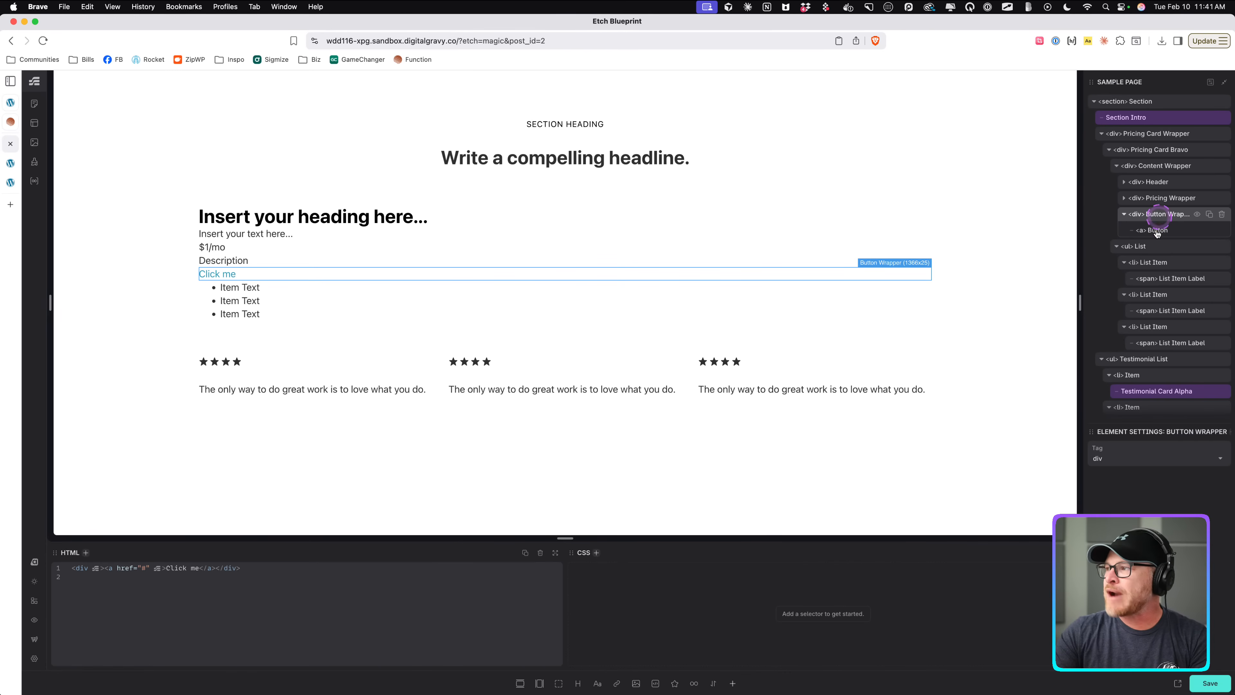
left_click(1151, 215)
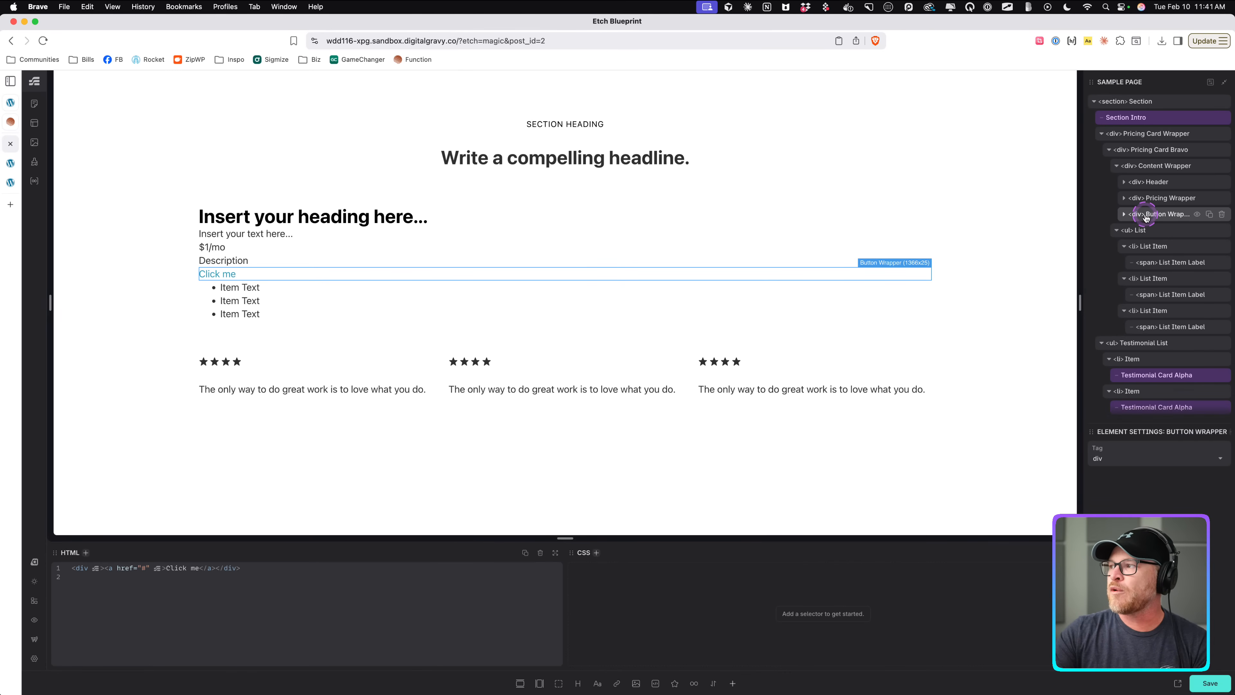
Auto-generate BEM classes for Pricing Card Bravo and all its child elements.
left_click(1159, 198)
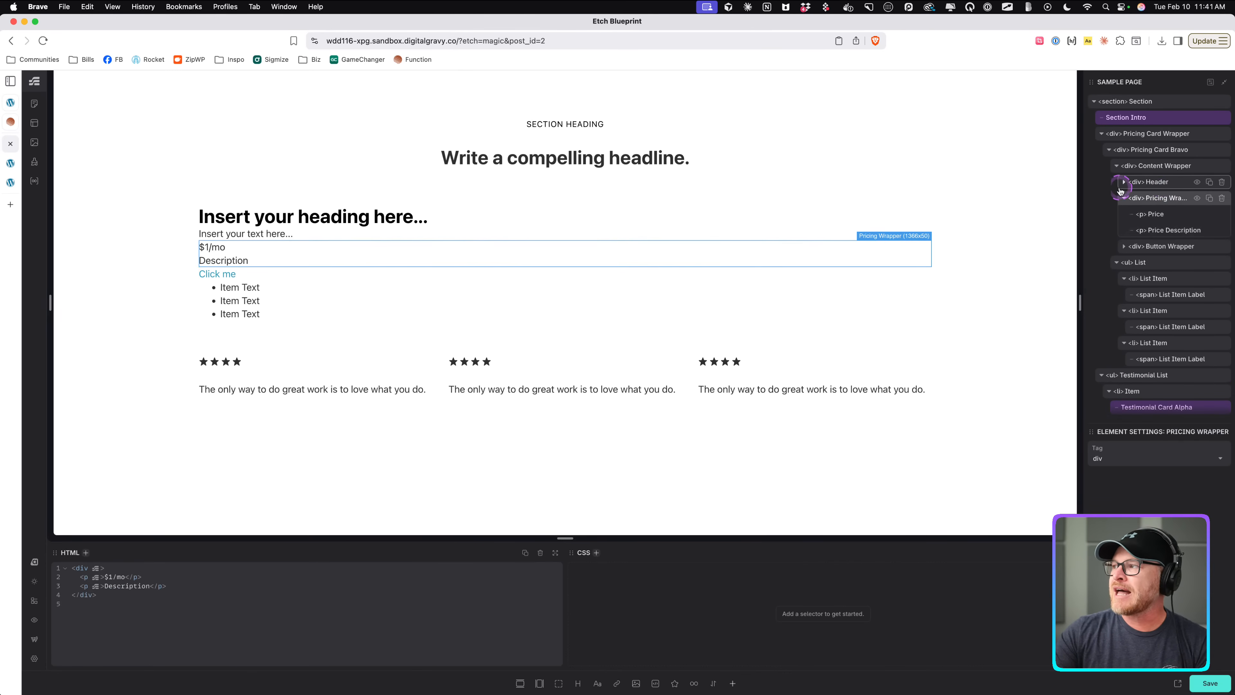
left_click(1123, 198)
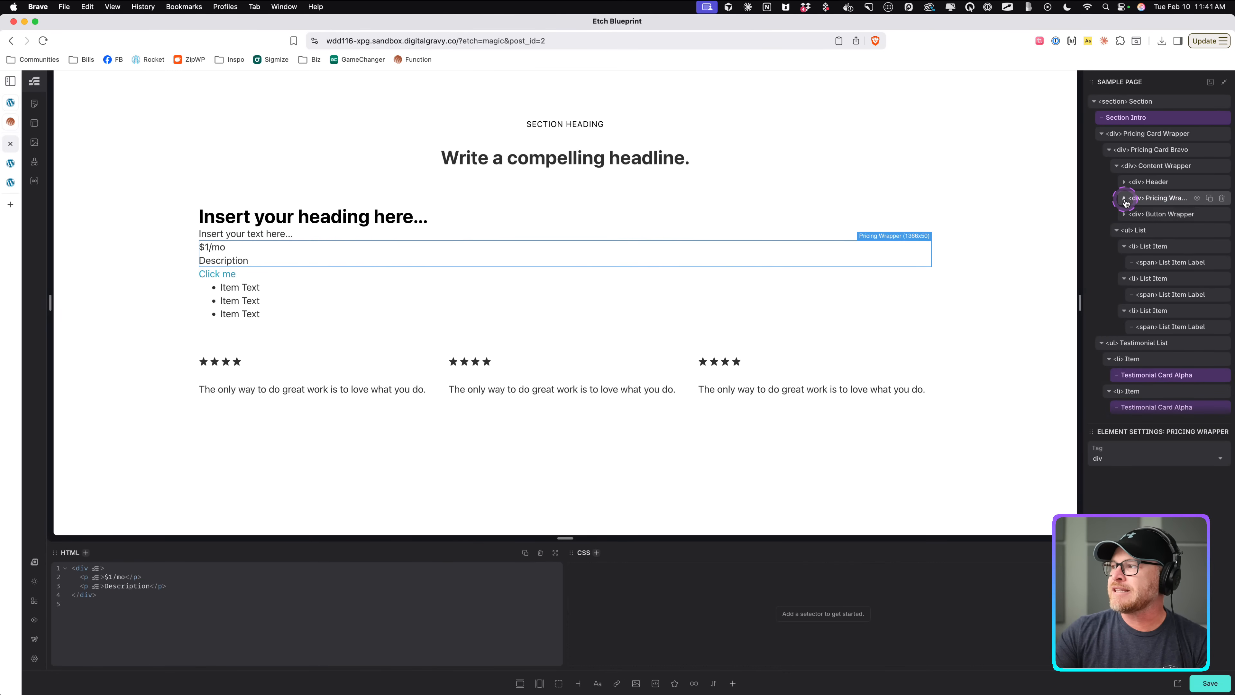
left_click(1151, 167)
left_click(1131, 152)
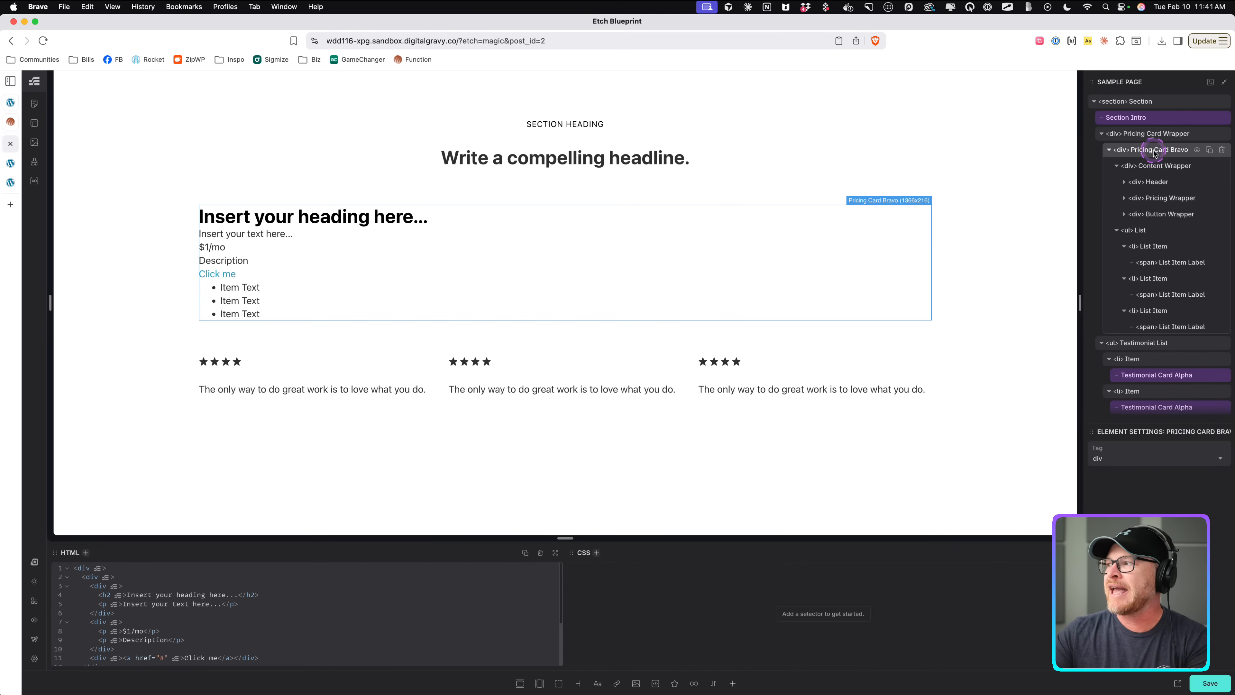
right_click(1165, 152)
left_click(1089, 197)
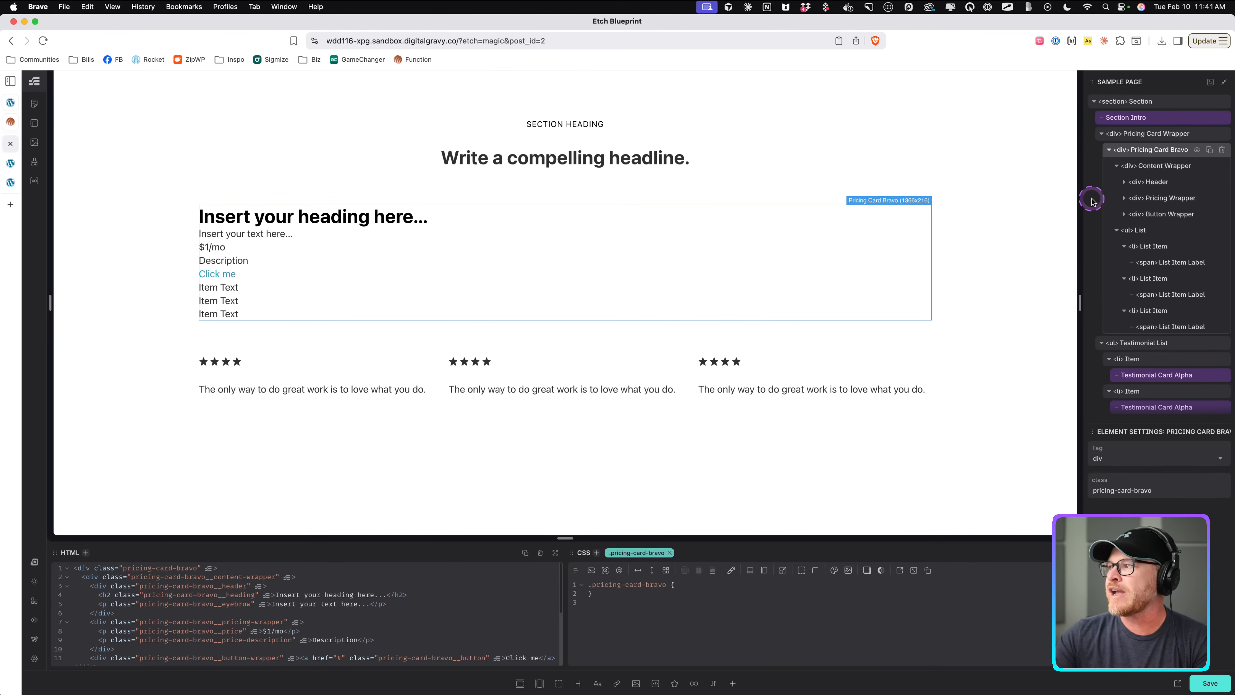
Set the card header's heading text to Platinum Plan.
left_click(1158, 167)
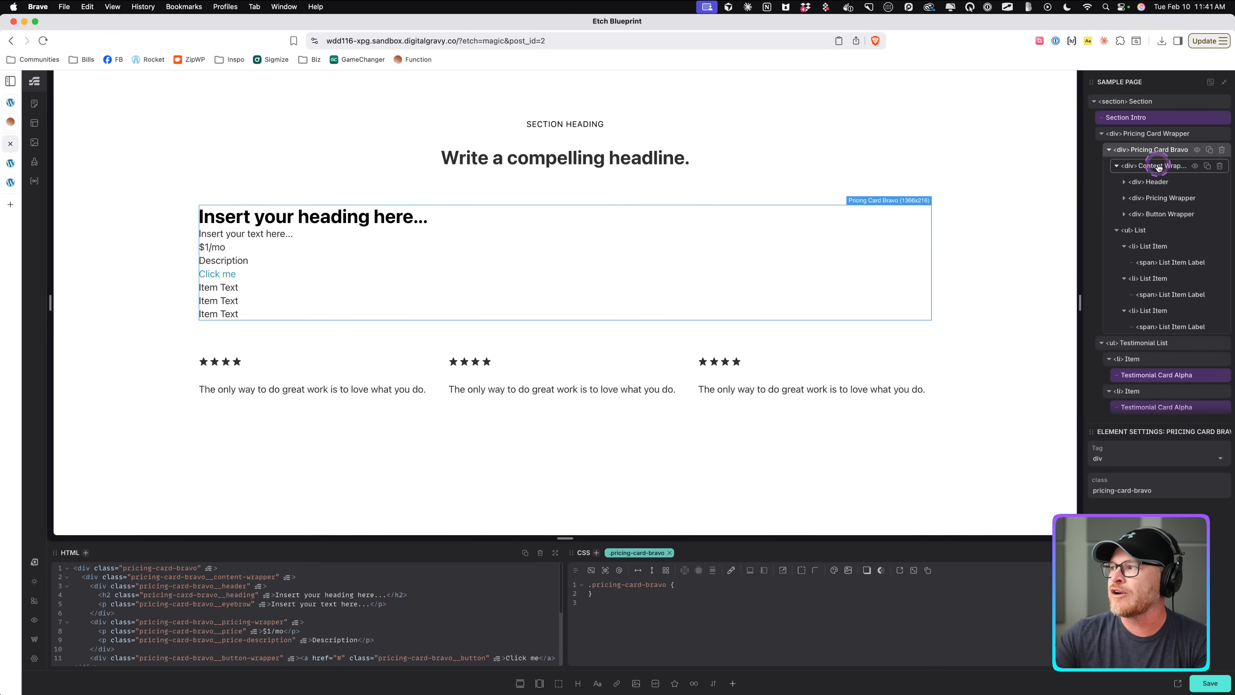
left_click(1160, 182)
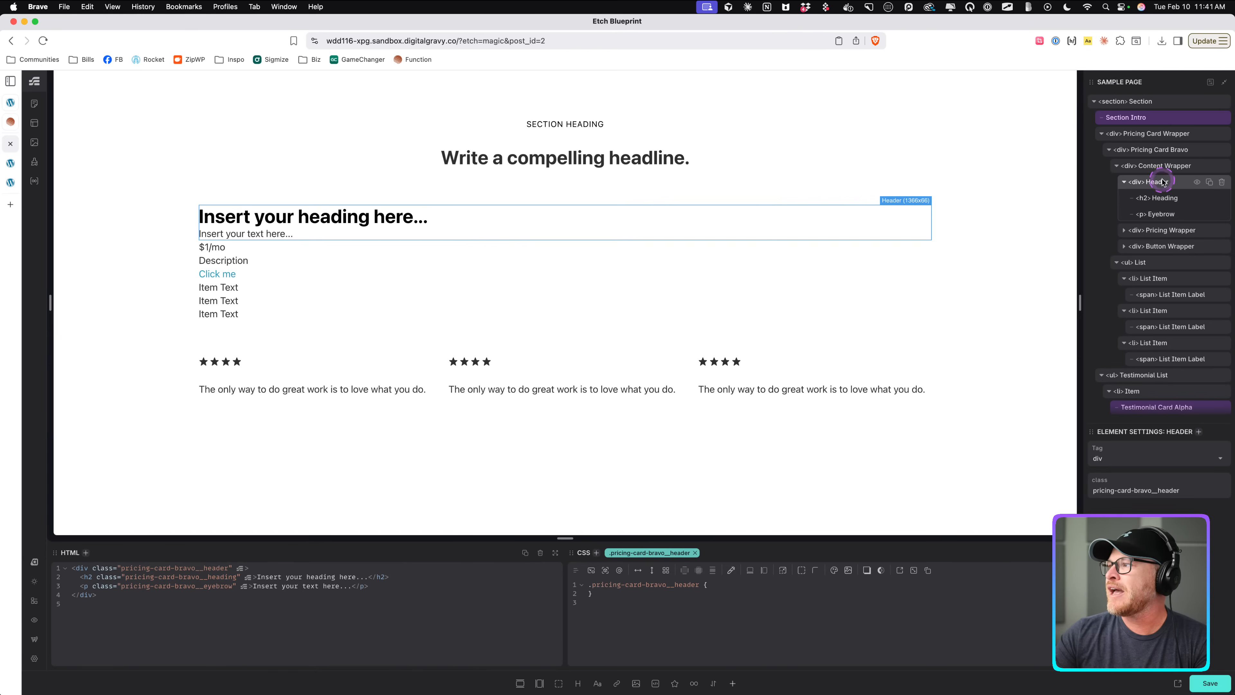
left_click(1166, 199)
triple_click(375, 212)
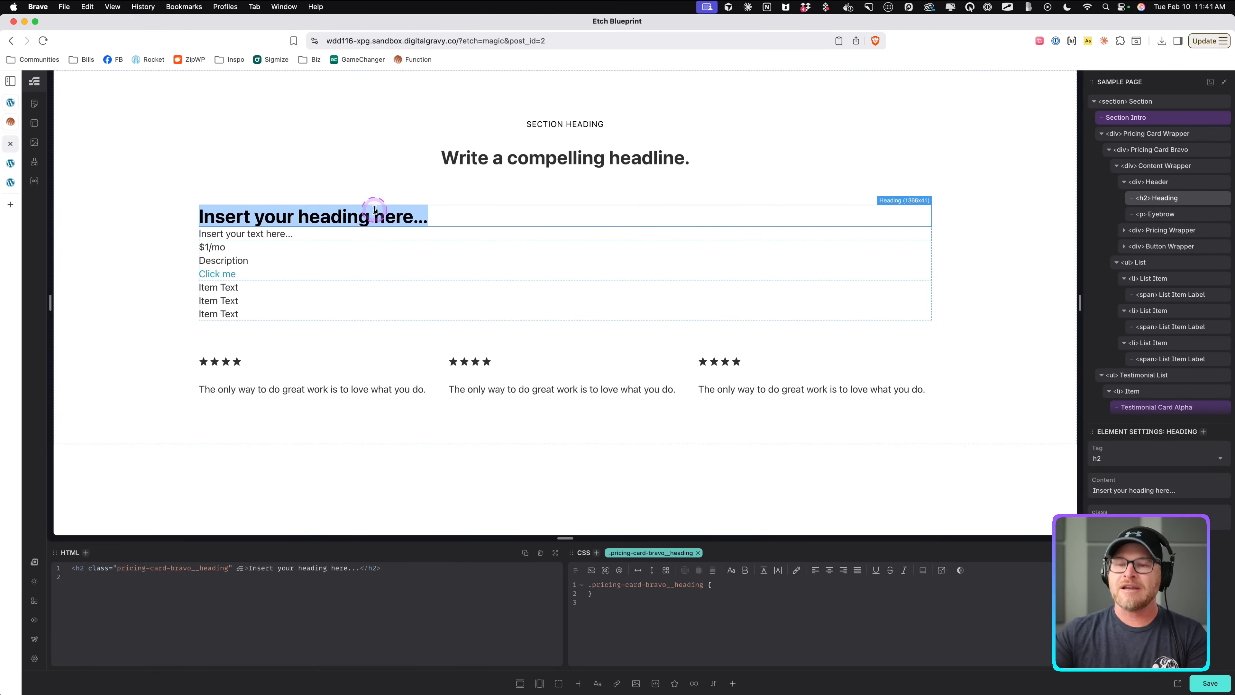
type("Main Plan")
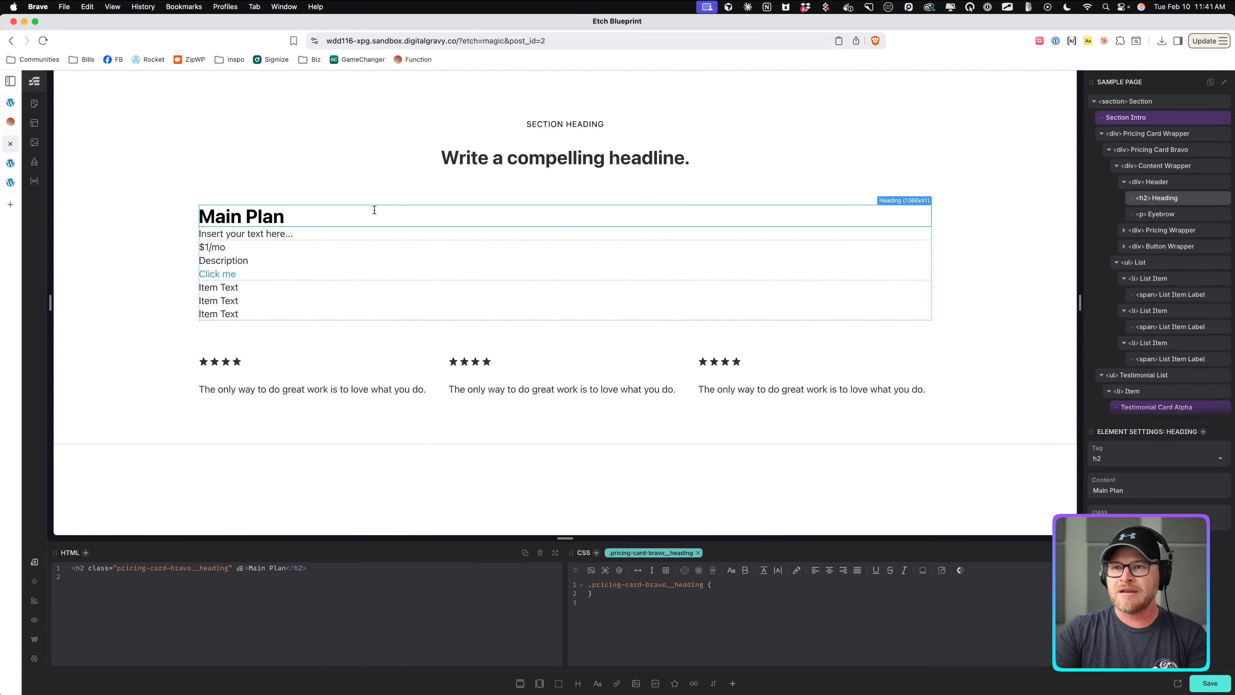
triple_click(374, 210)
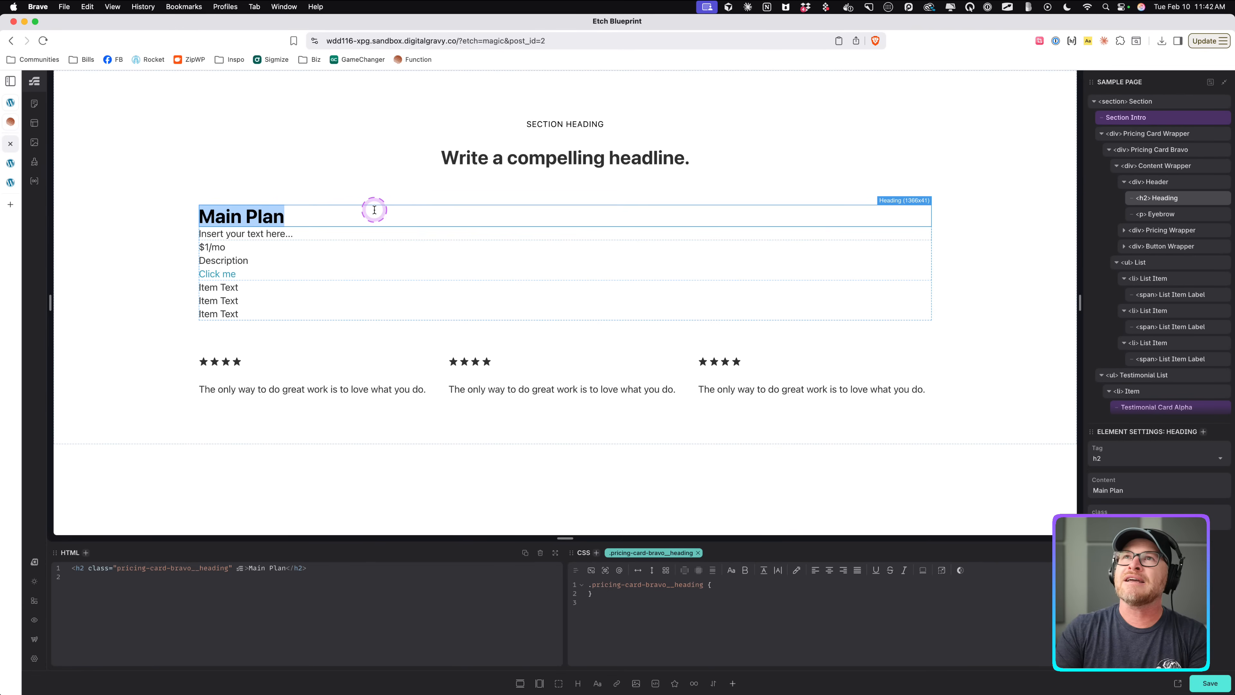
type("Plati")
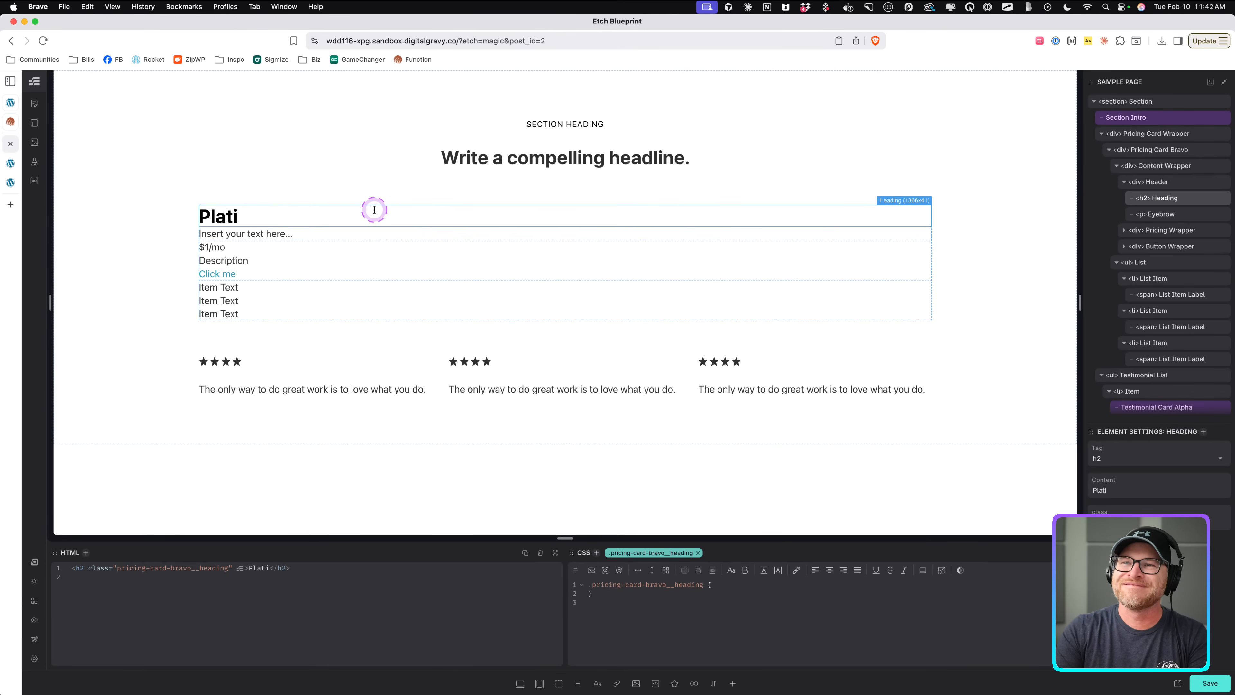
type("num Plan")
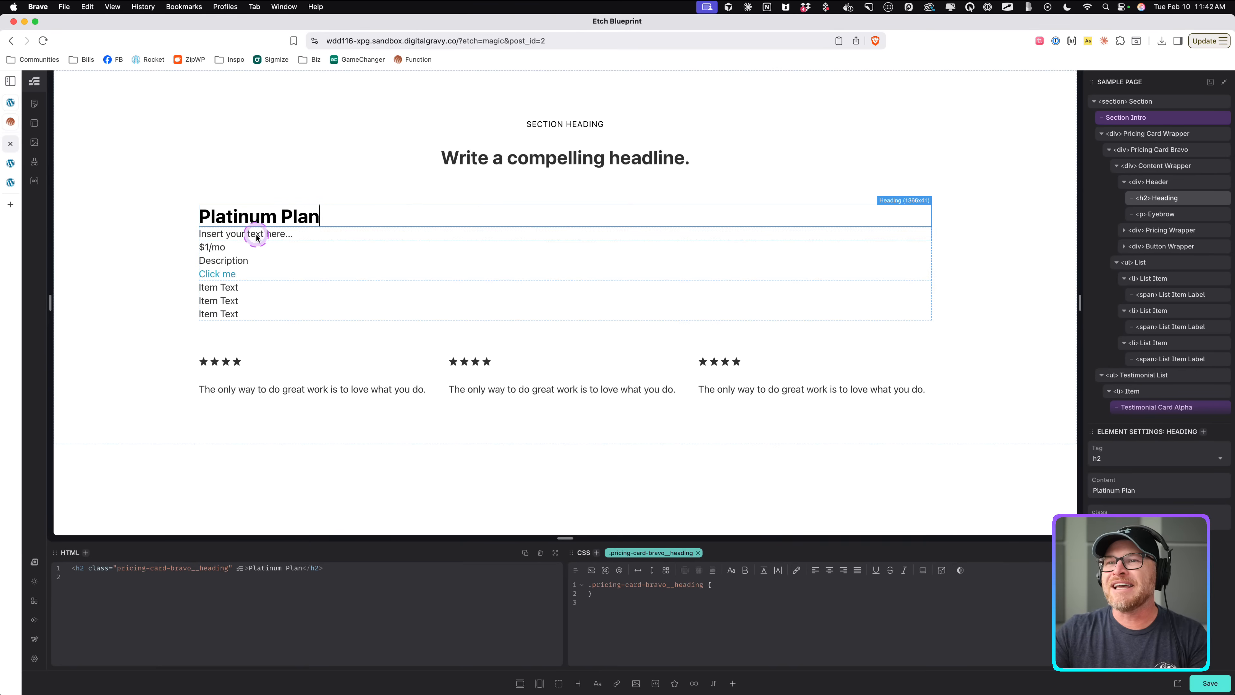
Give the eyebrow paragraph an order of -1 in its CSS.
triple_click(256, 237)
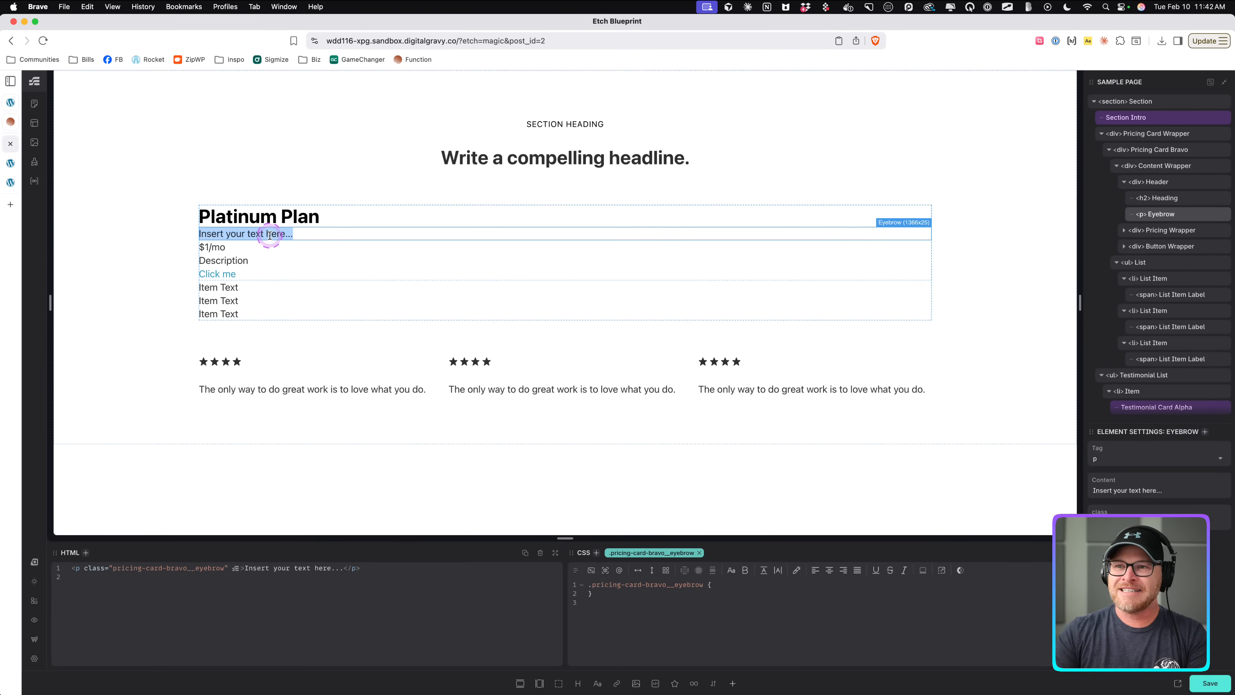
left_click(730, 586)
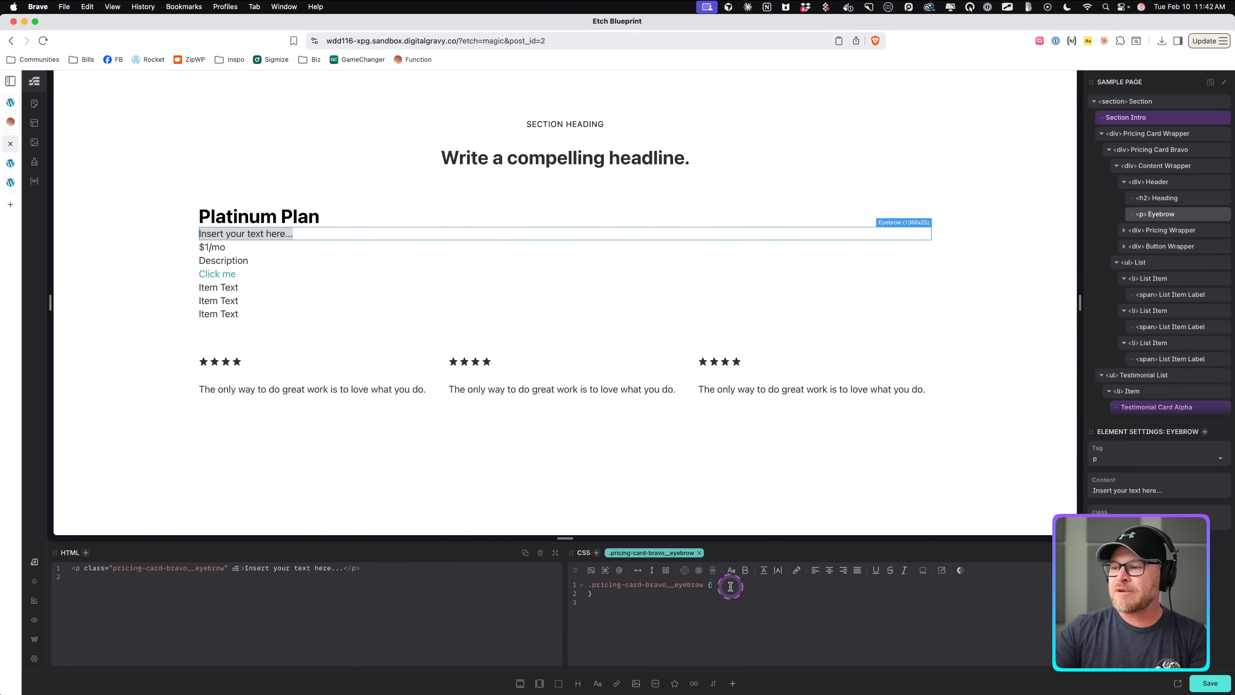
key("Return")
type("order: -1;")
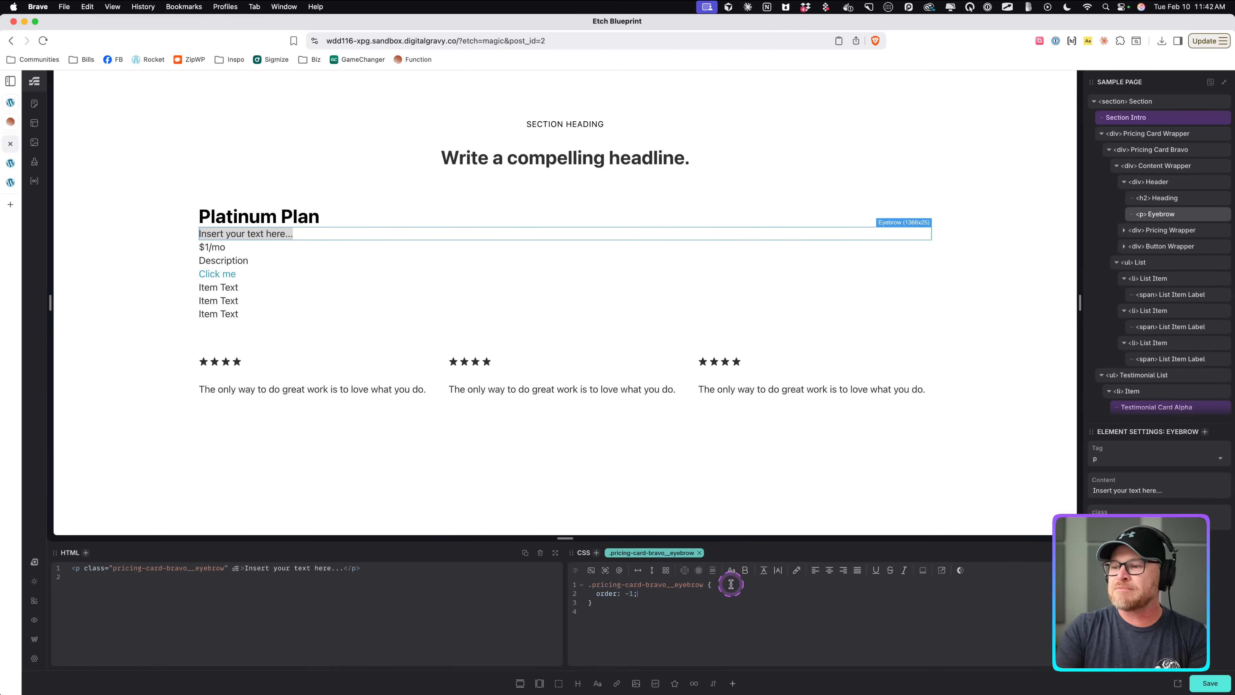
Make the Header div a flex column so the eyebrow sits above the heading.
left_click(1152, 183)
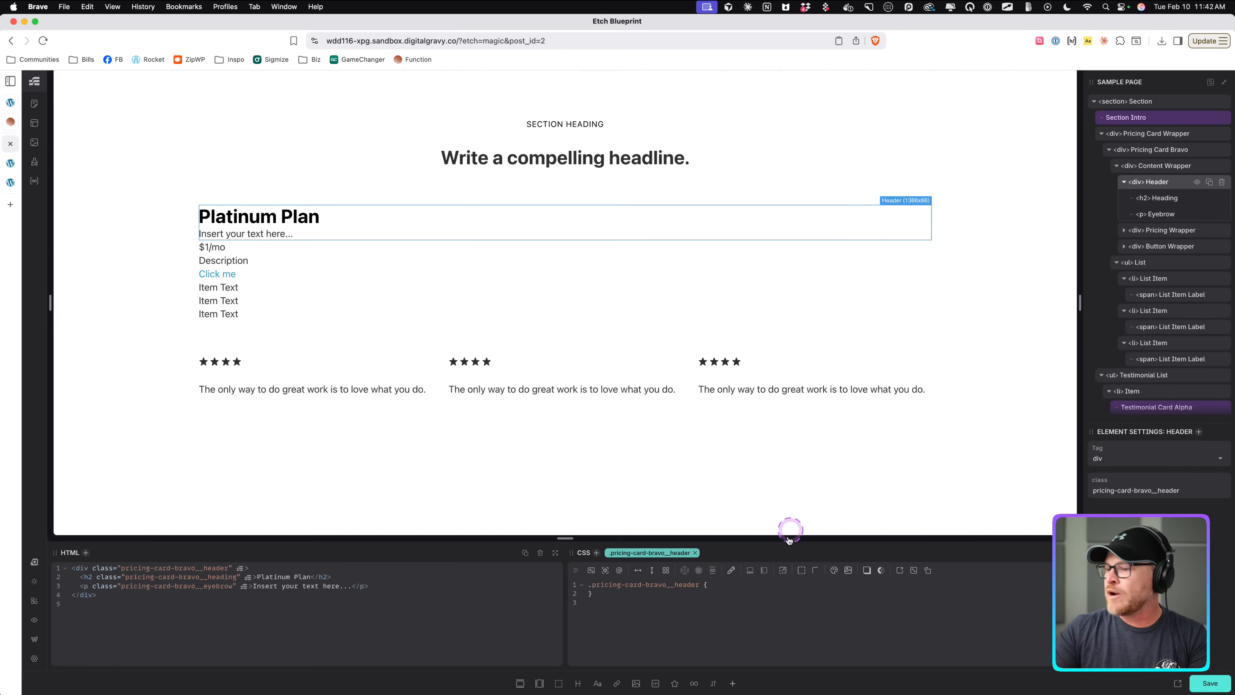
left_click(652, 569)
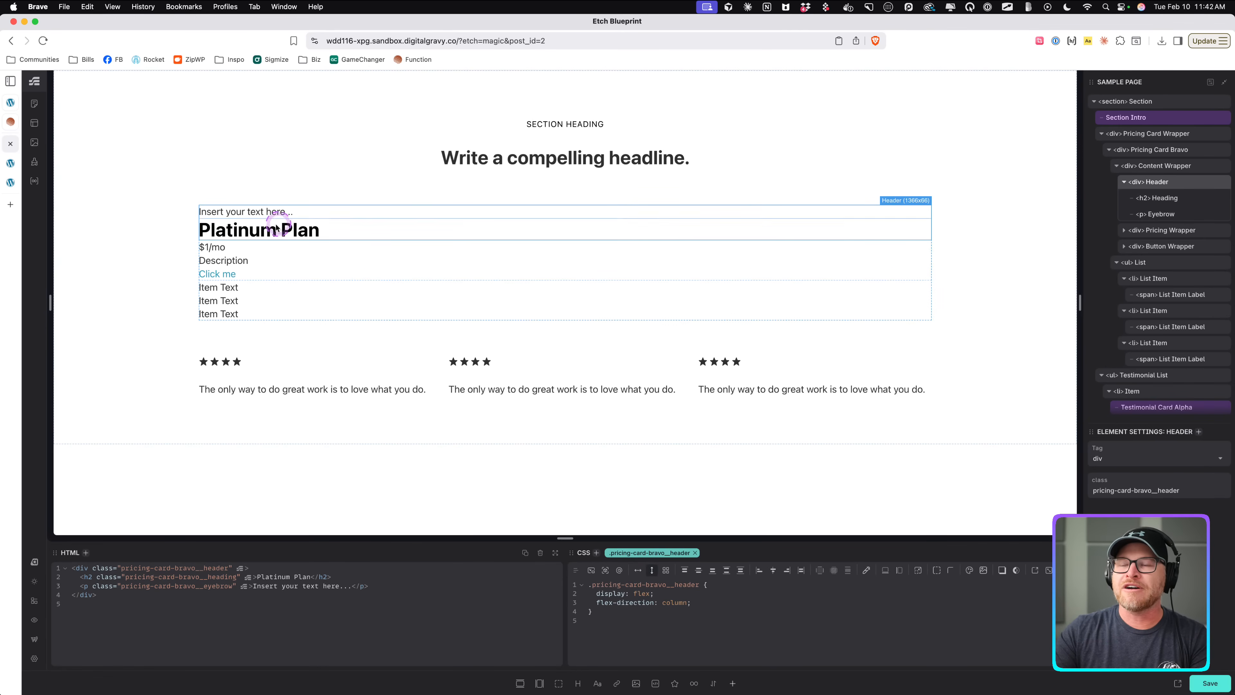
Replace the eyebrow text with HSA/FSA Eligible copied from the Function reference card.
triple_click(238, 213)
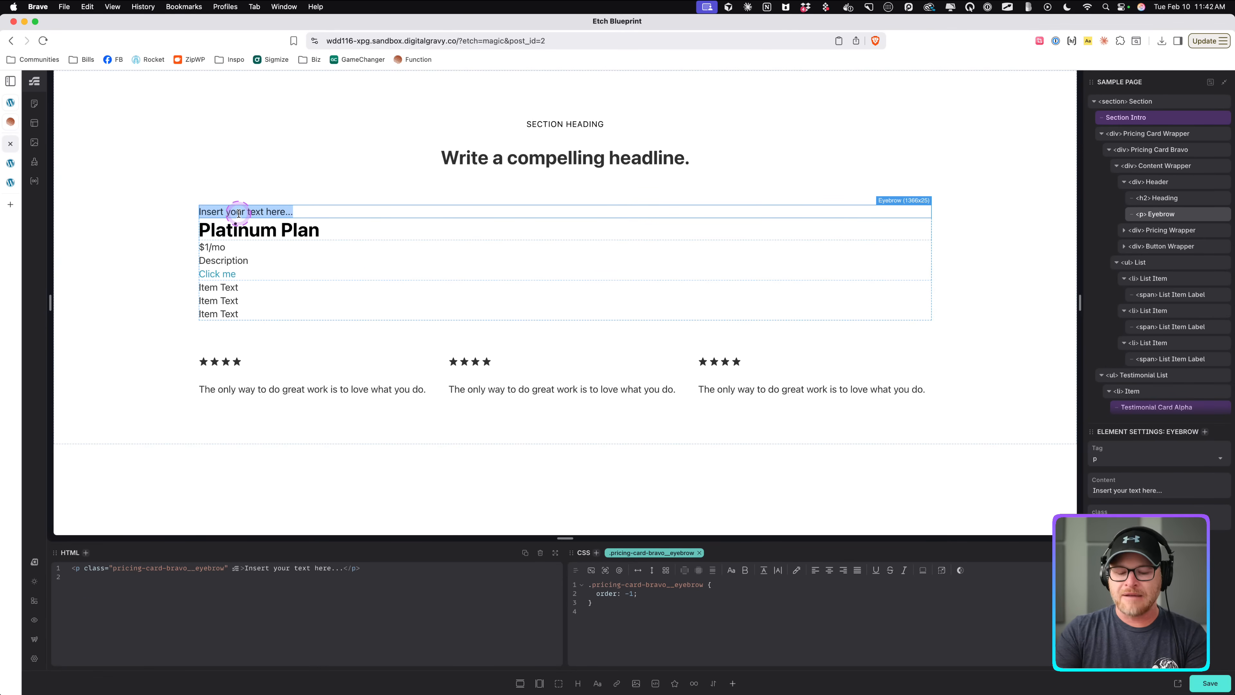
left_click(10, 121)
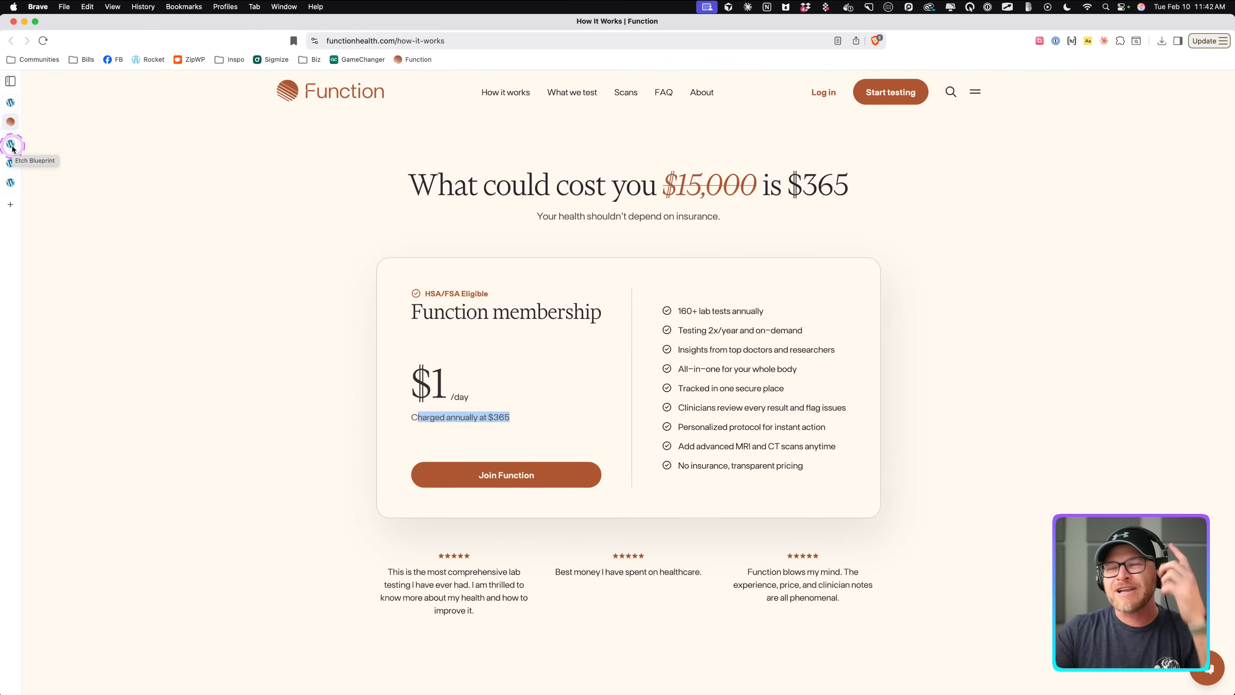
left_click_drag(489, 293, 427, 292)
key("super+c")
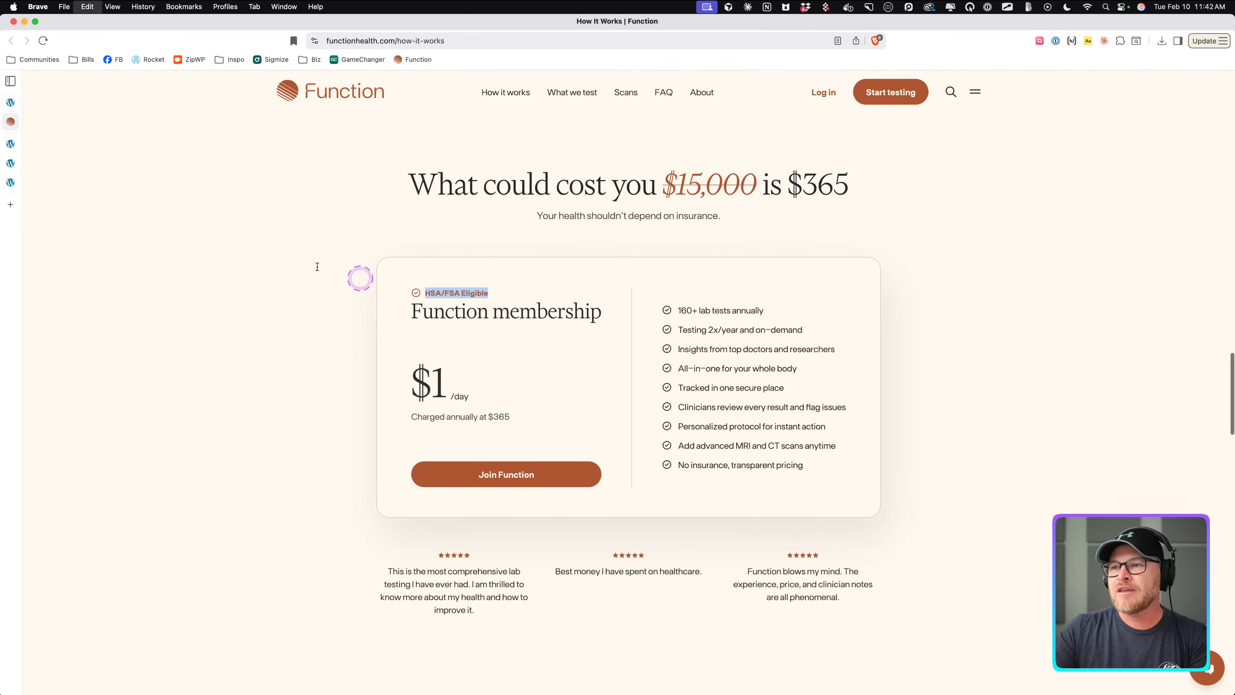
left_click(10, 143)
key("super+v")
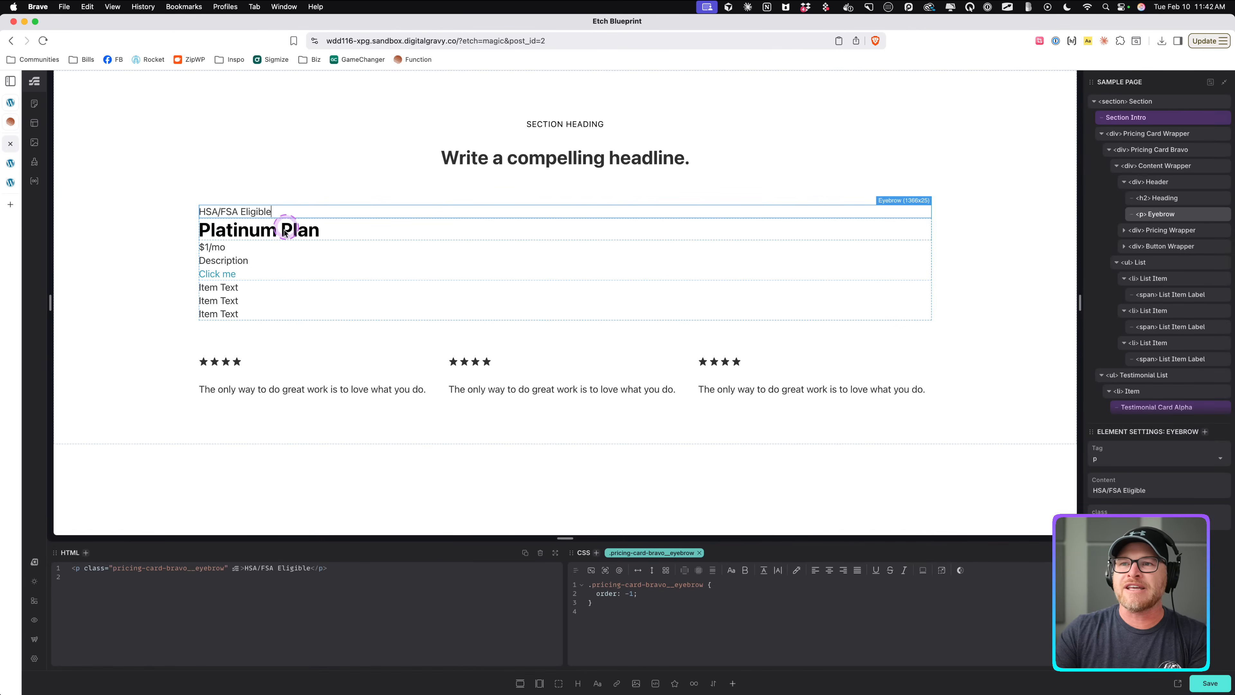
Set the heading text to Function Membership.
left_click(257, 232)
left_click(258, 232)
type("Function Membership")
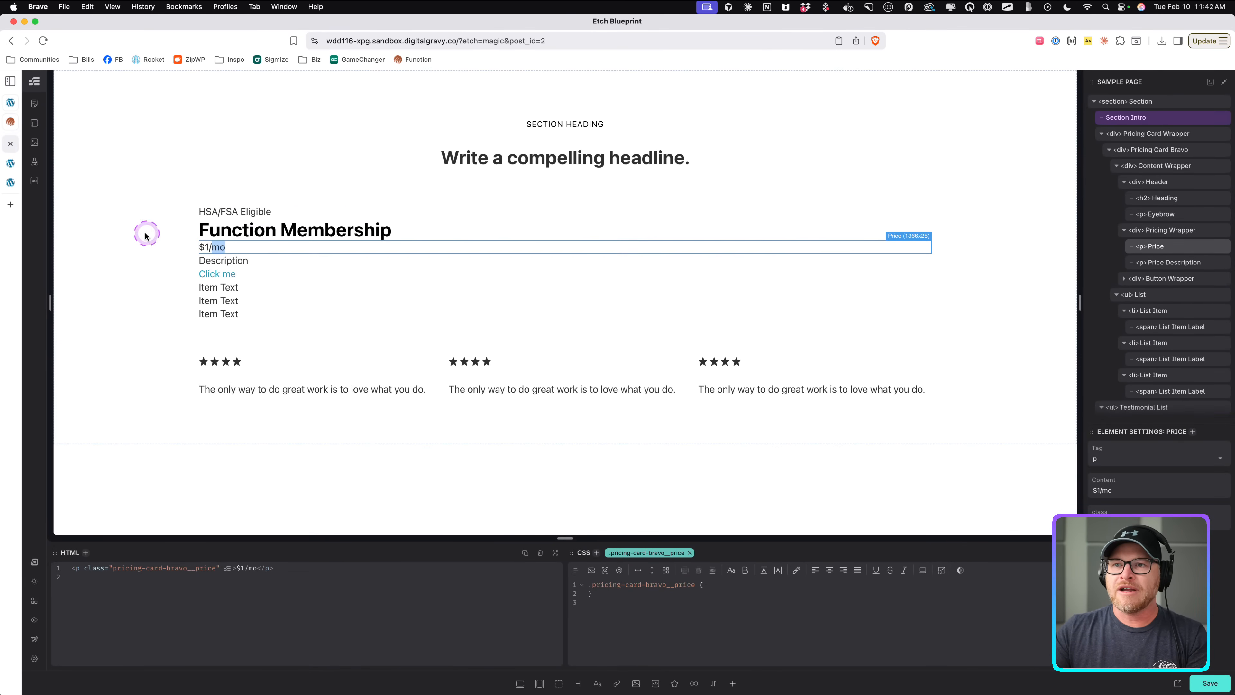
Check the reference card's price, then change the price text to $1/day.
left_click(10, 121)
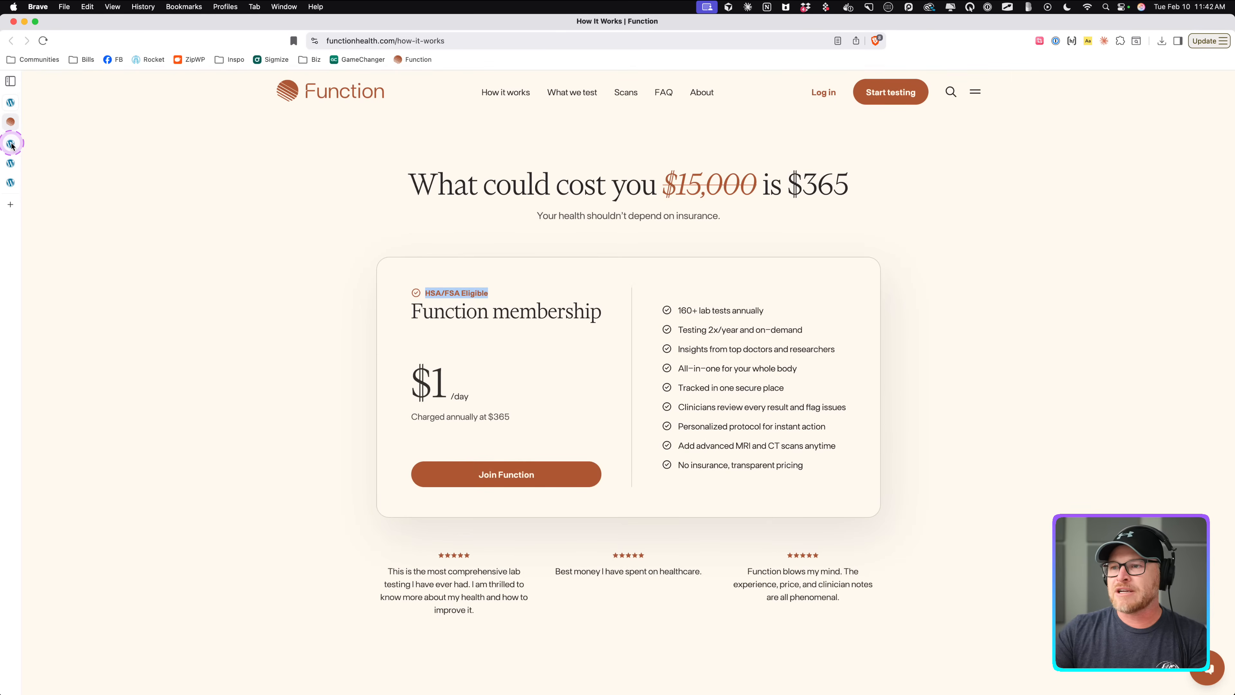
left_click(11, 144)
left_click(207, 249)
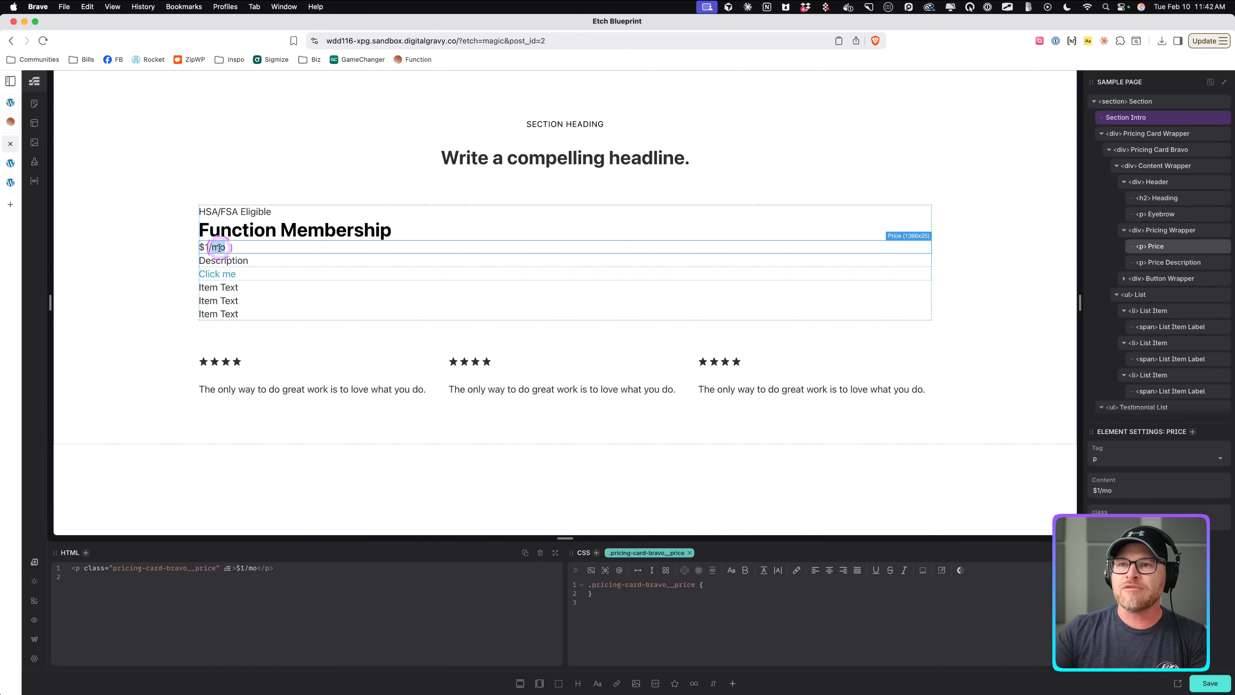
double_click(316, 245)
type("day")
Set the price description text to charged annually at $365, checking the reference card.
double_click(219, 263)
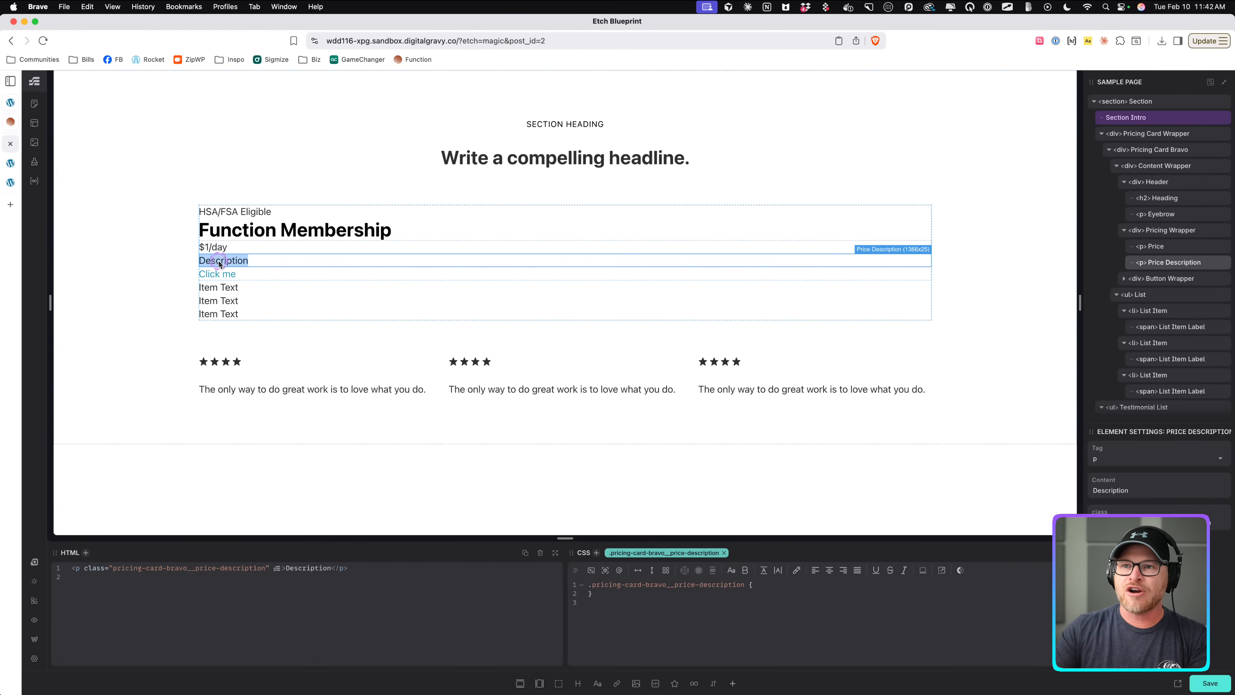
type("charged annuall")
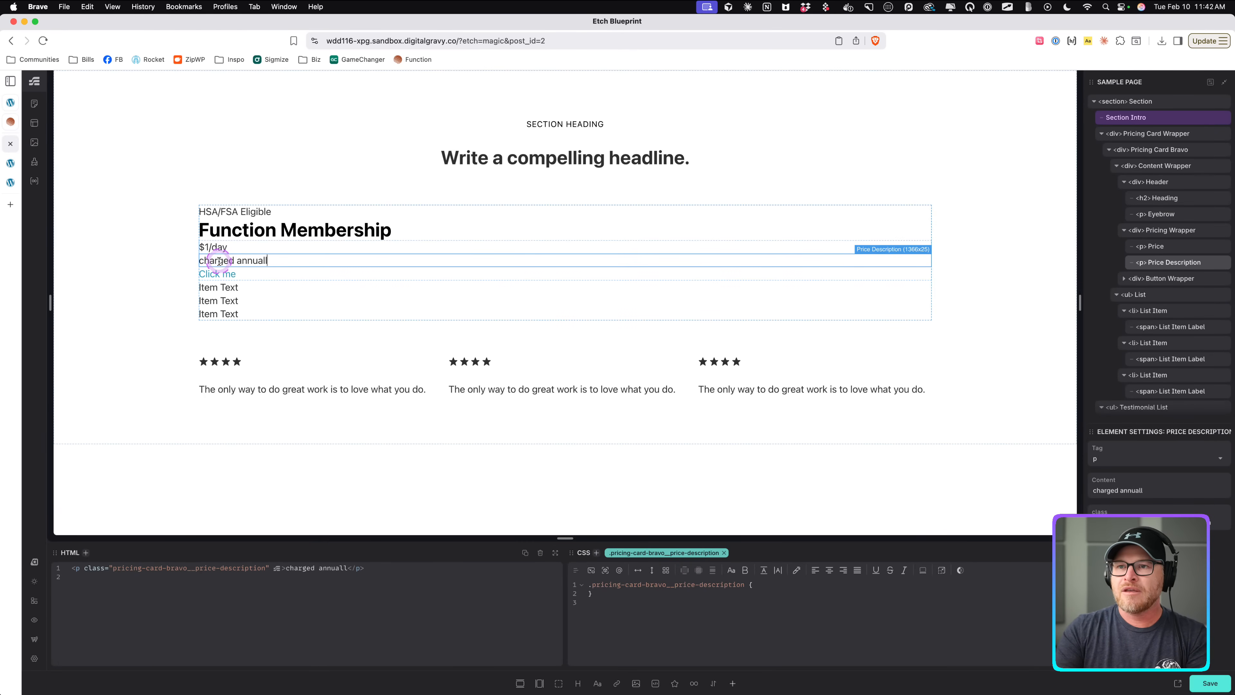
type("y at #5")
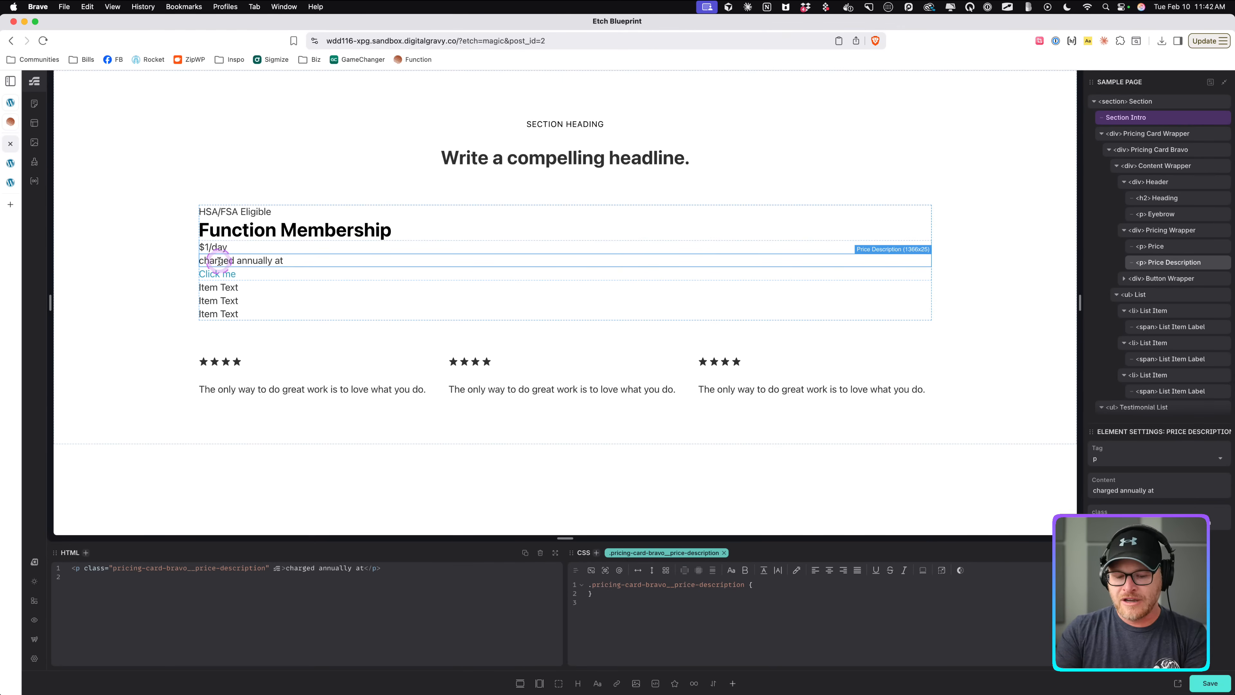
left_click(10, 121)
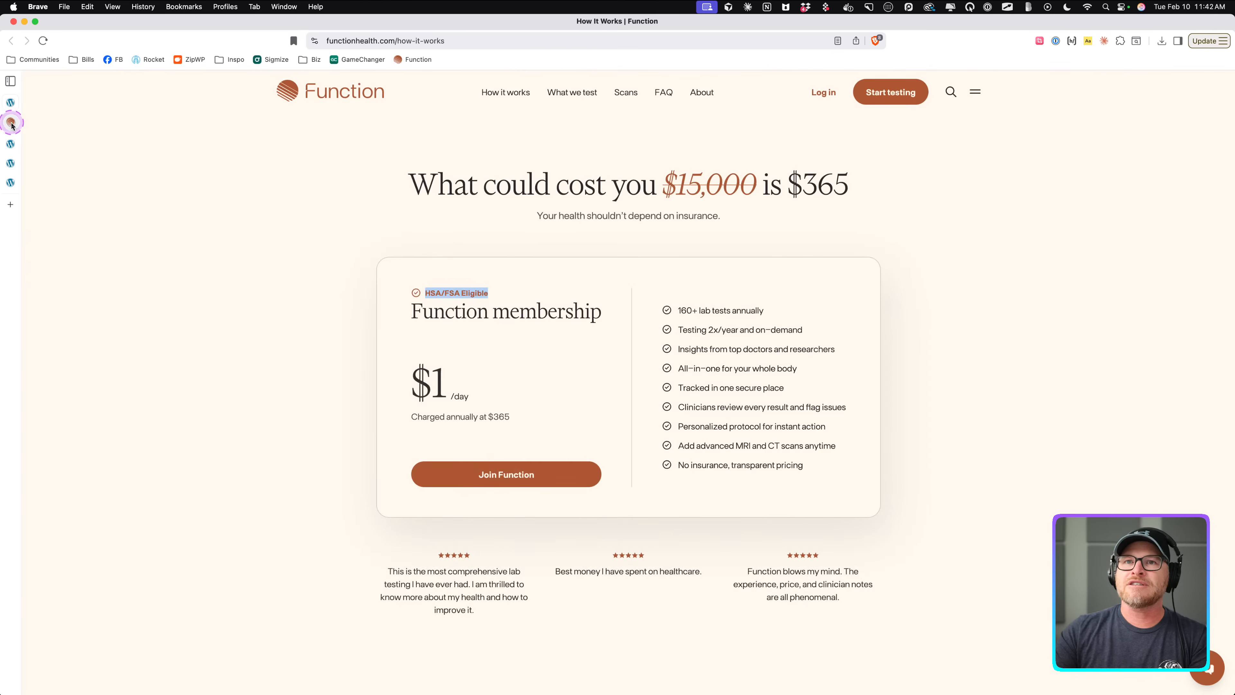
left_click(10, 143)
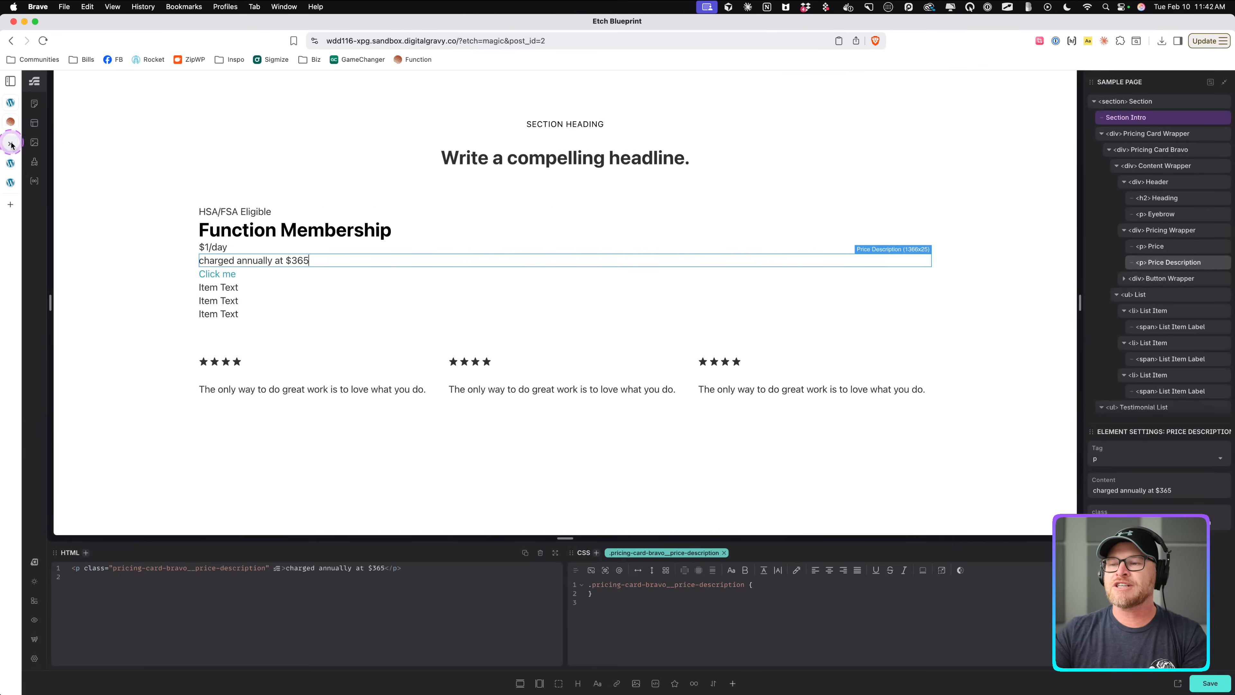
Set the Button link's content to Join Function.
left_click(1172, 298)
left_click(1139, 515)
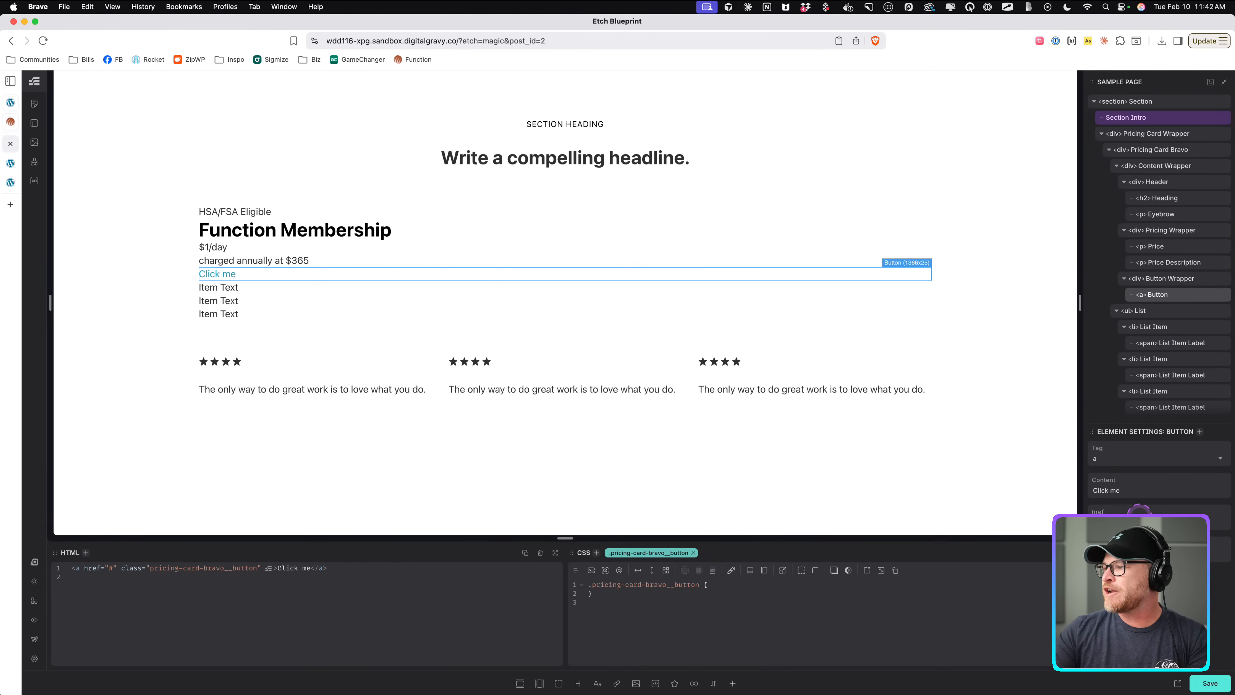
triple_click(1130, 491)
type("Join Function")
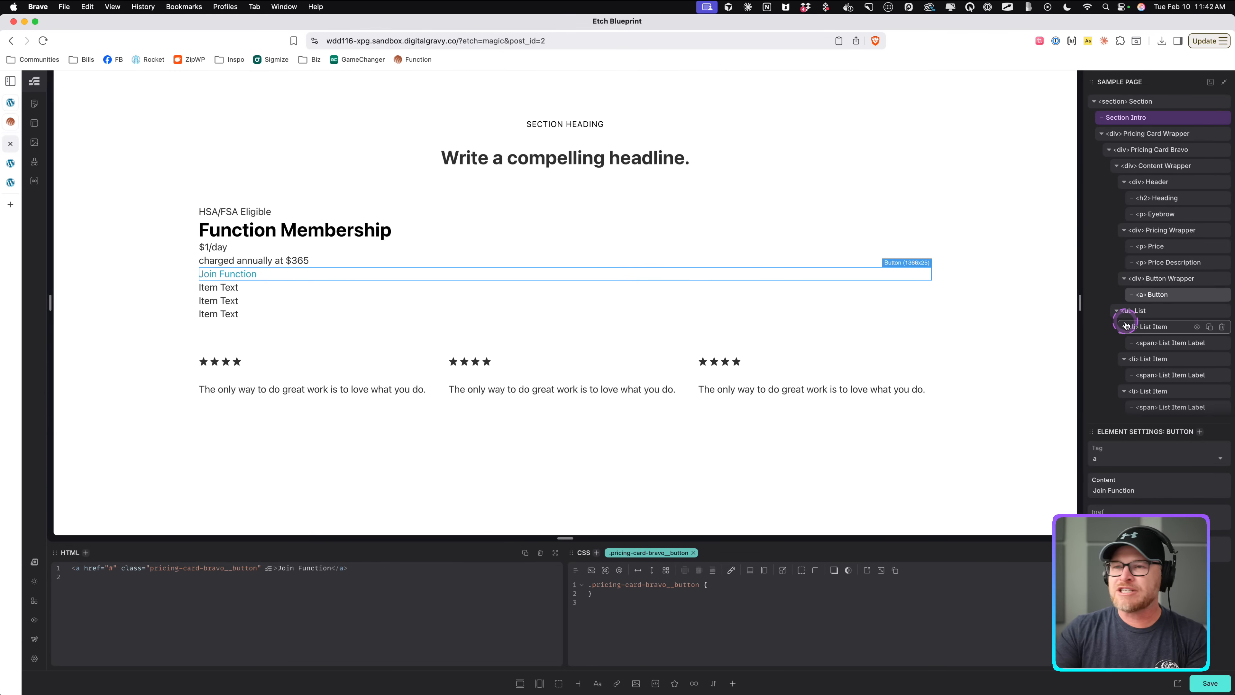
Add the btn--primary class to the Join Function button.
key("super+period")
type(".btn--primary")
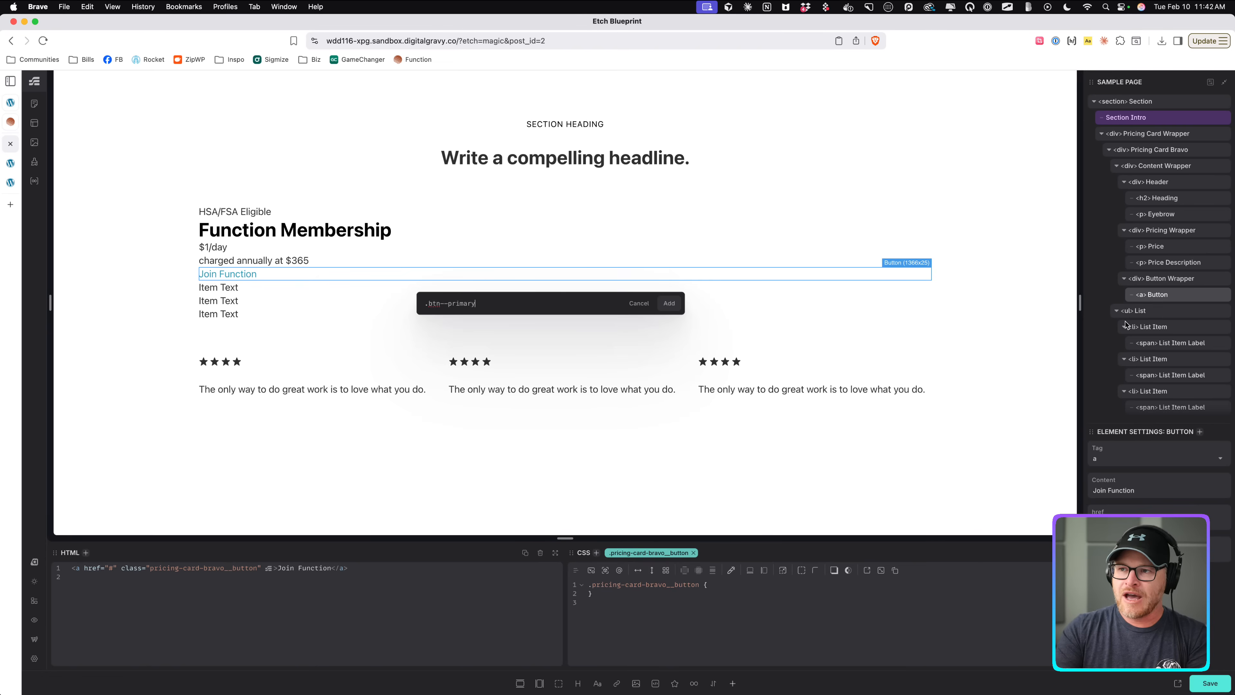
key("Return")
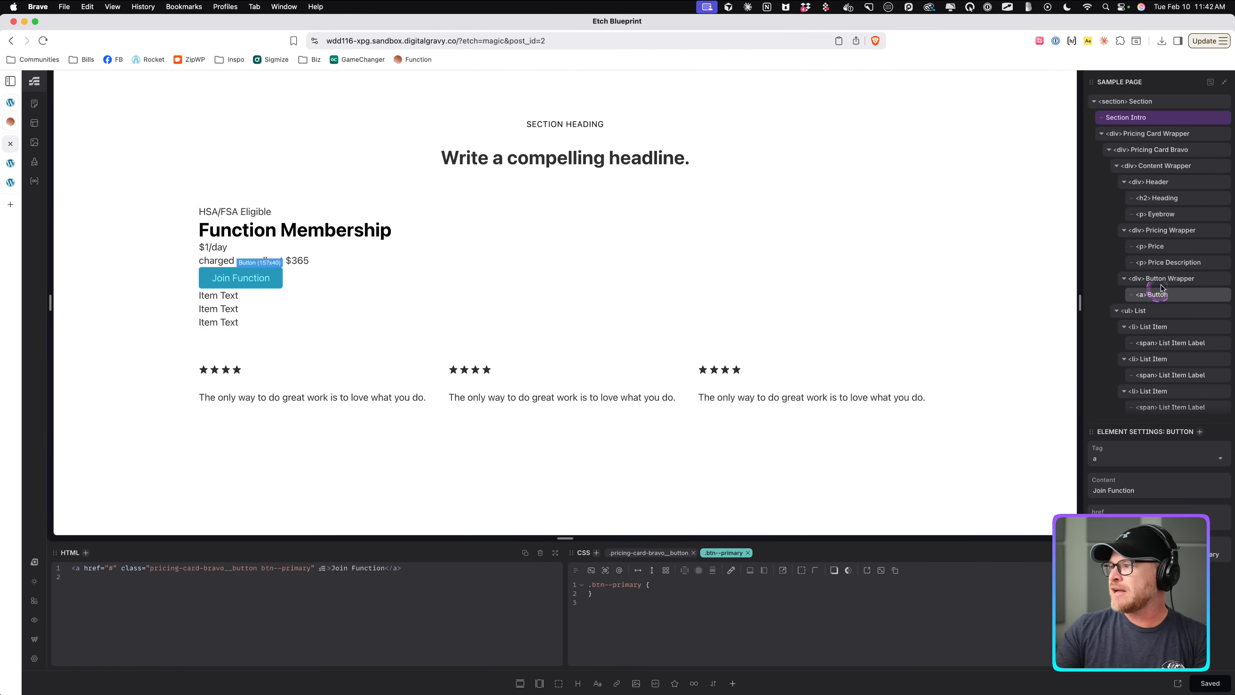
Select Pricing Card Bravo and give it Space L padding, previewing at a narrow canvas width.
left_click(1138, 166)
left_click(1117, 165)
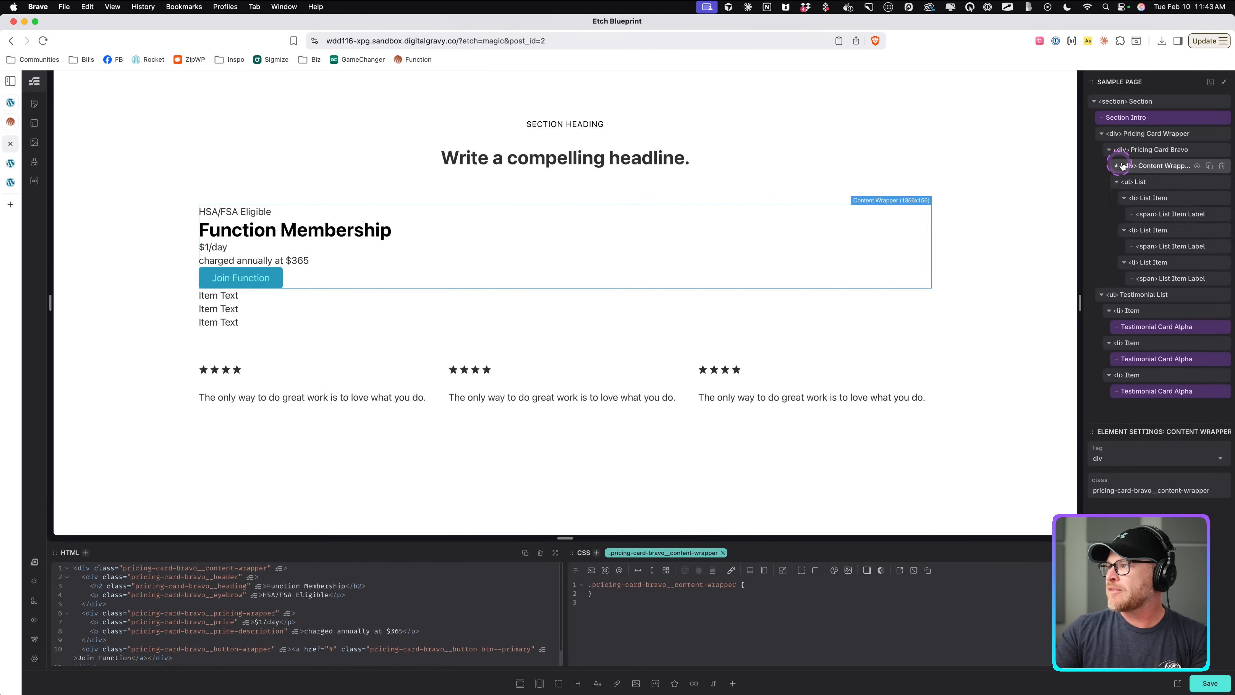
left_click(1117, 182)
left_click(1158, 149)
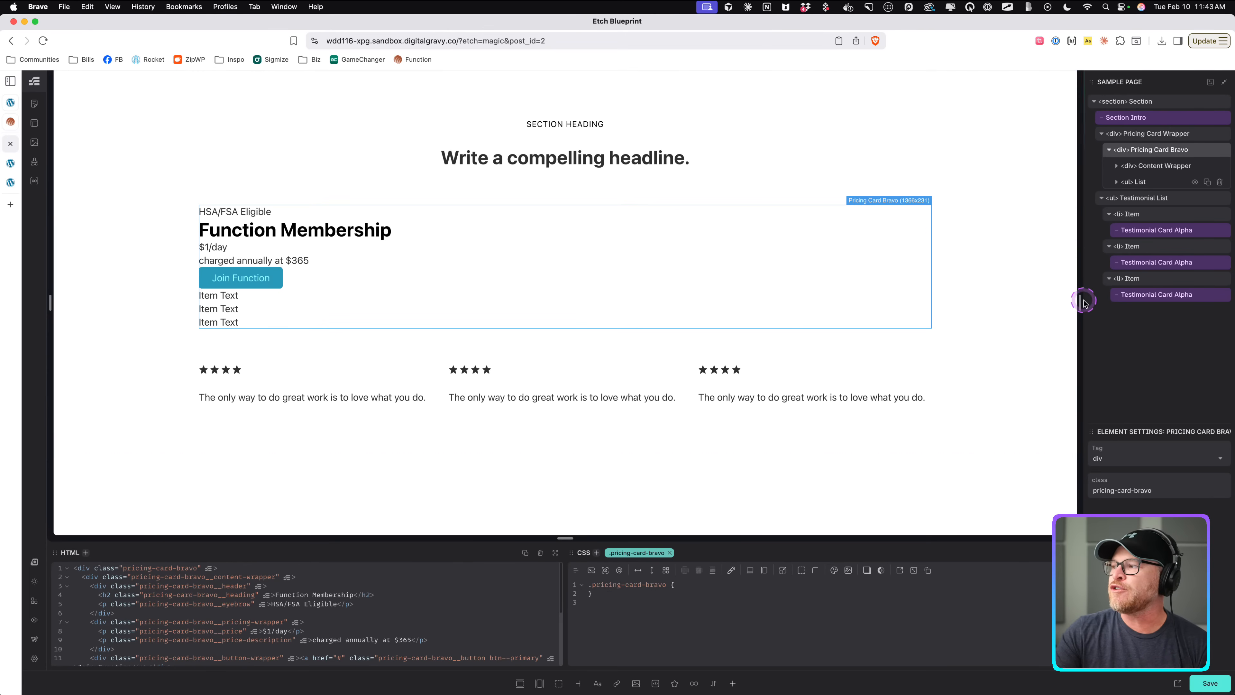
left_click_drag(1079, 302, 707, 263)
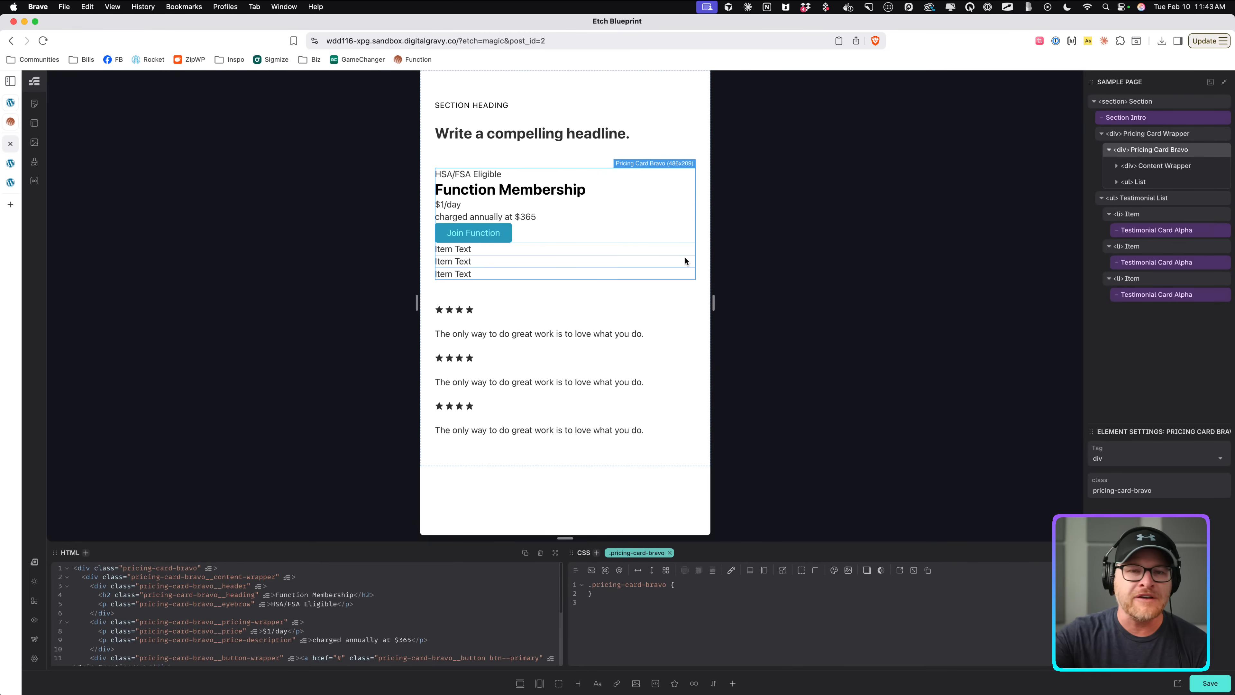
left_click(694, 259)
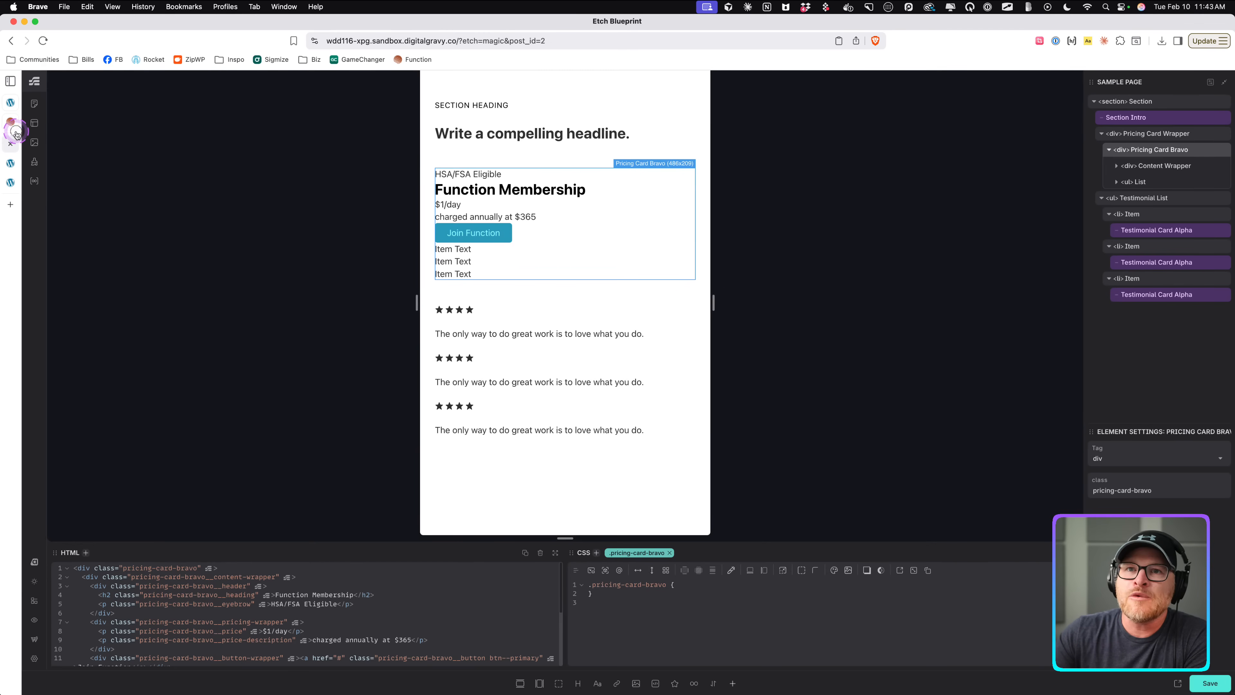
left_click(10, 140)
left_click(489, 417)
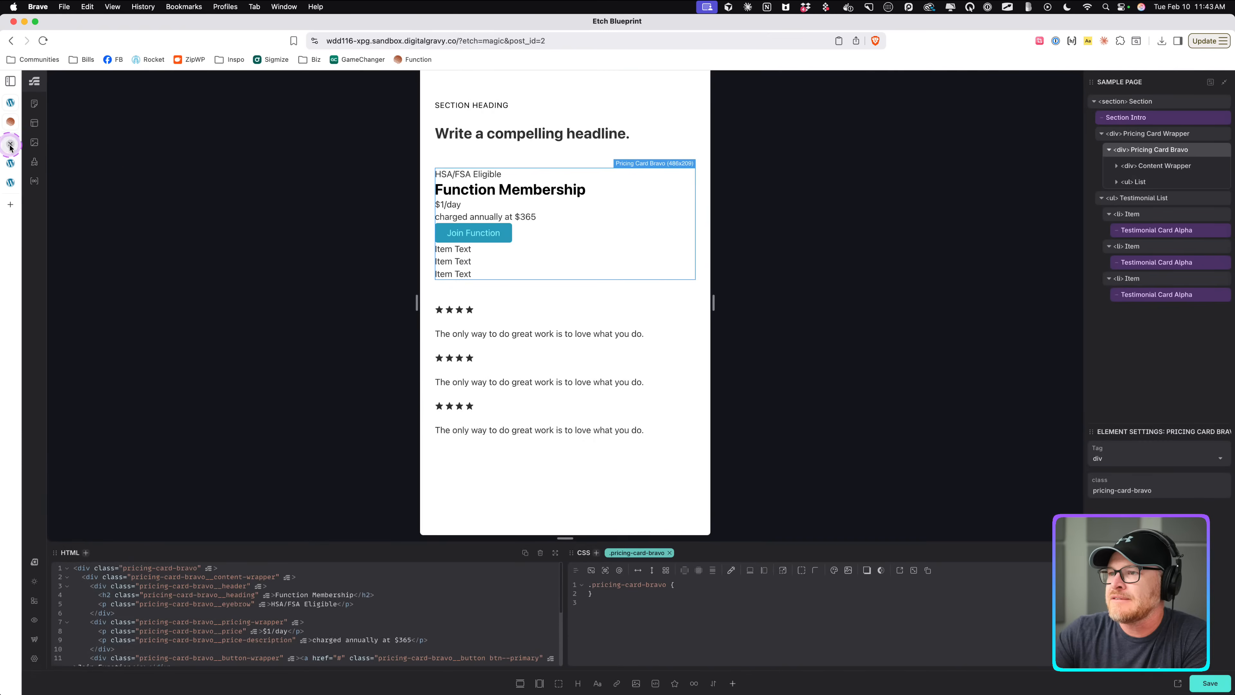
left_click(698, 569)
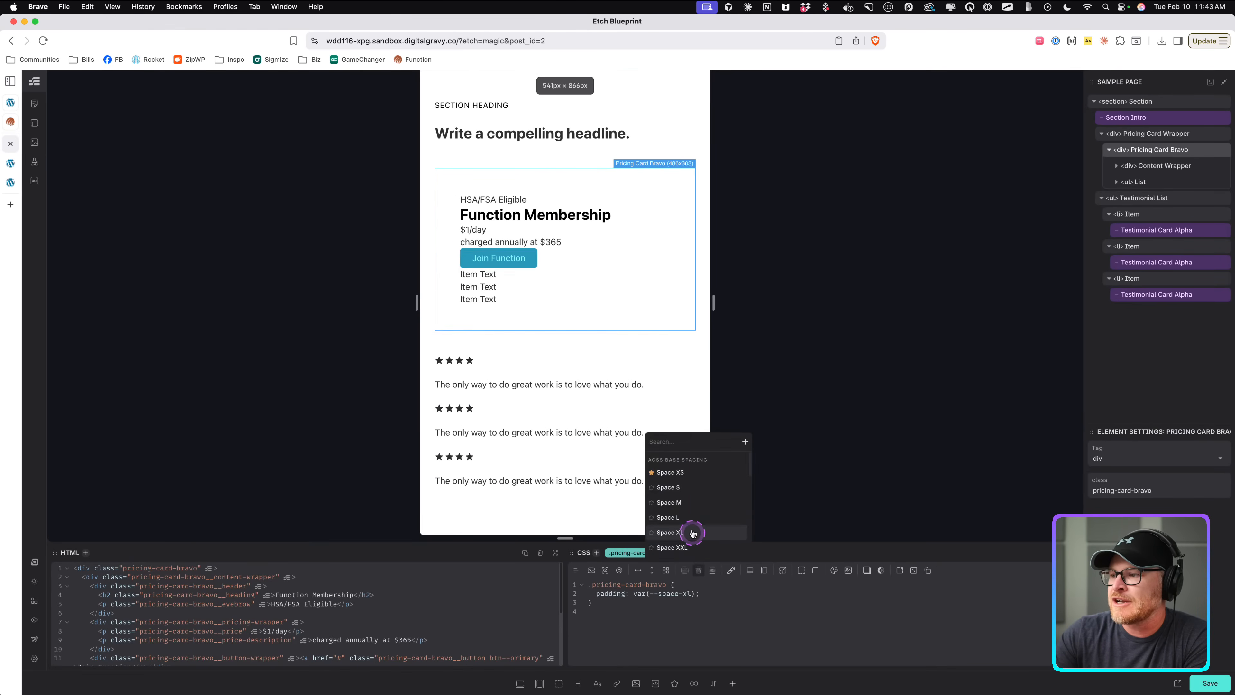
left_click(692, 518)
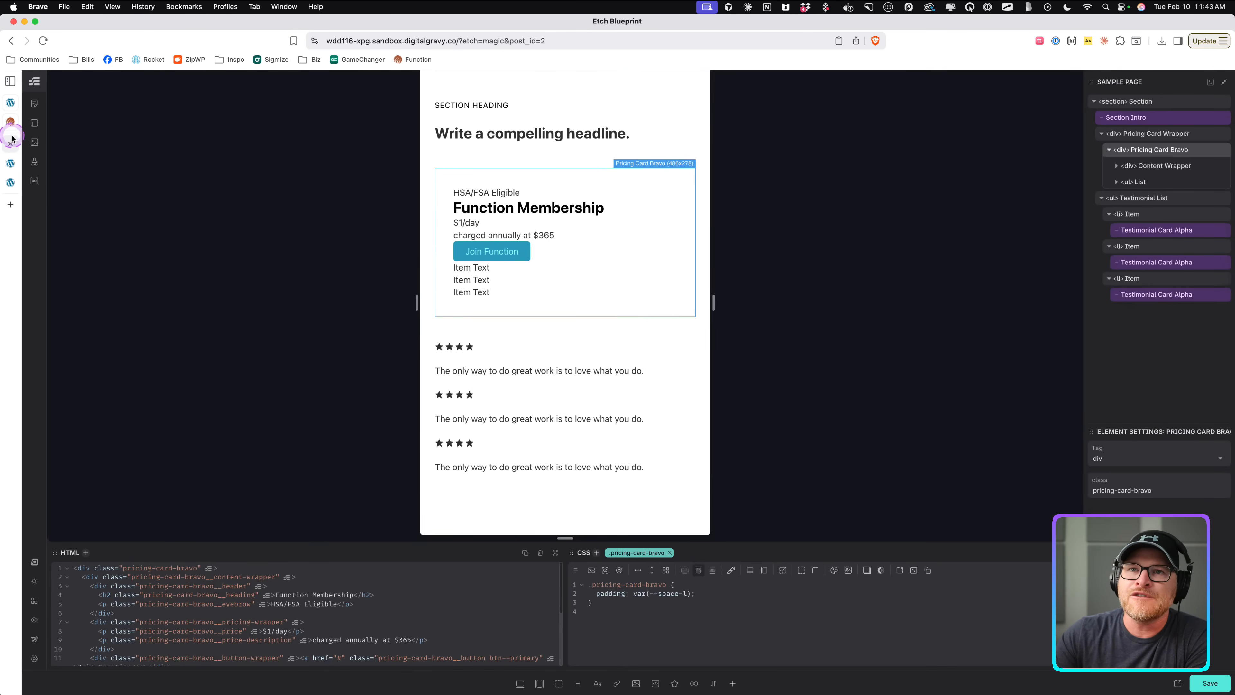
Set Pricing Card Bravo to display grid with a content-gap gap.
left_click(9, 143)
left_click(8, 151)
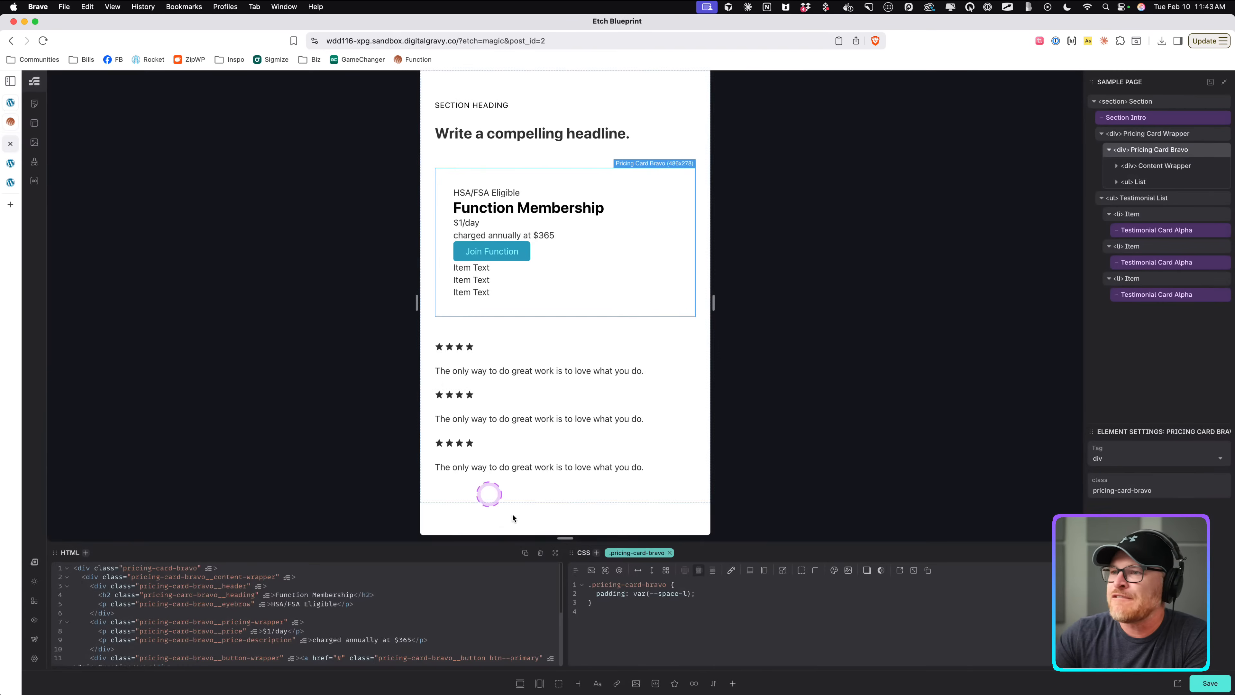
left_click(666, 567)
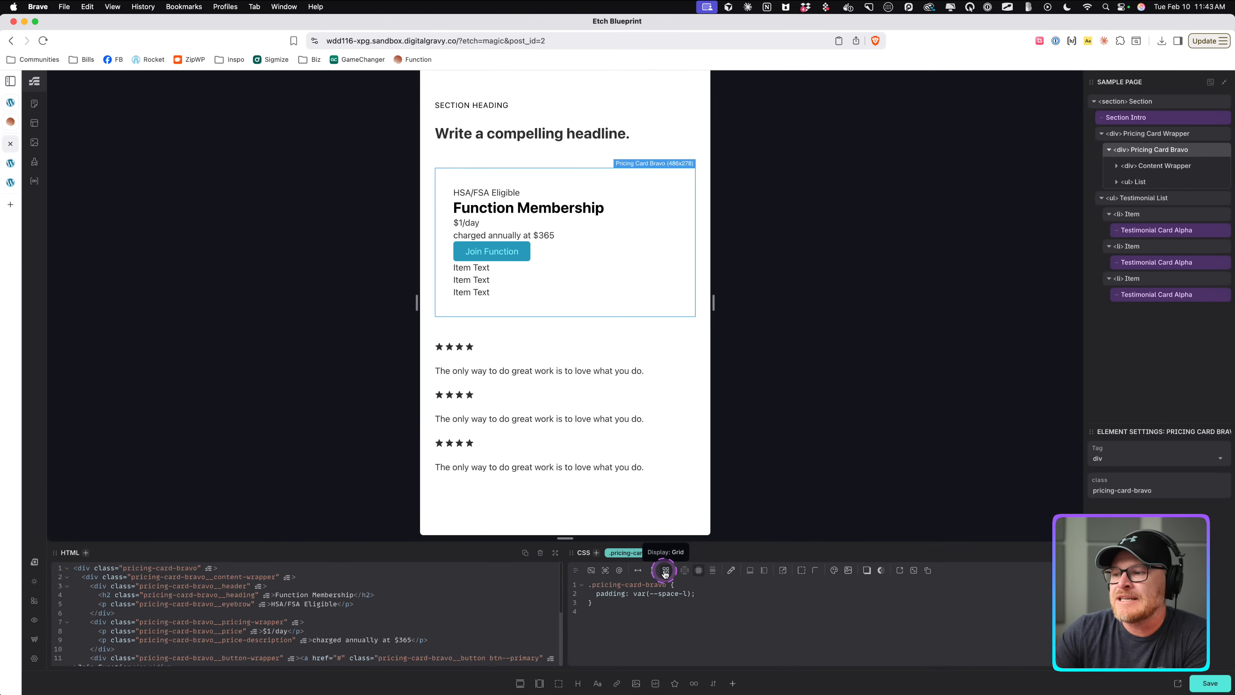
left_click(665, 570)
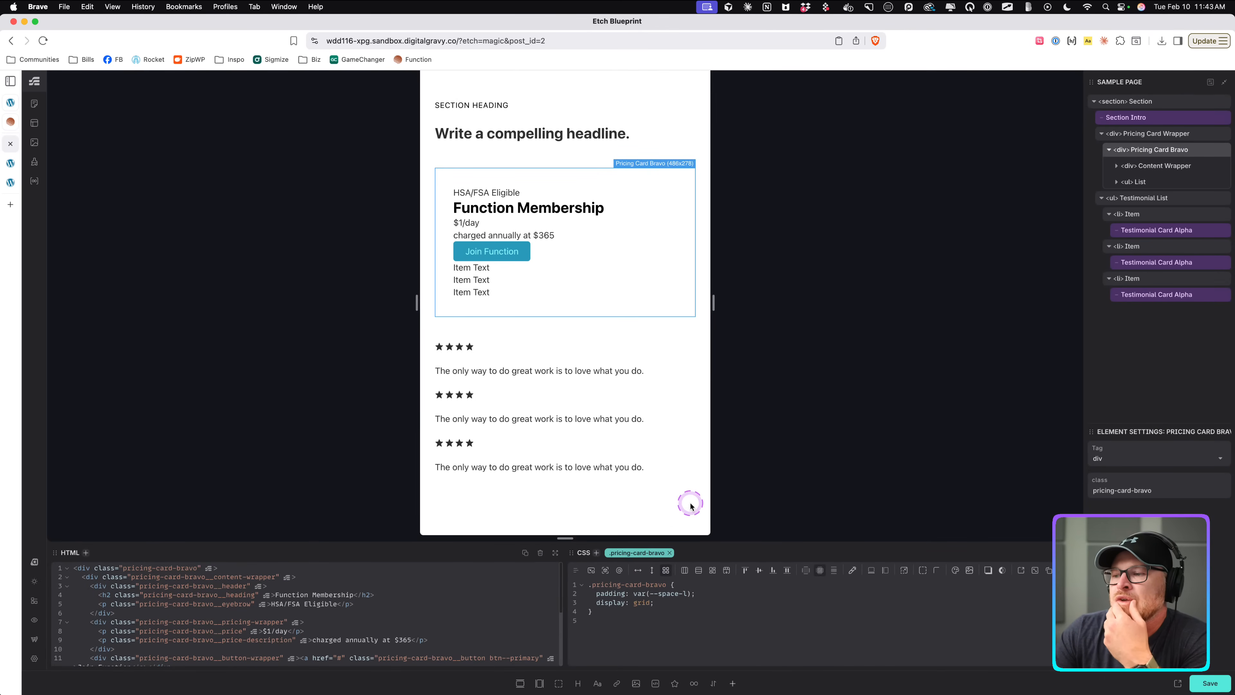
left_click(834, 573)
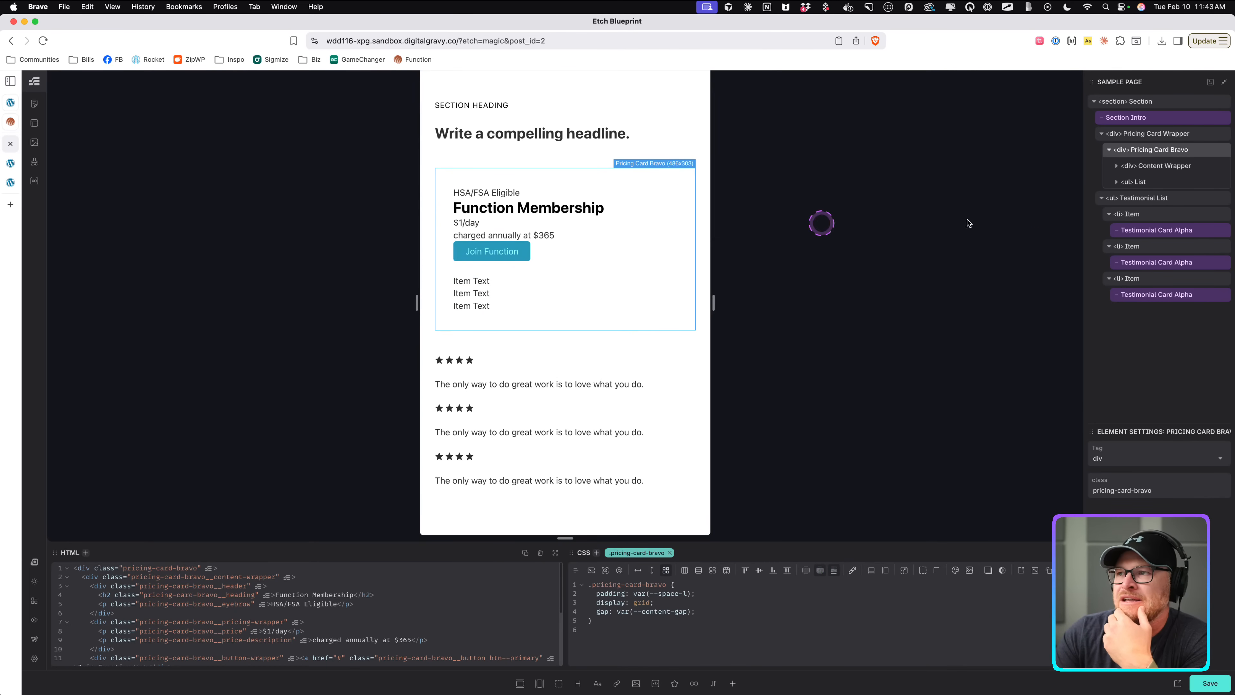
Make the Content Wrapper a flex column with content-gap gap.
left_click(1160, 166)
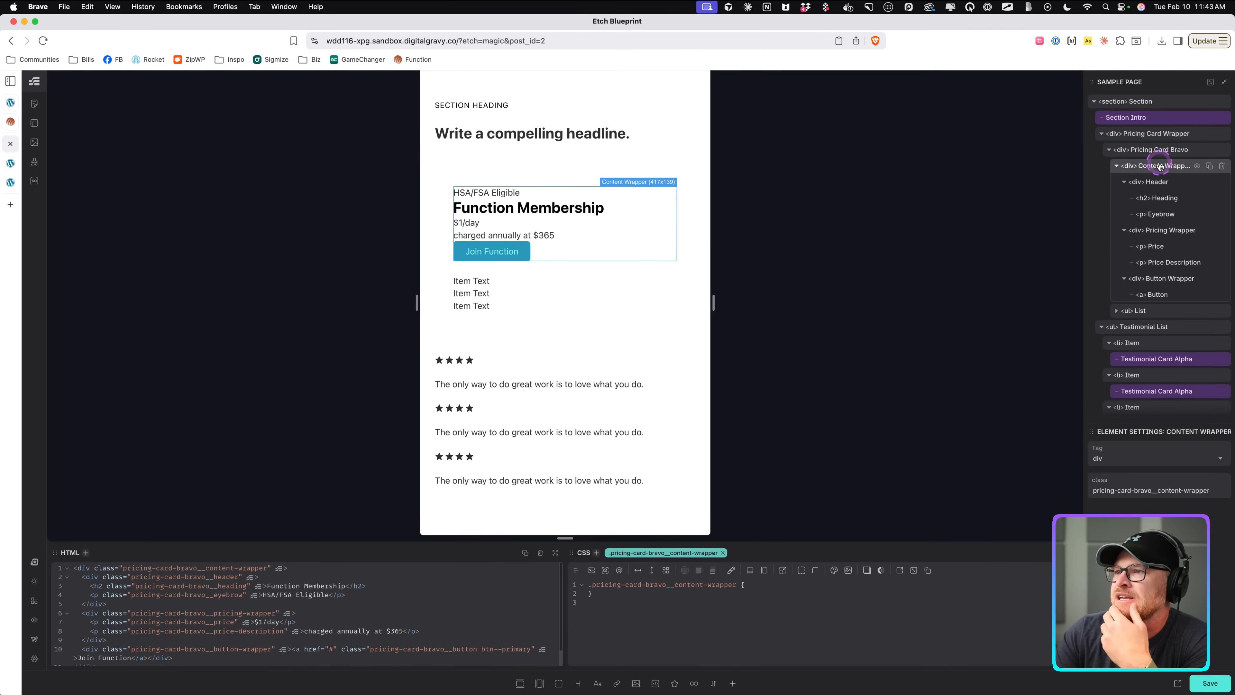
left_click(651, 570)
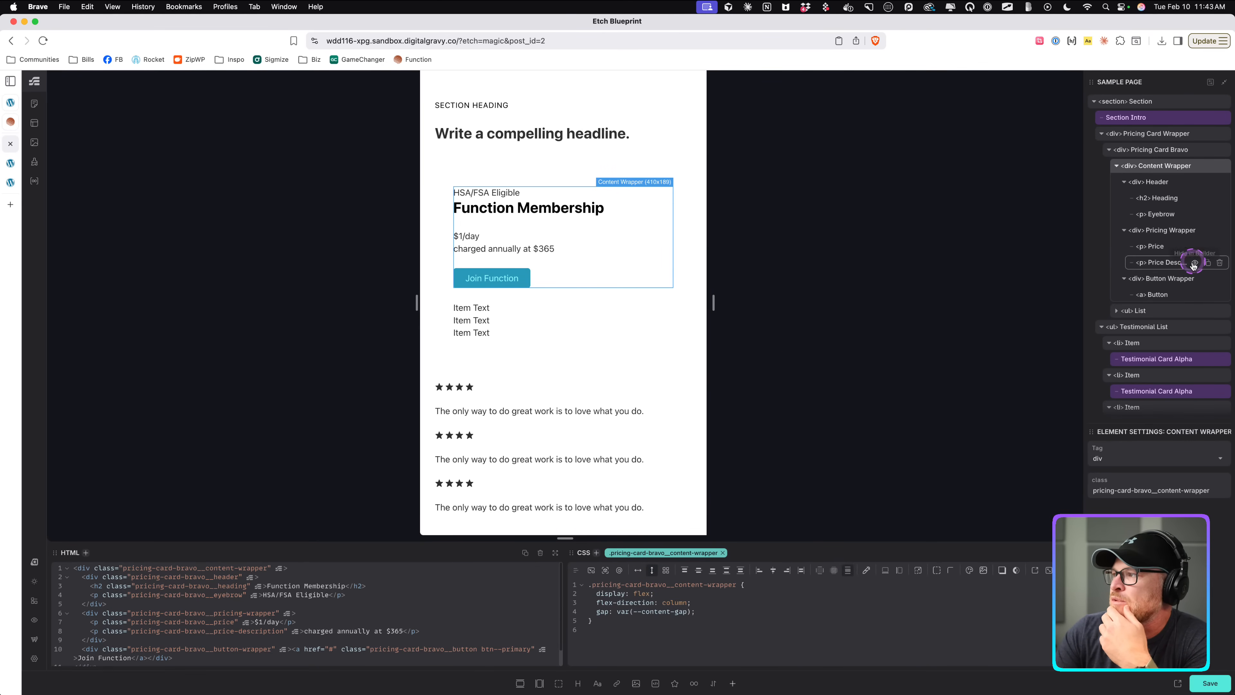
Make the card's List a flex column with content-gap gap.
left_click(1158, 311)
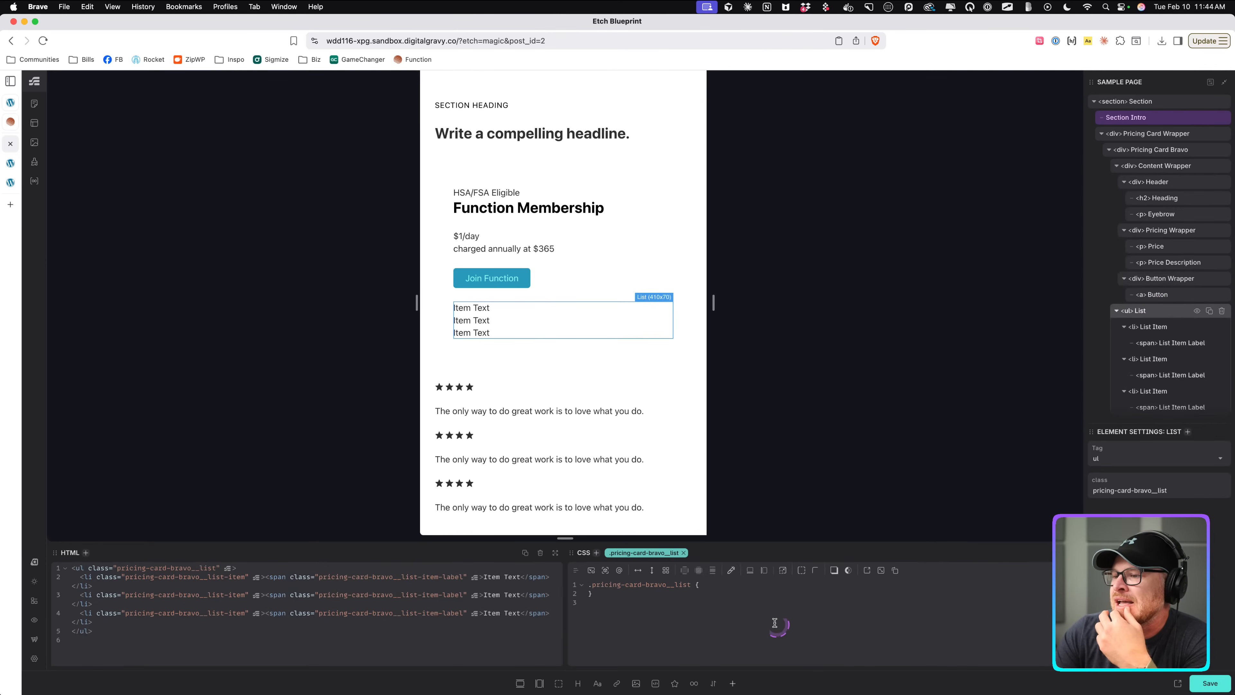
left_click(652, 570)
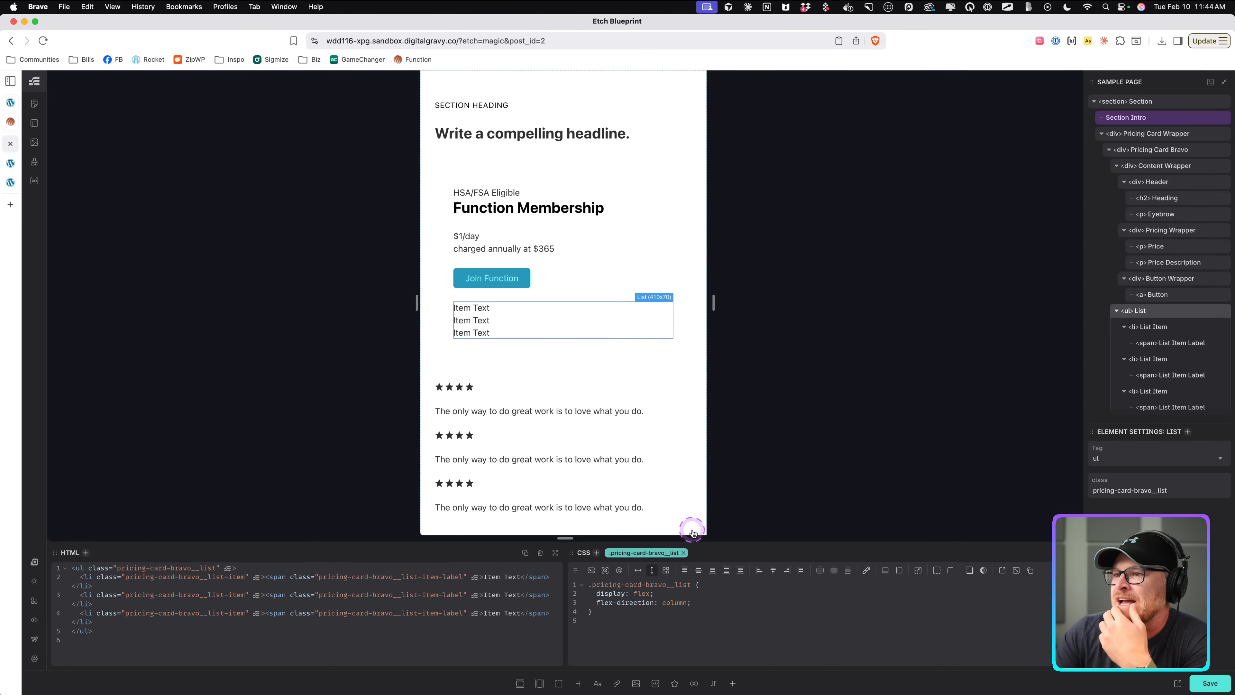
left_click(847, 570)
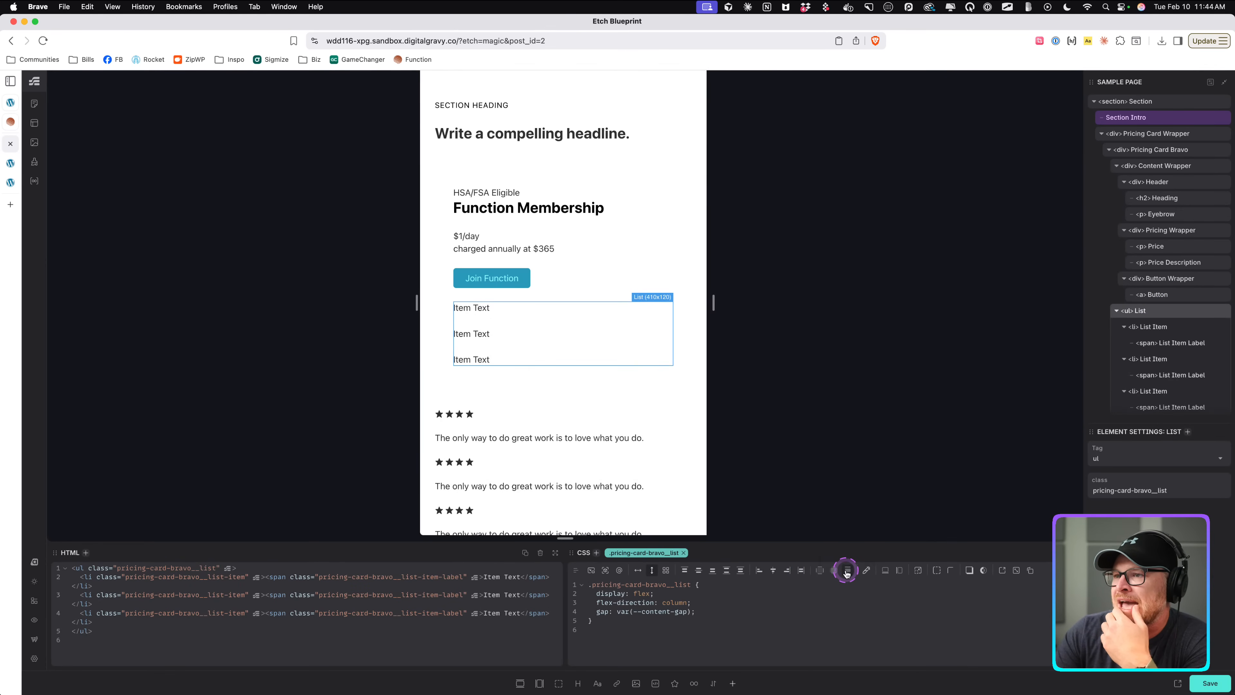
Set the Content Wrapper's display to contents.
left_click(586, 296)
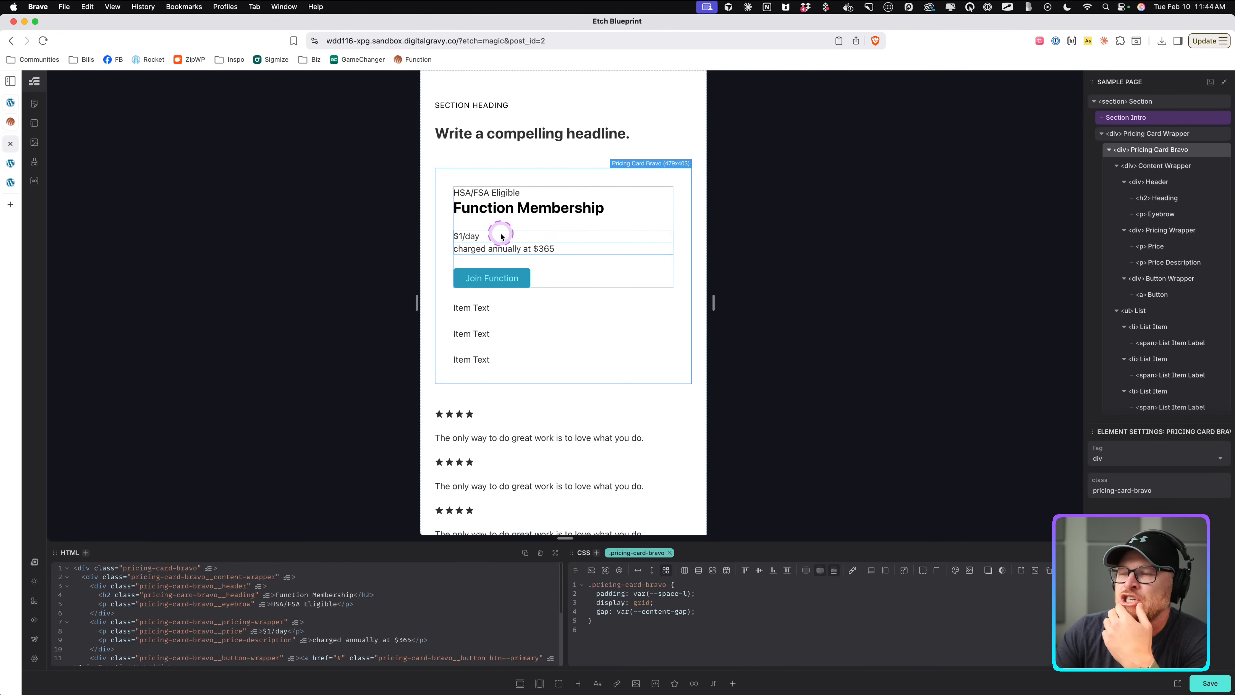
left_click(534, 236)
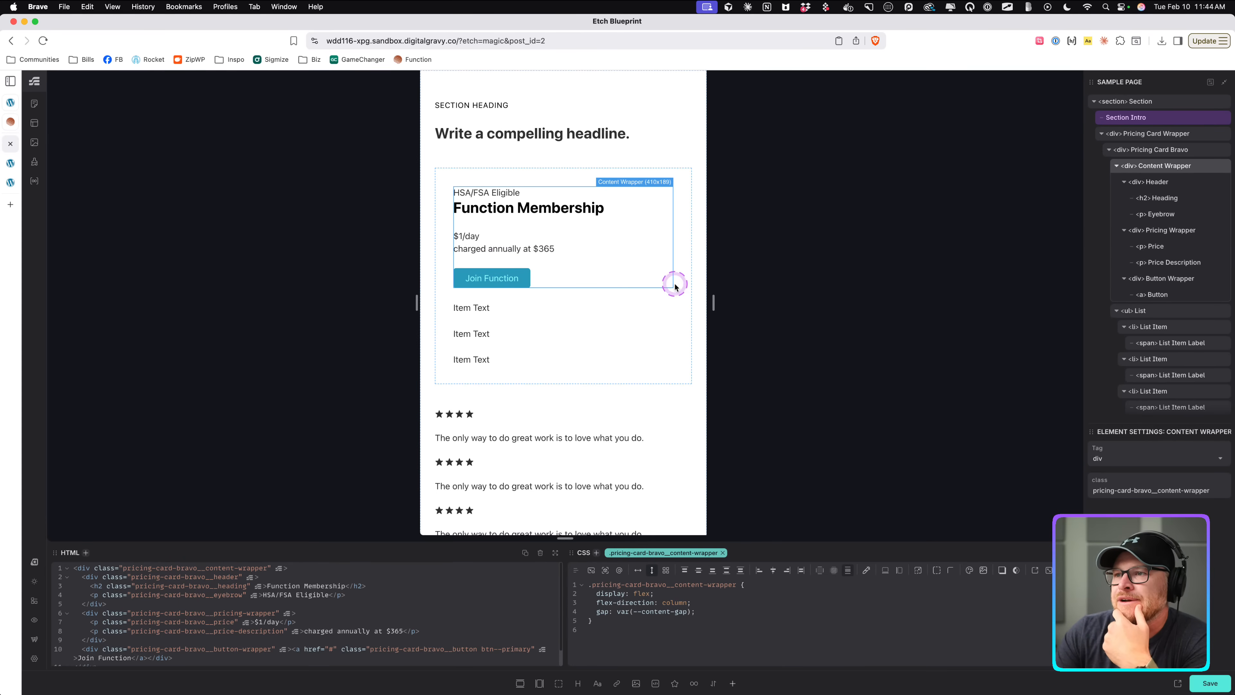
left_click(507, 324)
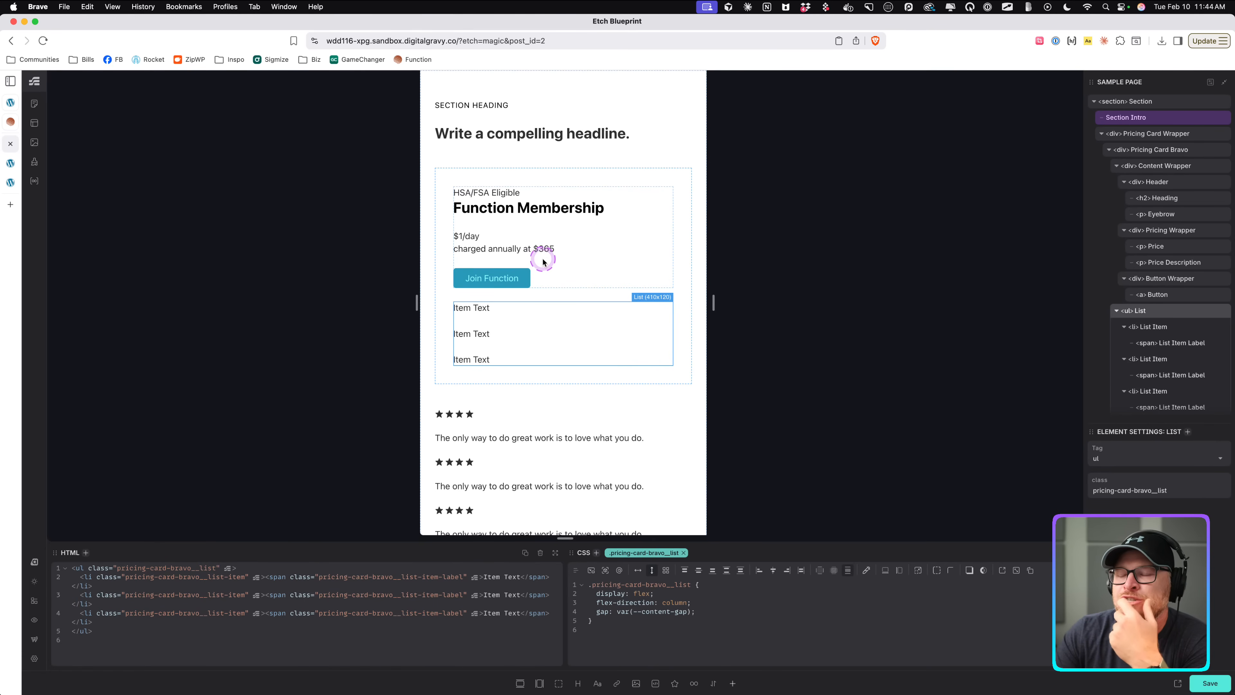
left_click(550, 264)
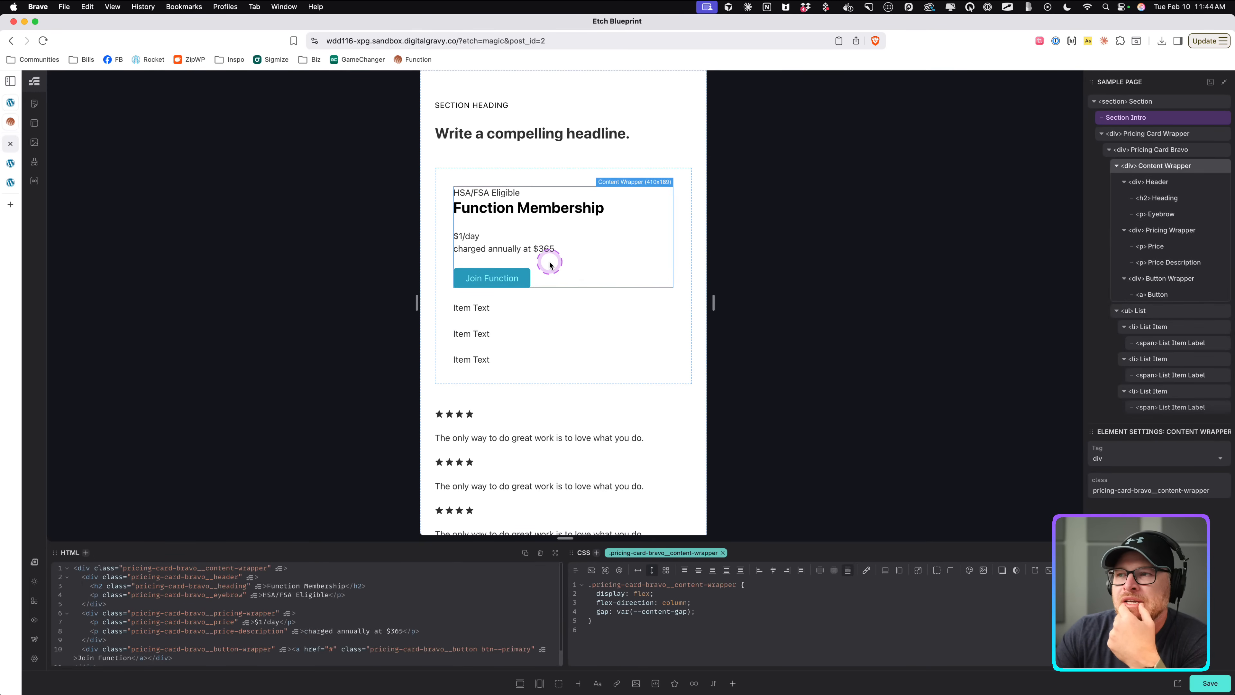
left_click(519, 321)
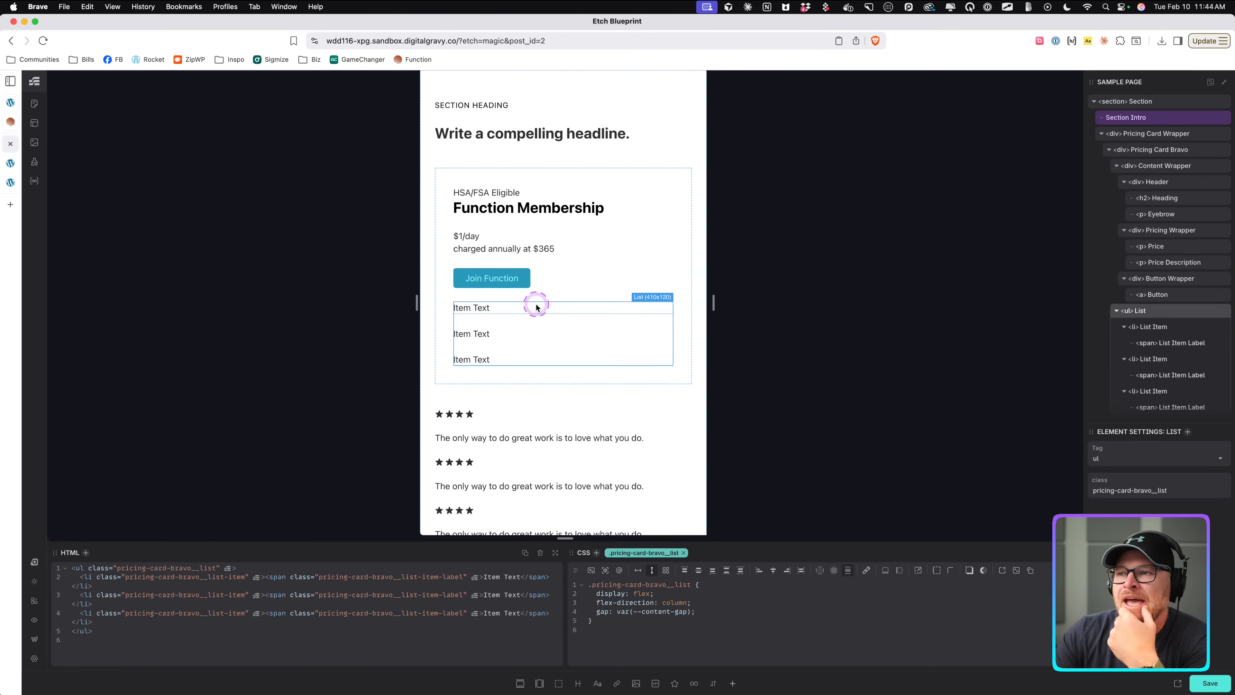
left_click(565, 264)
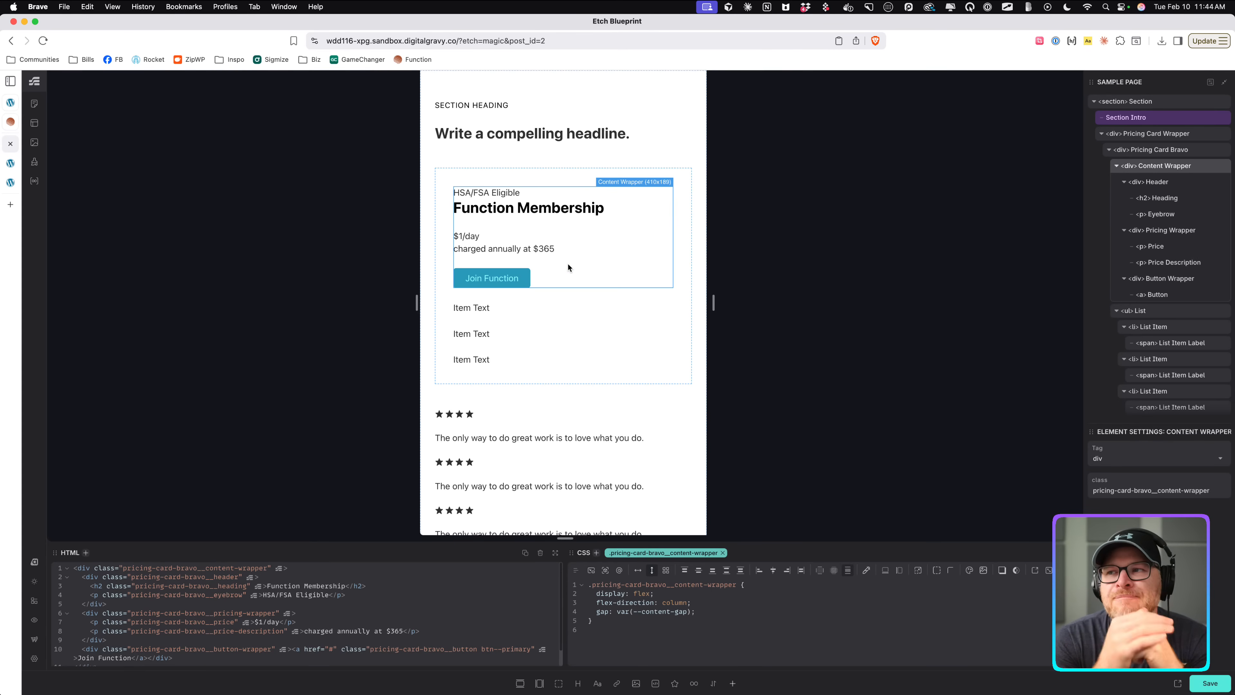
left_click(642, 592)
key("alt+BackSpace")
type("contents")
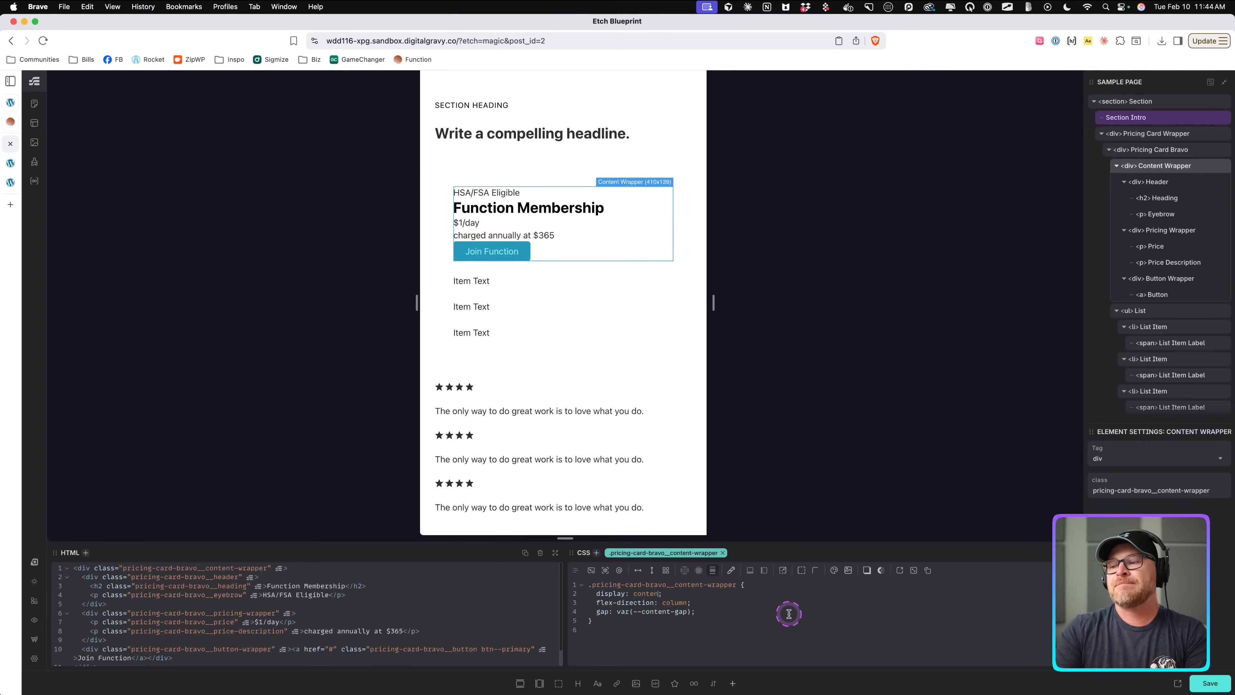
Set the Button Wrapper's order to 1.
scroll(573, 221, "up", 5)
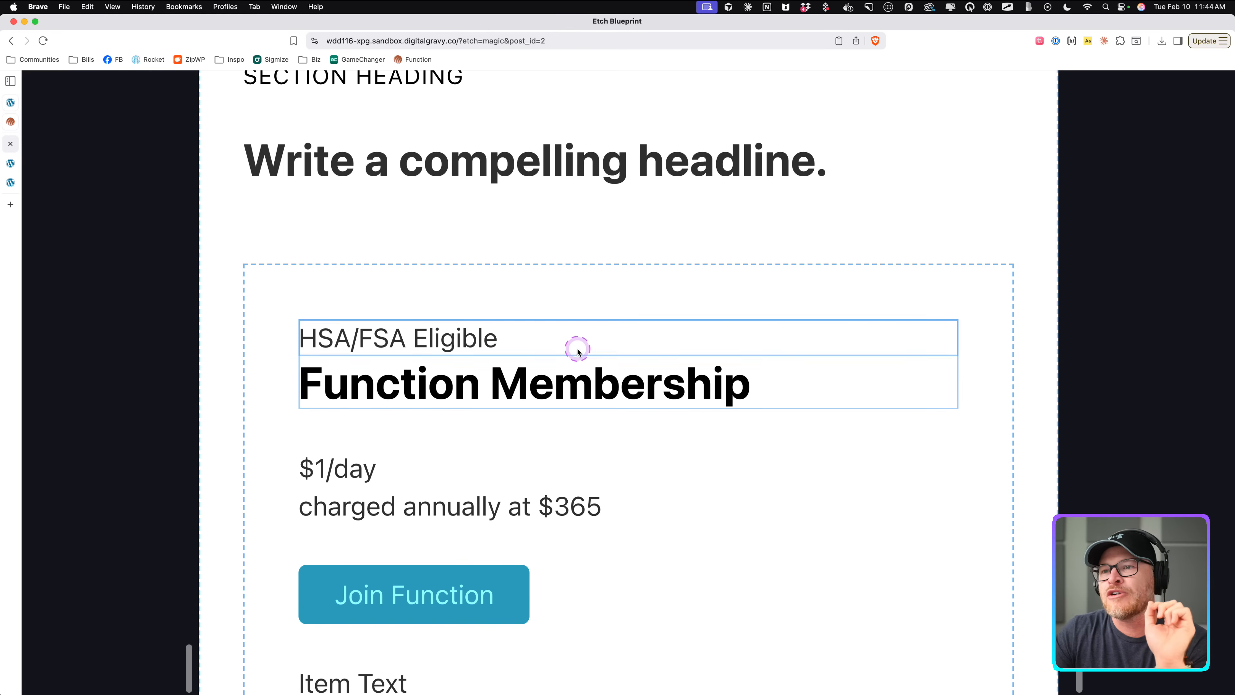
scroll(586, 503, "down", 5)
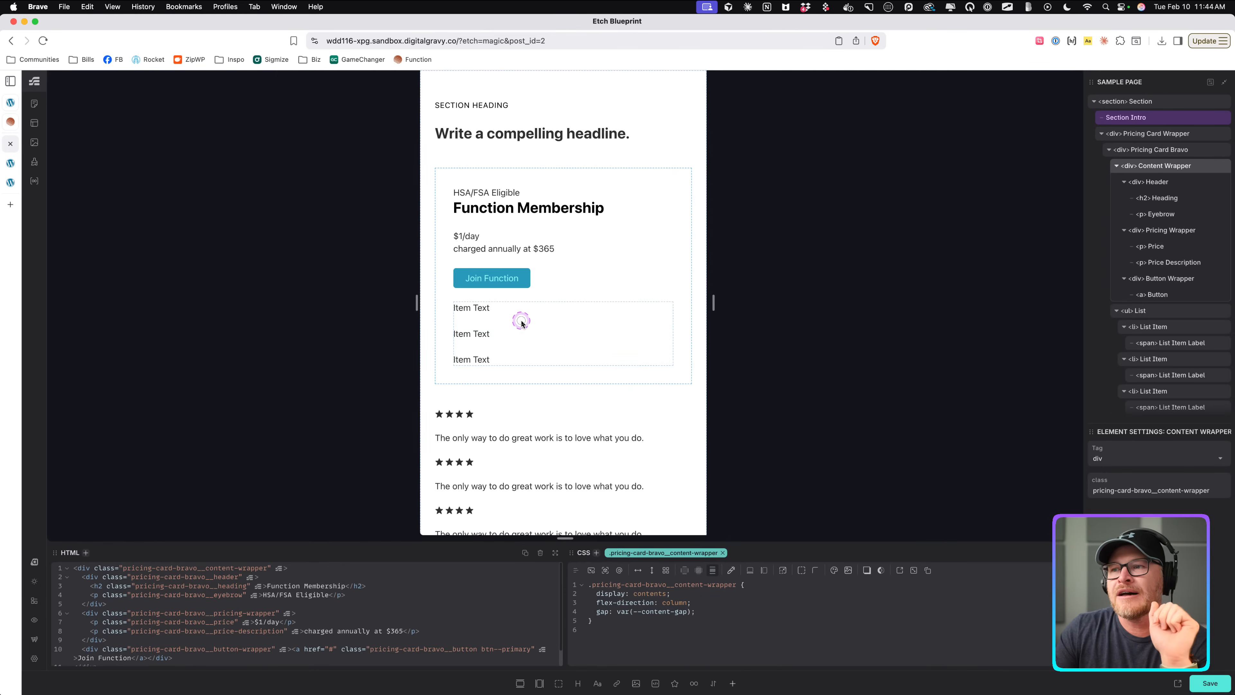
left_click(522, 321)
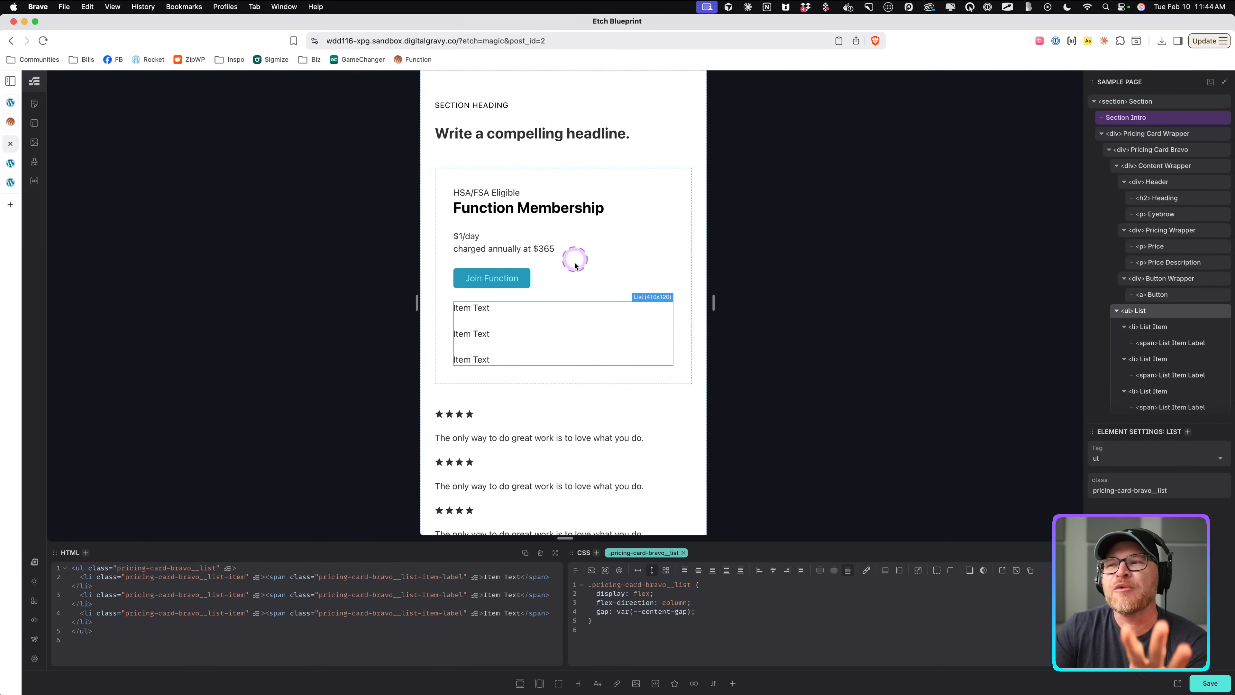
left_click(562, 284)
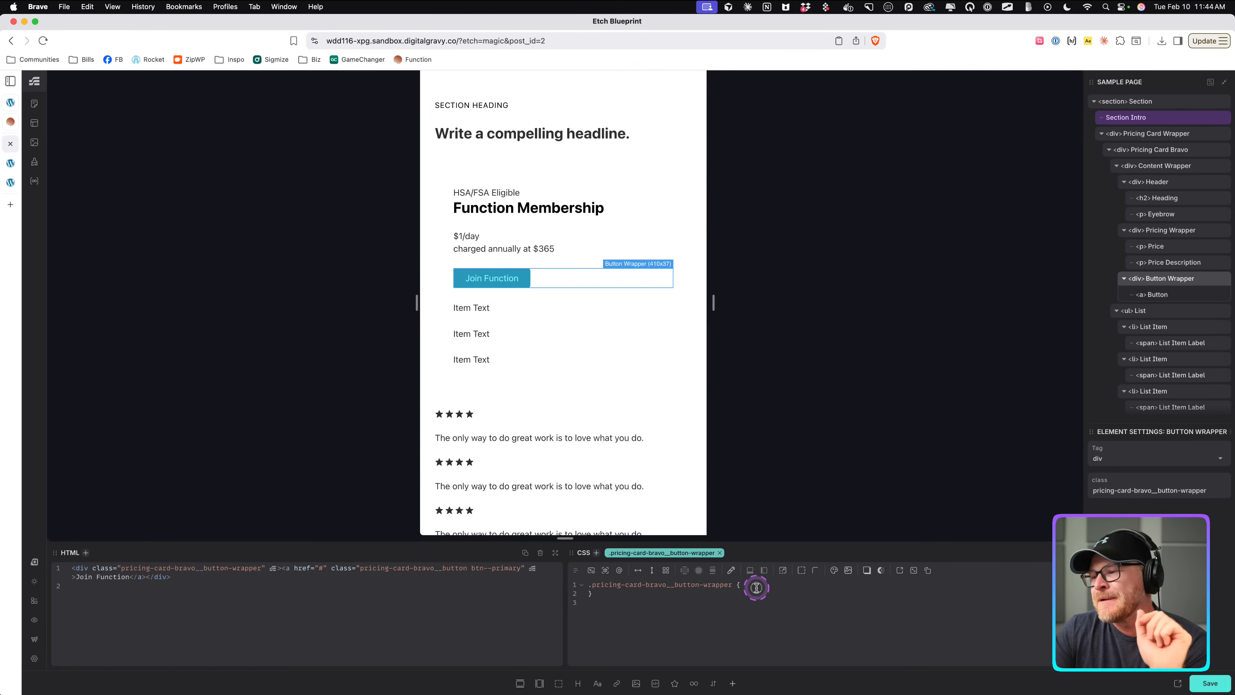
type("order: 1;")
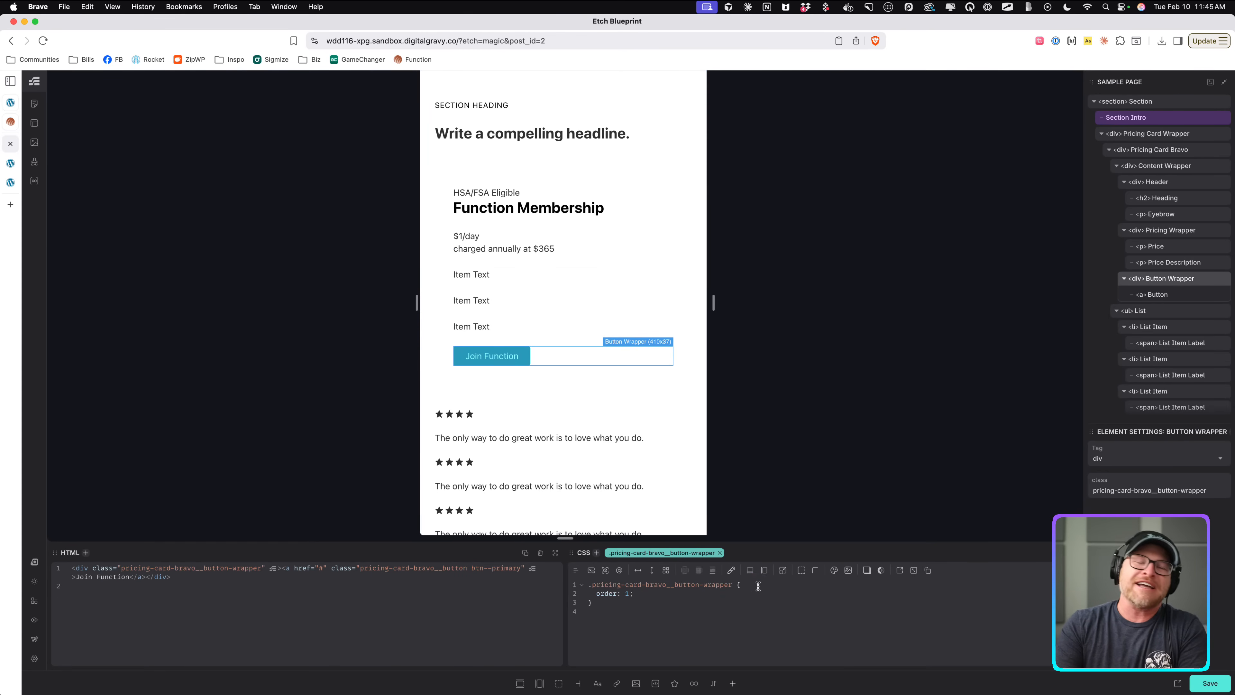
left_click(757, 586)
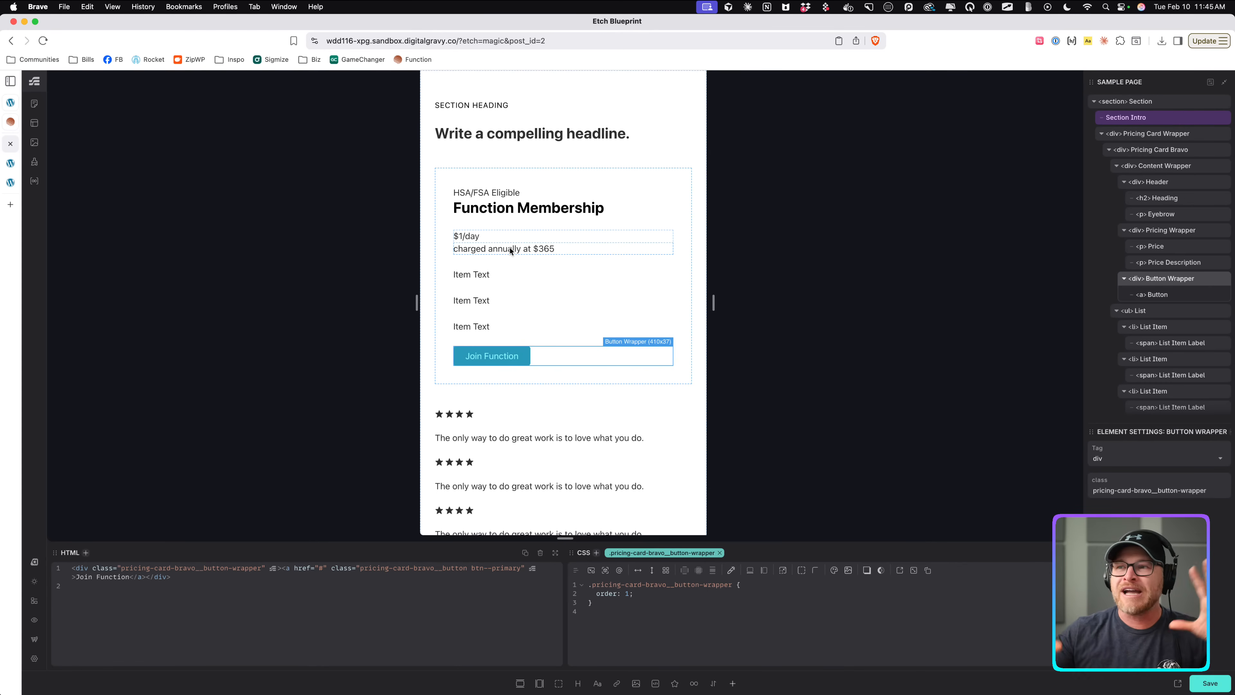
Set the Content Wrapper's display back to flex.
left_click(1151, 168)
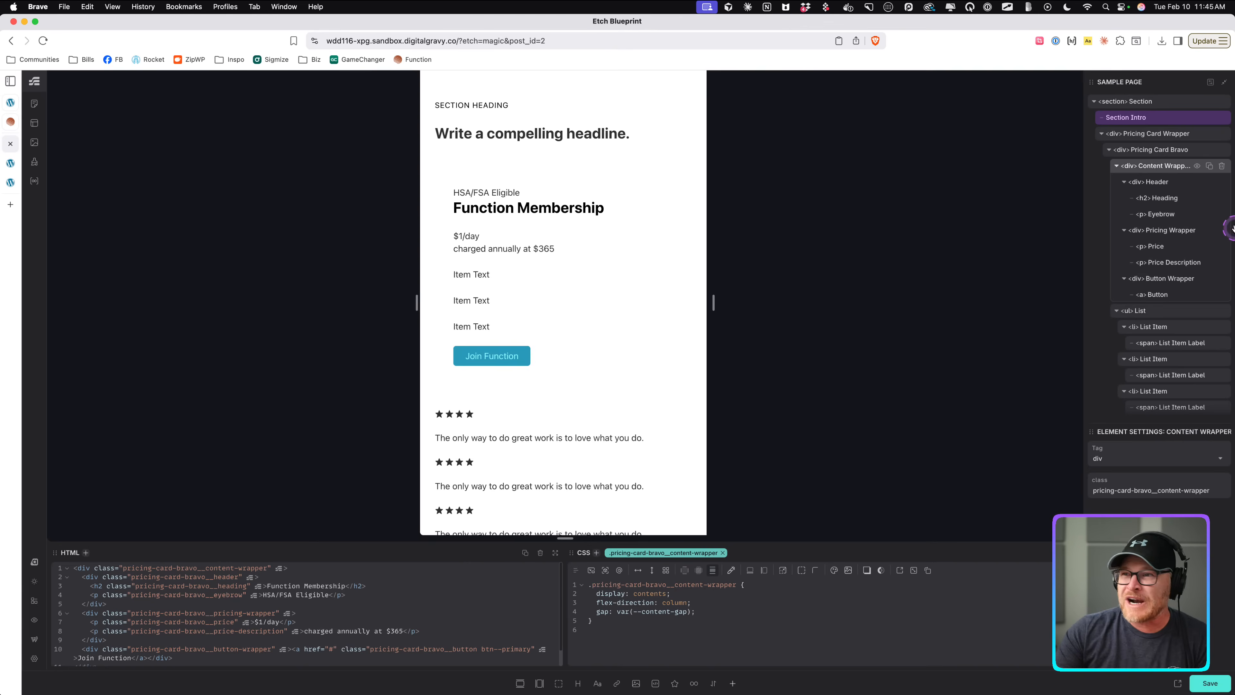
left_click(1167, 186)
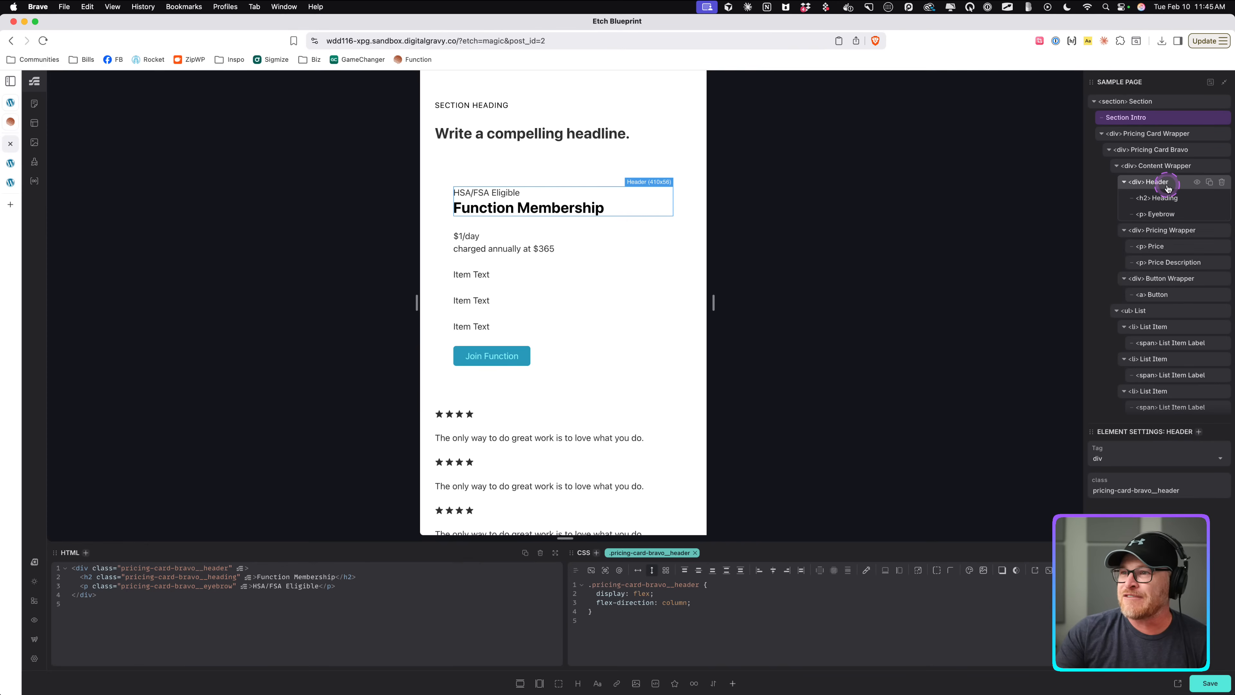
left_click(1166, 167)
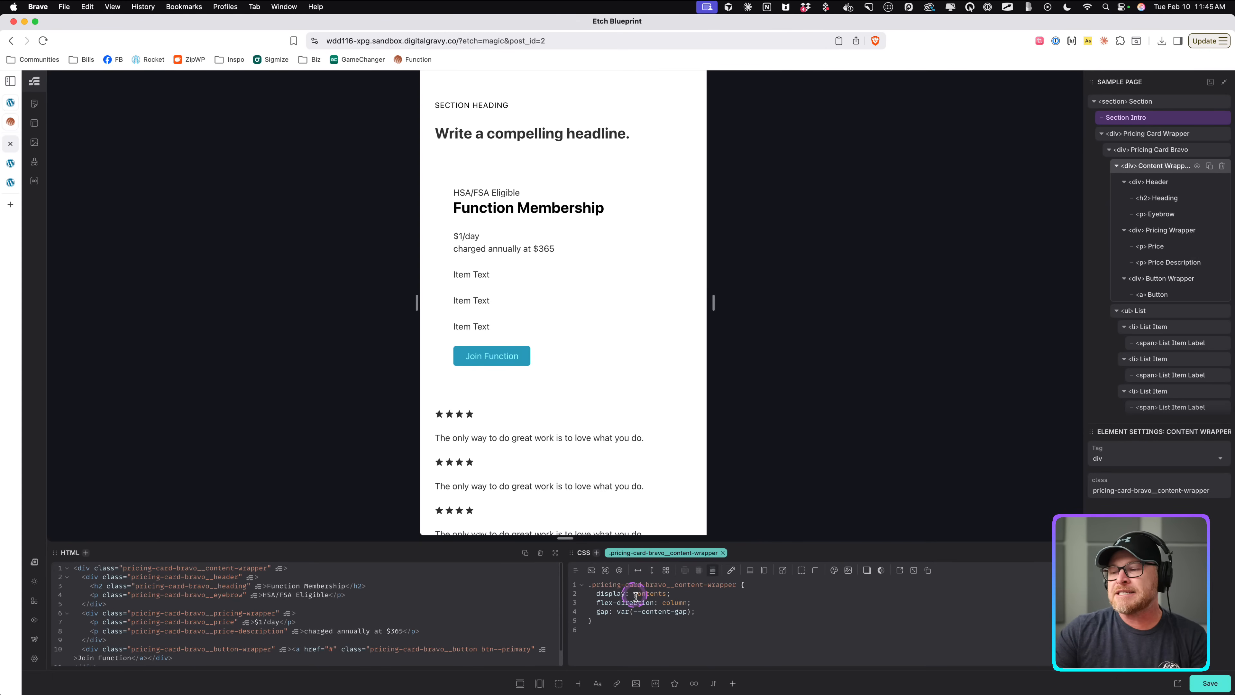
double_click(649, 593)
type("flex")
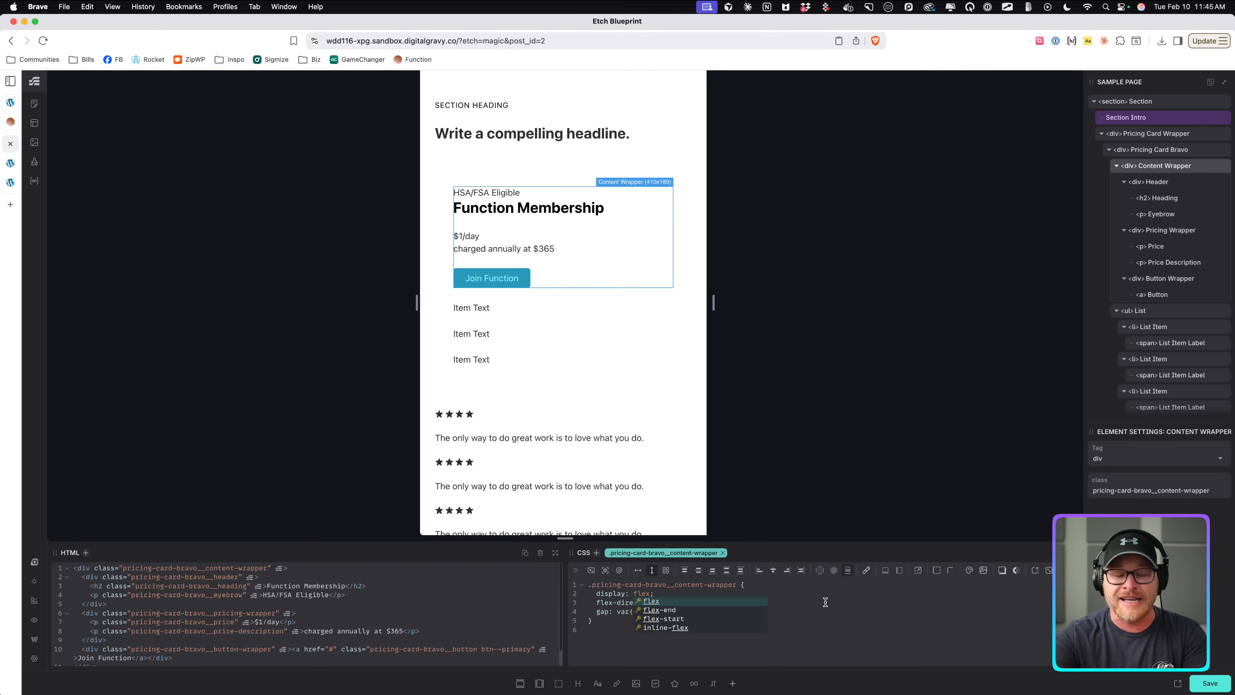
Switch the Content Wrapper's display to contents and back to flex to compare the layouts.
key("BackSpace")
key("BackSpace")
key("BackSpace")
key("BackSpace")
type("contents")
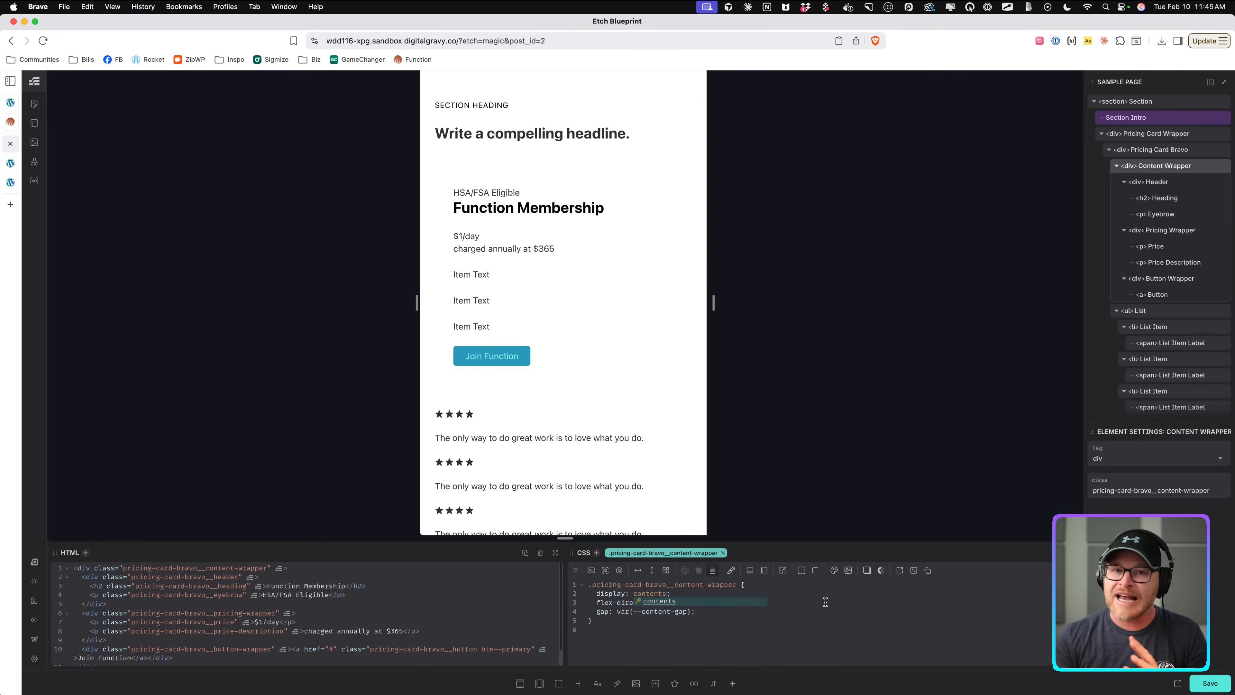
left_click(746, 624)
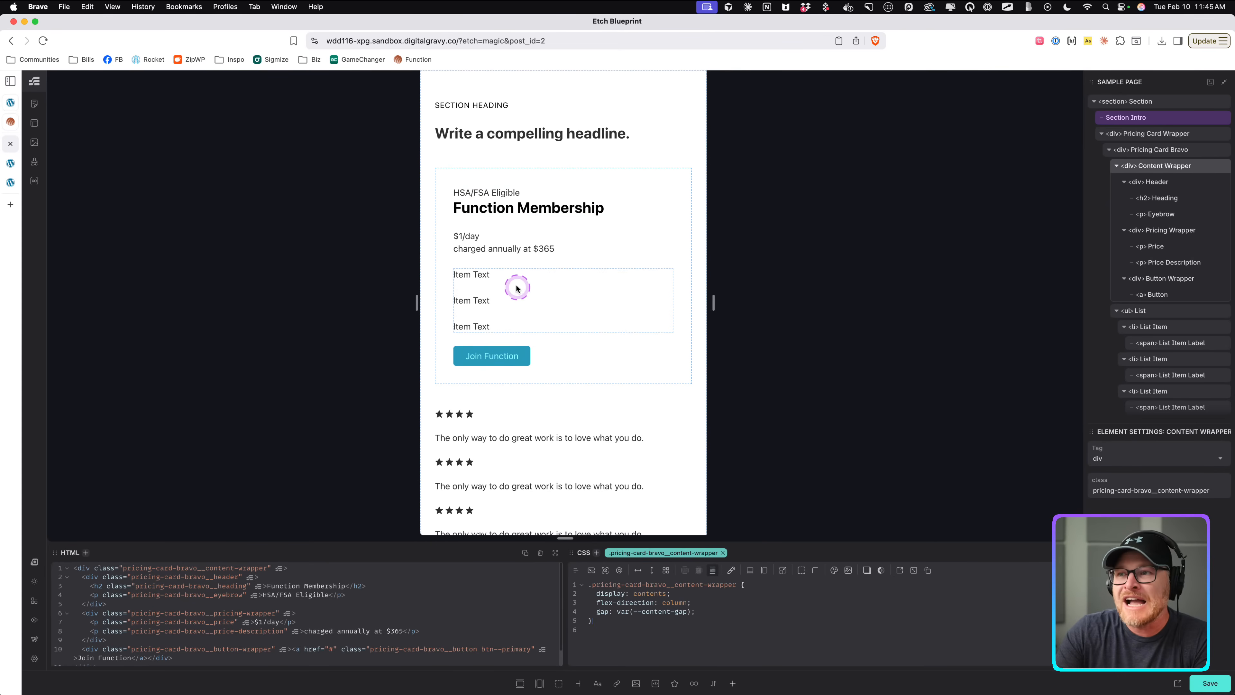
double_click(649, 593)
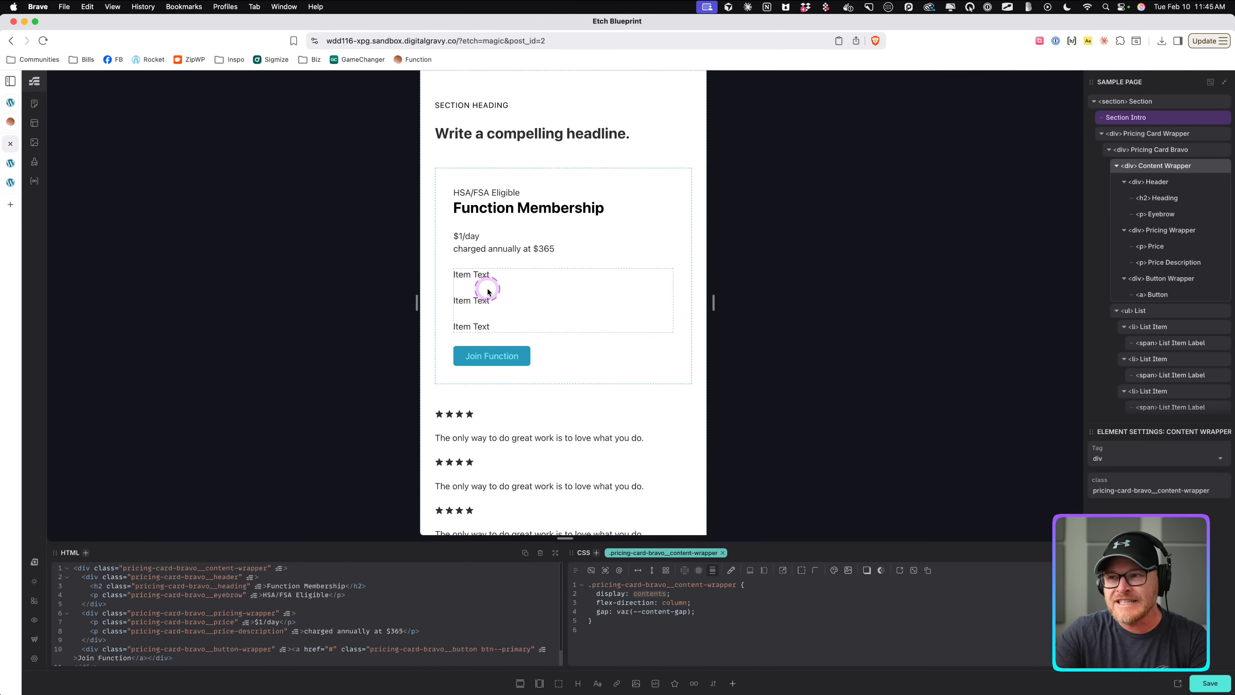
type("flex")
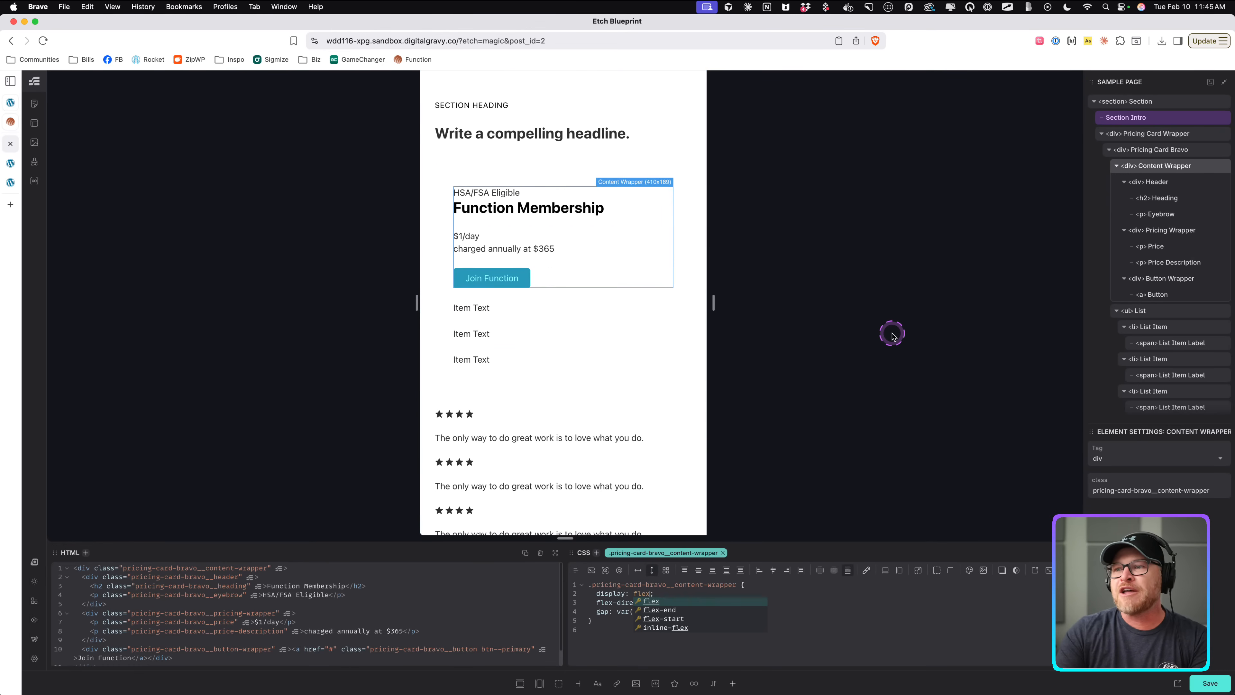
Inspect the List, reselect the Content Wrapper and set its display to contents.
left_click(521, 324)
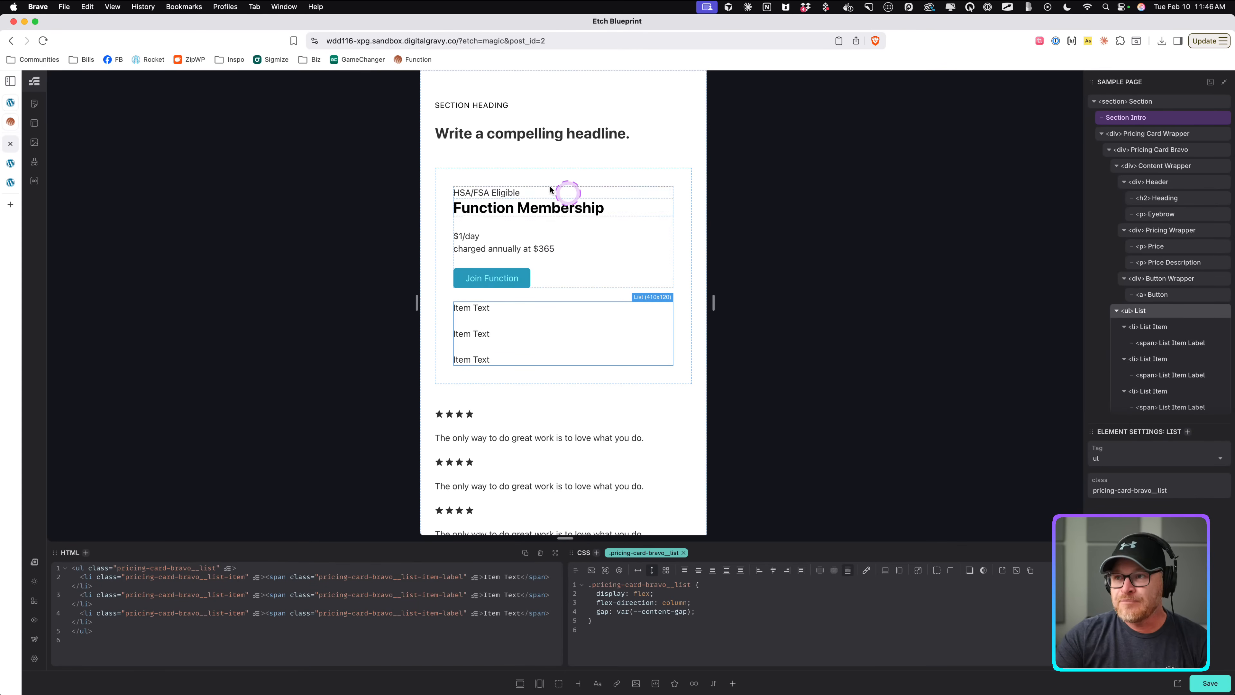
left_click(594, 304)
left_click(638, 434)
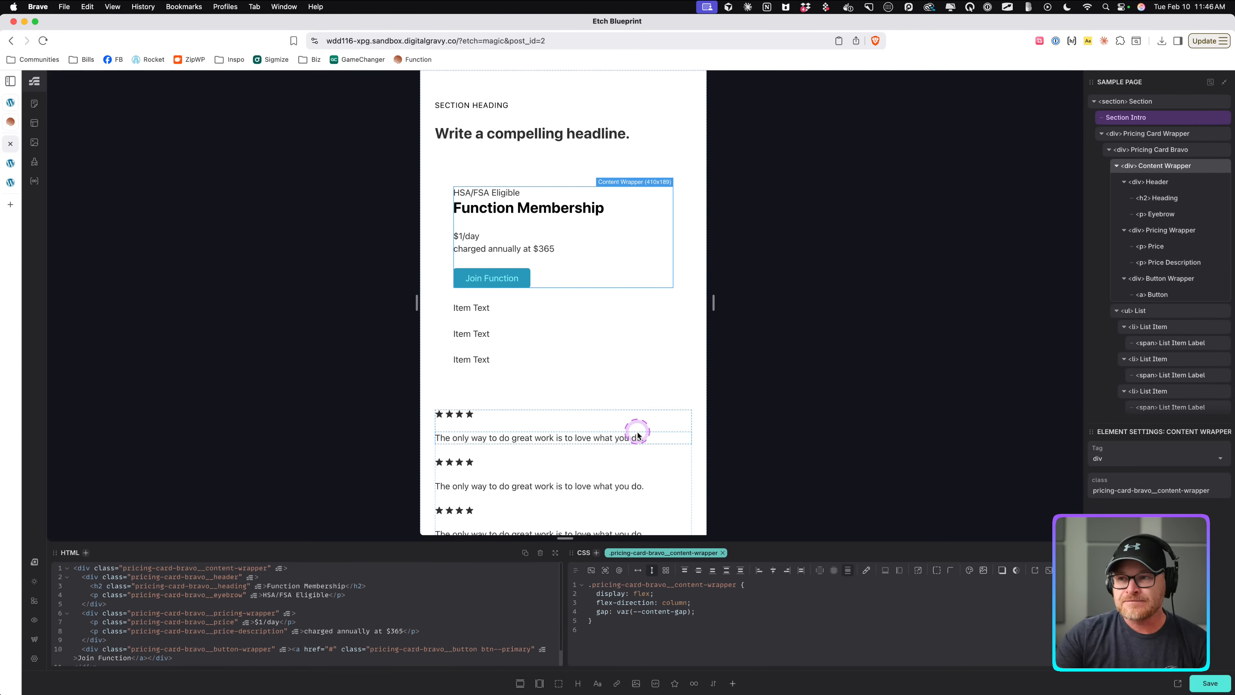
double_click(639, 593)
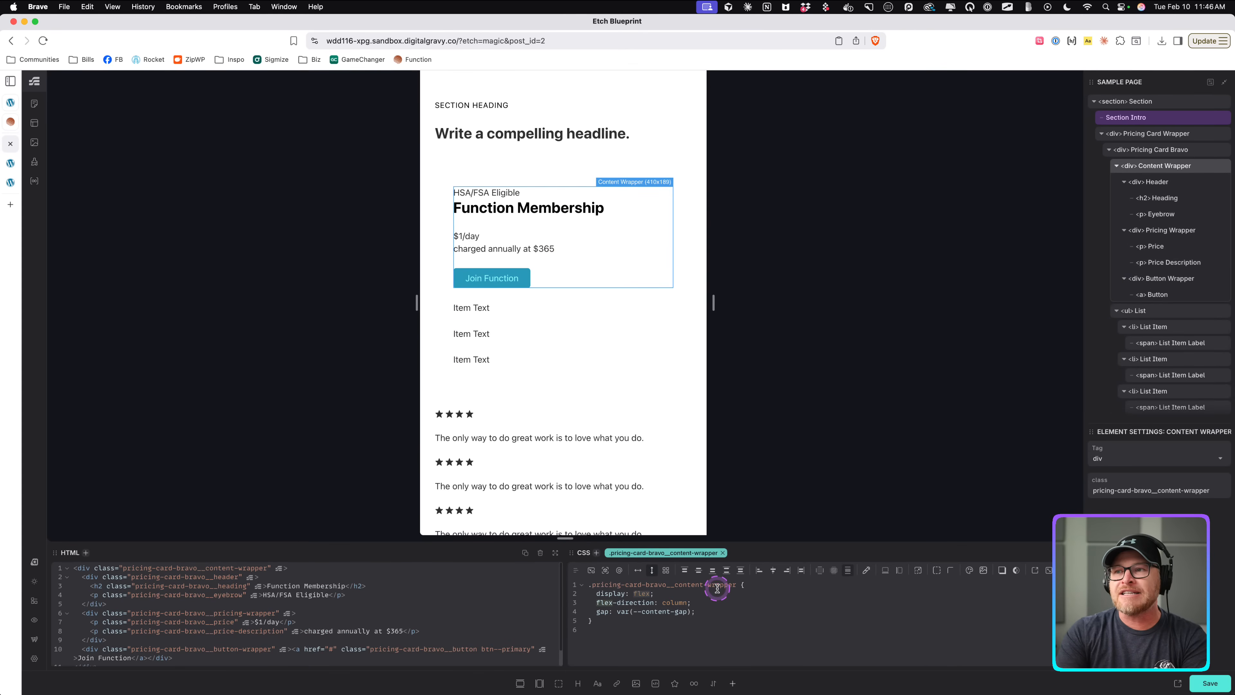
type("conents")
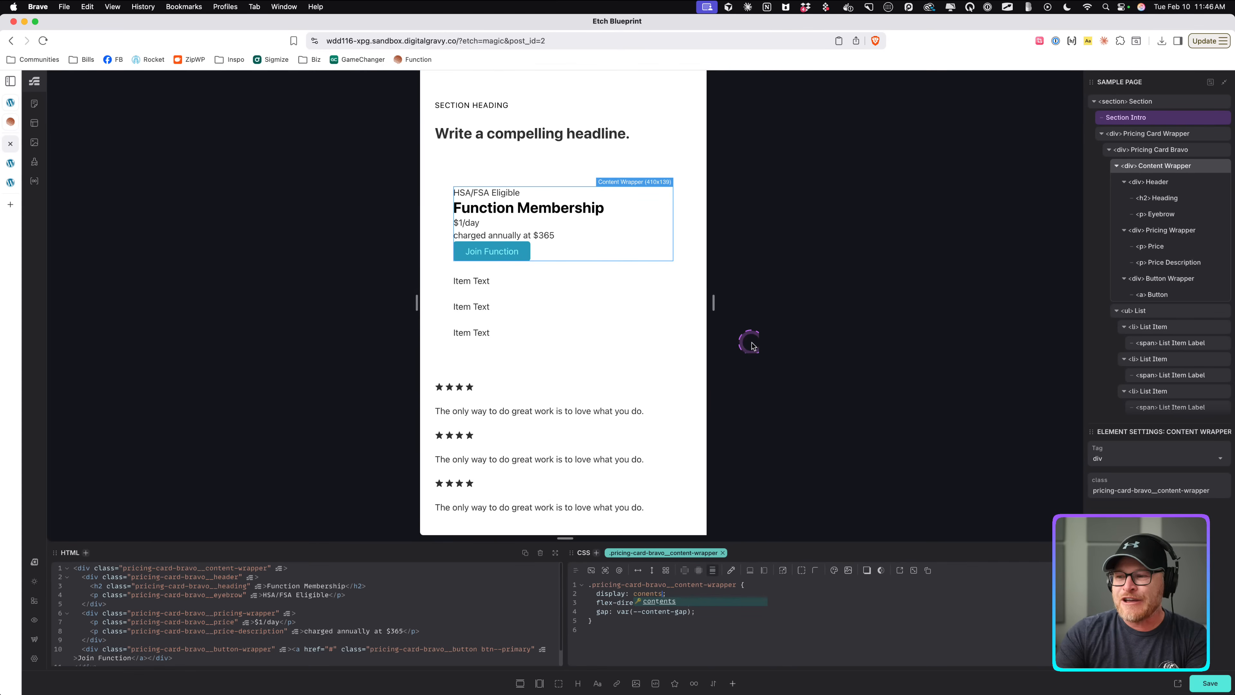
key("BackSpace")
key("BackSpace")
key("BackSpace")
key("BackSpace")
type("tents")
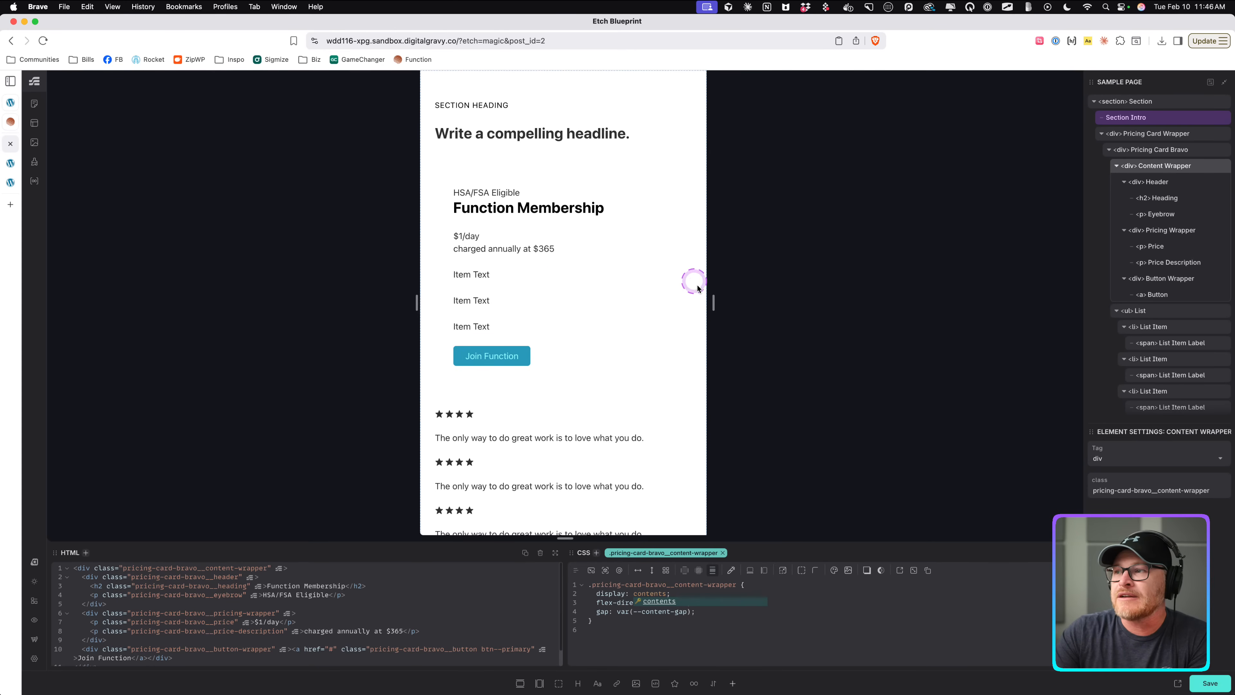
Give Pricing Card Bravo a border, border radius and ultra-light background color.
mouse_move(713, 302)
left_mouse_down()
mouse_move(1026, 312)
mouse_move(724, 319)
mouse_move(1050, 330)
mouse_move(725, 317)
mouse_move(737, 304)
left_mouse_up()
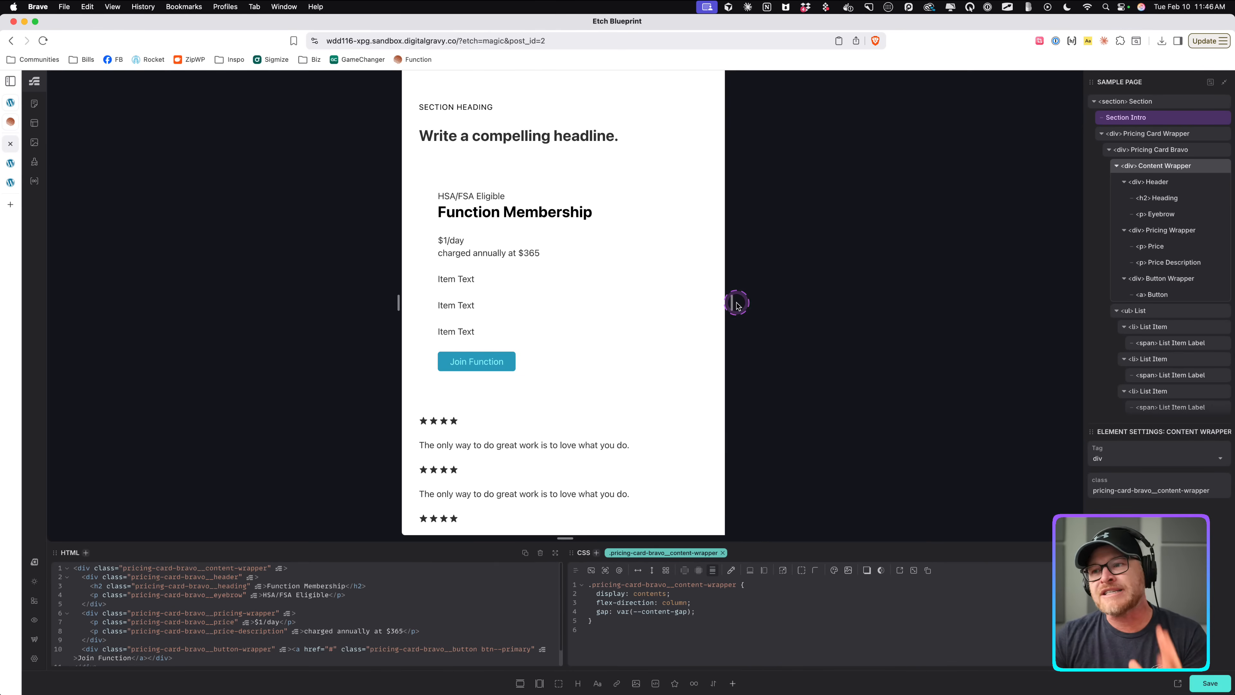
left_click(430, 177)
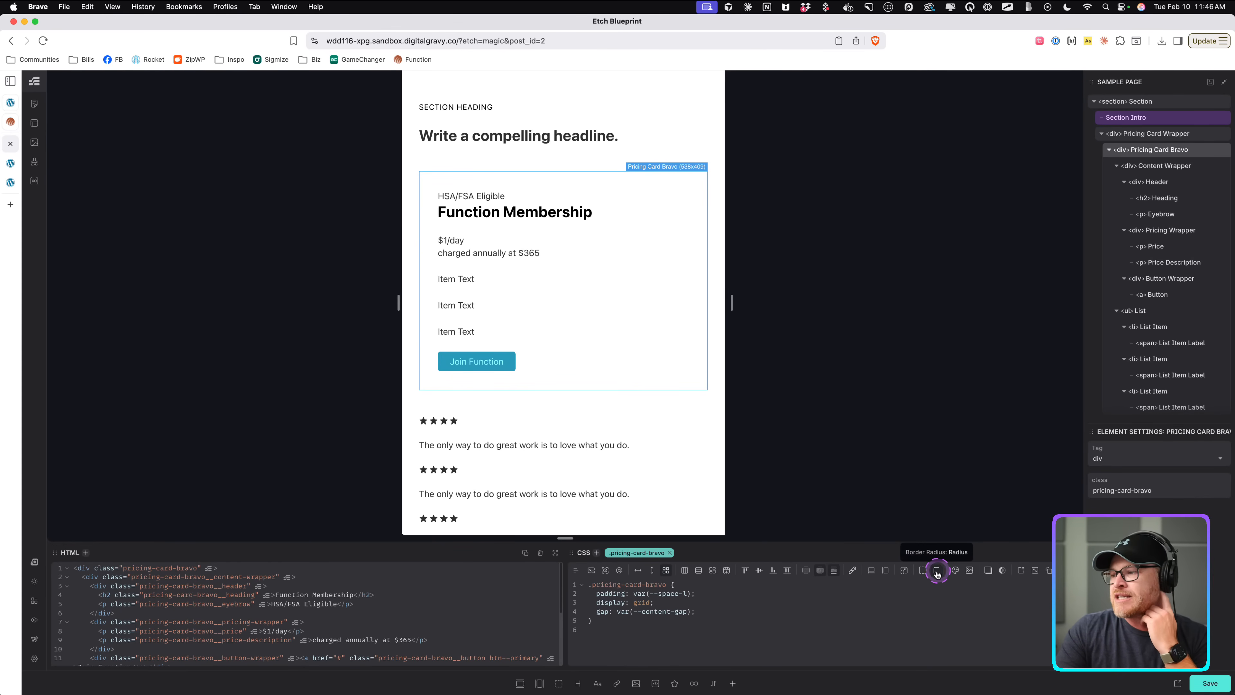
left_click(922, 571)
left_click(936, 571)
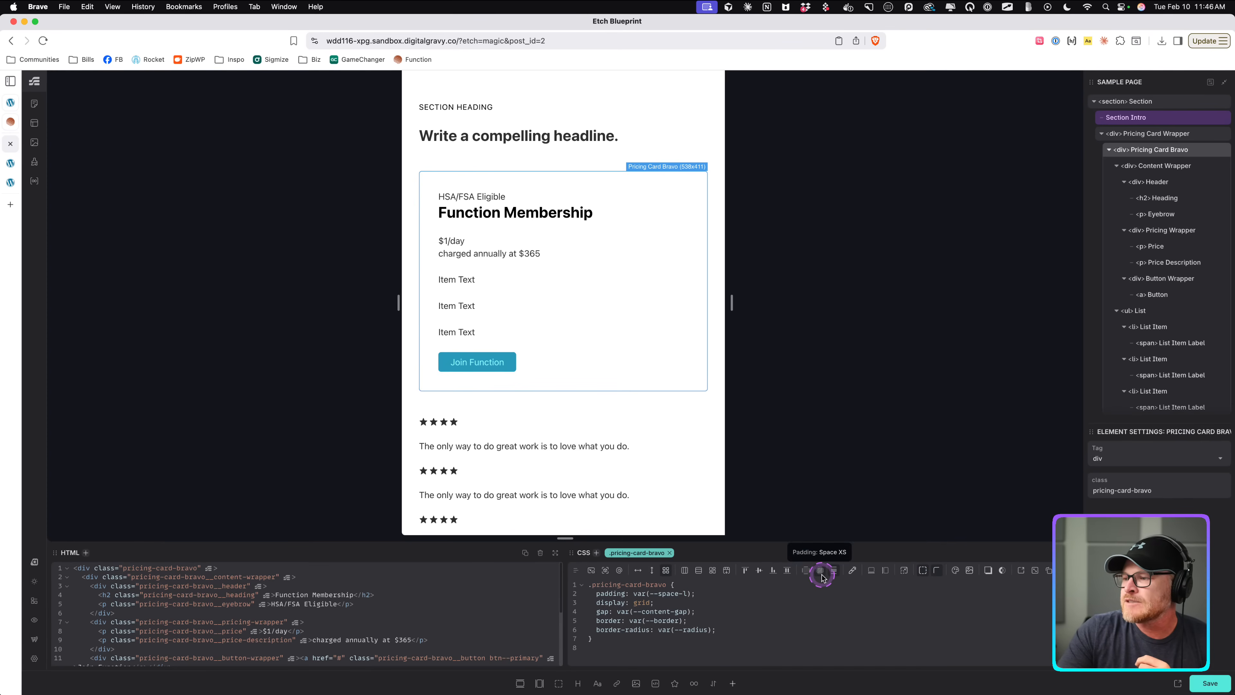
left_click(952, 571)
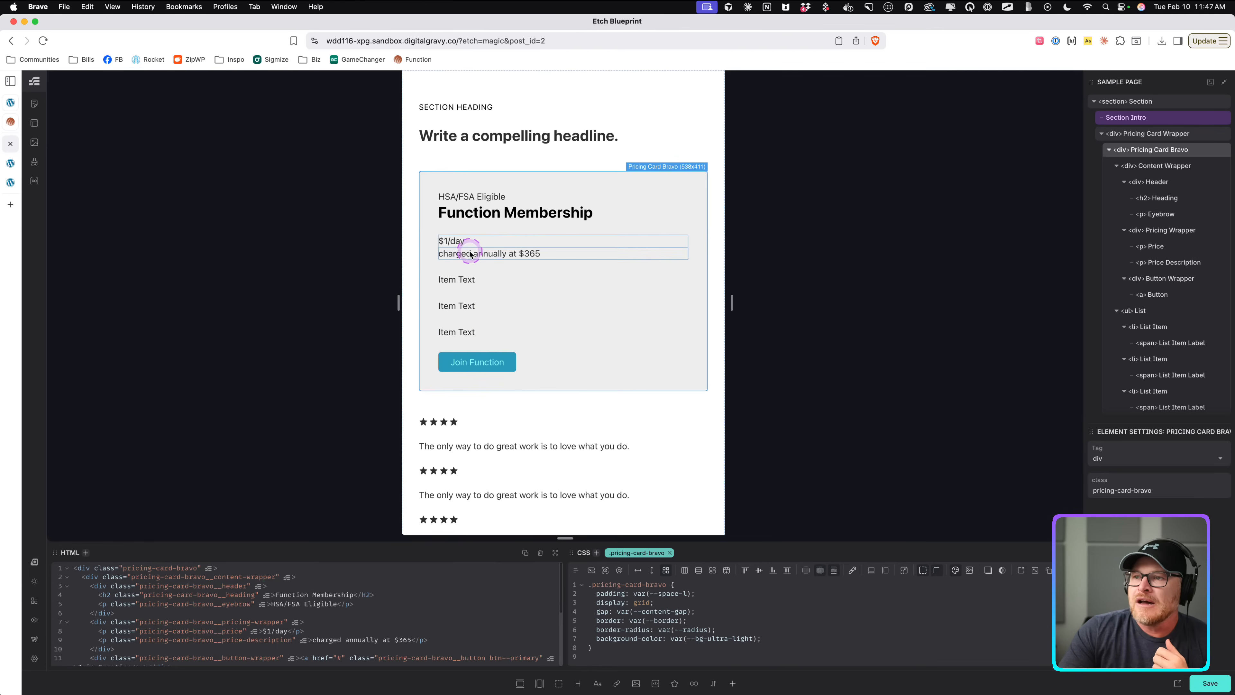
Open the price paragraph's HTML and wrap its dollar sign in a span.
left_click_drag(779, 640, 613, 585)
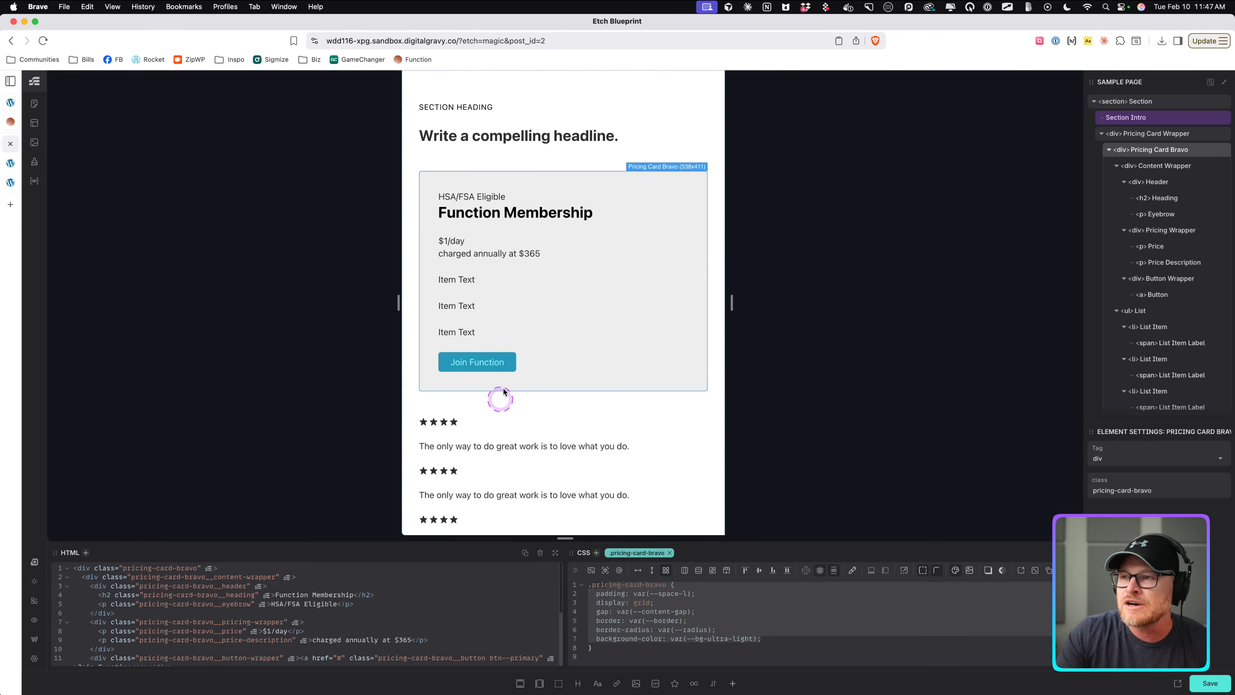
mouse_move(731, 303)
left_mouse_down()
mouse_move(987, 311)
mouse_move(733, 302)
left_mouse_up()
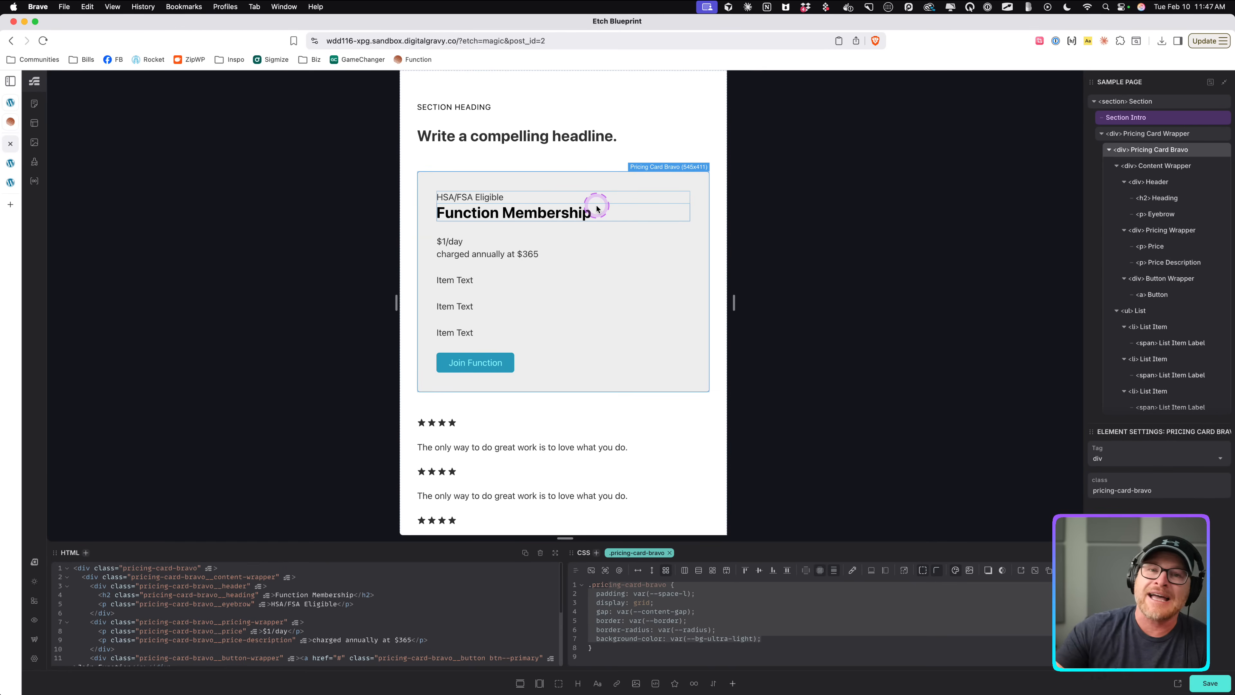
left_click_drag(733, 303, 718, 306)
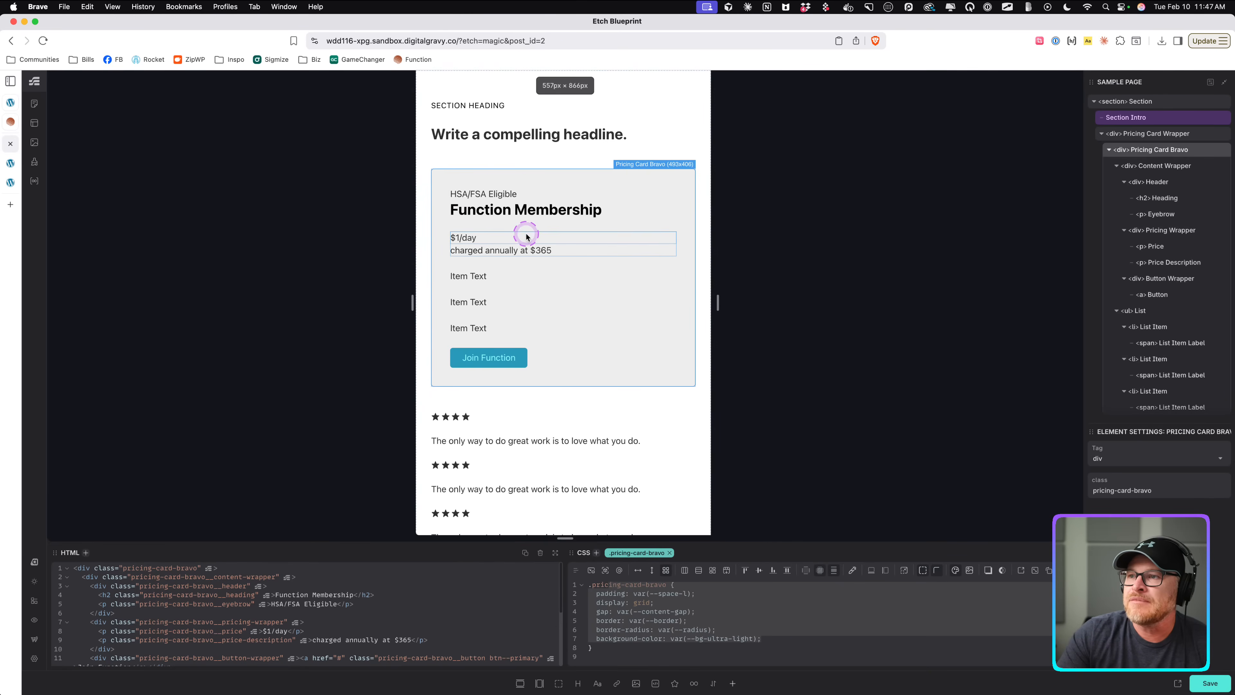
left_click(468, 240)
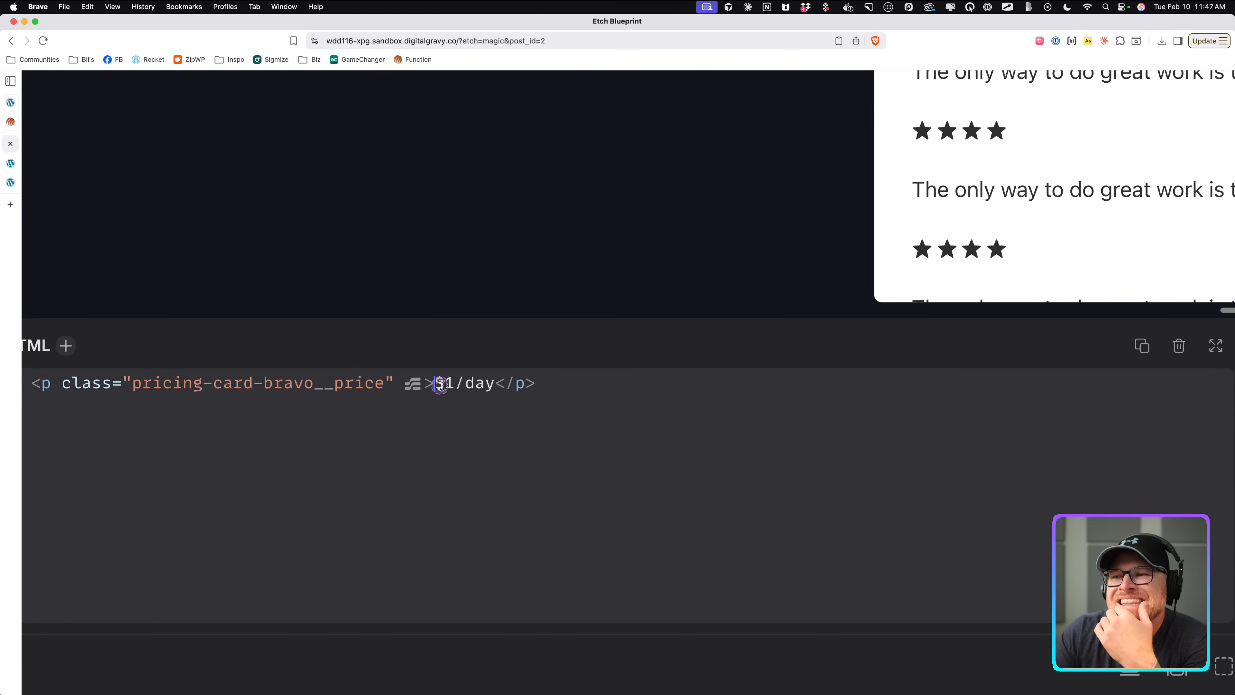
left_click(443, 387)
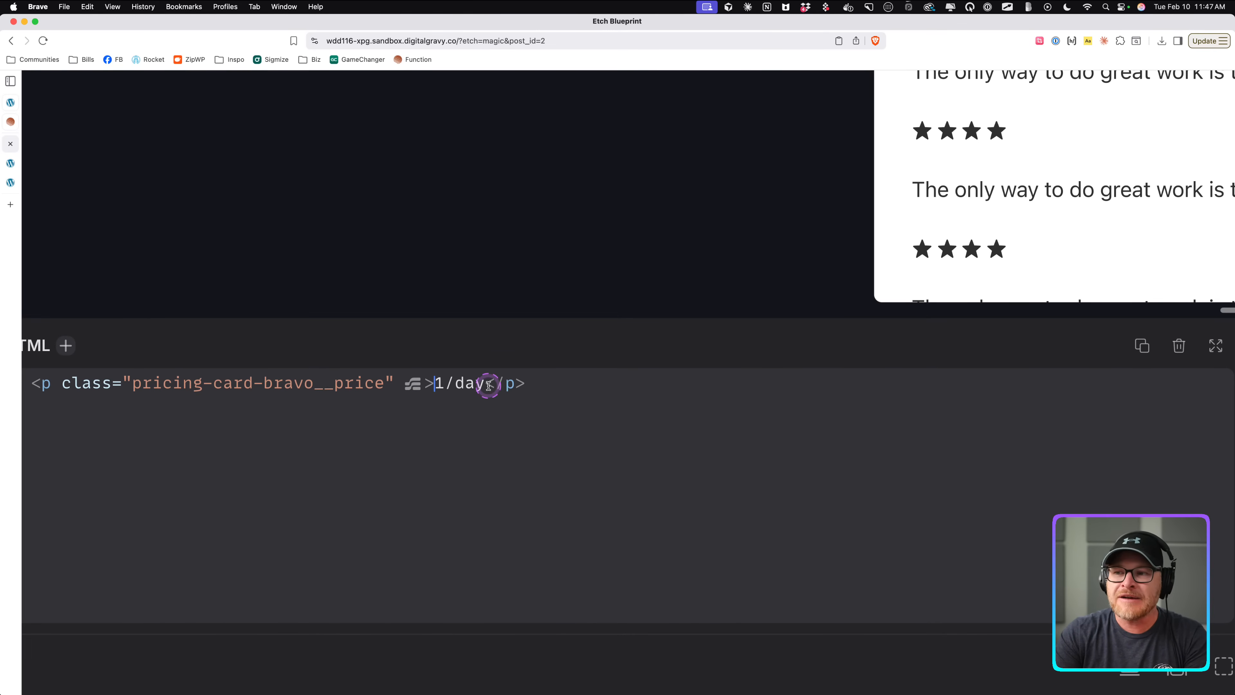
type("<span")
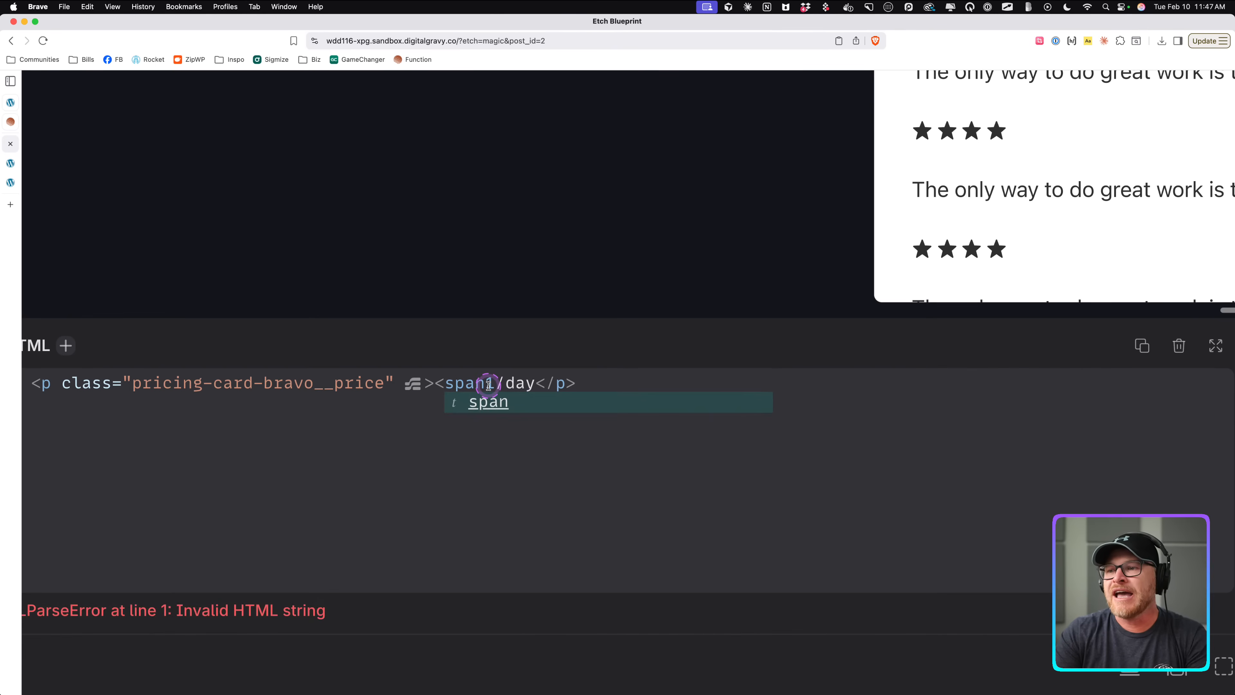
key("Return")
type("$</span>")
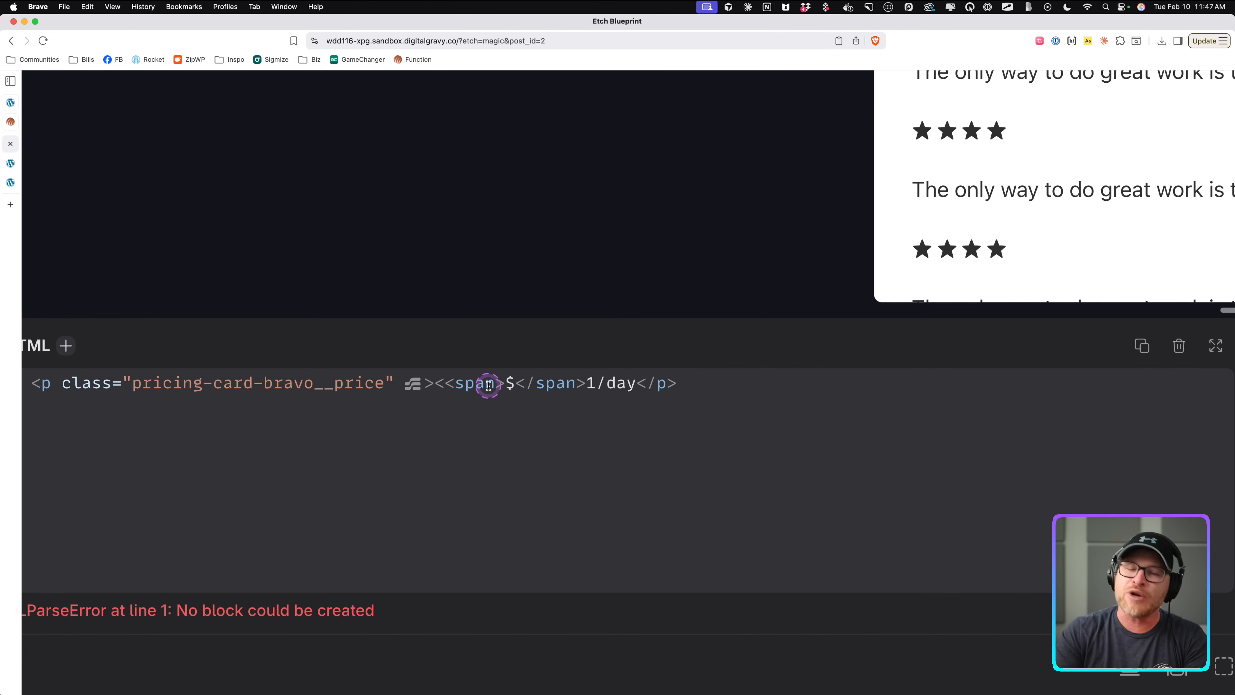
Wrap the price number 1 in its own span.
scroll(505, 385, "right", 2)
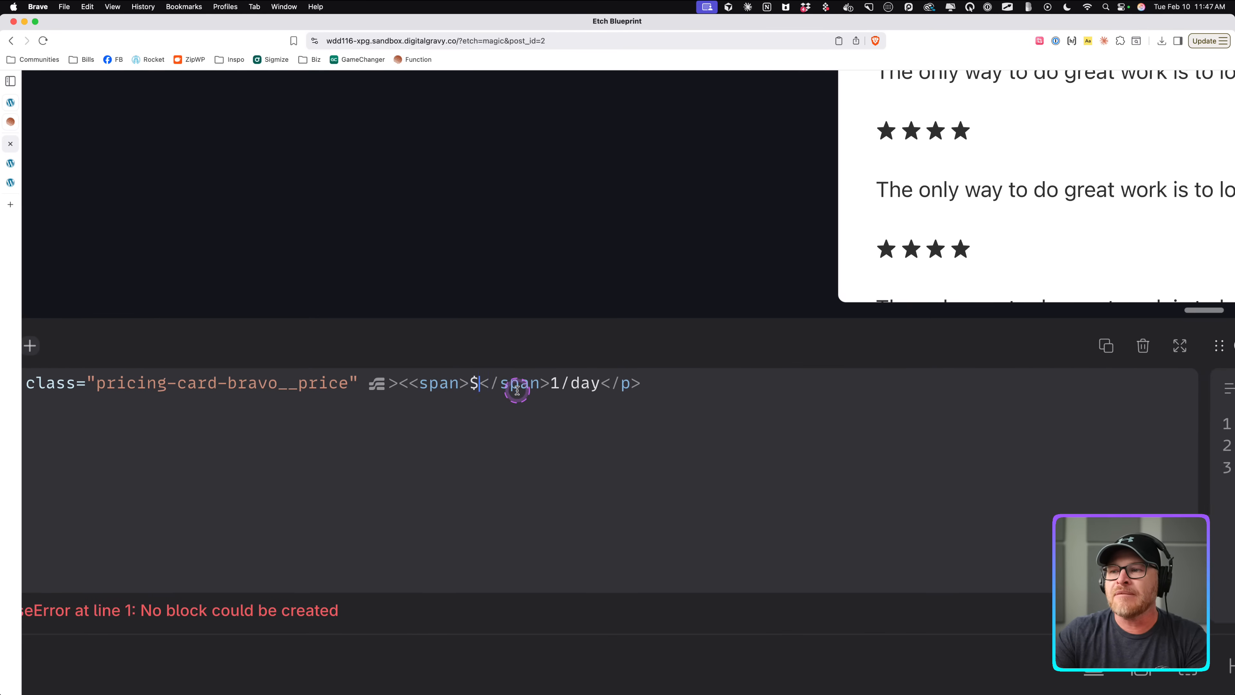
double_click(553, 383)
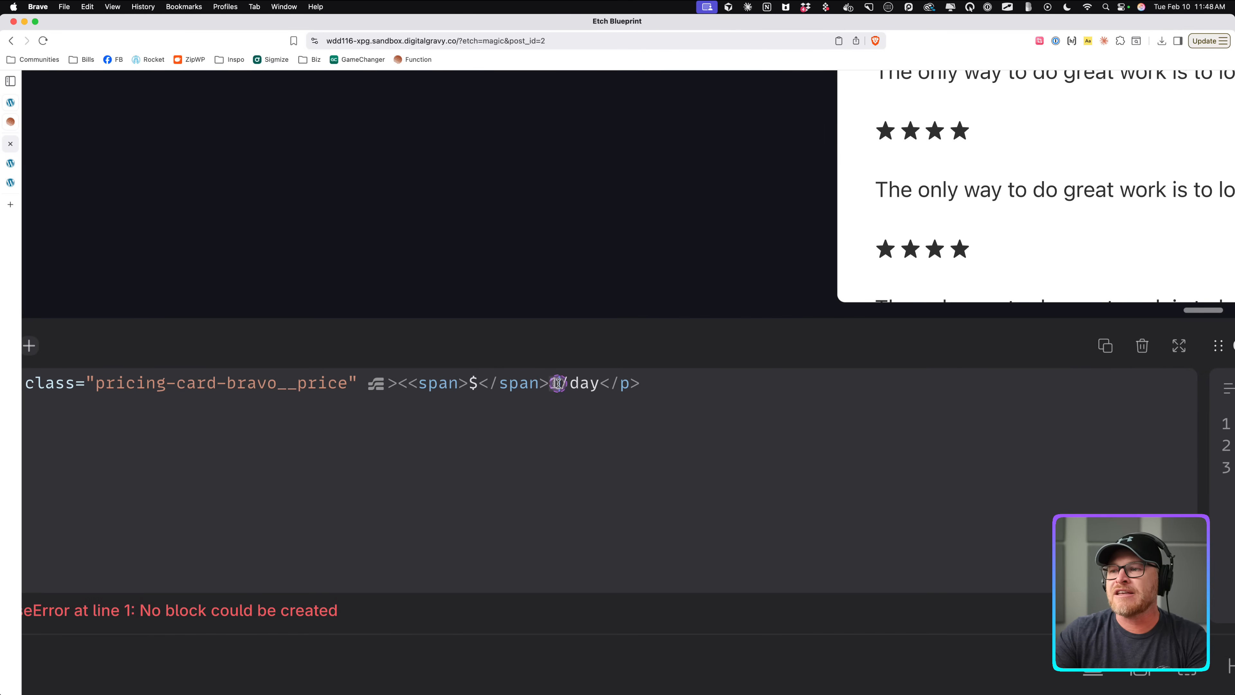
key("super+x")
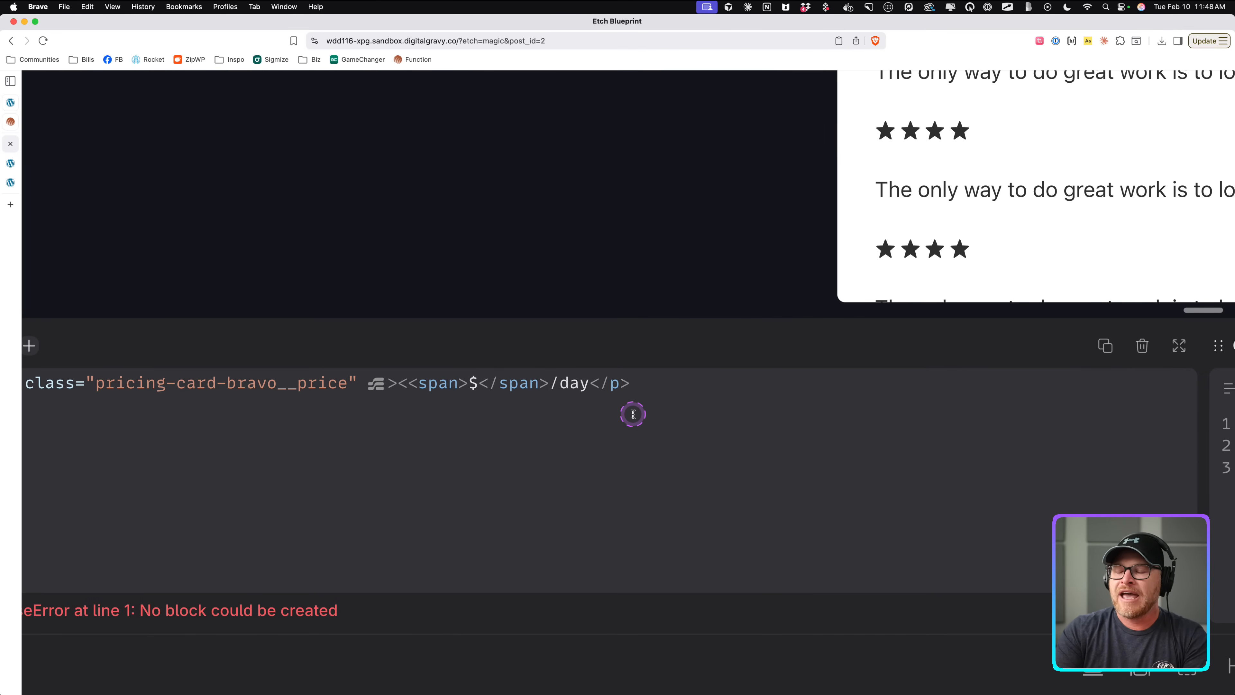
type("<span></span>")
key("super+v")
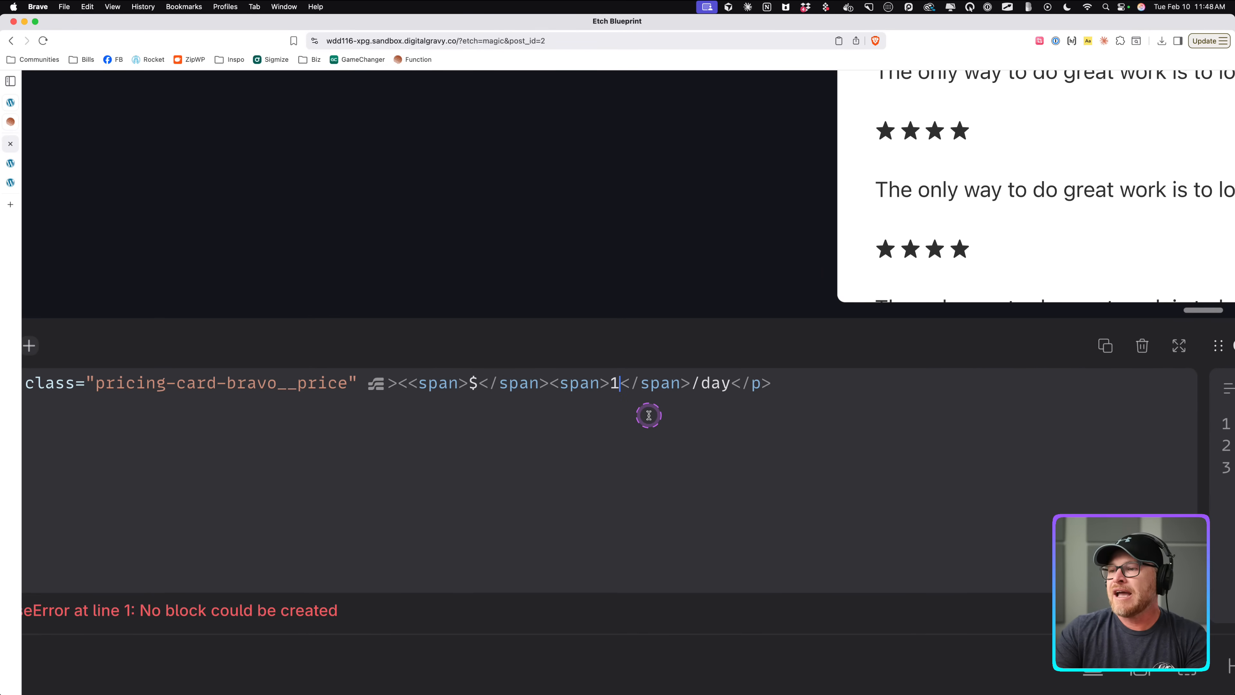
Remove the slash and wrap the word day in a span within the price paragraph.
scroll(649, 416, "right", 1)
left_click(631, 387)
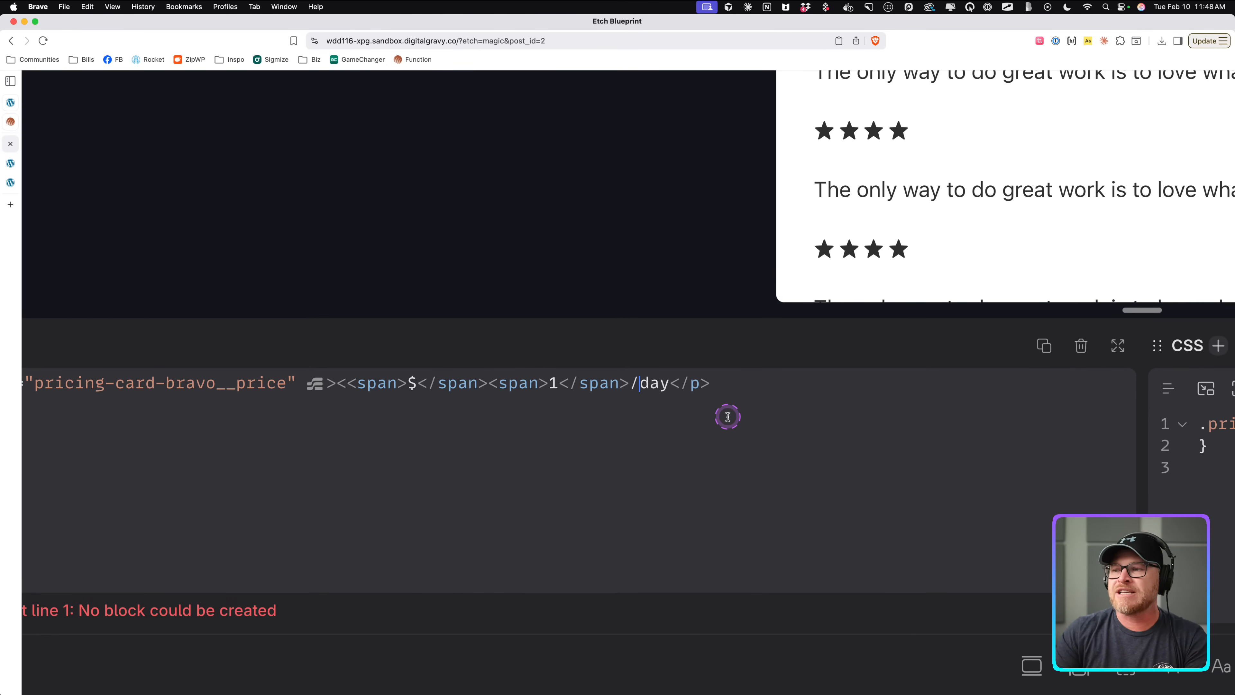
key("BackSpace")
key("shift+Right")
key("shift+Right")
key("shift+Right")
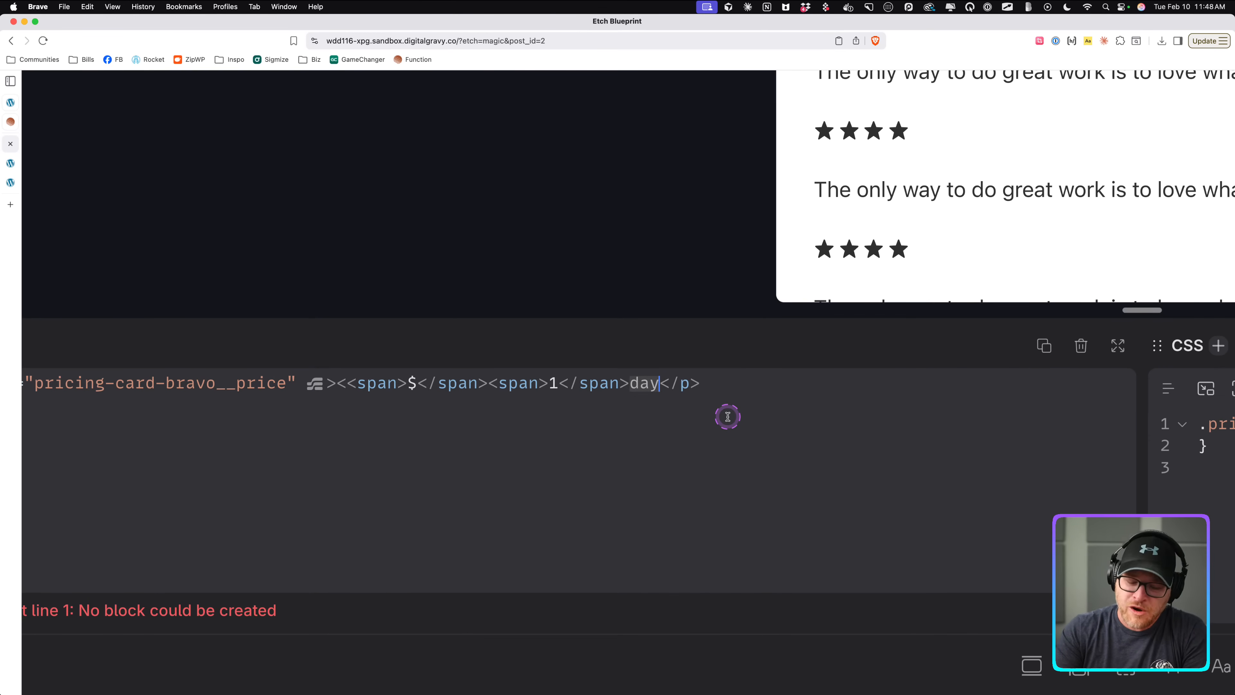
key("BackSpace")
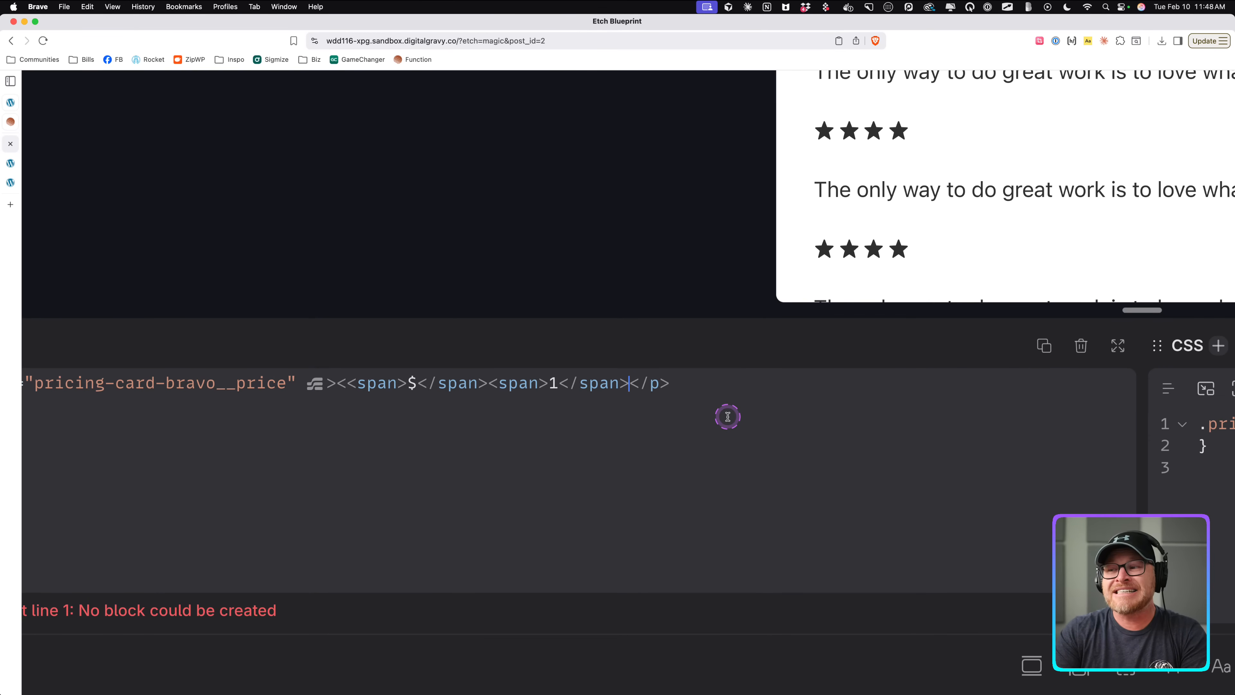
type("<span>day</span><")
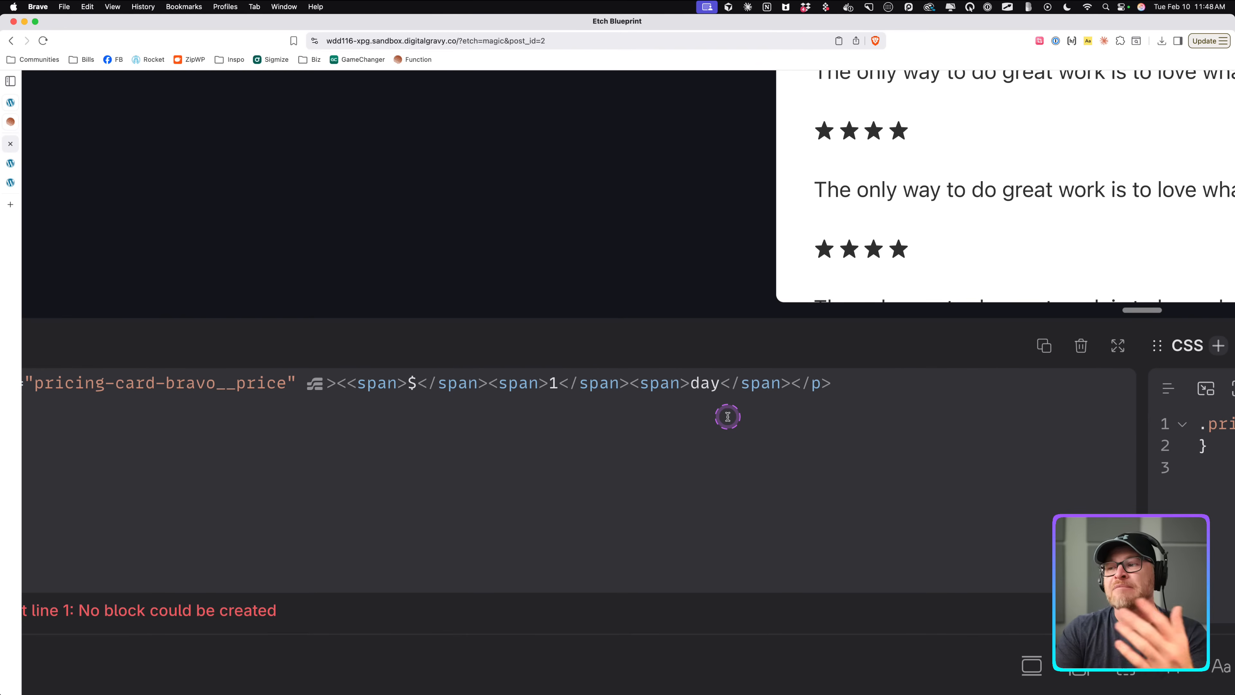
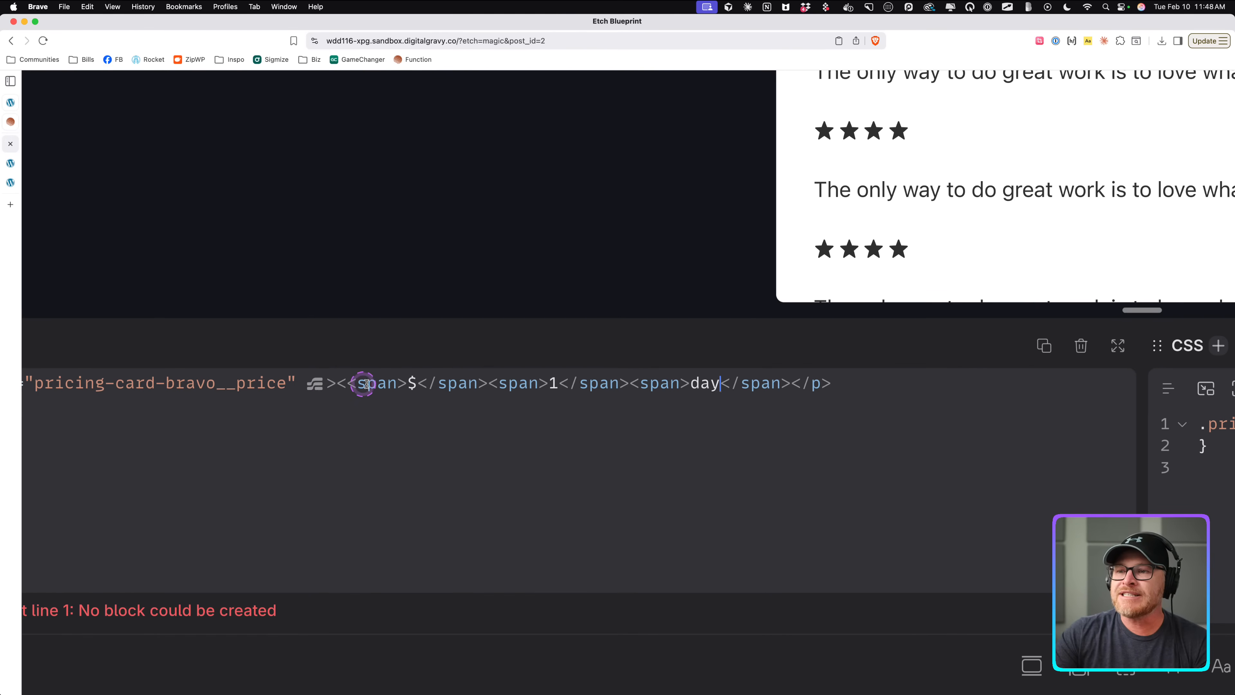
Fix the price paragraph's HTML so its three spans are created as separate elements.
left_click(721, 382)
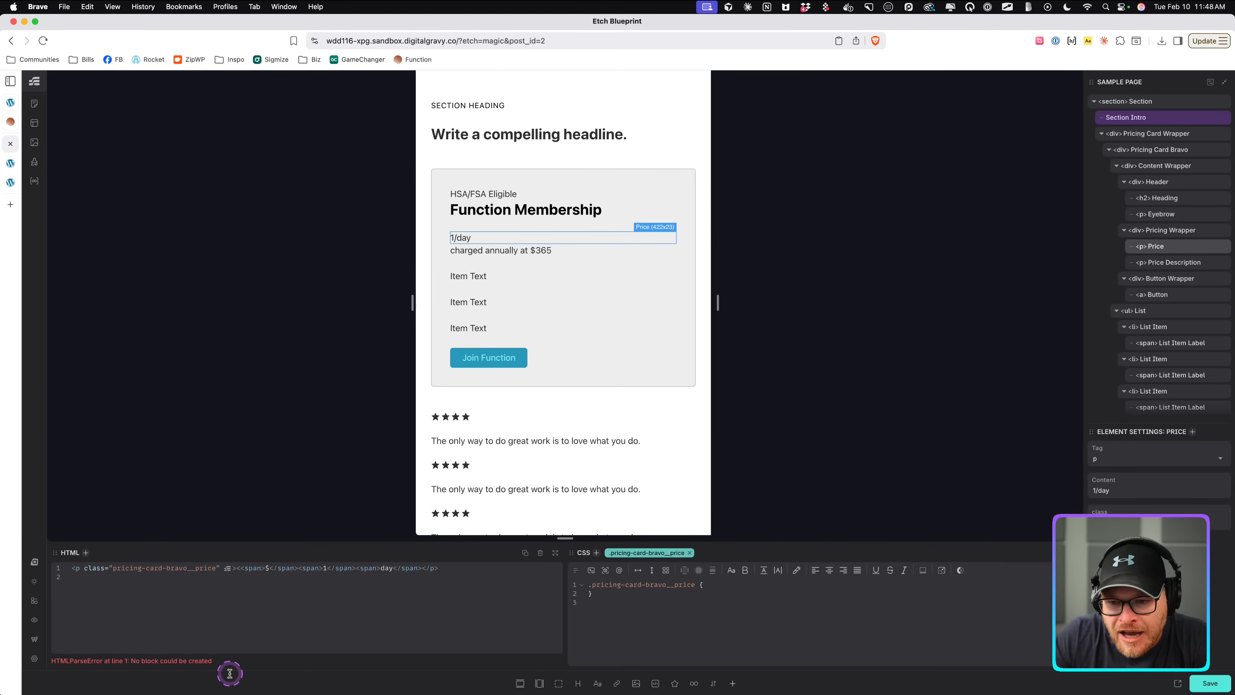
left_click(237, 567)
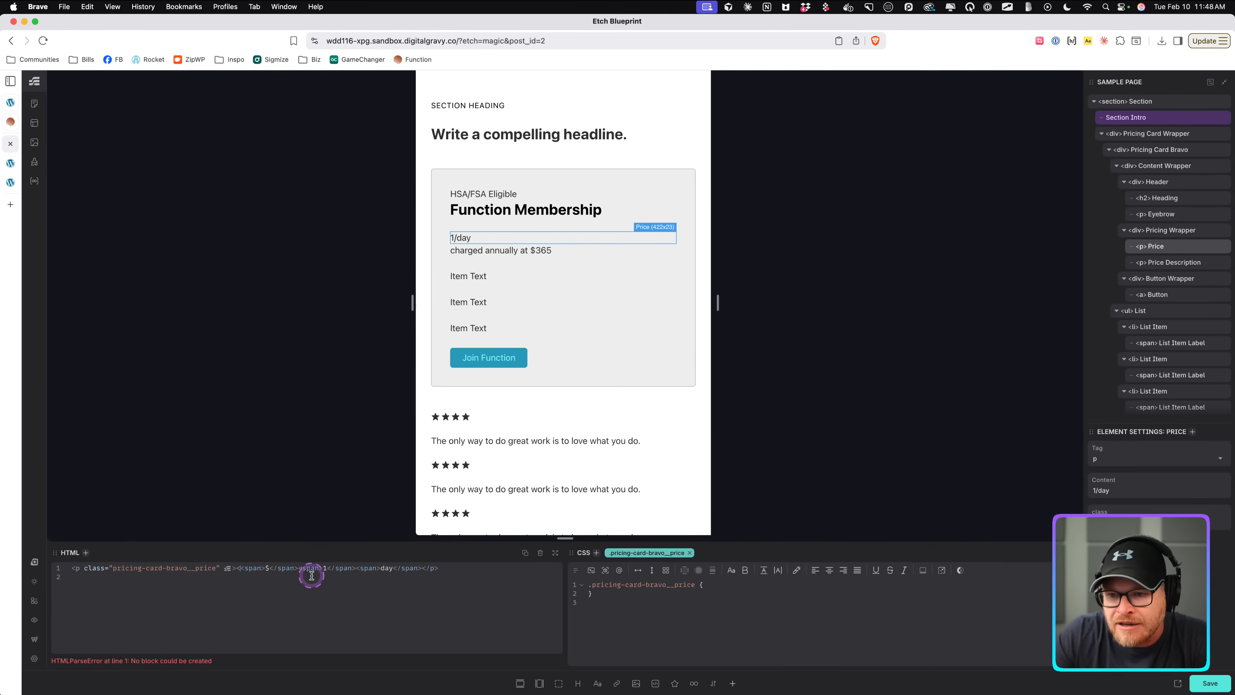
key("BackSpace")
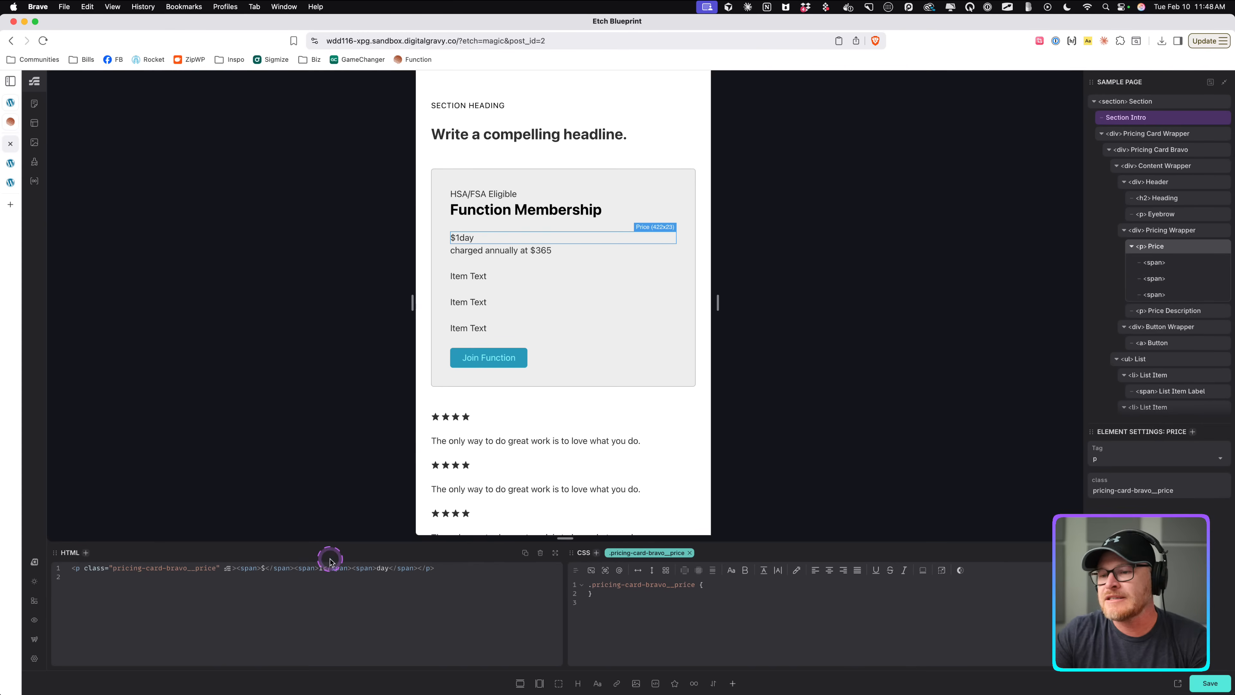
Rename the first span inside the price paragraph to Price Currency.
left_click(1176, 263)
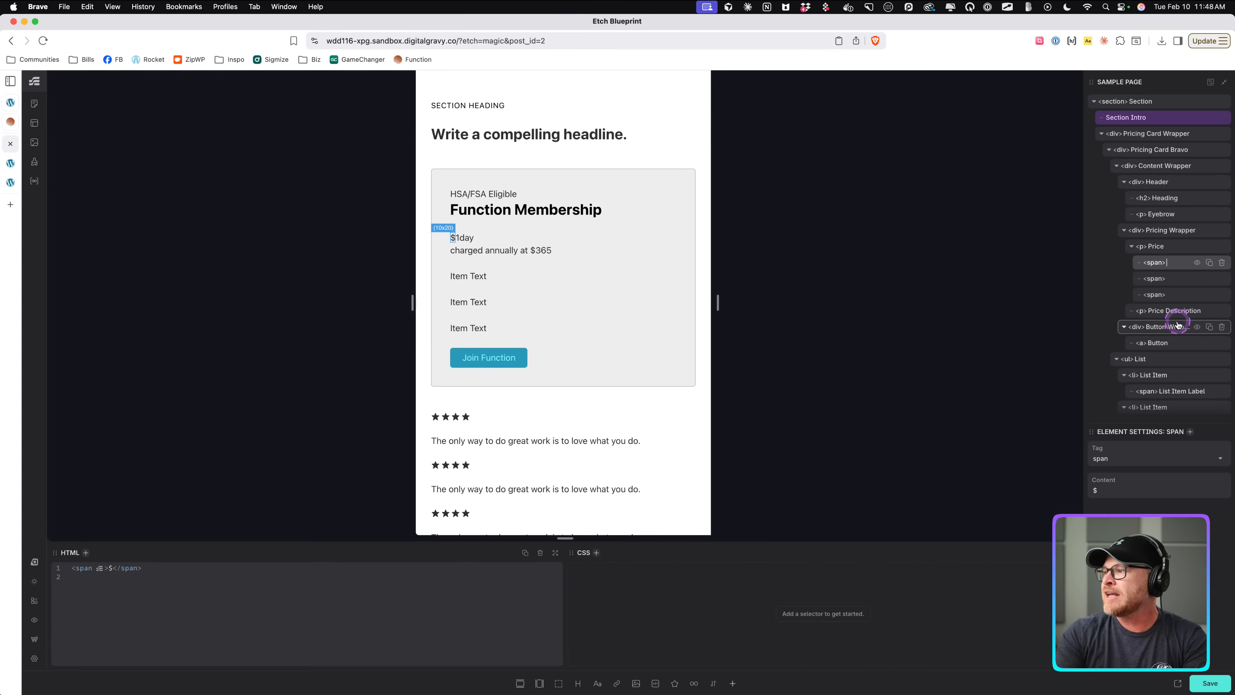
type("Currency")
key("Return")
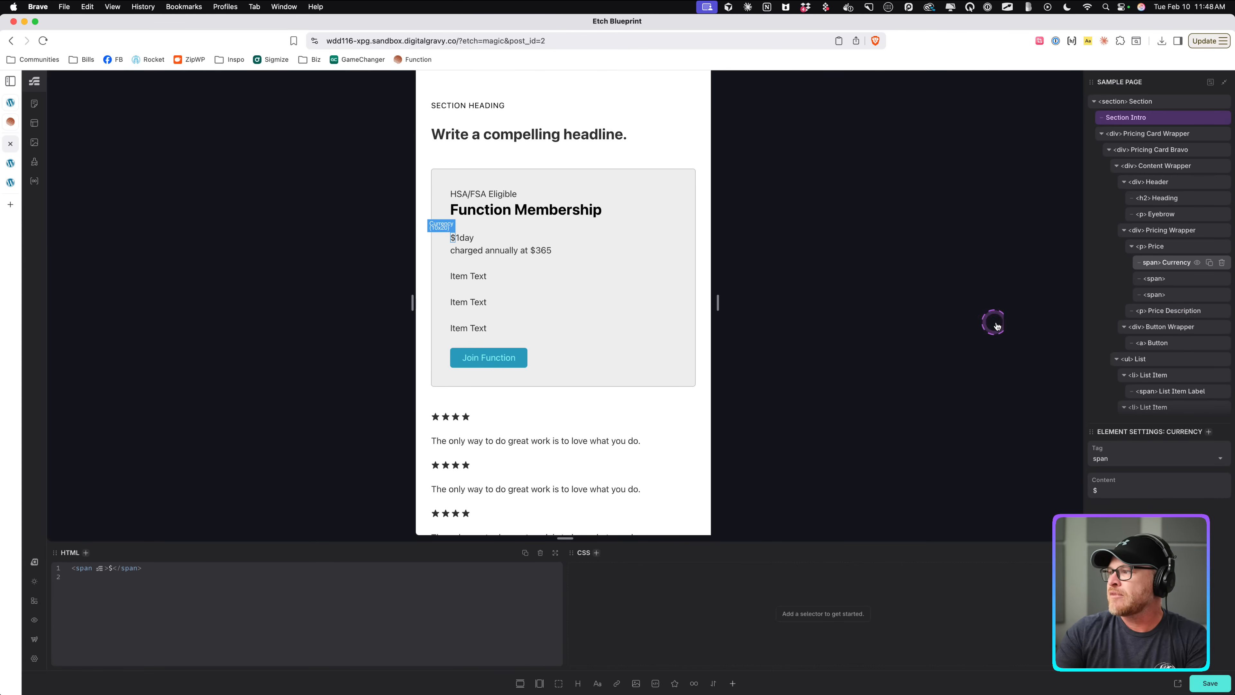
double_click(1174, 262)
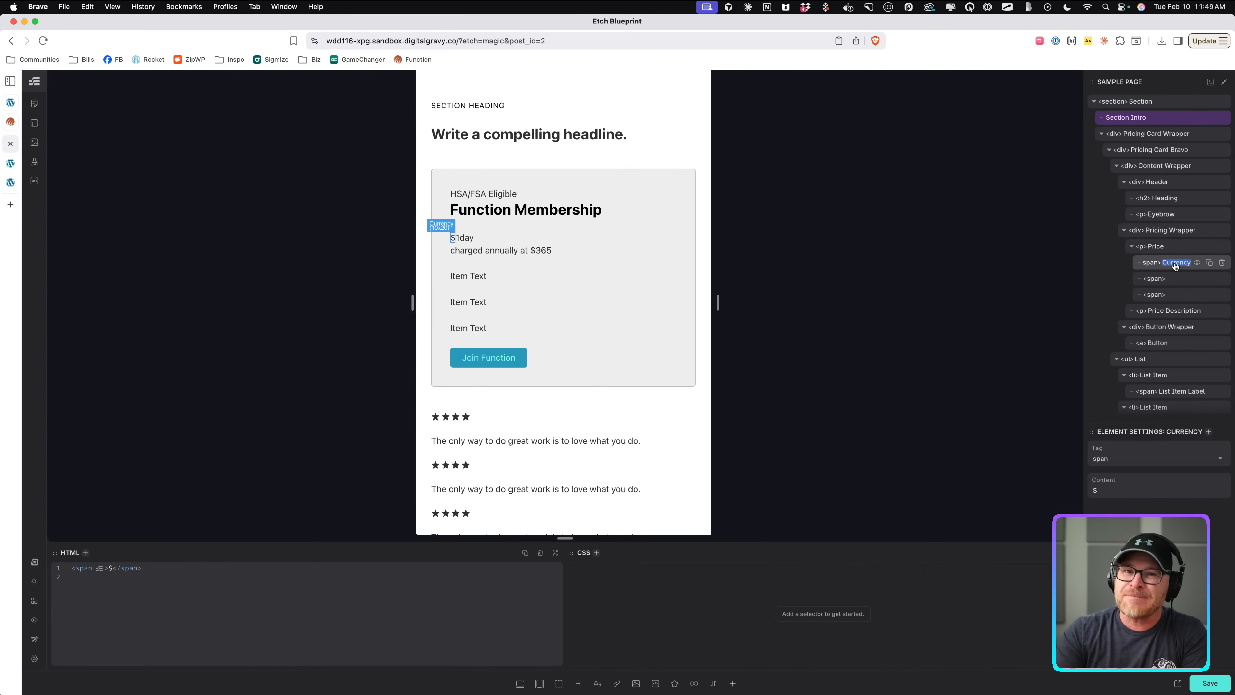
type("Price Currency")
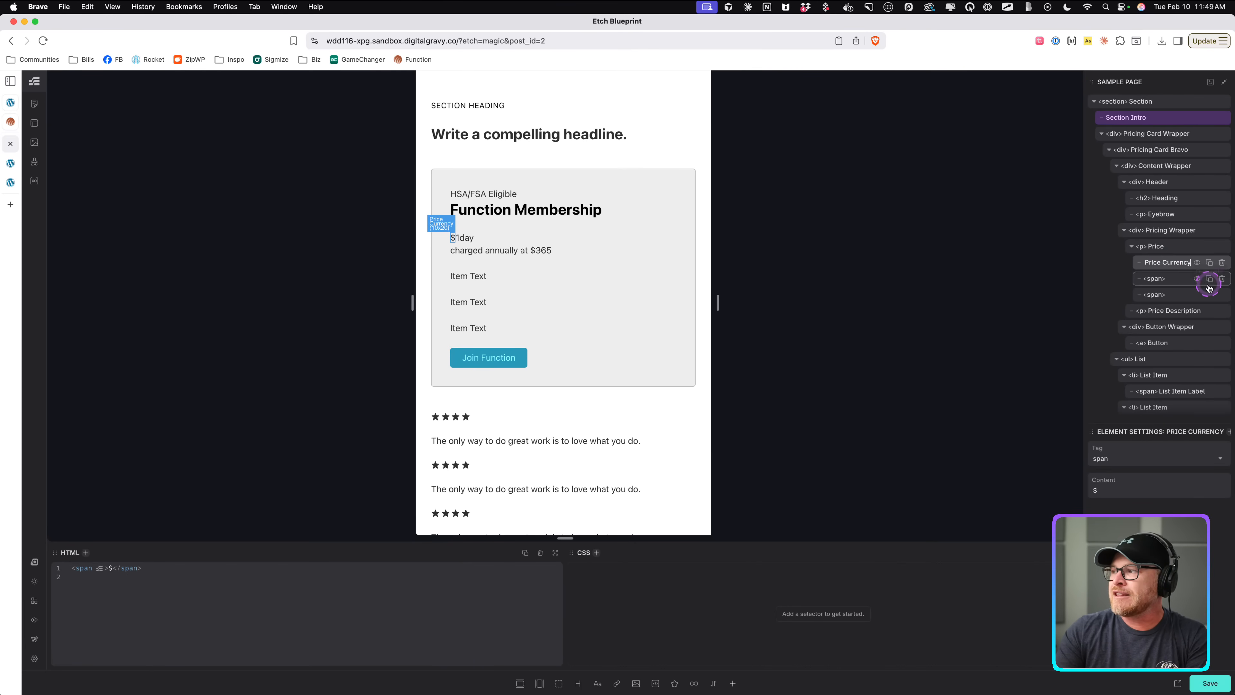
Rename the second and third spans in the price paragraph to Price Amount and Price Term.
left_click(1177, 278)
left_click_drag(1095, 269, 906, 260)
left_click(1047, 249)
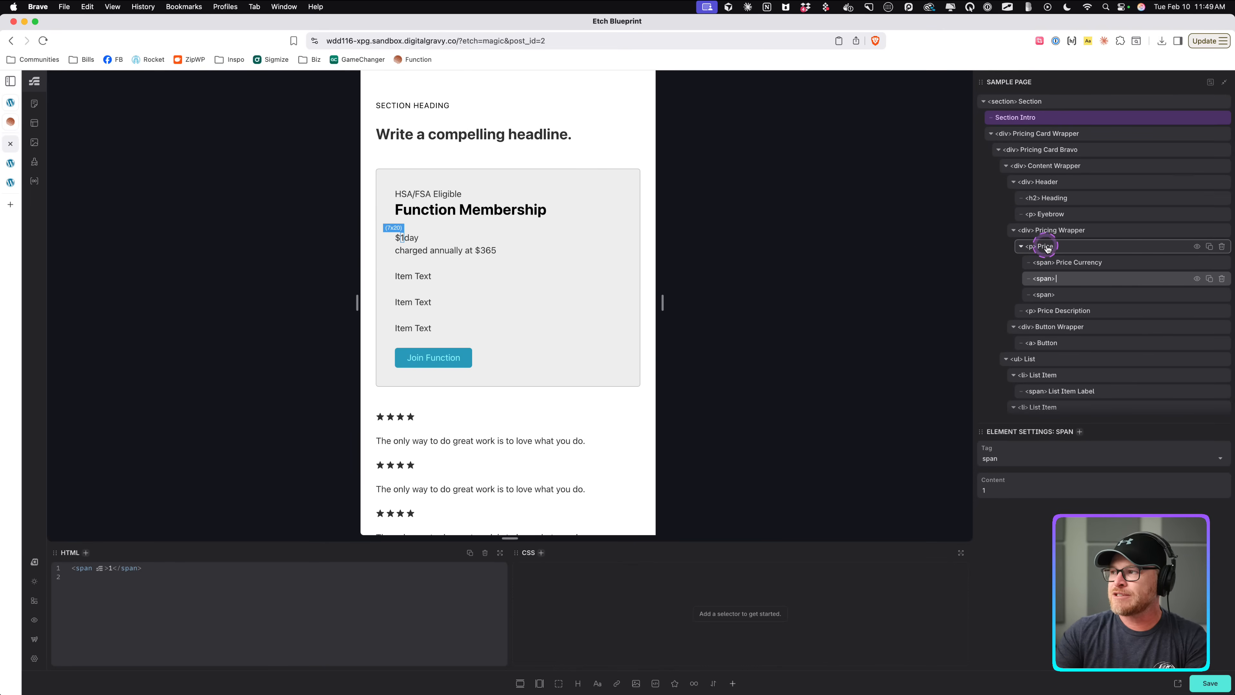
left_click(1063, 266)
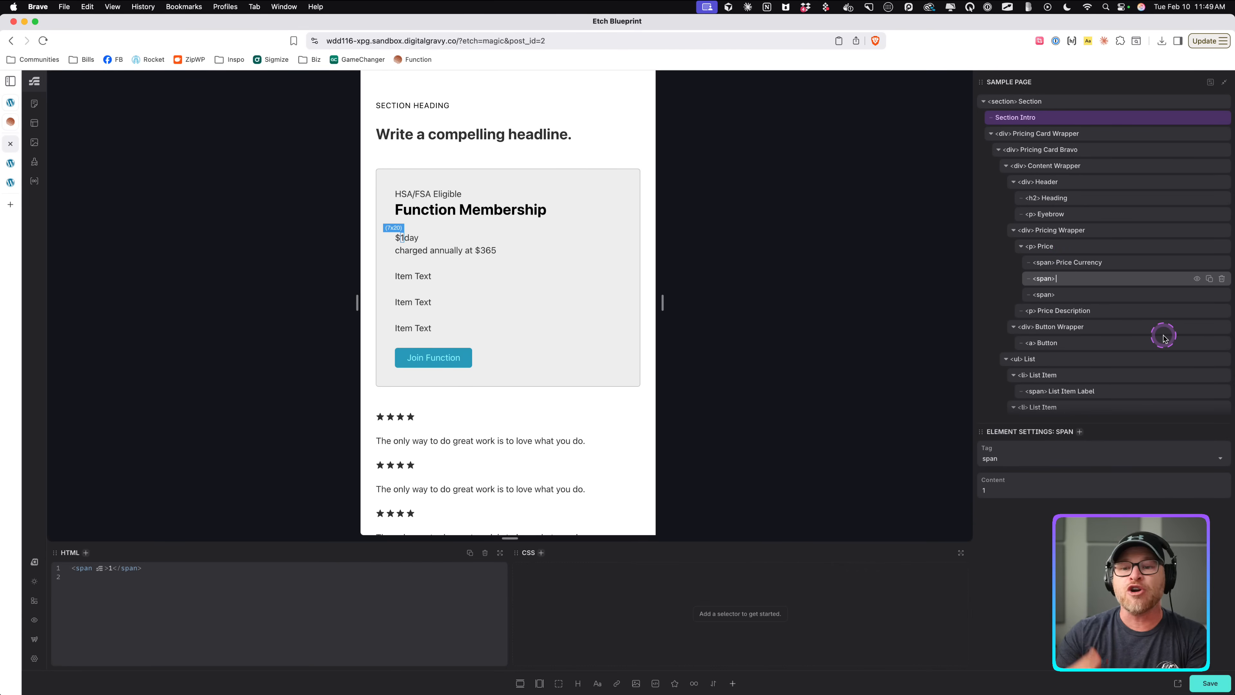
type("Price Amount")
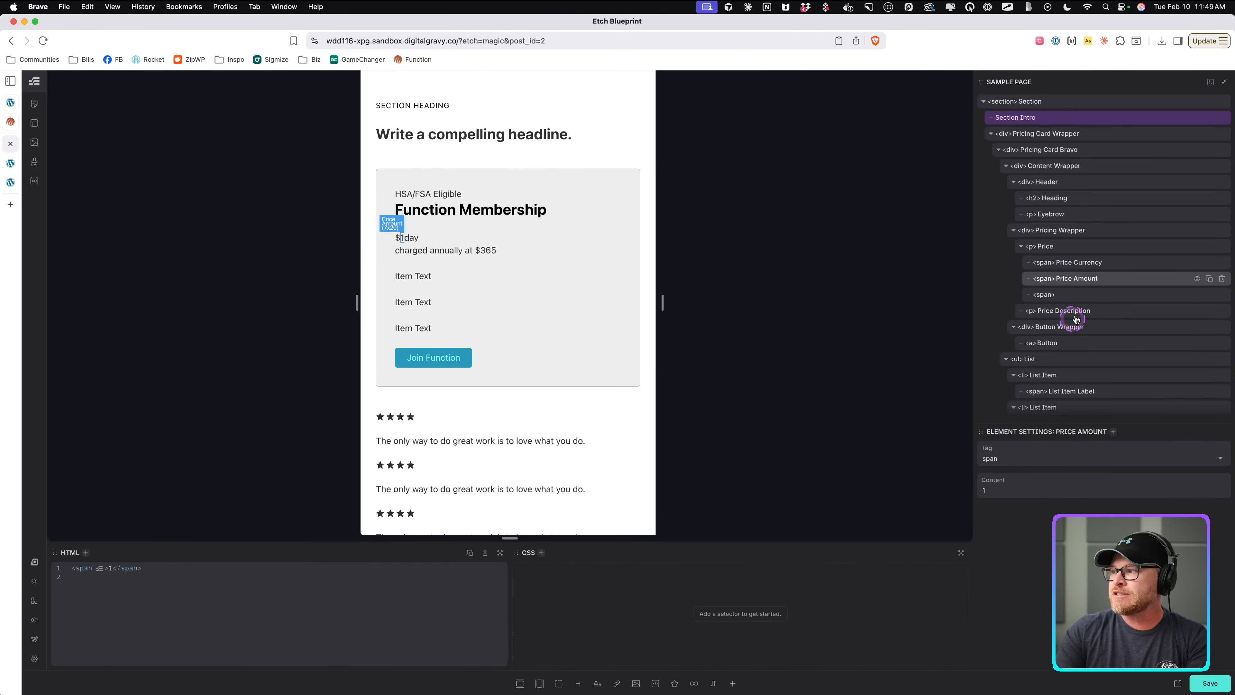
double_click(1063, 294)
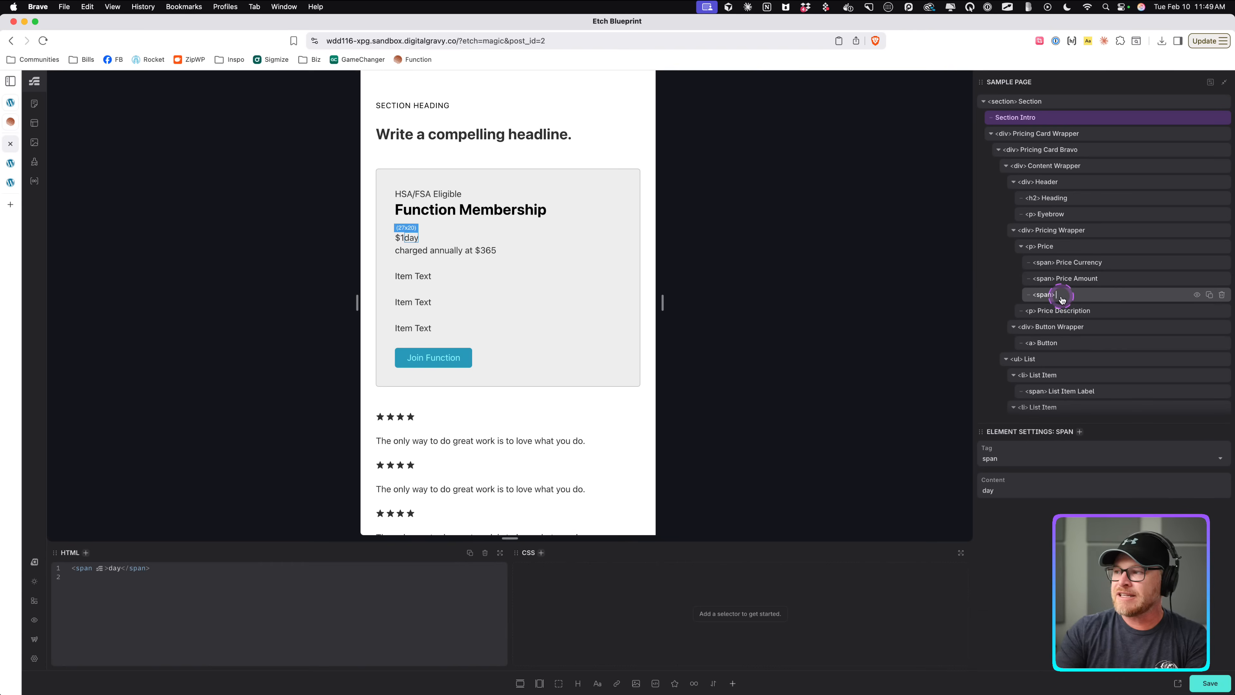
type("Price Term")
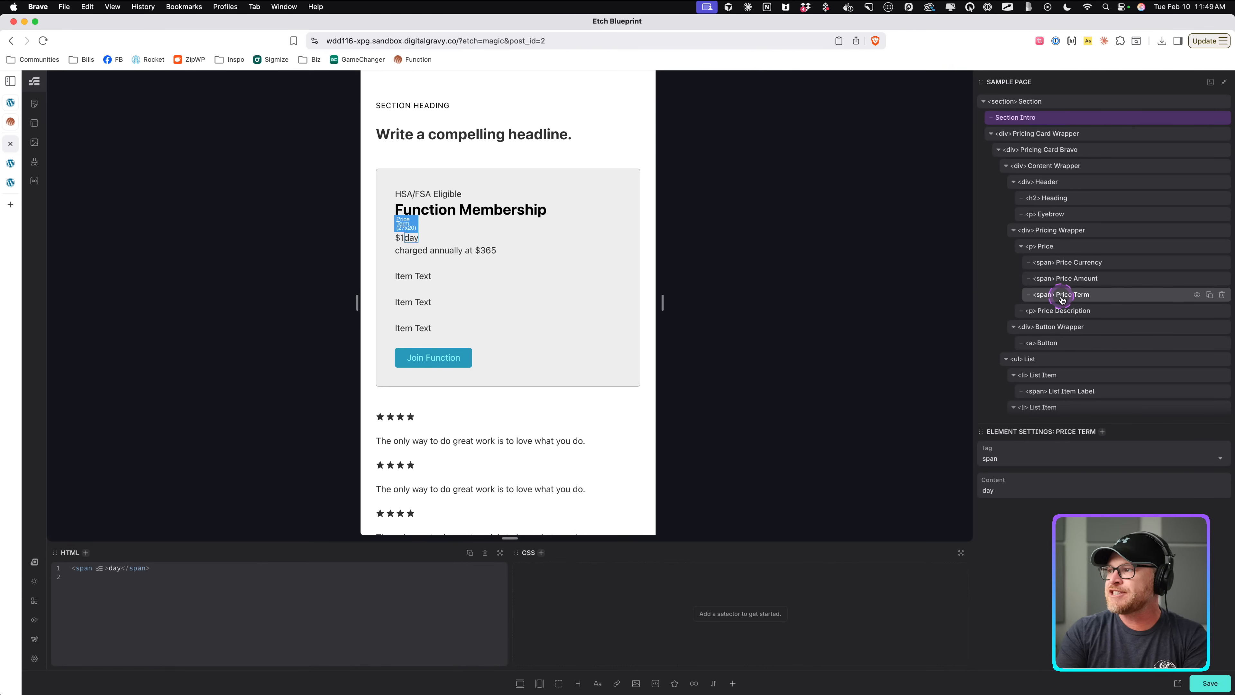
Copy the price paragraph's class and give the Price Currency span the class pricing-card-bravo__price-currency.
left_click(1056, 246)
left_click(1069, 262)
left_click(1073, 281)
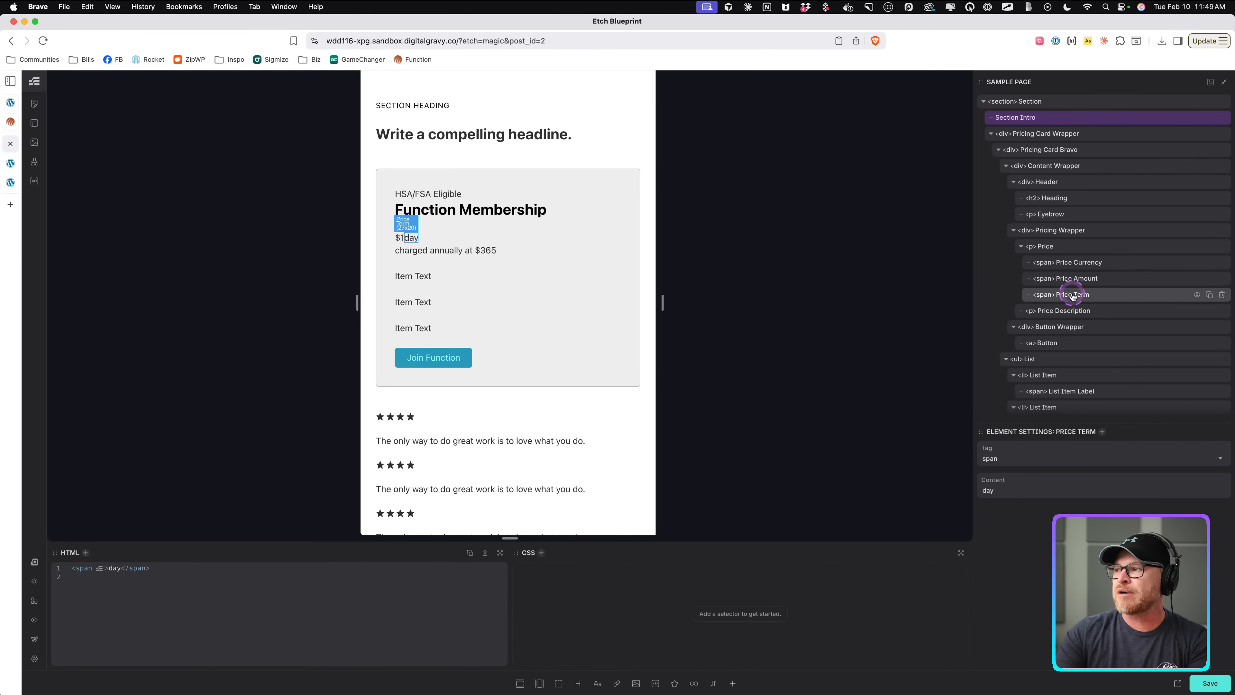
left_click(1068, 248)
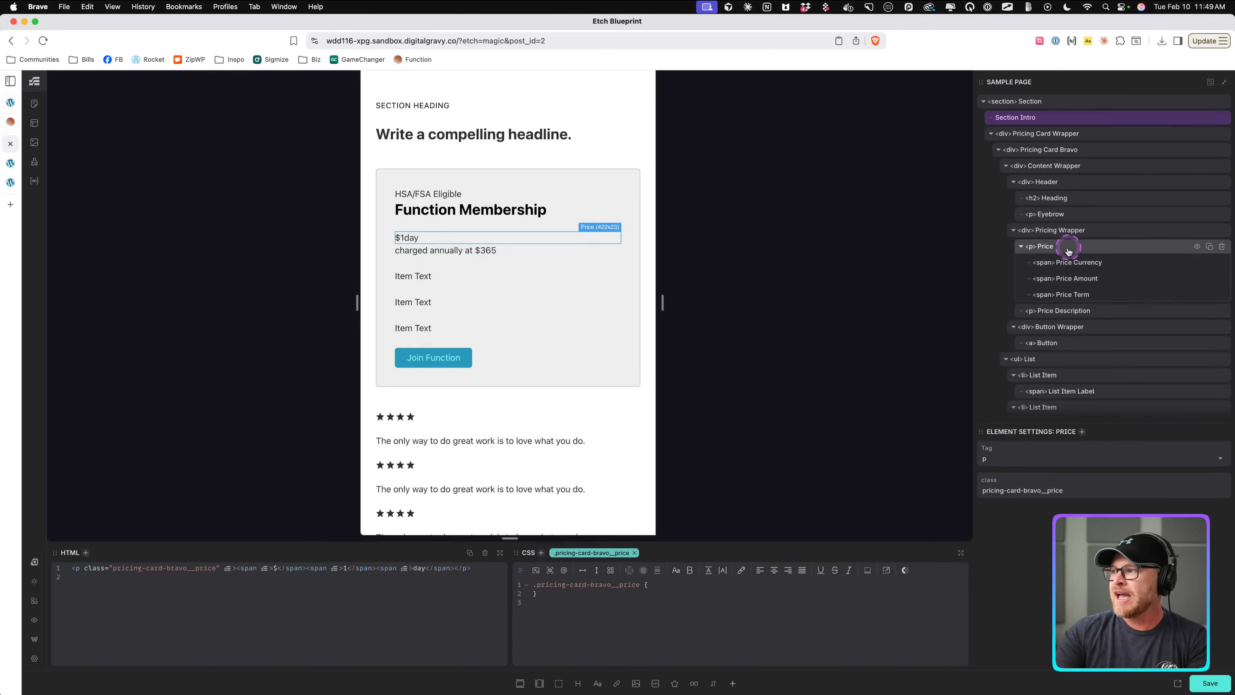
double_click(610, 553)
left_click(1072, 267)
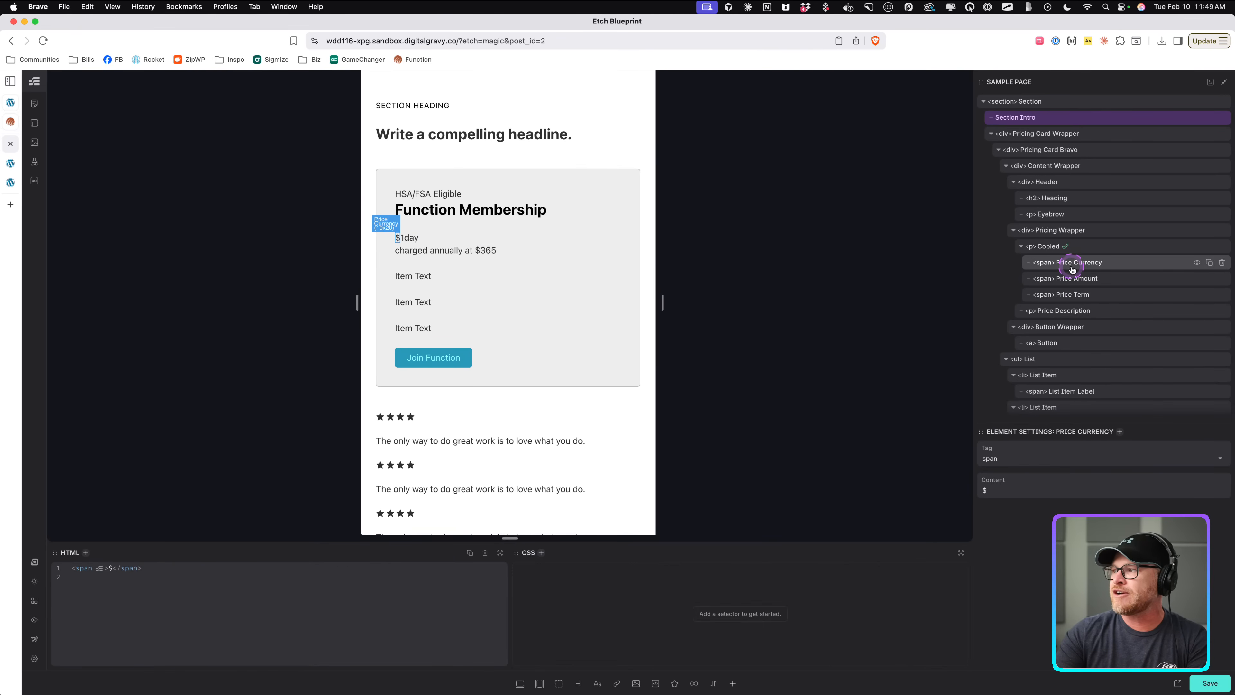
key(".")
key("super+v")
key("super+z")
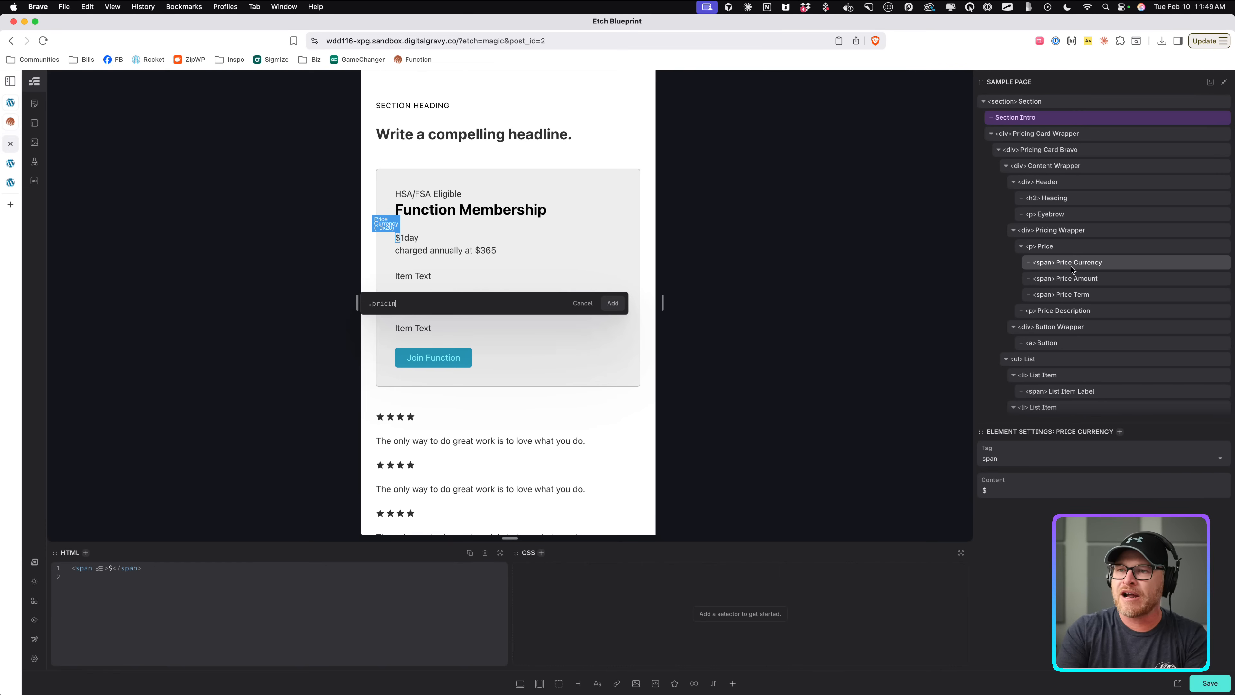
left_click(1072, 269)
type("__price-currency")
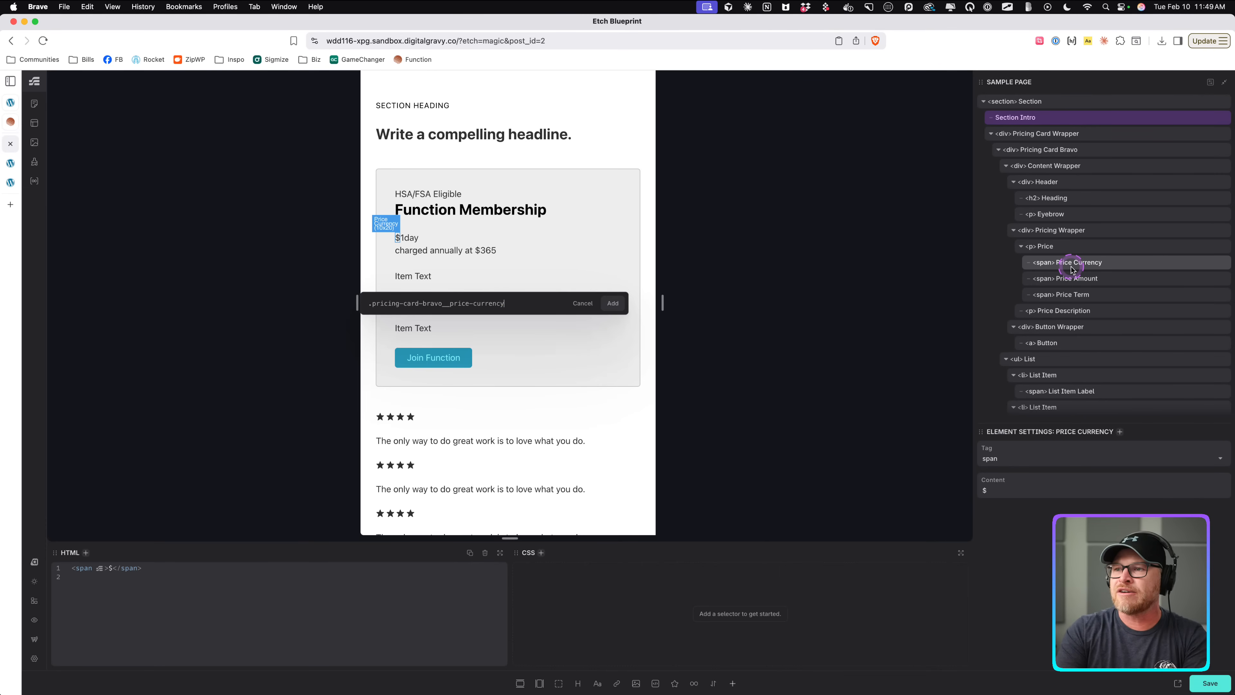
key("super+a")
key("super+c")
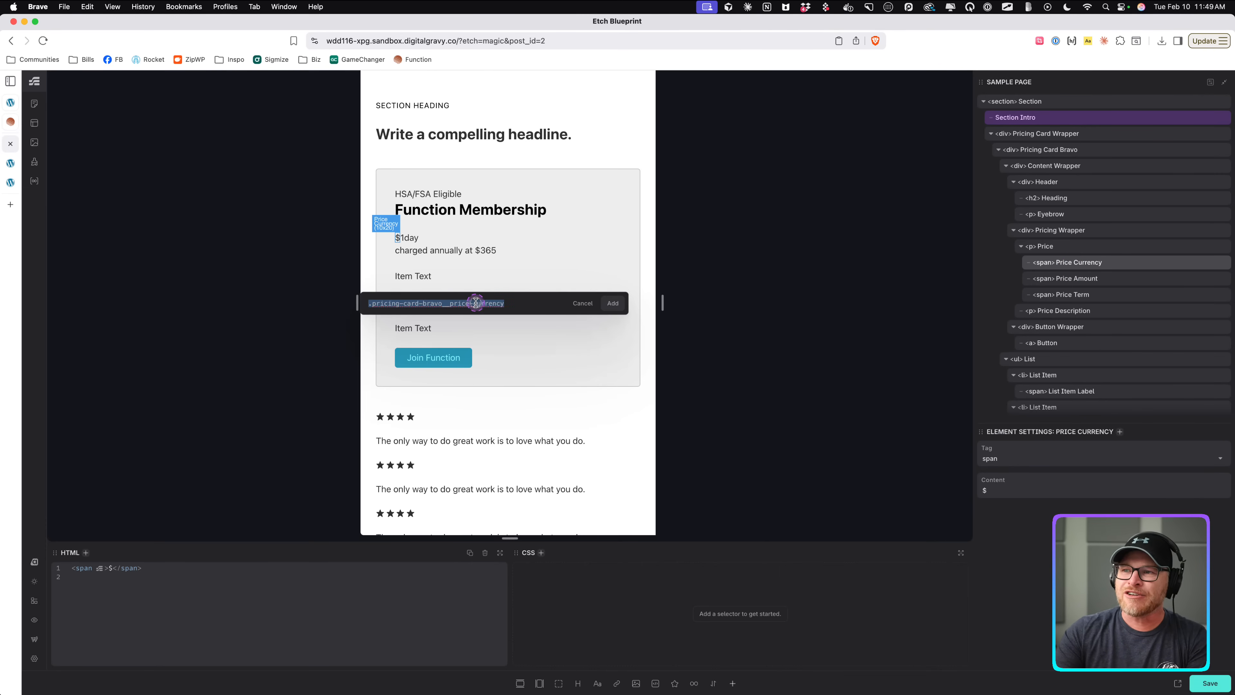
left_click(608, 310)
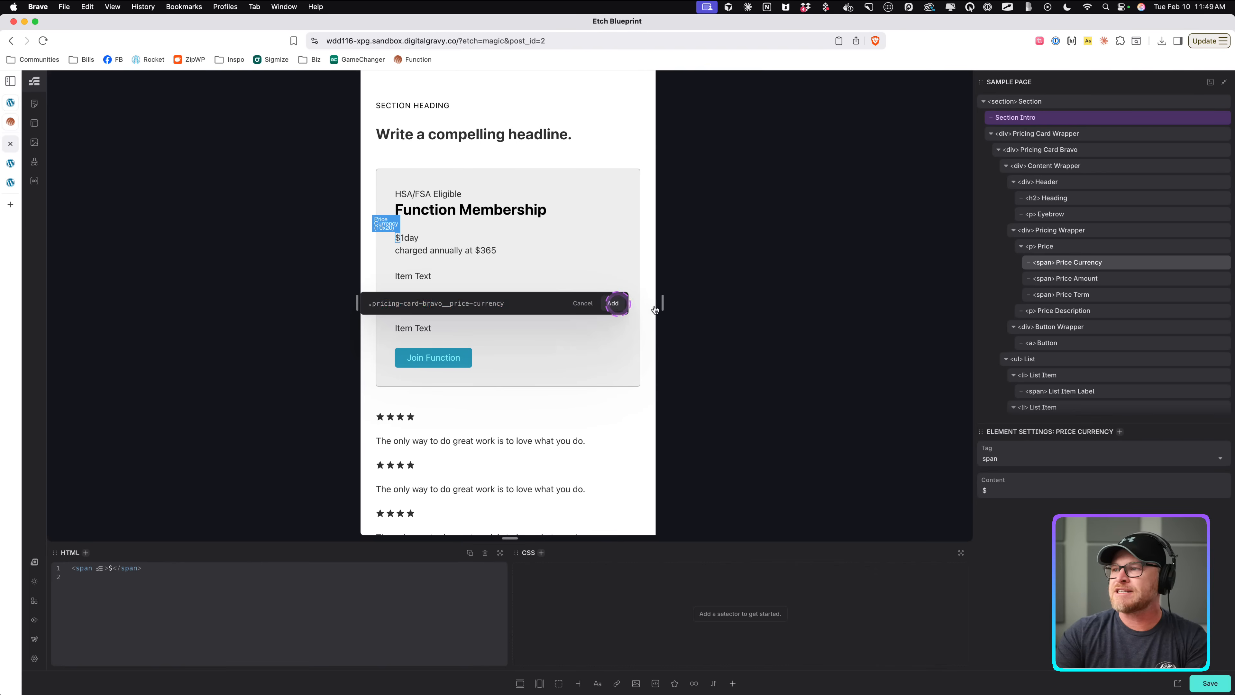
Give the Price Amount span the class pricing-card-bravo__price-amount.
left_click(1085, 280)
key("super+v")
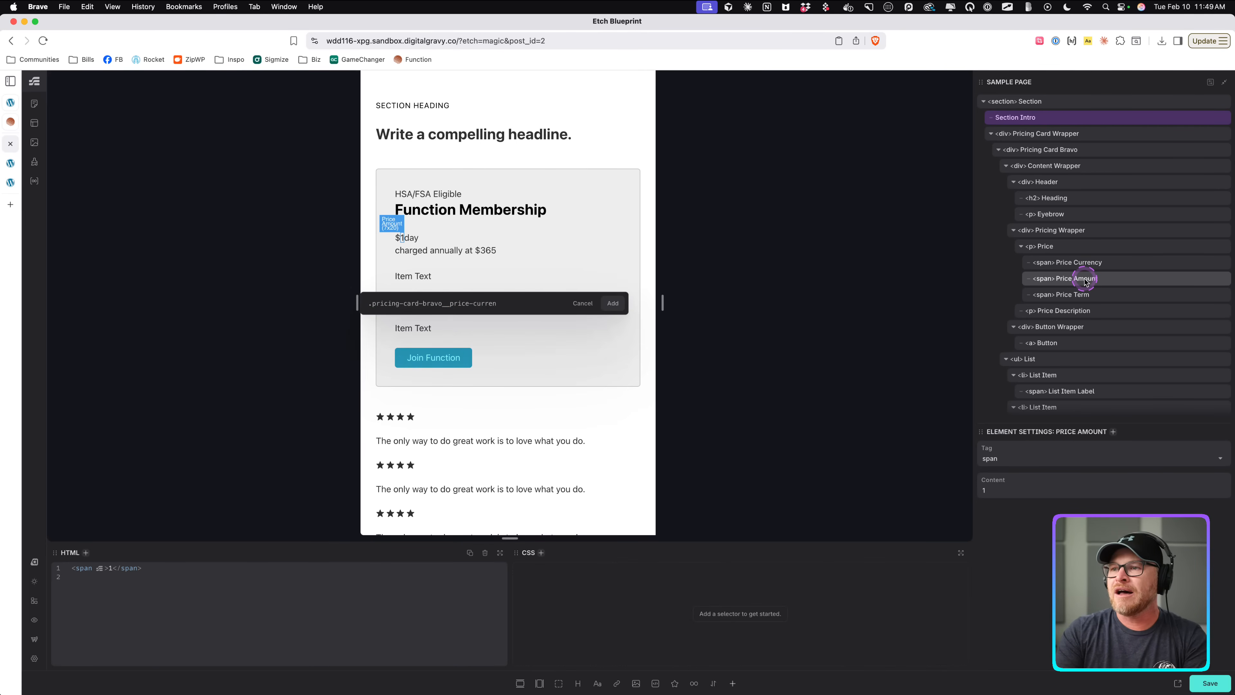
key("BackSpace")
key("BackSpace")
key("BackSpace")
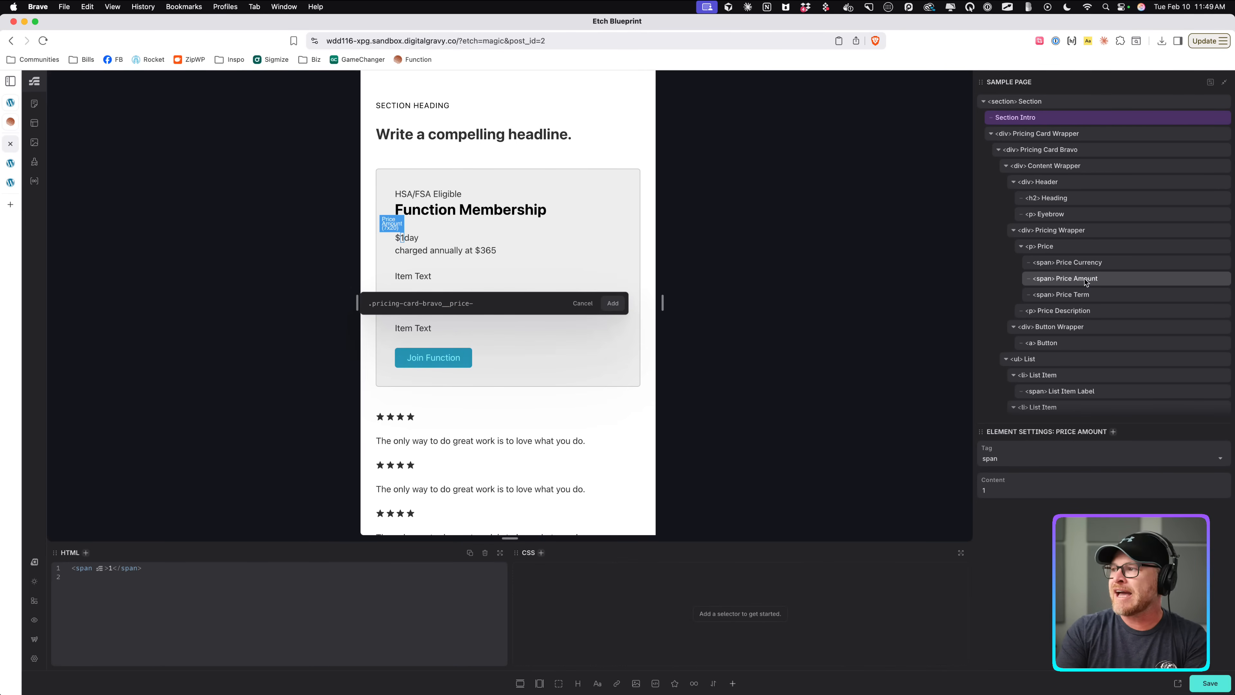
type("amount")
key("Return")
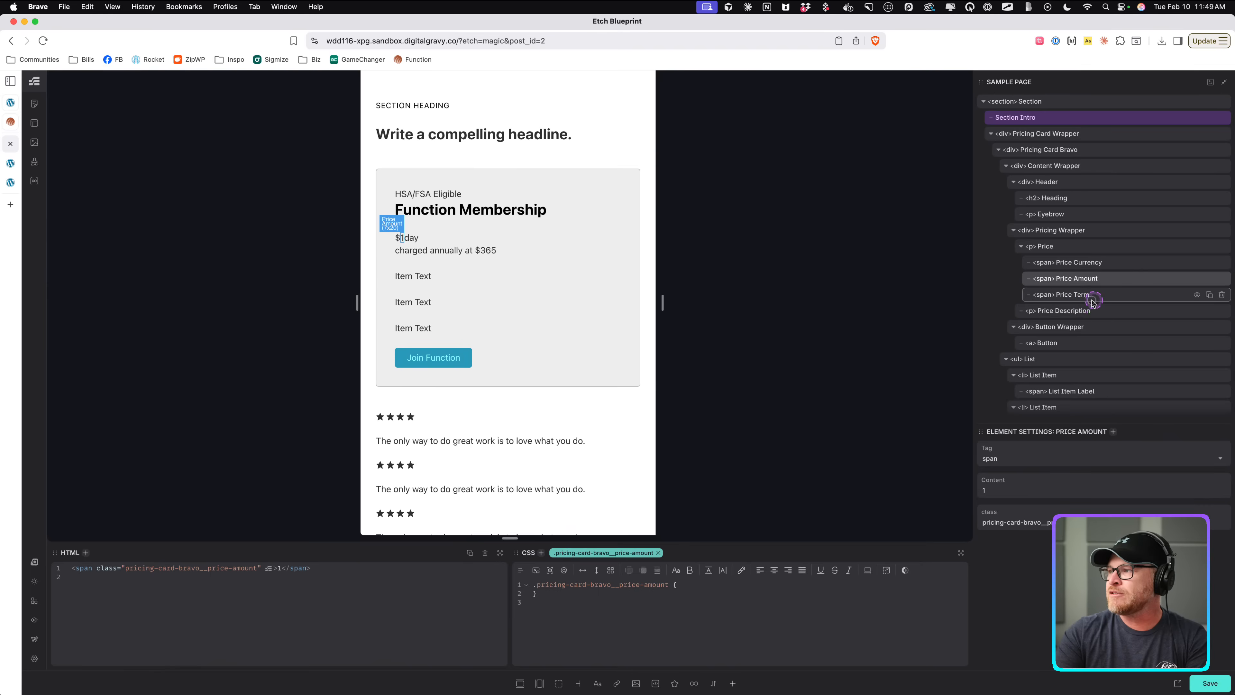
Give the Price Term span the class pricing-card-bravo__price-term.
left_click(1091, 296)
key("super+v")
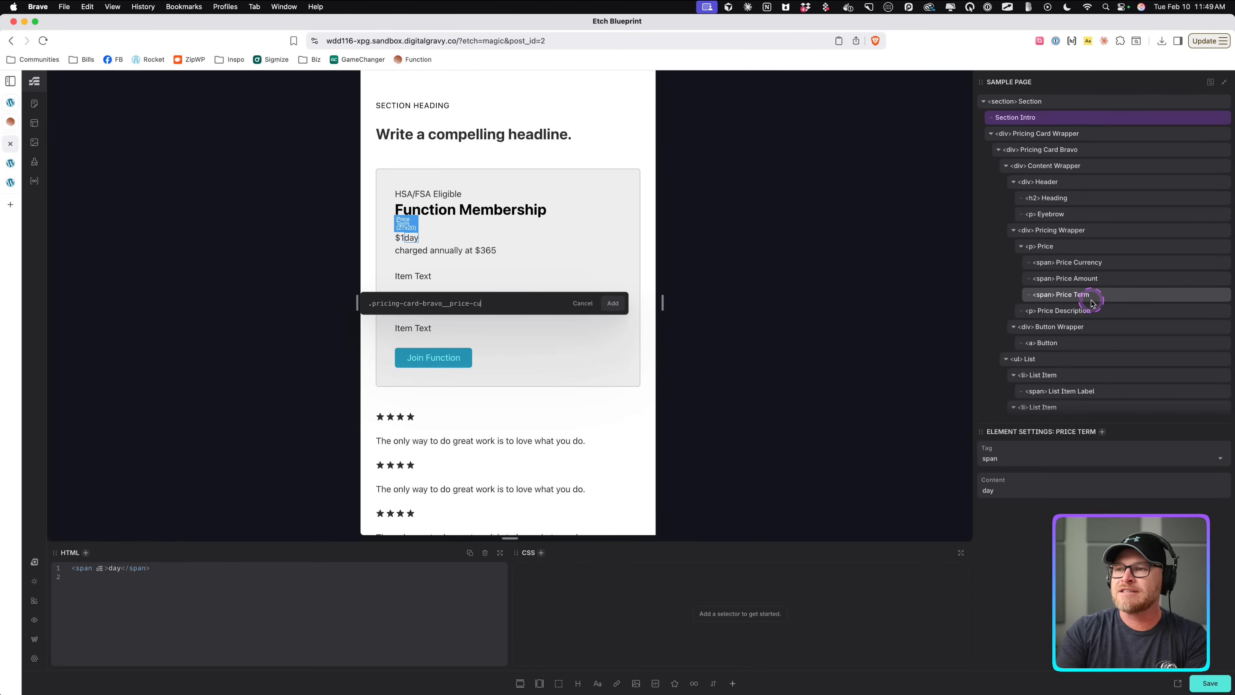
key("BackSpace")
key("BackSpace")
type("term")
key("Return")
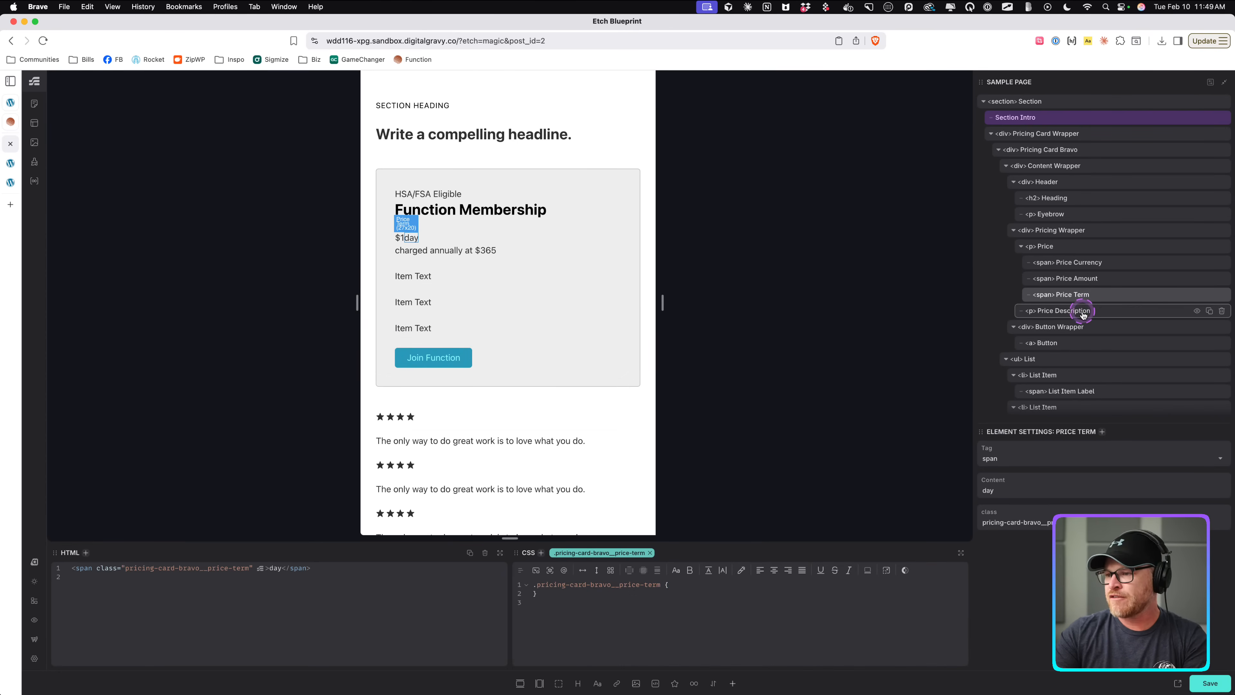
Set the Price Amount span's font size to var(--h1).
left_click(1074, 265)
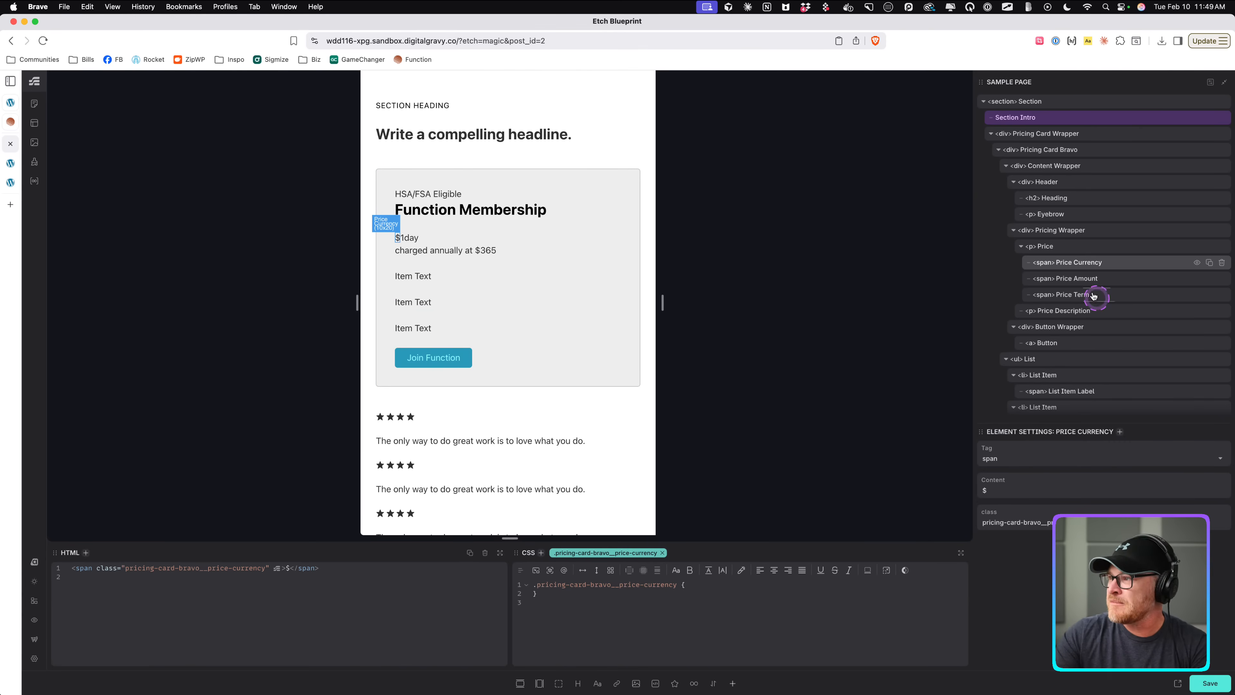
left_click(1089, 279)
left_click(709, 586)
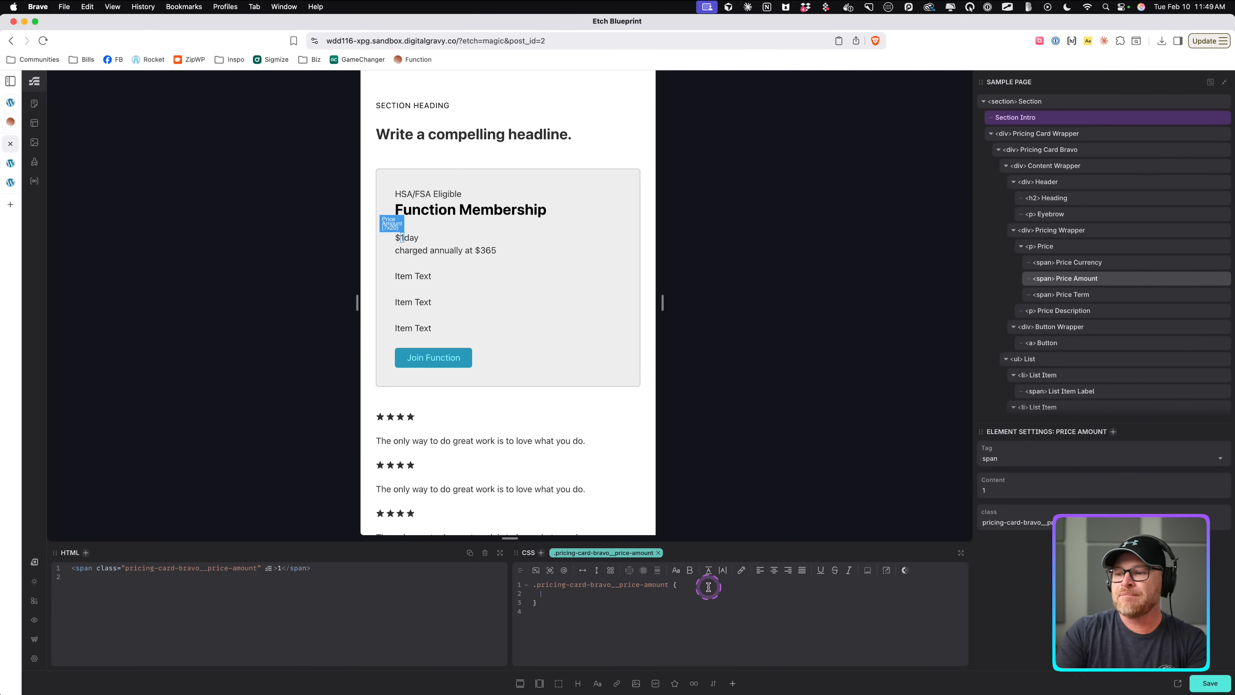
type("font-size: var(--h2);")
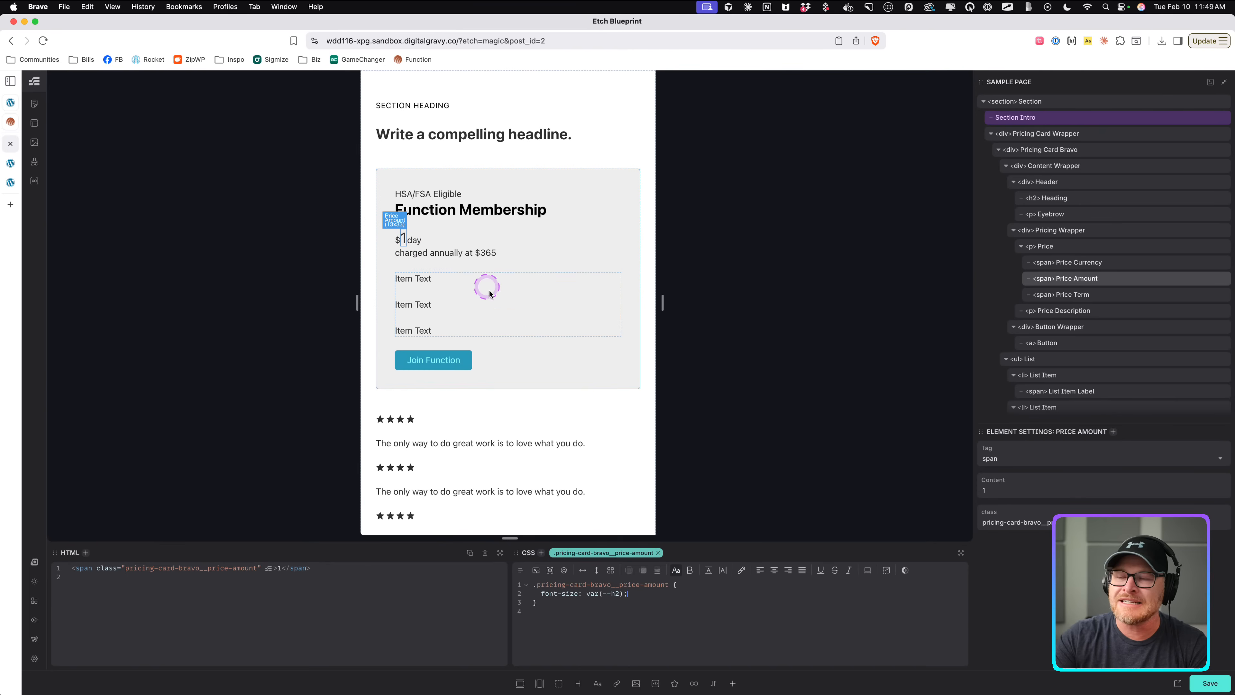
key("Left")
key("Left")
key("BackSpace")
type("1")
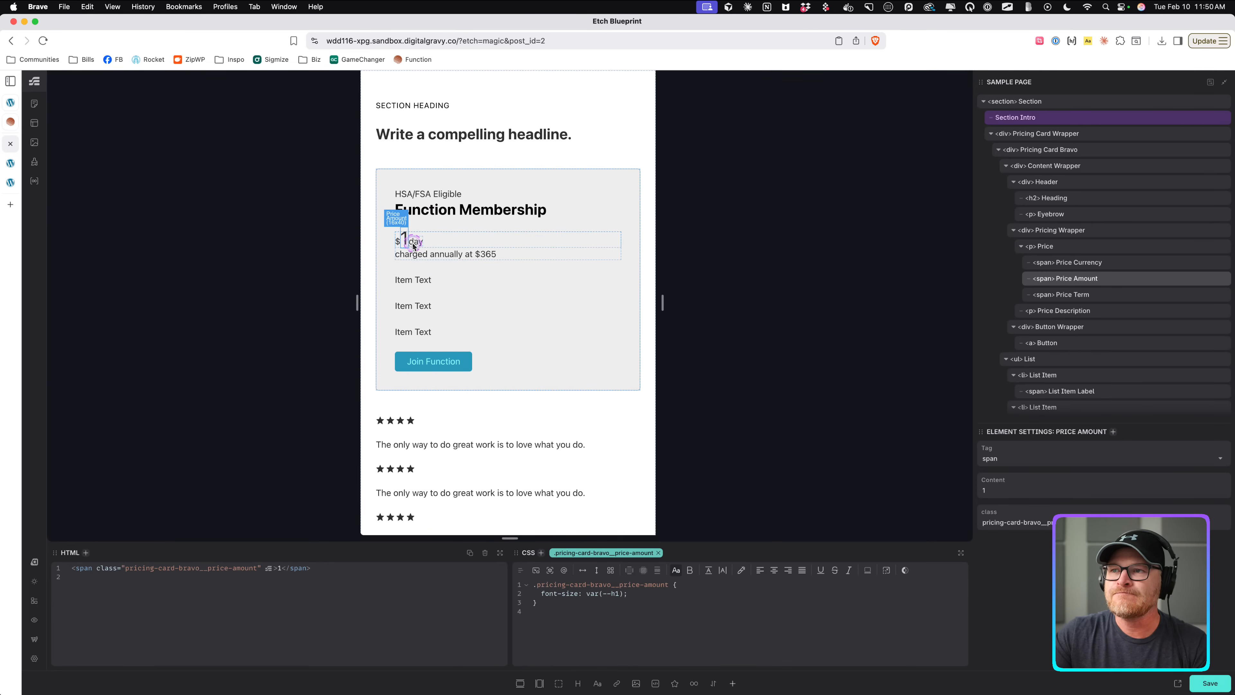
Set the Price Currency span's font size to 50%.
left_click(398, 241)
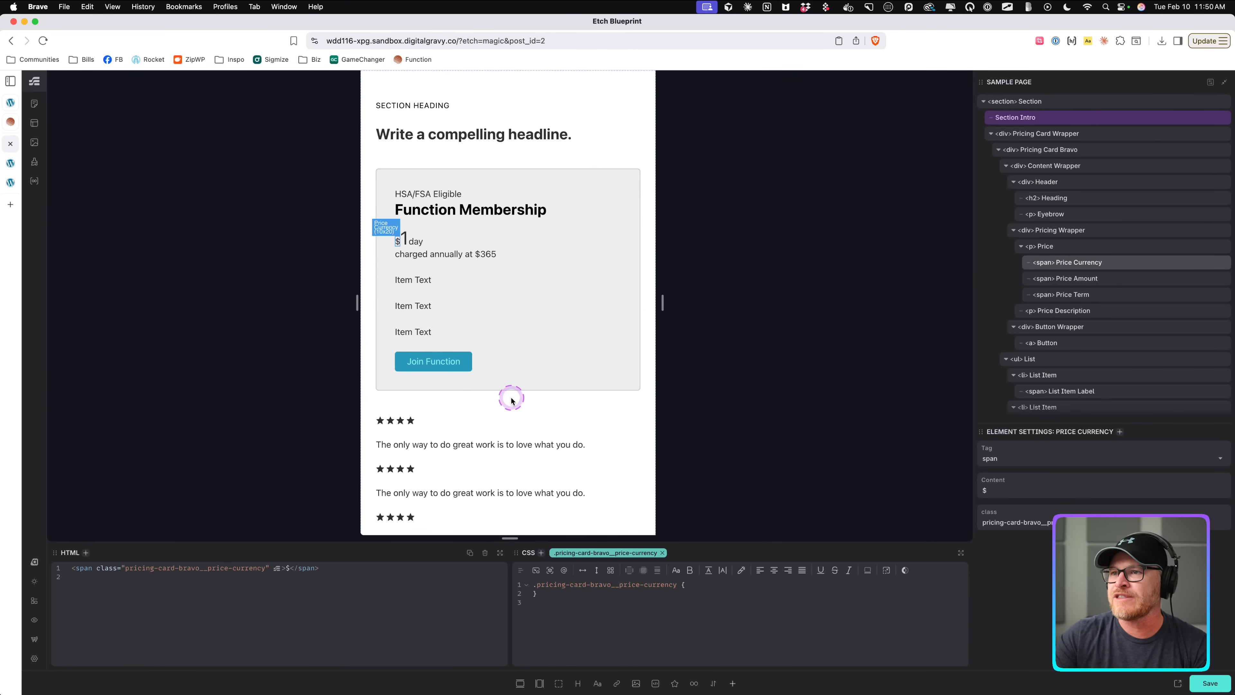
left_click(716, 585)
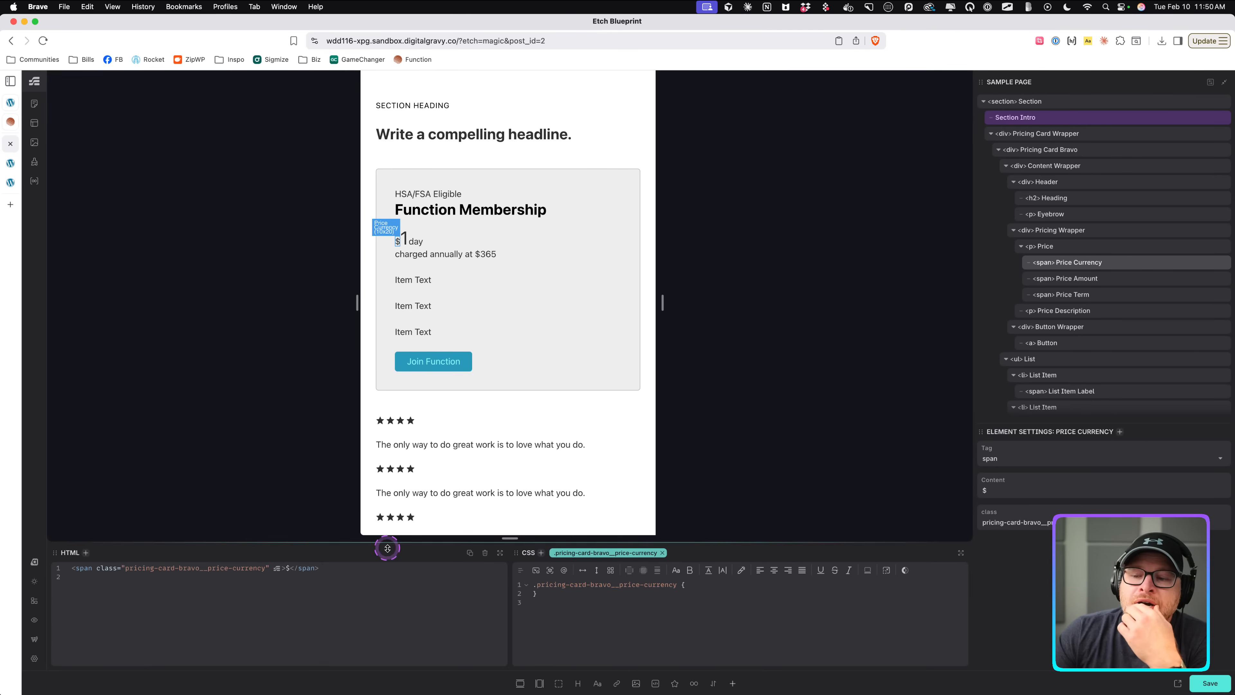
type("f")
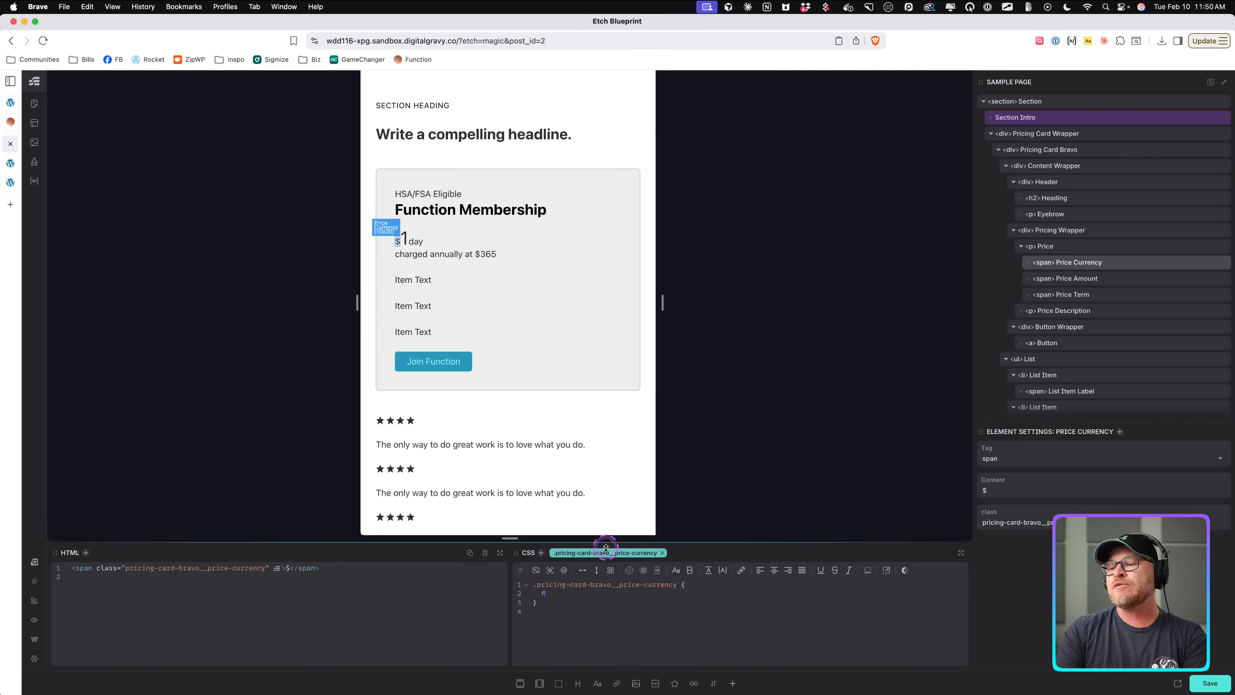
type("ont-size: 50%;")
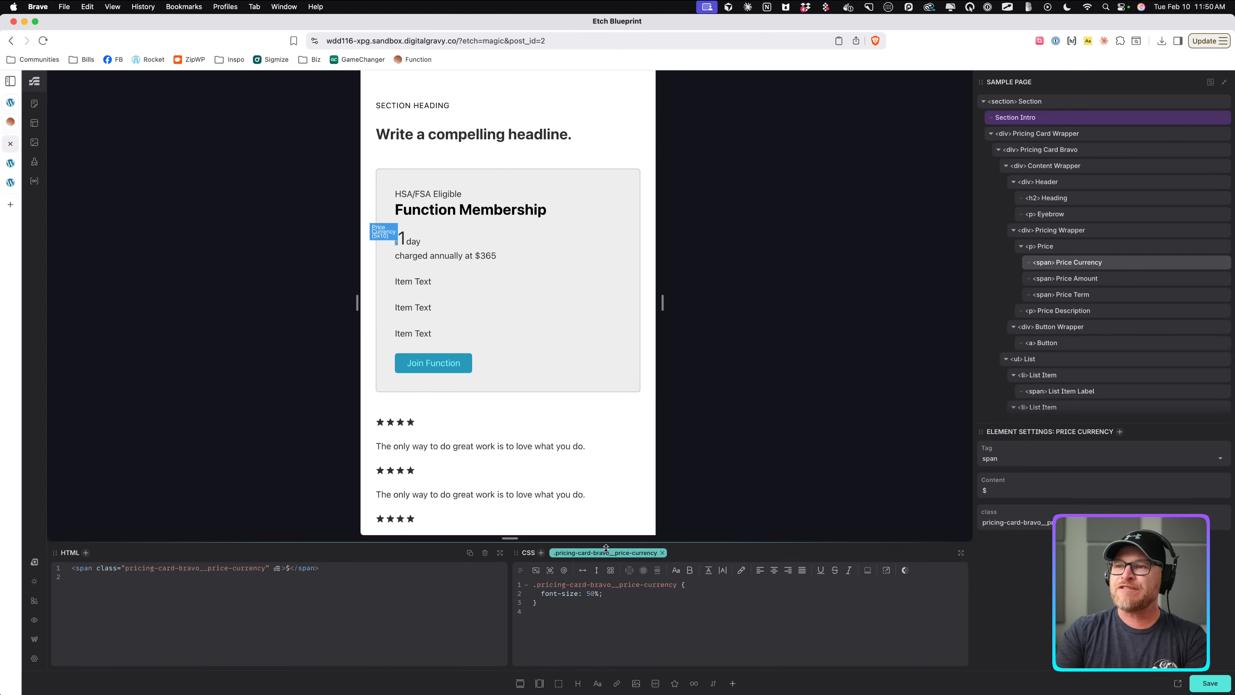
Make the price paragraph a flex container with row direction.
left_click(1066, 245)
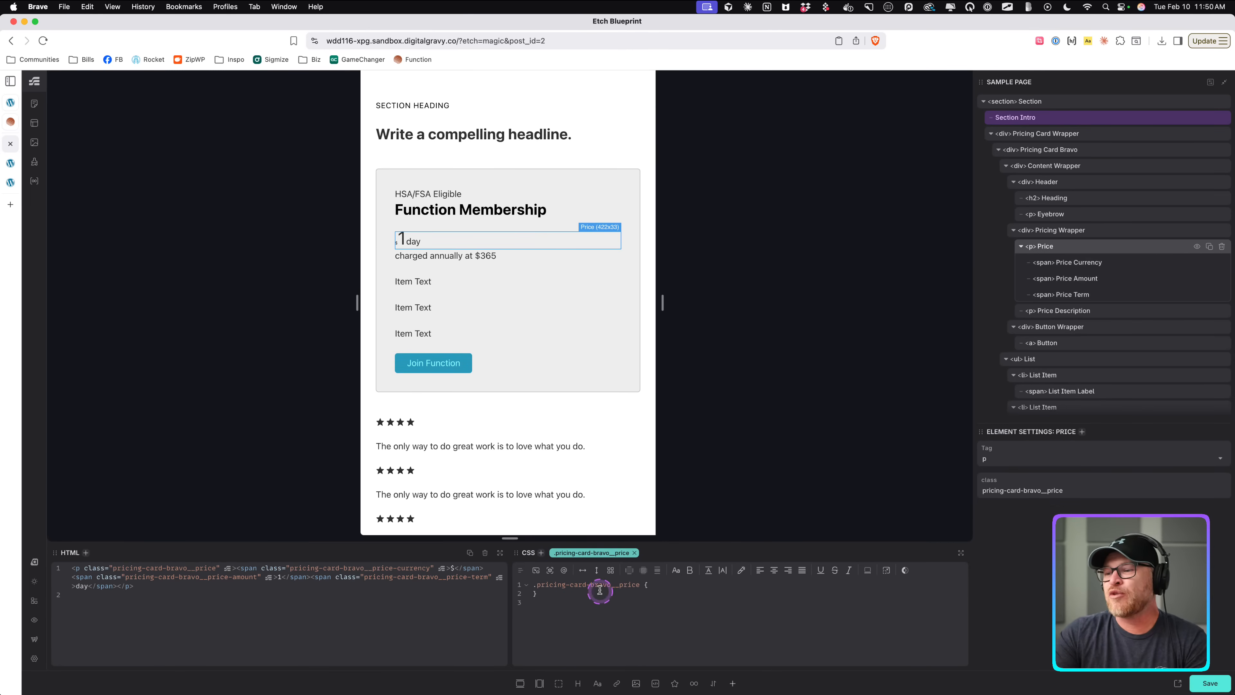
left_click(586, 569)
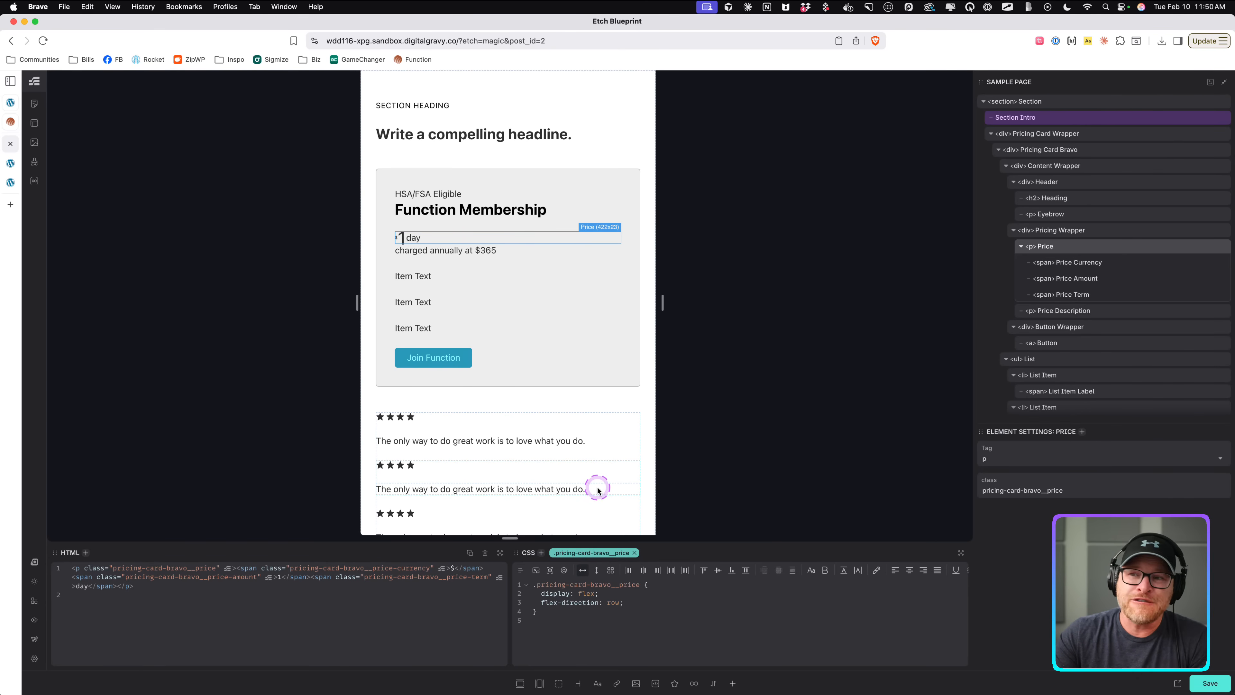
Try adding align-self and justify-self rules to the Price Currency span's CSS.
left_click(1113, 262)
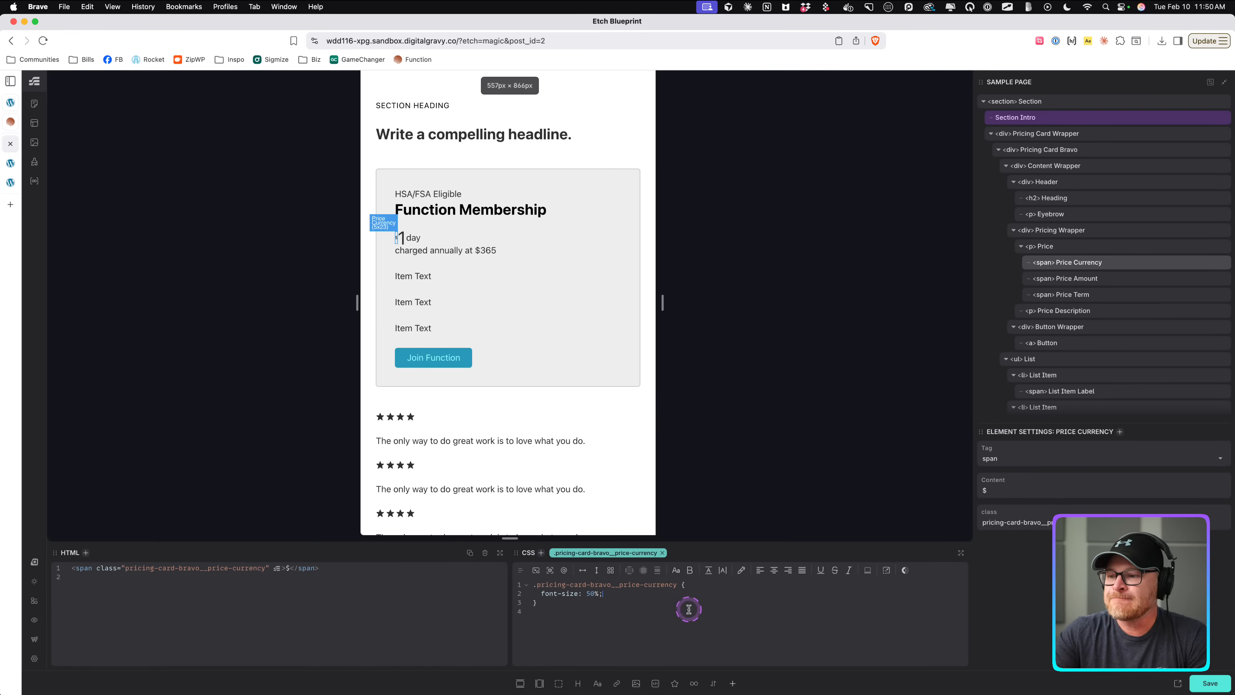
left_click(1088, 246)
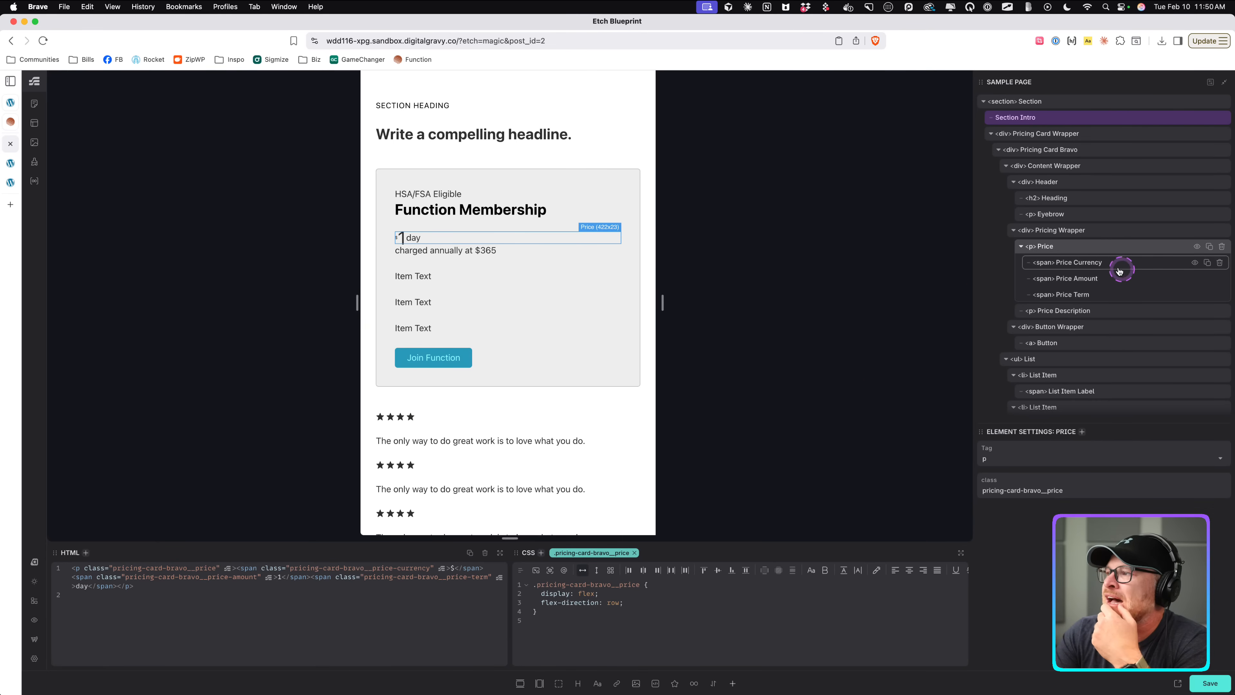
left_click(1098, 265)
left_click(643, 638)
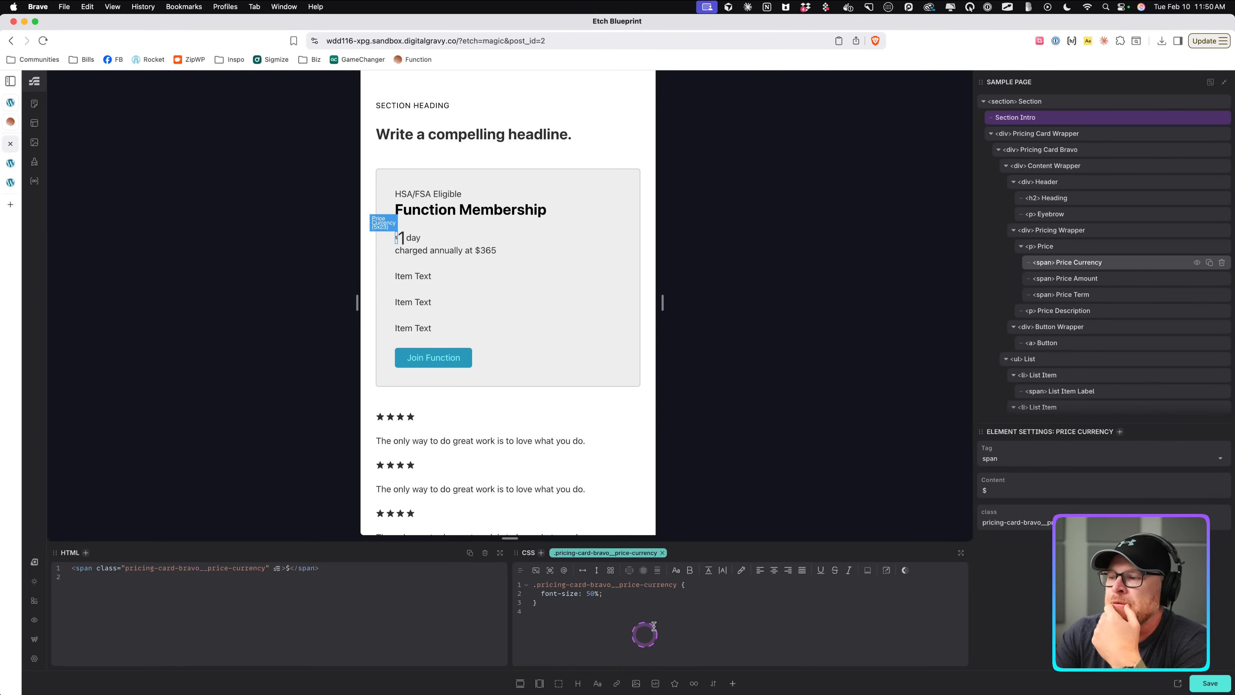
left_click(687, 593)
key("Return")
type("align-")
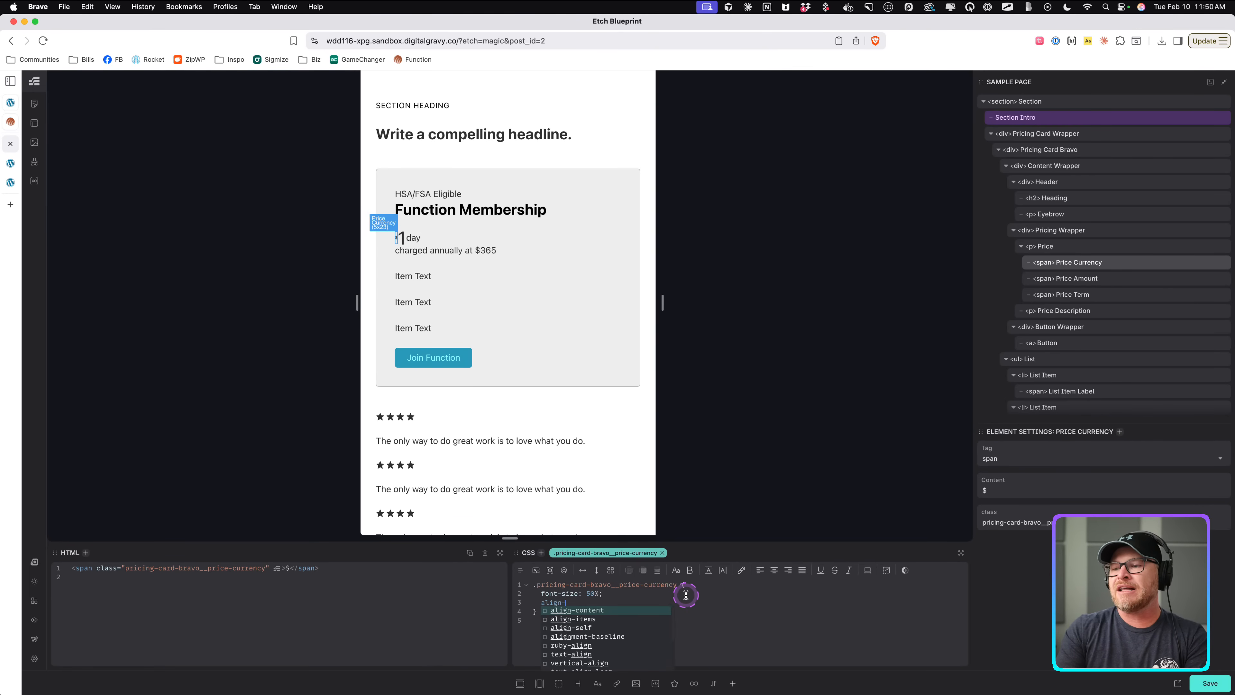
type("self:")
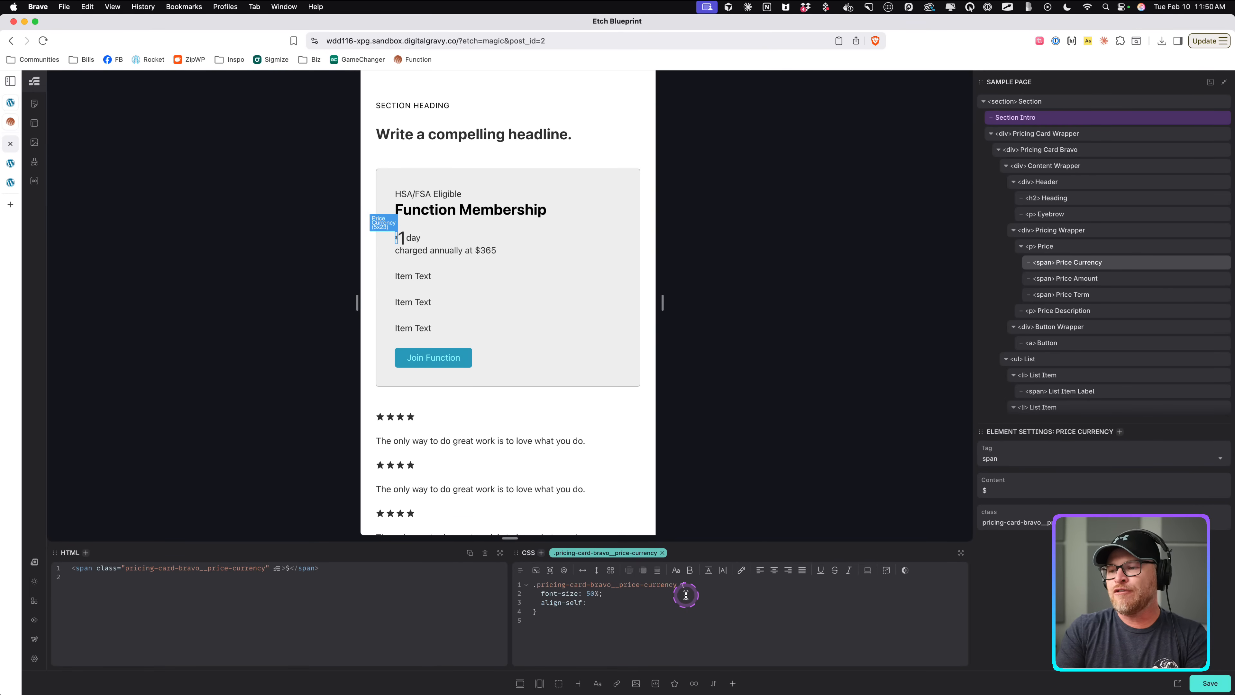
type(" strtart;")
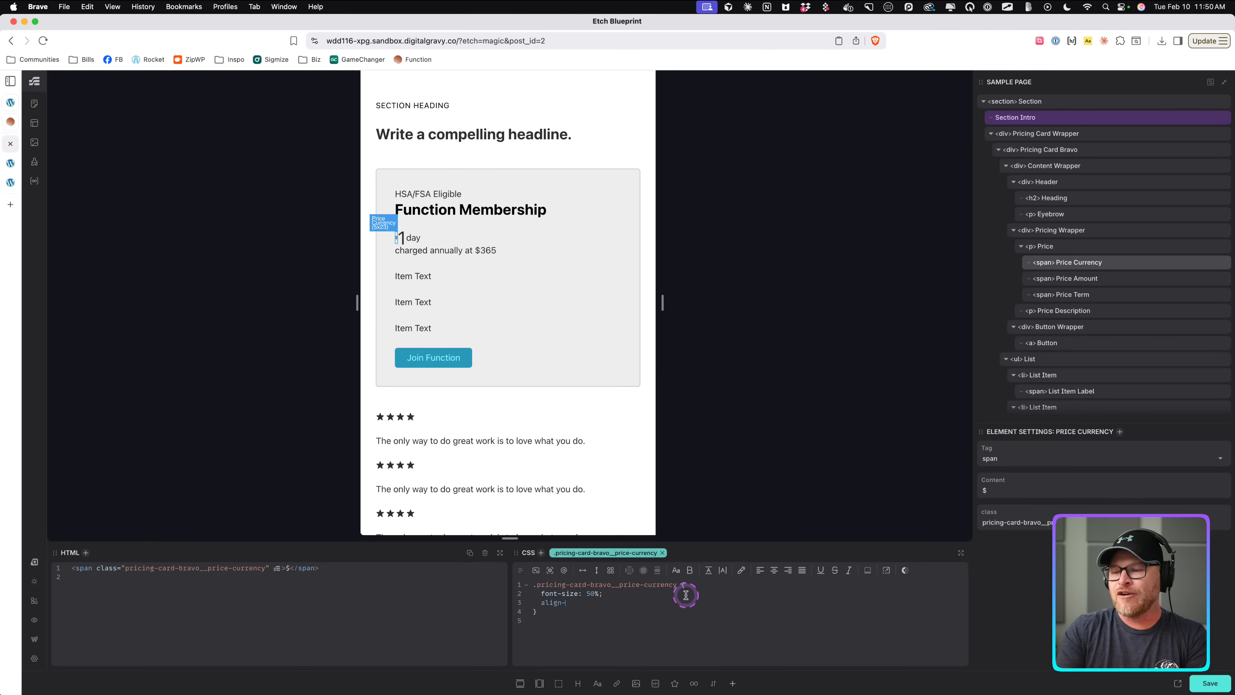
key("BackSpace")
key("BackSpace")
type("justify-")
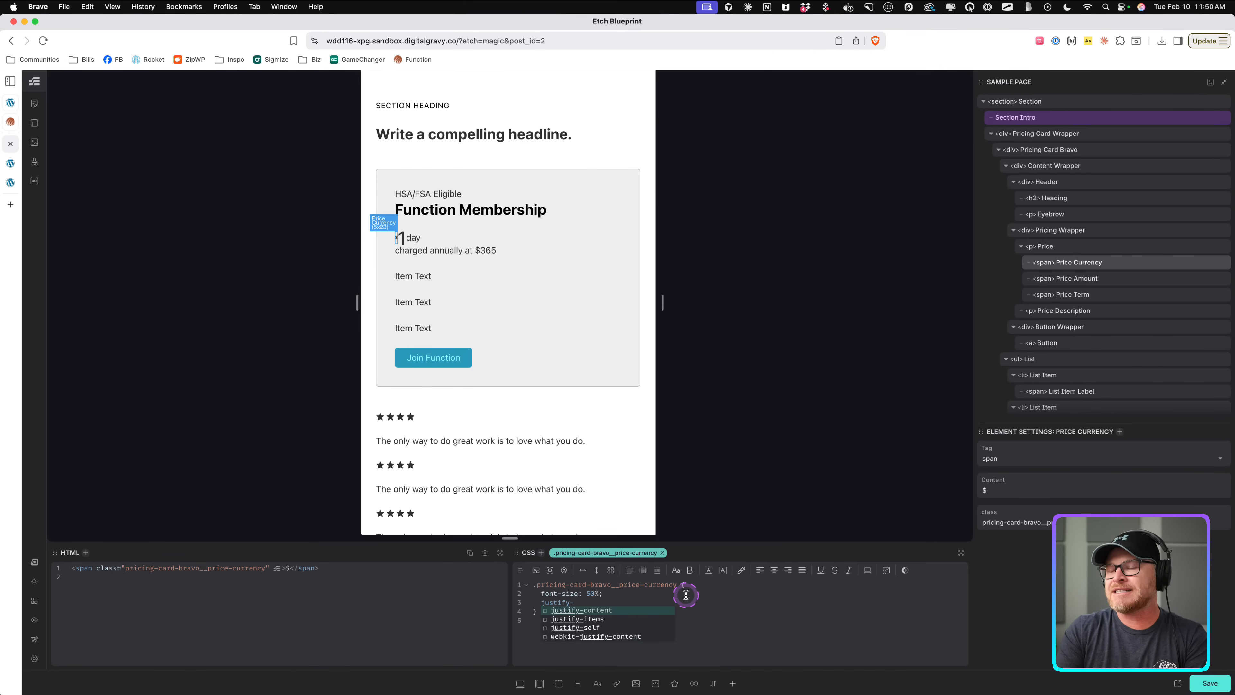
type("s")
key("Return")
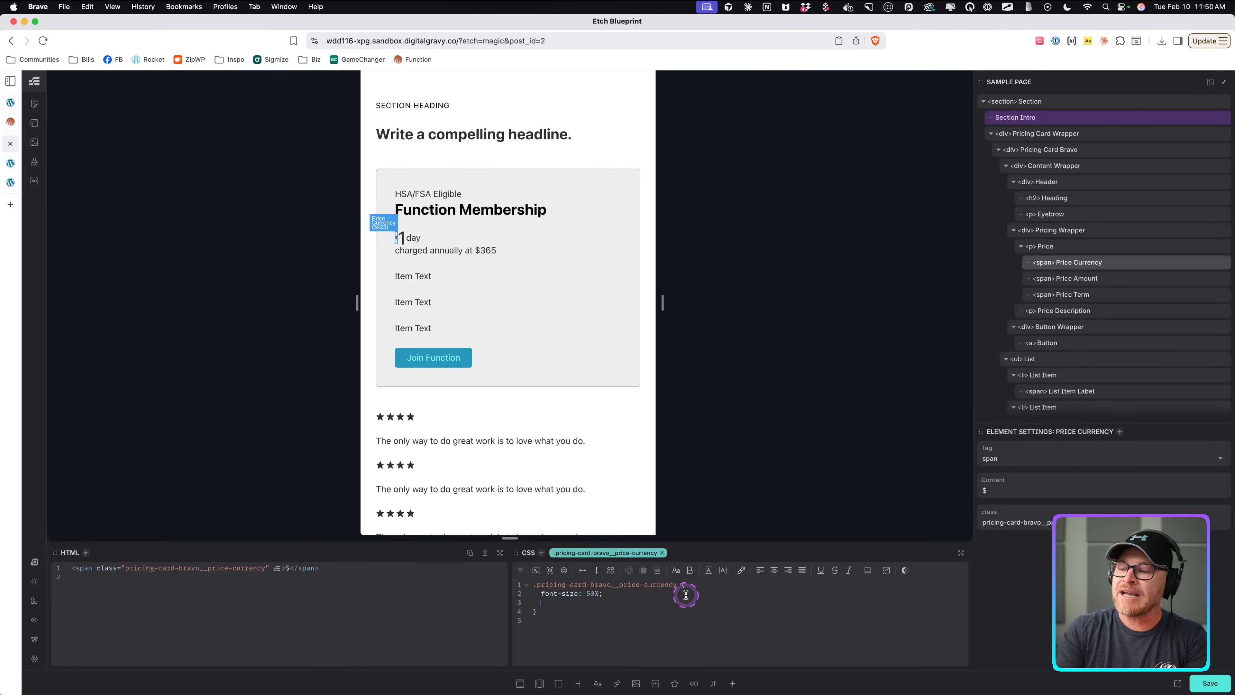
Try aligning the price paragraph's items to center, then to start, and remove the rule.
left_click(1045, 246)
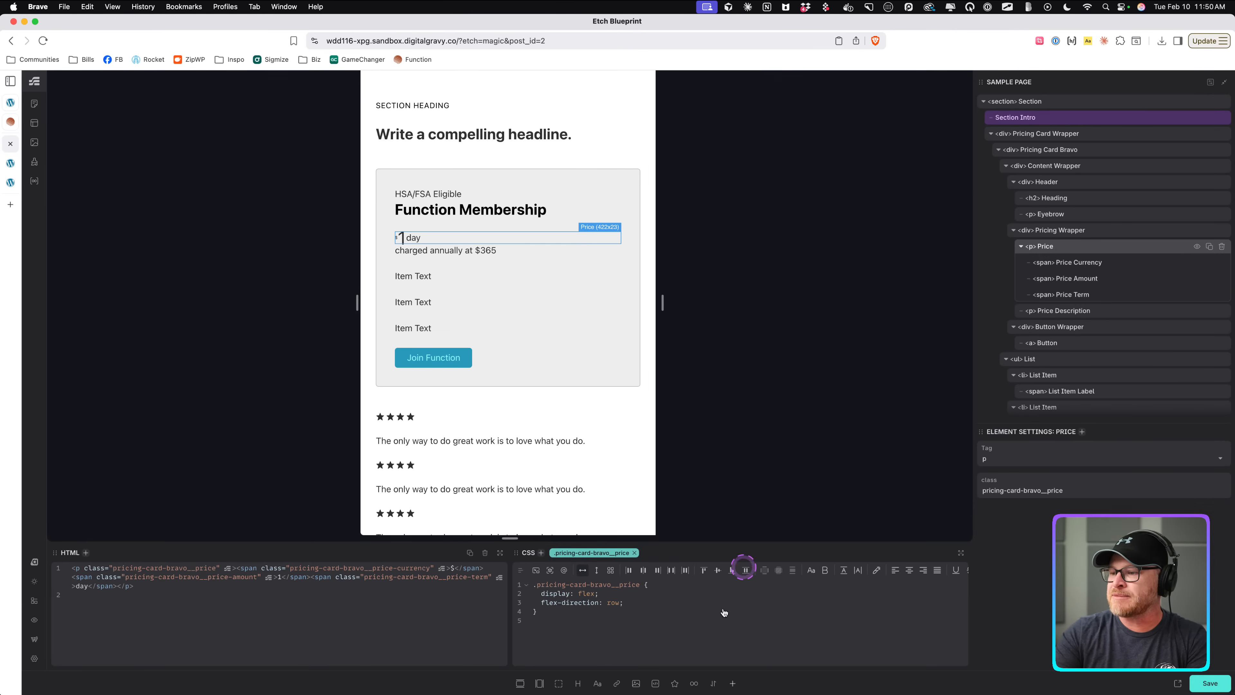
left_click(718, 569)
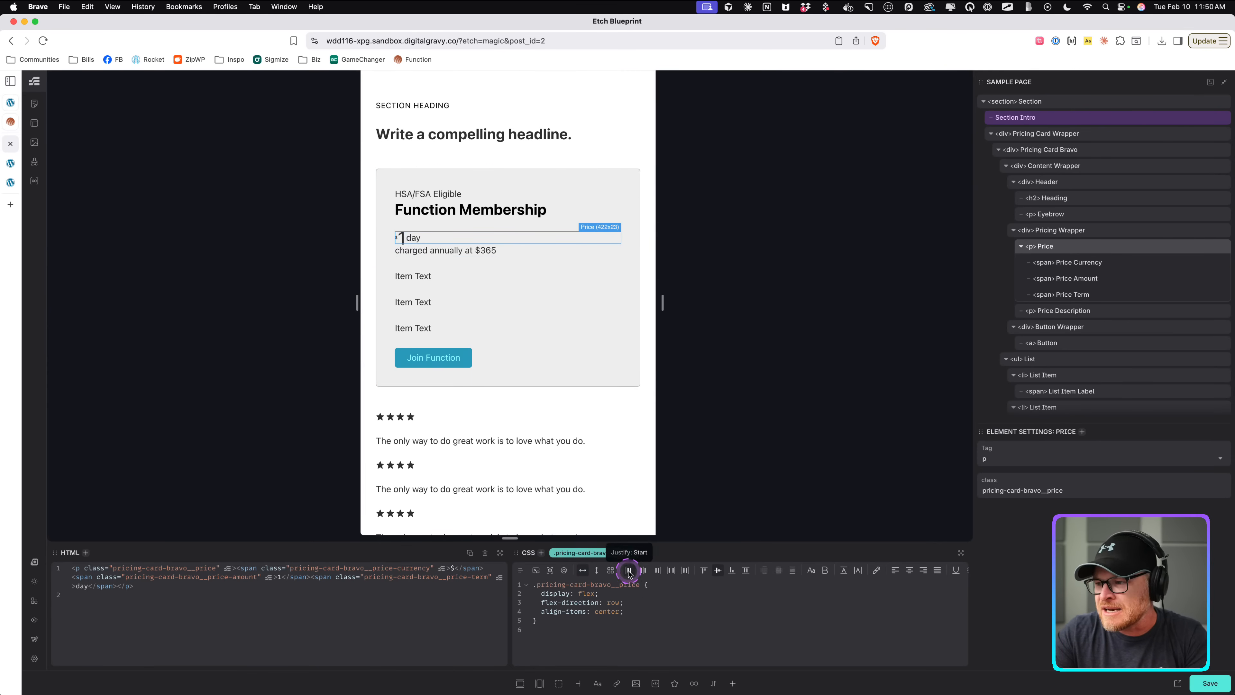
left_click(644, 574)
left_click(644, 575)
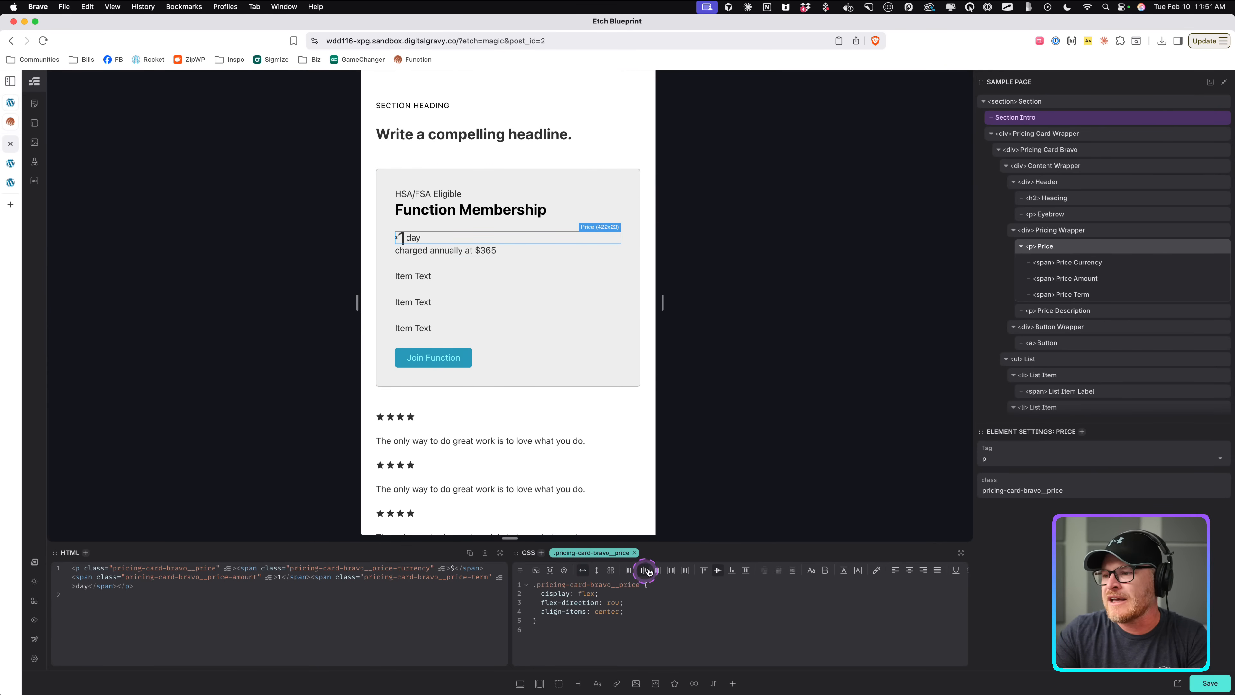
left_click(400, 238)
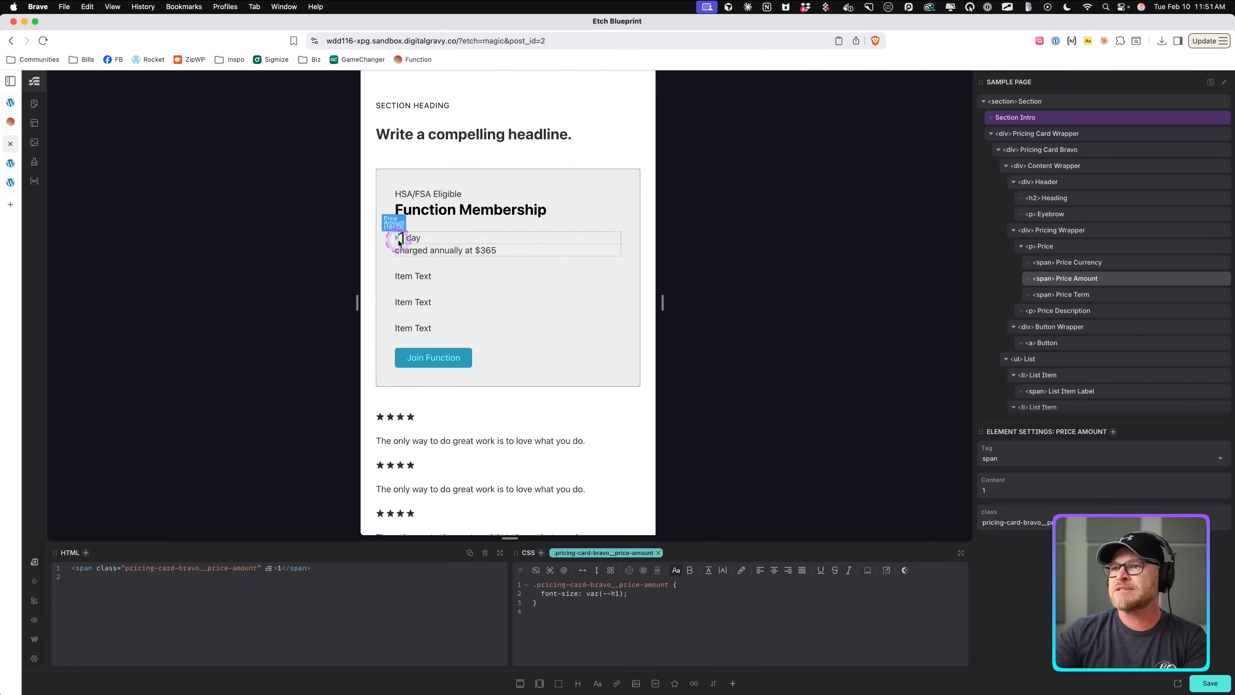
left_click(1067, 247)
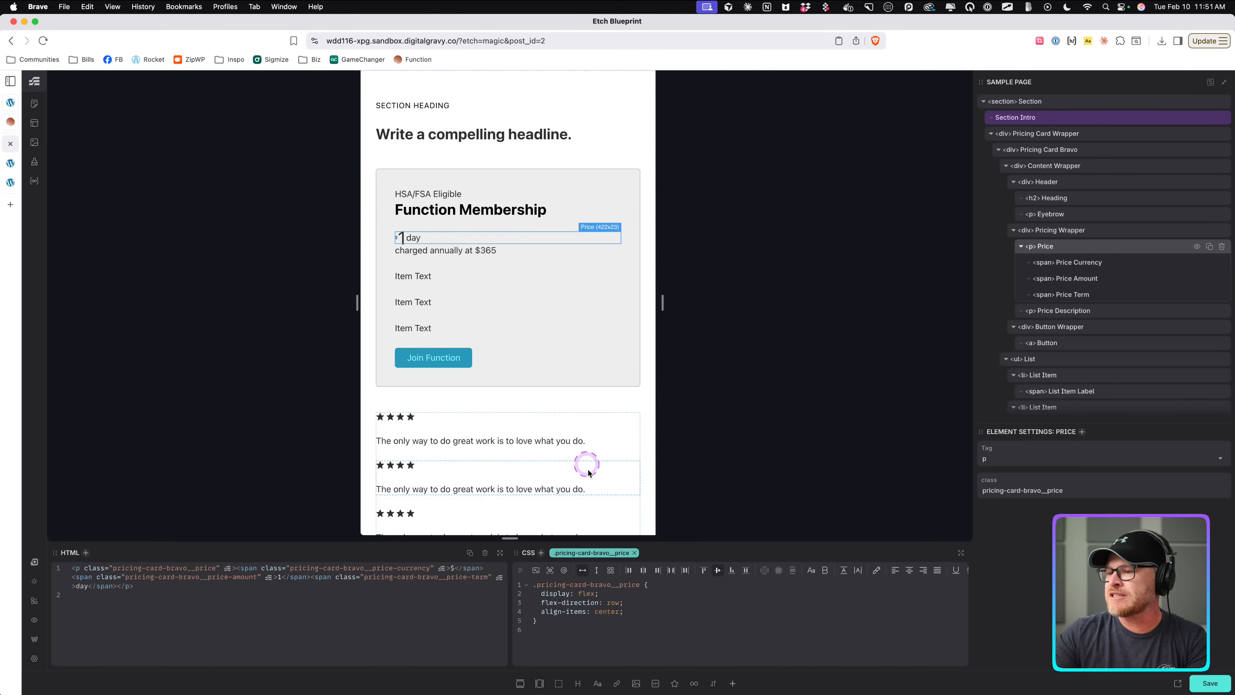
double_click(602, 615)
type("start")
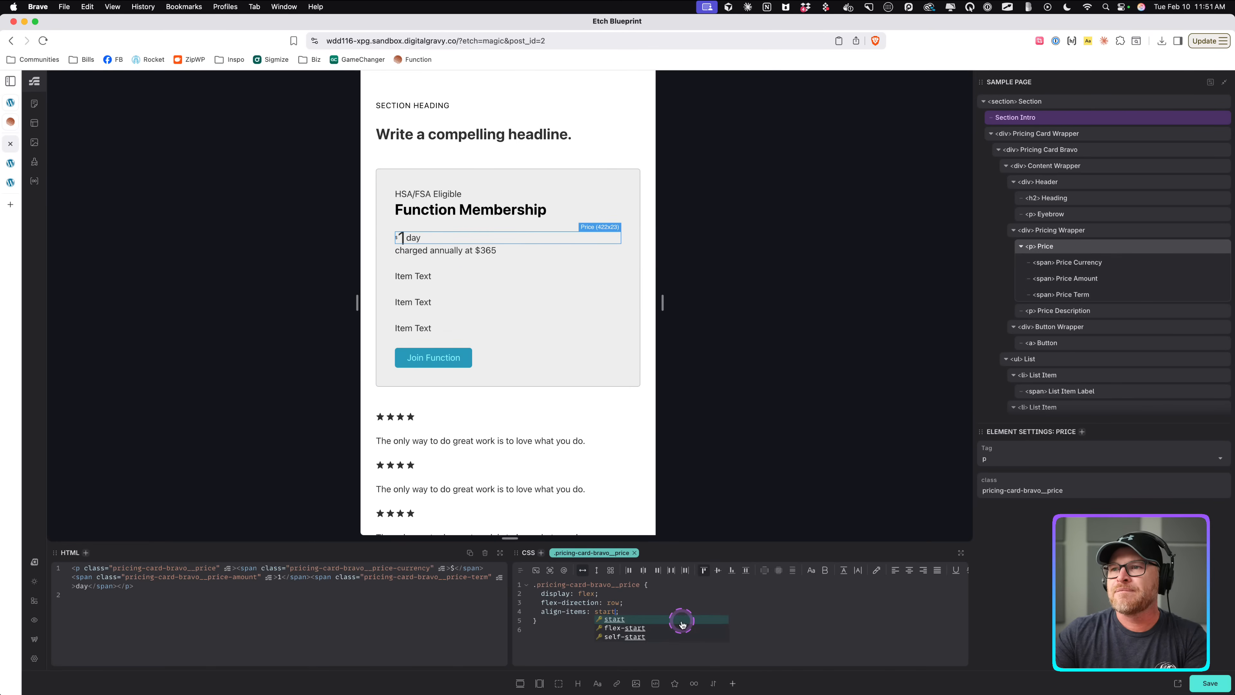
key("Right")
key("BackSpace")
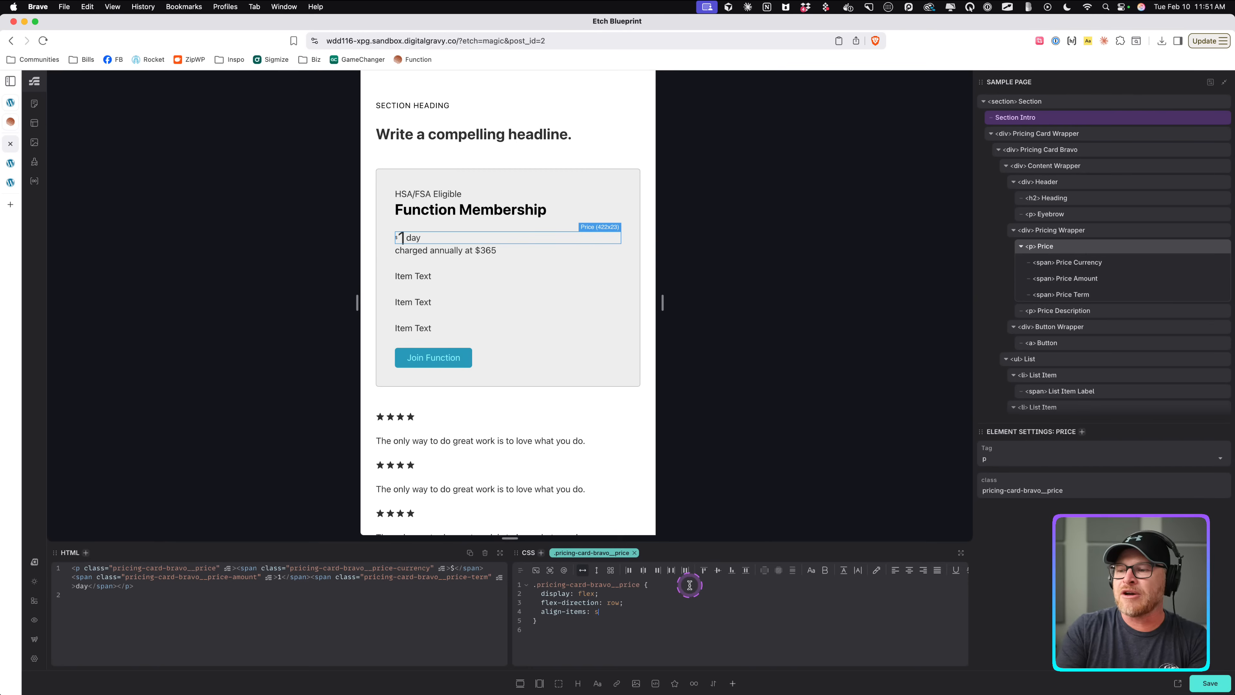
key("BackSpace")
key("BackSpace")
key("BackSpace")
key("BackSpace")
key("BackSpace")
key("BackSpace")
key("BackSpace")
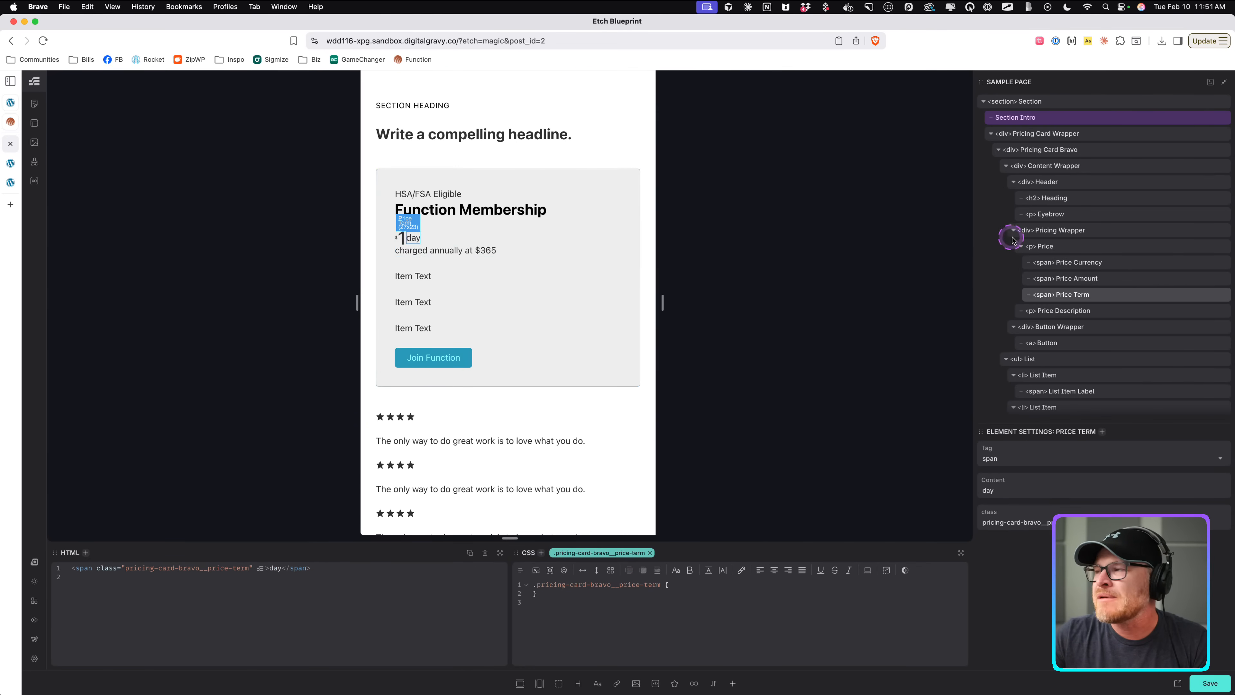
Delete all flex declarations from the price paragraph's CSS and save the page.
left_click(1075, 252)
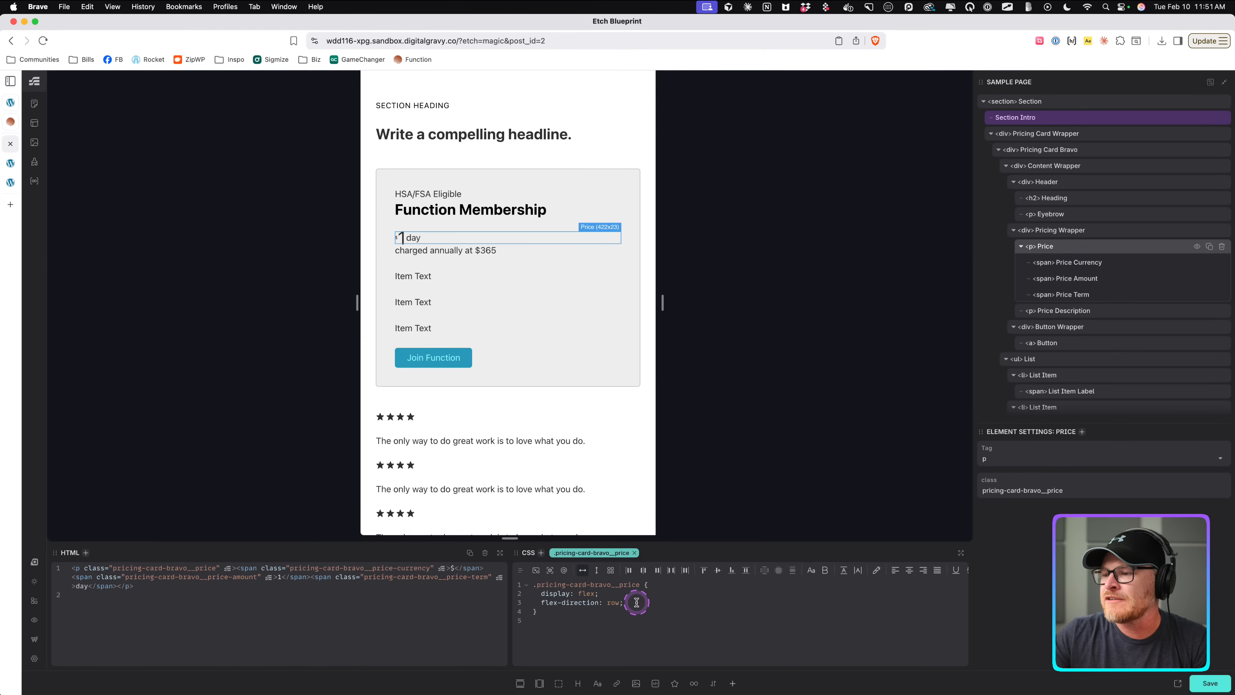
left_click_drag(636, 602, 519, 597)
key("BackSpace")
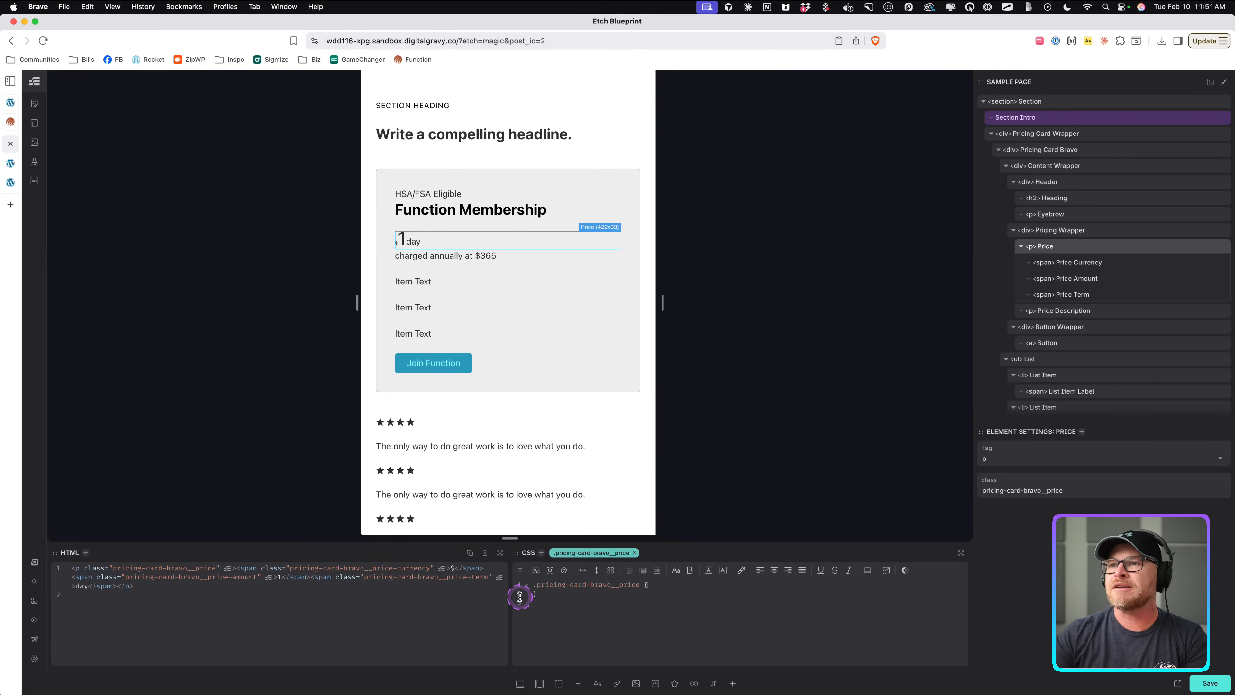
key("super+s")
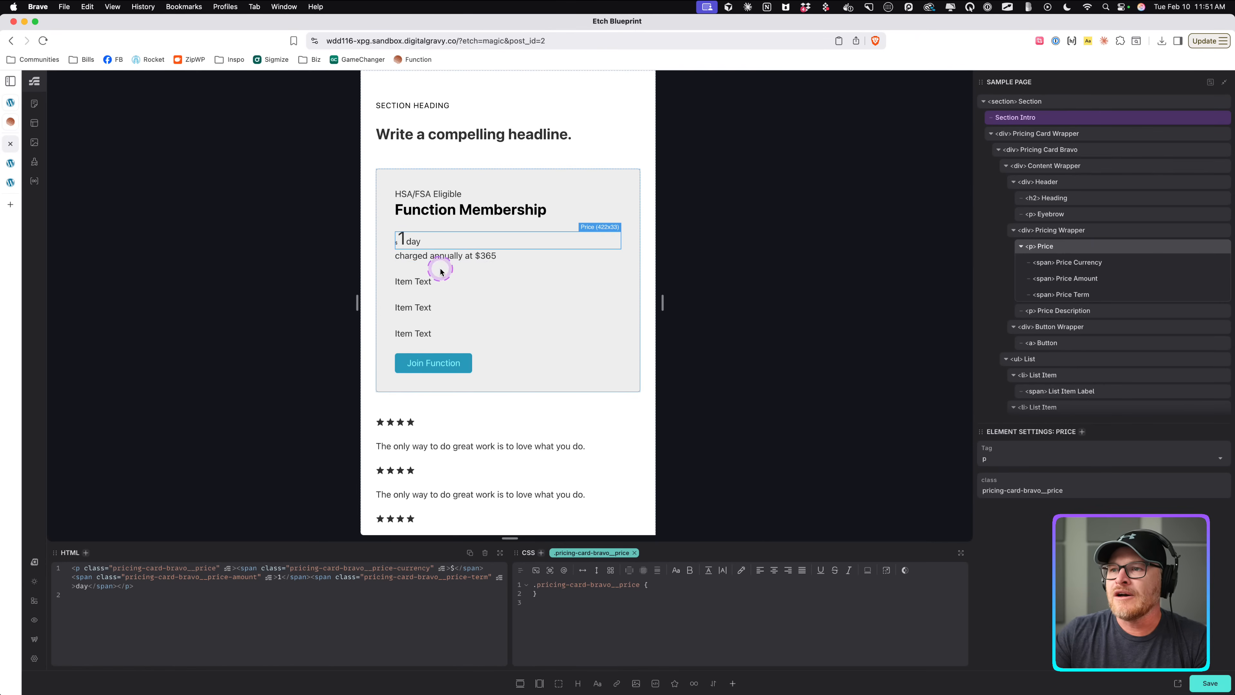
Make the Pricing Wrapper a flex column with a gap of .5lh.
left_click(440, 259)
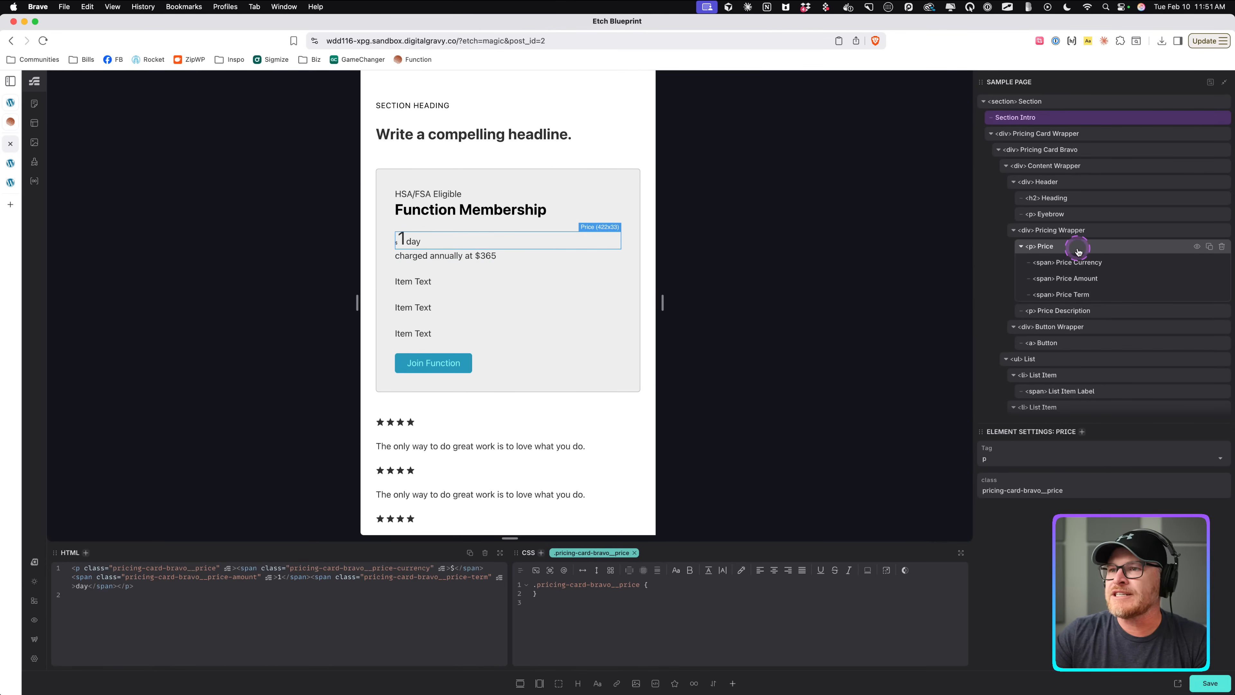
left_click(1077, 231)
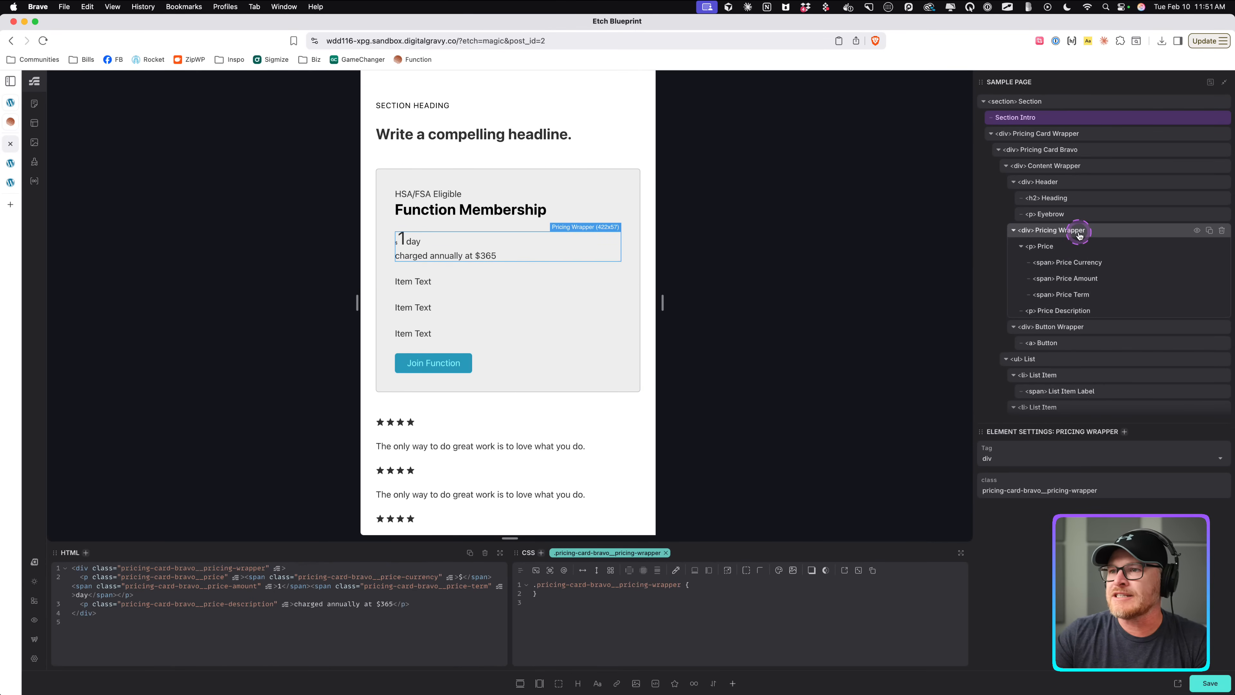
left_click(596, 570)
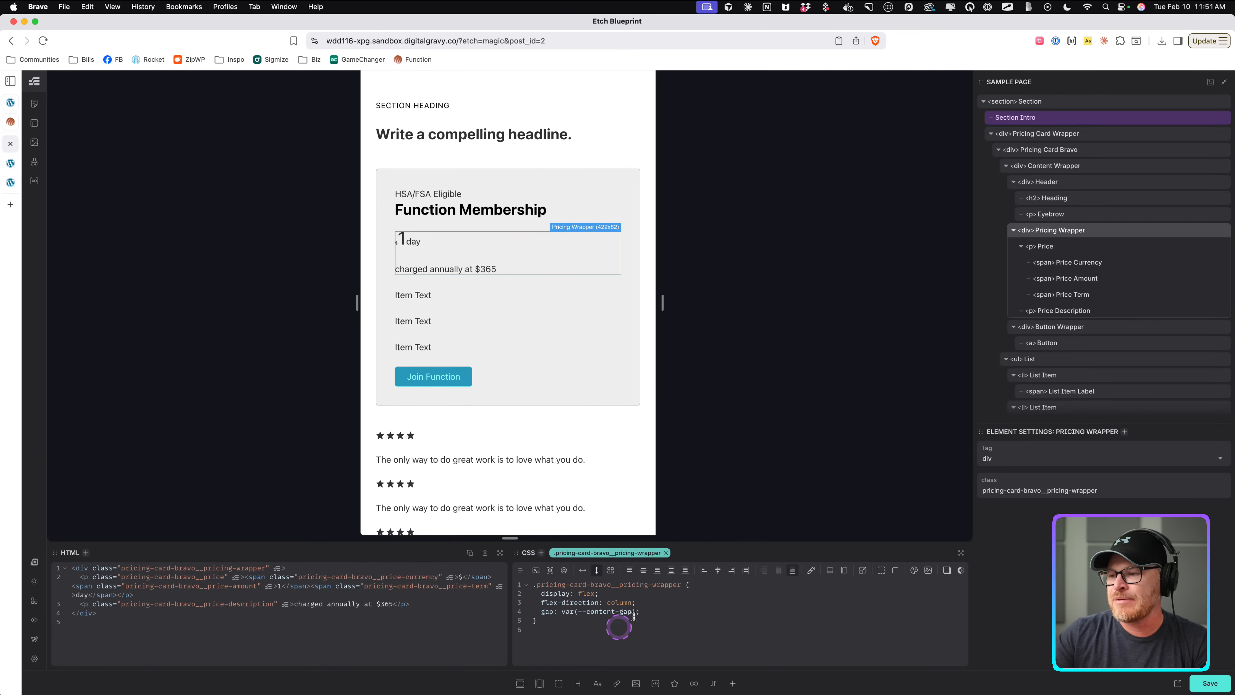
type("0")
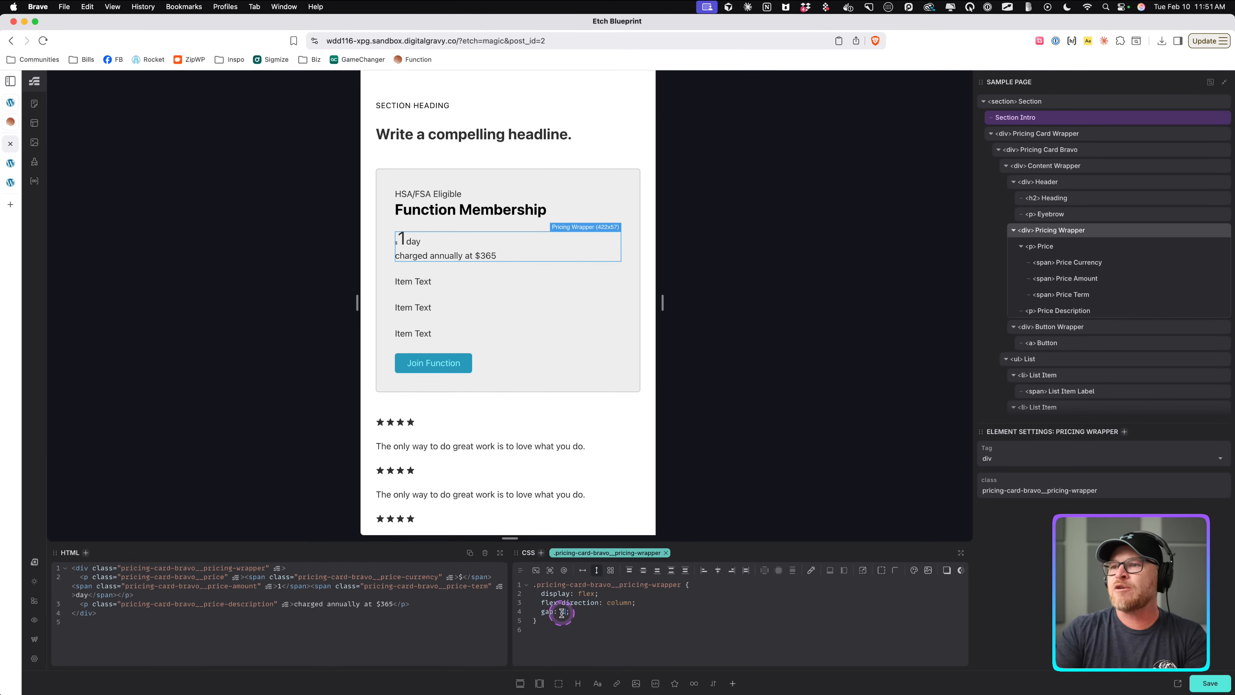
type("1lh")
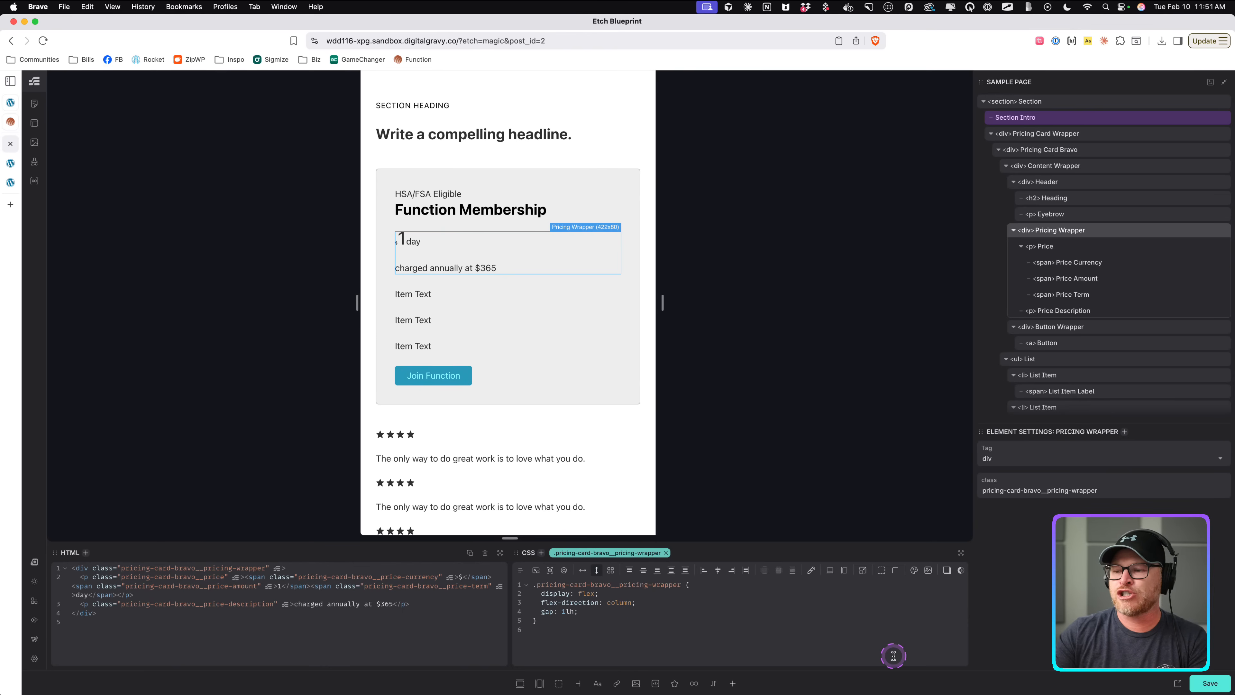
key("BackSpace")
type(".5")
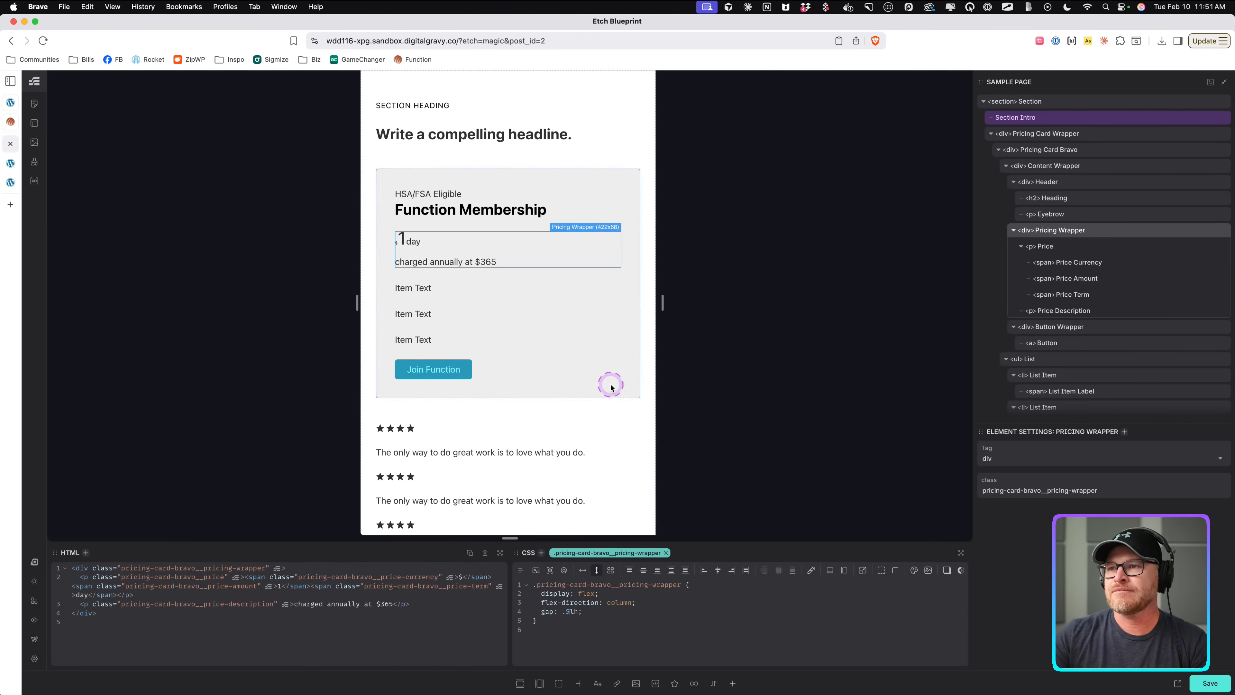
Compare against the Function reference, then set the Price Currency span's font size to var(--h1).
left_click(18, 125)
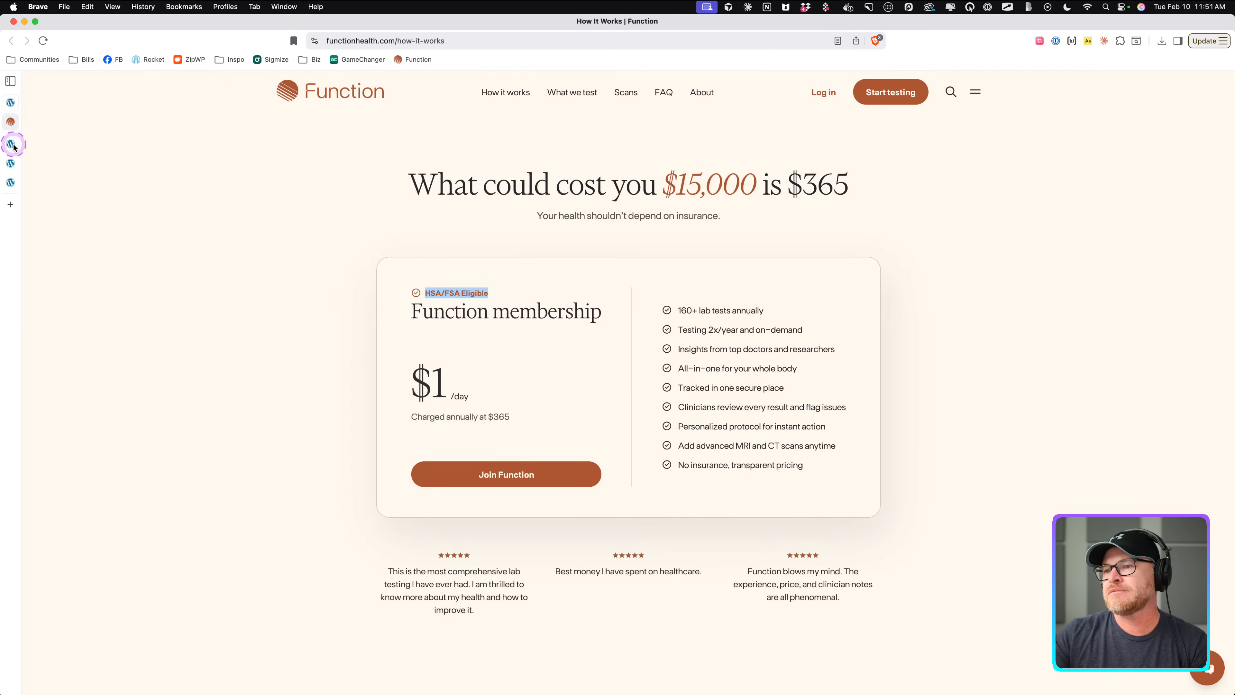
left_click(13, 146)
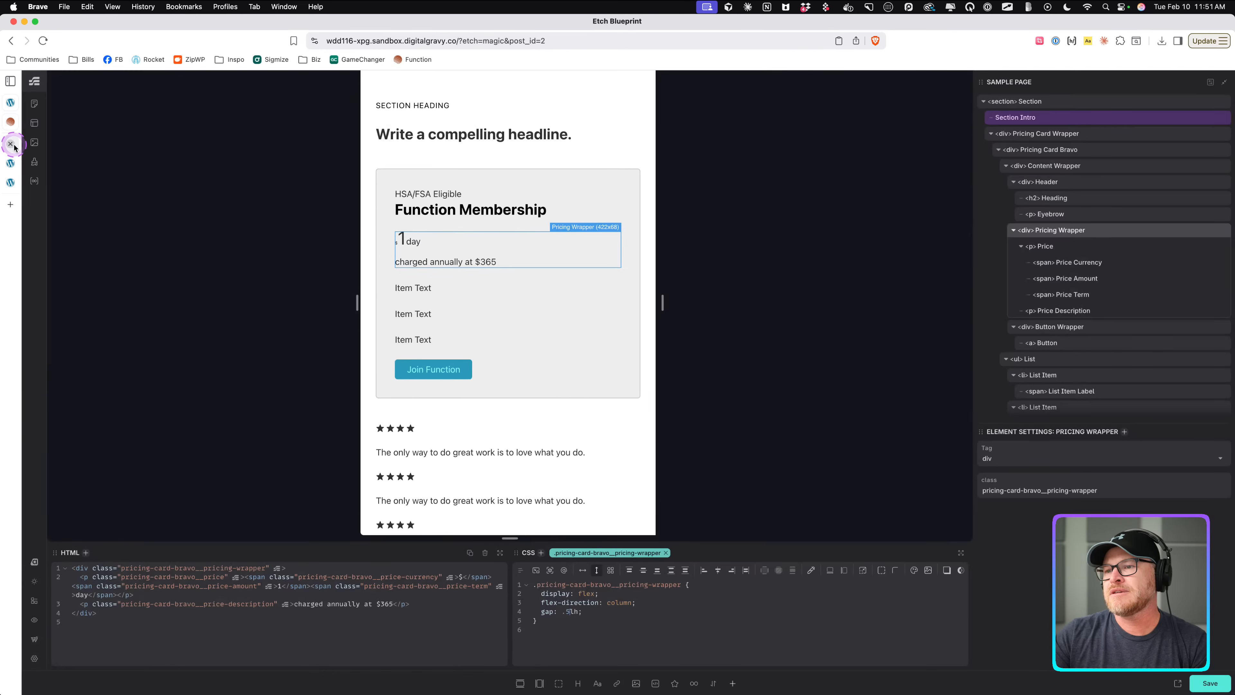
left_click(396, 244)
left_click(396, 242)
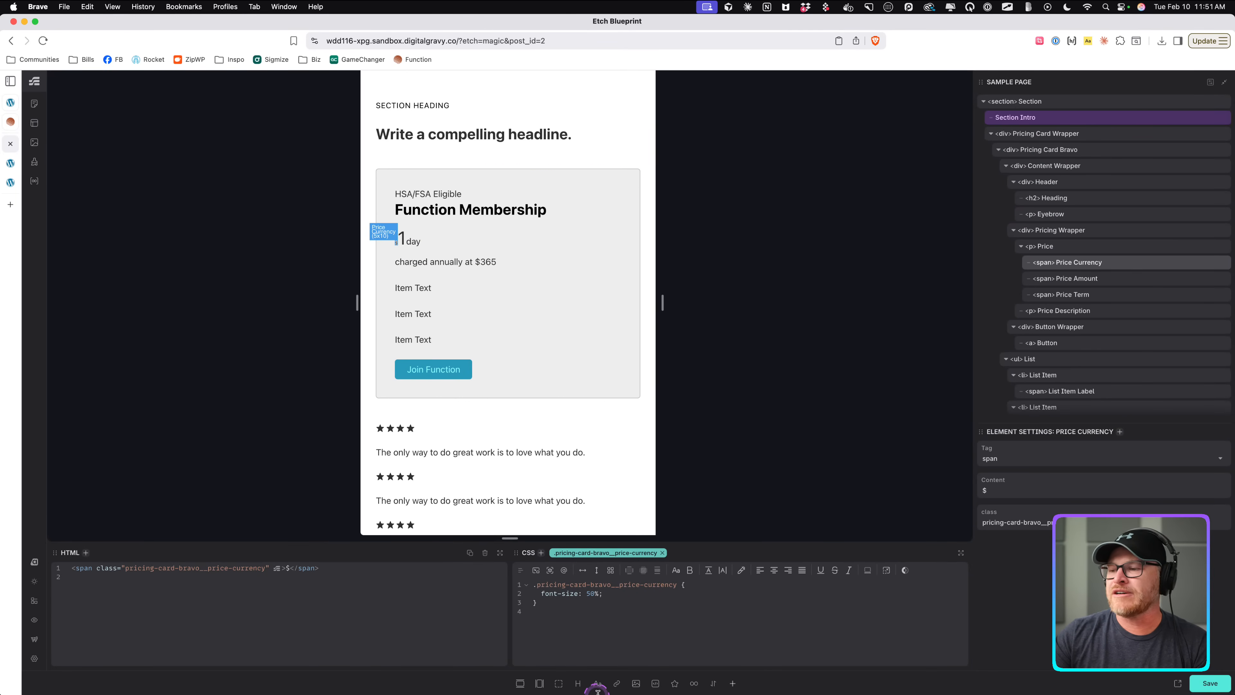
left_click(648, 595)
left_click_drag(648, 595, 519, 596)
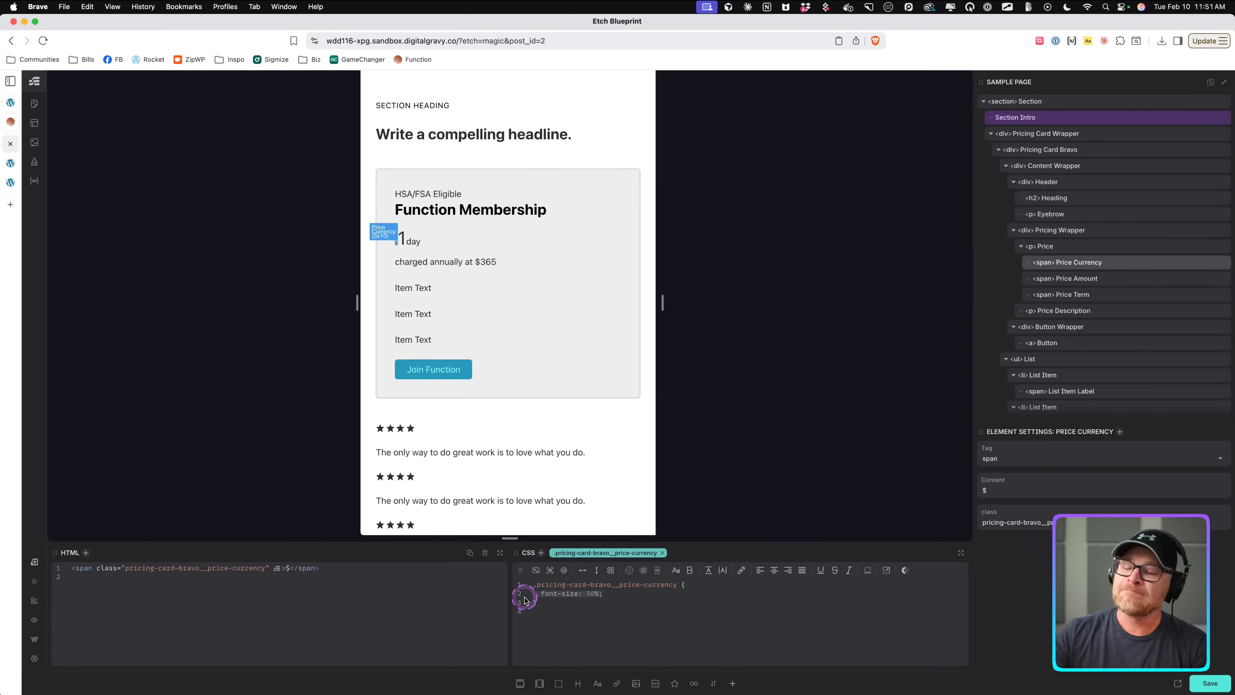
key("BackSpace")
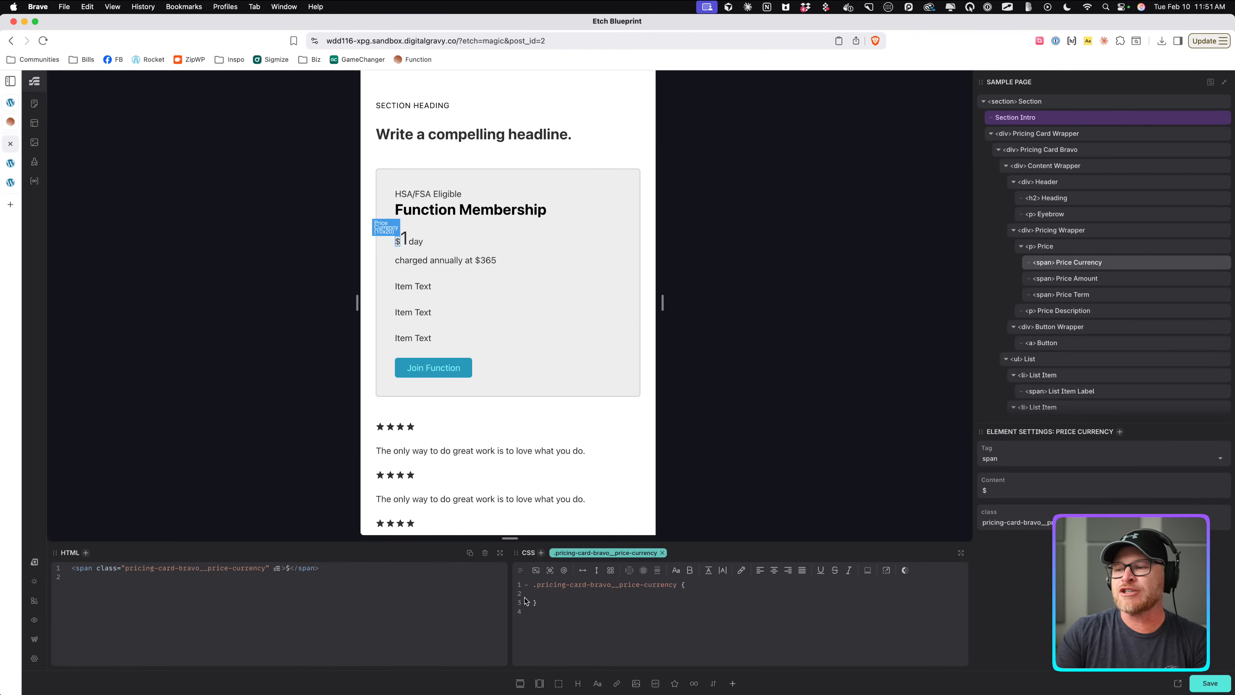
type("font-size: var(--h1);")
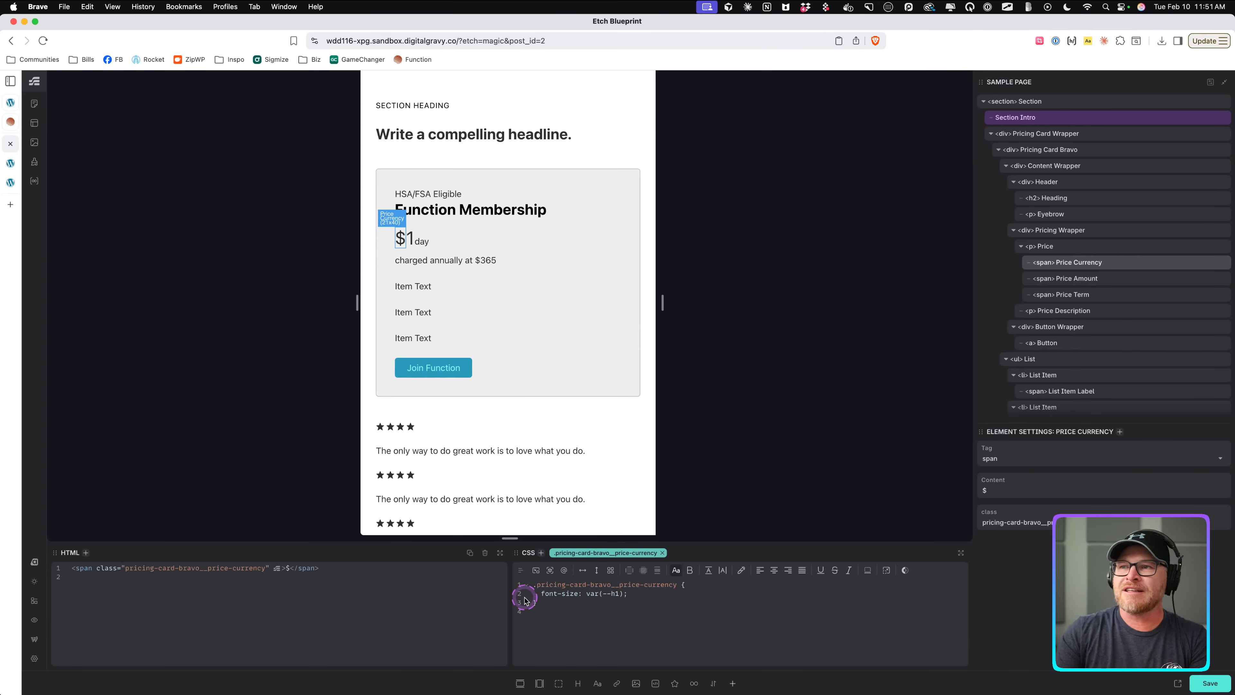
Examine the price and term styling on the Function reference page.
left_click(10, 121)
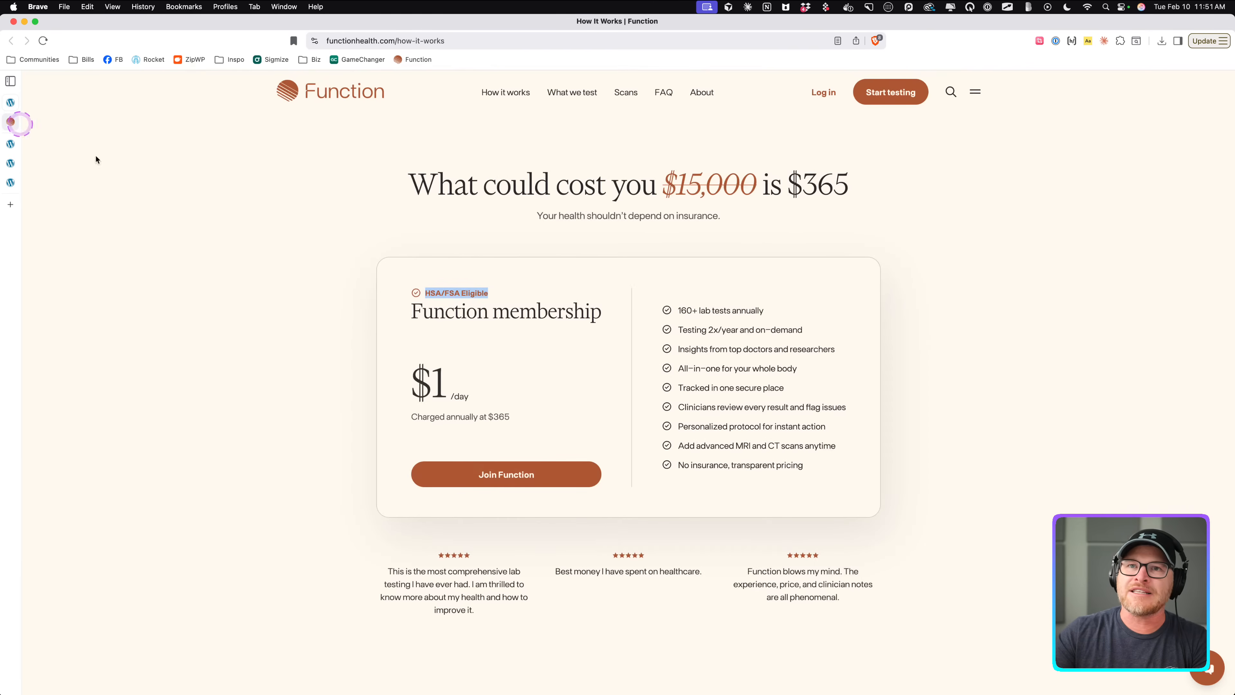
double_click(423, 388)
left_click(513, 419)
left_click(11, 144)
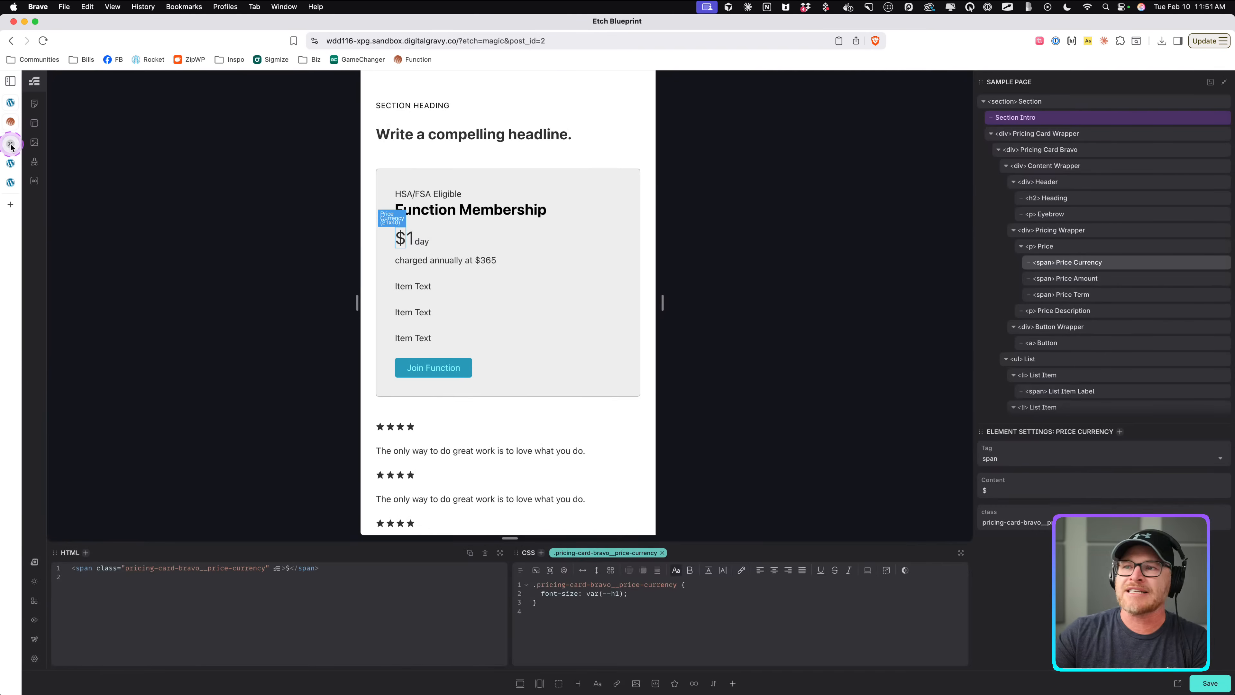
Give the Price Term span a ::before pseudo-element whose content is '/'.
left_click(418, 242)
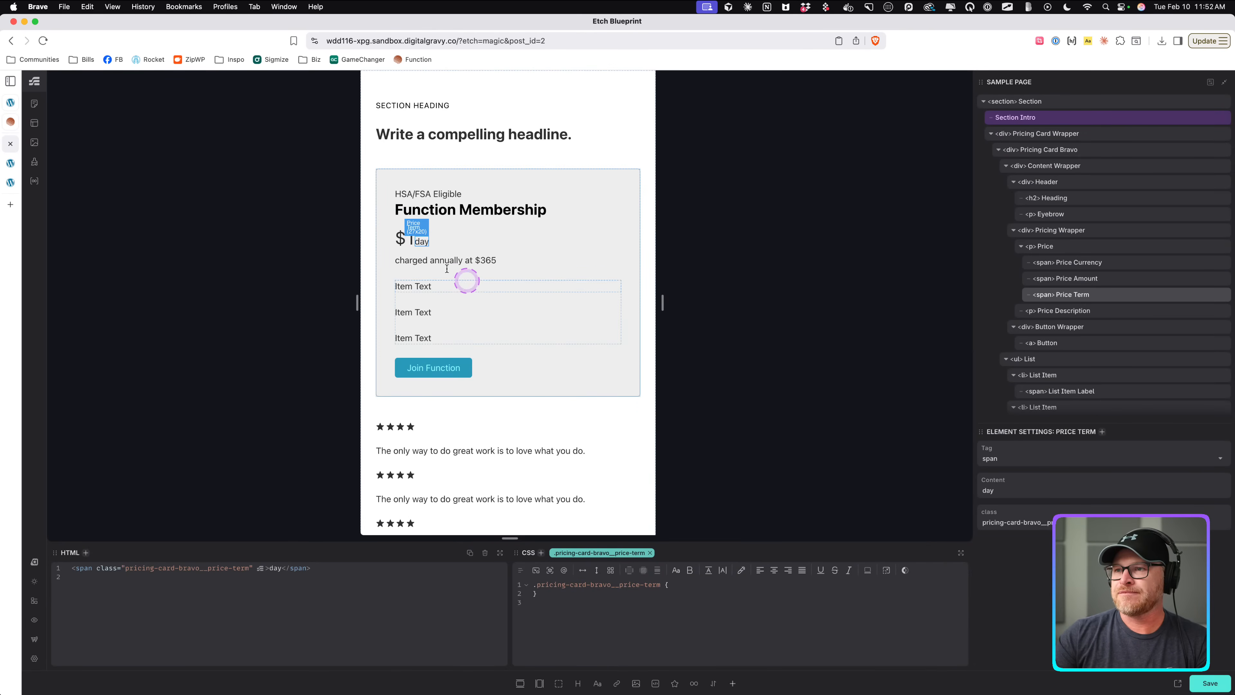
left_click_drag(711, 541, 711, 432)
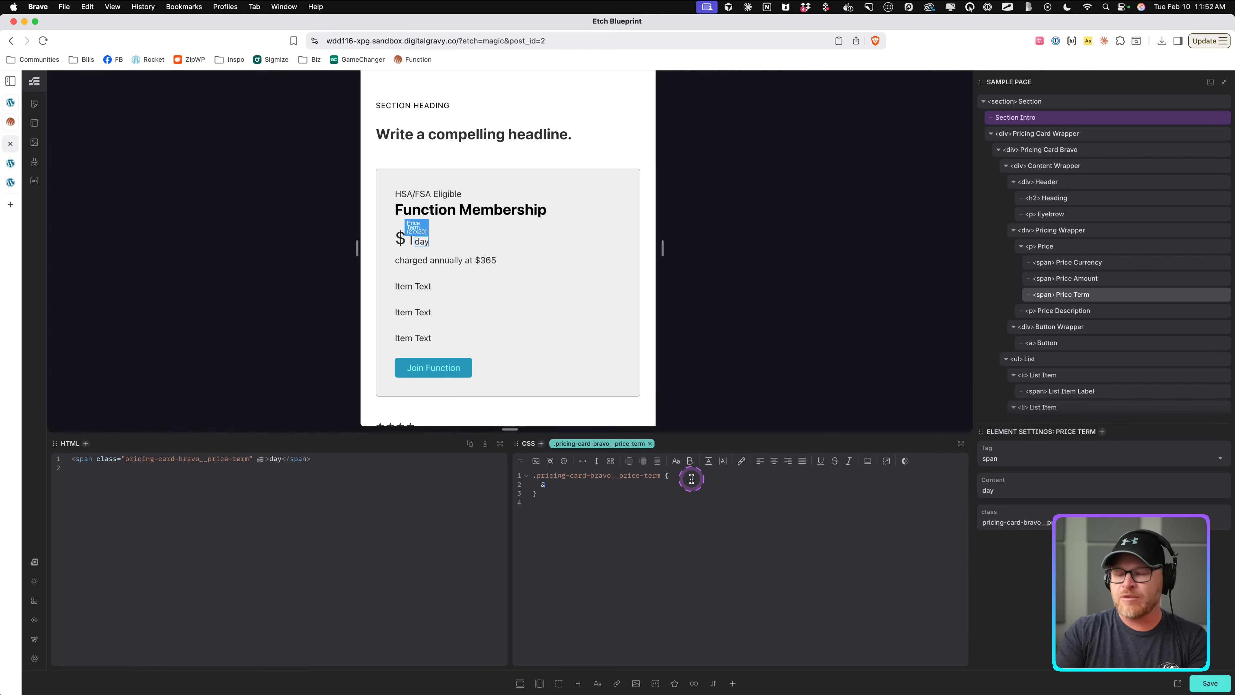
type("ore {")
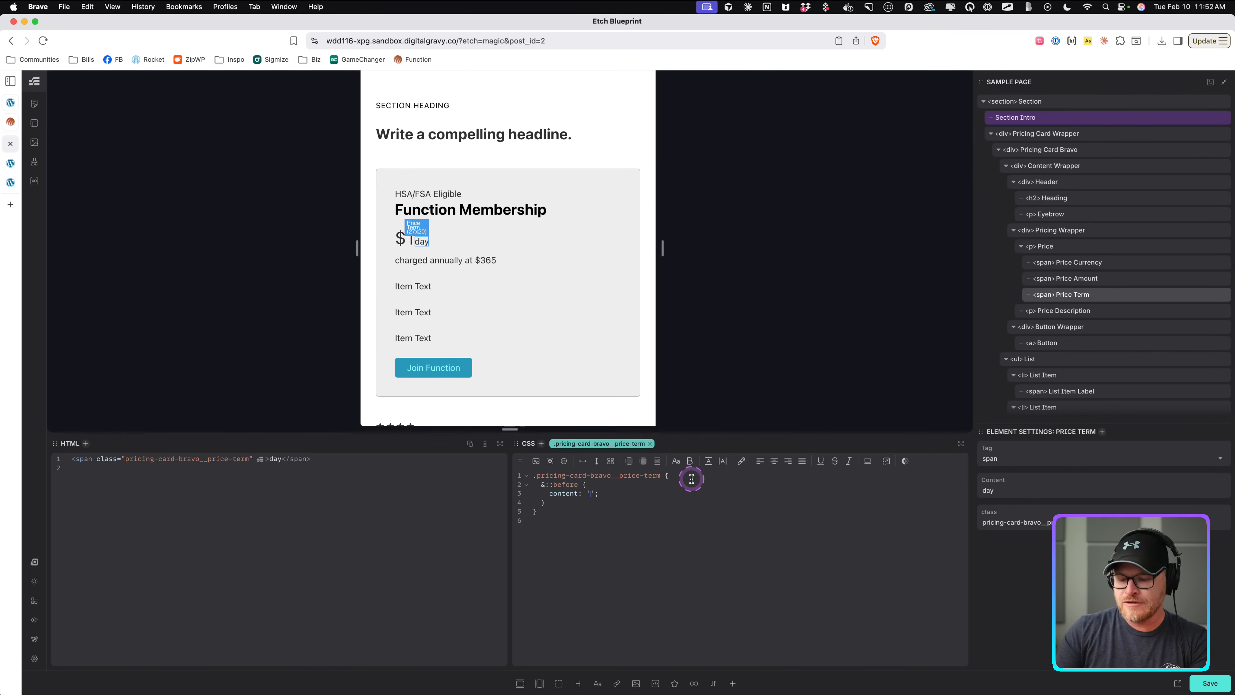
key("Left")
type("/")
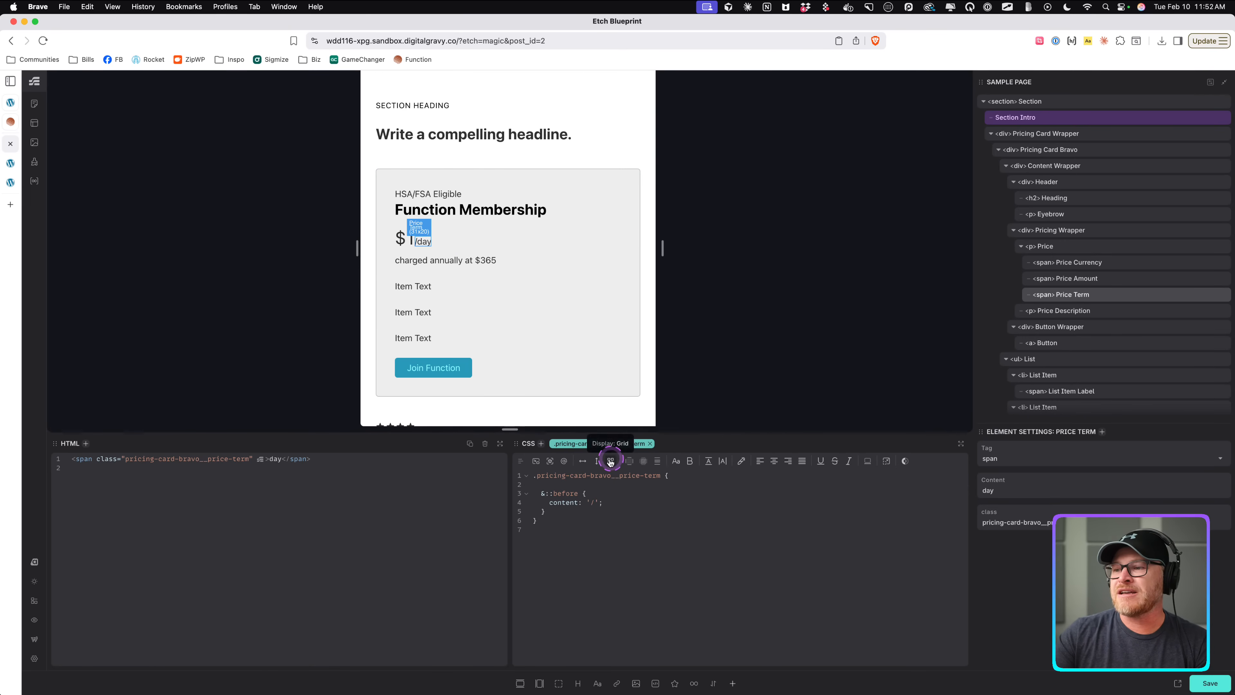
Make the Price Term an inline-flex row with gap .5ch and margin-inline-start .5ch, and save.
left_click(582, 460)
left_click(582, 461)
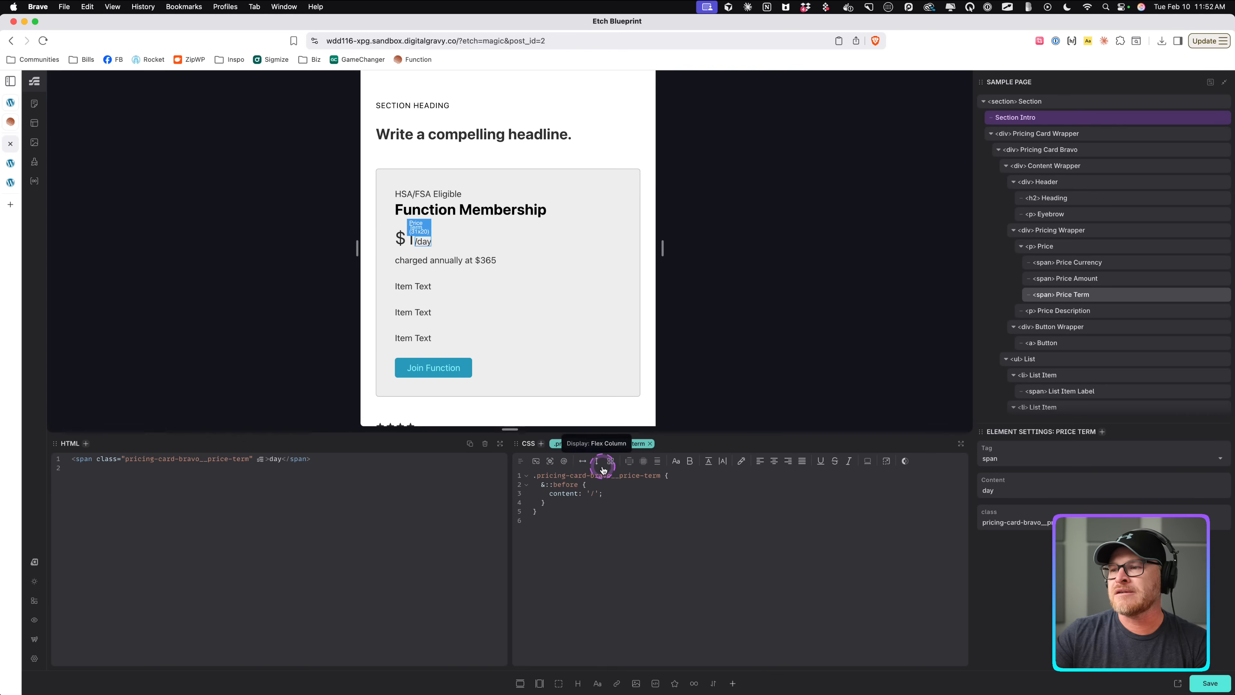
left_click(583, 460)
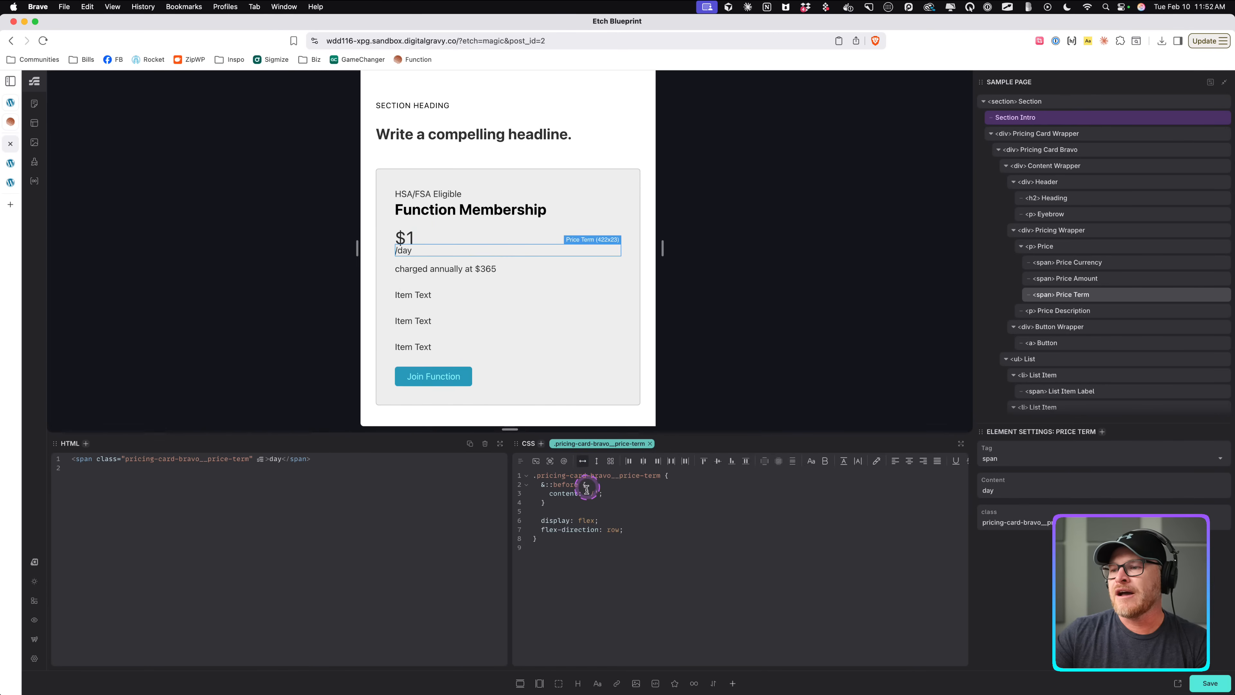
type("inline-")
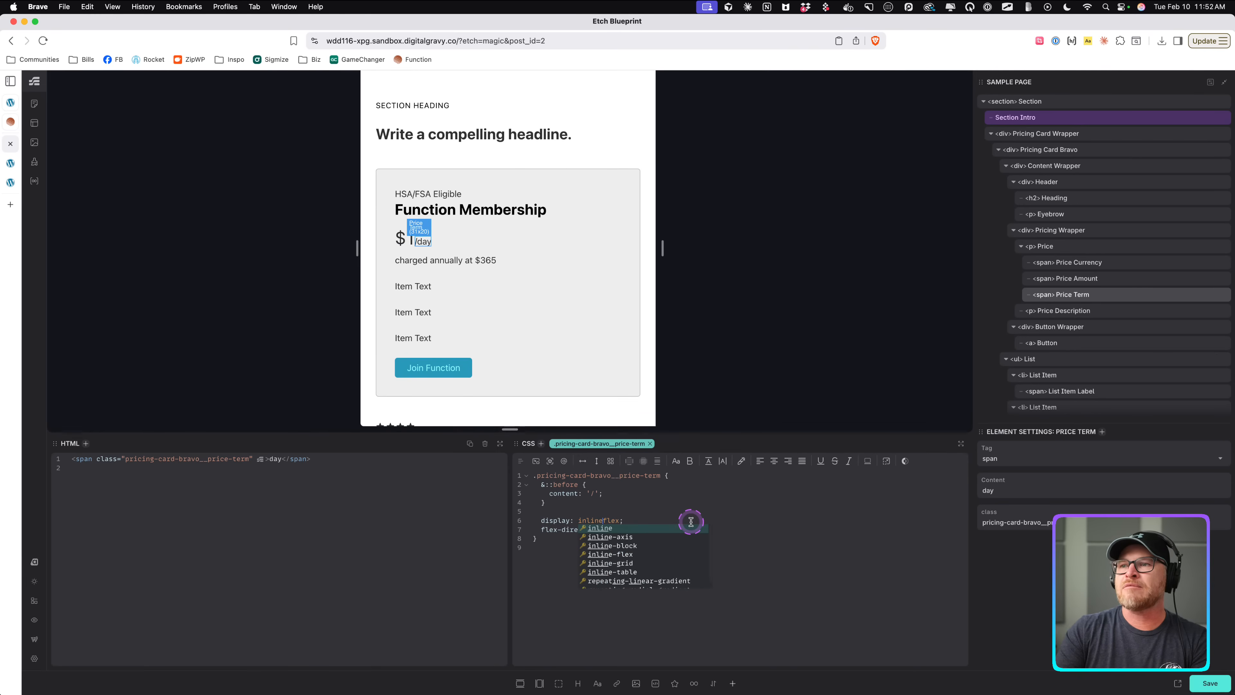
left_click(541, 514)
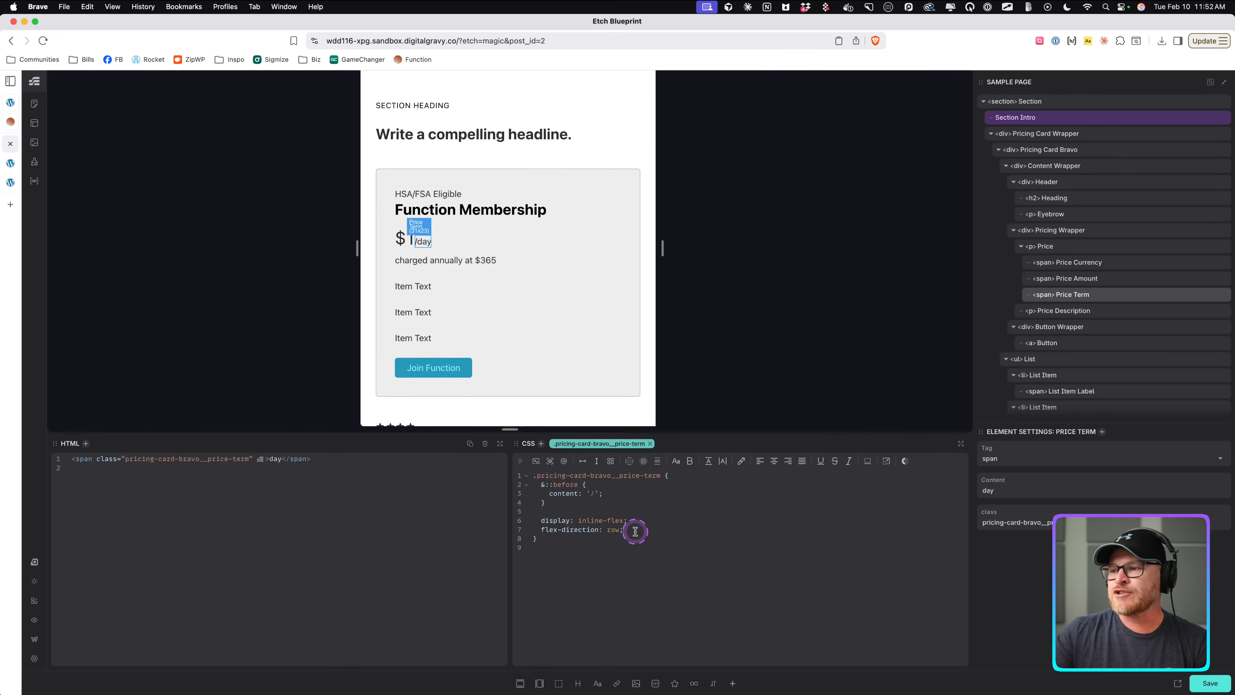
left_click(634, 532)
key("Return")
type("gap: .5ch;   ")
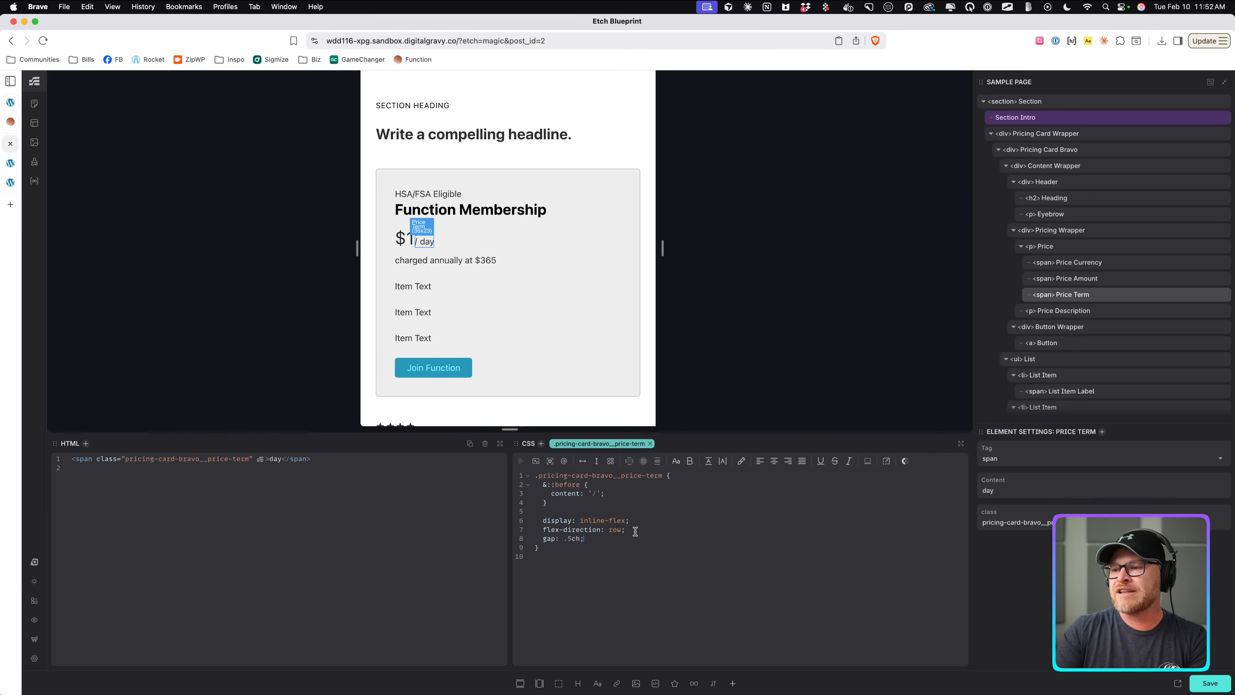
type("margin-inline-start: .5ch;")
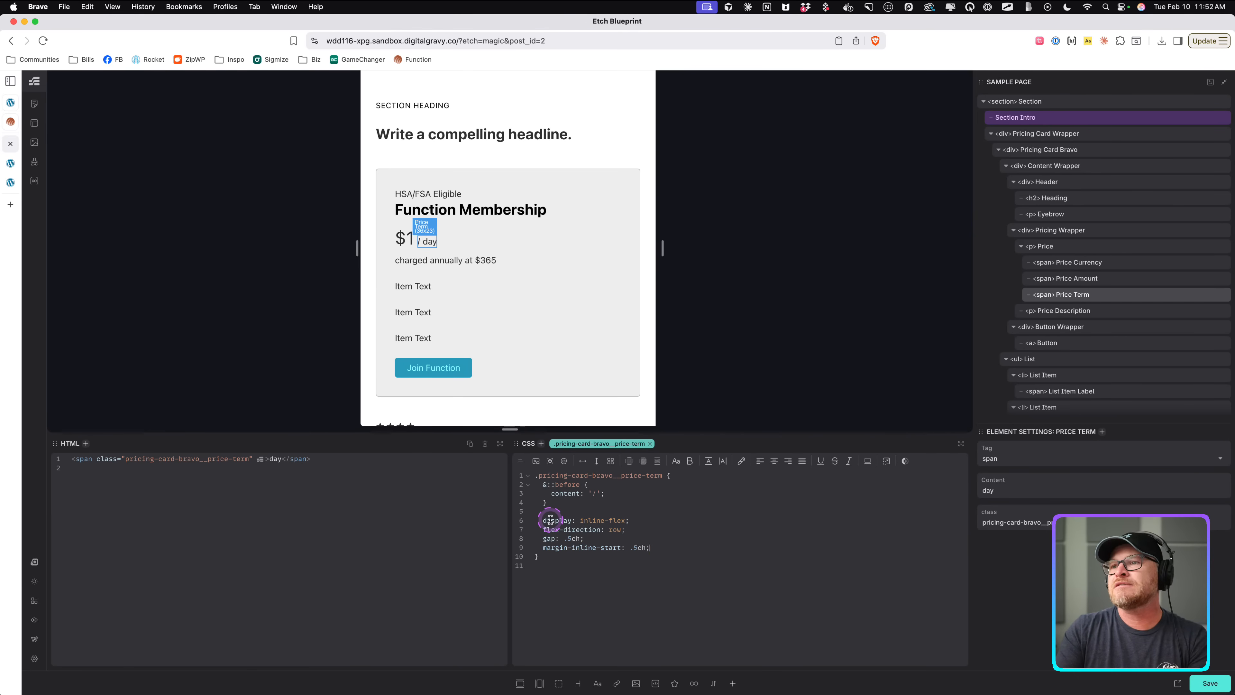
key("super+s")
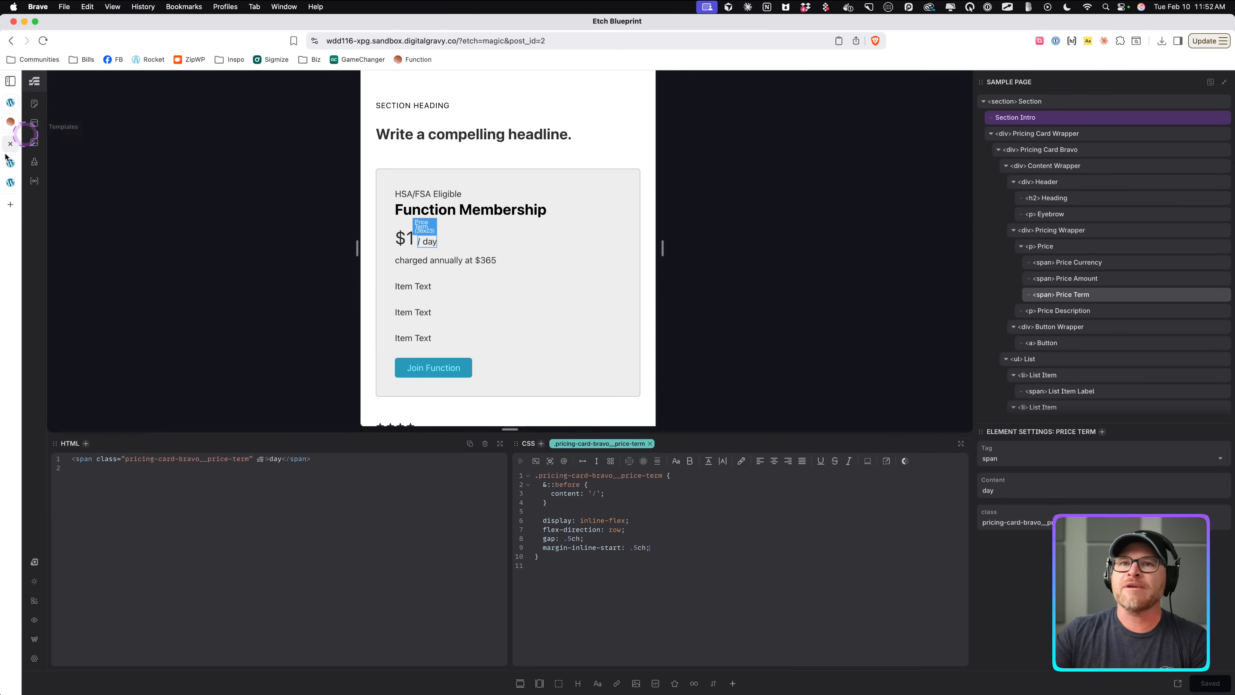
Reduce the Price Term's gap and margin-inline-start to .25ch and reload the front-end page to compare.
left_click(9, 163)
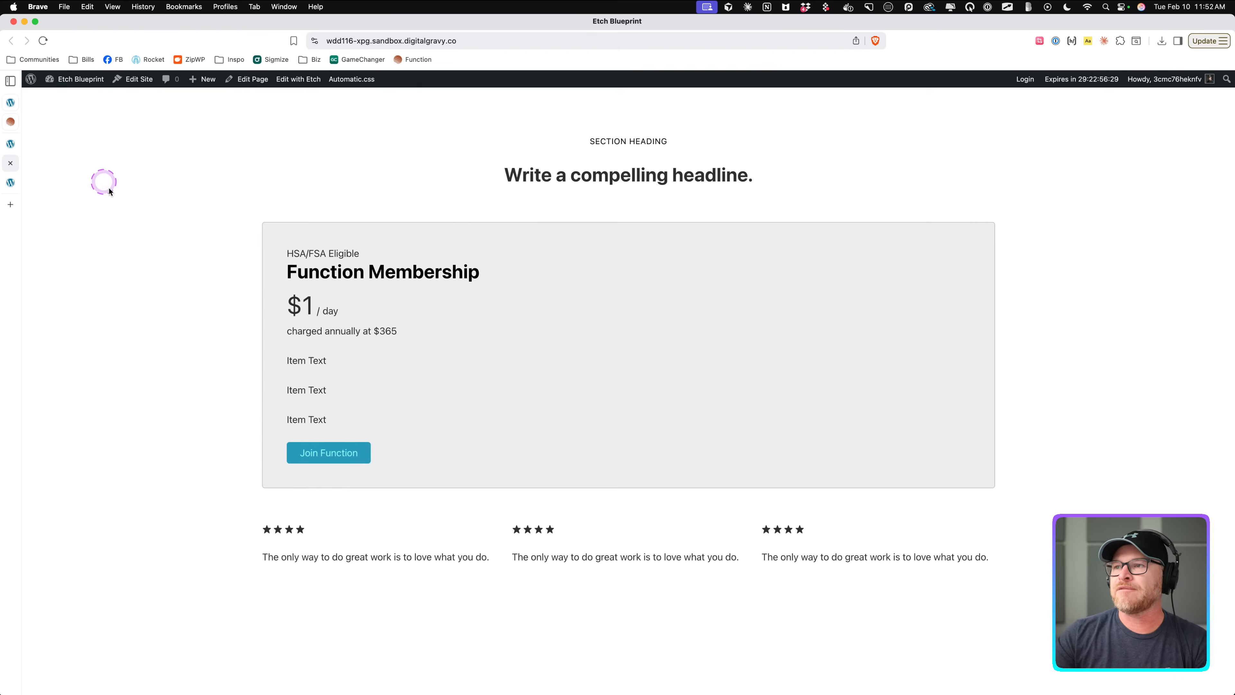
left_click(10, 144)
left_click(647, 548)
left_click(569, 538)
type("25ch;")
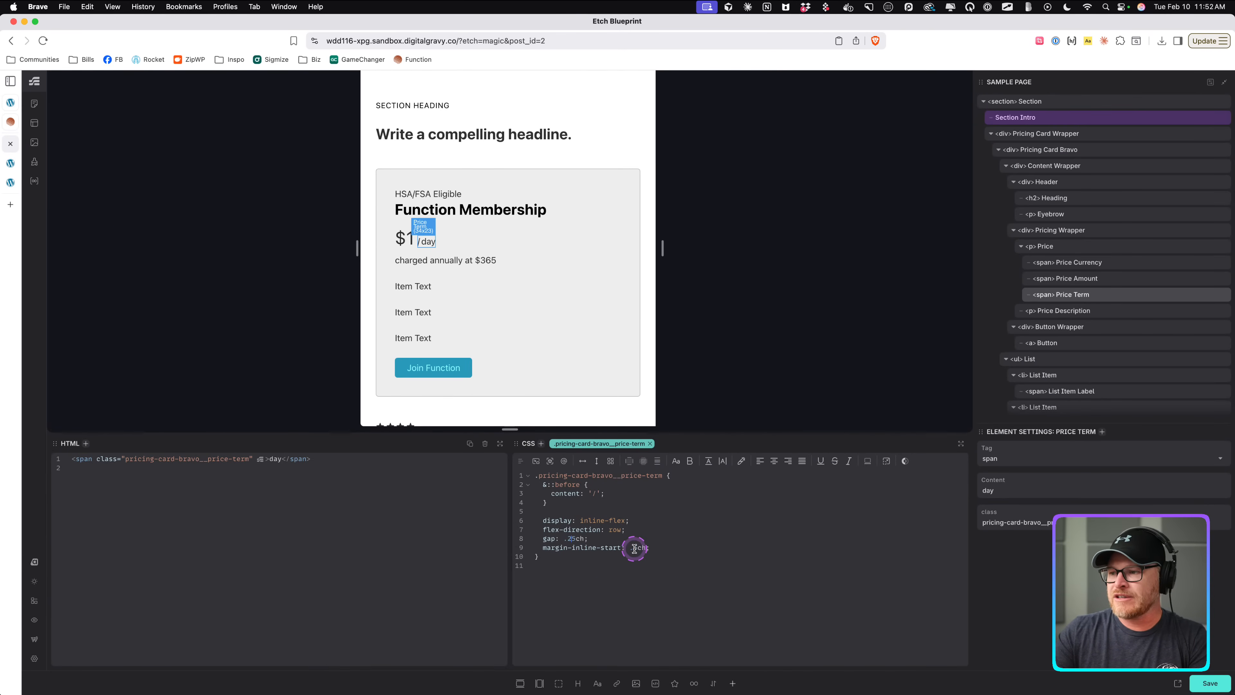
left_click(10, 163)
key("super+r")
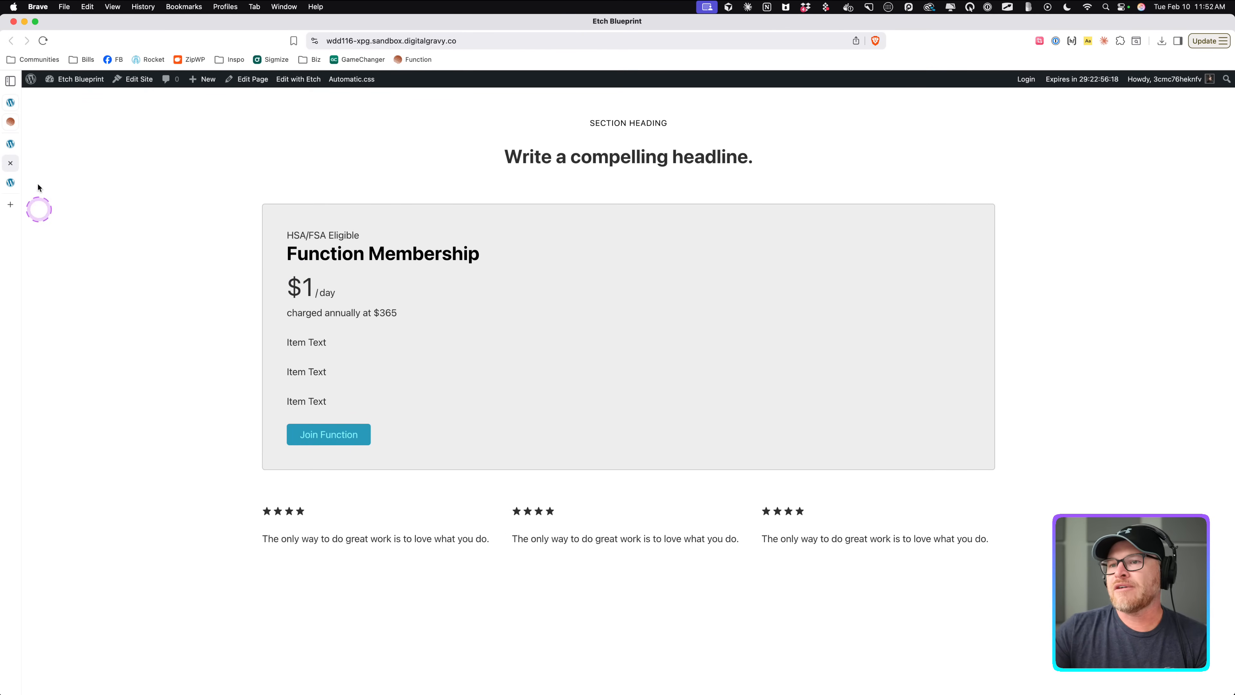
left_click(11, 144)
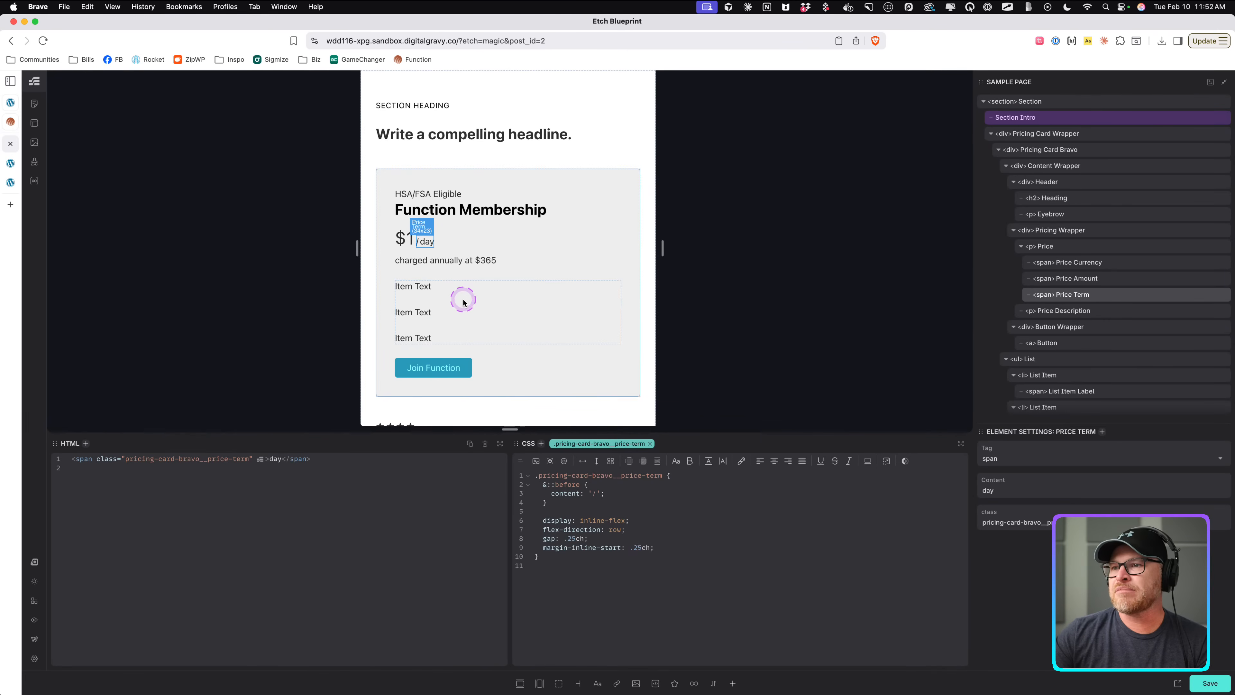
Widen the canvas and give Pricing Card Bravo an inline-size container plus a container query for widths of at least 1001px.
left_click(486, 282)
left_click_drag(663, 248, 926, 248)
scroll(269, 315, "down", 2)
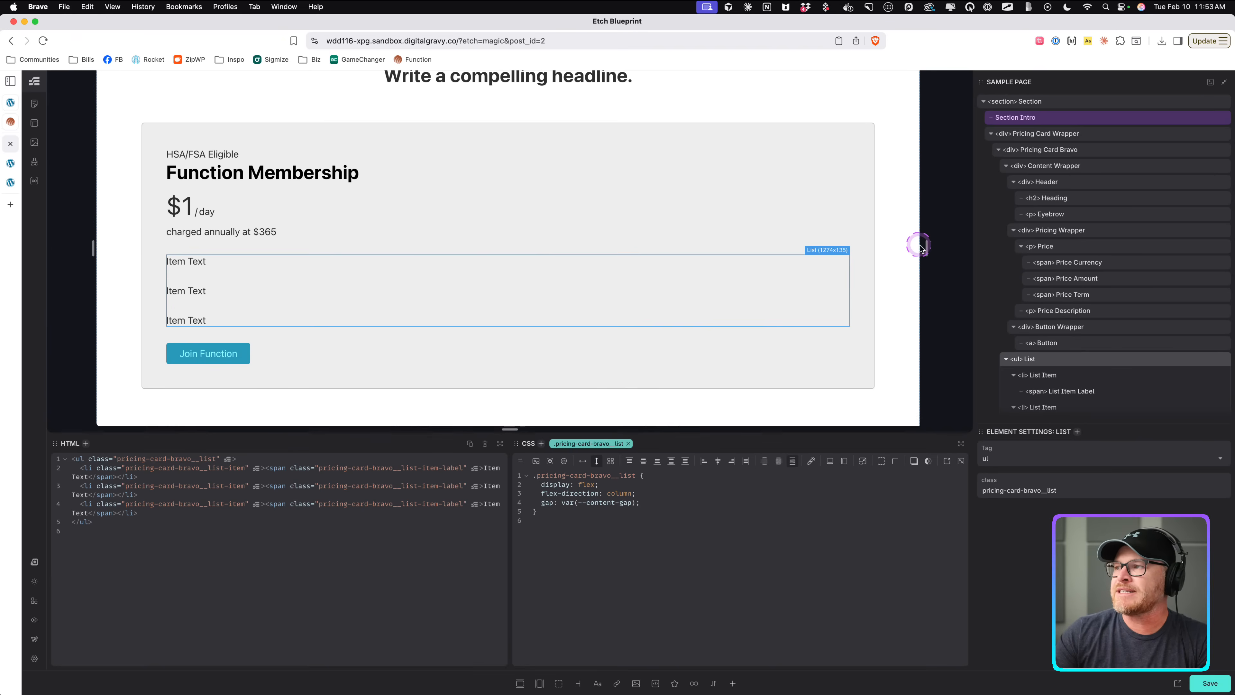
left_click_drag(923, 248, 832, 247)
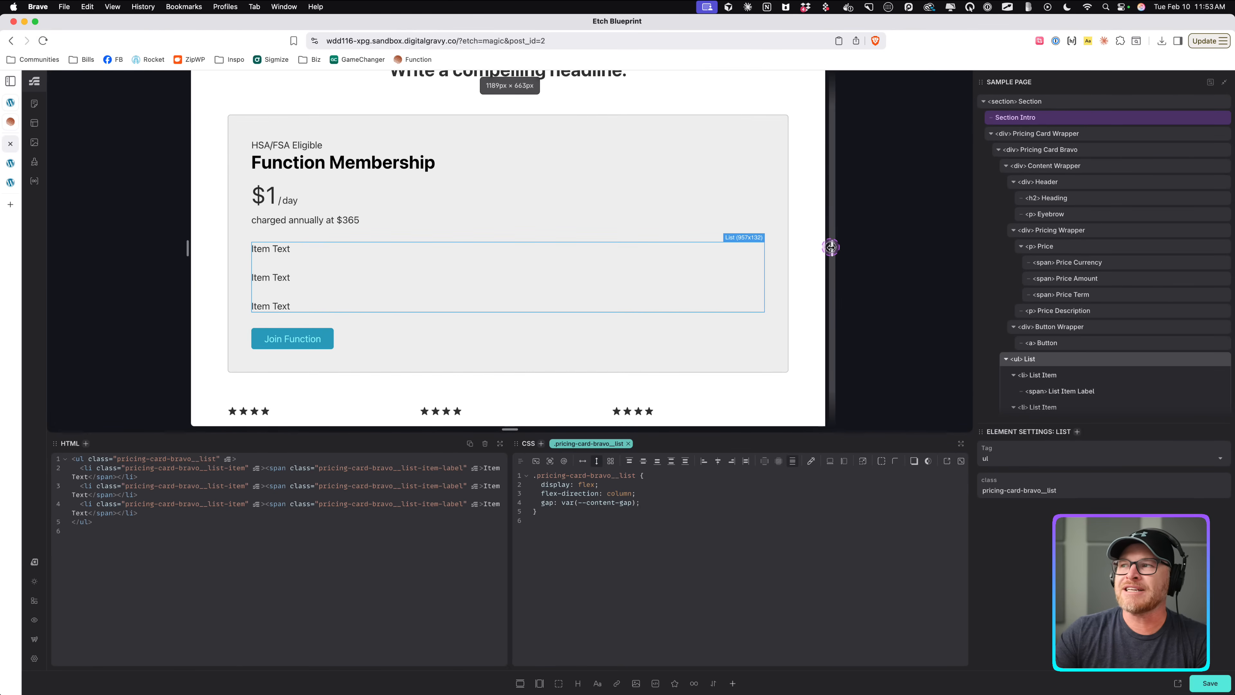
left_click(758, 119)
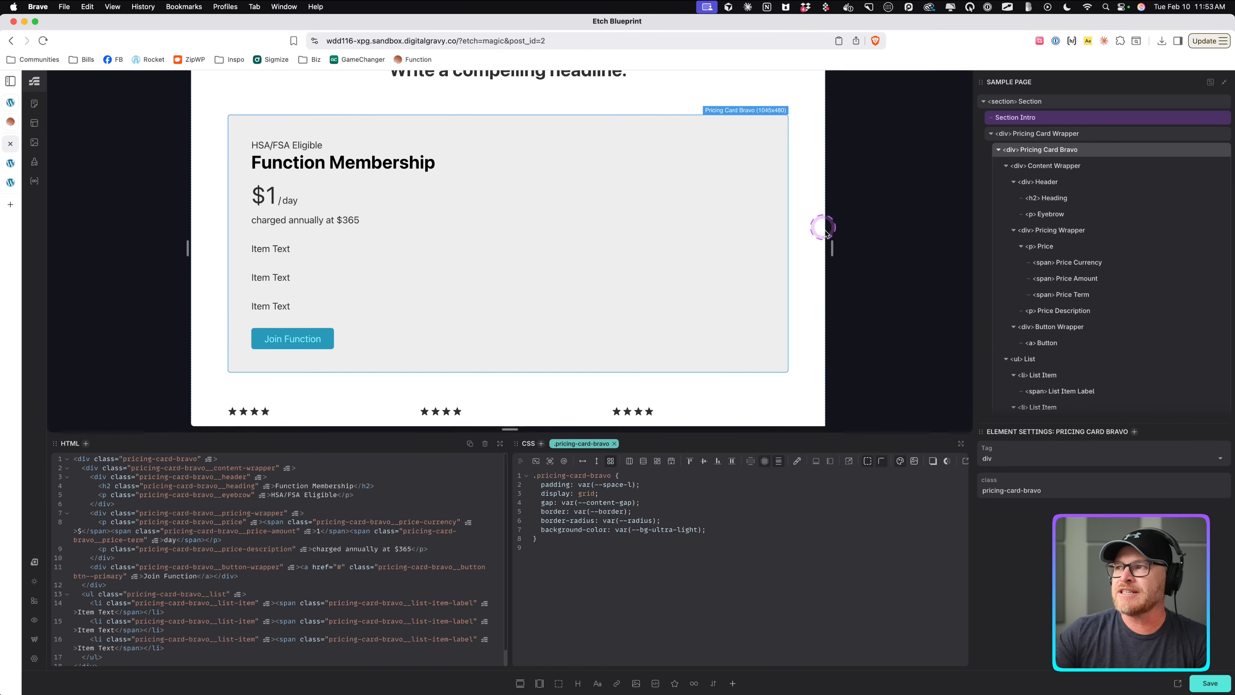
left_click_drag(833, 248, 821, 249)
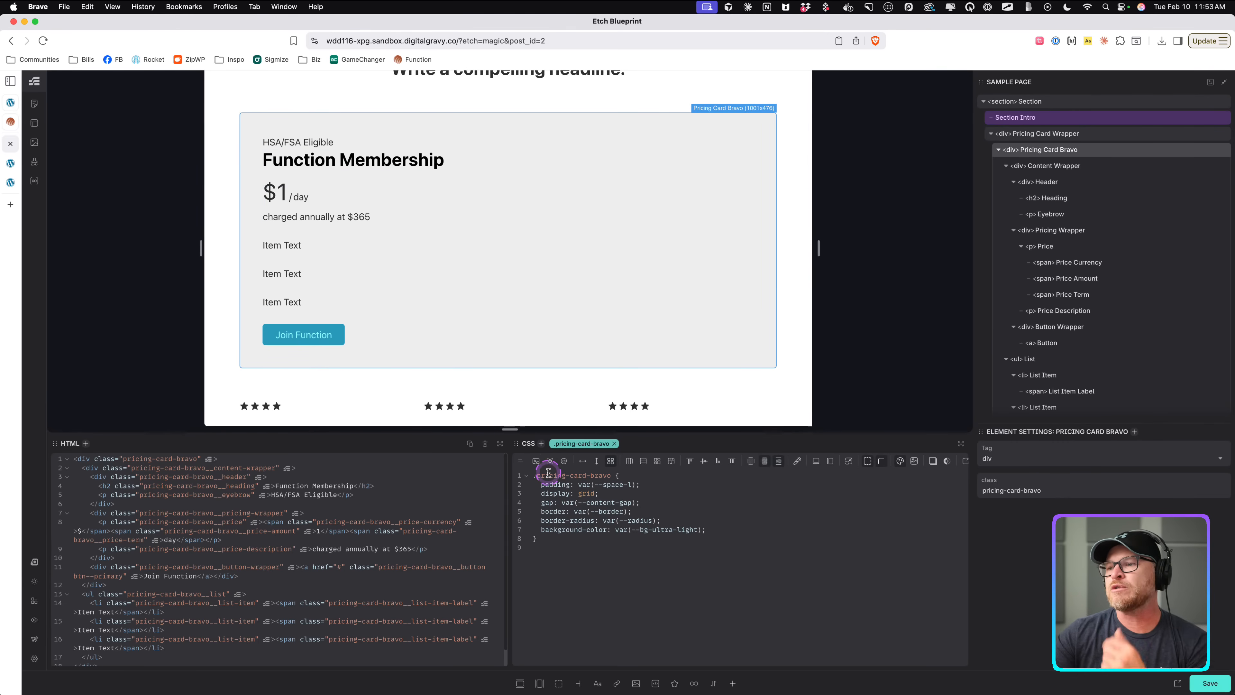
left_click(550, 460)
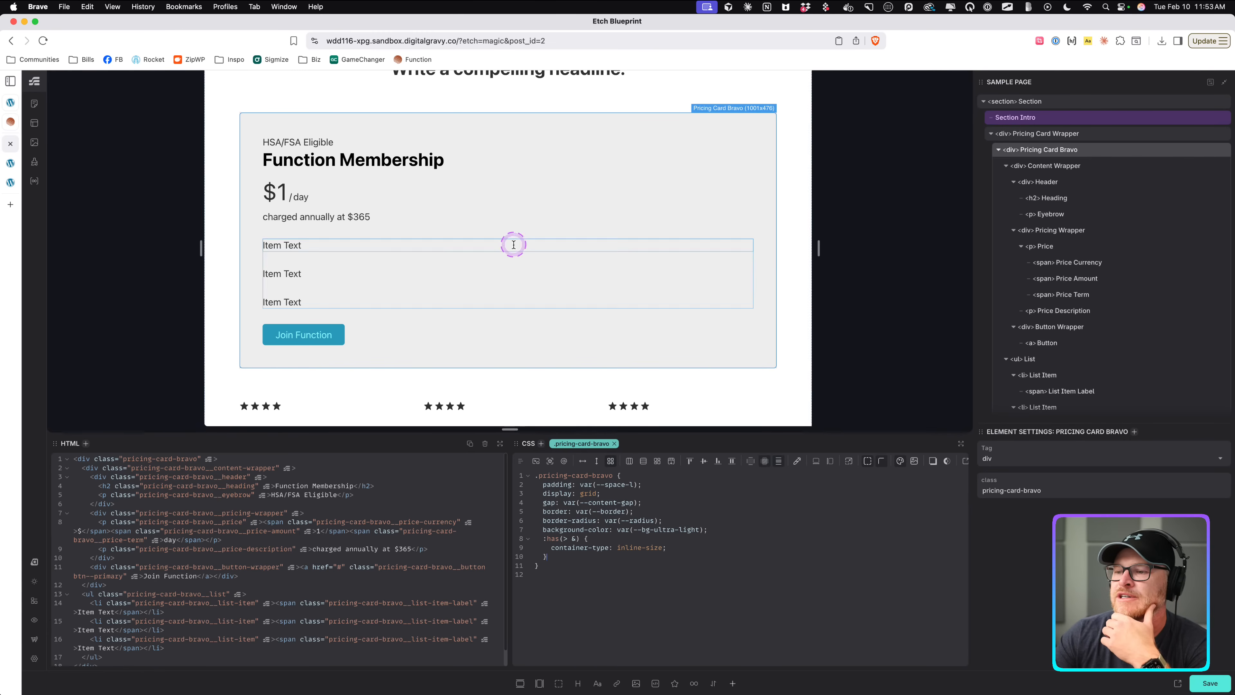
left_click(550, 460)
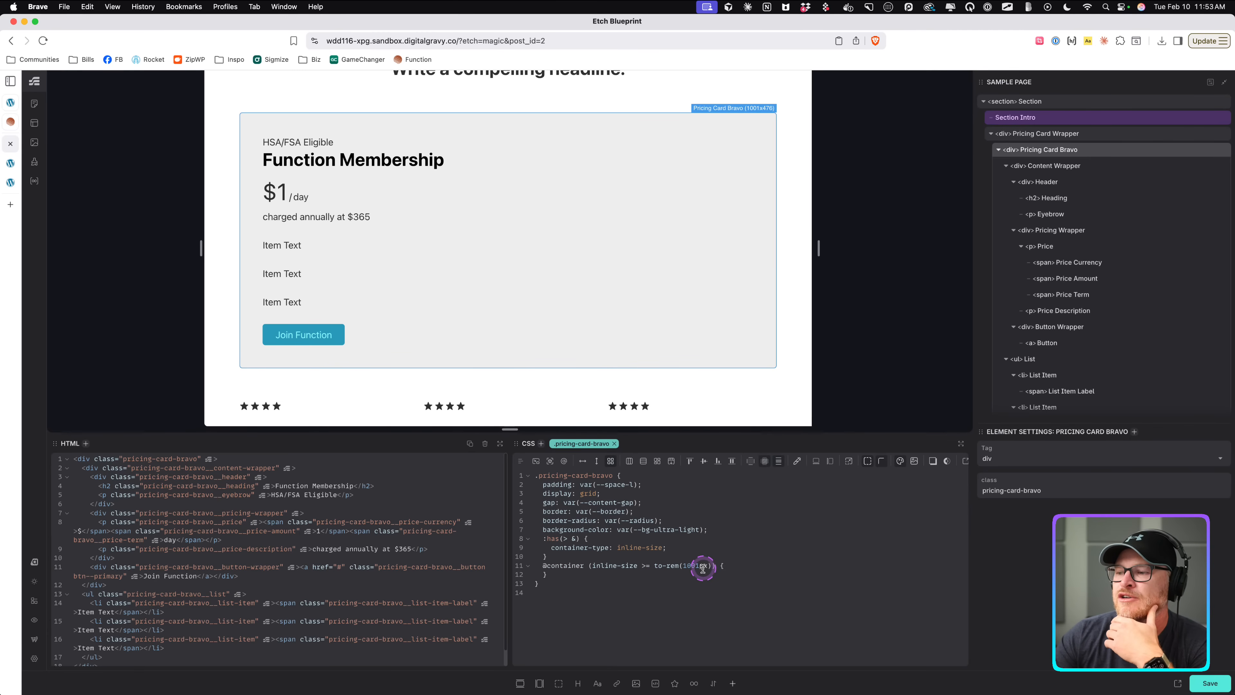
Inside that container query, set Pricing Card Bravo to display grid with the Auto Grid 2 columns.
left_click(740, 565)
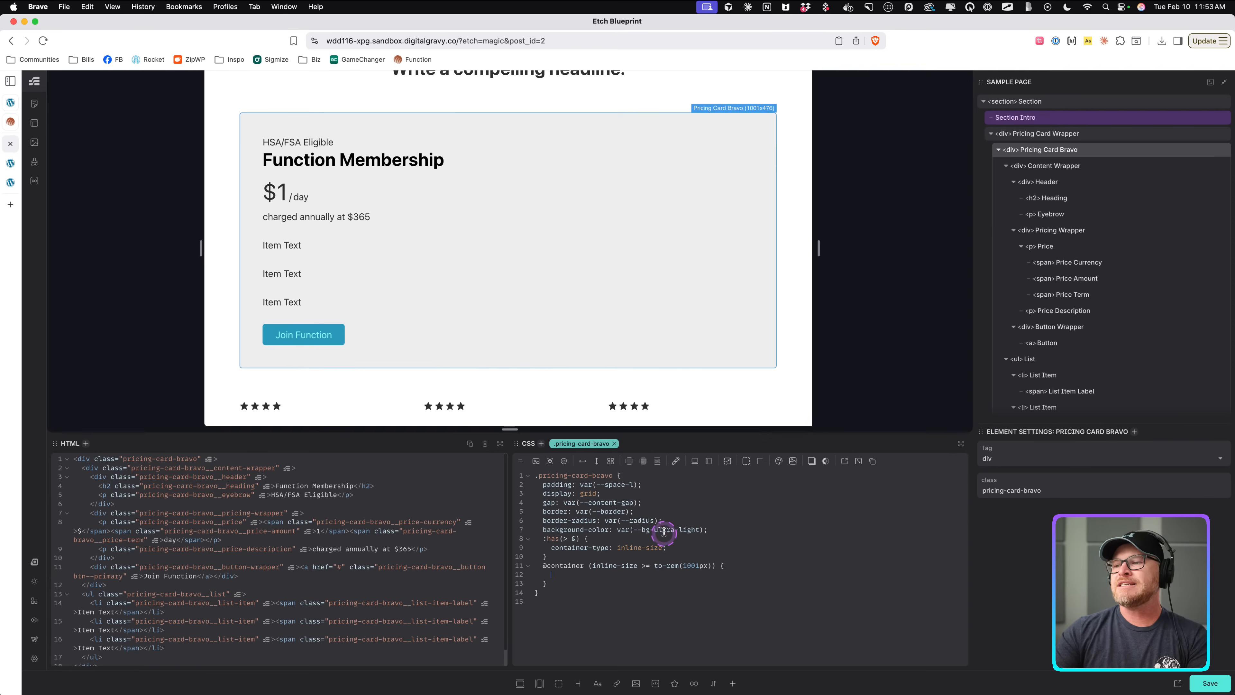
left_click(611, 461)
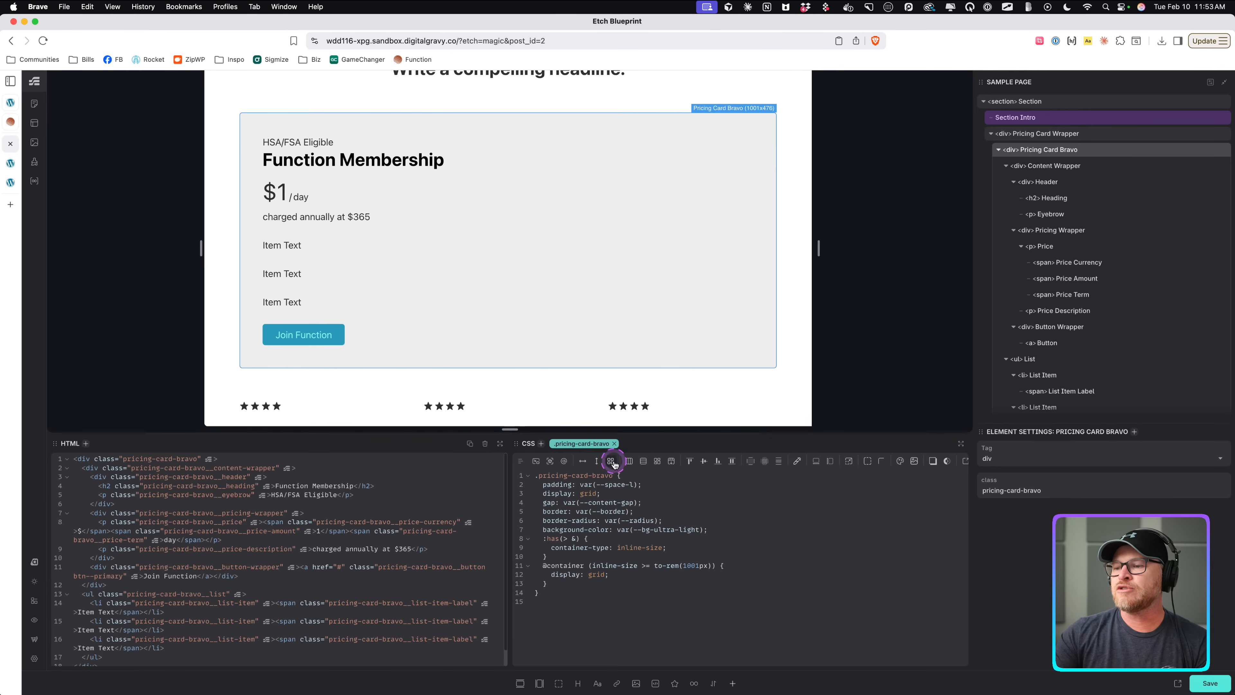
left_click(630, 467)
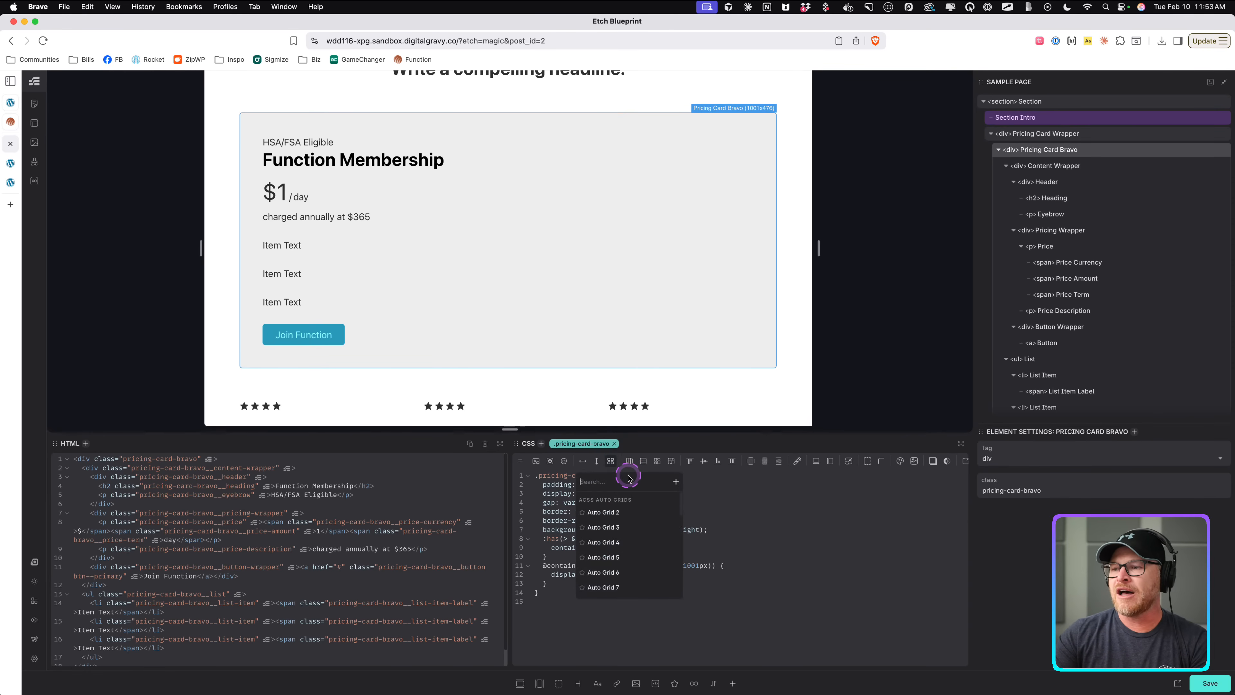
type("2")
left_click(624, 556)
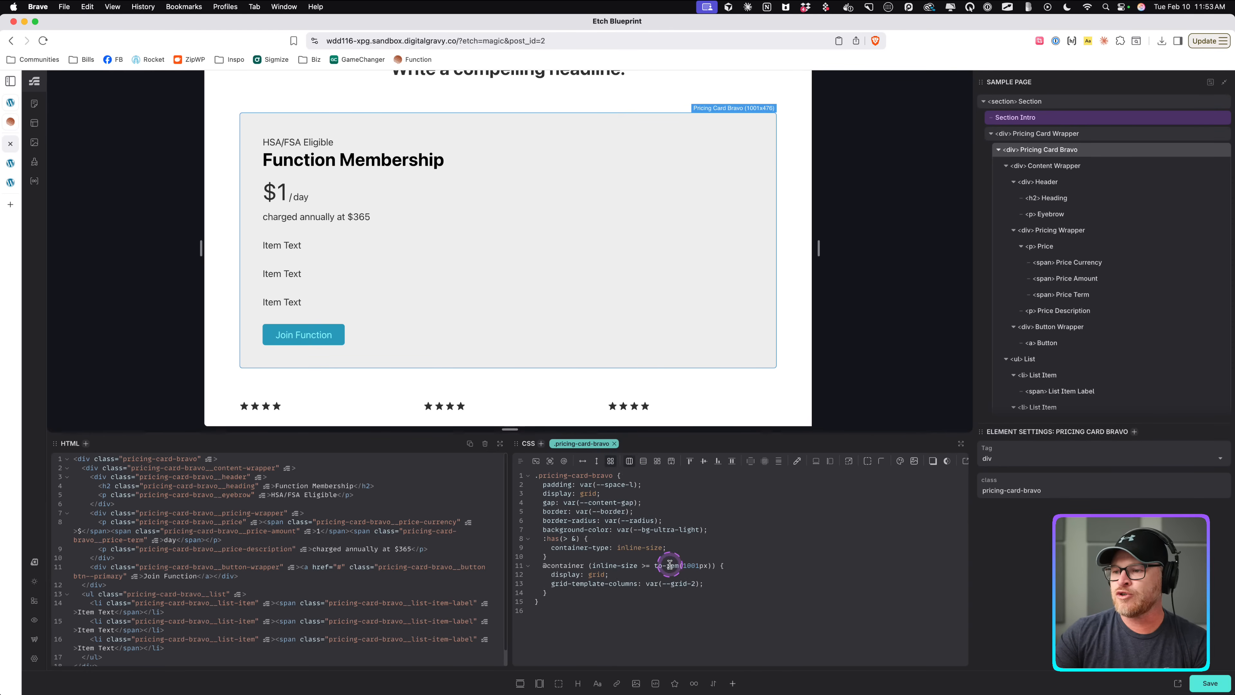
left_click_drag(818, 250, 839, 248)
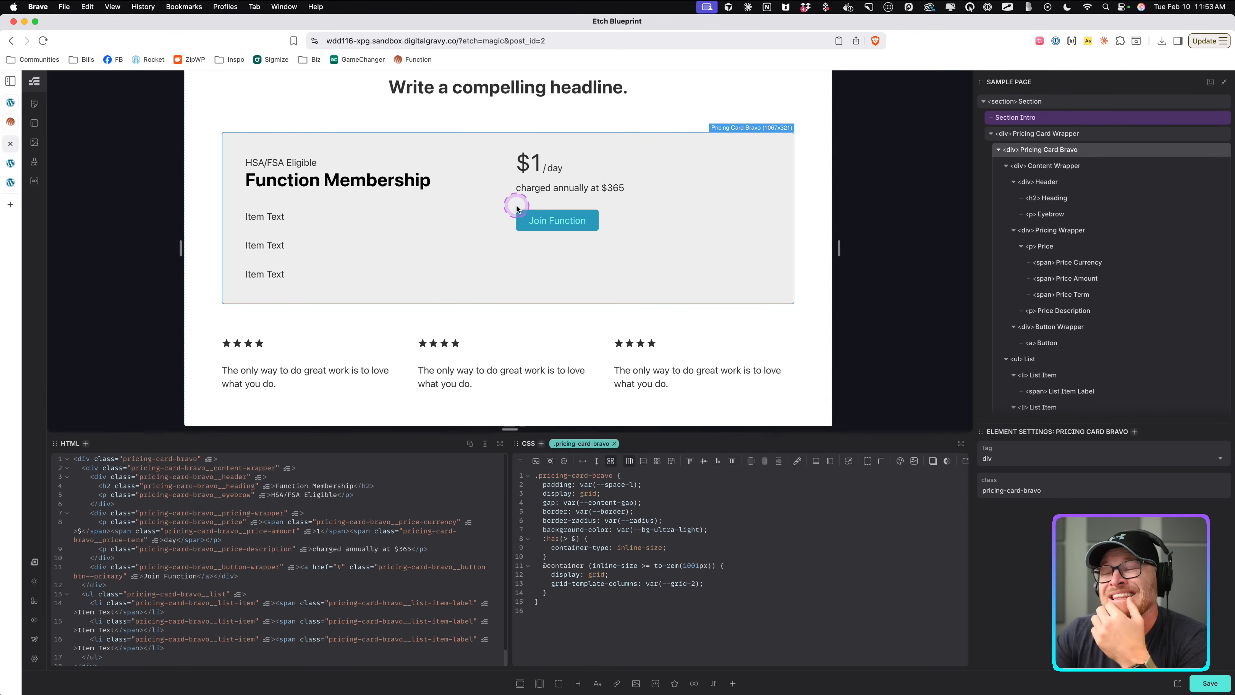
Copy the container query into the Content Wrapper's CSS and set display: flex inside it.
left_click_drag(726, 566, 542, 566)
key("super+c")
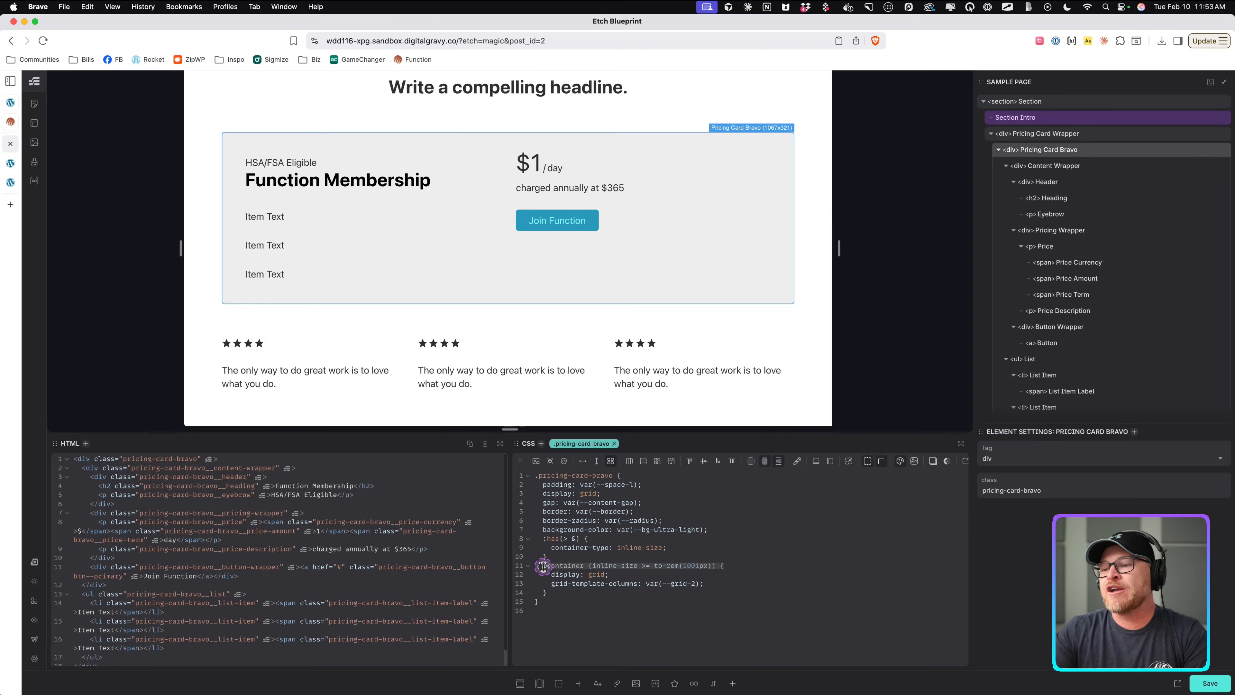
left_click(1069, 166)
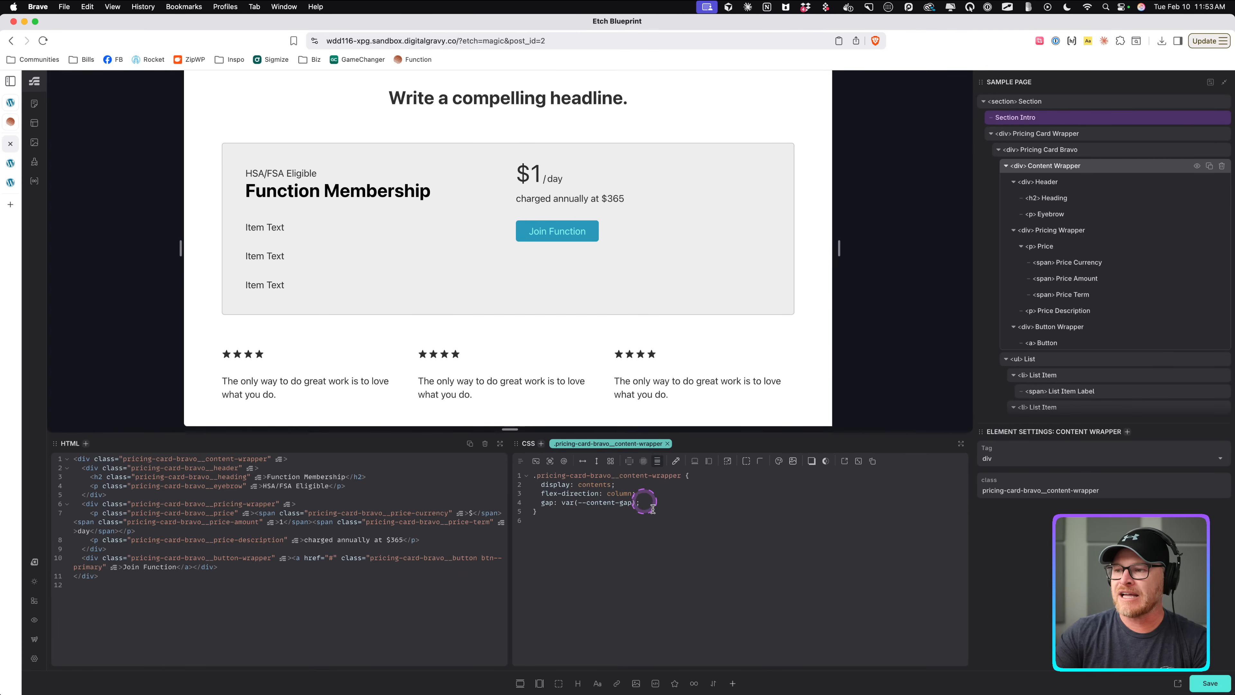
key("super+v")
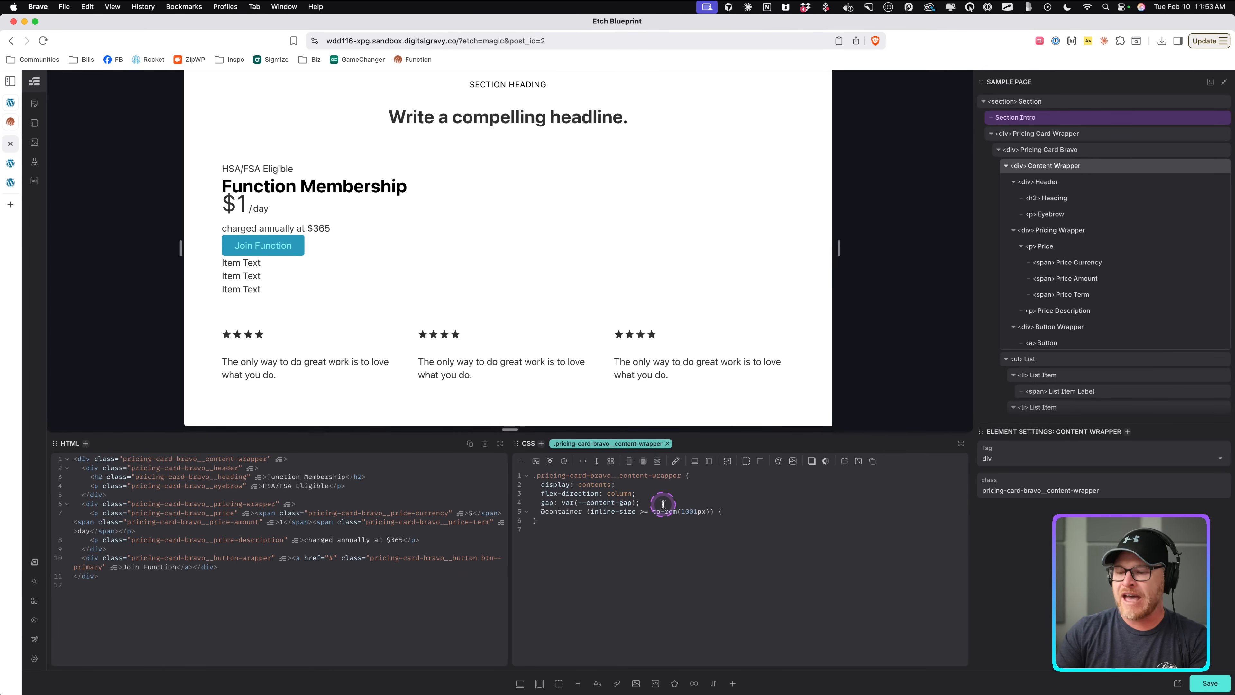
key("Return")
type("}")
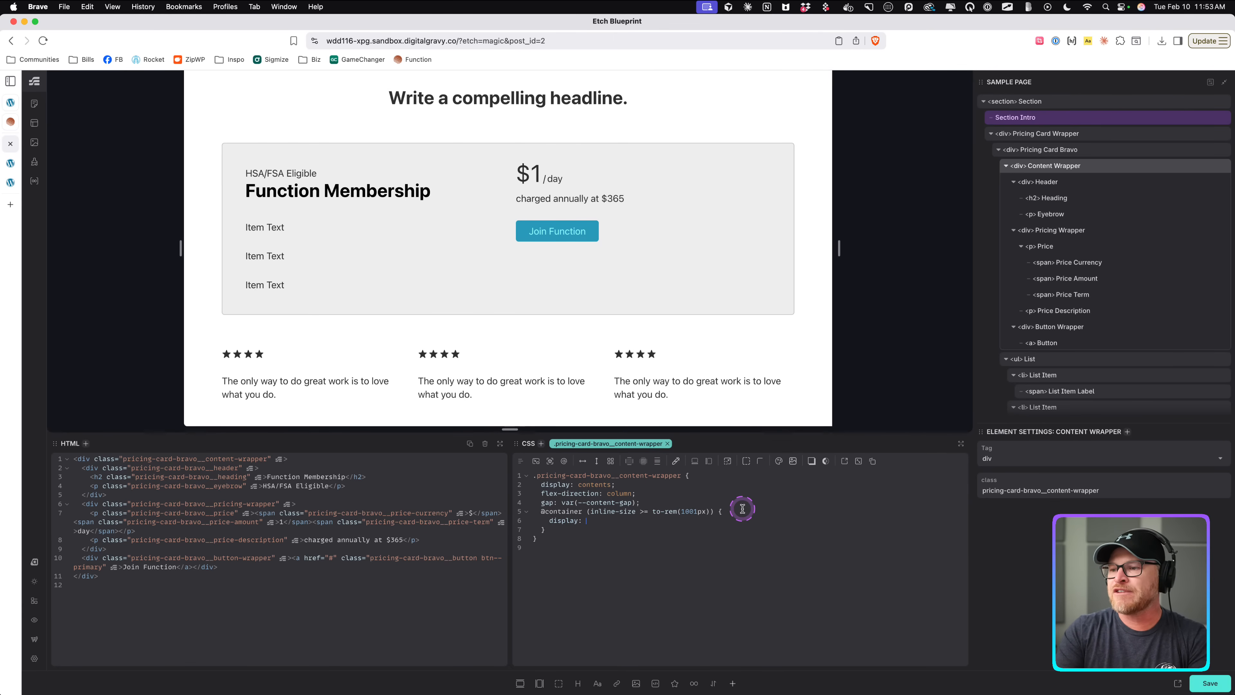
type("flex;")
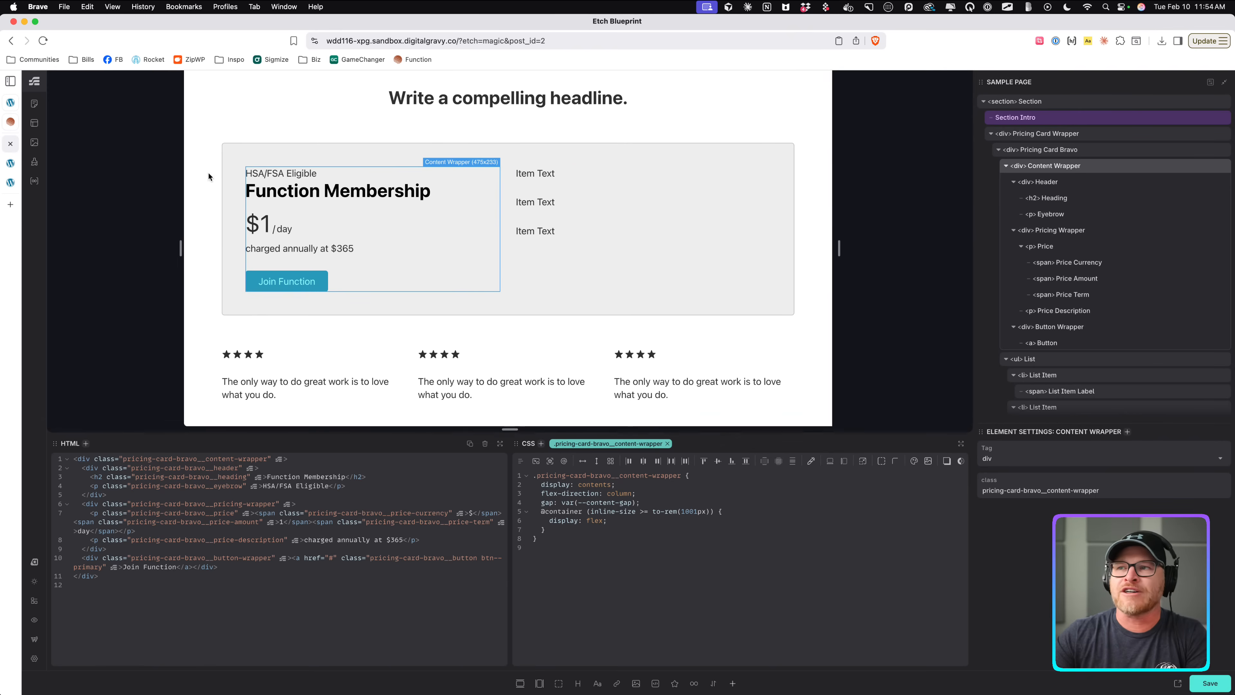
Halve the List's gap to calc(var(--content-gap) / 2).
left_click_drag(840, 246, 807, 251)
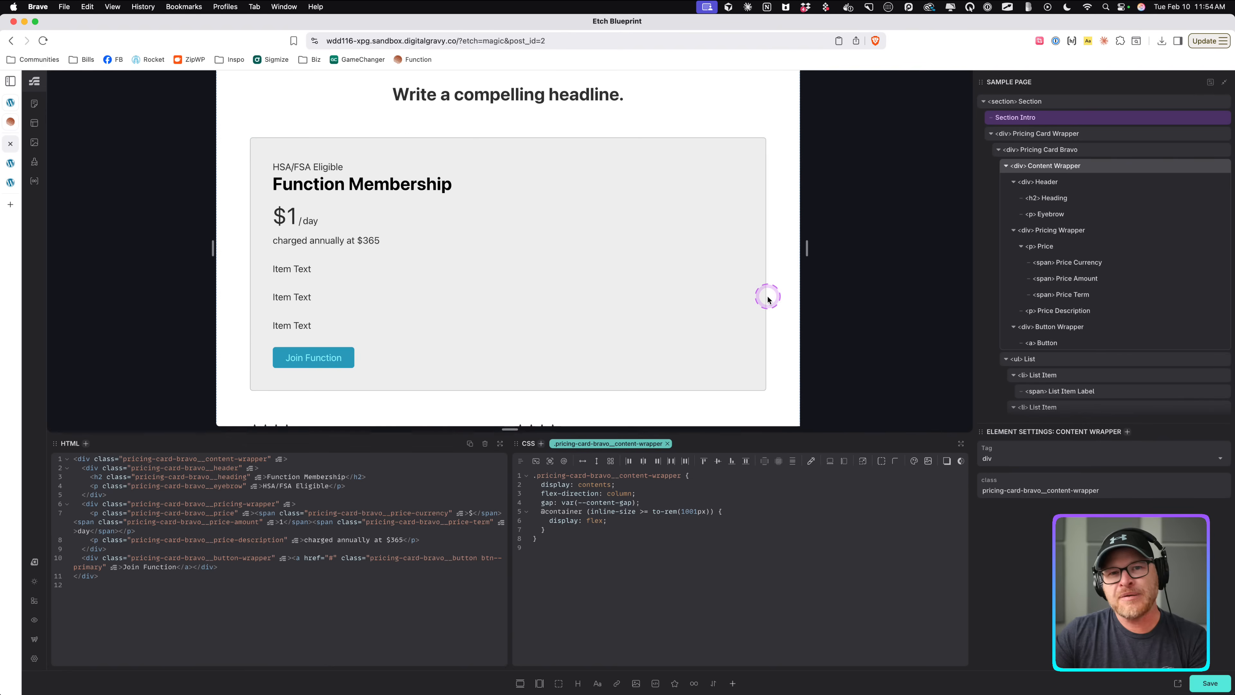
left_click_drag(807, 251, 814, 281)
left_click_drag(746, 271, 894, 258)
left_click(364, 130)
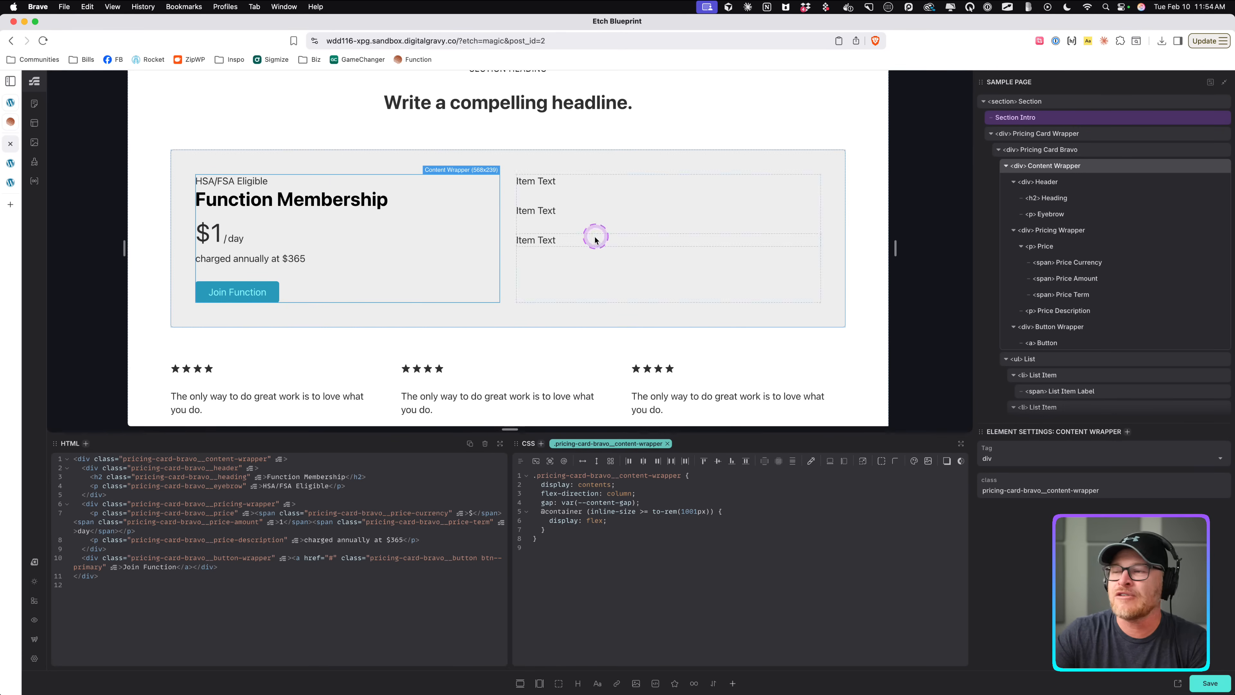
left_click(598, 190)
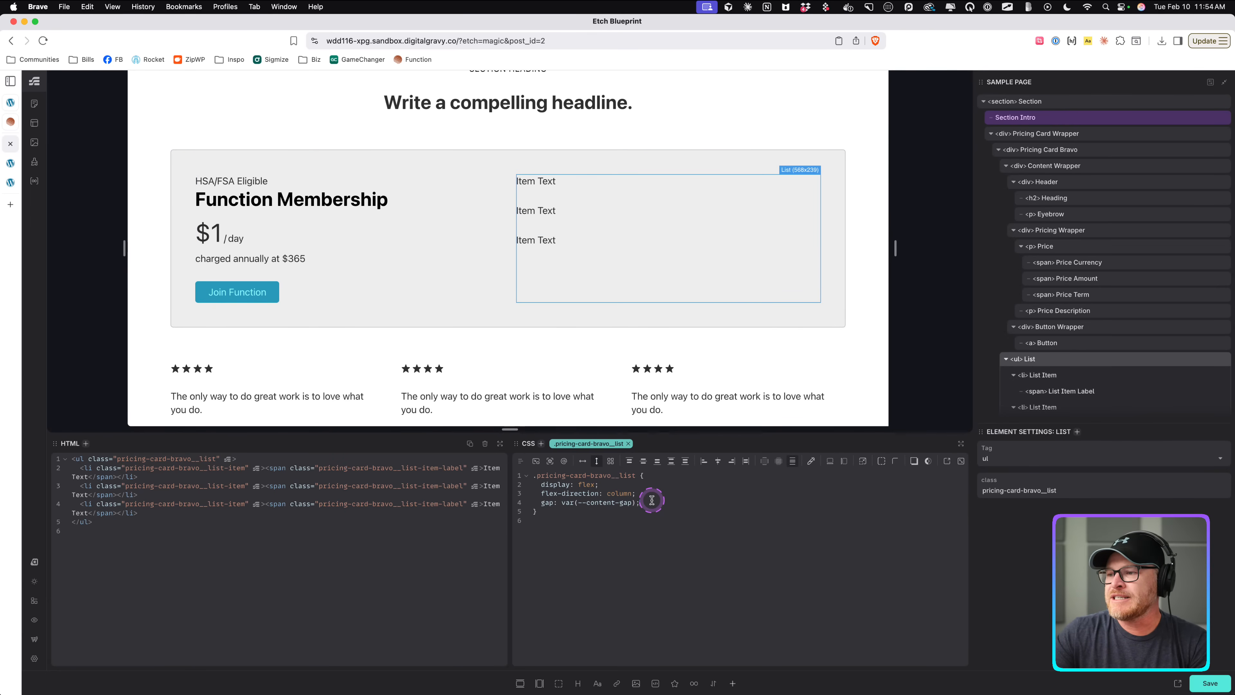
key("XF86AudioRaiseVolume")
type("/ 2")
key("Return")
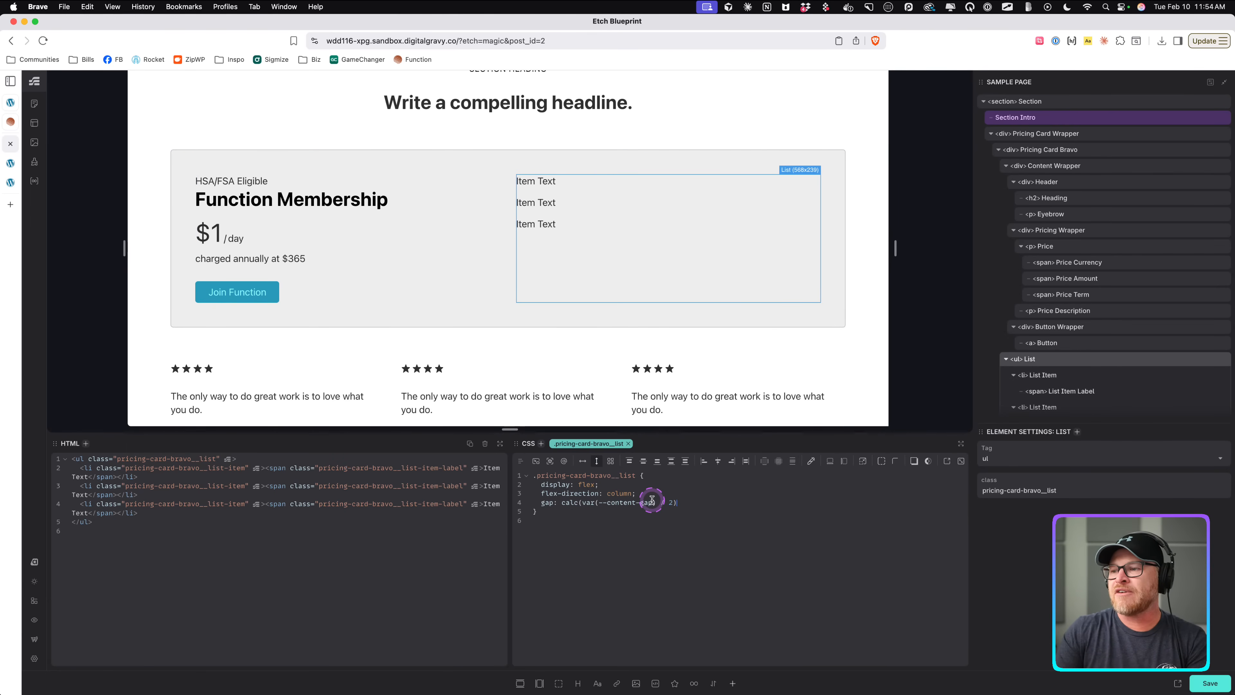
Save the page and give the List Item a ::before marker with empty content, 1em inline and block size, and a red background.
key("super+s")
left_click(544, 180)
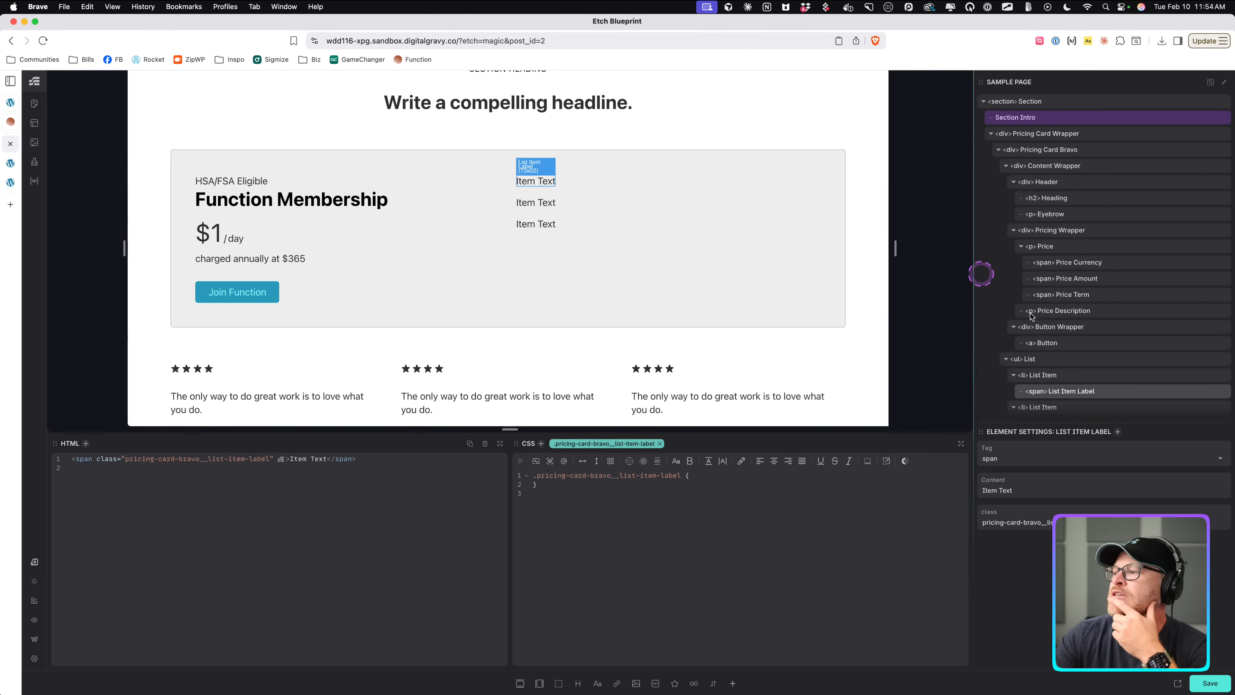
left_click(1080, 376)
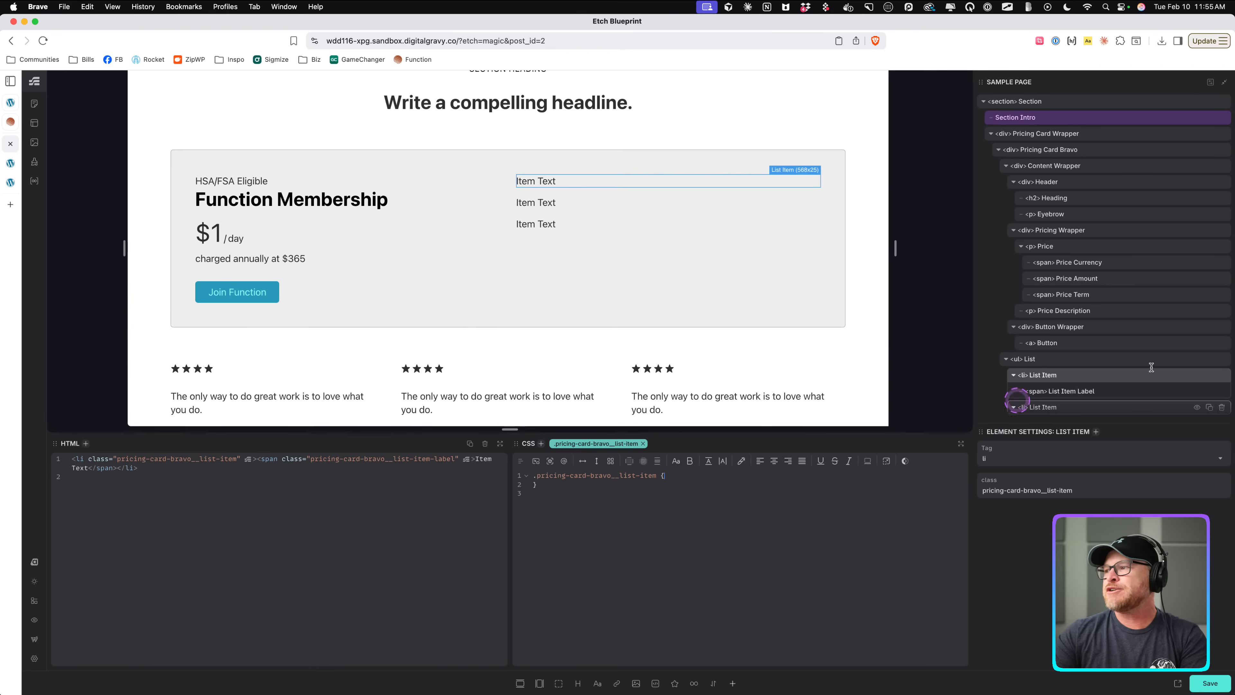
left_click(1092, 397)
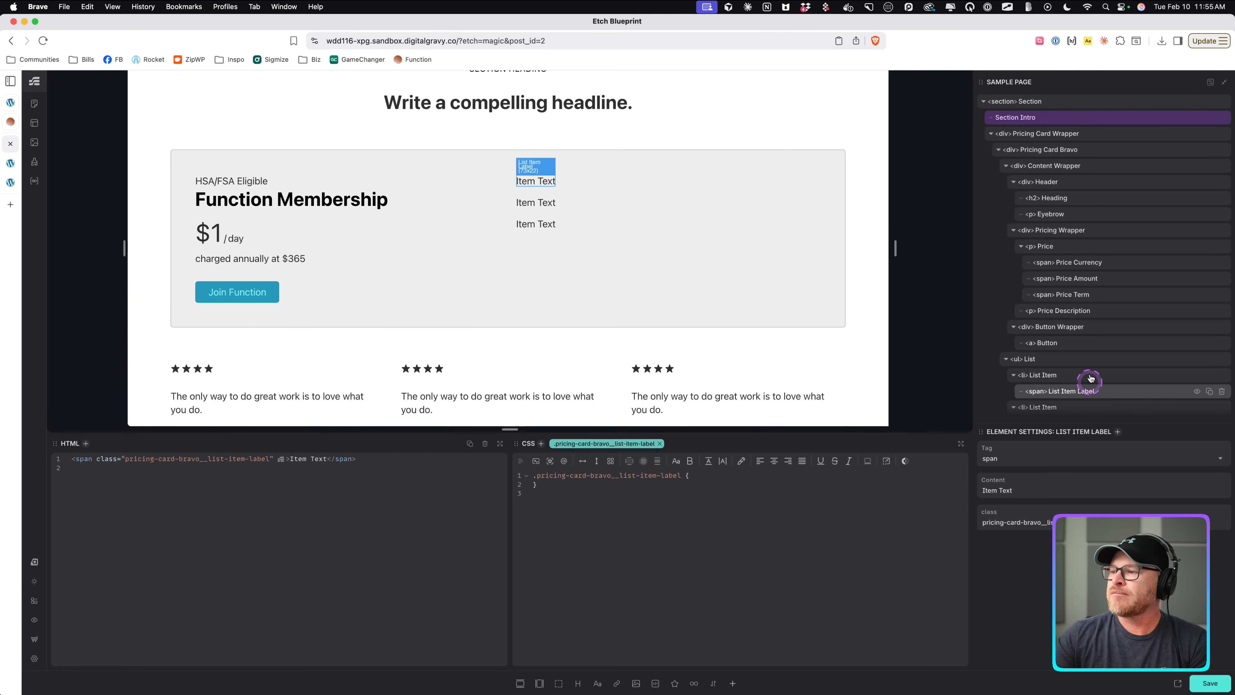
left_click(1090, 379)
left_click(1094, 390)
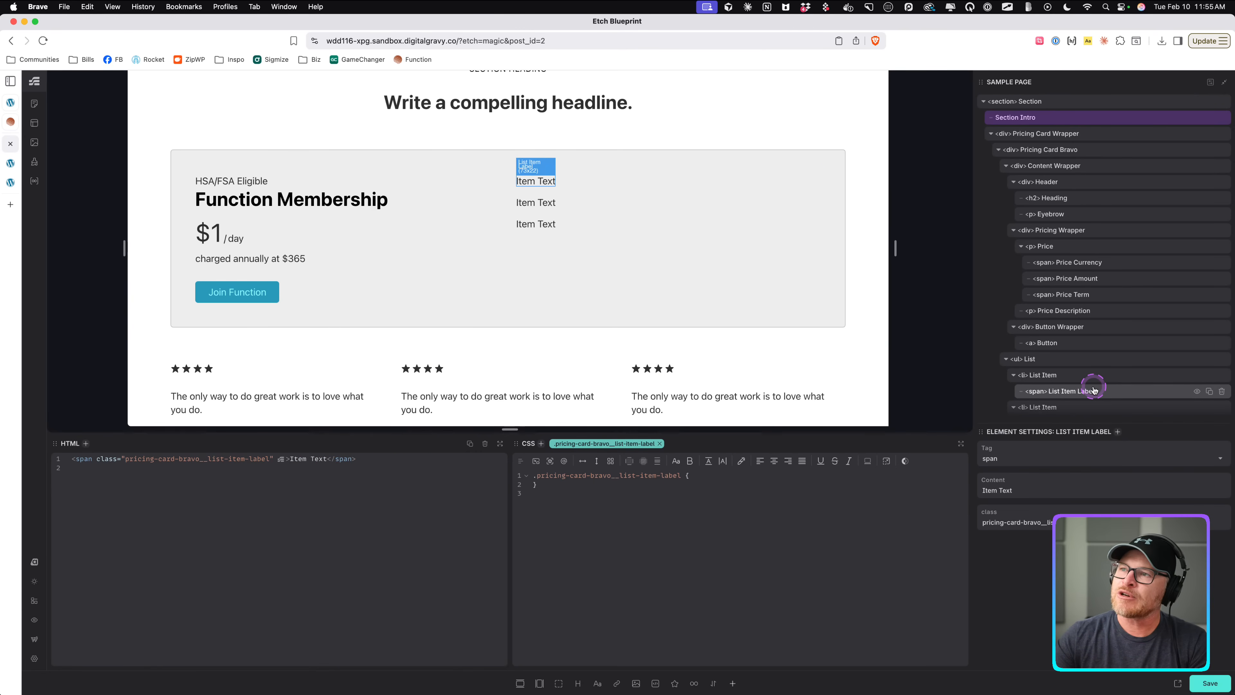
left_click(1090, 374)
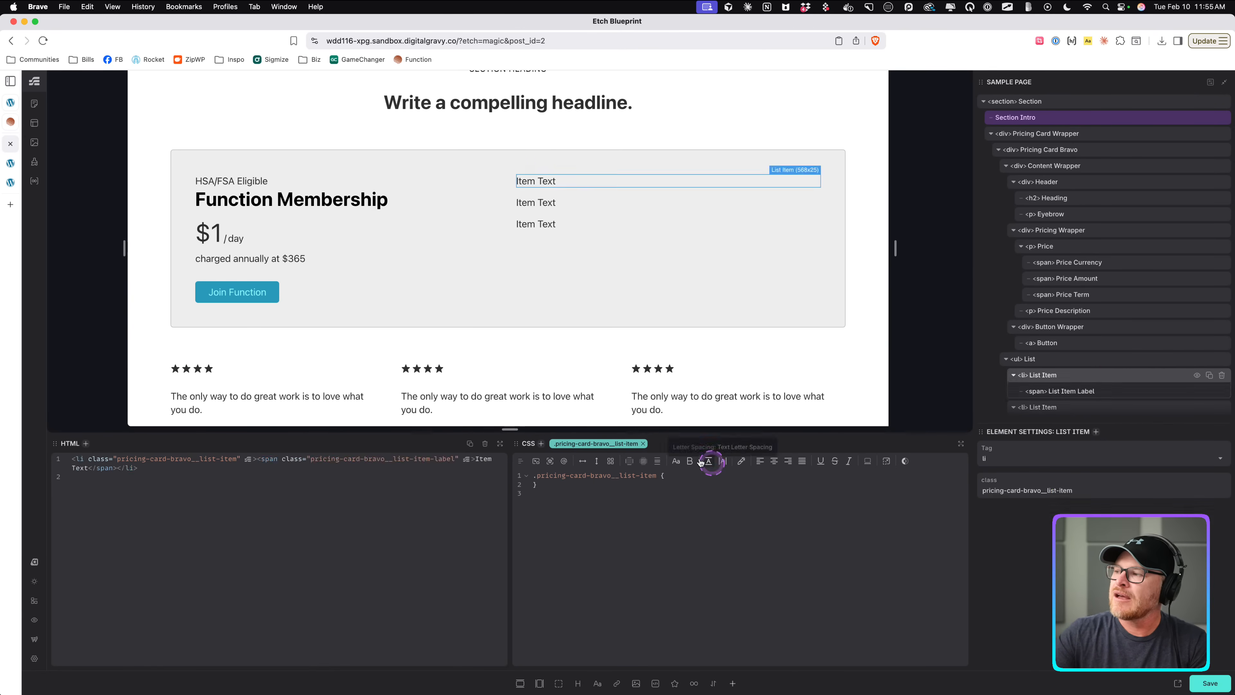
left_click(694, 473)
type("con")
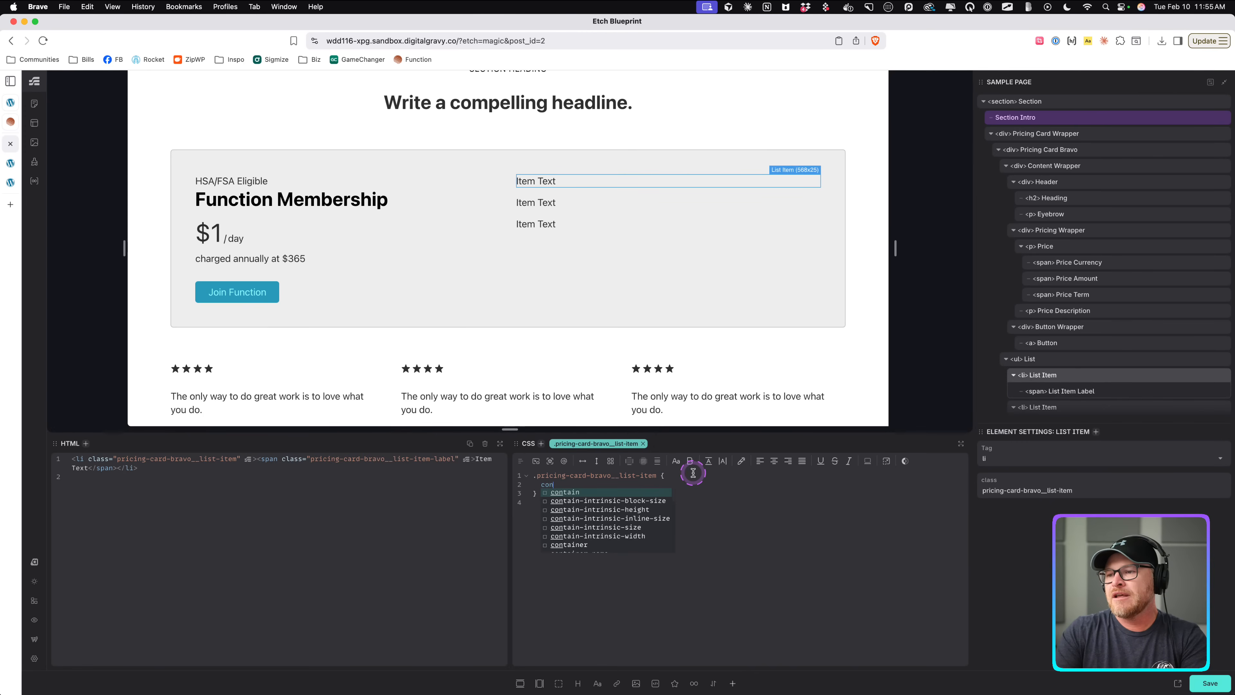
key("BackSpace")
key("BackSpace")
key("BackSpace")
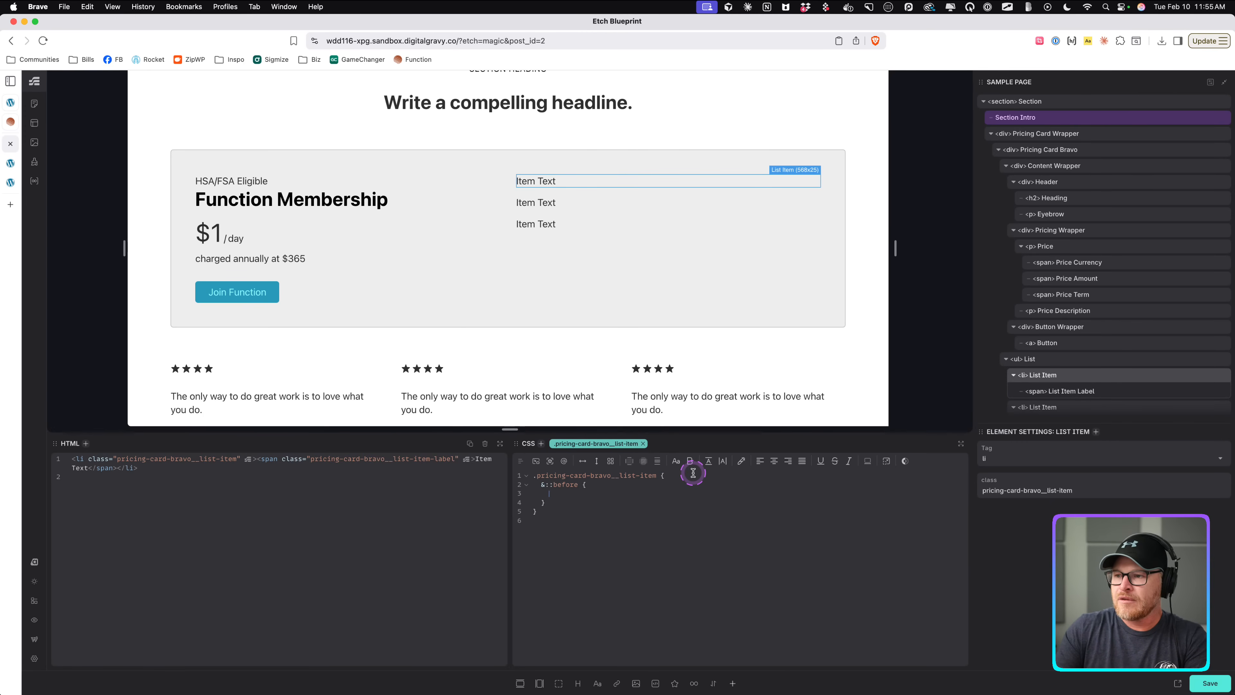
type("t: '")
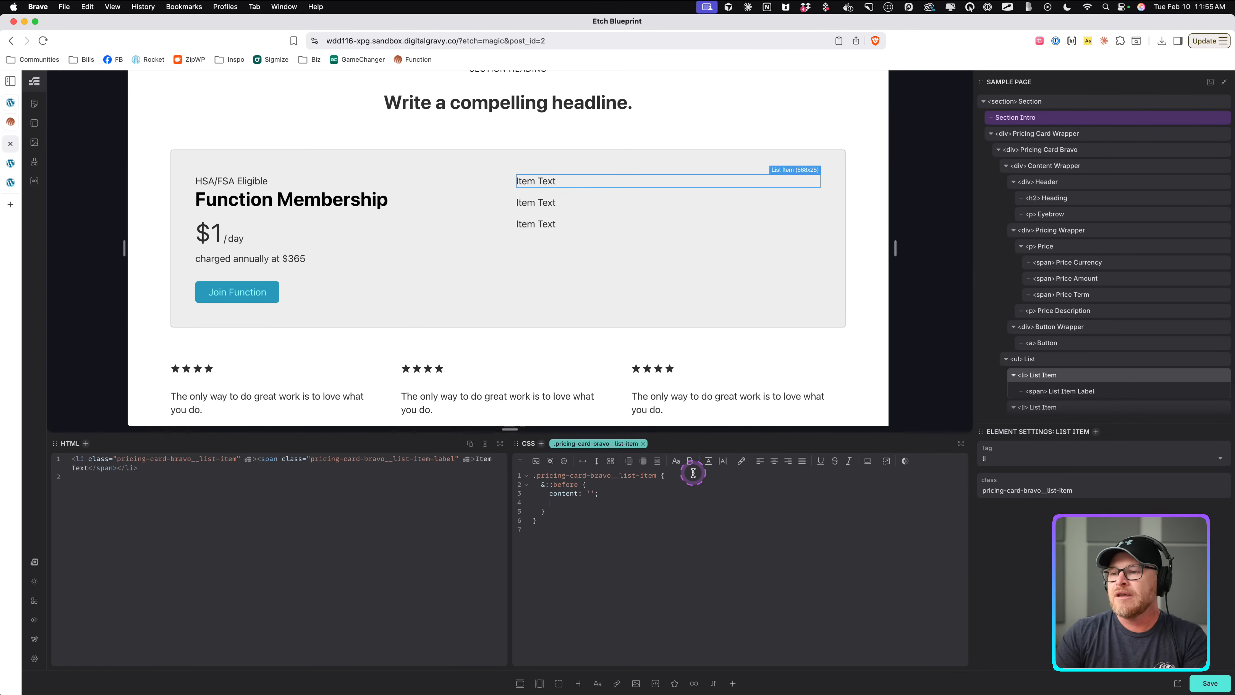
type("ne-siz")
key("Return")
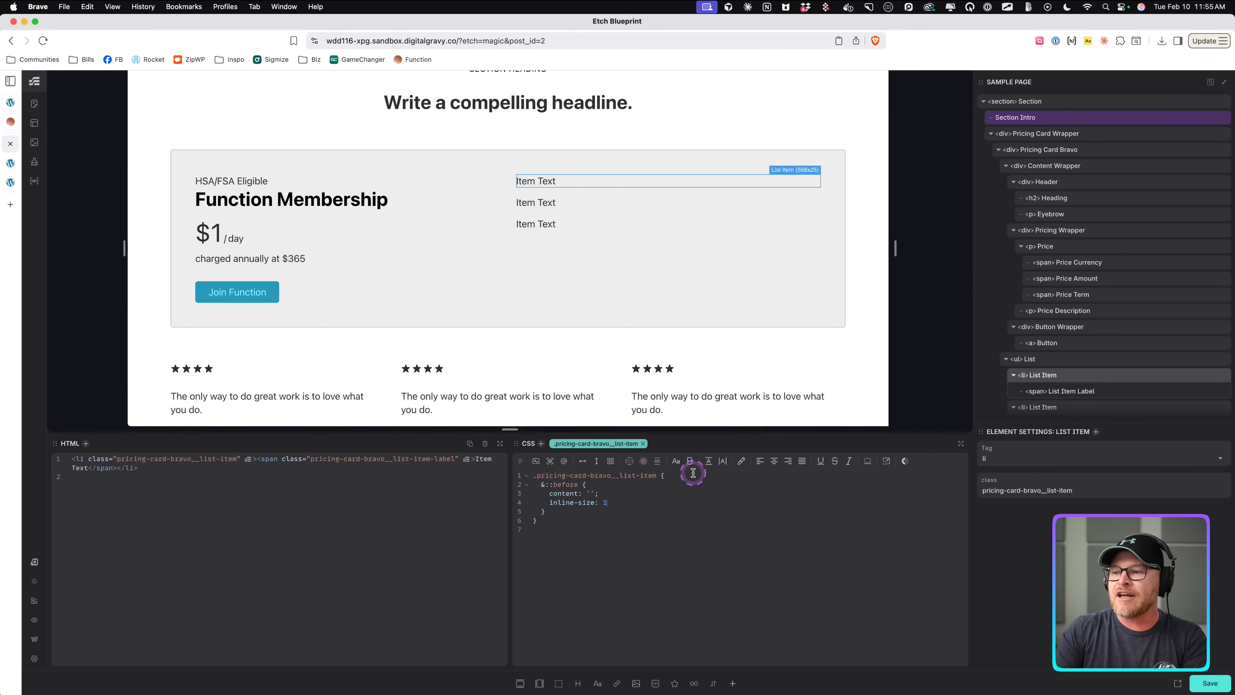
key("Return")
type("block-size: 1em;     ")
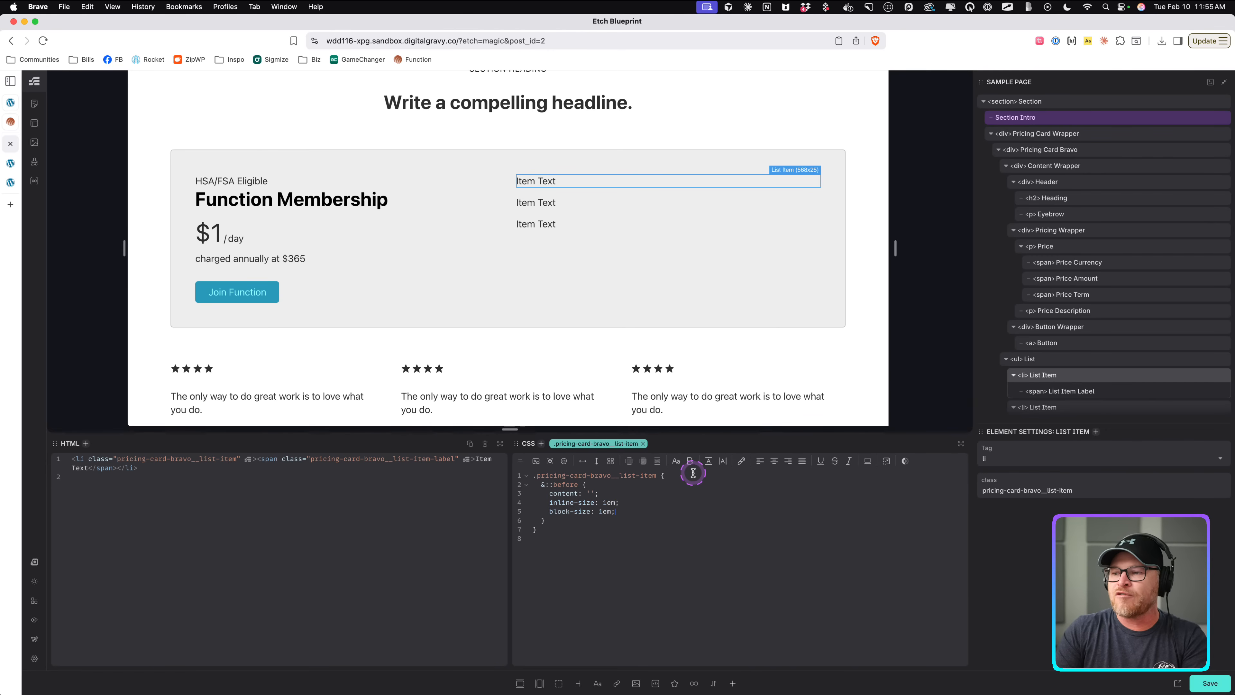
type("background: red;")
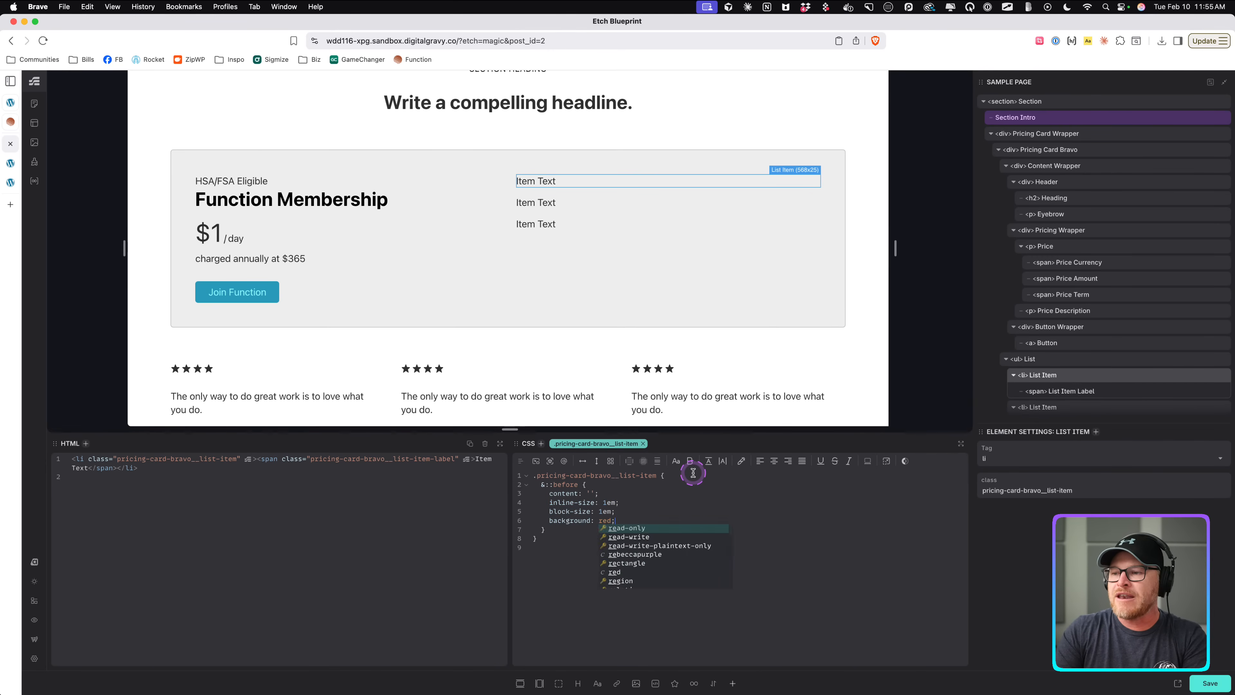
key("Return")
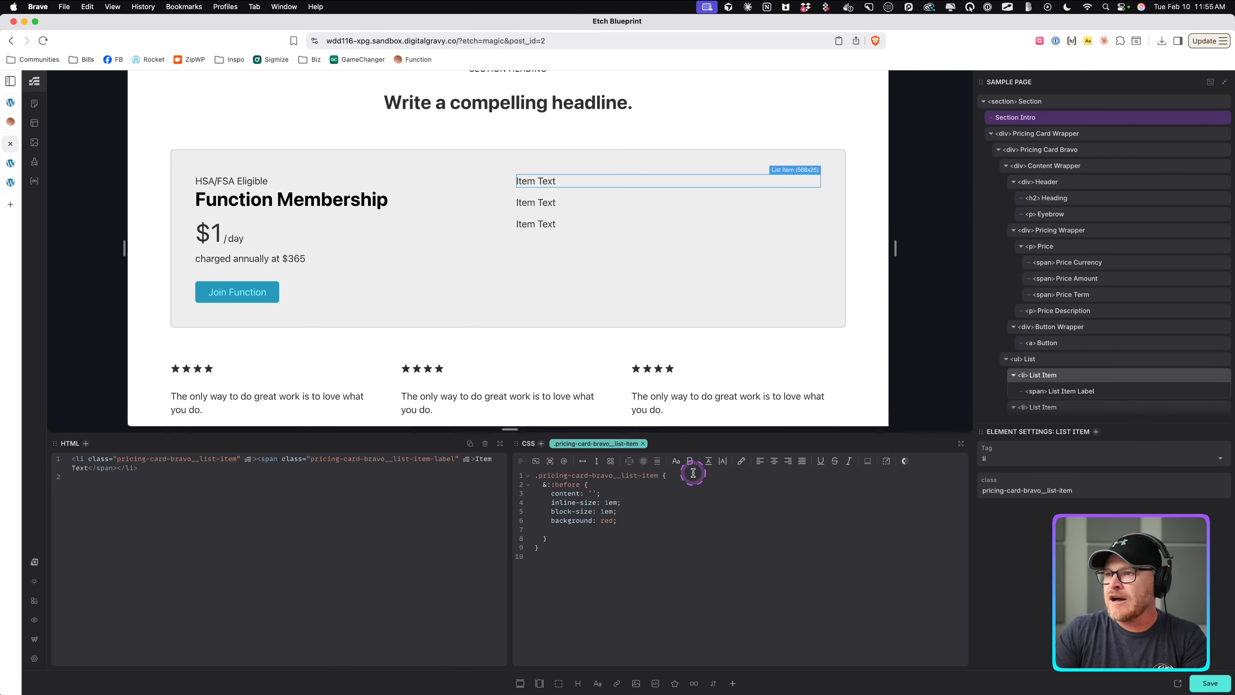
Make the marker display flex and set the List Item to a centered flex row with a 1ch gap.
type("display: flex;")
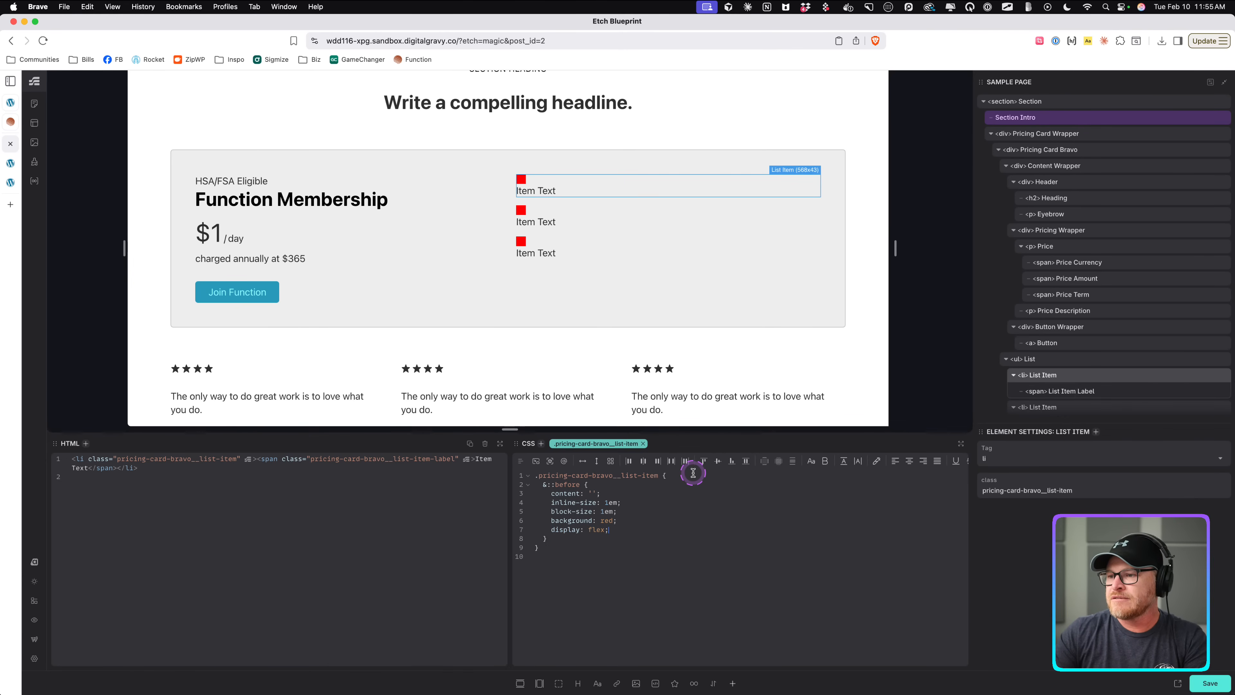
left_click(582, 462)
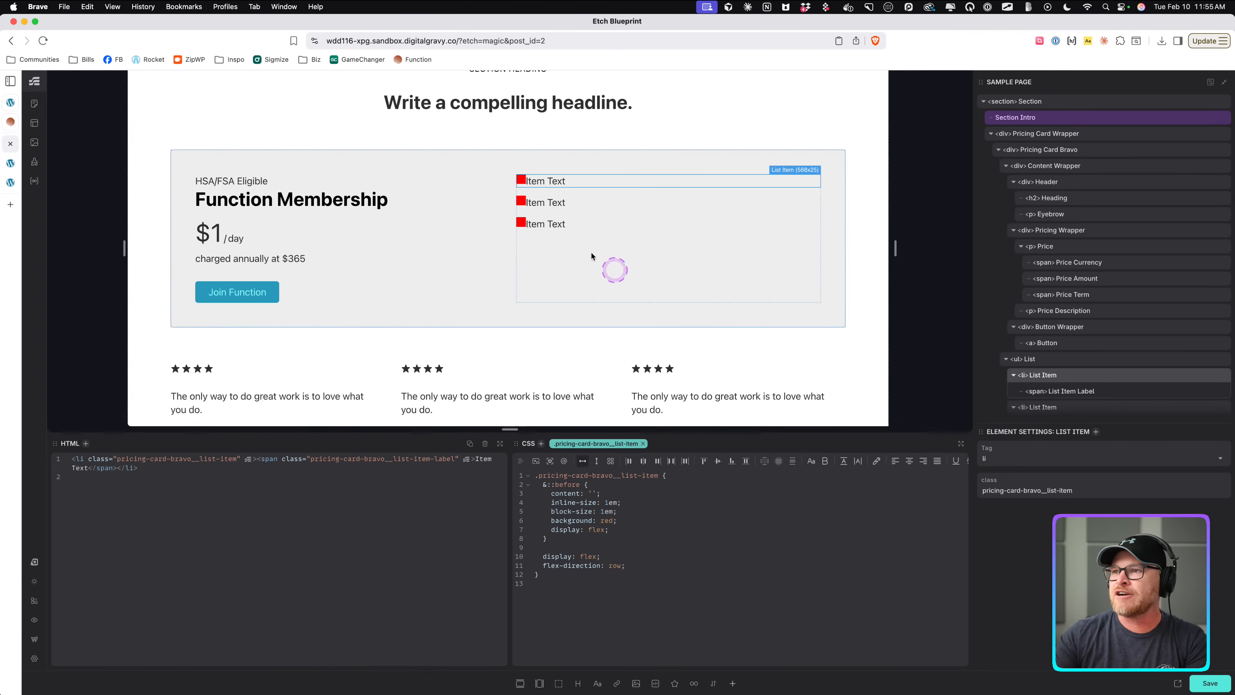
left_click(718, 462)
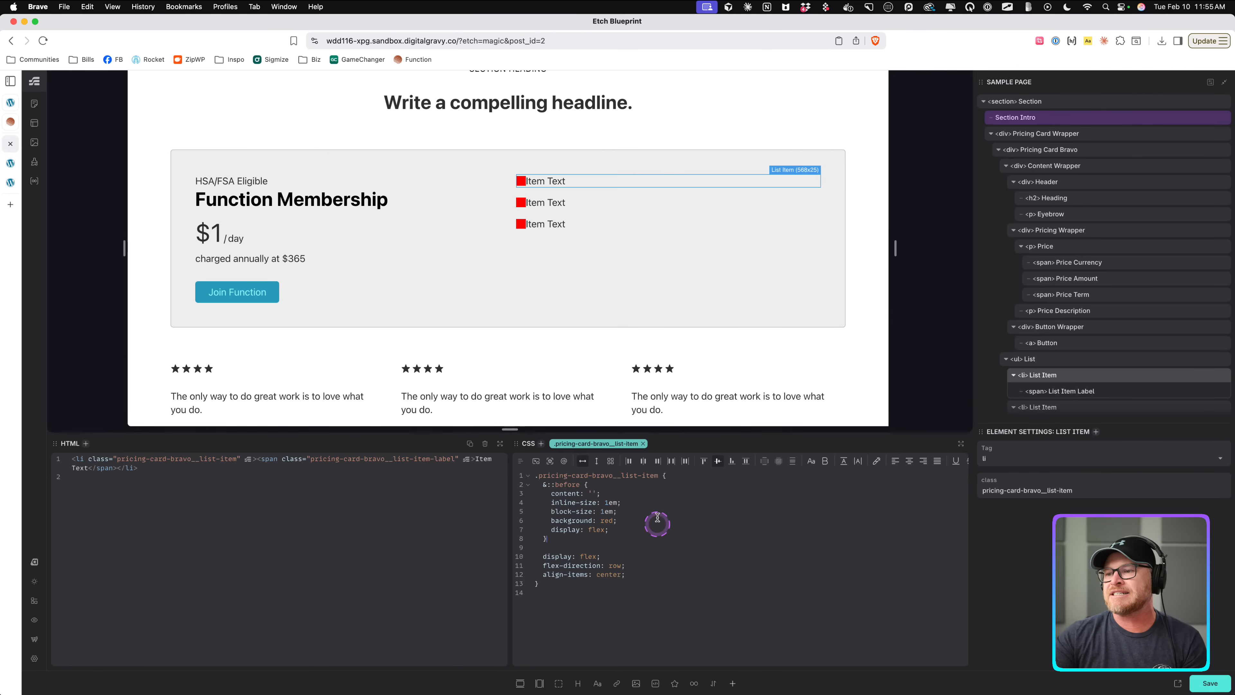
left_click(791, 463)
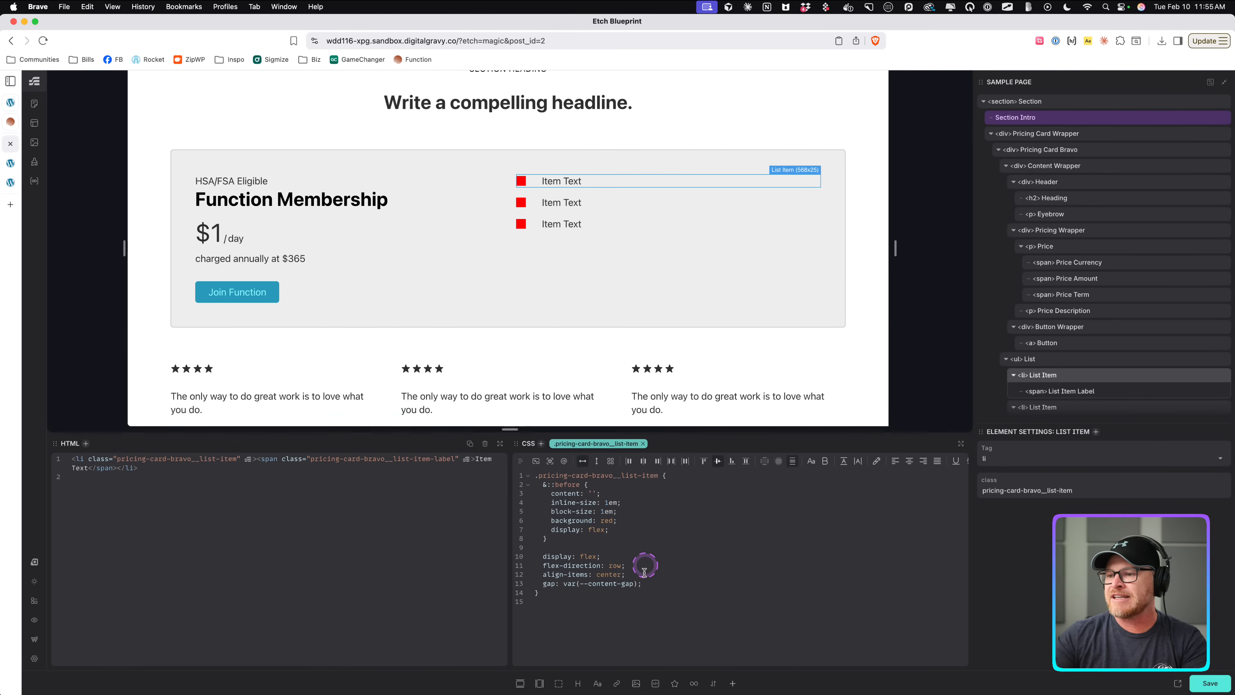
type("1.5ch")
left_click(563, 582)
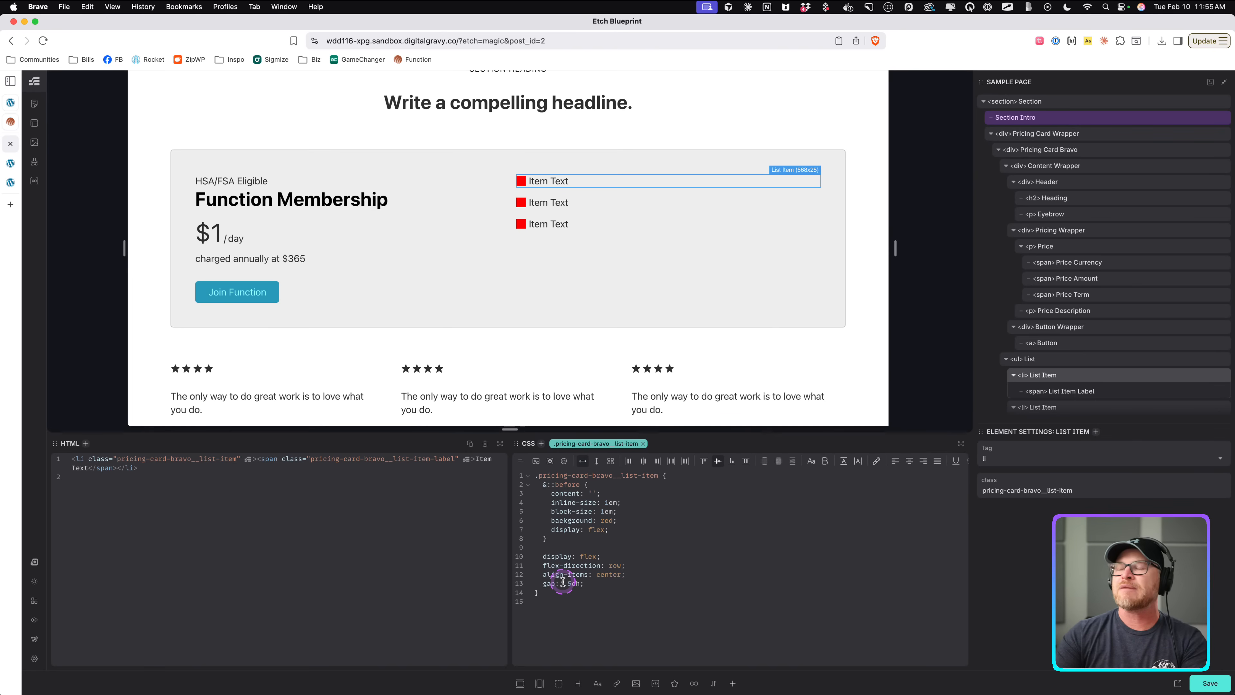
type("2")
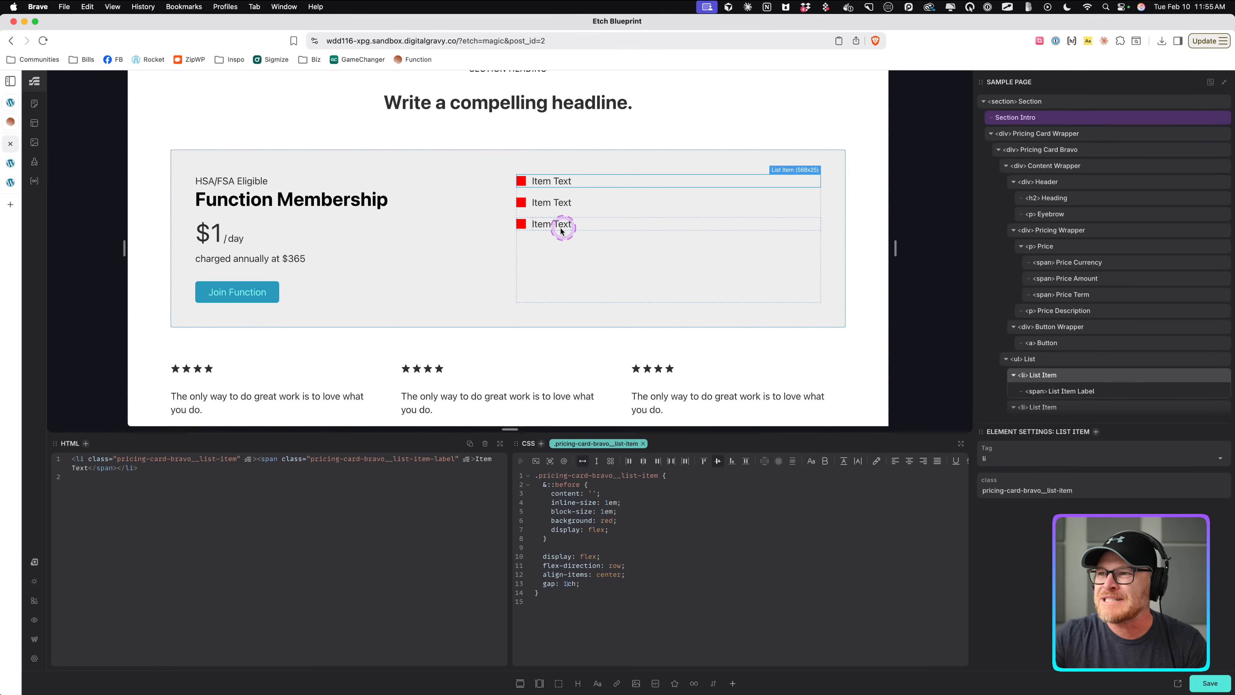
Add aspect-ratio: 1 to the List Item's ::before marker.
left_click(635, 531)
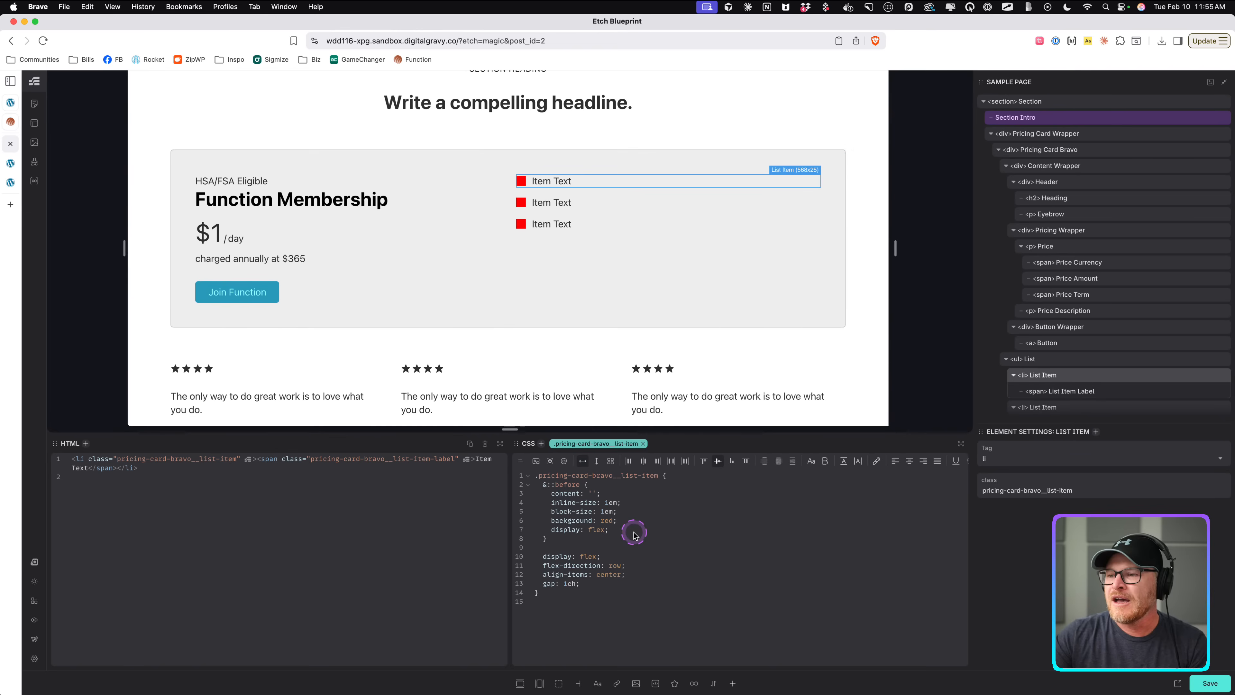
key("Return")
type("aspect-ratio: 1;")
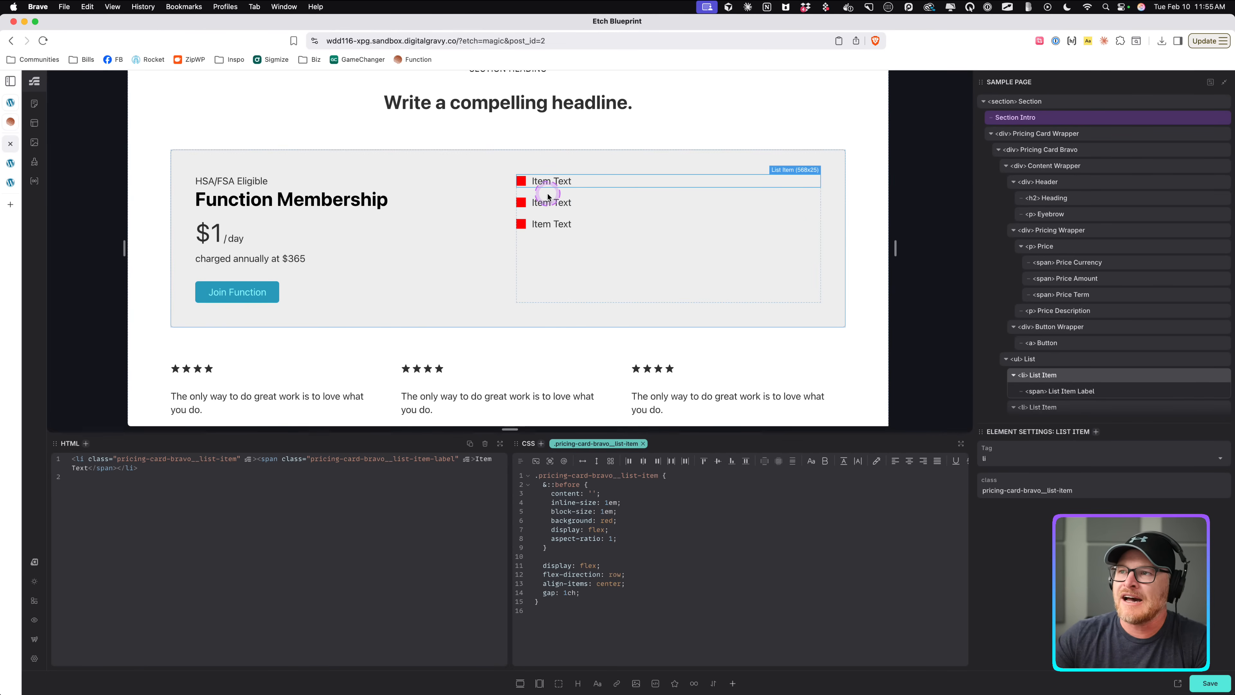
Compare the frontend preview with the Function reference pricing card, then return to the builder.
left_click(11, 161)
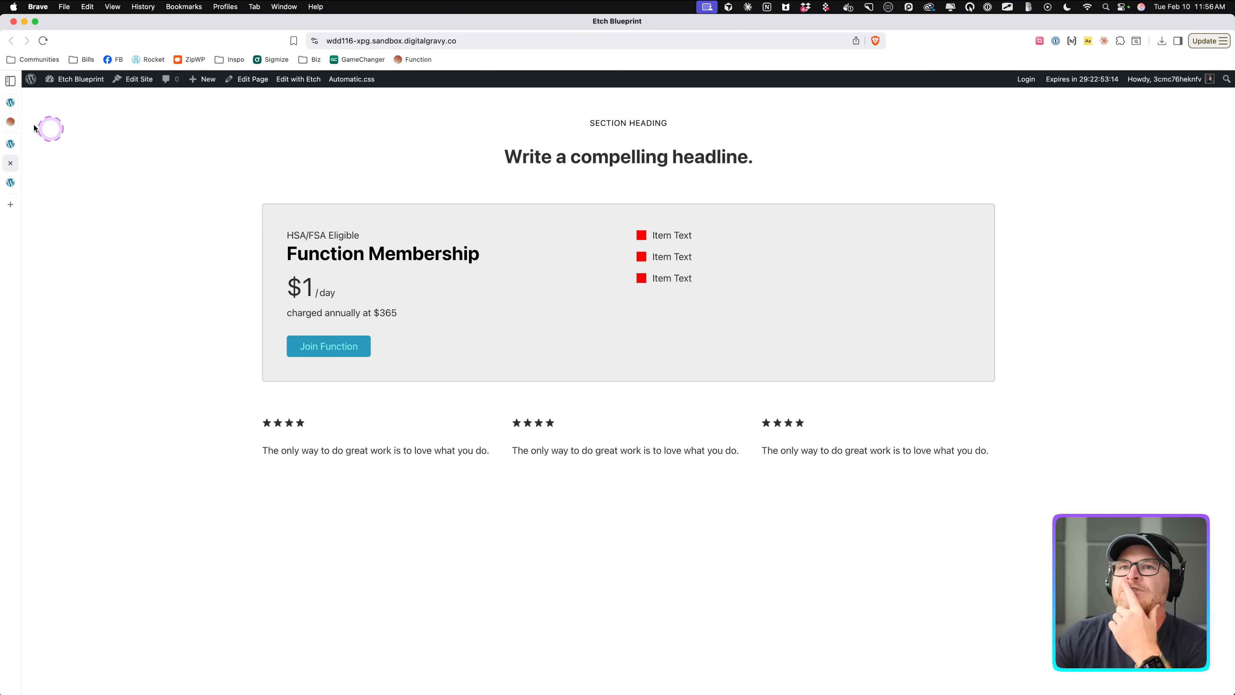
left_click(11, 121)
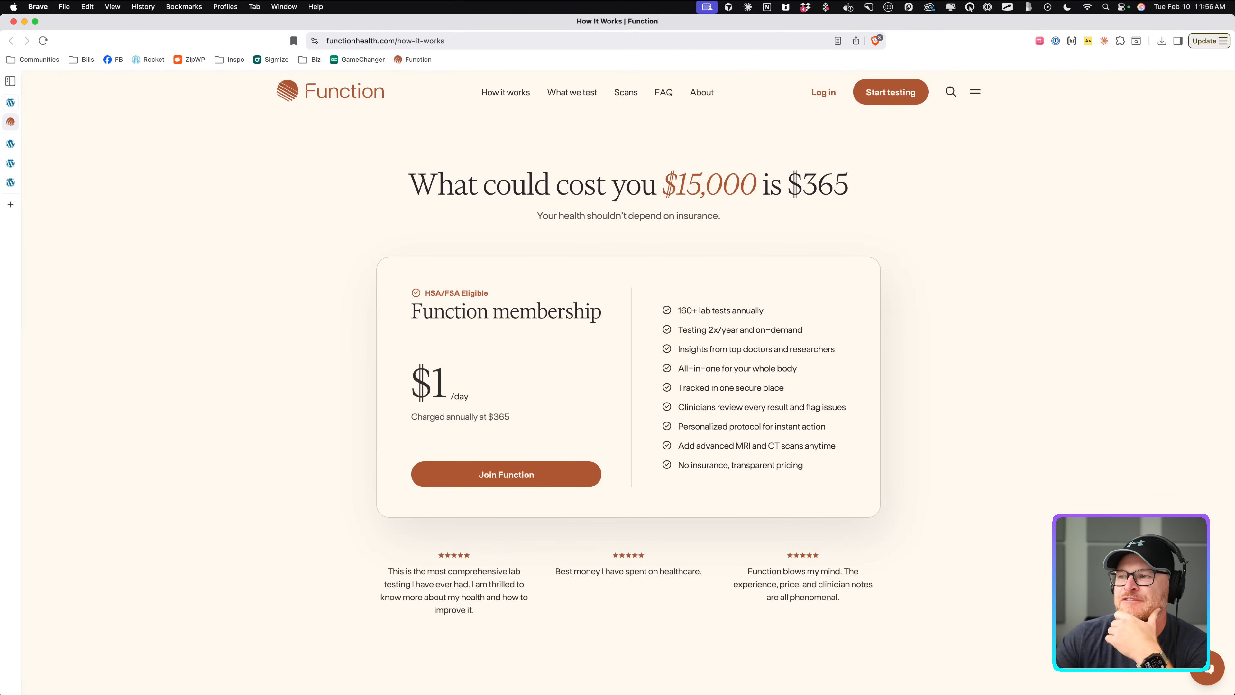
left_click(11, 143)
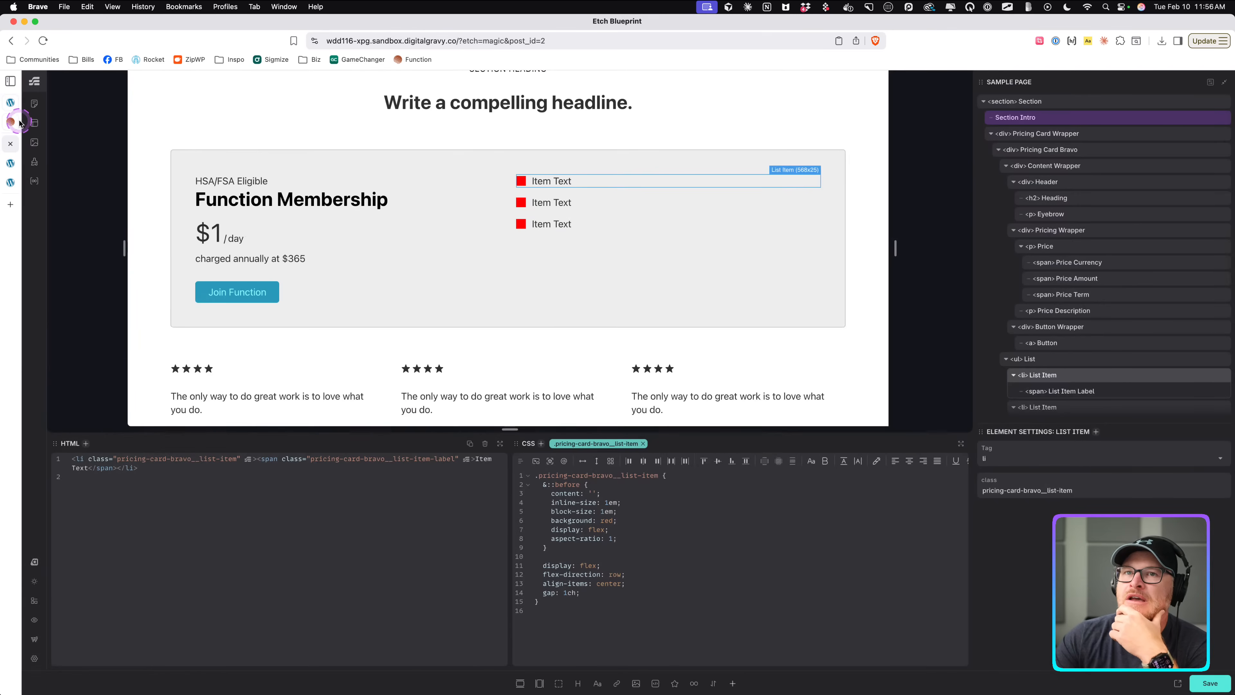
Copy the Content Wrapper's 1001px container query opening into the List's CSS and close it with an empty body.
left_click(508, 219)
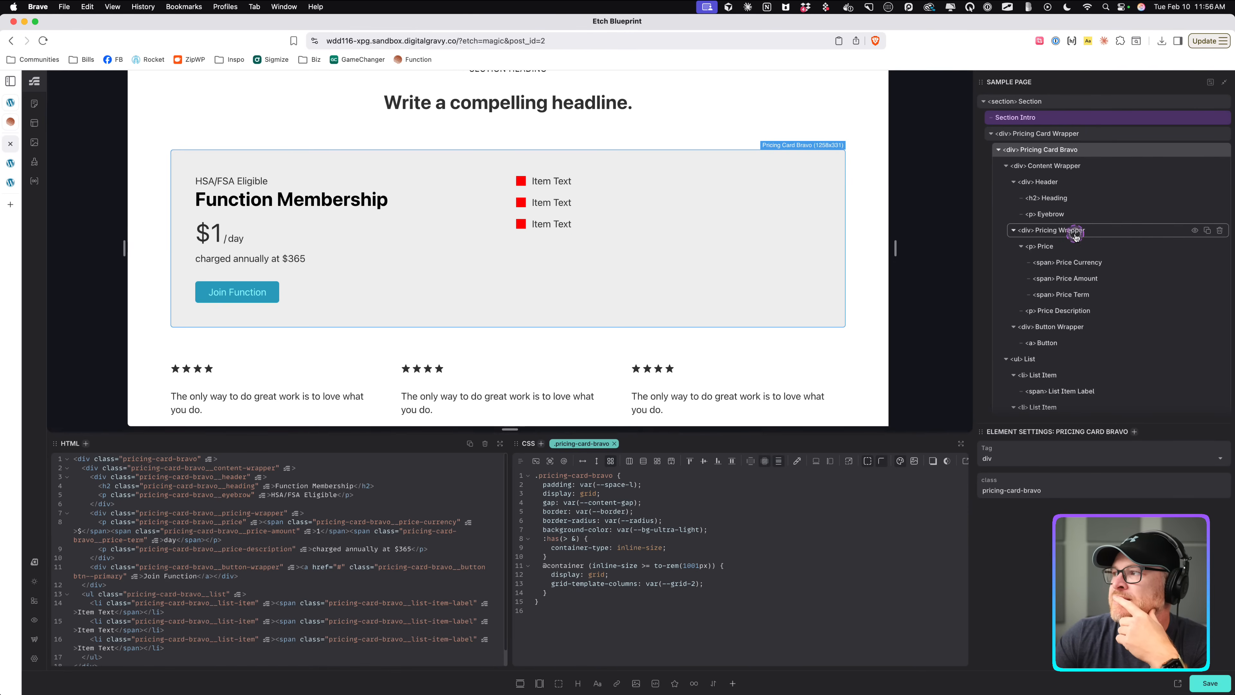
left_click(1014, 231)
left_click(1013, 230)
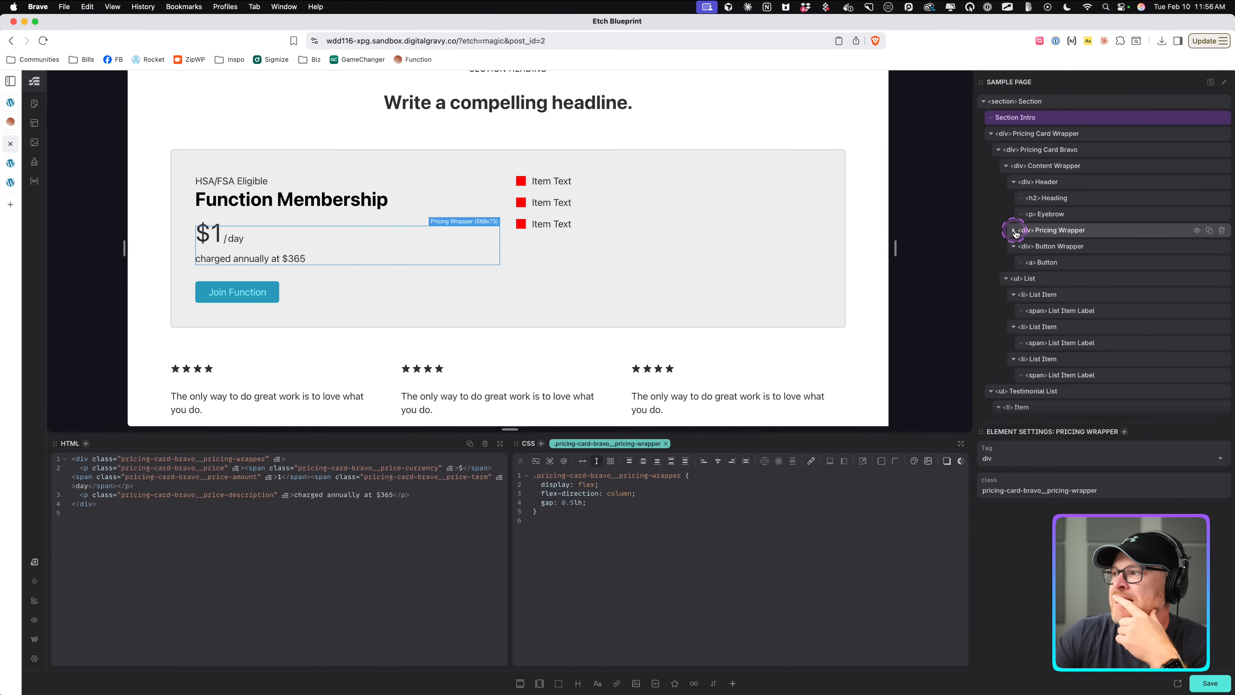
left_click(1038, 281)
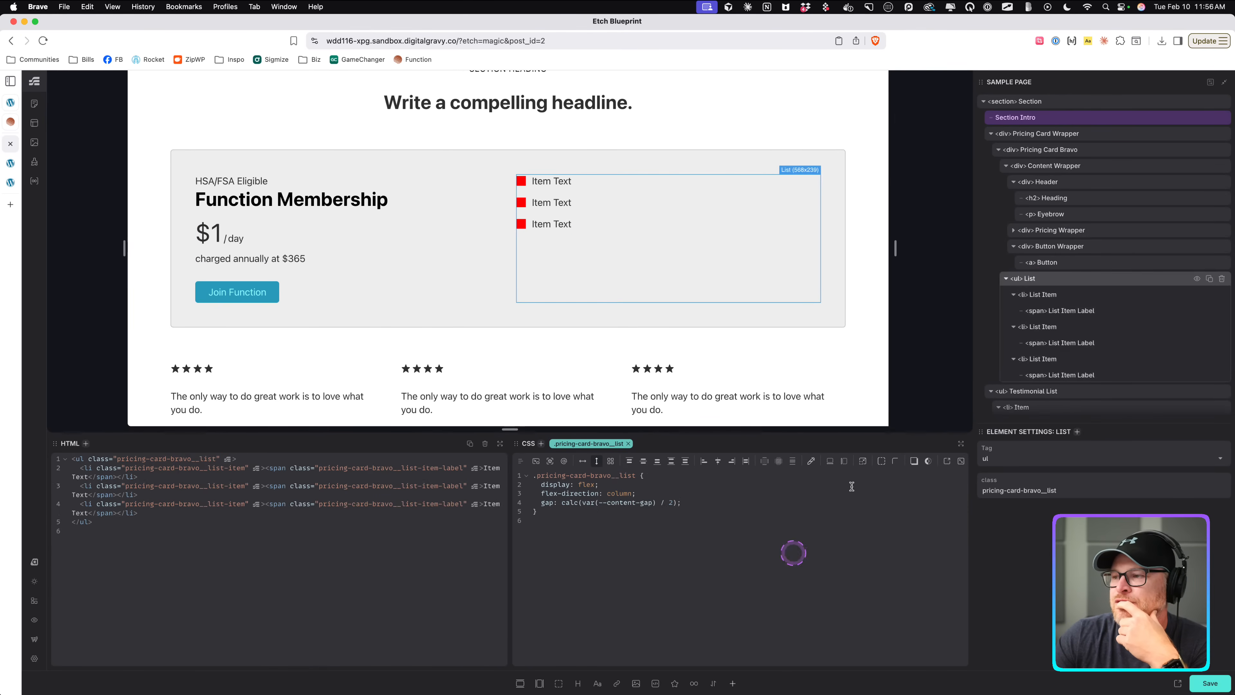
left_click(1077, 166)
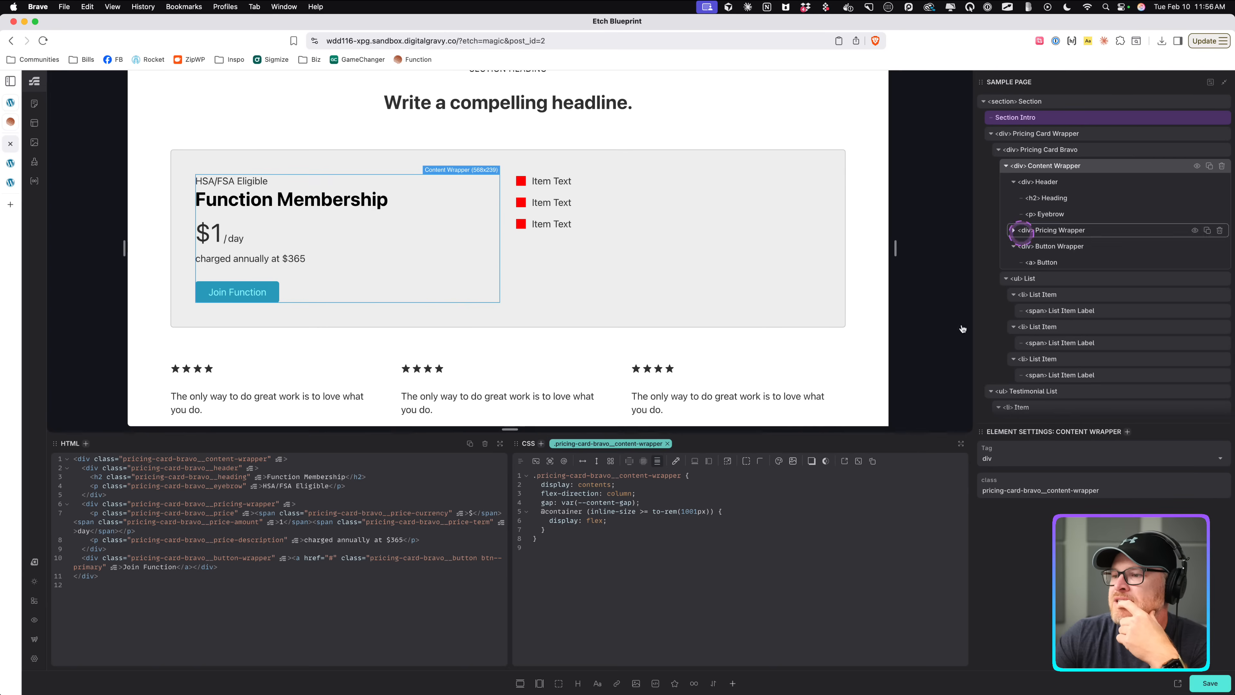
left_click_drag(550, 517, 743, 514)
key("super+c")
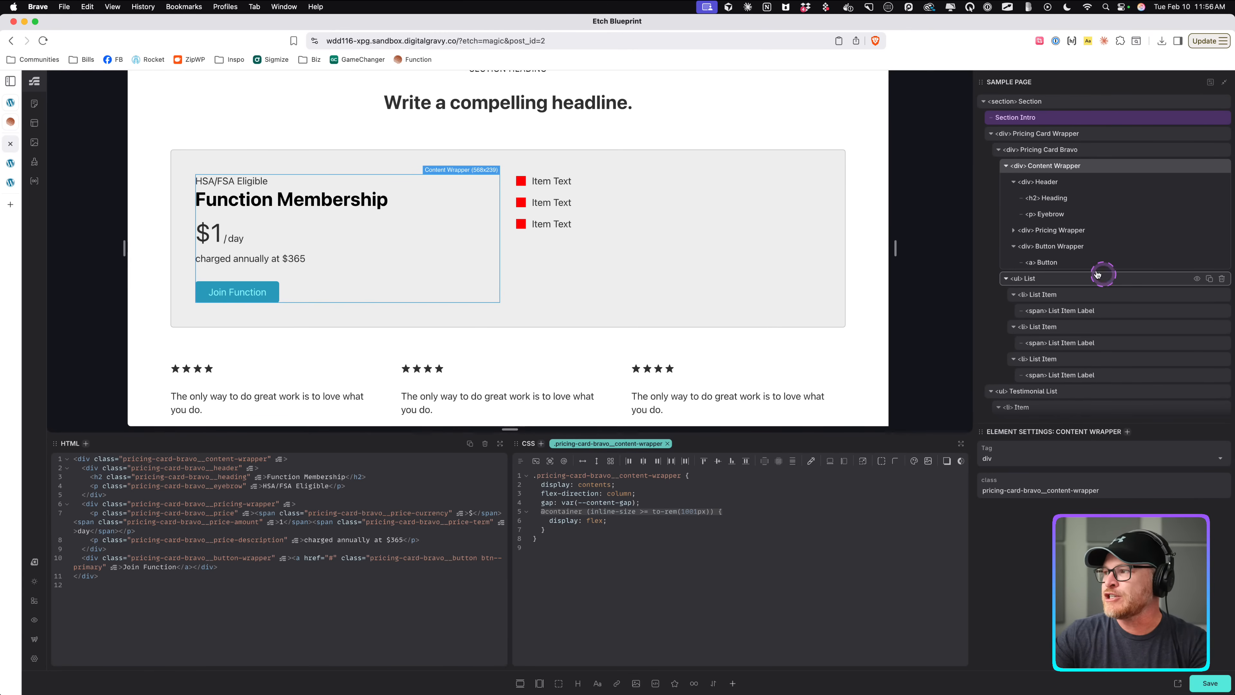
left_click(564, 243)
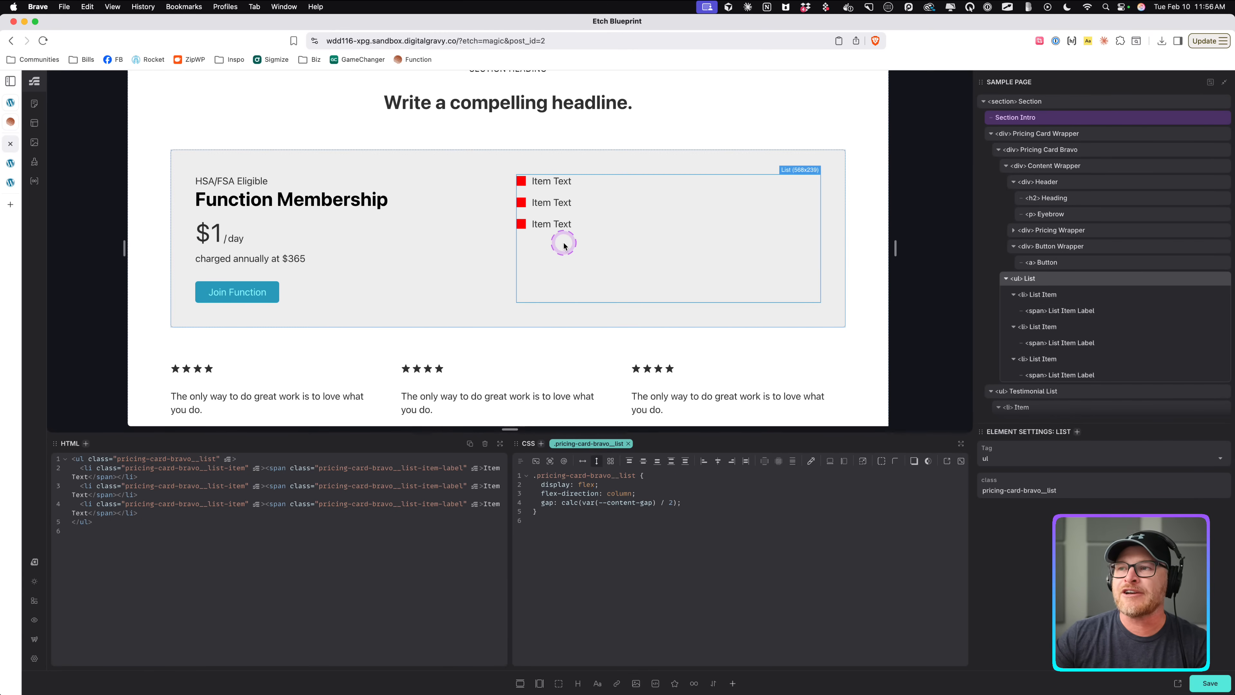
left_click(756, 500)
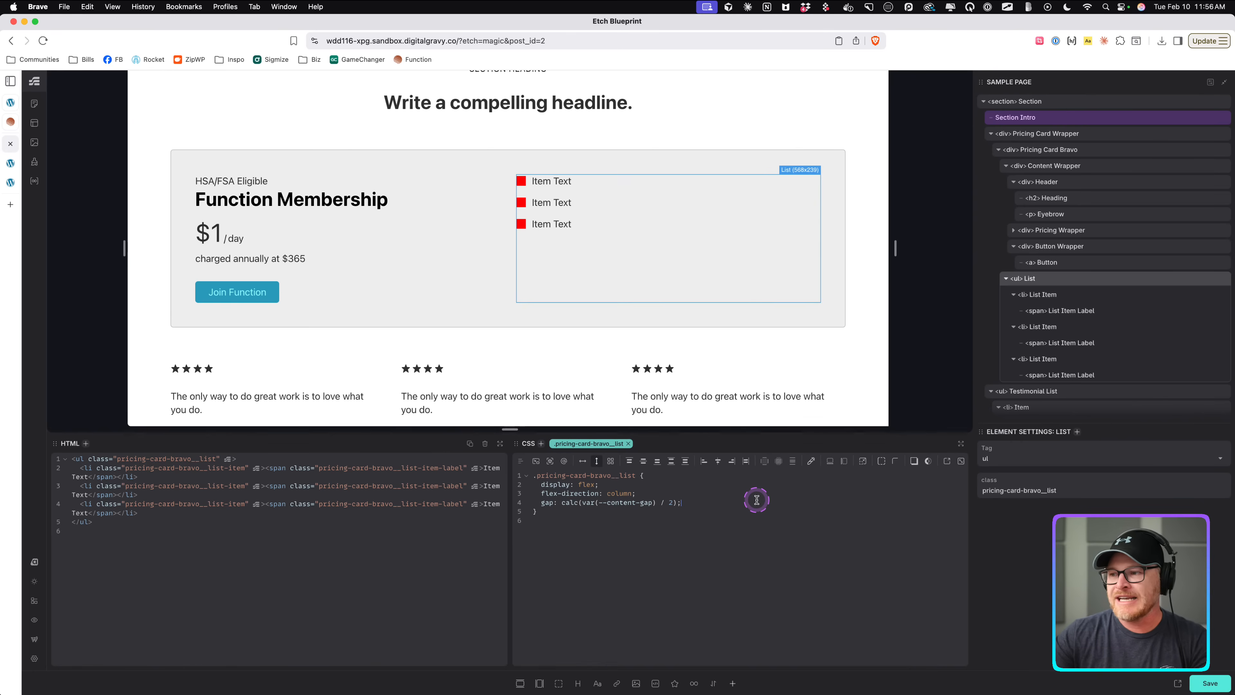
key("Return")
key("super+v")
type("}")
key("Left")
key("Return")
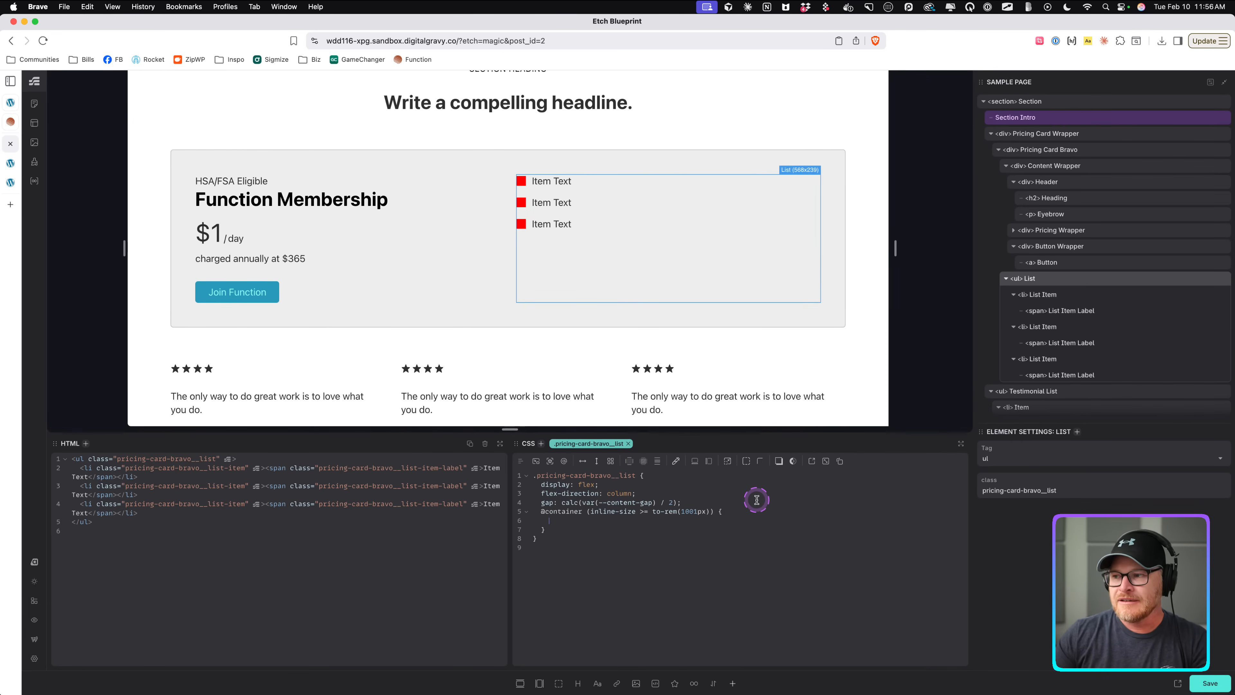
Add a ::before rule inside the List's container query with empty content, 100% block size, 1.5px inline size and red background.
left_click(725, 510)
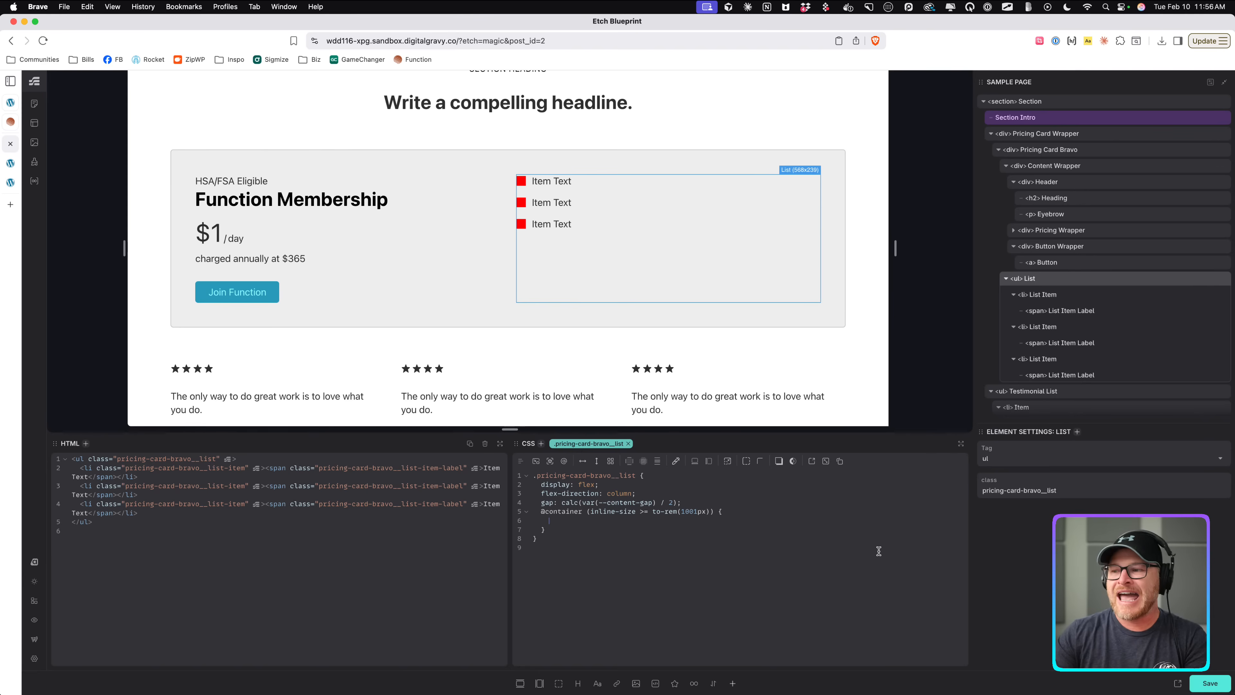
type("&")
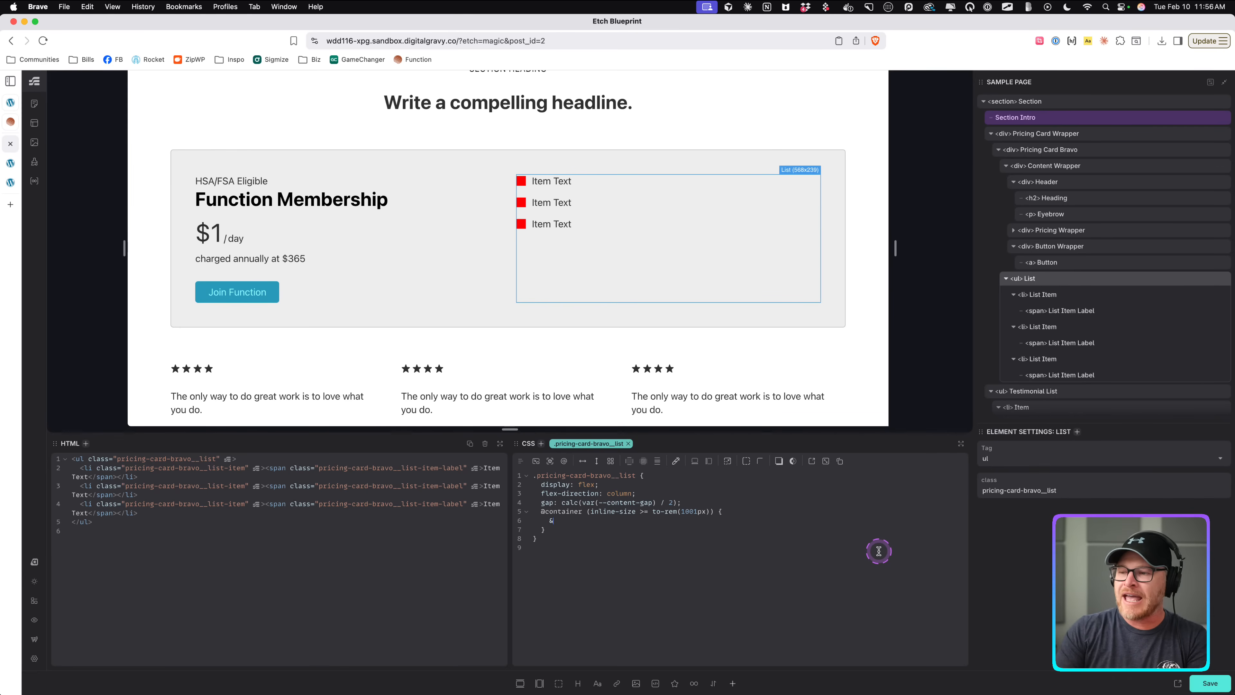
type("::before {")
key("Return")
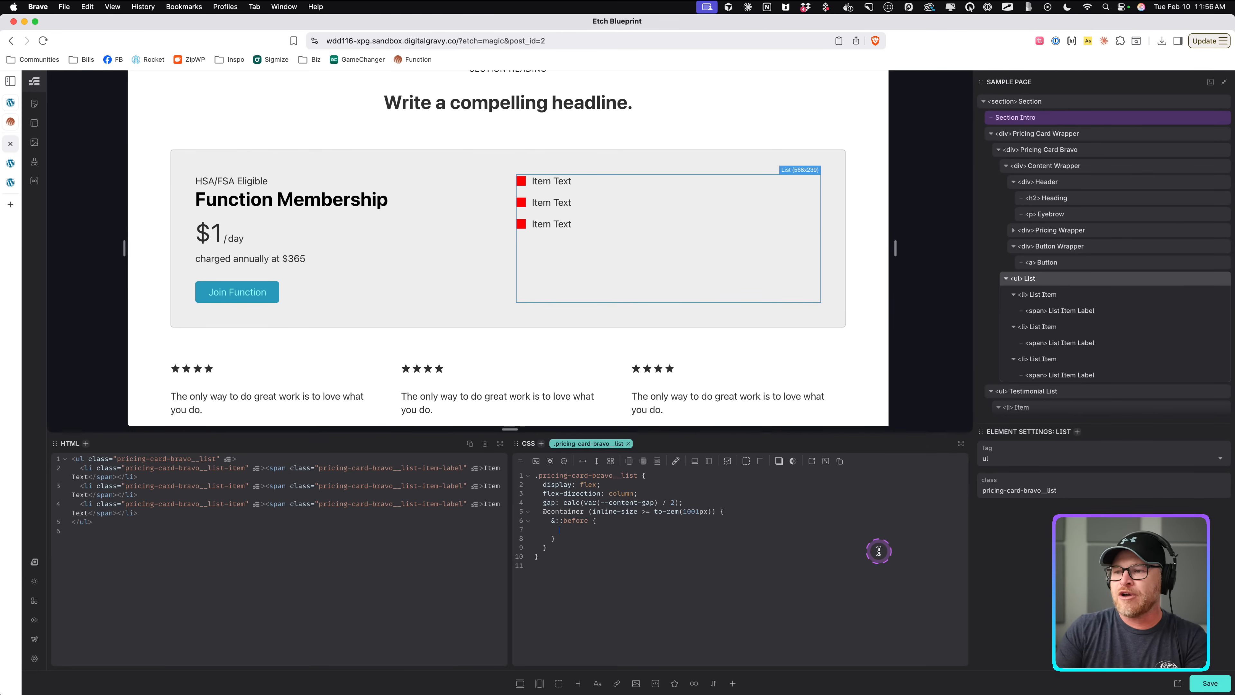
type("content: '';")
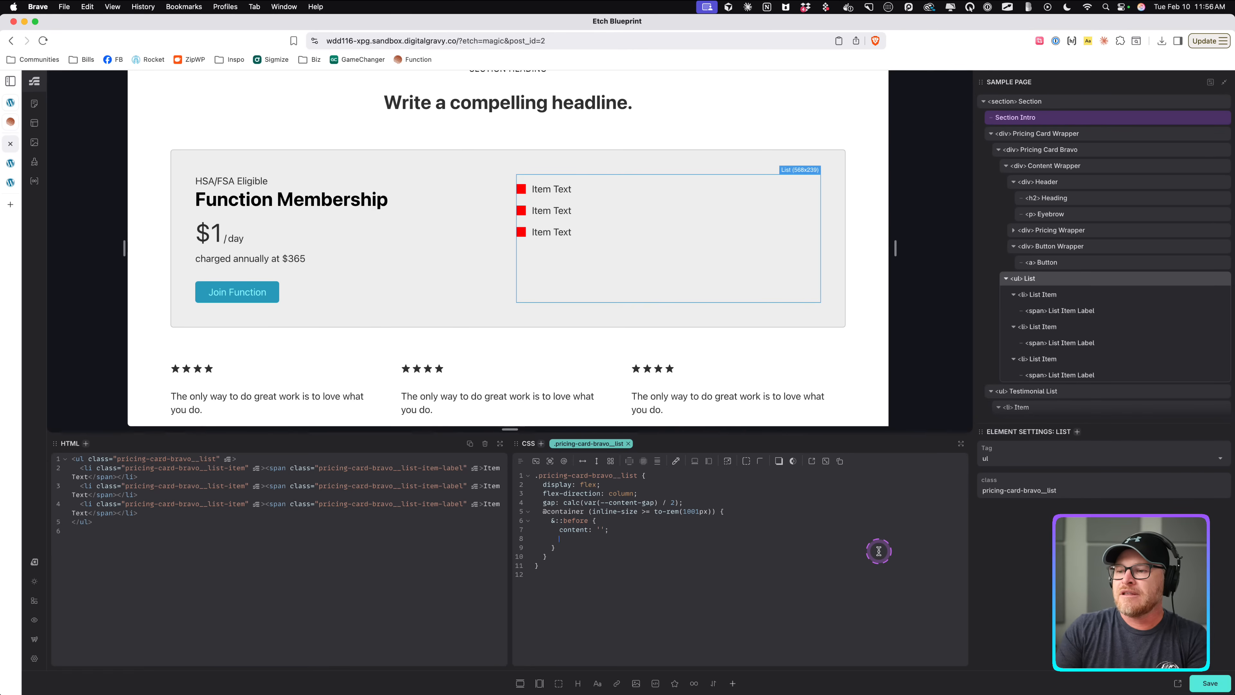
type("       blookc-")
key("BackSpace")
type("ck-size: 100%;       ")
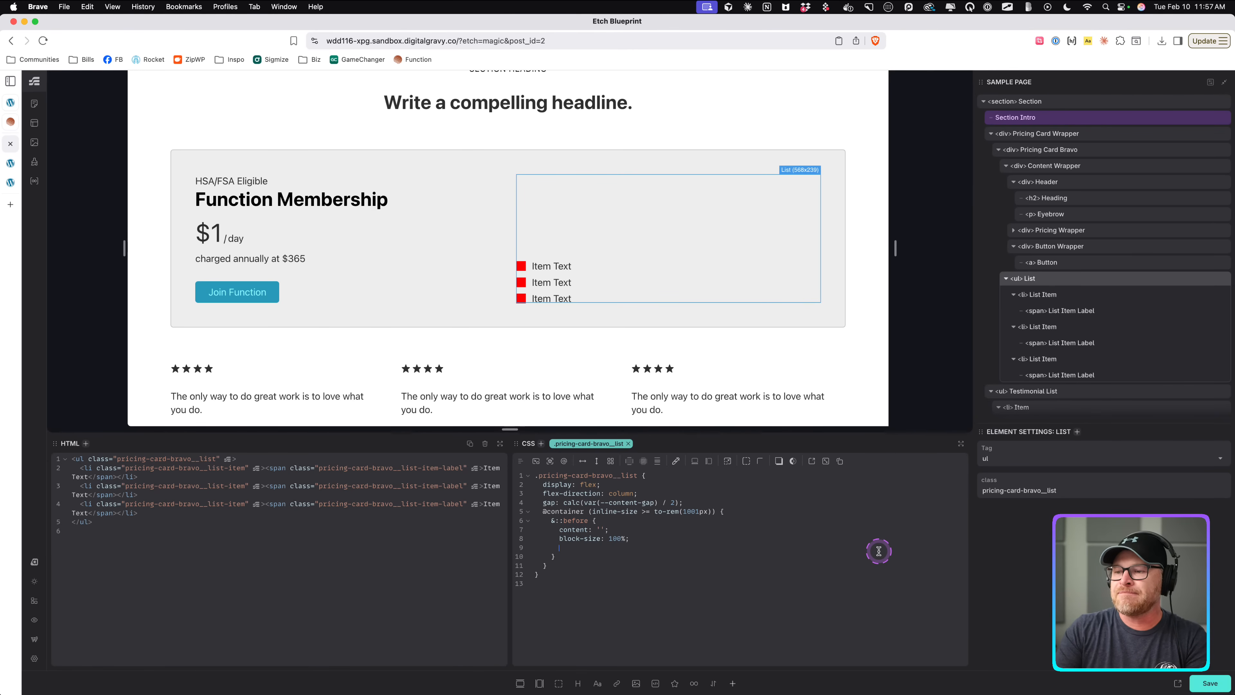
type("inline-size: 1.5px;")
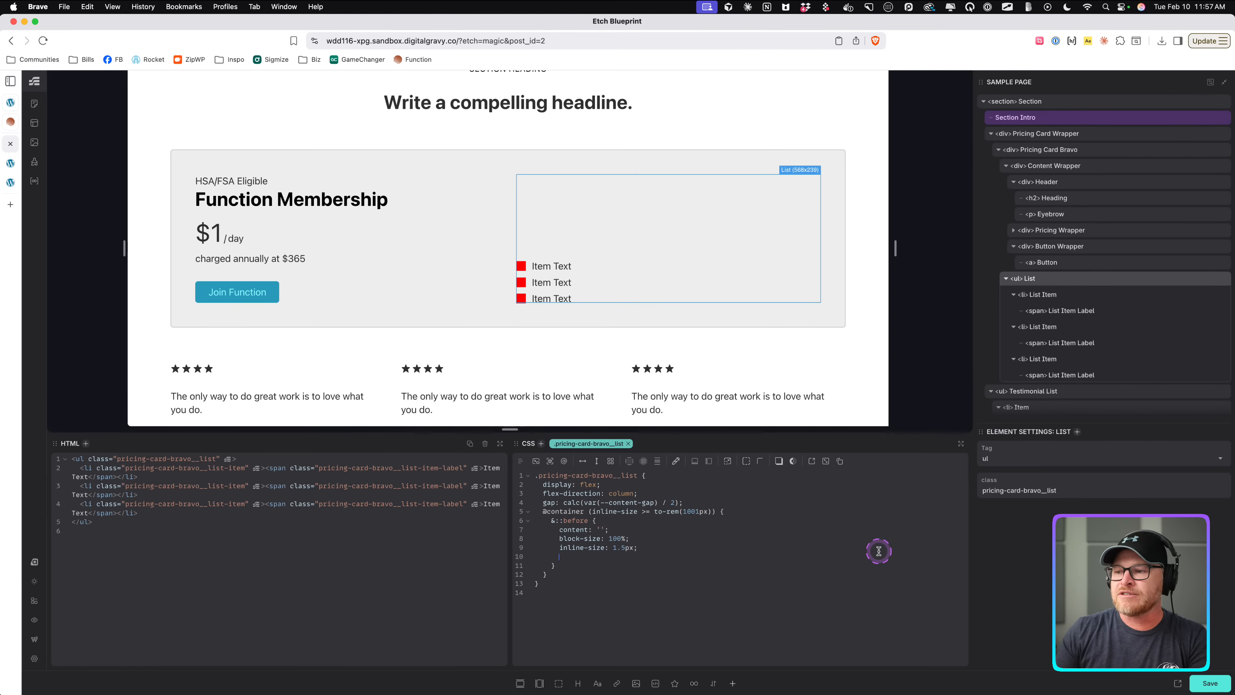
type("       background: red;")
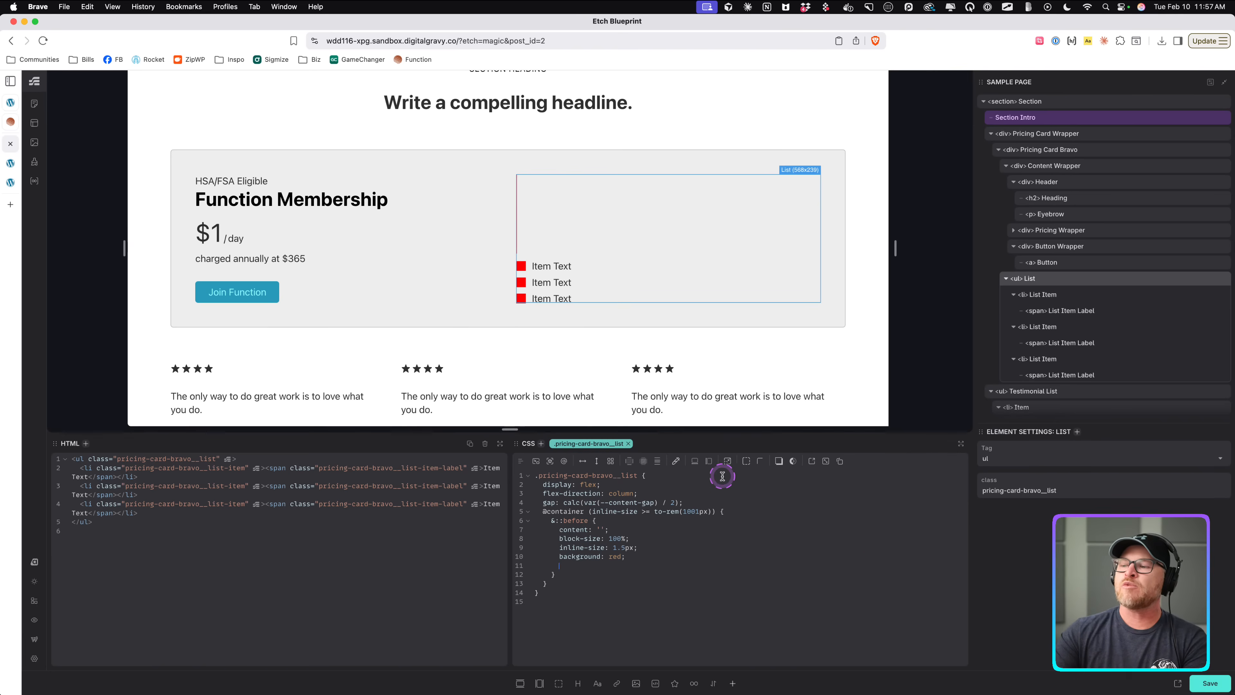
Set the List to position relative and its ::before divider to position absolute.
left_click(719, 502)
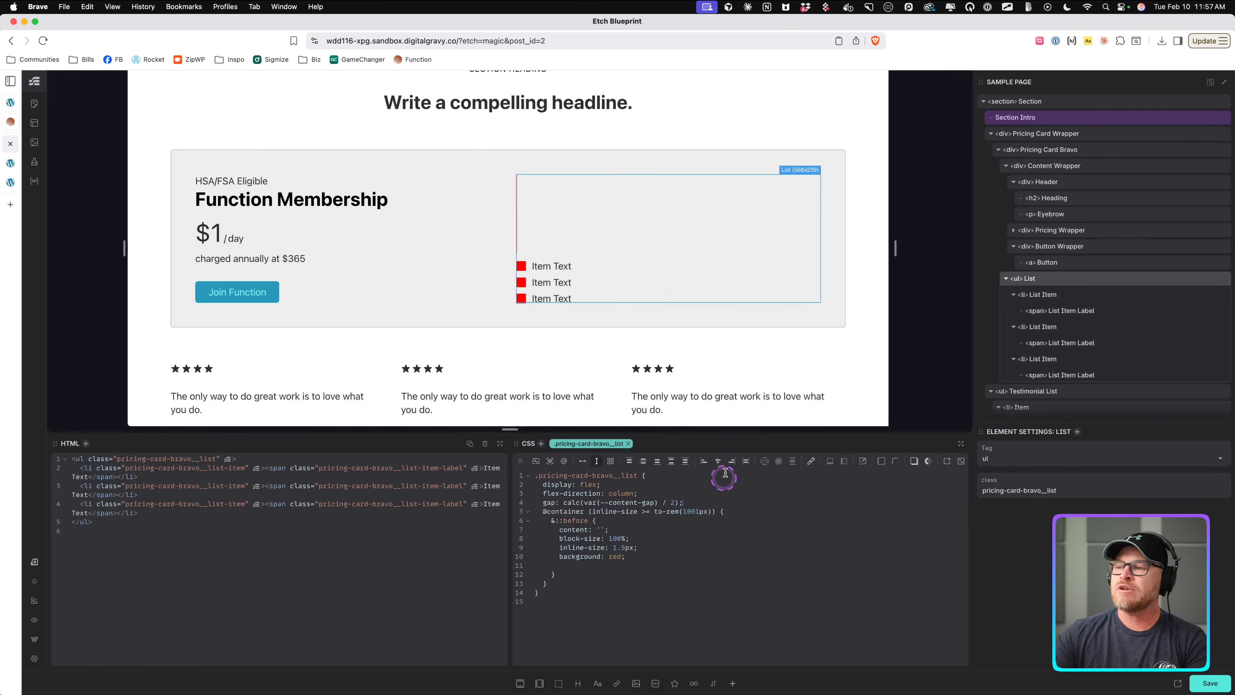
left_click(861, 461)
left_click(689, 559)
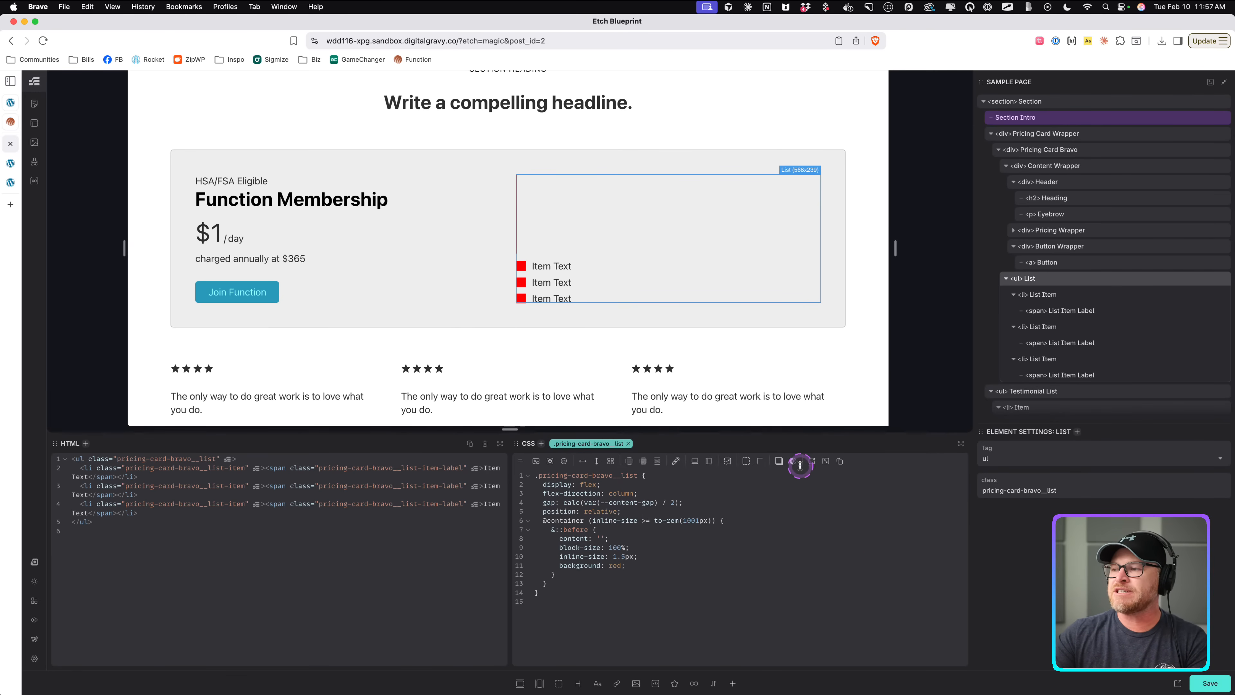
left_click(732, 464)
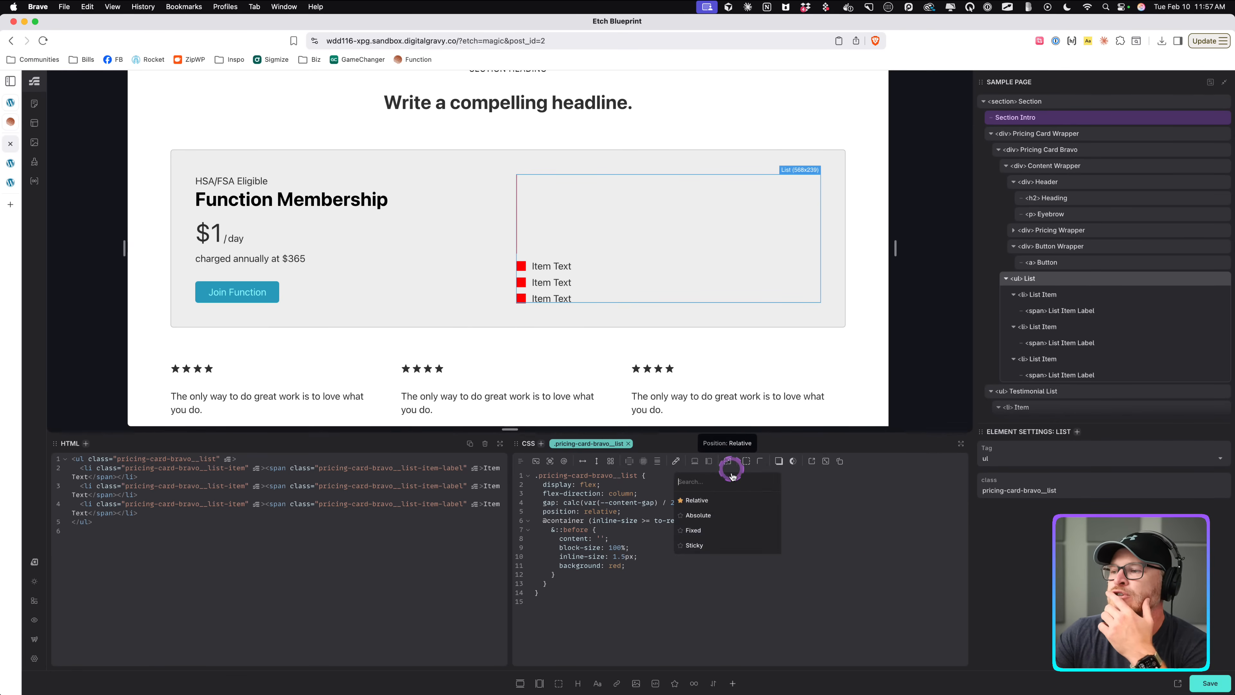
left_click(715, 531)
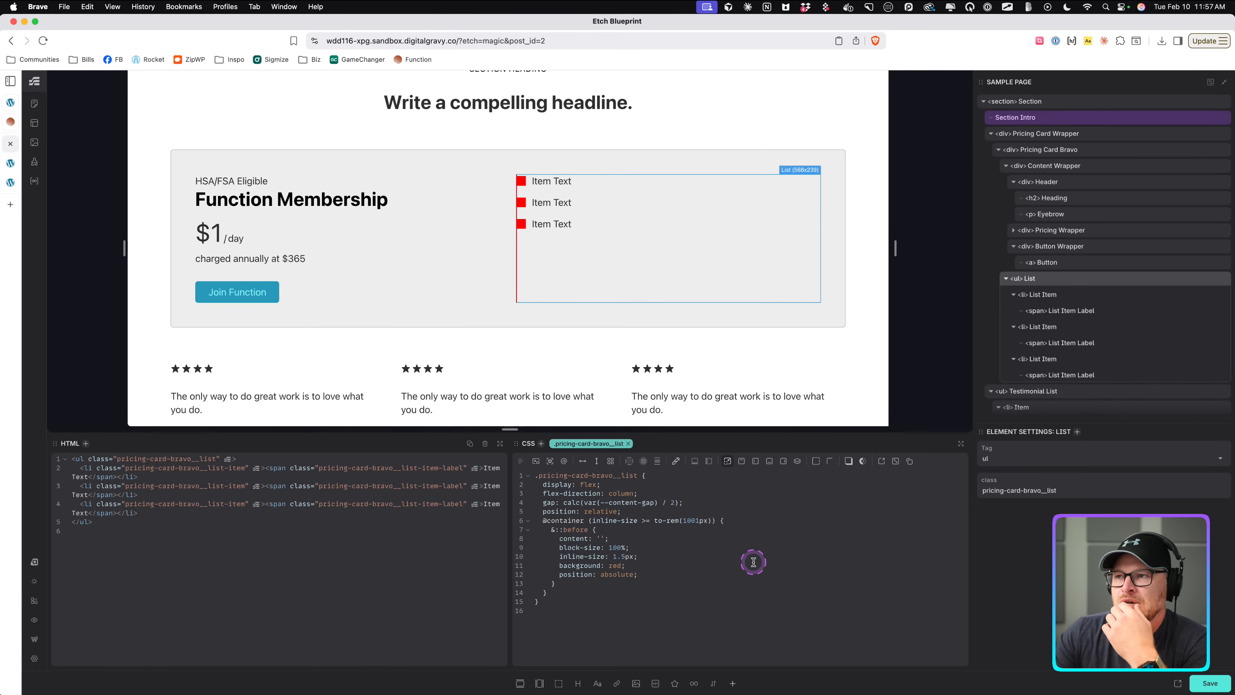
Place the ::before divider at top 0 and left -1em.
left_click(11, 121)
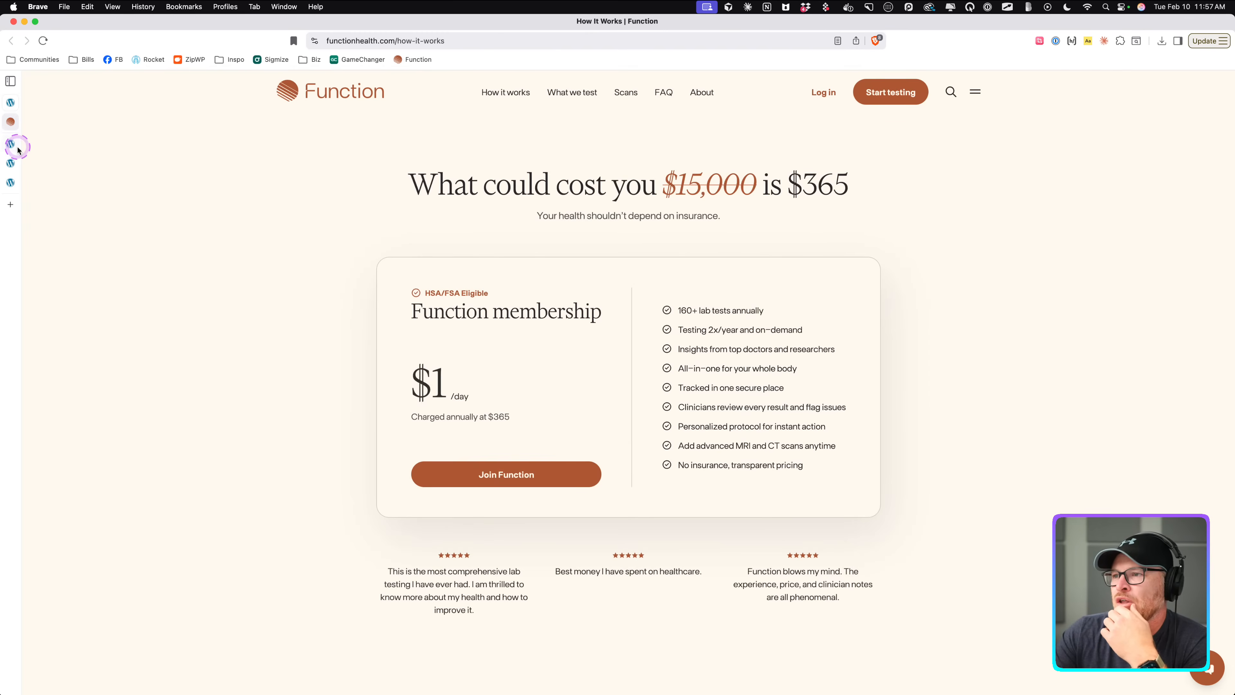
left_click(18, 147)
left_click(713, 275)
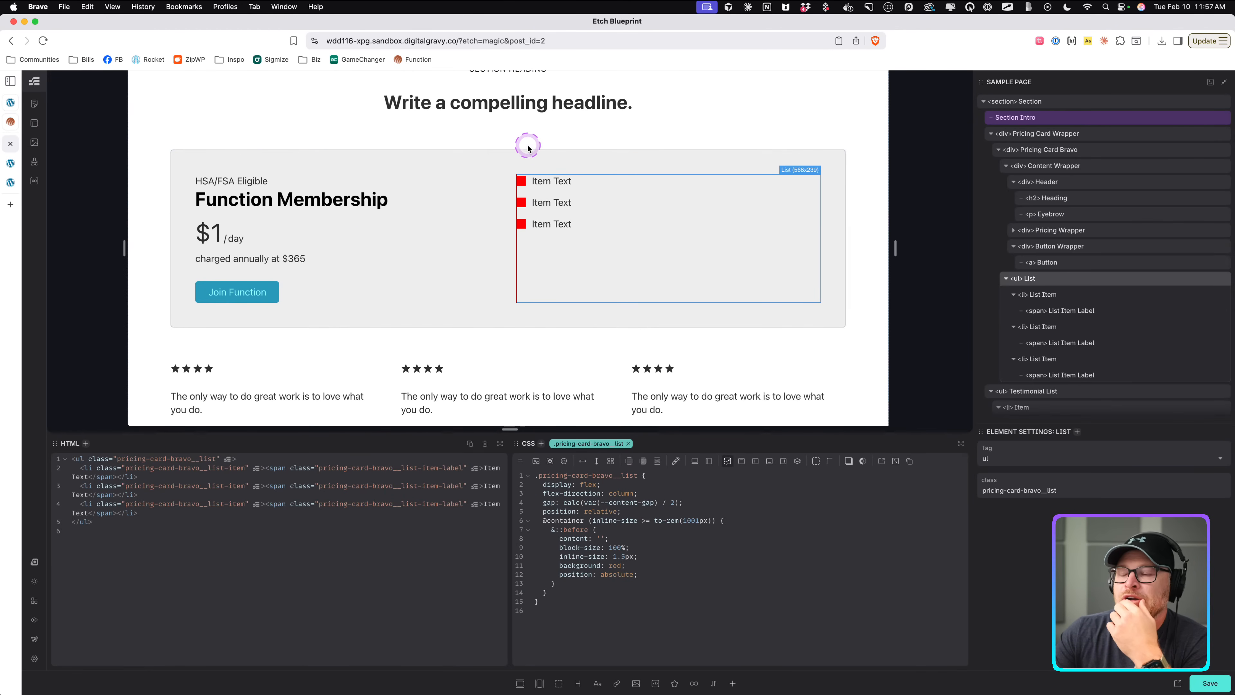
left_click(658, 576)
key("Return")
type("to")
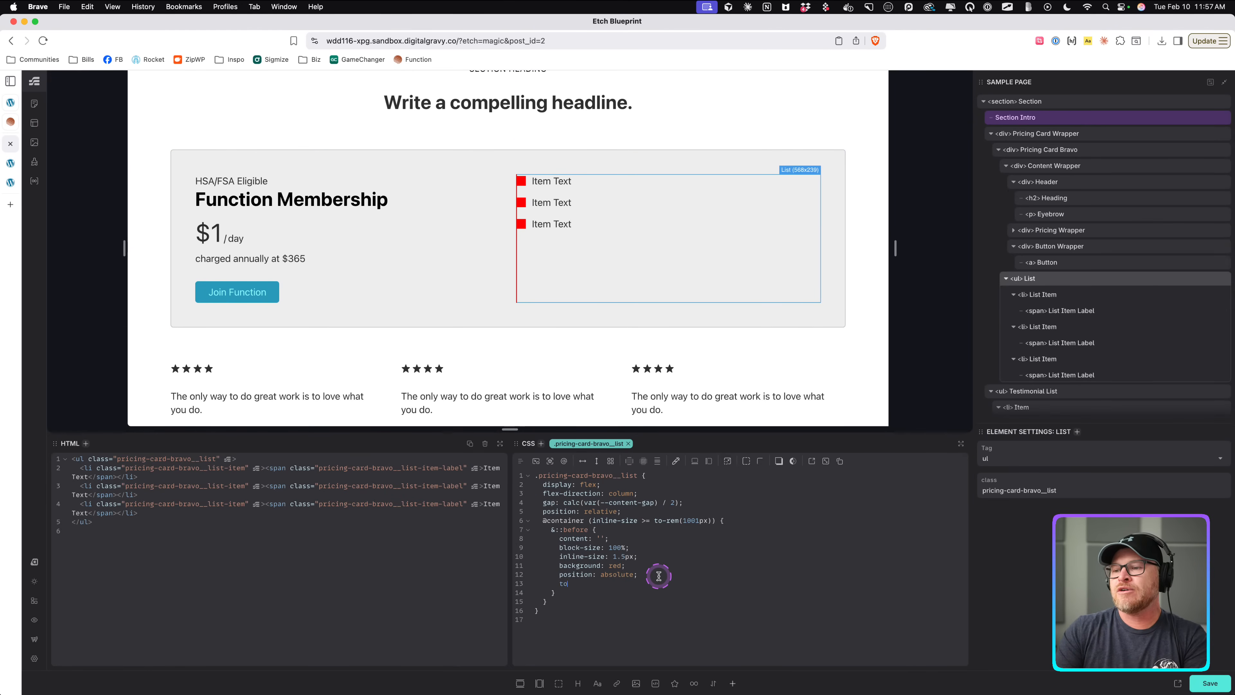
type("p: 0;")
key("Return")
type("left: -1")
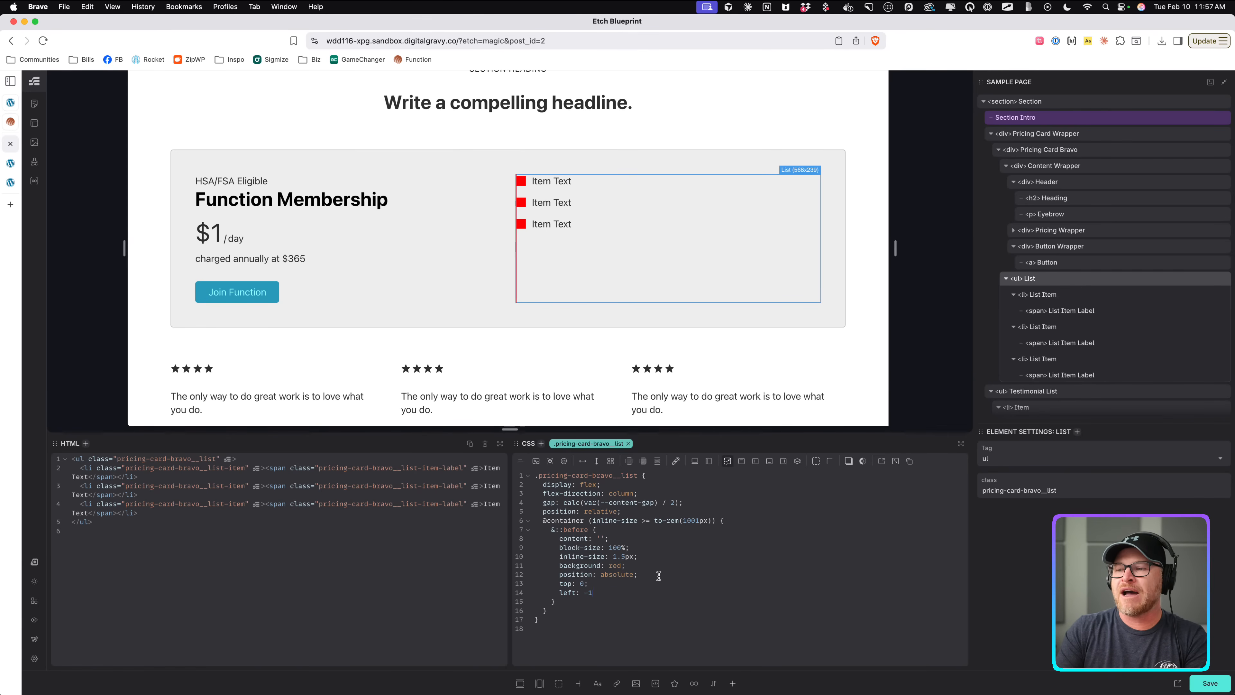
type("mew;")
key("BackSpace")
key("BackSpace")
type("em;")
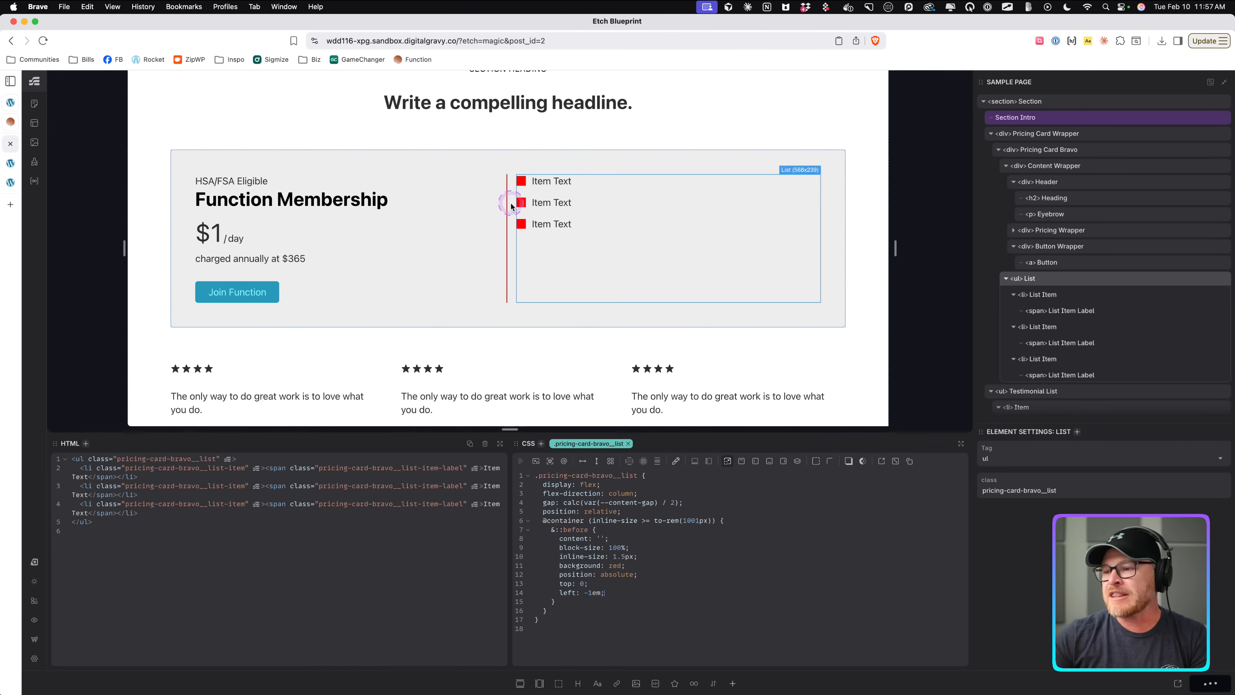
Compare the divider on the frontend with the Function reference card's vertical divider, then return to the builder.
left_click(19, 164)
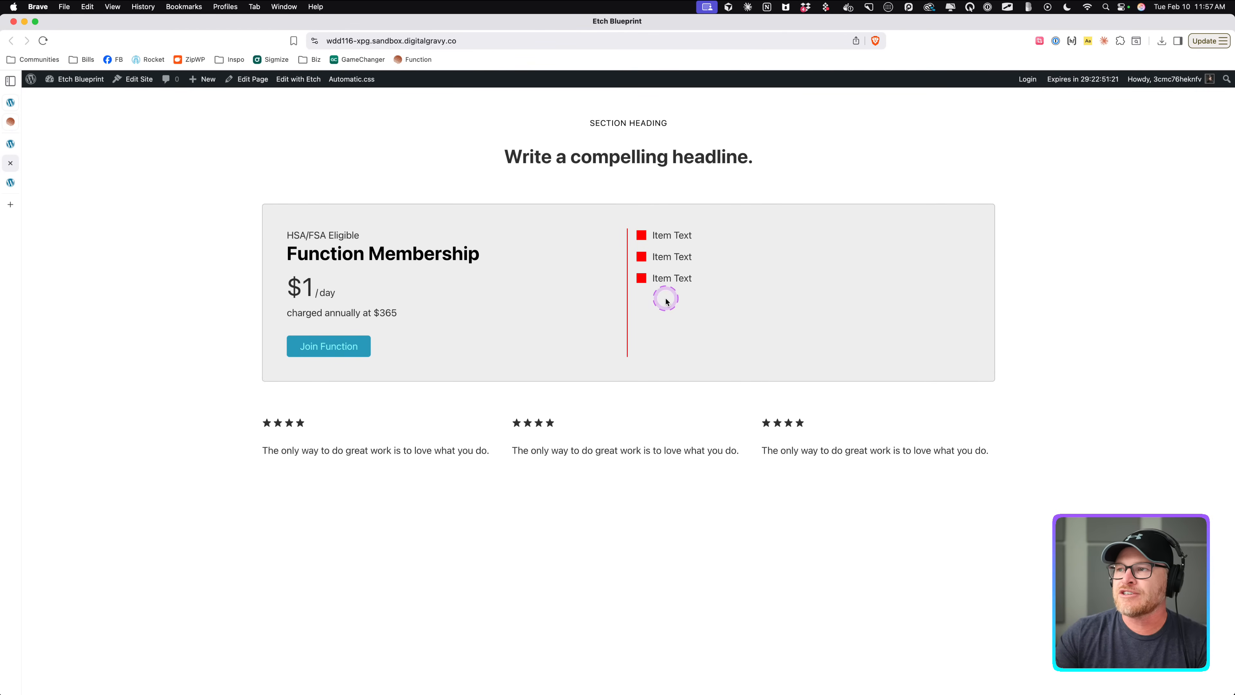
left_click(11, 122)
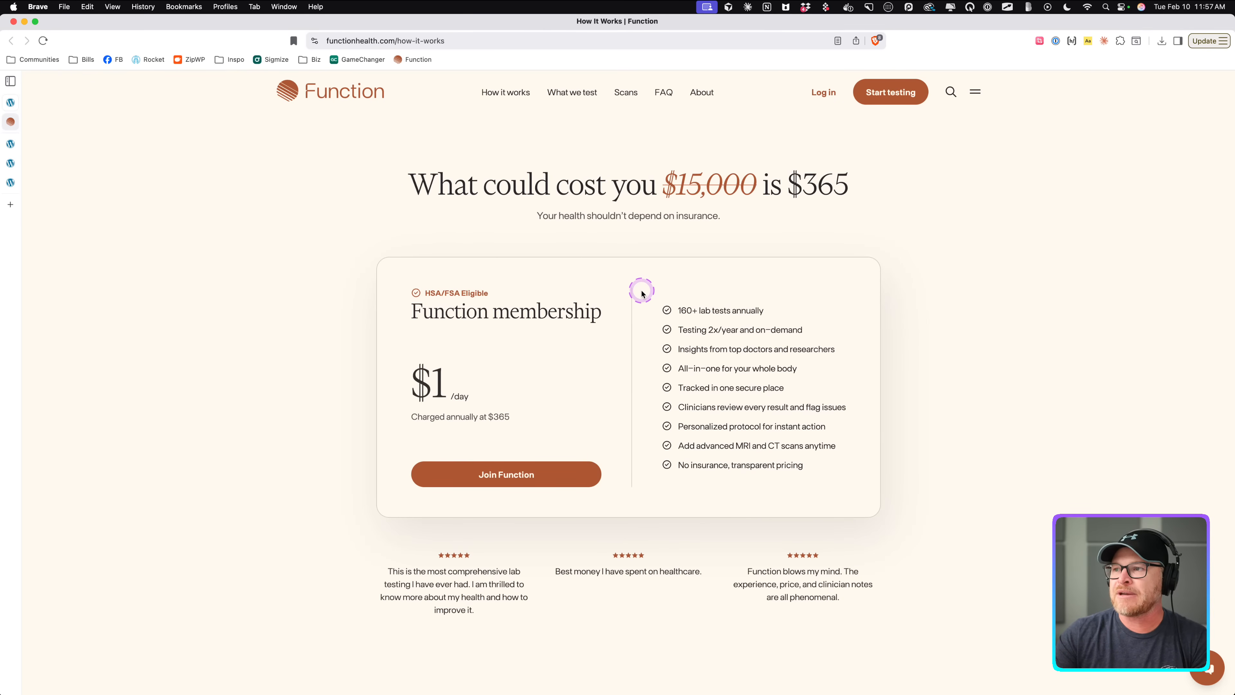
left_click_drag(638, 290, 653, 290)
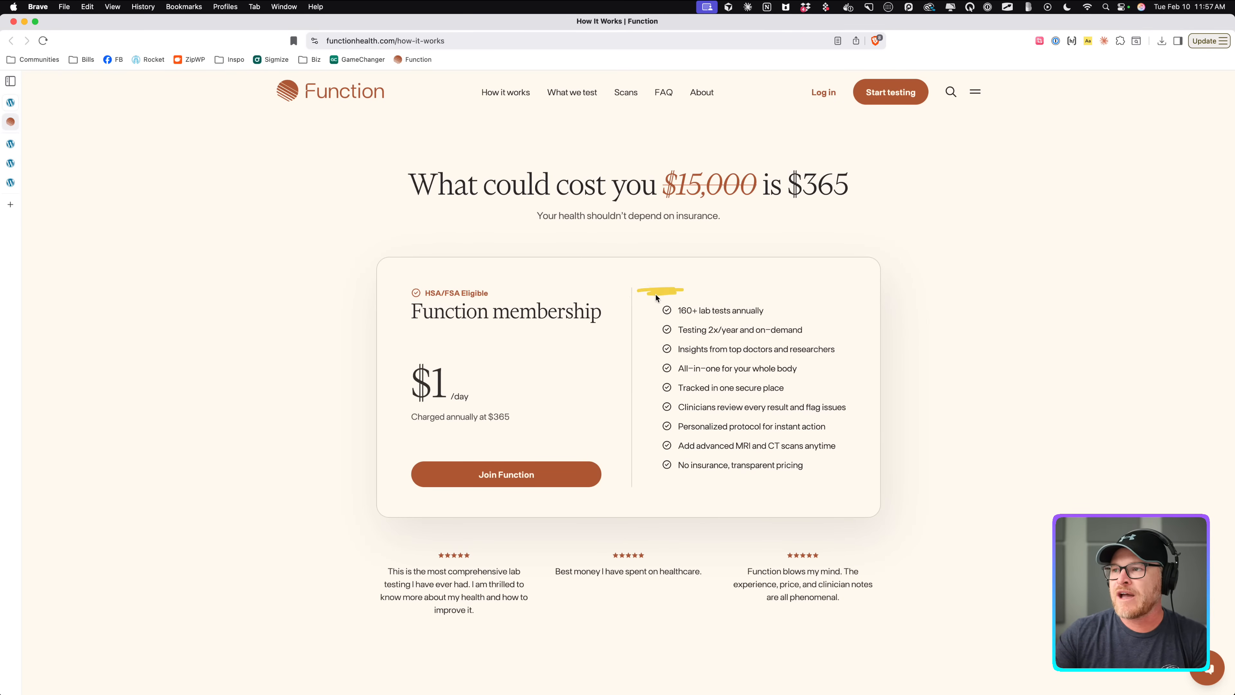
left_click_drag(654, 477, 651, 485)
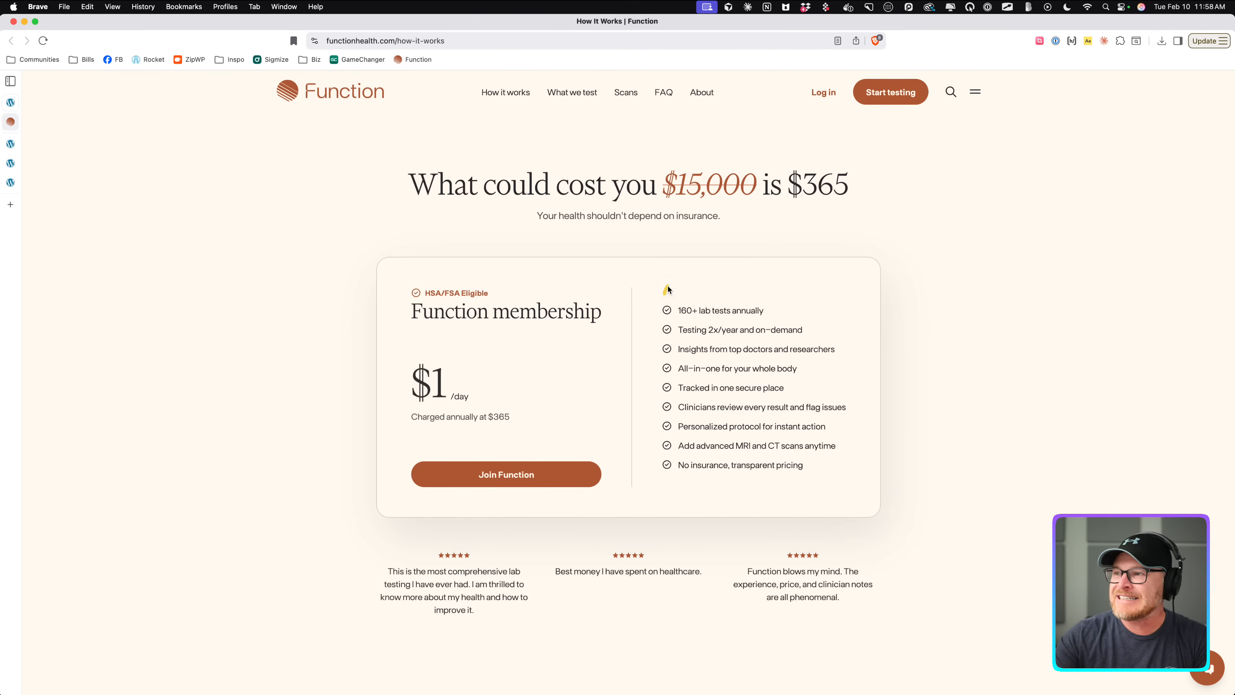
left_click_drag(664, 291, 813, 295)
mouse_move(857, 423)
left_mouse_down()
mouse_move(818, 467)
mouse_move(667, 471)
left_mouse_up()
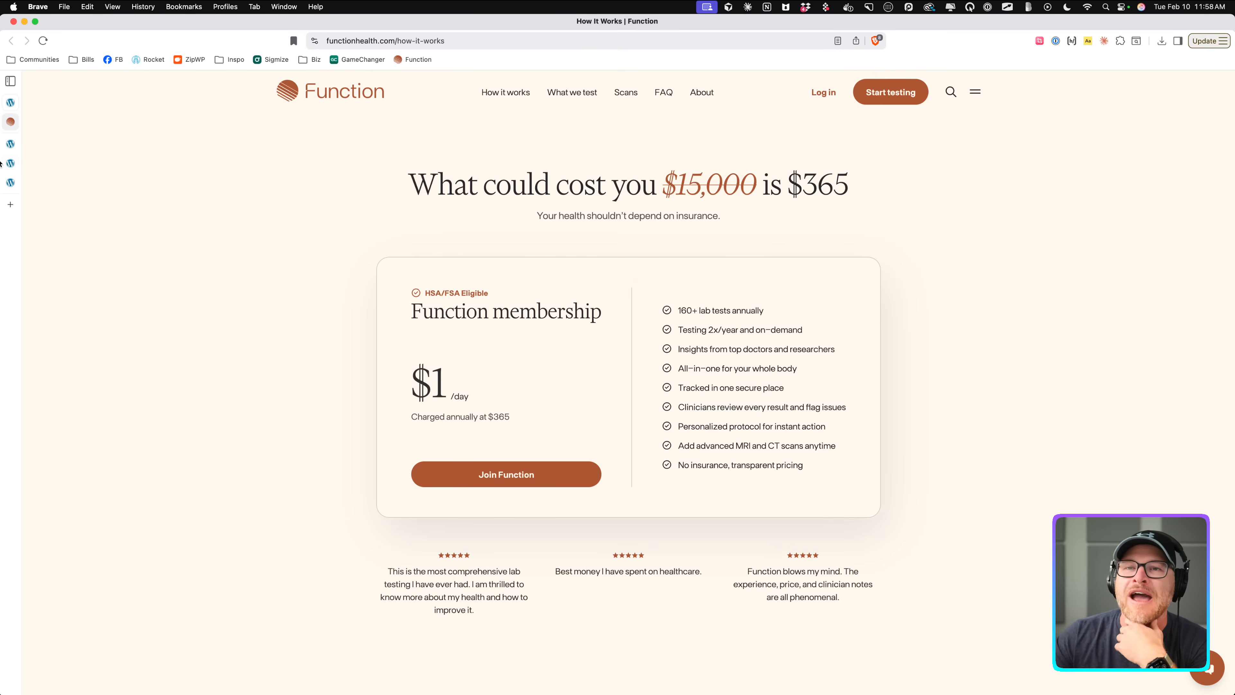
left_click(10, 143)
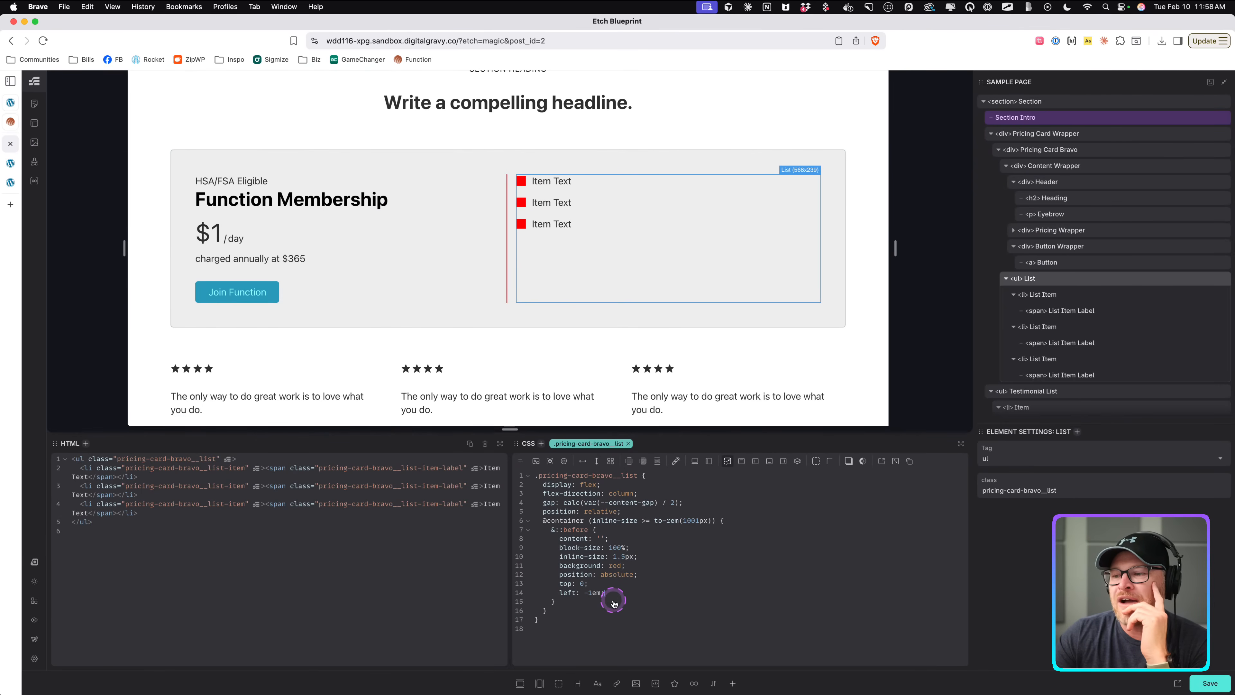
Set the divider's block size to calc(100% + 2em).
left_click(669, 553)
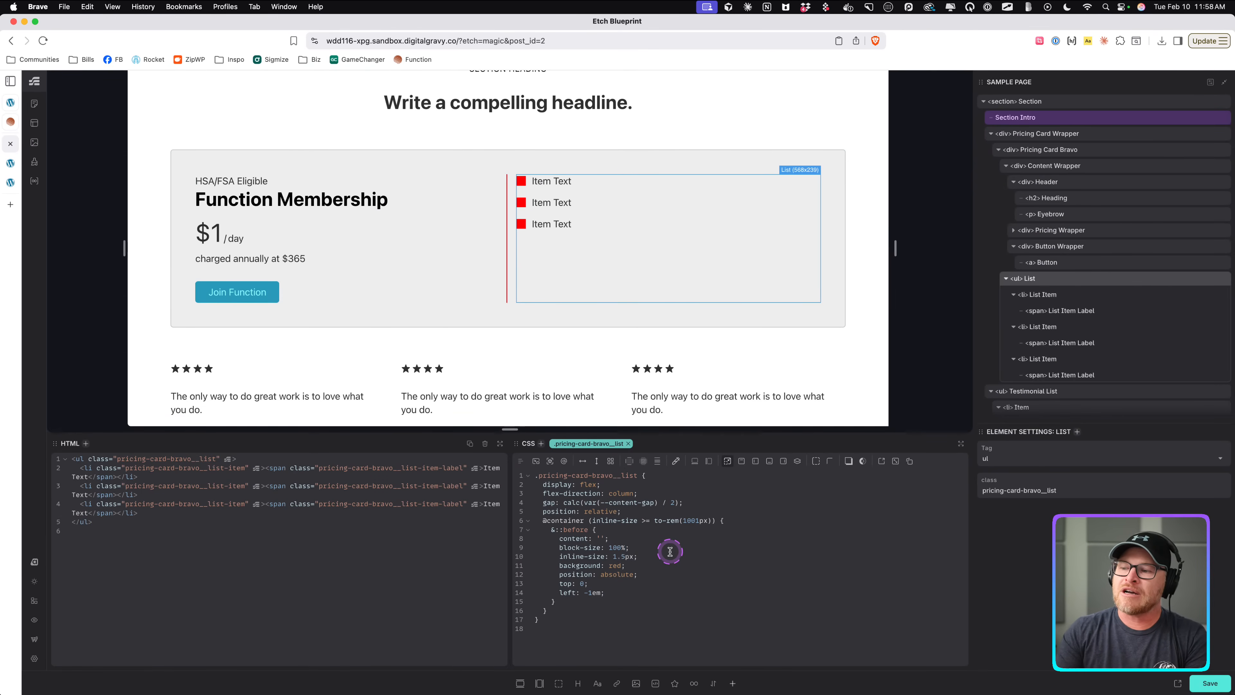
type("+ 1em")
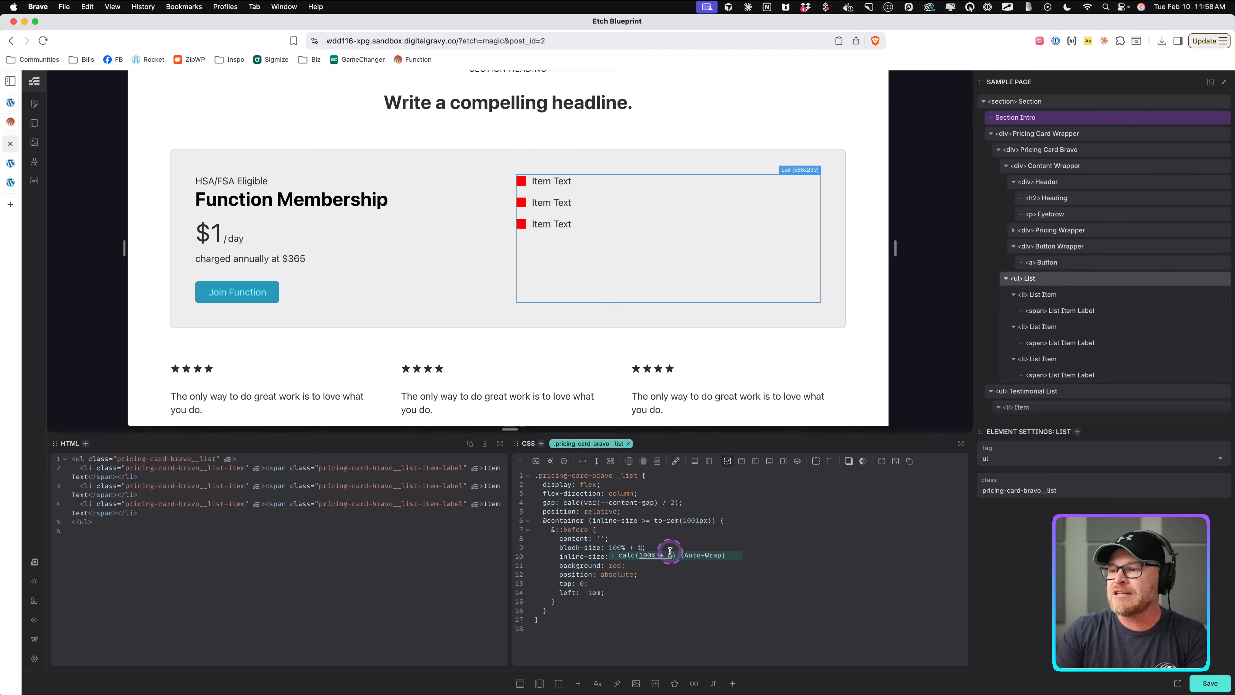
key("Return")
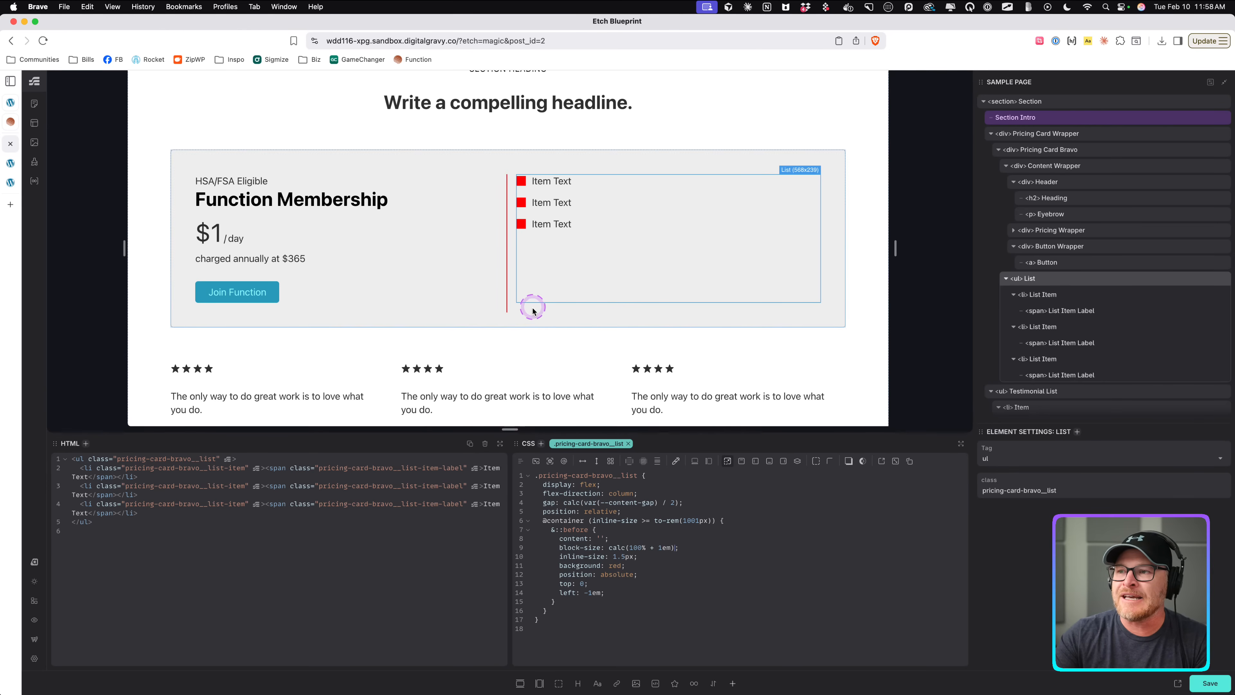
key("BackSpace")
type("2")
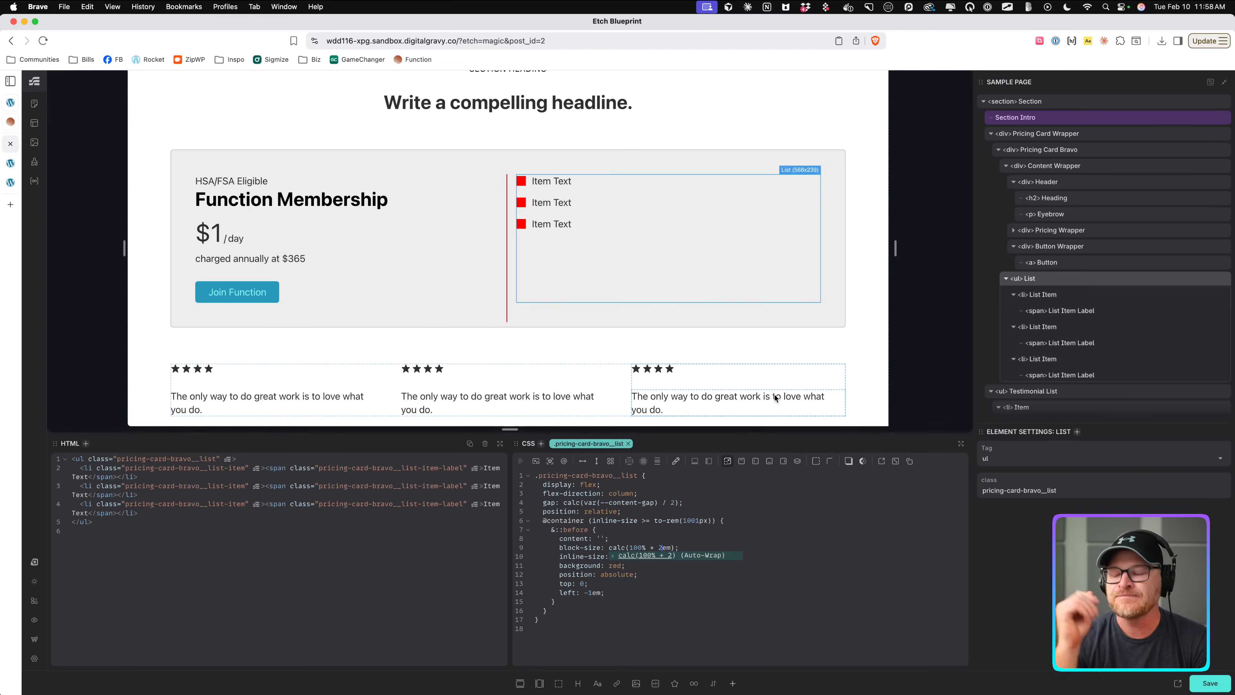
Set the divider's block size to 125%.
key("Escape")
key("BackSpace")
key("BackSpace")
key("BackSpace")
key("BackSpace")
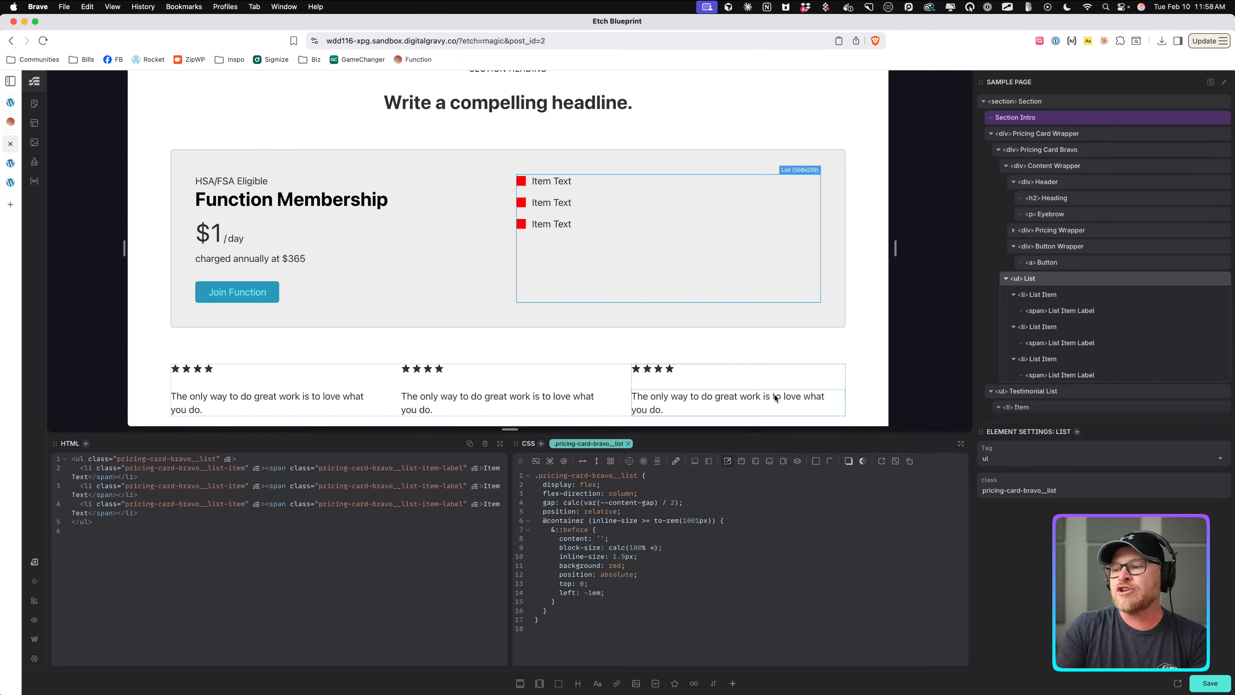
key("BackSpace")
key("BackSpace")
key("BackSpace")
key("BackSpace")
key("BackSpace")
key("BackSpace")
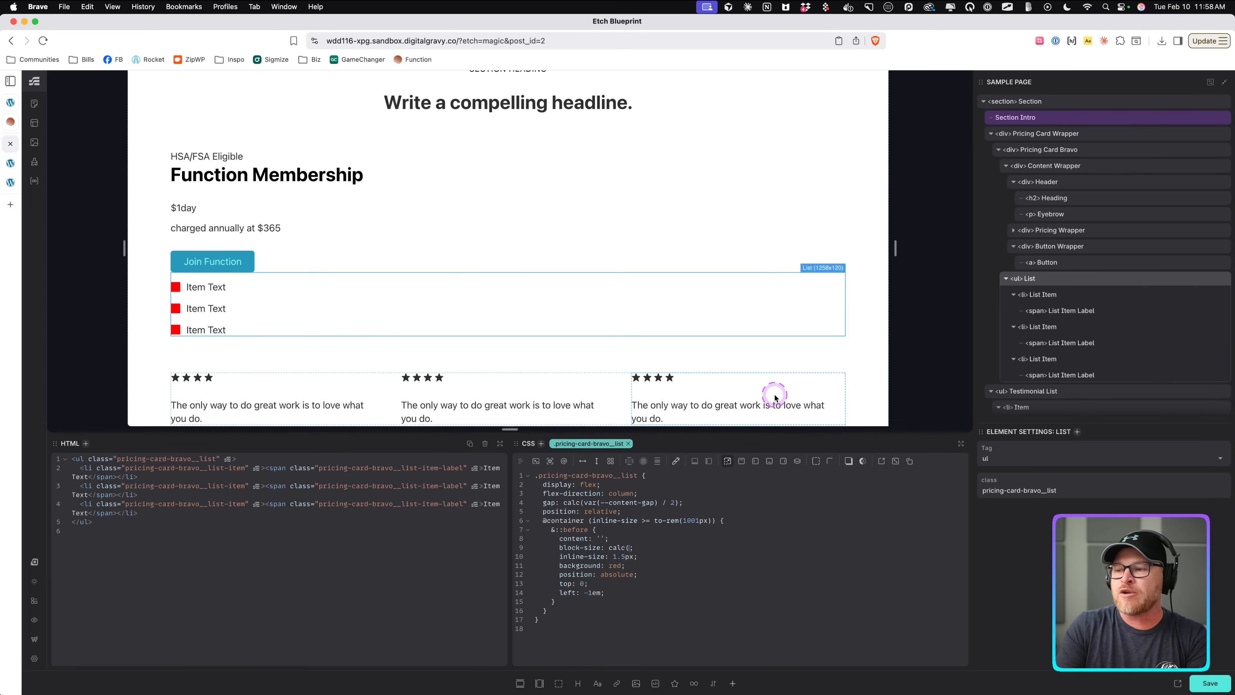
key("BackSpace")
key("BackSpace")
key("BackSpace")
key("BackSpace")
type("5%")
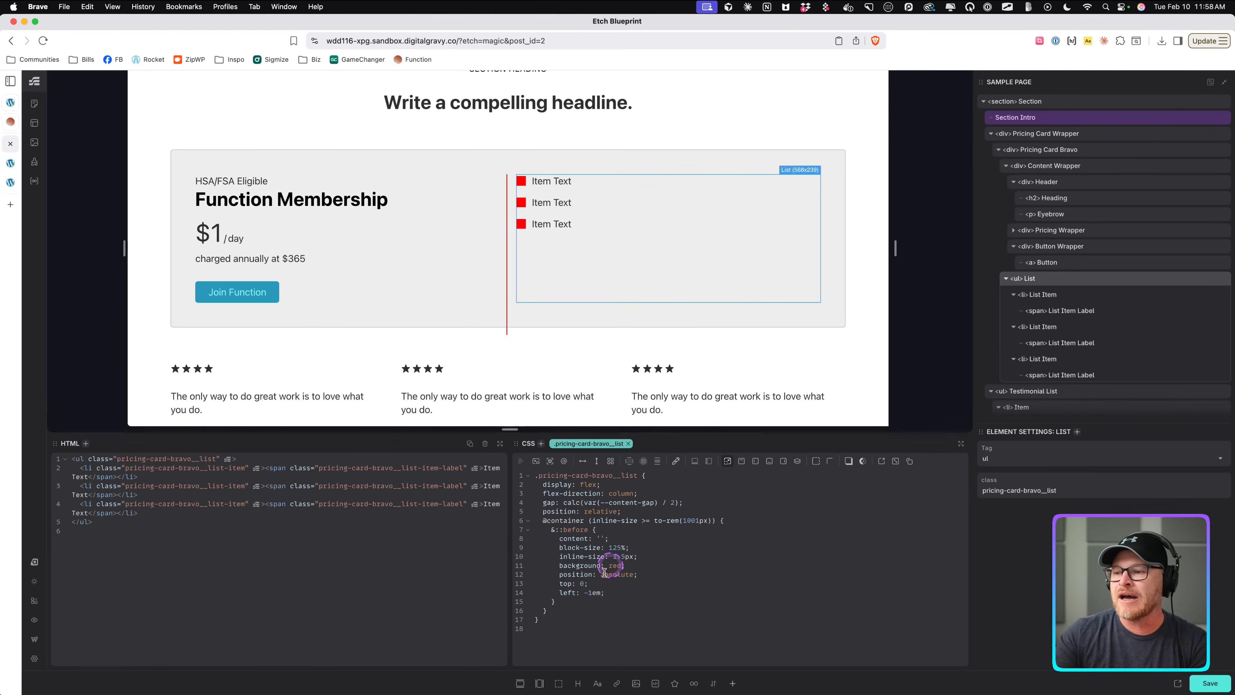
Set the divider's top to 50% and add translate: 0% -50% to center it vertically.
double_click(581, 583)
type("50%")
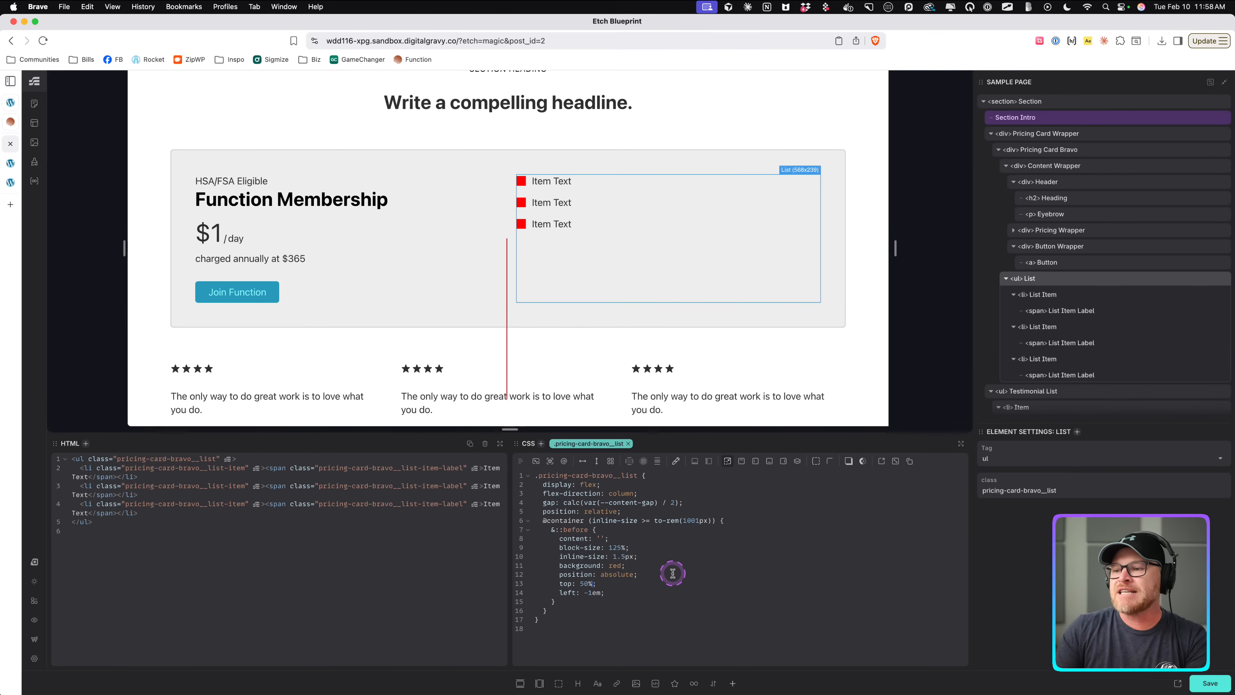
key("Return")
type("tr")
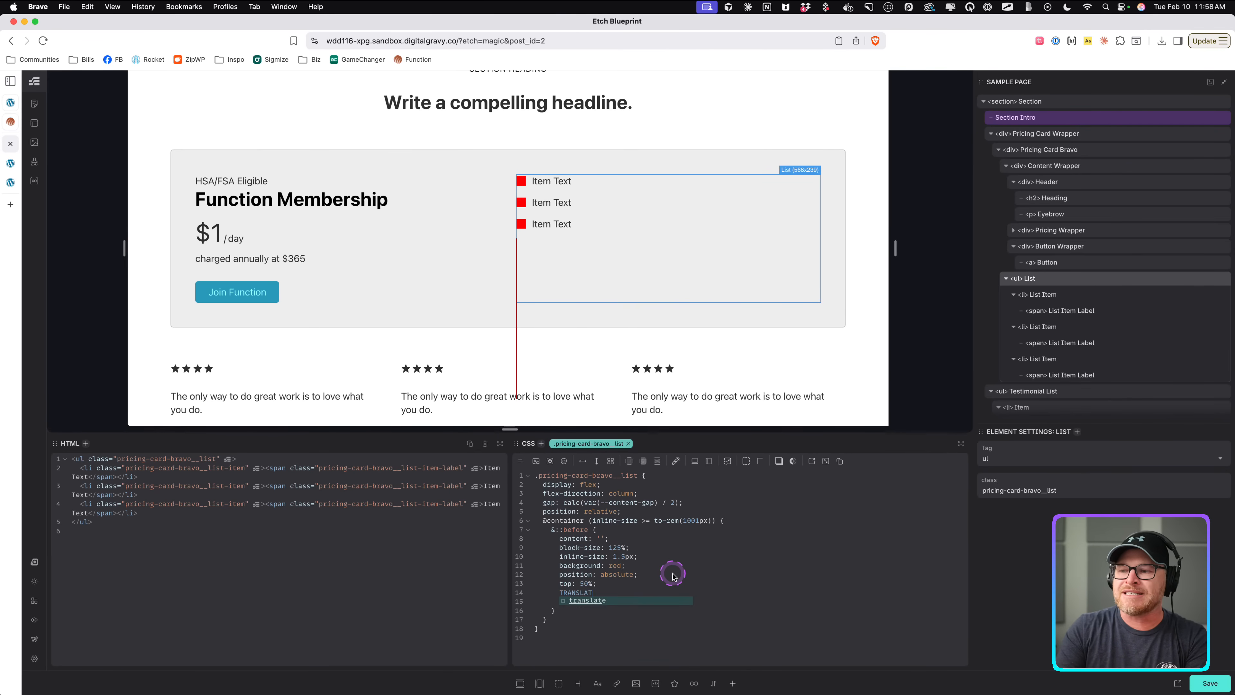
type("anslate: ")
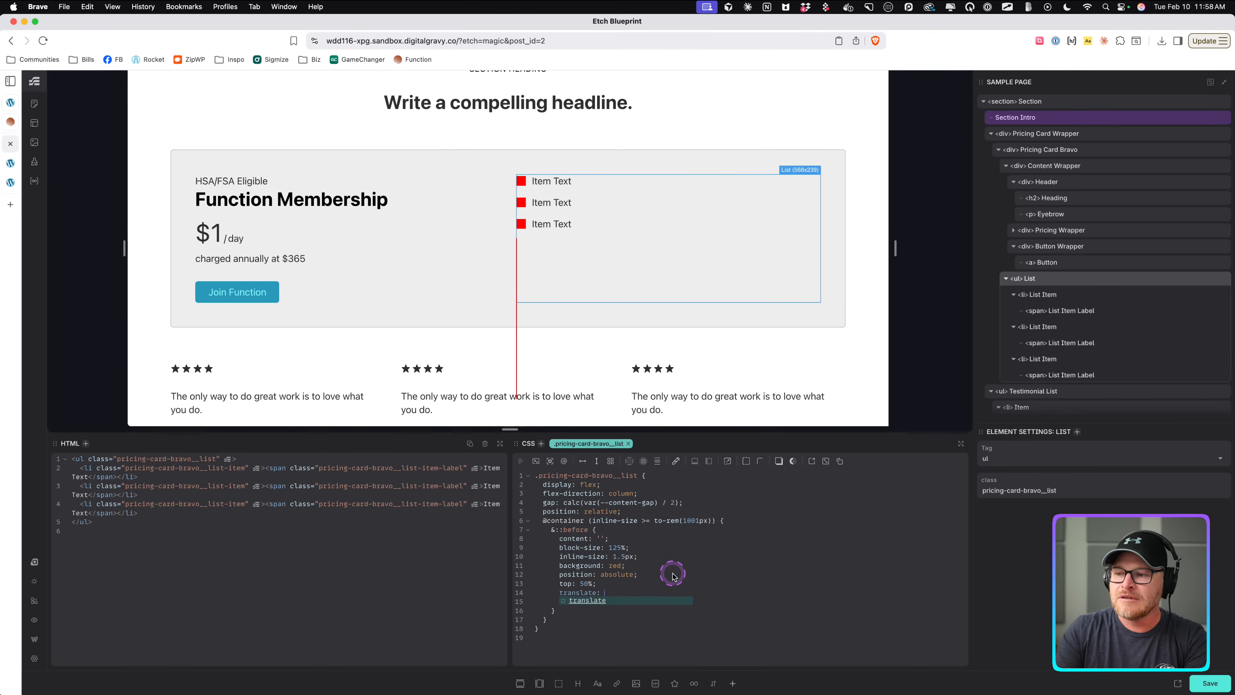
type("-50% 0;")
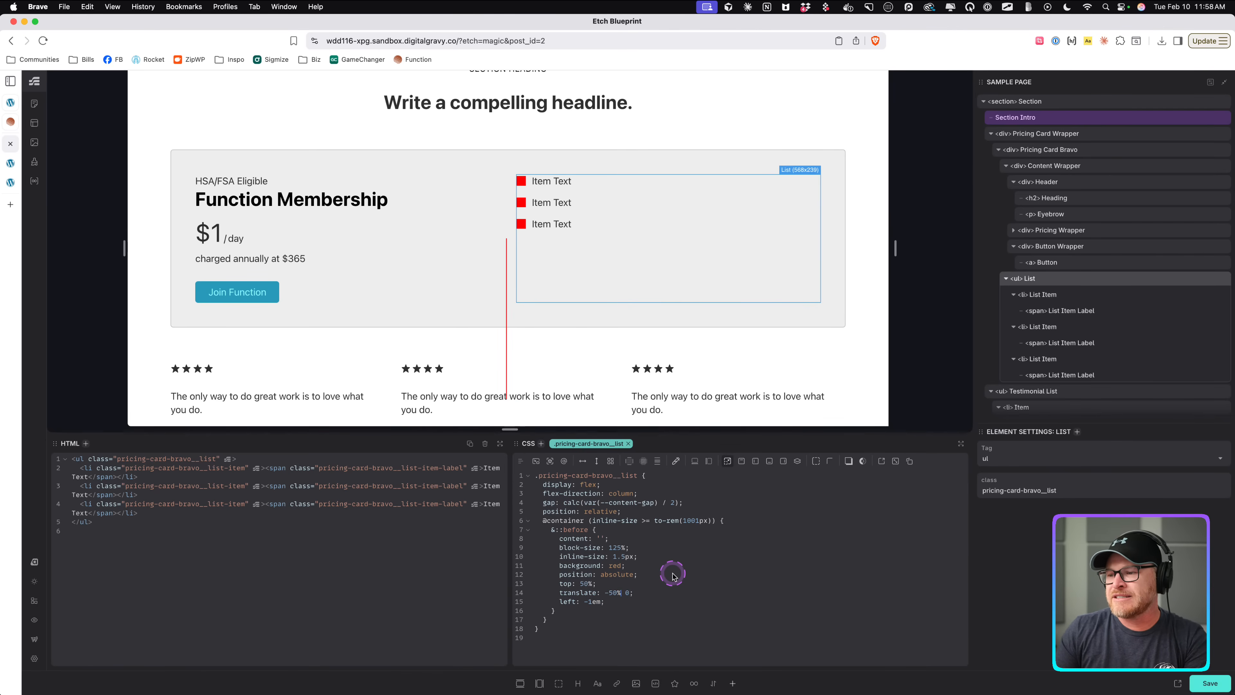
key("BackSpace")
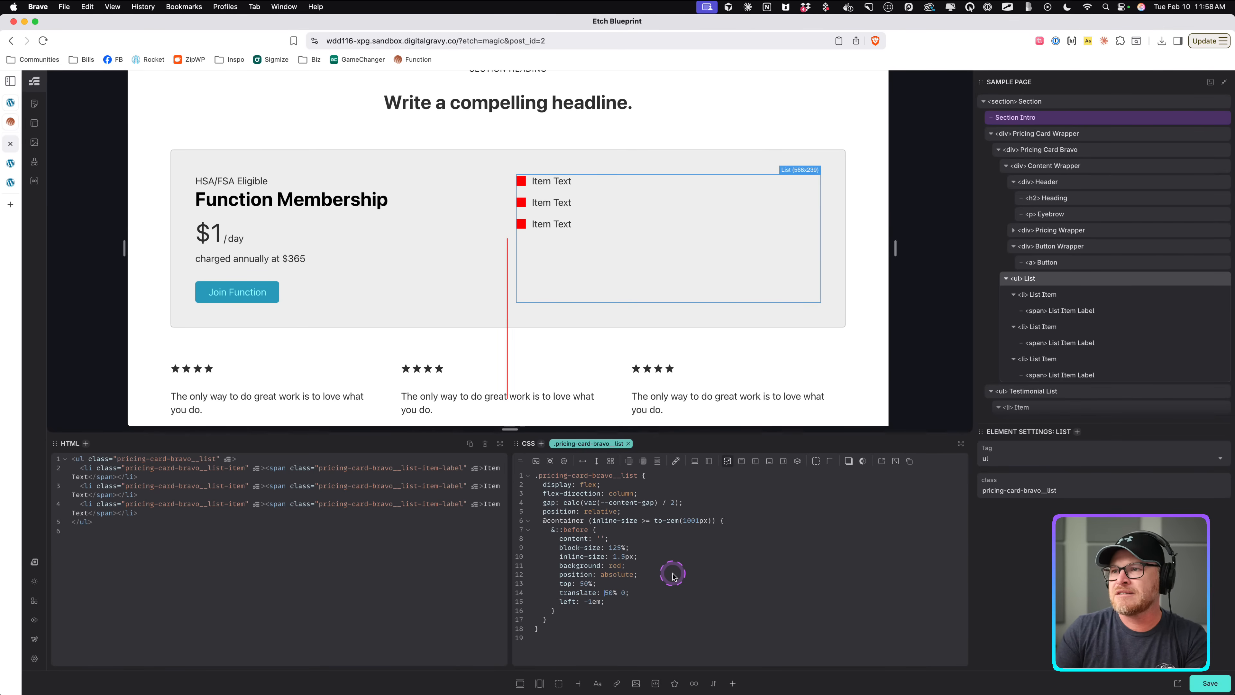
key("Delete")
key("Delete")
key("Delete")
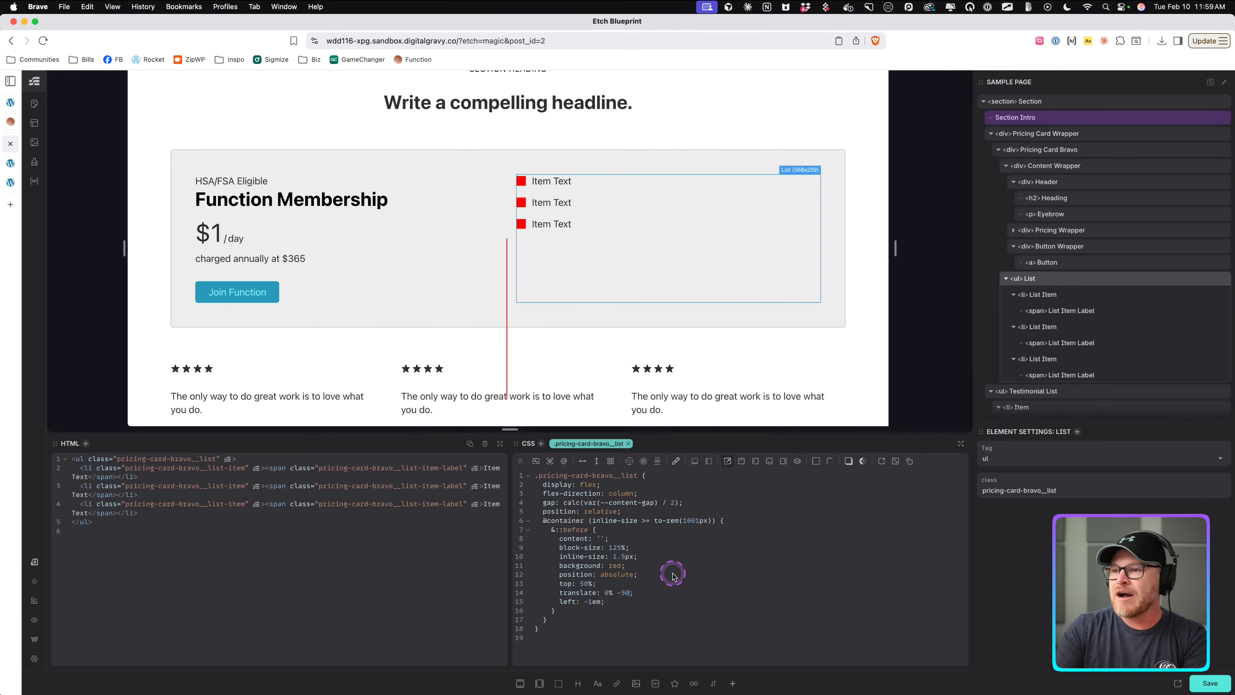
Finish the divider's translate value as 0% -50% and save the page.
type("%")
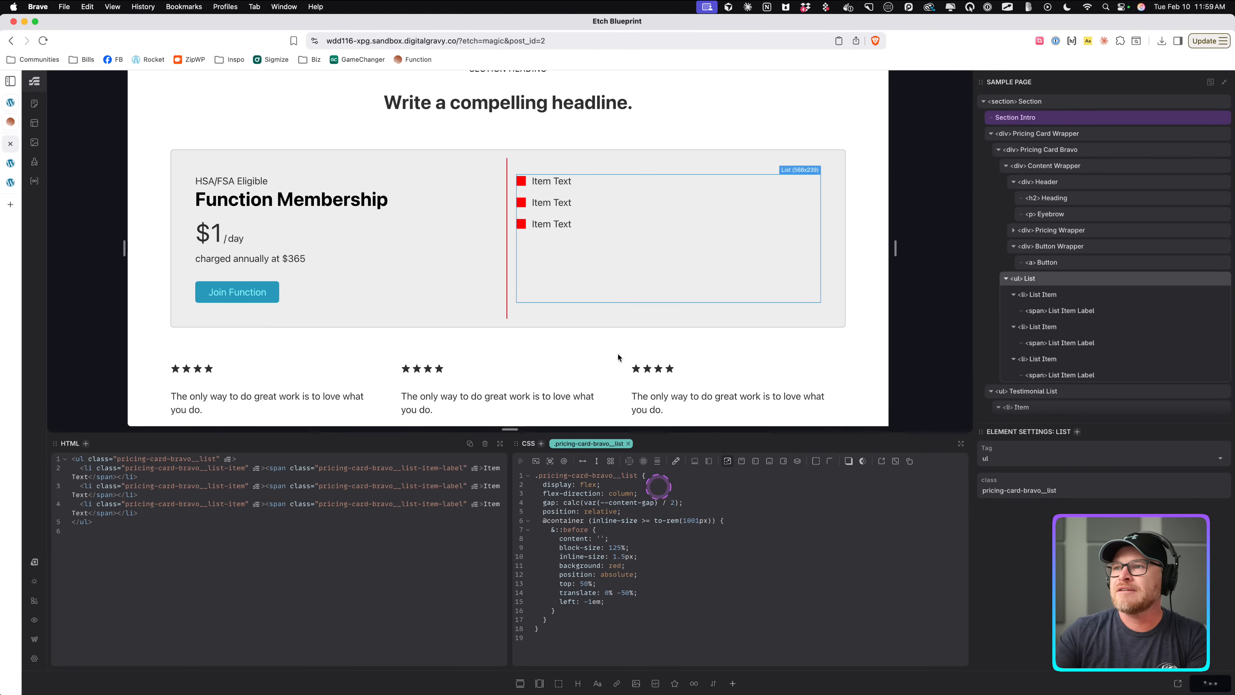
key("super+s")
left_click(608, 531)
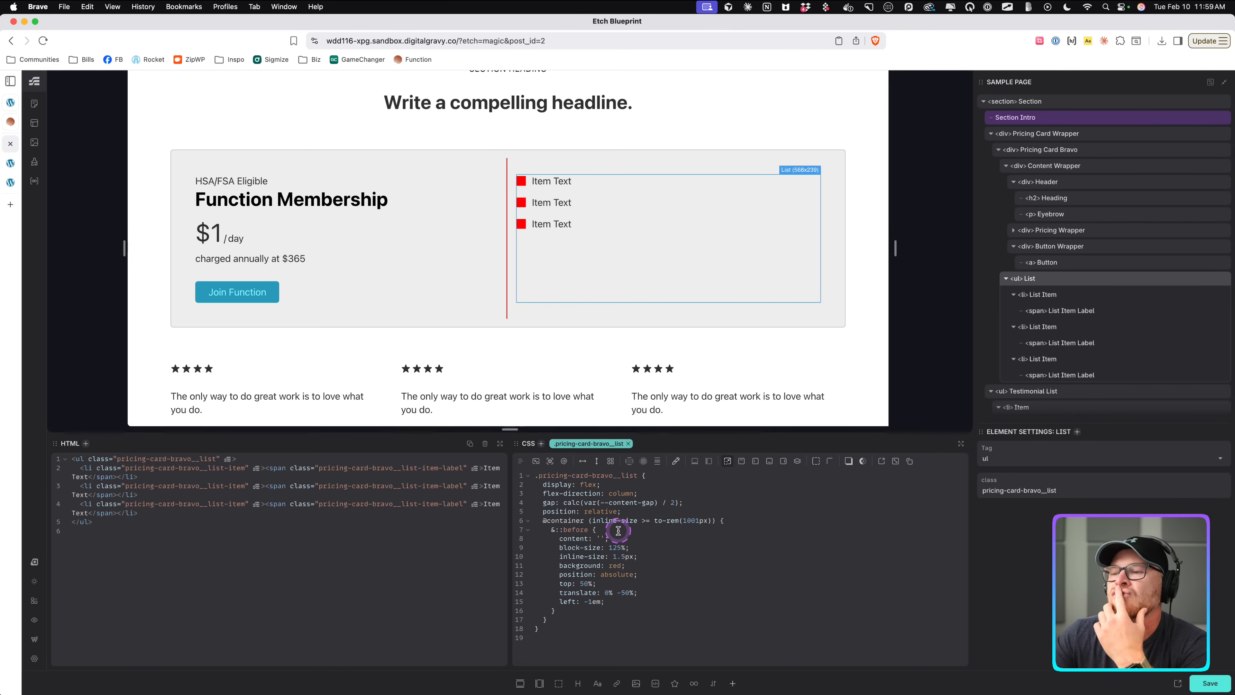
Change the pricing card's gap to var(--card-gap).
left_click(518, 162)
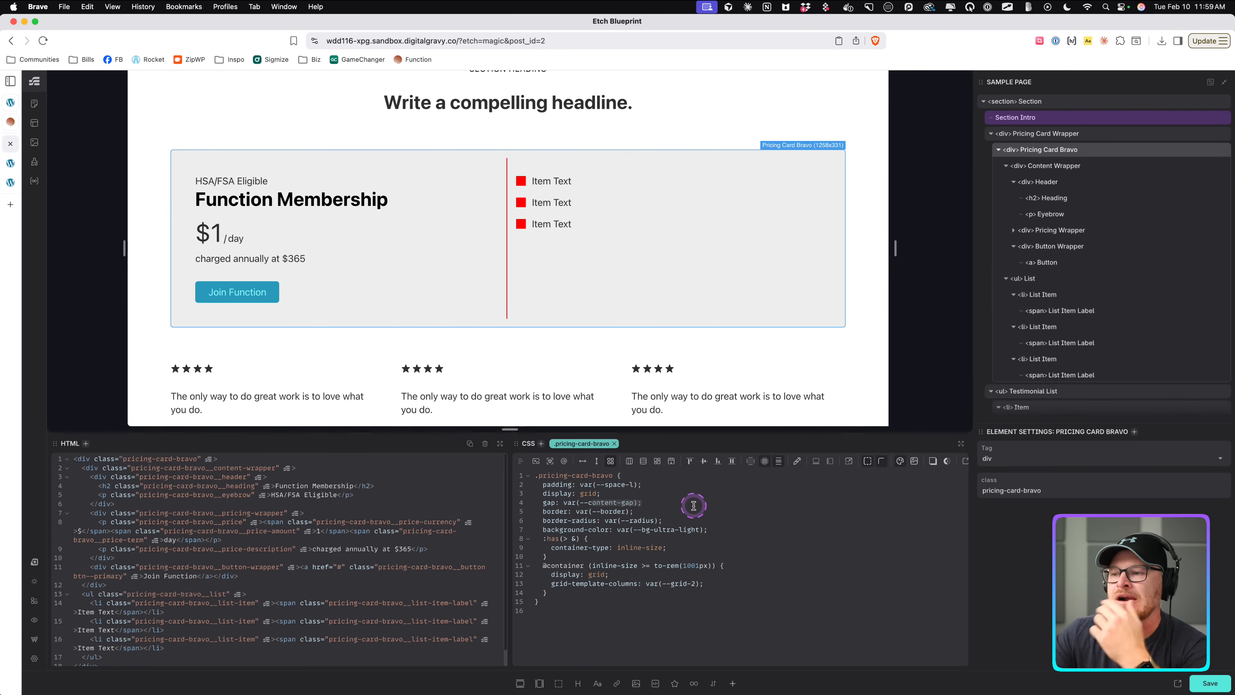
type("--card-gap")
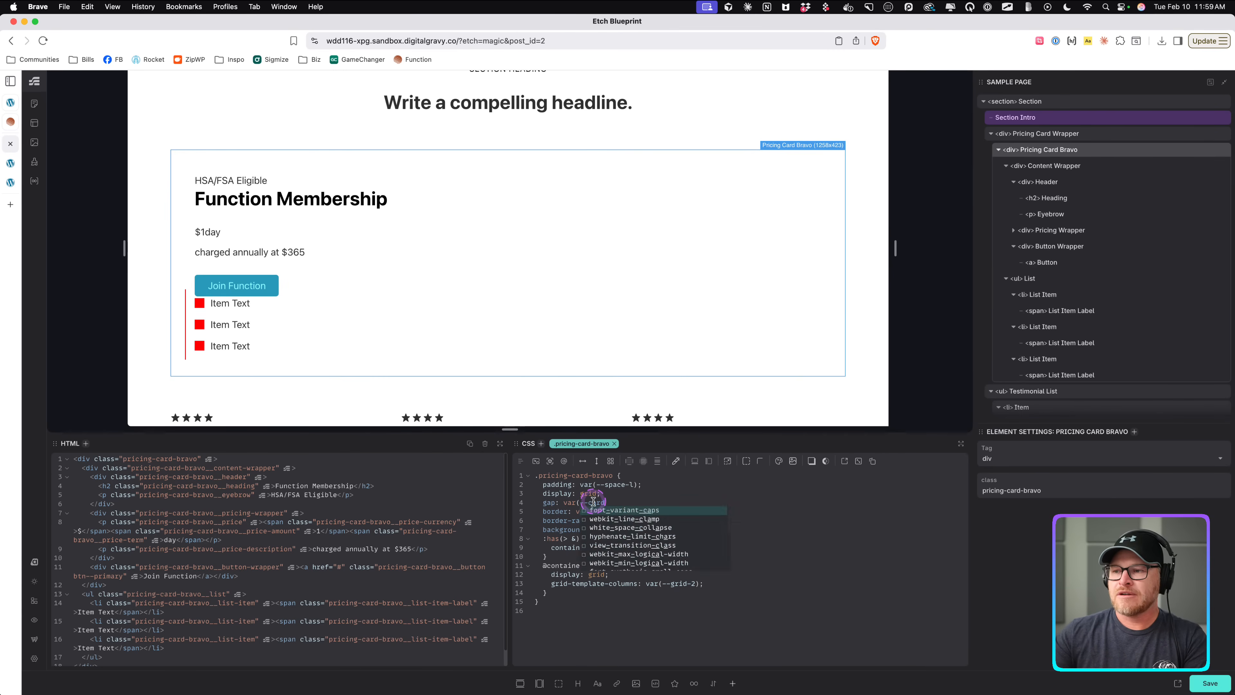
type(")")
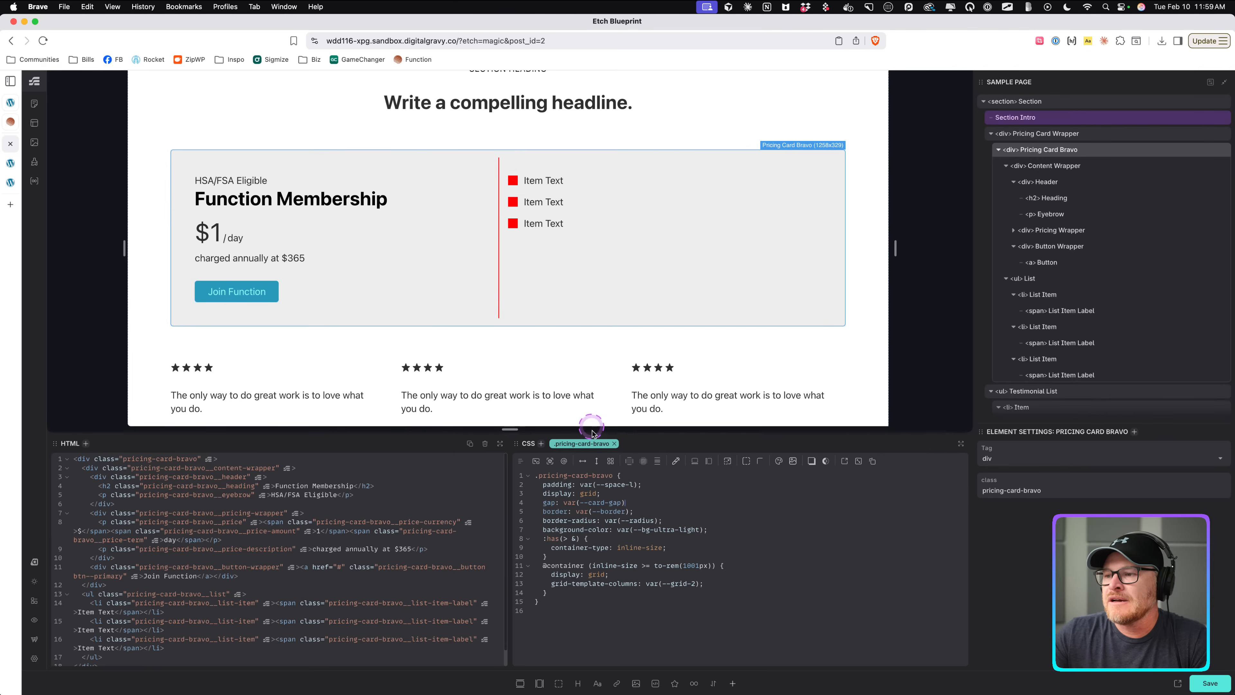
type(";")
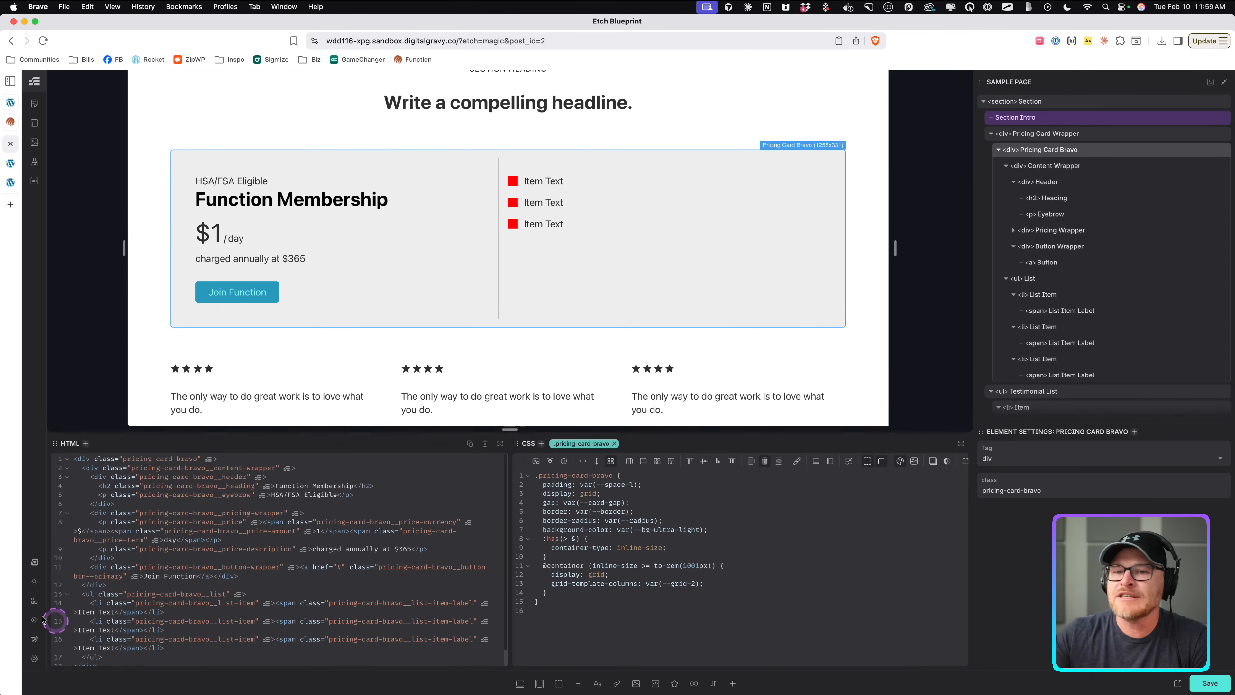
Enable the Card Framework in the Automatic.css dashboard's Cards settings and close the dashboard.
left_click(34, 562)
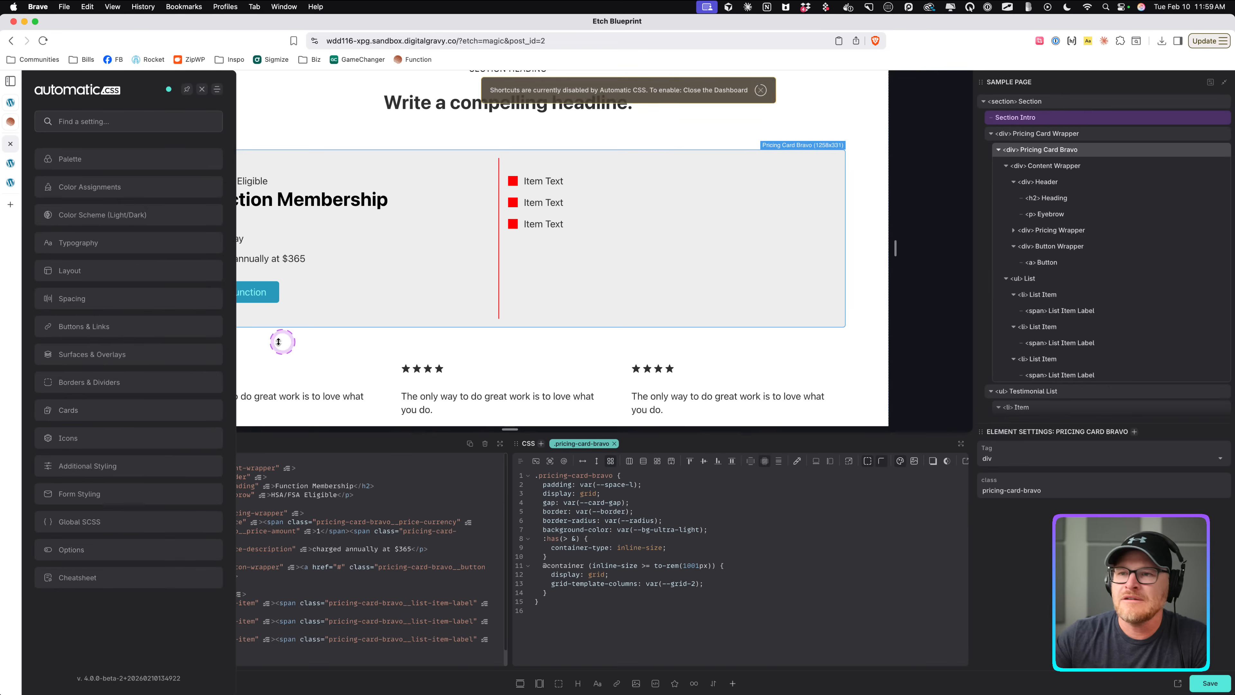
left_click(91, 409)
left_click(207, 164)
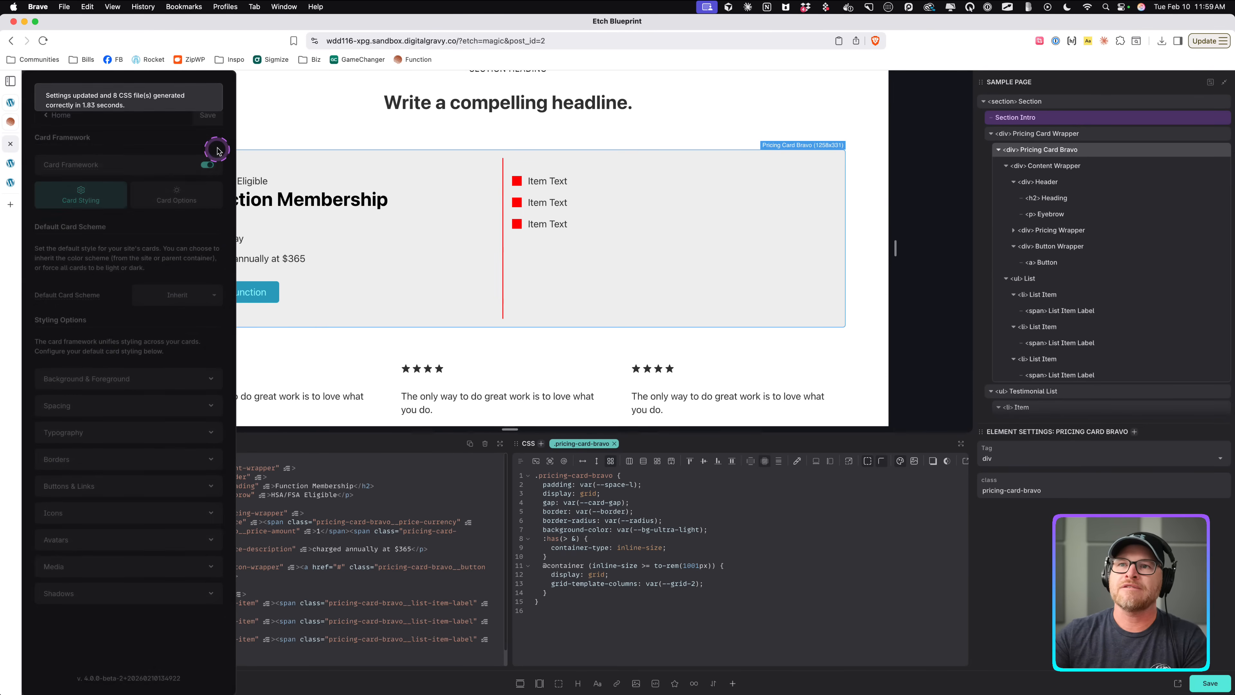
left_click(206, 91)
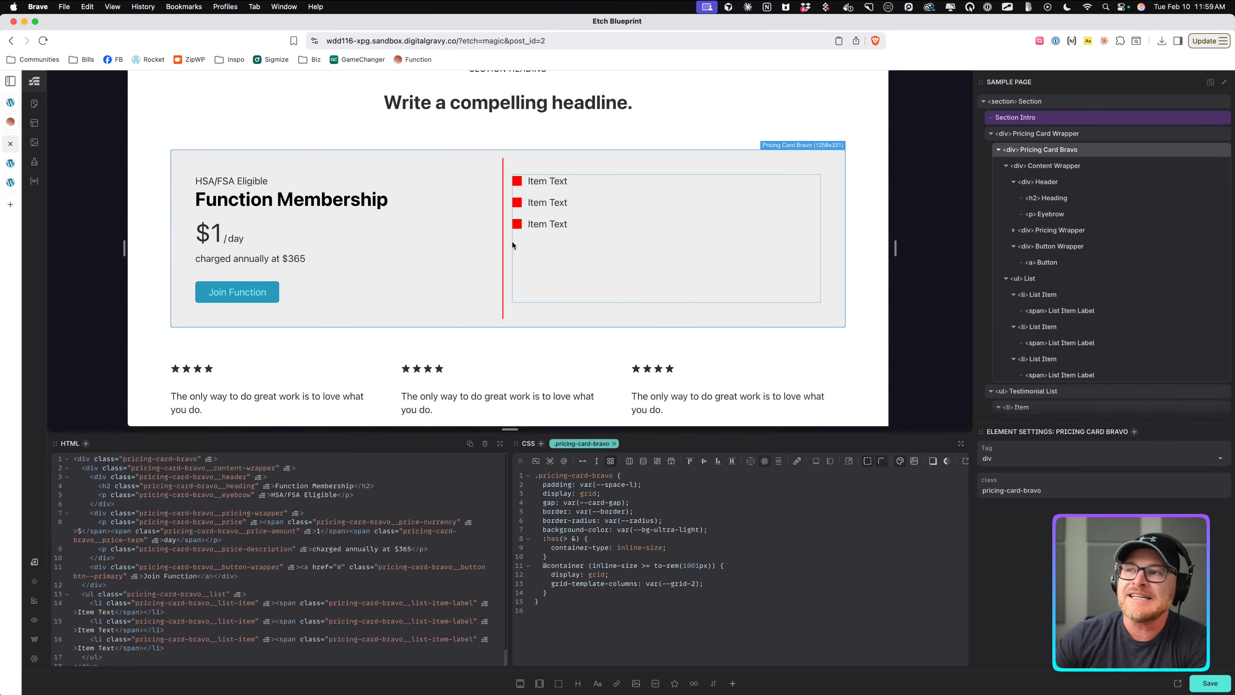
Set the list divider's left offset to calc(var(--card-gap) * -1).
left_click(503, 216)
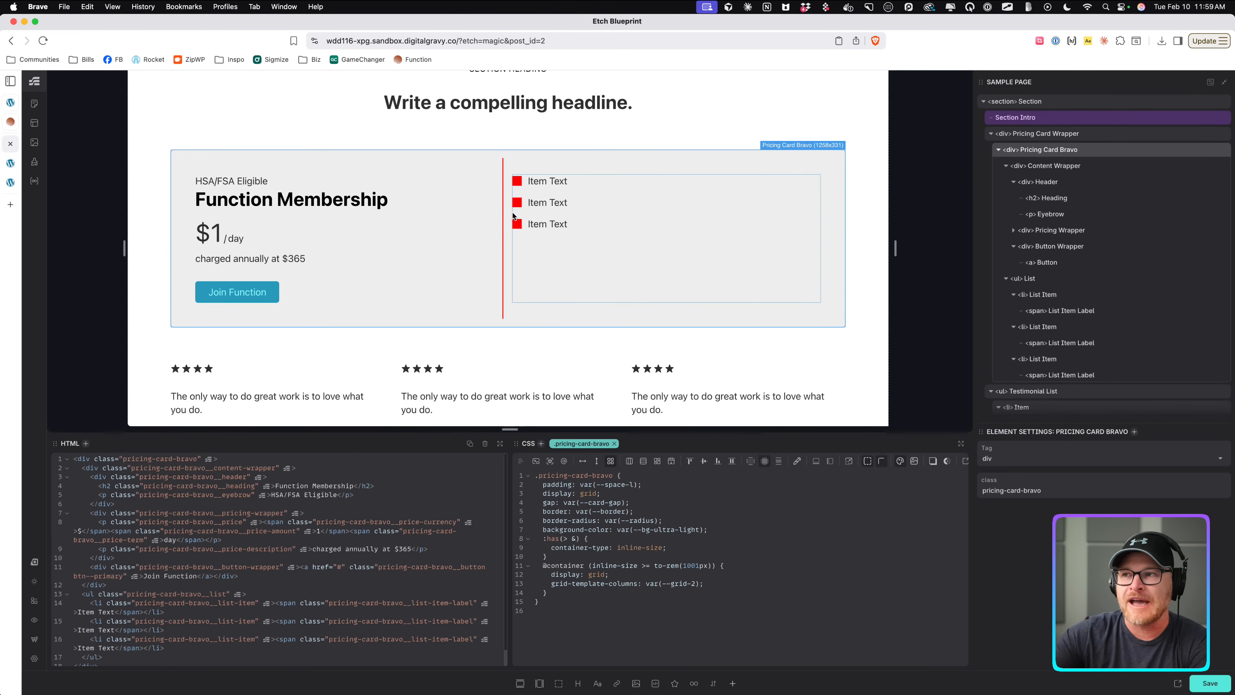
left_click(533, 214)
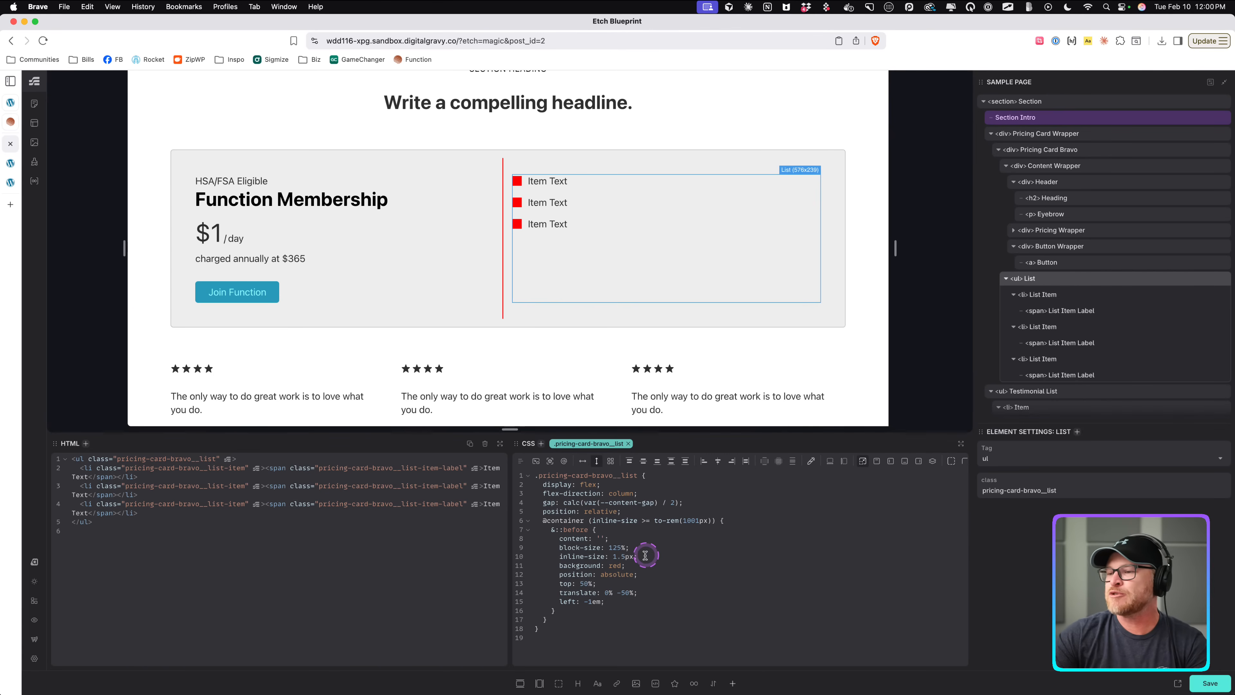
left_click(622, 567)
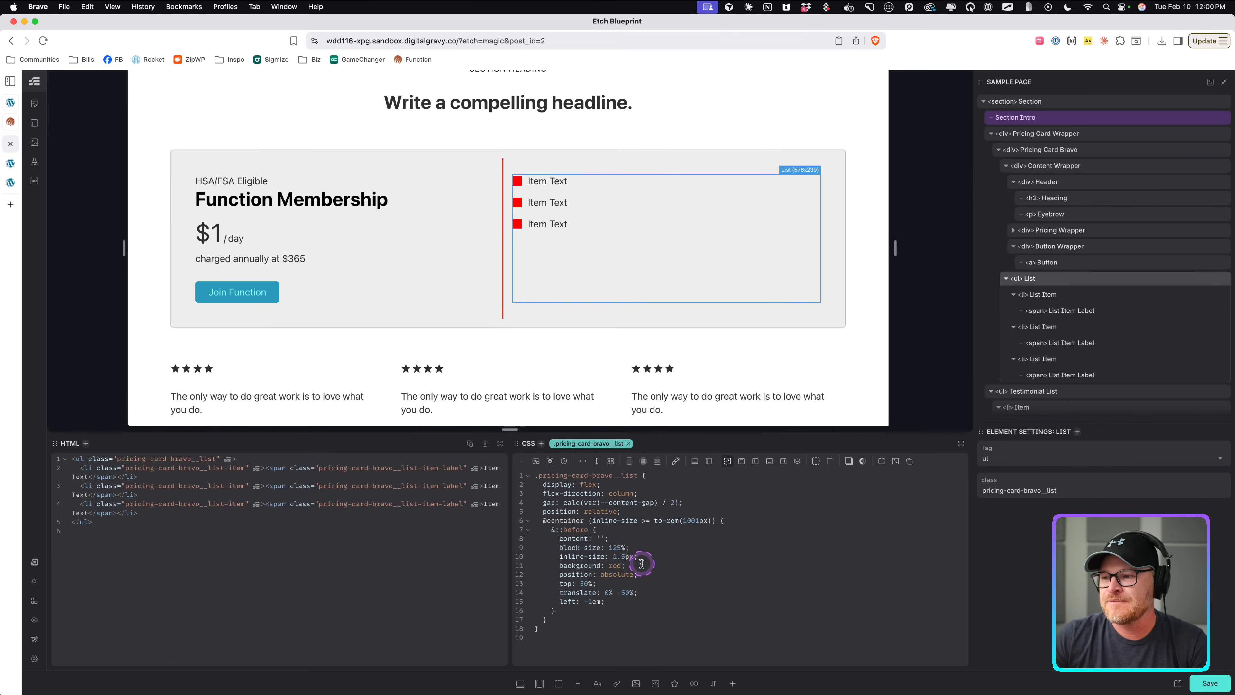
left_click_drag(616, 605, 584, 602)
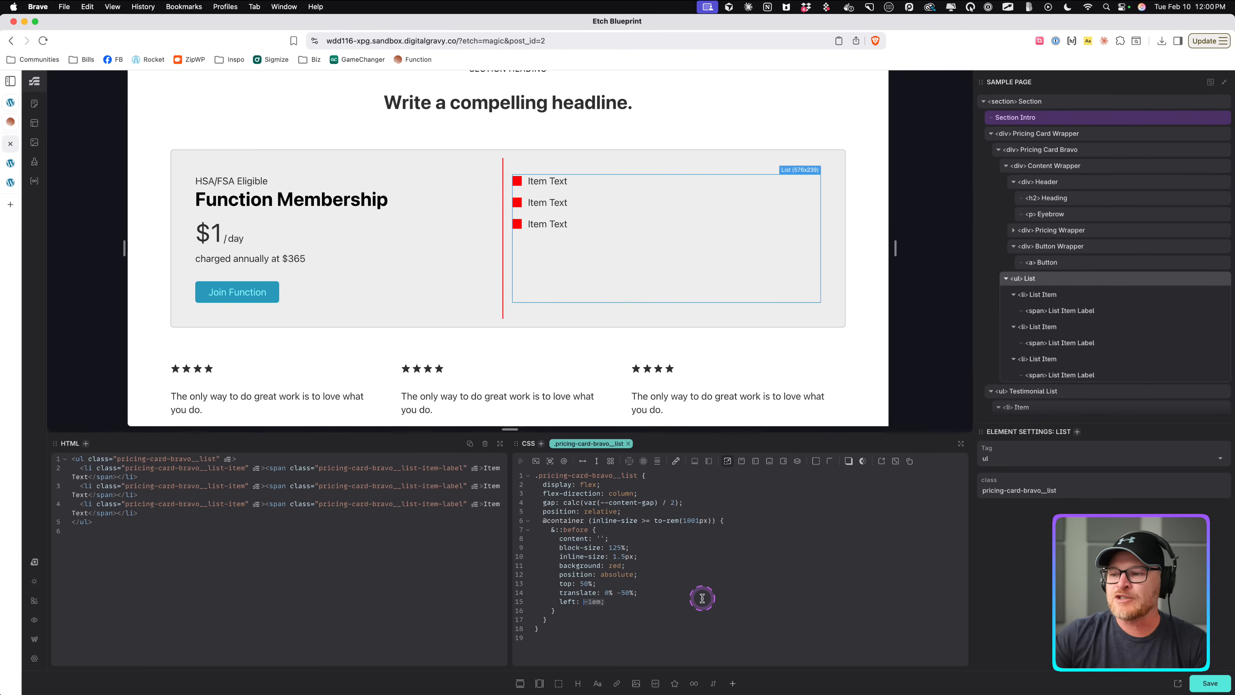
type("--card-g")
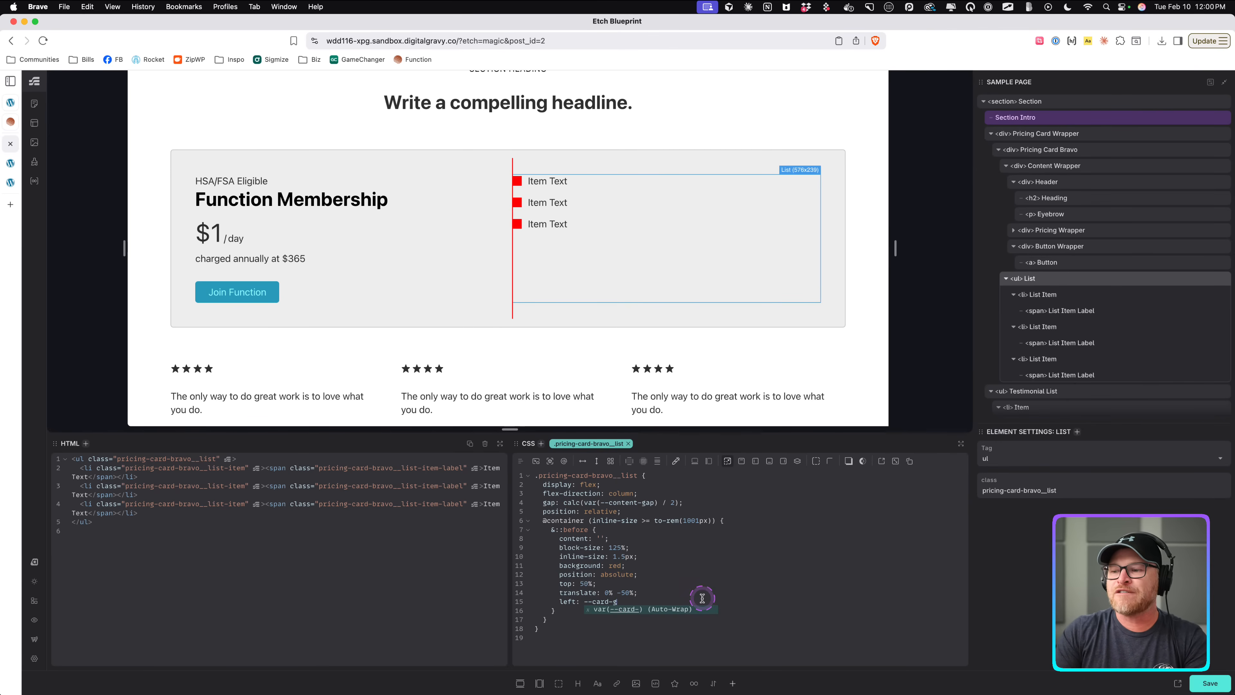
key("Return")
type("* -1")
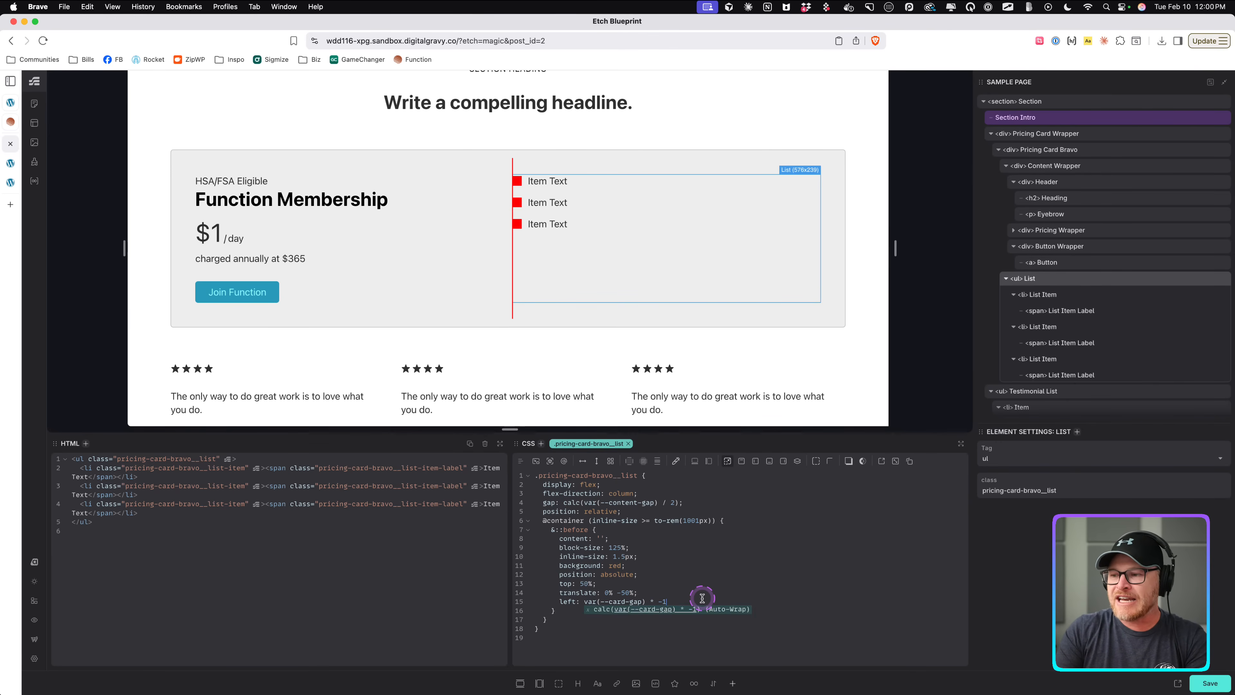
key("Return")
type(";'")
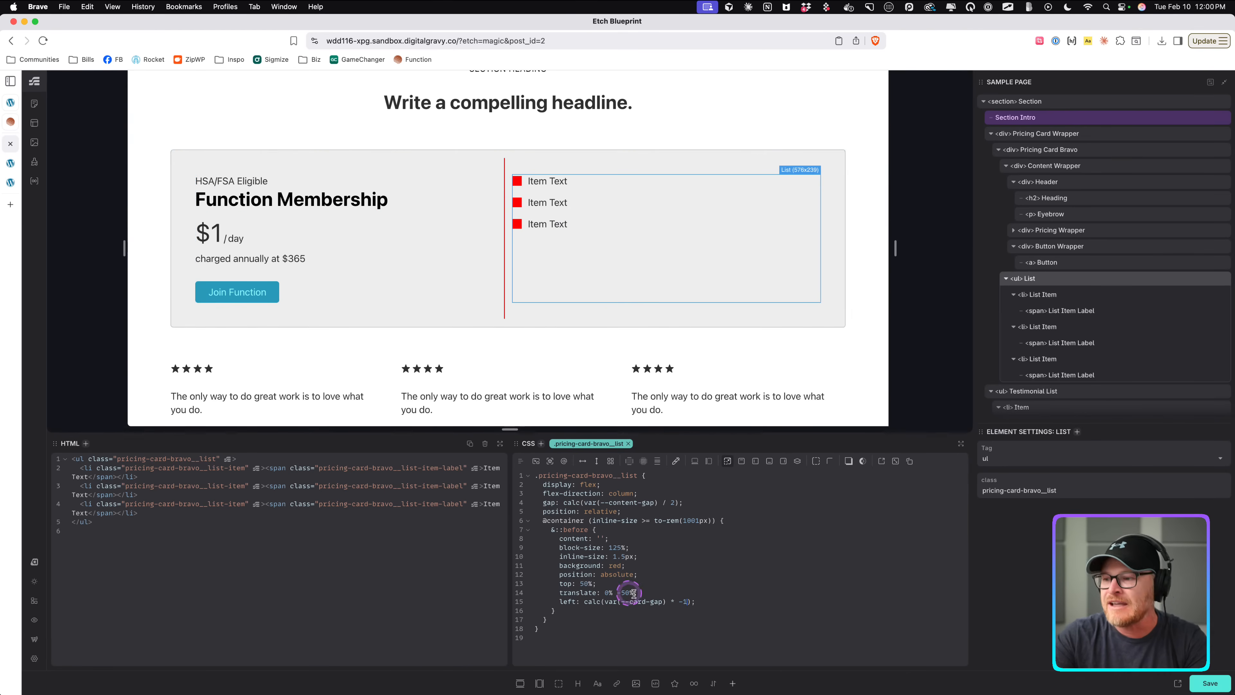
Change the divider's left multiplier to -.5 and save.
left_click(688, 601)
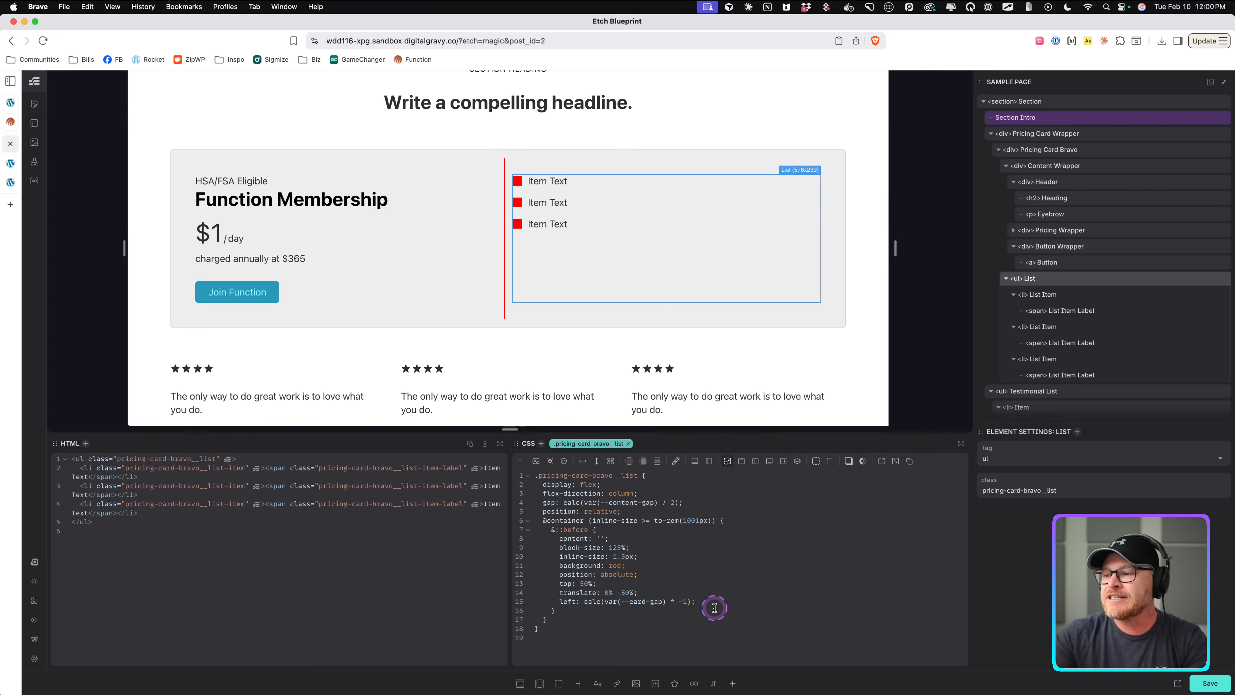
key("BackSpace")
type("5")
key("BackSpace")
type(".5")
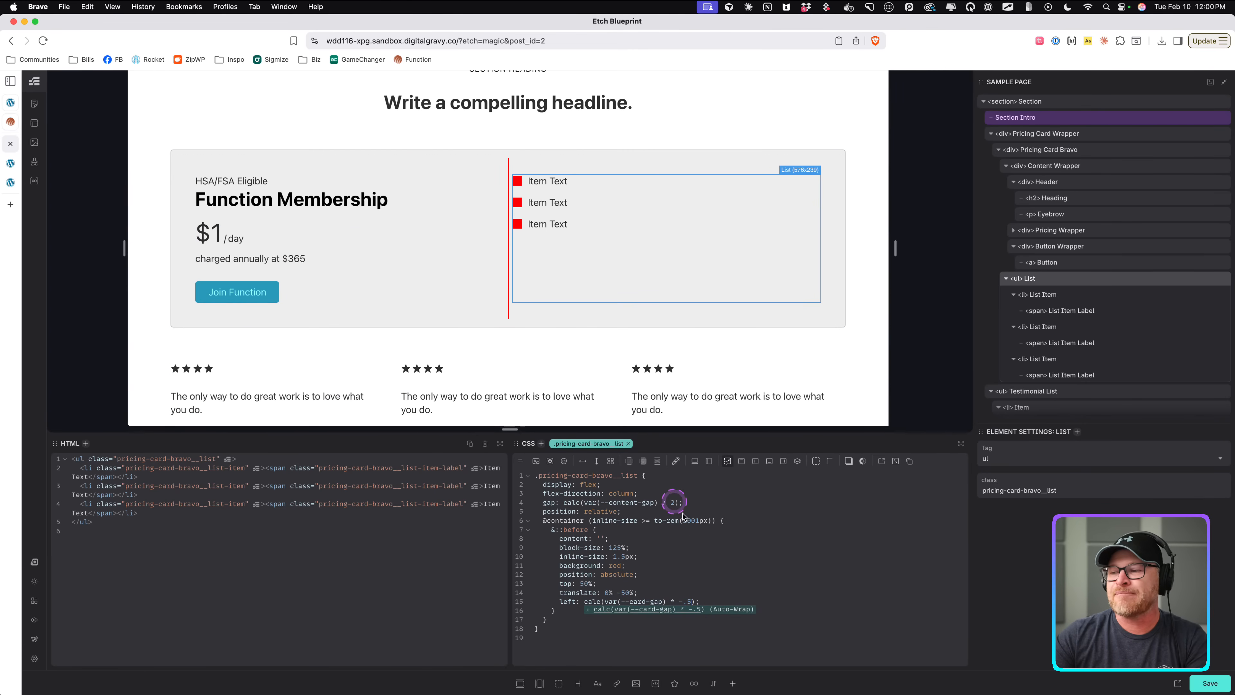
key("super+s")
Define a --card-gap variable set to var(--space-l) at the top of the pricing card's CSS.
left_click(636, 554)
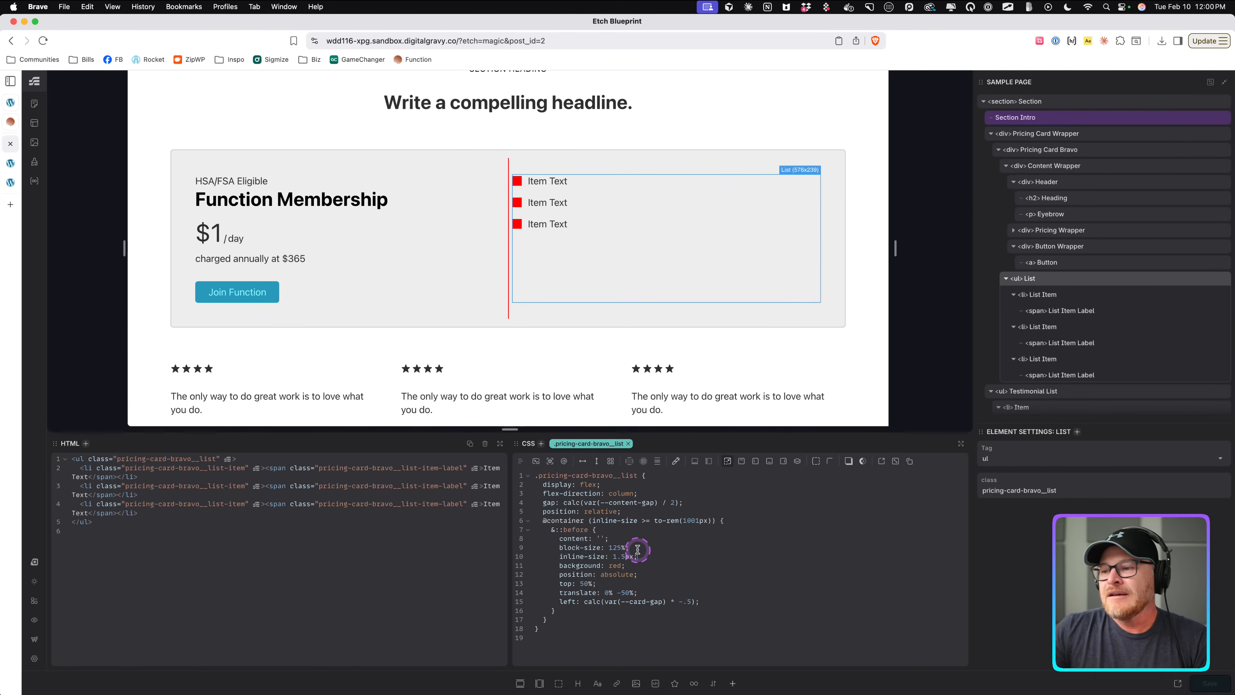
left_click(558, 157)
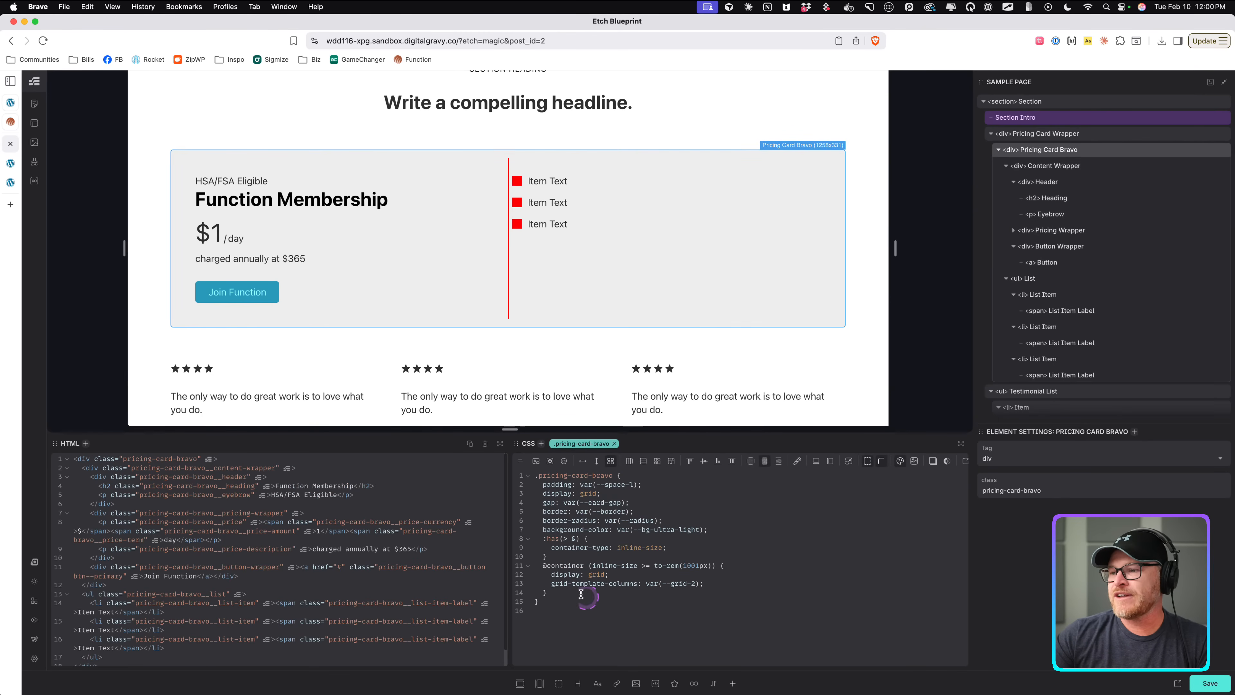
left_click_drag(640, 502, 540, 505)
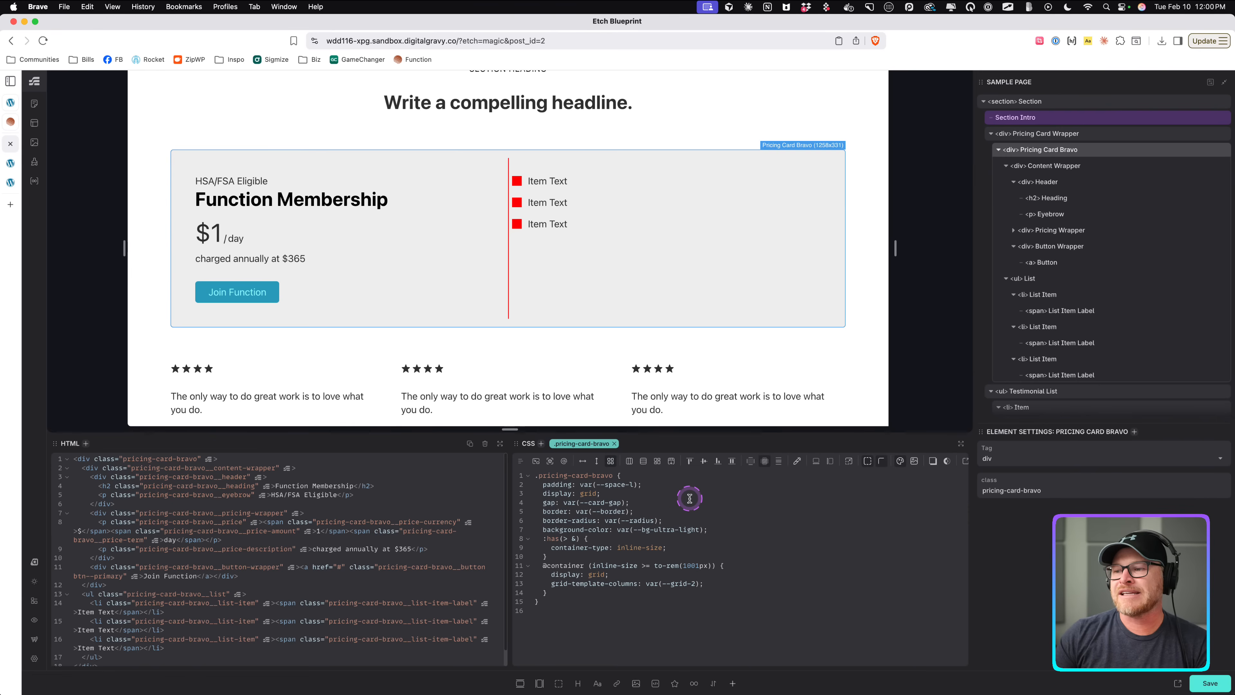
key("Return")
type("--card-gap: ")
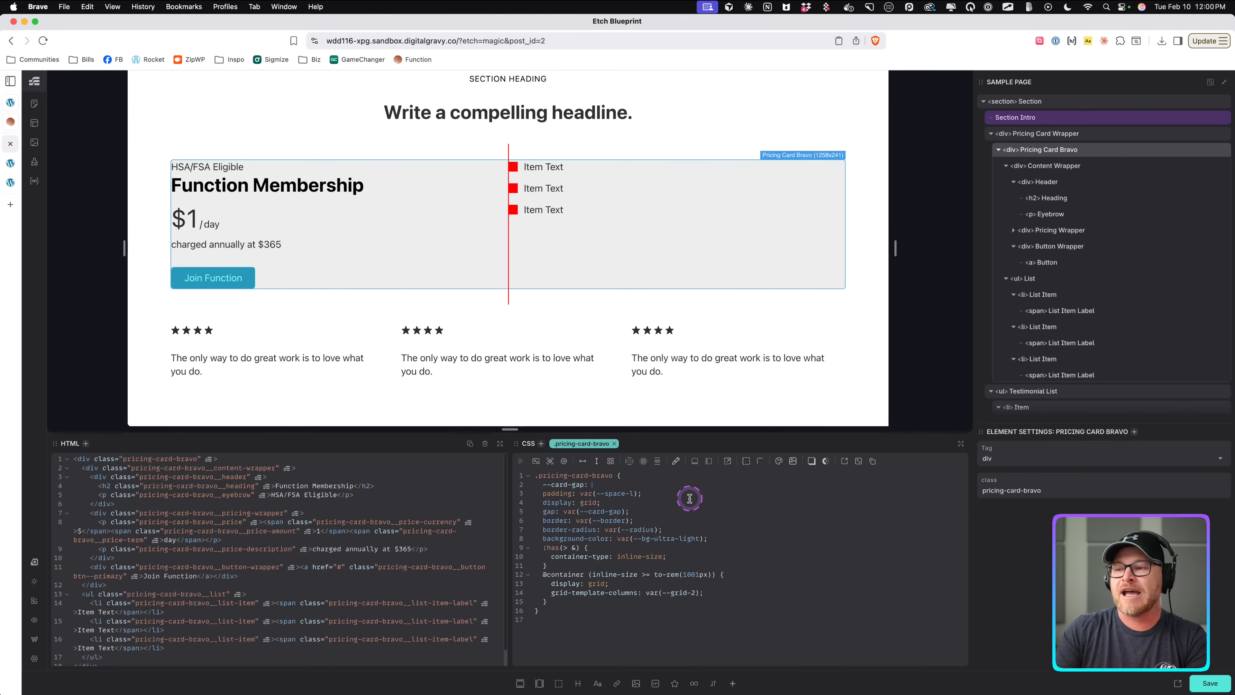
type("--space-l")
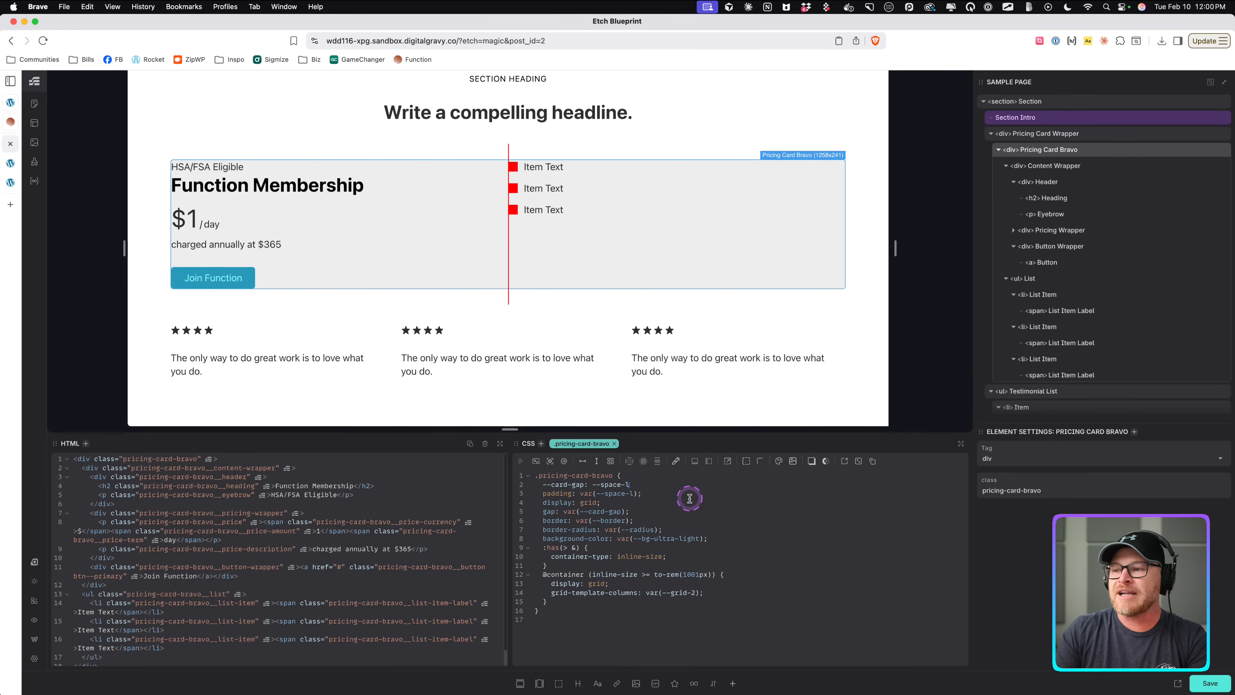
type(";")
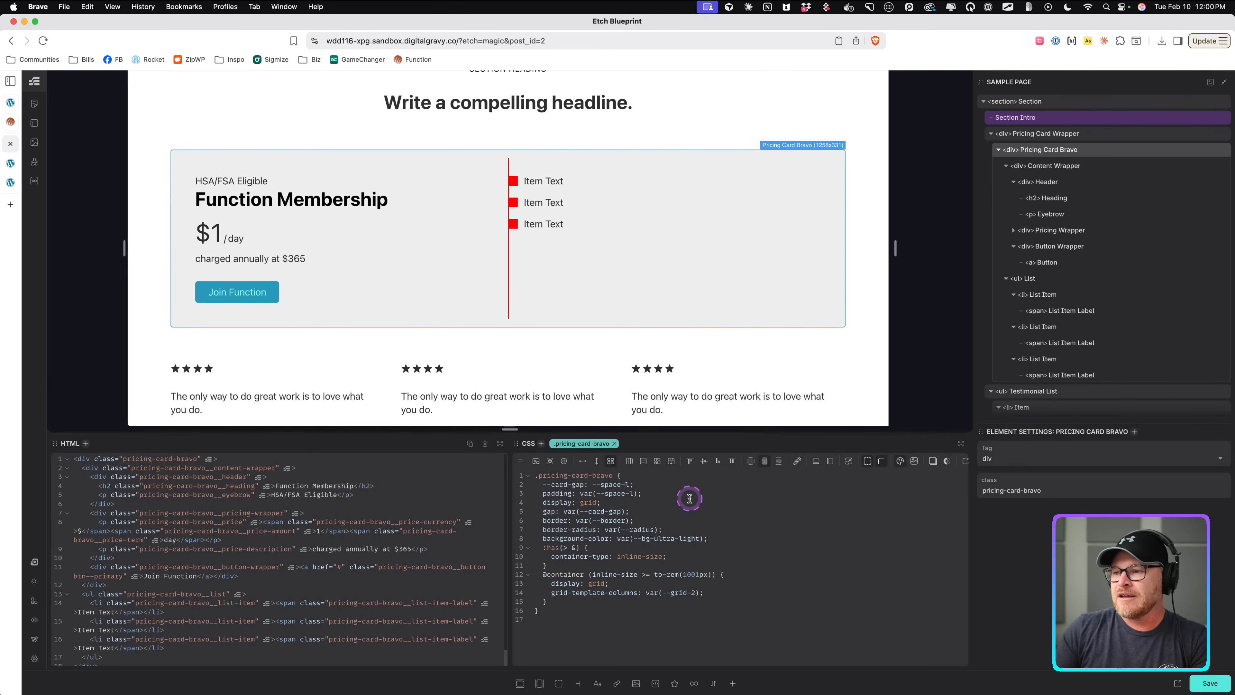
key("BackSpace")
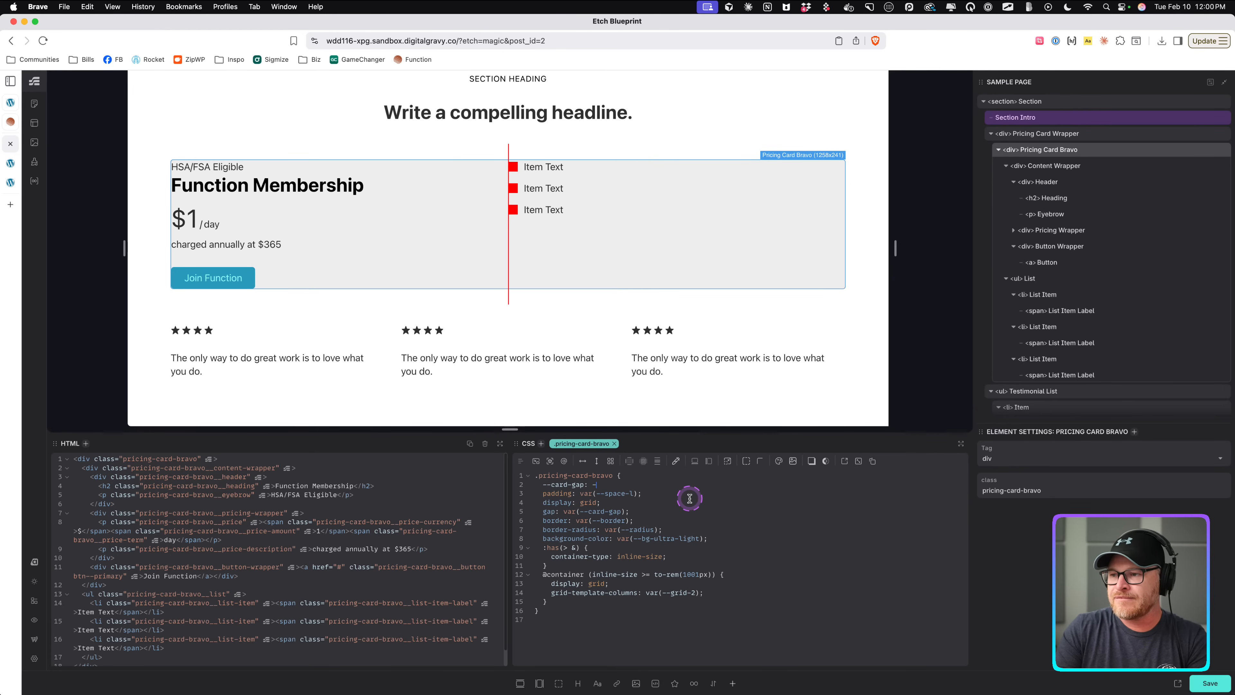
type("-space-")
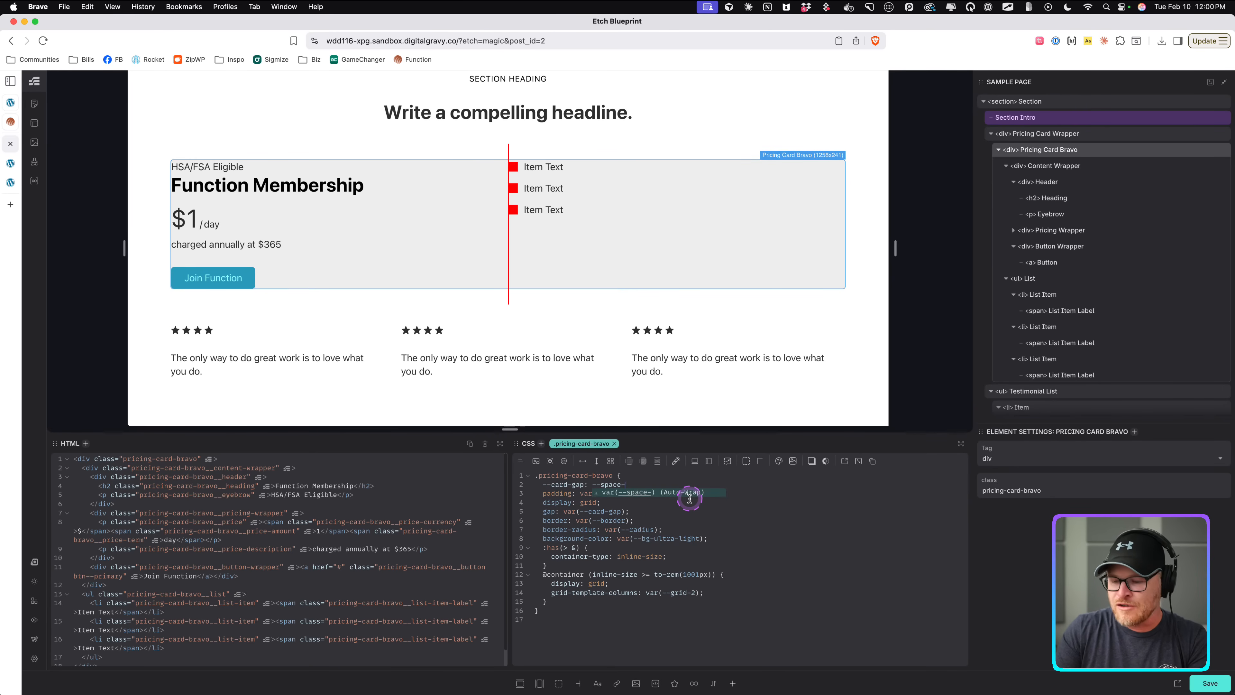
type("l")
key("Return")
type(";")
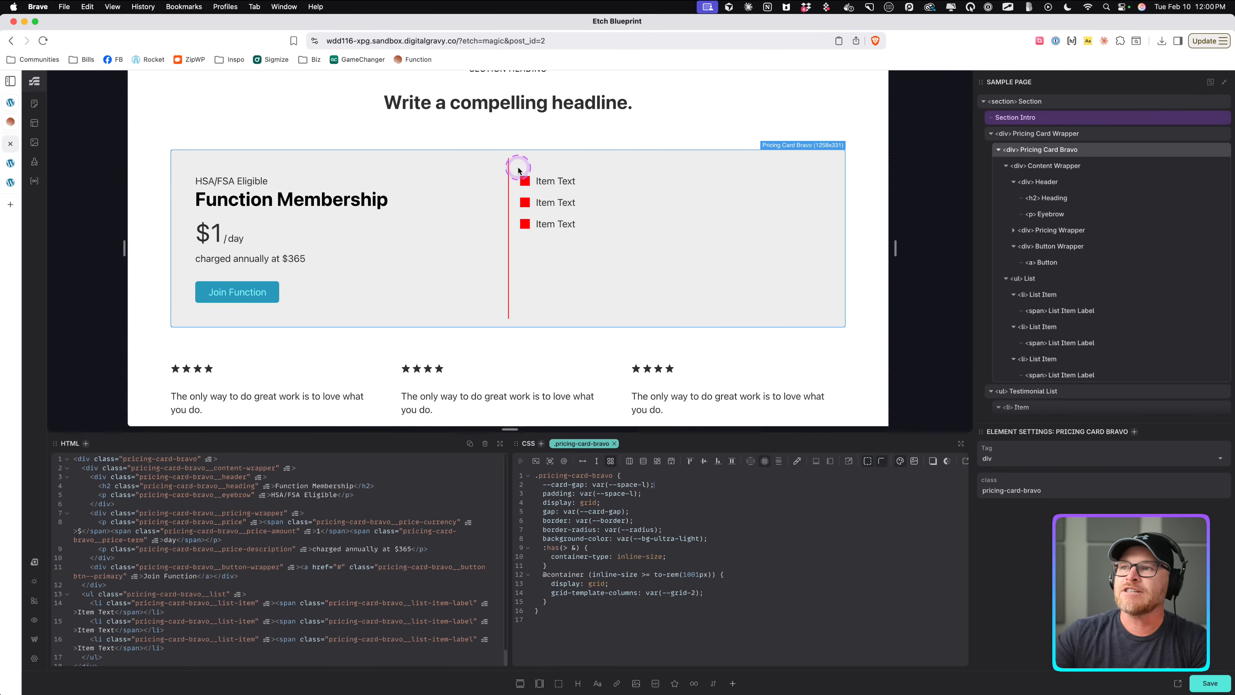
Set the divider's background to a color-mix recipe: color-mix(in oklch, black 10%, transparent).
left_click(681, 584)
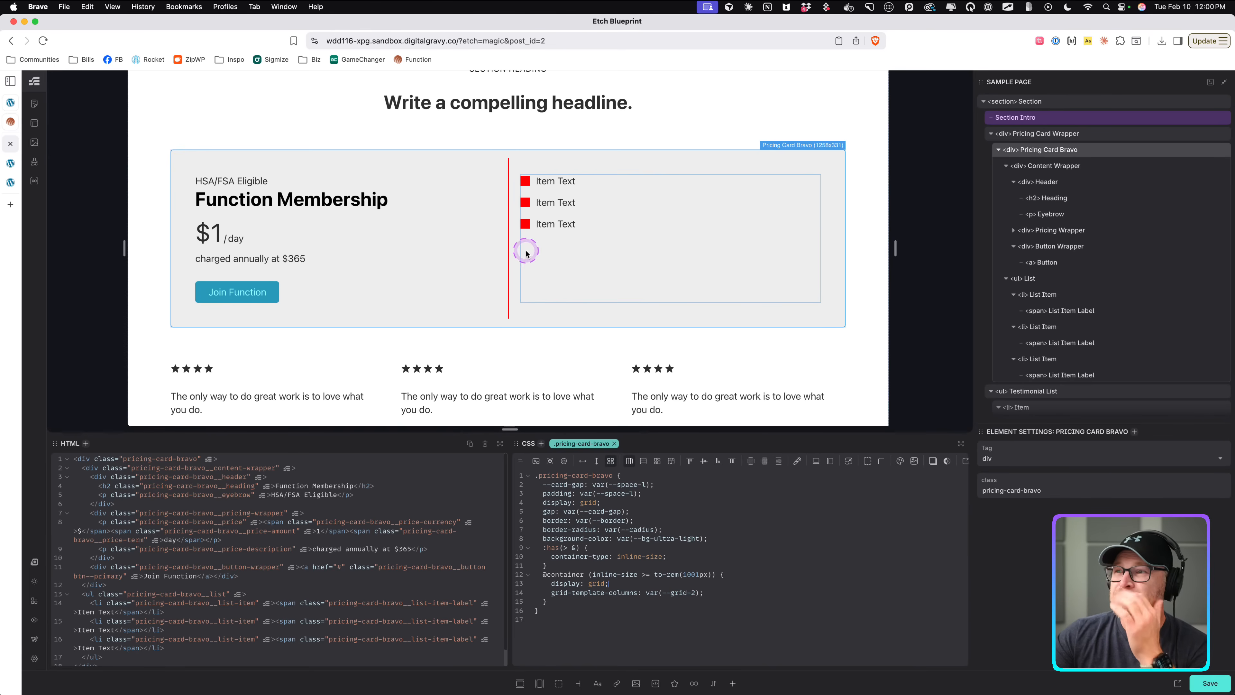
left_click(576, 235)
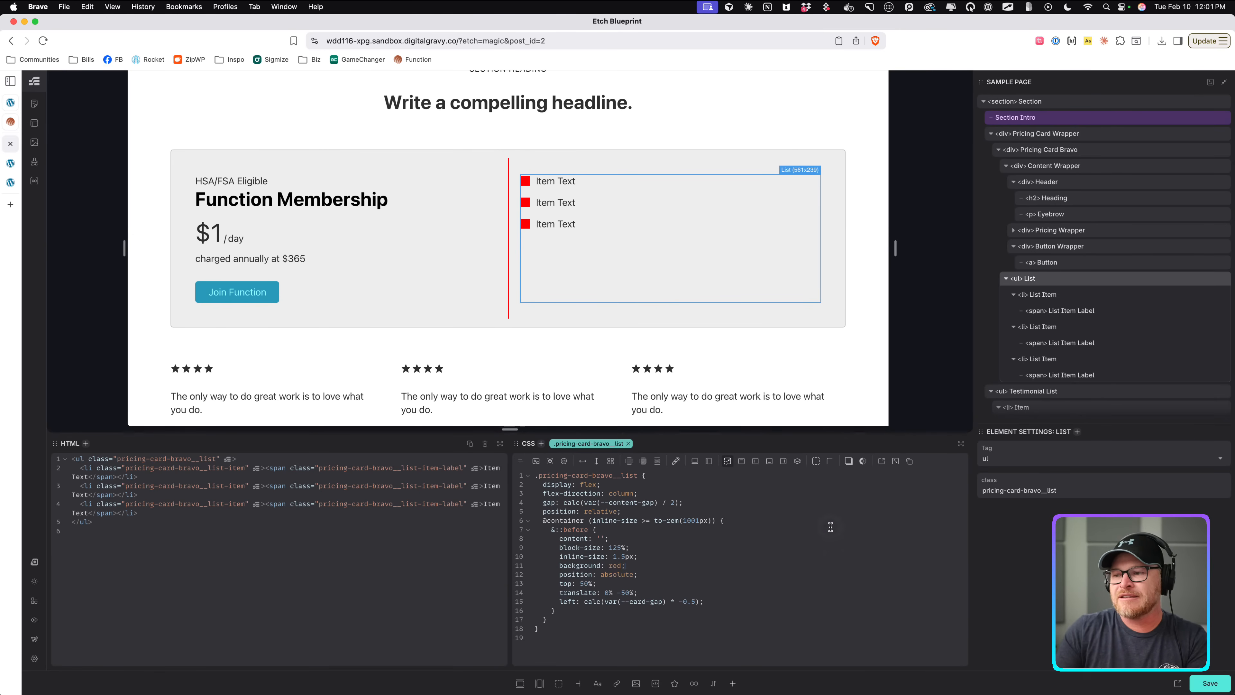
key("BackSpace")
key("BackSpace")
key("BackSpace")
key("BackSpace")
type("?color")
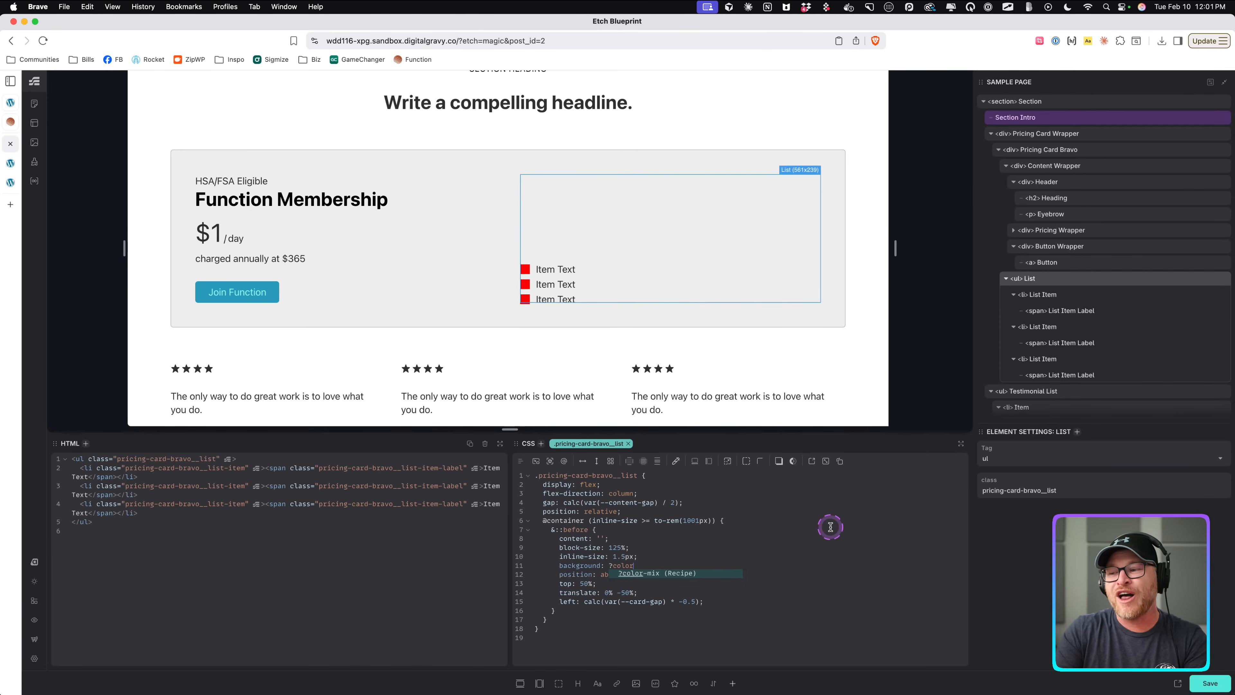
key("Tab")
type(";")
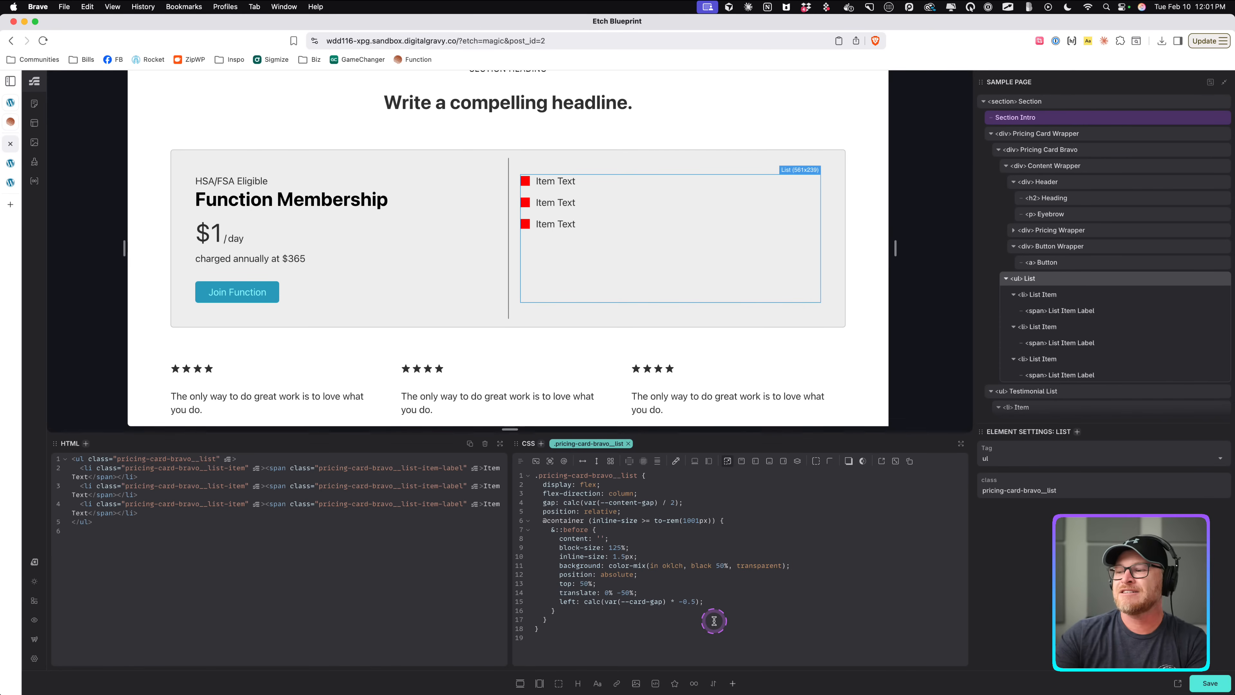
left_click(719, 566)
key("BackSpace")
type("2")
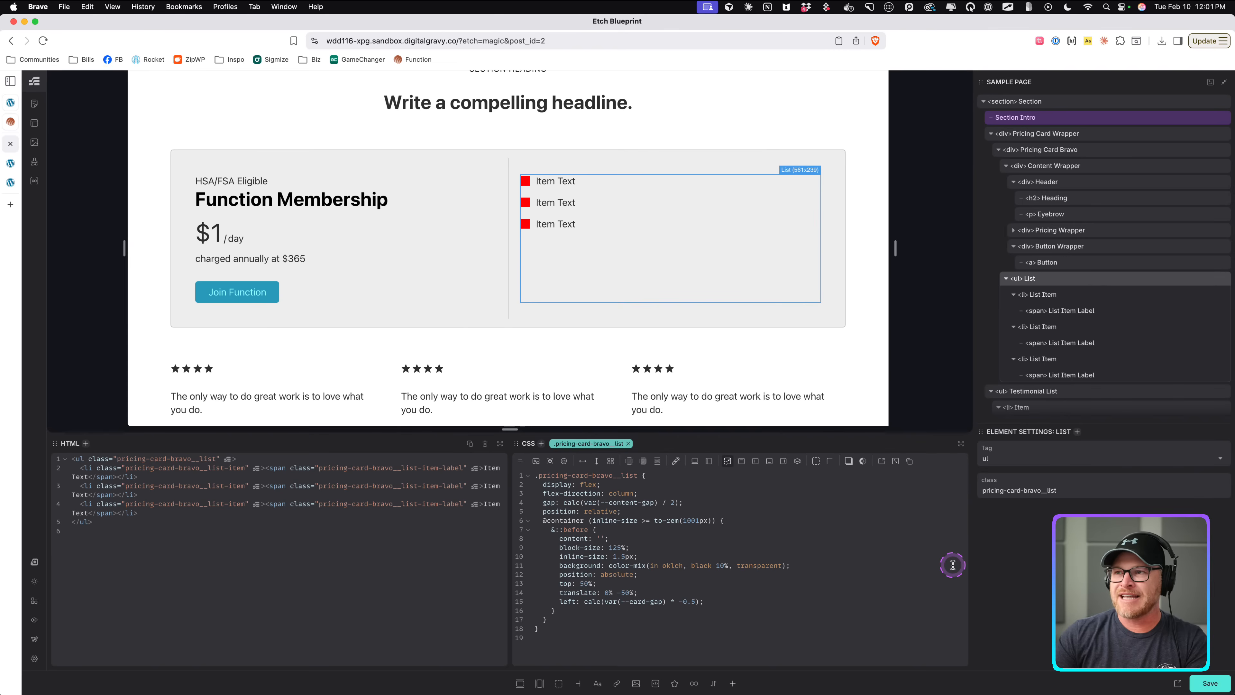
Replace black in the divider's color-mix with var(--black).
double_click(694, 566)
type("var()")
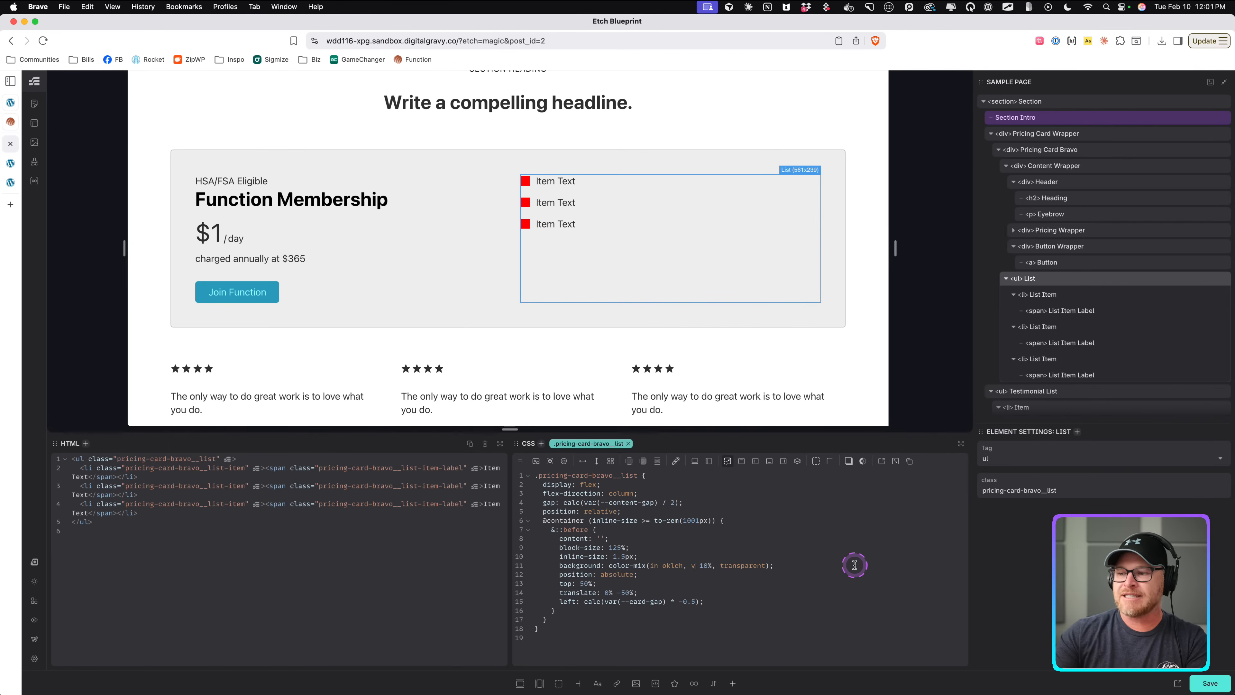
type("--neutral-")
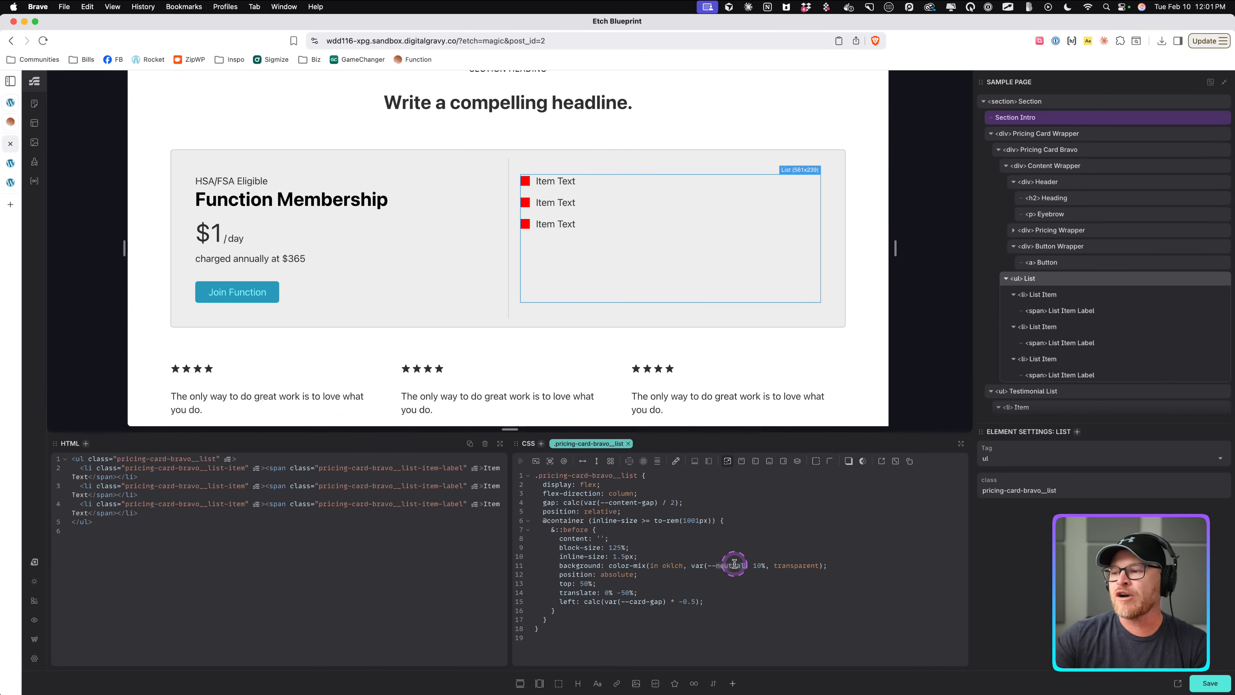
type("black")
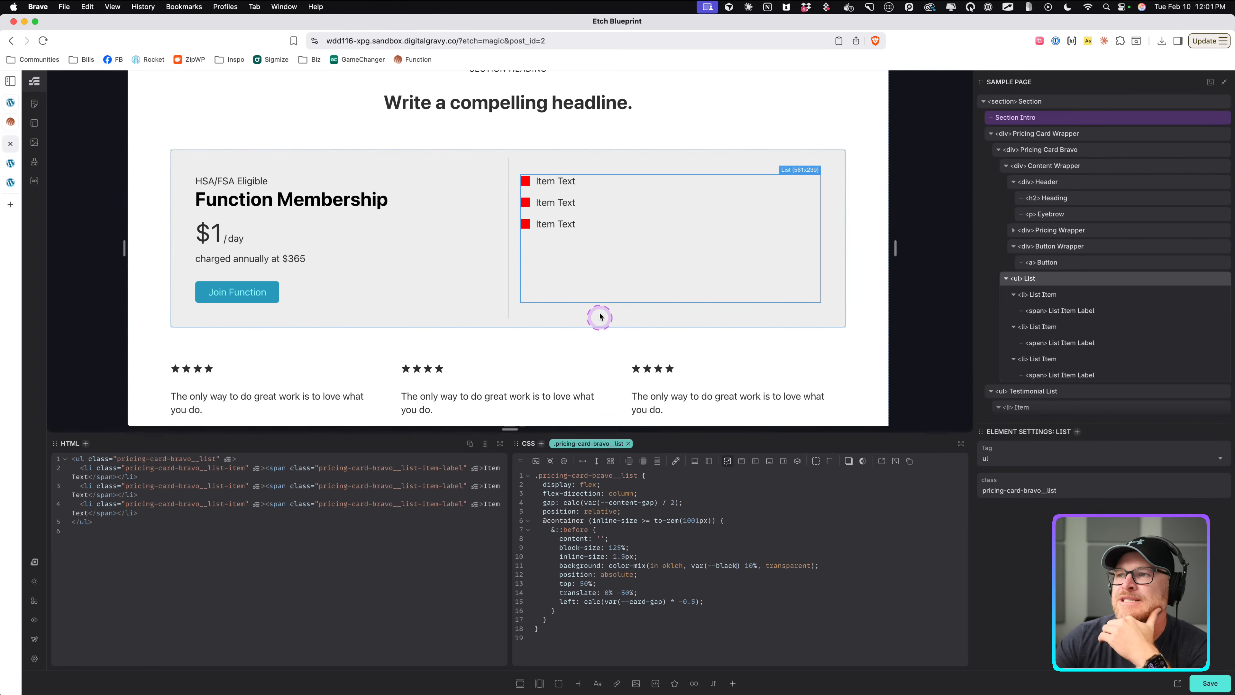
Select the first list item and set its icon's background to var(--icon-color).
left_click(1046, 294)
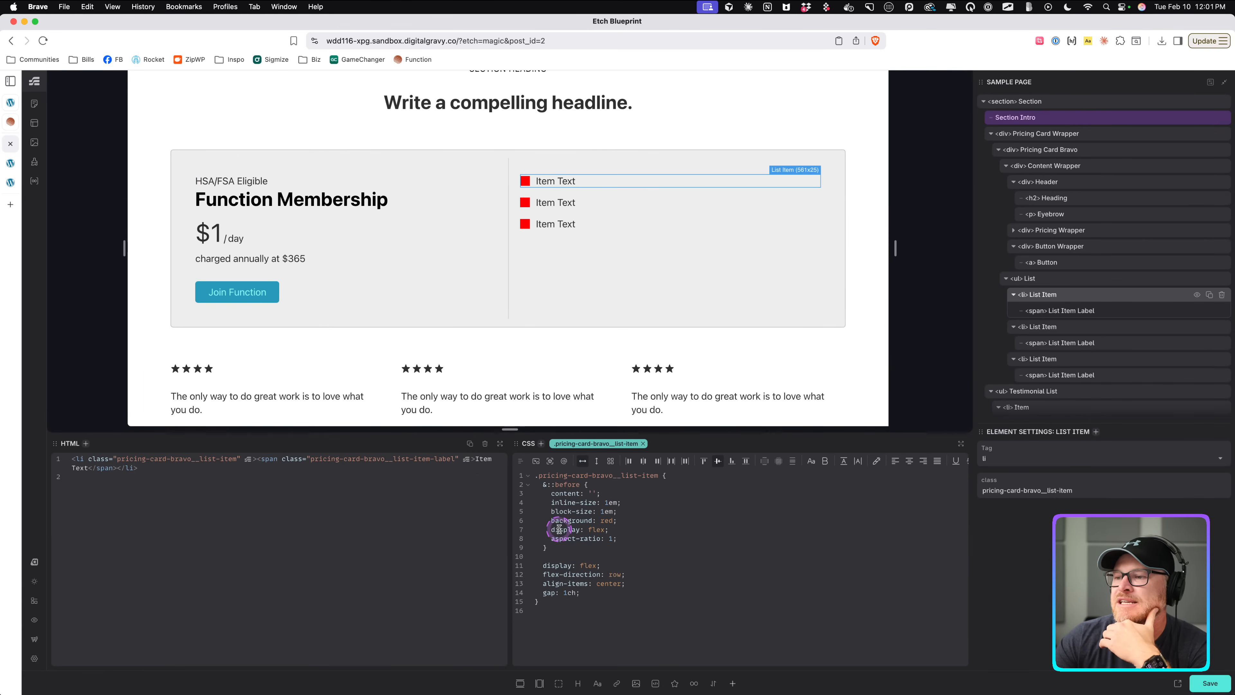
double_click(606, 521)
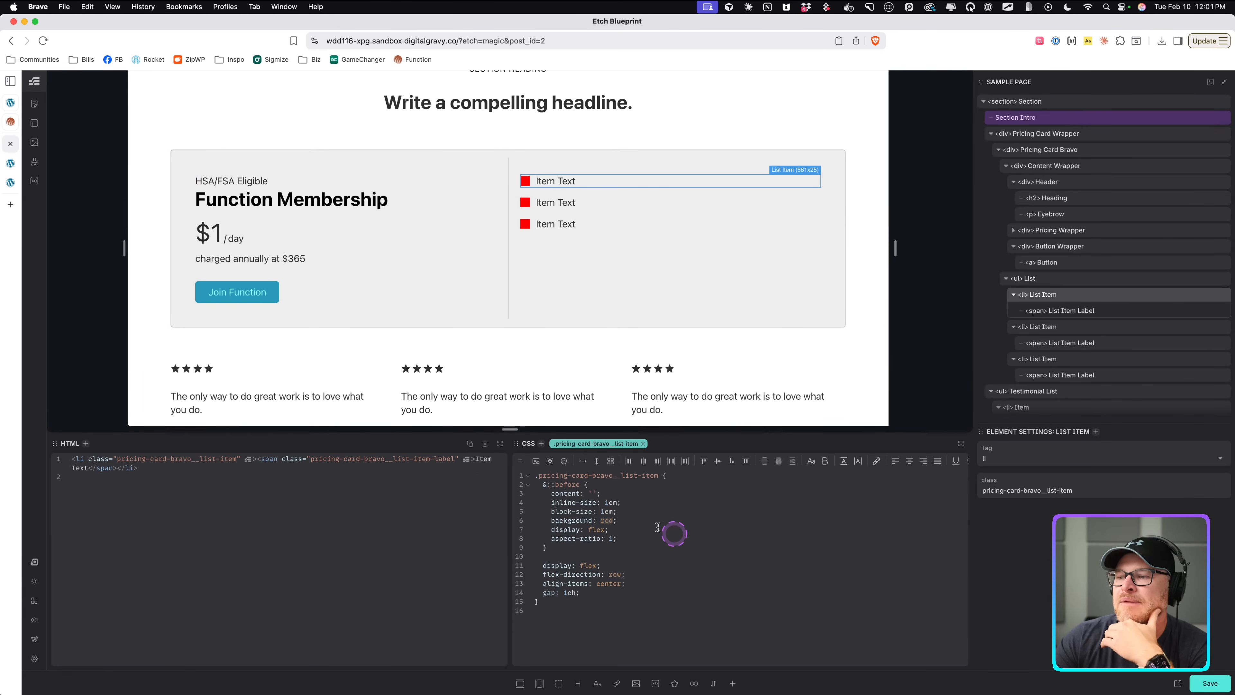
type("var(--icon-color")
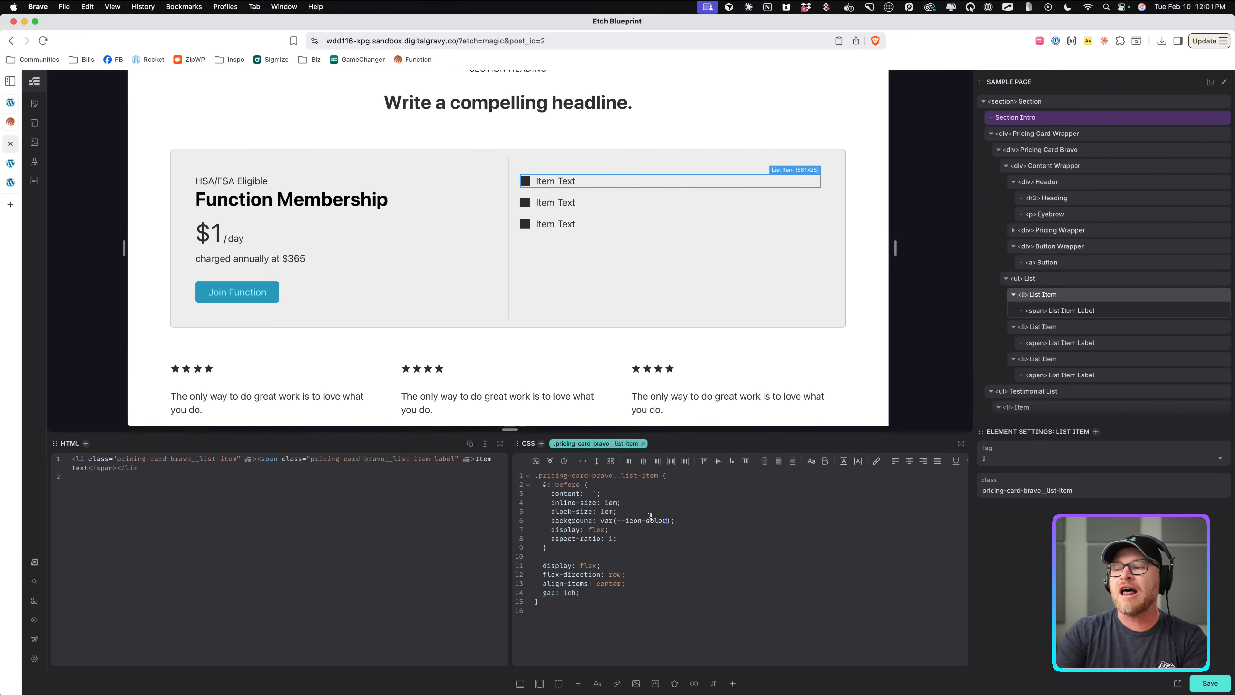
Define --icon-color: var(--text-dark-muted) at the top of the list item's CSS and save.
left_click(683, 475)
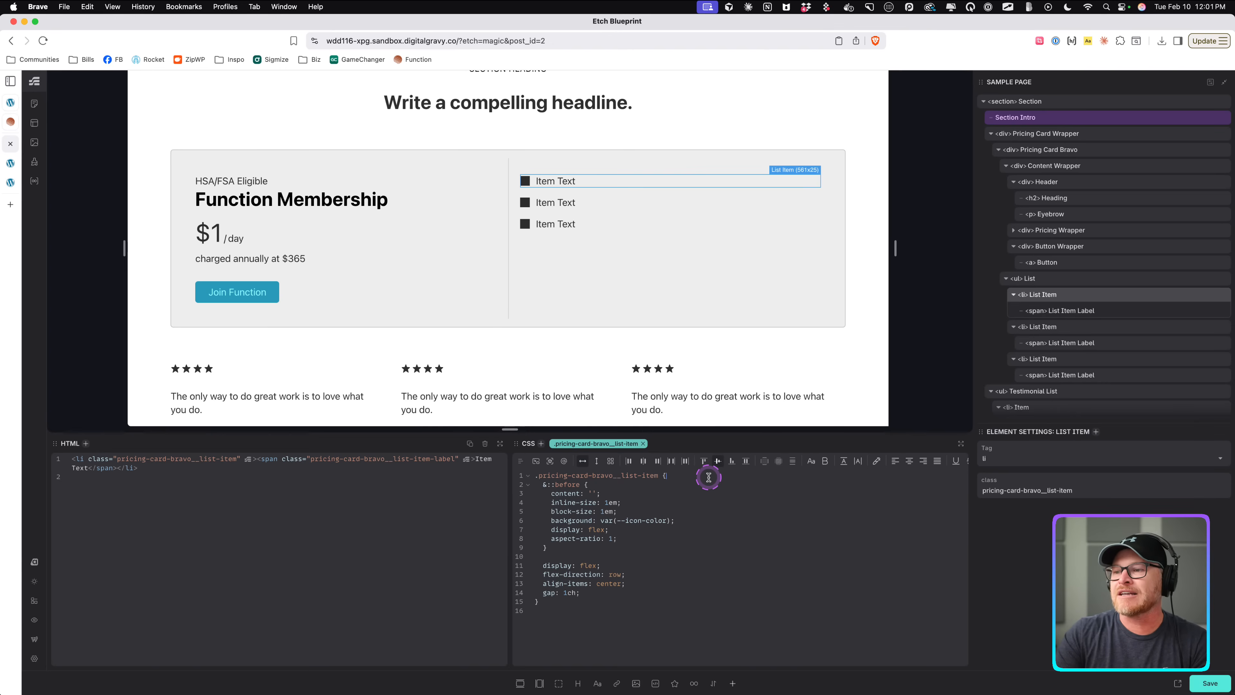
key("Return")
type("--icon-color: ")
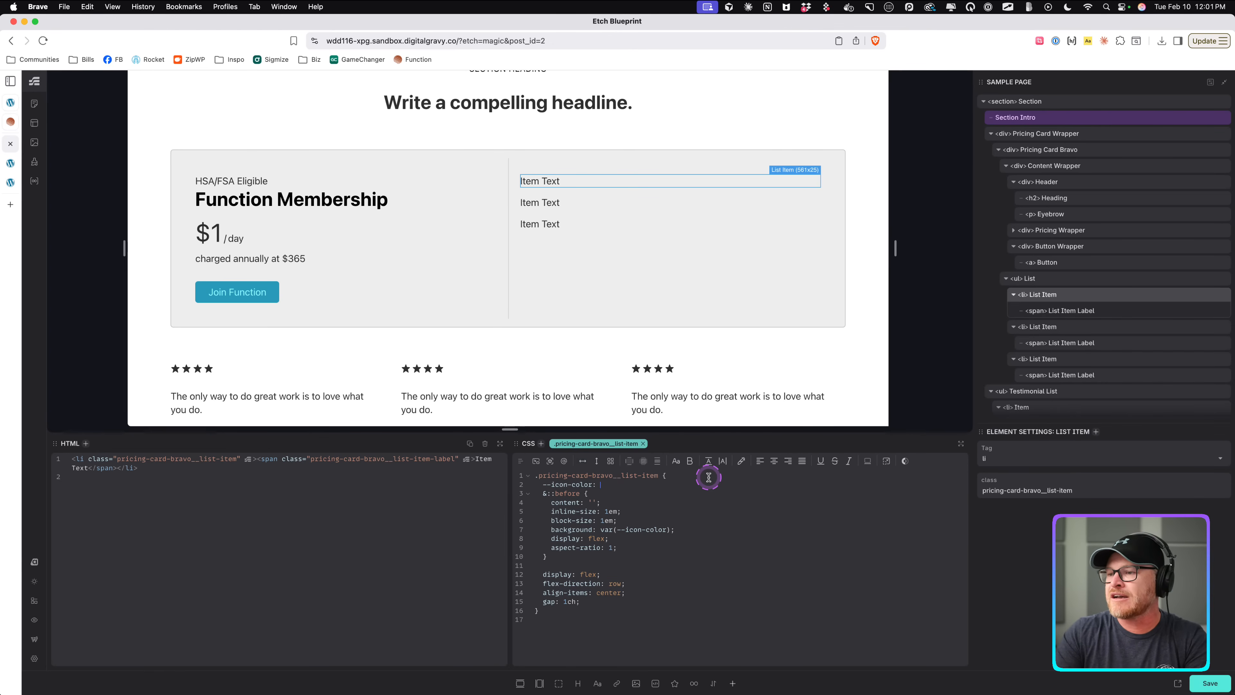
type("var(--text-dark-mute")
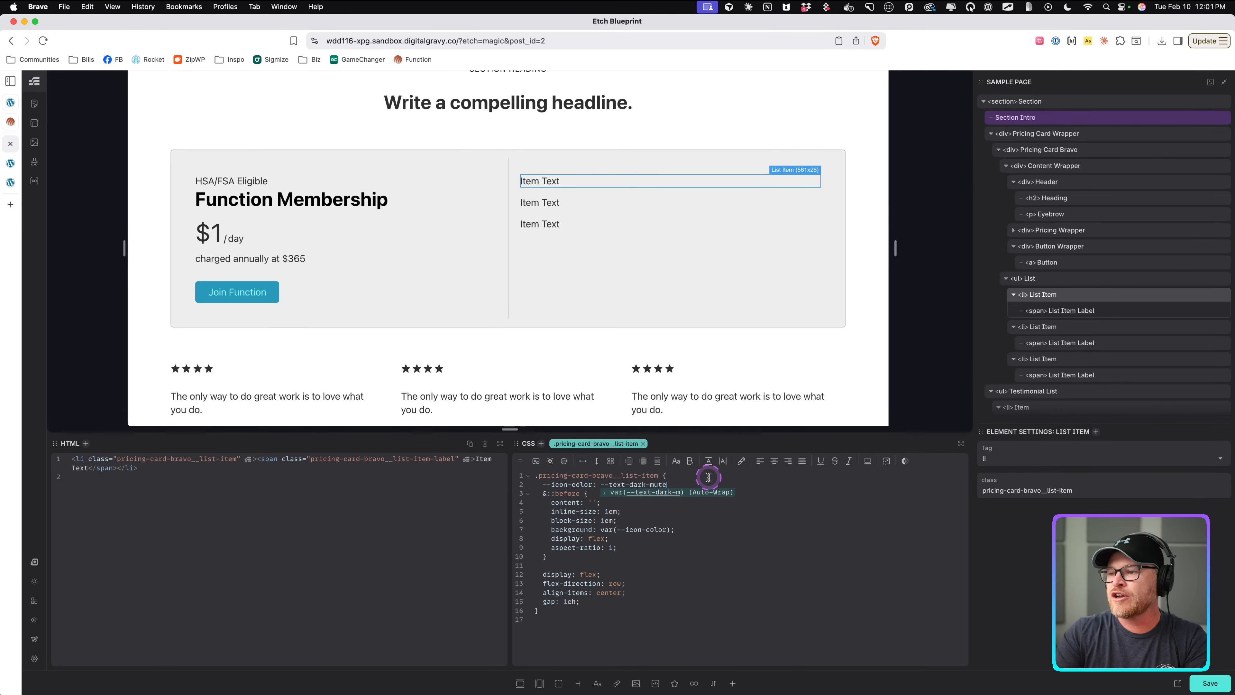
type("d);")
key("super+s")
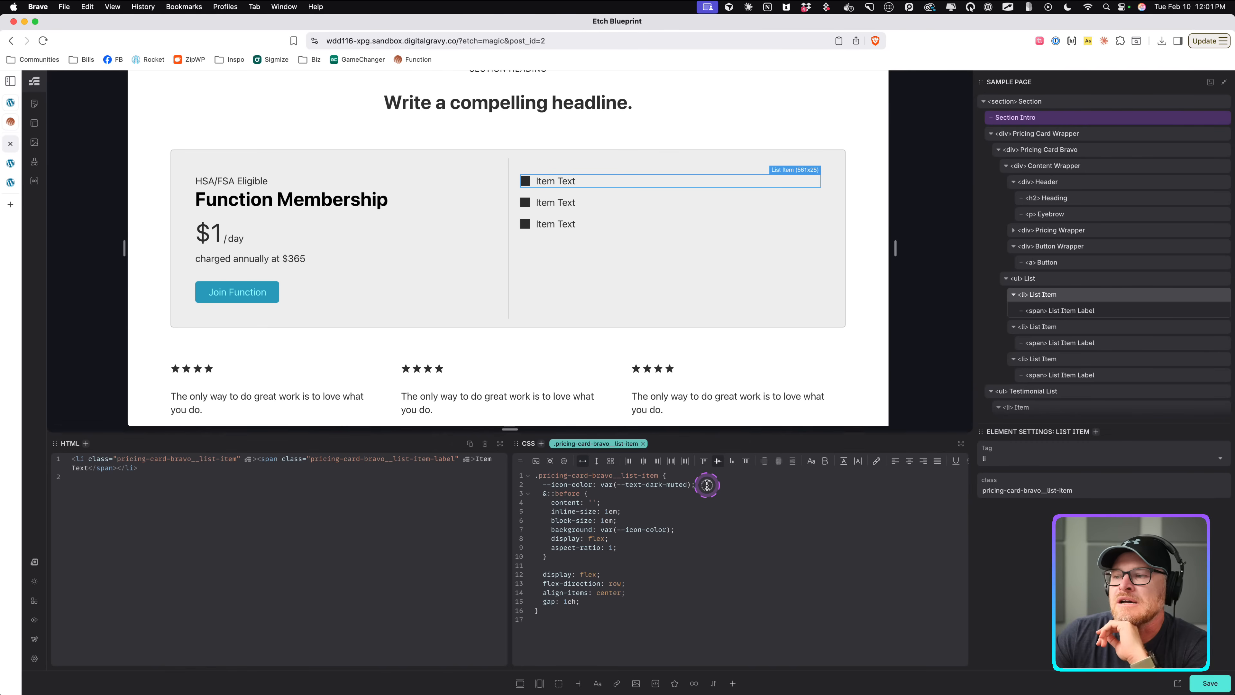
Add an --icon-size: 1em variable and use var(--icon-size) for the icon's inline and block size.
key("Return")
type("00")
type("-ic")
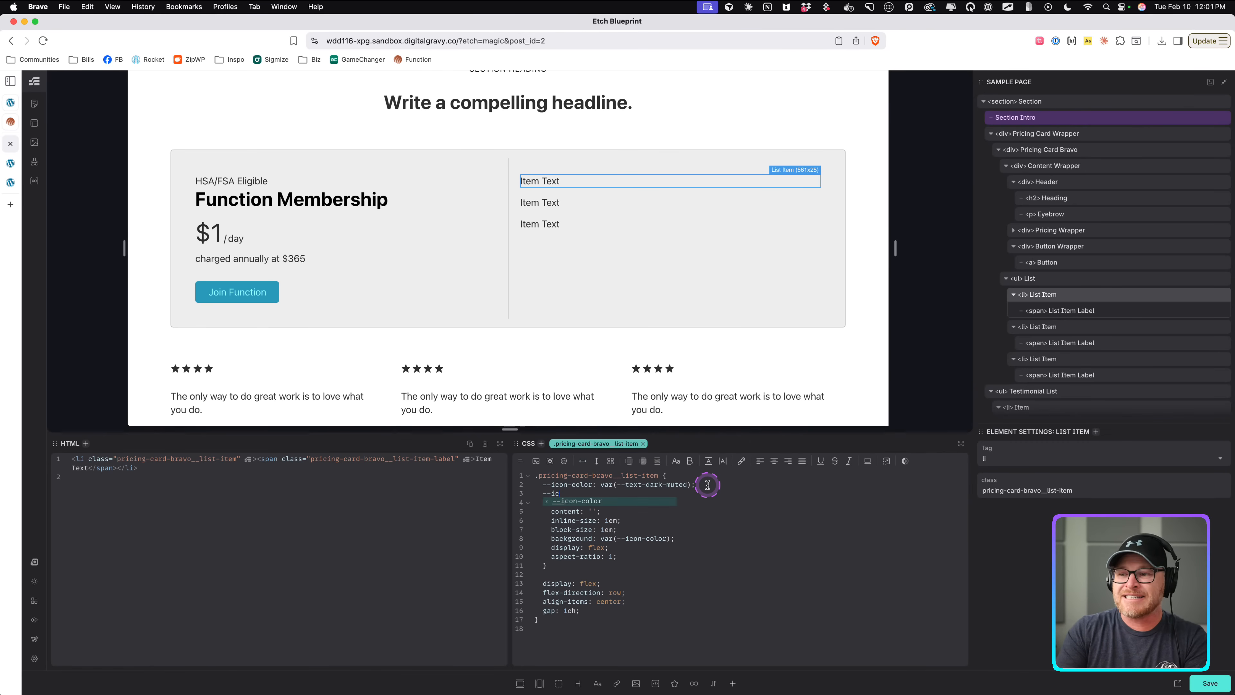
type("on-size: 1em;")
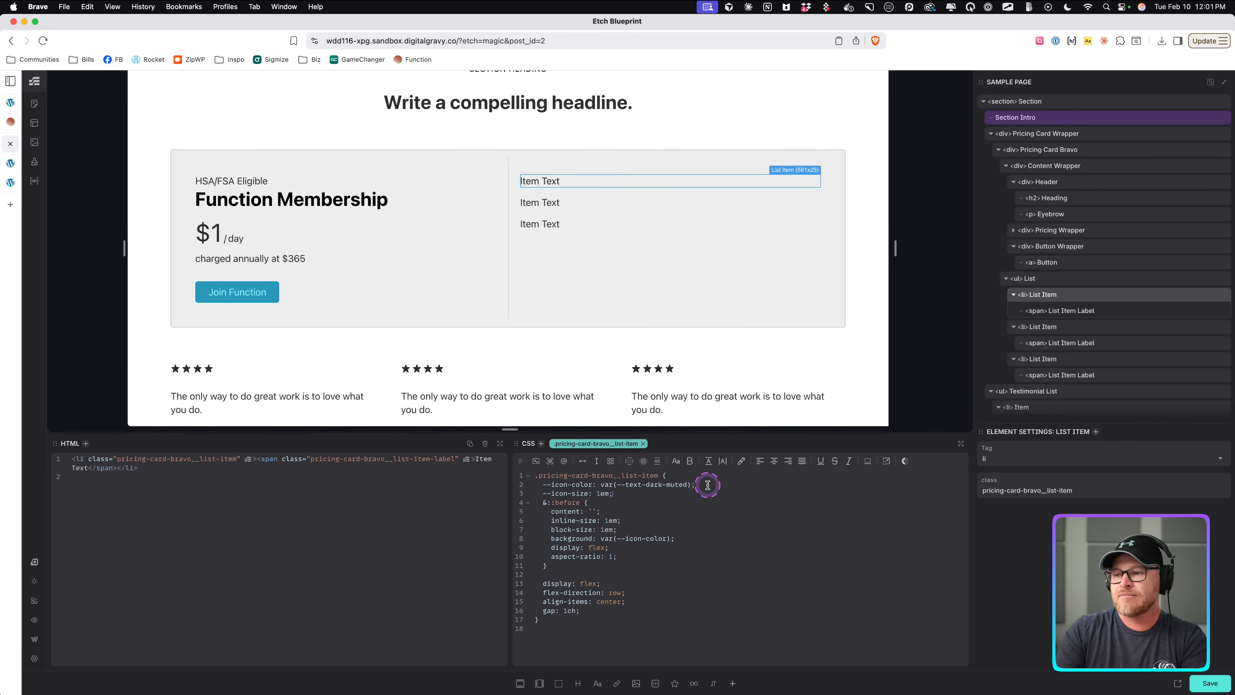
double_click(608, 523)
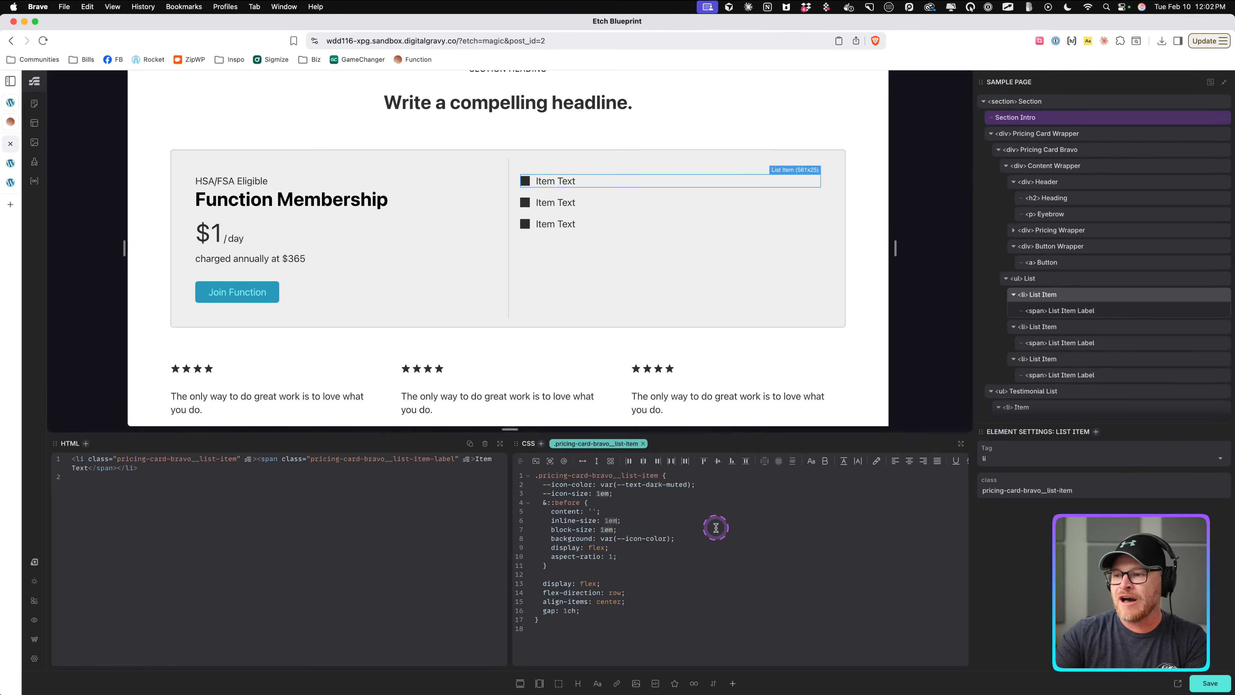
type("var(")
type("--icon-siz")
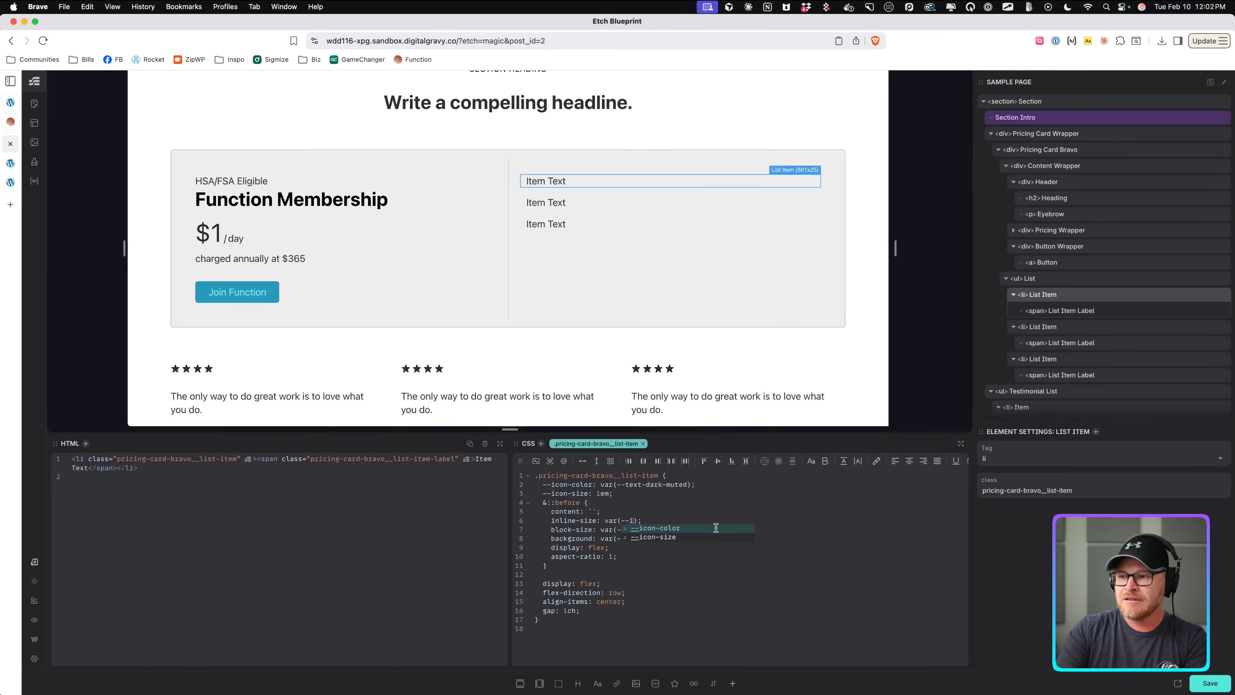
type("e")
left_click(758, 510)
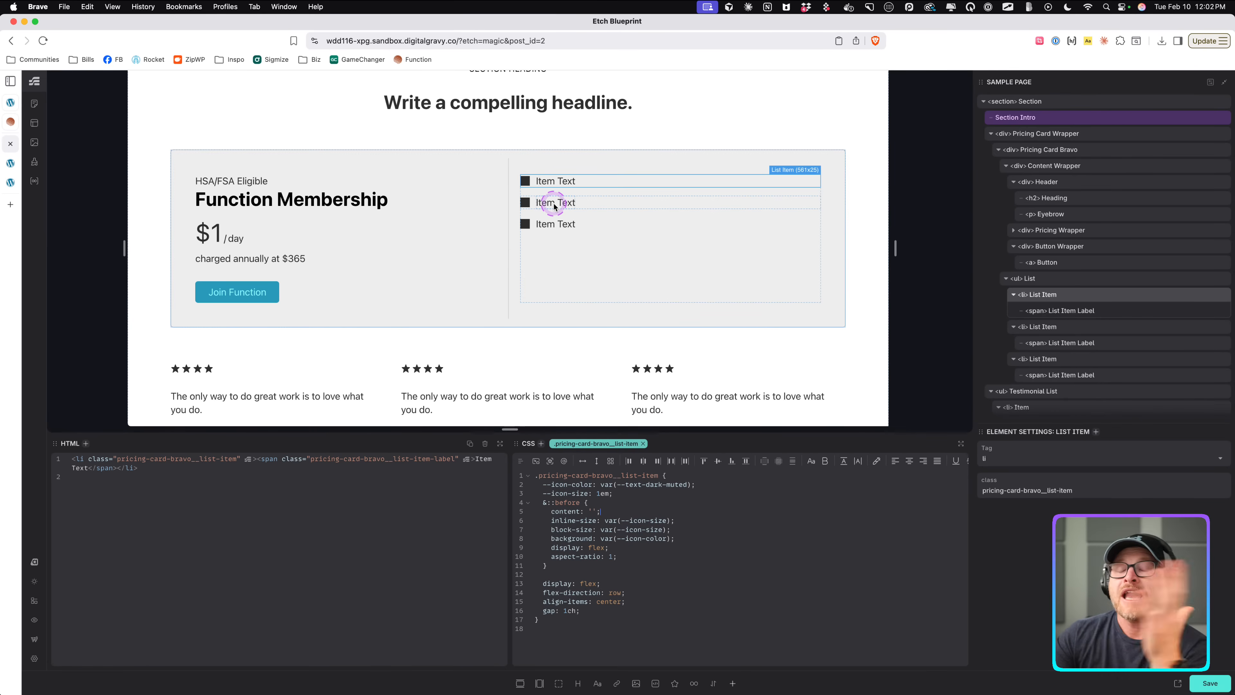
Open Hugeicons in a new tab, go to the icon library and search for tick.
key("cmd+t")
type("hugeicons.com")
key("Return")
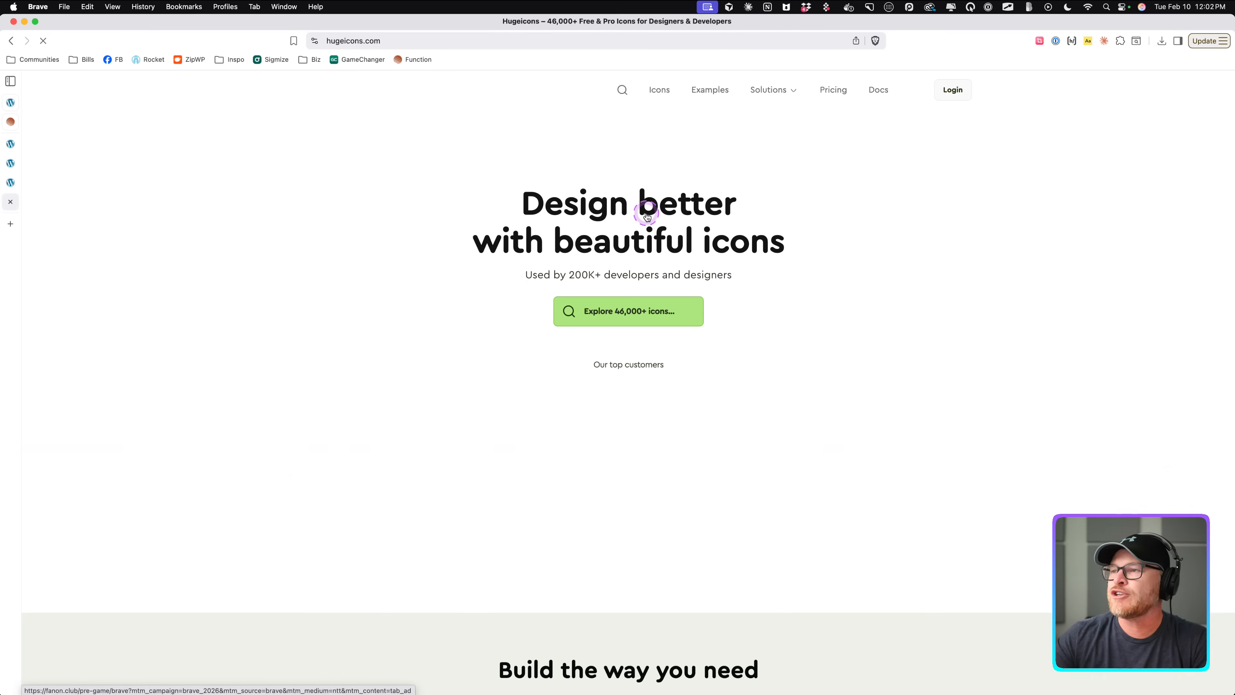
left_click(661, 90)
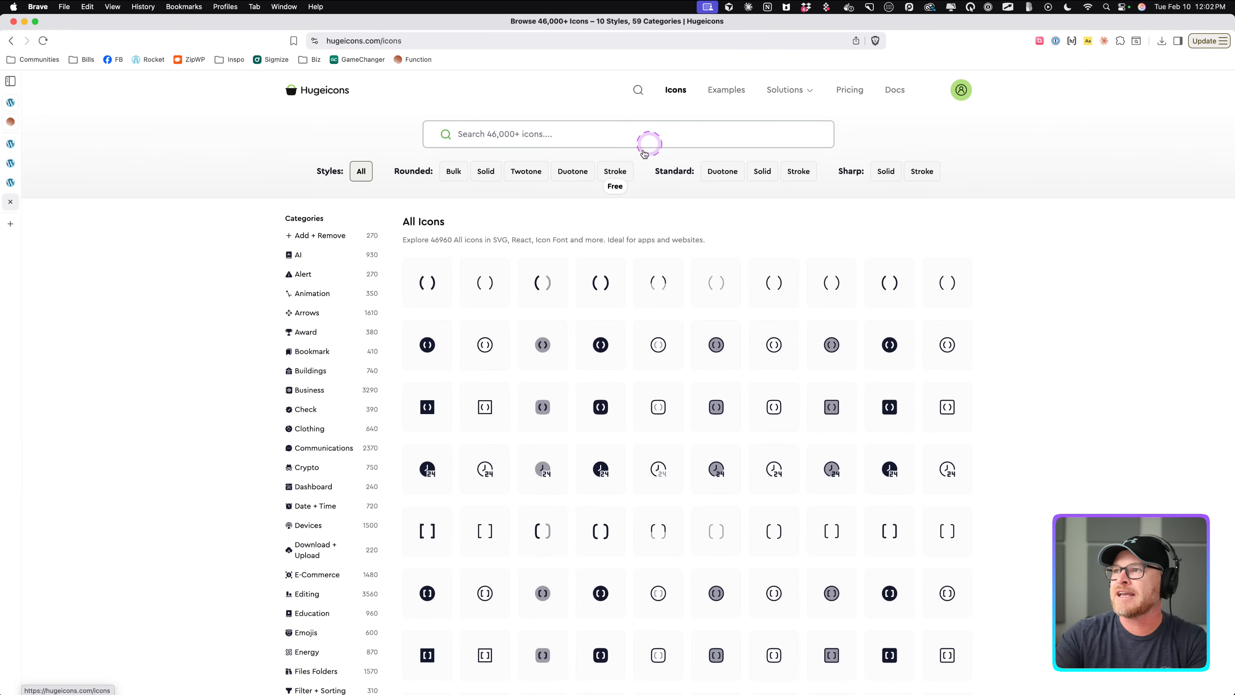
left_click(651, 142)
type("tick")
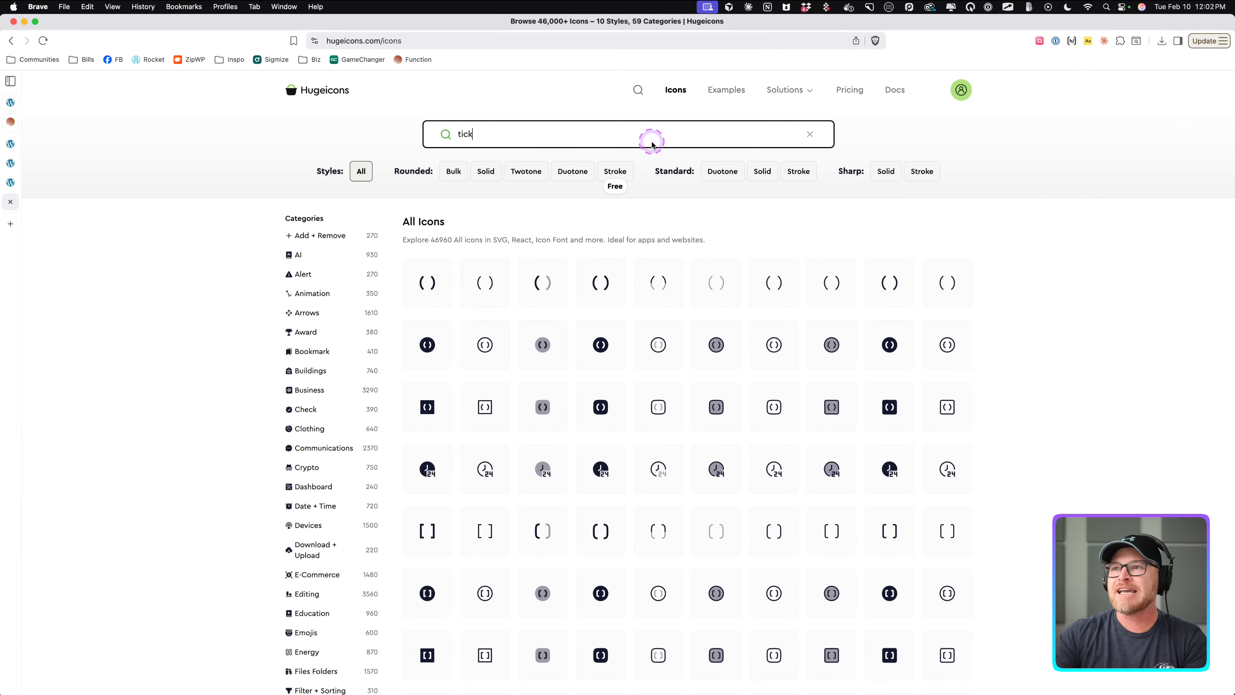
Browse the tick icon results across pages, comparing them with the Function reference's check icons.
scroll(499, 420, "down", 3)
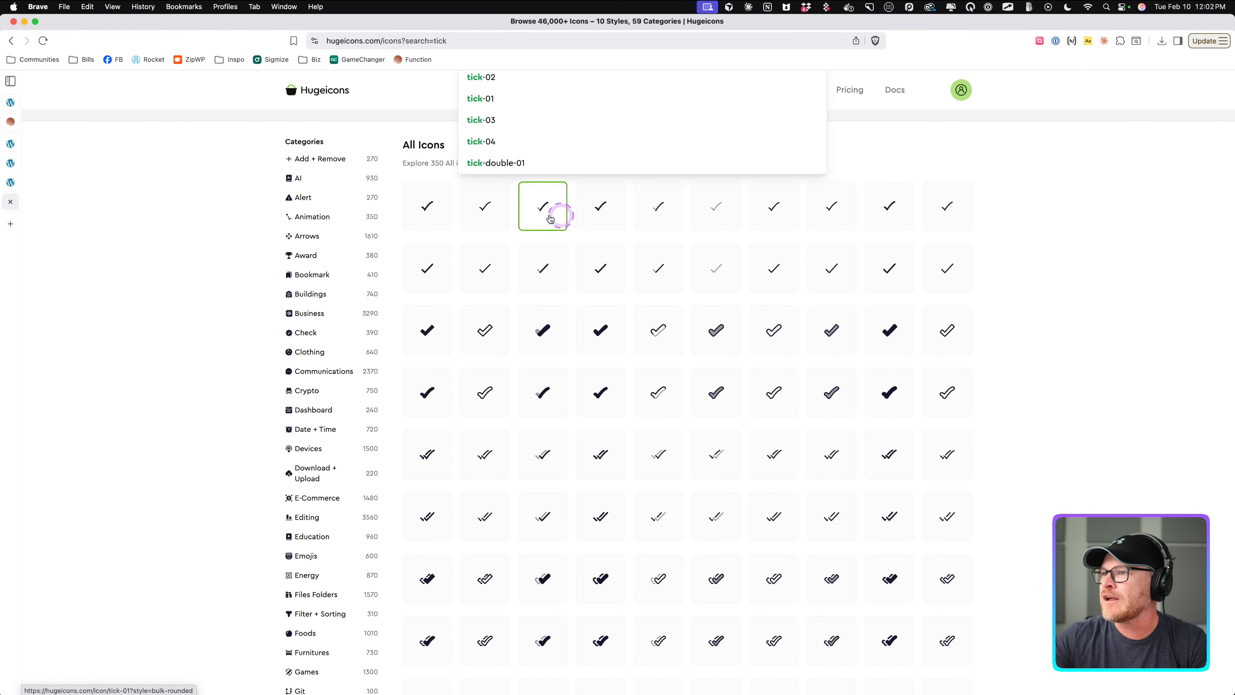
left_click(602, 273)
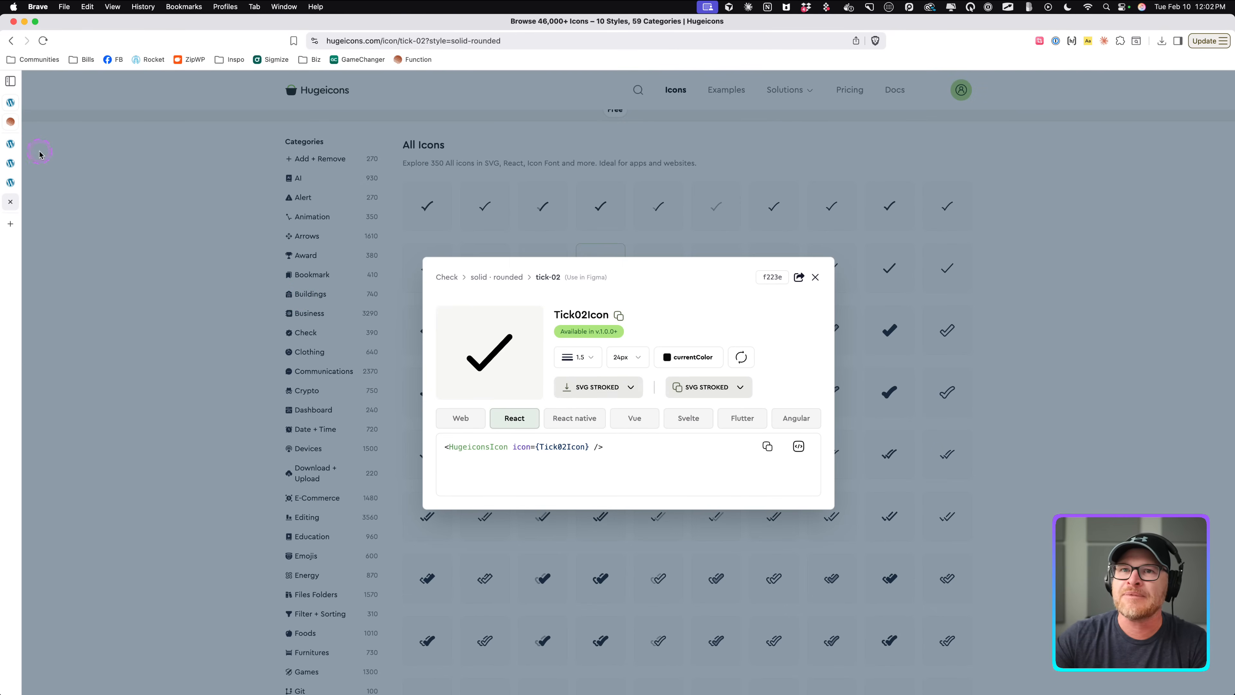
left_click(5, 120)
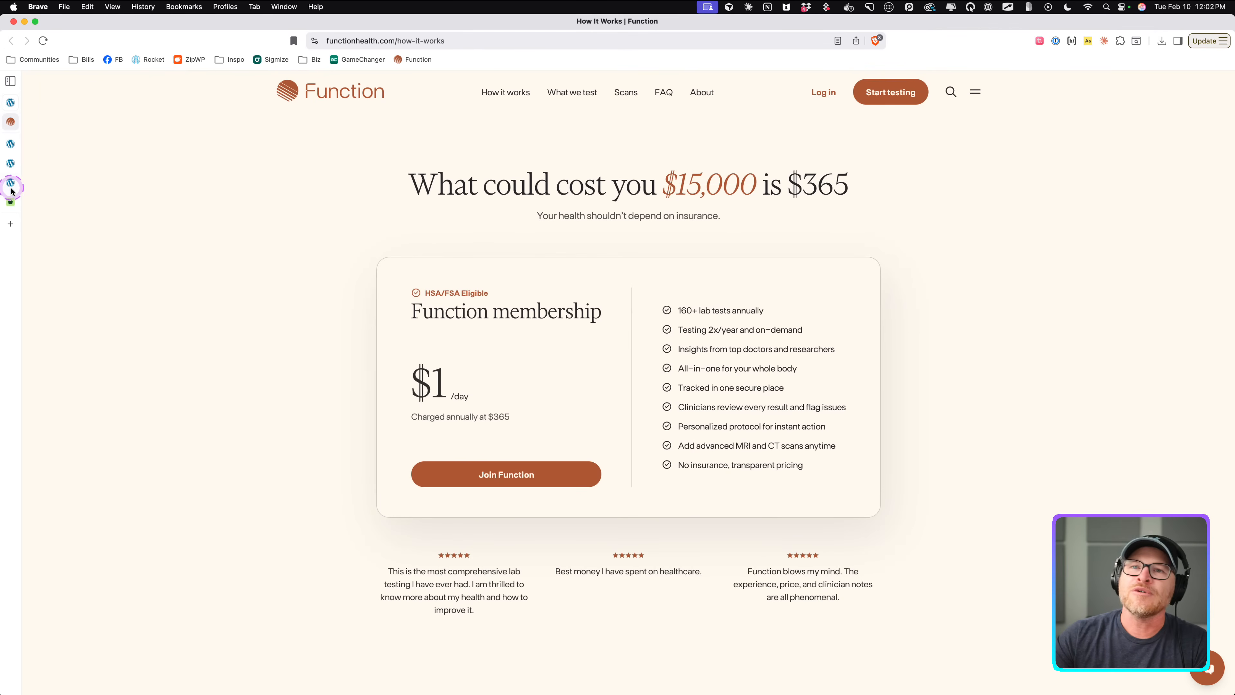
left_click(13, 205)
left_click(1065, 291)
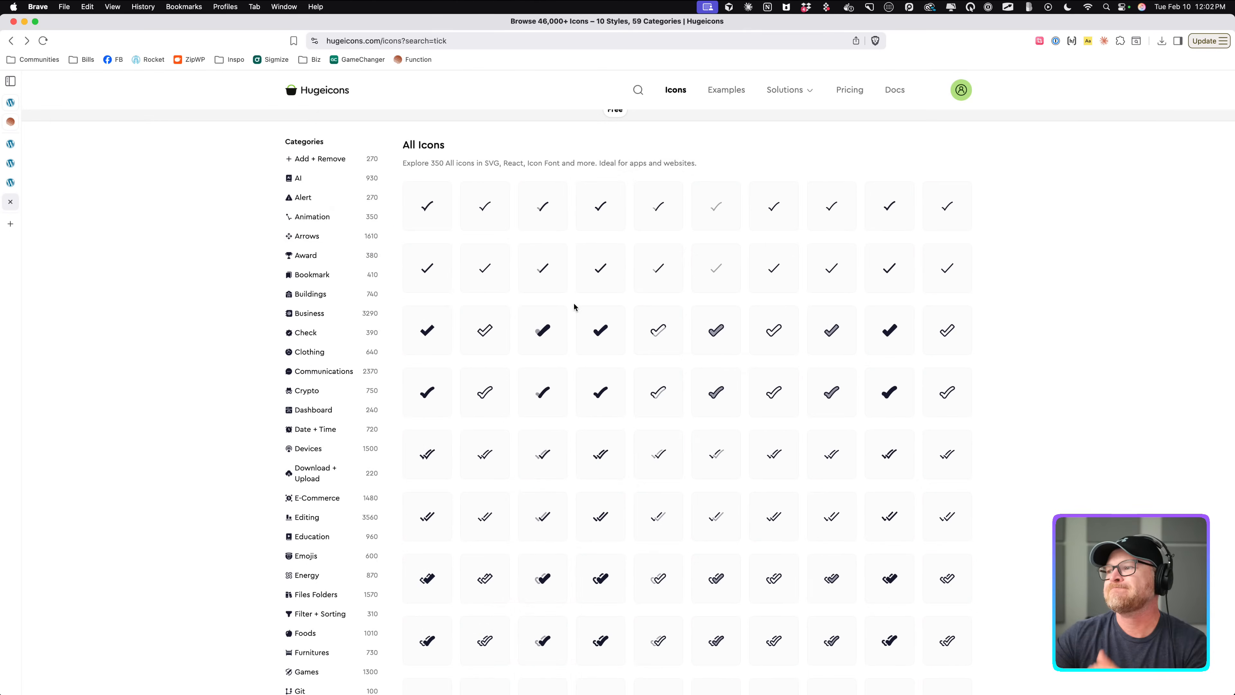
left_click(505, 286)
scroll(550, 302, "down", 10)
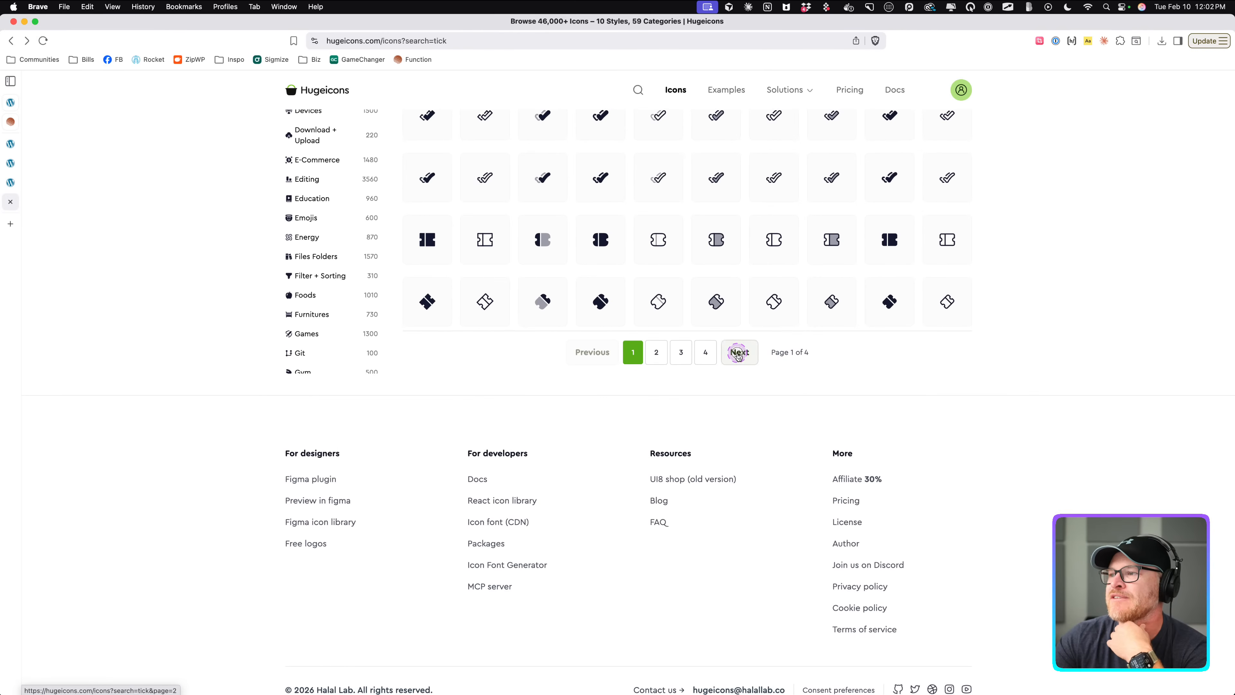
left_click(738, 353)
left_click(583, 271)
scroll(584, 272, "down", 10)
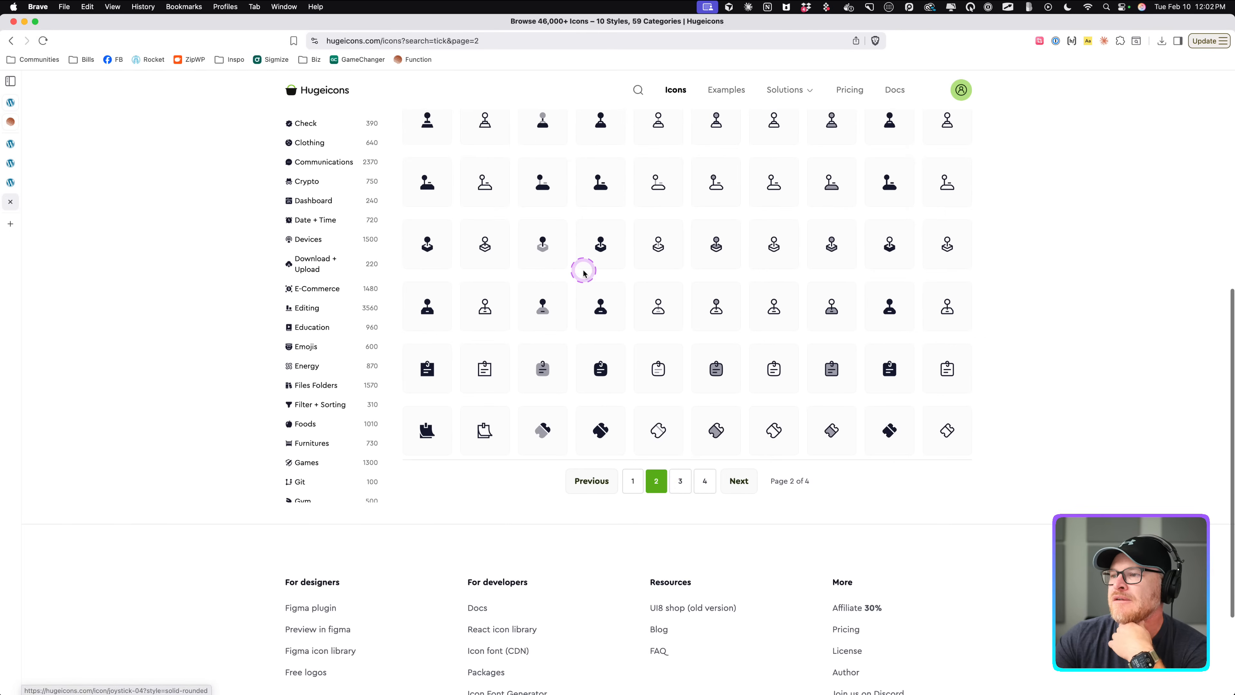
left_click(681, 480)
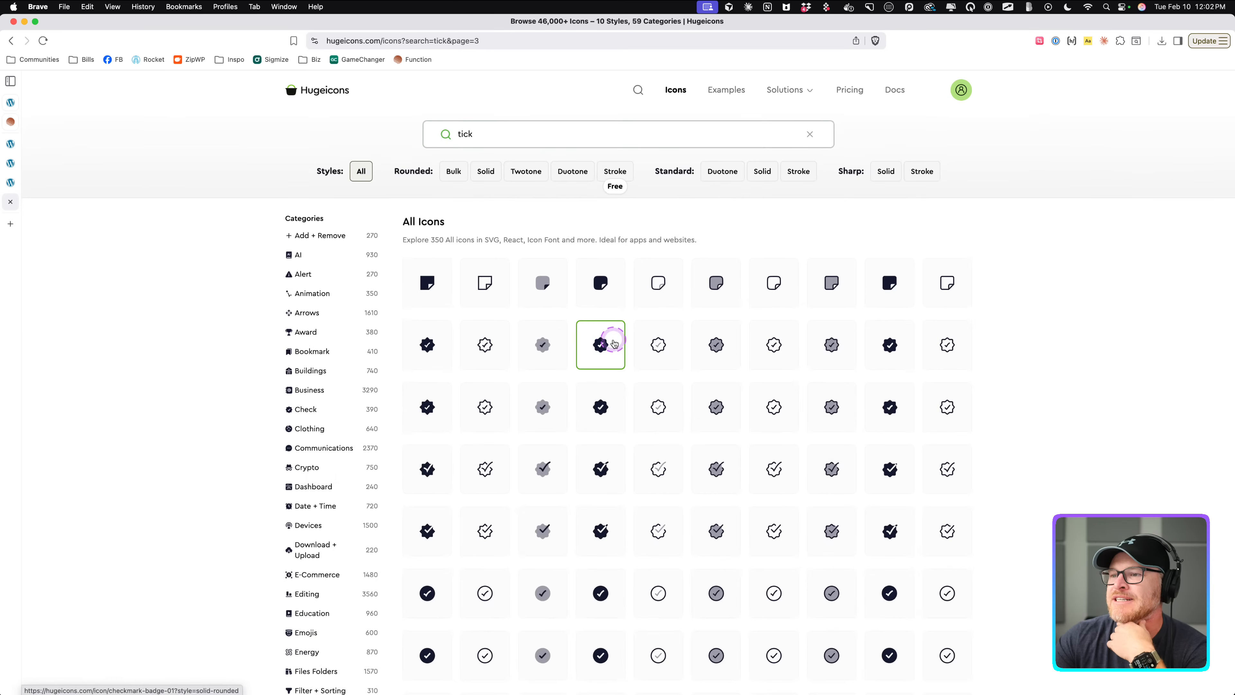
left_click(619, 343)
scroll(619, 343, "down", 5)
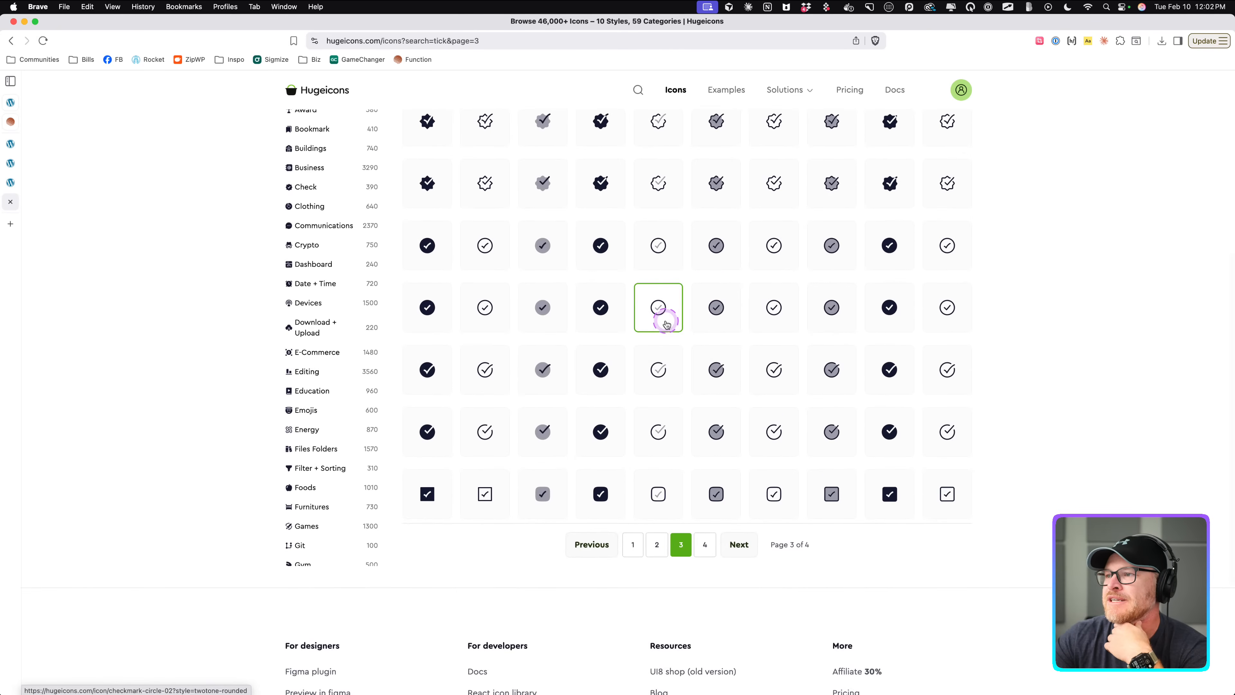
left_click(660, 282)
scroll(631, 253, "up", 2)
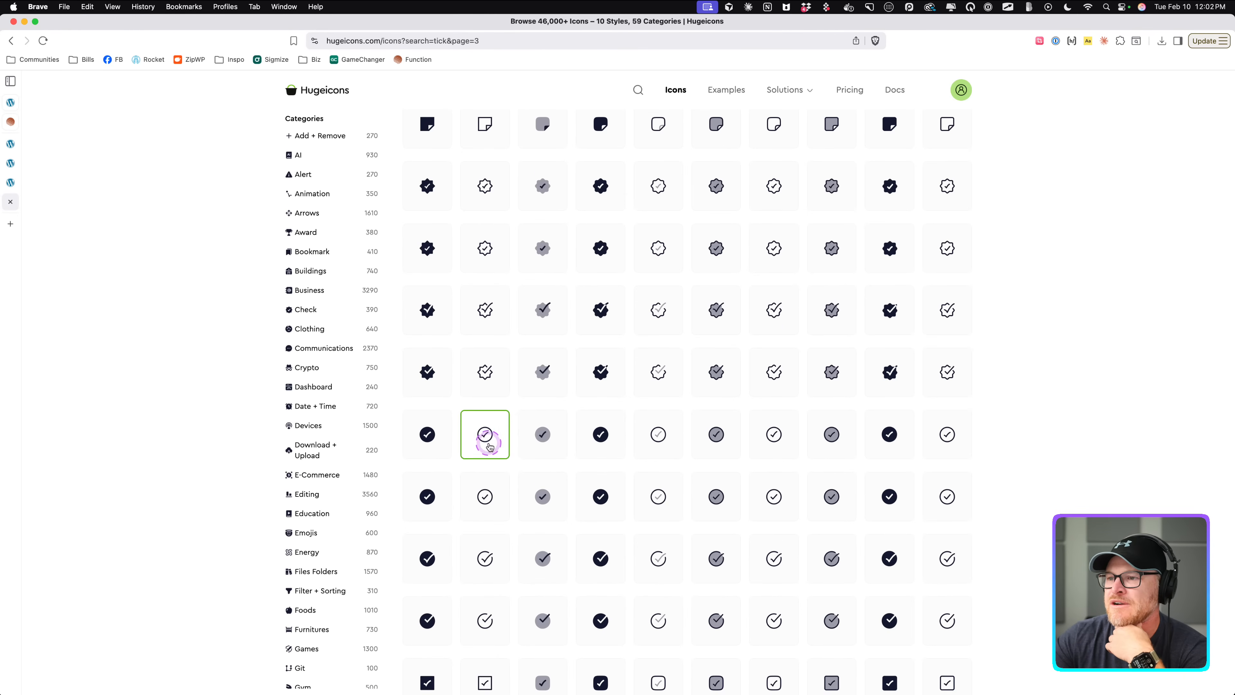
left_click(697, 447)
scroll(583, 472, "down", 2)
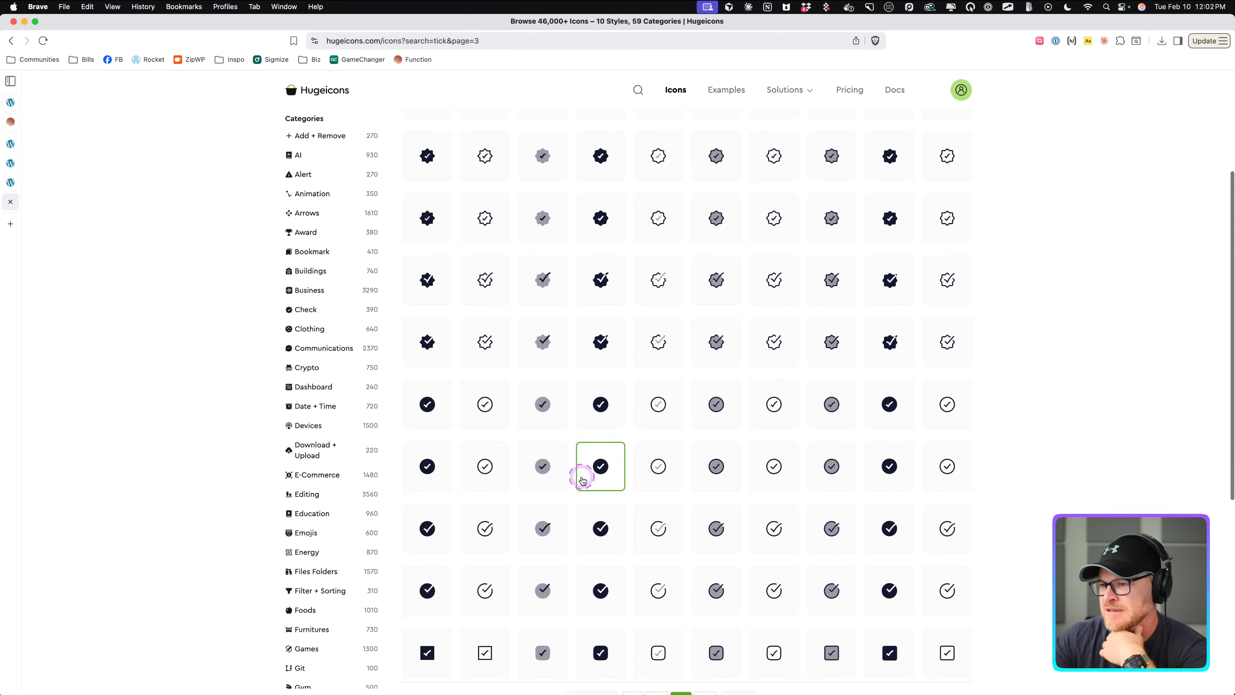
Open the stroke rounded checkmark-circle-02 icon and copy its SVG.
left_click(658, 404)
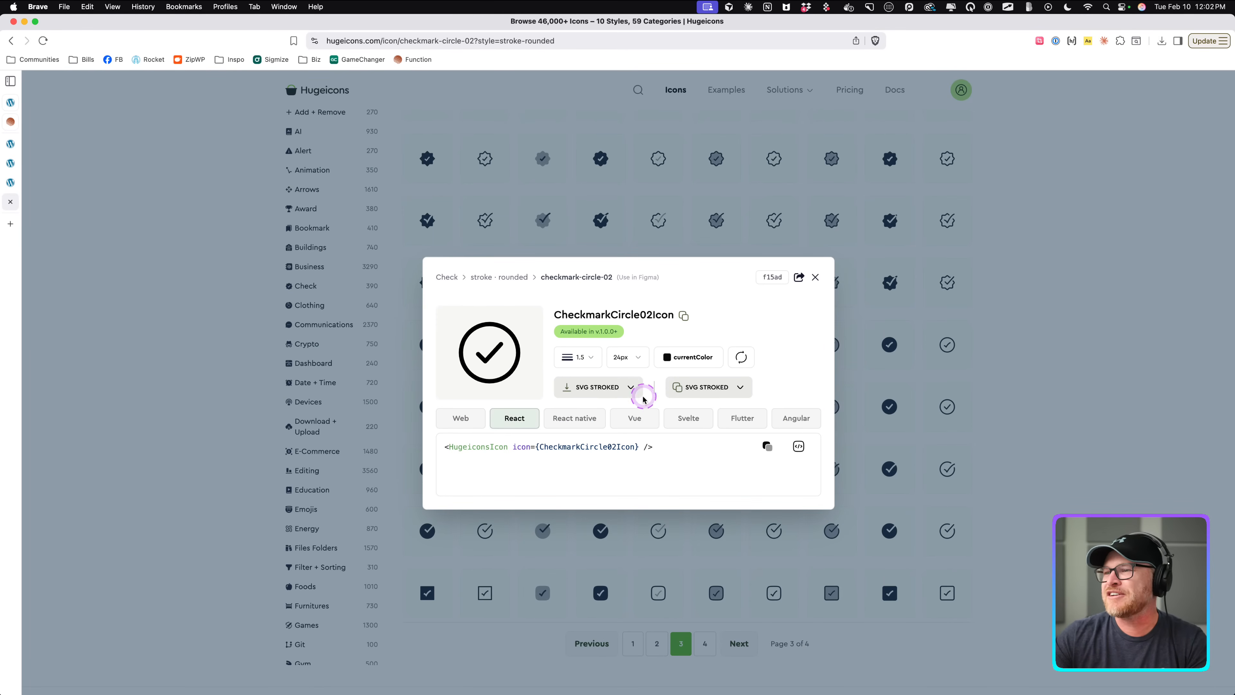
left_click(690, 389)
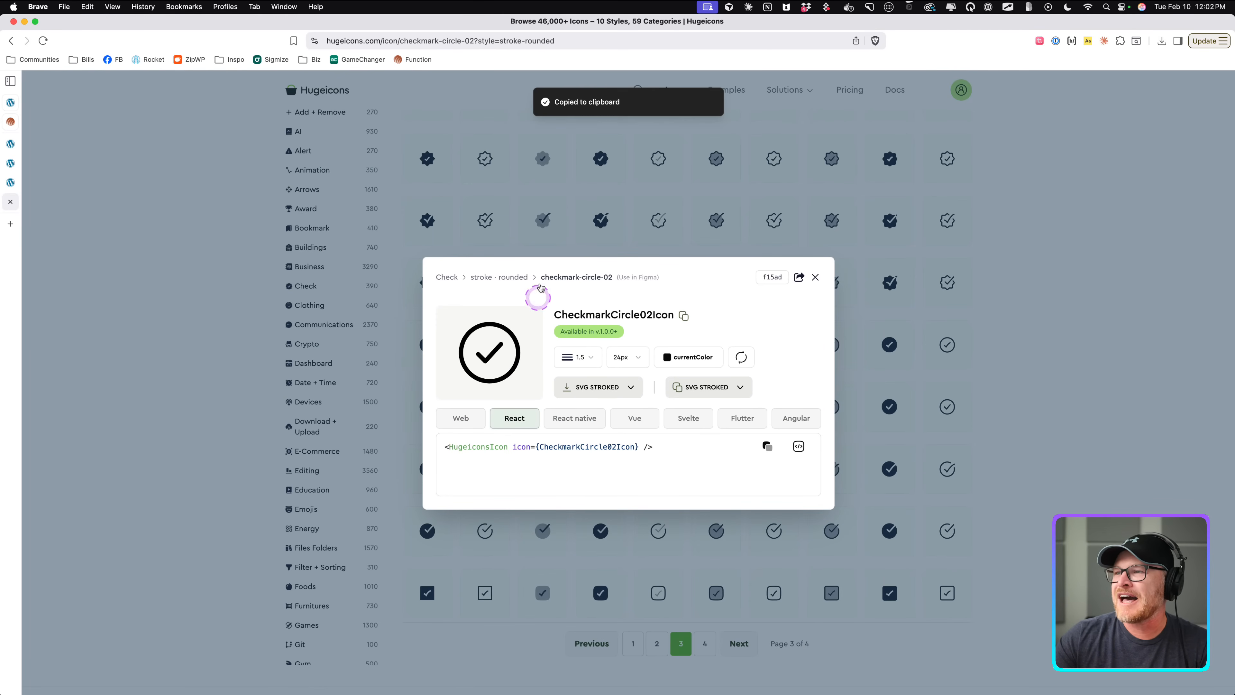
Open claude.ai in a new browser tab.
key("super+t")
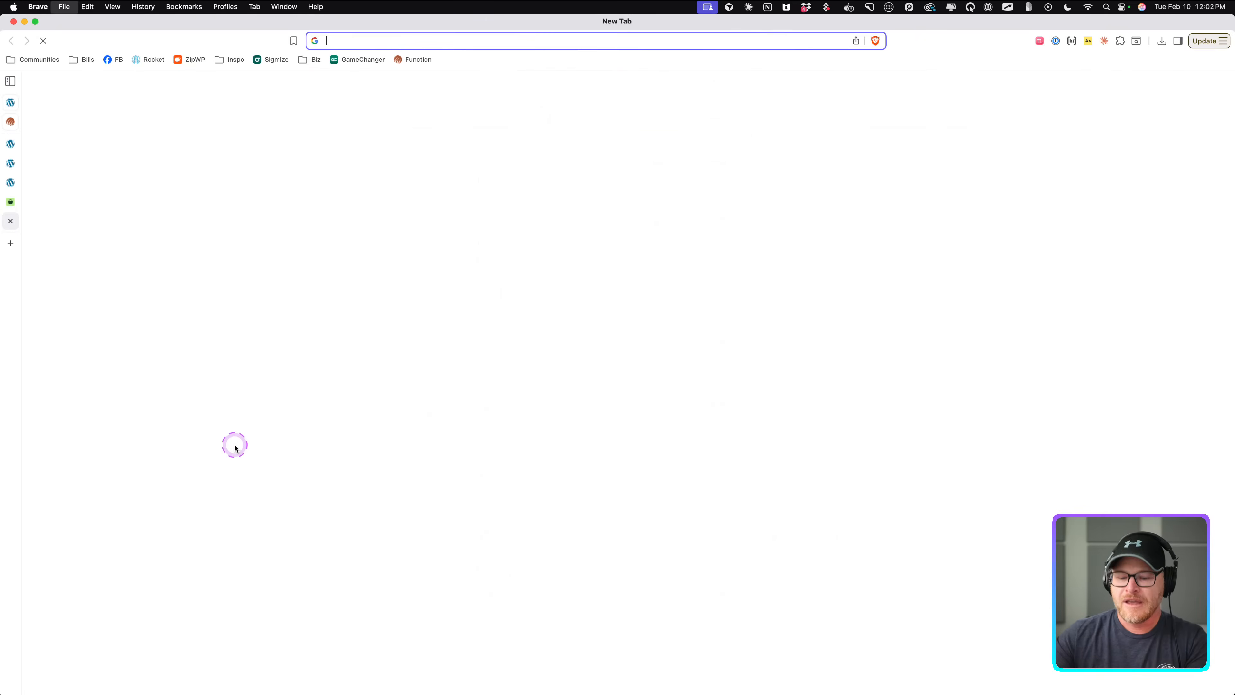
type("claude.ai")
key("Return")
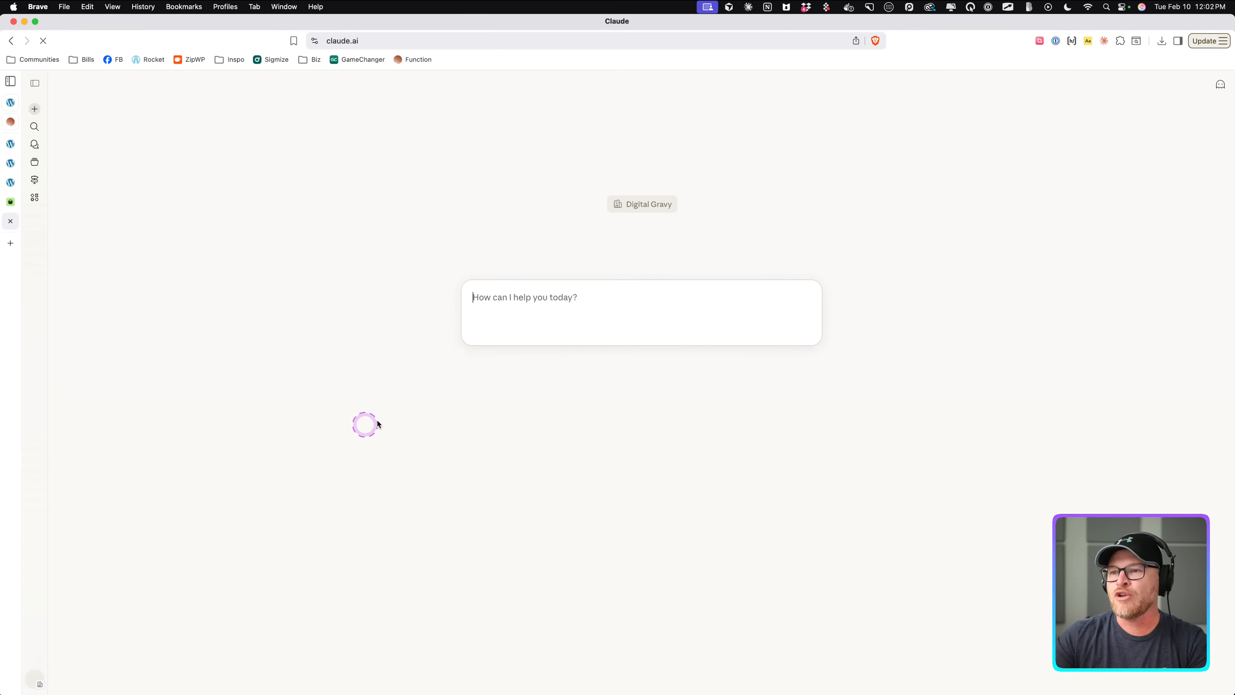
Paste the copied SVG into a new Claude prompt and begin a request below it starting with data.
key("super+v")
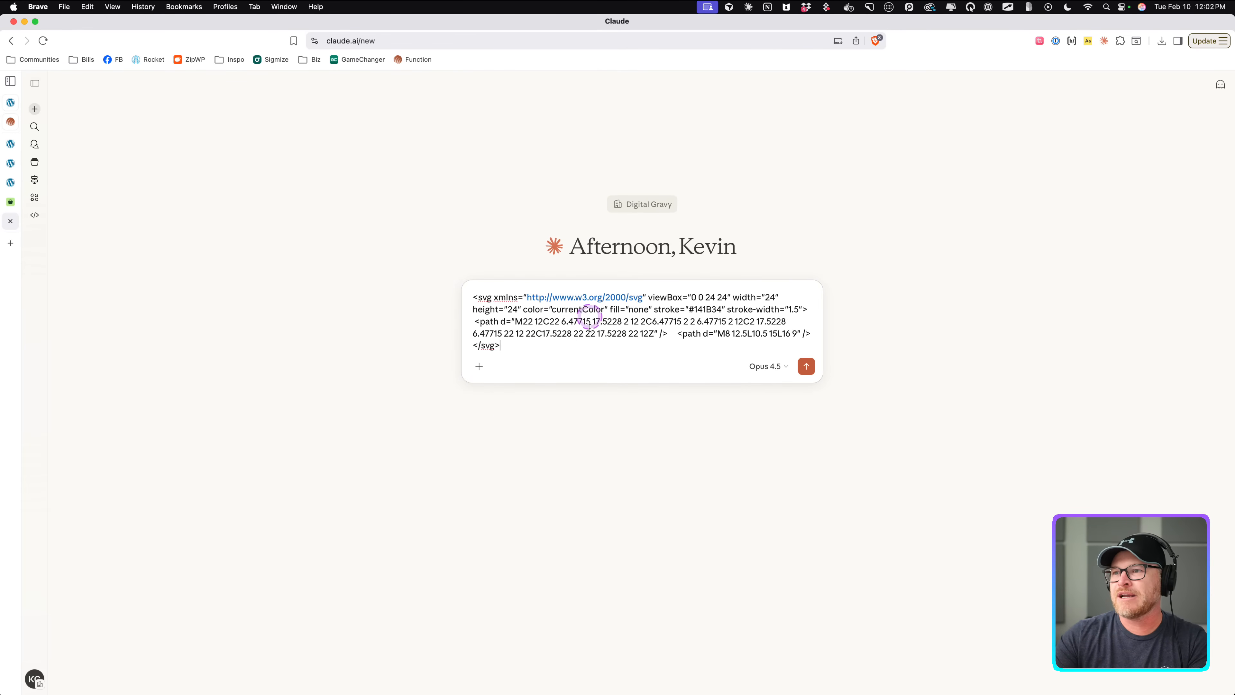
key("shift+Return")
key("shift+Return")
type("data")
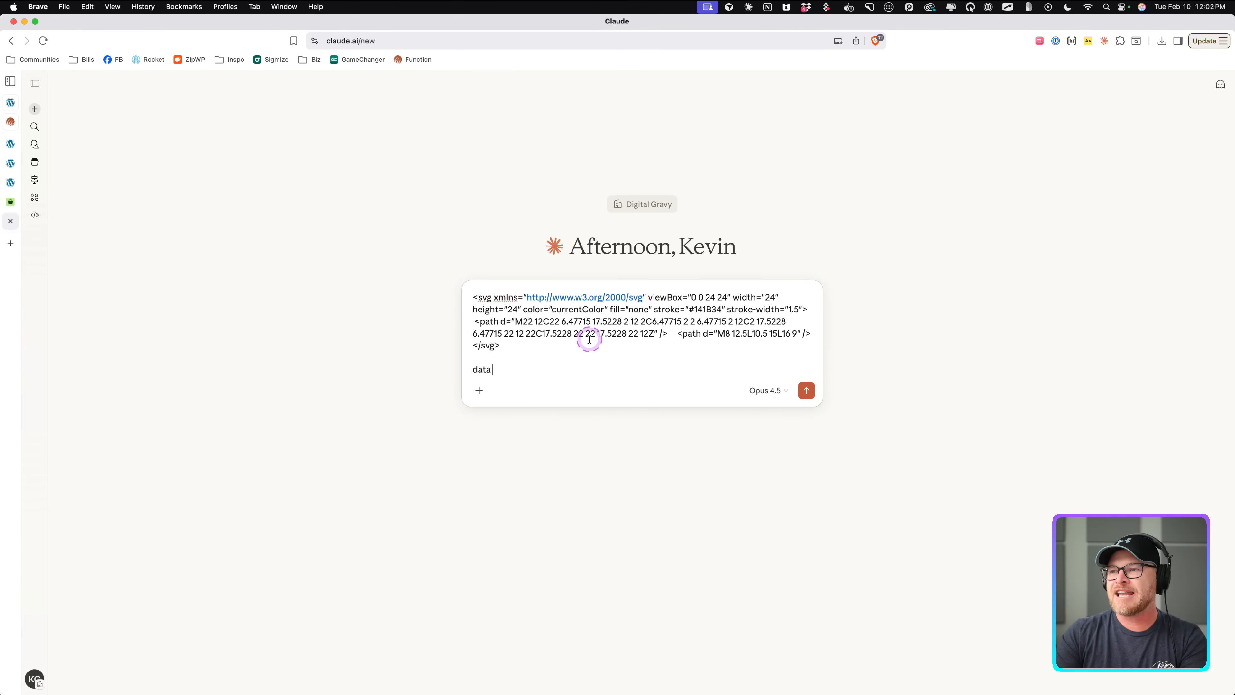
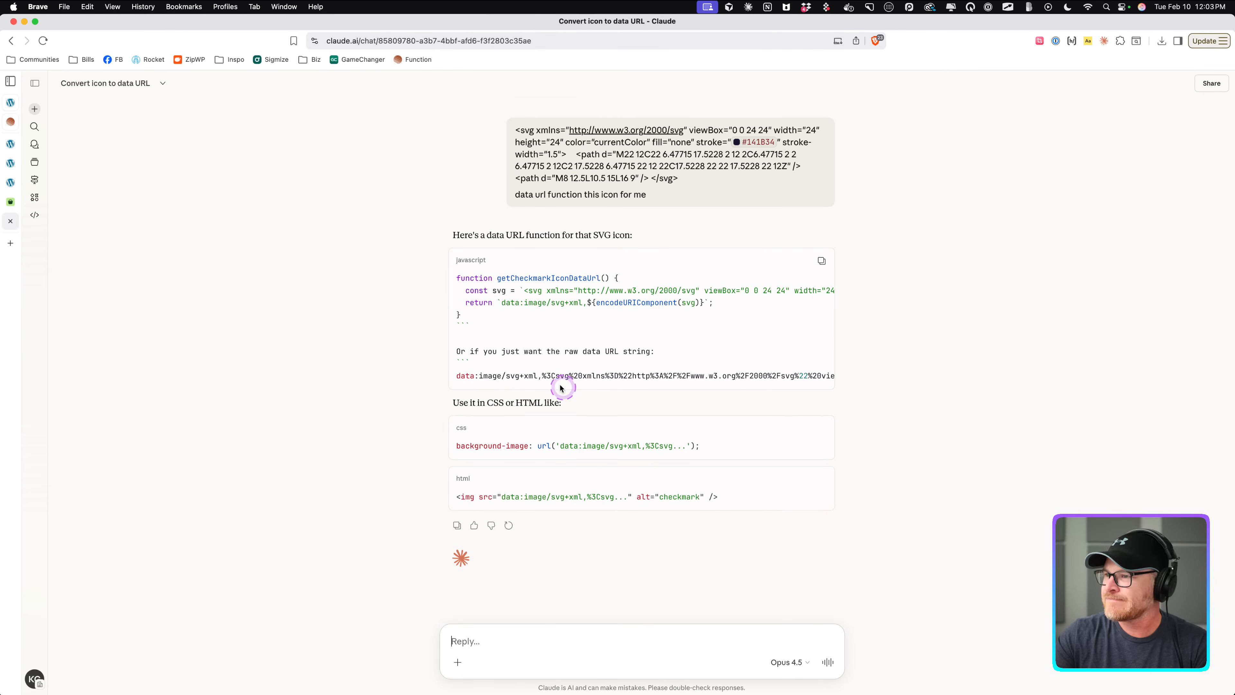
Ask Claude for only the raw data URL string by quoting that line of its previous answer.
left_click_drag(458, 375, 585, 376)
left_click(607, 378)
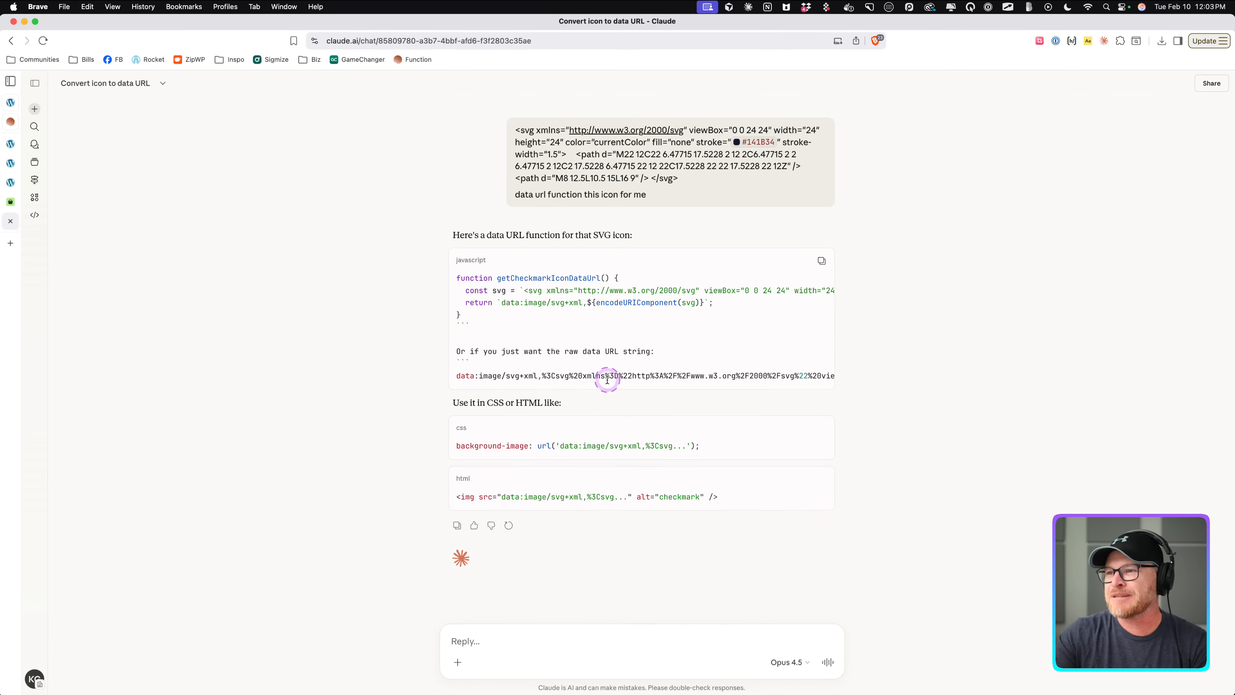
left_click_drag(657, 353, 463, 351)
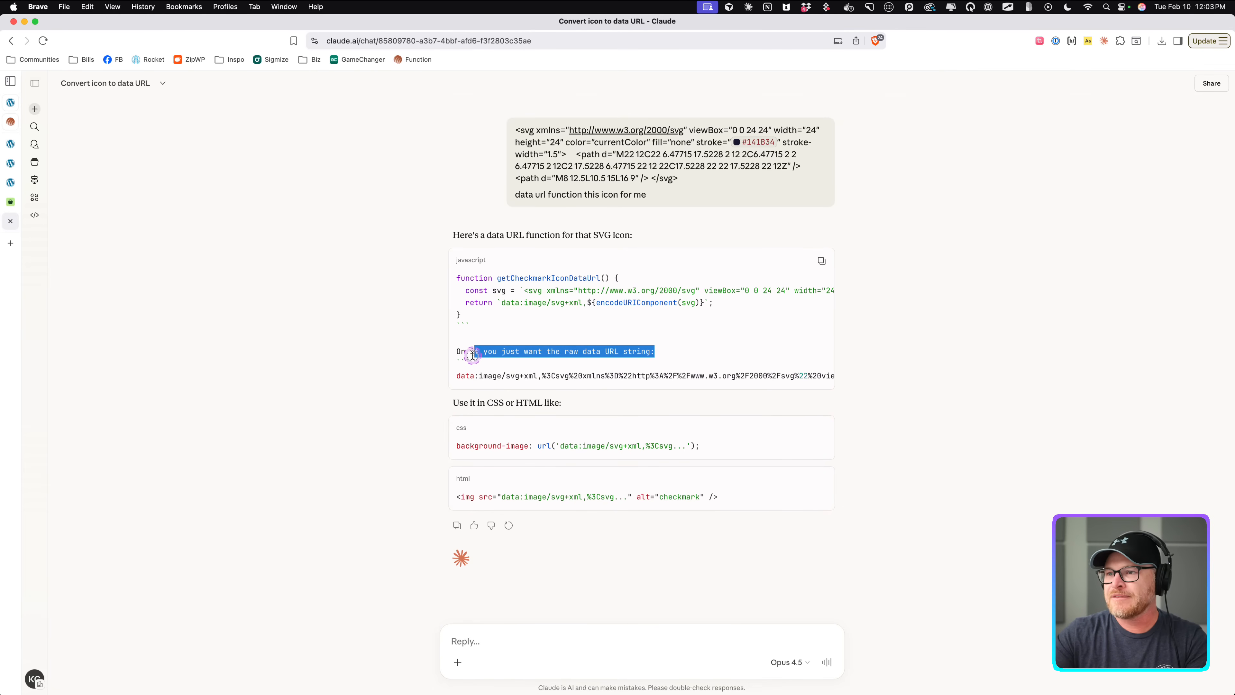
key("super+c")
left_click(512, 643)
key("super+v")
left_click(614, 638)
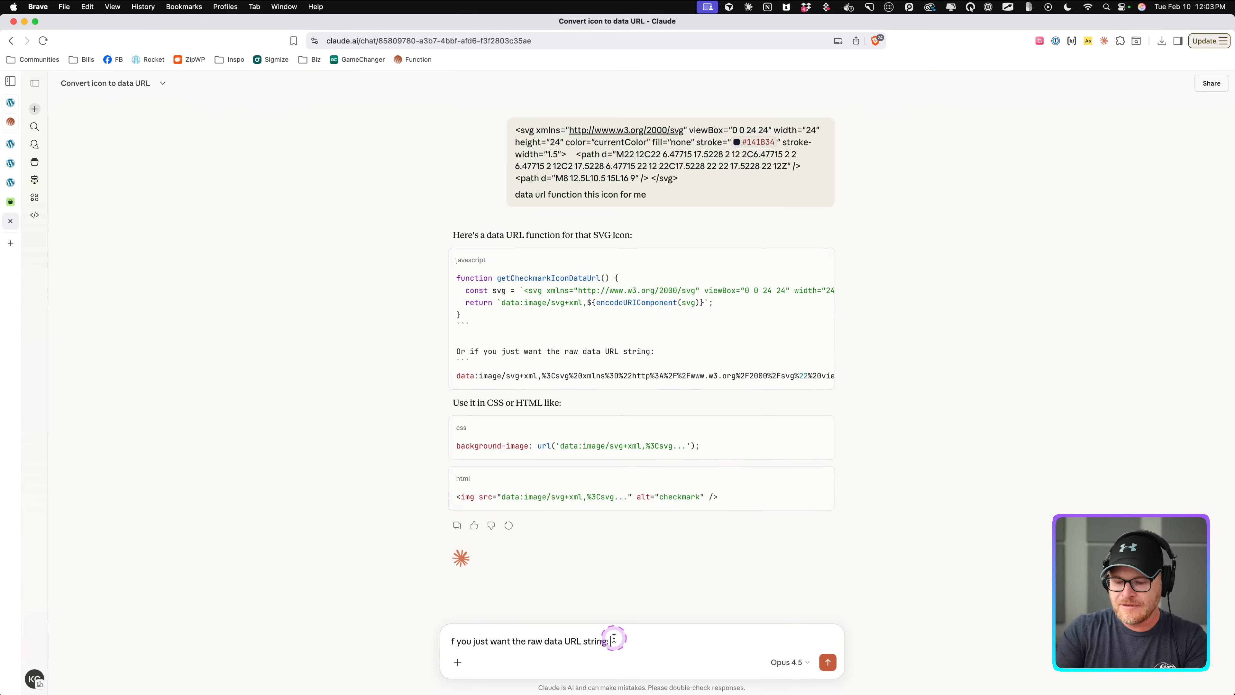
type("<+ this")
key("Return")
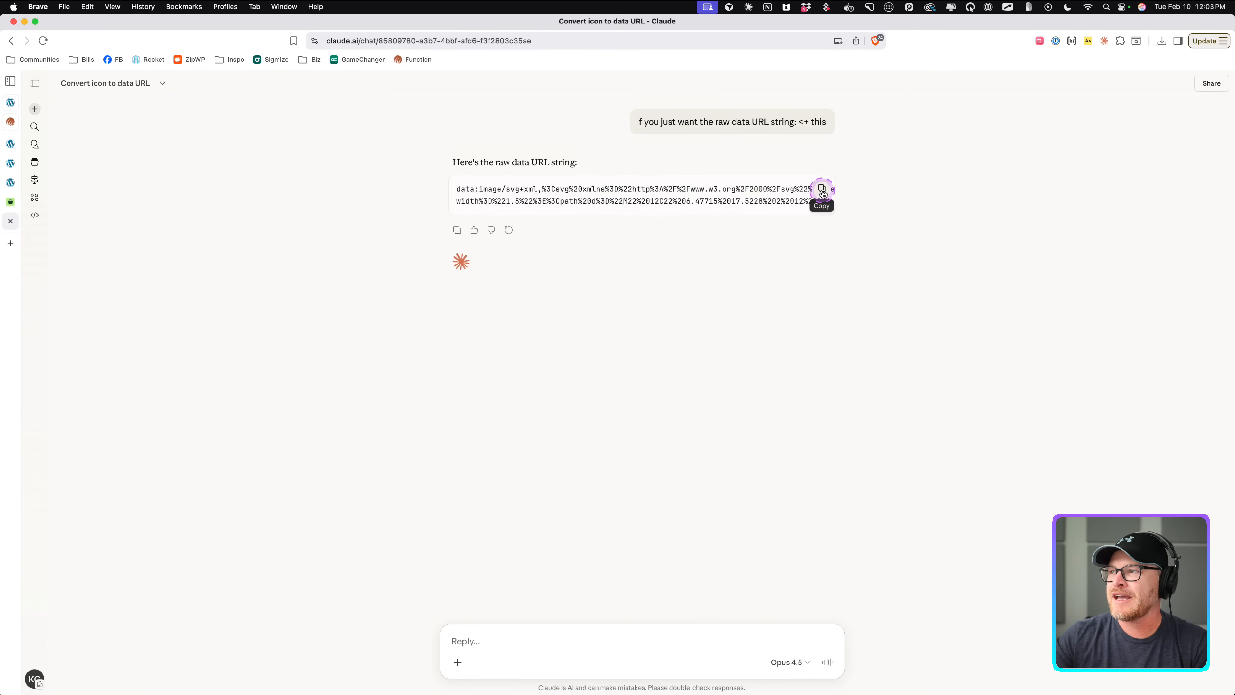
Copy the raw data URL and paste it as the mask-image url of the list item's ::before rule in Etch.
left_click(821, 190)
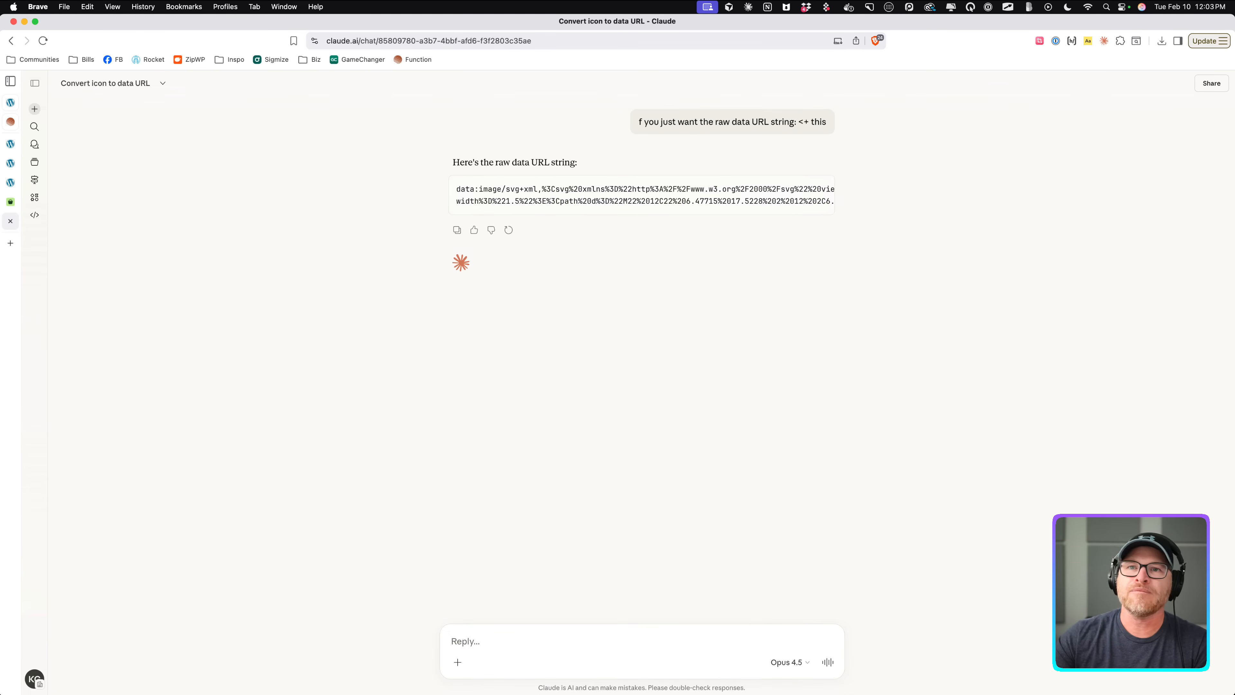
left_click(11, 143)
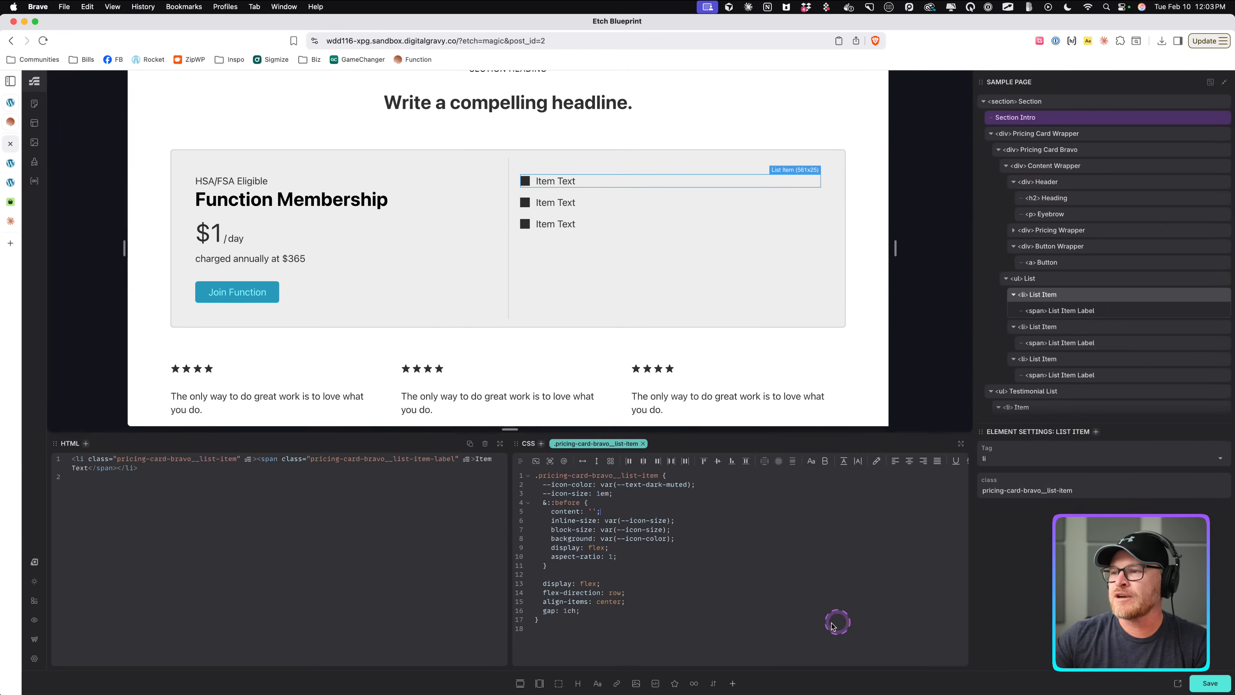
left_click(709, 521)
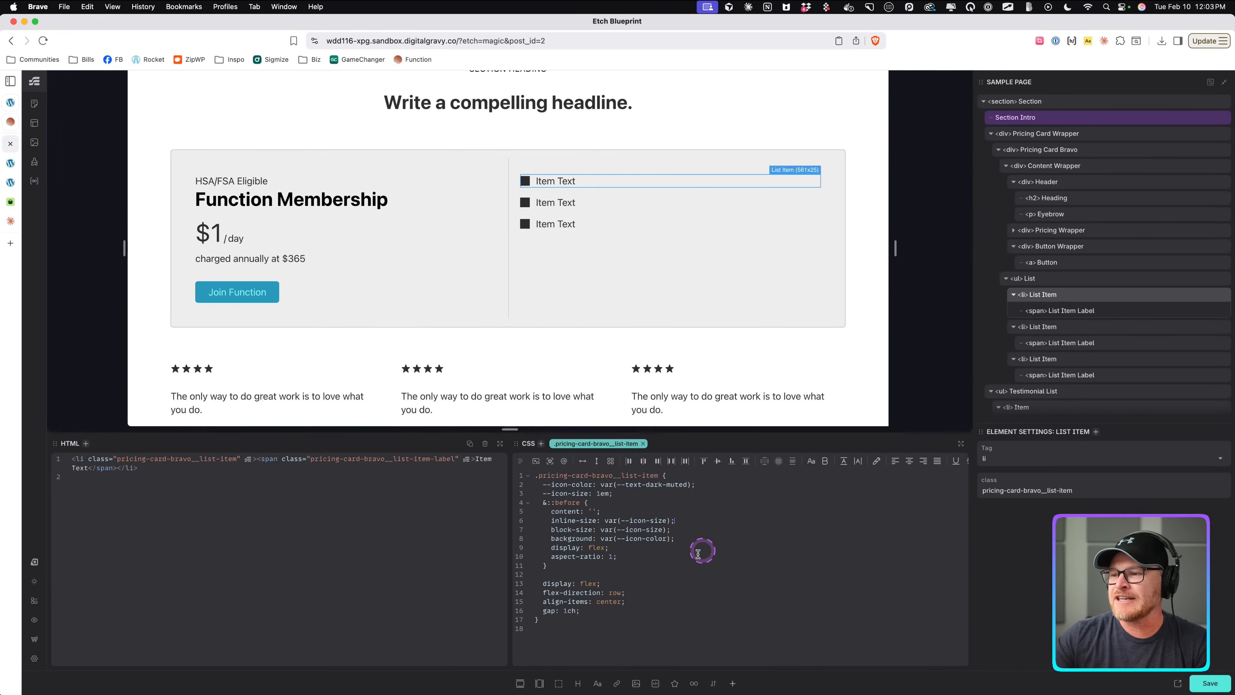
left_click(641, 502)
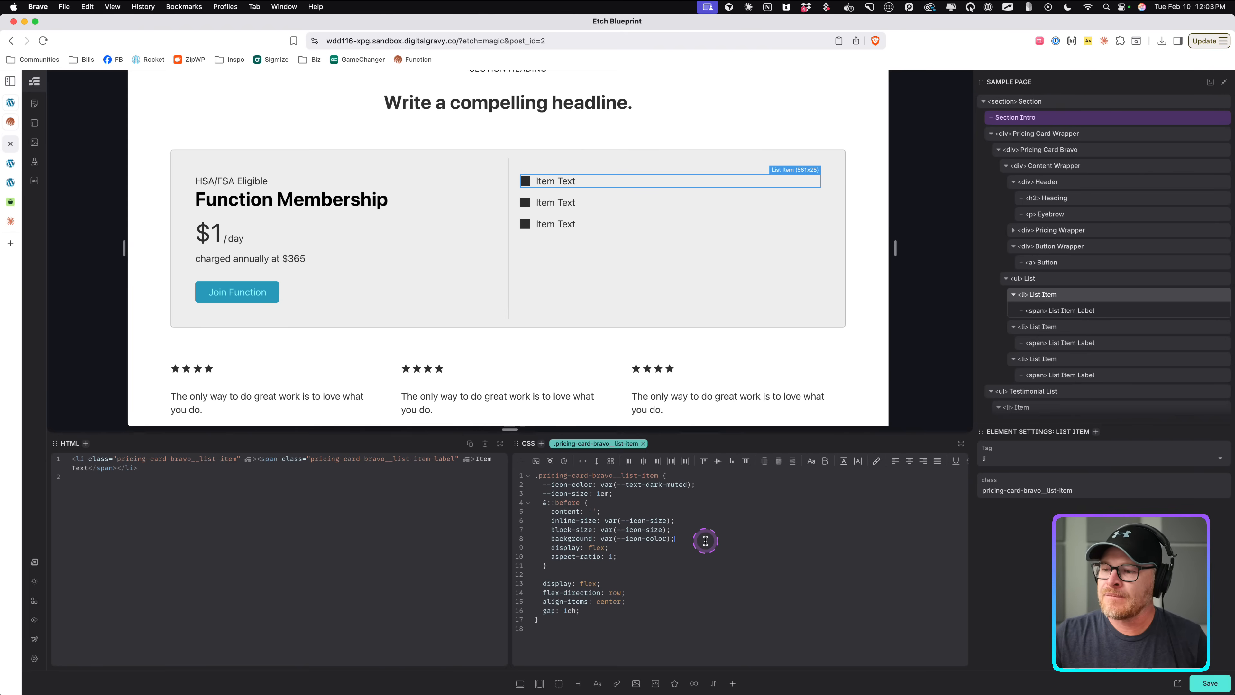
key("Return")
type("mask-image")
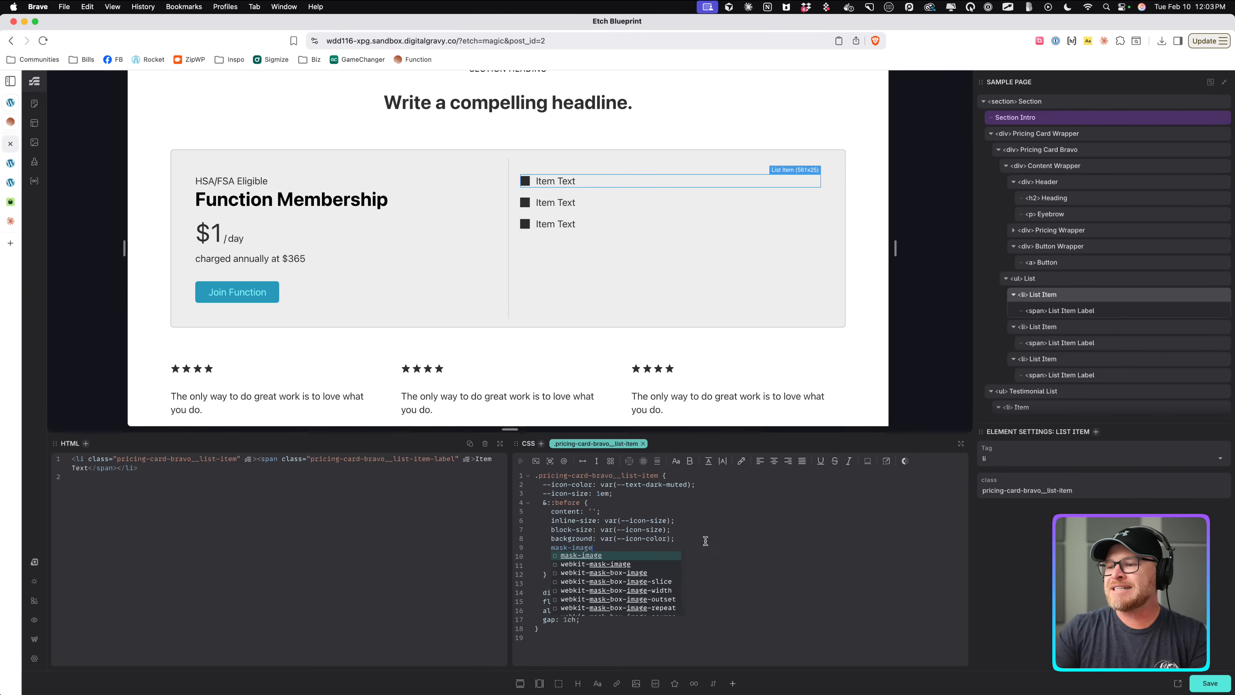
type(": url(")
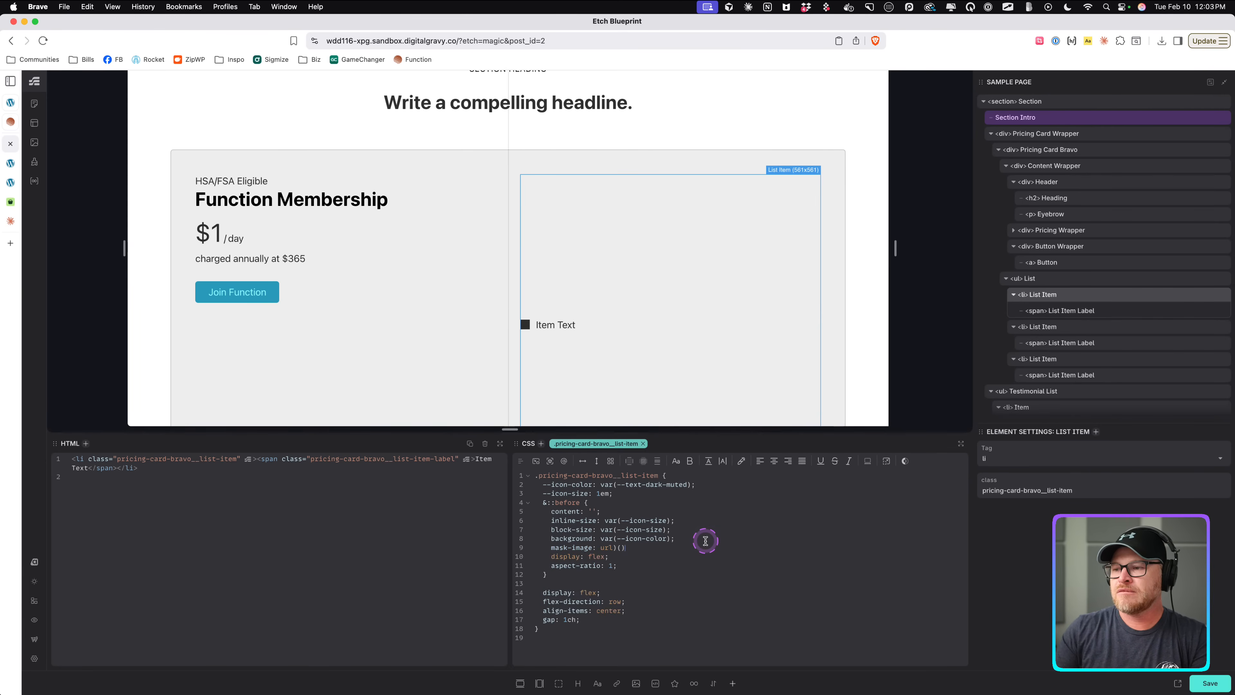
key("BackSpace")
key("BackSpace")
key("BackSpace")
key("super+v")
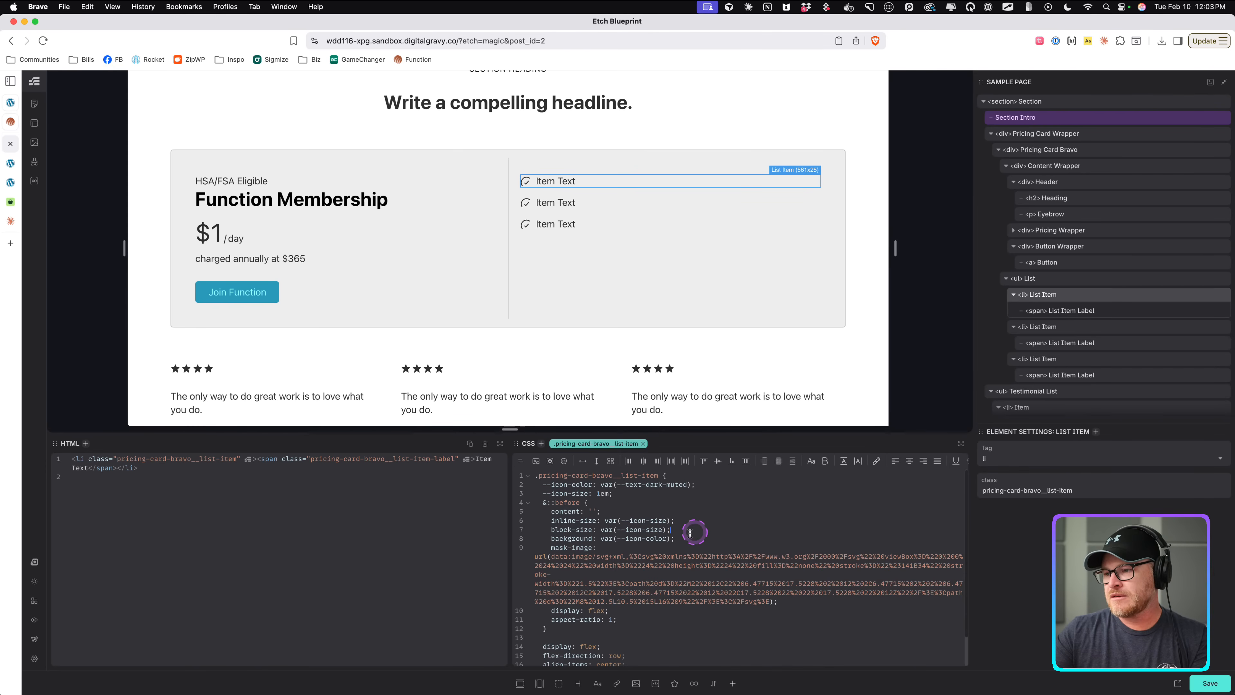
Change the ::before background declaration to background-color: var(--icon-color).
double_click(565, 538)
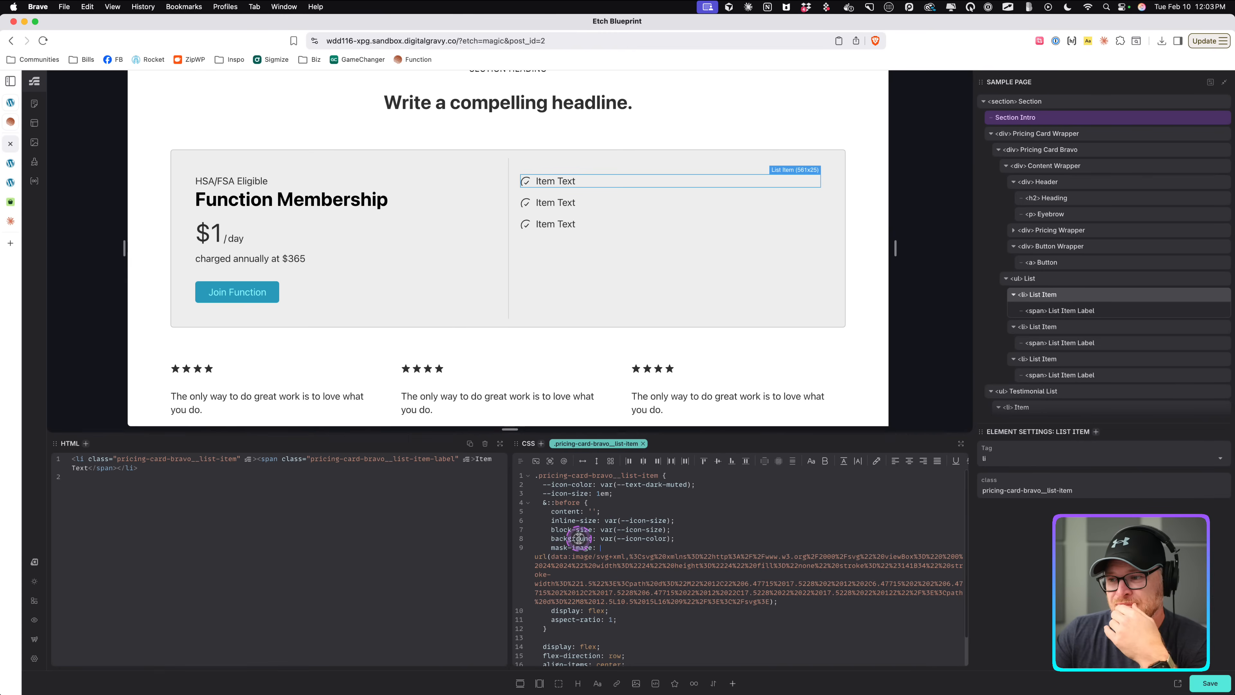
left_click_drag(691, 540, 548, 541)
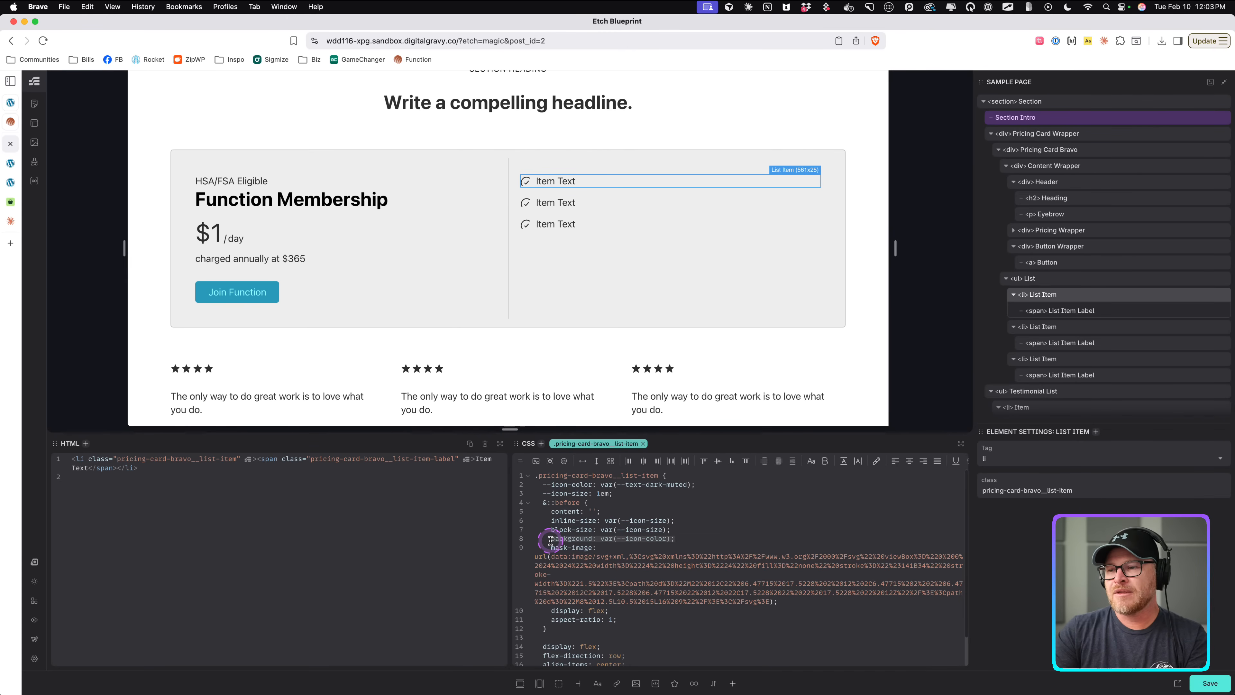
type("background:")
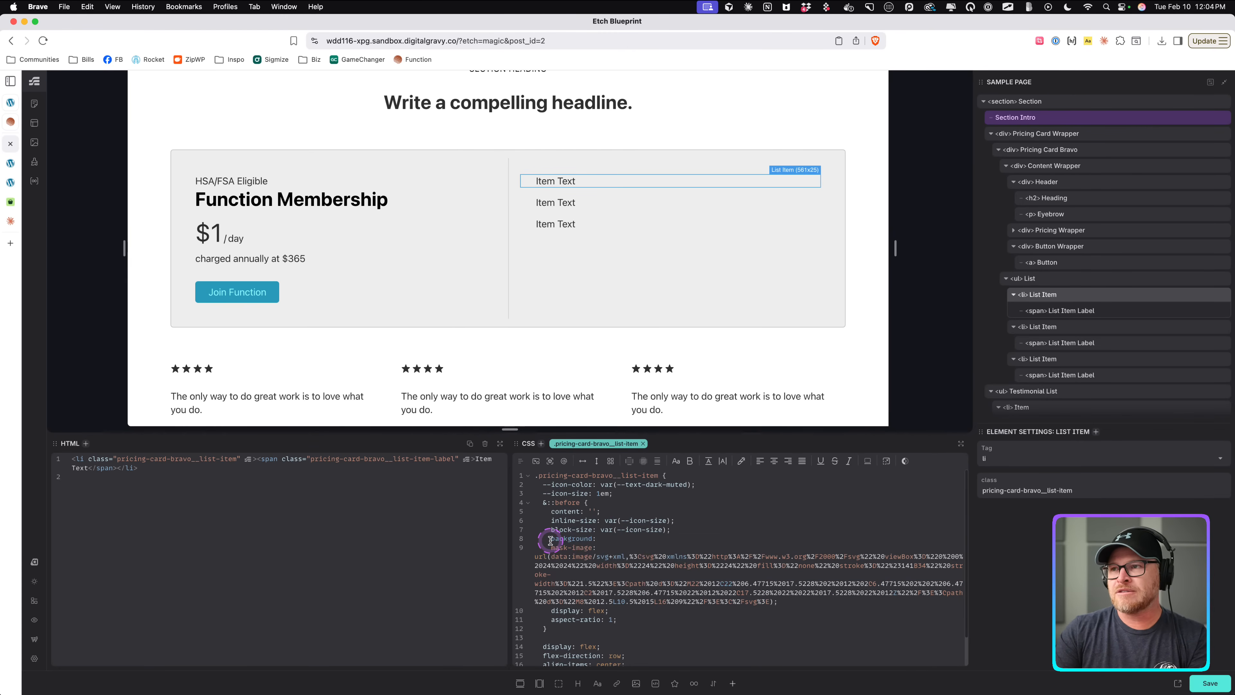
key("BackSpace")
type("-color: var(--icon-")
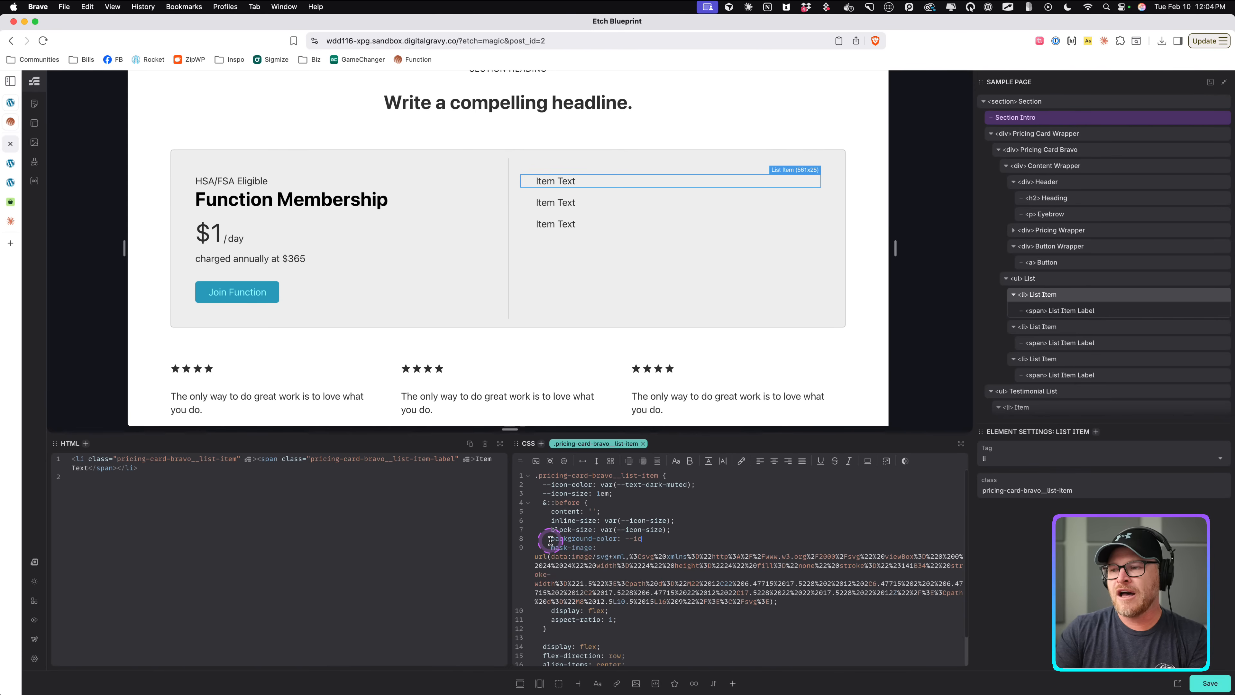
type("color")
key("Return")
type(";")
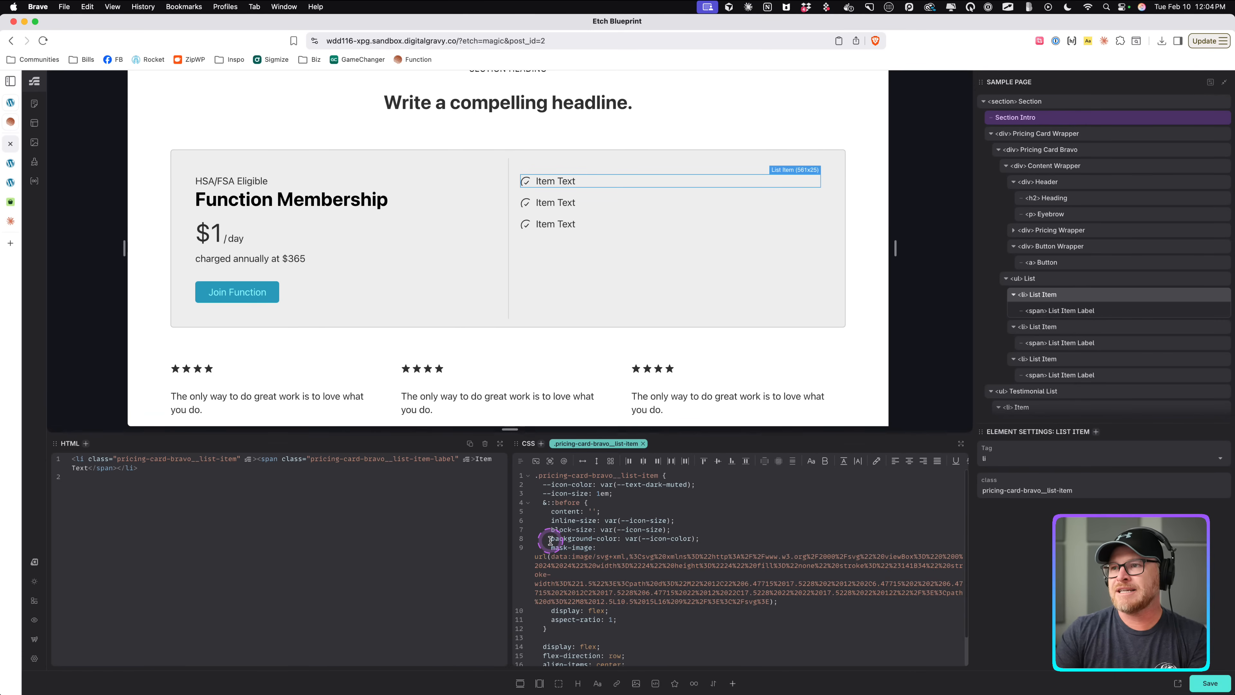
Try setting the --icon-color value to red, then undo the change.
left_click_drag(691, 485, 602, 486)
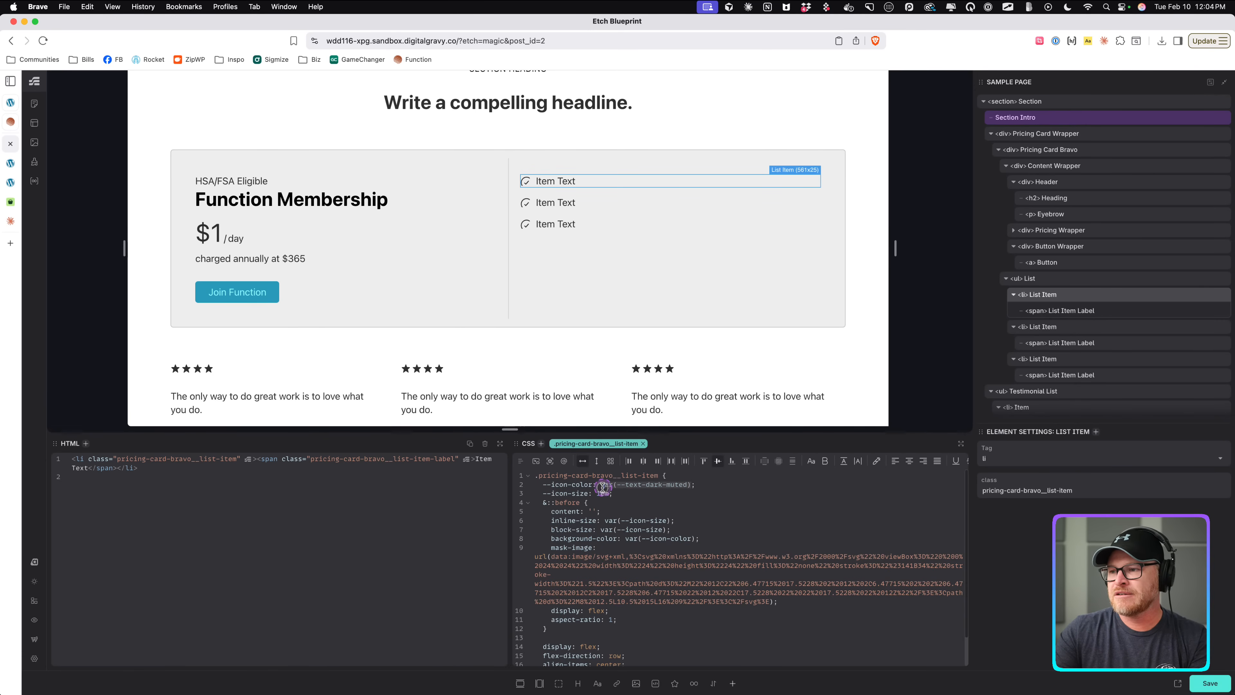
type("red;")
key("super+z")
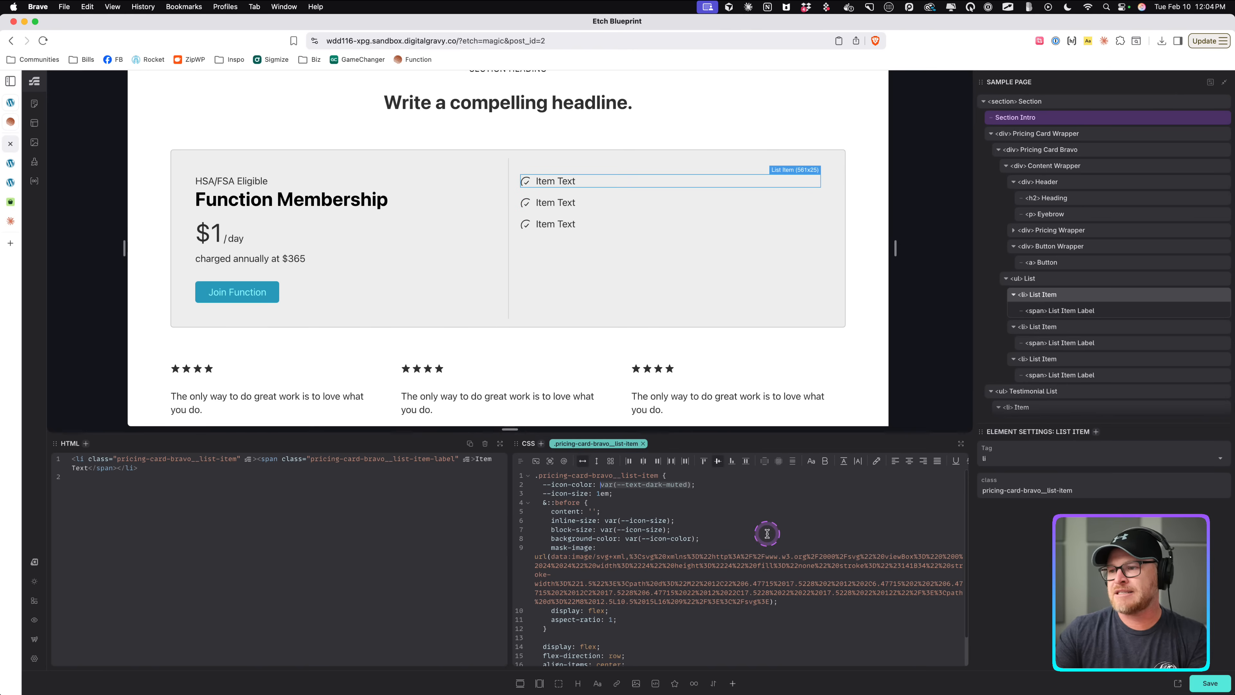
Add mask-position: center and mask-size: contain to the ::before rule.
left_click(819, 605)
key("Return")
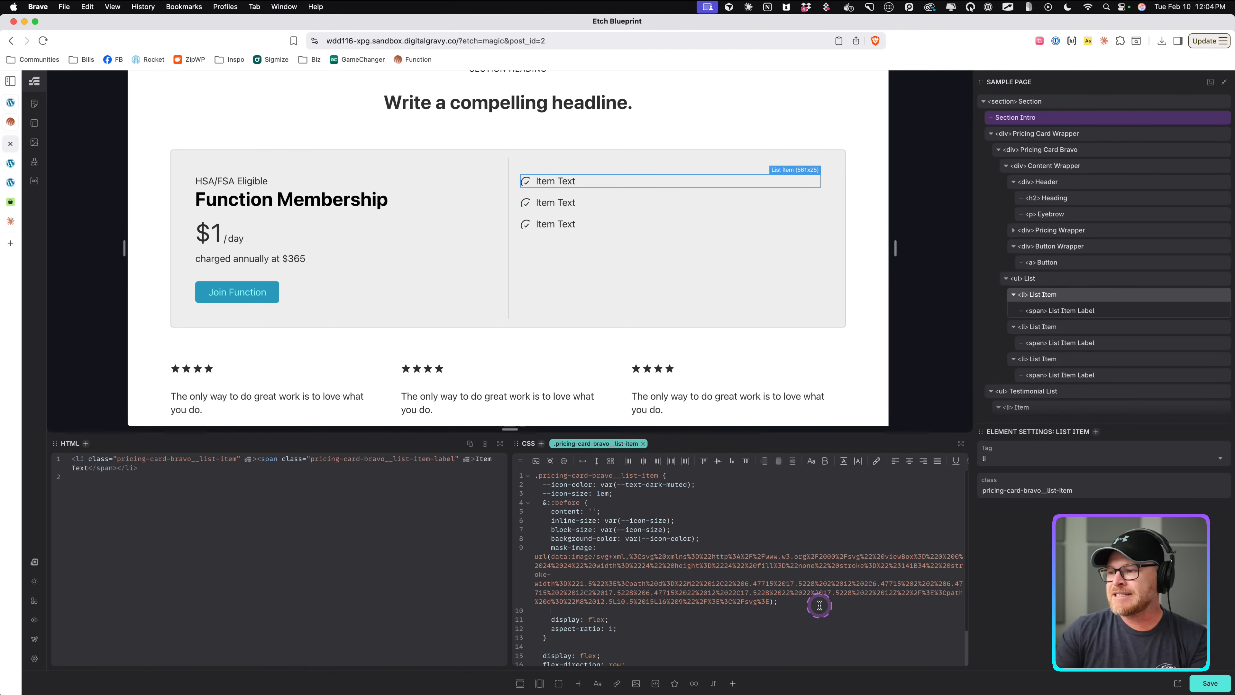
type("mask-position")
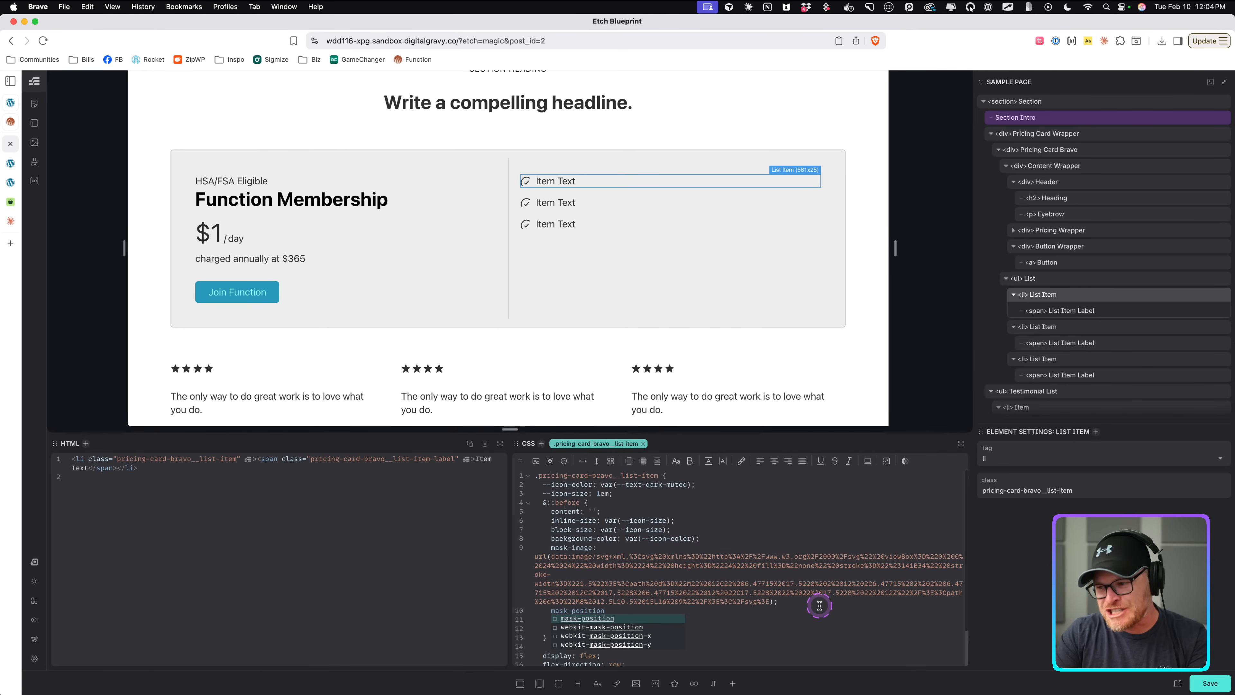
type(": center;")
key("Return")
type("mask-size:")
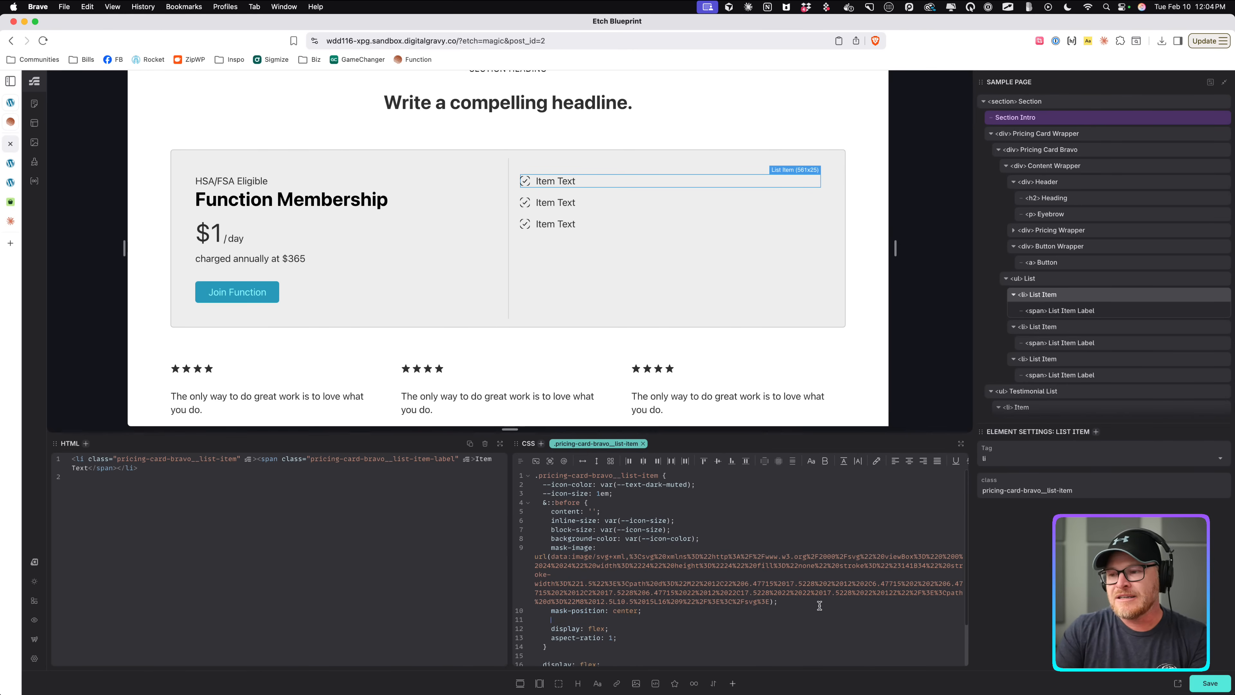
left_click(818, 606)
type("container")
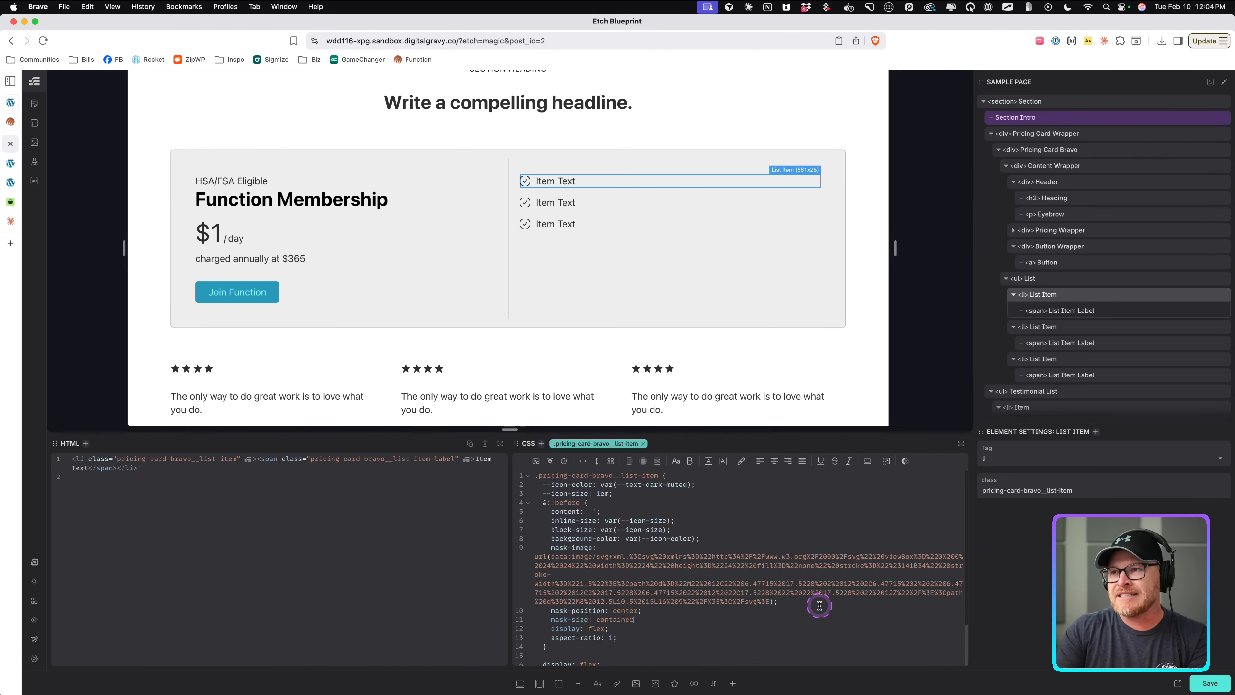
key("BackSpace")
key("BackSpace")
type(";")
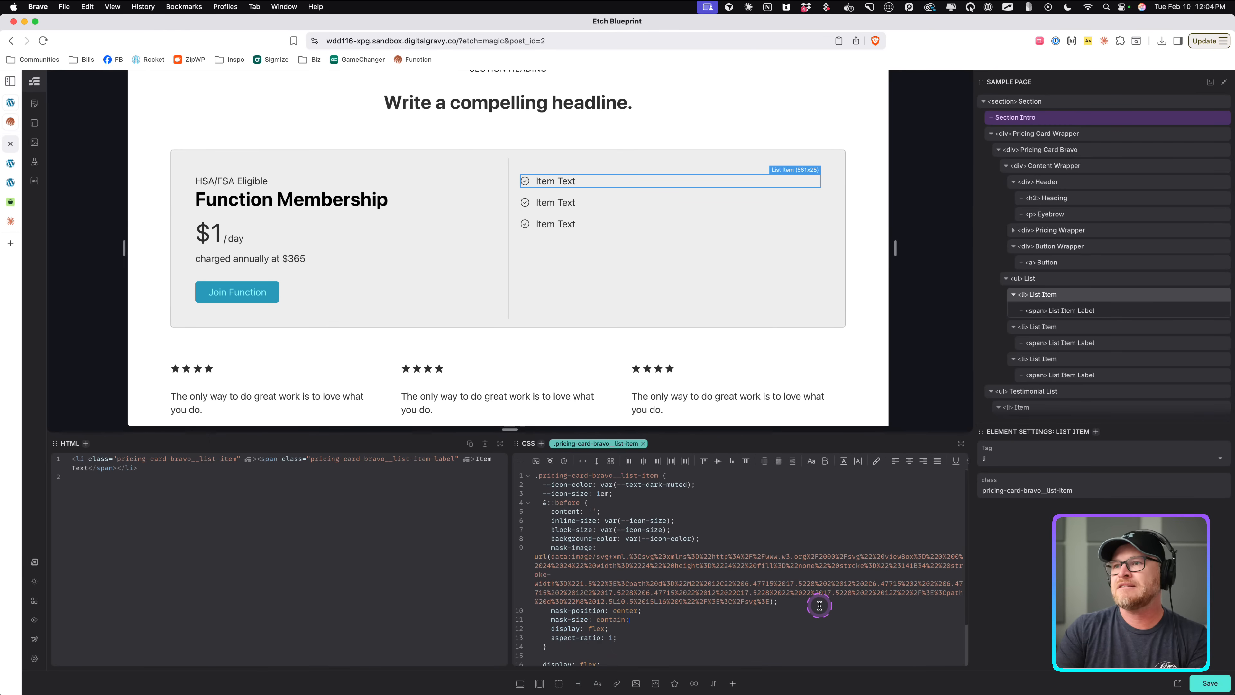
Add mask-repeat: no-repeat to the ::before rule and save the page.
key("Return")
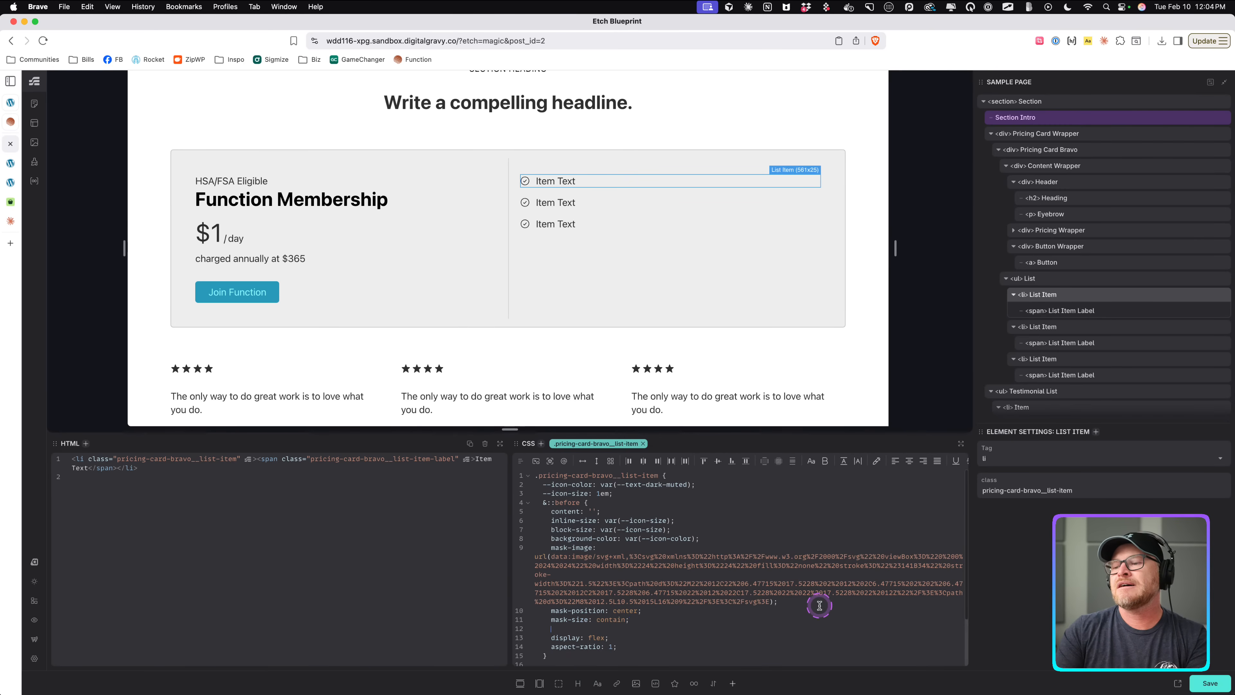
type("mask-repeat; no-rep")
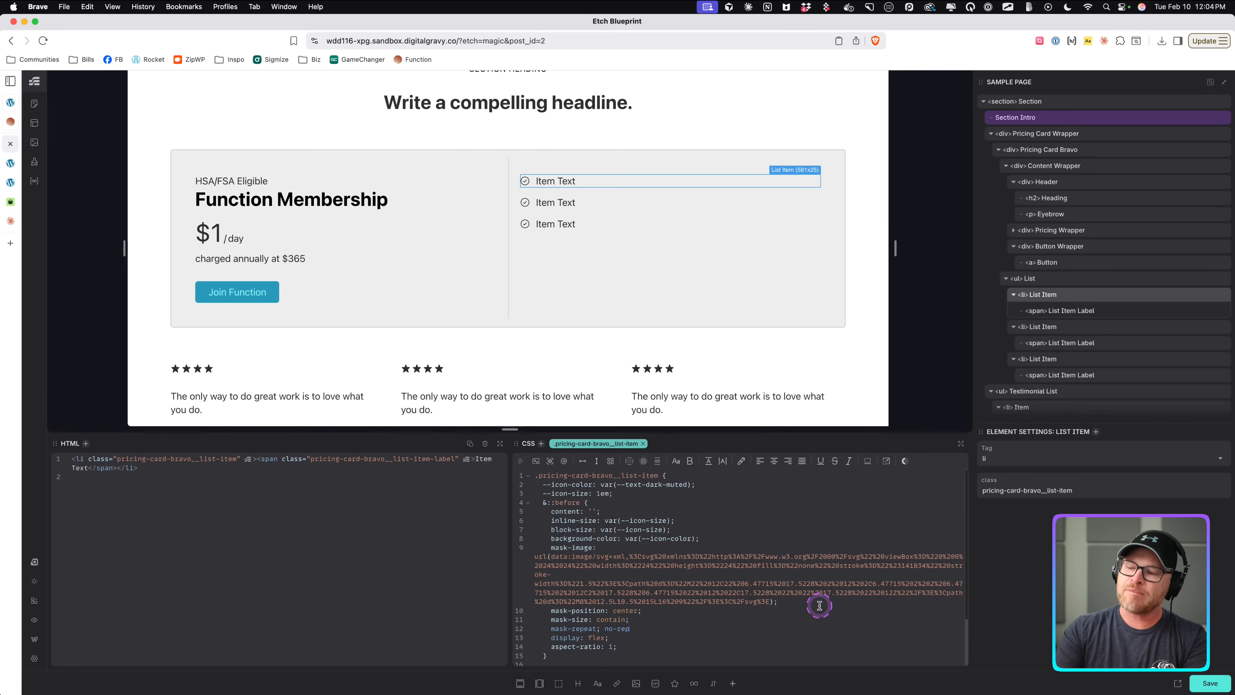
key("BackSpace")
key("BackSpace")
key("BackSpace")
key("BackSpace")
type("-")
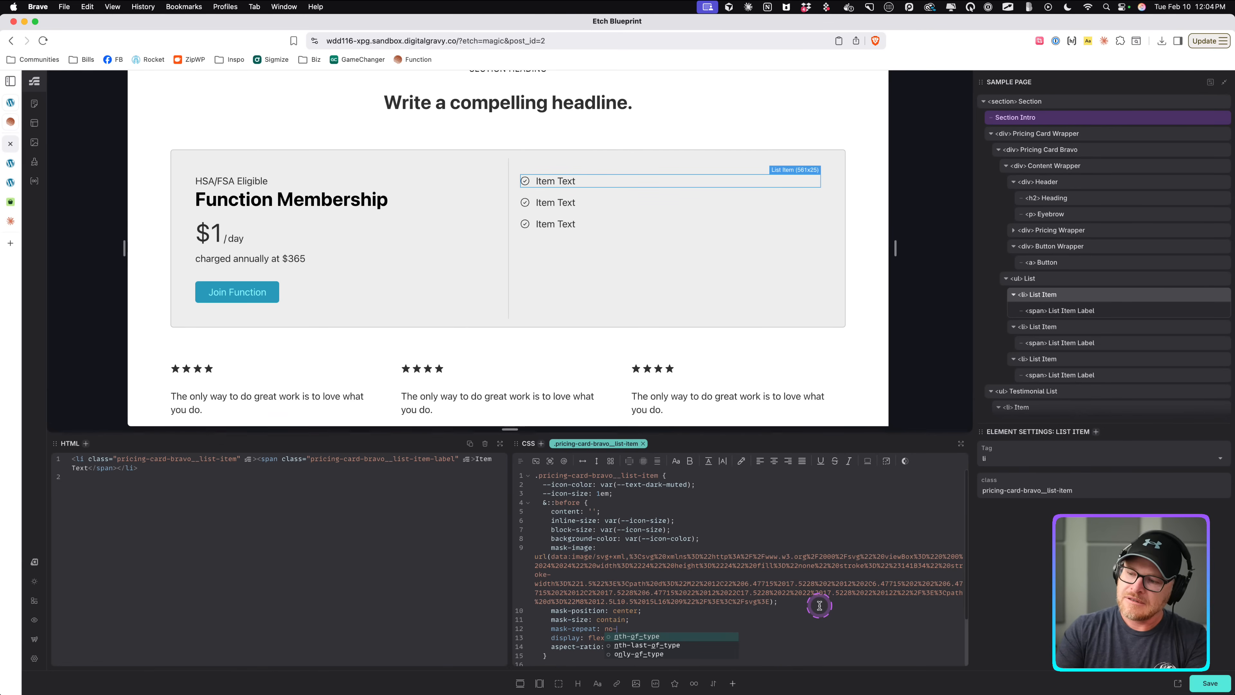
type("repeat;")
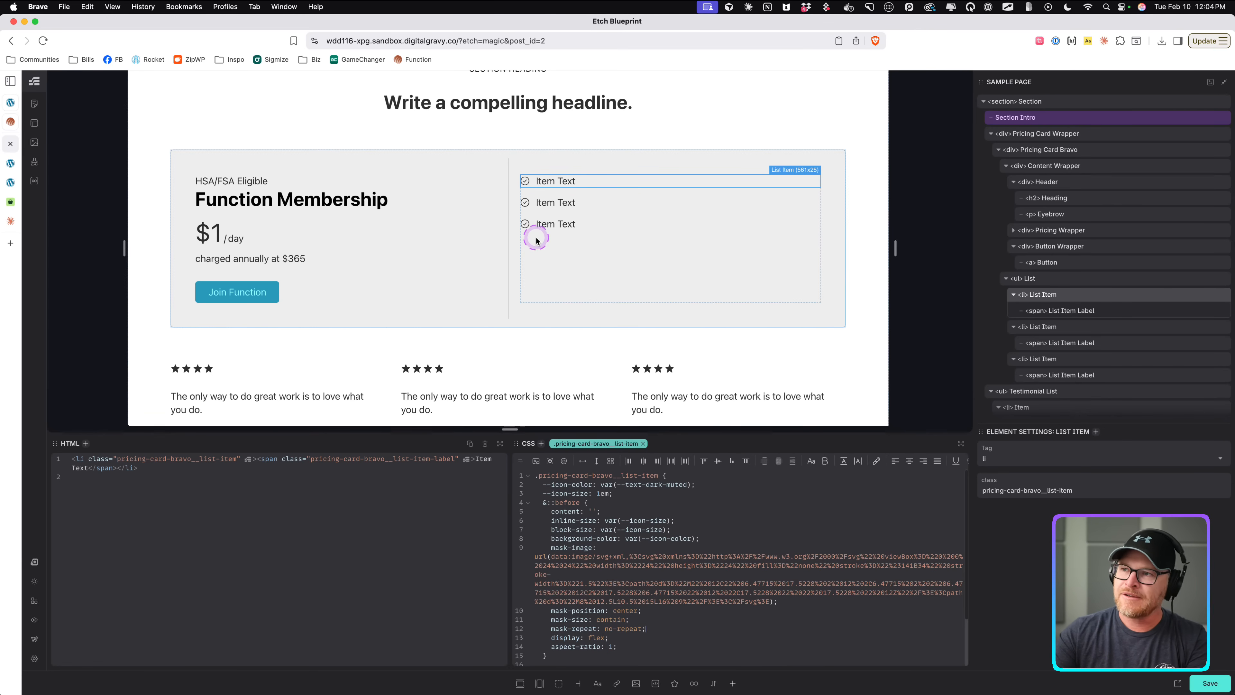
key("super+s")
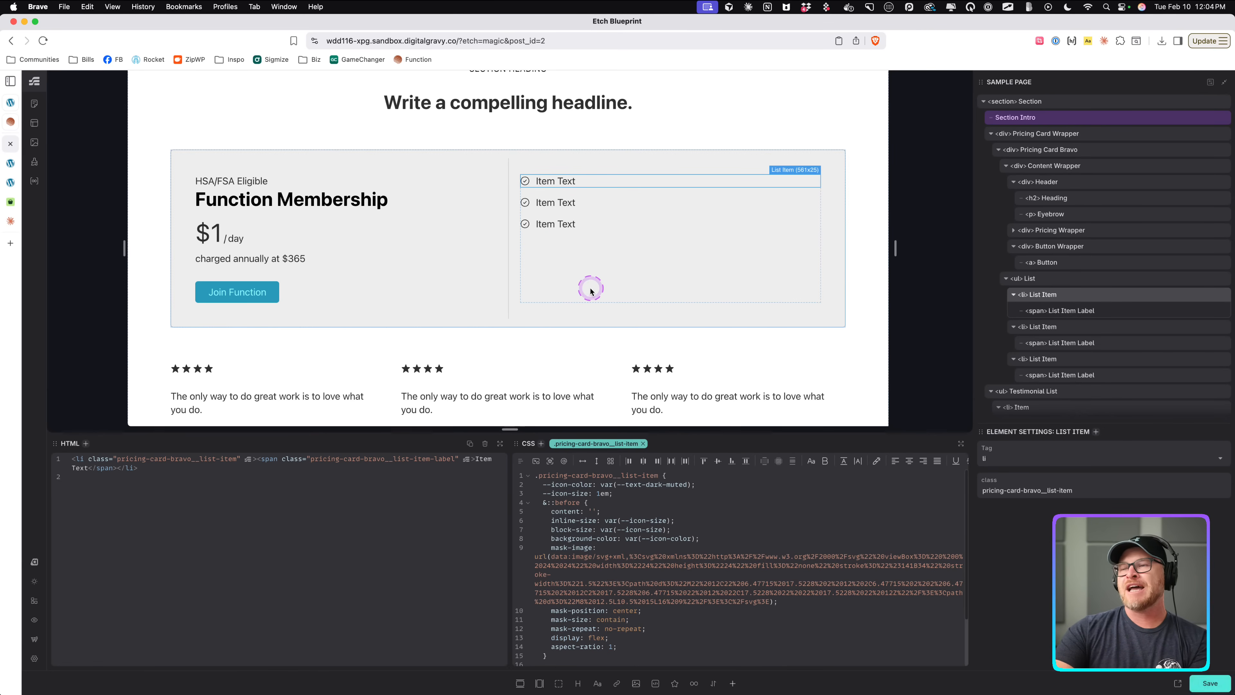
Add an --include-icon property holding the check icon's data URL to the list item, and start an --exclude-icon property.
left_click(683, 538)
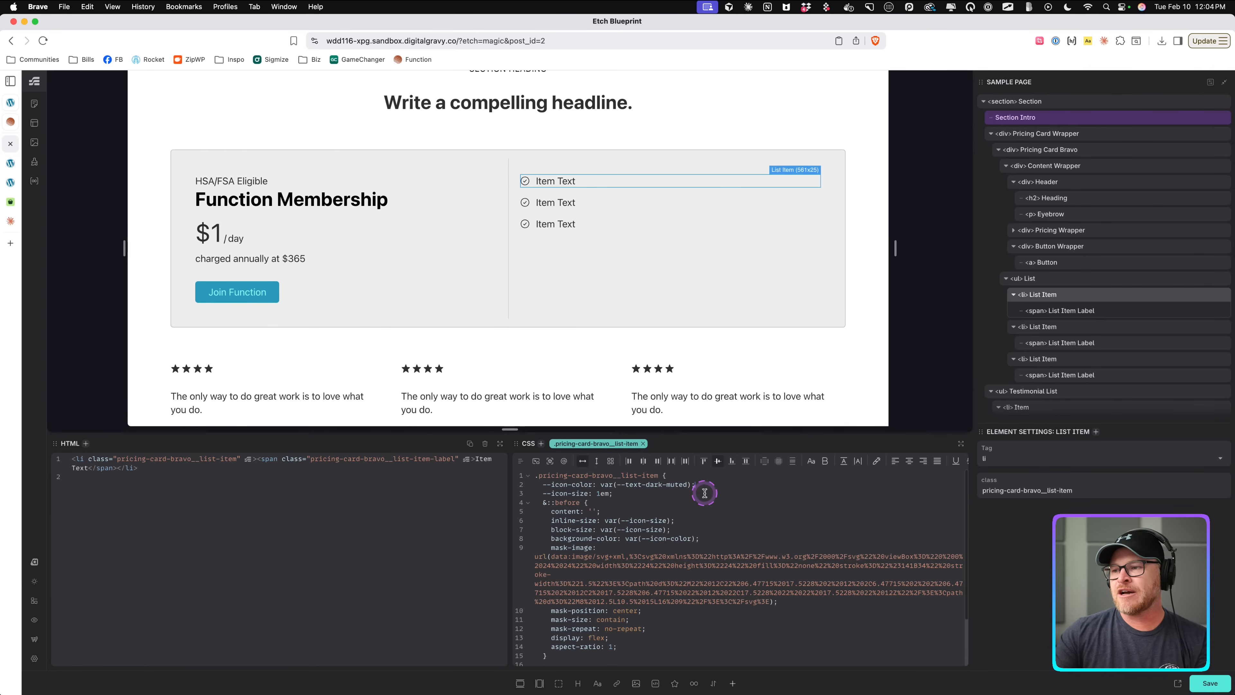
key("Return")
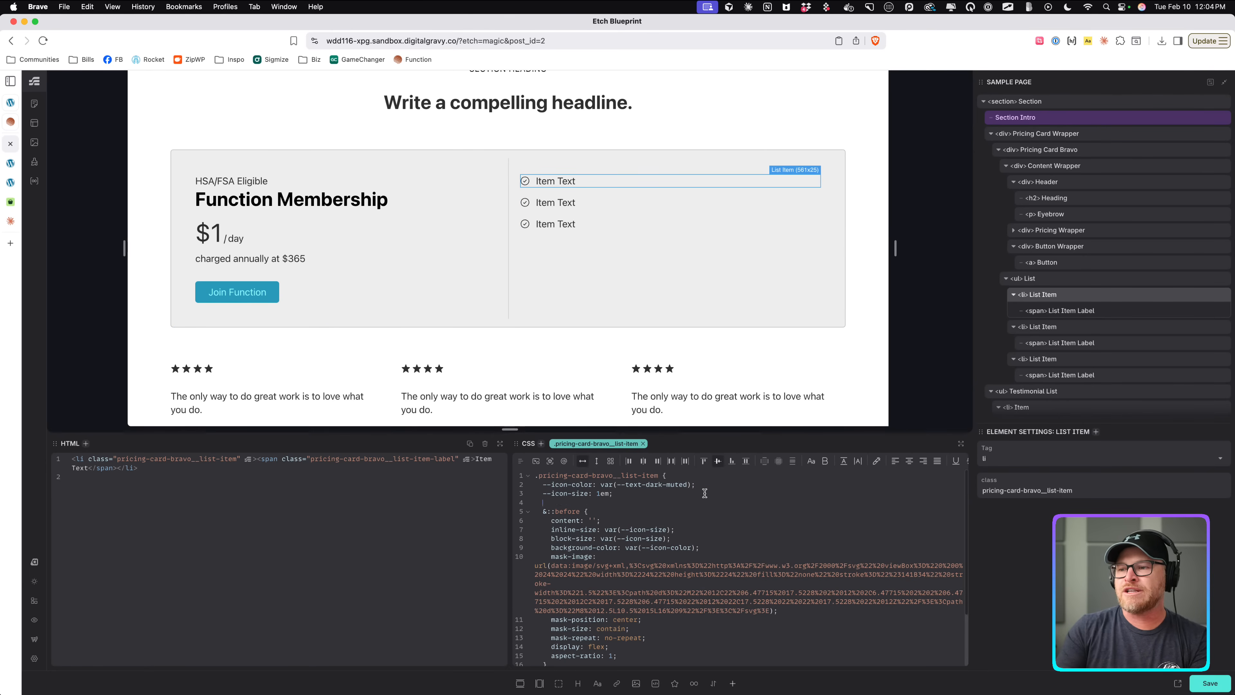
type("--include-icon:")
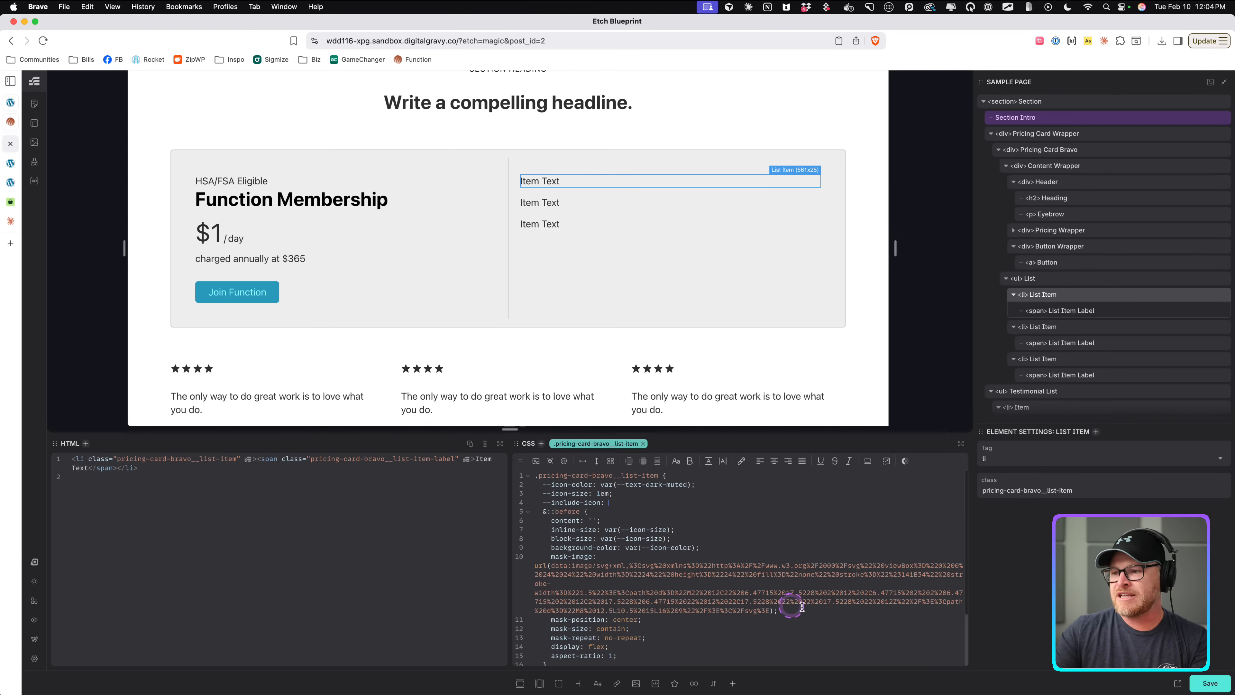
left_click_drag(814, 608, 534, 566)
key("super+c")
left_click(656, 503)
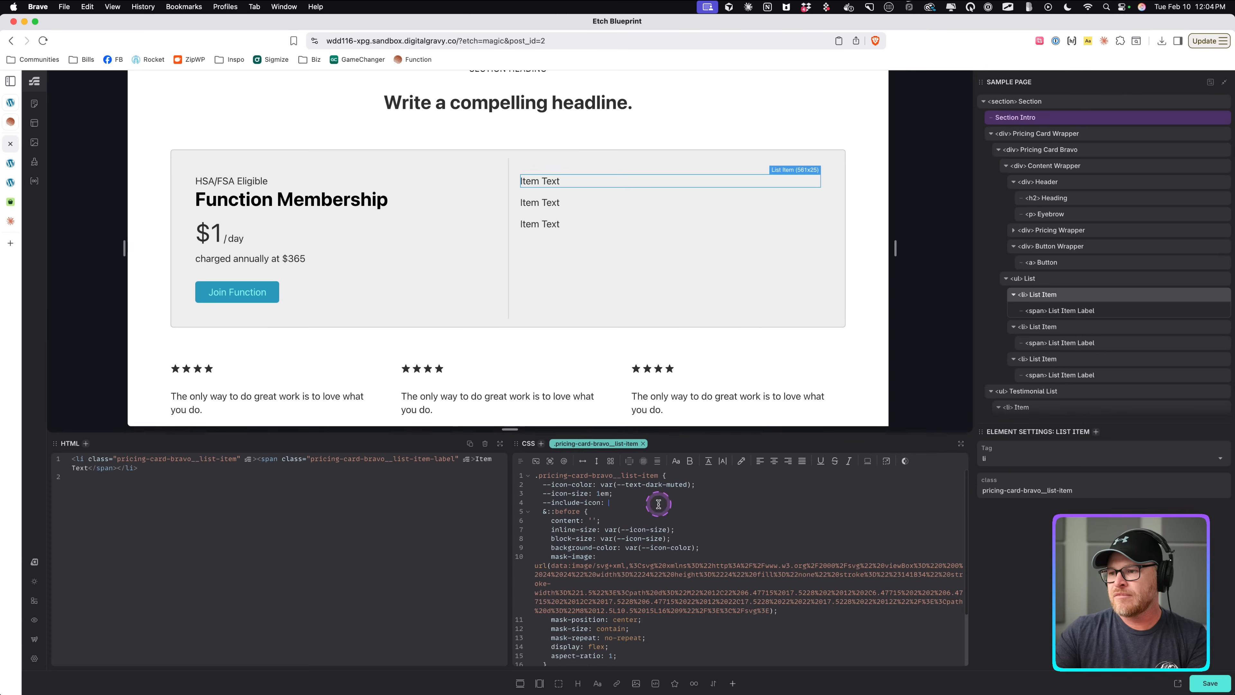
key("super+v")
key("Return")
type("--ex")
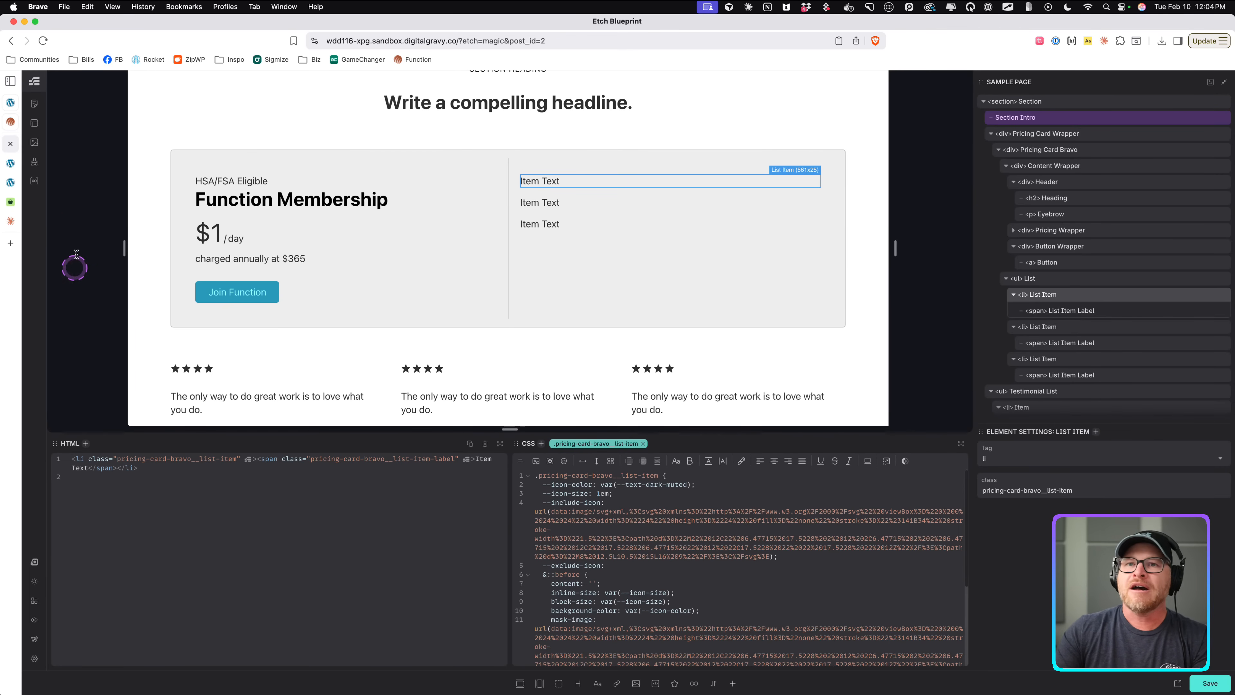
Search Hugeicons for "cross" and copy the SVG of the cancel-circle icon.
left_click(9, 194)
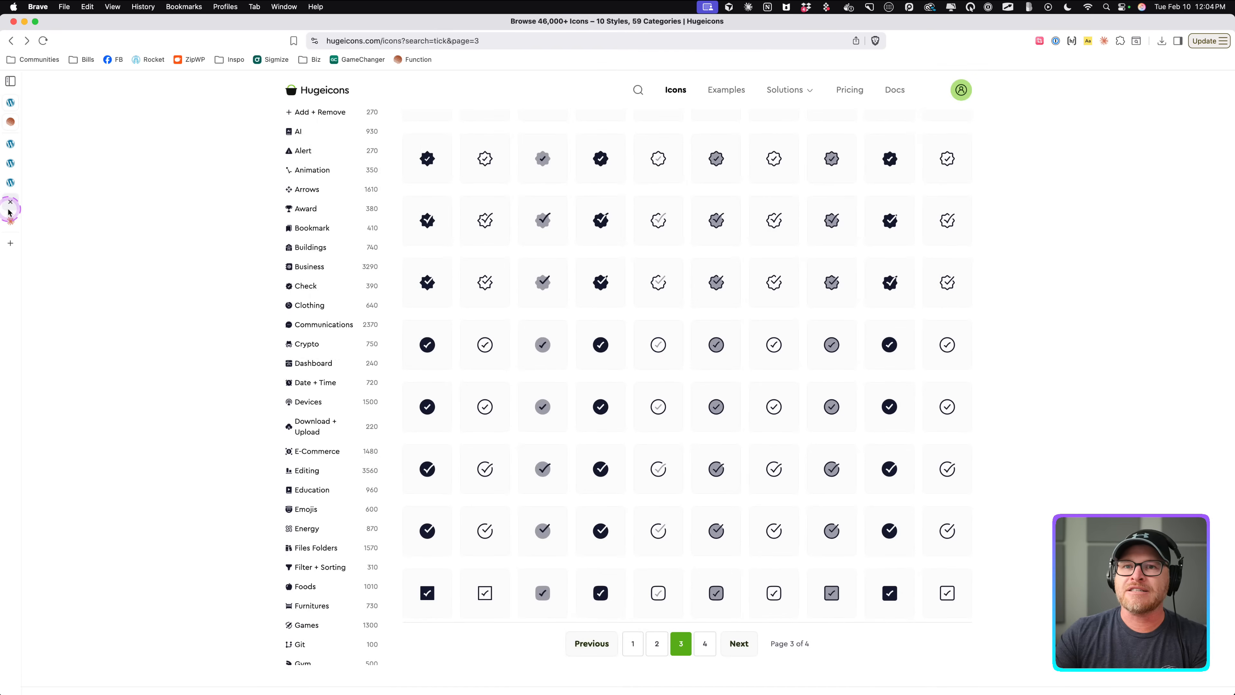
scroll(433, 268, "up", 10)
left_click(506, 136)
key("super+a")
type("cross")
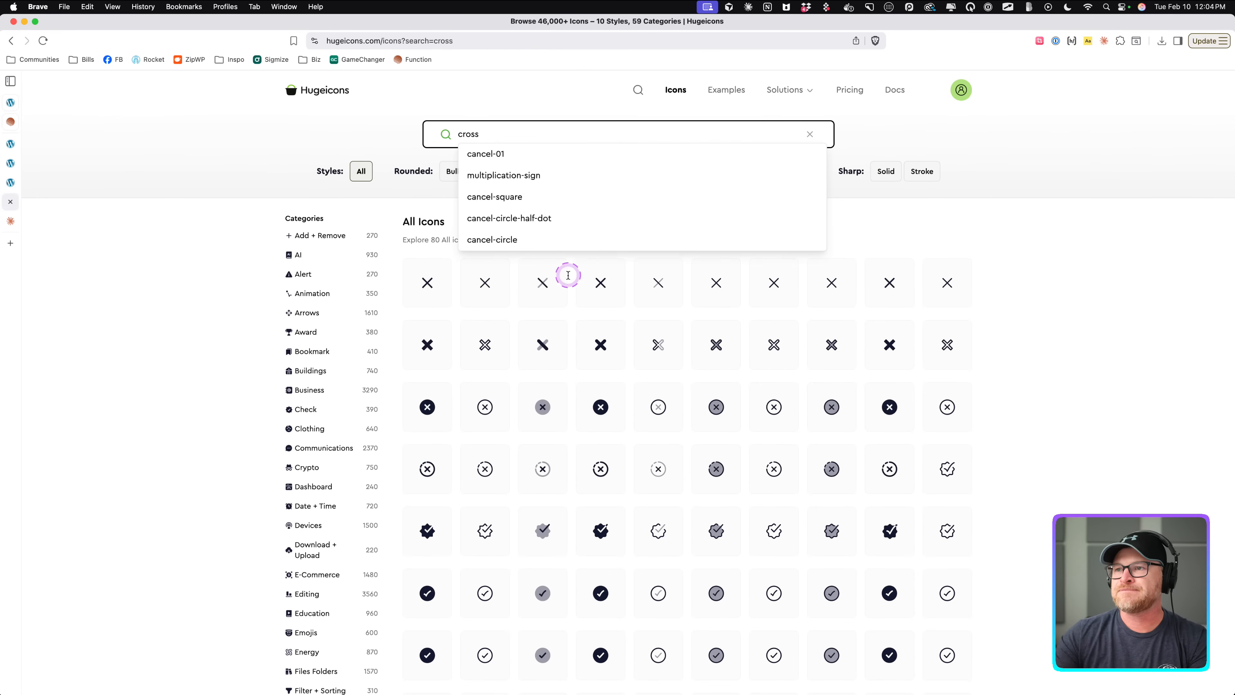
scroll(593, 304, "down", 3)
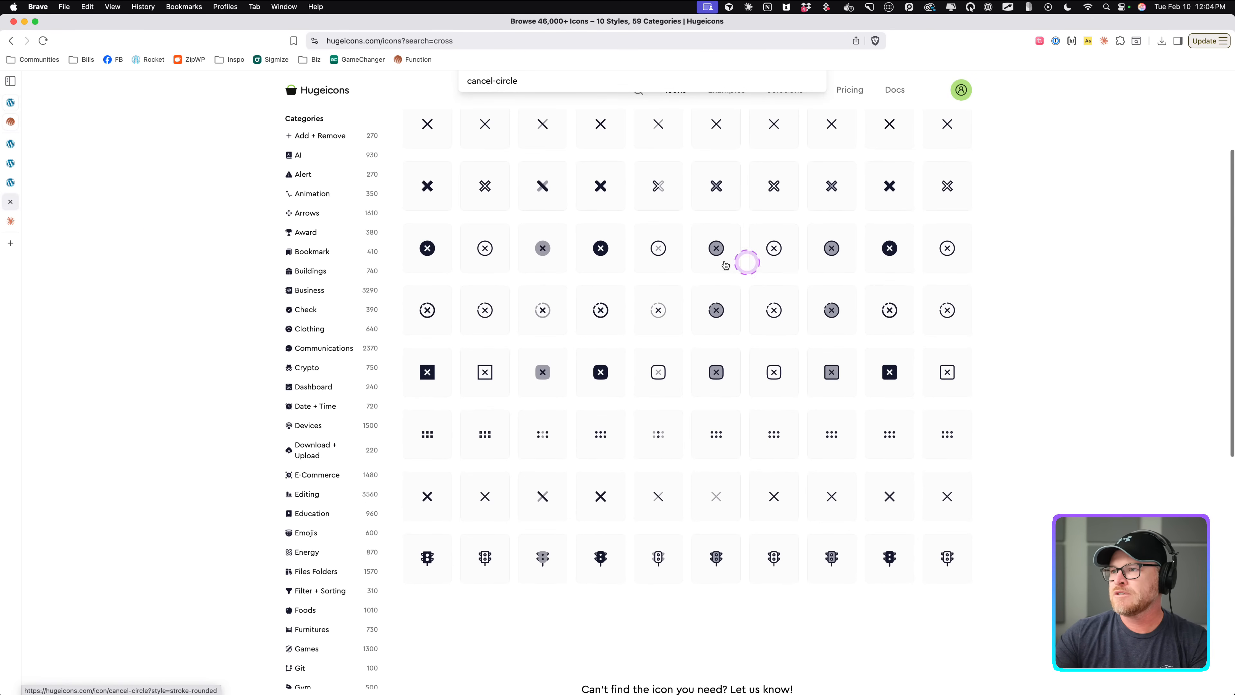
left_click(486, 251)
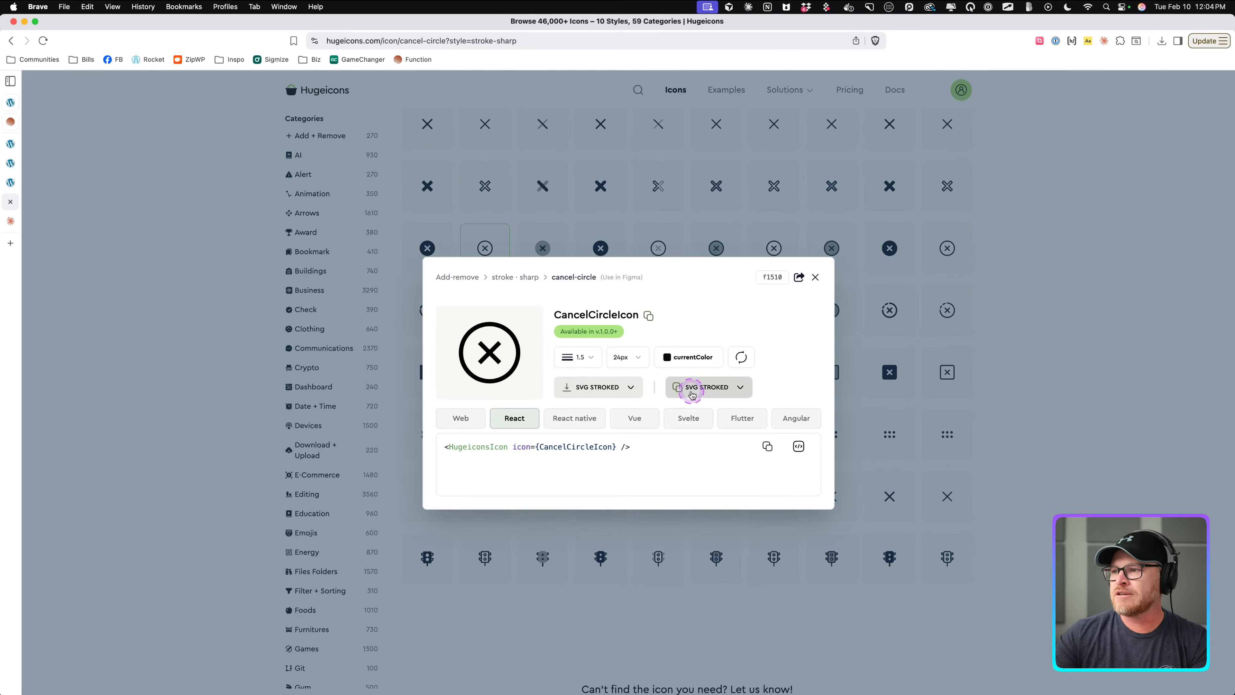
left_click(686, 387)
Switch to Claude, convert the copied SVG into a raw data URL string and copy it.
left_click(18, 213)
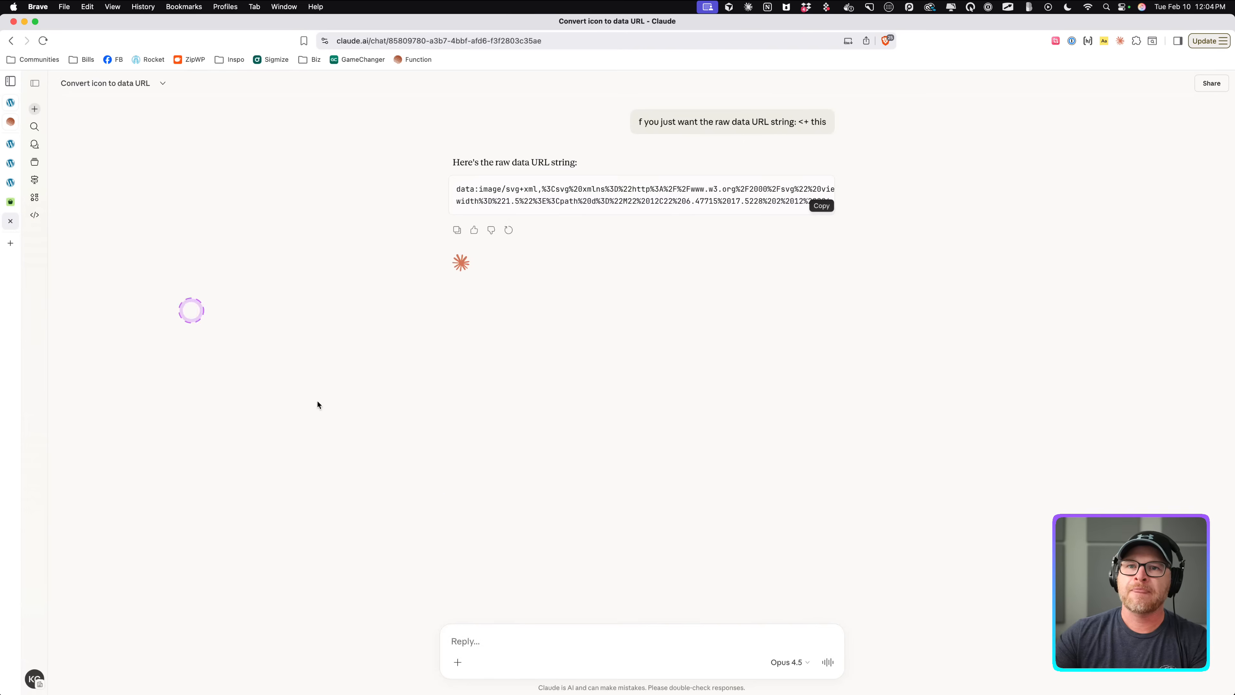
left_click(516, 641)
key("super+v")
key("Return")
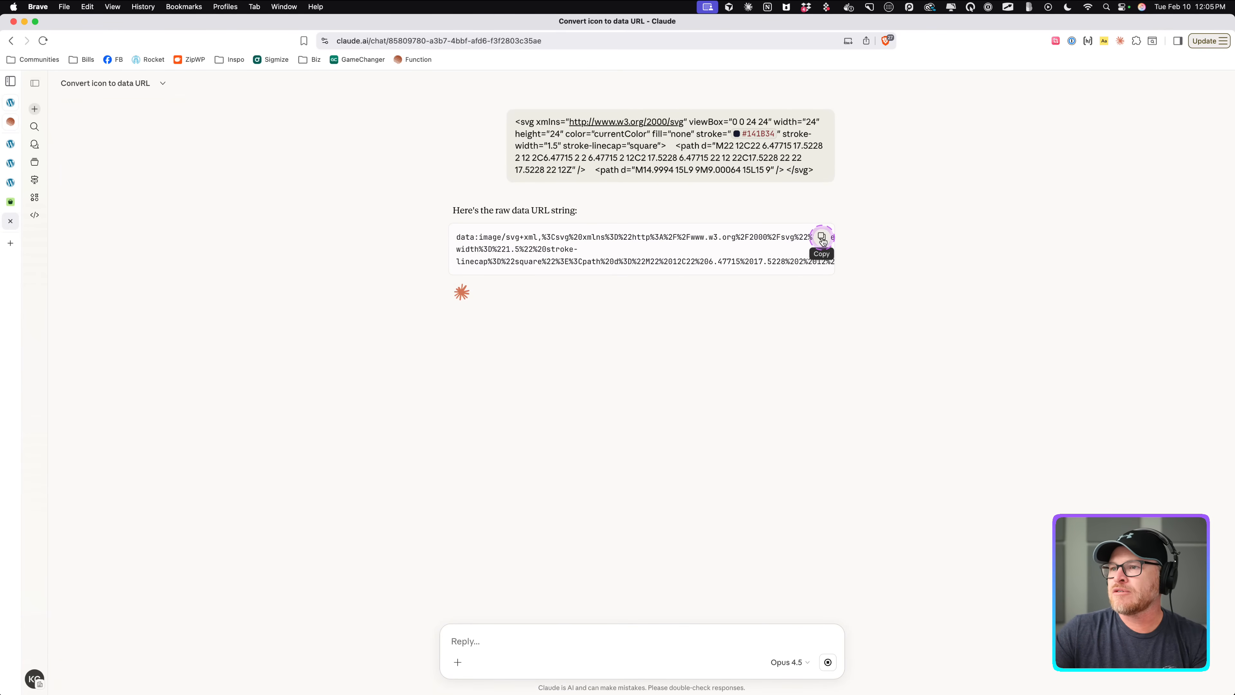
left_click(821, 239)
Paste the cross icon's data URL as the --exclude-icon value on the list item.
left_click(10, 181)
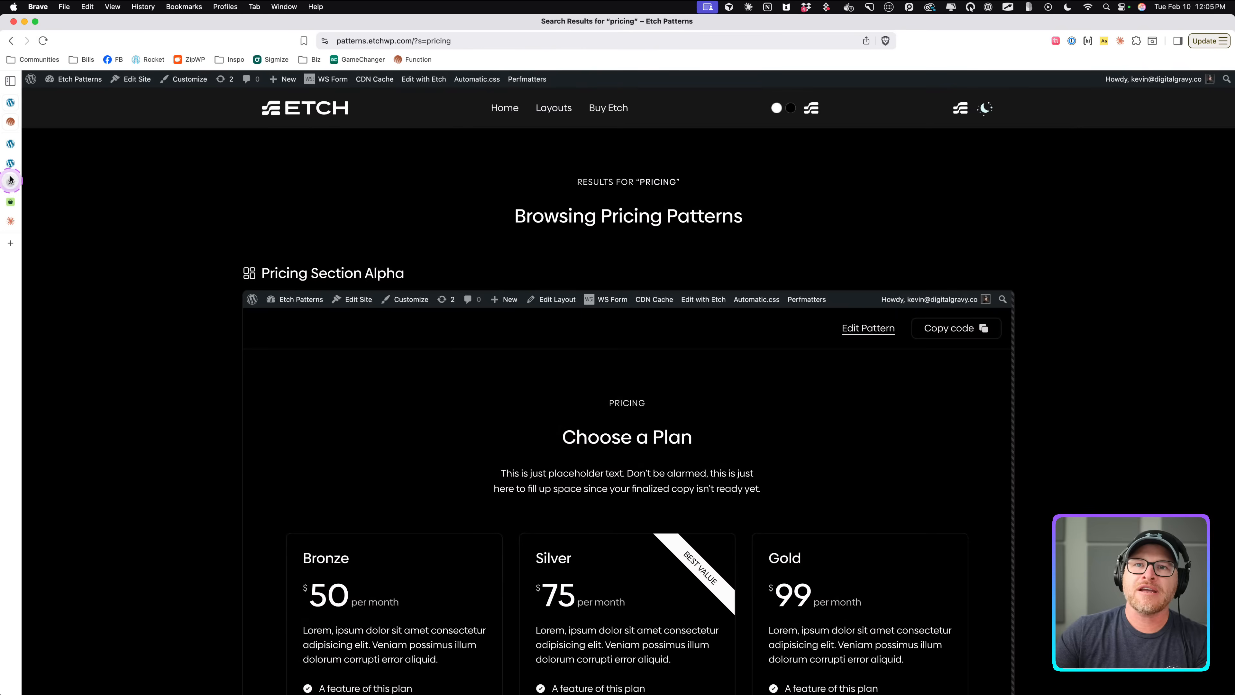
left_click(11, 163)
left_click(10, 144)
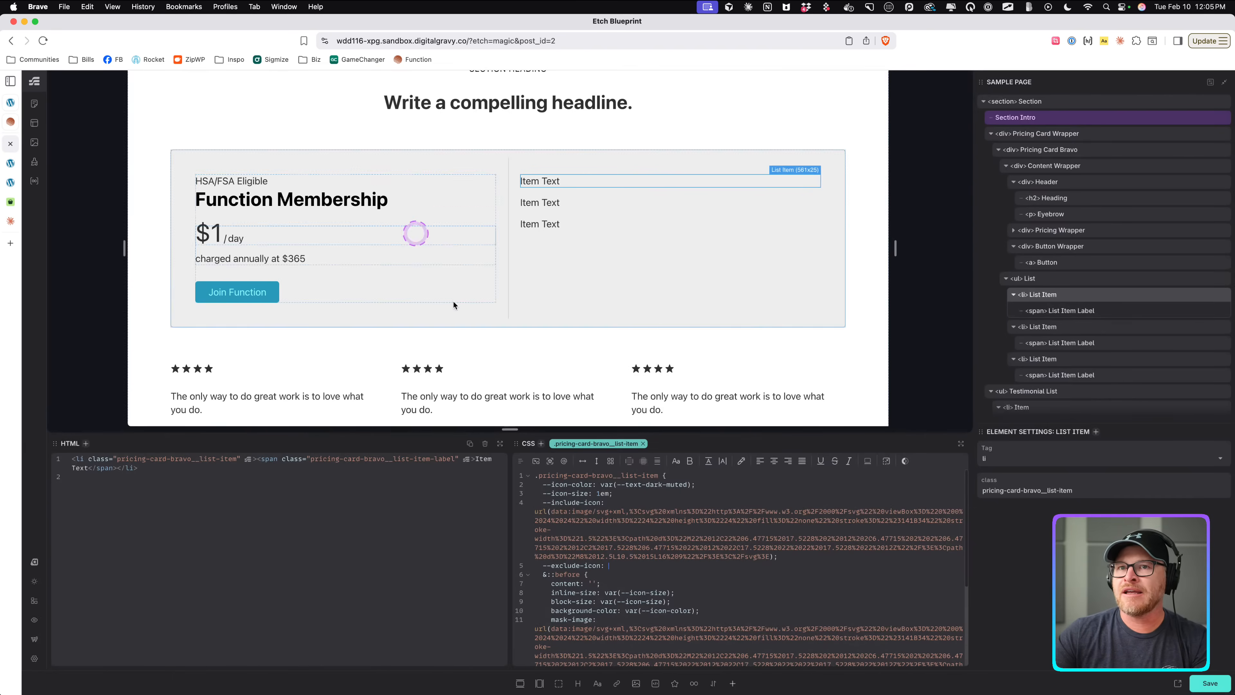
left_click(656, 501)
left_click(631, 566)
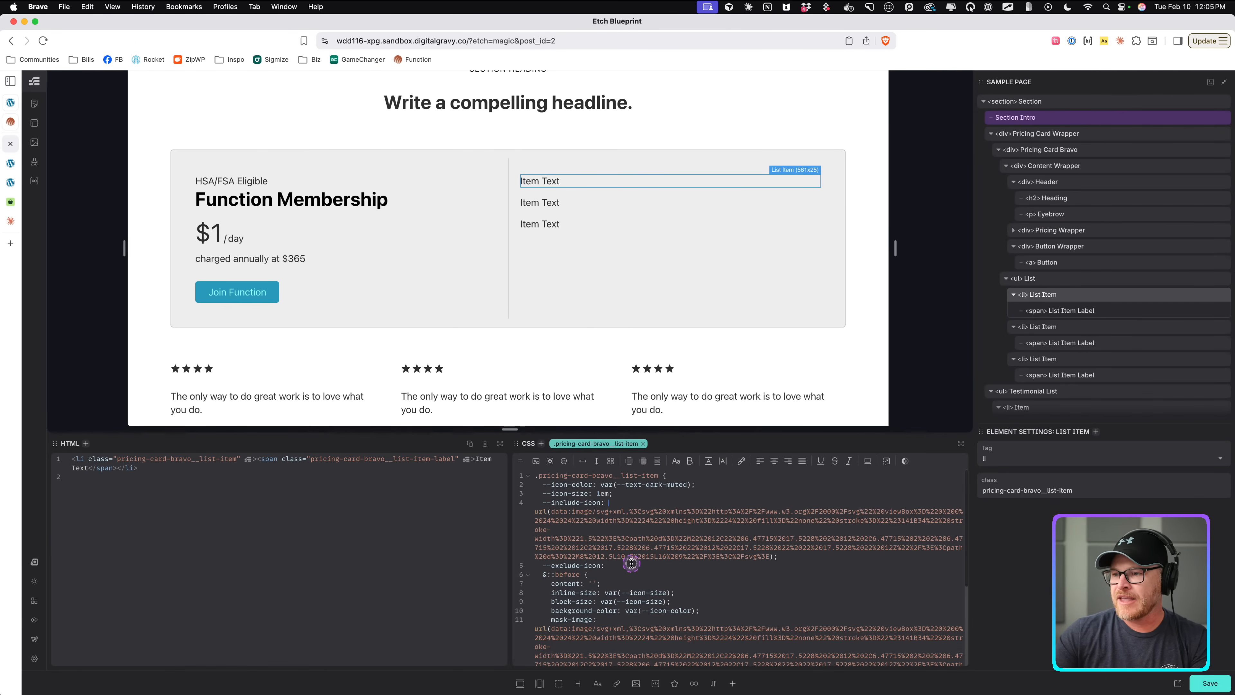
key("super+v")
key("super+z")
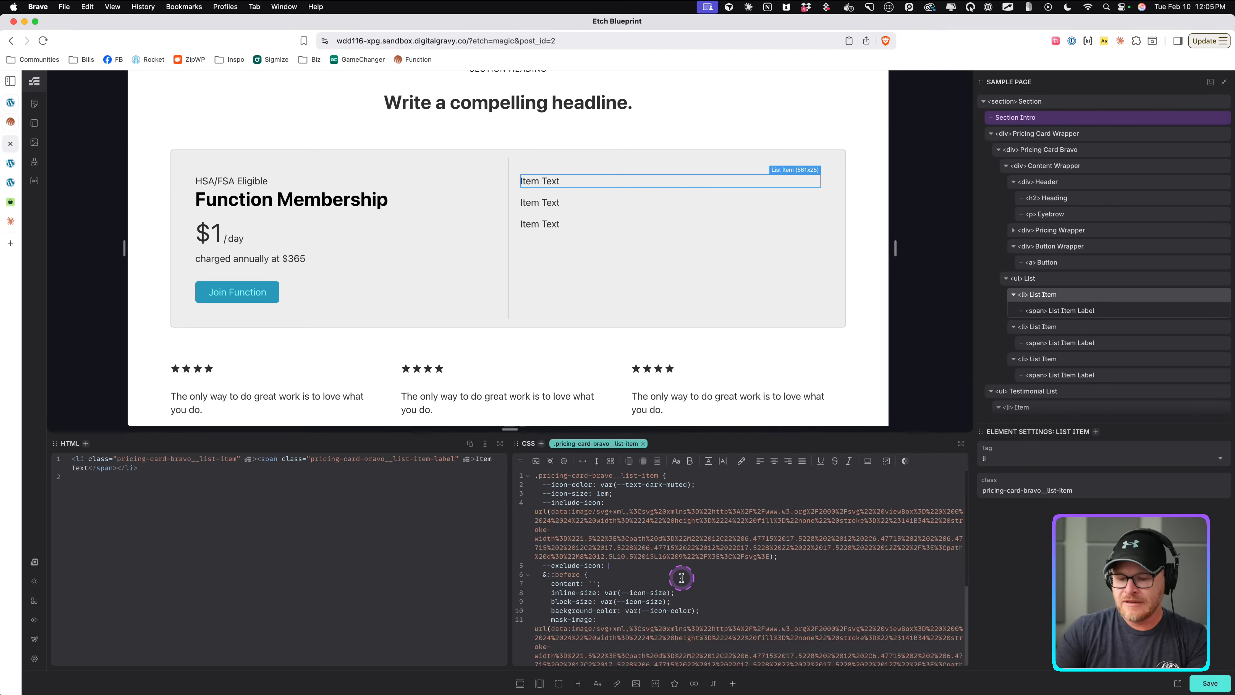
key("super+v")
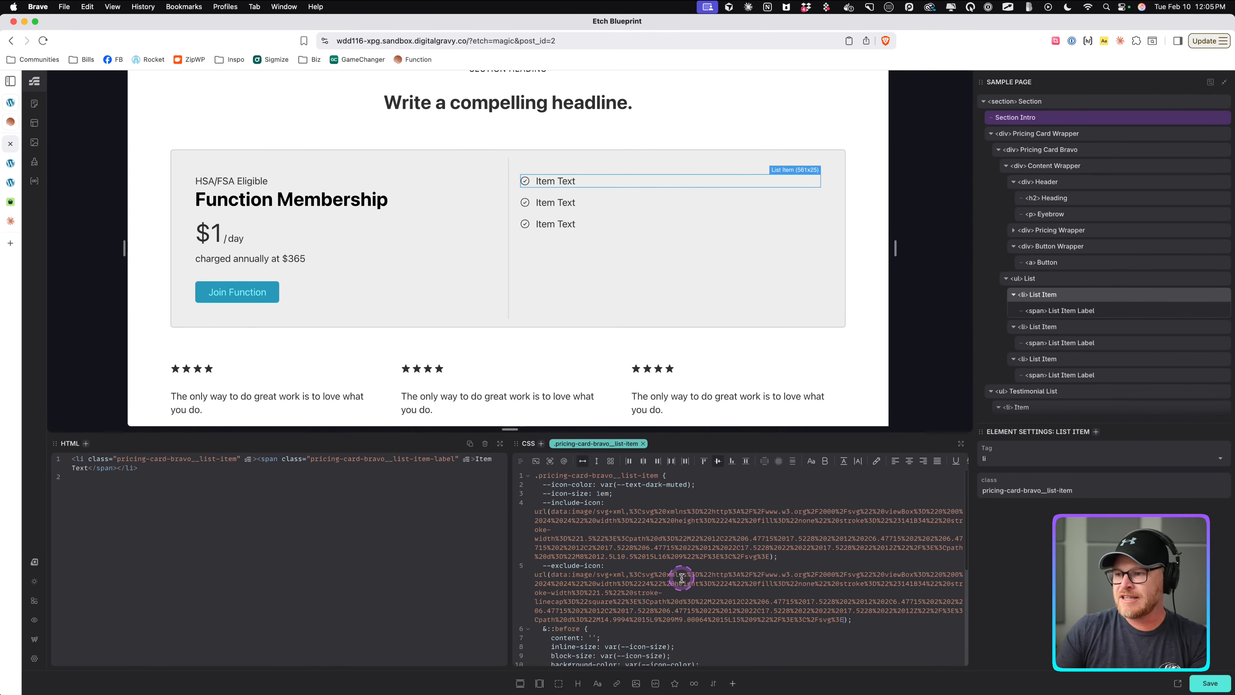
Replace the ::before mask-image URL with var(--include-icon).
scroll(687, 568, "down", 3)
scroll(704, 558, "down", 3)
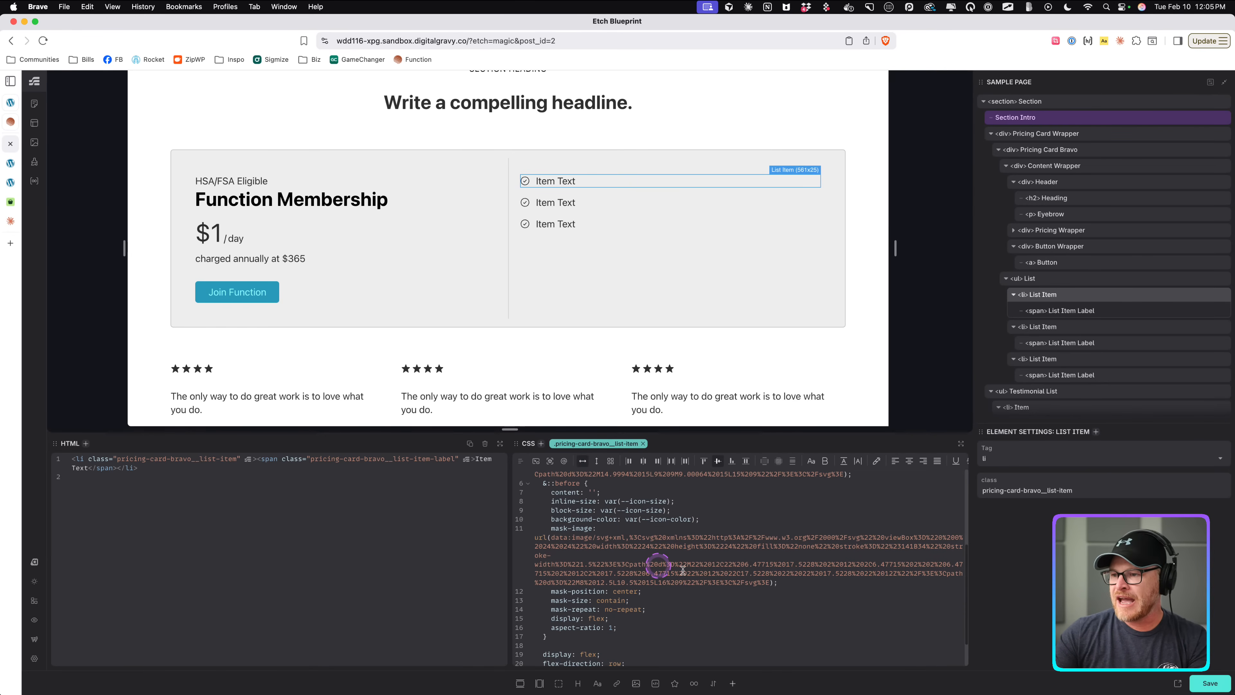
left_click_drag(790, 581, 538, 542)
key("BackSpace")
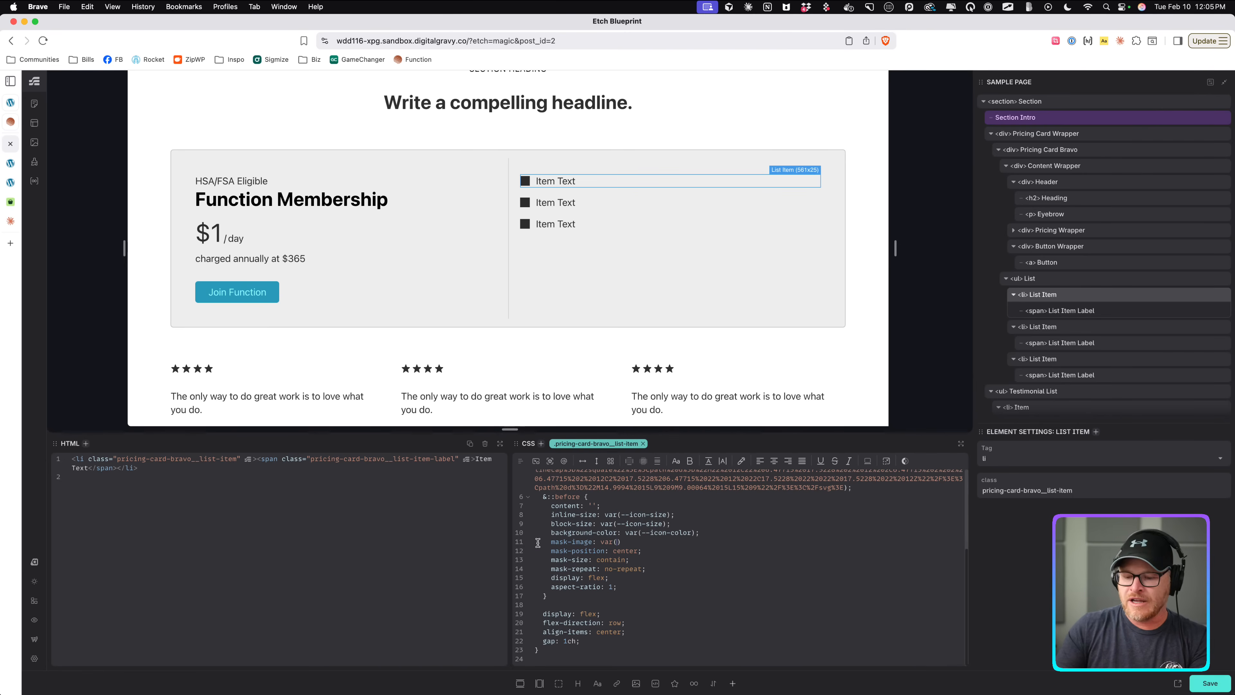
type("var(--include--")
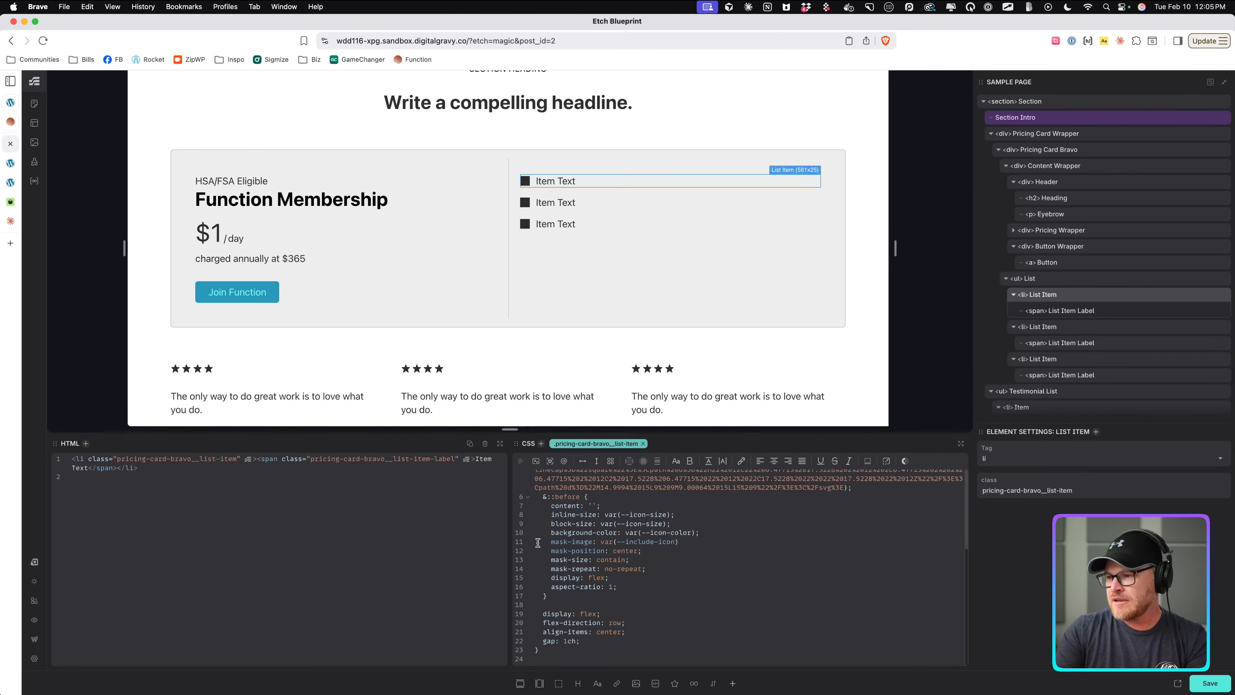
type(";")
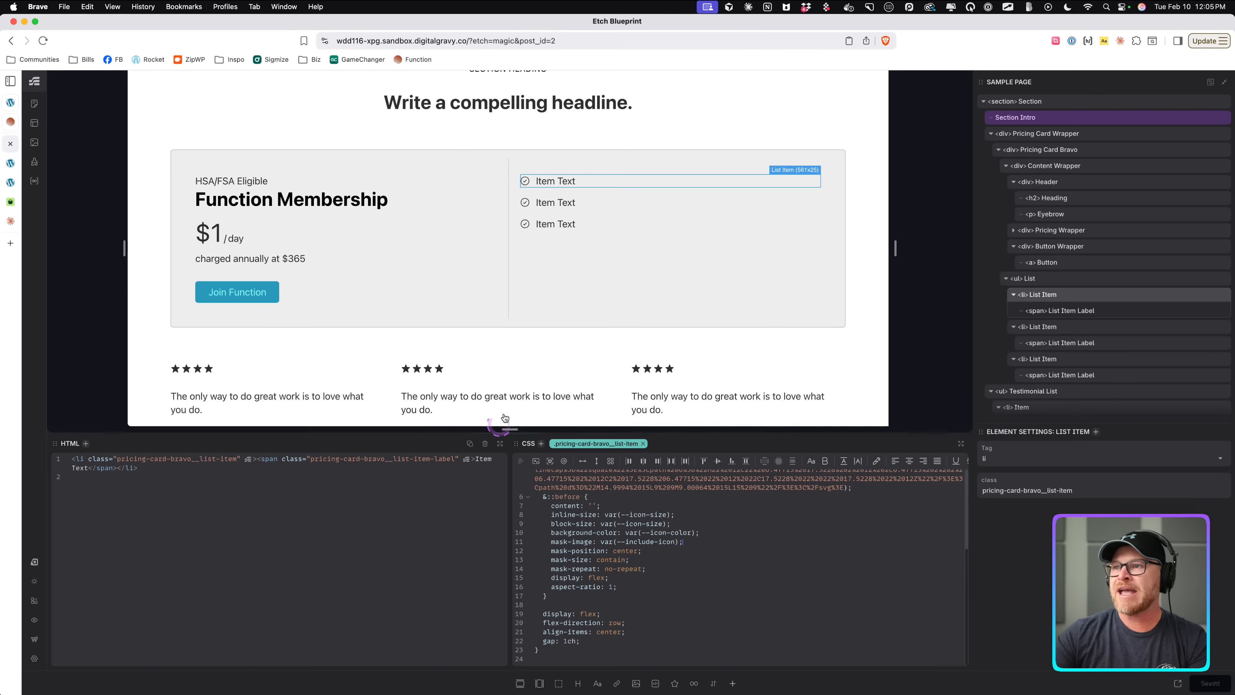
type("exclud")
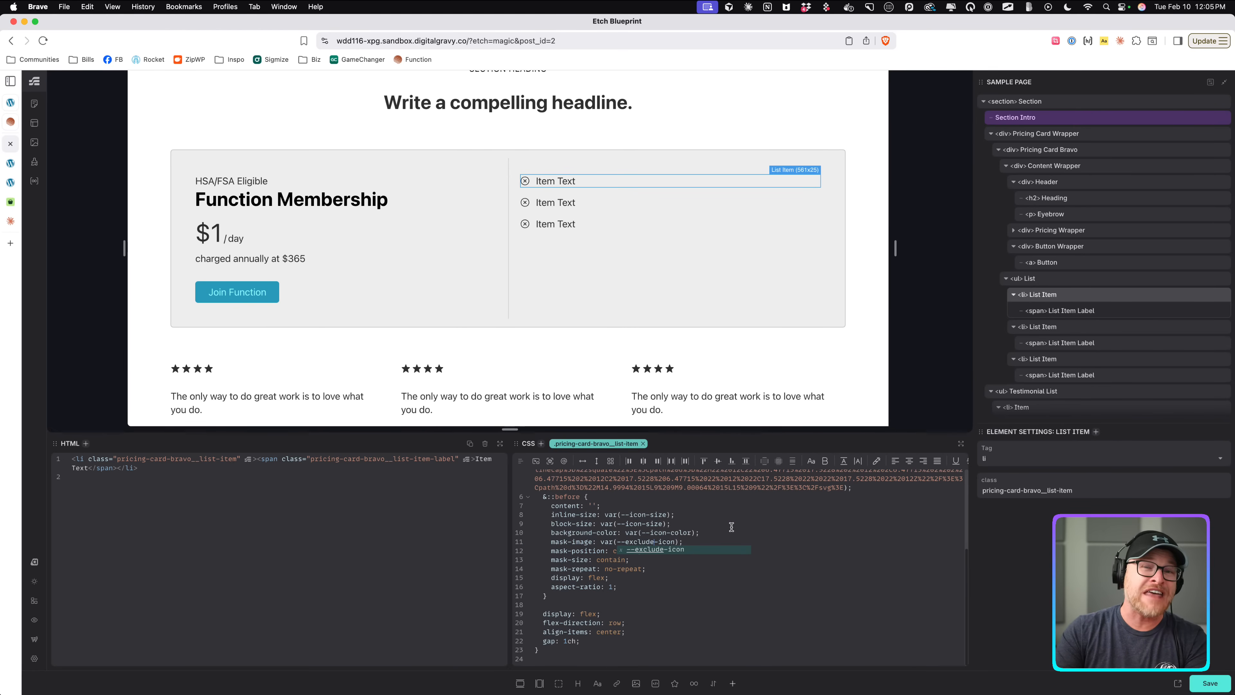
Preview mask-image as var(--exclude-icon), then switch it back to var(--include-icon).
key("BackSpace")
key("BackSpace")
key("BackSpace")
key("BackSpace")
key("BackSpace")
type("inc")
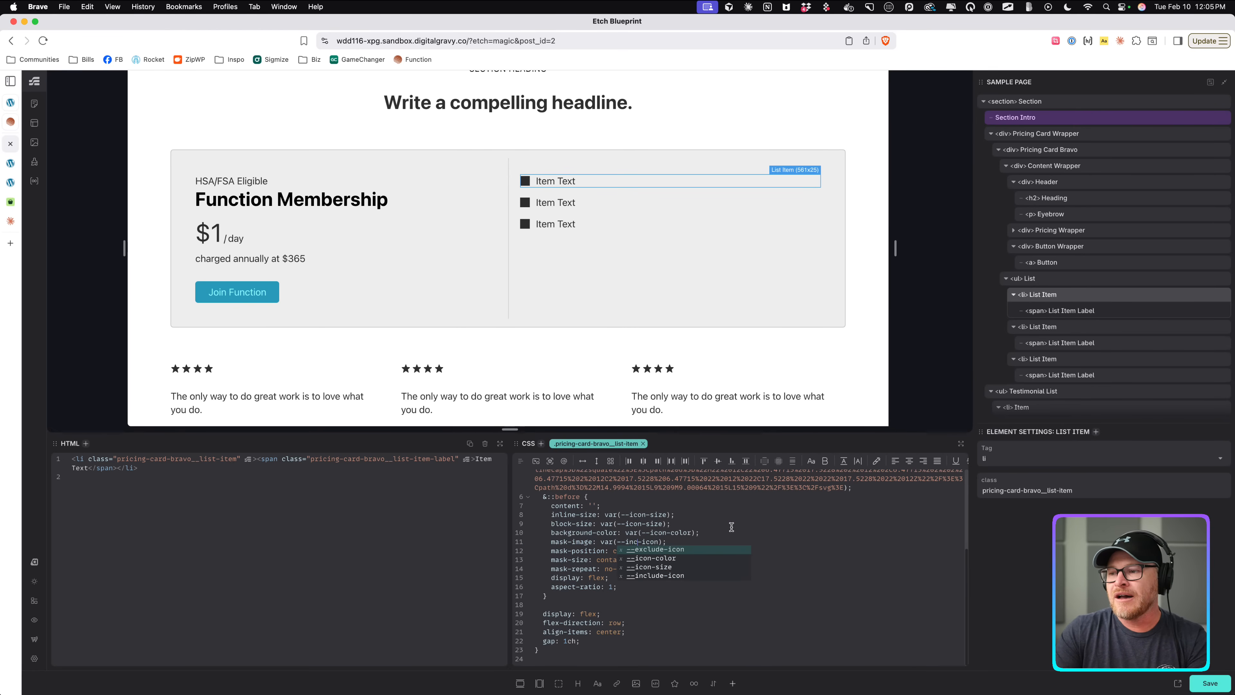
type("lude")
left_click(734, 529)
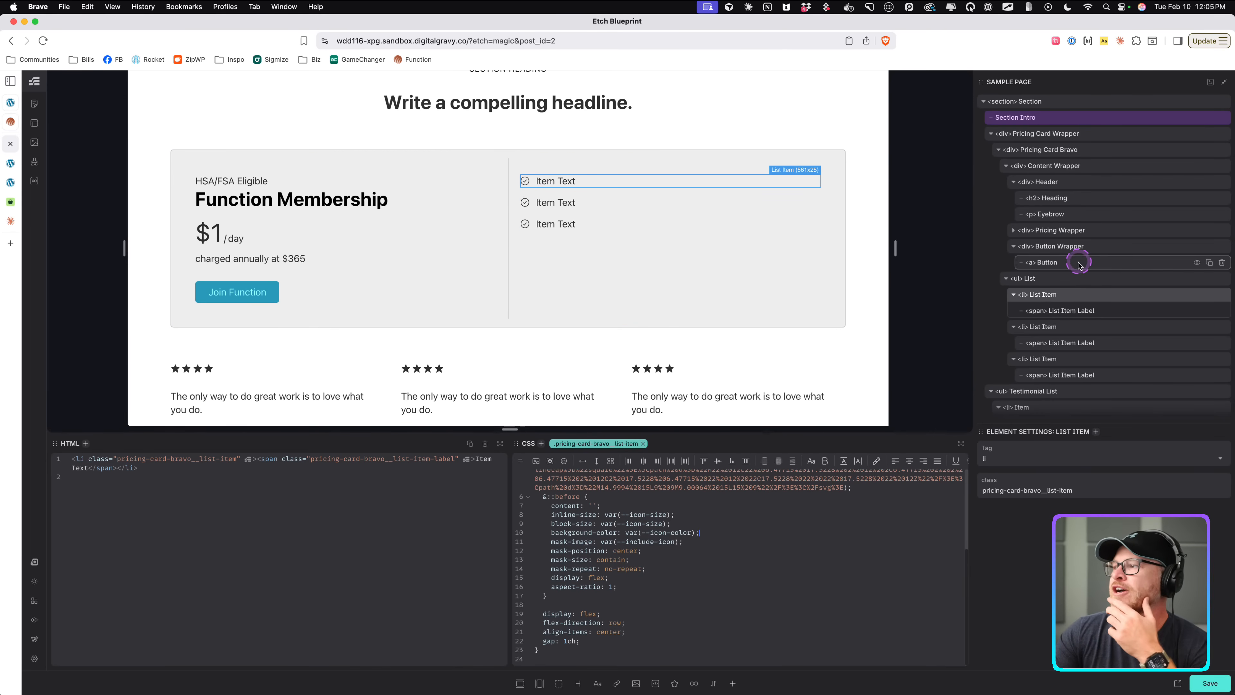
Compare the card with the Function reference page and add justify-content: center to the feature list.
left_click(1007, 280)
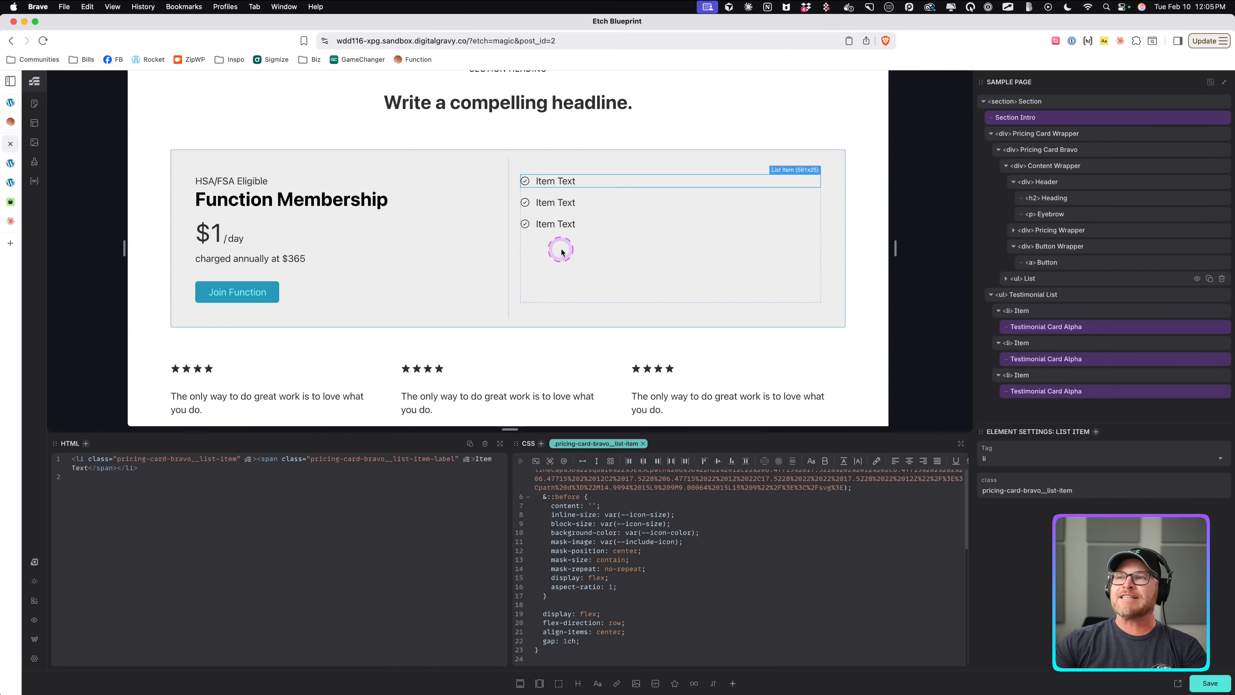
left_click(555, 192)
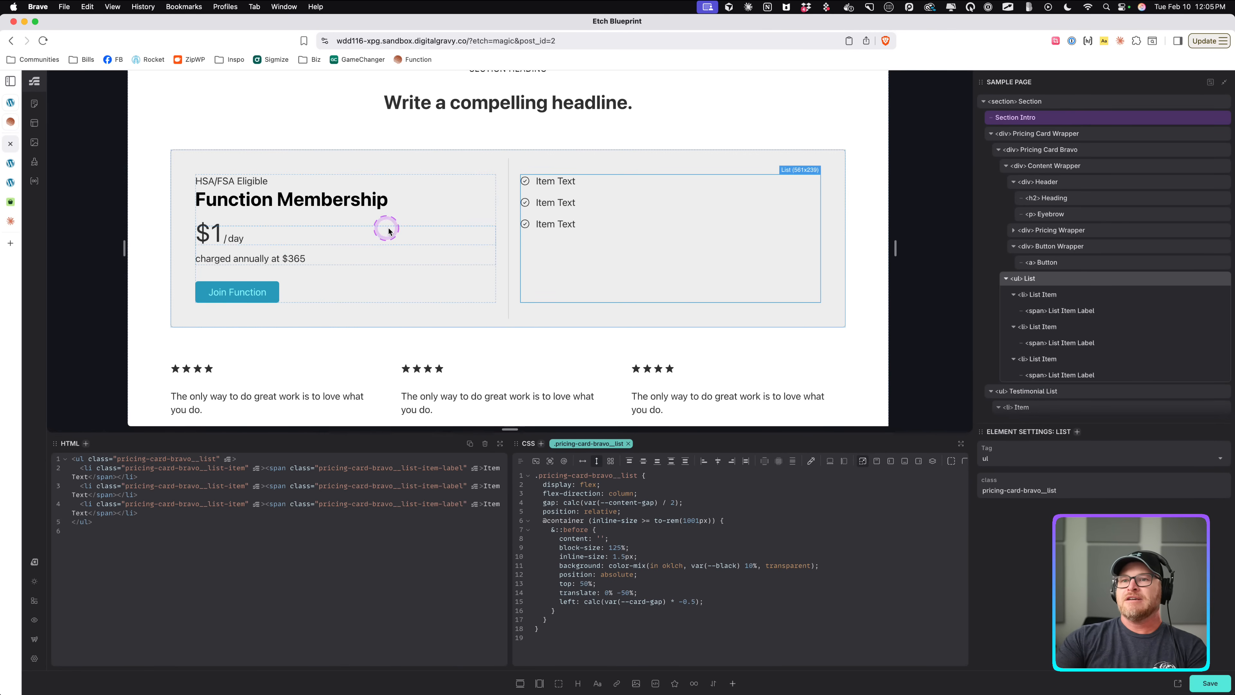
left_click(436, 161)
left_click(383, 222)
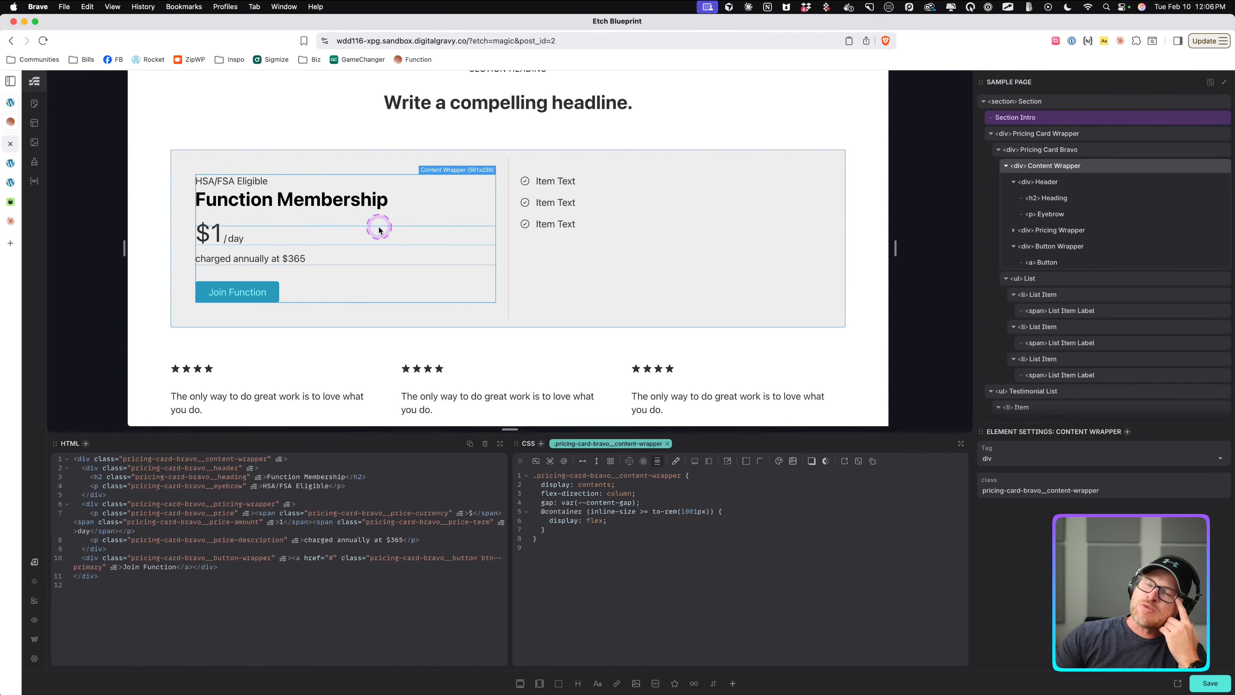
left_click(10, 121)
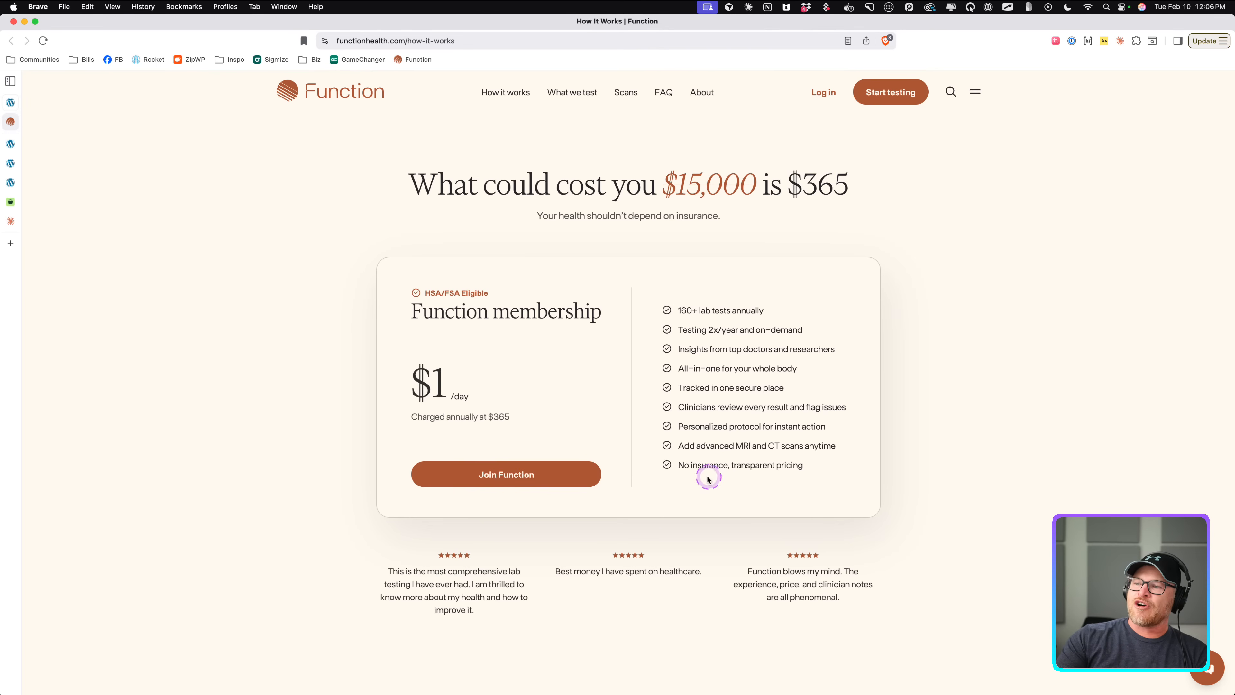
left_click(11, 144)
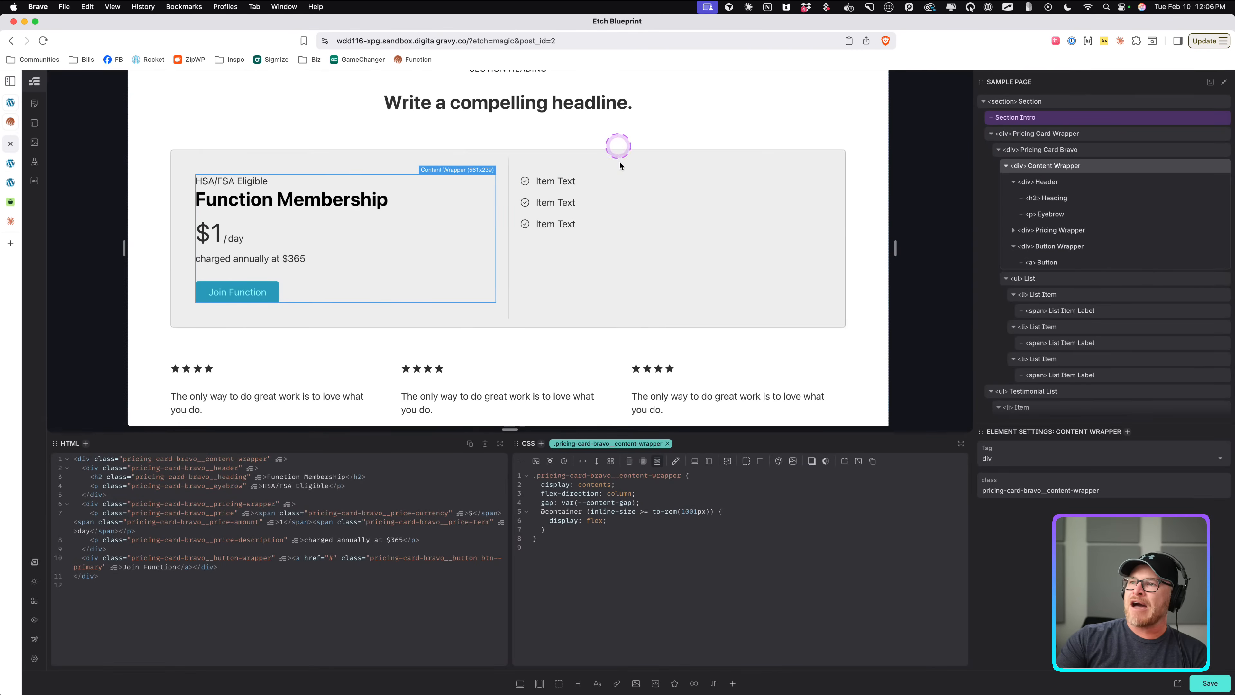
left_click(11, 121)
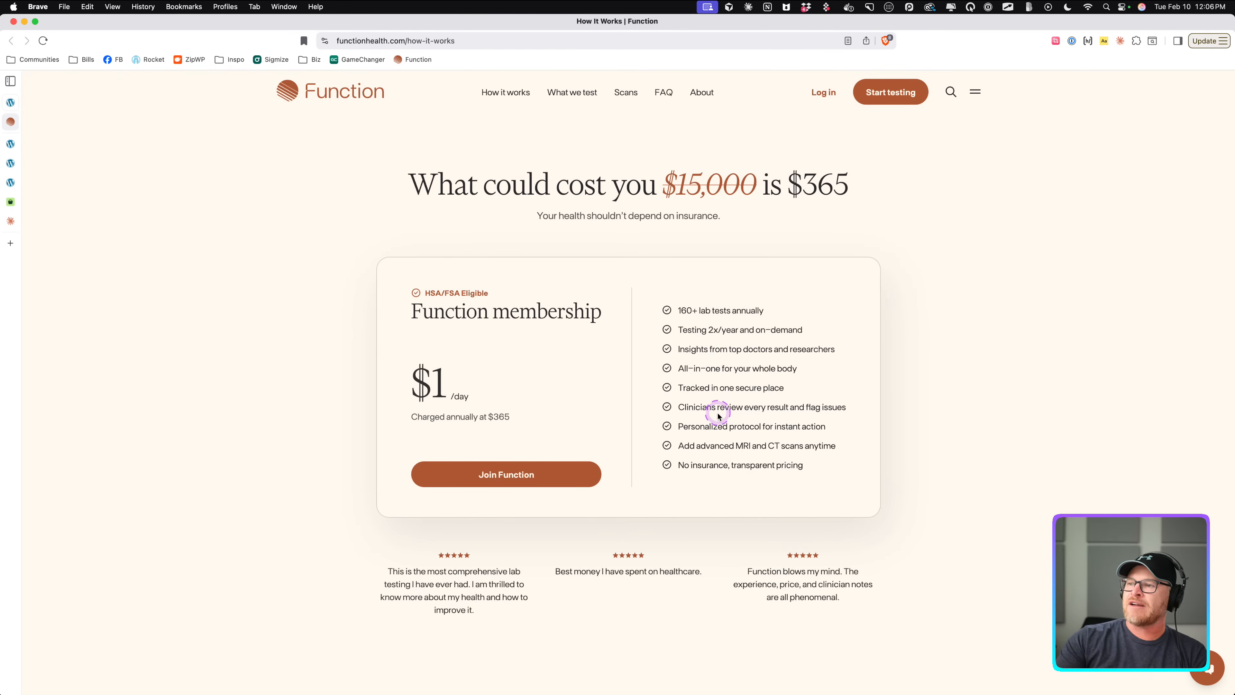
left_click(10, 144)
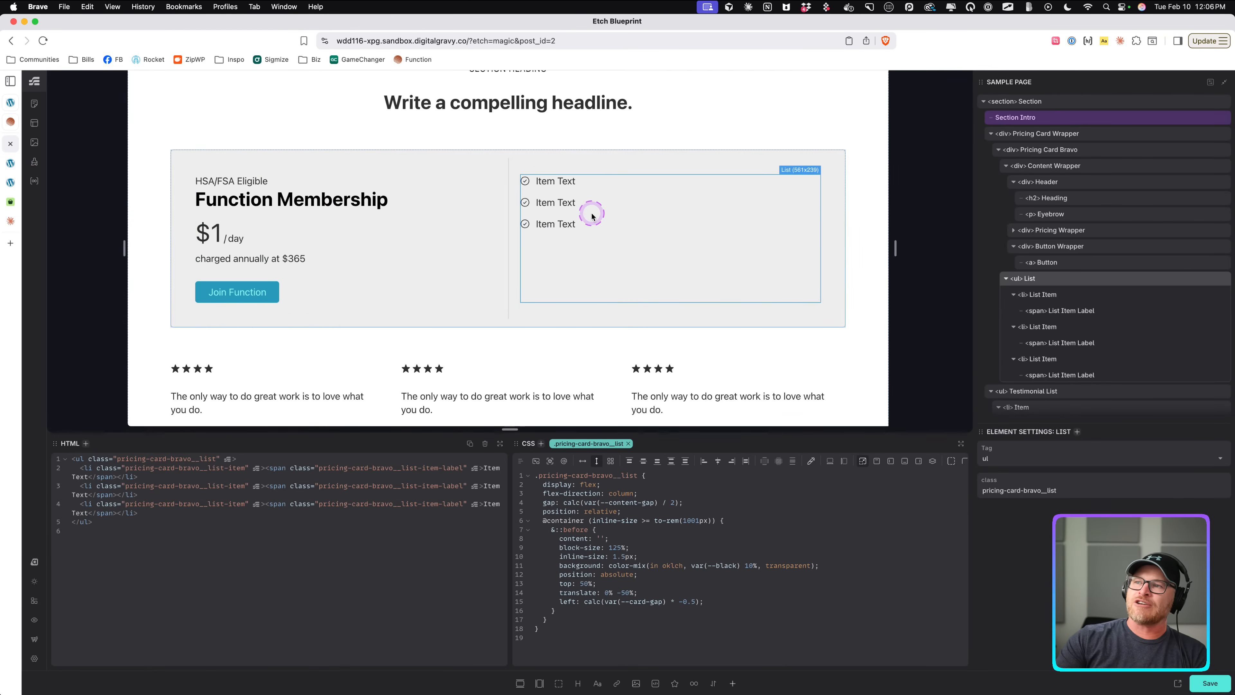
left_click(695, 510)
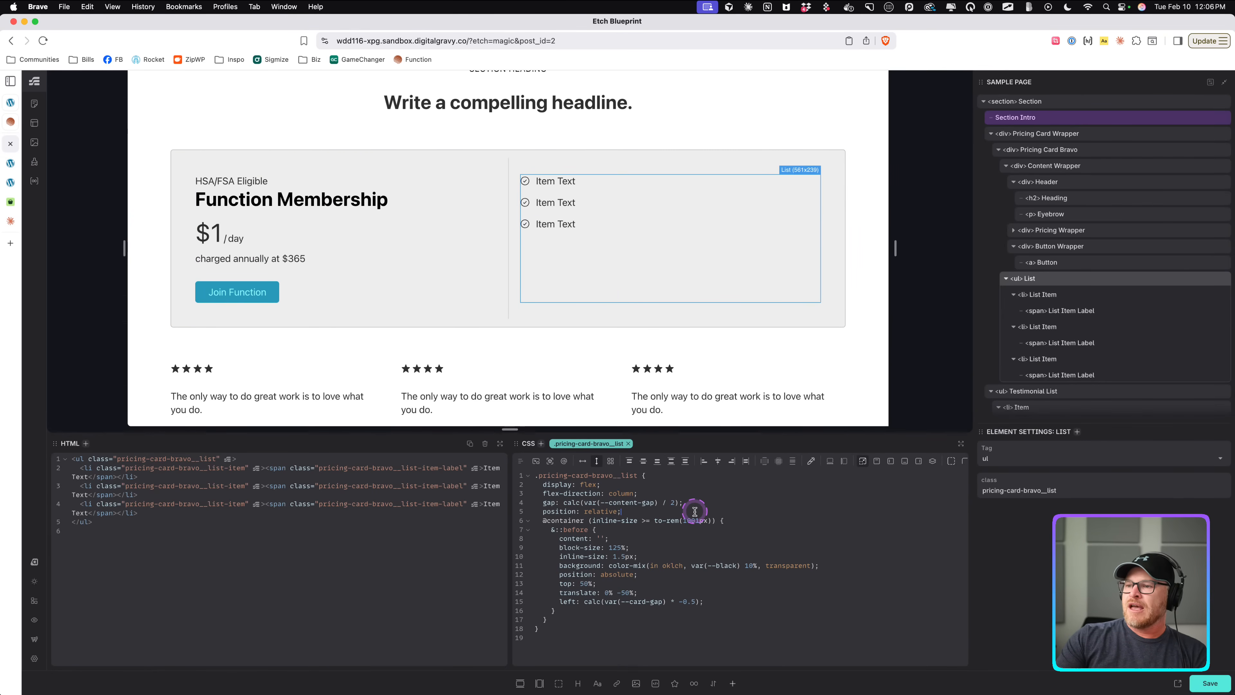
left_click(643, 461)
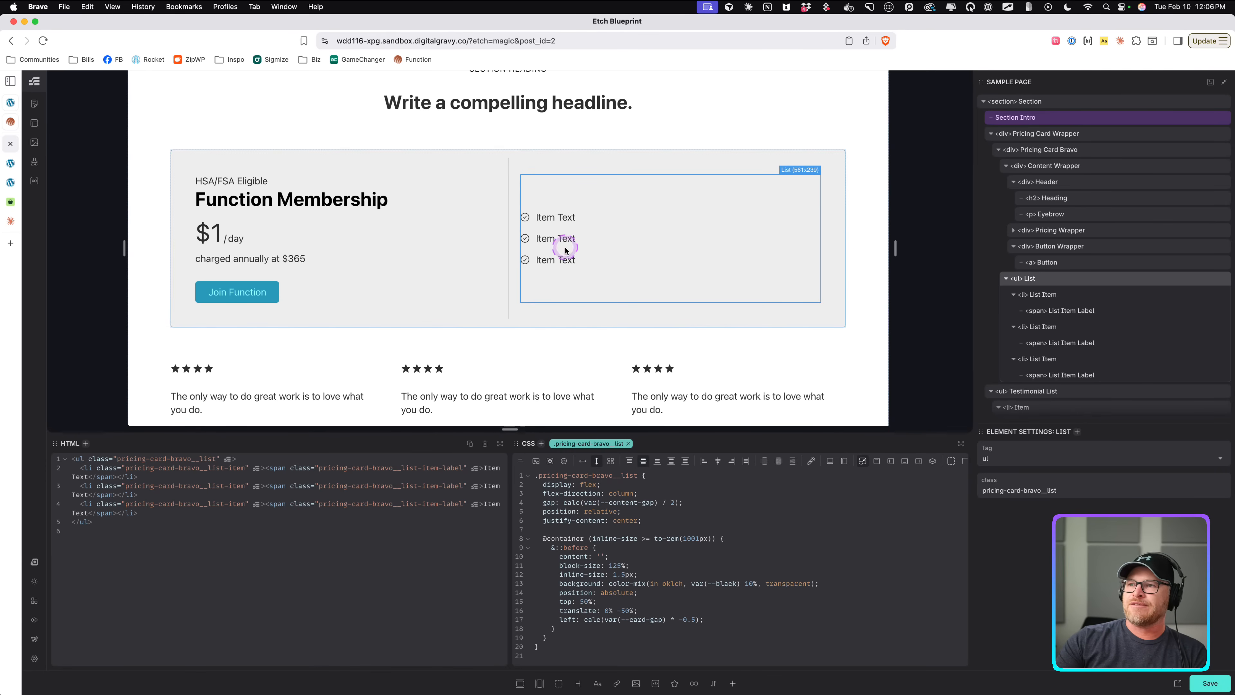
Duplicate the feature list item repeatedly to fill the list with nine items.
left_click(559, 238)
left_click(1209, 295)
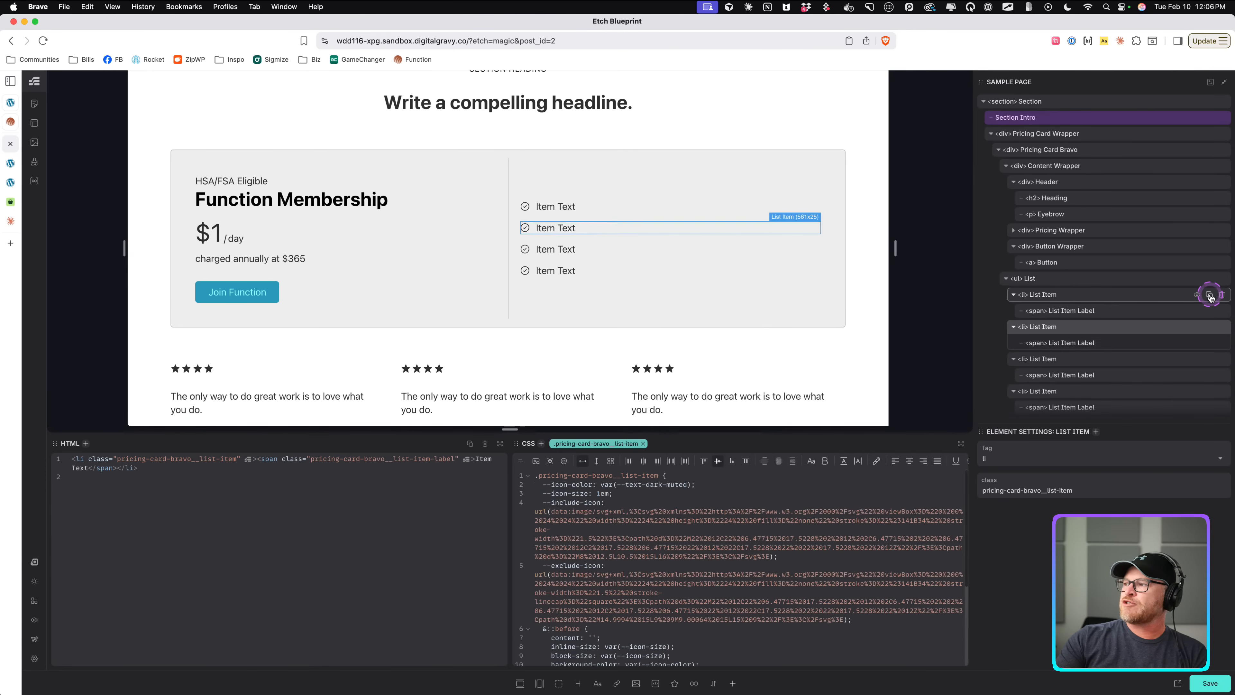
left_click(1209, 295)
left_click(1209, 295)
left_click(1209, 295)
left_click(1209, 296)
left_click(1210, 296)
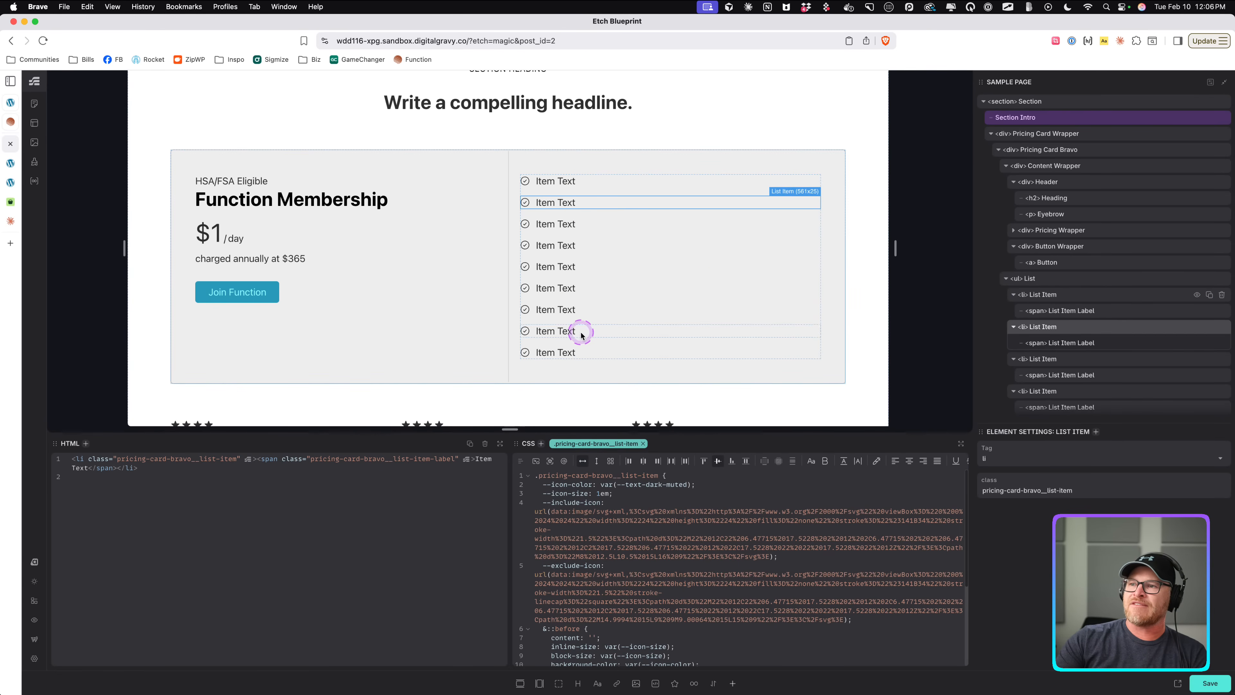
Add justify-content: center to the content wrapper's container query.
left_click(355, 325)
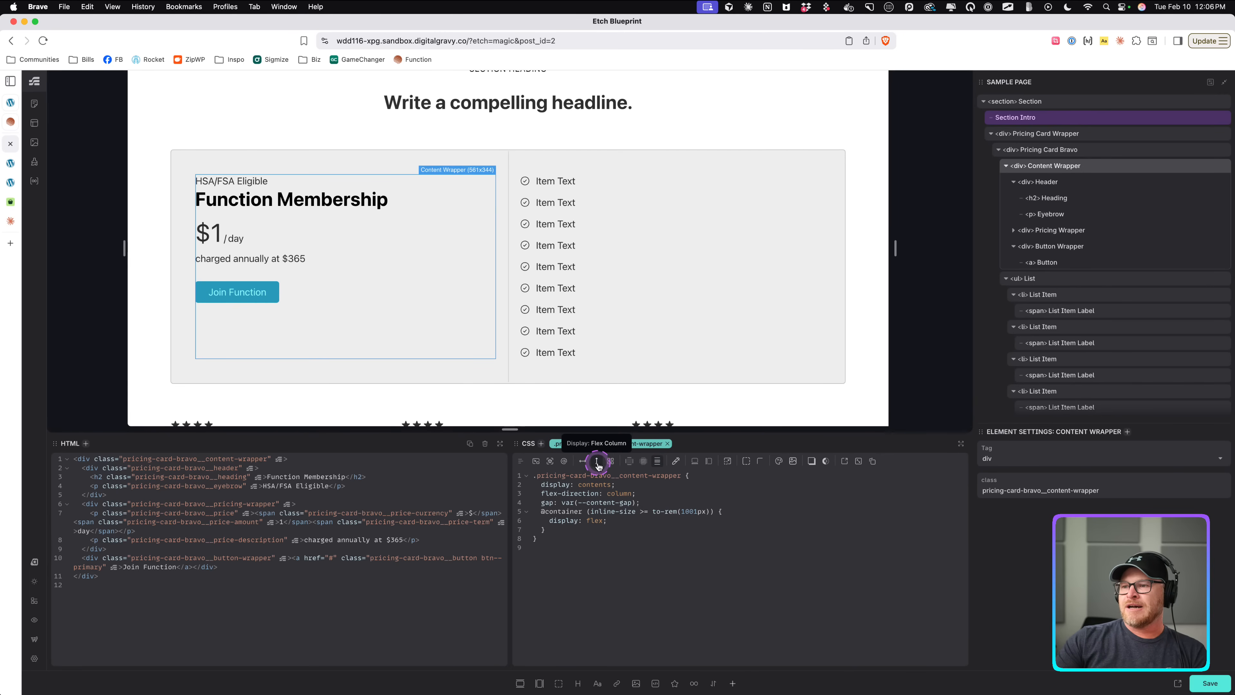
left_click(667, 503)
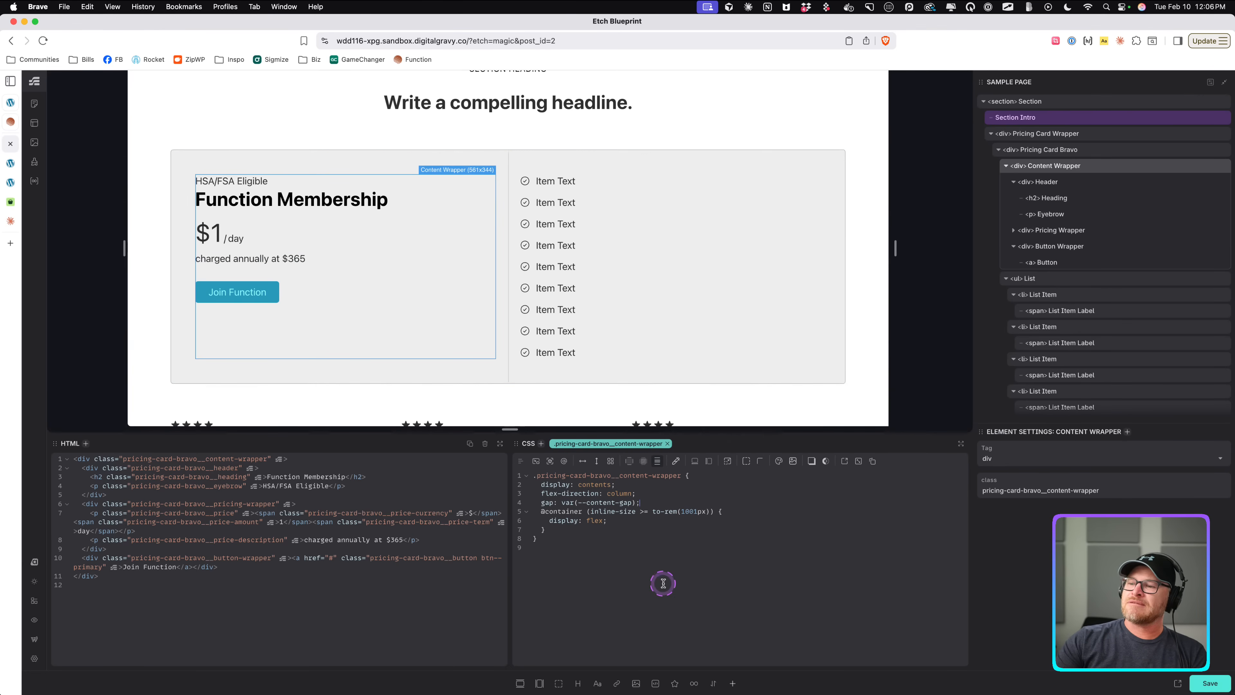
left_click(635, 522)
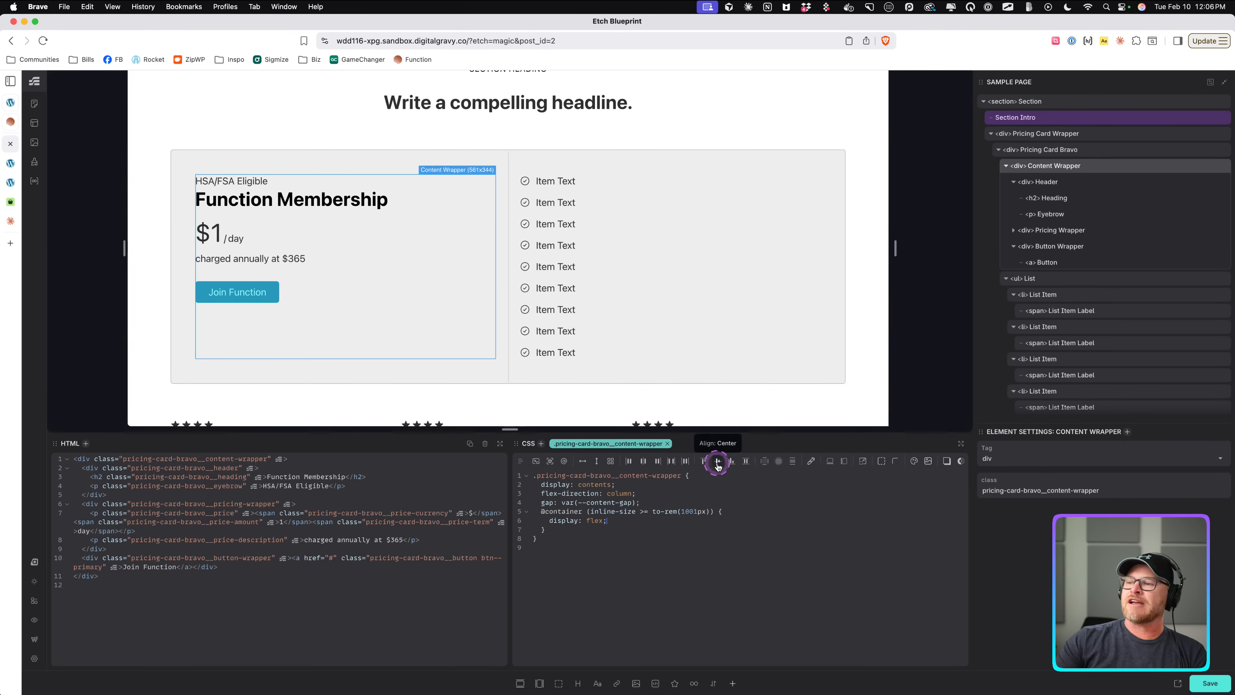
left_click(642, 464)
left_click(695, 529)
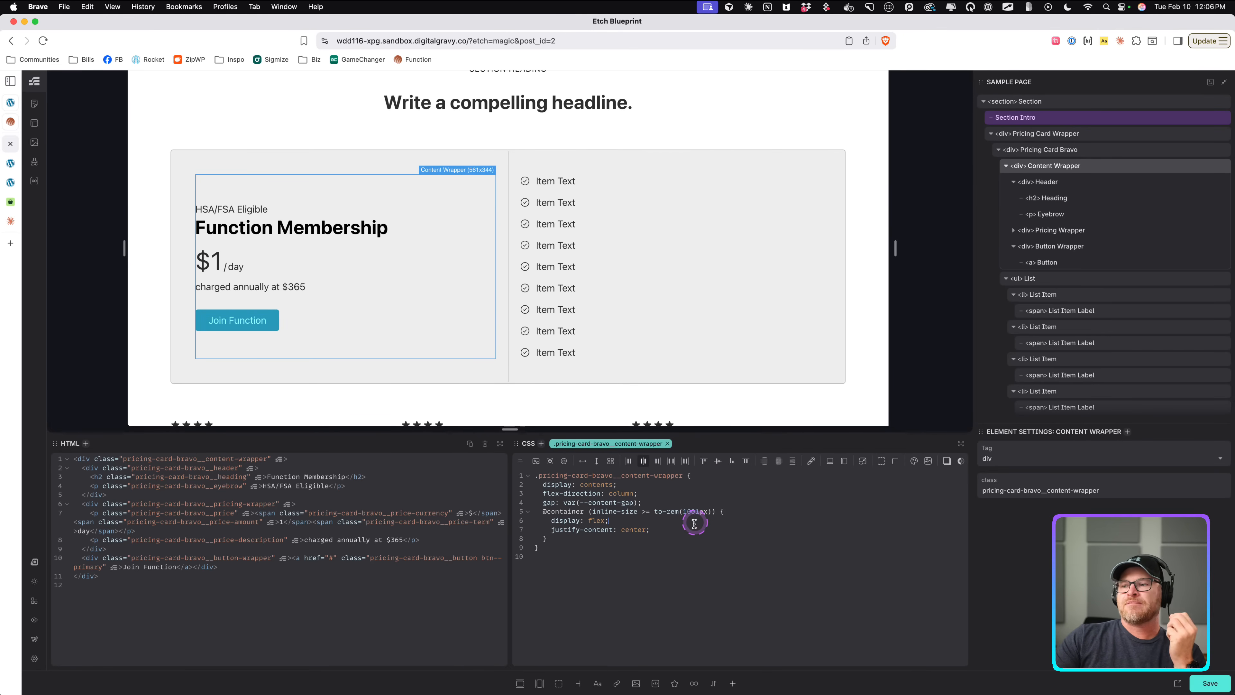
Delete the display and justify-content declarations from the content wrapper's container query.
left_click_drag(694, 523, 542, 526)
key("BackSpace")
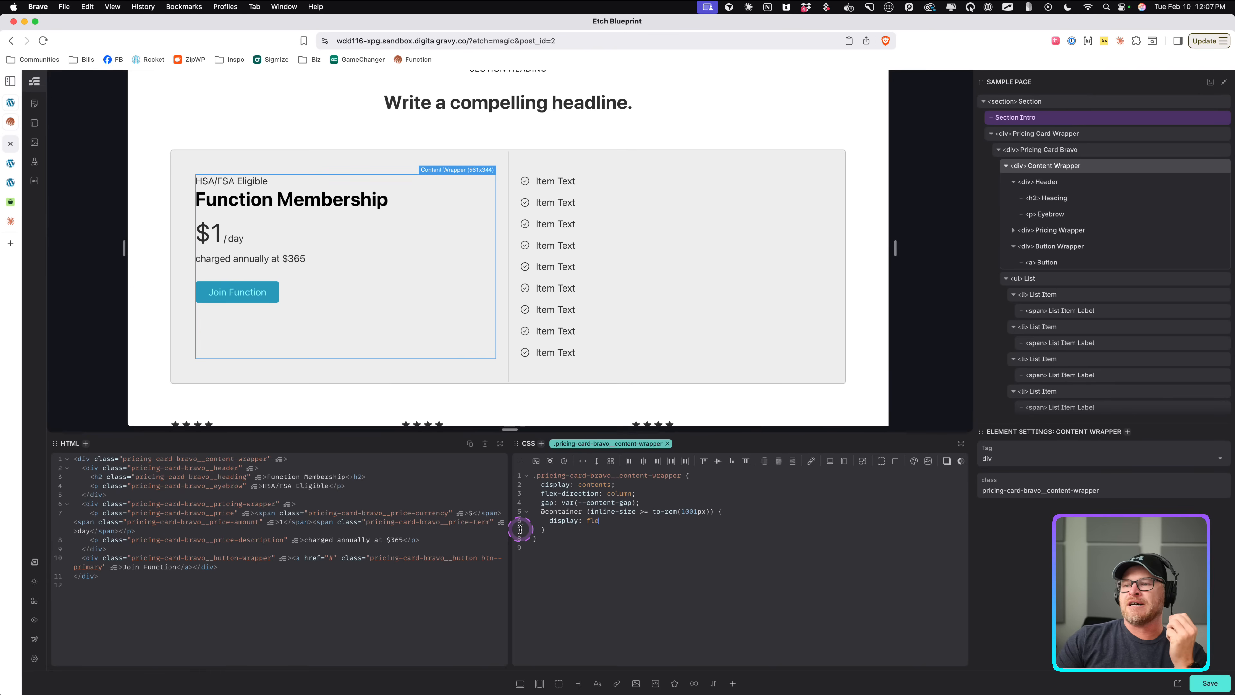
key("BackSpace")
key("BackSpace")
key("BackSpace")
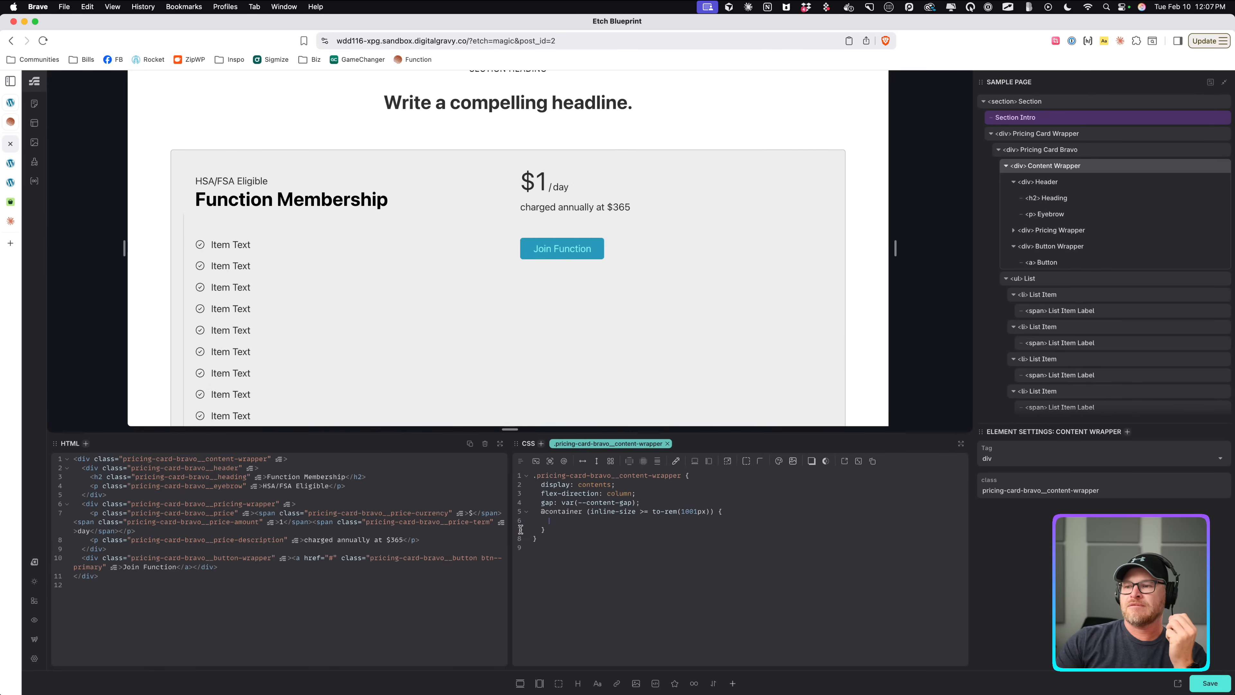
In the content wrapper's container query, set display flex, flex-direction column and justify-content space-between.
left_click(596, 460)
left_click(675, 528)
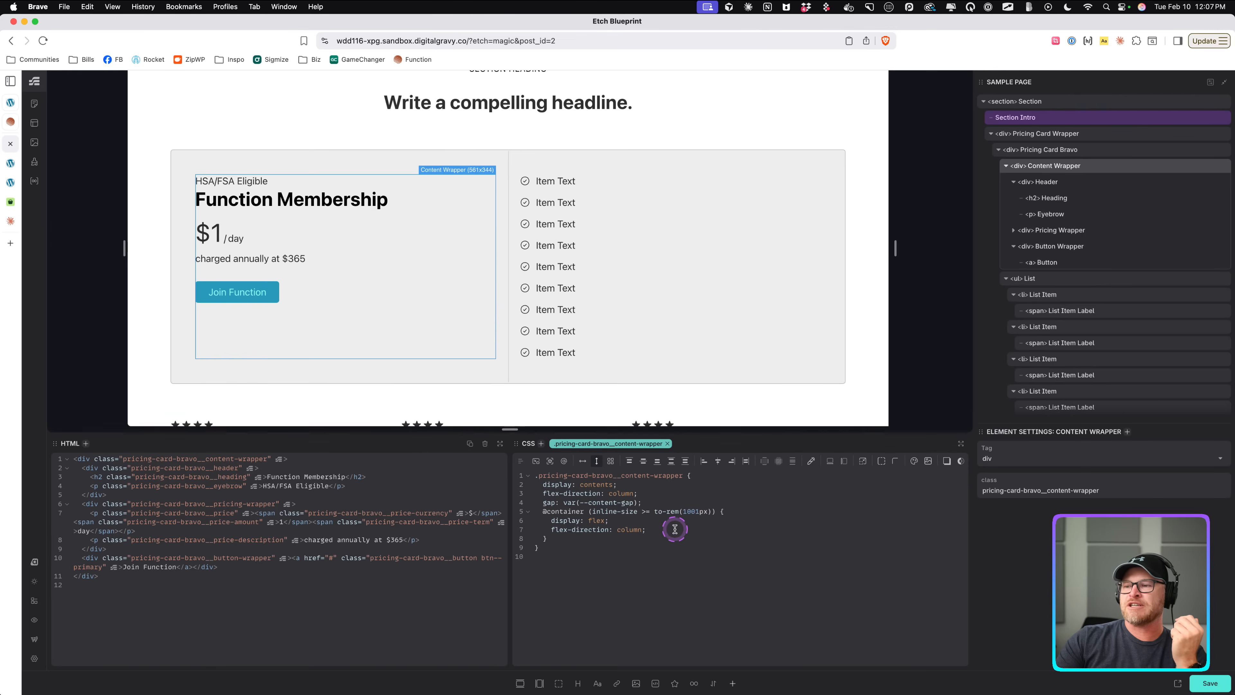
left_click(643, 460)
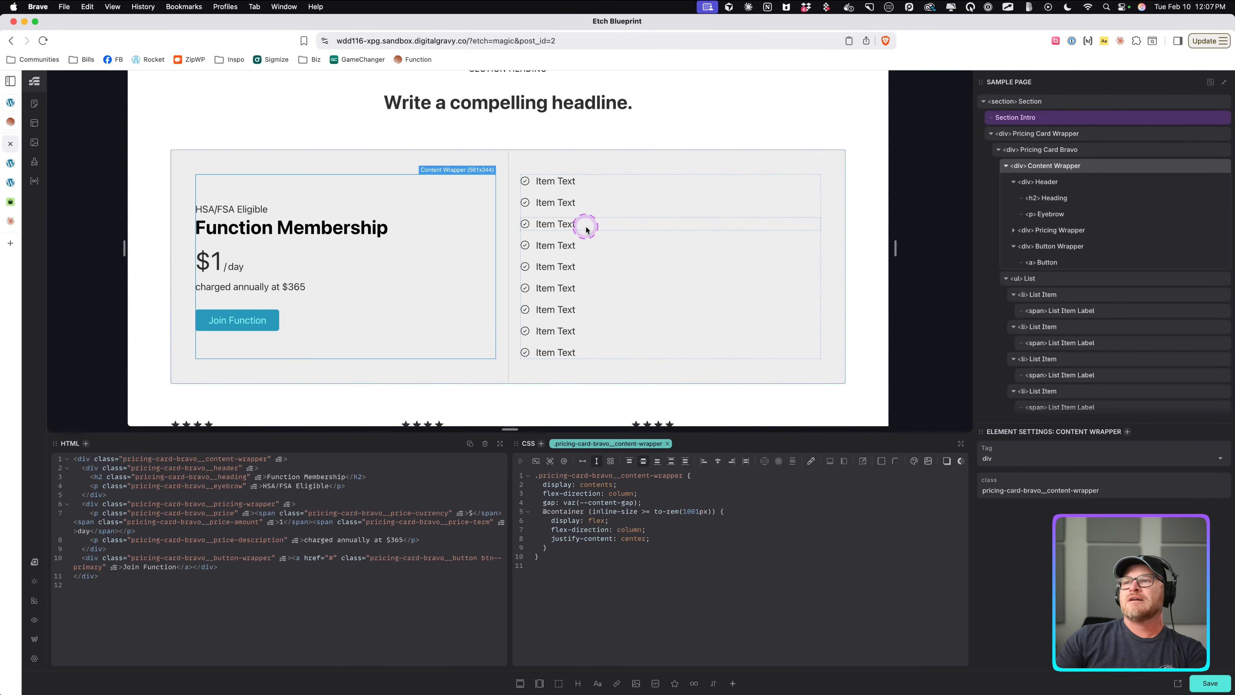
left_click(10, 164)
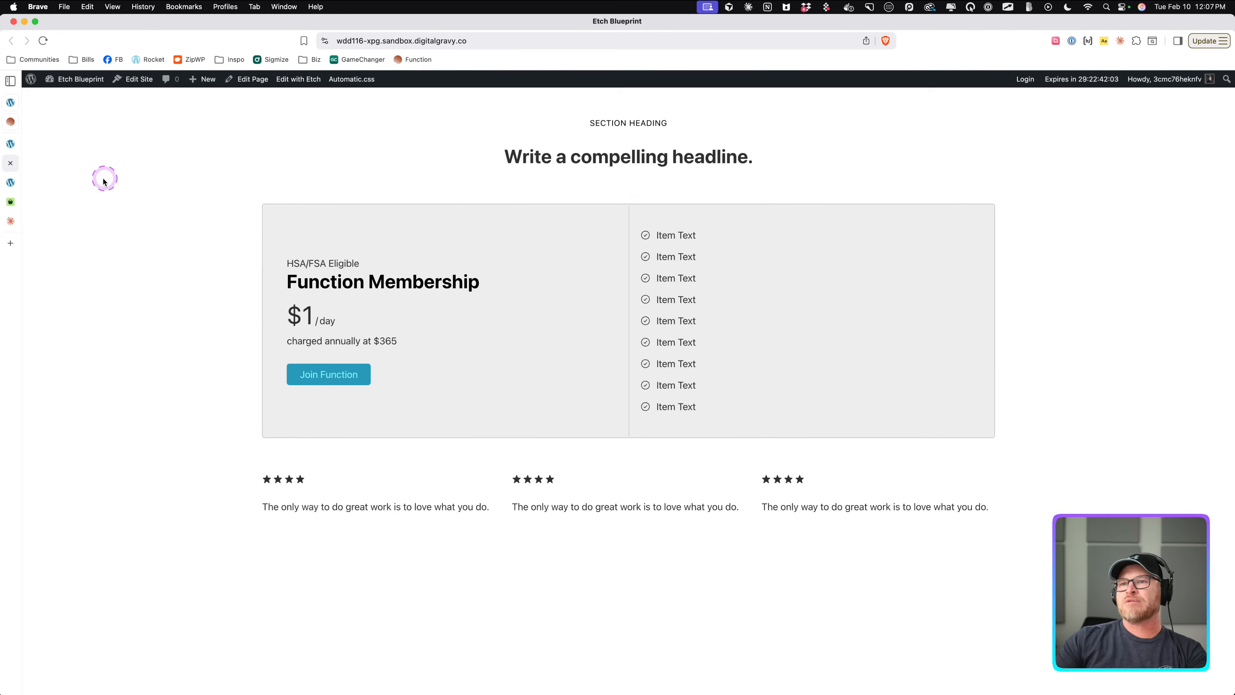
left_click(10, 143)
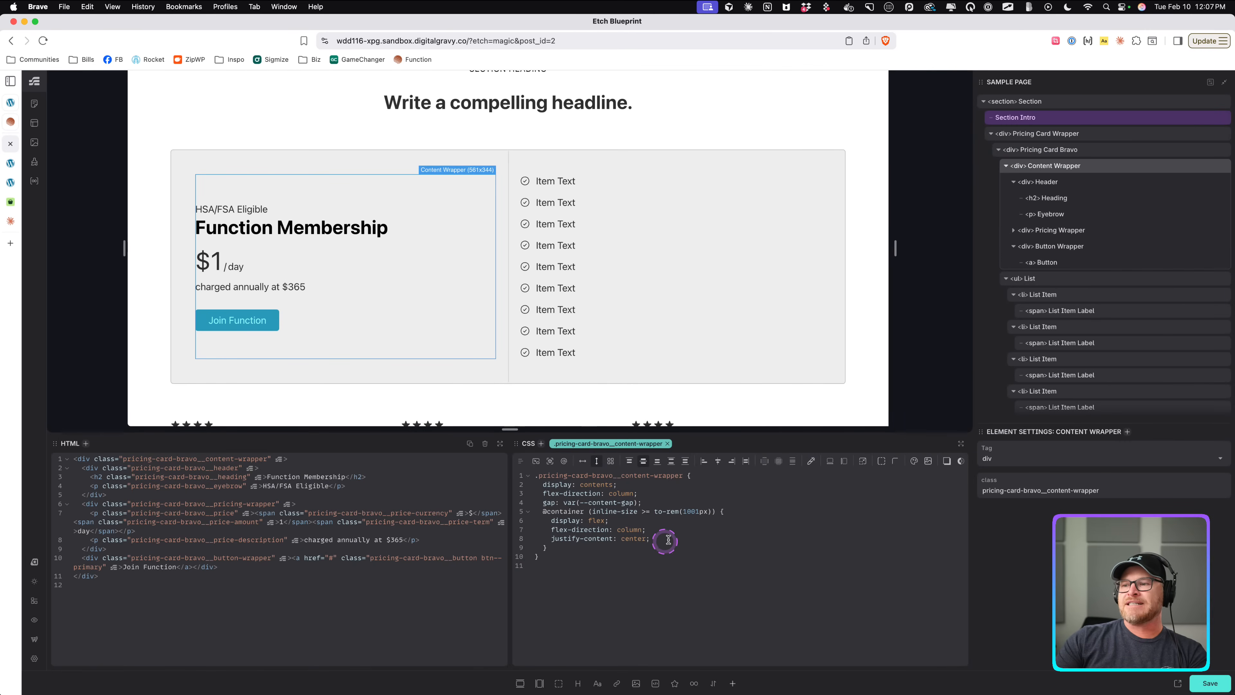
left_click(626, 537)
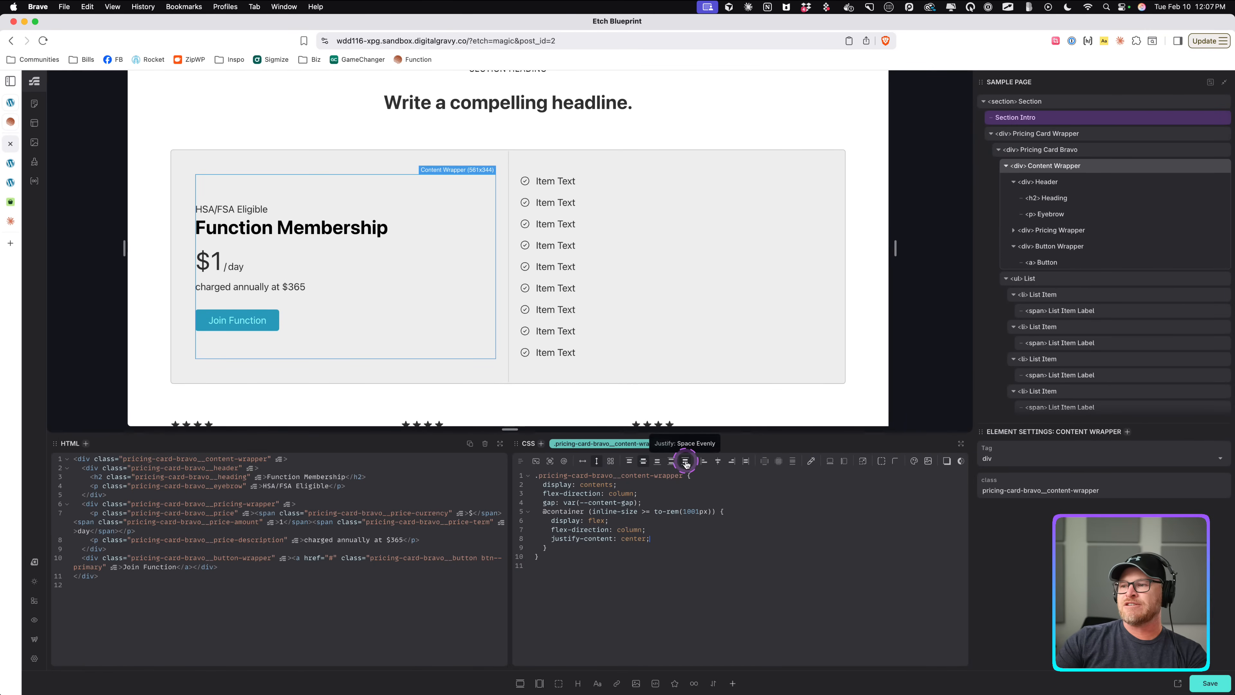
left_click(672, 461)
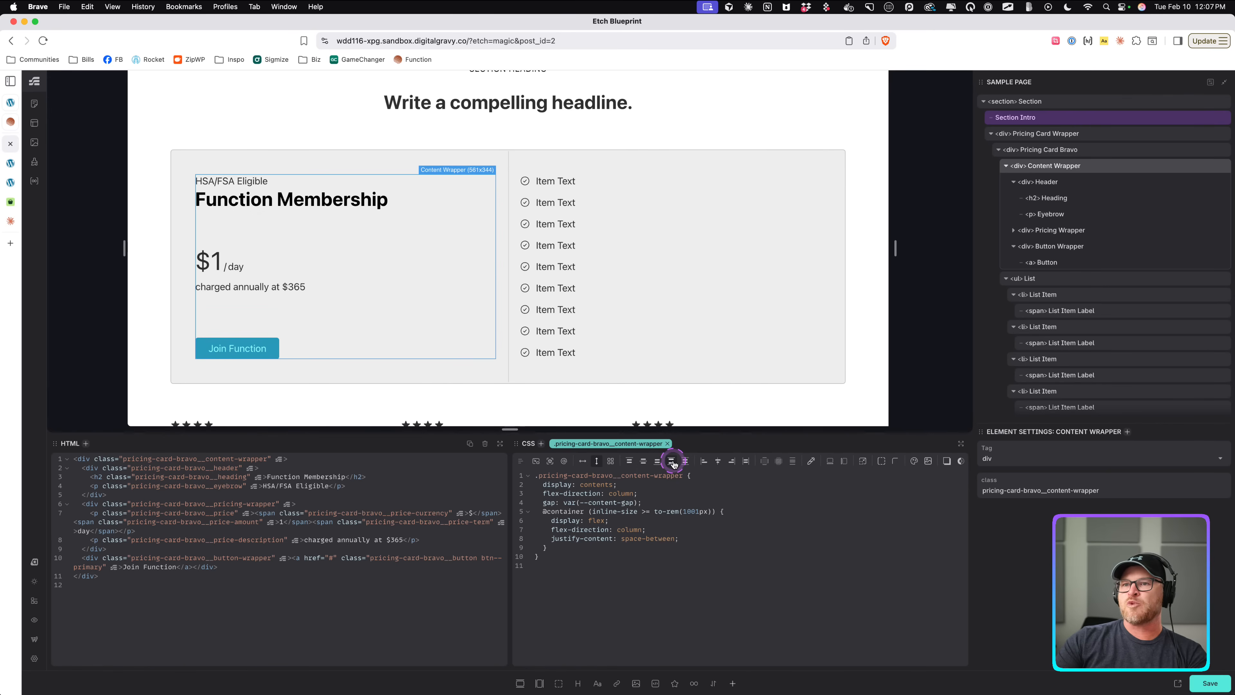
left_click(33, 162)
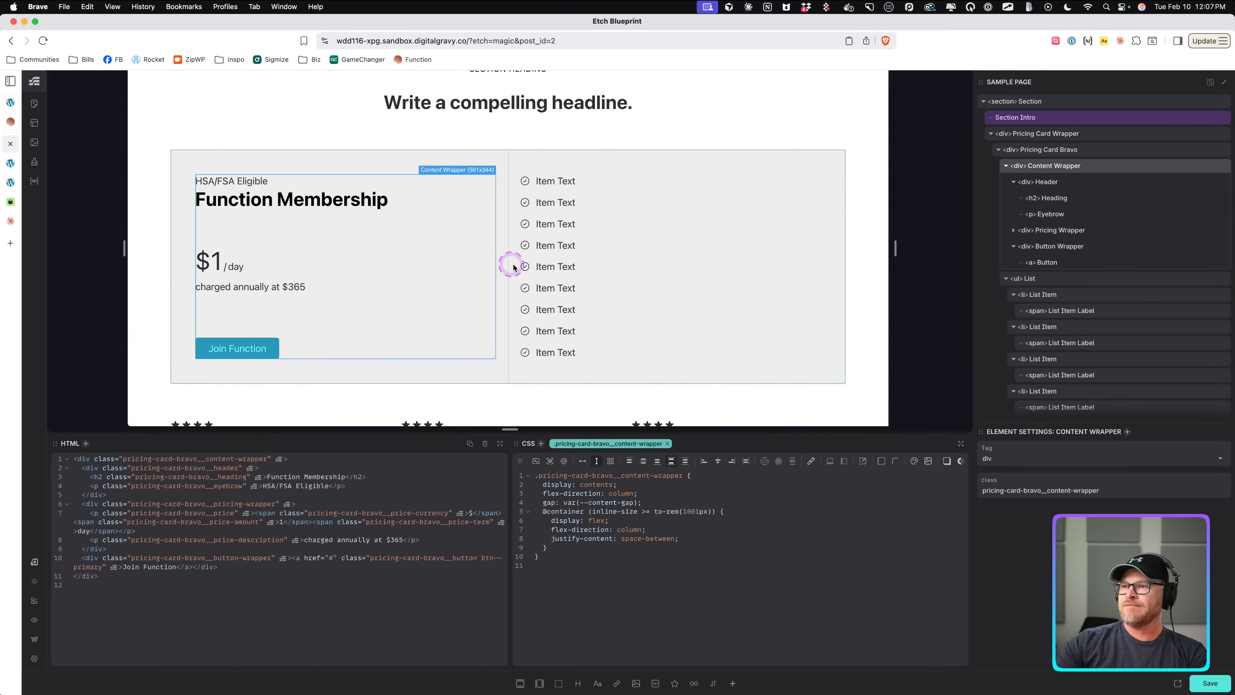
Set the list divider's ::before block-size to calc(100% + 2em).
left_click(667, 247)
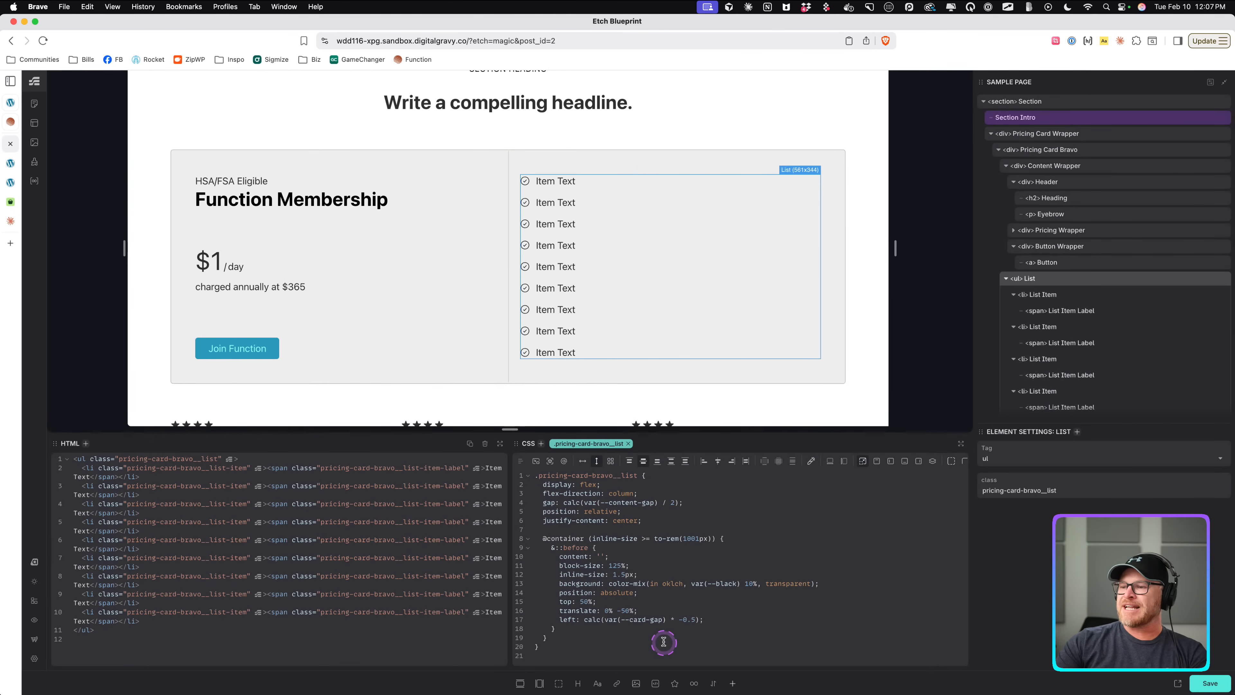
left_click(628, 566)
key("BackSpace")
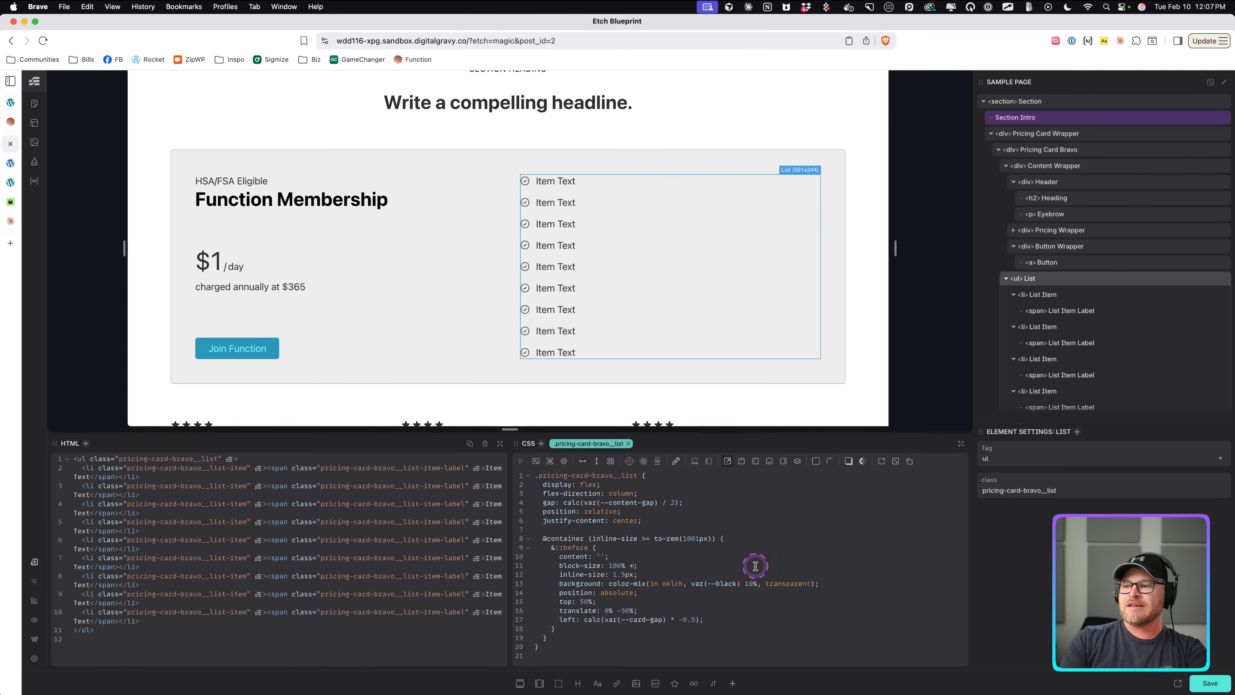
type("2em")
key("Return")
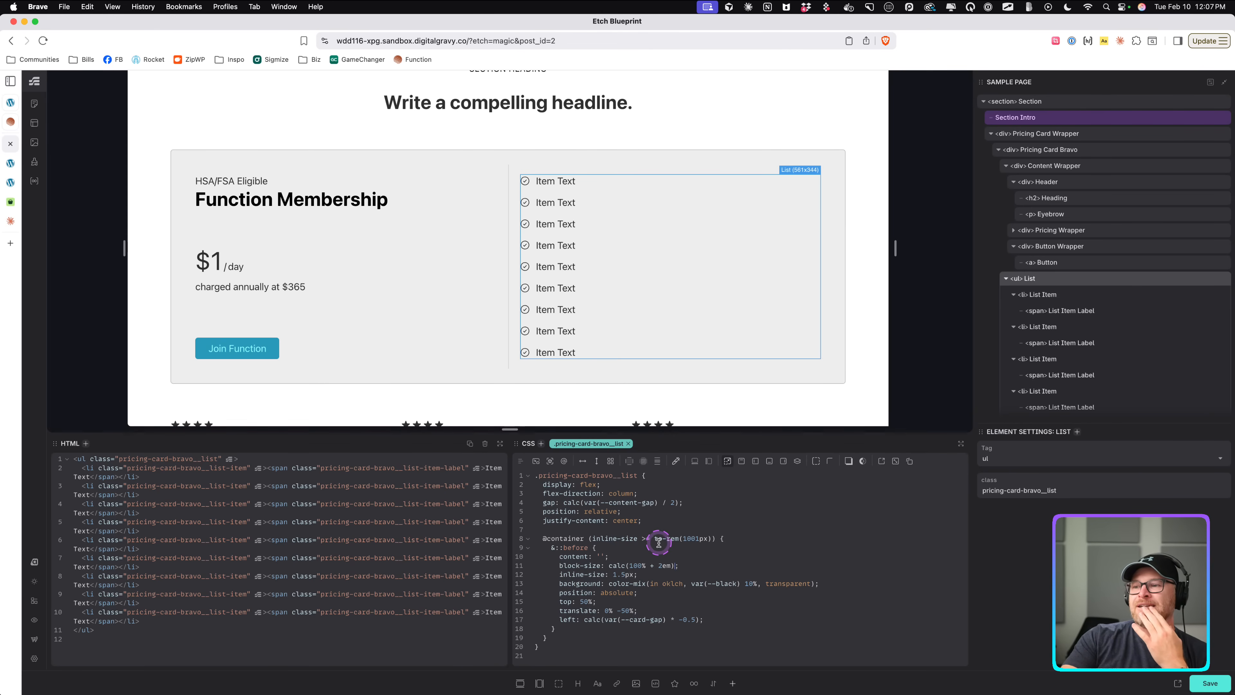
On the pricing card, add a --card-padding variable of var(--space-l) and use var(--card-padding) for its padding.
left_click(1074, 134)
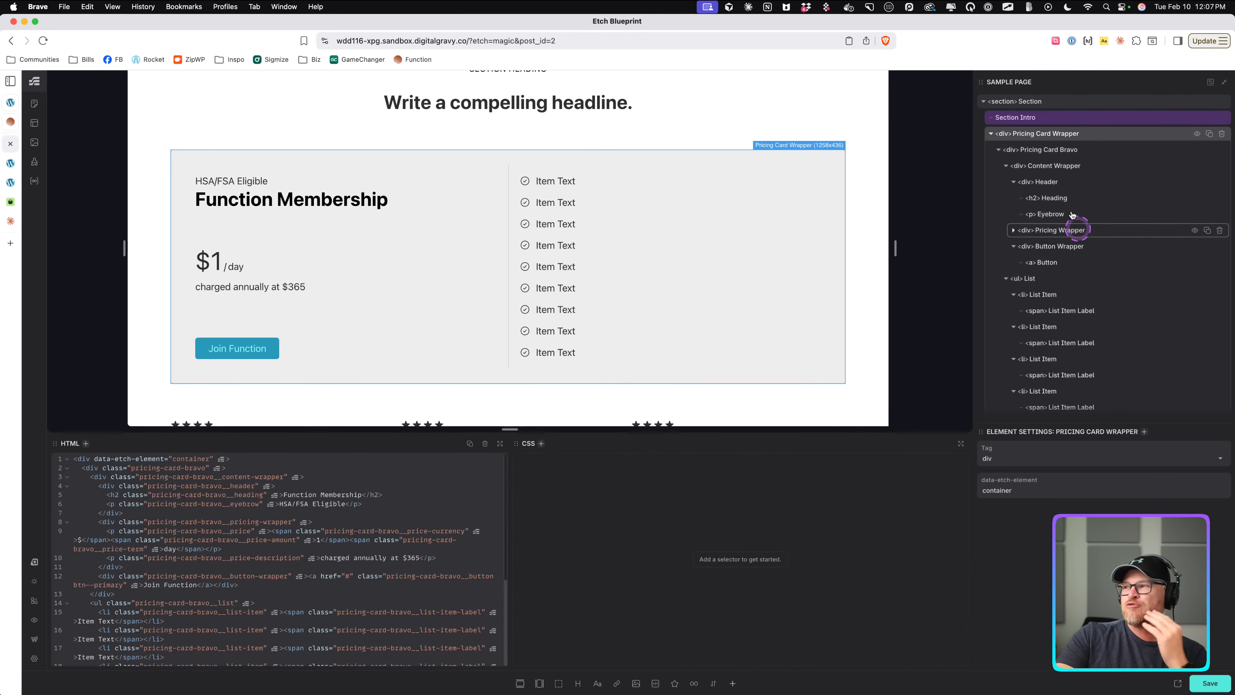
left_click(1060, 150)
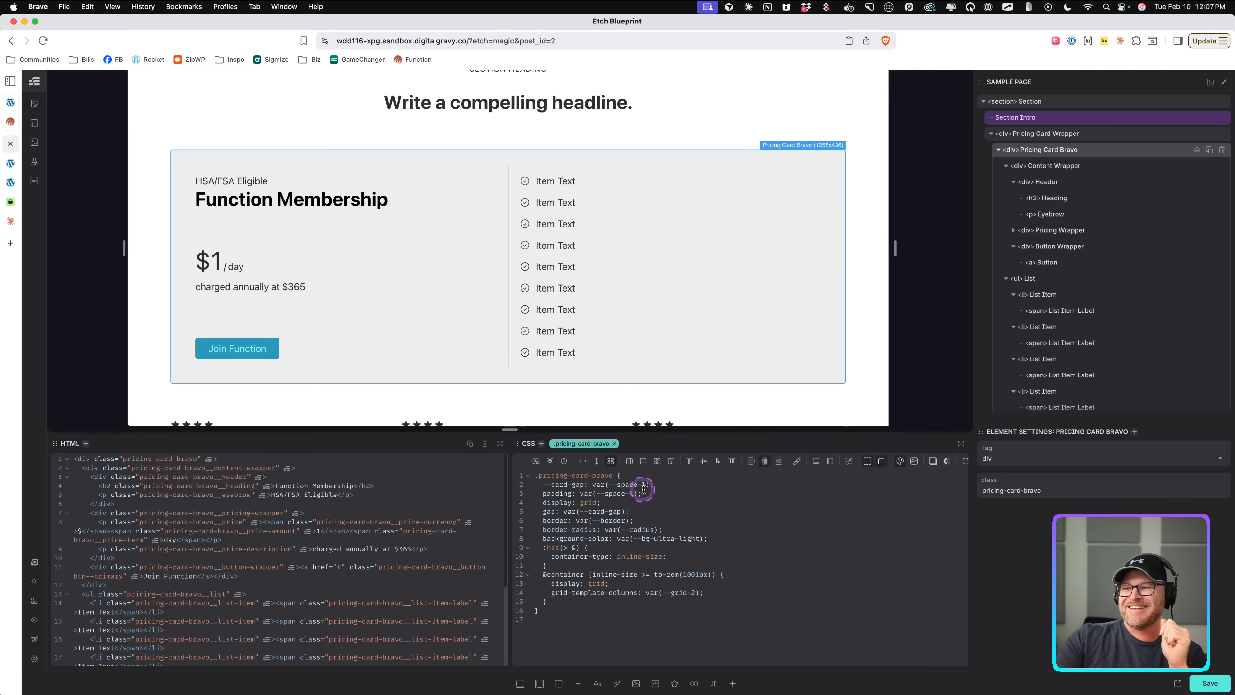
left_click_drag(663, 493, 579, 497)
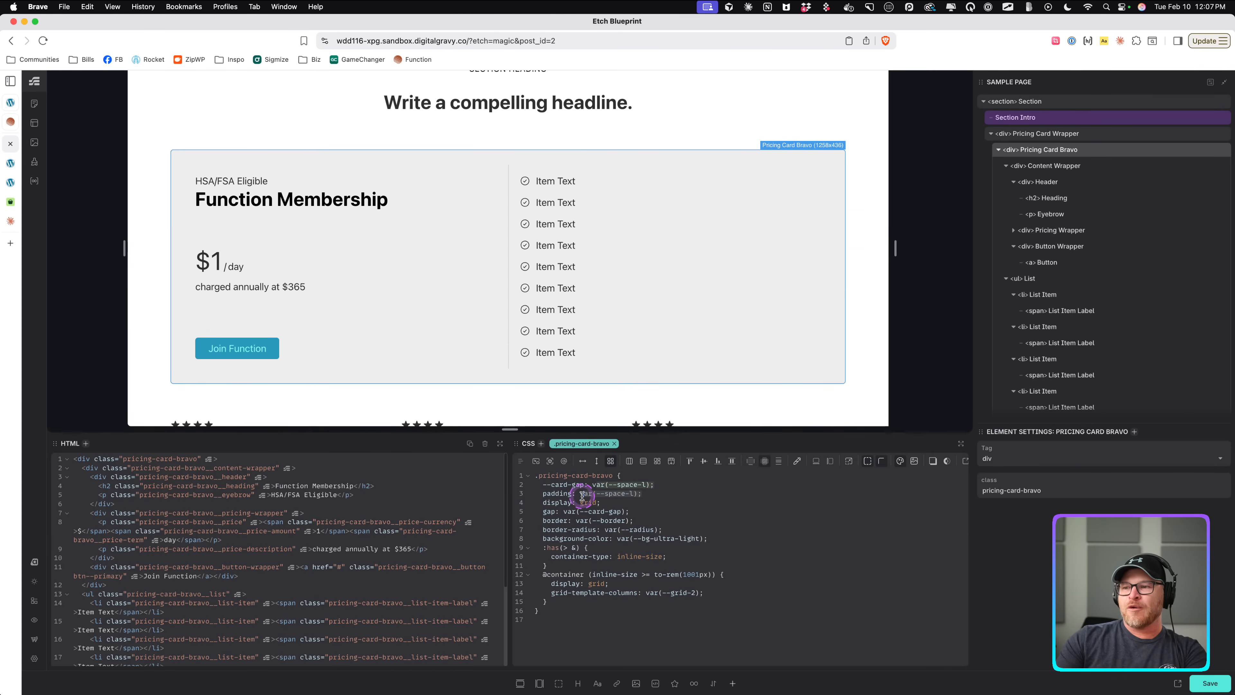
key("BackSpace")
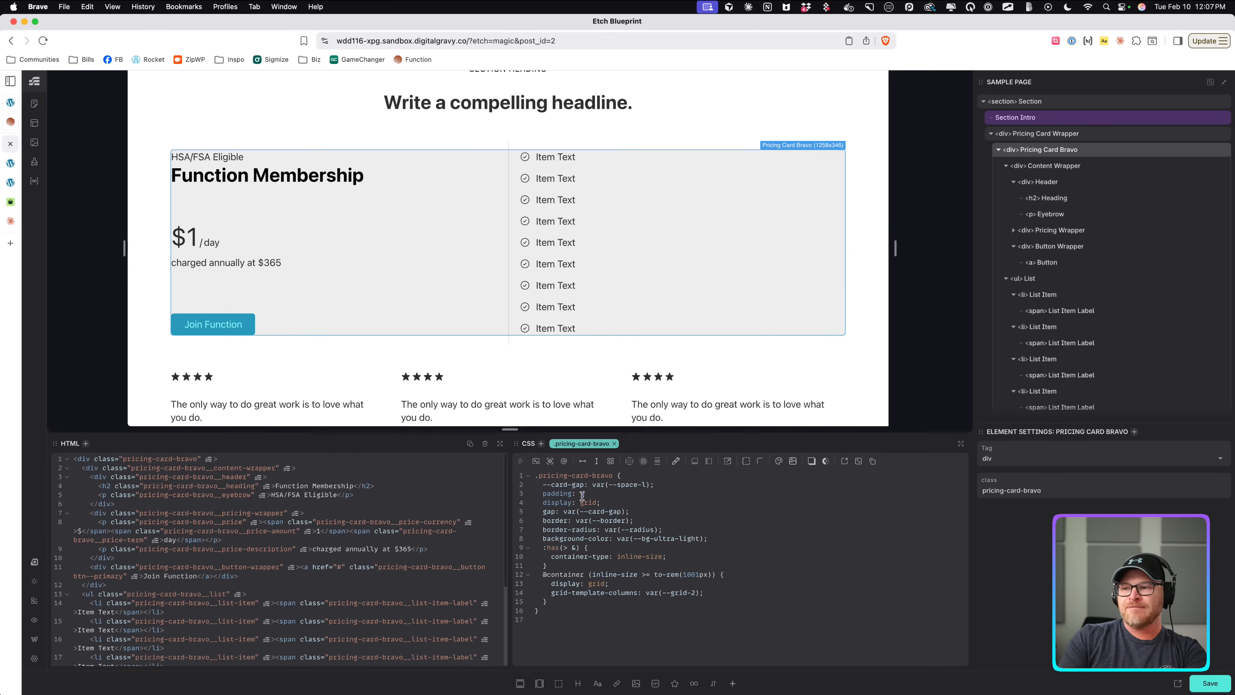
type("--card-p")
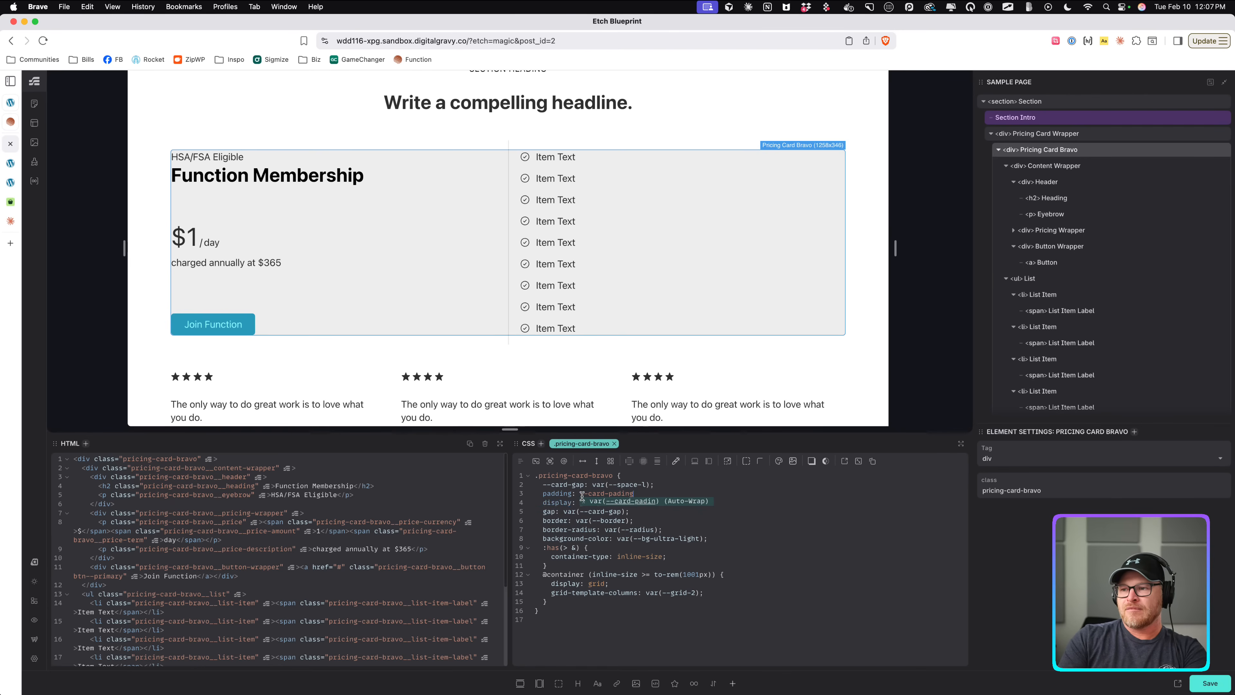
type("ad")
key("Return")
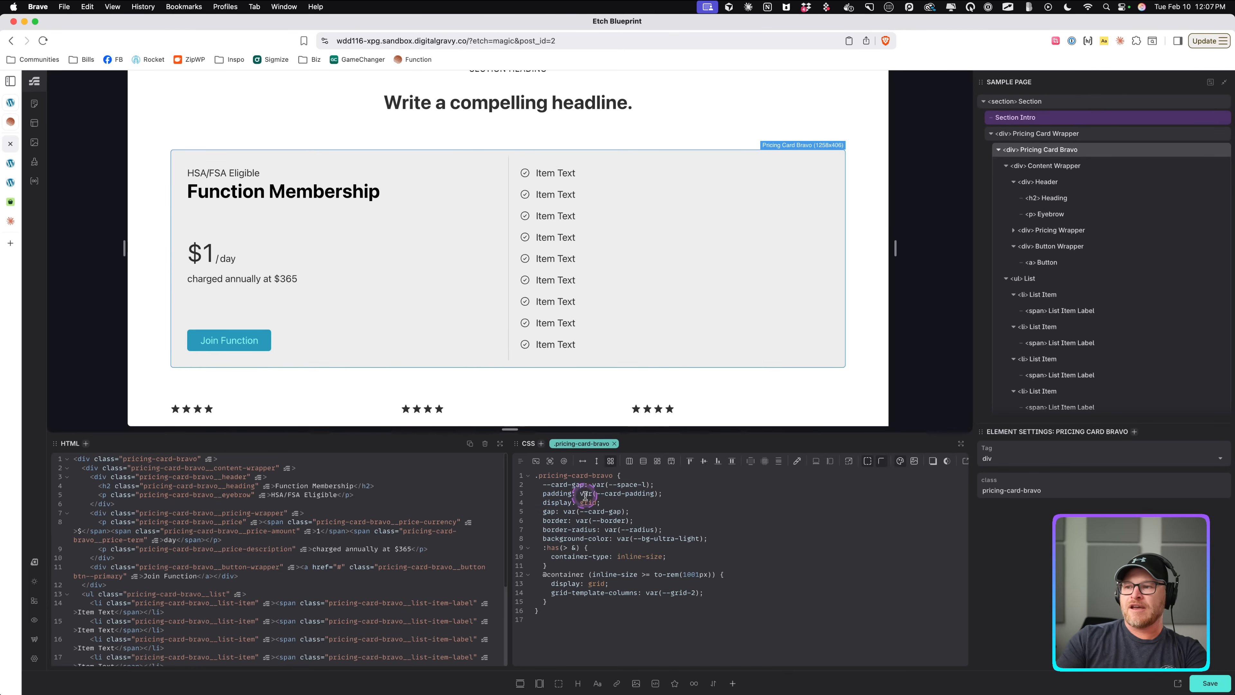
left_click(683, 483)
key("Return")
type("--card-pad")
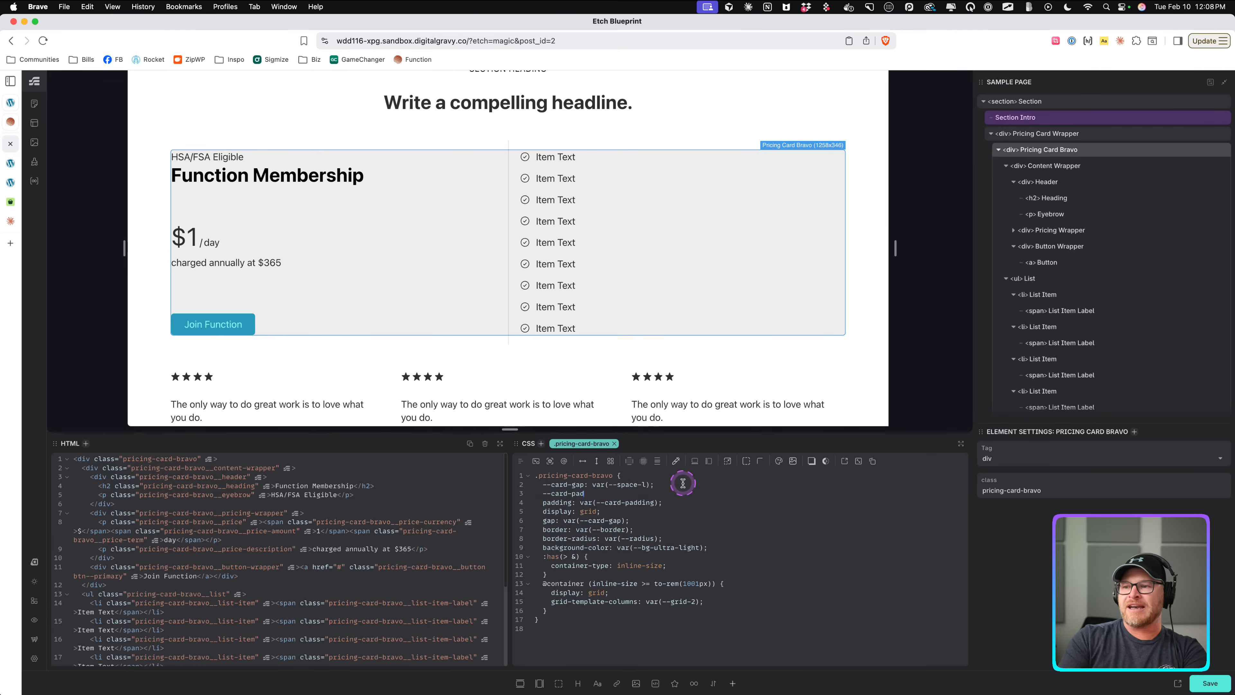
type("ding: var(--space-l);")
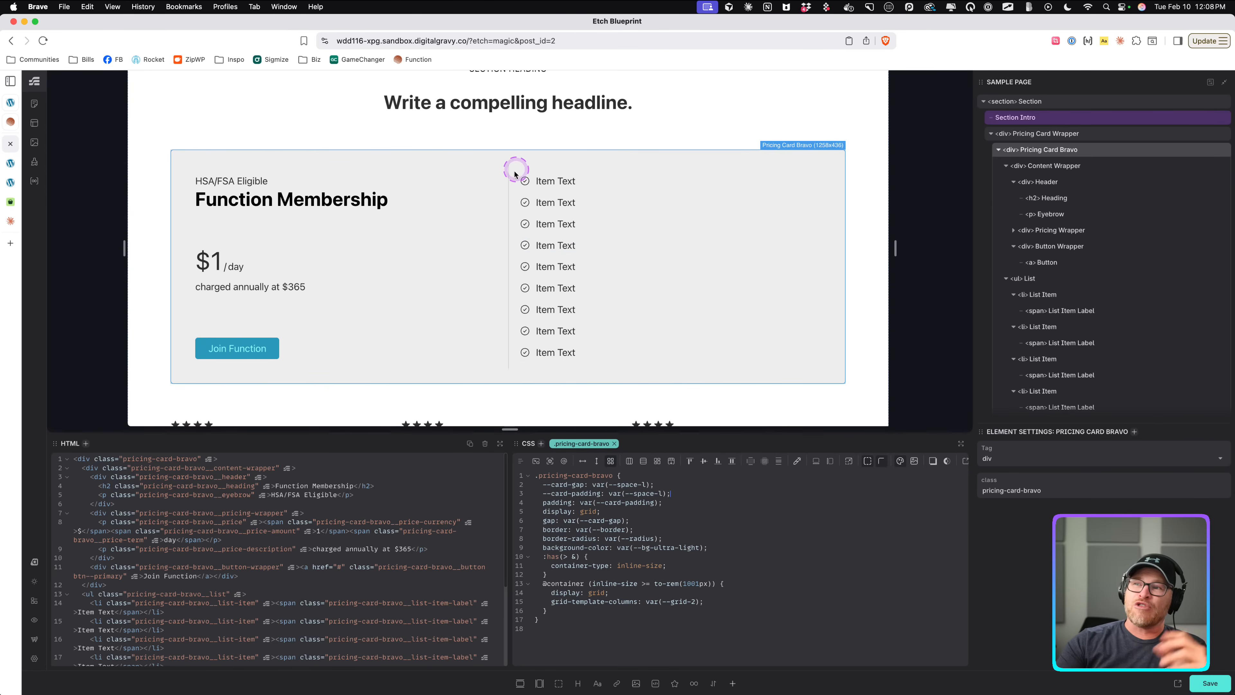
Change the list divider's block-size to calc(100% + var(--card-padding)) and save.
left_click(565, 233)
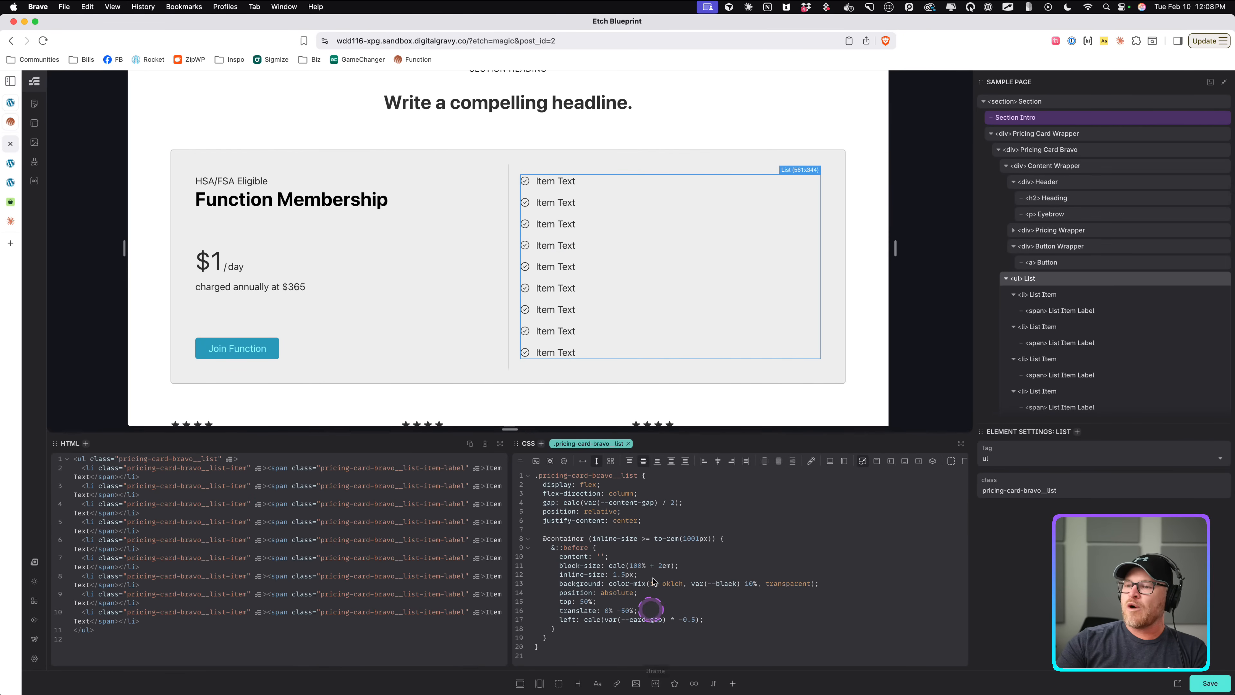
left_click(719, 621)
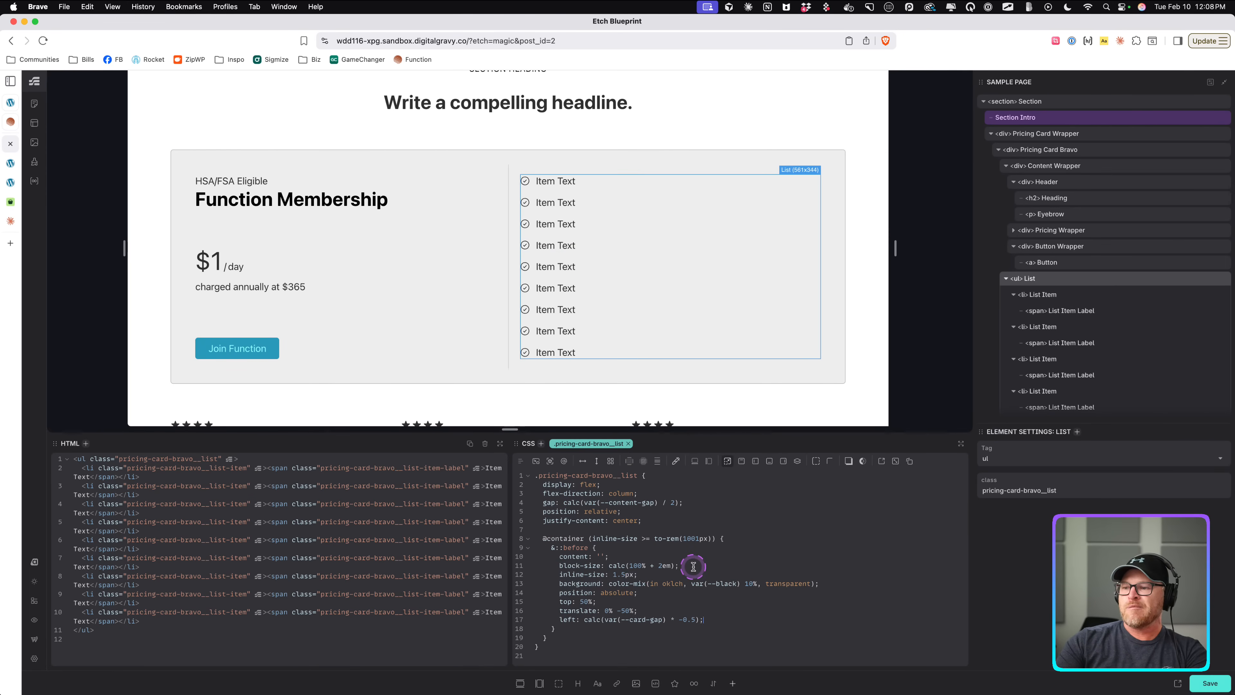
double_click(657, 567)
type("var()")
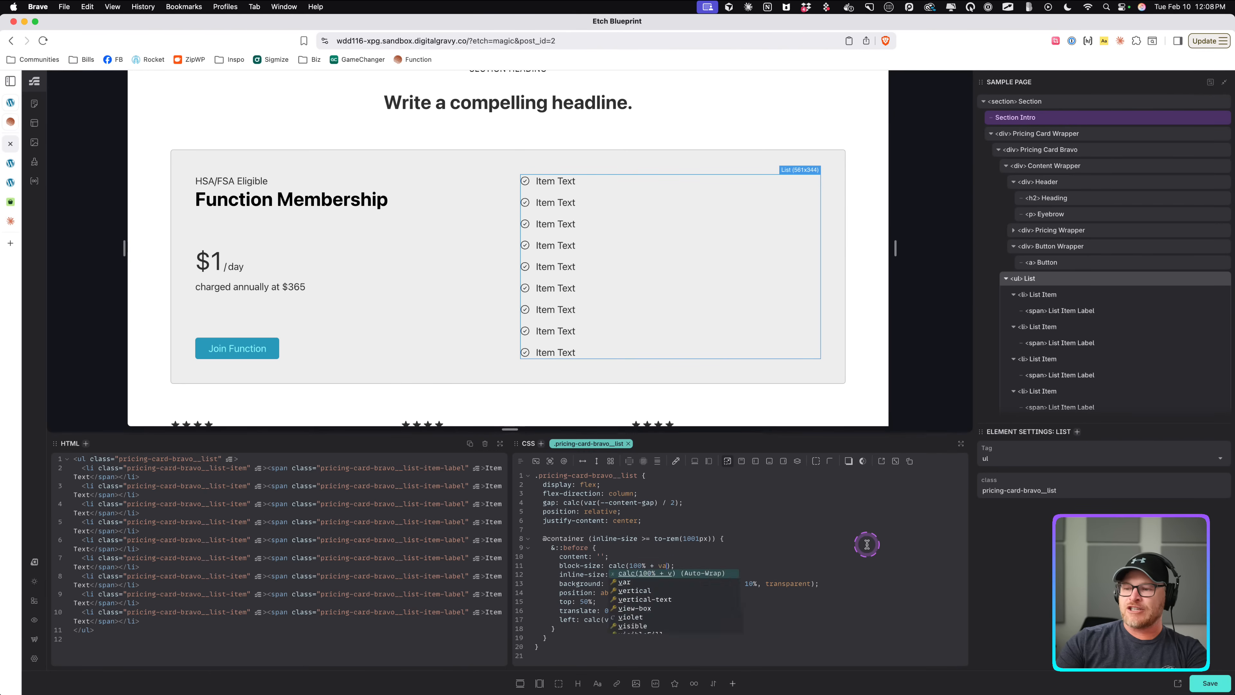
type("--card-pad")
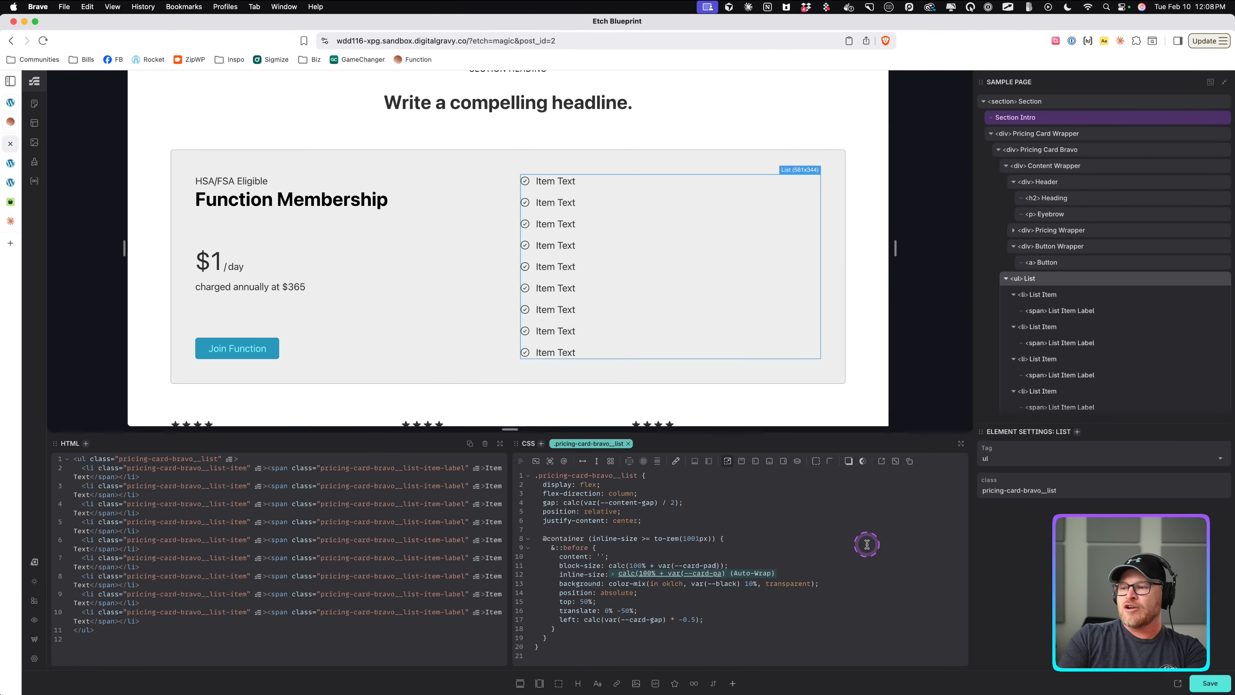
type("ding")
left_click(867, 544)
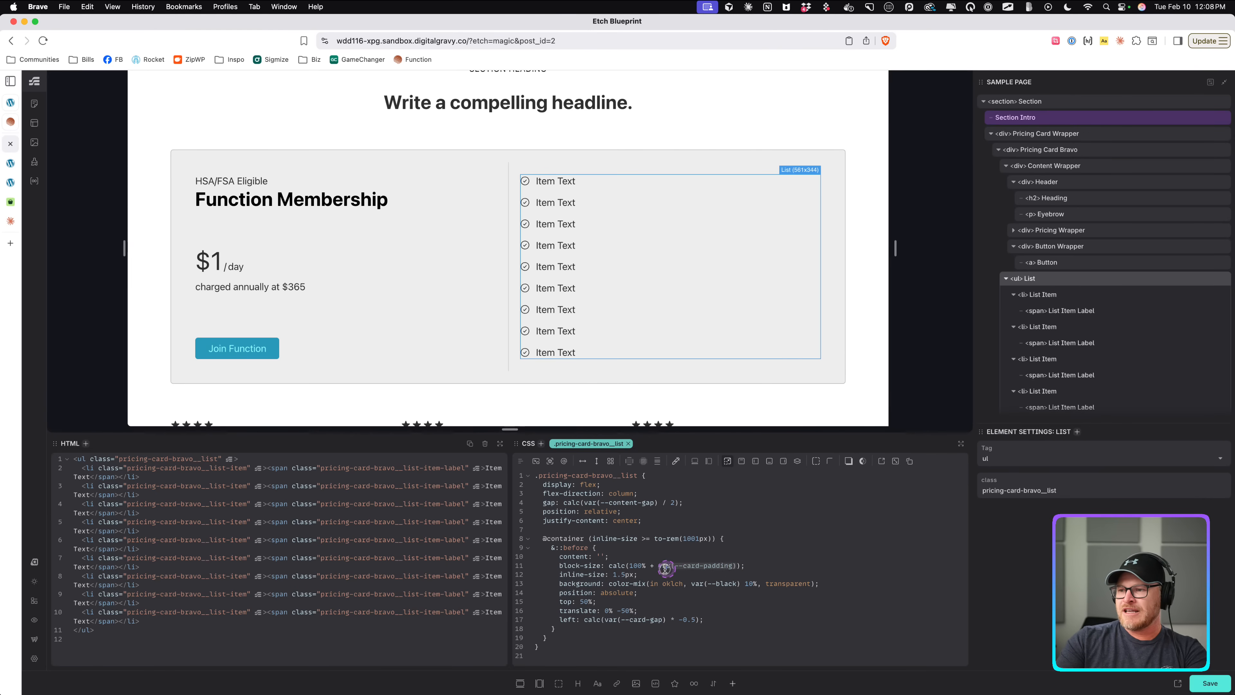
key("BackSpace")
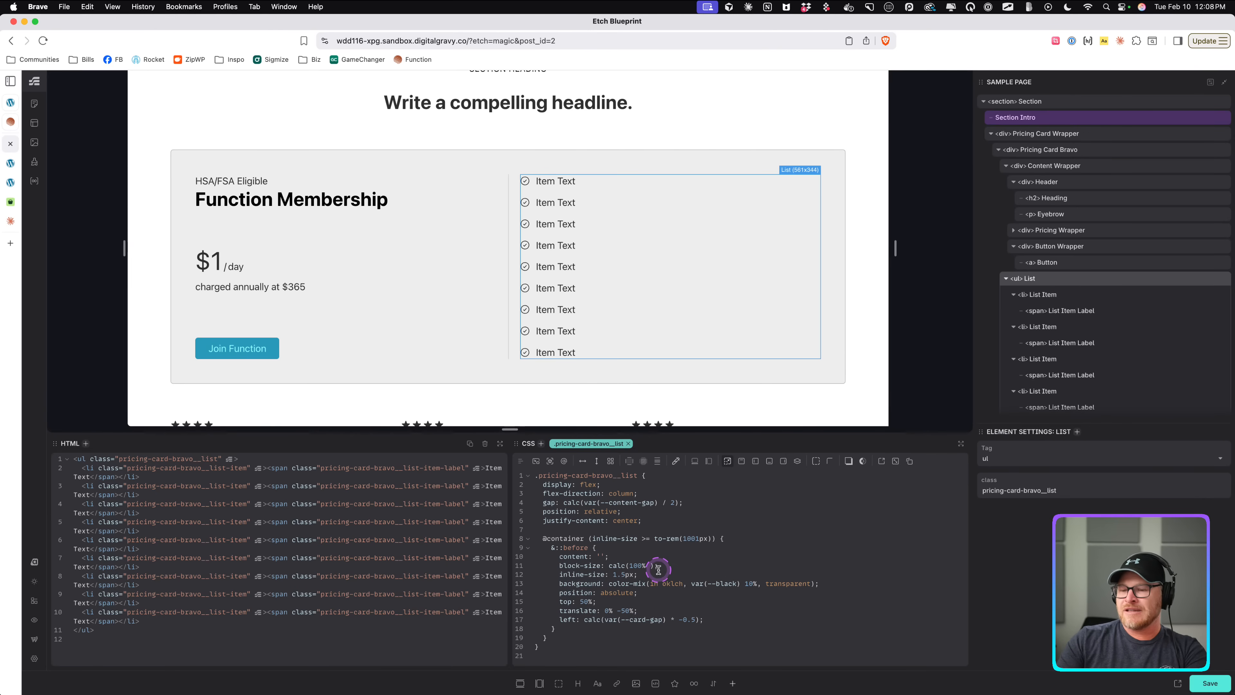
type("var(--card-padding)")
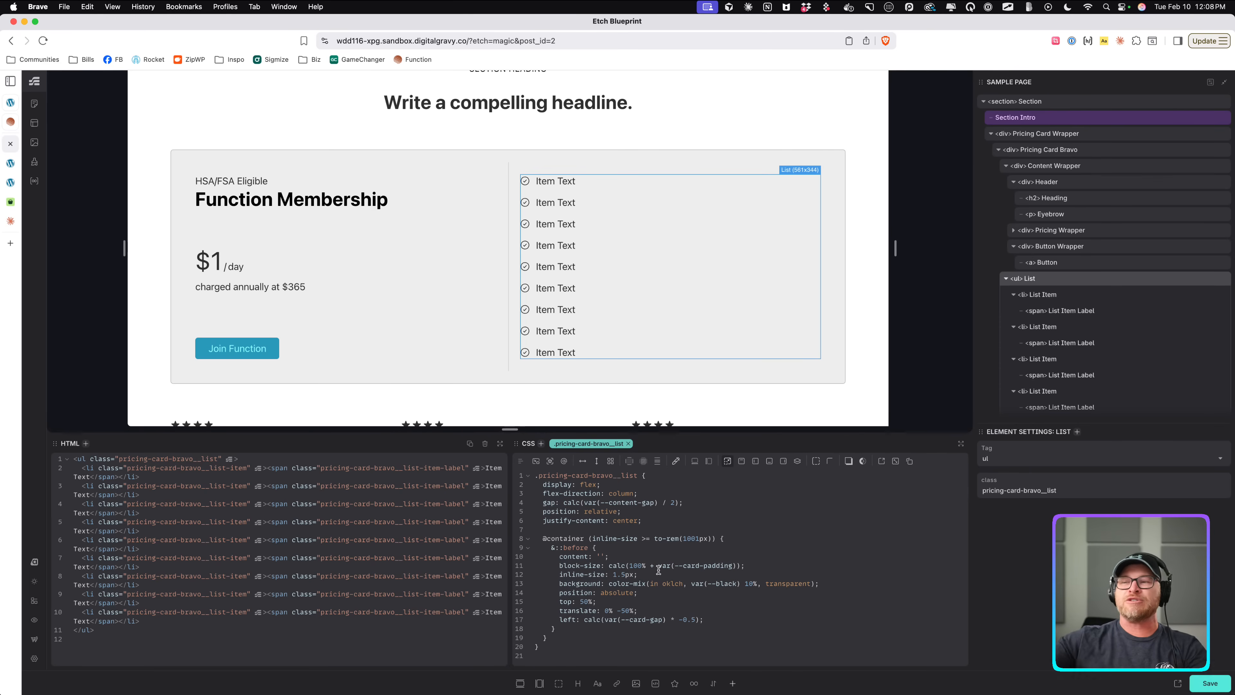
left_click(711, 618)
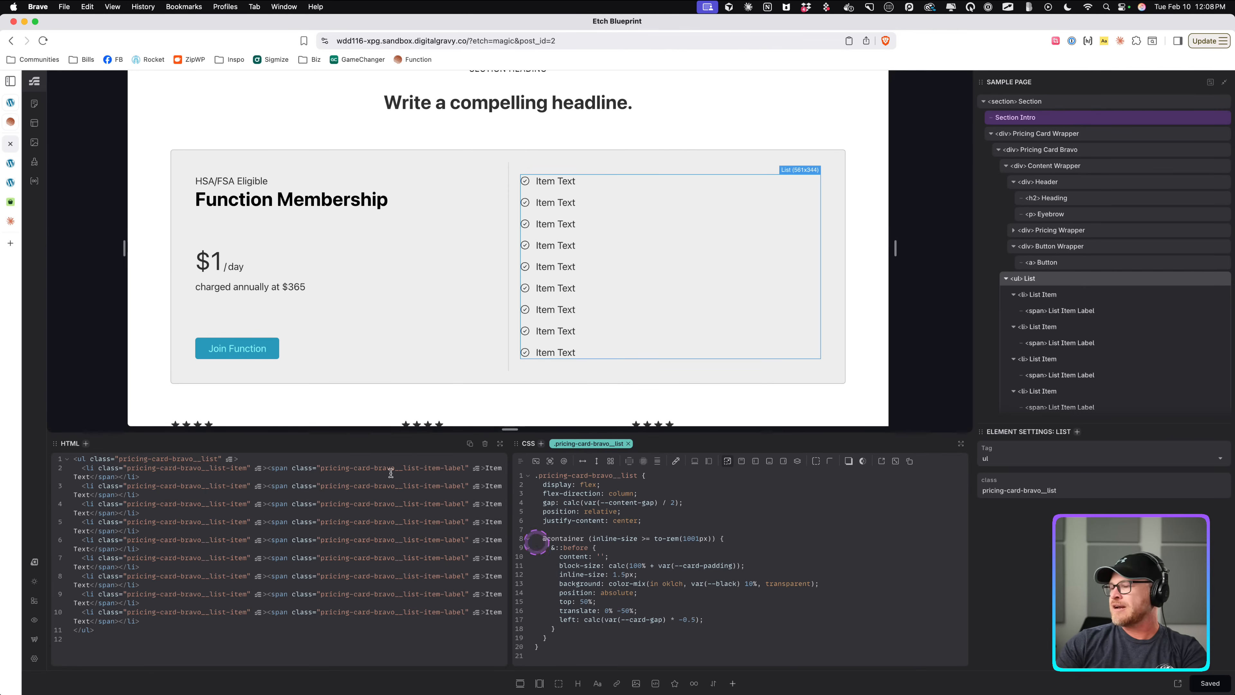
Set the pricing card's --card-gap to var(--space-xl) and save.
left_click(11, 163)
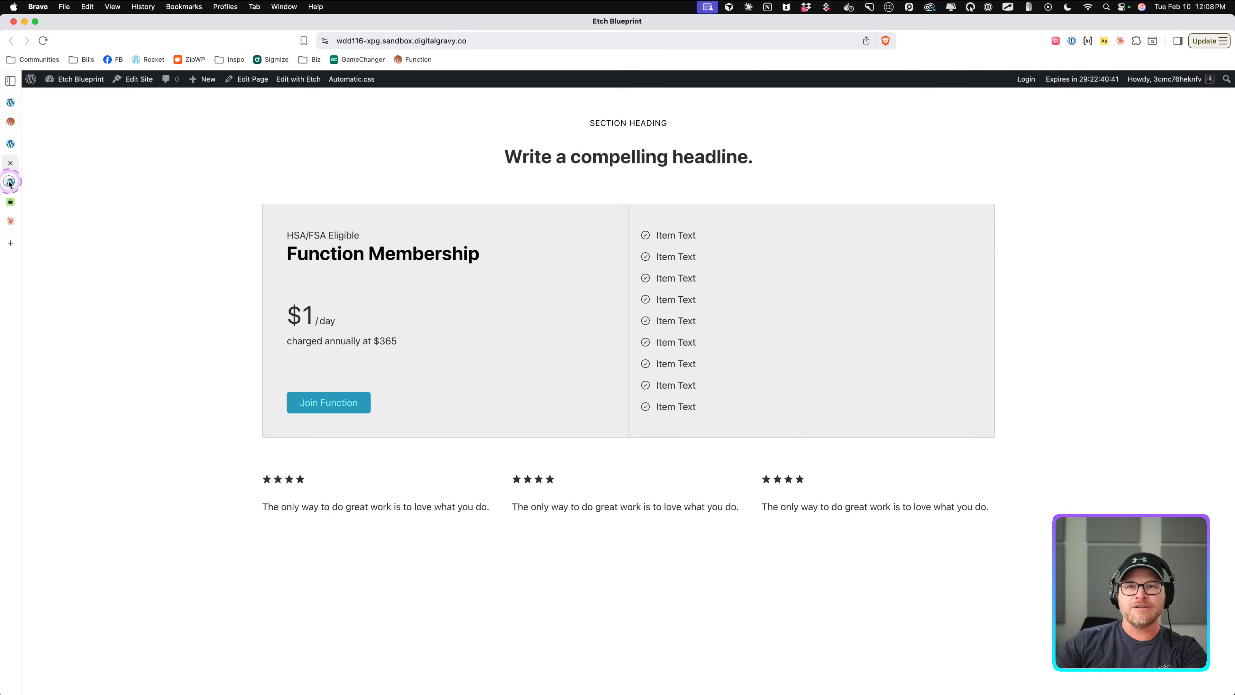
left_click(10, 182)
left_click(10, 163)
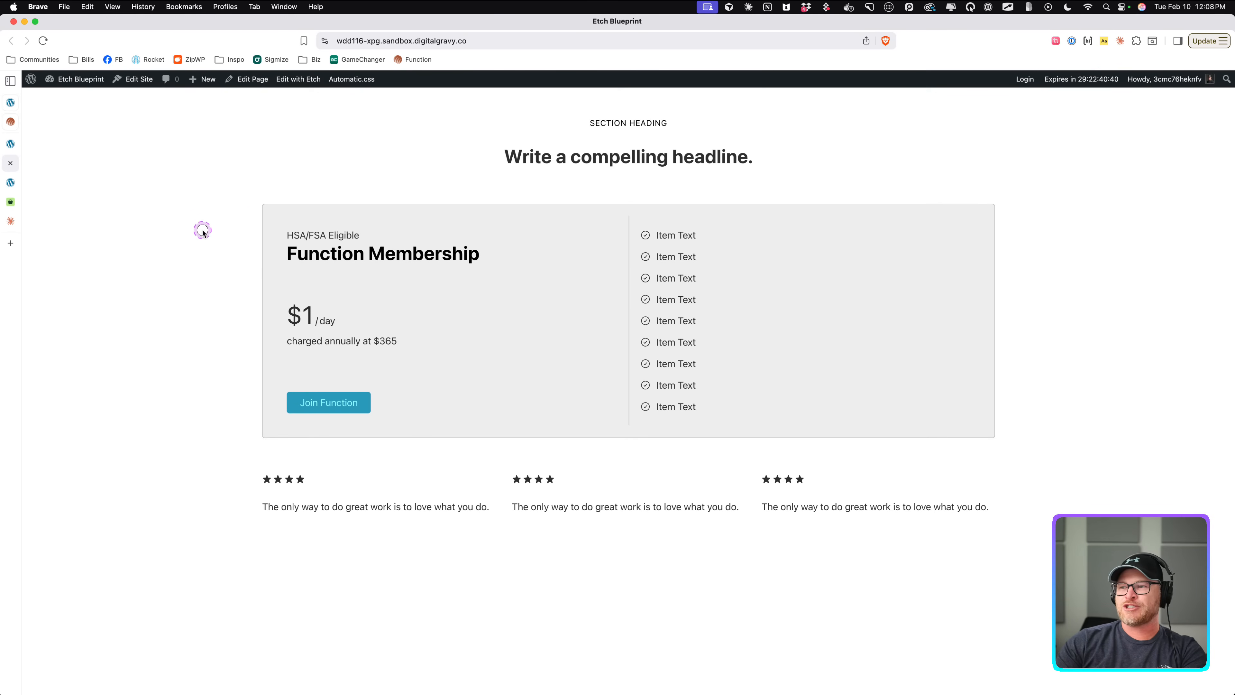
left_click(10, 144)
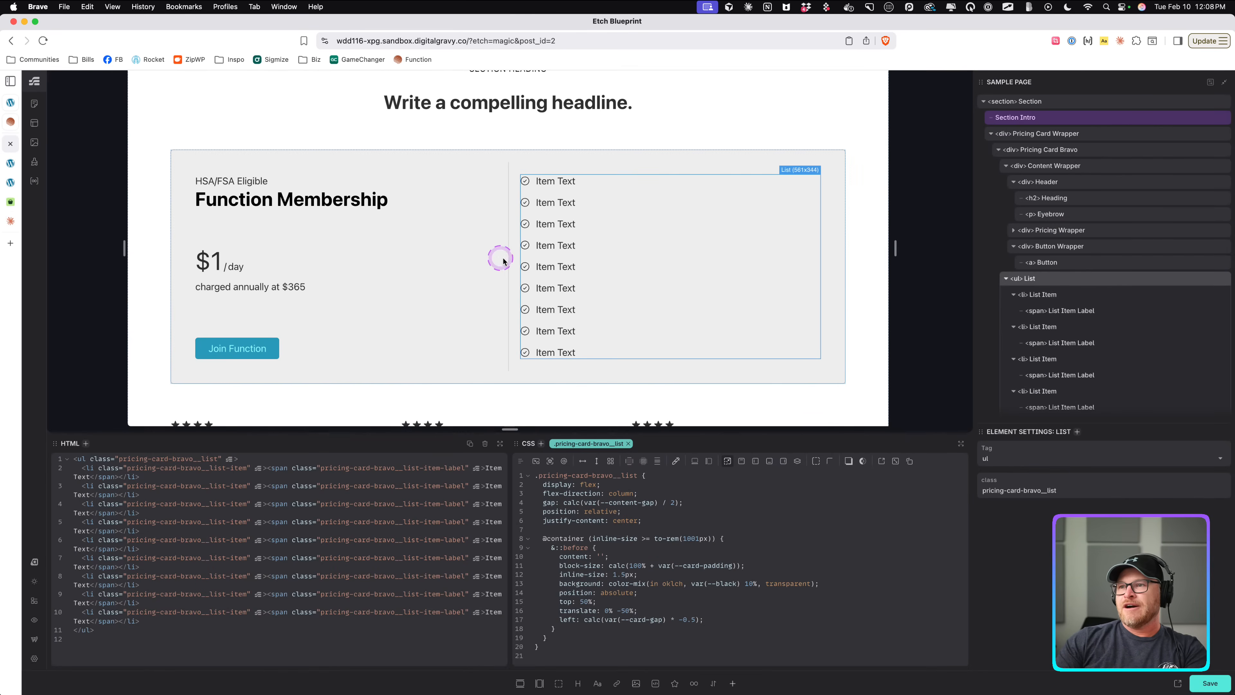
left_click(517, 259)
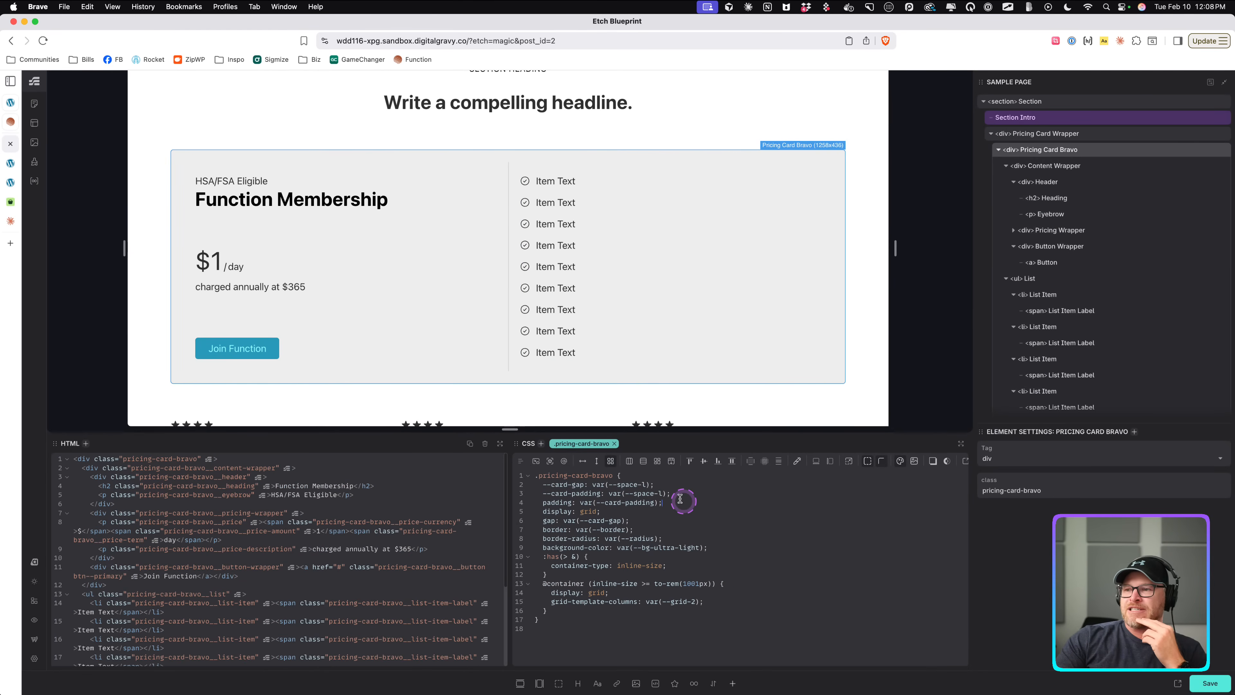
left_click(642, 485)
type("x")
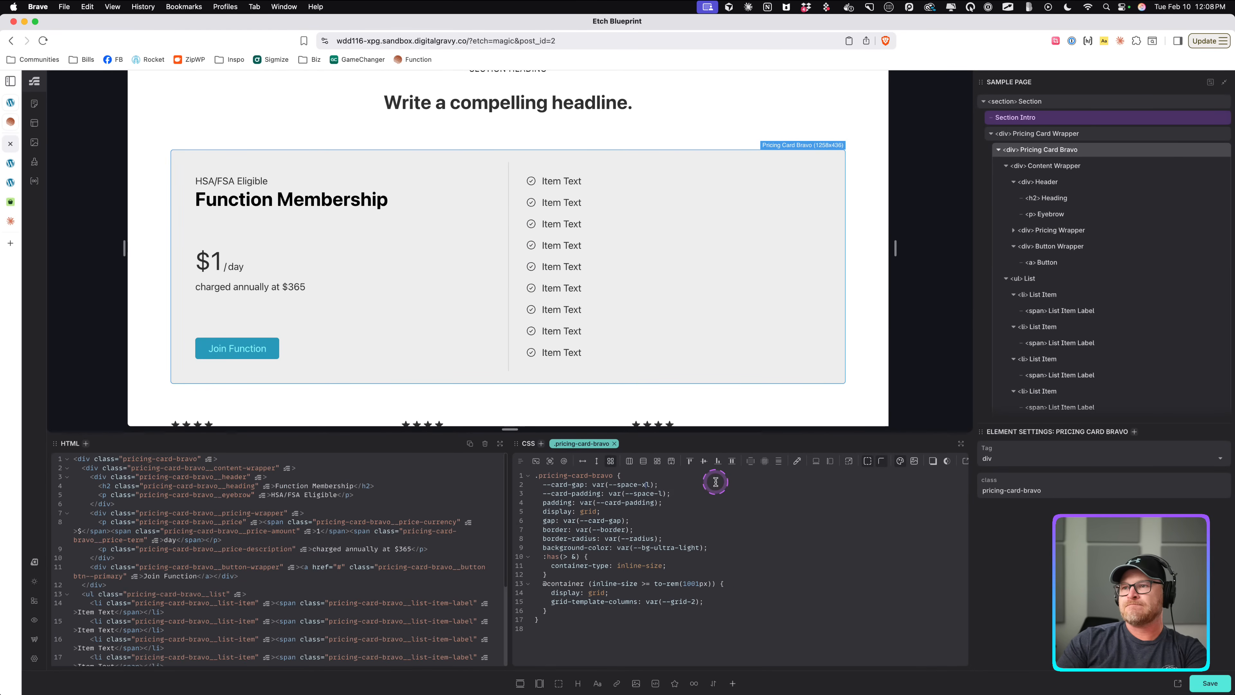
key("super+s")
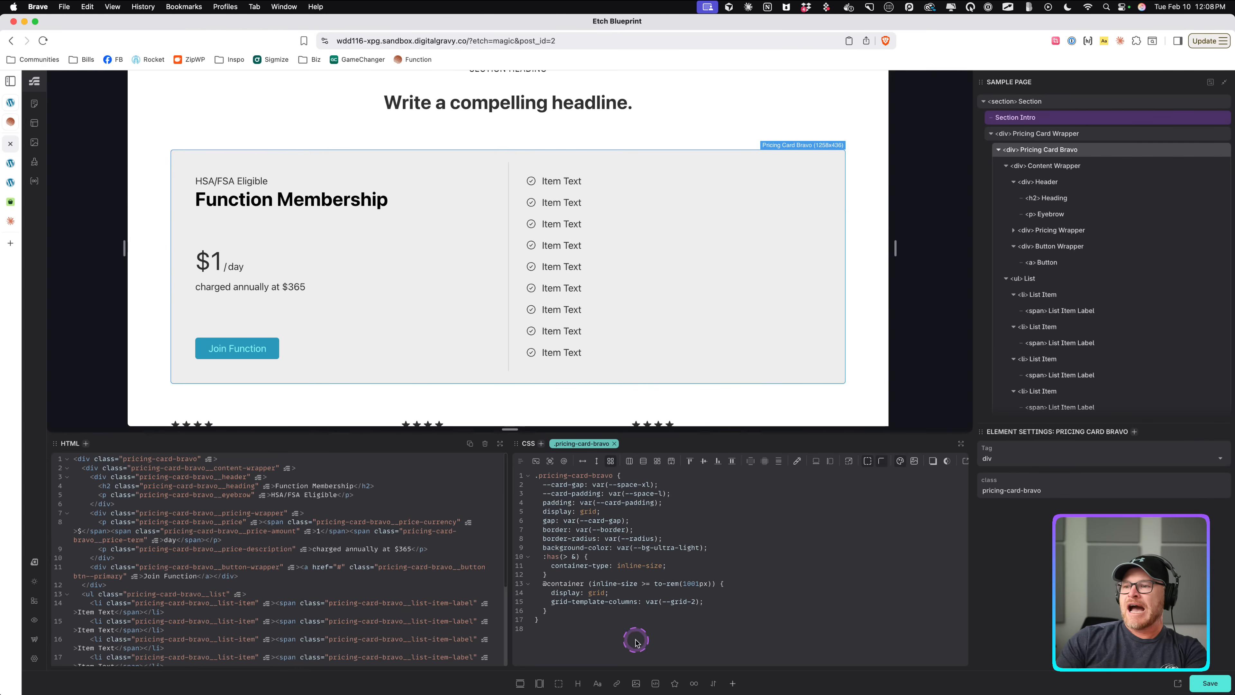
Narrow the canvas preview to about 585 px wide to check the card's stacked layout.
left_click(706, 520)
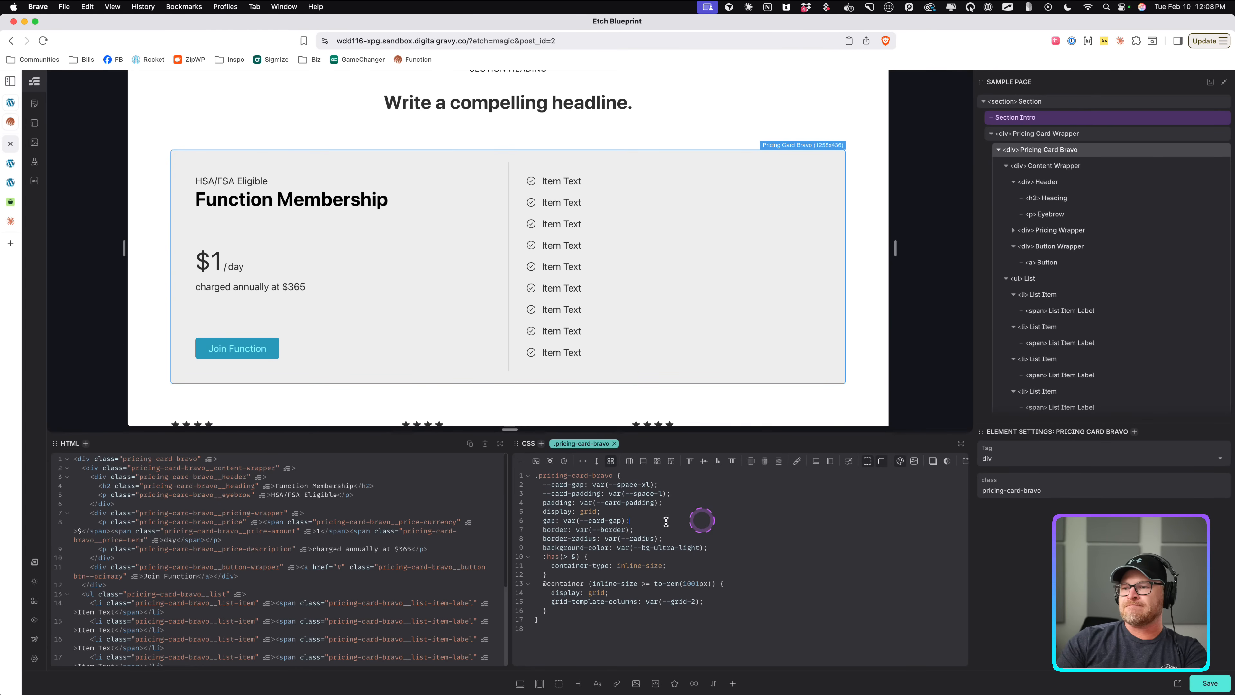
left_click(539, 505)
left_click_drag(542, 503, 683, 507)
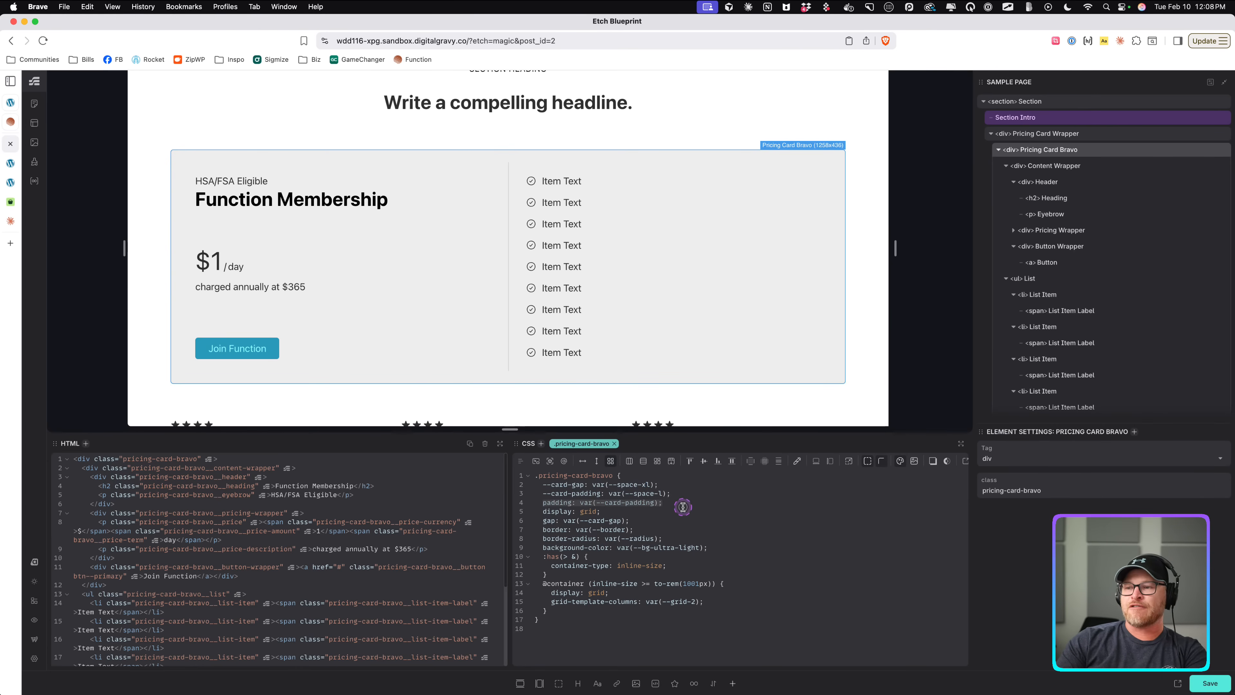
left_click_drag(896, 243, 669, 237)
scroll(554, 227, "down", 3)
scroll(554, 229, "up", 2)
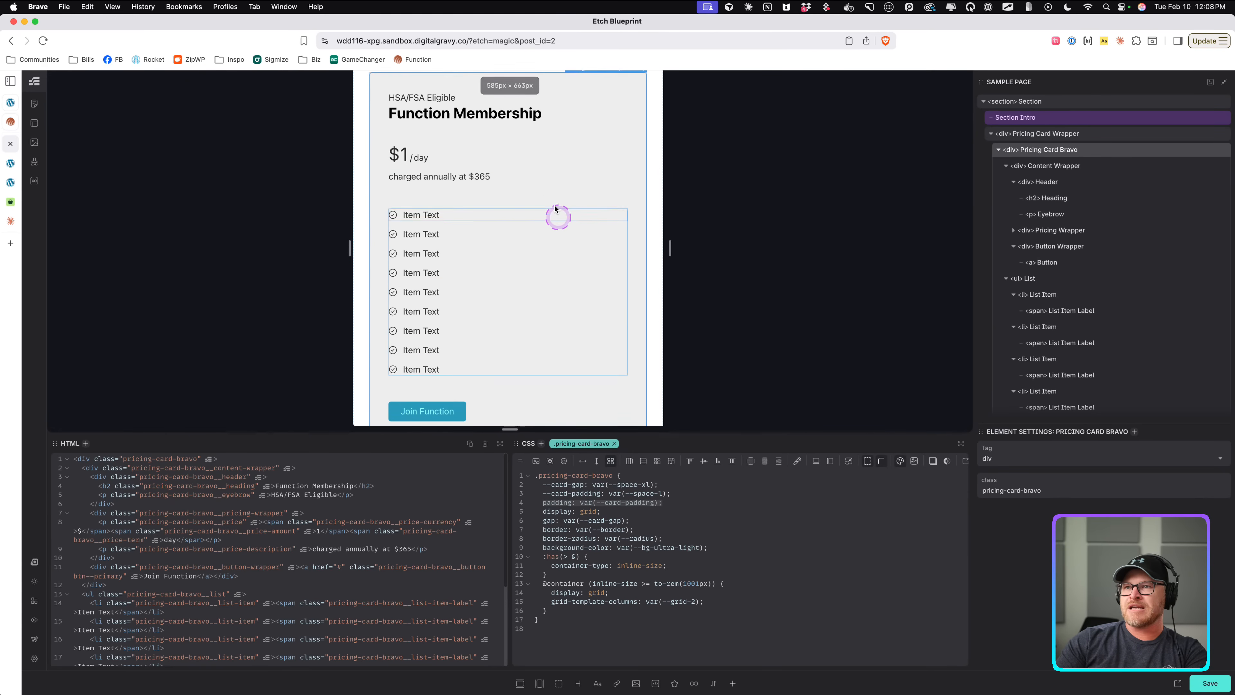
Move the pricing card's --card-gap and --card-padding declarations into its 1001px container query.
left_click_drag(677, 246, 965, 313)
left_click(634, 531)
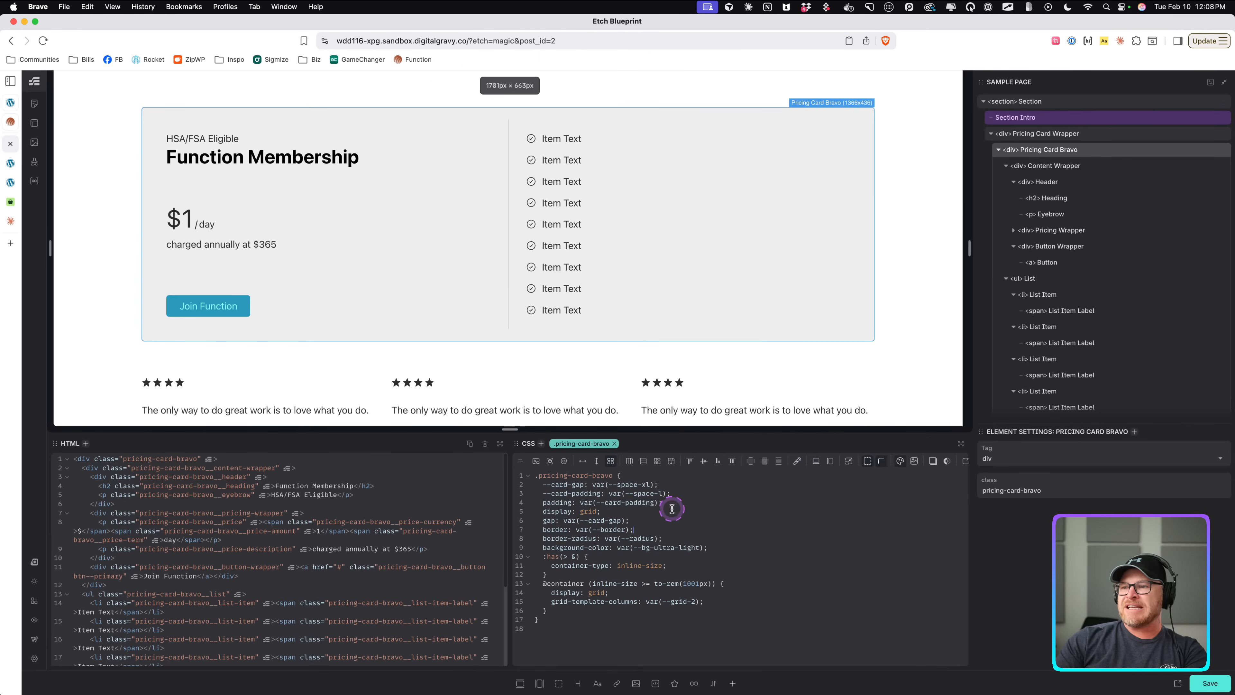
left_click(691, 494)
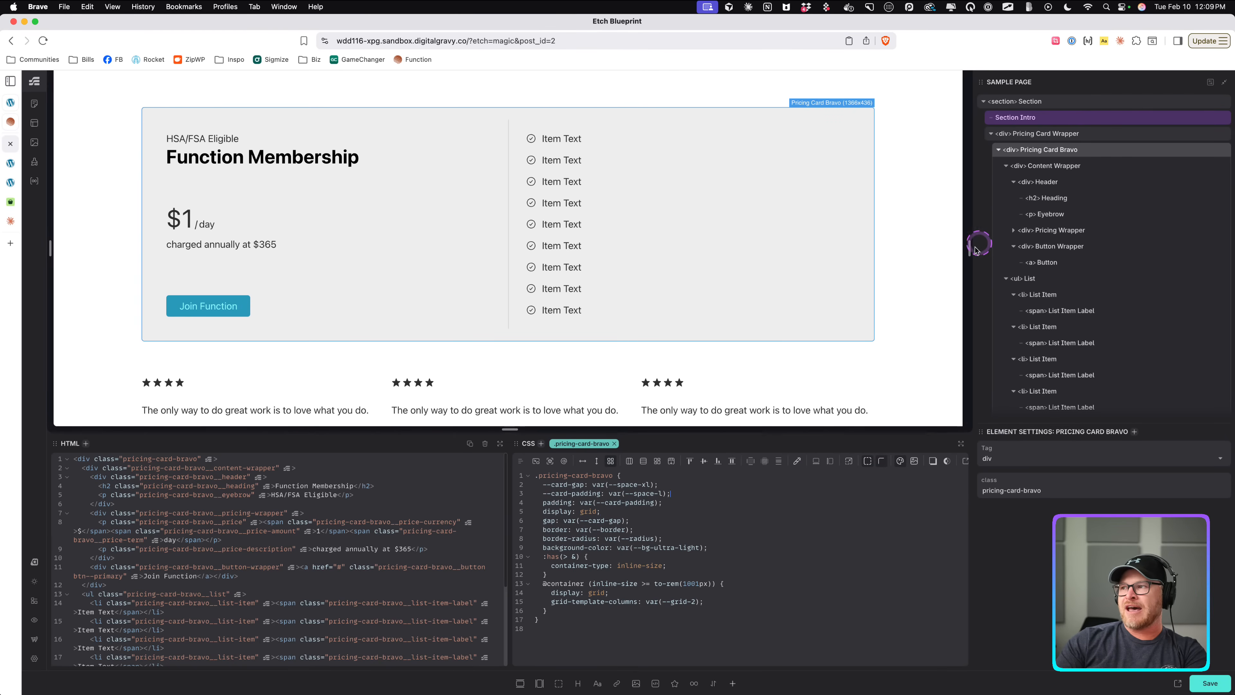
left_click_drag(974, 249, 1003, 247)
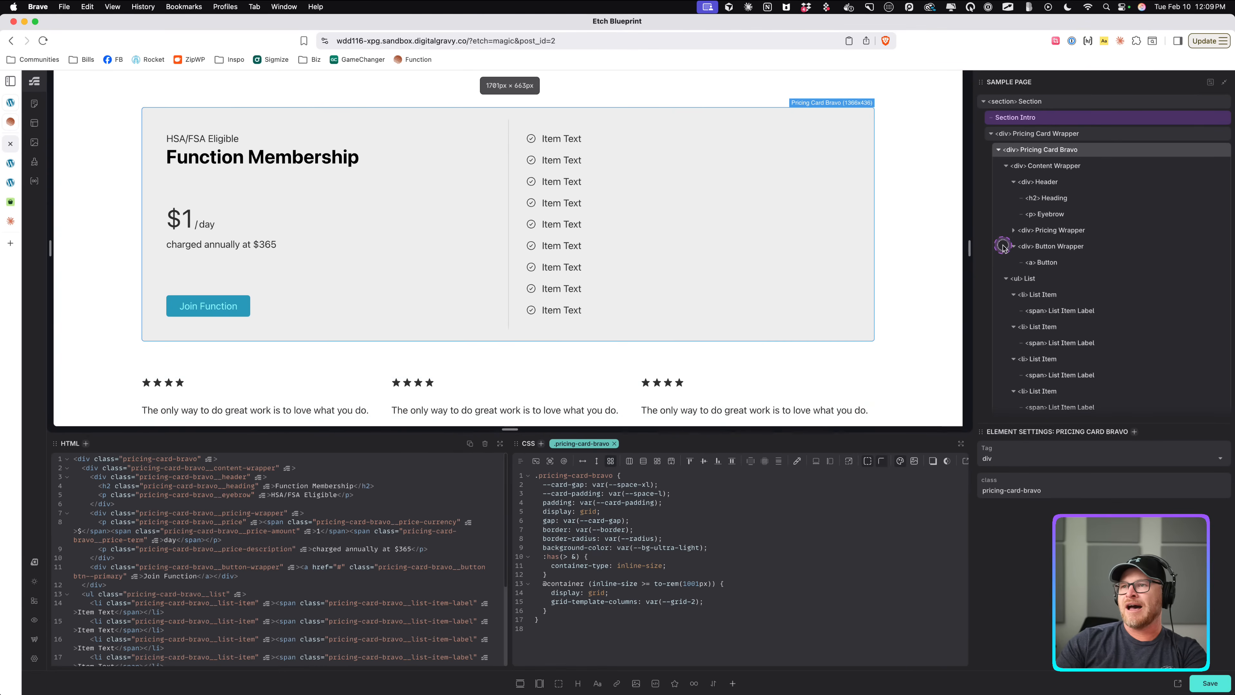
left_click_drag(676, 494, 540, 493)
key("shift+Up")
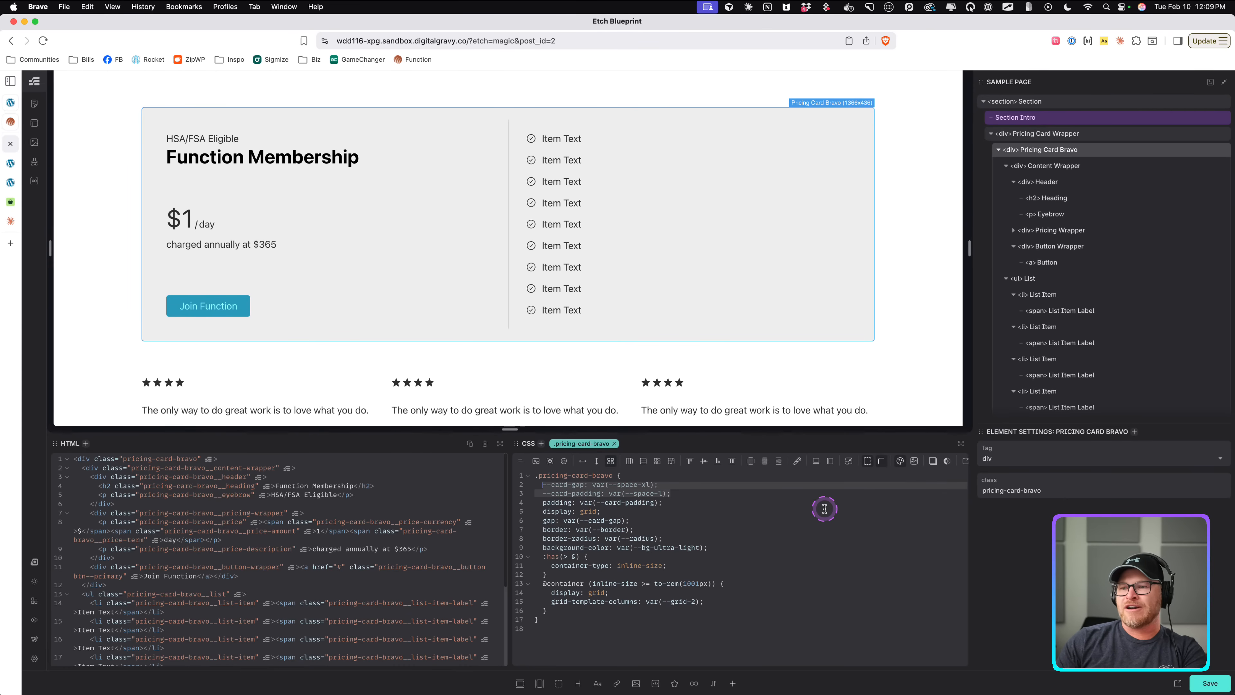
key("BackSpace")
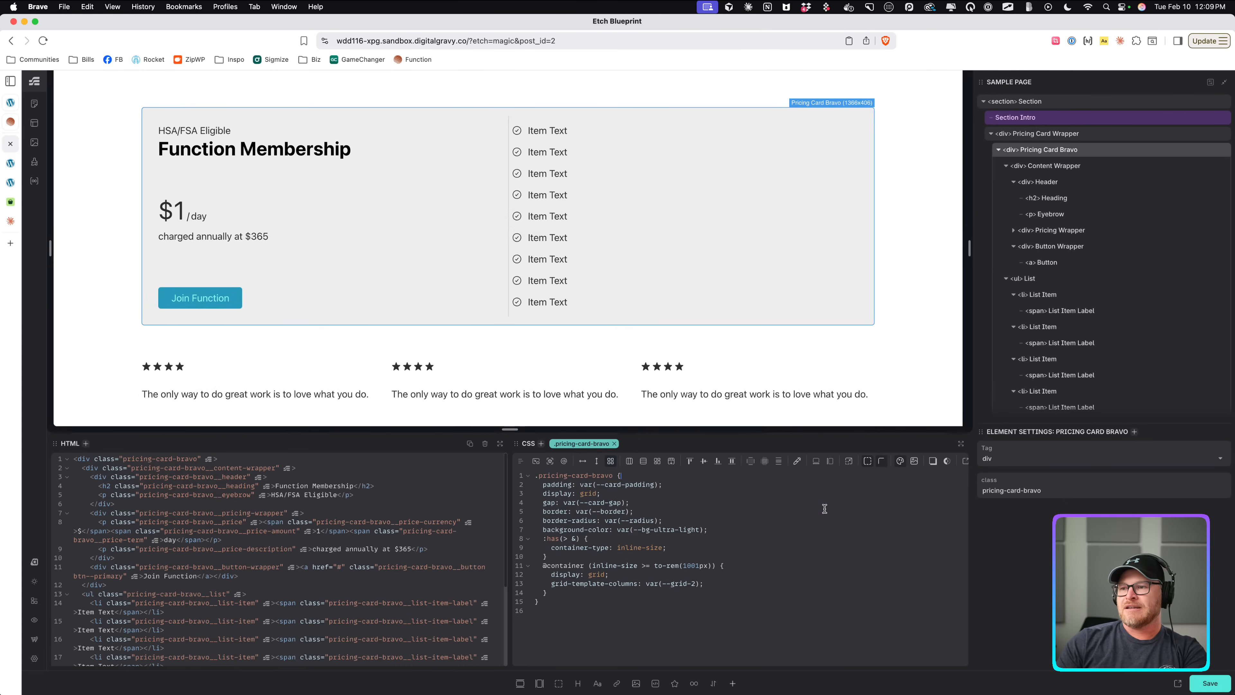
key("super+z")
key("alt+Down")
key("alt+Down")
key("alt+Down")
key("alt+Down")
key("alt+Down")
key("alt+Down")
key("alt+Down")
key("alt+Down")
key("alt+Down")
key("alt+Down")
key("alt+Down")
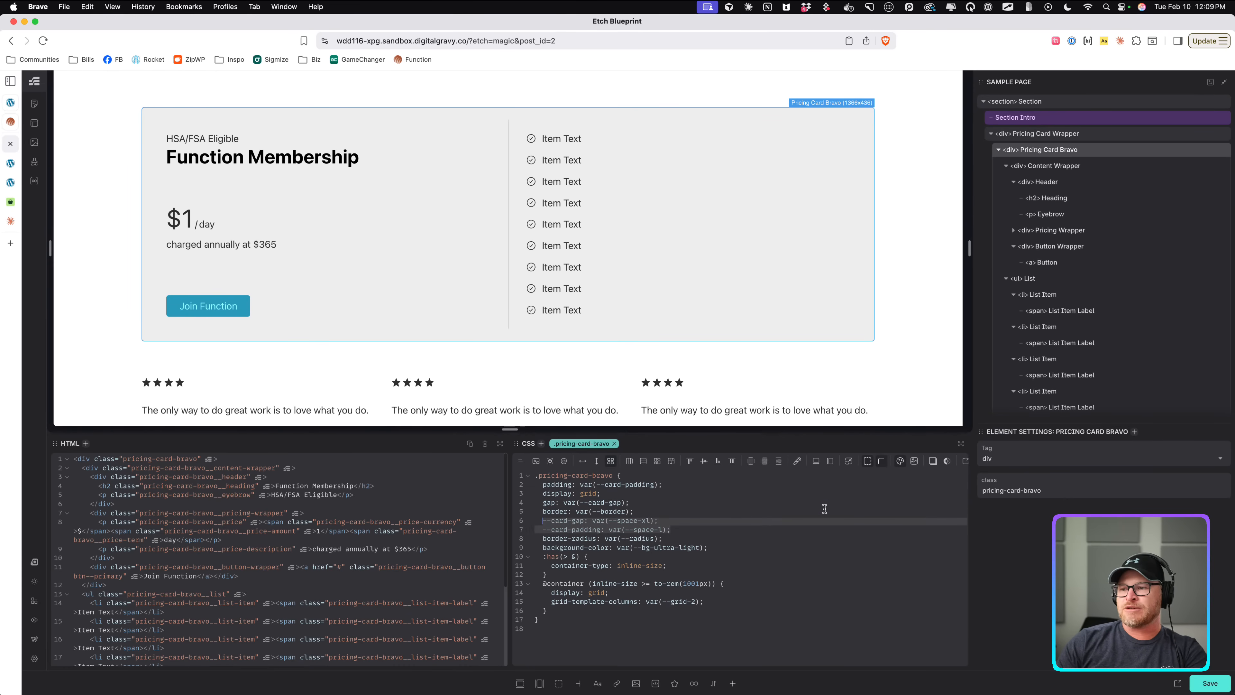
key("alt+Down")
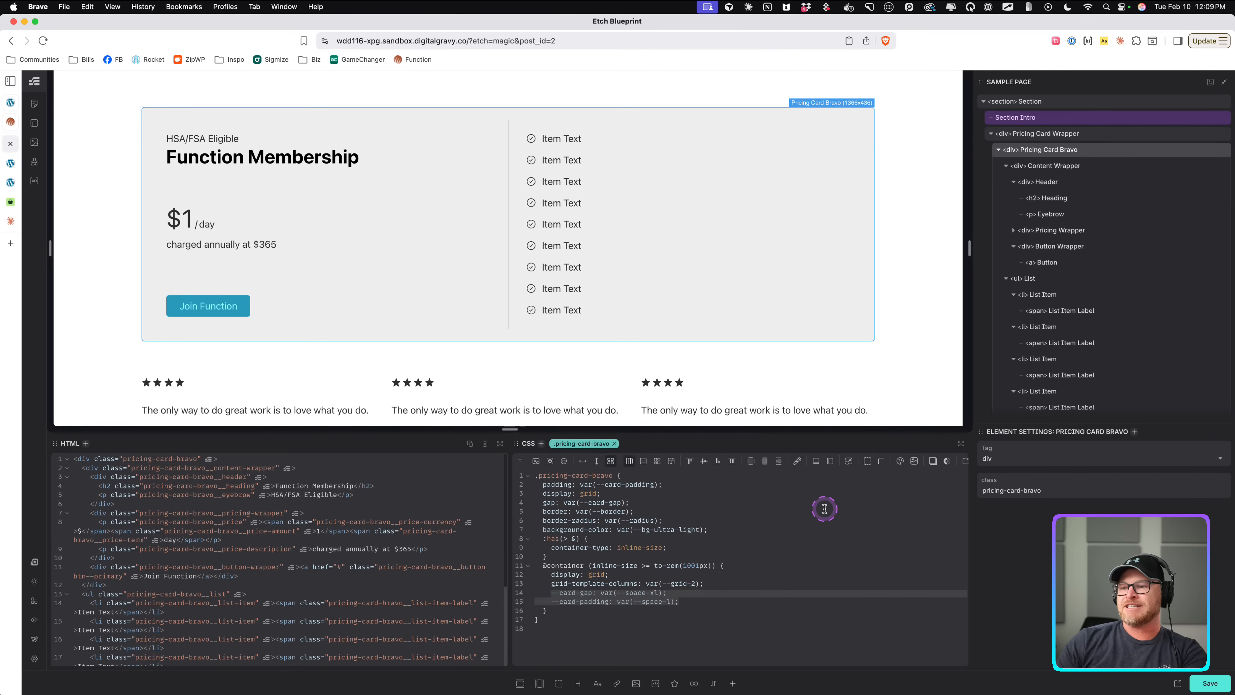
left_click(824, 532)
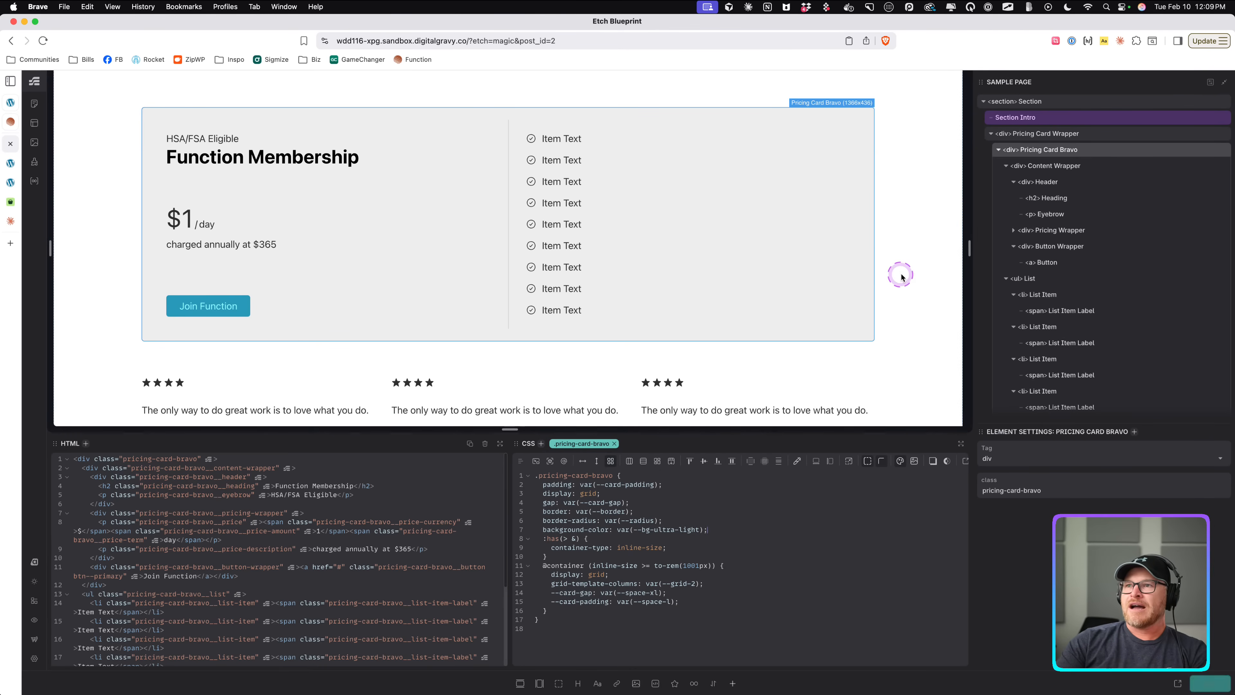
Add a base --card-gap of var(--space-m) at the top of the pricing card's rule.
left_click_drag(969, 249, 744, 249)
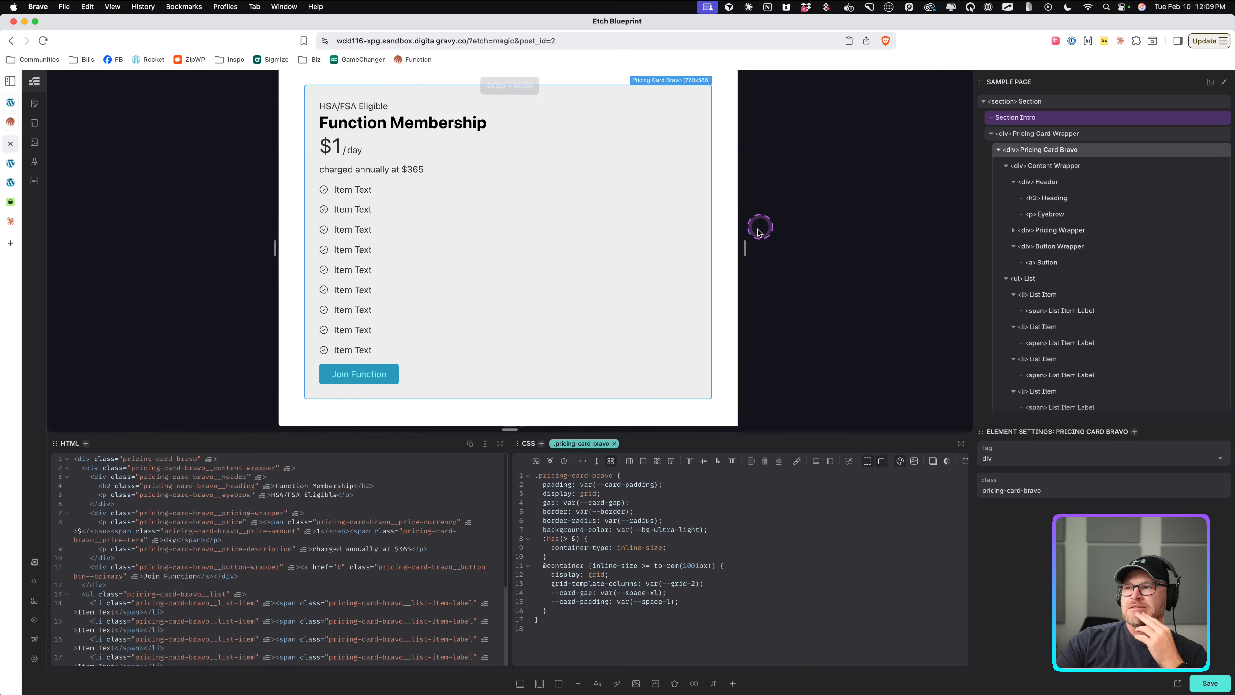
left_click_drag(744, 248, 969, 248)
left_click(736, 629)
left_click_drag(667, 593, 550, 592)
key("ctrl+c")
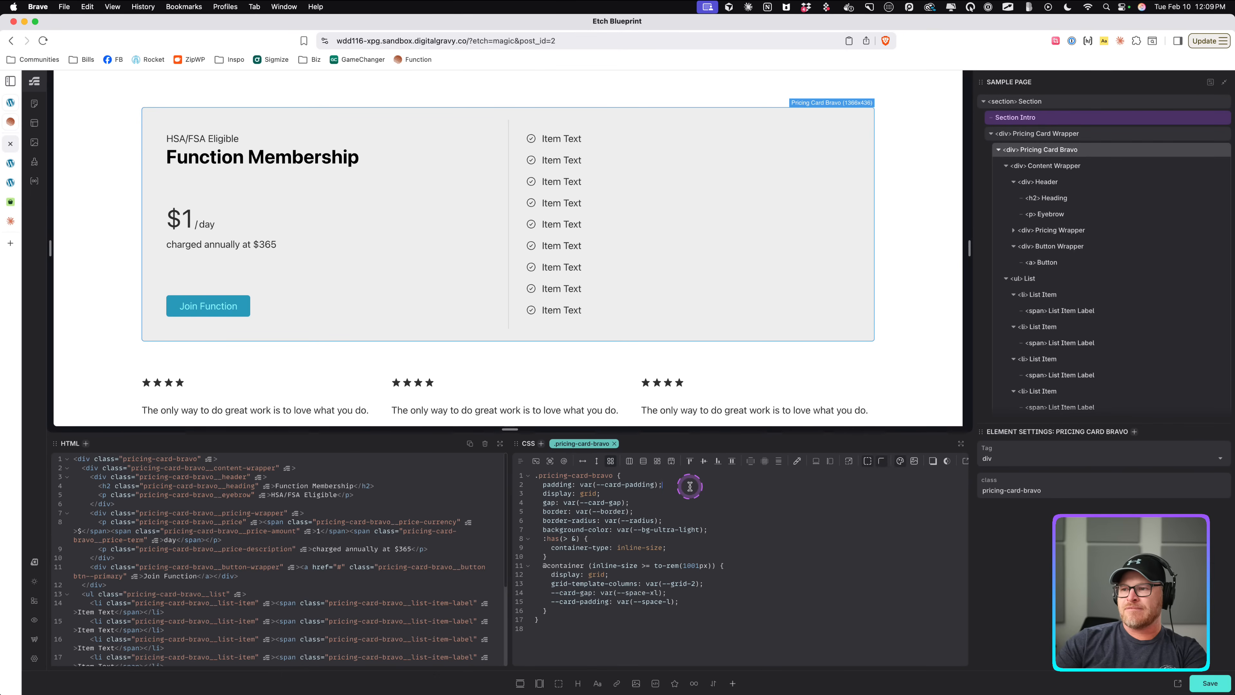
key("Return")
key("ctrl+v")
left_click(650, 489)
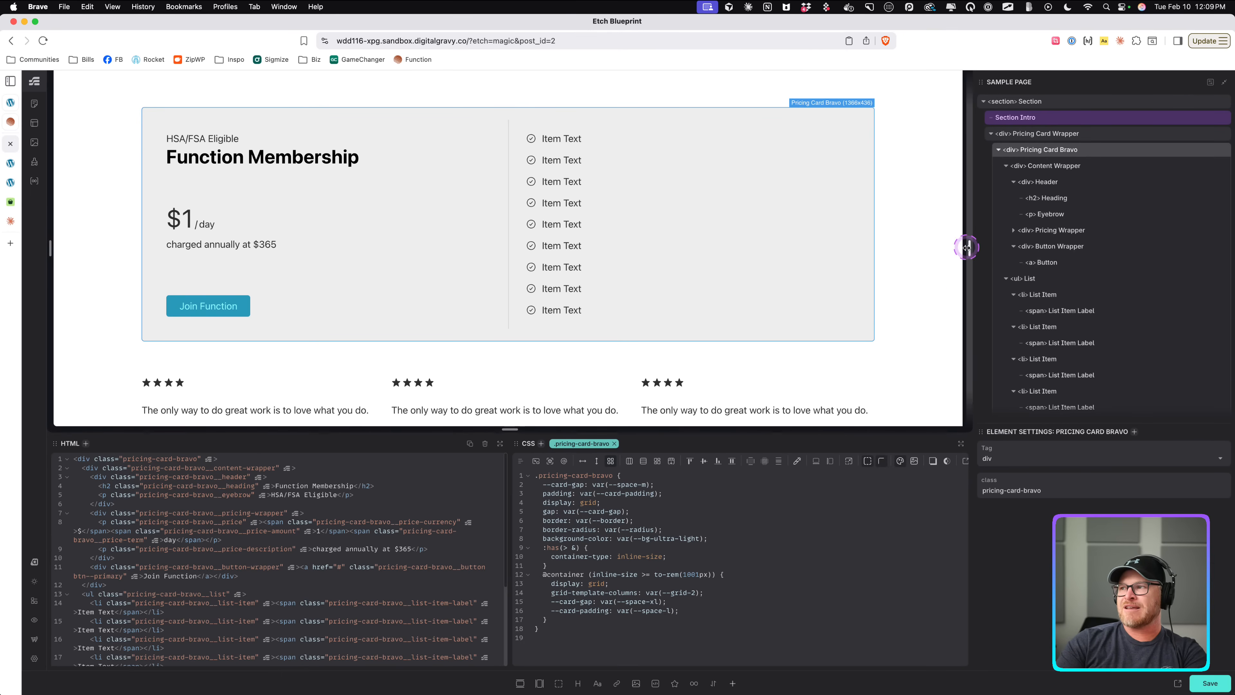
Select the list and add a /* # Divider Line */ comment inside its container query.
left_click_drag(966, 247, 971, 290)
left_click(693, 618)
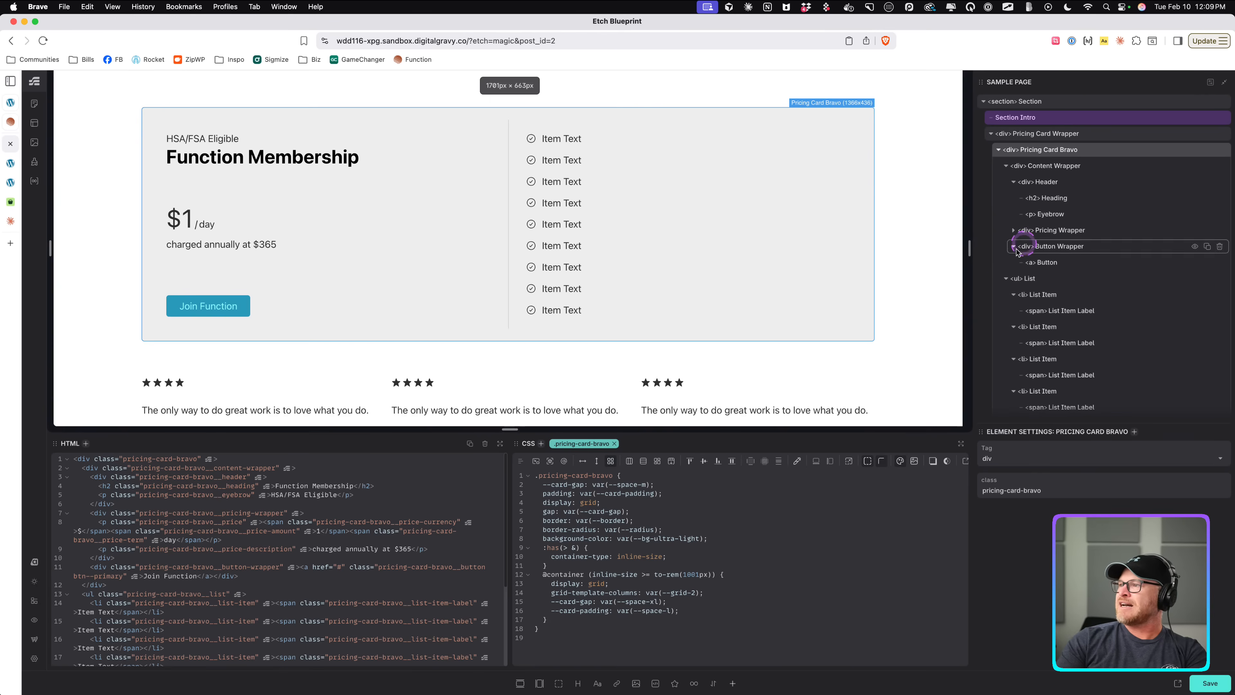
left_click(623, 256)
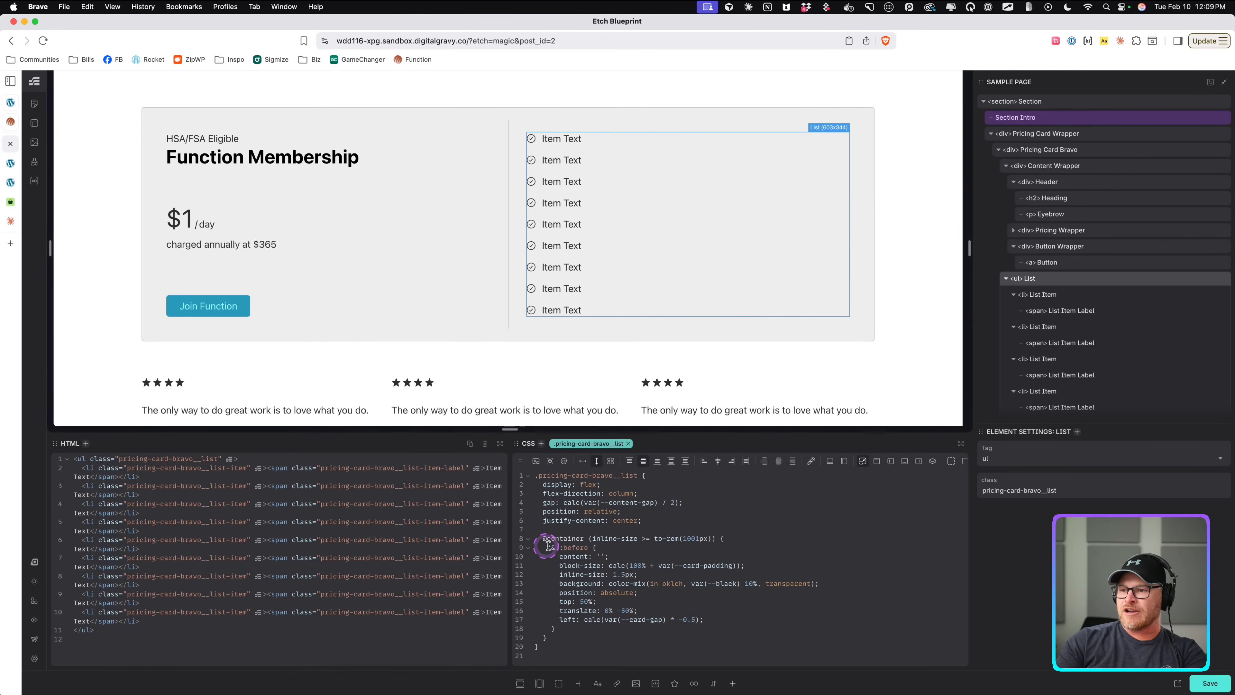
left_click(593, 530)
key("Return")
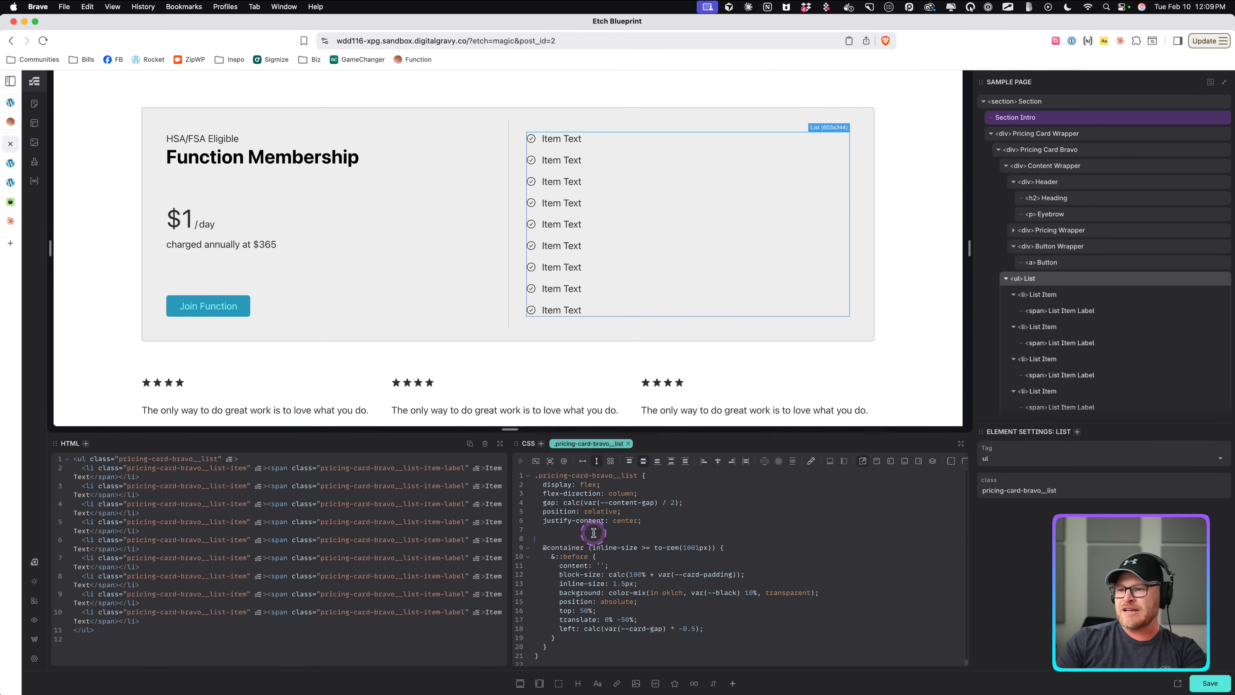
key("BackSpace")
left_click(789, 539)
key("Return")
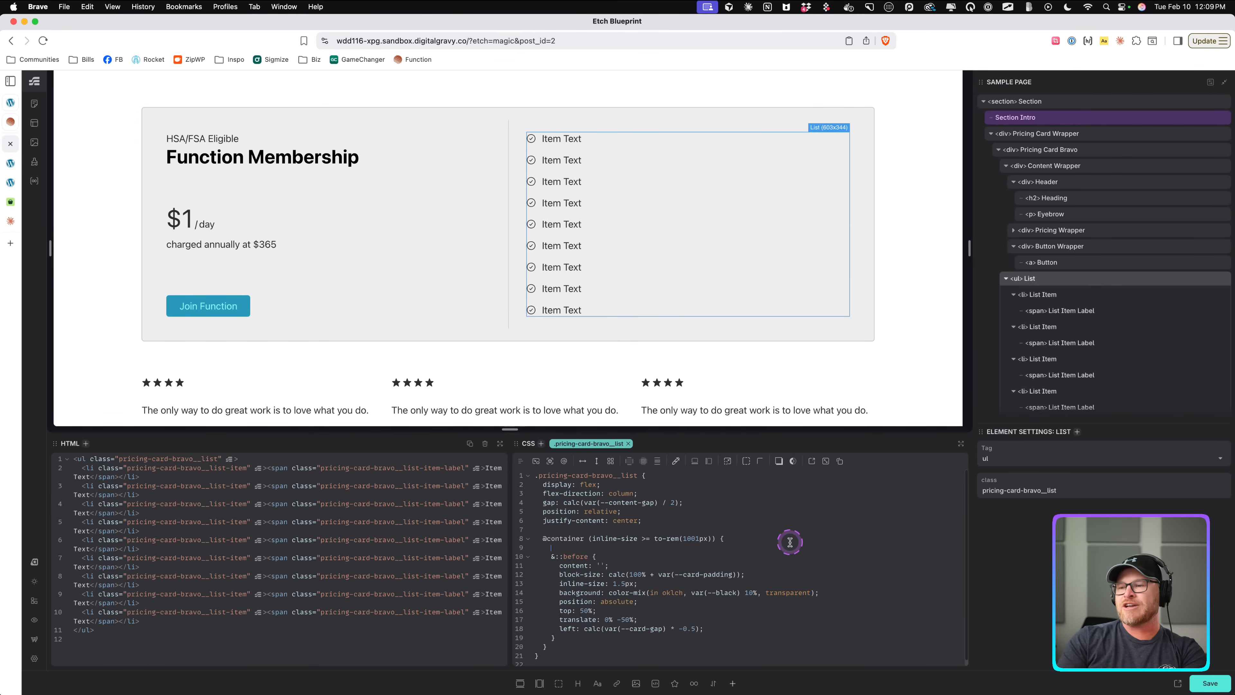
type("/* #")
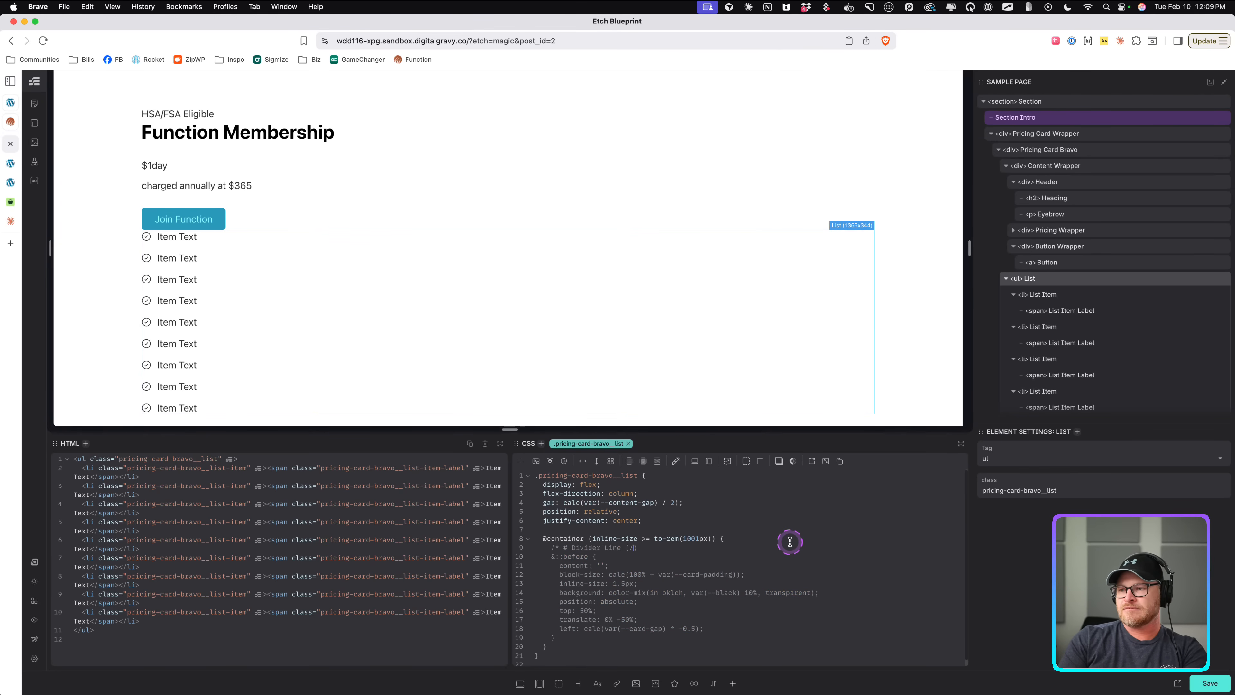
type(" Divider Line */")
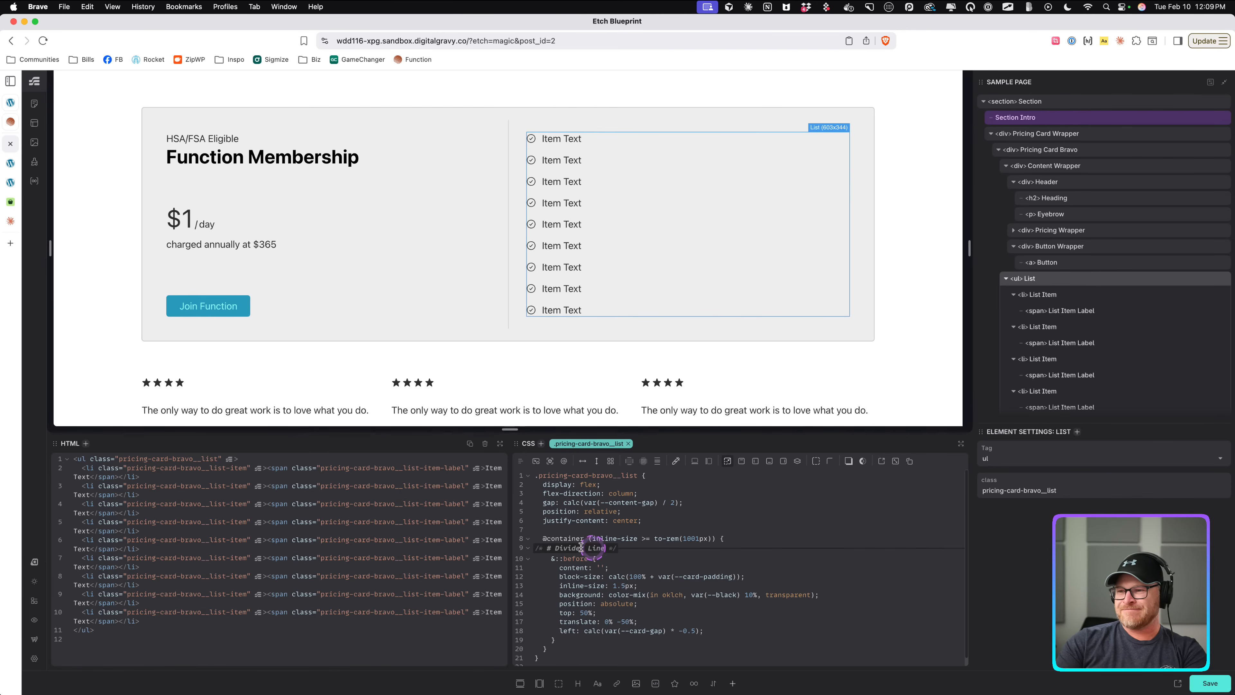
left_click(521, 461)
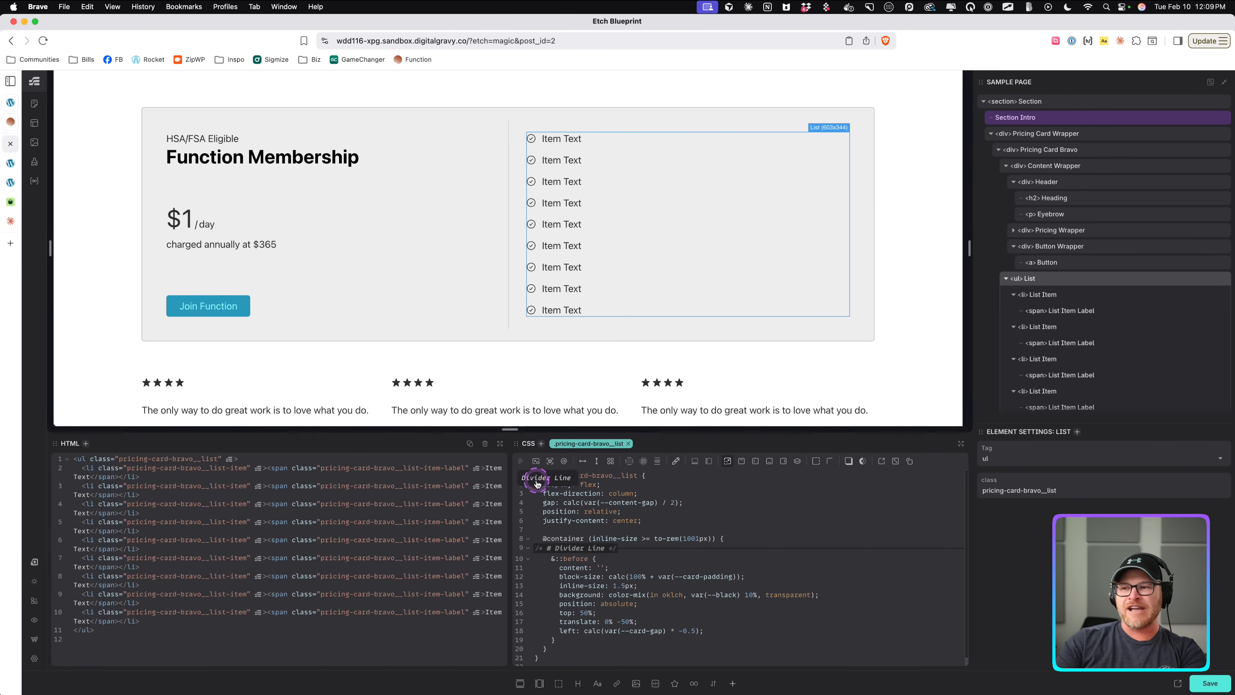
left_click(546, 481)
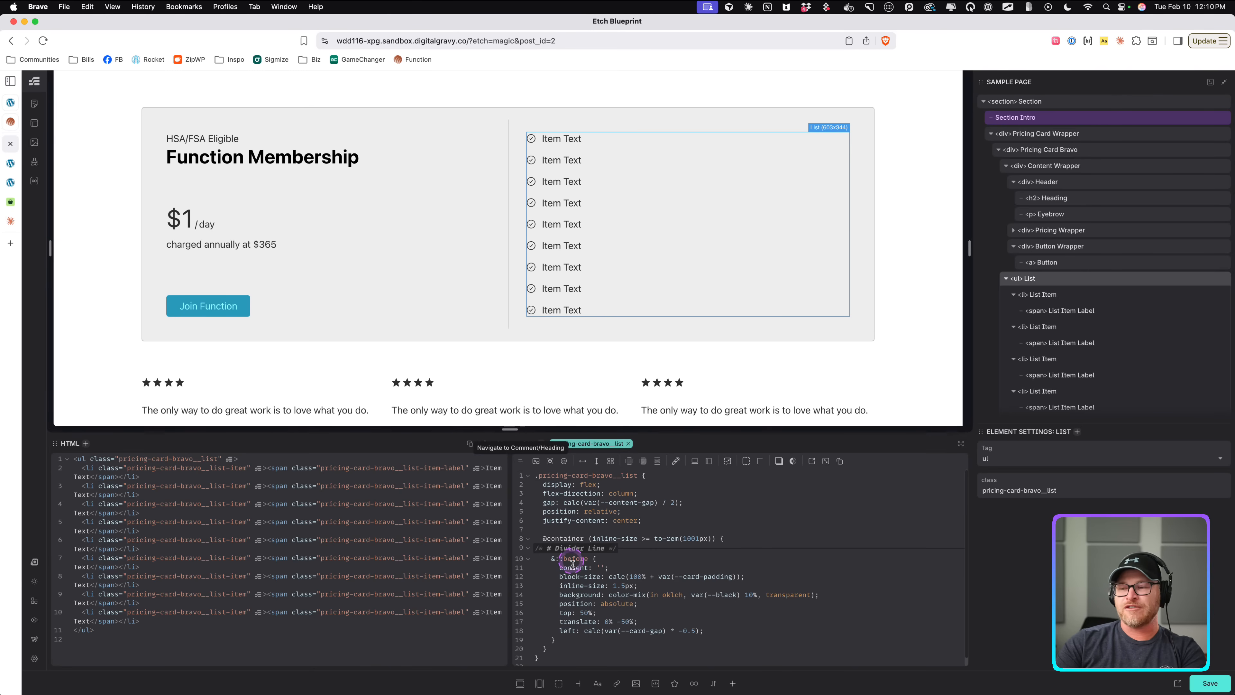
Rename the comment to # Vertical Divider Line.
left_click(642, 553)
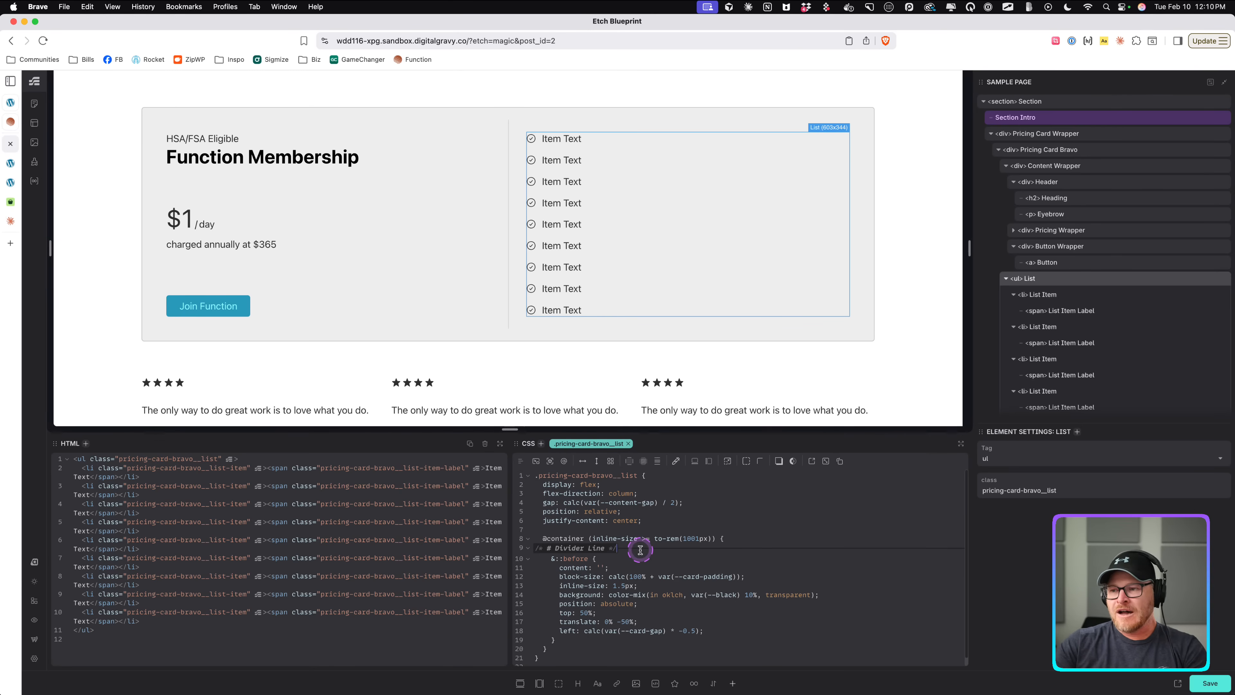
left_click(556, 547)
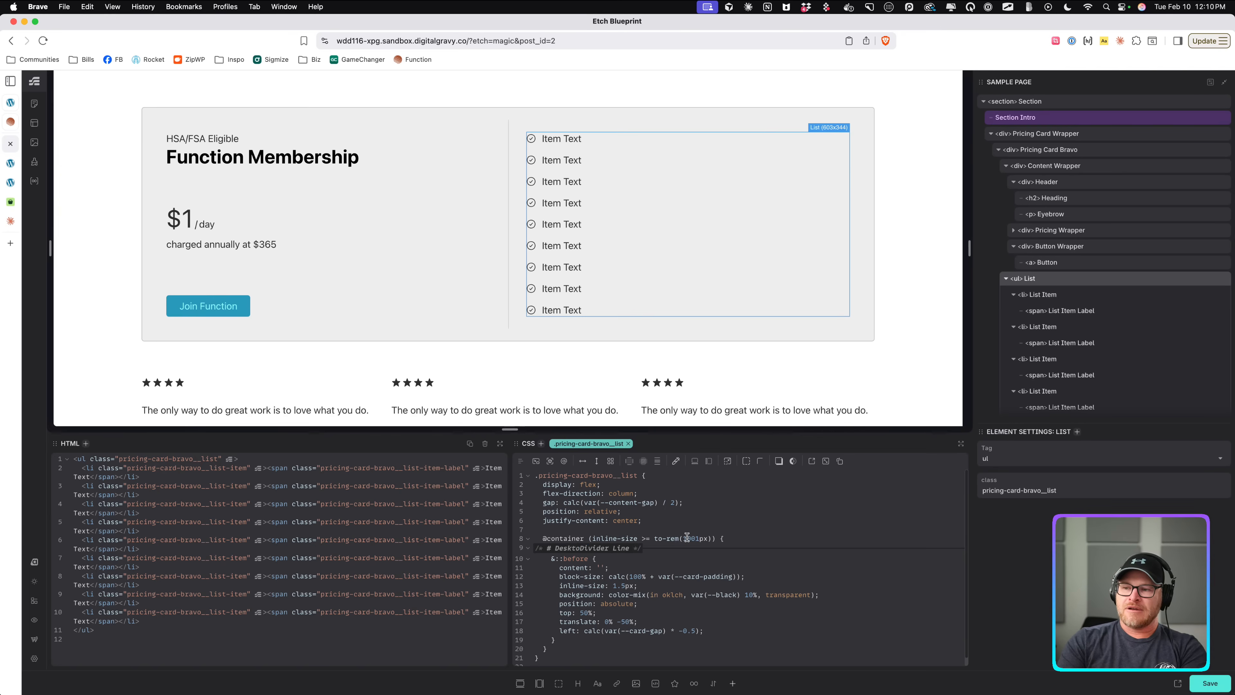
type("Ver")
left_click(686, 537)
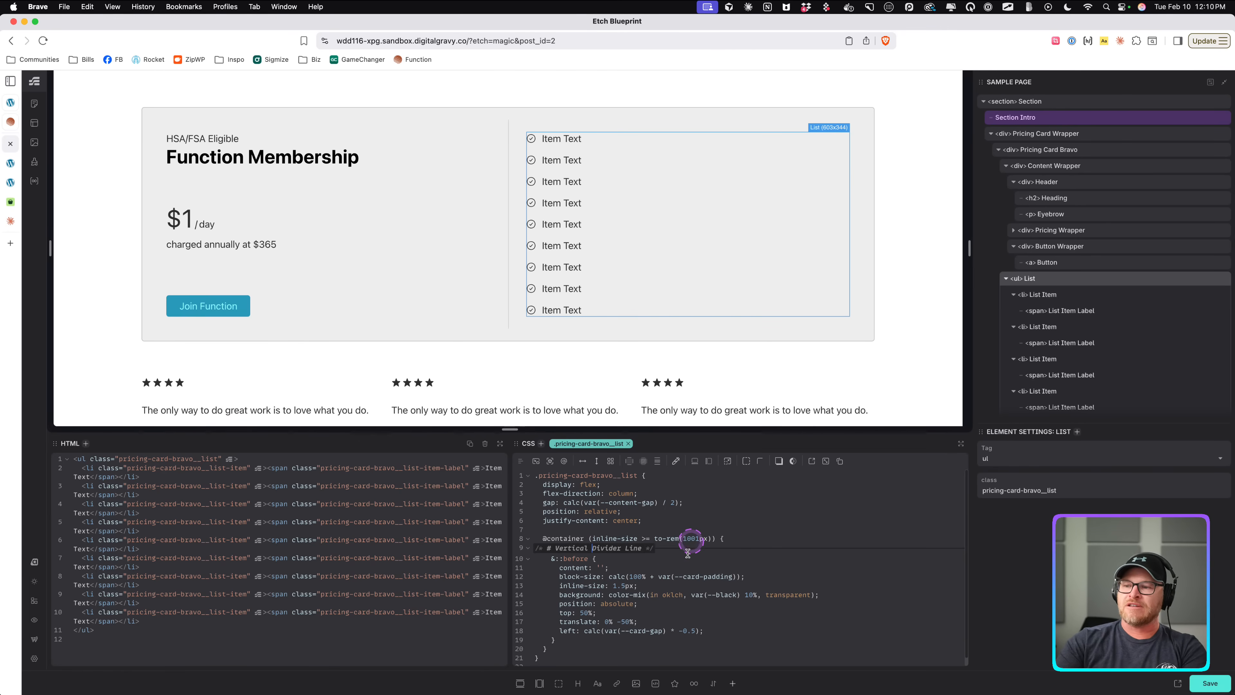
Copy the list's ::before divider rule and paste it above the container query as a base style.
scroll(671, 570, "down", 1)
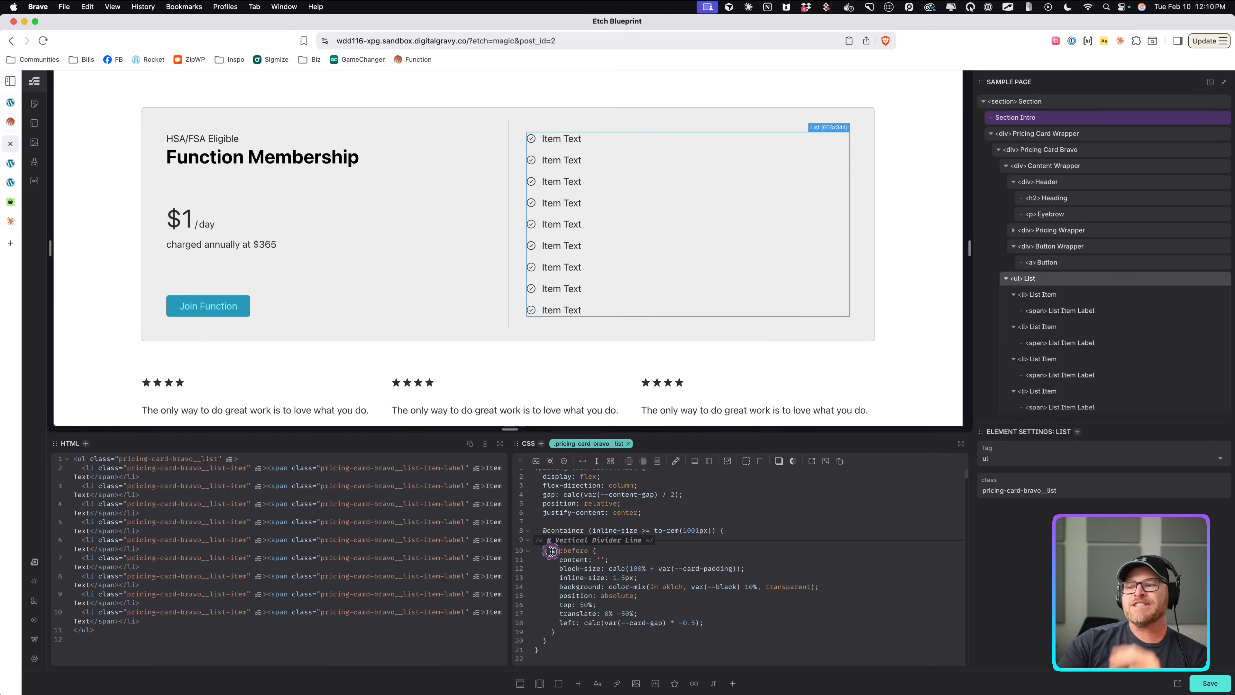
left_click_drag(551, 551, 592, 632)
key("super+c")
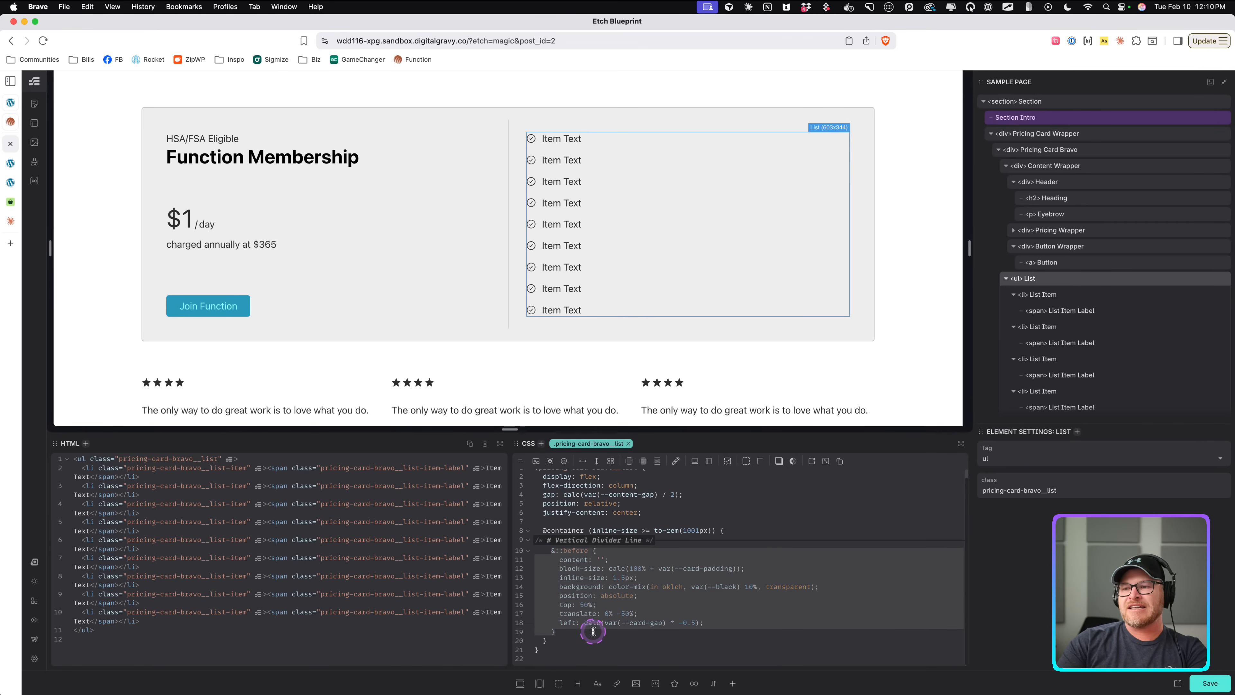
left_click(721, 516)
key("Return")
key("Return")
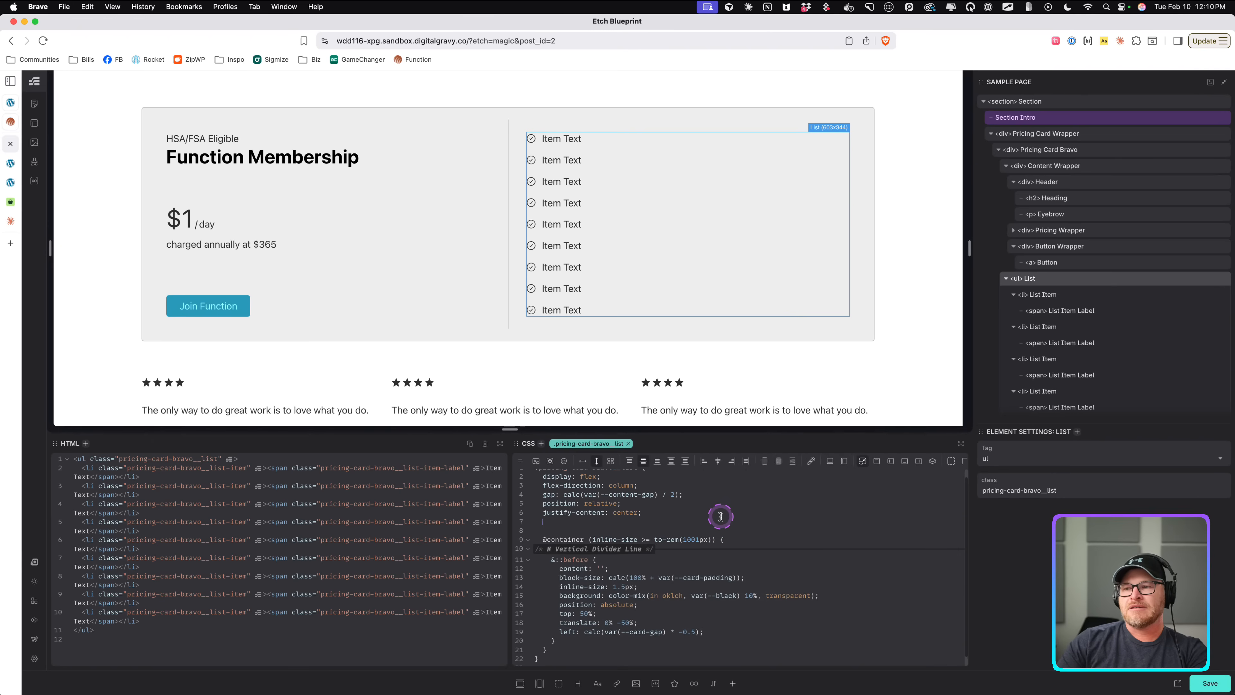
key("super+v")
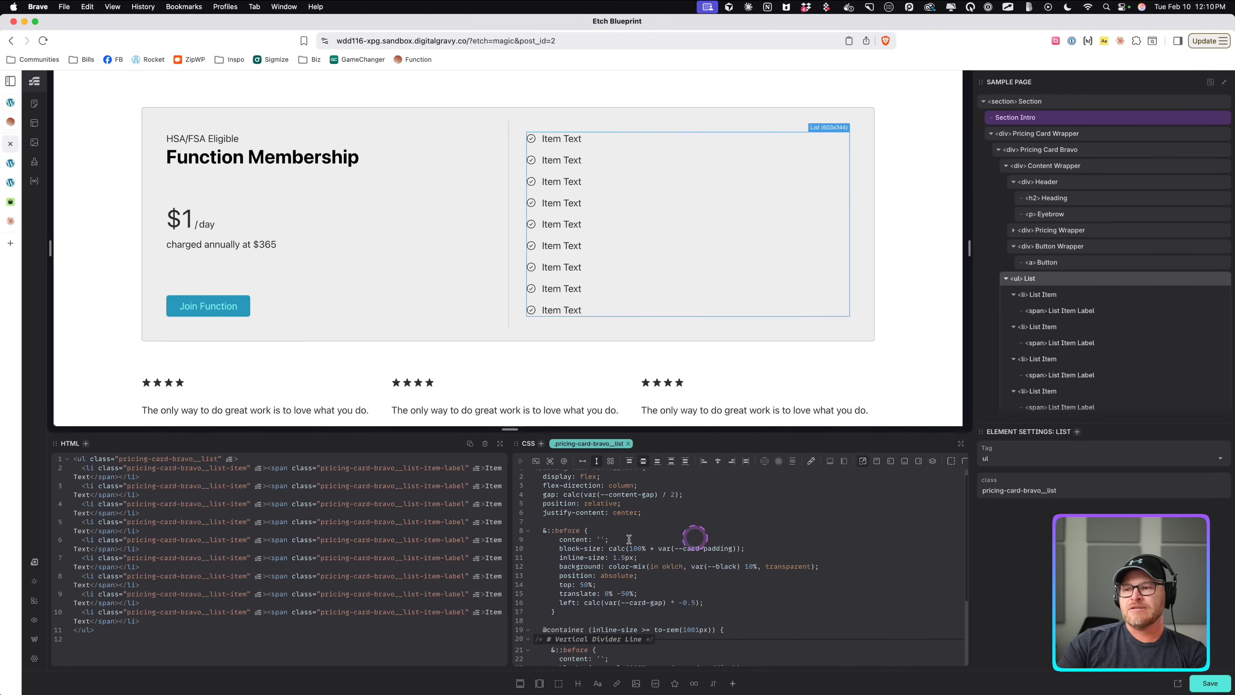
In the base divider rule, swap to inline-size calc(100% + var(--card-padding)) and block-size 1.5px for a horizontal line.
scroll(570, 539, "down", 2)
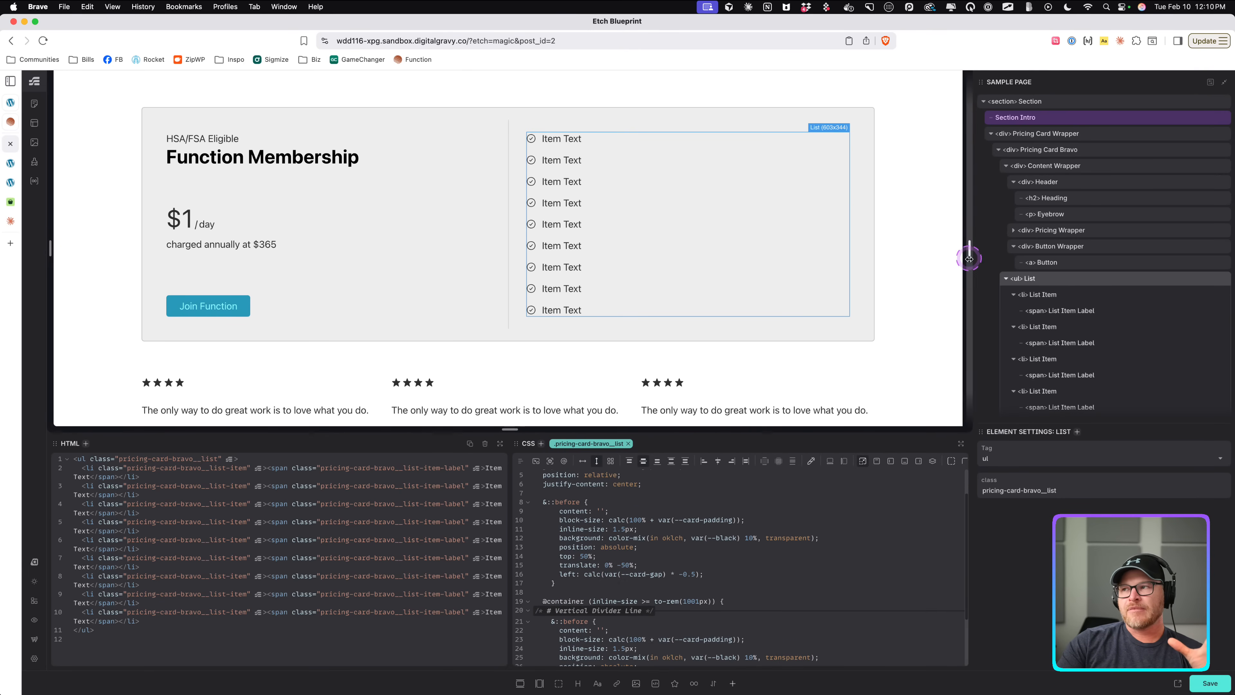
left_click_drag(968, 250, 708, 250)
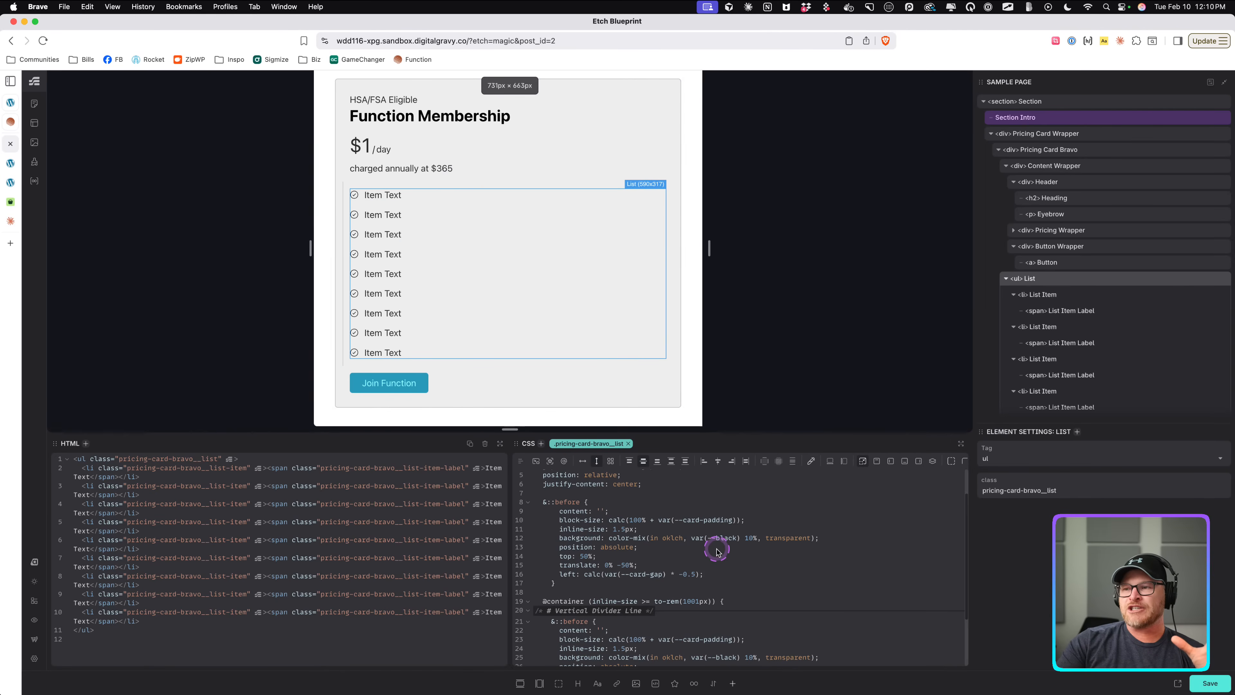
left_click(716, 572)
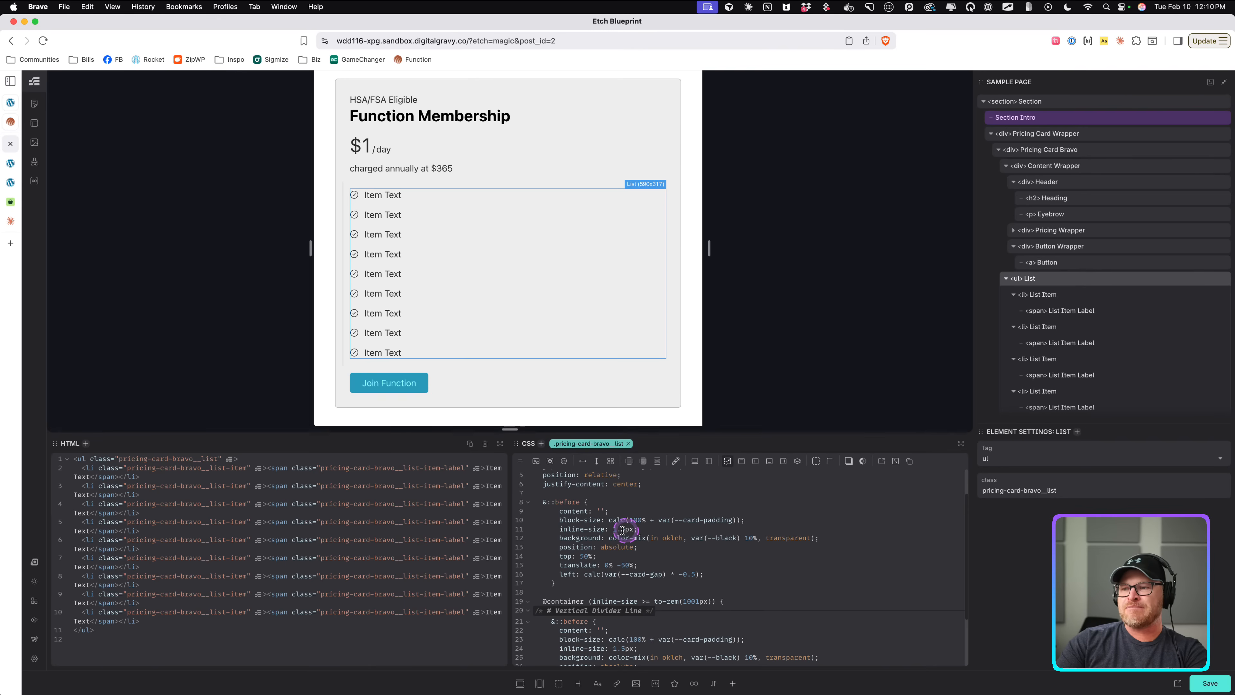
double_click(567, 519)
type("inline")
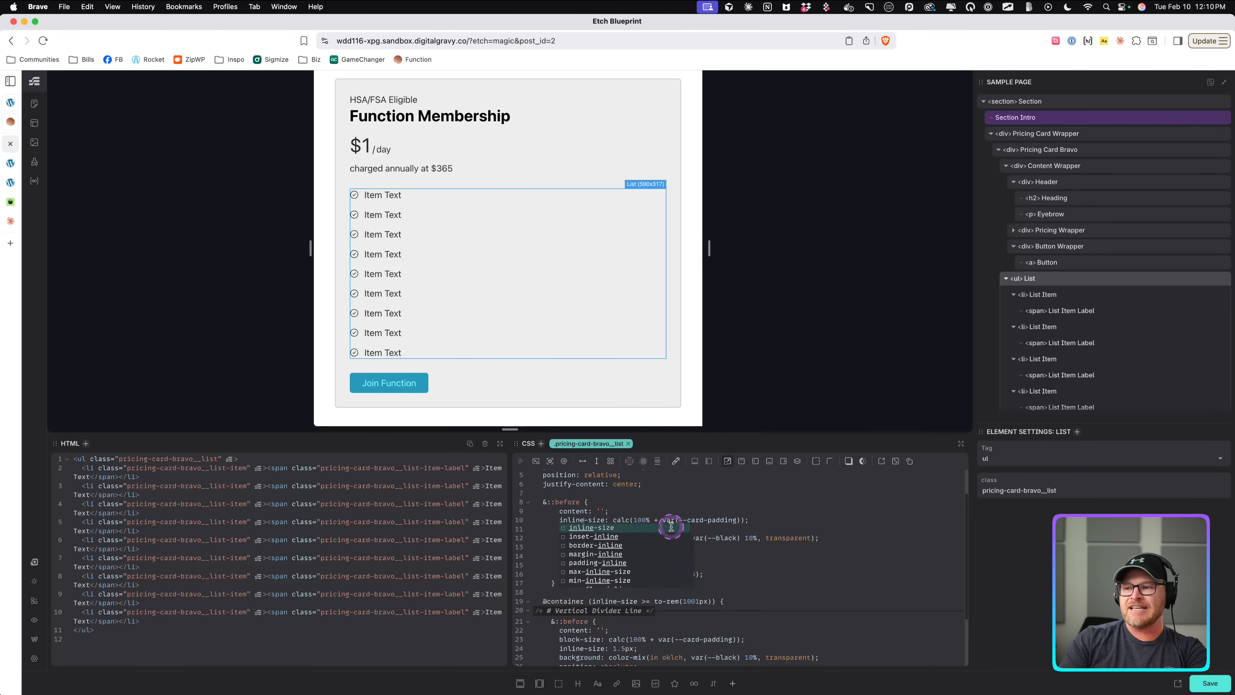
left_click(689, 477)
double_click(569, 531)
type("block-size: 1.5px;")
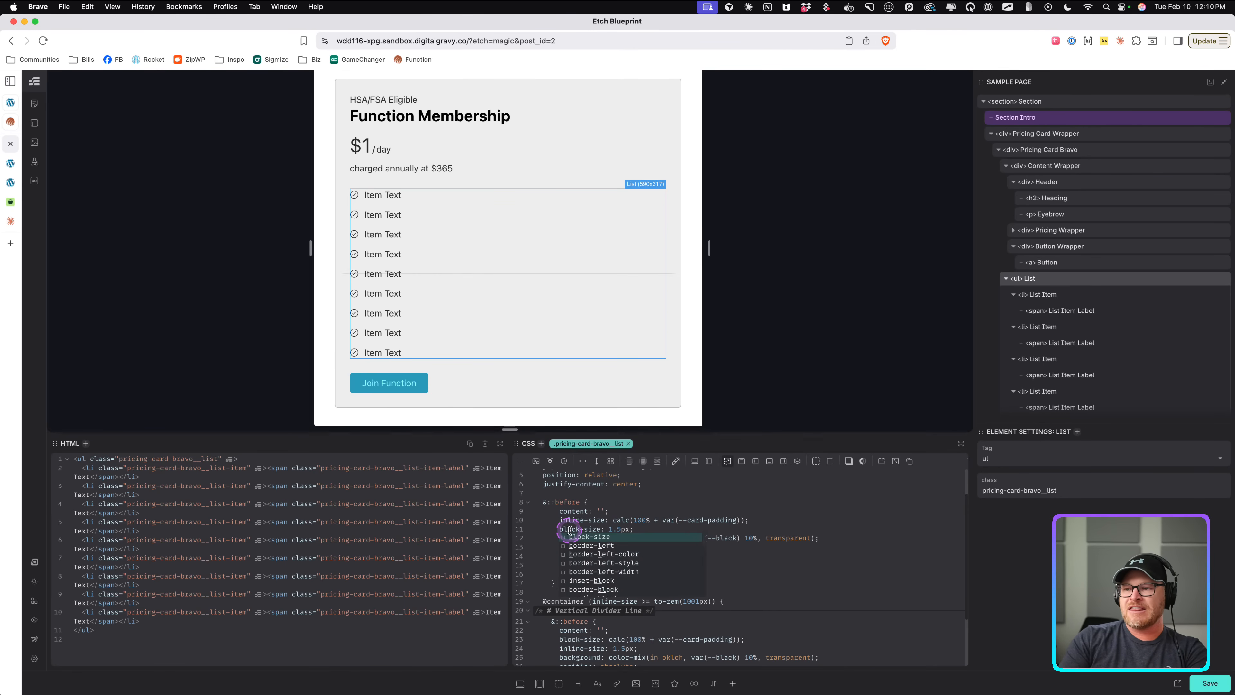
left_click(630, 504)
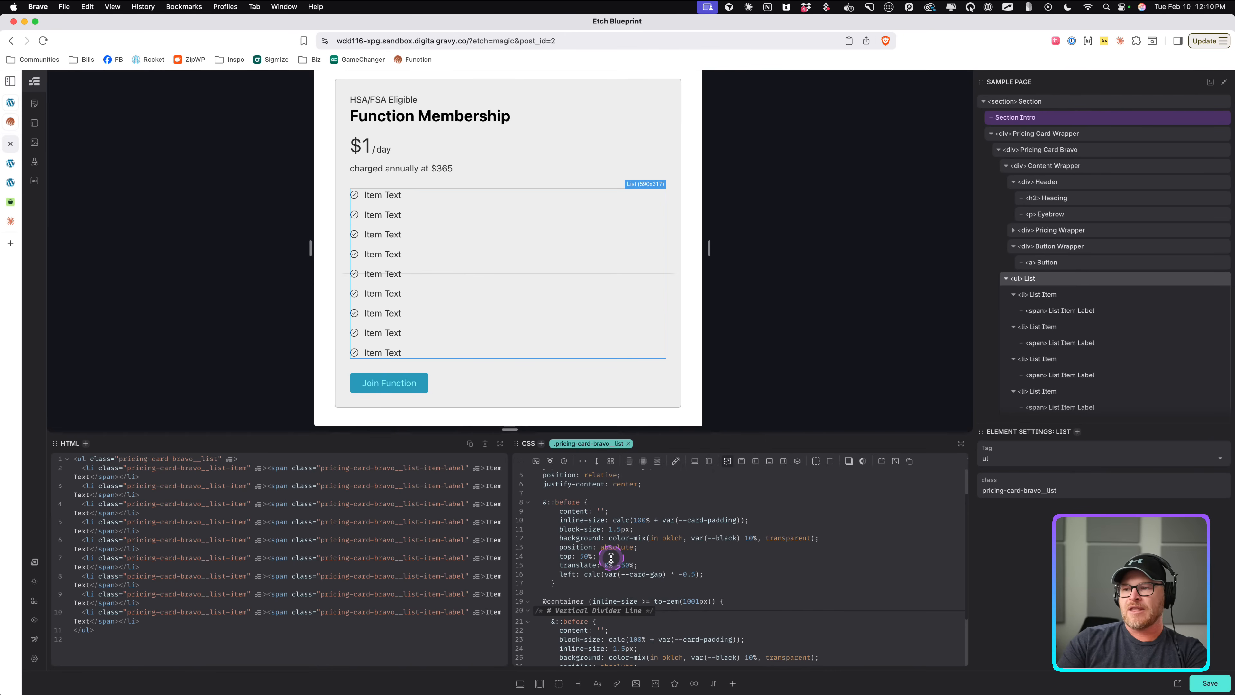
In the base divider rule, position the line with left: 0 and top: calc(var(--card-gap) * -0.5).
left_click(584, 557)
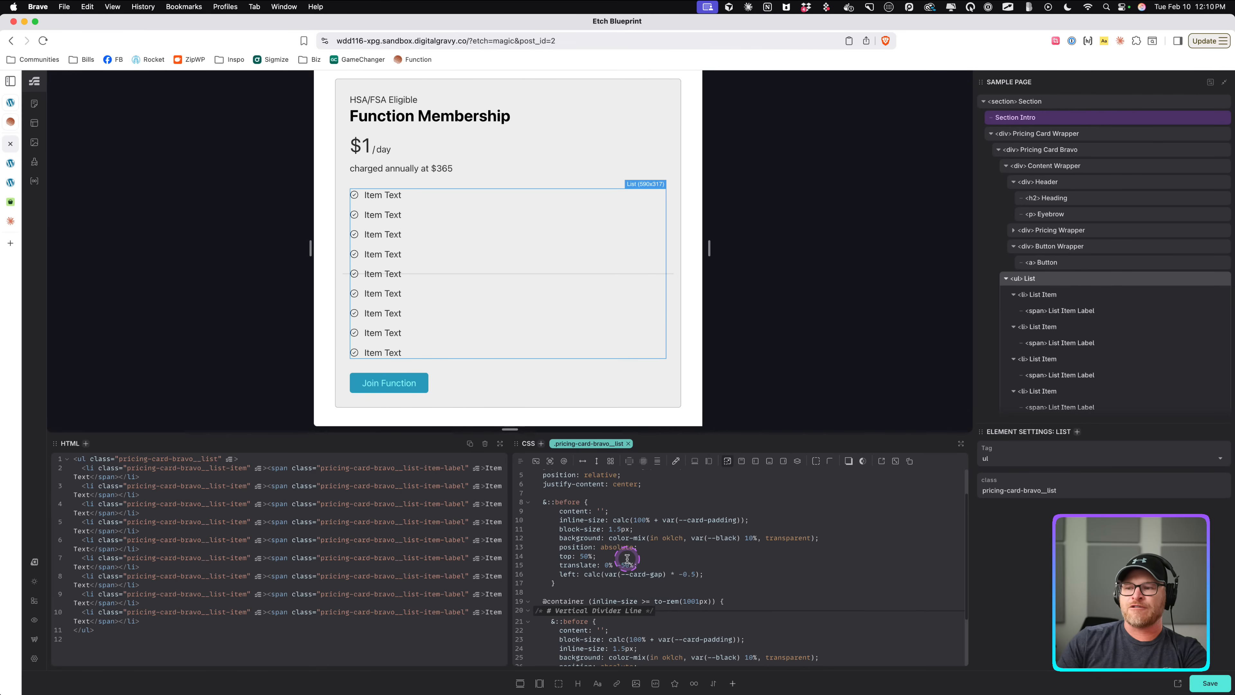
double_click(565, 575)
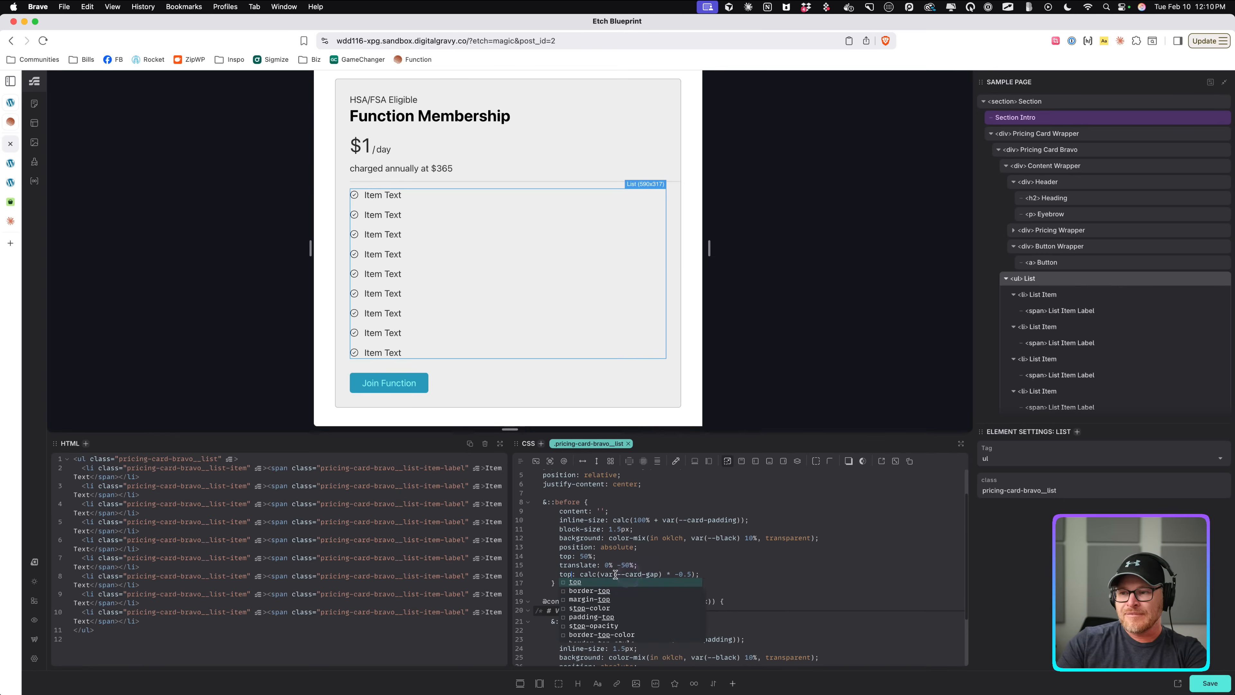
double_click(566, 556)
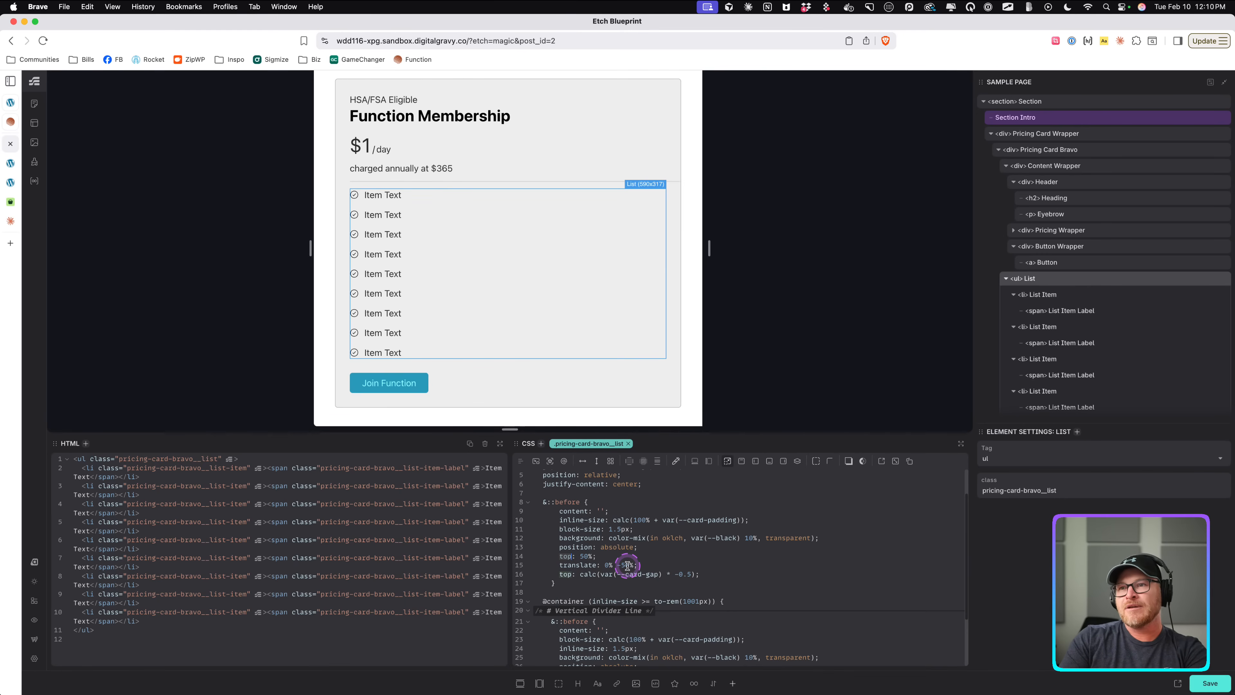
type("left")
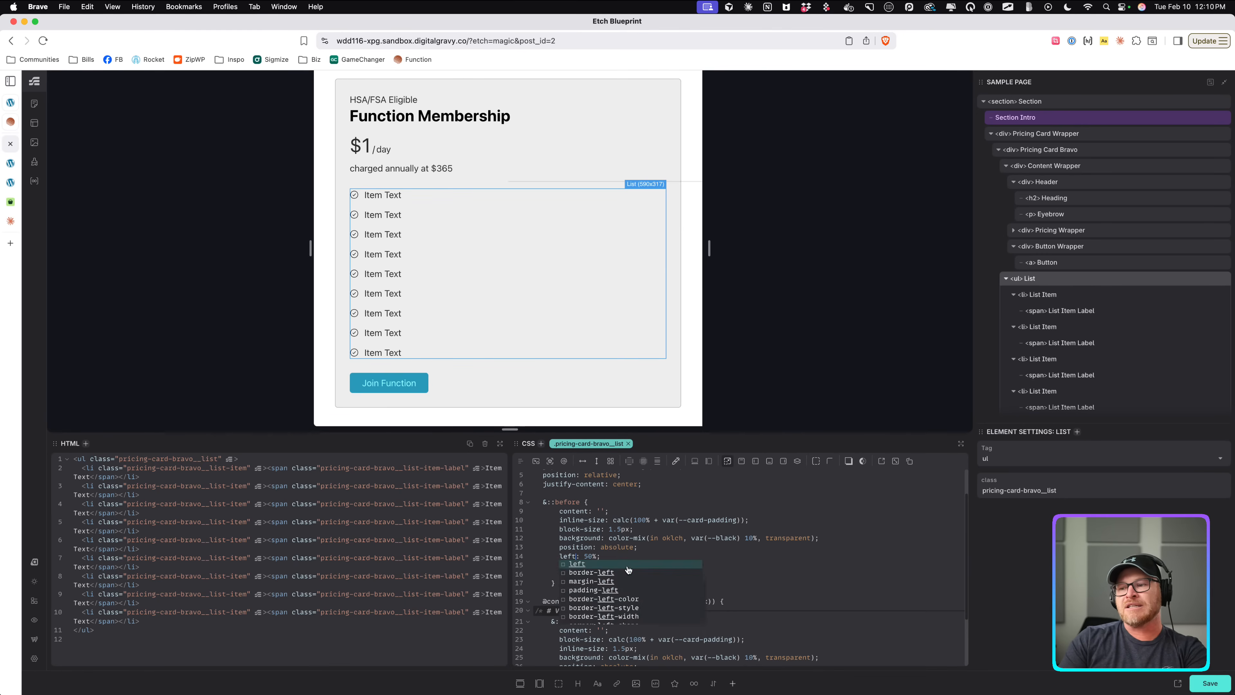
left_click(622, 559)
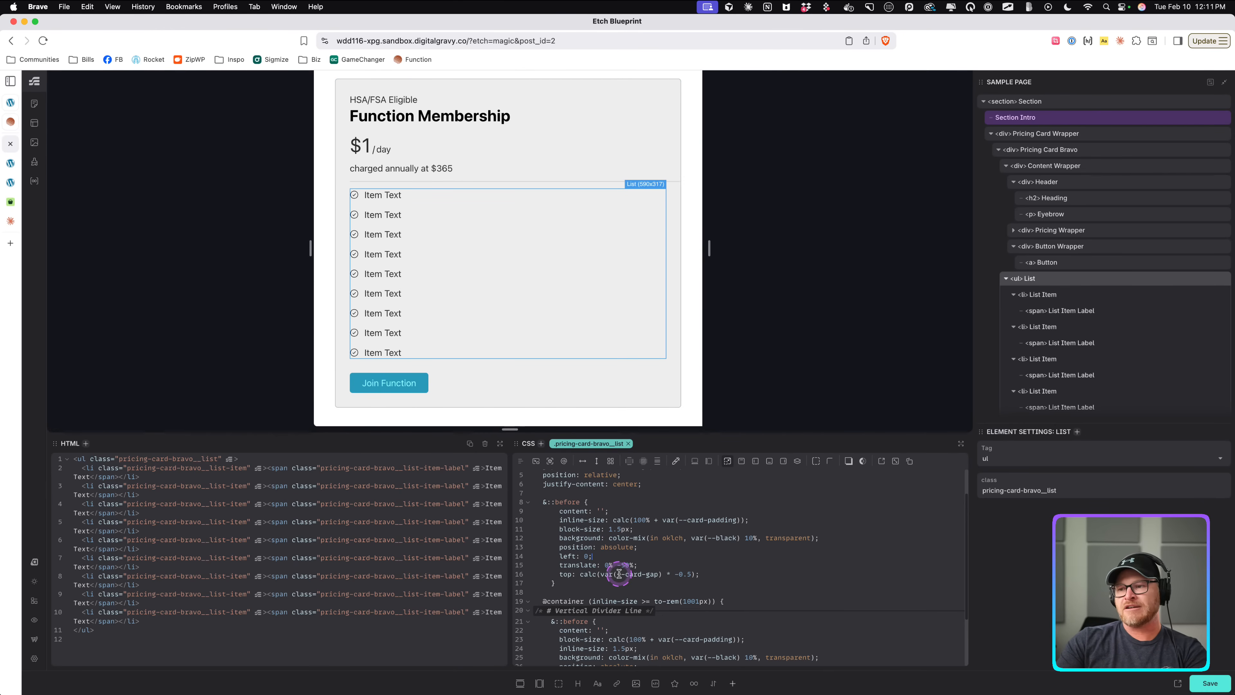
Remove the duplicate position: absolute declaration from the vertical divider rule inside the container query.
scroll(644, 562, "down", 1)
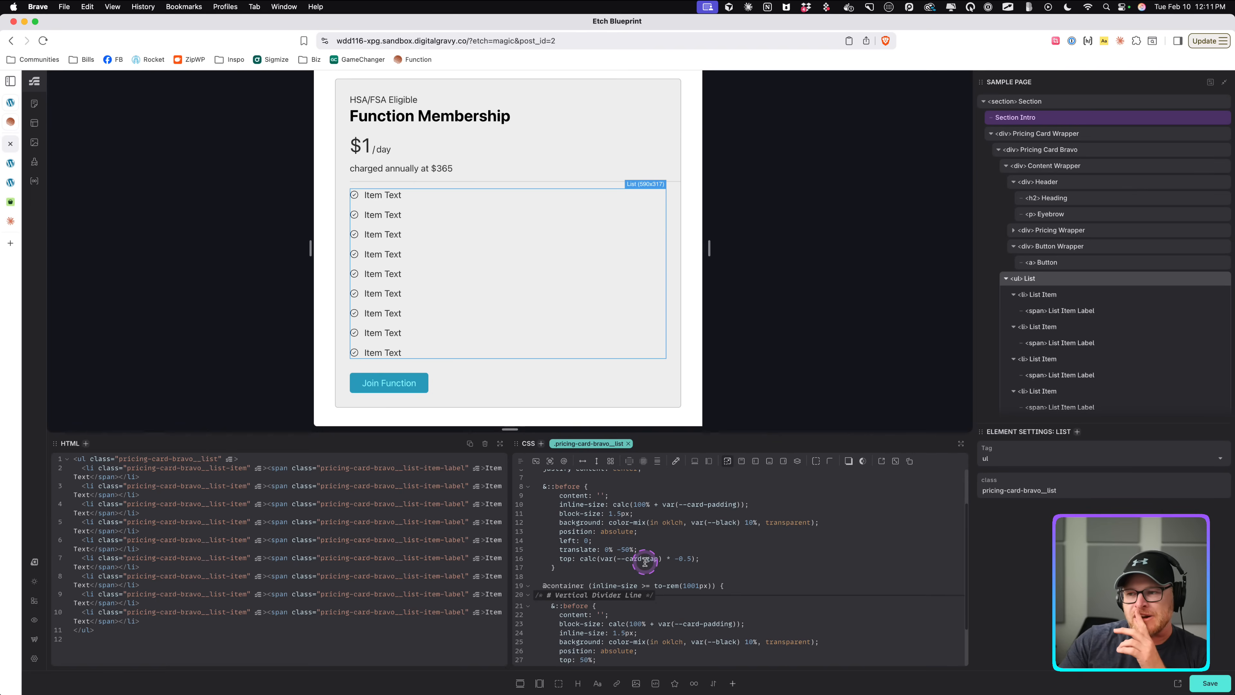
left_click(527, 531)
scroll(715, 614, "down", 2)
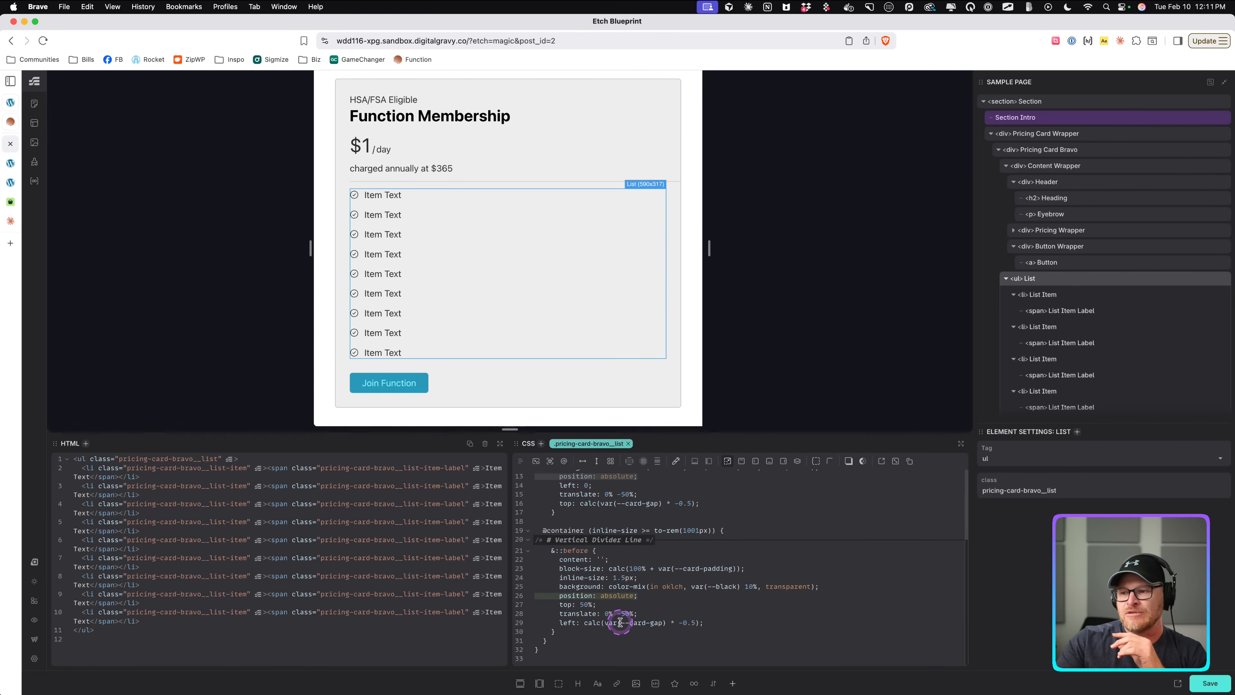
left_click_drag(621, 615, 516, 598)
key("BackSpace")
key("BackSpace")
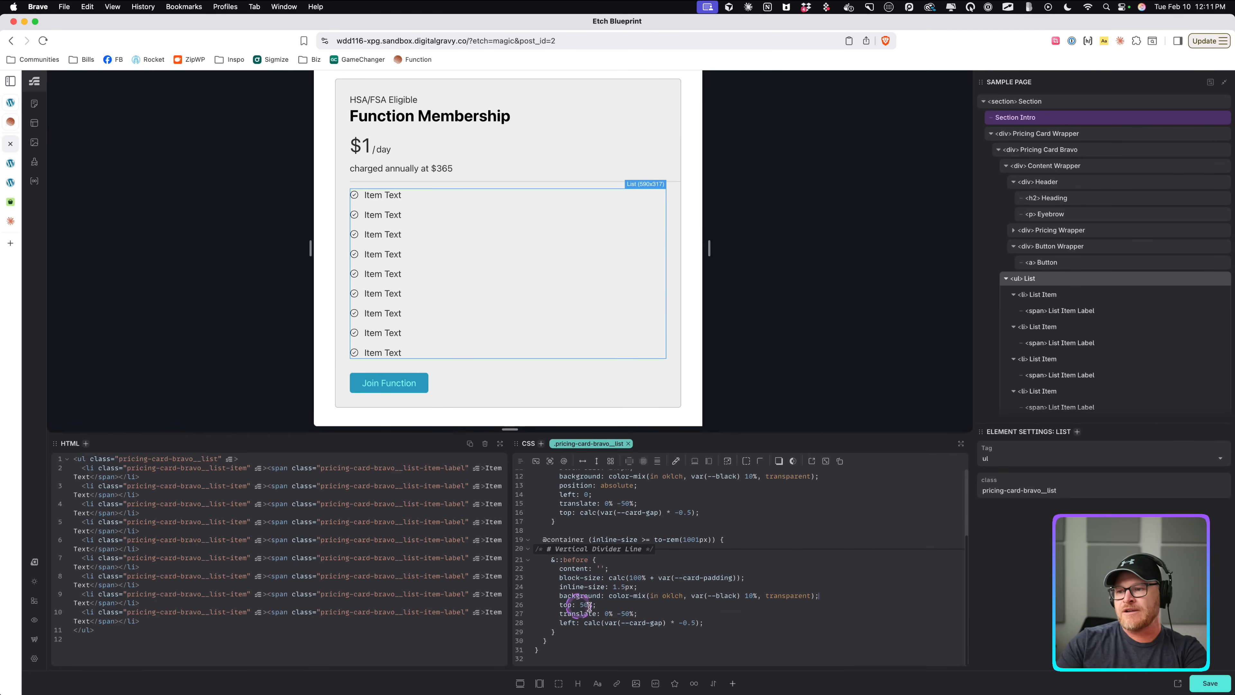
Remove the duplicate background declaration from the vertical divider rule inside the container query.
scroll(629, 599, "up", 2)
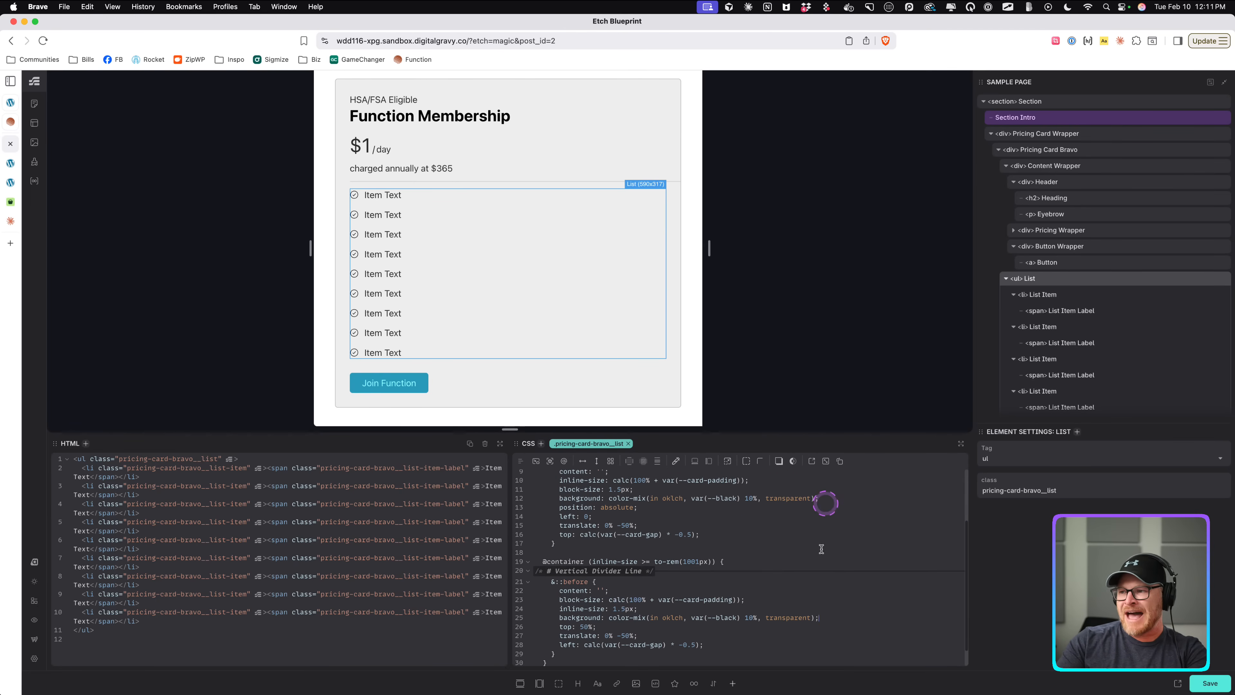
left_click_drag(828, 617, 484, 620)
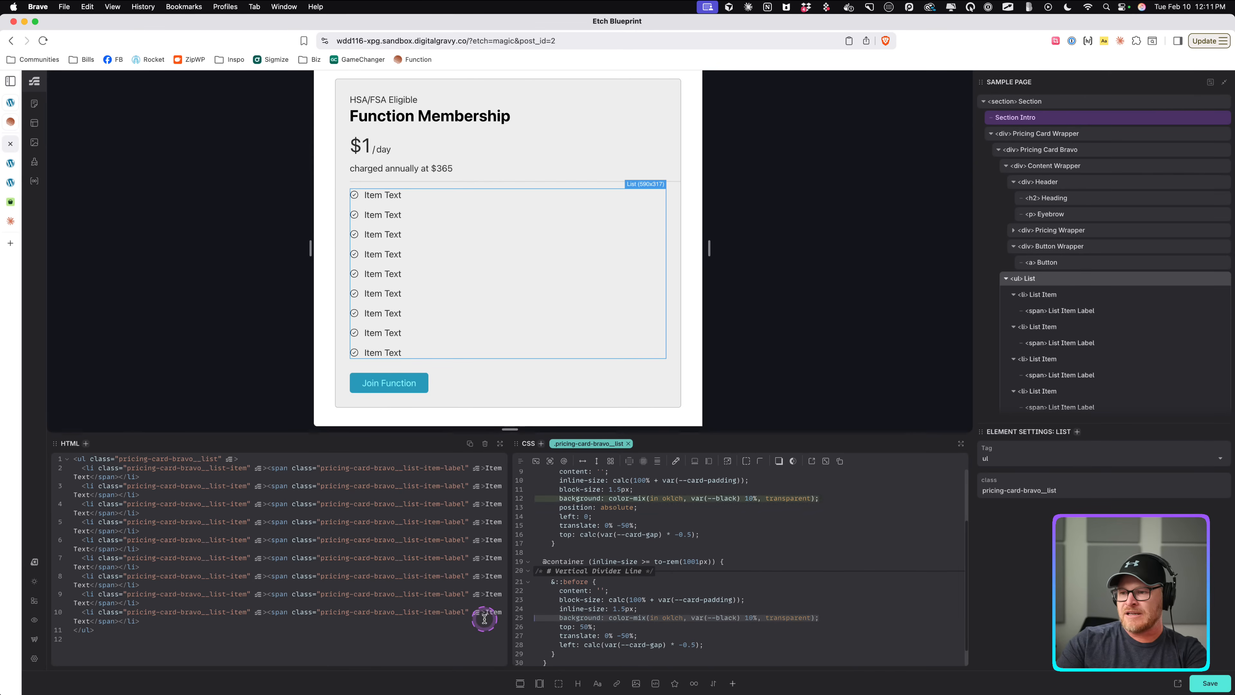
key("BackSpace")
key("BackSpace")
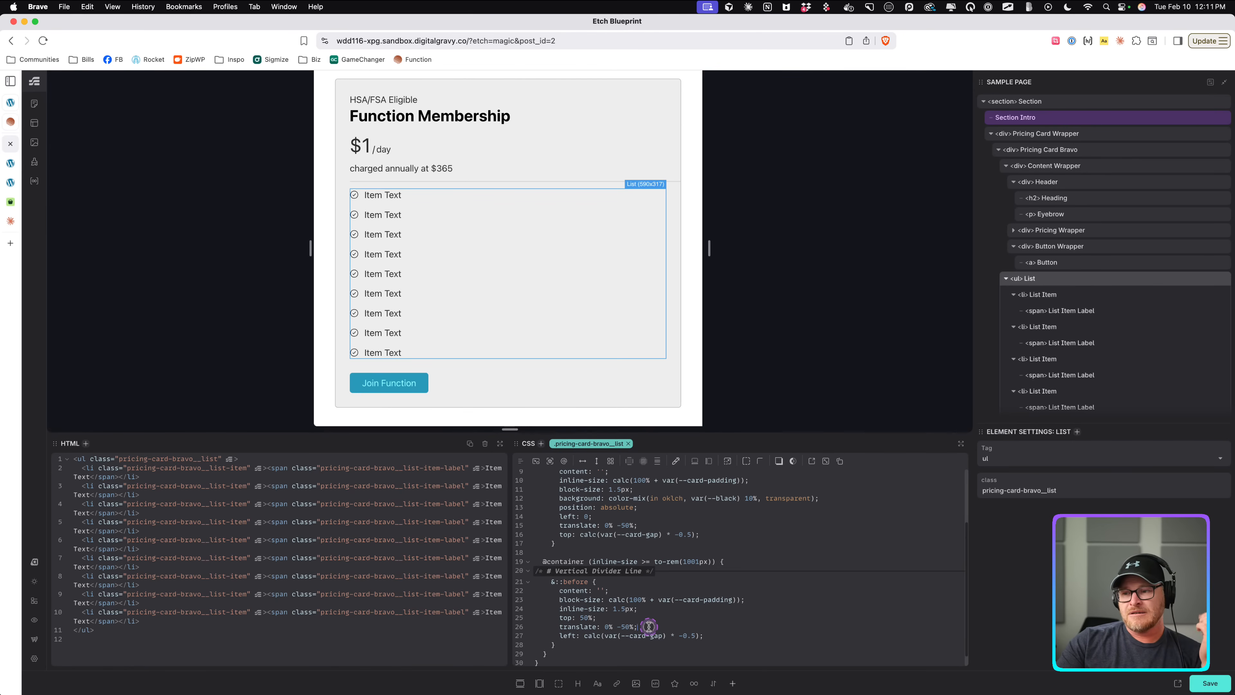
left_click(658, 526)
left_click_drag(658, 525, 522, 528)
key("BackSpace")
key("BackSpace")
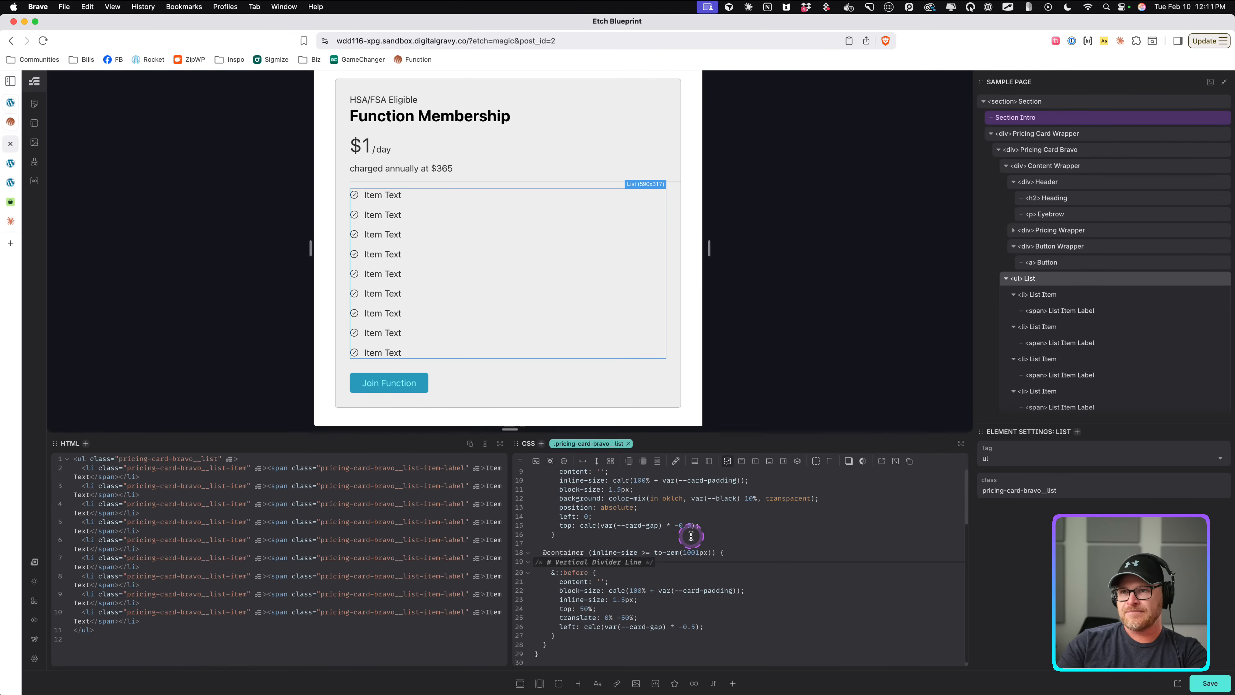
key("ctrl+z")
key("ctrl+z")
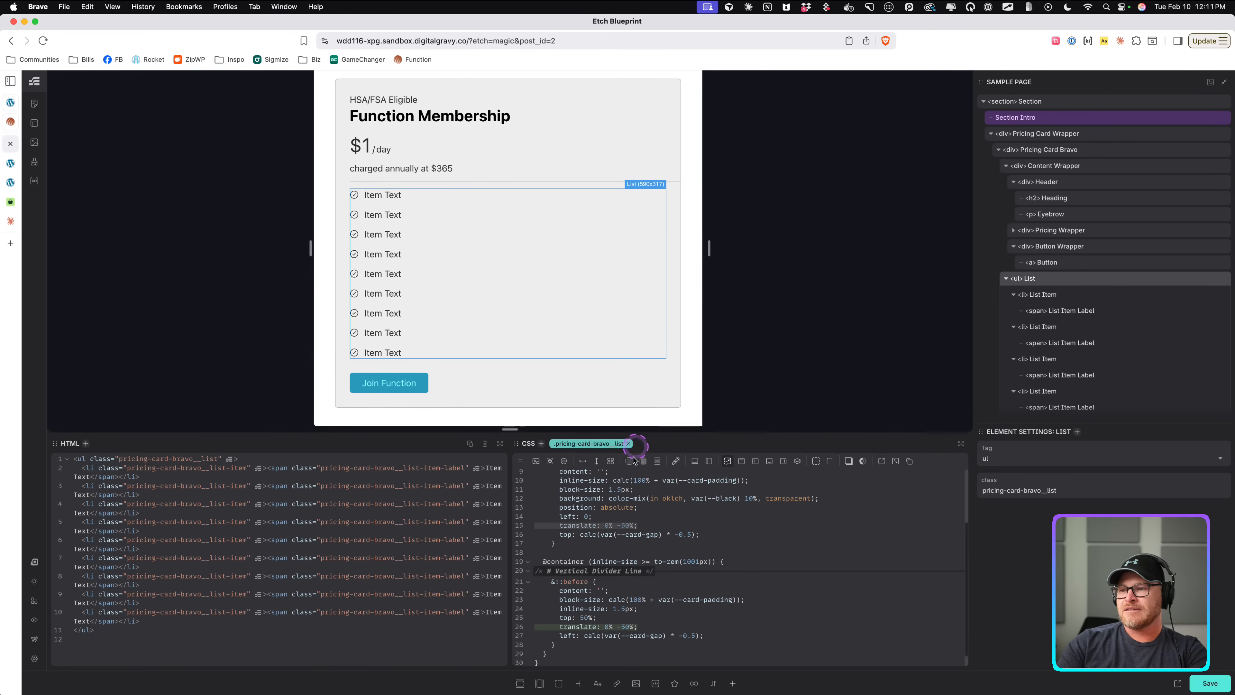
Remove the translate declaration from the base horizontal divider rule.
left_click(614, 519)
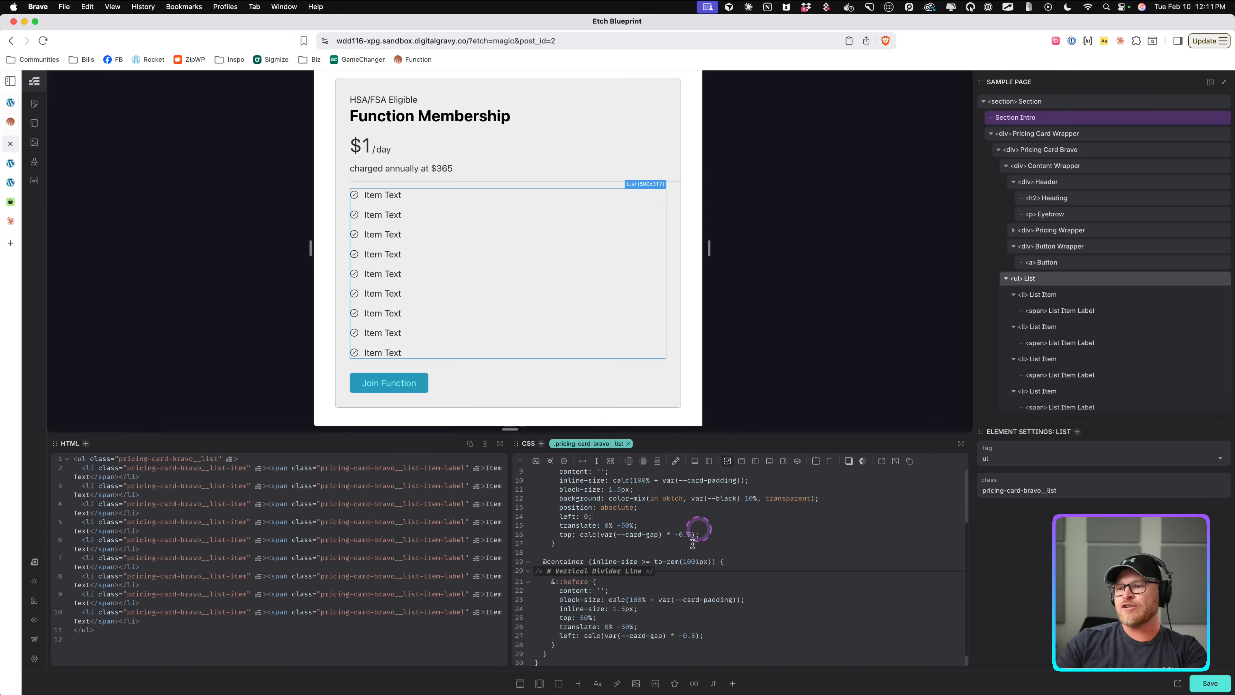
double_click(585, 617)
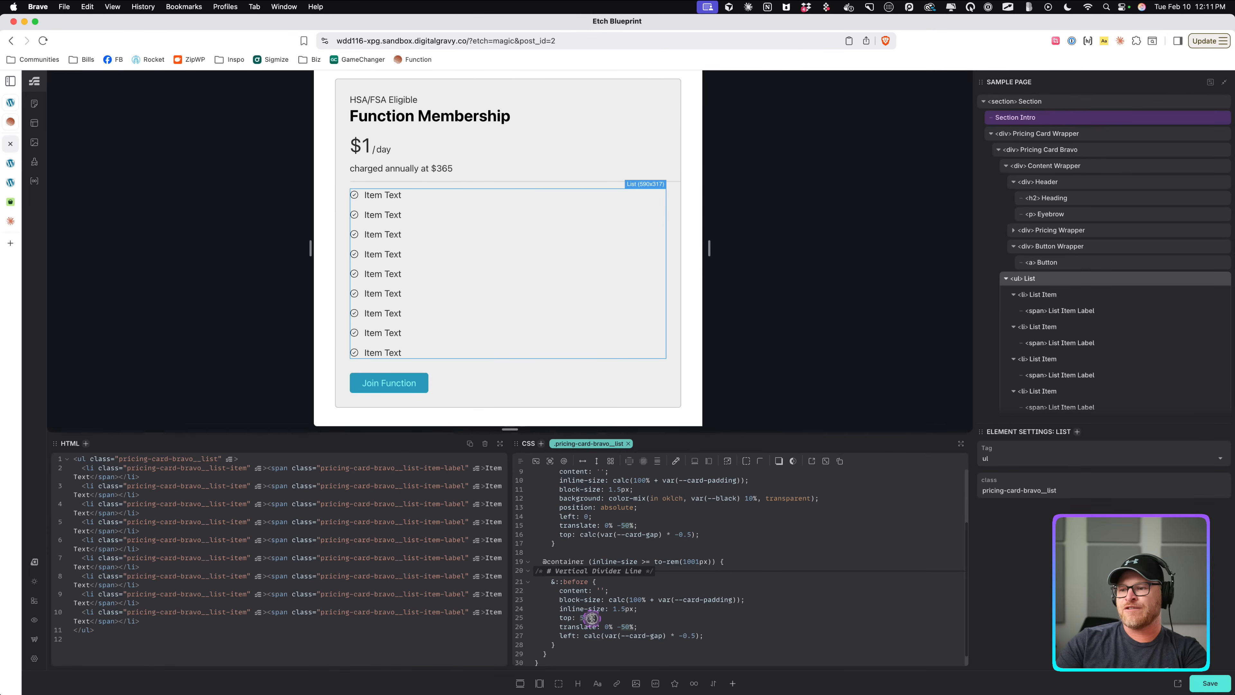
left_click(588, 516)
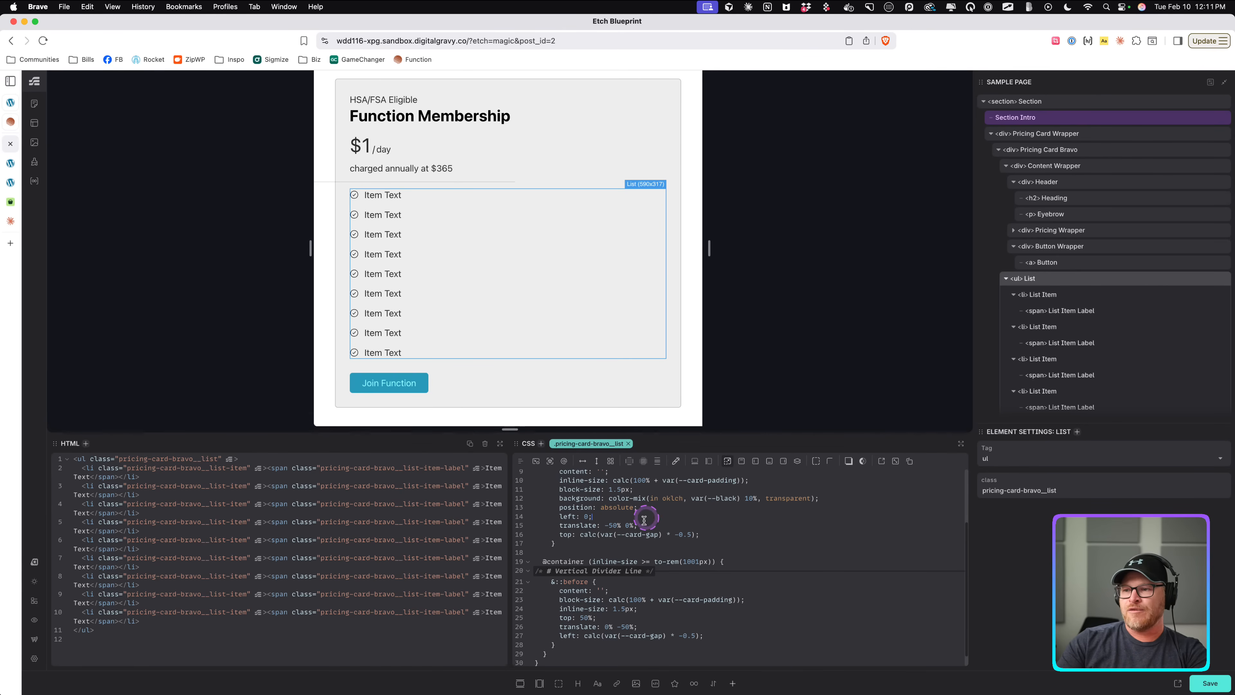
left_click_drag(641, 525, 503, 527)
key("BackSpace")
key("BackSpace")
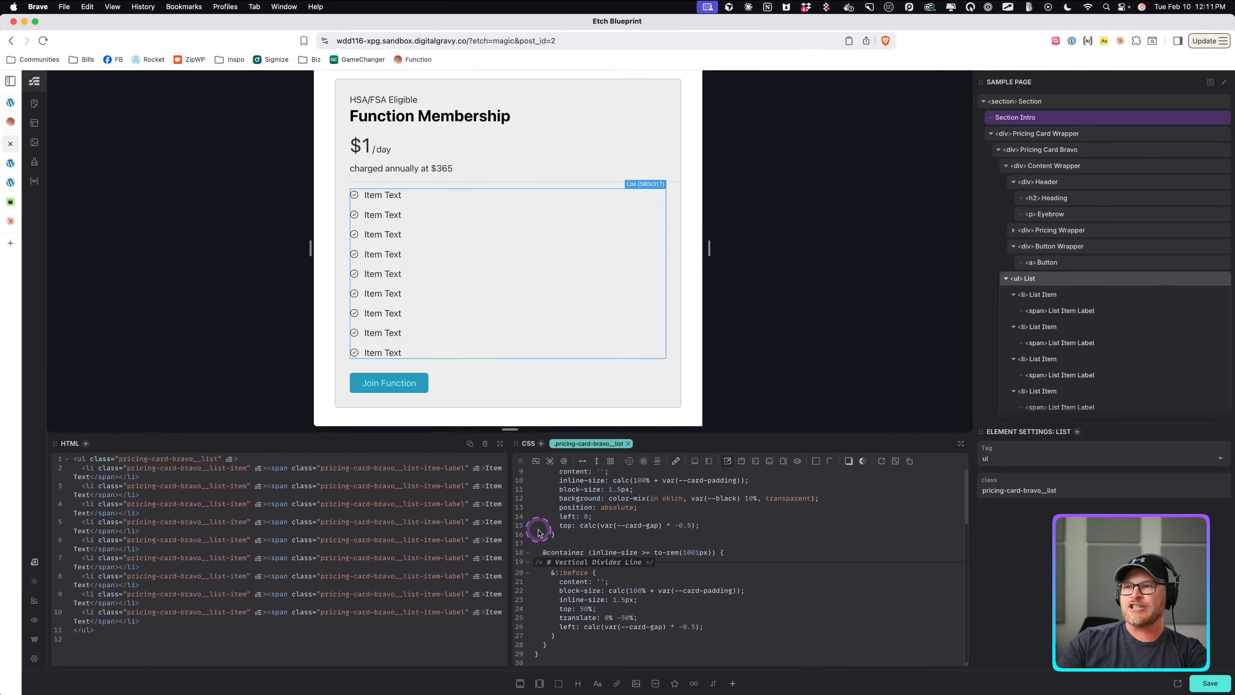
Set the base divider's inline-size to 100%.
scroll(598, 520, "up", 1)
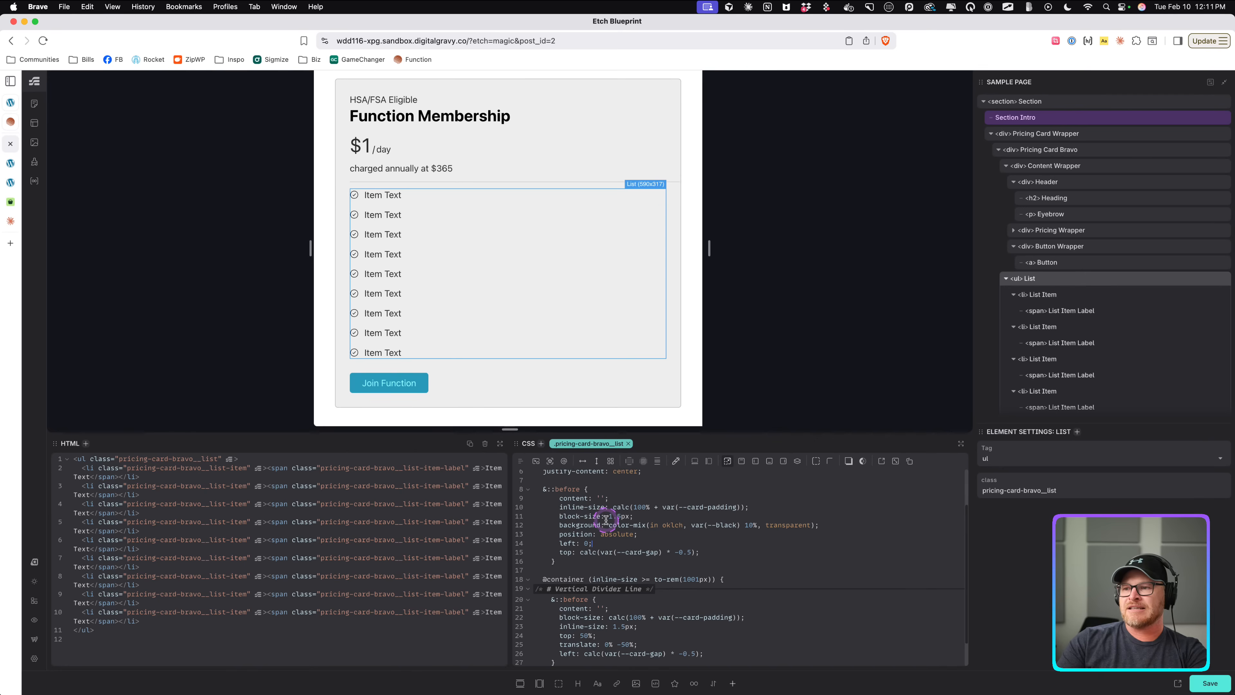
left_click_drag(740, 506, 646, 507)
key("BackSpace")
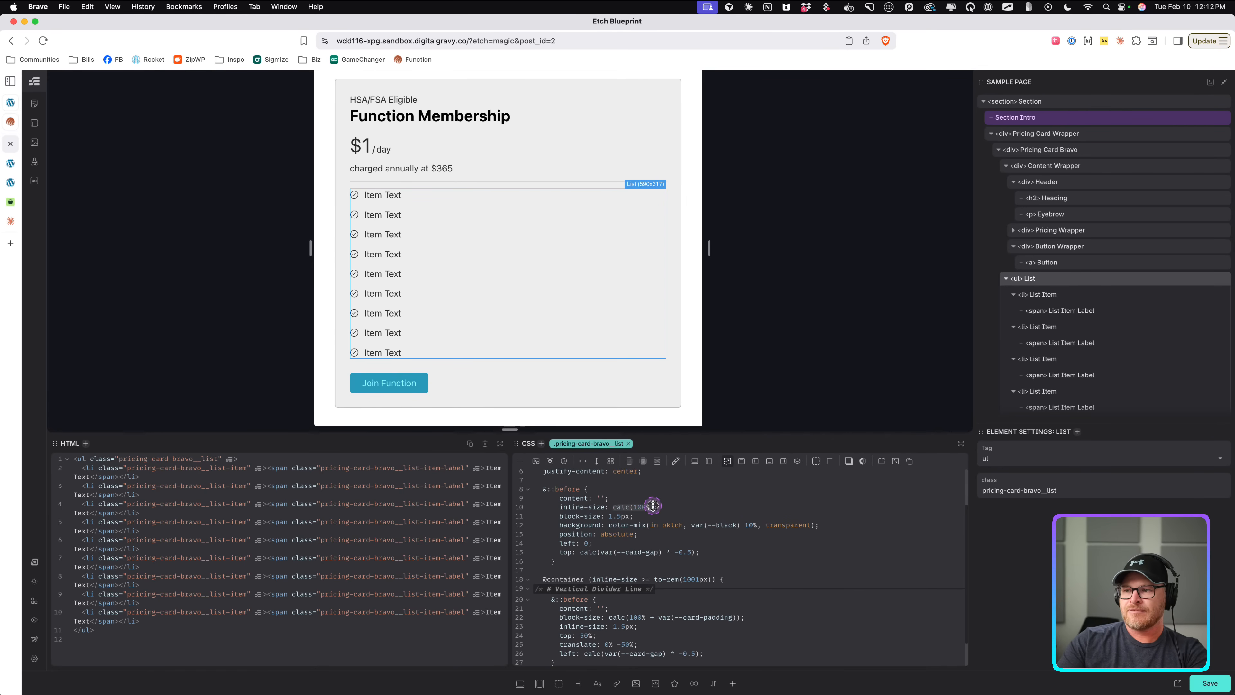
type("100%")
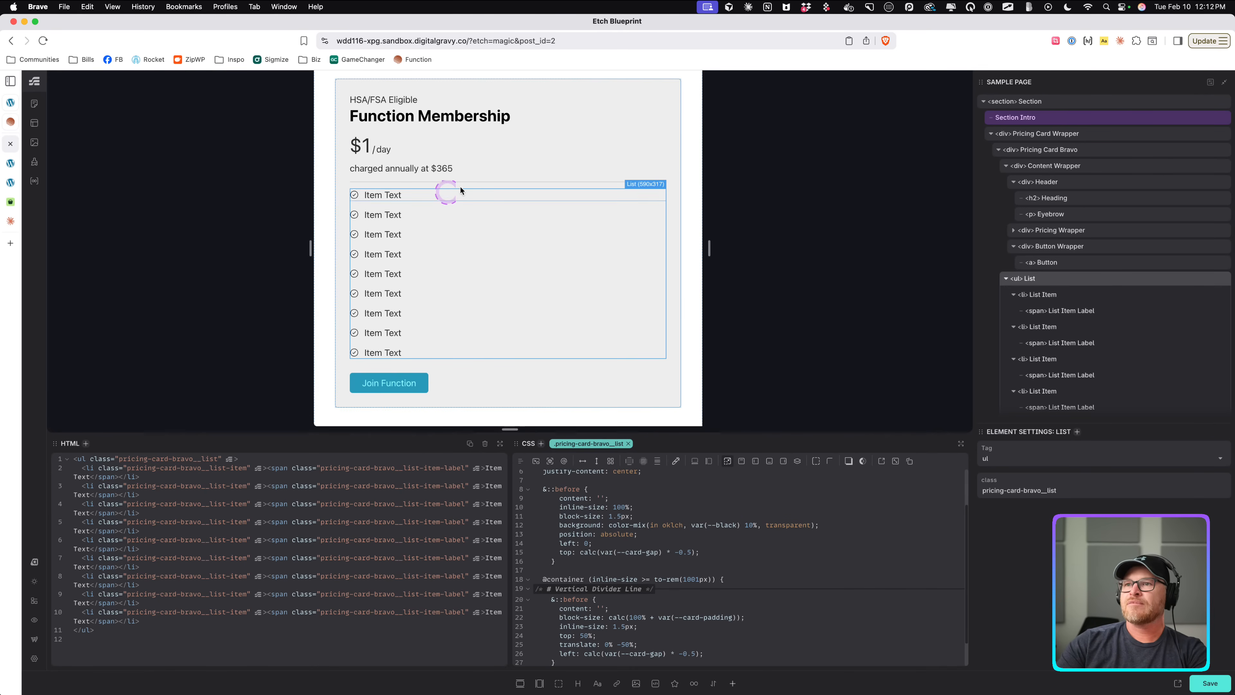
Review the list's divider styles, preview the card at a wider canvas width and on the live page.
left_click(582, 148)
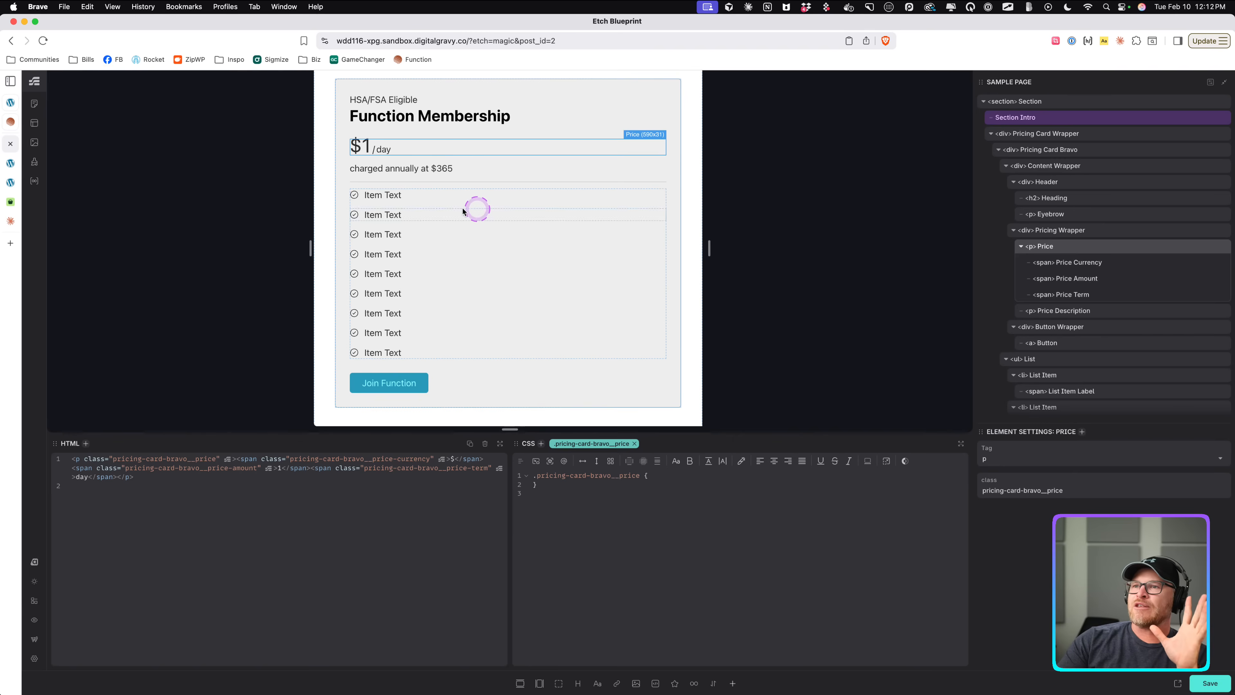
left_click(462, 219)
scroll(583, 559, "down", 3)
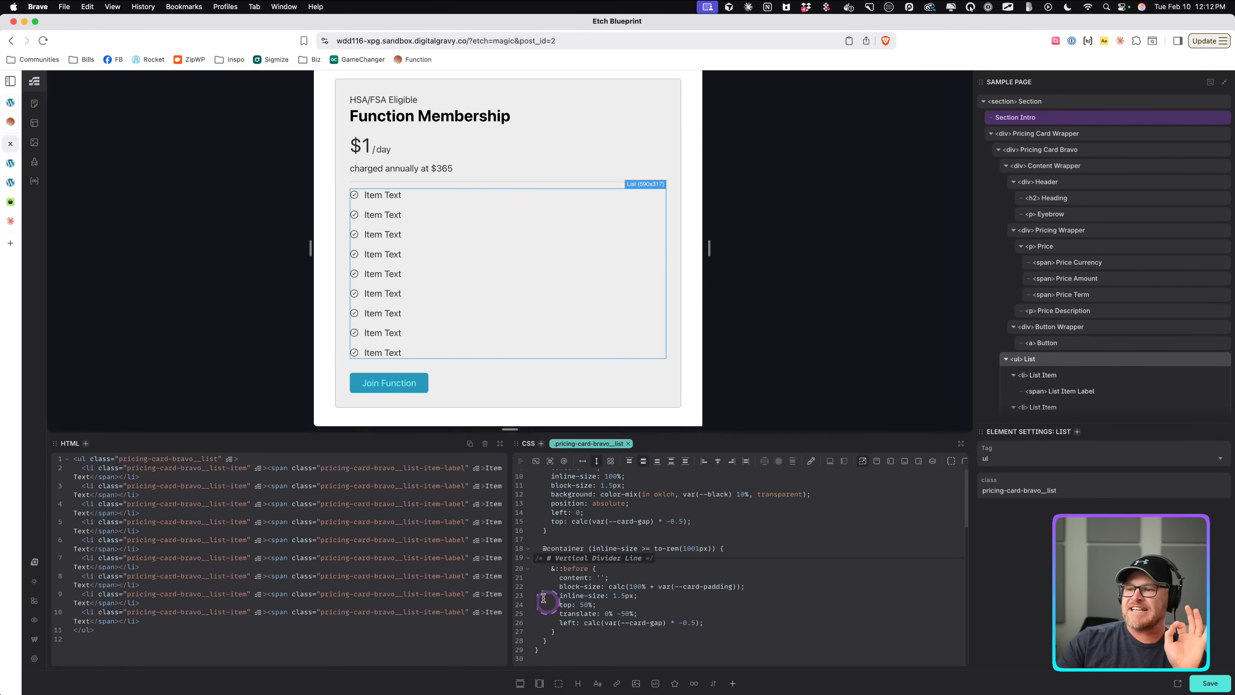
left_click_drag(535, 558, 609, 639)
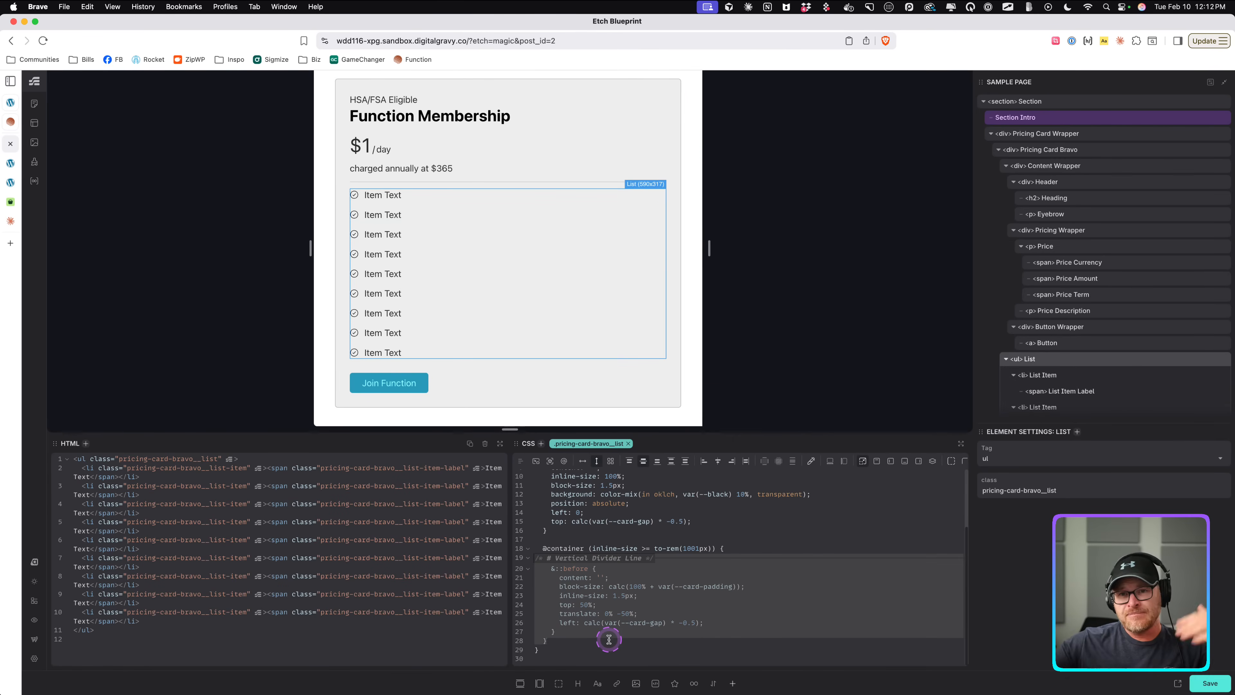
left_click(713, 645)
scroll(671, 555, "up", 3)
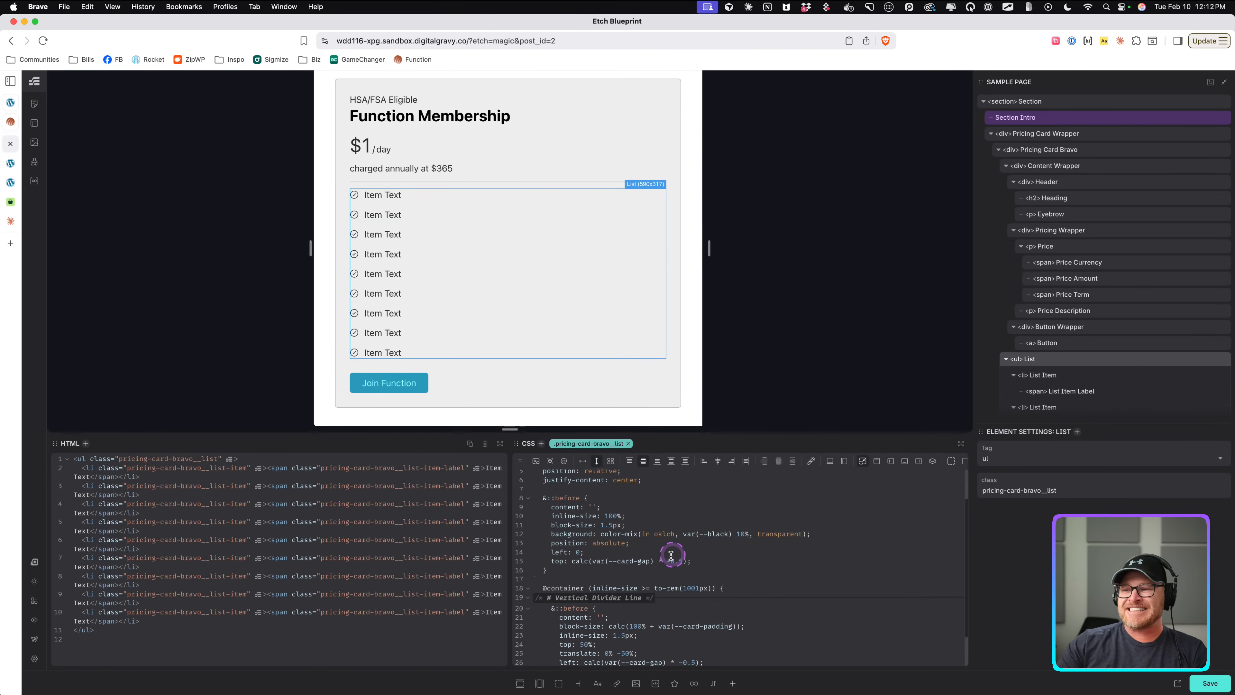
left_click(671, 555)
left_click_drag(709, 248, 712, 249)
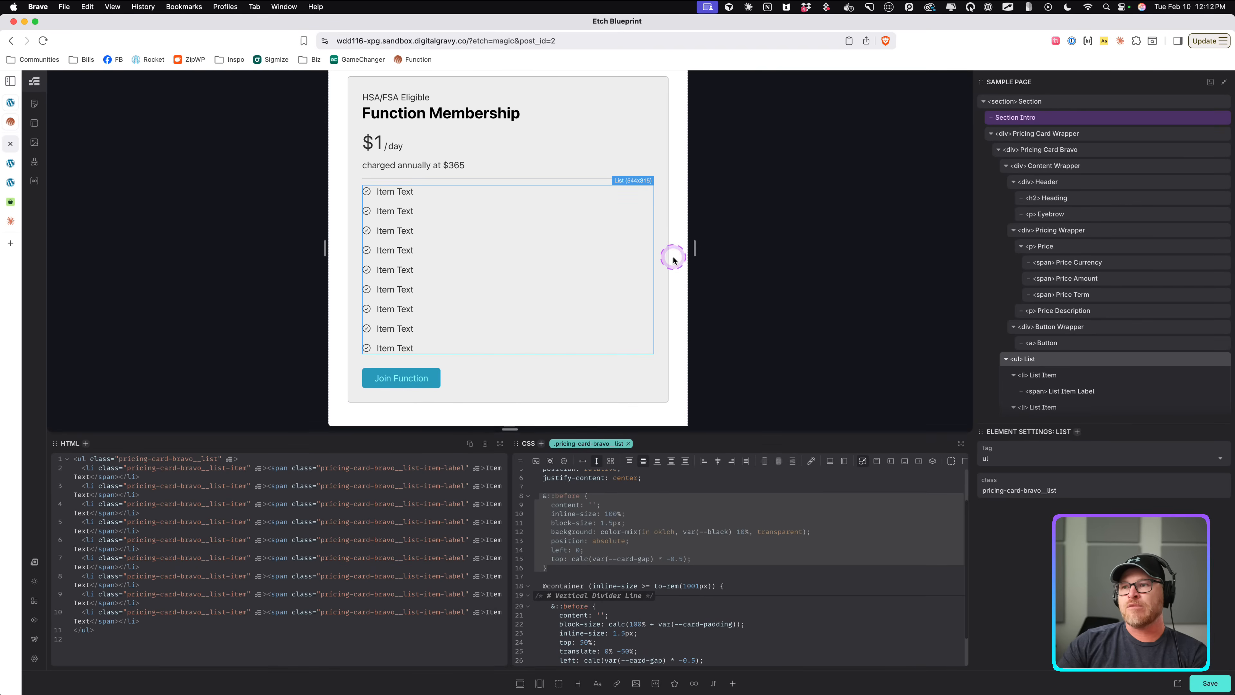
left_click_drag(673, 260, 982, 262)
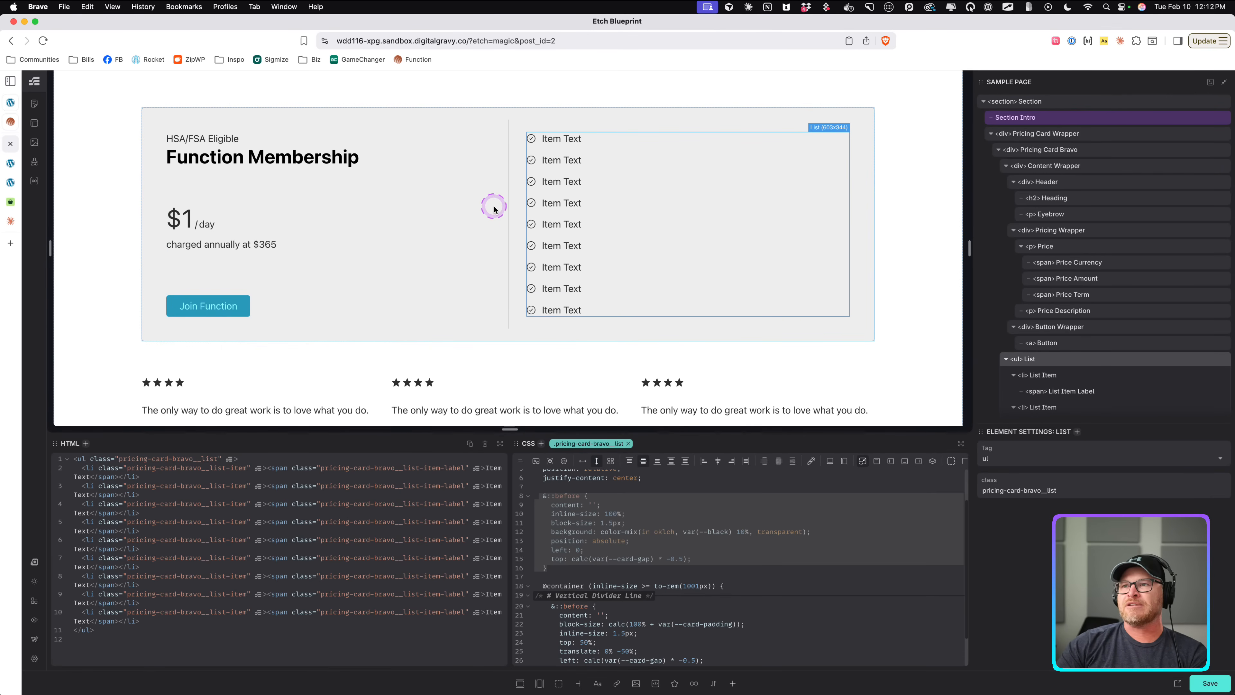
left_click(506, 205)
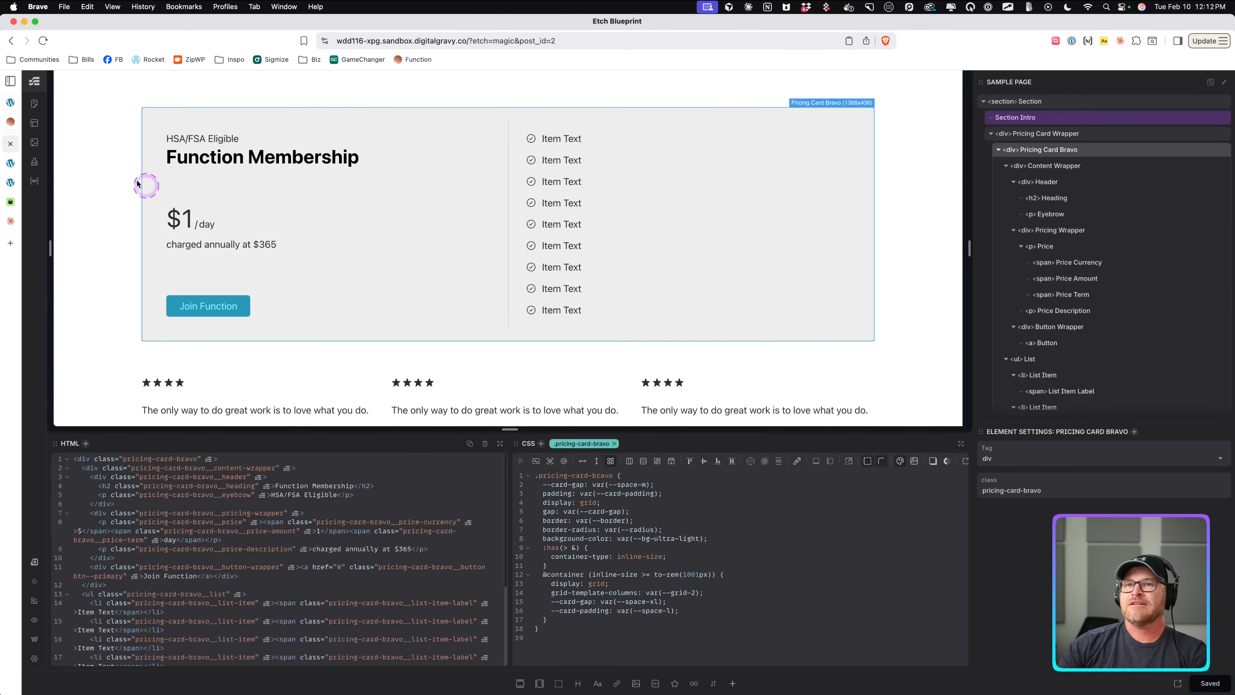
left_click(10, 165)
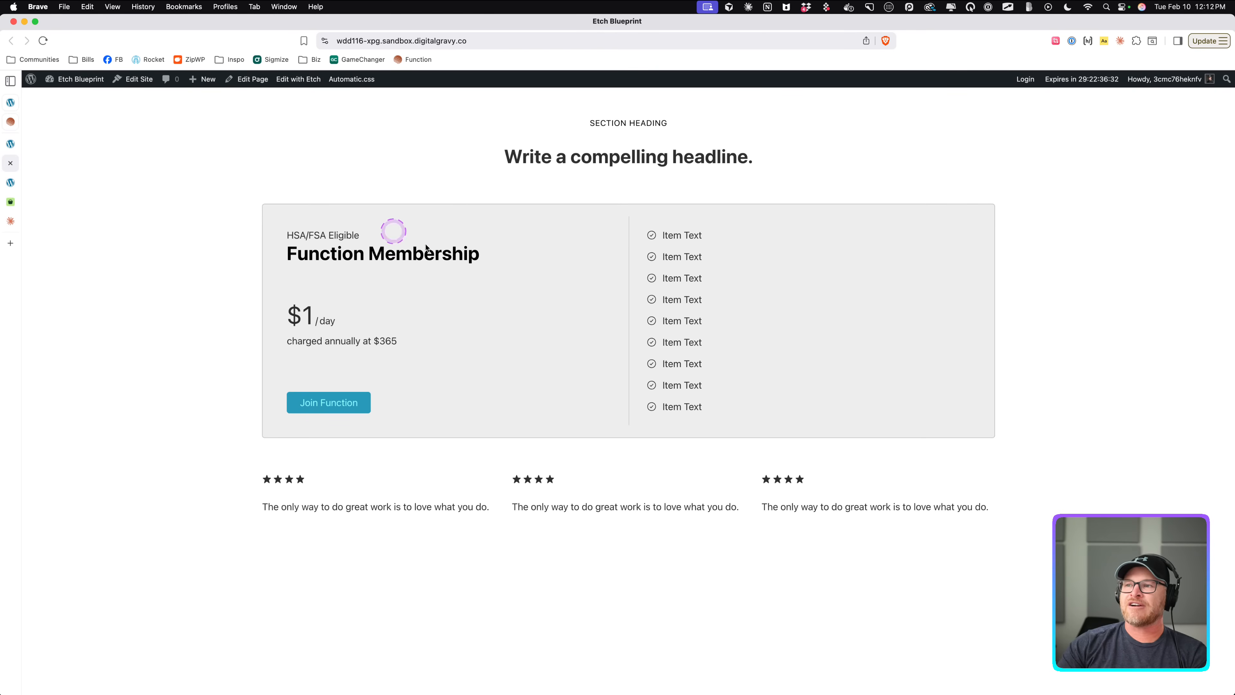
left_click(11, 146)
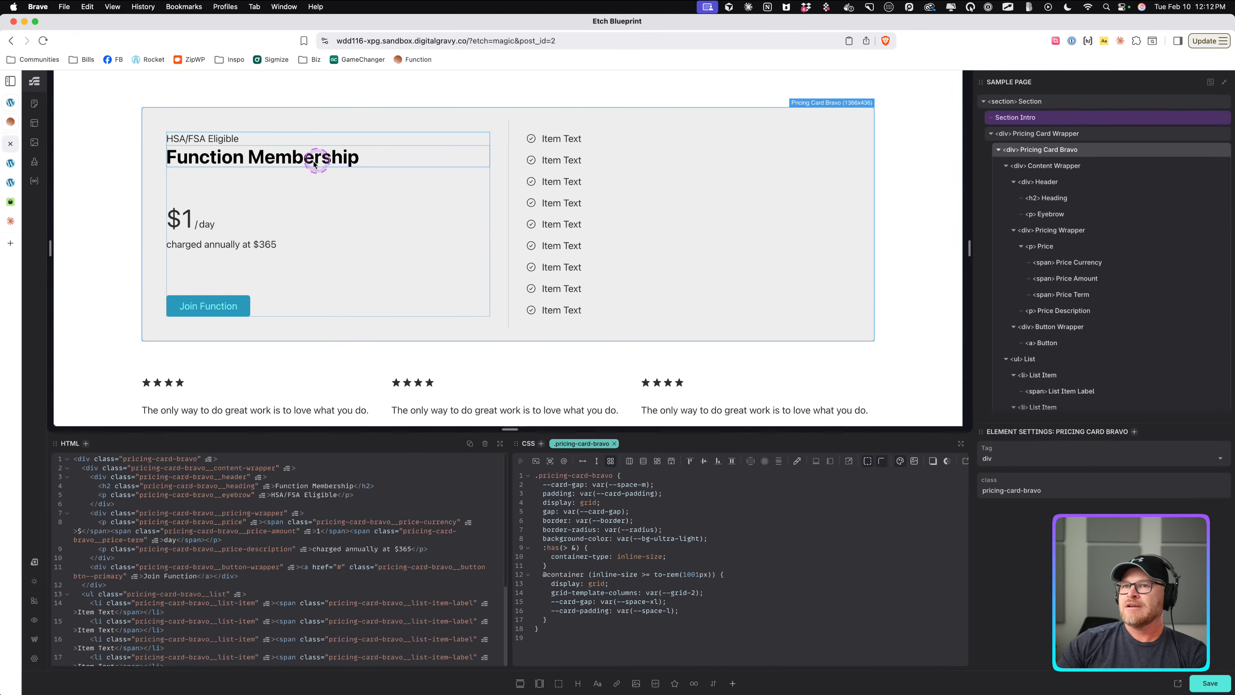
Set the card header's gap to .5lh and preview the result on the live page.
left_click(1087, 183)
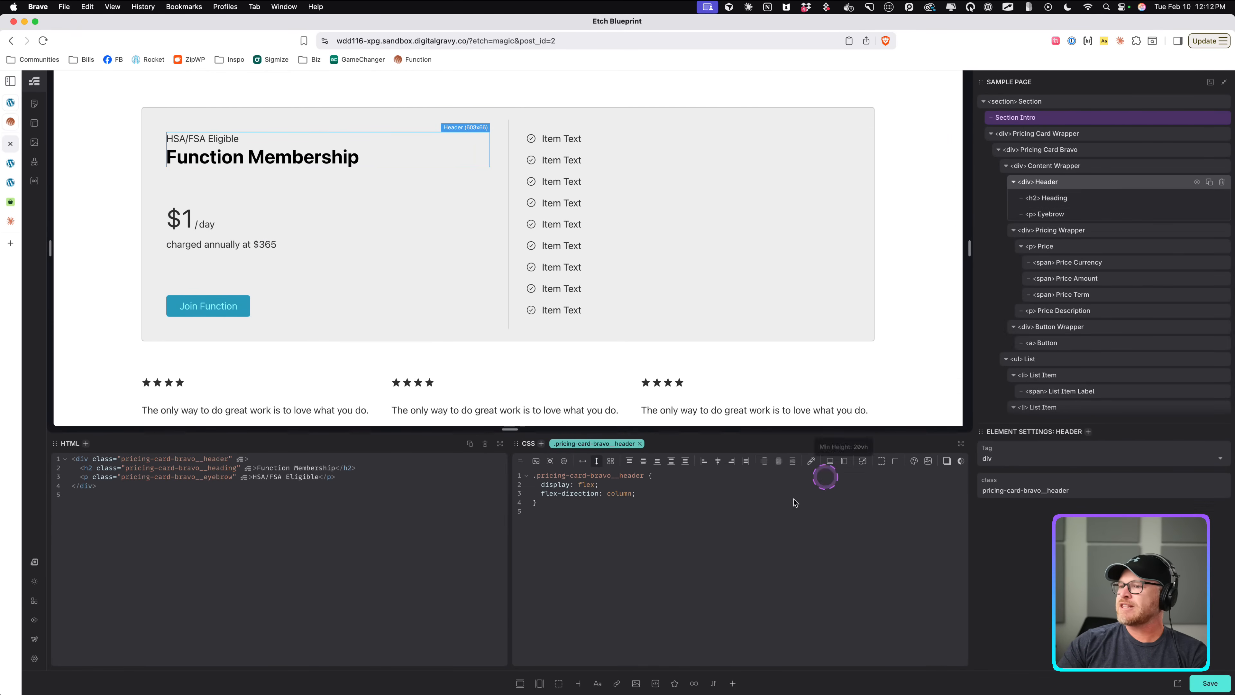
left_click(792, 462)
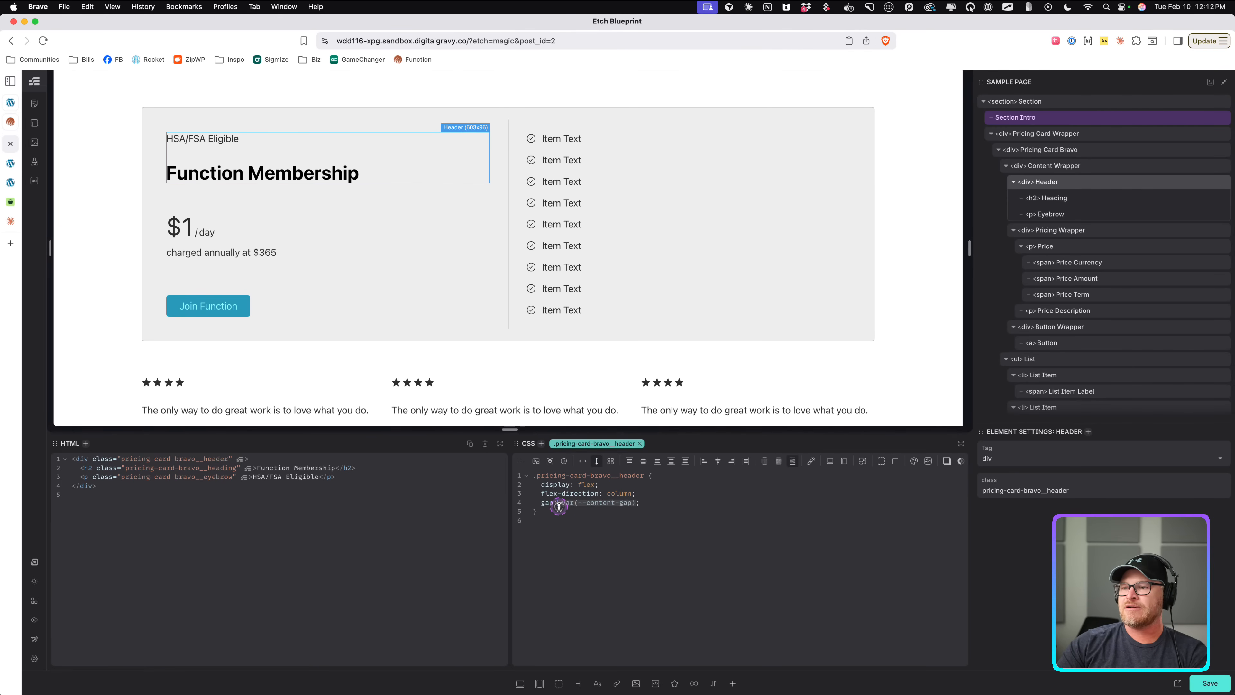
key("BackSpace")
type(".5l")
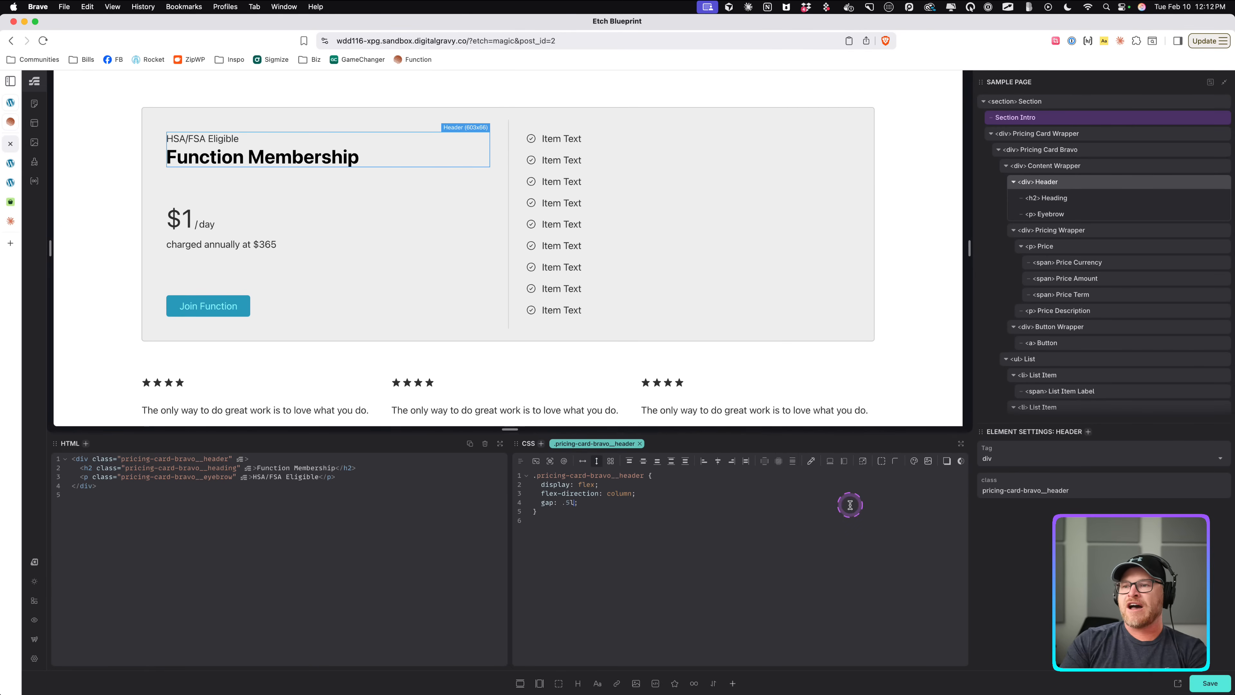
type("h")
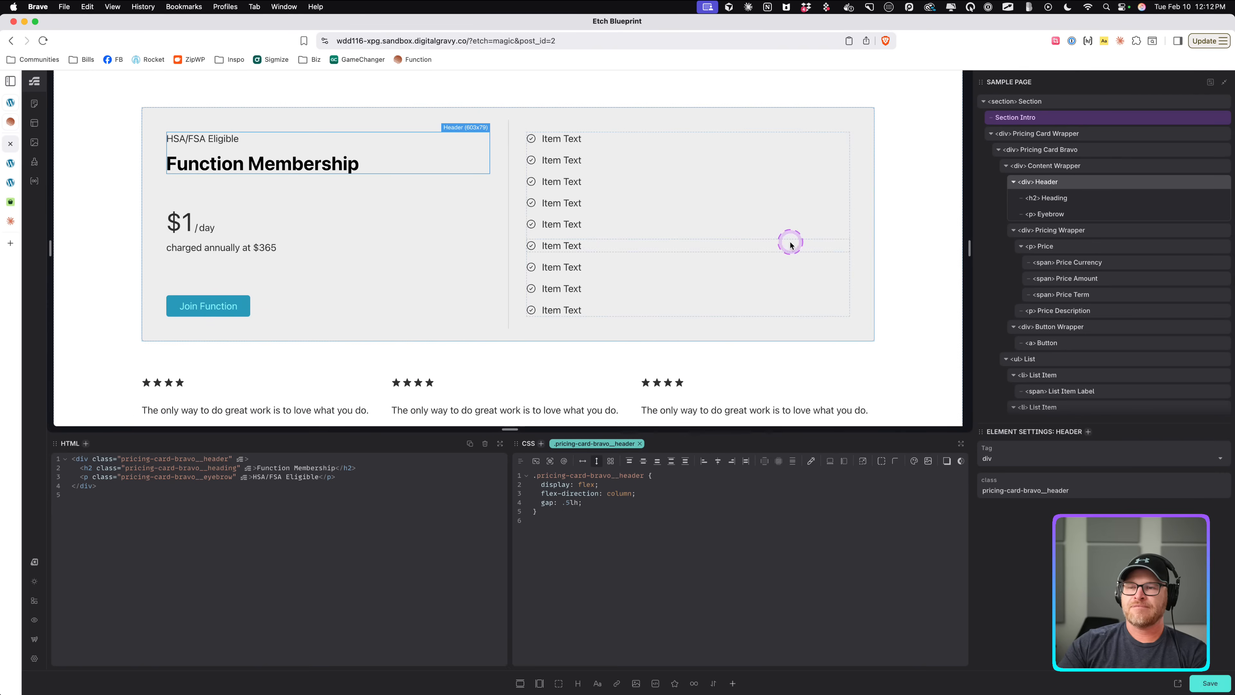
left_click(640, 224)
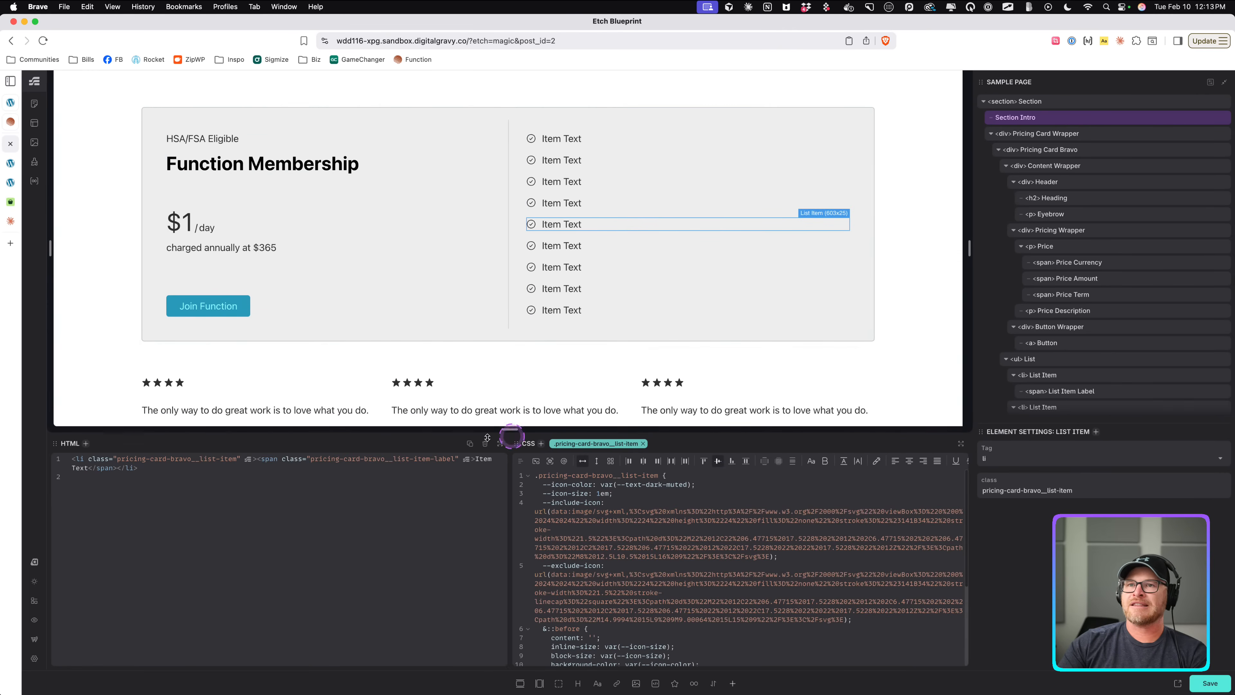
left_click(11, 188)
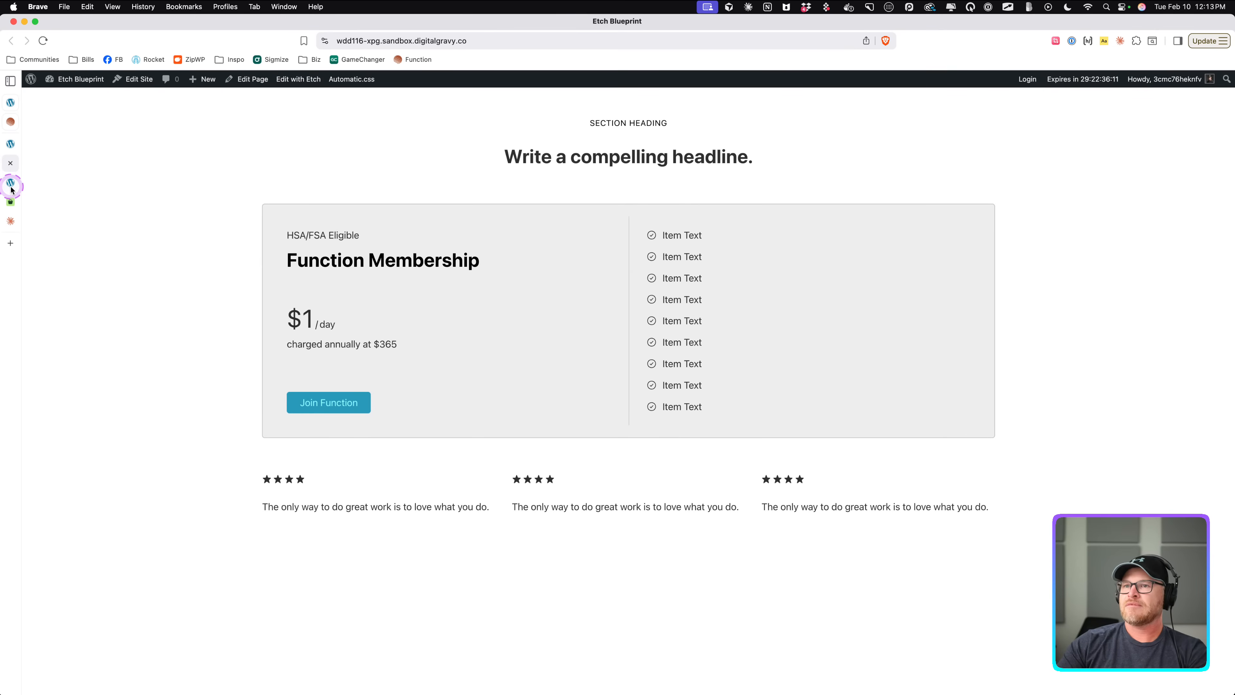
Replace the fifth list item's label with lorem ipsum placeholder text to test long wrapping items.
left_click(10, 144)
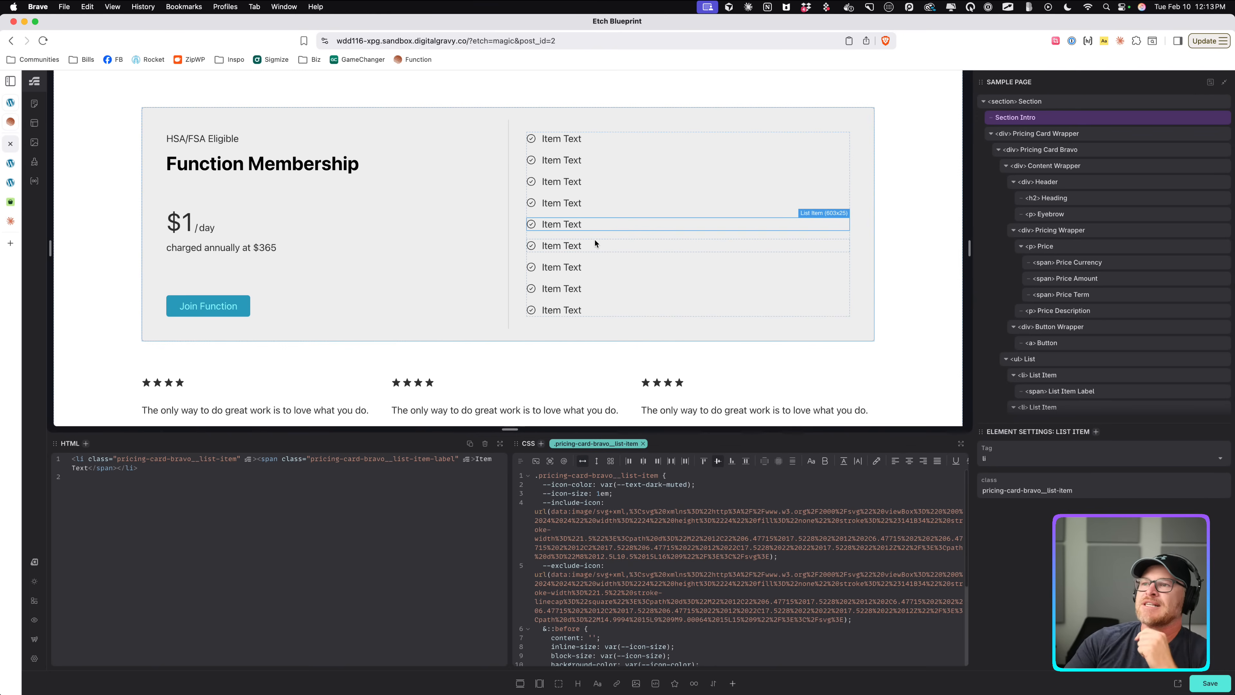
scroll(644, 541, "down", 3)
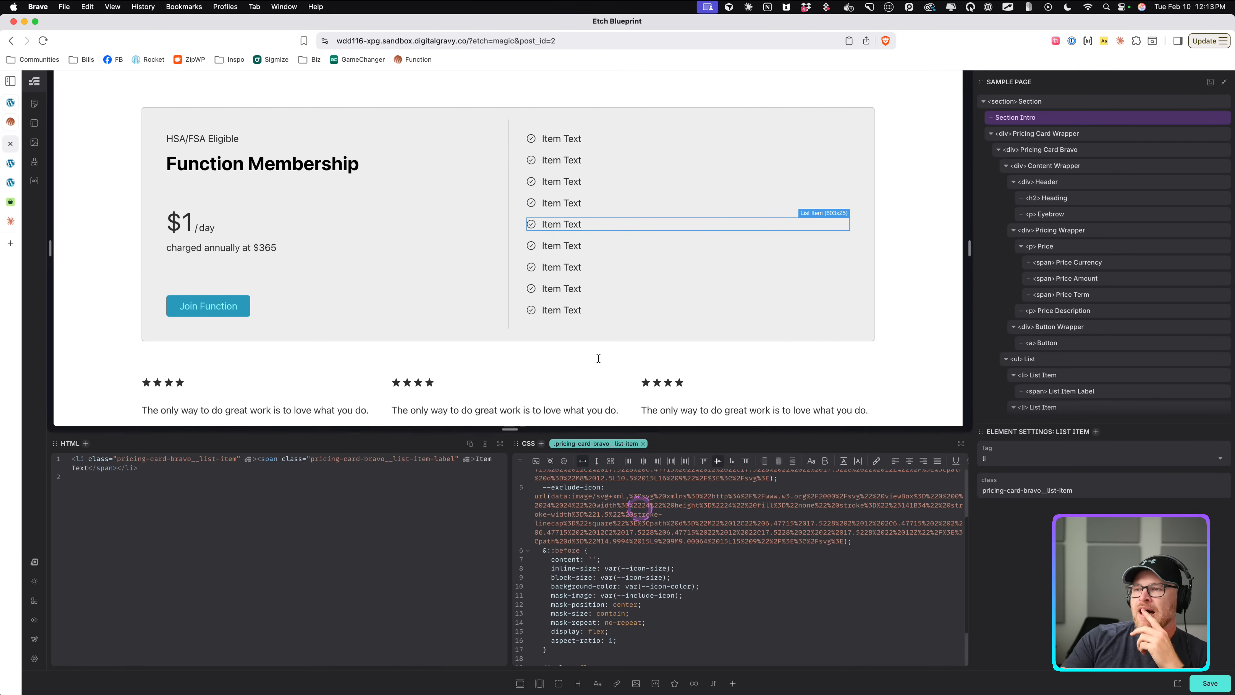
left_click(575, 225)
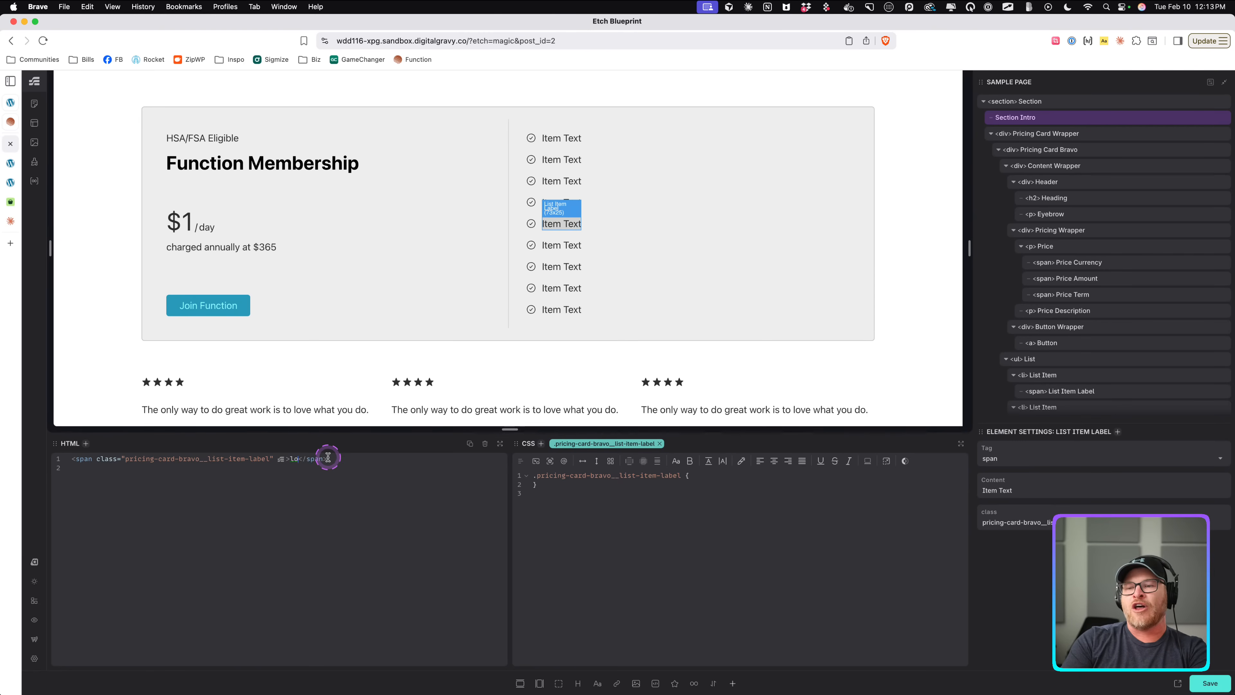
type("0")
key("Tab")
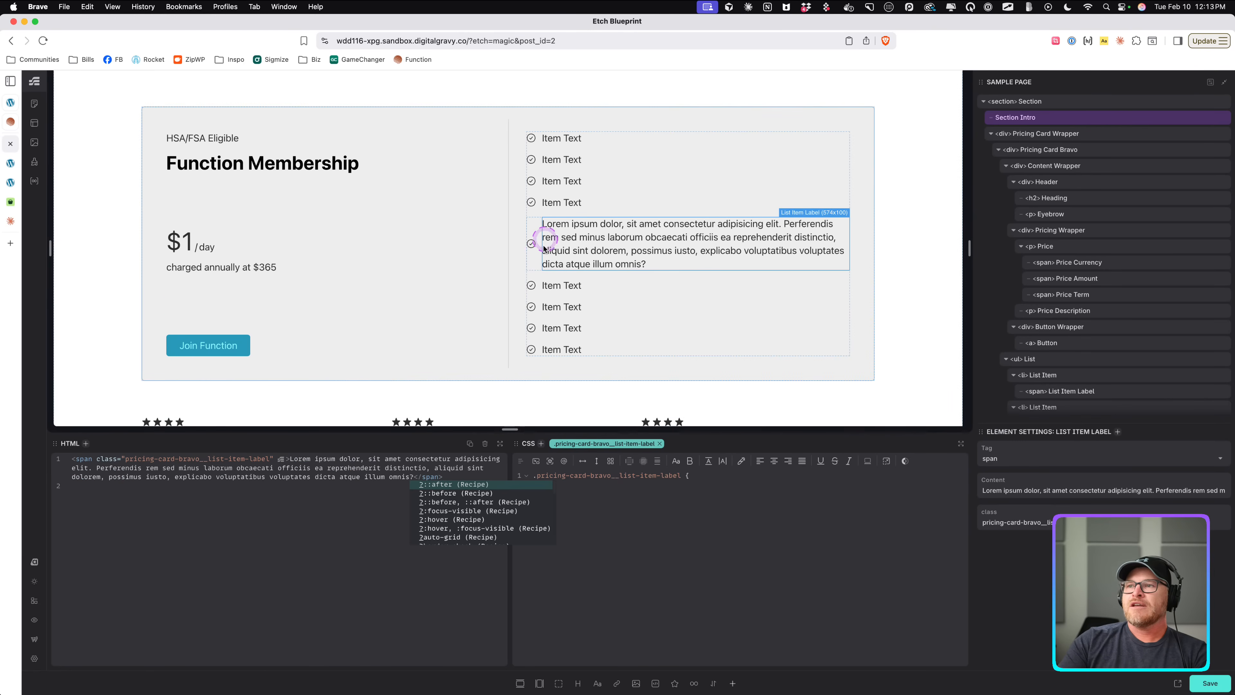
Set the list item's align-items to start so the icon aligns with the first line.
left_click(531, 244)
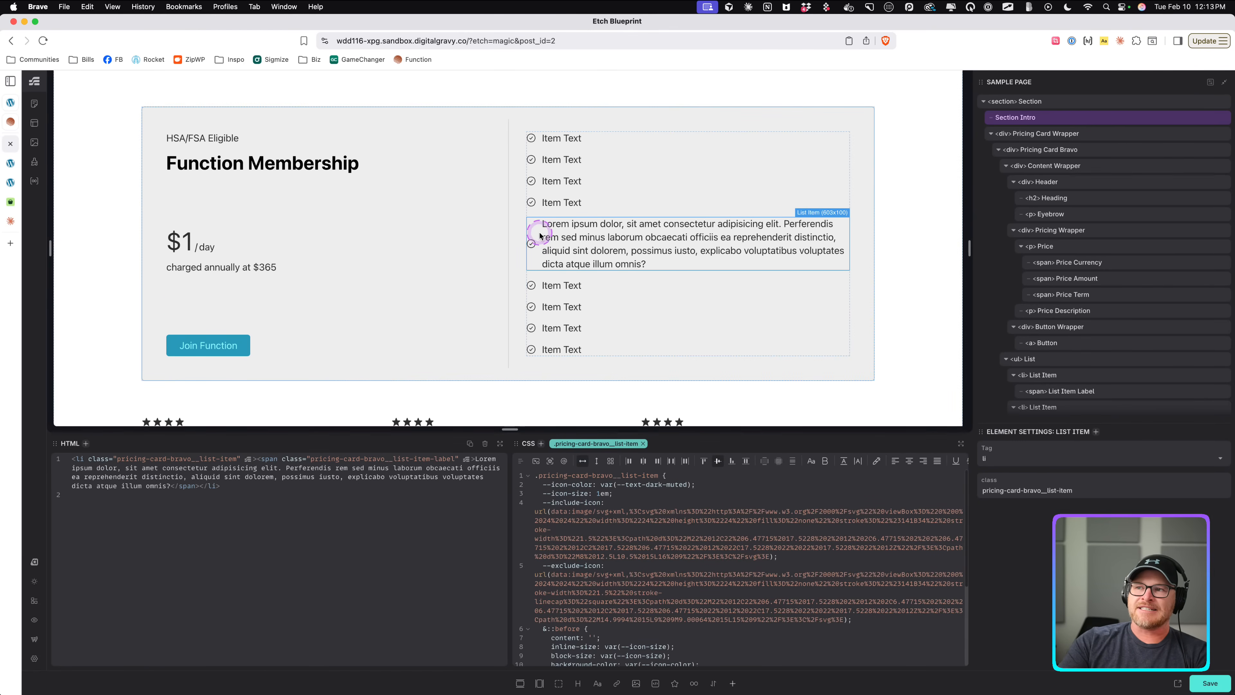
scroll(627, 508, "down", 3)
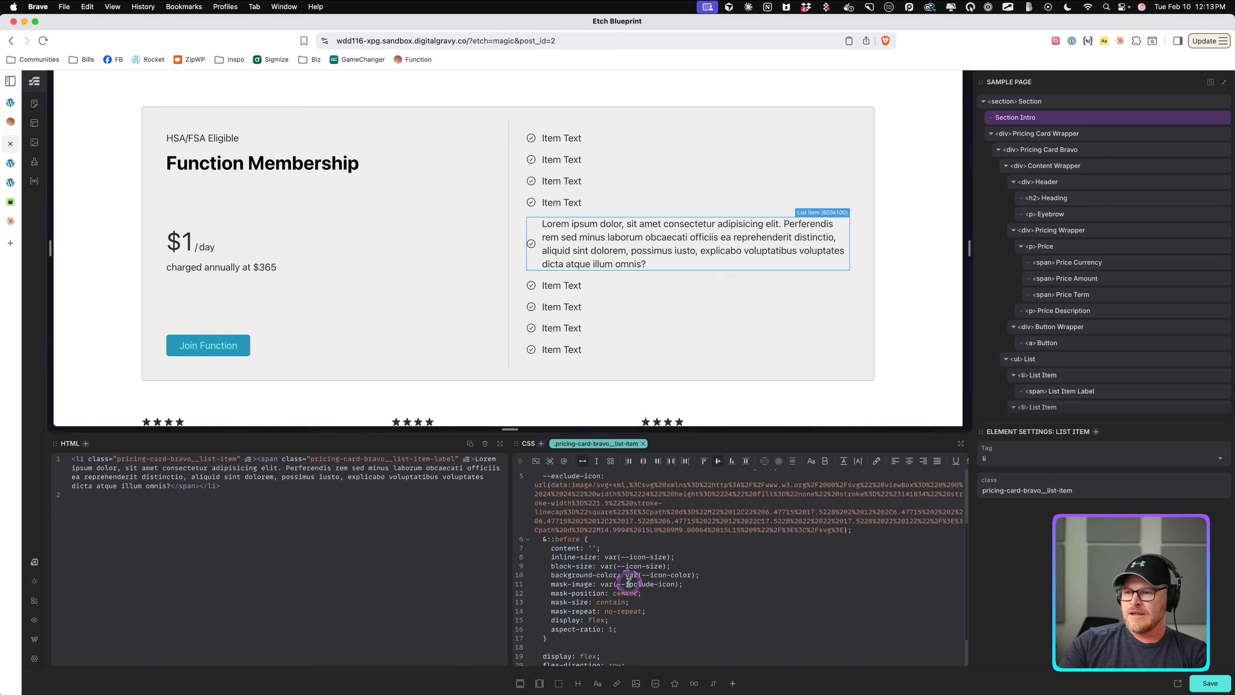
scroll(630, 584, "down", 2)
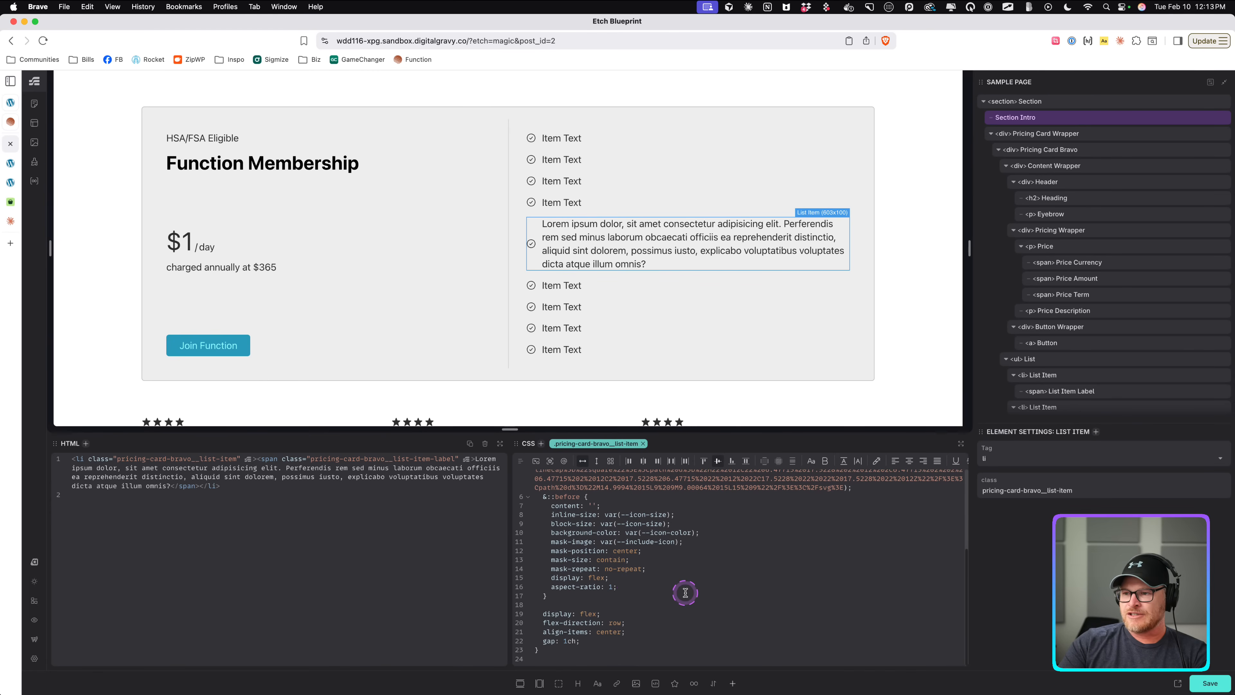
double_click(609, 631)
type("sta")
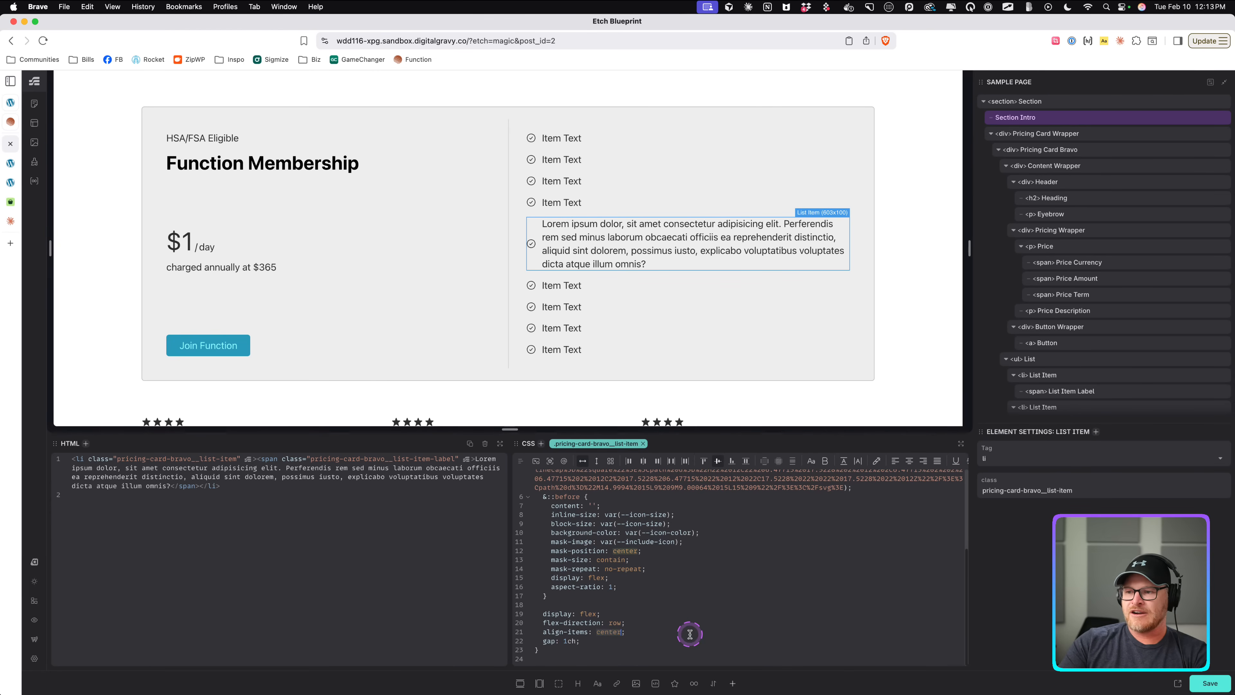
type("rt")
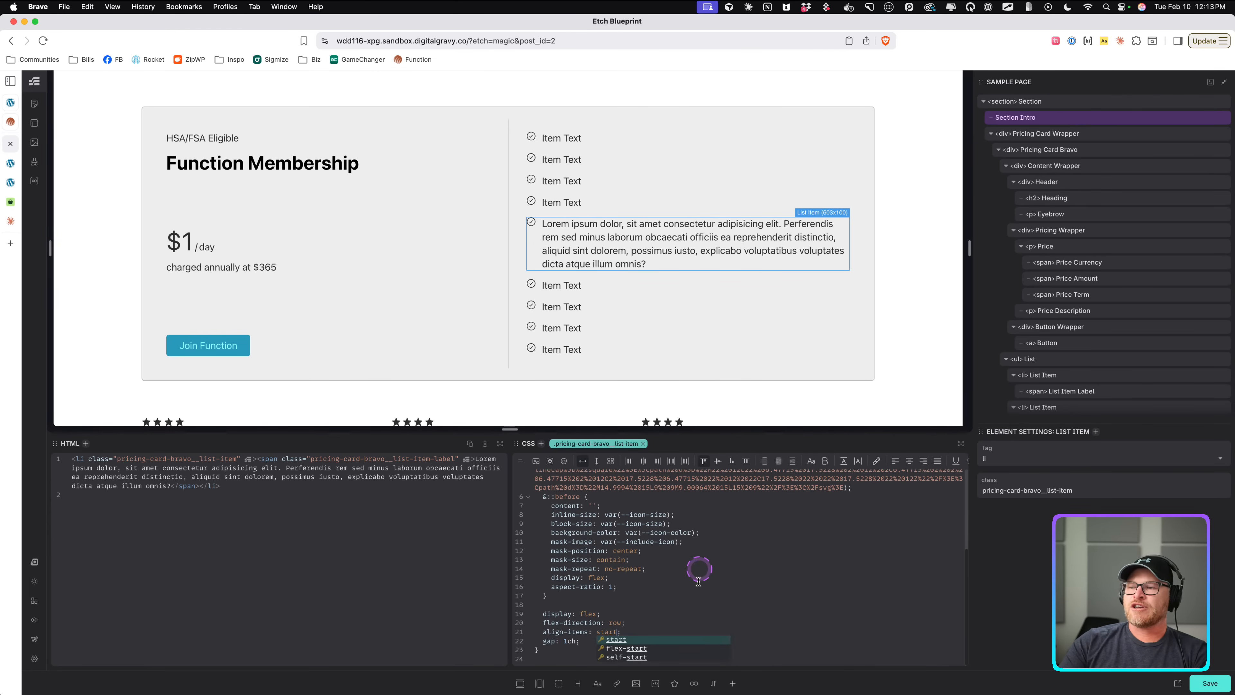
left_click(687, 601)
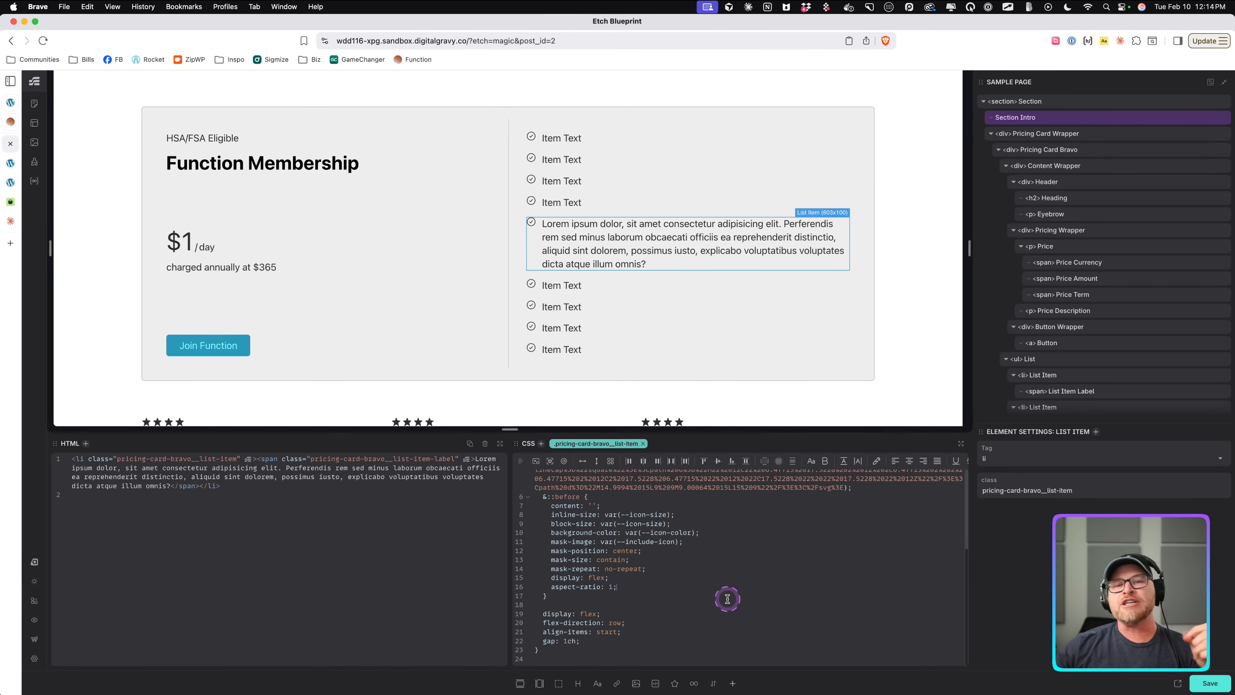
Add a translate of 0% .4ex to the list item's ::before icon and save the page.
key("Return")
type("translate:")
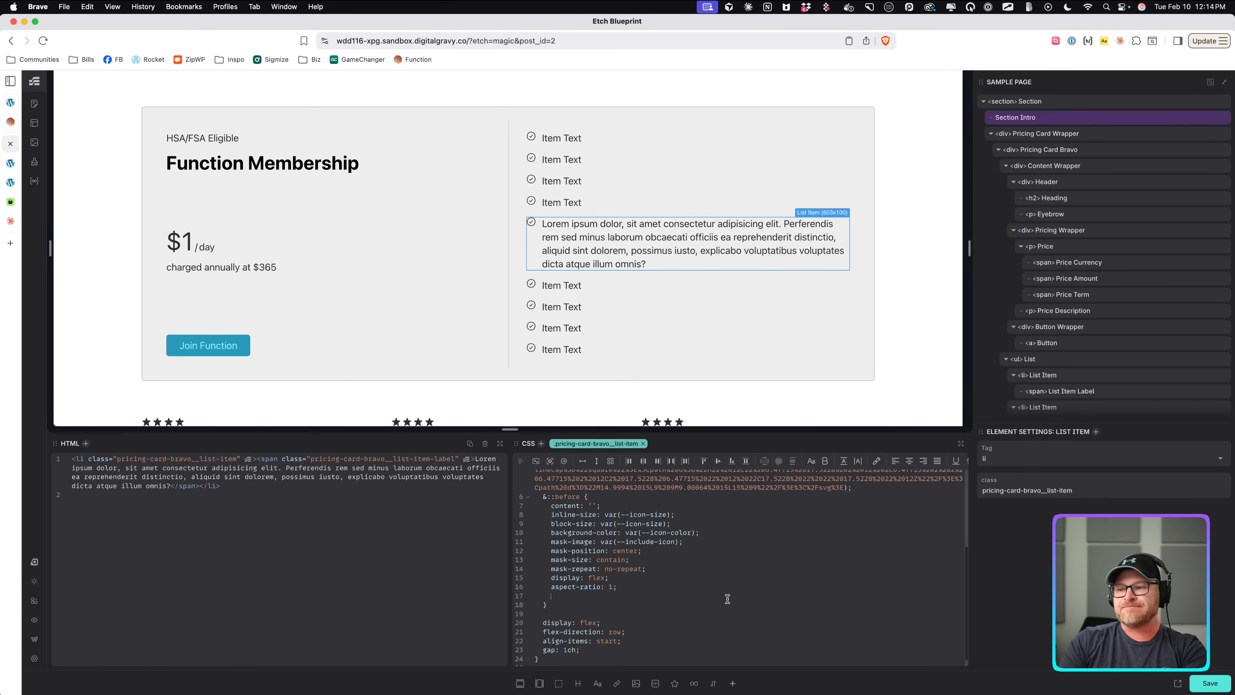
left_click(728, 598)
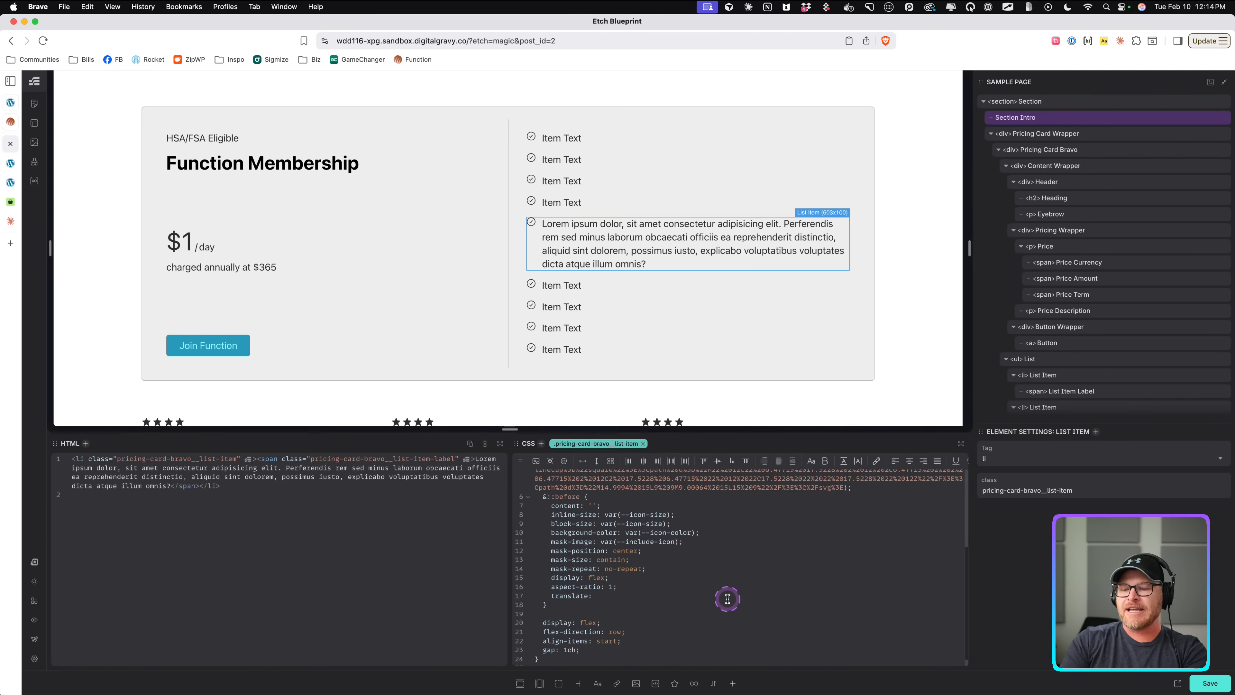
type("0% 1em;")
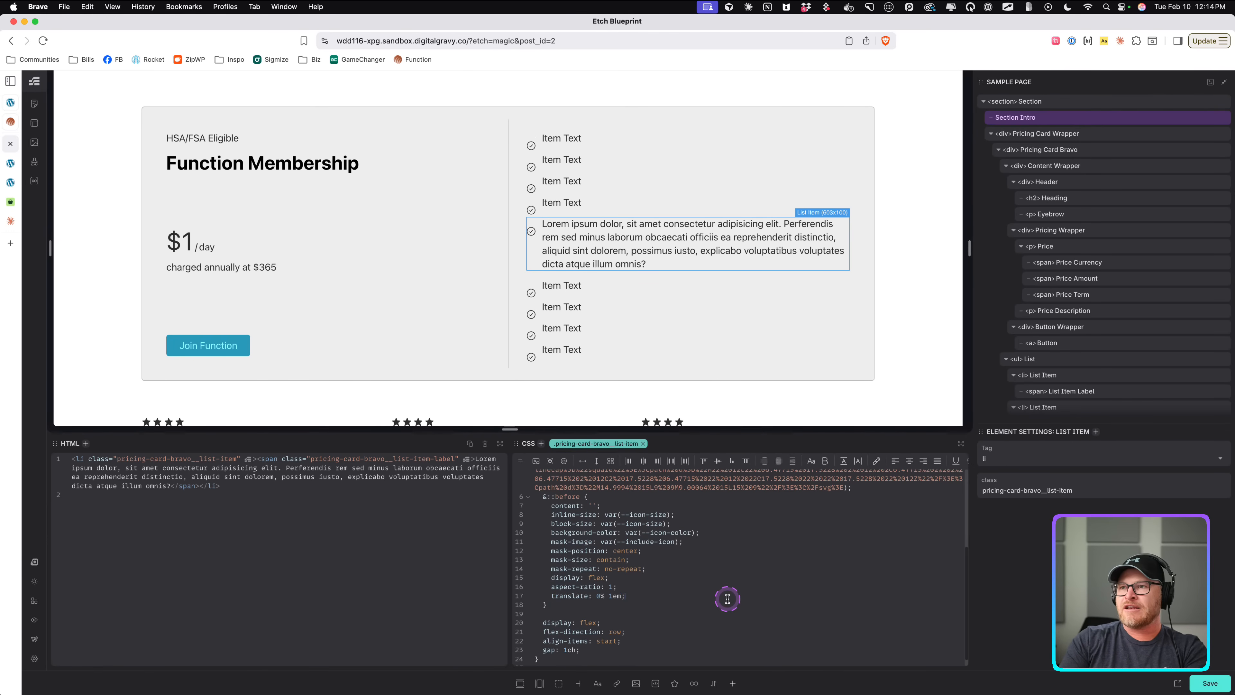
key("Left")
key("alt+Up")
key("alt+Up")
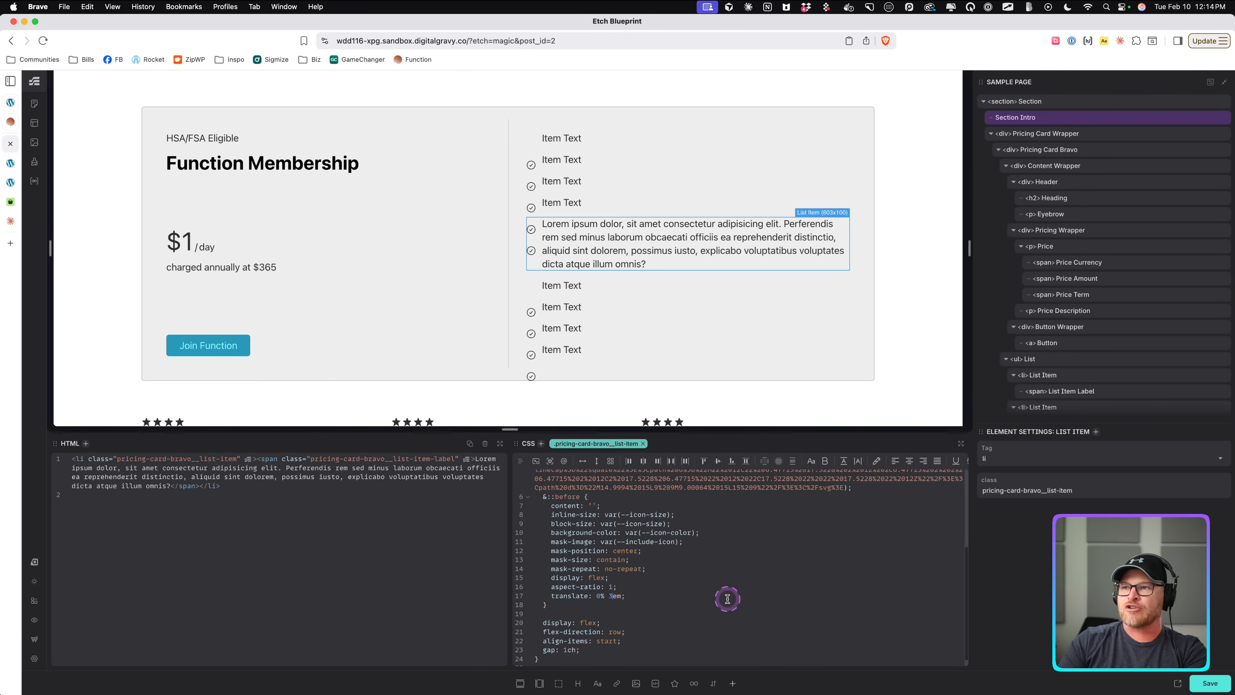
key("alt+Down")
key("alt+Down")
key("alt+Down")
key("alt+Up")
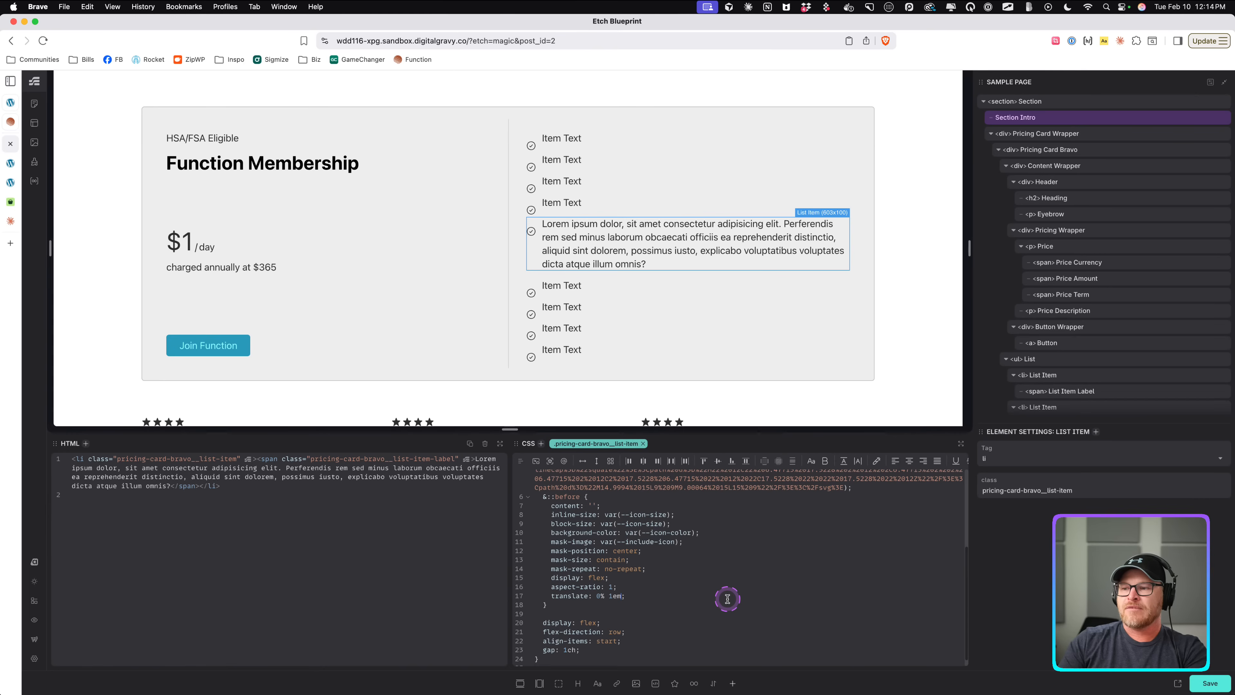
key("Delete")
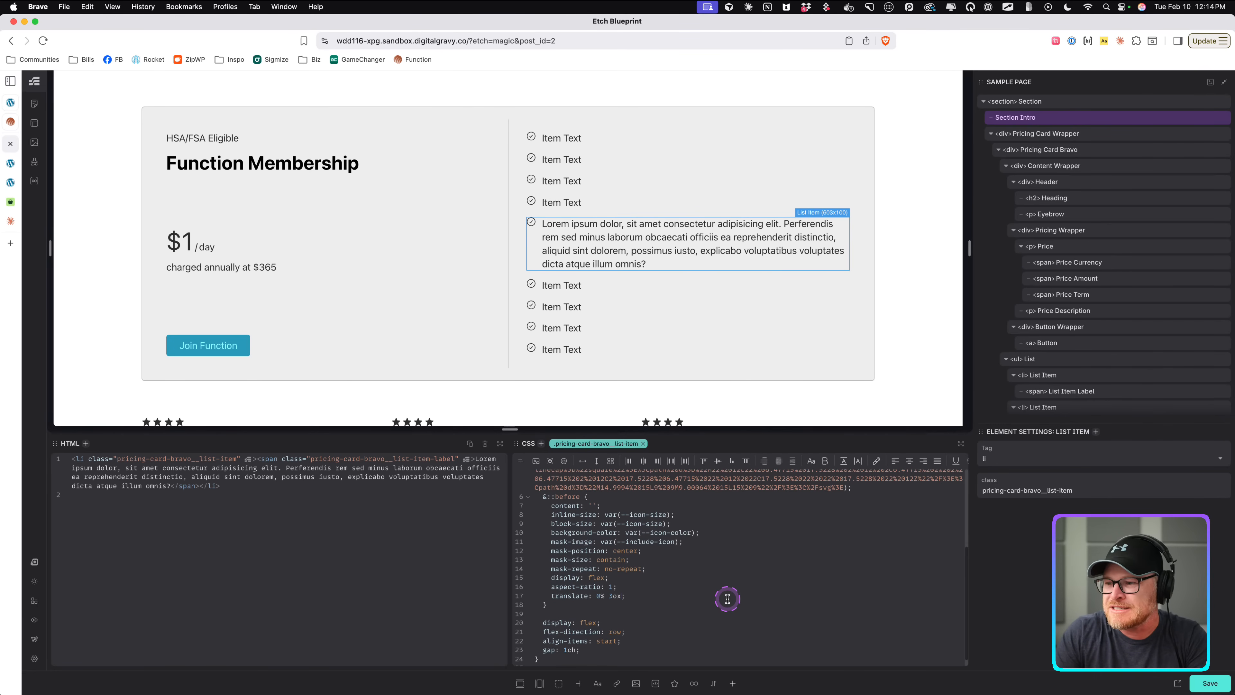
type("px")
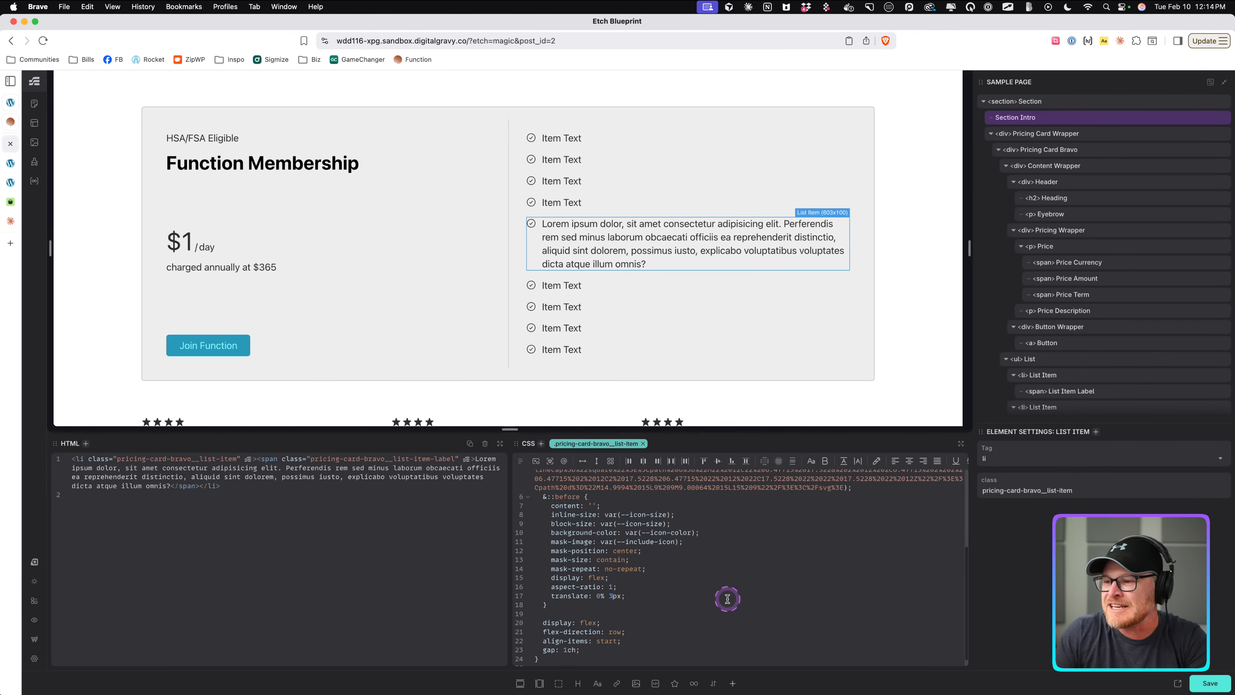
key("BackSpace")
type("4")
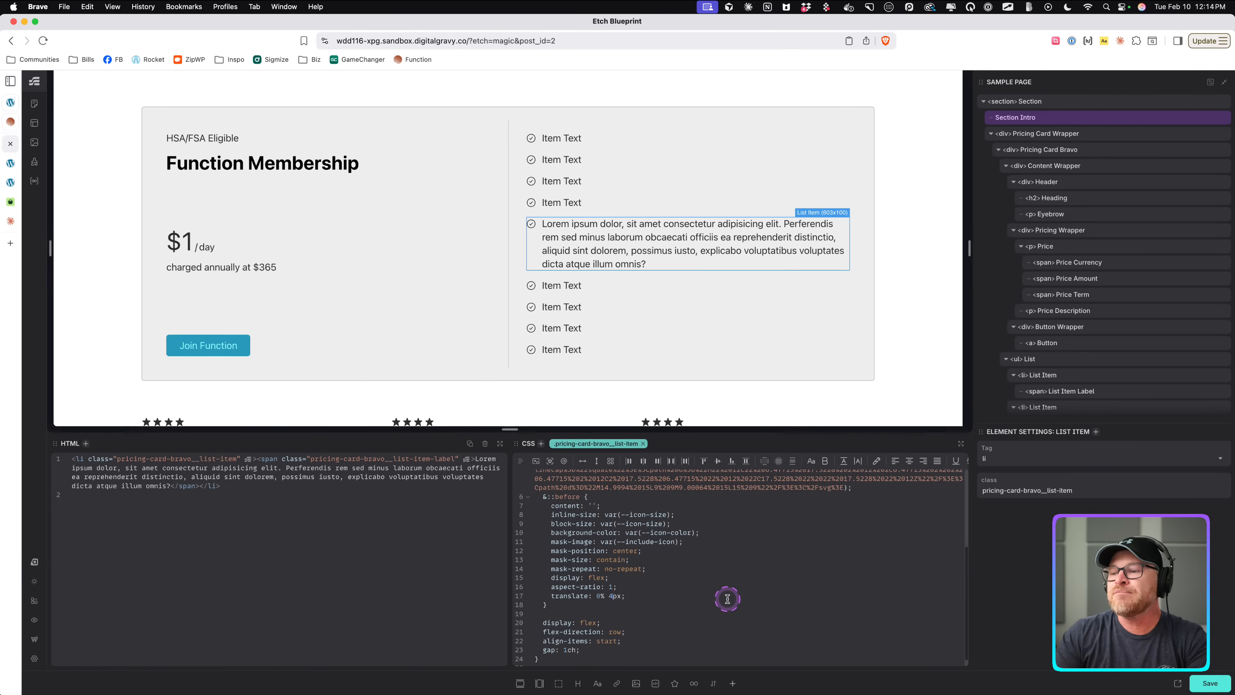
key("BackSpace")
key("BackSpace")
key("BackSpace")
type(".")
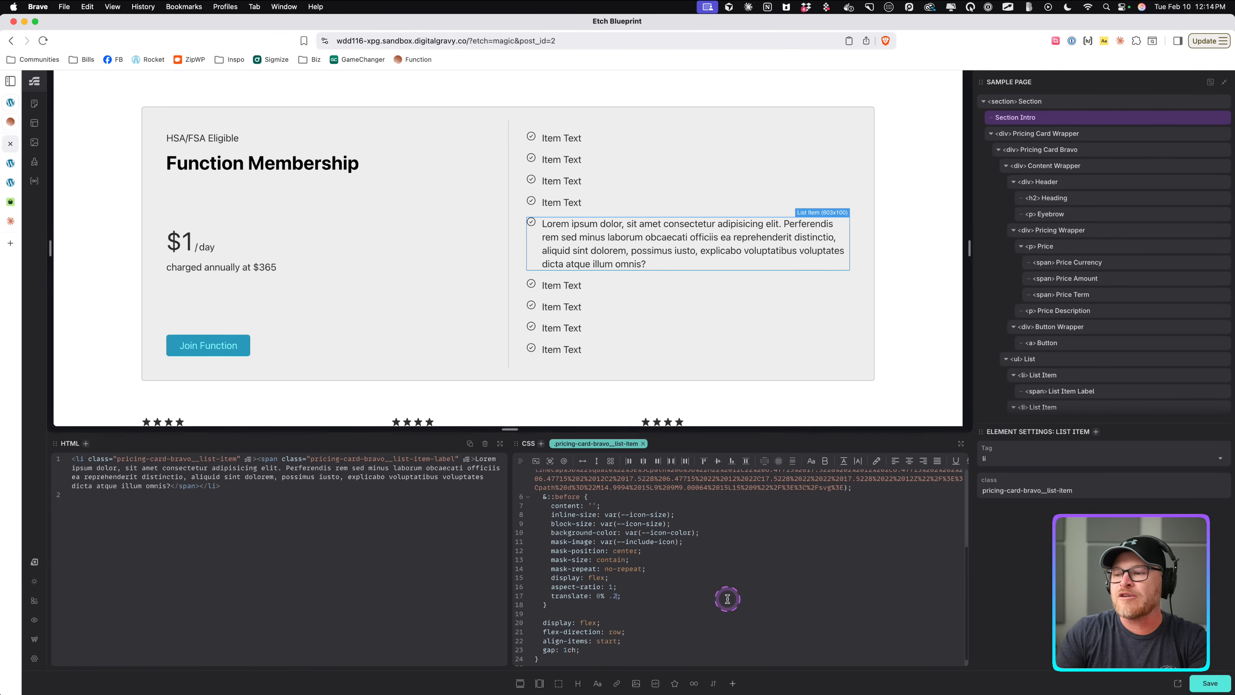
type("25em")
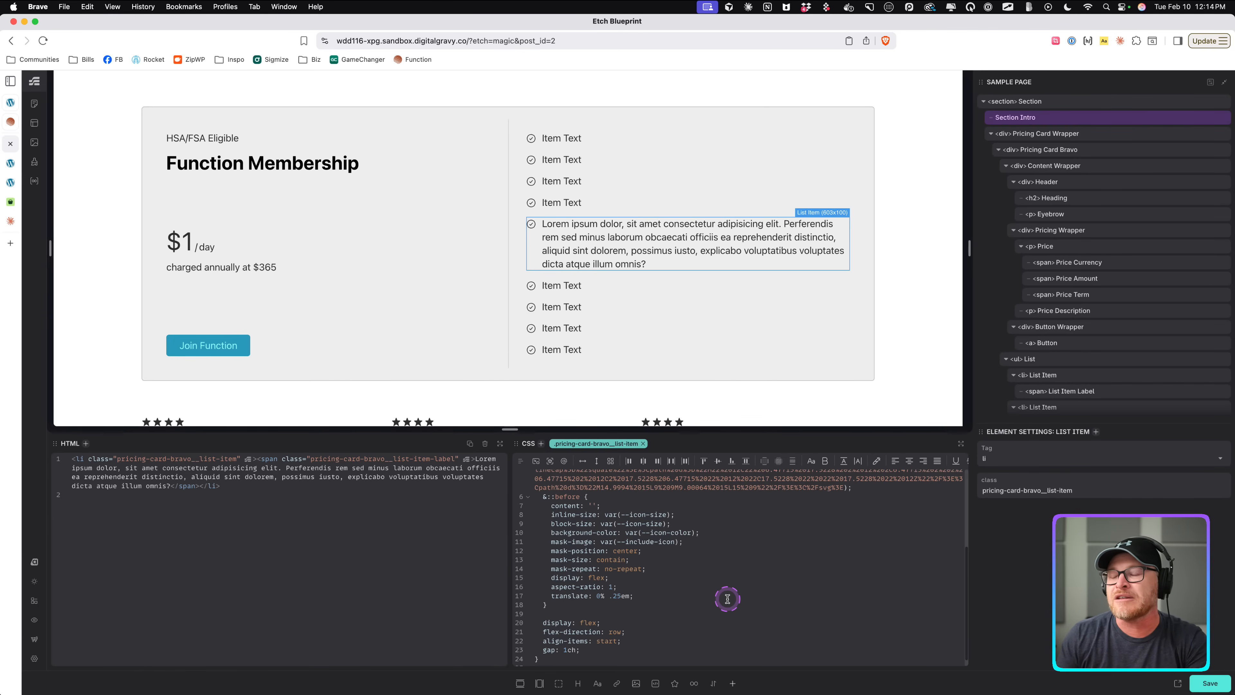
key("BackSpace")
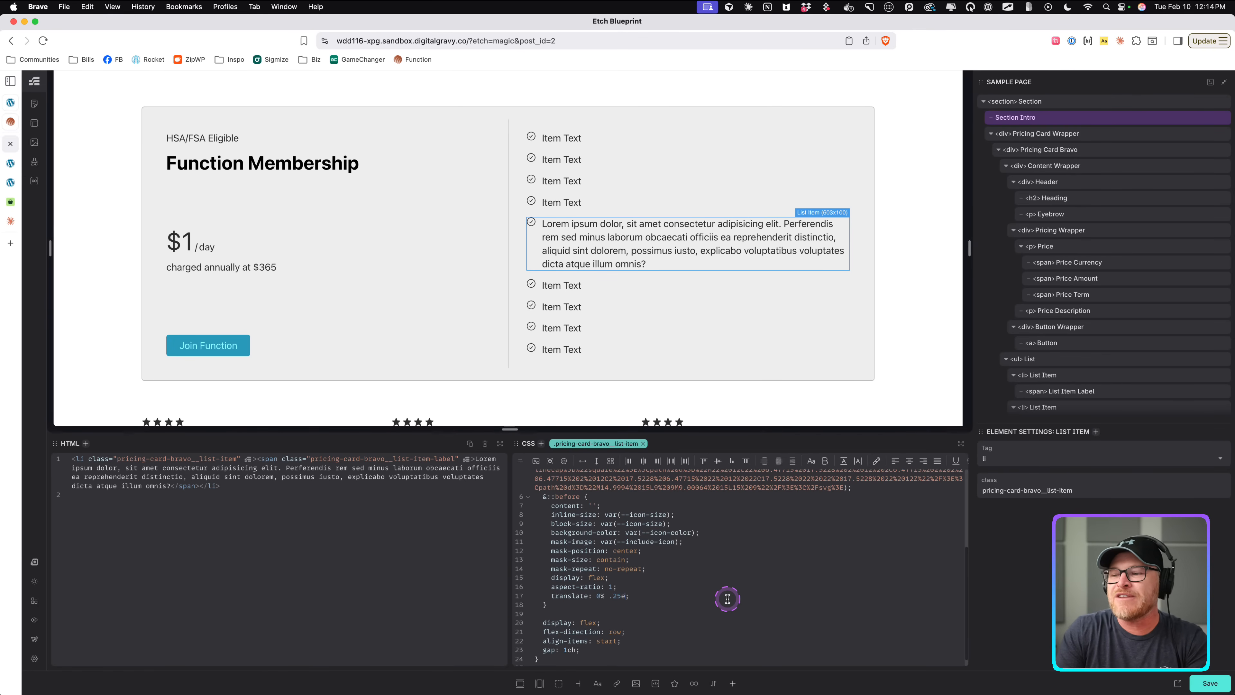
type("ex")
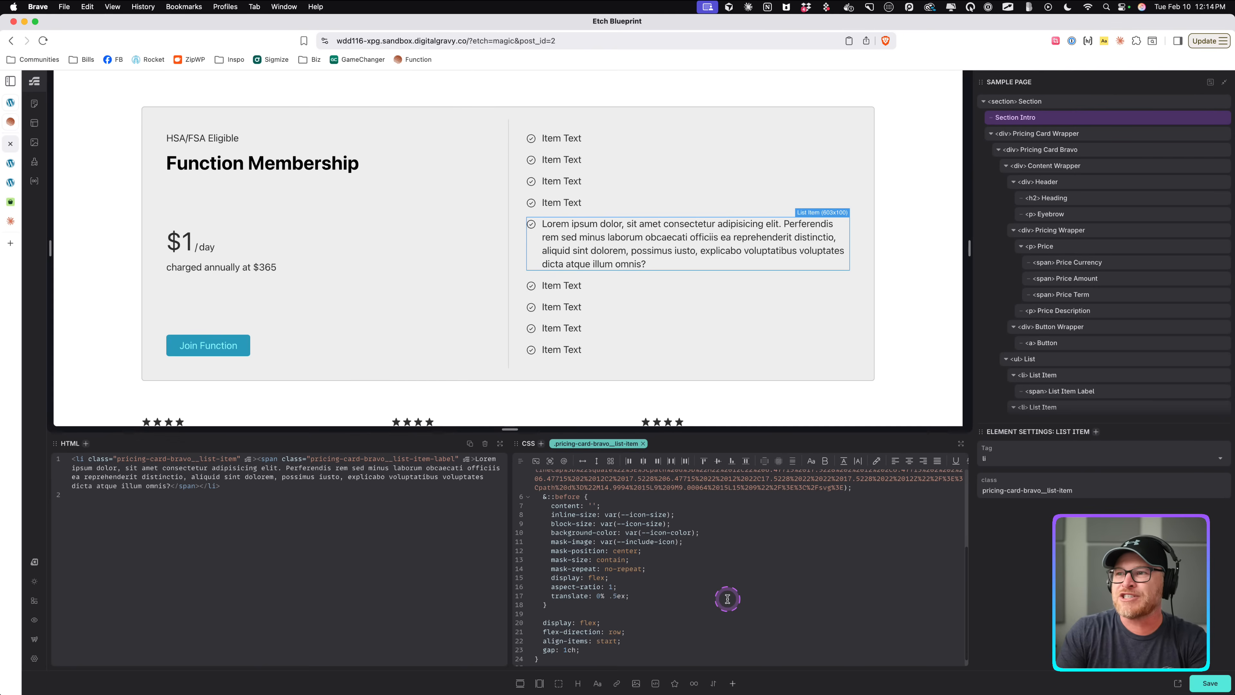
key("BackSpace")
key("BackSpace")
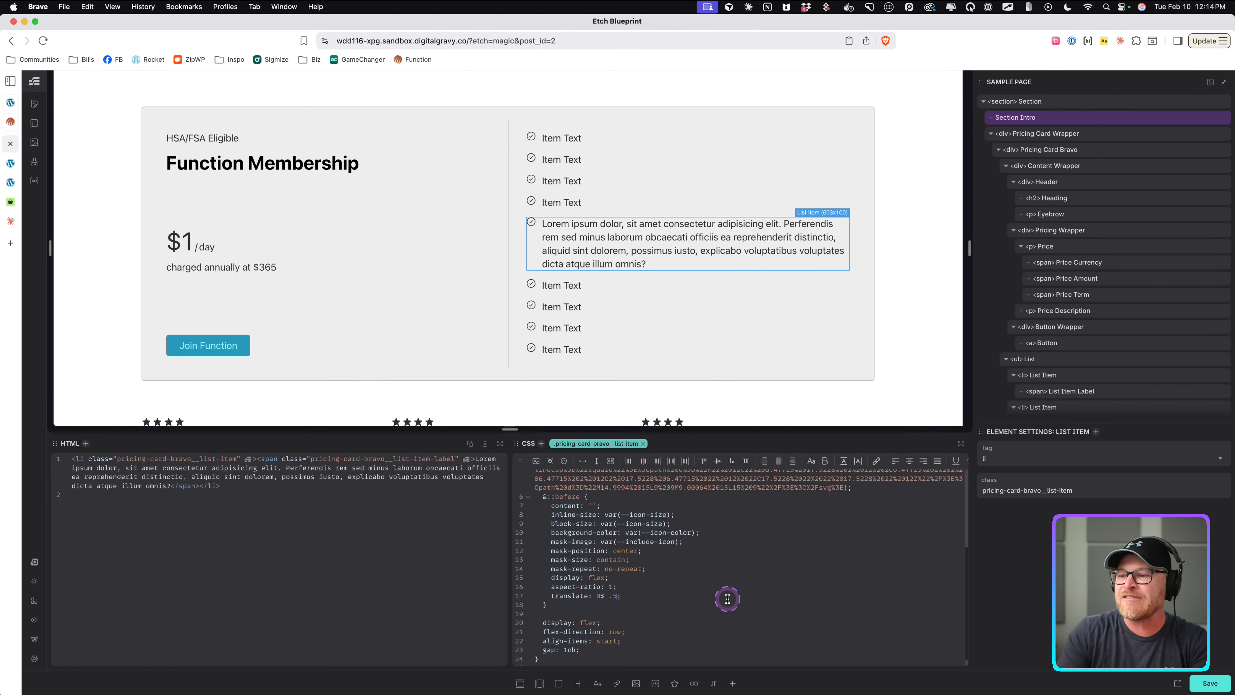
type("lh")
type("2")
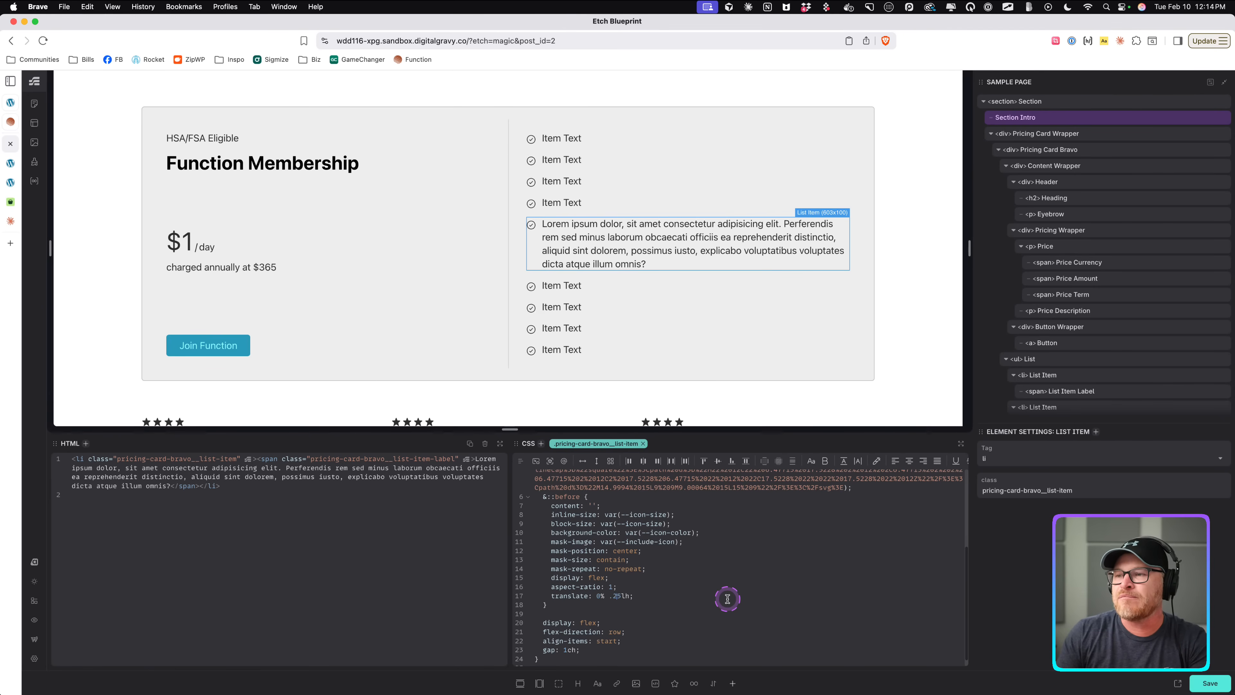
key("BackSpace")
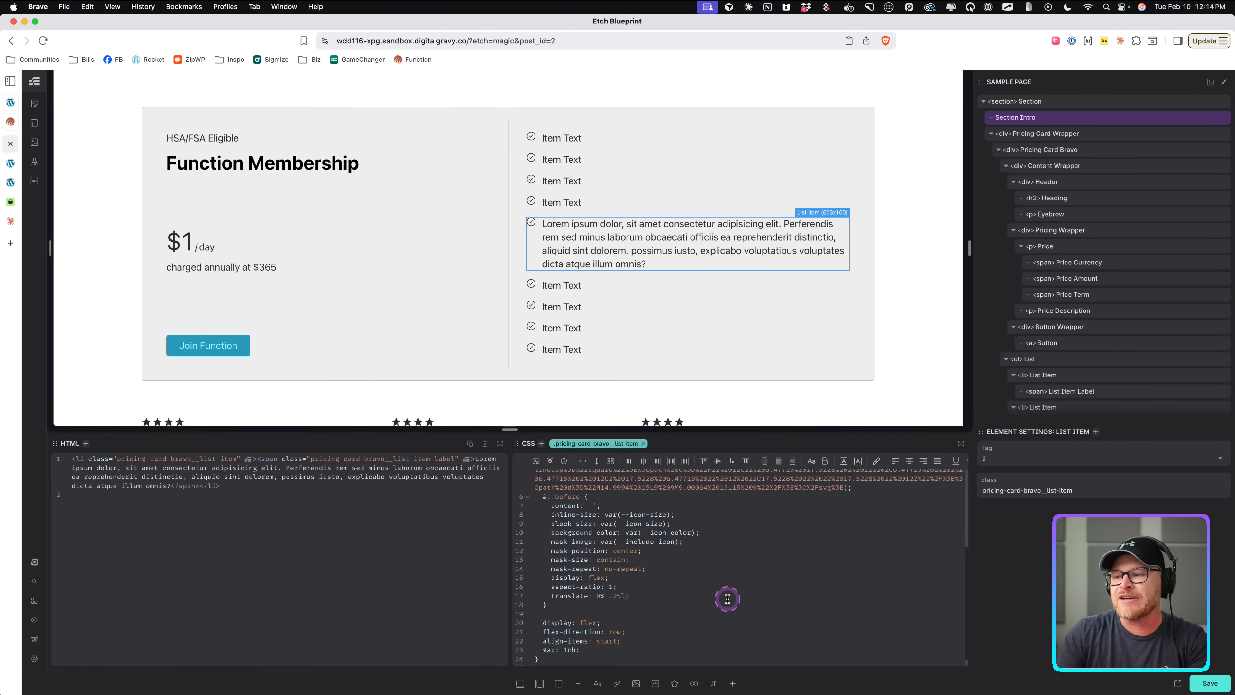
type("ex")
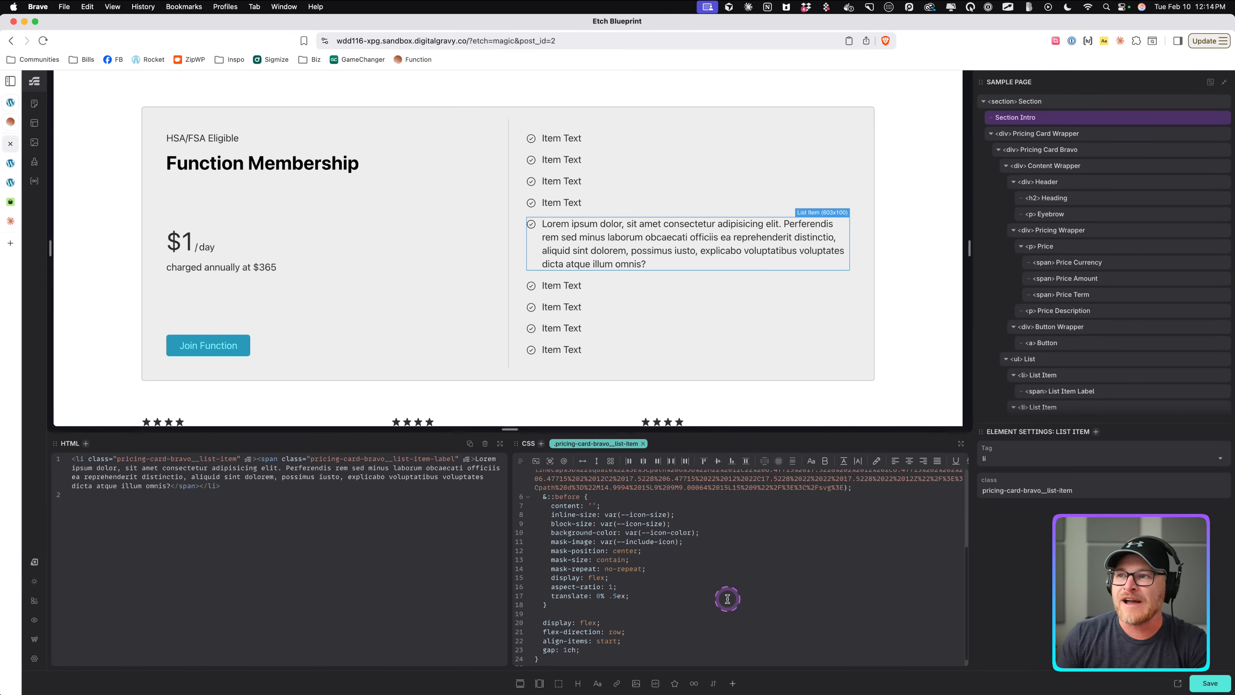
key("BackSpace")
type("4")
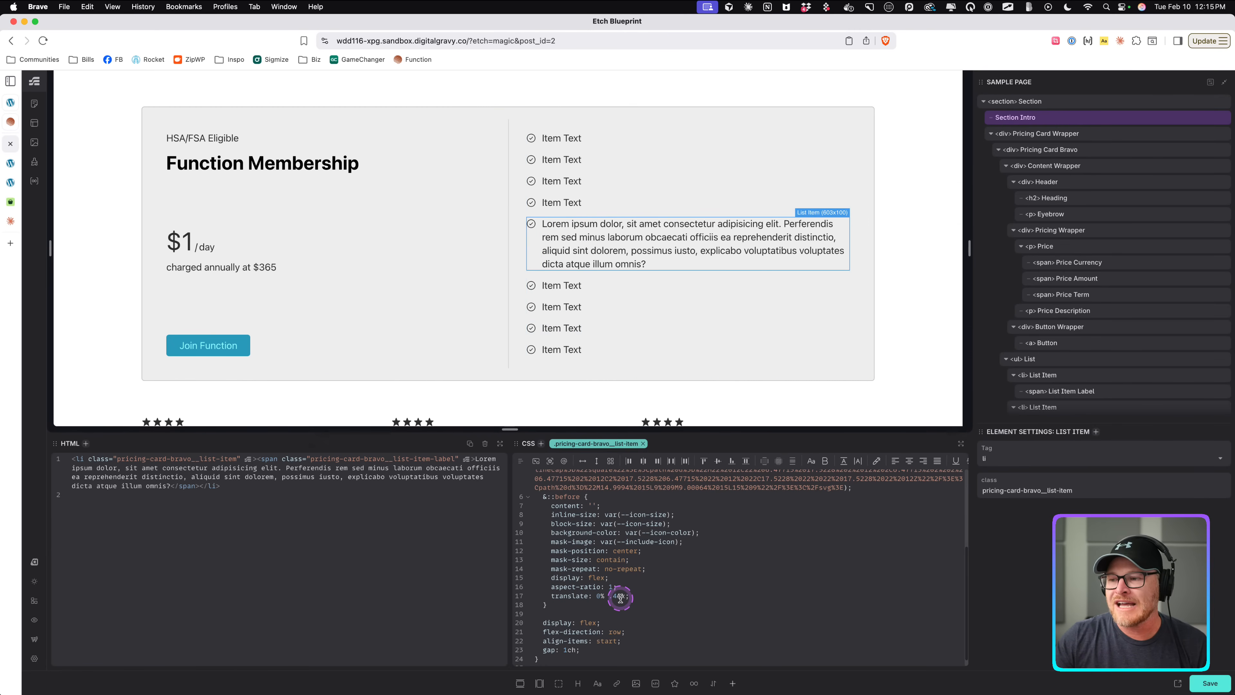
key("super+s")
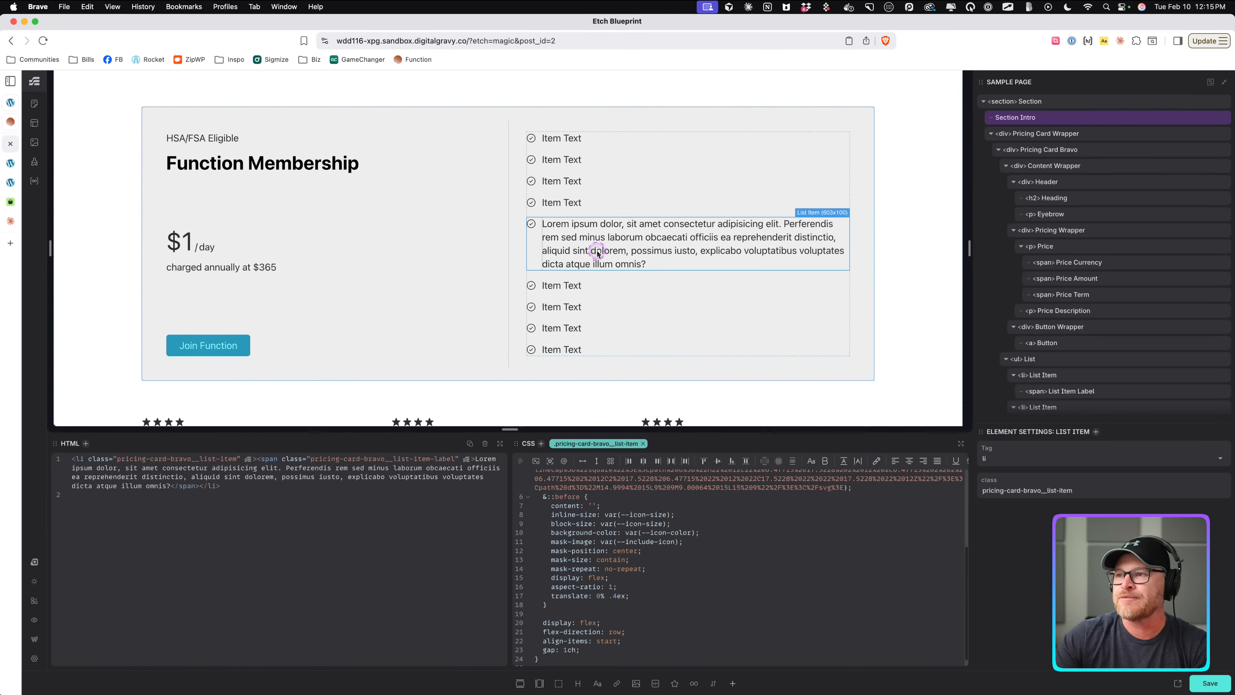
Shorten the fifth list item's label to "Lorem ipsum dolor.".
double_click(642, 224)
left_click_drag(619, 224, 665, 262)
key("BackSpace")
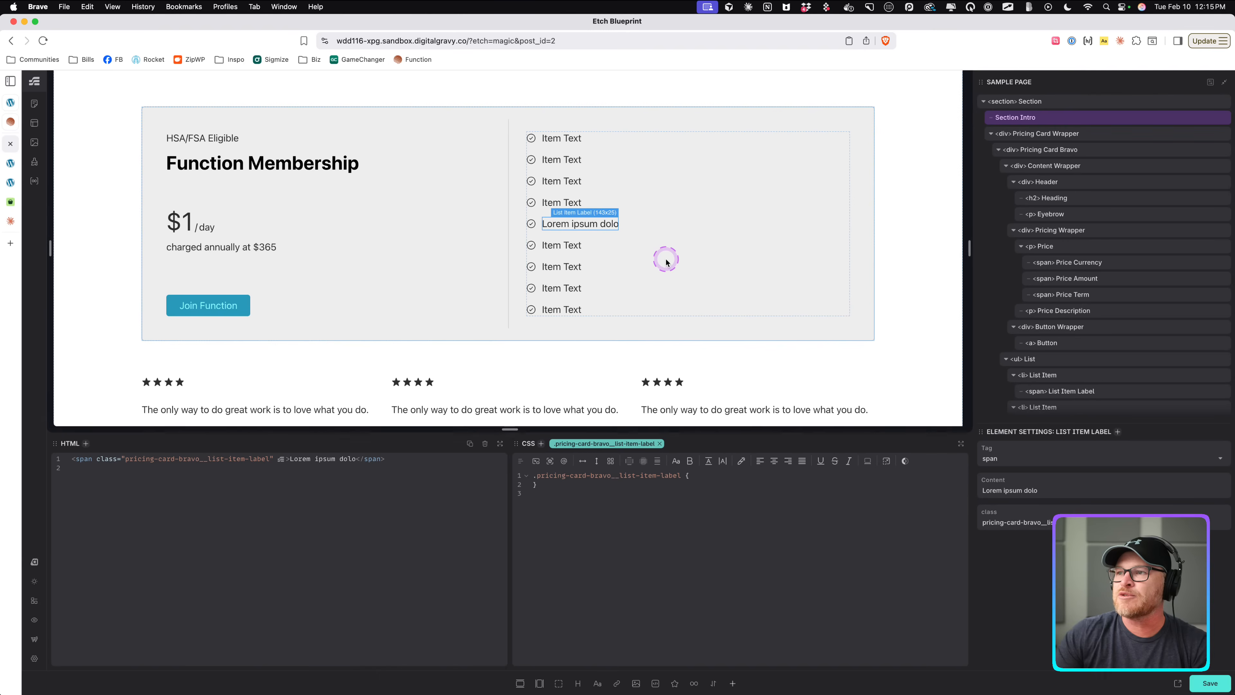
type("r.")
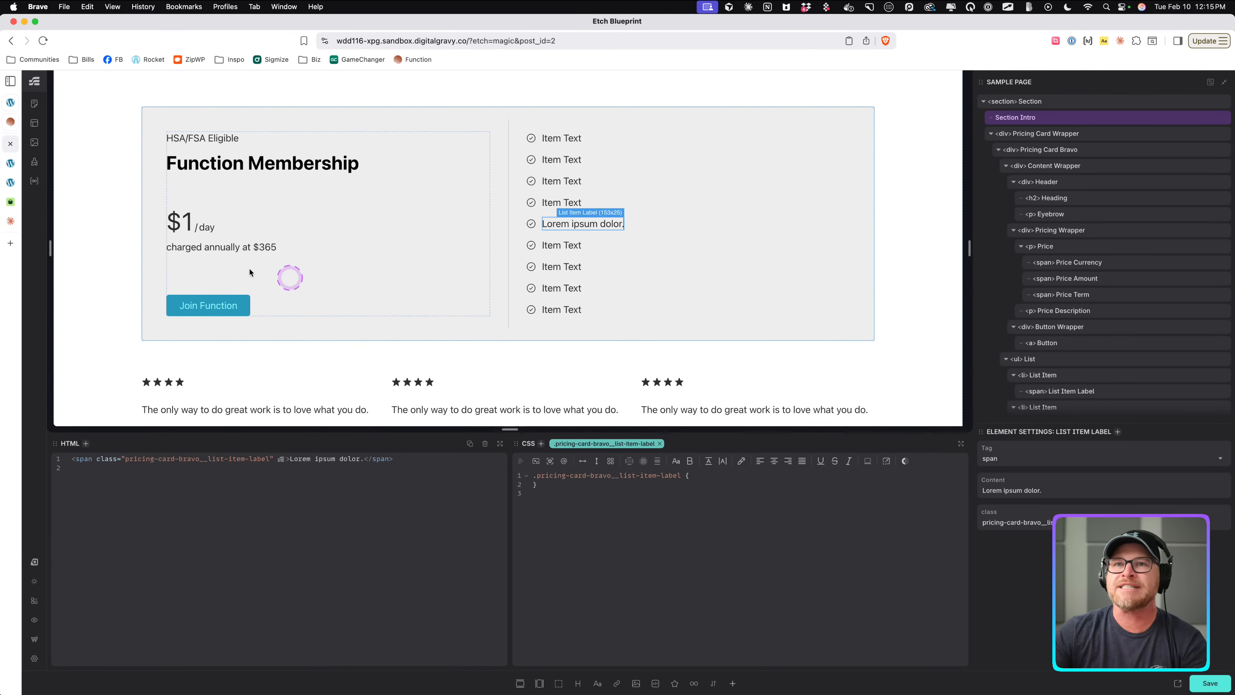
Compare the builder card against the Function reference page, switching between the two tabs.
left_click(11, 122)
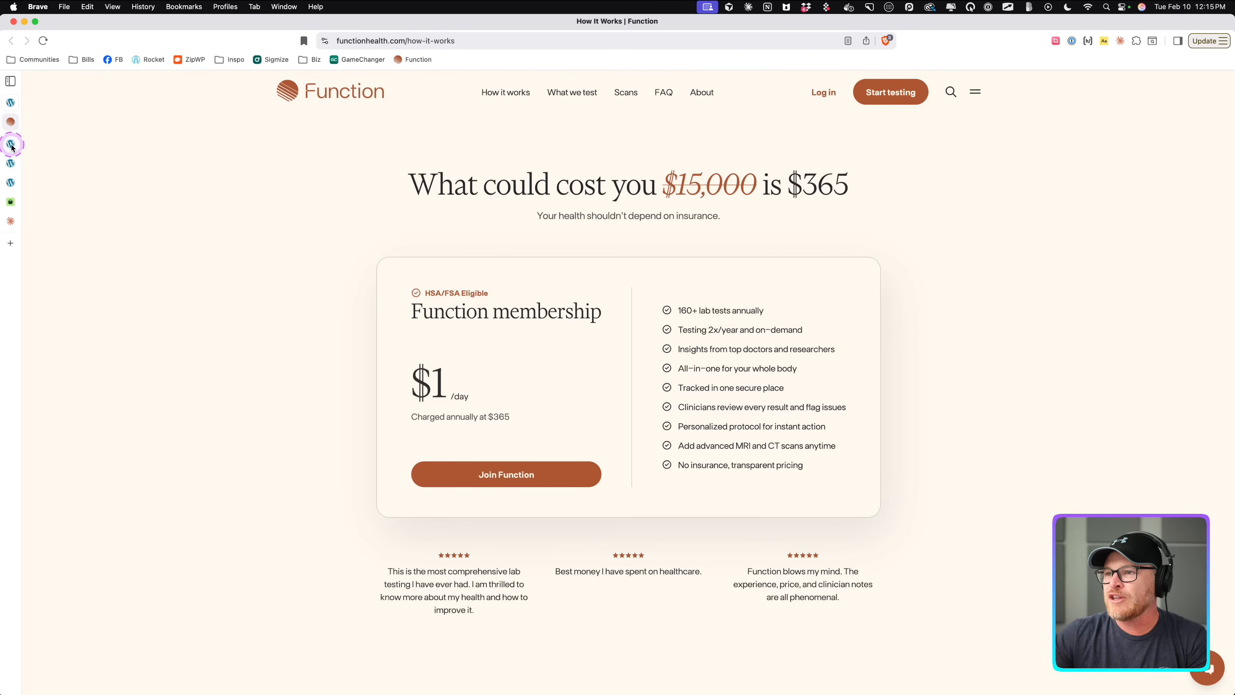
left_click(10, 145)
left_click(261, 116)
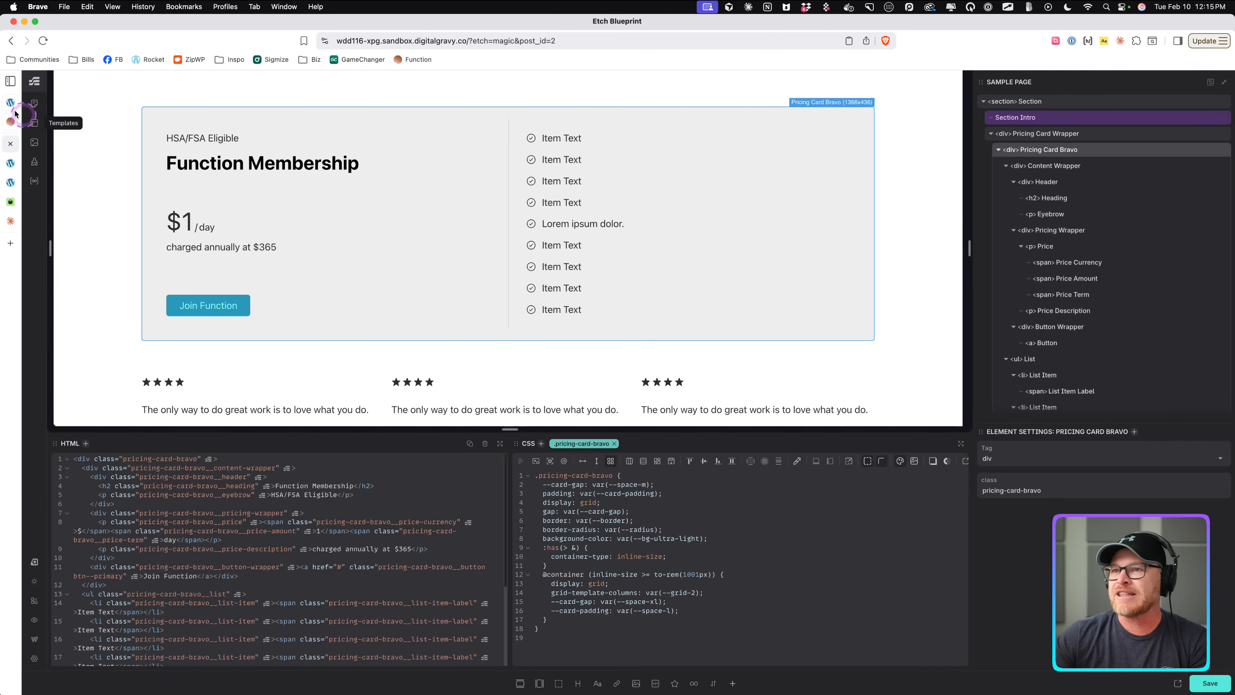
left_click(11, 119)
left_click(72, 136)
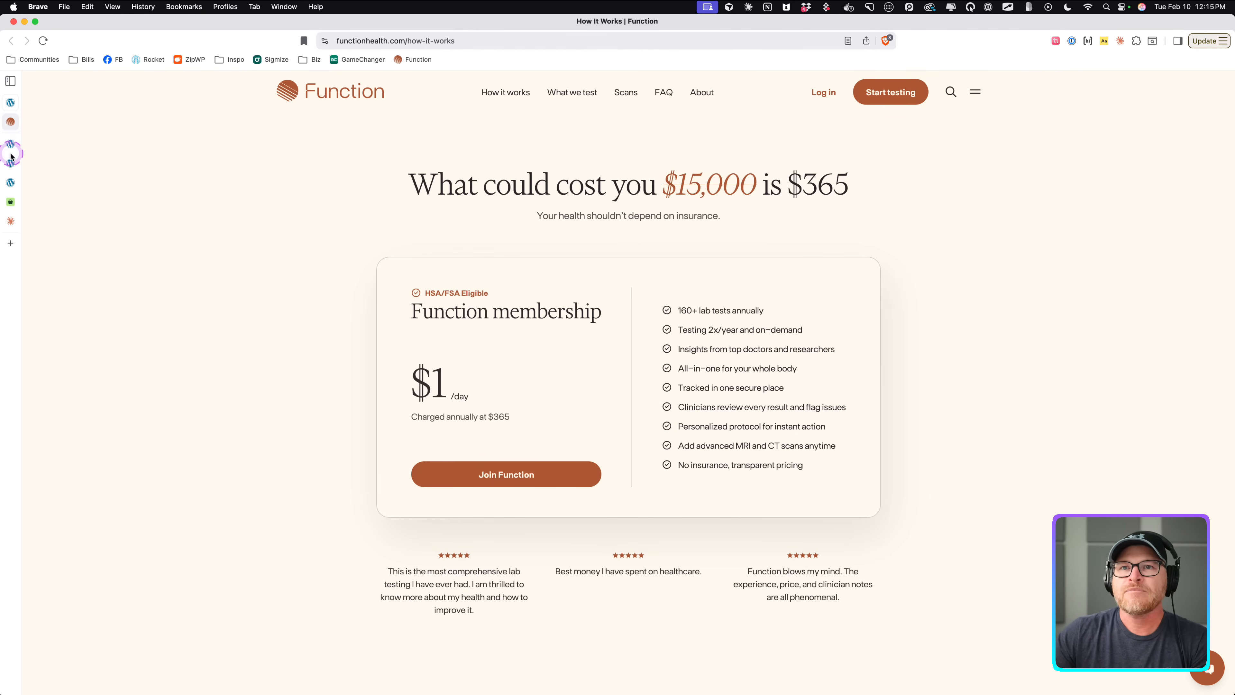
left_click(9, 184)
left_click(10, 143)
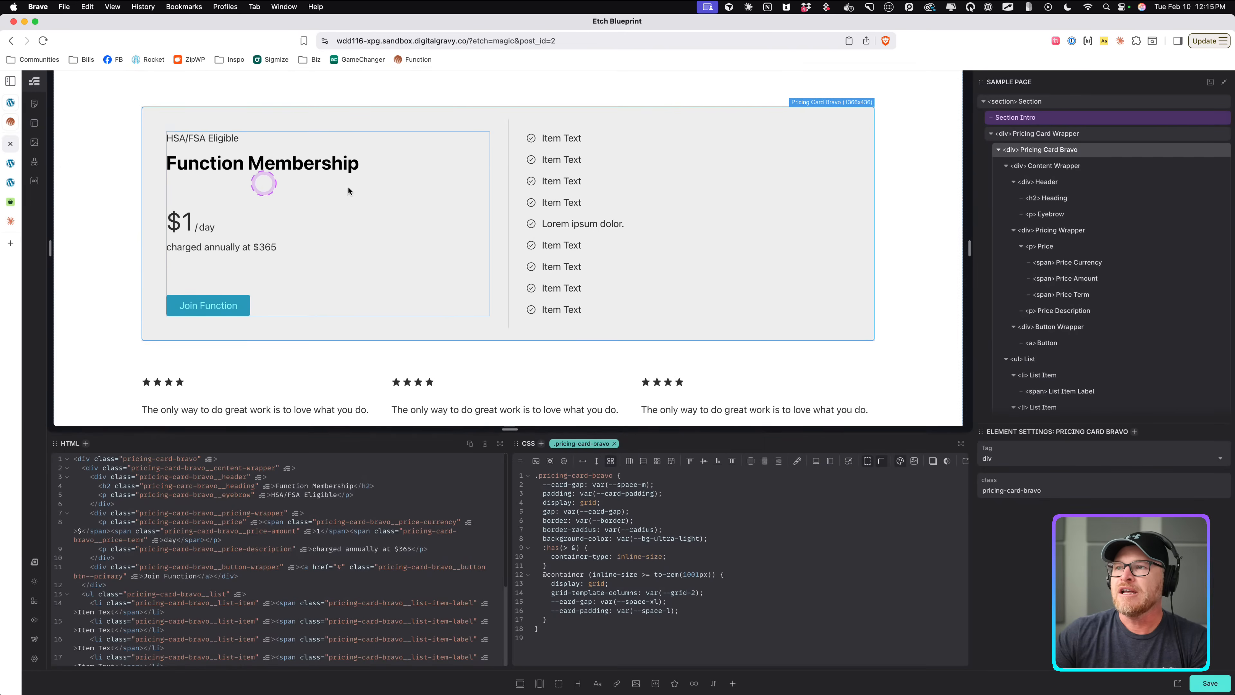
left_click(282, 139)
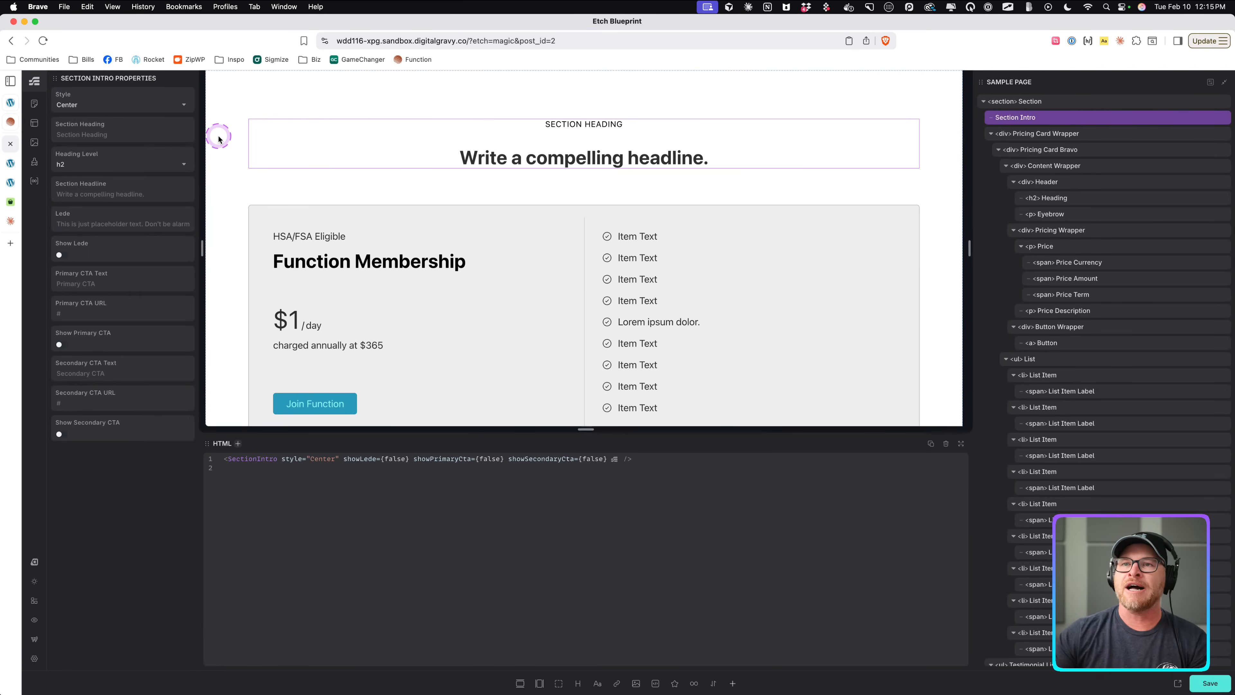
Select the pricing section and add the class pricing-section-bravo to it.
left_click(268, 184)
double_click(1029, 102)
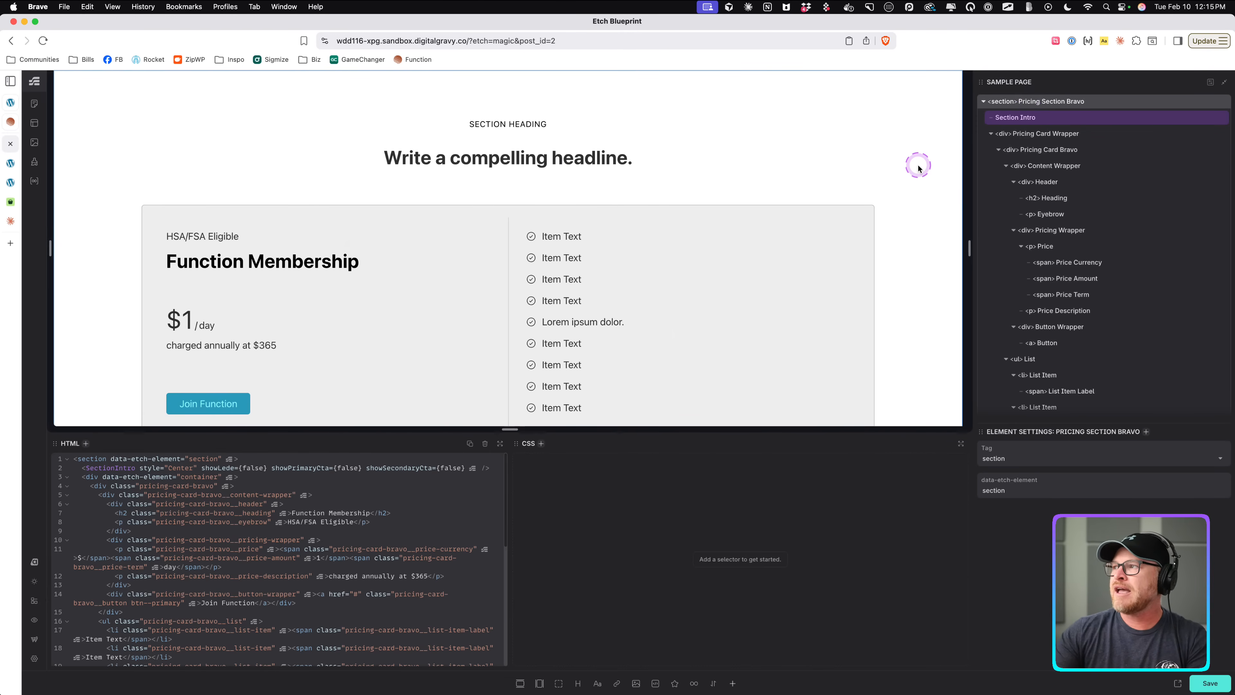
key("super+k")
type("/")
key("BackSpace")
type(".pr")
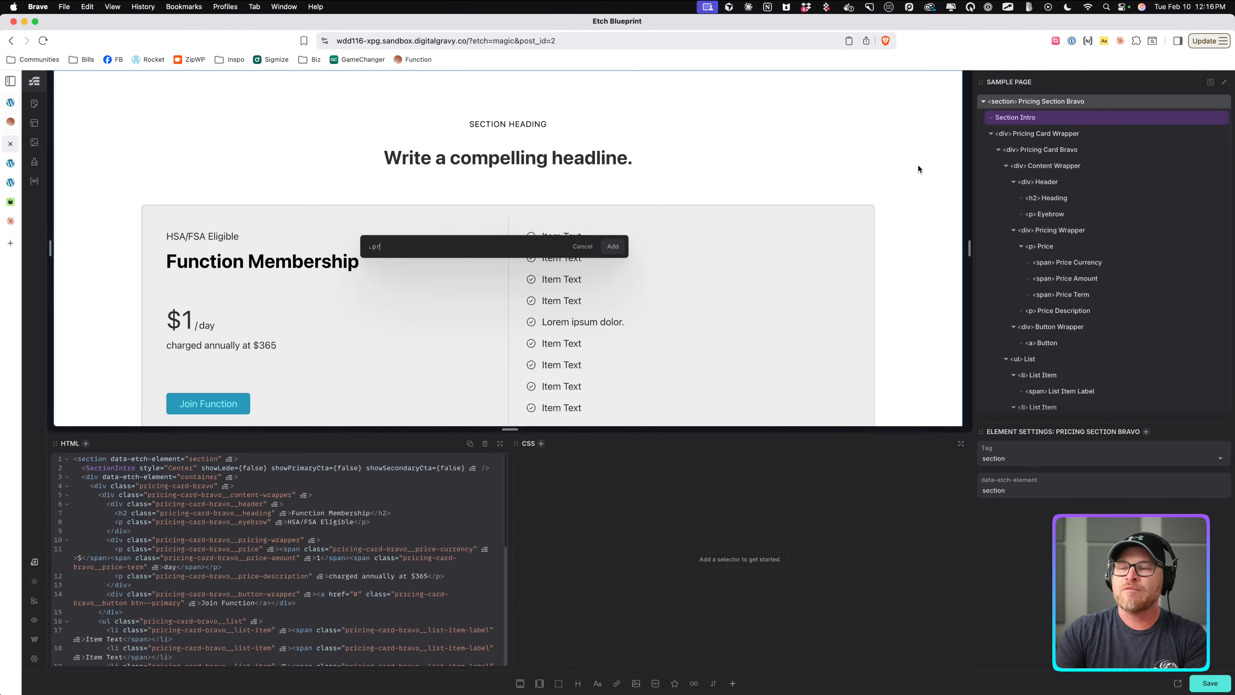
type("icing-section-bravo")
key("Return")
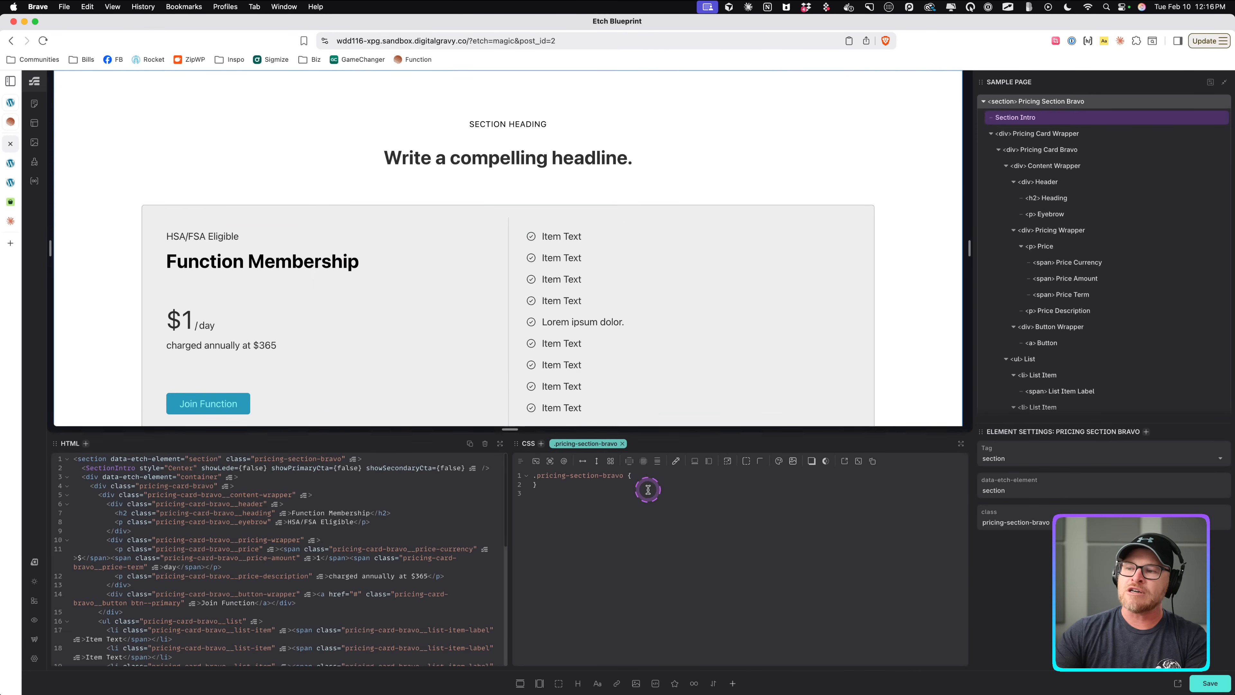
Give the pricing-section-bravo class a --content-width of 1000px.
left_click(655, 475)
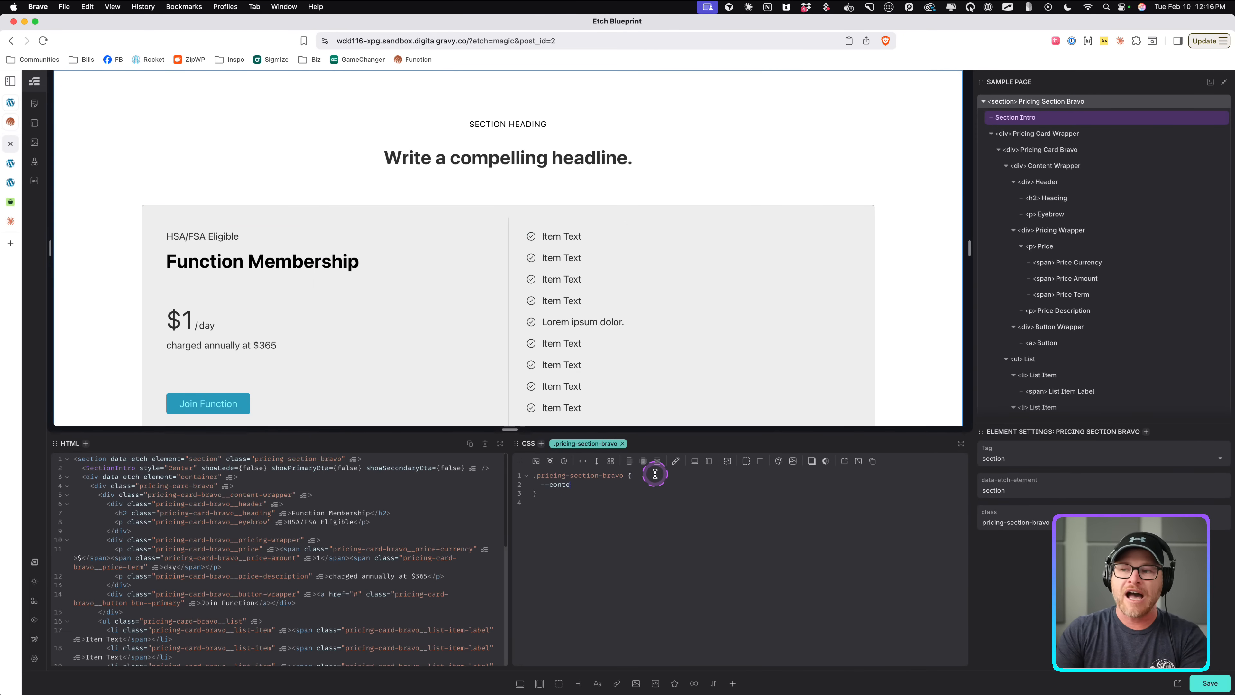
type("--content-width: ")
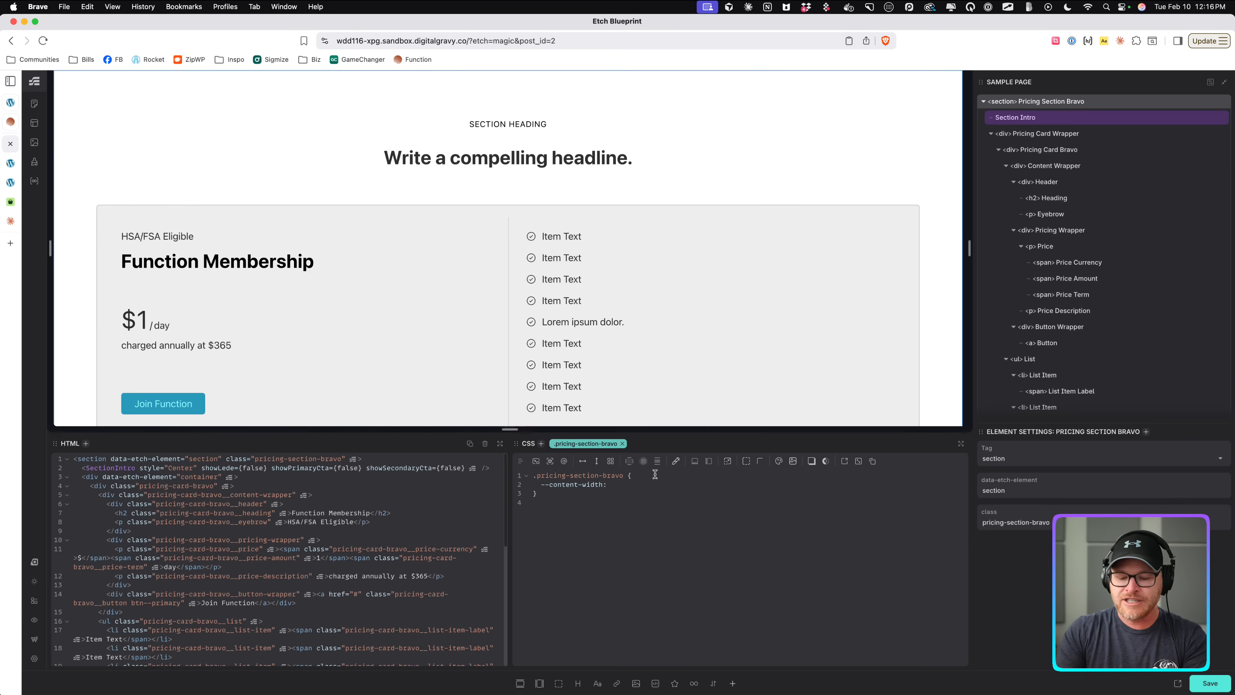
type("800px;")
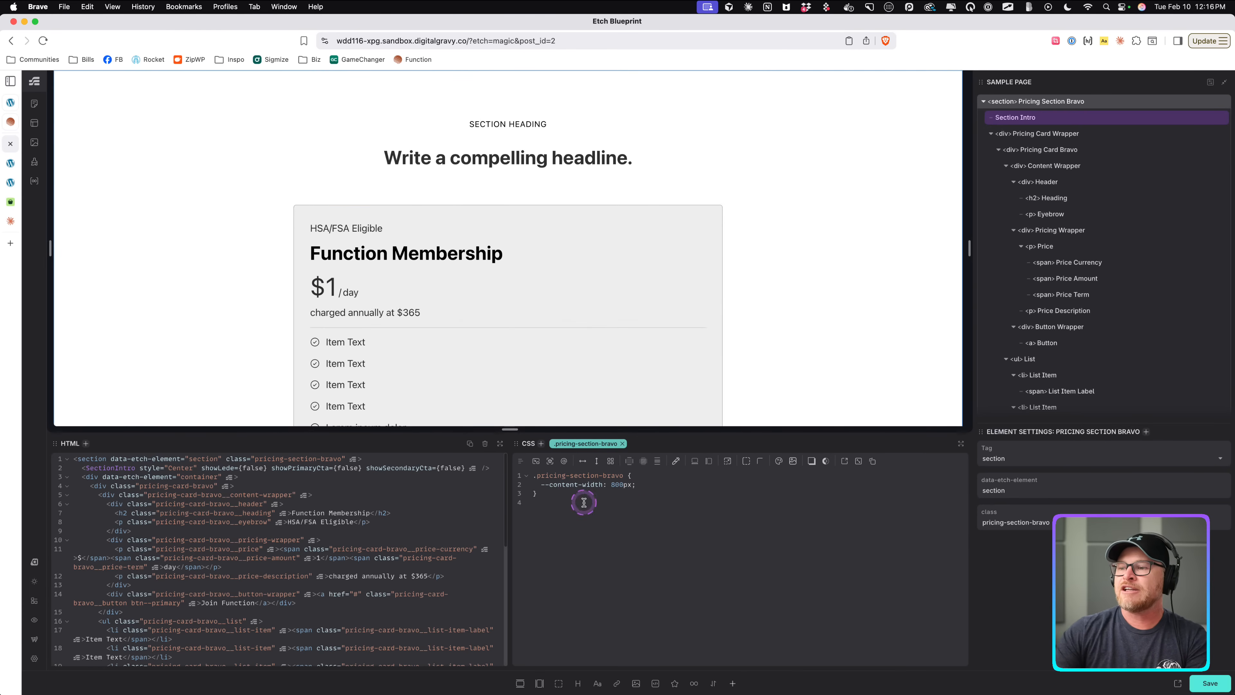
scroll(543, 279, "down", 12)
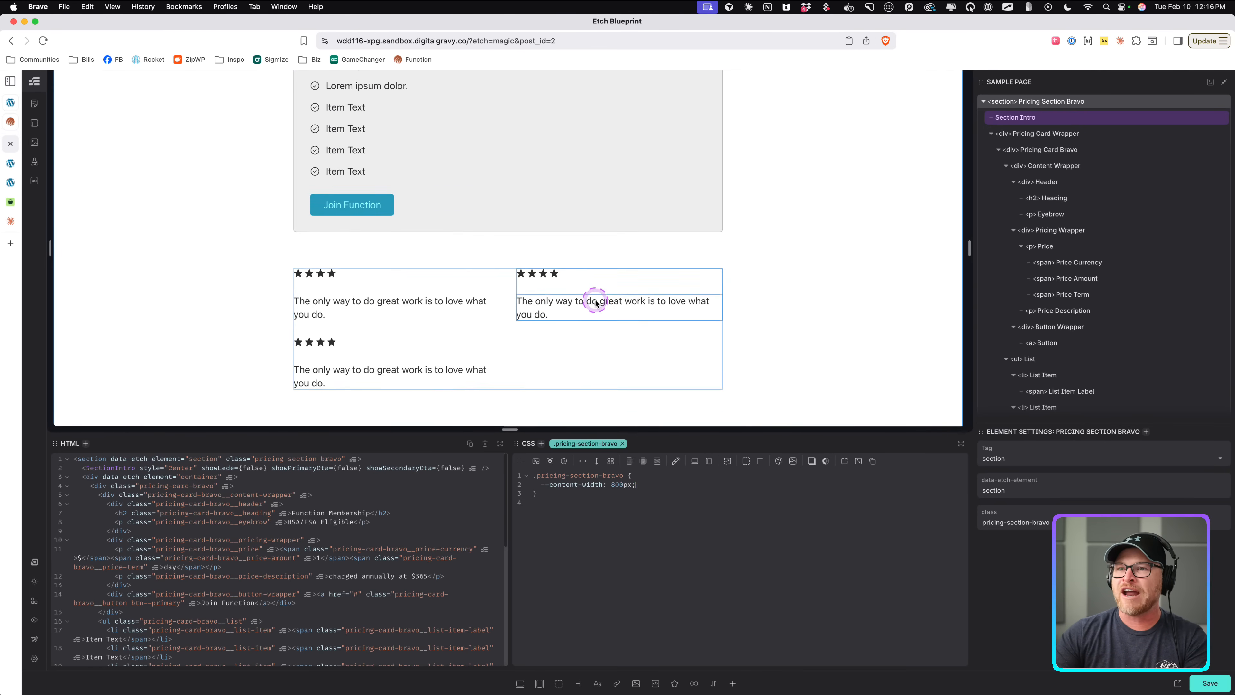
scroll(596, 303, "up", 2)
scroll(596, 303, "down", 1)
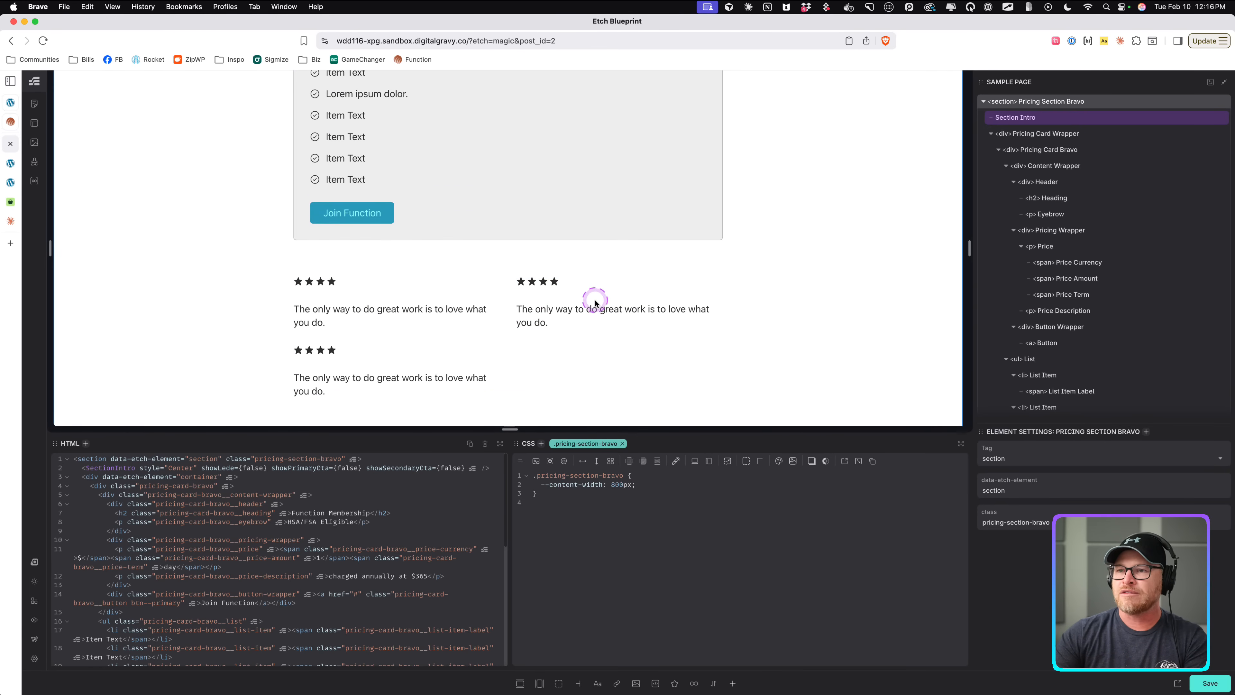
left_click(616, 485)
key("BackSpace")
type("10")
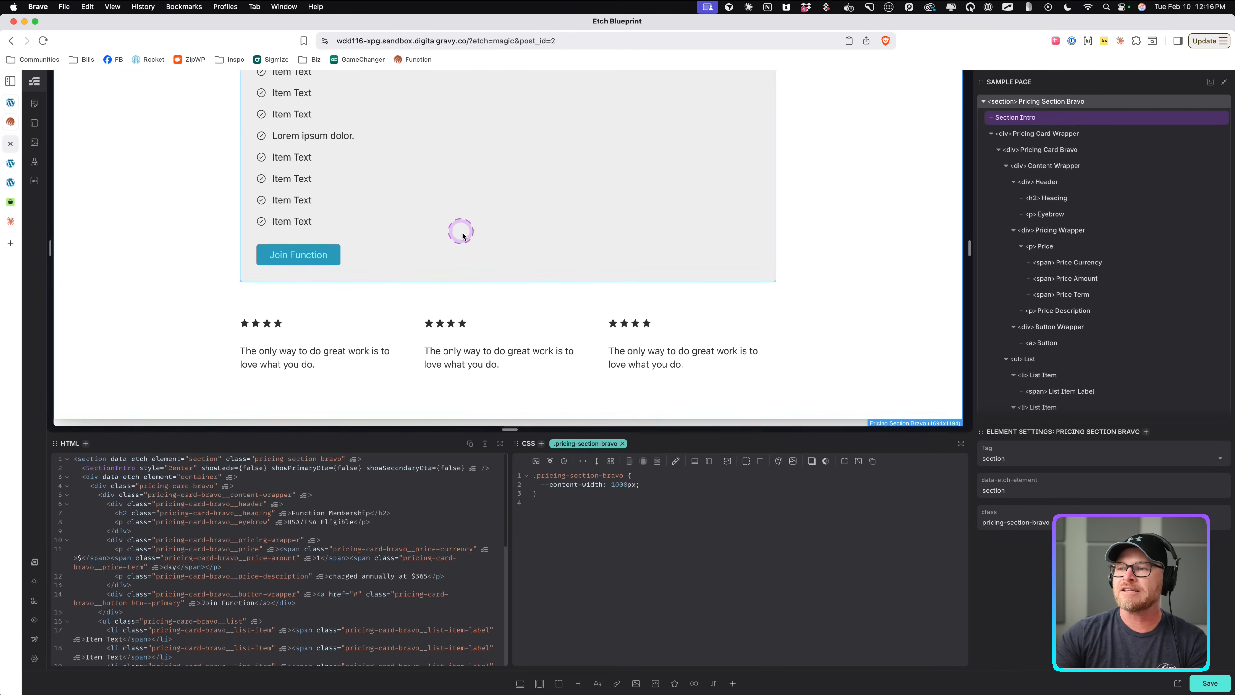
Inspect the Function reference page's pricing wrapper, card wrap and card content elements in developer tools.
left_click(18, 128)
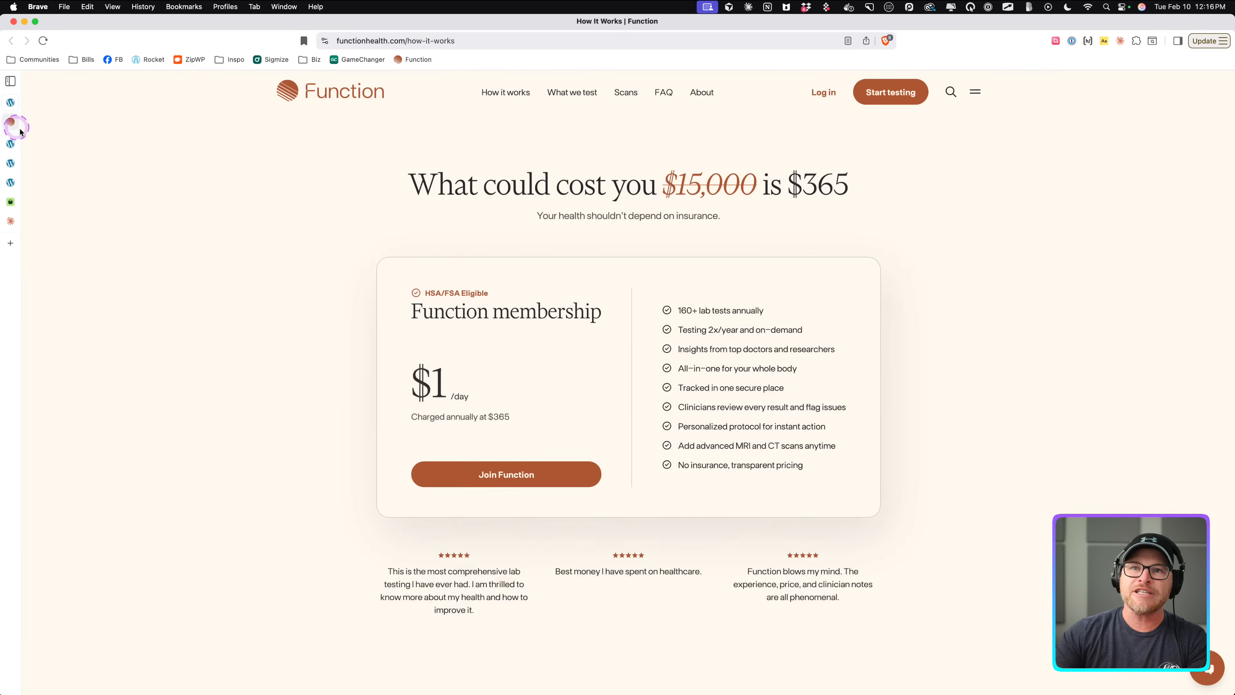
right_click(590, 269)
left_click(611, 433)
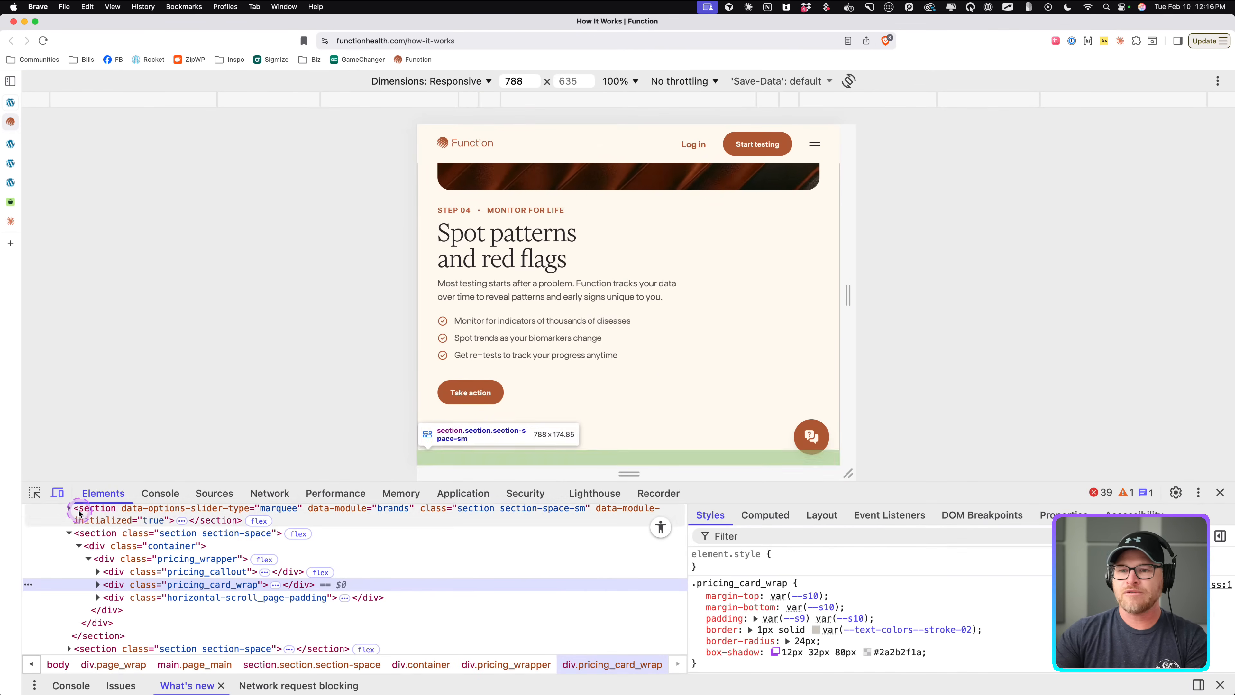
left_click(58, 493)
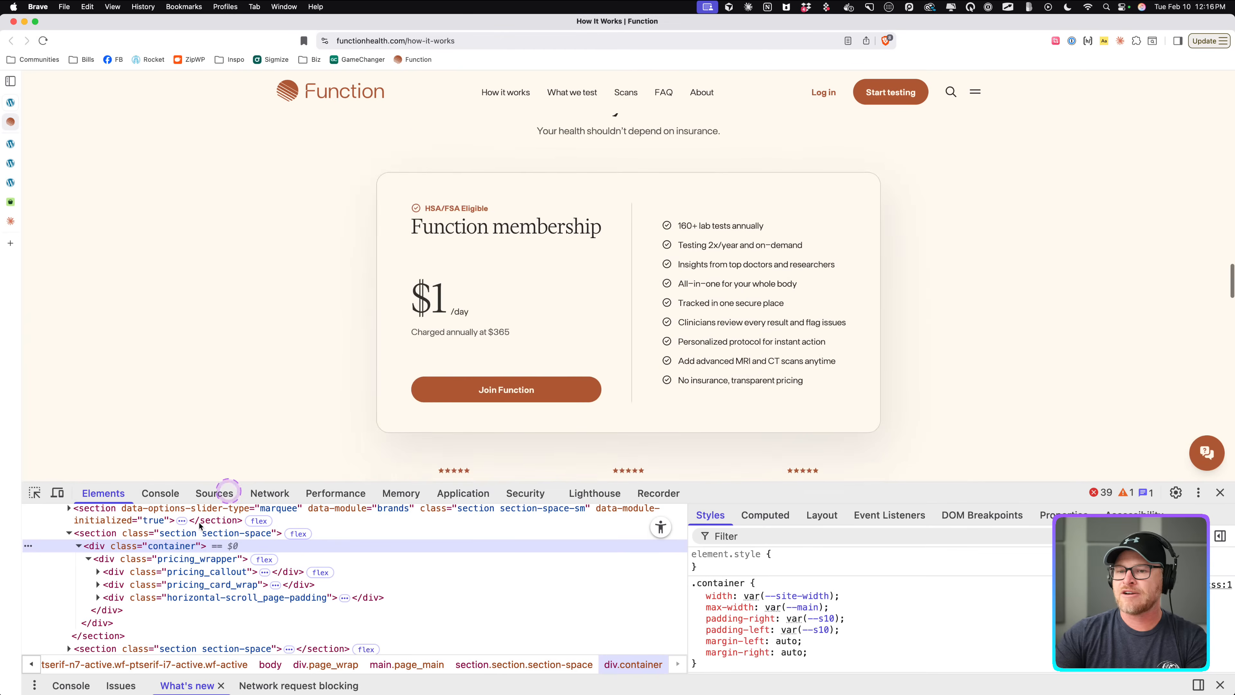
left_click(178, 564)
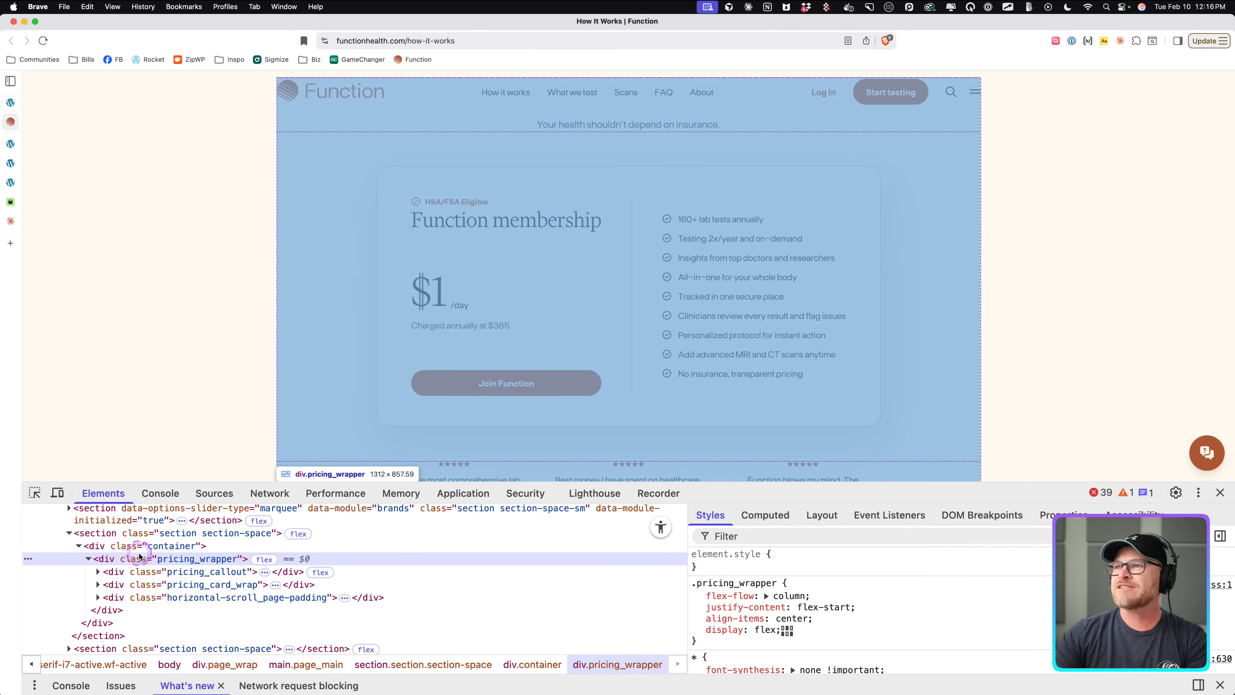
scroll(180, 399, "up", 3)
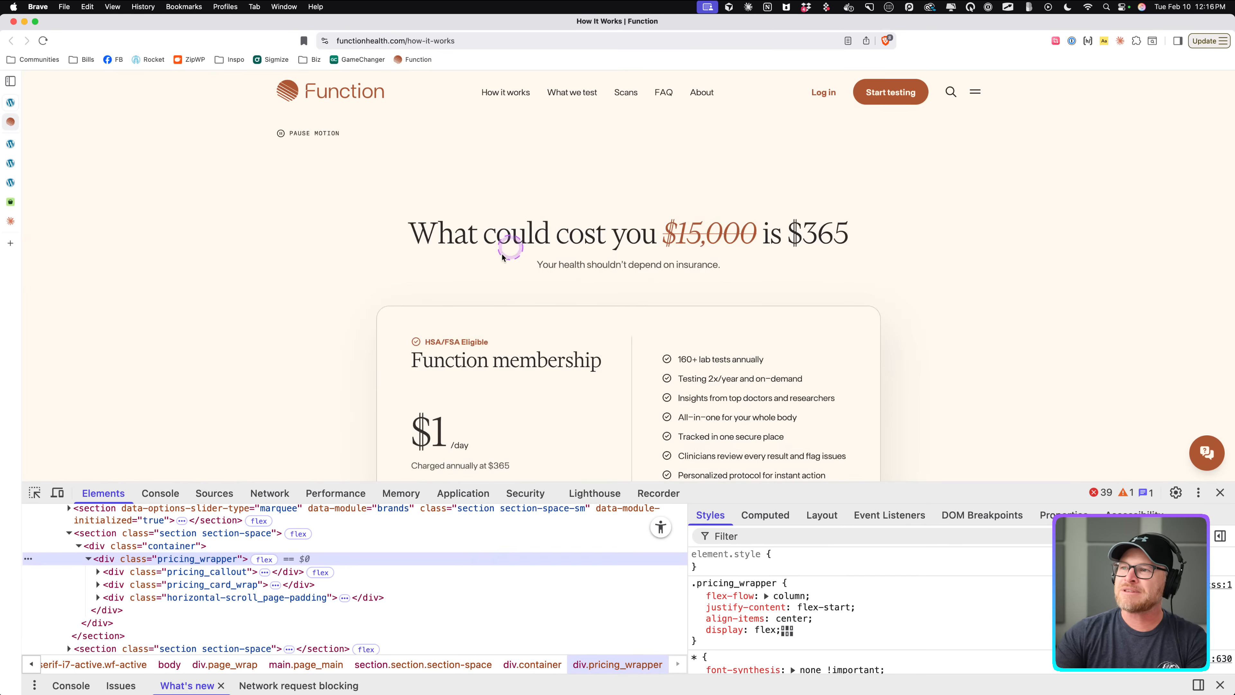
scroll(328, 334, "down", 7)
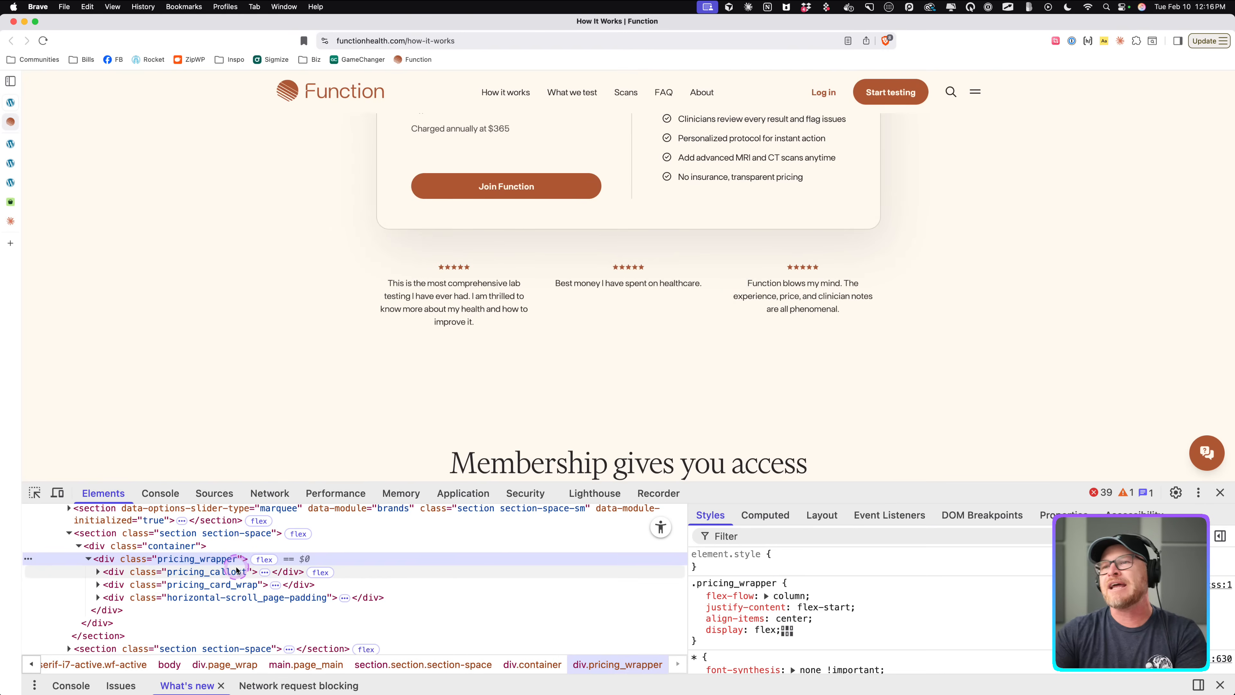
scroll(369, 253, "up", 4)
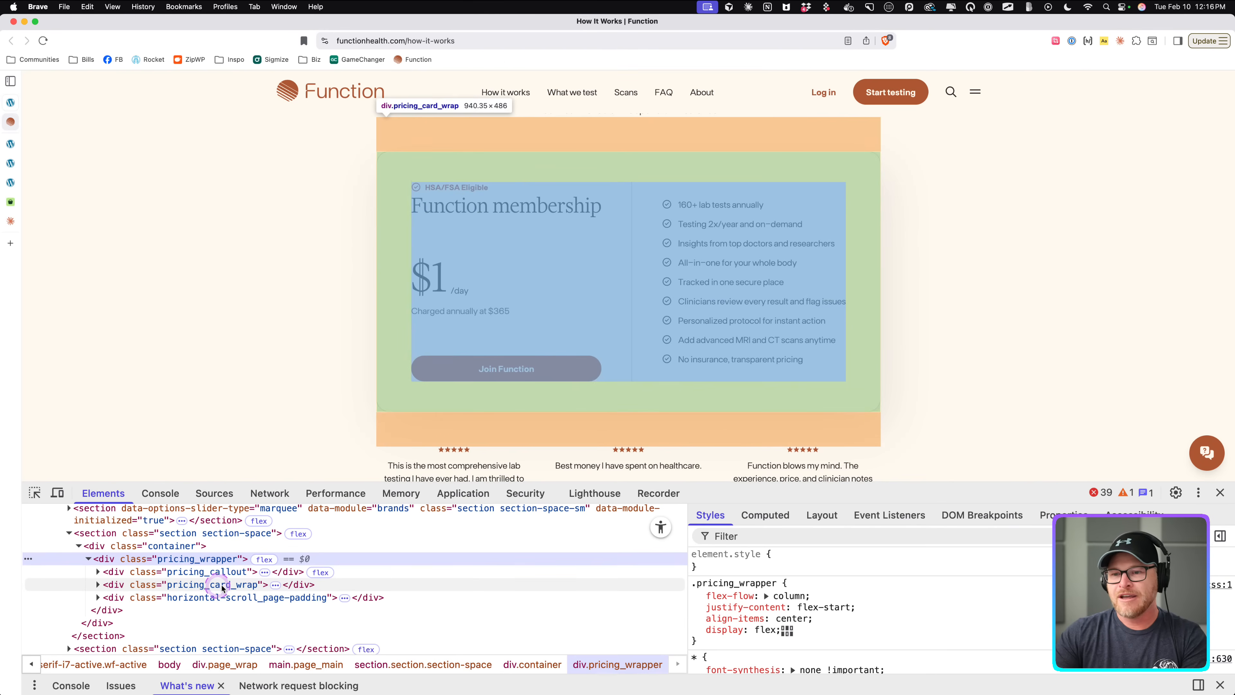
left_click(250, 586)
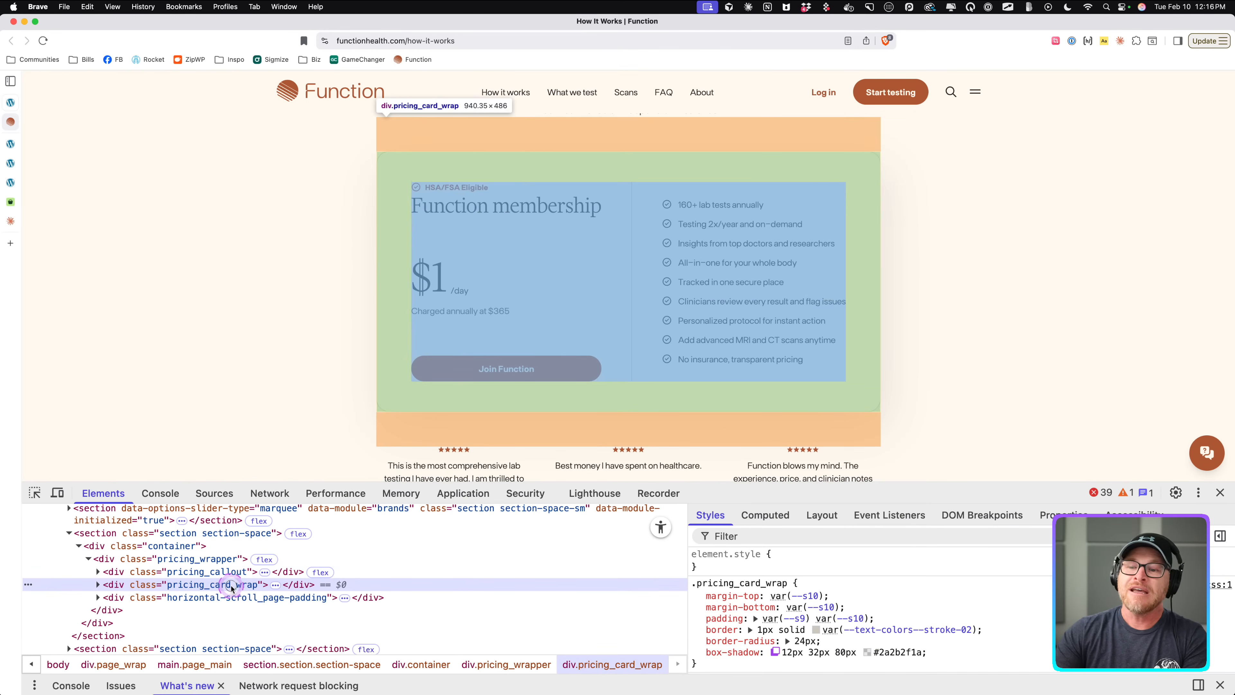
double_click(231, 585)
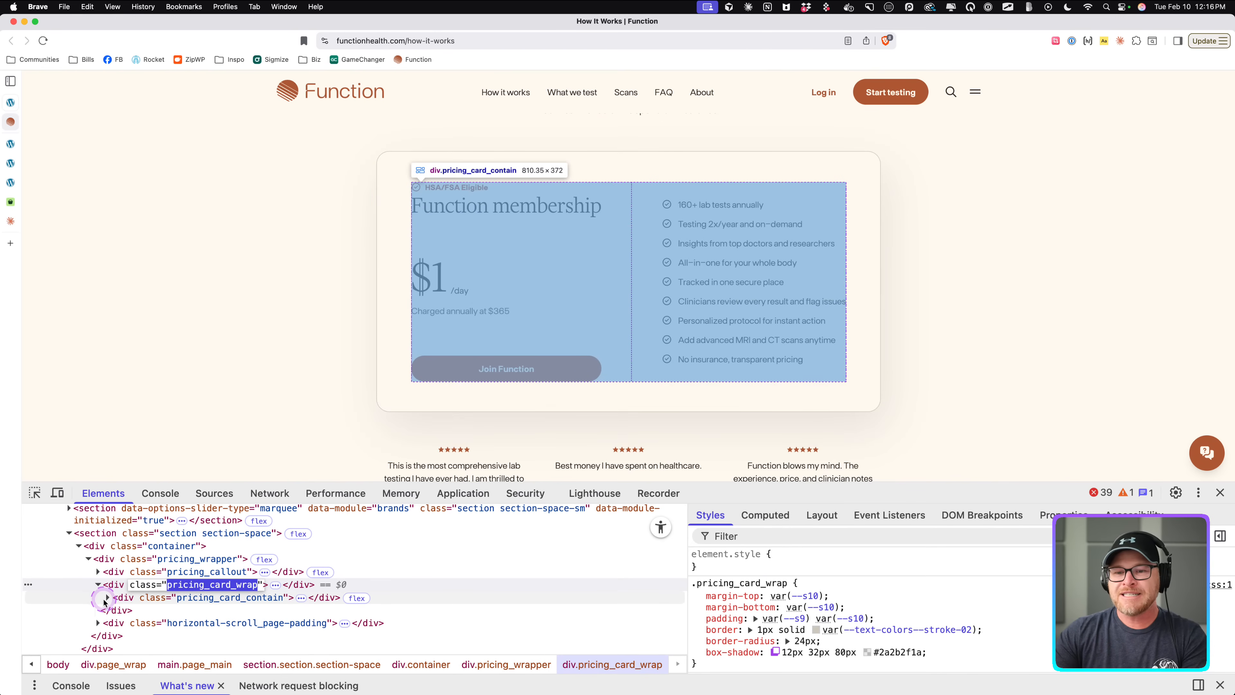
left_click(107, 597)
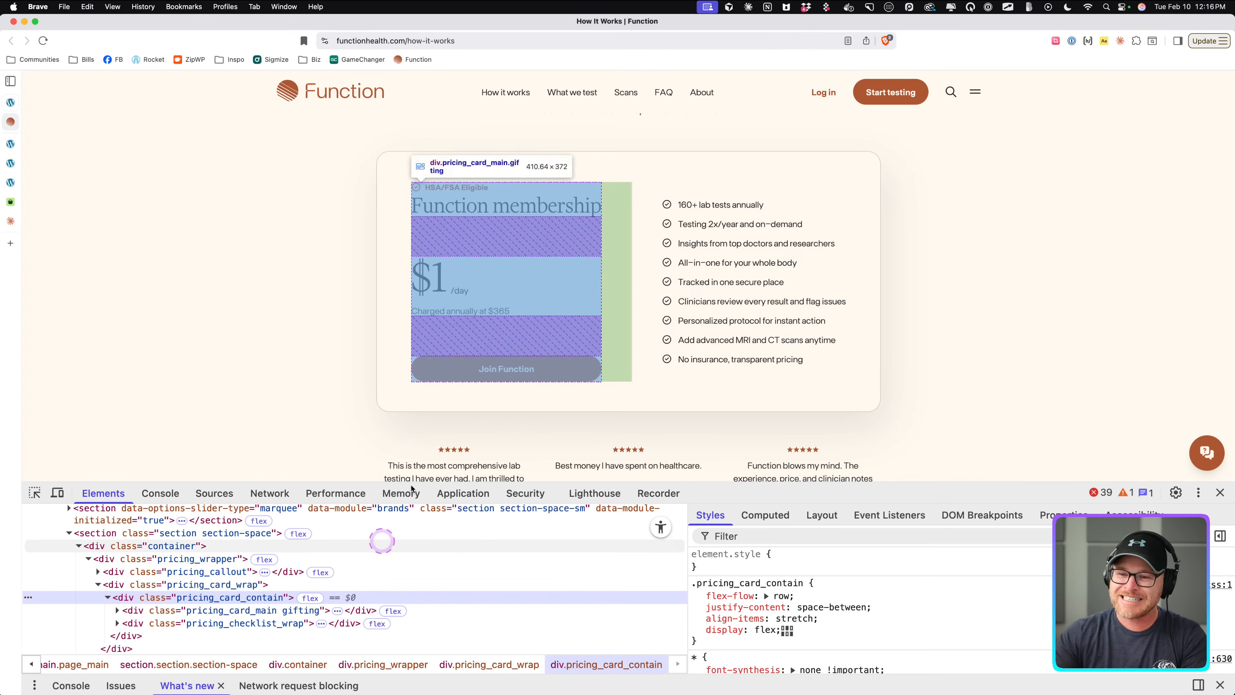
left_click(209, 585)
left_click(256, 599)
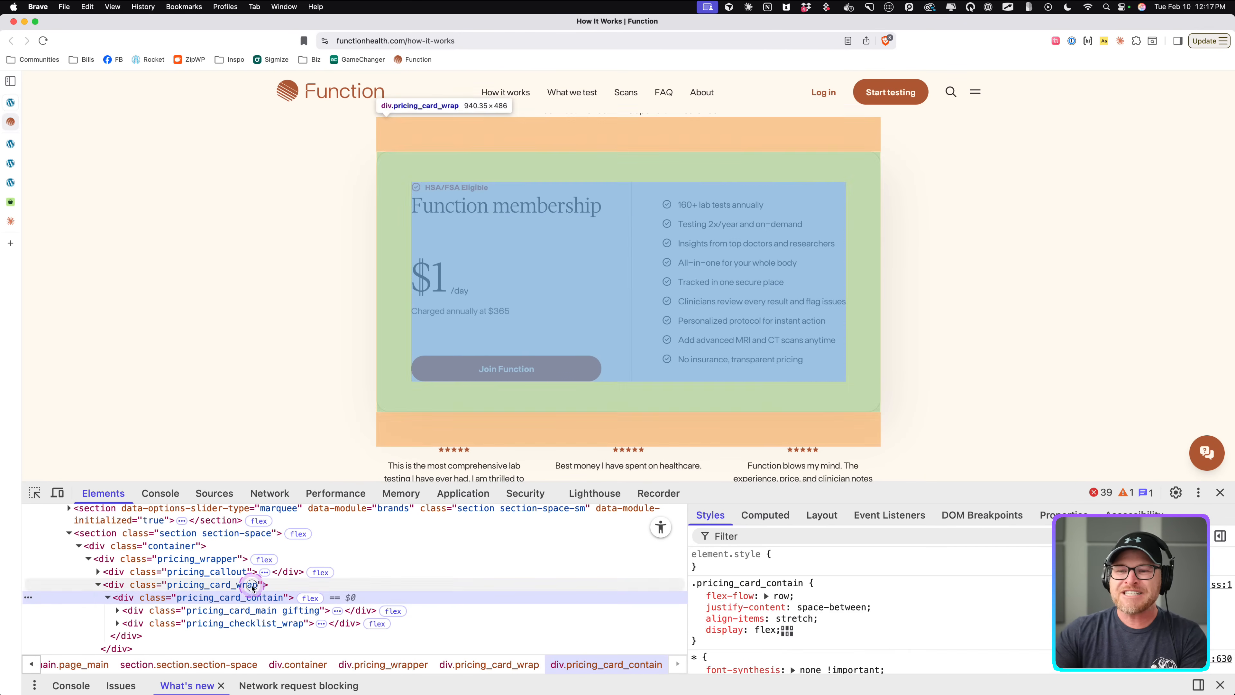
left_click(251, 586)
left_click(255, 599)
left_click(257, 611)
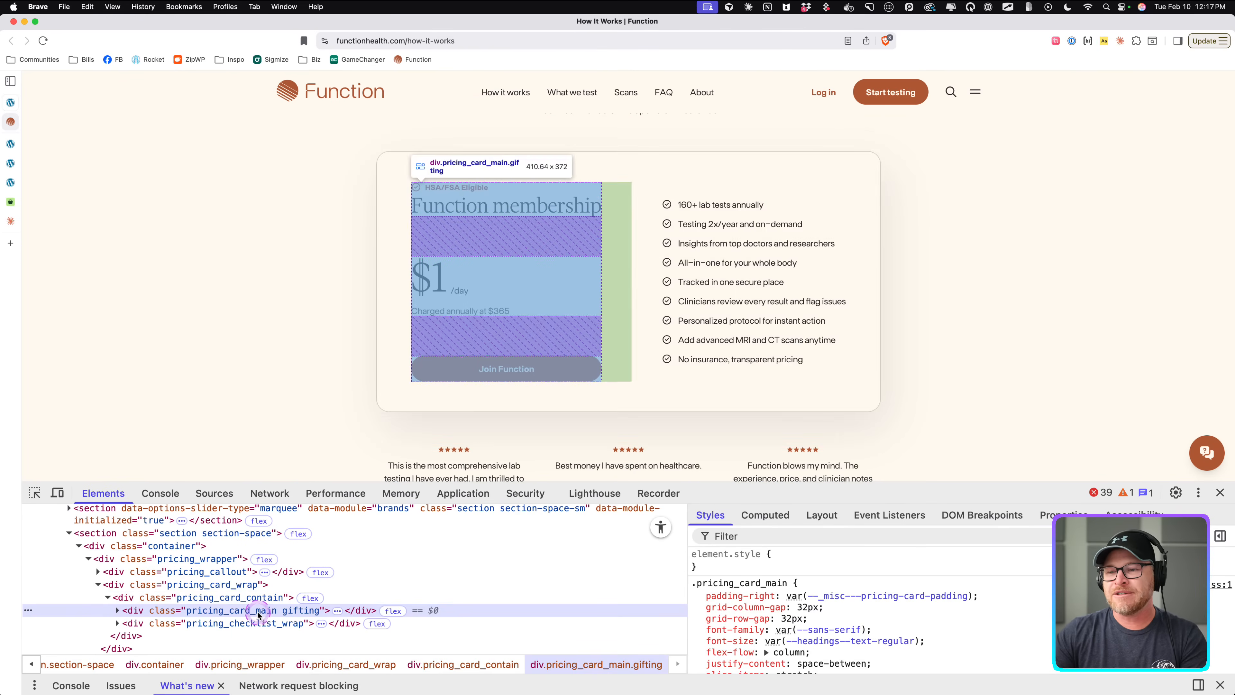
left_click(255, 598)
left_click(251, 585)
left_click(238, 572)
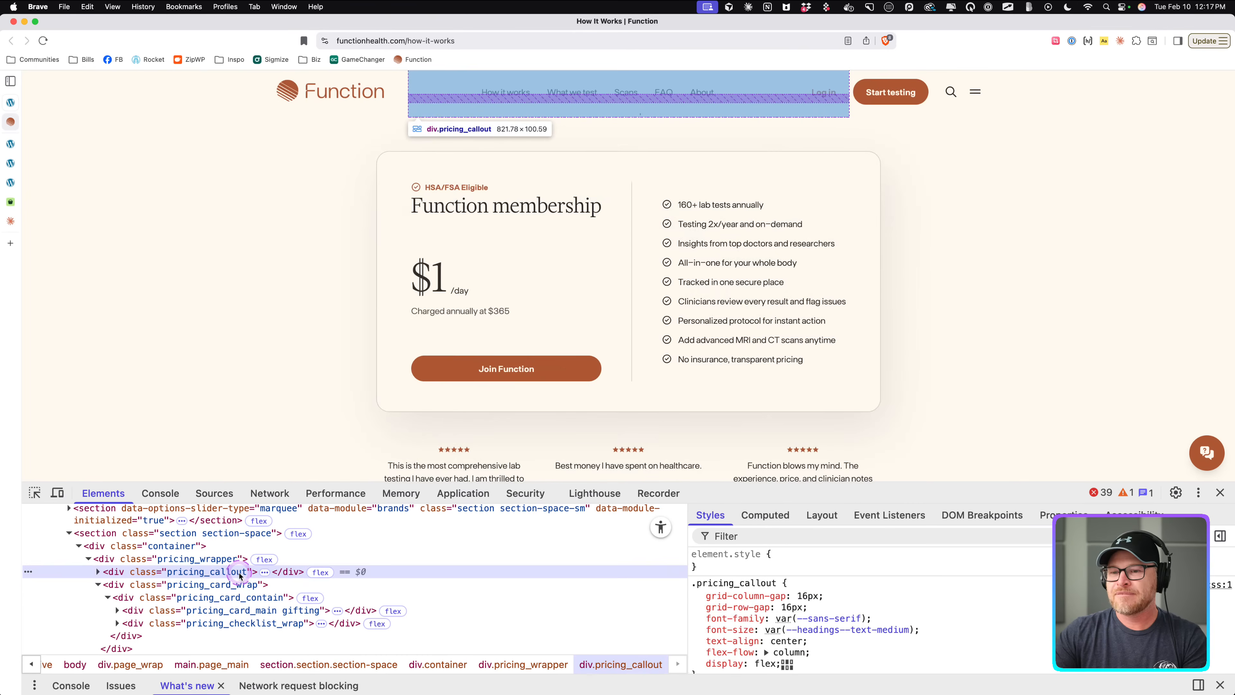
left_click(238, 586)
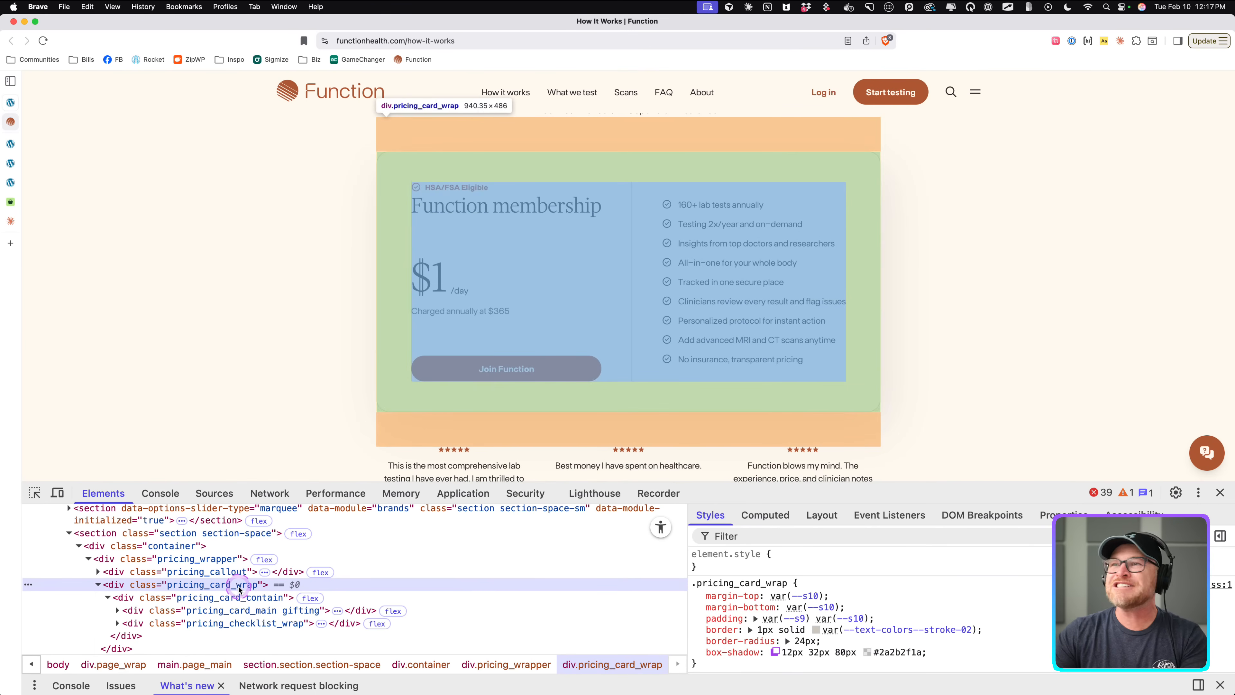
scroll(400, 325, "down", 3)
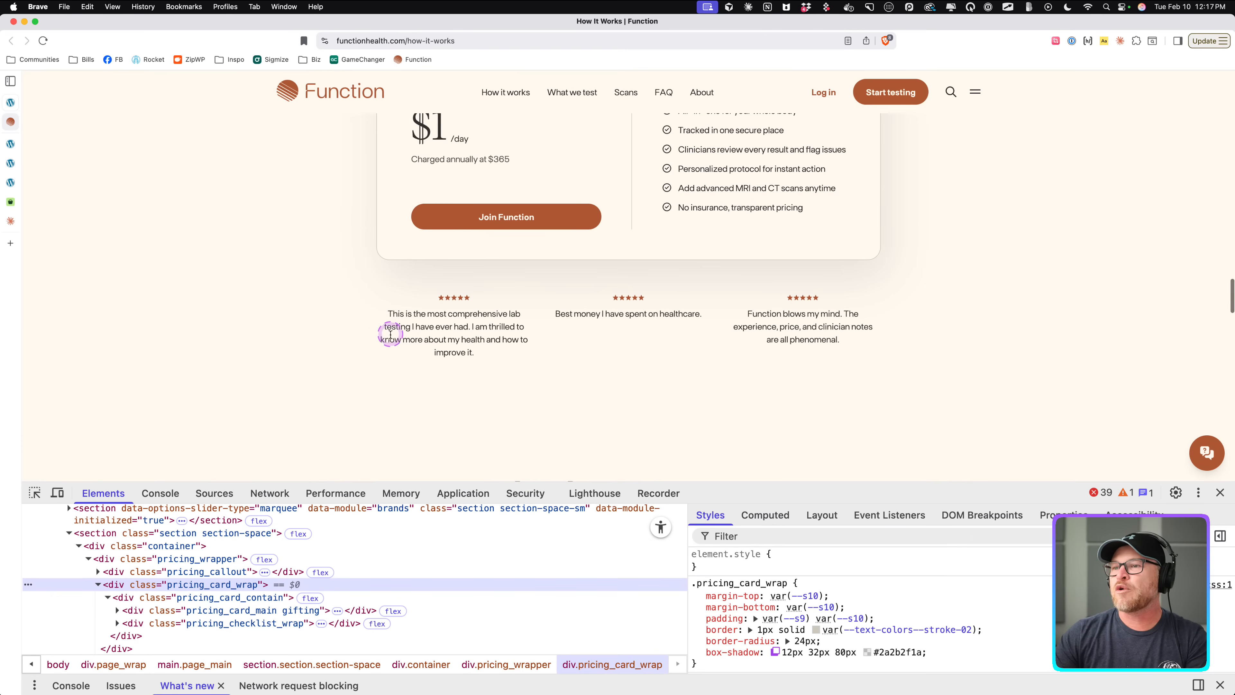
Save the page and review the pricing section on the front-end tab.
left_click(11, 163)
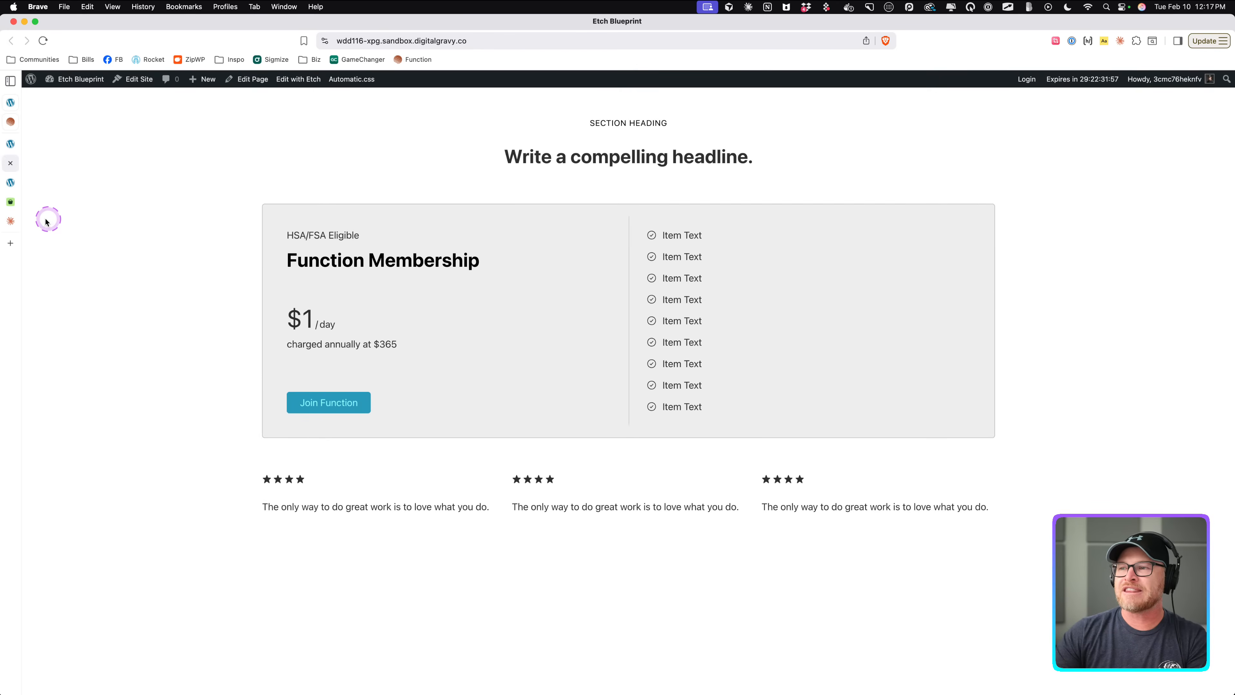
left_click_drag(10, 184, 17, 157)
left_click(14, 144)
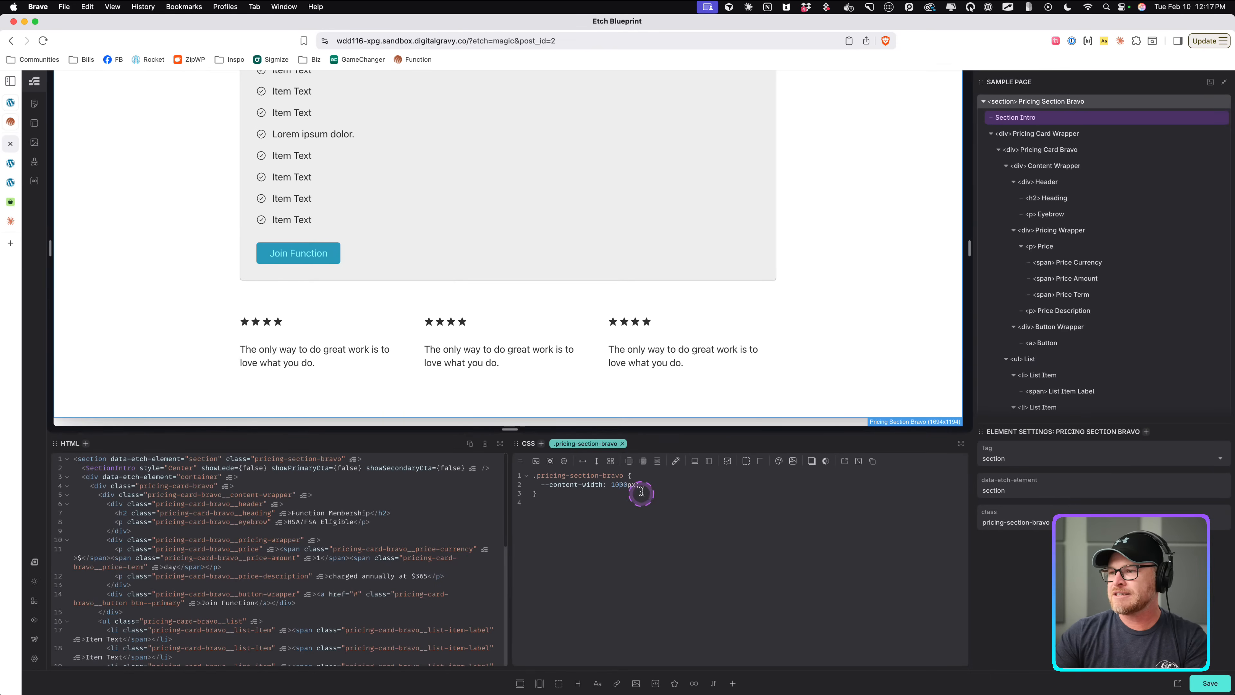
left_click(660, 484)
key("super+s")
left_click(10, 163)
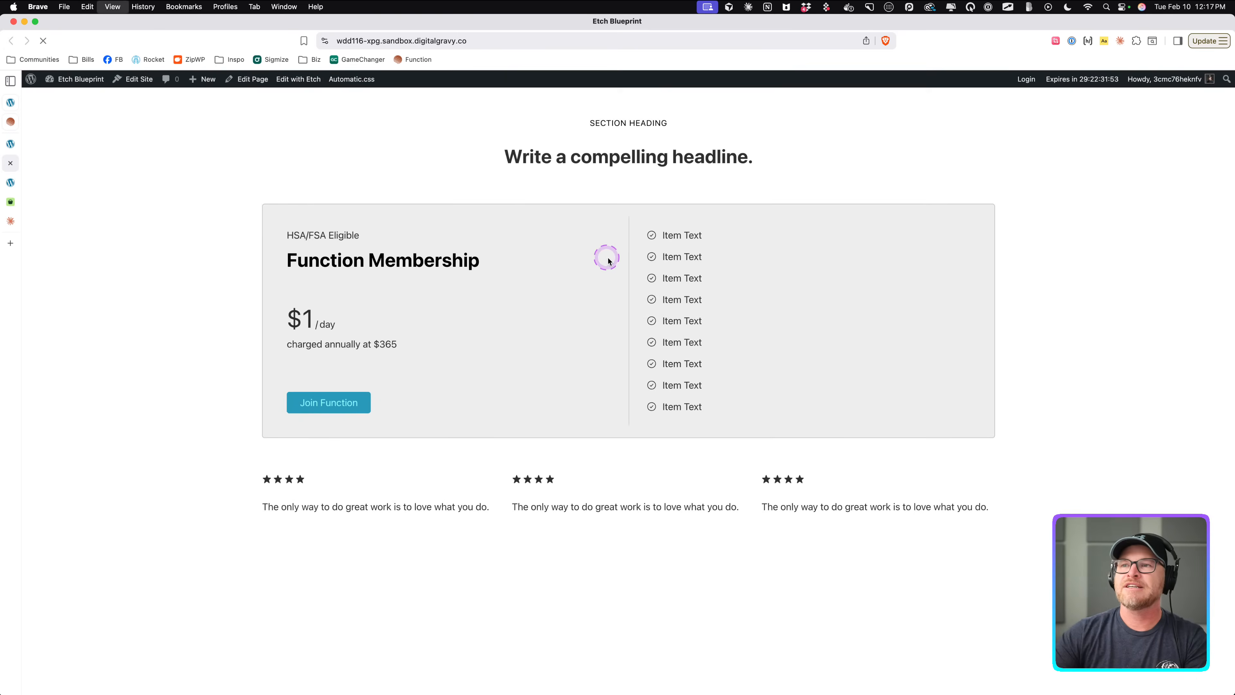
scroll(884, 305, "down", 1)
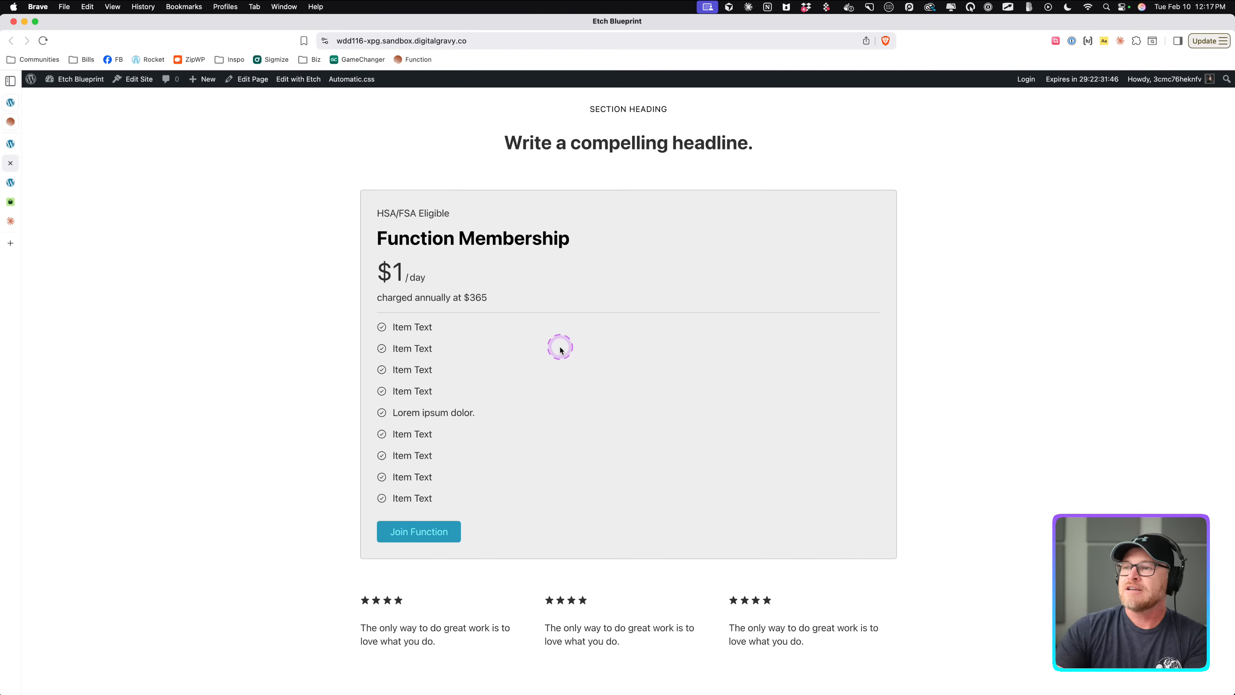
Change the pricing card's container query breakpoint to to-rem(800px).
left_click(15, 144)
scroll(248, 180, "up", 3)
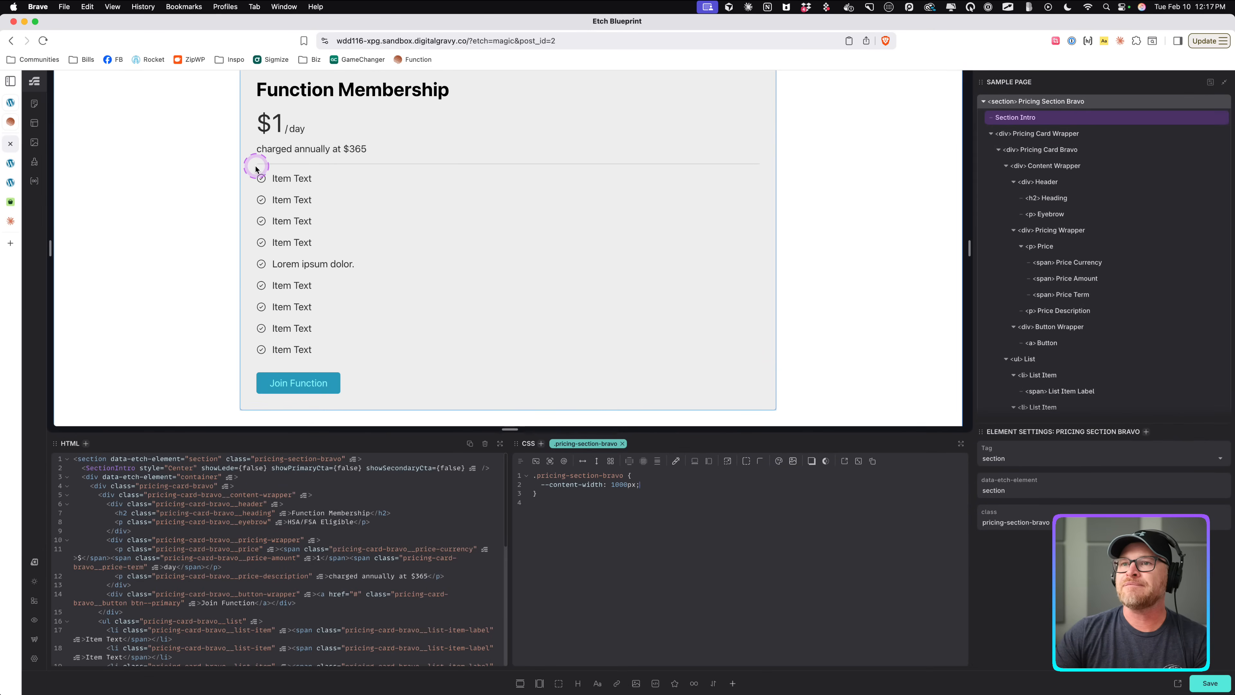
left_click(430, 168)
scroll(1069, 273, "down", 5)
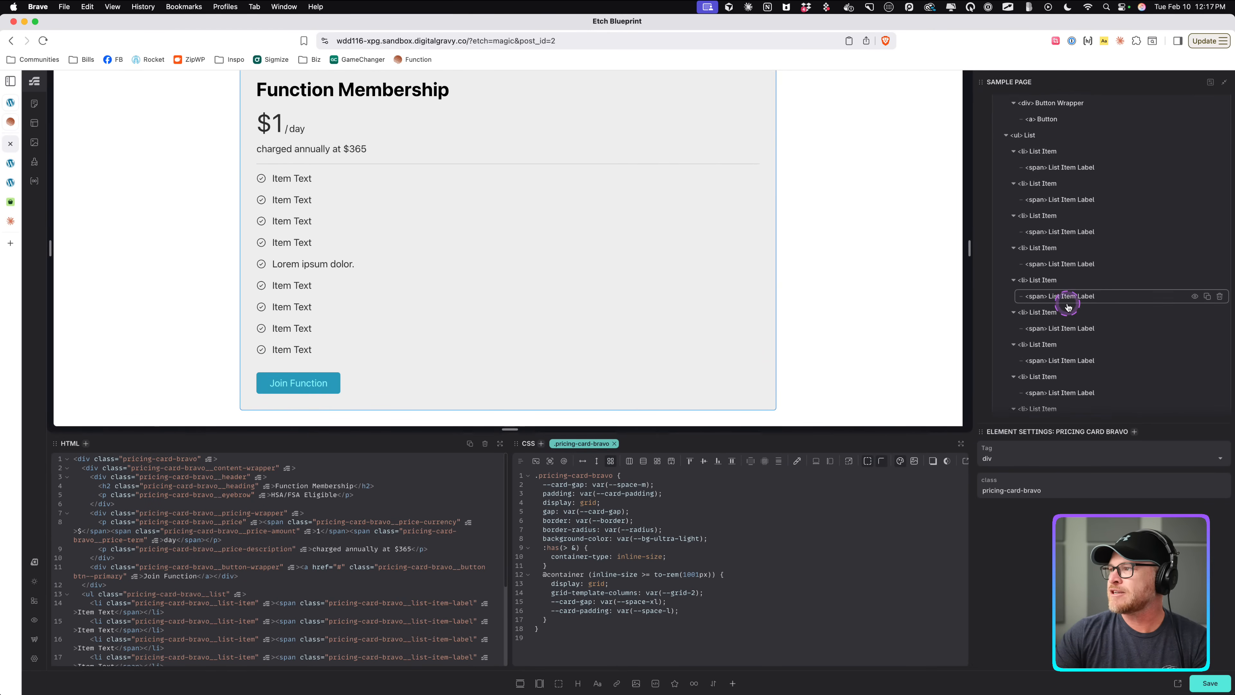
scroll(1069, 299, "up", 5)
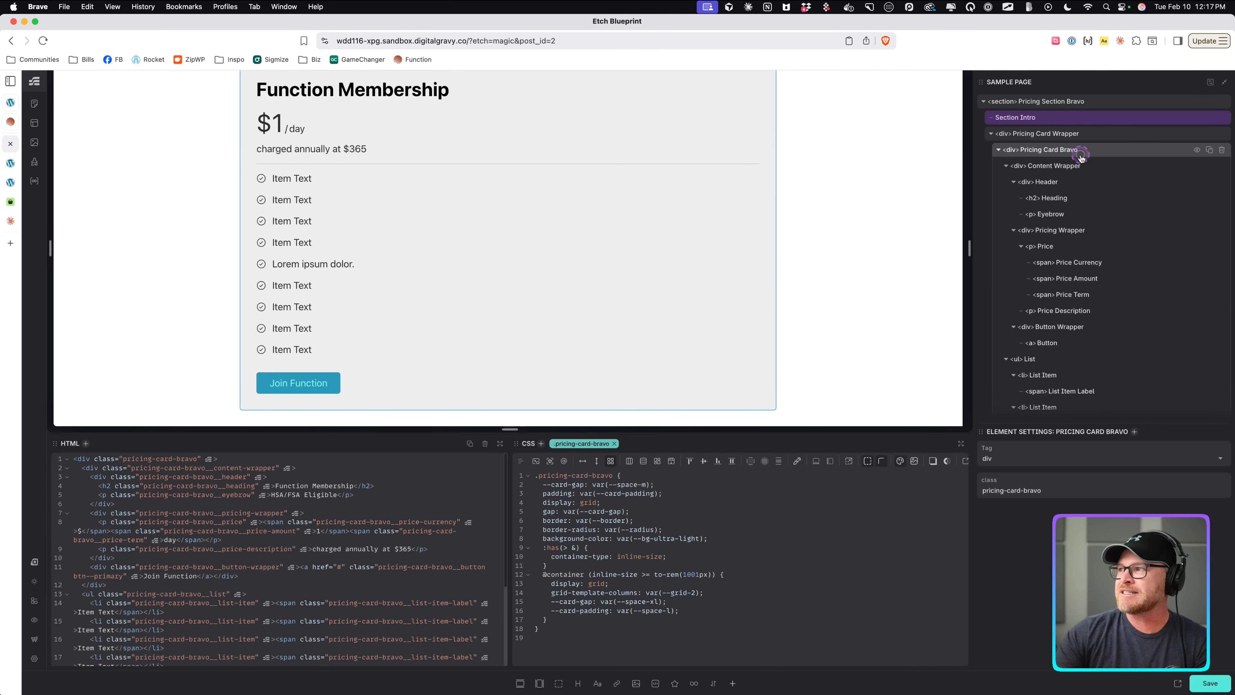
left_click_drag(683, 575, 702, 575)
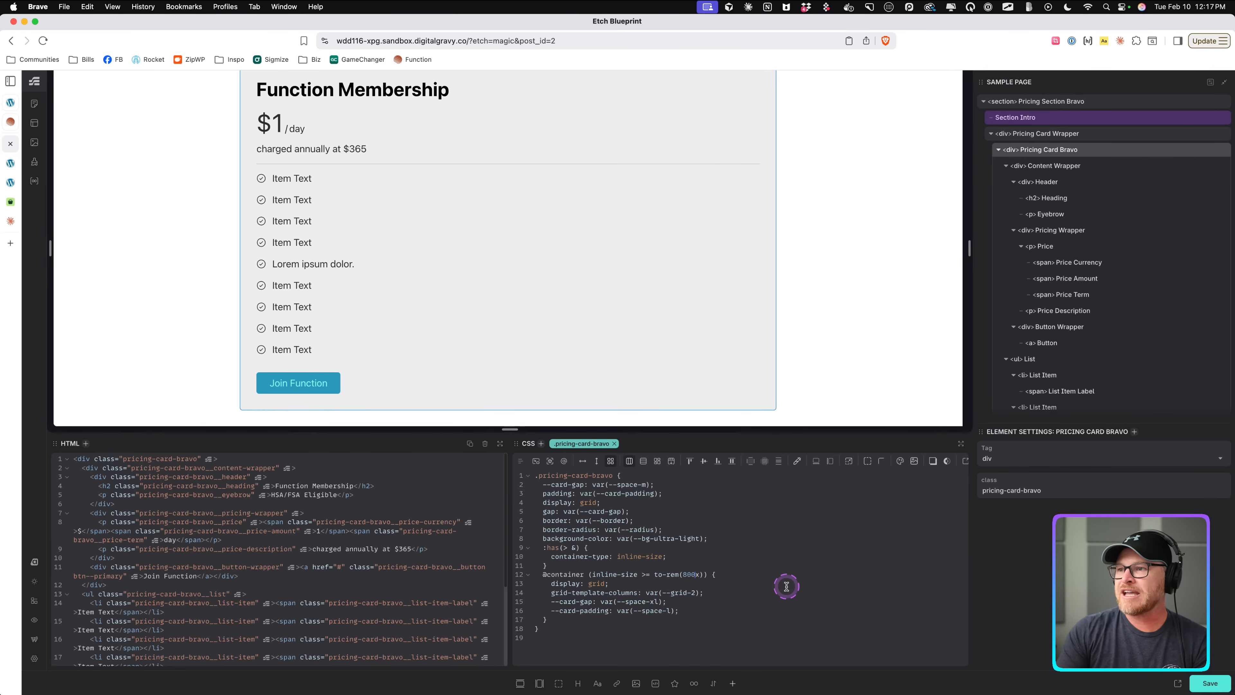
type("800p")
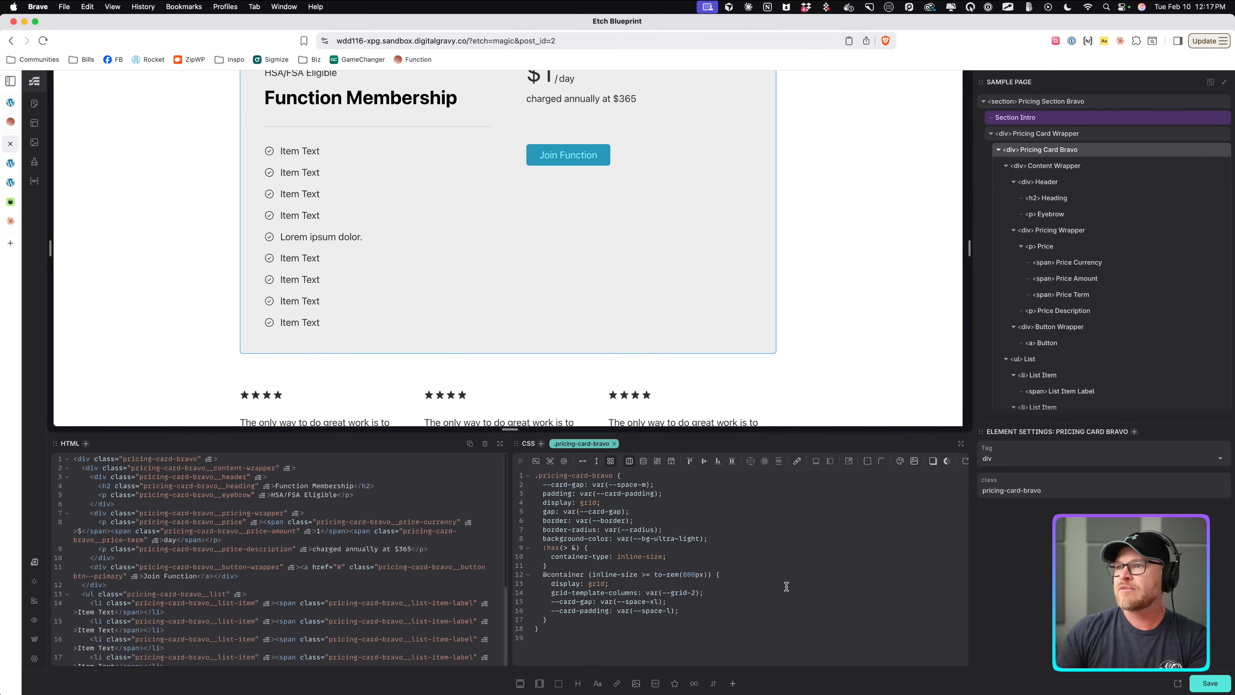
scroll(788, 375, "up", 2)
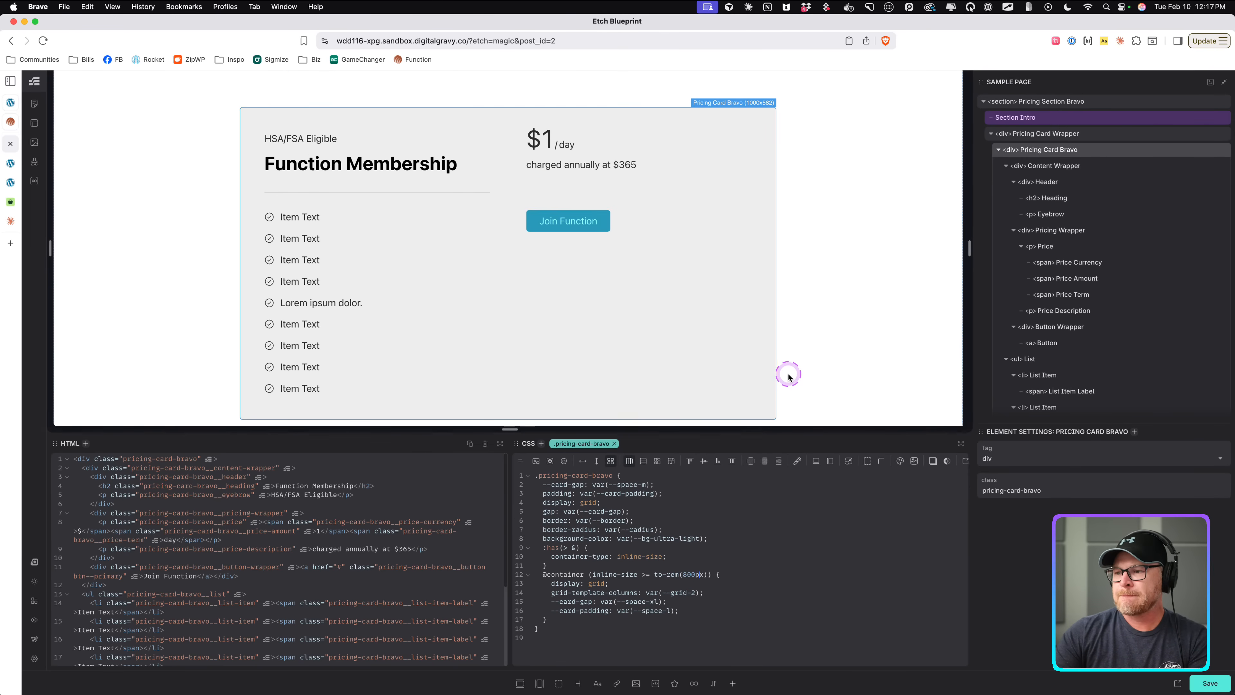
scroll(789, 373, "up", 1)
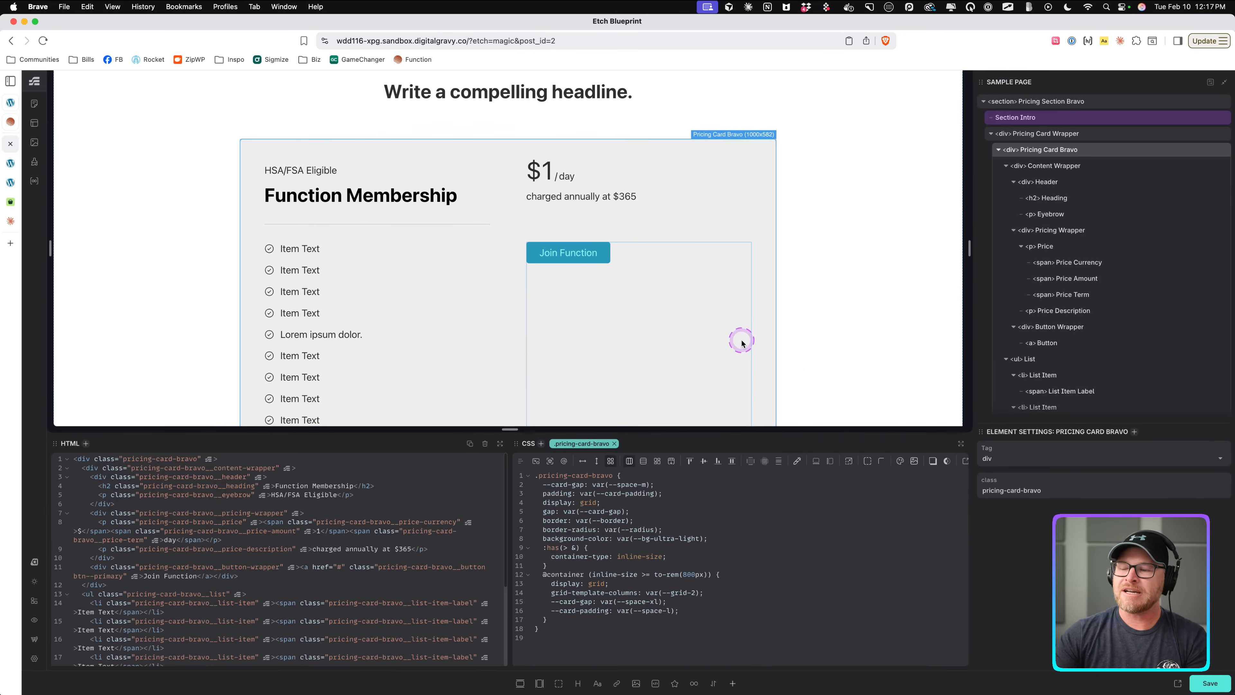
Change the content wrapper's container query breakpoint to to-rem(800px).
scroll(738, 419, "down", 2)
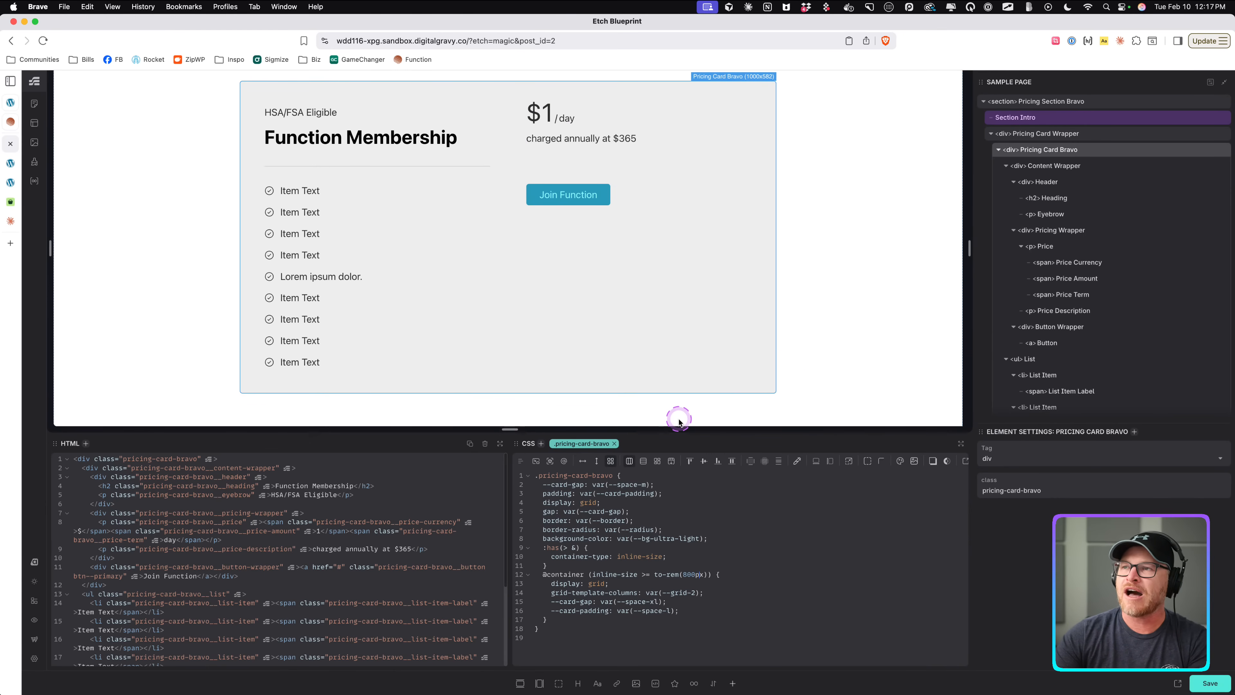
left_click(1057, 166)
double_click(690, 511)
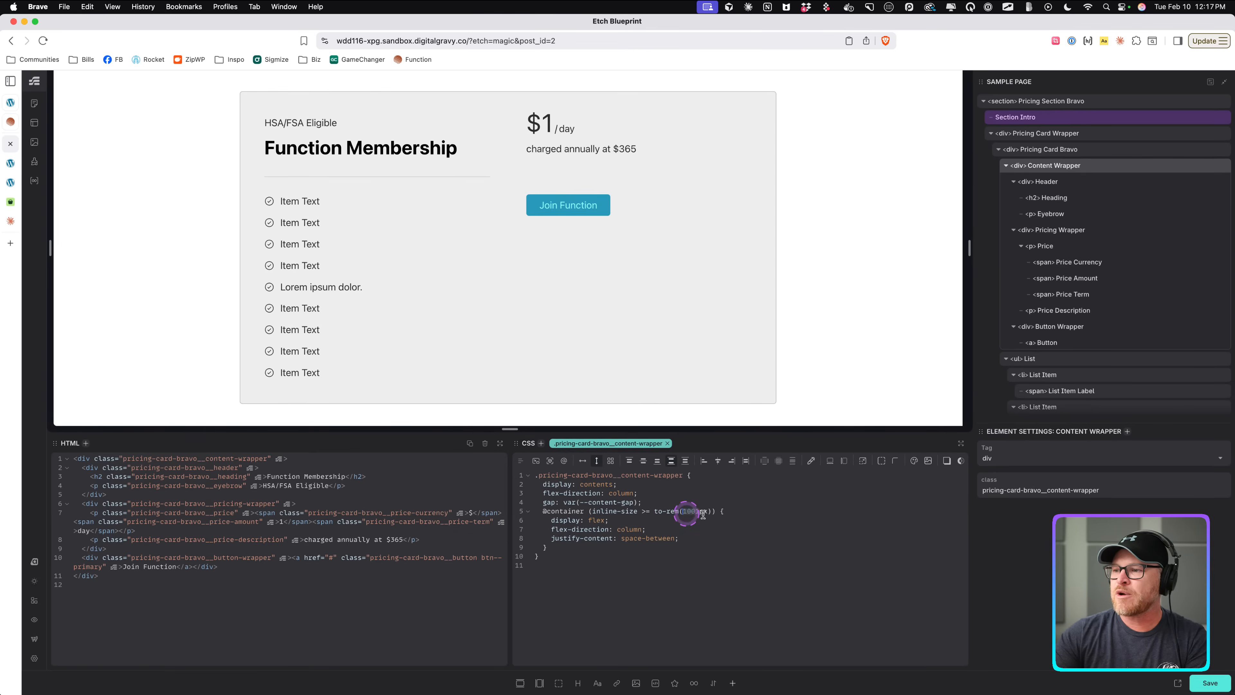
type("800")
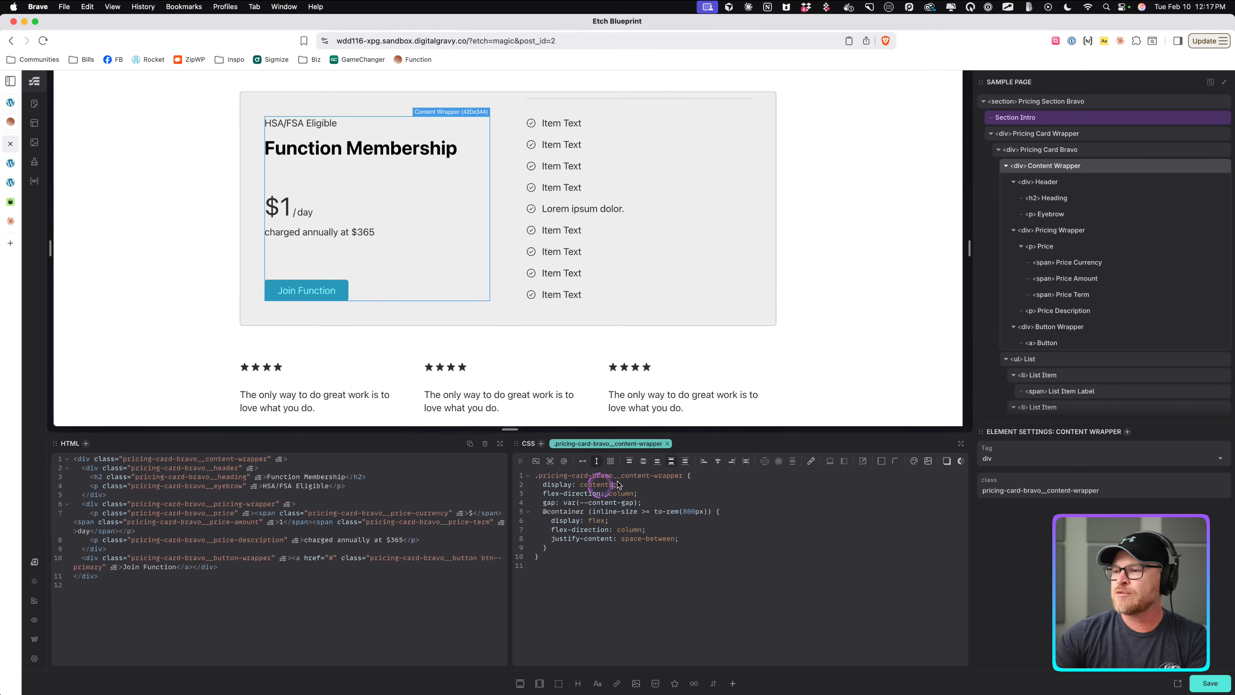
Change the list's vertical divider container query breakpoint to to-rem(800px).
left_click(631, 195)
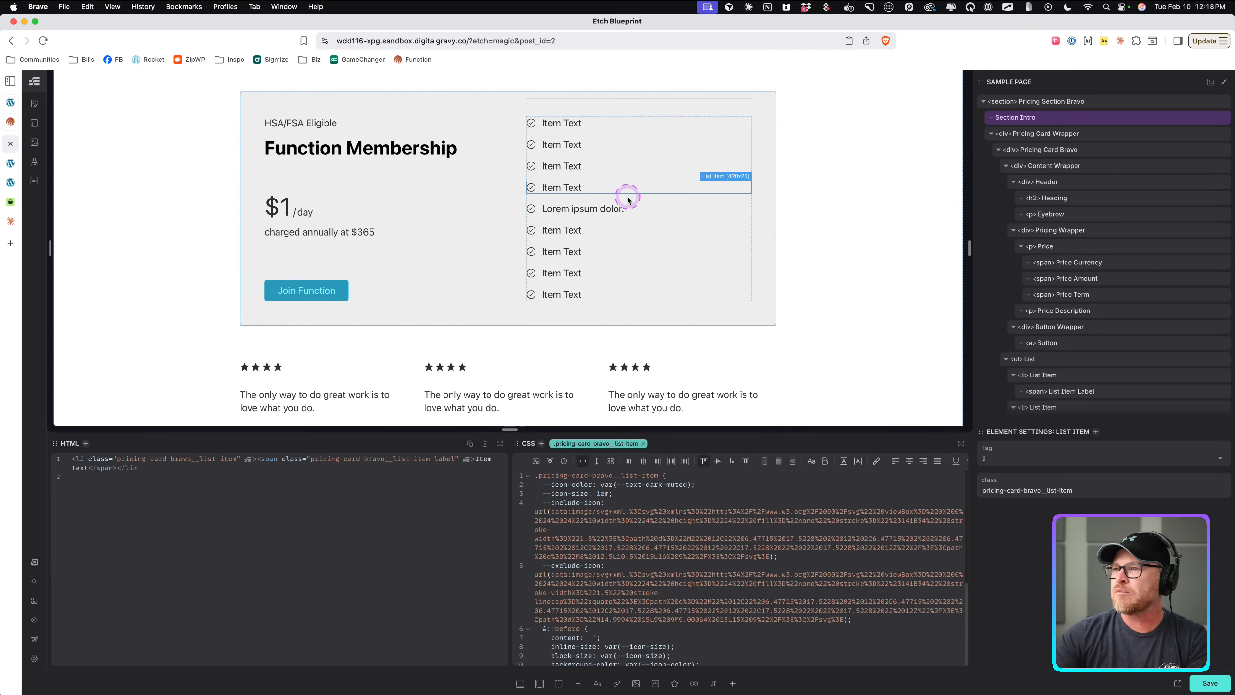
scroll(719, 571, "down", 3)
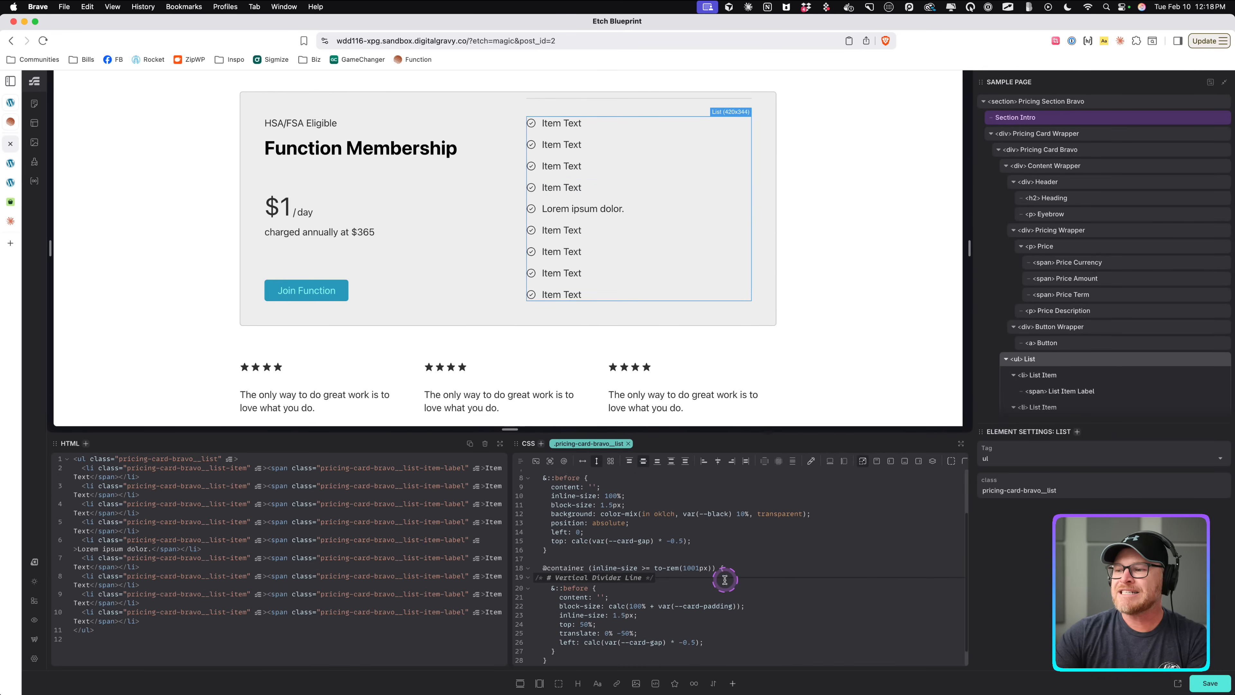
left_click(687, 559)
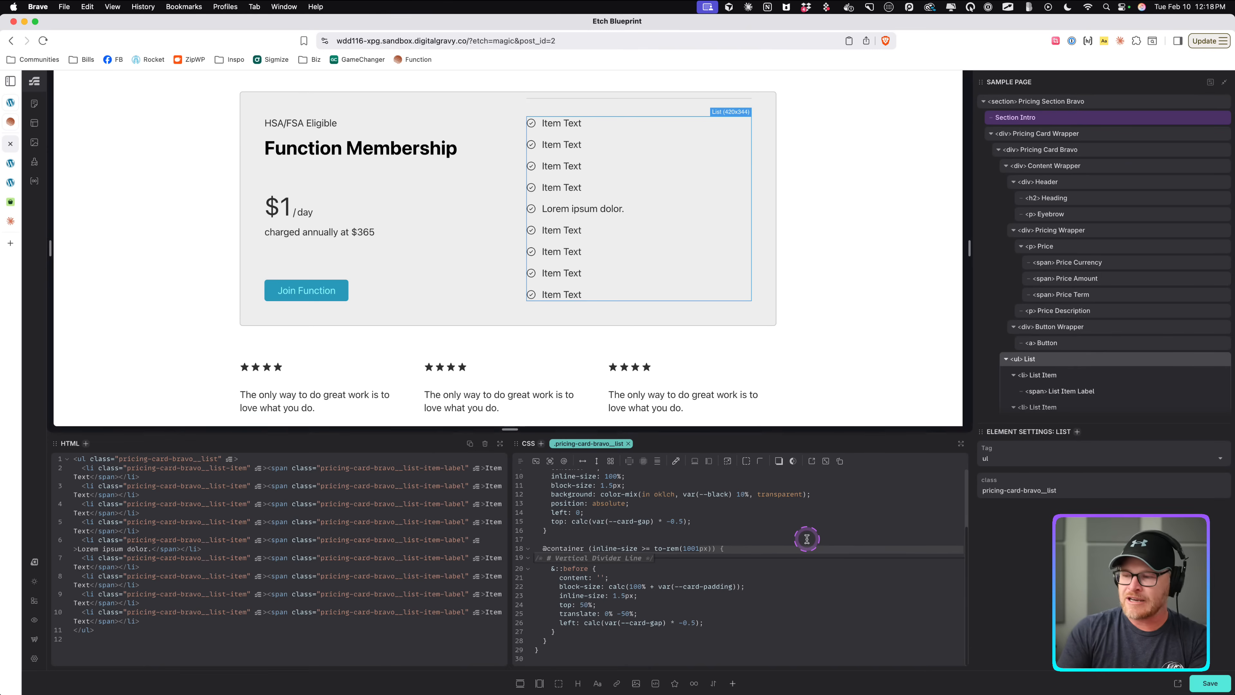
key("BackSpace")
key("BackSpace")
key("BackSpace")
key("BackSpace")
type("89")
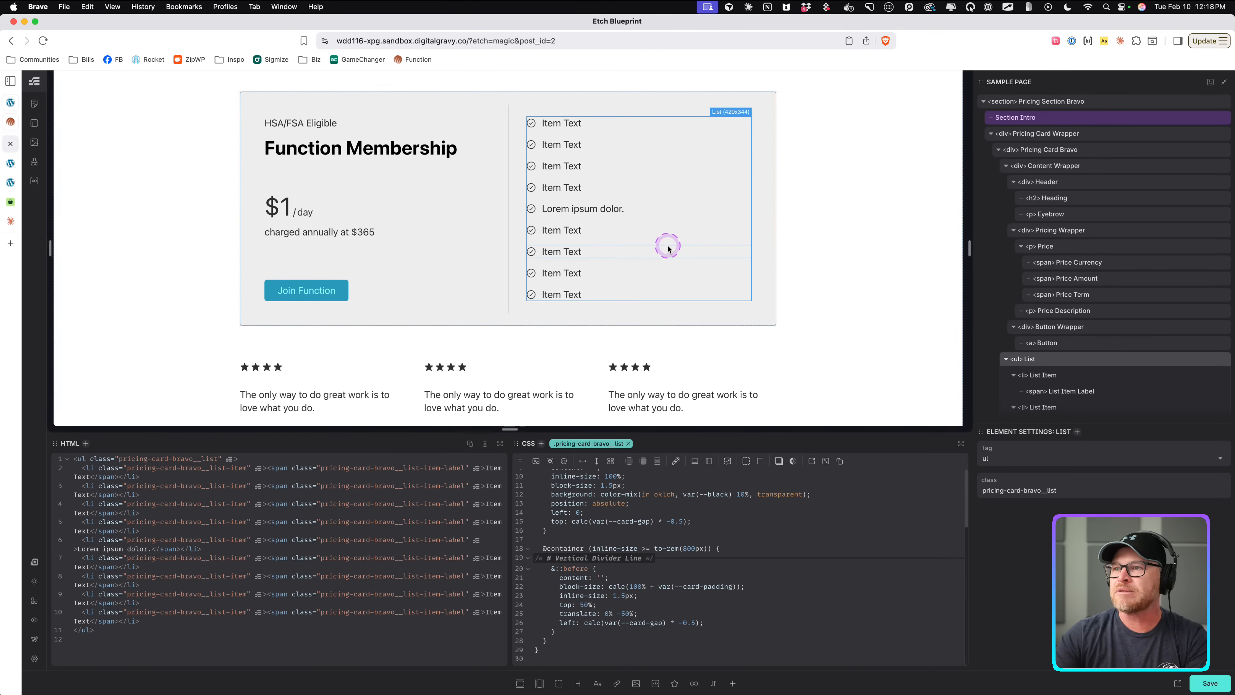
Save the page and review the pricing section on the front-end tab before returning to the builder.
key("super+s")
left_click(10, 163)
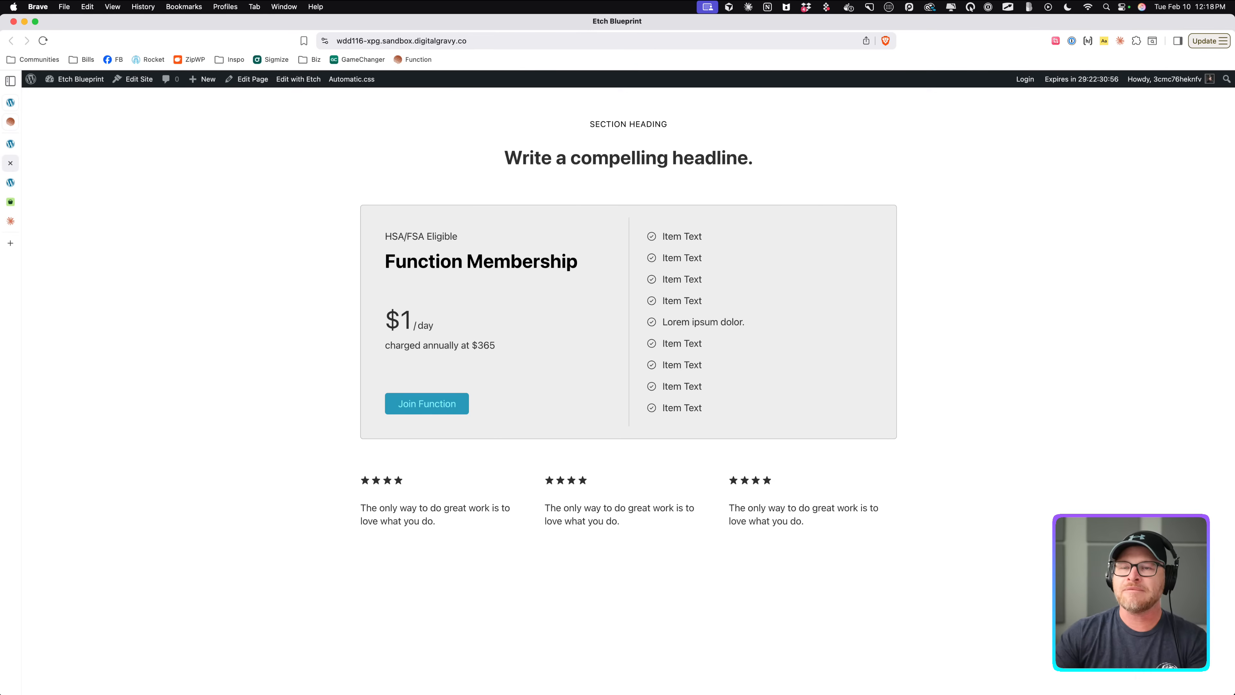
left_click(13, 145)
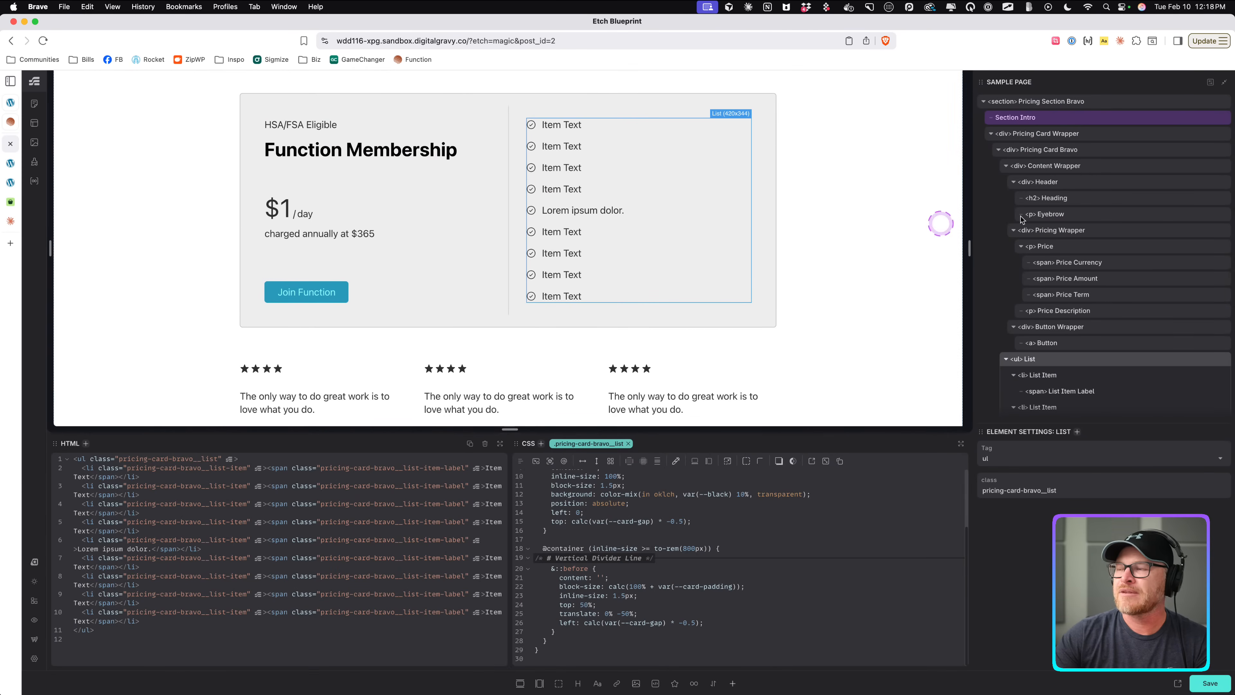
Convert the Pricing Card Bravo element into a component.
left_click(1006, 359)
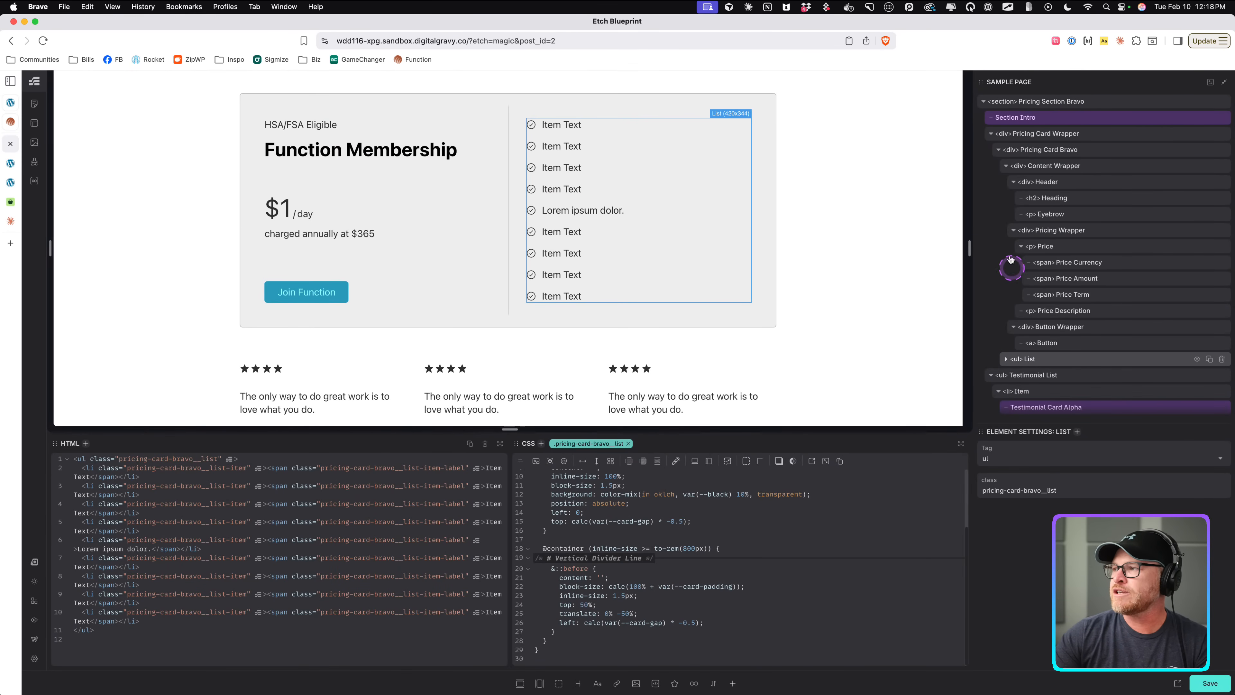
left_click(991, 375)
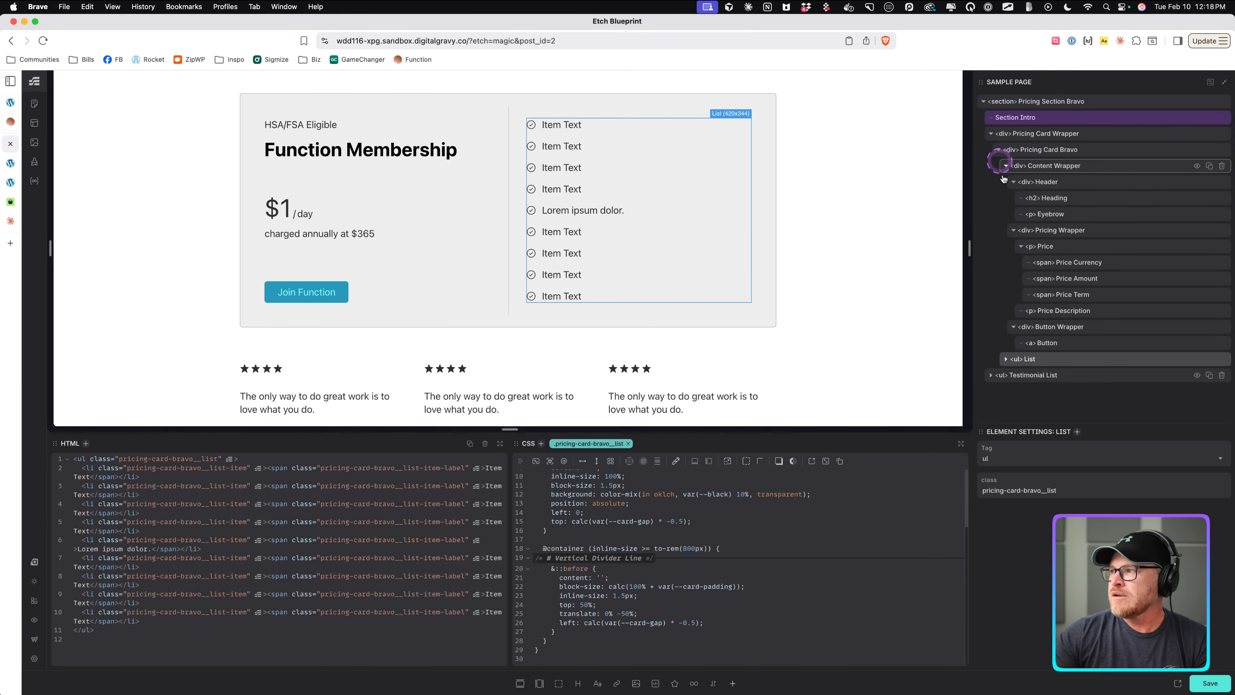
left_click(998, 151)
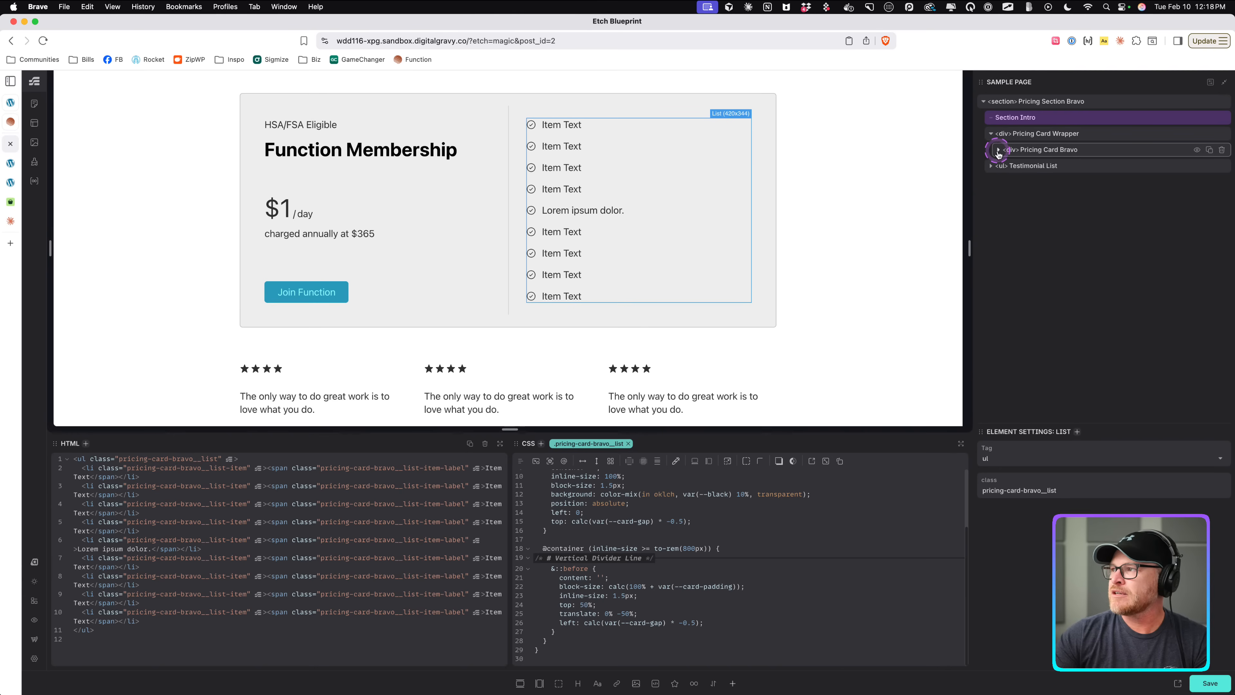
left_click(998, 151)
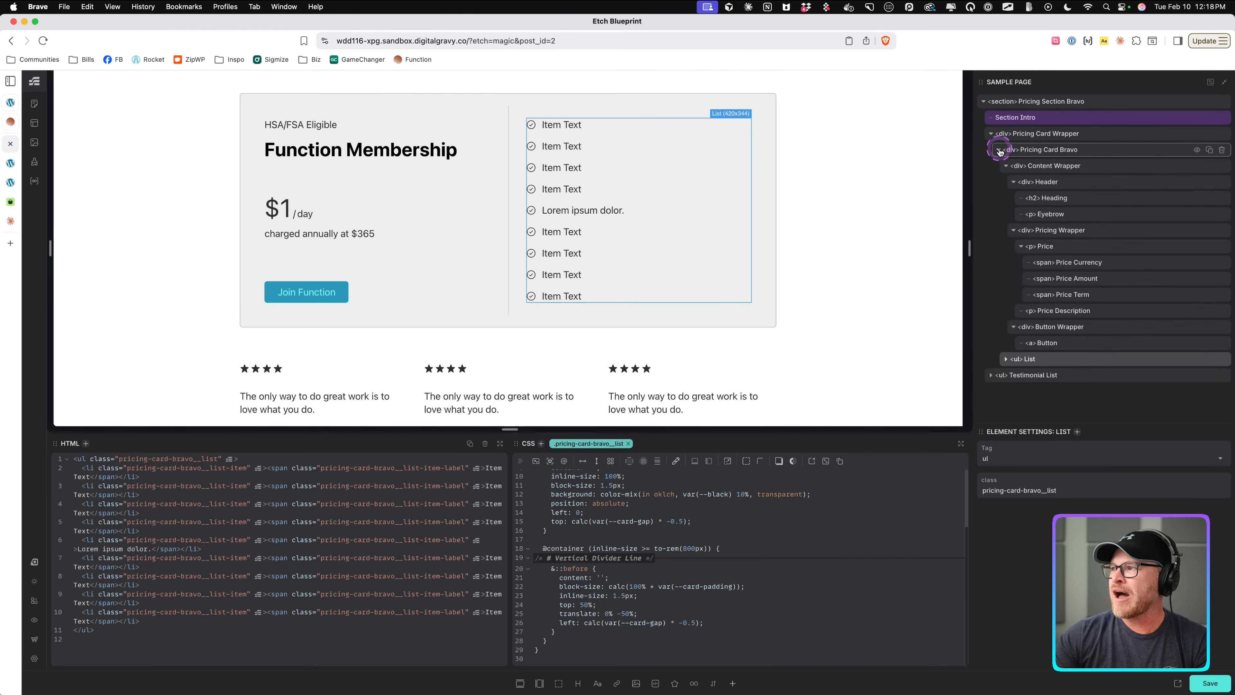
left_click(999, 151)
left_click(1053, 152)
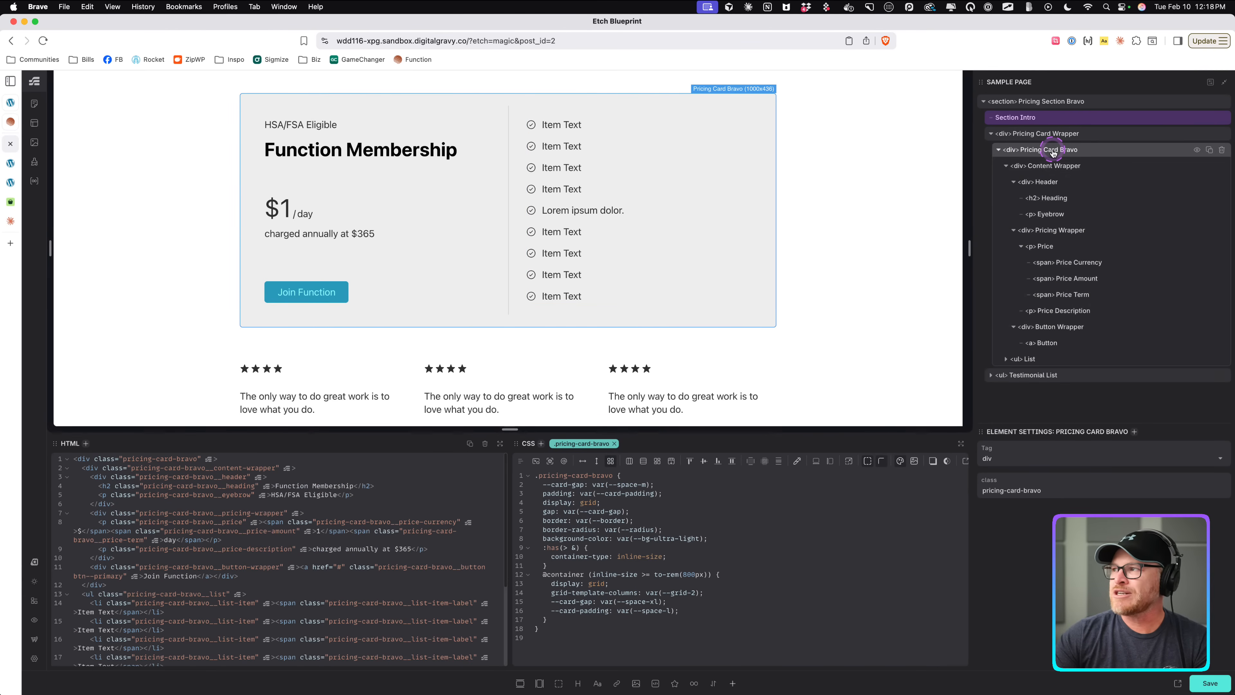
right_click(1052, 152)
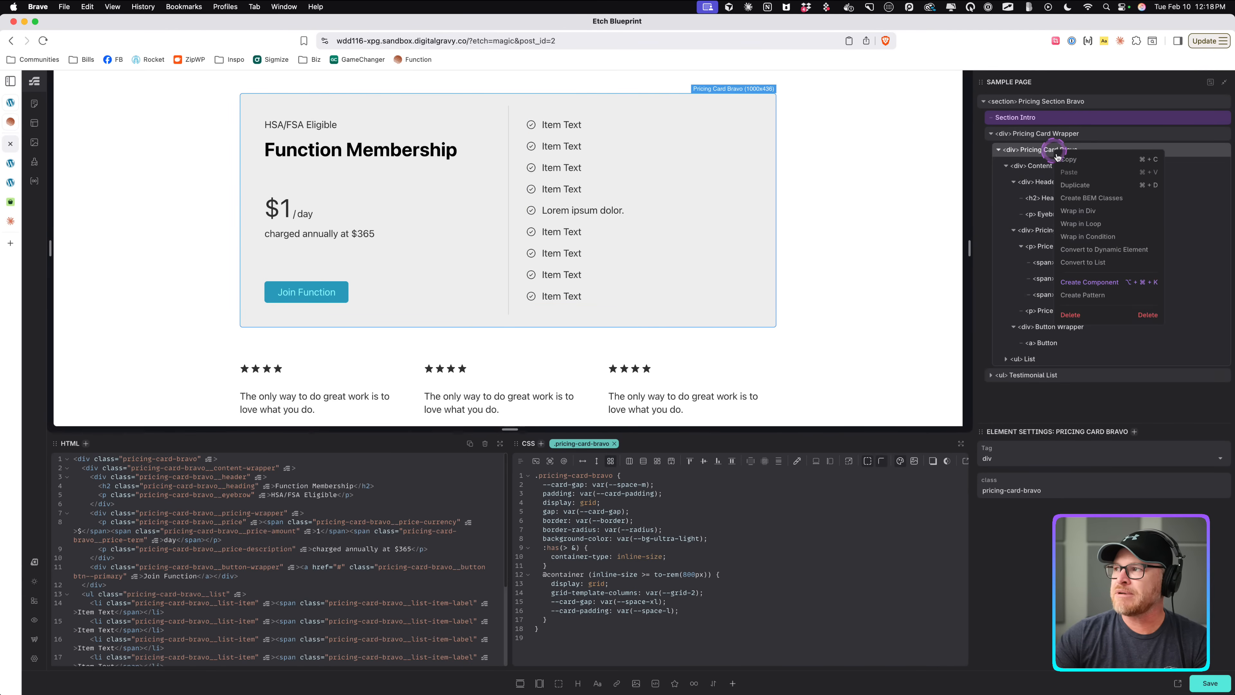
left_click(1080, 278)
Delete several list items from the list inside the Pricing Card Bravo component.
left_click(300, 122)
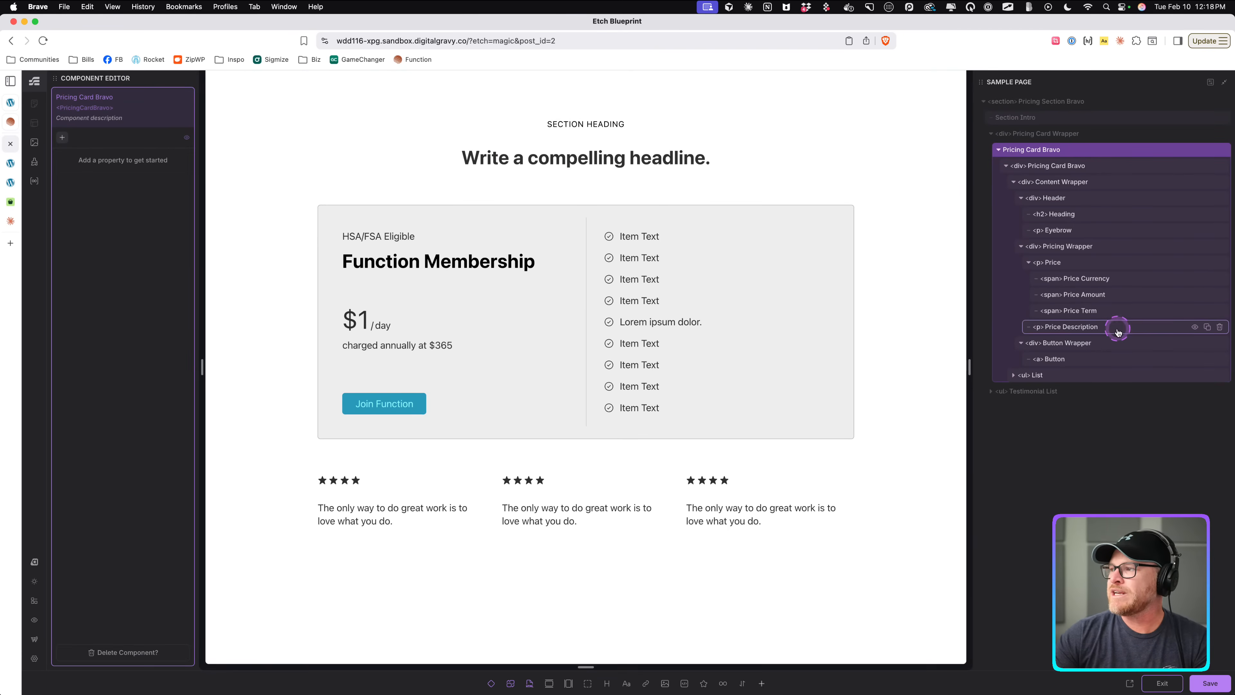
left_click(1105, 331)
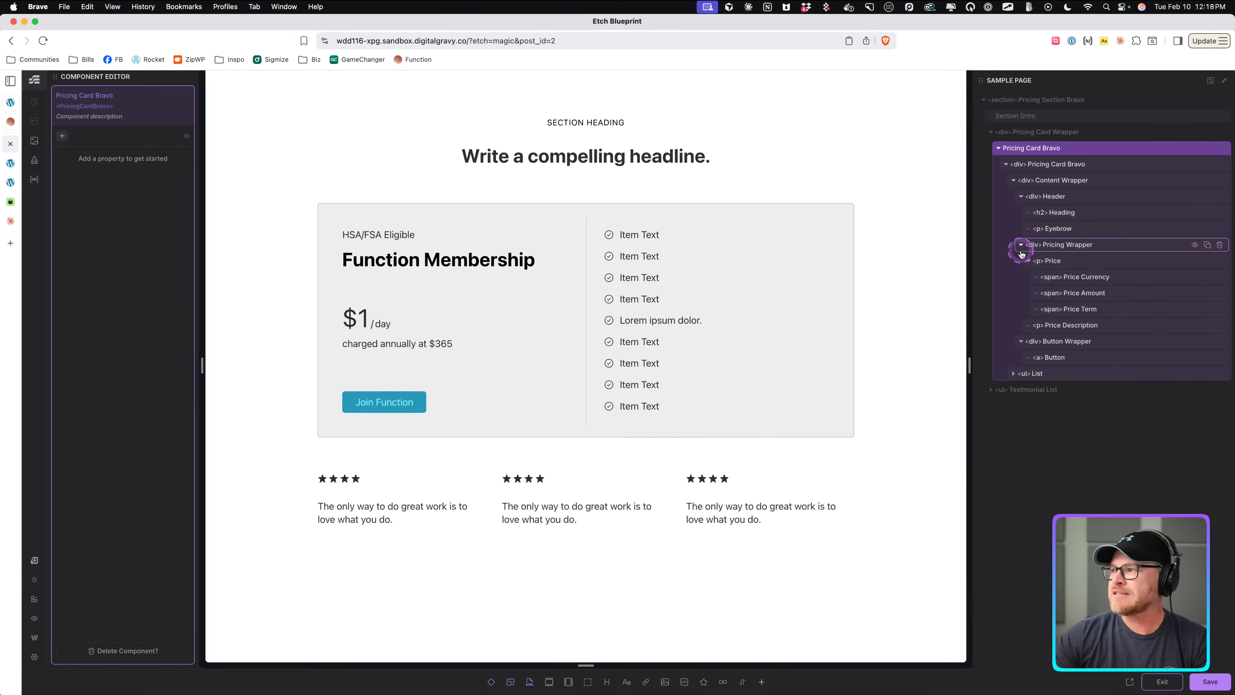
left_click(1078, 254)
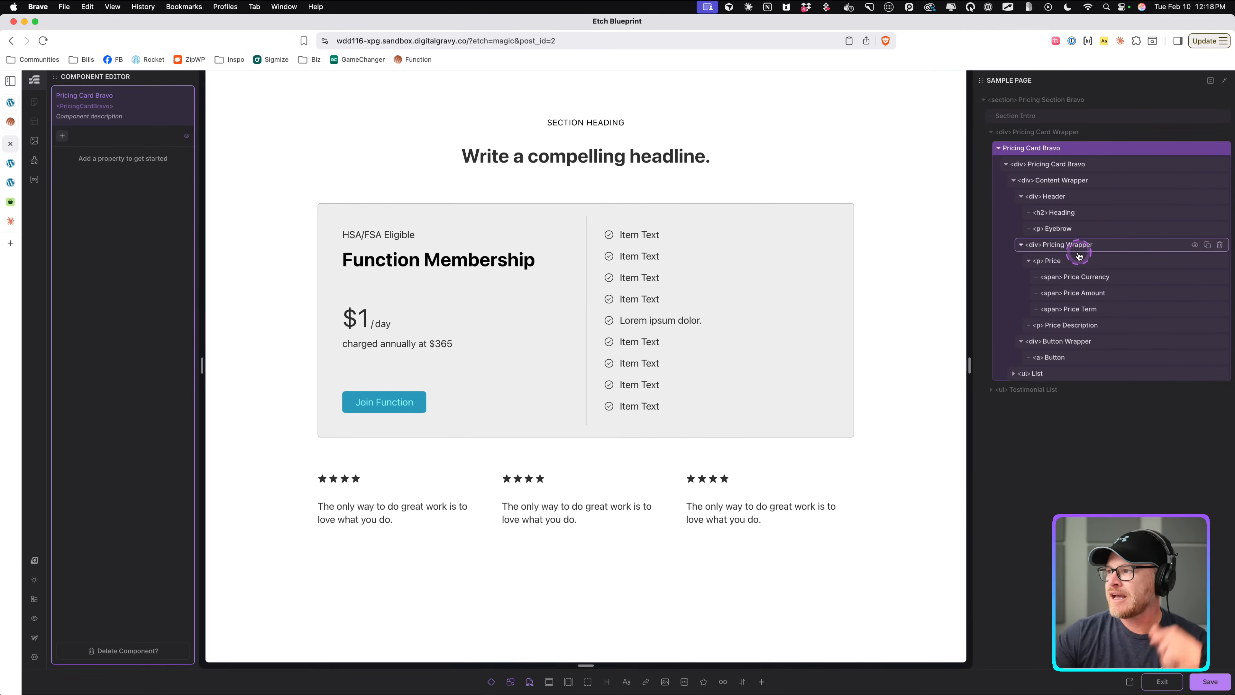
left_click(1054, 373)
scroll(1082, 351, "down", 5)
left_click(1085, 272)
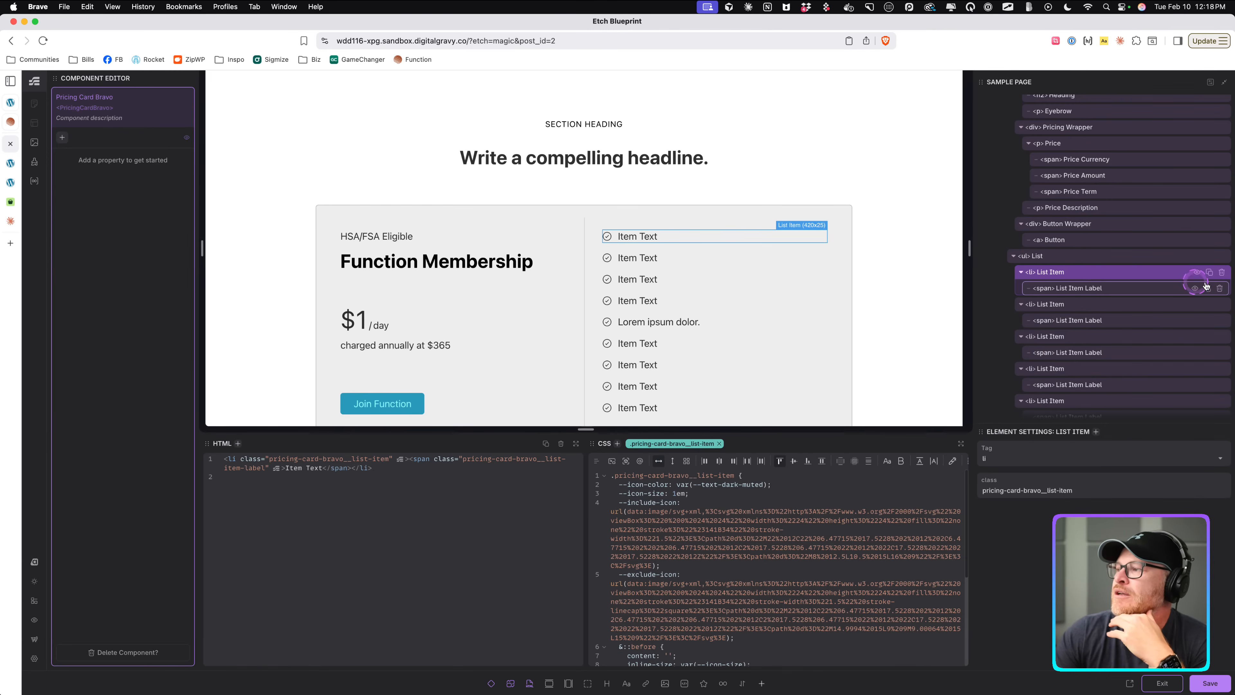
left_click(1221, 272)
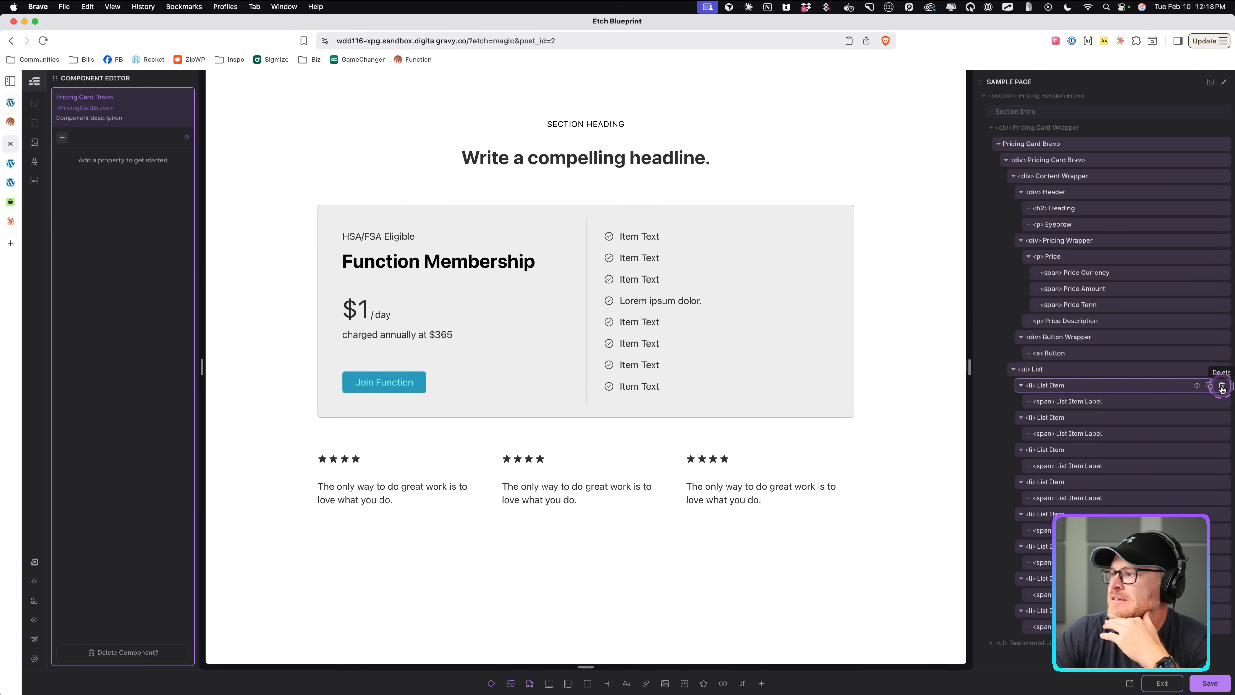
left_click(1223, 412)
left_click(1222, 387)
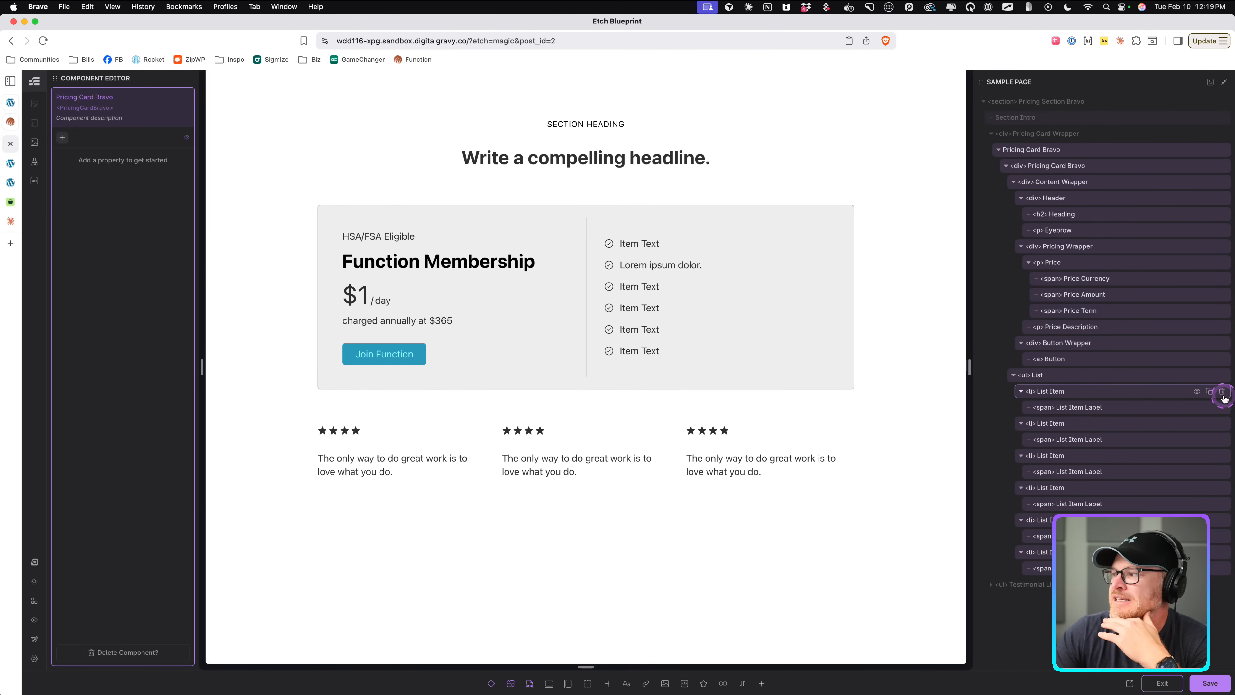
left_click(1222, 393)
Remove every remaining list item except the first one from the list's HTML.
left_click(1058, 377)
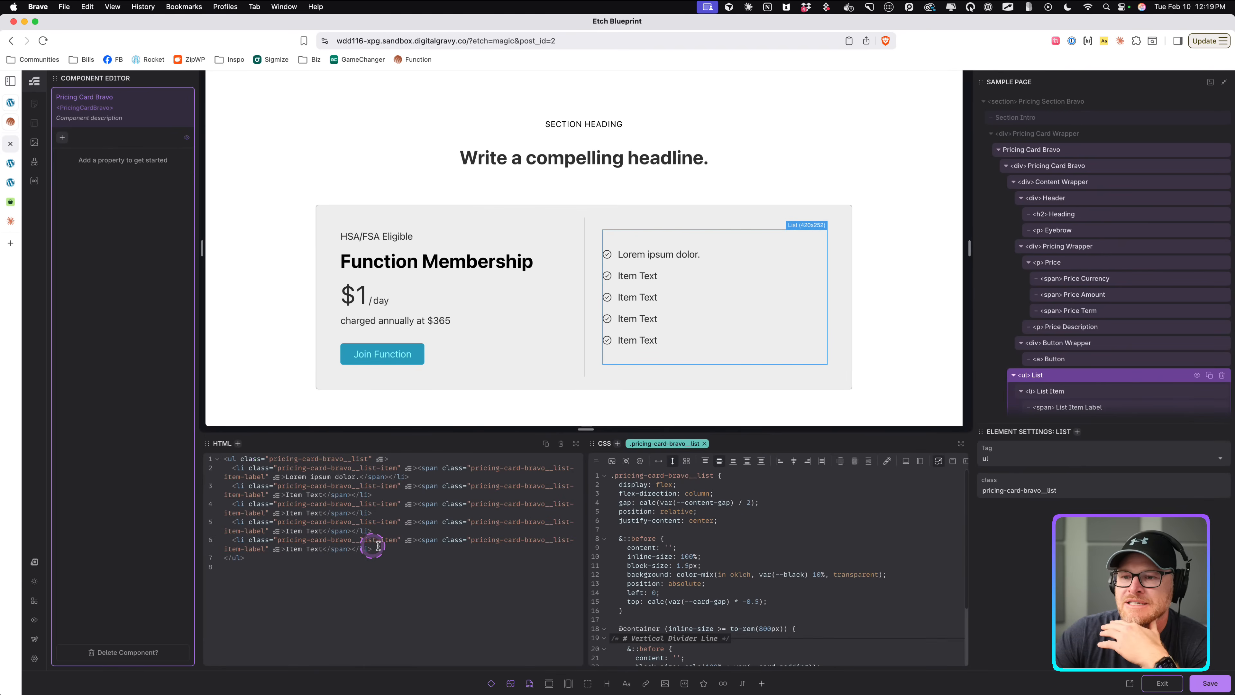
left_click_drag(387, 548, 198, 482)
key("BackSpace")
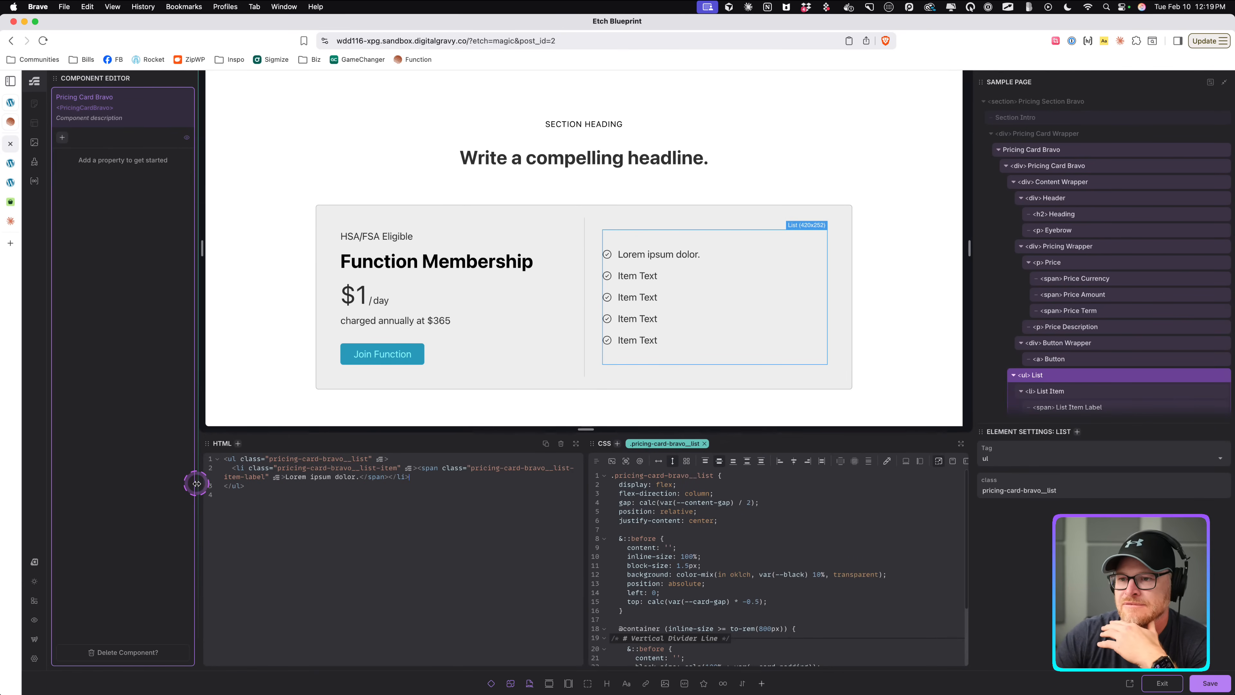
Copy the remaining list item in the component.
scroll(1098, 382, "down", 1)
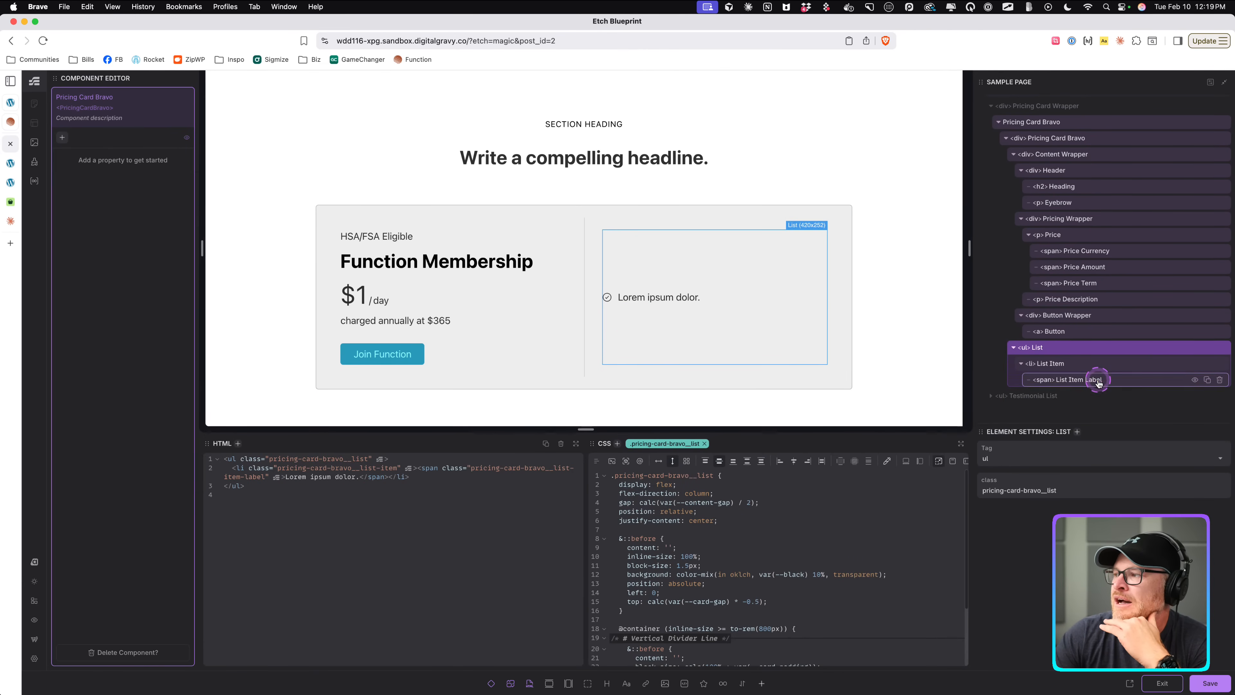
left_click(1086, 365)
right_click(1086, 367)
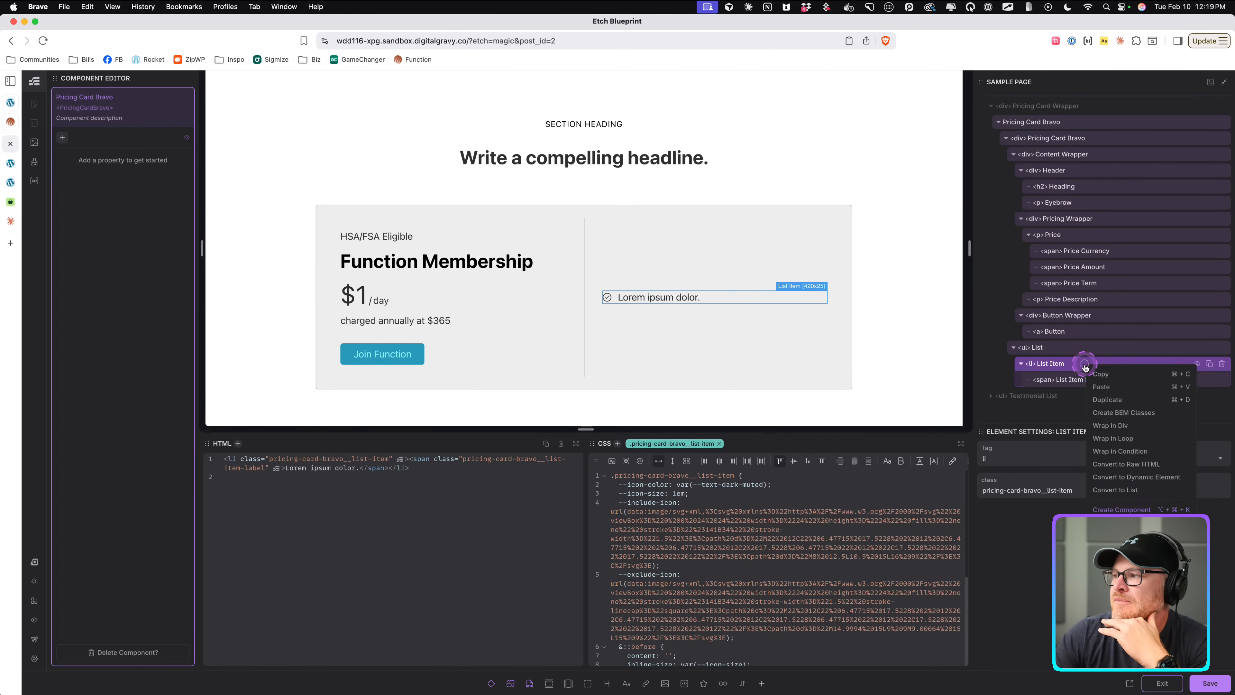
left_click(1147, 429)
Exit the component editor and paste the copied list item into the Pricing Card Wrapper.
left_click(1202, 682)
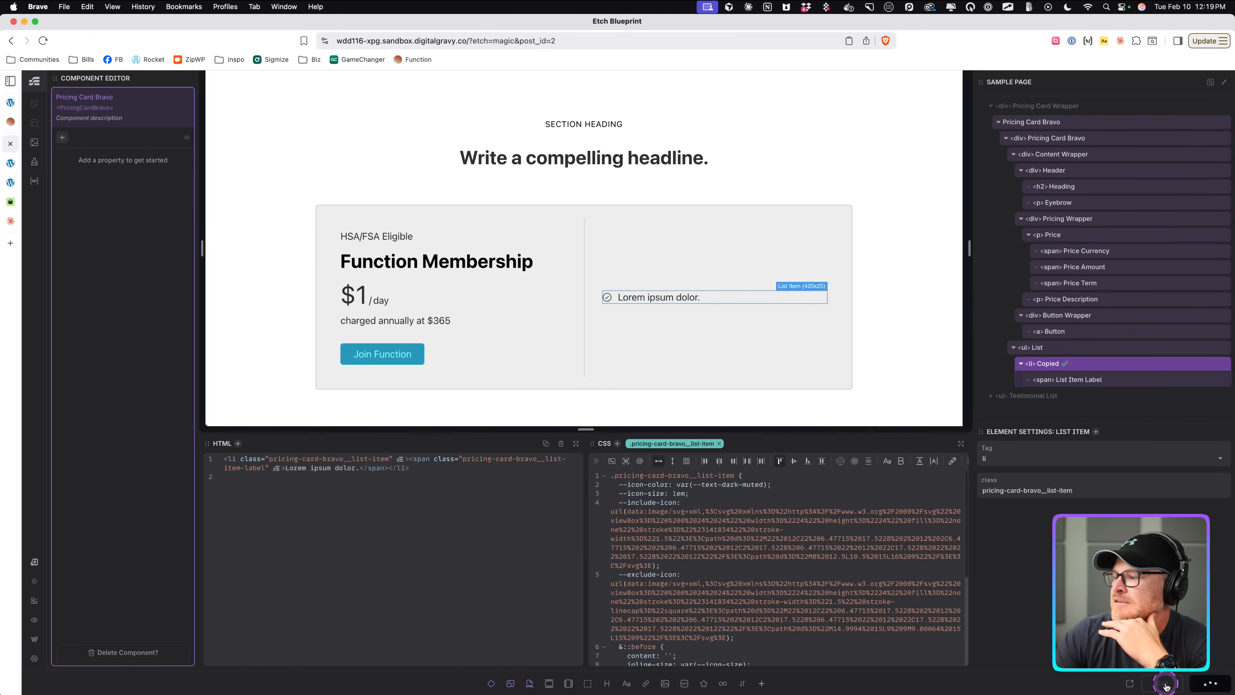
left_click(1169, 679)
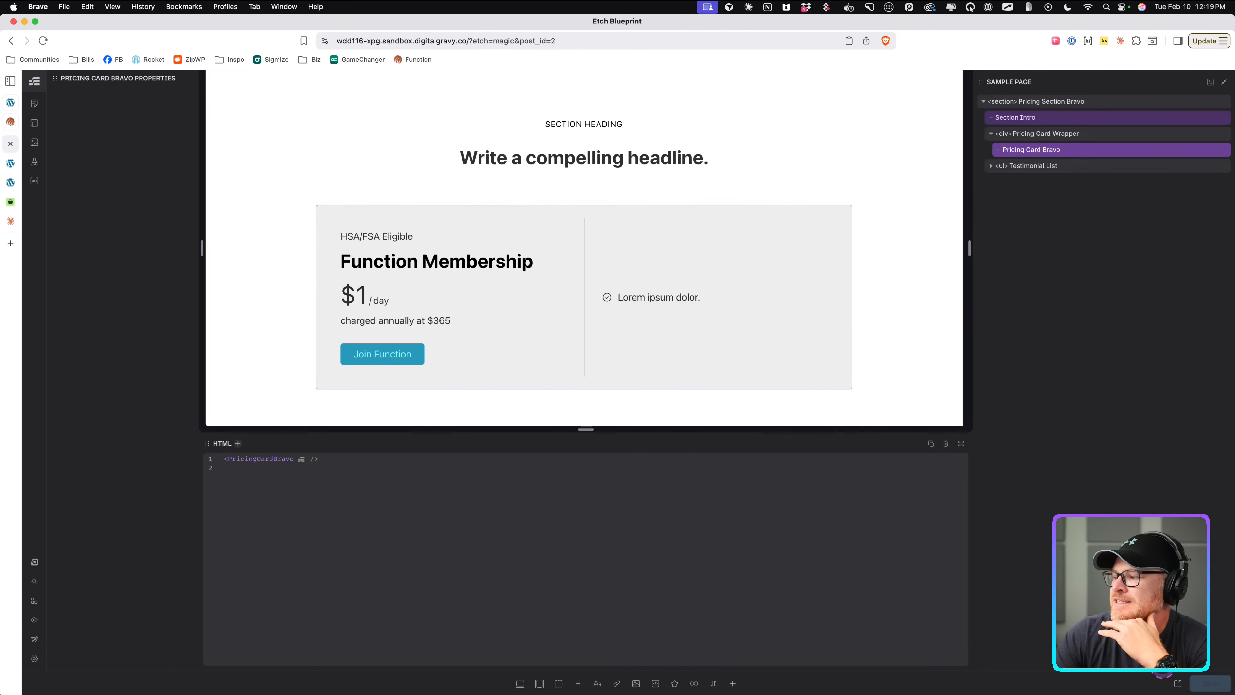
left_click(1064, 135)
right_click(1066, 136)
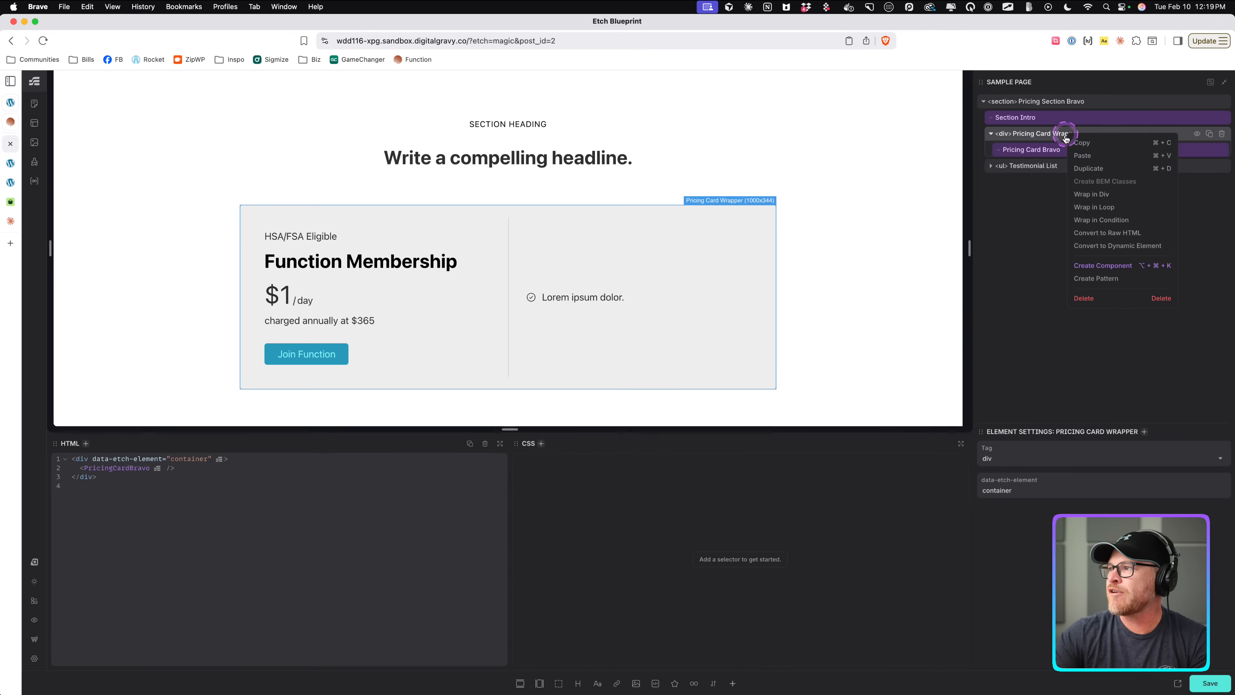
left_click(1092, 158)
Reopen the Pricing Card Bravo component and delete the last list item from its list.
left_click(998, 165)
right_click(1038, 150)
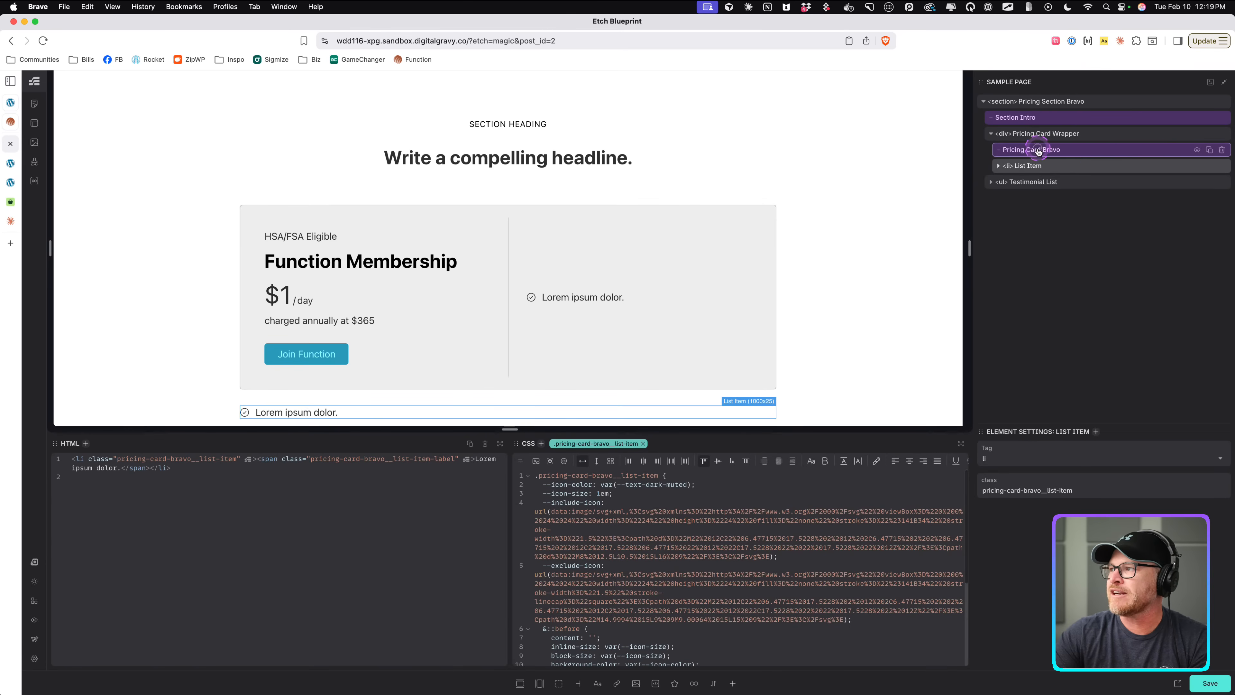
left_click(1067, 248)
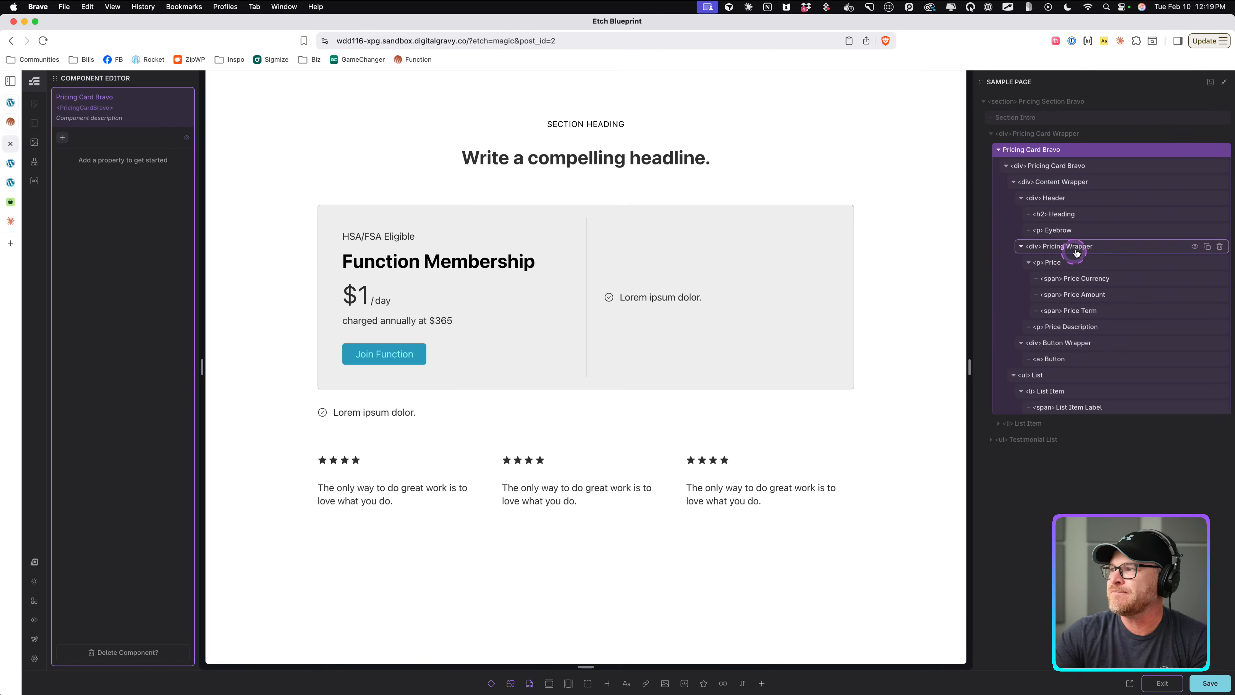
left_click(1103, 378)
left_click(1171, 403)
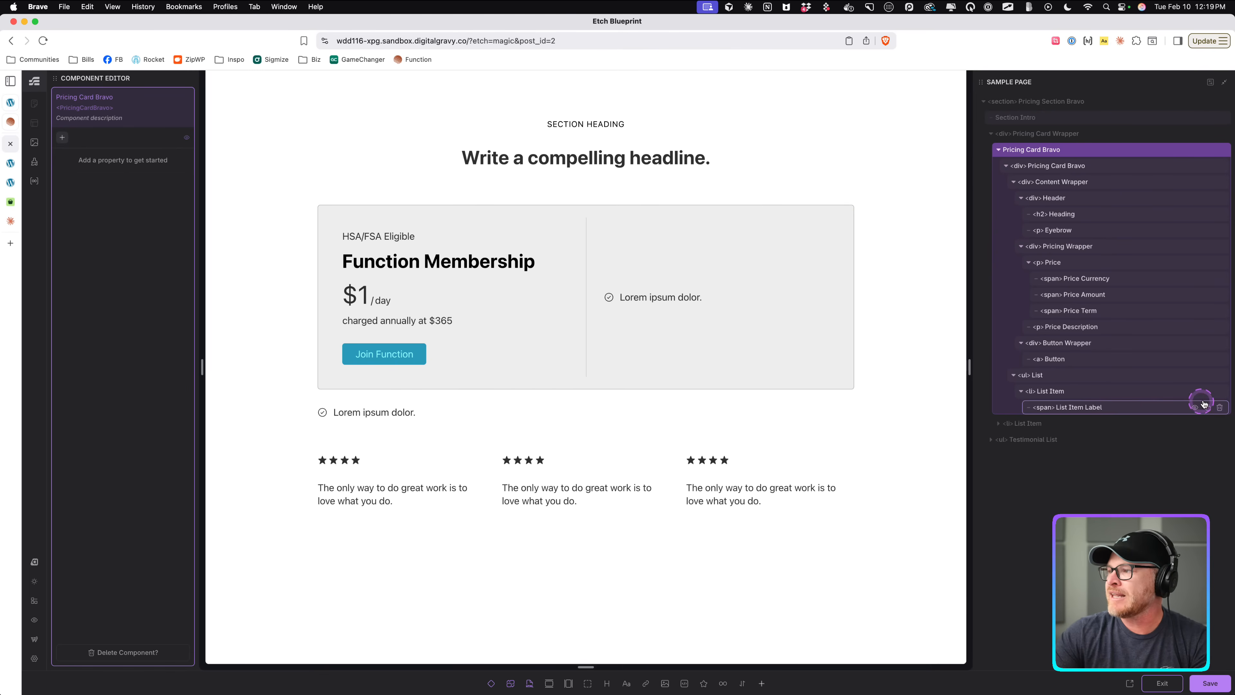
left_click(1157, 398)
left_click(1219, 391)
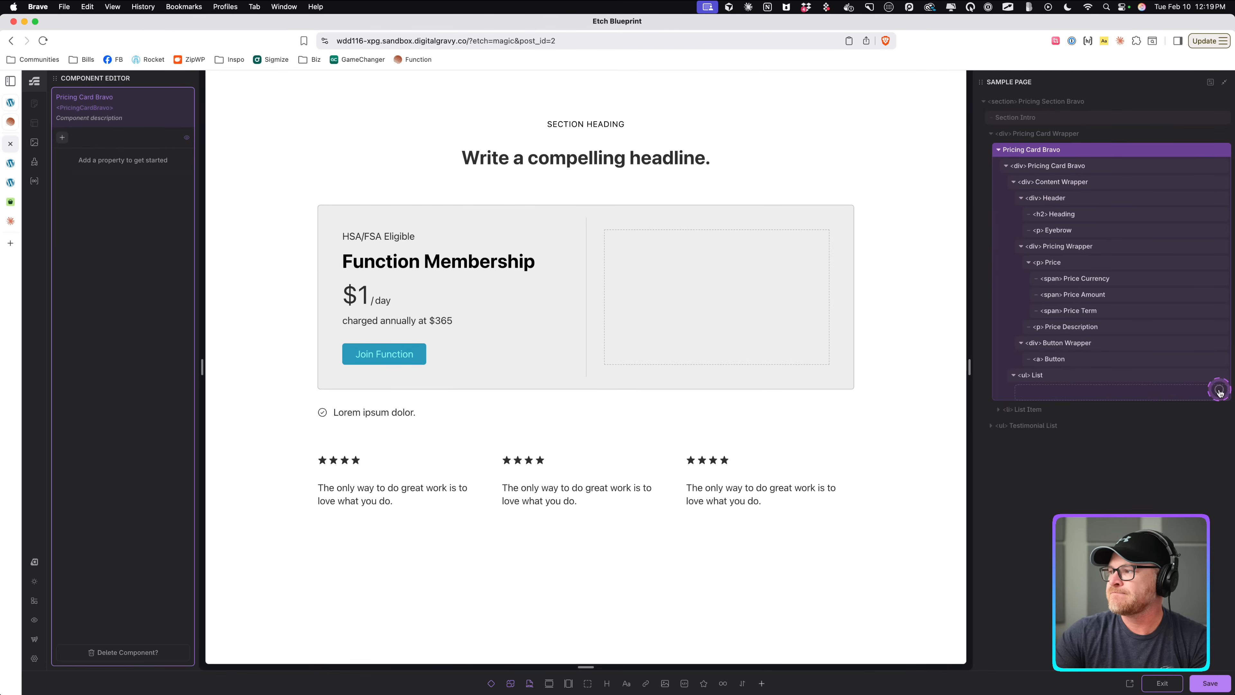
Insert a slot inside the list element of the Pricing Card Bravo component and name it listItems.
left_click(1080, 375)
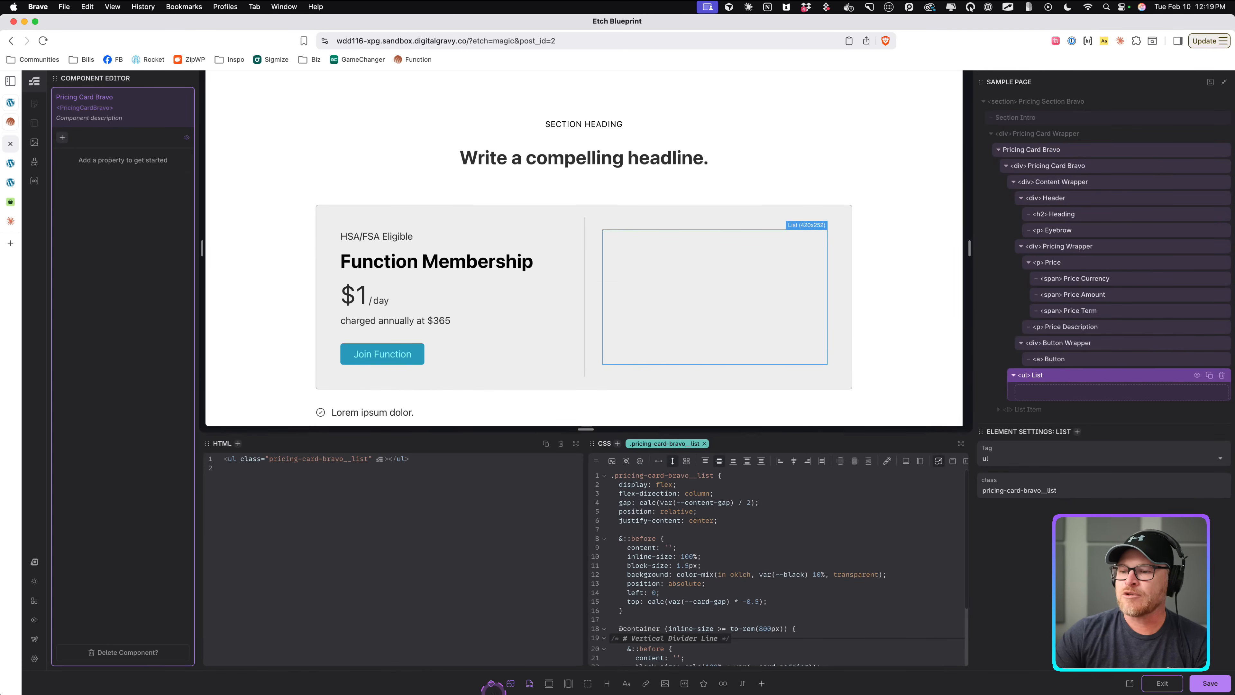
left_click(491, 683)
left_click(1099, 390)
left_click(1093, 391)
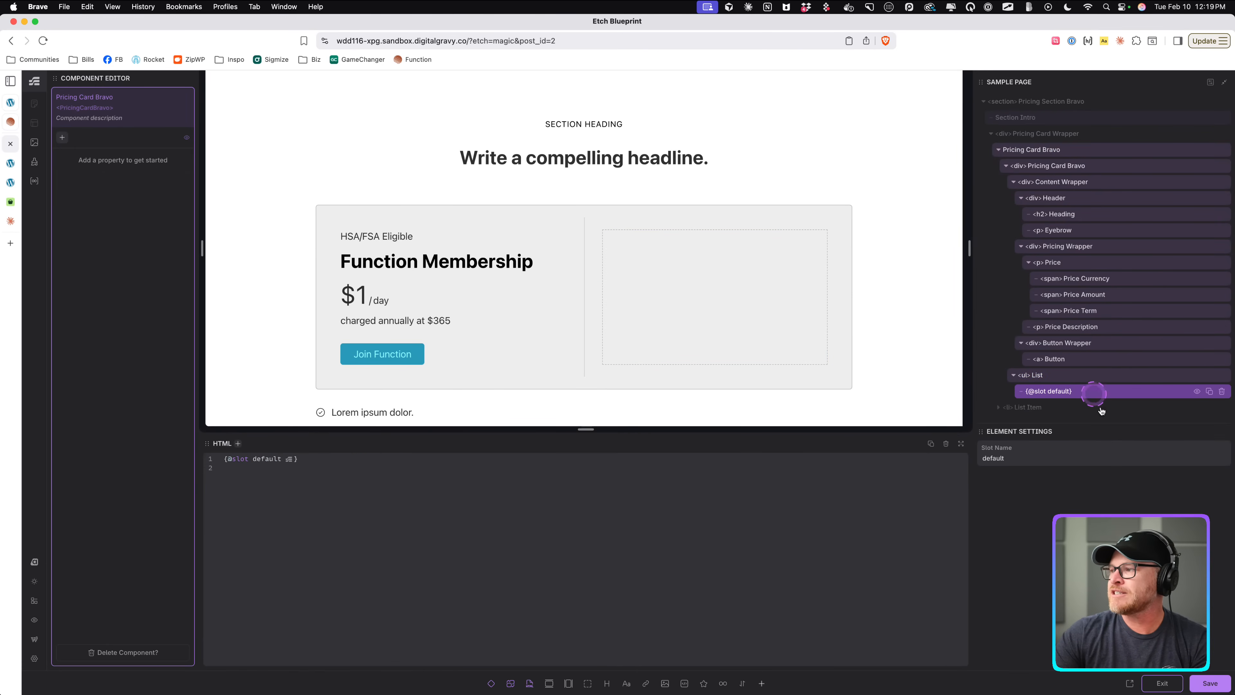
double_click(1080, 463)
double_click(1077, 461)
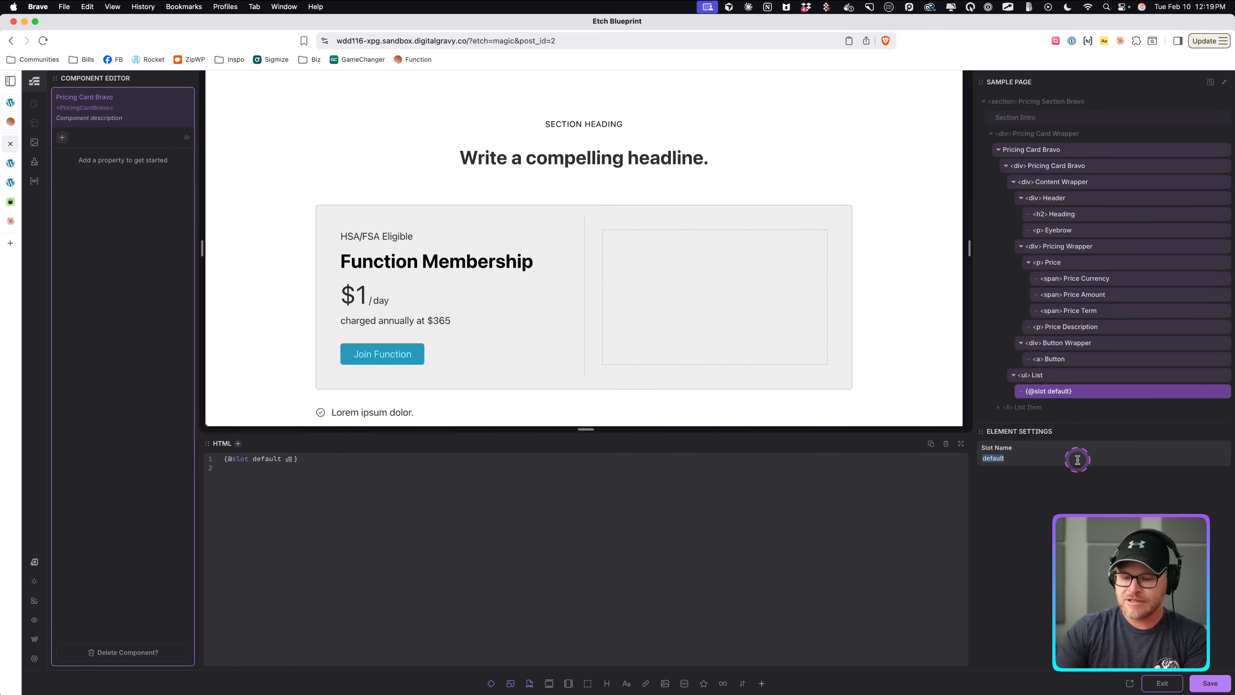
type("listItems")
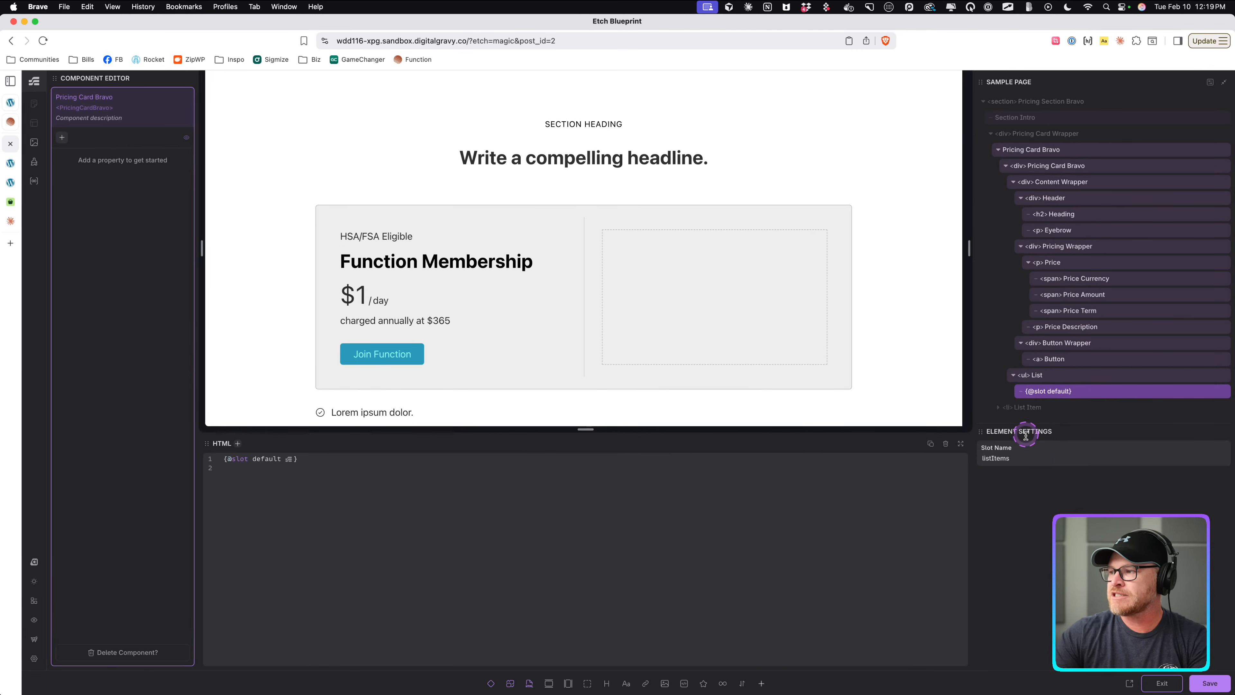
Paste the copied list item into the list, just after the listItems slot.
scroll(1013, 374, "down", 1)
left_click(1075, 353)
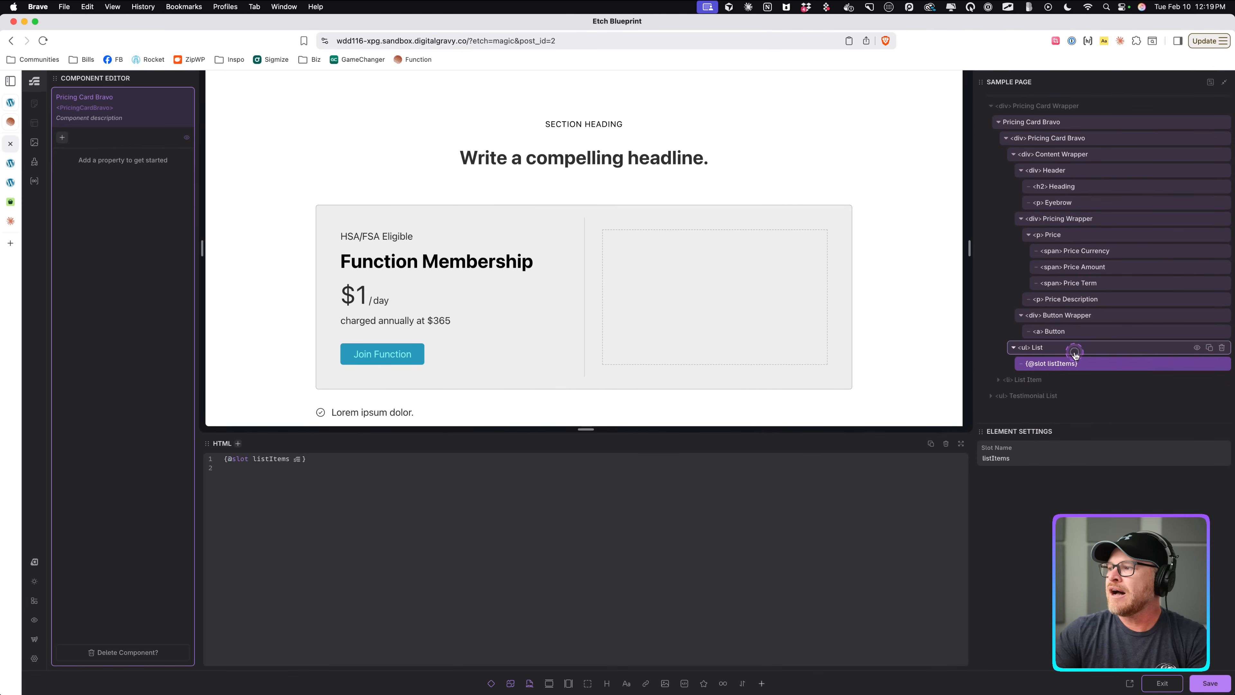
right_click(1074, 352)
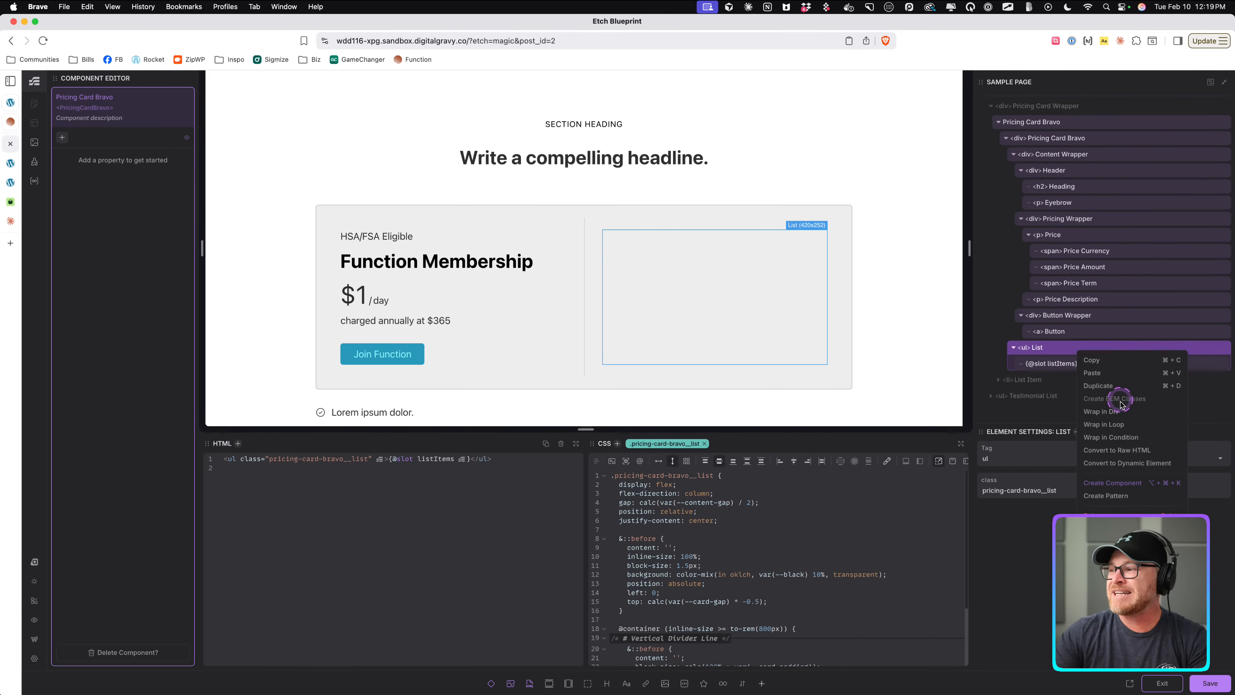
left_click(1100, 379)
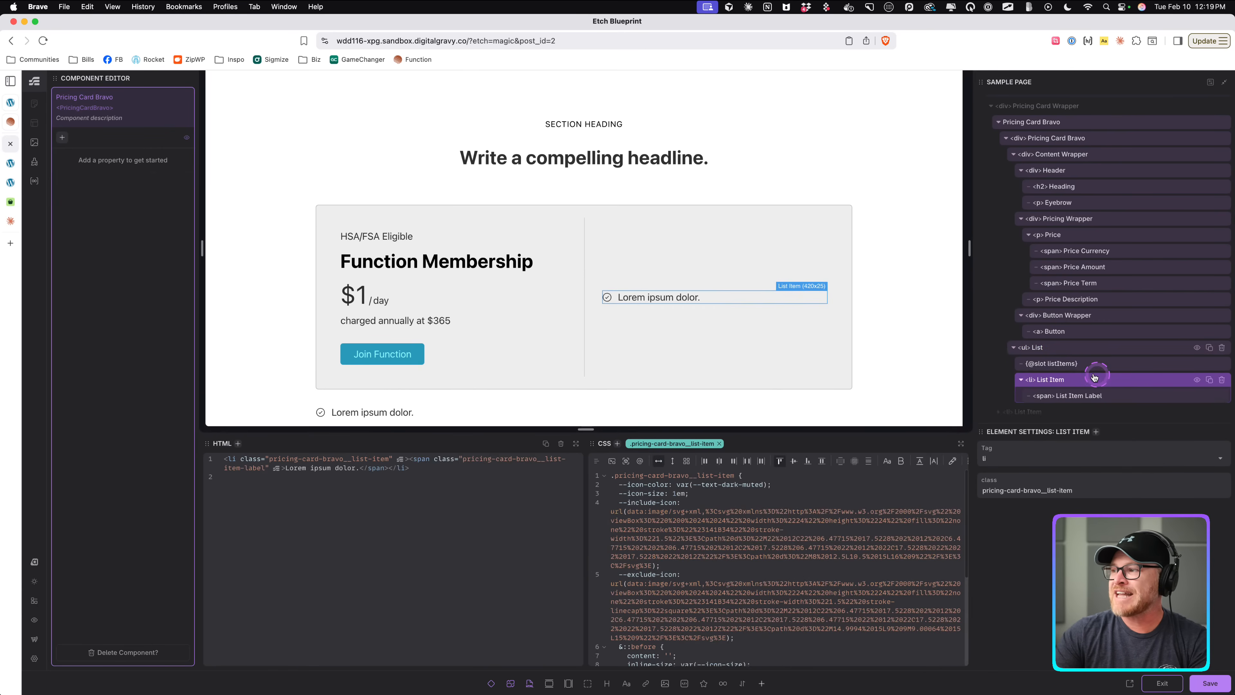
Wrap the pasted list item in a condition block.
left_click(1068, 425)
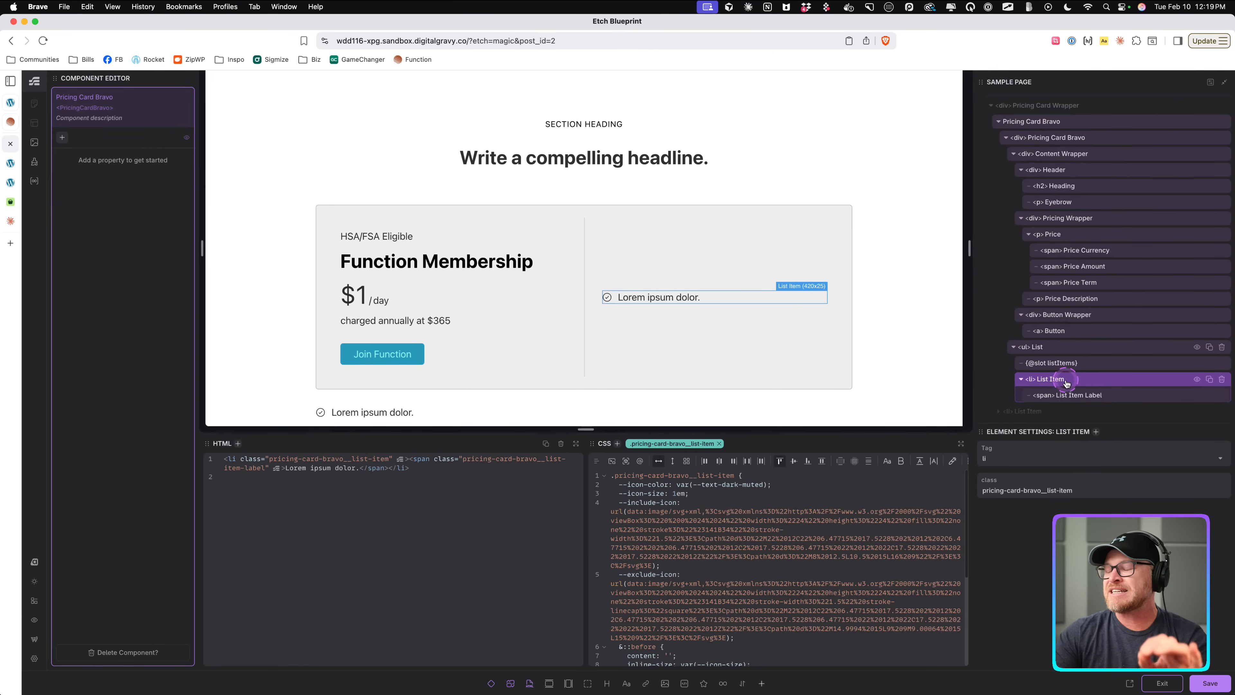
scroll(1066, 379, "down", 1)
left_click(1065, 353)
right_click(1065, 353)
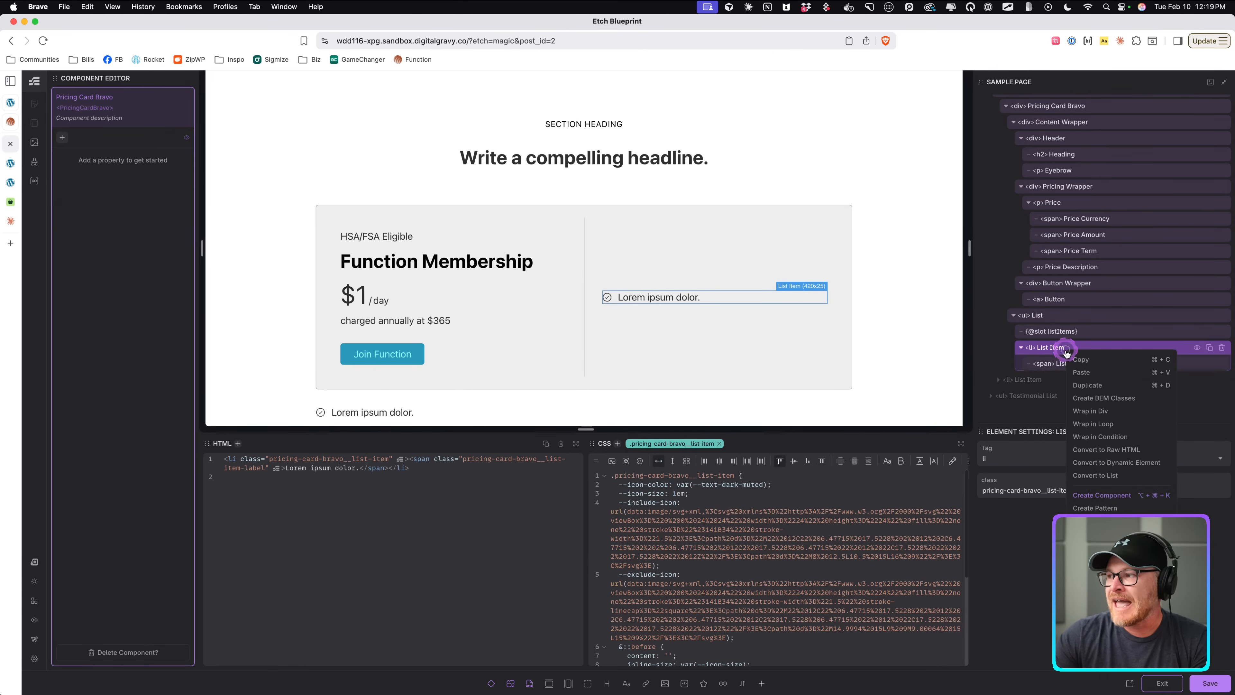
left_click(1054, 354)
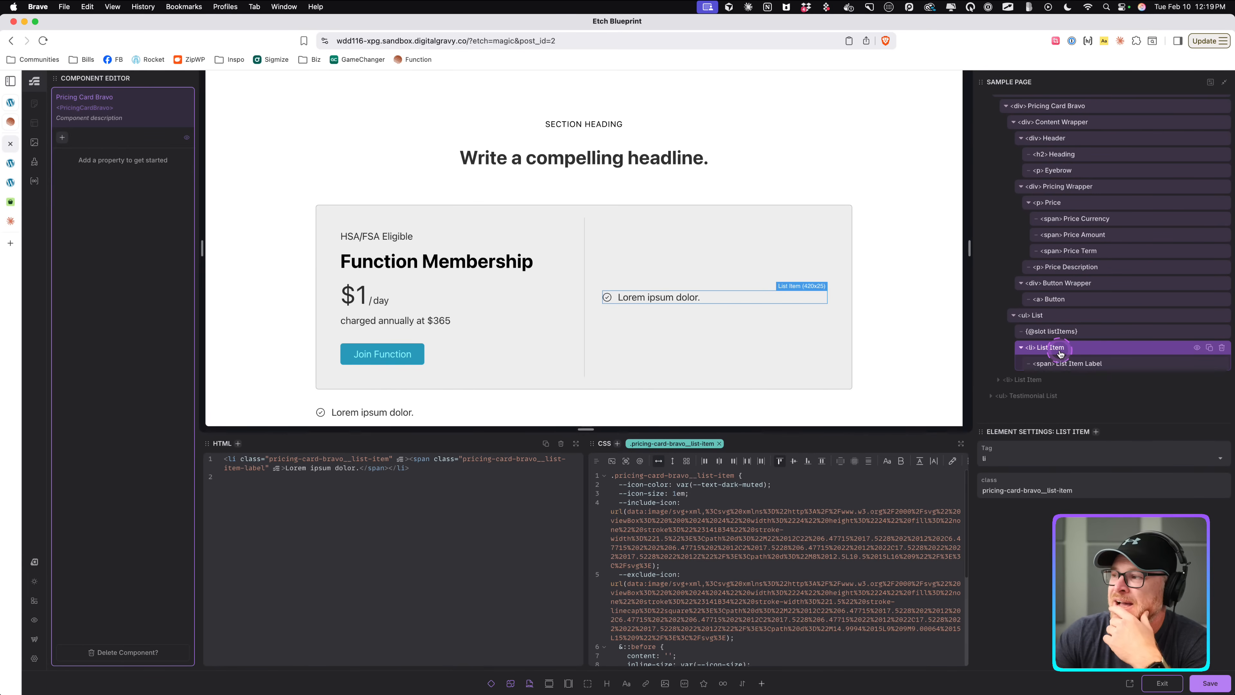
right_click(1059, 350)
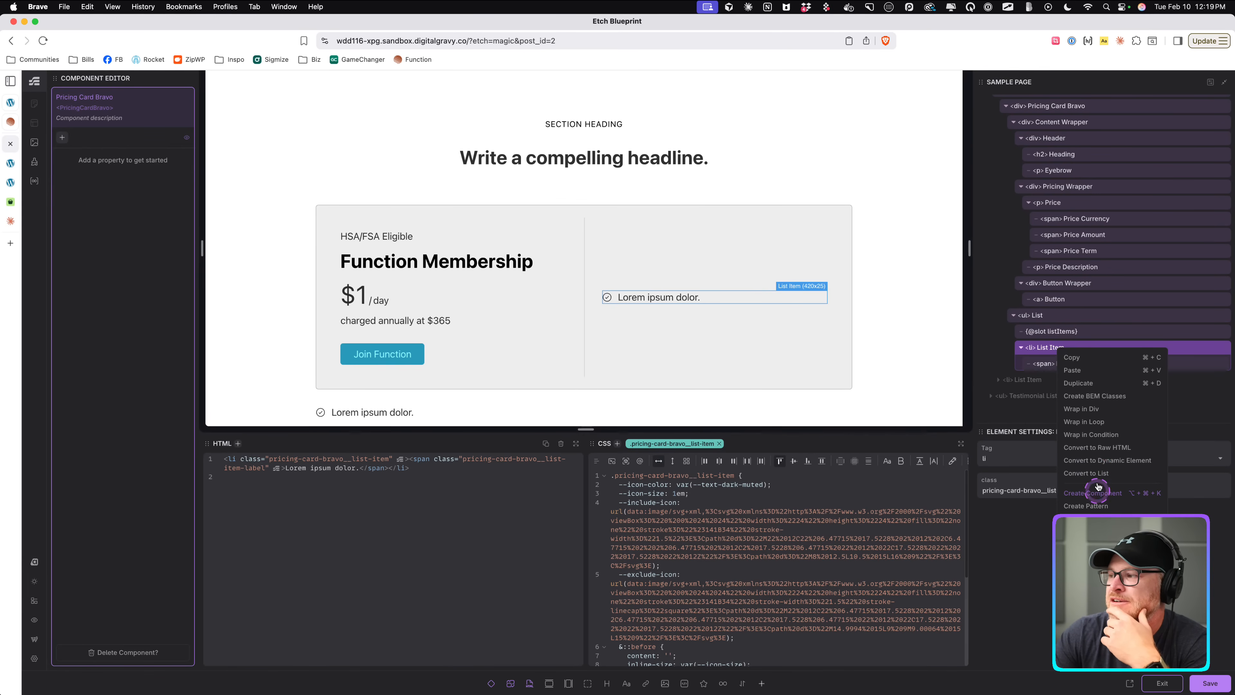
left_click(1091, 434)
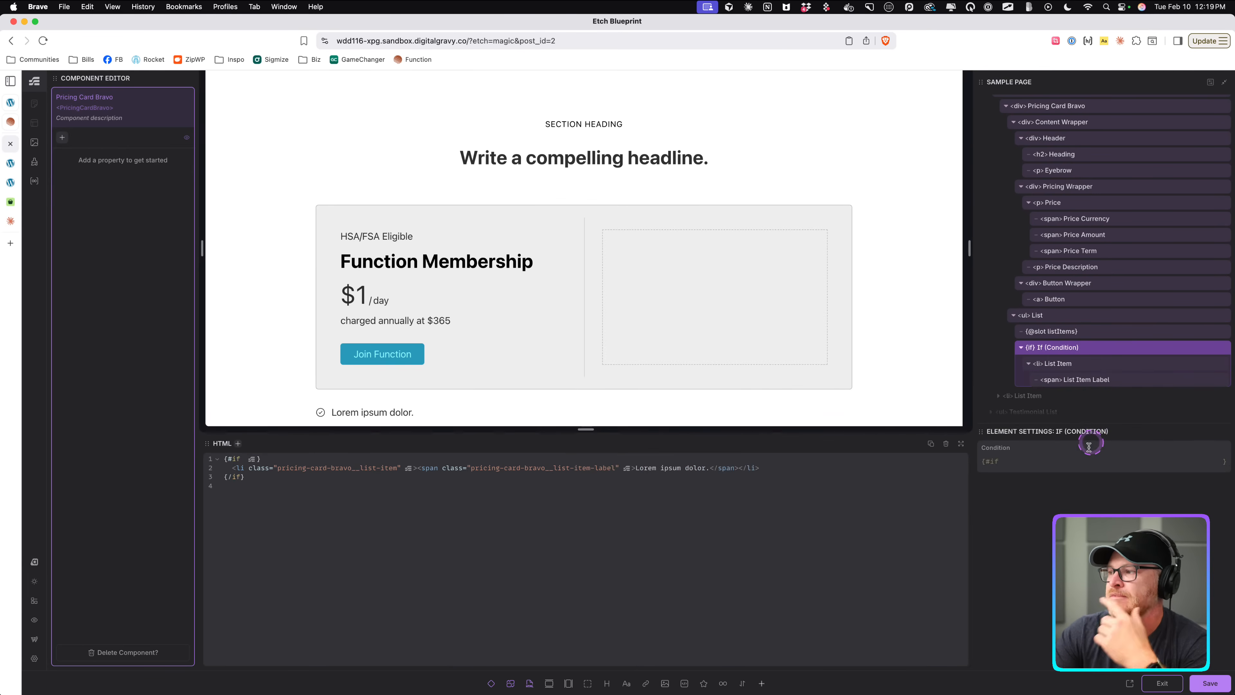
Set the condition to slots.listItems.empty and save the component.
left_click(1067, 463)
type("slots.")
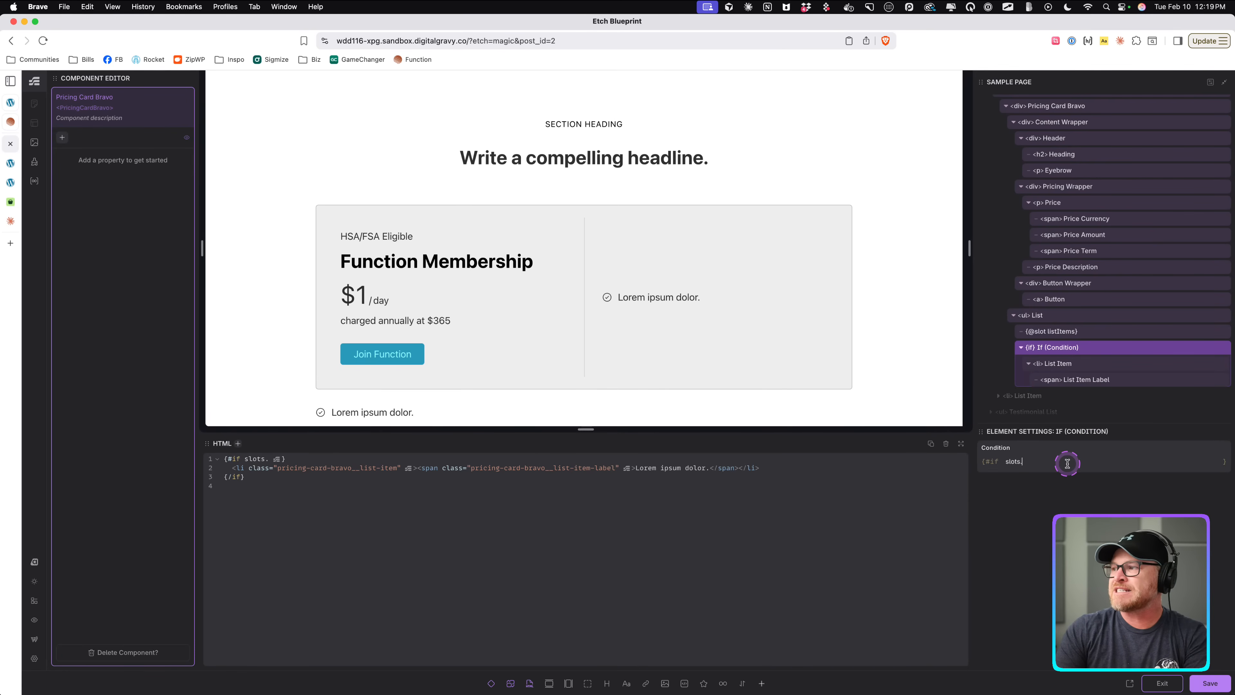
type("listItems.empty")
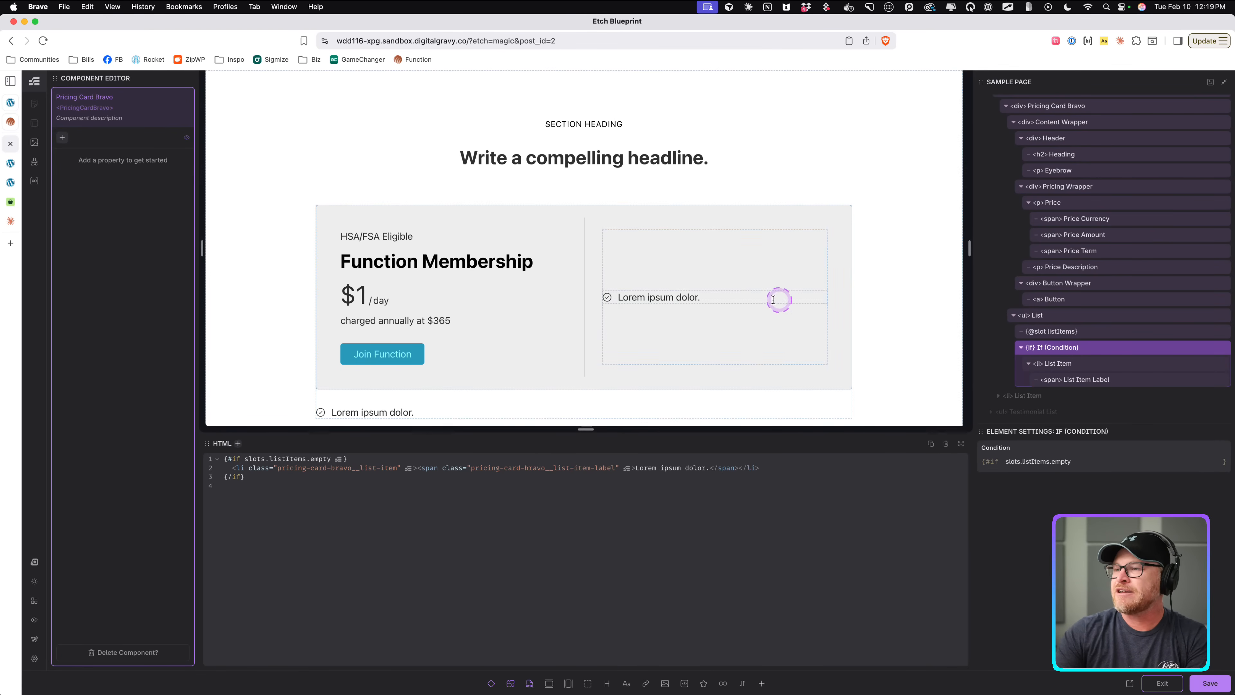
key("super+s")
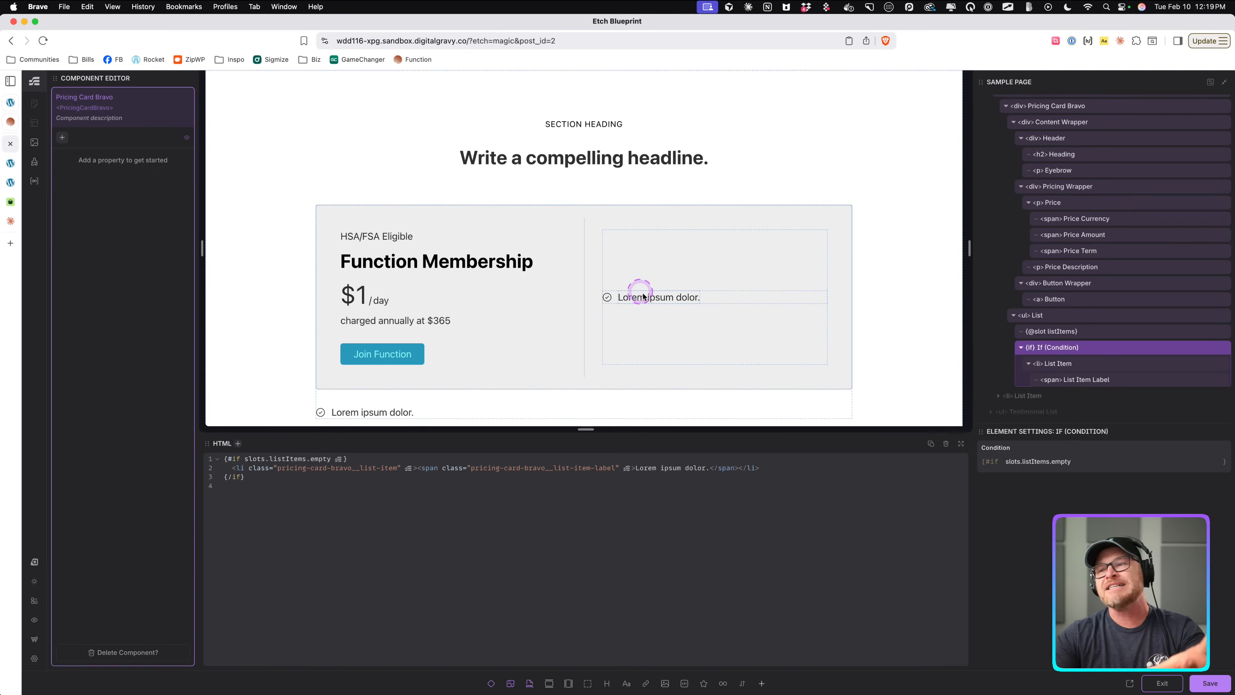
Extend the condition expression by appending an || operator after slots.listItems.empty.
left_click(1130, 467)
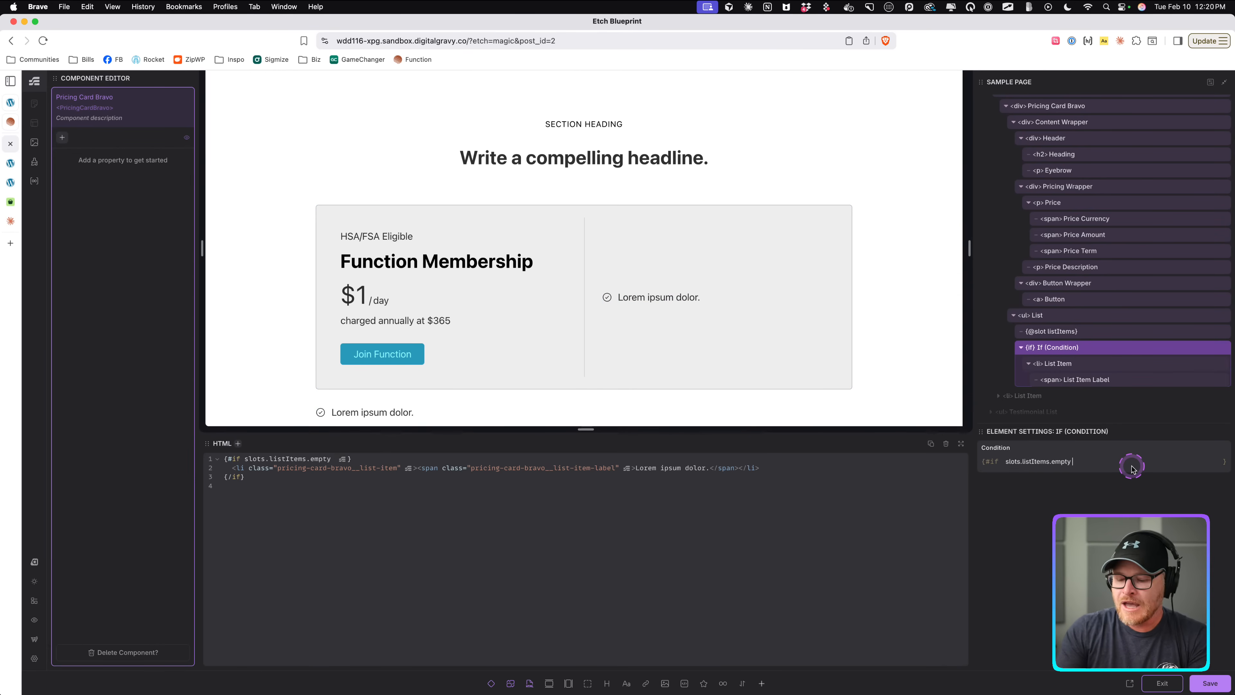
type("||")
left_click(1131, 467)
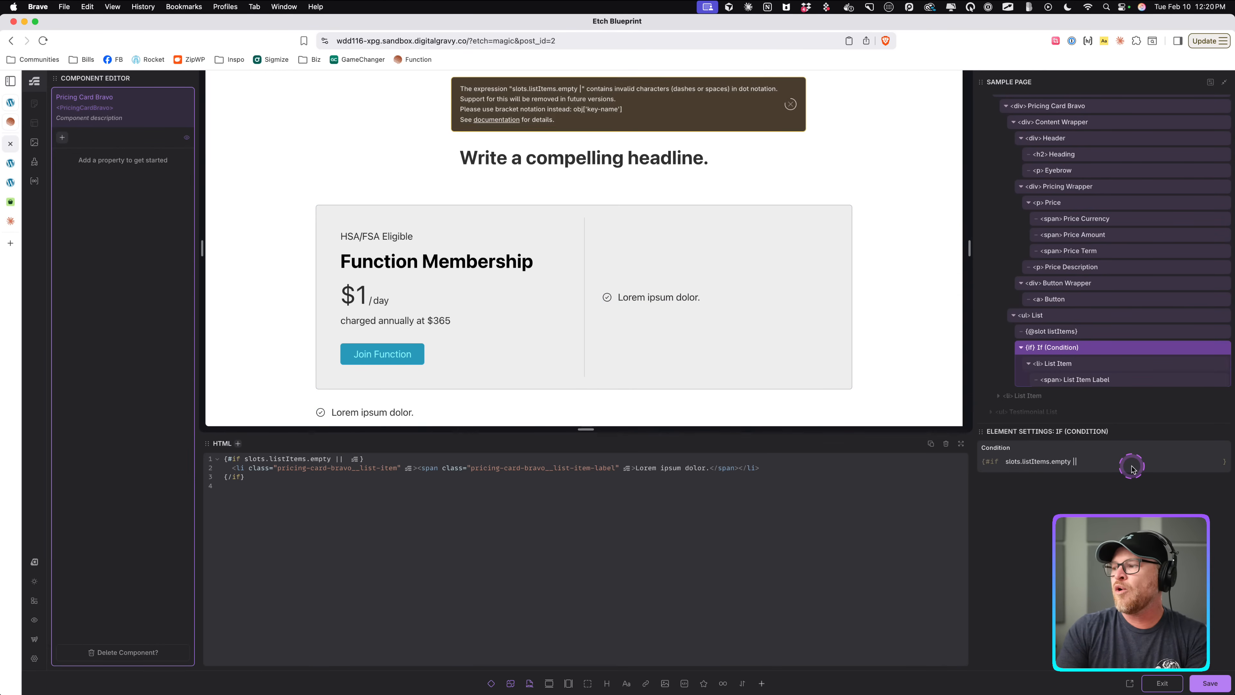
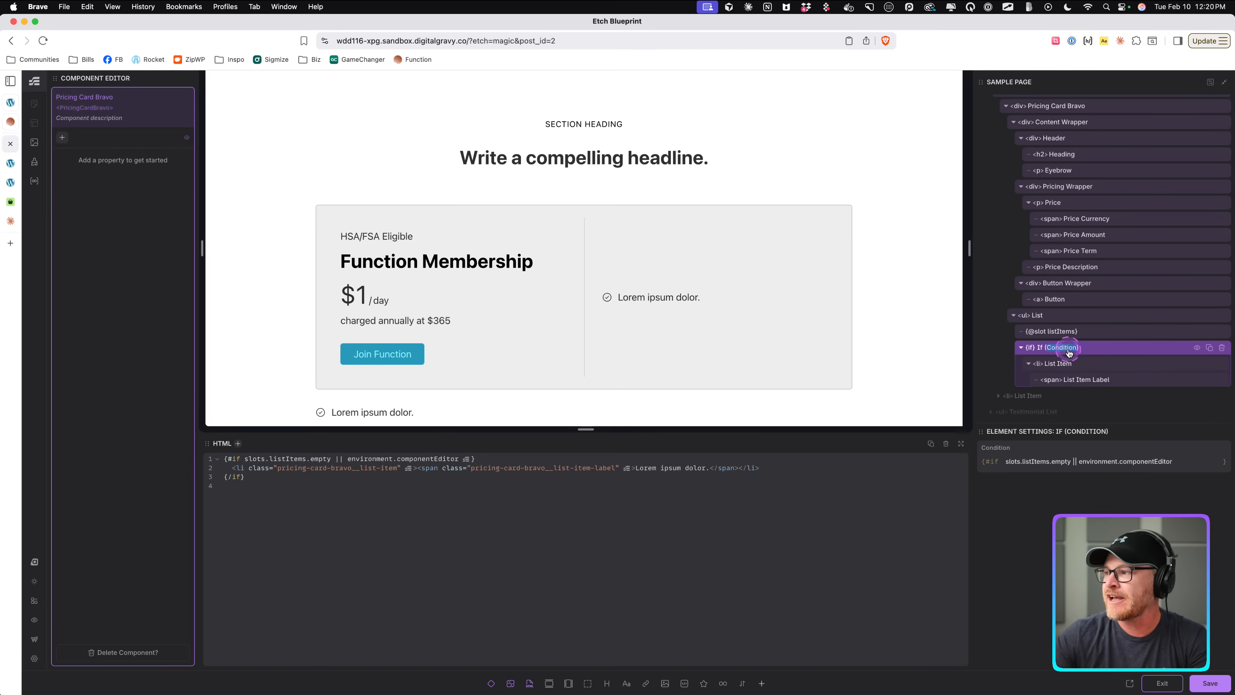
Rename the condition block to "If Empty" and save the component.
type("I")
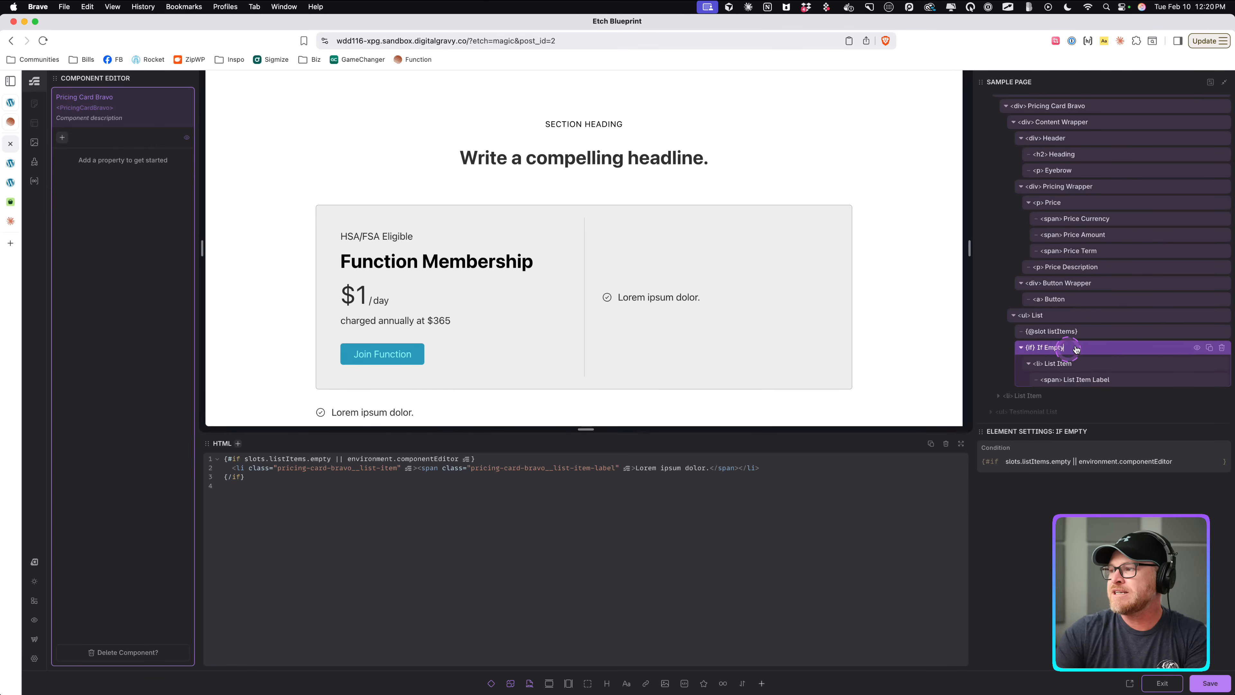
type("f Empty")
key("super+s")
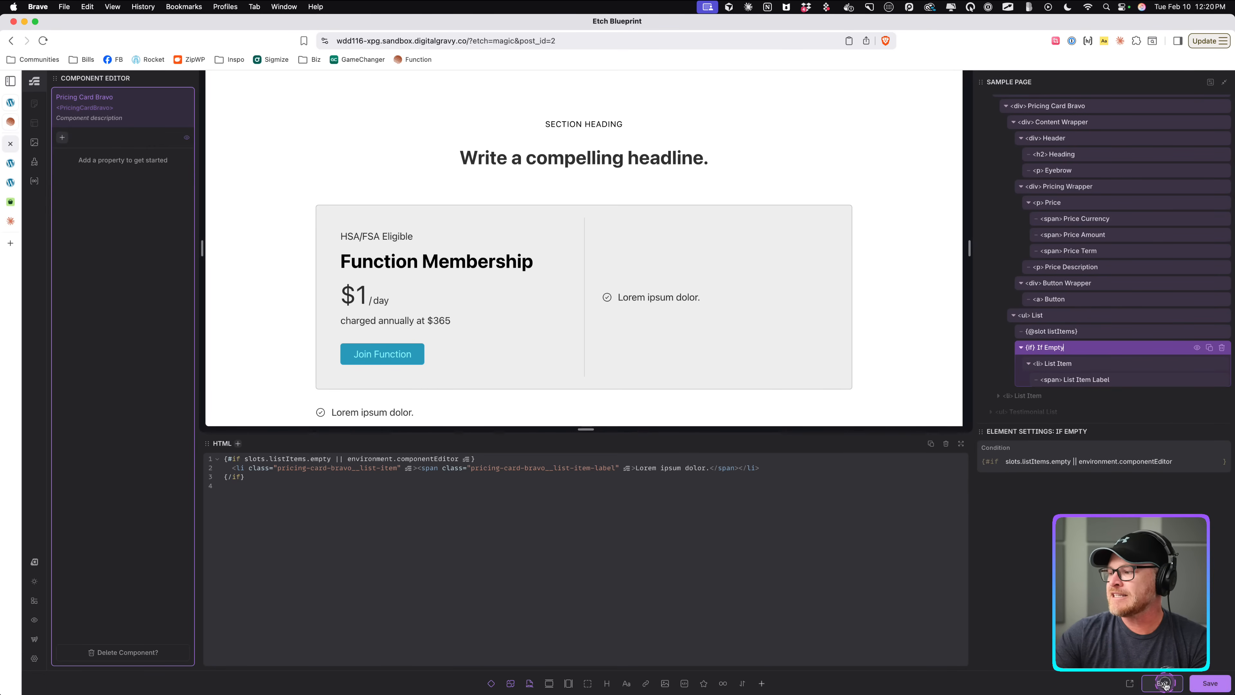
Exit the component editor and delete the List Item element sitting outside the listItems slot.
left_click(1164, 683)
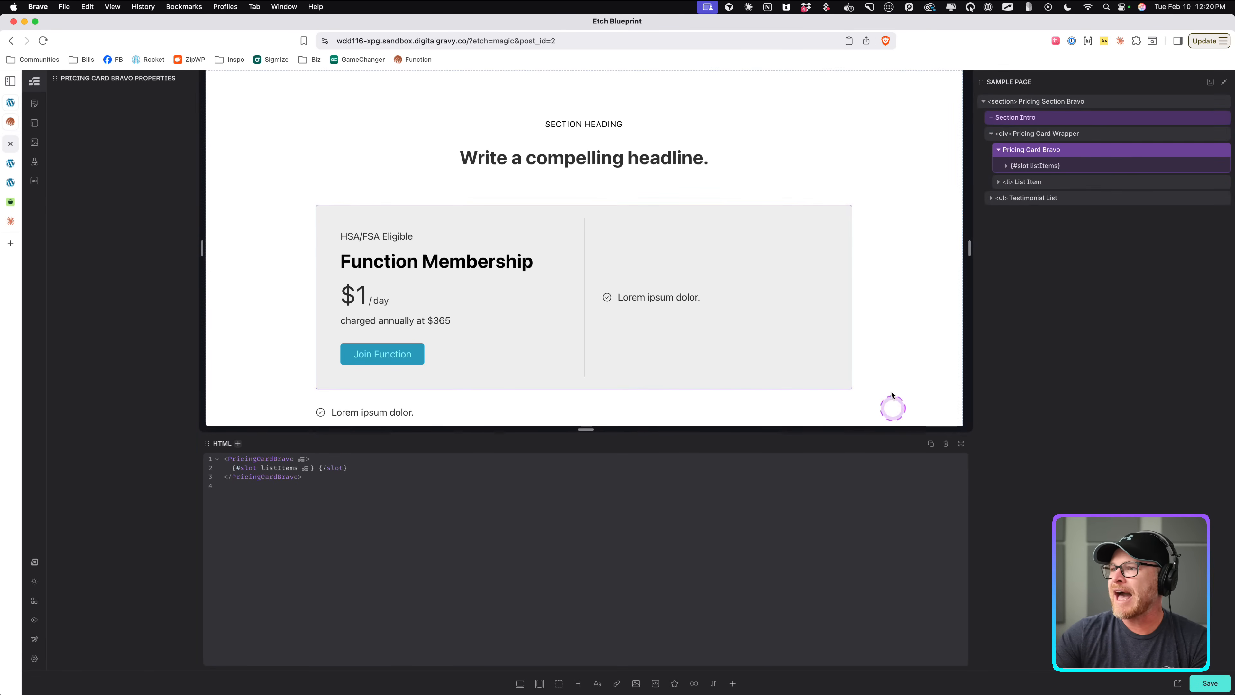
left_click(1080, 187)
left_click(1222, 181)
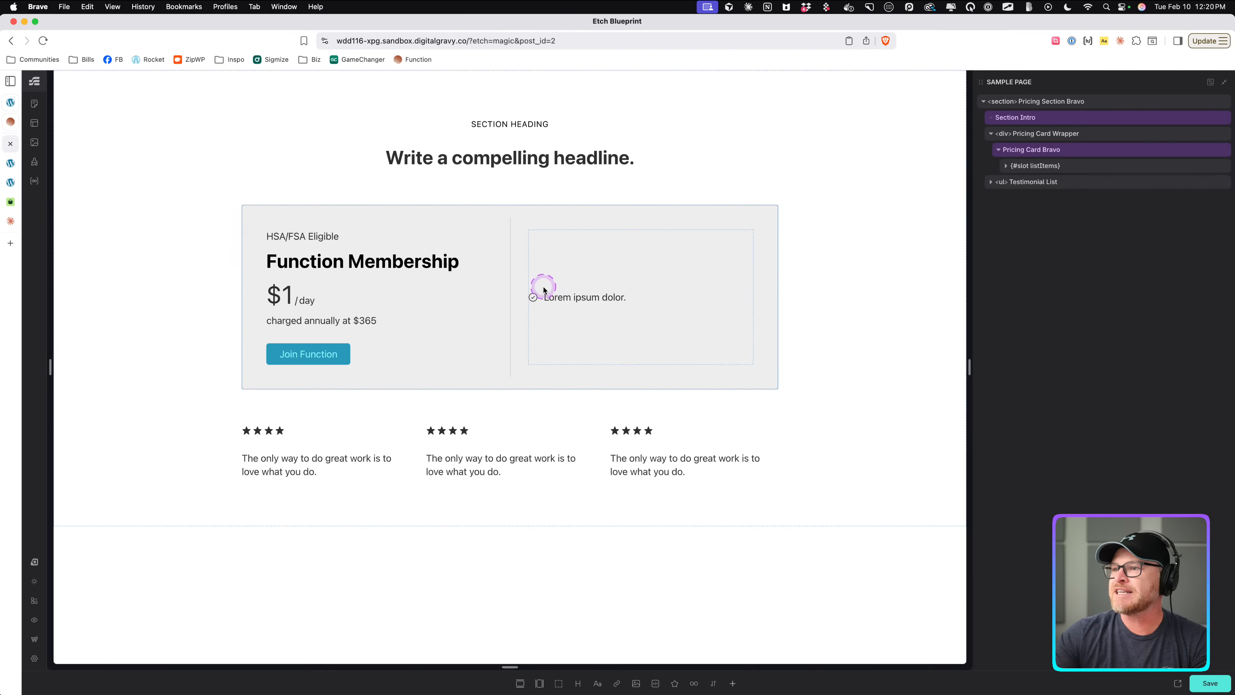
left_click(581, 295)
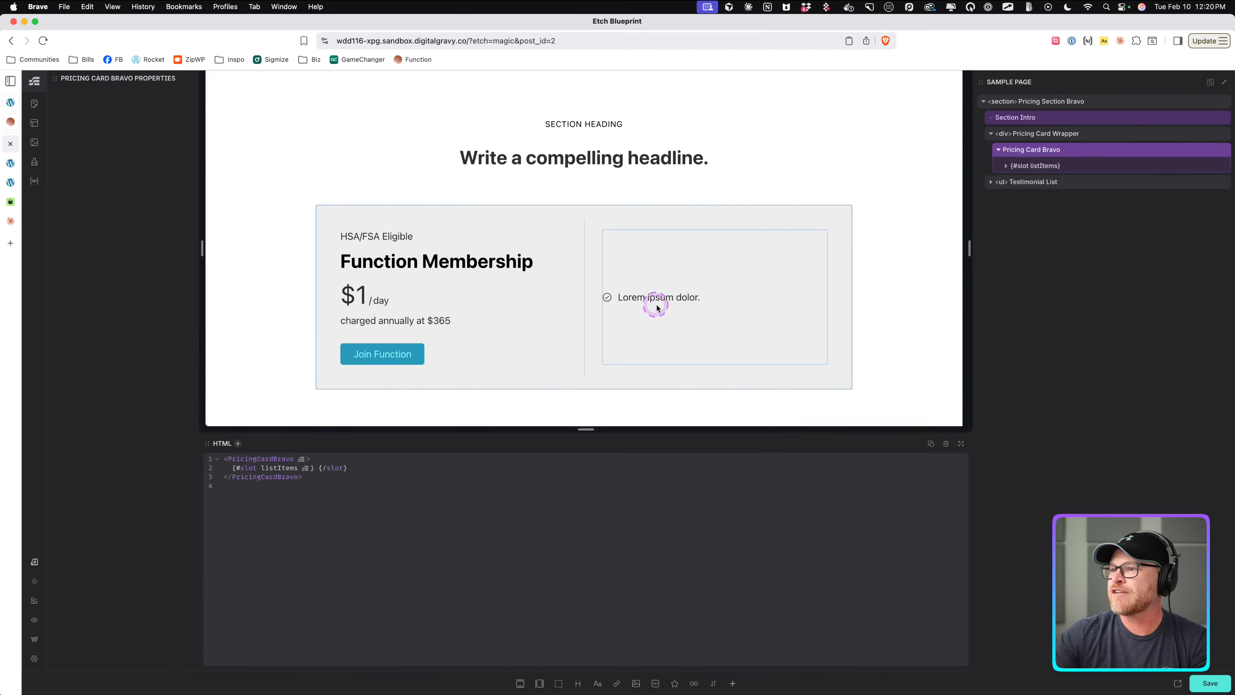
left_click(1077, 164)
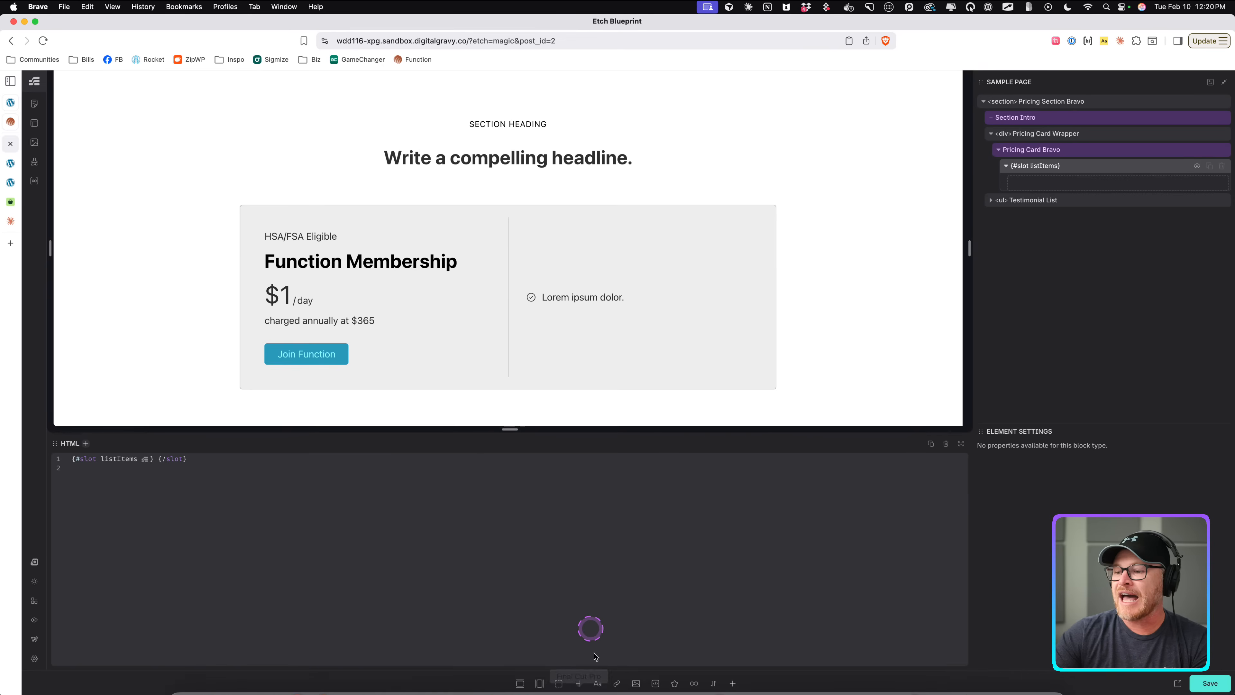
left_click(597, 682)
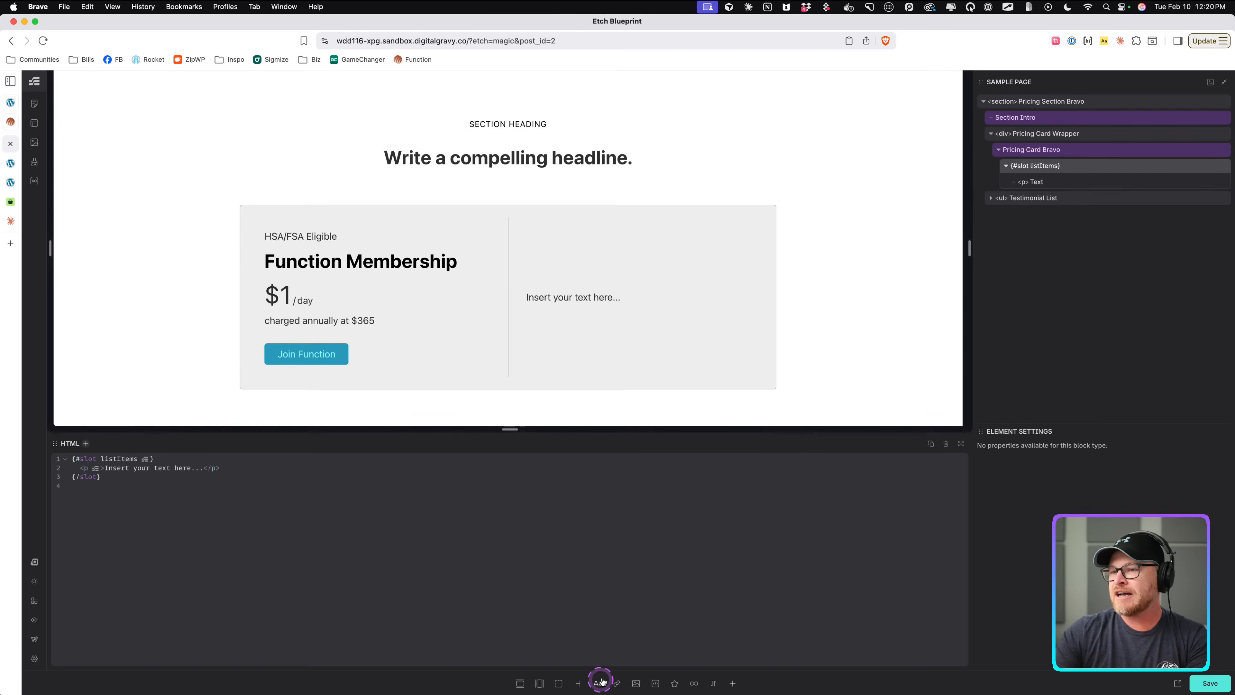
mouse_move(1070, 187)
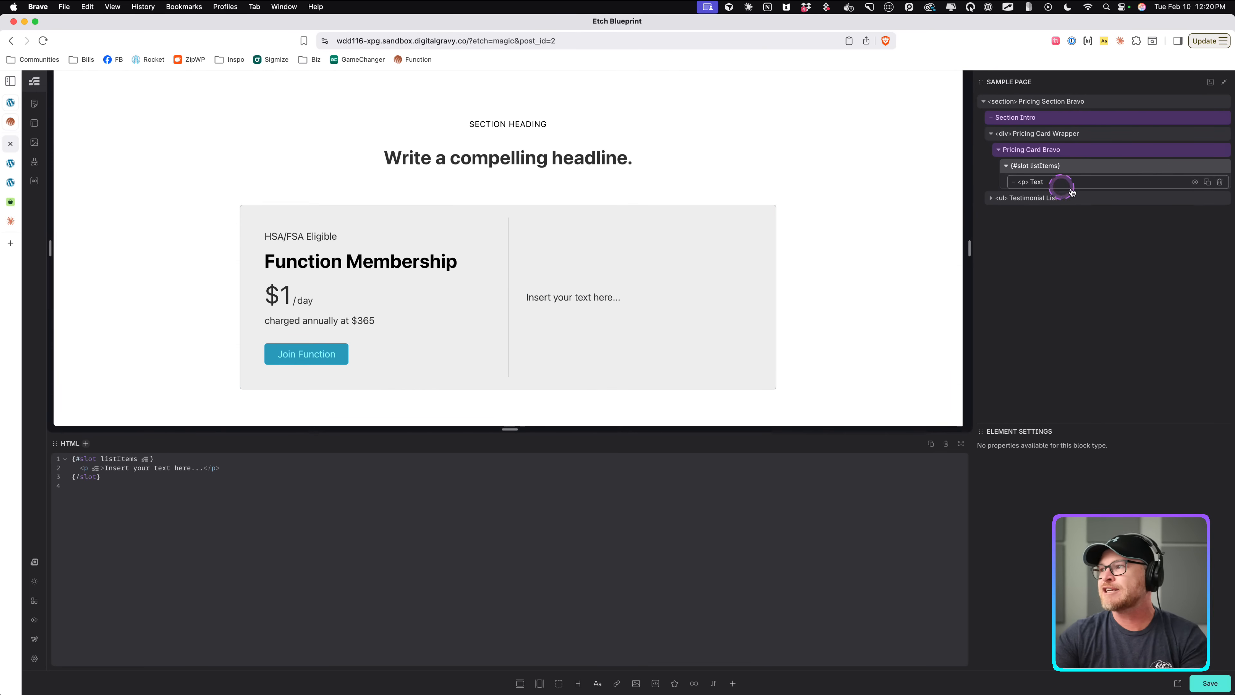
left_click(1221, 183)
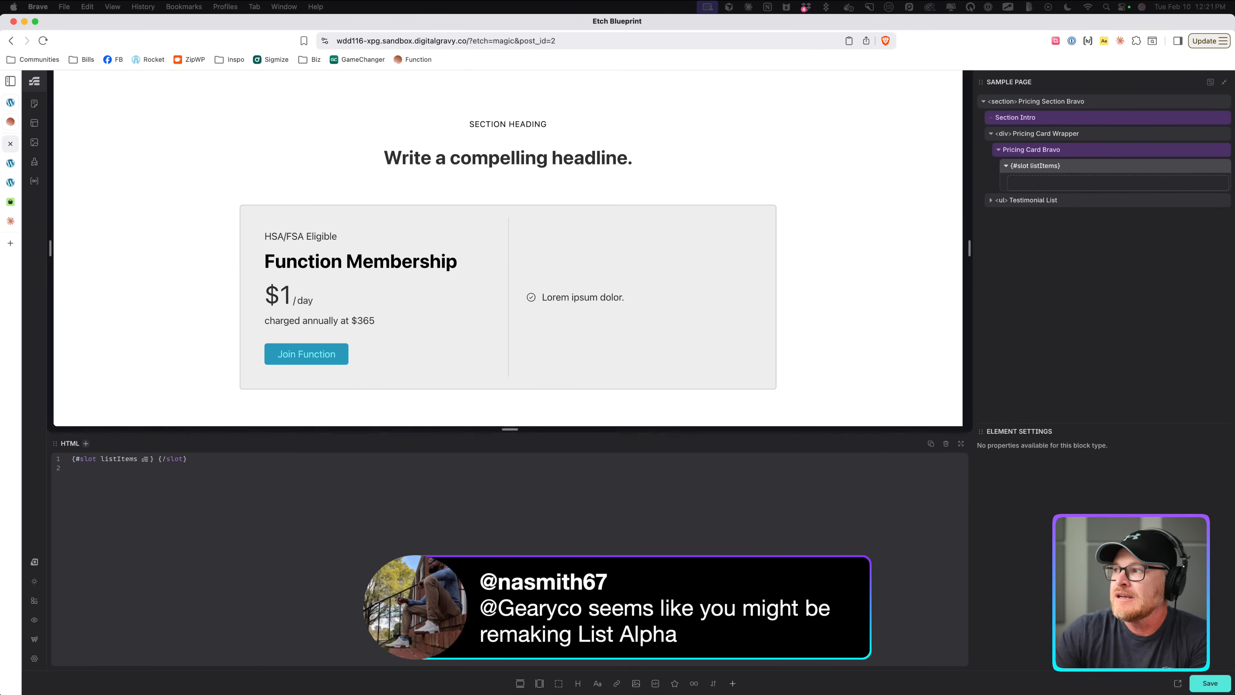
Paste the List Item element into the listItems slot of Pricing Card Bravo.
left_click(1087, 161)
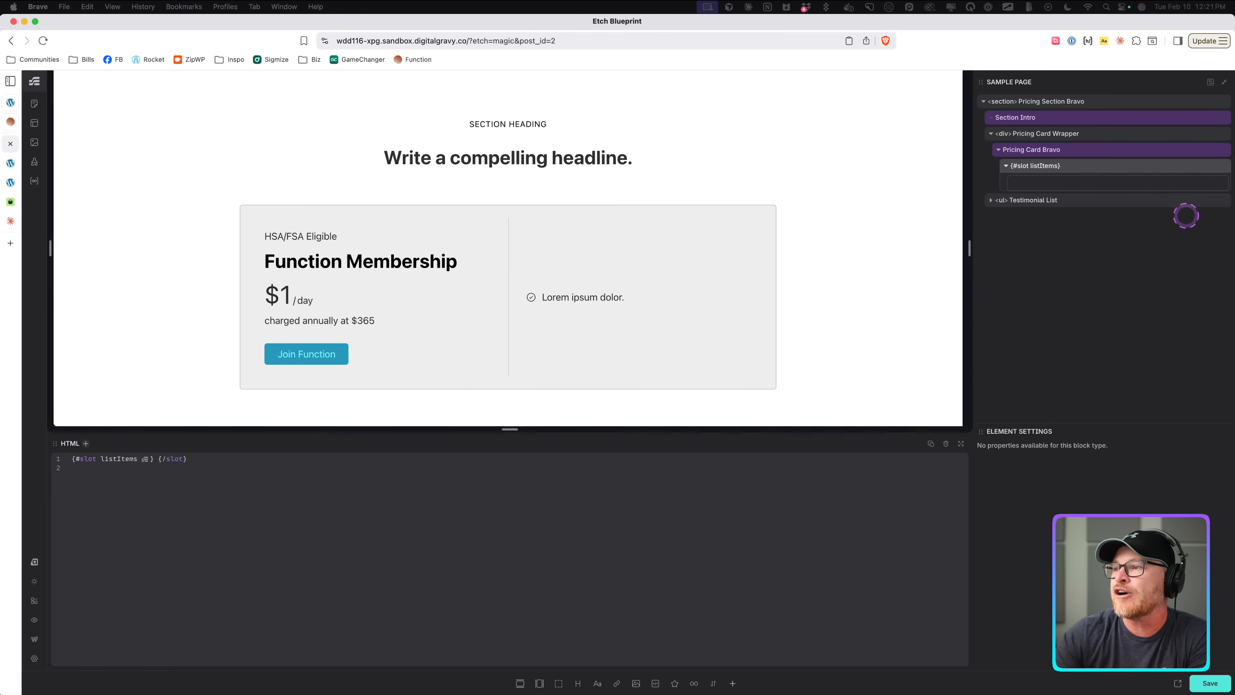
left_click(1066, 167)
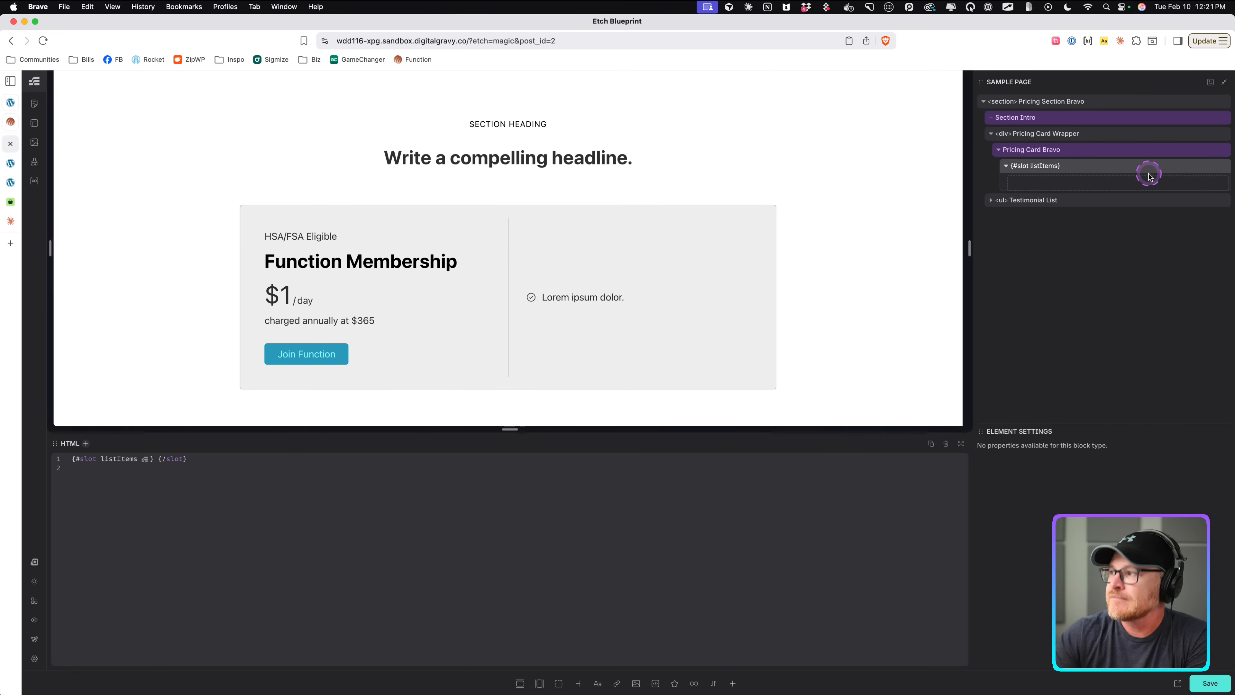
right_click(1096, 153)
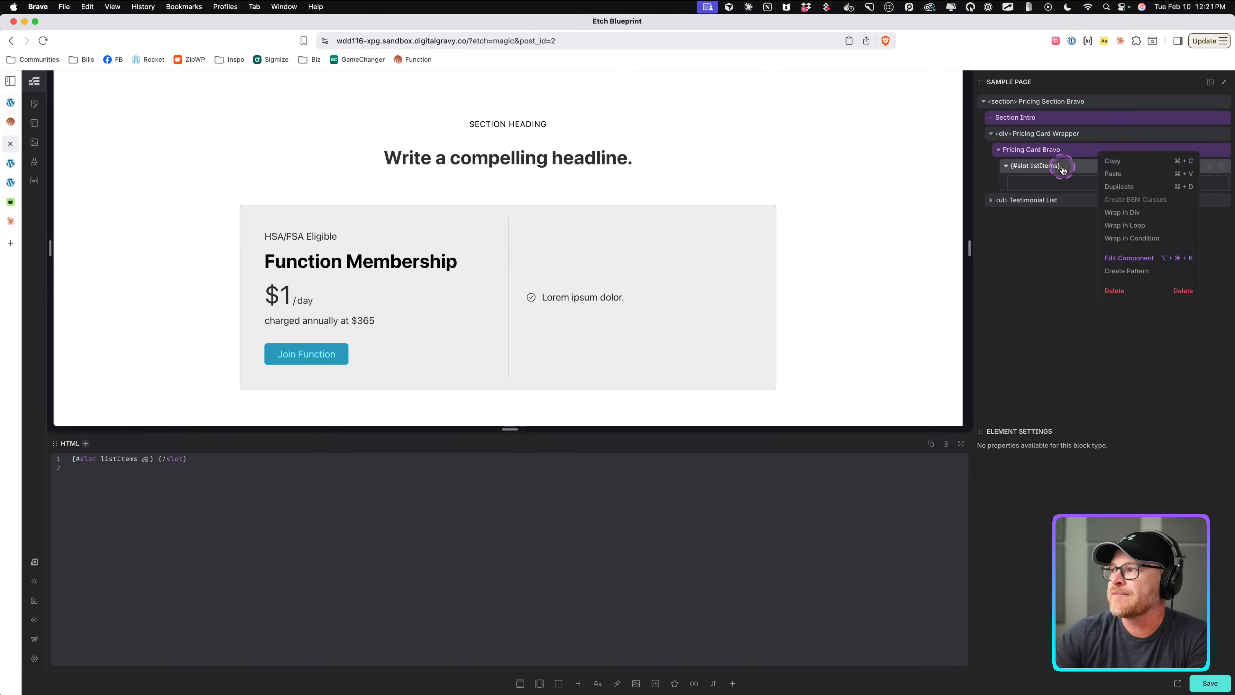
left_click(1072, 151)
right_click(1076, 154)
left_click(1053, 166)
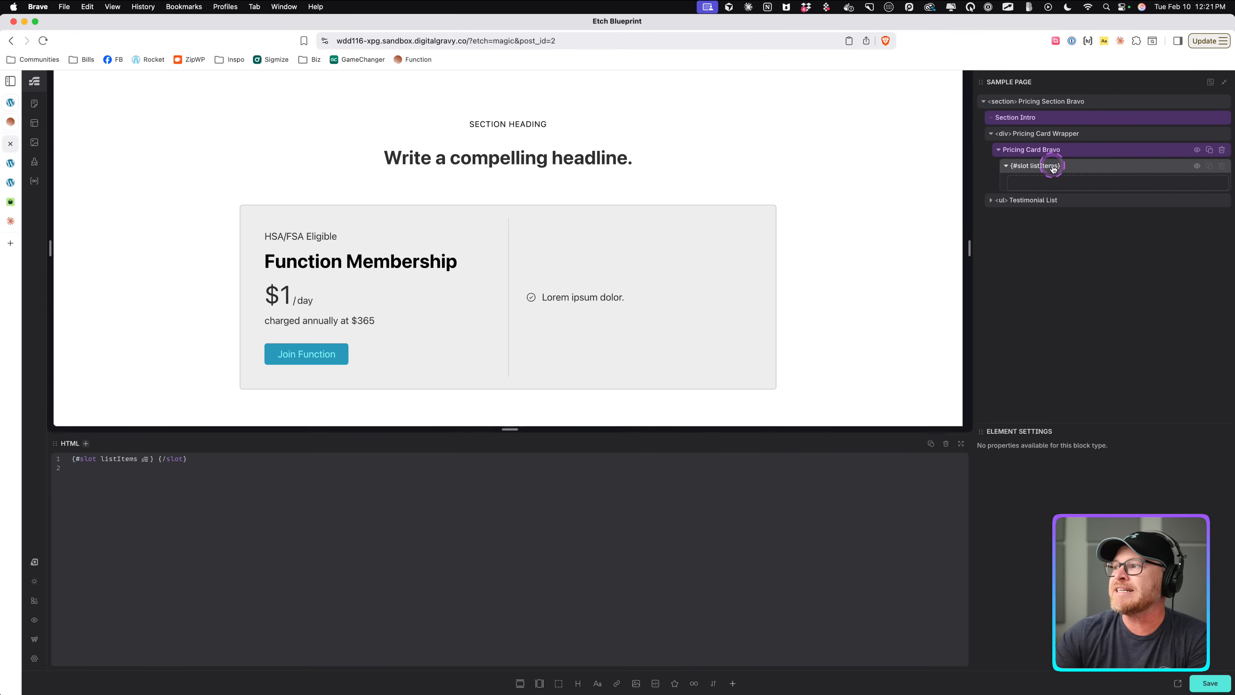
right_click(1074, 167)
left_click(1101, 193)
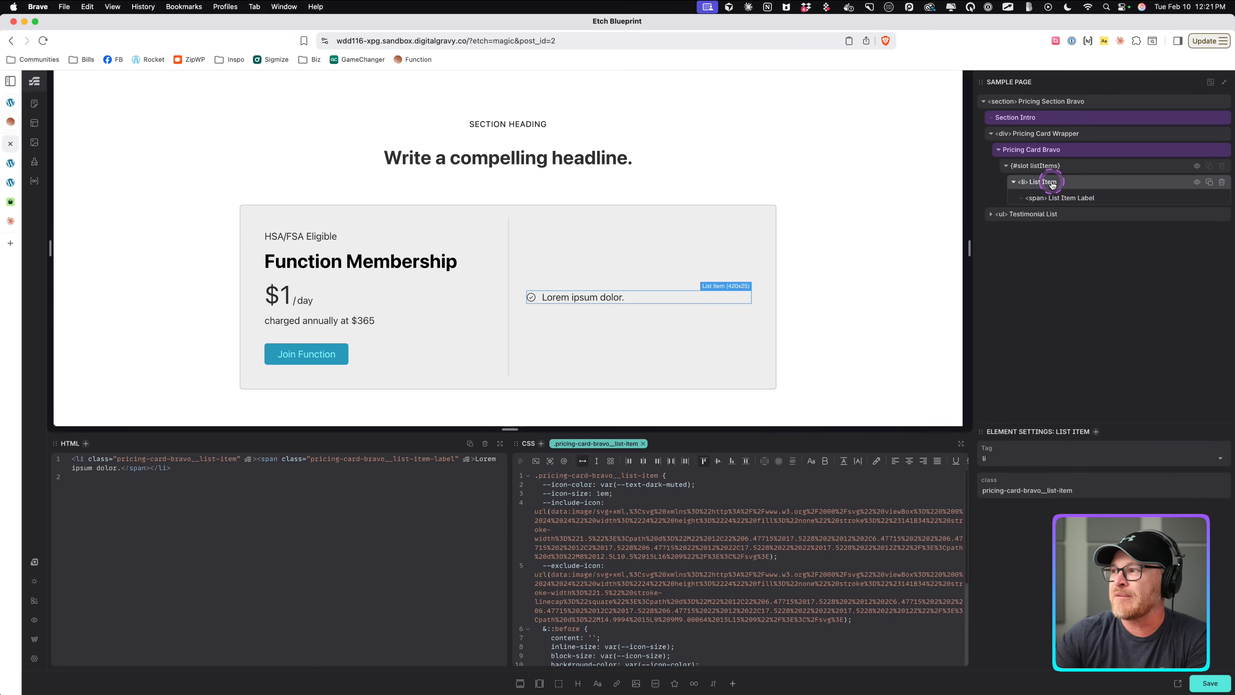
Create a component from the pasted List Item and name it Pricing Card Bravo List Item.
left_click(1054, 183)
right_click(1054, 184)
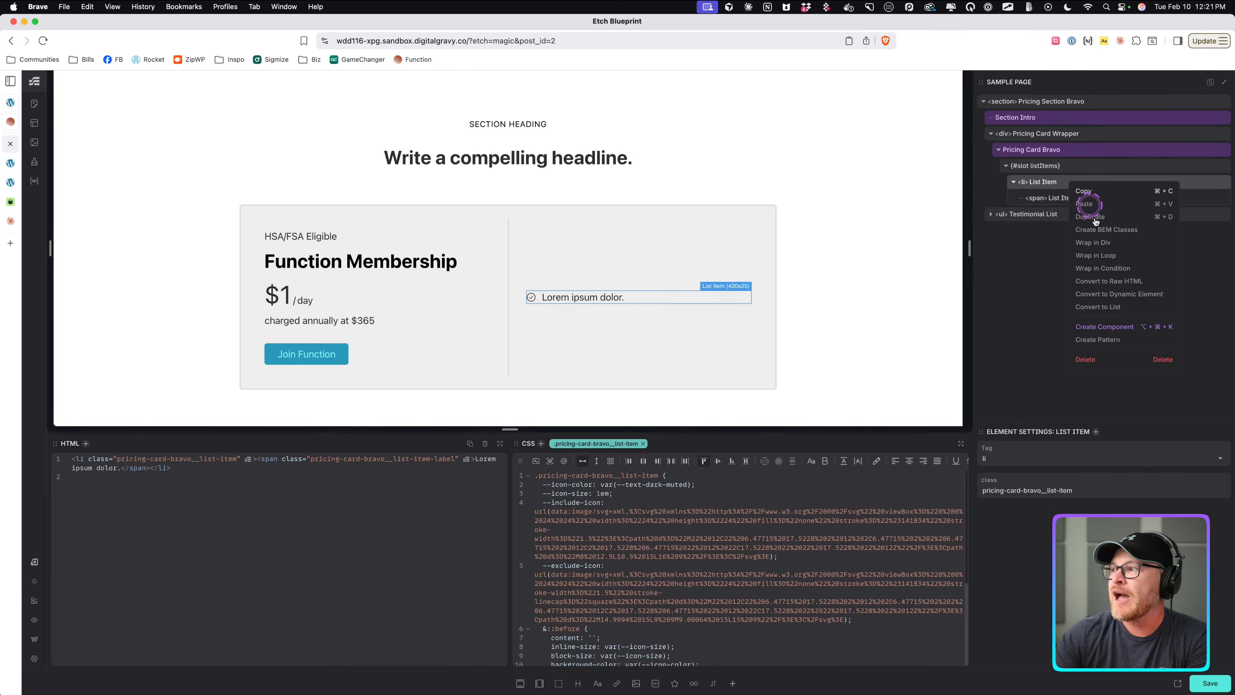
left_click(1103, 332)
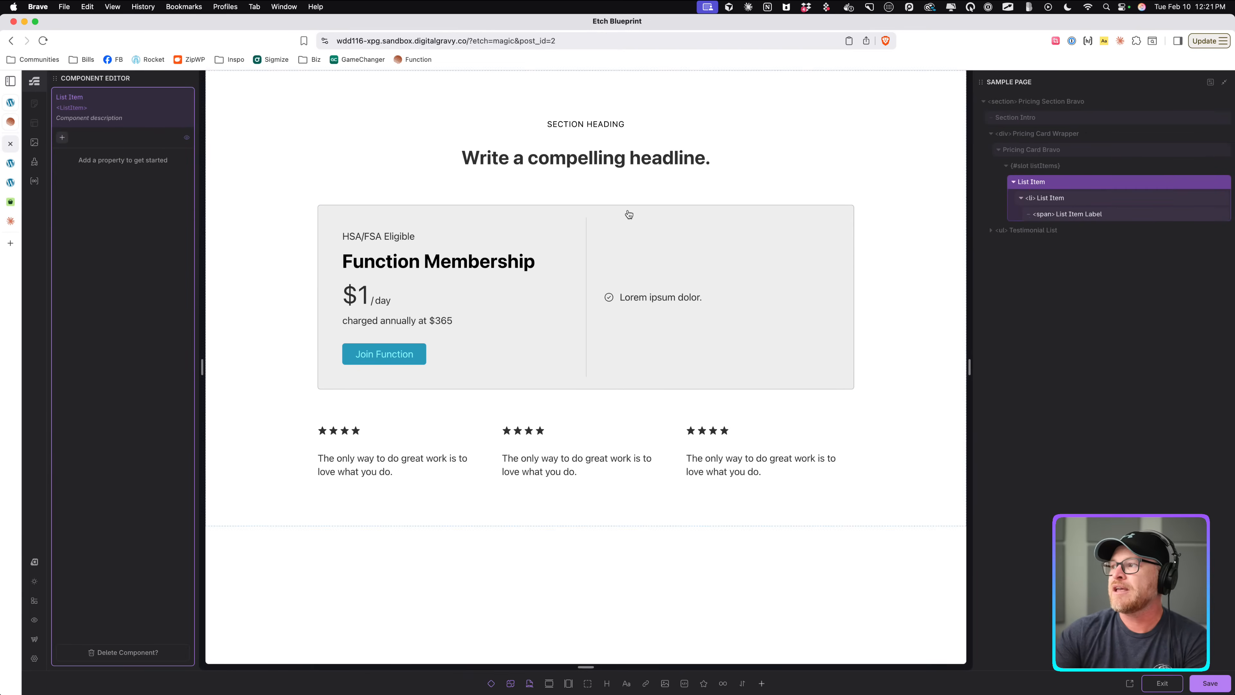
triple_click(72, 98)
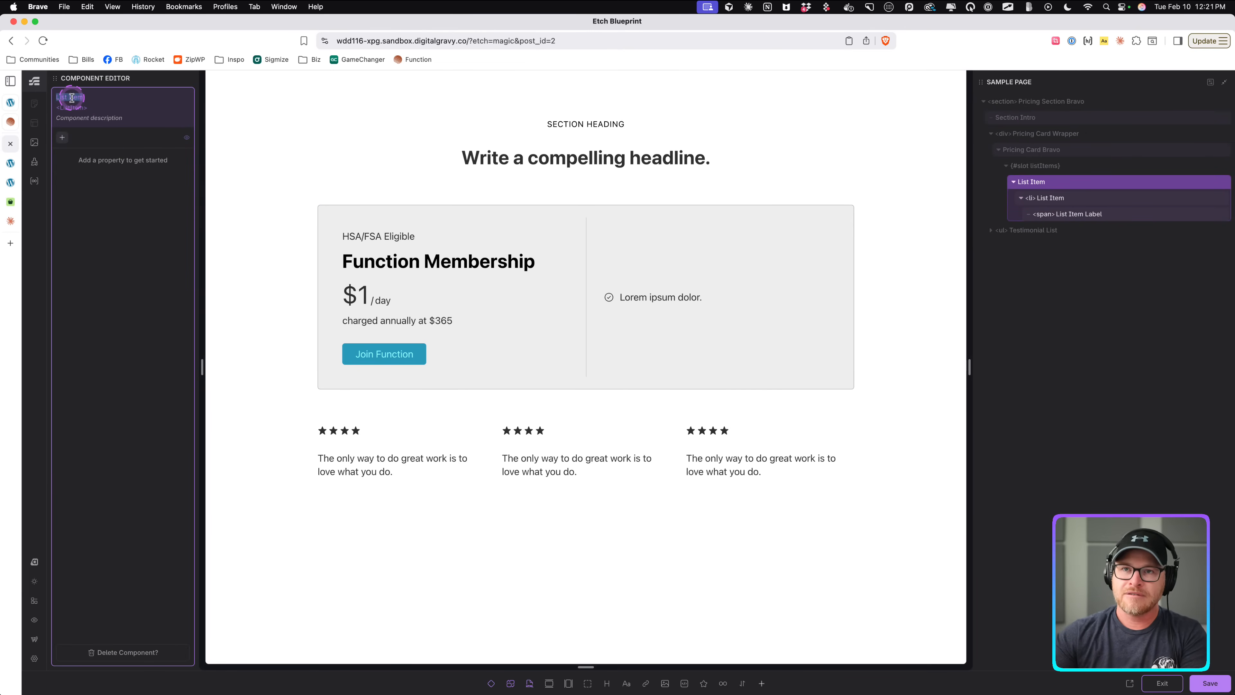
type("Pricing Card")
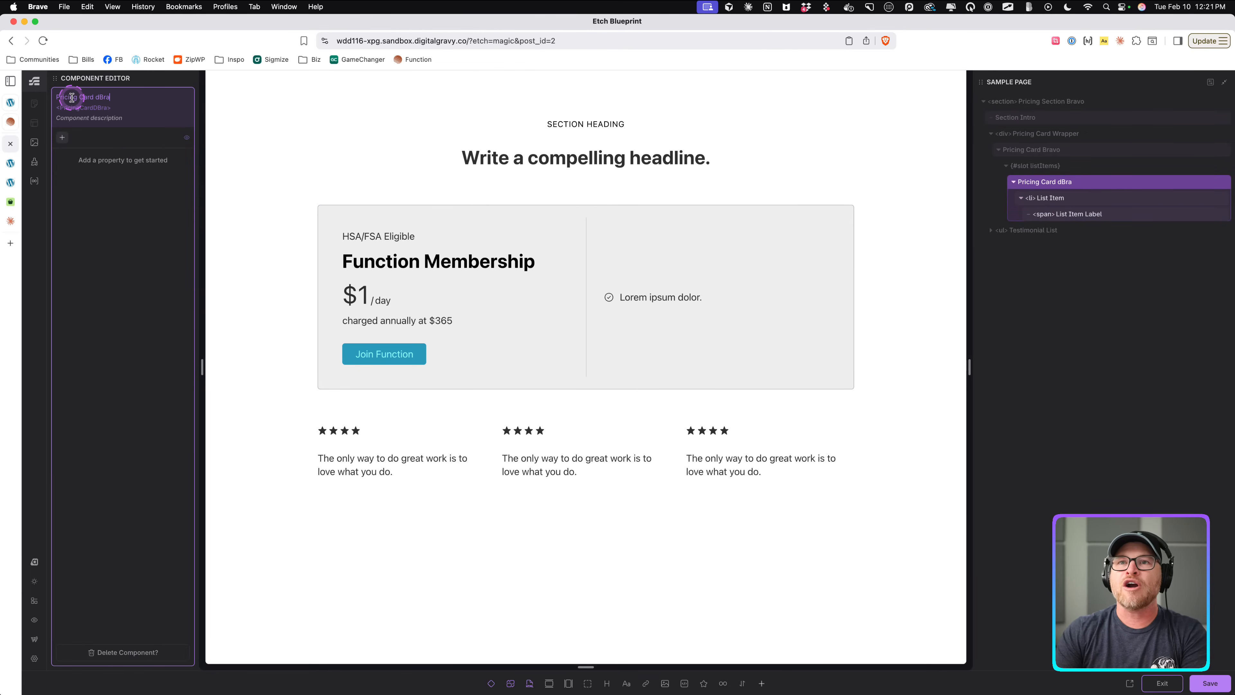
type(" Bravo Item")
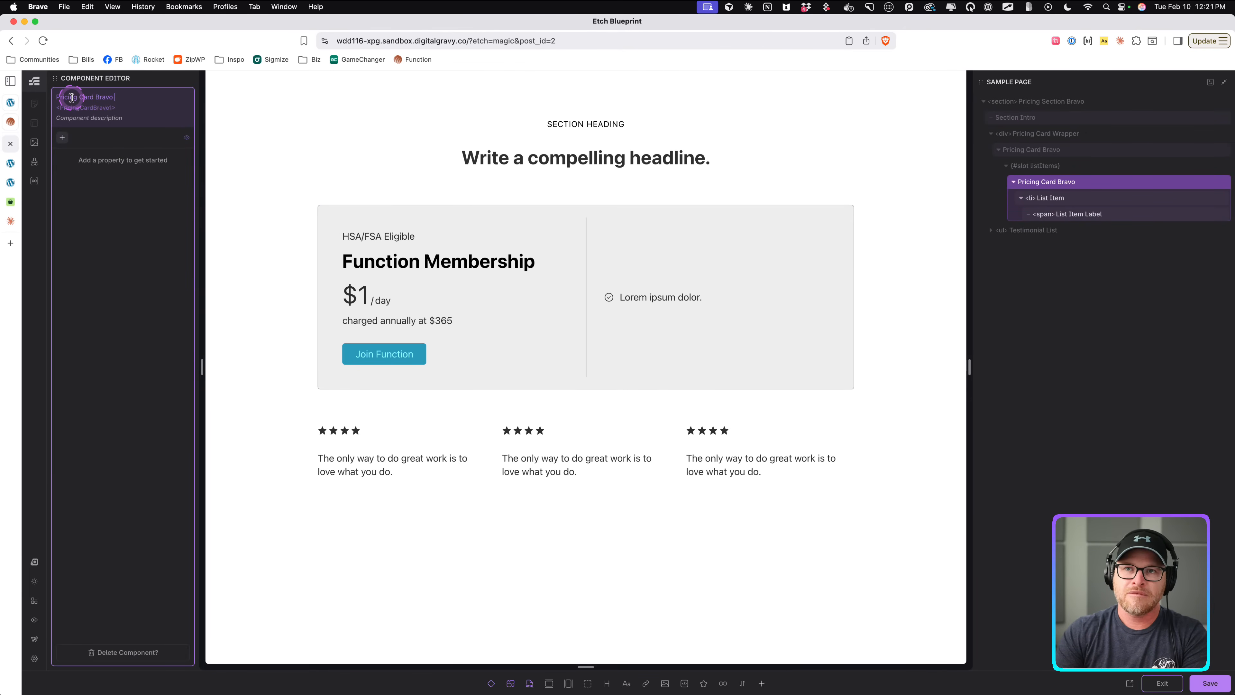
key("BackSpace")
key("BackSpace")
type("ist Item")
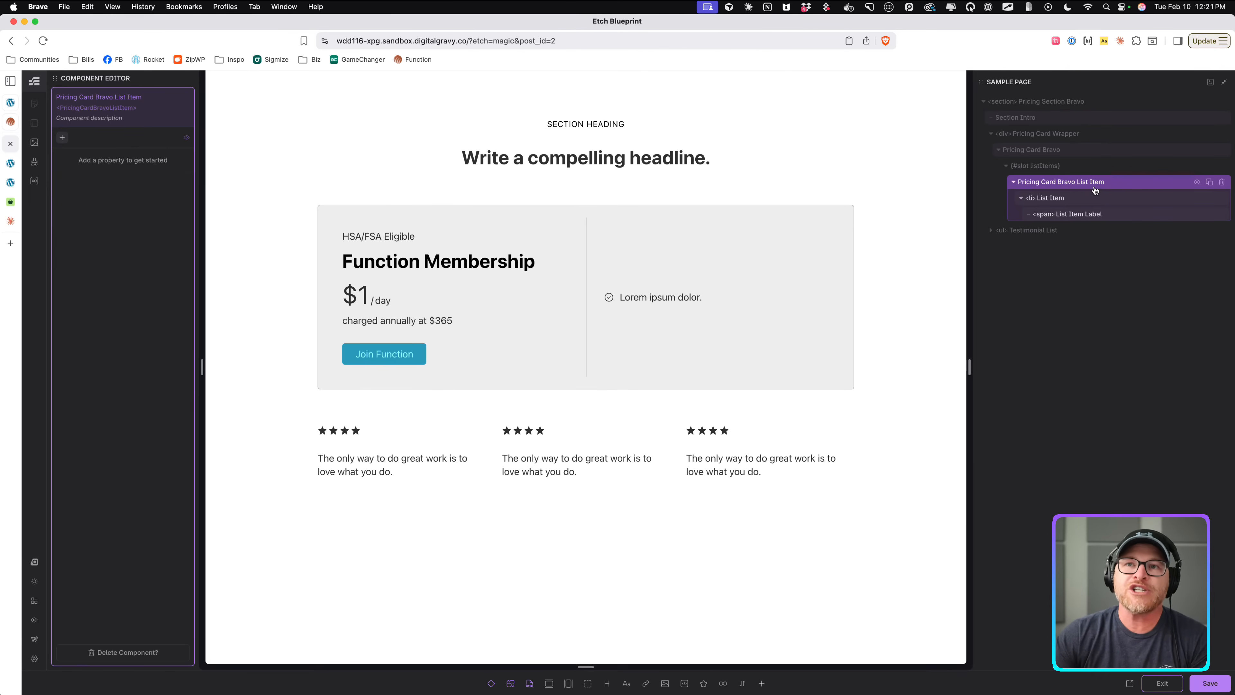
Add a text property named Label to the Pricing Card Bravo List Item component.
left_click(1089, 198)
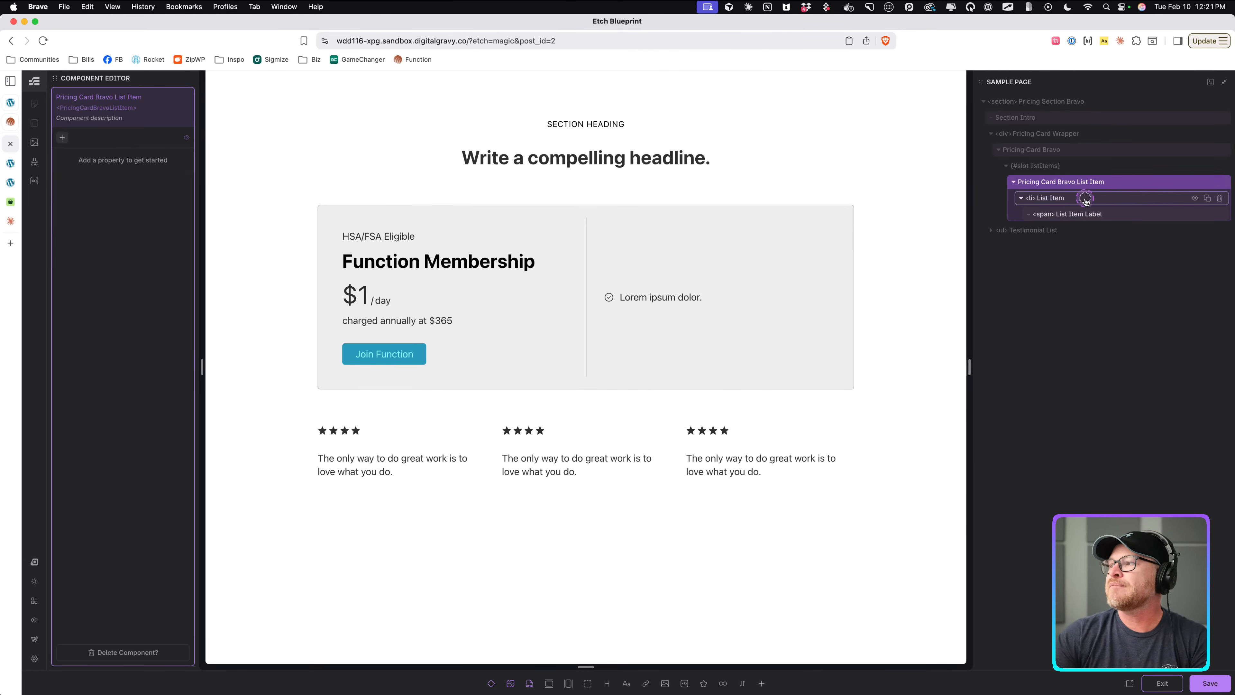
left_click(207, 155)
left_click(62, 138)
left_click(75, 158)
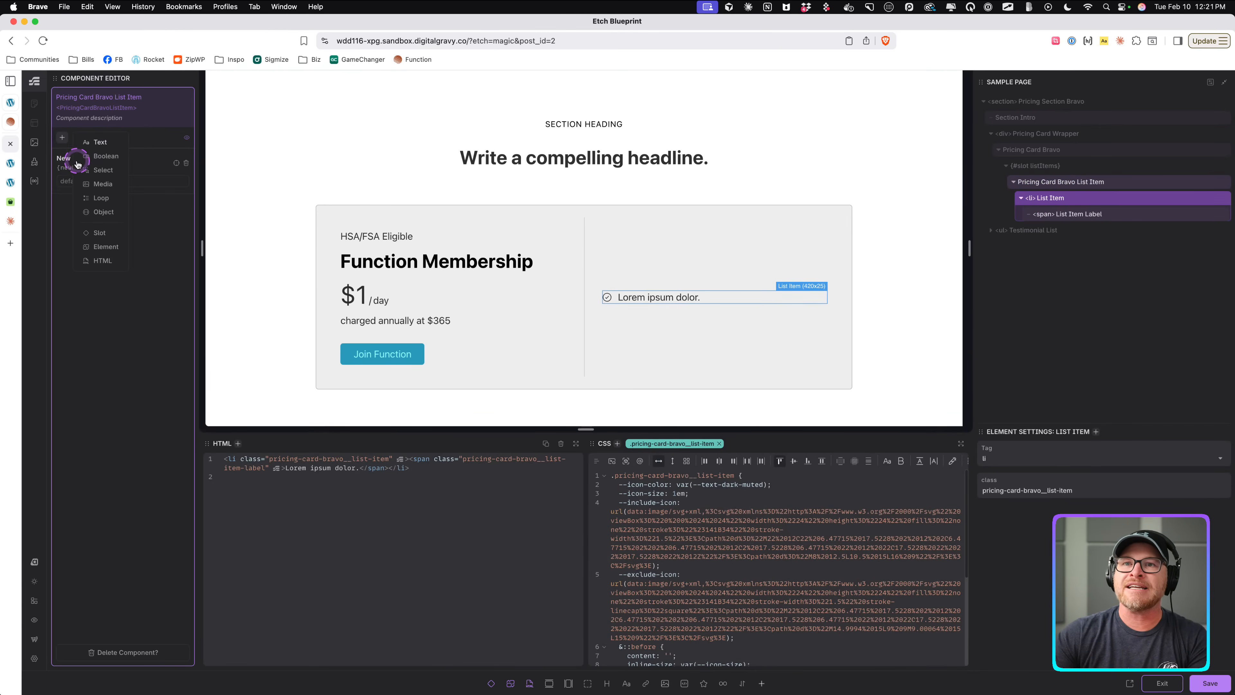
type("Label")
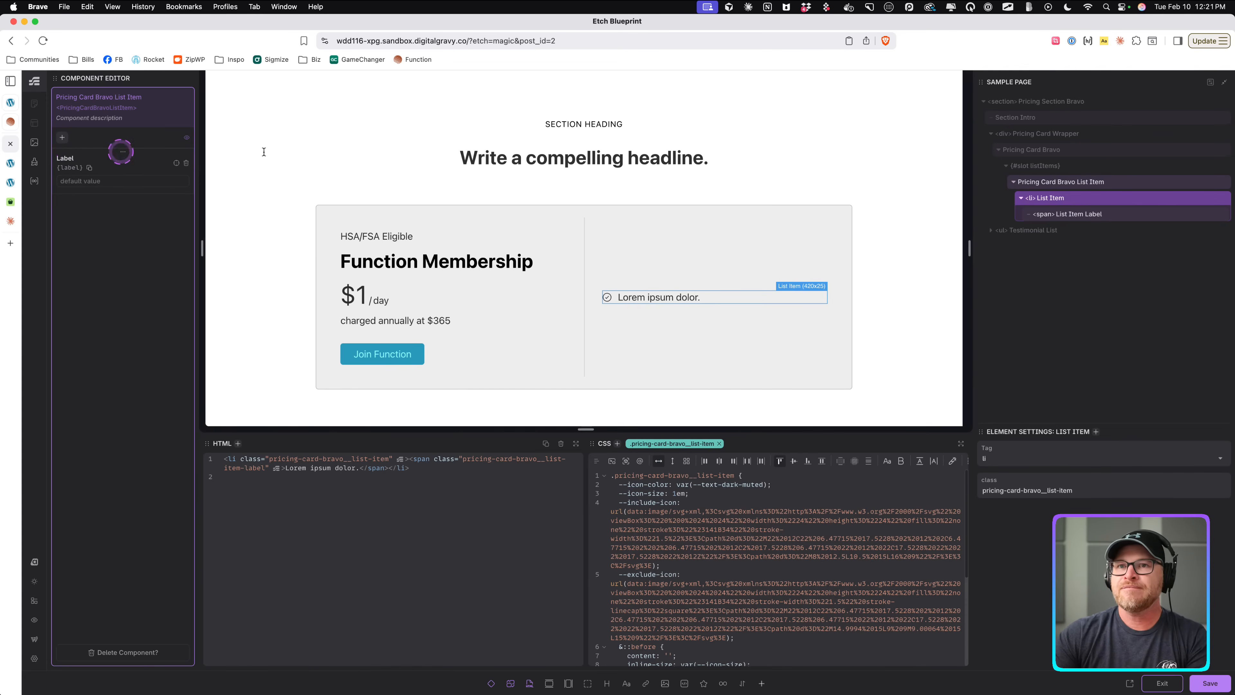
Add a select property to the component and name it Status.
left_click(1082, 206)
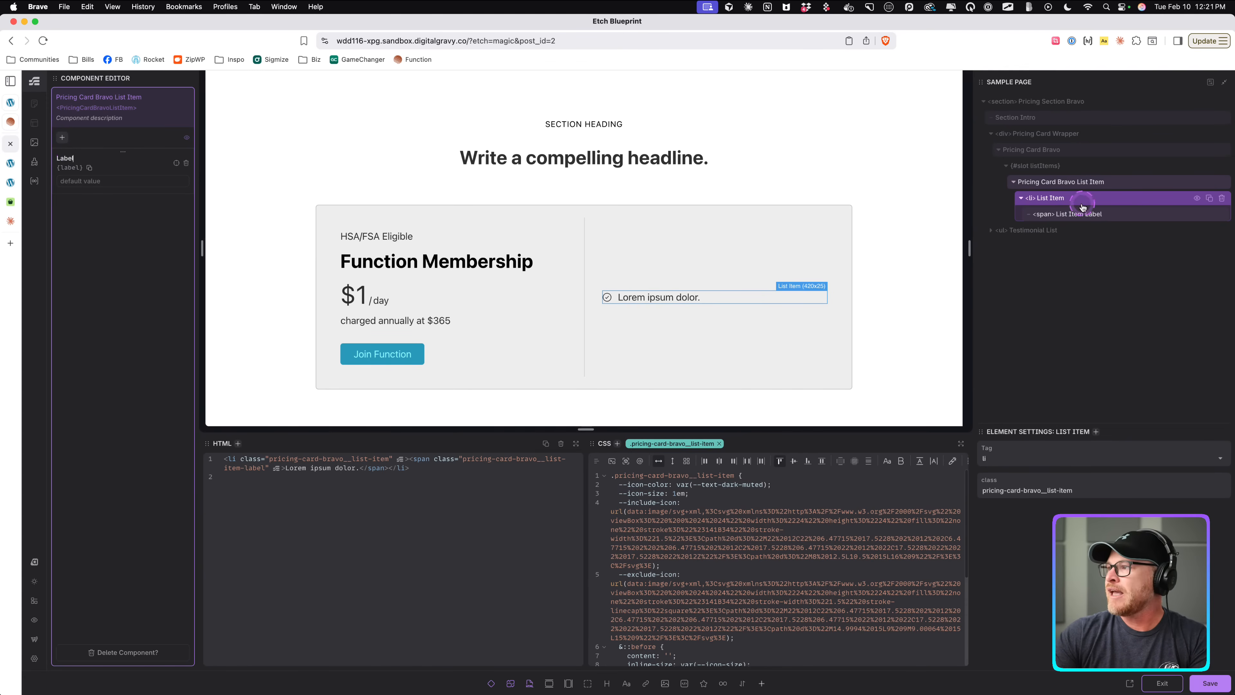
left_click(62, 137)
left_click(103, 170)
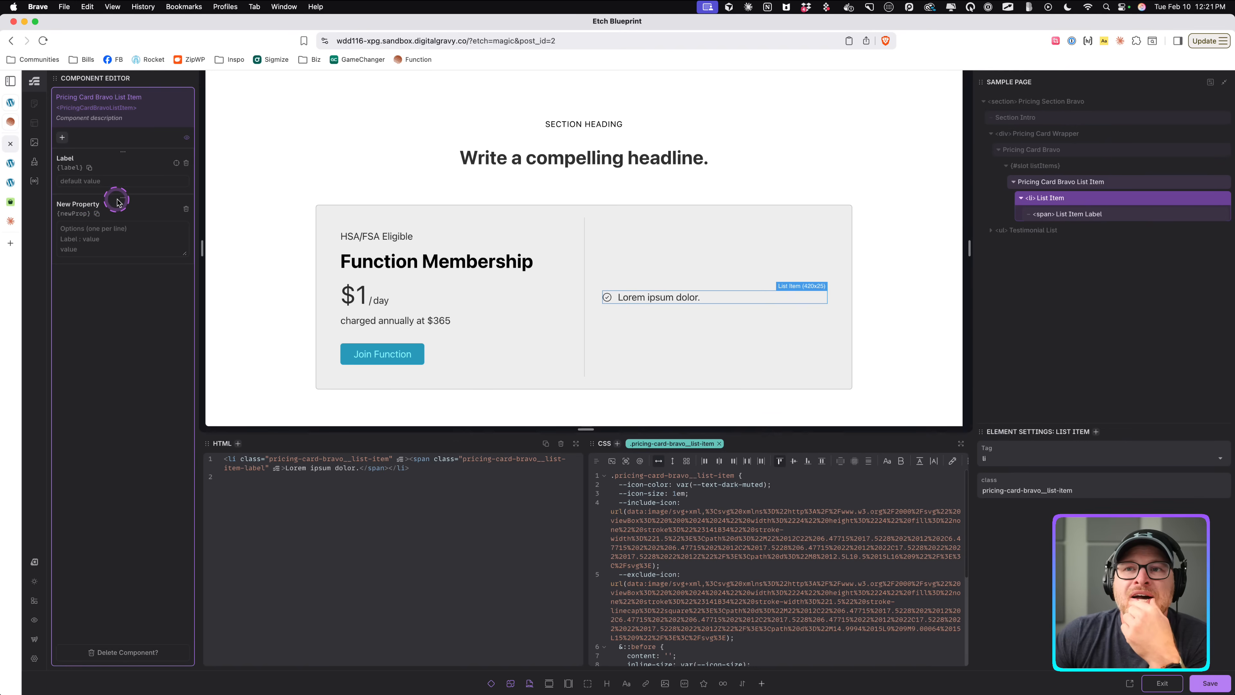
double_click(85, 204)
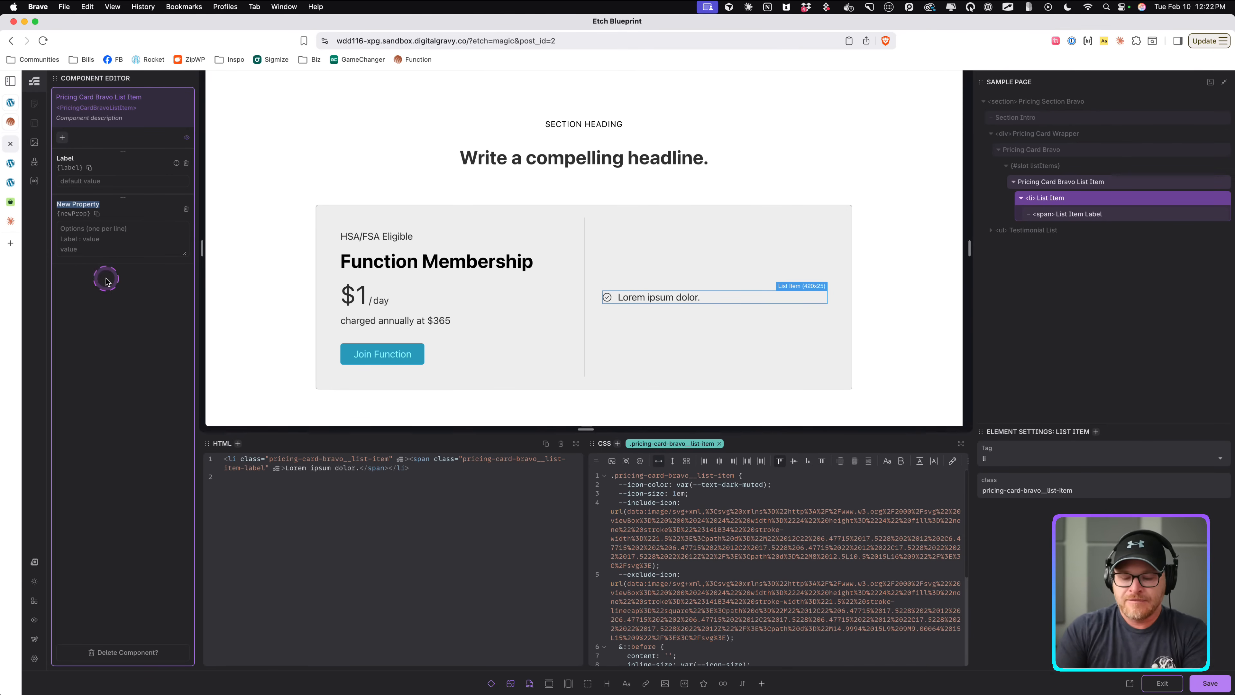
type("Icon")
left_click(160, 248)
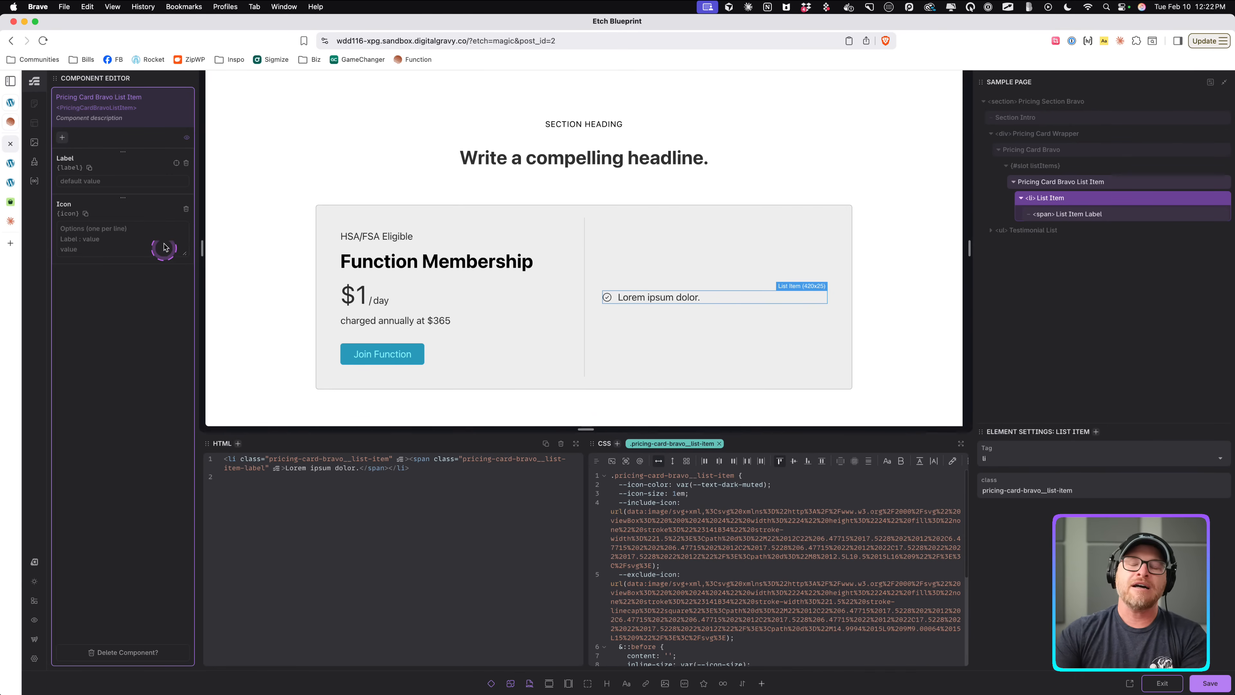
left_click(63, 204)
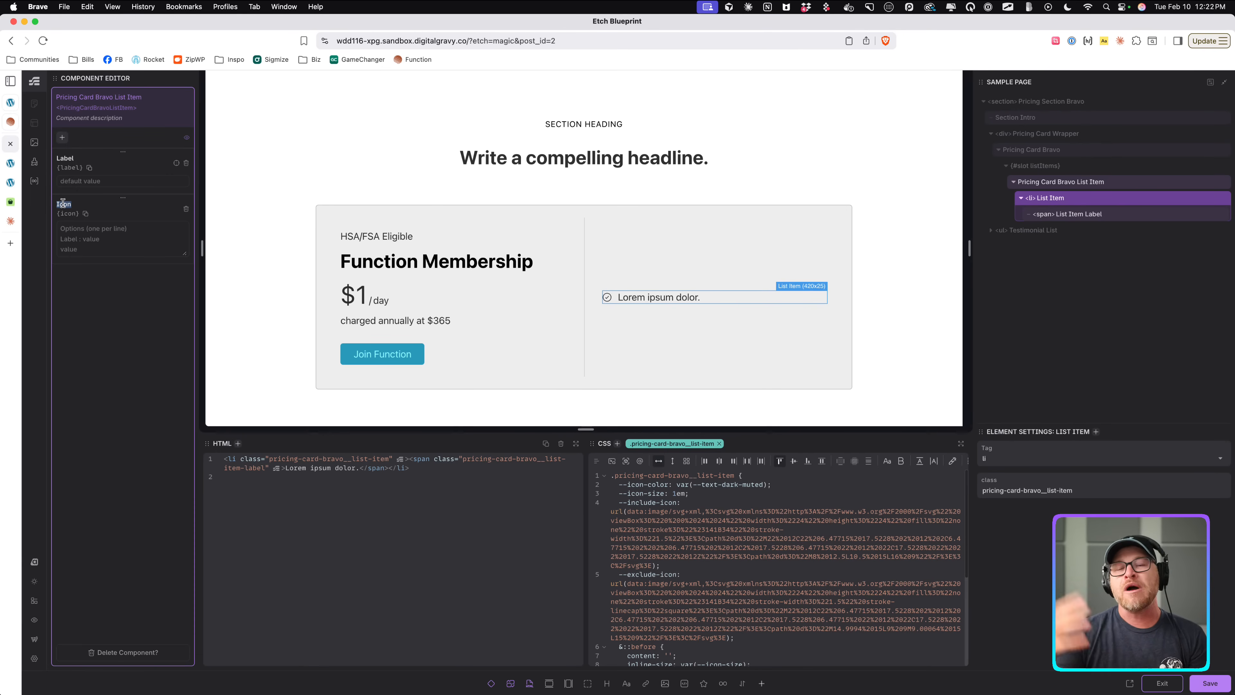
type("Status")
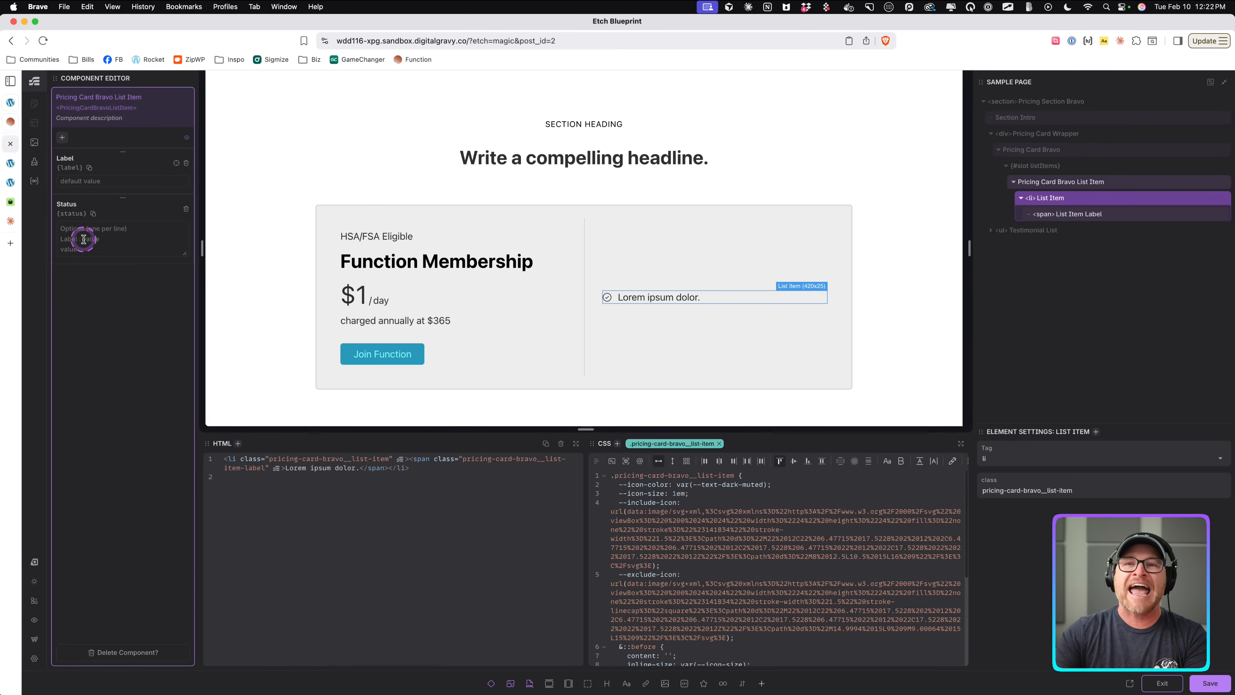
Enter Included and Excluded as the Status property's options.
left_click(103, 238)
type("Included")
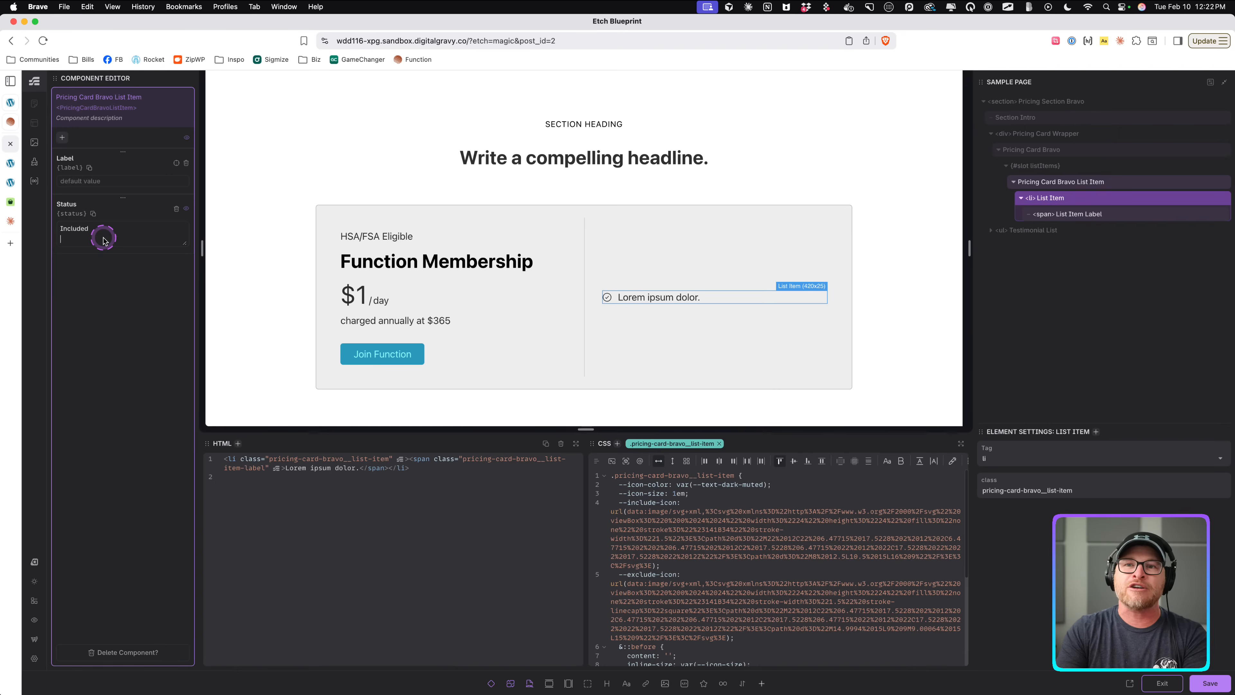
key("Return")
type("Excluded")
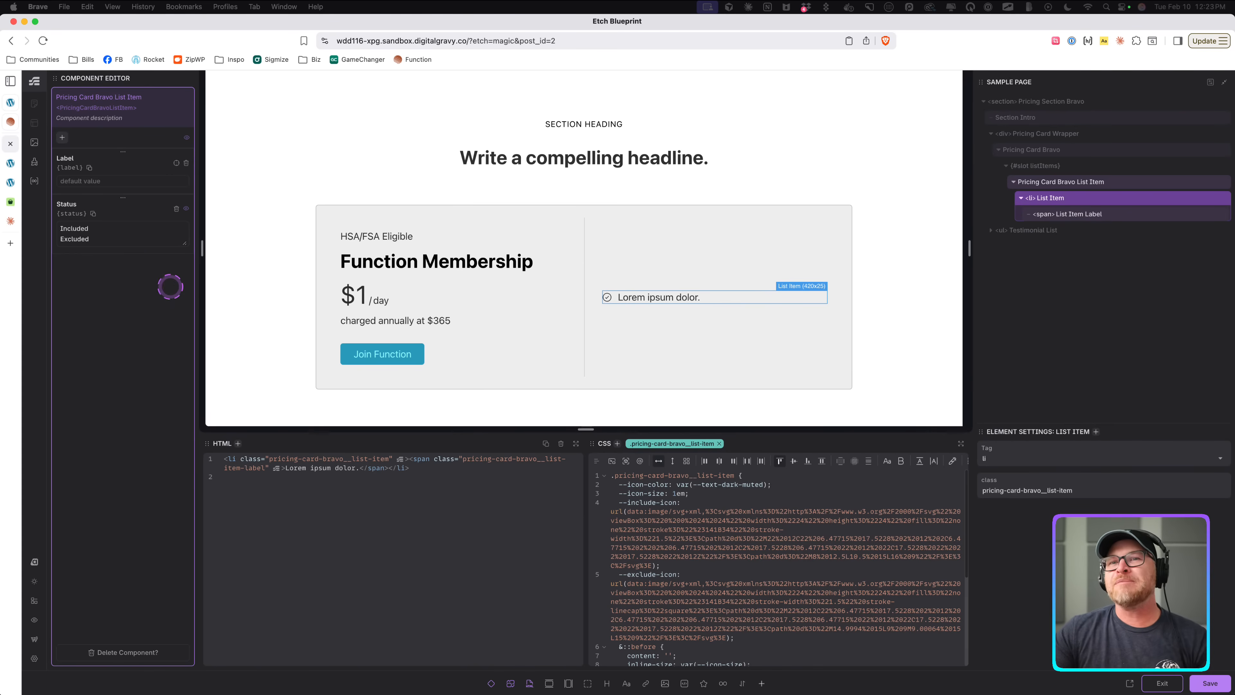
double_click(139, 238)
left_click(139, 238)
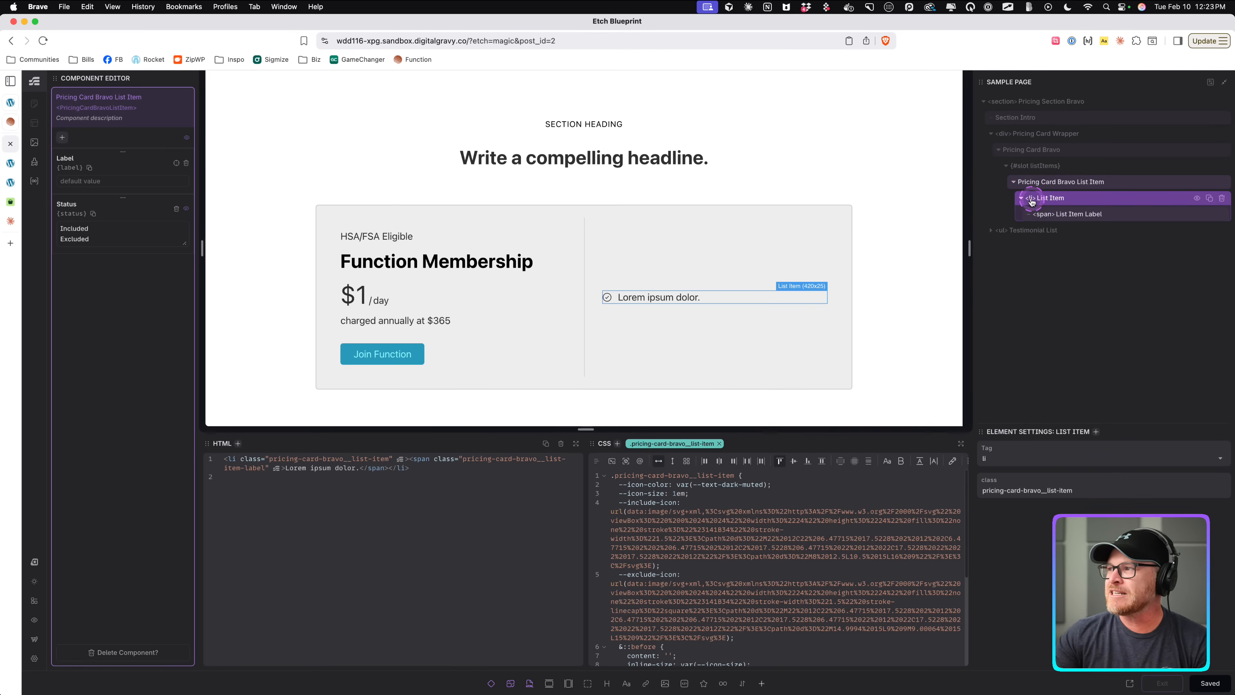
Add a data-item-status attribute to the List Item element with the value {props.status.toLowercase()}.
left_click(1021, 199)
left_click(1062, 201)
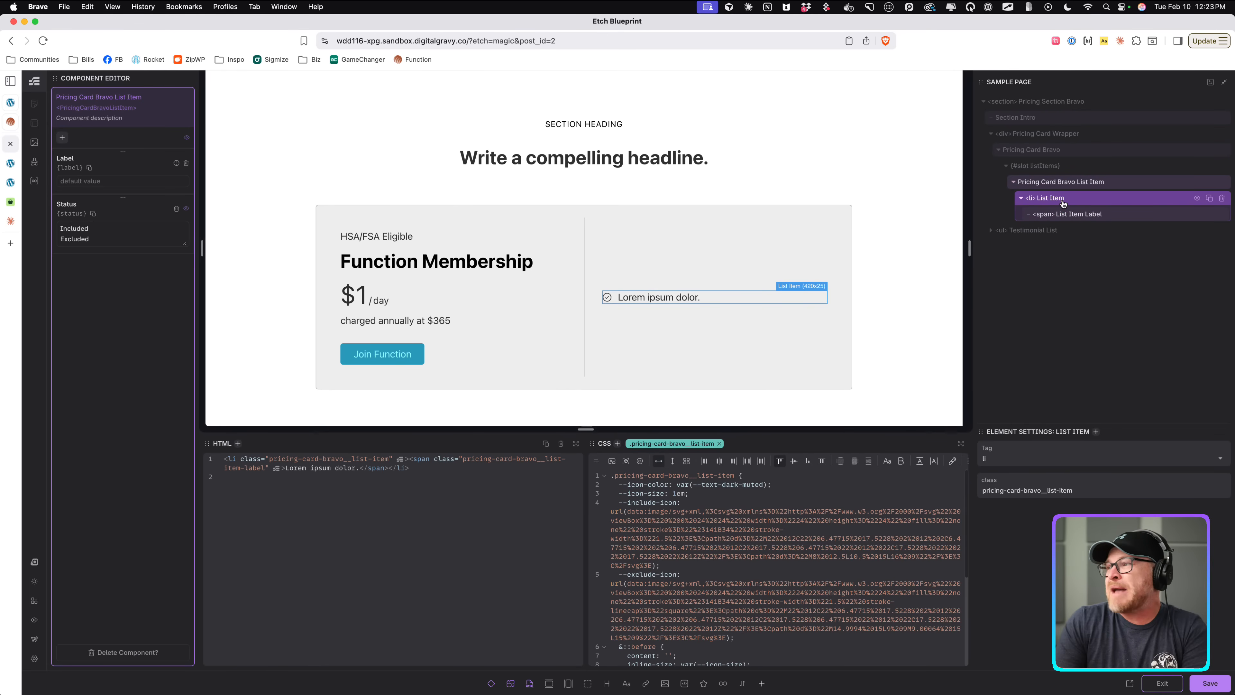
type("a")
type("data-st")
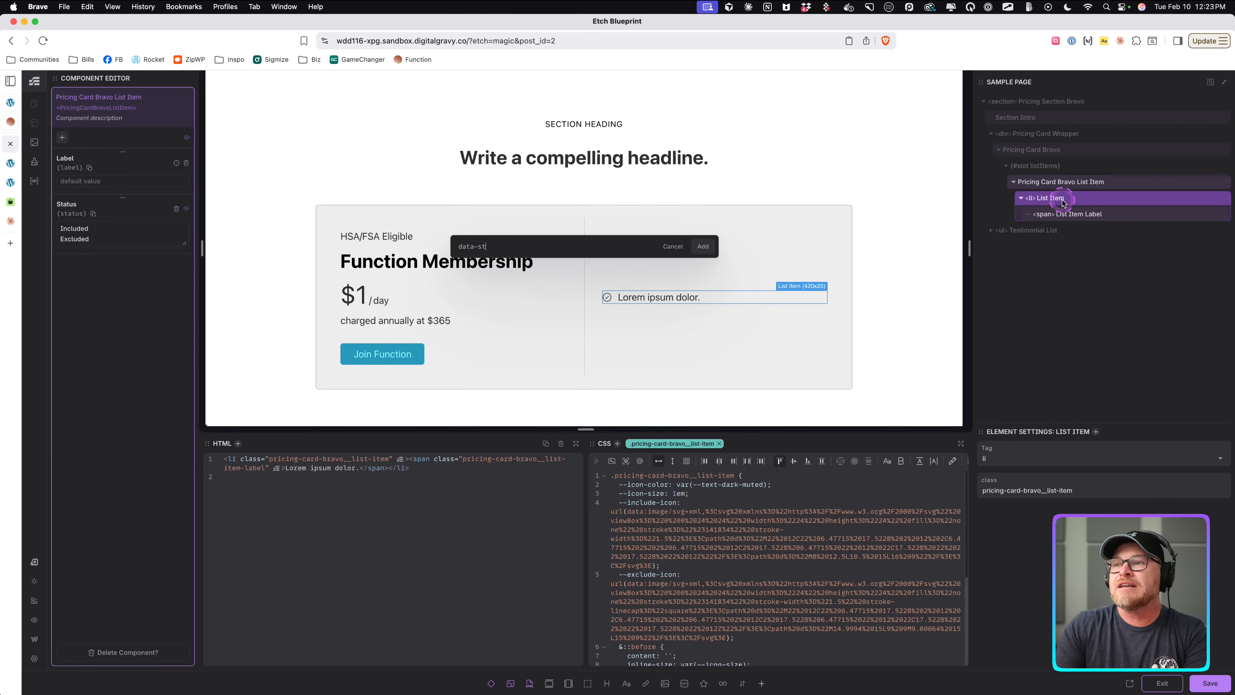
type("atus")
key("BackSpace")
key("BackSpace")
key("BackSpace")
key("BackSpace")
type("item")
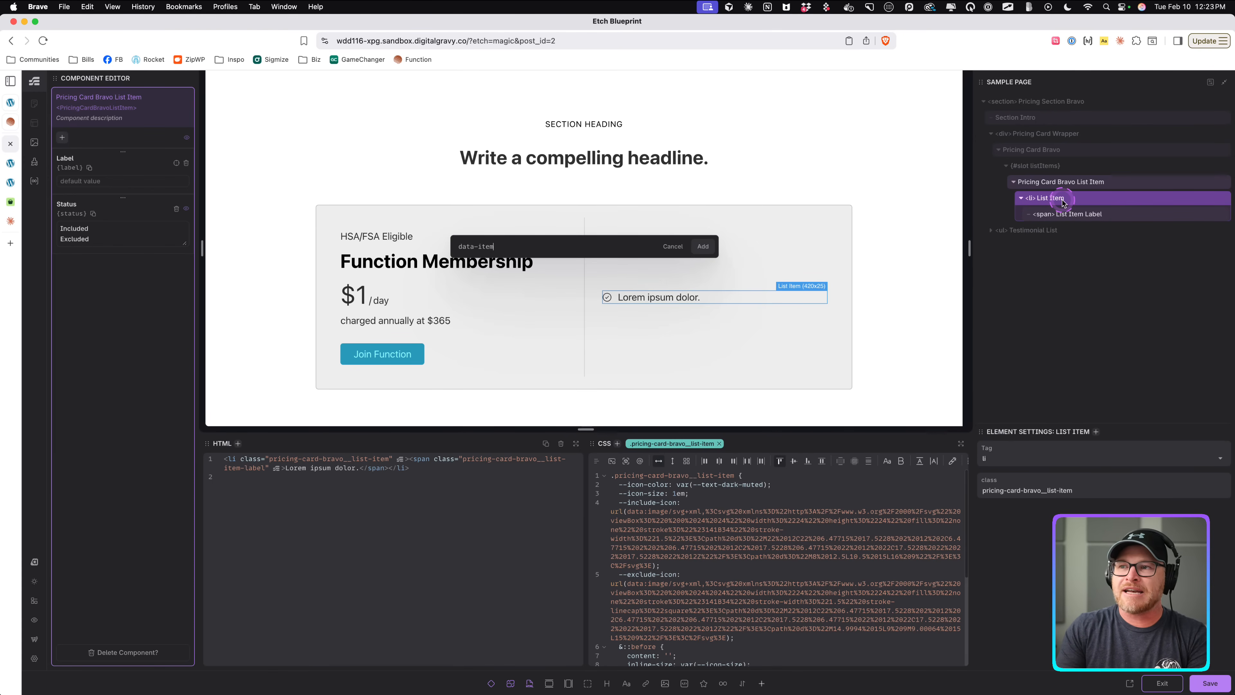
type("-status=")
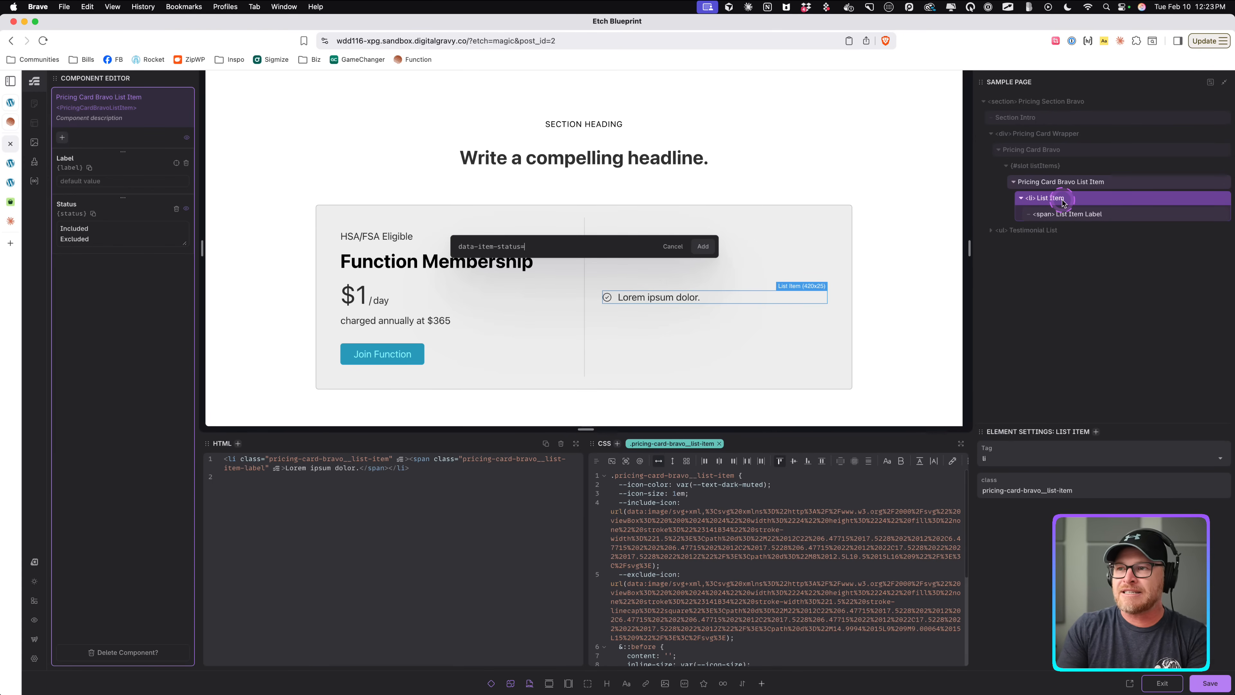
type("\"{props.status.")
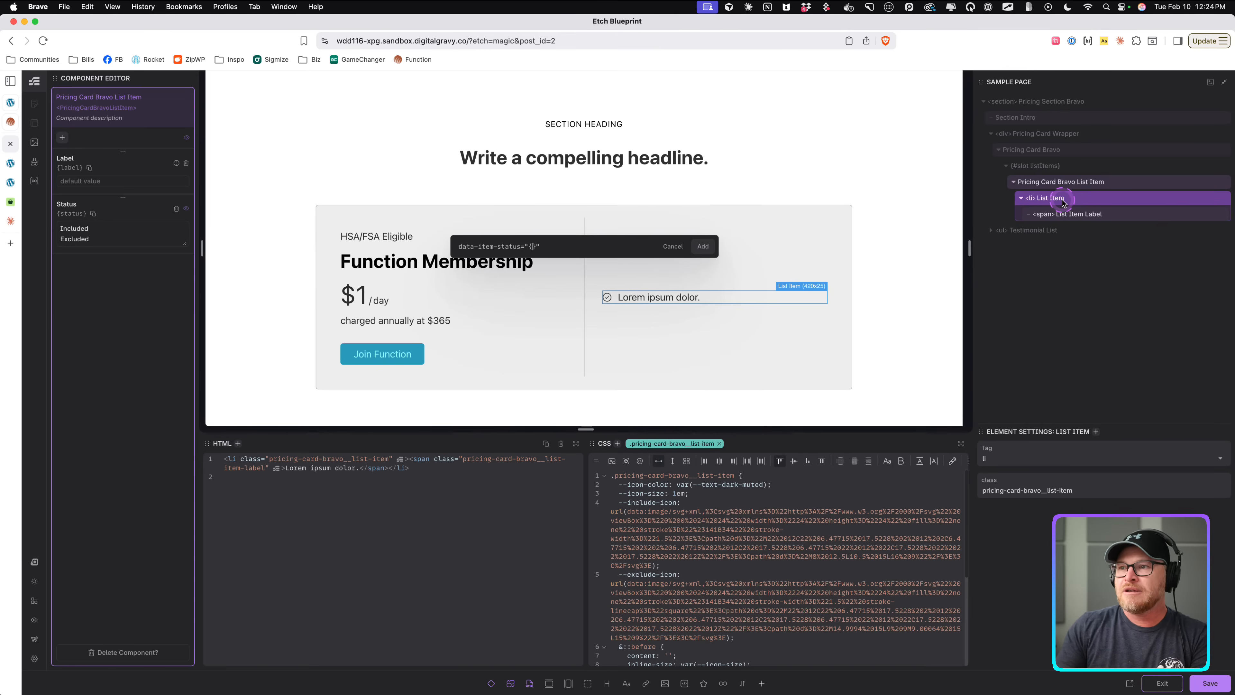
type("toLowercase()")
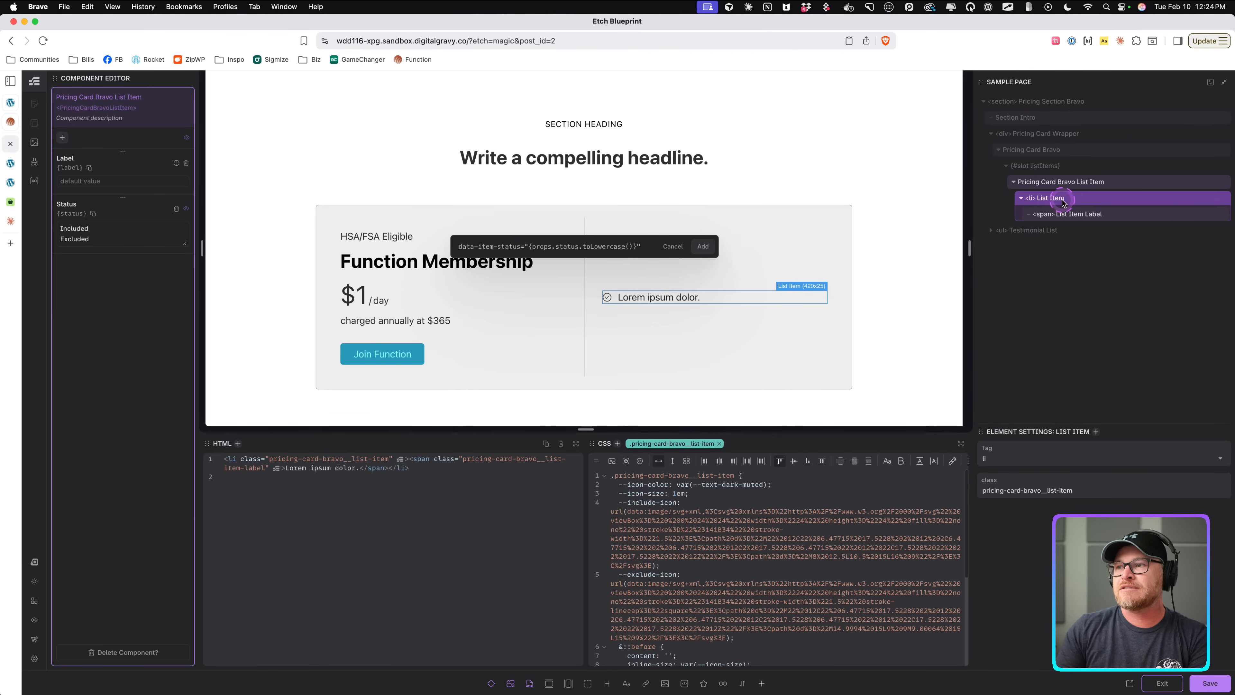
key("Return")
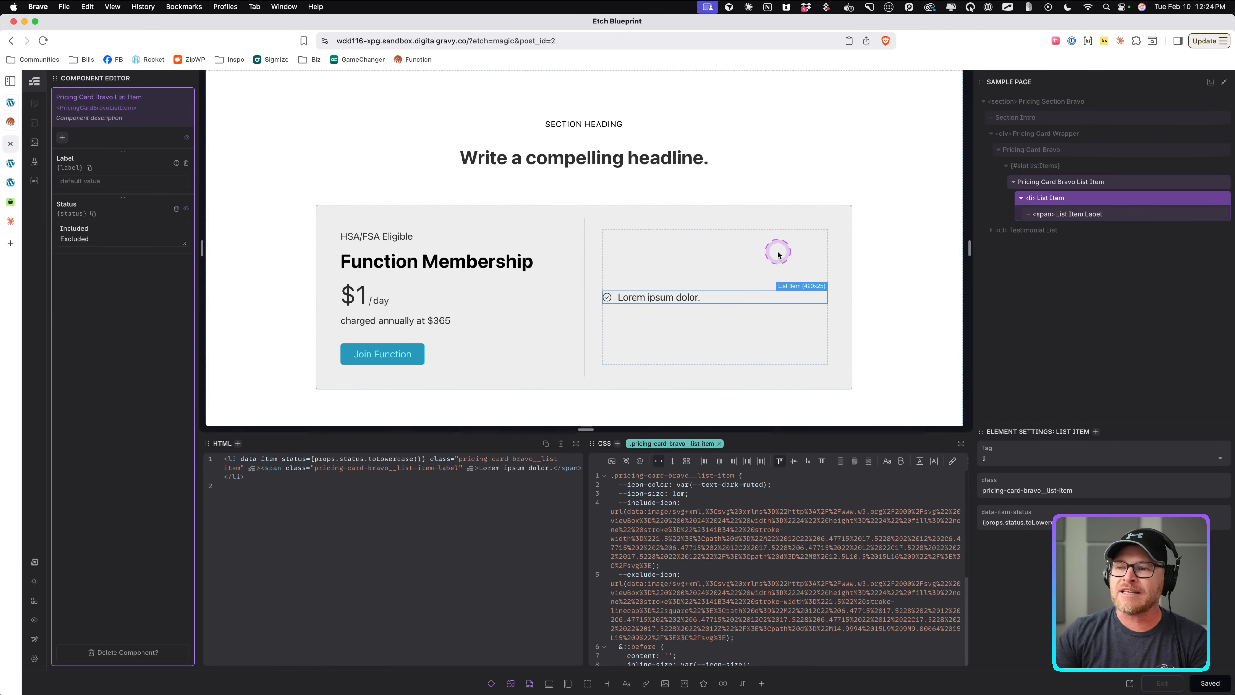
left_click(117, 227)
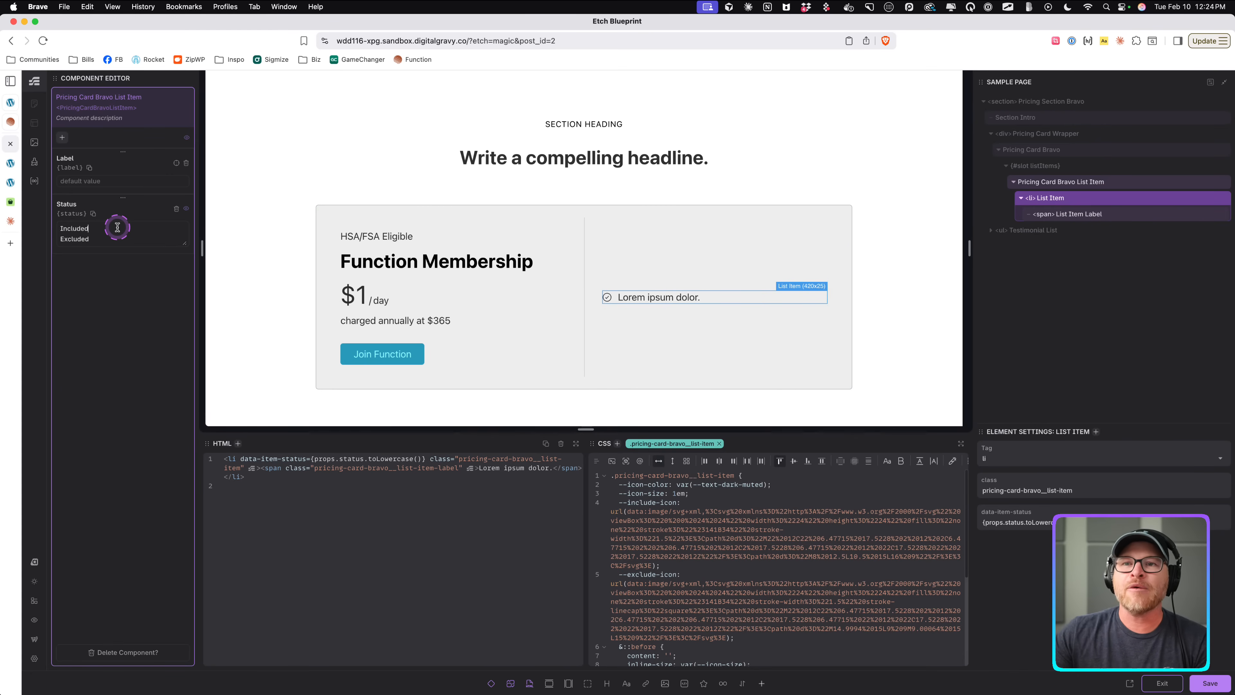
type(": incl")
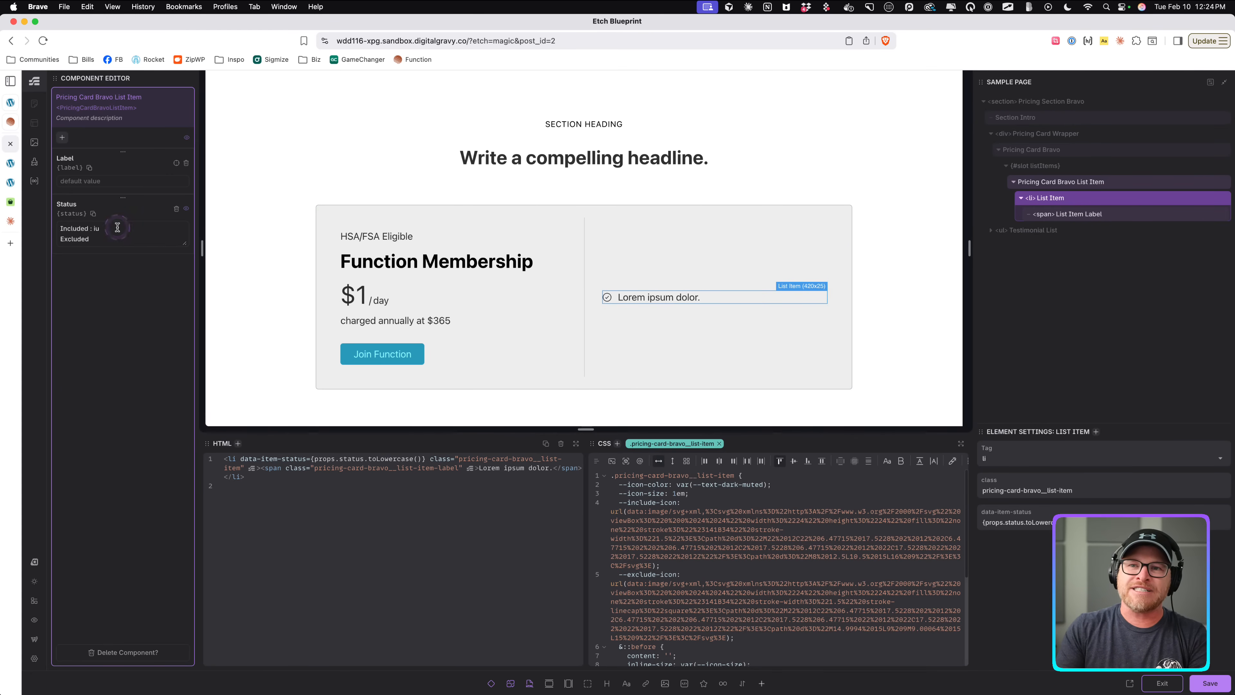
type("ude")
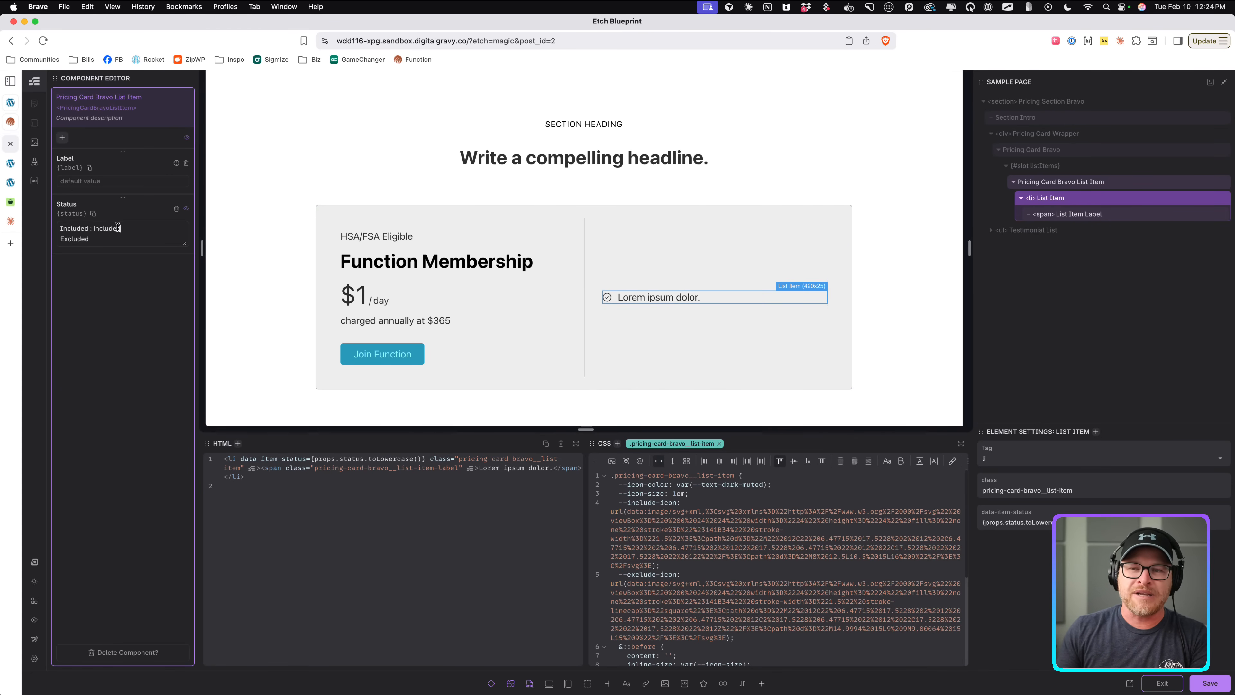
key("BackSpace")
key("BackSpace")
key("BackSpace")
key("BackSpace")
key("BackSpace")
key("BackSpace")
key("BackSpace")
key("BackSpace")
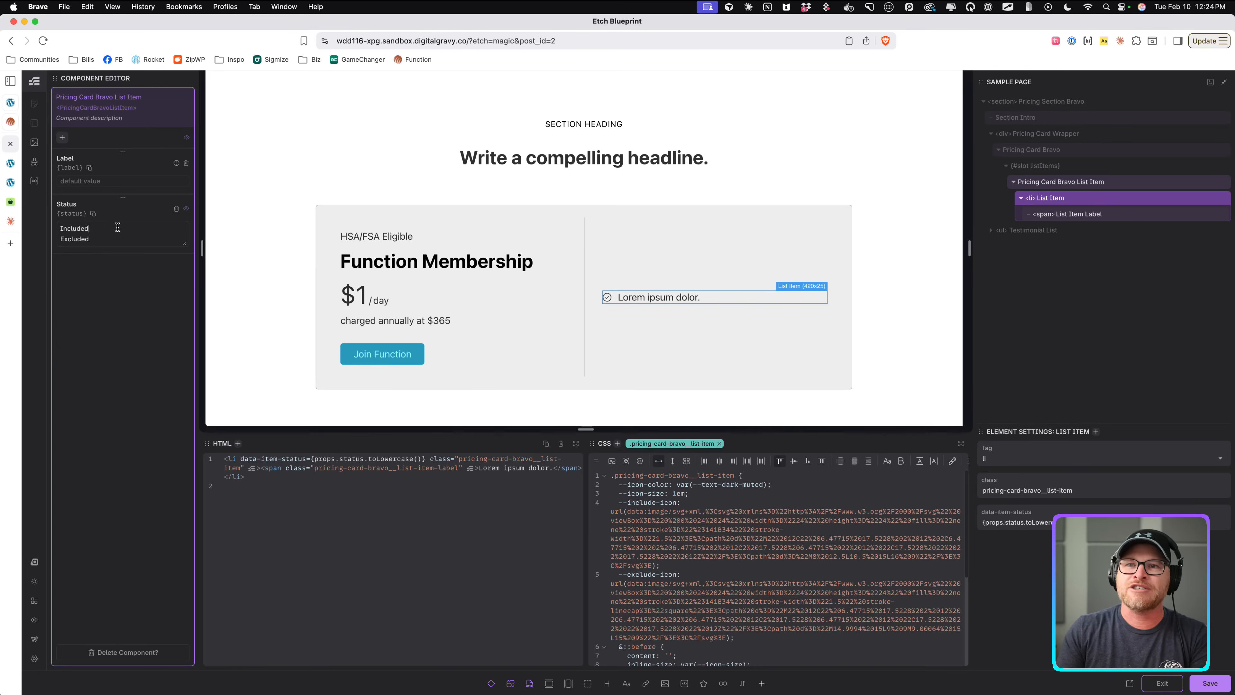
Save the component and exit the component editor.
left_click(1208, 683)
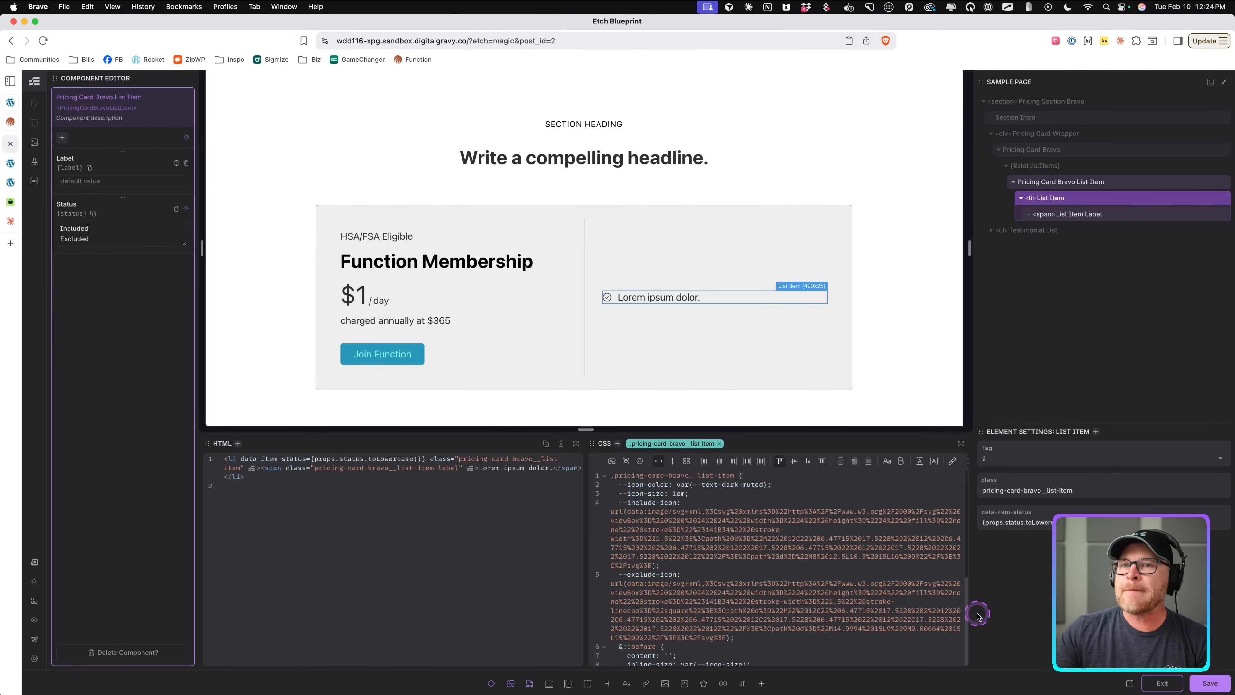
left_click(1161, 683)
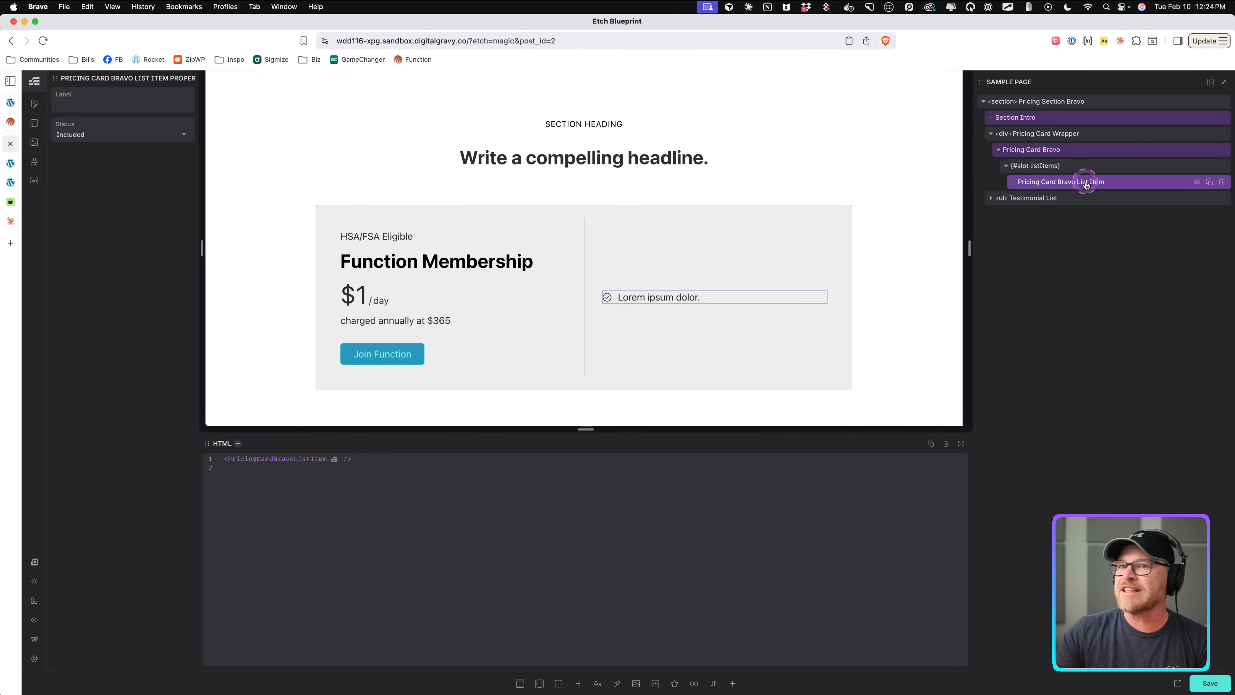
Reopen the component, bind the list item label's content to the Label property, and exit the editor.
right_click(1107, 188)
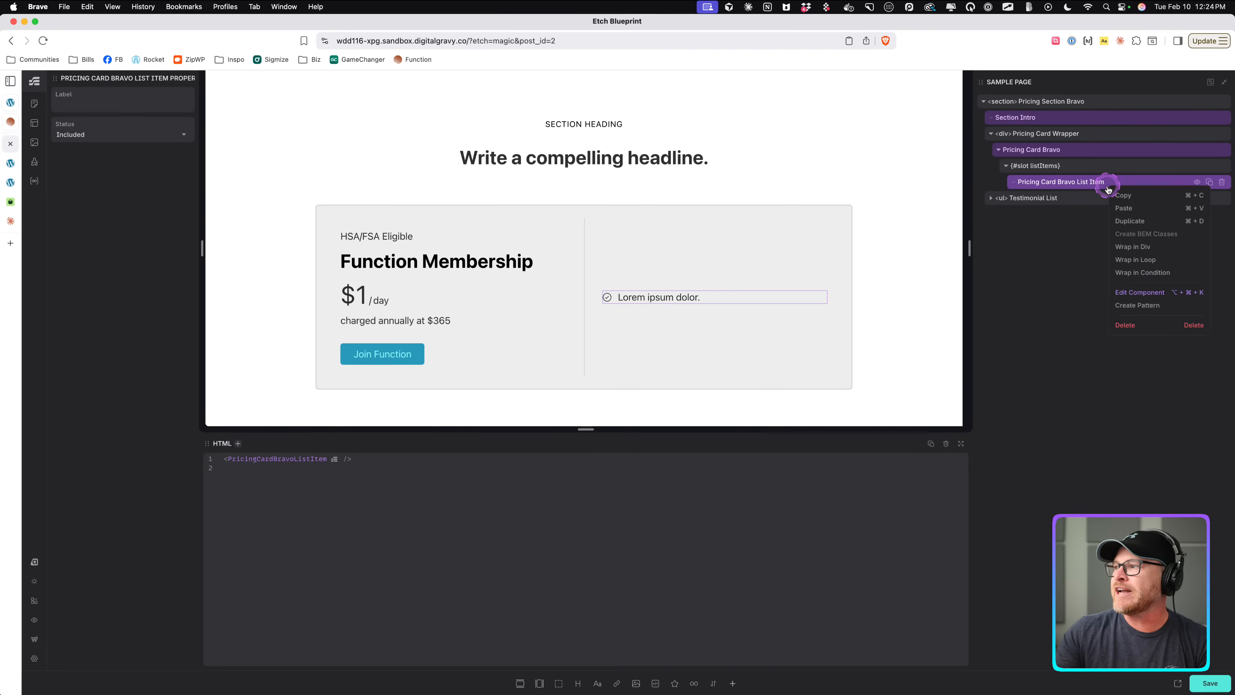
left_click(1139, 292)
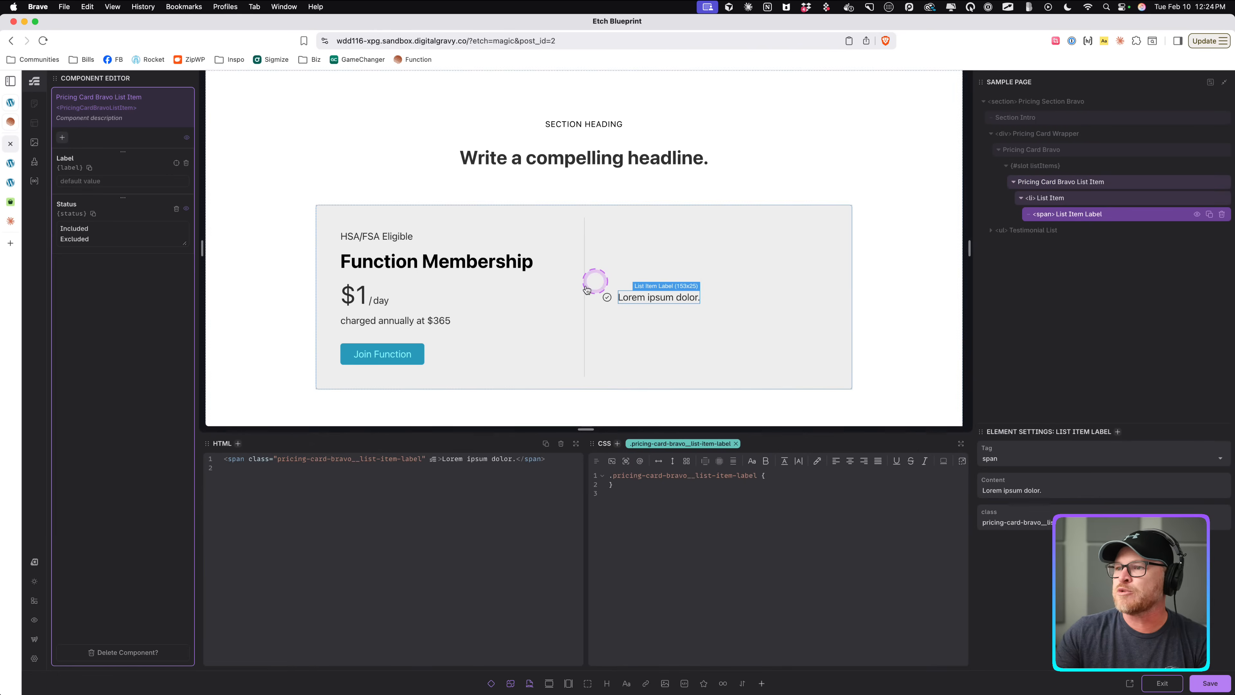
left_click(632, 296)
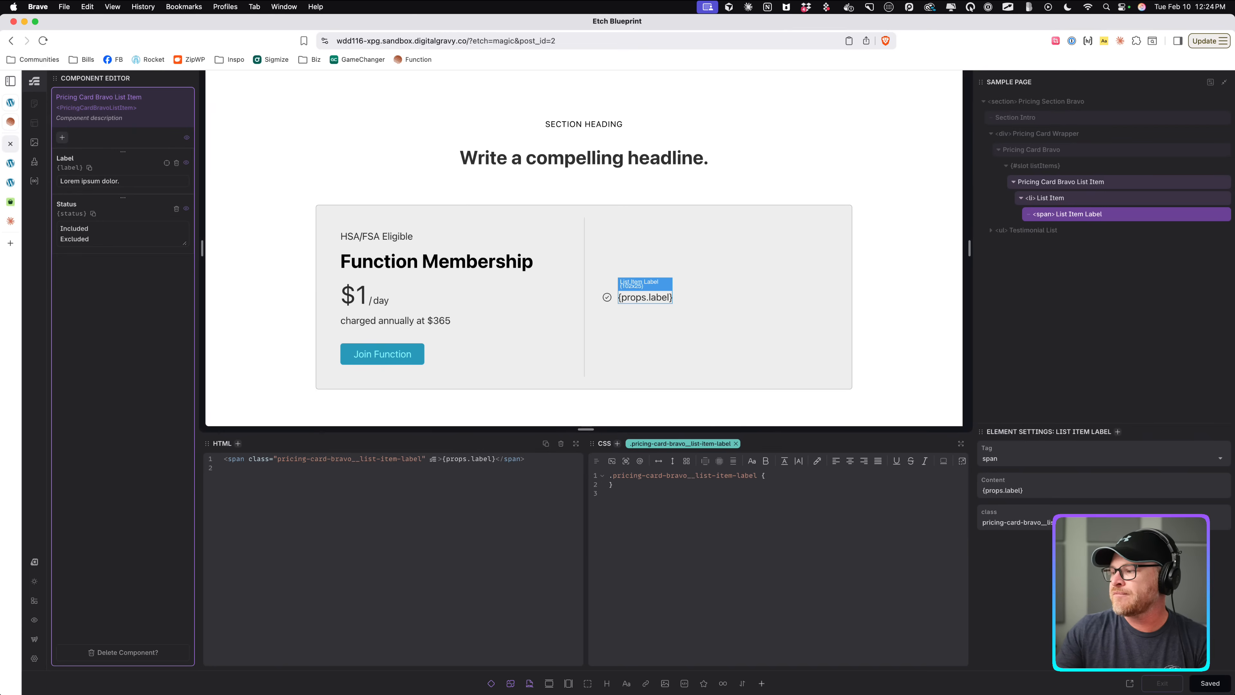
left_click(1167, 677)
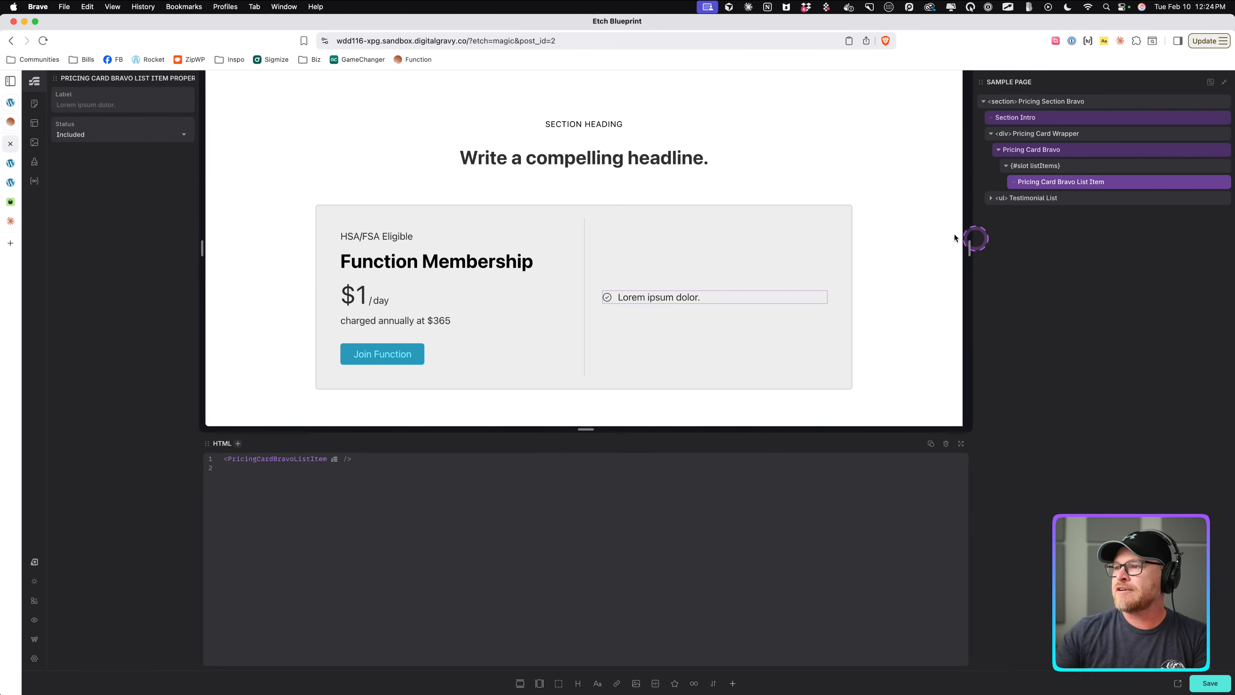
Set the list item instance's Label to "Can I have text please?".
left_click(136, 104)
type("Can I h")
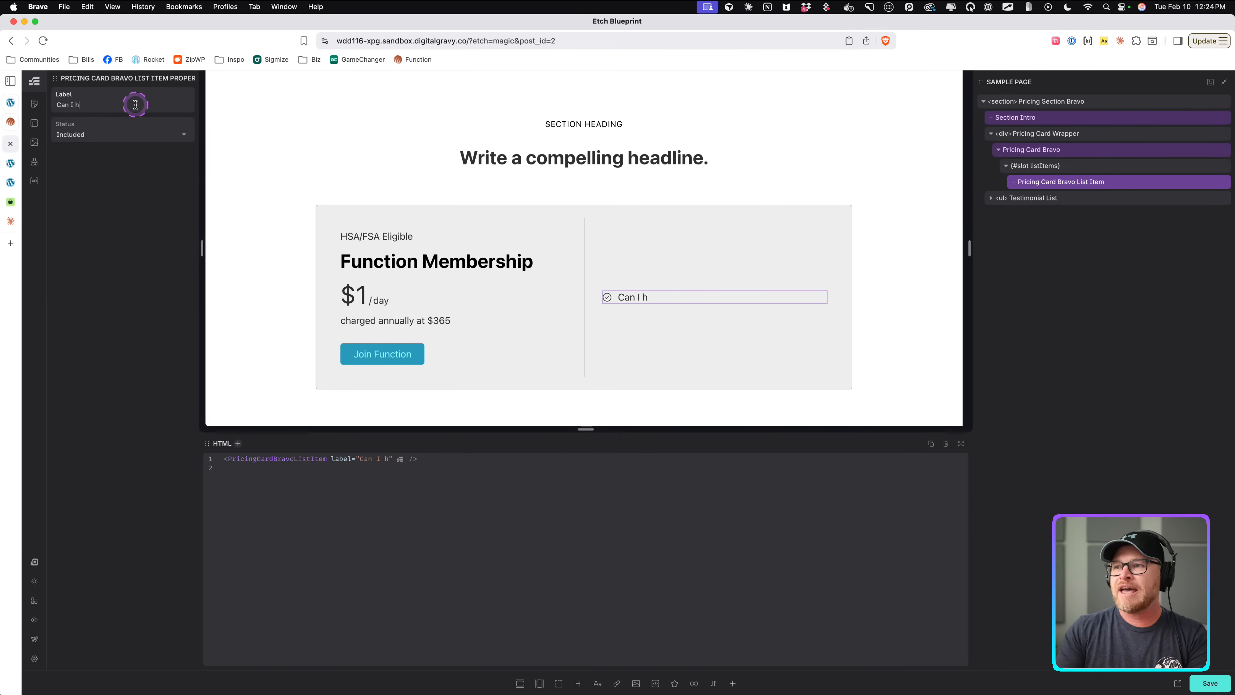
type("ave text please?")
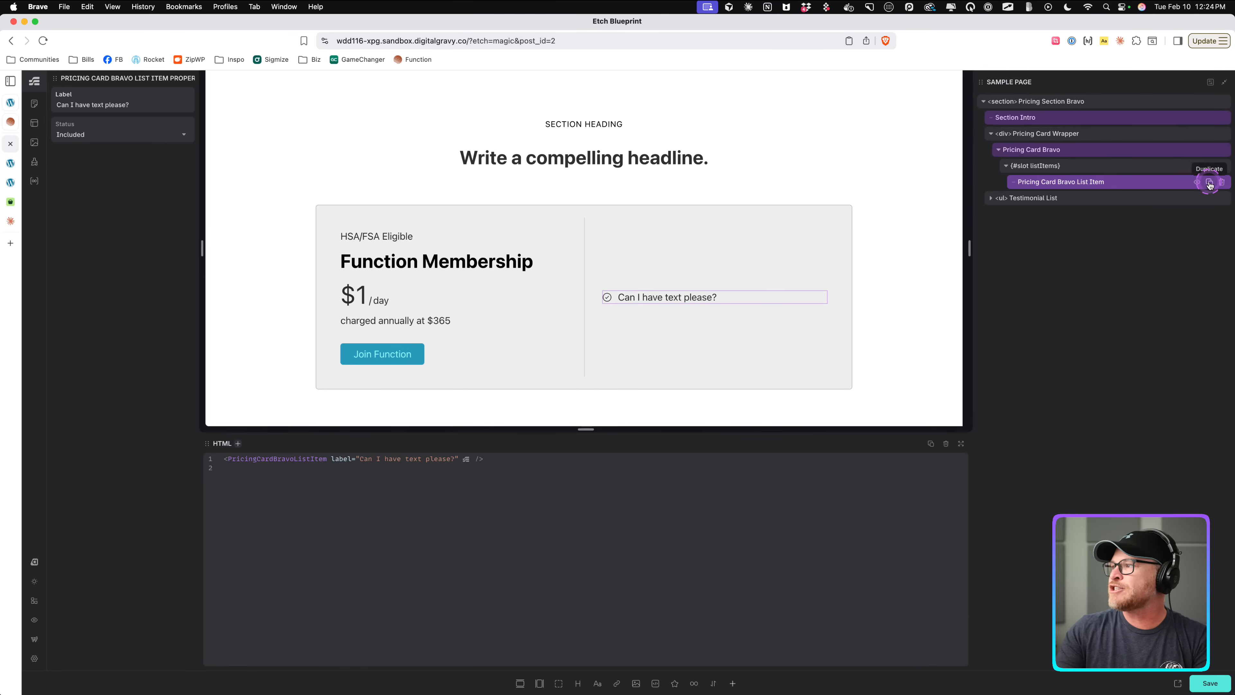
Duplicate the list item instance to make four list items in the card.
left_click(1209, 183)
left_click(1209, 182)
left_click(1209, 182)
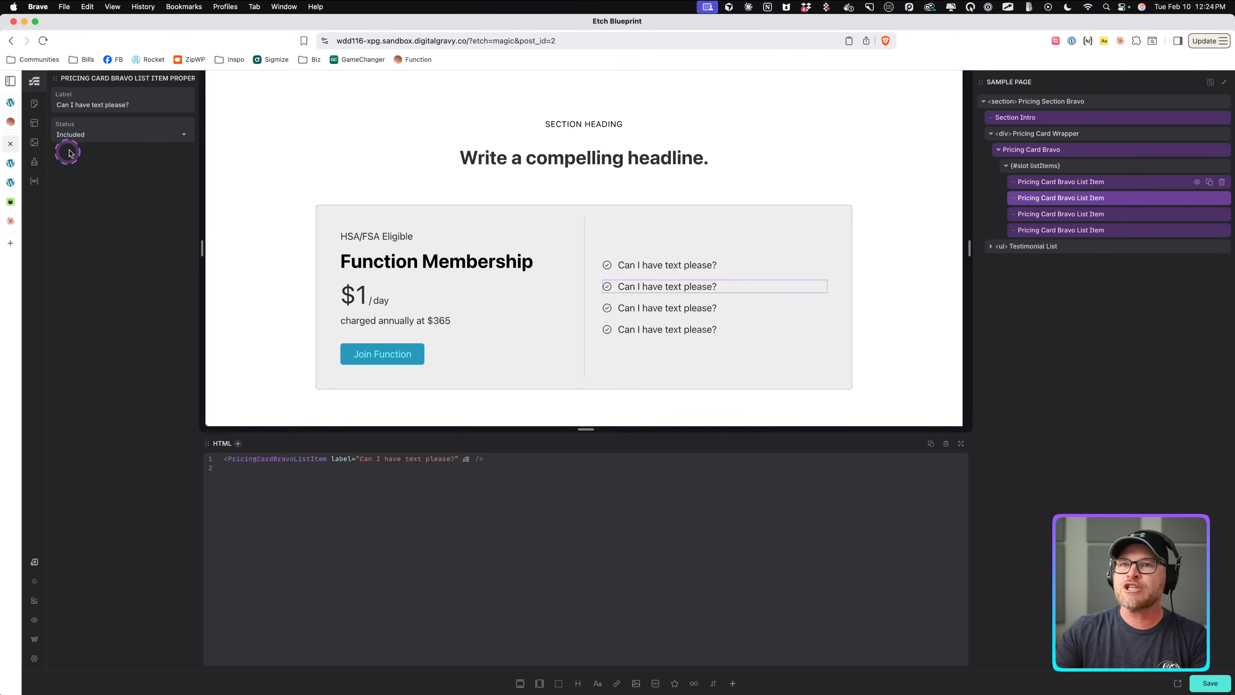
Set the fourth list item's Status to Excluded.
left_click(690, 266)
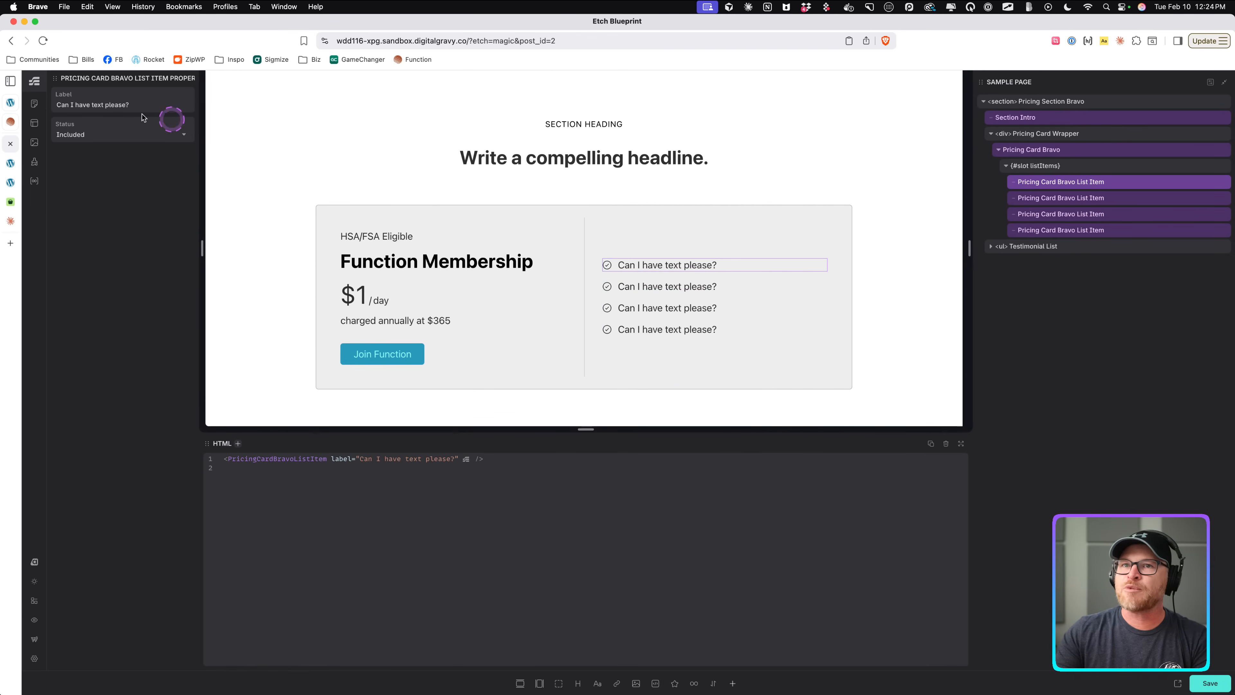
left_click(670, 329)
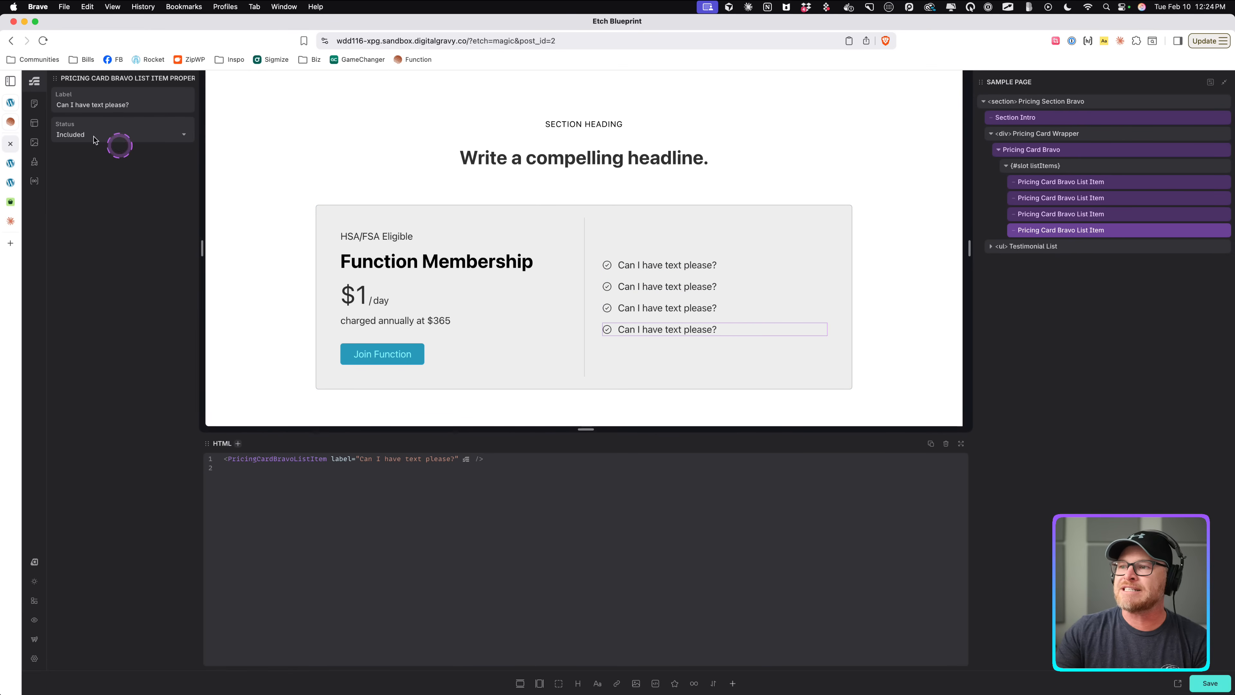
left_click(76, 133)
left_click(74, 169)
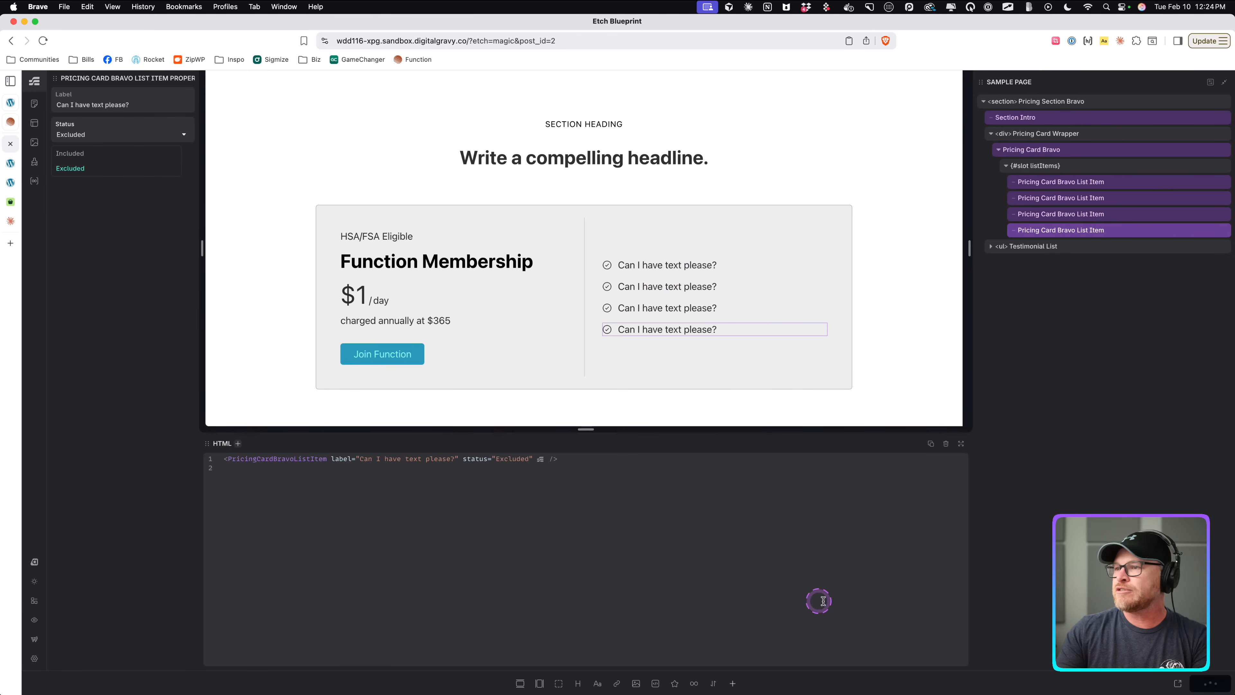
Open the front end and inspect the list items' data-item-status attributes.
left_click(1182, 682)
right_click(674, 346)
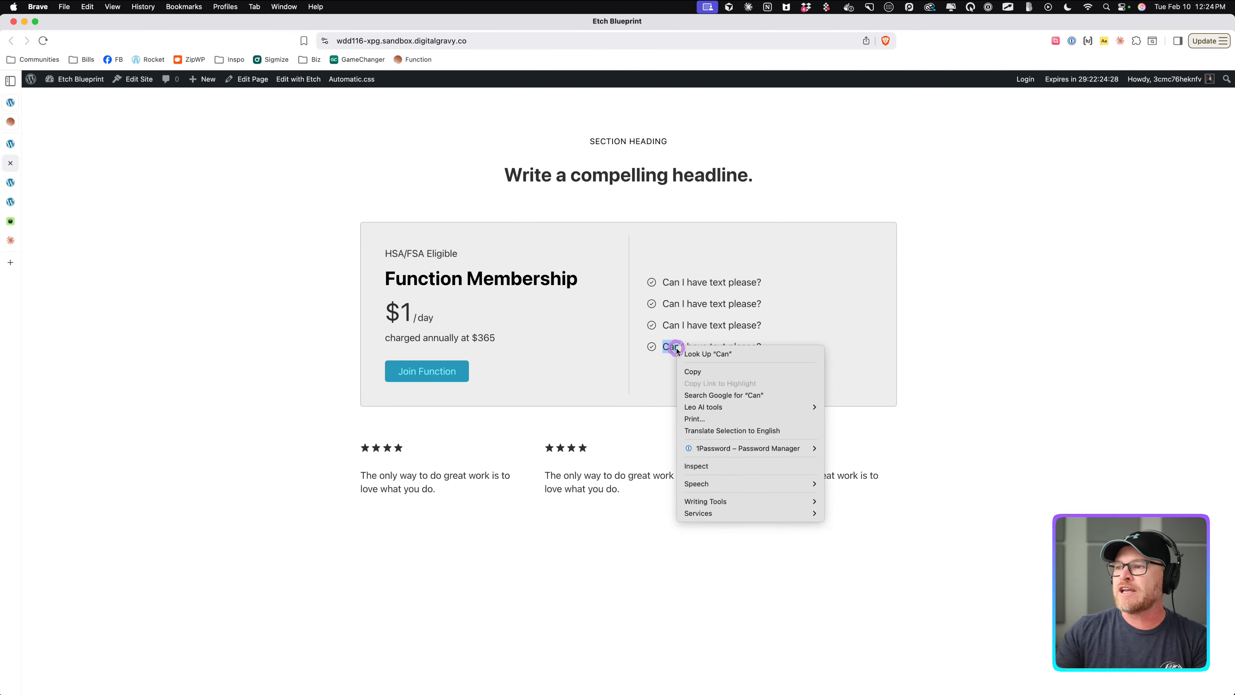
left_click(700, 468)
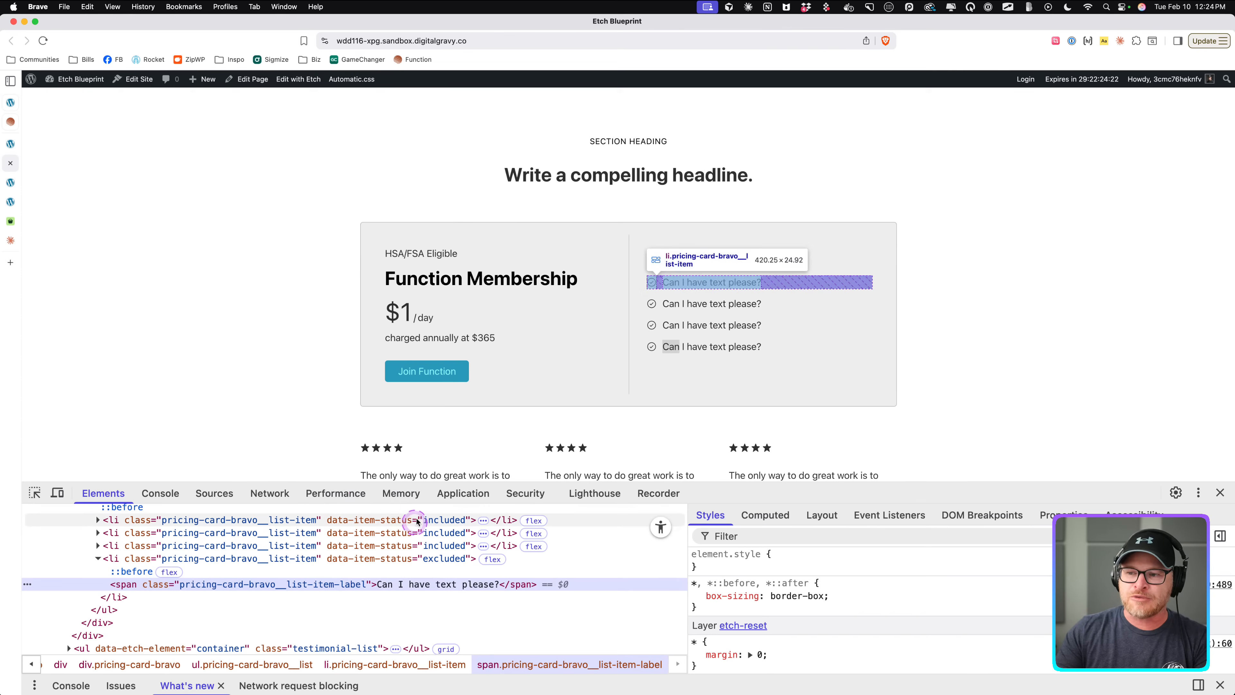
left_click_drag(424, 483, 423, 482)
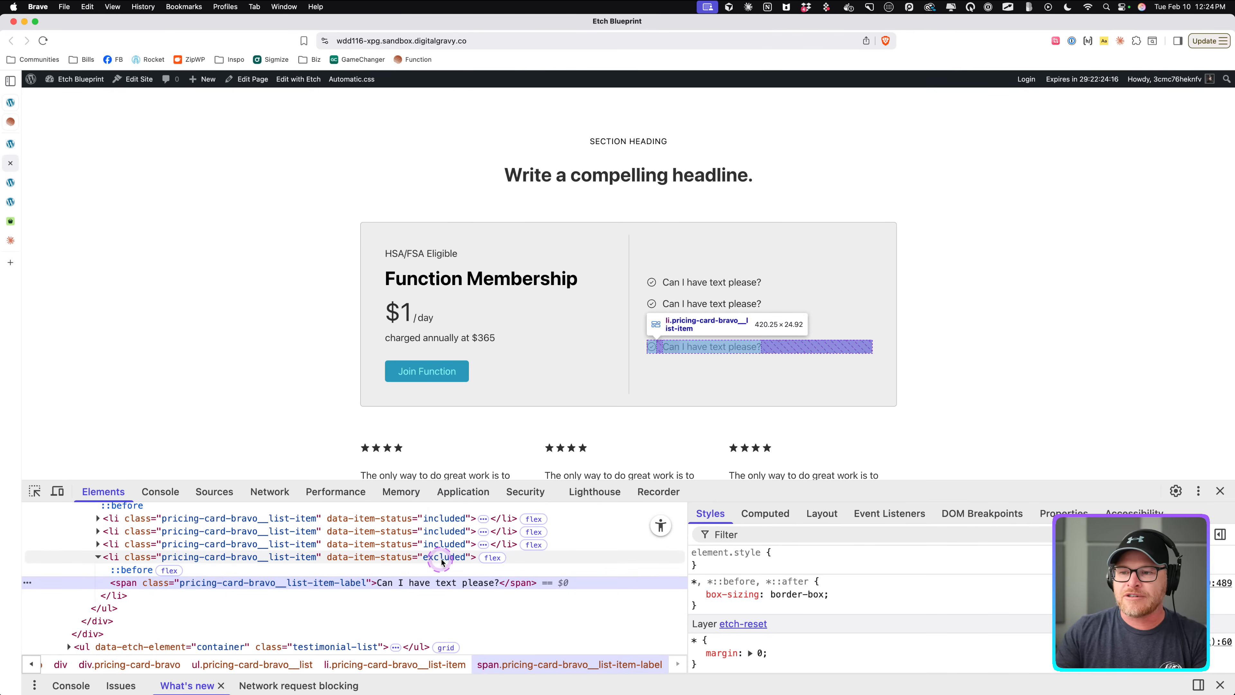
Return to the builder and reopen the list item component, selecting its List Item element.
left_click(10, 144)
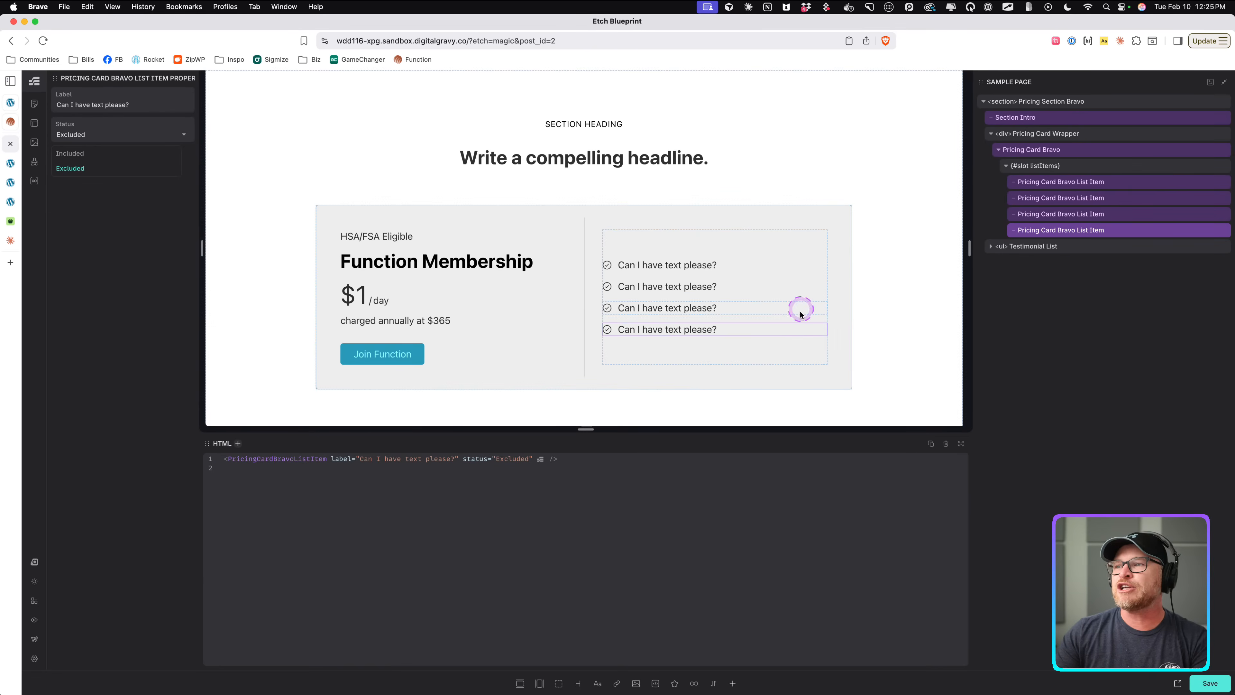
right_click(1096, 232)
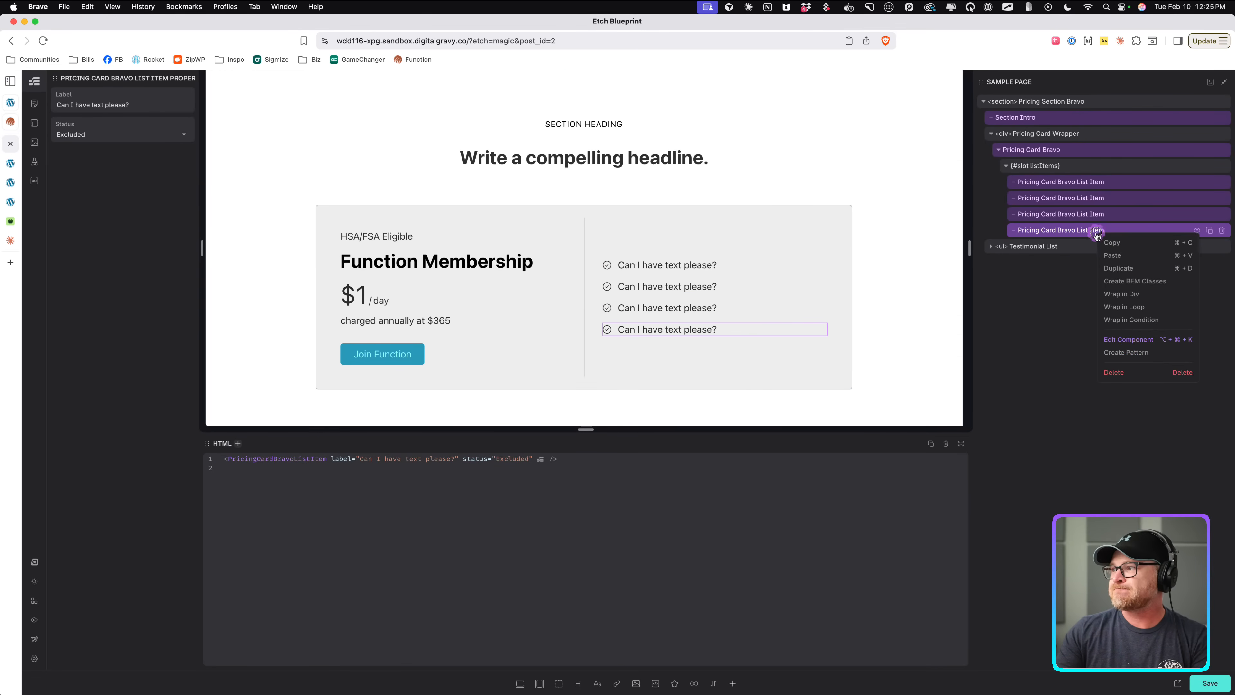
left_click(1128, 340)
left_click(1096, 245)
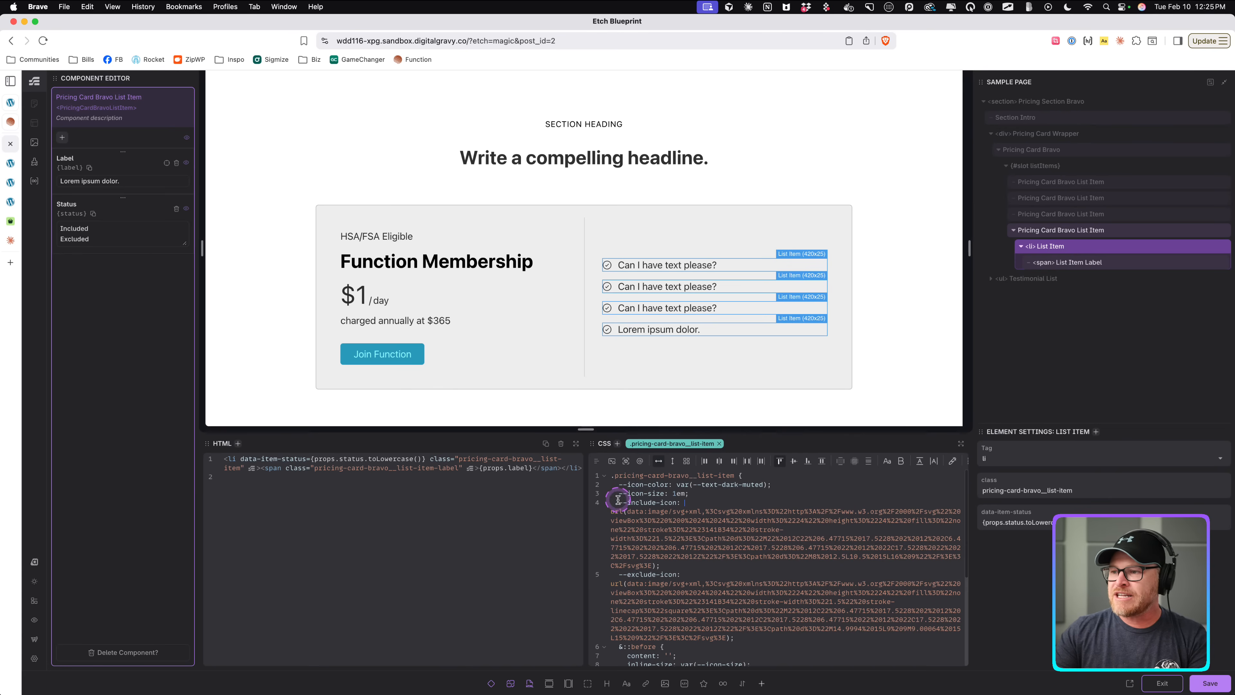
Add an empty nested &[data-item-status="excluded"] rule at the top of the list item's CSS.
left_click_drag(620, 501, 684, 508)
left_click_drag(655, 576, 662, 577)
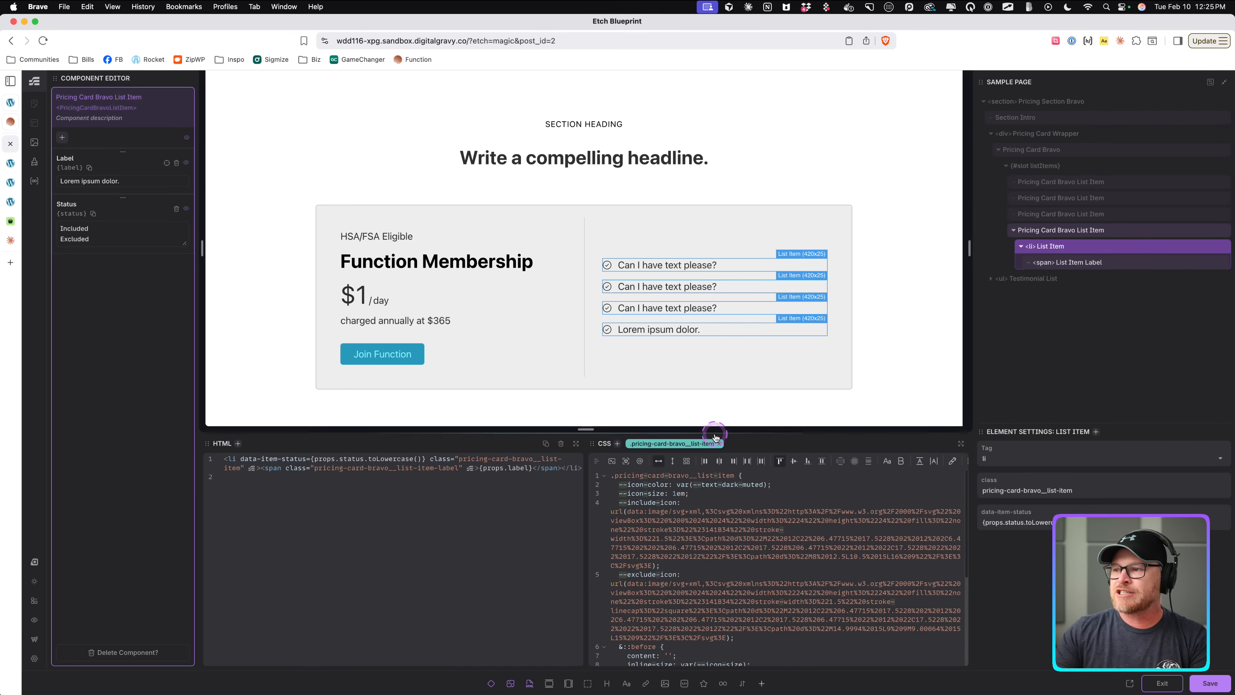
left_click_drag(714, 436, 715, 307)
scroll(720, 582, "down", 3)
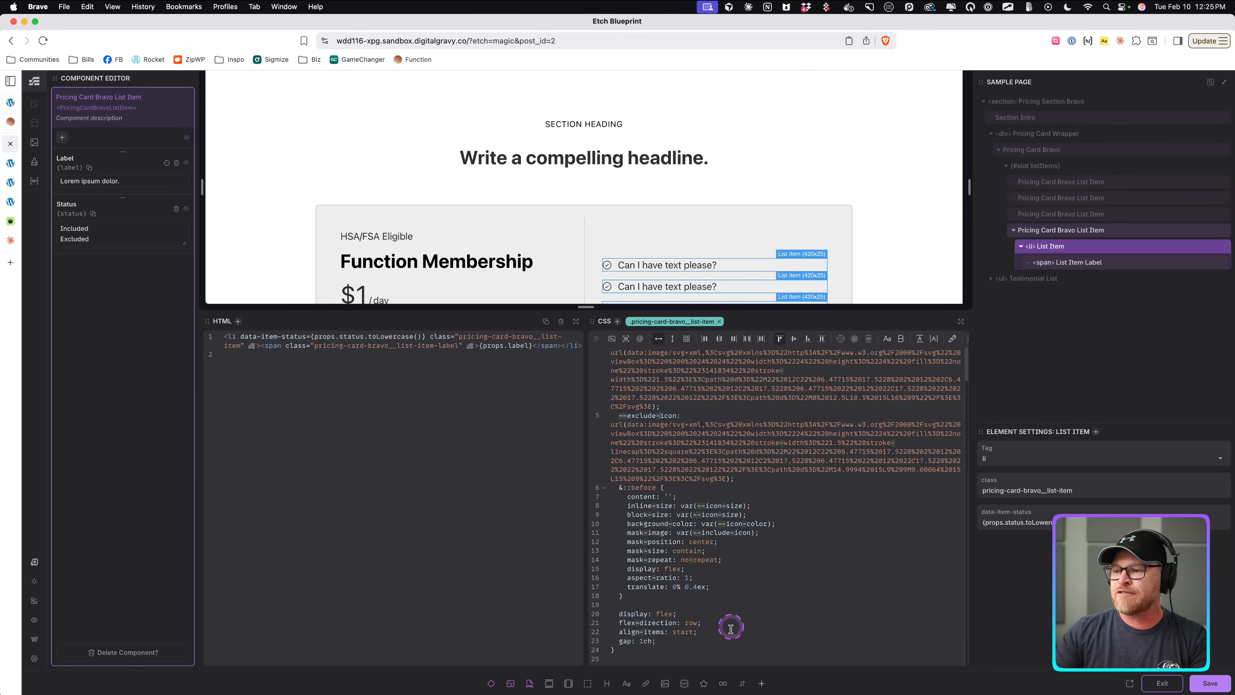
left_click(772, 652)
key("Left")
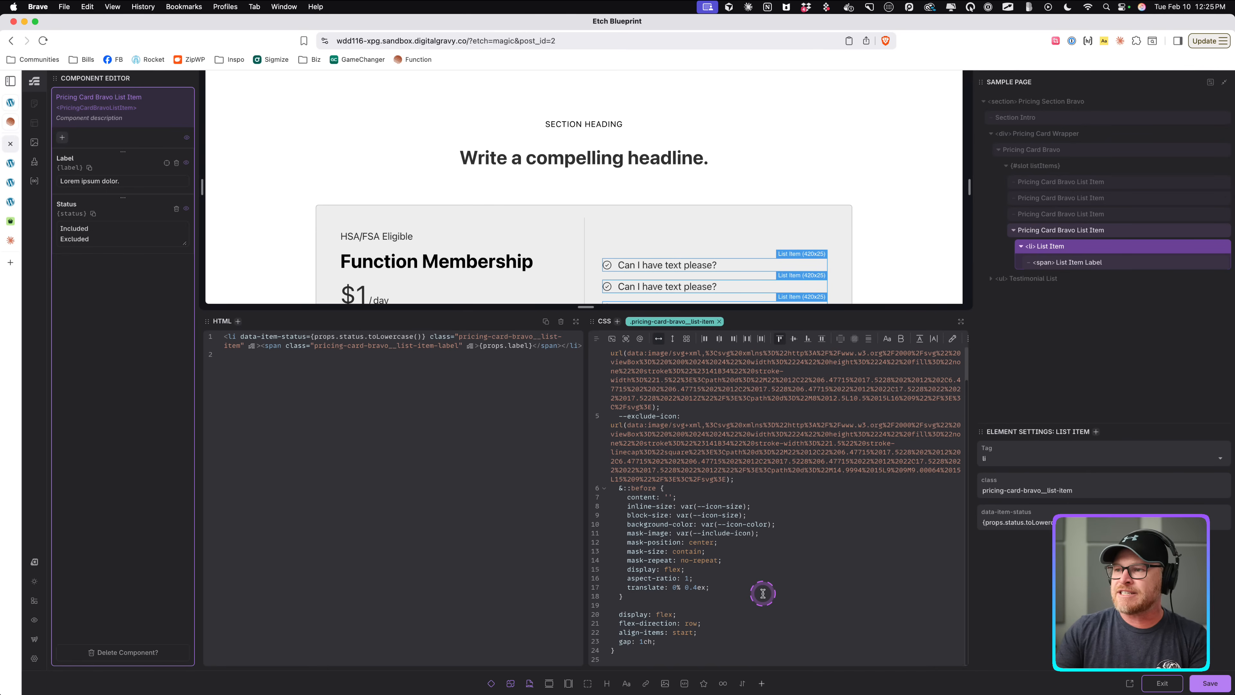
scroll(763, 593, "up", 3)
left_click(776, 357)
key("Return")
key("Return")
key("Return")
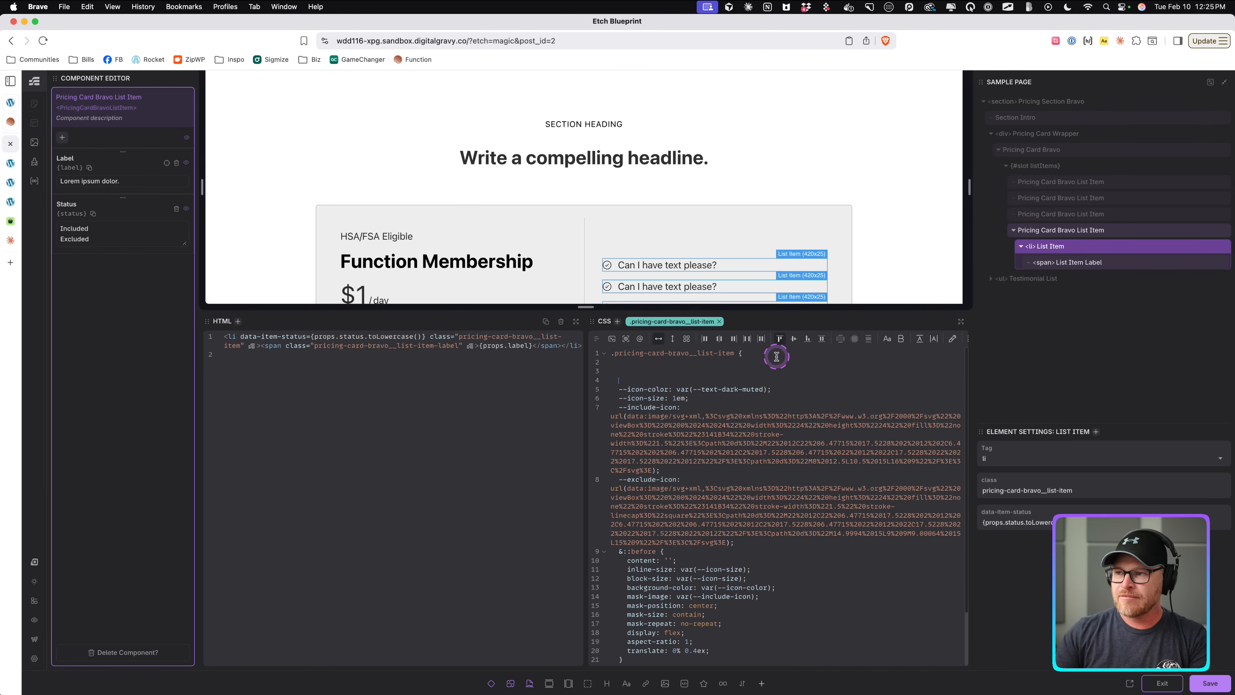
type("&[data-item-status=\"exclud")
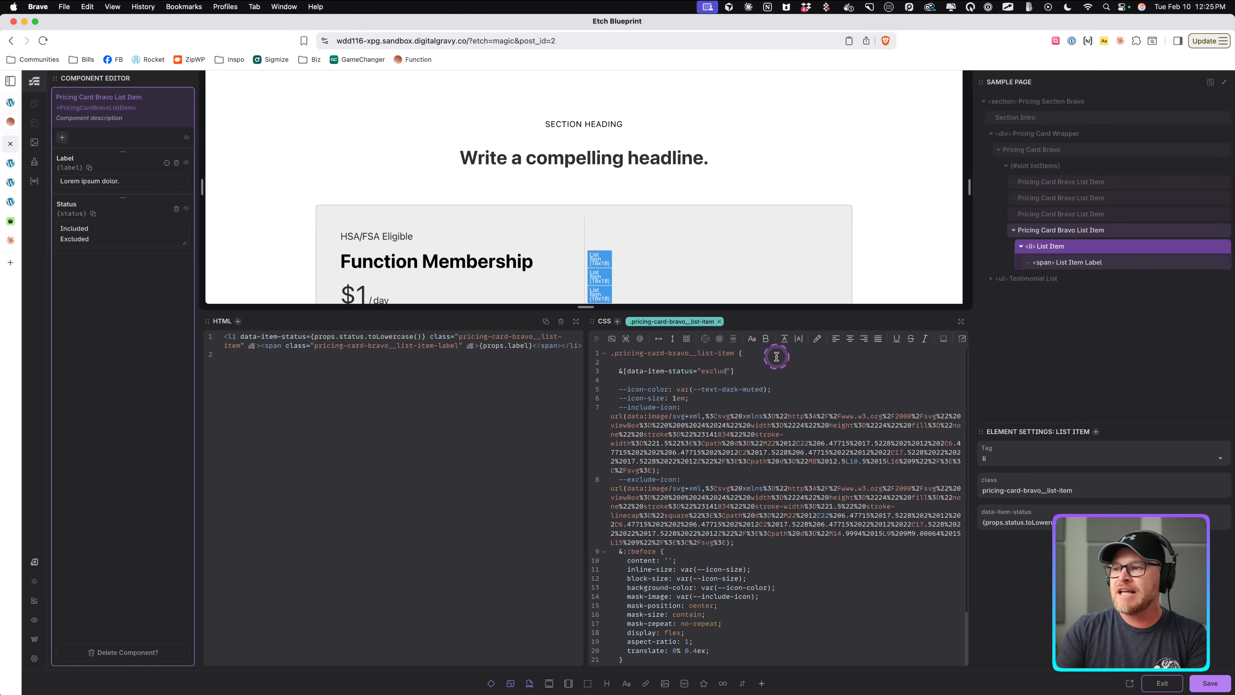
type("{")
key("Return")
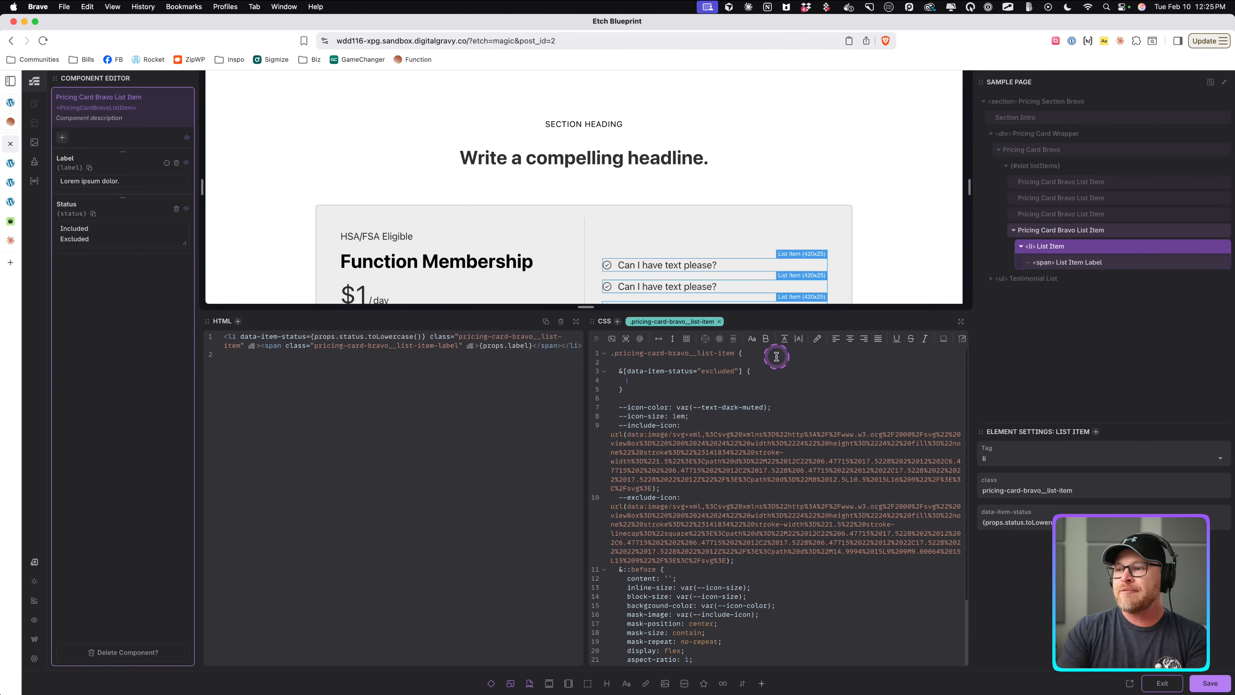
Change the ::before mask-image to var(--icon, var(--include-icon)) so an --icon variable can override it.
scroll(762, 615, "down", 3)
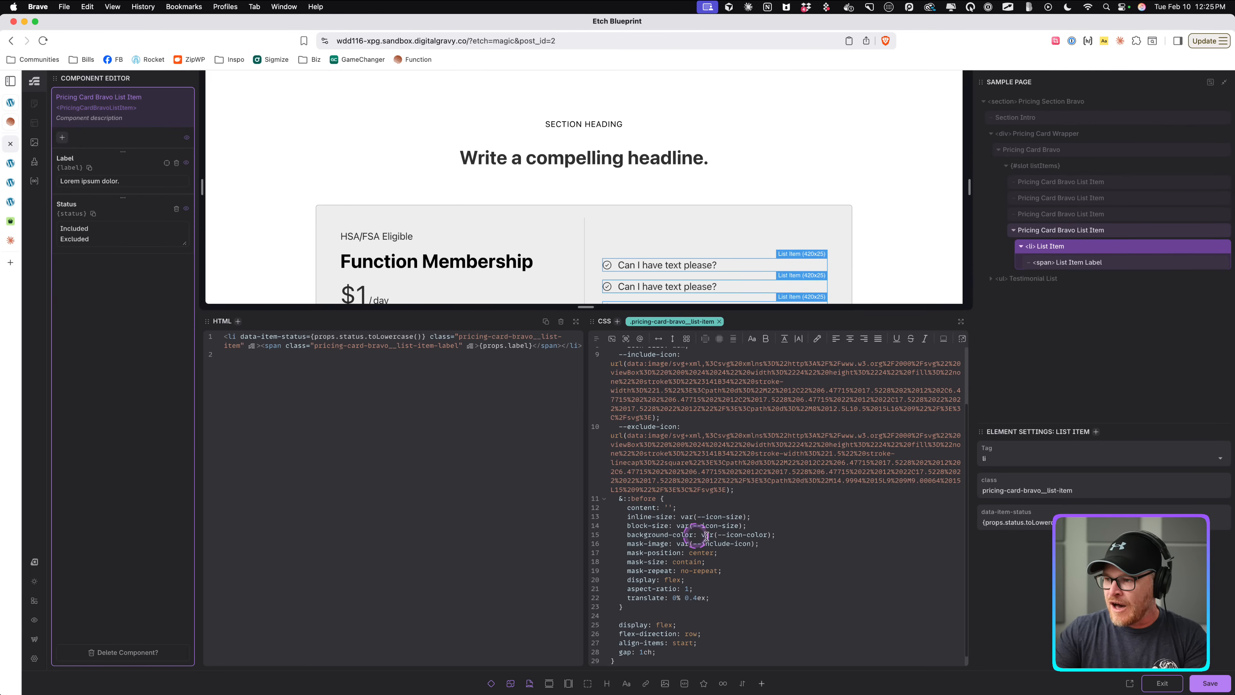
double_click(752, 544)
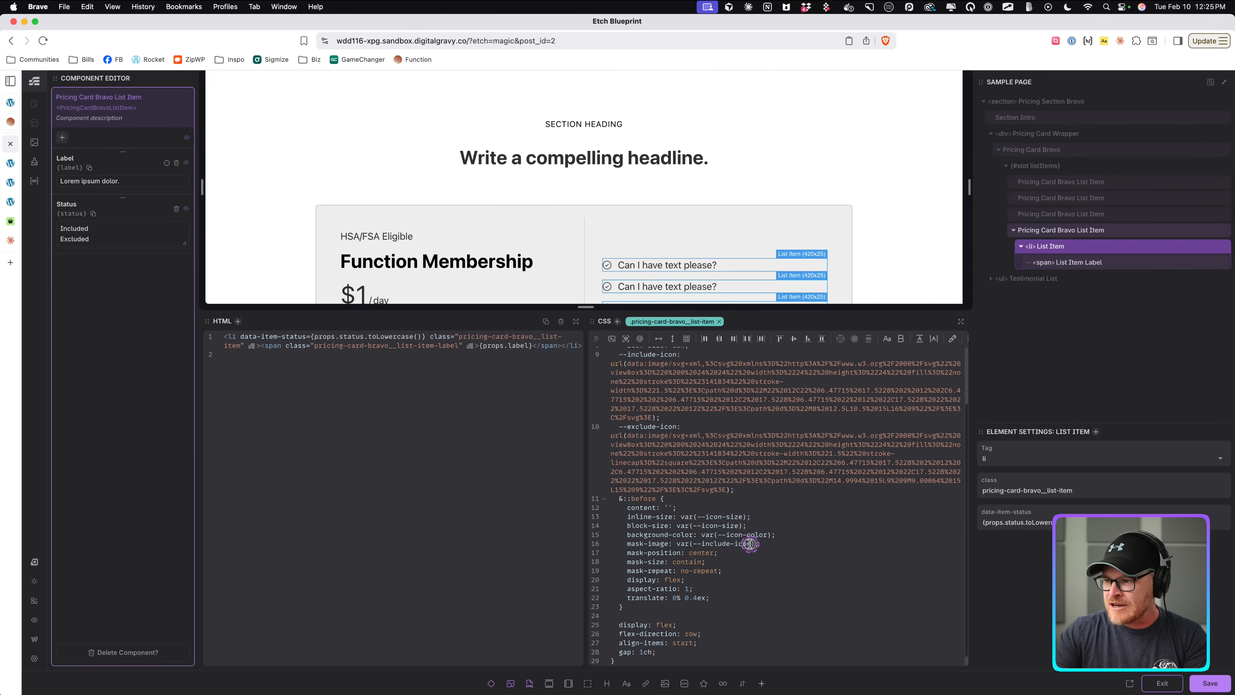
scroll(734, 545, "up", 10)
scroll(730, 574, "left", 2)
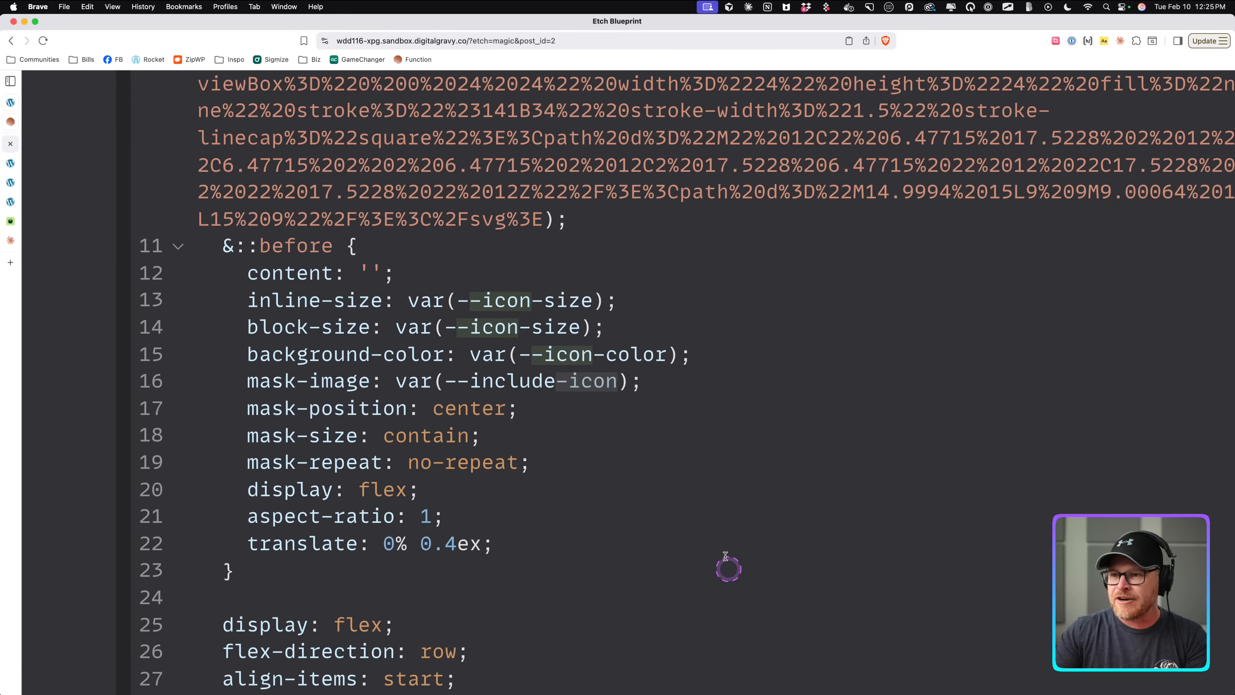
left_click(725, 556)
left_click_drag(390, 382, 611, 381)
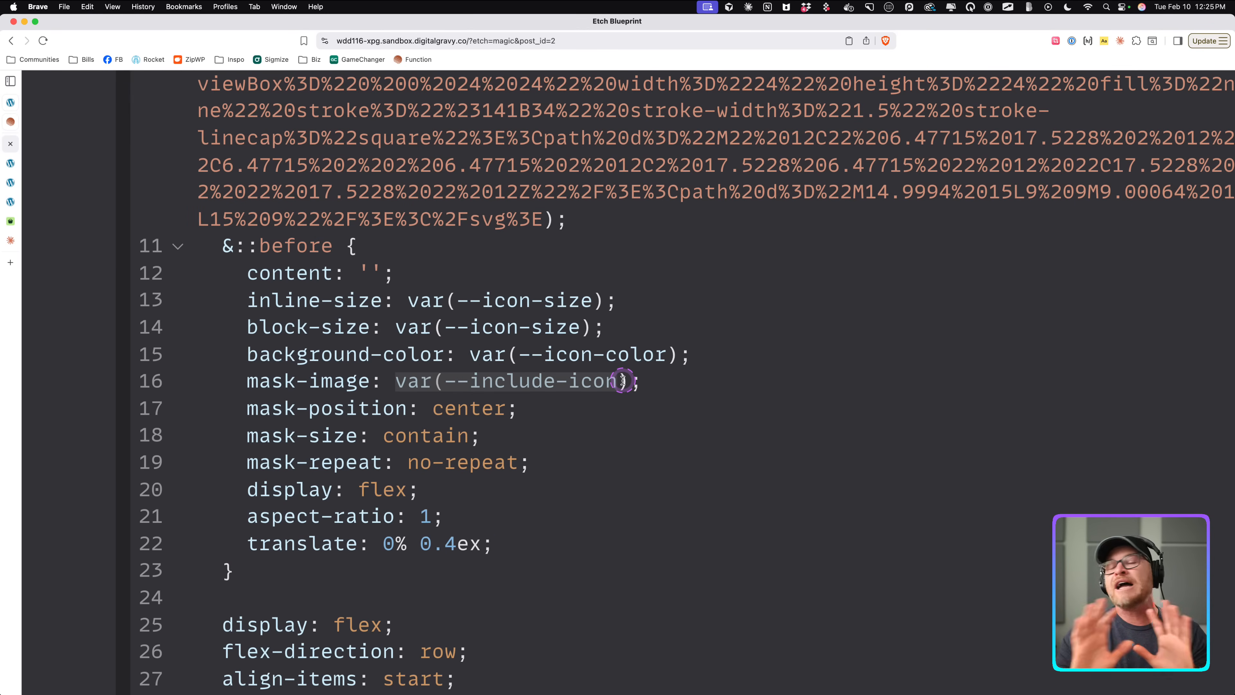
left_click(623, 381)
key("BackSpace")
key("BackSpace")
key("BackSpace")
key("BackSpace")
key("BackSpace")
key("BackSpace")
key("BackSpace")
key("BackSpace")
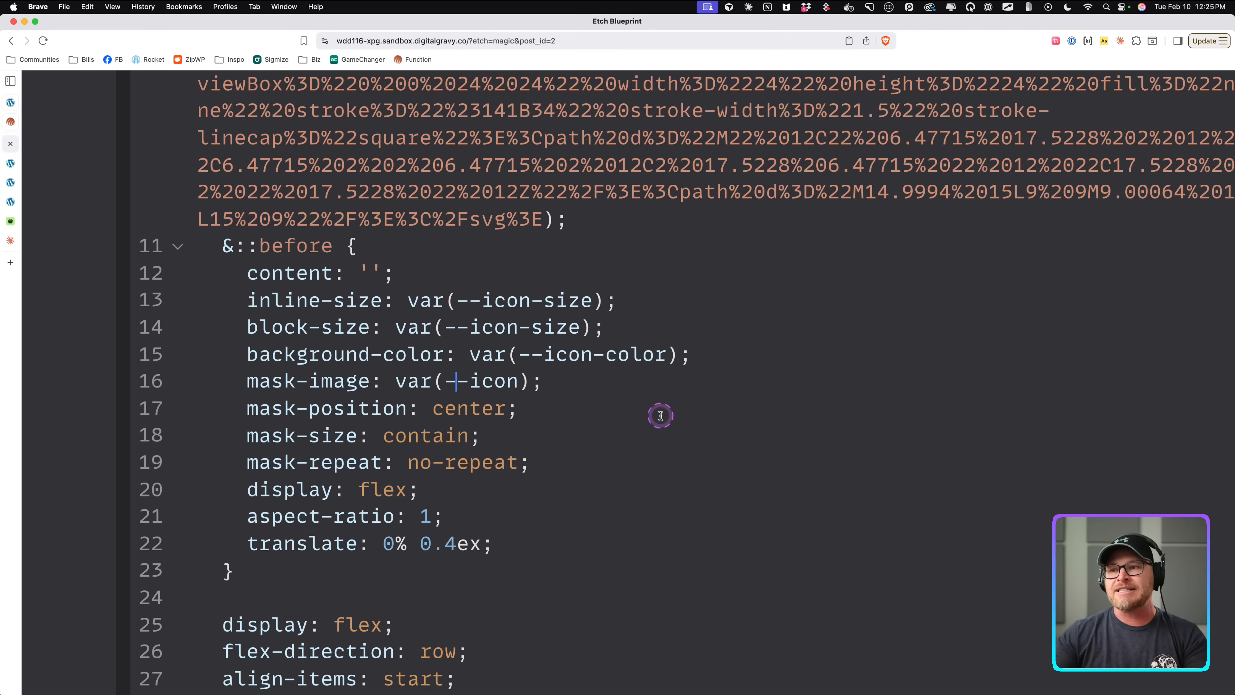
left_click(519, 380)
type(", ")
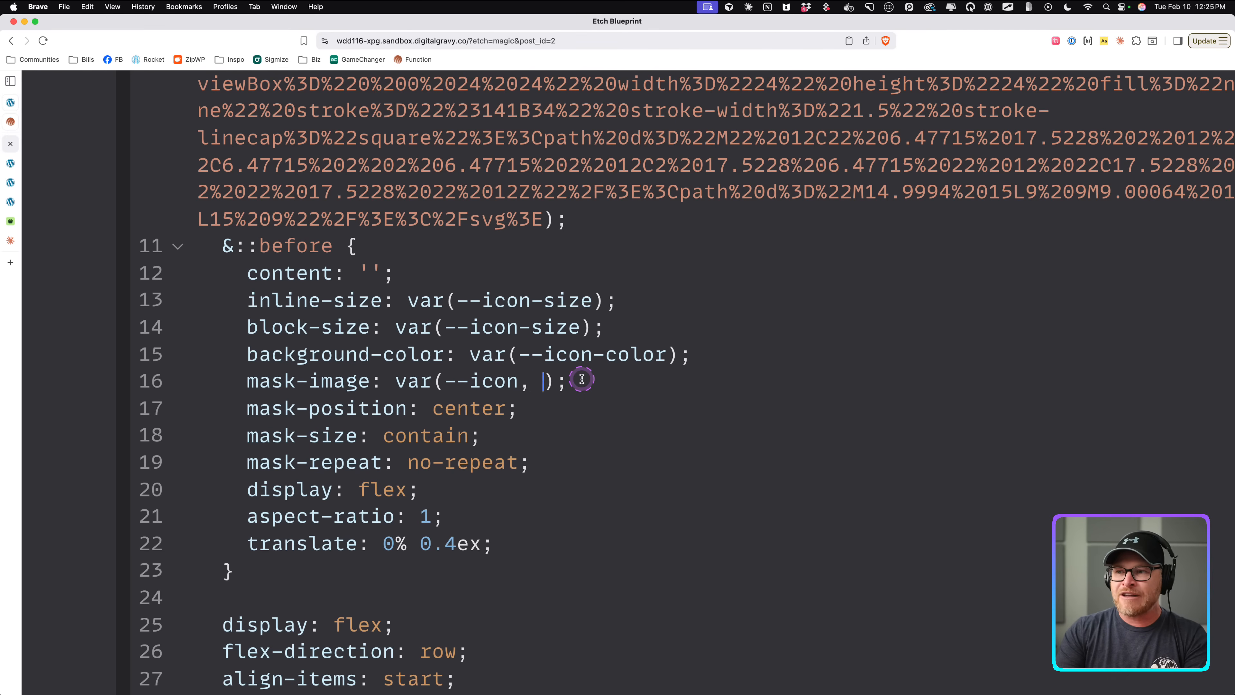
type("var(")
type("--include-icon")
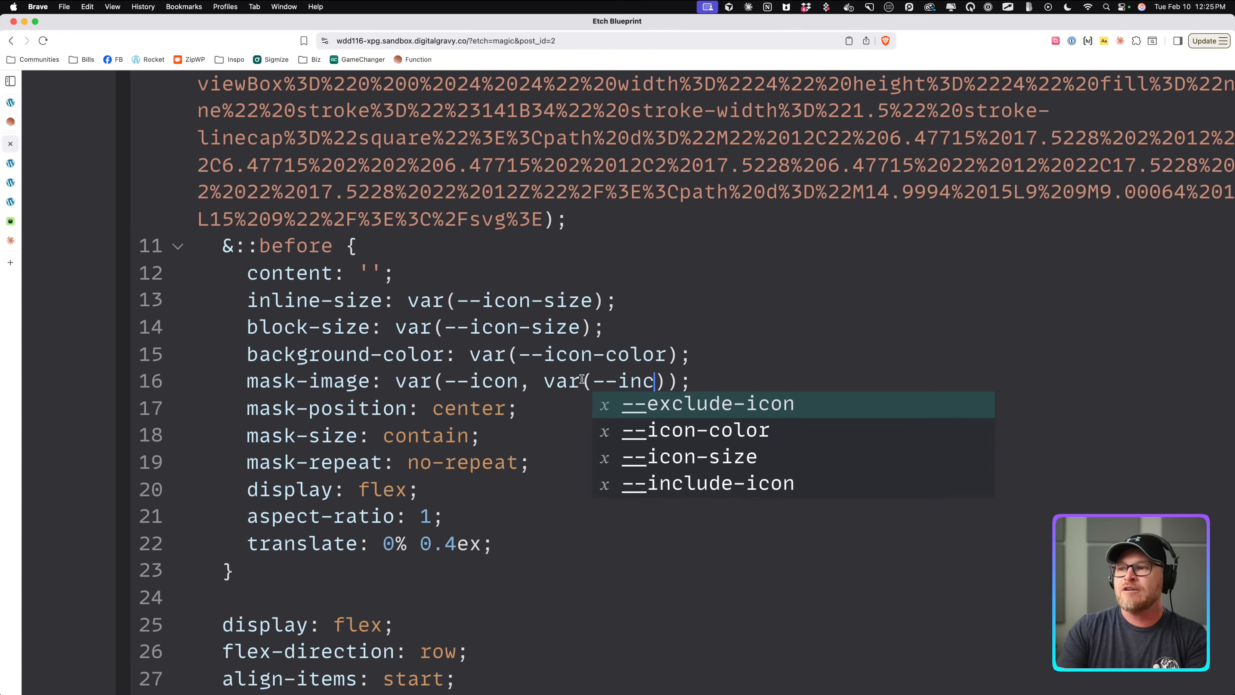
left_click(645, 303)
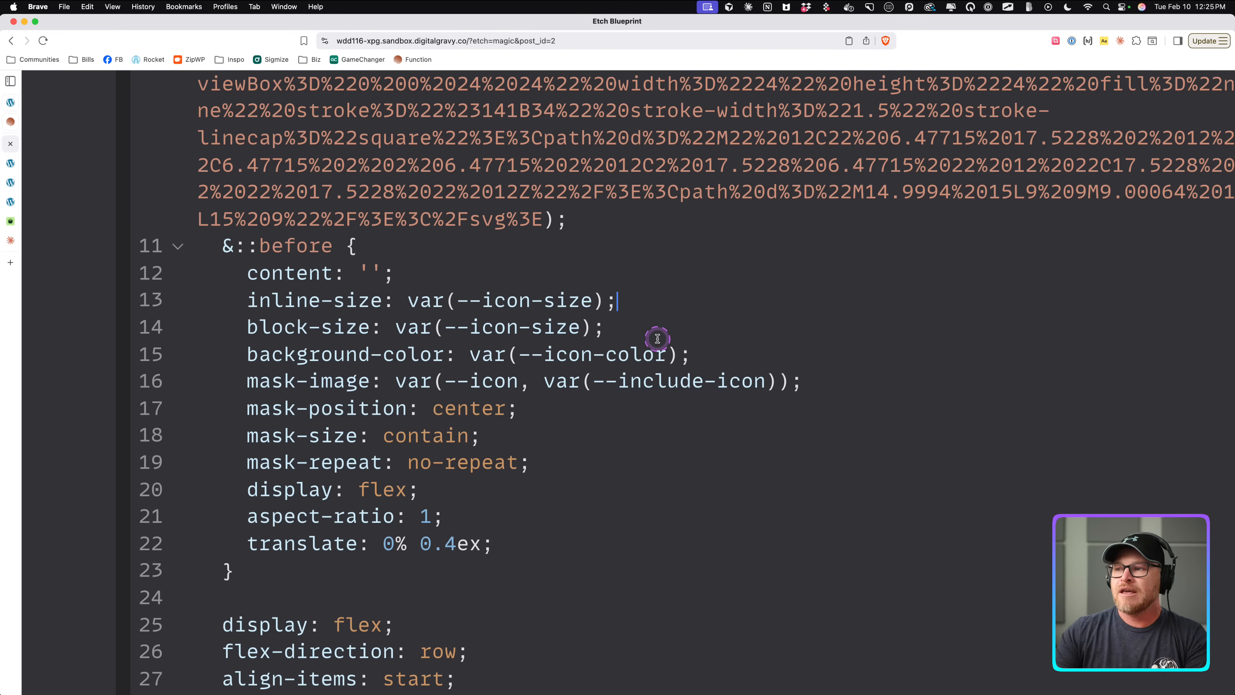
Rename the icon custom properties to --icon-include and --icon-exclude.
scroll(656, 338, "up", 10)
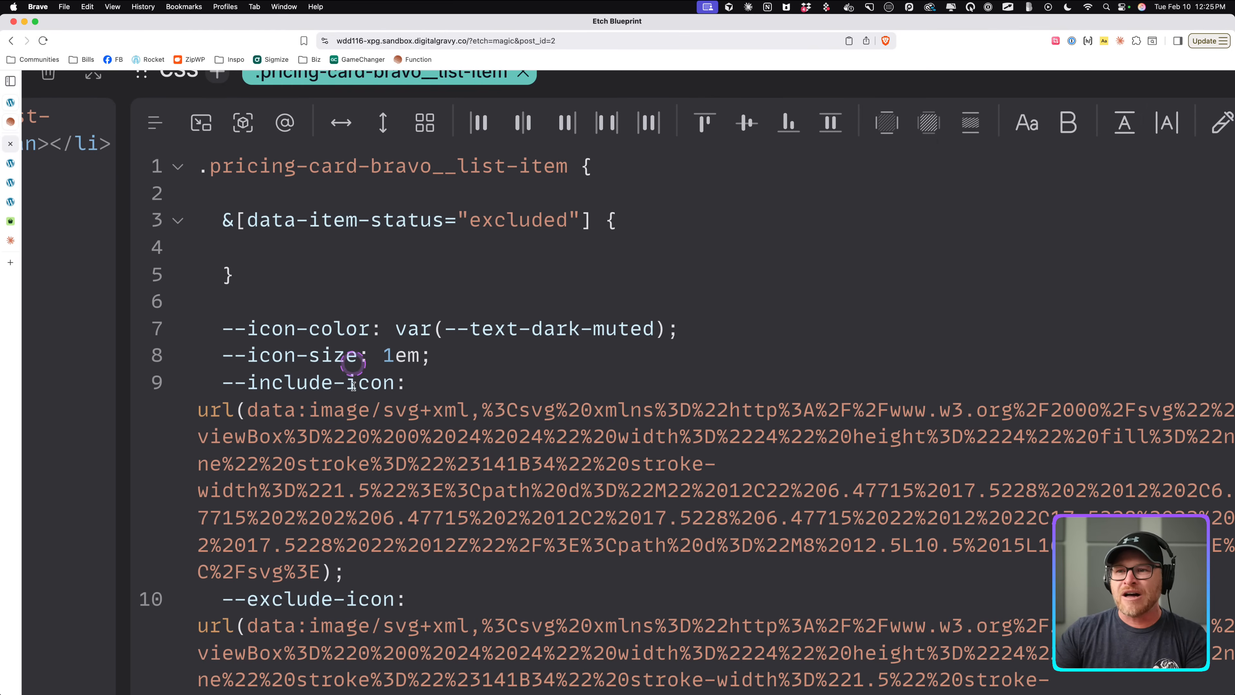
scroll(316, 362, "down", 2)
left_click_drag(251, 314, 335, 314)
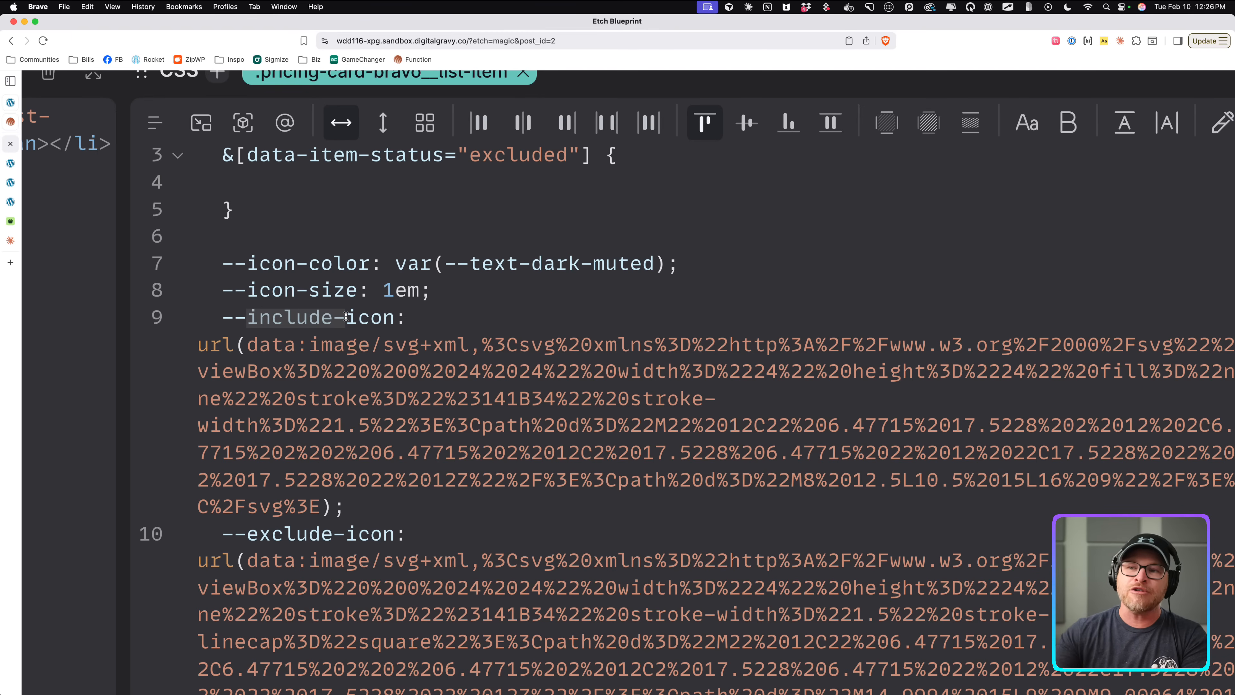
key("BackSpace")
type("-include")
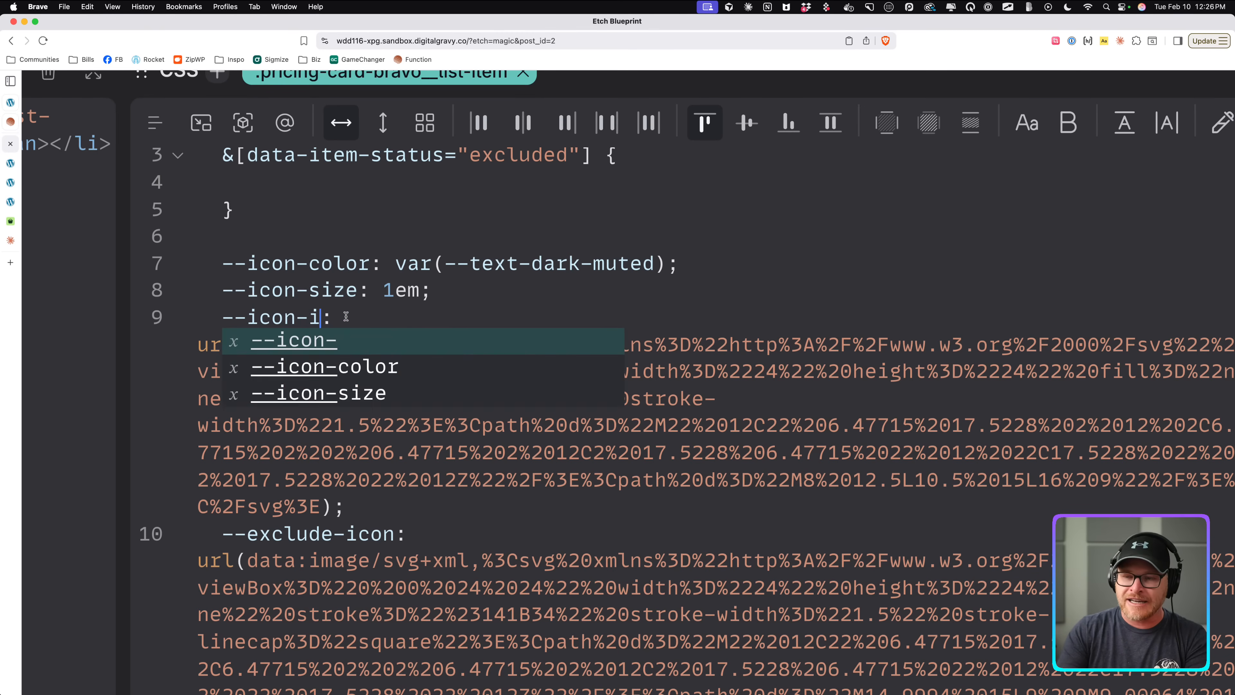
left_click(352, 534)
key("BackSpace")
key("BackSpace")
key("BackSpace")
key("BackSpace")
key("BackSpace")
key("BackSpace")
key("BackSpace")
key("BackSpace")
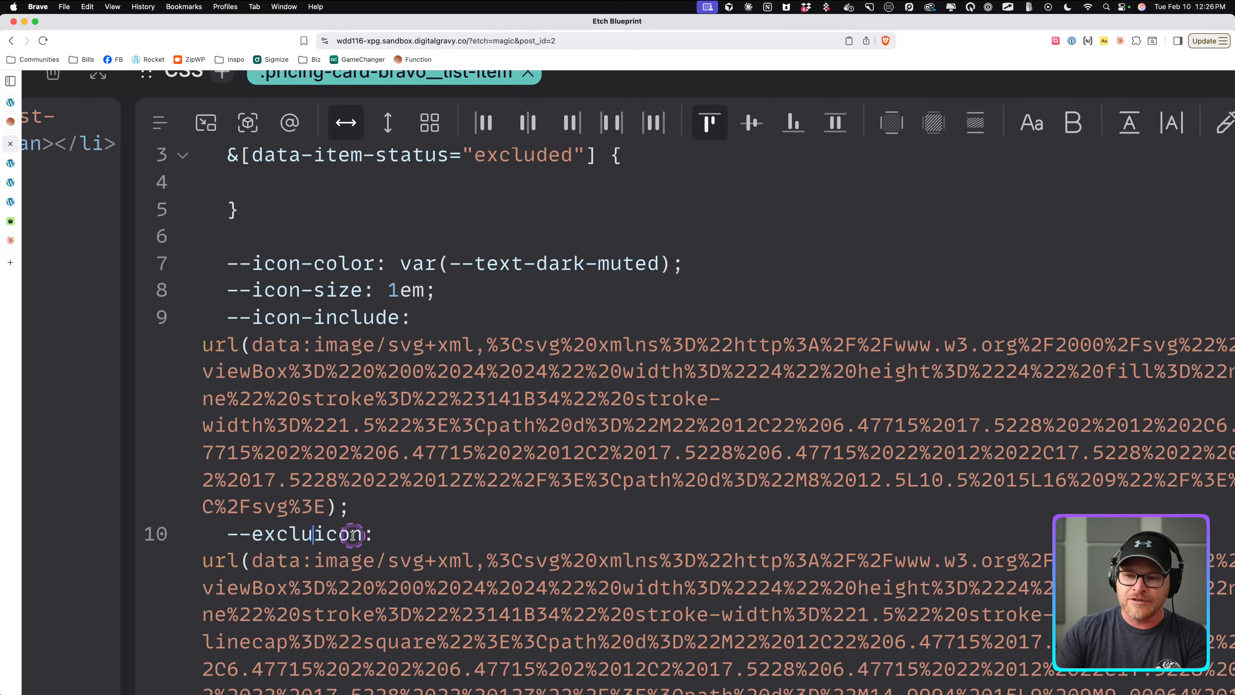
key("Right")
key("Right")
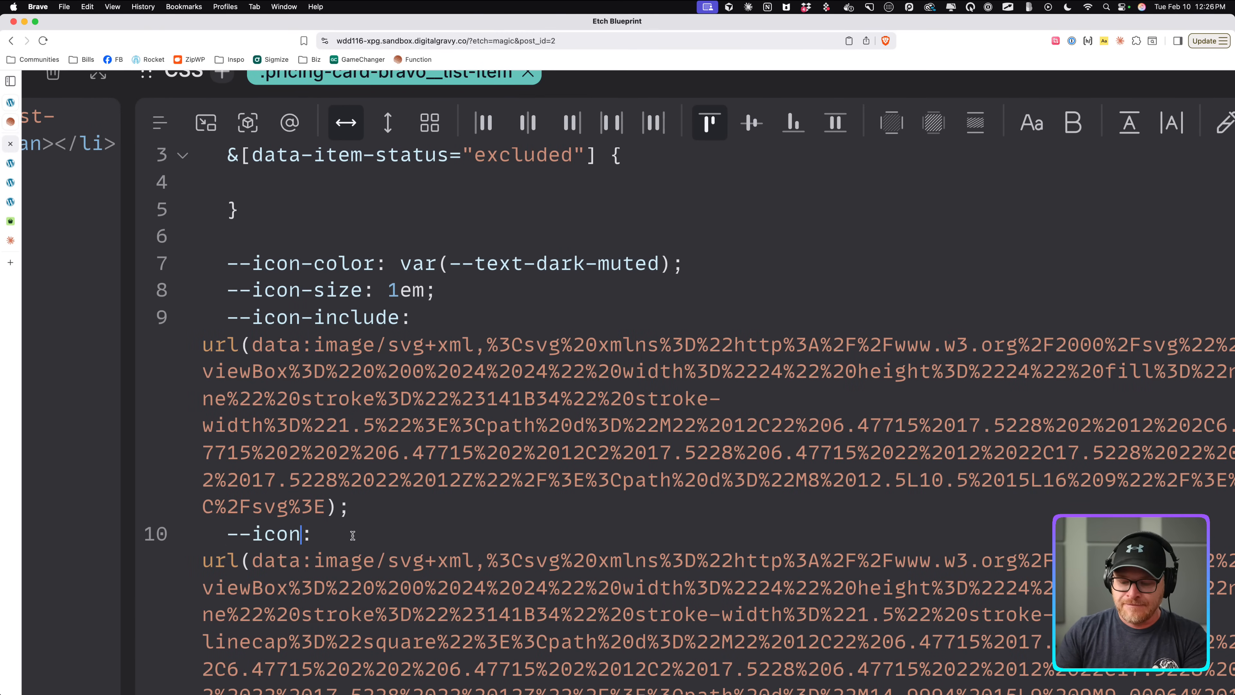
type("-exclde")
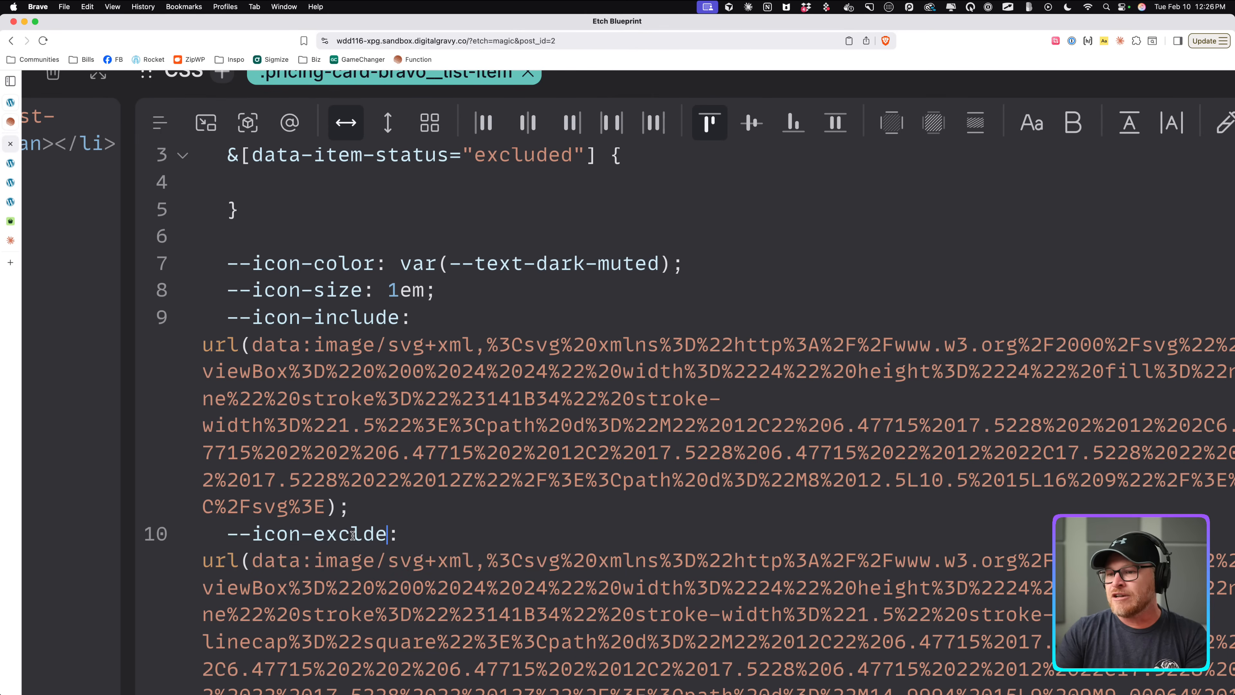
key("BackSpace")
key("BackSpace")
type("ude")
Update the mask-image fallback to var(--icon-include) and save the component.
scroll(428, 398, "down", 2)
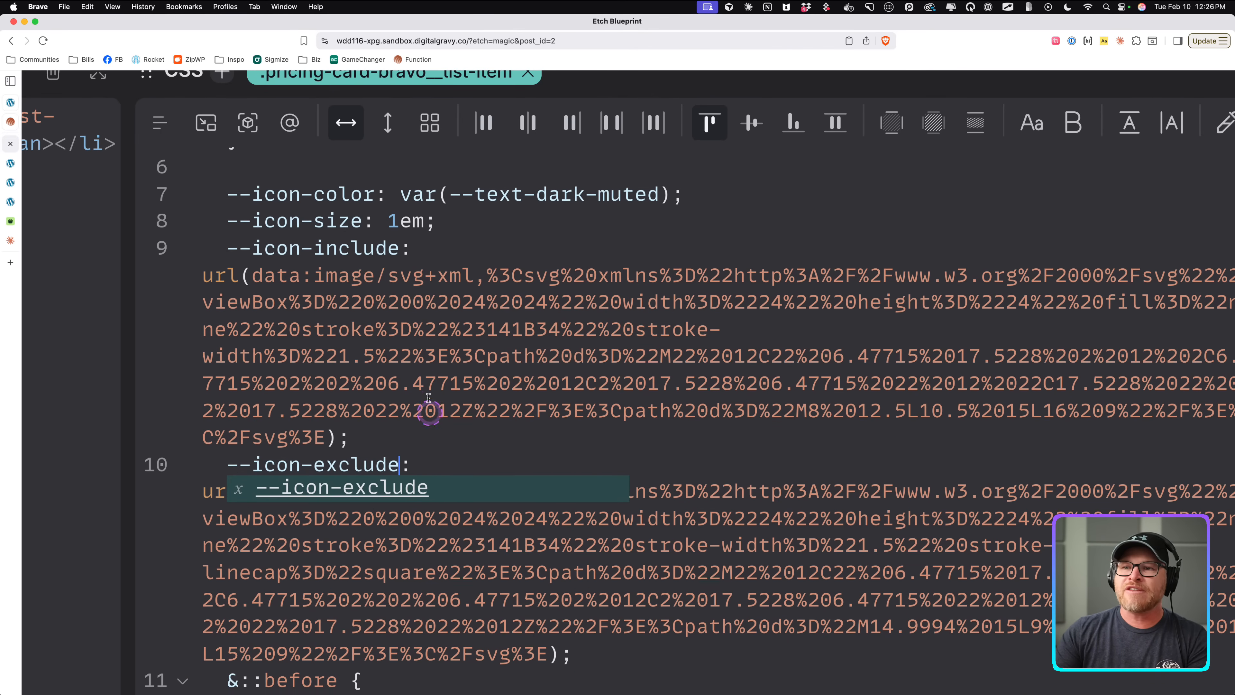
scroll(428, 398, "down", 10)
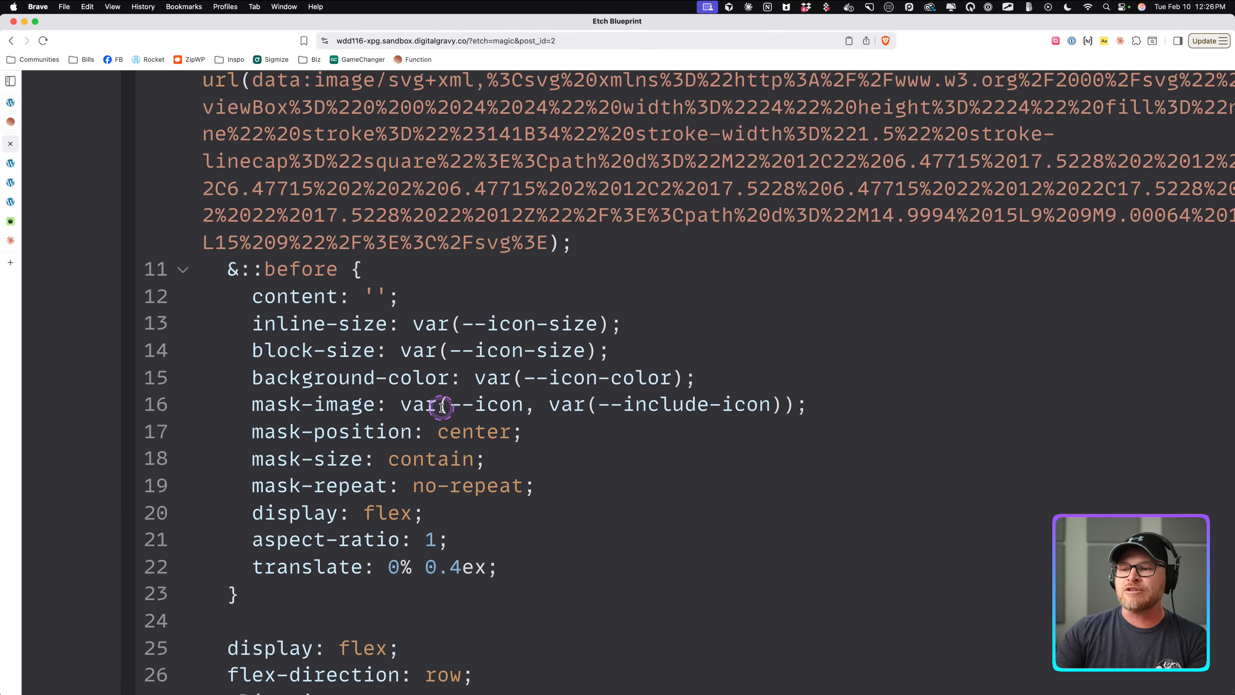
scroll(441, 406, "down", 6)
scroll(537, 276, "up", 2)
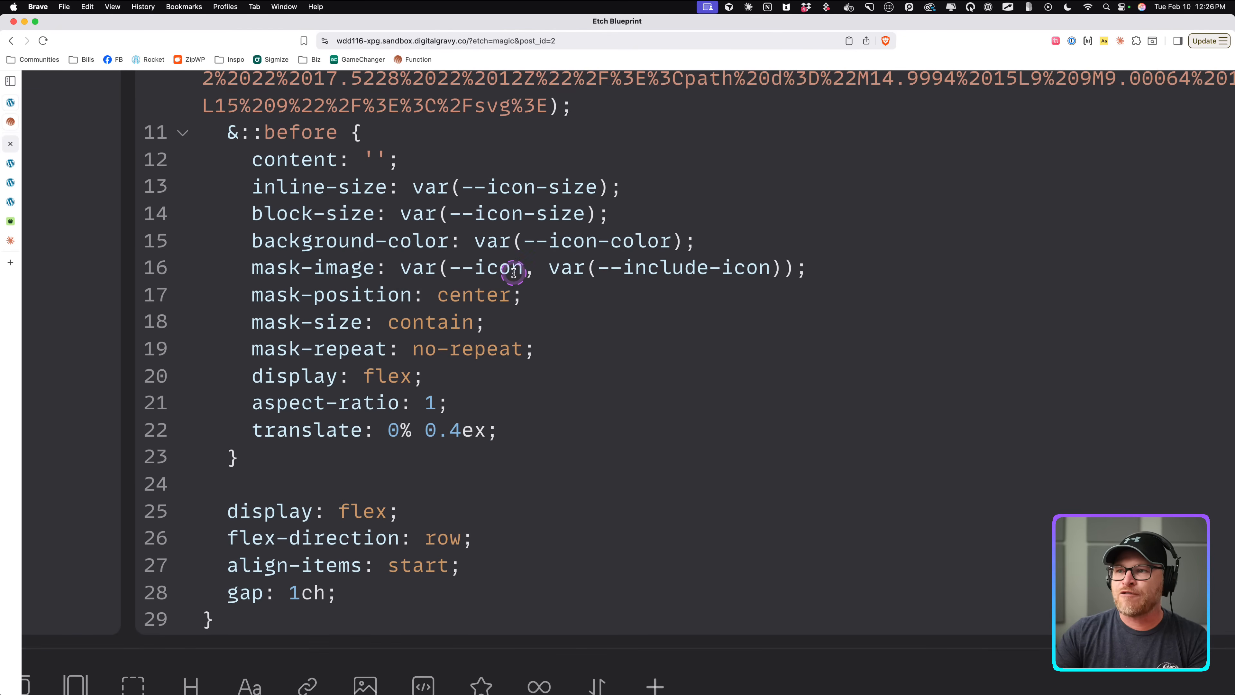
double_click(660, 274)
key("BackSpace")
key("BackSpace")
key("Right")
key("Right")
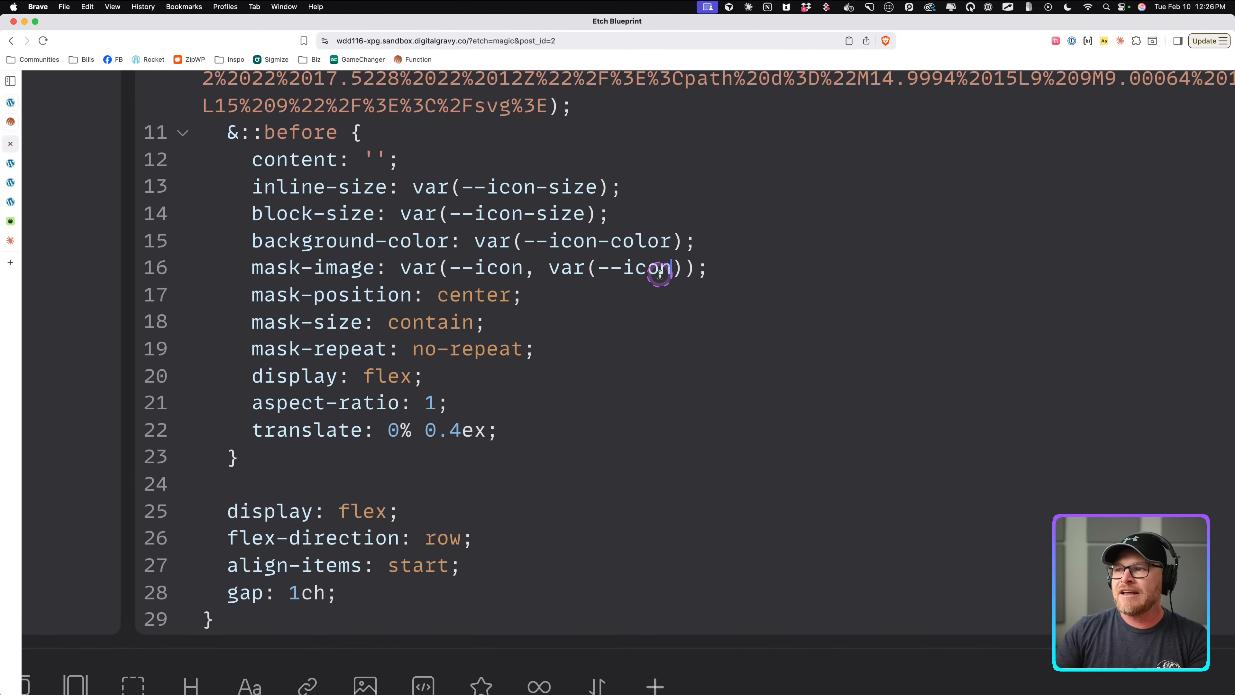
type("-")
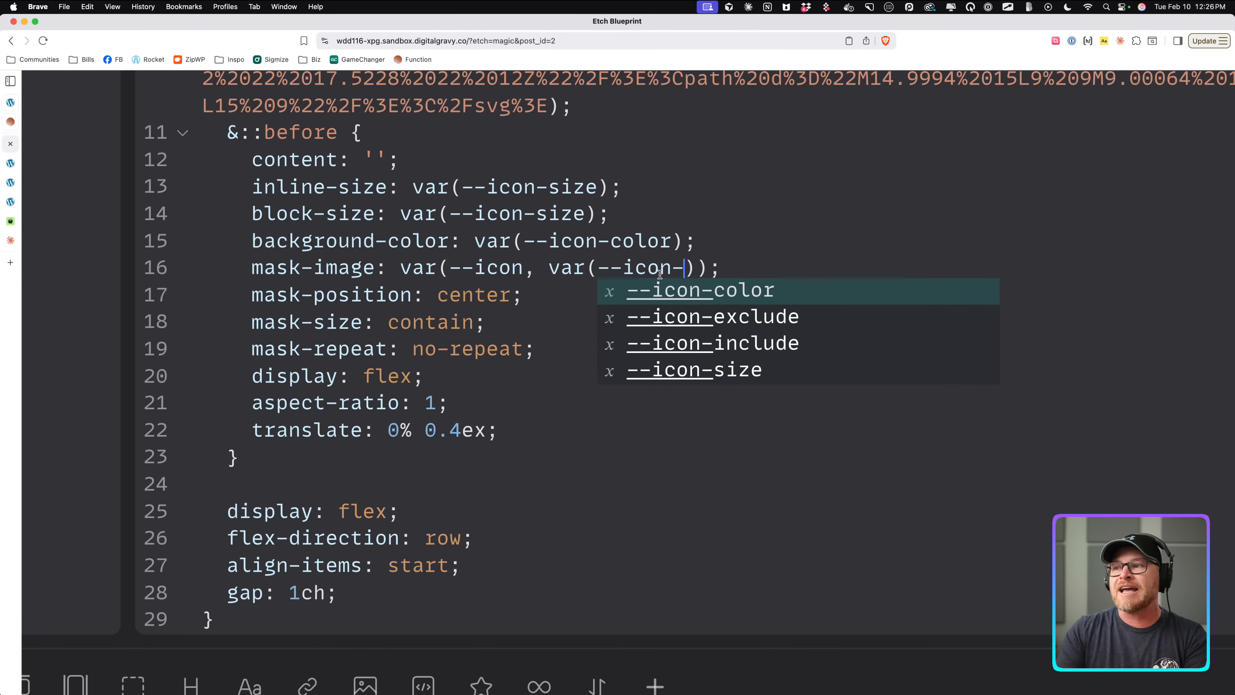
type("include")
left_click(530, 271)
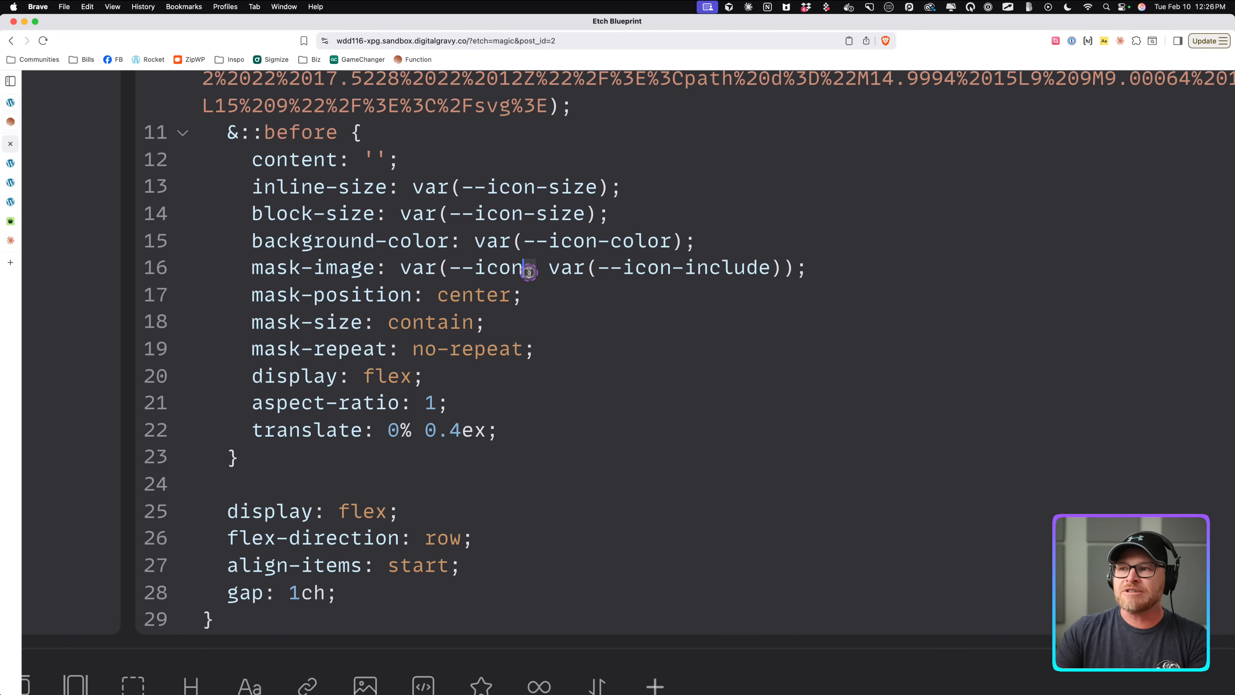
left_click_drag(530, 271, 778, 273)
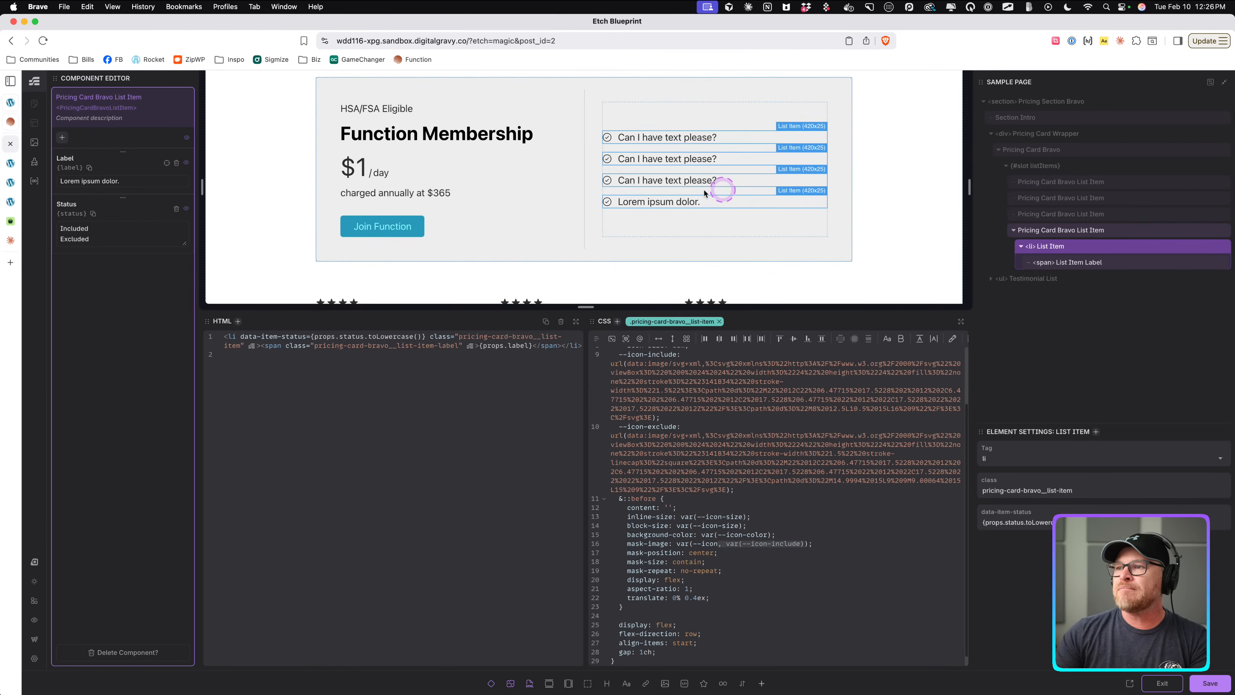
scroll(704, 193, "down", 1)
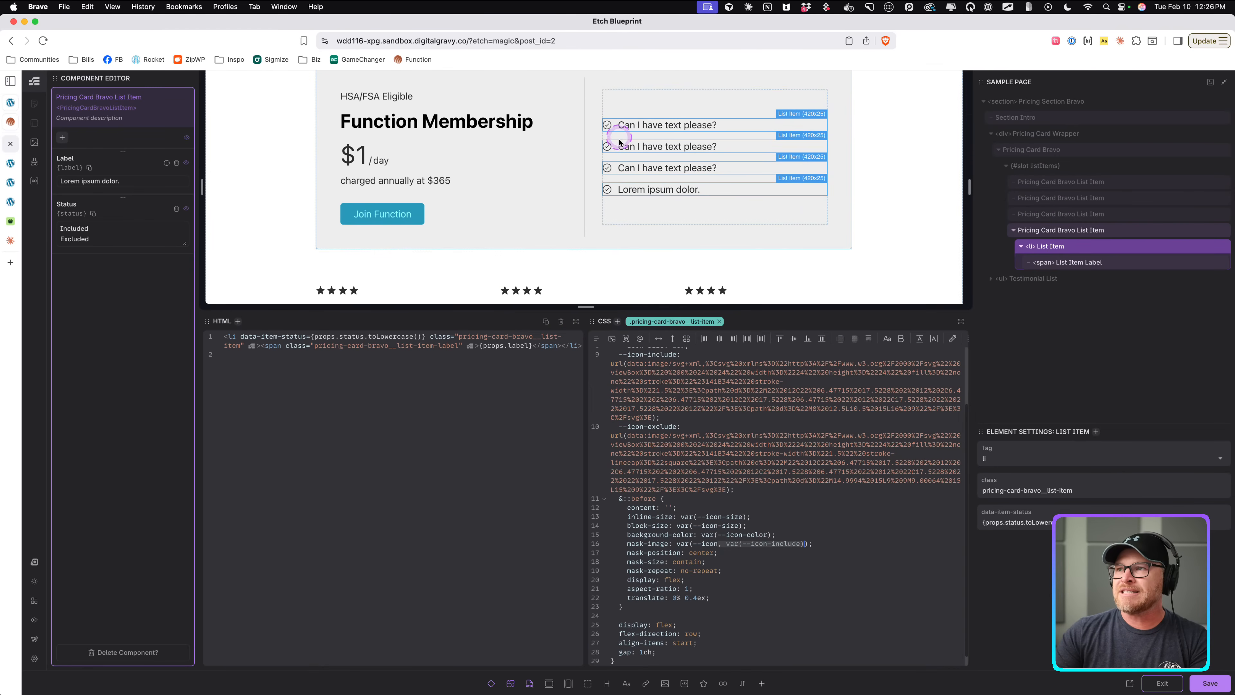
key("super+s")
Set --icon to var(--icon-exclude) inside the excluded status rule.
left_click(804, 501)
scroll(804, 501, "up", 3)
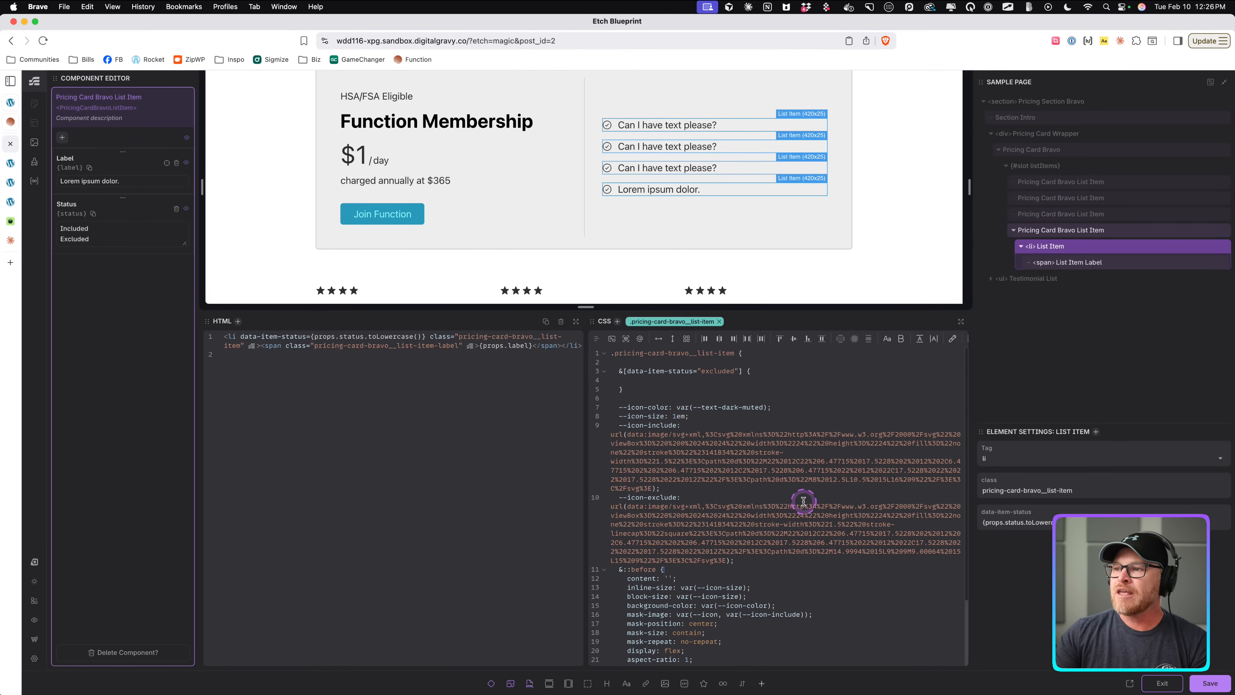
left_click(683, 380)
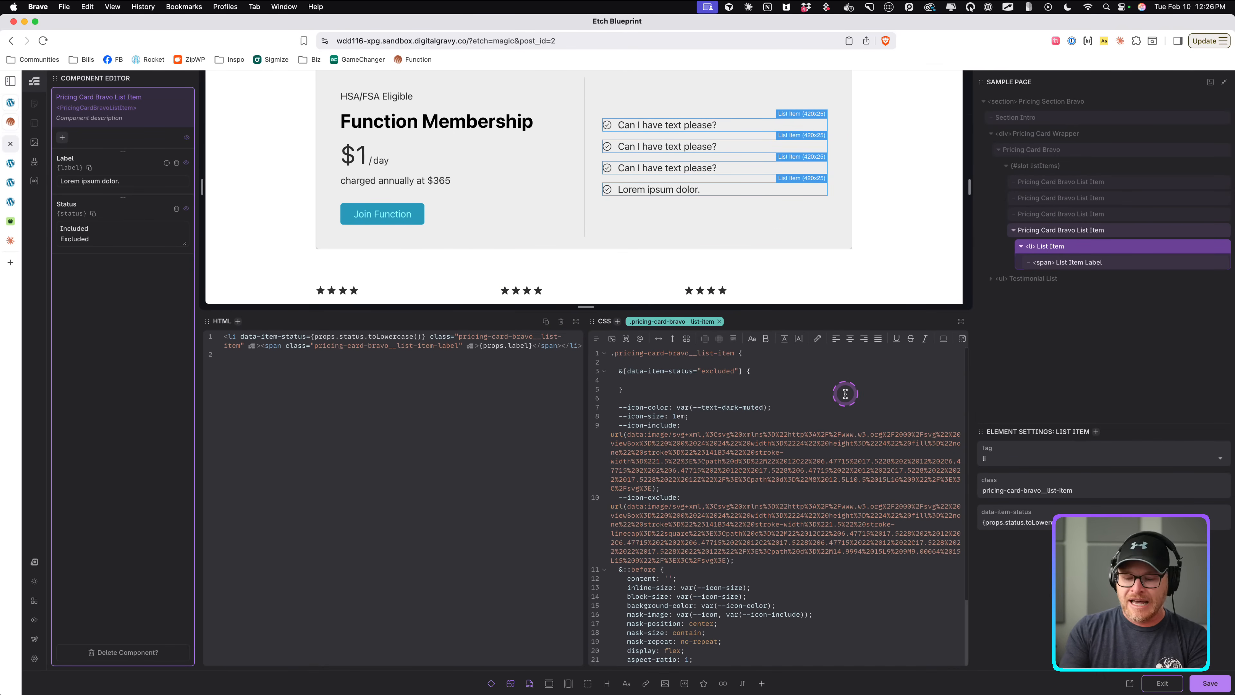
type("--")
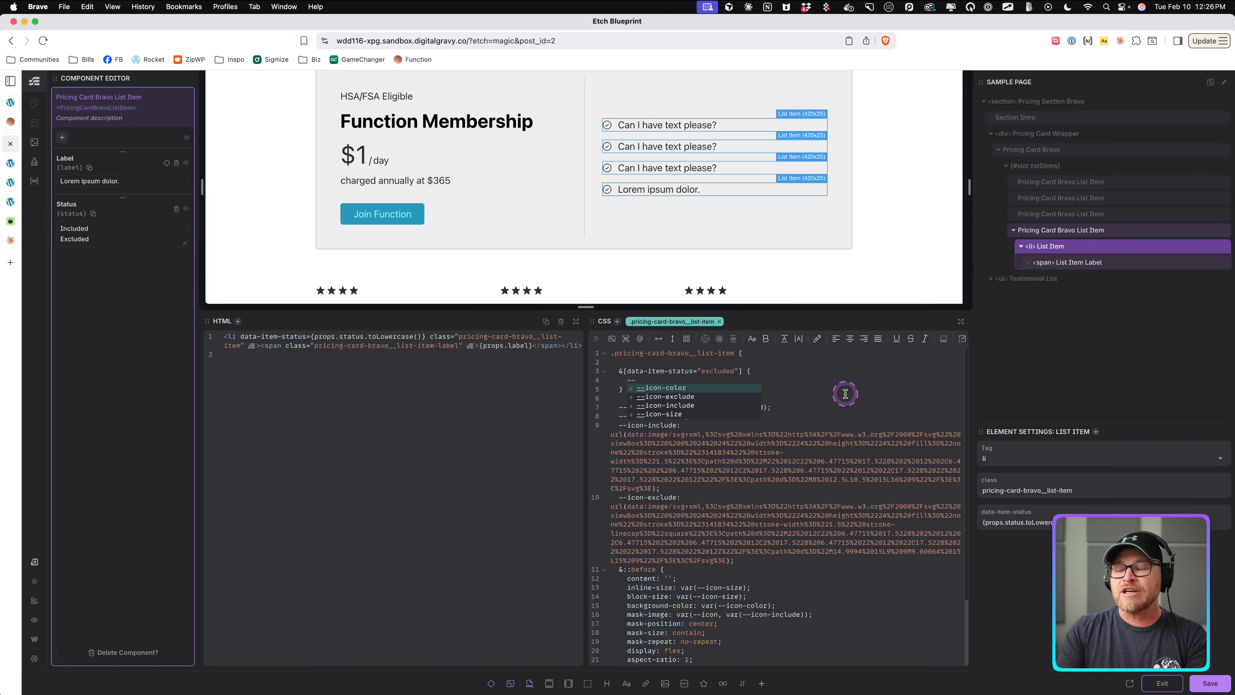
type("icon: ")
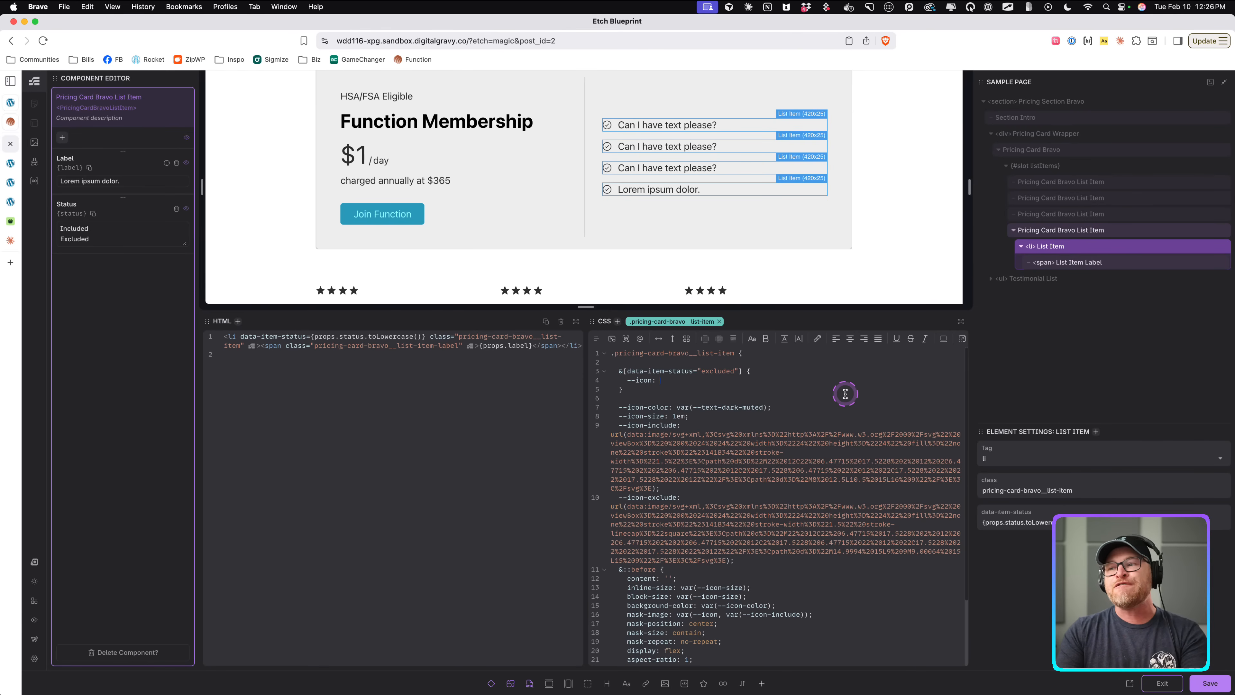
type("var(--icon-")
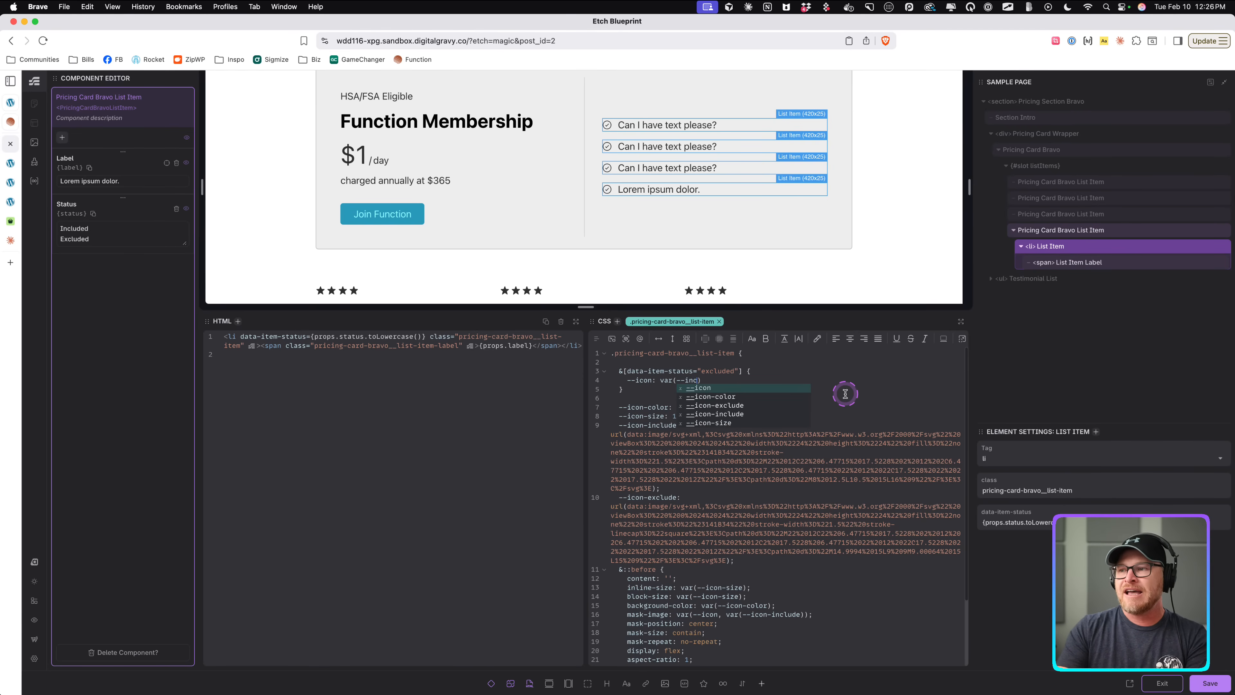
type("exclude")
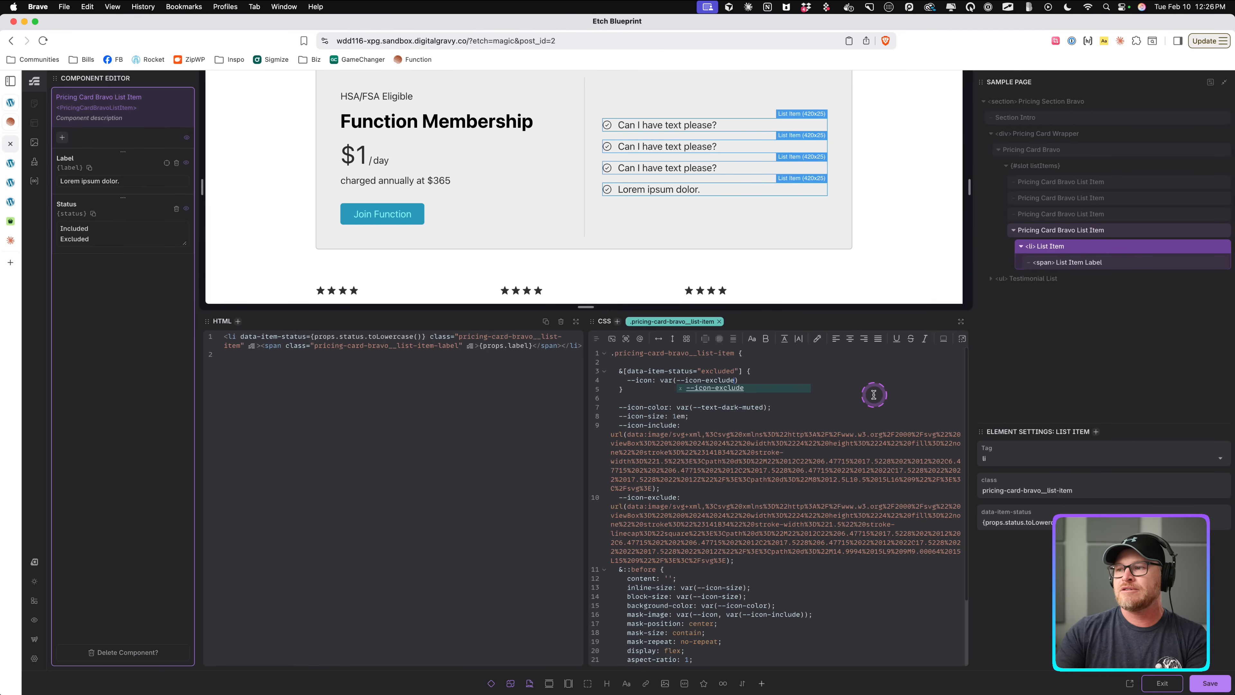
scroll(739, 369, "down", 4)
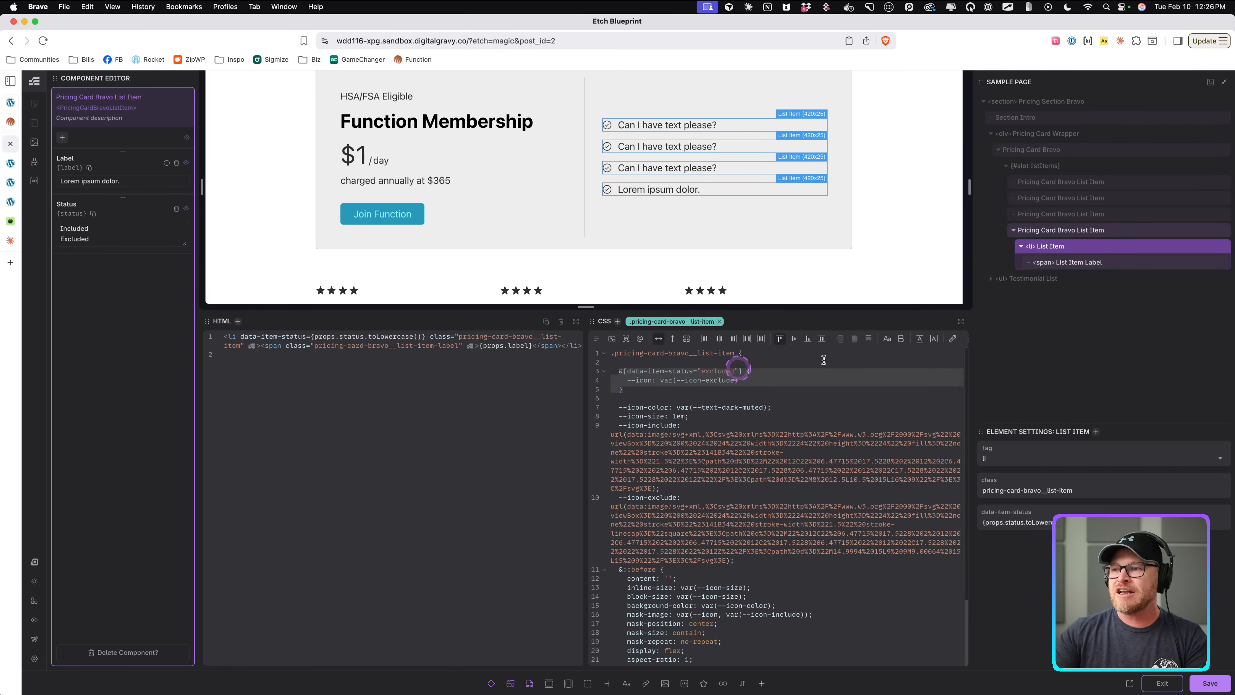
Move the excluded status rule down to the end of the list-item rule block.
key("alt+Down")
key("alt+Down")
key("alt+Down")
key("alt+Down")
key("alt+Down")
key("alt+Down")
key("alt+Down")
key("alt+Down")
key("alt+Down")
key("alt+Down")
key("alt+Down")
key("alt+Down")
key("alt+Down")
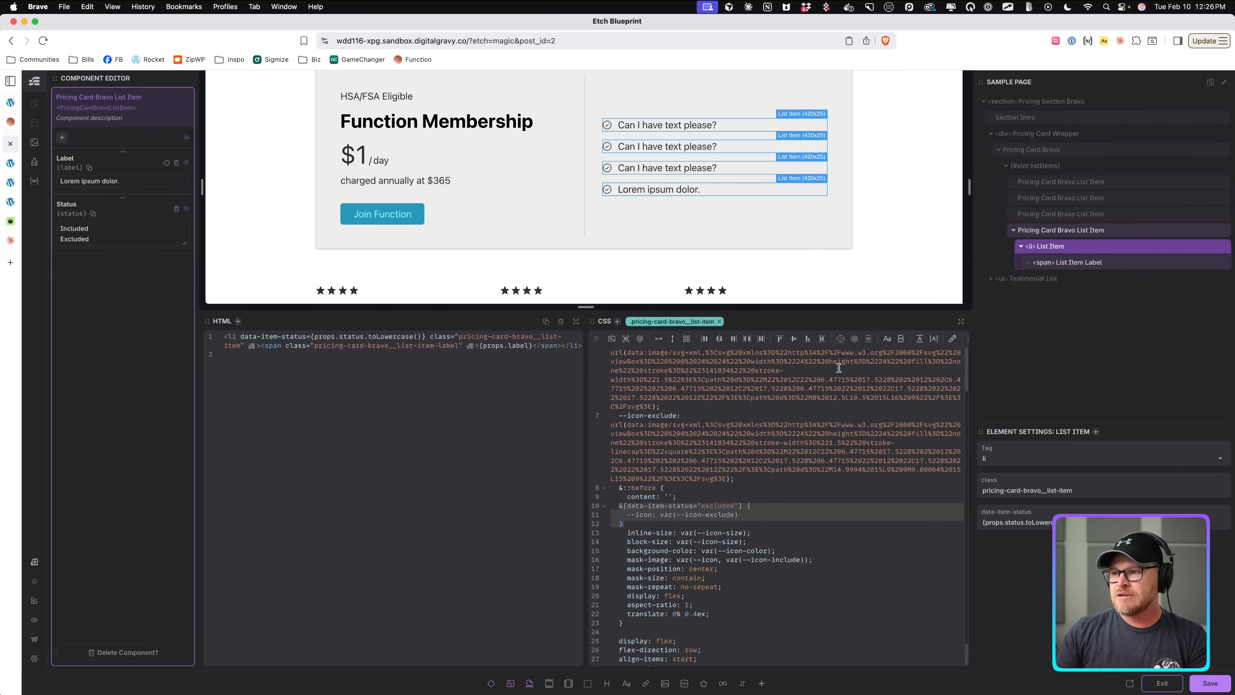
key("alt+Down")
key("alt+Down")
key("alt+Down")
key("alt+Down")
key("alt+Down")
key("alt+Down")
key("alt+Down")
key("alt+Down")
key("alt+Down")
key("alt+Down")
key("alt+Down")
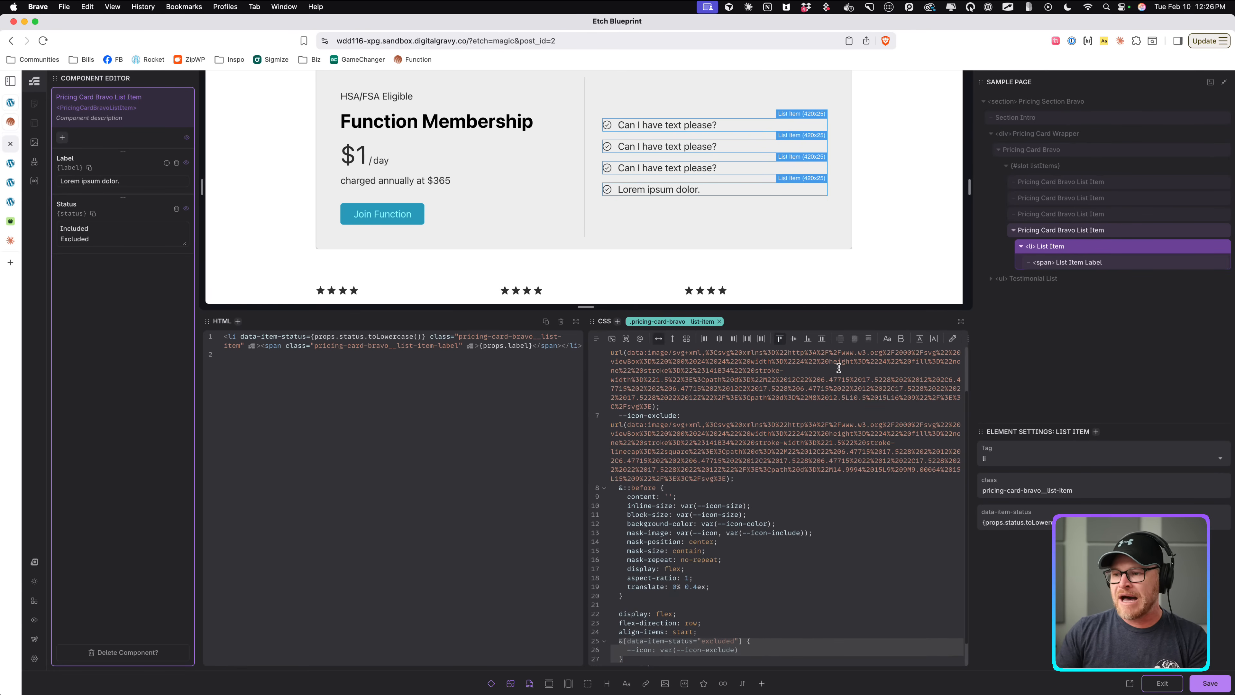
key("alt+Up")
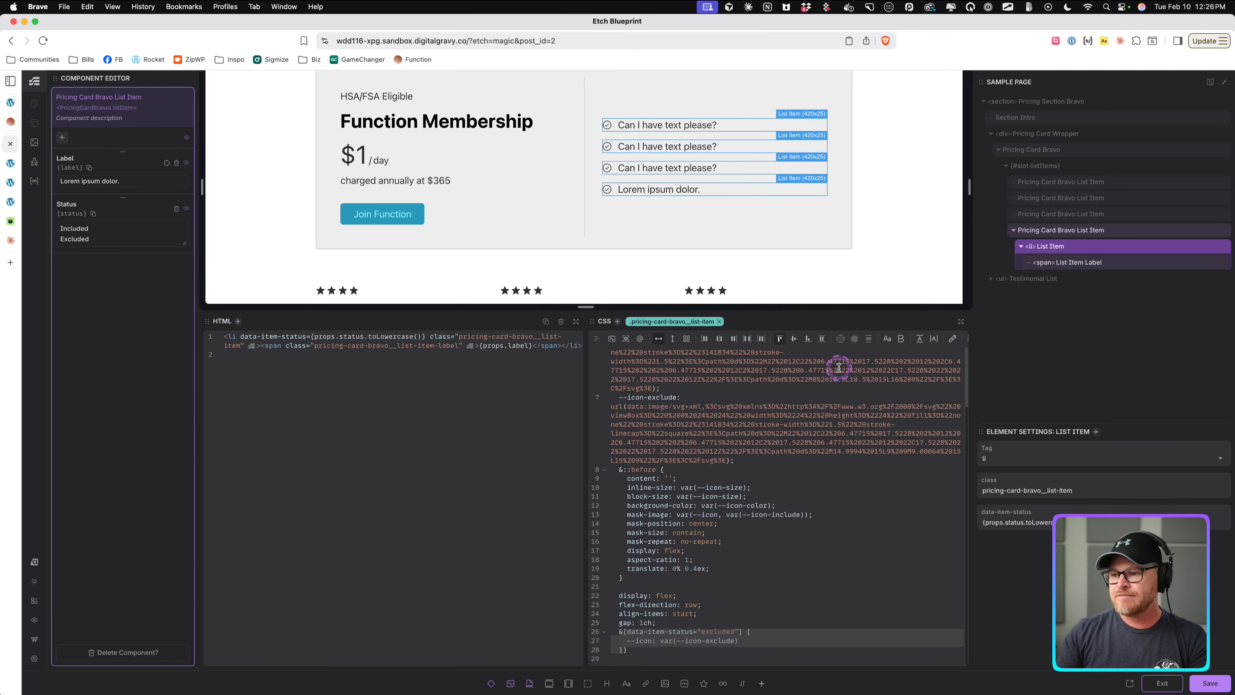
key("Right")
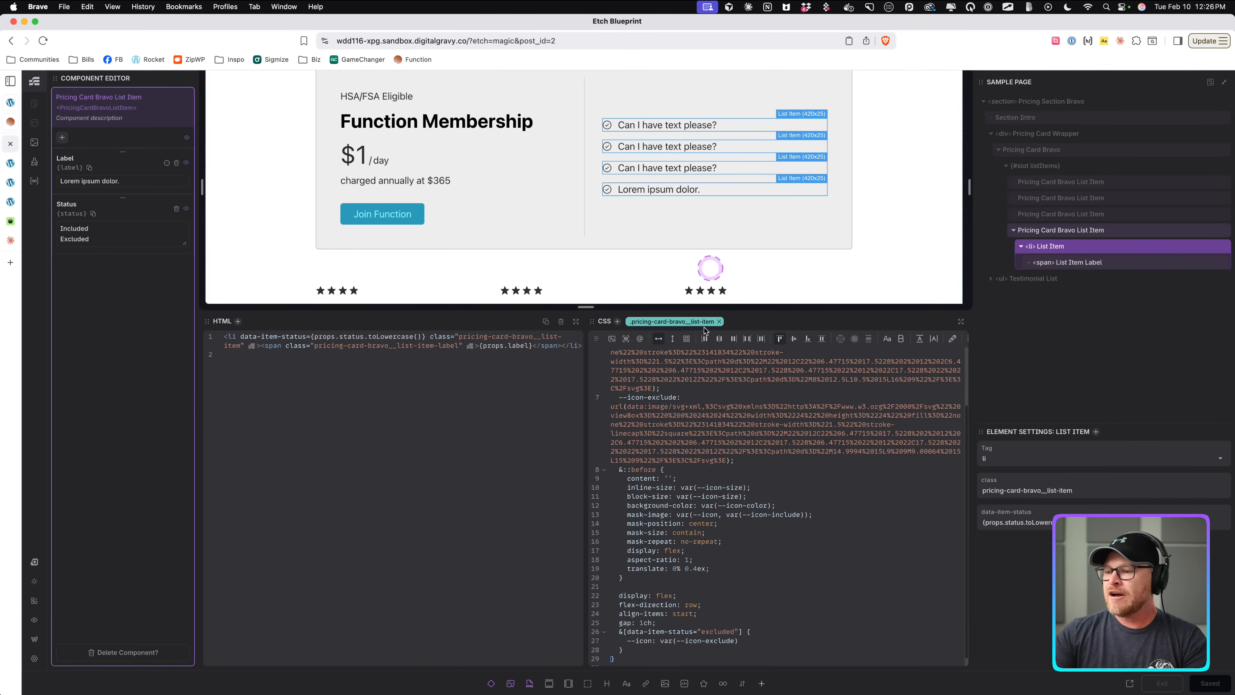
Insert a /* # Exclusion Styles */ comment on a new line above the excluded status rule.
left_click(716, 623)
key("Return")
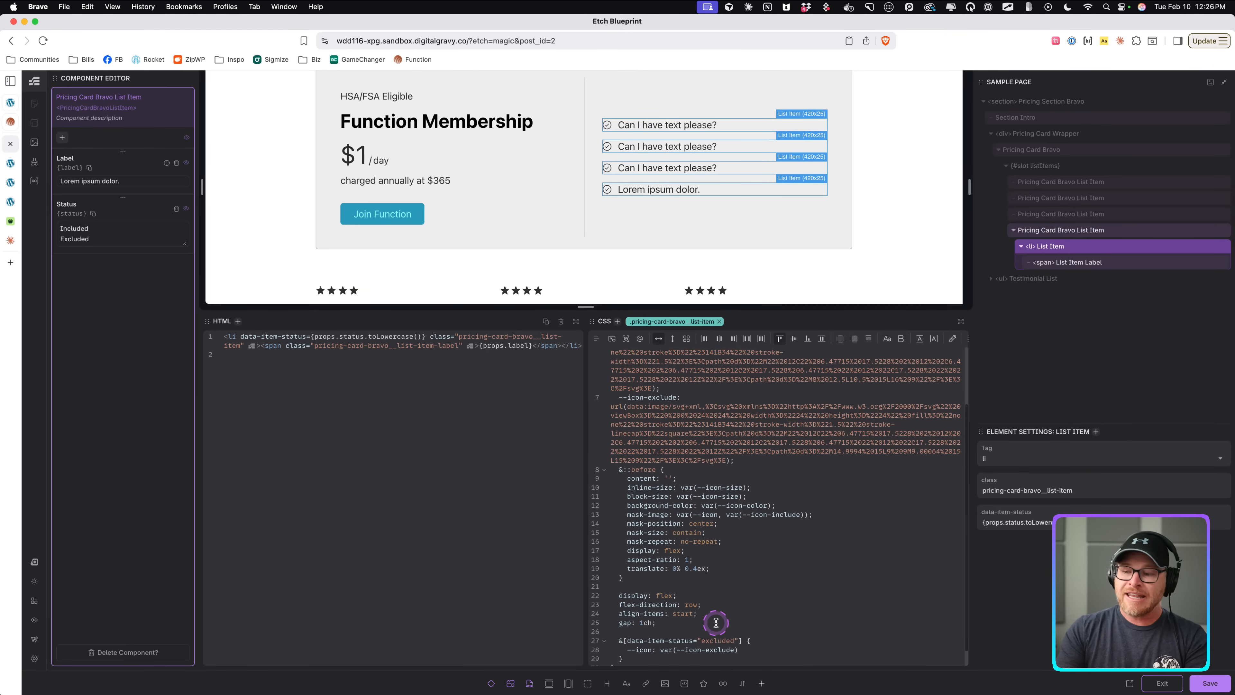
type("/* ")
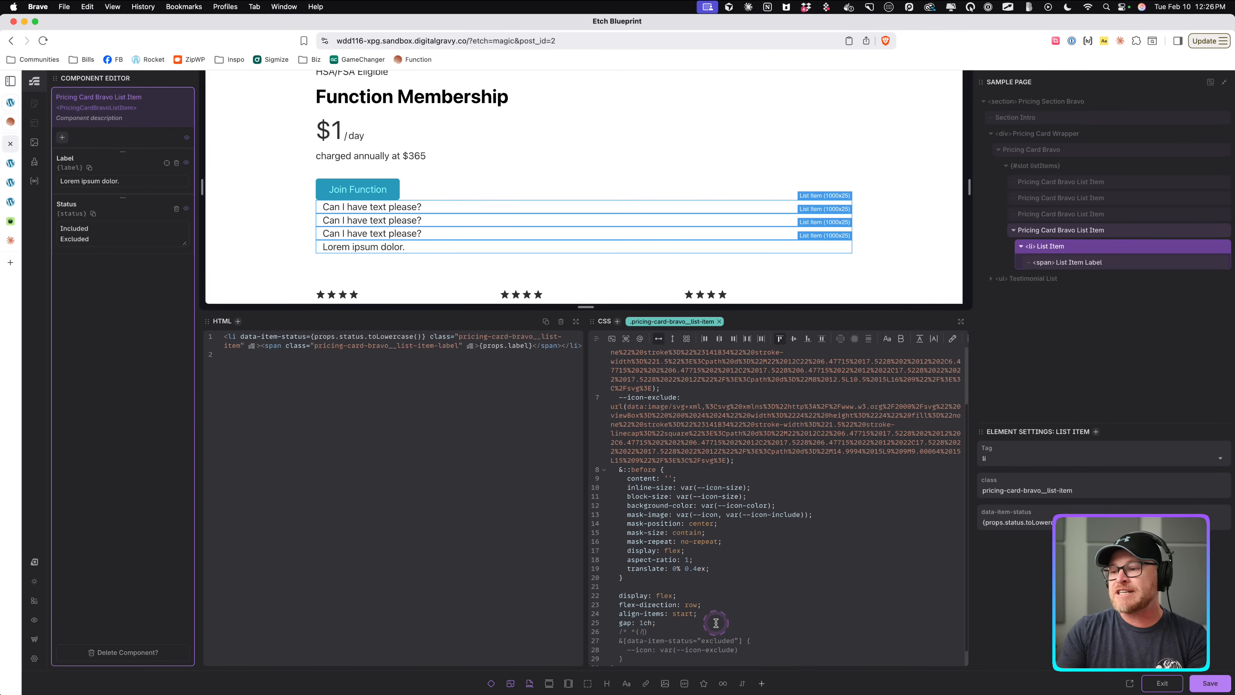
type("*/")
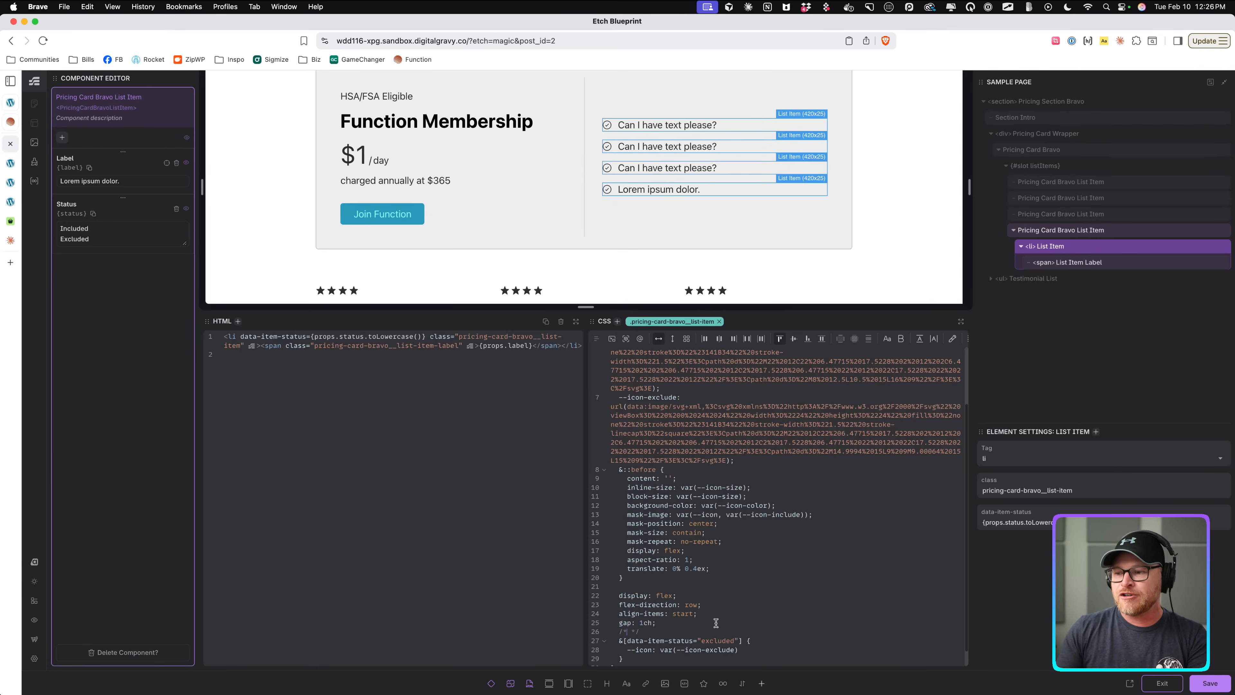
type("# Exclusion Styles")
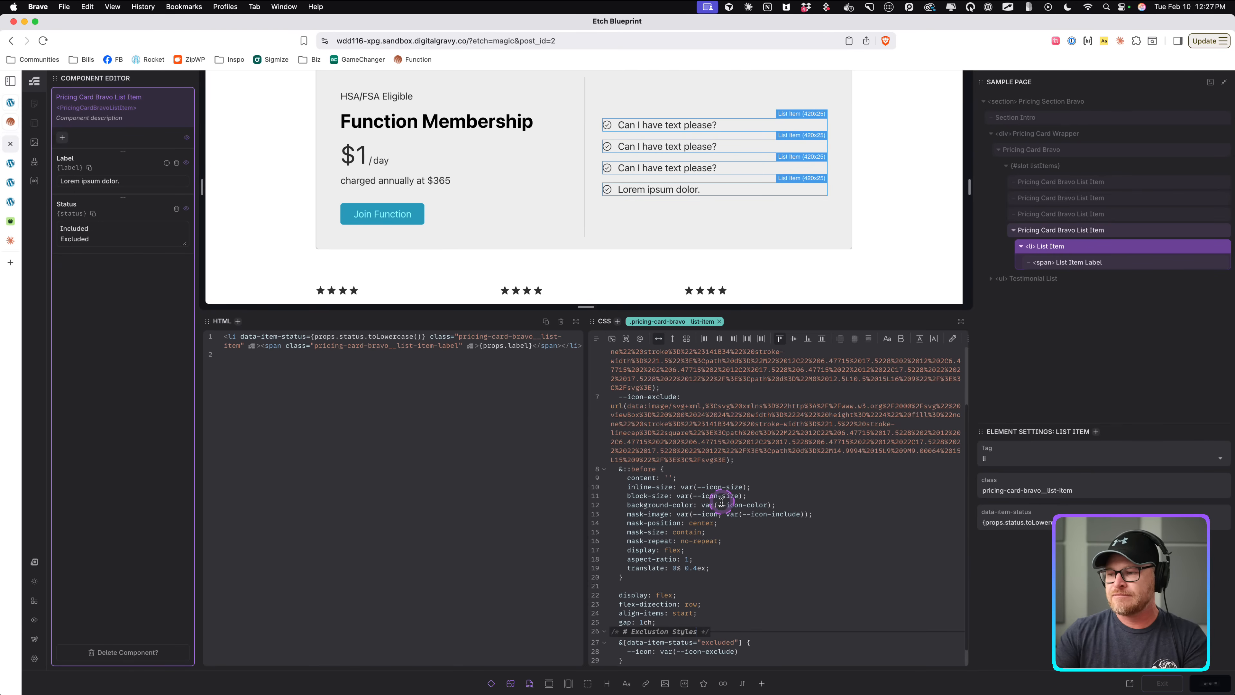
Remove the empty lines at the top of the list-item rule and save the component.
scroll(718, 502, "down", 1)
scroll(713, 507, "up", 3)
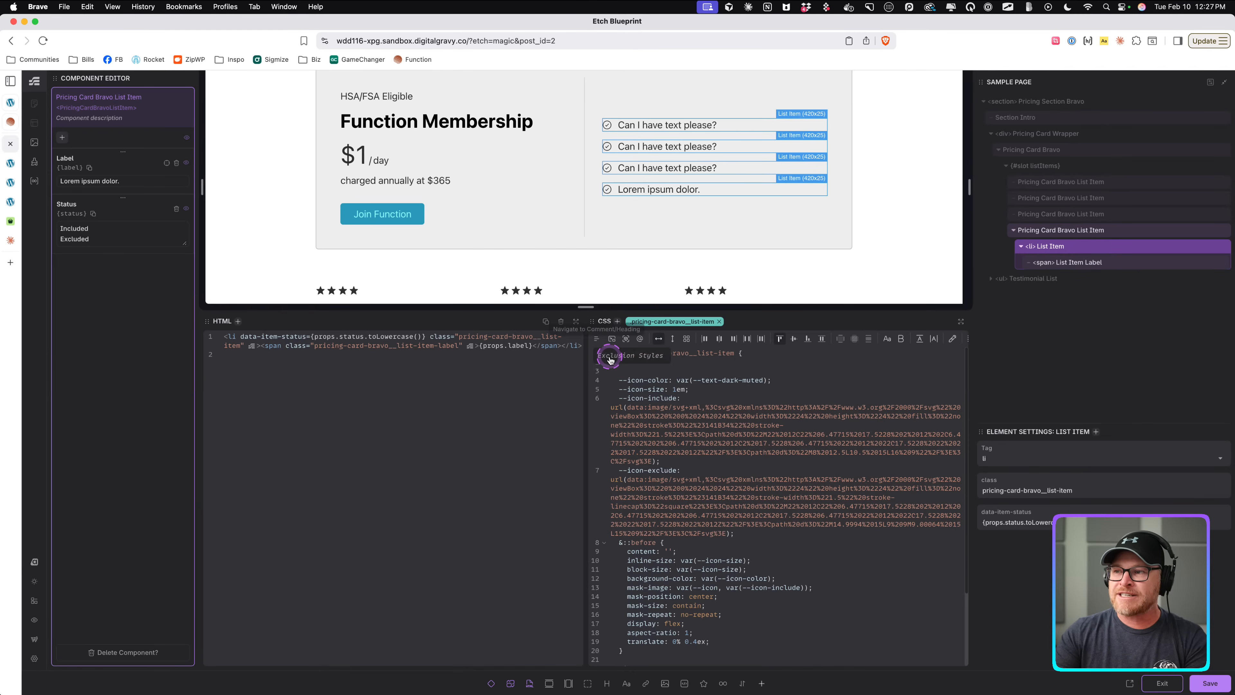
left_click(609, 355)
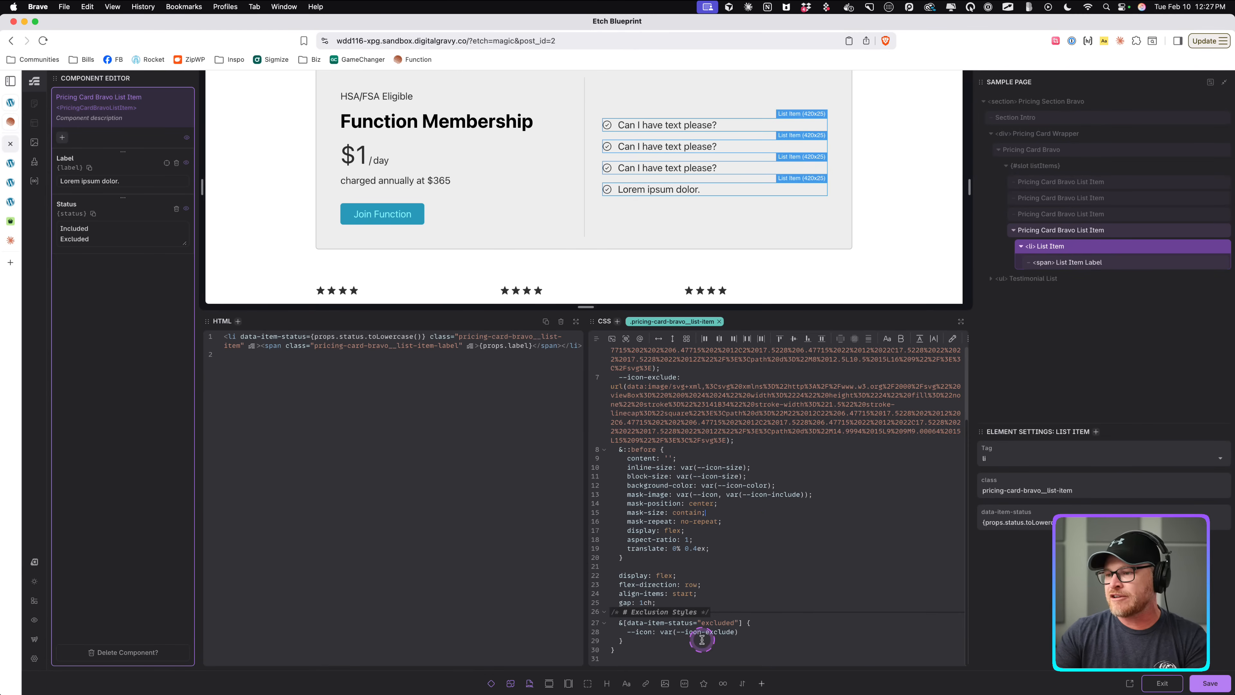
scroll(686, 576, "up", 3)
scroll(711, 614, "down", 3)
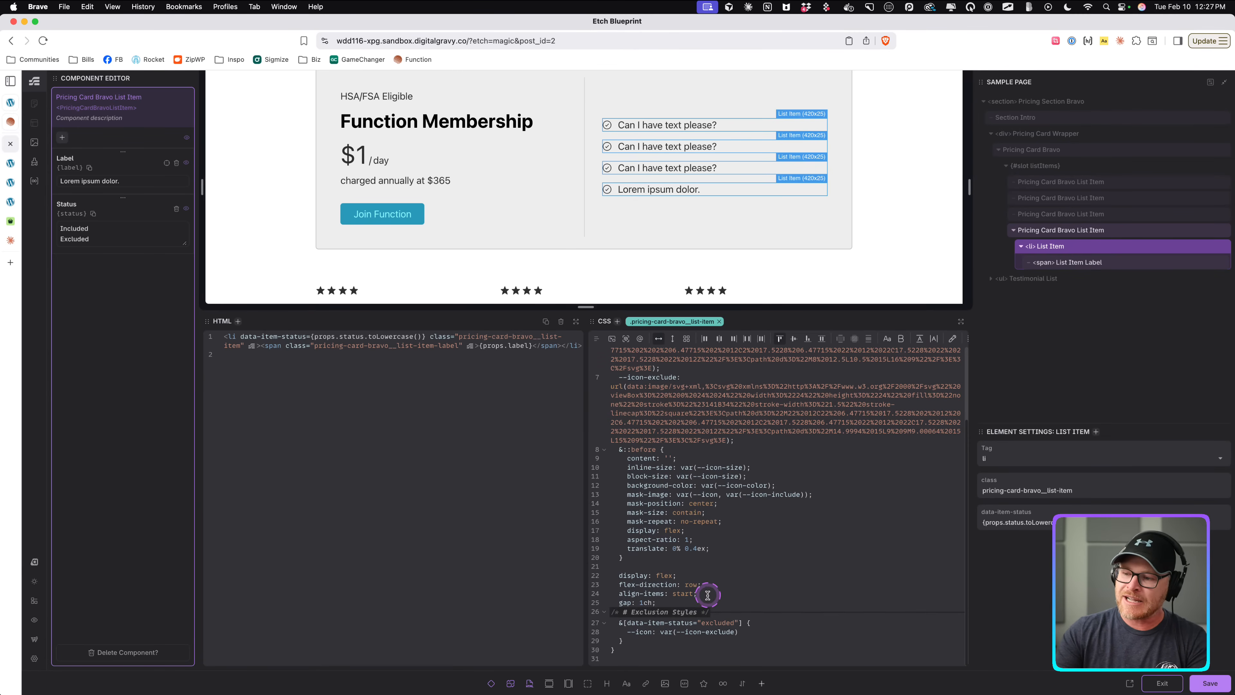
scroll(708, 593, "up", 3)
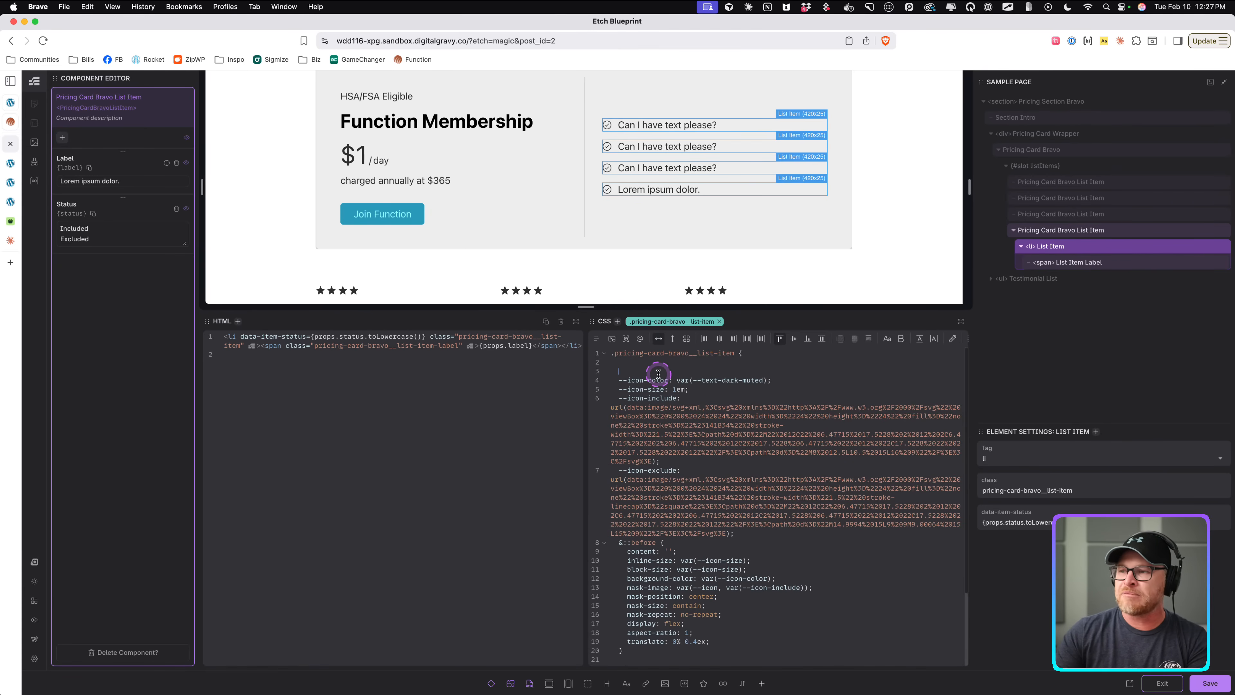
key("BackSpace")
key("BackSpace")
key("BackSpace")
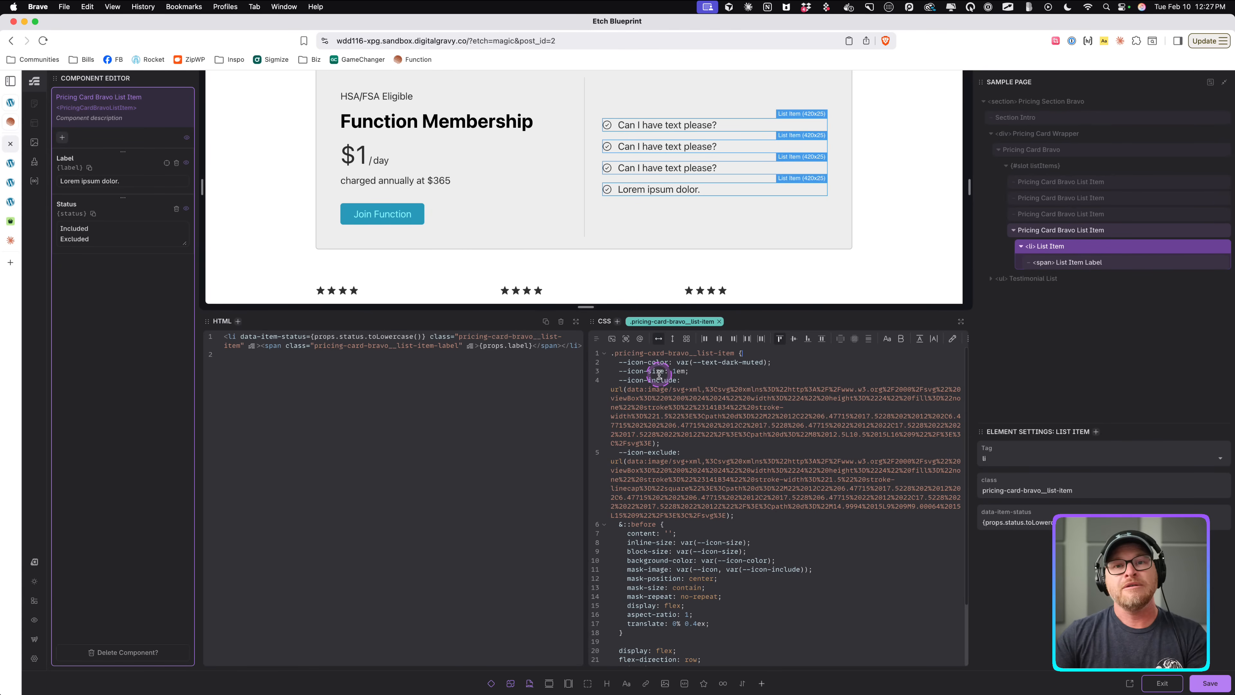
scroll(724, 443, "down", 3)
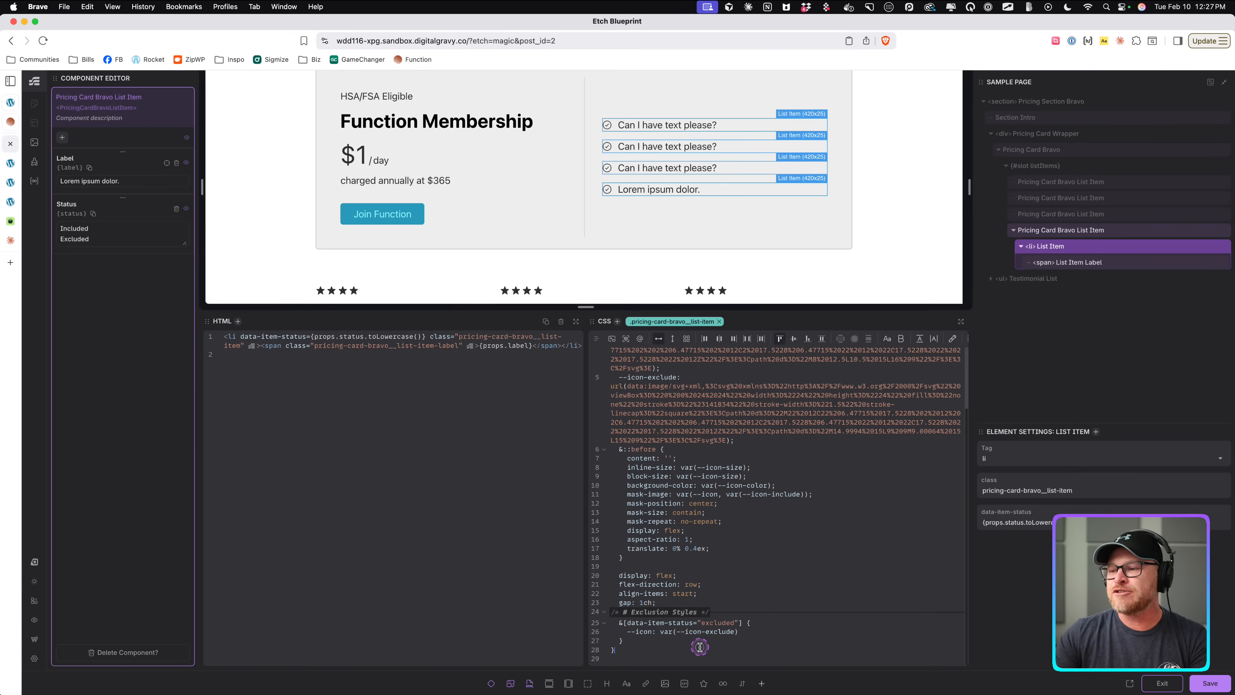
key("super+s")
Exit the component editor.
scroll(637, 409, "up", 3)
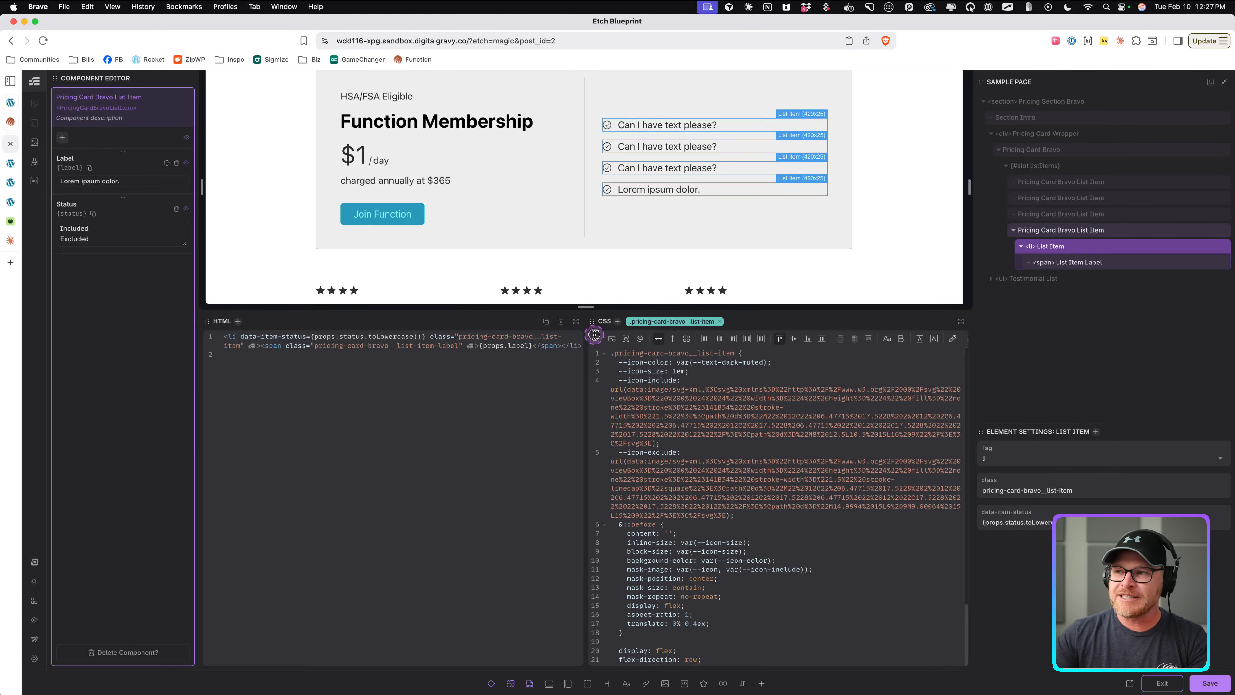
scroll(703, 519, "down", 3)
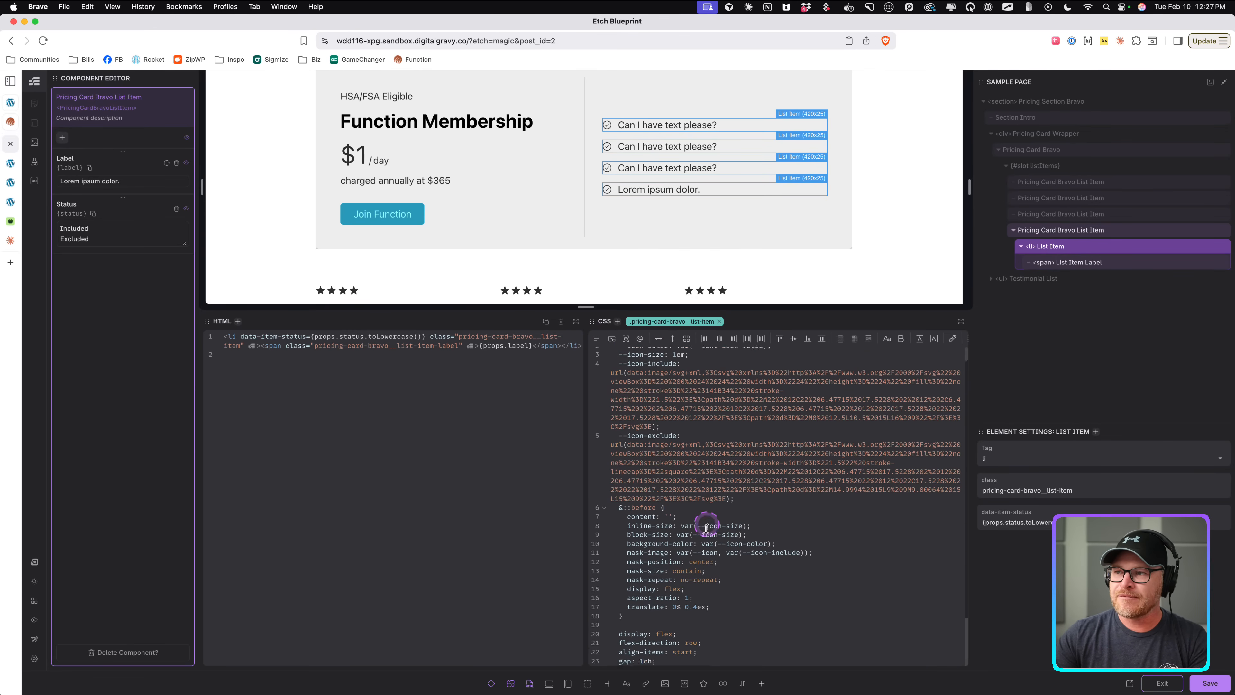
scroll(709, 530, "up", 3)
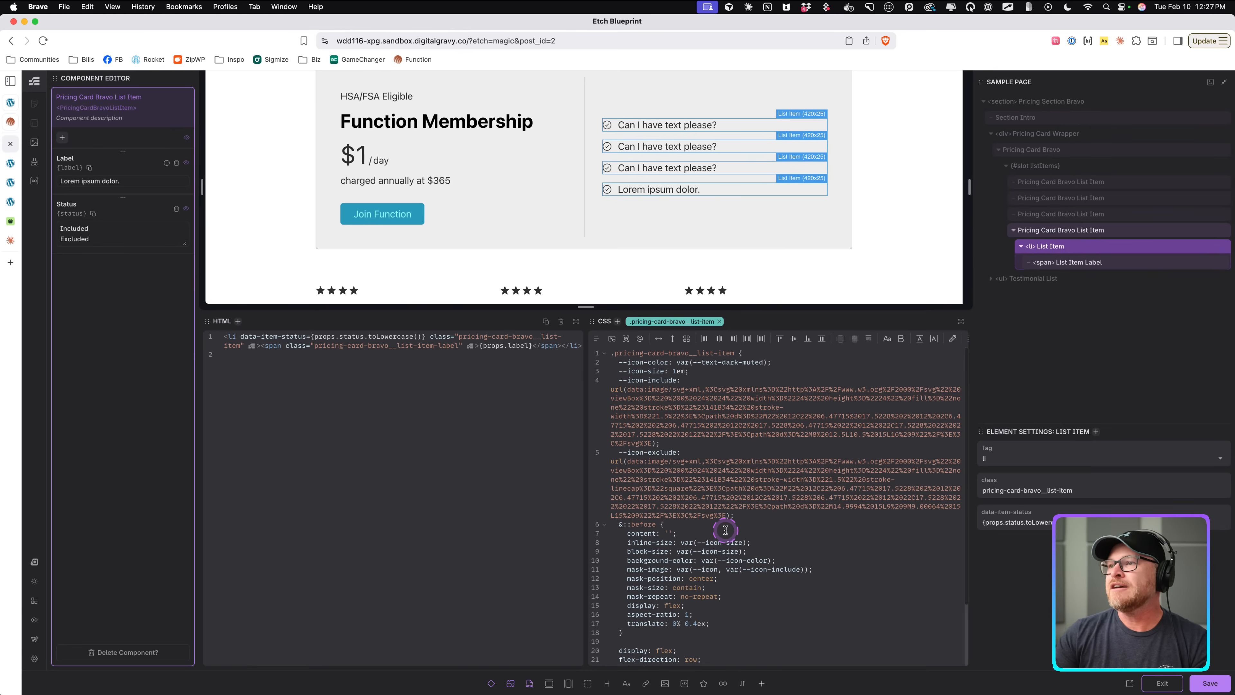
left_click(1174, 683)
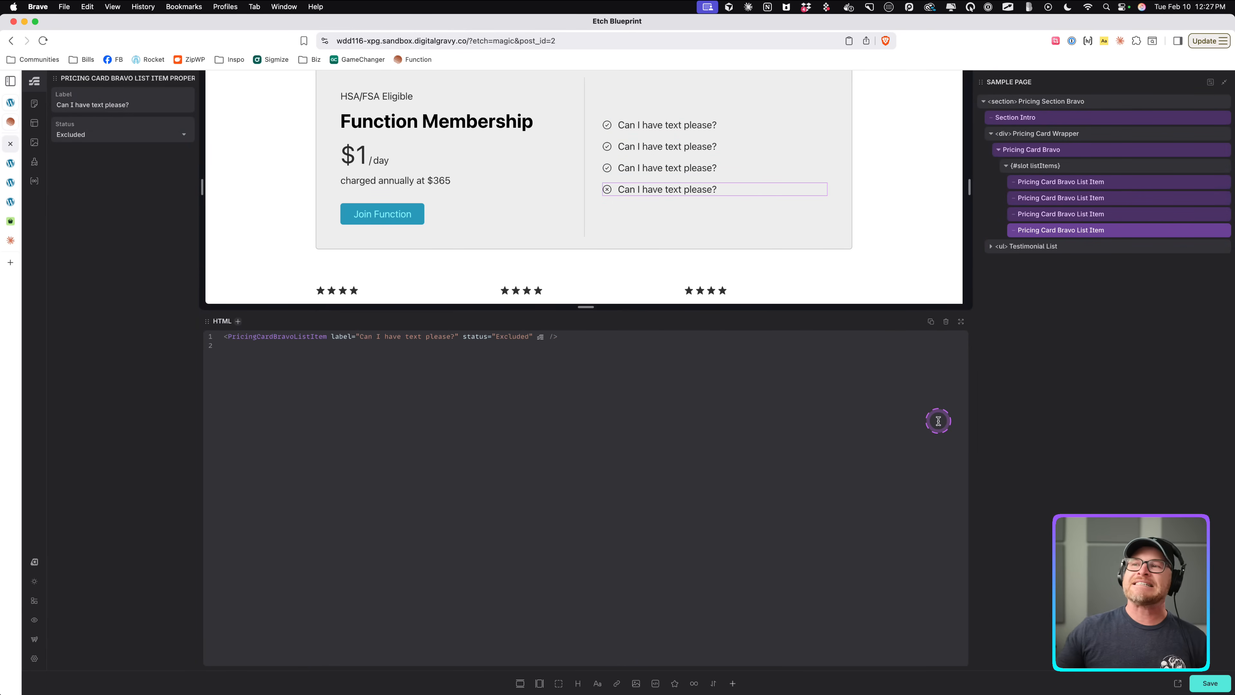
Switch the third list item's status to Excluded and back to Included.
left_click(609, 168)
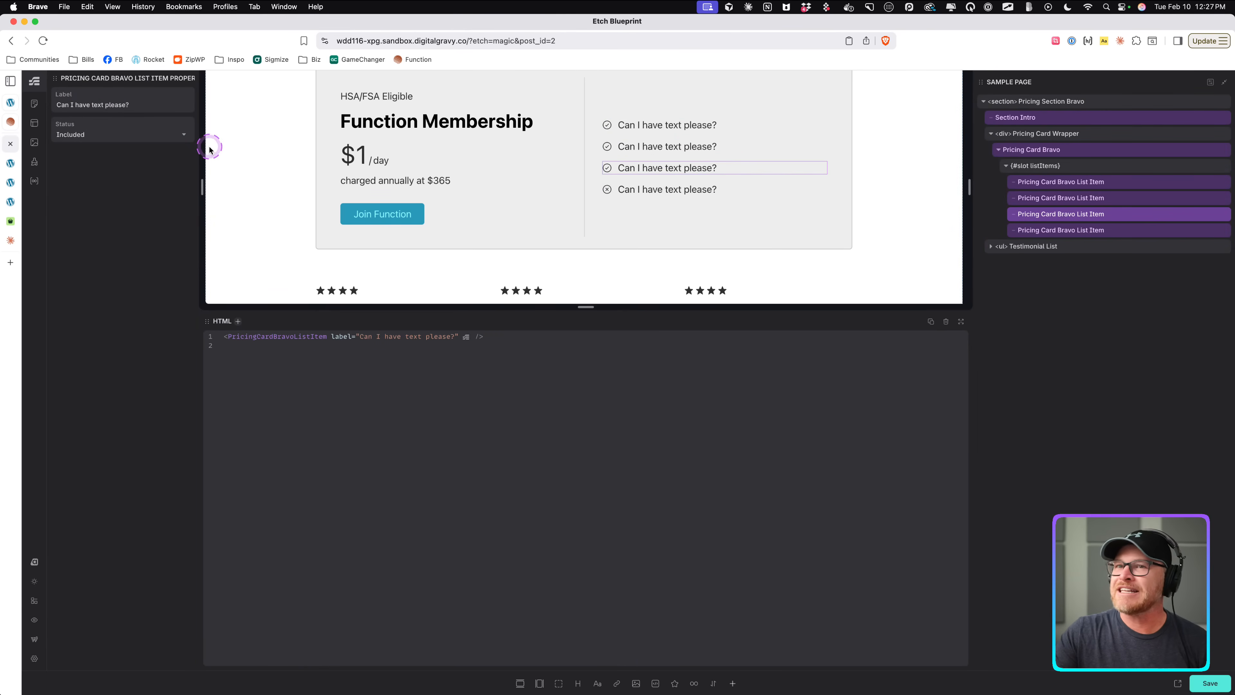
left_click(124, 142)
left_click(95, 165)
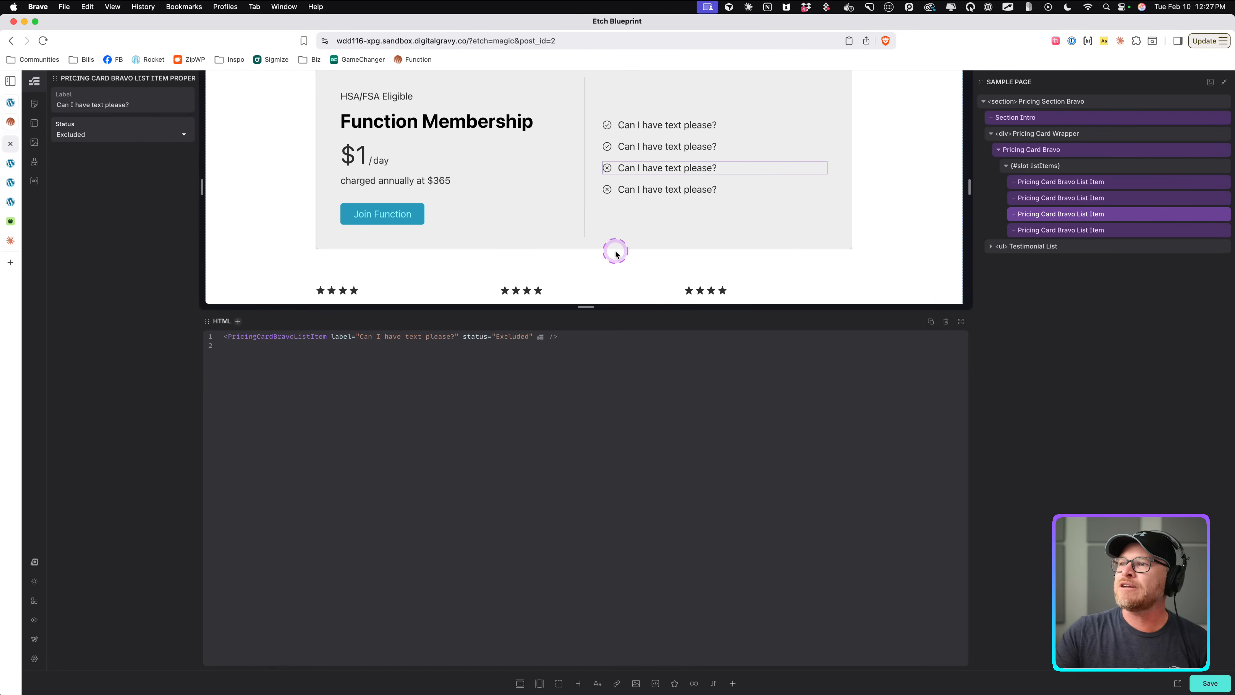
left_click(82, 141)
left_click(86, 154)
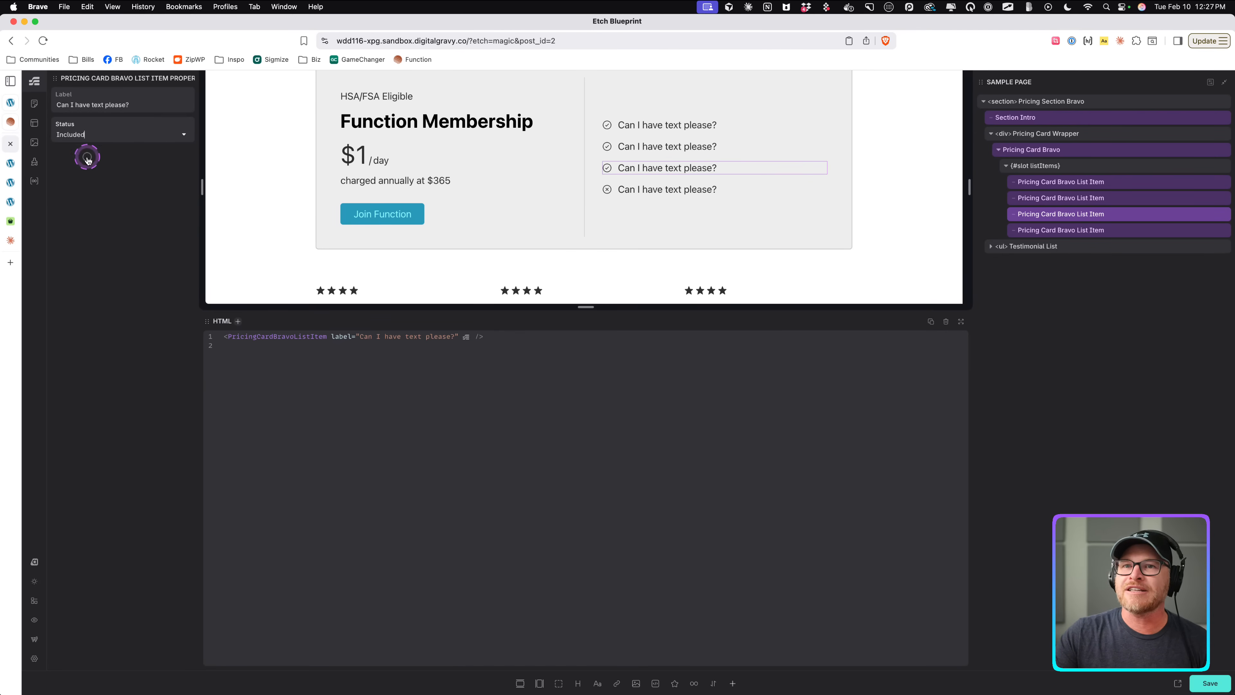
Edit the list item component and add opacity: .5 to the excluded status rule in the expanded CSS editor.
right_click(1066, 196)
left_click(1096, 292)
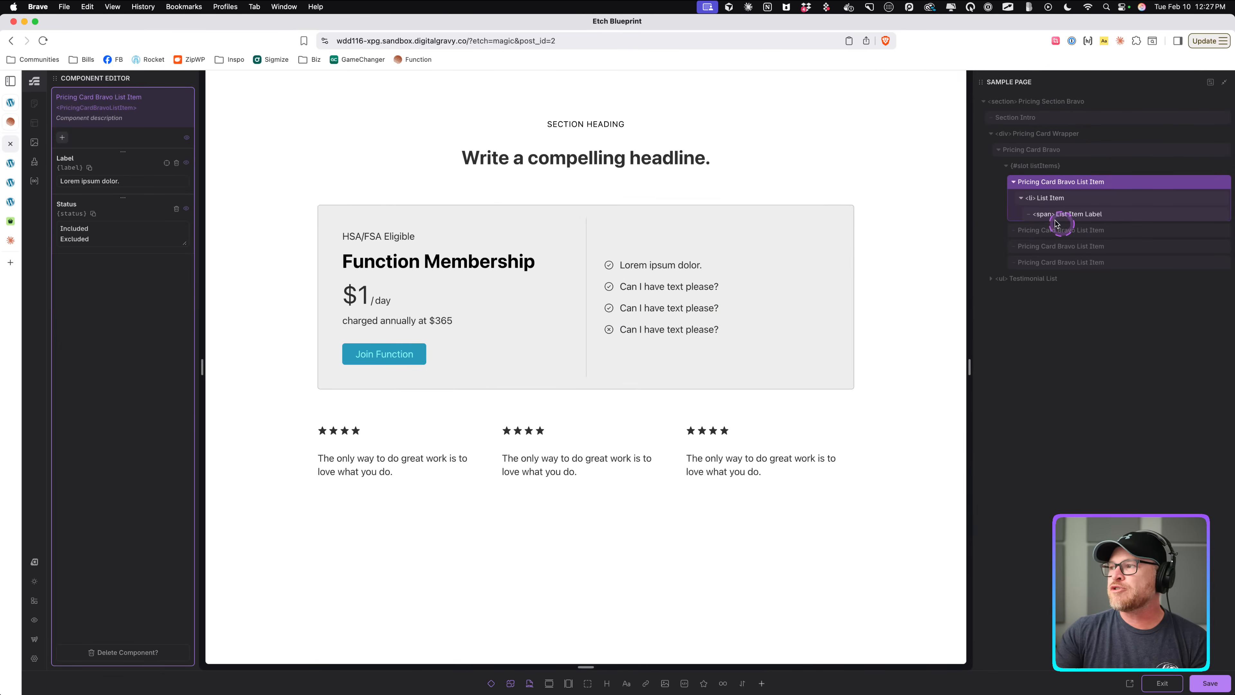
left_click(1050, 200)
scroll(681, 548, "down", 2)
left_click(960, 323)
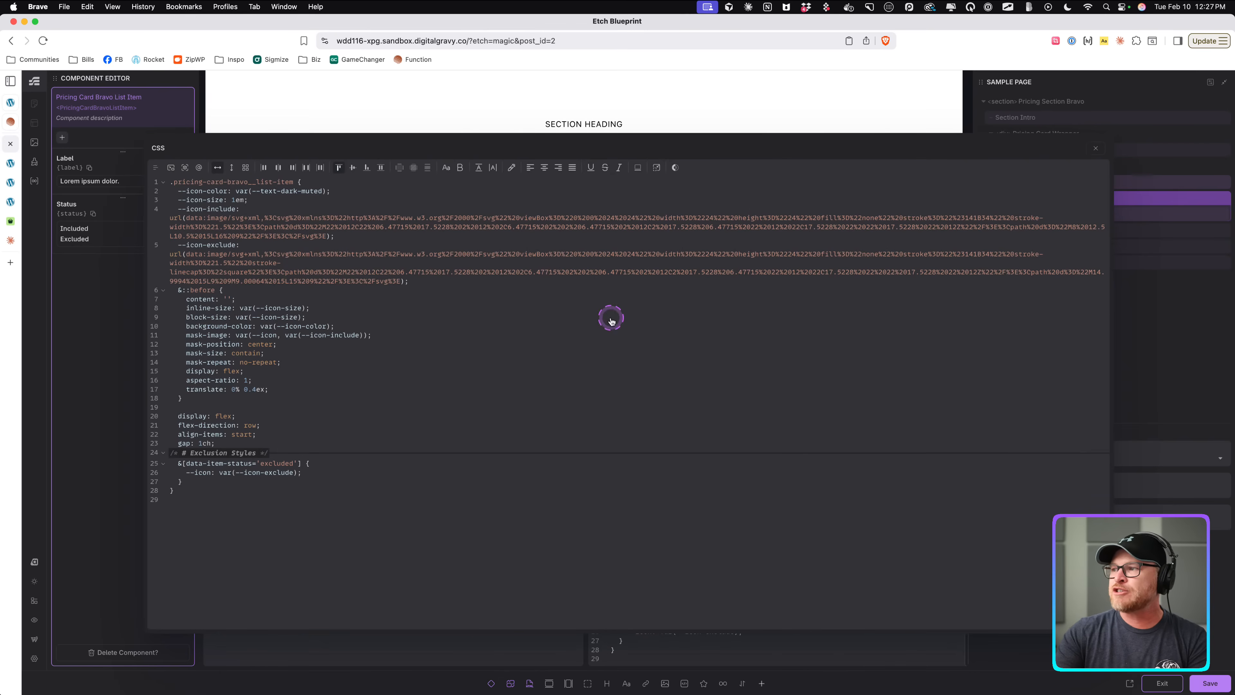
left_click(374, 475)
left_click(372, 480)
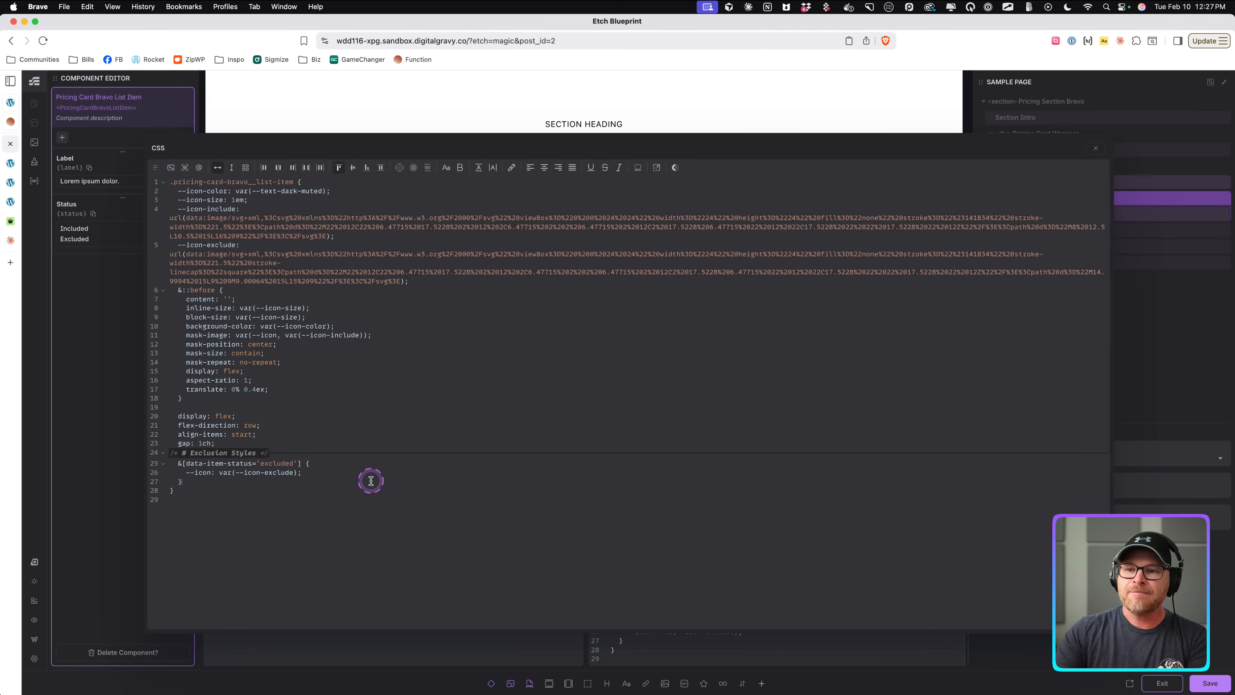
left_click(362, 473)
key("Return")
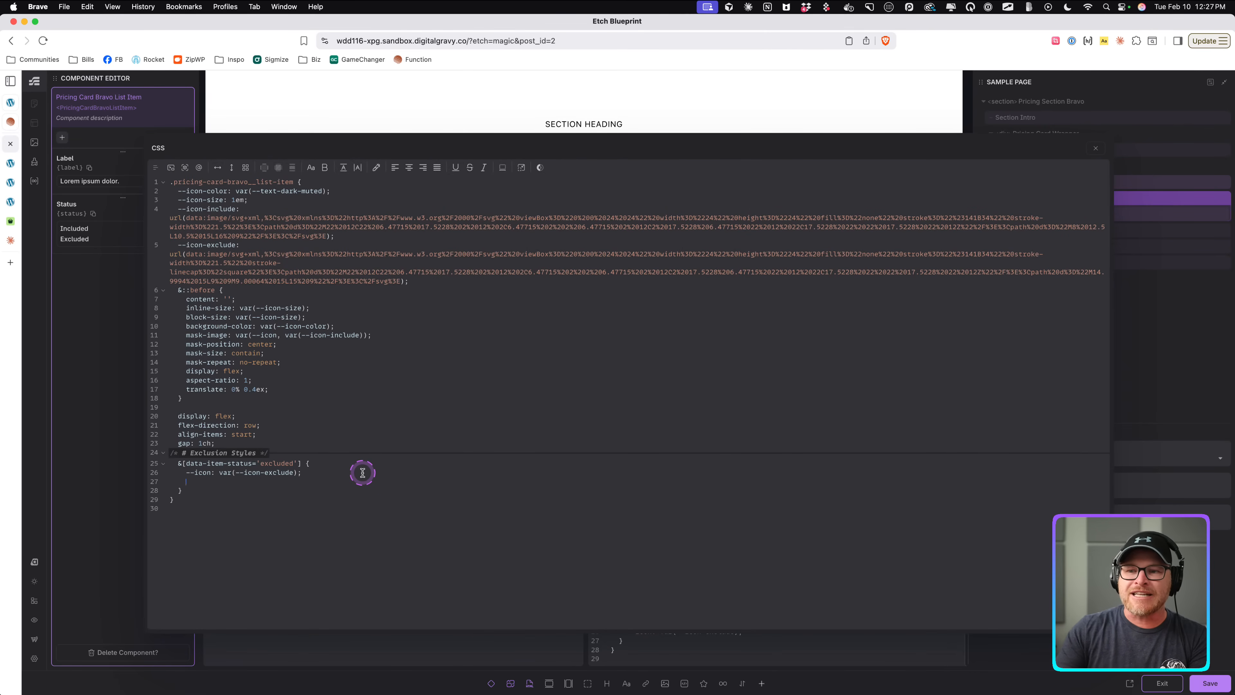
type("opti")
key("BackSpace")
key("BackSpace")
type("ac")
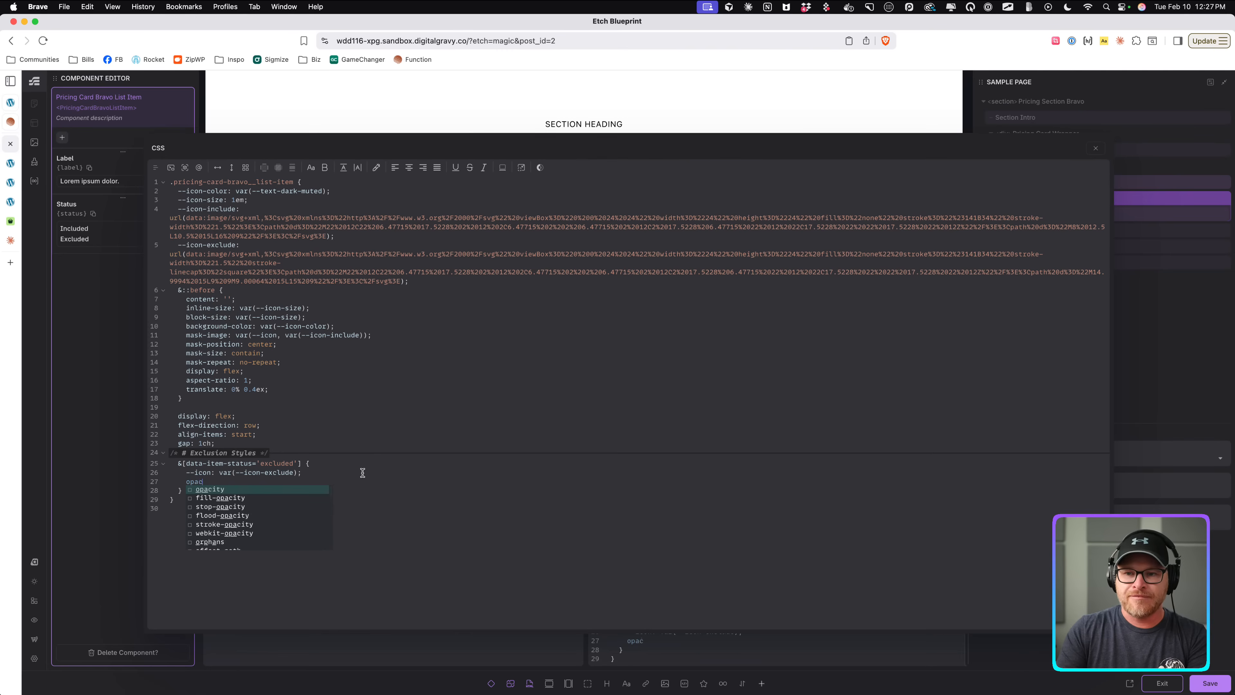
key("Return")
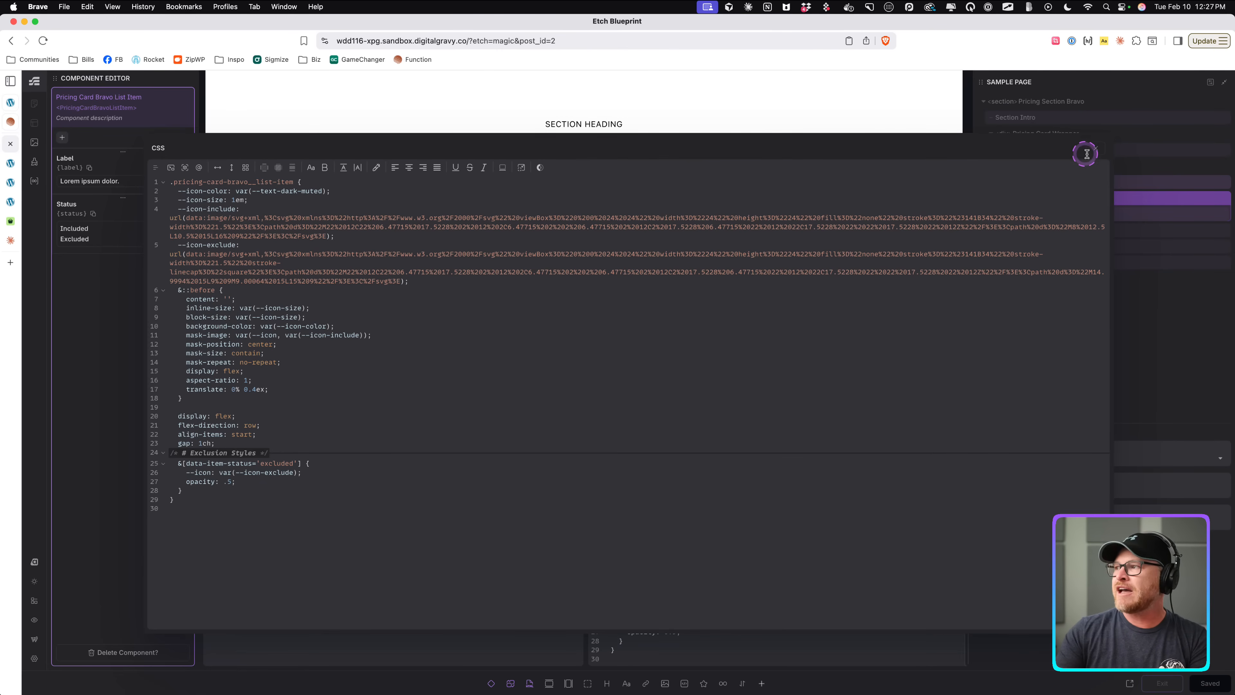
left_click(1095, 148)
Add text-decoration: line-through to the excluded status rule.
scroll(803, 174, "down", 3)
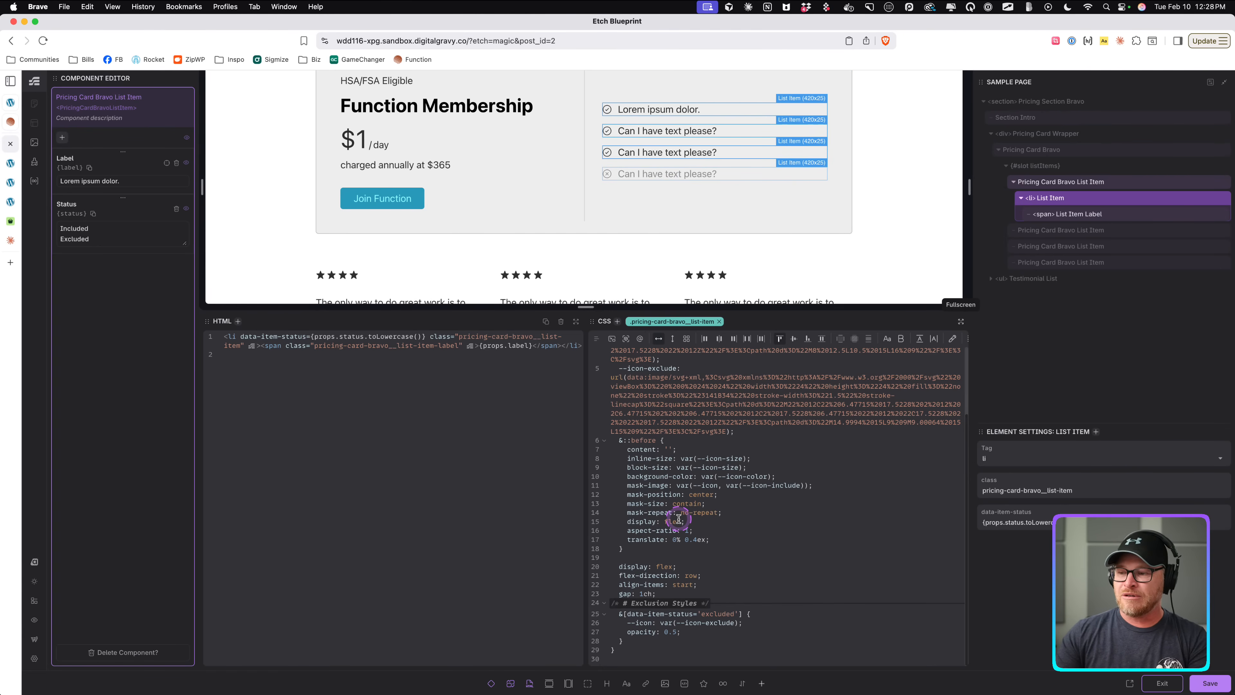
left_click(701, 630)
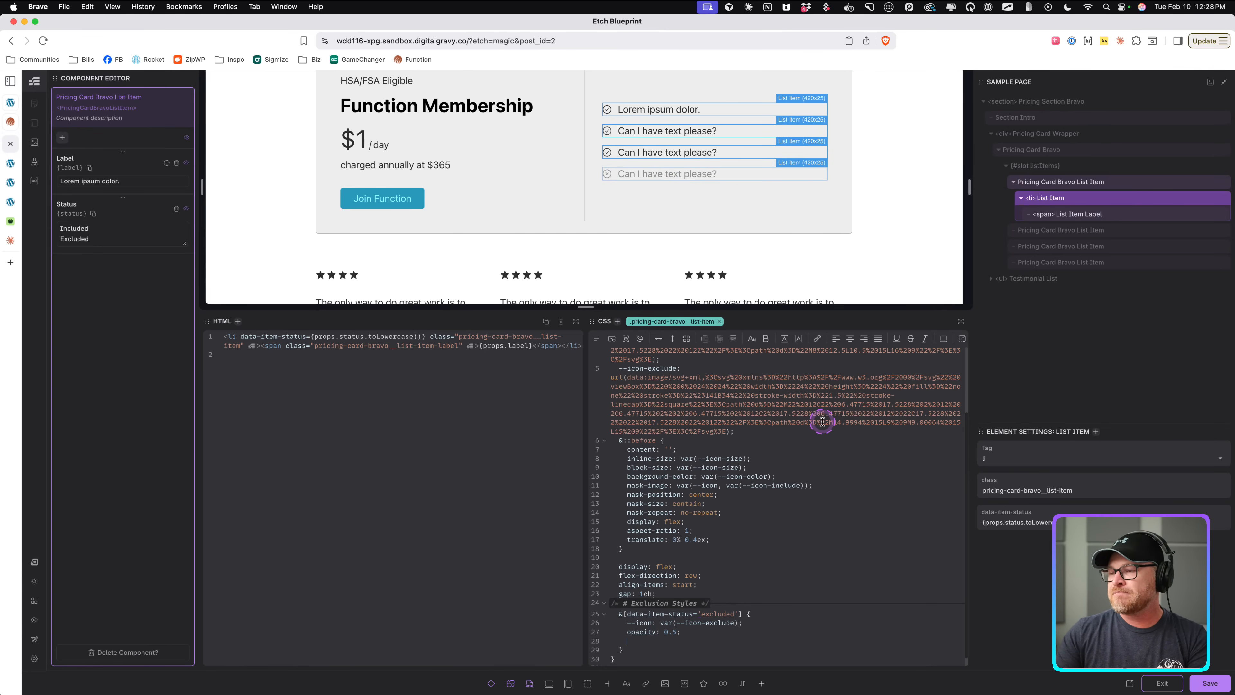
type("text-")
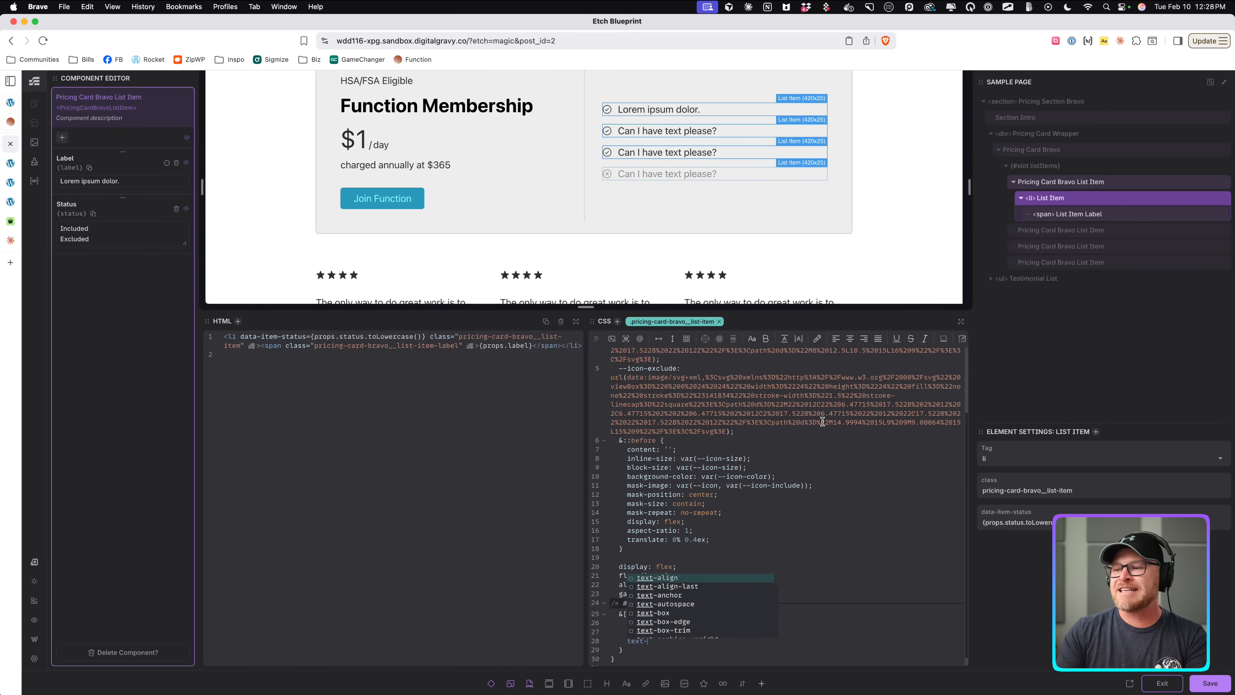
type("deoc")
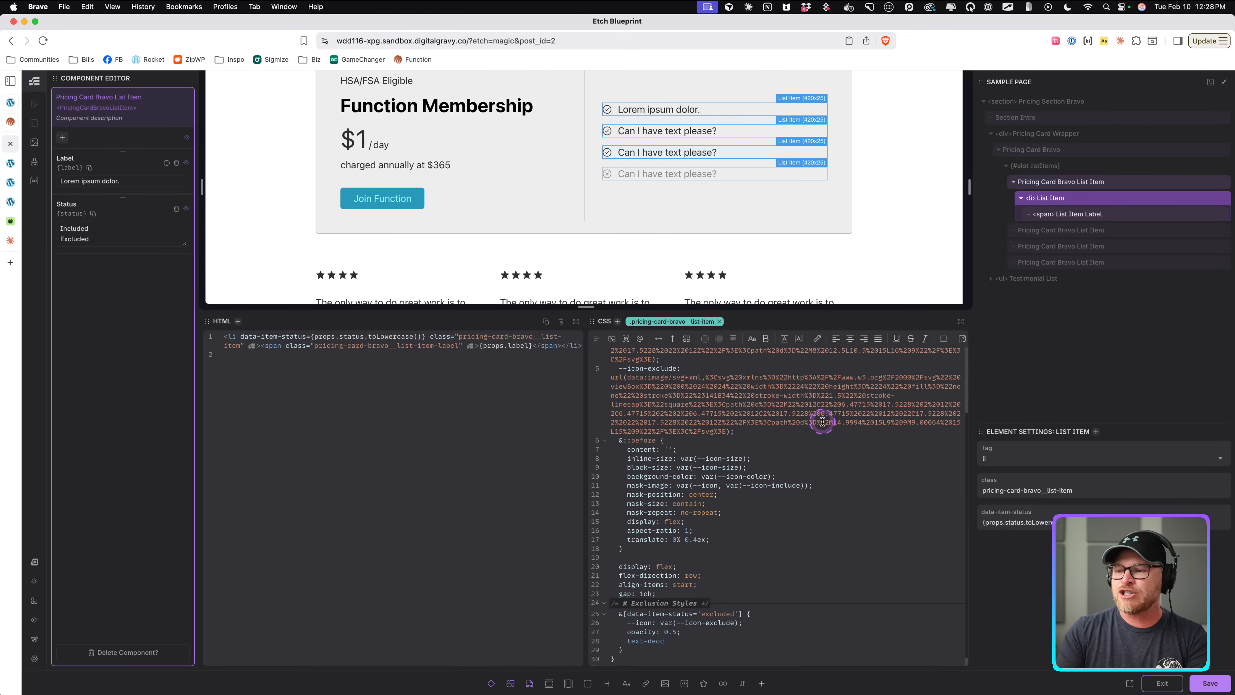
type("ratiation: line-thro")
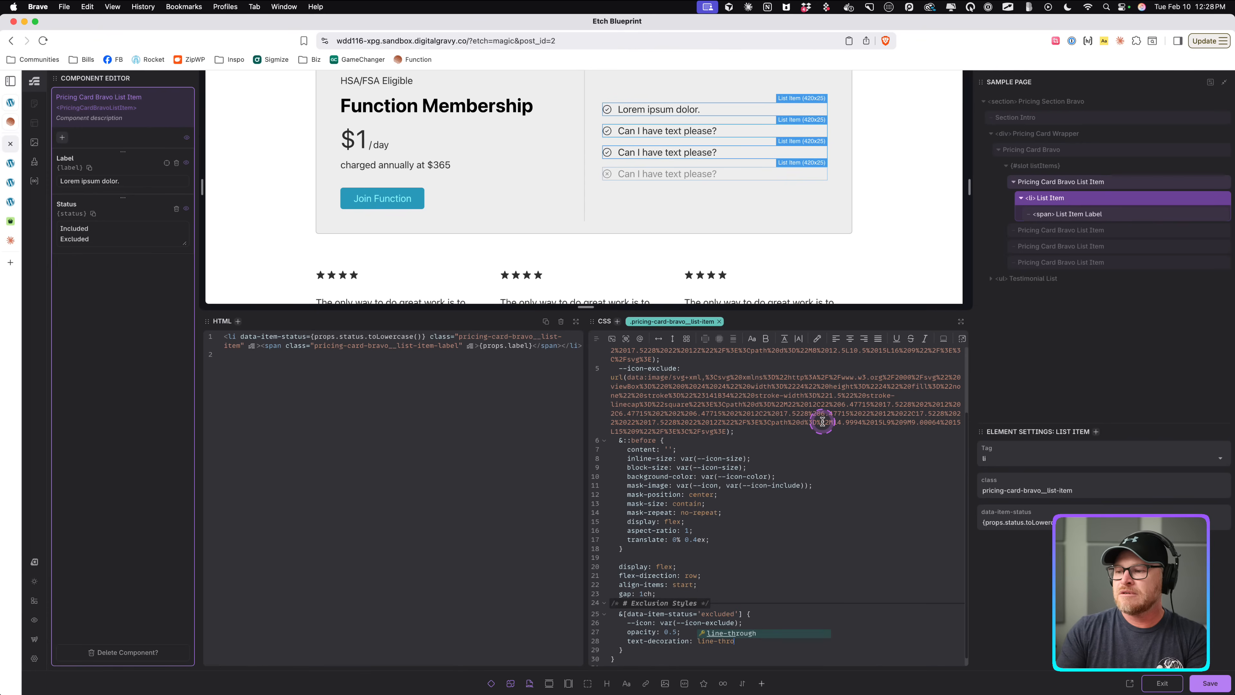
type("ugh;")
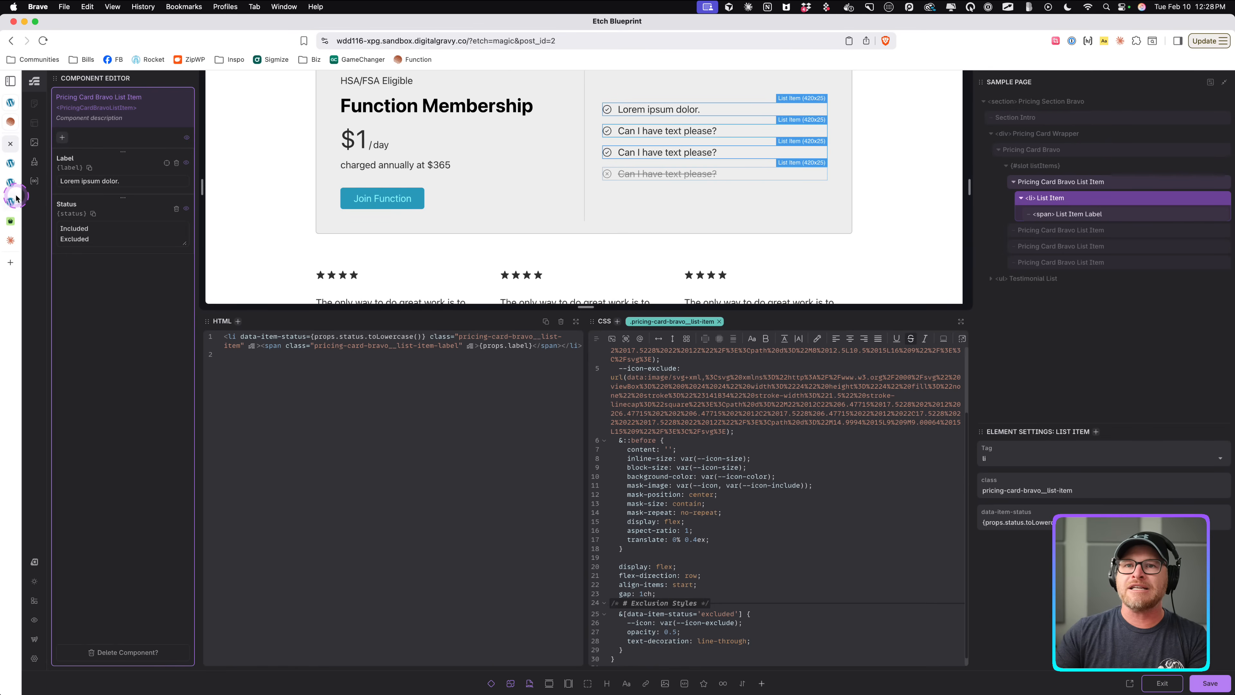
Switch to the front-end page tab to view the pricing card and close the developer tools.
left_click(11, 163)
left_click(938, 415)
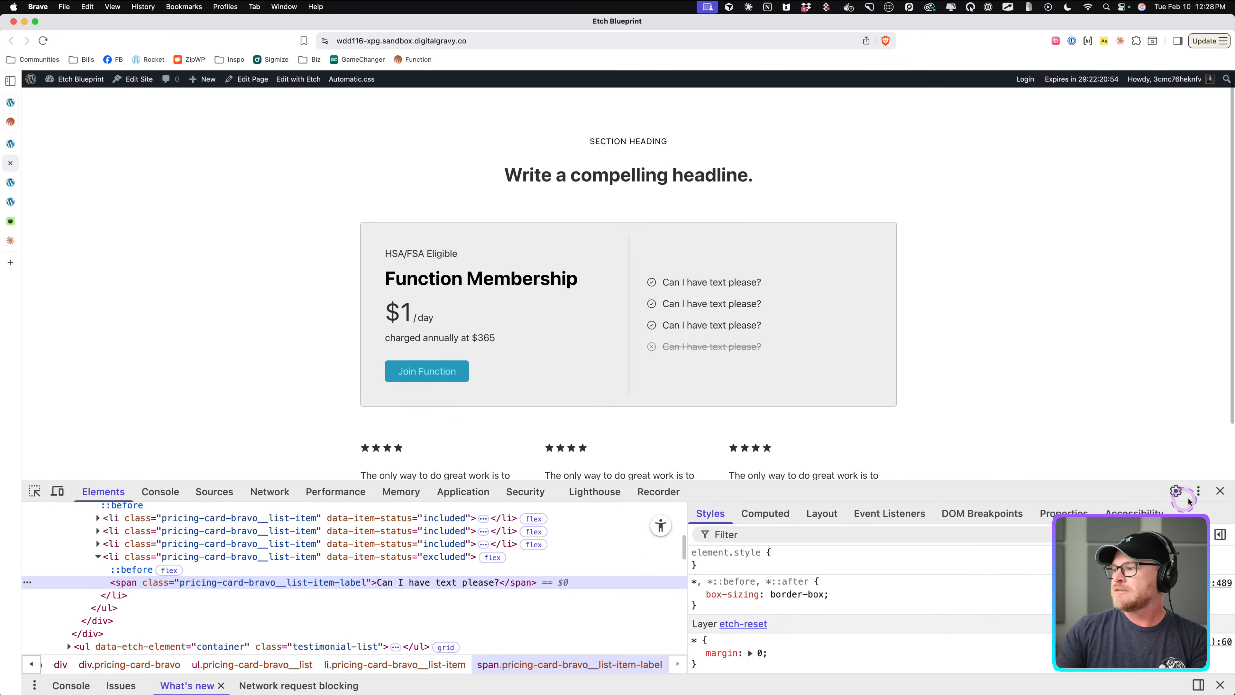
left_click(1220, 491)
left_click(11, 177)
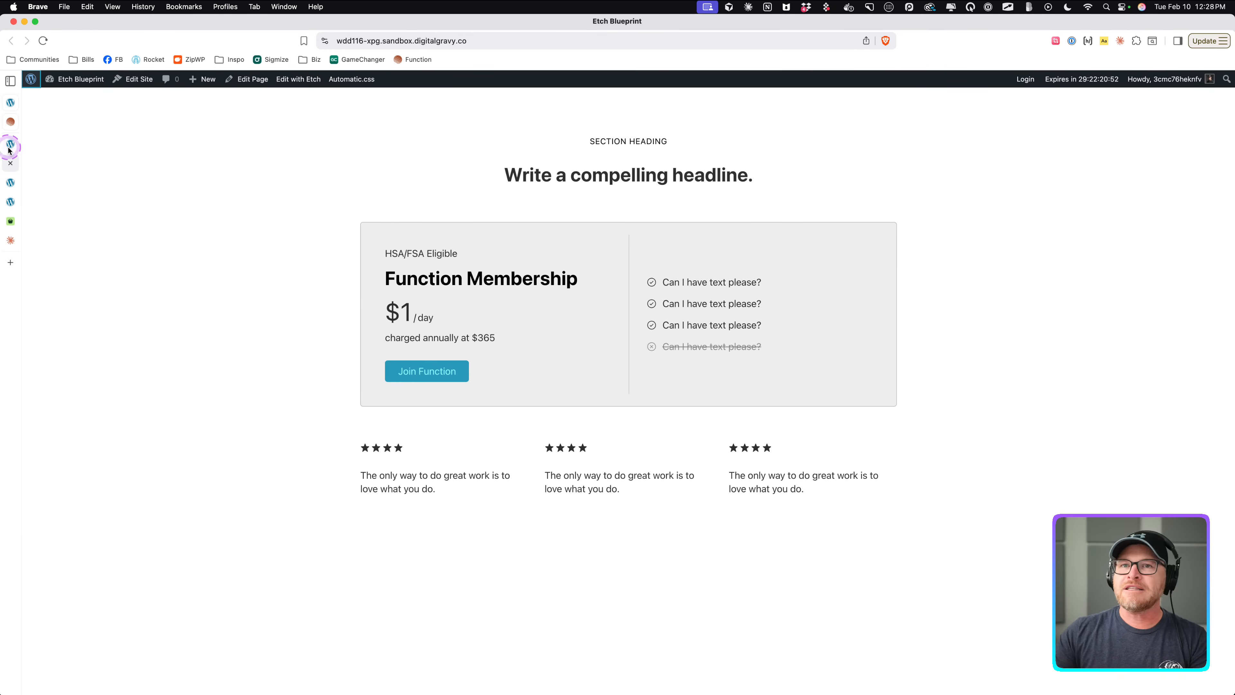
Return to the builder tab, exit the list item component editor, and keep the first list item's status as Included.
left_click(692, 230)
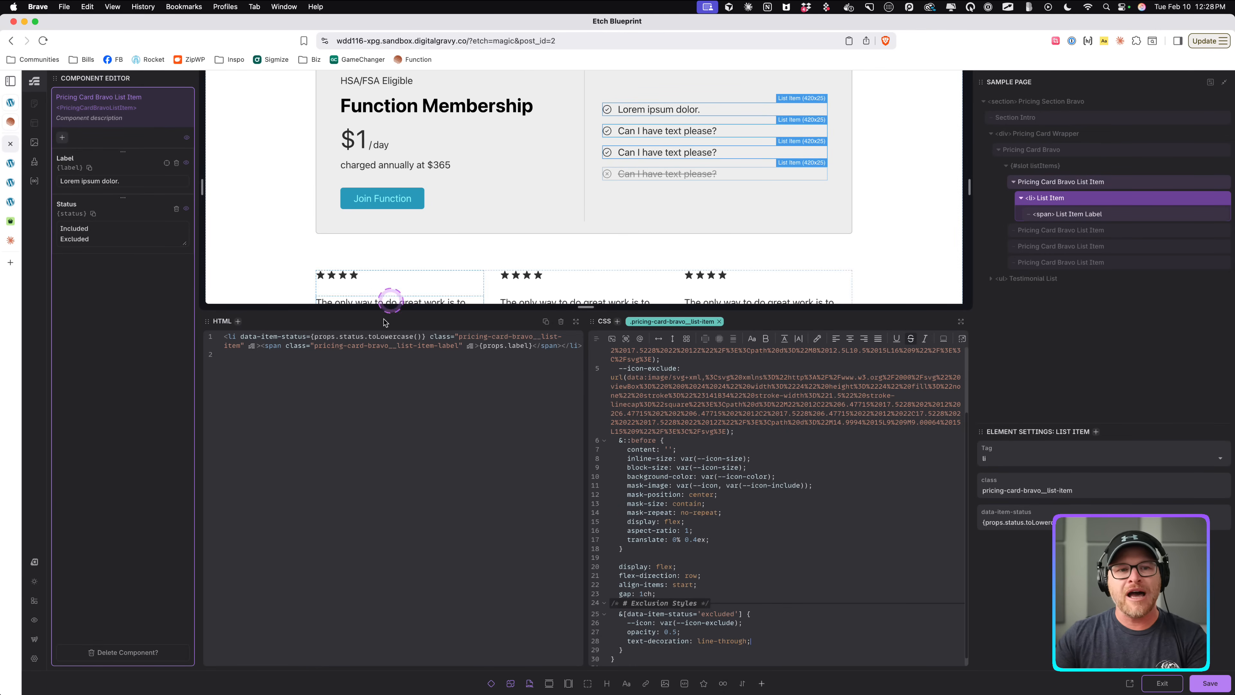
left_click(755, 508)
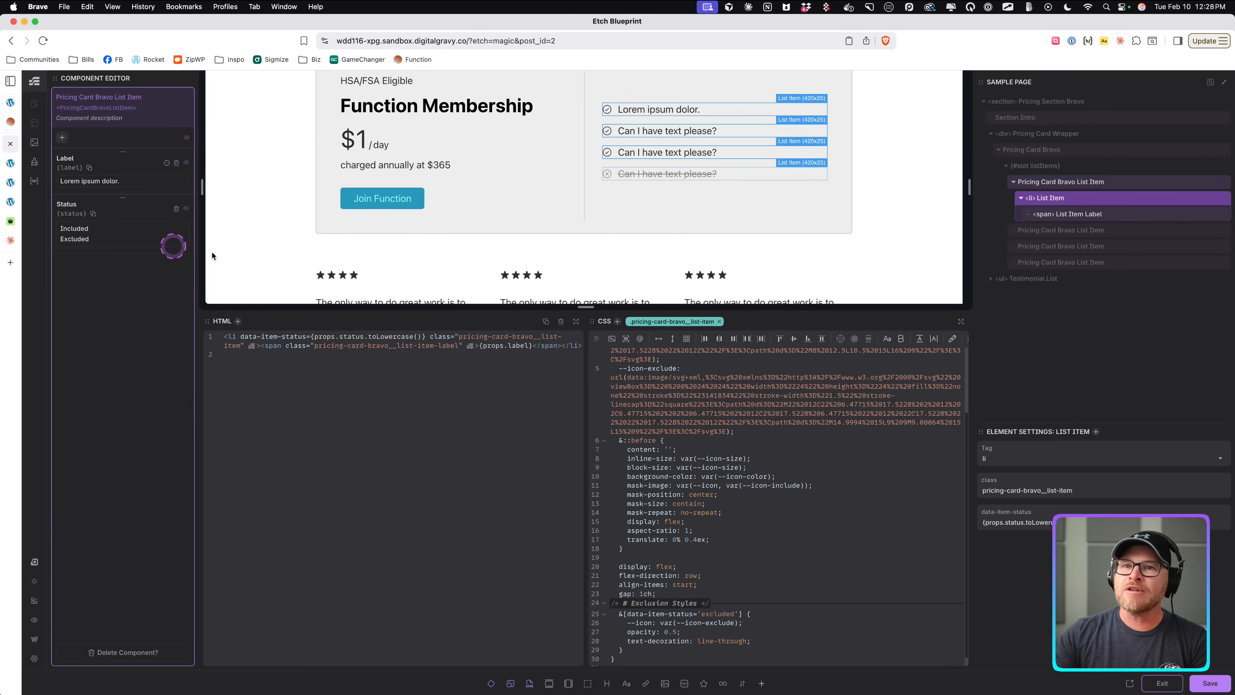
left_click(1180, 683)
left_click(82, 134)
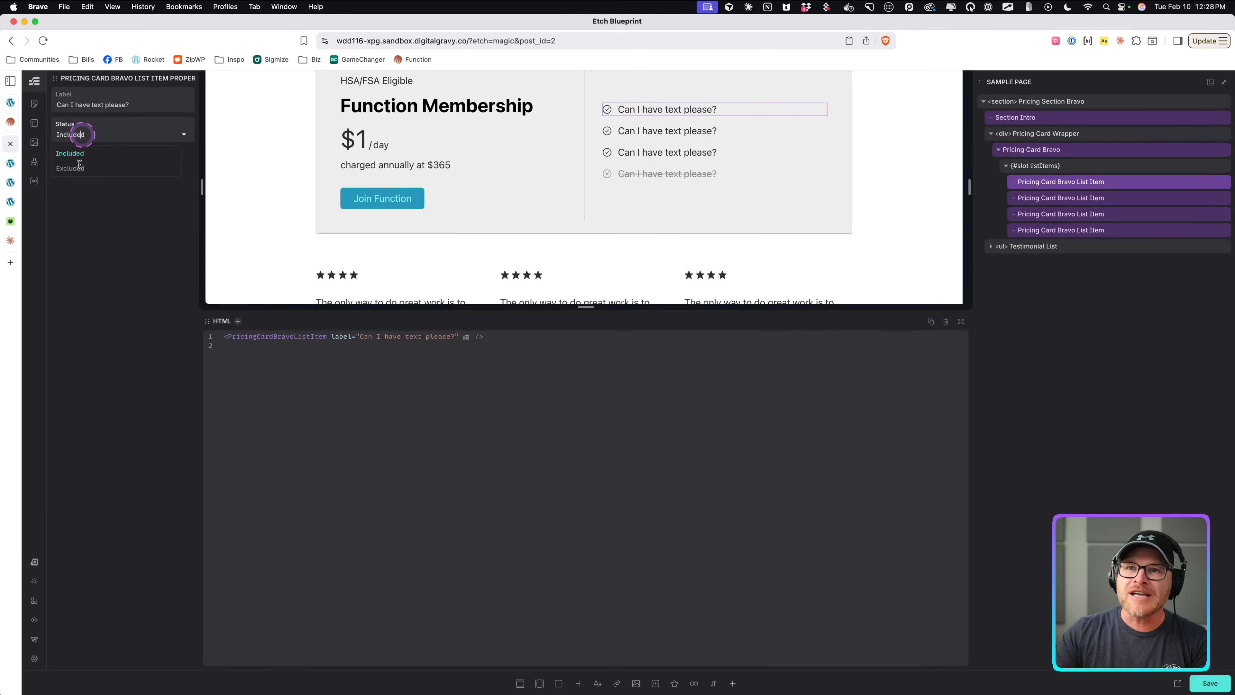
left_click(78, 154)
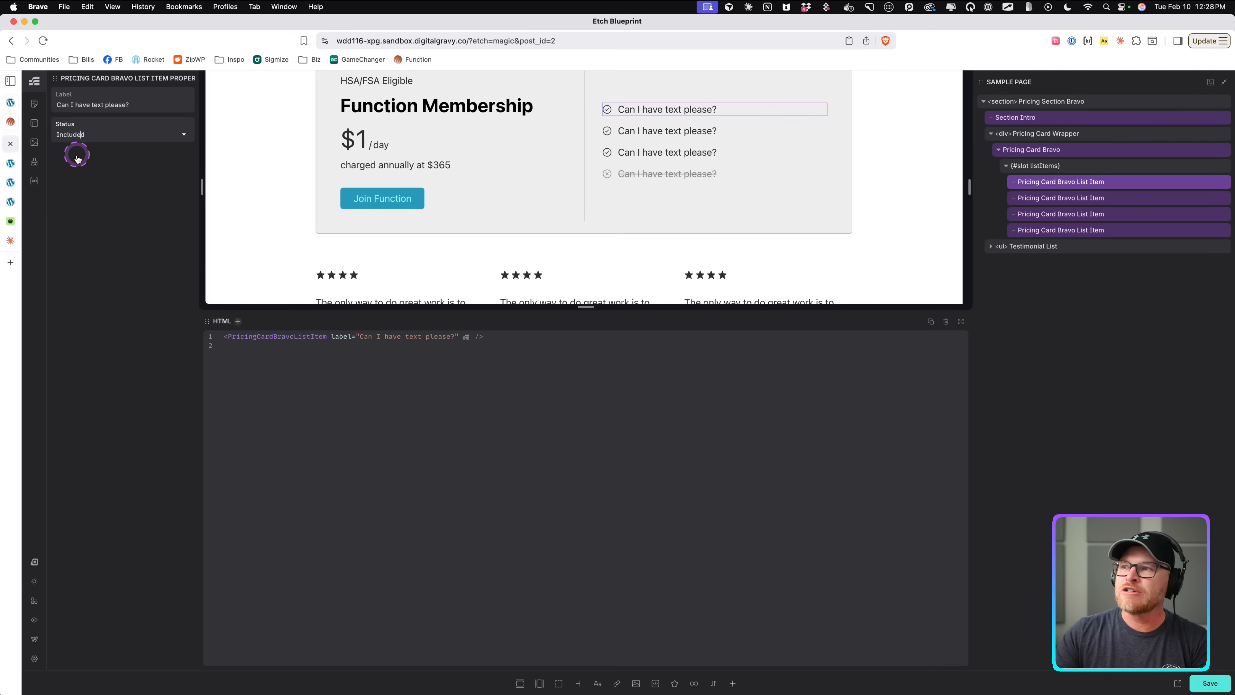
Select the fourth list item and toggle its status between Excluded and Included, leaving it Included.
left_click(663, 174)
left_click(117, 136)
left_click(90, 153)
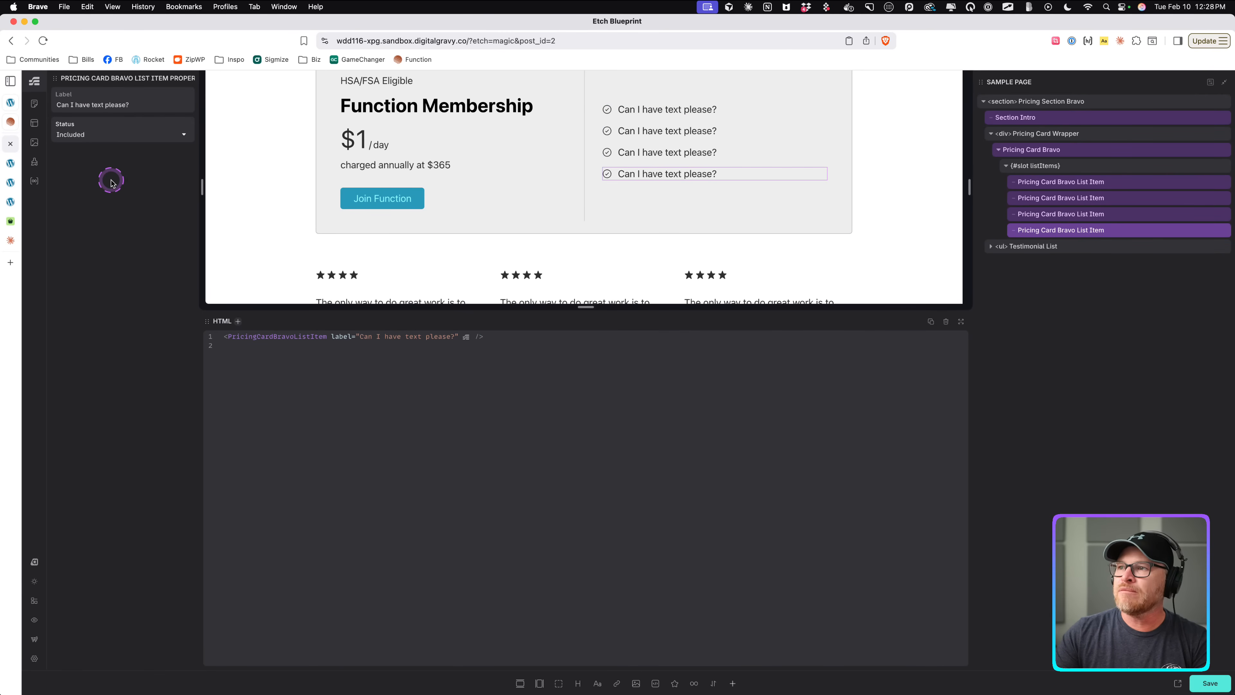
left_click(104, 138)
left_click(98, 168)
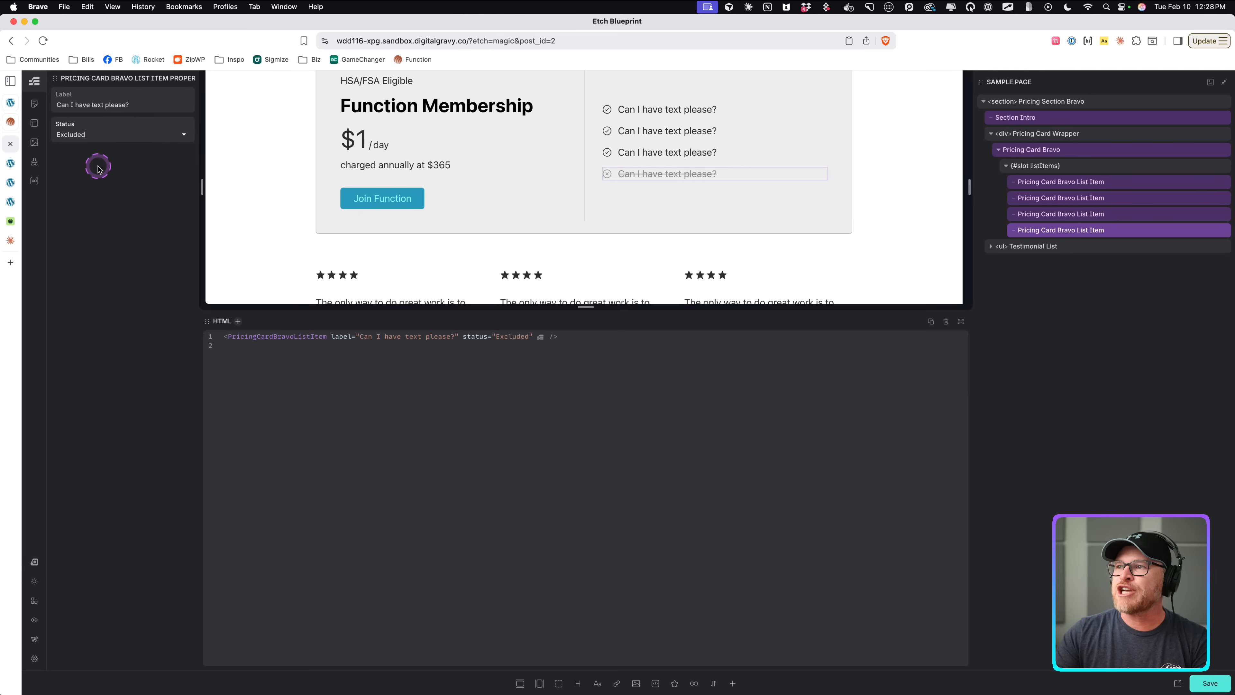
left_click(91, 136)
left_click(90, 155)
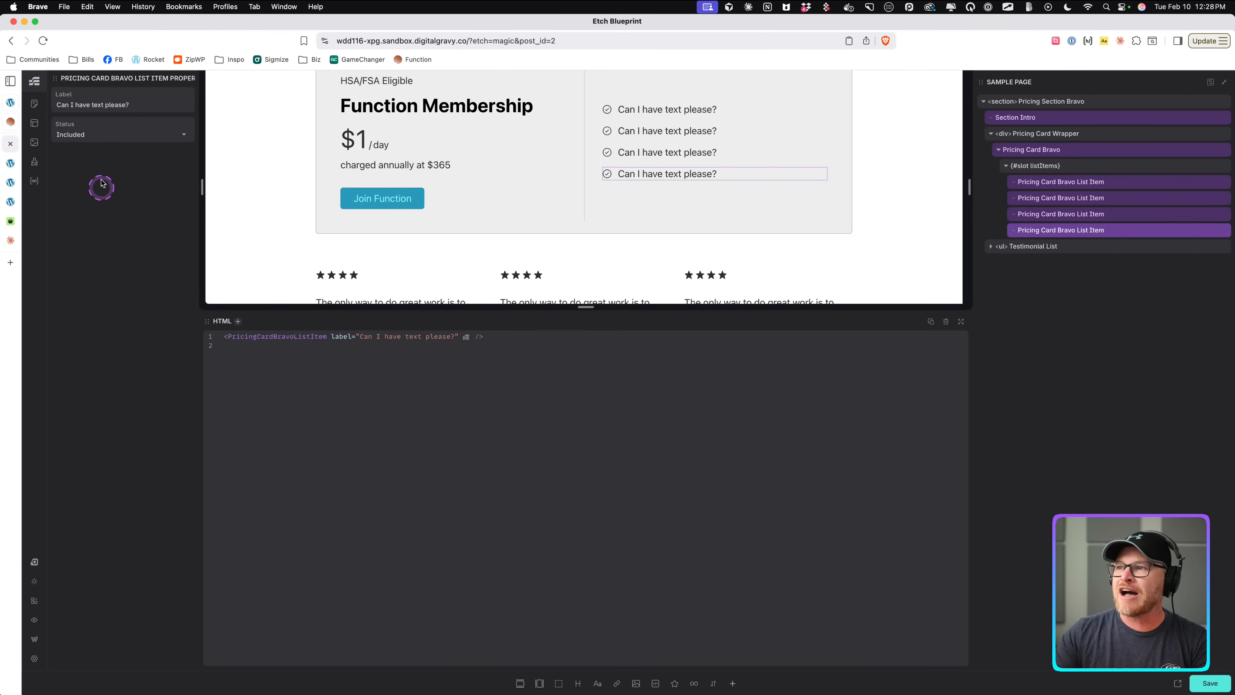
left_click(114, 137)
left_click(102, 168)
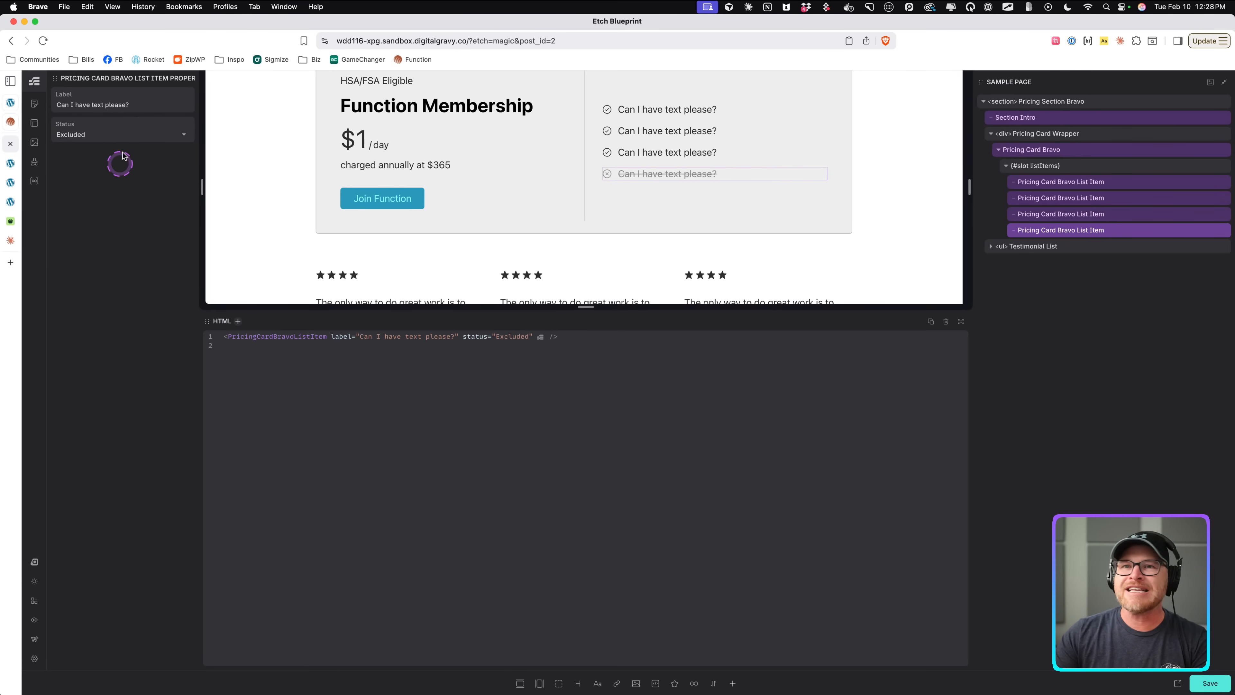
left_click(121, 136)
left_click(124, 153)
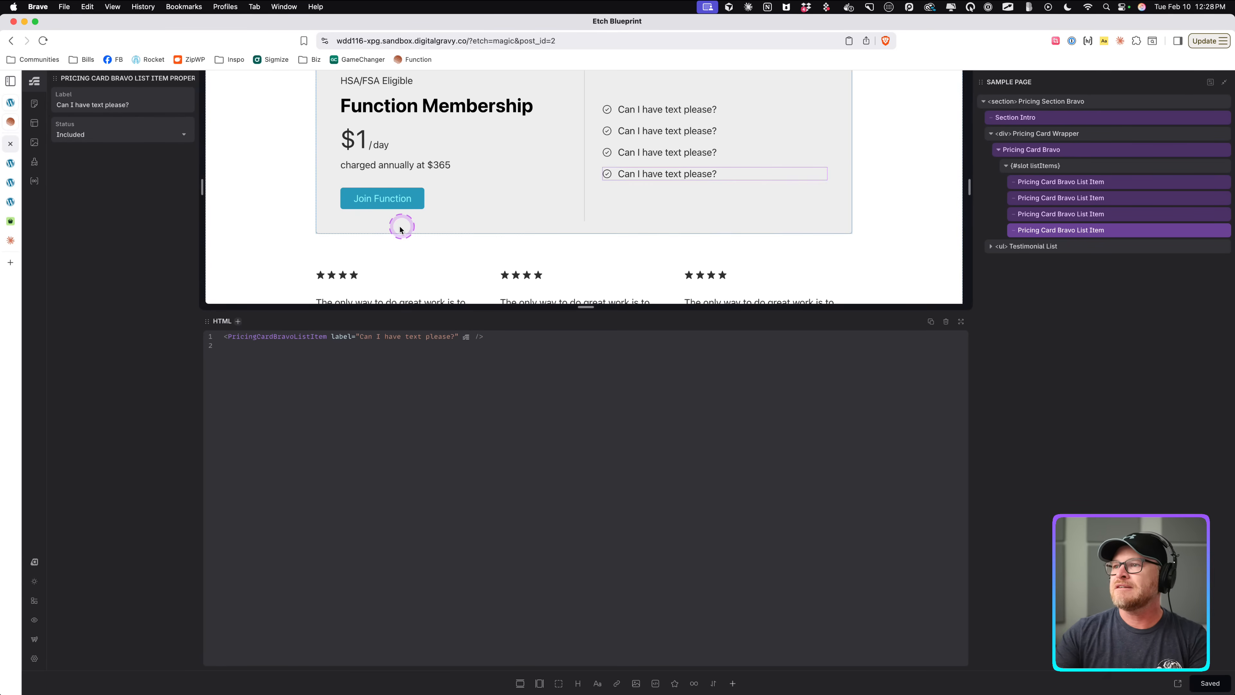
Open the Pricing Card Bravo component for editing from the layers tree.
scroll(399, 228, "up", 3)
scroll(428, 224, "down", 3)
scroll(440, 226, "up", 3)
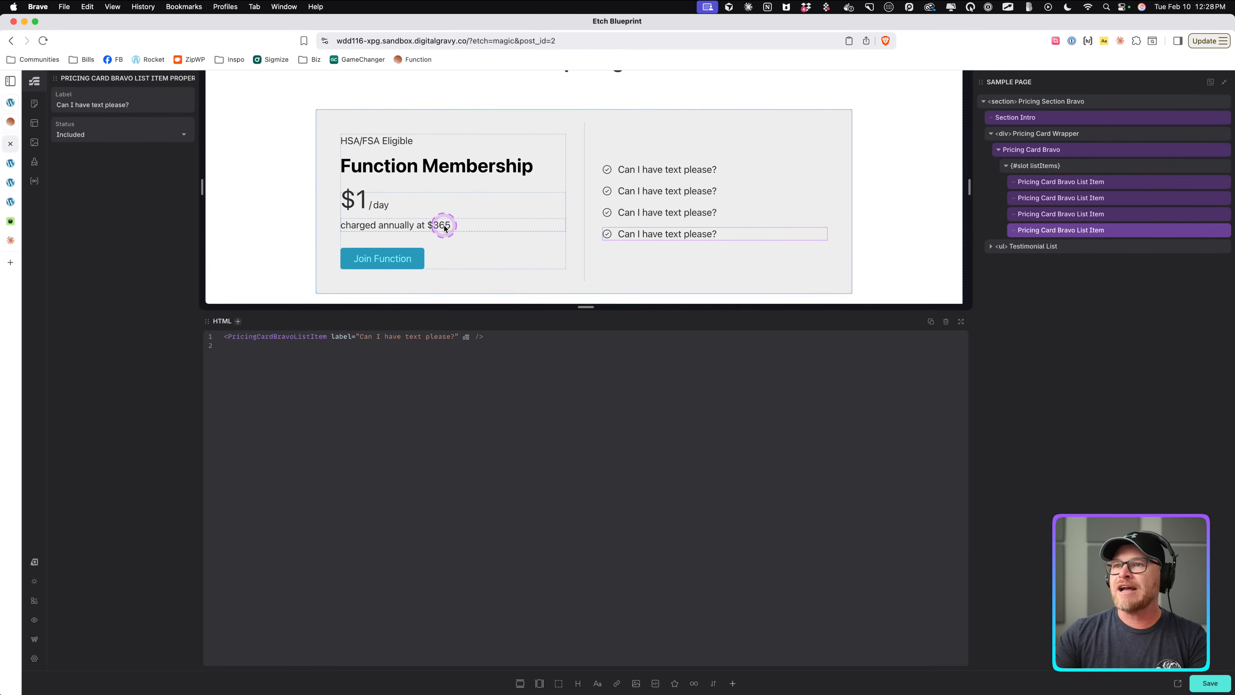
right_click(1074, 151)
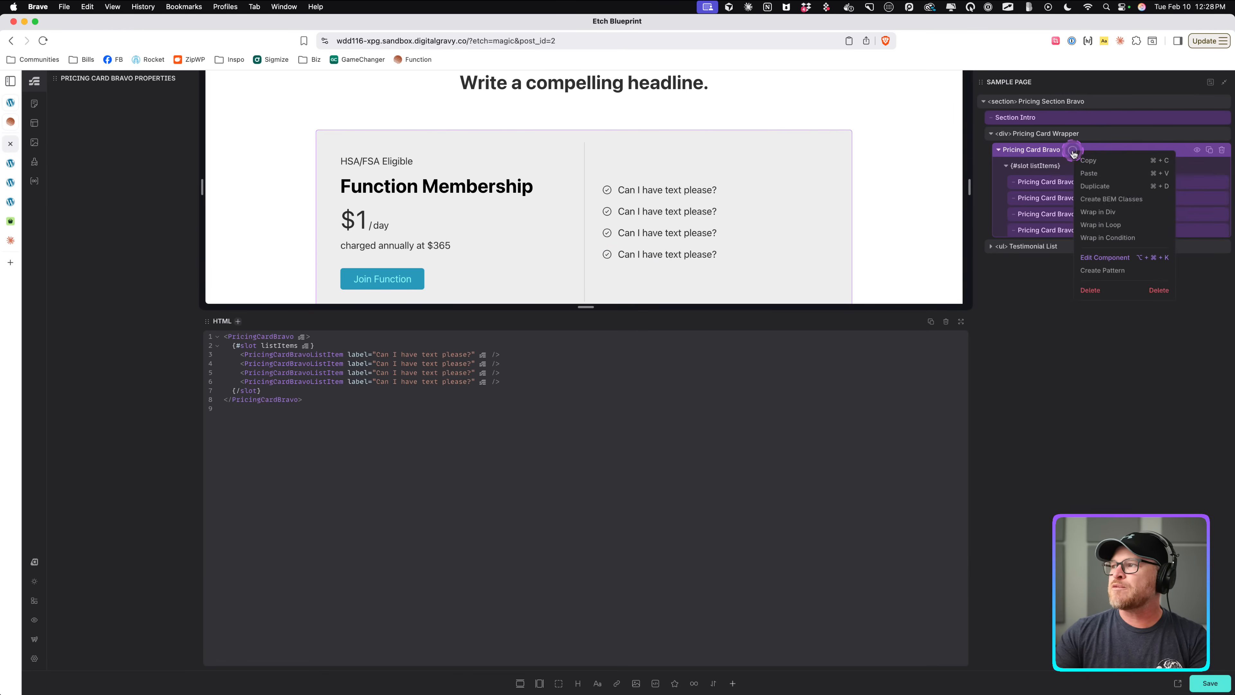
left_click(1094, 258)
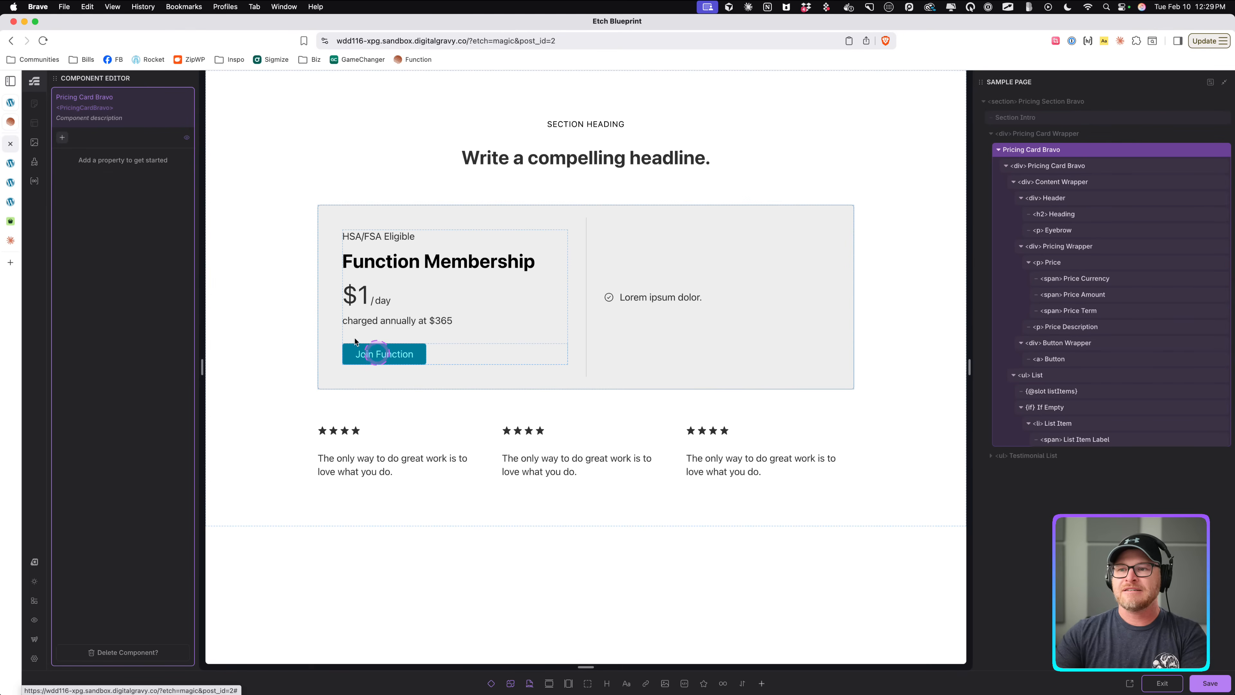
Add eight new text properties to the Pricing Card Bravo component.
left_click(62, 138)
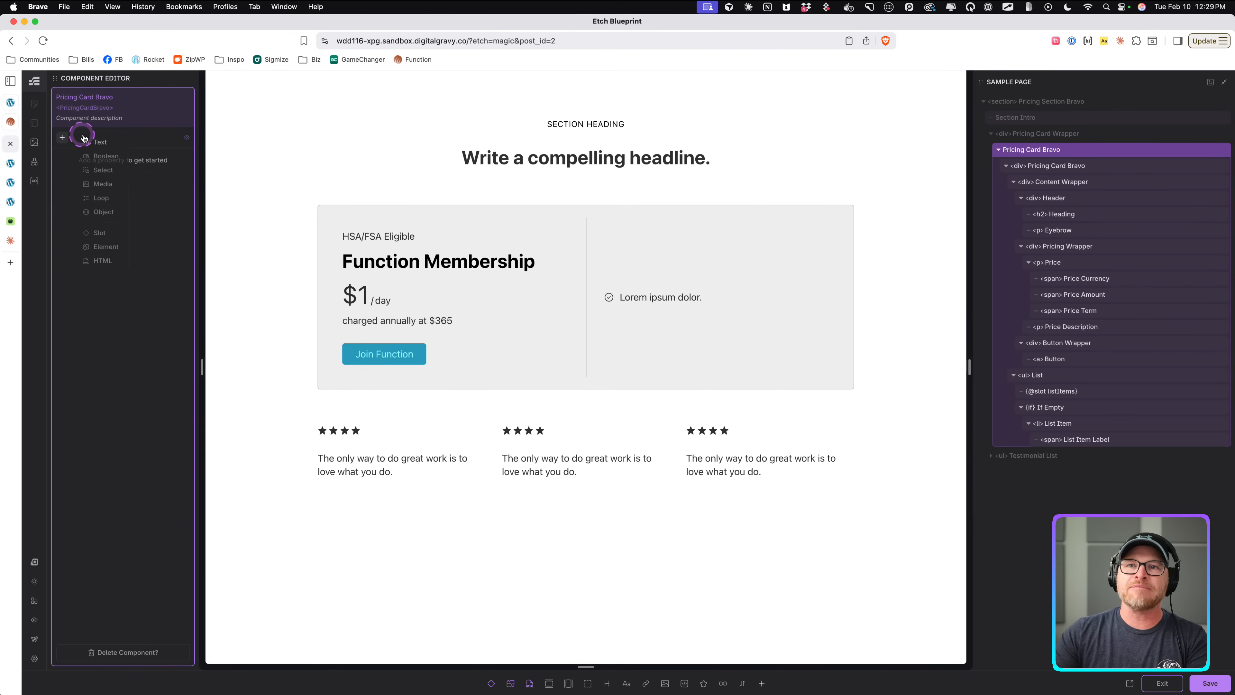
left_click(99, 141)
left_click(99, 141)
left_click(99, 142)
left_click(99, 141)
left_click(99, 141)
left_click(99, 141)
left_click(99, 141)
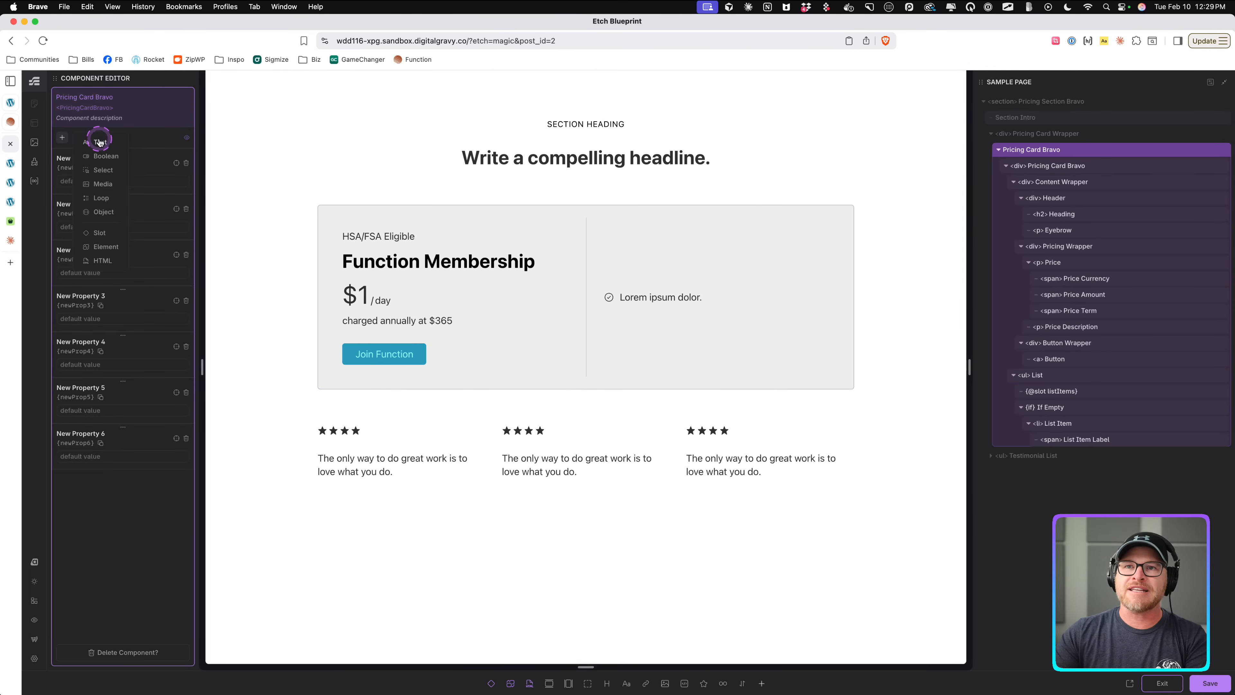
left_click(99, 141)
Rename the first two properties Heading and Eyebrow, and move Eyebrow above Heading.
double_click(64, 159)
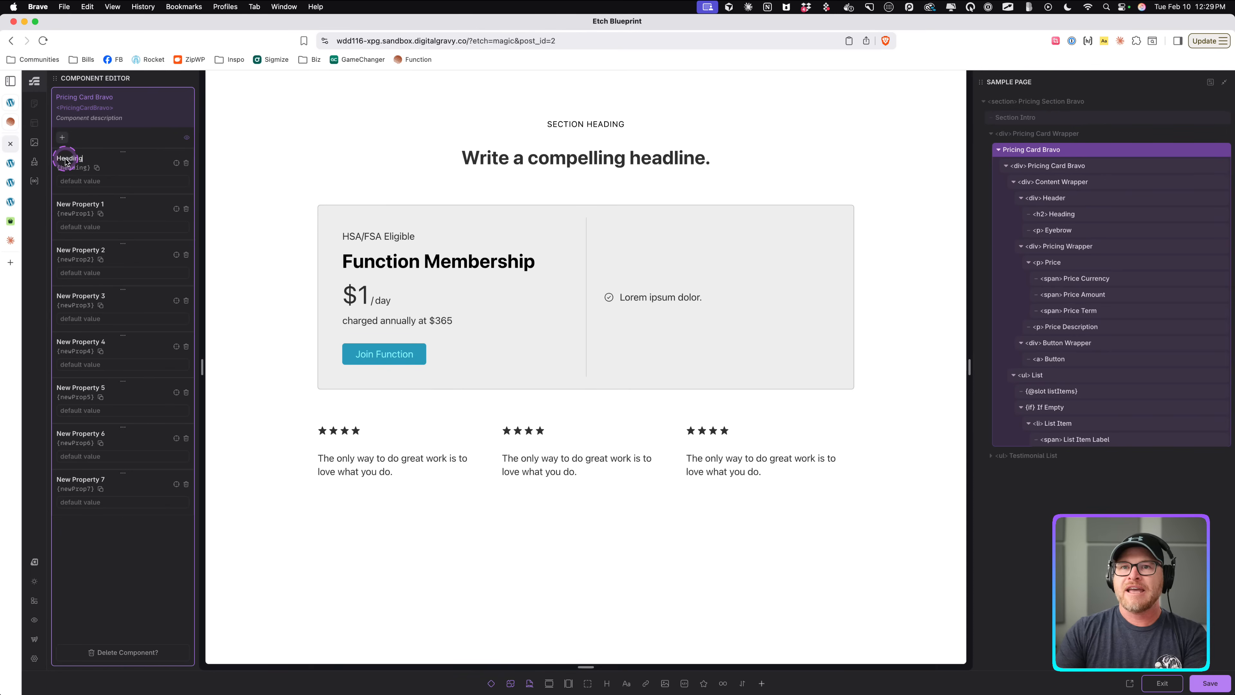
double_click(88, 204)
type("Eyebrow")
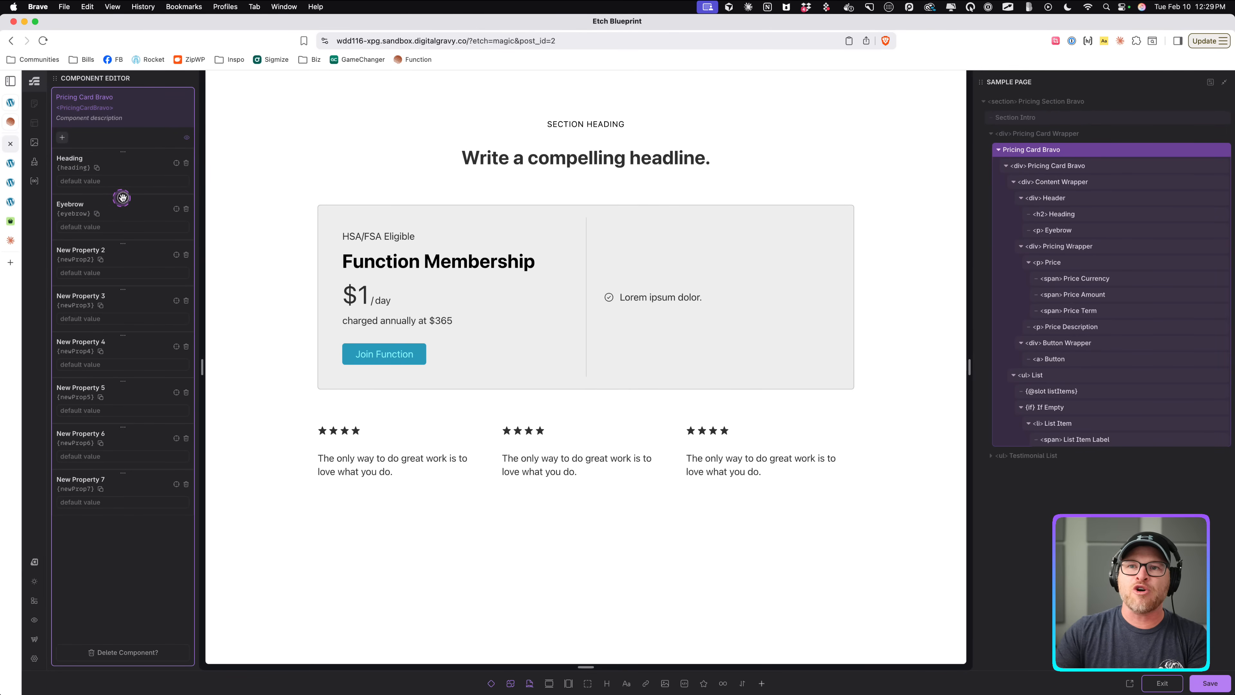
left_click_drag(121, 199, 101, 157)
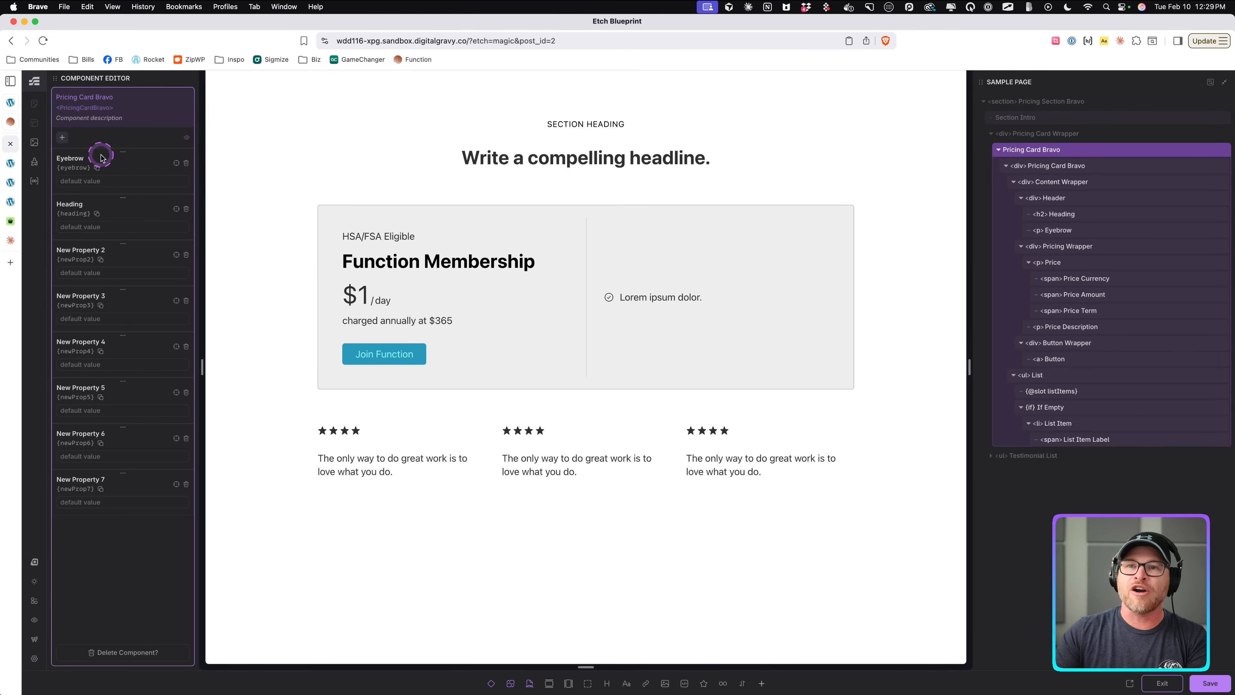
Rename the next three properties Currency, Price and Term.
double_click(98, 250)
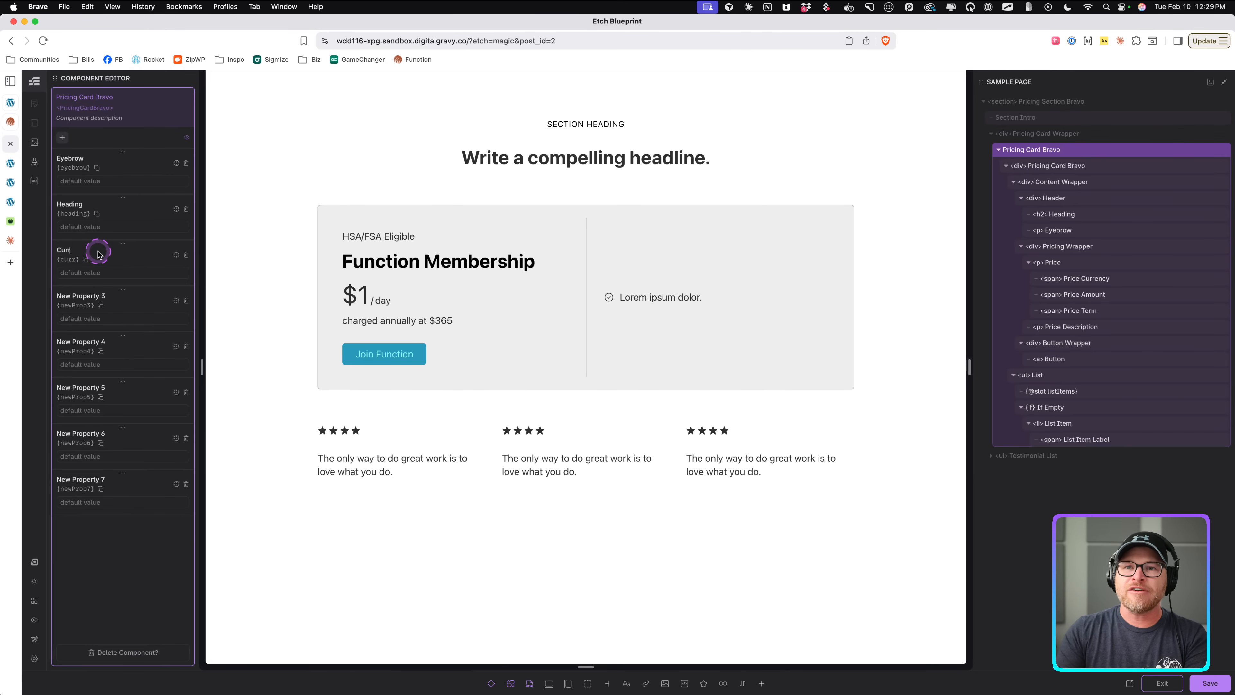
left_click(91, 291)
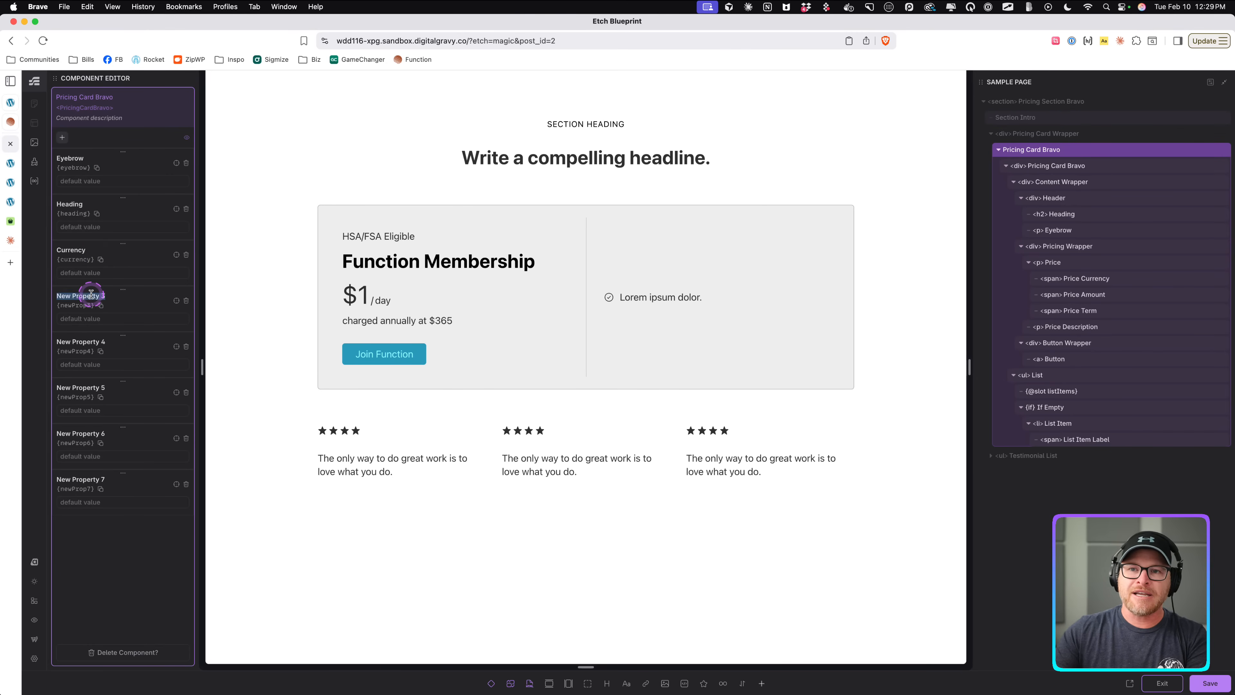
type("Price")
left_click(91, 340)
double_click(88, 341)
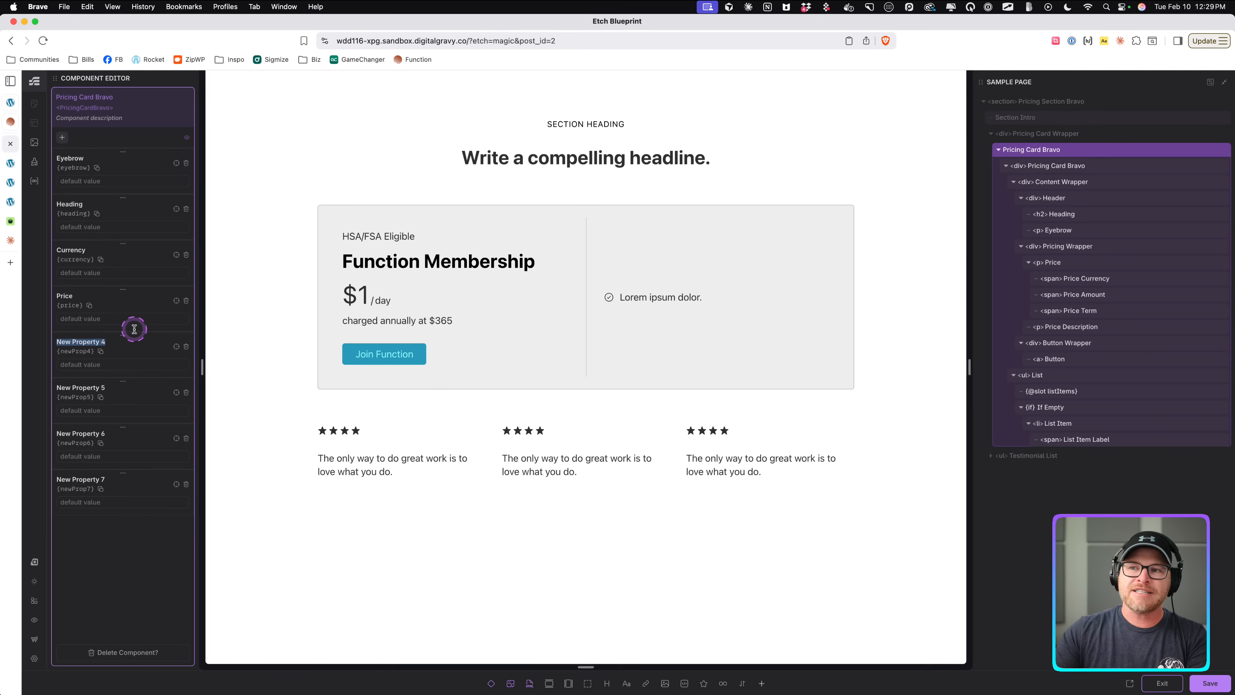
type("Term")
Rename the last three properties Price Description, Button Label and Button Link.
left_click(89, 384)
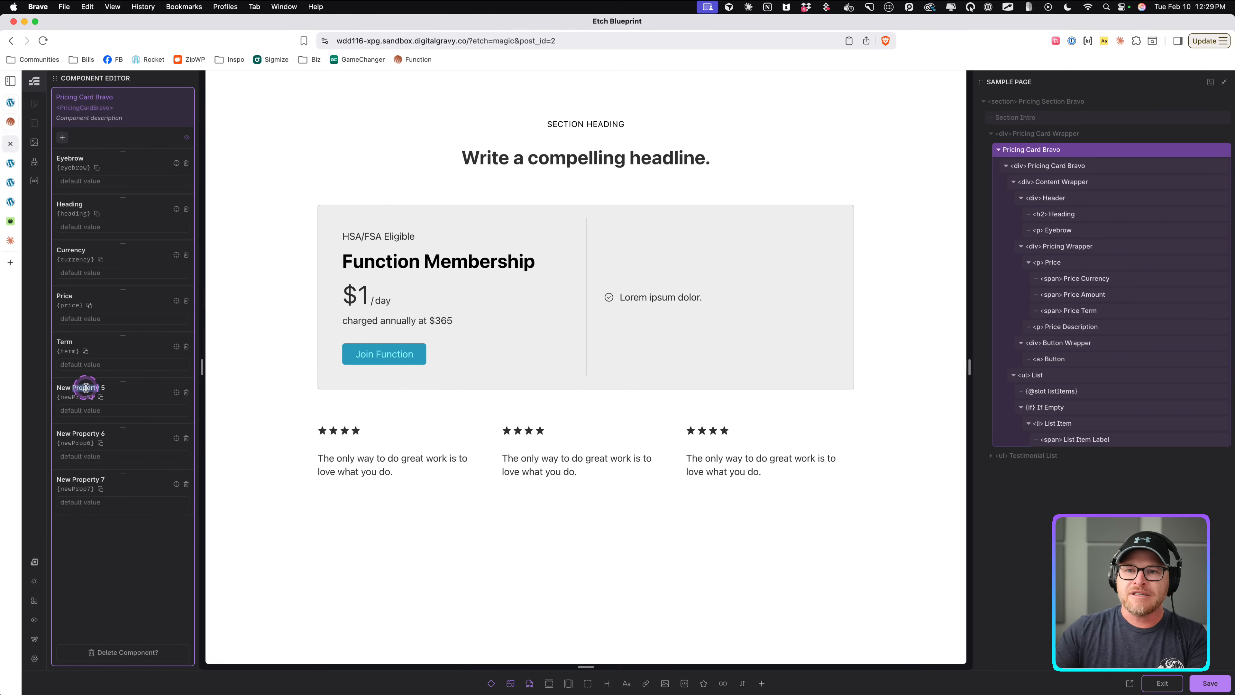
type("P")
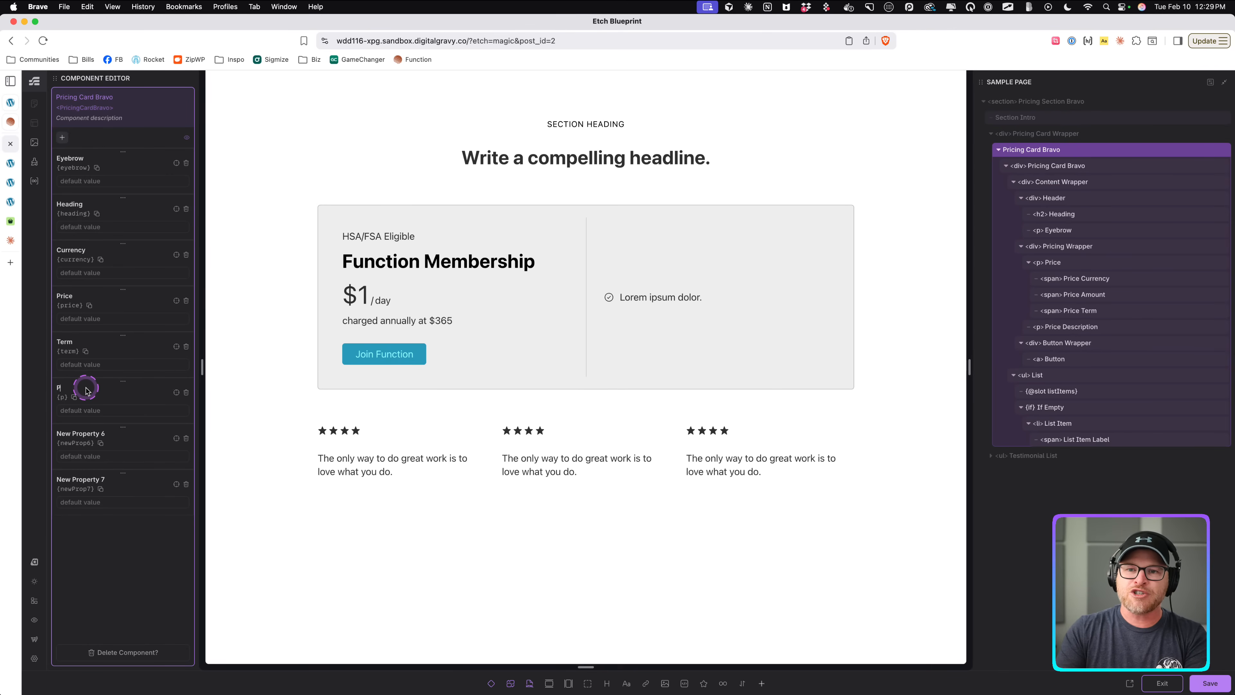
type("rice Description")
left_click(76, 441)
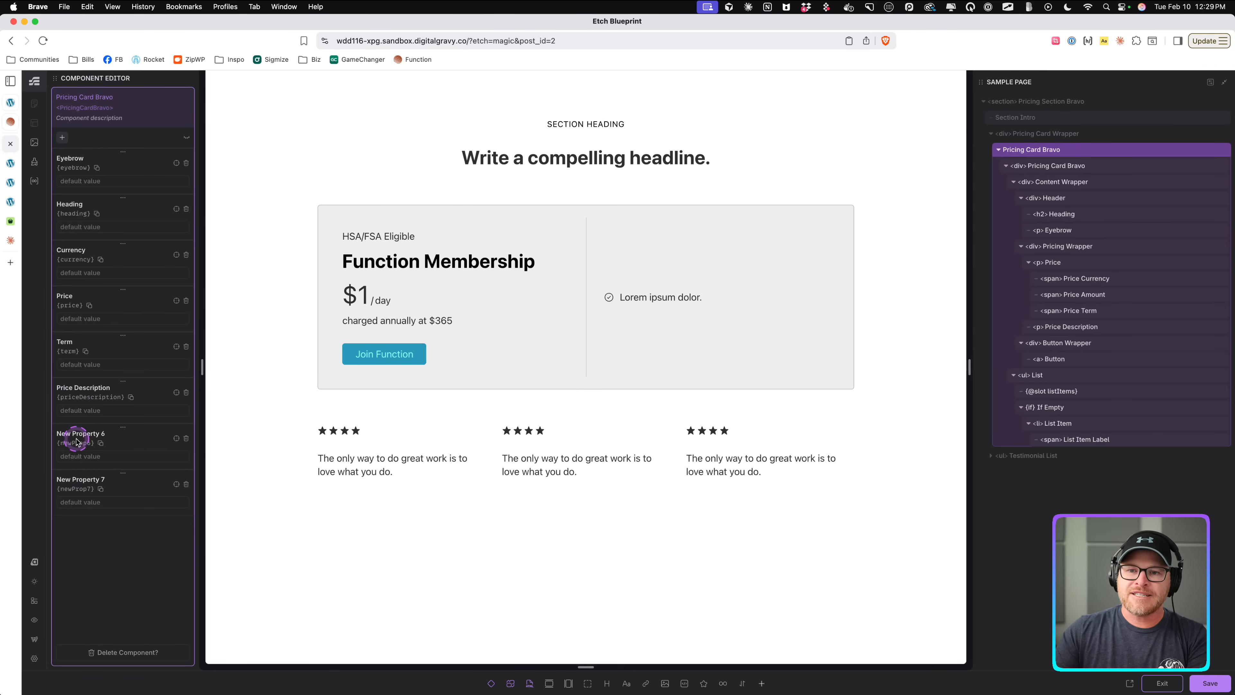
triple_click(96, 431)
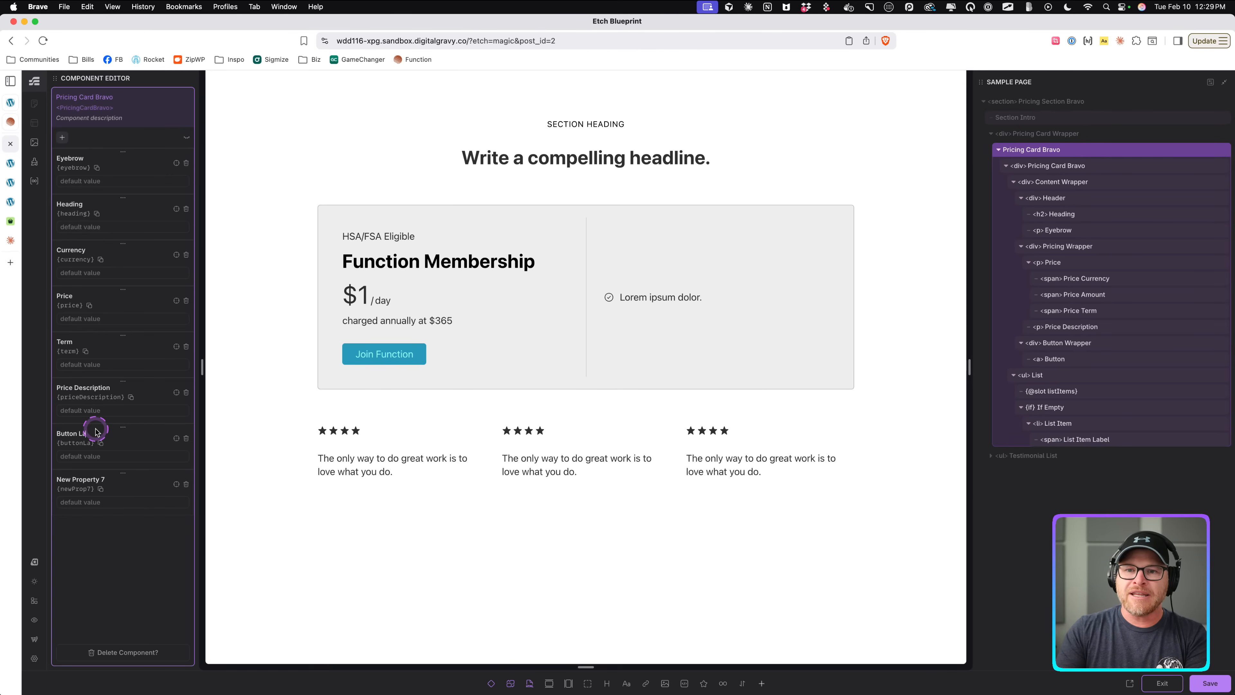
left_click(97, 480)
triple_click(89, 481)
type("Button Link")
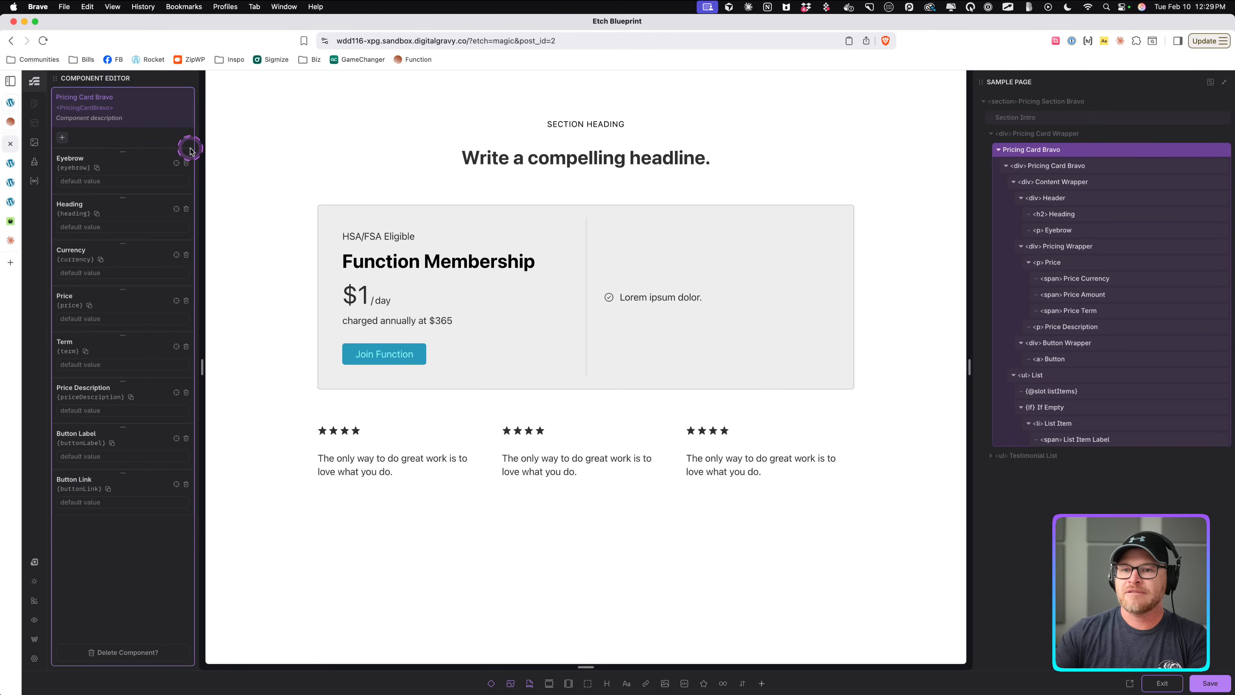
Populate defaults for Eyebrow, Heading and Currency from the card's matching elements to bind them.
left_click(176, 163)
left_click(354, 237)
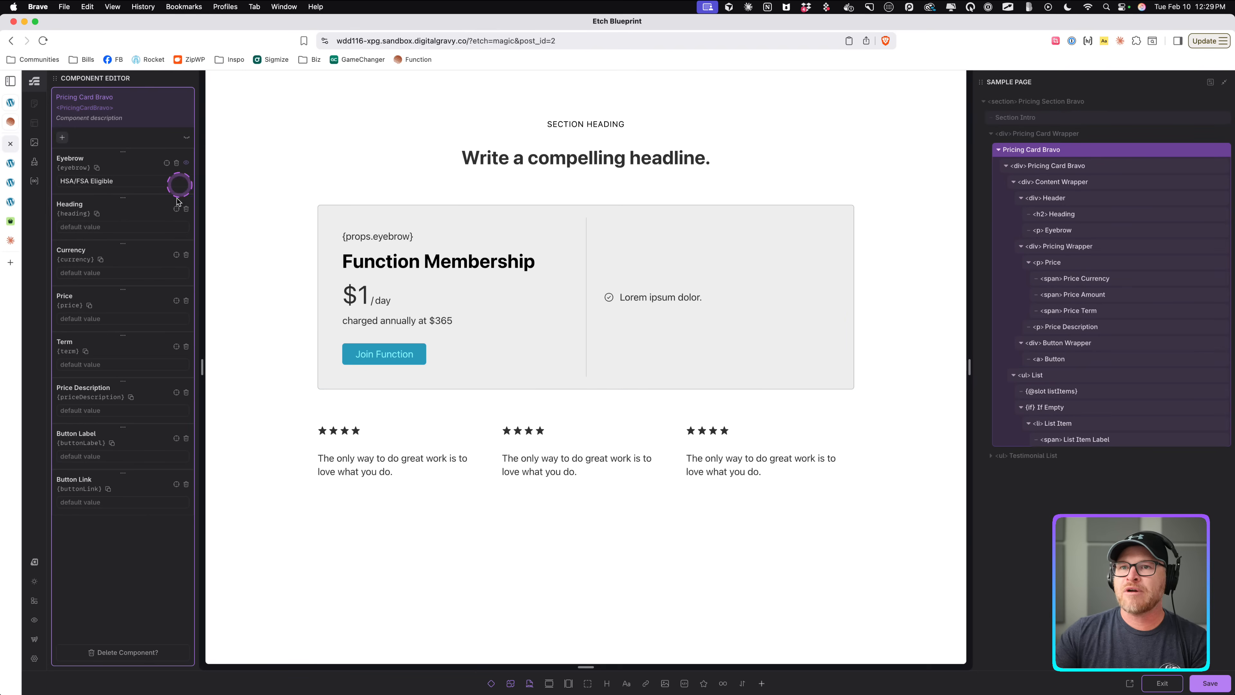
left_click(176, 209)
left_click(382, 263)
left_click(176, 254)
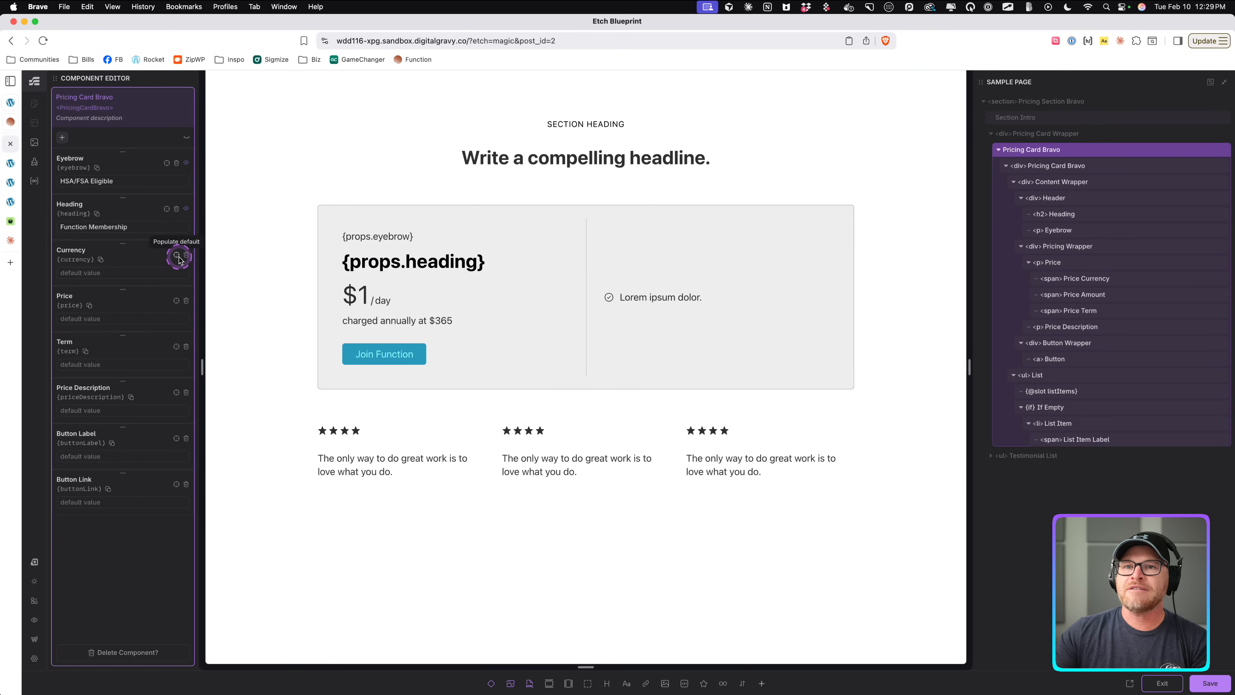
left_click(349, 295)
Populate defaults for Price, Term and Price Description from the card's matching elements to bind them.
left_click(176, 301)
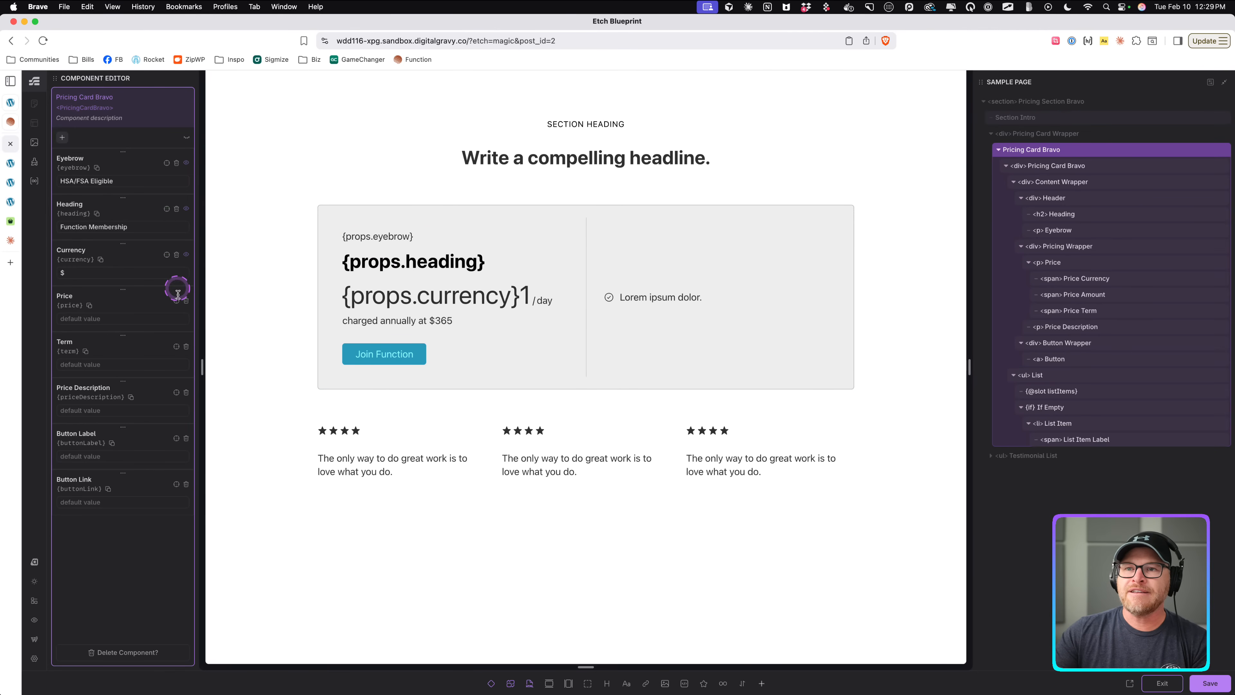
left_click(527, 298)
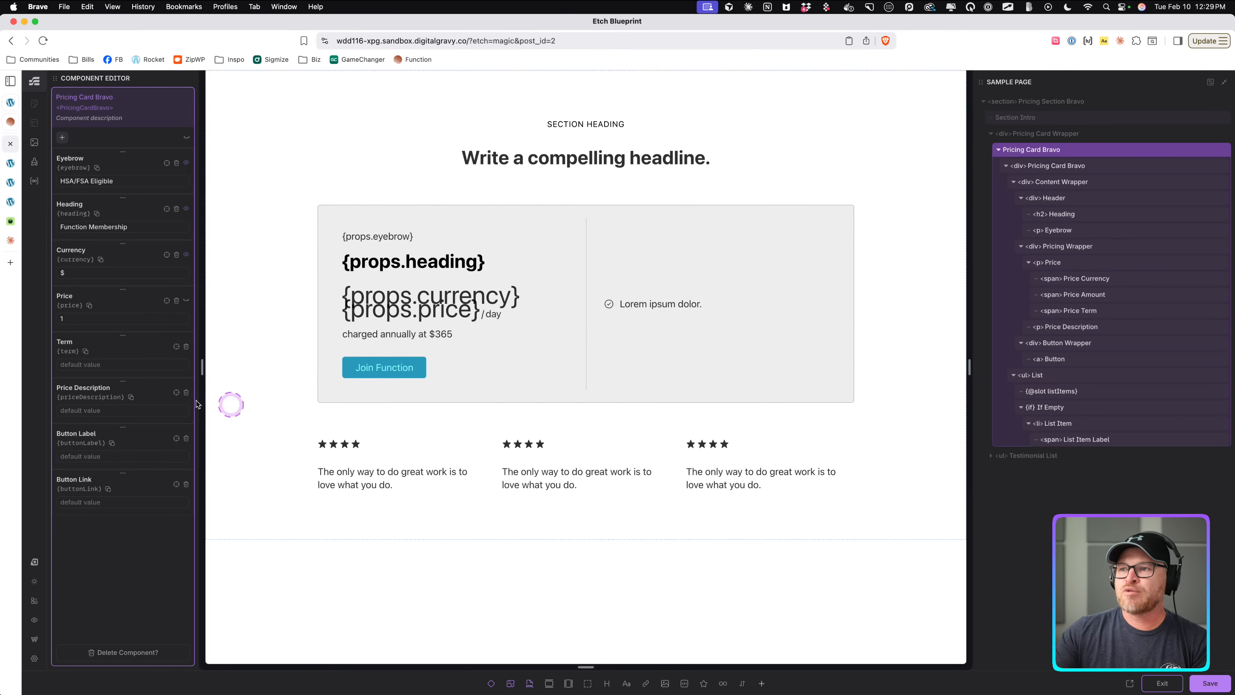
left_click(177, 346)
left_click(493, 314)
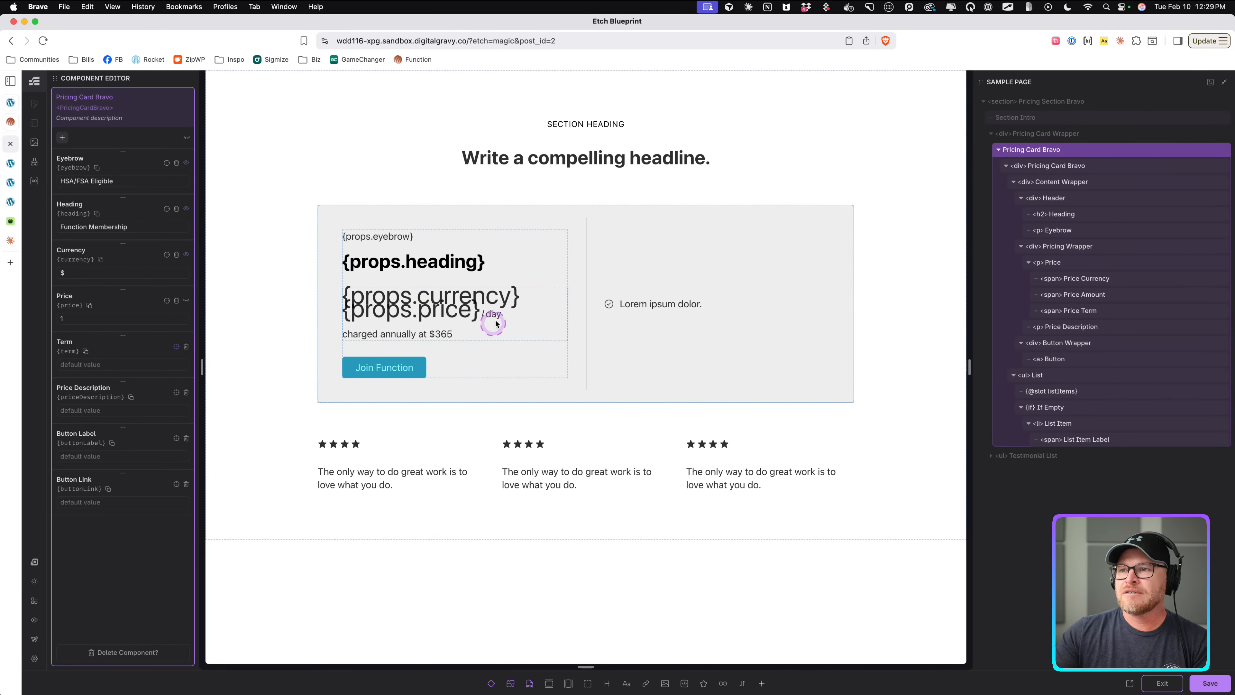
left_click(161, 406)
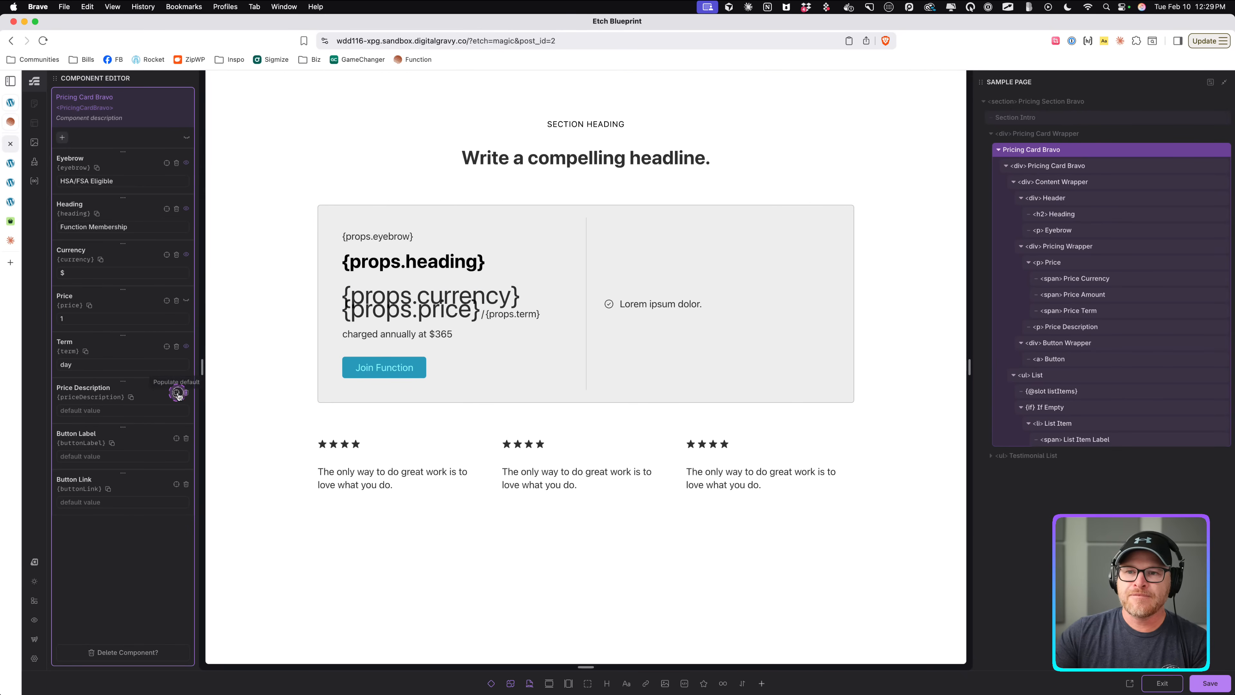
left_click(370, 336)
Populate the Button Label default, bind the button's href to {props.buttonLink}, then save and exit the component editor.
left_click(176, 438)
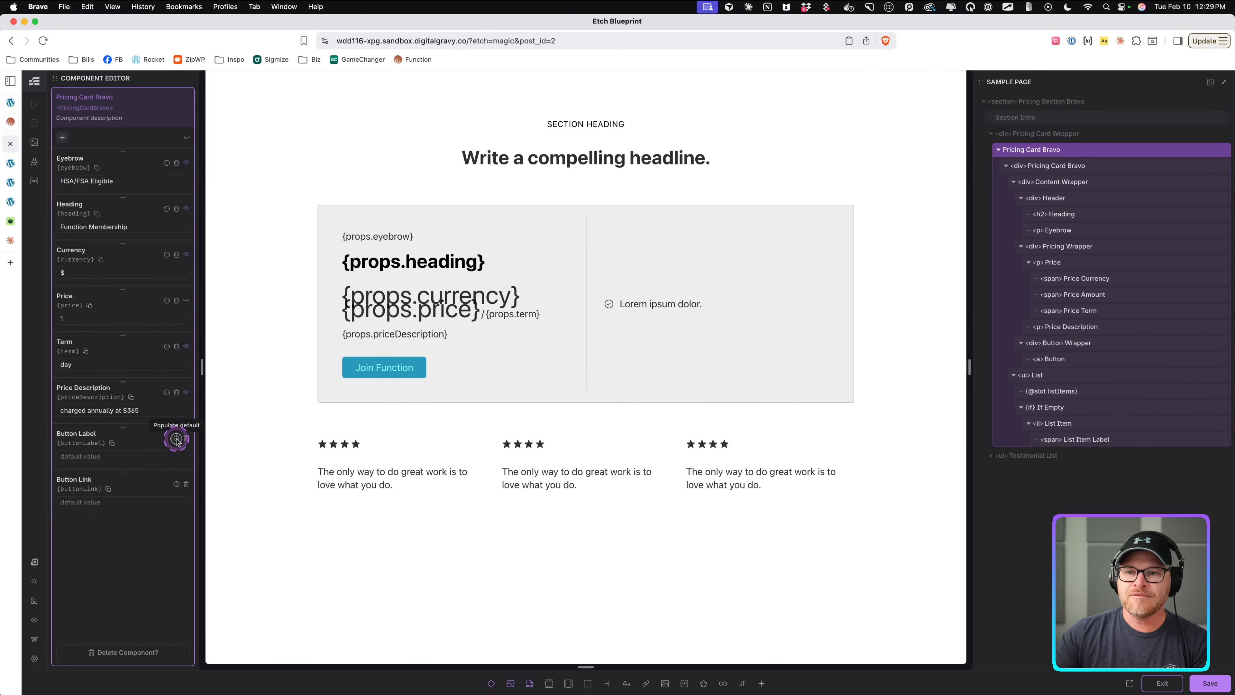
left_click(384, 365)
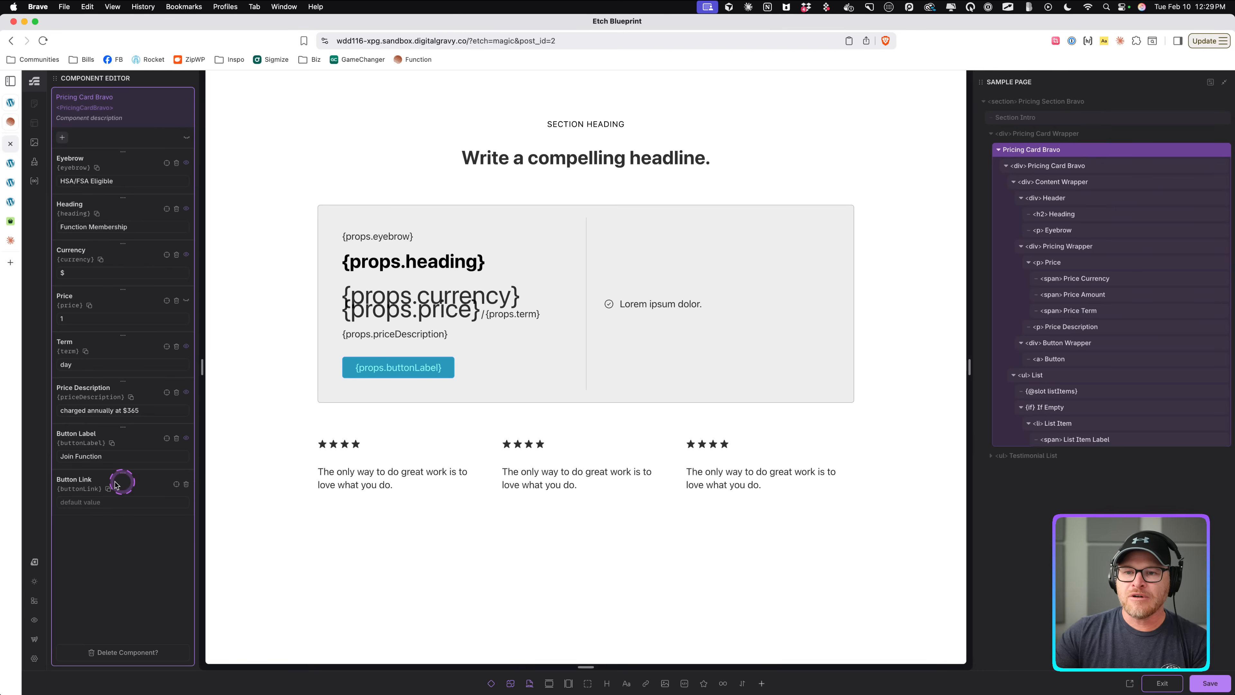
left_click(108, 488)
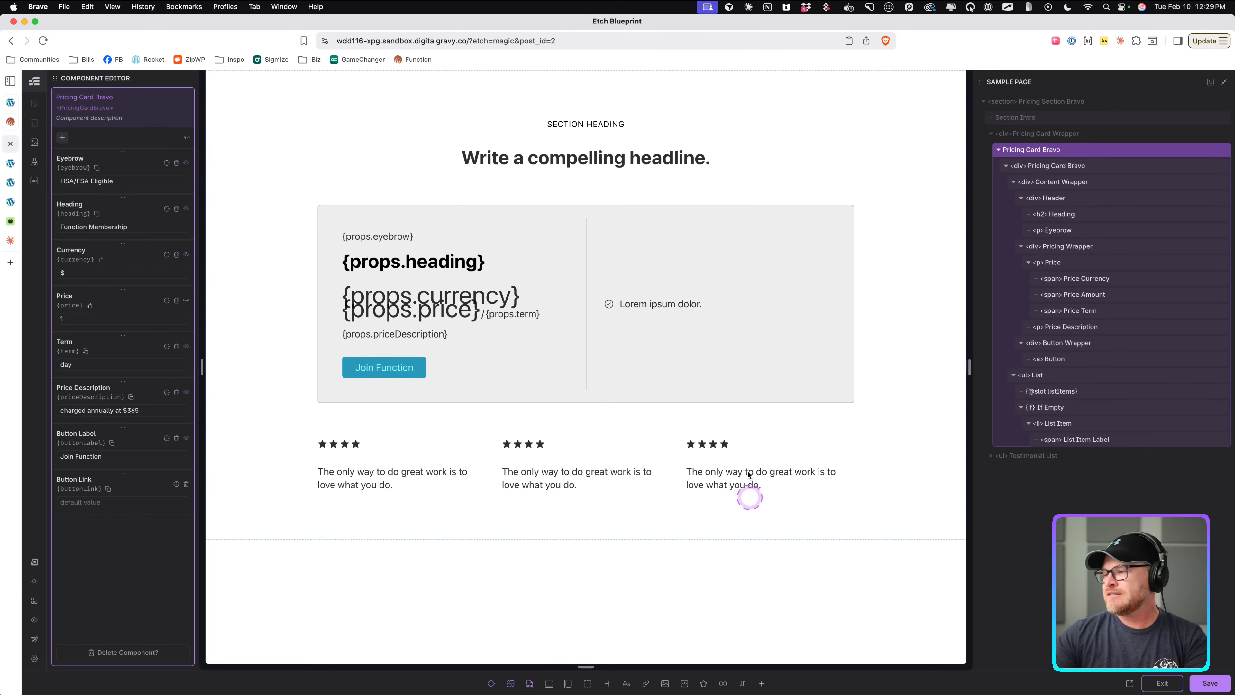
left_click(1069, 359)
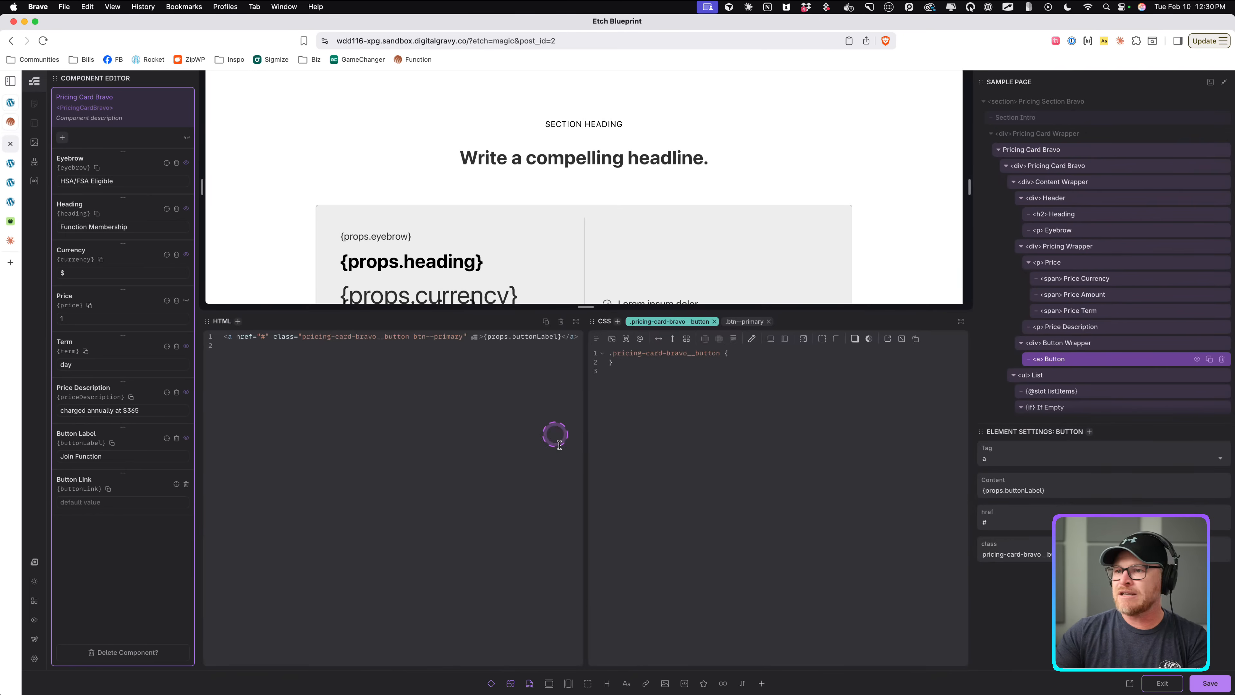
key("super+v")
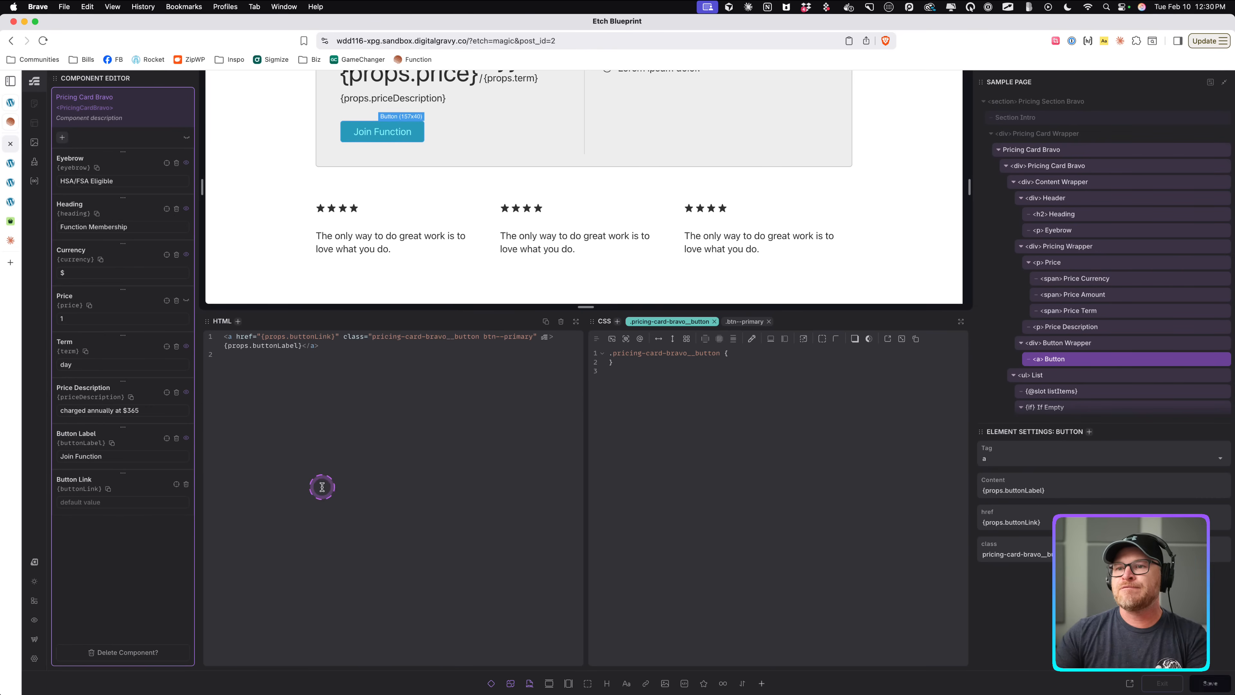
key("super+s")
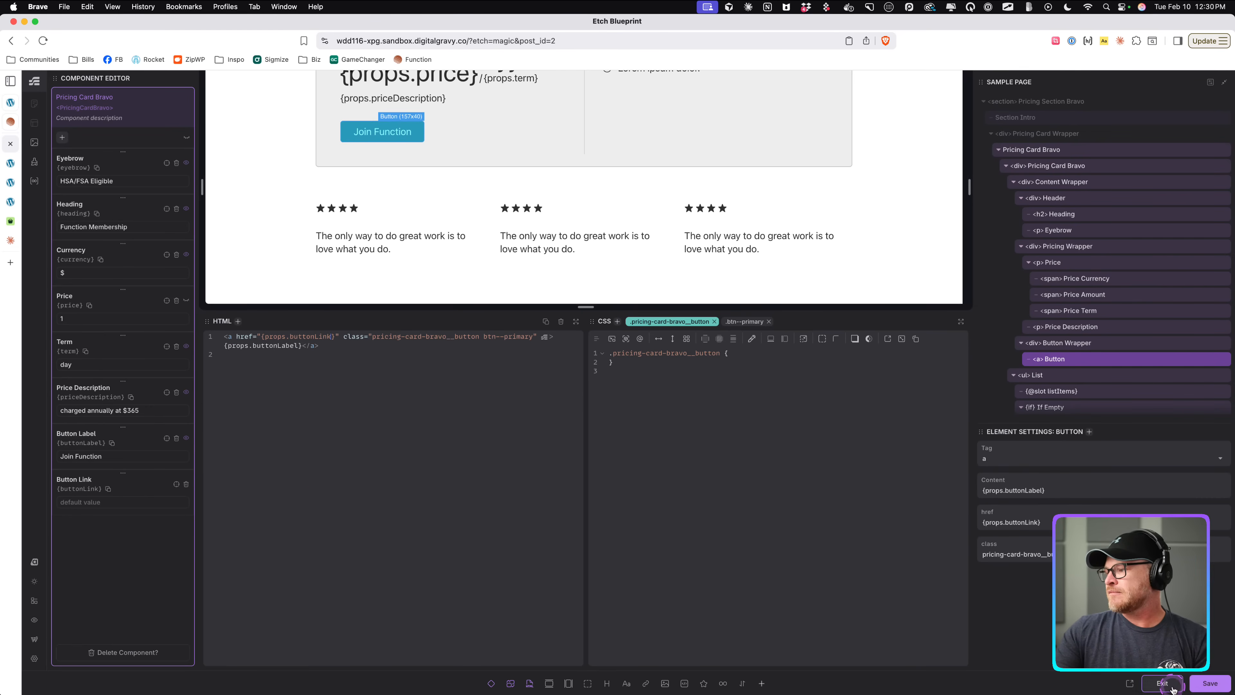
left_click(1162, 683)
Set the card instance's Eyebrow to My Pricing Card and its Heading to Platinum Plan.
scroll(628, 268, "up", 5)
scroll(484, 240, "down", 2)
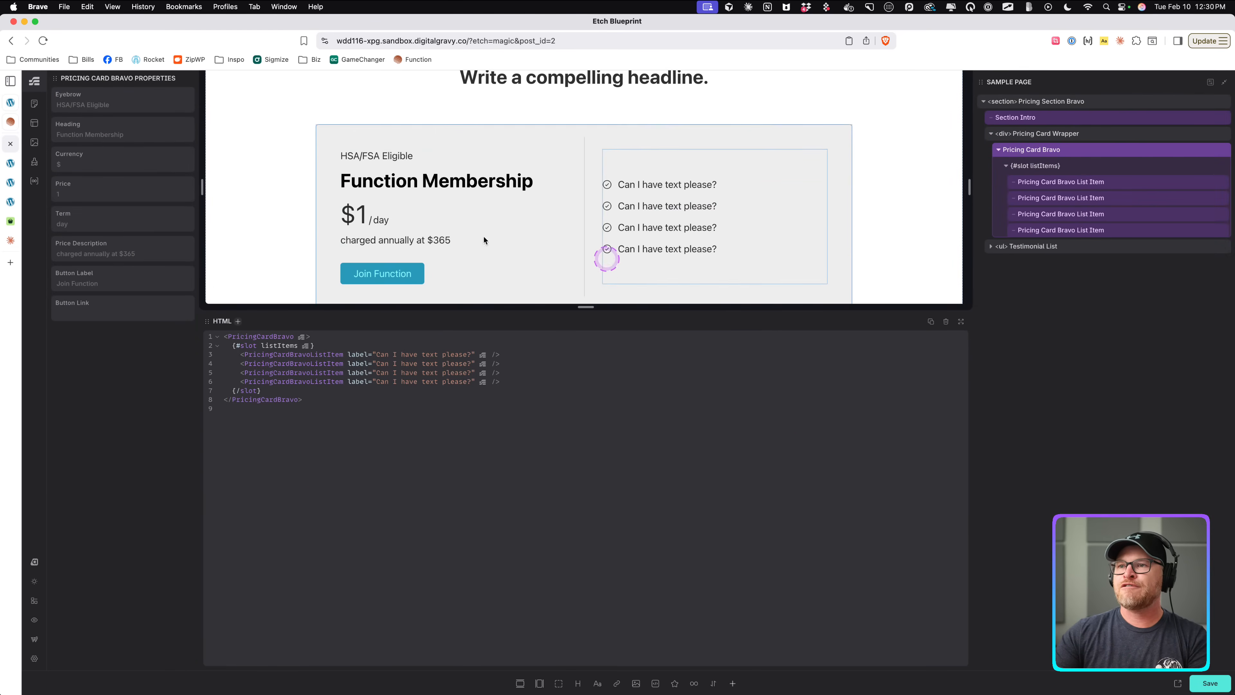
left_click(105, 104)
type("My")
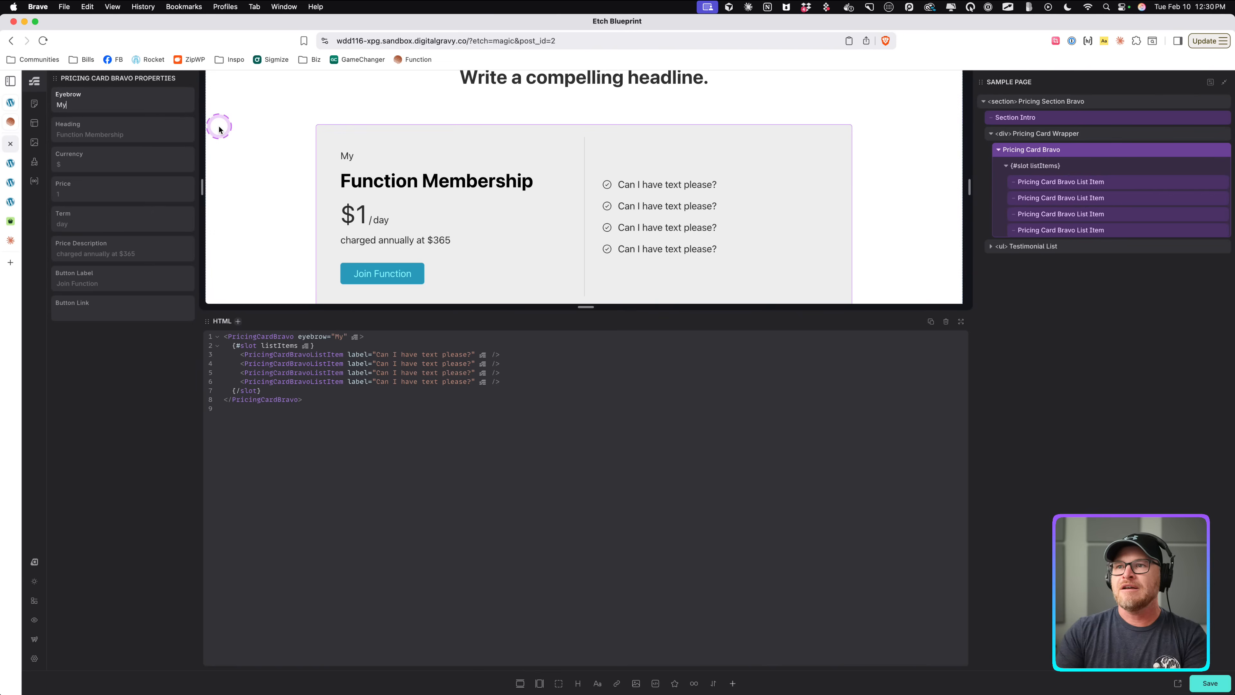
type(" Pricing Card")
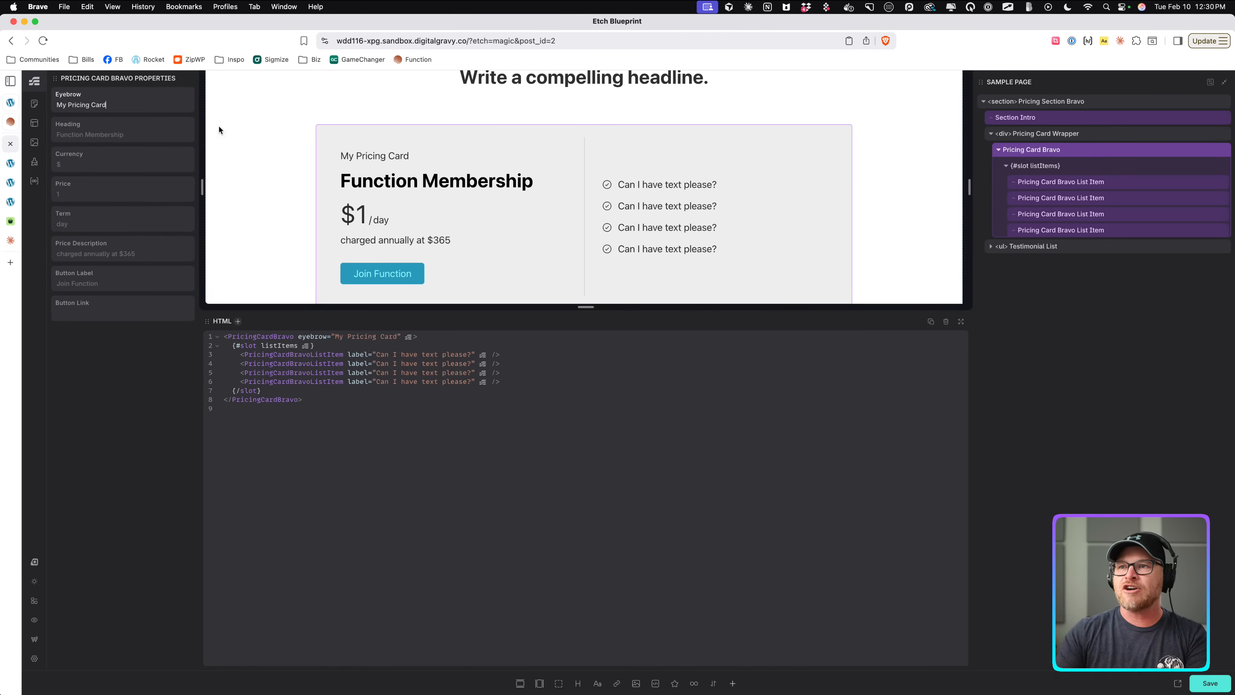
left_click(153, 137)
type("Plat")
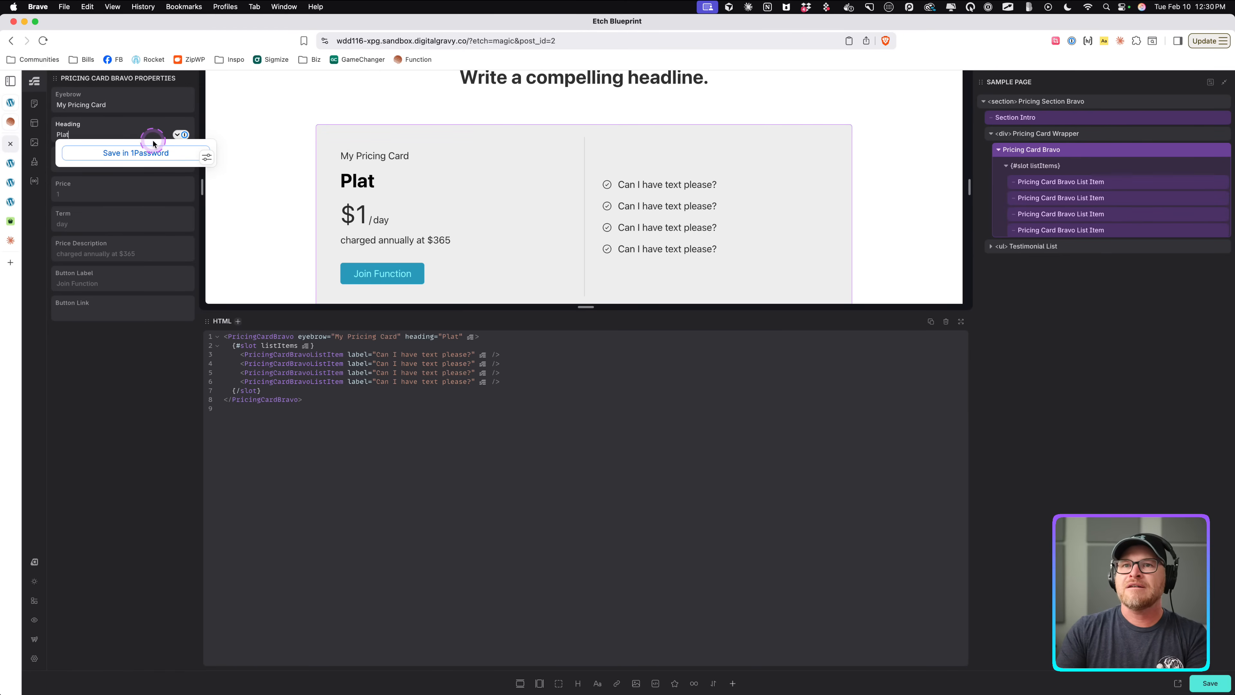
type("inum Plan")
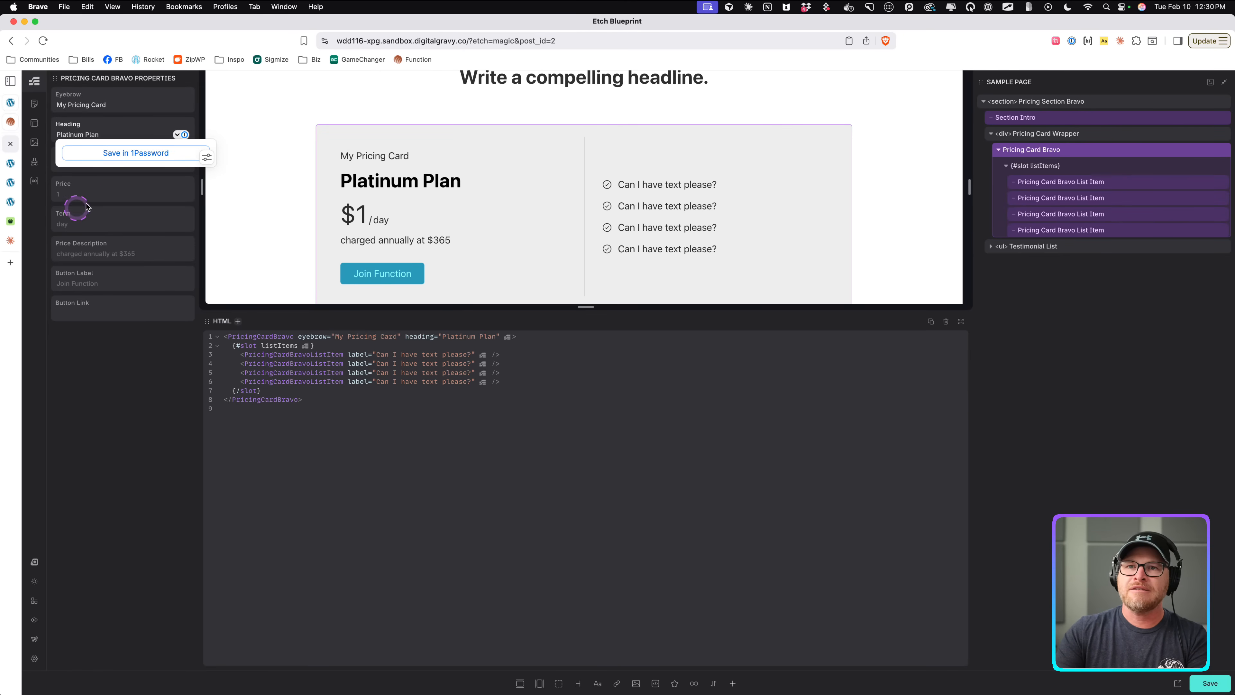
Set the card instance's Price to 999 and its Term to yr.
left_click(100, 196)
type("999")
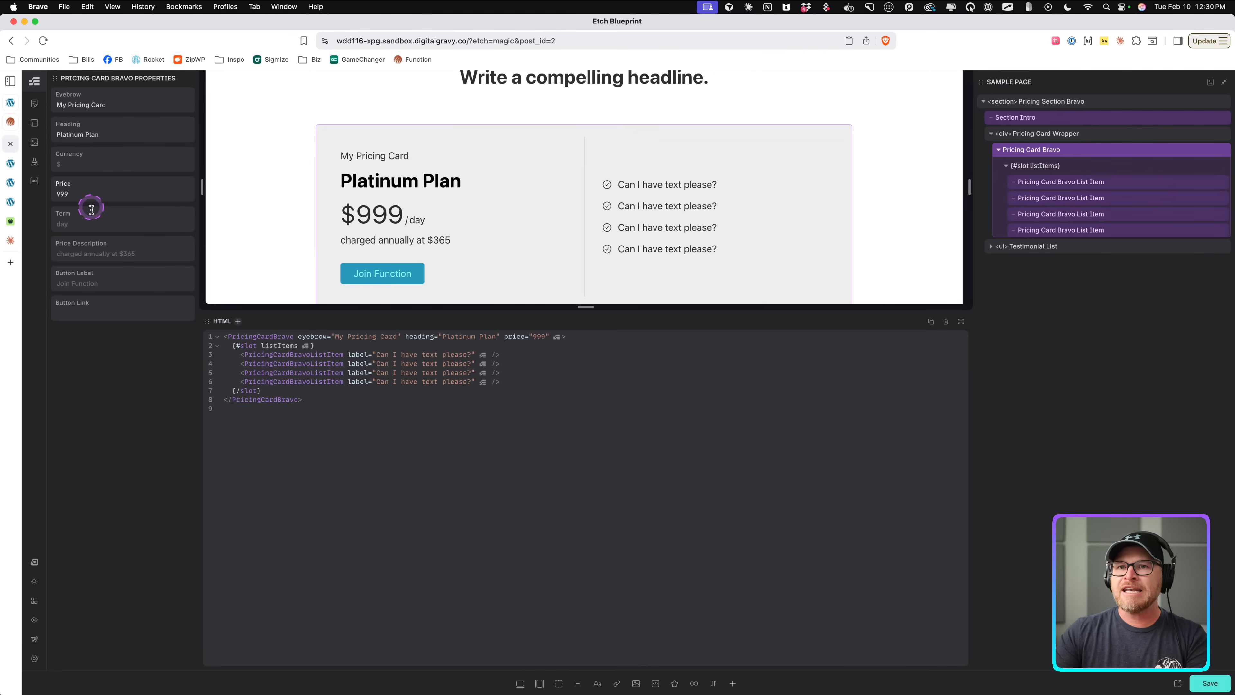
left_click(92, 224)
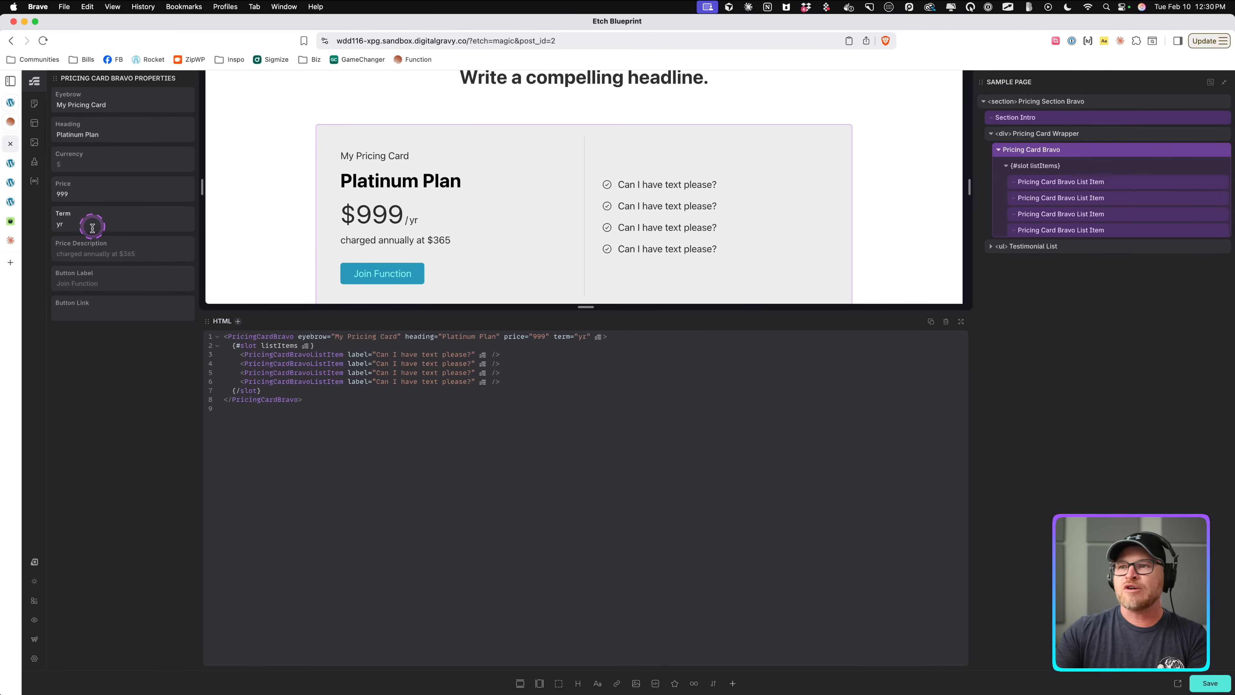
Set the Price Description to charged annually on auto-pay.
left_click(101, 257)
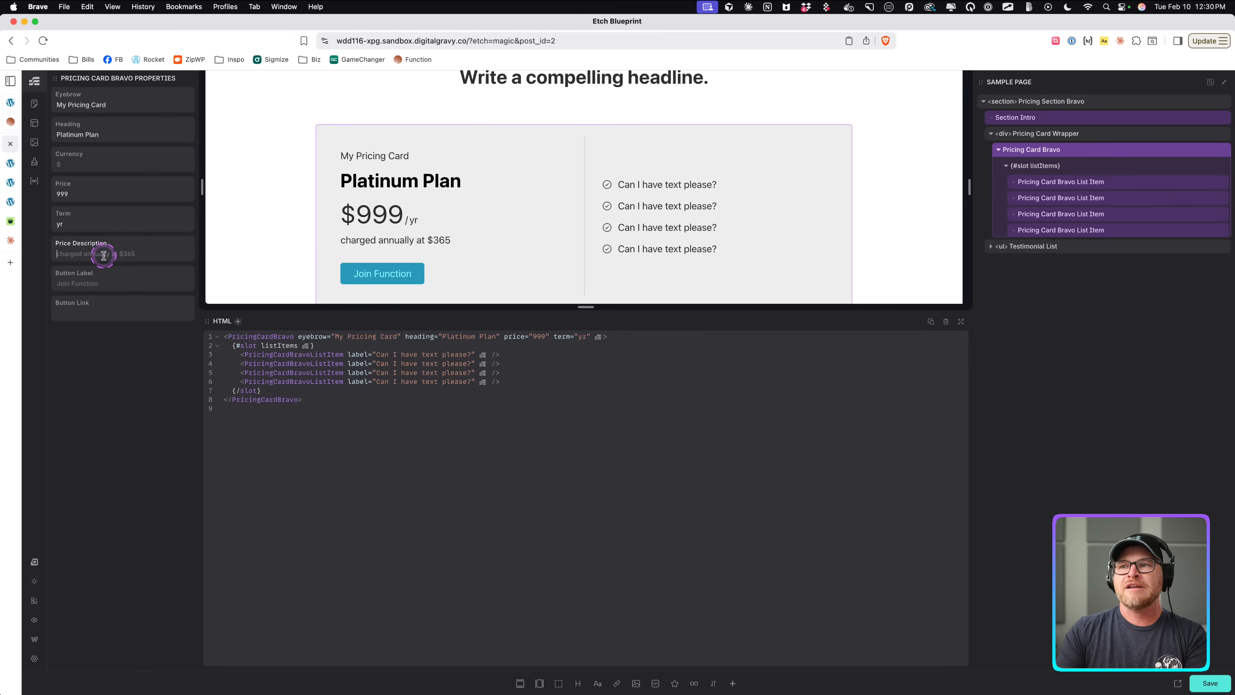
type("charged annually on auto-pay")
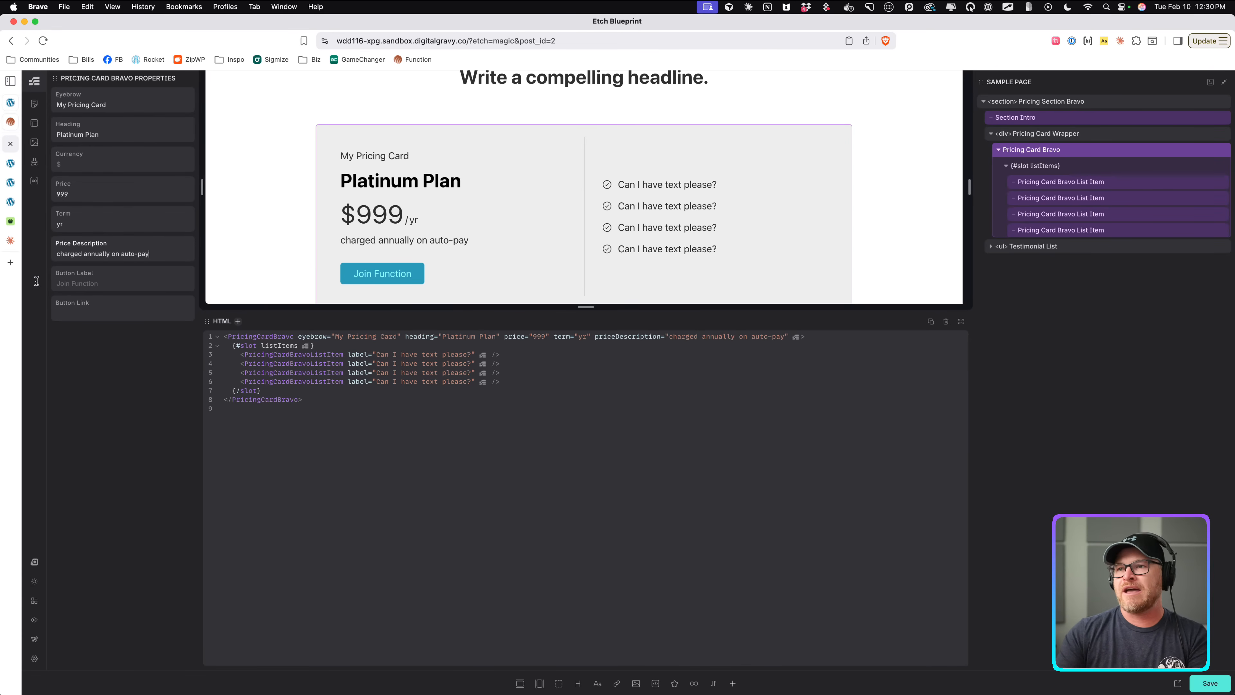
Set the Button Label to Join the club and the Button Link to #.
left_click(113, 280)
type("Join")
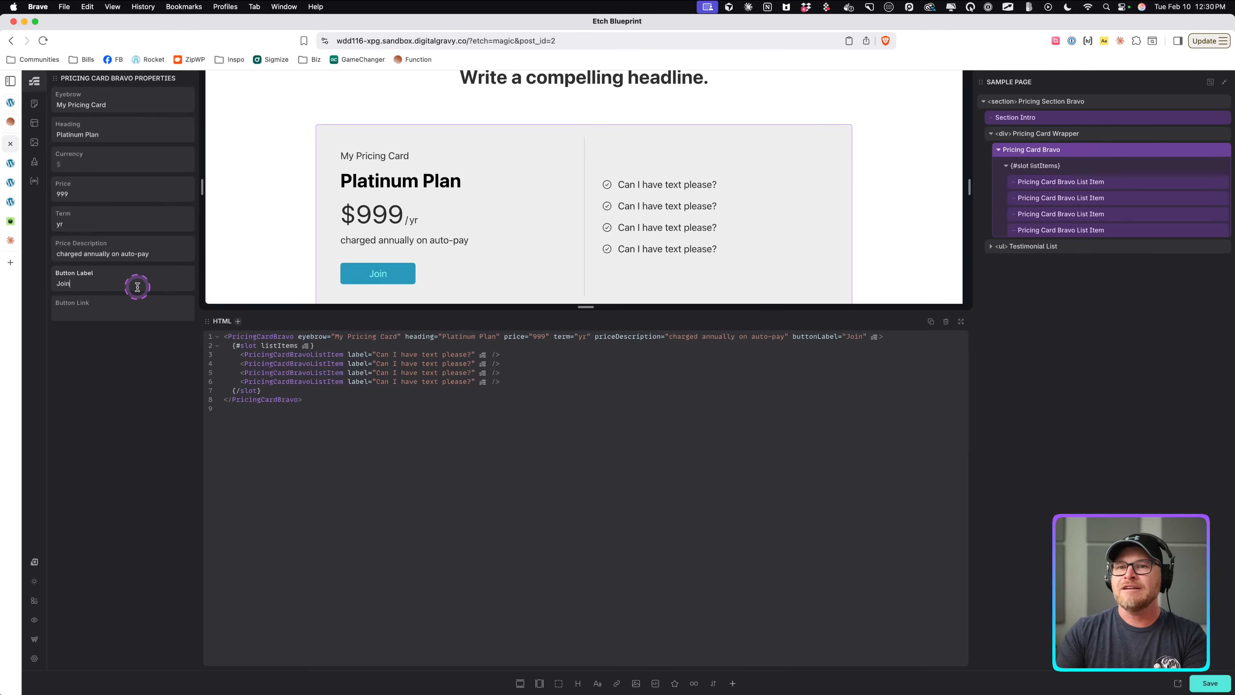
type(" the club")
left_click(134, 299)
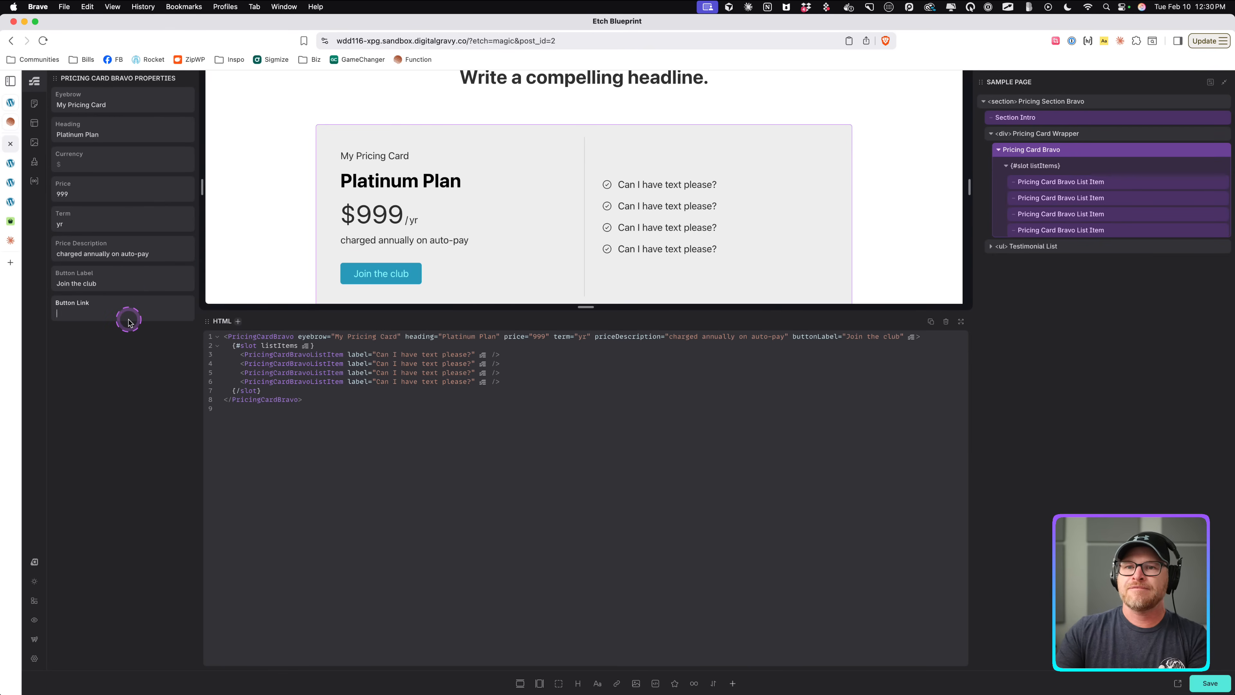
type("#")
Set the card instance's Currency to $.
left_click(147, 164)
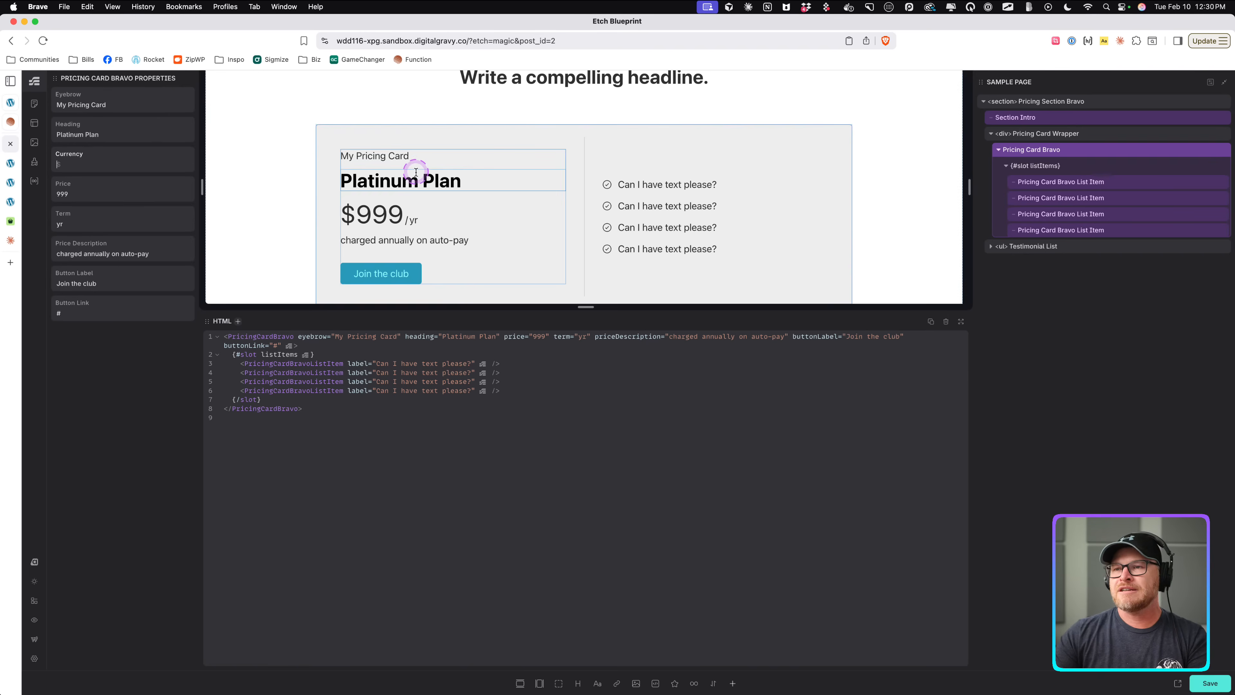
scroll(421, 272, "down", 2)
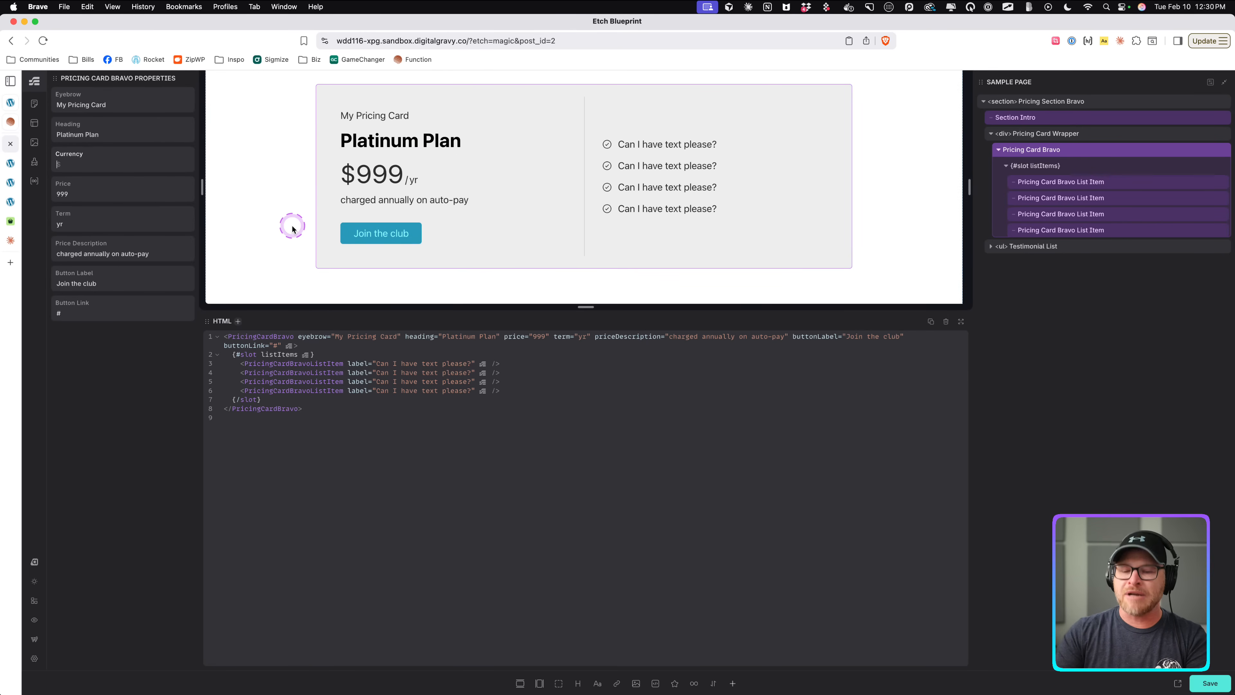
type("&")
key("BackSpace")
type("$")
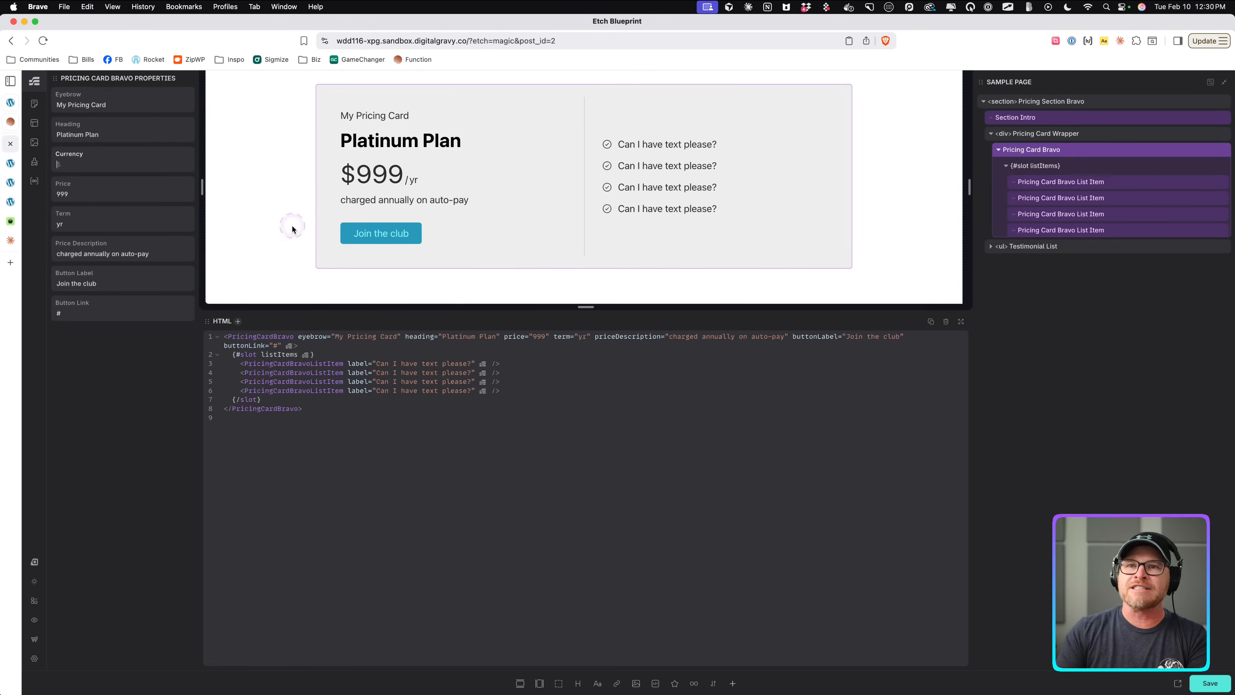
left_click(292, 228)
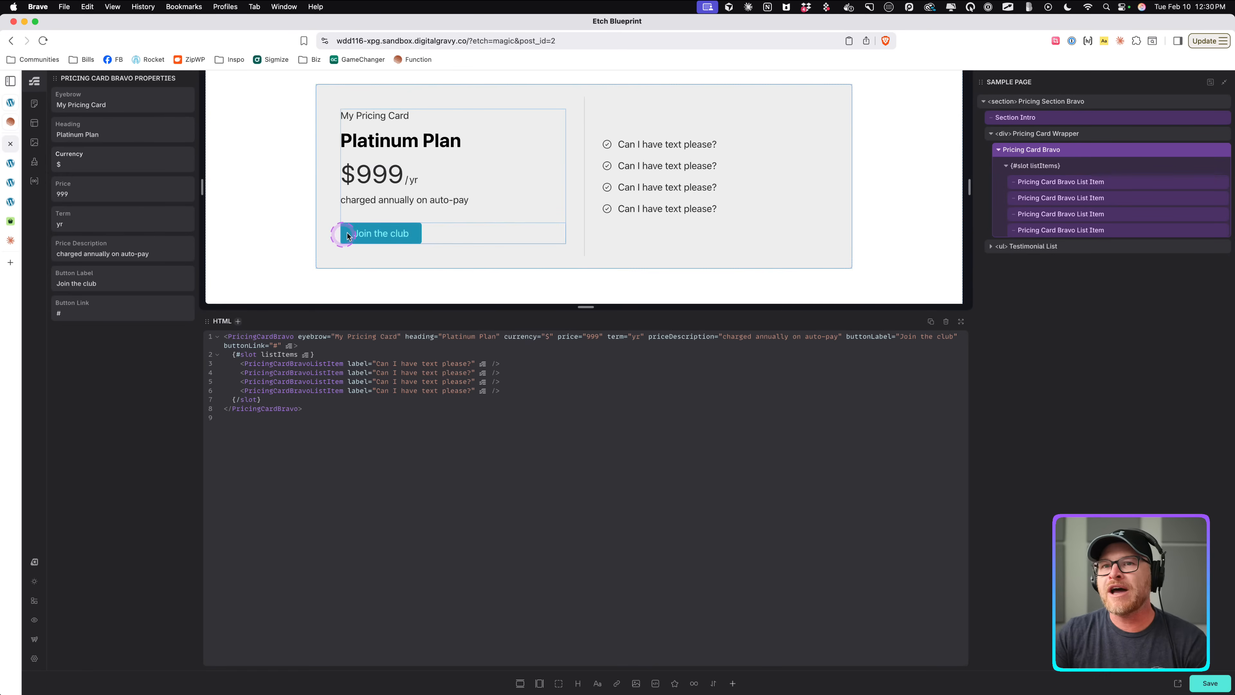
Duplicate the first pricing list item several times and save the page.
left_click(1069, 181)
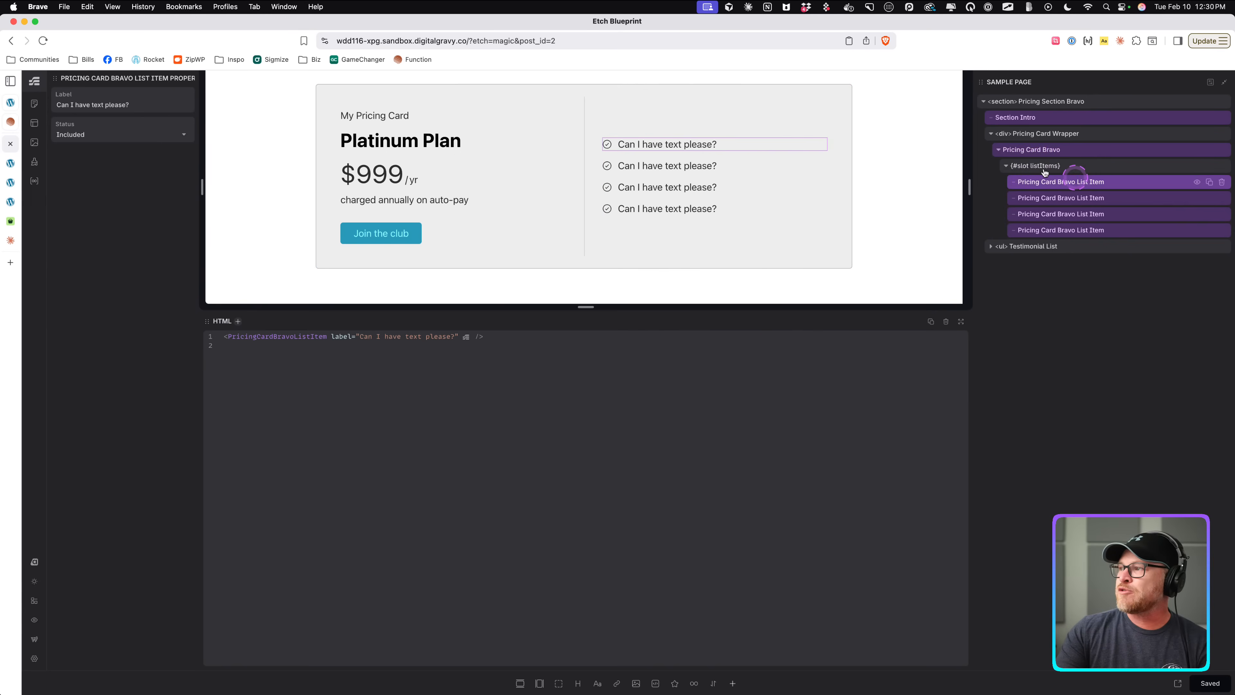
left_click(1210, 183)
left_click(1210, 183)
left_click(1211, 183)
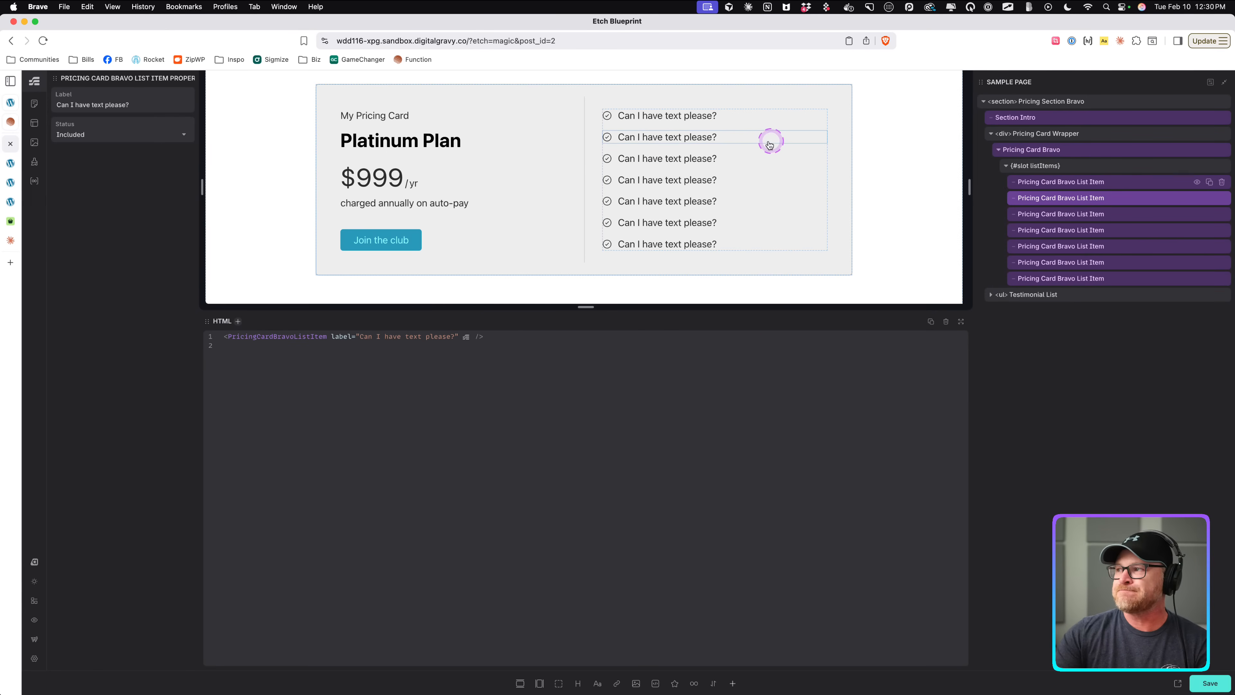
key("super+s")
Set the last list item's Status to Excluded.
left_click(713, 125)
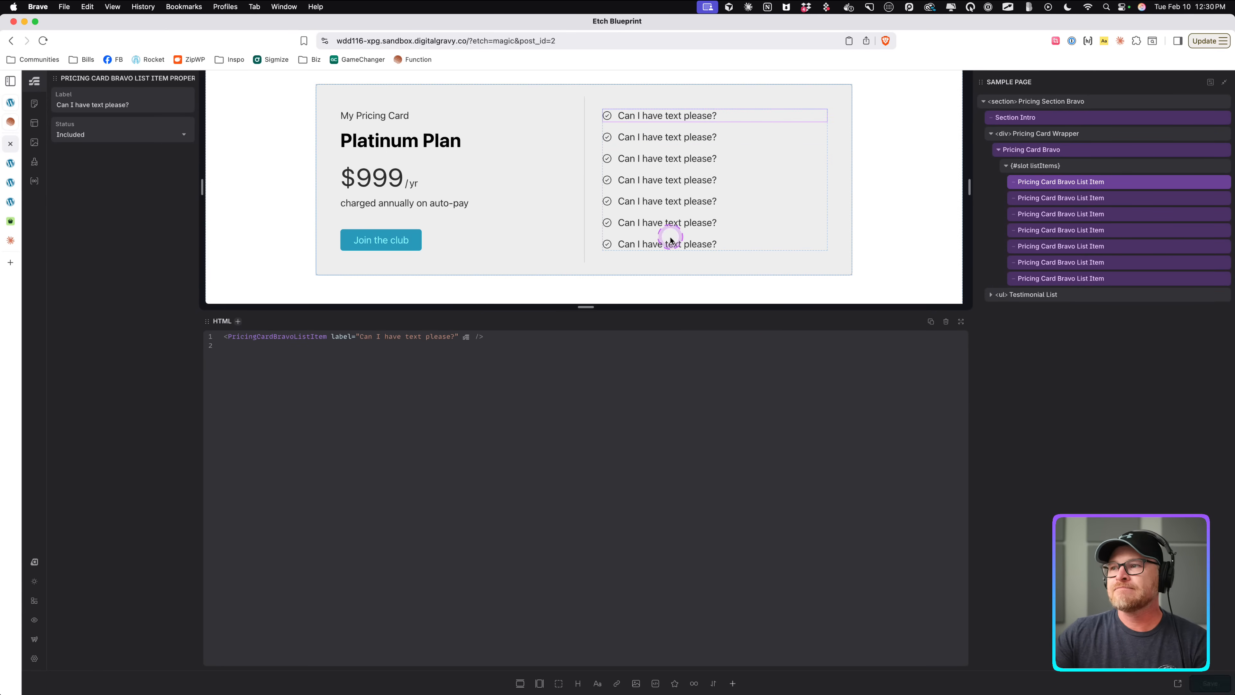
left_click(669, 240)
left_click(127, 141)
left_click(109, 168)
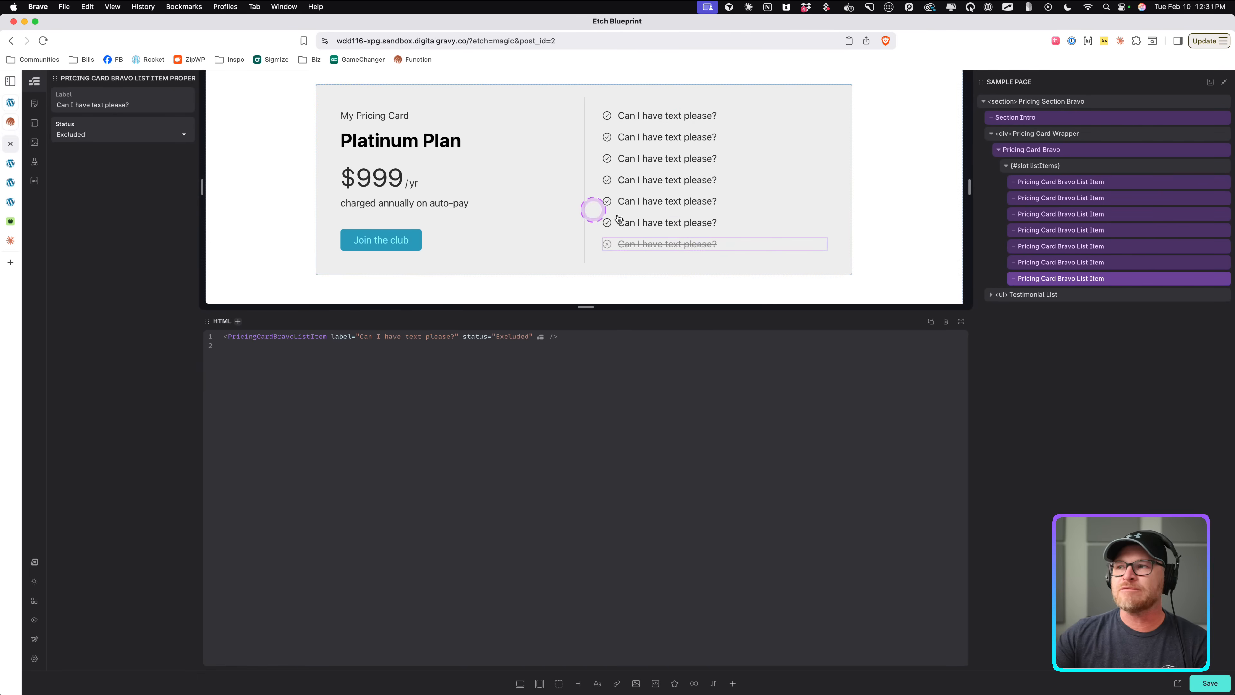
Set the second-to-last list item's Status to Excluded.
left_click(695, 223)
left_click(129, 141)
left_click(122, 168)
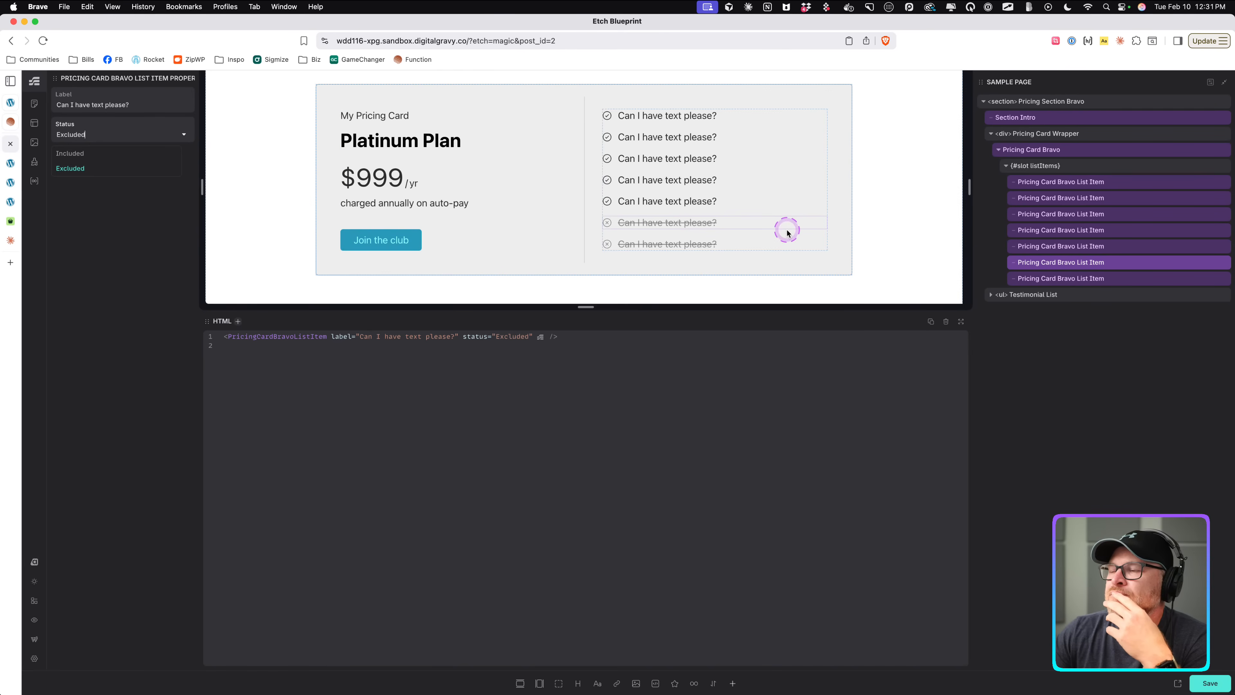
Select the pricing card instance and clear its Button Label value.
left_click(1058, 149)
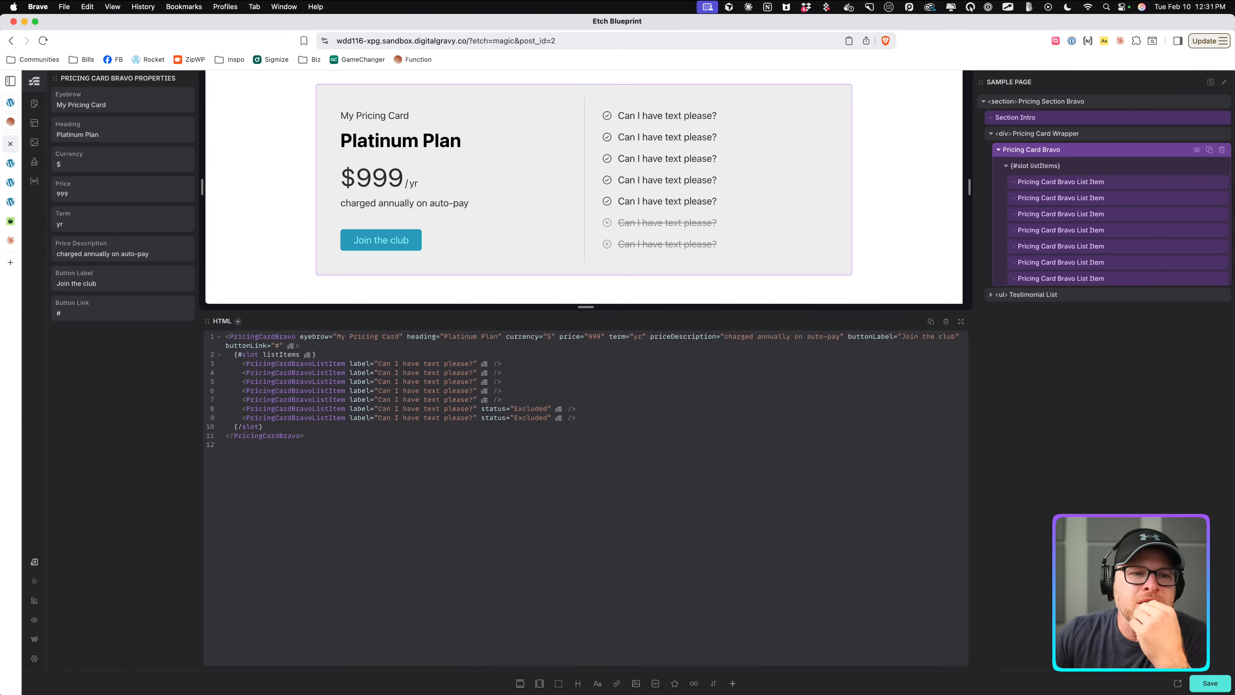
left_click(381, 244)
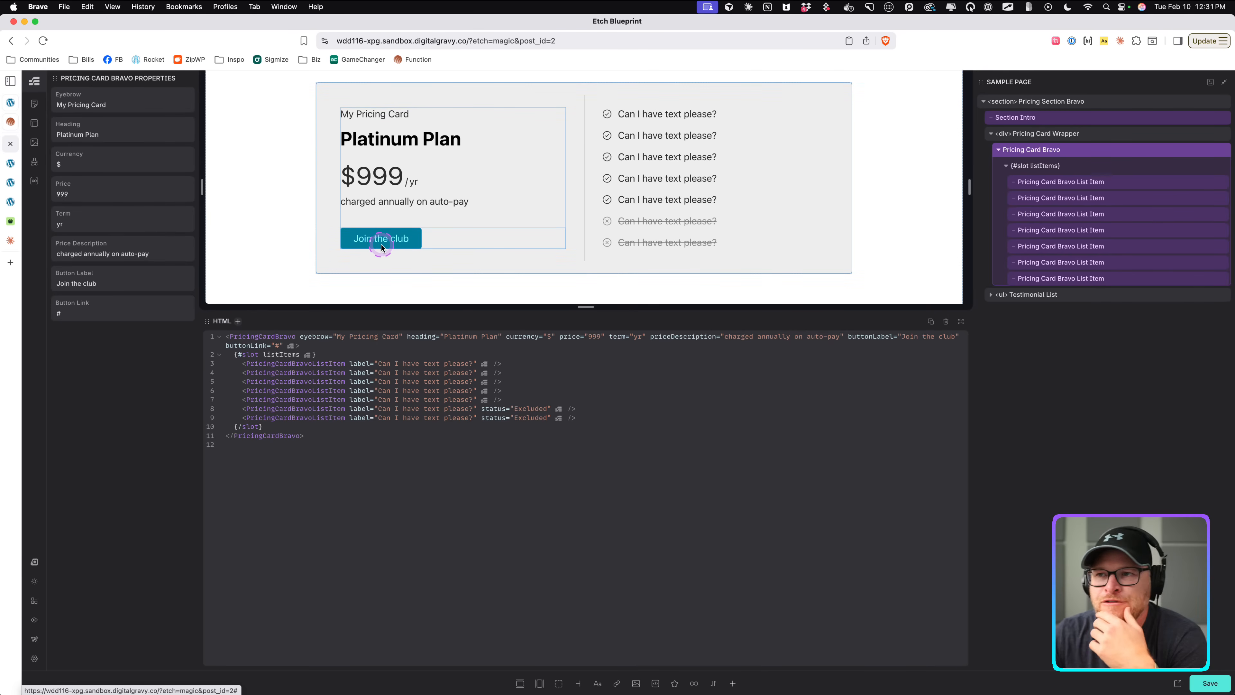
left_click(399, 141)
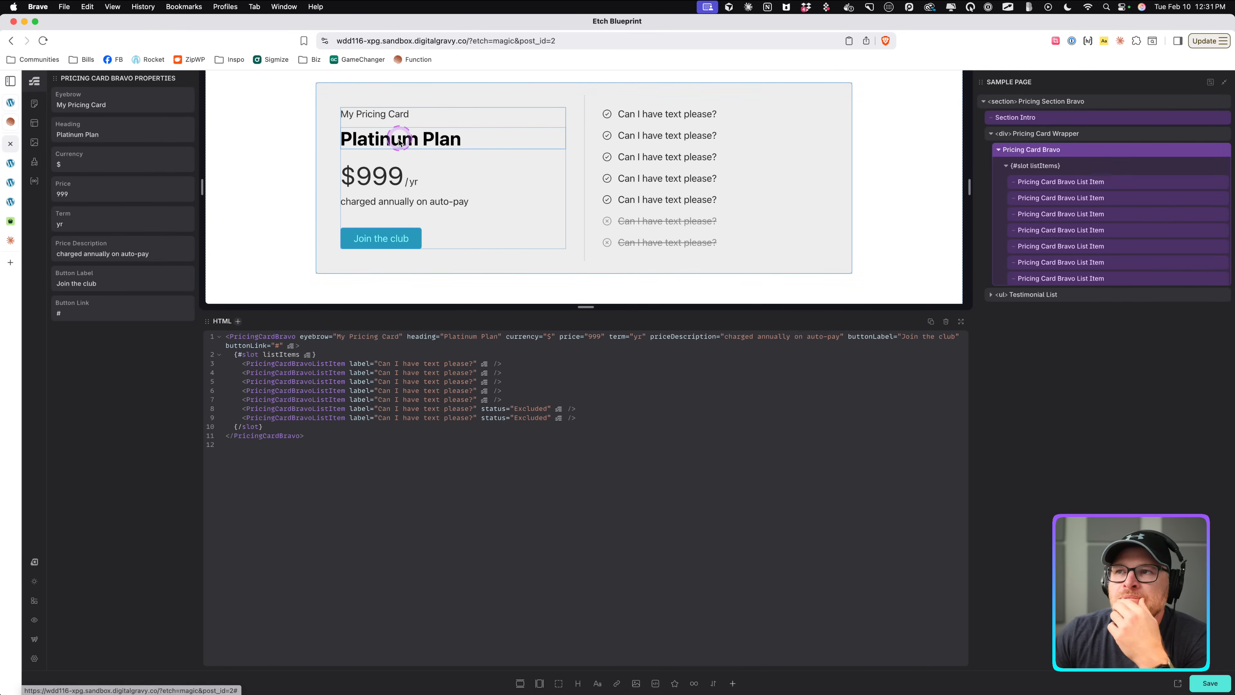
left_click(397, 240)
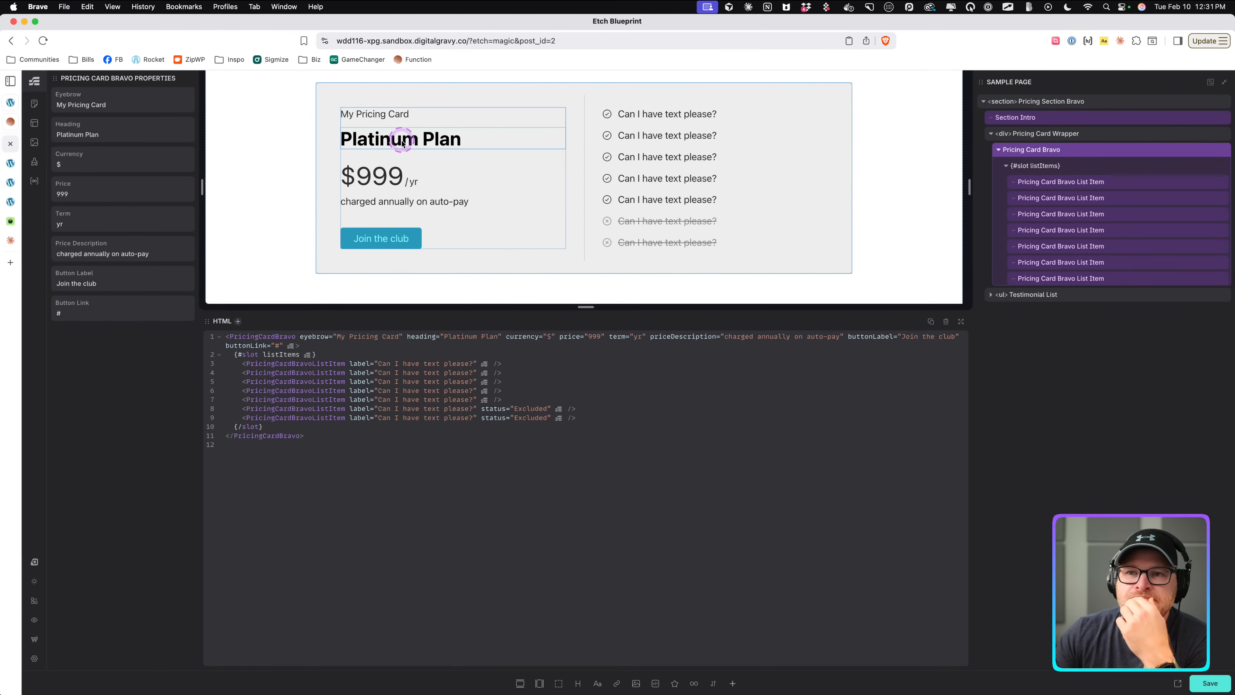
triple_click(132, 281)
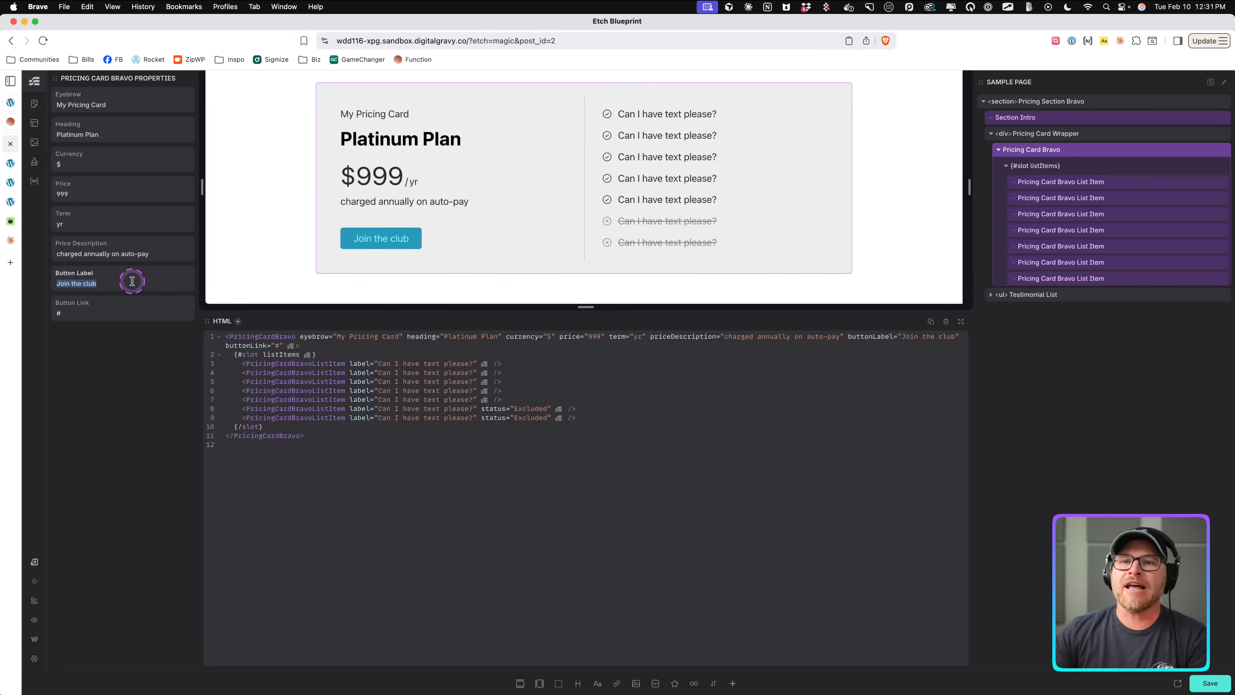
type("Join")
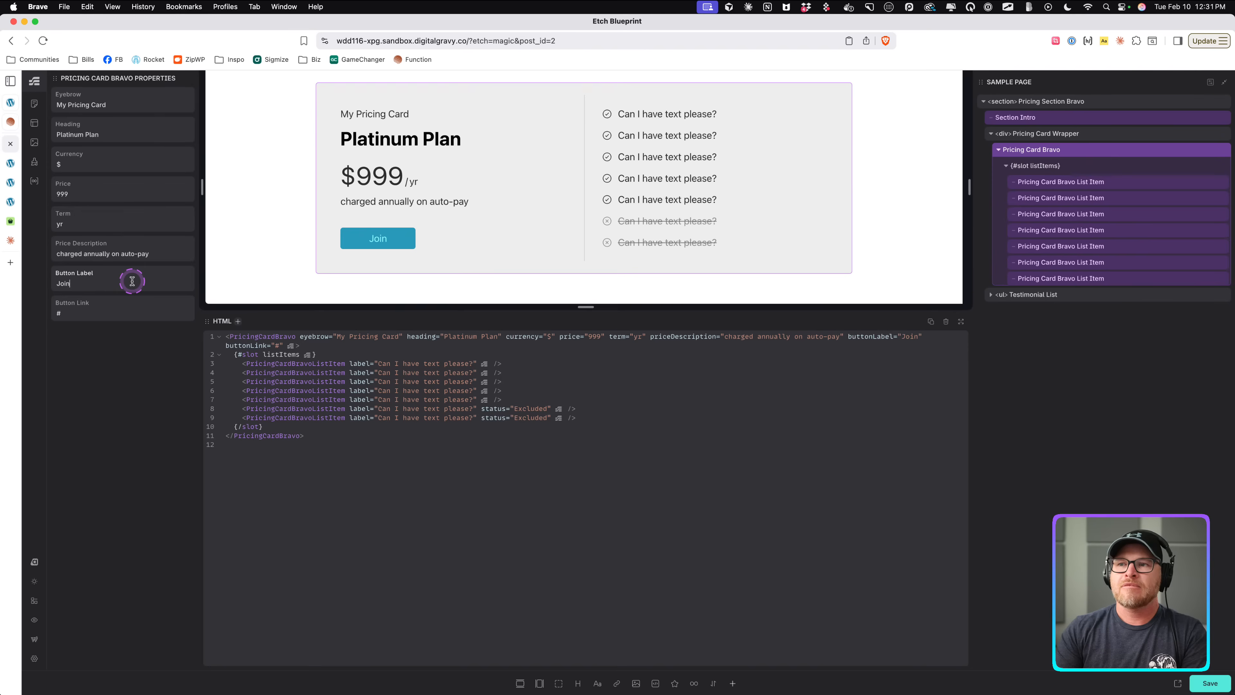
type(" the")
key("BackSpace")
key("BackSpace")
key("BackSpace")
key("BackSpace")
key("BackSpace")
key("BackSpace")
key("BackSpace")
key("BackSpace")
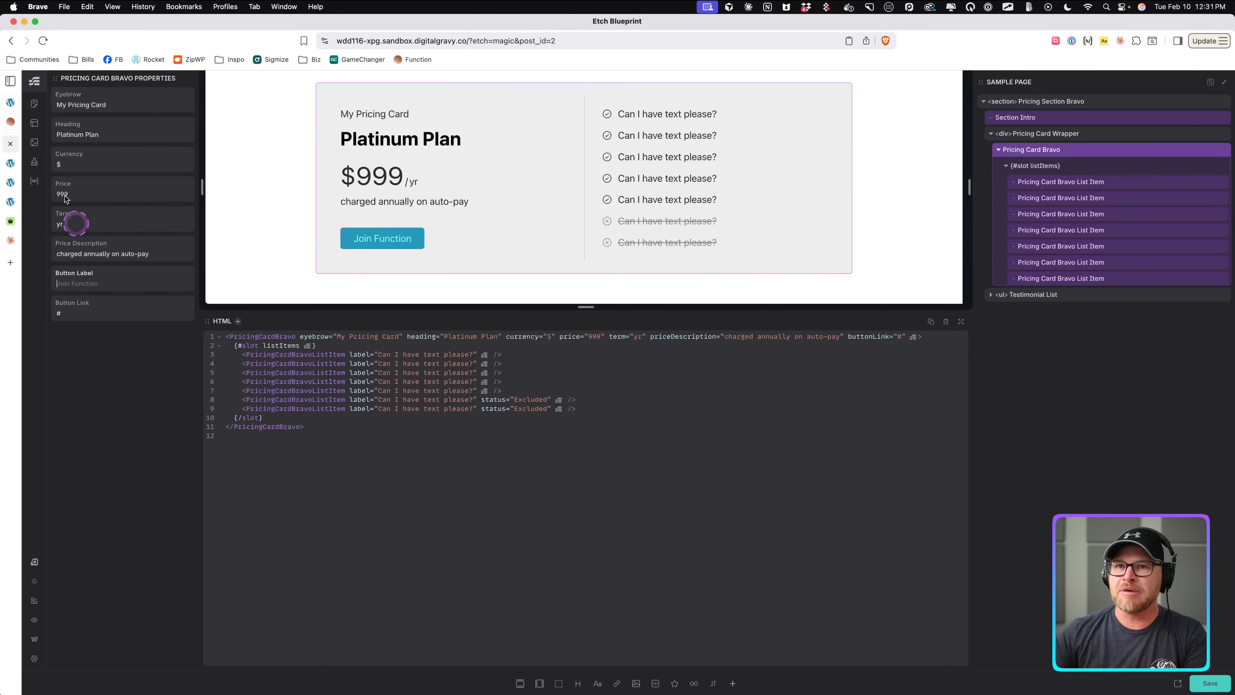
View the page on the front end and open the browser developer tools.
left_click(14, 167)
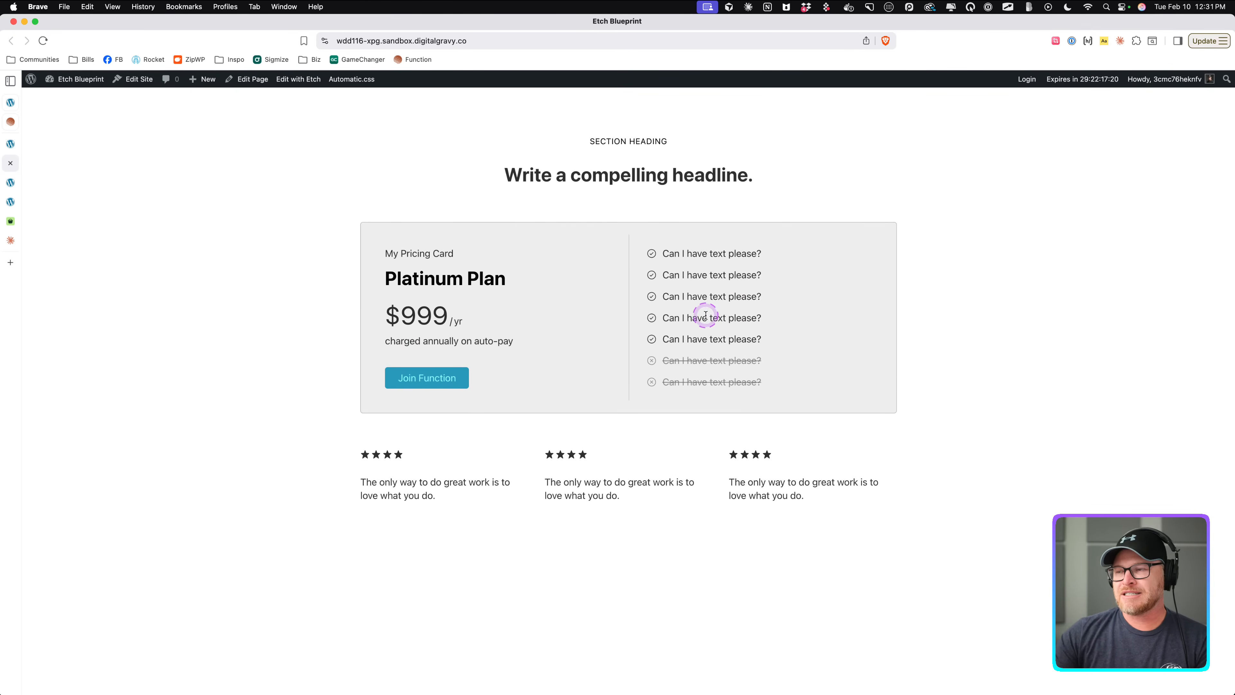
key("super+alt+i")
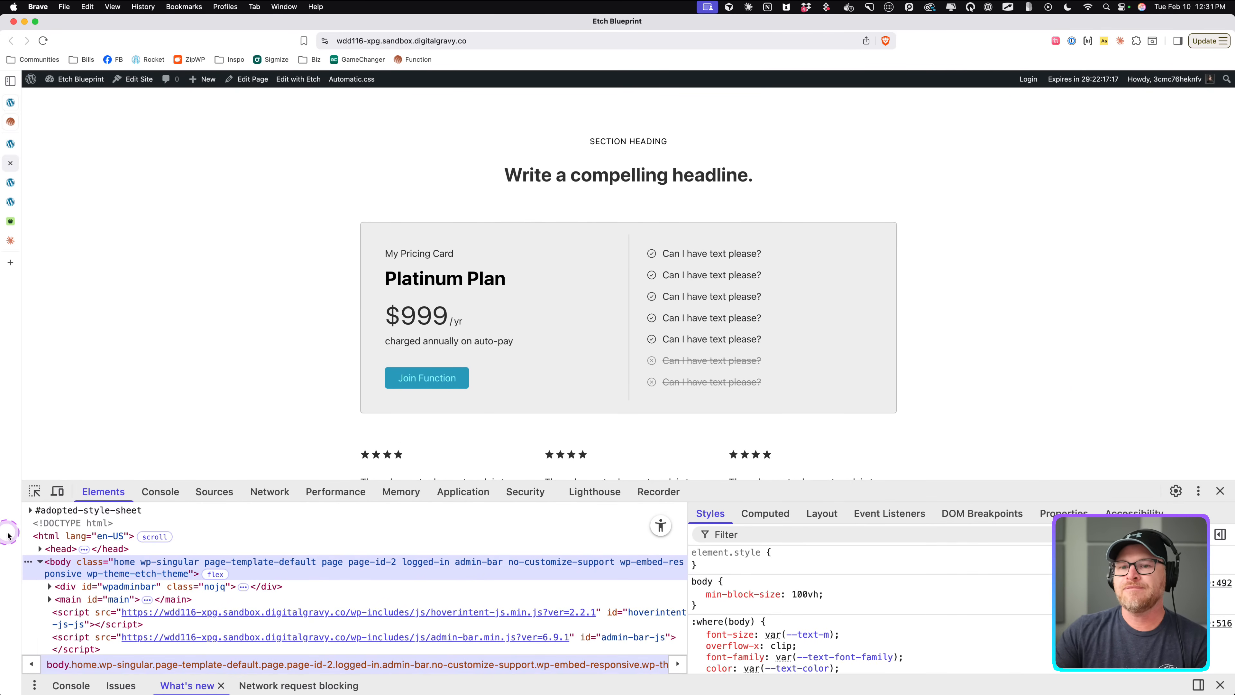
Preview the front-end pricing card at a narrow responsive width about 594 px, then widen it to about 1504 px.
left_click(57, 490)
left_click_drag(848, 296, 798, 312)
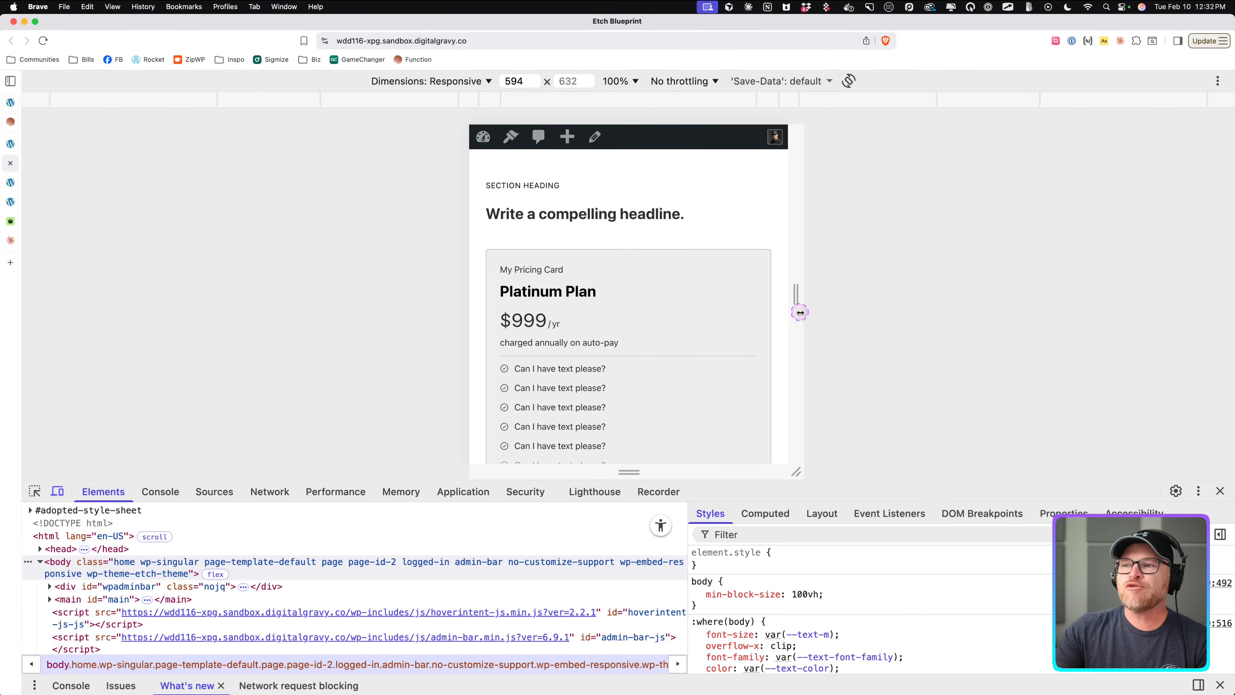
scroll(678, 320, "down", 5)
scroll(678, 321, "up", 3)
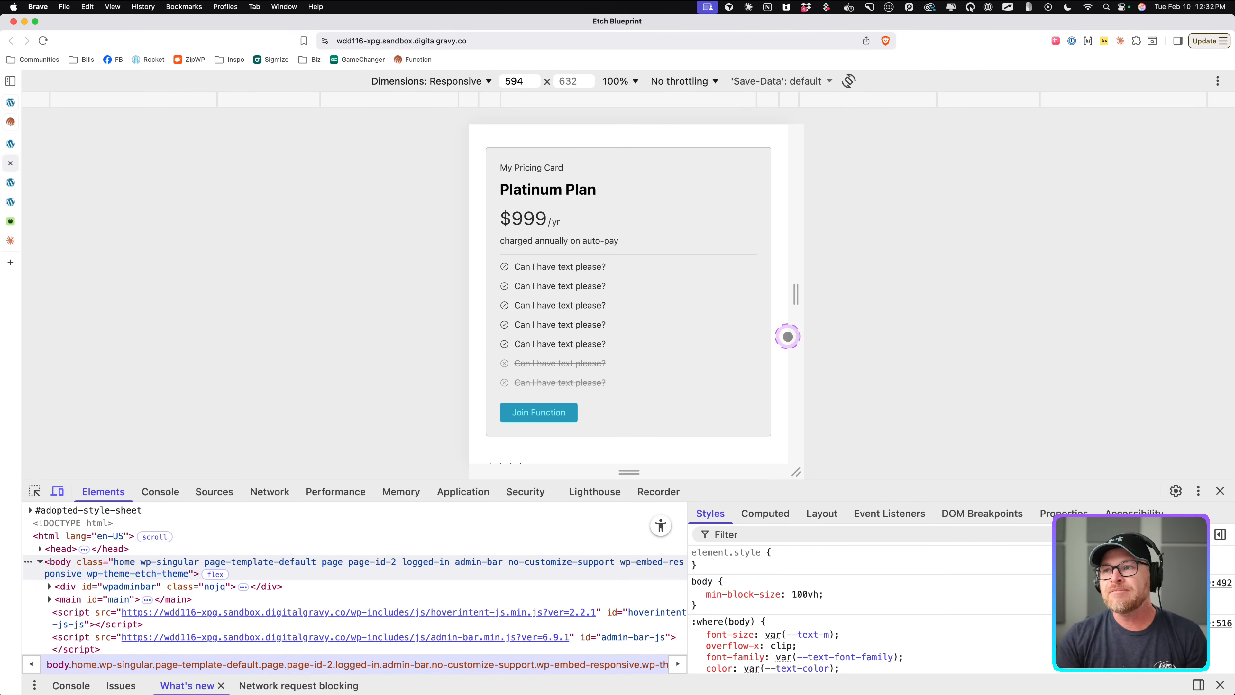
left_click_drag(796, 291, 1039, 297)
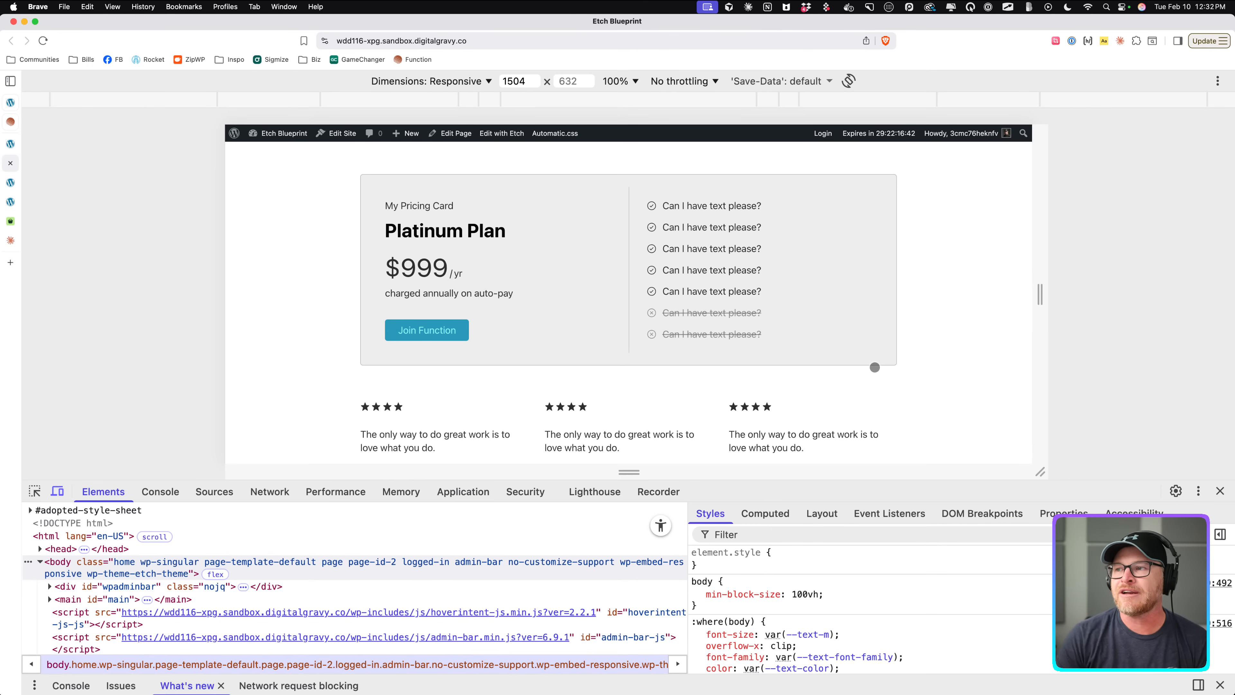
Open the Pricing Card Bravo List Item component and remove the line-through text decoration from its excluded-status styles.
left_click(16, 147)
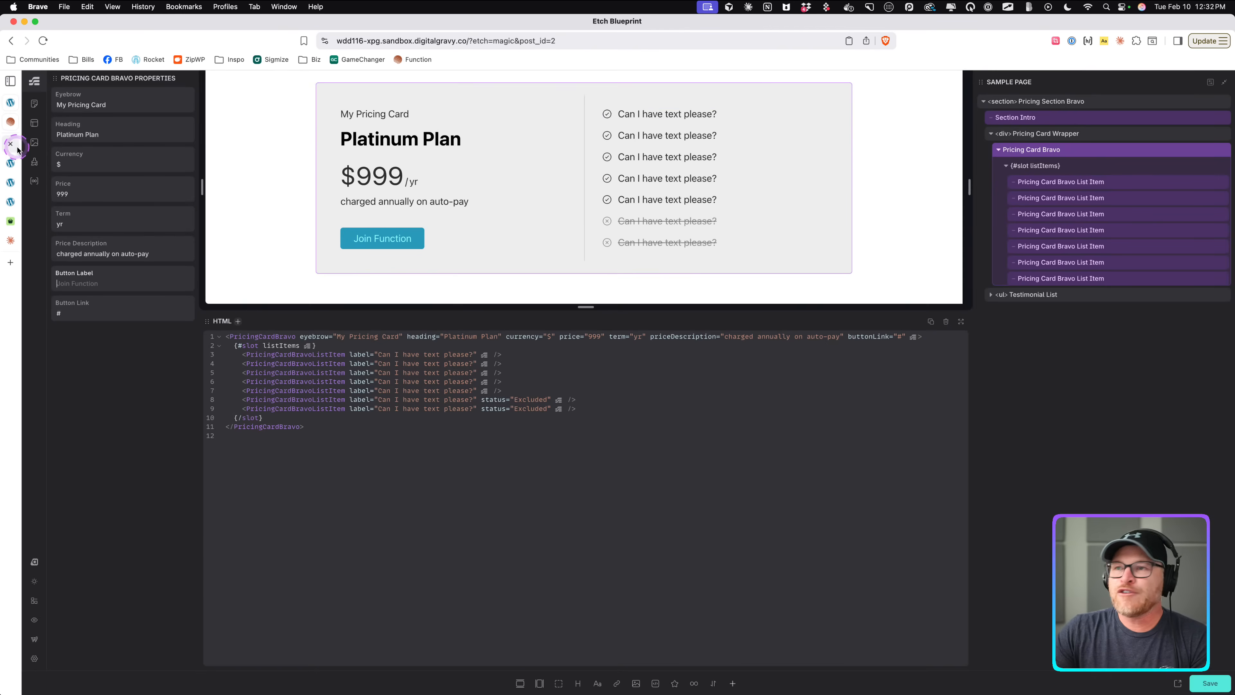
right_click(1067, 184)
left_click(1090, 294)
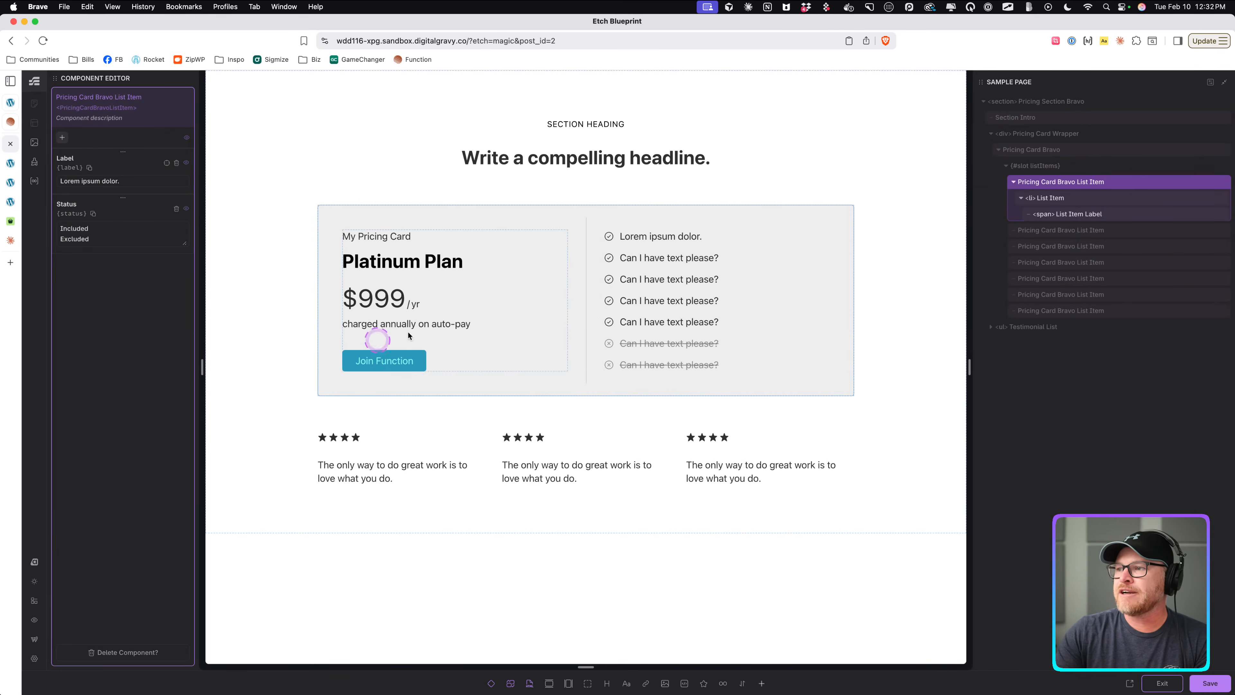
left_click(1084, 214)
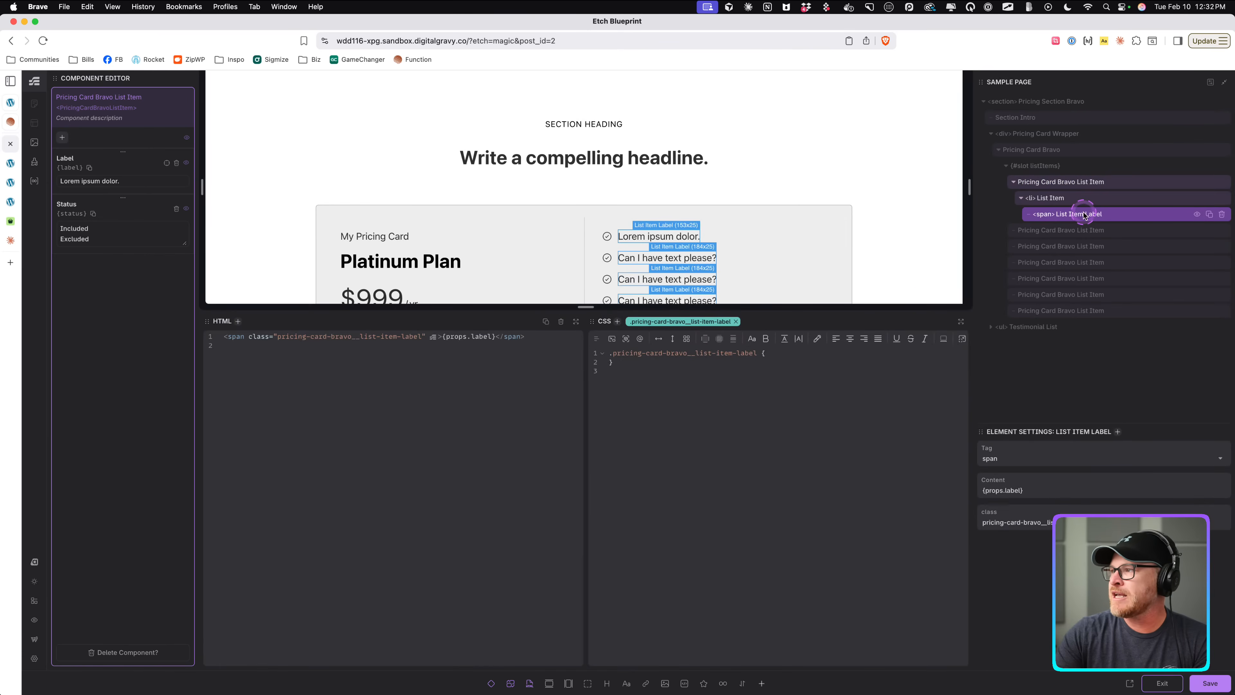
left_click(1081, 199)
left_click(959, 321)
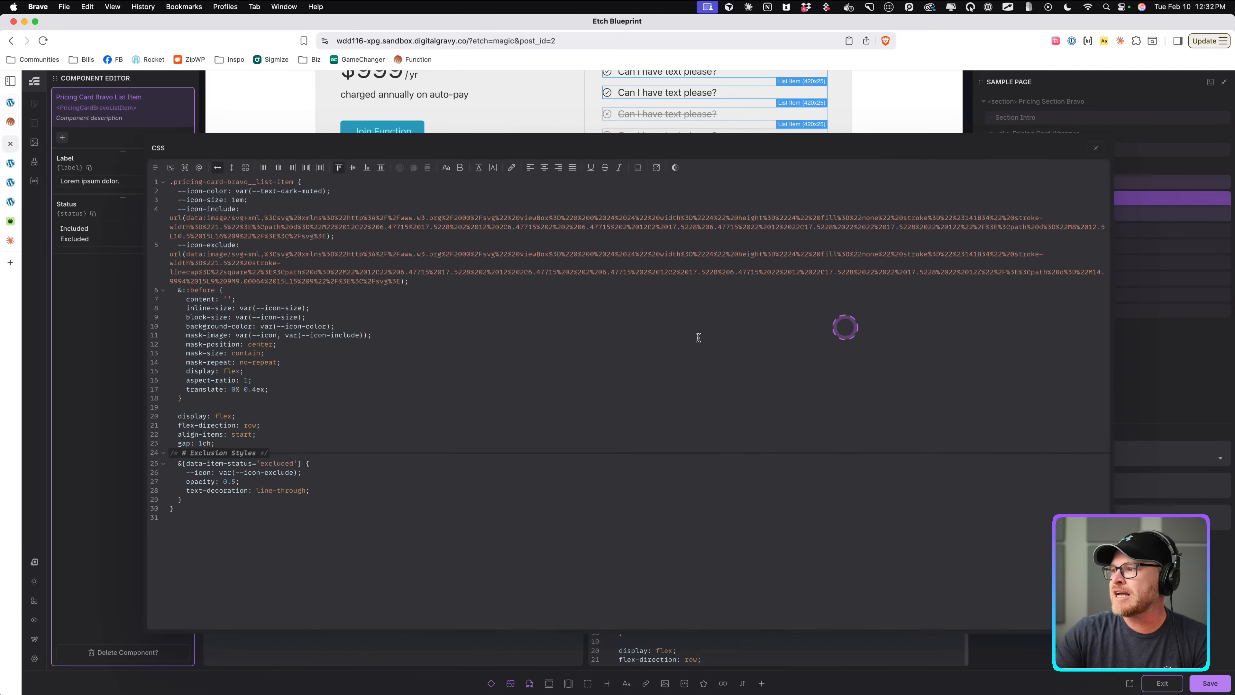
left_click(322, 513)
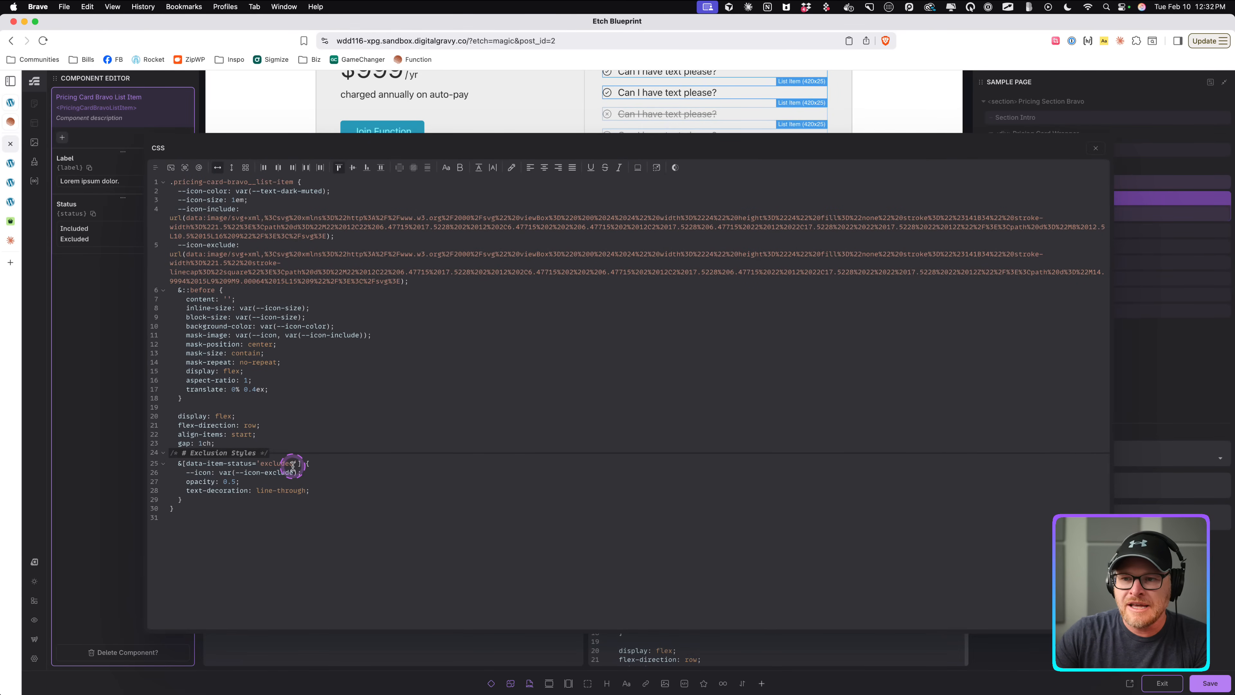
left_click_drag(319, 490, 163, 492)
key("BackSpace")
key("BackSpace")
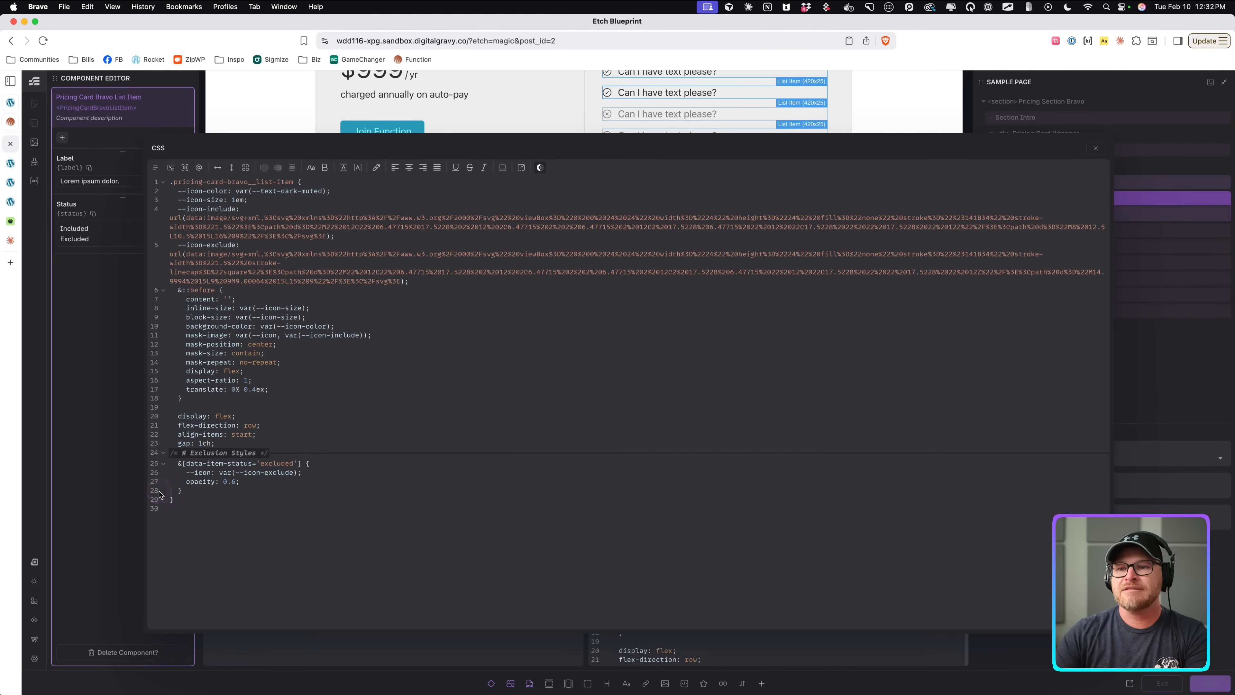
left_click(1095, 147)
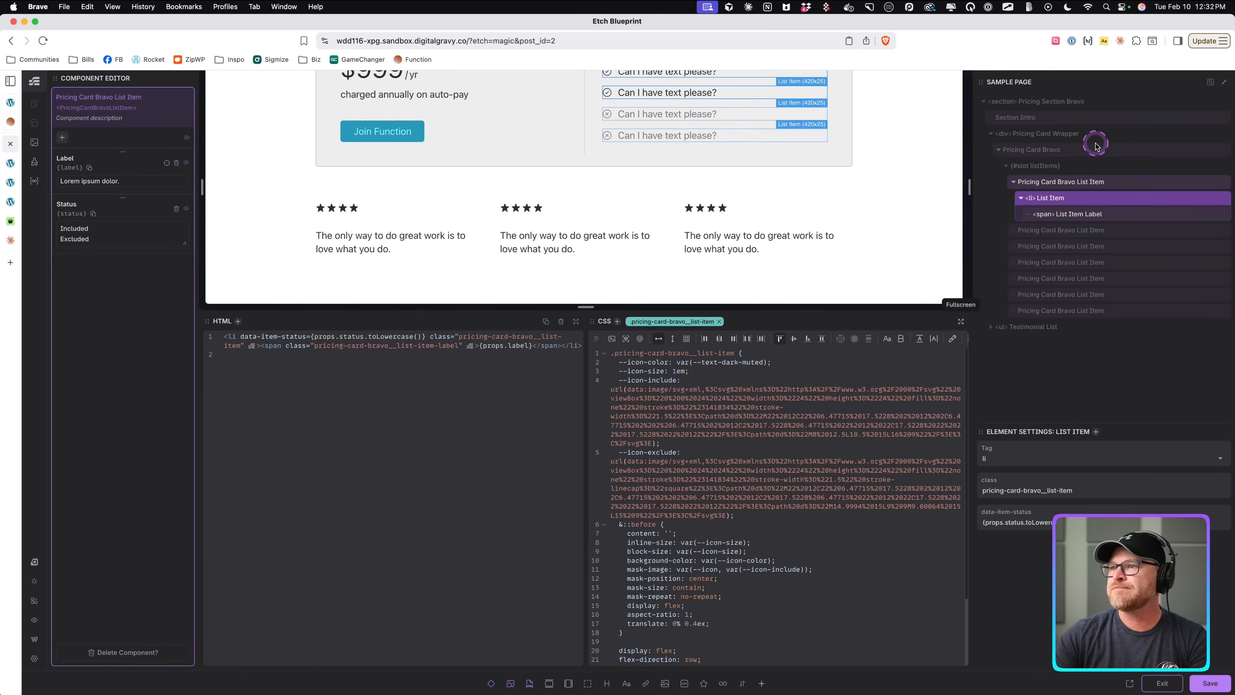
Reload the front-end page to check the excluded items, then close the developer tools.
left_click(15, 160)
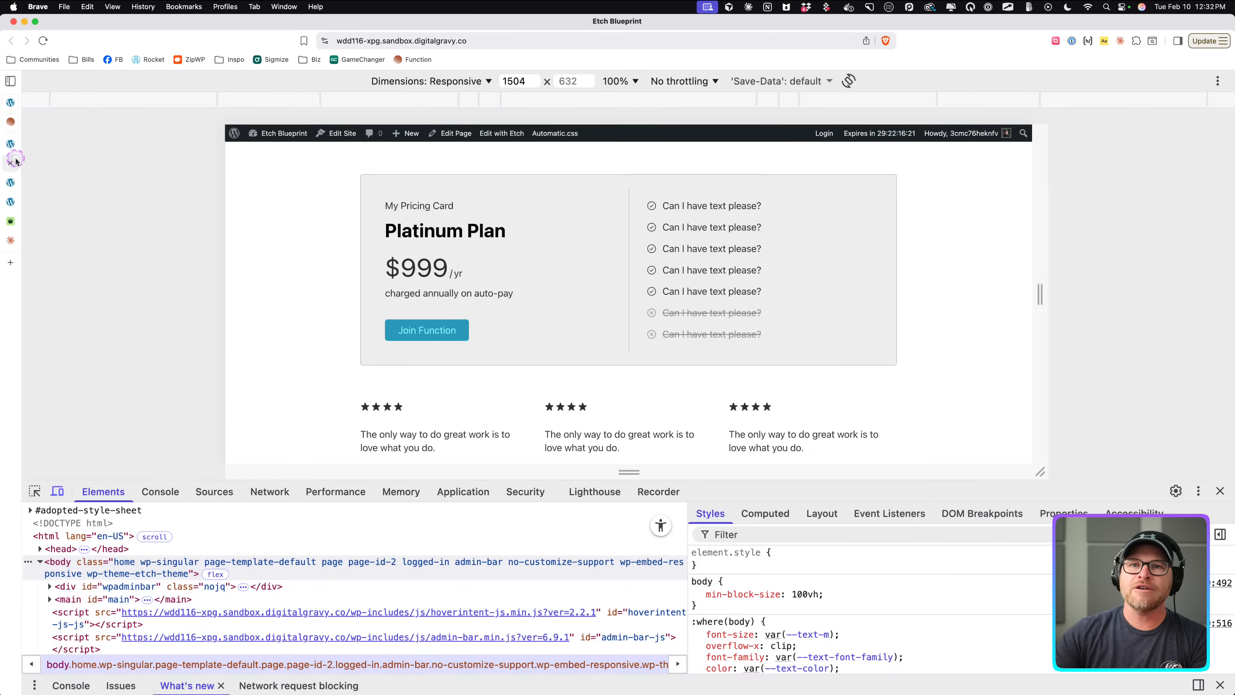
left_click(12, 185)
left_click(11, 167)
key("super+r")
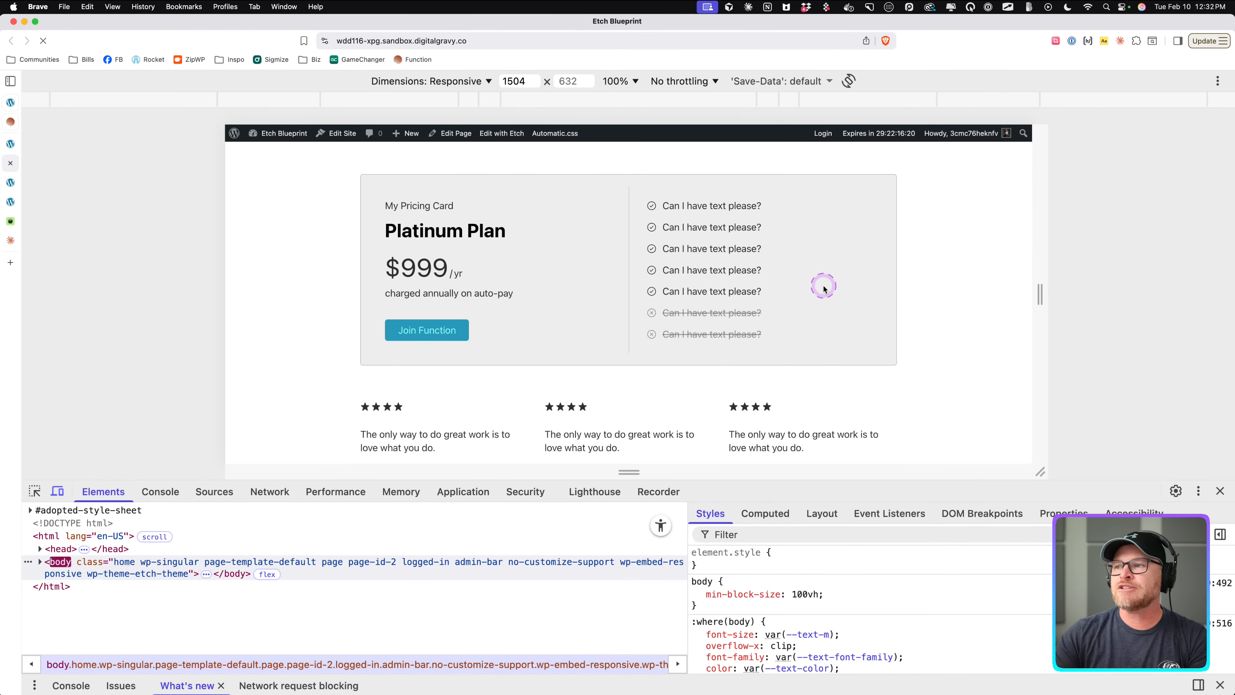
left_click(1219, 490)
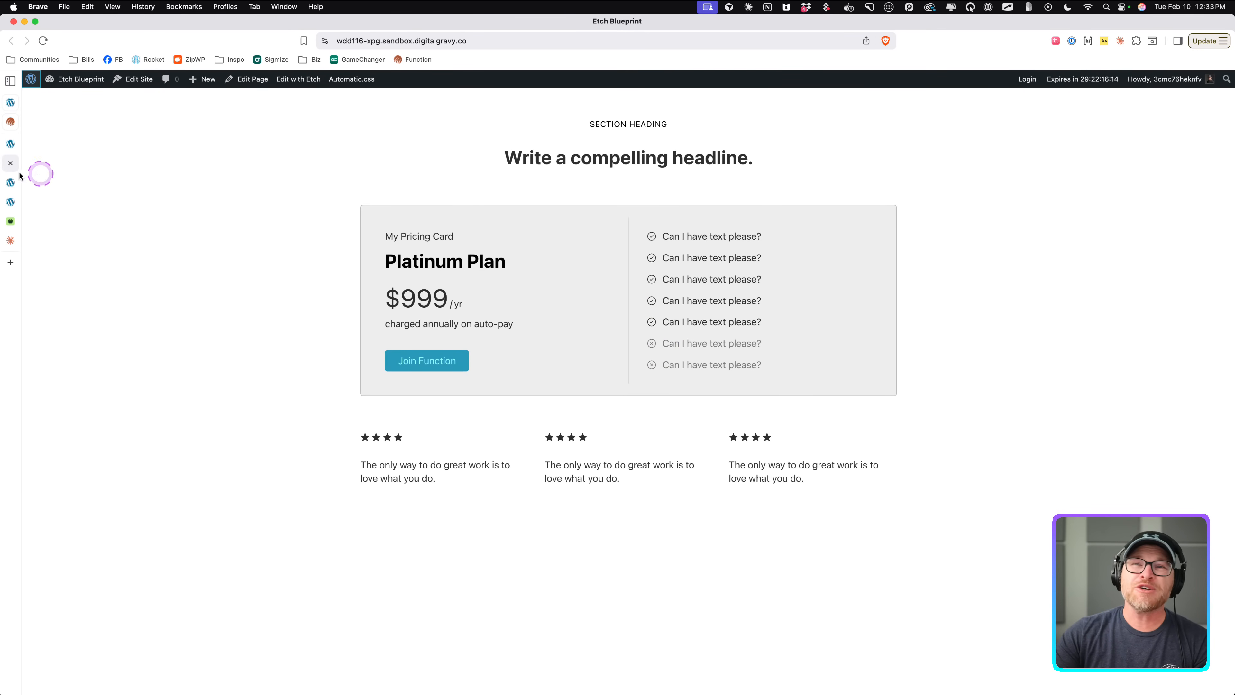
Review the list item's CSS, including its icon color variable and exclusion styles.
left_click(4, 146)
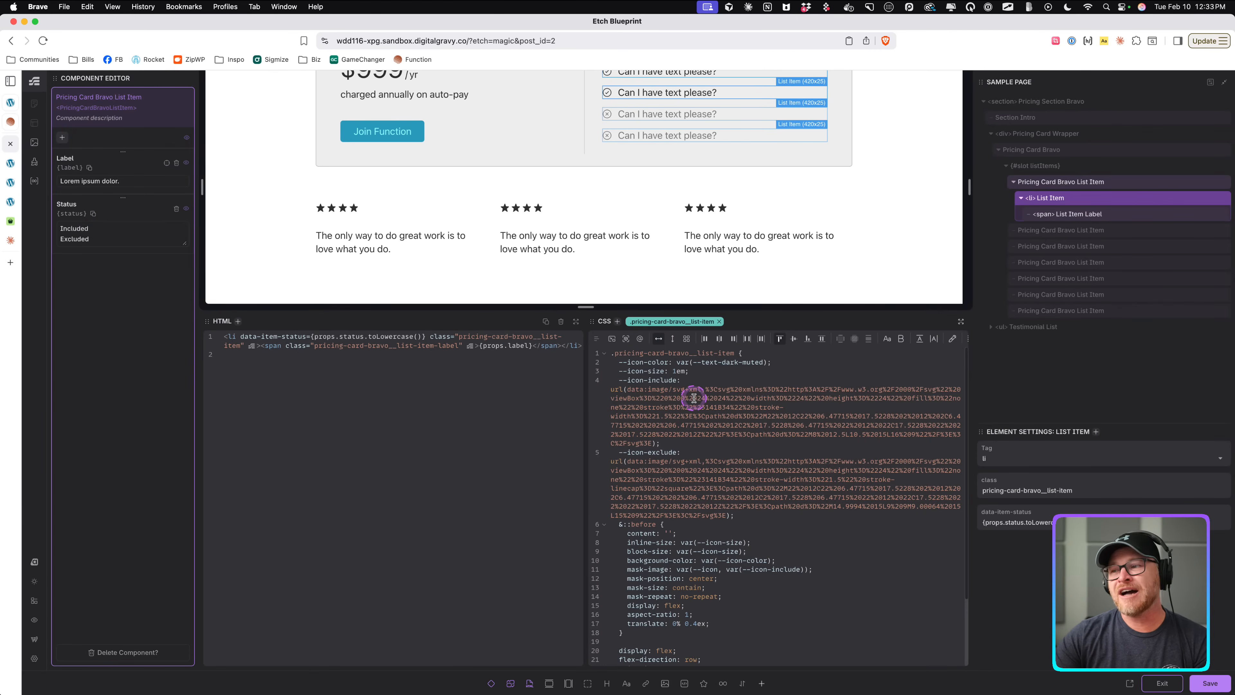
scroll(694, 397, "down", 2)
scroll(705, 453, "down", 2)
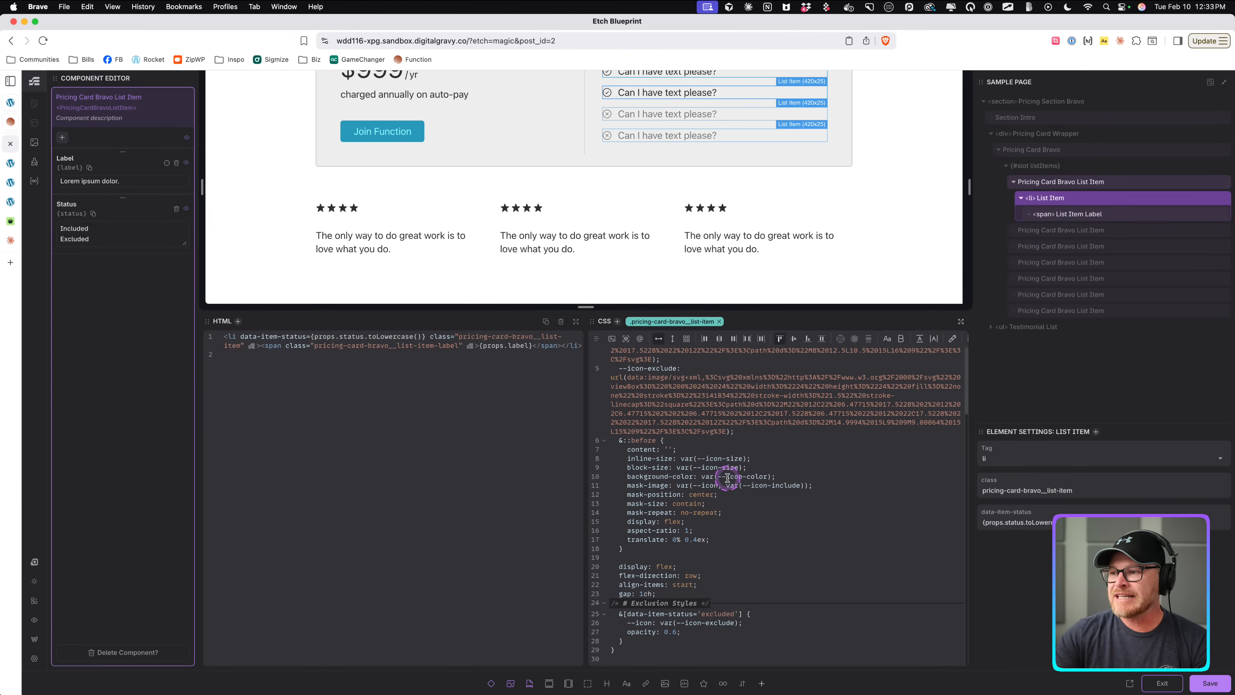
scroll(792, 477, "up", 4)
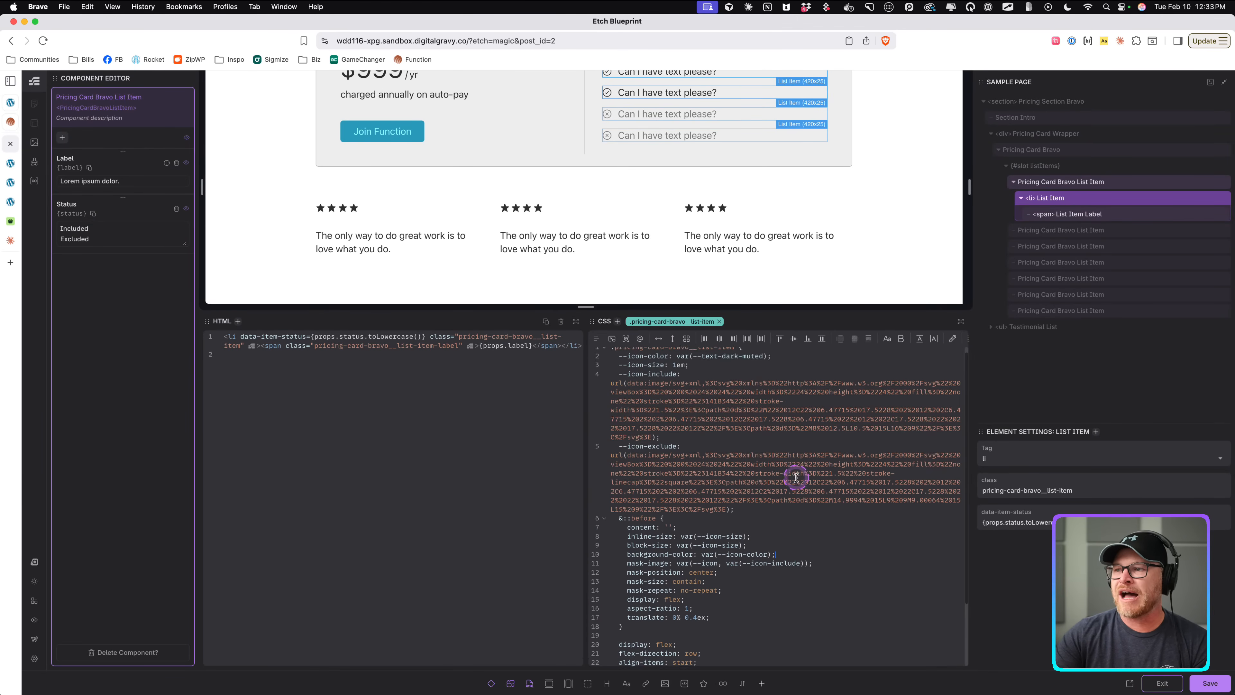
left_click_drag(778, 362, 676, 362)
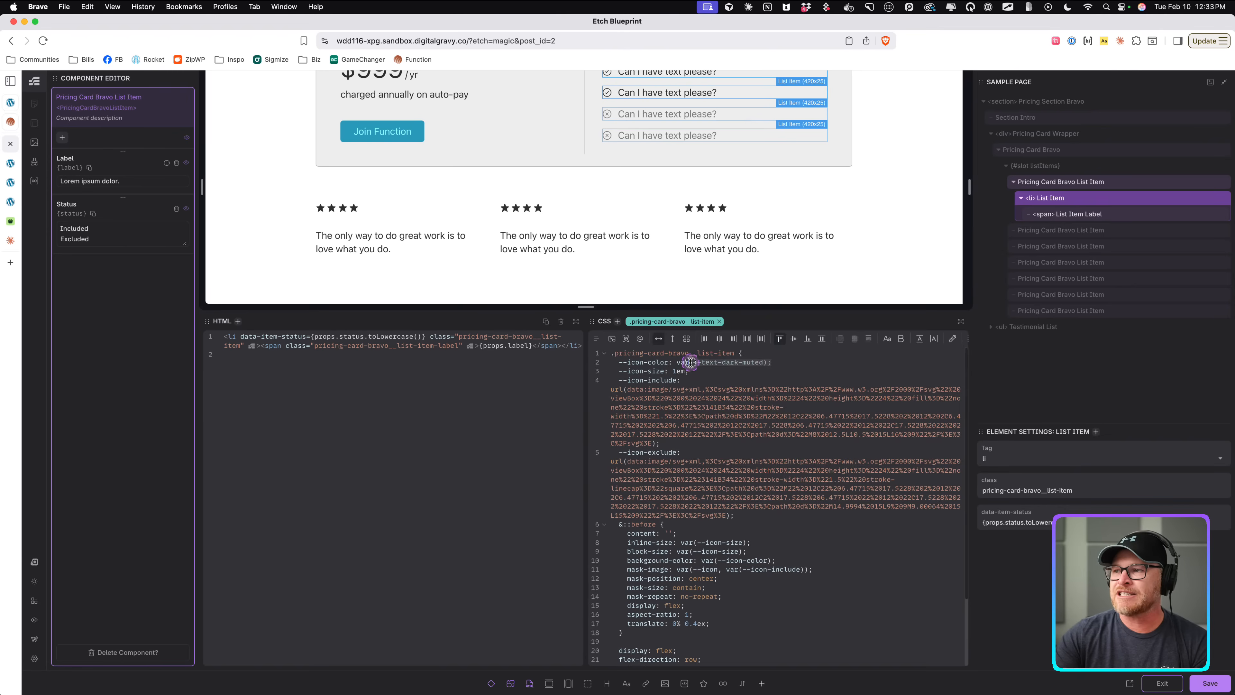
left_click(724, 389)
left_click(61, 137)
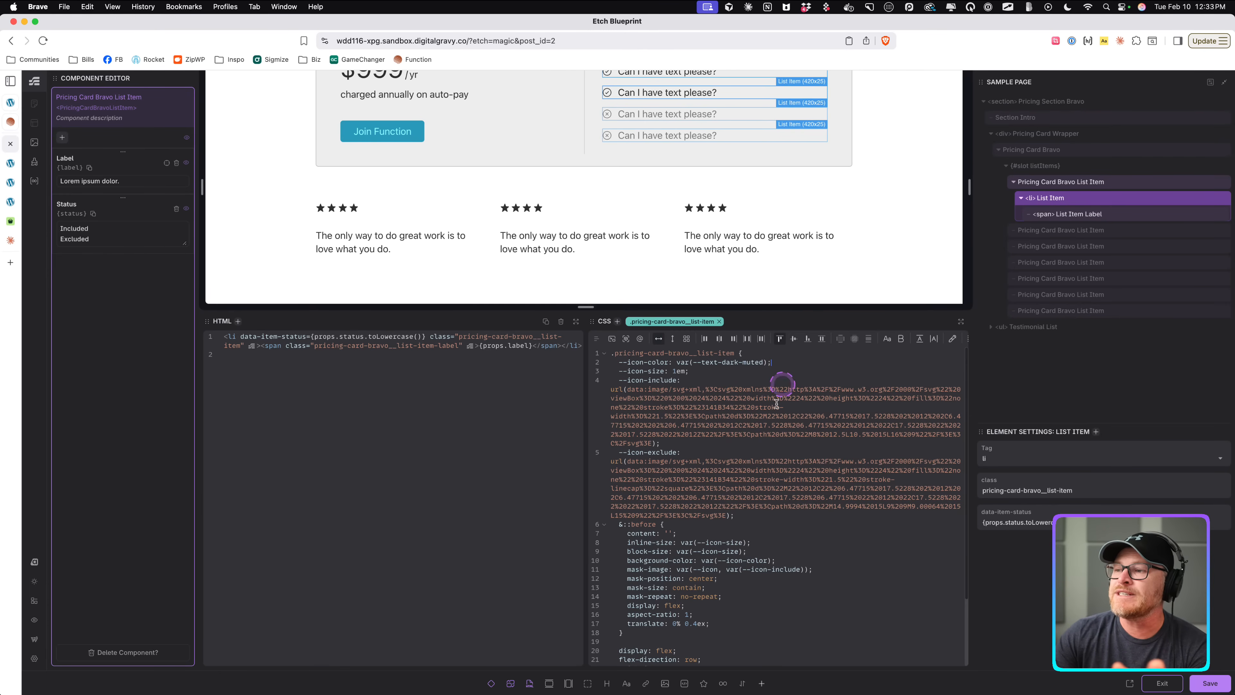
scroll(722, 584, "down", 4)
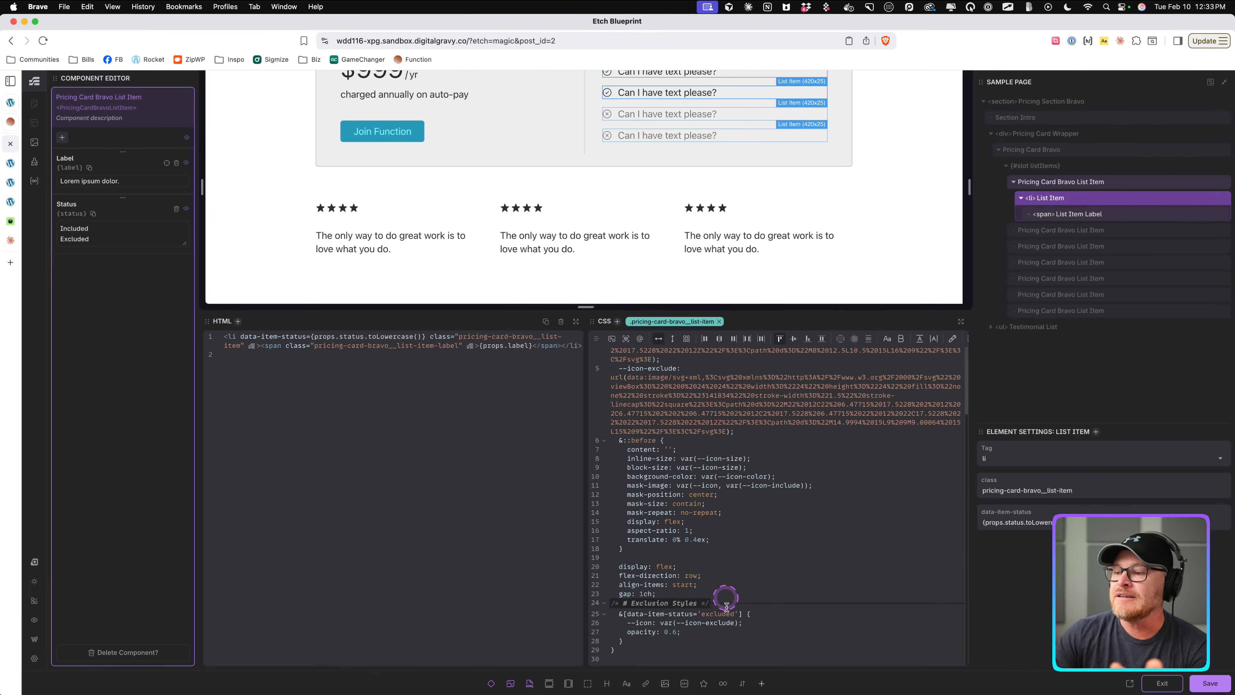
left_click(960, 322)
left_click(377, 487)
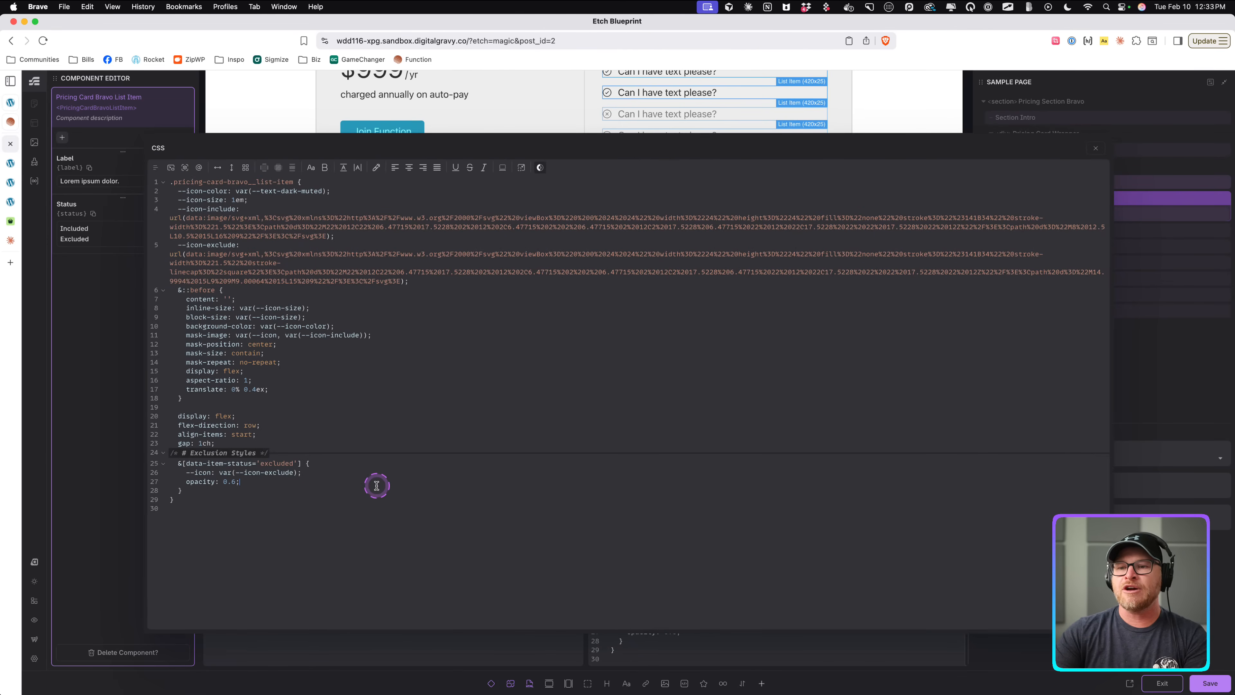
Enable the Danger semantic color in the Automatic.css palette and save the dashboard settings.
left_click(32, 561)
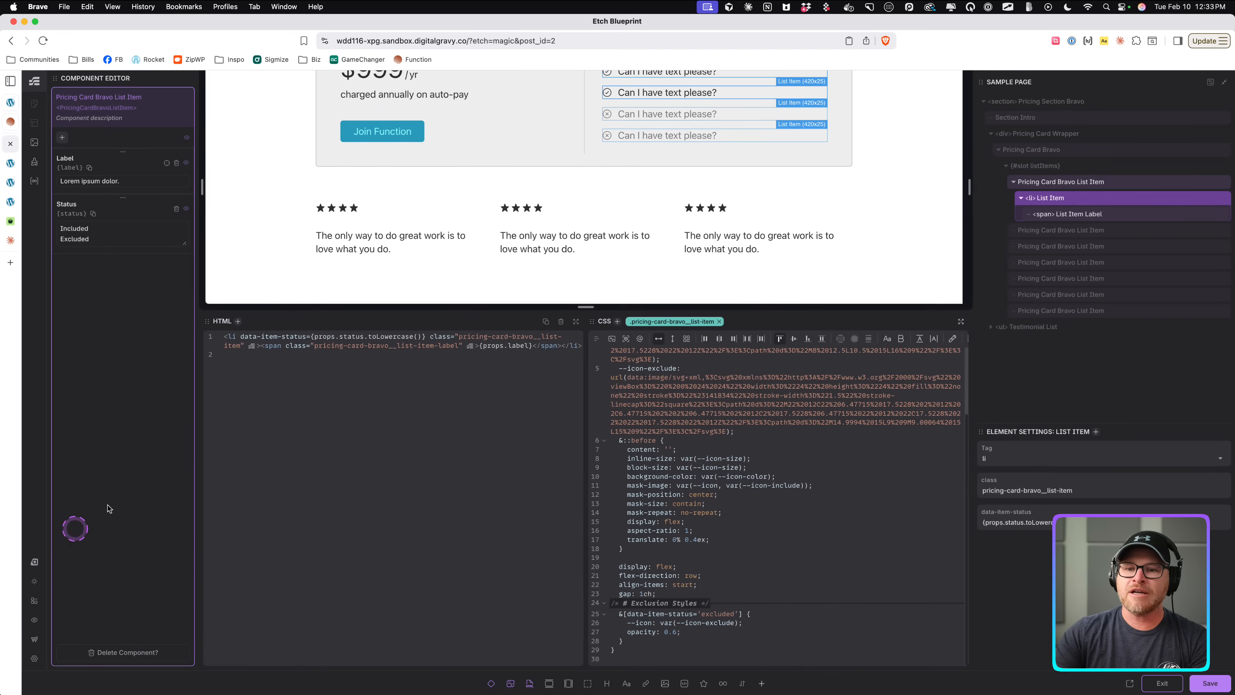
left_click(35, 561)
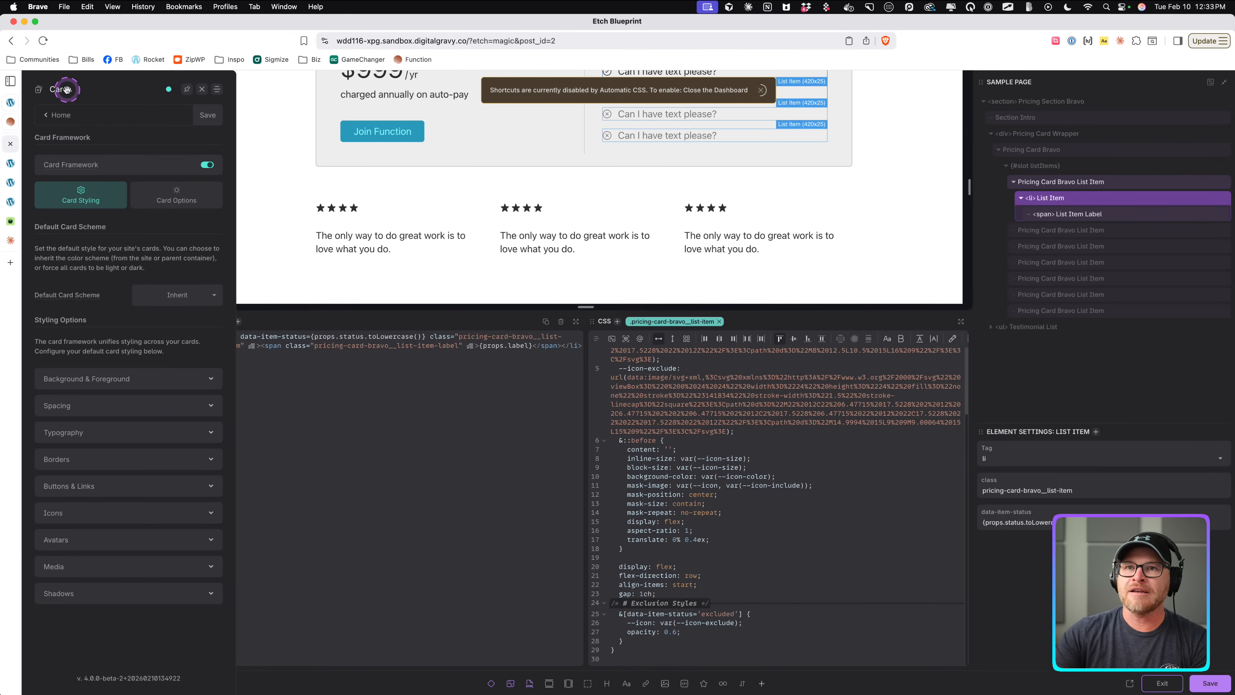
left_click_drag(66, 89, 321, 156)
left_click(321, 177)
left_click(343, 238)
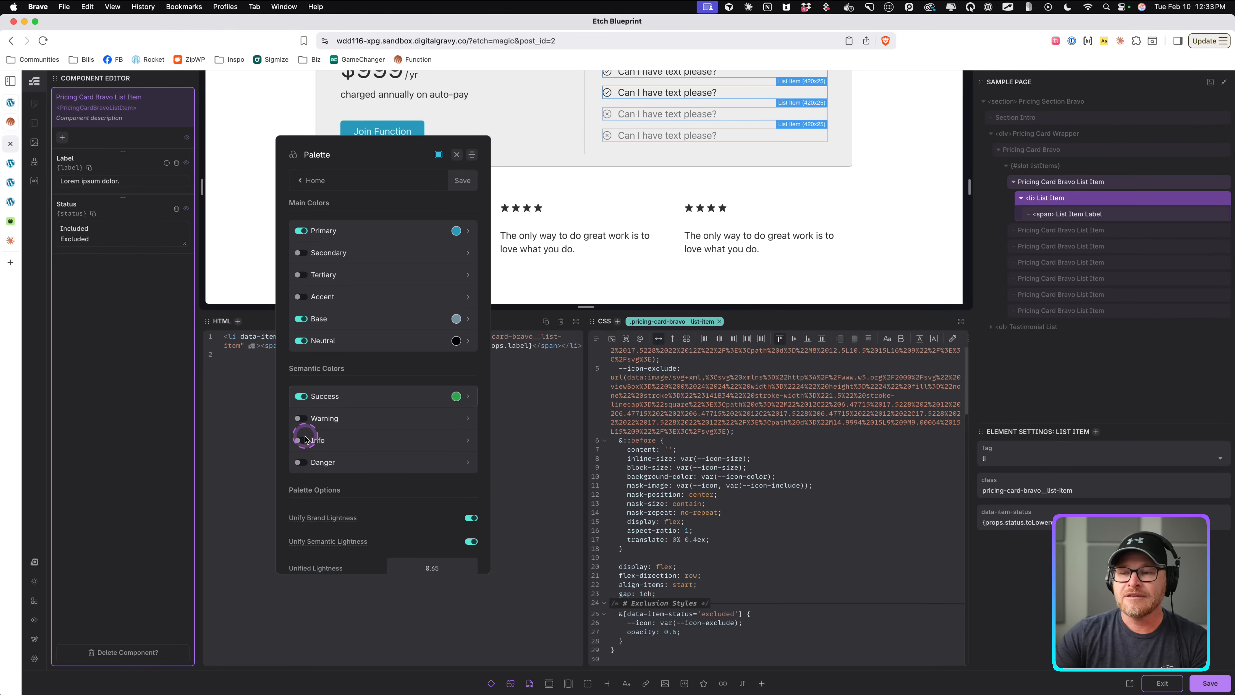
left_click(300, 464)
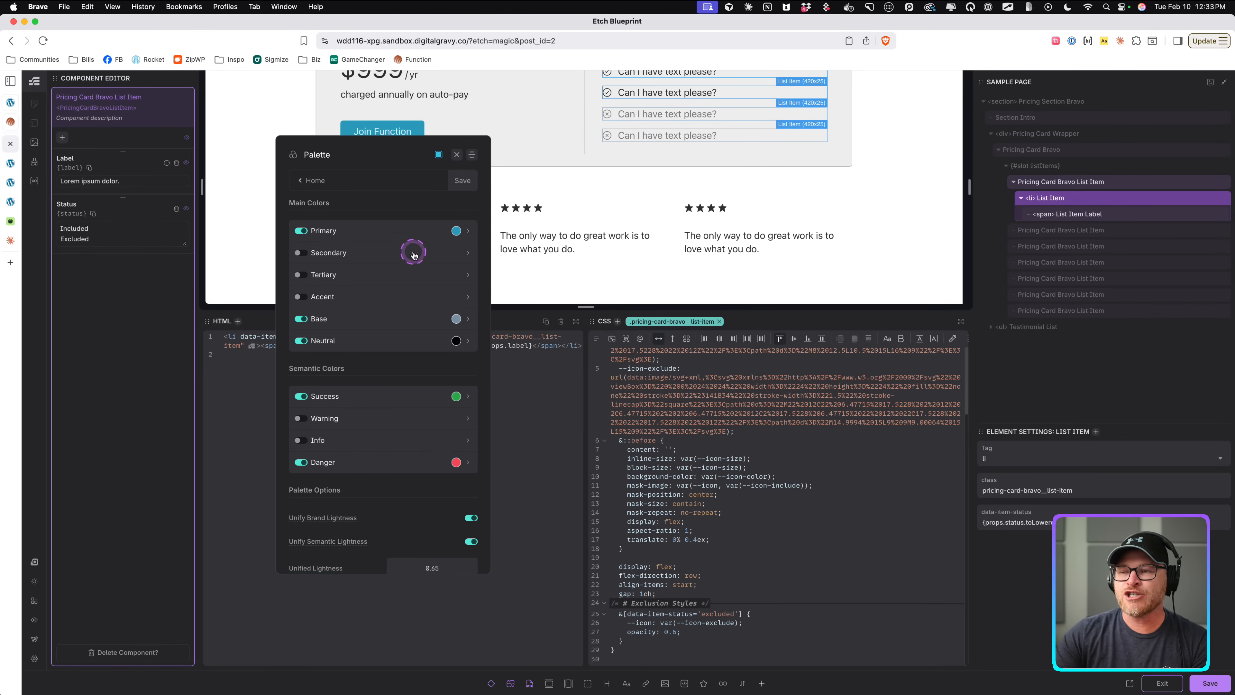
left_click(462, 182)
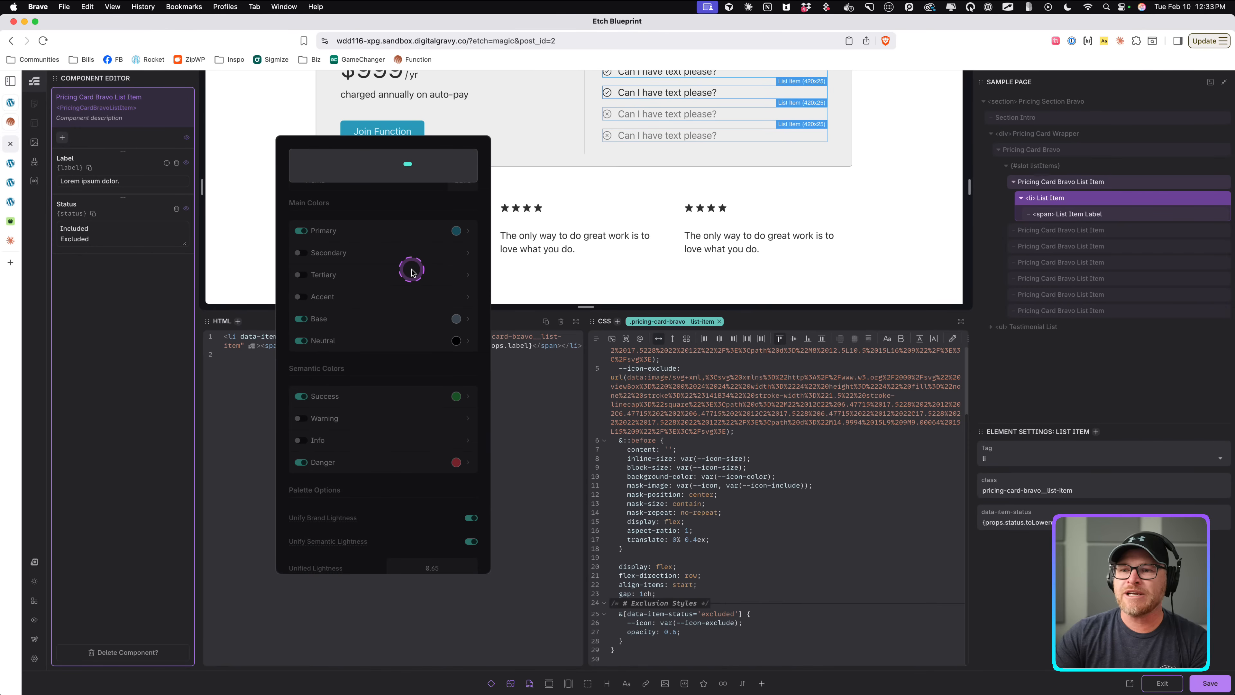
key("Escape")
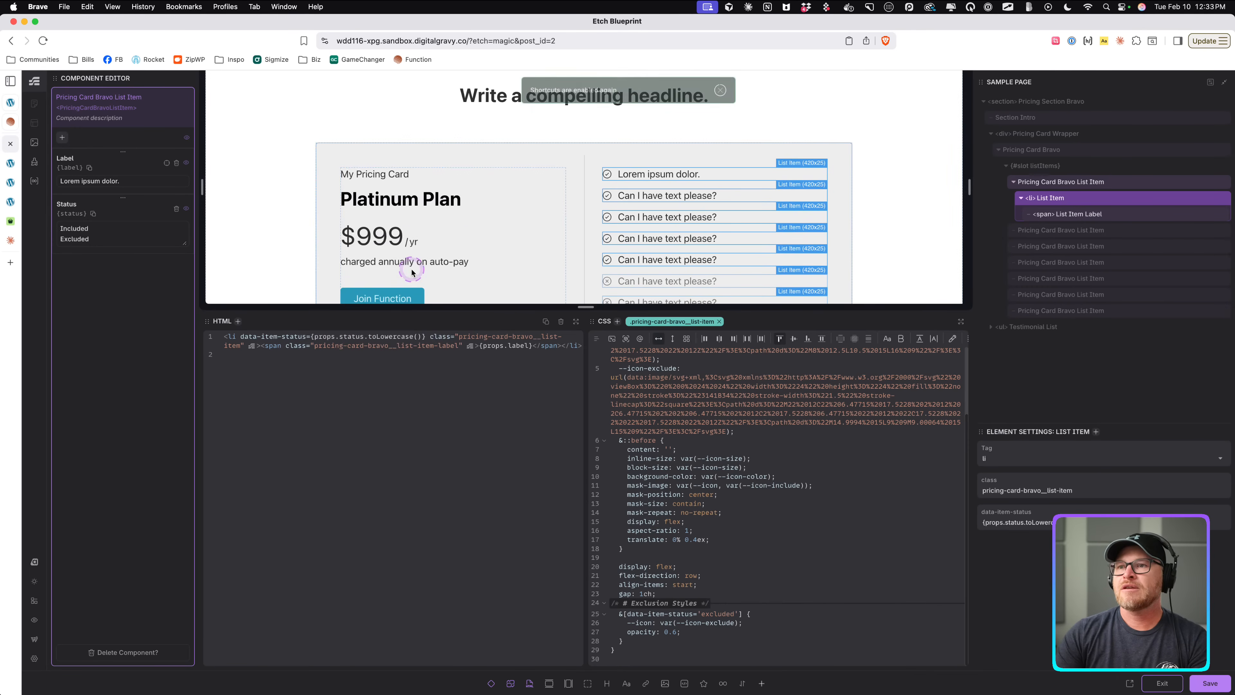
Add --icon-color: var(--danger); to the excluded-status rule of the list item CSS.
scroll(717, 452, "up", 4)
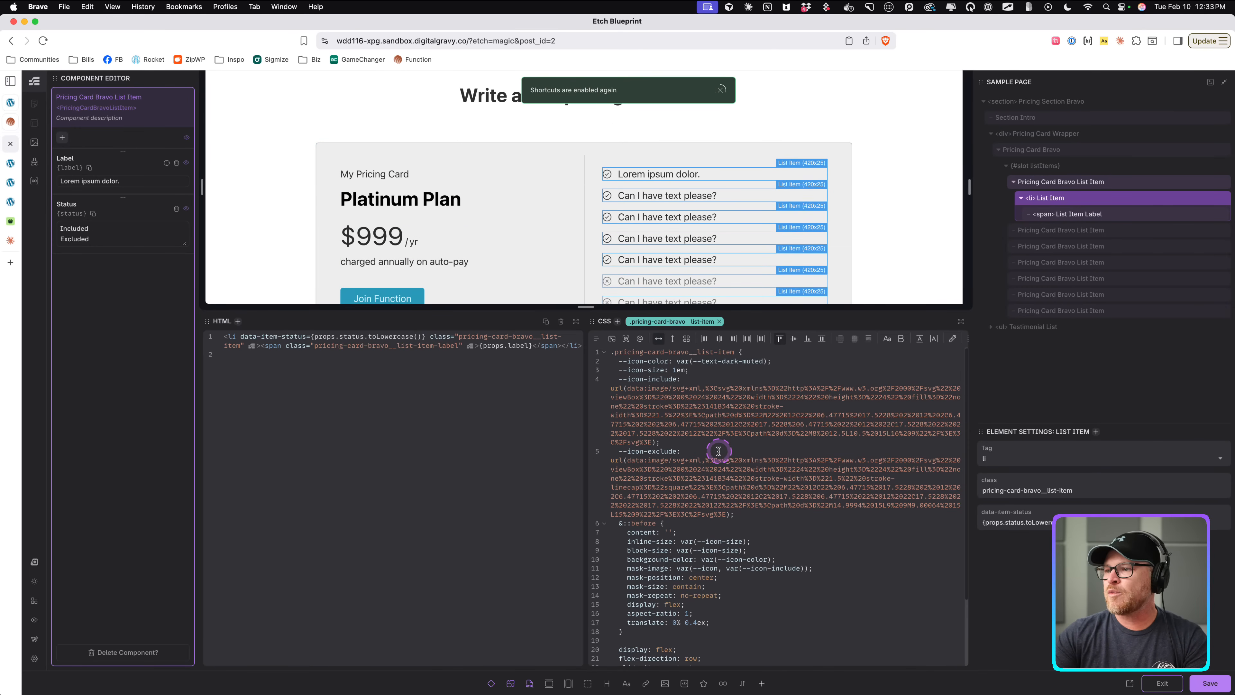
left_click(960, 321)
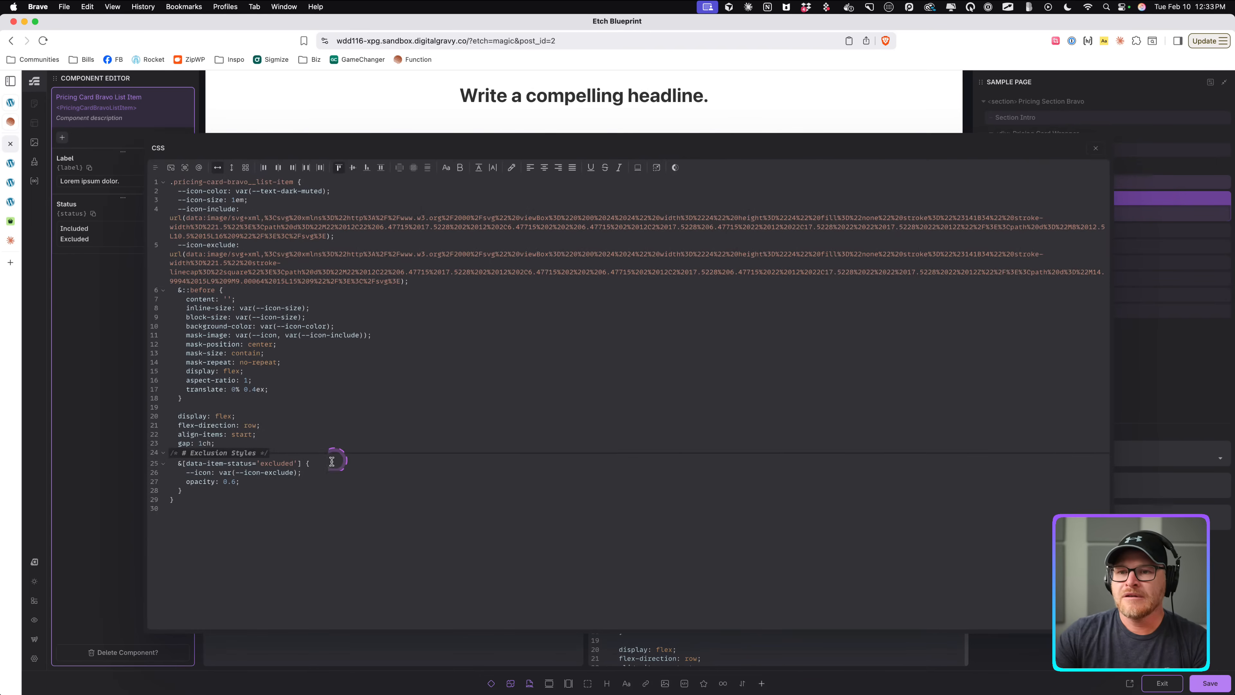
left_click(356, 479)
left_click(354, 475)
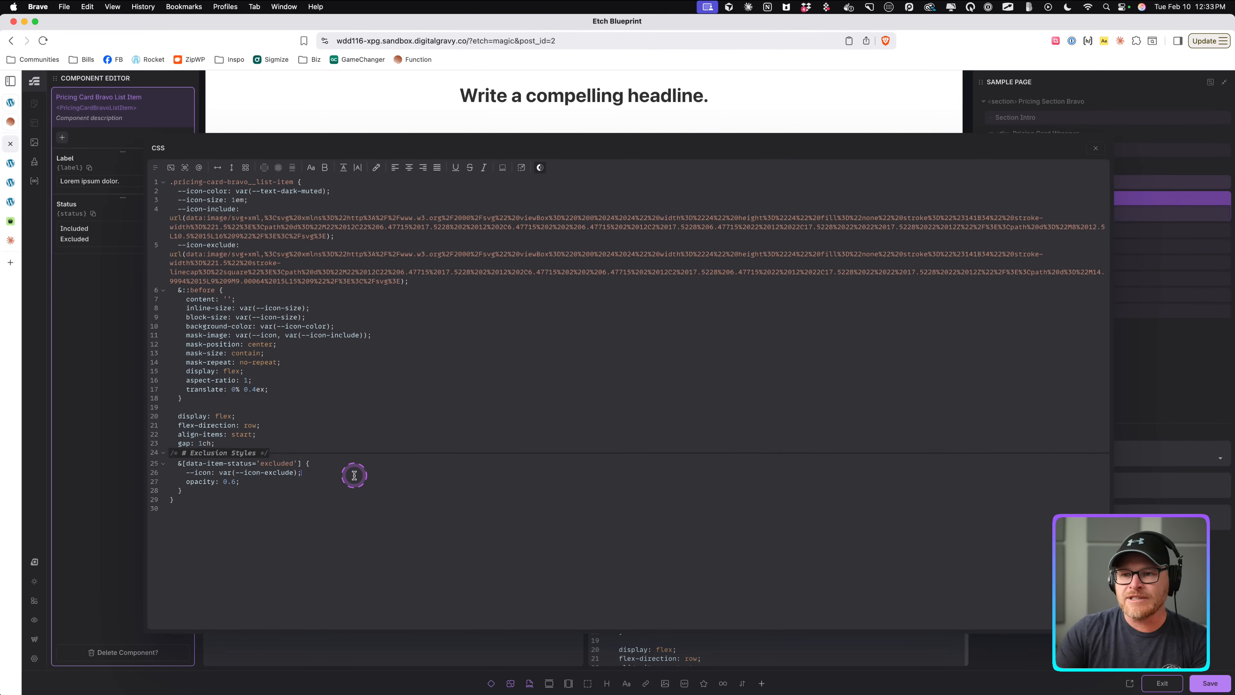
type("--")
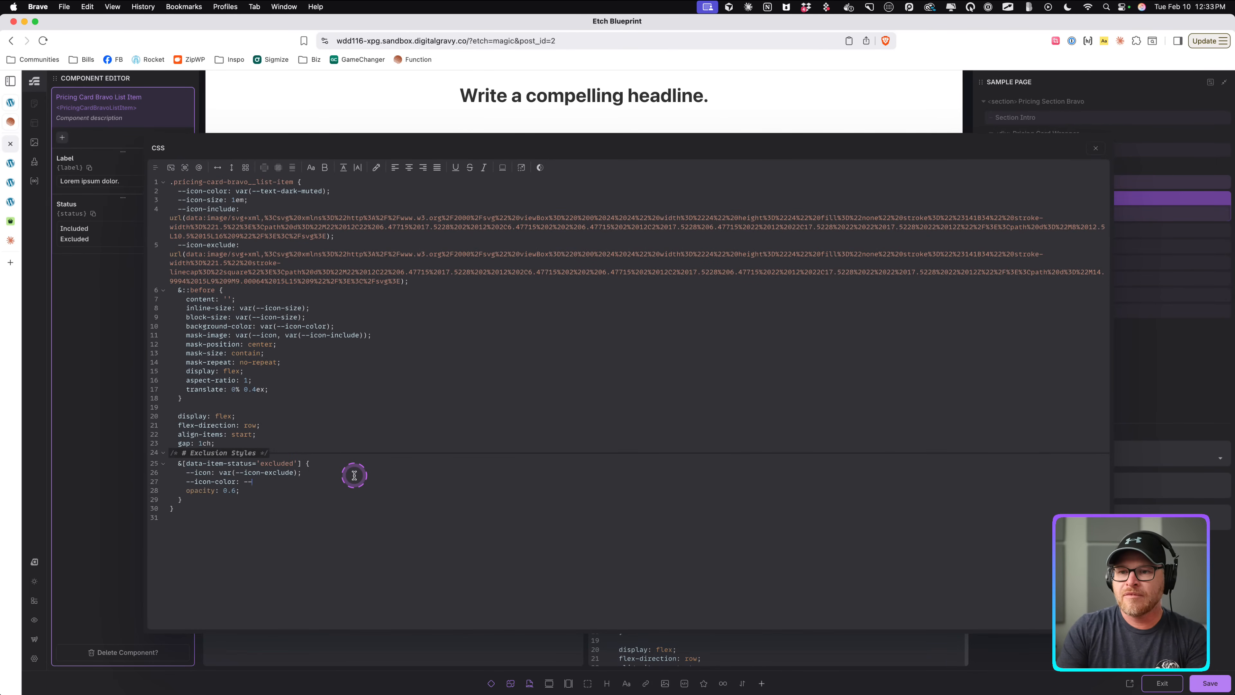
type("icon-color: var(--danger")
key("Return")
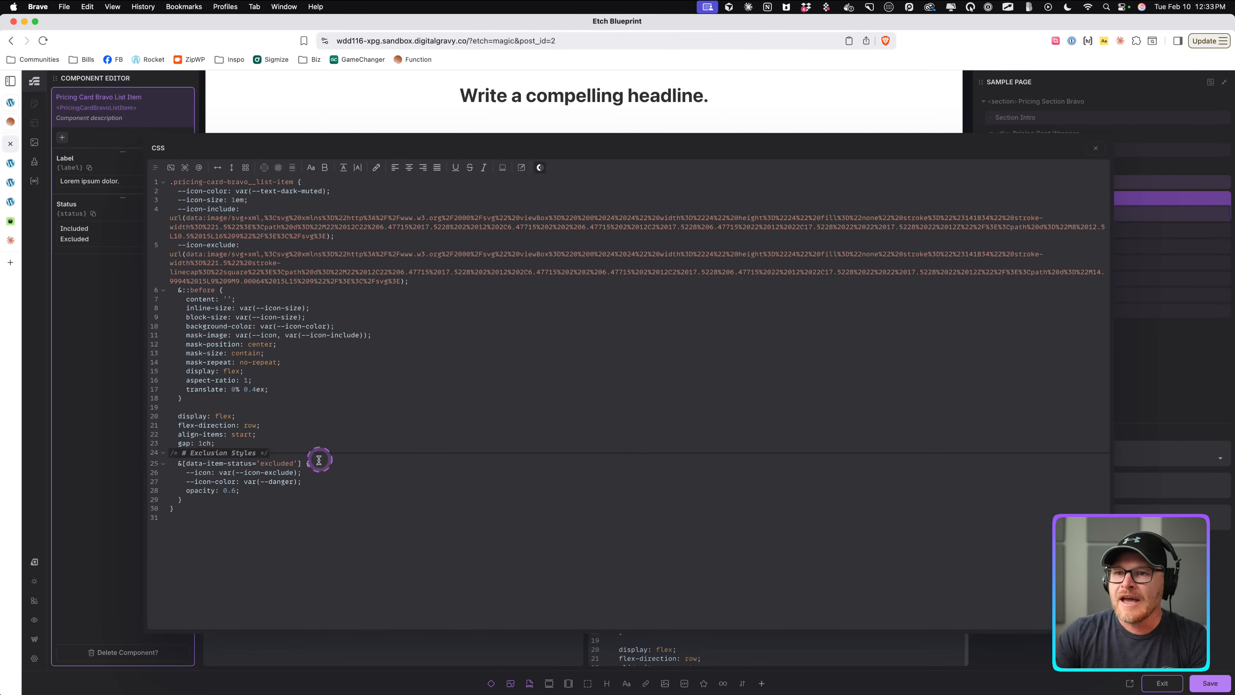
Duplicate the excluded-status rule below a new "# Inclusion Styles" comment.
left_click_drag(177, 463, 193, 498)
key("super+c")
left_click(305, 499)
key("Return")
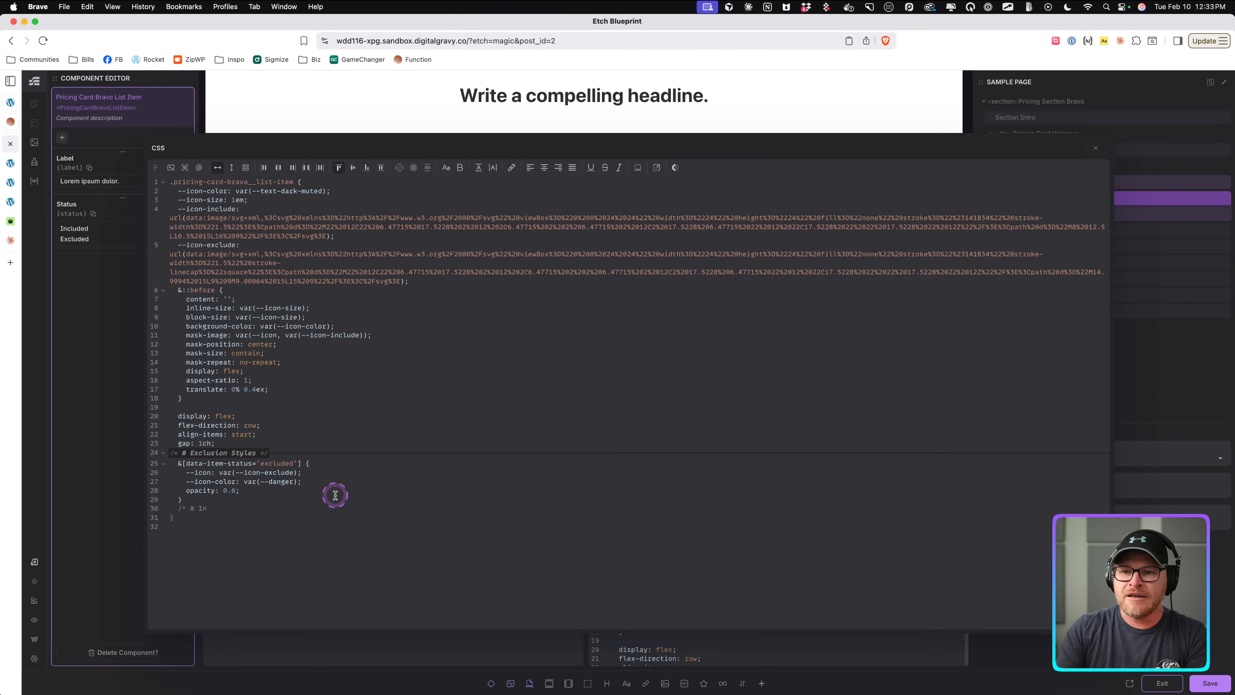
type("/* # Inclusion Styles ")
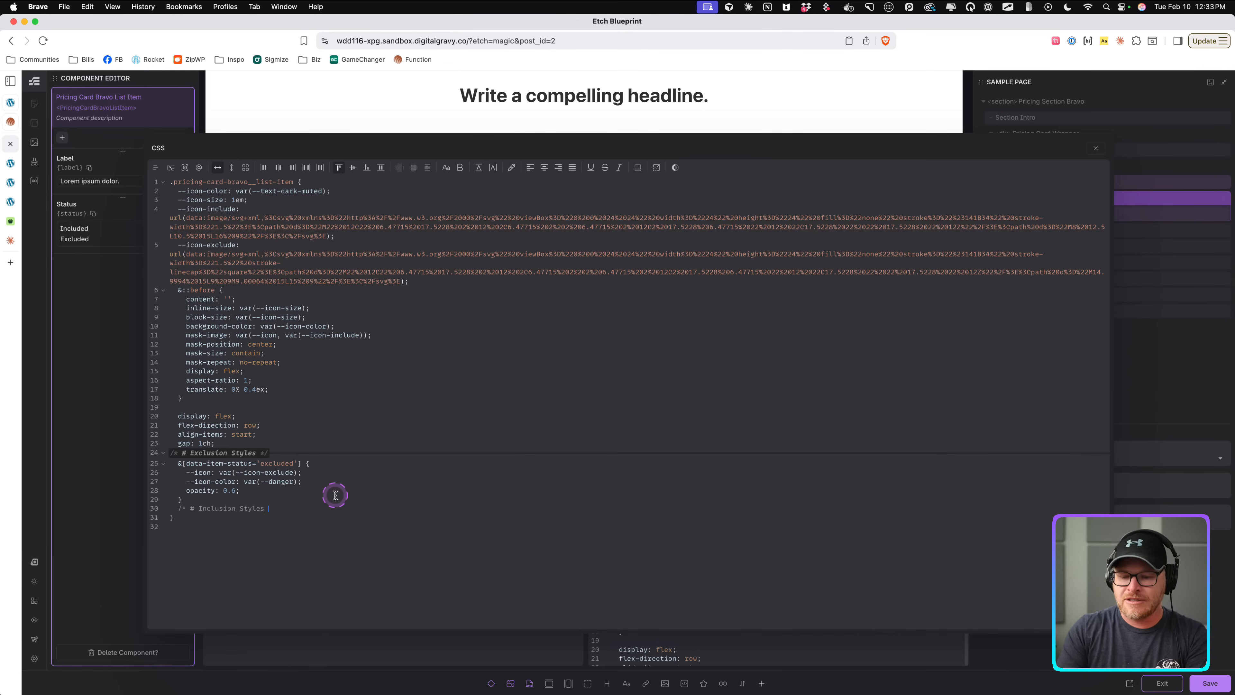
type("*/")
key("super+v")
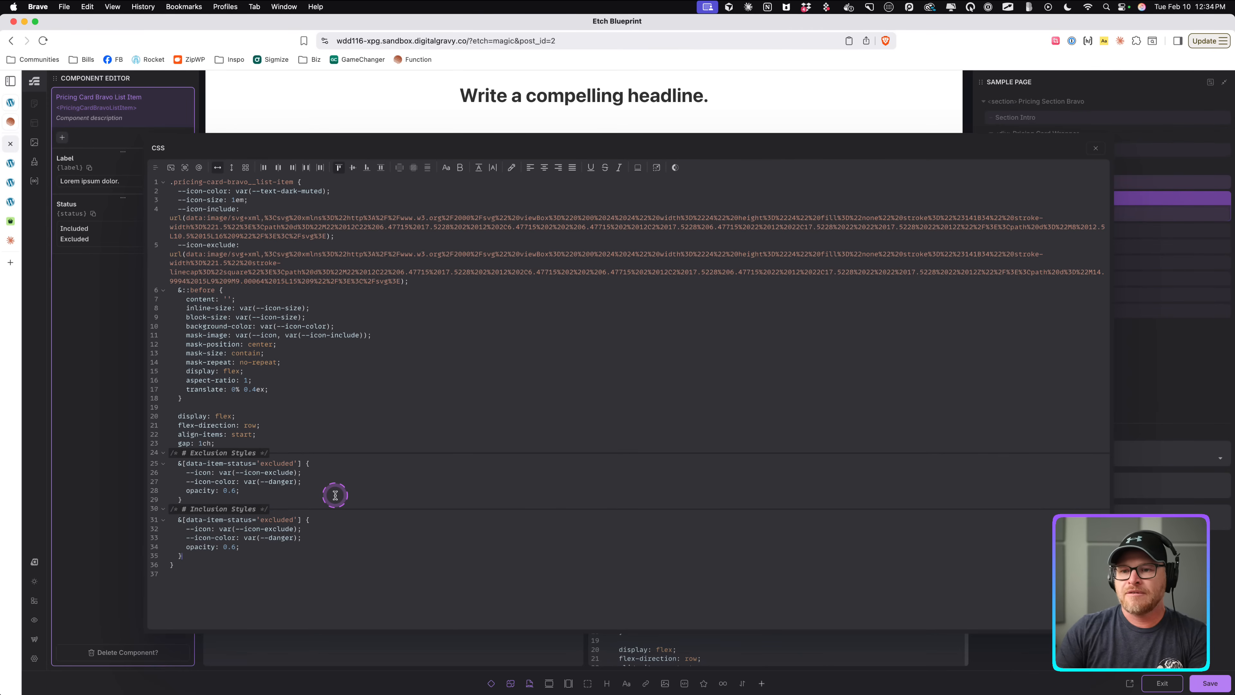
Retarget the copied rule to data-item-status 'included' and delete its --icon line.
double_click(275, 519)
type("include")
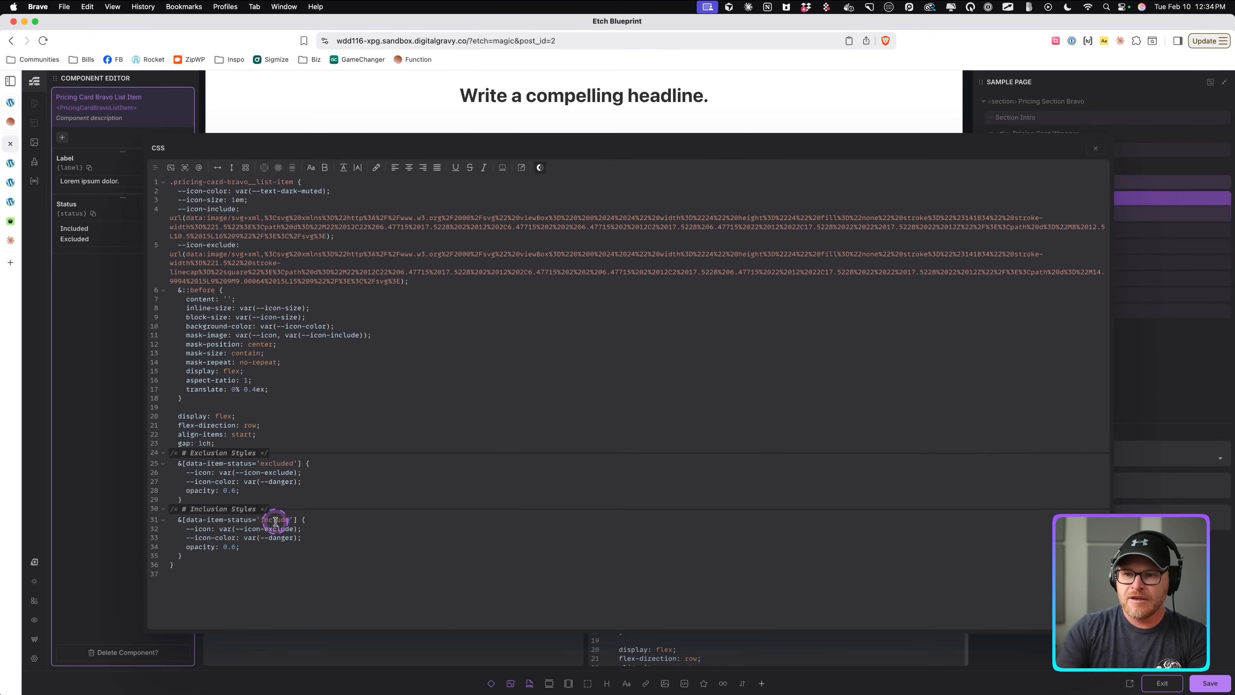
type("d")
left_click_drag(322, 527, 146, 526)
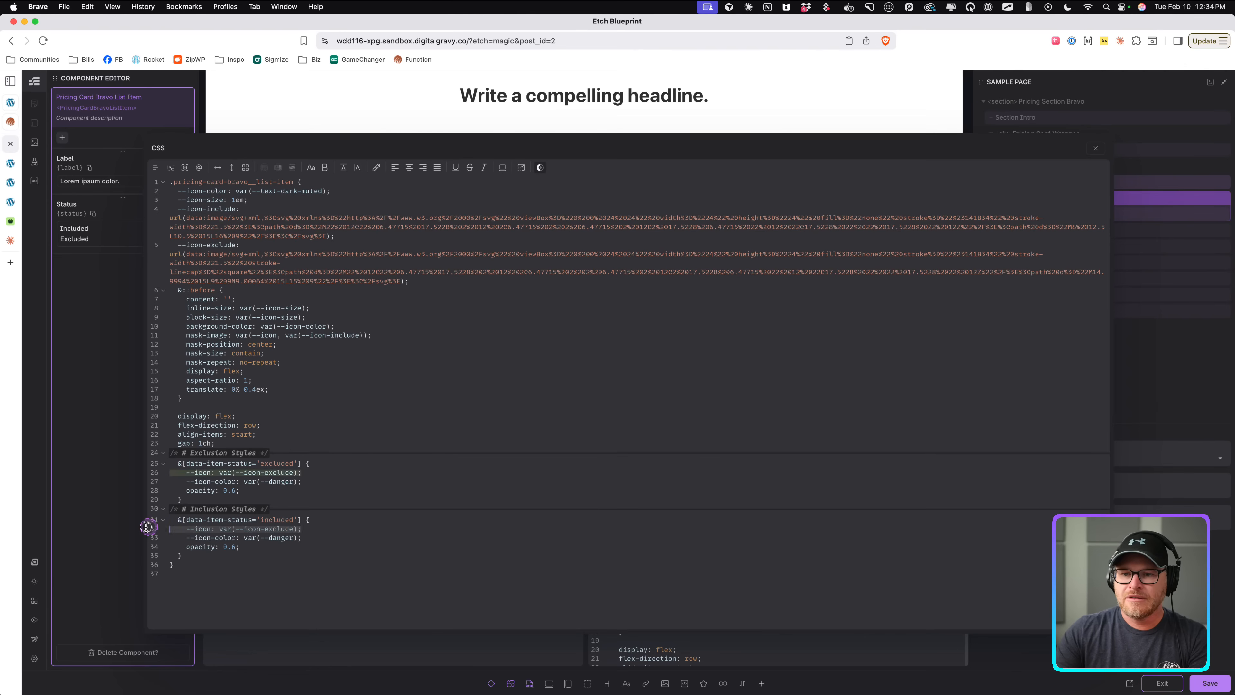
key("BackSpace")
key("BackSpace")
Remove the opacity line from the included rule, set its icon color to var(--success), and close the editor.
left_click_drag(245, 538, 129, 542)
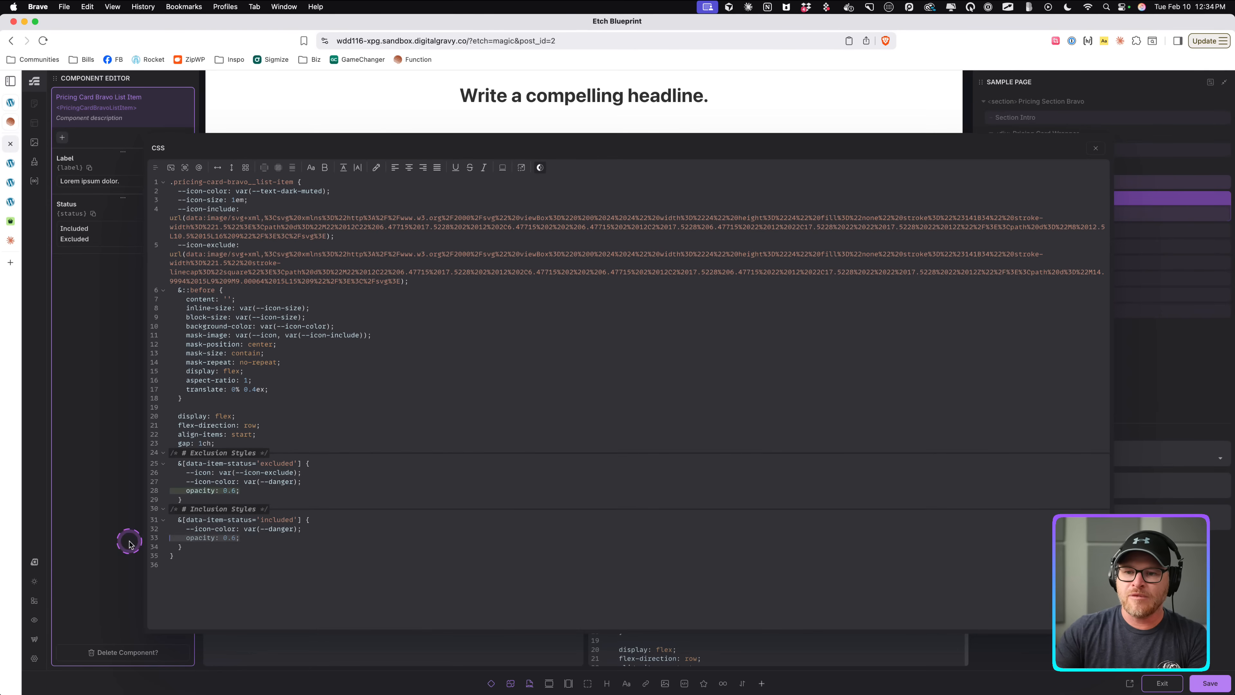
key("BackSpace")
key("BackSpace")
double_click(283, 529)
type("success")
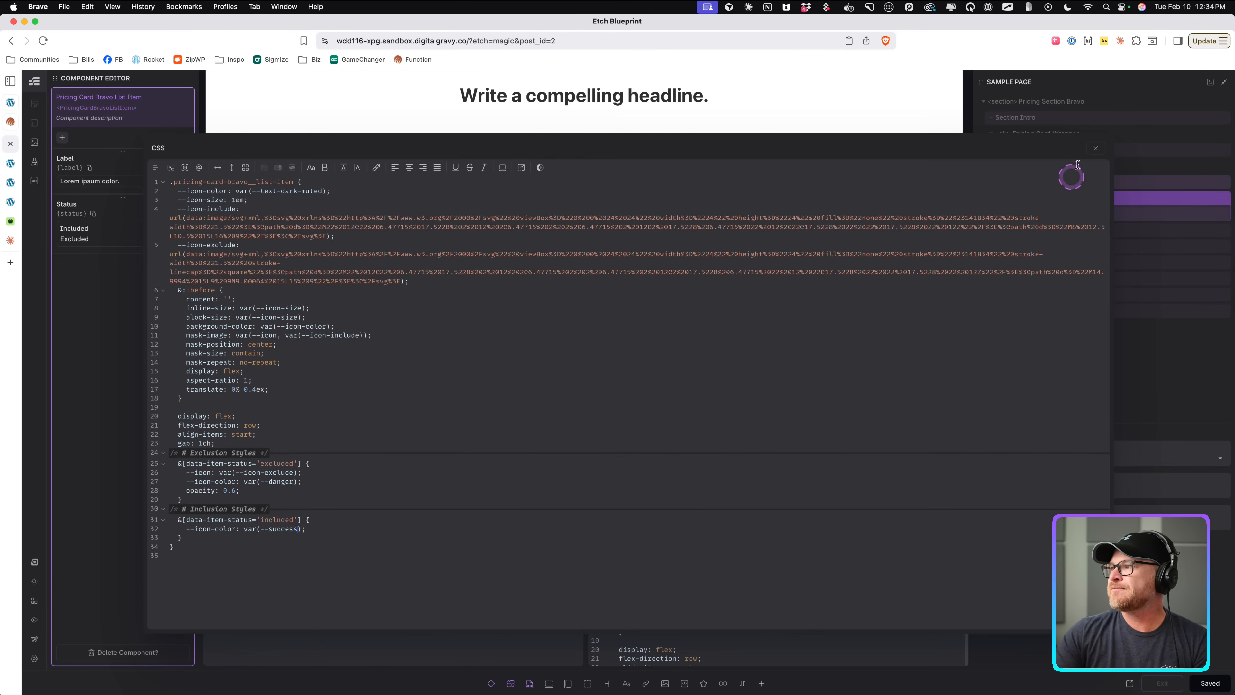
left_click(1096, 148)
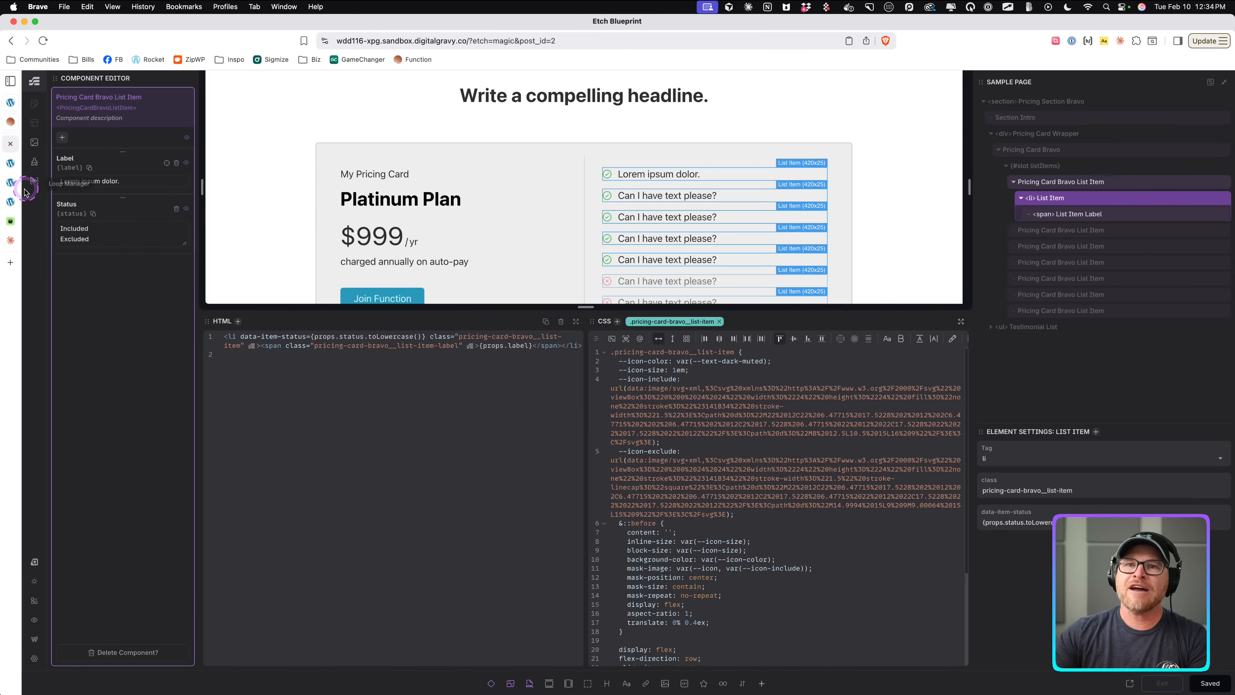
Reload the front-end page to review the included and excluded icon colors.
left_click(15, 198)
left_click(13, 181)
key("super+r")
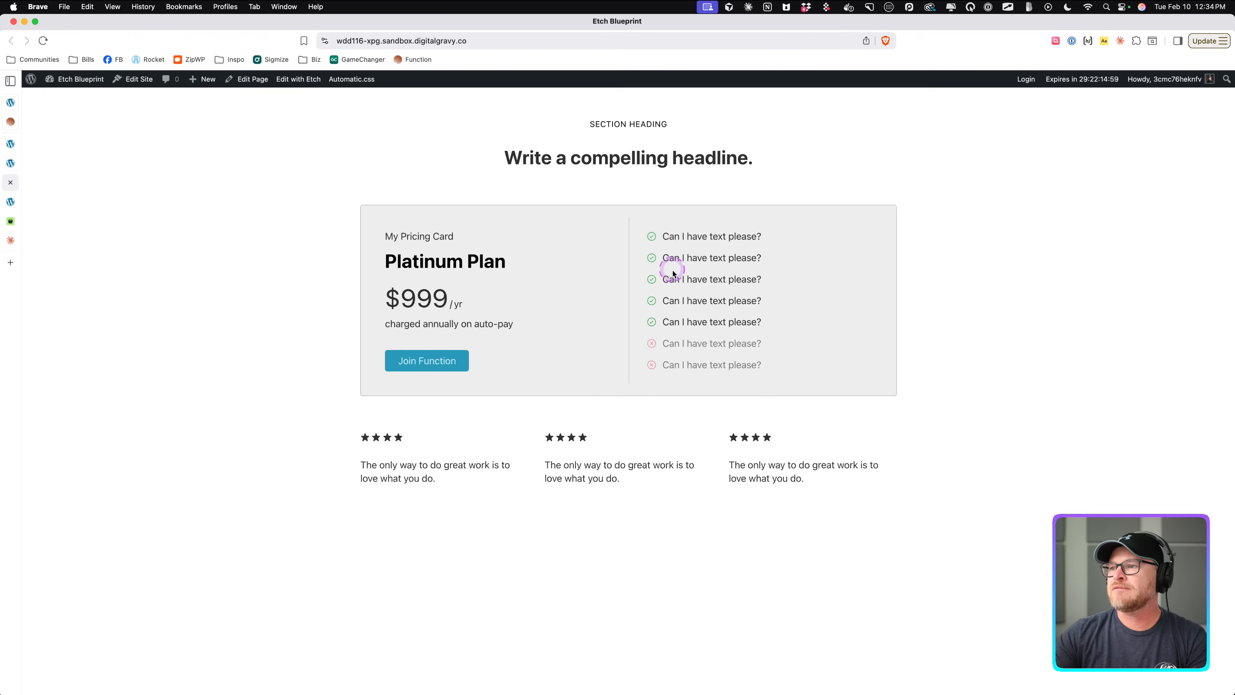
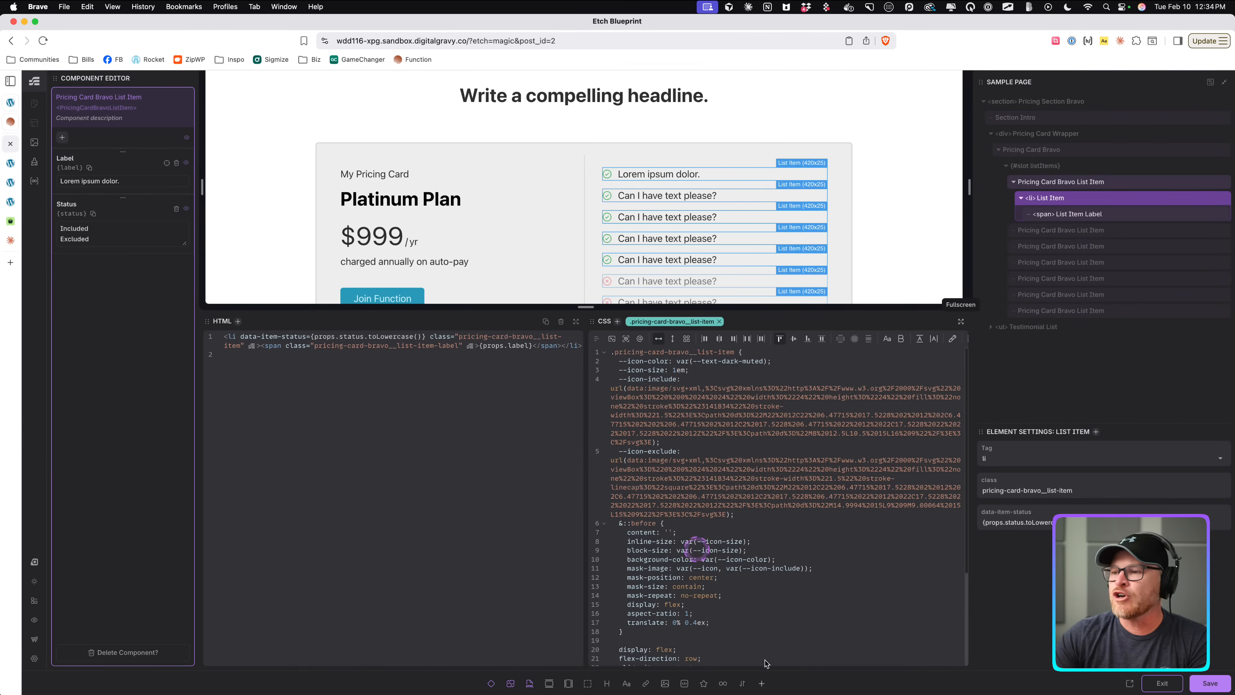
Delete the --icon-color declarations from both the excluded and included status rules, and save.
scroll(791, 664, "down", 5)
triple_click(702, 594)
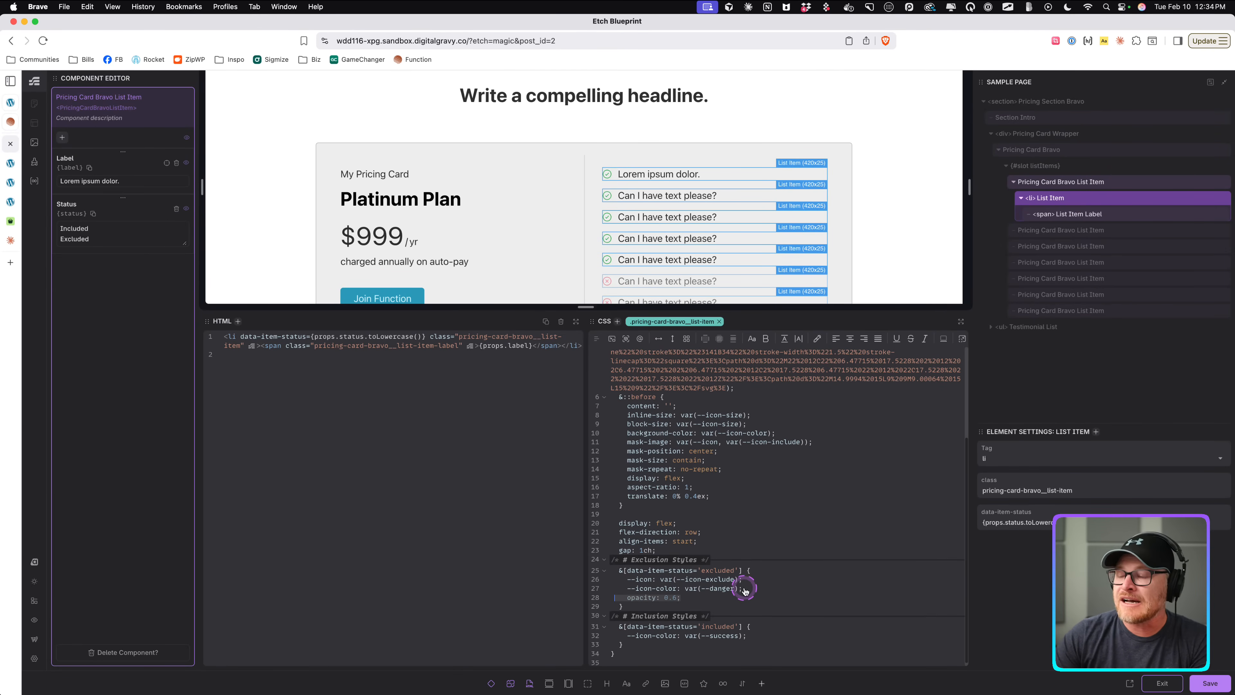
left_click_drag(716, 591, 602, 568)
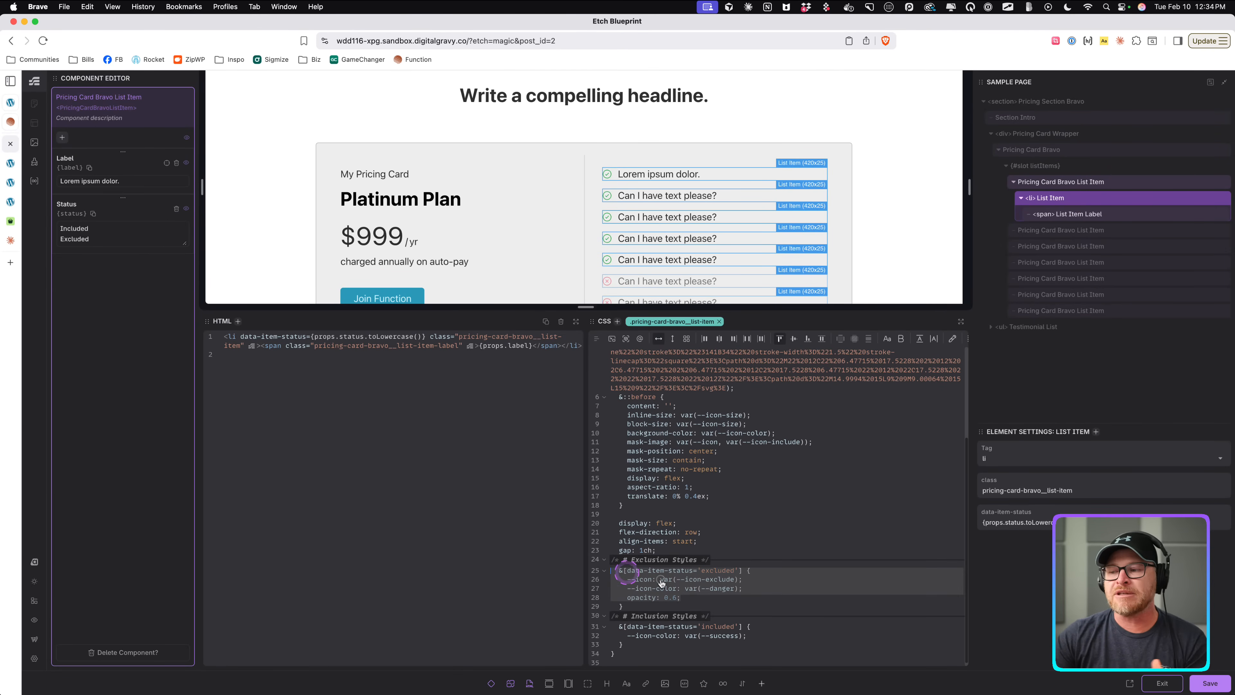
left_click(705, 597)
left_click_drag(751, 588, 606, 589)
key("BackSpace")
key("BackSpace")
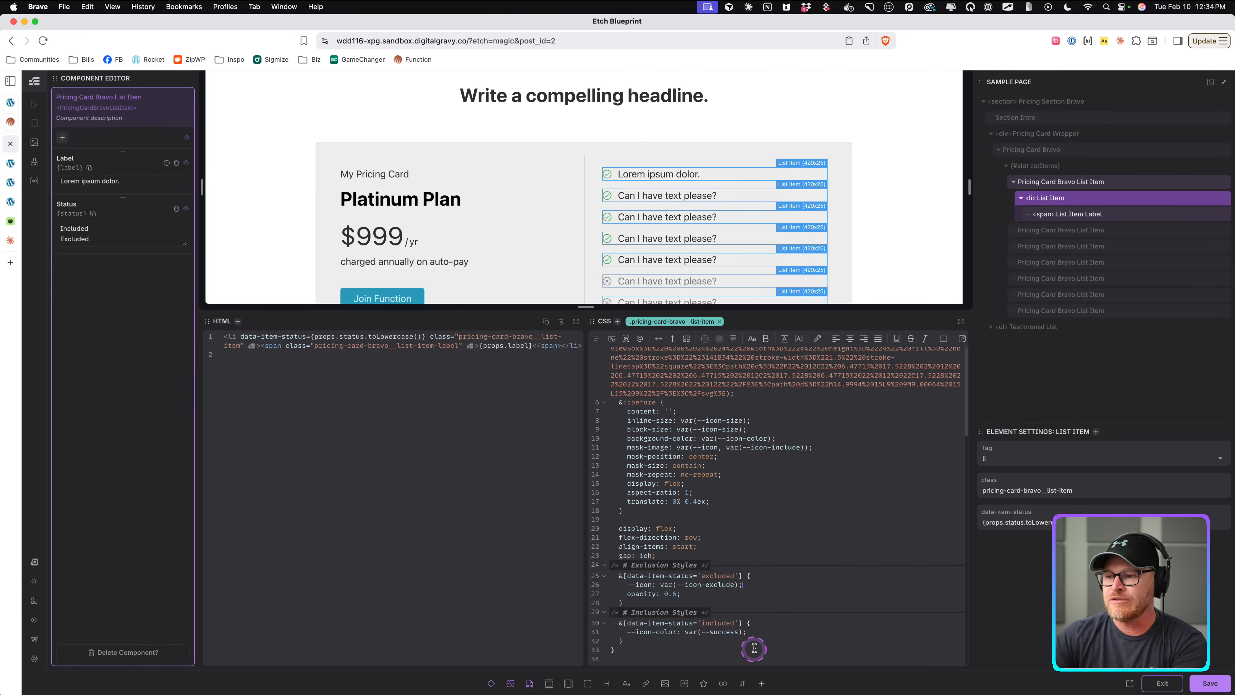
left_click_drag(770, 632, 588, 637)
key("BackSpace")
key("BackSpace")
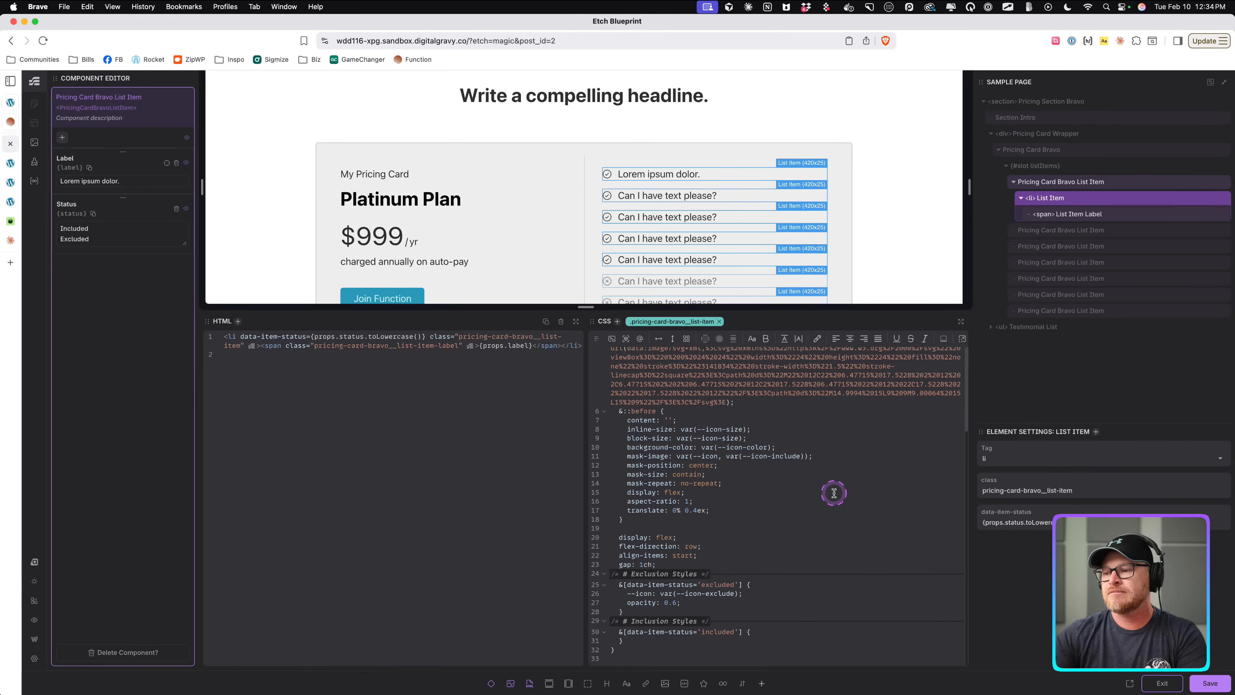
key("super+s")
left_click(615, 633)
left_click_drag(615, 632, 643, 620)
left_click(717, 649)
left_click_drag(686, 576, 623, 573)
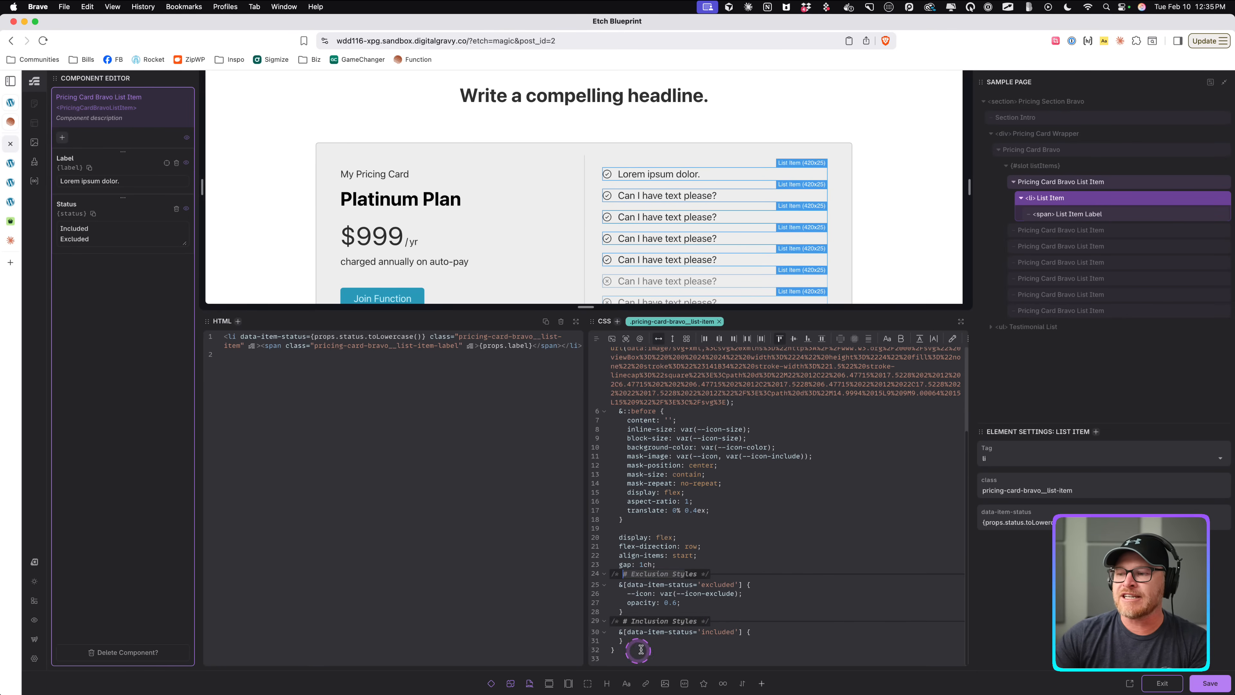
left_click(689, 621)
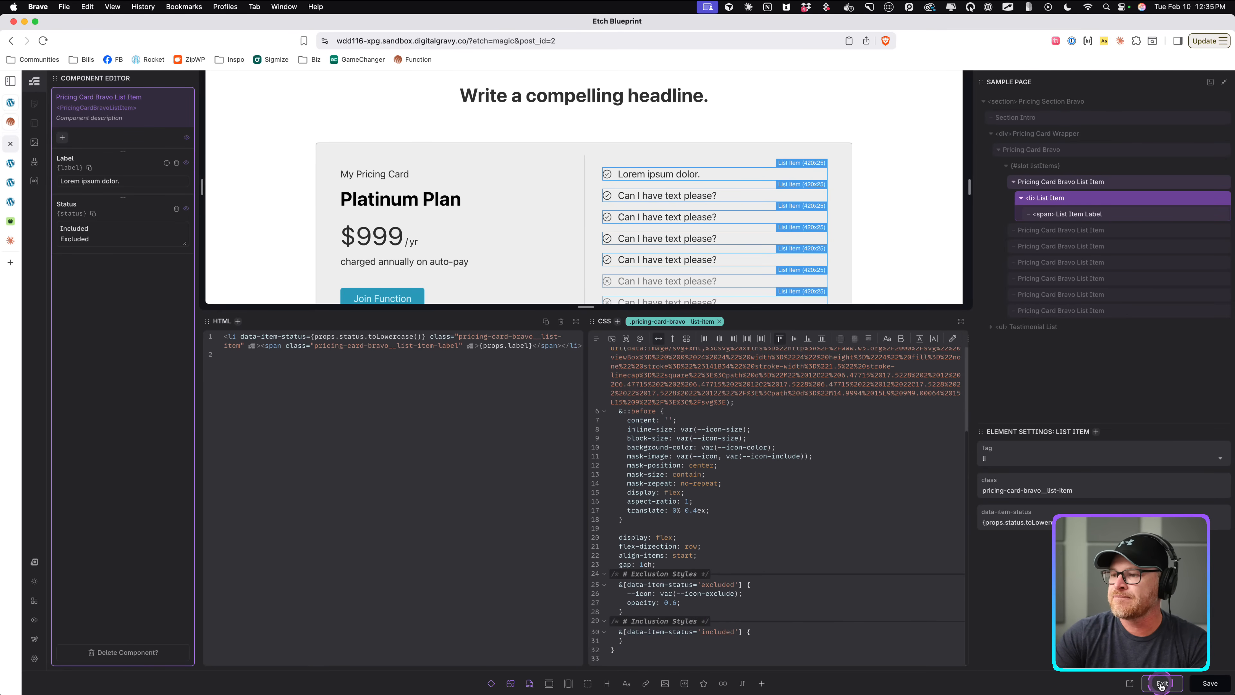
Add a "/* # Default State */" comment above the ::before pseudo-element rule.
scroll(811, 521, "up", 3)
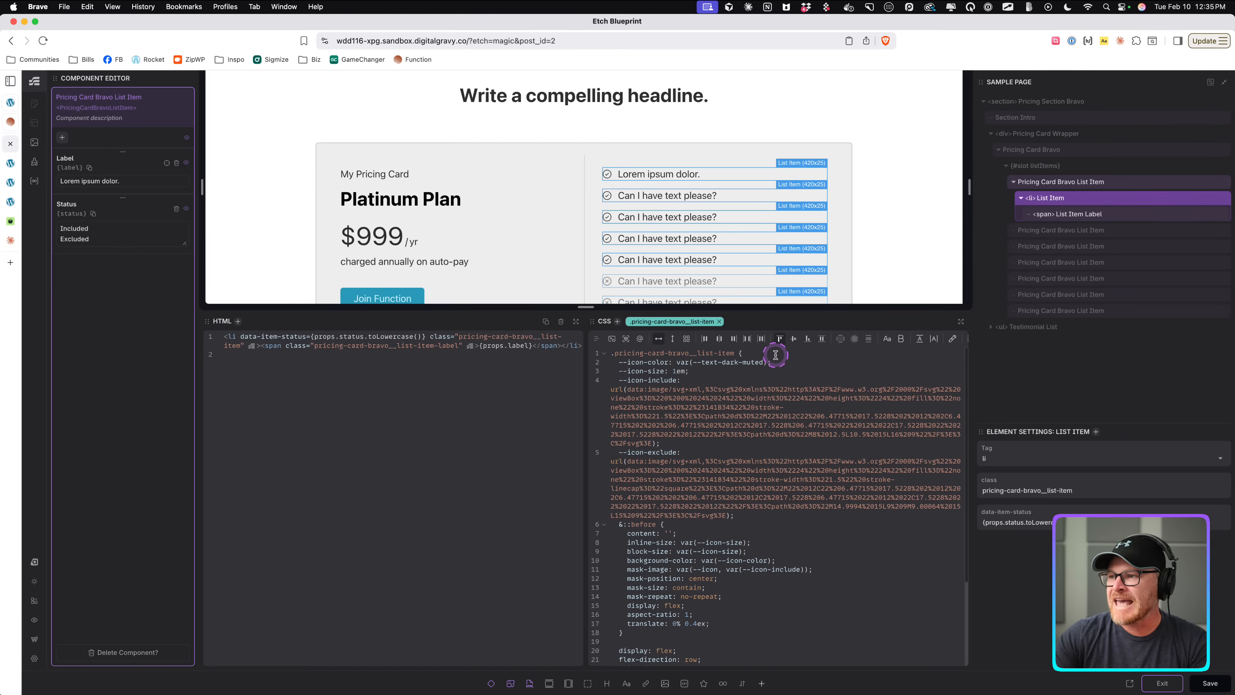
left_click(800, 518)
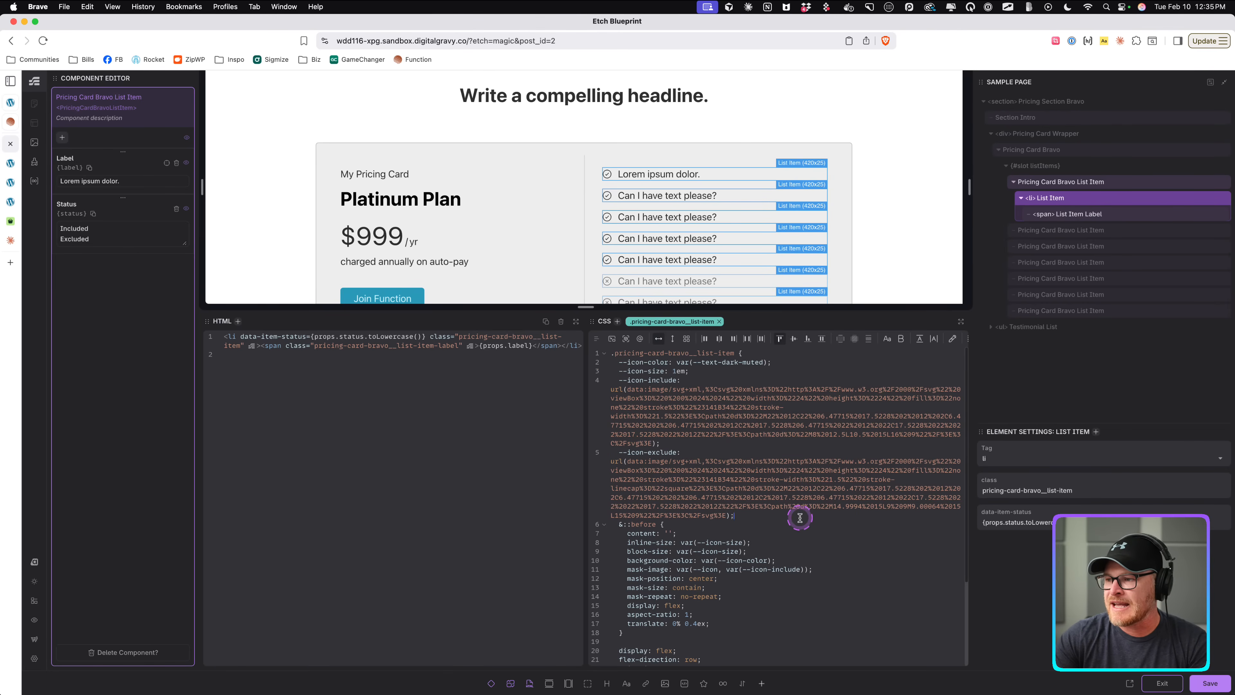
scroll(800, 519, "down", 5)
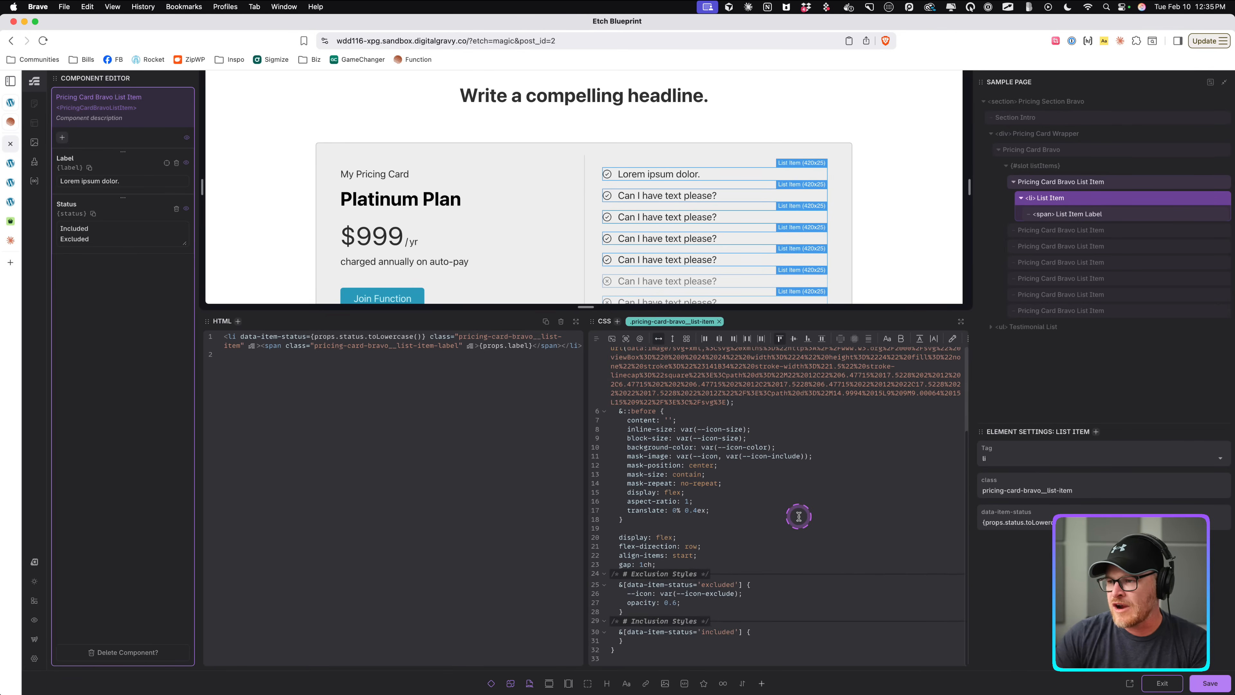
key("Return")
type("/* ")
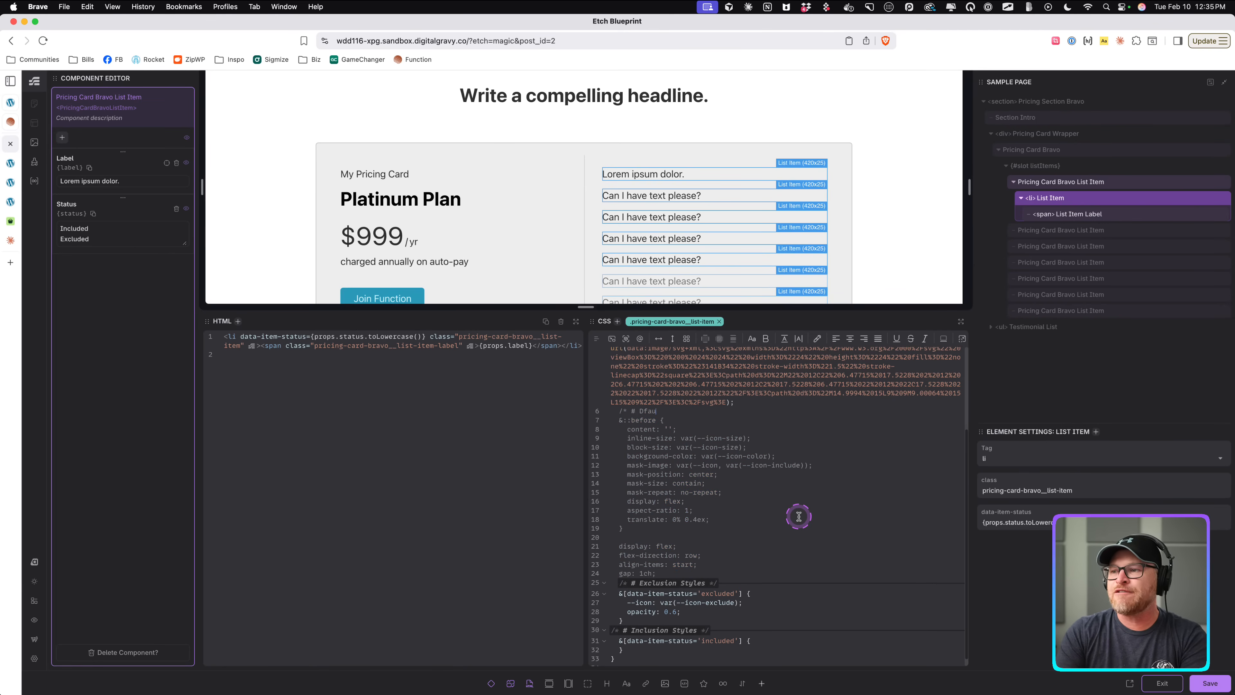
type("# Default State */")
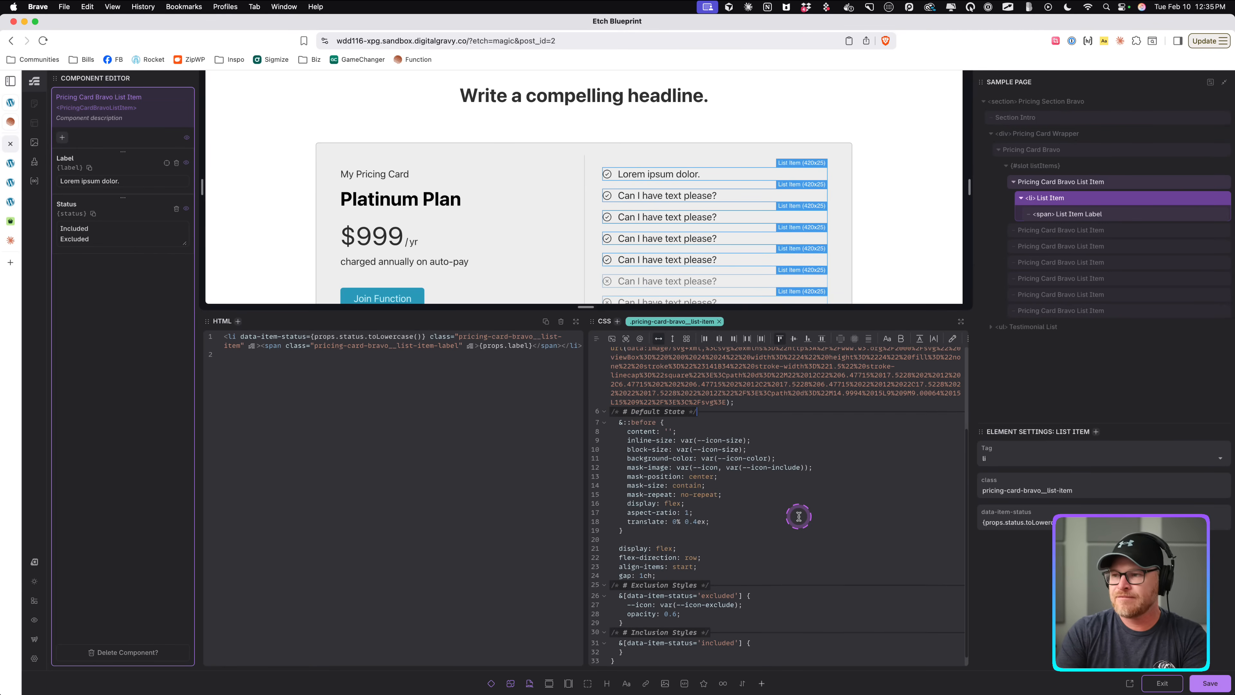
Rename the section comments to "# Exclusion State" and "# Inclusion State", and save.
scroll(659, 415, "down", 1)
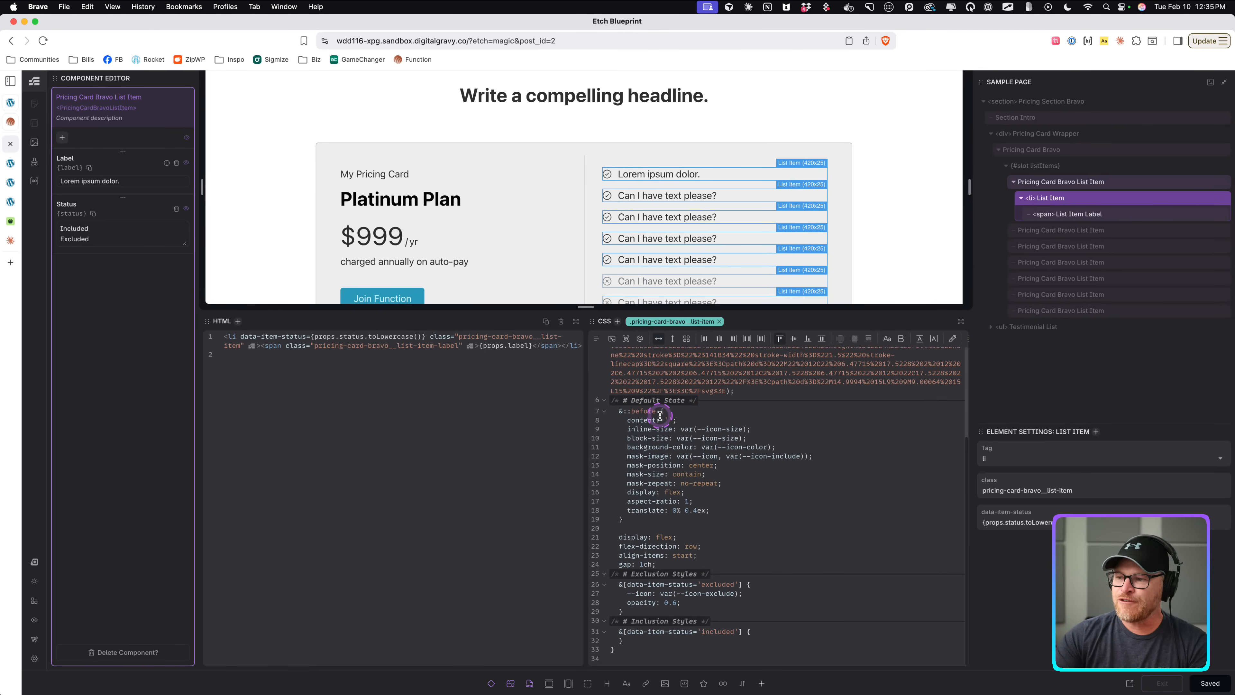
double_click(685, 575)
type("State")
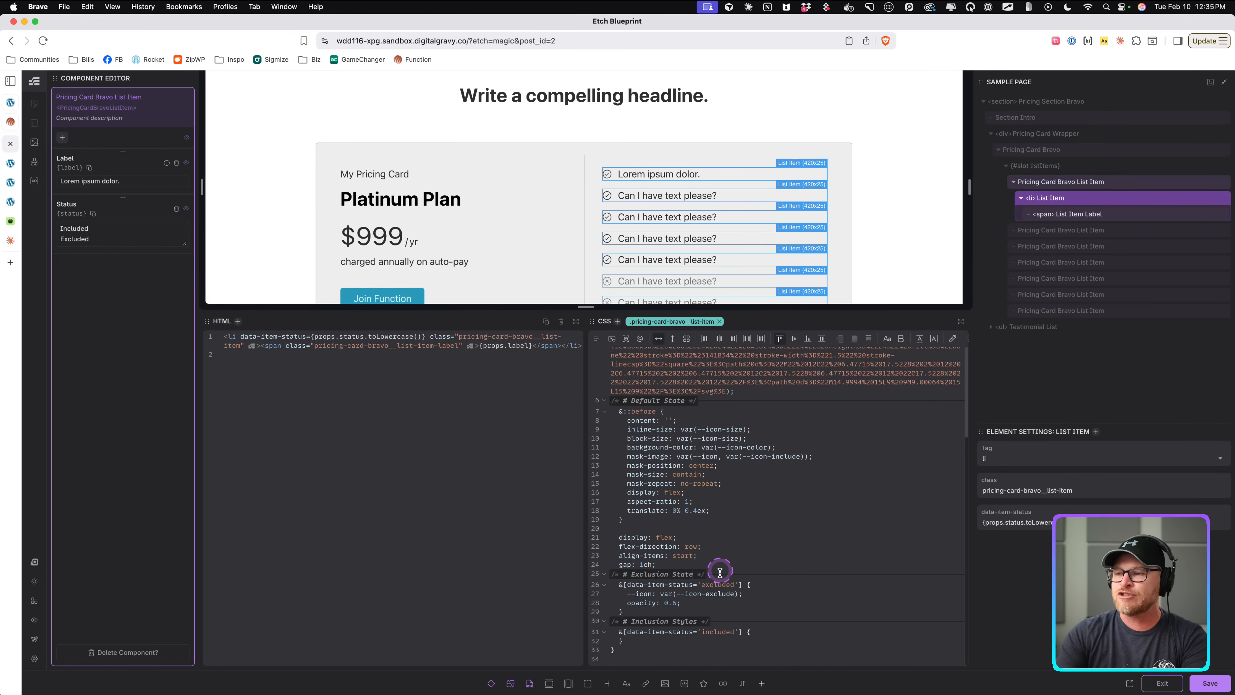
double_click(684, 622)
type("S")
key("super+s")
left_click(633, 492)
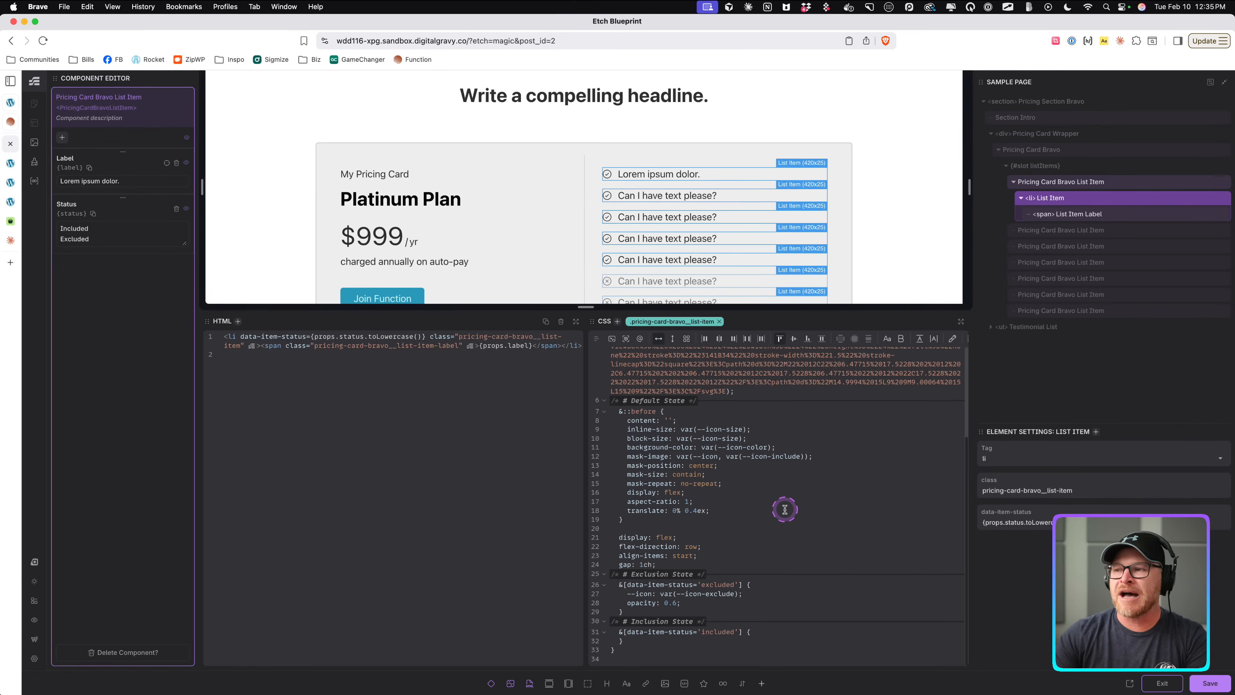
Check the pricing card on the front-end page and return to the builder.
left_click(23, 167)
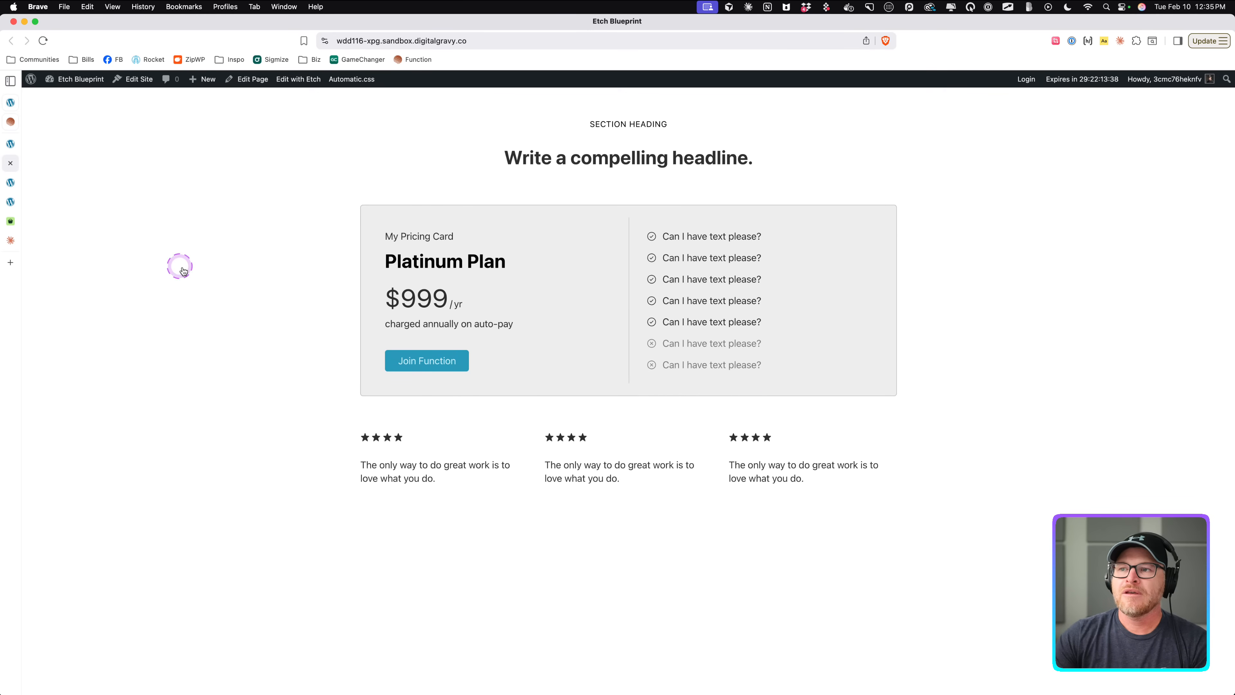
left_click(10, 143)
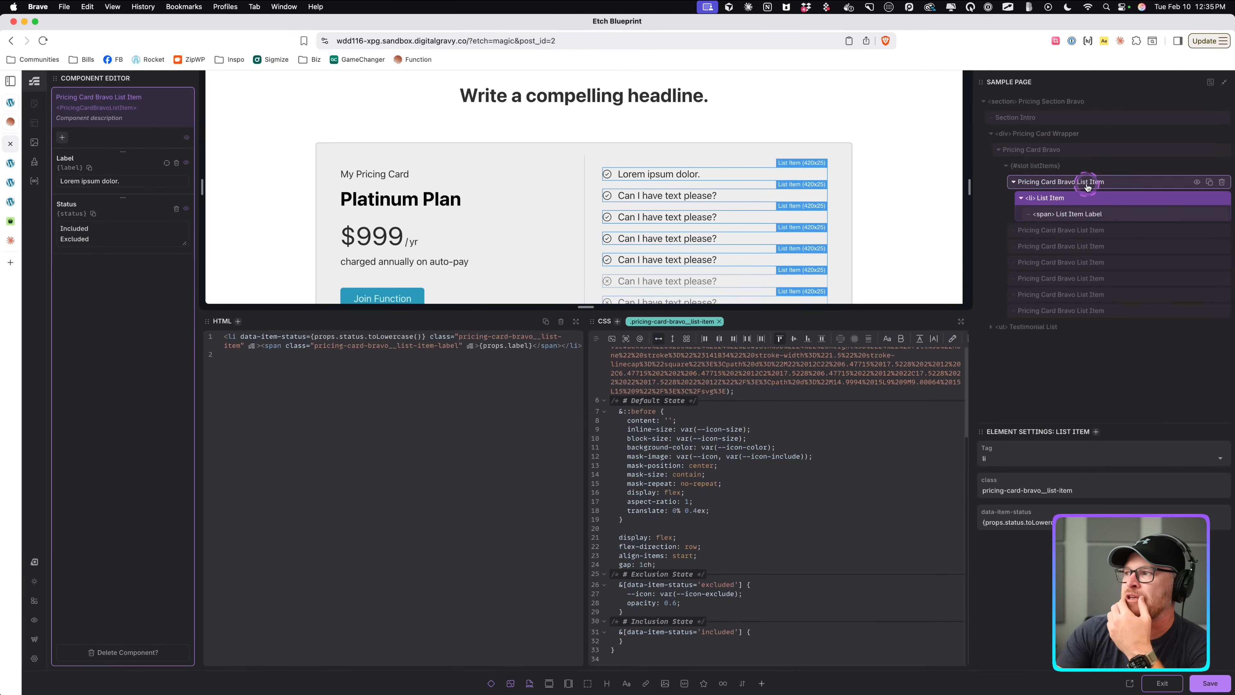
Exit the list item component and open the Pricing Card Bravo component for editing.
left_click(1163, 684)
right_click(1072, 150)
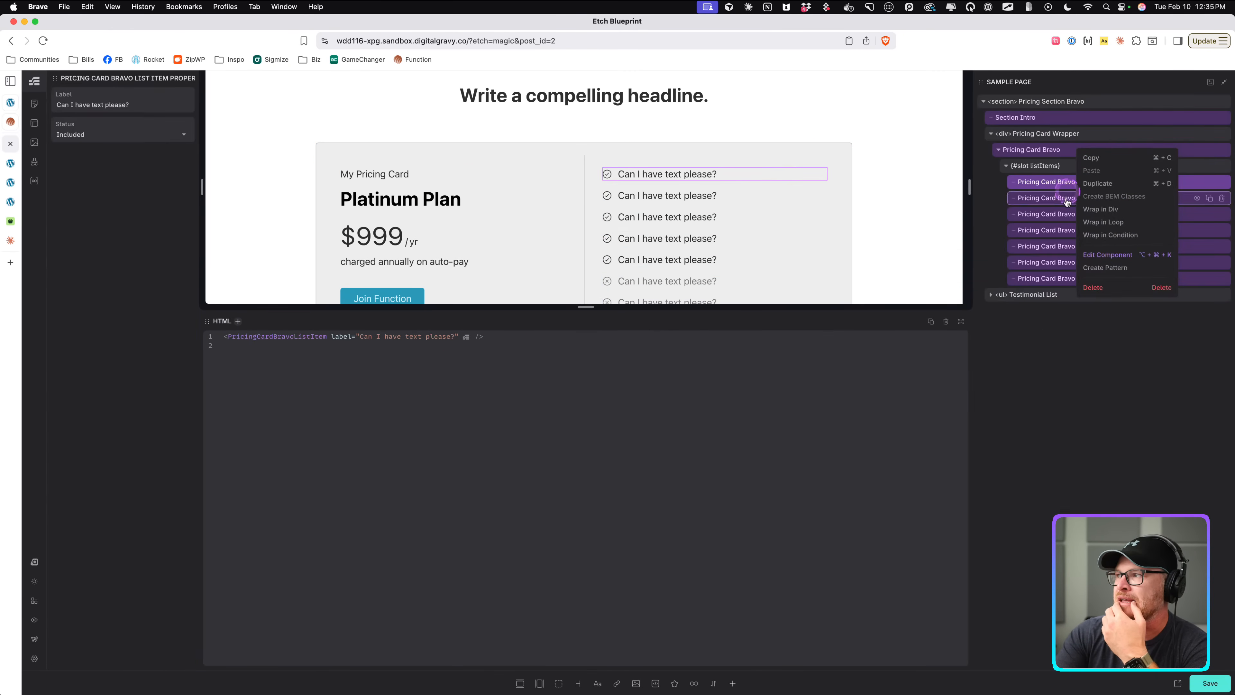
left_click(1097, 256)
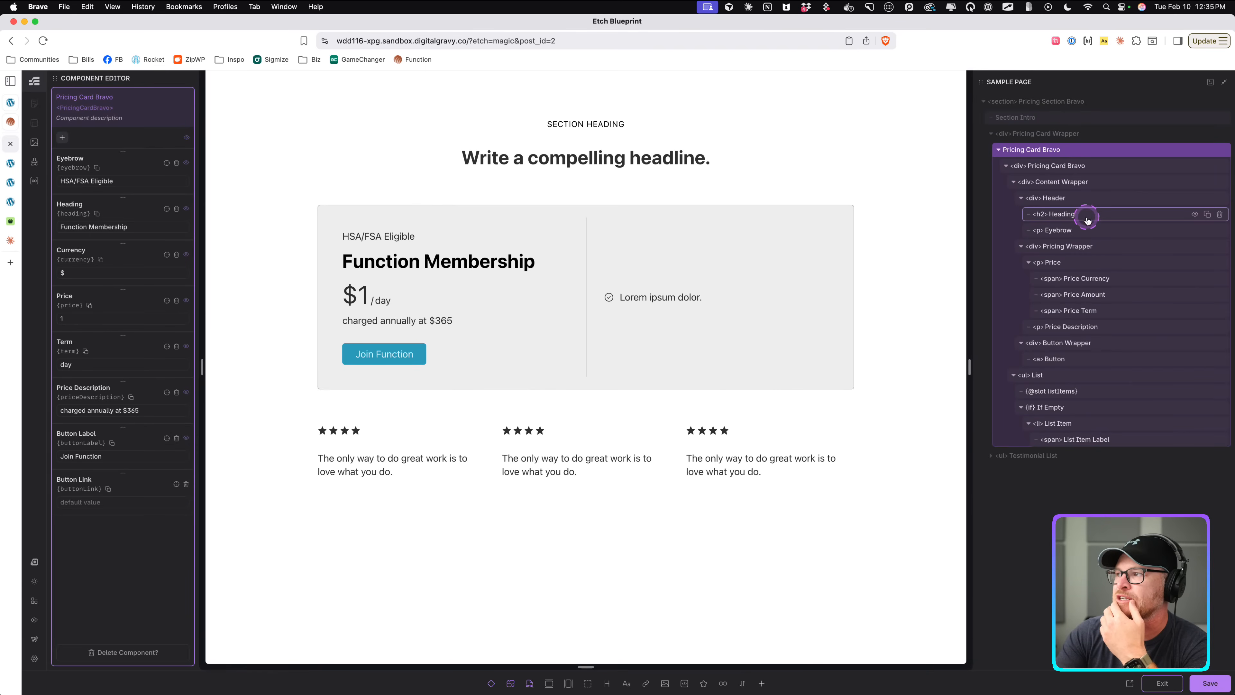
Select the Content Wrapper and add min-block-size: 350px inside its 800px container query.
left_click(1083, 183)
scroll(591, 257, "down", 3)
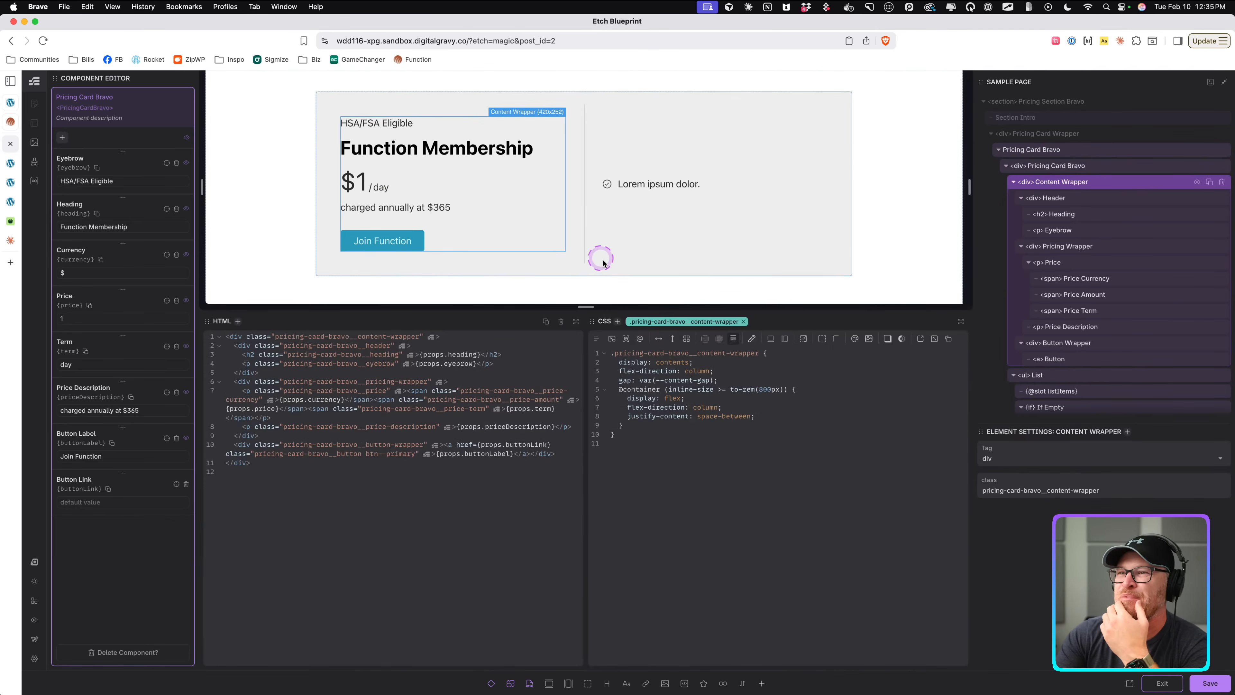
left_click(799, 387)
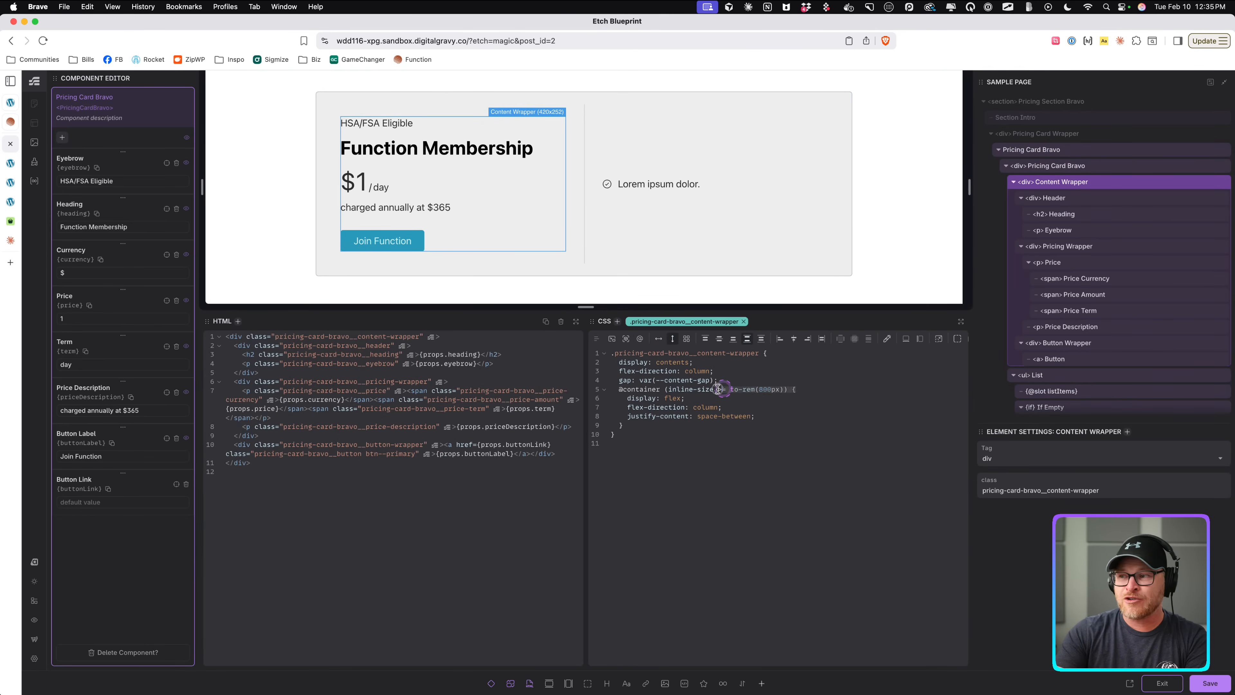
left_click(778, 417)
key("Return")
type("min")
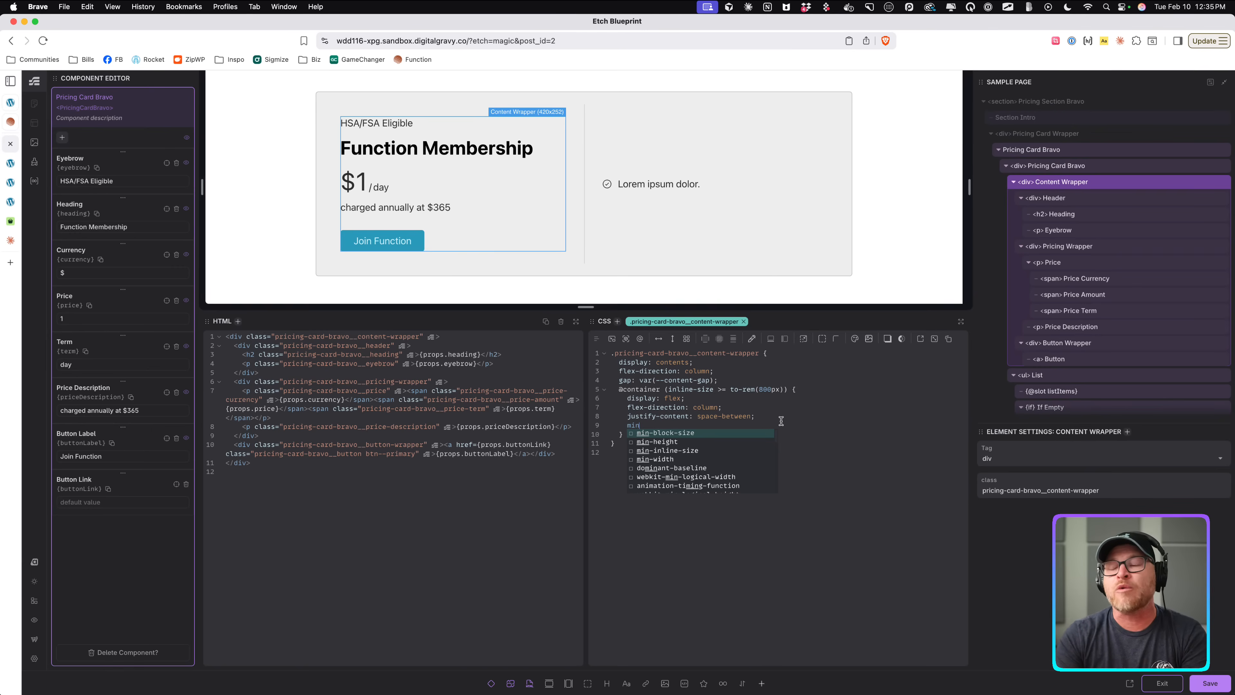
type("-")
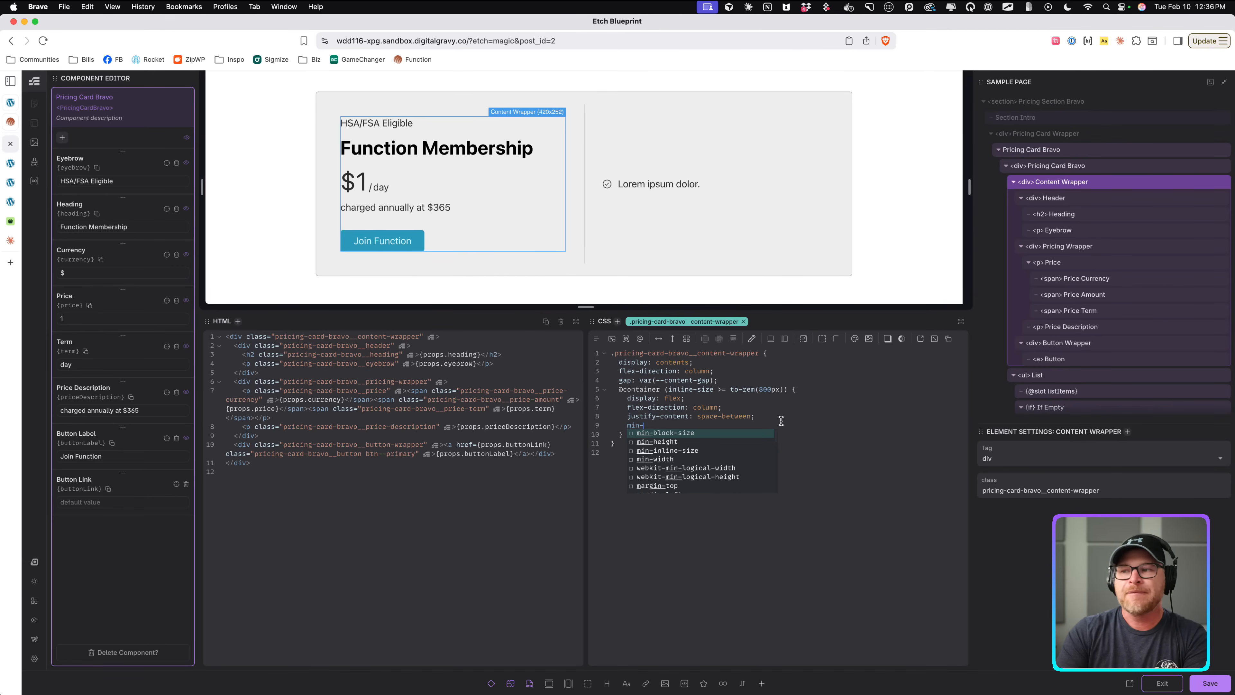
key("Return")
left_click(780, 420)
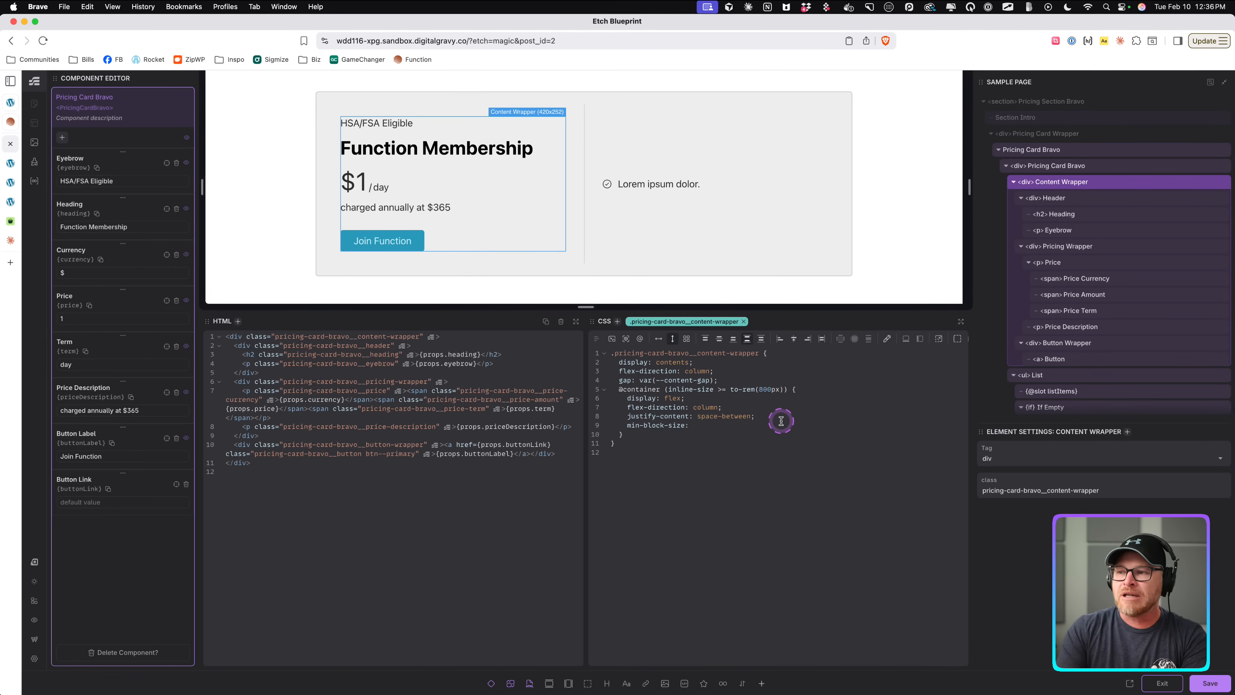
type("600px;")
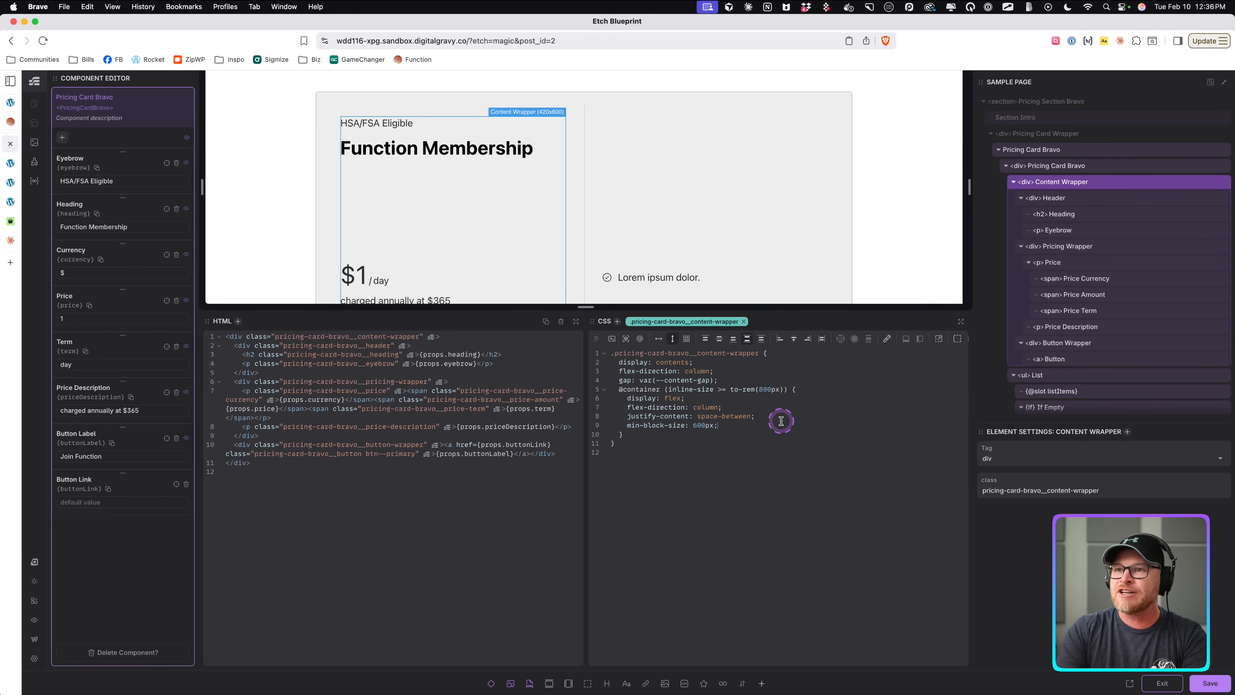
key("BackSpace")
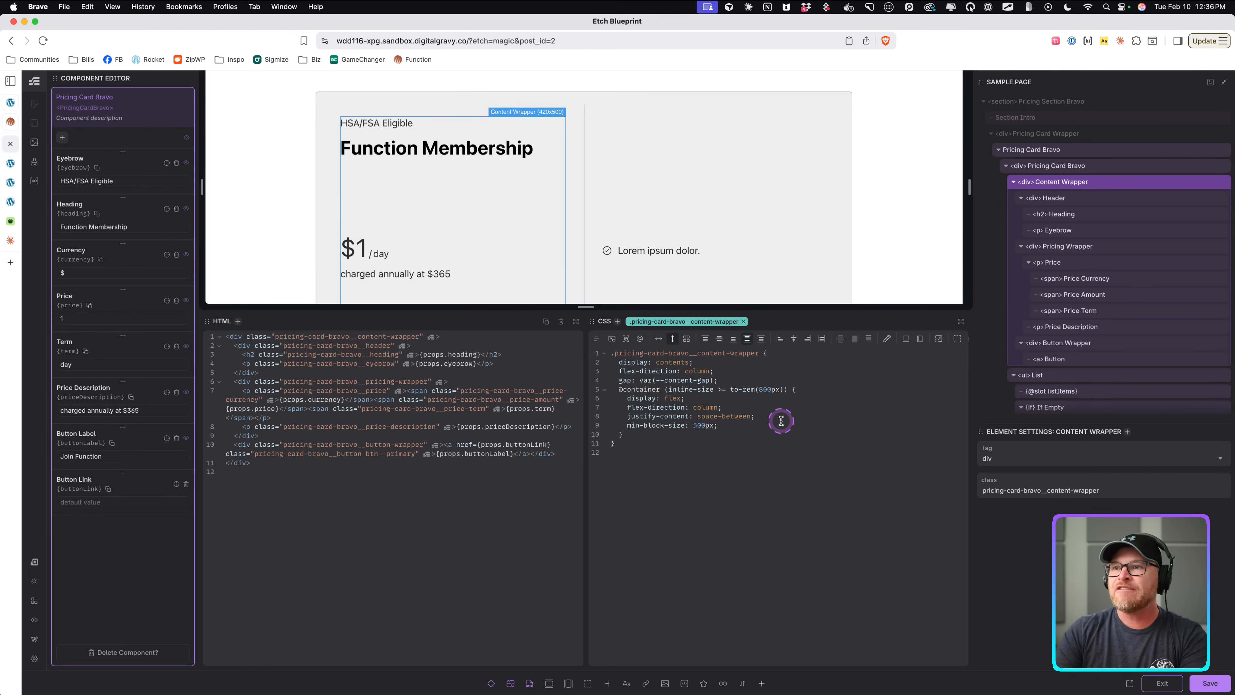
type("4")
scroll(651, 243, "down", 3)
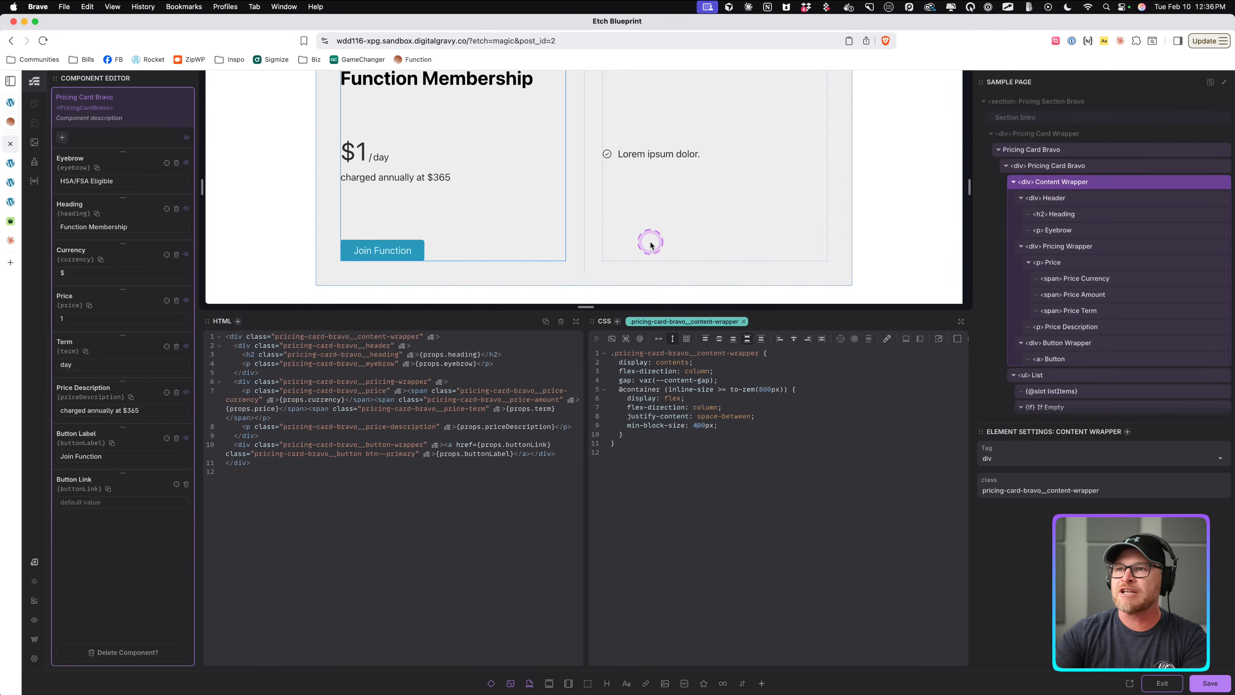
key("BackSpace")
type("3")
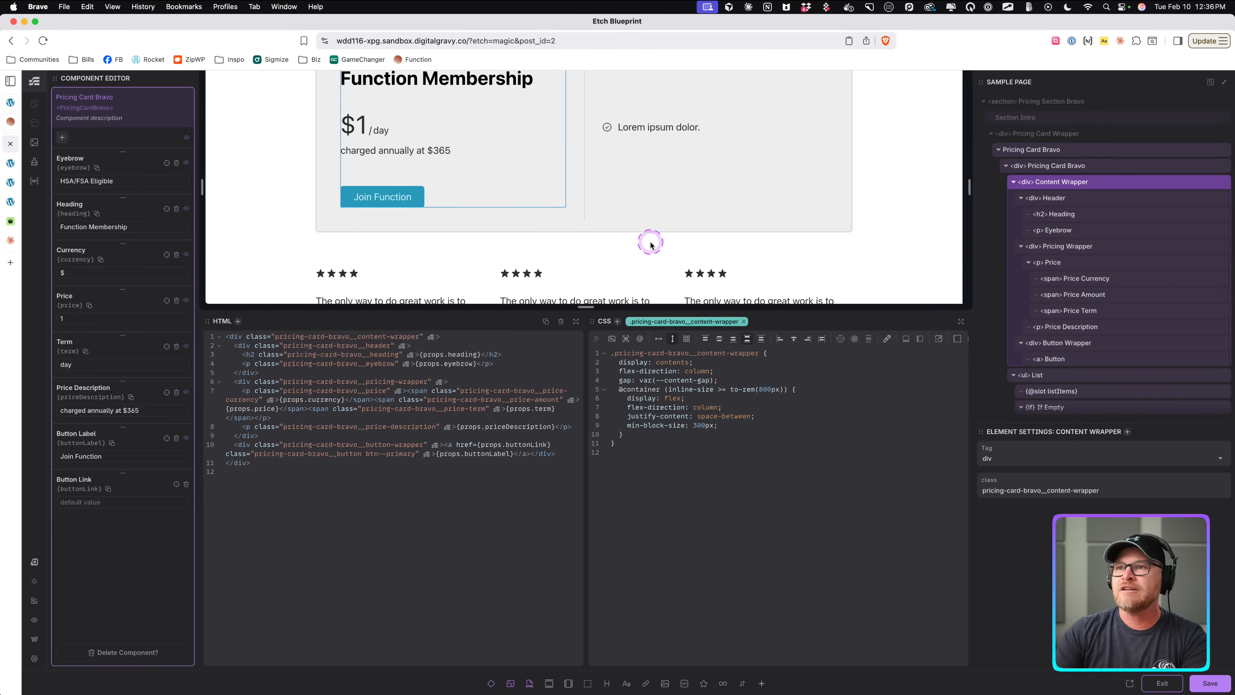
key("Delete")
type("5")
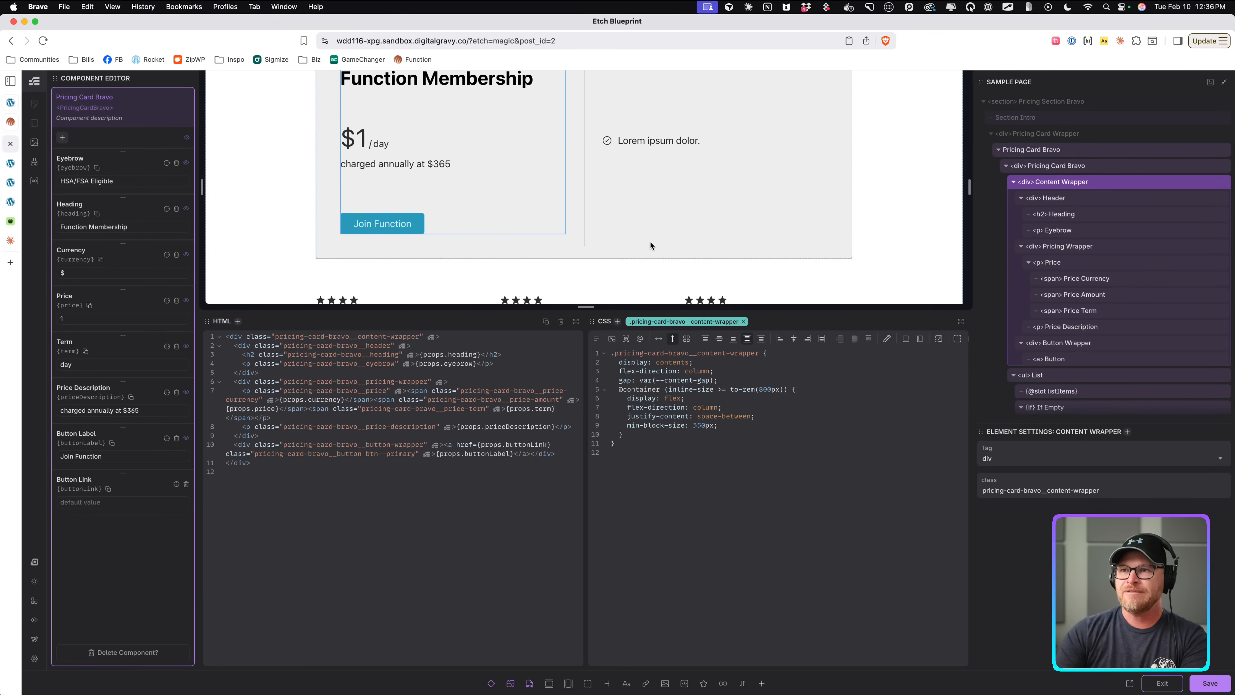
Change the min-block-size value to to-rem(350px).
scroll(793, 165, "up", 2)
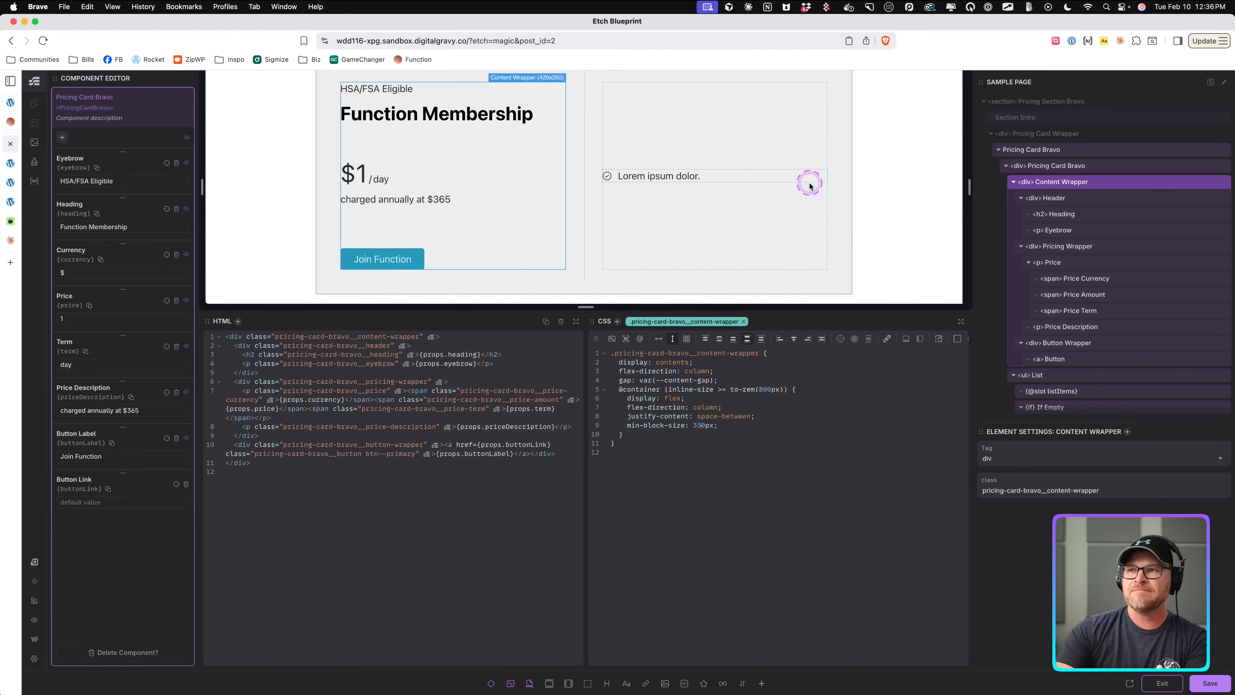
left_click_drag(693, 427, 712, 427)
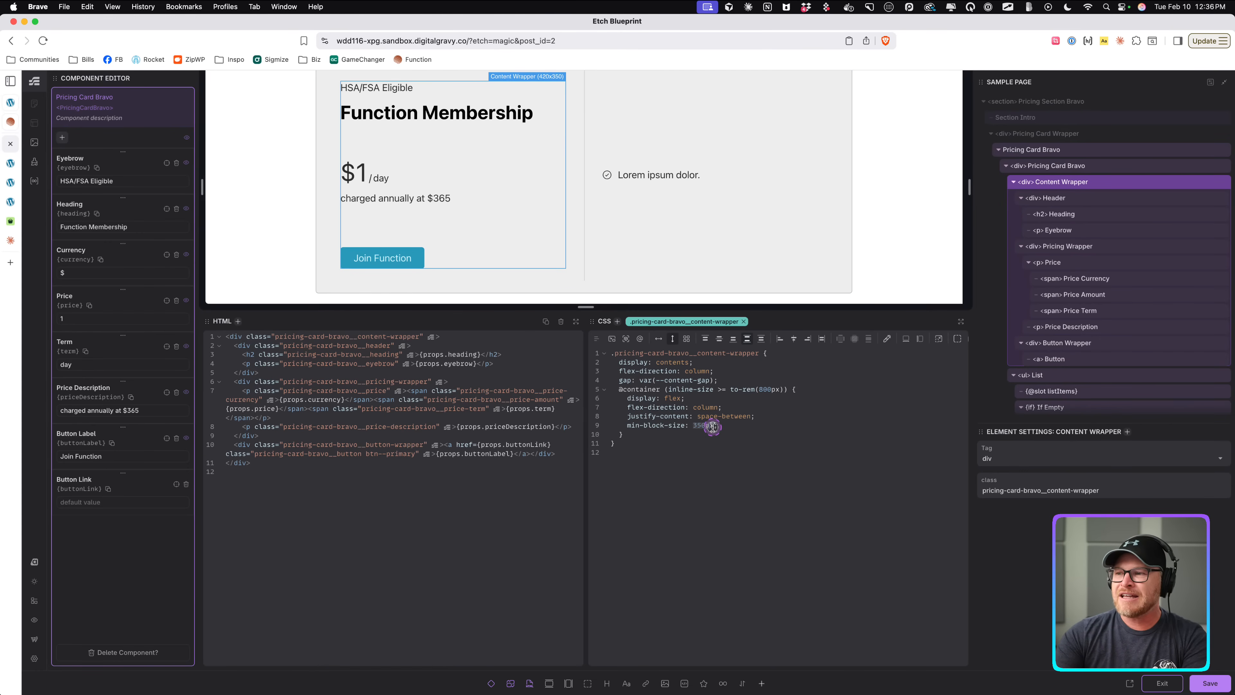
type("torem")
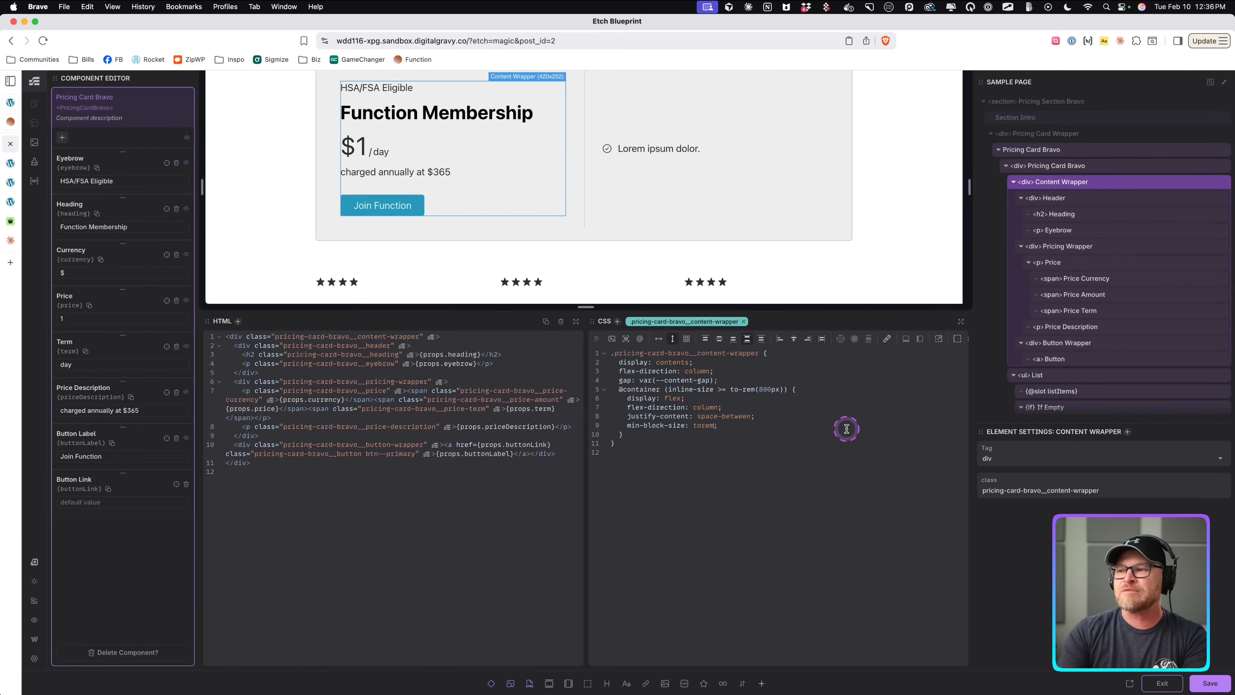
type("rem(350px")
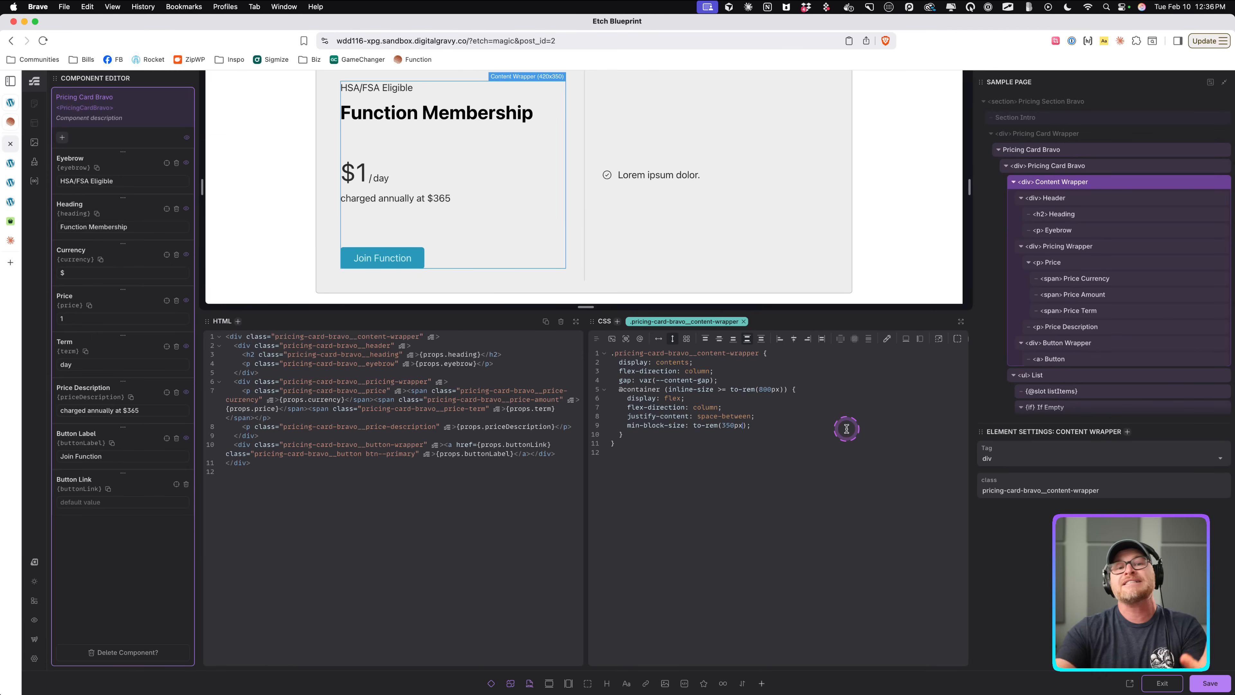
Reload the front-end page to check the card height and compare it with the Function reference site.
left_click(10, 163)
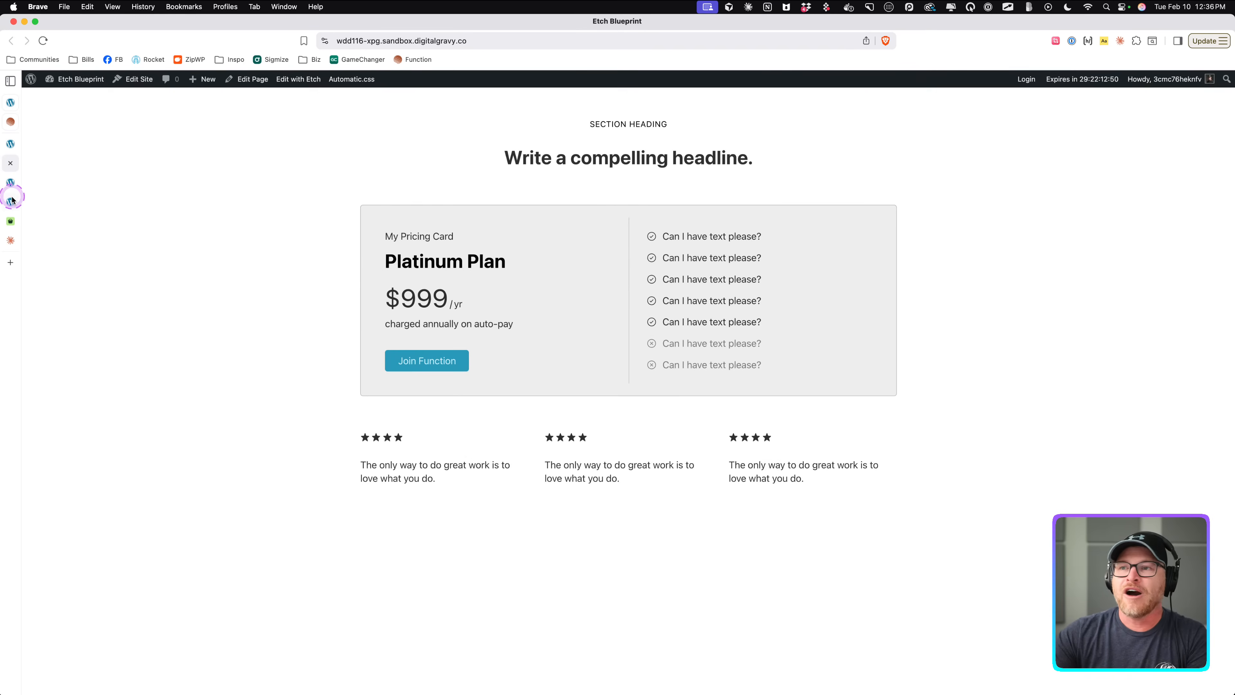
key("super+r")
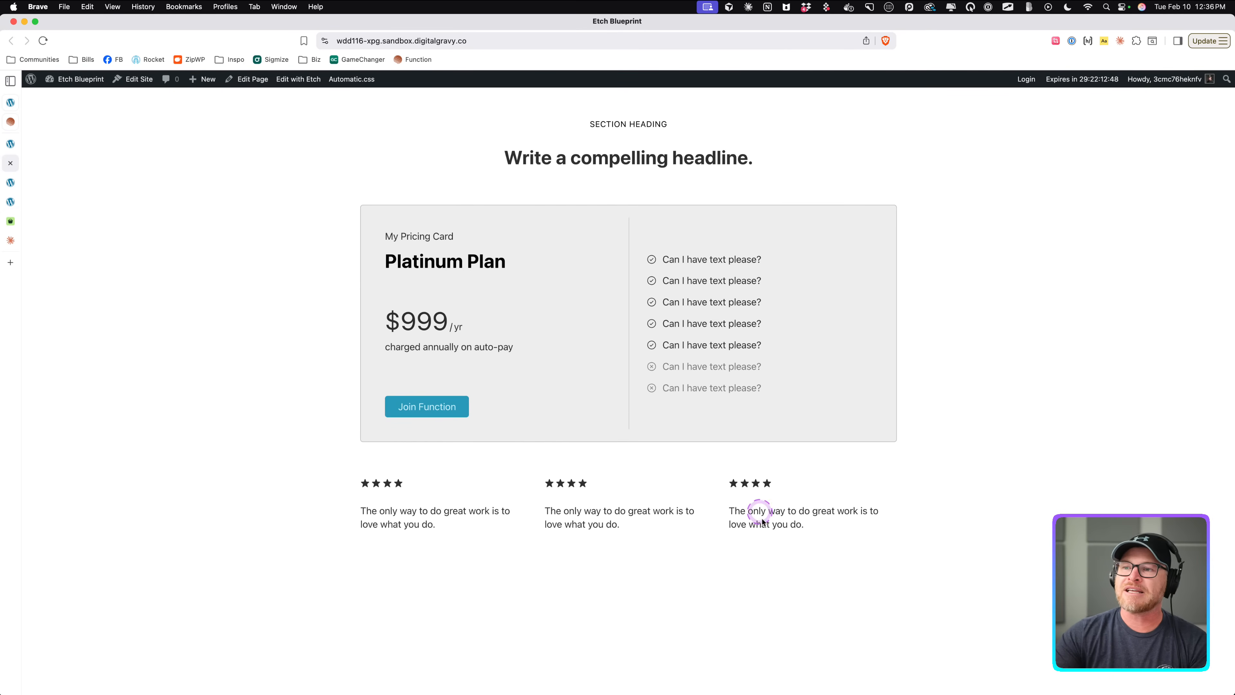
left_click(11, 121)
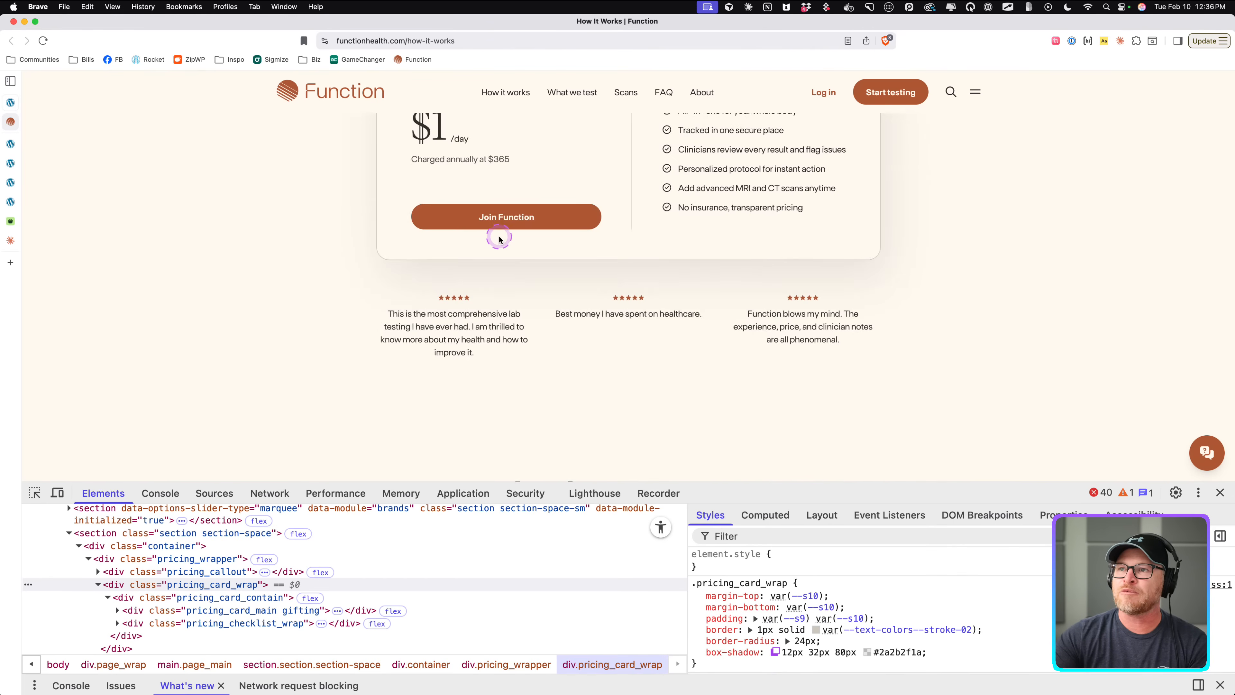
Examine the pricing card's height and layout on the Function reference site.
scroll(499, 236, "up", 3)
mouse_move(467, 221)
left_mouse_down()
mouse_move(412, 219)
mouse_move(469, 230)
mouse_move(446, 250)
left_mouse_up()
mouse_move(416, 325)
left_mouse_down()
mouse_move(477, 334)
mouse_move(436, 360)
left_mouse_up()
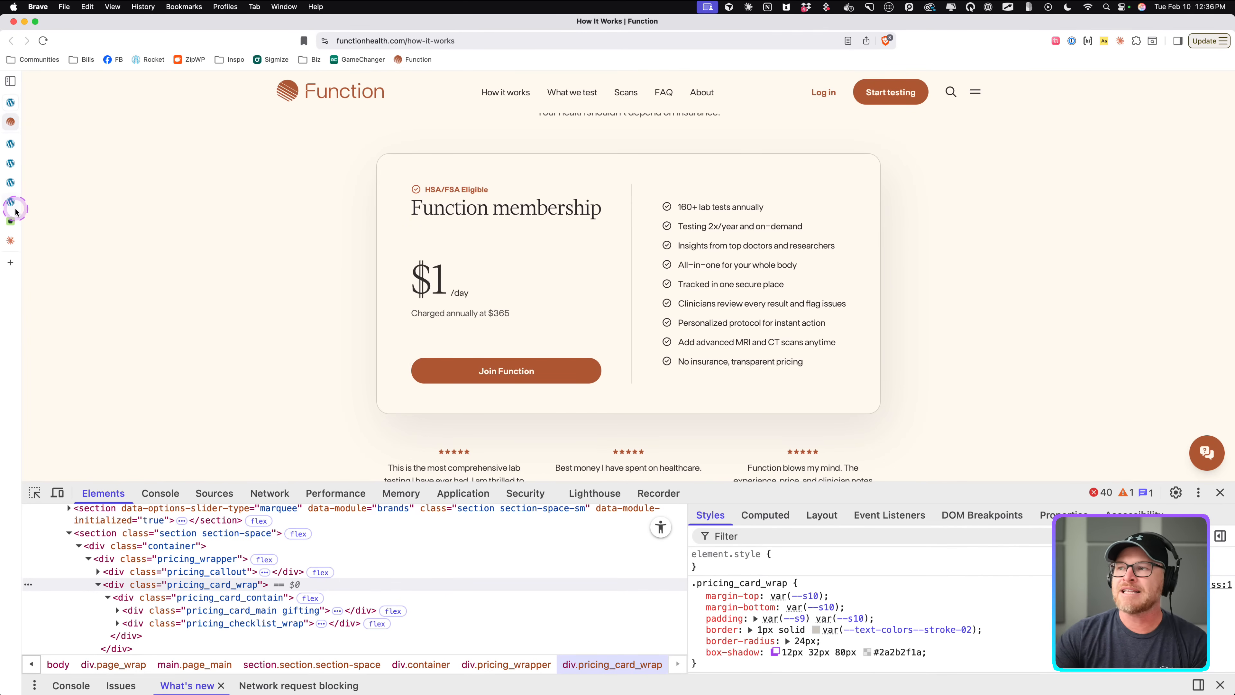
left_click(12, 191)
left_click(12, 164)
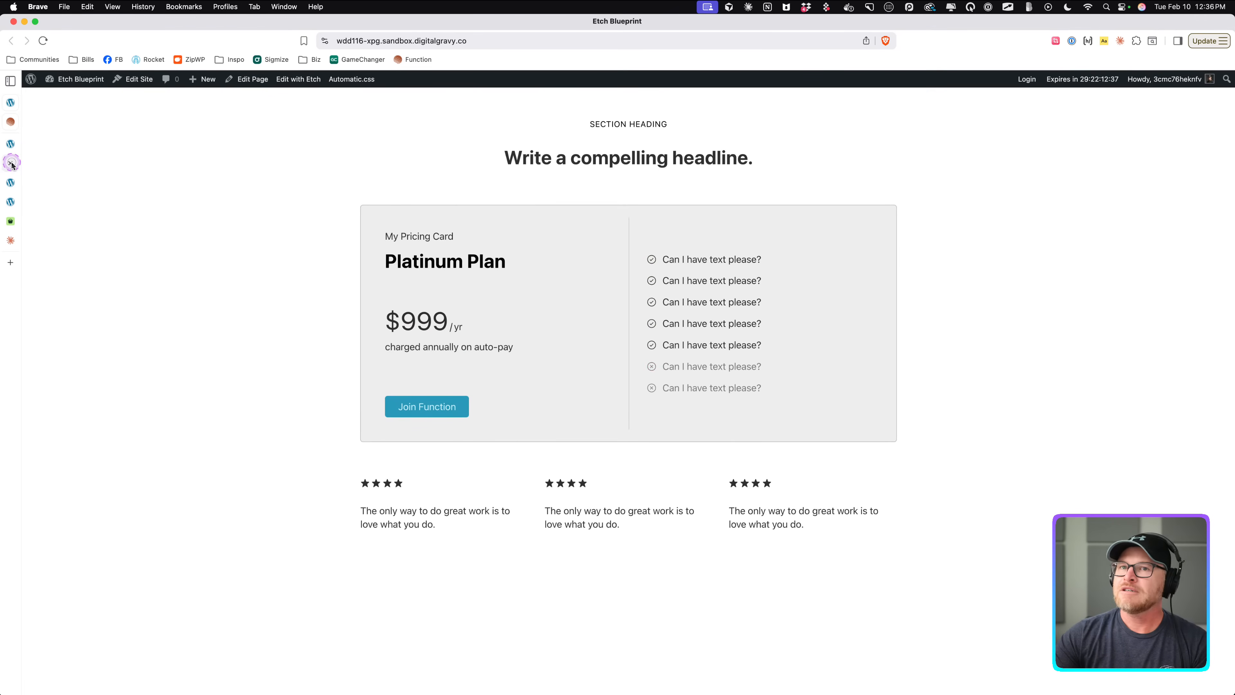
Set the Content Wrapper's min-block-size to to-rem(300px) and save the component.
left_click(13, 153)
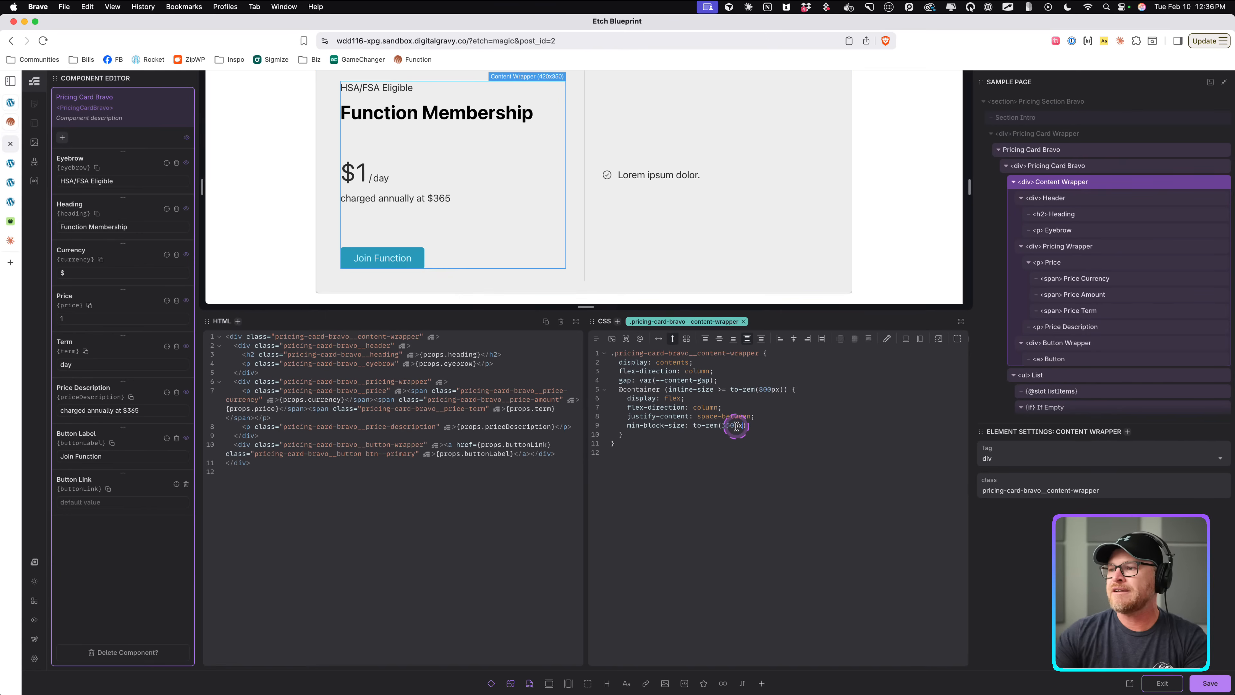
key("BackSpace")
type("0")
key("super+s")
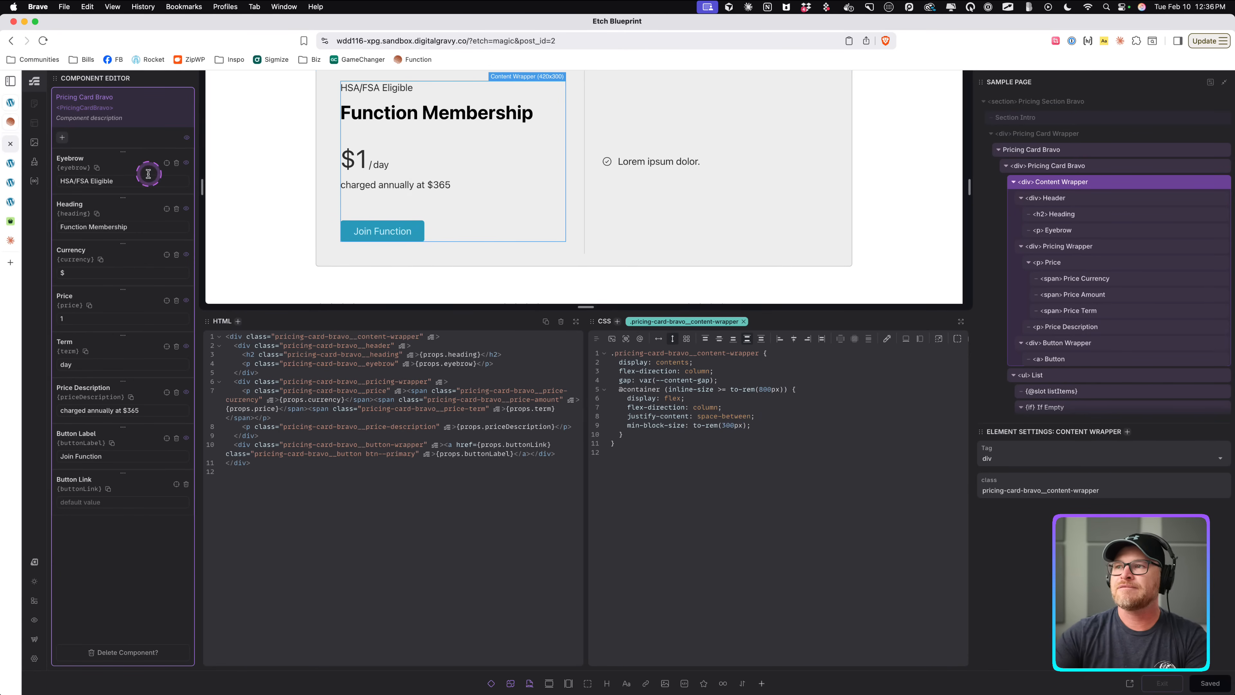
Review the updated card height and the testimonial section on the front-end page.
left_click(12, 183)
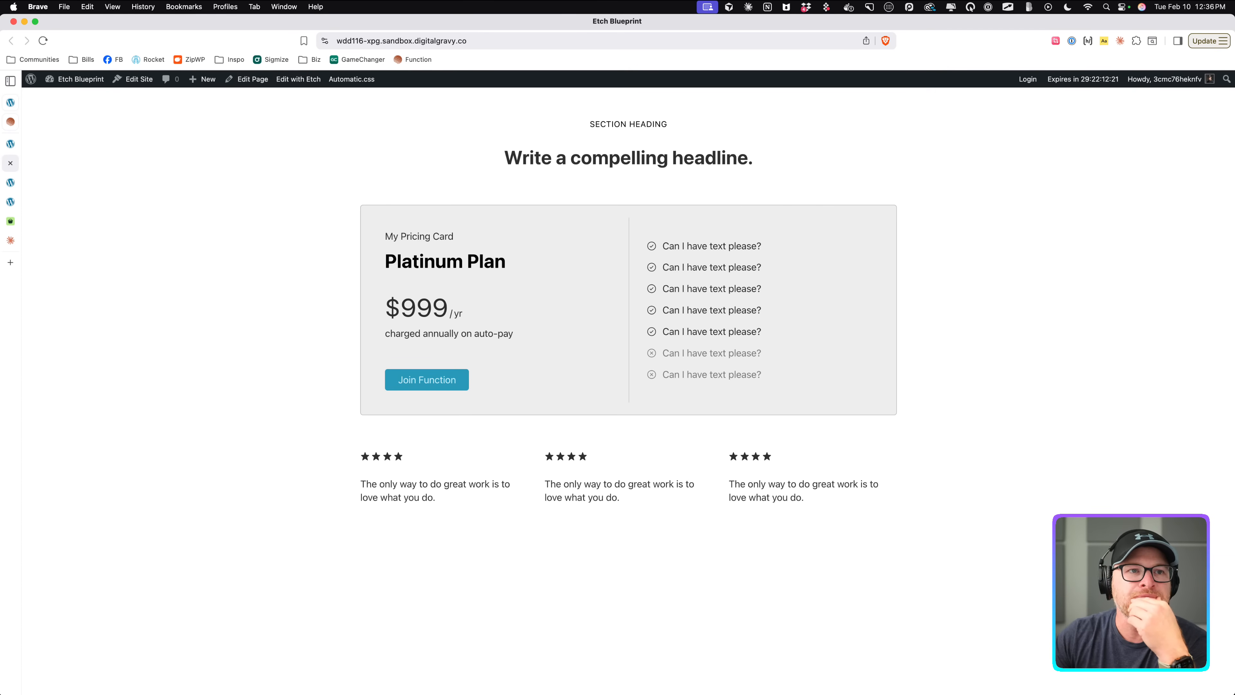
left_click(532, 325)
left_click_drag(389, 462, 421, 492)
left_click_drag(549, 470, 569, 504)
left_click_drag(734, 472, 729, 537)
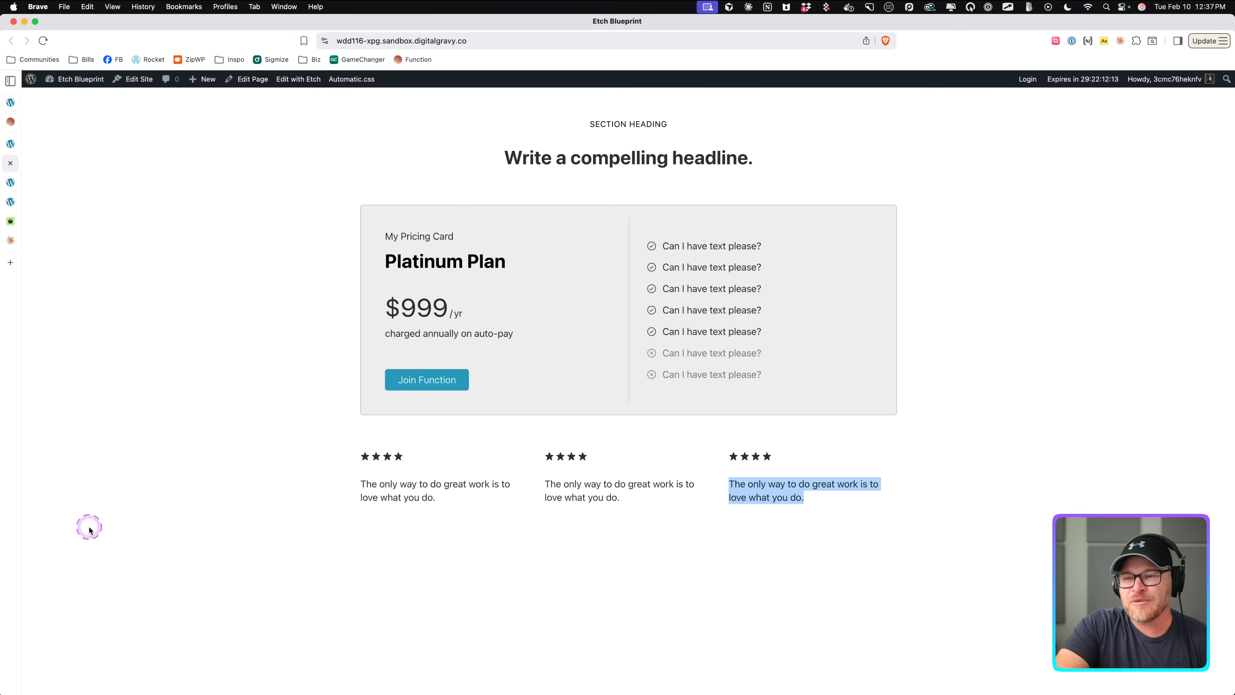
left_click(270, 195)
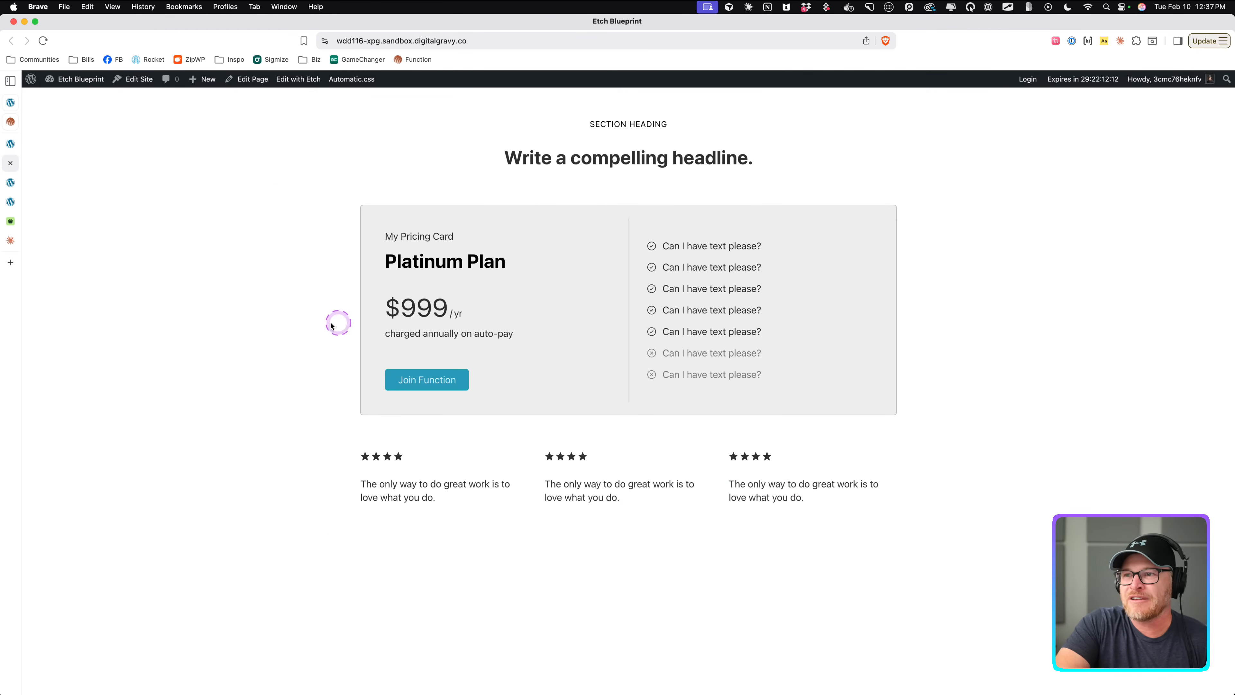
Return to the editor and exit the component editor back to the page.
left_click(12, 142)
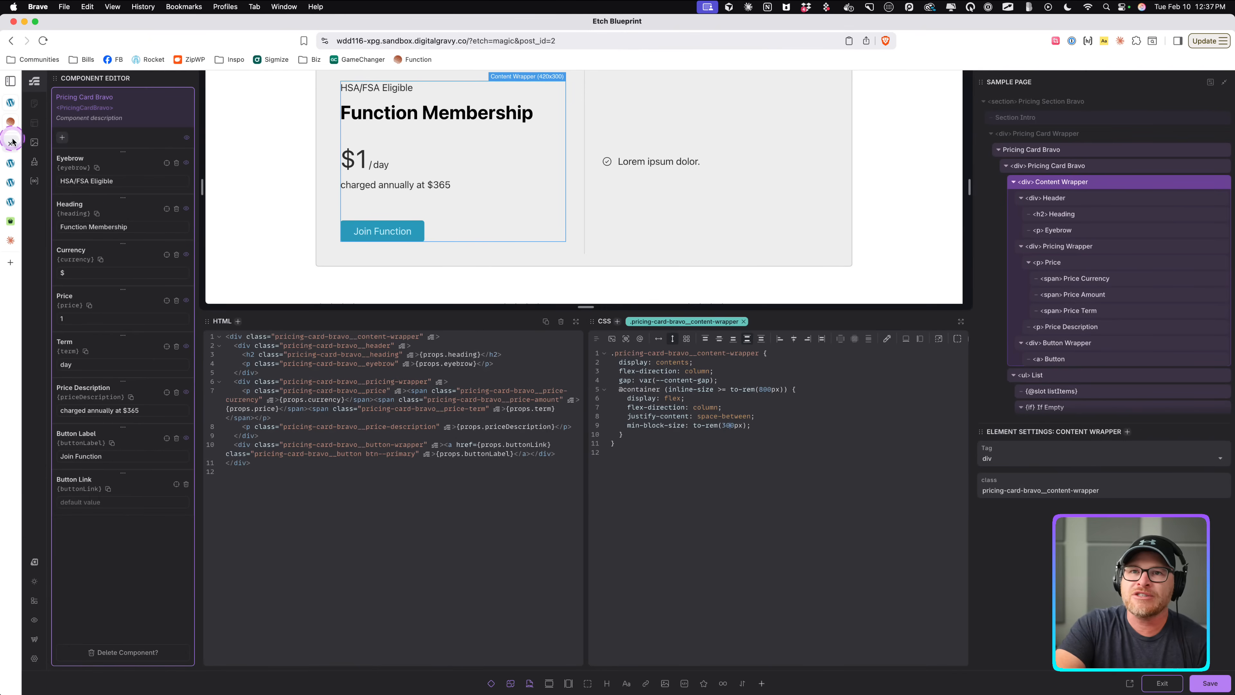
scroll(789, 292, "down", 3)
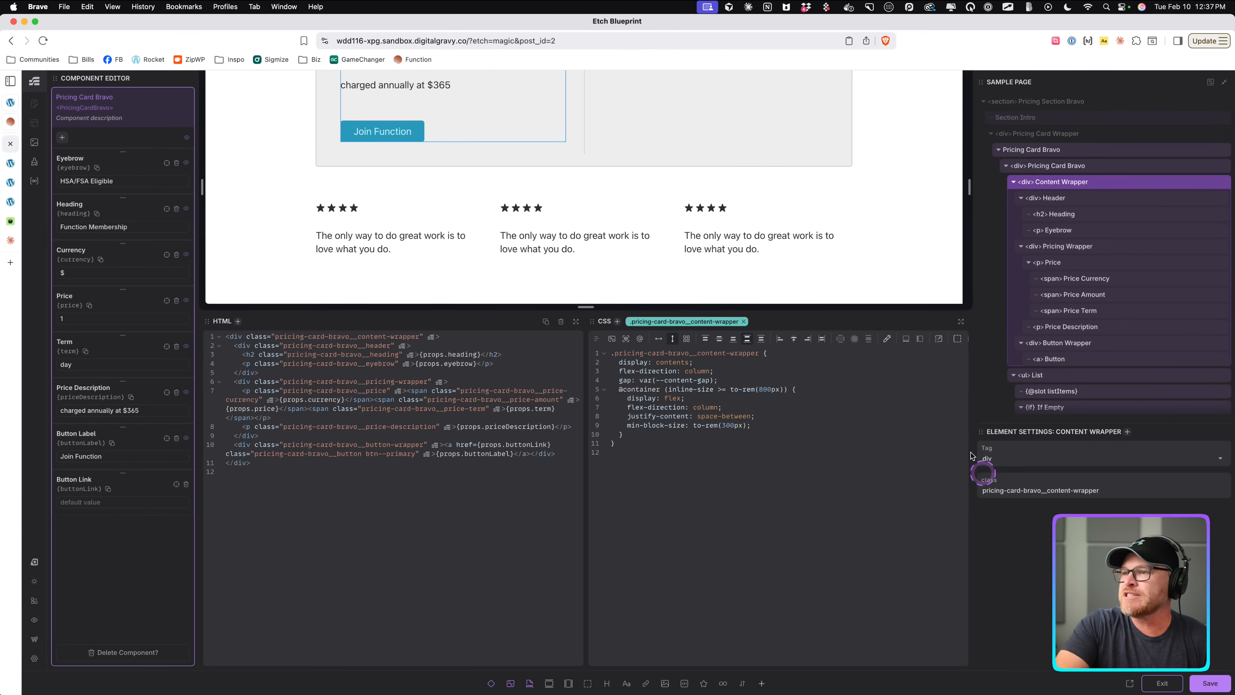
left_click(1169, 683)
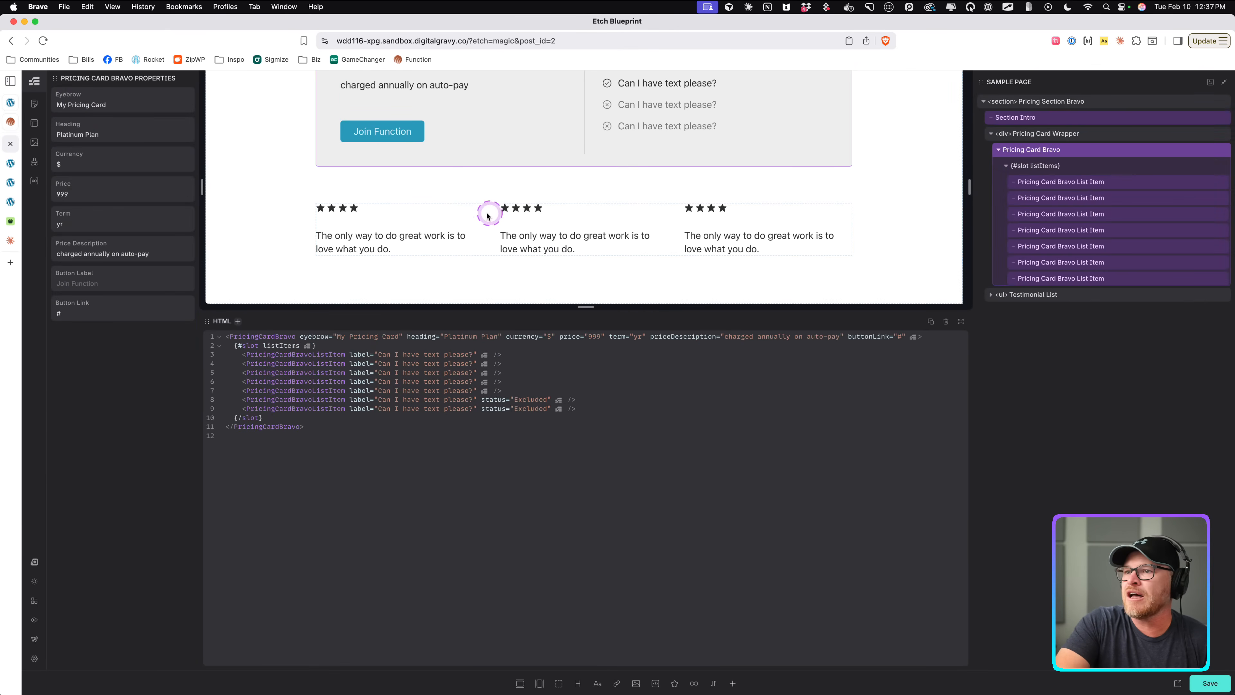
Set the first testimonial card's star rating to 4 and save the page.
left_click(384, 217)
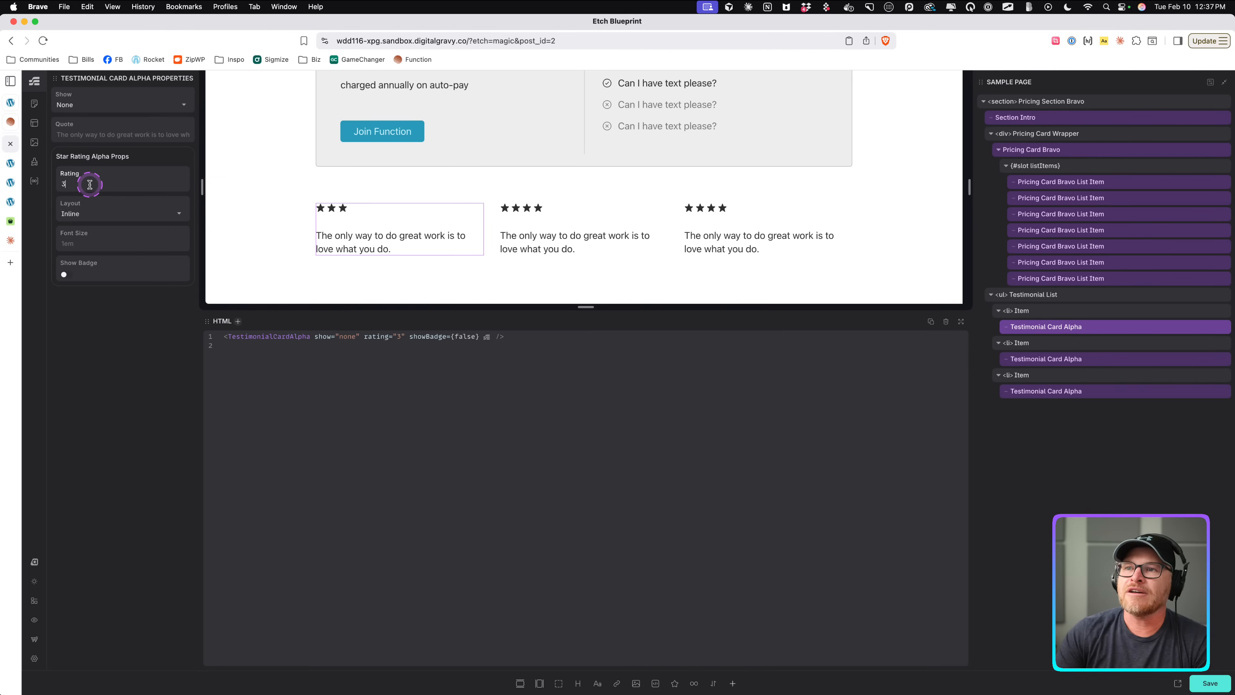
key("BackSpace")
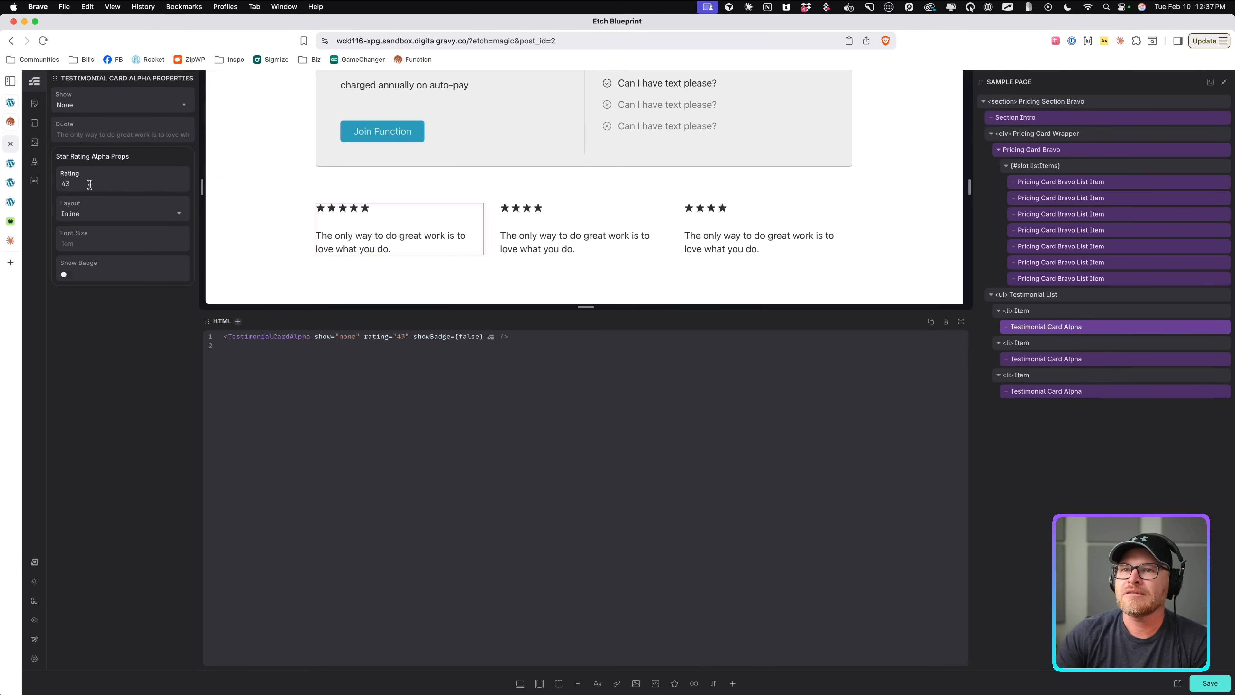
type("3.5")
key("BackSpace")
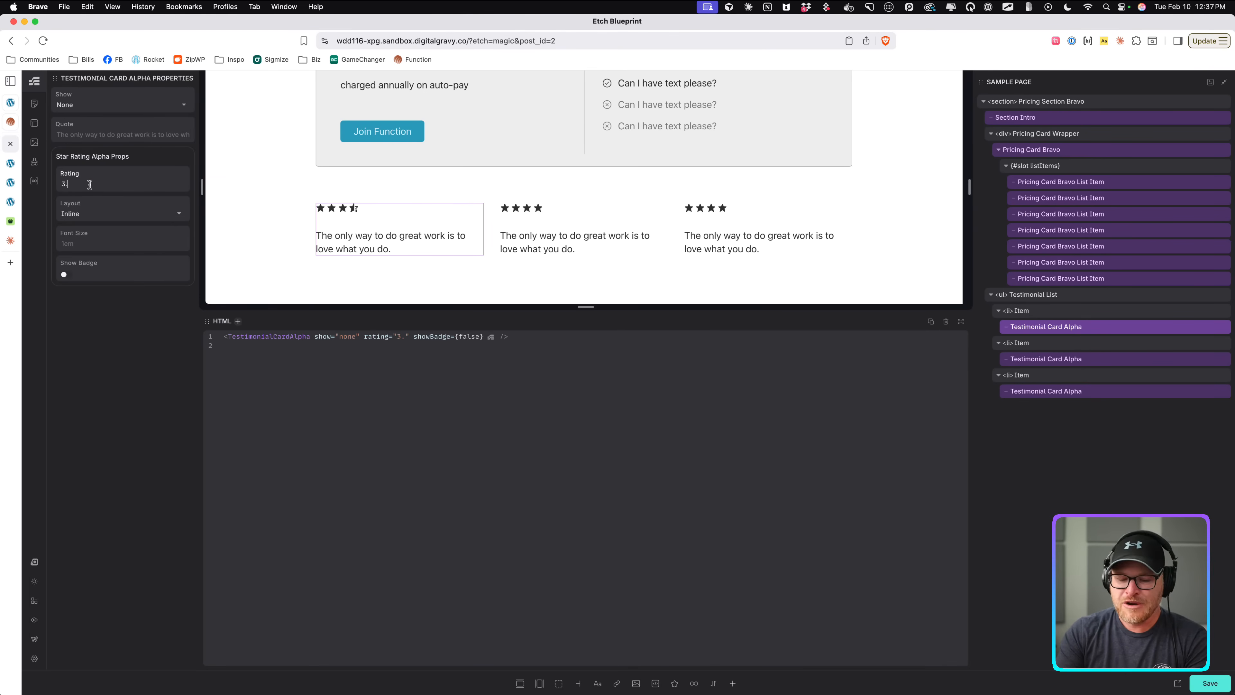
type("75")
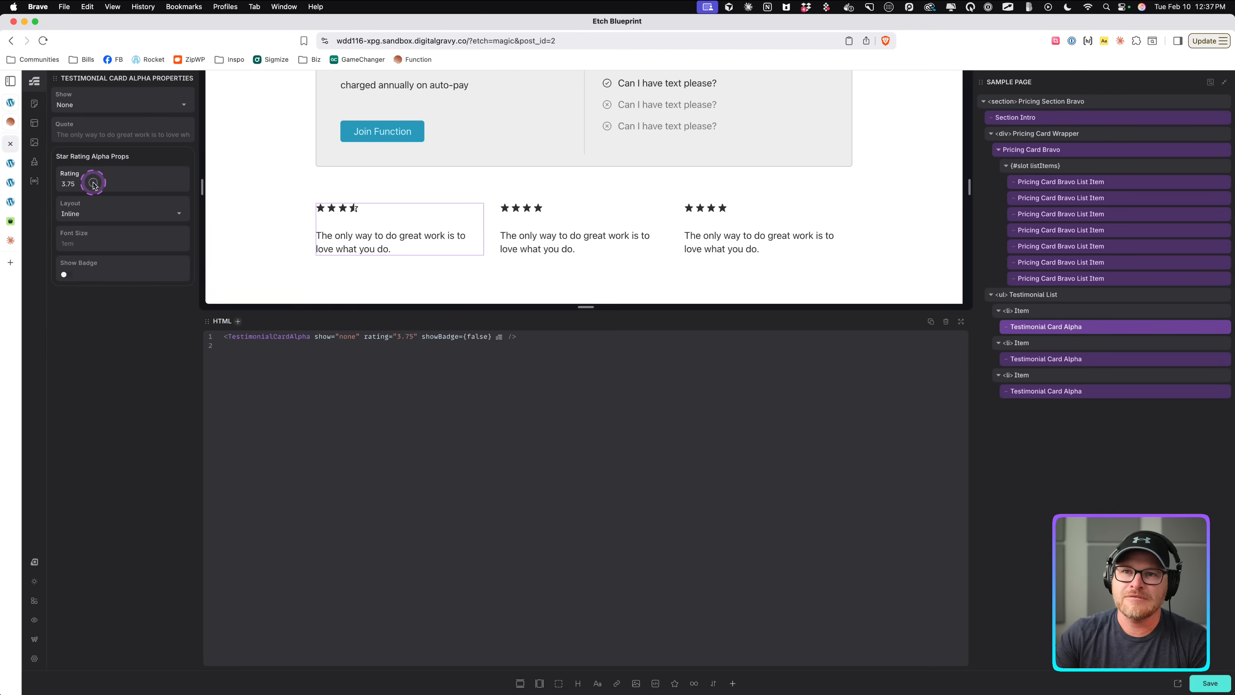
double_click(93, 184)
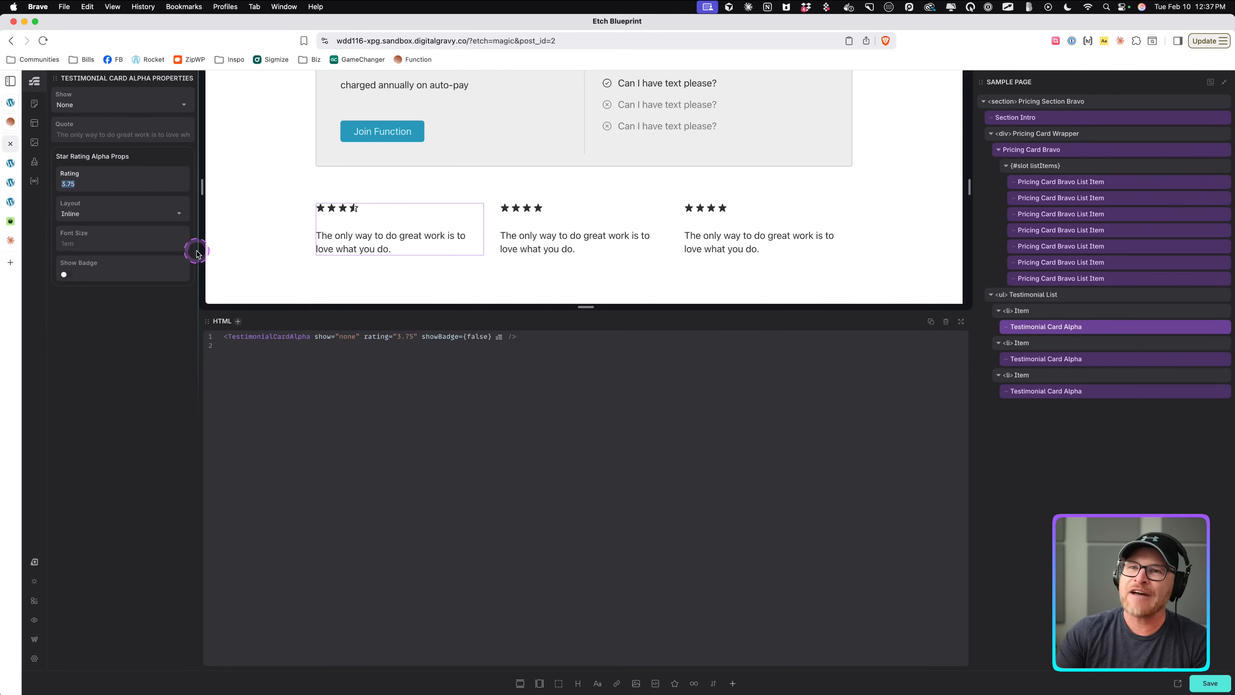
type("4")
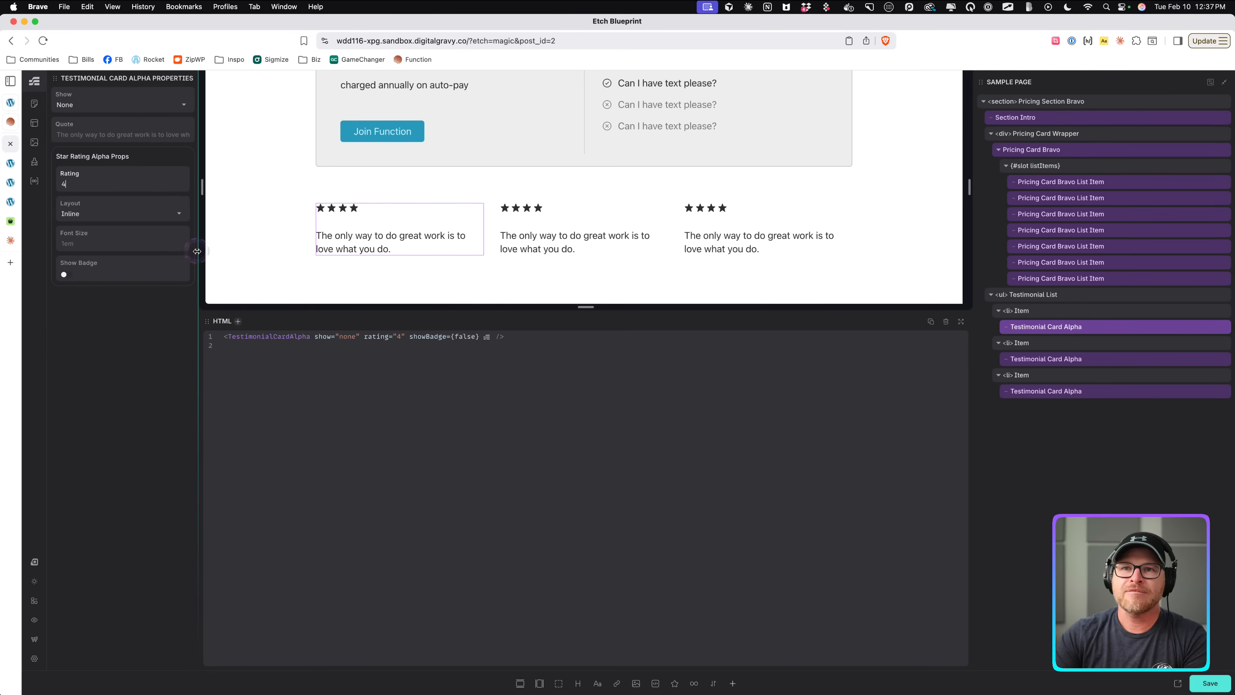
key("Down")
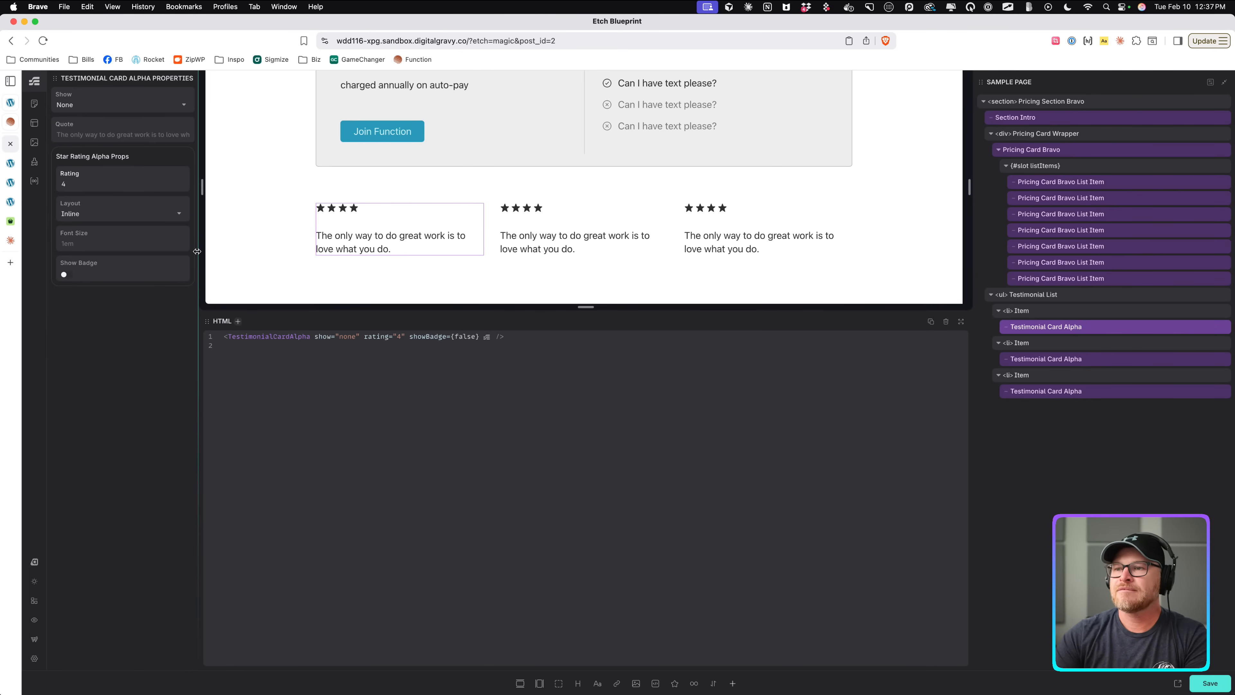
key("super+s")
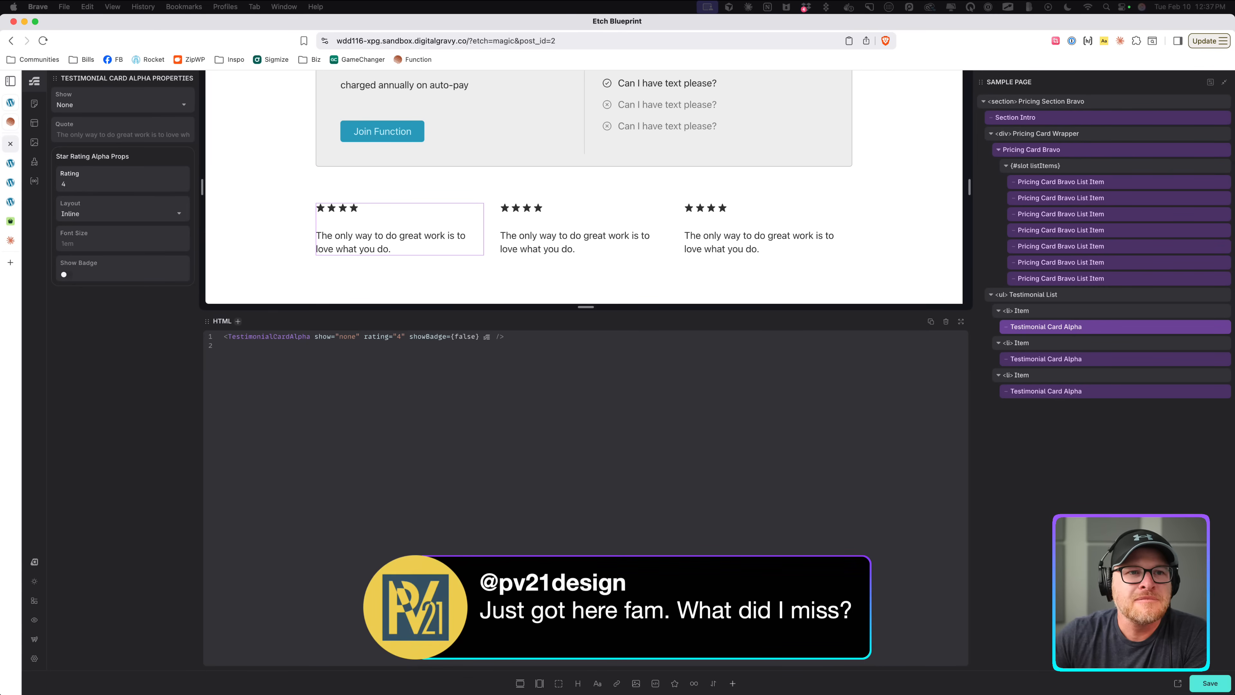
Open the Pricing Card Bravo List Item component for editing from the structure panel.
left_click(487, 155)
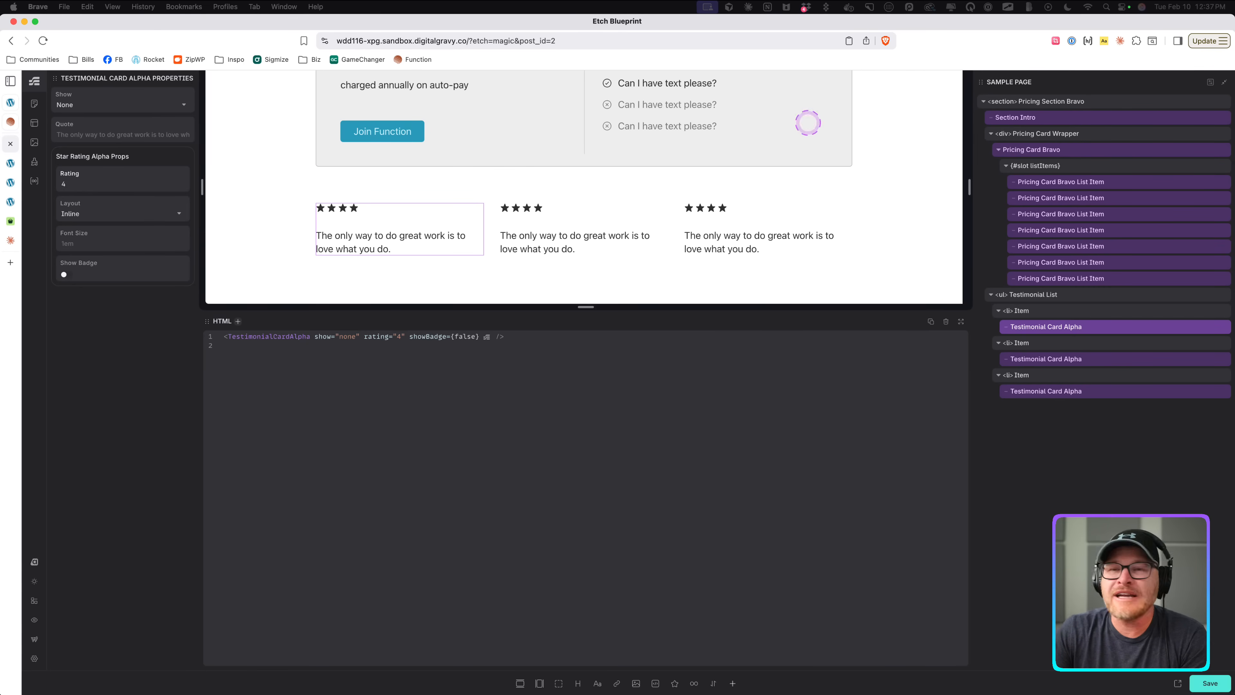
scroll(703, 125, "up", 3)
left_click(702, 159)
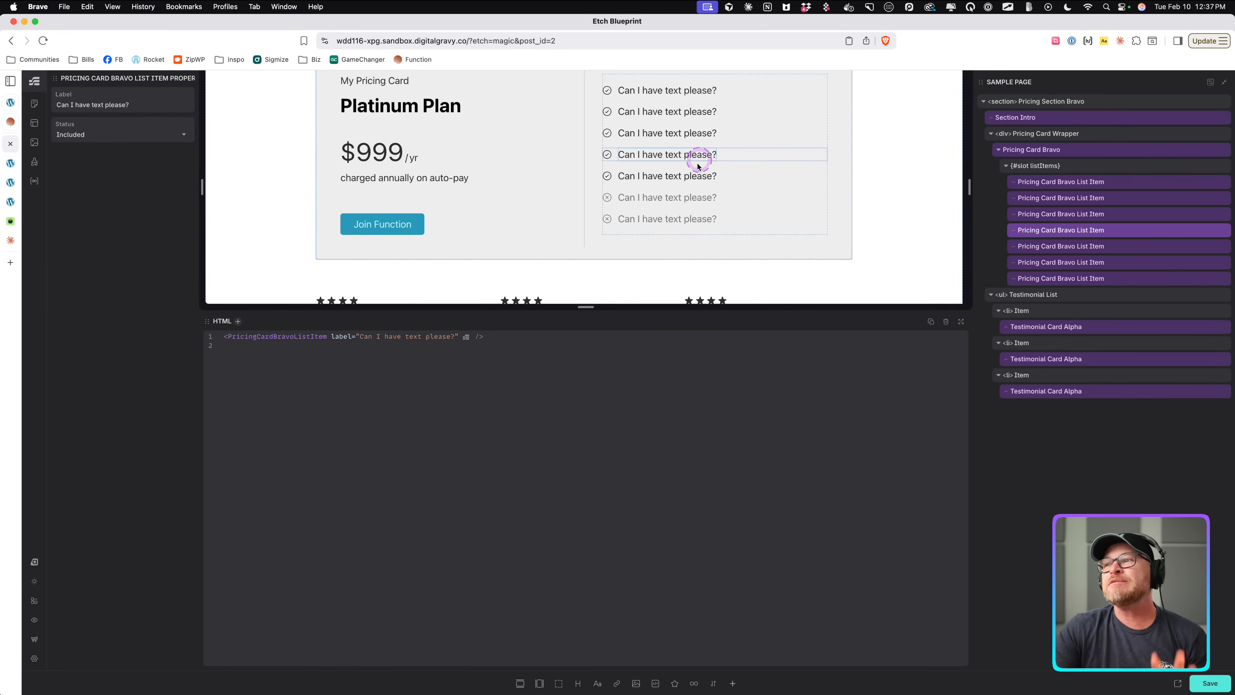
left_click(693, 165)
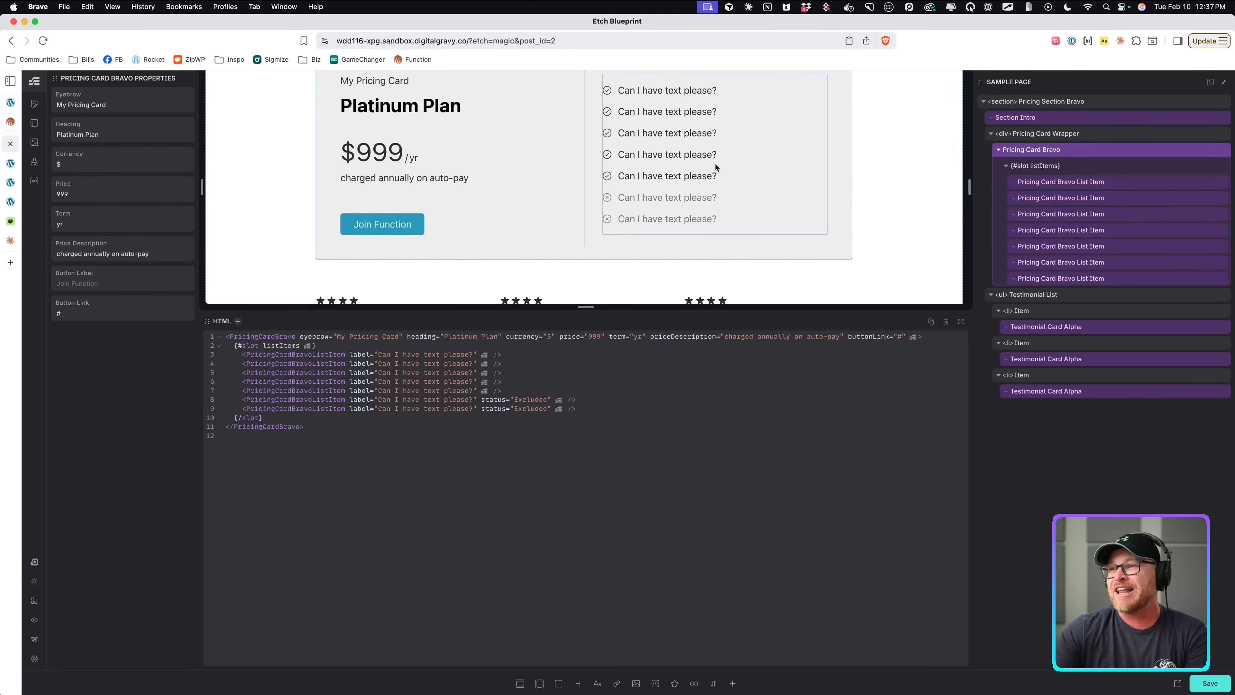
left_click(739, 172)
left_click(739, 167)
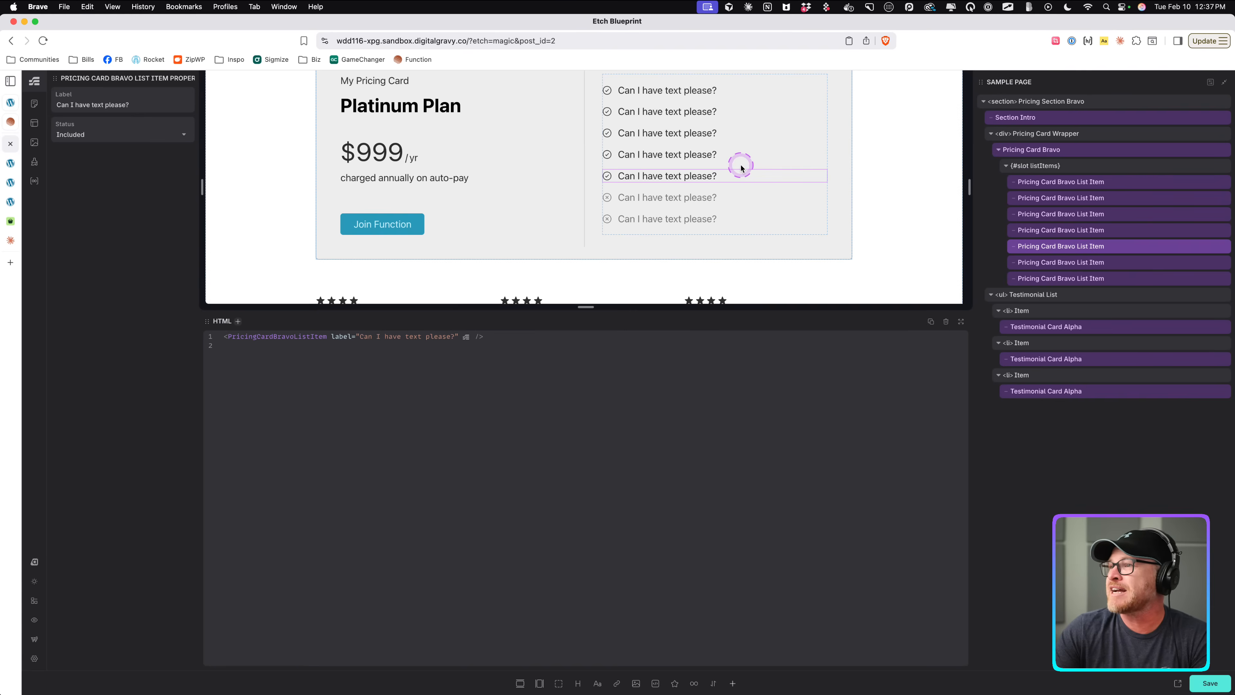
right_click(1056, 149)
left_click(1022, 169)
left_click(1025, 182)
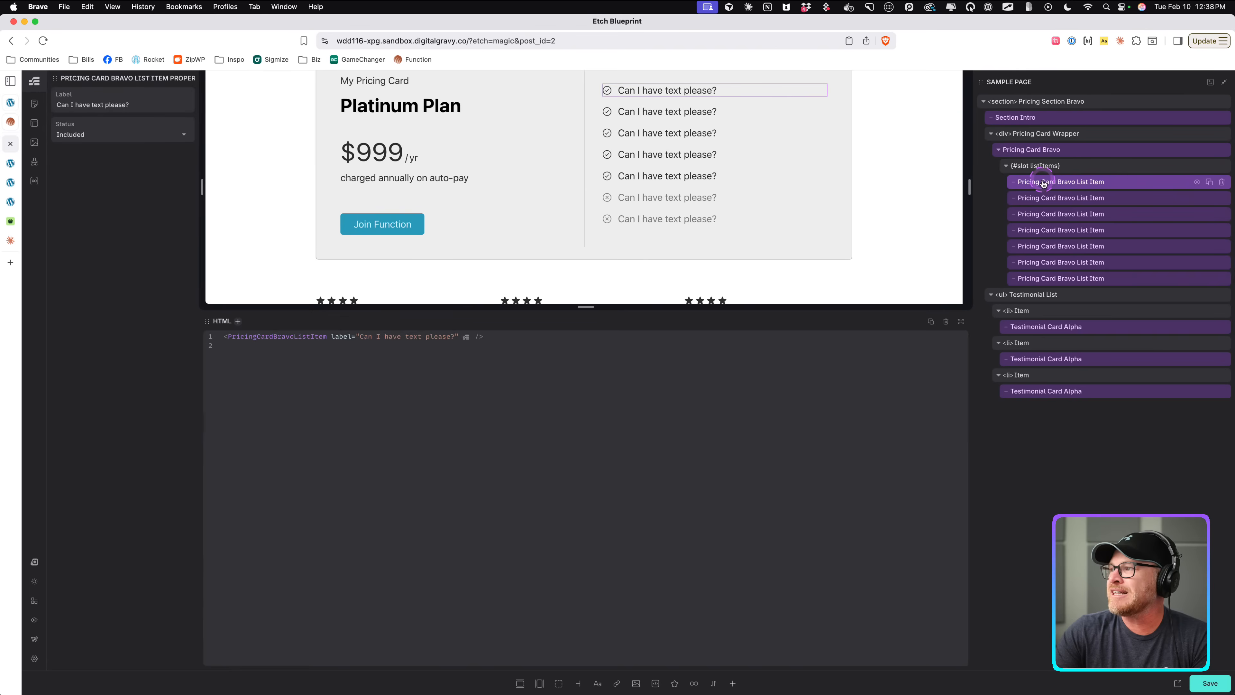
right_click(1040, 183)
left_click(1056, 284)
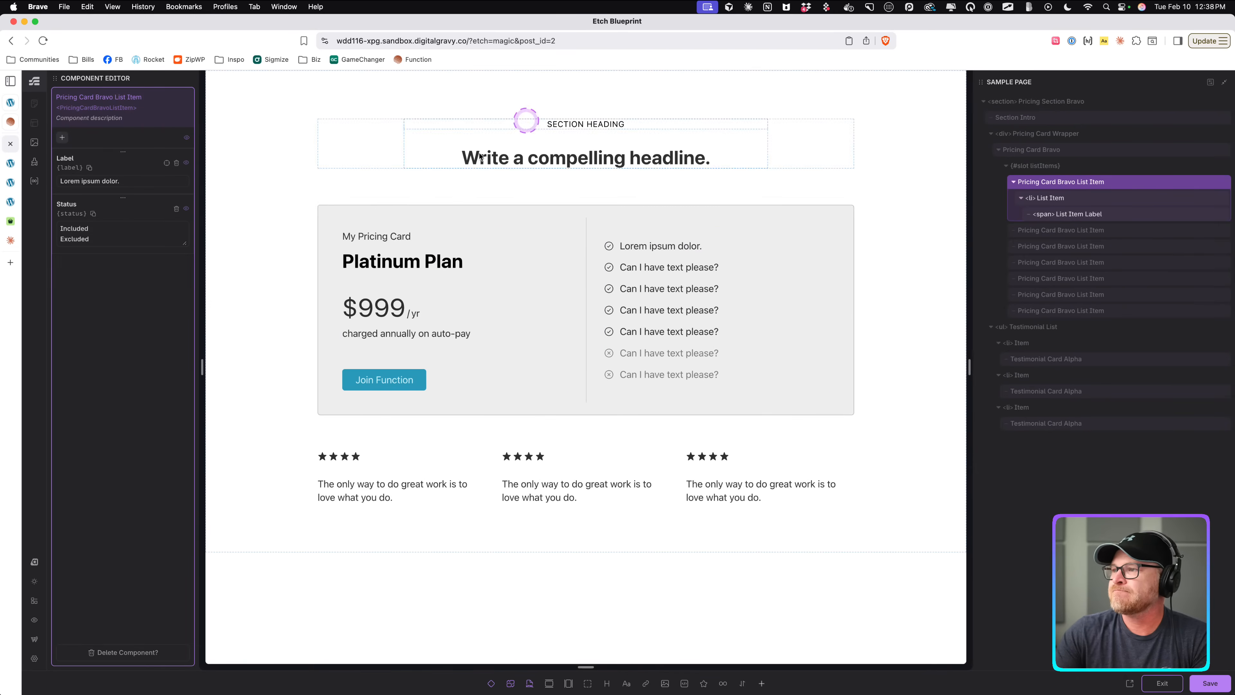
Select the list item element and expand its CSS editor.
left_click(672, 246)
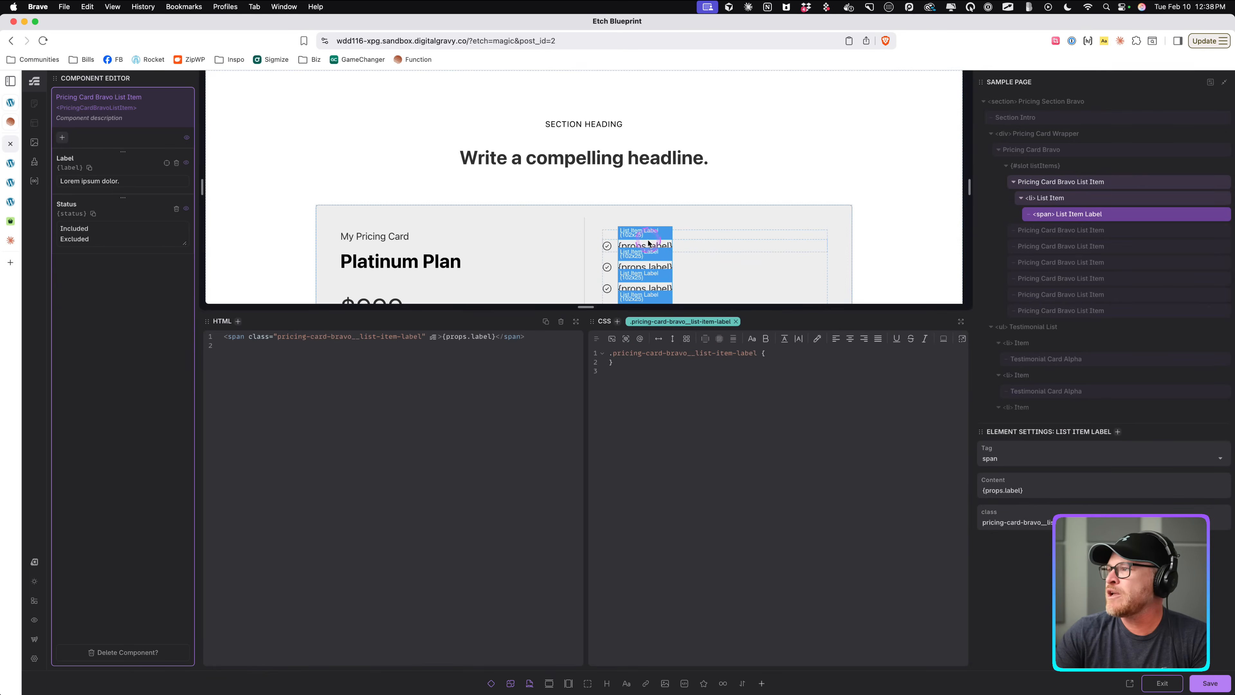
scroll(729, 194, "down", 5)
left_click(719, 116)
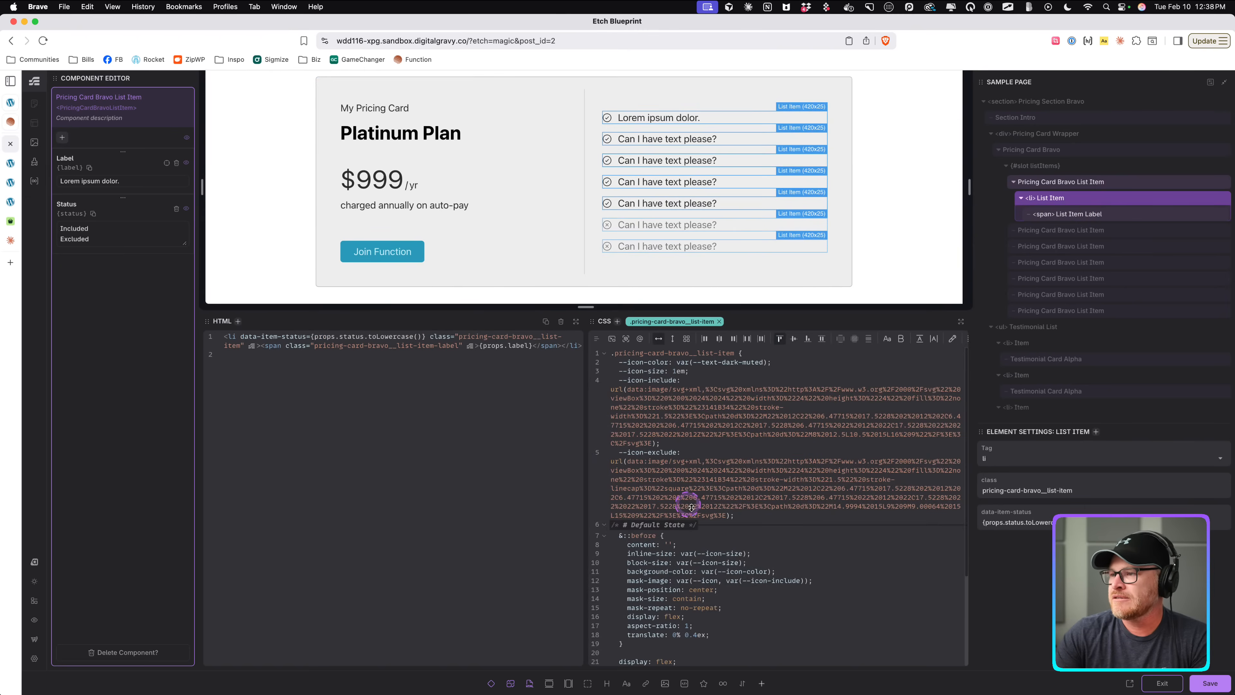
scroll(688, 503, "down", 5)
left_click(962, 321)
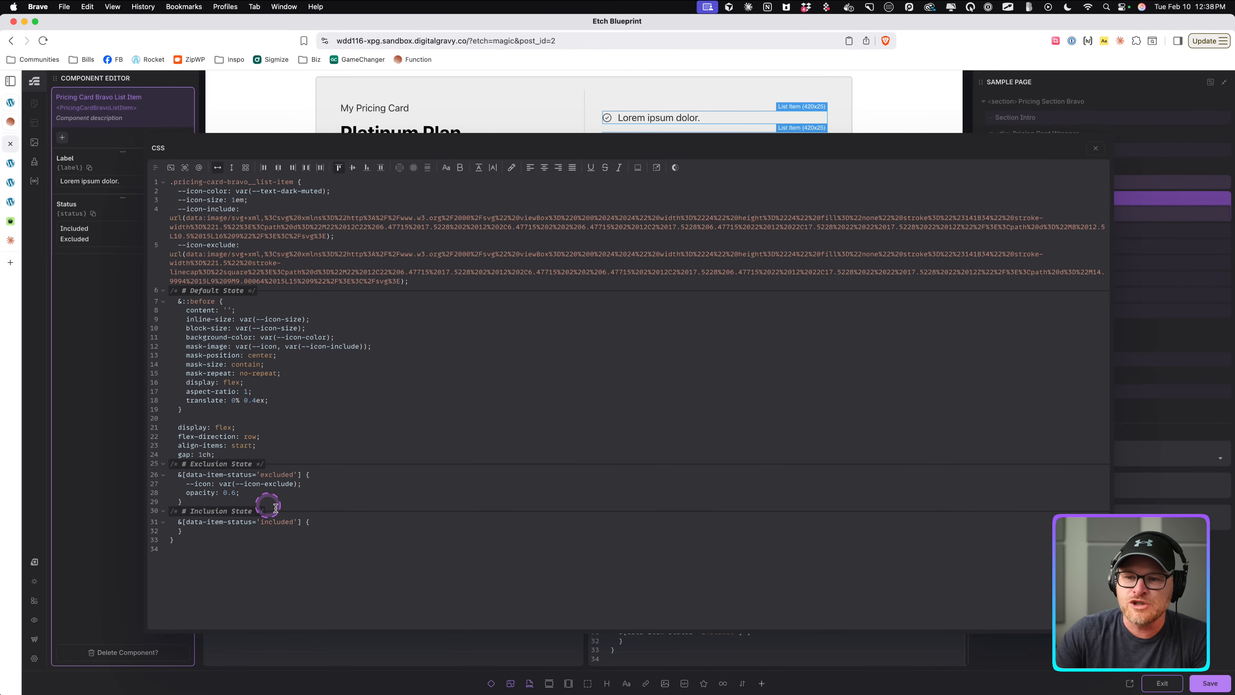
Add a nested &::after rule with a content property inside the excluded-state block.
left_click(355, 495)
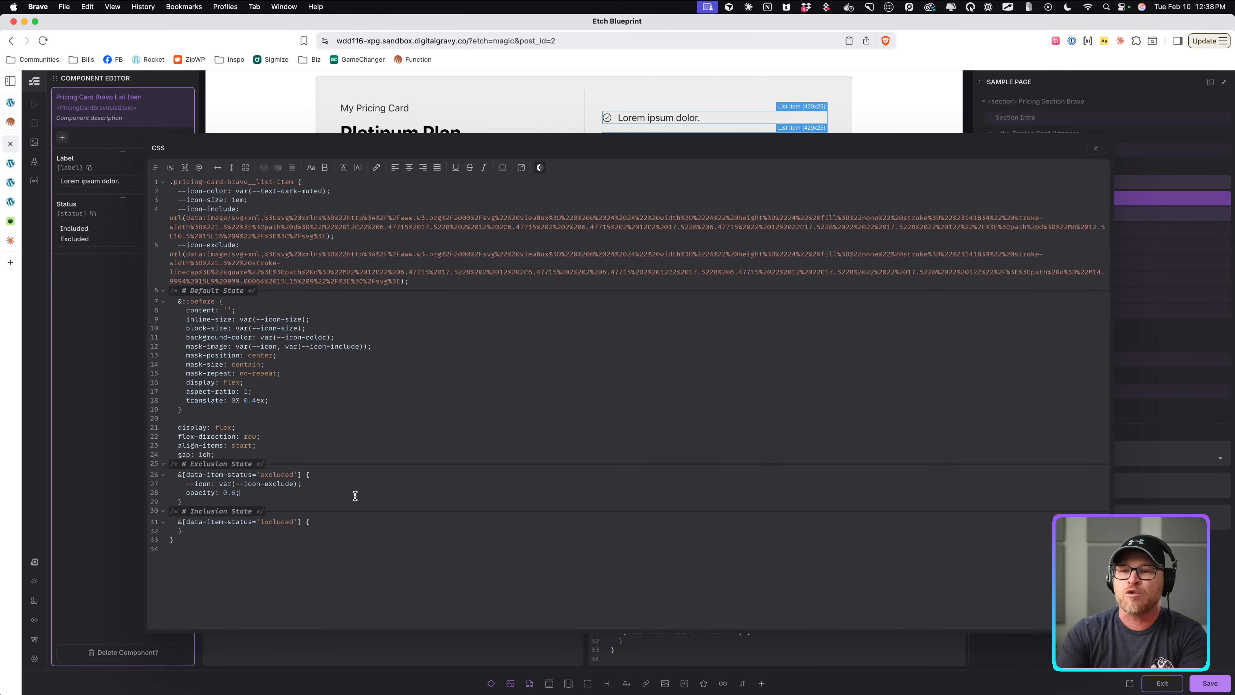
key("Return")
type("&&:")
left_click(355, 495)
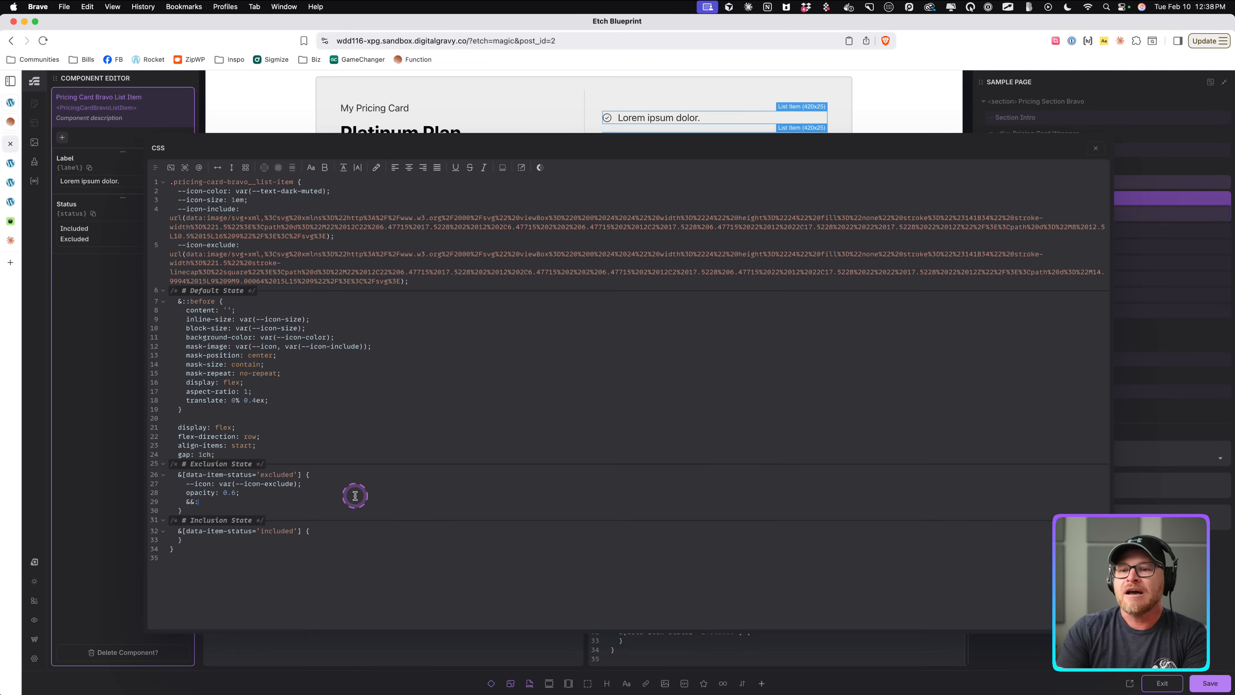
type("before")
key("BackSpace")
key("BackSpace")
type("after {")
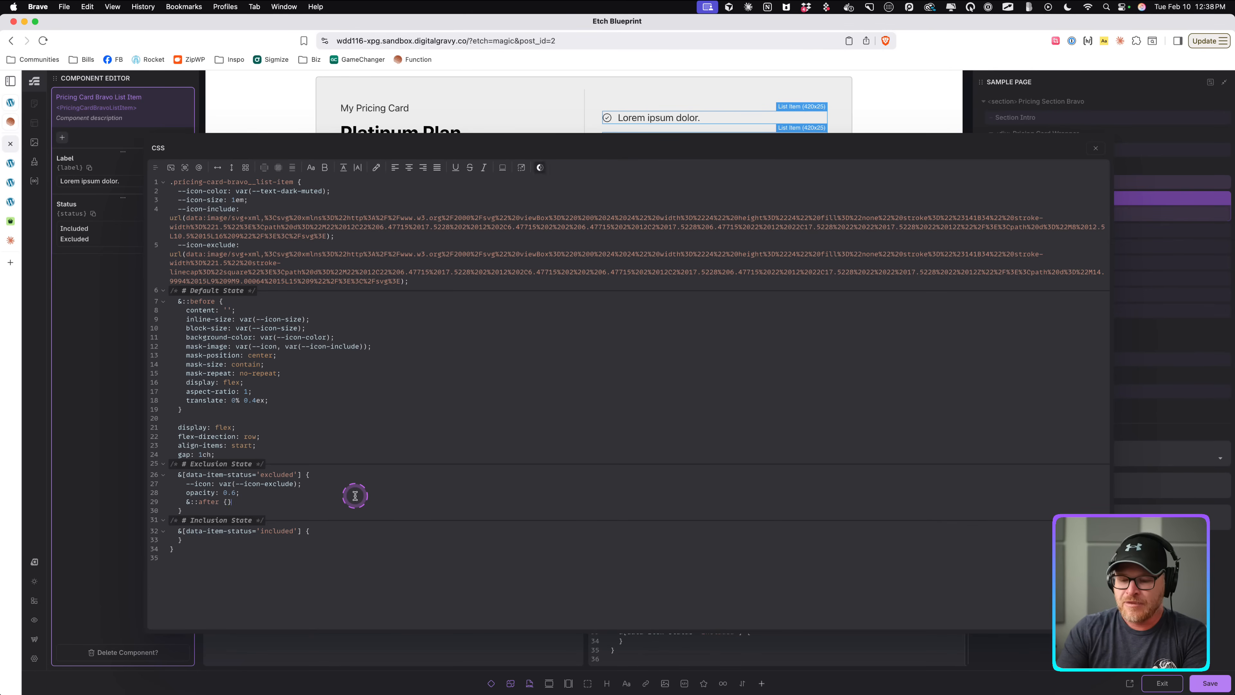
key("Return")
type("content: '';")
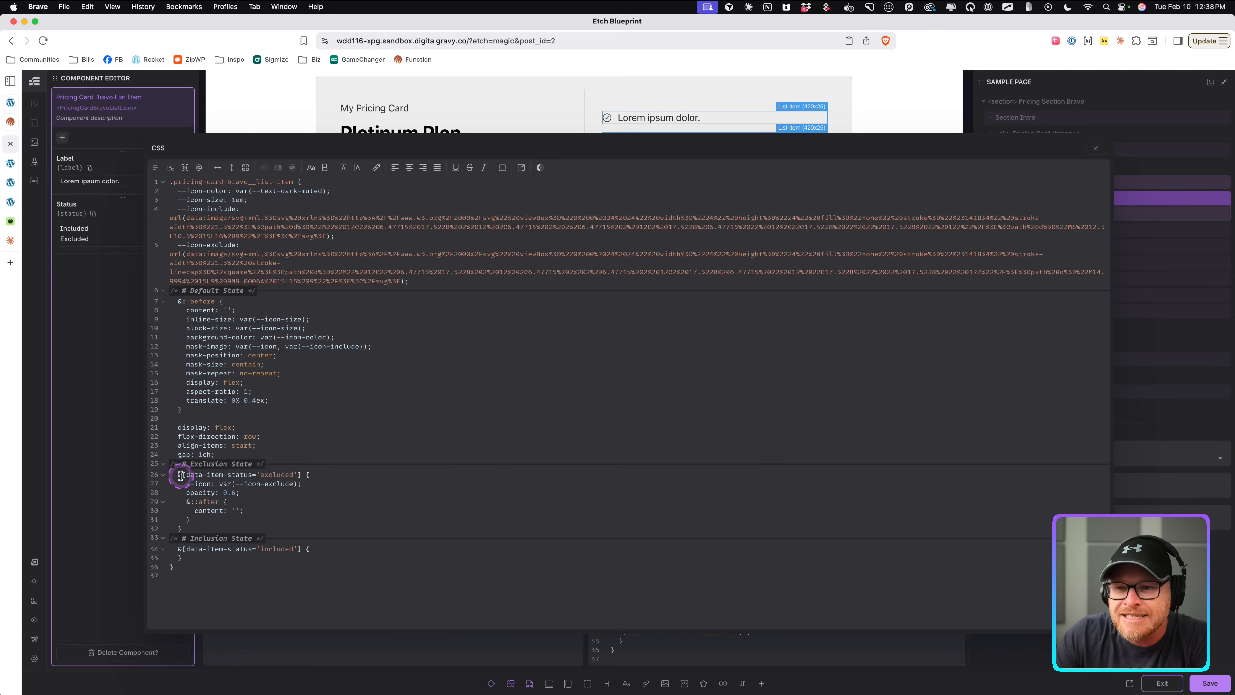
Set the ::after pseudo-element's content to 'Test'.
left_click_drag(175, 475, 185, 475)
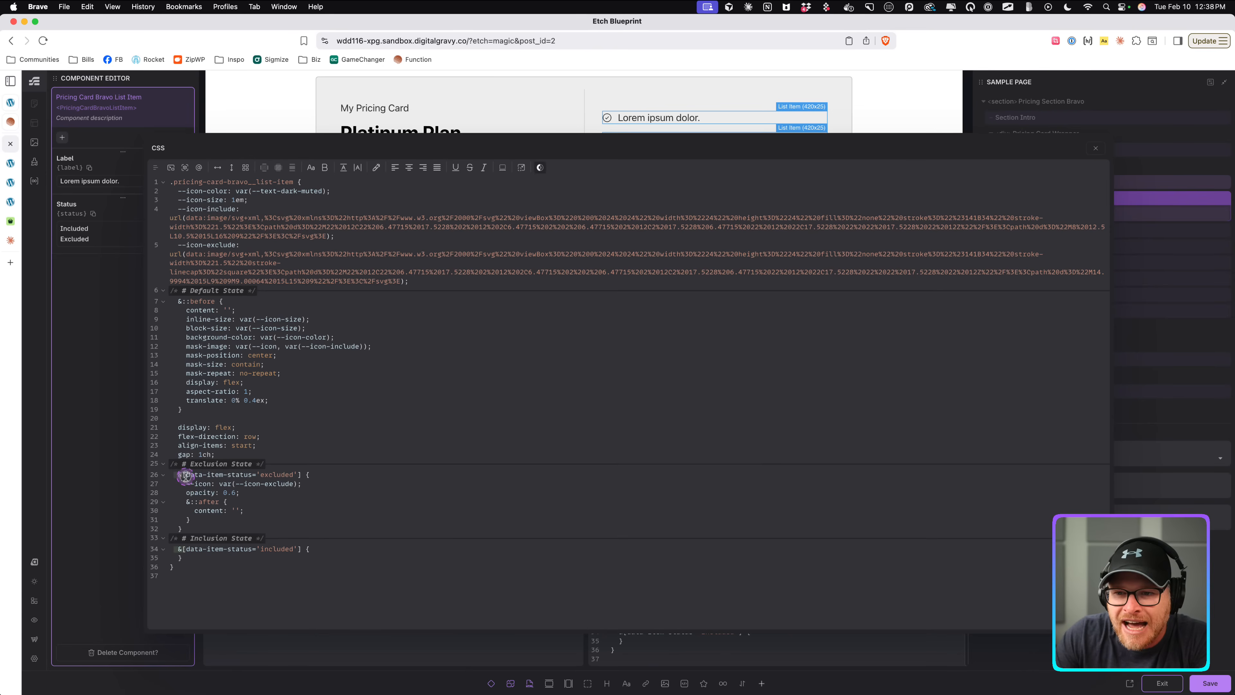
left_click(276, 511)
key("Return")
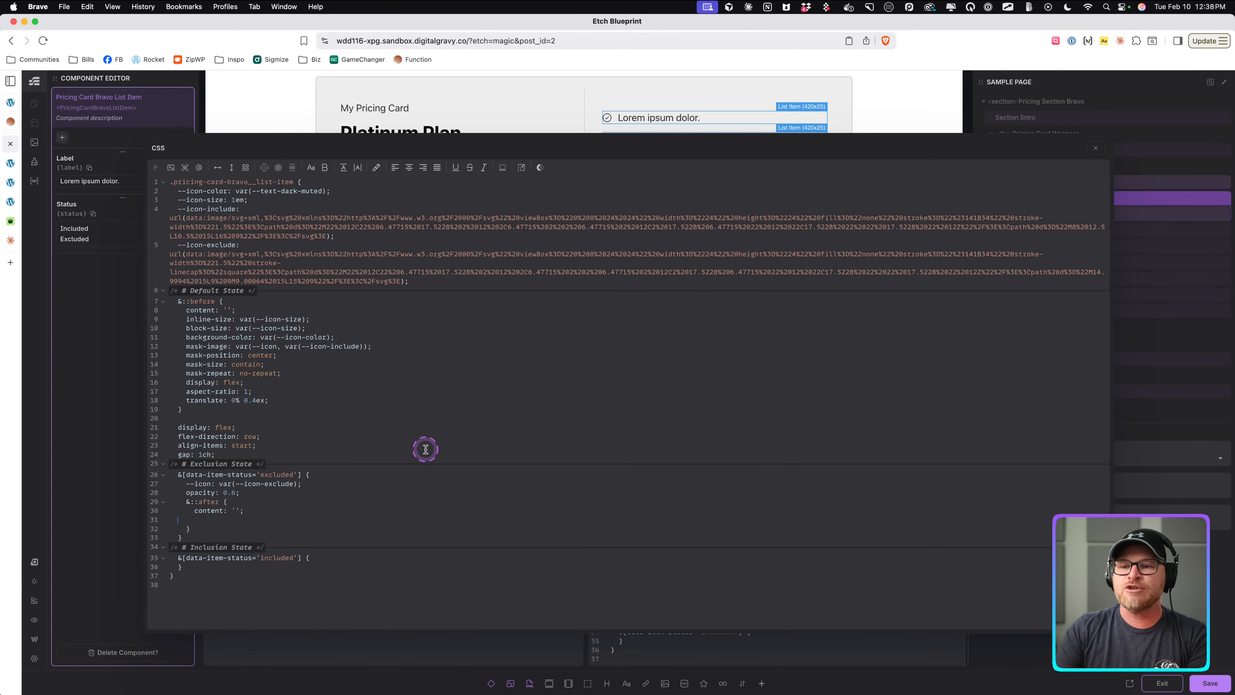
key("BackSpace")
key("BackSpace")
key("Left")
key("Left")
type(": 'Tes")
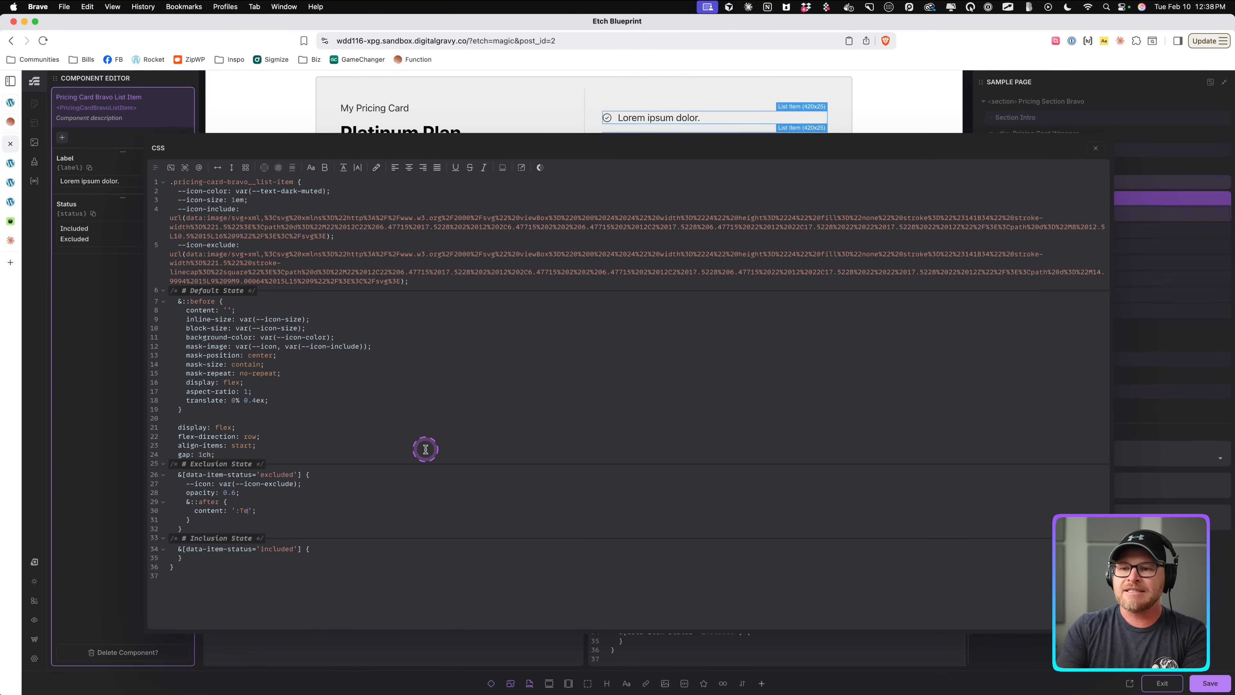
type("t")
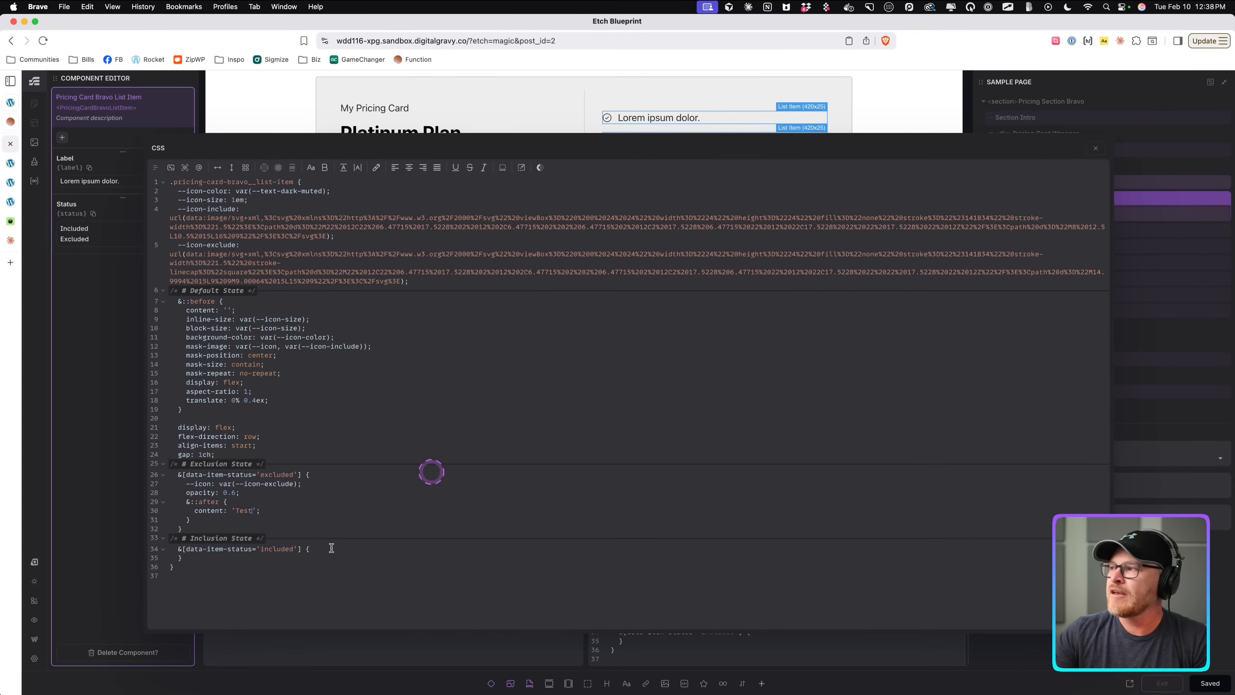
Check how the Test content of the ::after pseudo-element appears on the excluded list items in the preview.
double_click(244, 510)
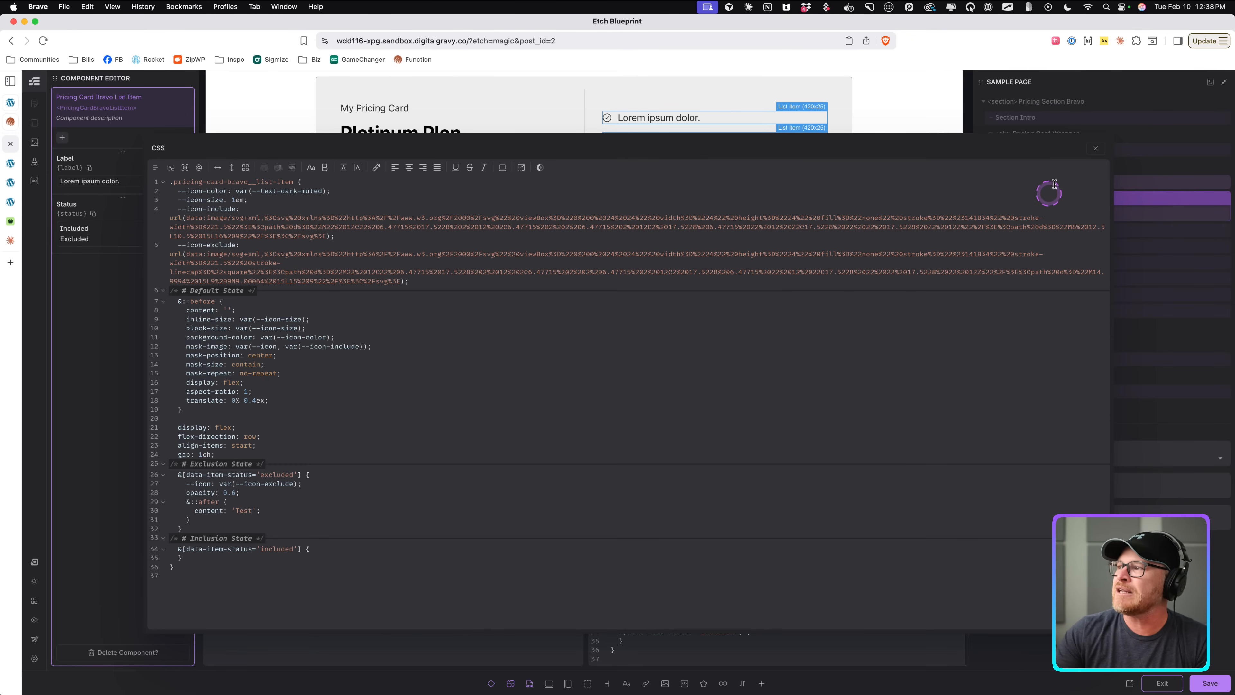
left_click(1093, 149)
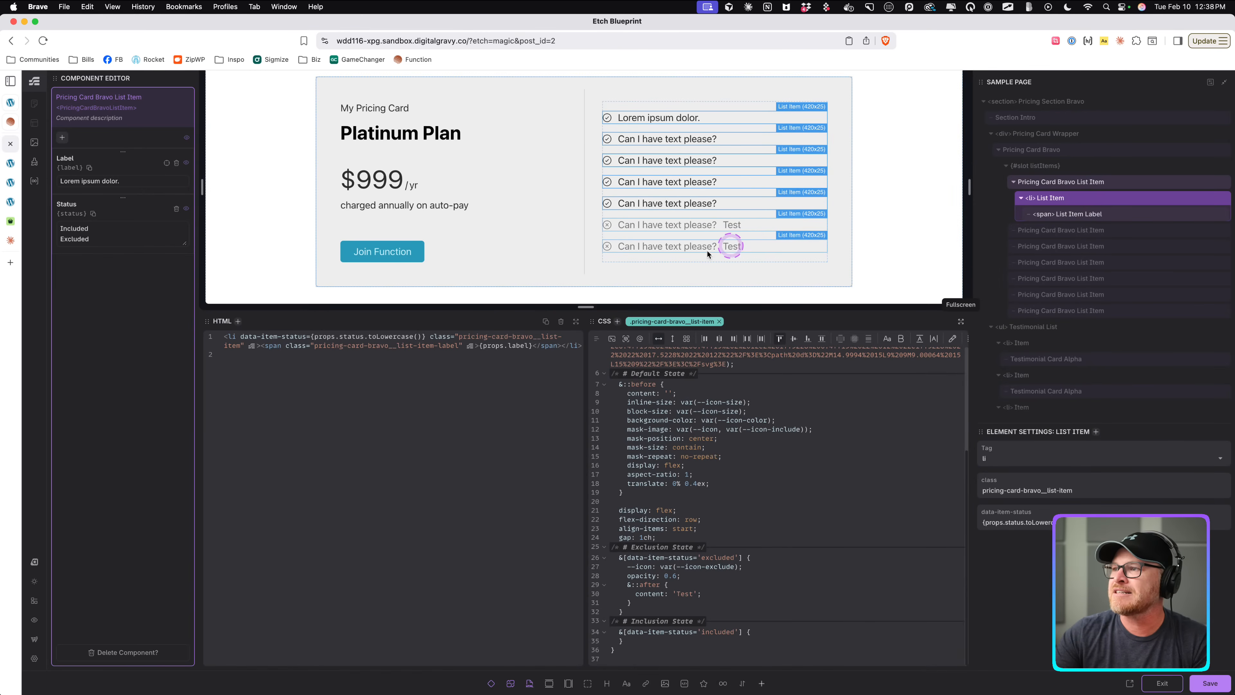
right_click(1092, 199)
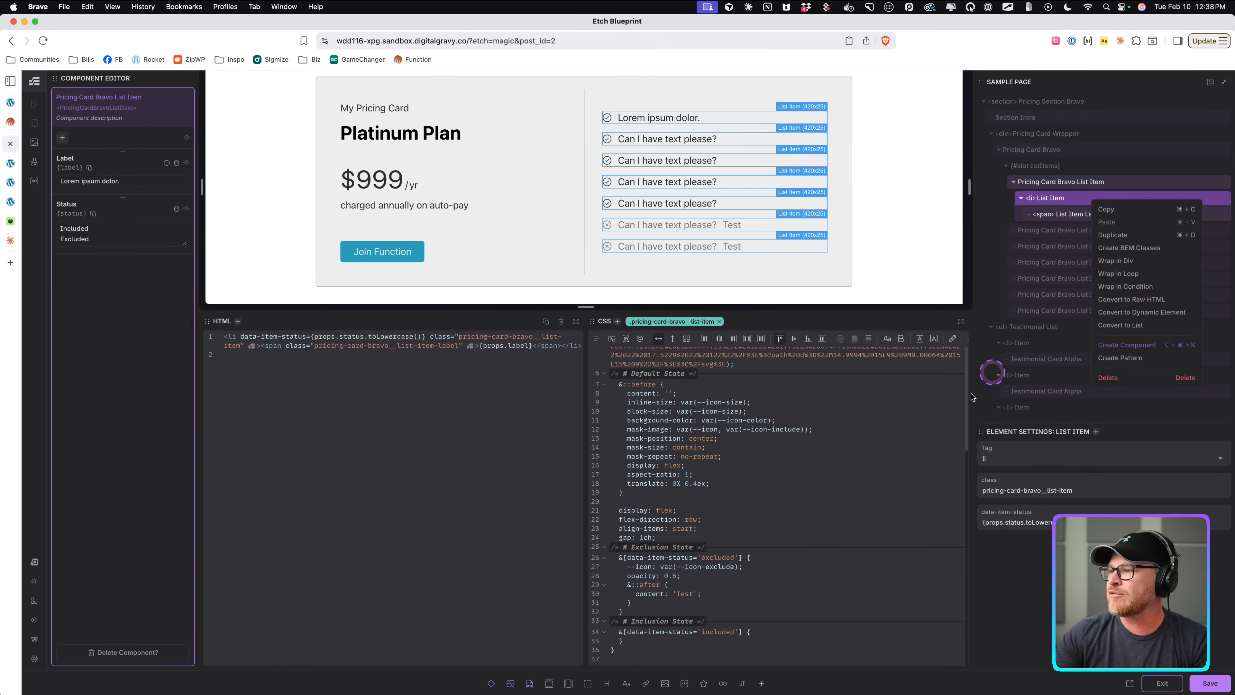
left_click(878, 447)
left_click(962, 320)
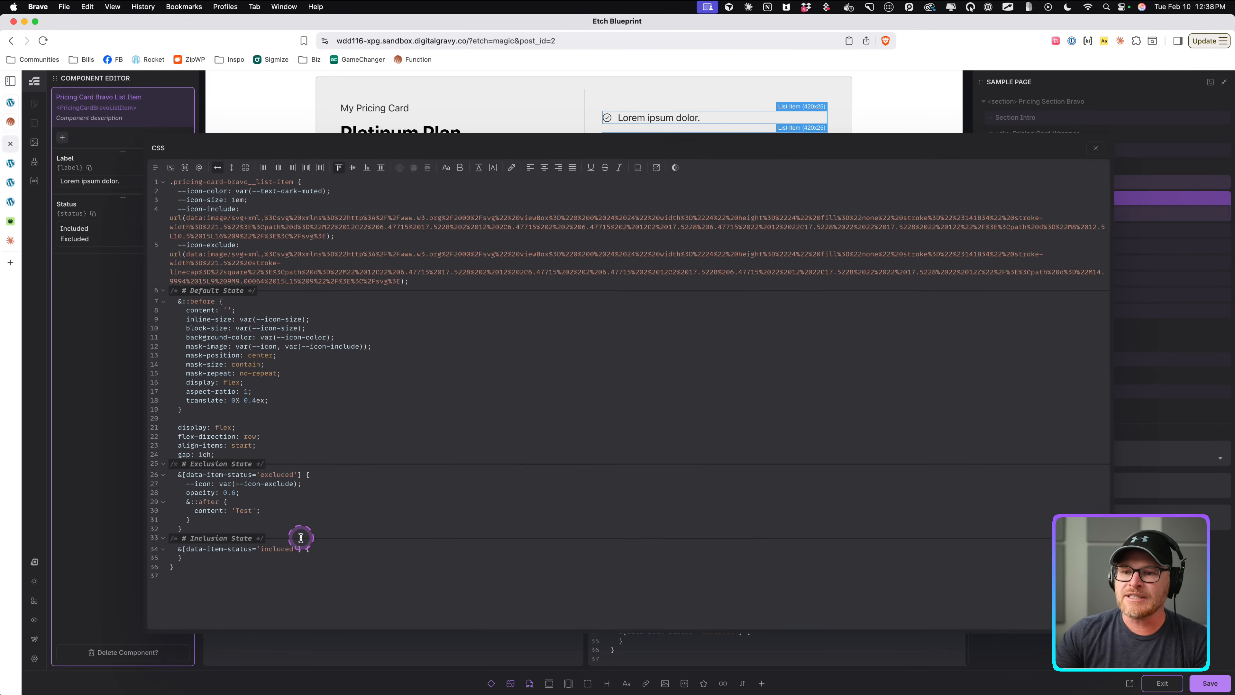
Empty the ::after content and set its inline-size to 100%.
double_click(244, 510)
key("BackSpace")
key("Return")
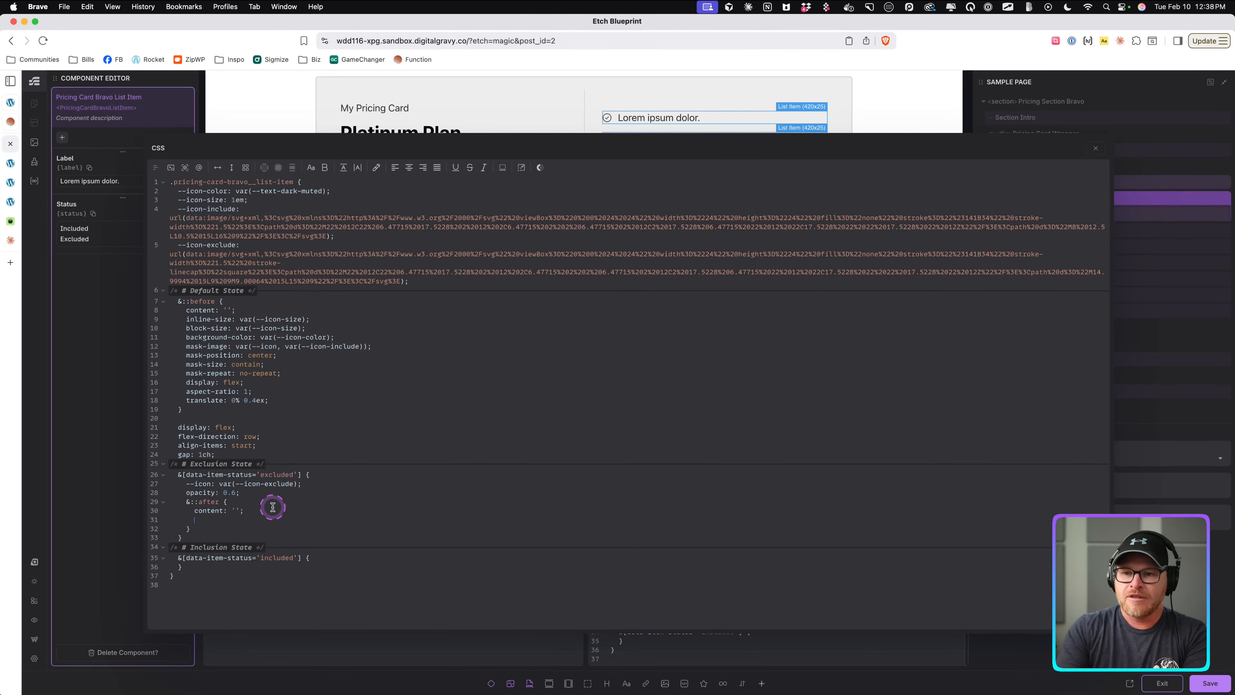
type("inline-size")
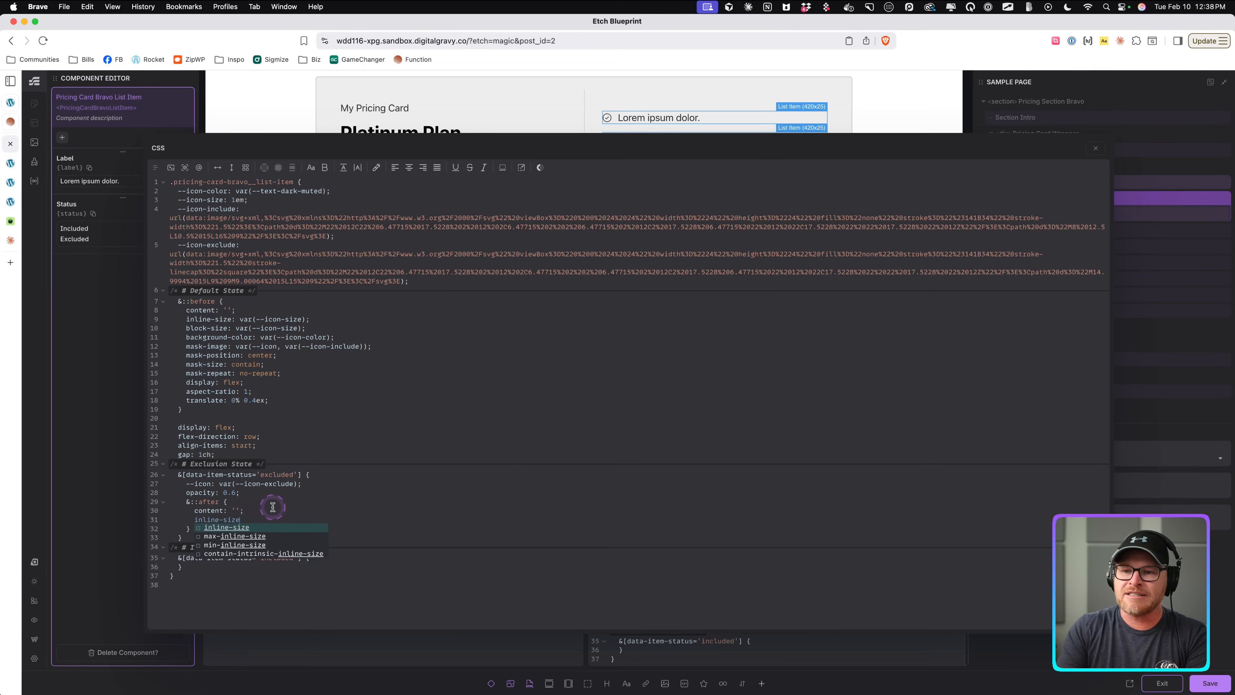
key("Return")
type(": 100%;")
key("Return")
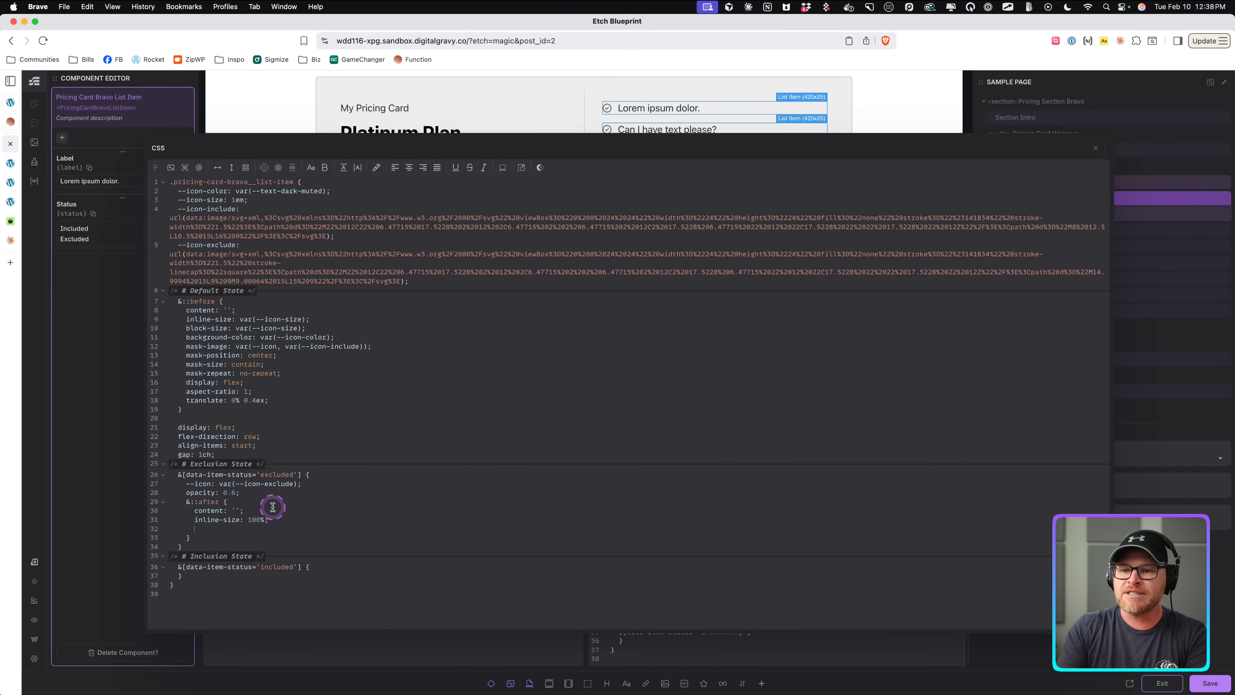
Give the ::after pseudo-element a block-size of 1px and position: absolute.
type("block-size:")
key("Return")
type(": 1px;")
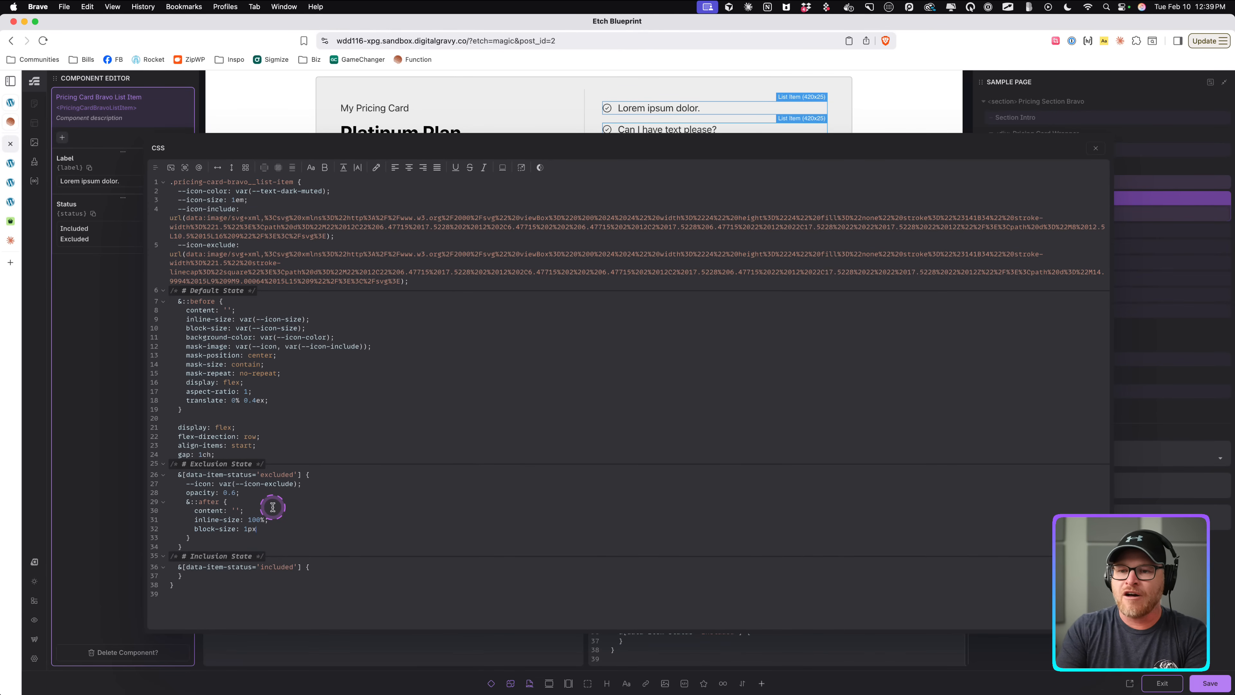
key("Return")
type("position: absolute;")
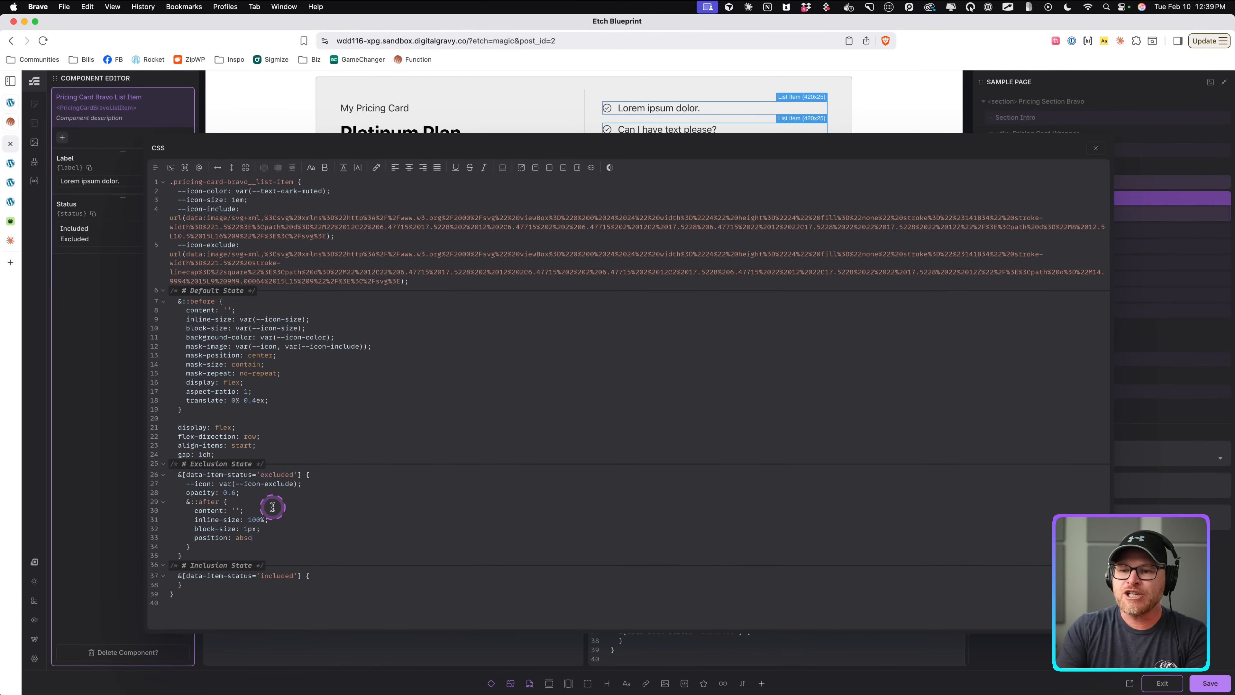
Place the ::after pseudo-element at top: 50% and left: 50%.
key("Return")
type("top: 50")
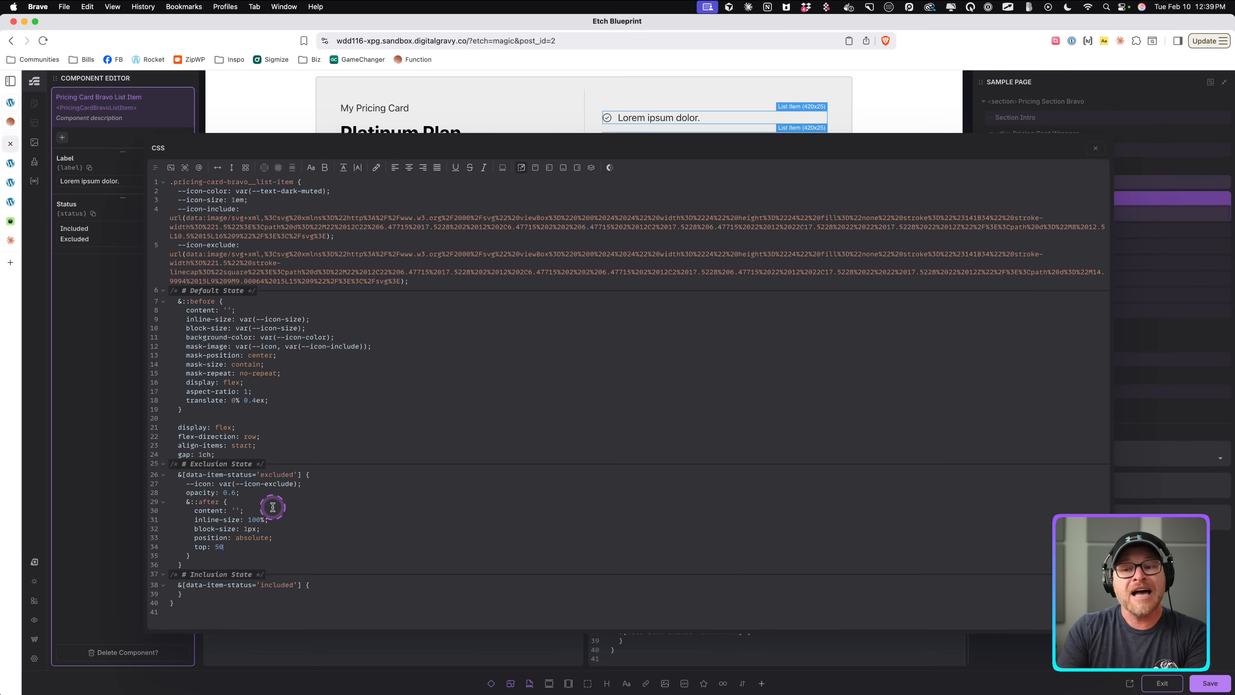
type("%;")
key("Return")
type("left: 50%;")
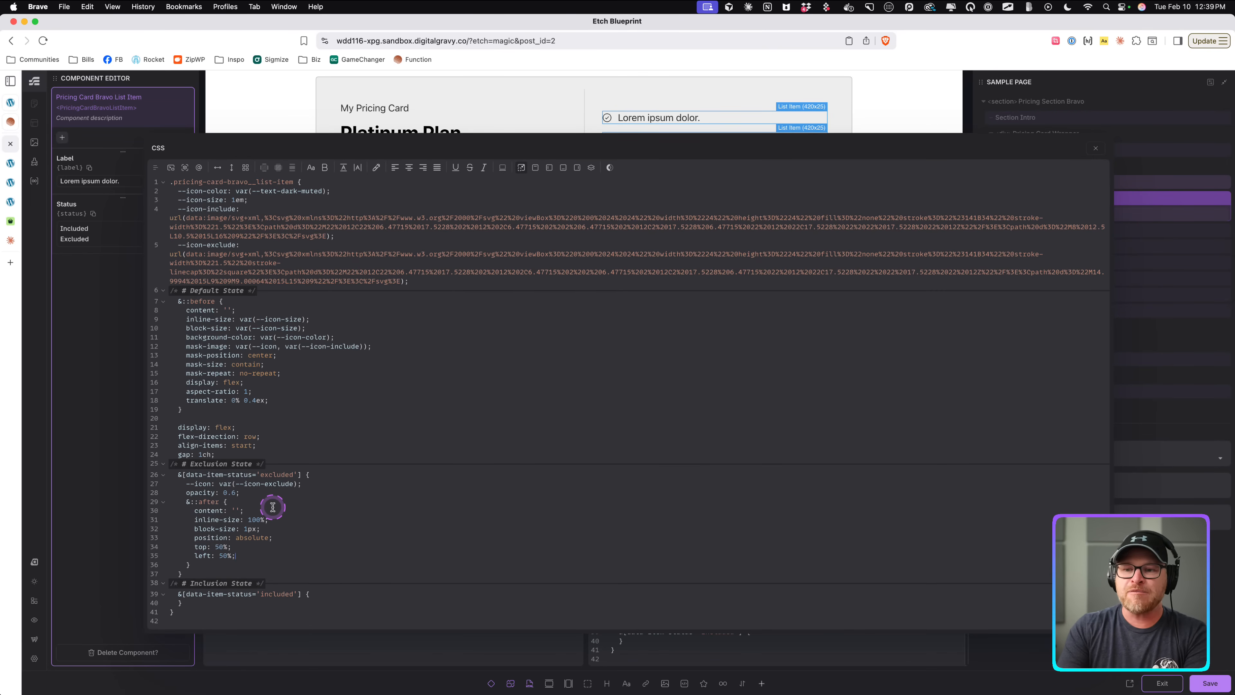
key("Return")
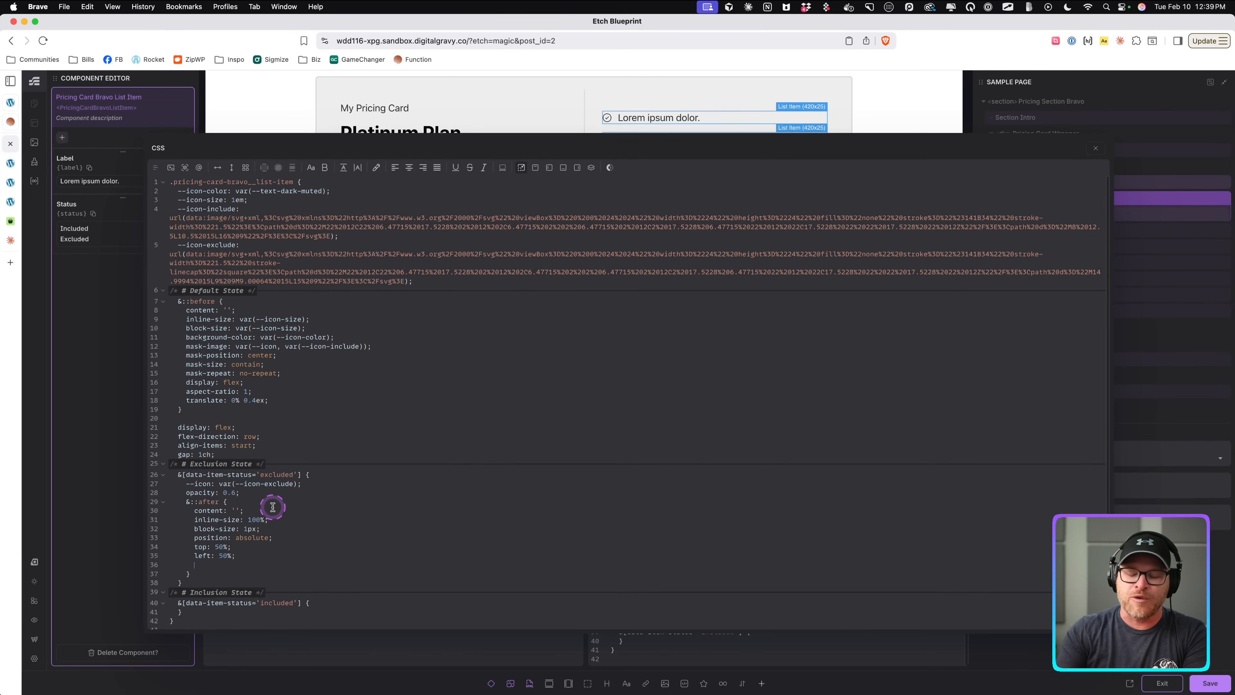
Center the ::after pseudo-element with translate: -50% -50%.
scroll(239, 506, "down", 1)
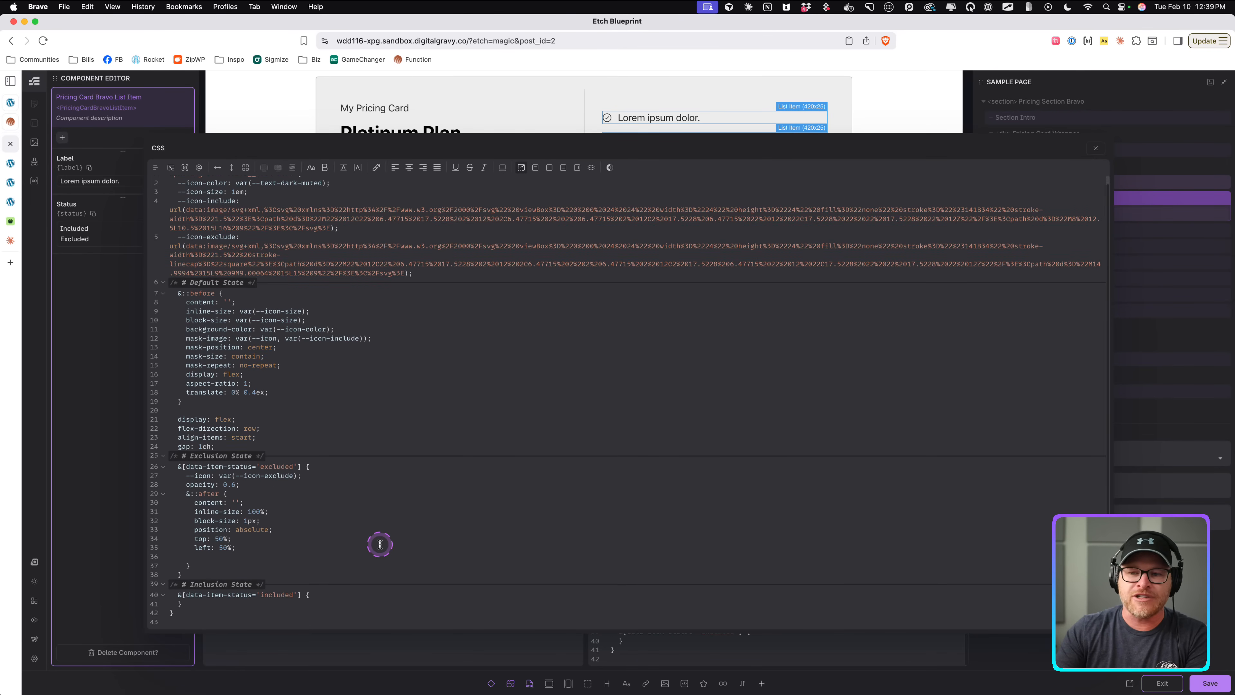
type("transl;ate")
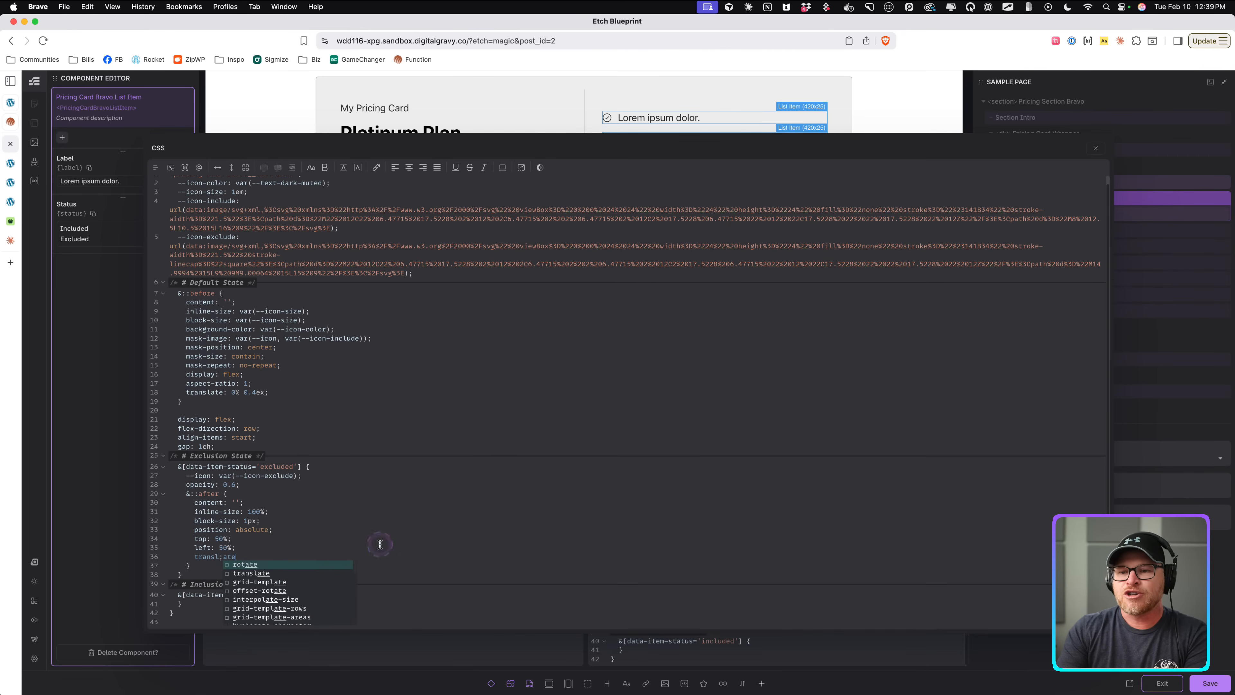
key("BackSpace")
key("BackSpace")
key("BackSpace")
key("BackSpace")
type("ate: -50% -50%;")
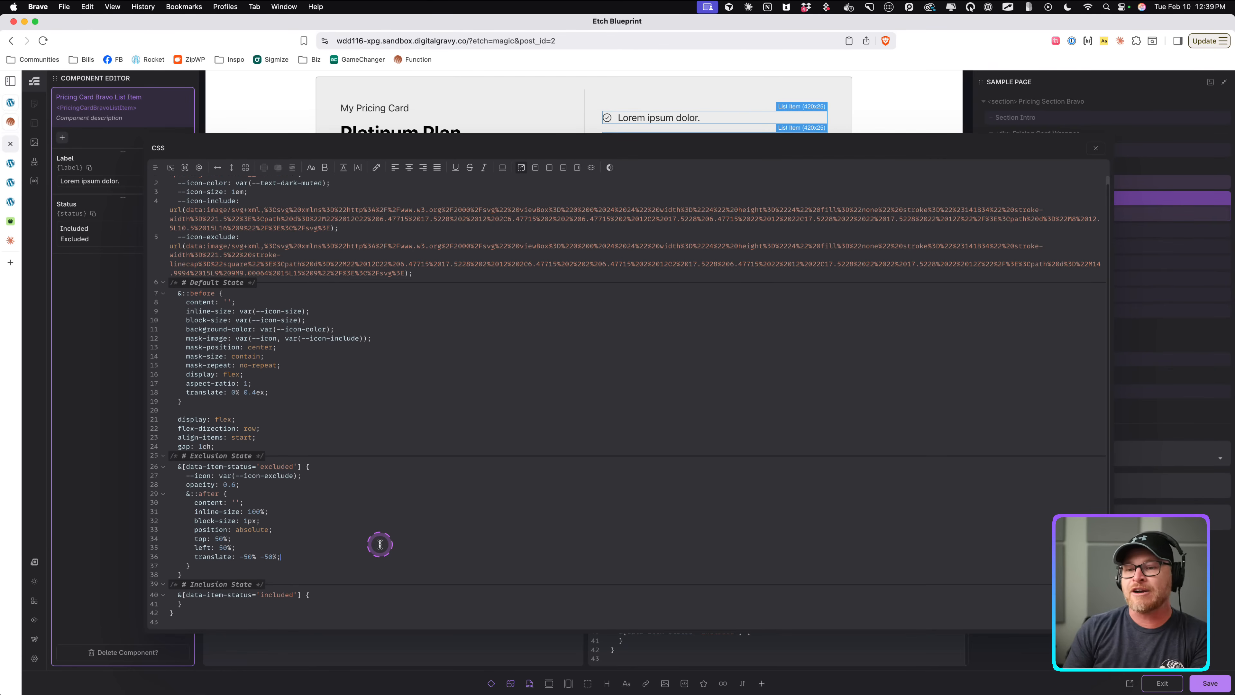
Set the excluded list item itself to position: relative.
left_click(259, 488)
key("Return")
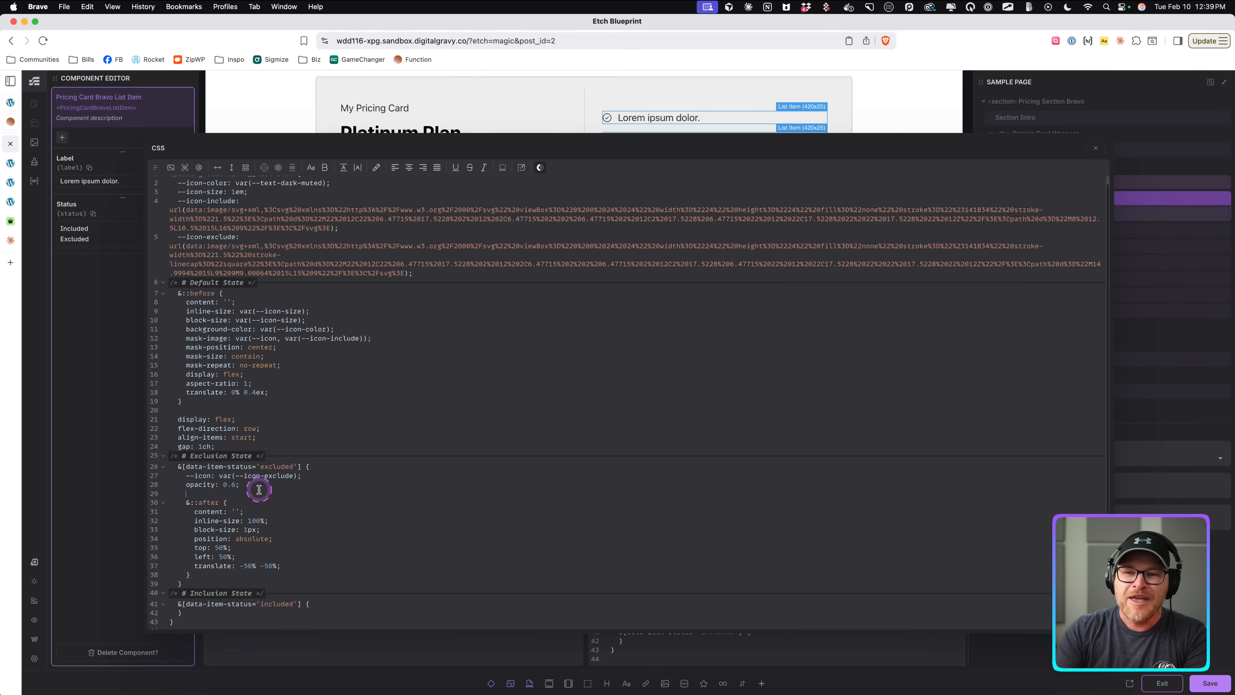
type("position: relative;")
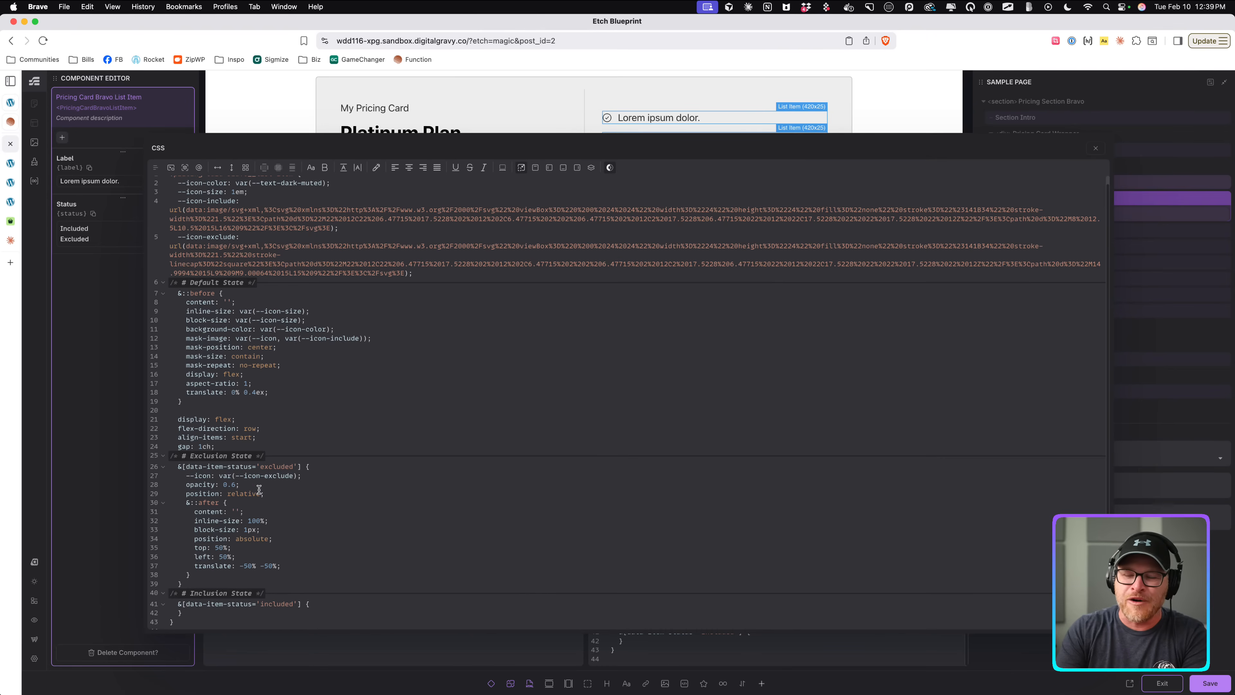
Give the ::after strikethrough line a red background.
left_click(278, 565)
key("Return")
type("backgr")
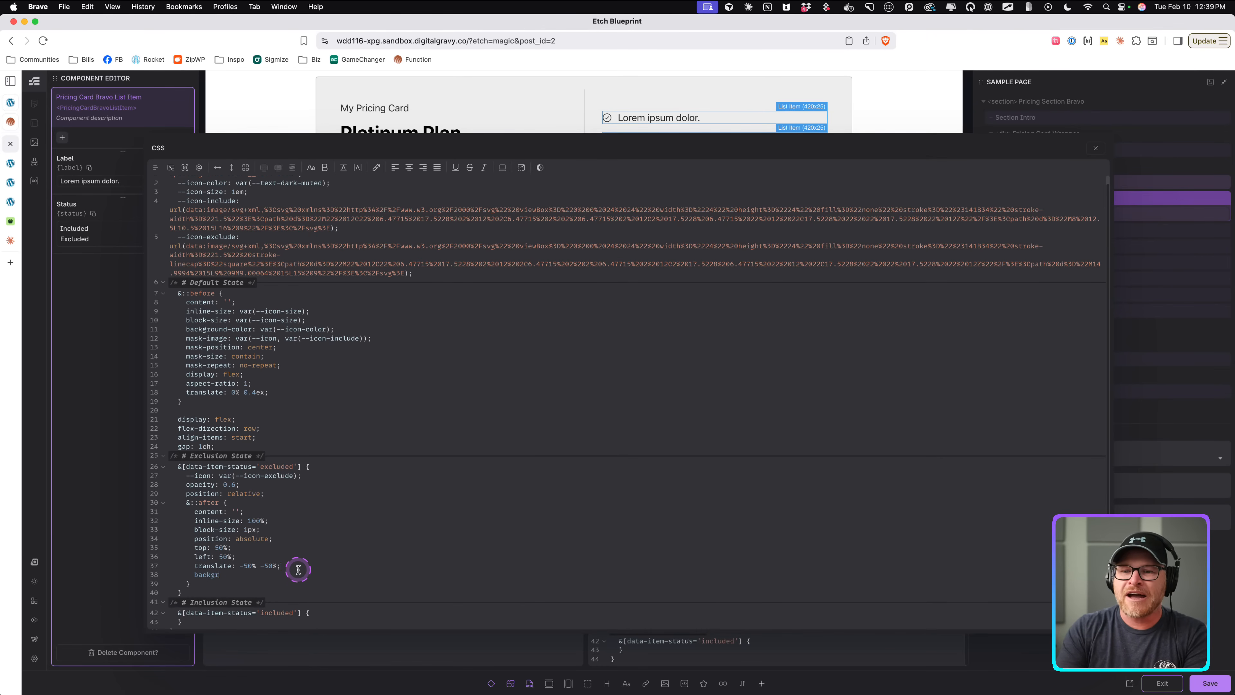
type("ound: red;")
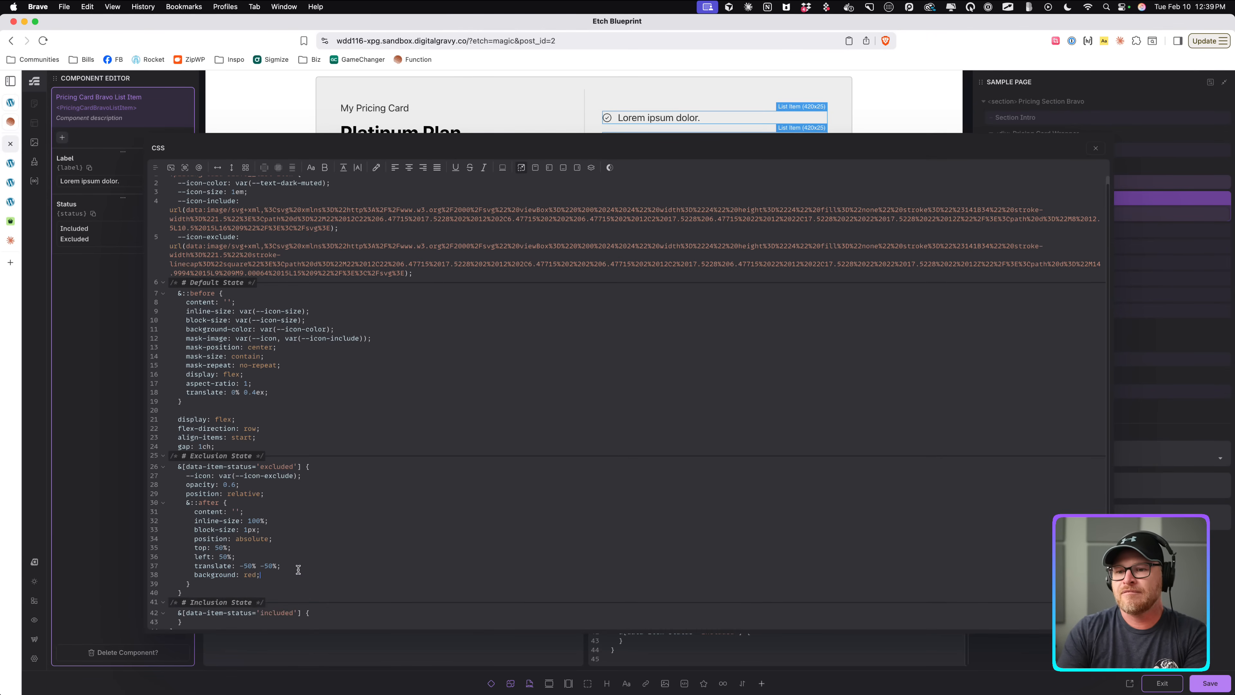
Review the strikethrough lines on the excluded items in the preview and save the component.
left_click(1095, 148)
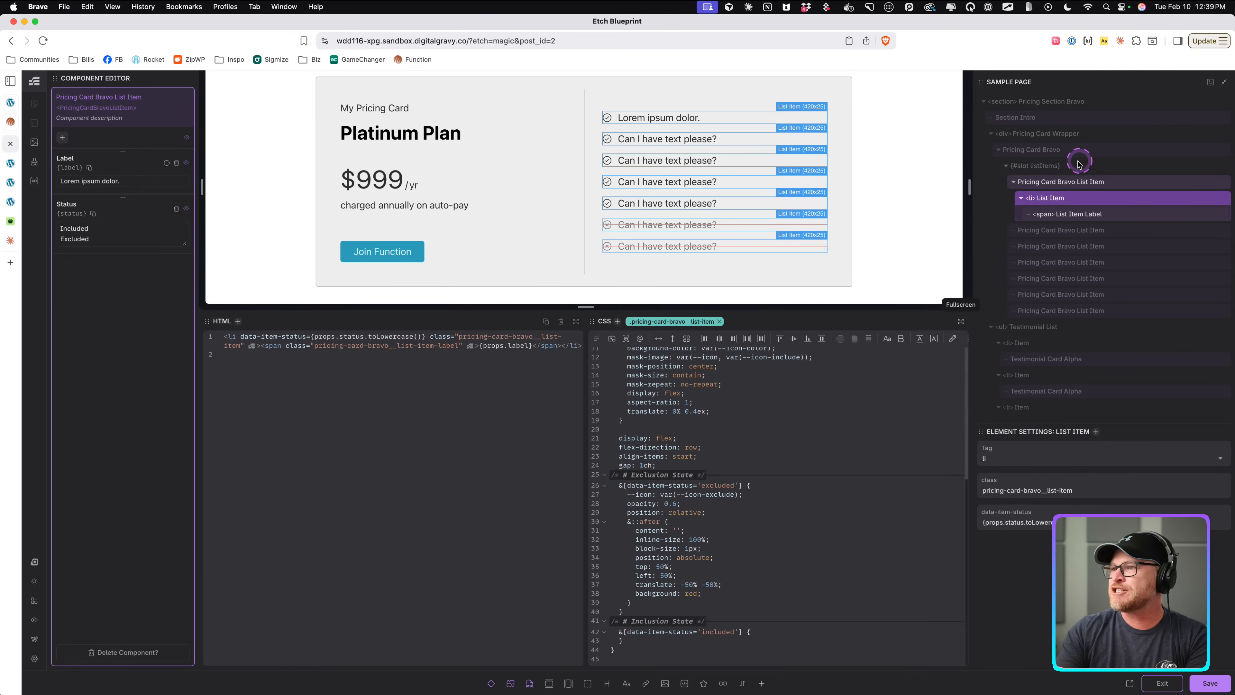
left_click(1047, 181)
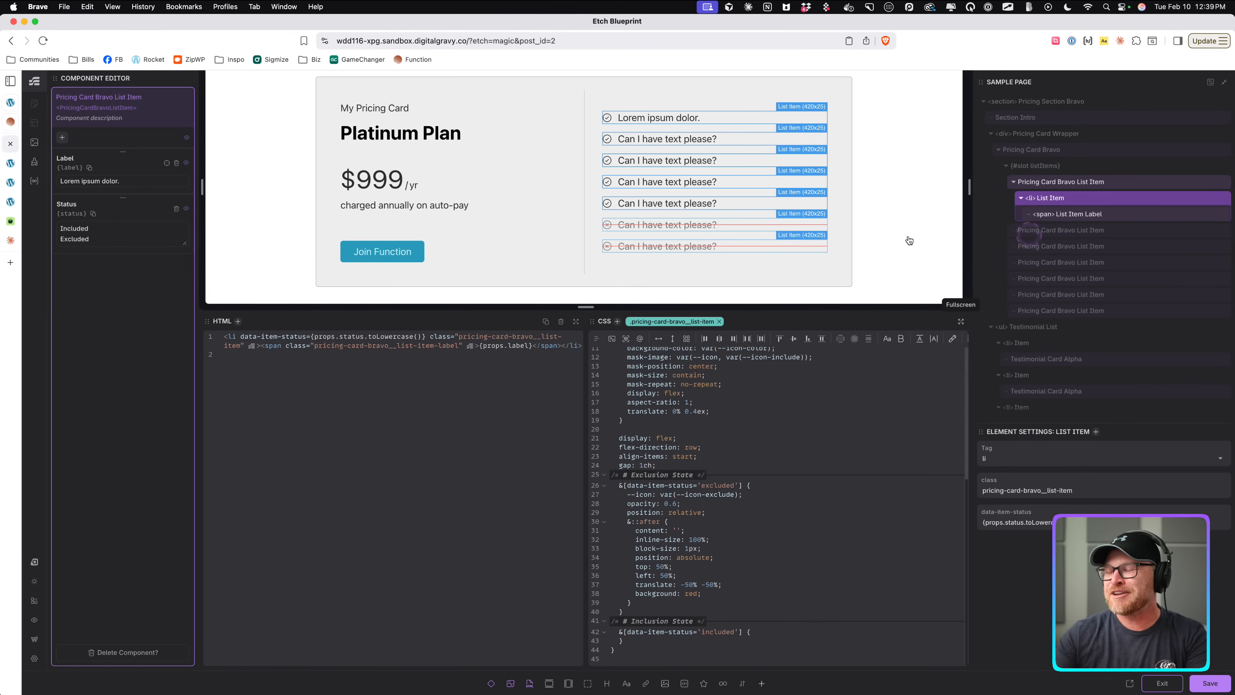
left_click(666, 205)
key("super+s")
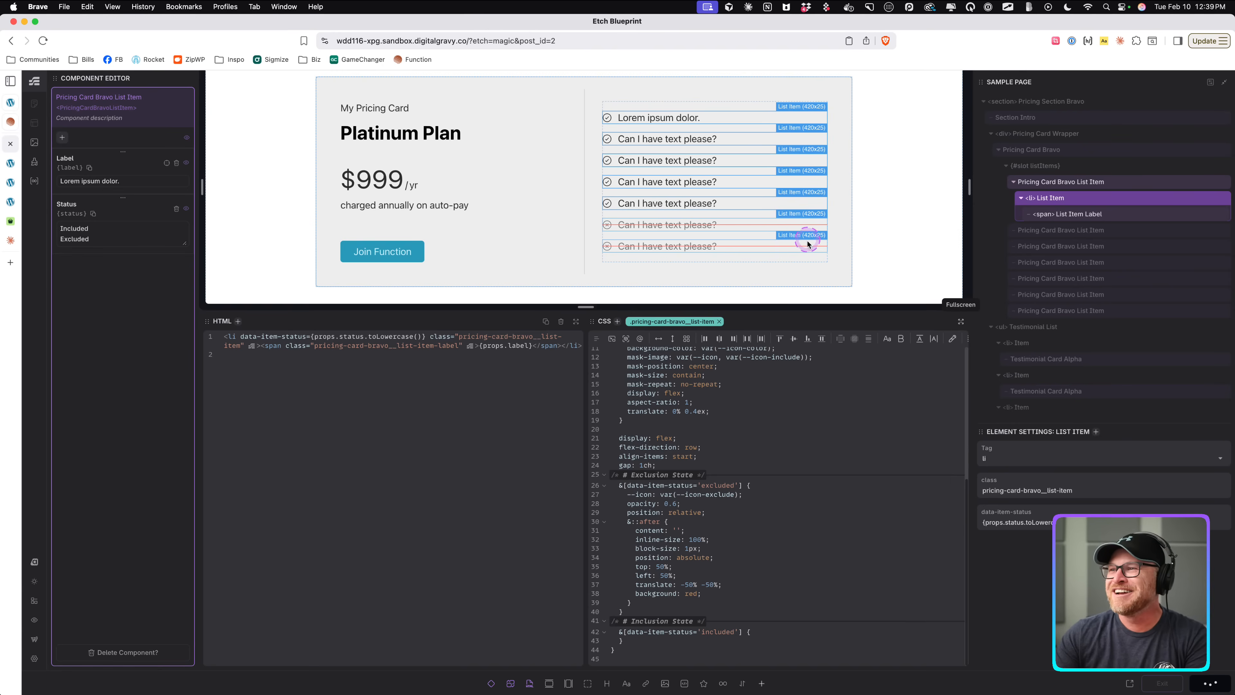
Change the strikethrough line's background to var(--text-dark).
left_click(961, 321)
scroll(254, 526, "down", 2)
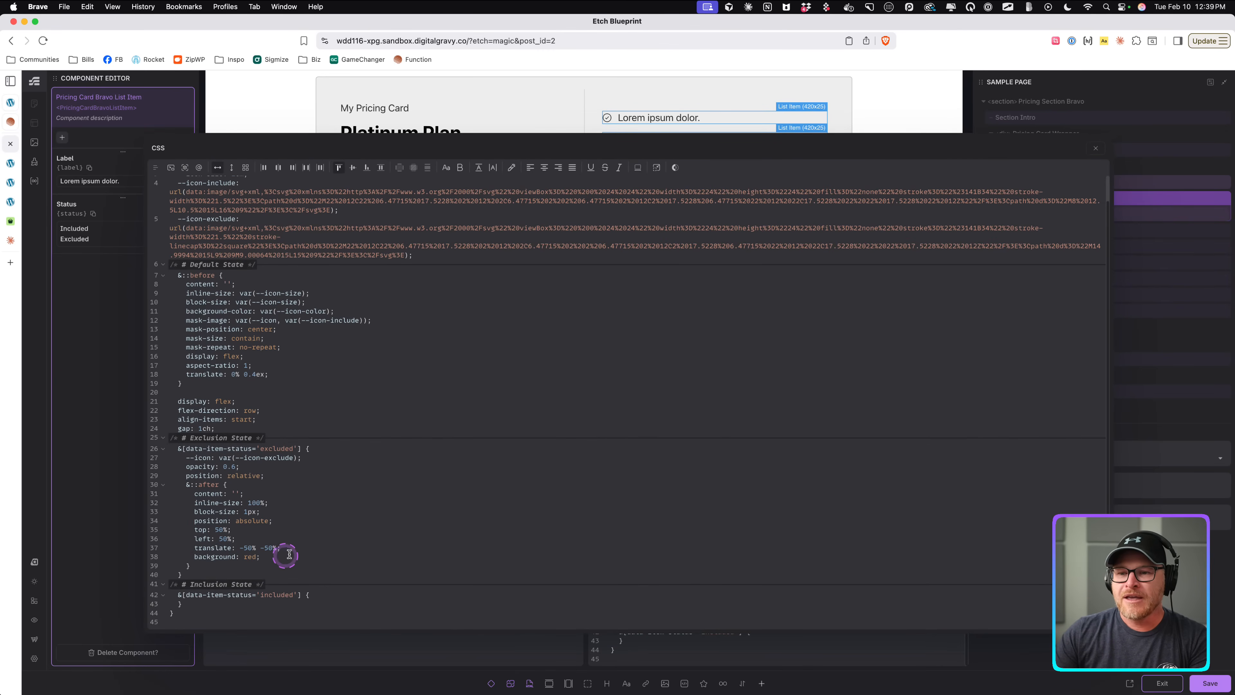
type("var(--text-dark")
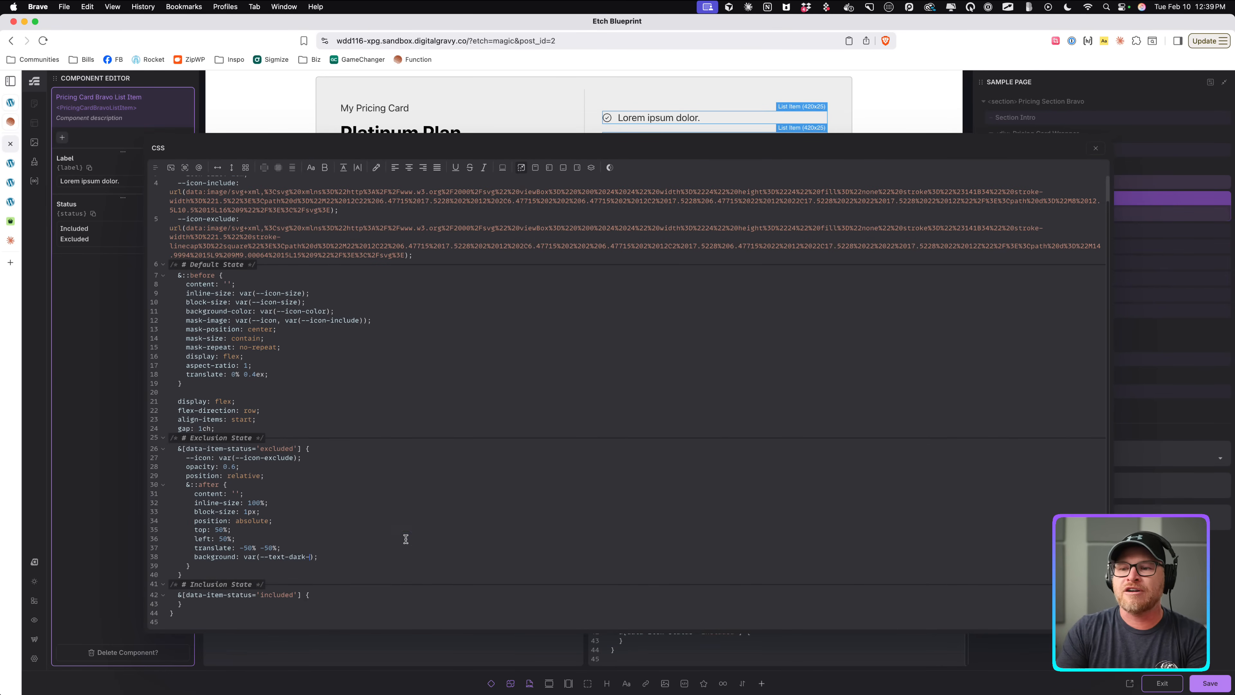
left_click(1095, 148)
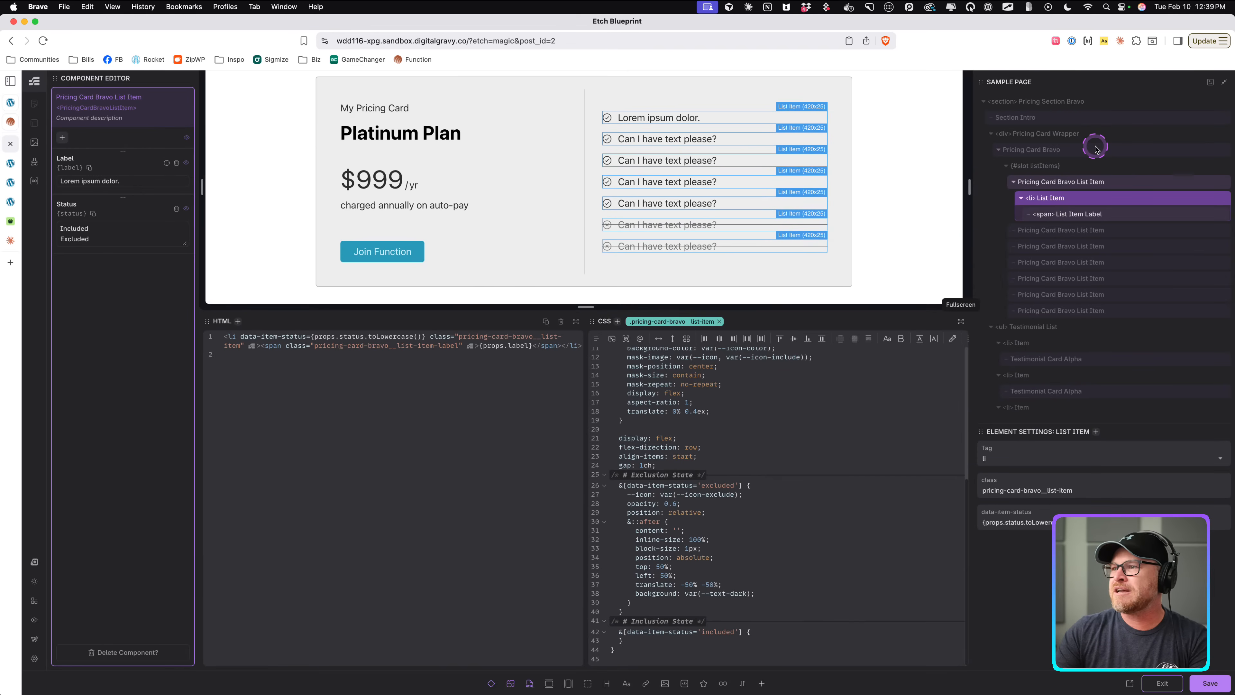
left_click(1079, 203)
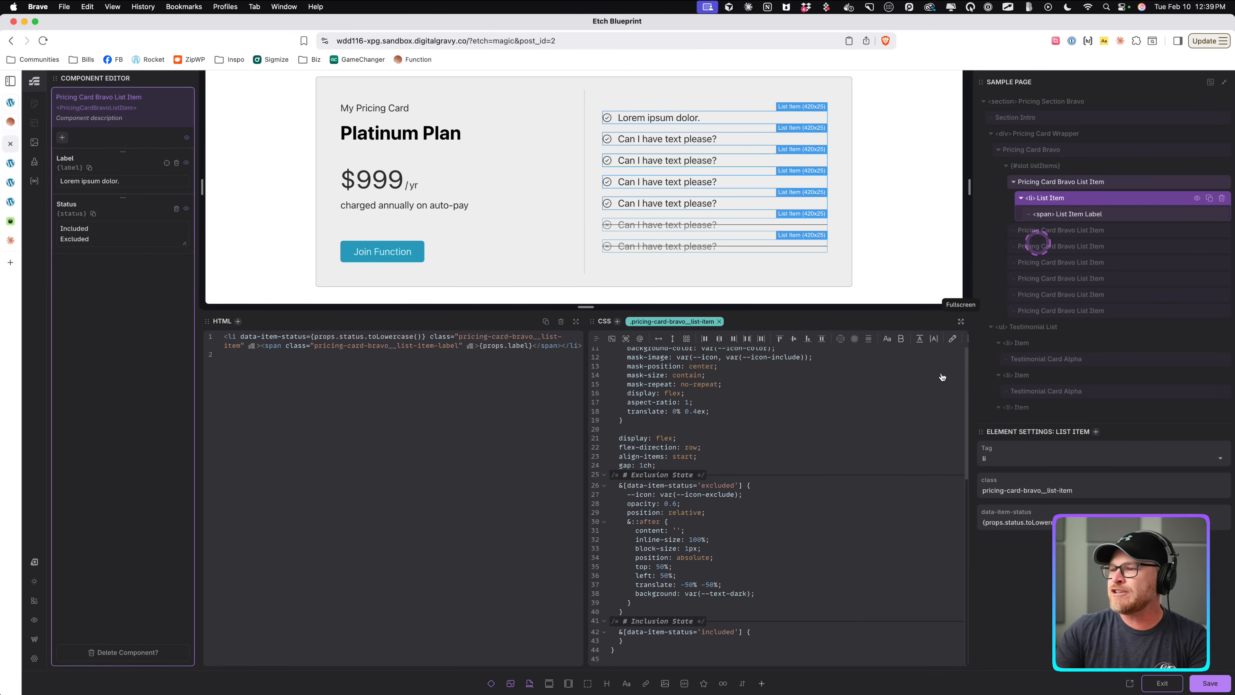
Try changing the line's background to var(--text-dark-muted).
left_click(751, 590)
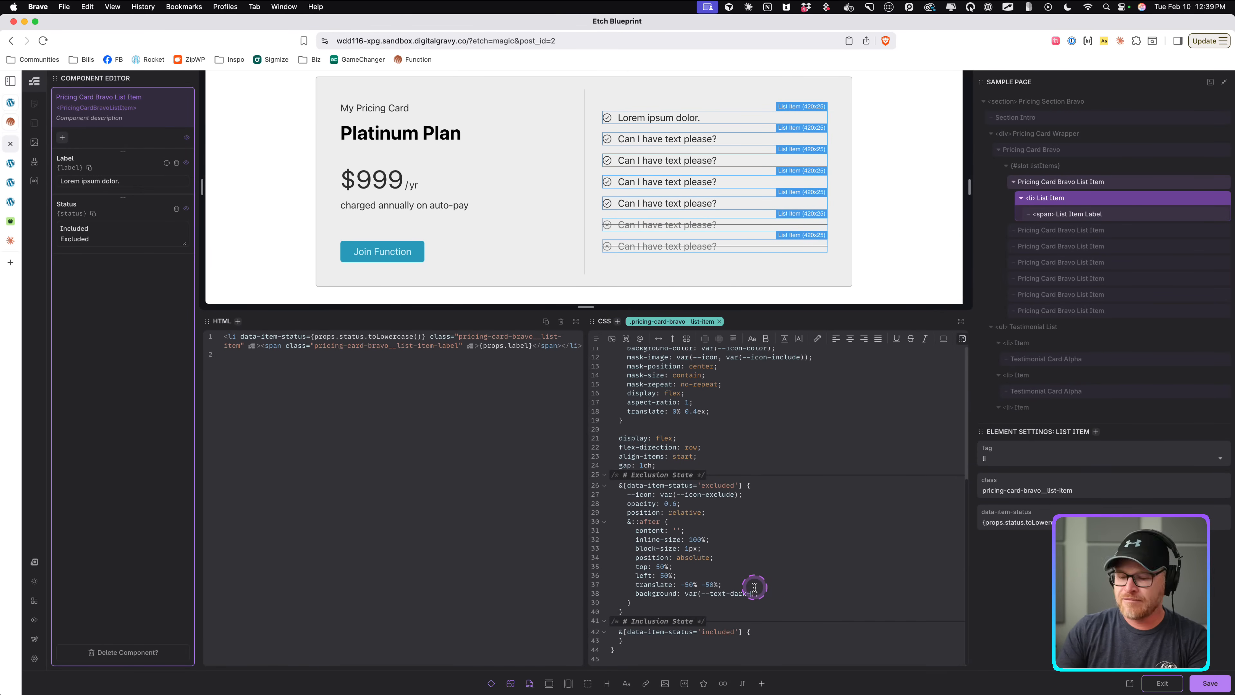
type("muted")
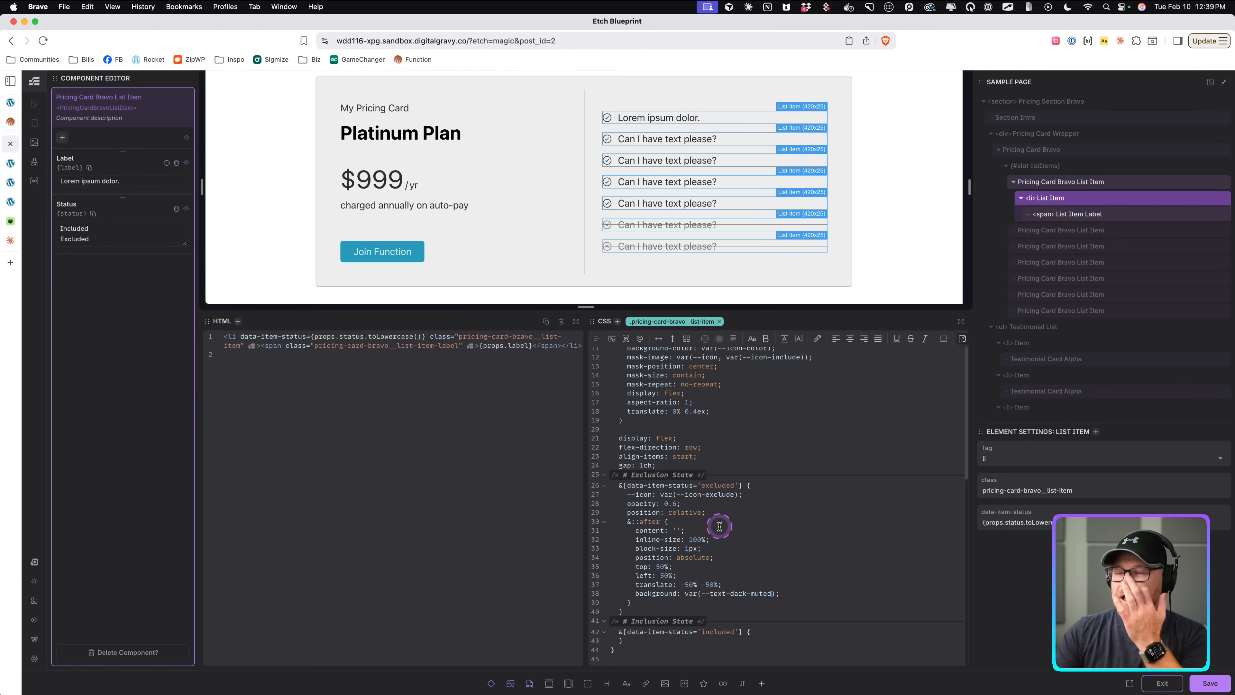
left_click(795, 593)
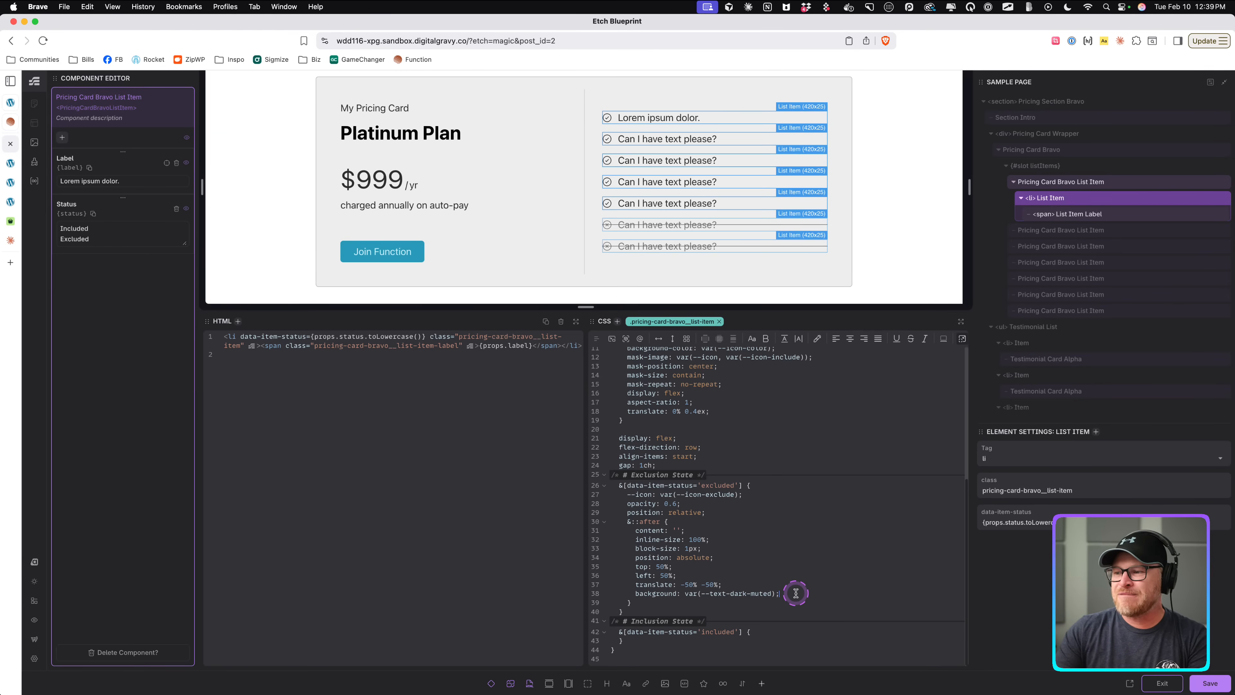
Add opacity: .5 to the ::after strikethrough line and save the component.
key("Return")
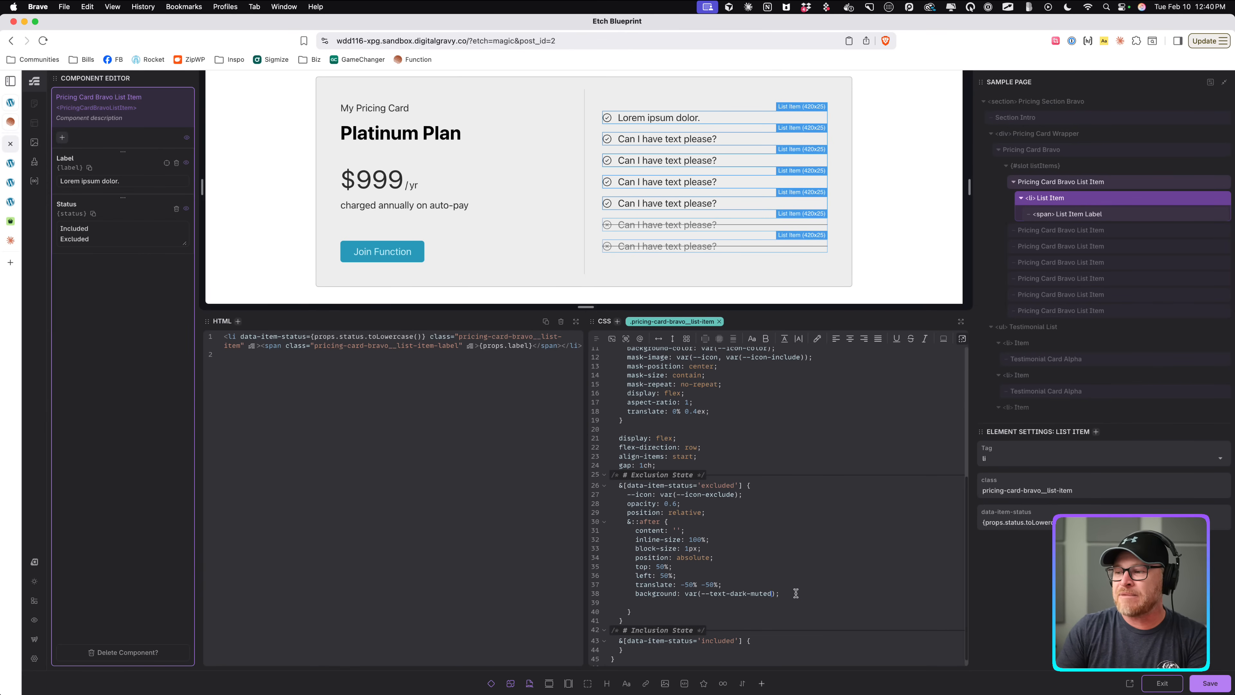
key("BackSpace")
key("BackSpace")
key("BackSpace")
key("BackSpace")
key("BackSpace")
key("BackSpace")
type("opacity: .5;")
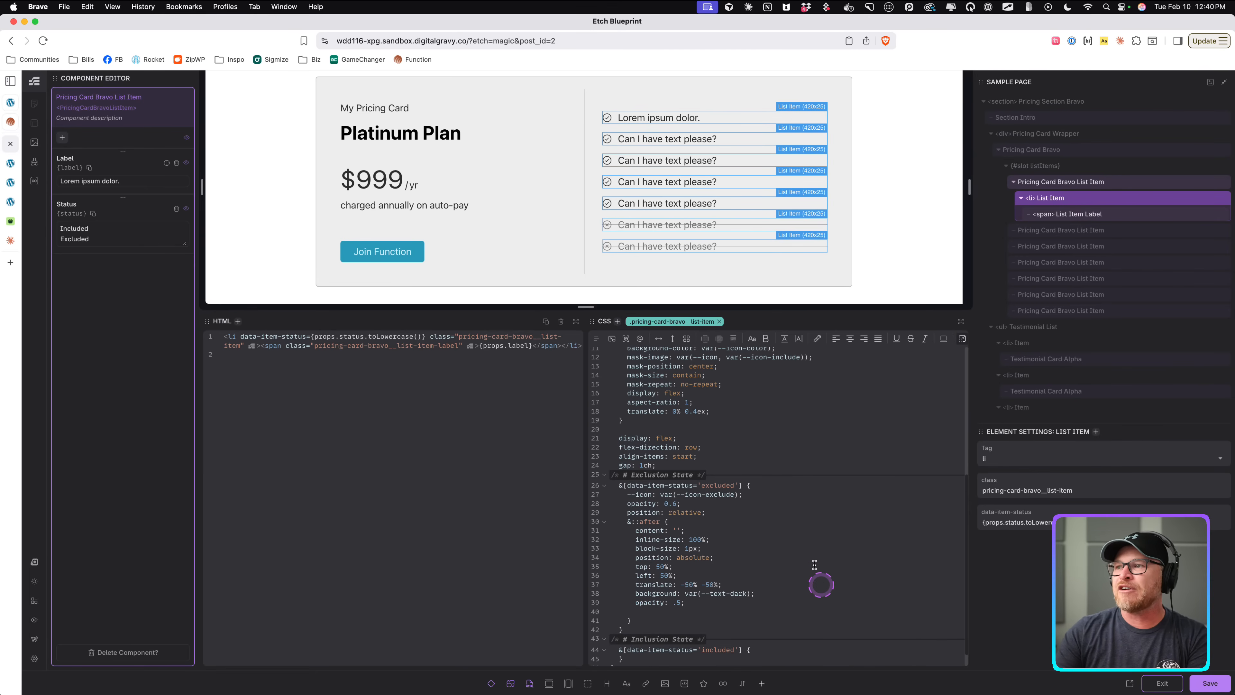
key("super+s")
Compare the pricing card's excluded items on the front-end page with the editor.
left_click(10, 163)
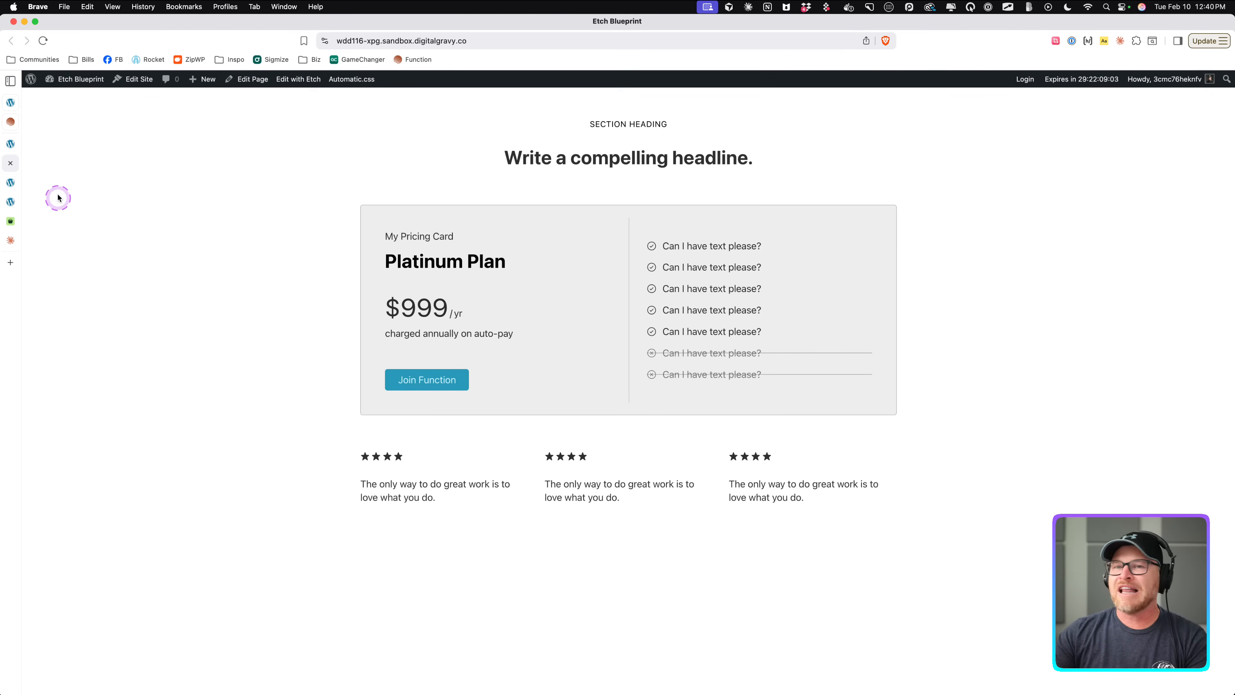
key("ctrl+shift+Tab")
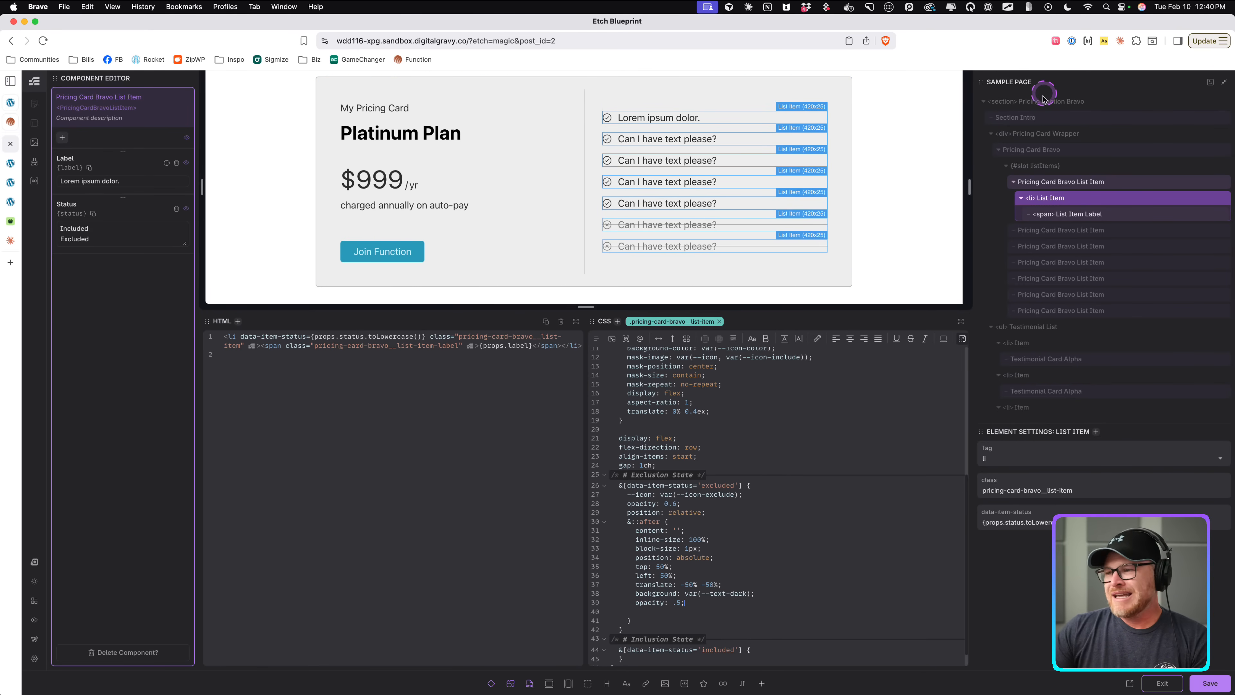
scroll(703, 470, "down", 1)
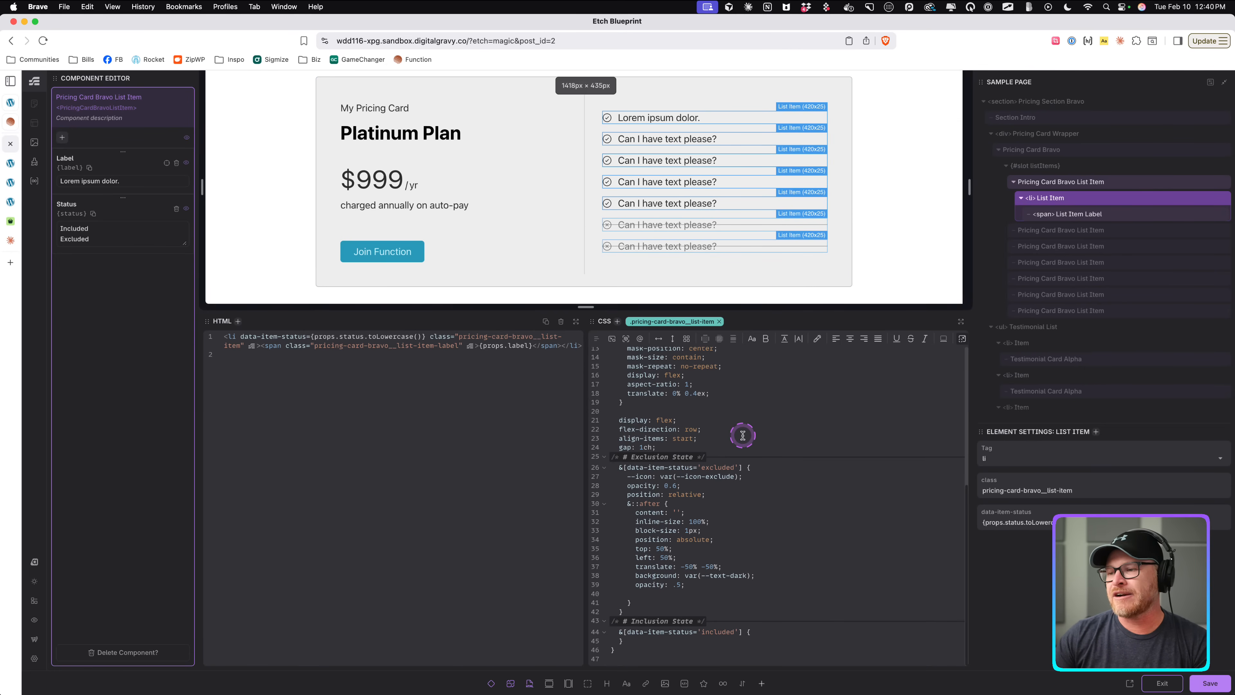
left_click(795, 509)
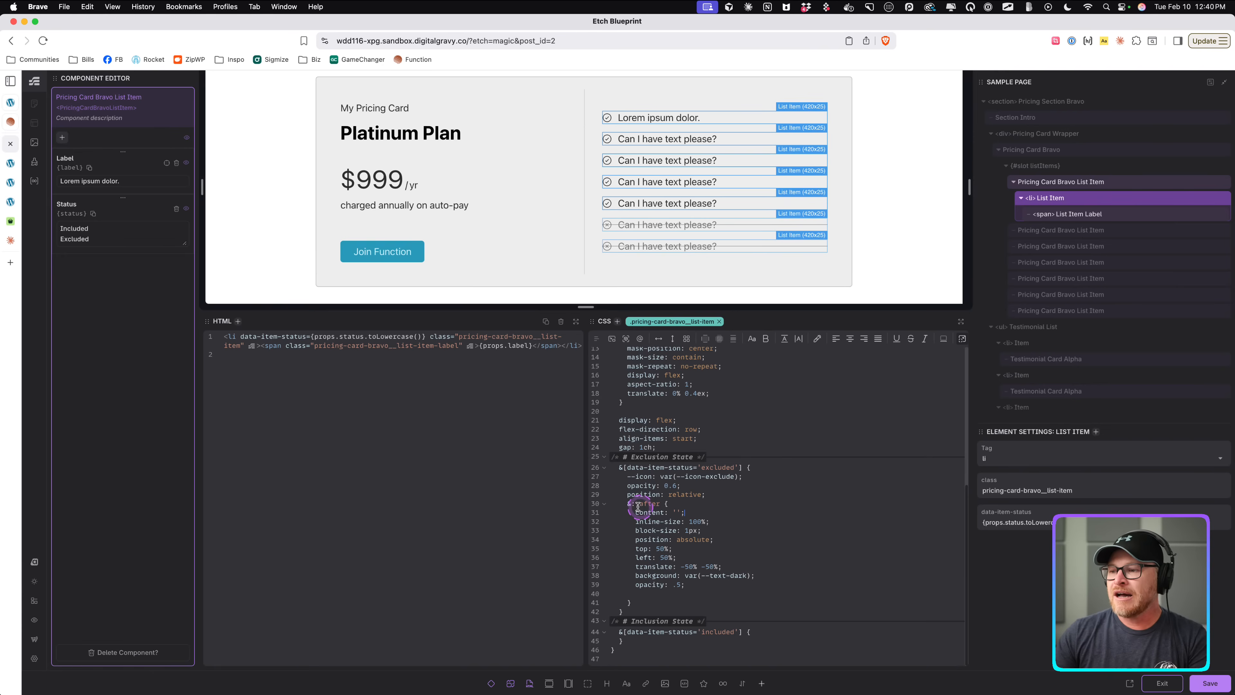
Delete the ::after strikethrough rule from the excluded state, save the component and exit the component editor.
left_click_drag(627, 504, 652, 600)
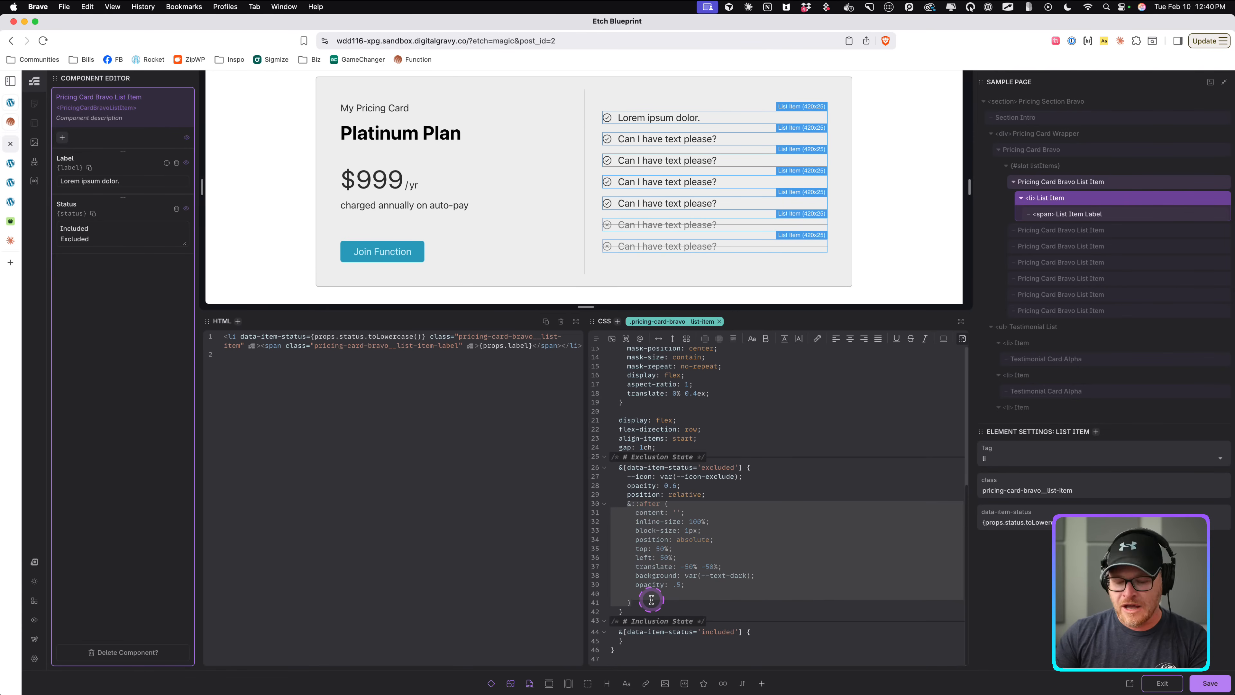
key("BackSpace")
key("BackSpace")
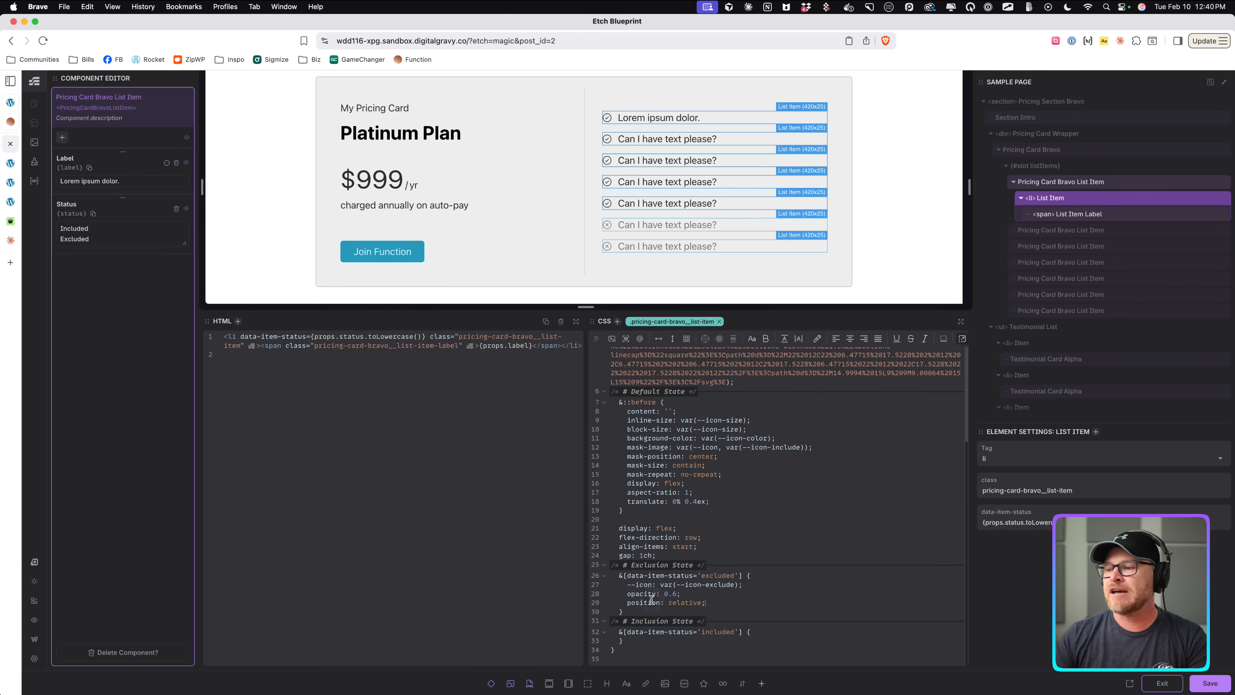
key("super+s")
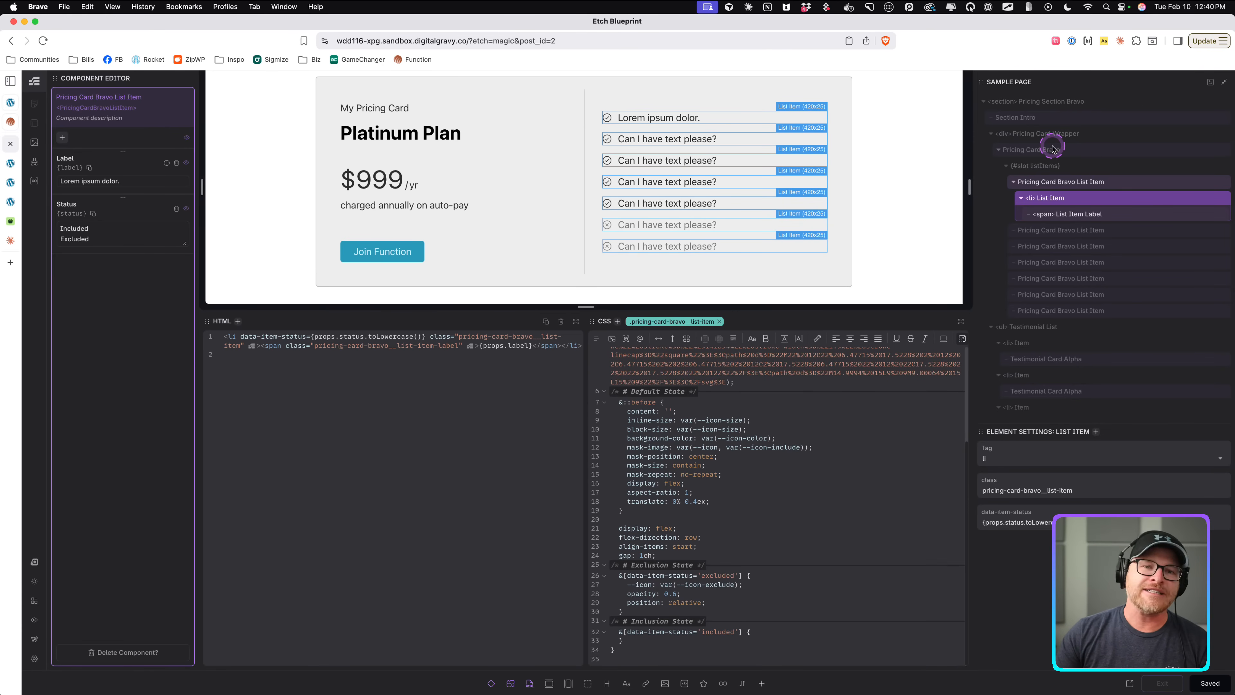
left_click(1165, 683)
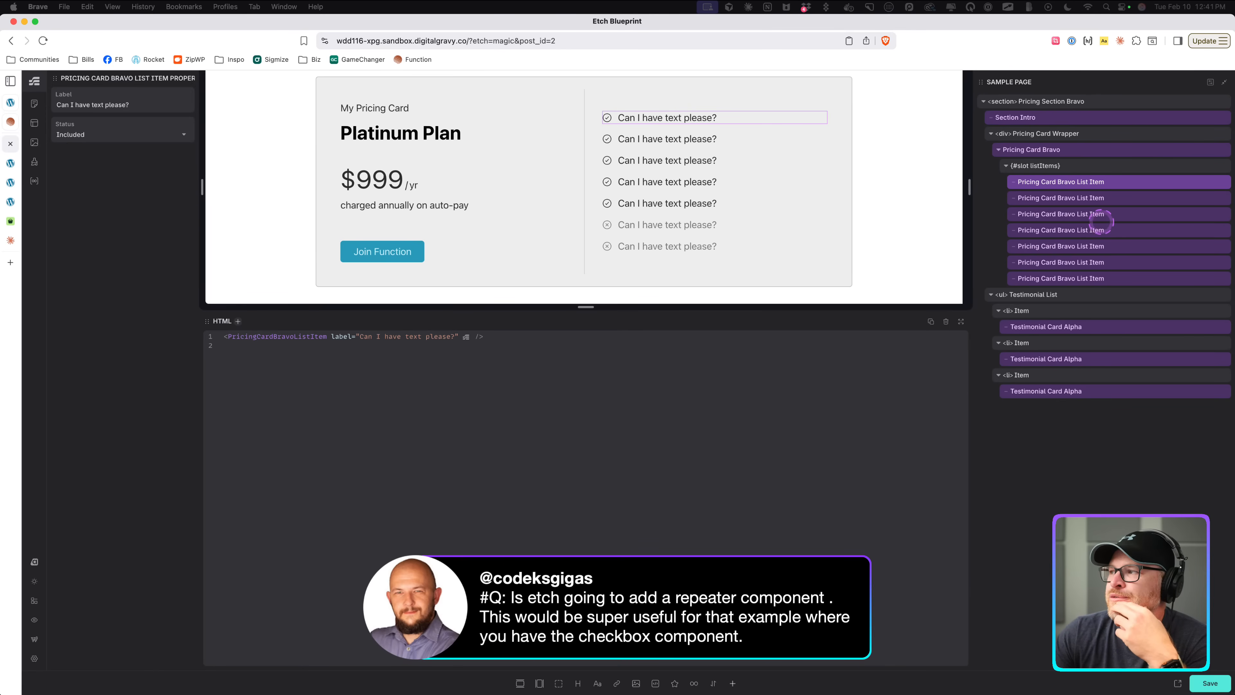
right_click(1079, 184)
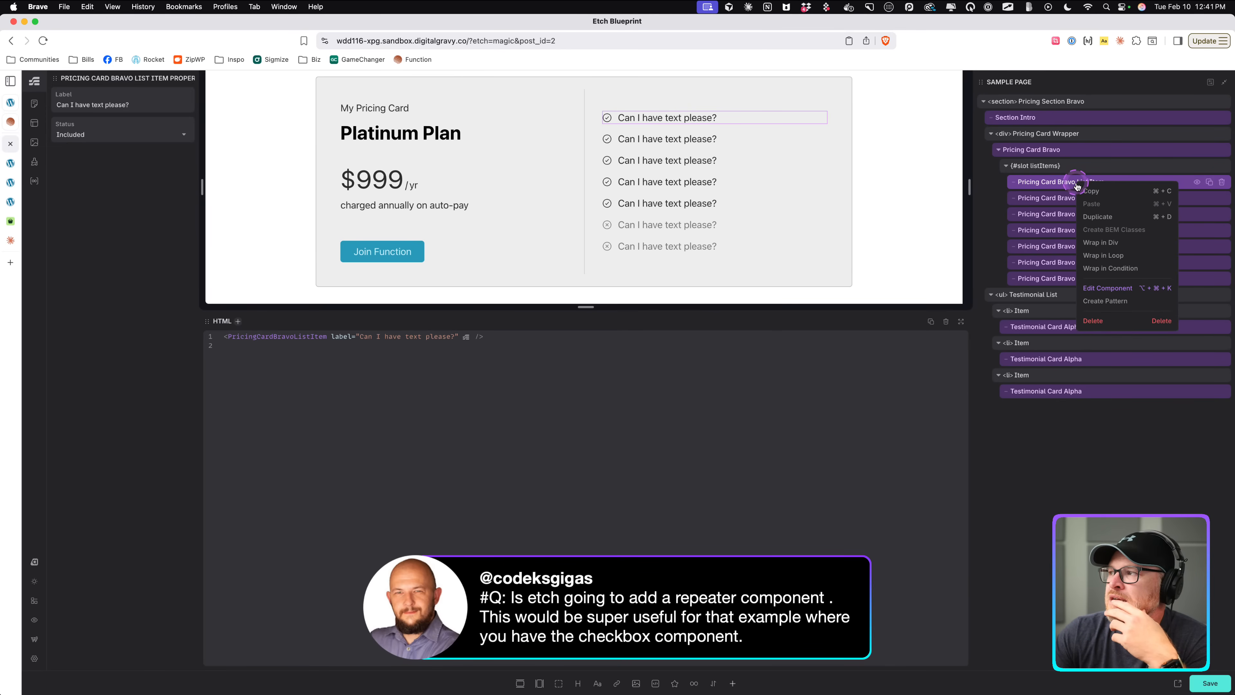
left_click(1113, 292)
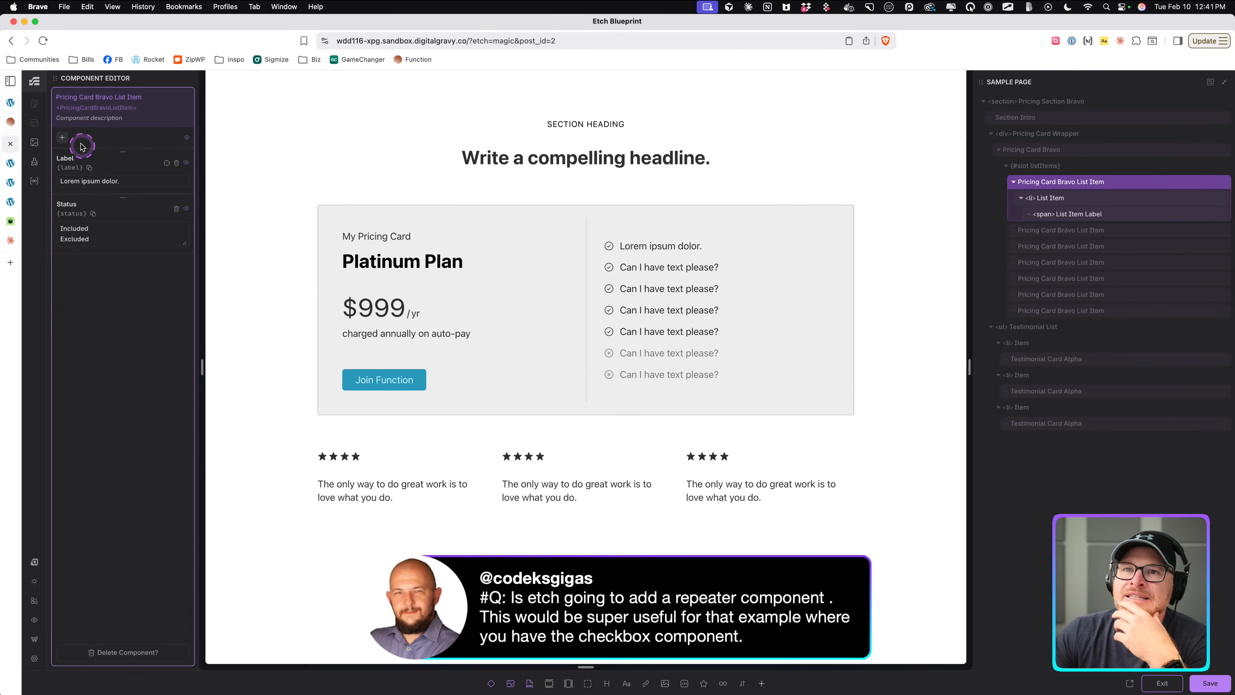
left_click(63, 139)
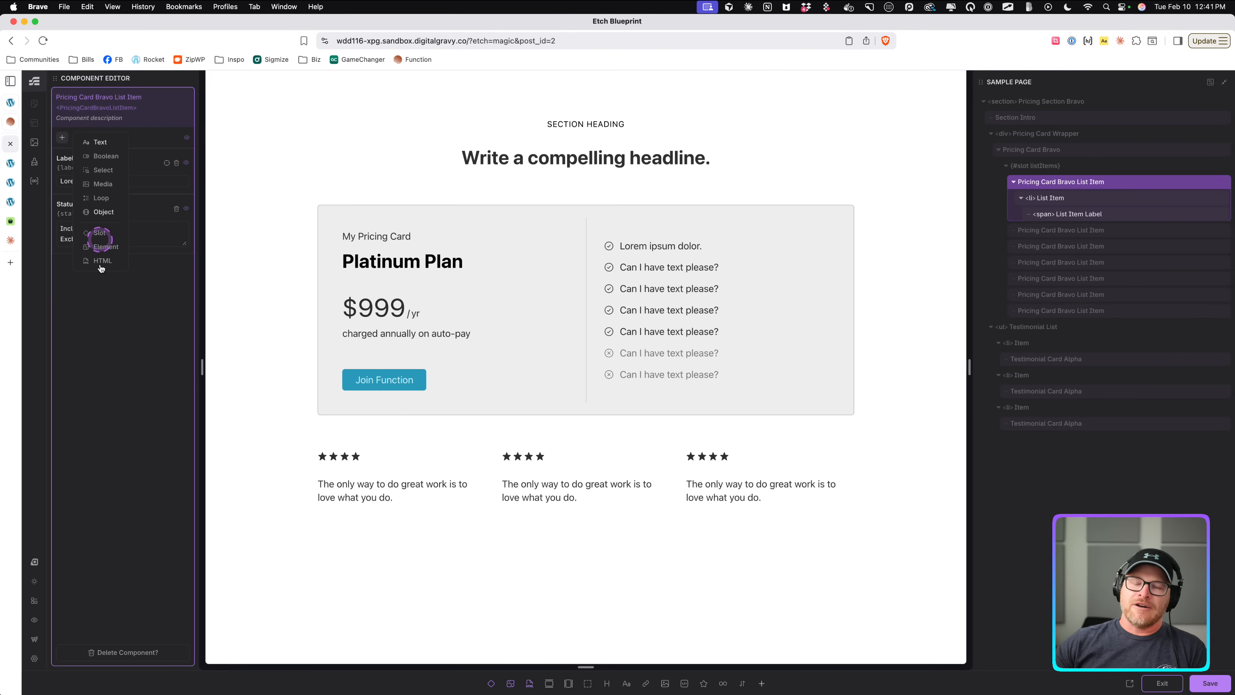
left_click(135, 180)
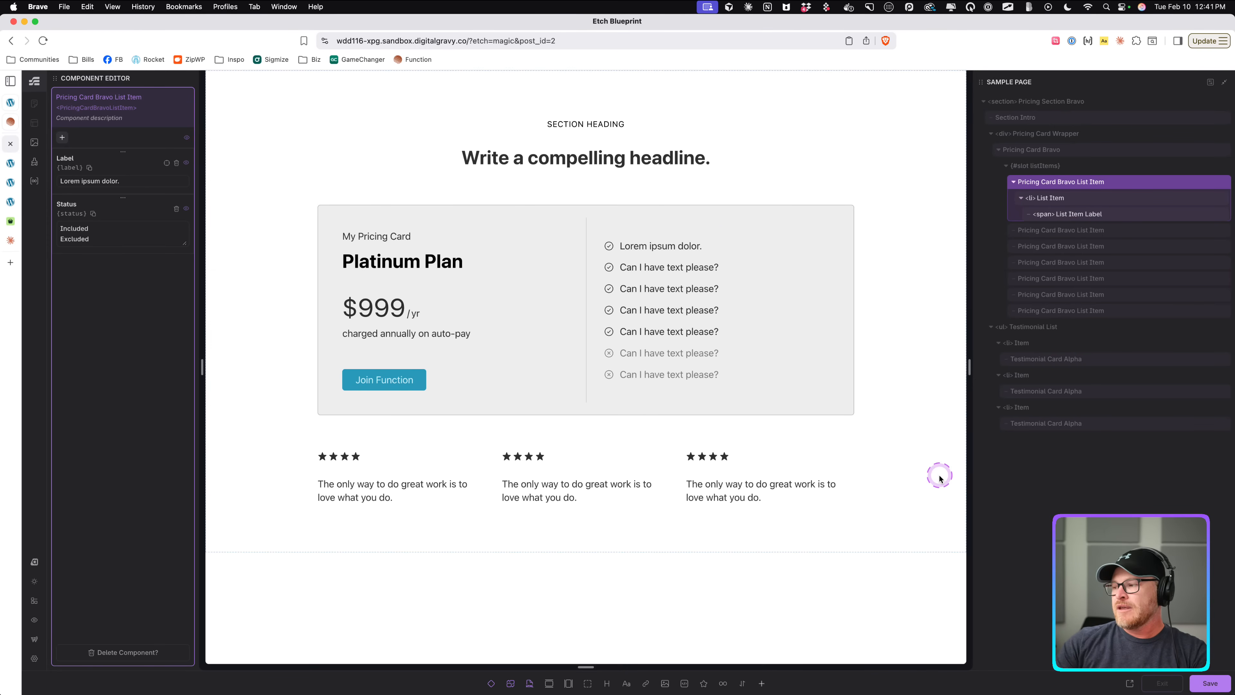
left_click(1209, 683)
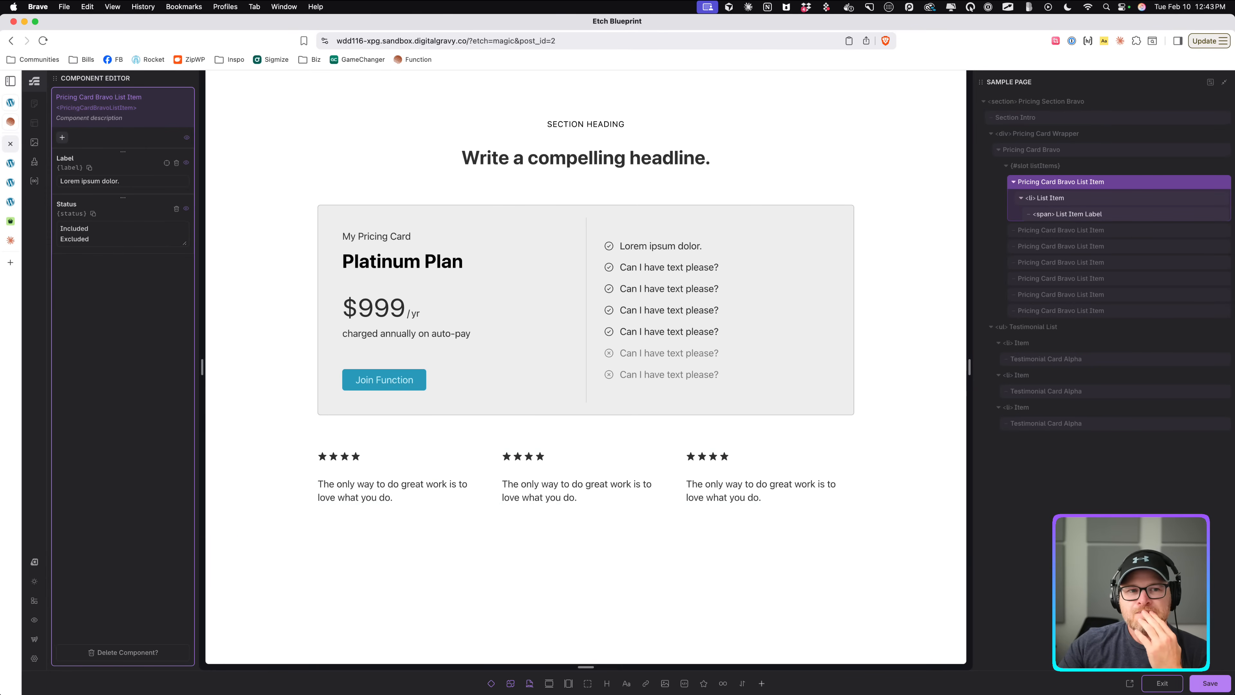
left_click(1194, 683)
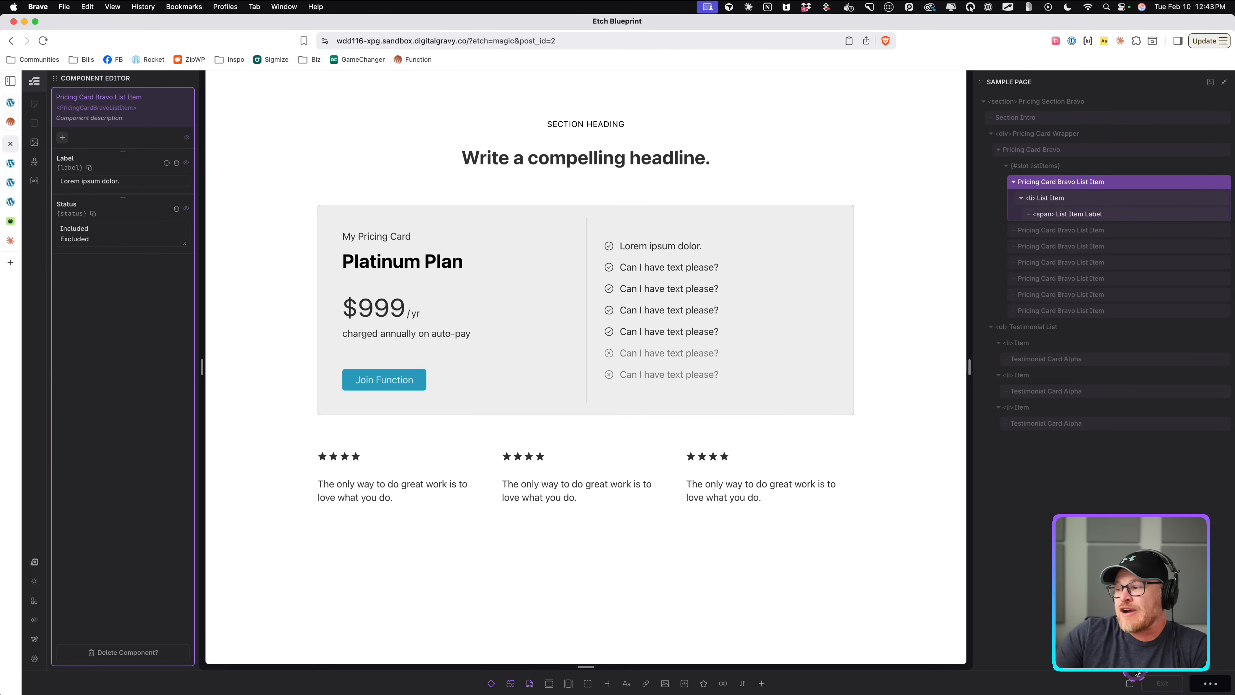
left_click(1159, 683)
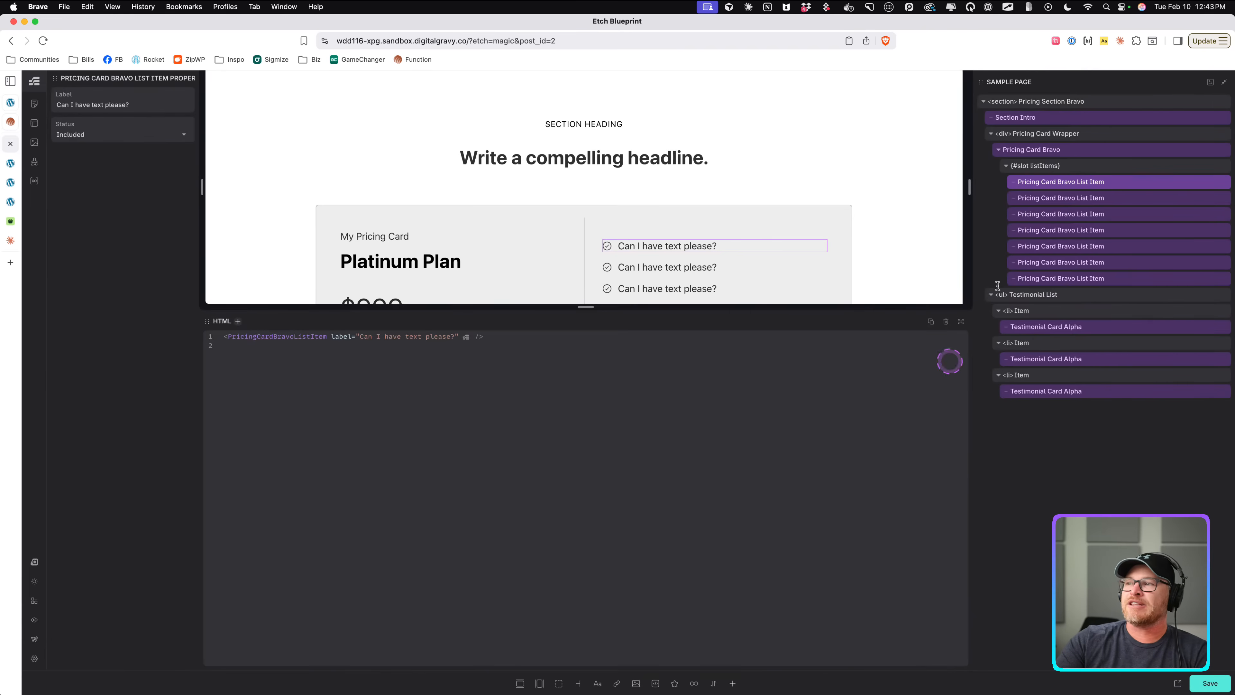
Delete all the list items from the Pricing Card Bravo list slot and save the page.
scroll(535, 238, "down", 5)
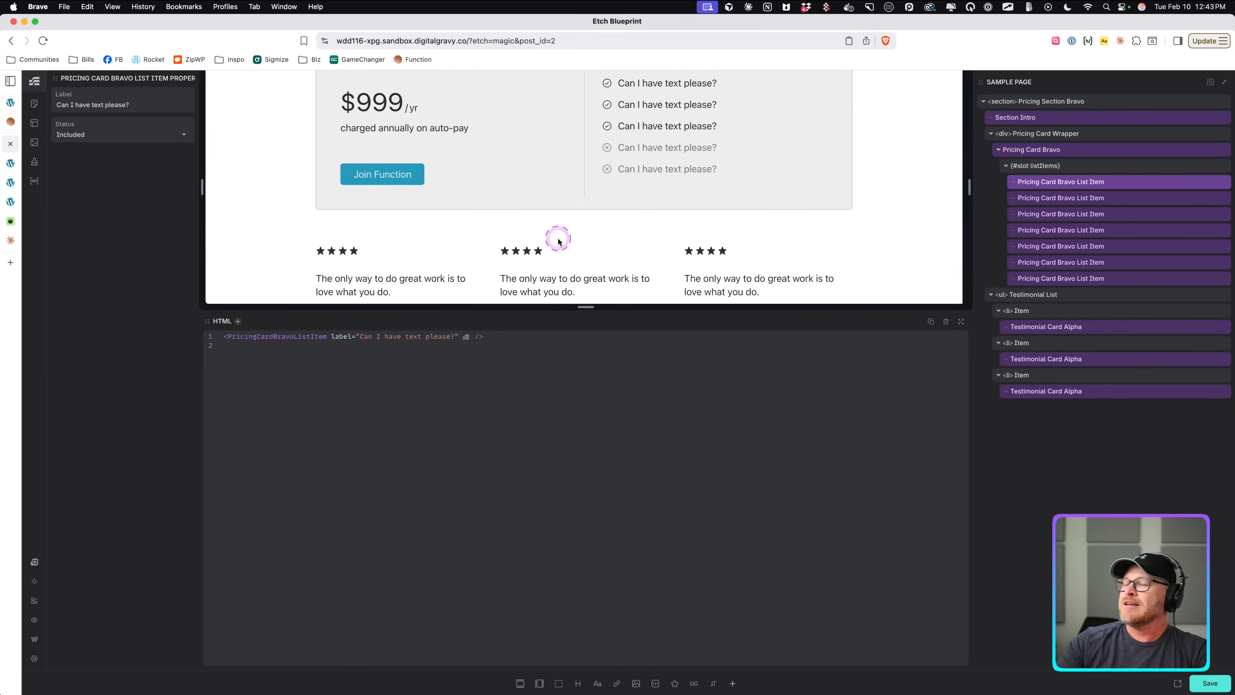
scroll(557, 240, "up", 3)
mouse_move(1106, 183)
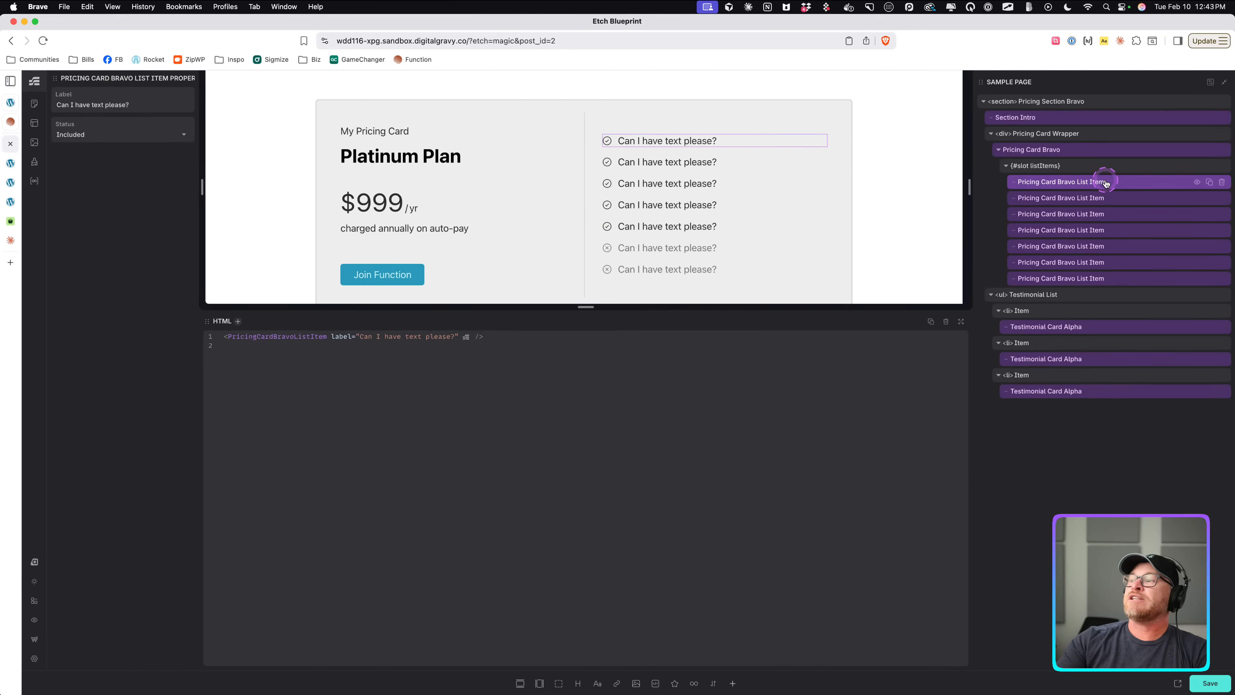
left_click(1220, 183)
left_click(1220, 183)
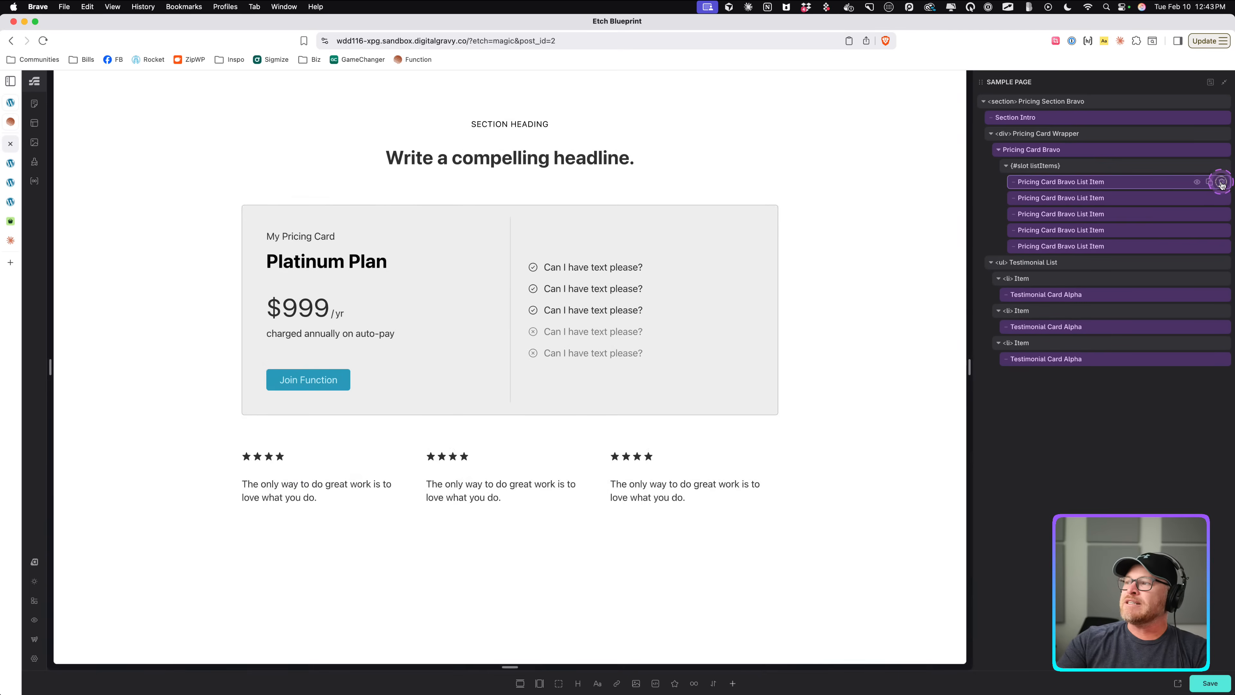
left_click(1220, 183)
left_click(1221, 183)
left_click(1220, 183)
left_click(1220, 183)
left_click(1221, 183)
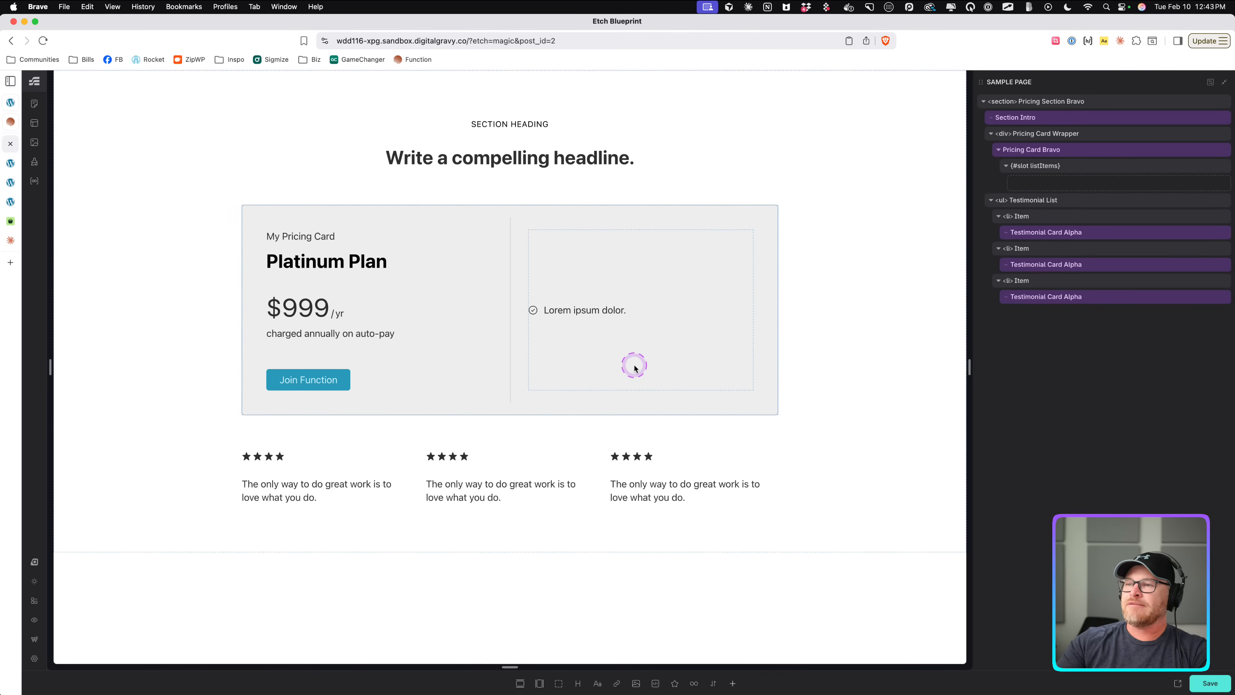
key("super+s")
Edit the Pricing Card Bravo component and add a new property named Features.
left_click(657, 279)
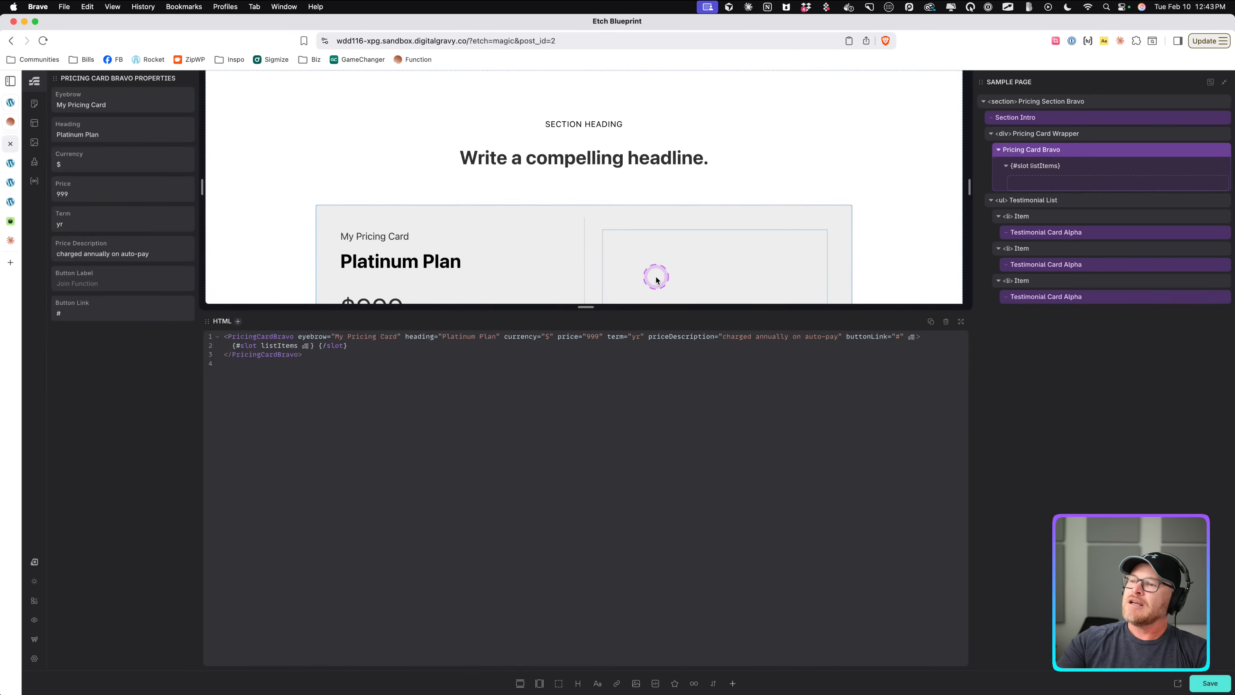
right_click(1067, 151)
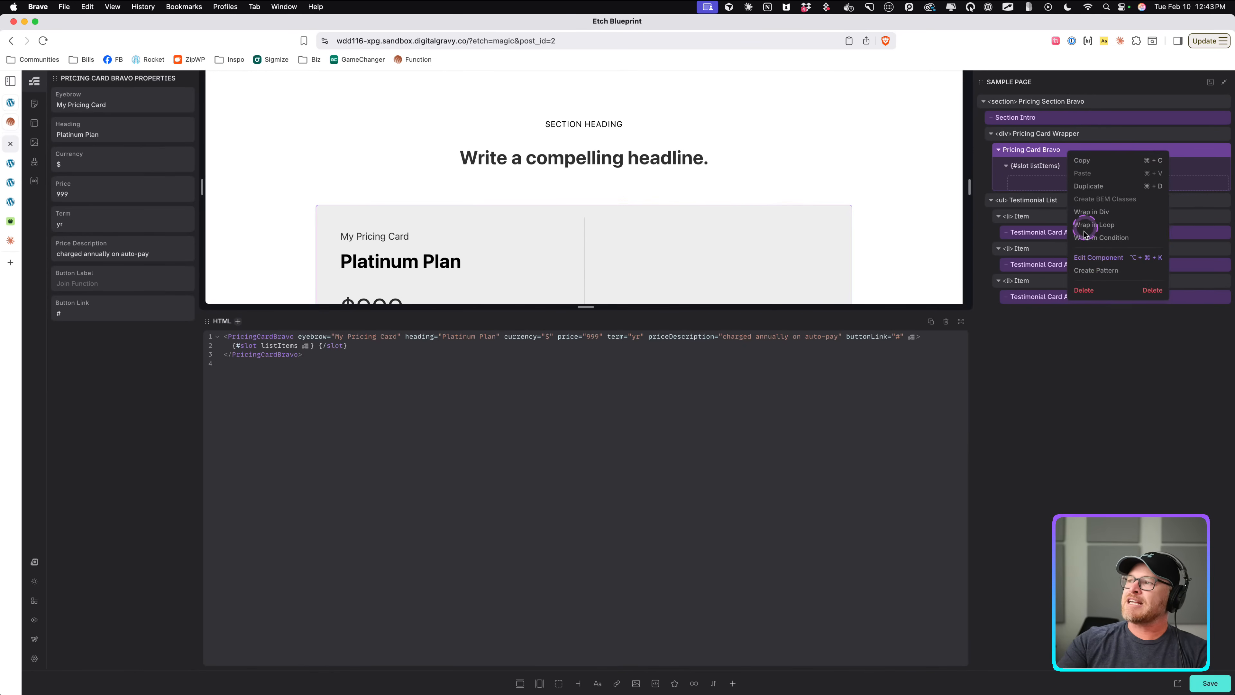
left_click(1088, 257)
left_click(61, 137)
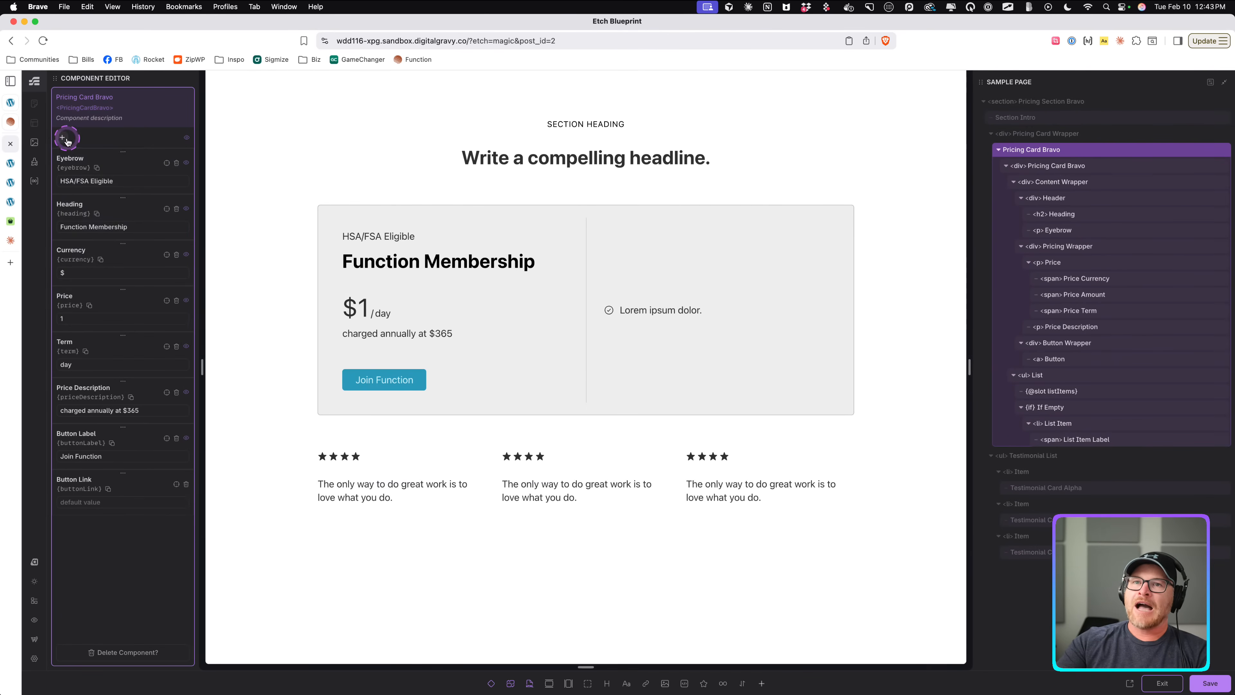
left_click(103, 212)
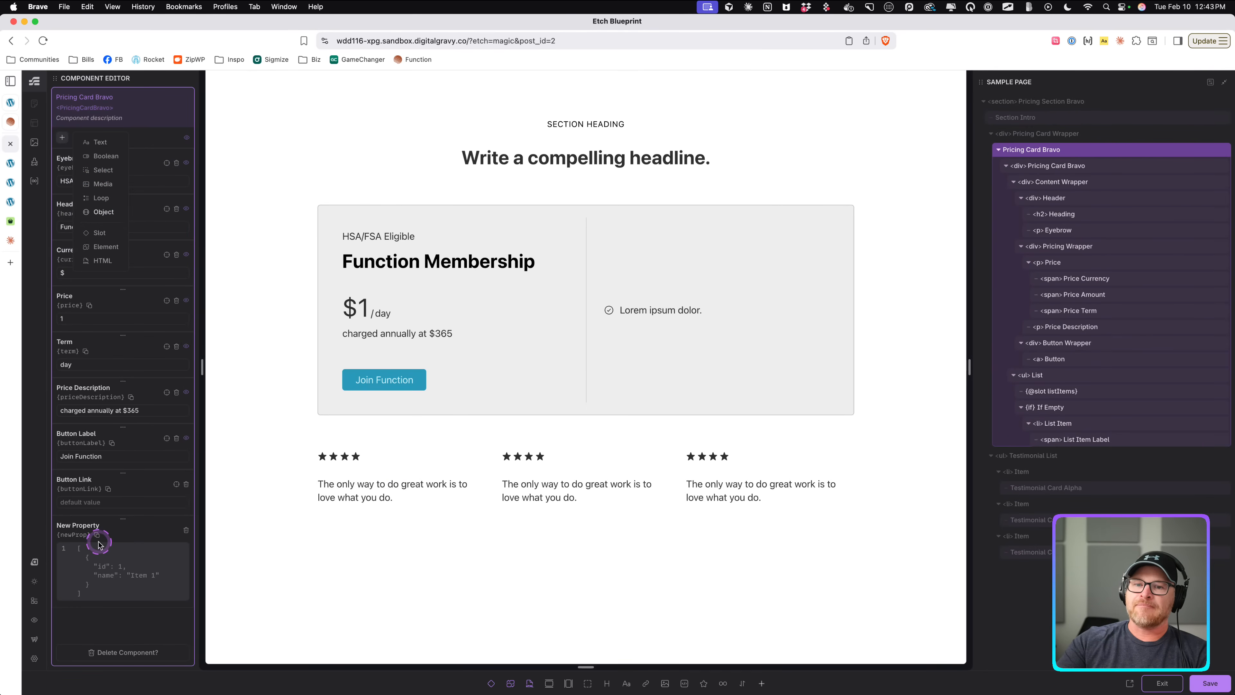
double_click(78, 524)
type("List")
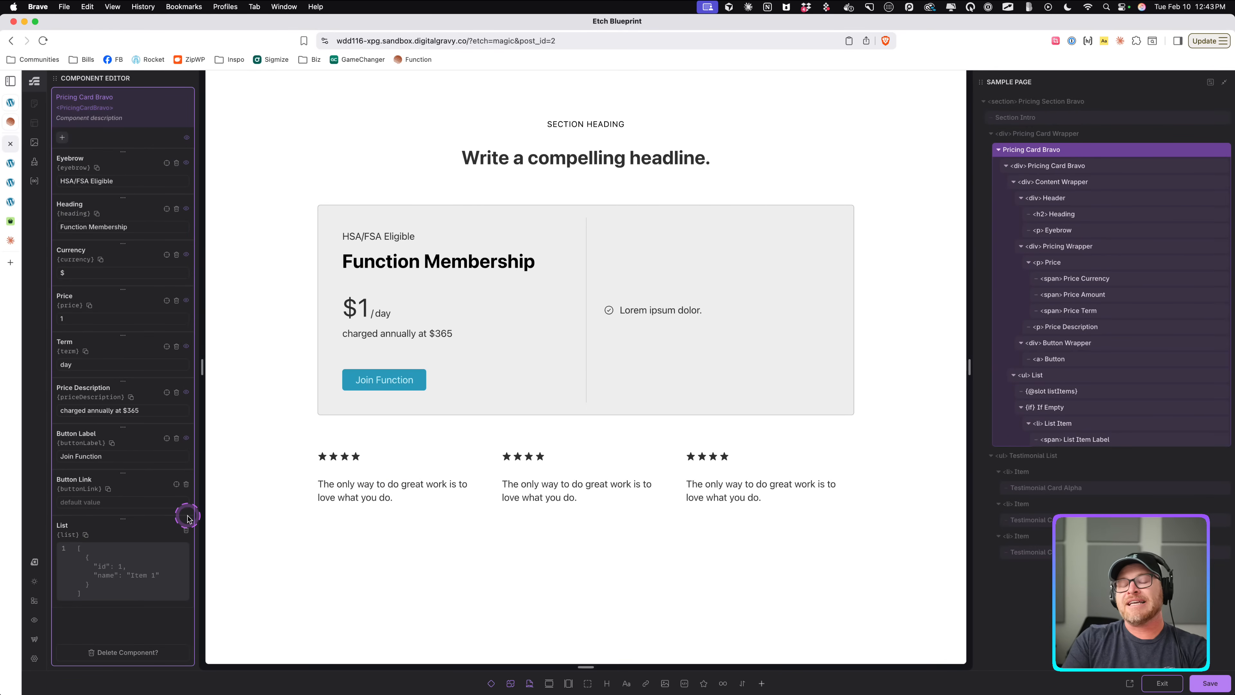
double_click(60, 524)
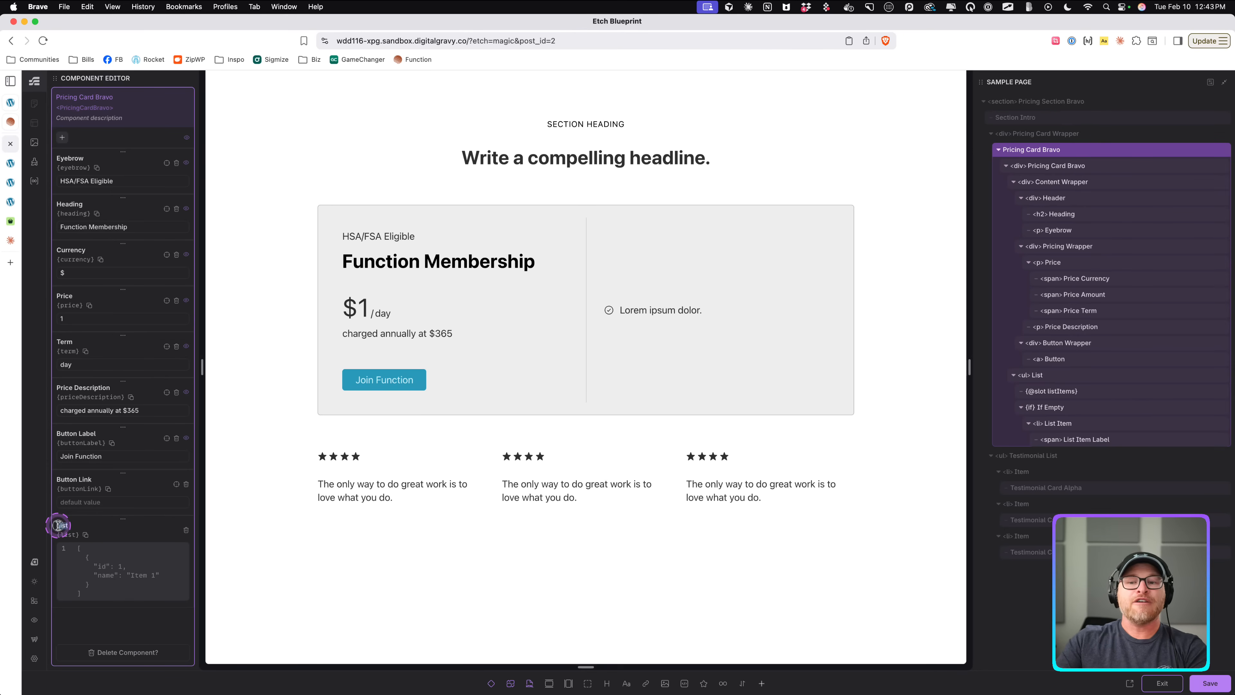
type("Features")
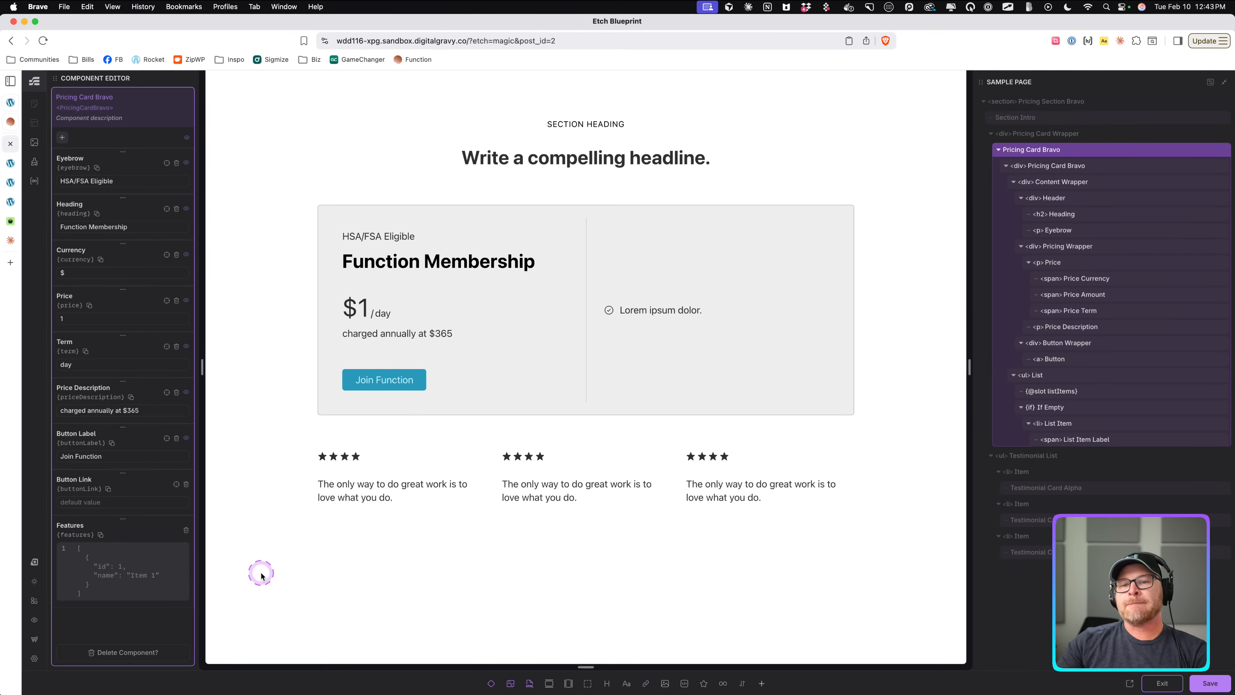
Switch to Claude and ask for JSON listing 9 features with keys Item Text and Item Status, the last two "excluded" and the rest "included".
left_click(10, 240)
double_click(577, 239)
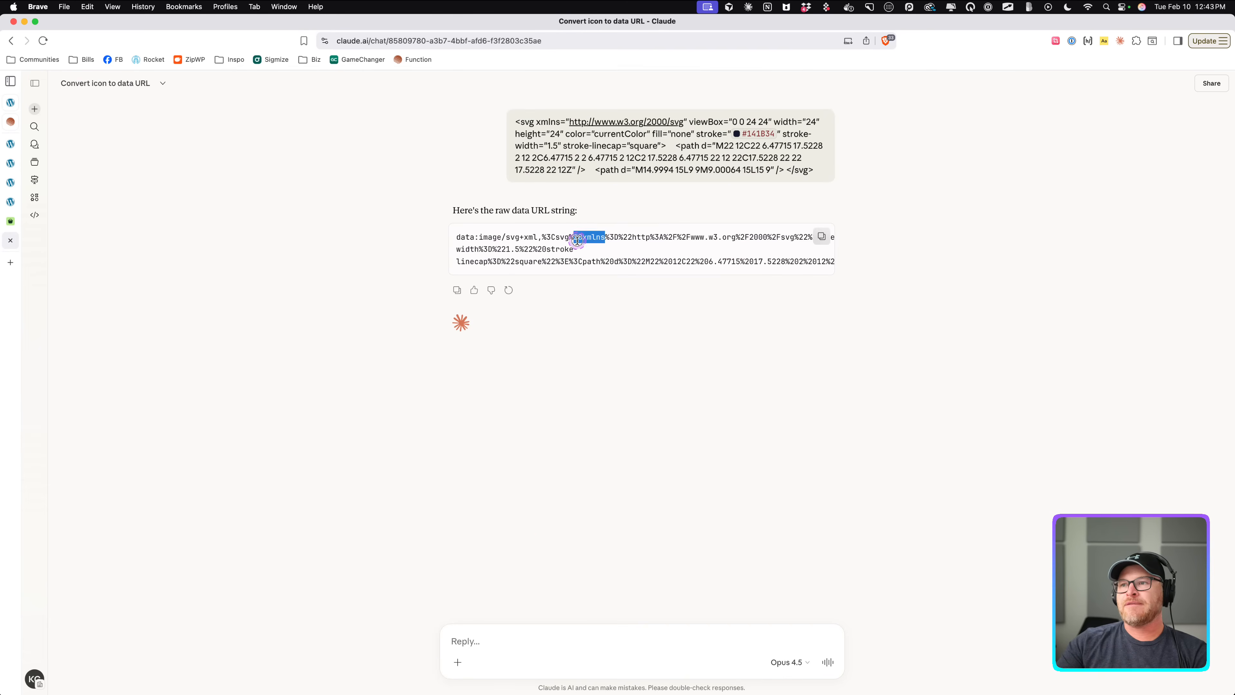
left_click(529, 627)
type("I need")
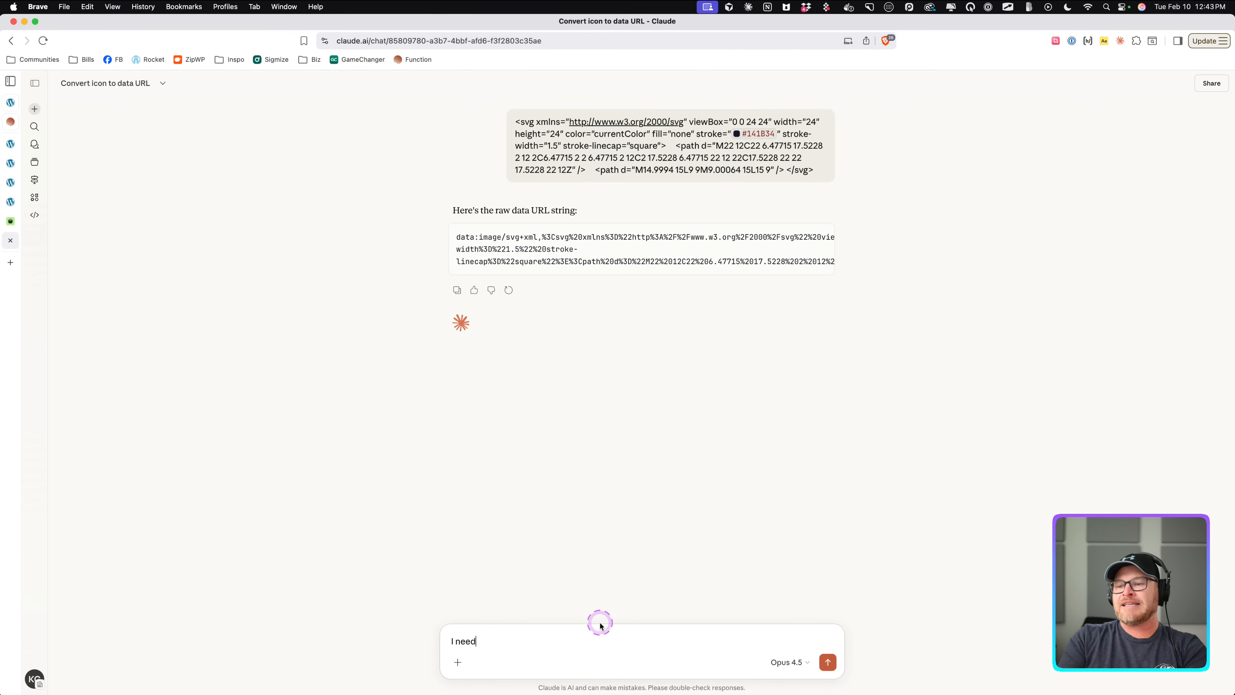
type(" the JSON for ")
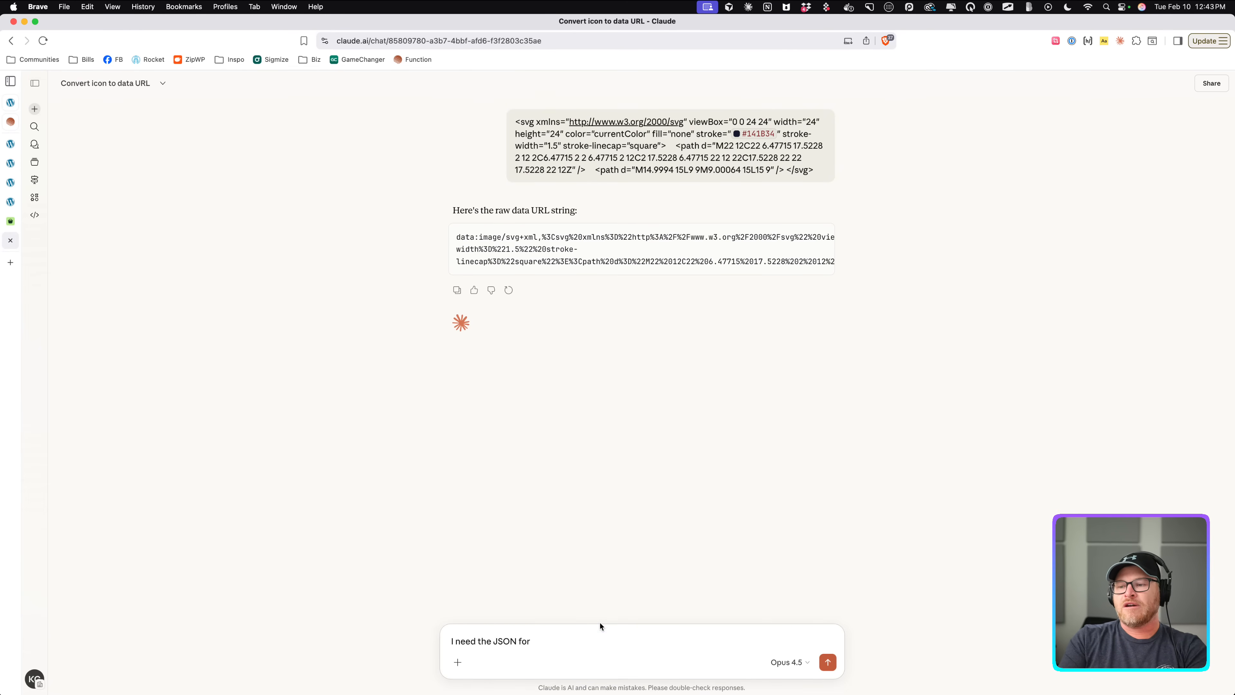
type("a")
key("BackSpace")
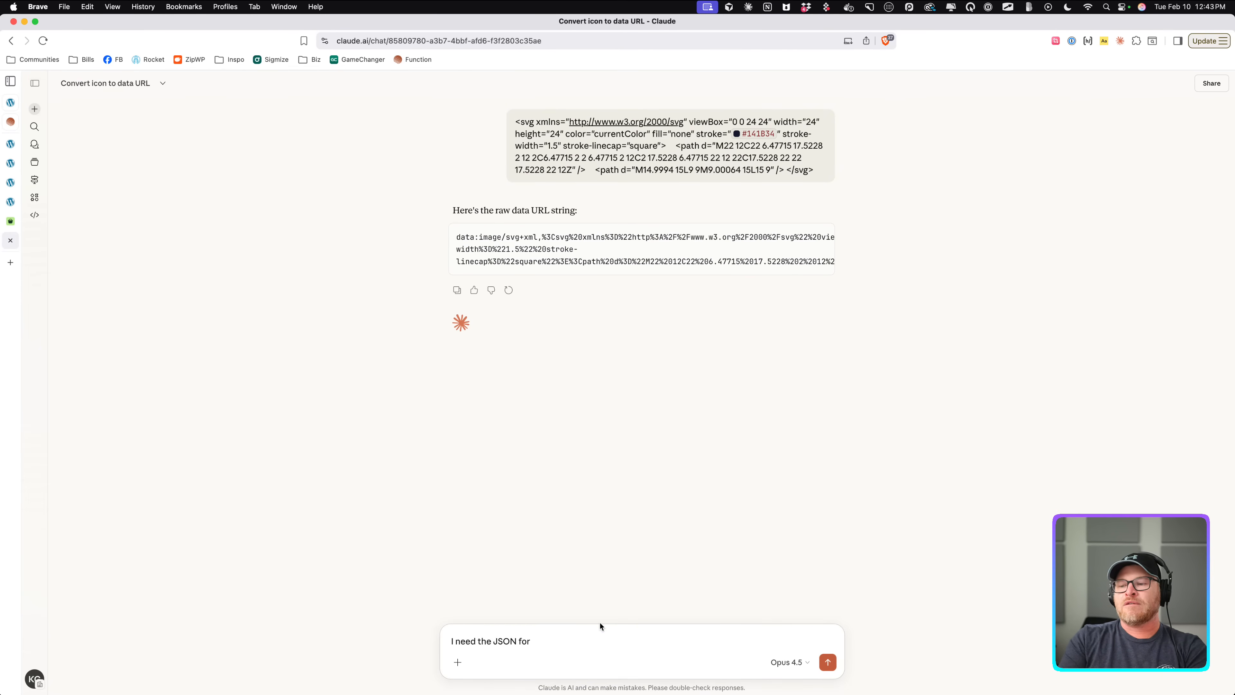
type("a list of features")
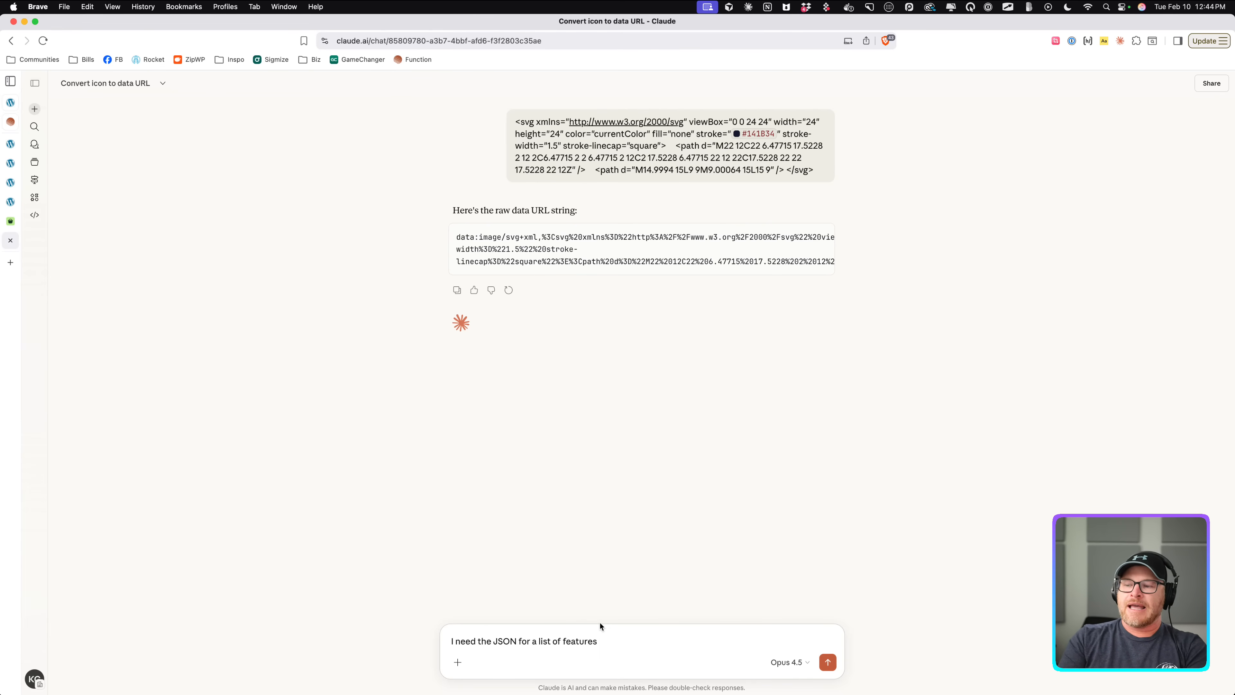
type("and the keys are:")
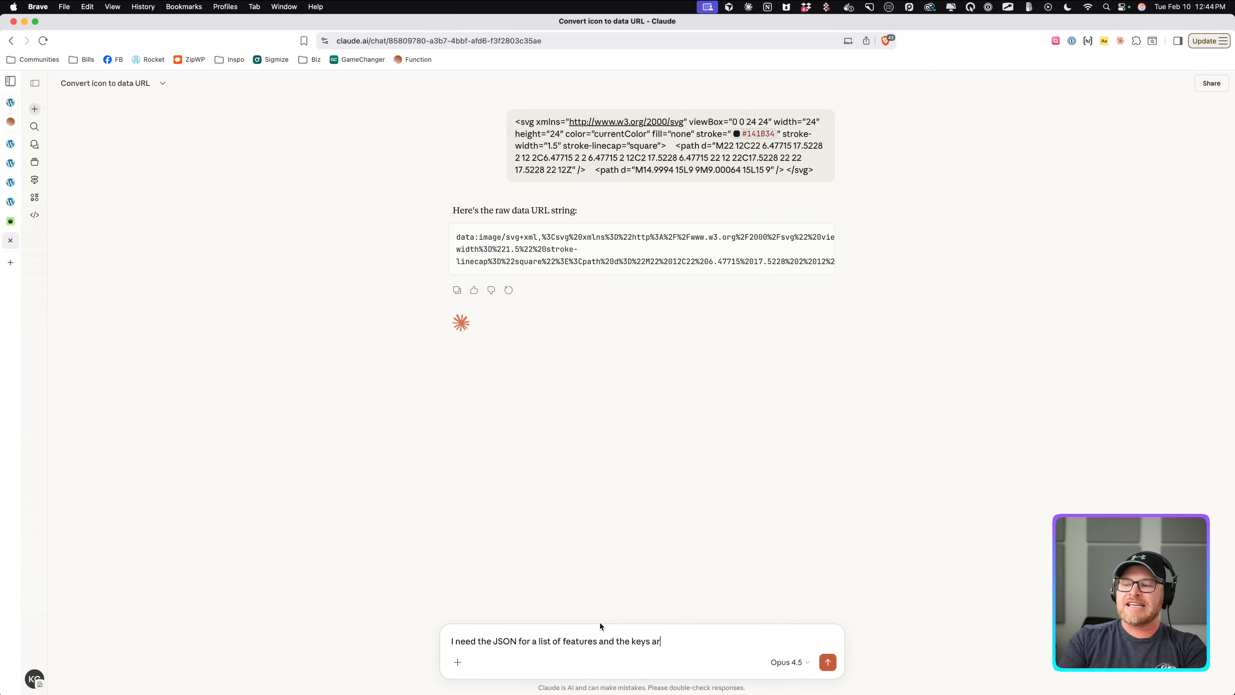
key("shift+Return")
key("shift+Return")
type("Lit")
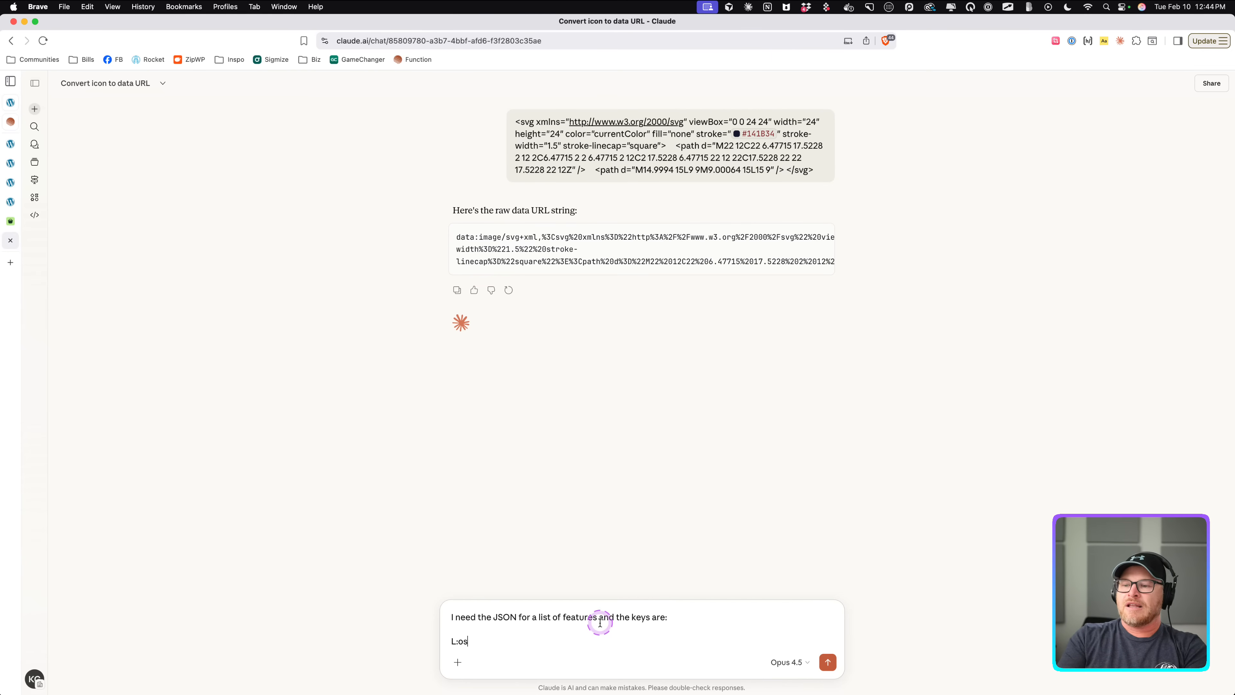
key("BackSpace")
key("BackSpace")
type("Item Text")
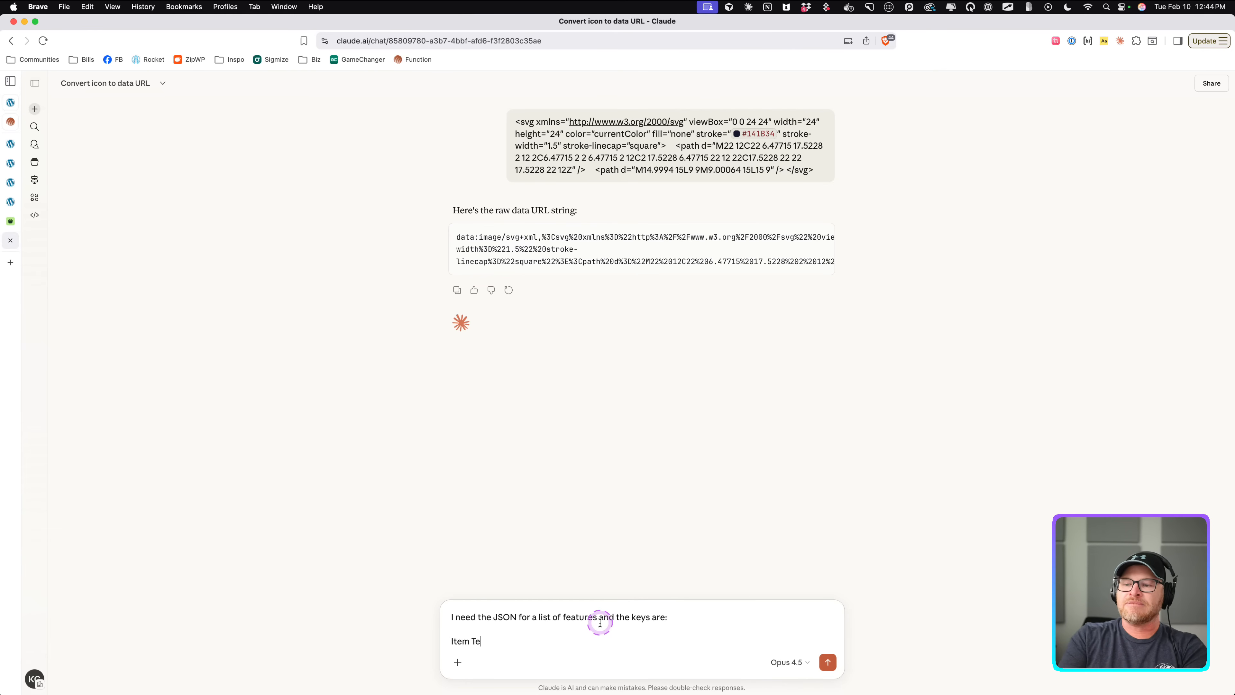
key("shift+Return")
type("Item Status")
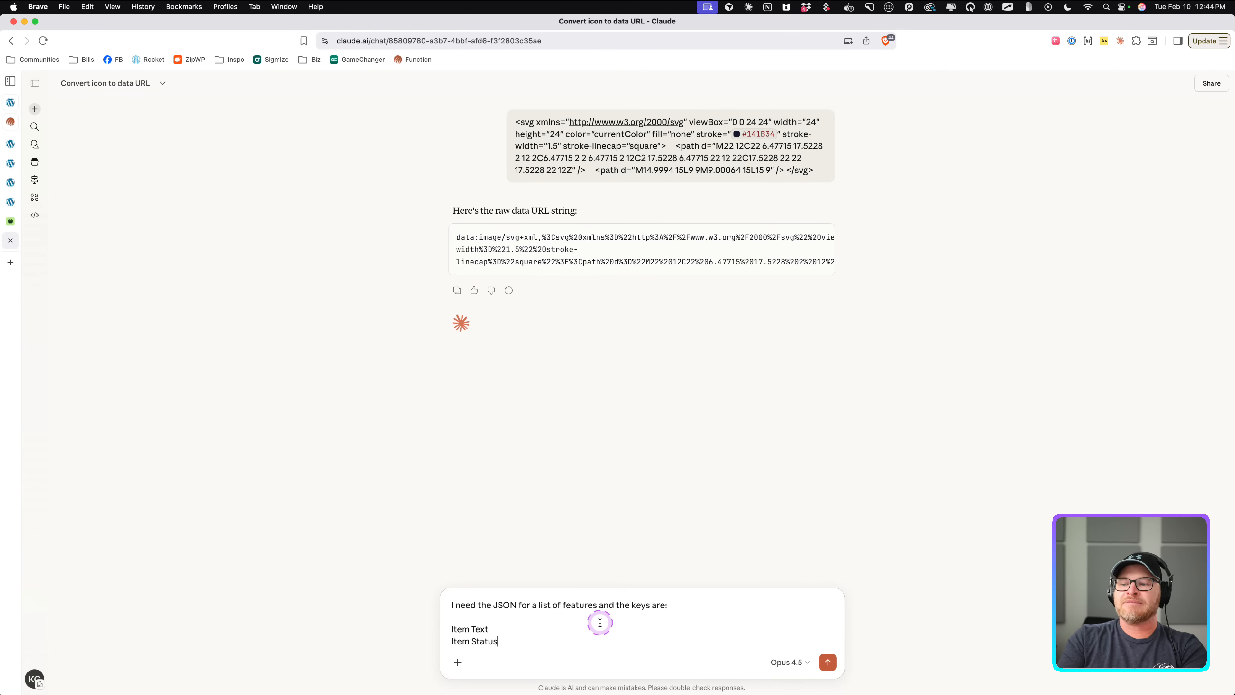
key("shift+Return")
key("shift+Return")
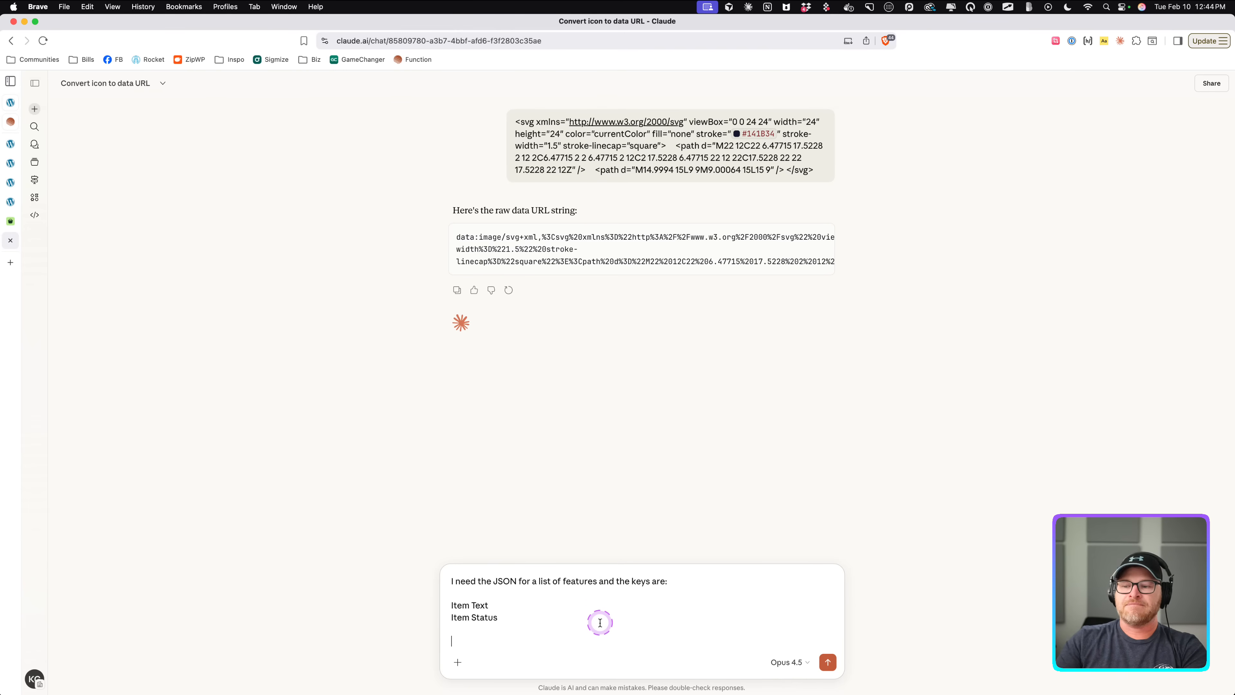
type("Give me ")
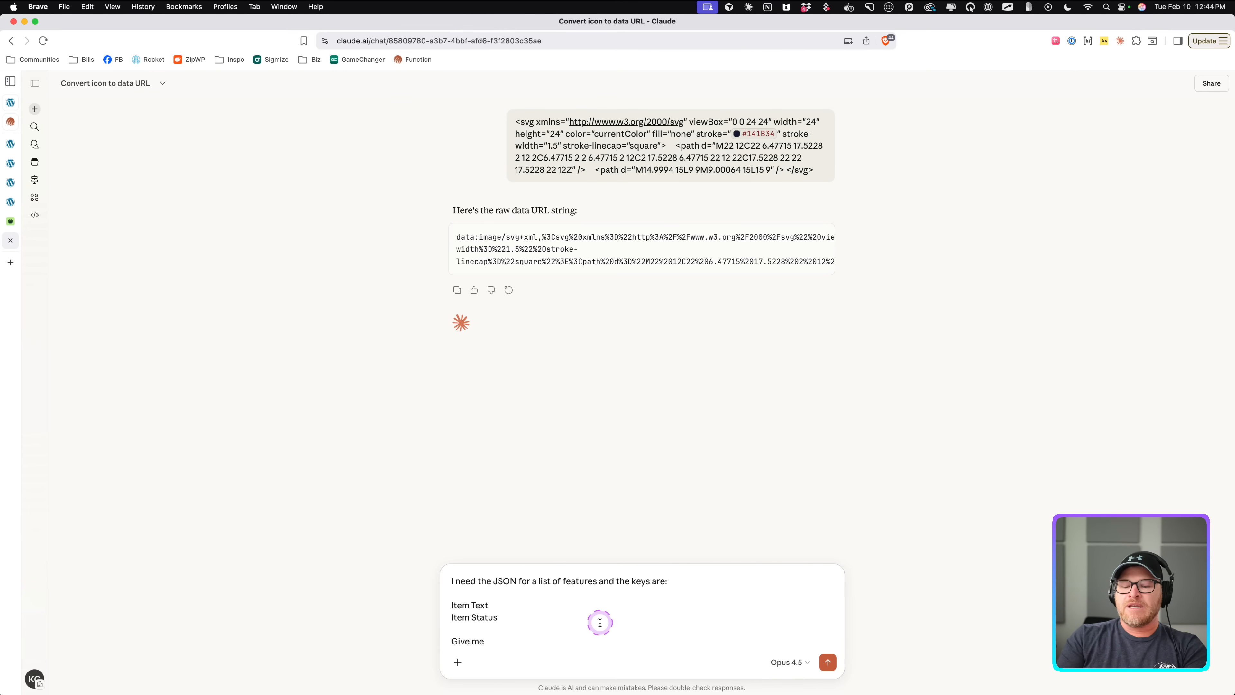
type("9 features by default")
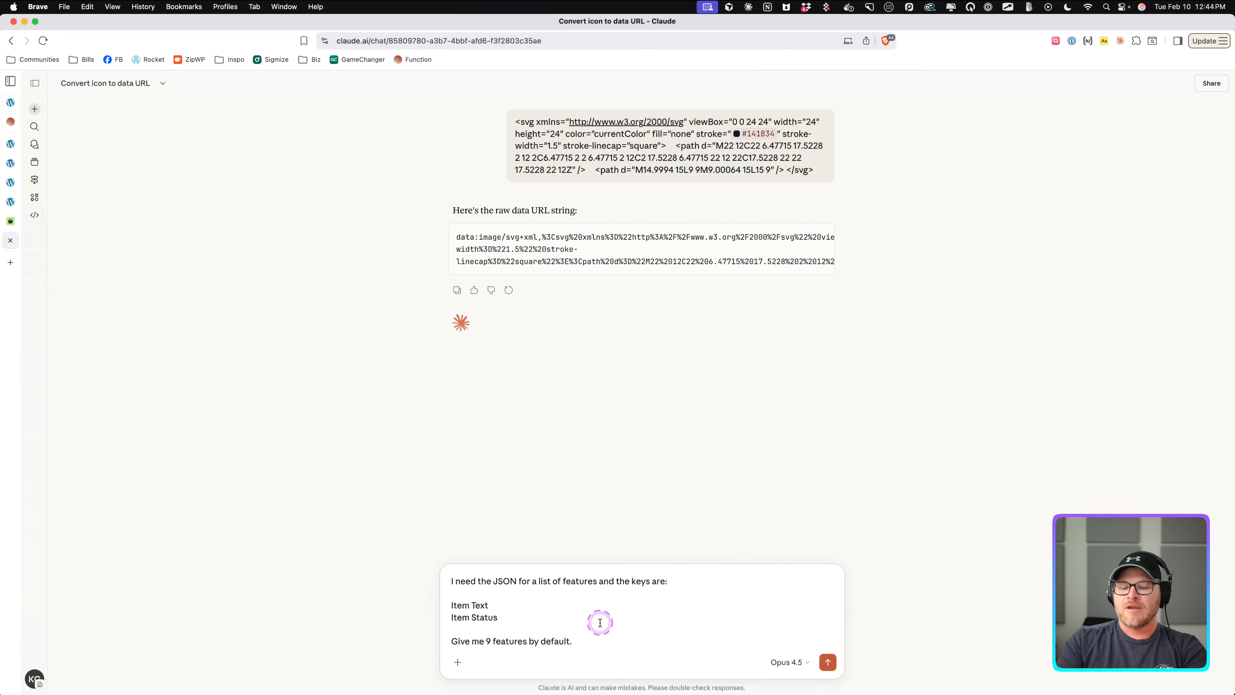
type(". The last two fea")
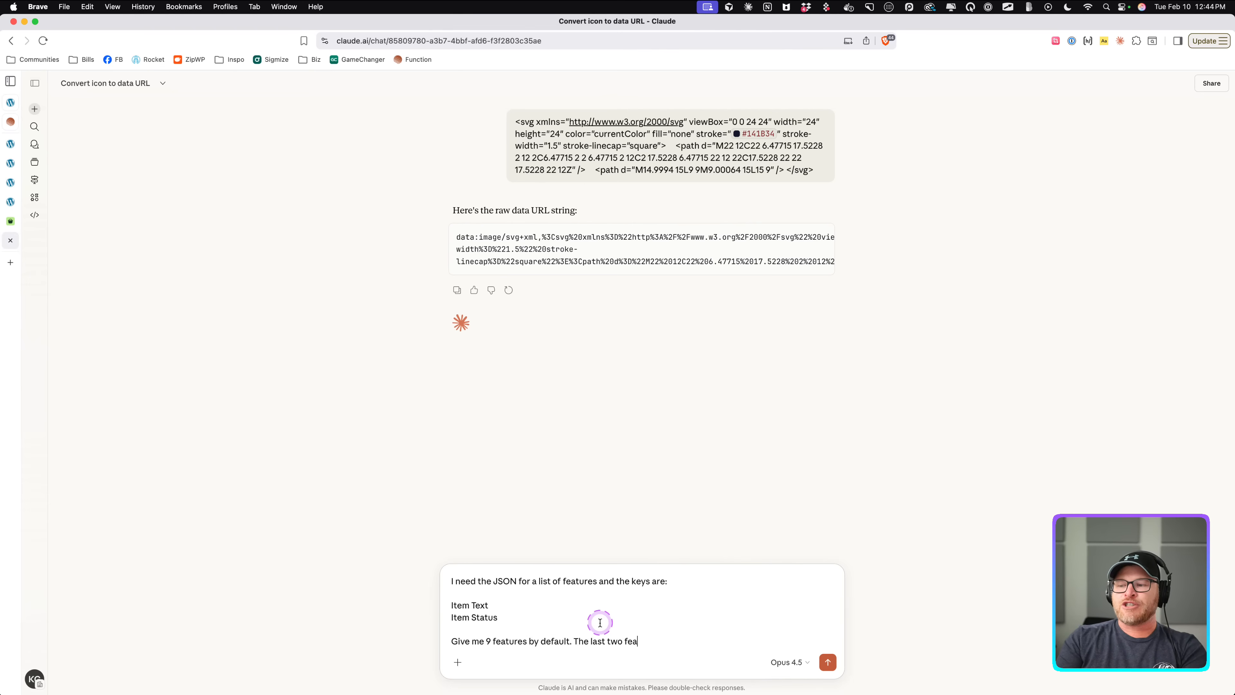
type("tures should be st")
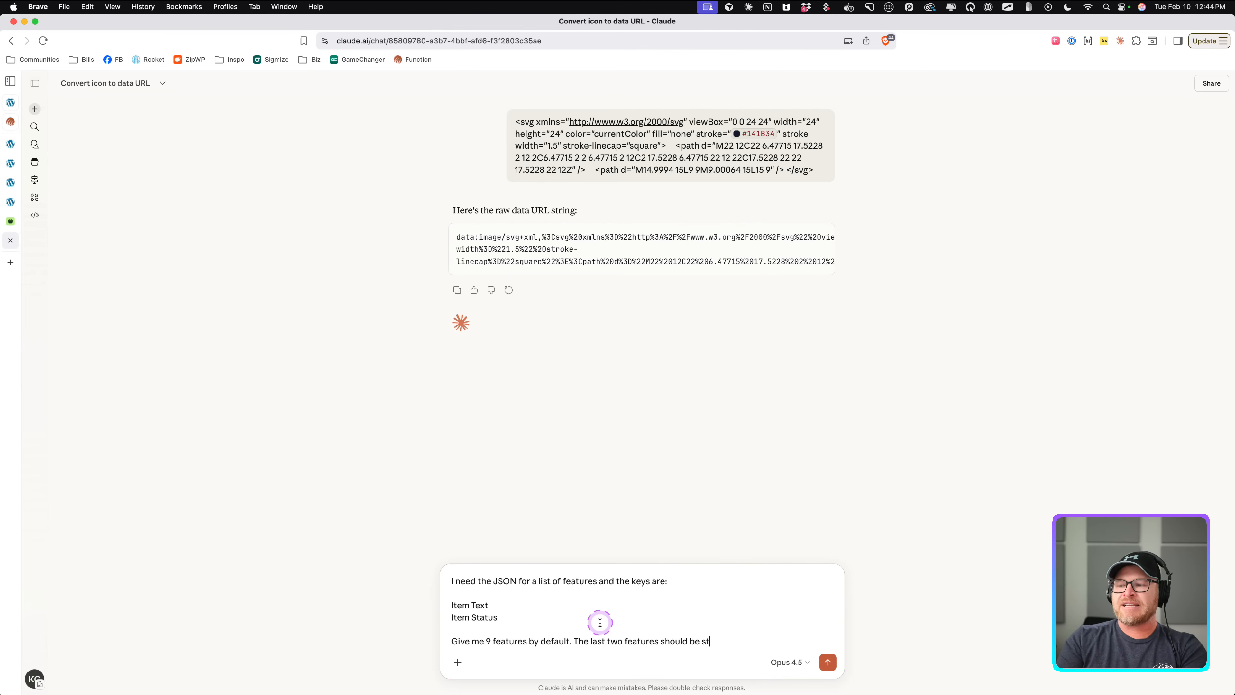
type("atus \"excluded\" and the rest")
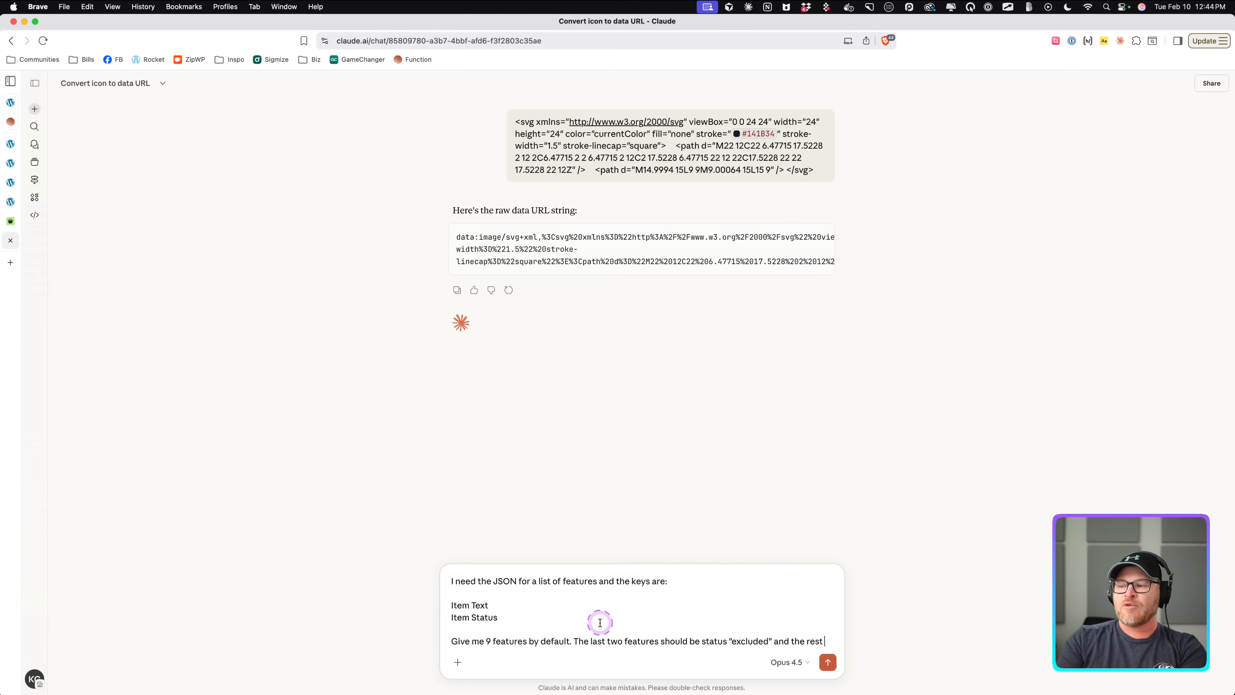
type("are status \"included")
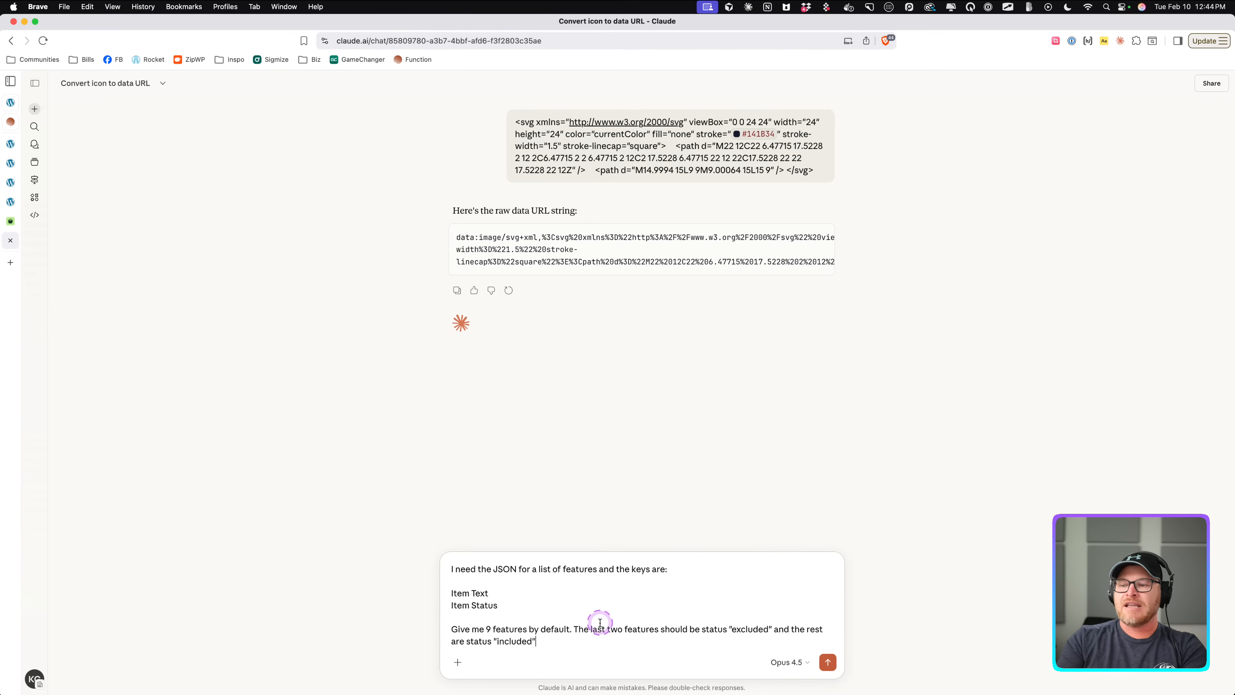
key("Return")
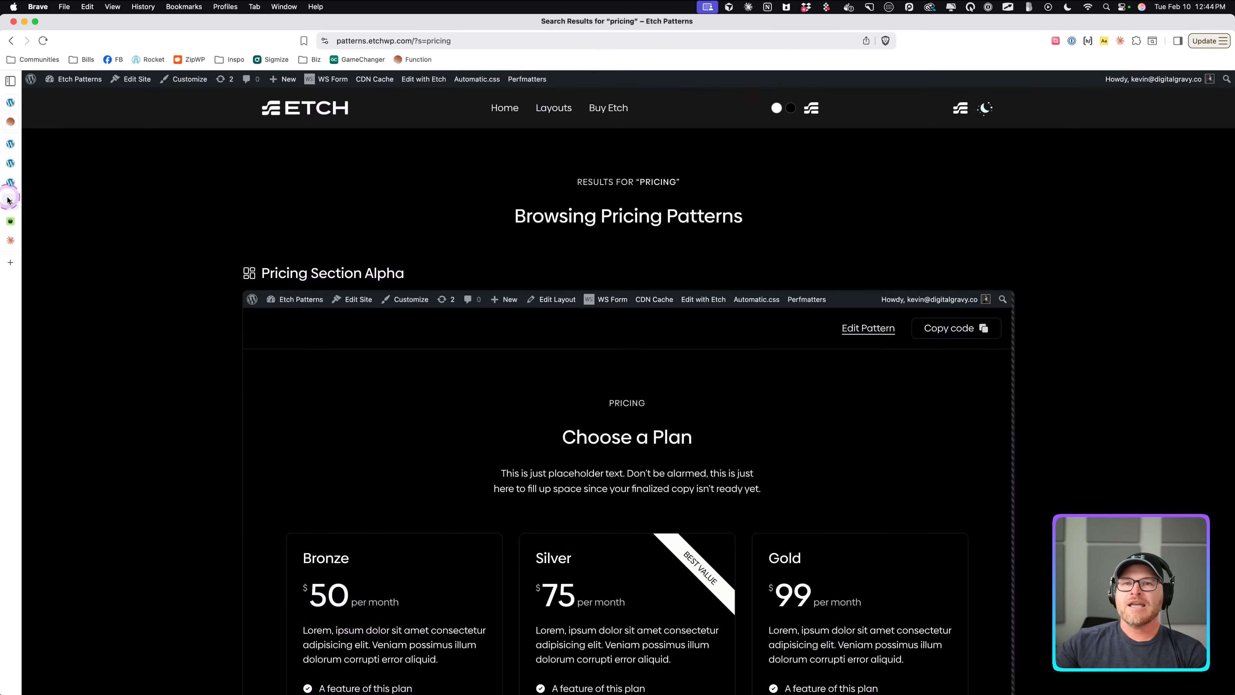
Return to the component editor and replace the Features property's default value with the generated JSON.
left_click(12, 182)
left_click(14, 180)
left_click(13, 164)
left_click(13, 142)
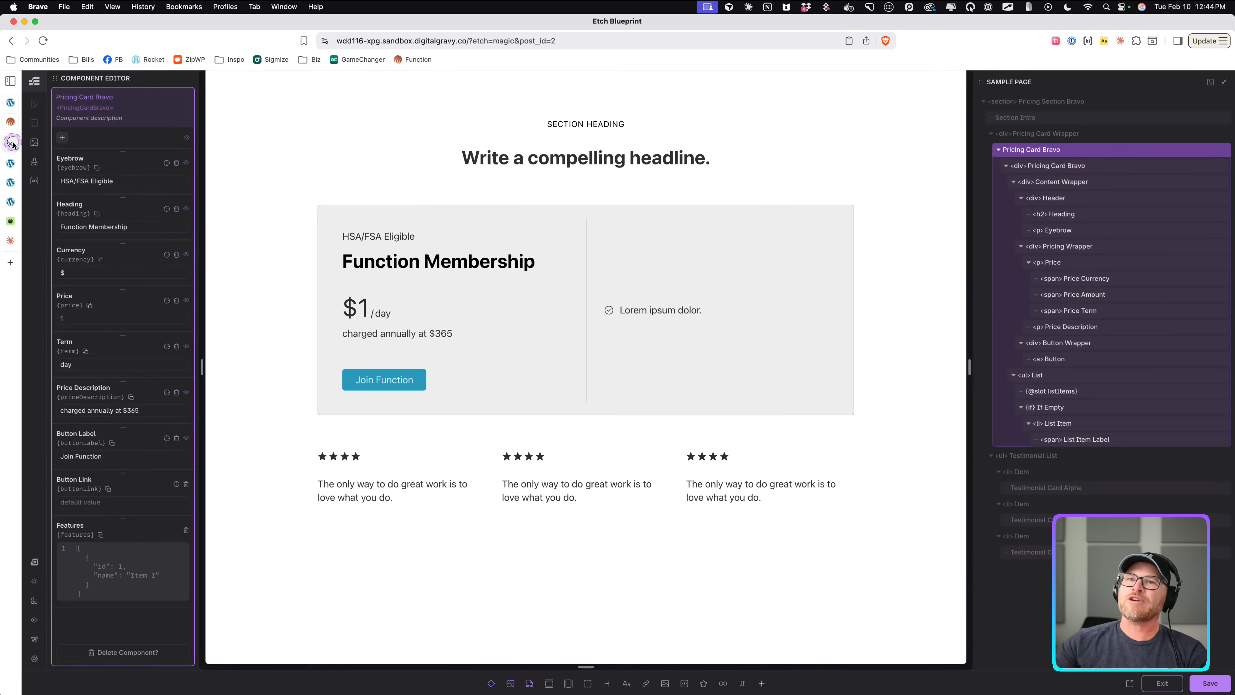
left_click(110, 599)
key("ctrl+a")
key("ctrl+v")
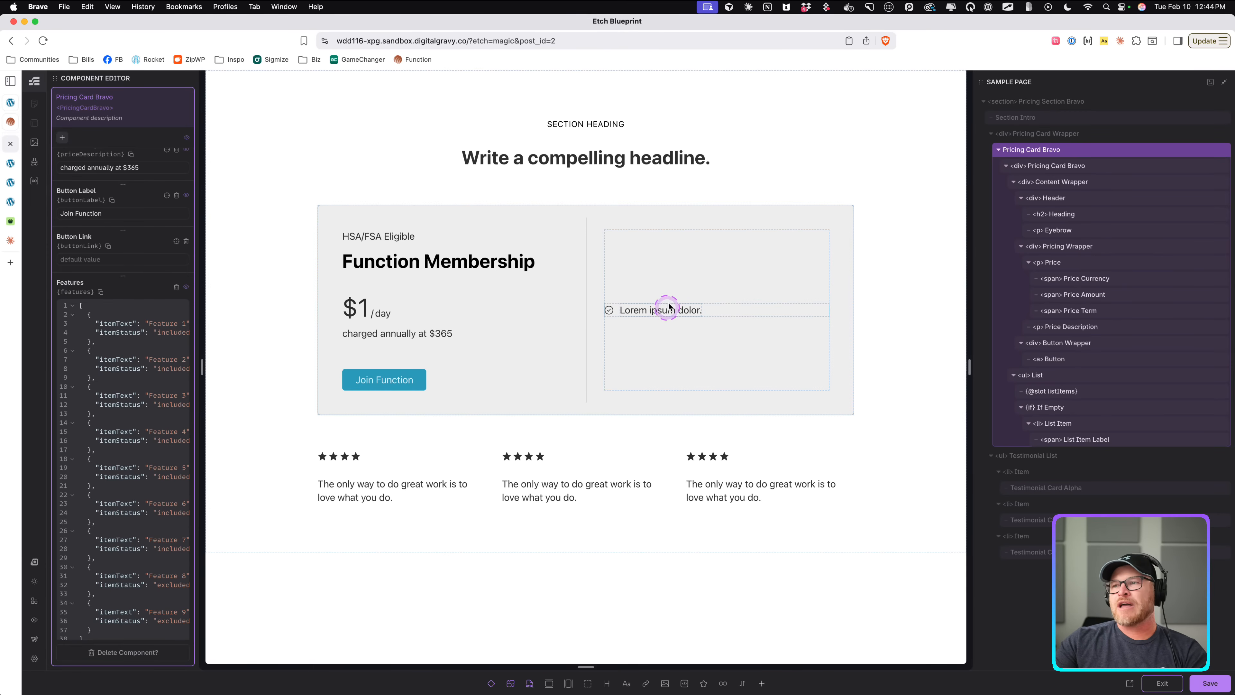
Delete the listItems slot from the pricing card's list.
left_click(675, 277)
scroll(701, 257, "down", 3)
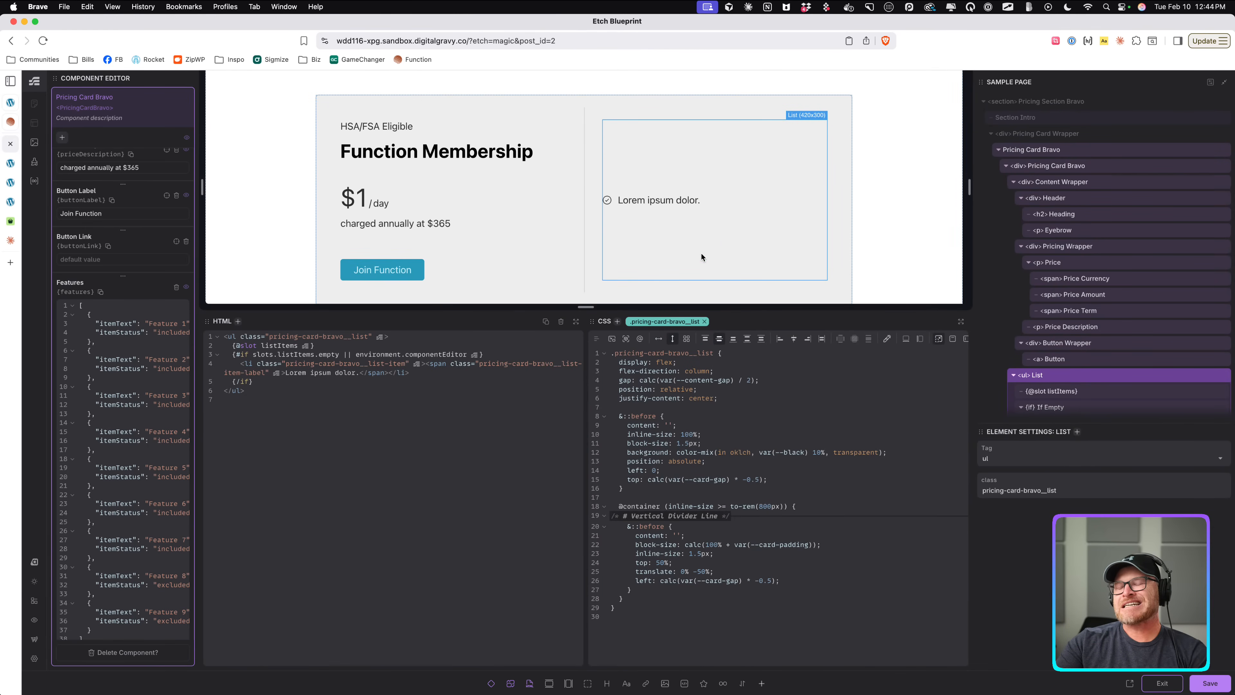
left_click(678, 199)
scroll(1034, 364, "down", 2)
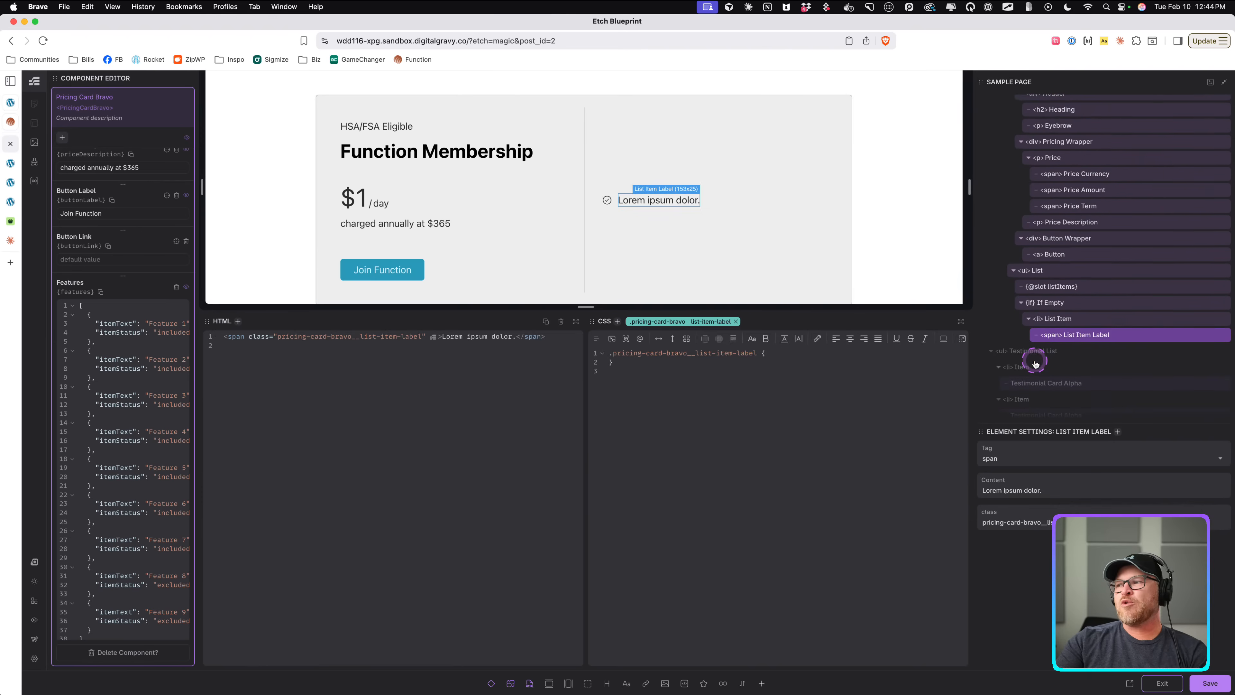
left_click(1068, 272)
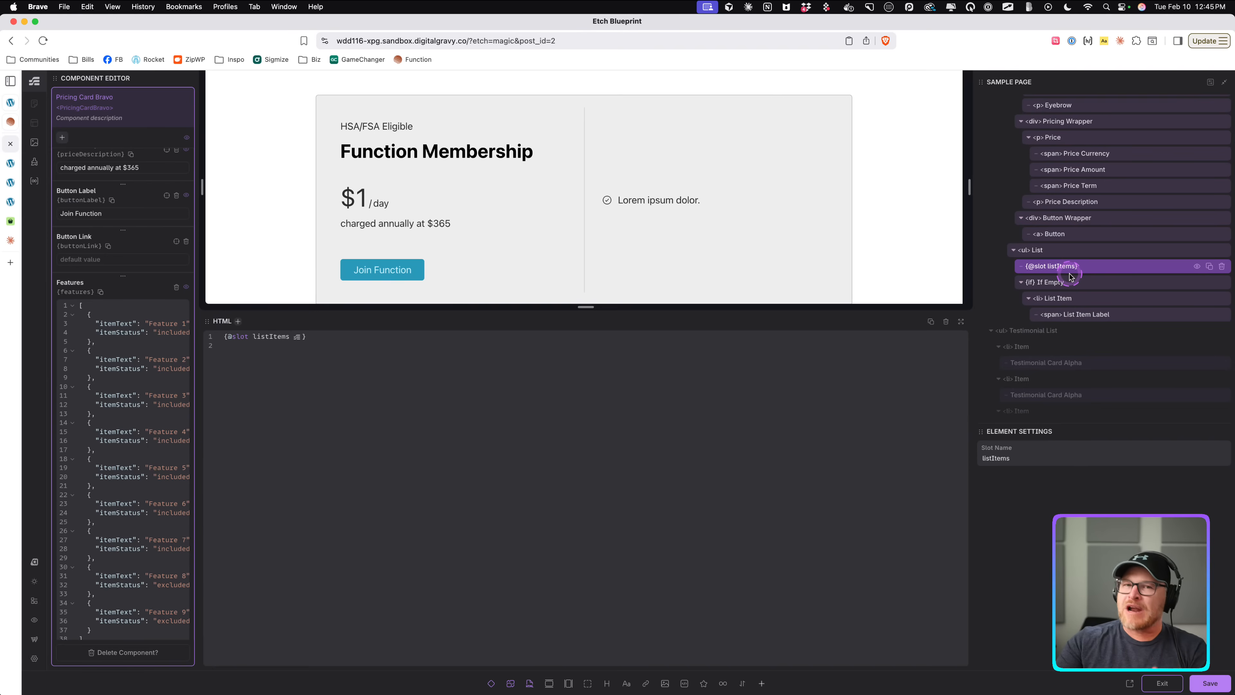
left_click(1221, 267)
Delete the If Empty condition block with its placeholder list item from the list.
left_click(620, 308)
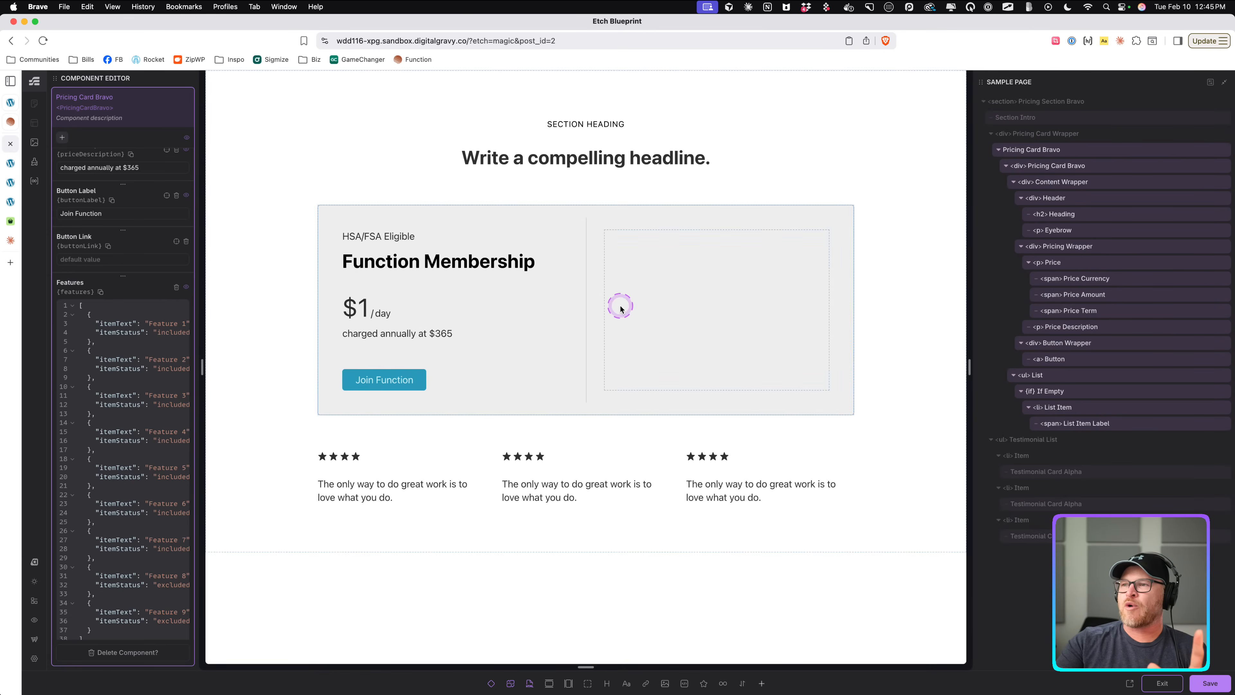
scroll(1083, 378, "down", 3)
scroll(1082, 376, "up", 1)
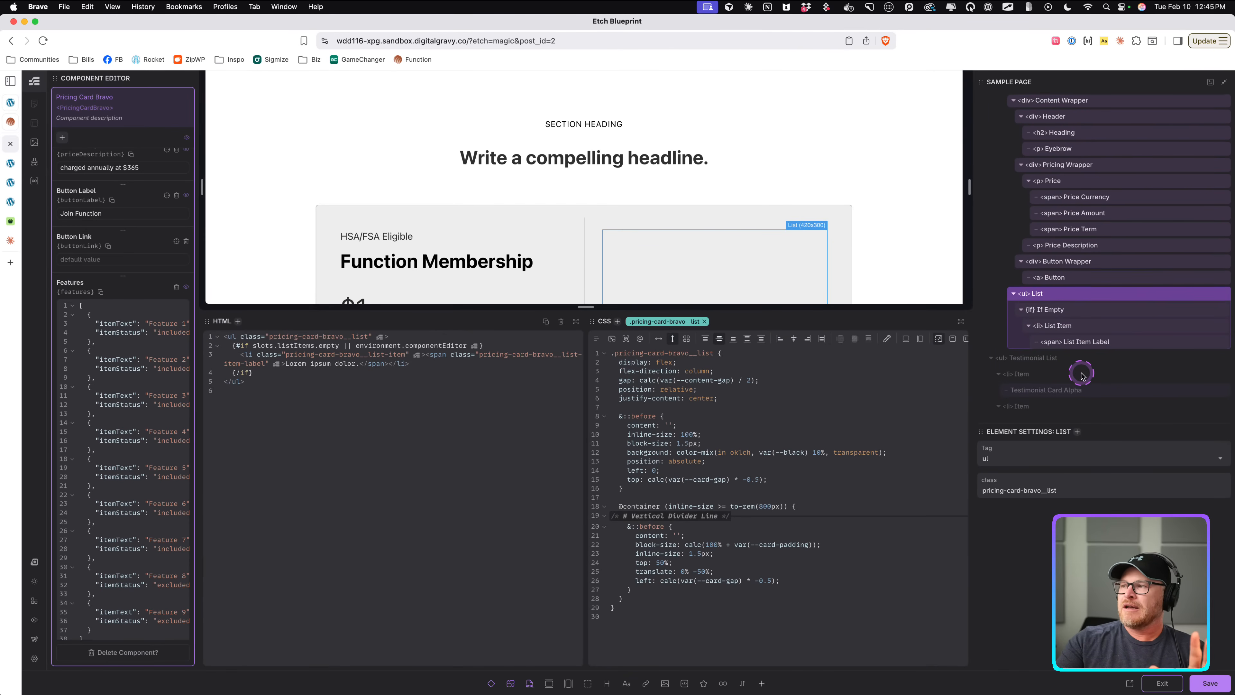
scroll(1055, 345, "up", 3)
scroll(1055, 331, "down", 3)
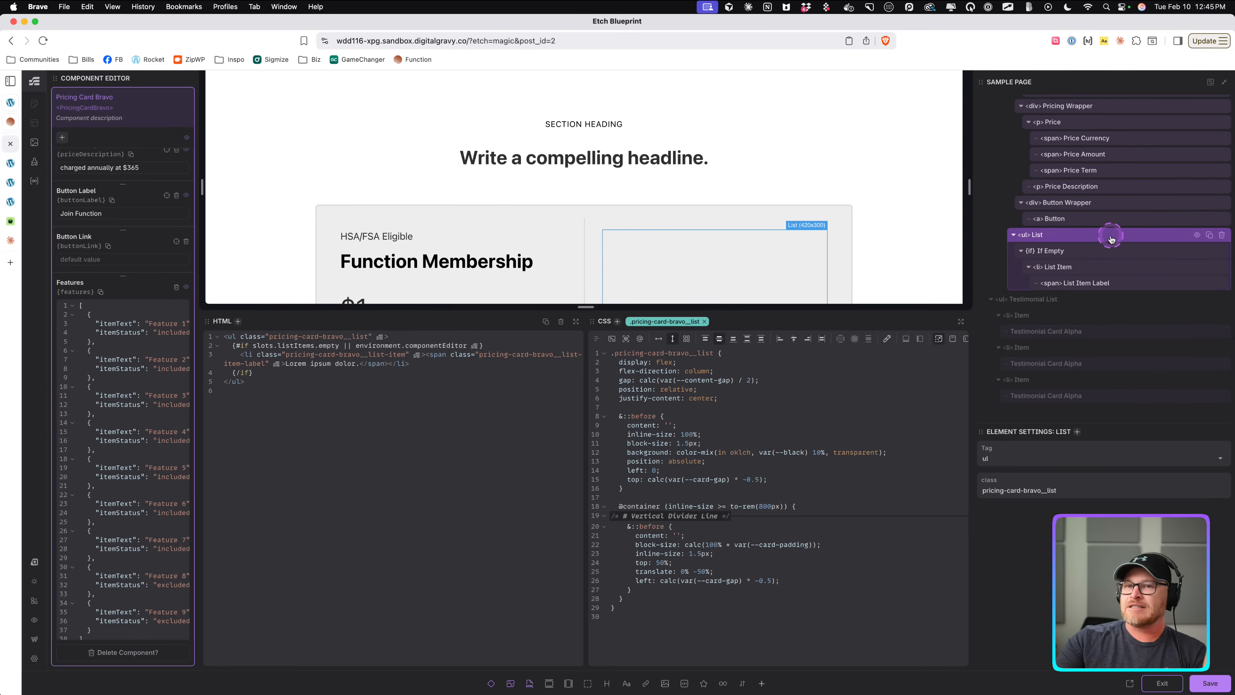
scroll(773, 226, "down", 4)
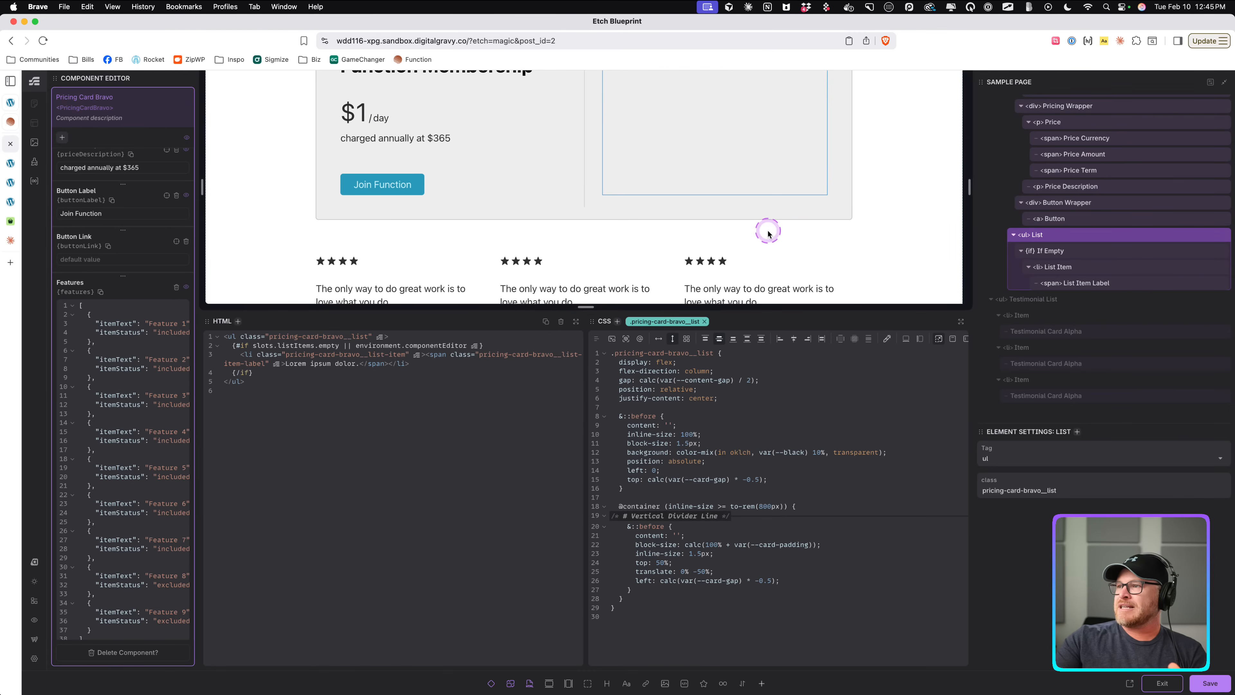
left_click(1100, 252)
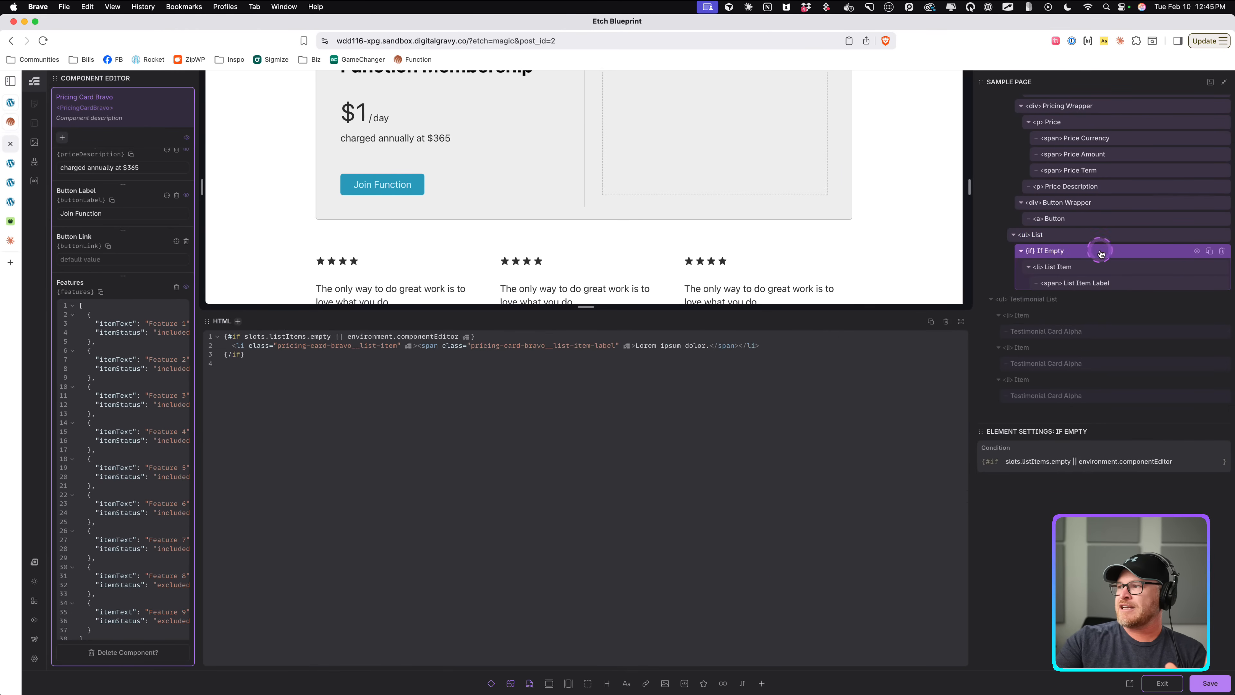
left_click(1220, 251)
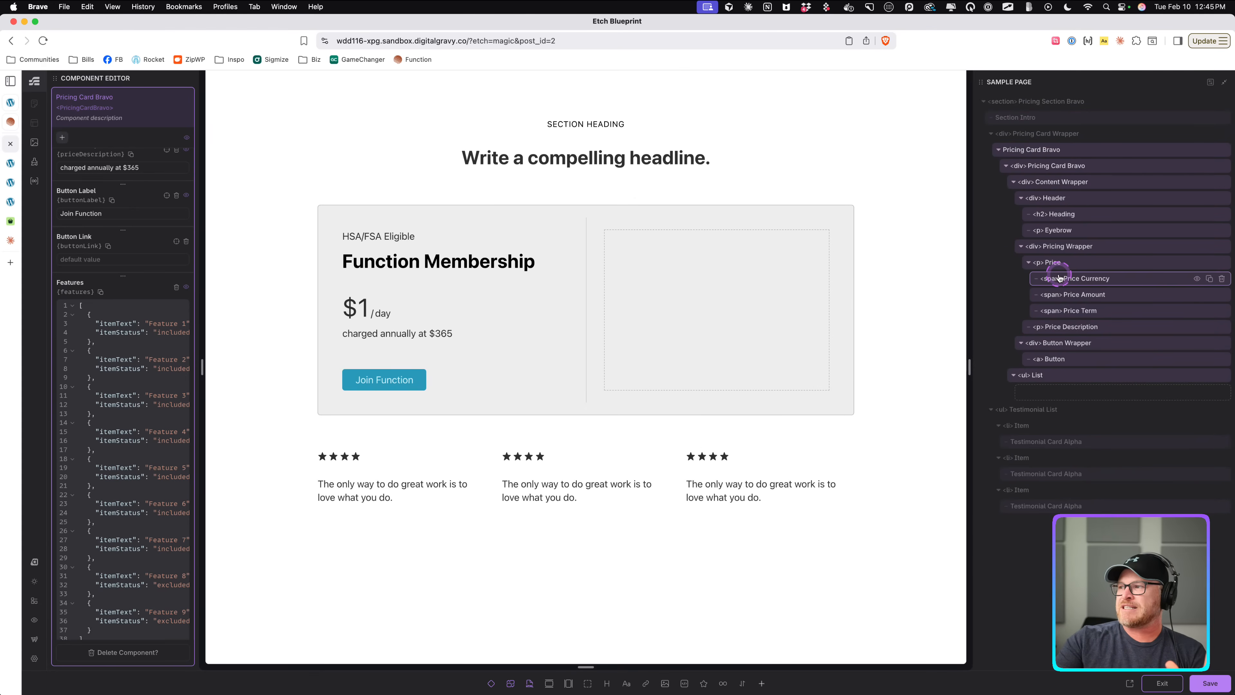
Insert the Pricing Card Bravo List Item component into the pricing card's list.
left_click(711, 320)
left_click(1084, 388)
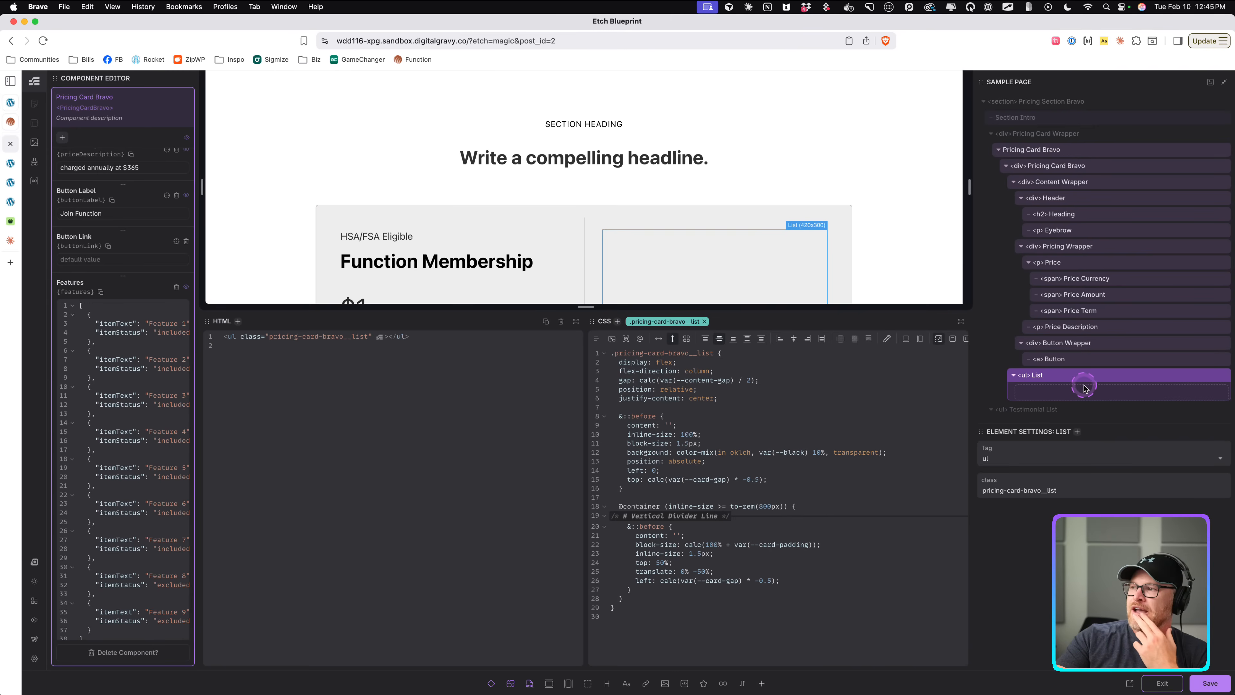
left_click(752, 675)
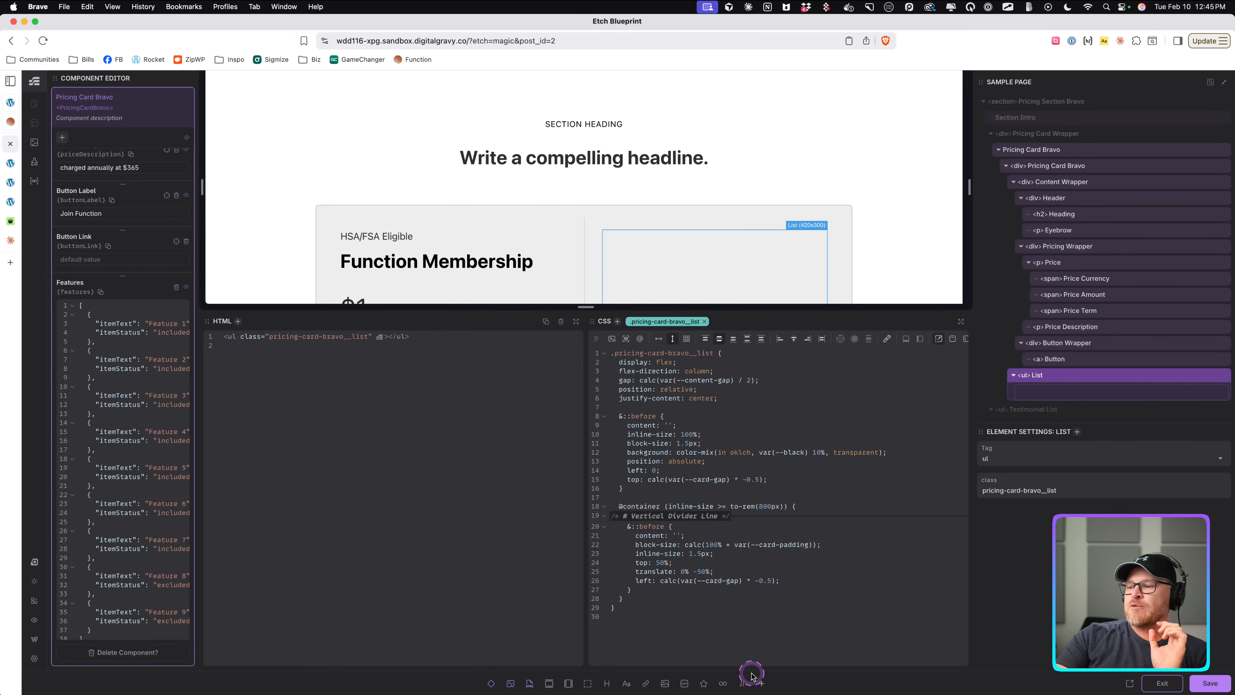
type("item")
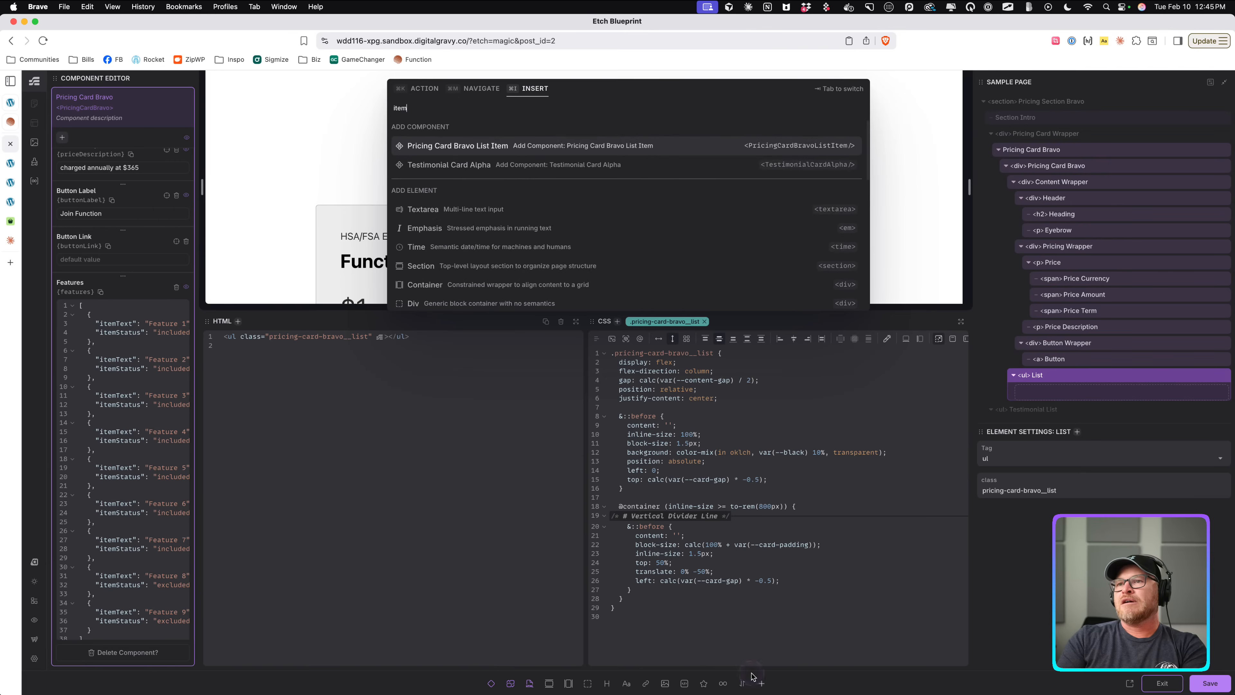
key("Return")
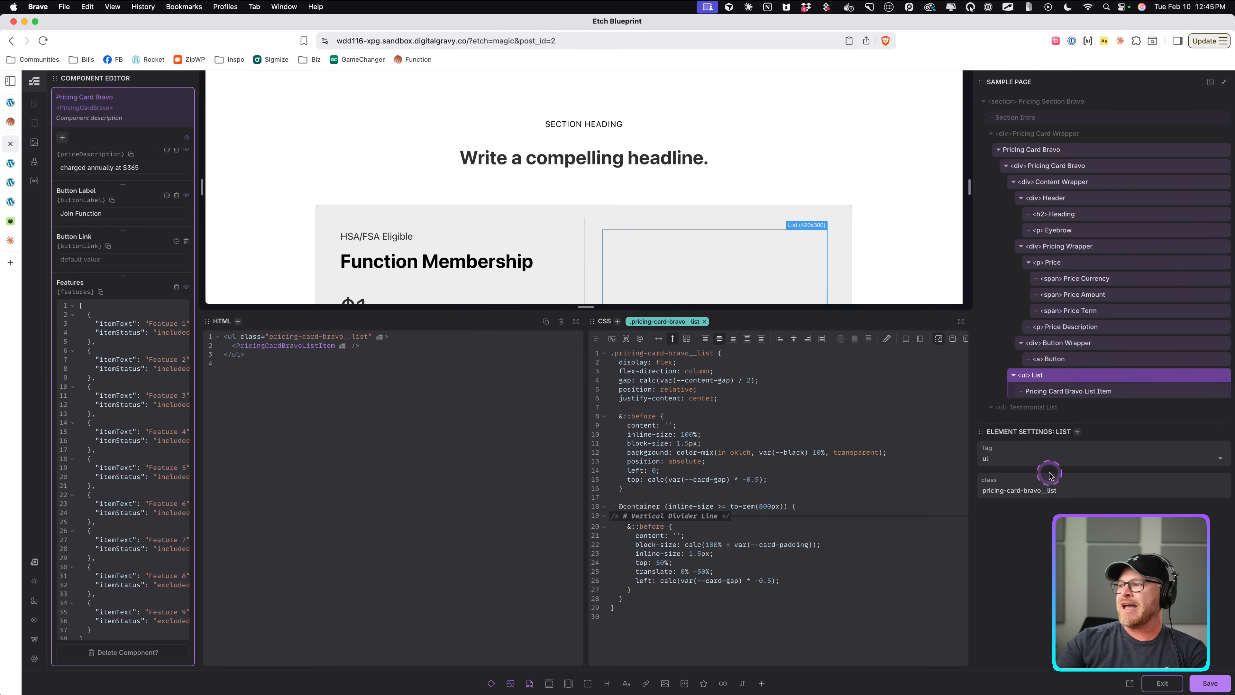
Wrap the Pricing Card Bravo List Item inside the list in a loop.
scroll(1100, 341, "down", 3)
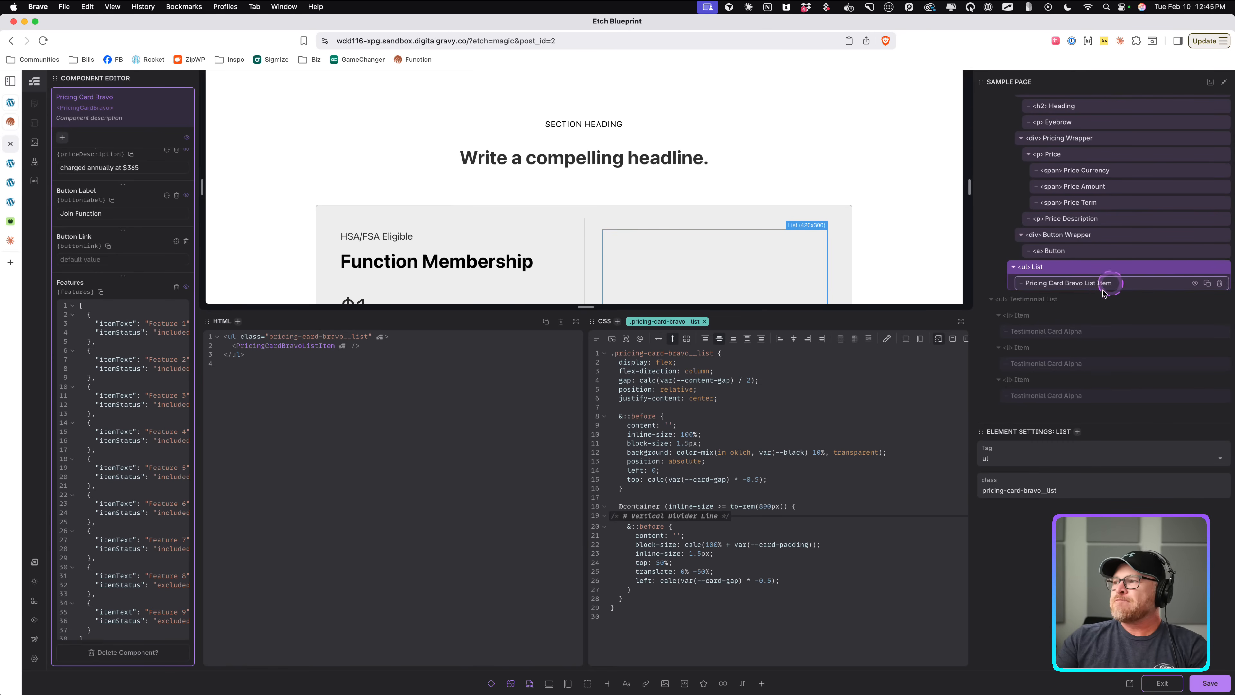
scroll(699, 195, "down", 3)
scroll(699, 195, "up", 2)
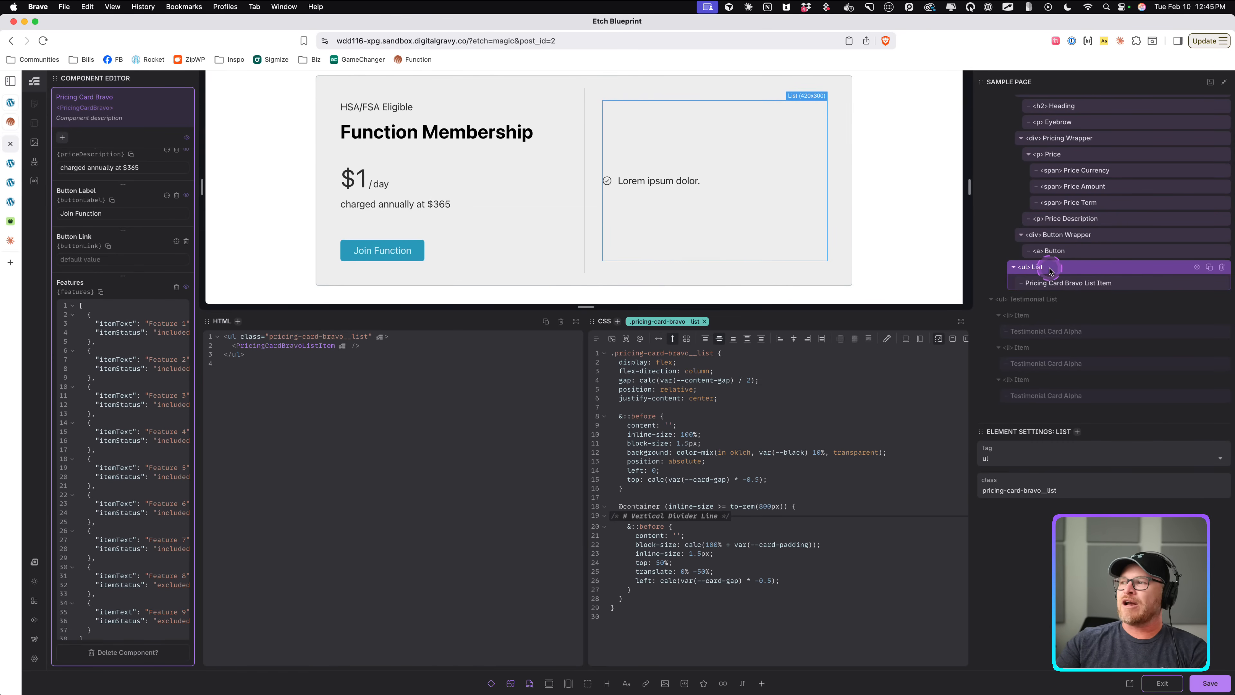
right_click(1063, 287)
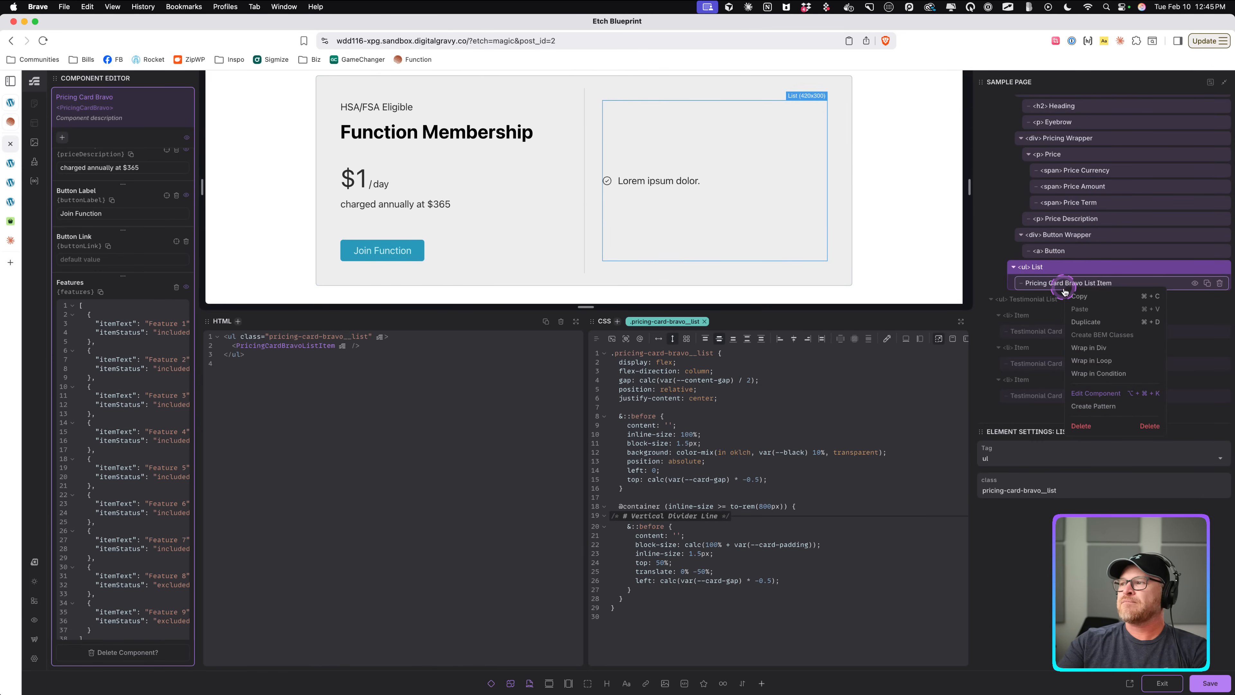
left_click(1090, 359)
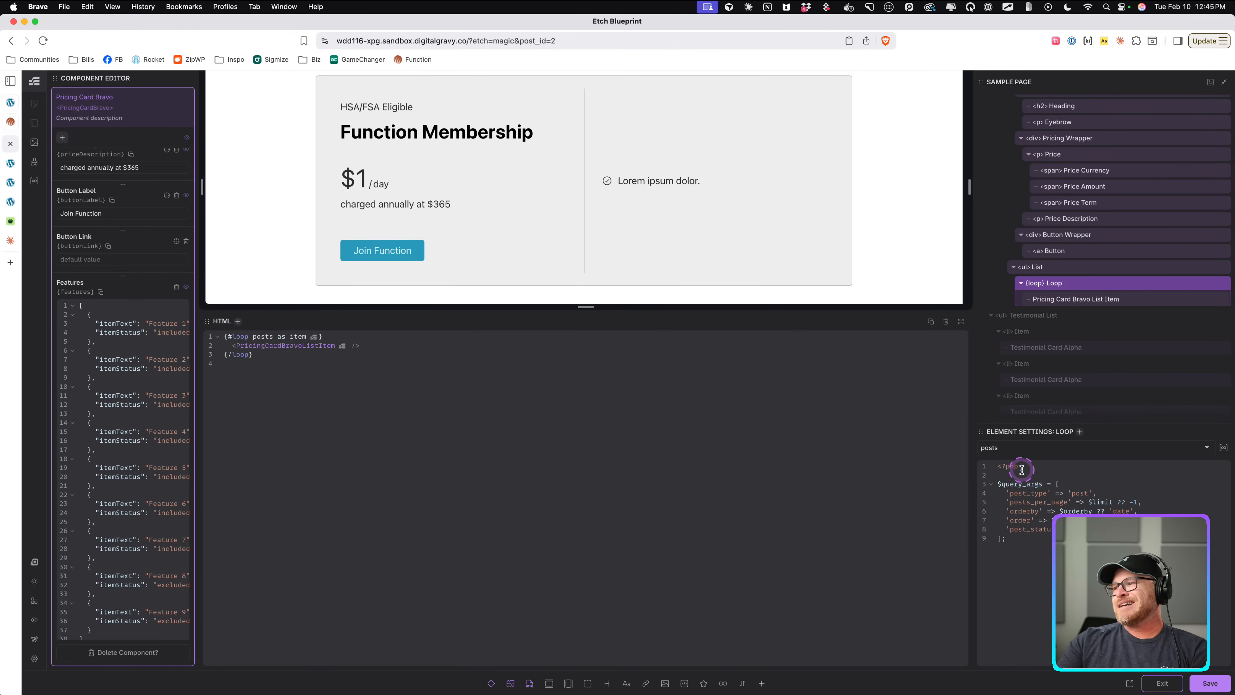
Set the loop's data source to props.features.
left_click(991, 448)
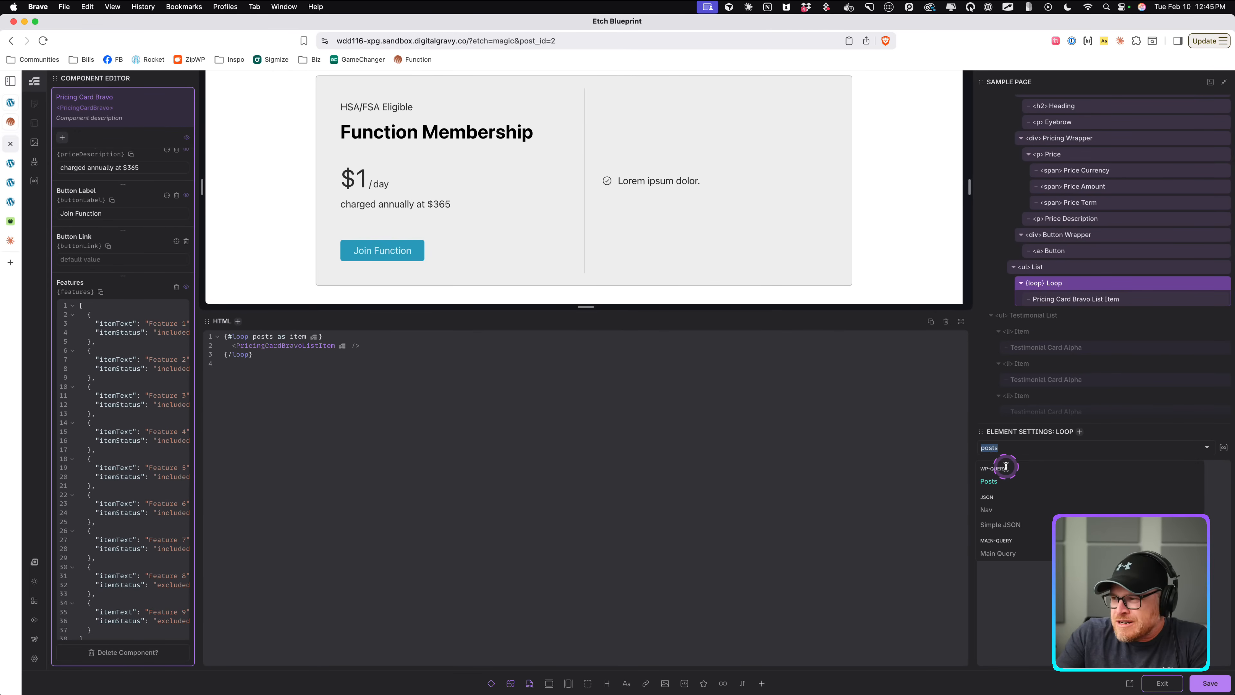
type("g")
key("BackSpace")
type("props")
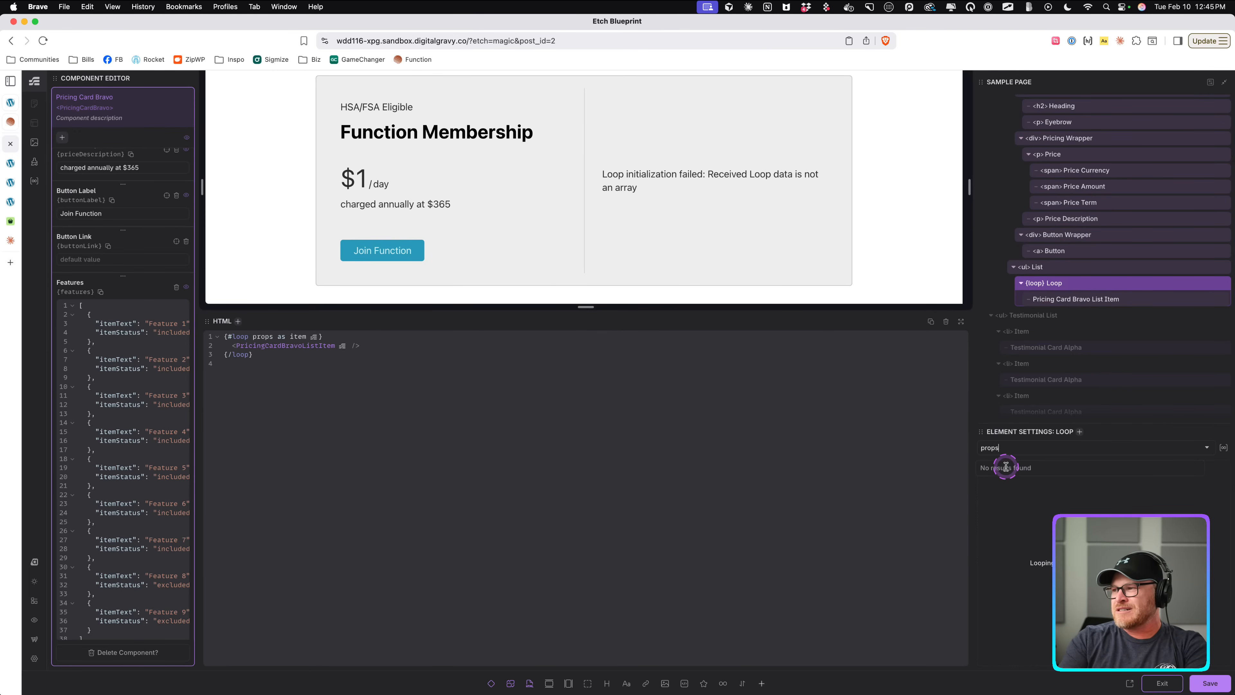
type(".features")
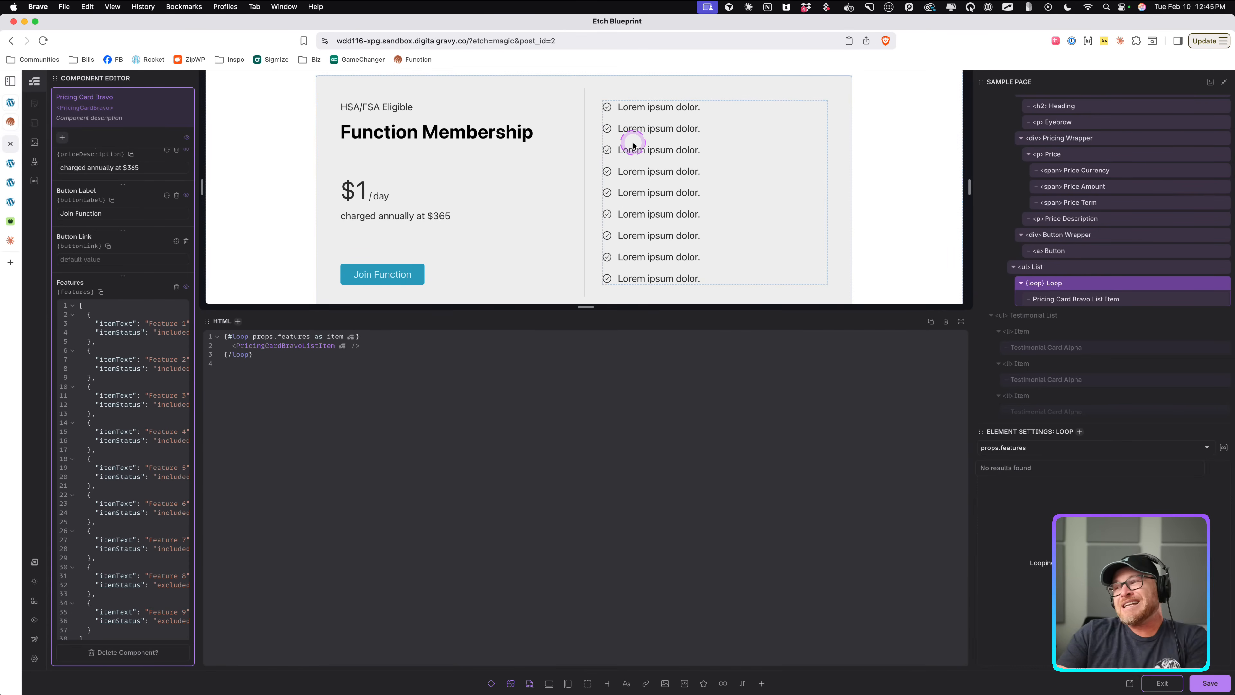
scroll(1118, 273, "down", 1)
left_click(1103, 284)
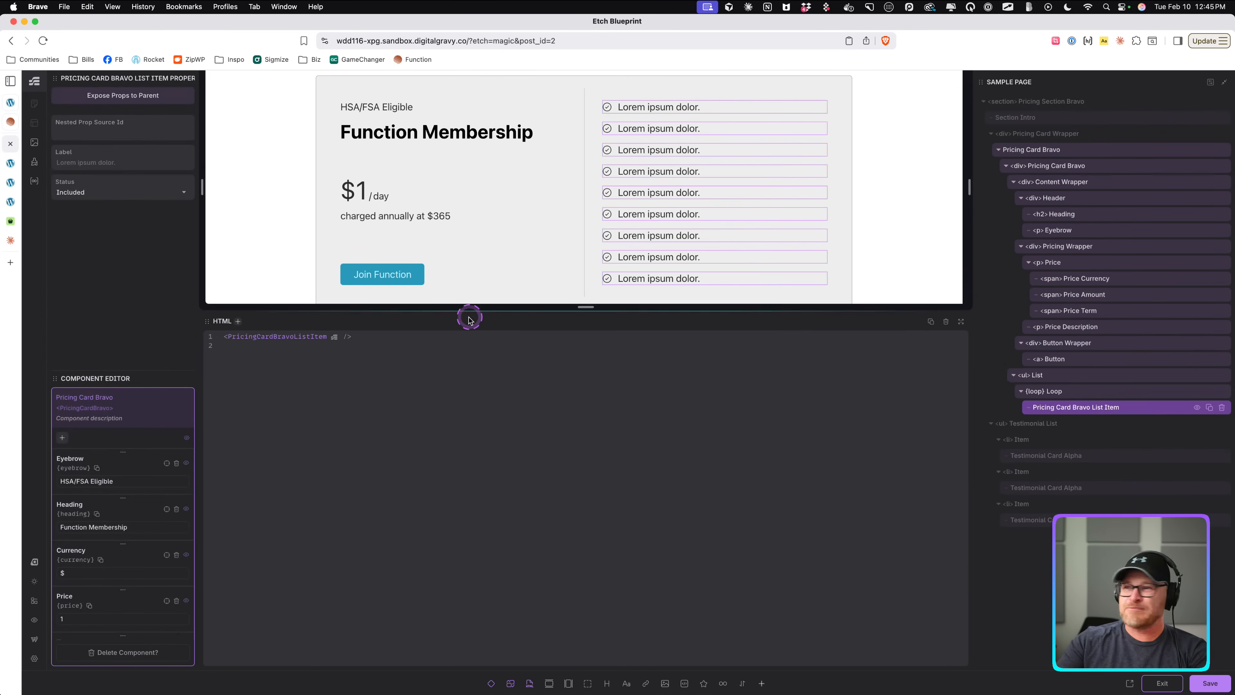
left_click(96, 161)
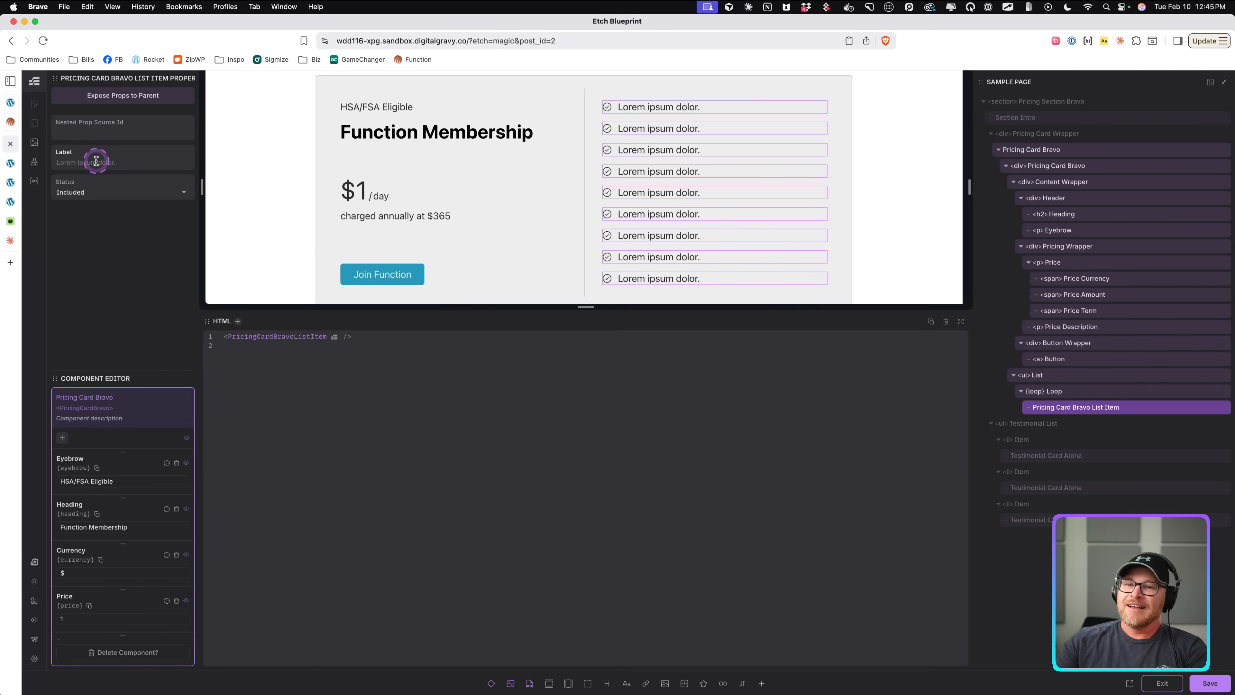
type("P")
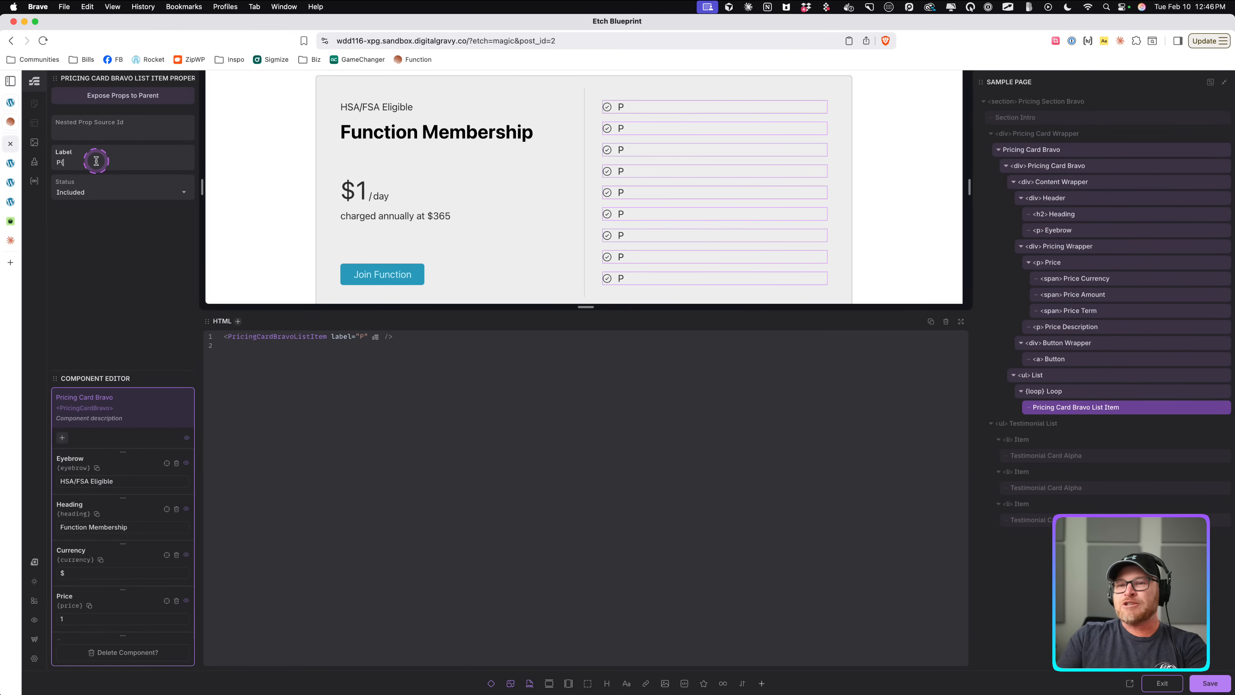
key("BackSpace")
type("{")
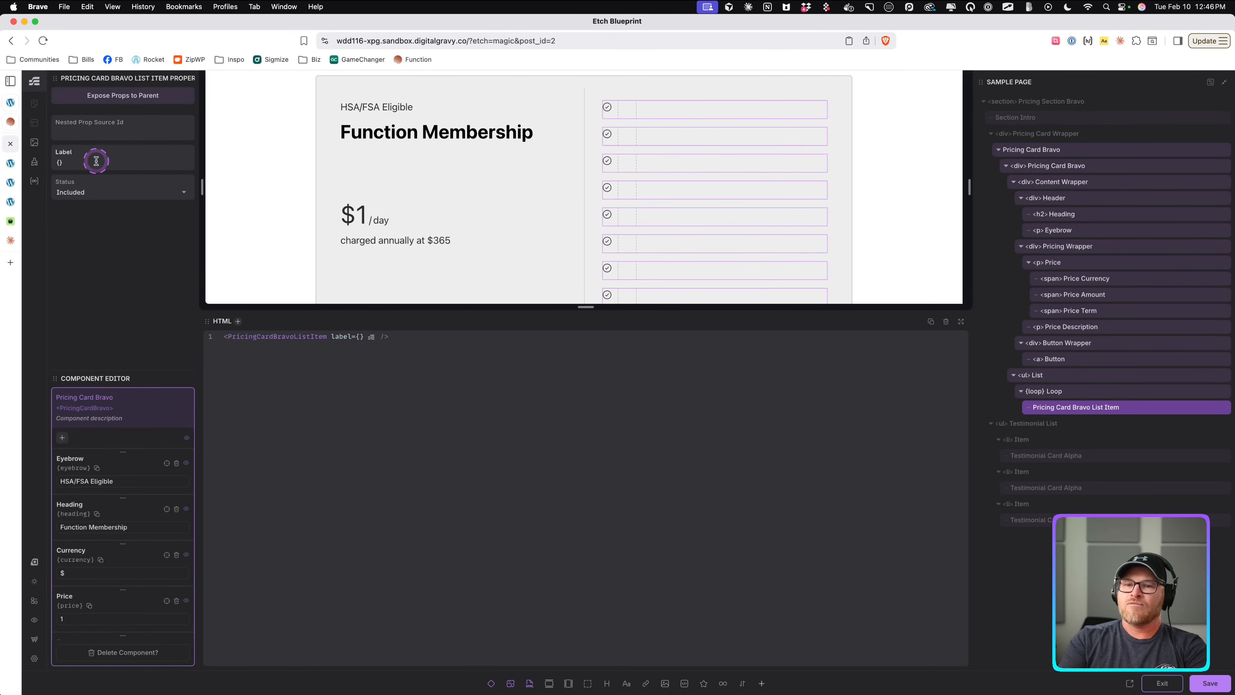
type("props.featur")
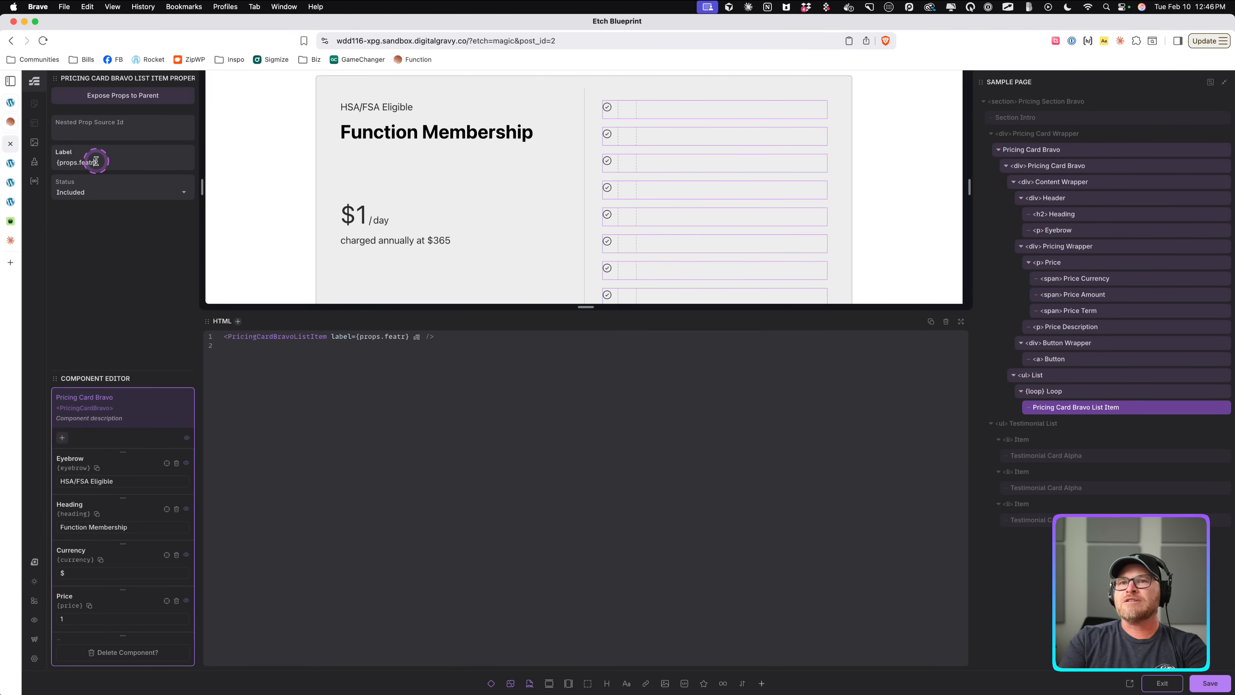
key("BackSpace")
type("ures.")
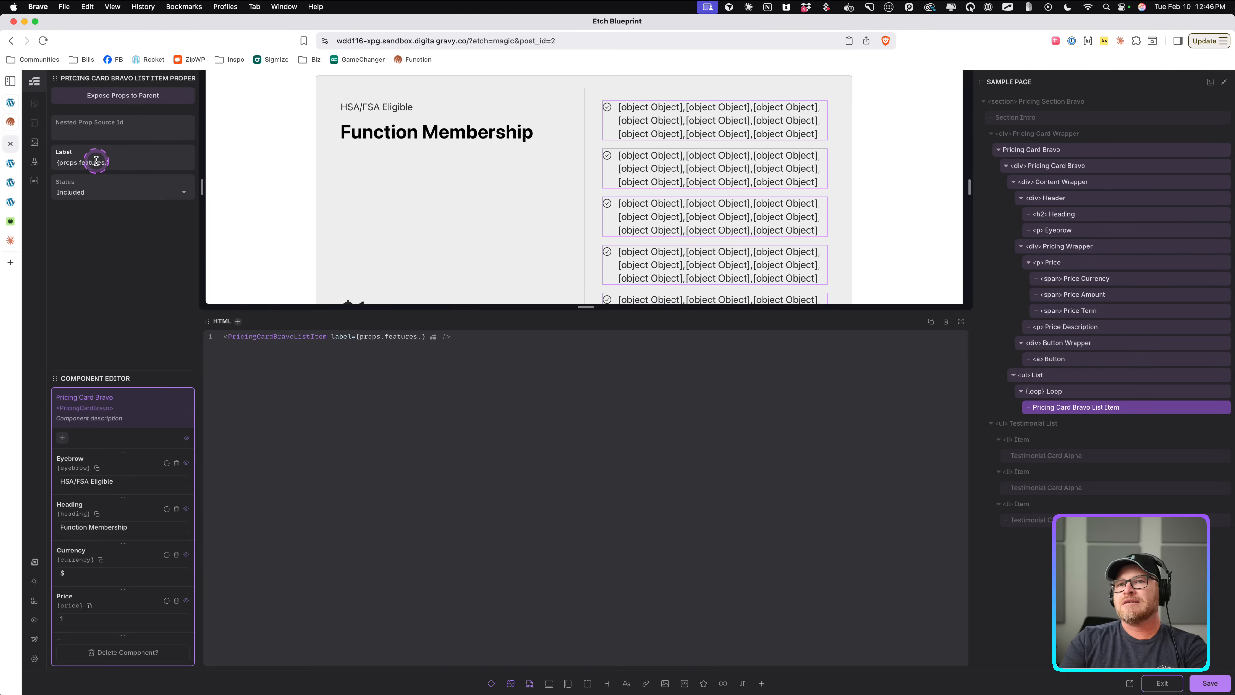
key("super+a")
key("BackSpace")
left_click(1077, 393)
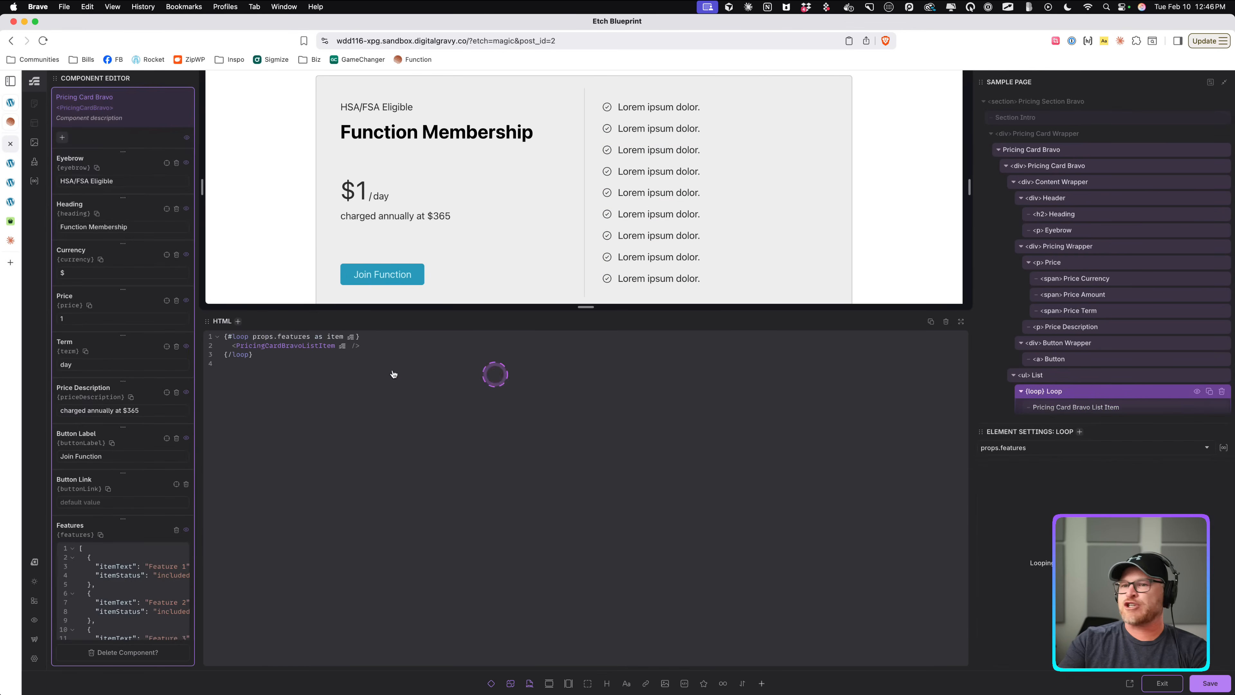
Bind the looped list item's Label property to {item.itemText}.
left_click(1087, 409)
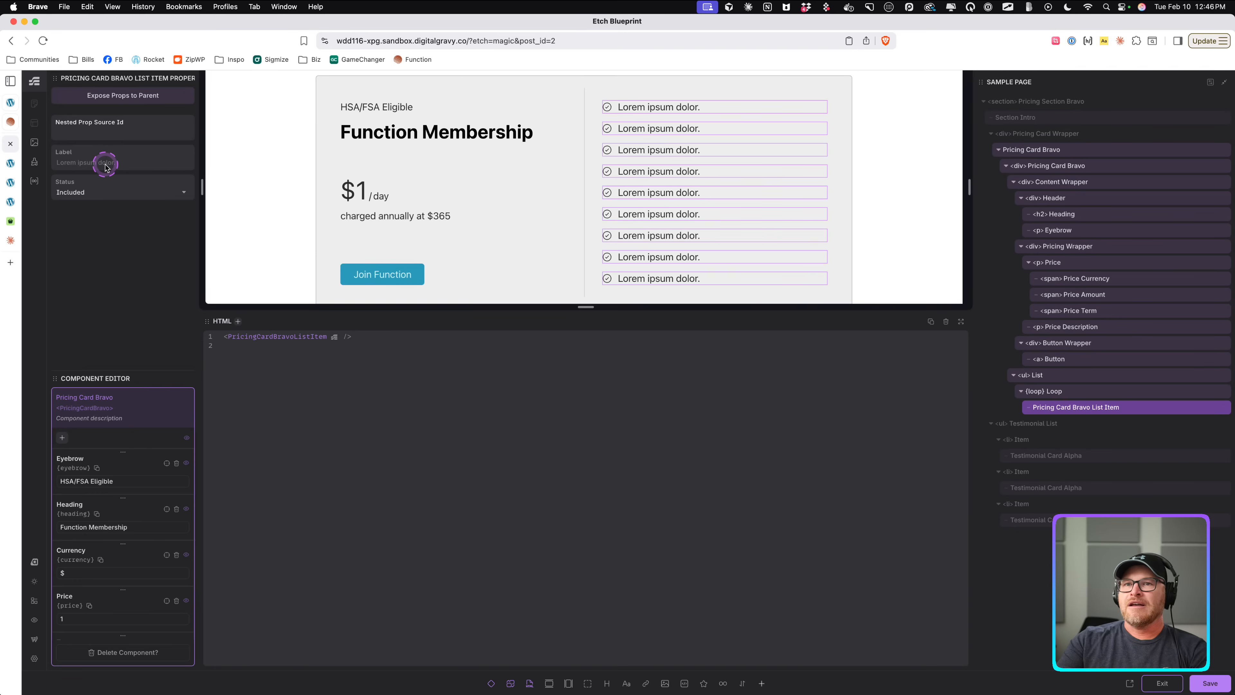
left_click(105, 164)
type("{item.")
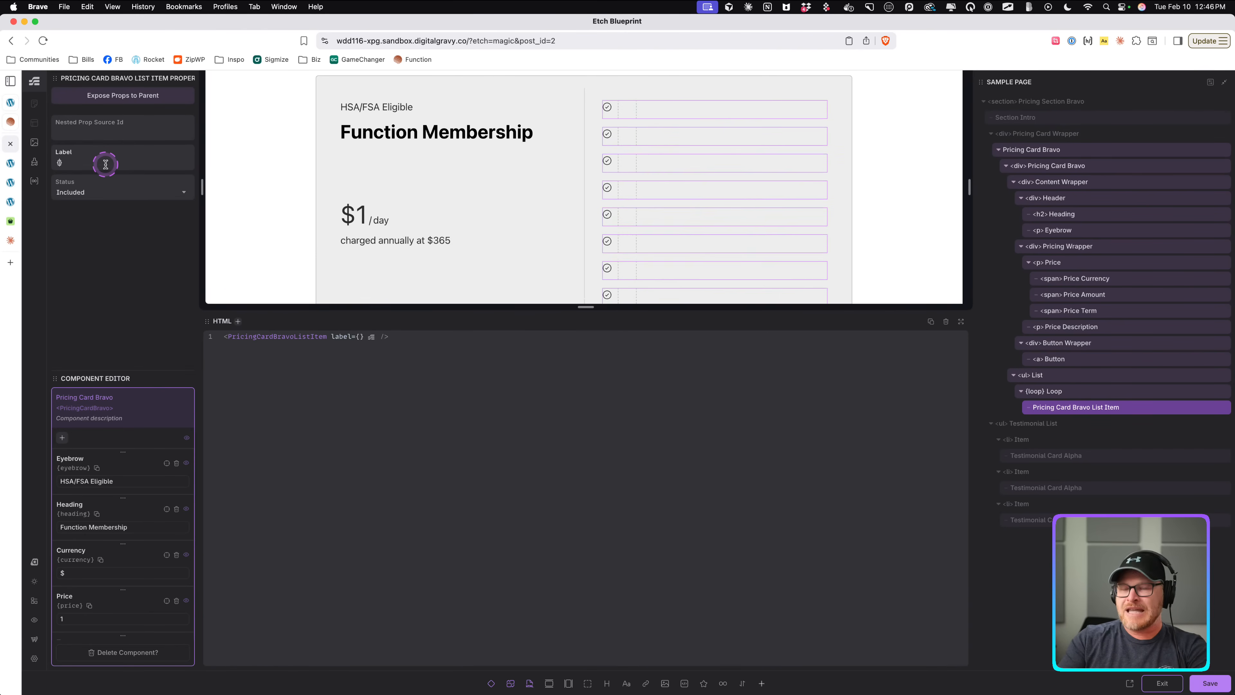
type("label")
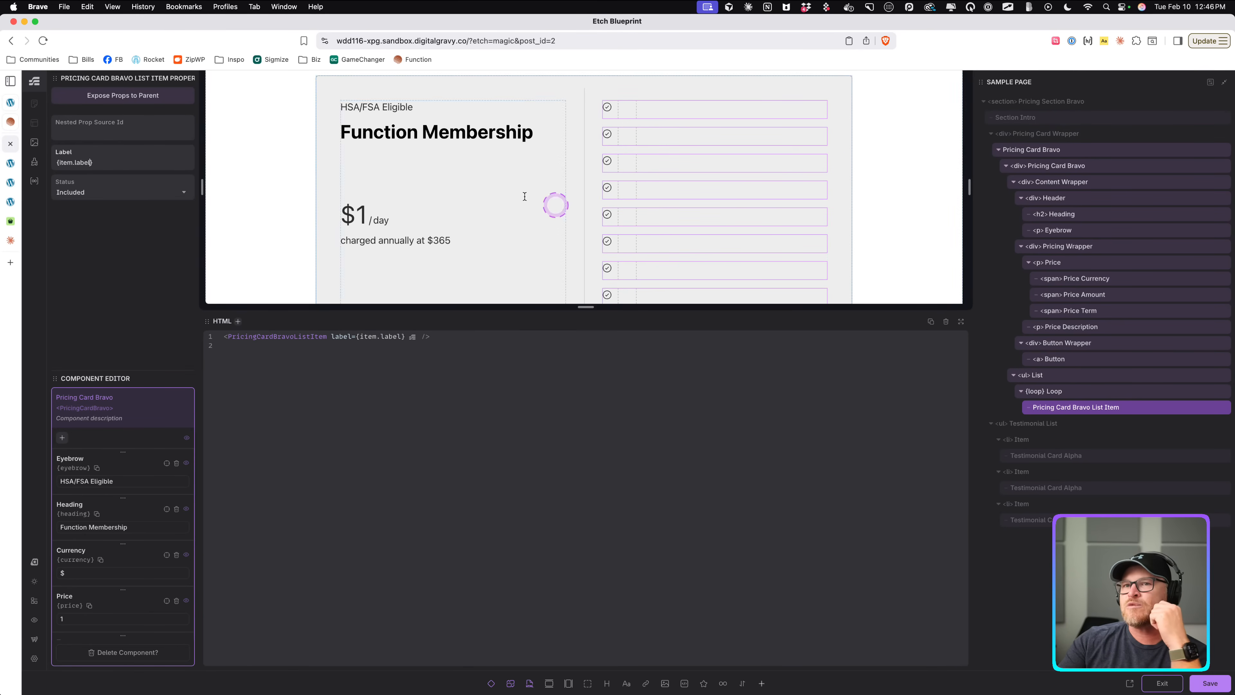
left_click(1081, 392)
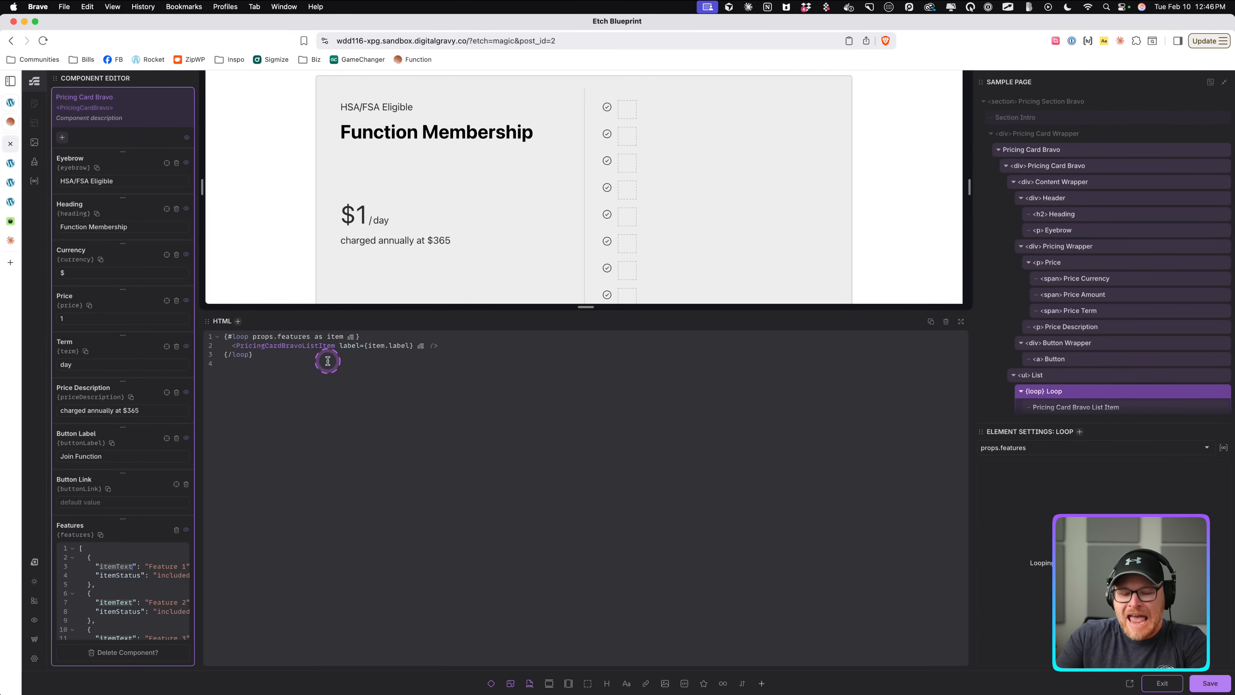
left_click(1062, 378)
left_click(1082, 407)
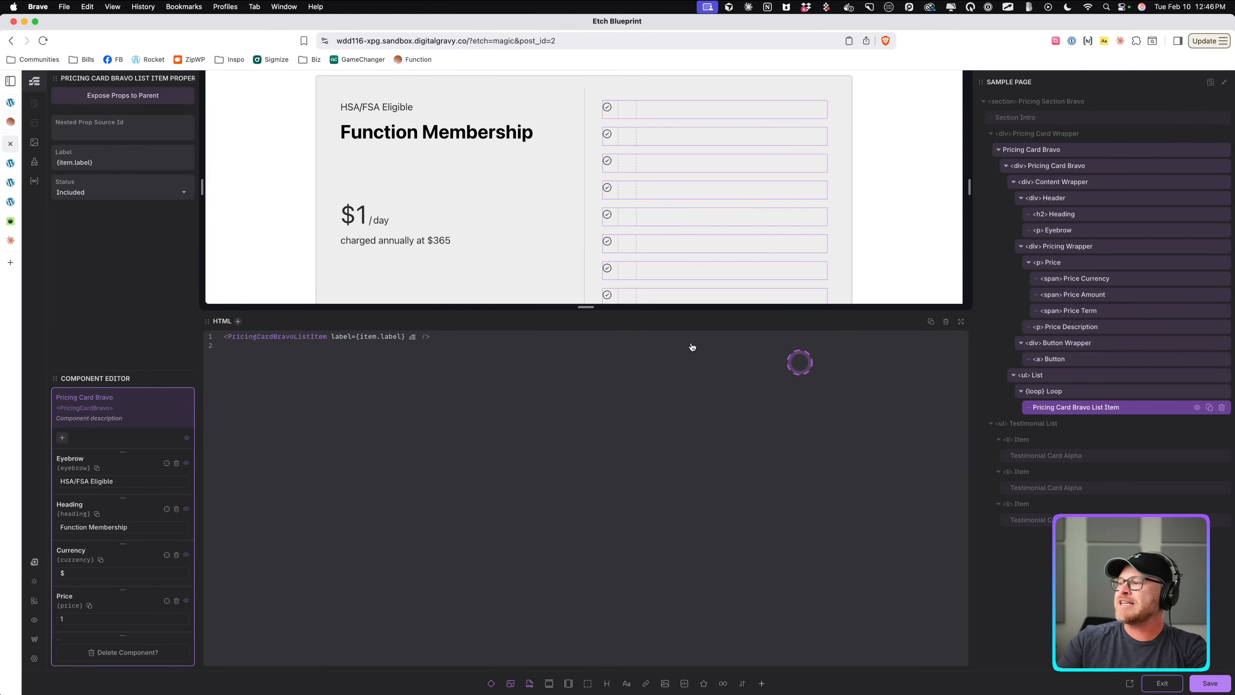
double_click(84, 164)
type("itemText")
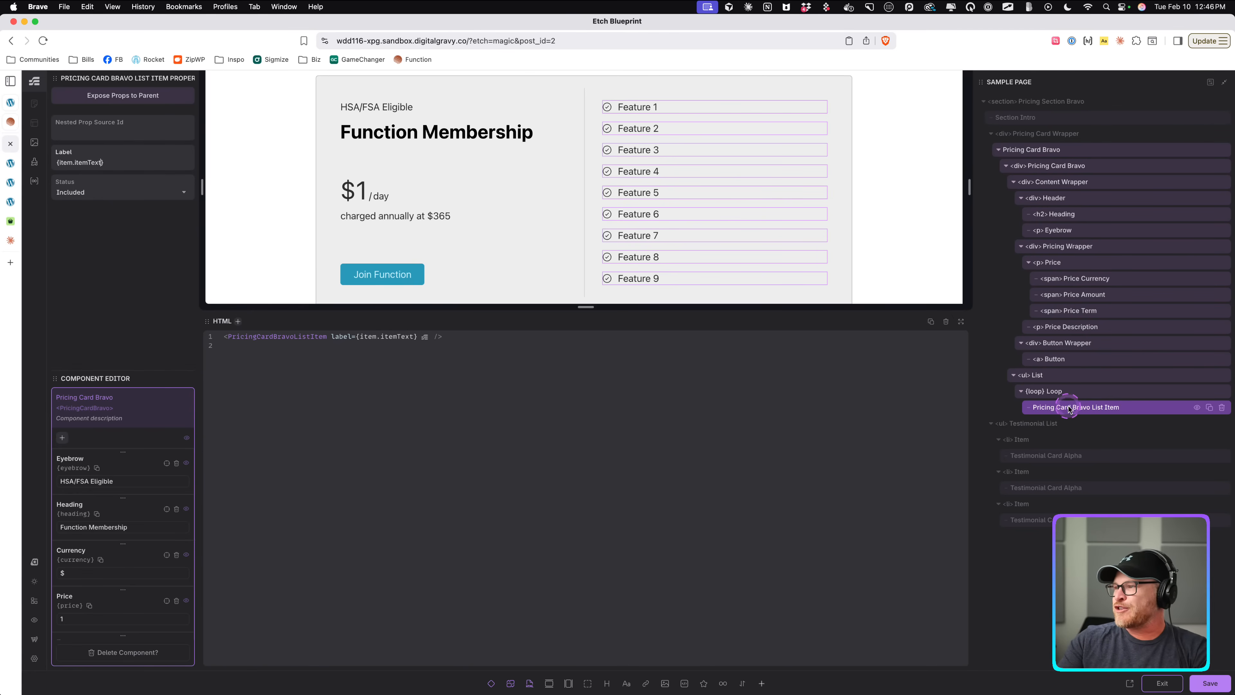
Bind the list item's Status property to {item.itemStatus} and save the component.
left_click(1064, 392)
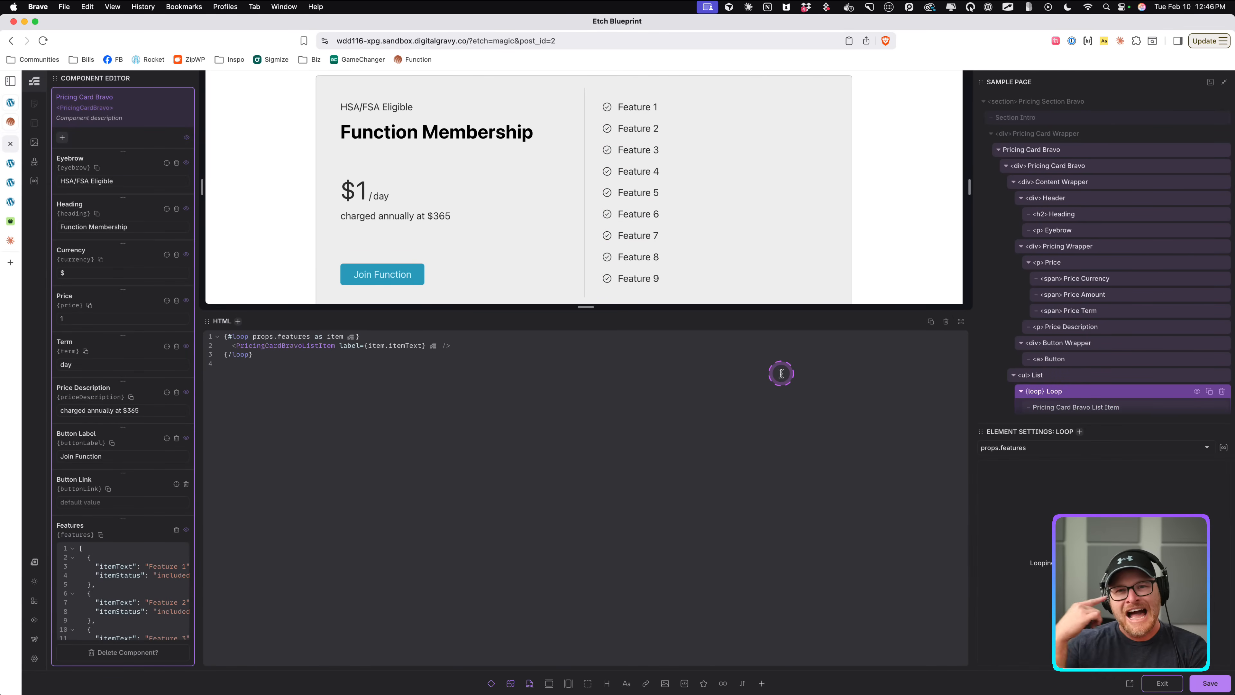
scroll(1108, 340, "down", 3)
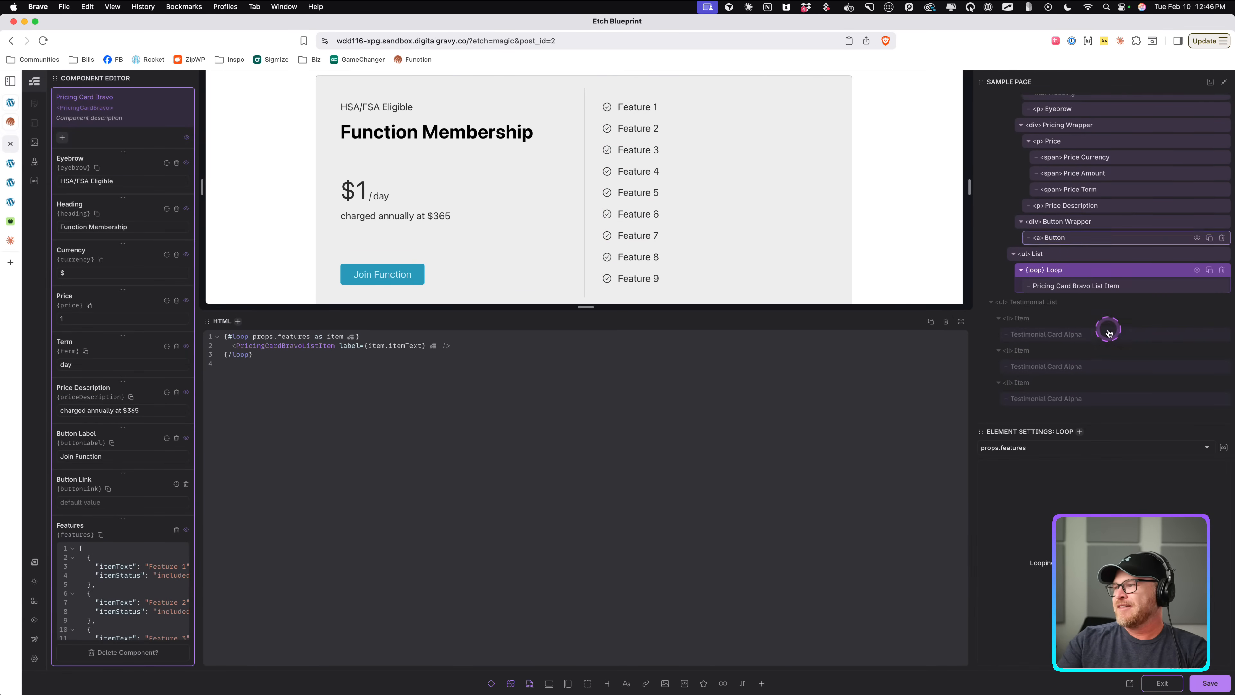
scroll(97, 360, "down", 4)
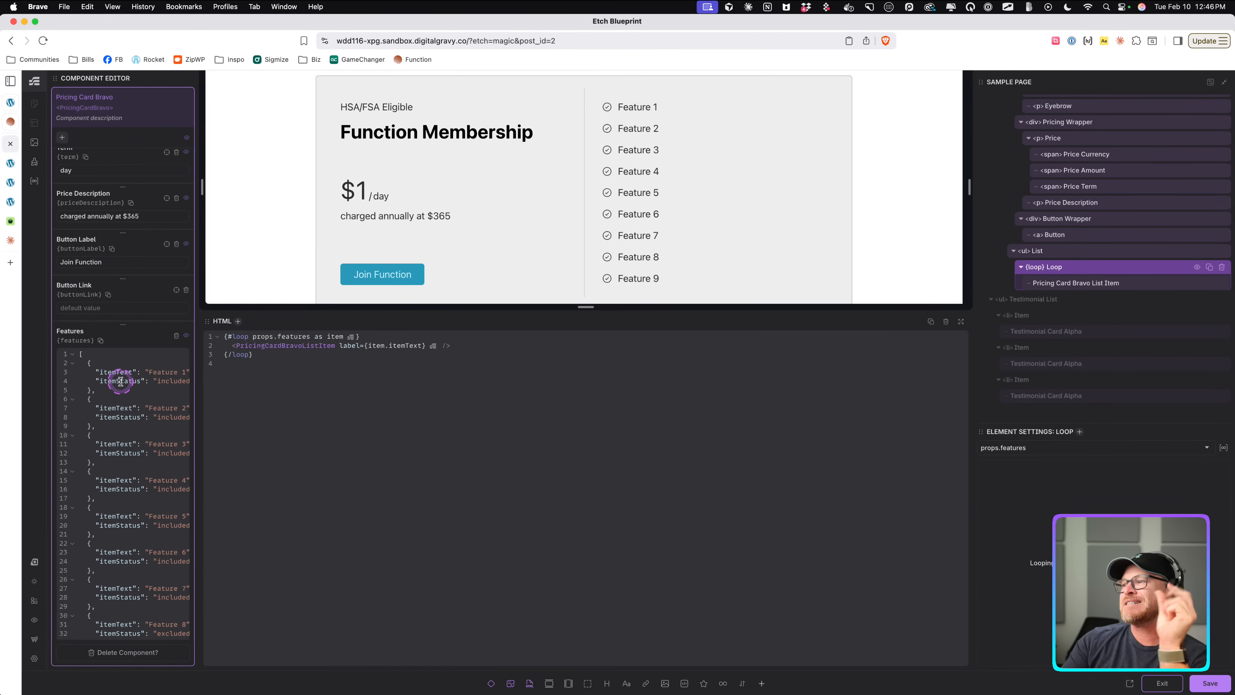
left_click(1089, 283)
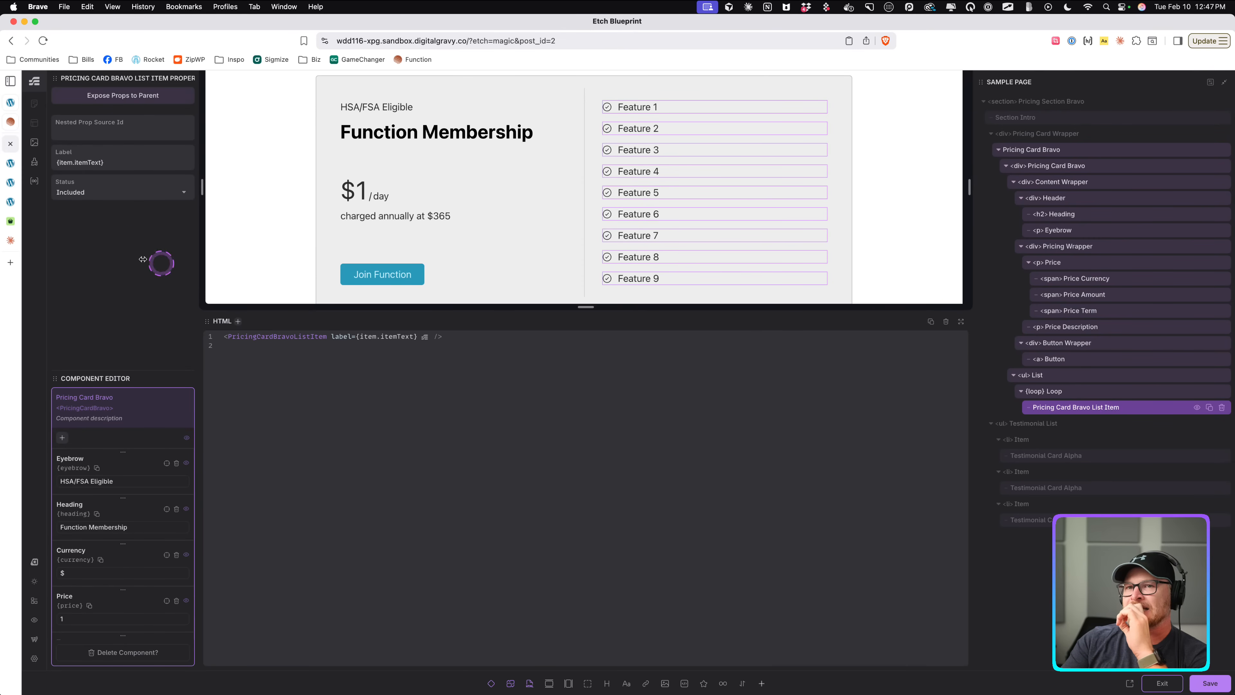
left_click(100, 192)
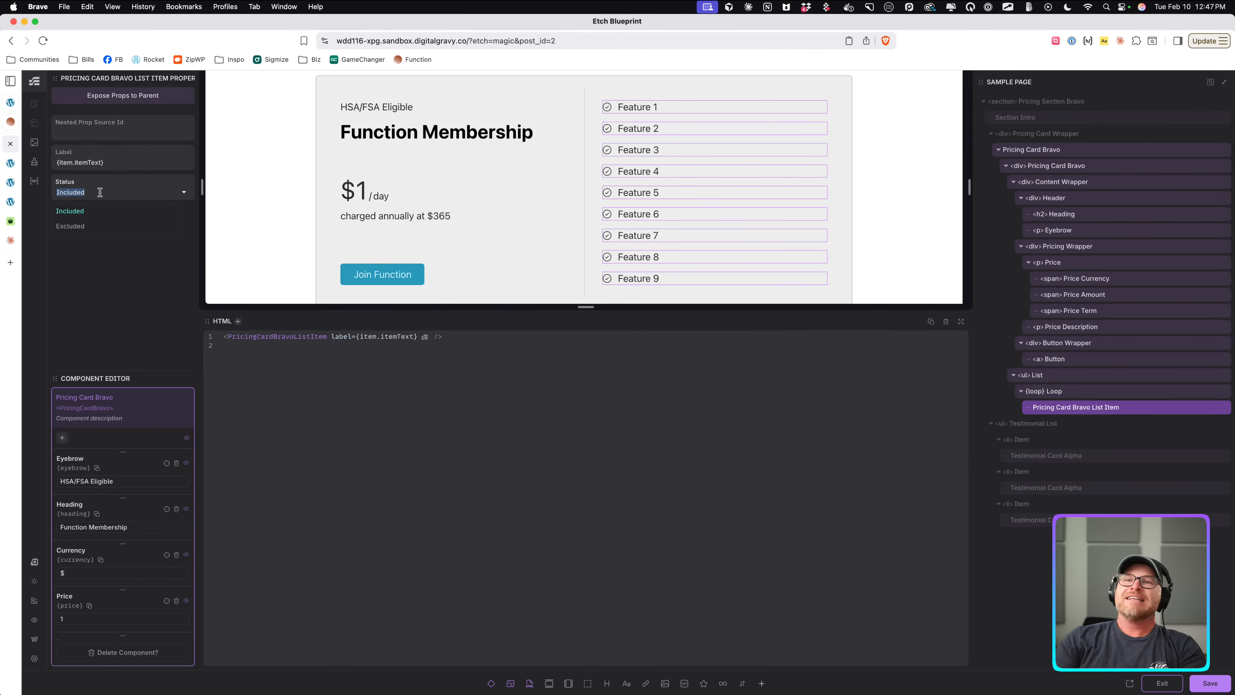
type("{P}")
left_click(100, 192)
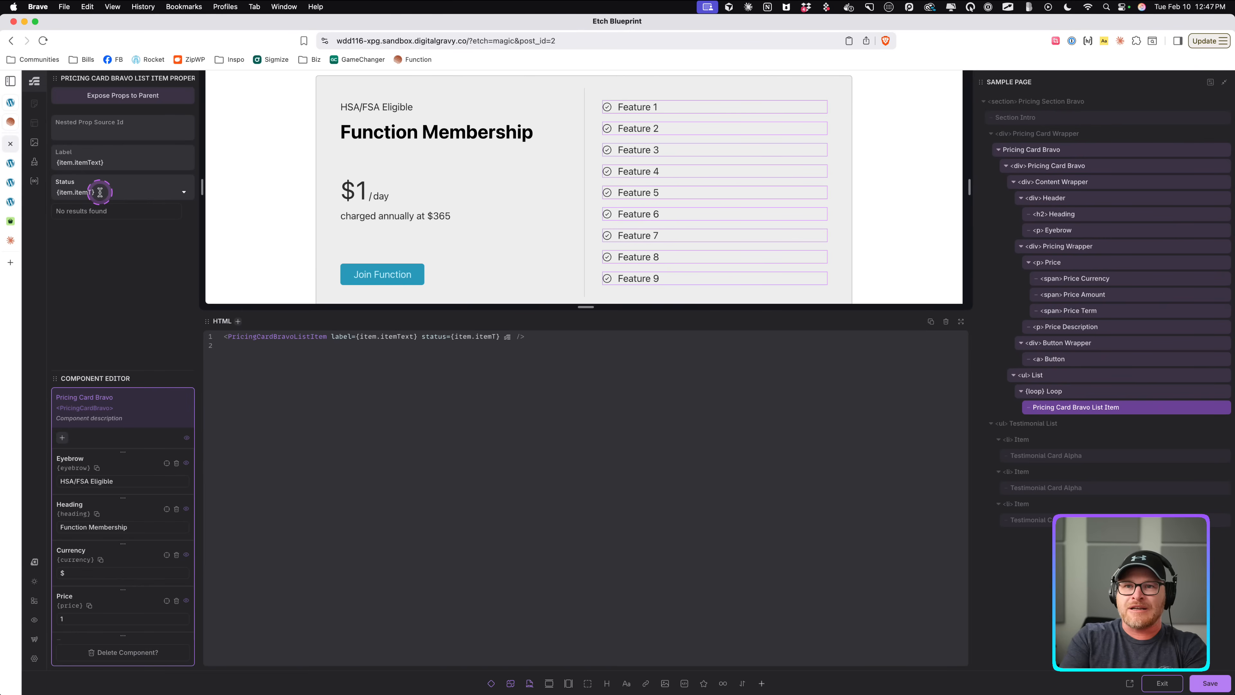
type("s")
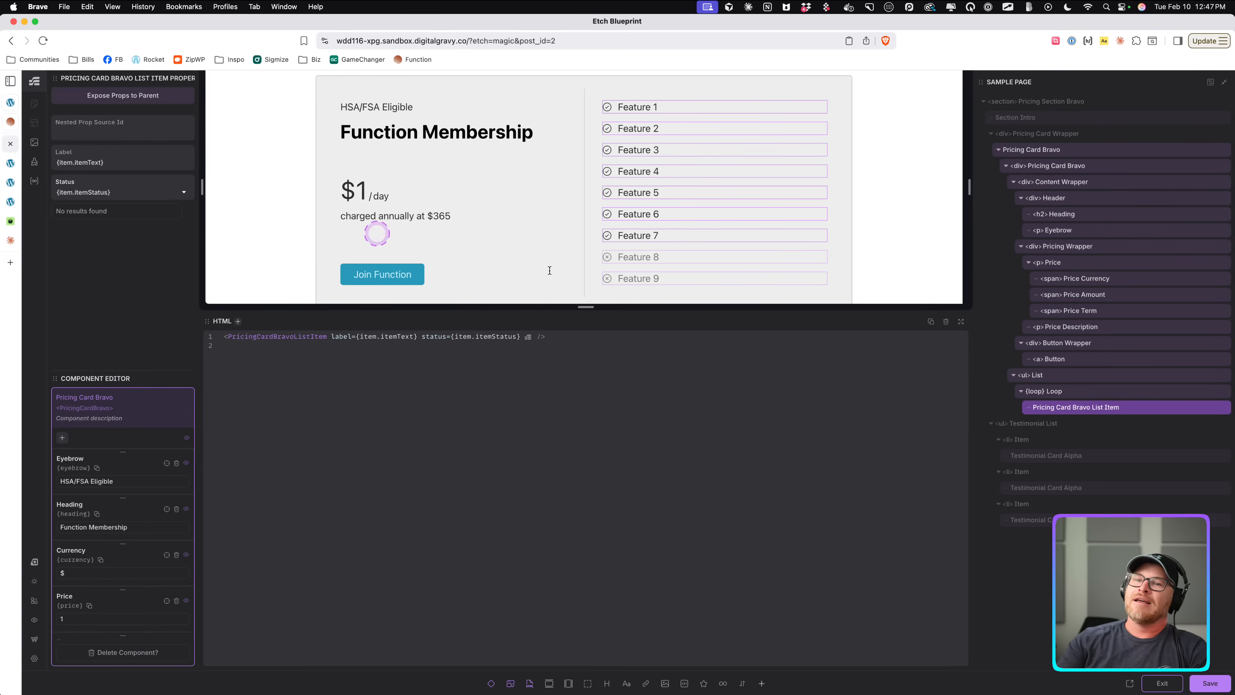
key("super+s")
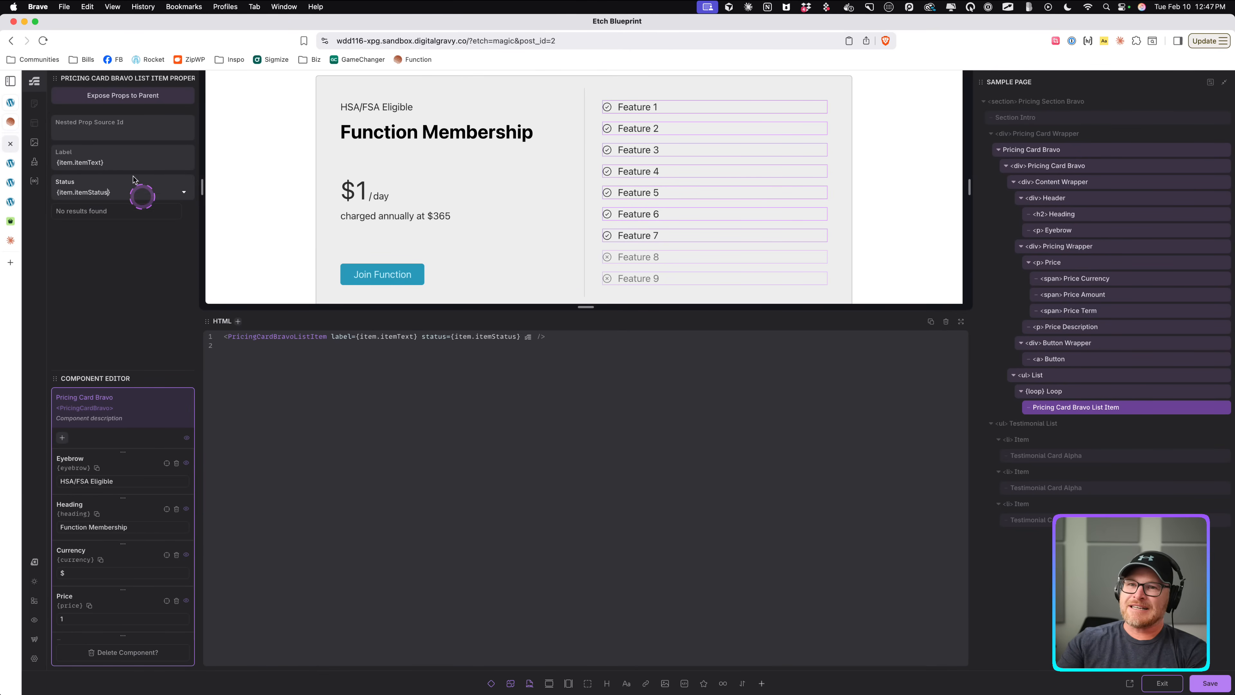
Delete the Feature 3, 4 and 5 entries from the Features default JSON, save, and exit the component editor.
left_click(1082, 391)
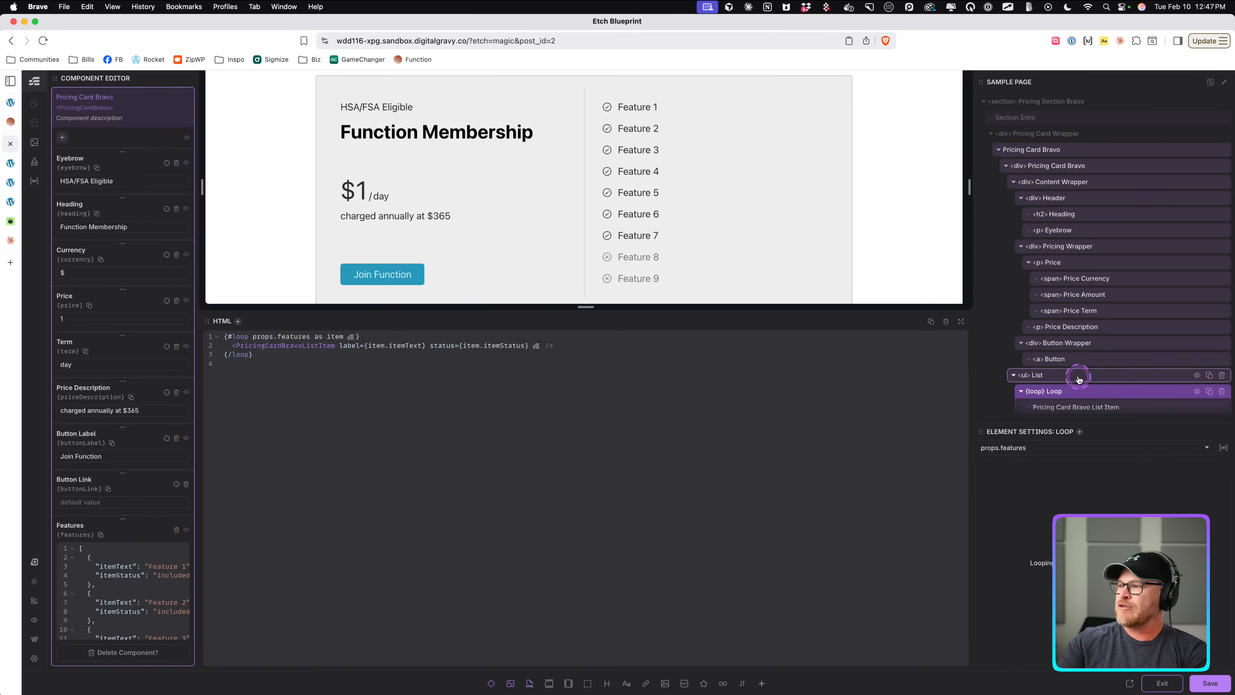
scroll(132, 482, "down", 10)
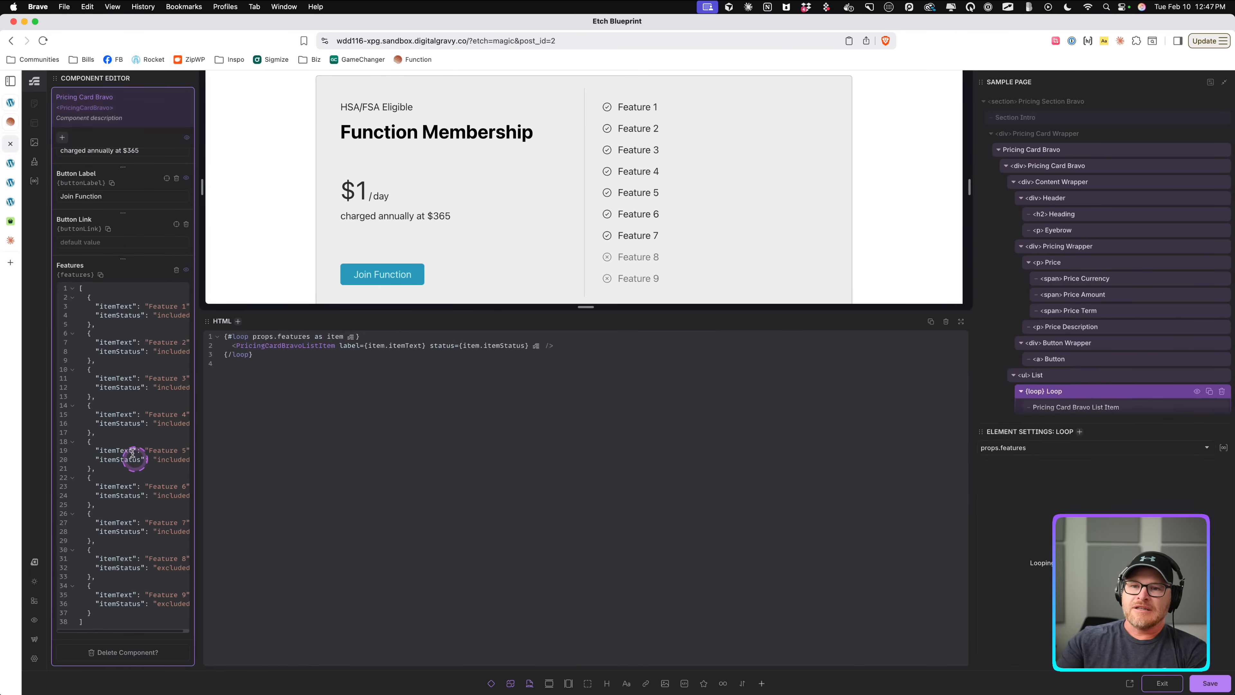
left_click(148, 541)
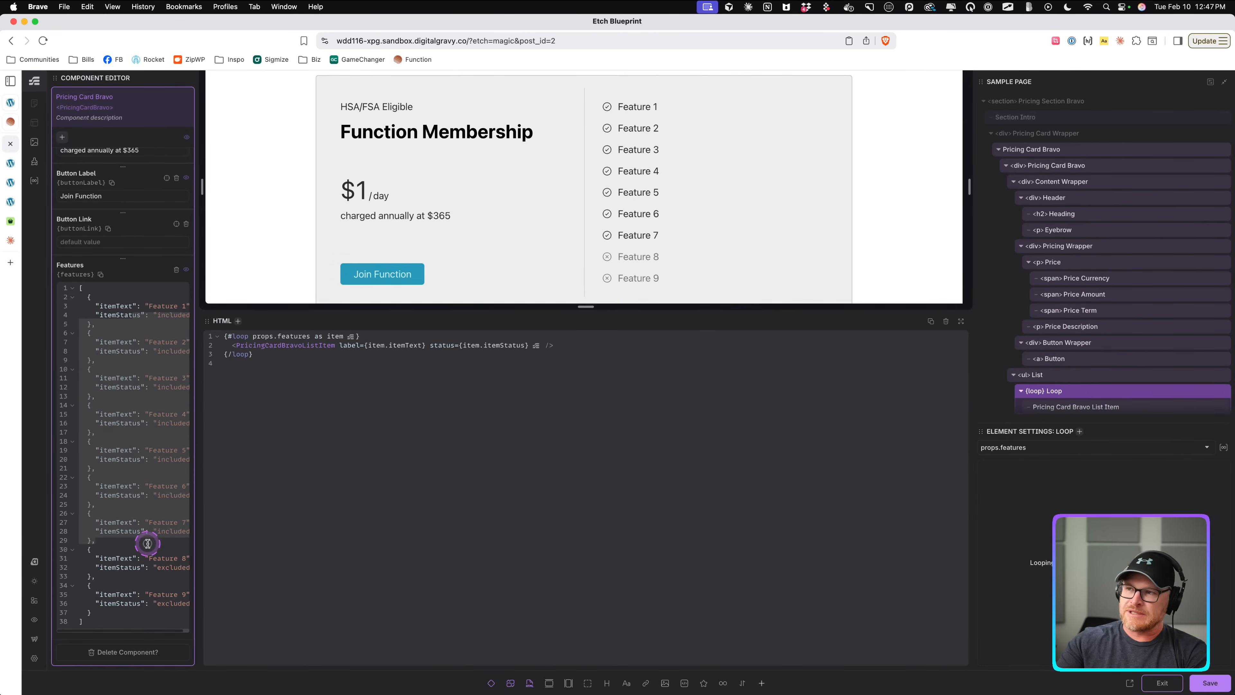
left_click(88, 370)
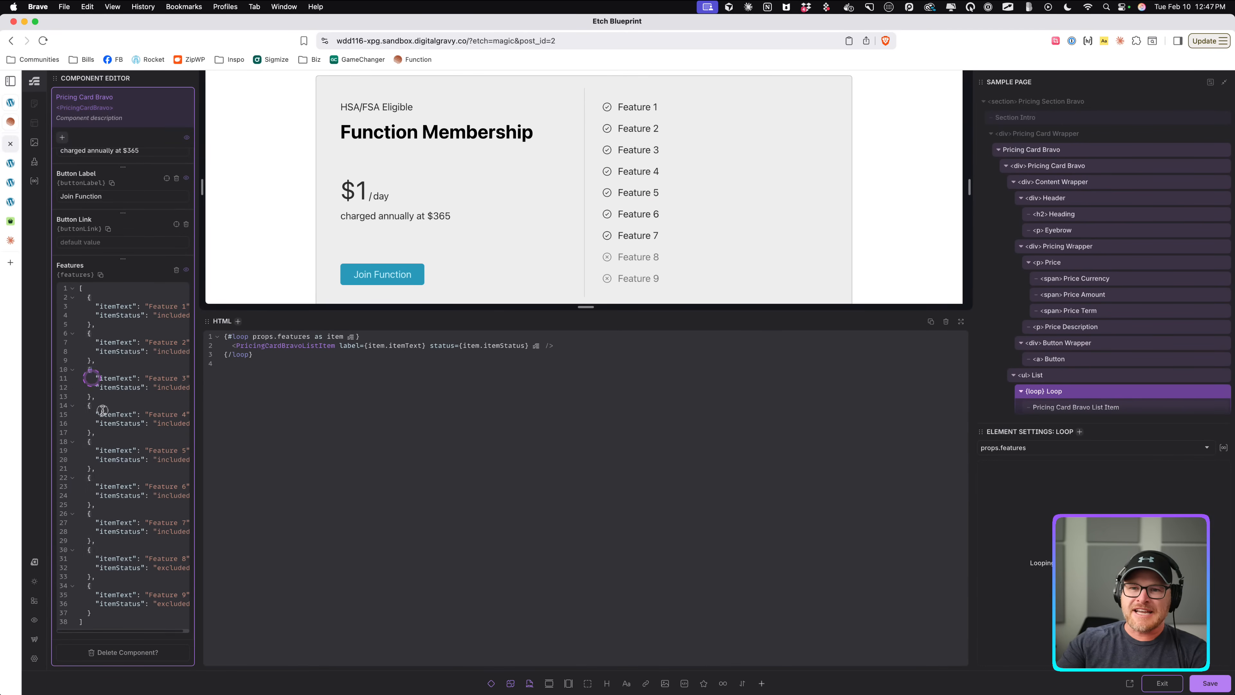
left_click(110, 469, "shift")
key("BackSpace")
key("BackSpace")
key("BackSpace")
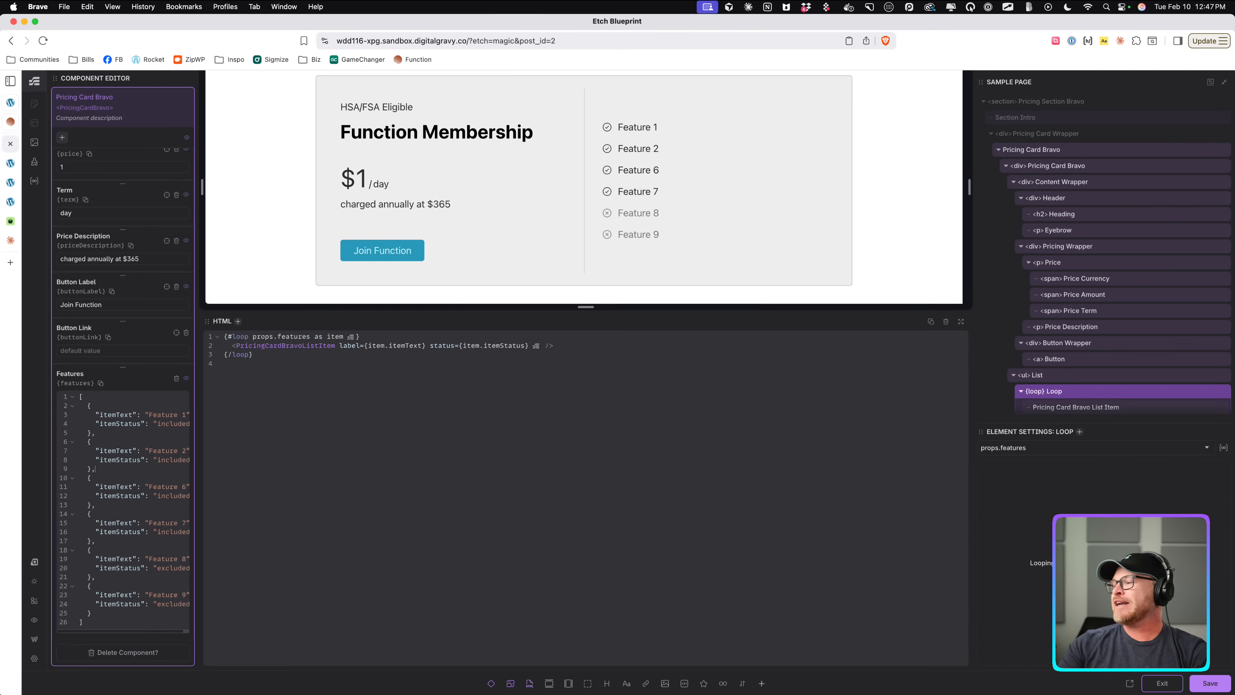
key("super+s")
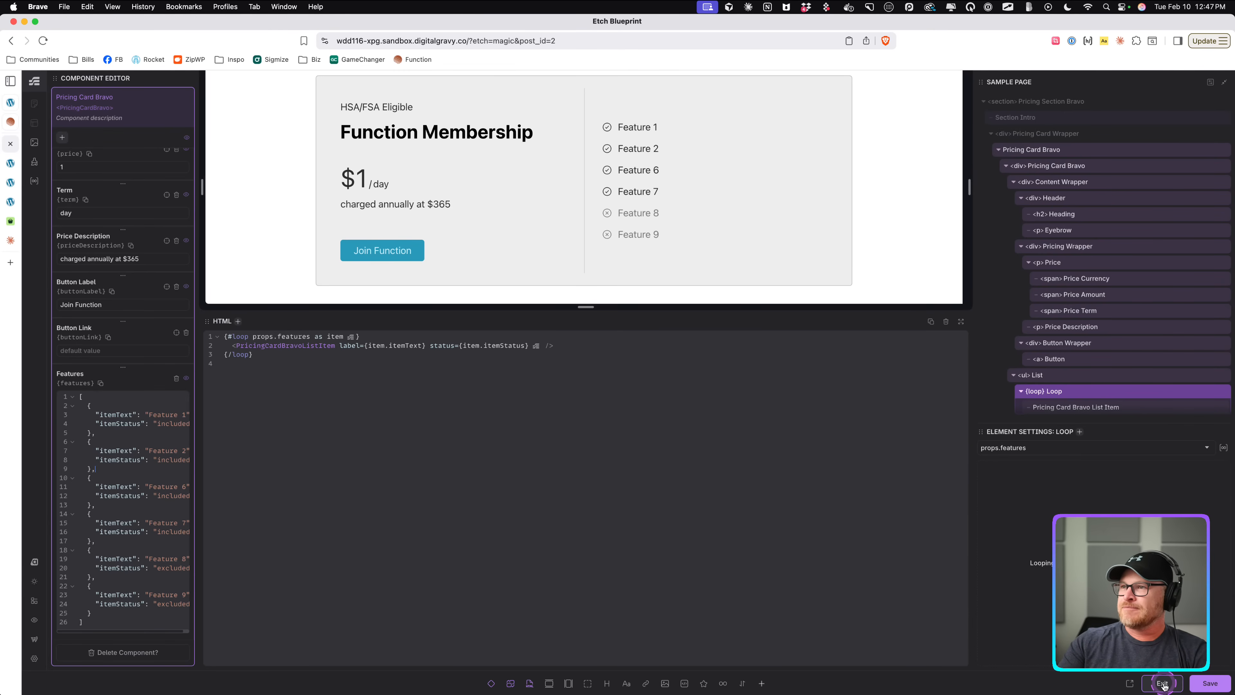
left_click(1163, 683)
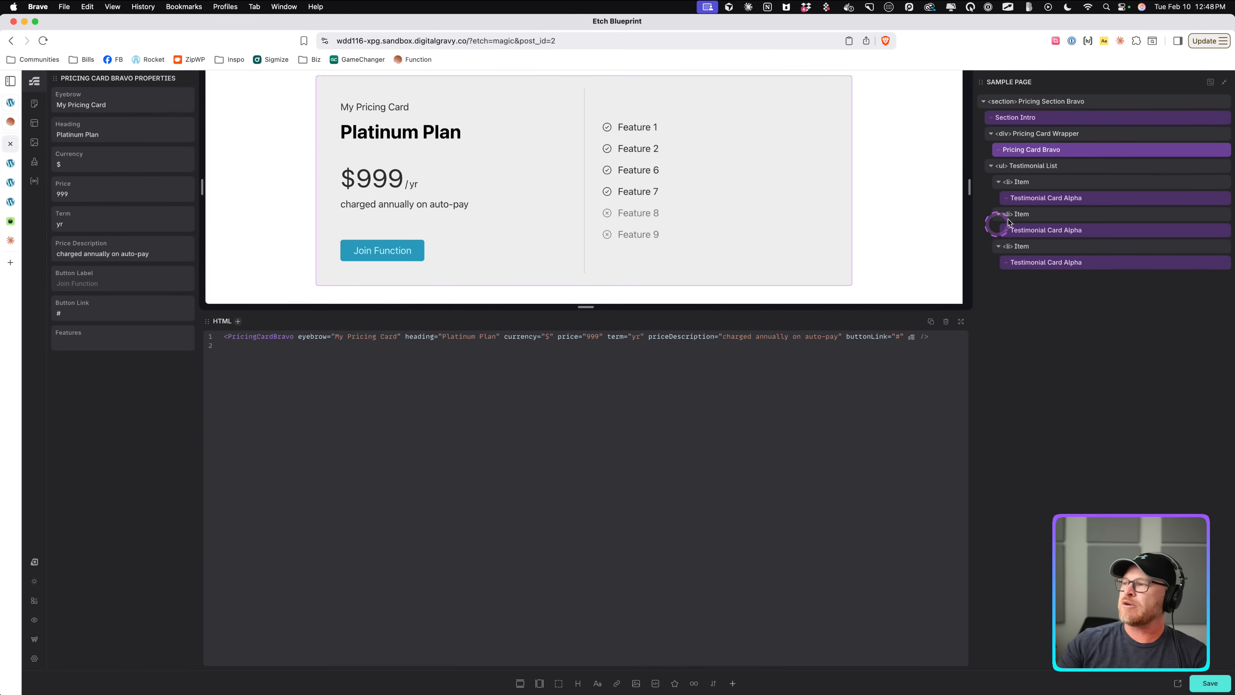
Copy the nine-feature JSON from the Claude chat and paste it into the card instance's Features property.
left_click(130, 342)
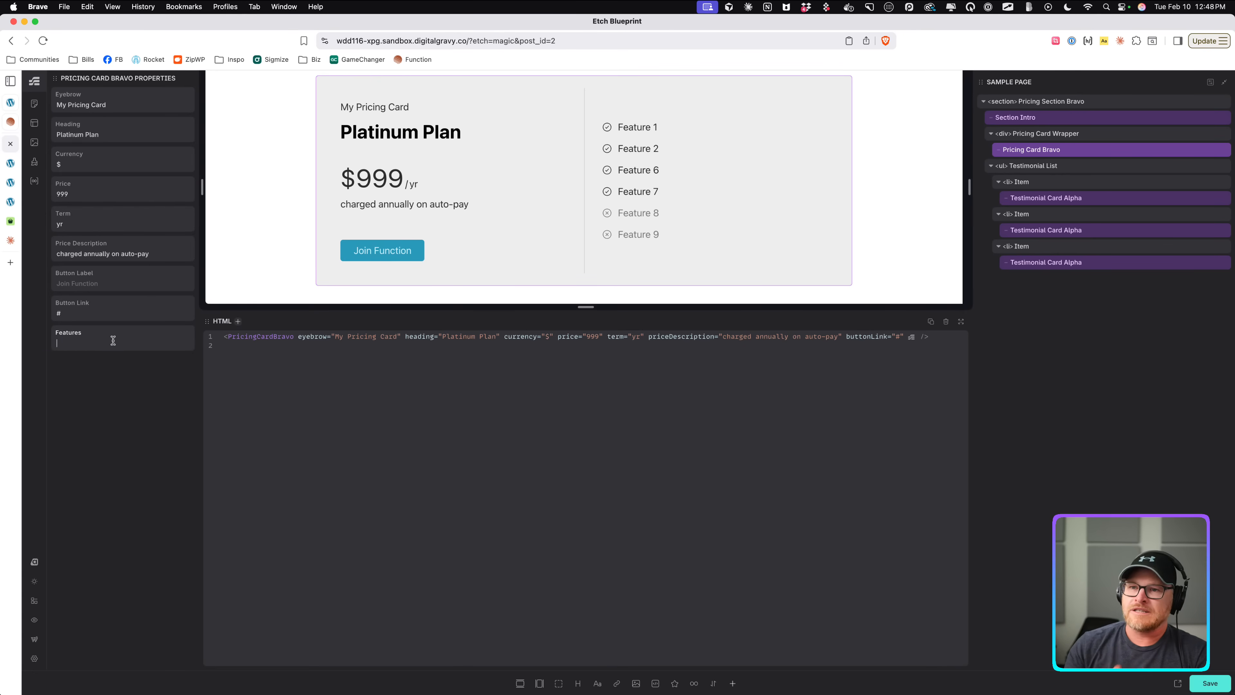
left_click(11, 241)
left_click(767, 261)
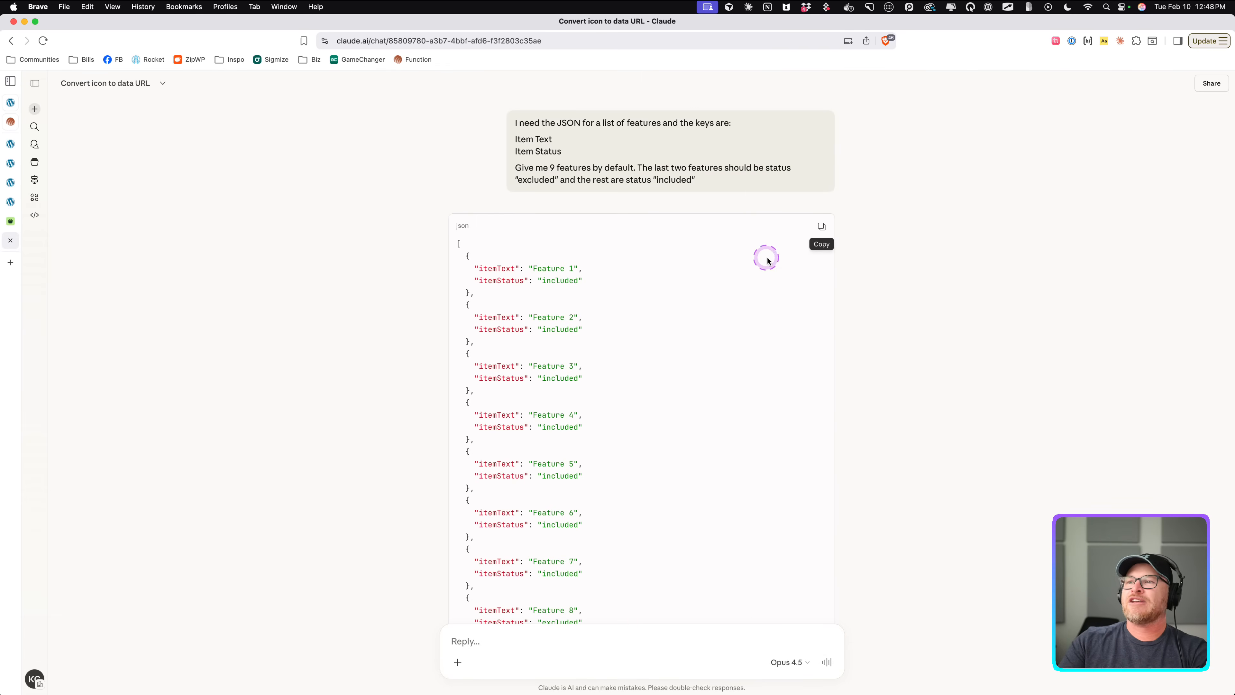
left_click(820, 228)
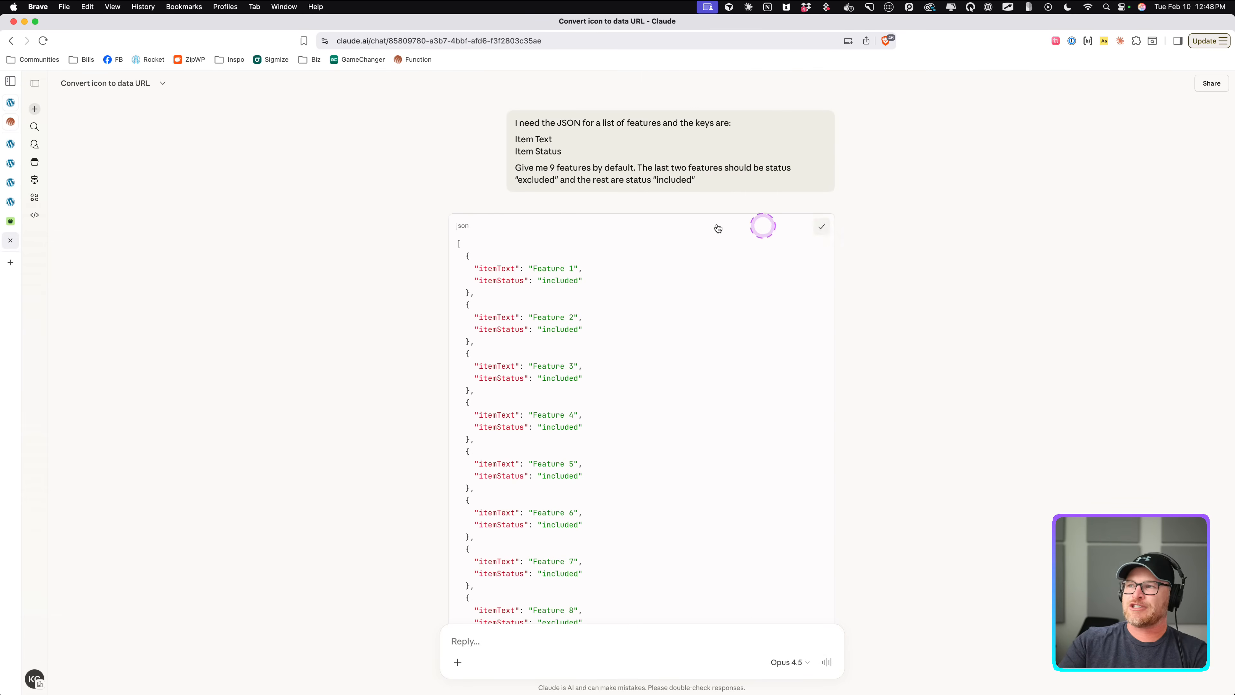
left_click(11, 203)
left_click(12, 148)
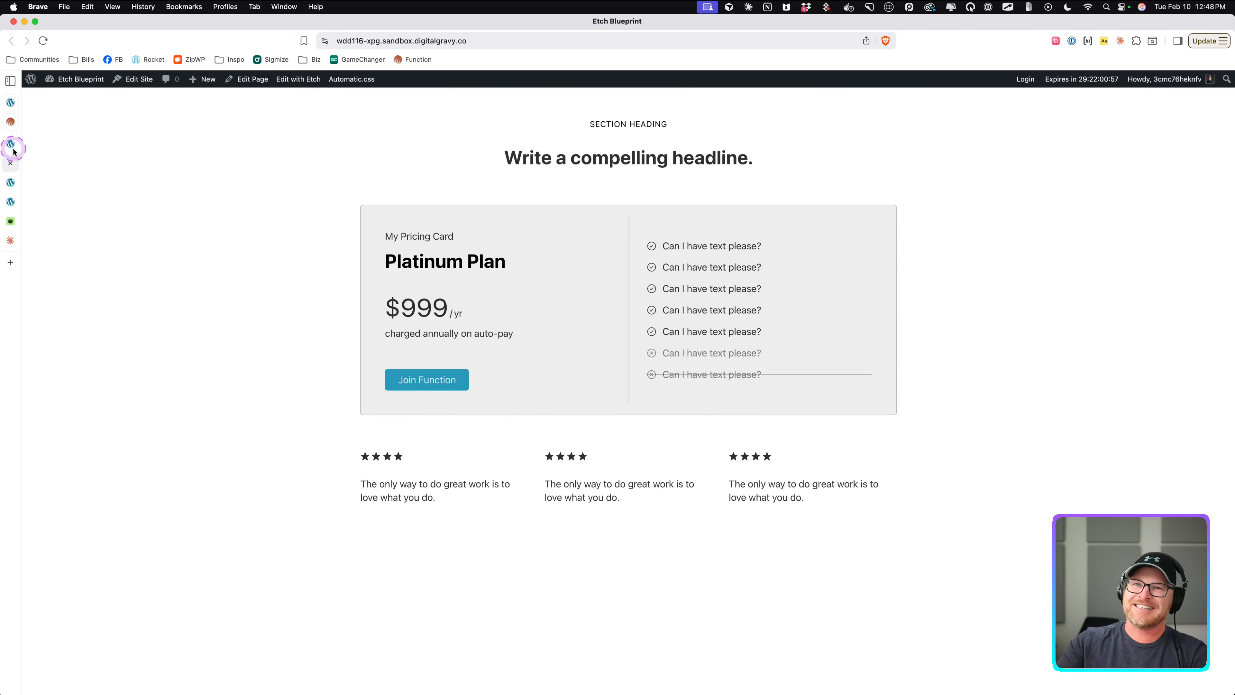
left_click(13, 149)
key("super+v")
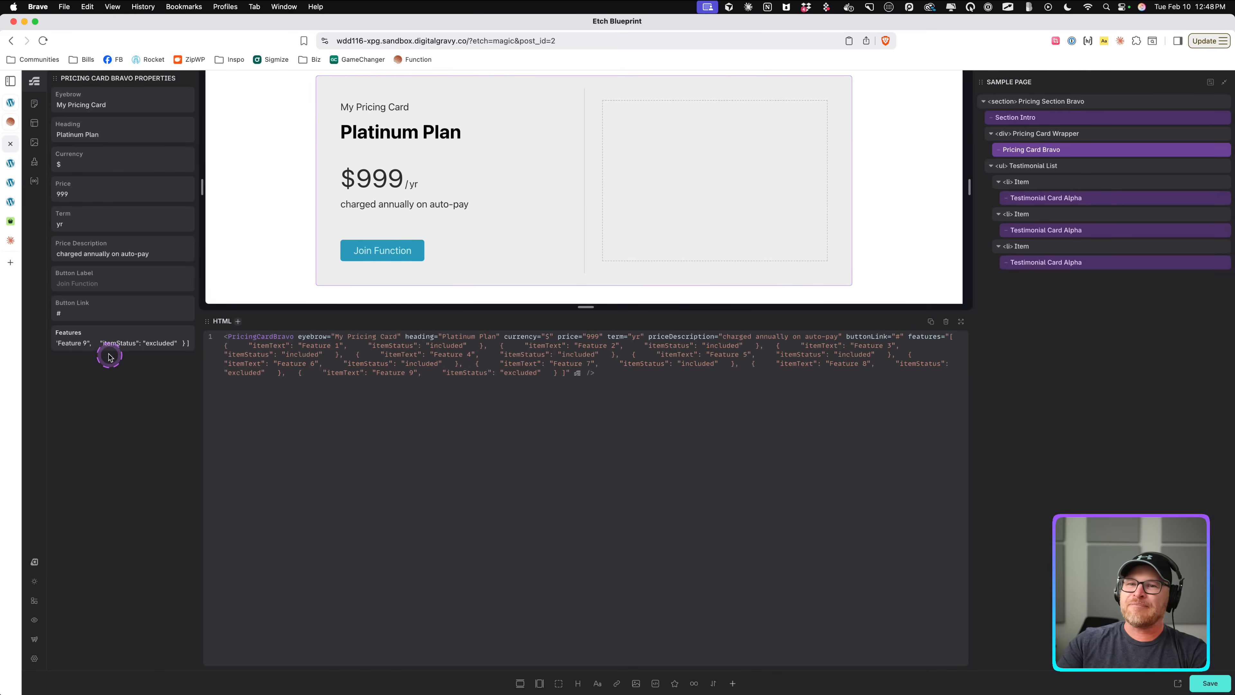
Clear the pasted value from the instance's Features property.
scroll(124, 344, "left", 10)
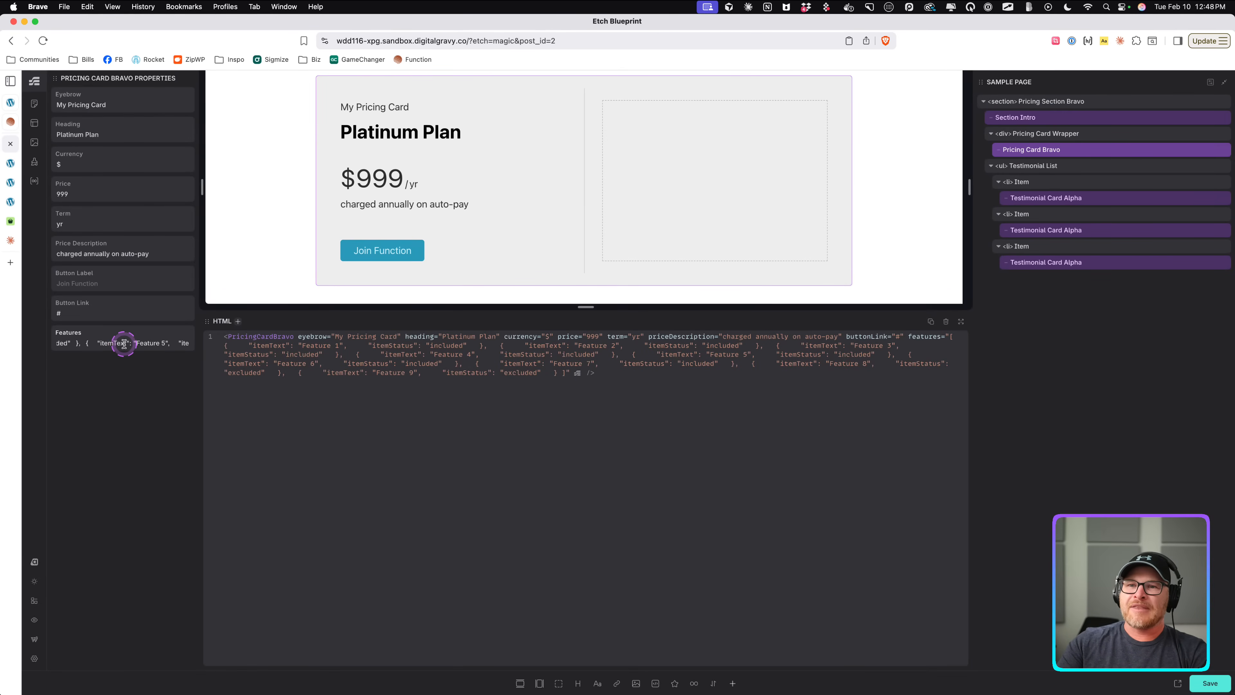
scroll(124, 344, "left", 10)
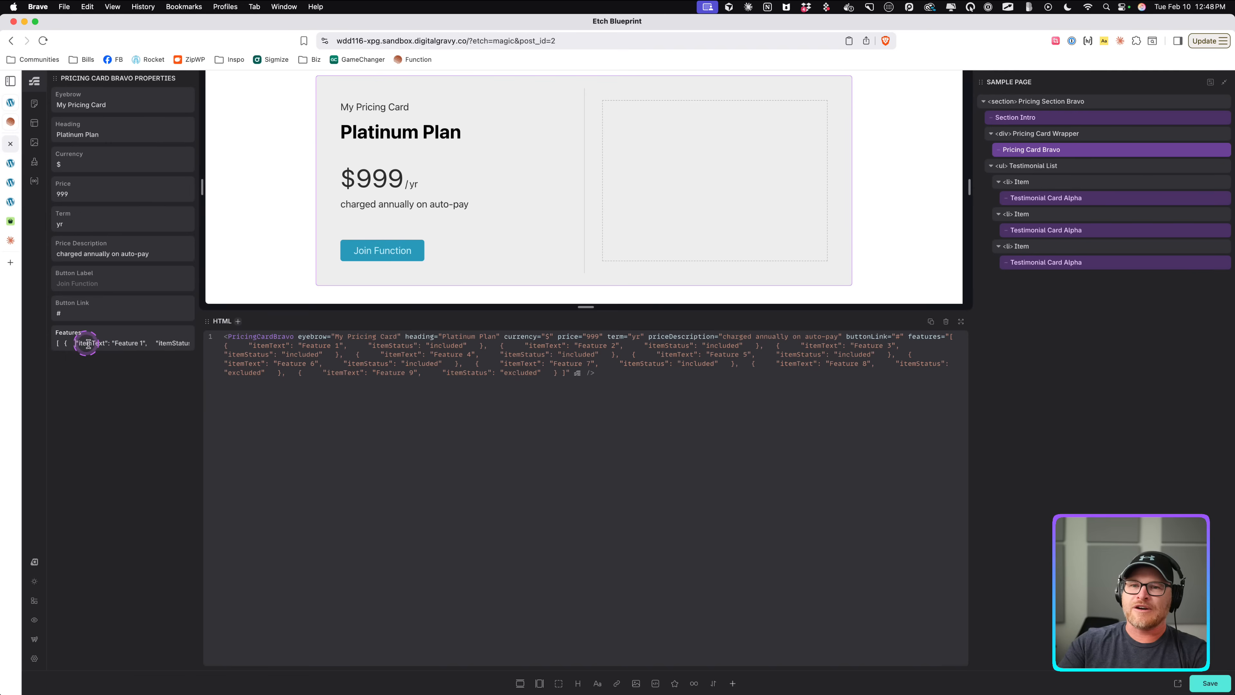
triple_click(159, 345)
key("BackSpace")
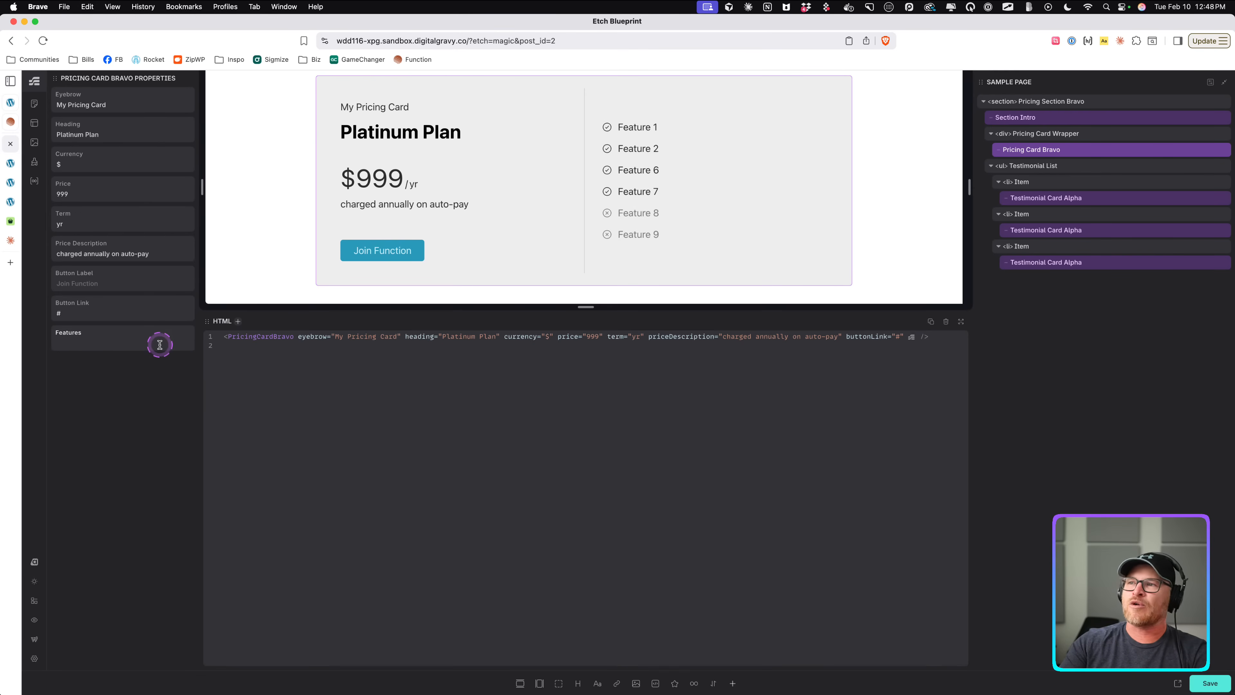
Try pasting the features JSON into the Features property again, trimming its closing characters, and undo the paste.
key("super+v")
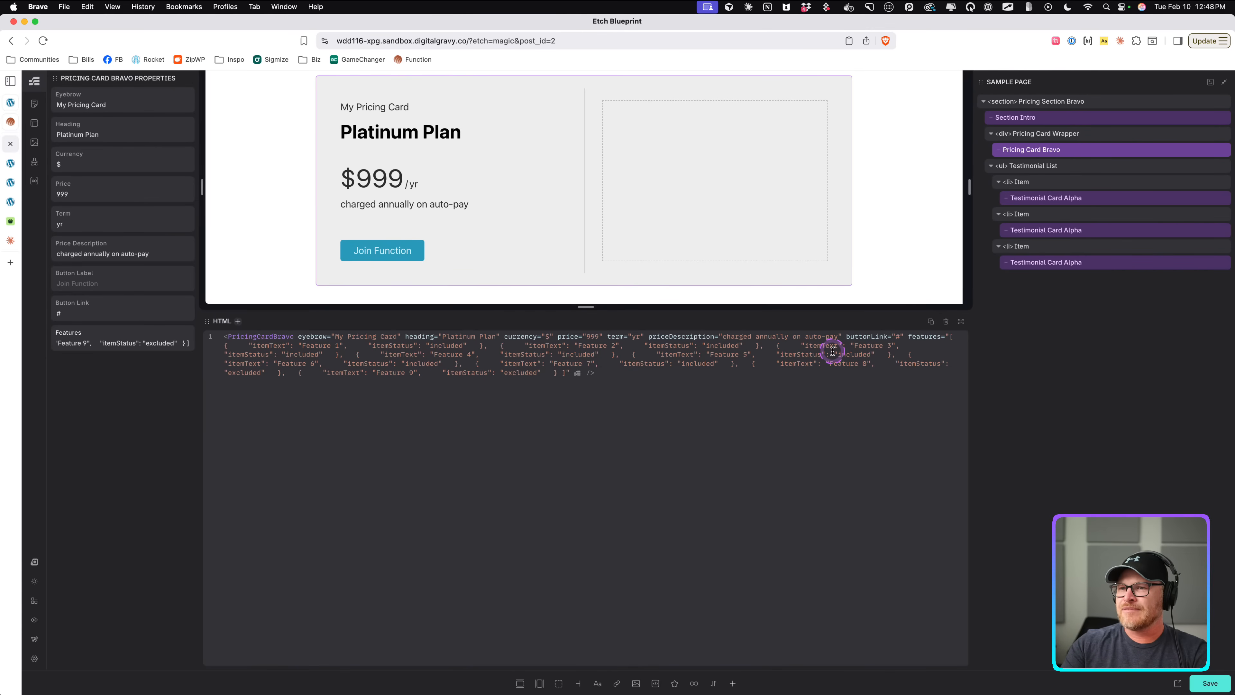
left_click(177, 332)
key("BackSpace")
key("BackSpace")
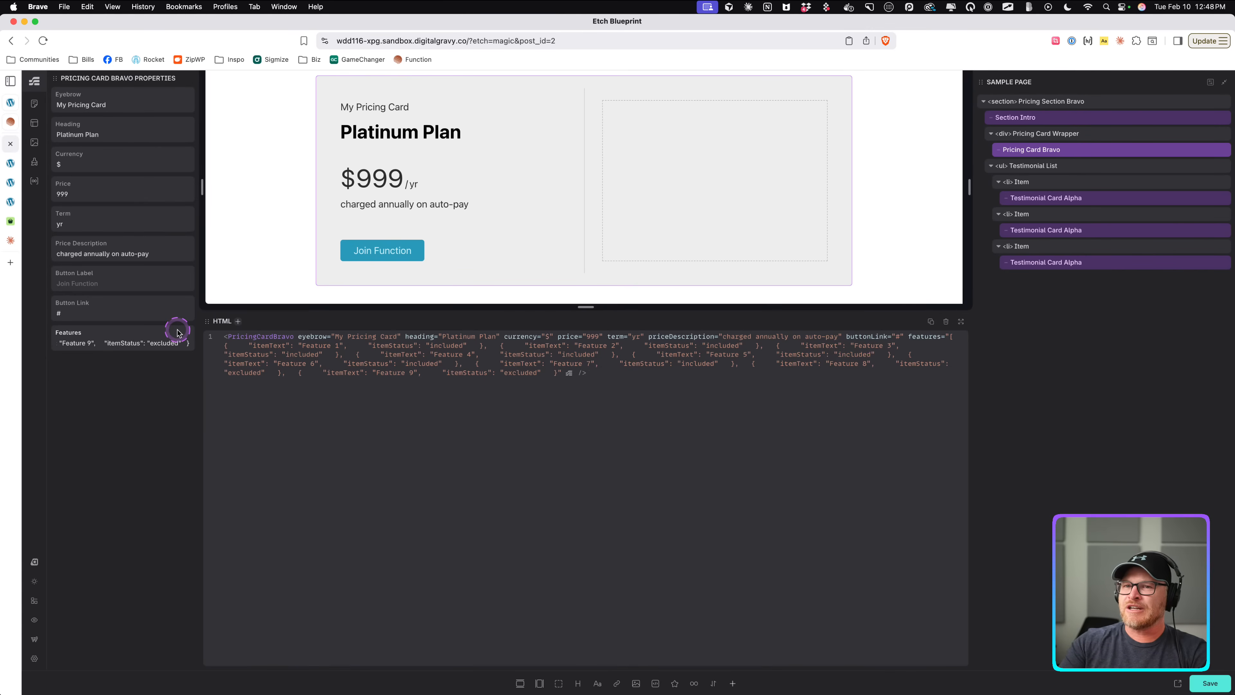
key("super+a")
key("BackSpace")
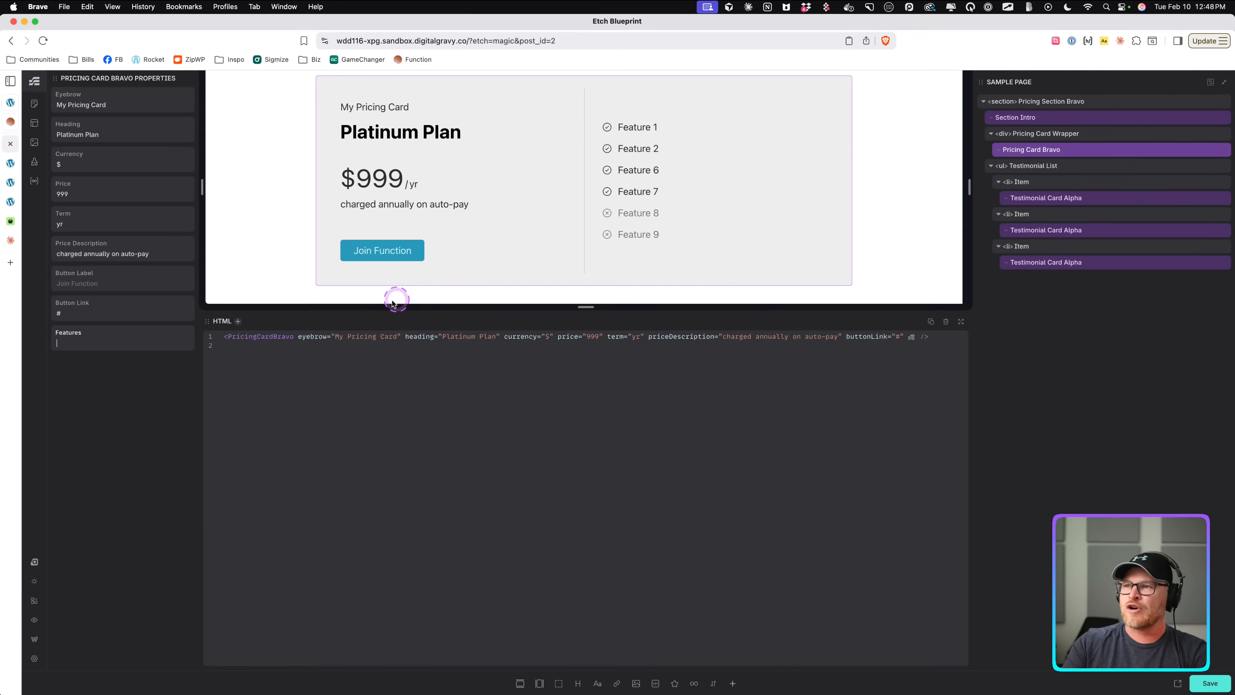
key("super+v")
key("super+z")
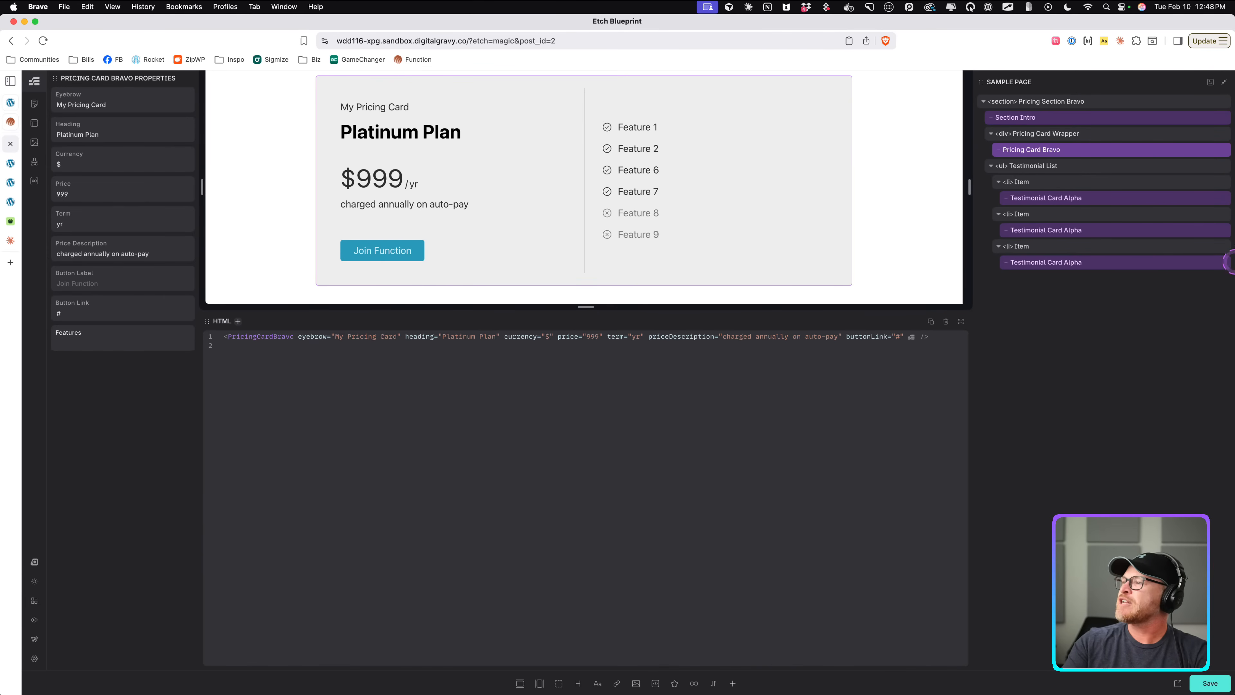
Open the Pricing Card Bravo component to inspect the loop and list item bindings, and exit the editor.
right_click(1080, 150)
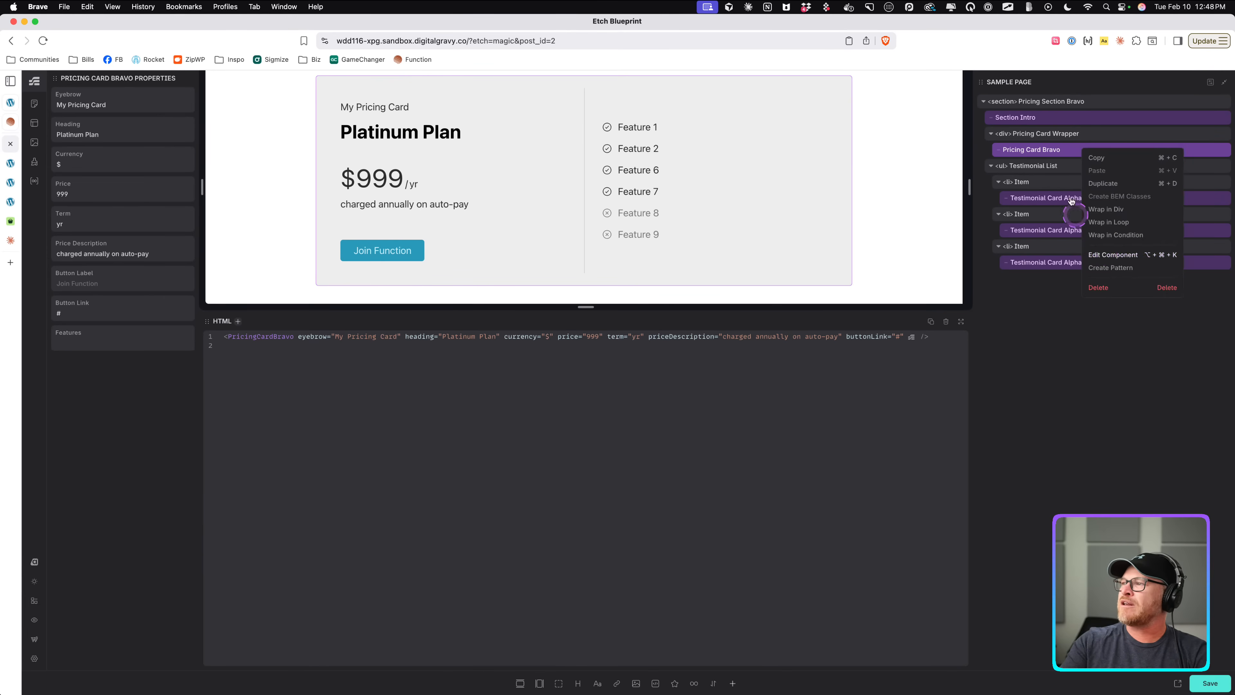
left_click(1101, 254)
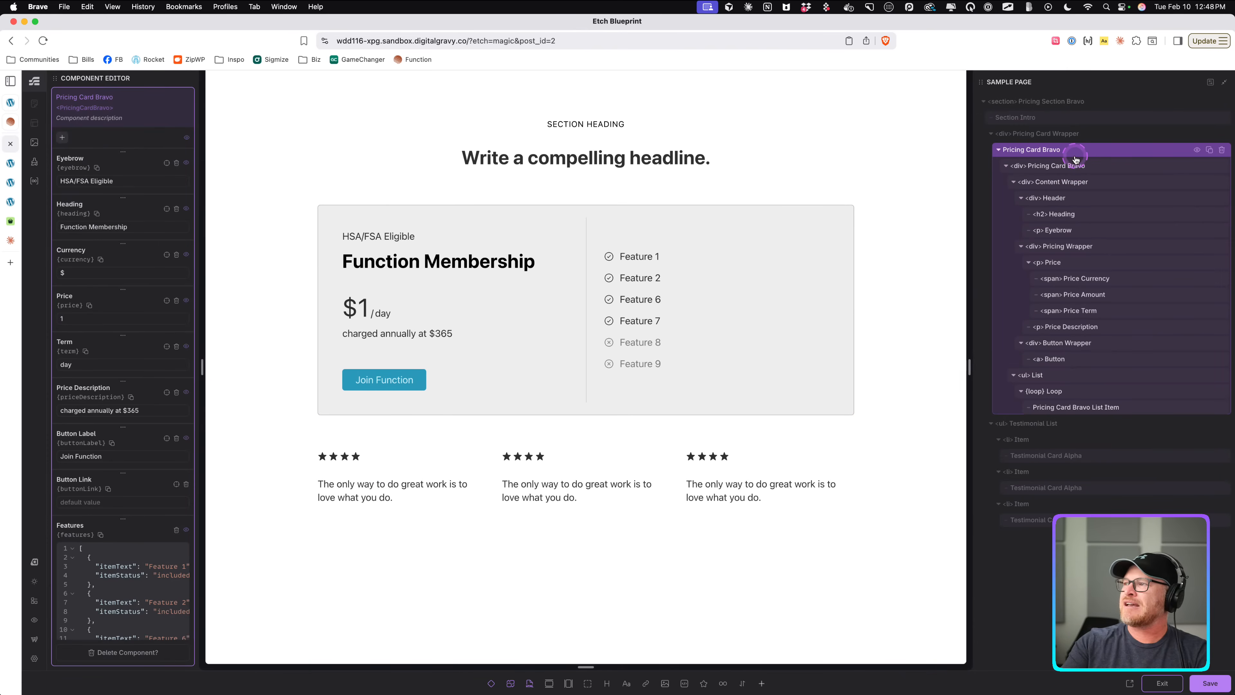
left_click(1097, 392)
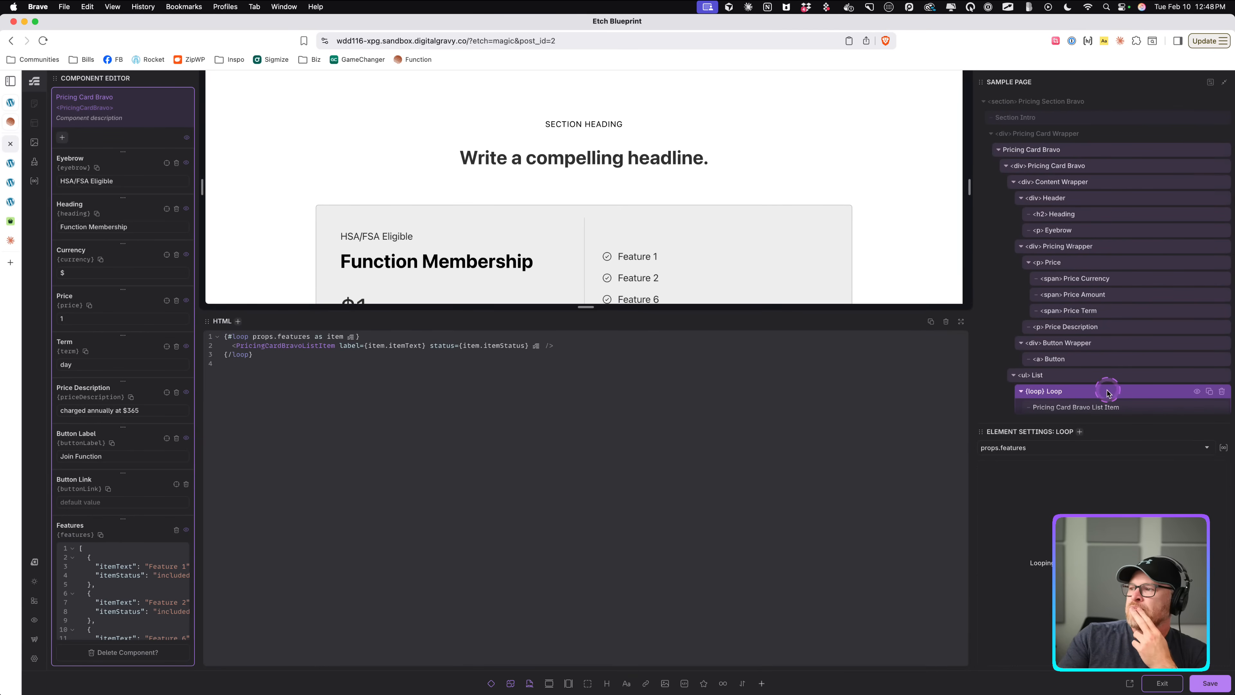
left_click(1107, 407)
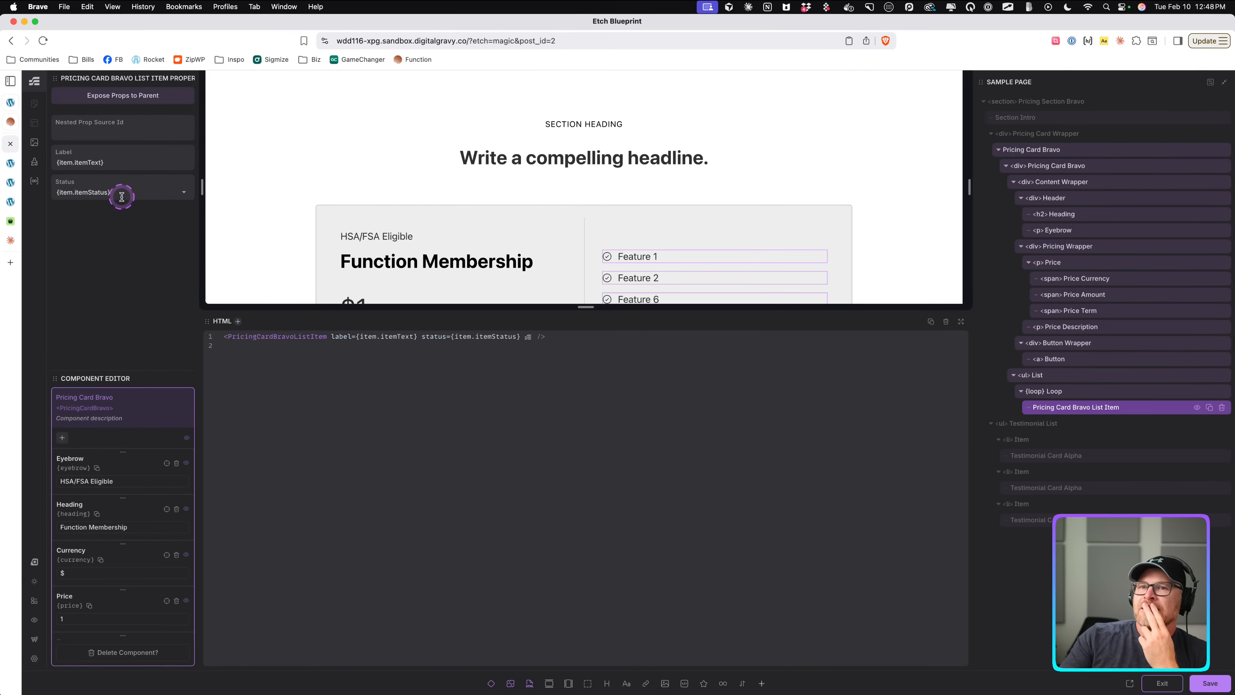
left_click(1107, 391)
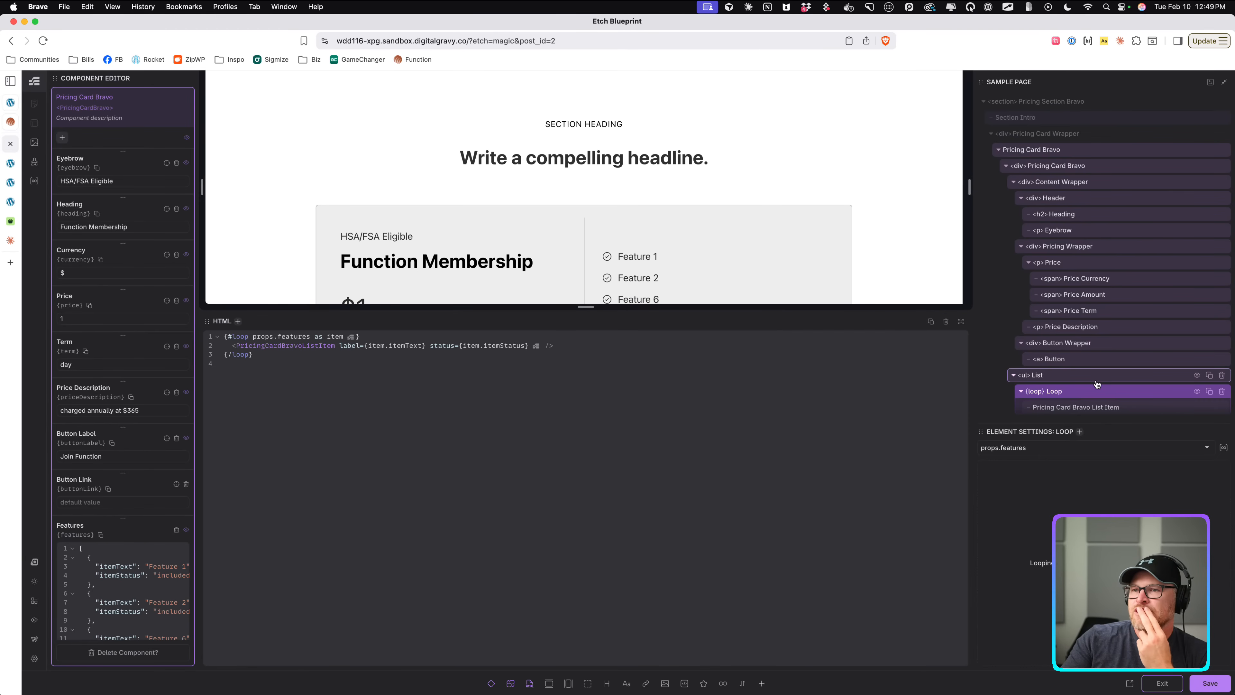
left_click(1096, 384)
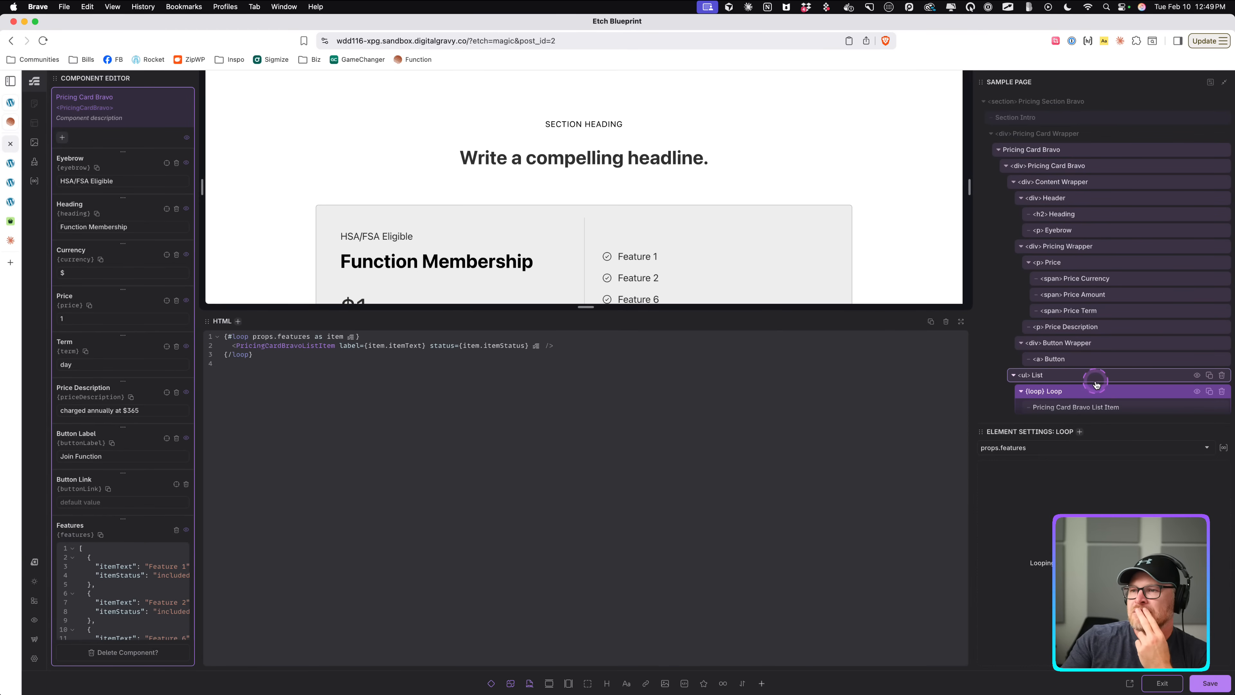
left_click(1161, 683)
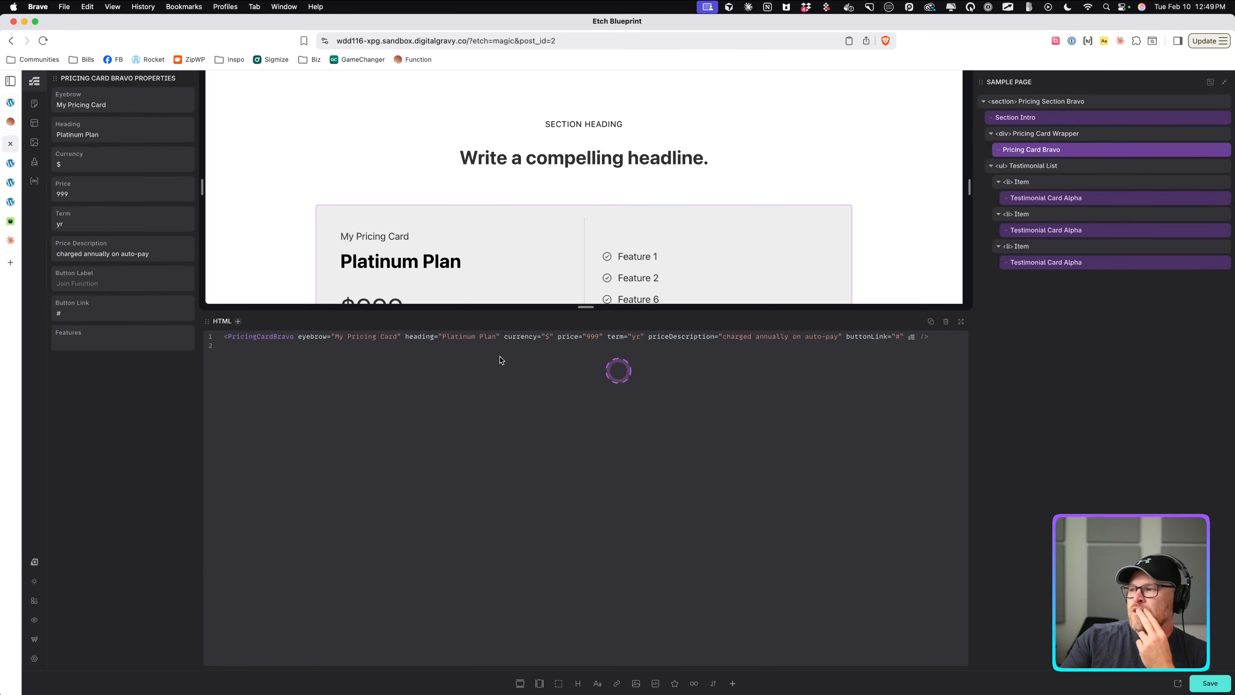
Reopen the component, select the whole Features default JSON, and exit the component editor.
left_click(52, 342)
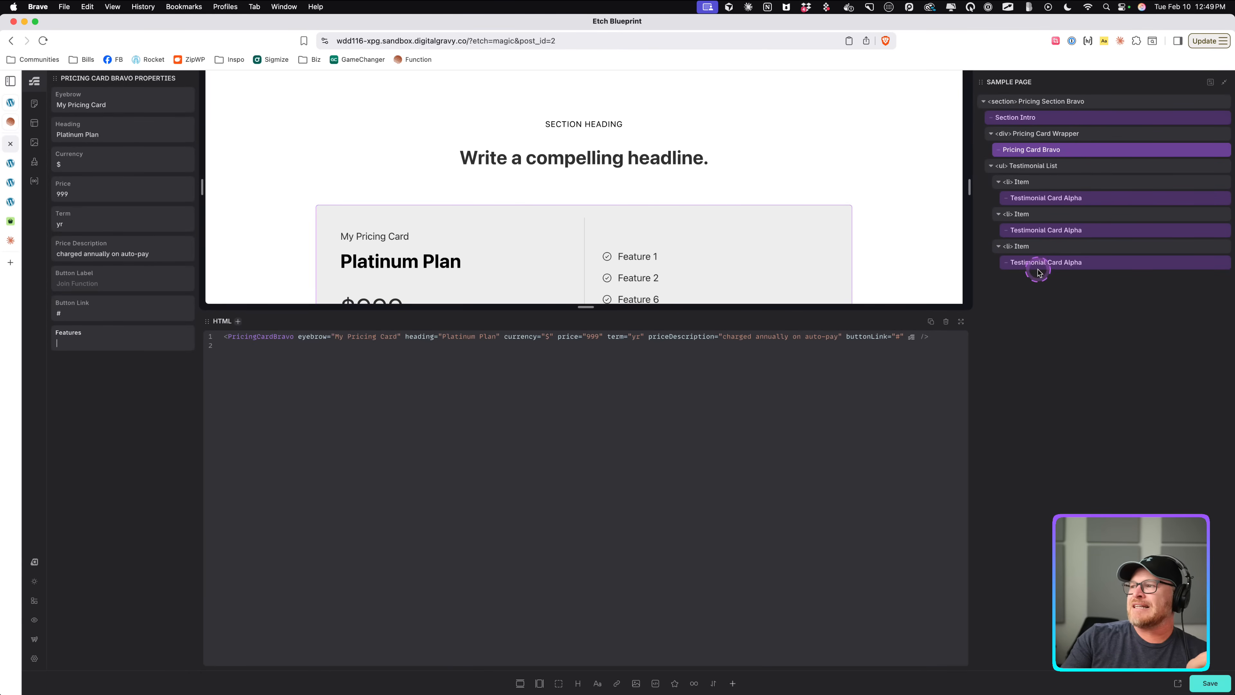
right_click(1044, 151)
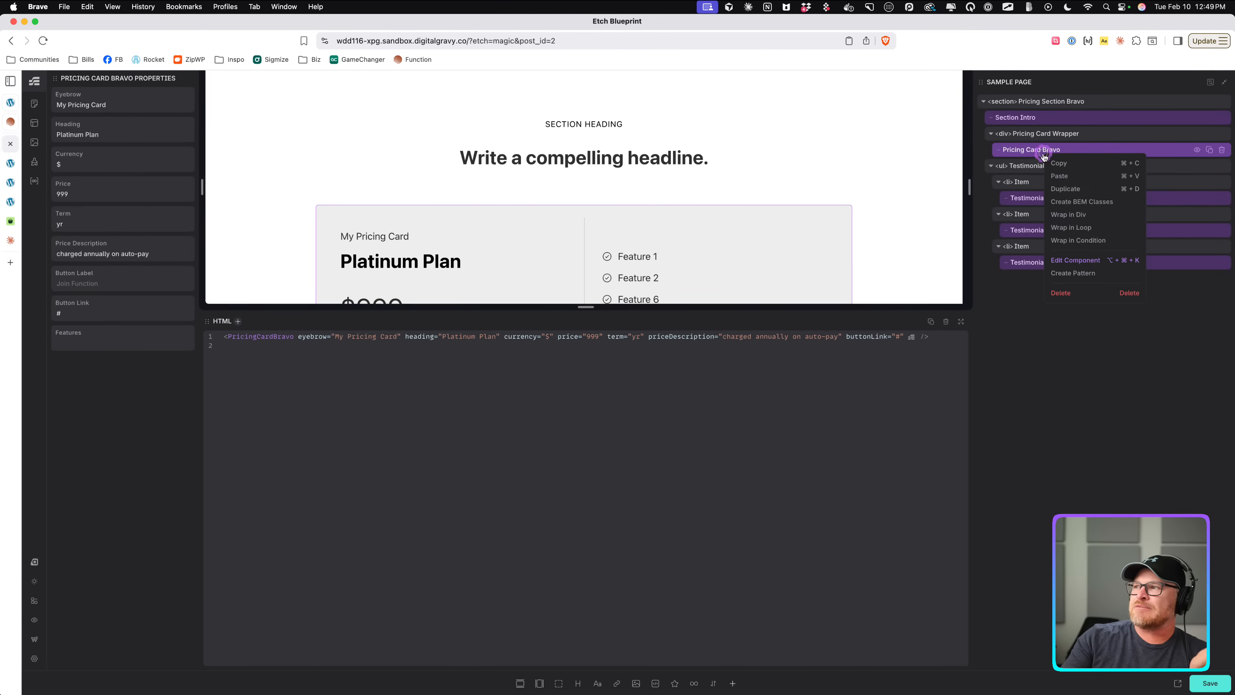
left_click(1080, 261)
scroll(168, 526, "down", 3)
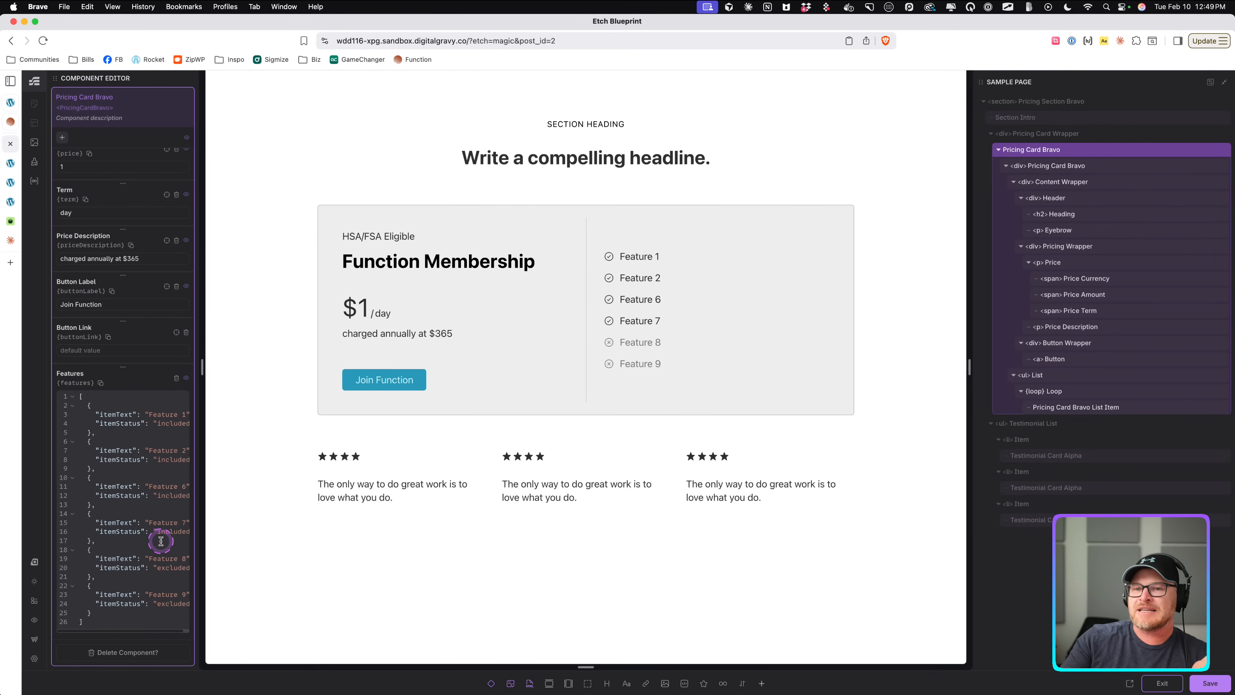
double_click(154, 523)
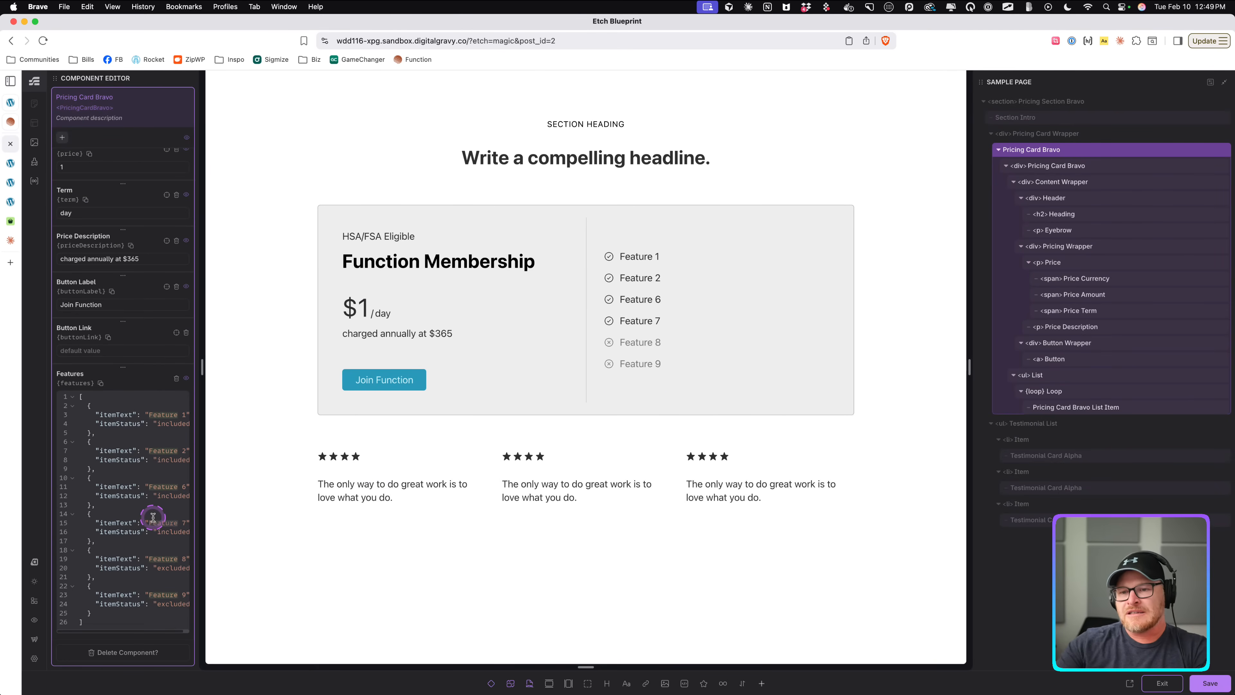
key("super+a")
key("super+c")
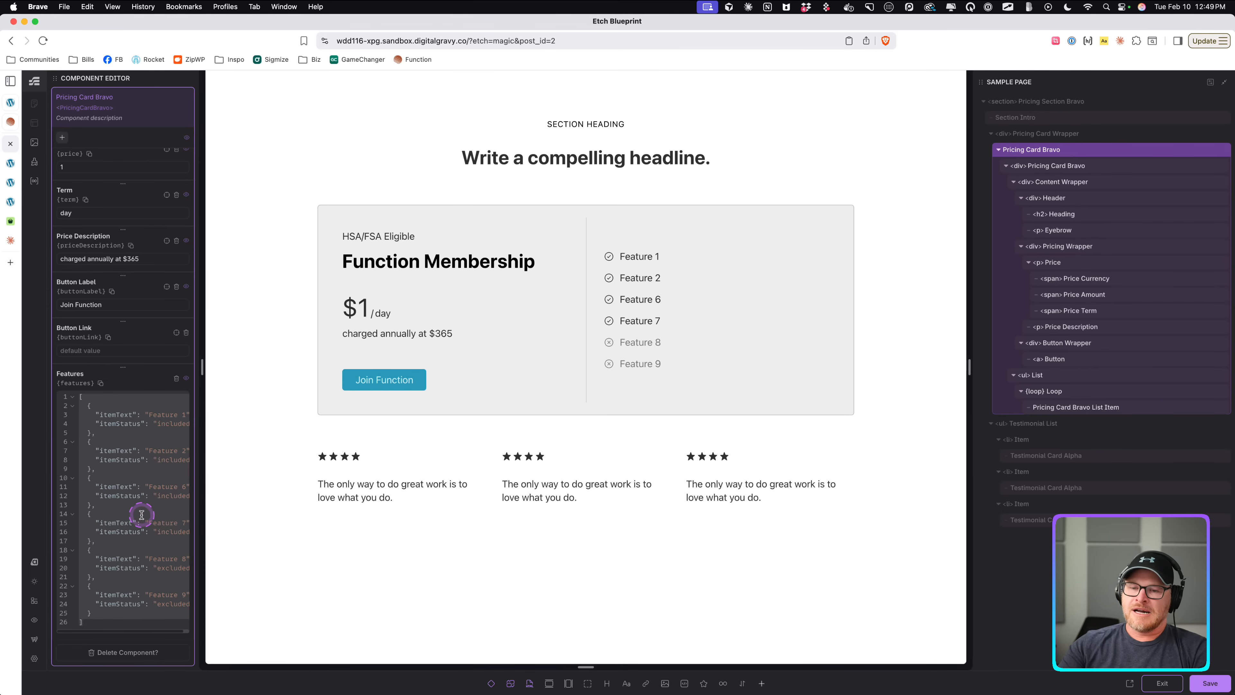
left_click(1161, 683)
Paste the copied JSON into the instance's Features property and preview the page on the front end.
left_click(88, 344)
key("super+v")
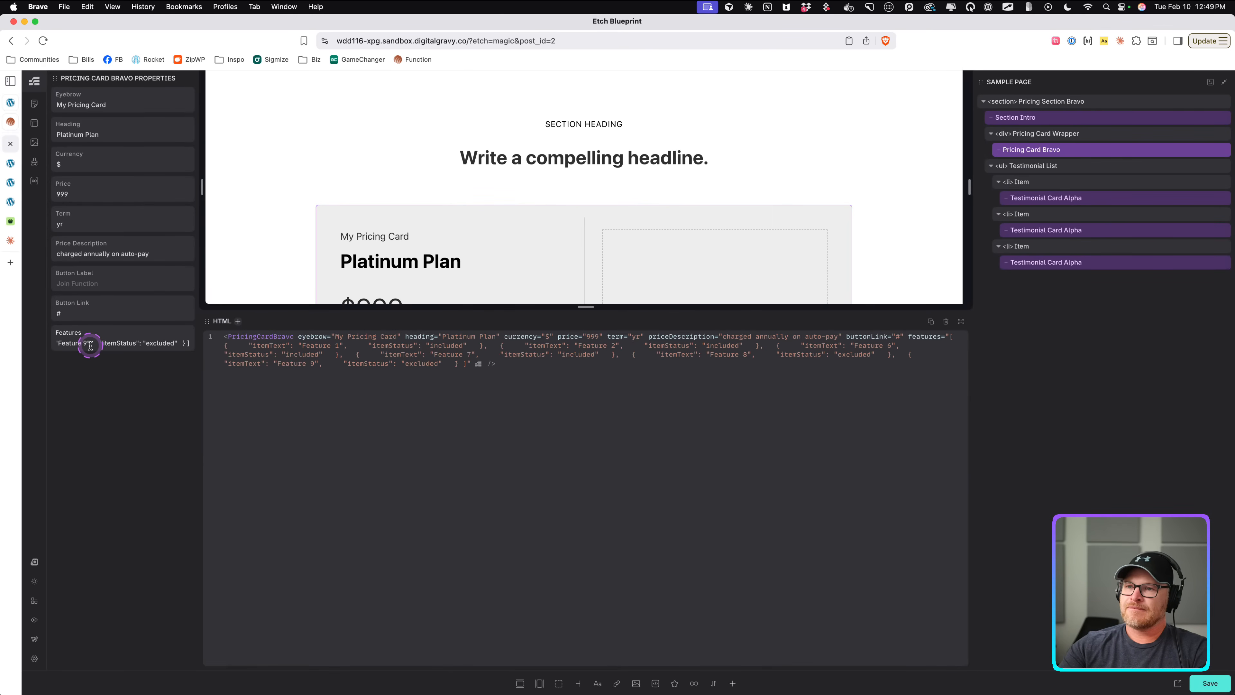
scroll(480, 247, "down", 4)
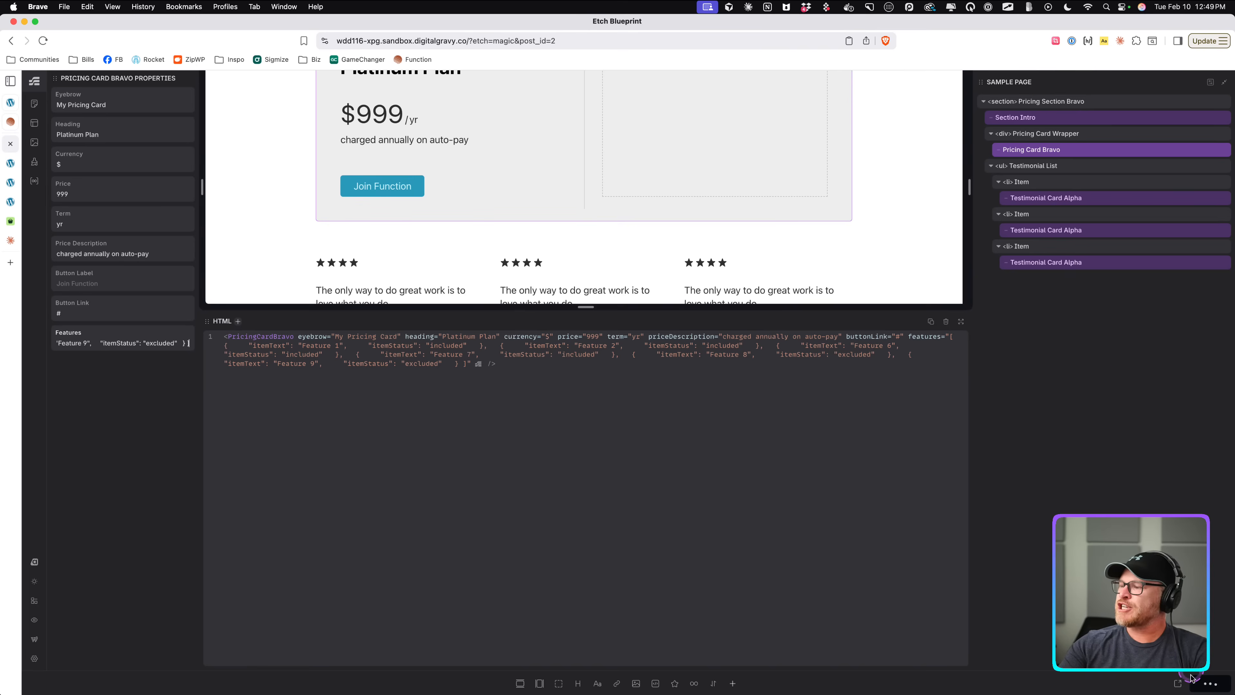
left_click(1185, 682)
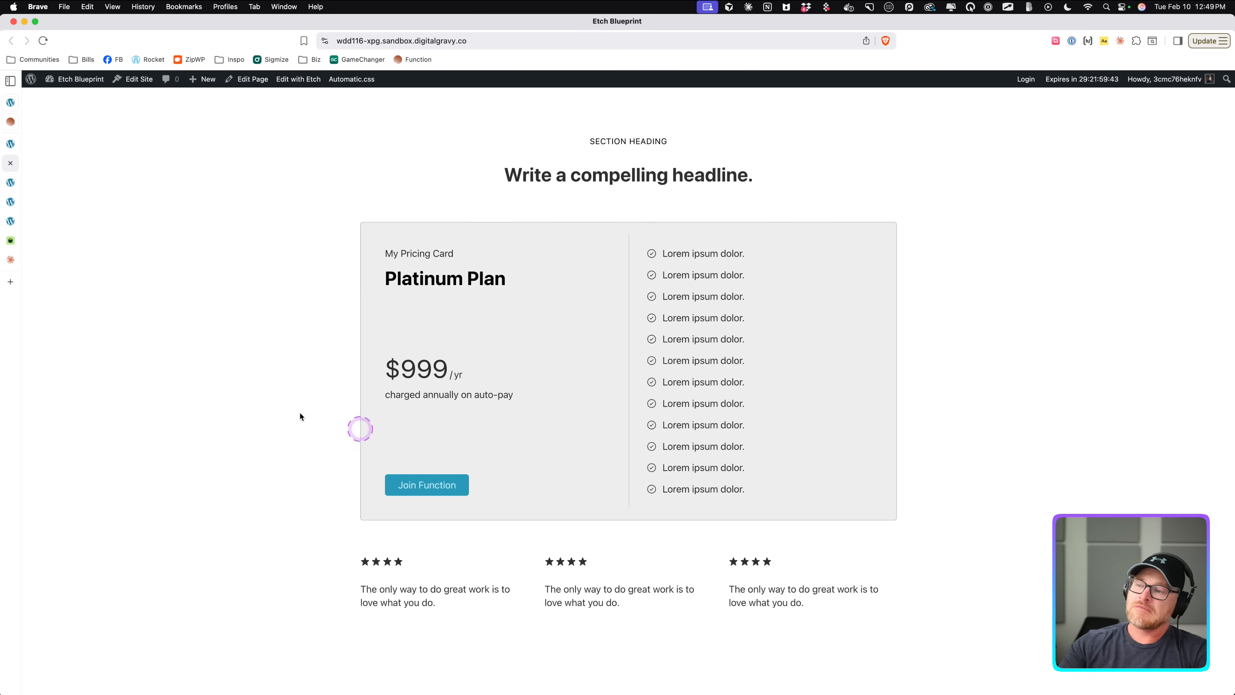
left_click(10, 181)
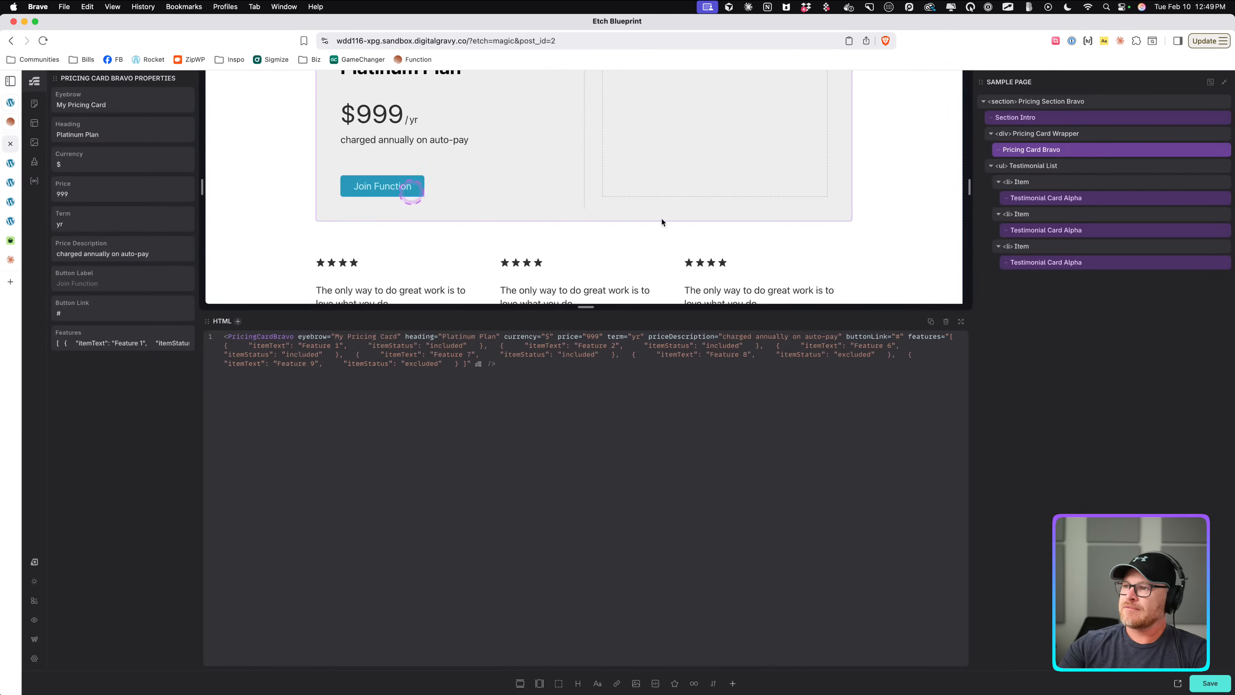
Try entering a features JSON array by hand in the instance's Features property, and clear it again.
left_click(123, 348)
key("super+a")
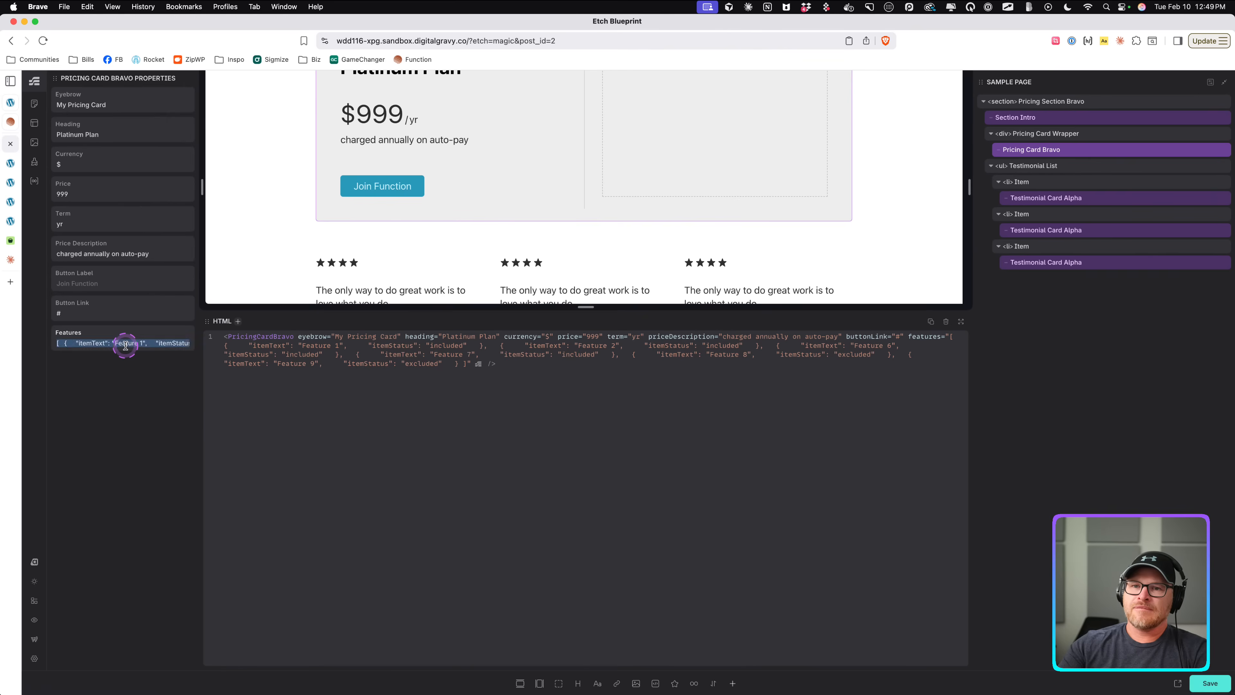
key("BackSpace")
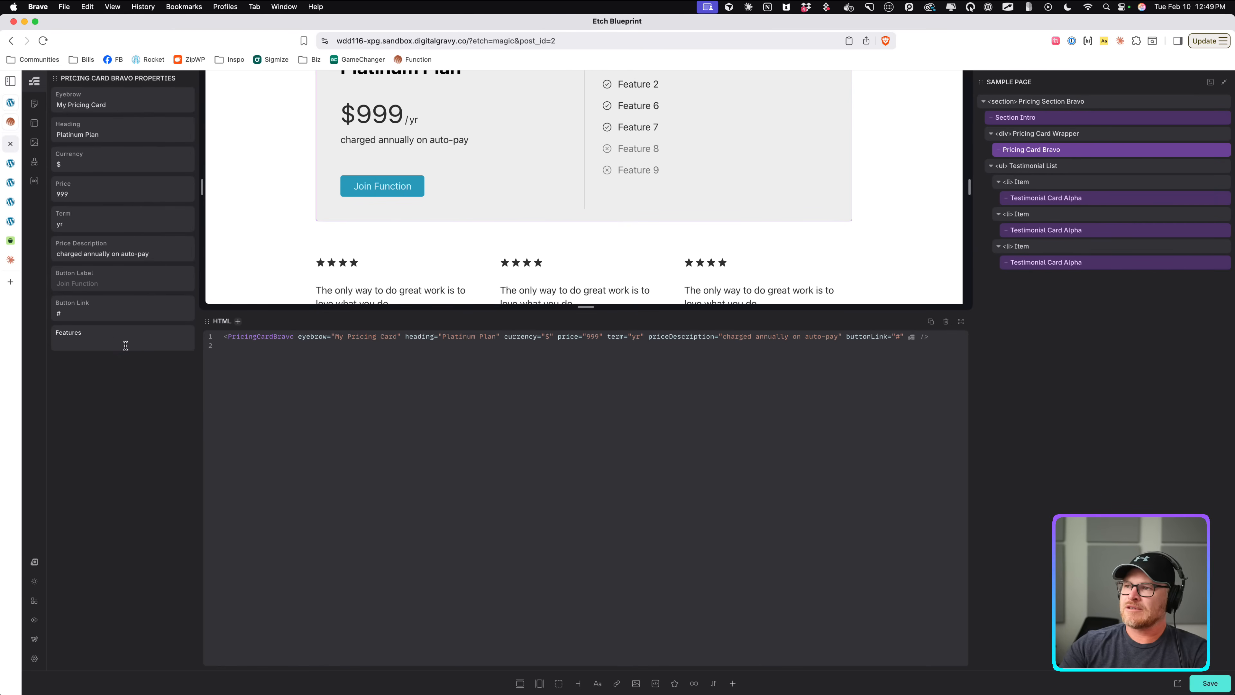
type("[]")
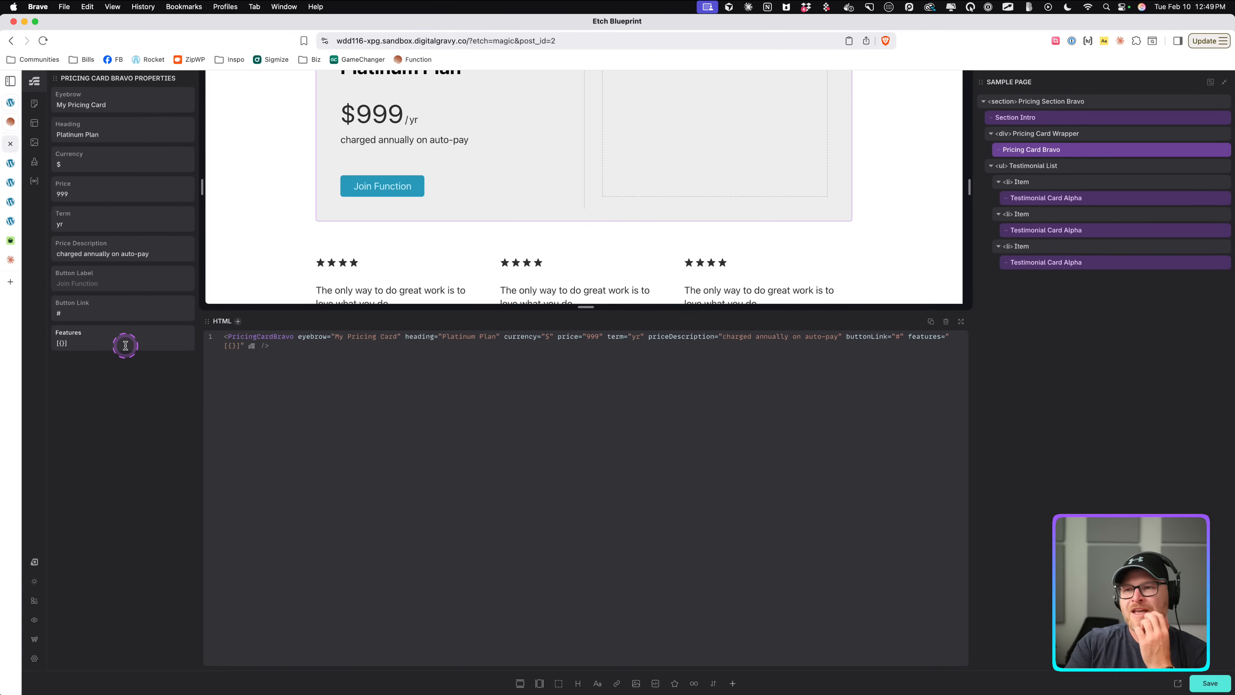
type("\"i")
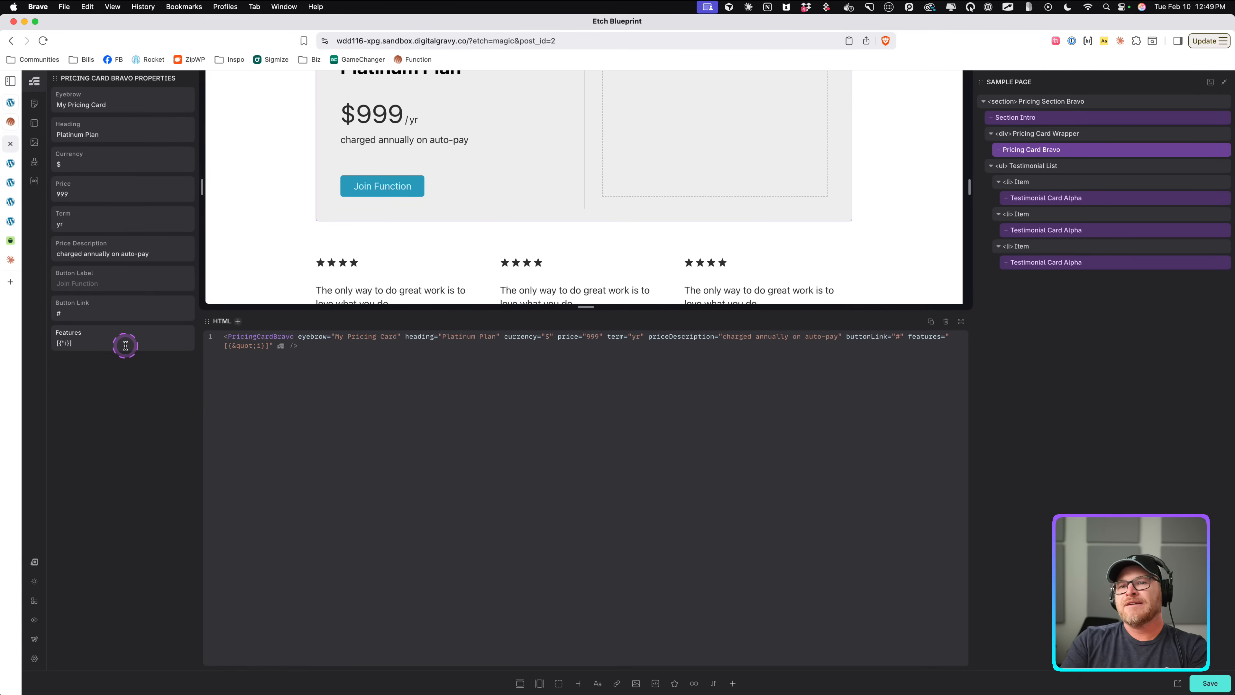
key("super+a")
key("BackSpace")
Copy the generated nine-feature JSON from the Claude chat and paste it into the instance's Features property.
left_click(12, 261)
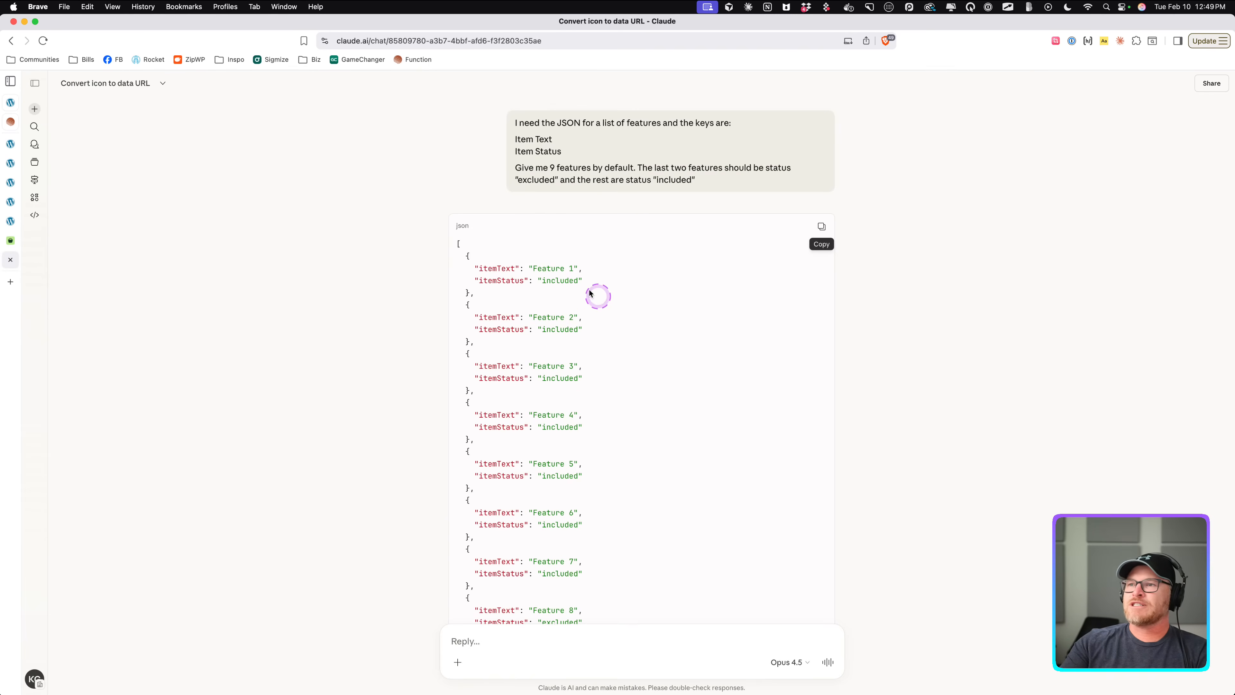
left_click_drag(464, 254, 519, 494)
key("super+c")
left_click(11, 240)
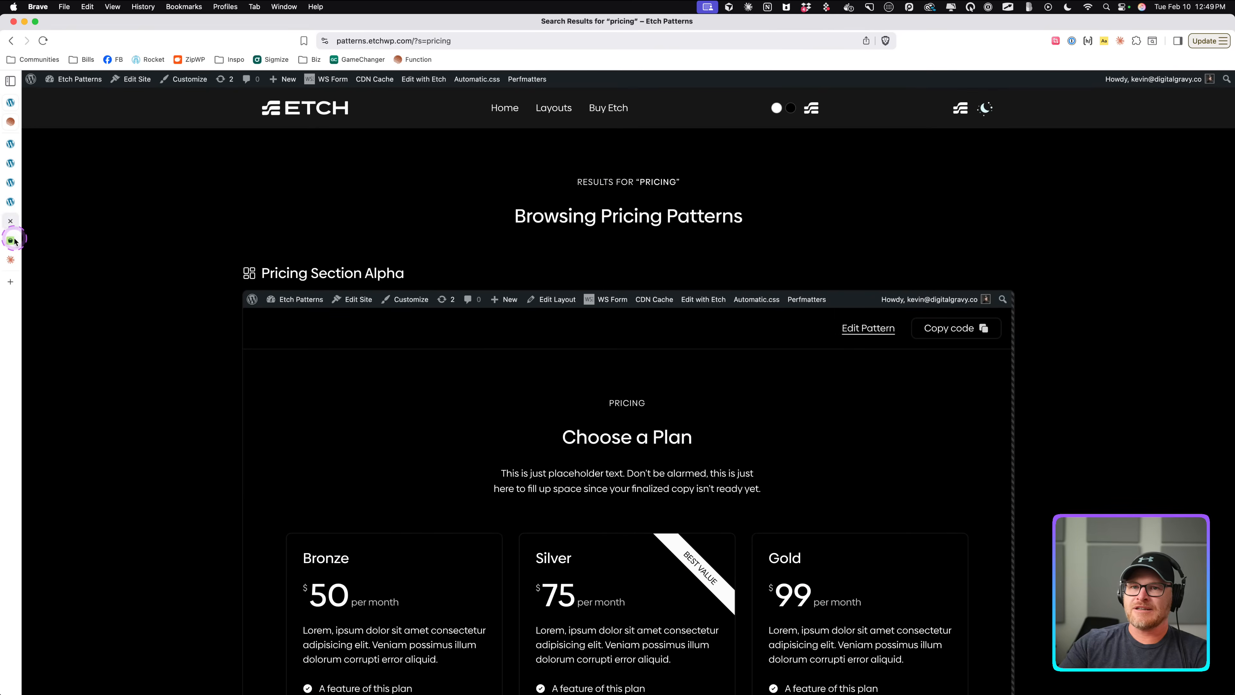
left_click(11, 201)
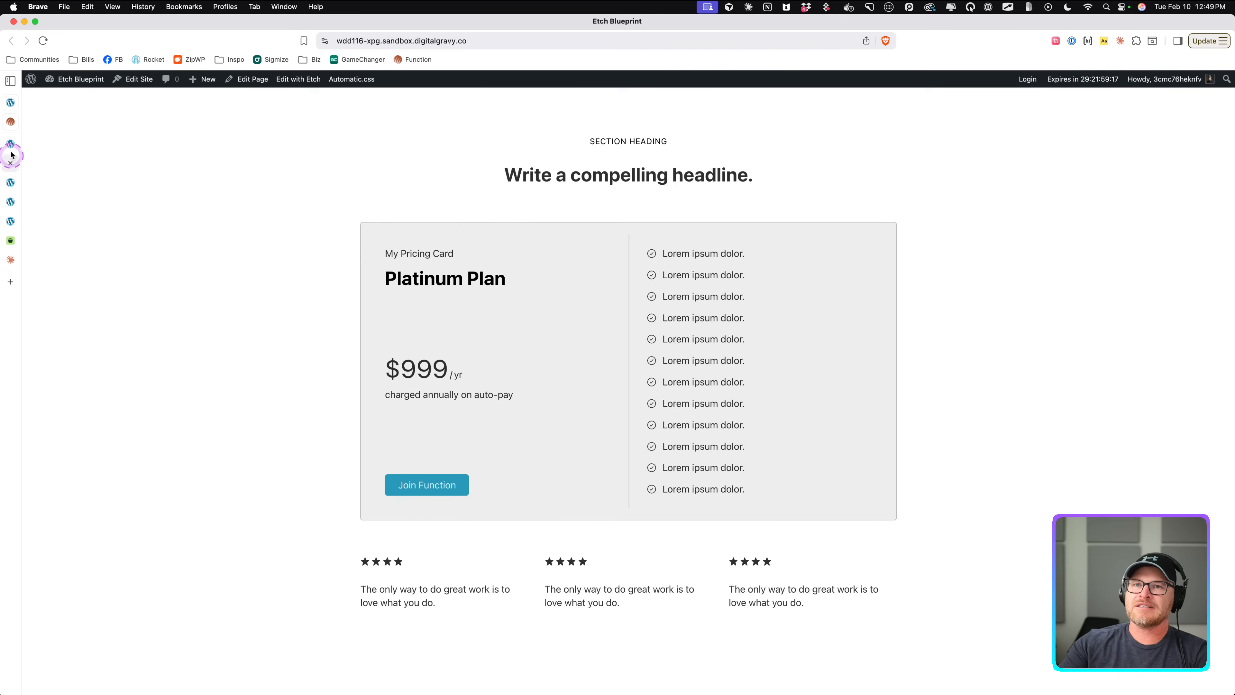
left_click(11, 155)
left_click(108, 339)
key("super+v")
left_click(142, 341)
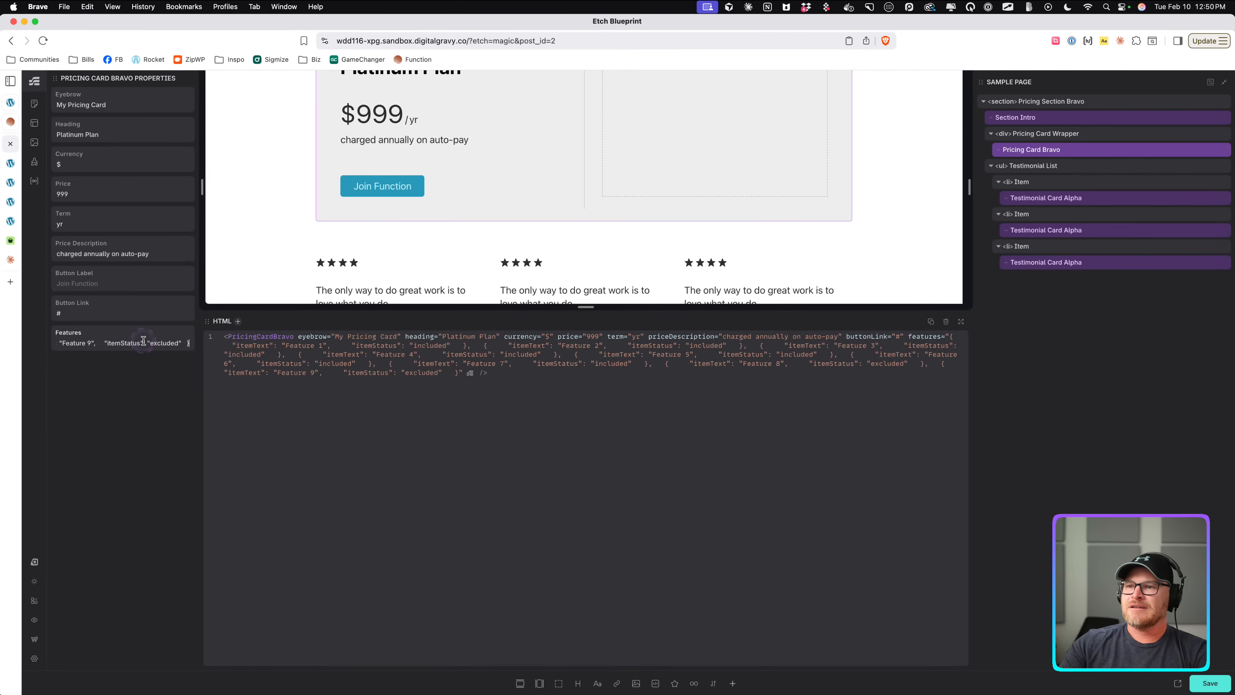
Clear the instance's Features property entirely and save the page.
key("super+a")
key("BackSpace")
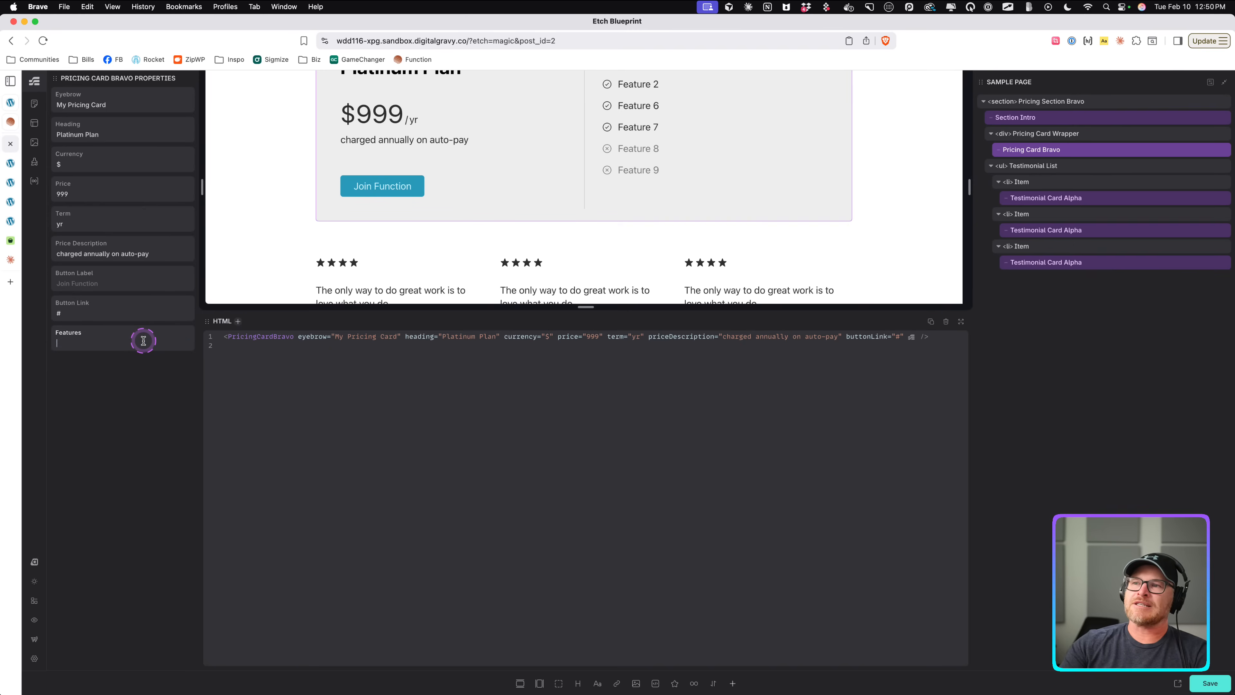
key("super+s")
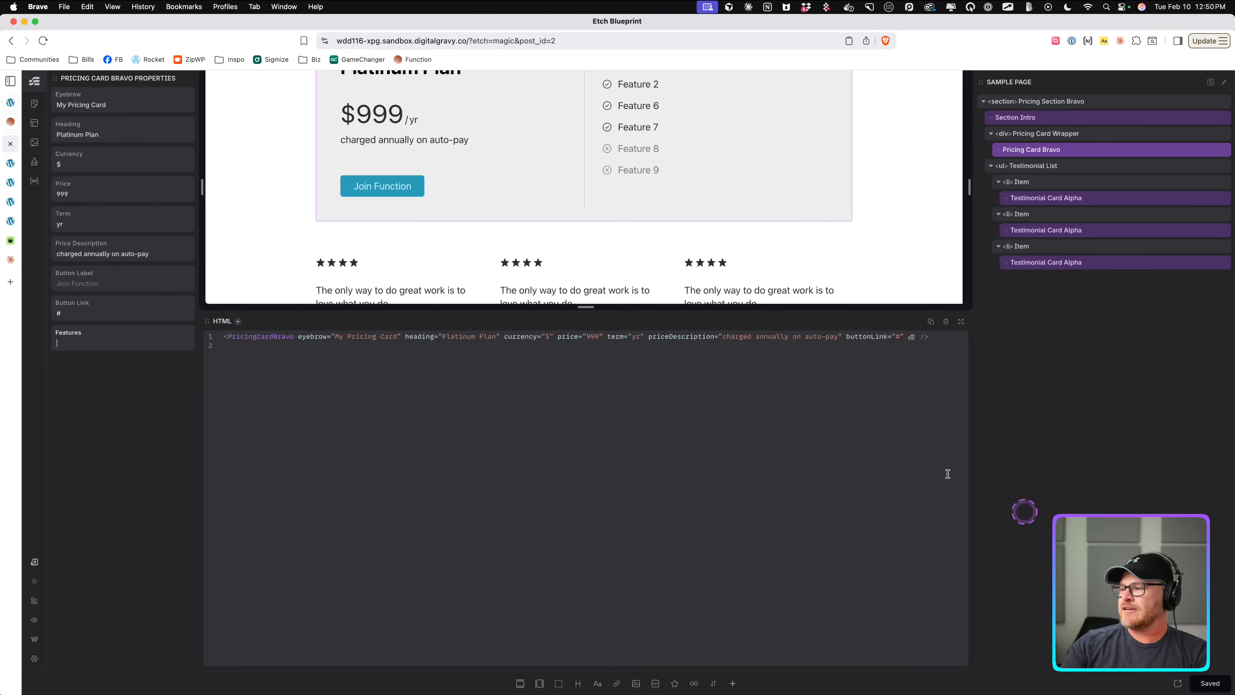
Open the Pricing Card Bravo component editor to review its default Features JSON, exit, and check the card's feature list preview.
scroll(720, 146, "up", 3)
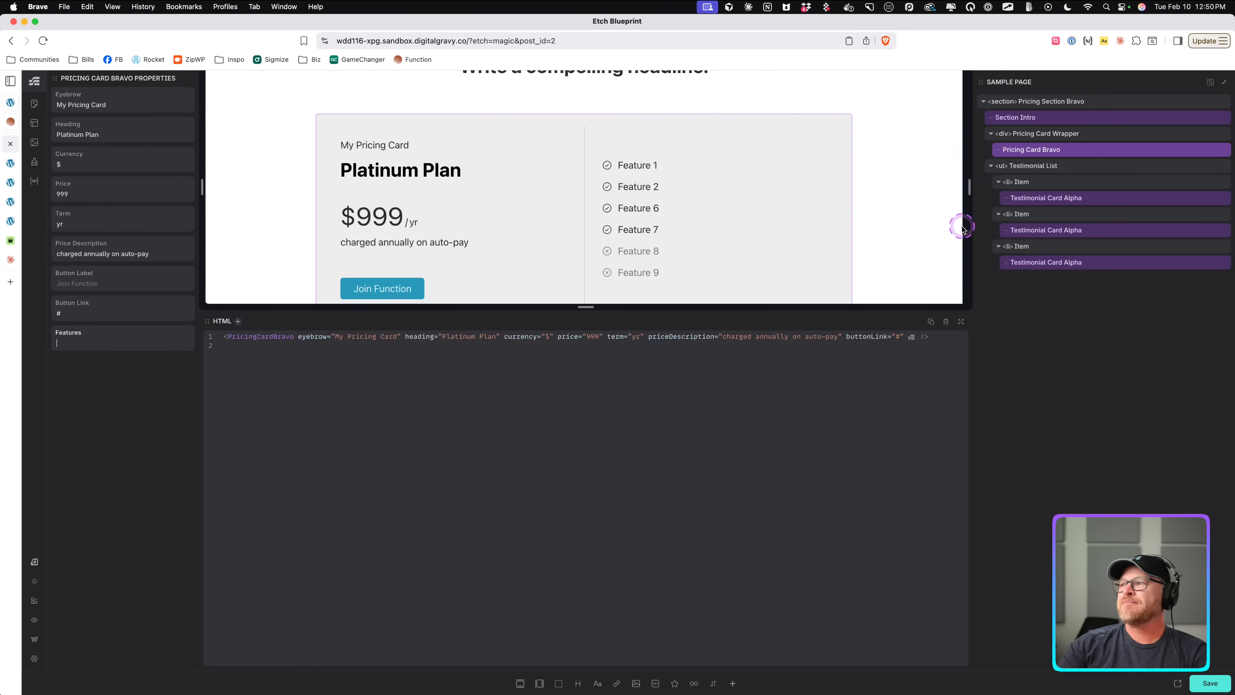
right_click(1038, 154)
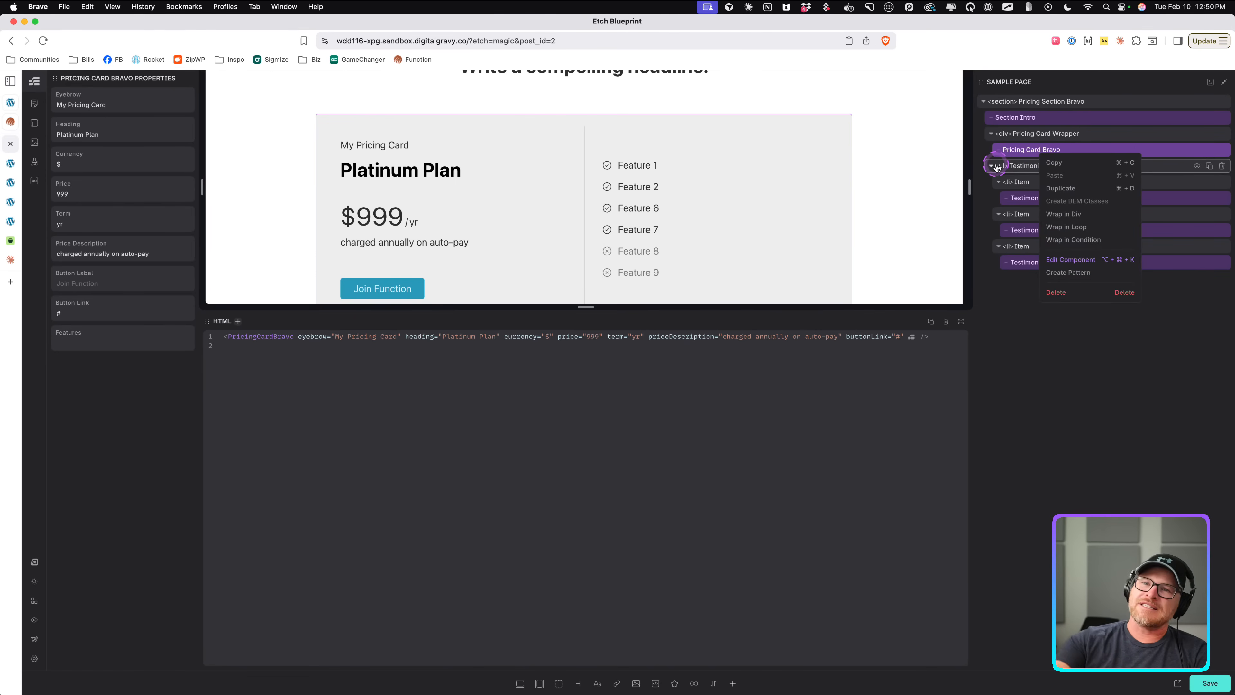
left_click(84, 341)
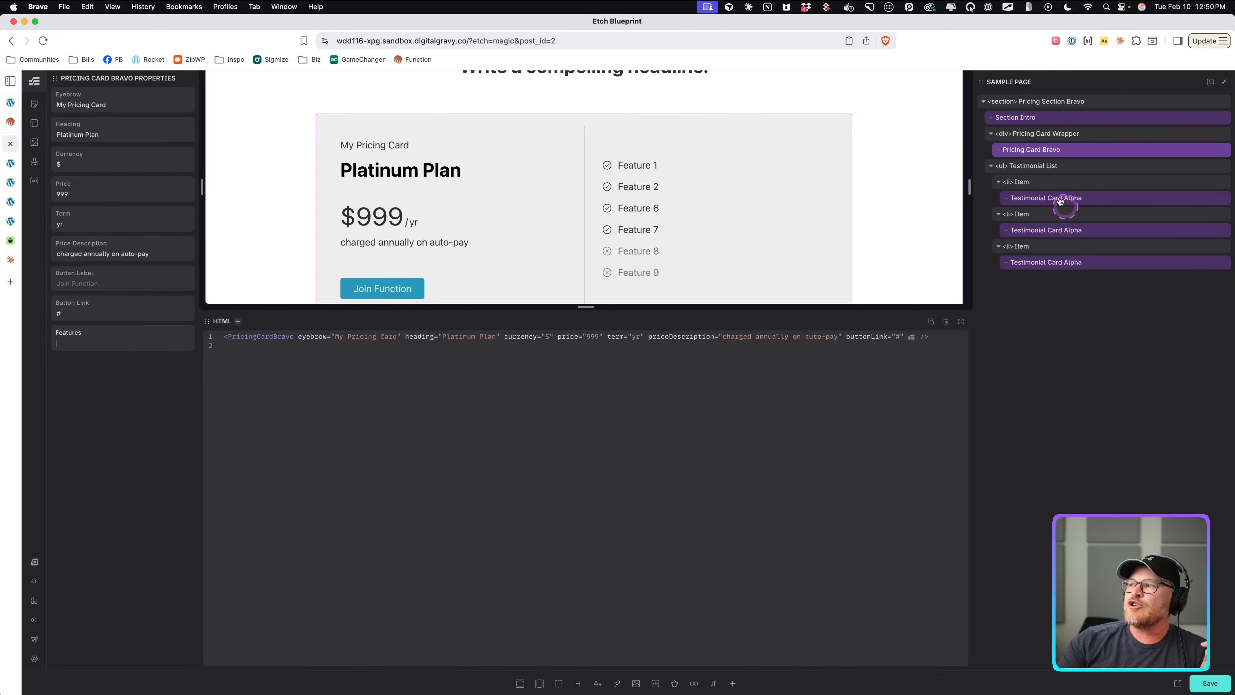
right_click(1064, 149)
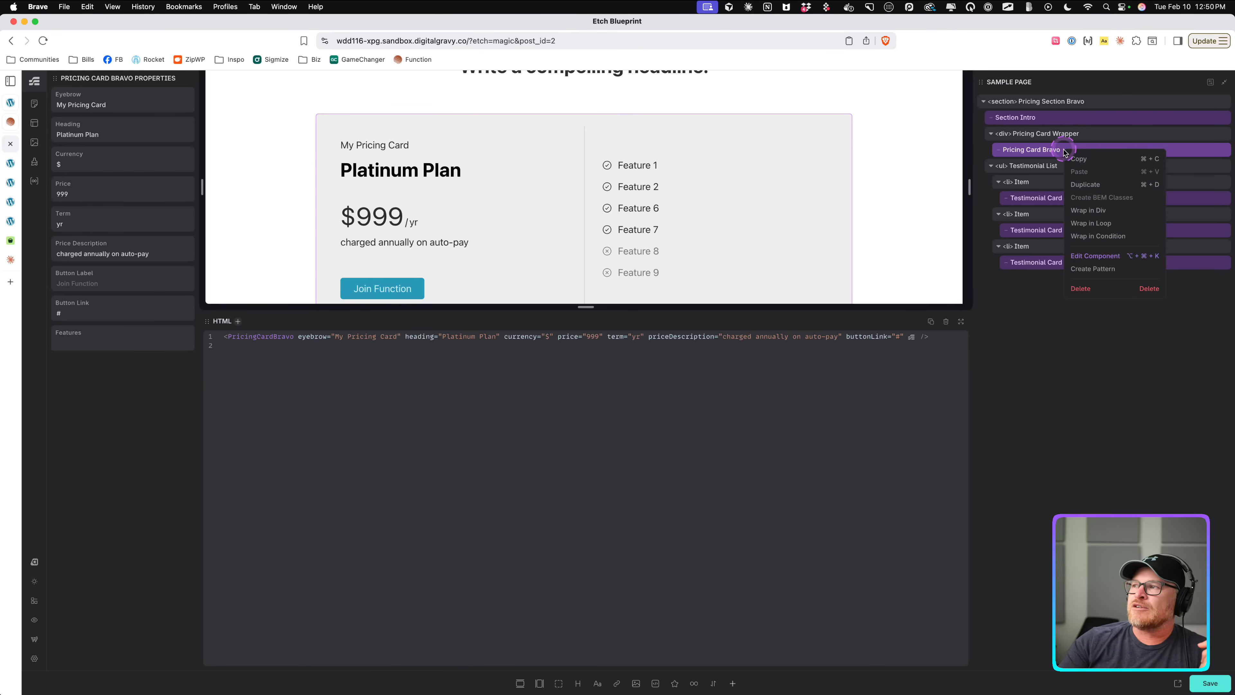
left_click(1078, 256)
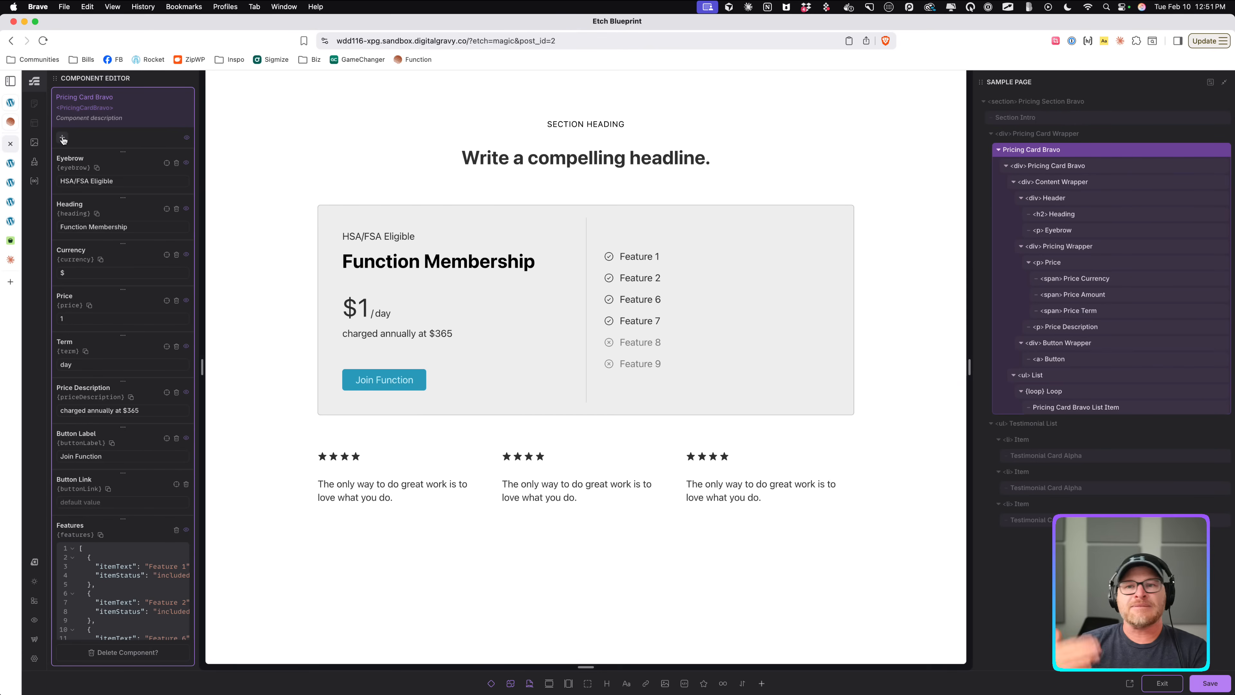
left_click(71, 166)
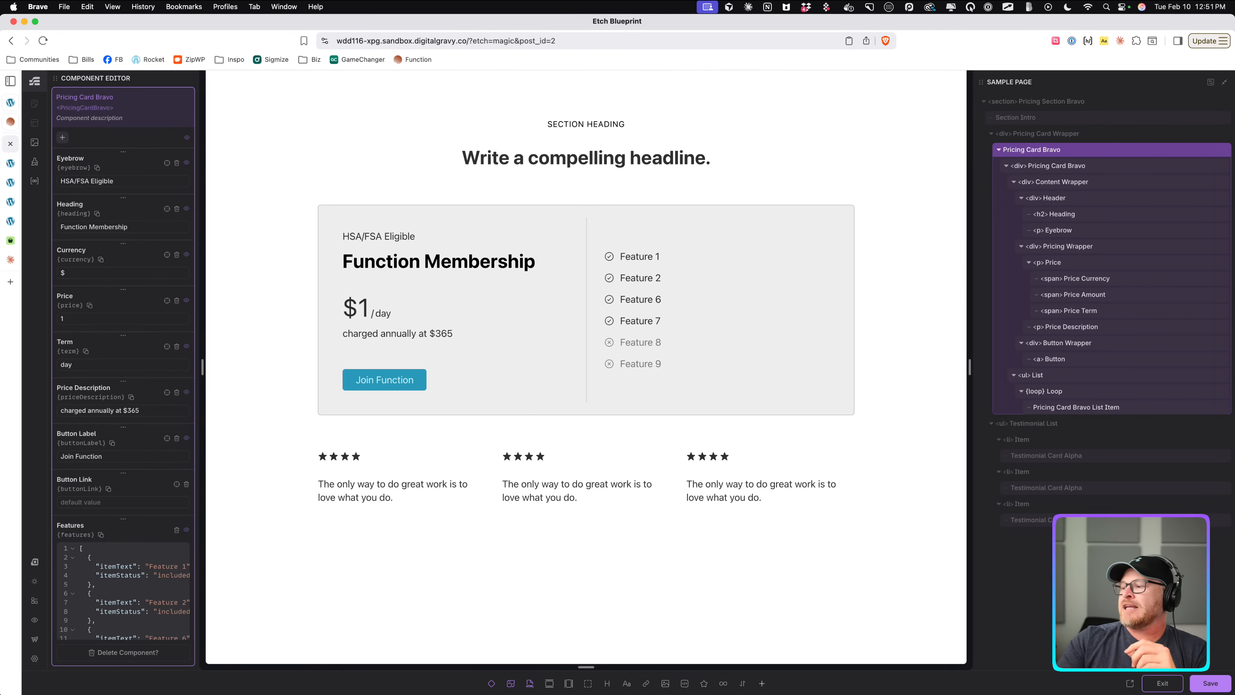
left_click(1160, 683)
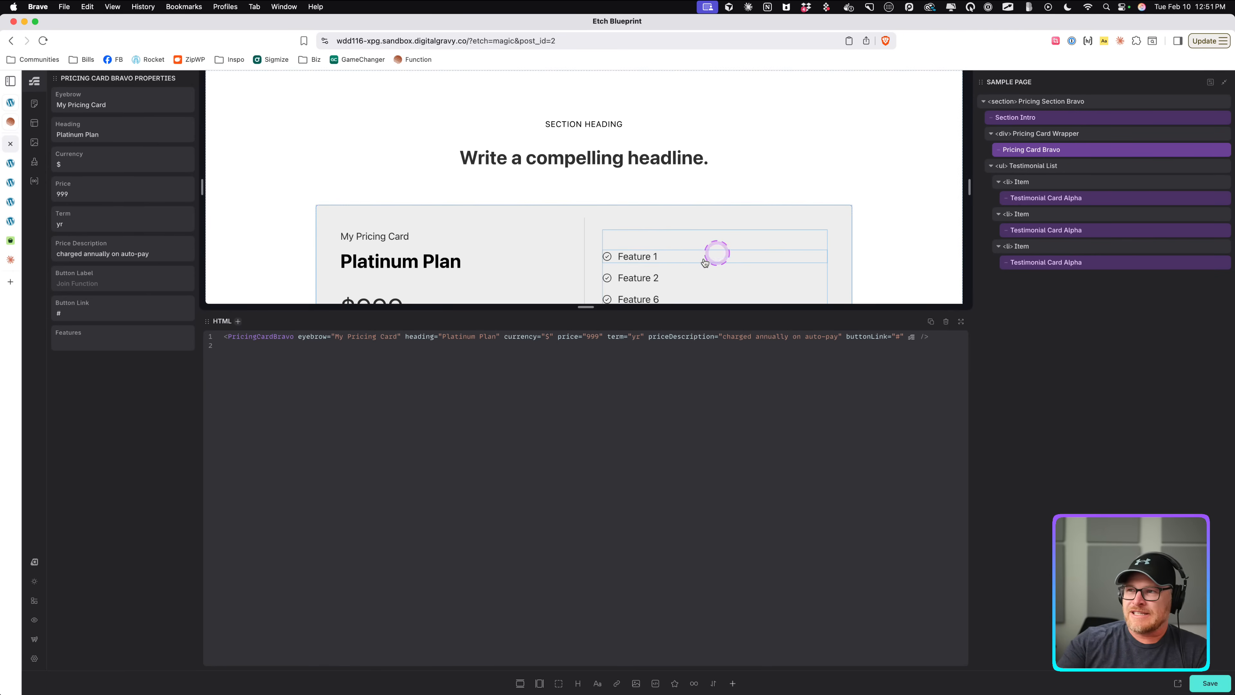
scroll(705, 262, "down", 4)
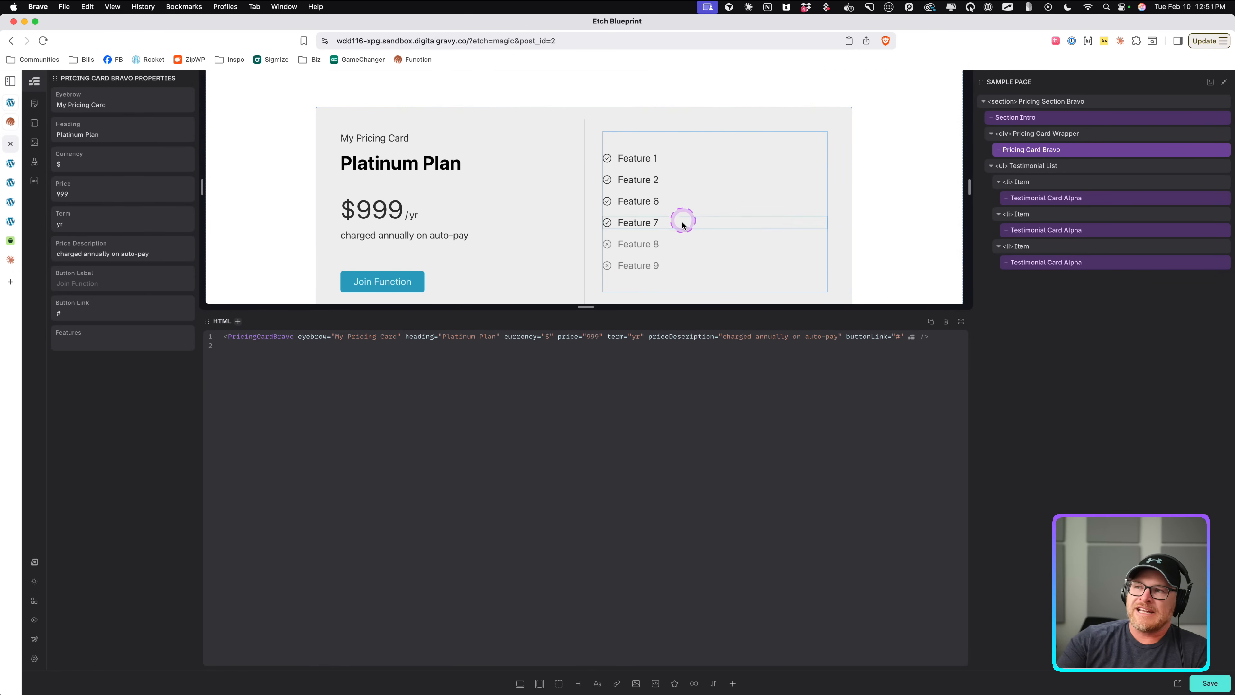
left_click(127, 346)
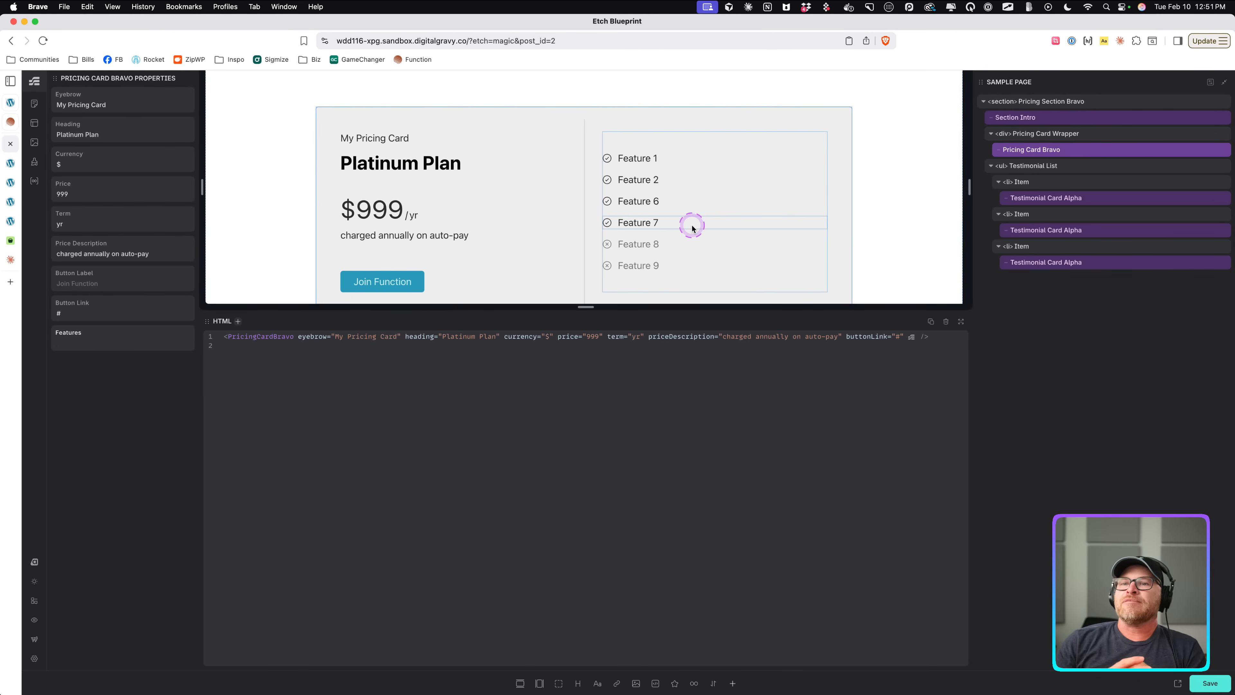
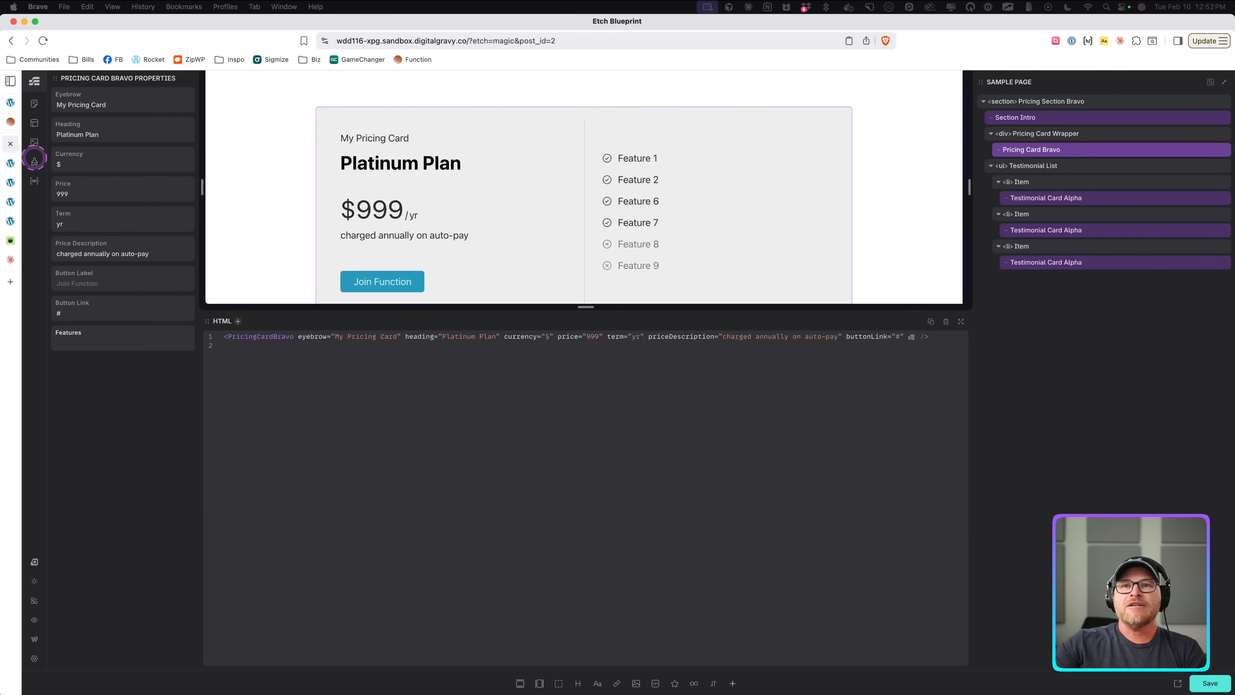
Open the Loop Manager to examine the Posts loop's query parameters and its output preview, then return to the page.
left_click(34, 181)
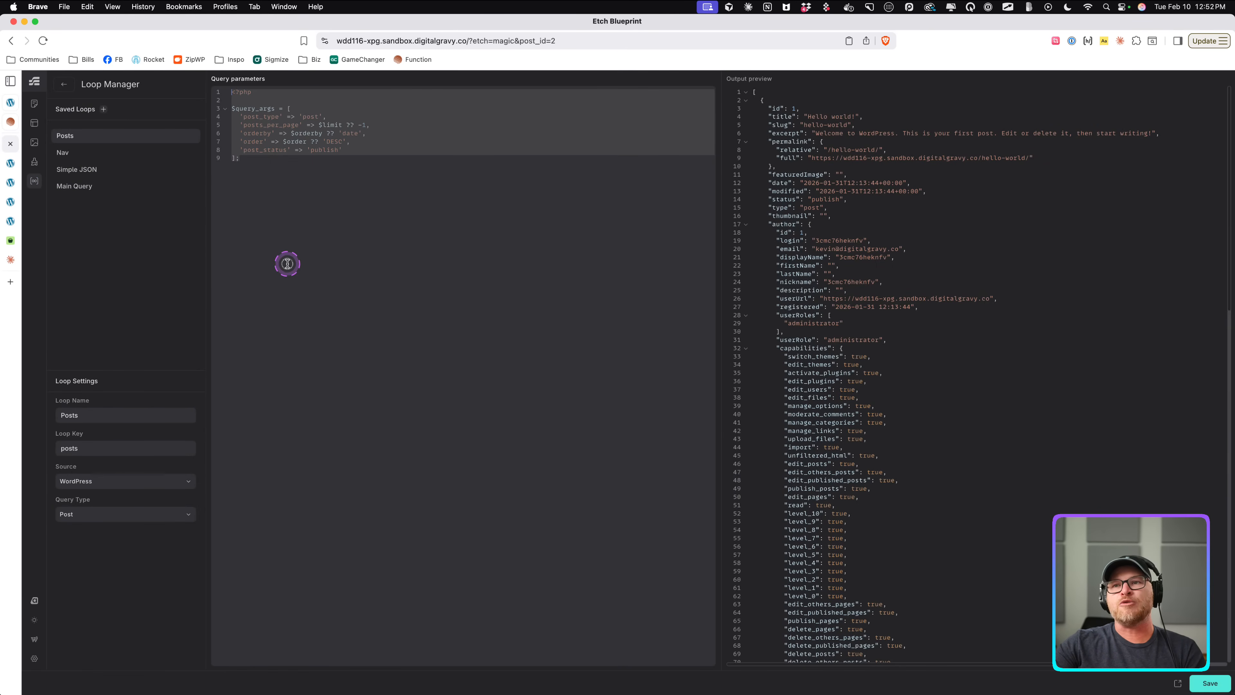
left_click(337, 160)
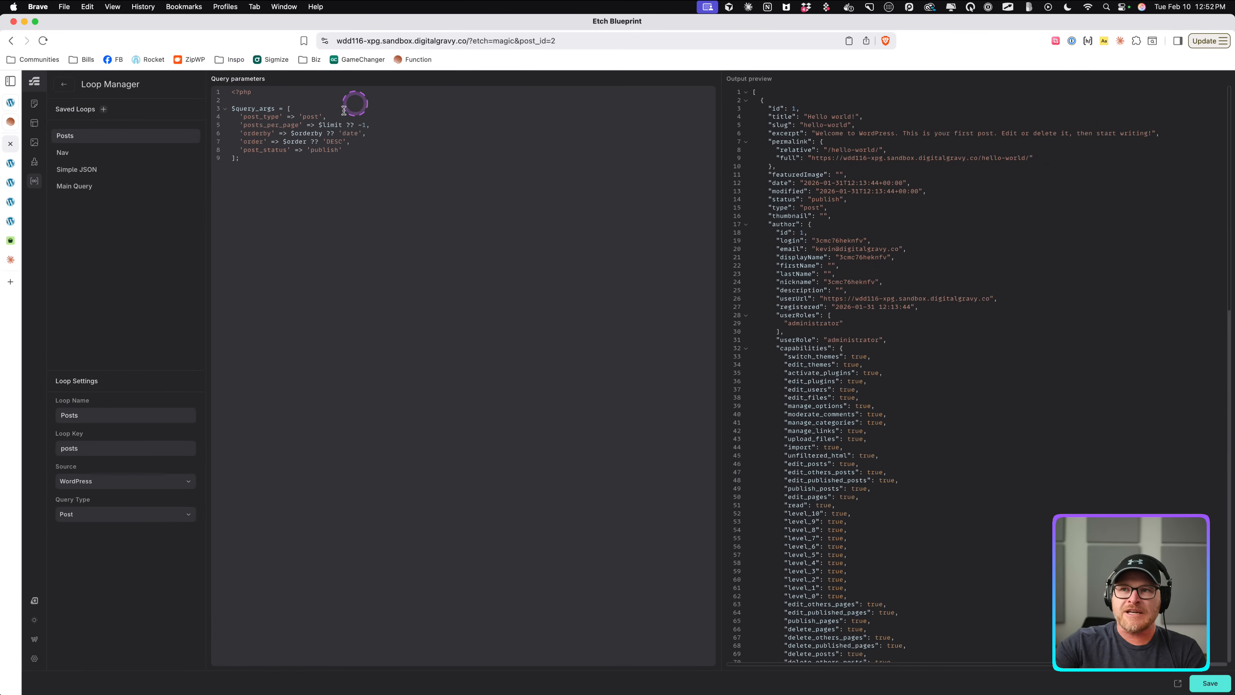
left_click_drag(317, 309, 227, 92)
left_click(599, 257)
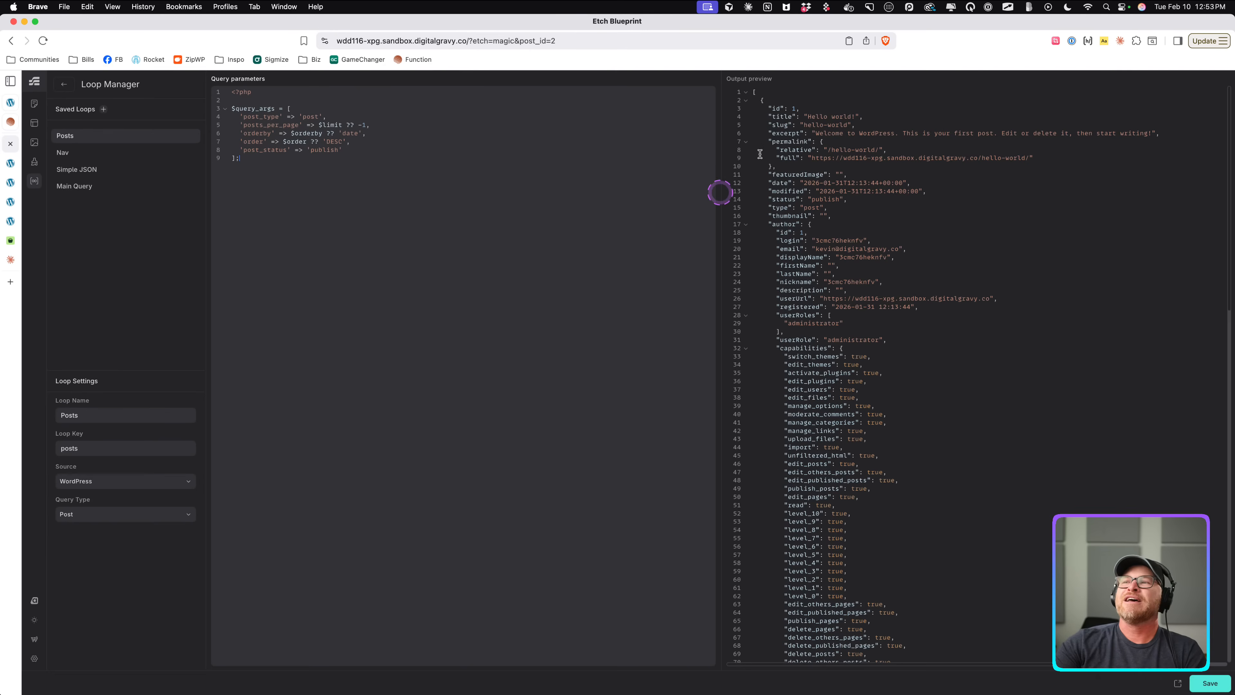
left_click_drag(757, 109, 874, 293)
left_click(924, 518)
scroll(924, 518, "down", 20)
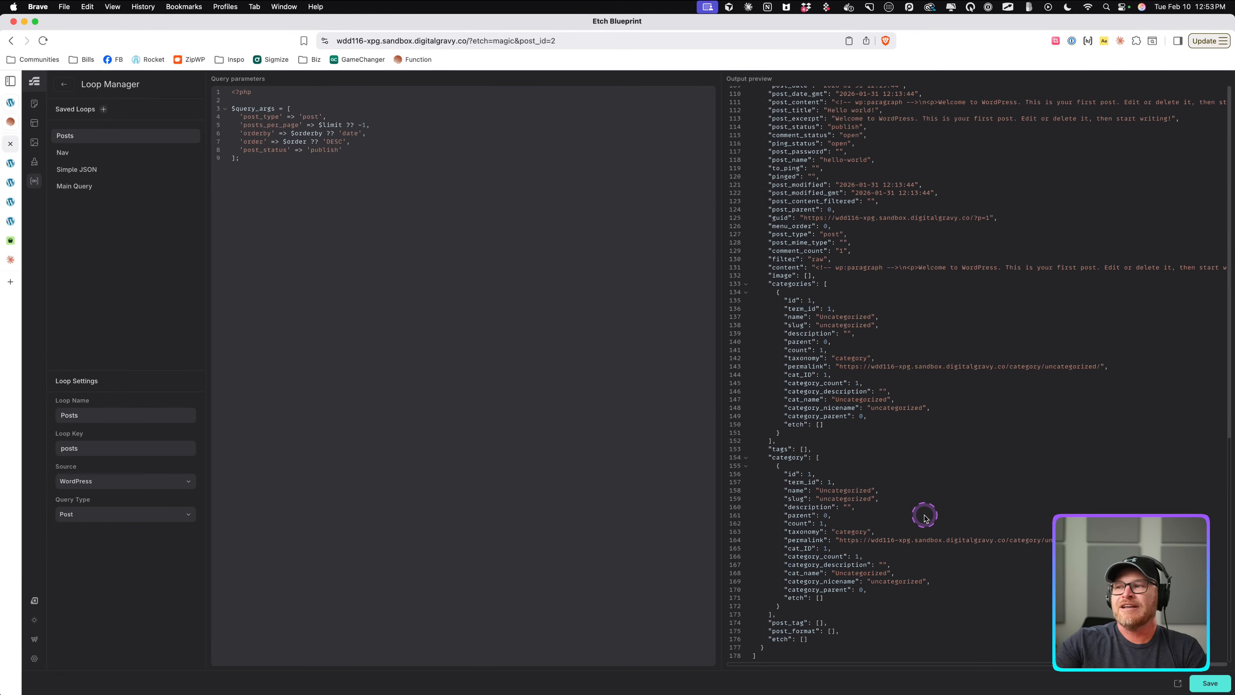
scroll(908, 504, "up", 20)
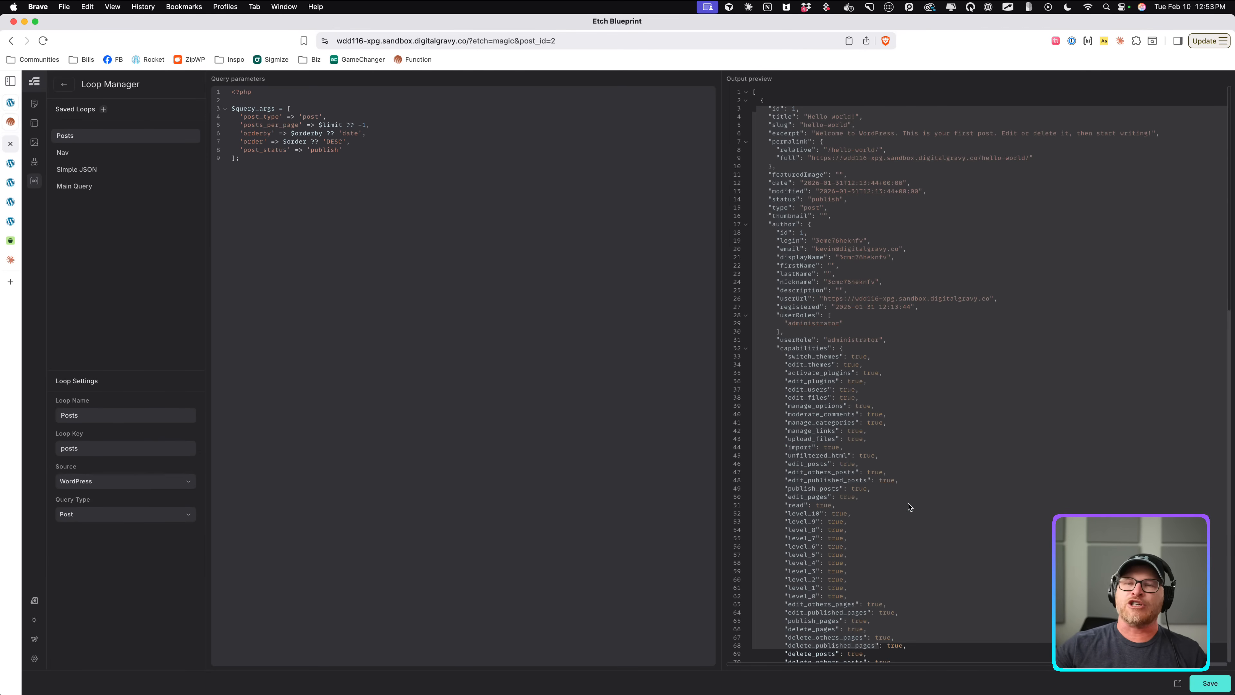
left_click(913, 402)
scroll(829, 236, "down", 5)
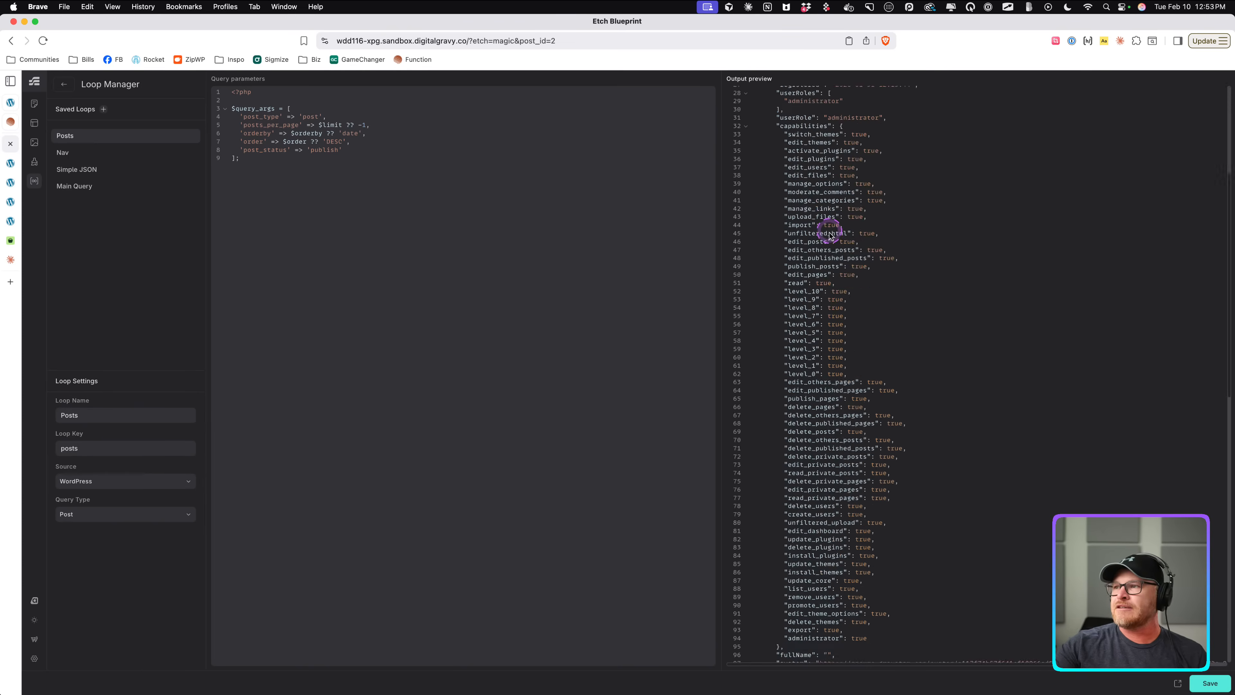
scroll(831, 236, "down", 14)
scroll(868, 309, "up", 19)
scroll(982, 526, "down", 6)
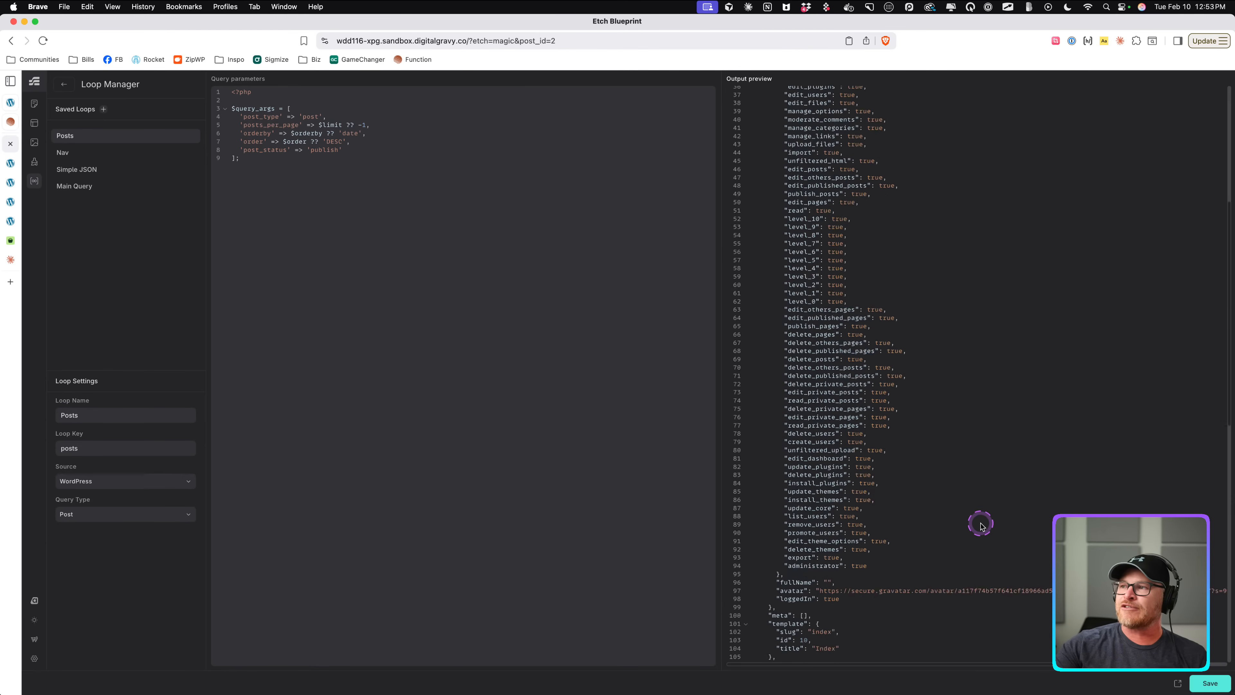
scroll(981, 524, "down", 10)
scroll(979, 523, "up", 15)
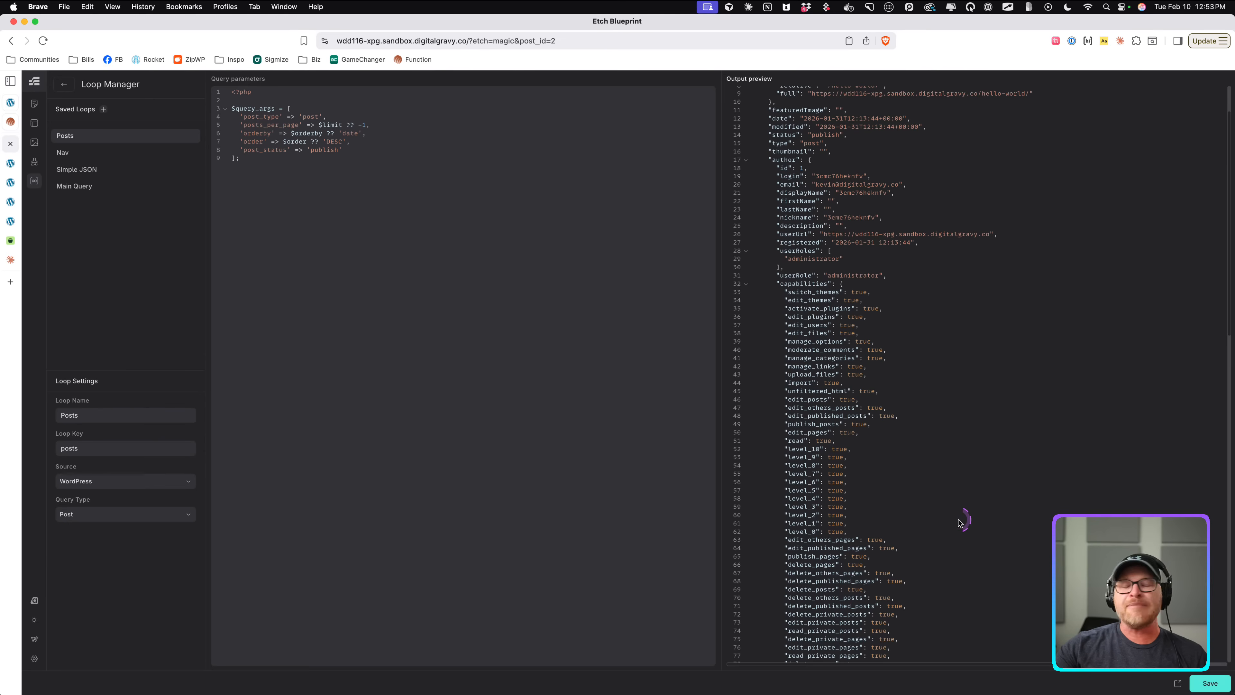
left_click_drag(826, 350, 788, 350)
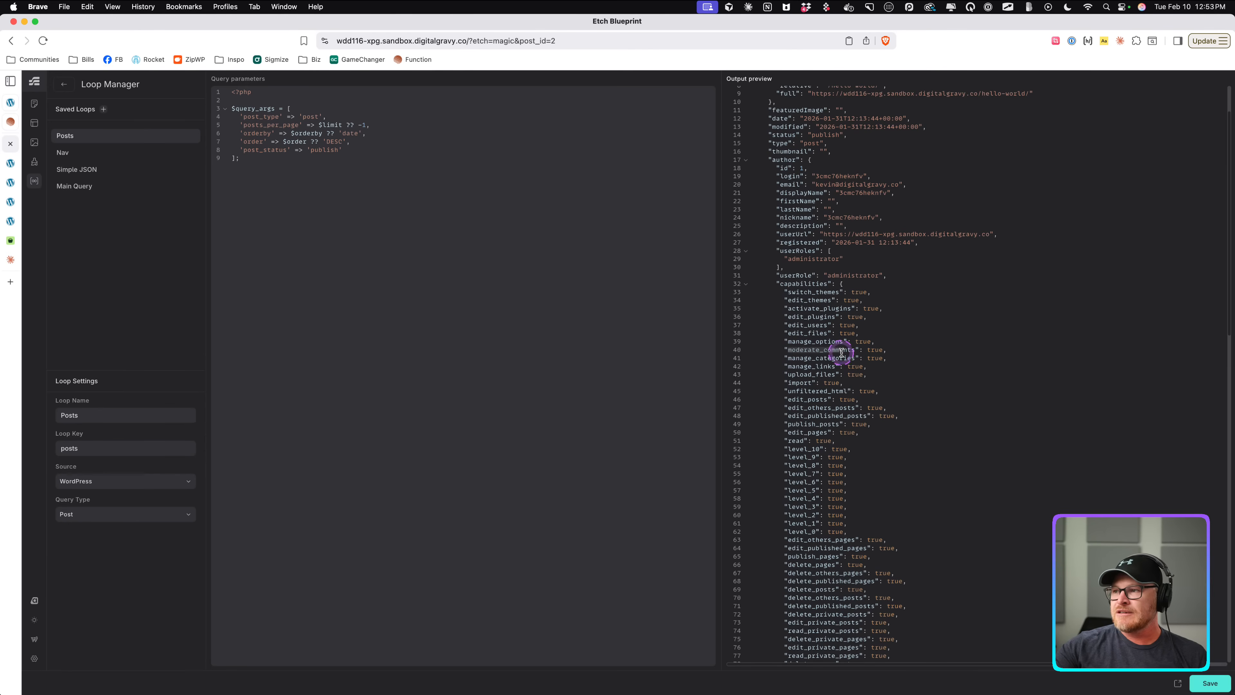
left_click(995, 367)
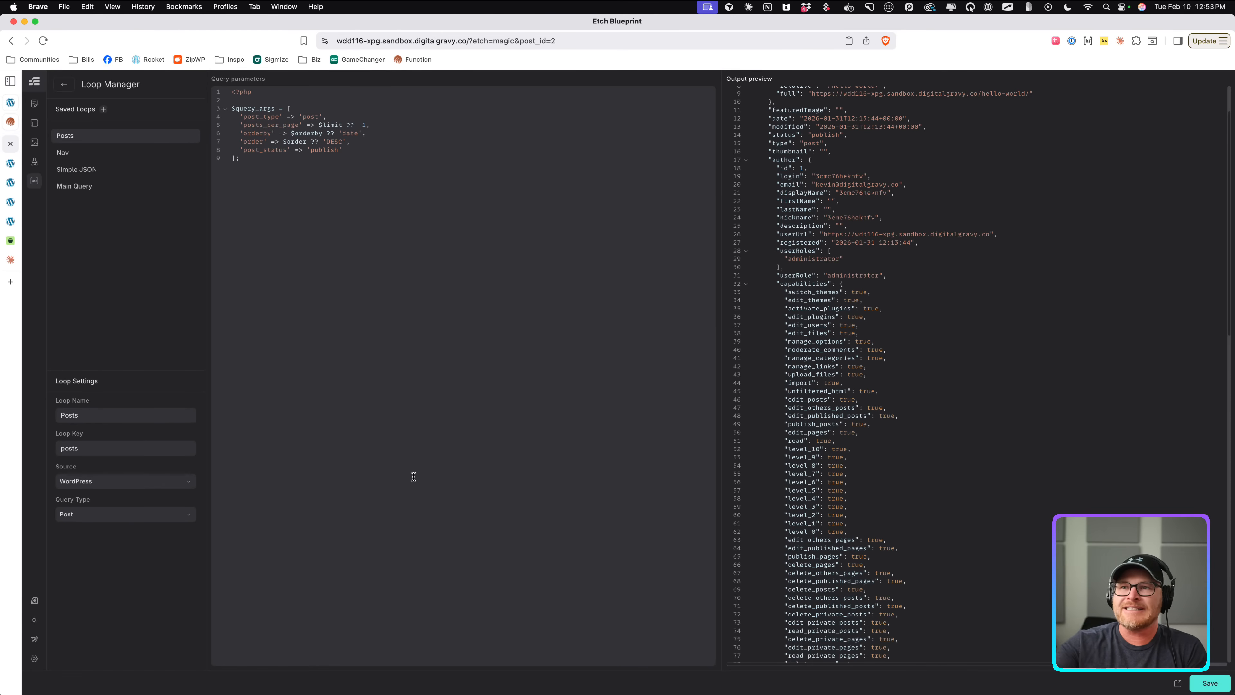
left_click(62, 82)
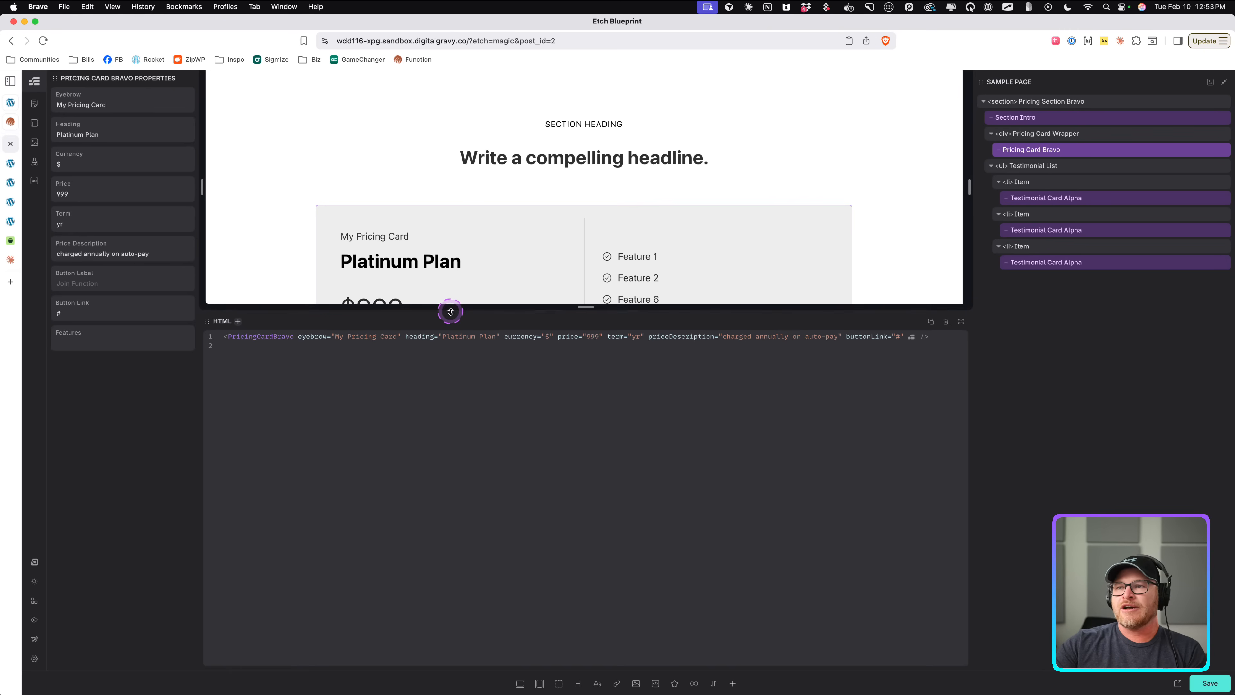
left_click_drag(450, 310, 455, 556)
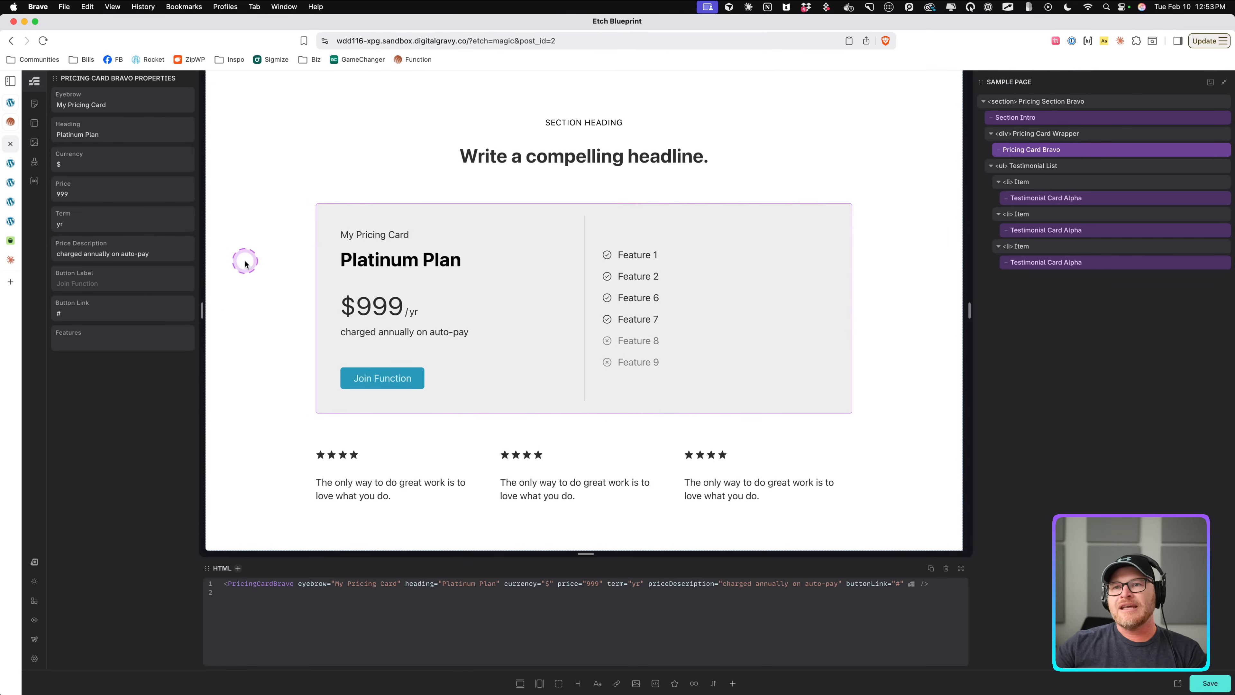
left_click_drag(207, 309, 156, 242)
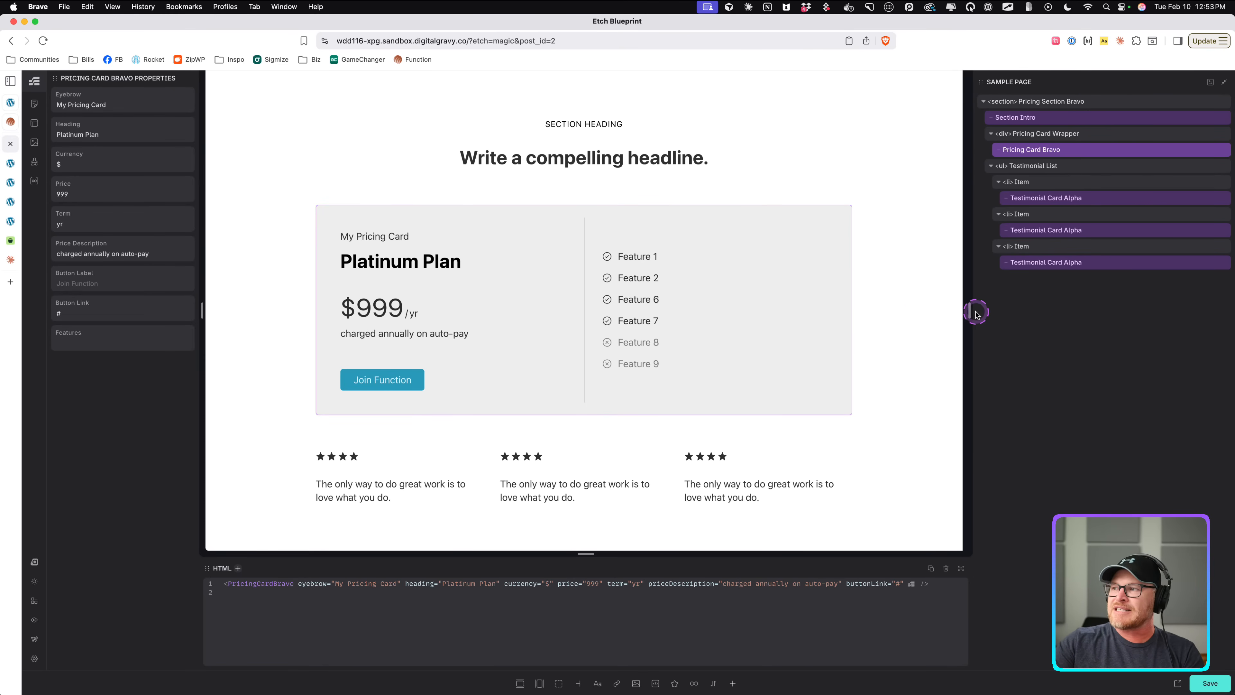
left_click_drag(969, 309, 1052, 319)
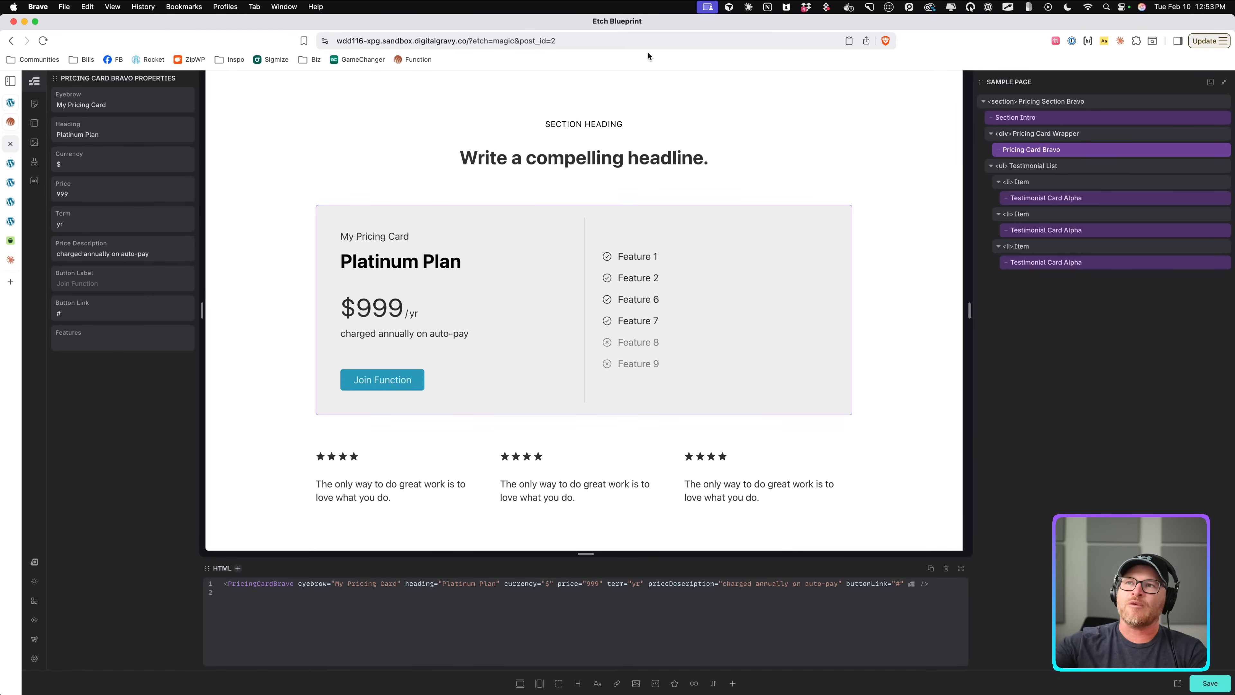
Open etchwp.com/blog in a new tab and read through the Etch v1.0: The Official Release article.
key("super+t")
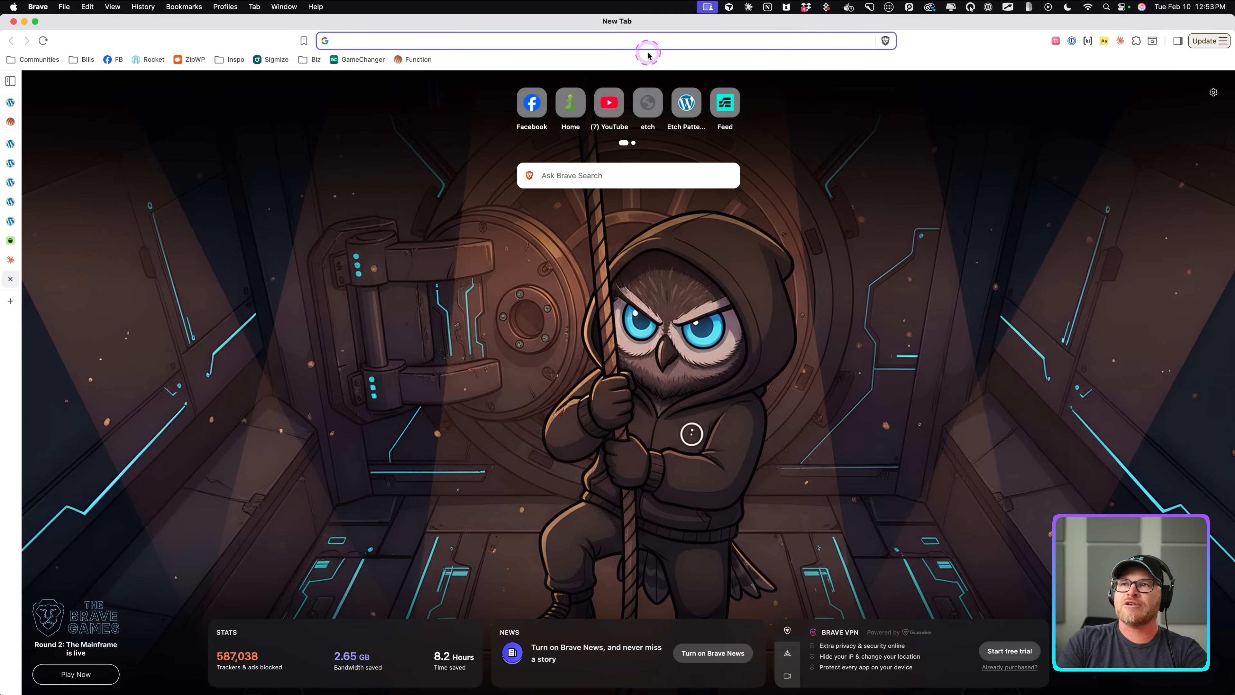
type("etch")
type("wp.com/blog")
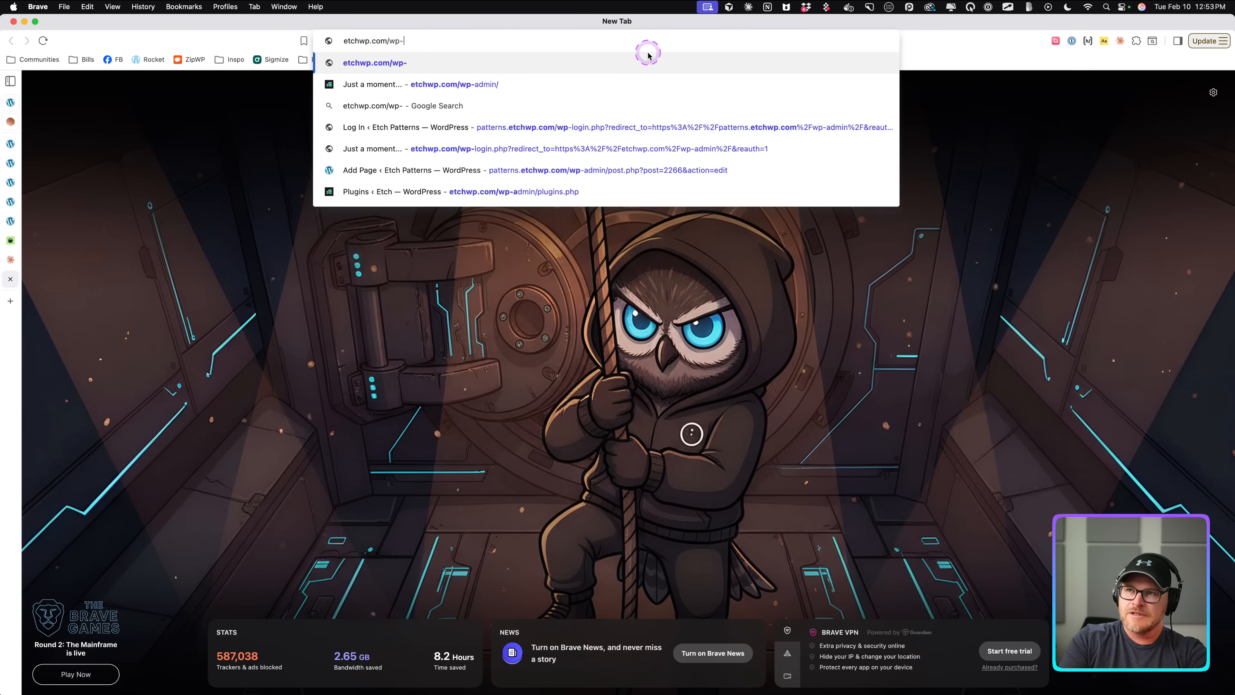
key("Return")
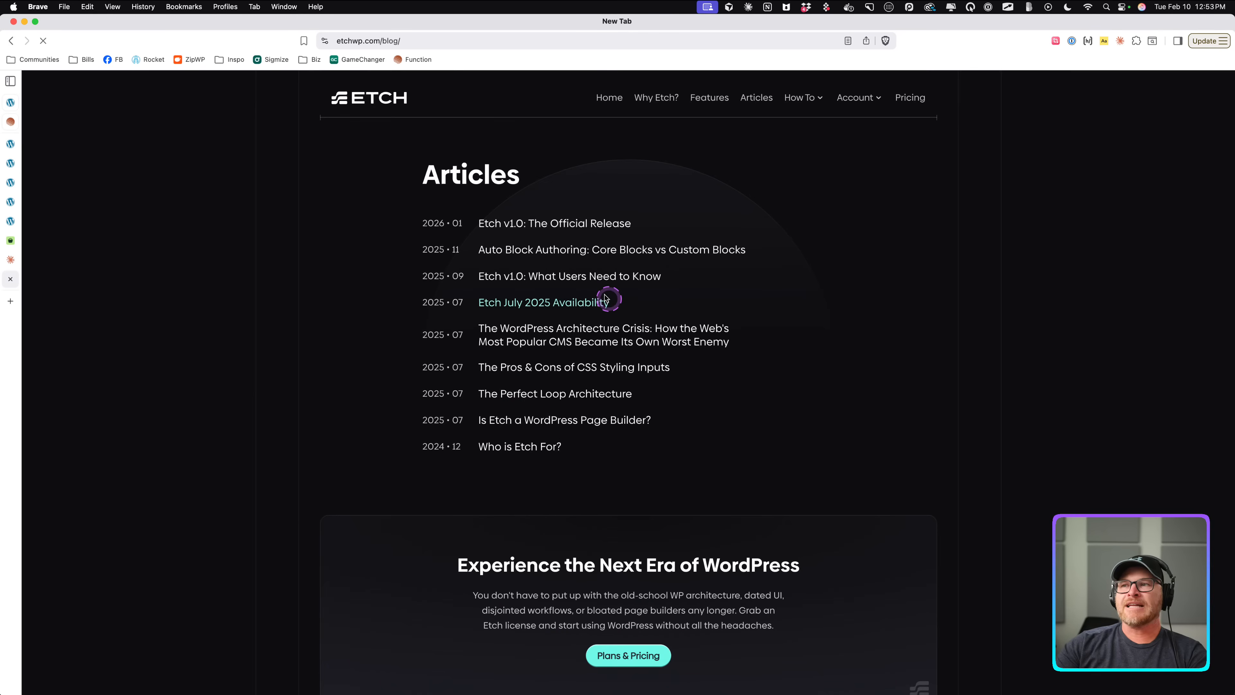
left_click(599, 231)
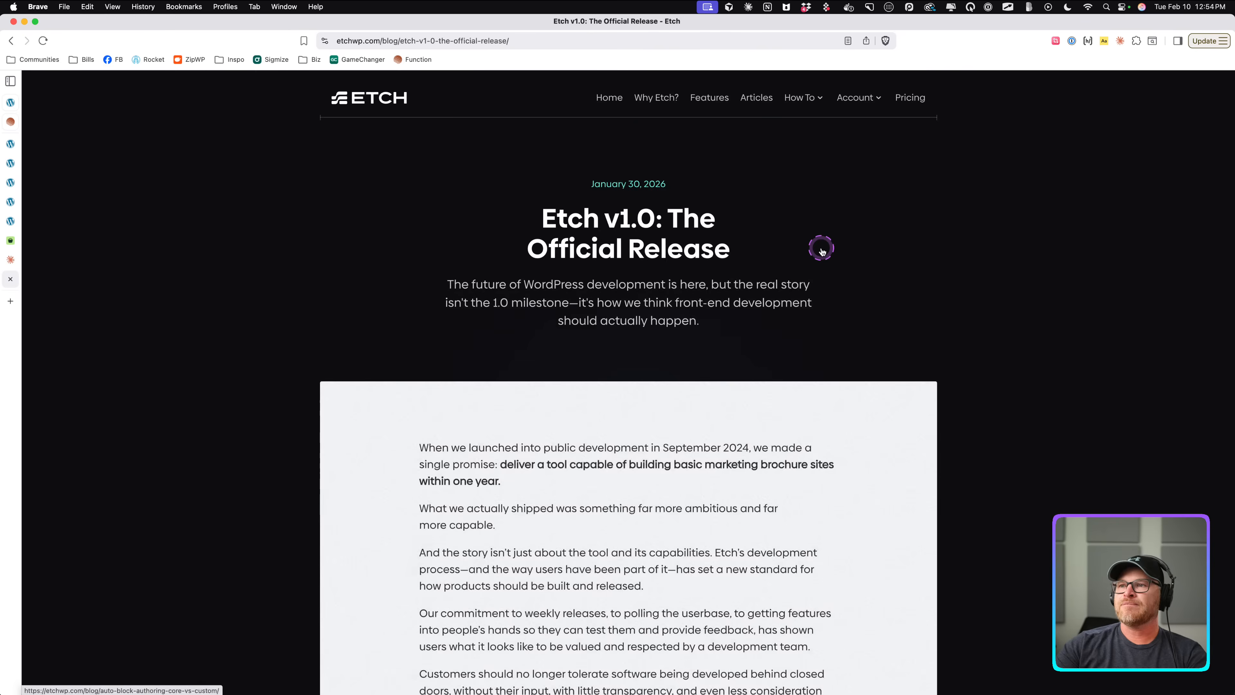
scroll(821, 252, "down", 10)
scroll(822, 252, "down", 5)
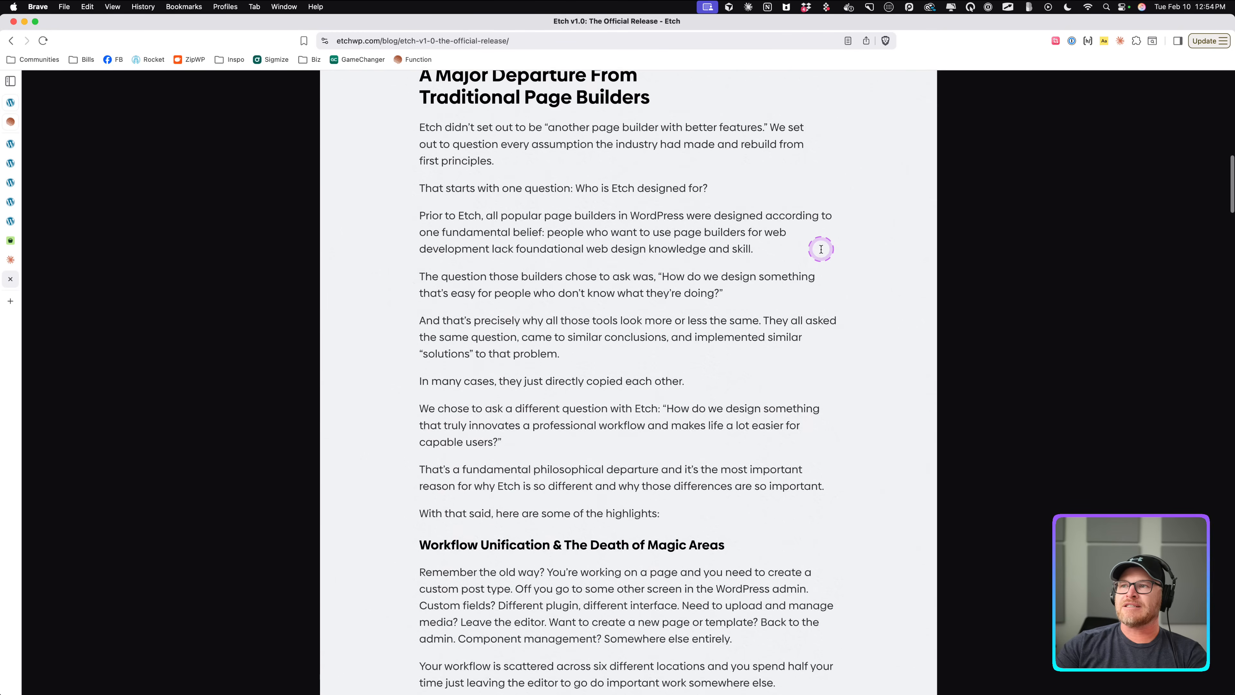
left_click_drag(414, 187, 556, 191)
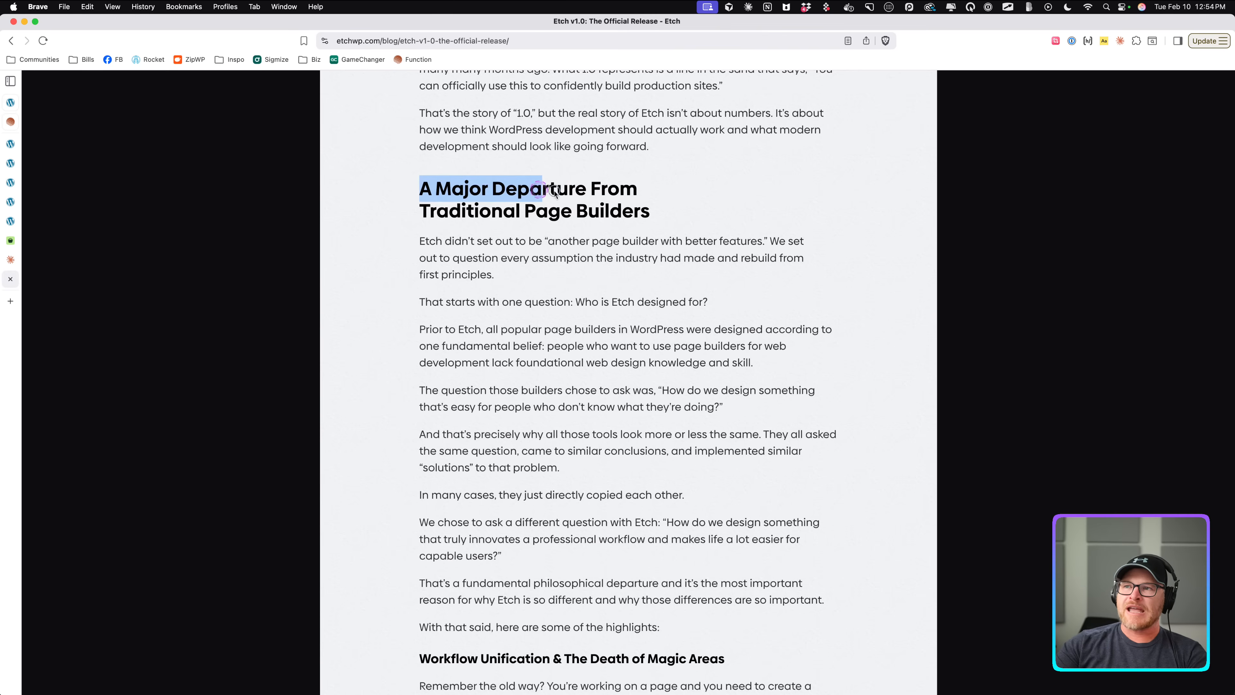
scroll(663, 220, "down", 8)
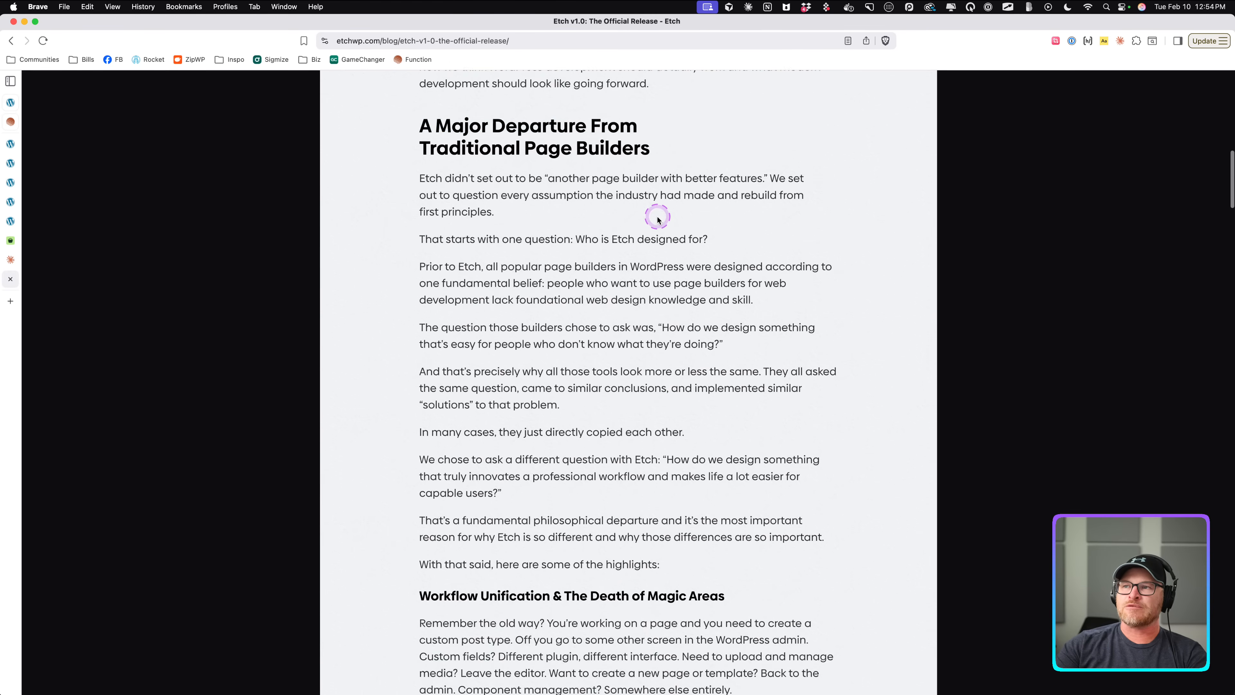
left_click_drag(422, 271, 623, 375)
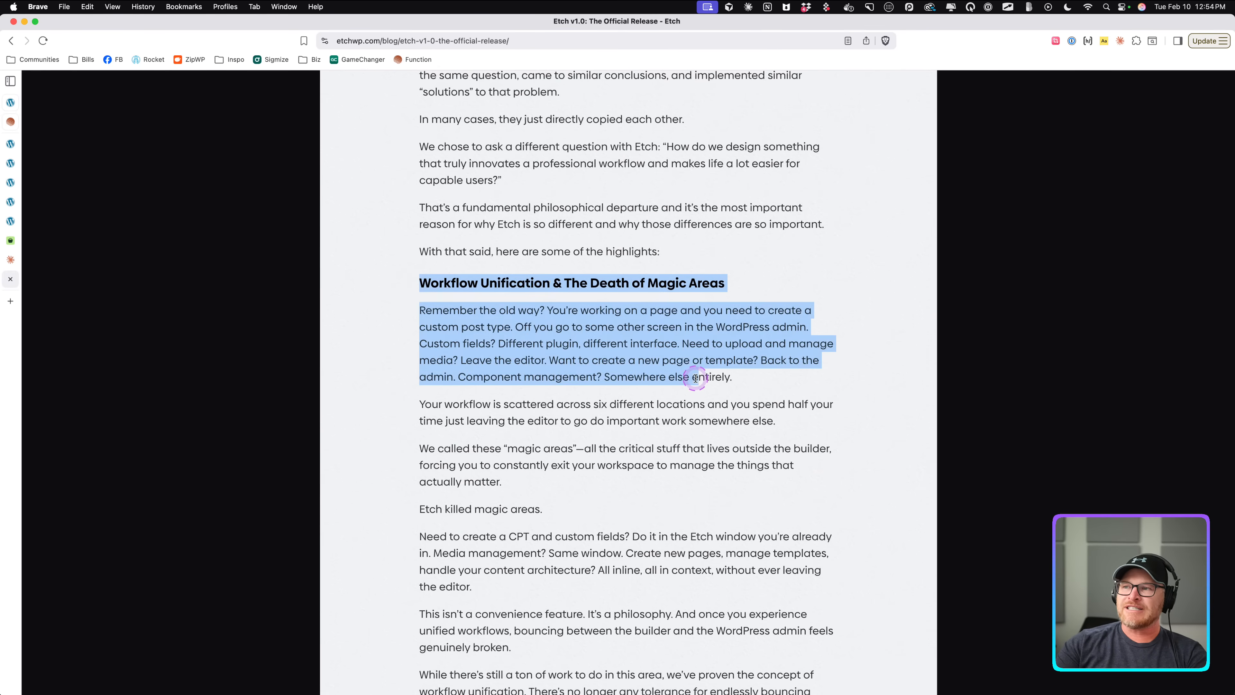
scroll(620, 372, "down", 18)
scroll(696, 382, "down", 17)
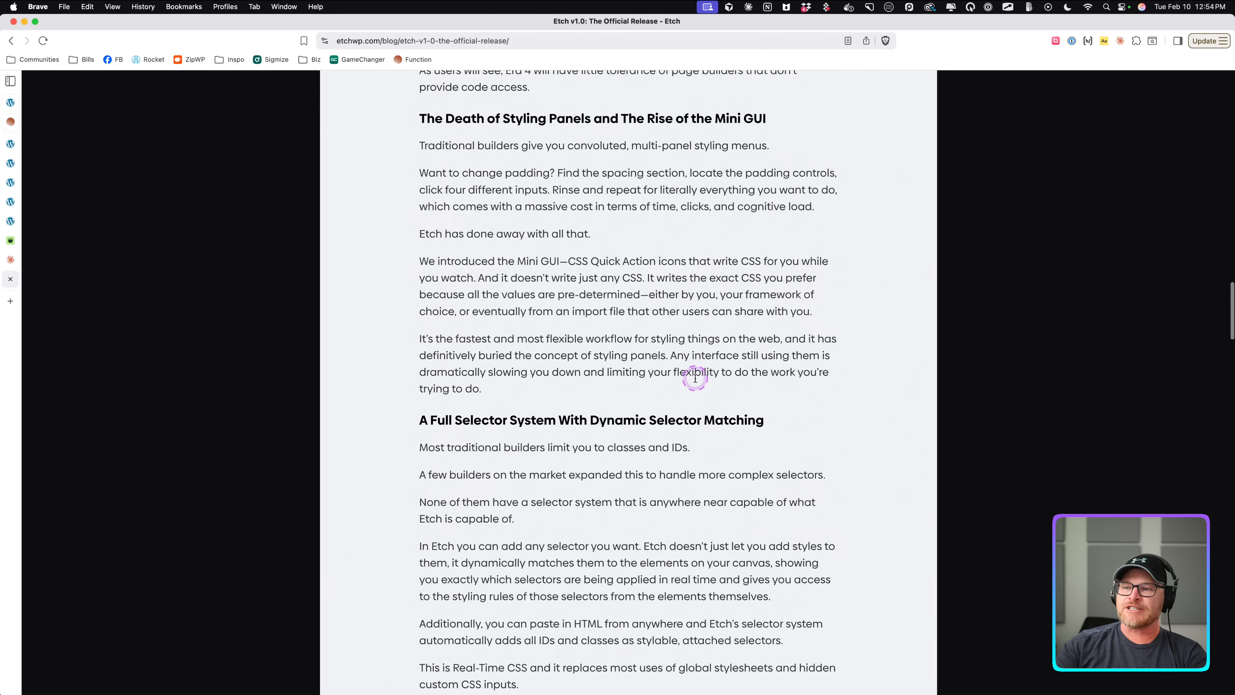
scroll(695, 378, "down", 20)
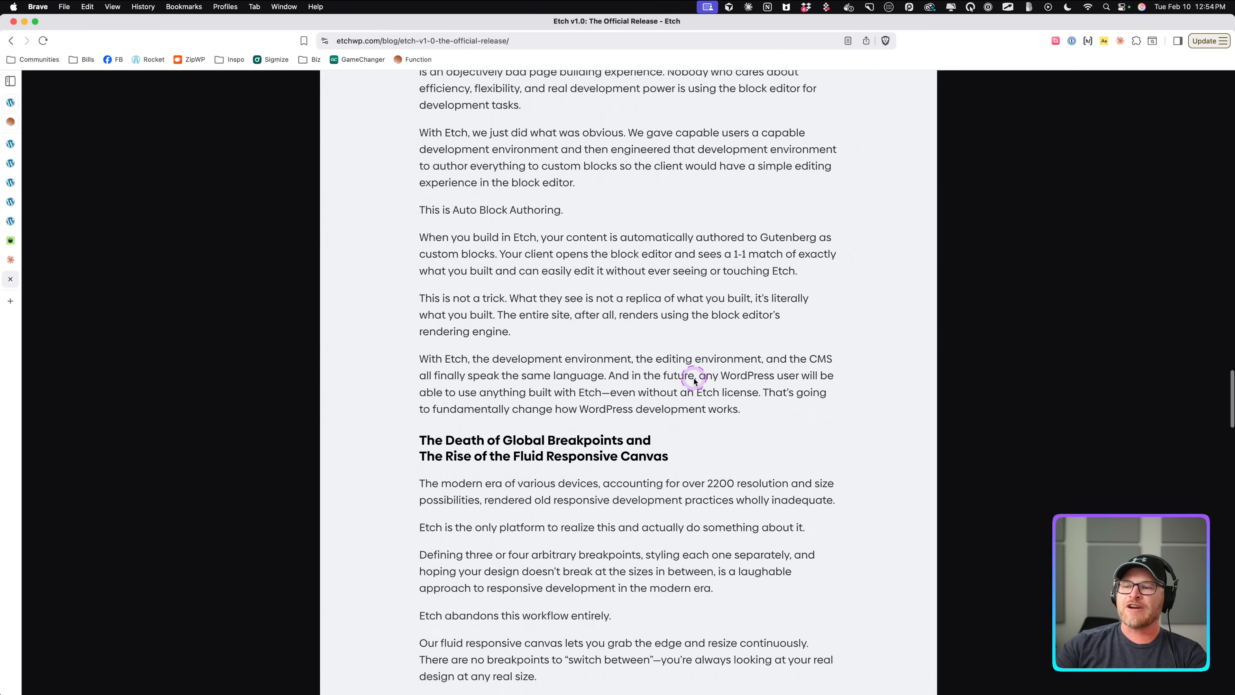
scroll(694, 378, "down", 20)
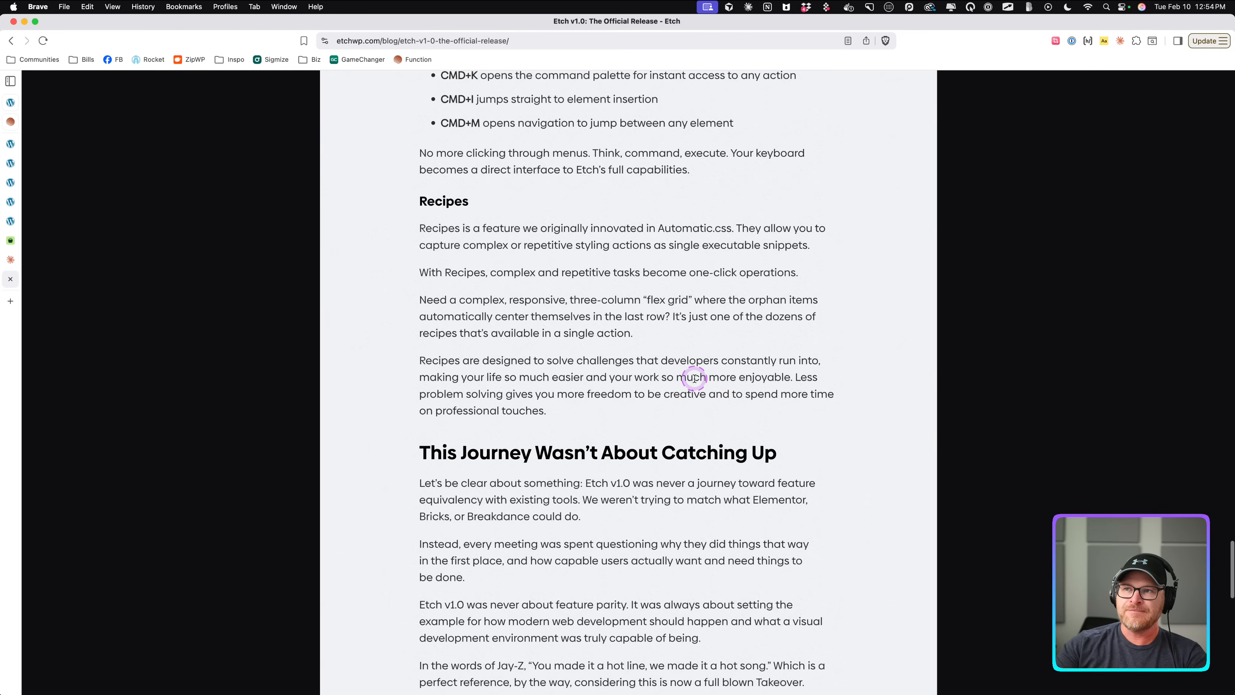
scroll(694, 379, "down", 6)
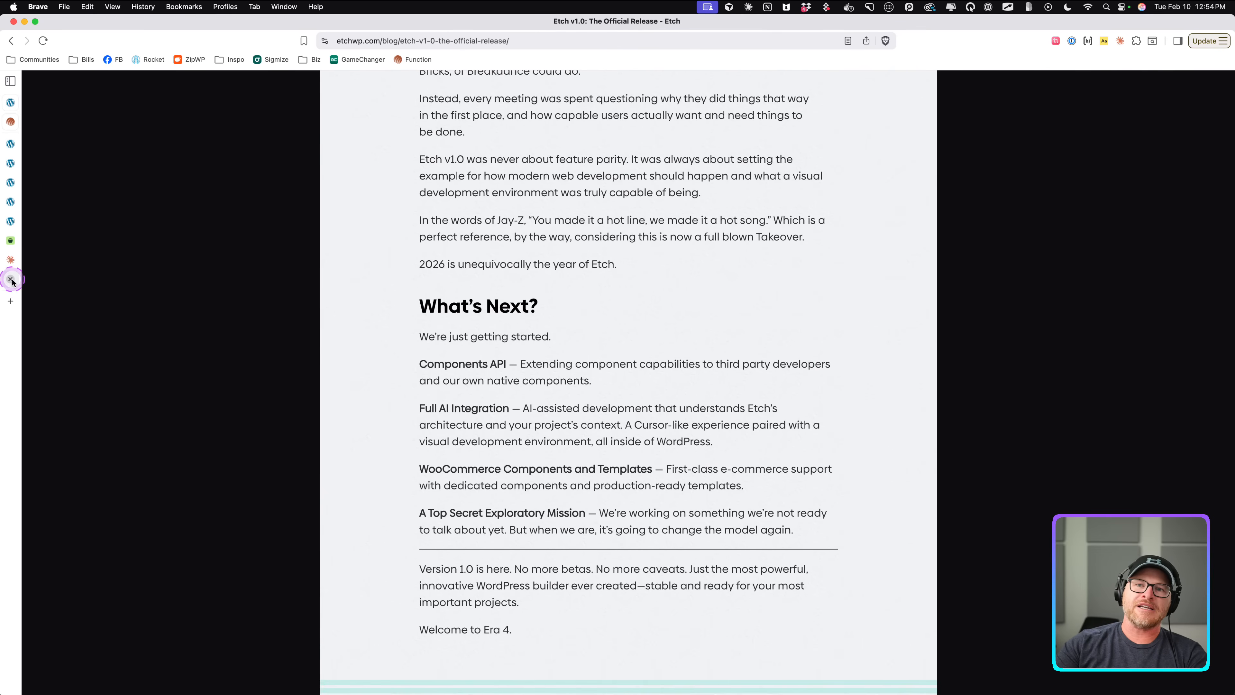
Return to the Etch editor tab, save the page, and select the instance's Features property.
left_click(10, 279)
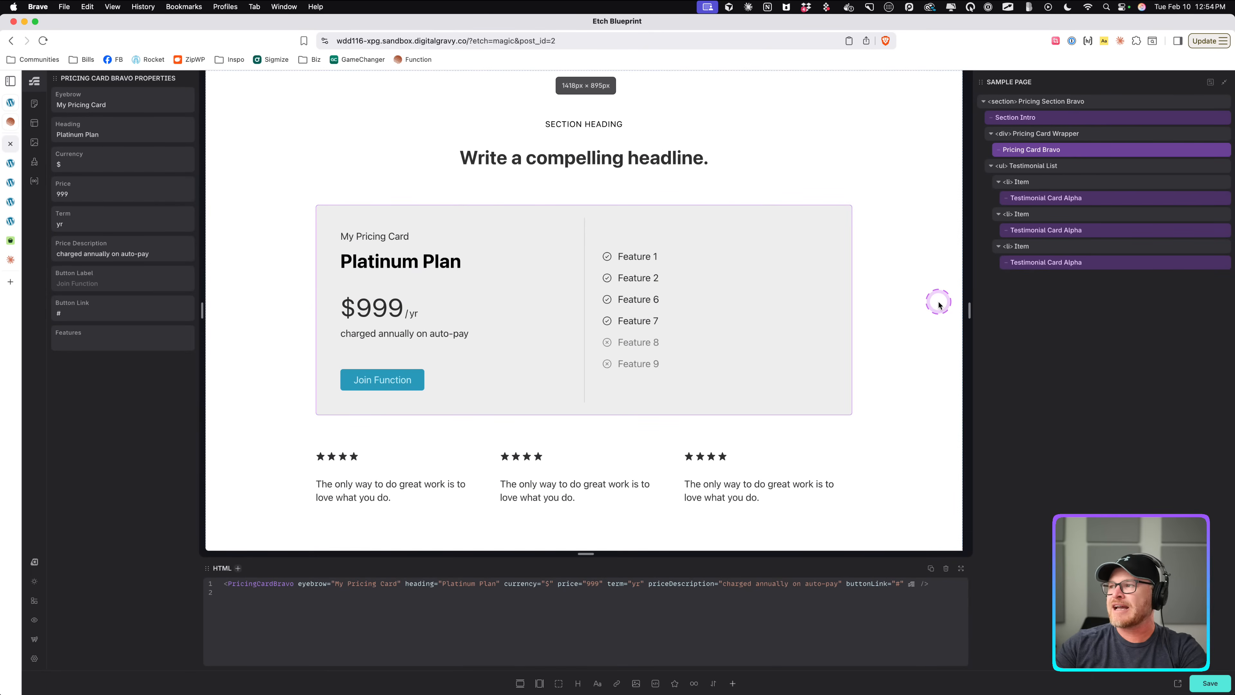
key("super+s")
left_click(117, 345)
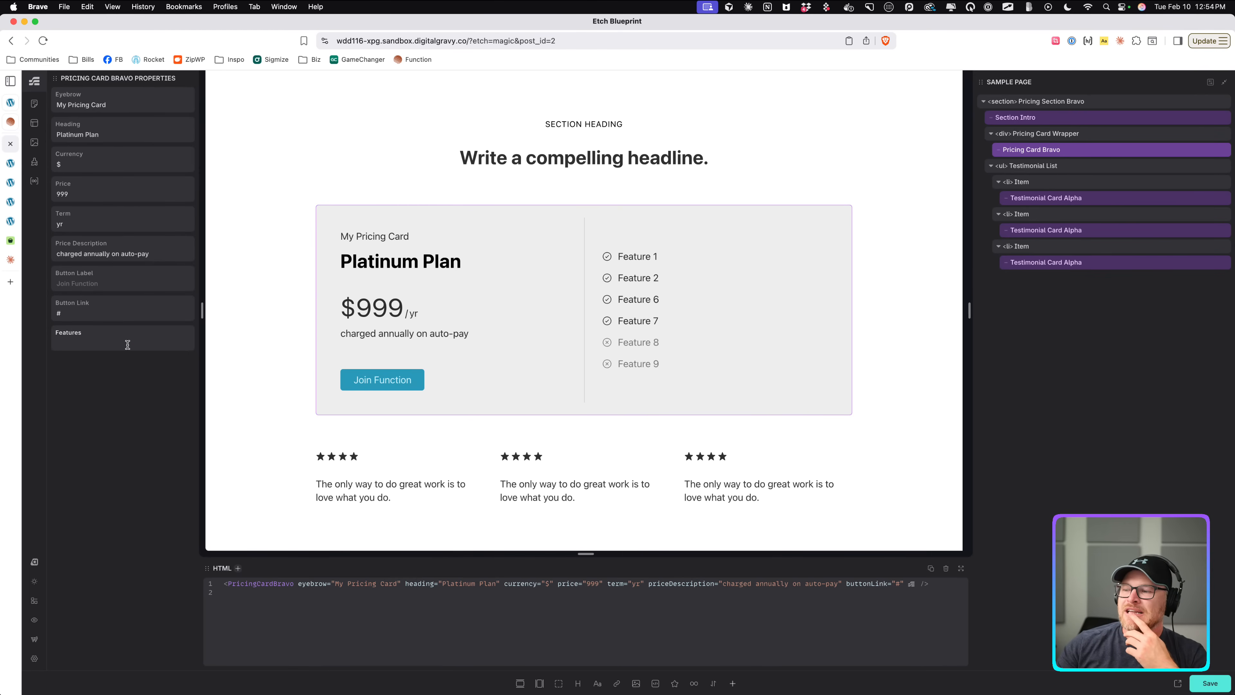
In the Claude chat, ask "can you minify this?" and copy the minified features JSON.
left_click(10, 260)
left_click(503, 636)
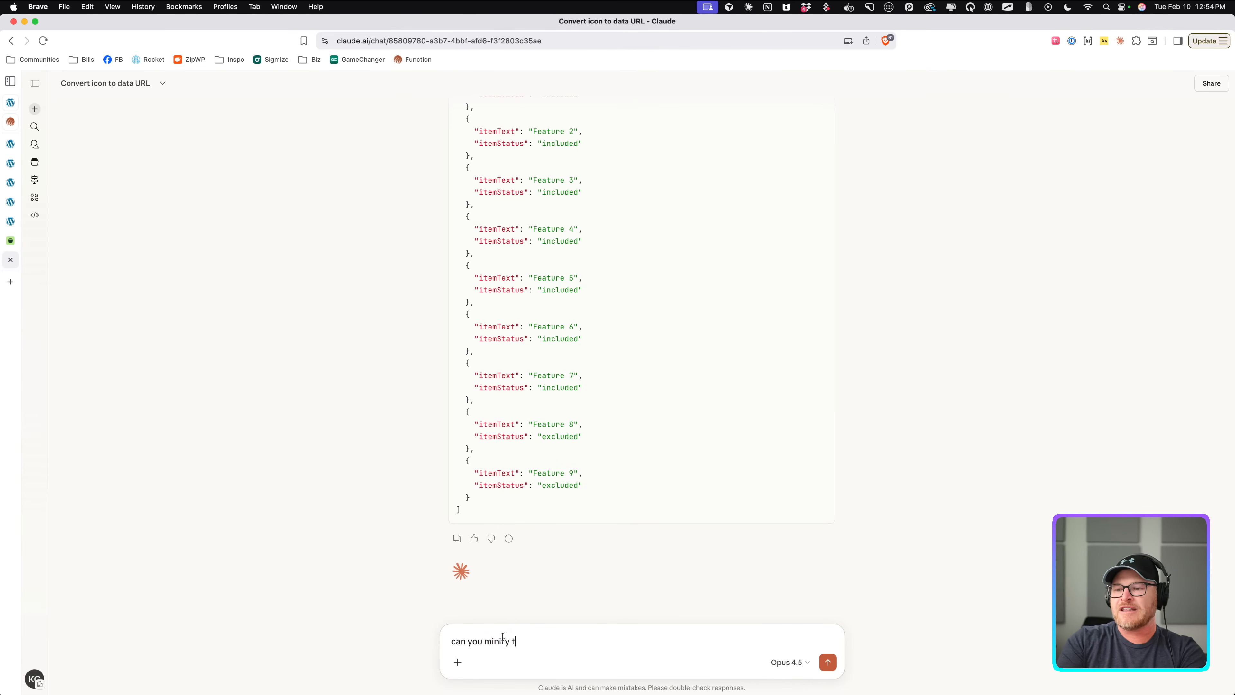
type("can you minify this?")
key("Return")
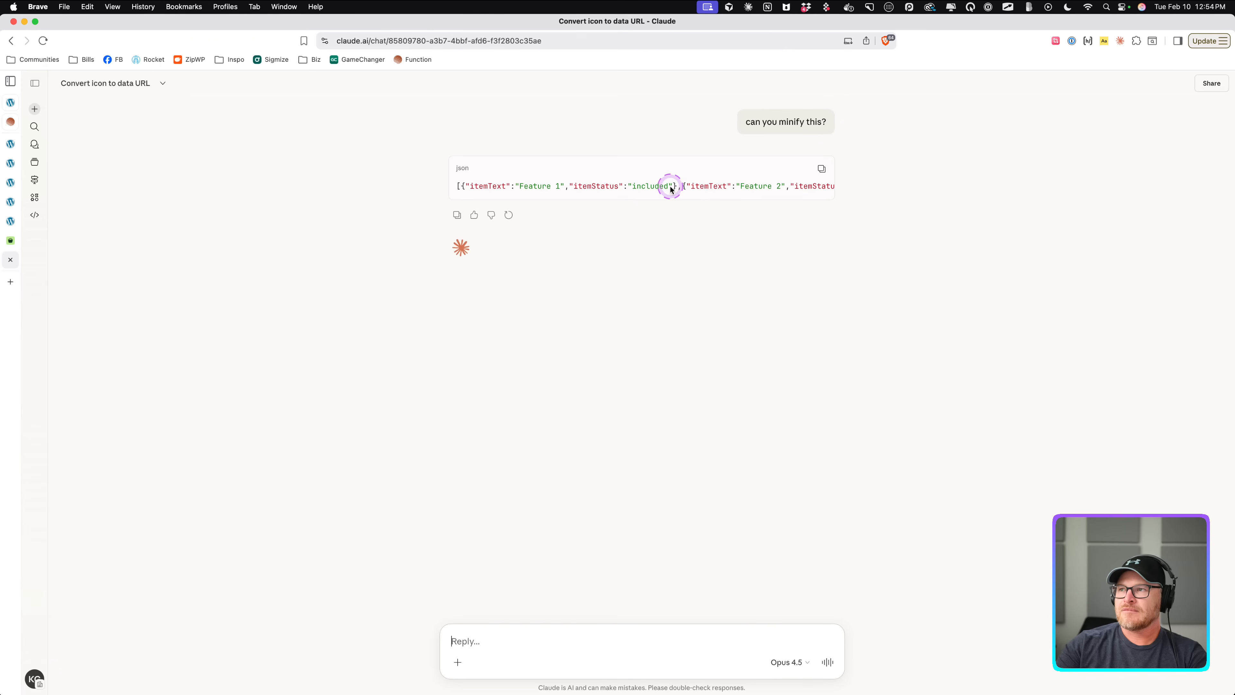
scroll(672, 186, "right", 5)
scroll(672, 186, "right", 10)
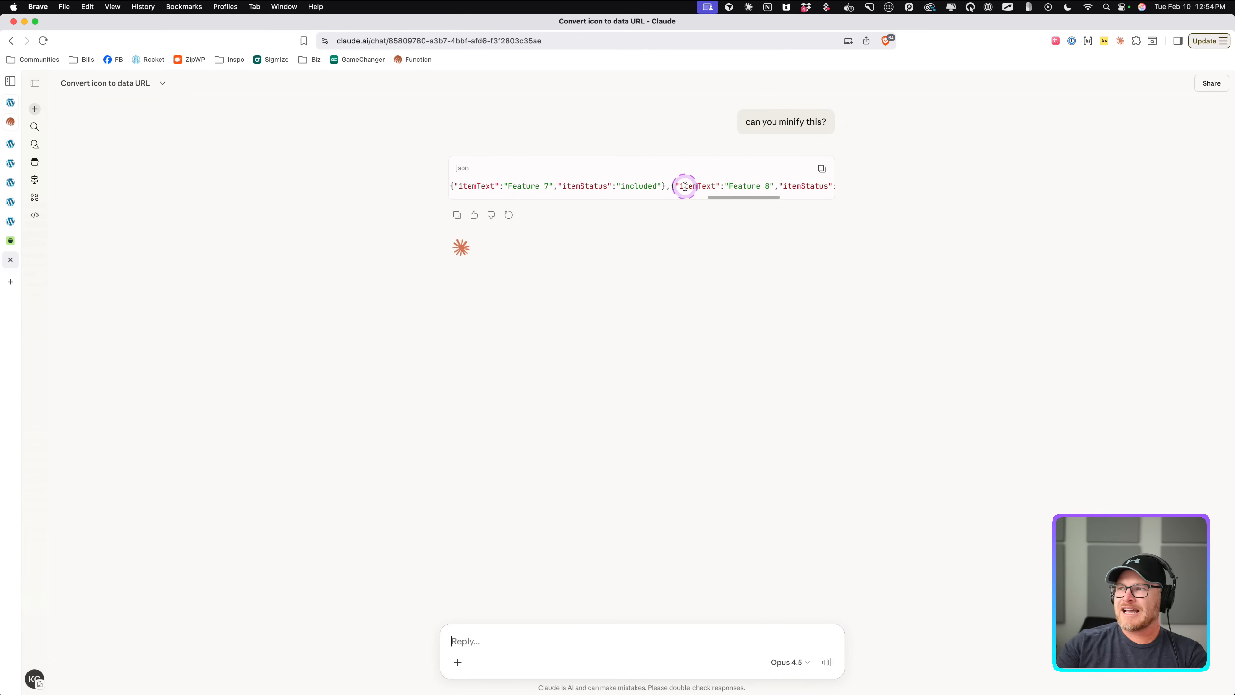
left_click(821, 168)
Go back to the Etch editor and paste the minified JSON into the instance's Features property.
left_click(10, 241)
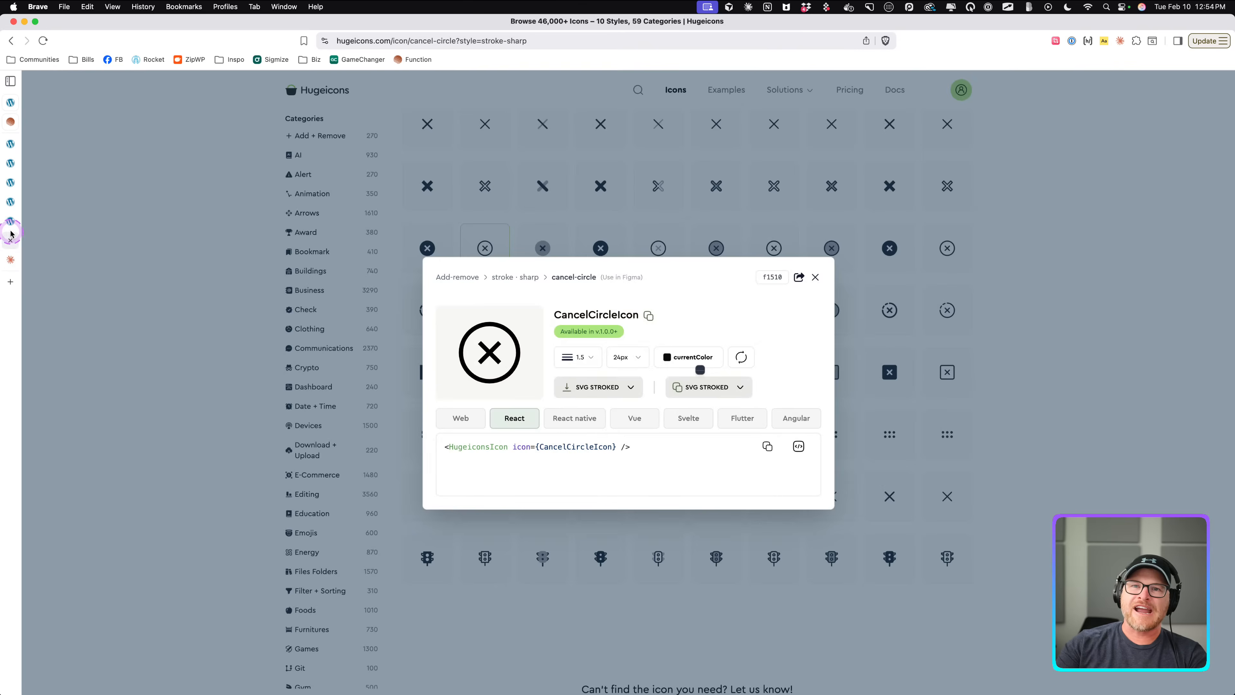
left_click(10, 222)
left_click(11, 202)
left_click(10, 183)
left_click(10, 163)
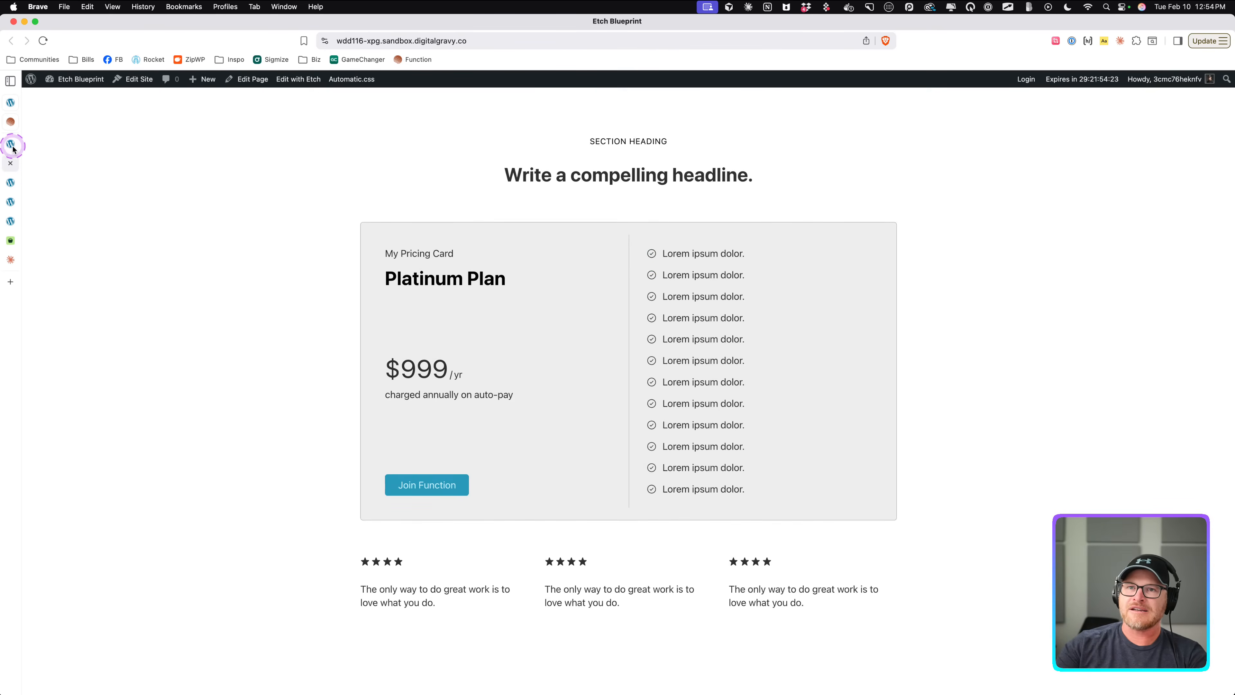
left_click(11, 144)
left_click(101, 340)
key("super+v")
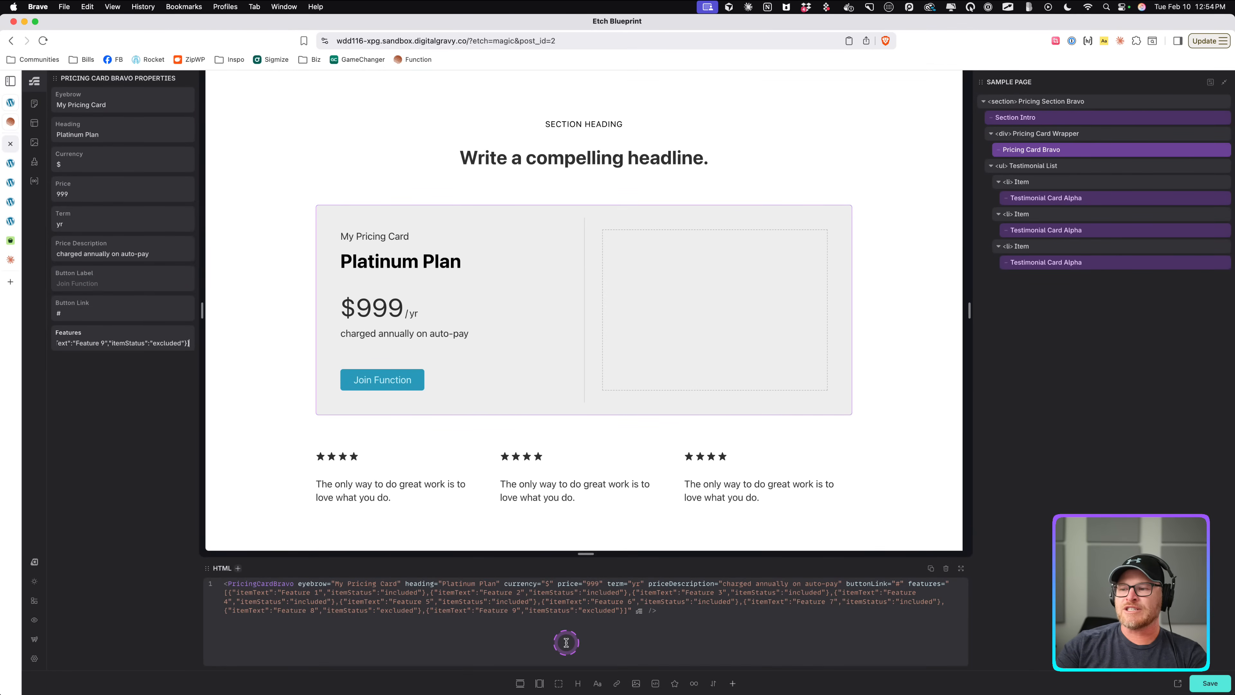
Open the Etch documentation at docs.etchwp.com in a new tab.
key("super+t")
type("docs")
key("Return")
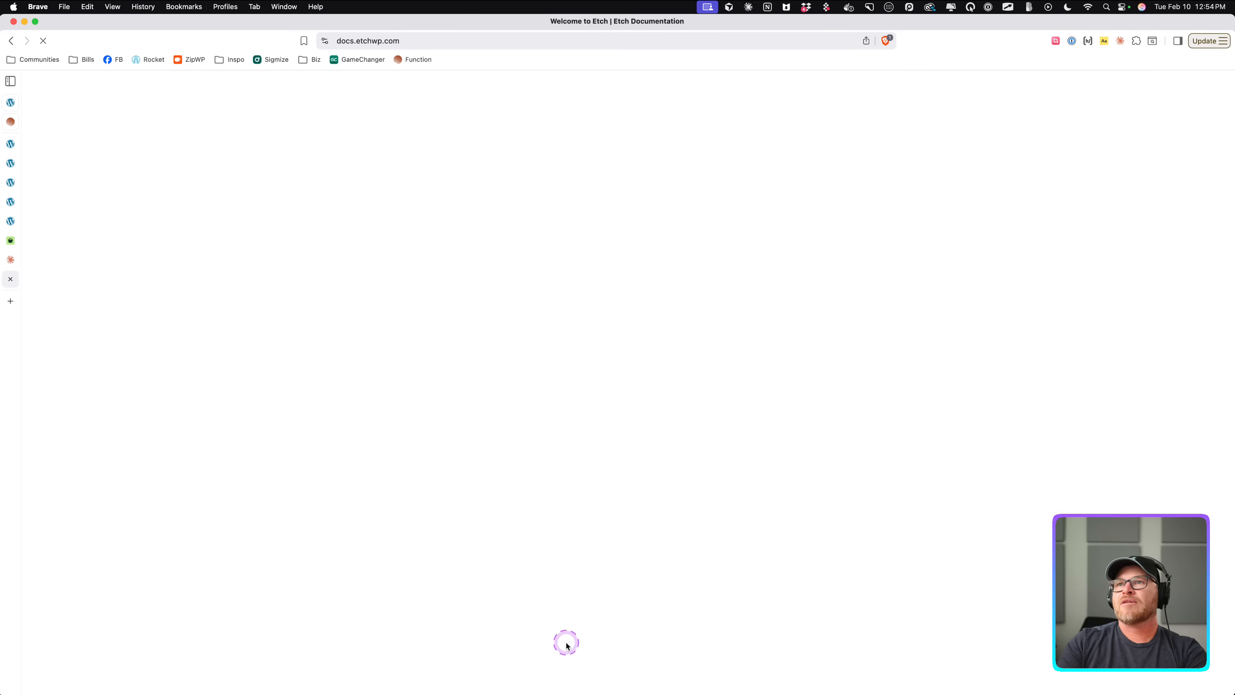
Search the Etch docs for object and read through the Object Prop page.
left_click(1156, 92)
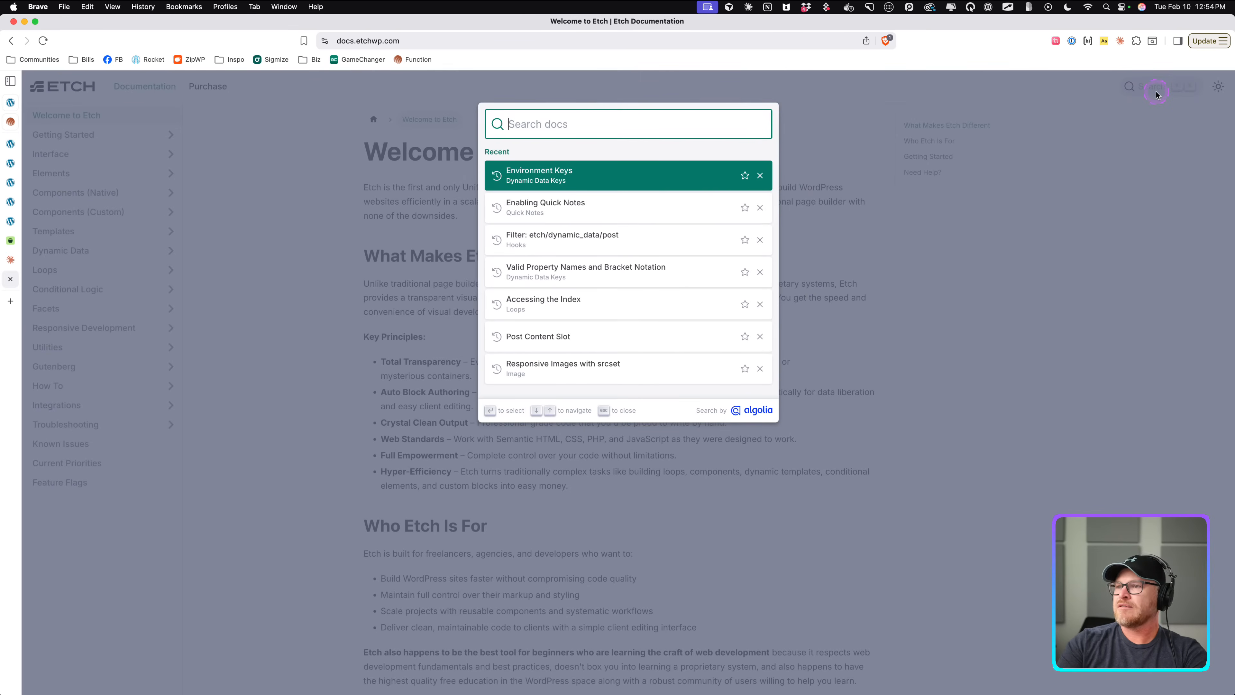
type("object")
left_click(543, 171)
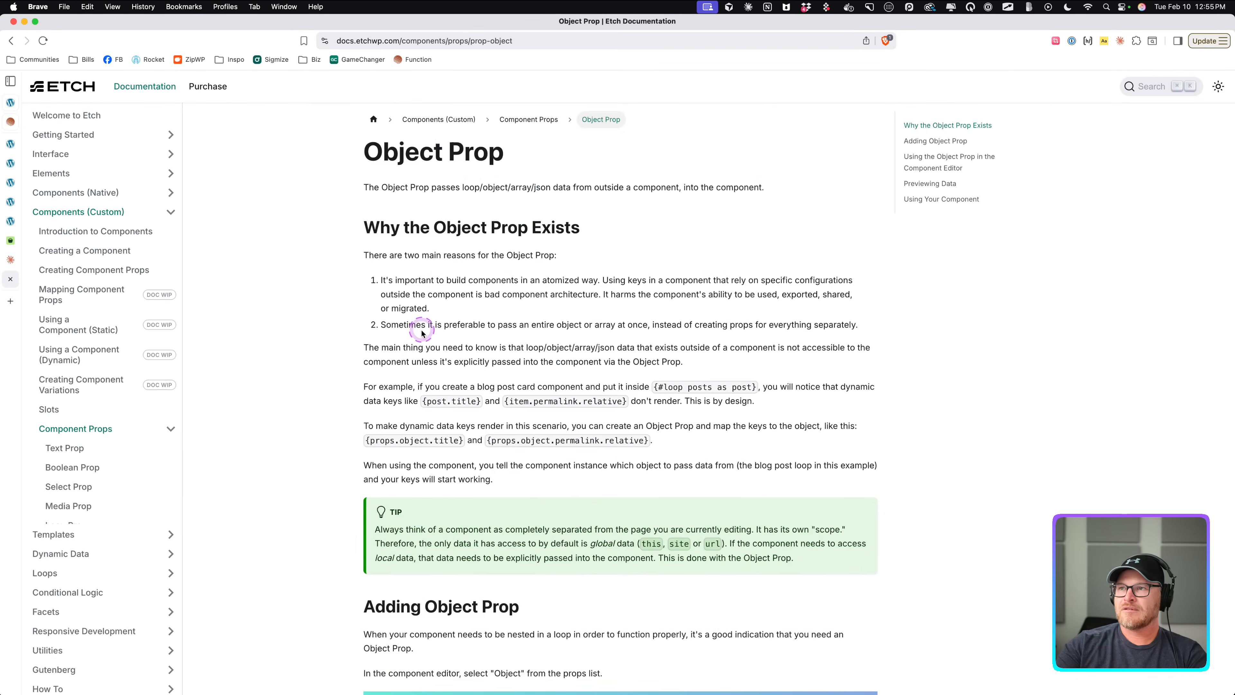
scroll(424, 335, "down", 4)
scroll(424, 335, "down", 8)
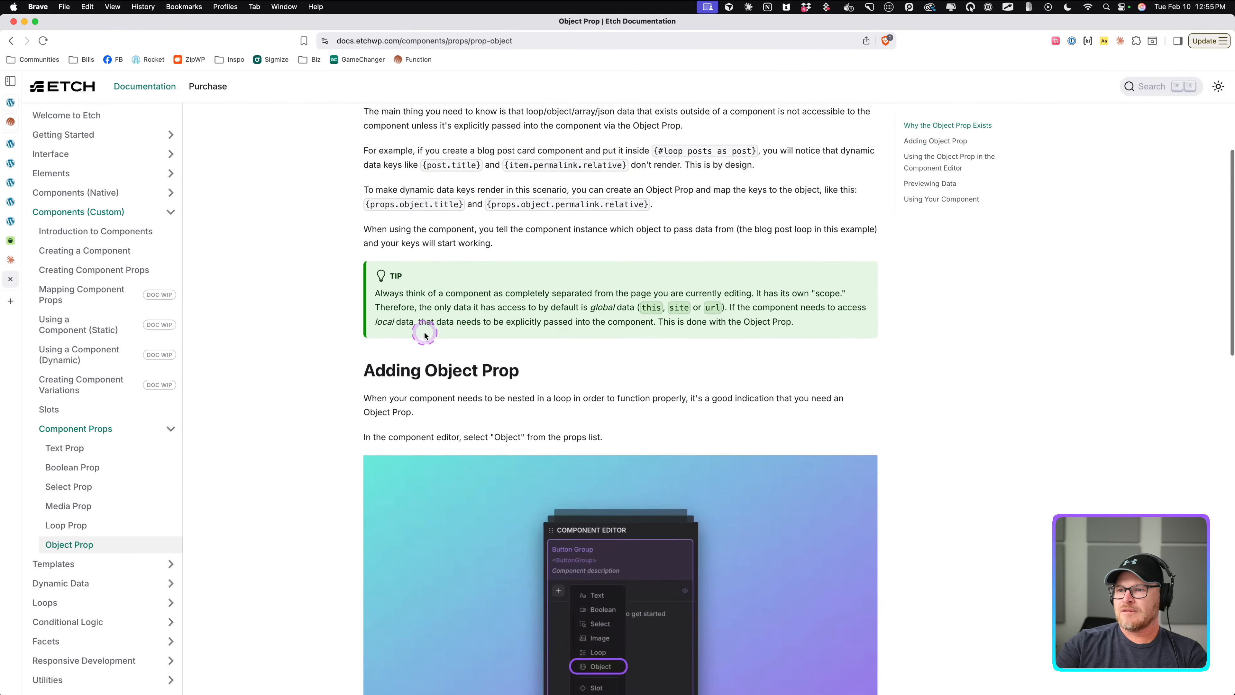
scroll(425, 335, "down", 7)
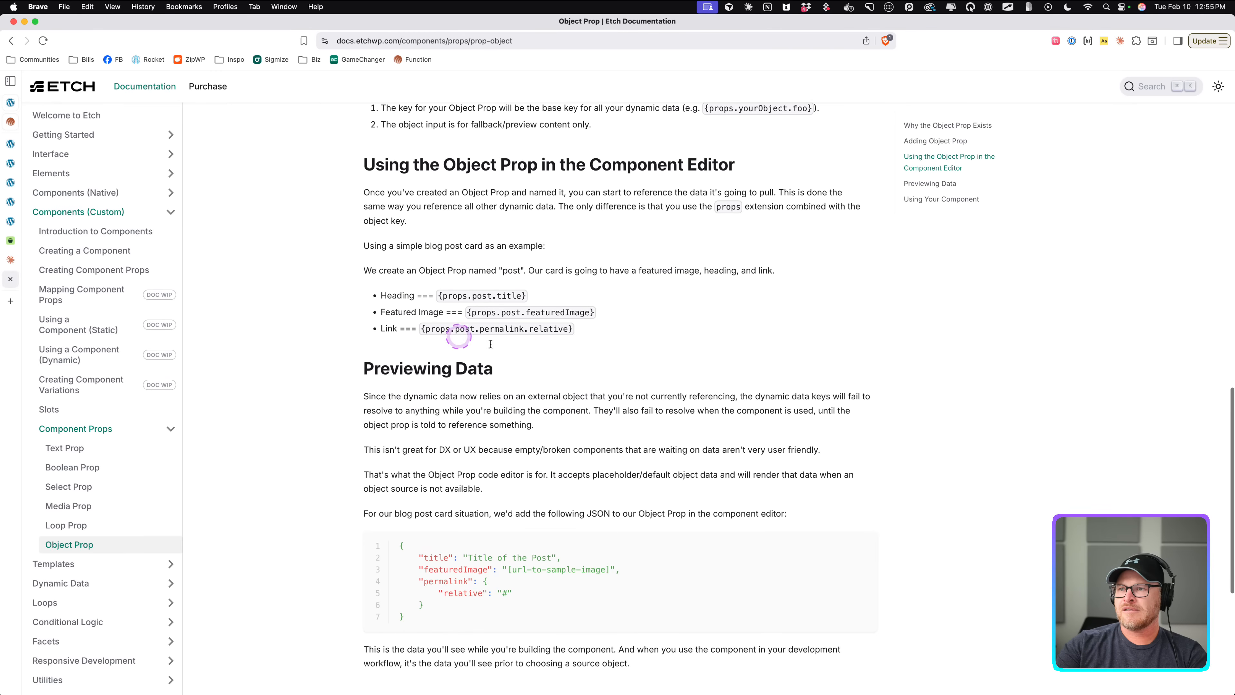
scroll(534, 353, "down", 2)
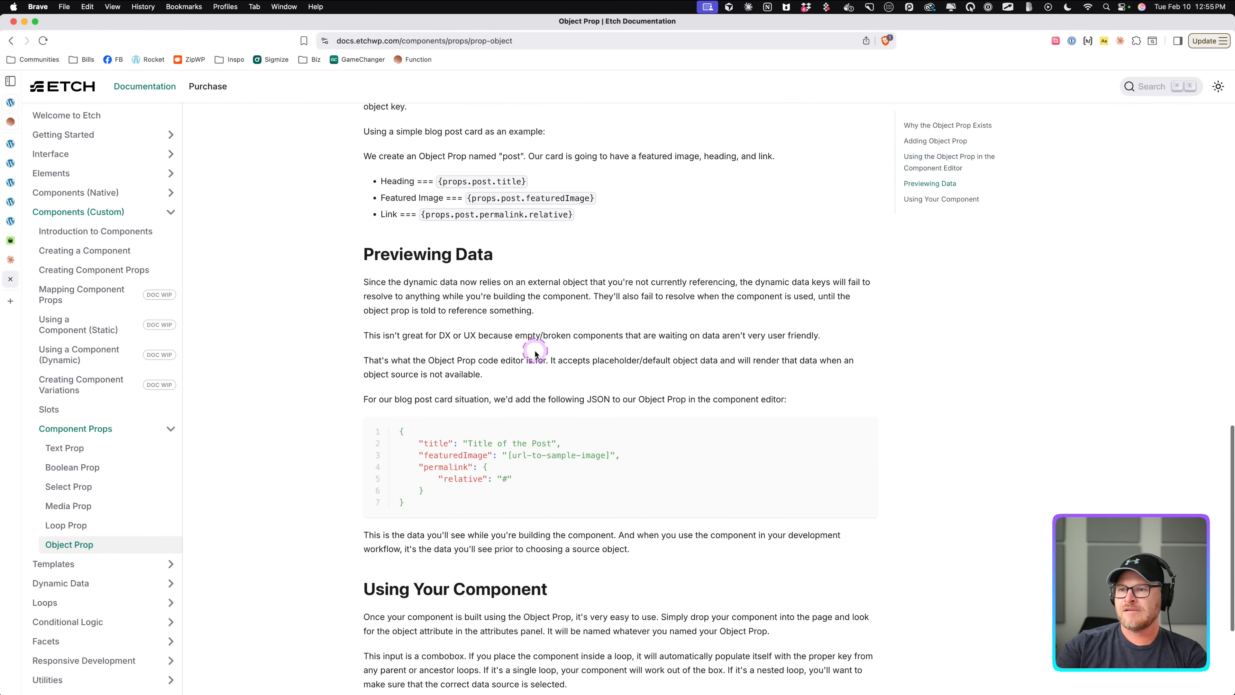
scroll(535, 353, "down", 1)
scroll(535, 354, "down", 1)
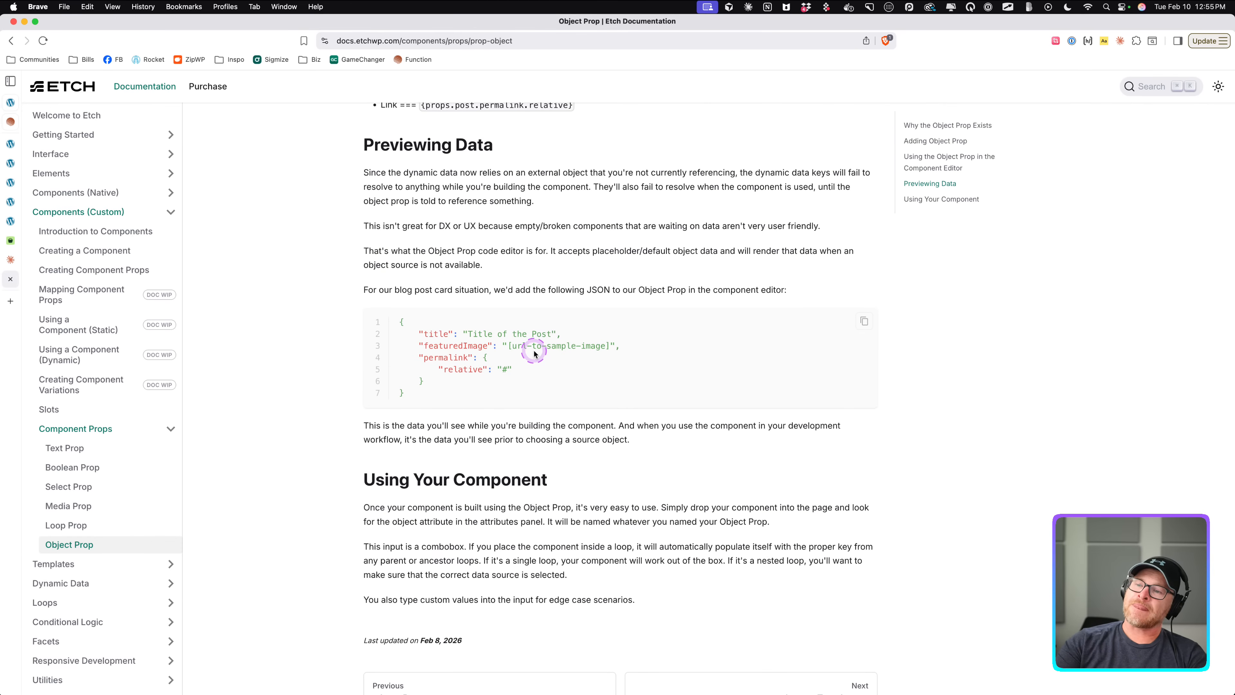
scroll(533, 353, "down", 1)
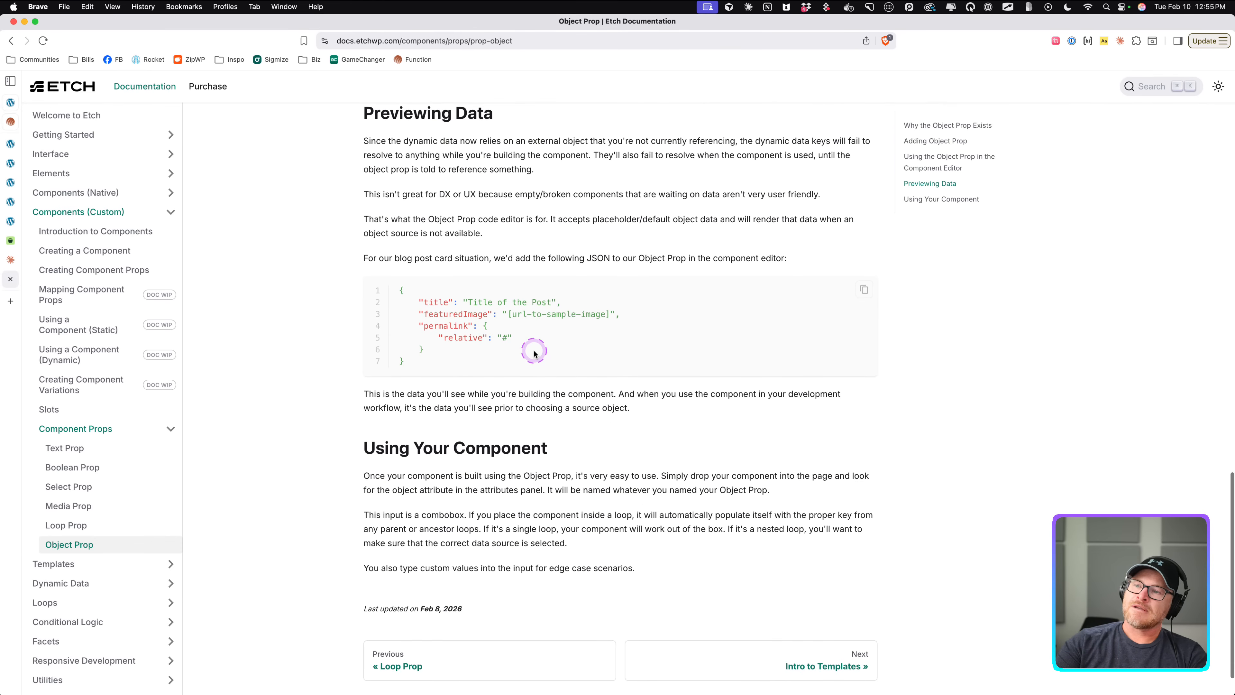
scroll(728, 312, "down", 1)
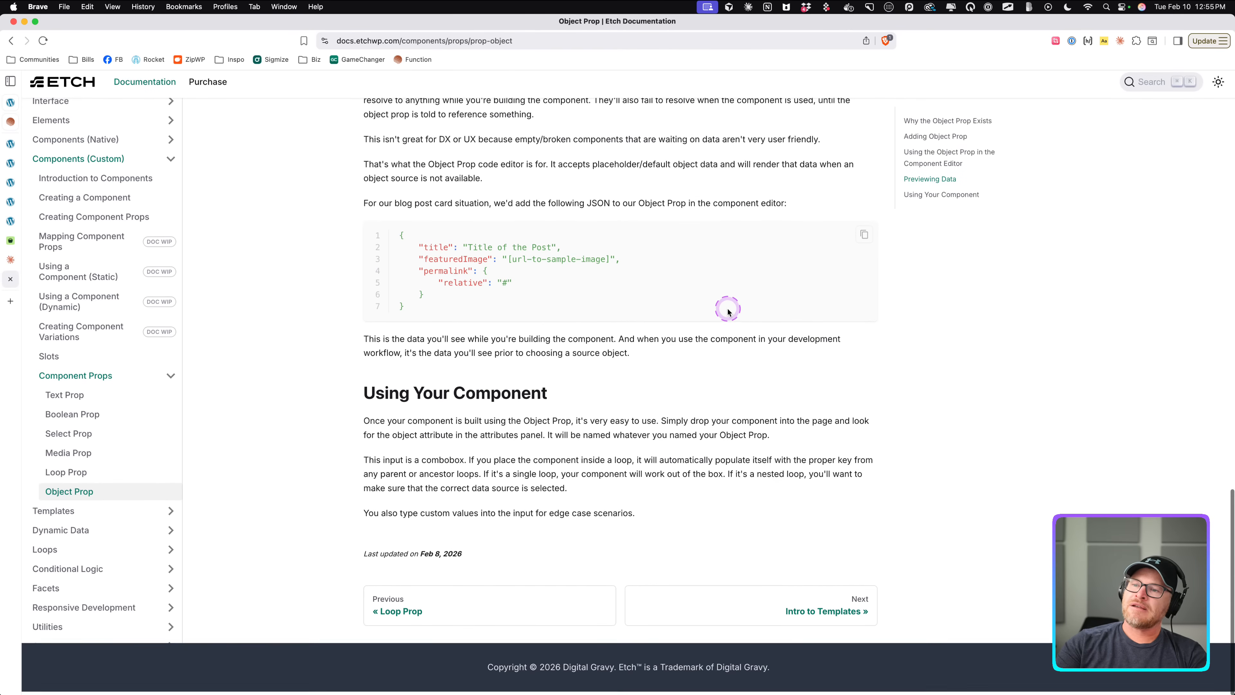
scroll(729, 311, "up", 1)
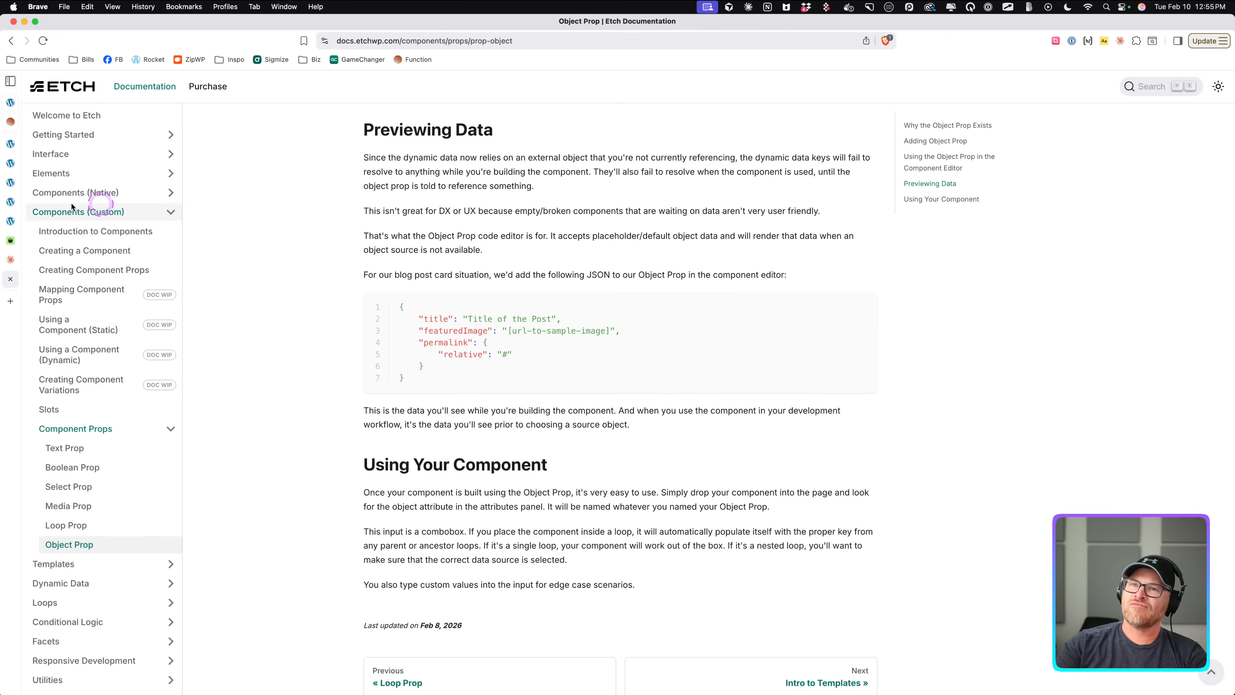
In the Claude chat, ask to ditch the square brackets and give both versions again, and copy the formatted JSON.
left_click(14, 223)
left_click(11, 201)
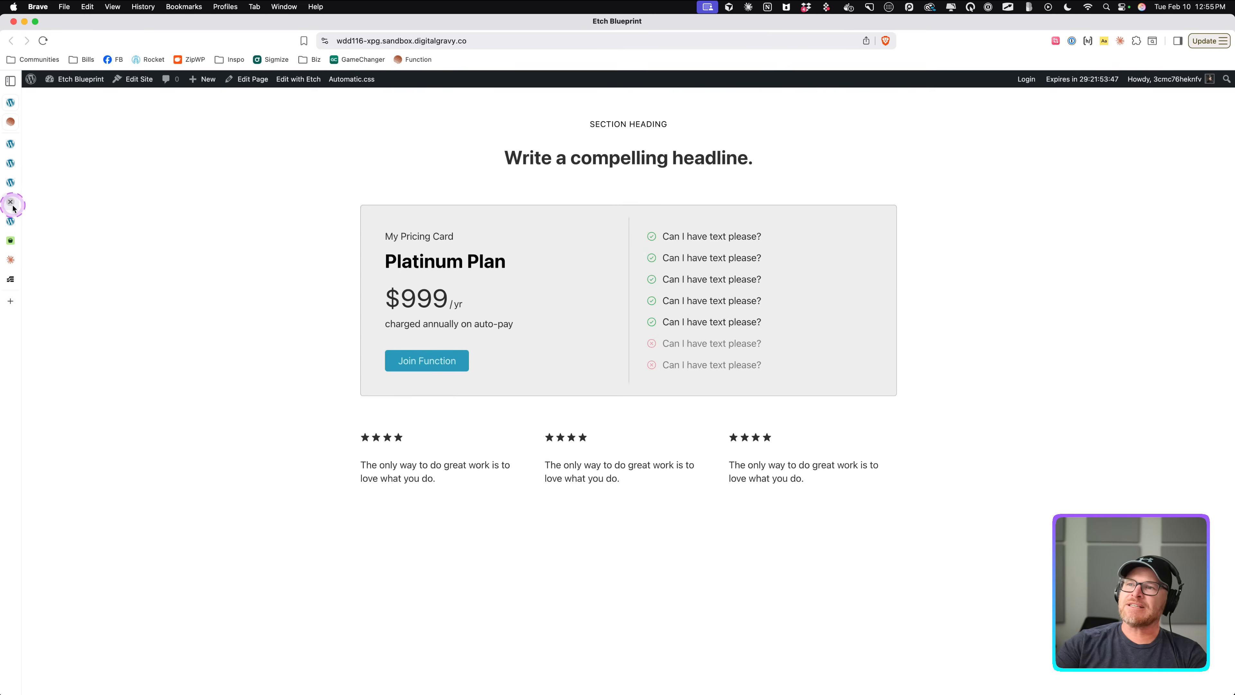
left_click(14, 147)
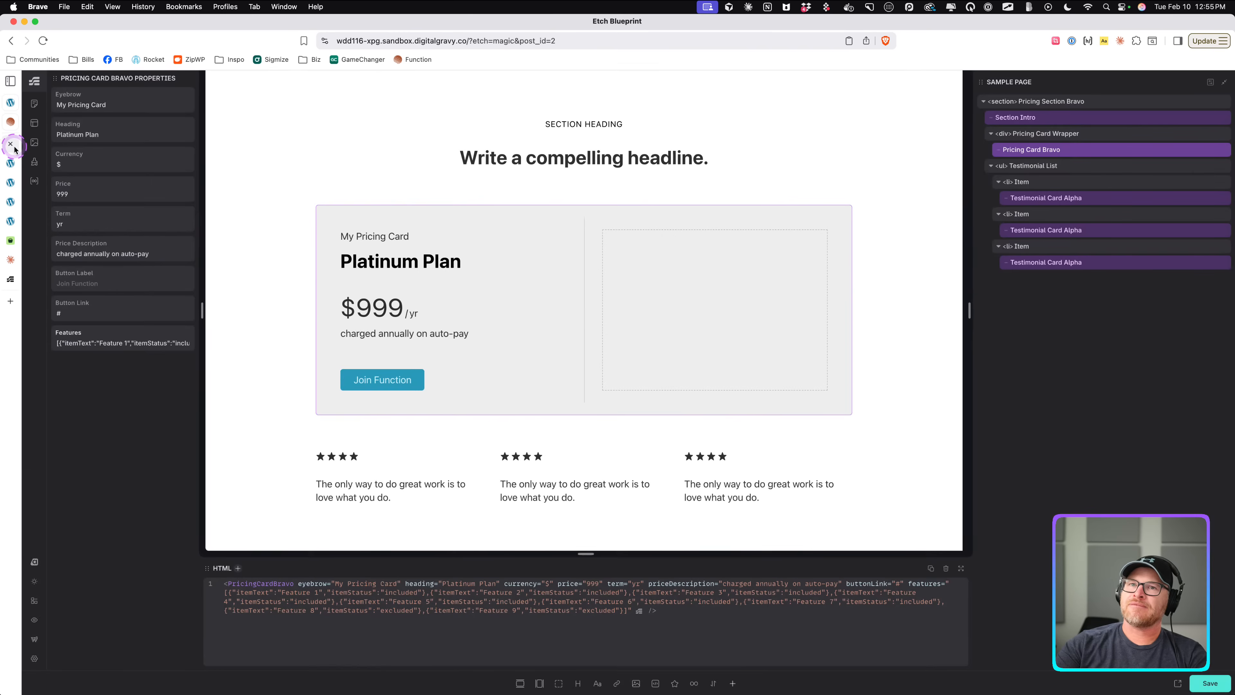
left_click(73, 344)
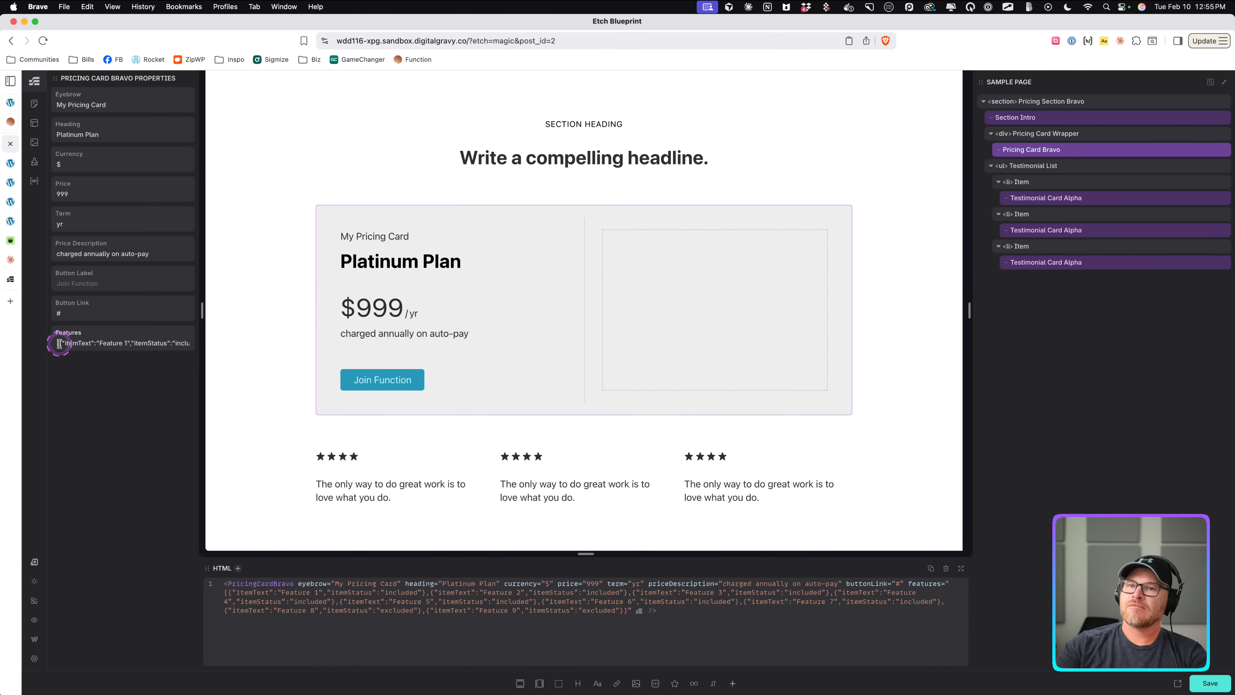
left_click(21, 275)
left_click(12, 261)
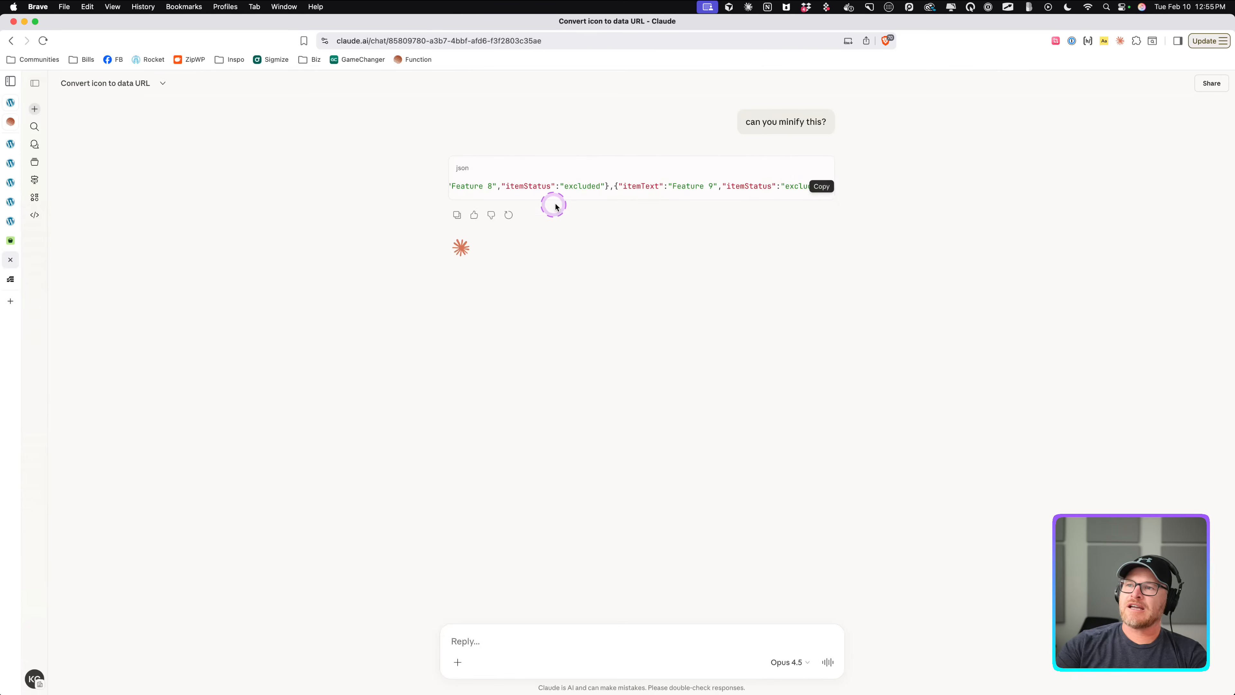
left_click(501, 638)
type("d")
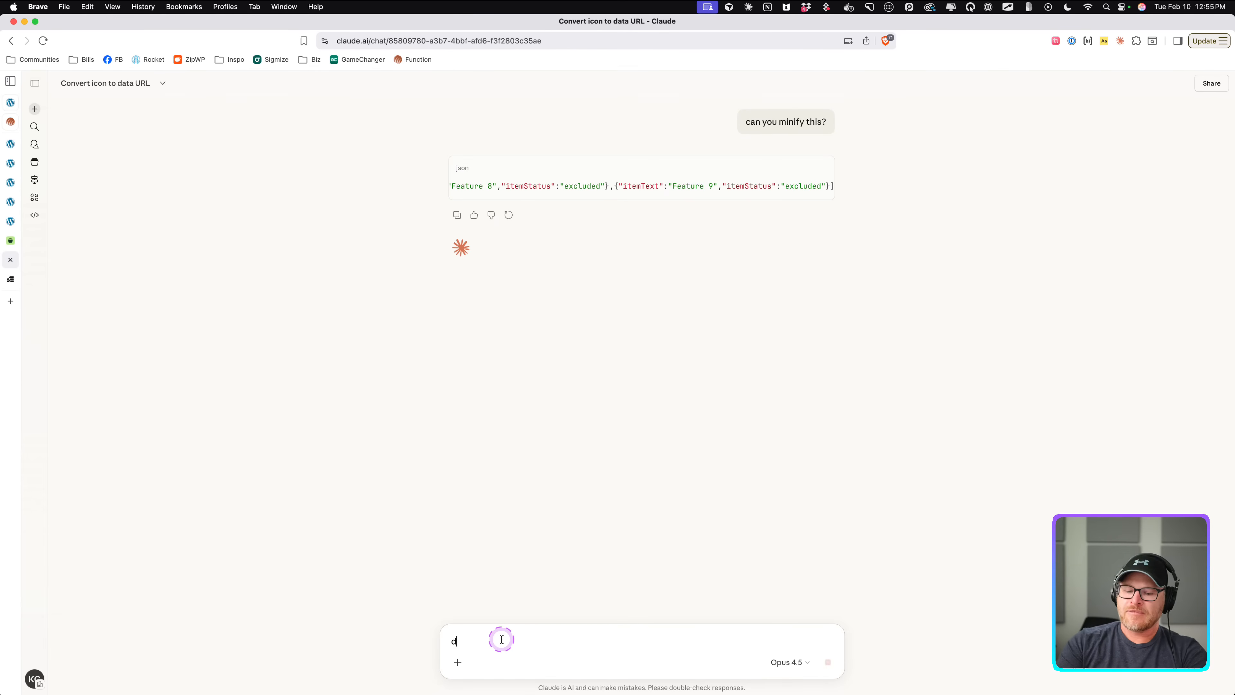
type("itch the square brackets and give me both versions again")
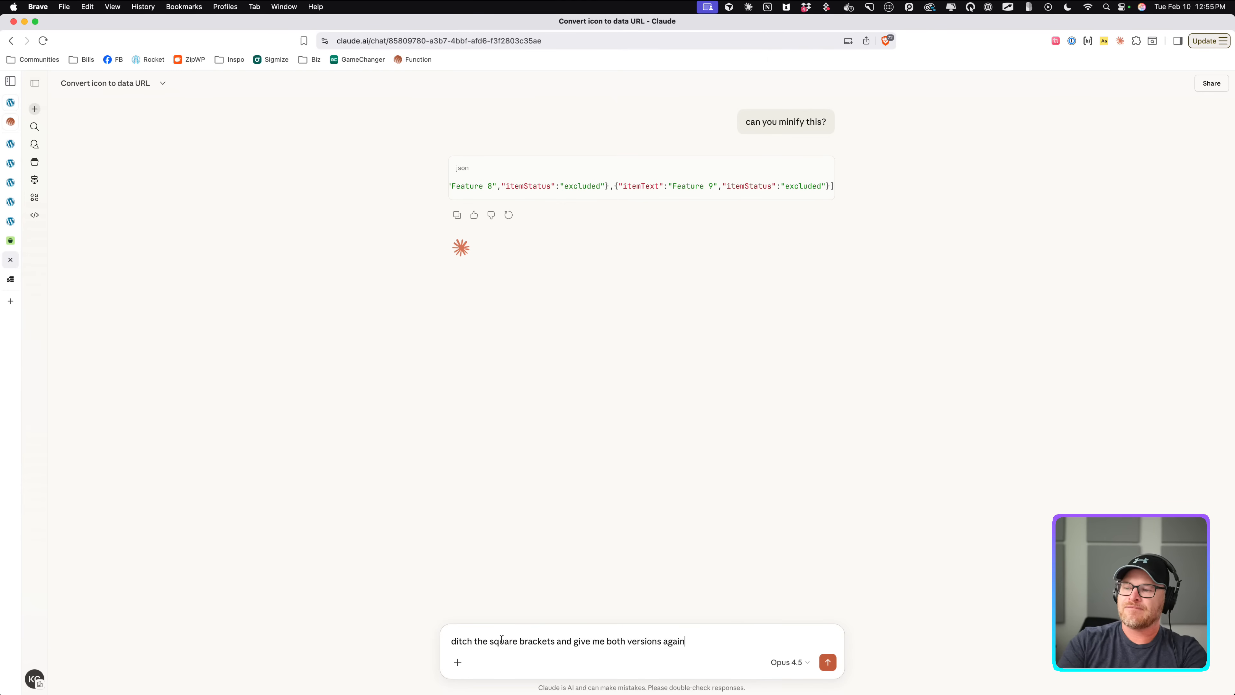
key("Return")
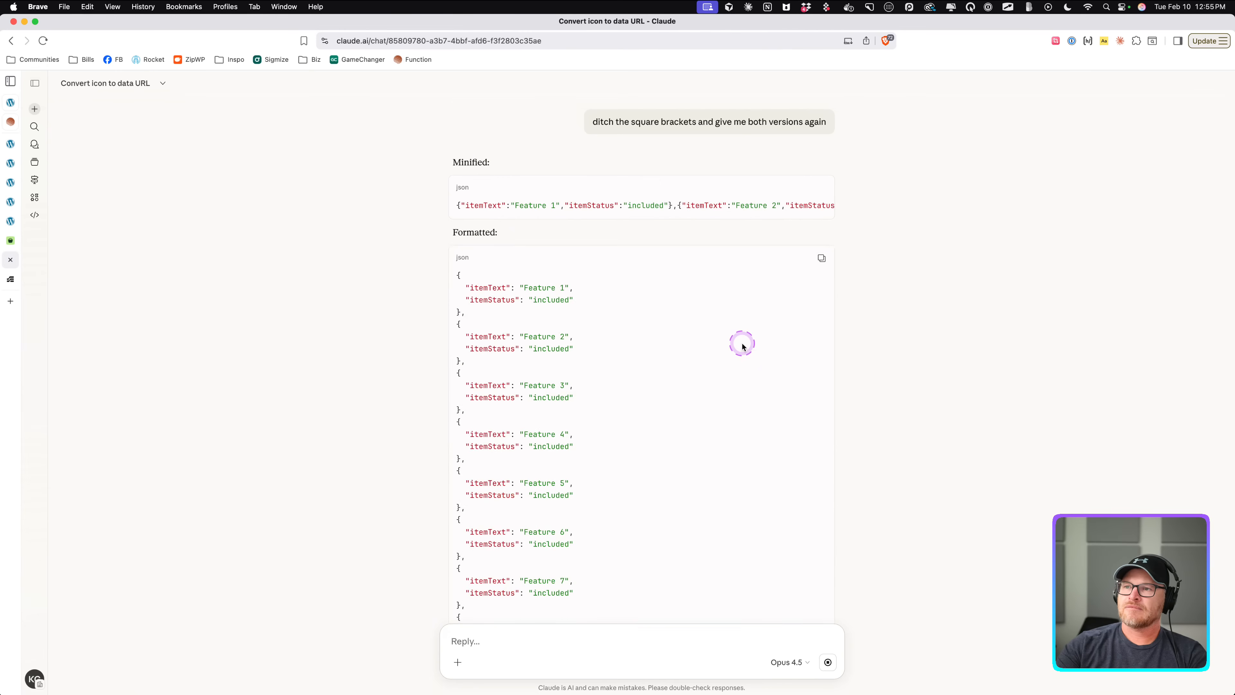
scroll(780, 268, "up", 5)
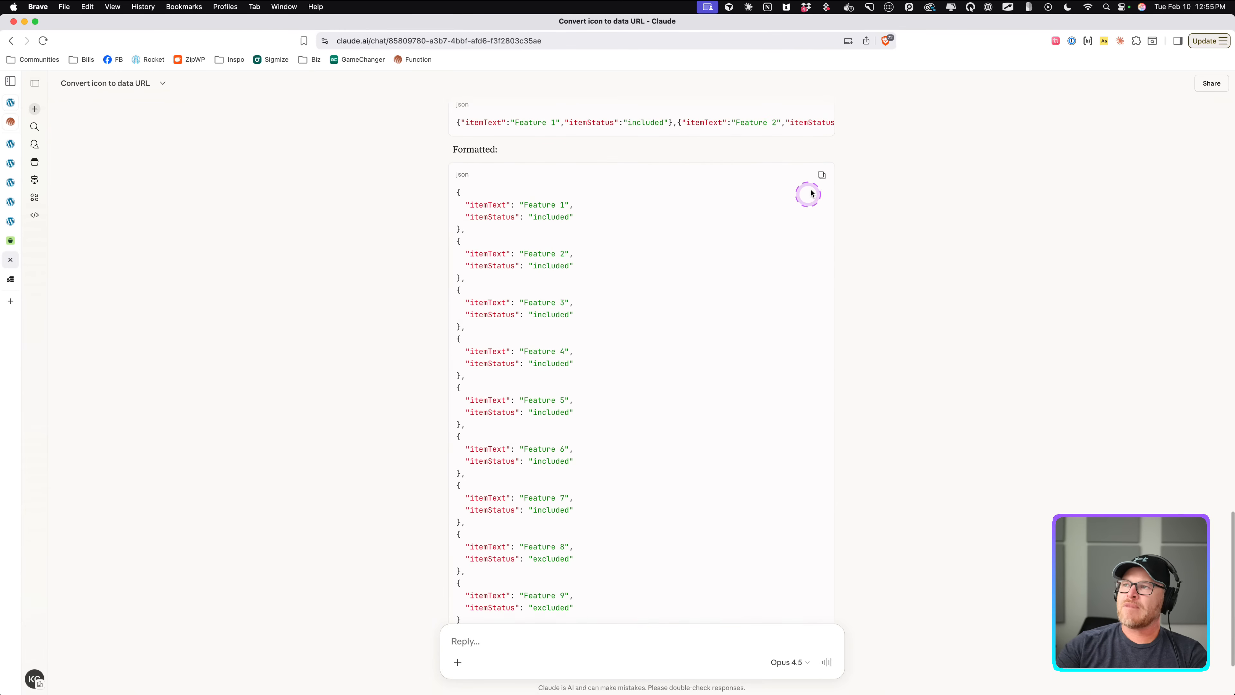
left_click(821, 176)
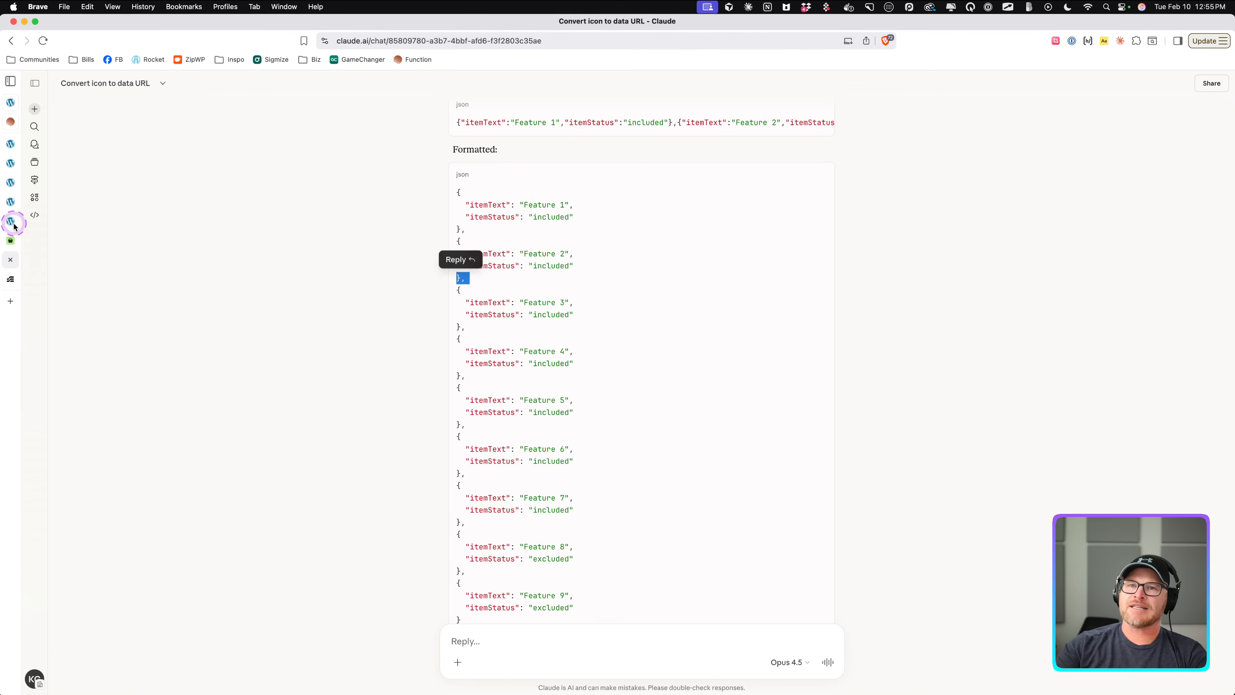
left_click(10, 206)
left_click(10, 220)
left_click(11, 182)
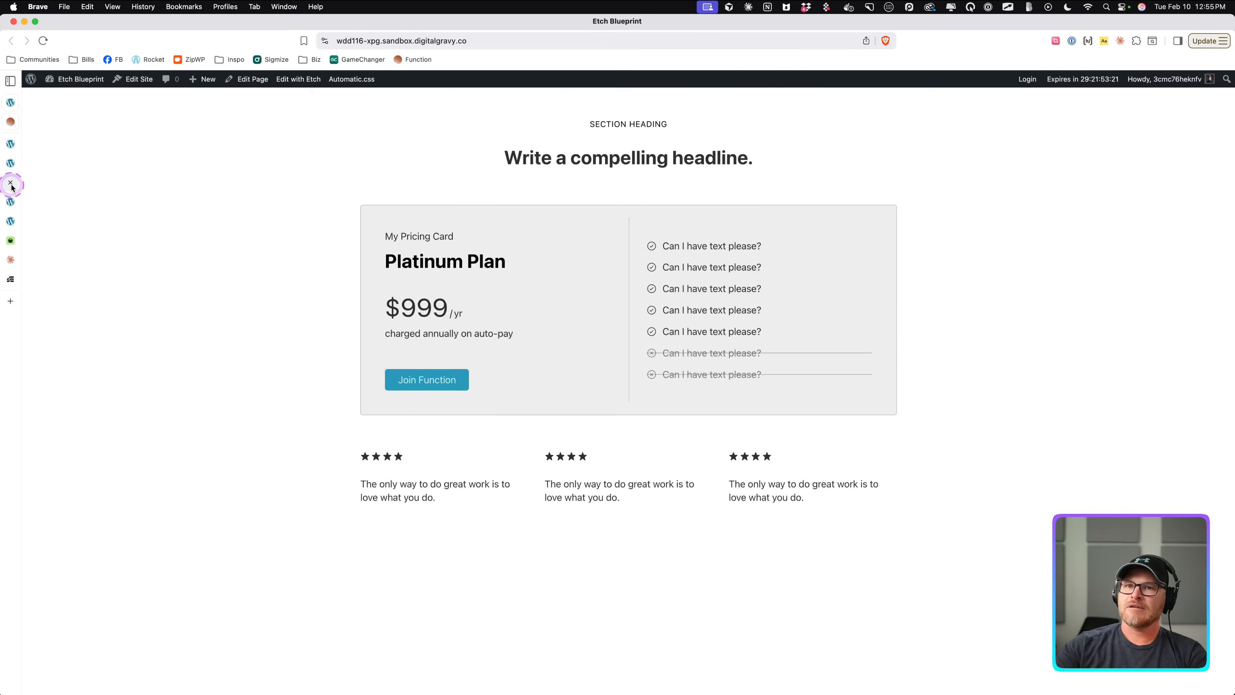
left_click(11, 166)
left_click(11, 148)
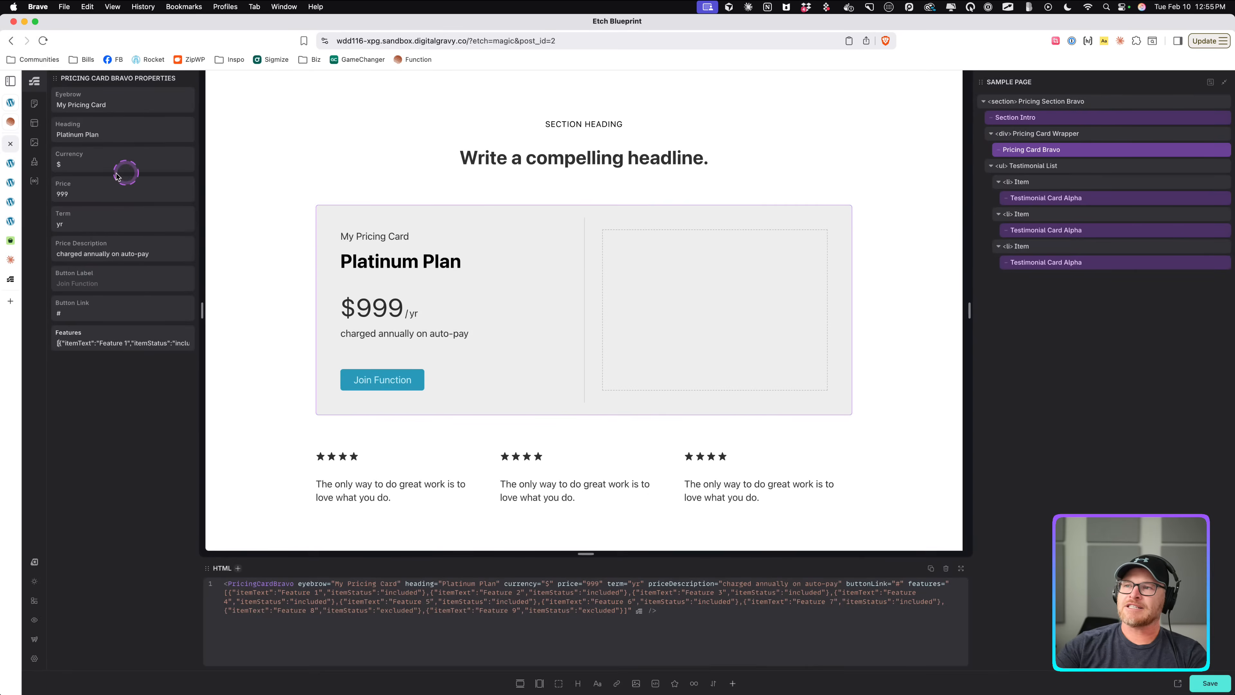
left_click(11, 164)
left_click(11, 164)
left_click(11, 164)
left_click(10, 164)
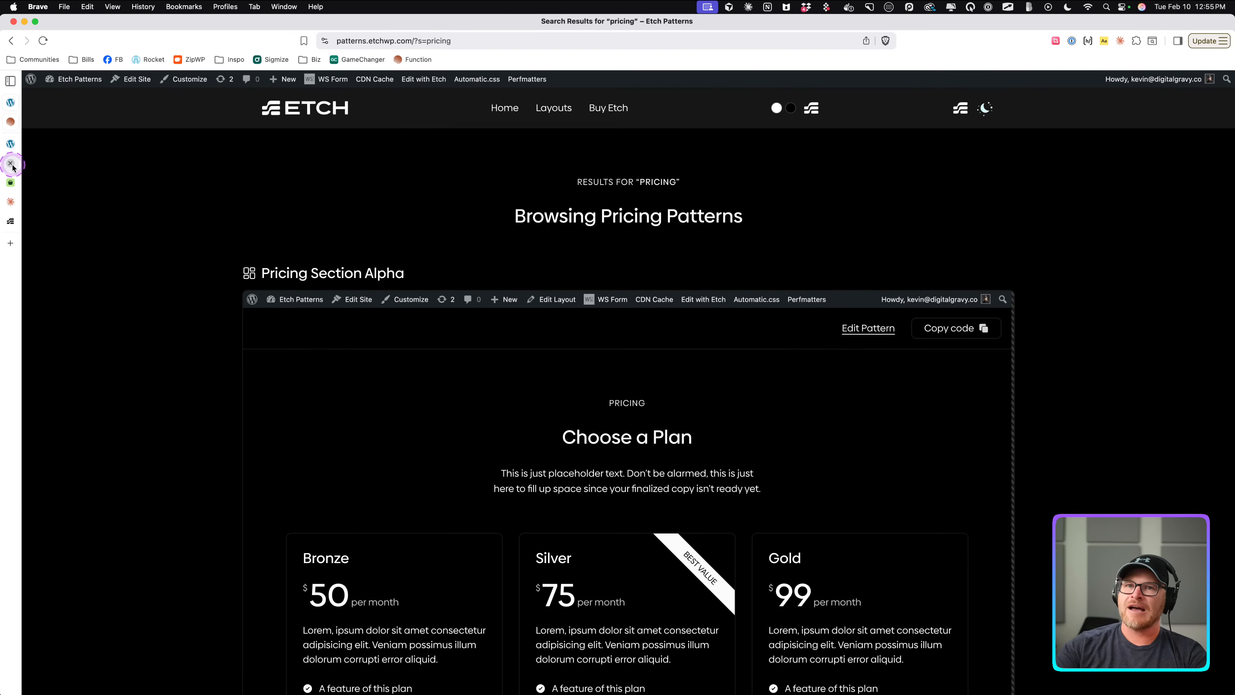
left_click(11, 164)
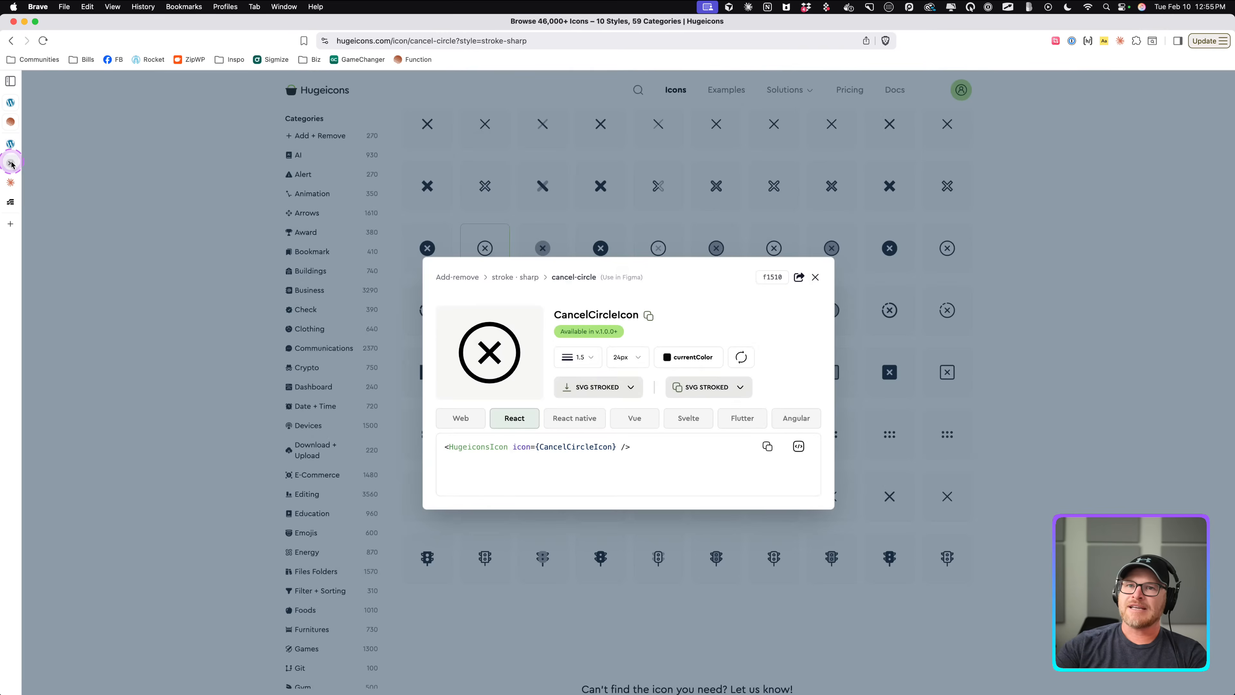
left_click(10, 164)
left_click(11, 164)
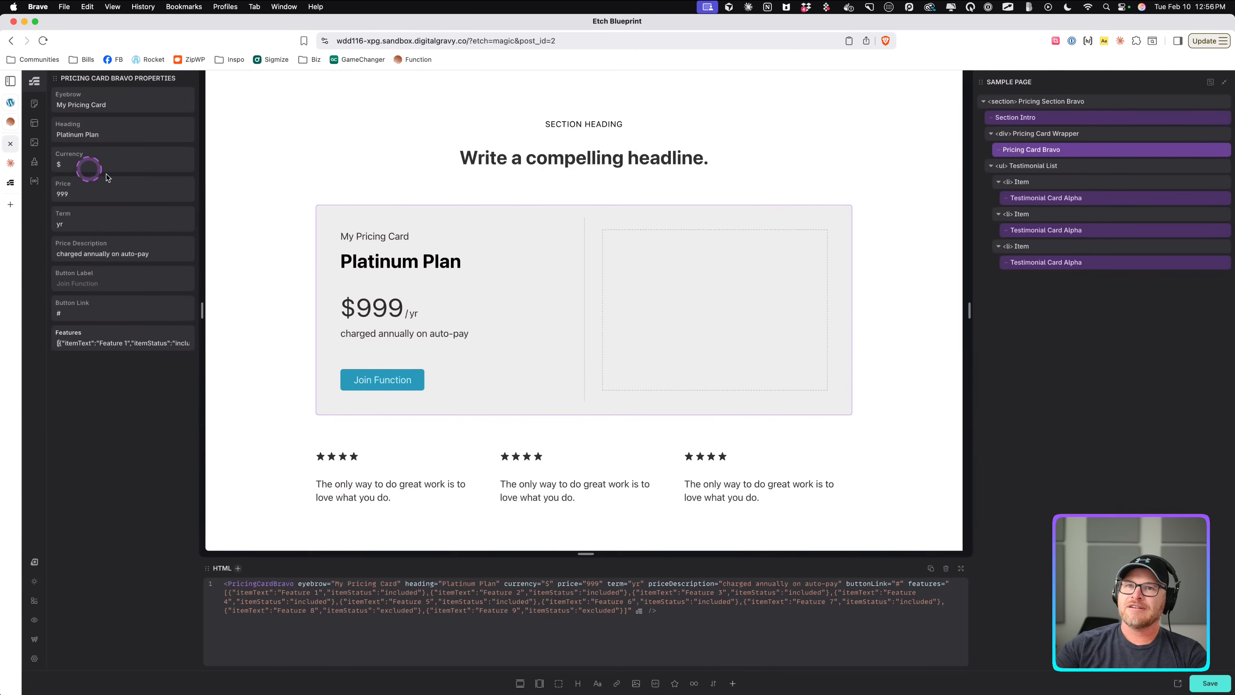
Open the Pricing Card Bravo component editor and replace the Features default JSON with the copied formatted version.
left_click(123, 343)
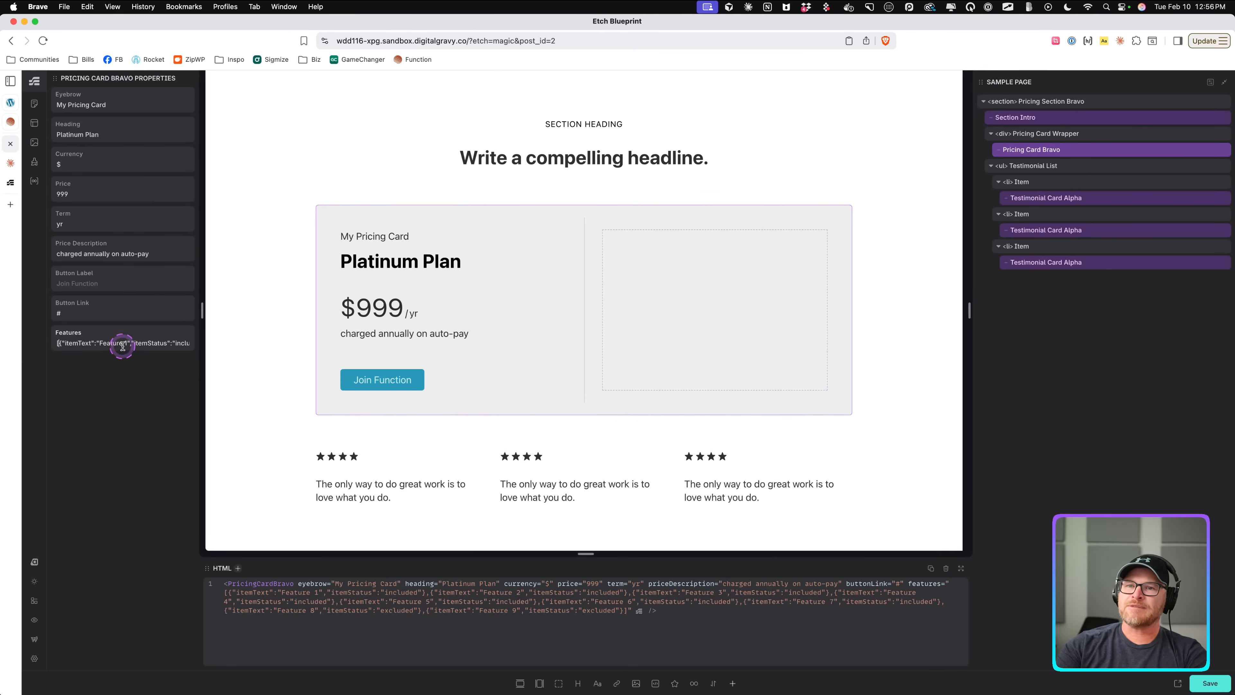
right_click(1066, 152)
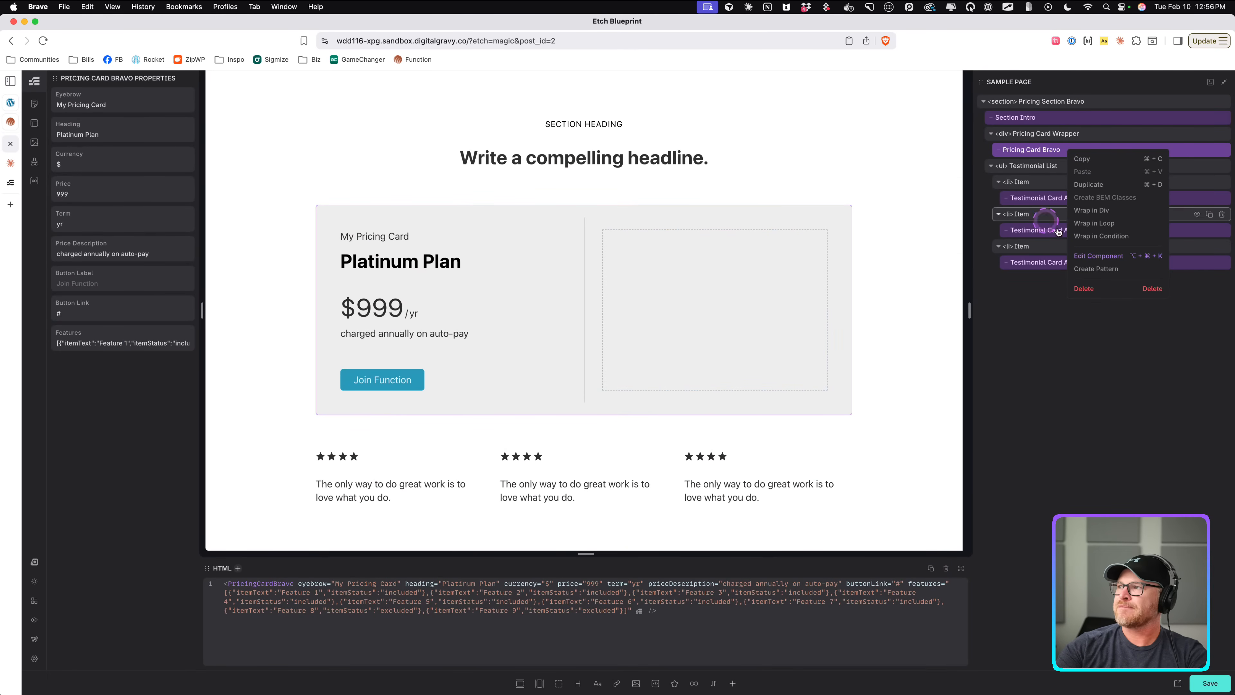
left_click(1091, 258)
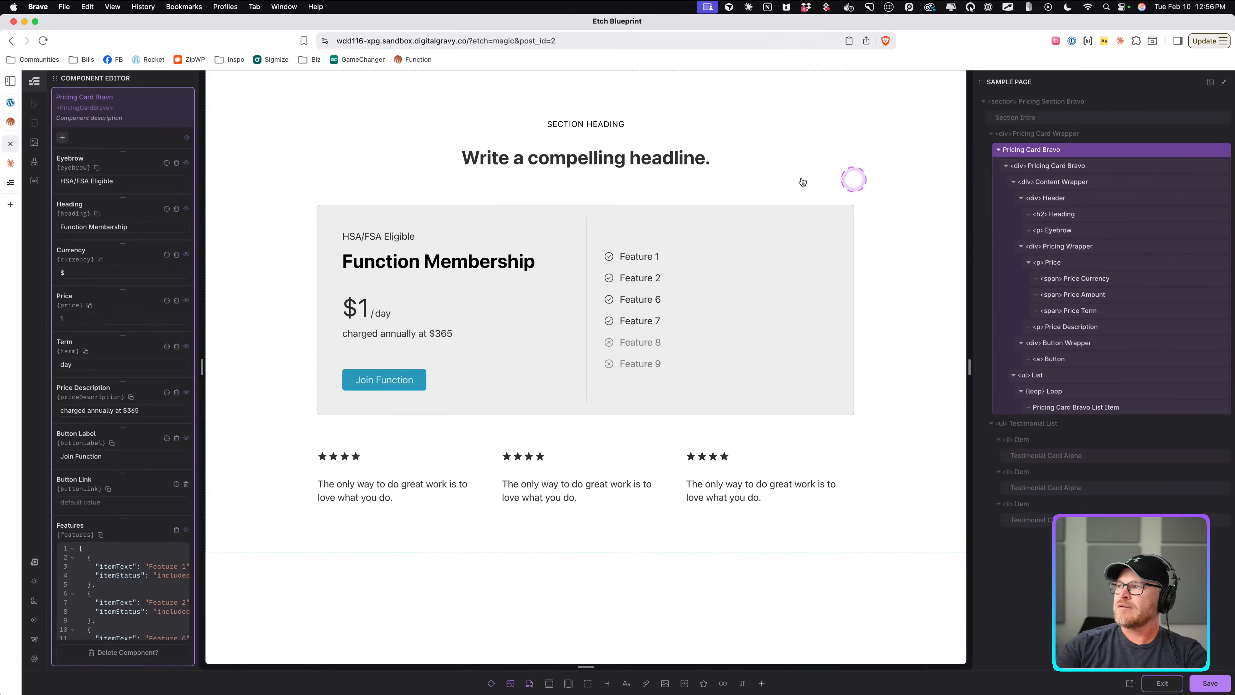
left_click(105, 572)
key("super+a")
key("super+v")
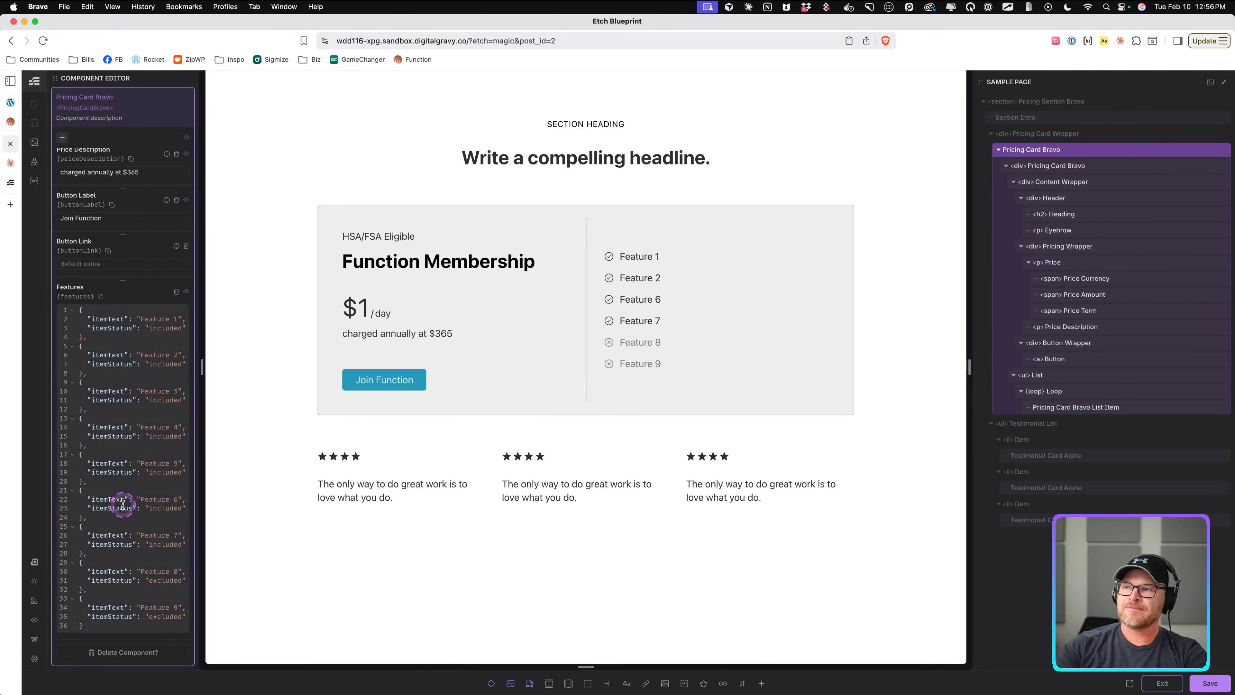
Wrap the Features default JSON in square brackets, adding [ before the first object and ] after the last.
scroll(119, 502, "up", 5)
scroll(120, 505, "down", 4)
scroll(120, 505, "down", 2)
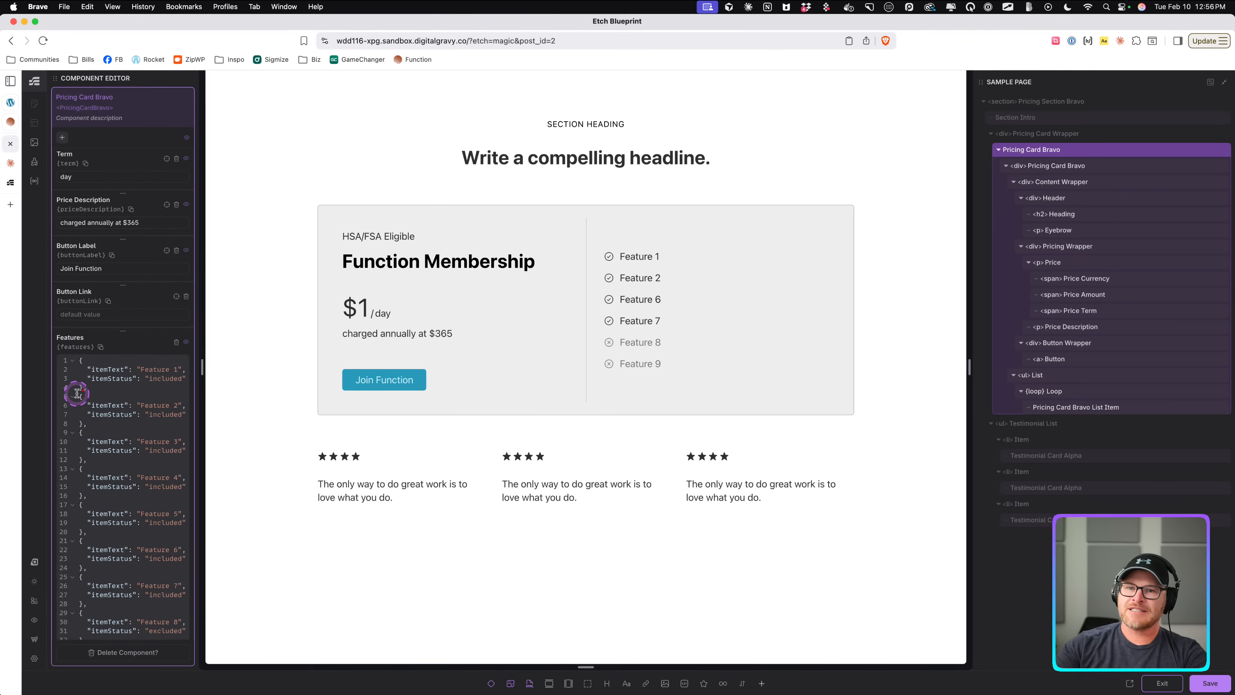
scroll(132, 417, "down", 2)
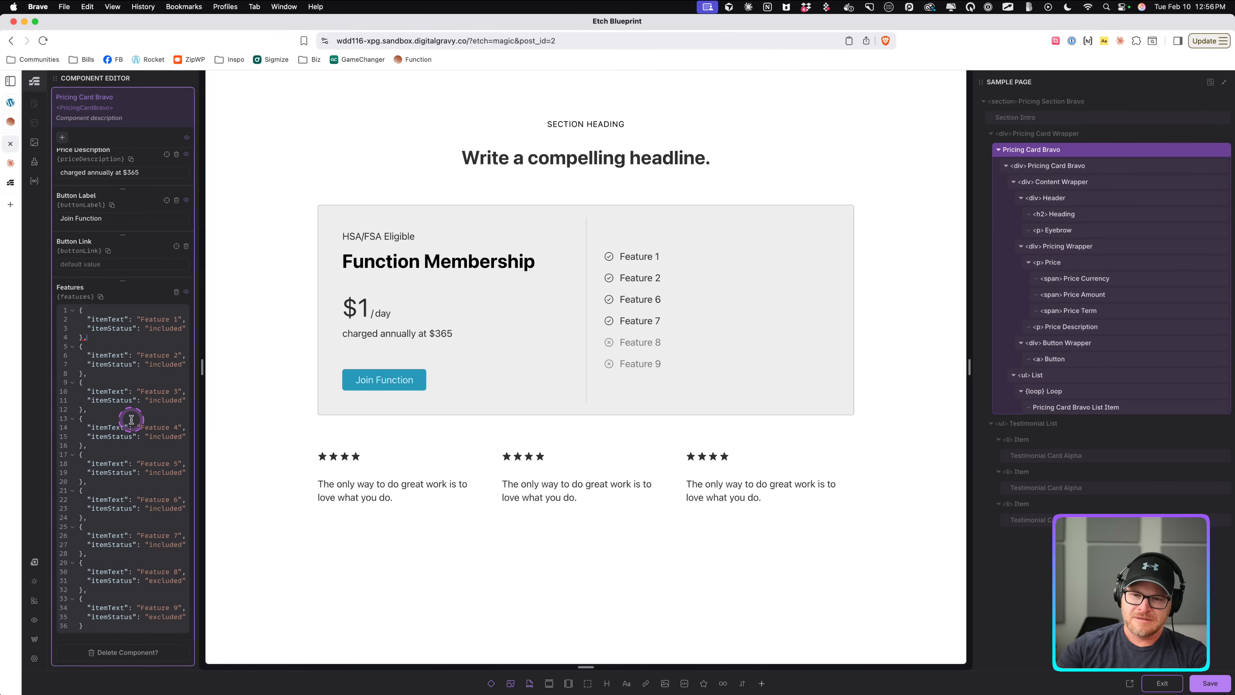
scroll(132, 419, "up", 5)
scroll(122, 428, "down", 4)
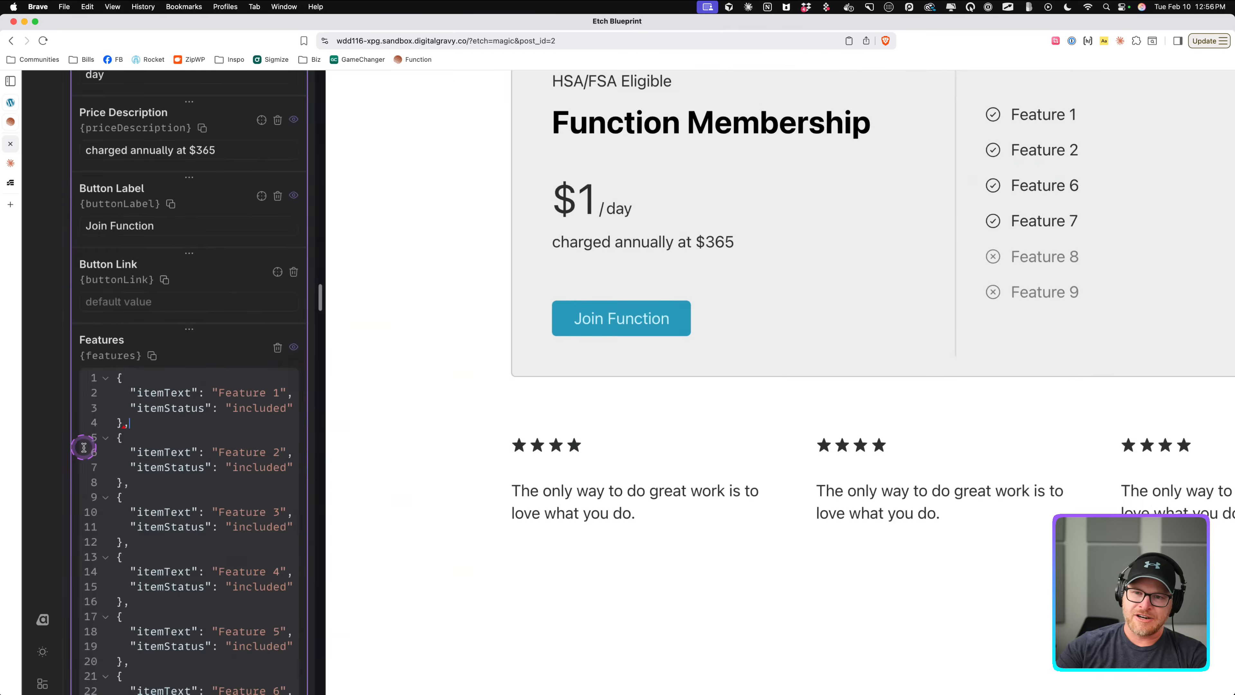
scroll(83, 447, "up", 5)
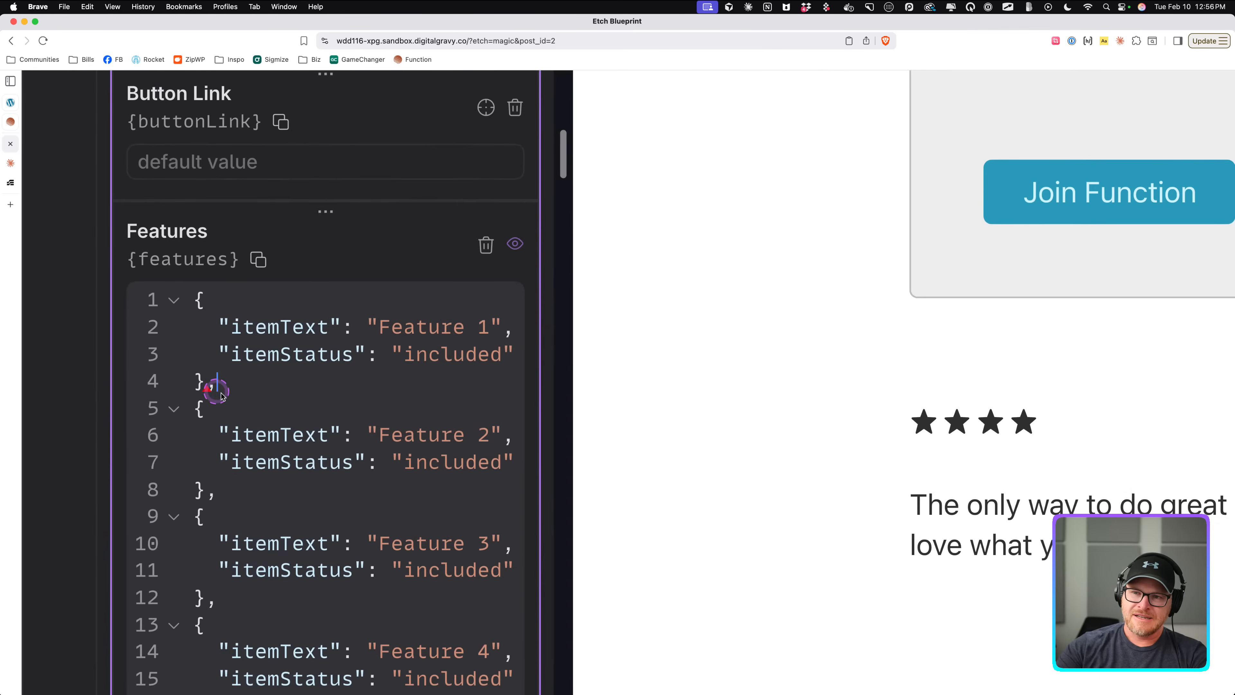
left_click(193, 299)
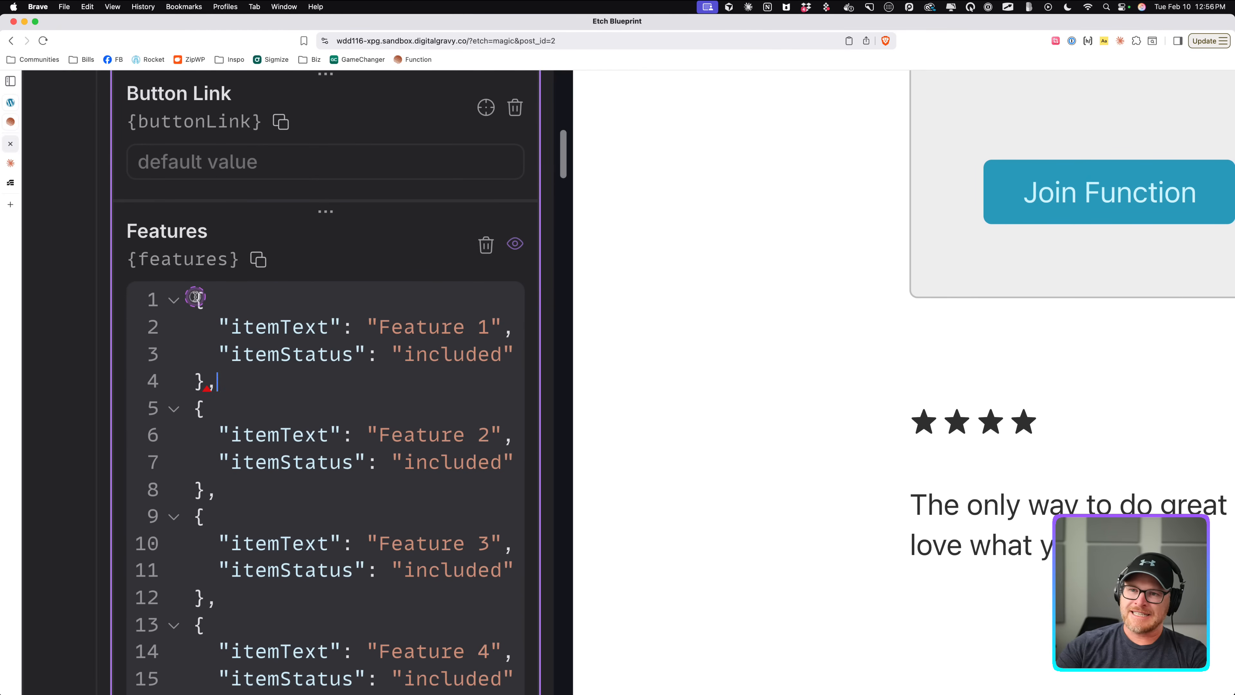
scroll(345, 460, "down", 10)
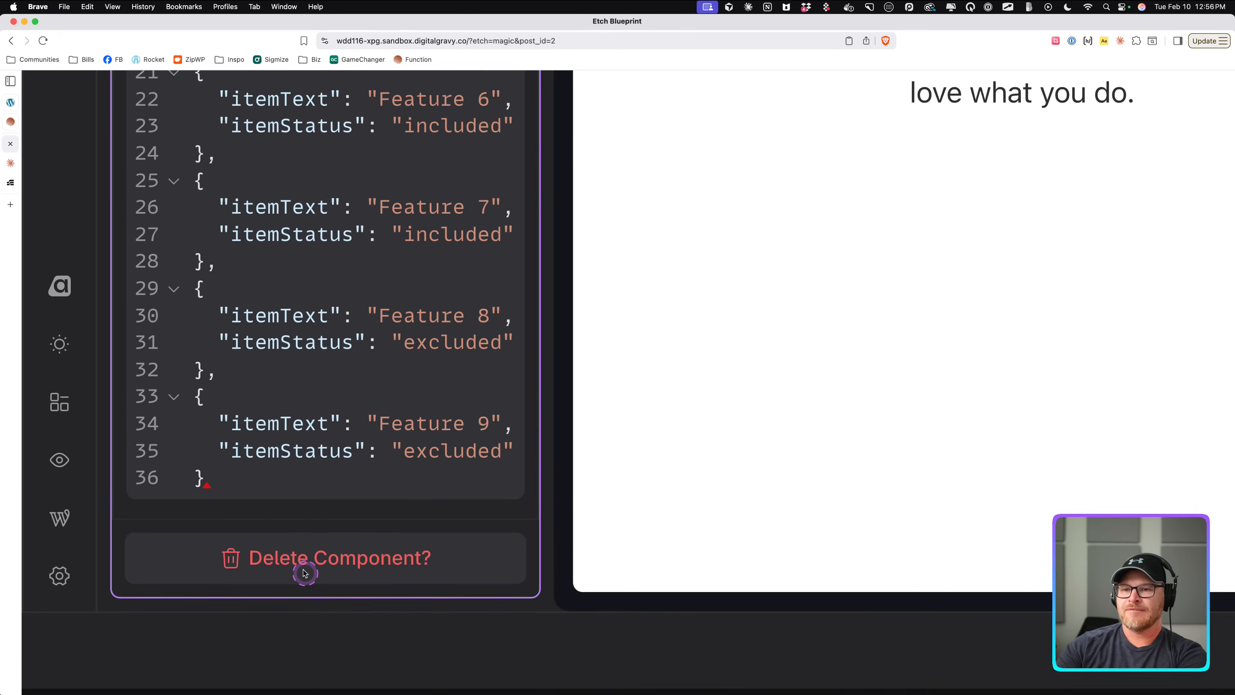
scroll(305, 572, "up", 1)
left_click(286, 492)
type("]")
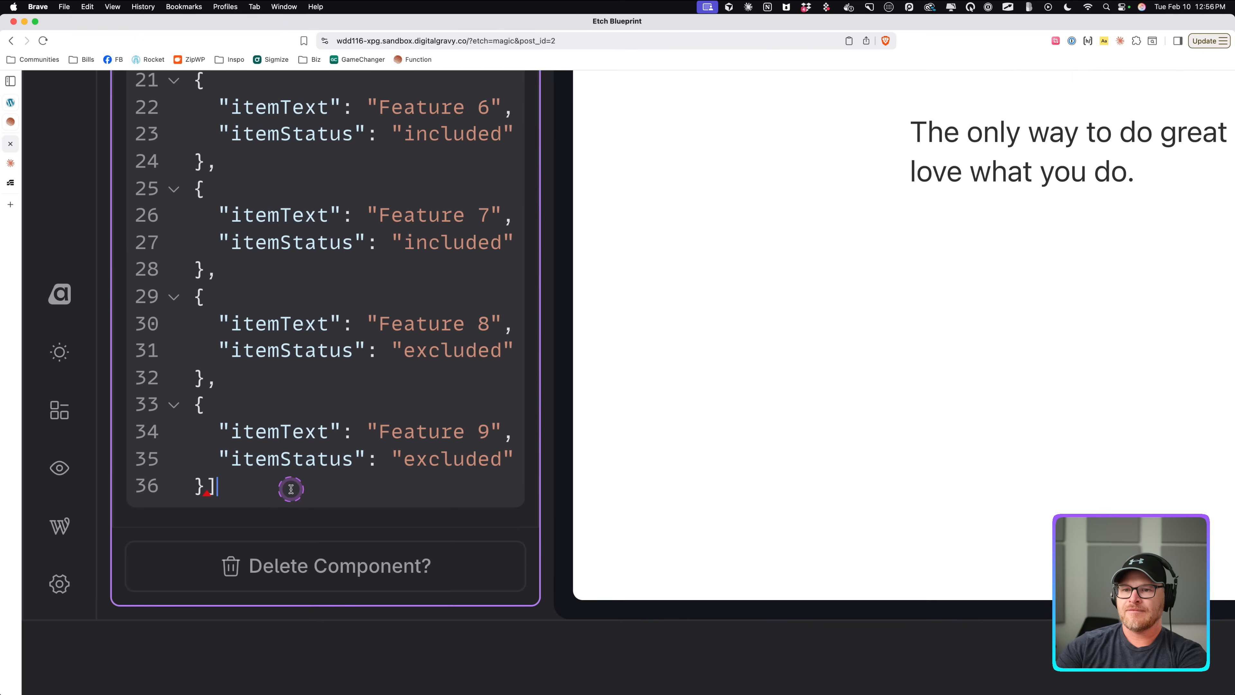
scroll(290, 489, "up", 6)
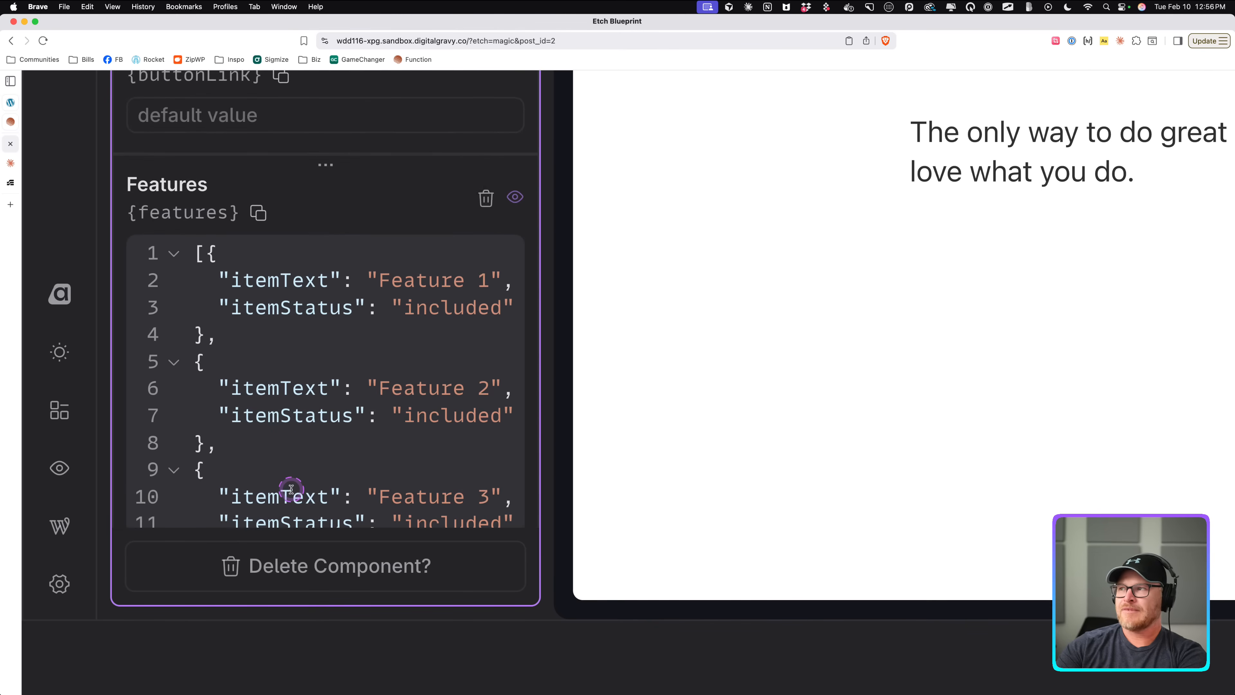
Copy the minified Features JSON from the Claude chat.
key("super+minus")
key("super+minus")
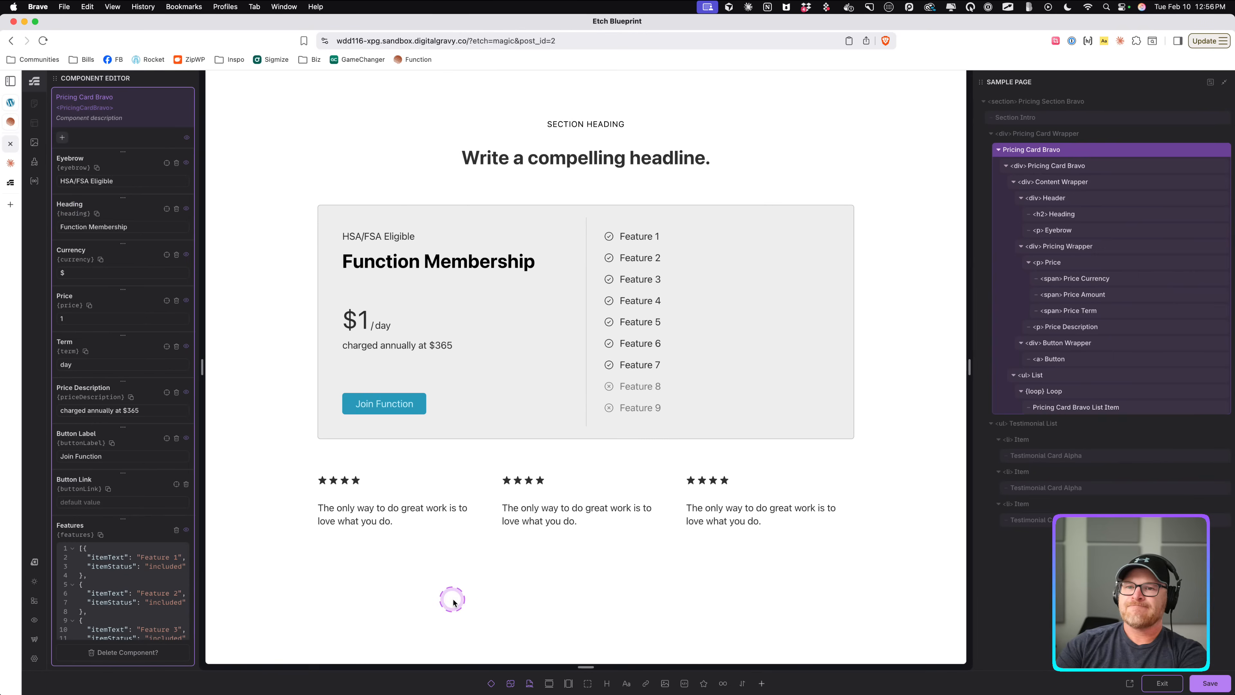
left_click(42, 163)
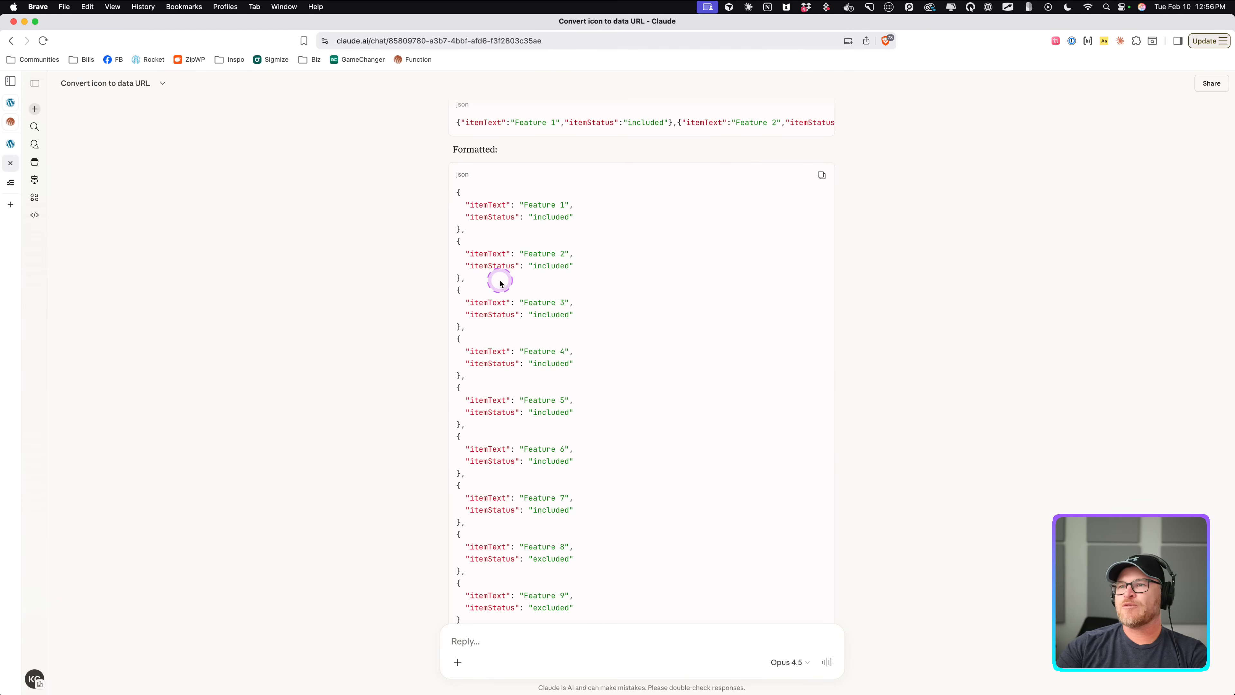
left_click(823, 121)
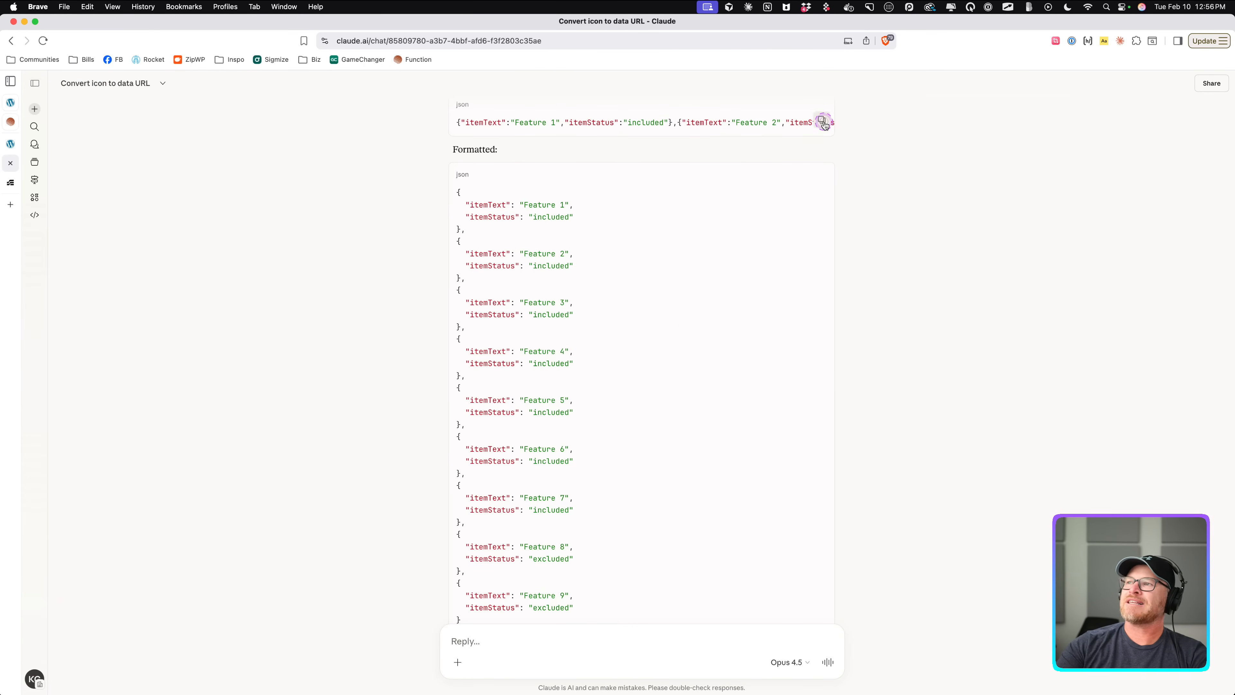
Exit the component editor, paste the minified JSON into the Pricing Card Bravo instance's Features property, and save the page.
left_click(10, 144)
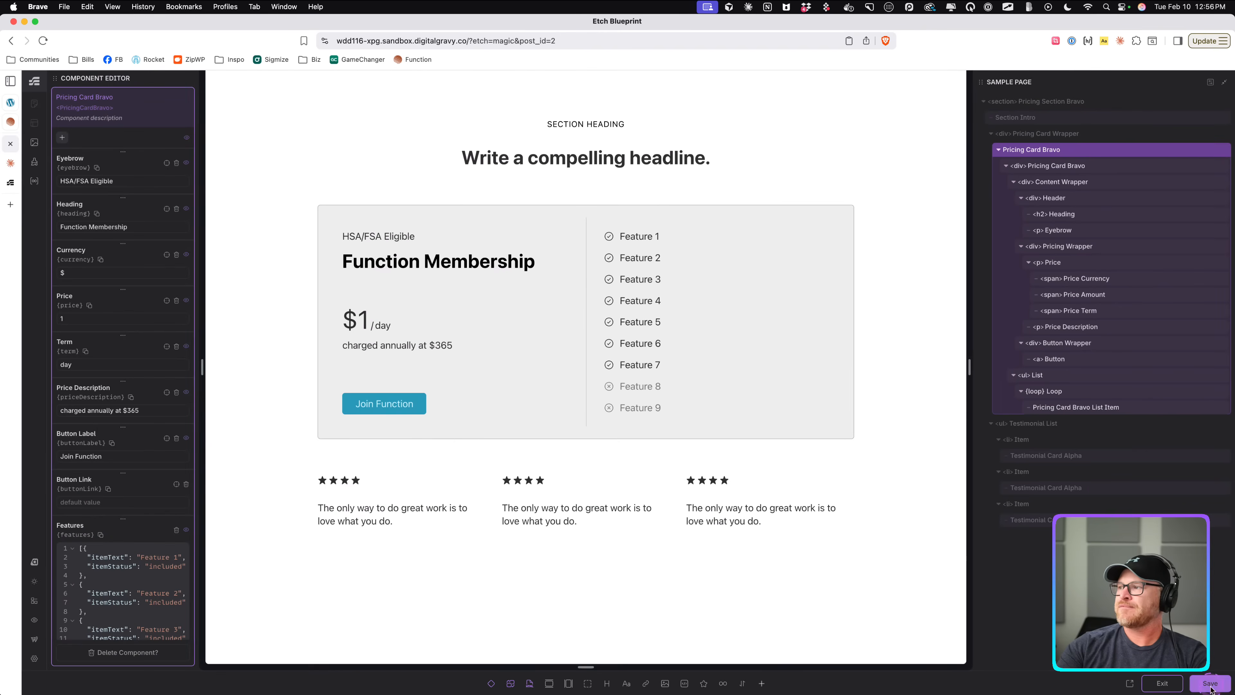
left_click(1161, 682)
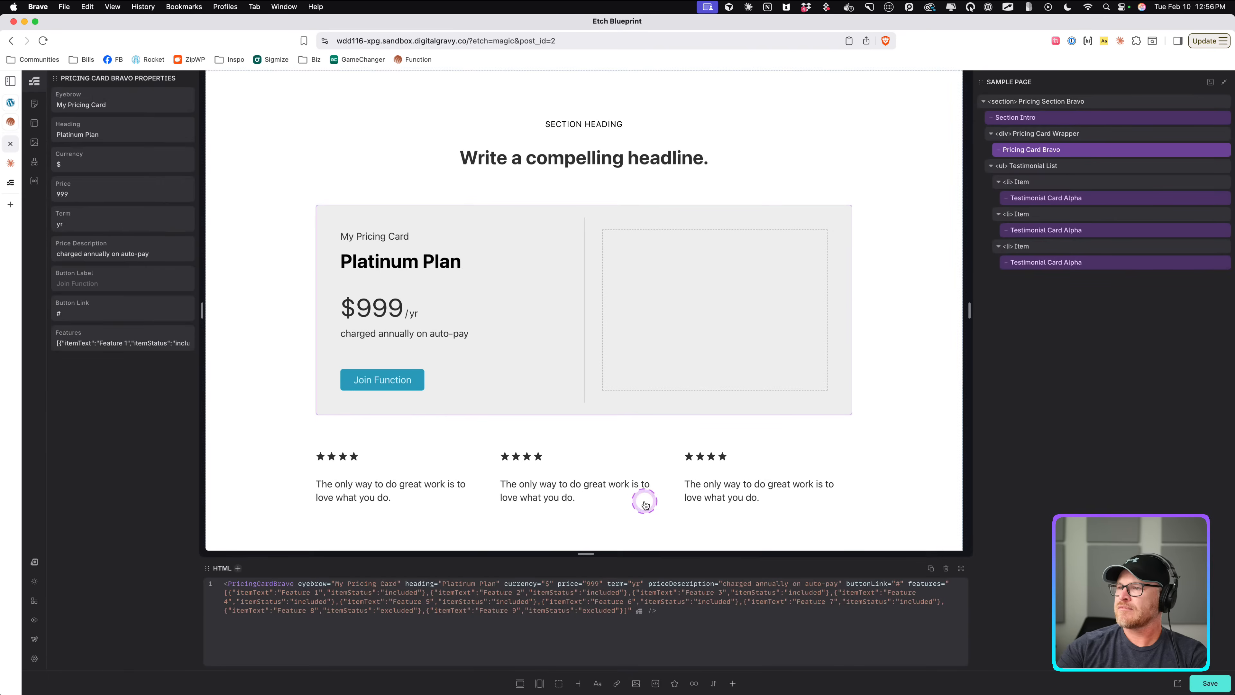
left_click(117, 339)
key("super+v")
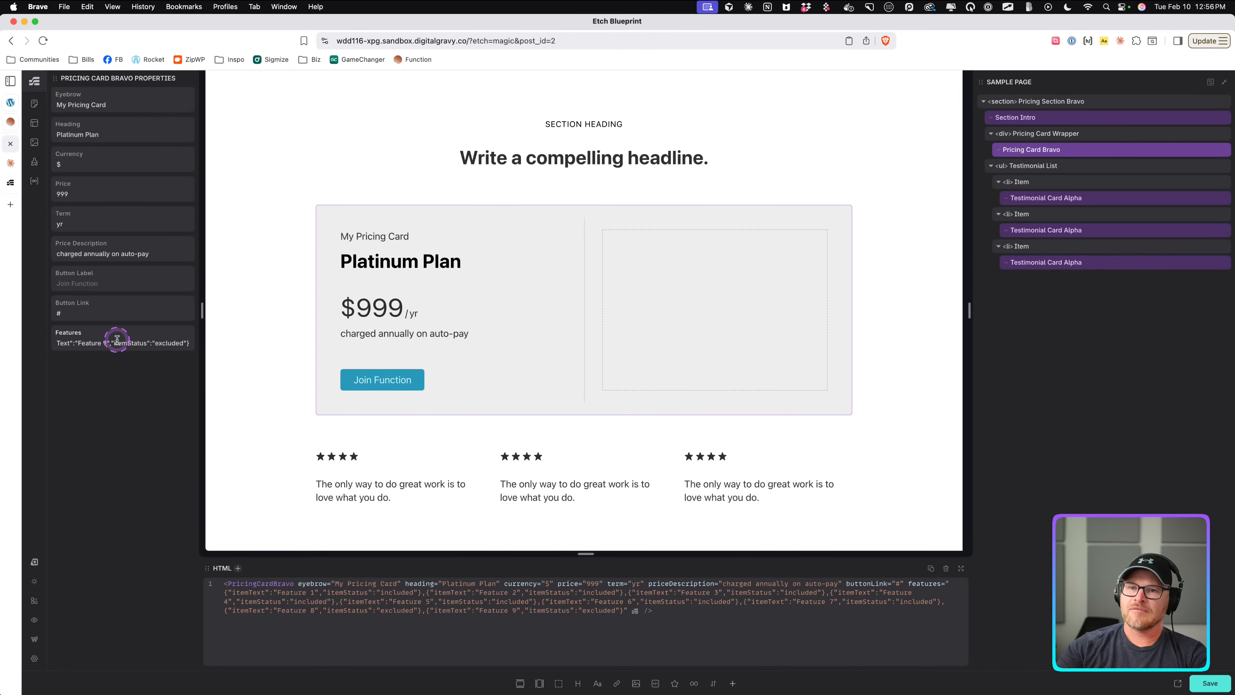
scroll(120, 345, "left", 12)
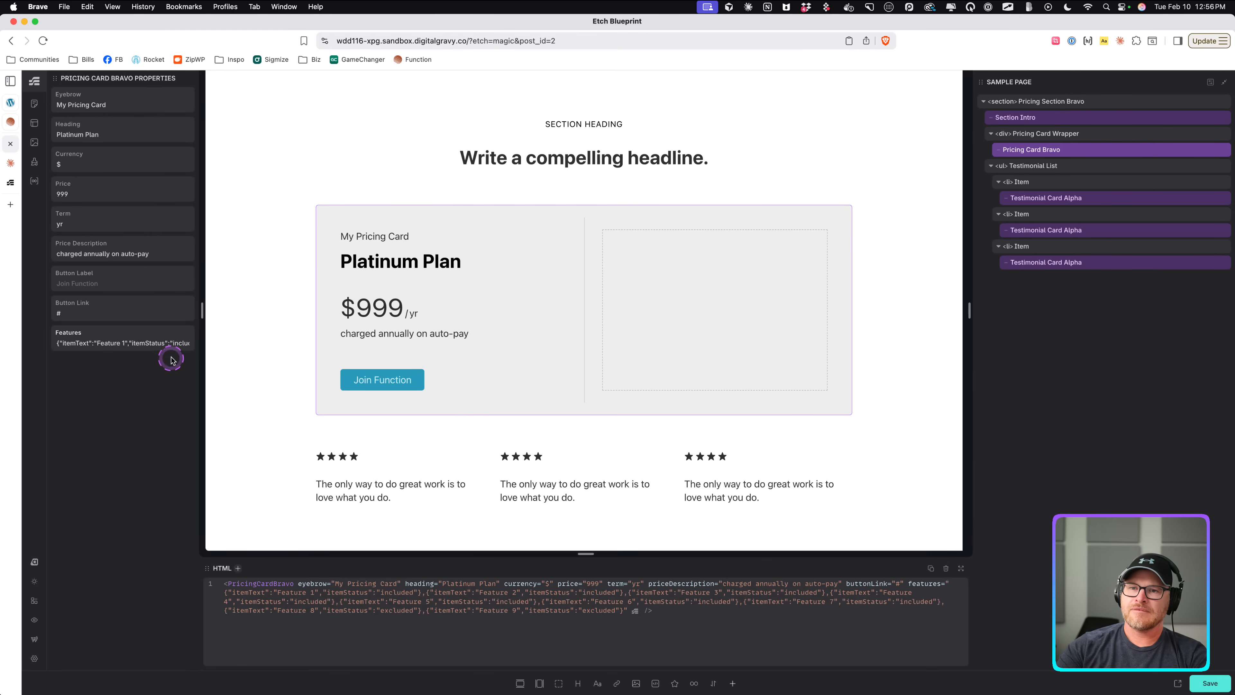
scroll(171, 347, "right", 2)
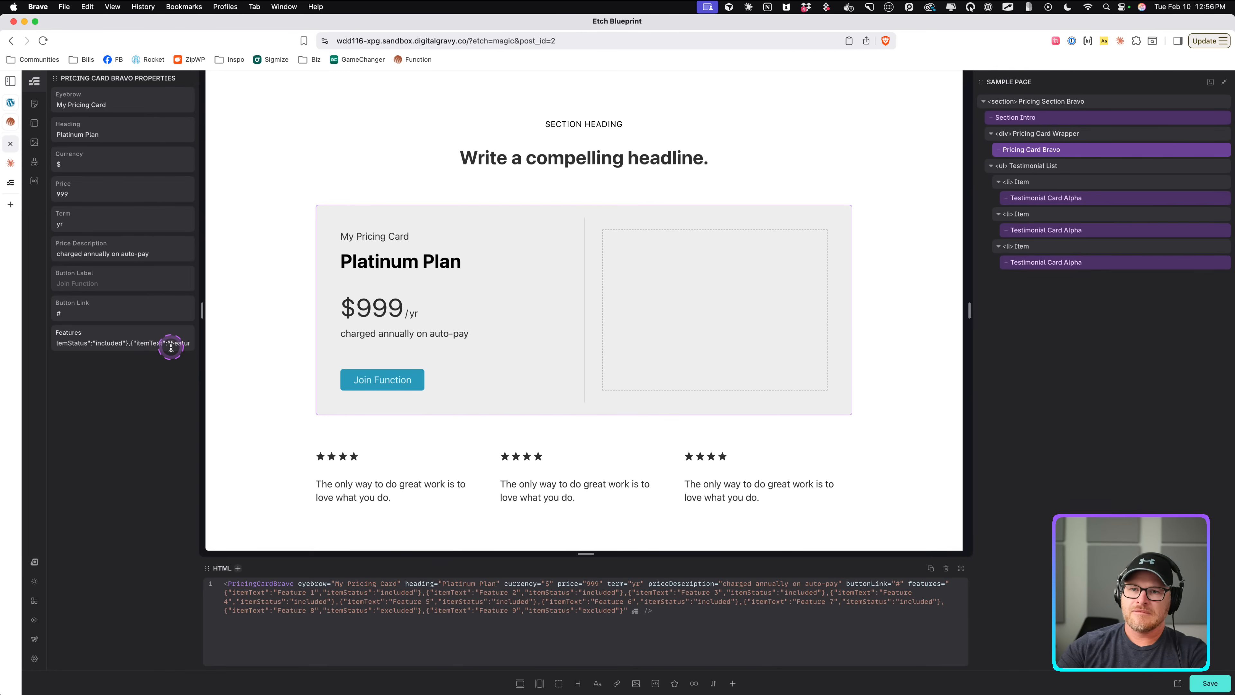
scroll(171, 347, "right", 2)
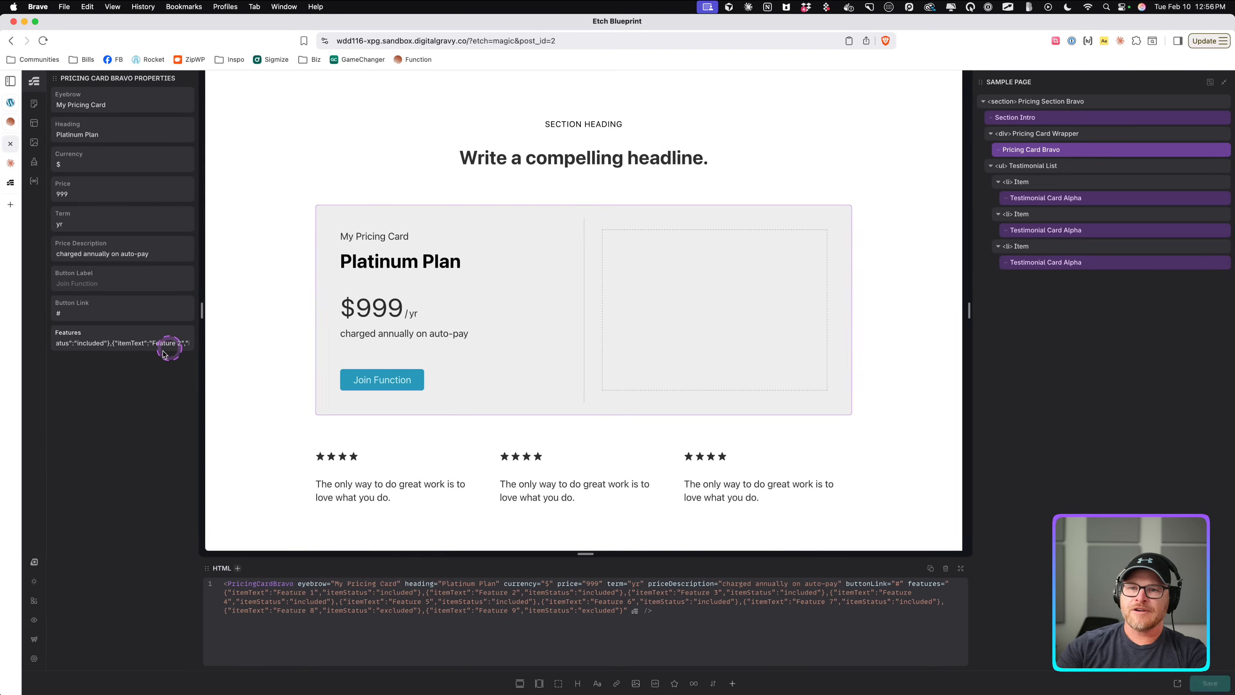
key("super+s")
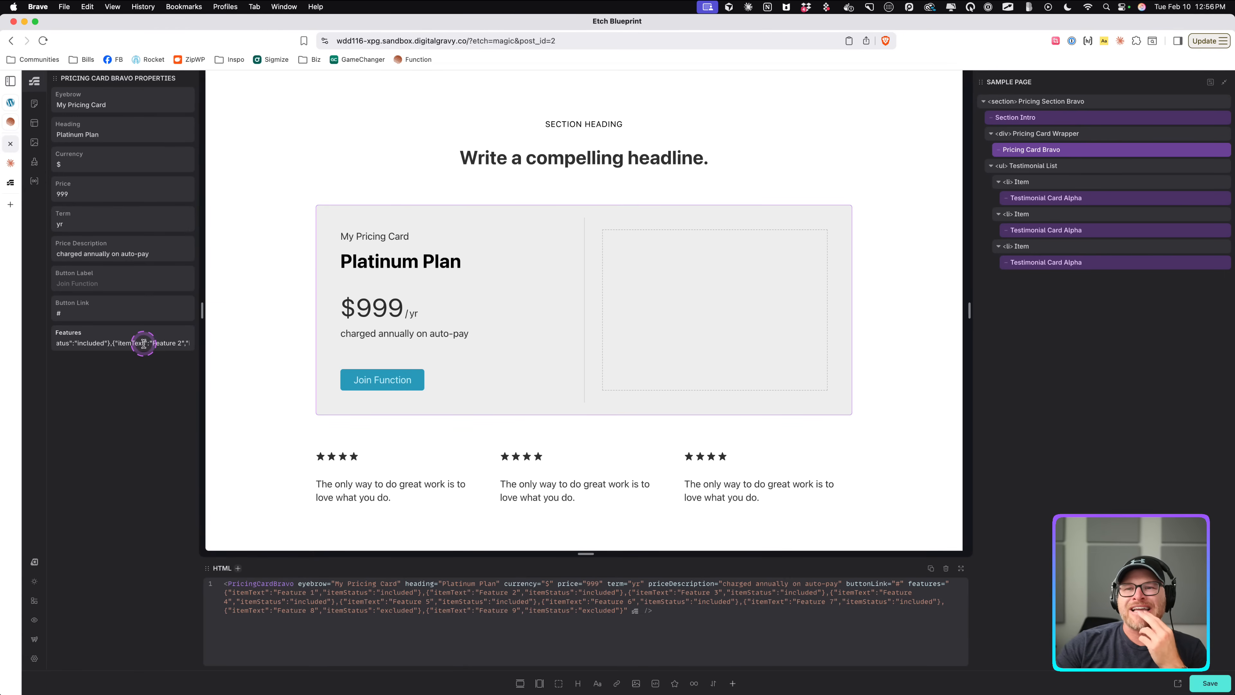
Ask Claude to escape the quotes in the minified version.
left_click(10, 163)
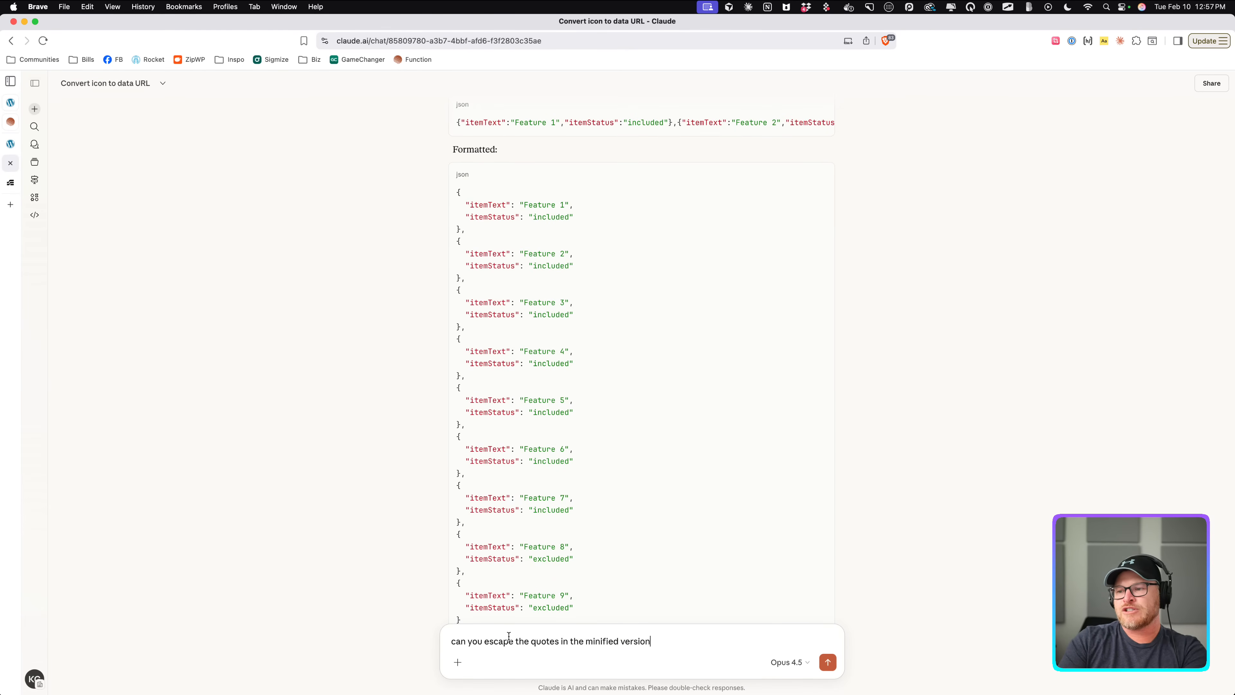
key("Return")
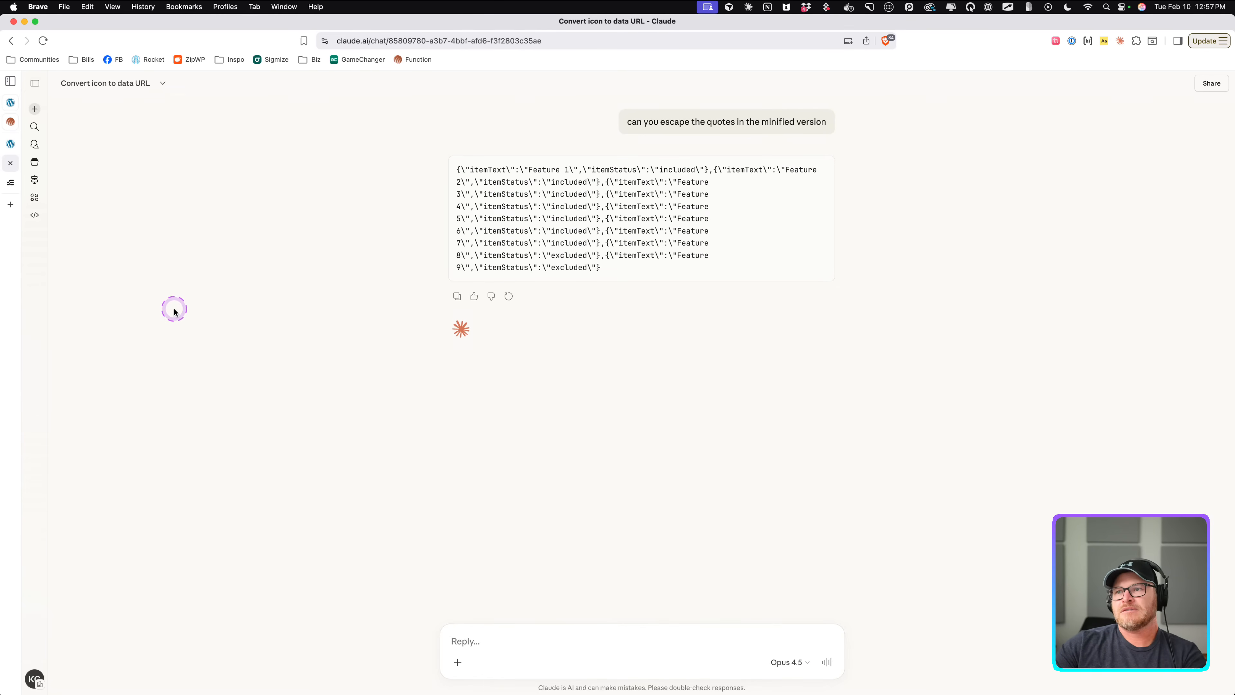
Clear the Features property of the Pricing Card Bravo instance after trying a bracket pair in it.
left_click(10, 143)
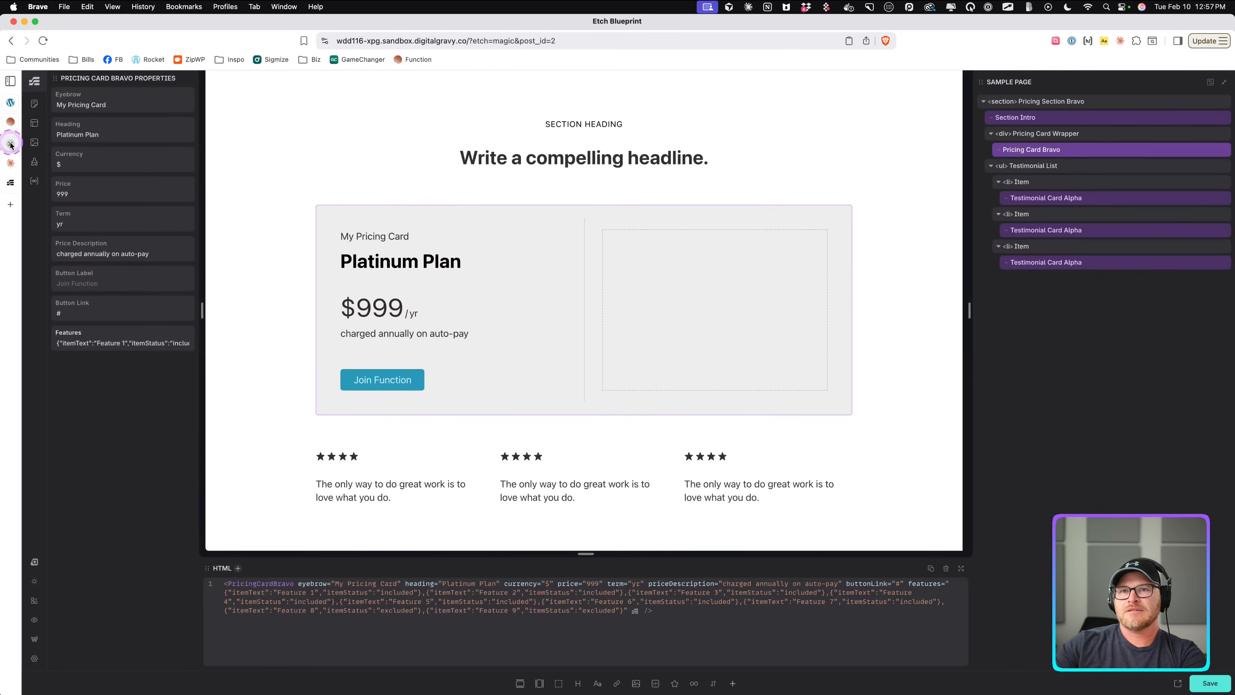
left_click(148, 347)
key("super+a")
key("super+v")
key("super+a")
key("BackSpace")
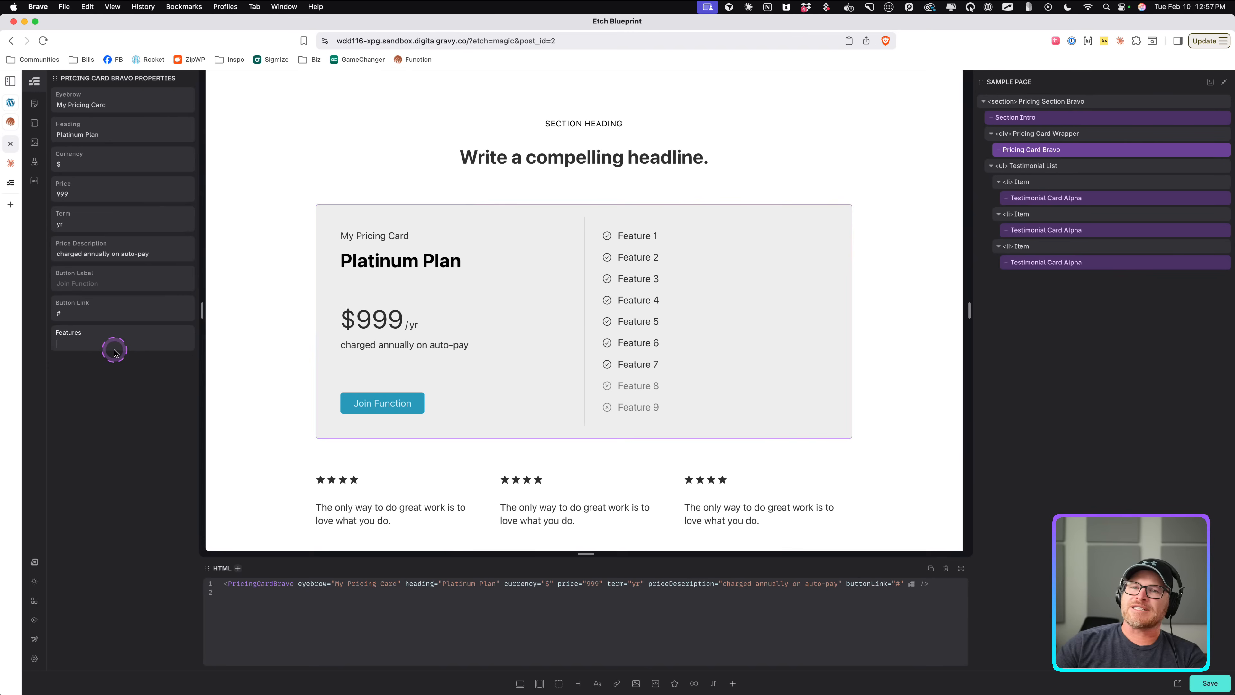
type("[]")
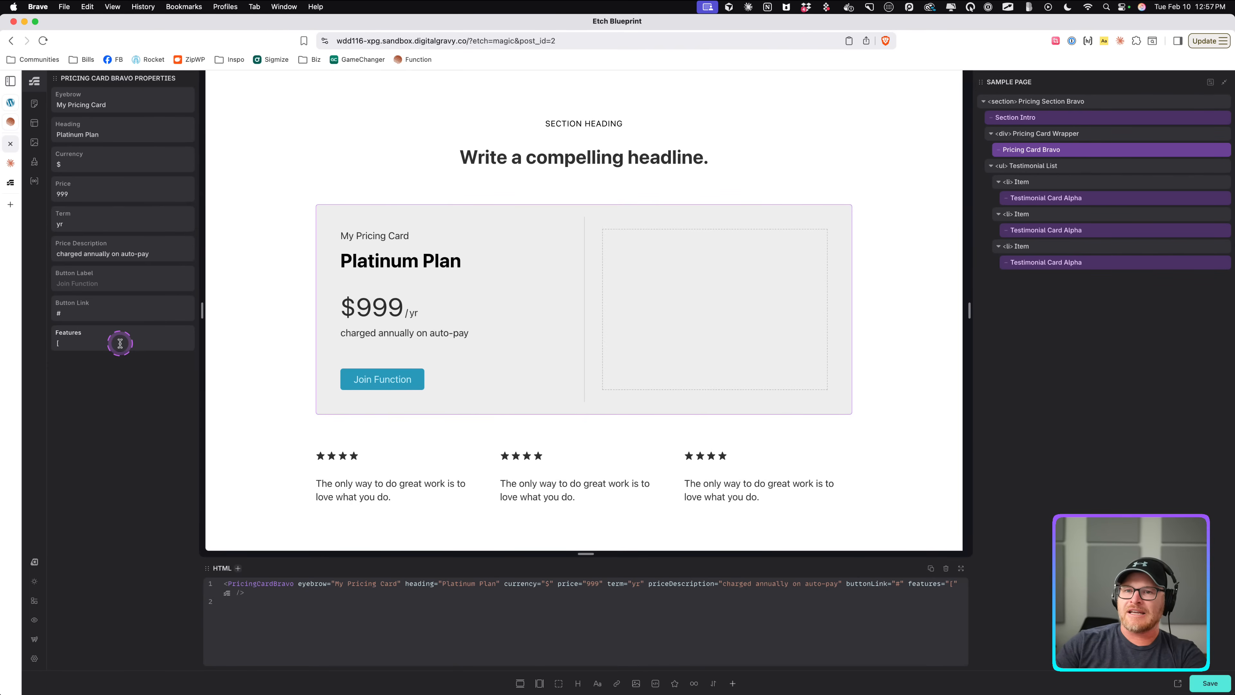
key("BackSpace")
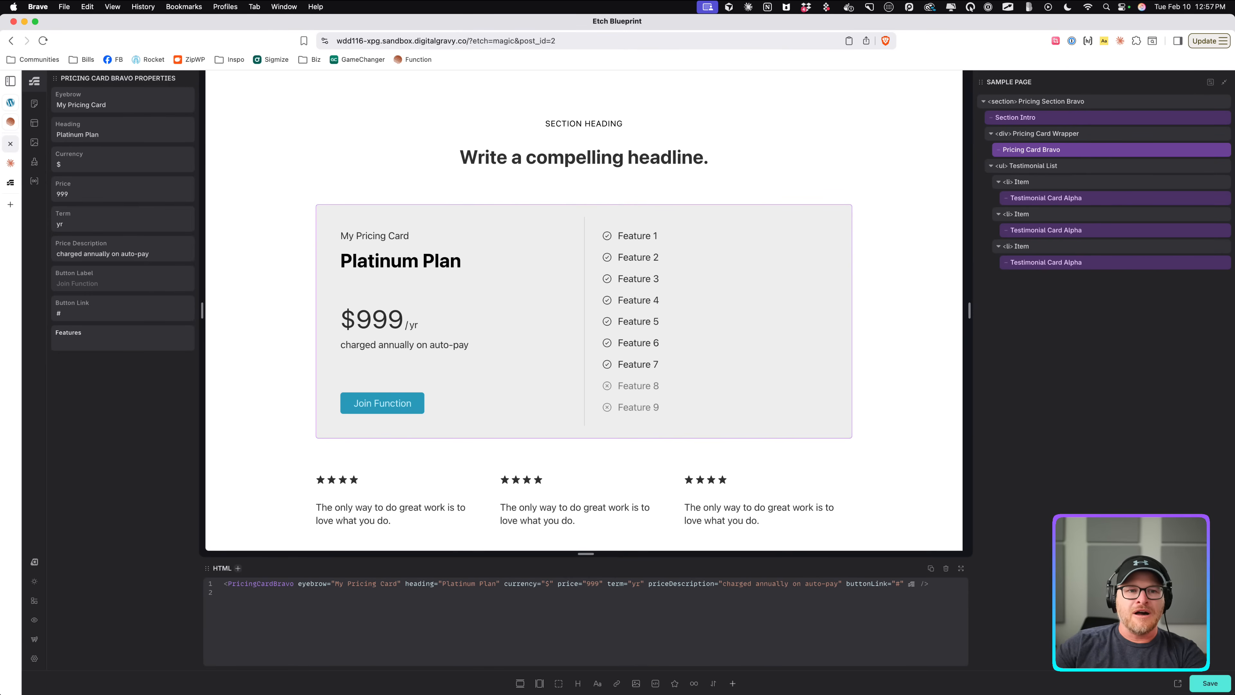
Copy the bracketed minified JSON from the earlier Claude reply and paste it into the instance's Features property.
left_click(11, 163)
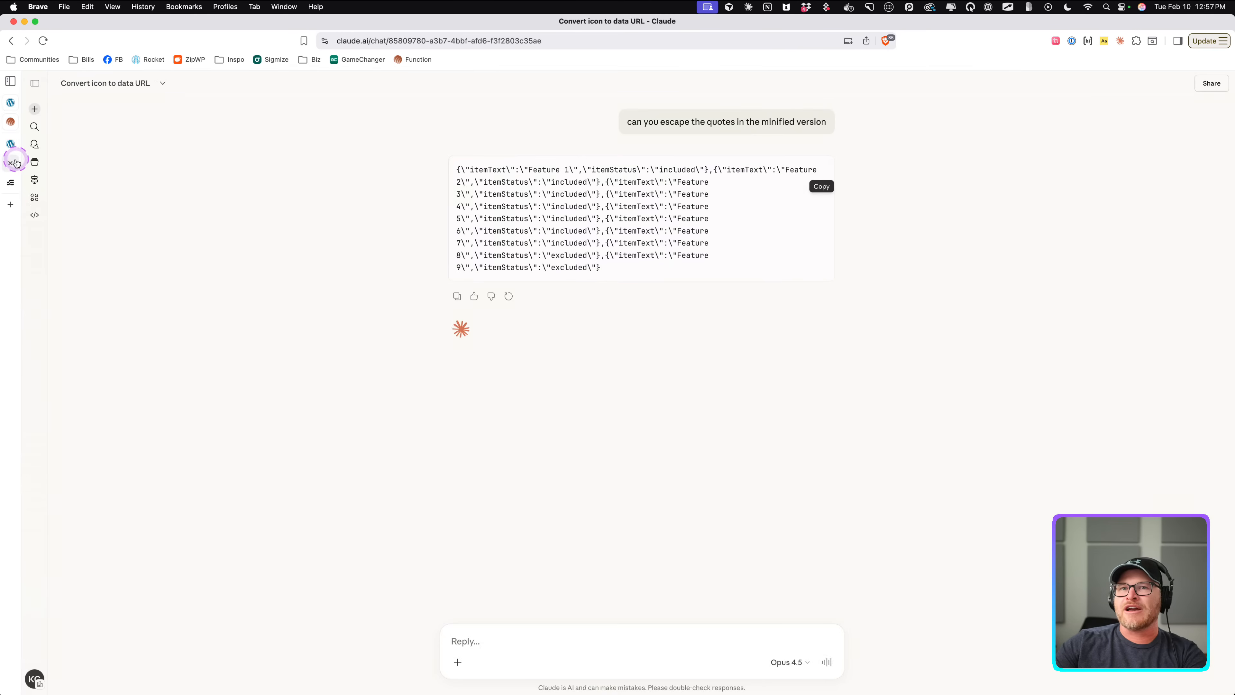
scroll(662, 323, "up", 10)
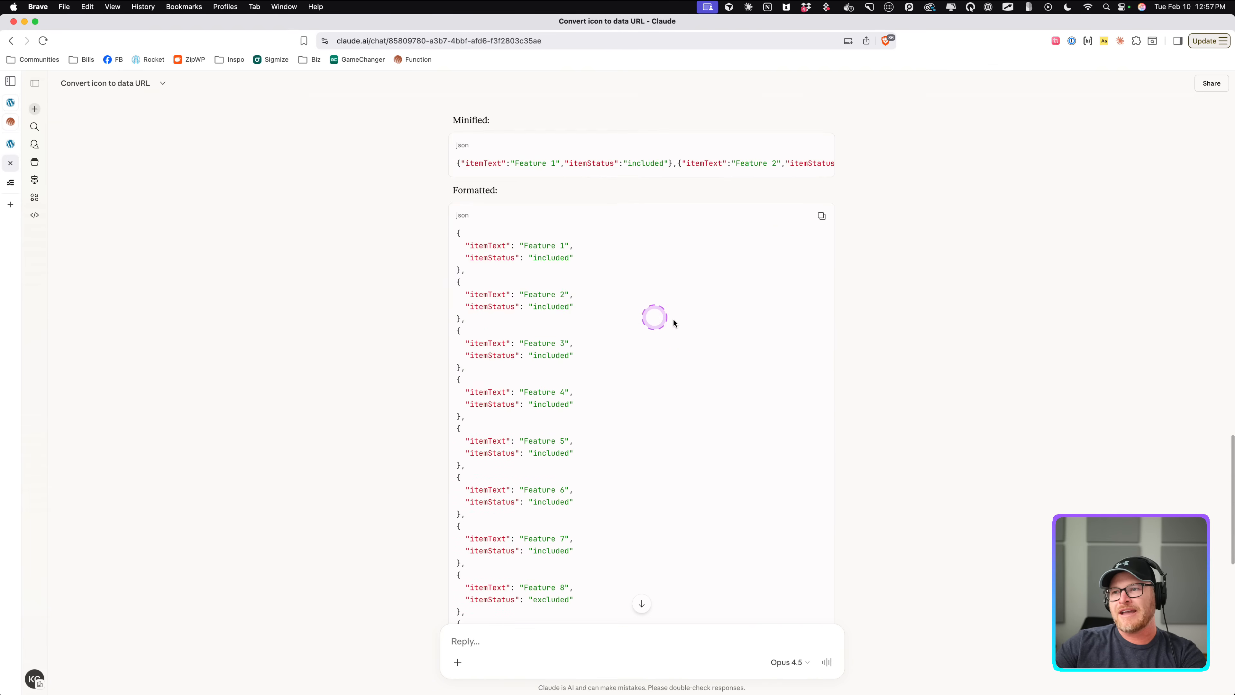
scroll(836, 356, "up", 5)
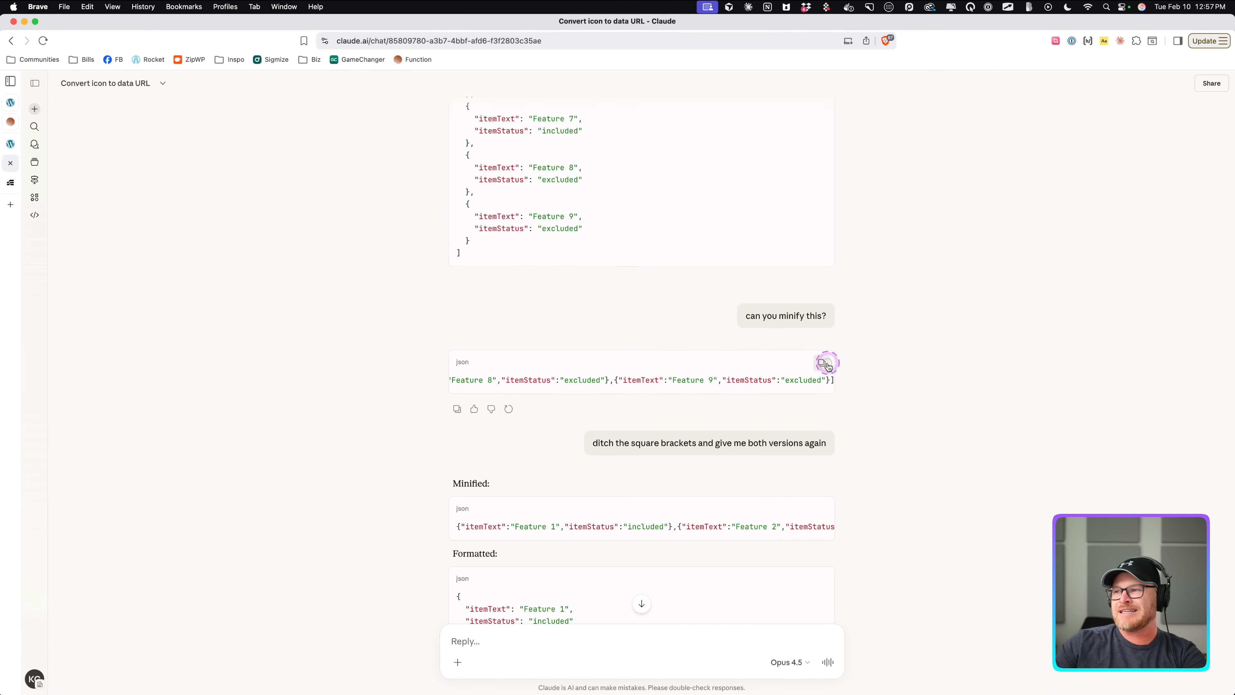
left_click(10, 143)
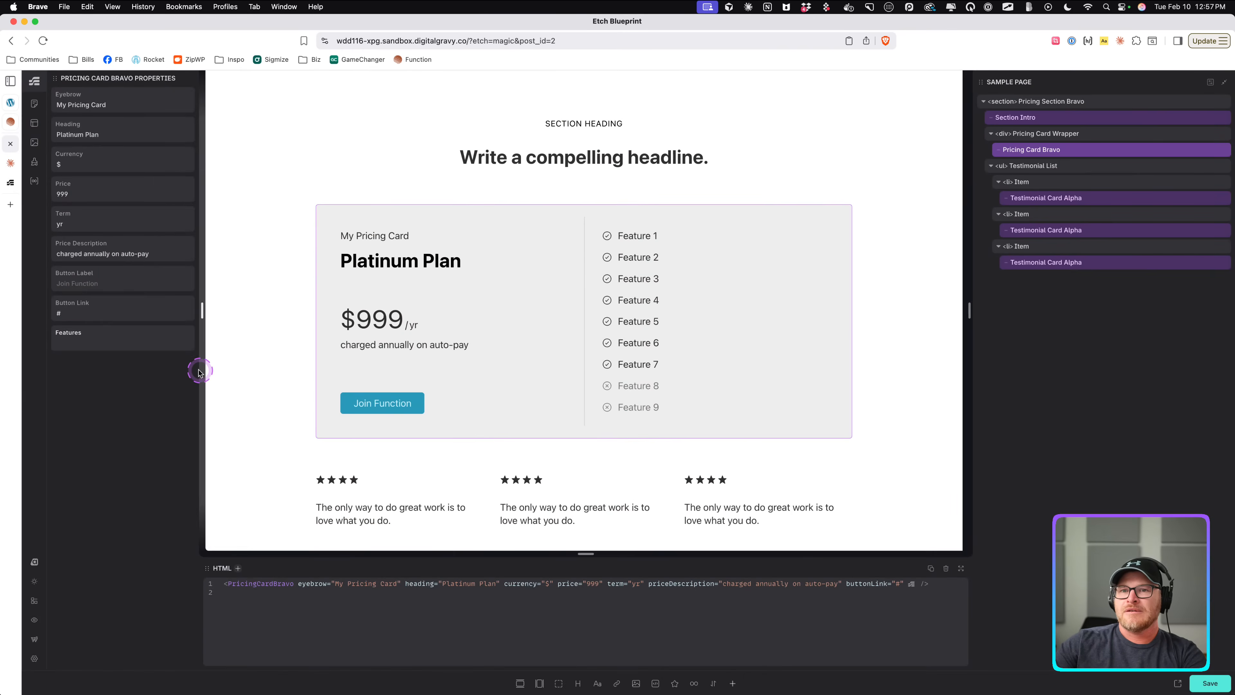
key("super+v")
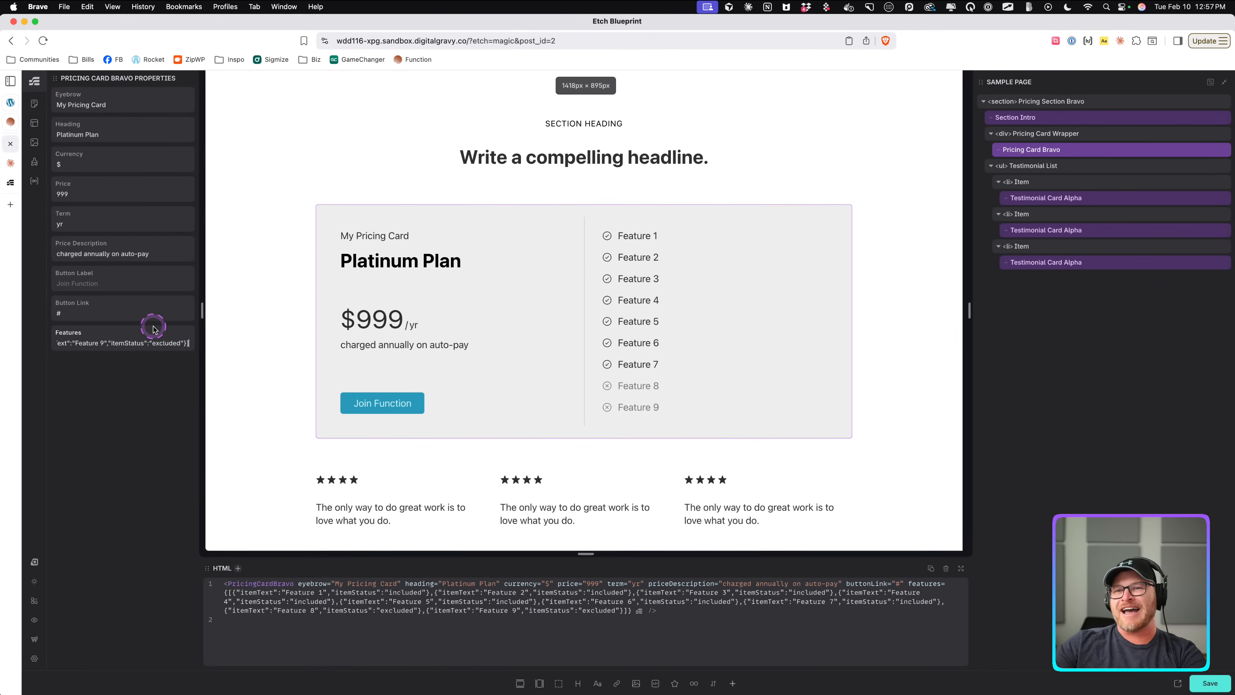
scroll(156, 345, "left", 15)
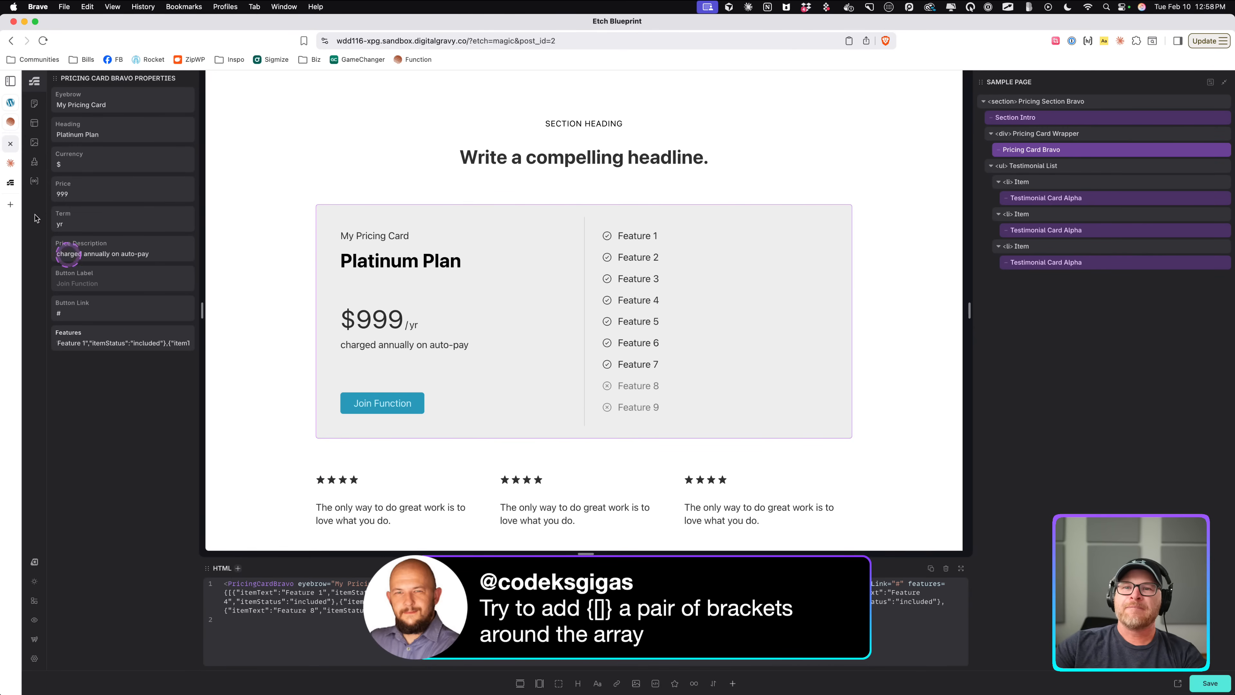
Paste the working JSON into the Claude prompt, wrap it in an extra pair of brackets, and add the note 'This version works.'.
left_click(11, 164)
scroll(641, 350, "down", 3)
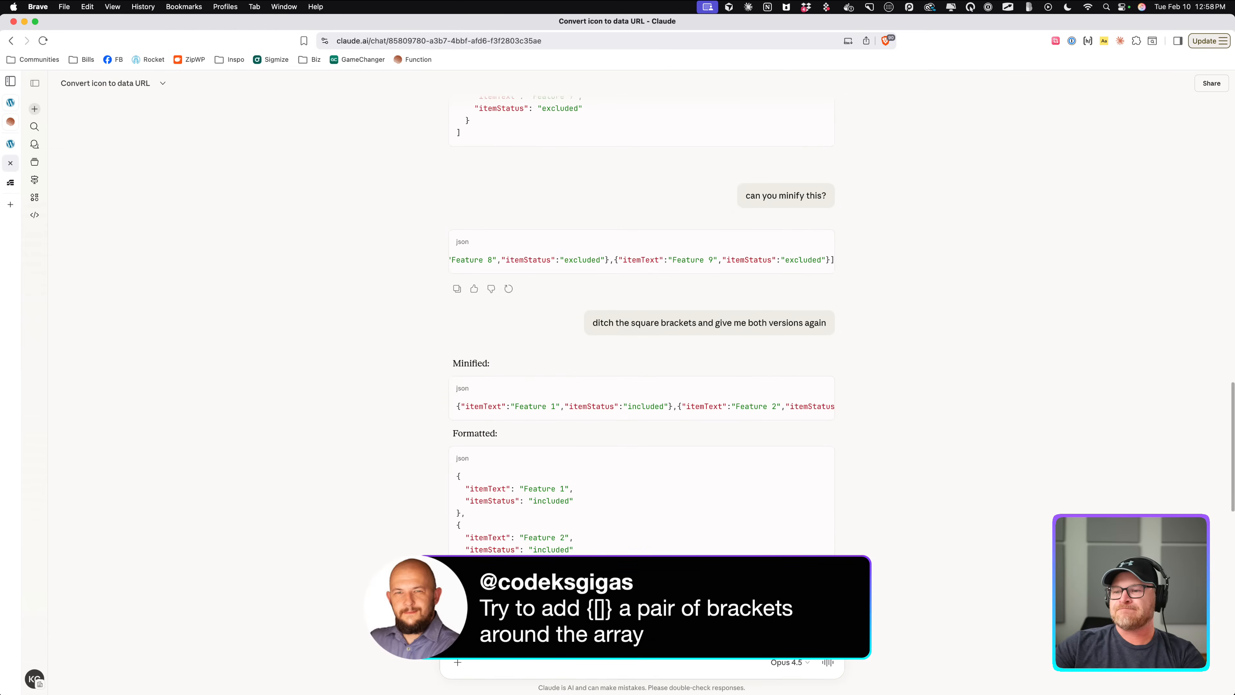
key("super+v")
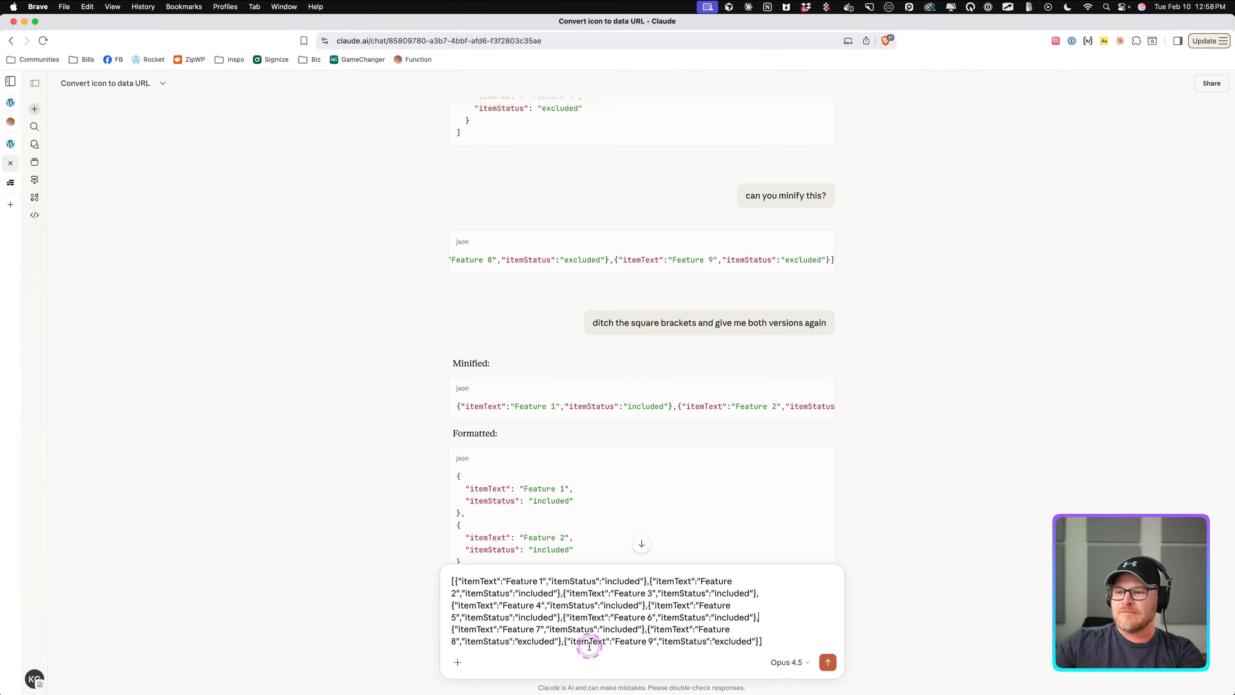
key("super+Up")
type("{")
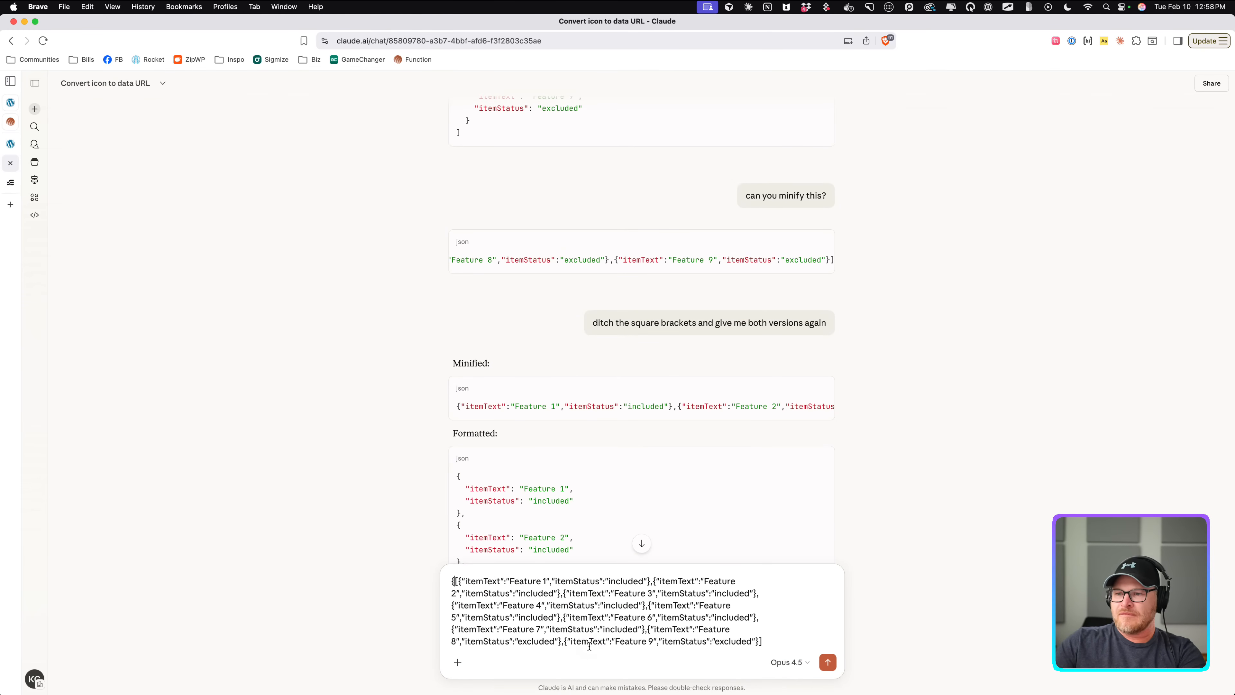
type("}")
key("shift+Return")
key("shift+Return")
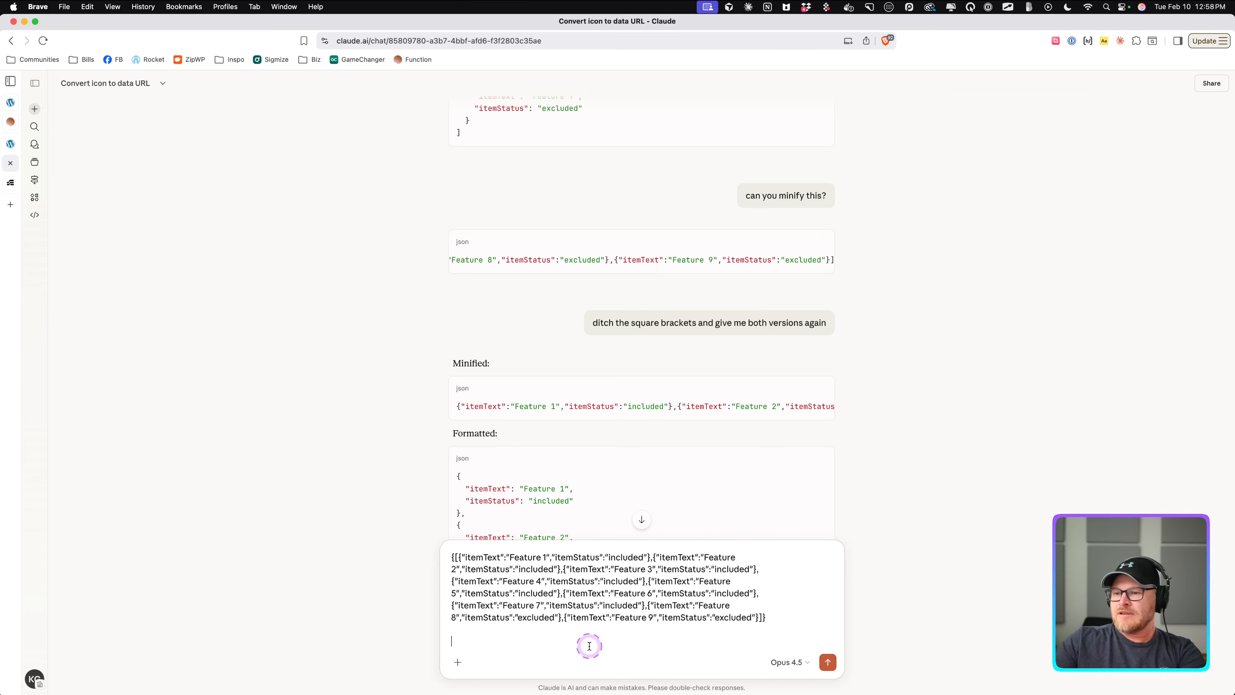
type("This version works.")
Add the line 'Give me real pricing features' to the Claude prompt.
key("shift+Return")
key("shift+Return")
type("G")
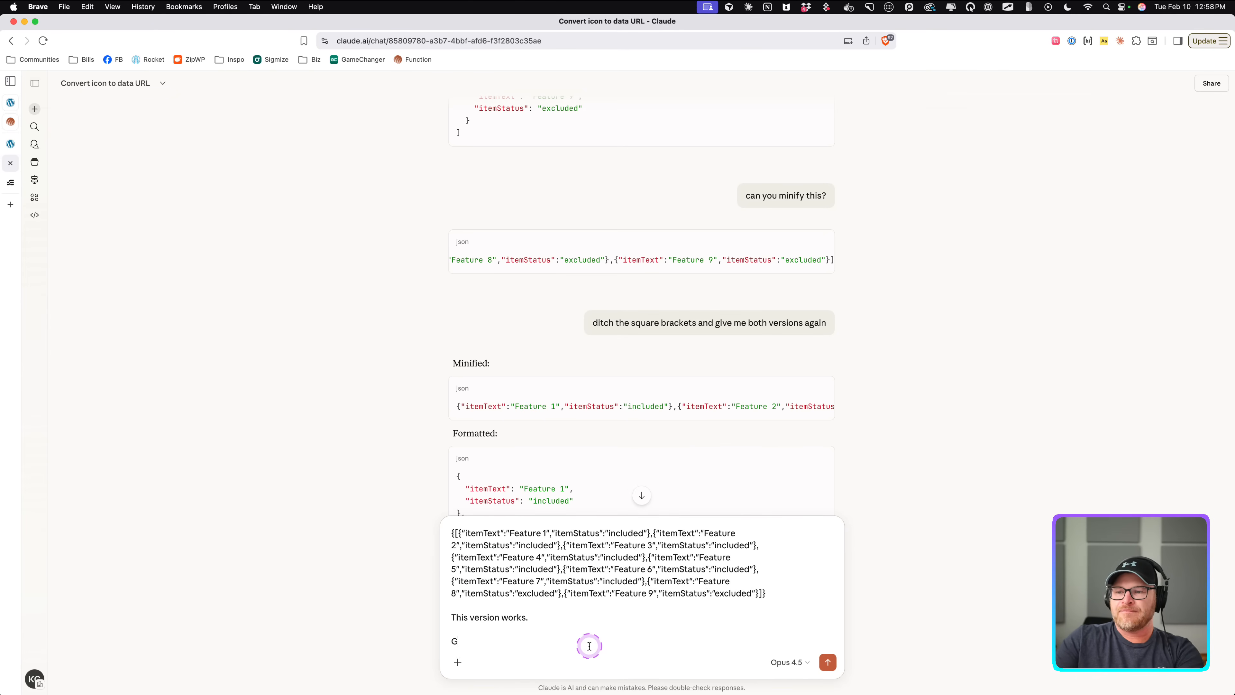
type("ive me real ")
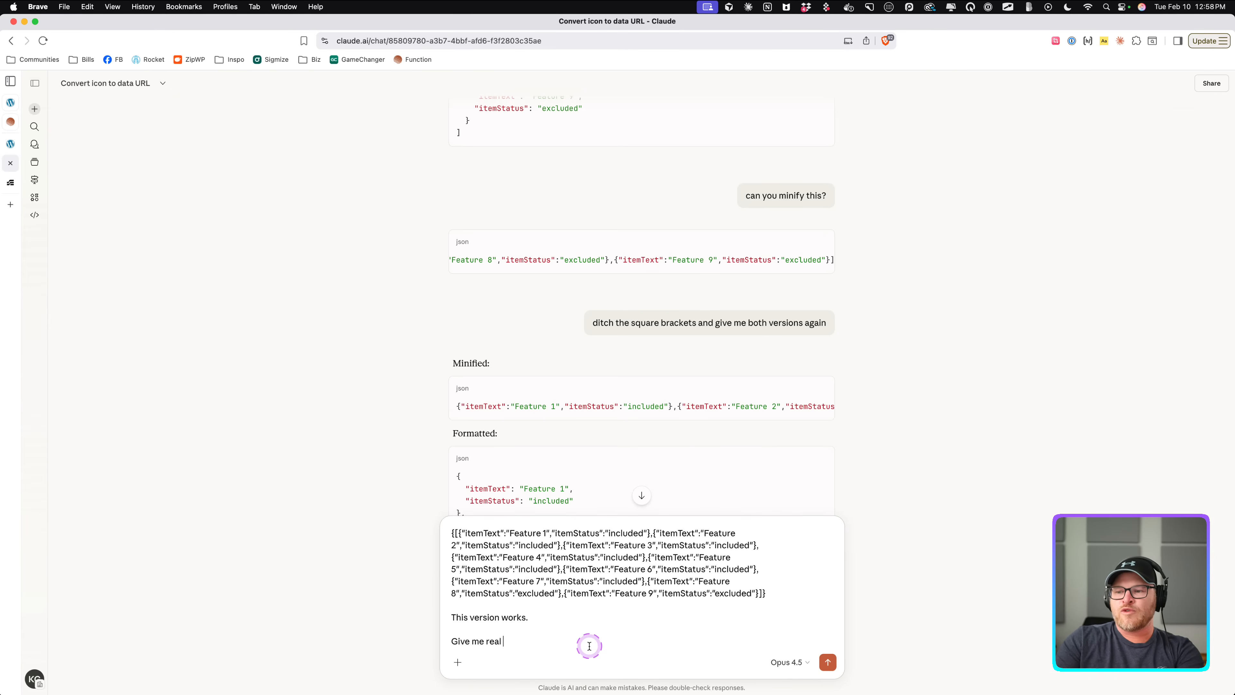
type("pricing features")
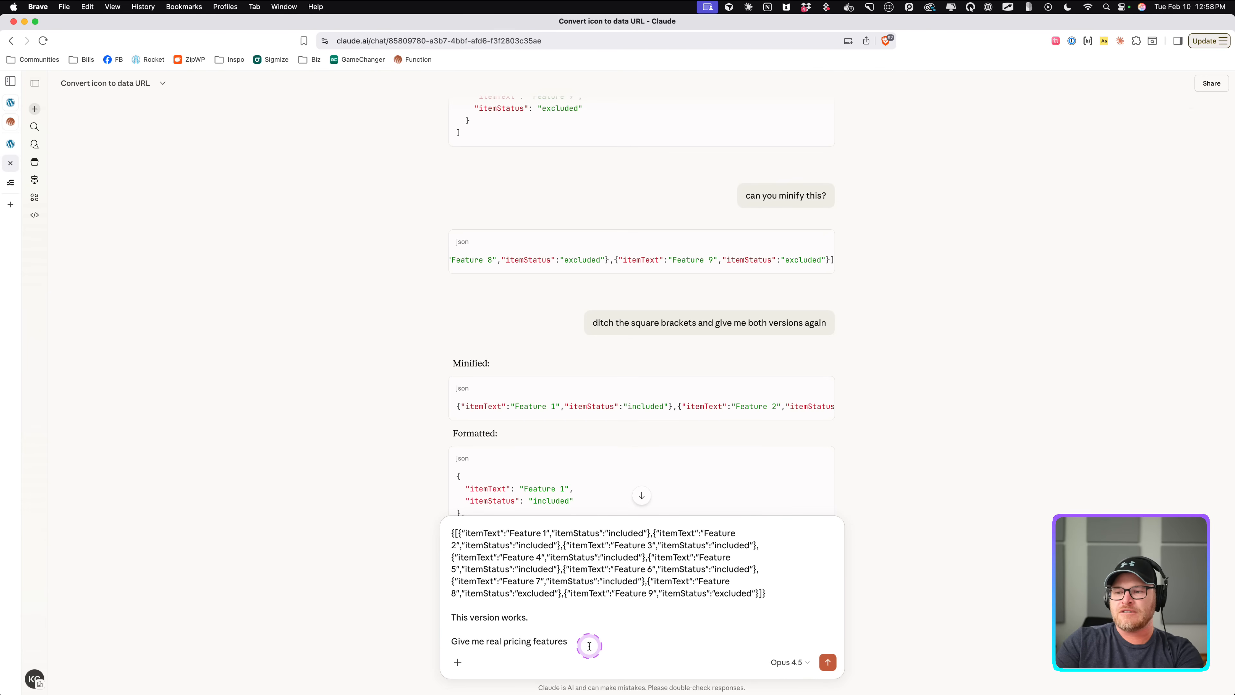
Select and copy the feature list on the Function membership pricing card of the Function website.
left_click(10, 121)
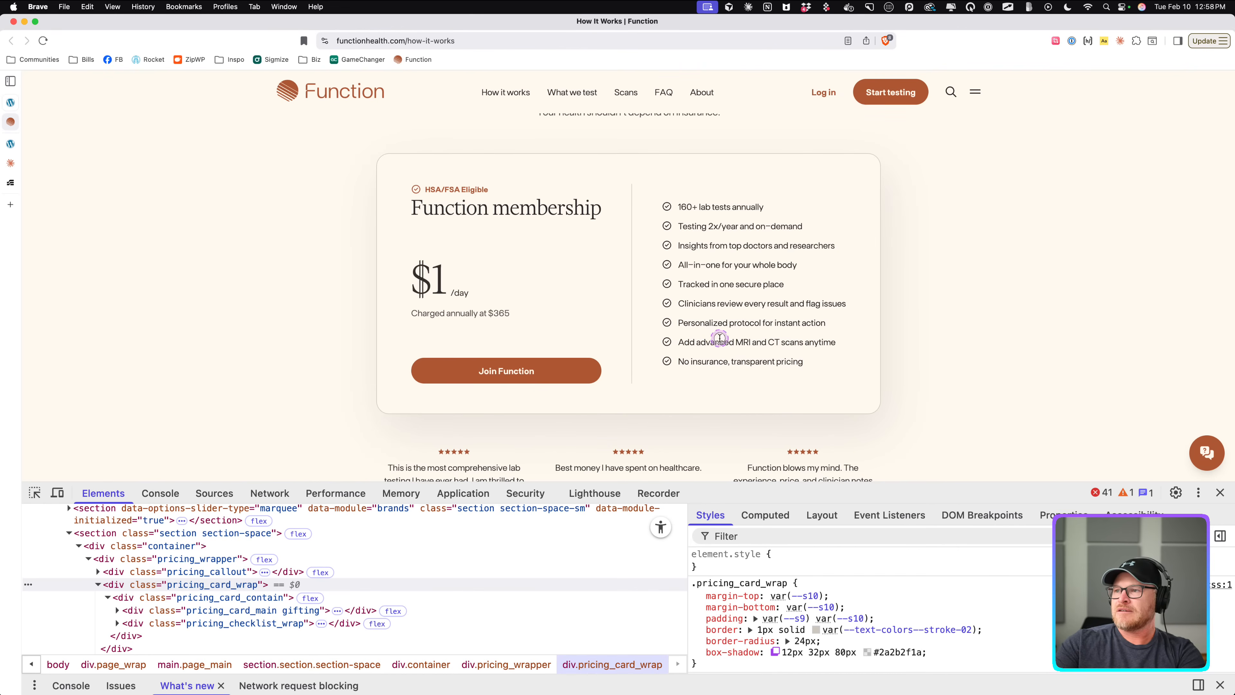
left_click_drag(802, 361, 830, 358)
left_click(679, 207)
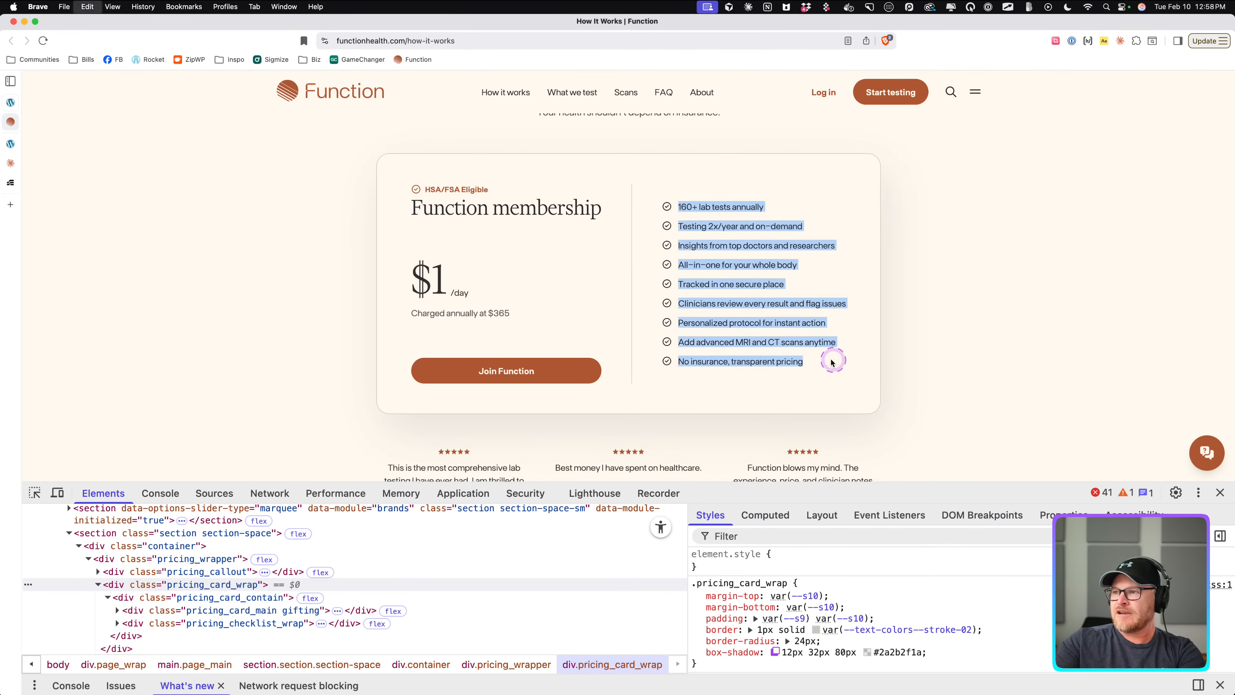
Finish the prompt with 'based on this list:/', paste the copied feature list, and send it to Claude.
left_click(11, 142)
left_click(10, 162)
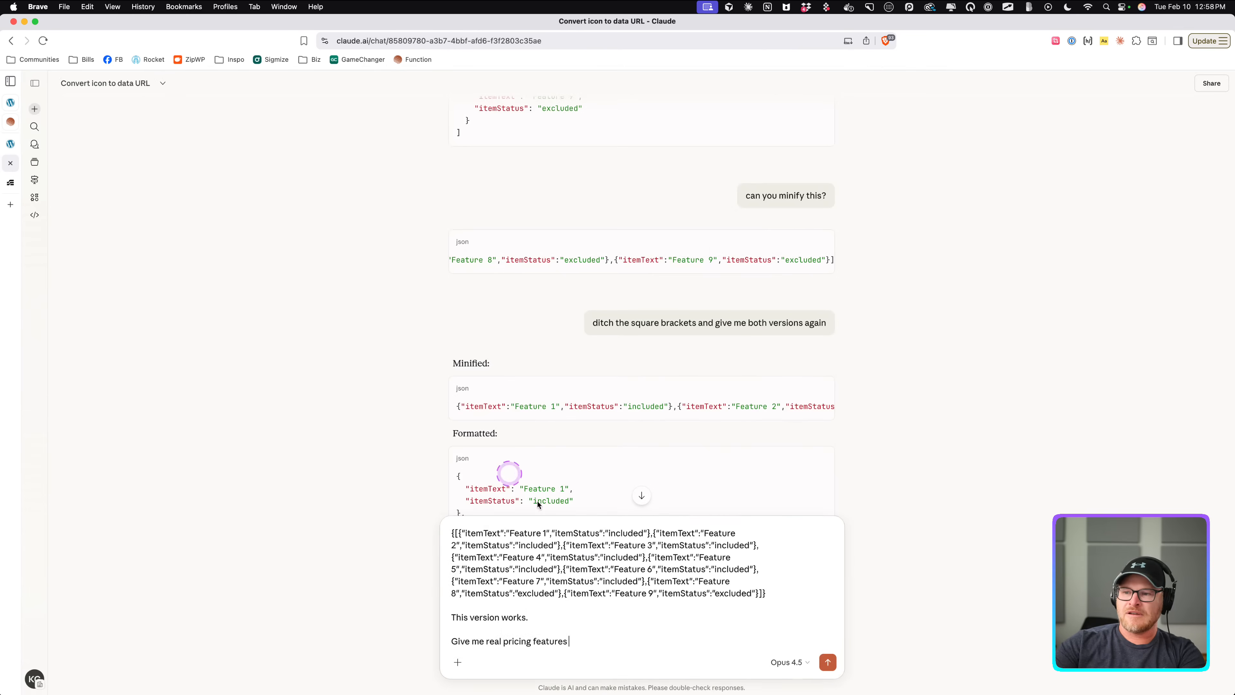
type("based on this list:/")
key("shift+Return")
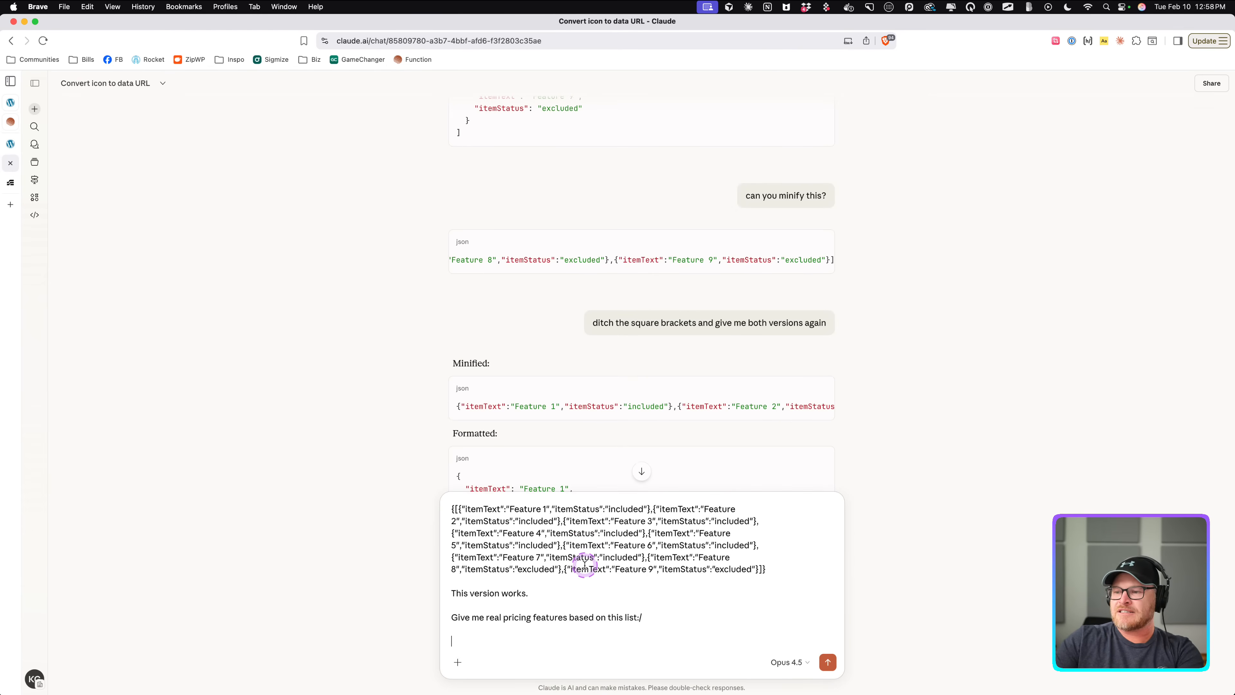
key("super+v")
key("Return")
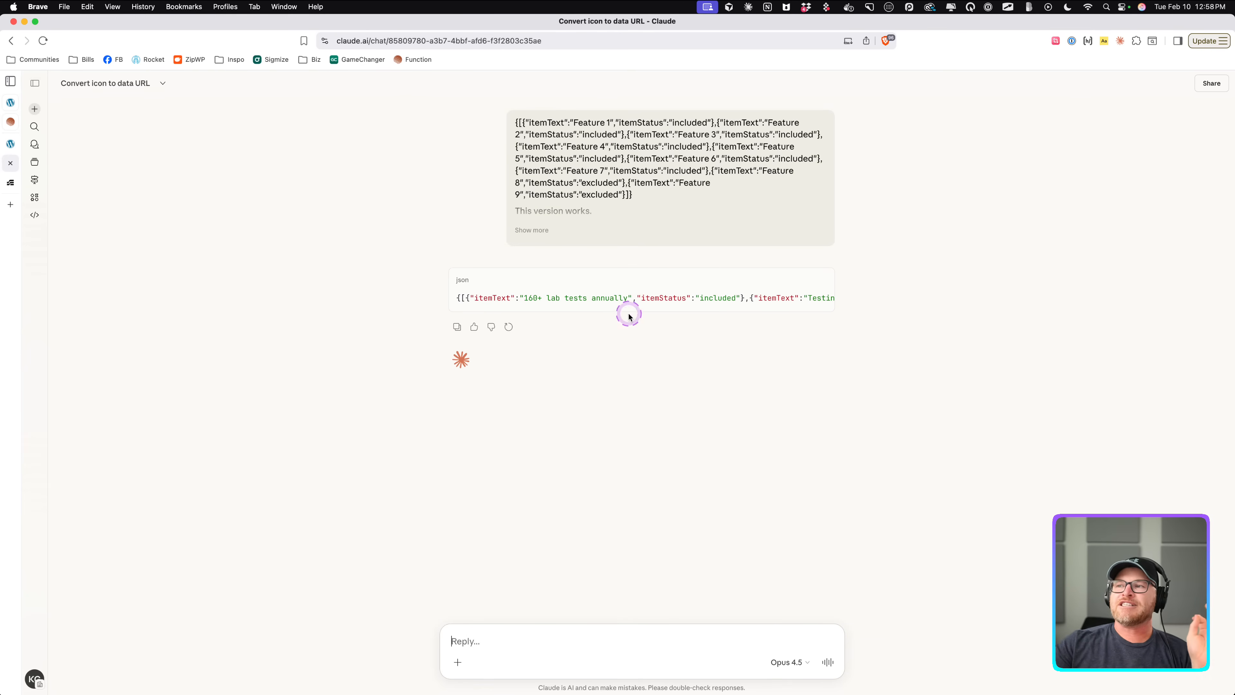
scroll(744, 315, "right", 20)
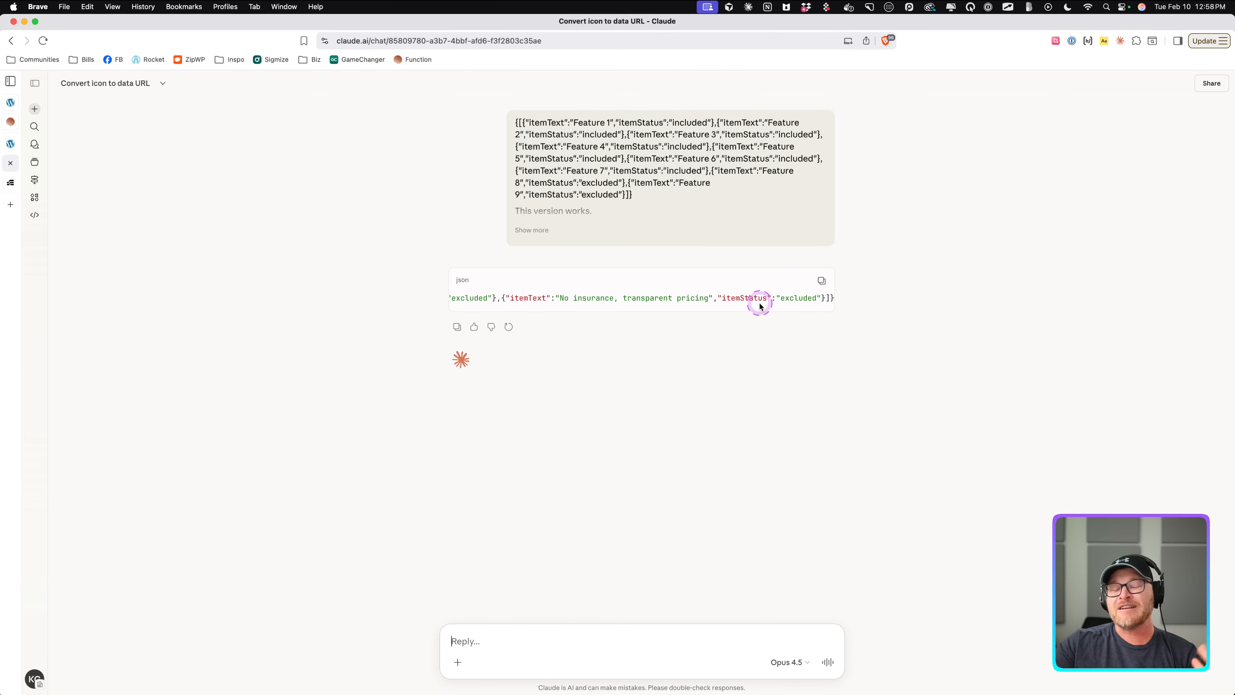
Copy the generated features JSON from Claude and paste it over the pricing card's Features prop value.
scroll(761, 306, "left", 1)
left_click(821, 281)
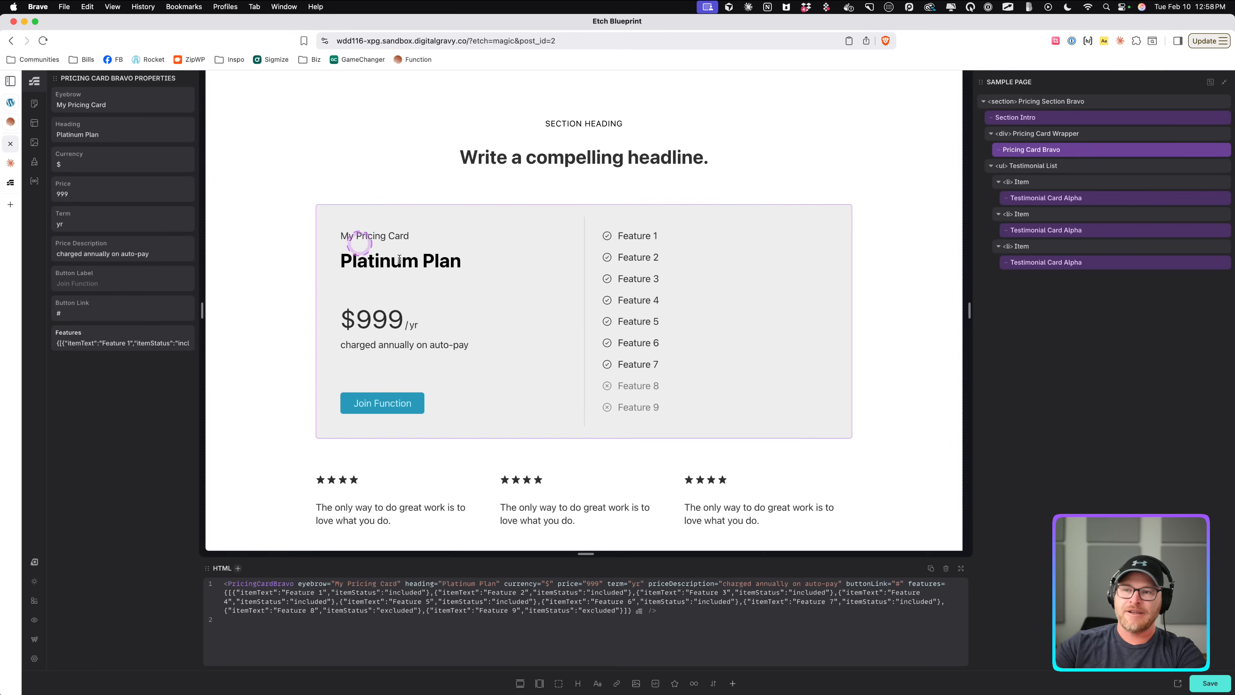
left_click(11, 183)
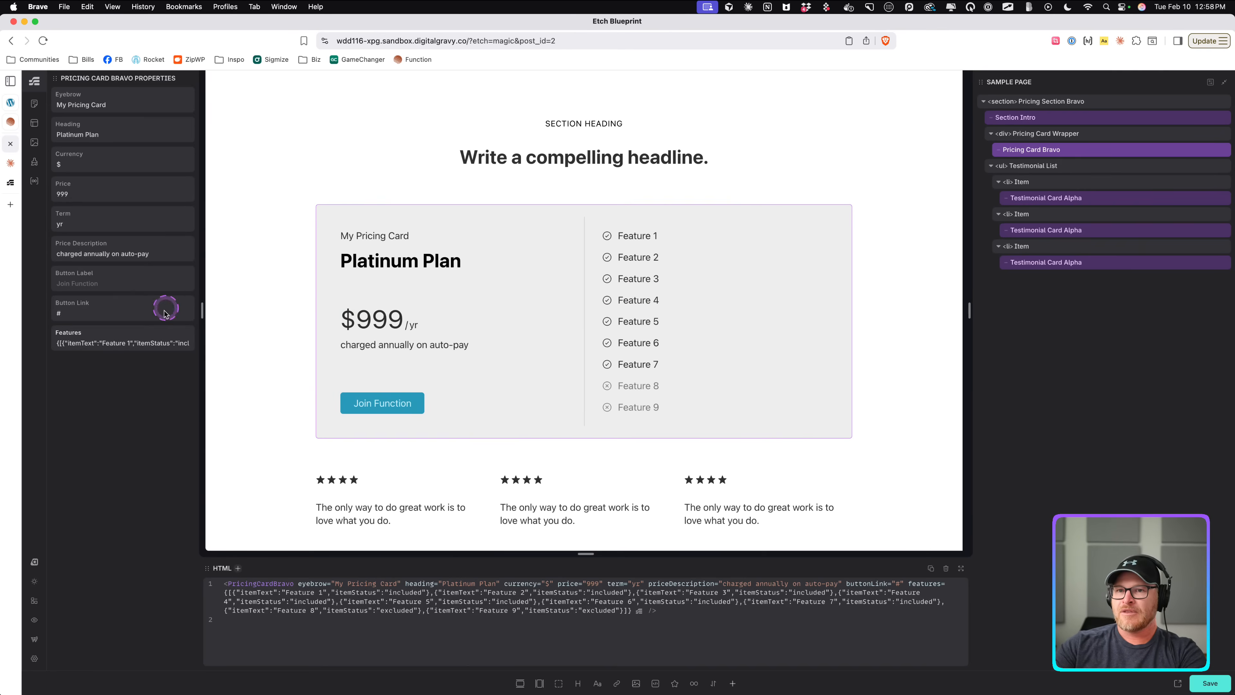
left_click(142, 343)
key("super+a")
key("super+v")
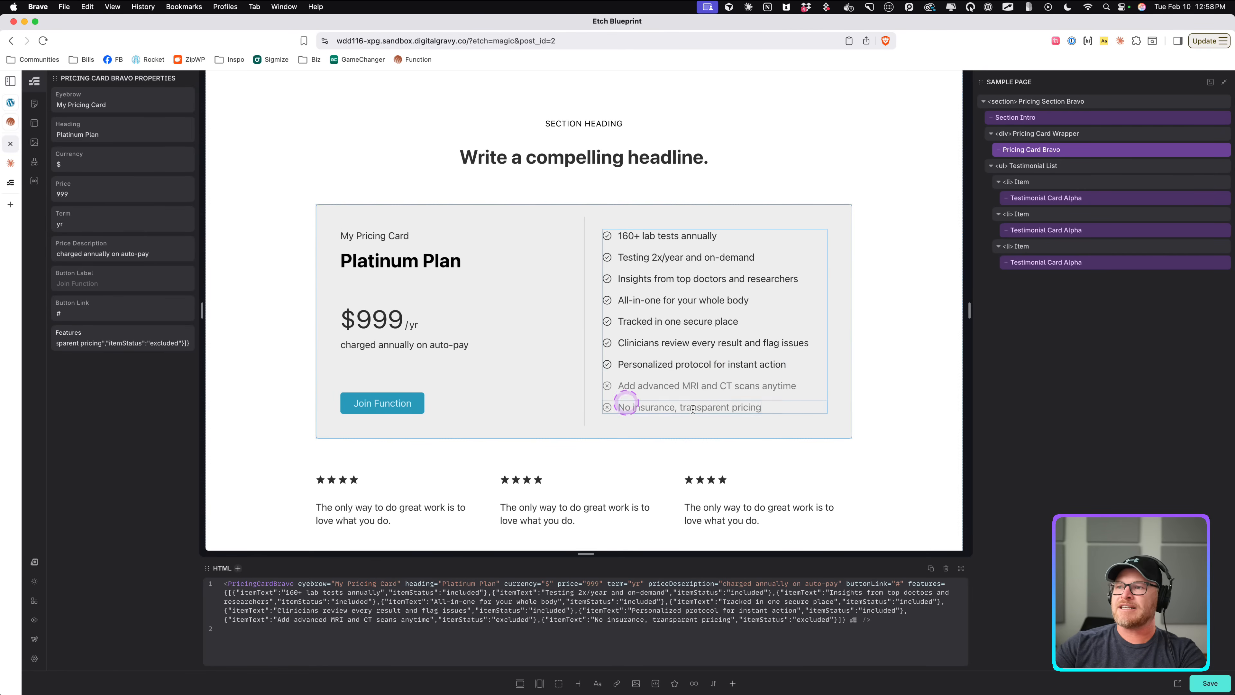
Preview the page on the front end and select the rendered feature list text to inspect it.
mouse_move(869, 688)
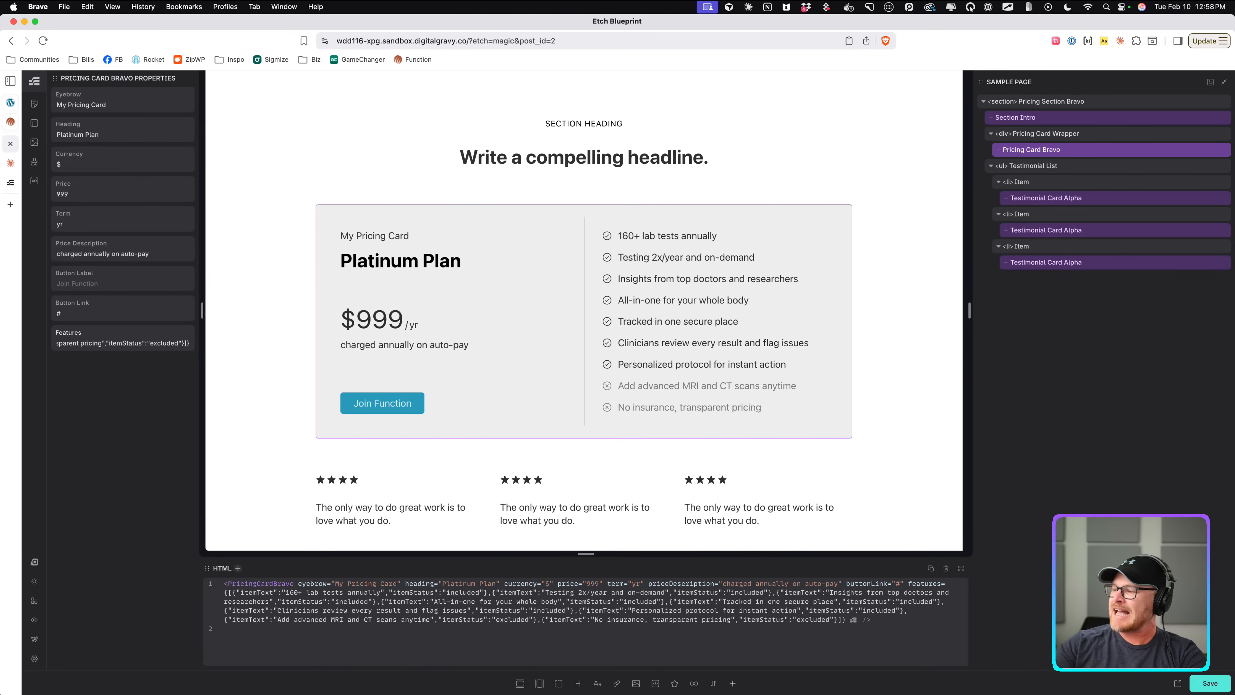
left_click(1178, 683)
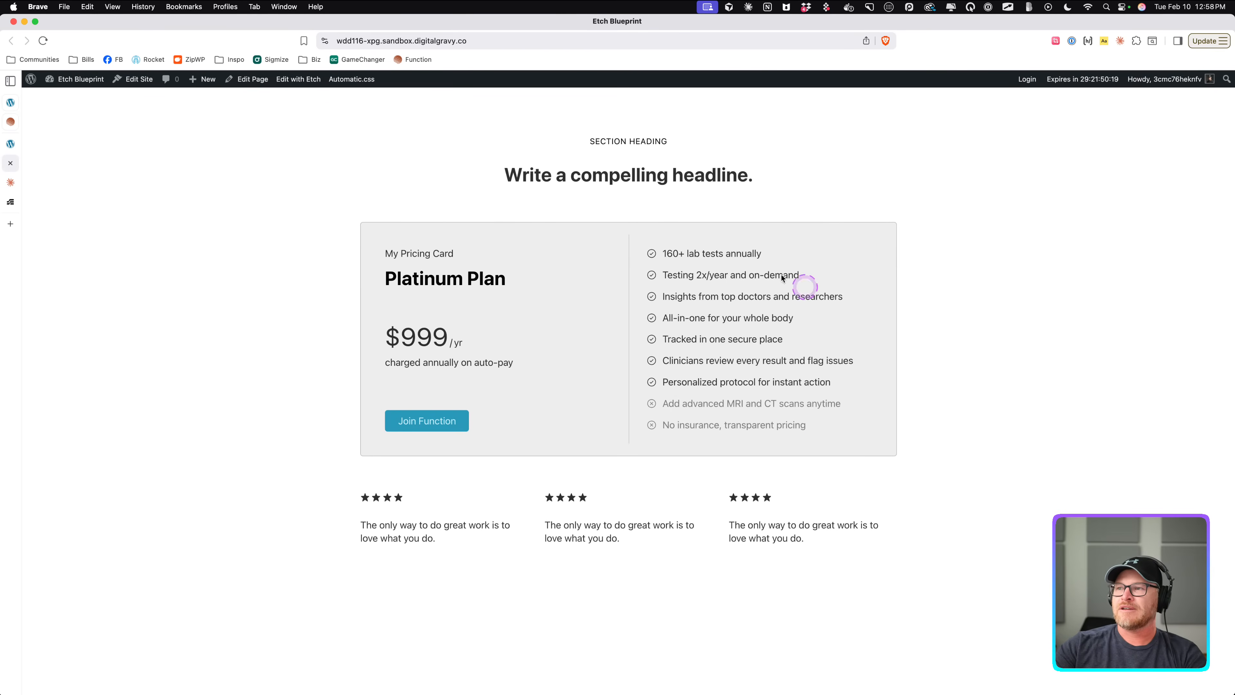
left_click_drag(663, 256, 714, 463)
left_click(863, 419)
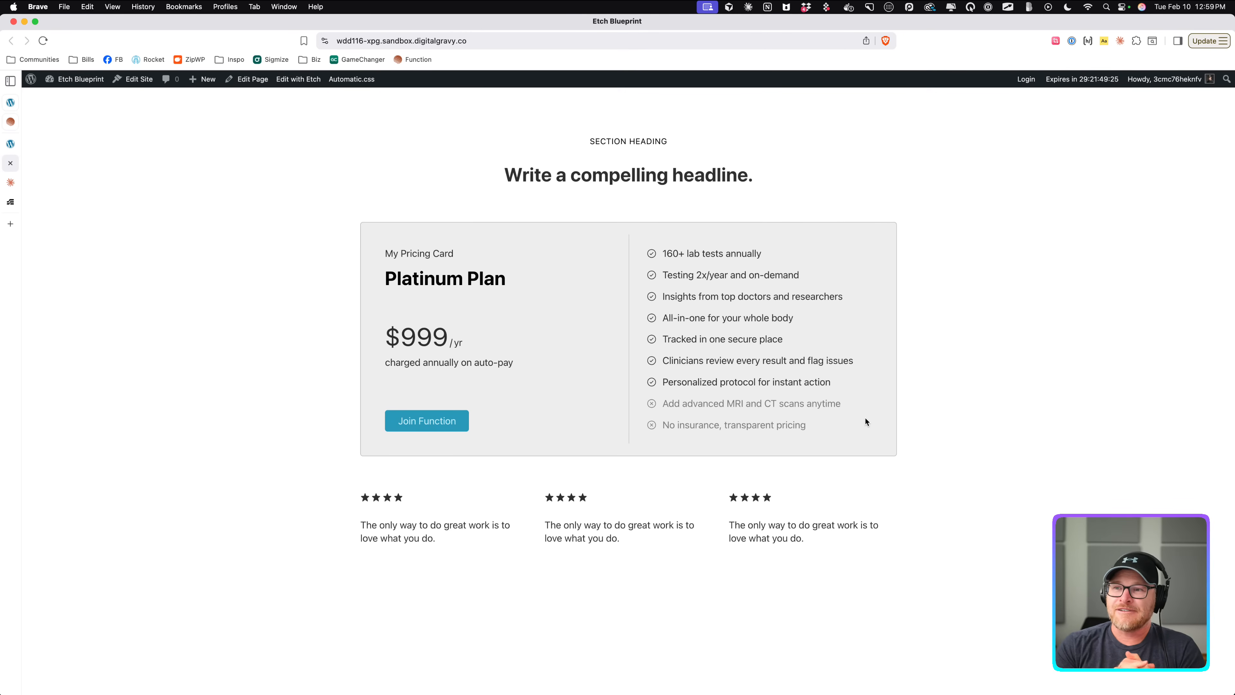
left_click_drag(653, 233, 803, 450)
left_click(832, 440)
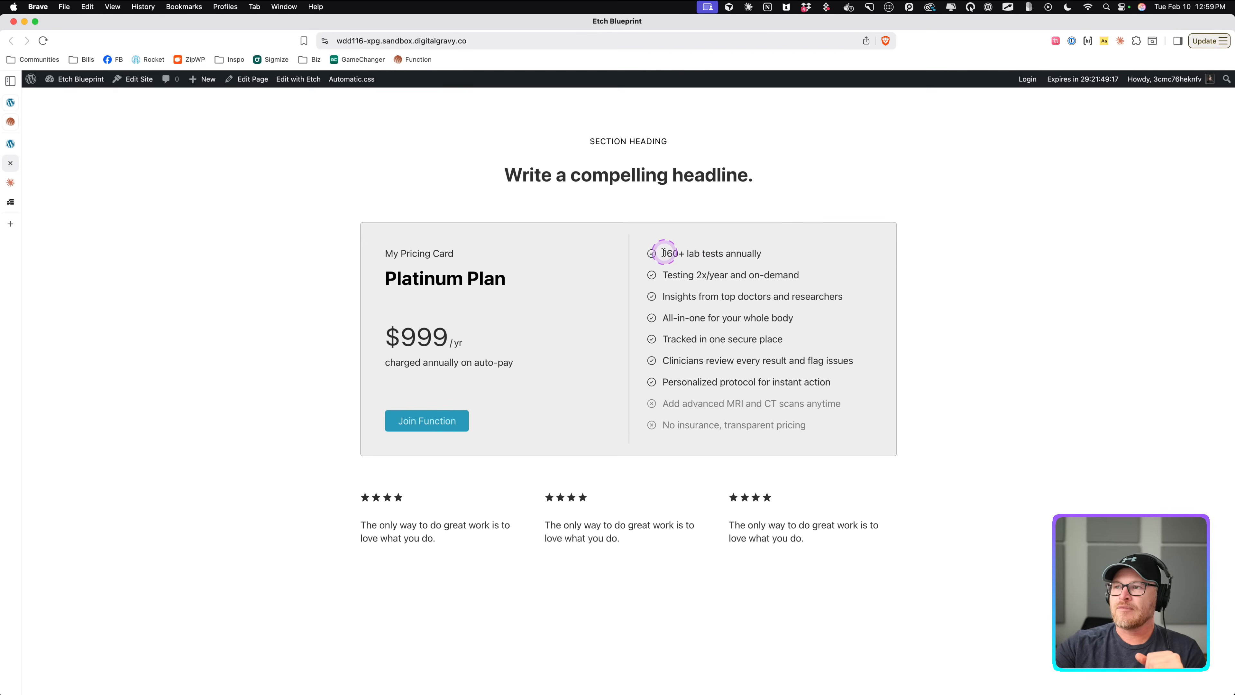
left_click_drag(662, 253, 827, 444)
left_click(817, 358)
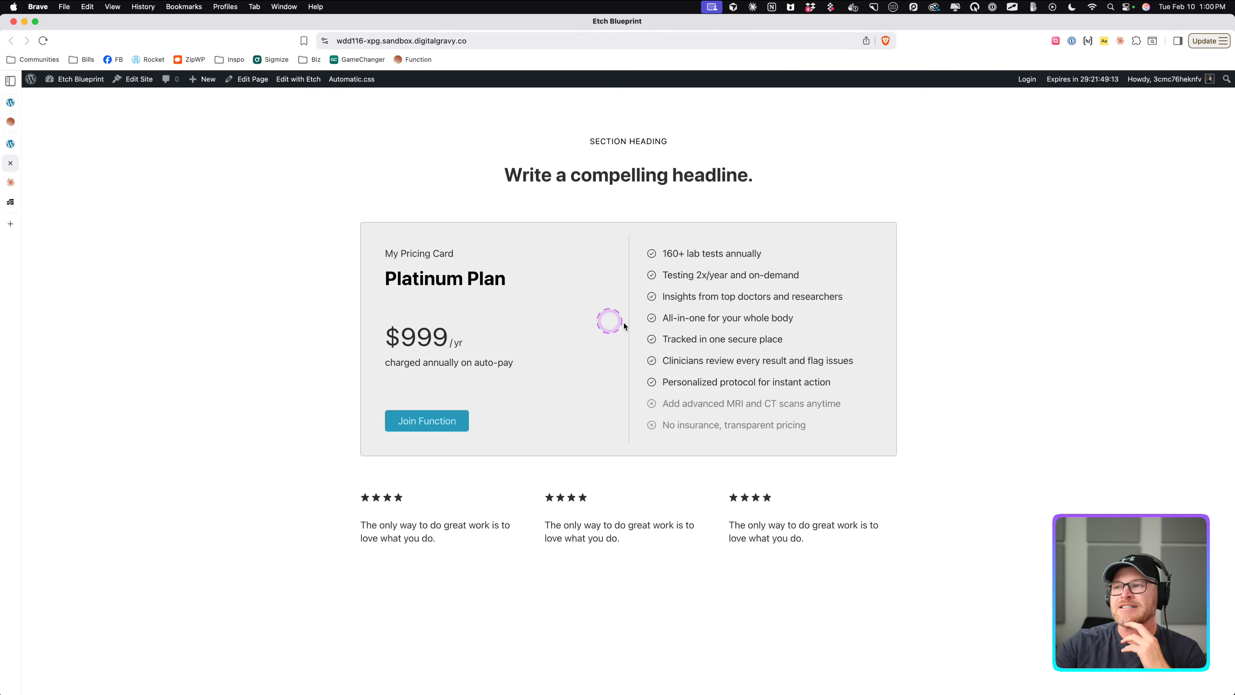
left_click_drag(662, 408, 731, 419)
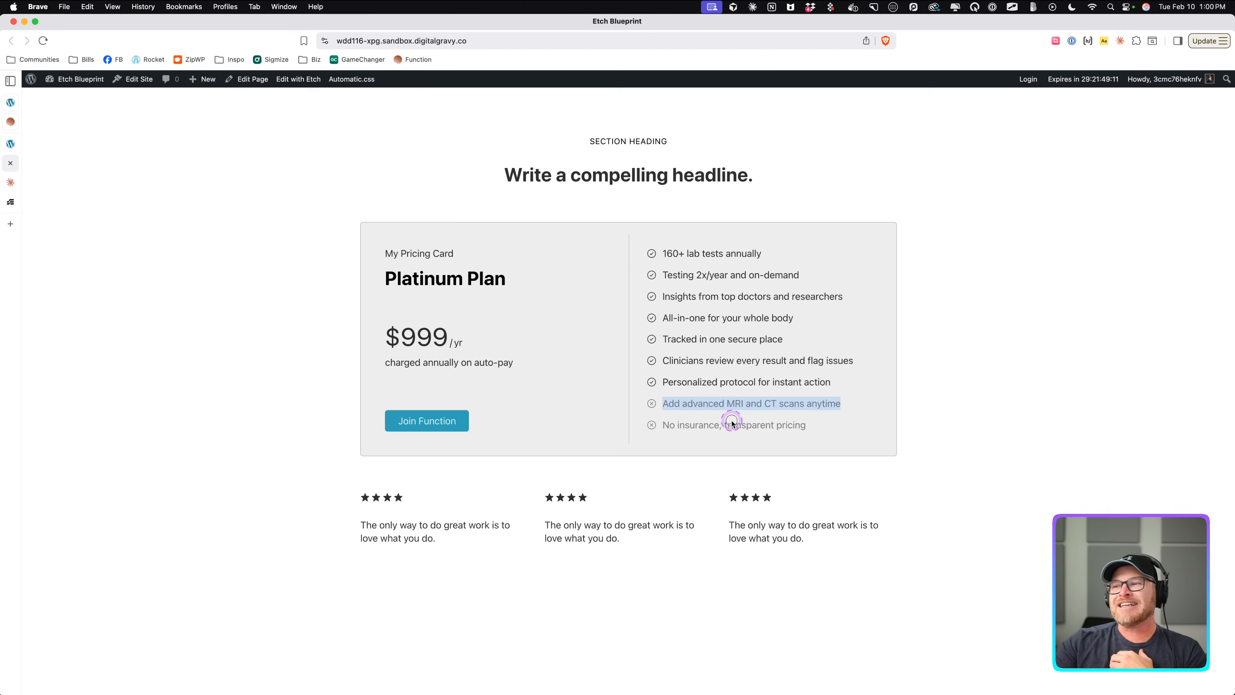
left_click(725, 385)
left_click_drag(662, 382, 832, 382)
left_click(835, 381)
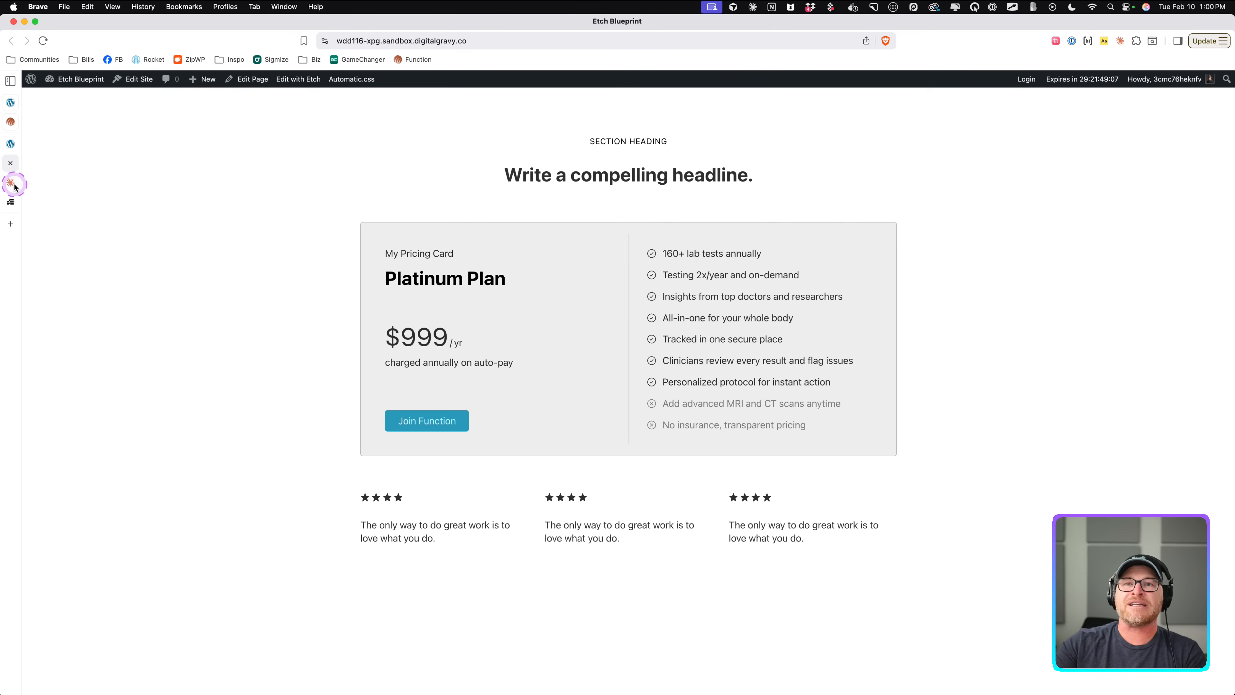
Open the Pricing Card Bravo component editor, review its default Features JSON, and exit the editor.
left_click(12, 161)
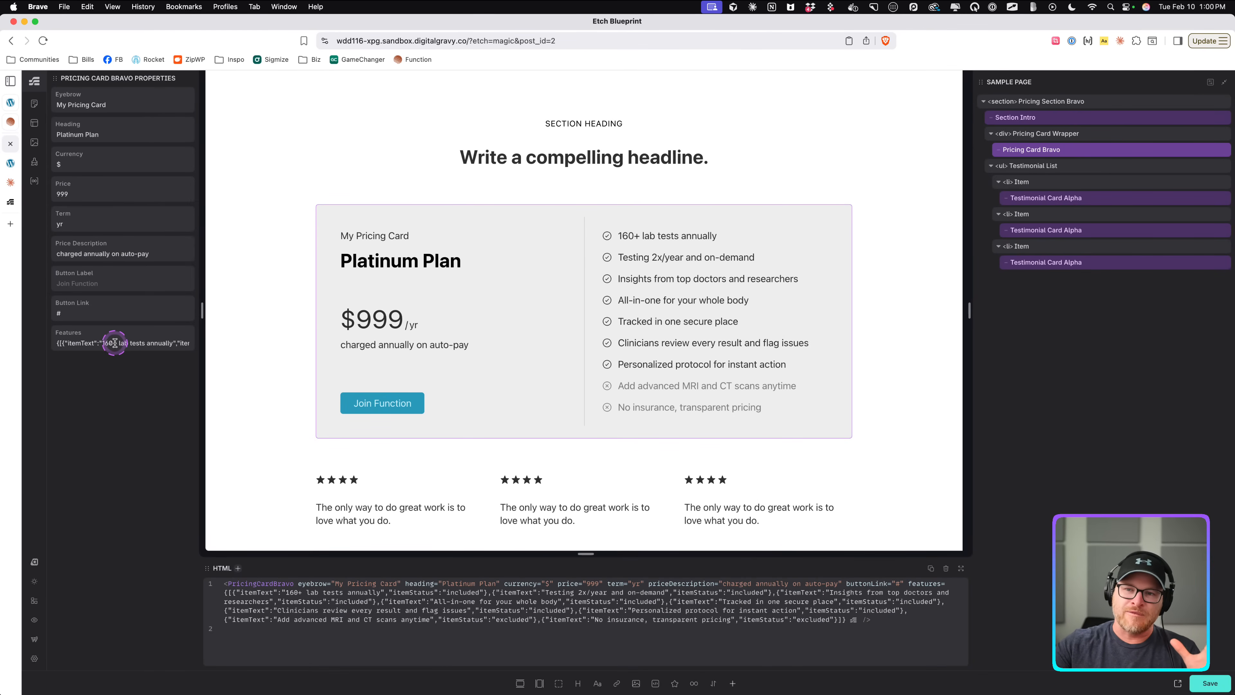
right_click(1068, 153)
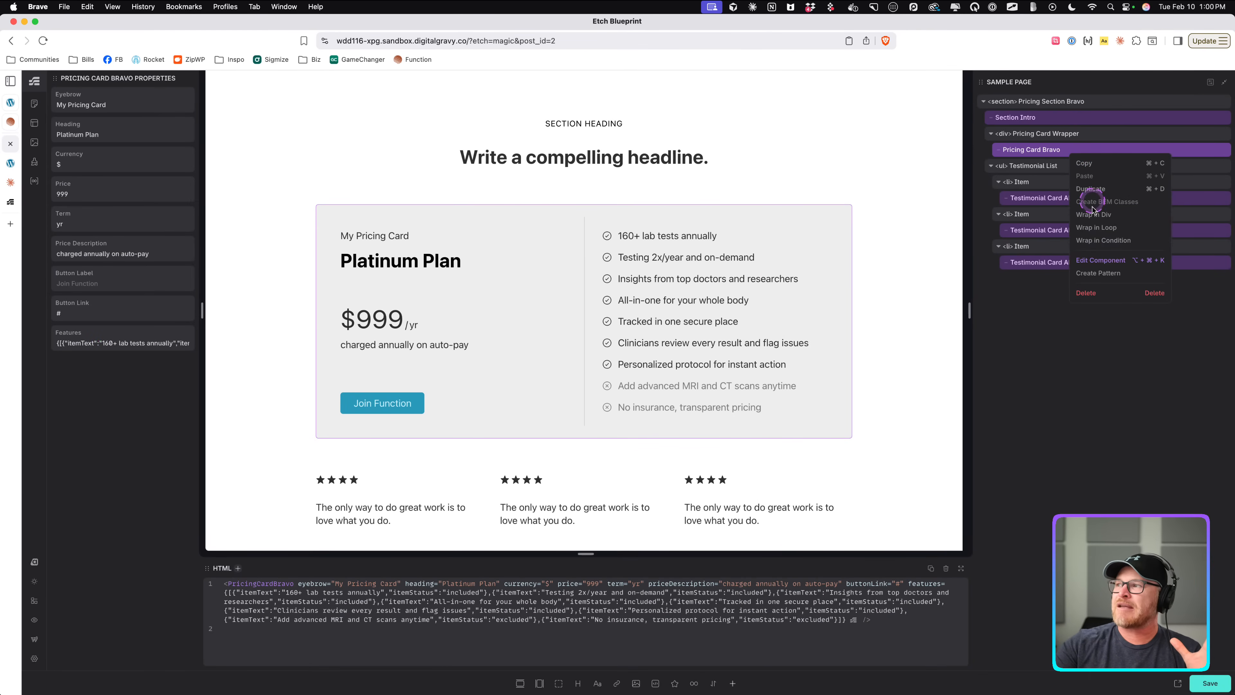
left_click(1093, 258)
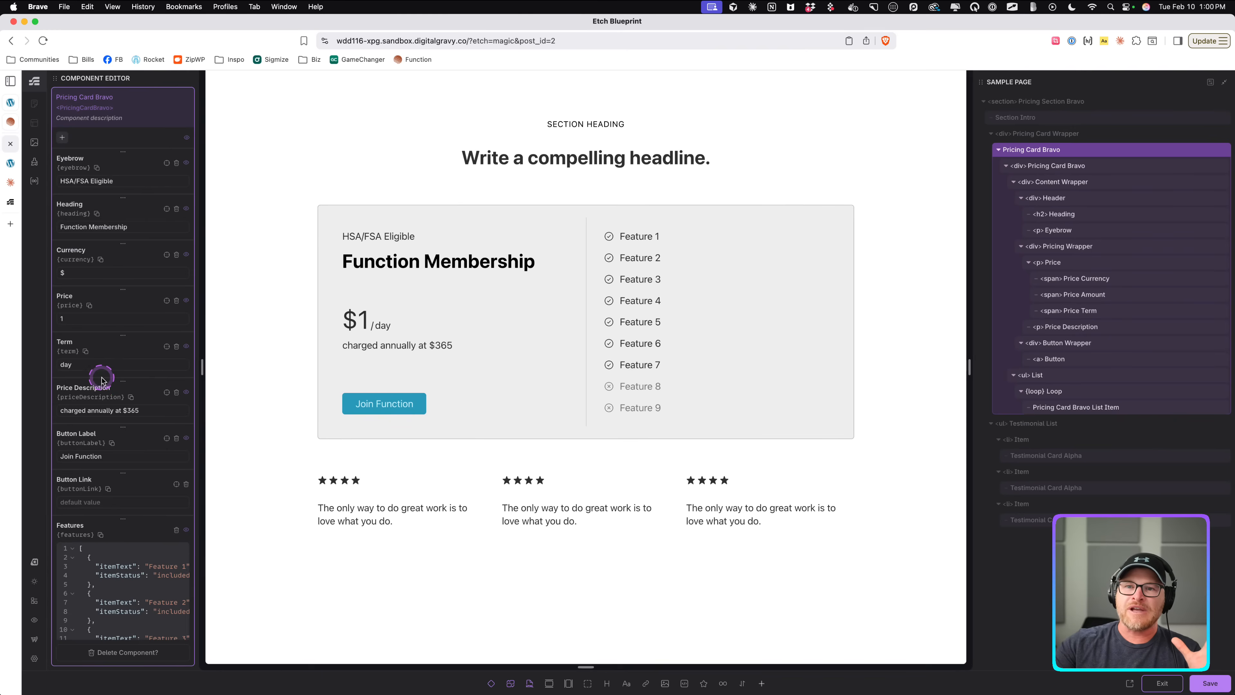
scroll(109, 413, "down", 5)
left_click_drag(99, 322, 121, 608)
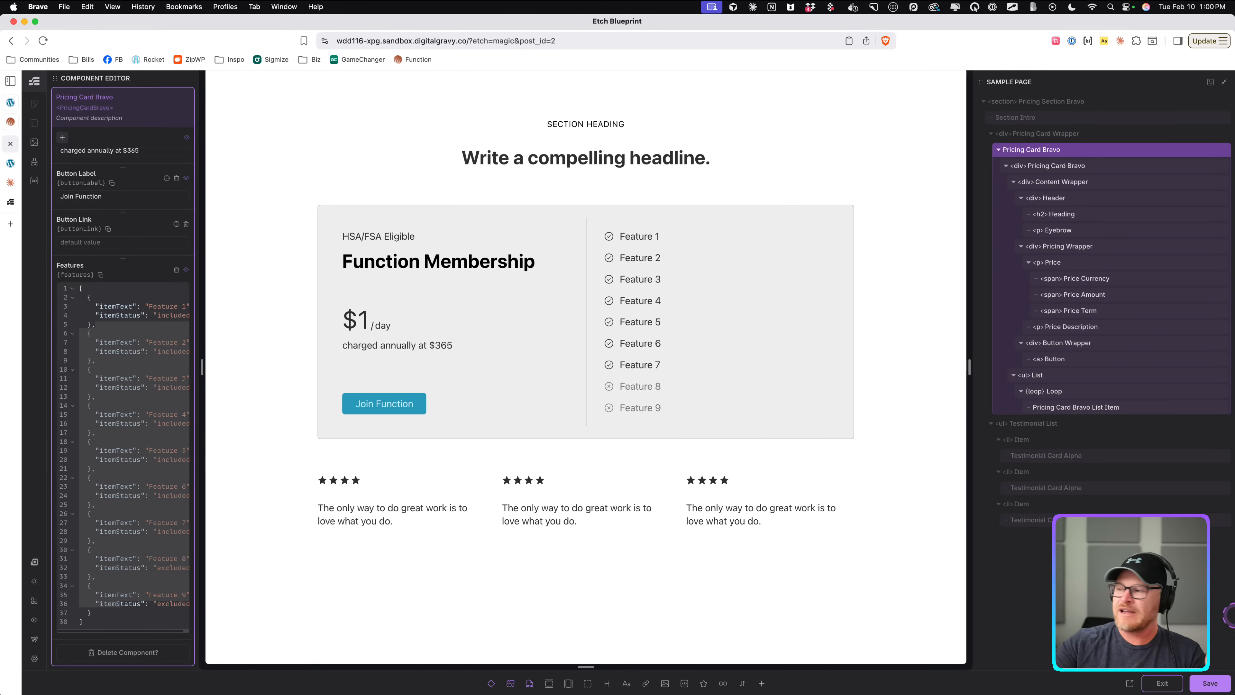
left_click(1180, 683)
Set the 'Clinicians review every result and flag issues' feature's itemStatus to excluded, then undo the change.
left_click(155, 341)
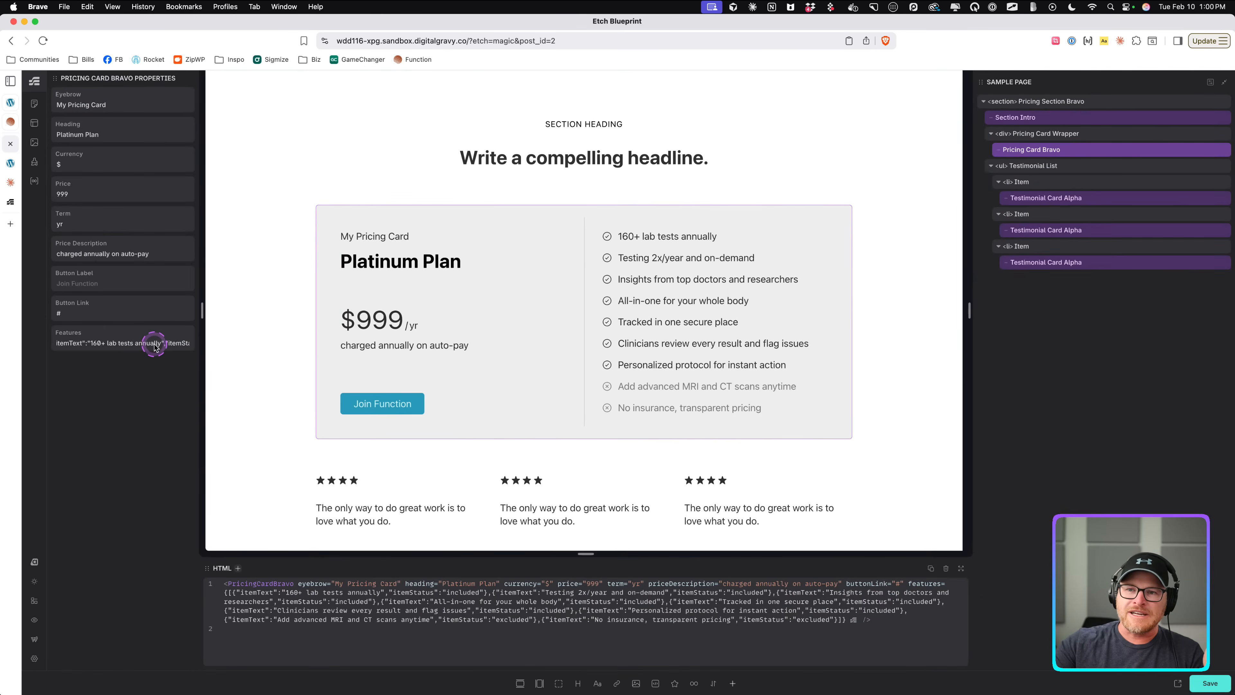
scroll(157, 344, "right", 20)
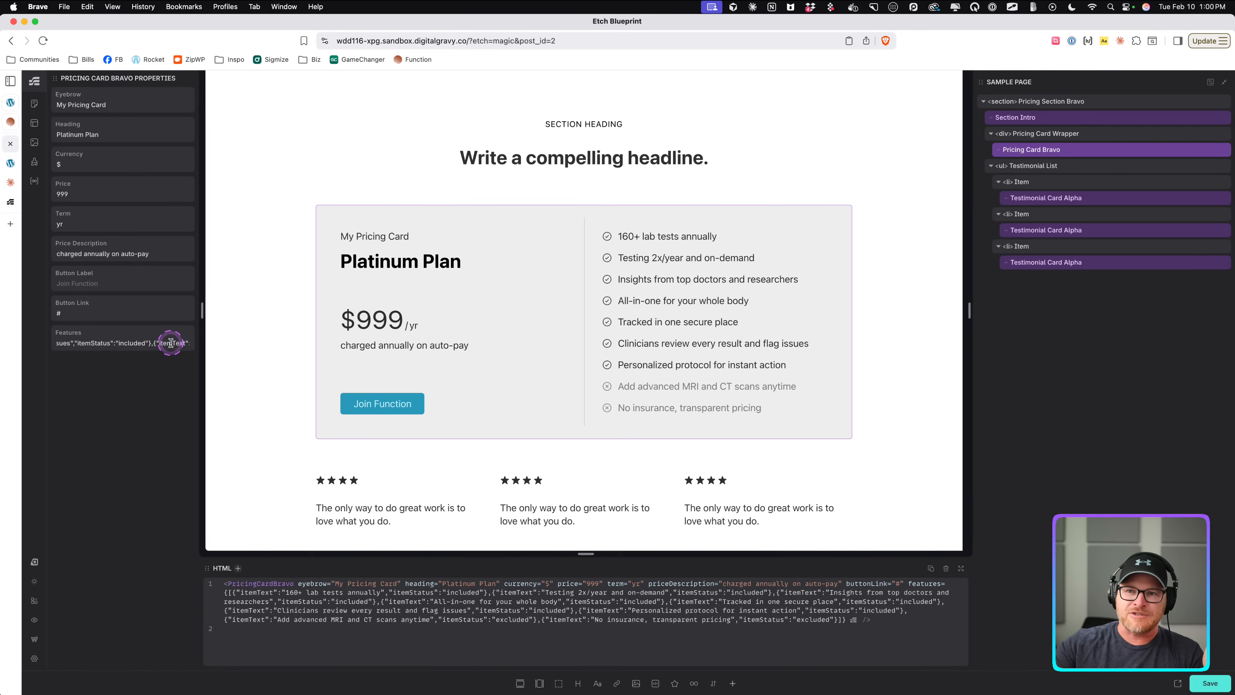
double_click(131, 343)
type("exc")
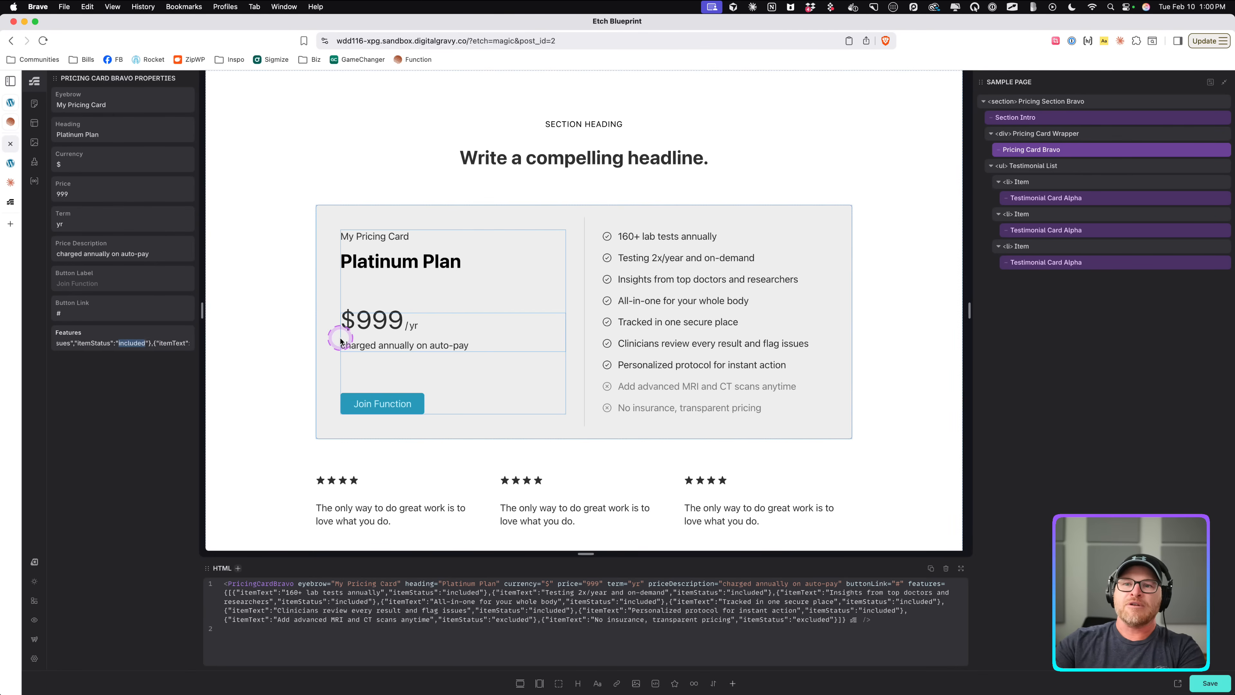
type("luded")
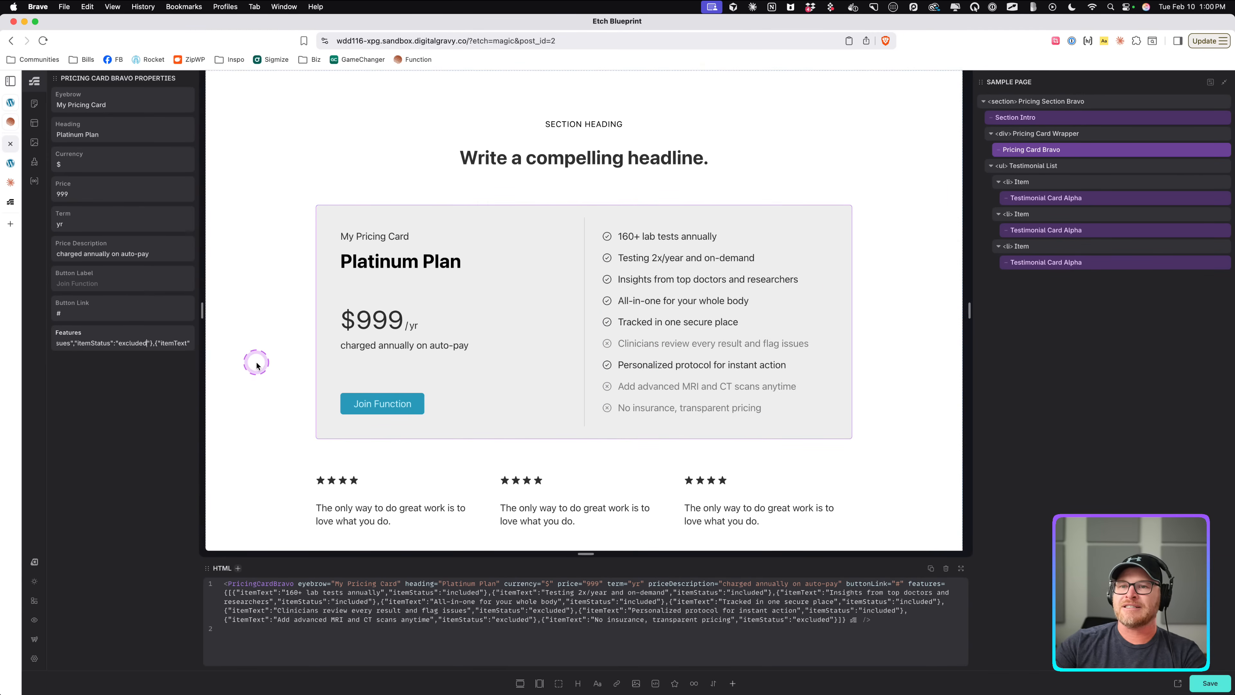
key("BackSpace")
key("super+z")
key("super+z")
key("super+z")
key("super+z")
key("super+z")
key("super+z")
key("super+z")
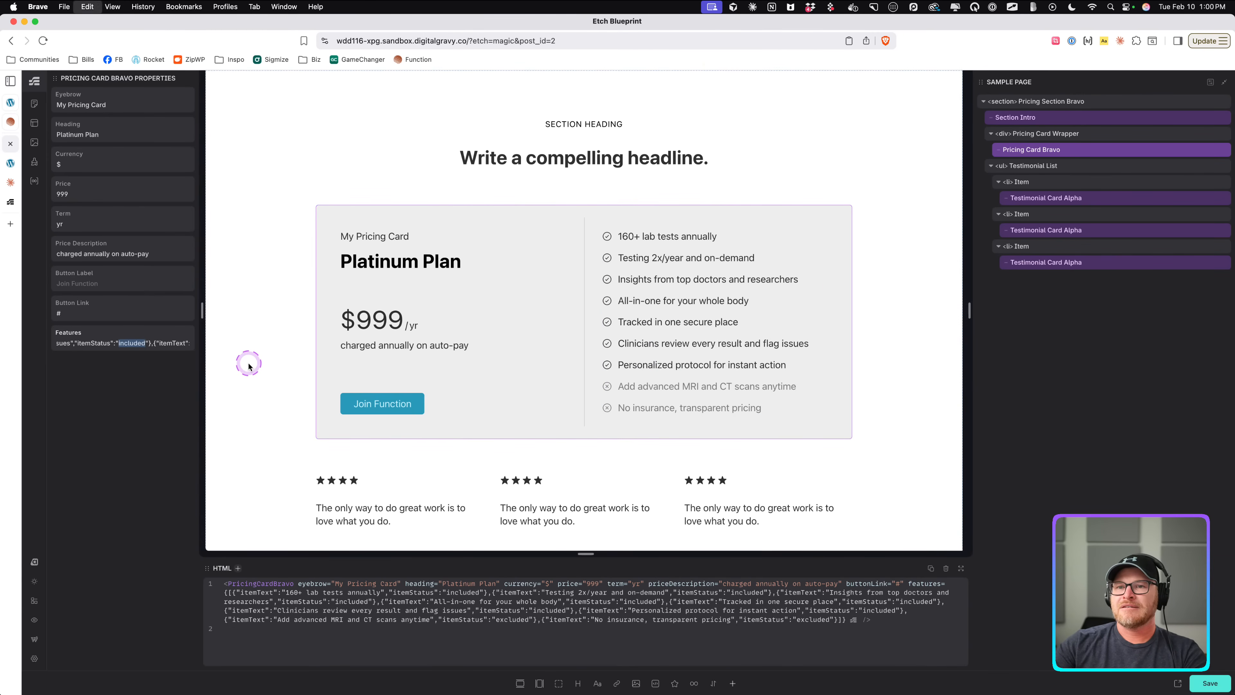
Save the page with the new pricing features.
left_click(1205, 683)
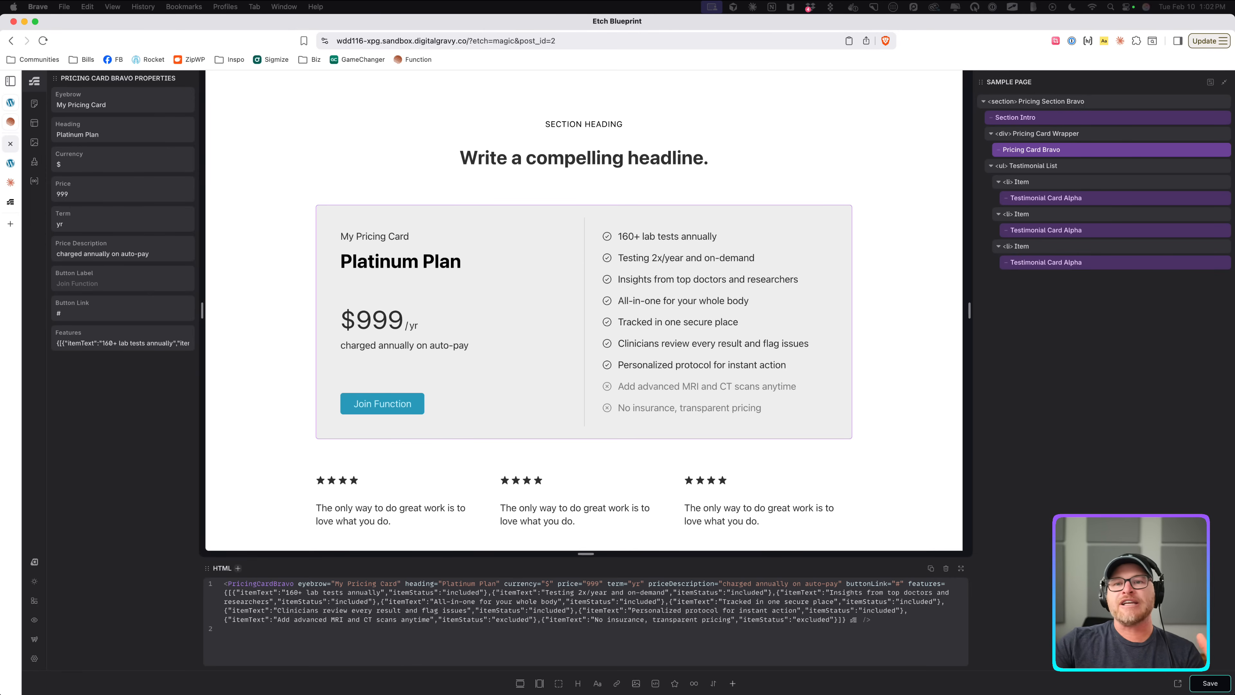
left_click_drag(158, 340, 82, 339)
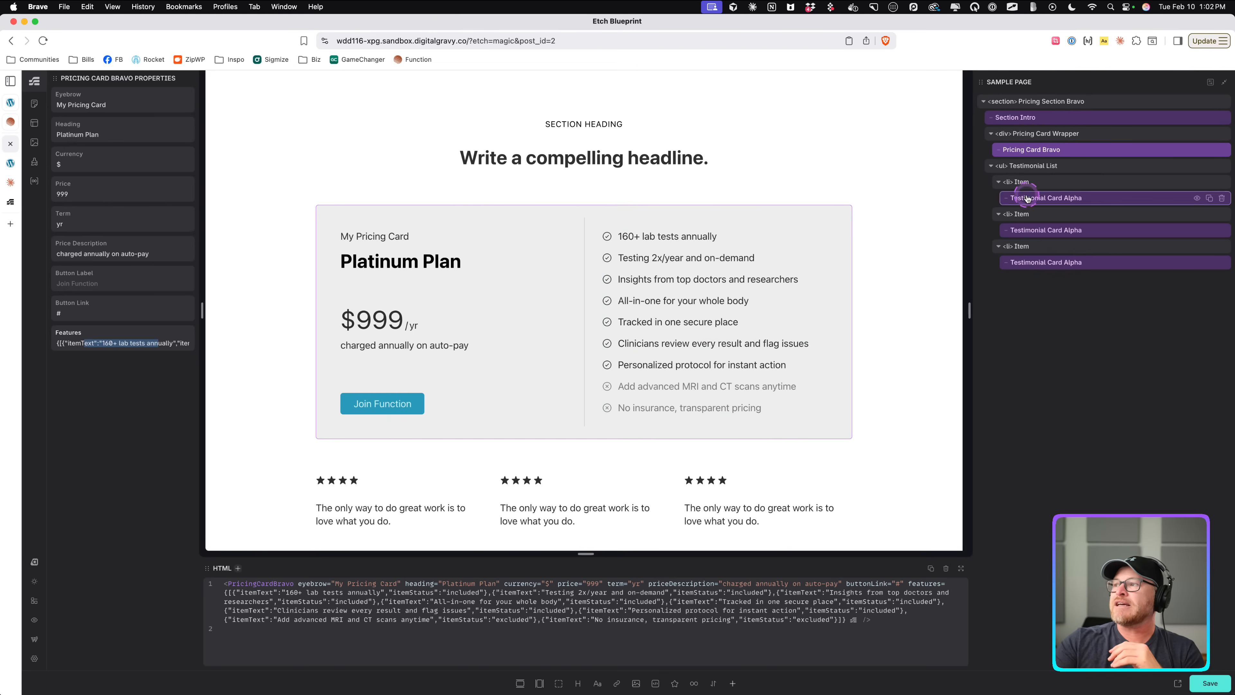
Open the Pricing Card Bravo component editor and select its Loop element to review the loop settings.
right_click(1038, 150)
left_click(1056, 256)
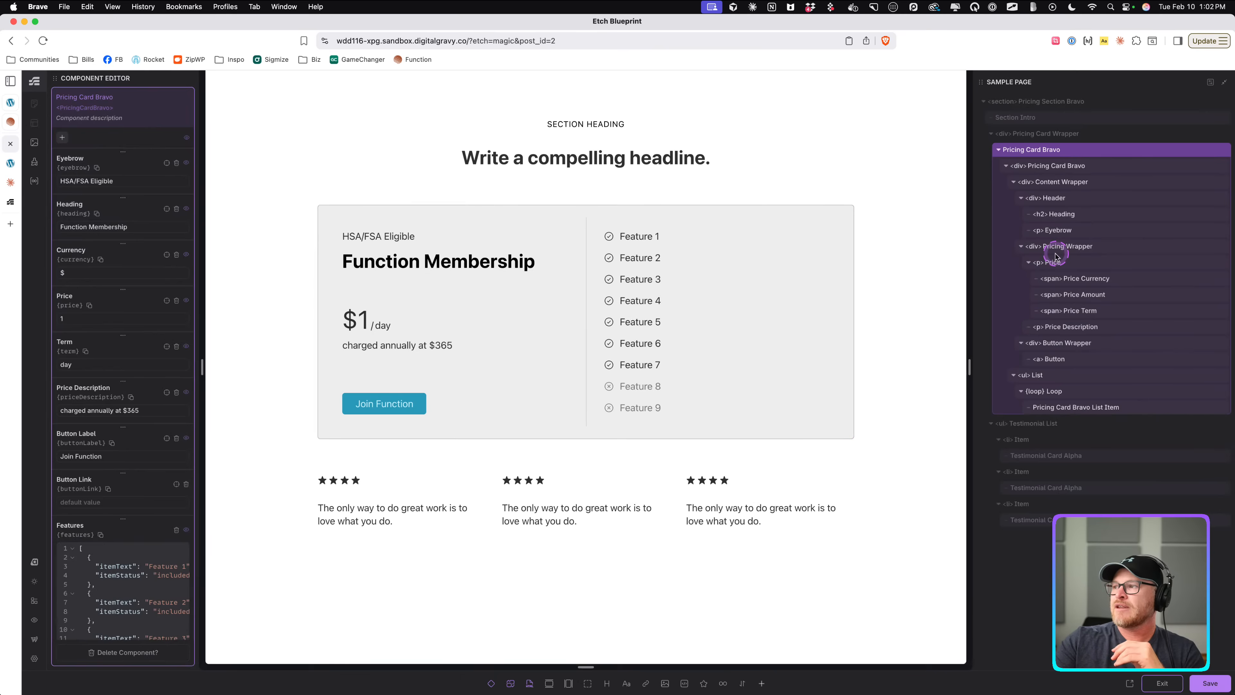
scroll(146, 438, "down", 5)
left_click_drag(133, 414, 96, 576)
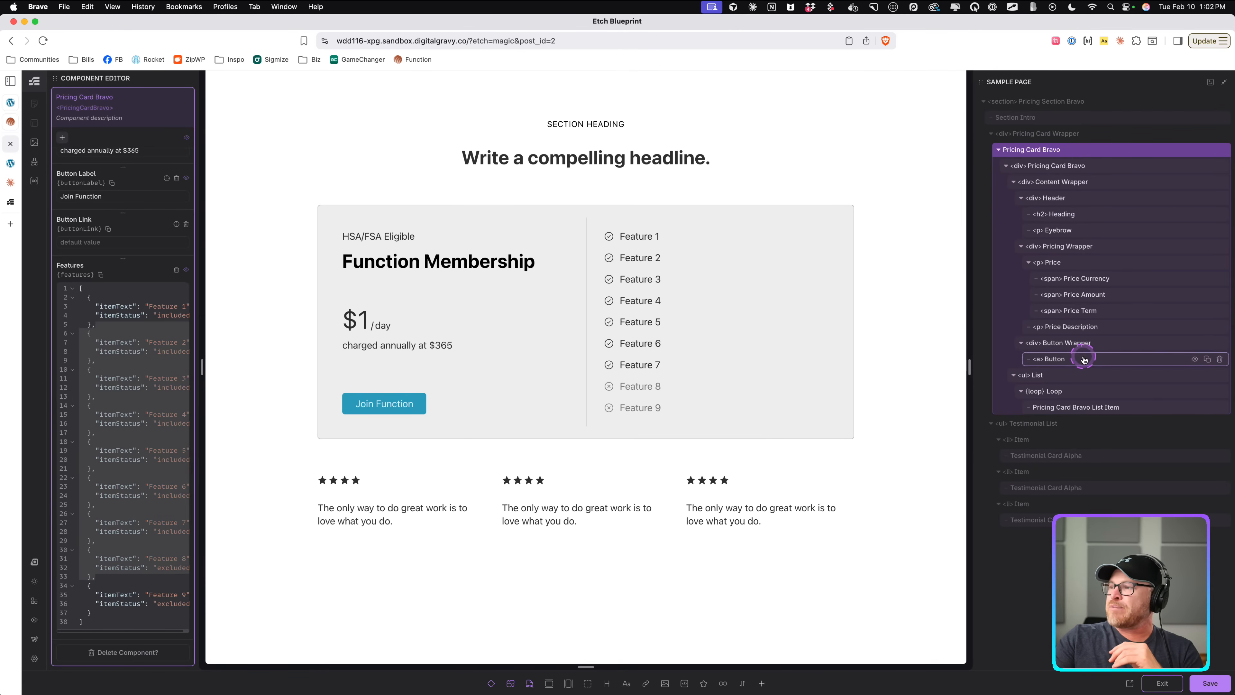
scroll(1080, 313, "up", 5)
scroll(1075, 311, "down", 2)
scroll(996, 305, "down", 3)
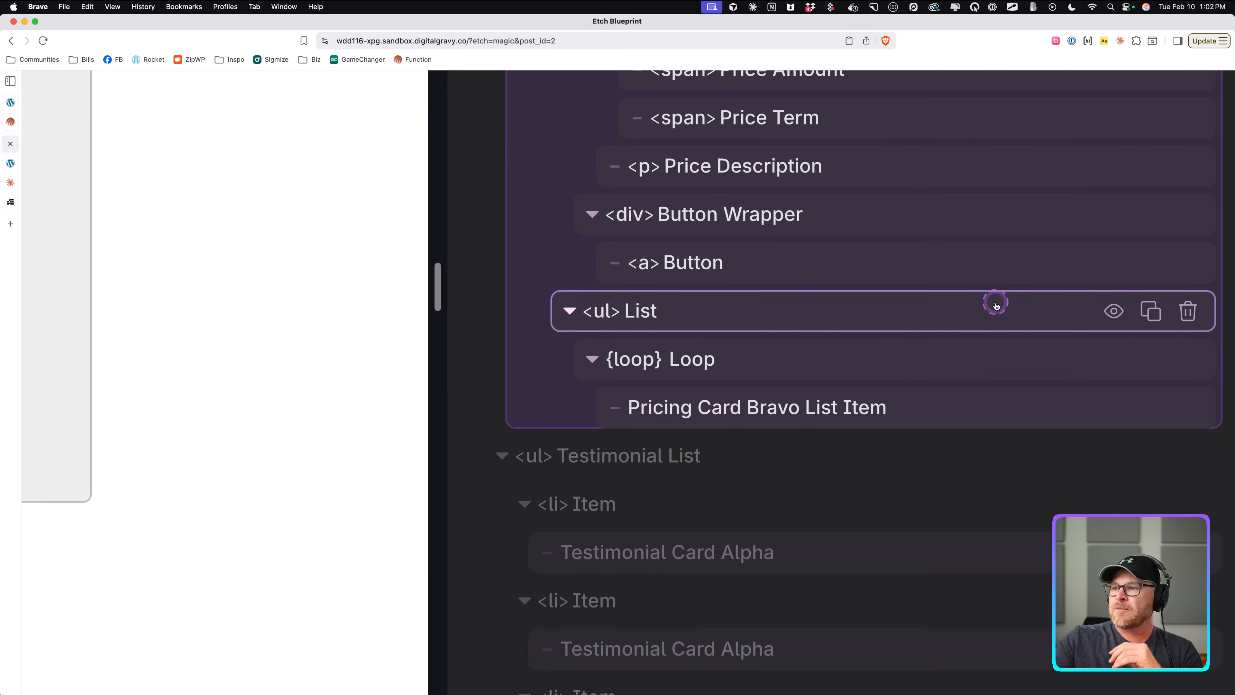
left_click(723, 413)
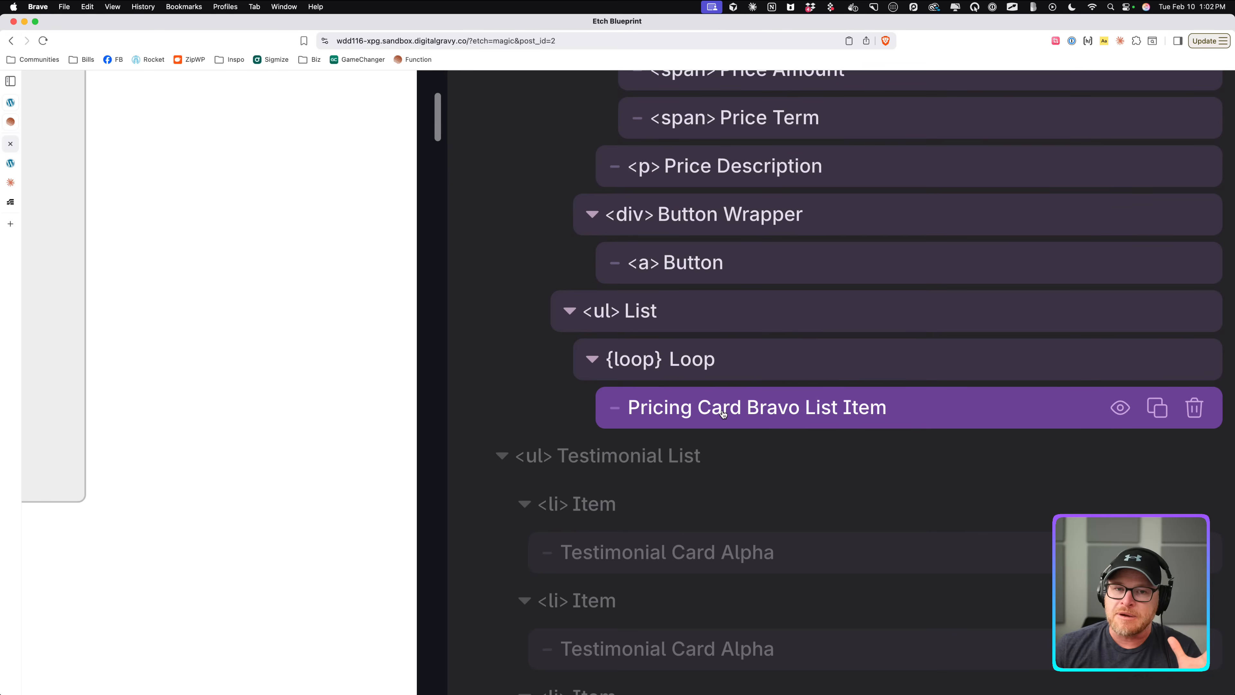
left_click(729, 367)
scroll(681, 414, "down", 2)
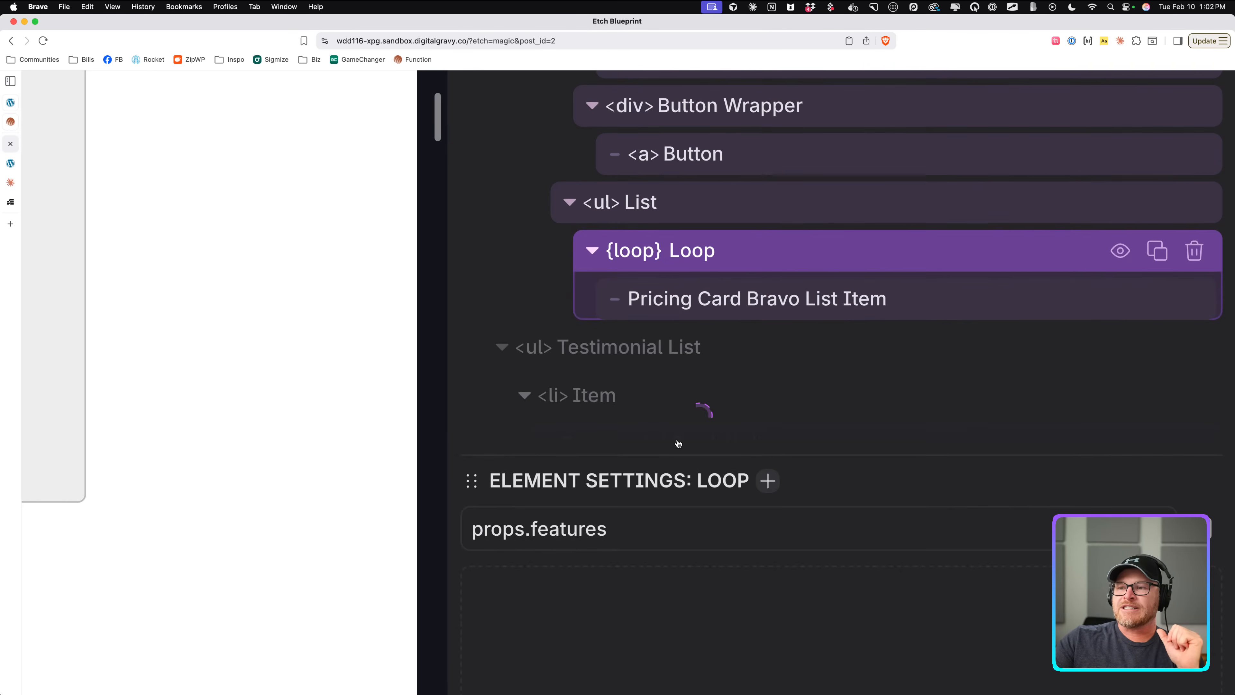
Review the loop's props.features source and its options, and look at the saved loops in the Loop Manager.
left_click_drag(613, 530, 493, 527)
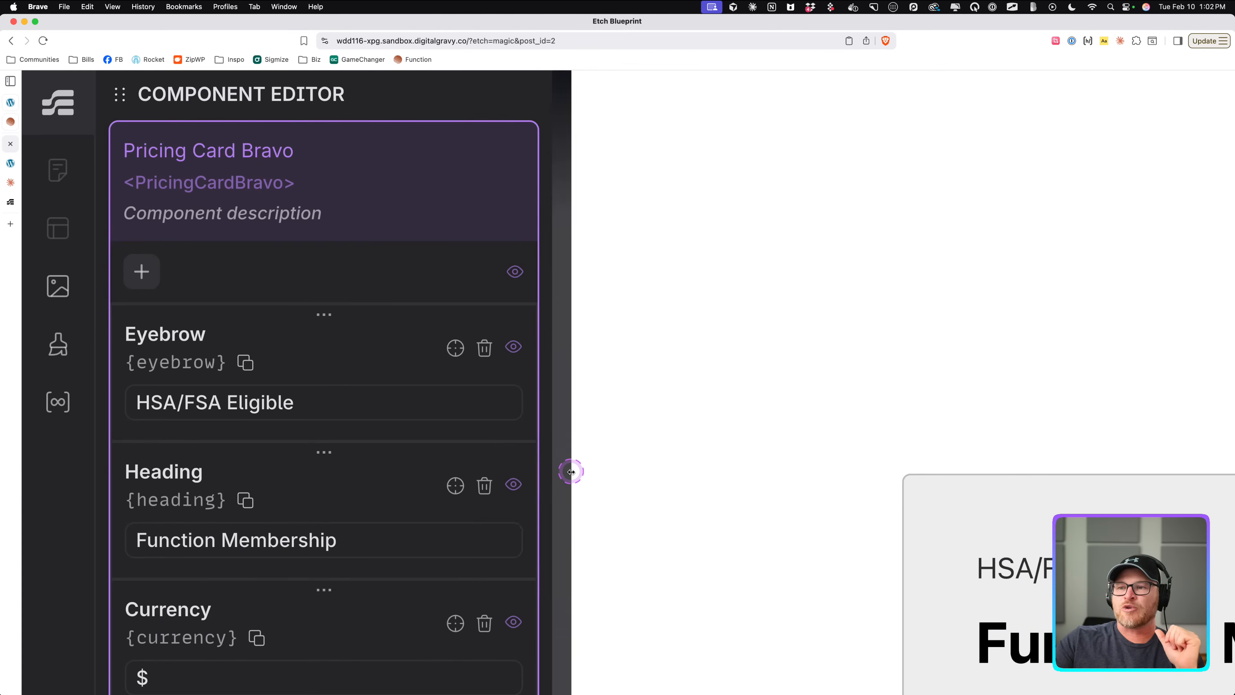
scroll(574, 472, "down", 10)
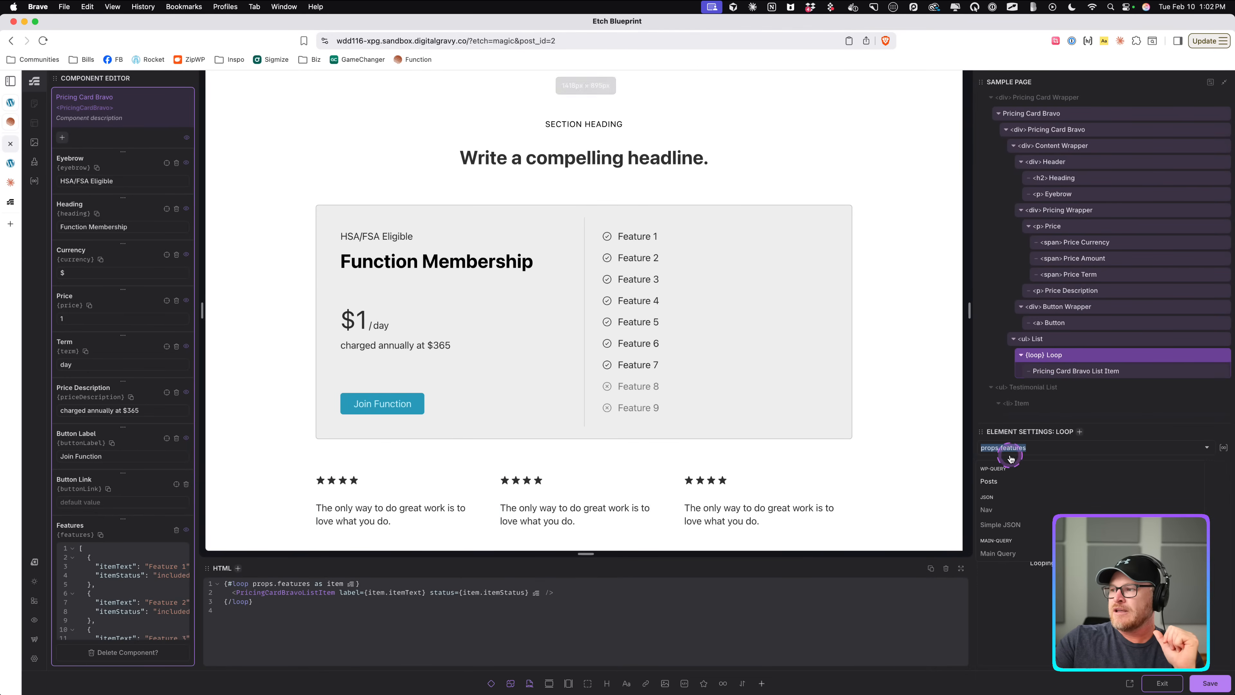
scroll(1010, 451, "up", 3)
scroll(1010, 451, "up", 3)
left_click(723, 384)
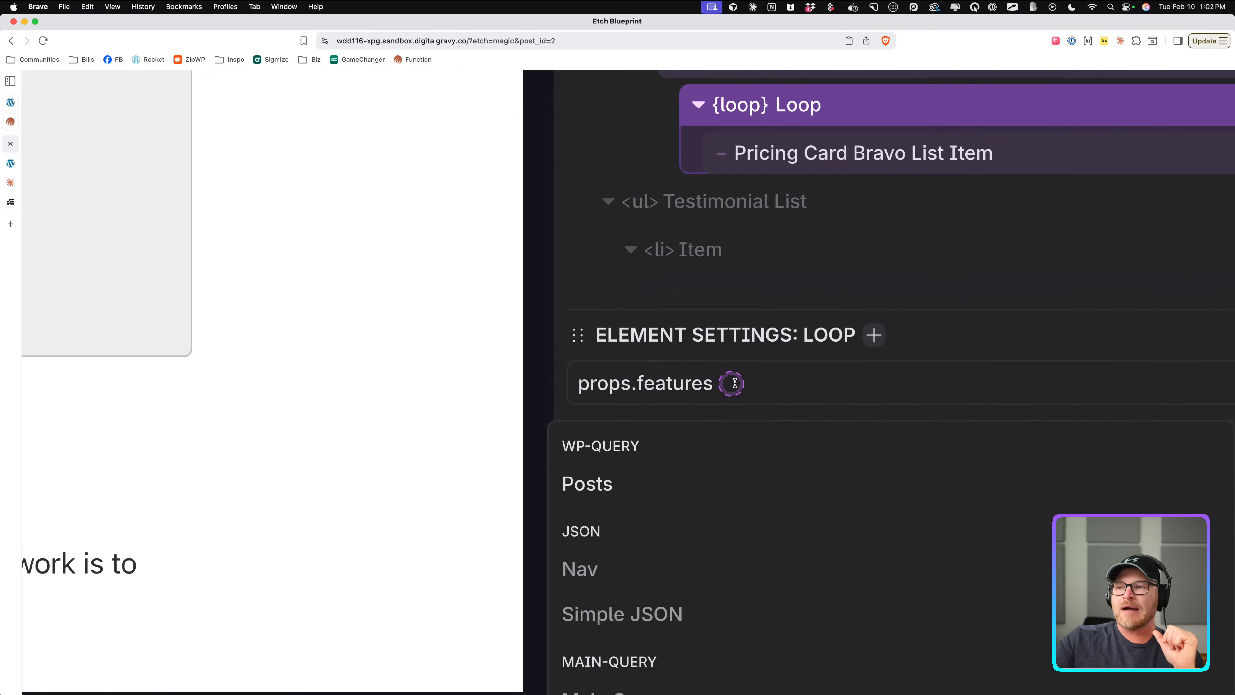
scroll(674, 388, "down", 6)
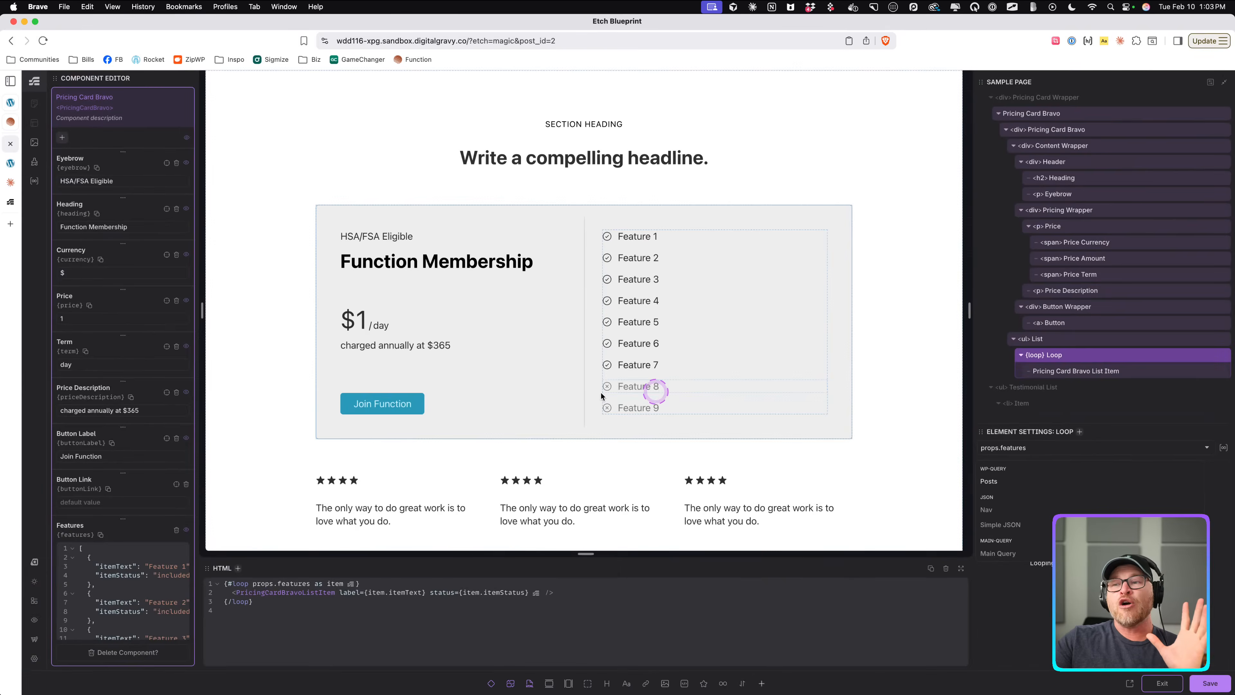
left_click(34, 181)
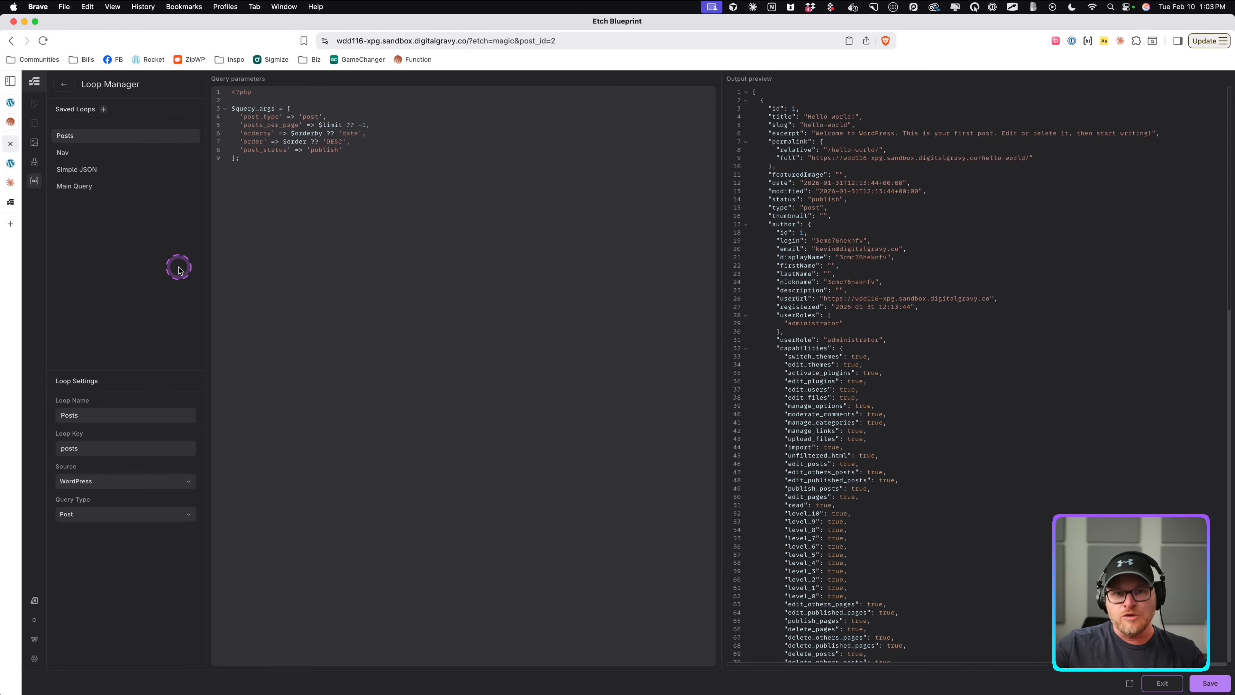
left_click(65, 84)
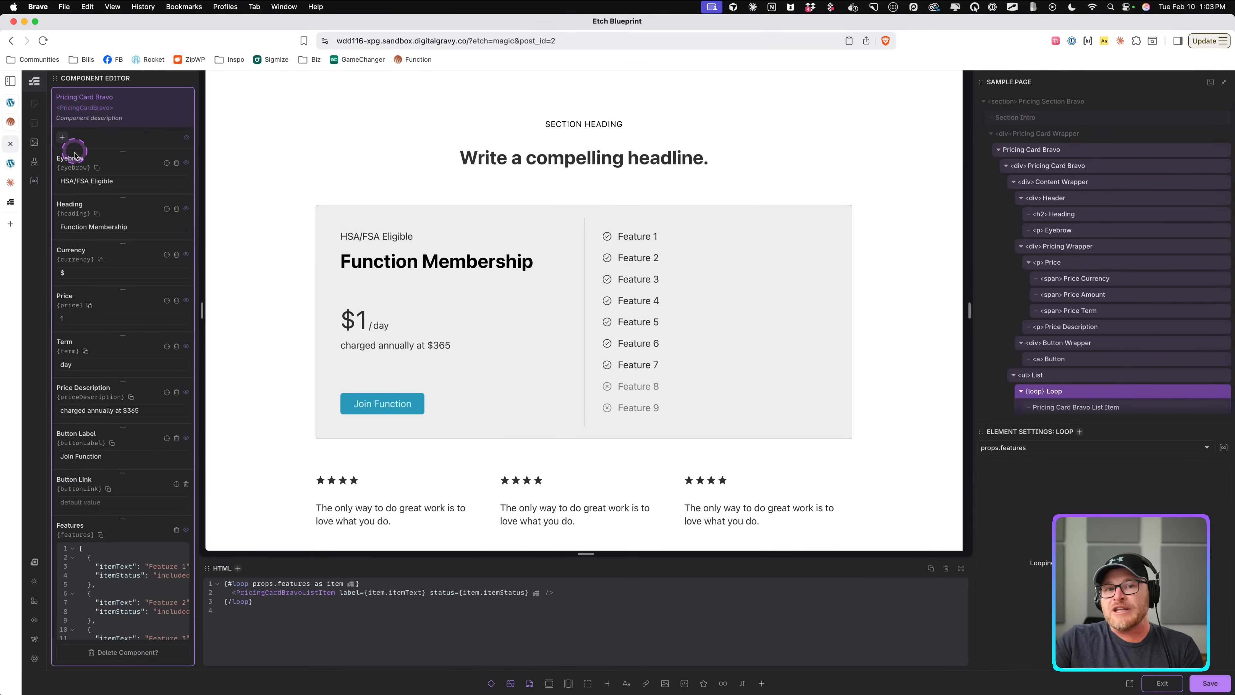
Select the list and loop elements again and review the component's Features JSON.
left_click(737, 277)
scroll(138, 510, "down", 5)
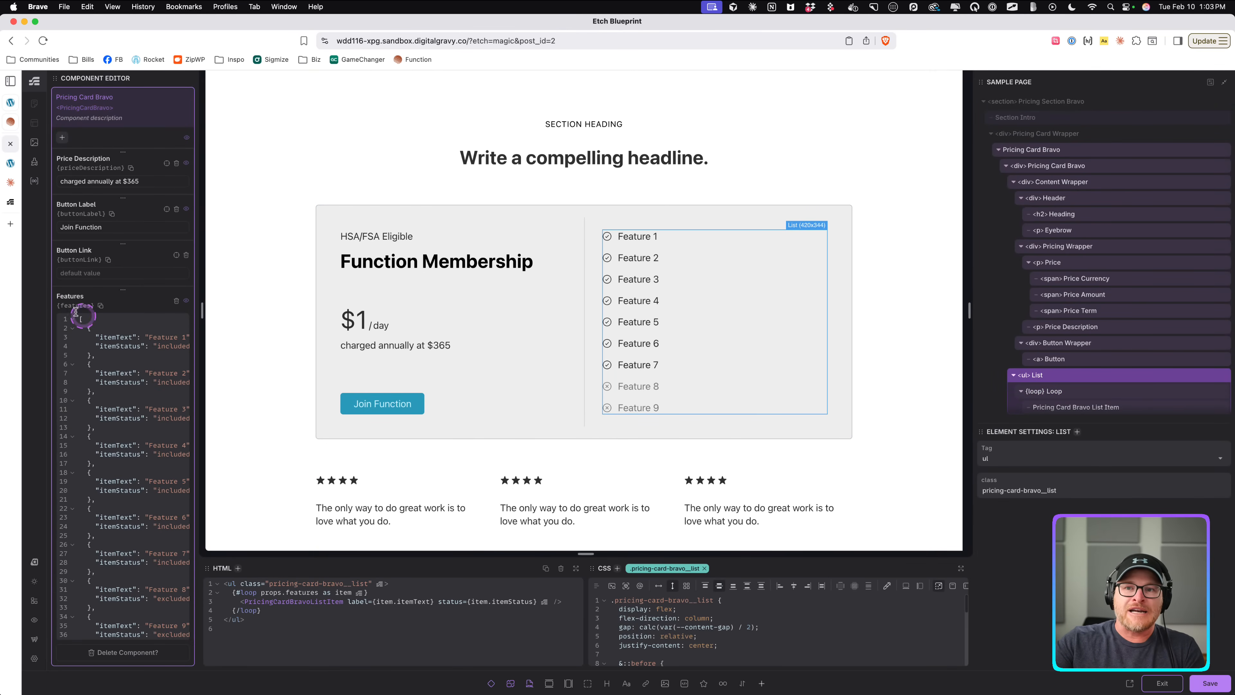
left_click_drag(76, 311, 165, 587)
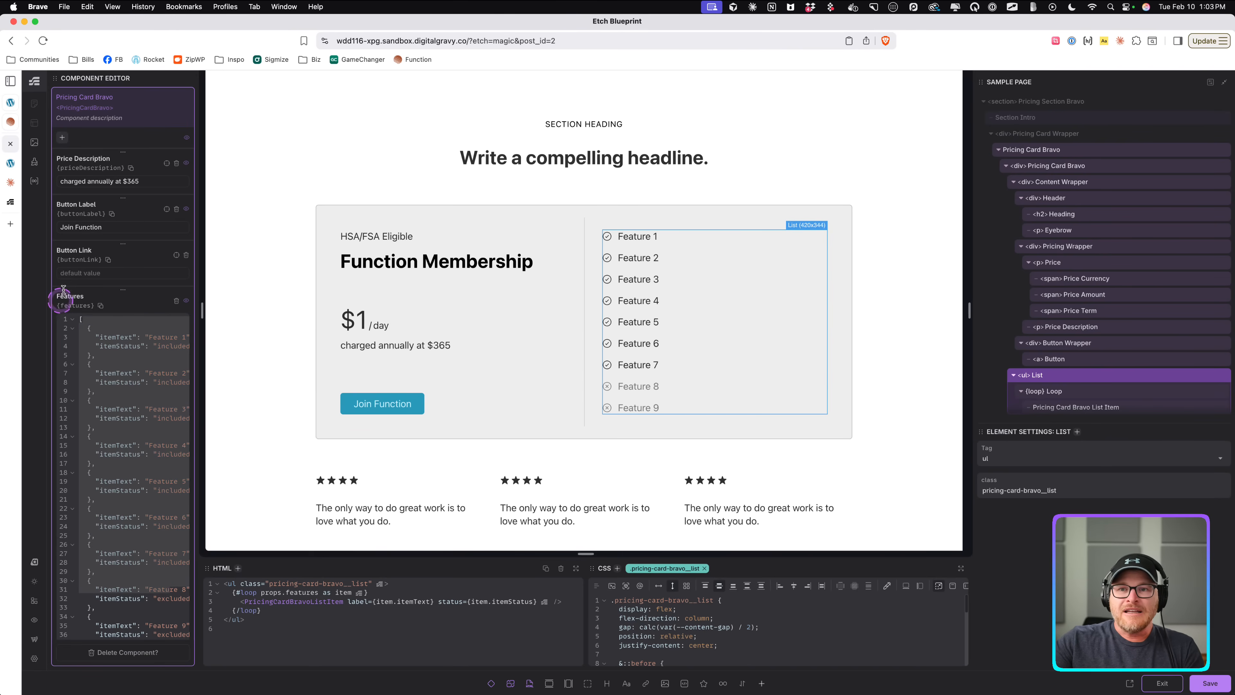
left_click(1062, 392)
scroll(1025, 449, "up", 5)
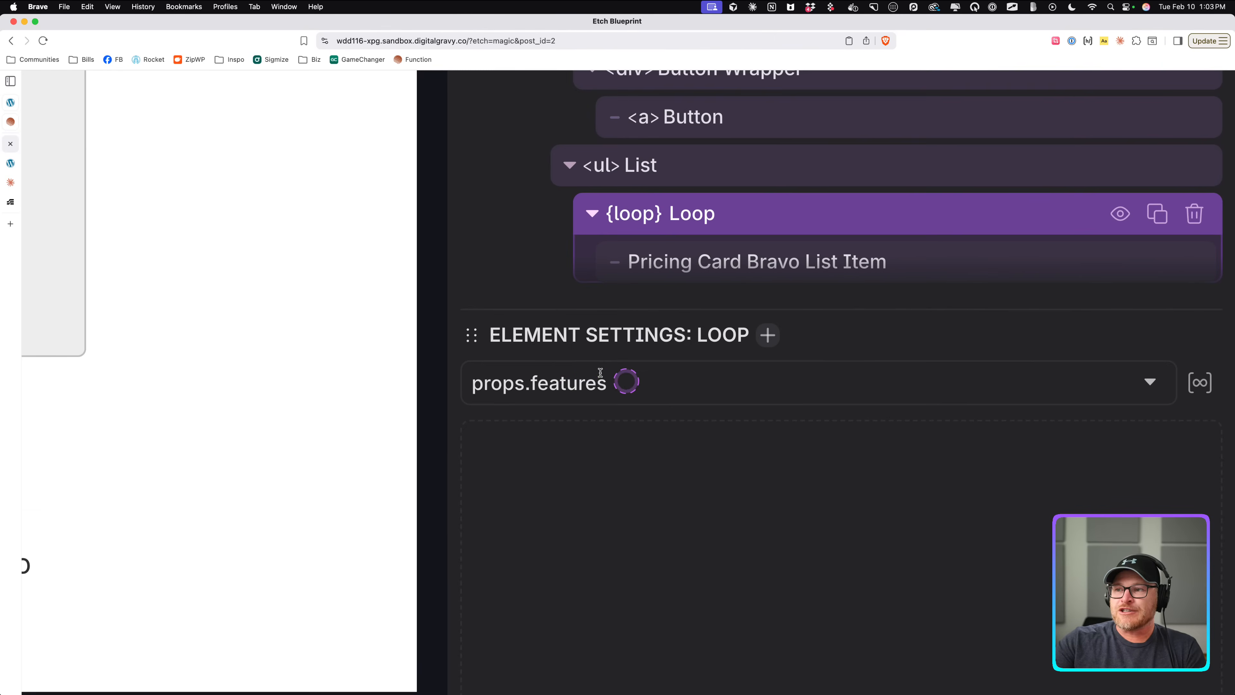
Examine the loop element's dynamic source message in its settings.
scroll(613, 360, "down", 8)
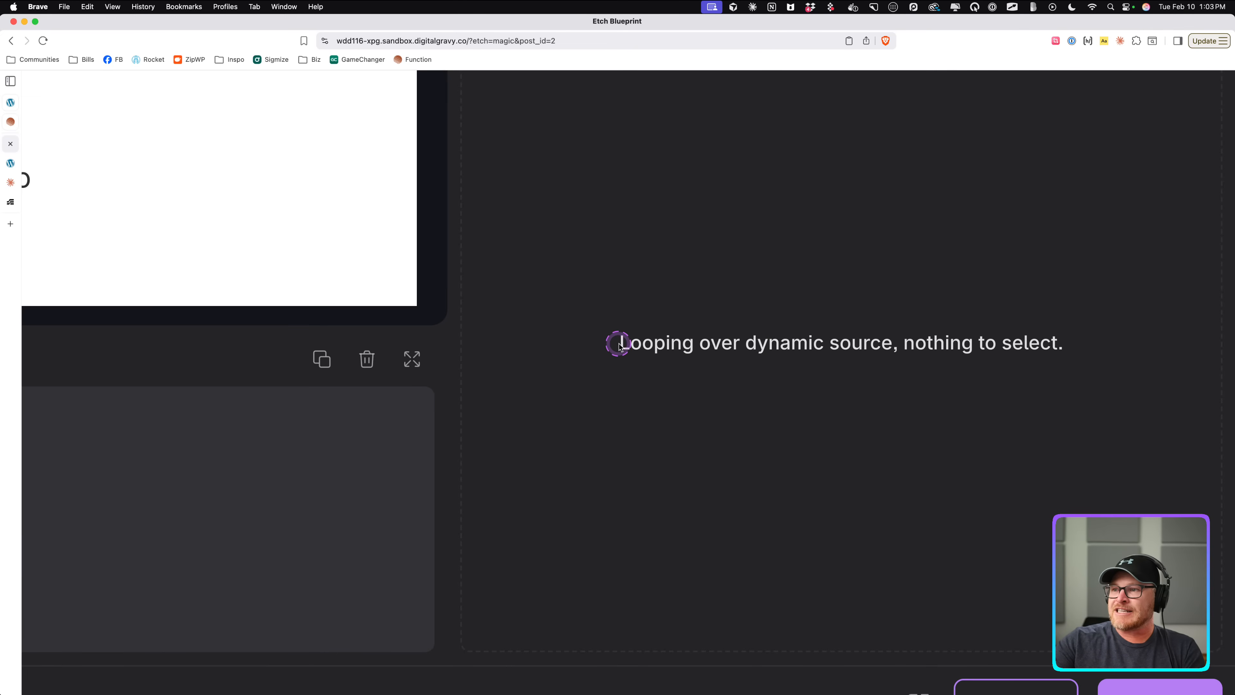
left_click_drag(619, 345, 1008, 394)
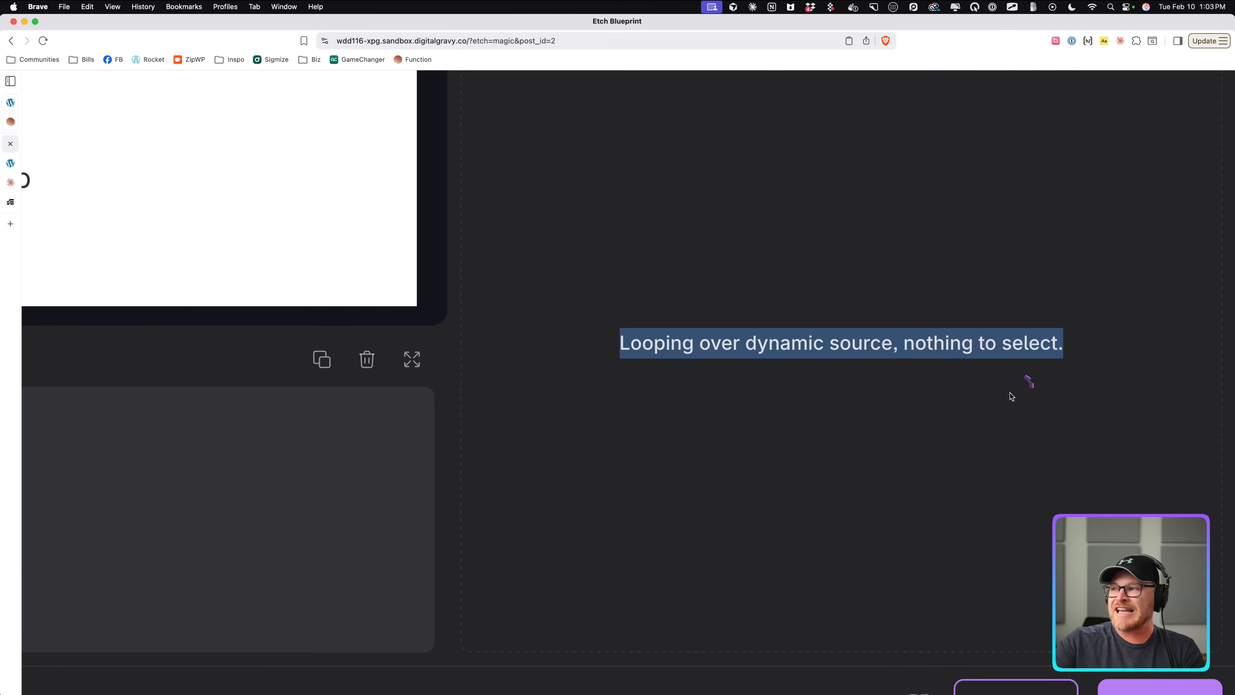
scroll(896, 362, "up", 9)
right_click(897, 360)
left_click(623, 443)
scroll(623, 444, "left", 20)
scroll(622, 444, "up", 10)
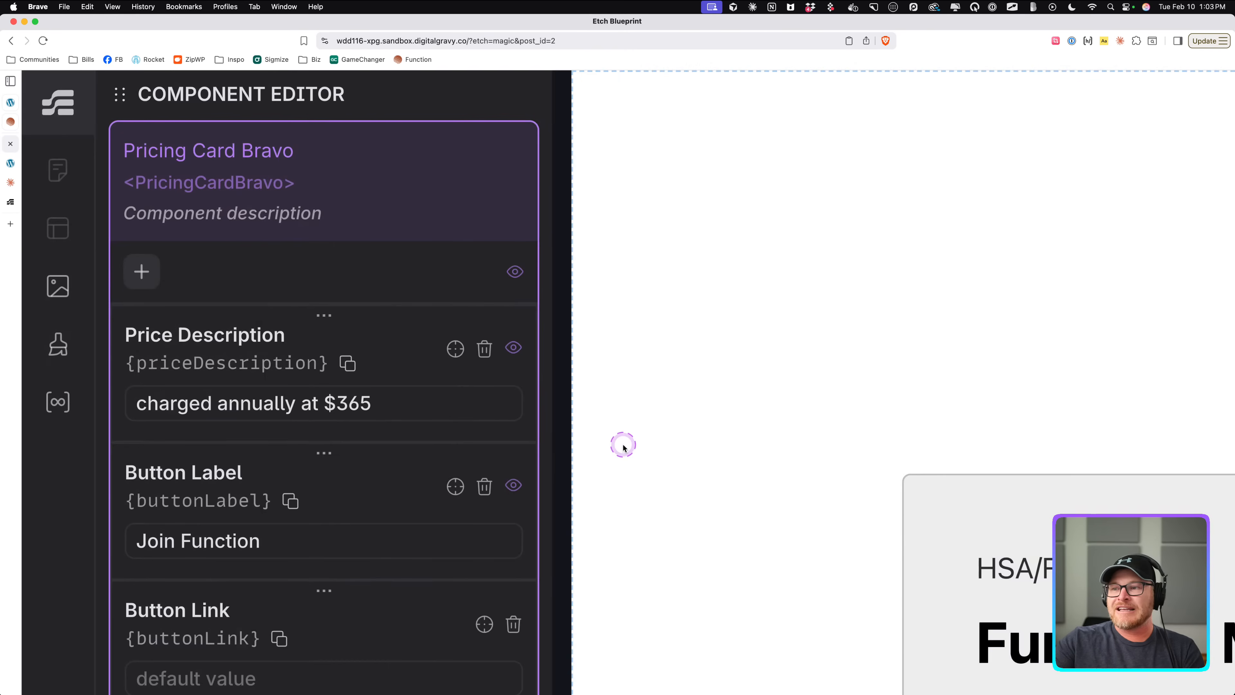
scroll(441, 436, "down", 10)
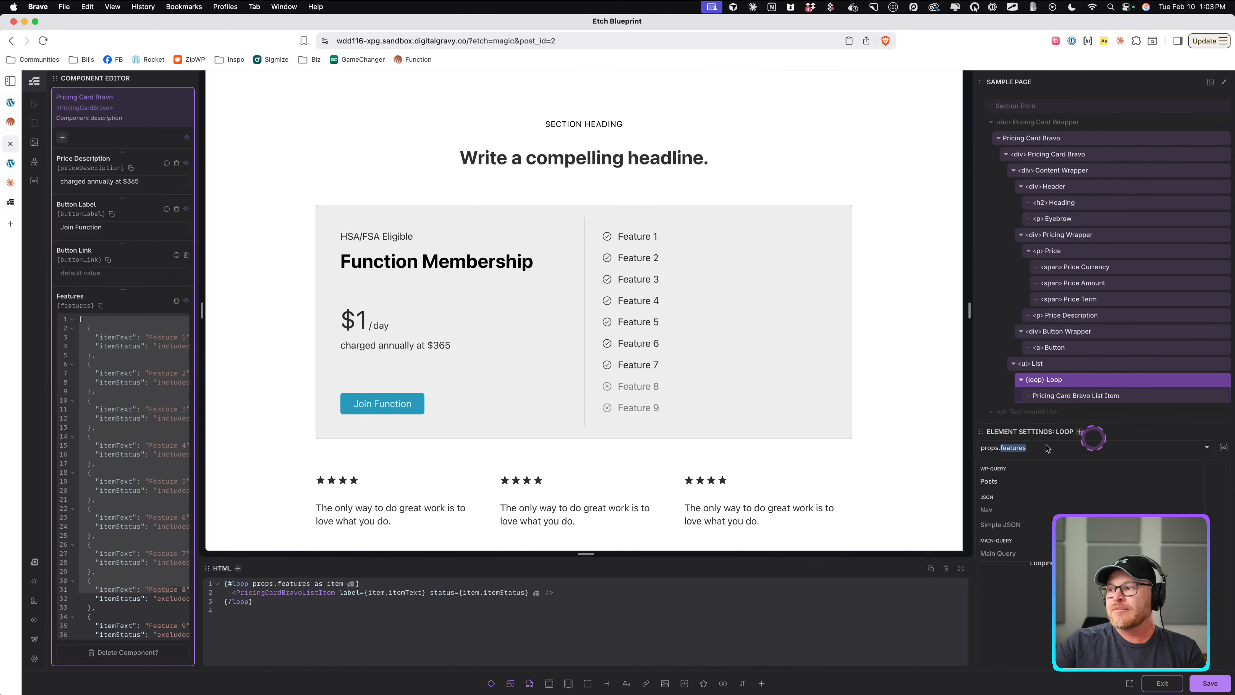
Save and exit the component editor, then view the page on the front end.
left_click(1208, 682)
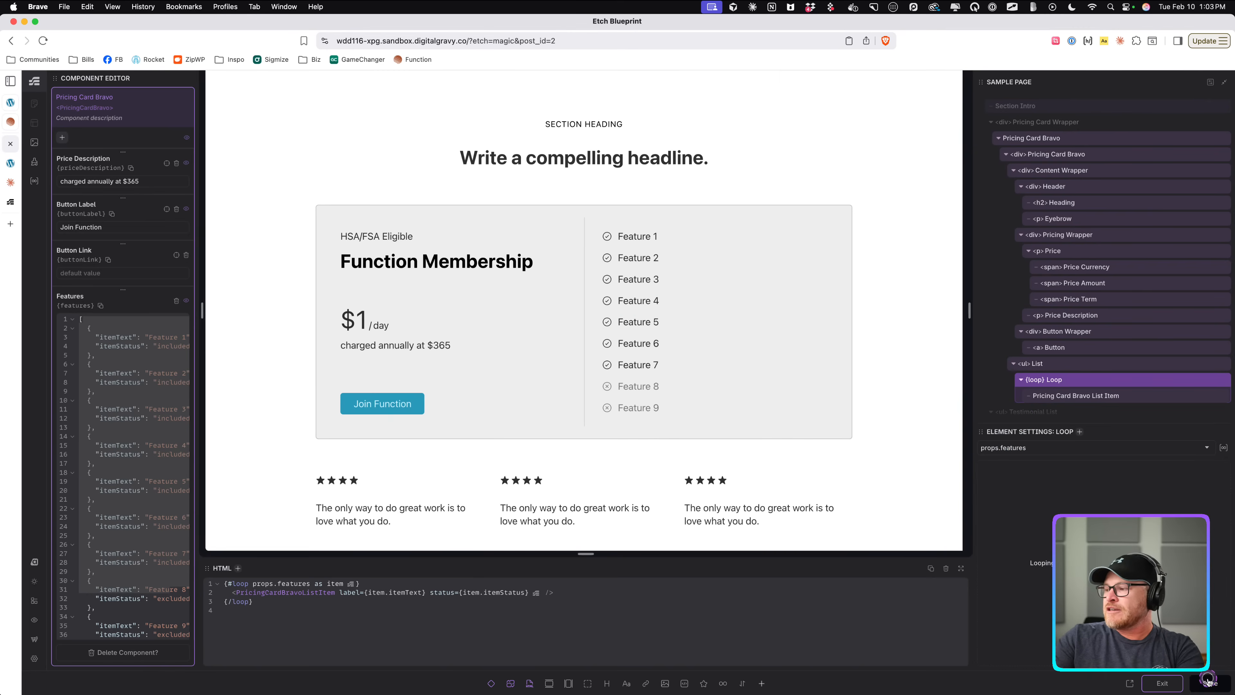
left_click(1162, 683)
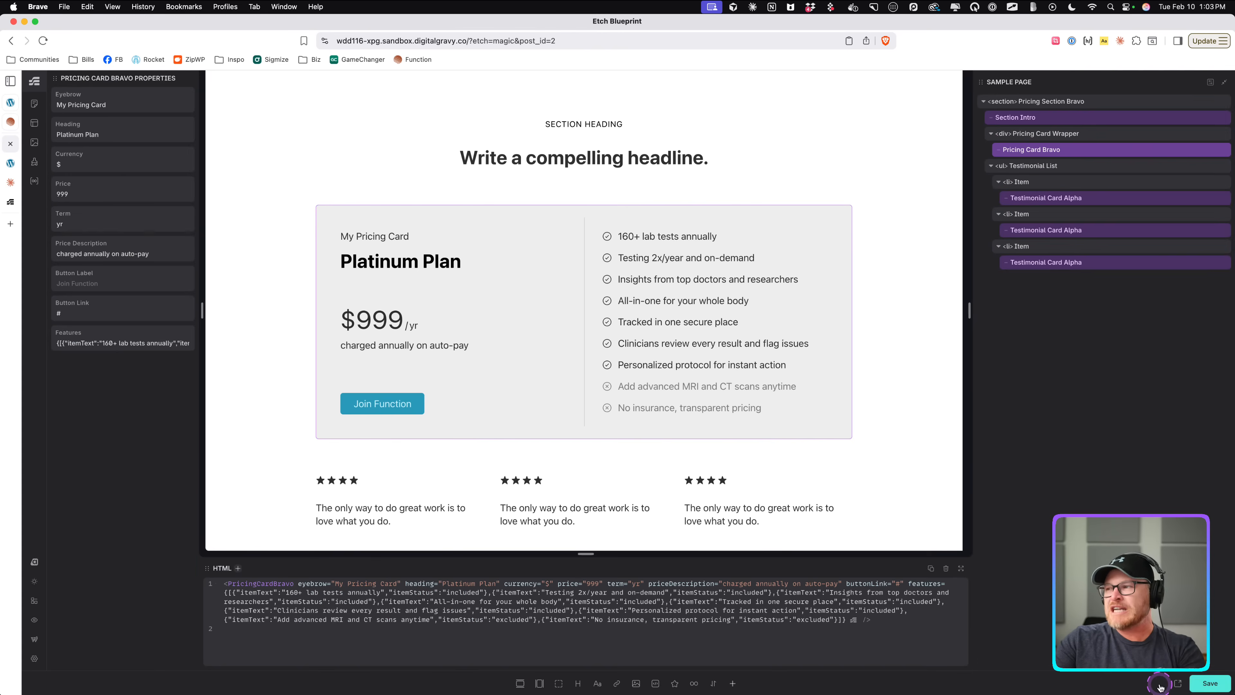
left_click(1179, 684)
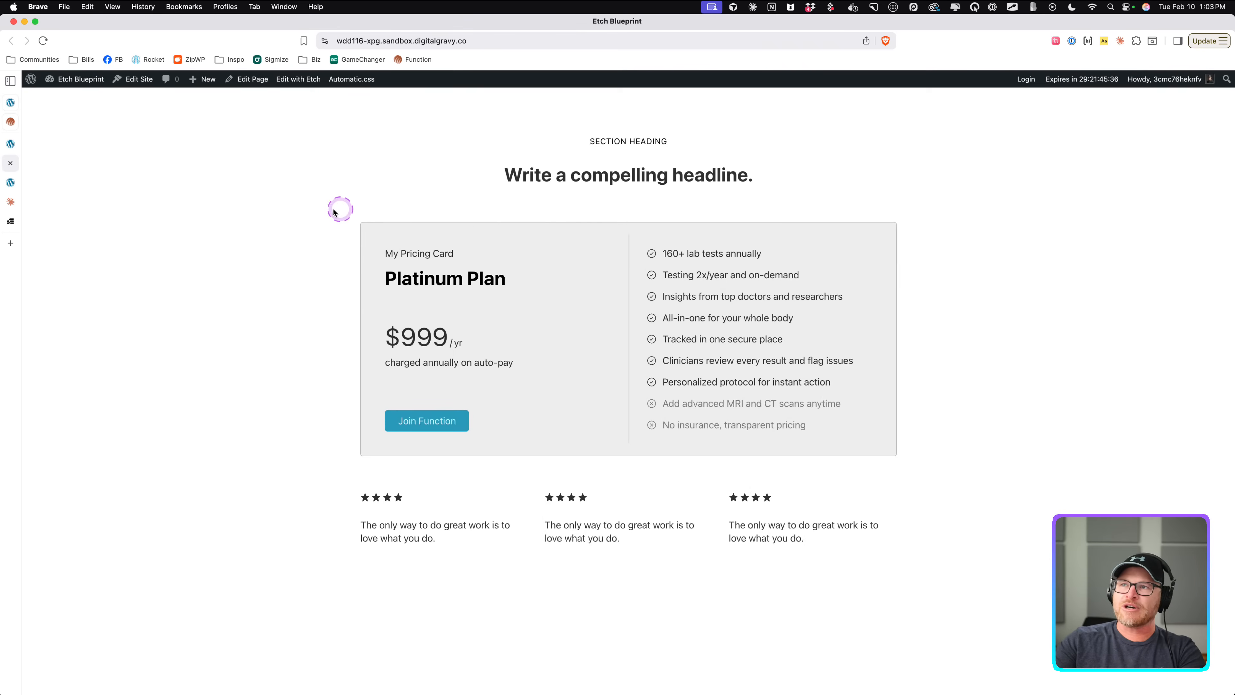
Create a new page titled Test in the Content Hub and open it in the builder.
left_click(10, 144)
left_click(34, 103)
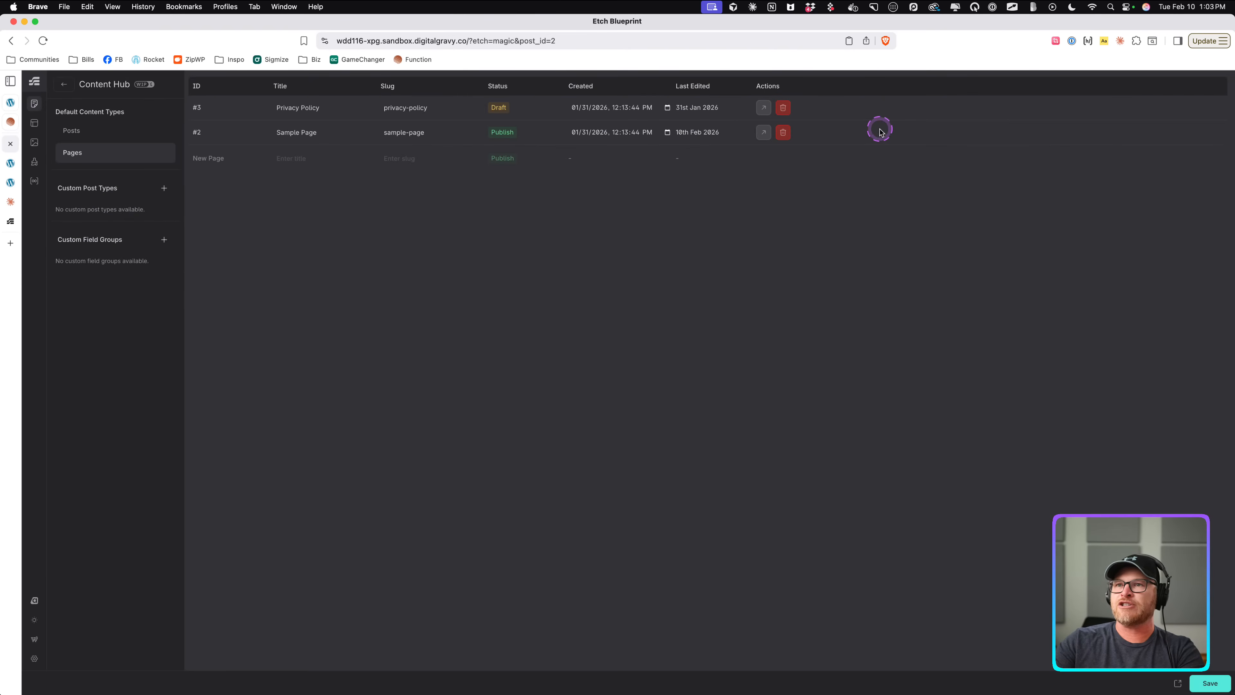
left_click(291, 158)
type("Test")
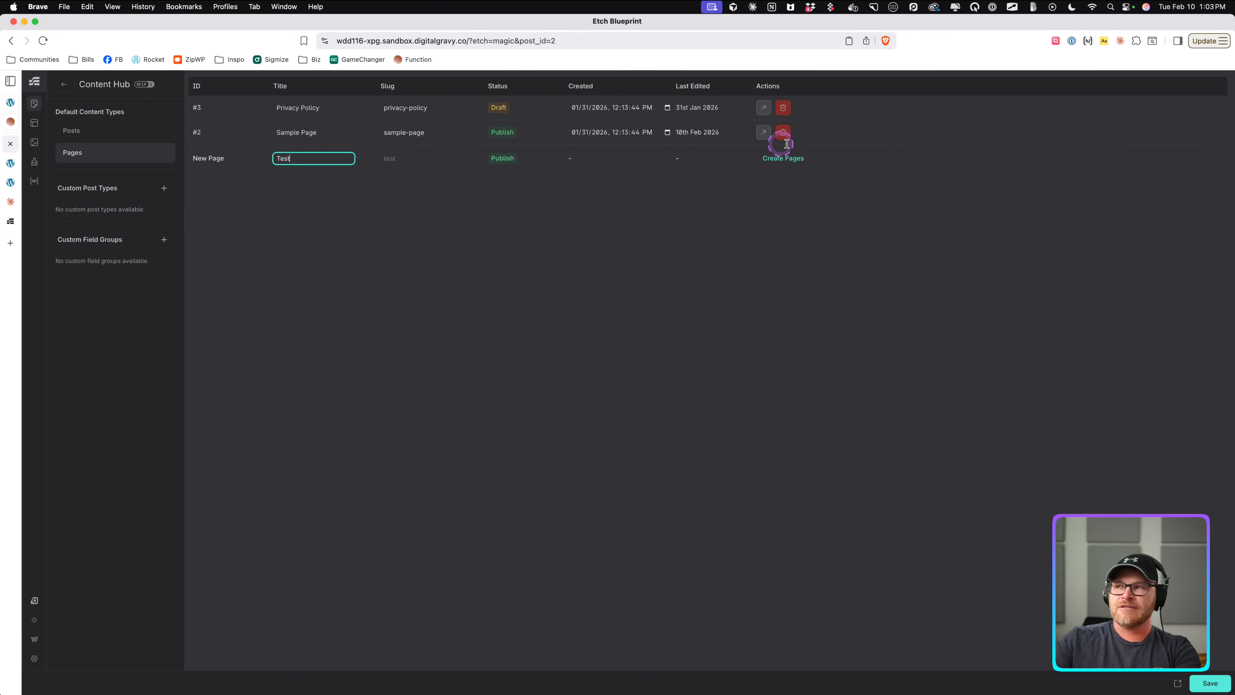
left_click(783, 158)
left_click(763, 109)
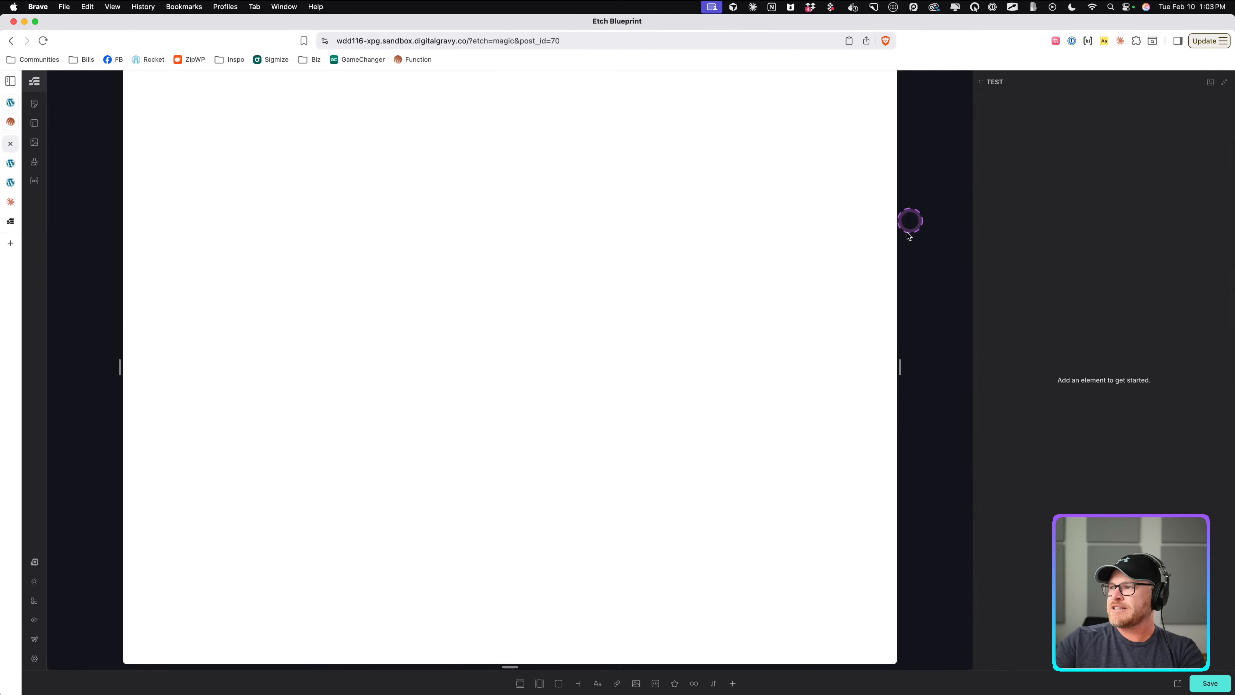
Add a section with a container to the empty Test page.
double_click(898, 243)
left_click(519, 683)
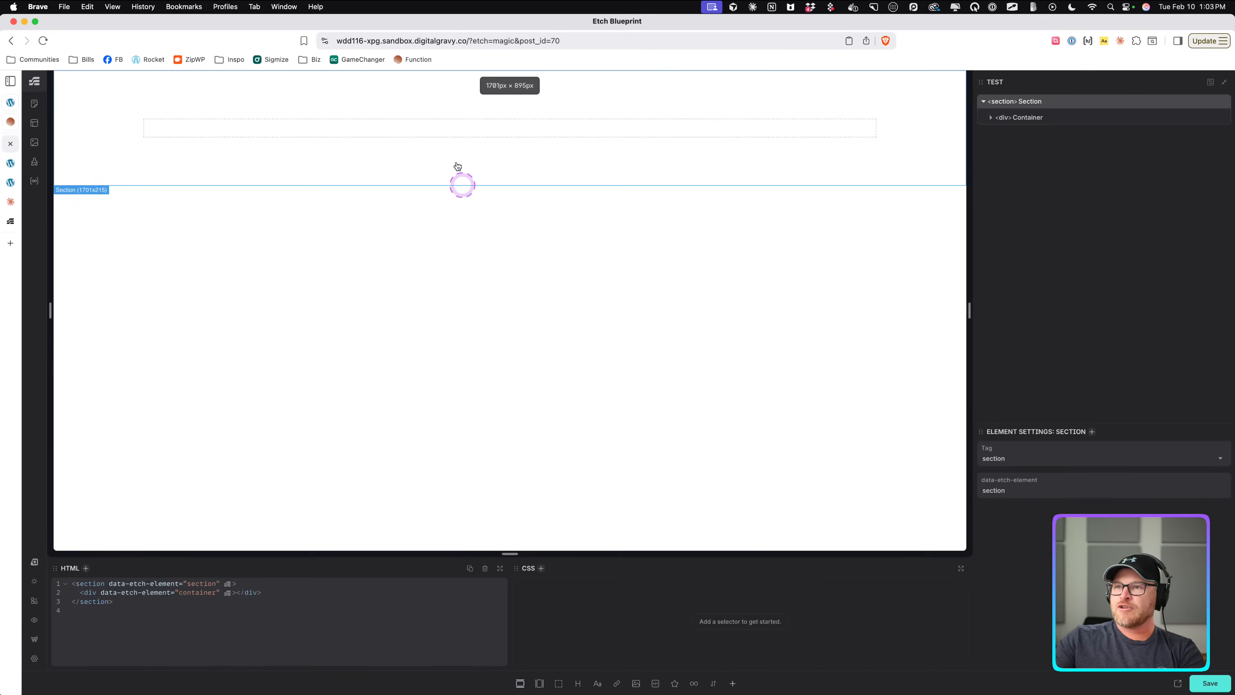
Add a text element inside the container and delete it again.
left_click(442, 127)
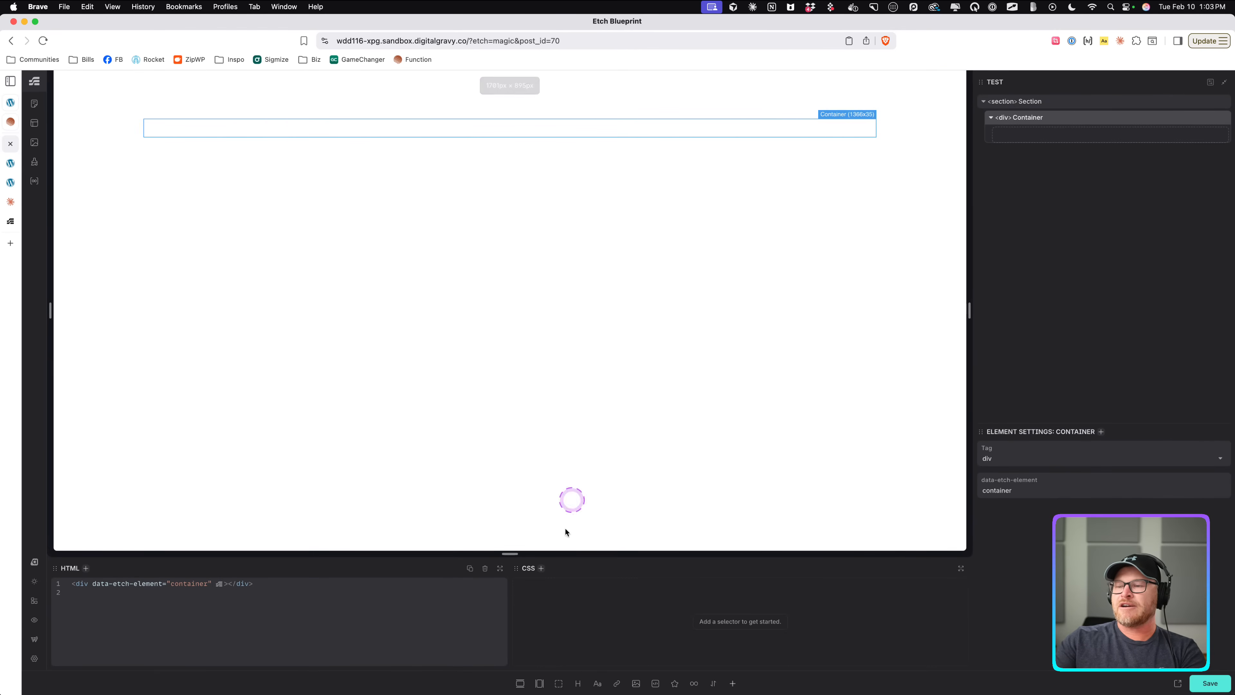
left_click(601, 686)
double_click(199, 126)
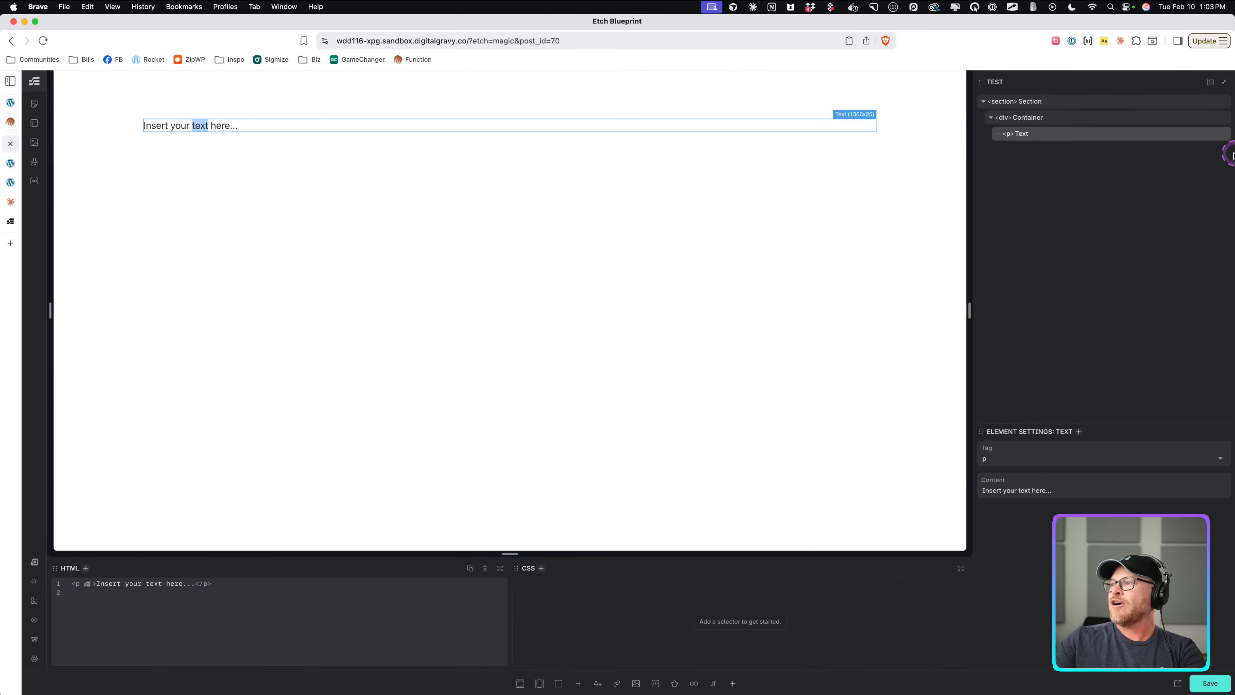
left_click(1222, 133)
Insert an image into the container, open its media picker, then delete the image and its figure.
left_click(1025, 120)
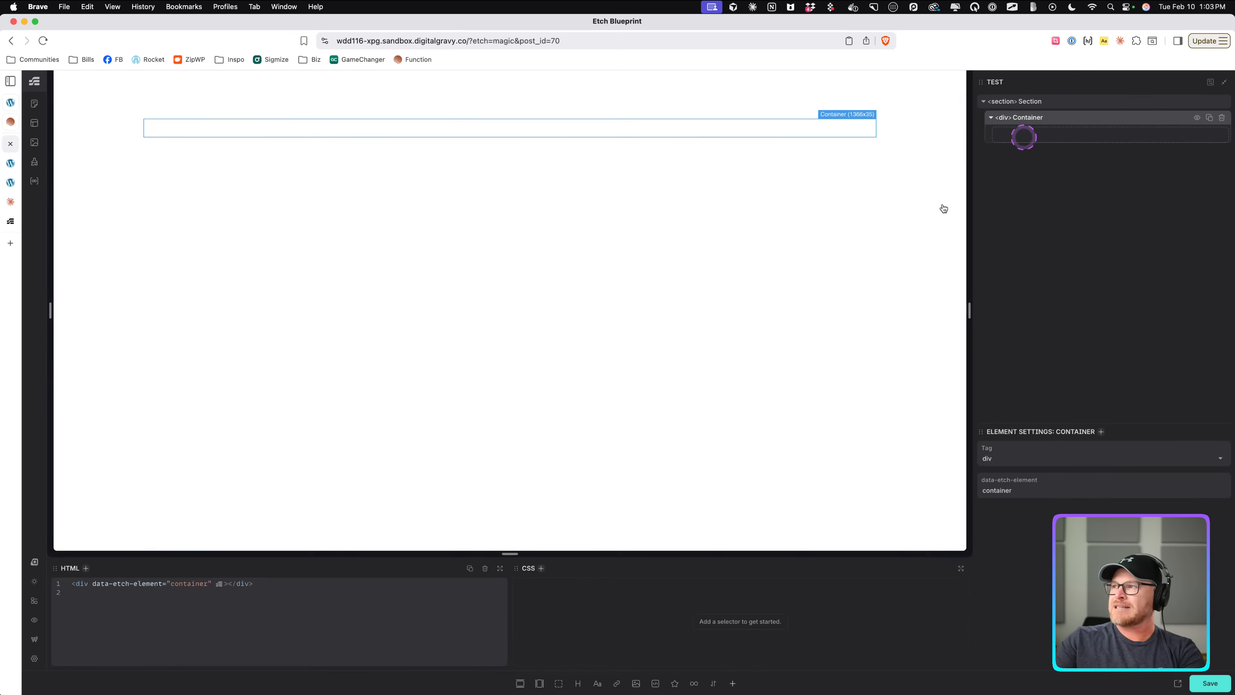
left_click(636, 683)
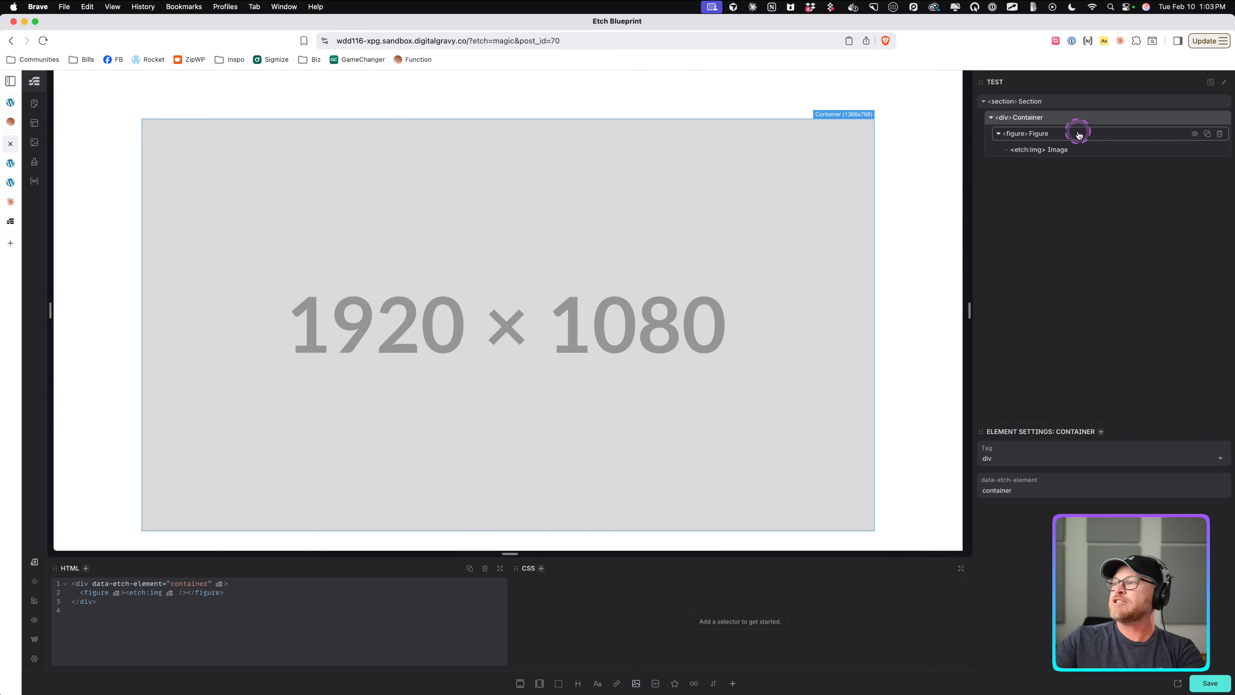
left_click(1067, 148)
left_click(980, 452)
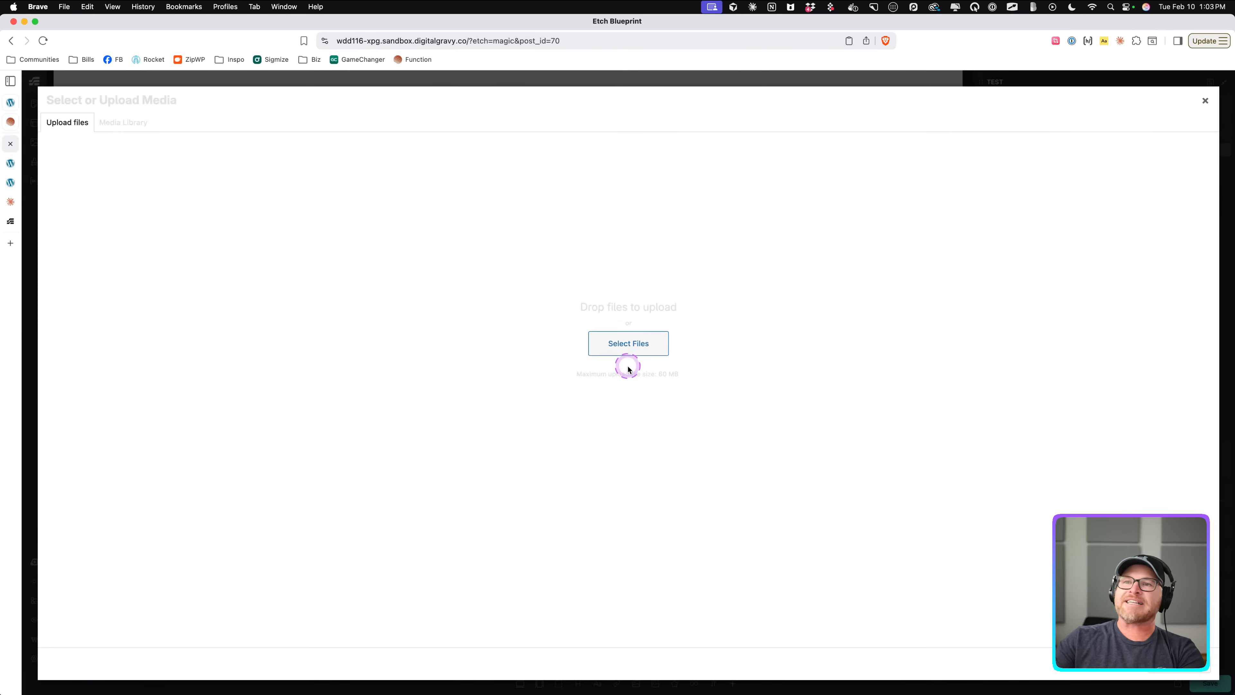
left_click(662, 343)
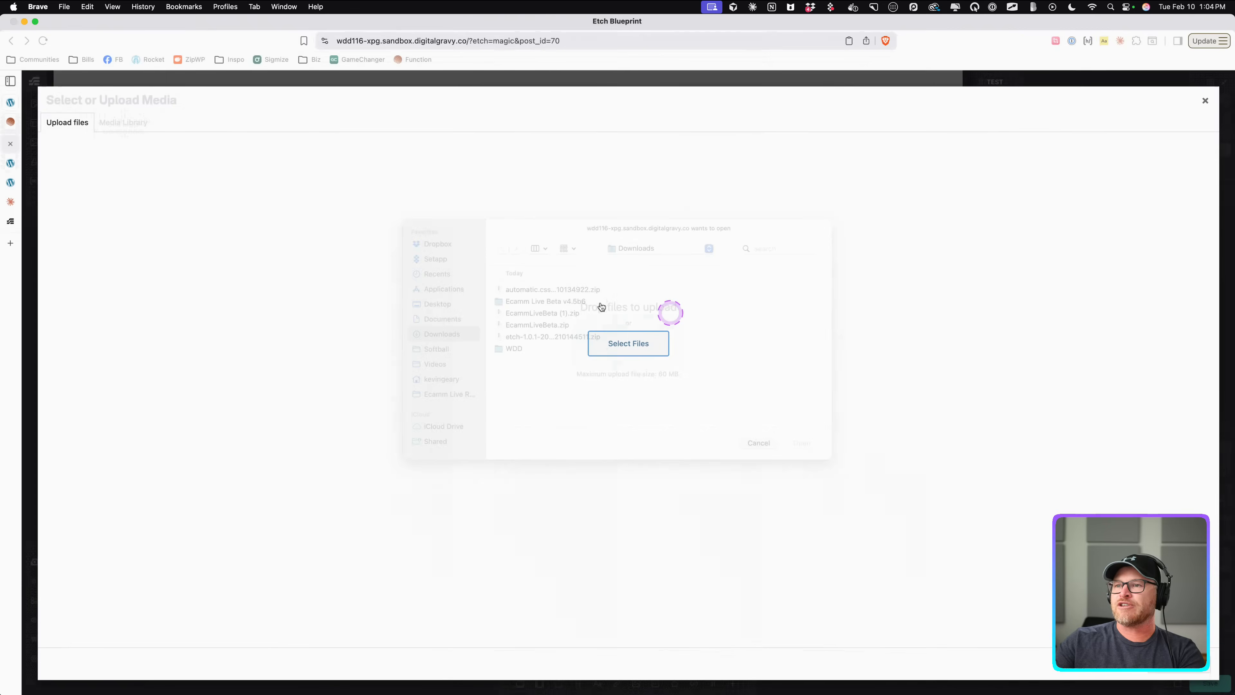
left_click(1203, 101)
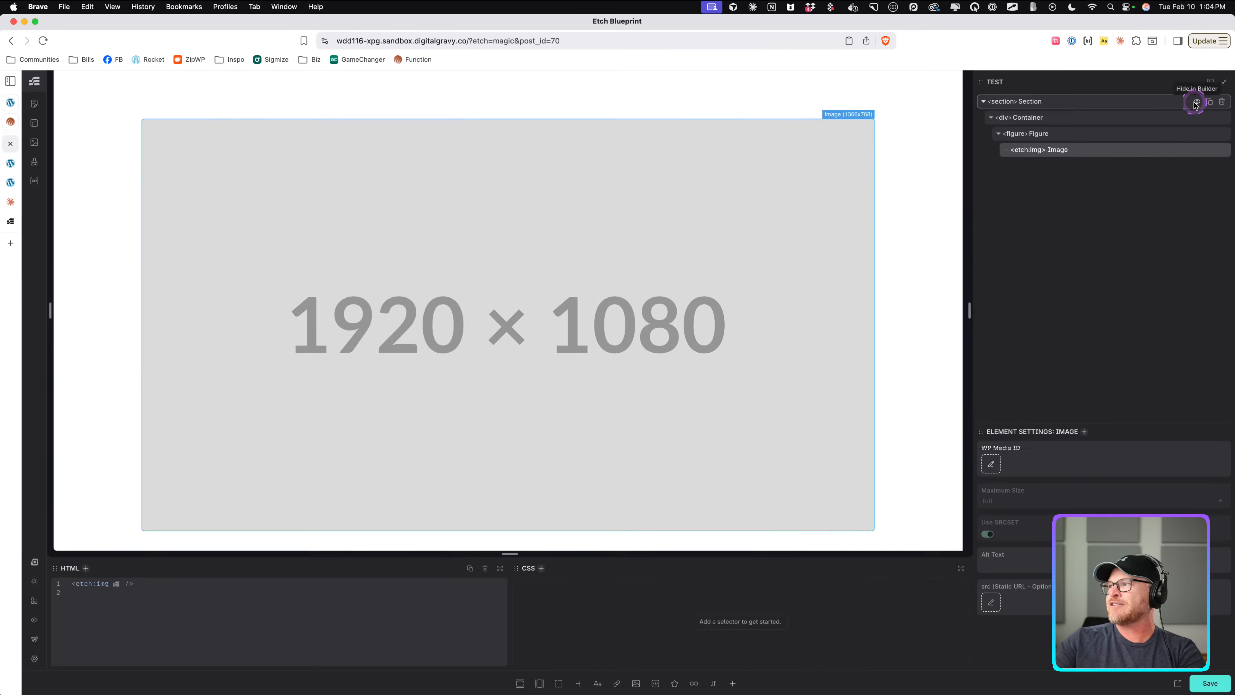
left_click(1220, 149)
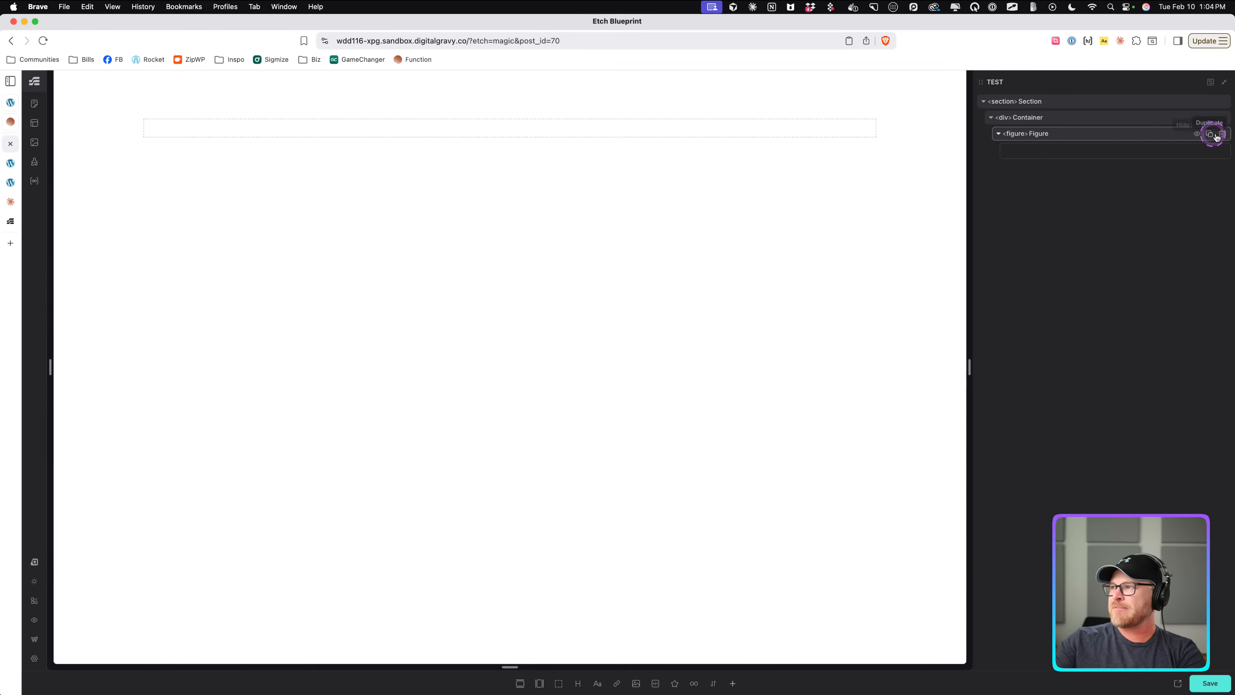
left_click(1220, 133)
Add an anchor link to the container and delete it again.
left_click(1021, 117)
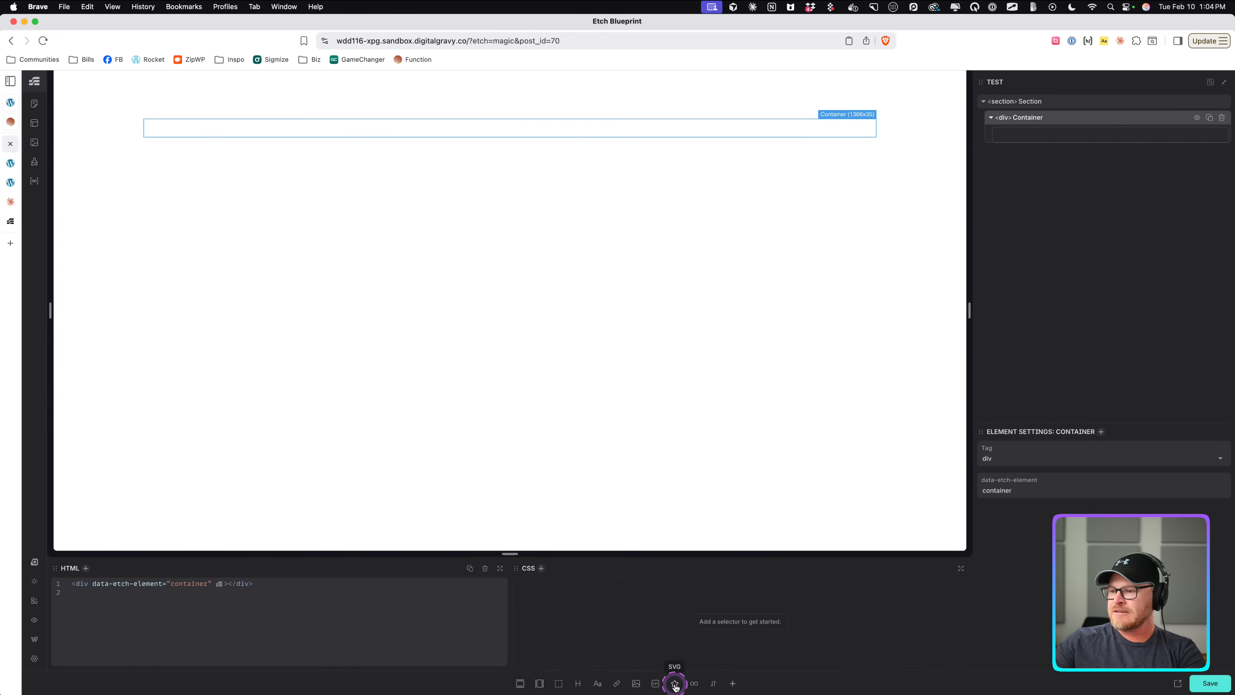
left_click(617, 683)
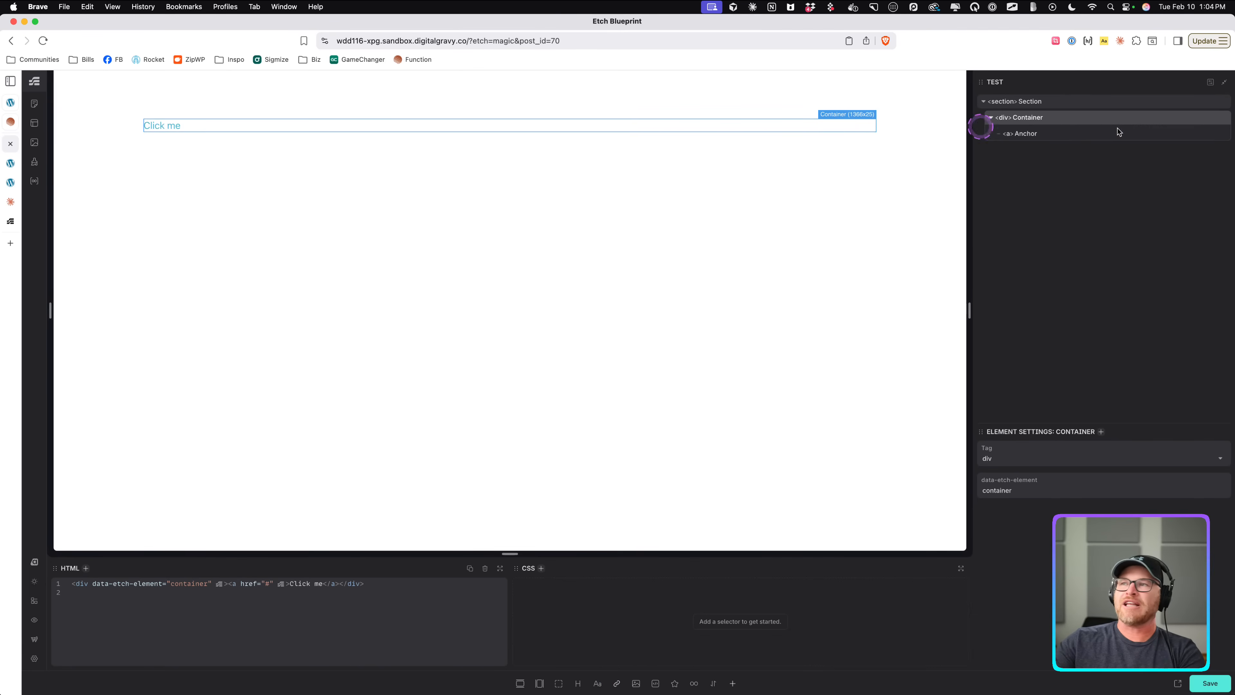
left_click(1222, 133)
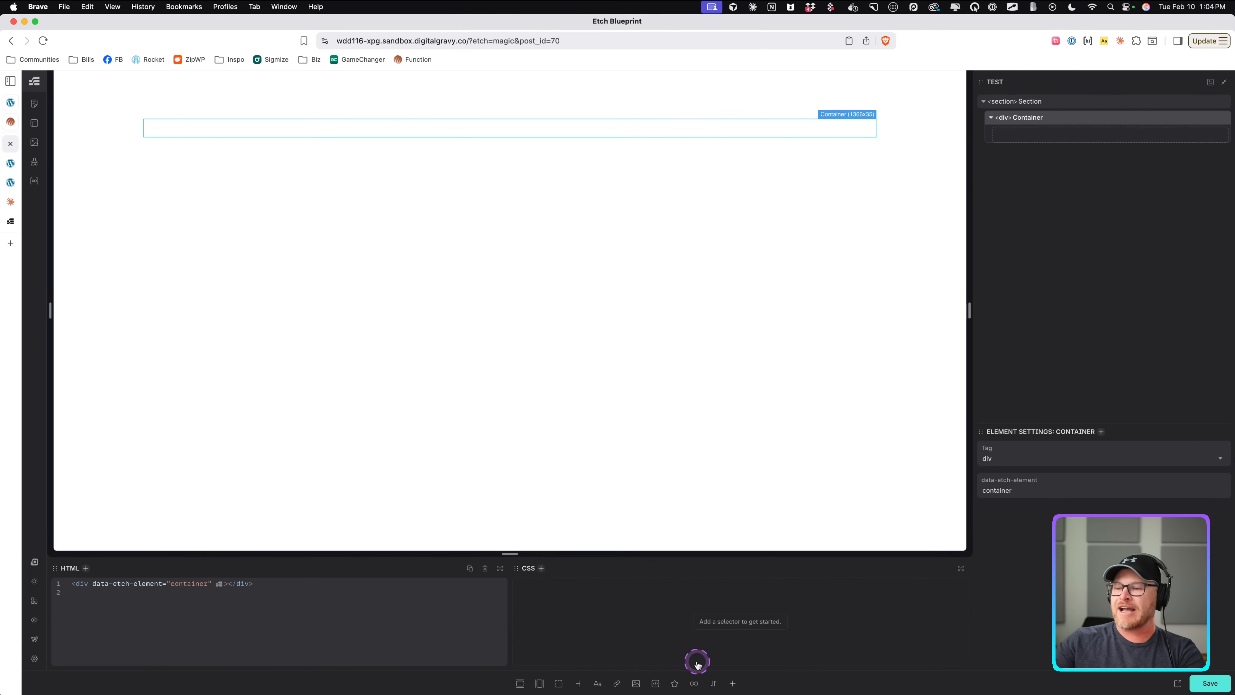
Add a text element to the container with the content "Loop me 9 times.".
left_click(597, 683)
double_click(179, 125)
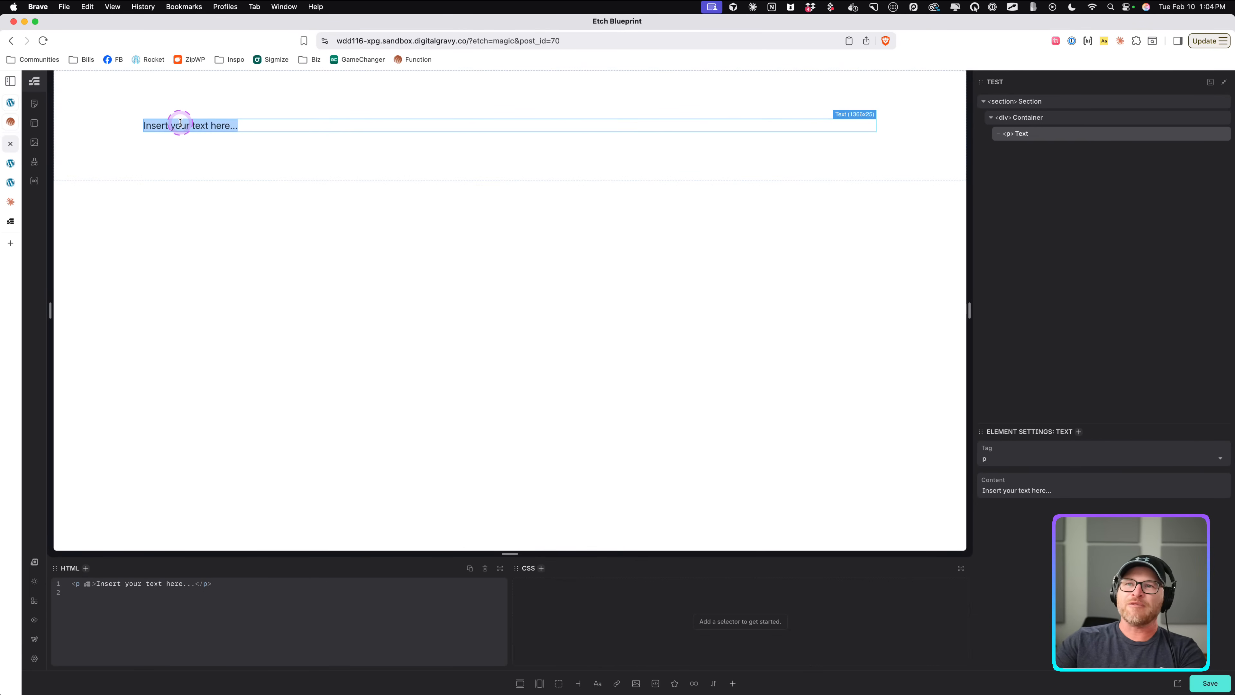
type("Loop me")
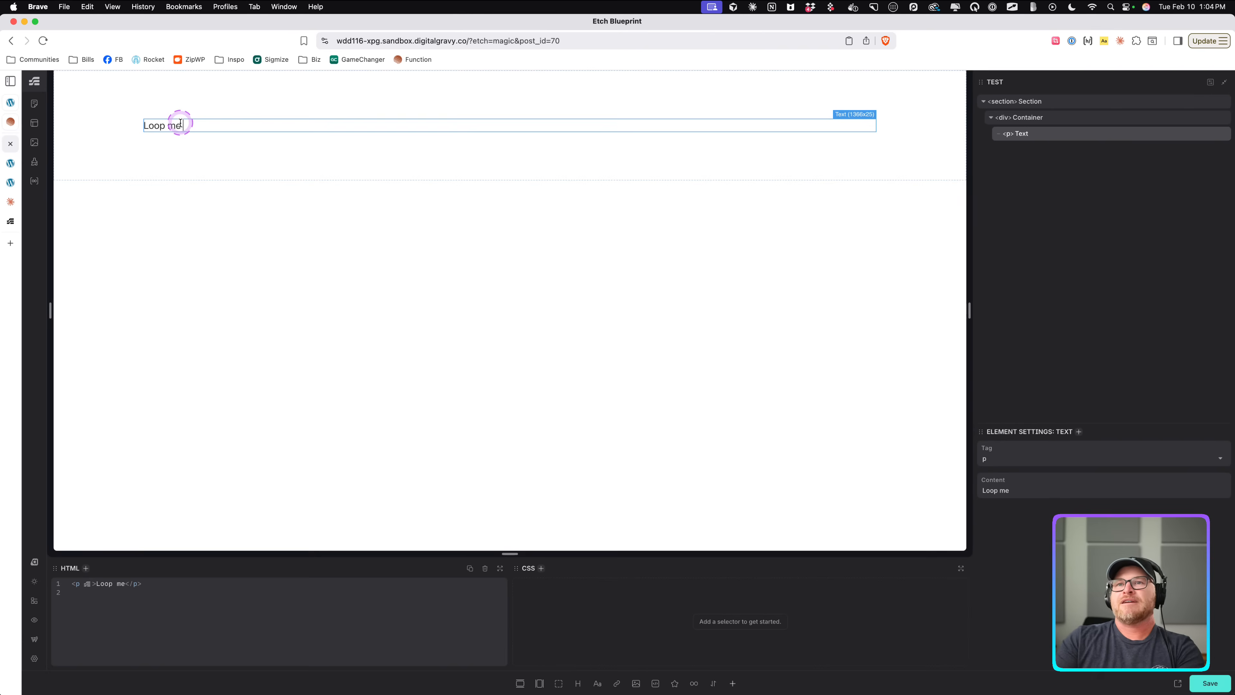
type(" 9 times.")
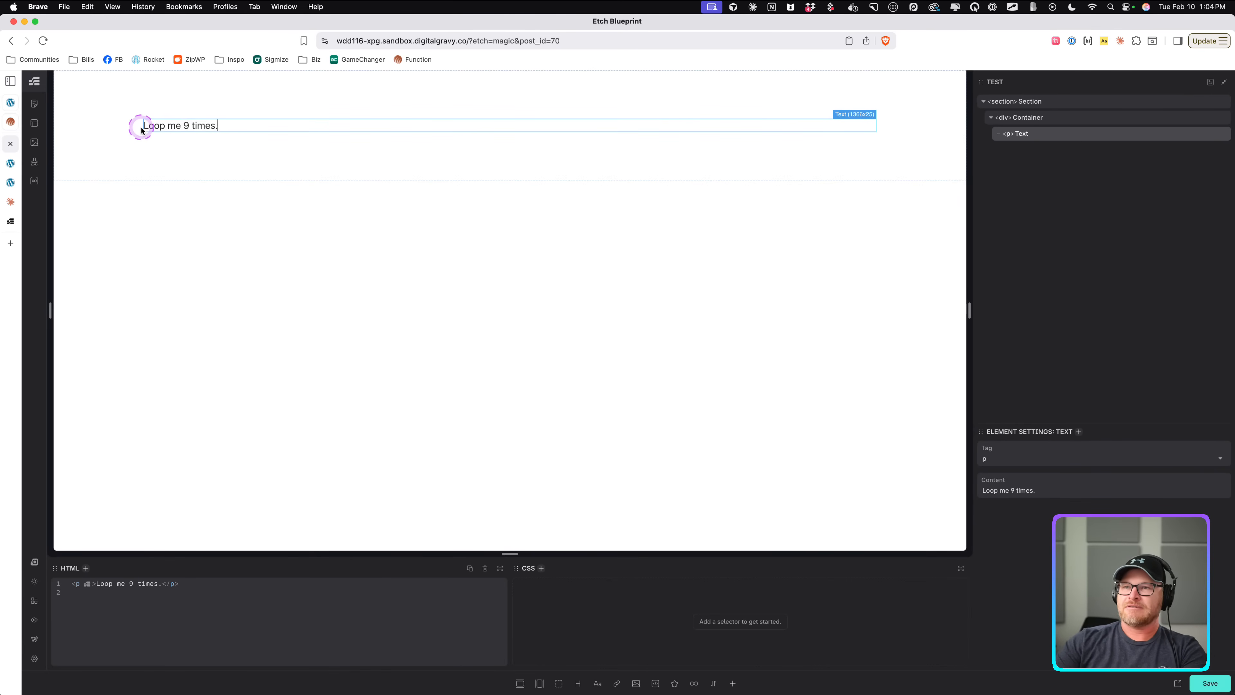
Wrap the text element in a loop and set the loop source to [1,2,3,4,5,6,7,8,9].
right_click(1038, 132)
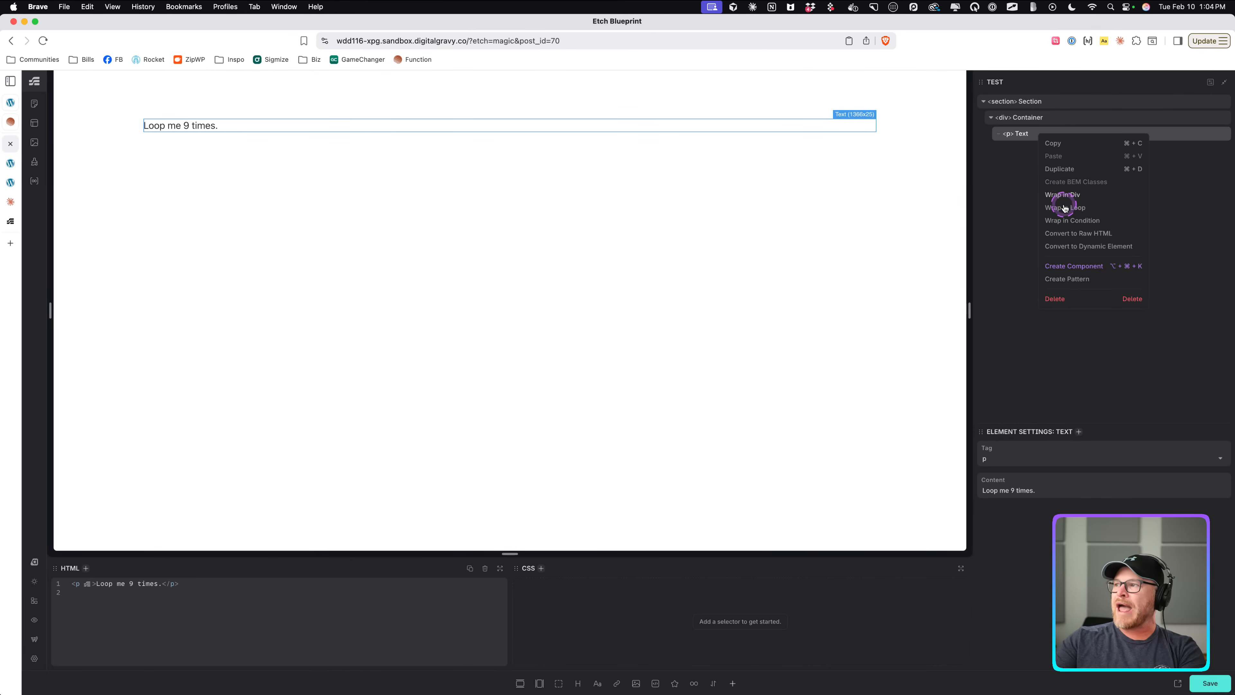
left_click(1063, 210)
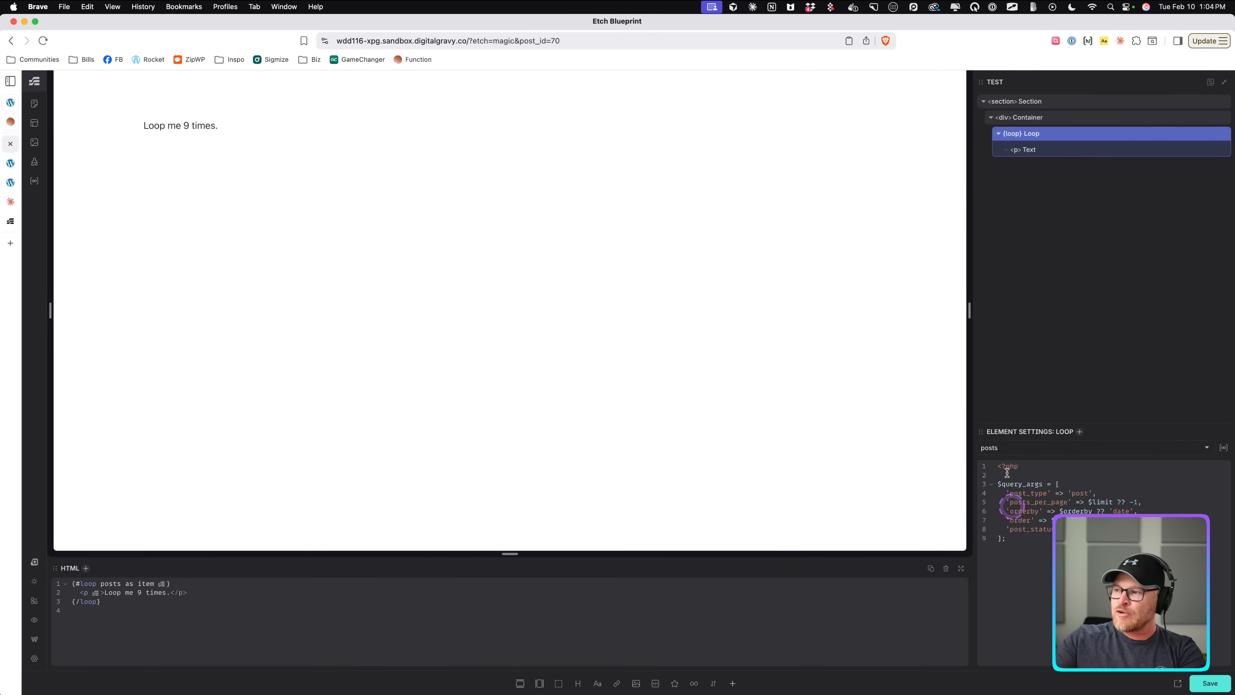
left_click(1008, 450)
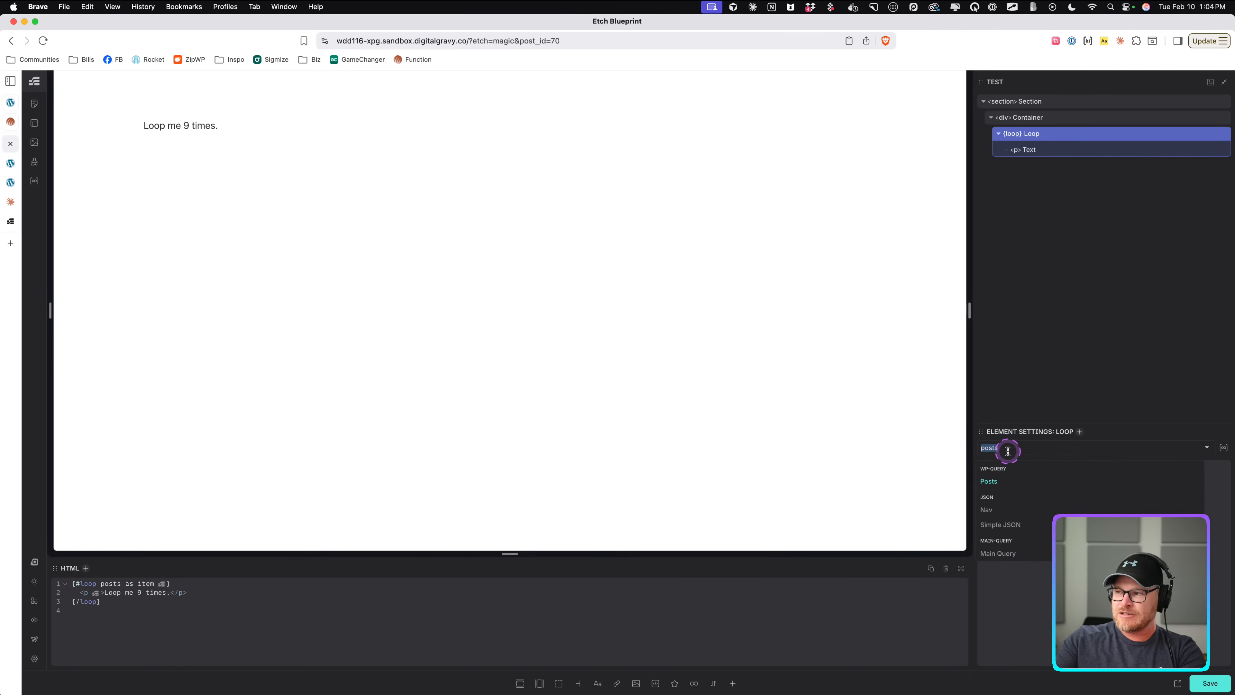
type("[]1,2,3,4,5,6")
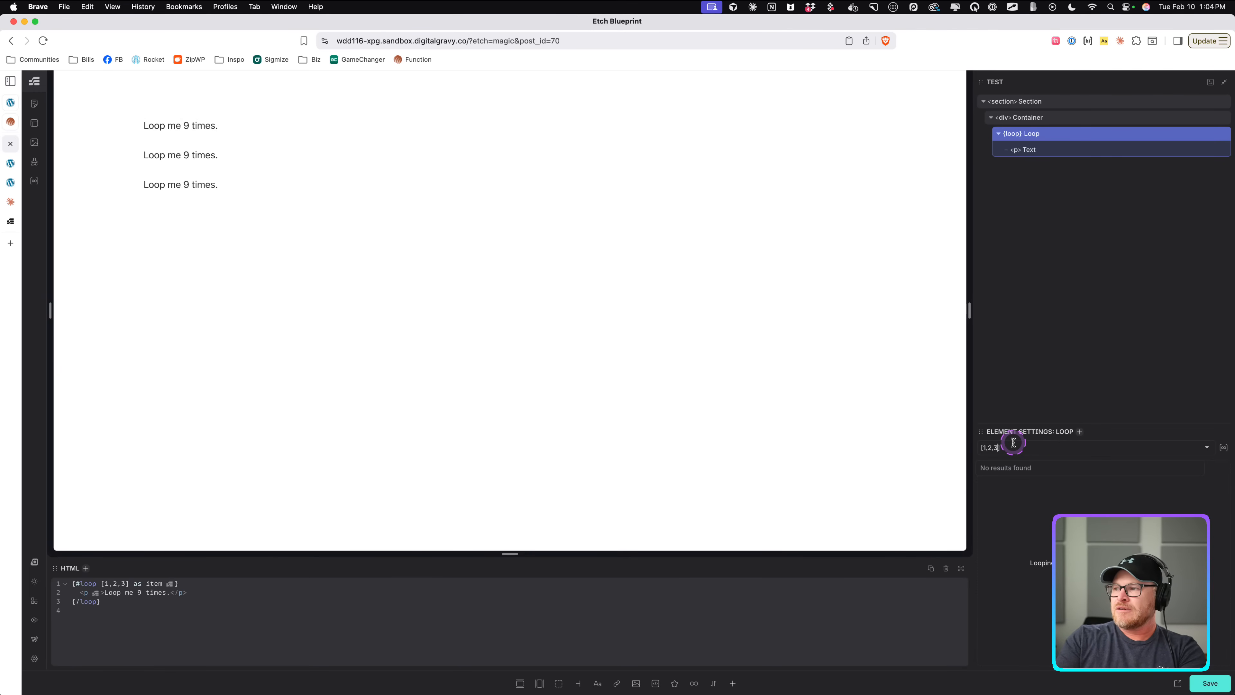
type(",7,8,9")
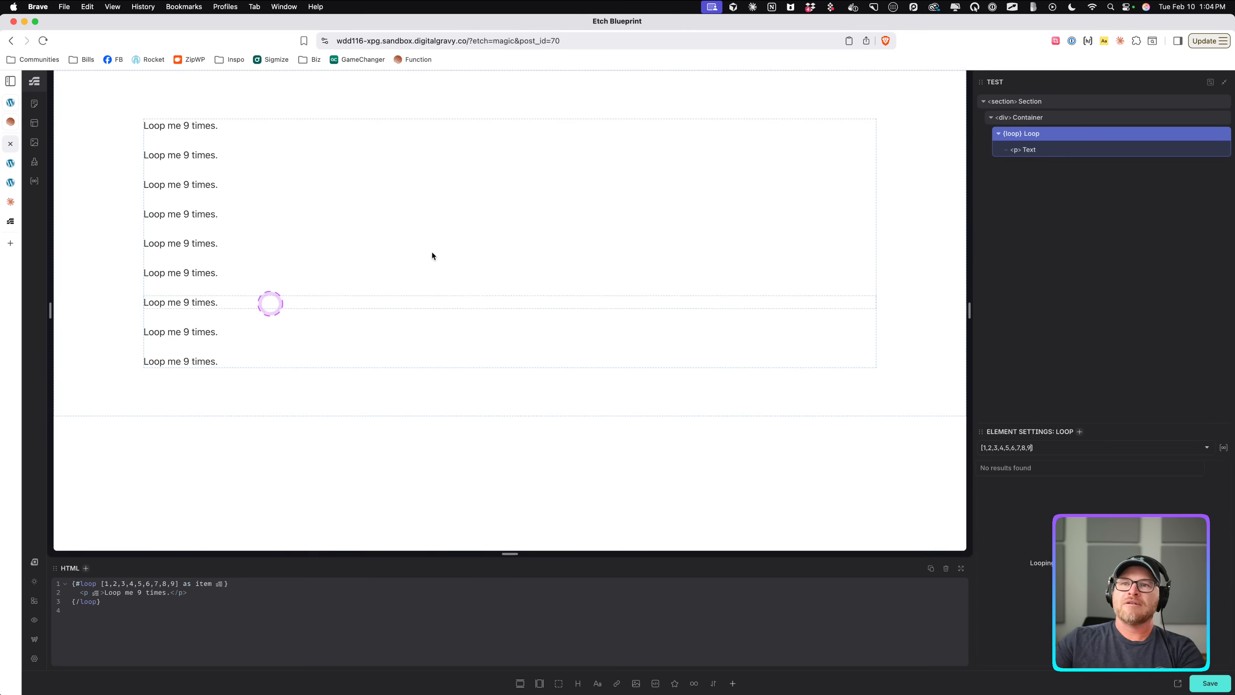
Select the text and loop elements to review the loop's array source.
left_click(1028, 149)
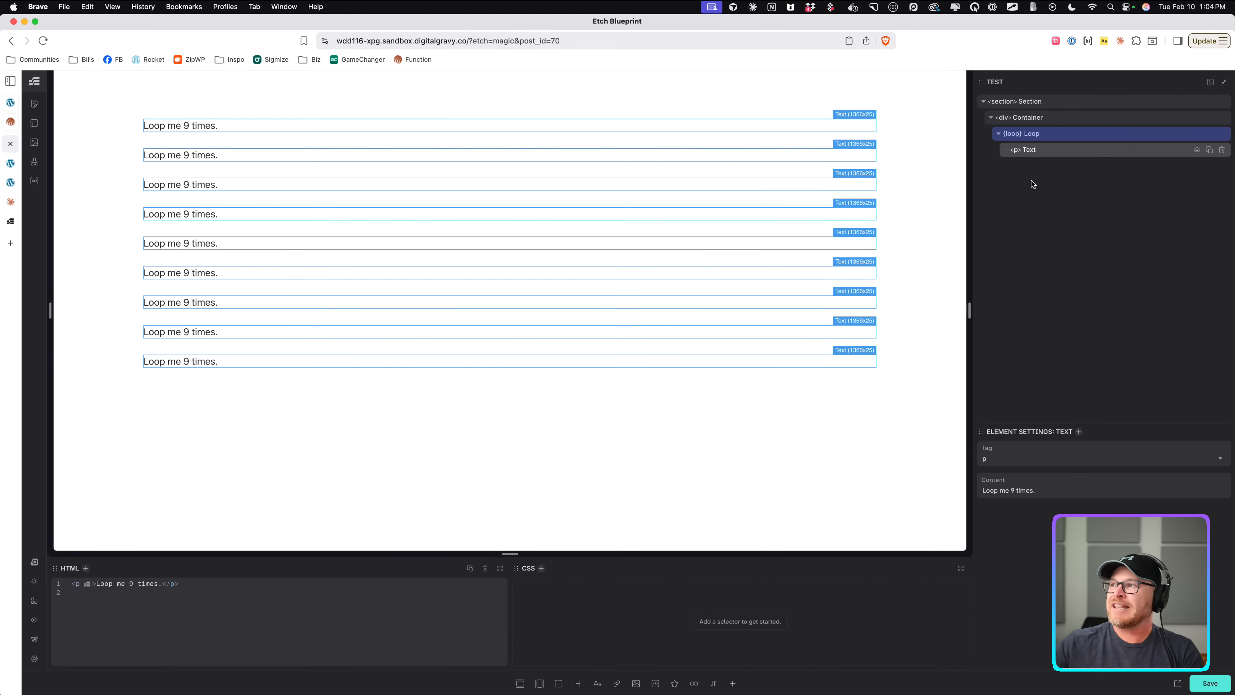
double_click(1058, 149)
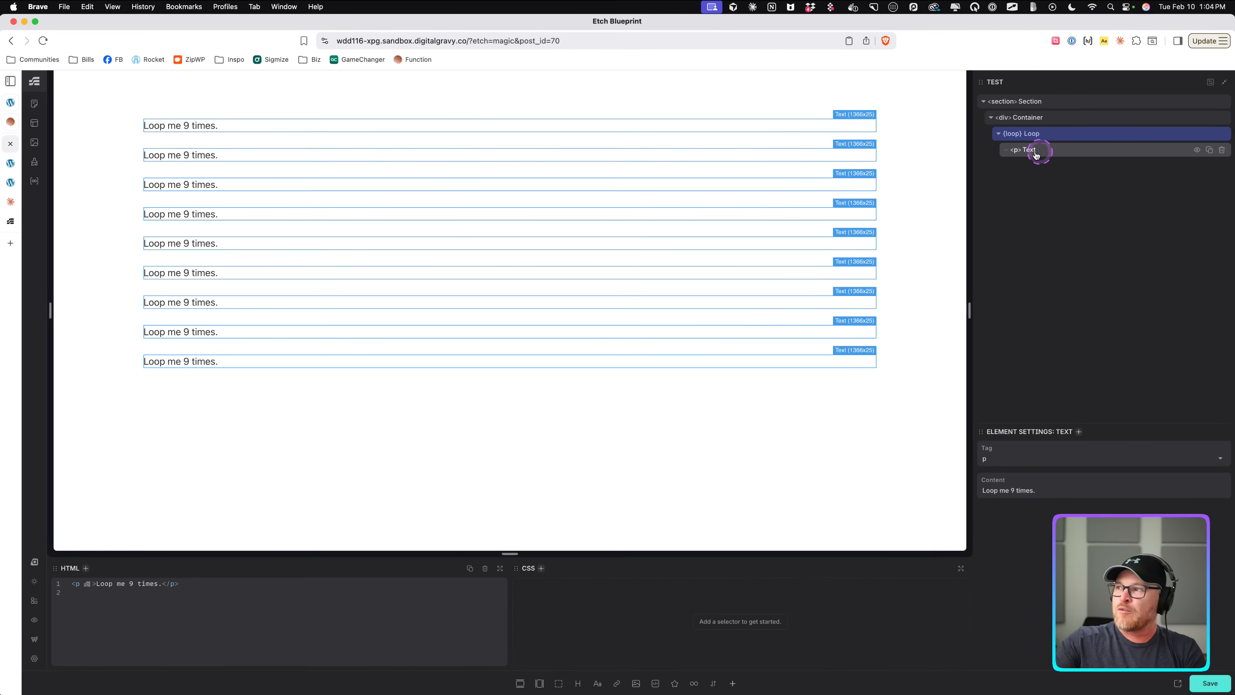
left_click(1033, 139)
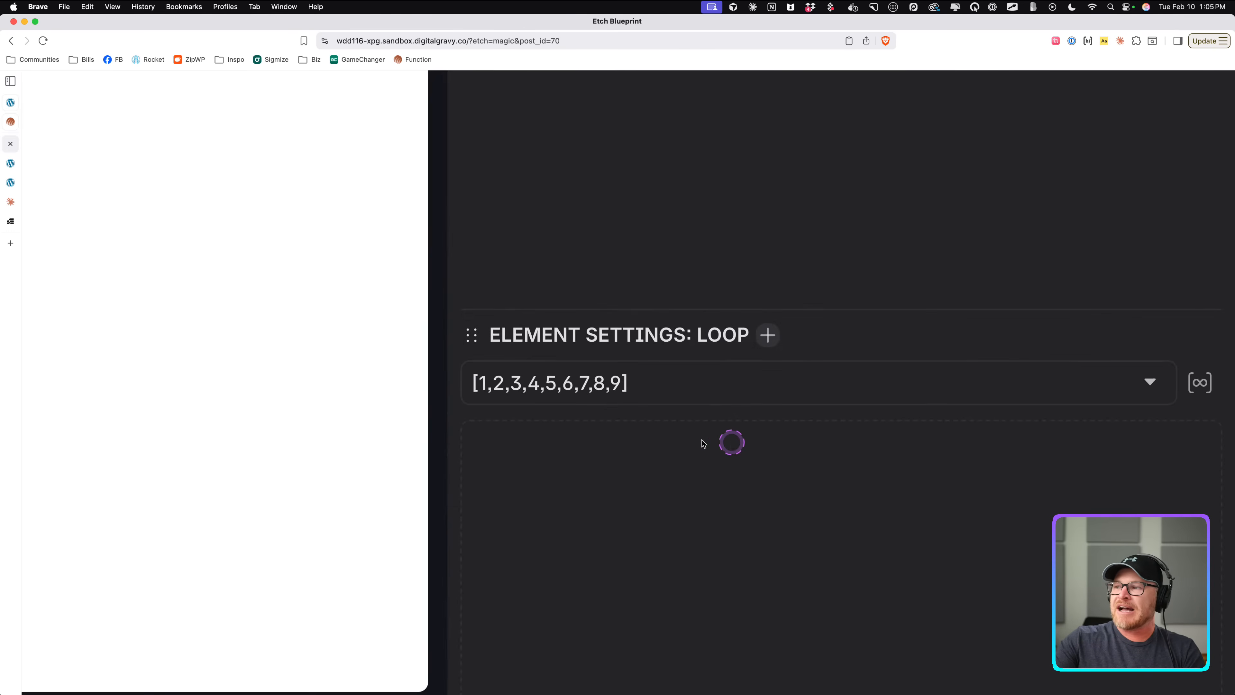
scroll(703, 443, "left", 4)
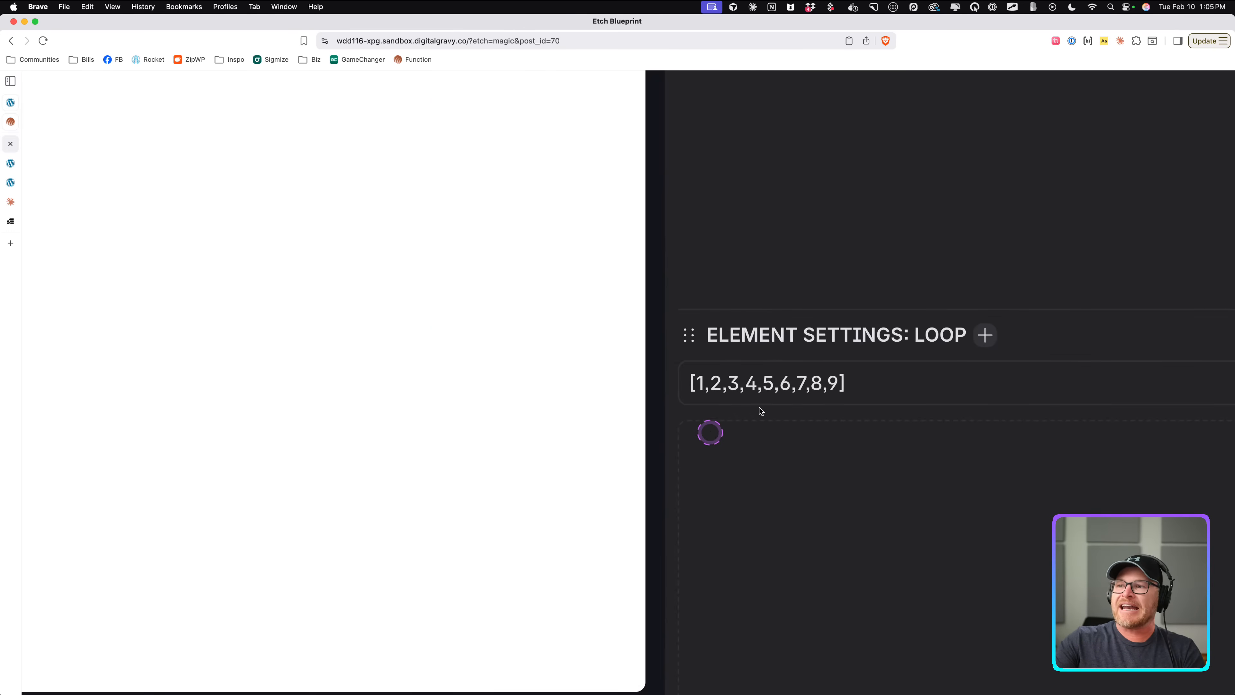
scroll(860, 378, "left", 20)
scroll(860, 378, "up", 6)
scroll(709, 391, "down", 10)
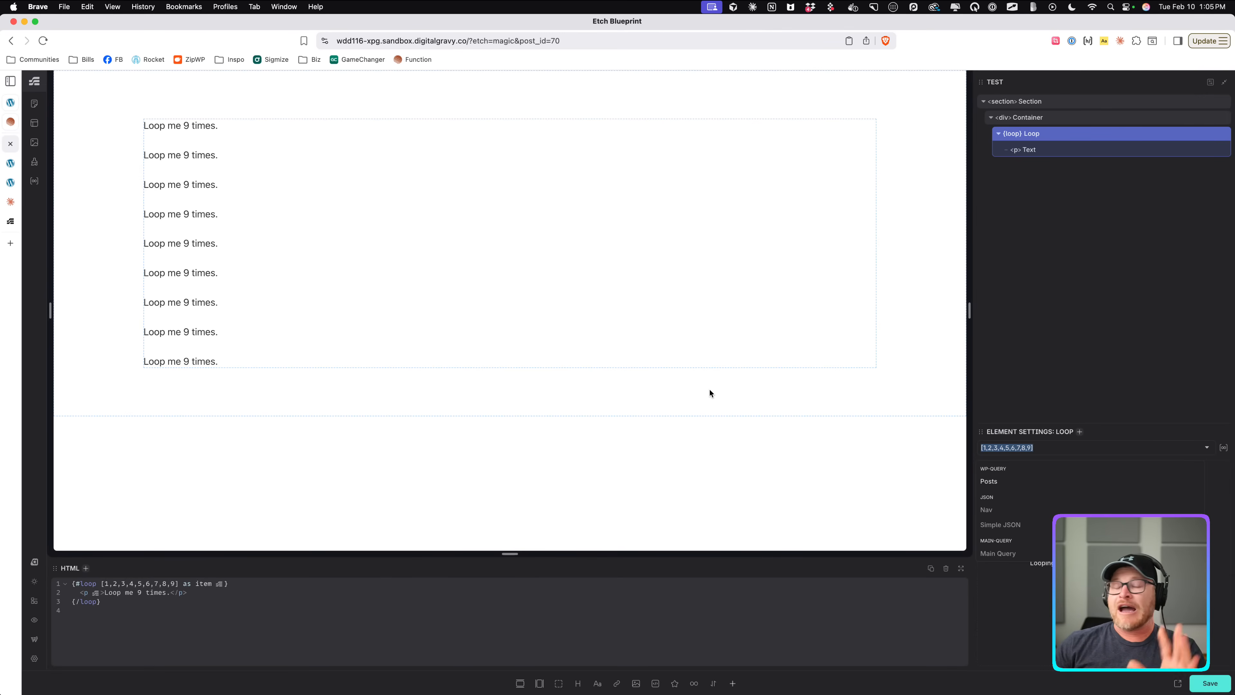
Clear the loop's array source entirely.
key("Right")
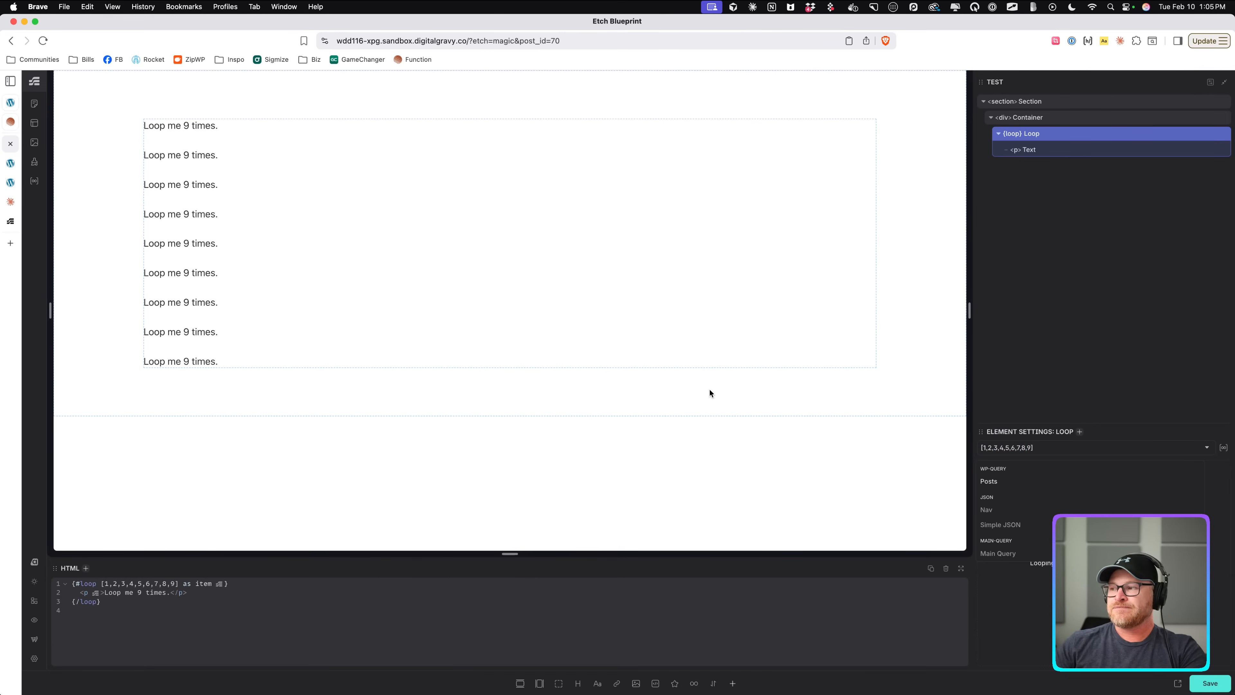
key("Left")
key("BackSpace")
key("BackSpace")
key("BackSpace")
key("BackSpace")
key("BackSpace")
key("BackSpace")
key("BackSpace")
key("BackSpace")
key("BackSpace")
key("BackSpace")
key("BackSpace")
key("BackSpace")
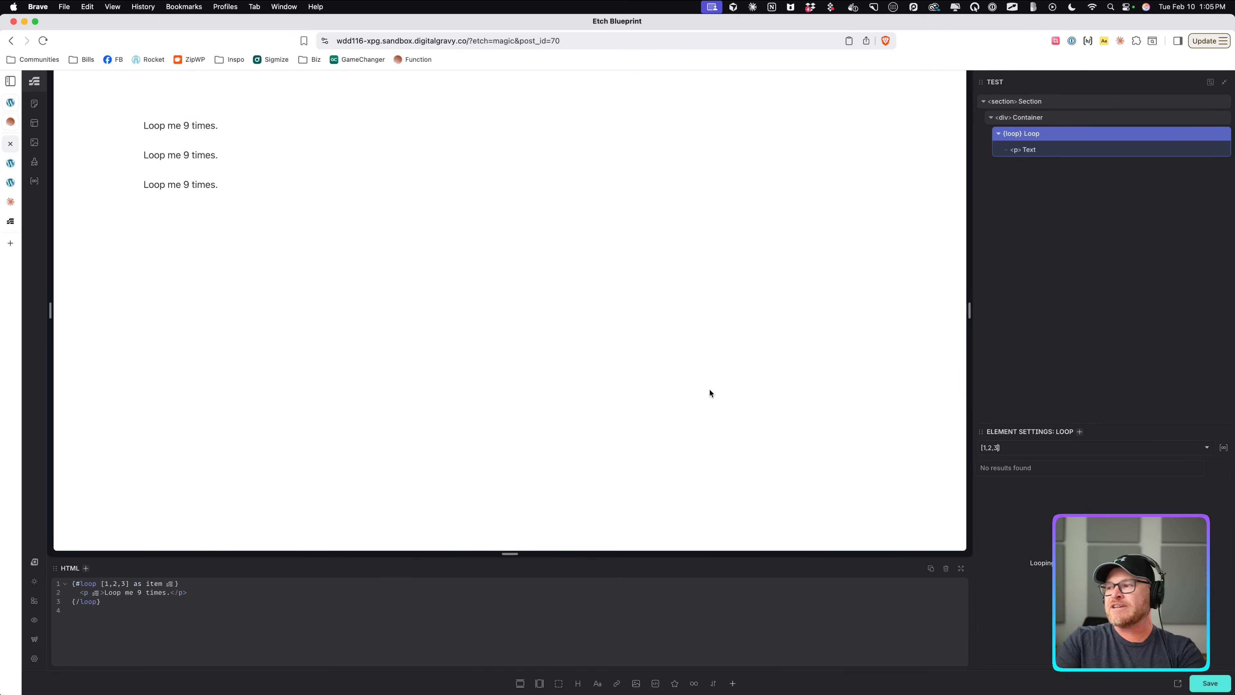
key("BackSpace")
key("BackSpace")
key("BackSpace")
key("BackSpace")
key("BackSpace")
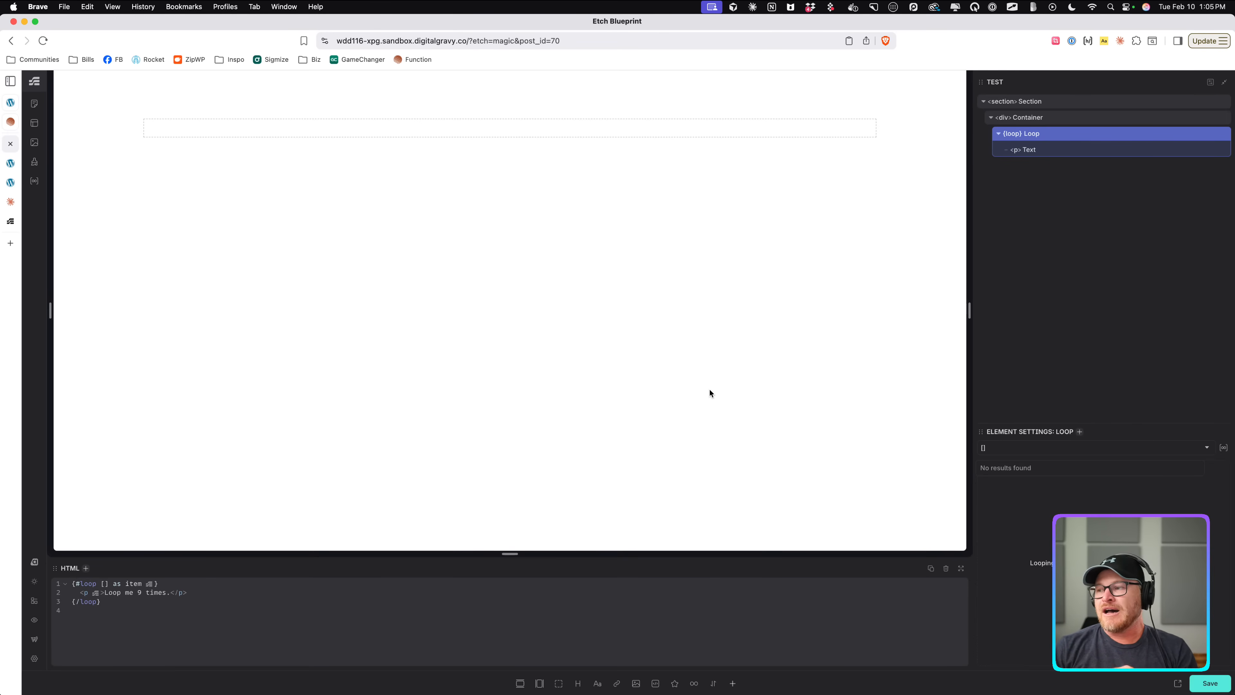
key("BackSpace")
key("BackSpace")
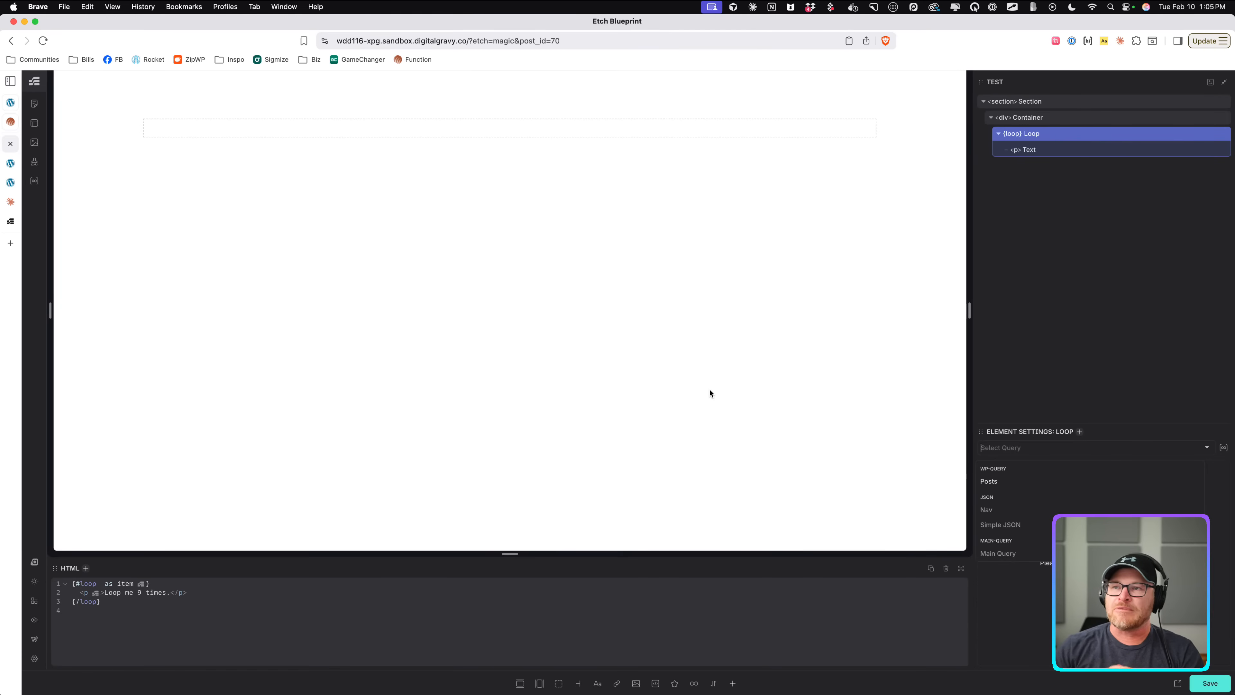
Move the text element out of the loop and delete the empty loop.
left_click(1067, 149)
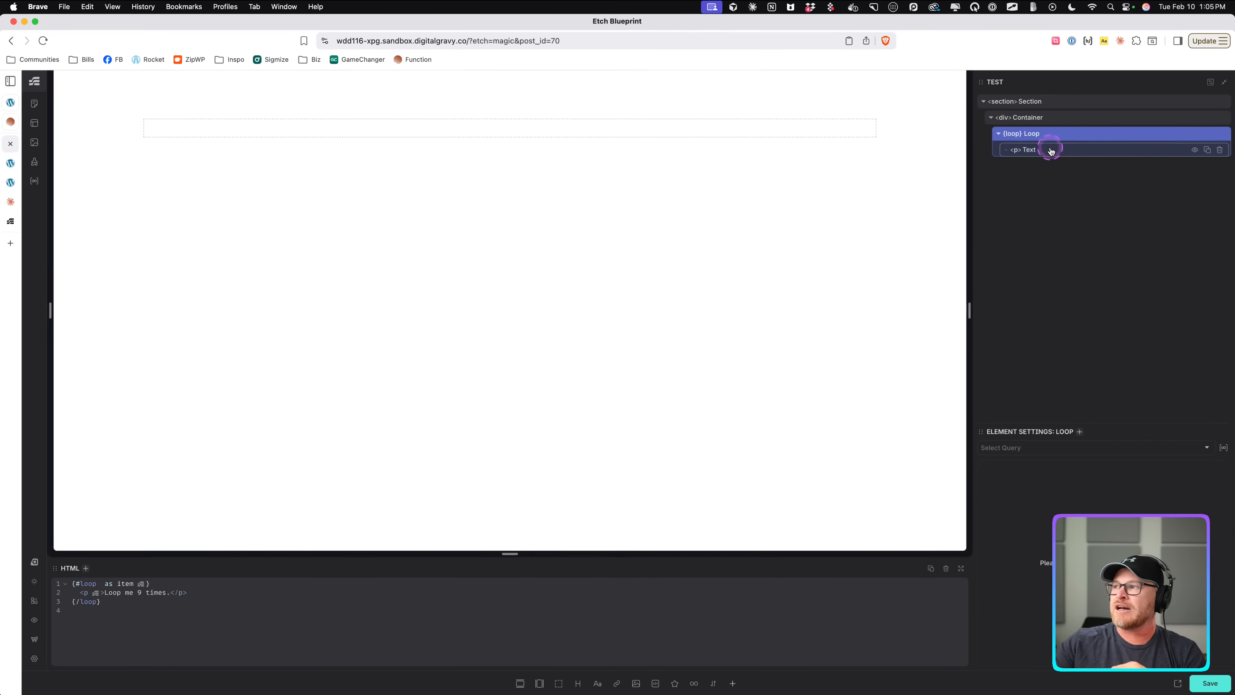
left_click_drag(1050, 151, 1069, 125)
left_click(1220, 149)
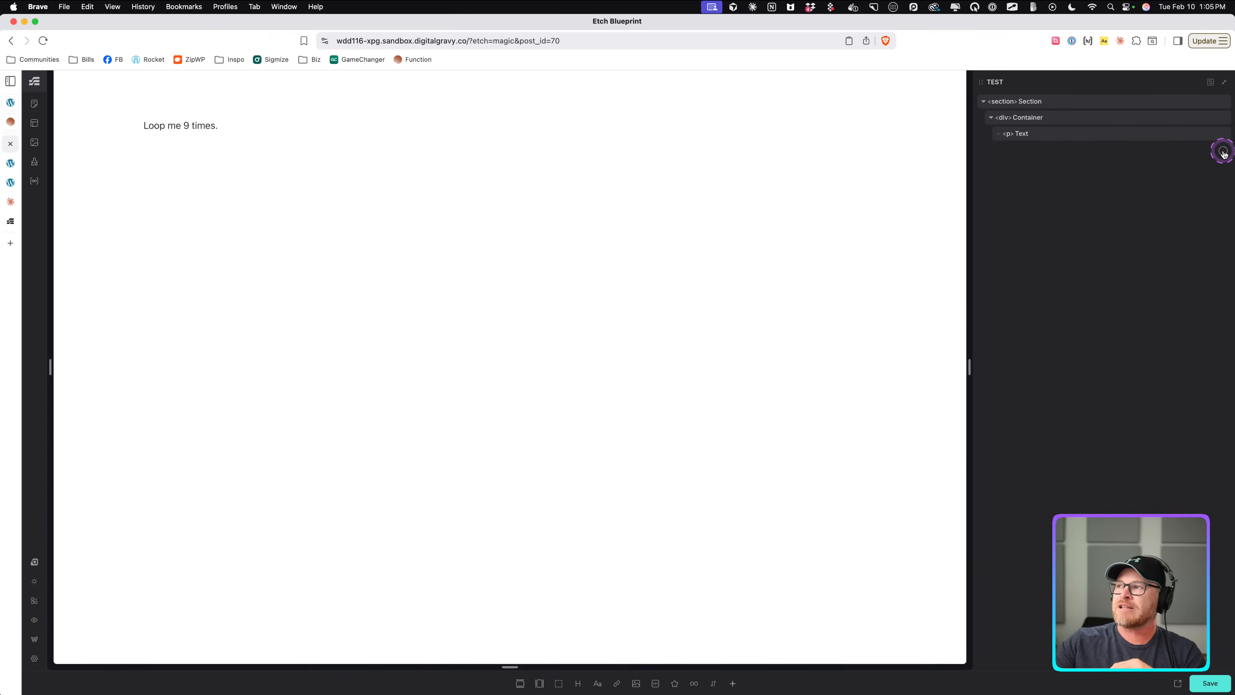
Wrap the text element in a new loop and clear its default posts source.
right_click(1053, 134)
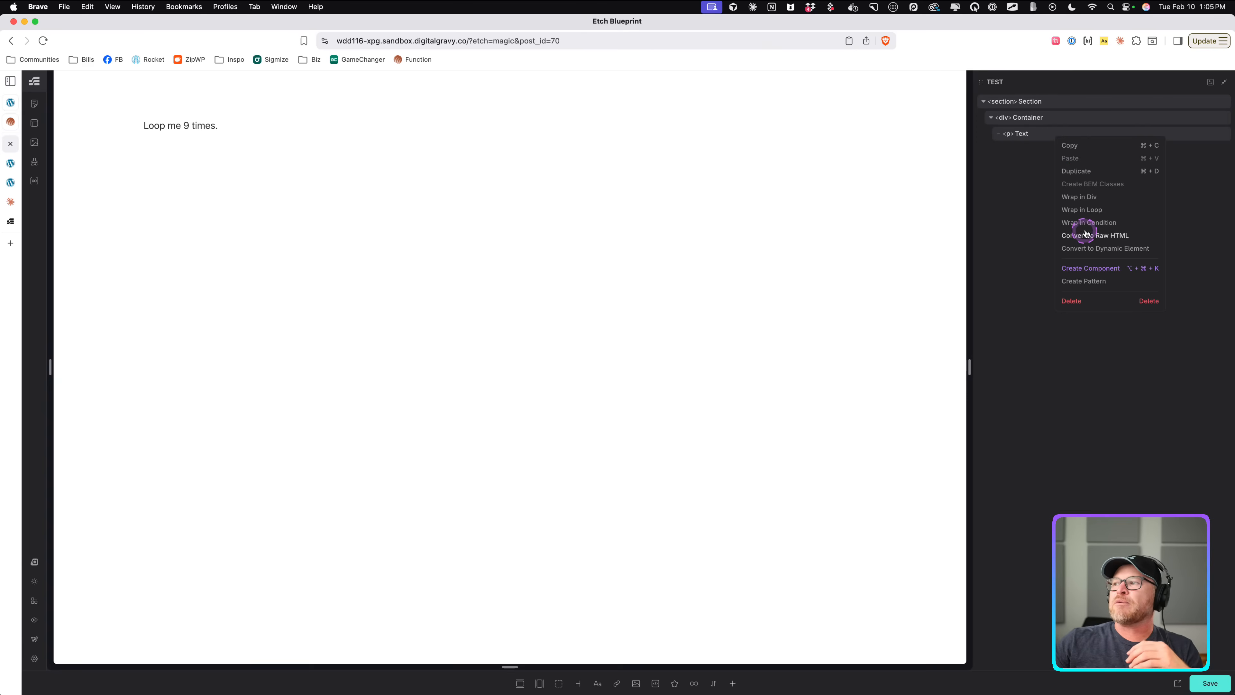
left_click(1081, 209)
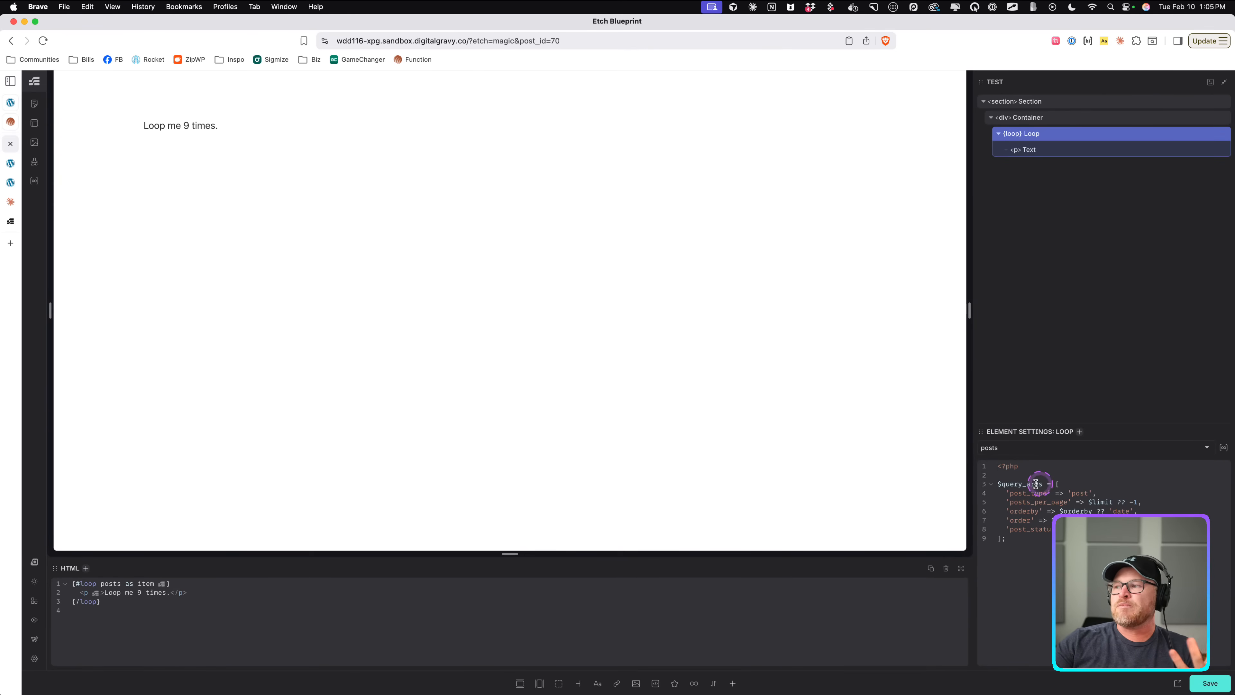
left_click(1120, 448)
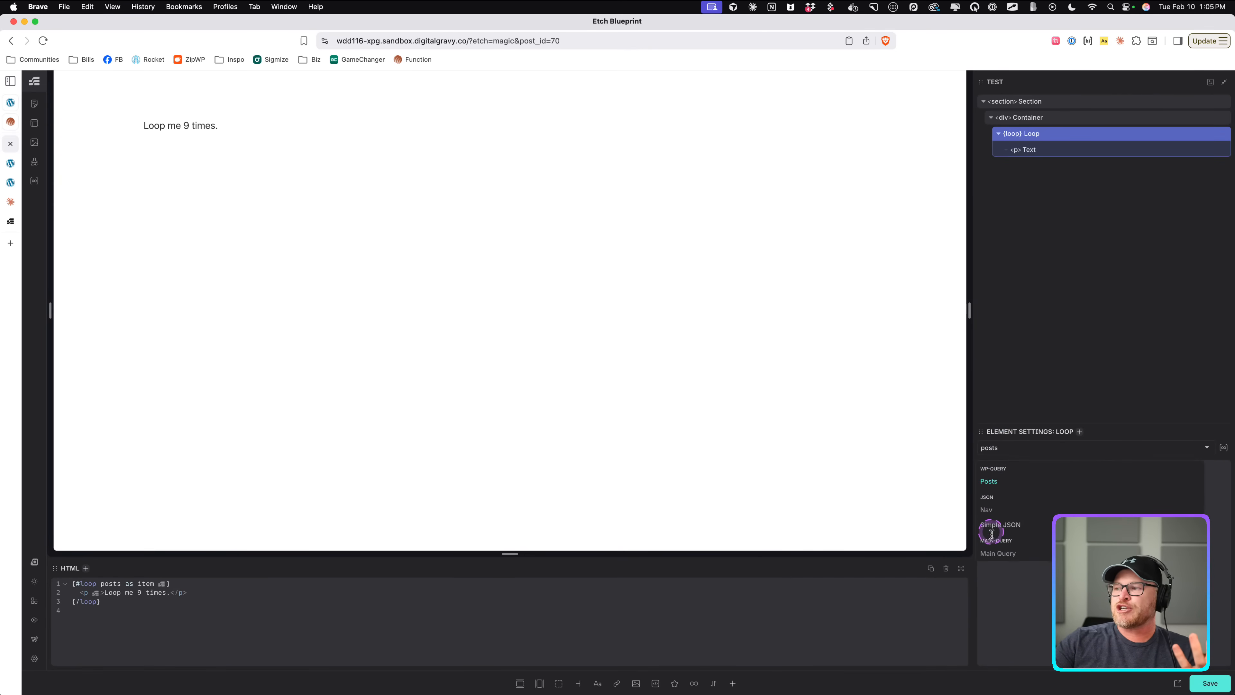
double_click(1008, 445)
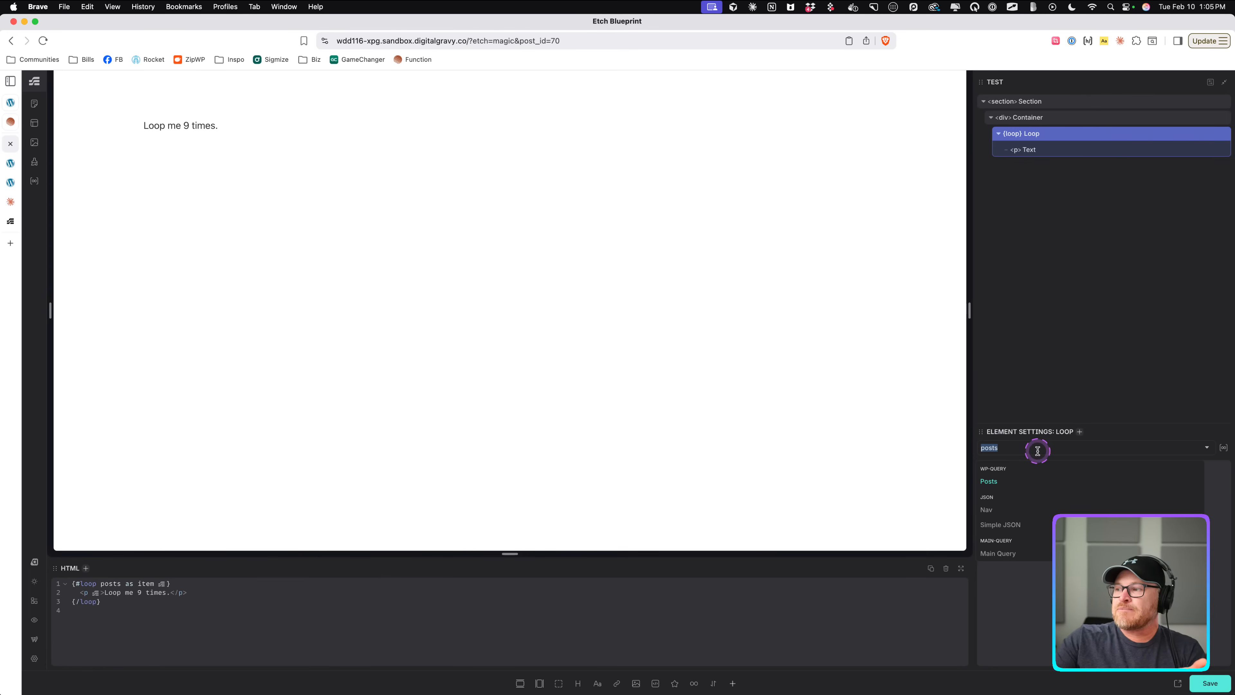
key("BackSpace")
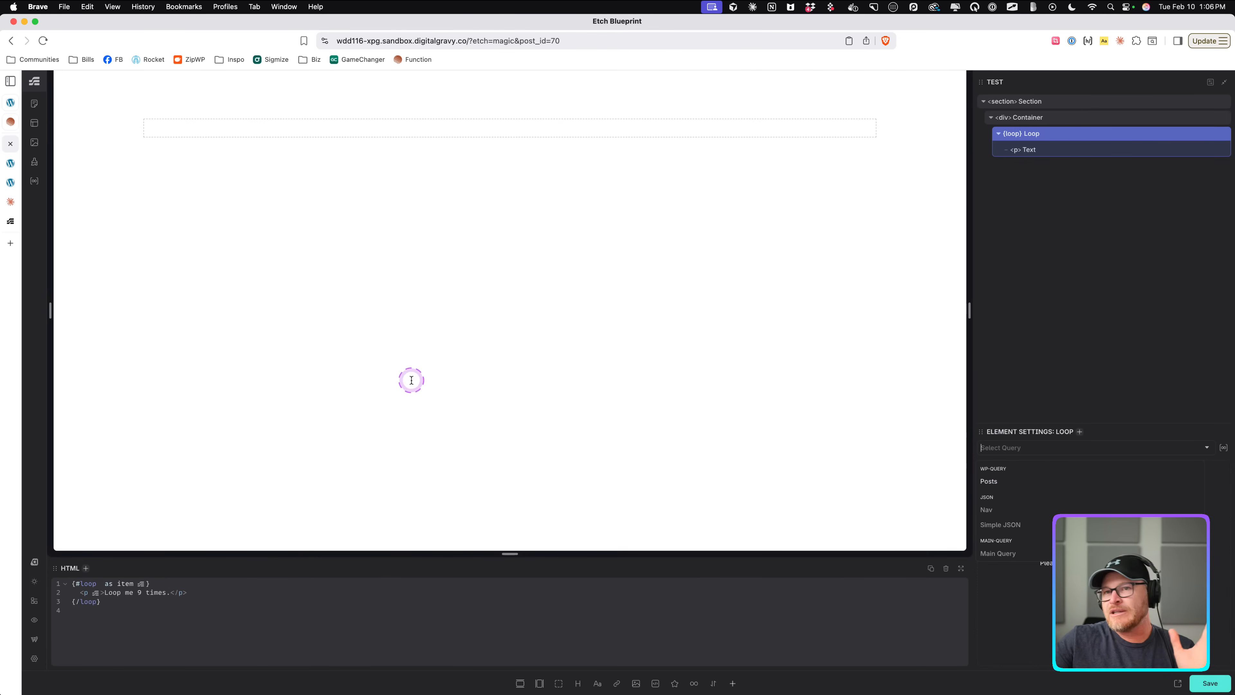
Copy the pricing features JSON array from the Claude chat and use it as the loop's source.
left_click(11, 201)
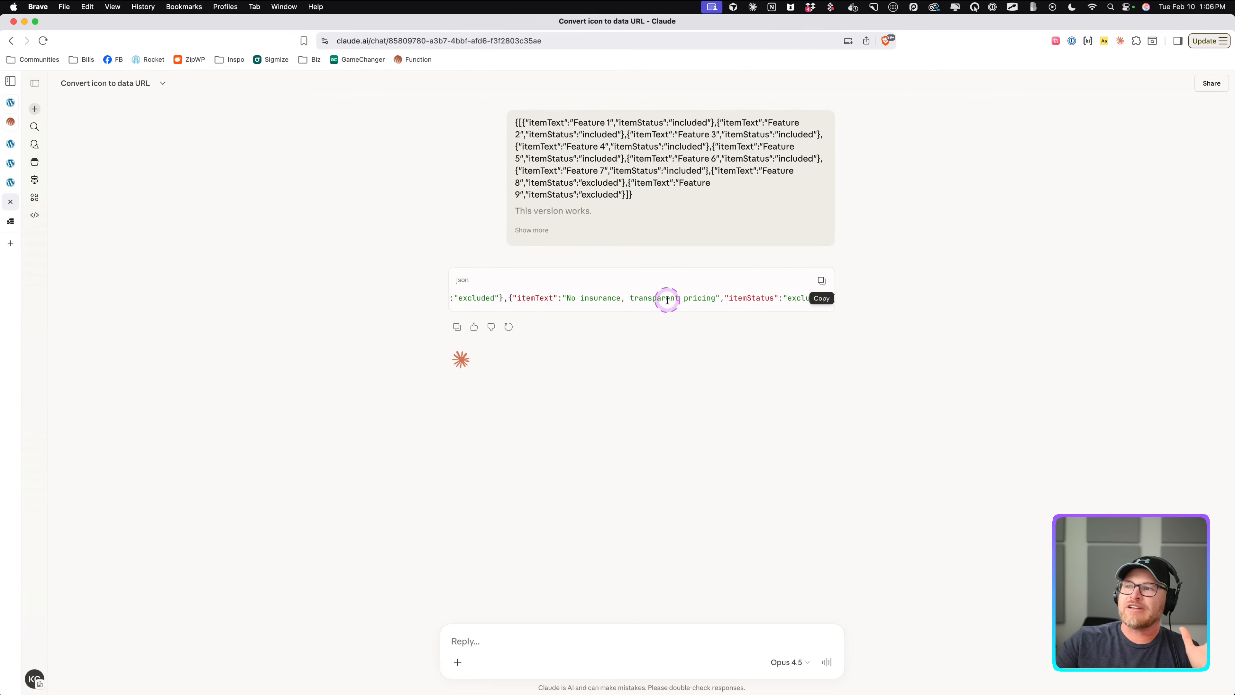
left_click(821, 282)
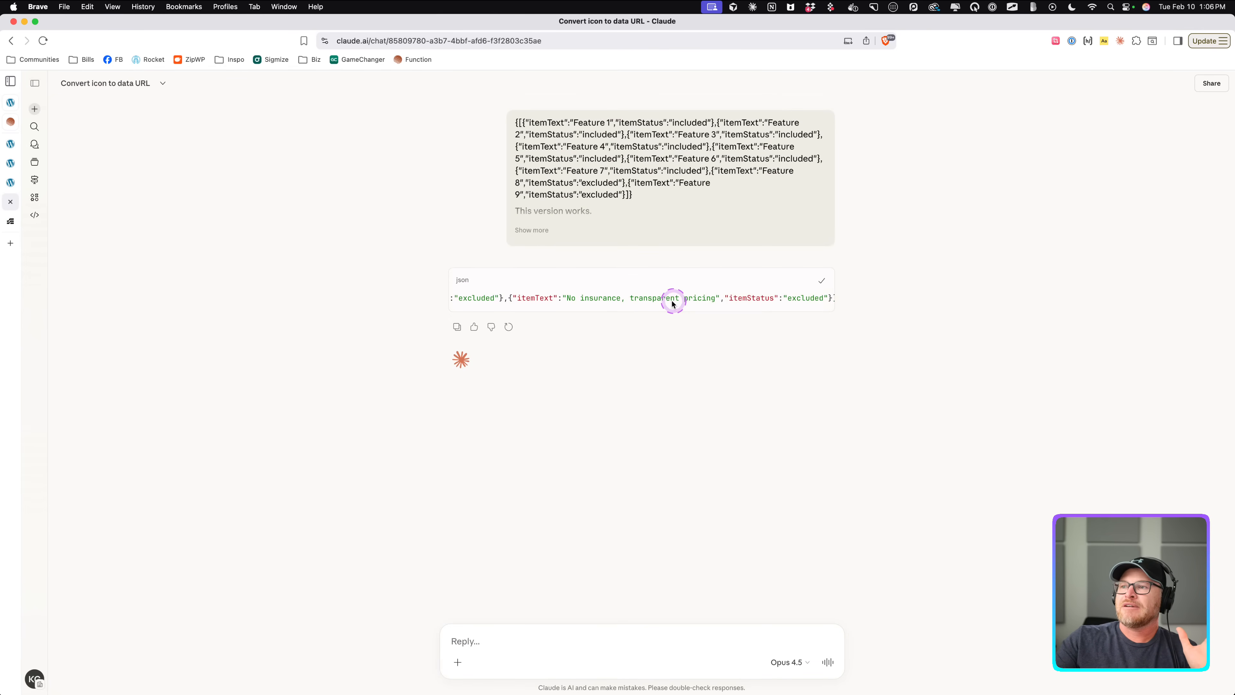
scroll(669, 299, "left", 15)
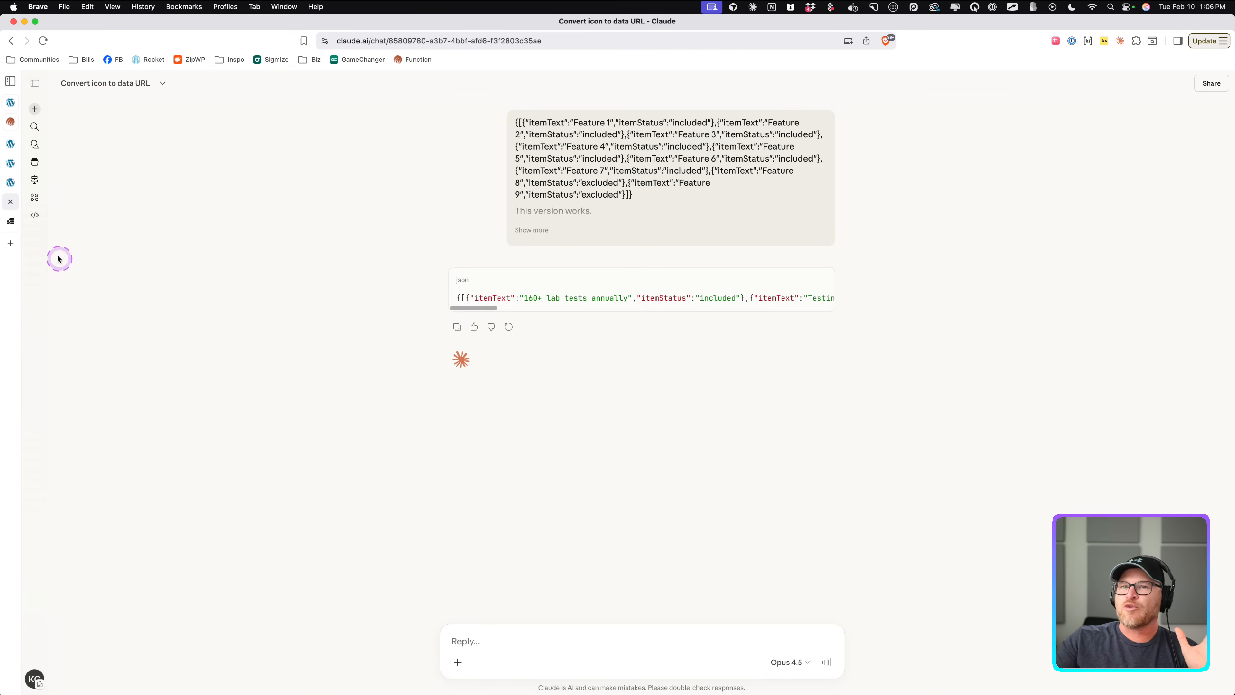
left_click(10, 163)
left_click(10, 145)
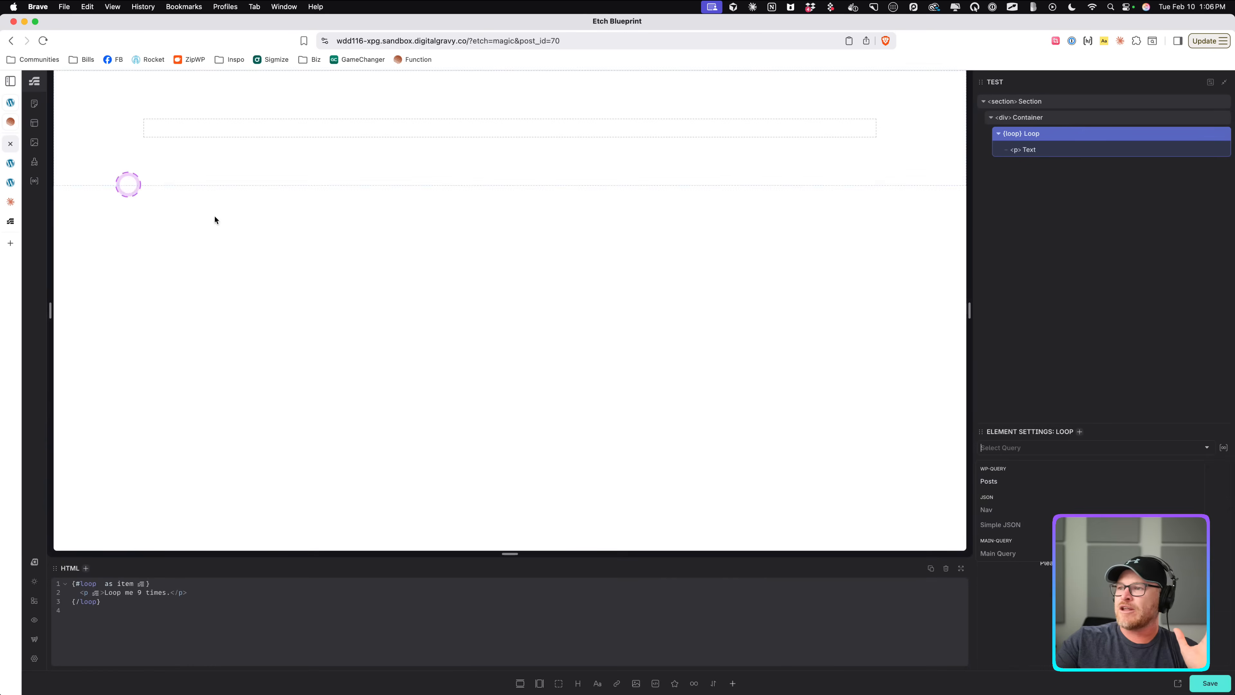
Replace the text element's content with the dynamic value {item.itemText}.
left_click(1027, 151)
left_click(1027, 154)
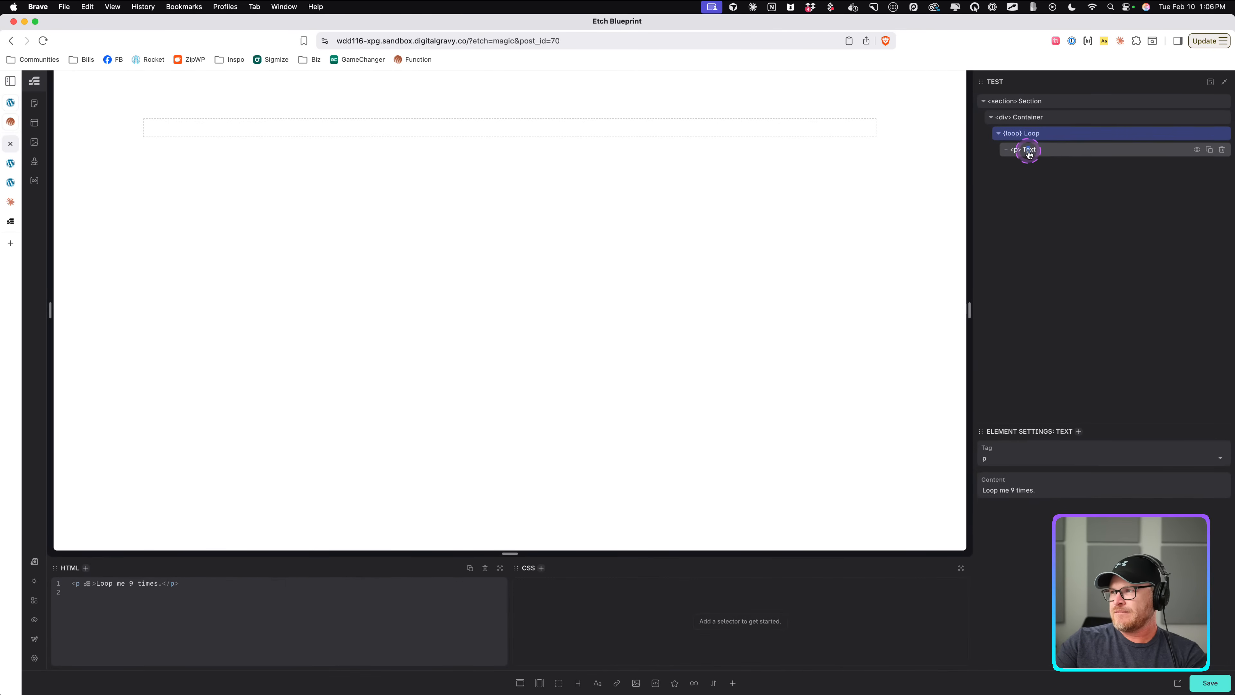
double_click(1029, 150)
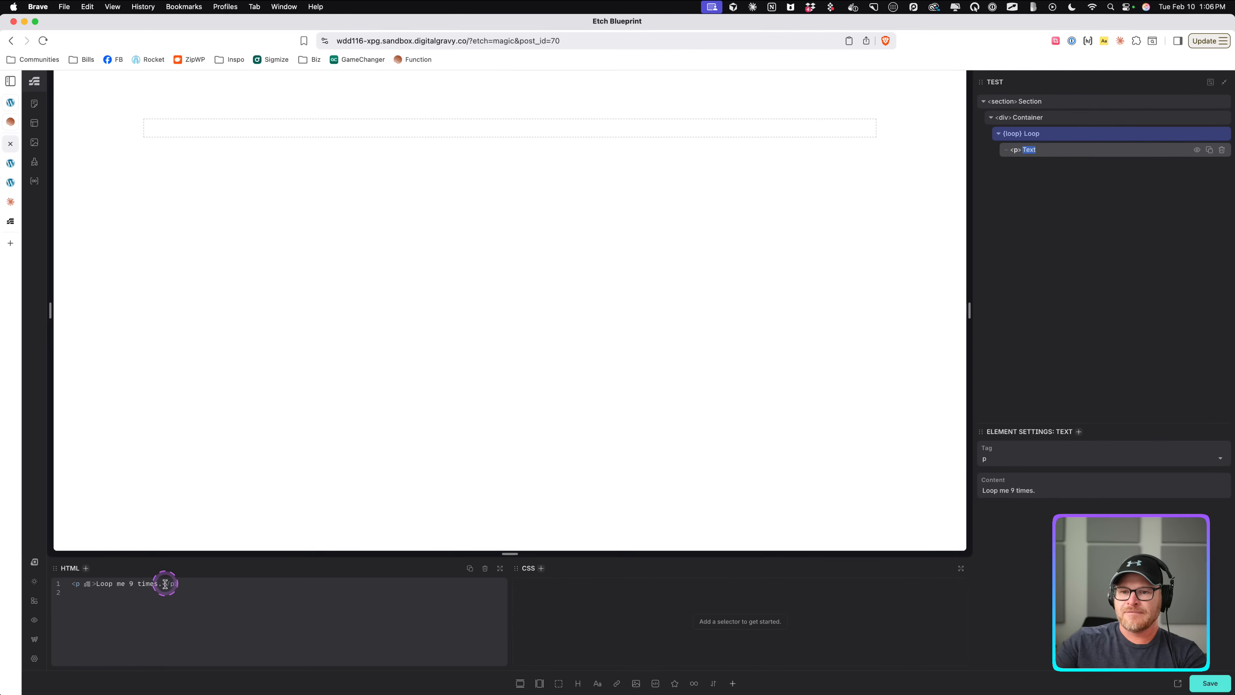
left_click_drag(163, 585, 99, 587)
type("{}")
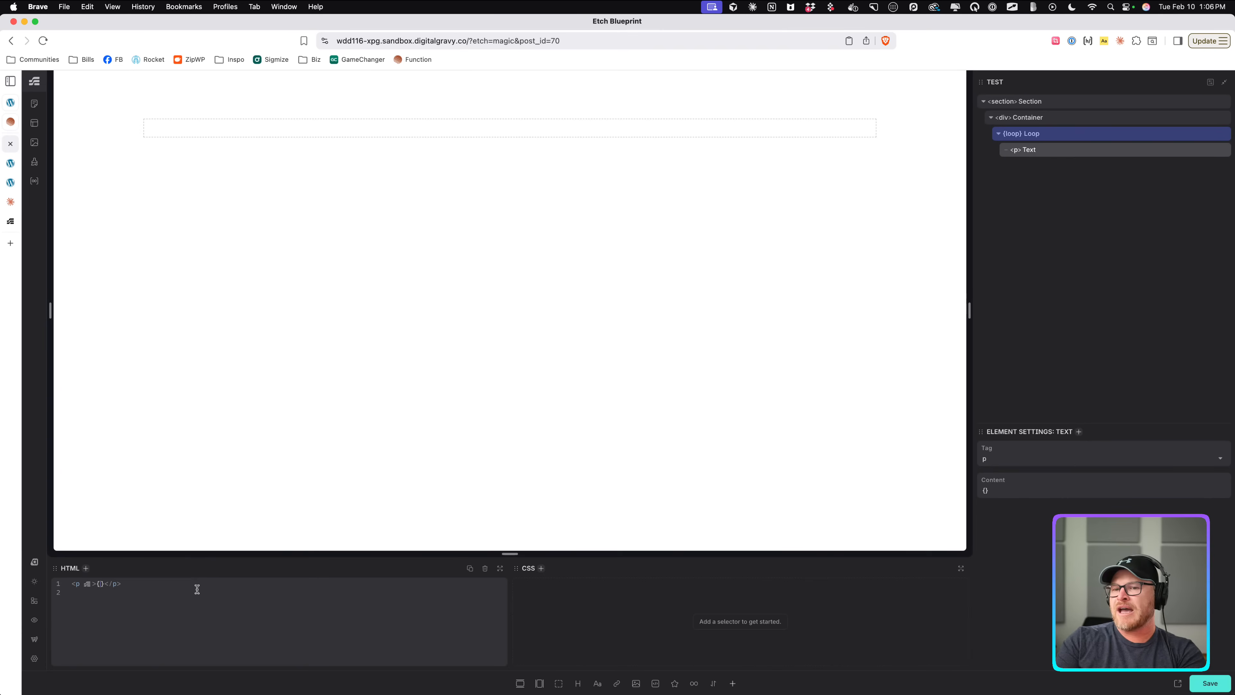
left_click(1048, 133)
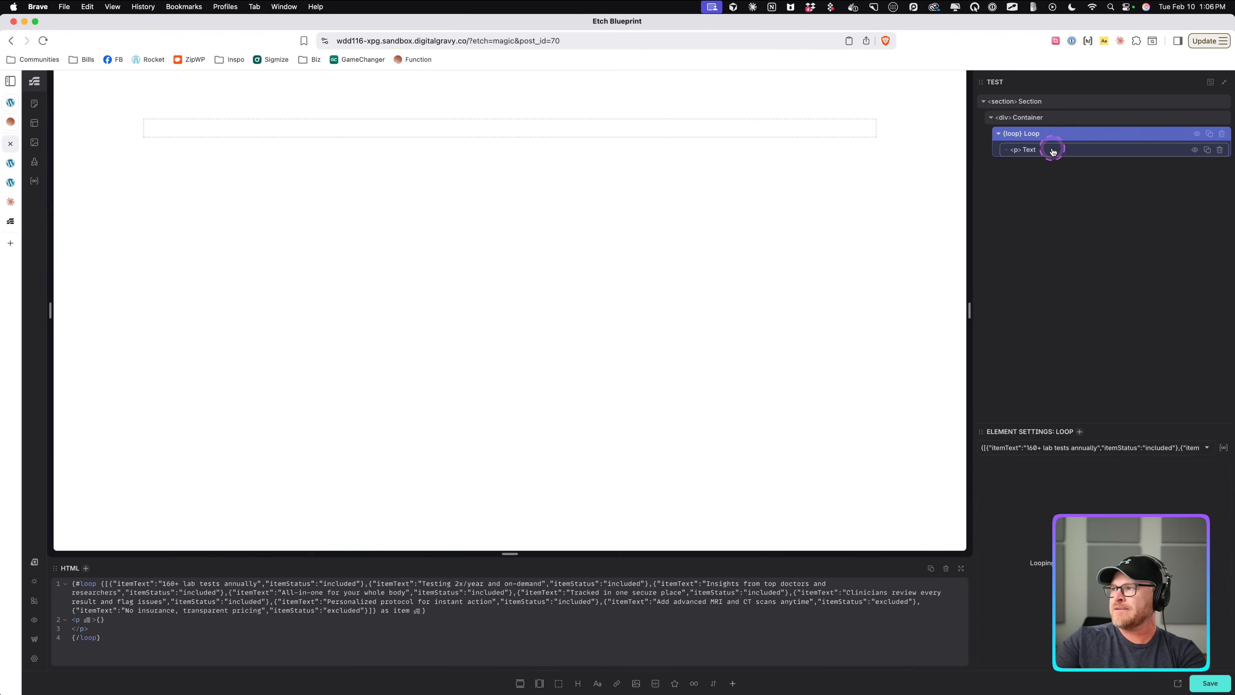
left_click(1052, 151)
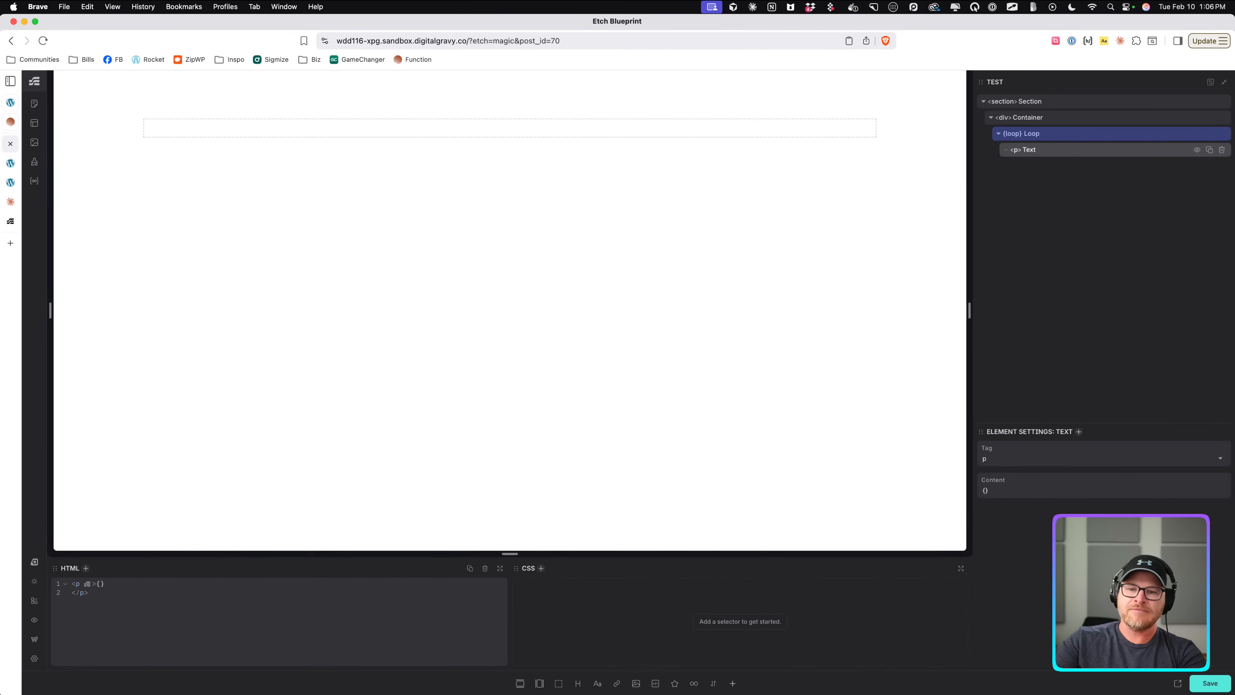
type("item.item")
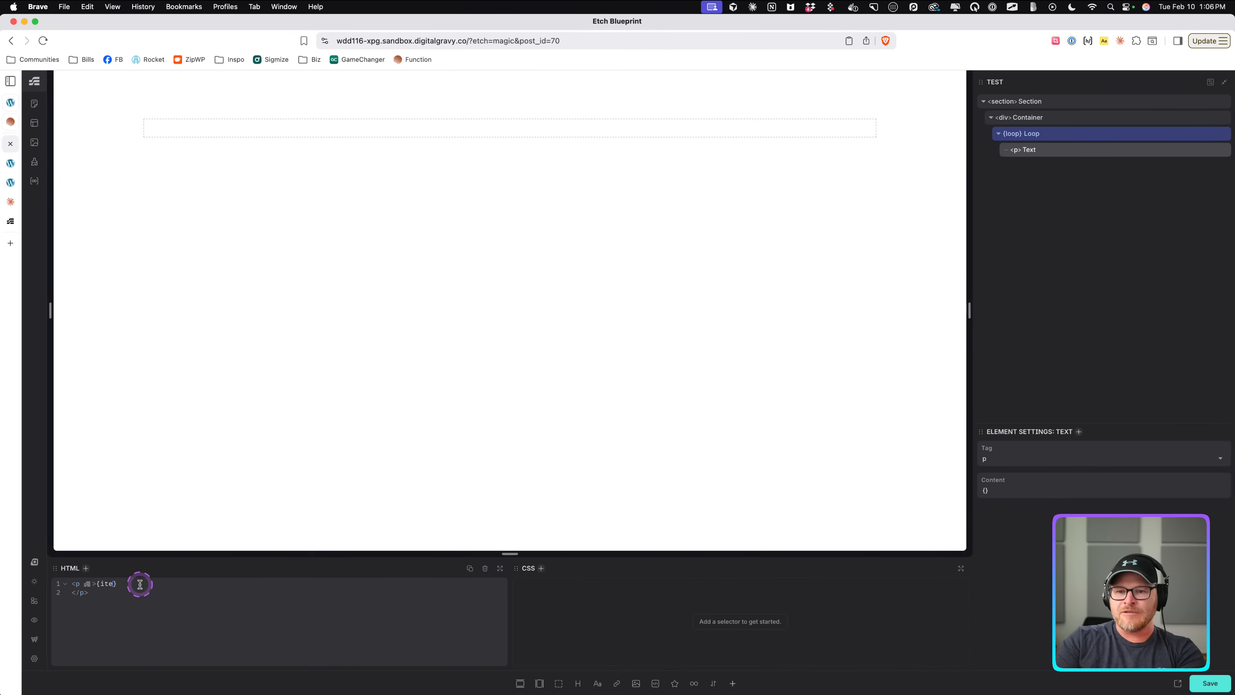
type("Text")
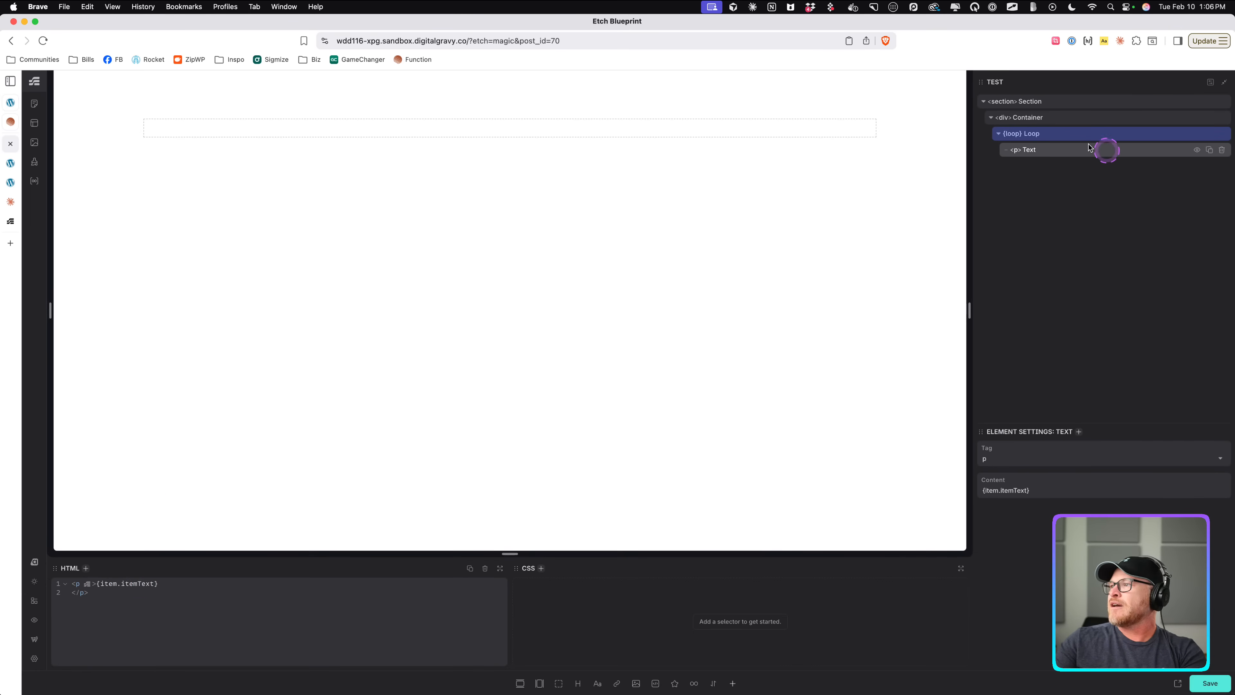
Remove the stray trailing character from the end of the loop's JSON source.
left_click(1058, 132)
left_click(983, 447)
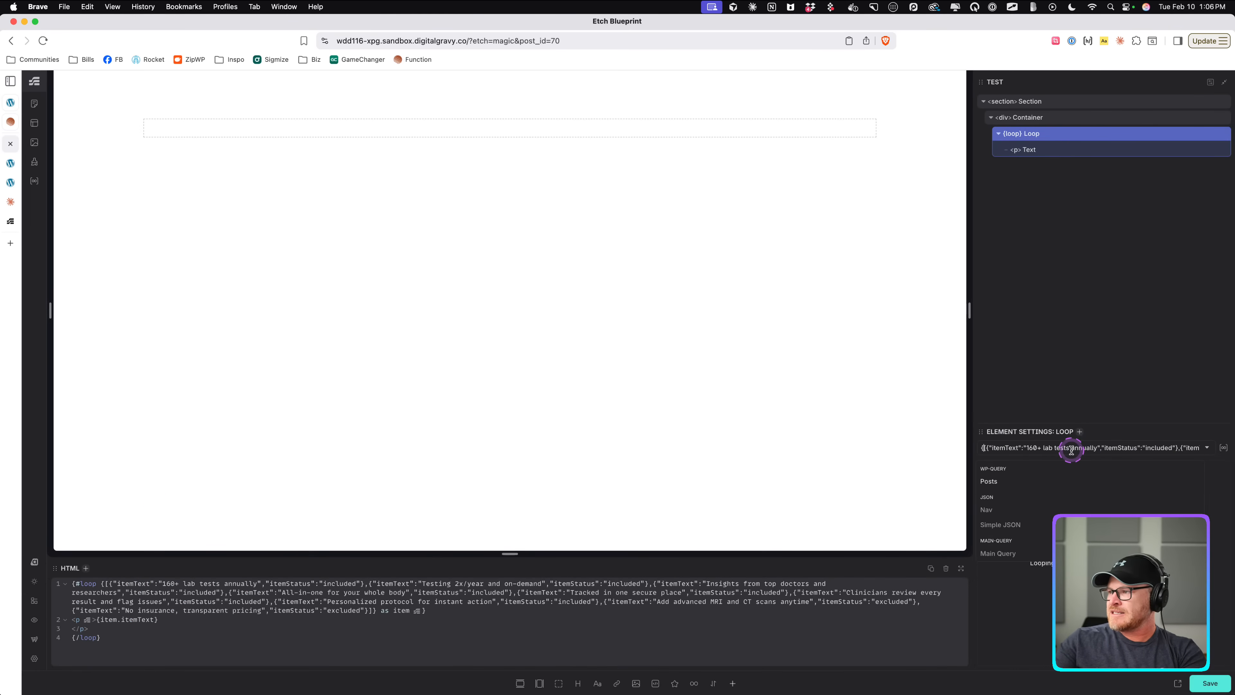
key("BackSpace")
scroll(1073, 450, "right", 20)
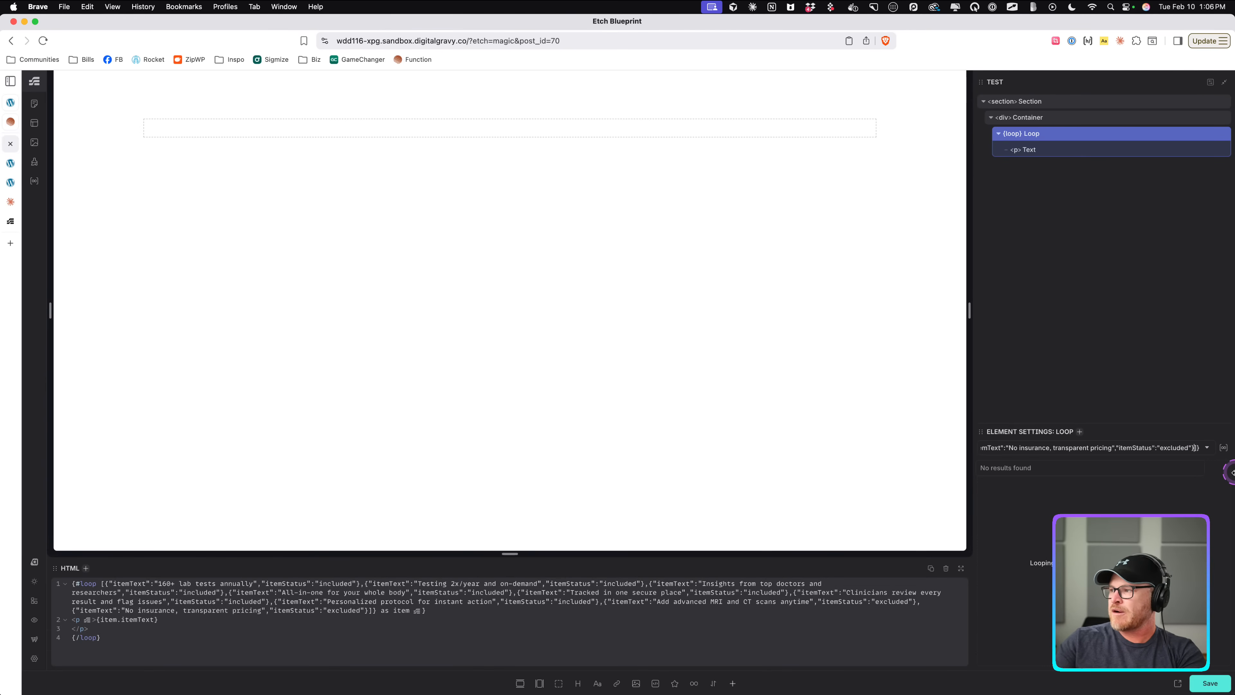
key("BackSpace")
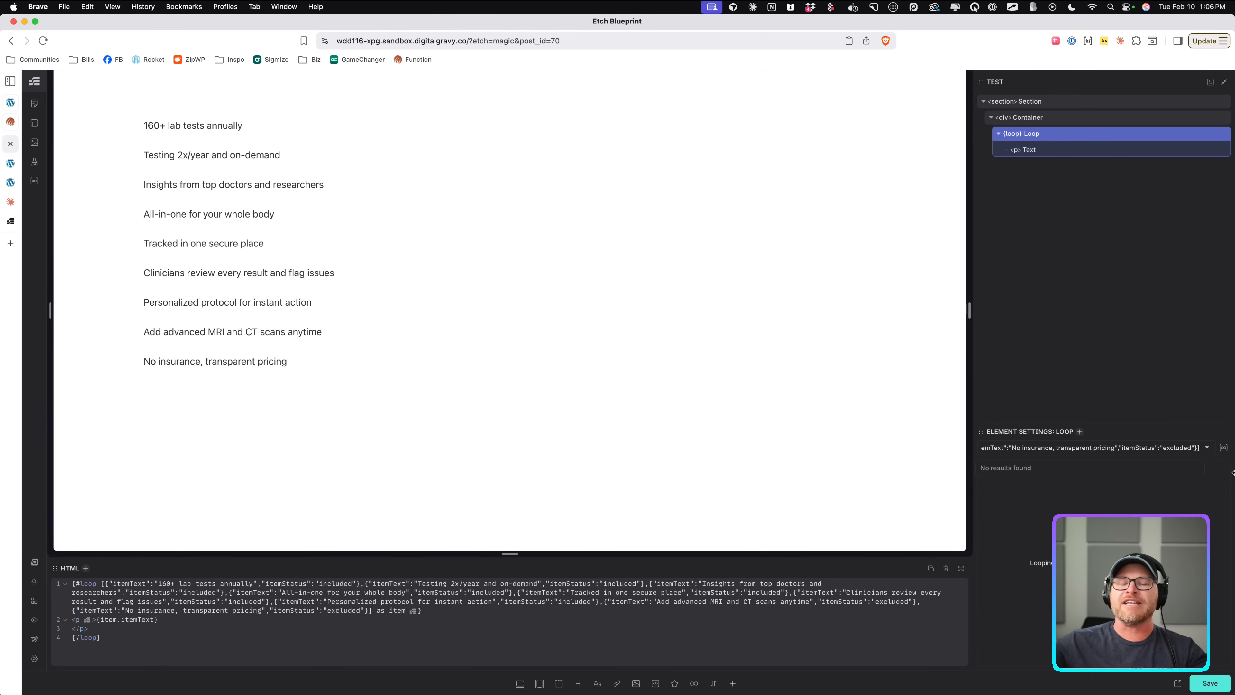
left_click(1233, 473)
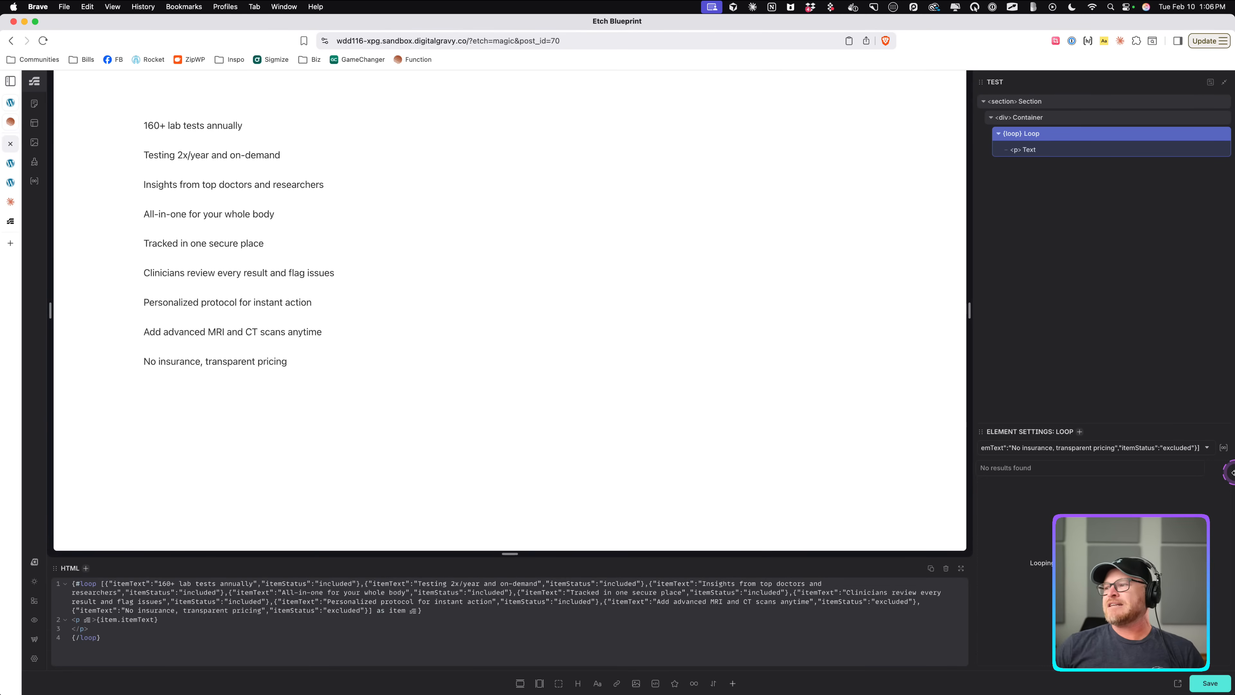
triple_click(1099, 450)
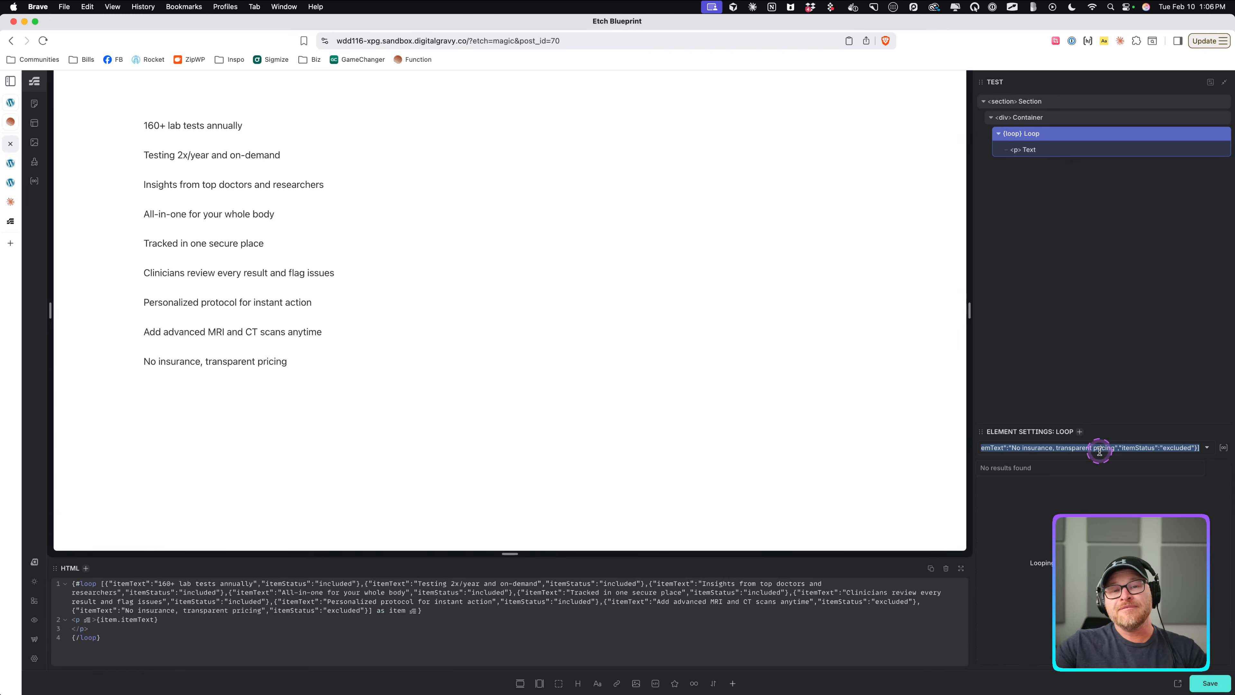
scroll(1072, 448, "left", 2)
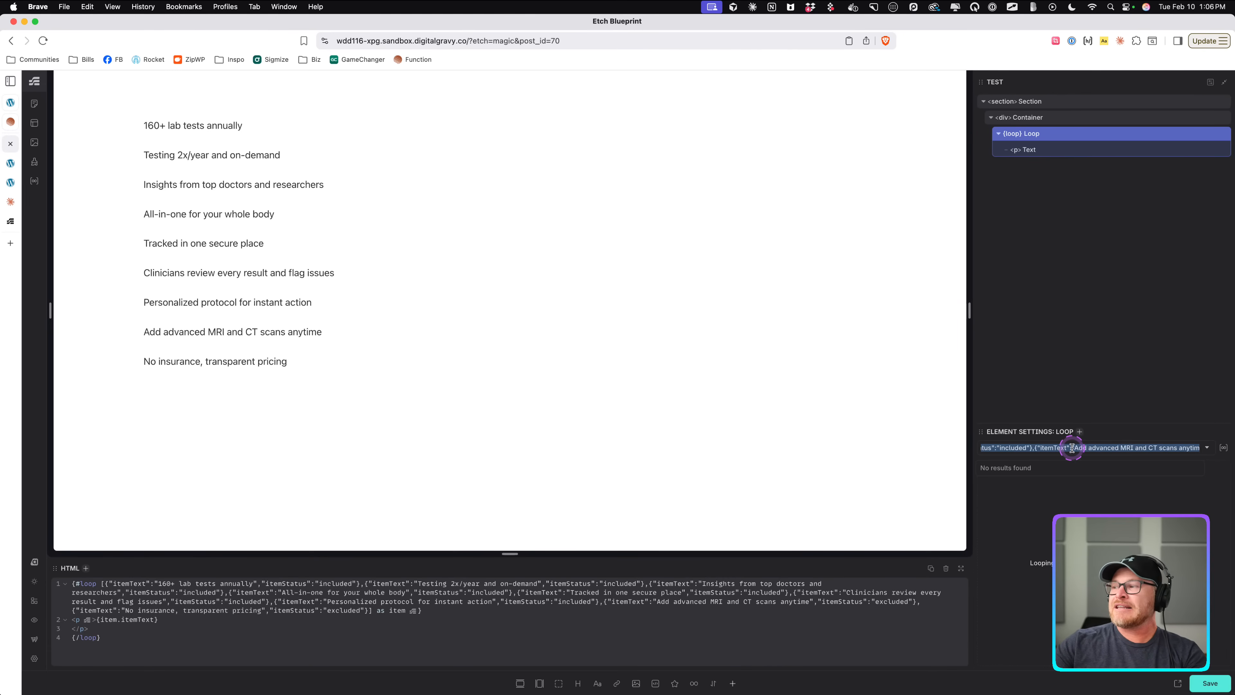
scroll(1071, 448, "left", 10)
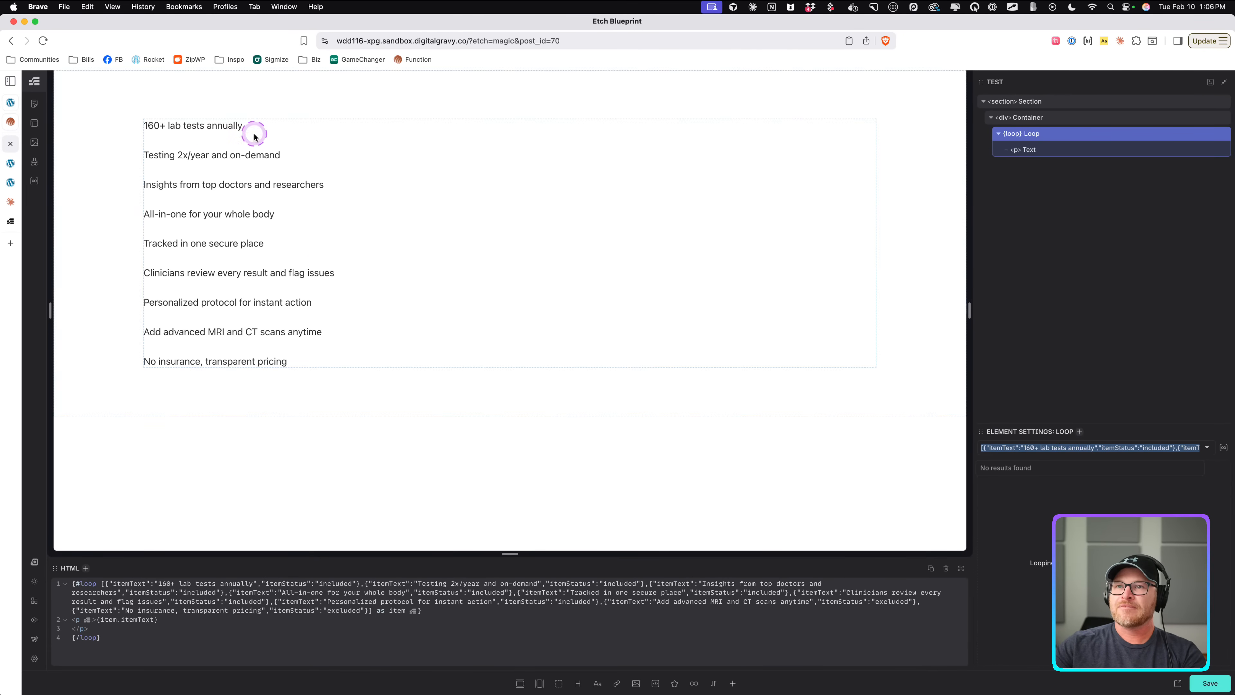
Add the attribute data-item-status="{item.itemStatus}" to the looped text element.
left_click(1032, 152)
key("super+e")
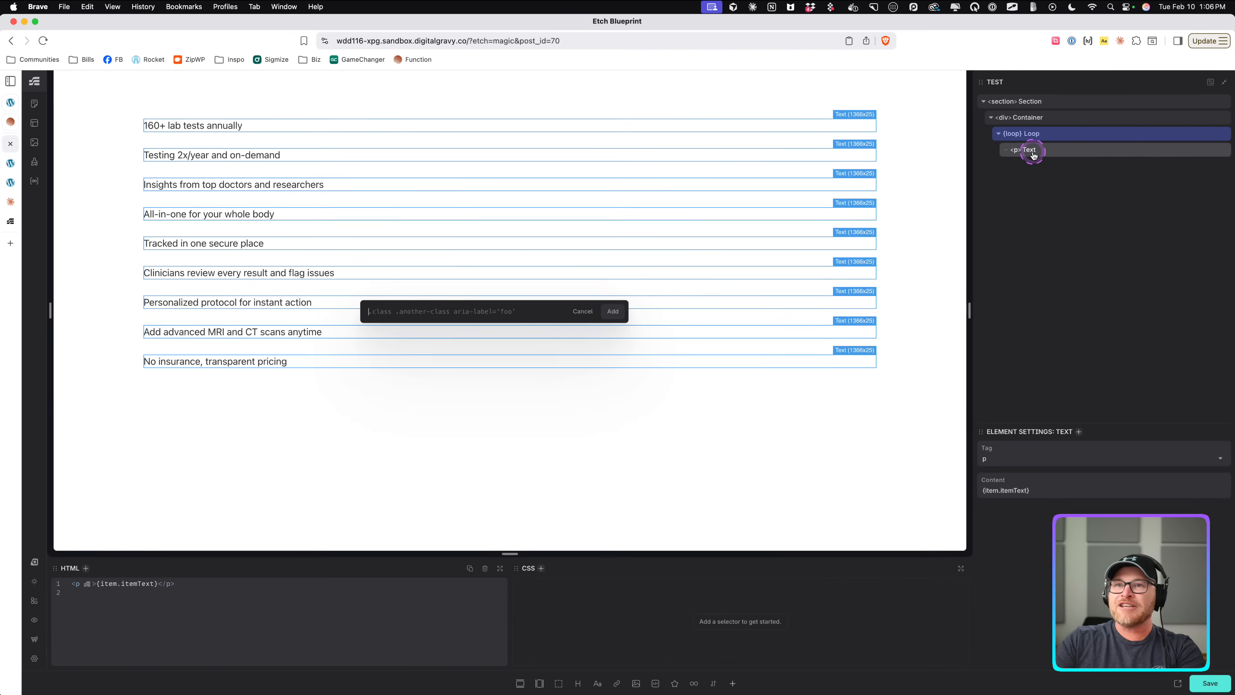
type("data-")
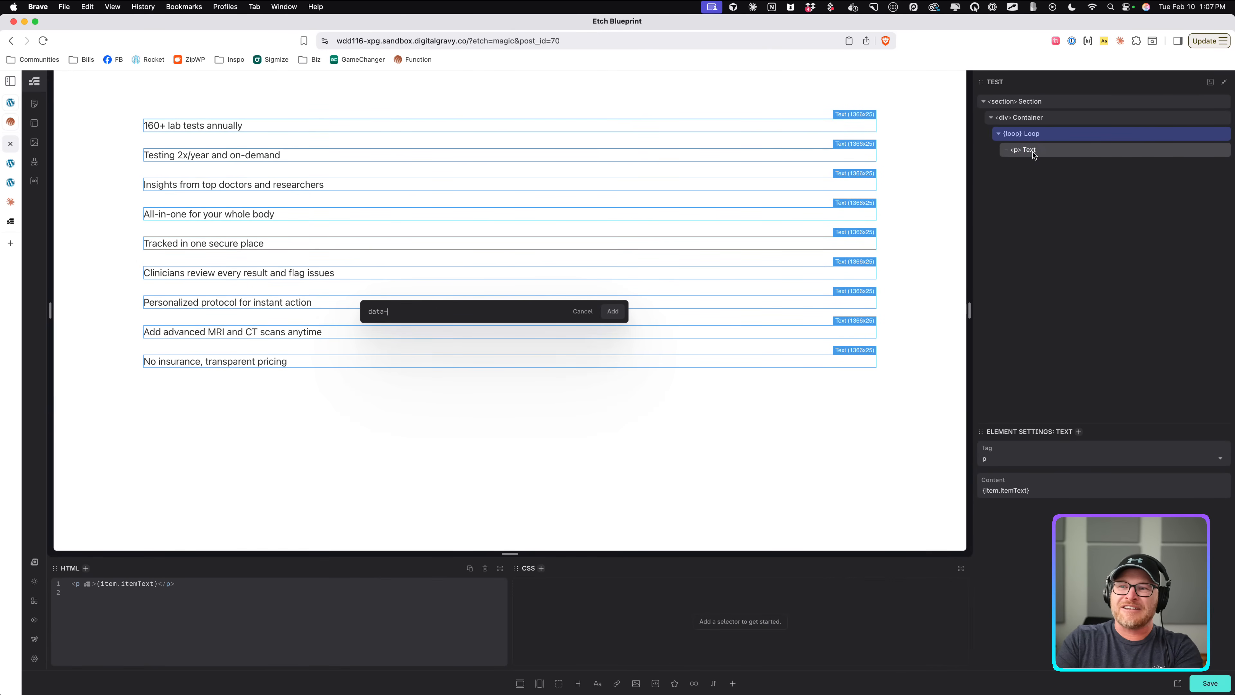
type("item-status")
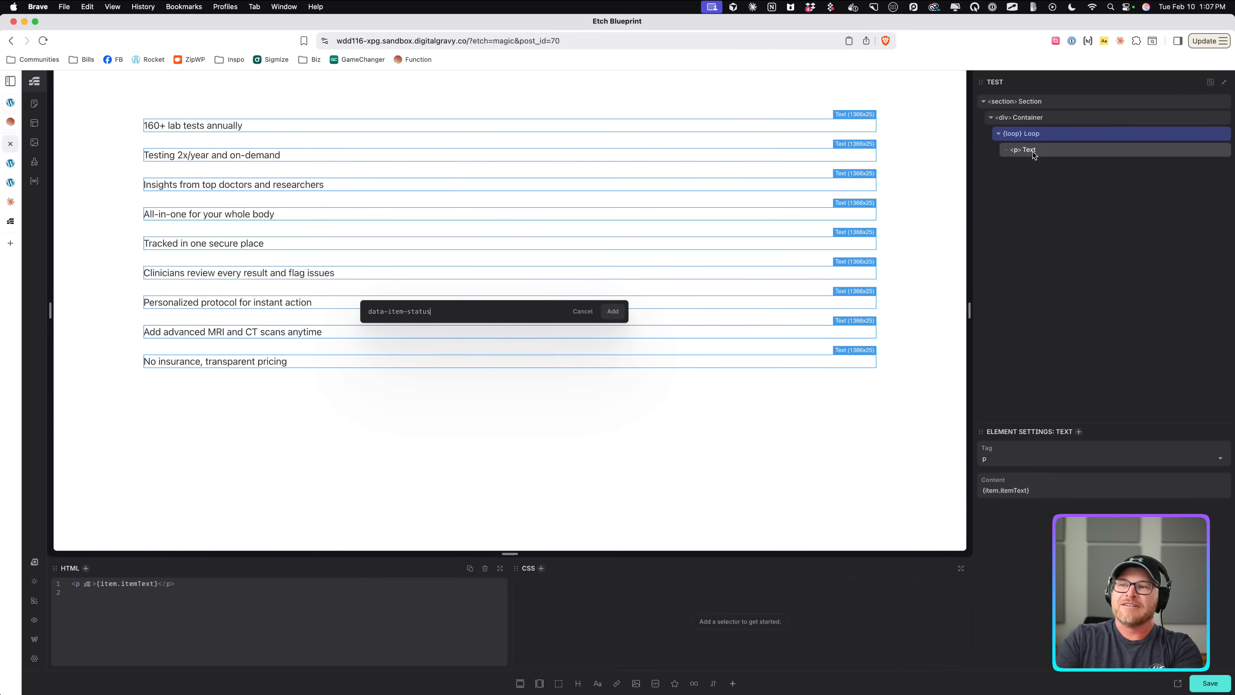
left_click(1033, 154)
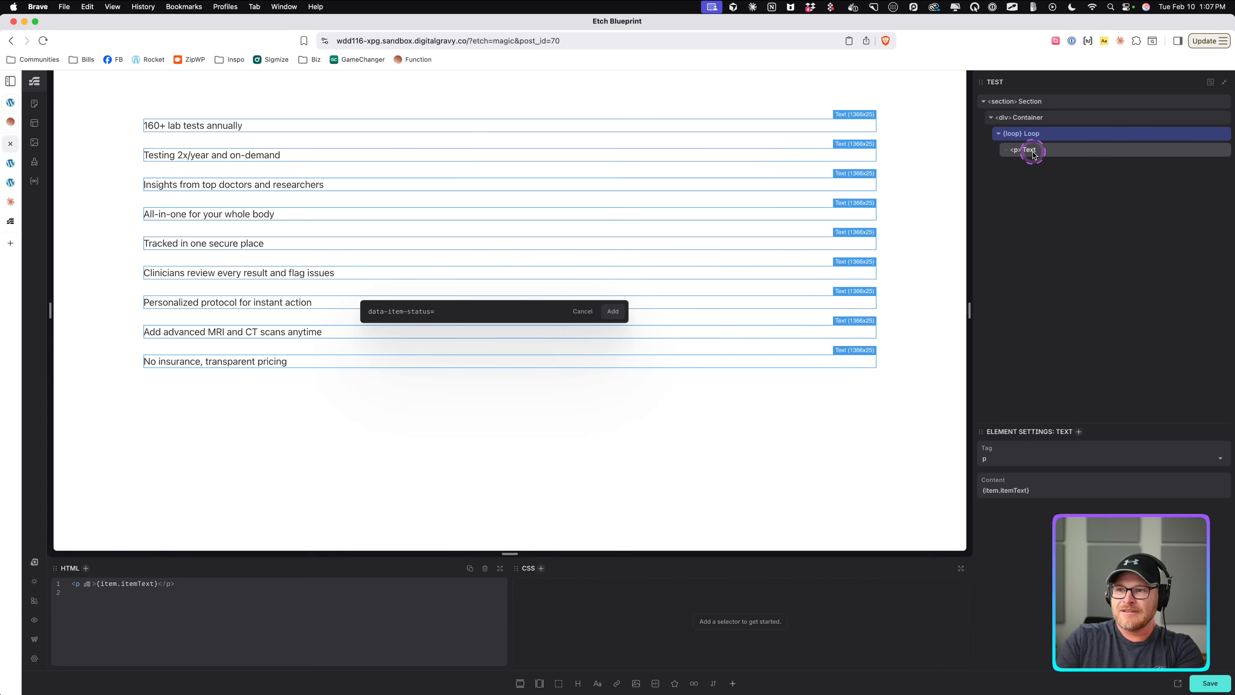
type("={}")
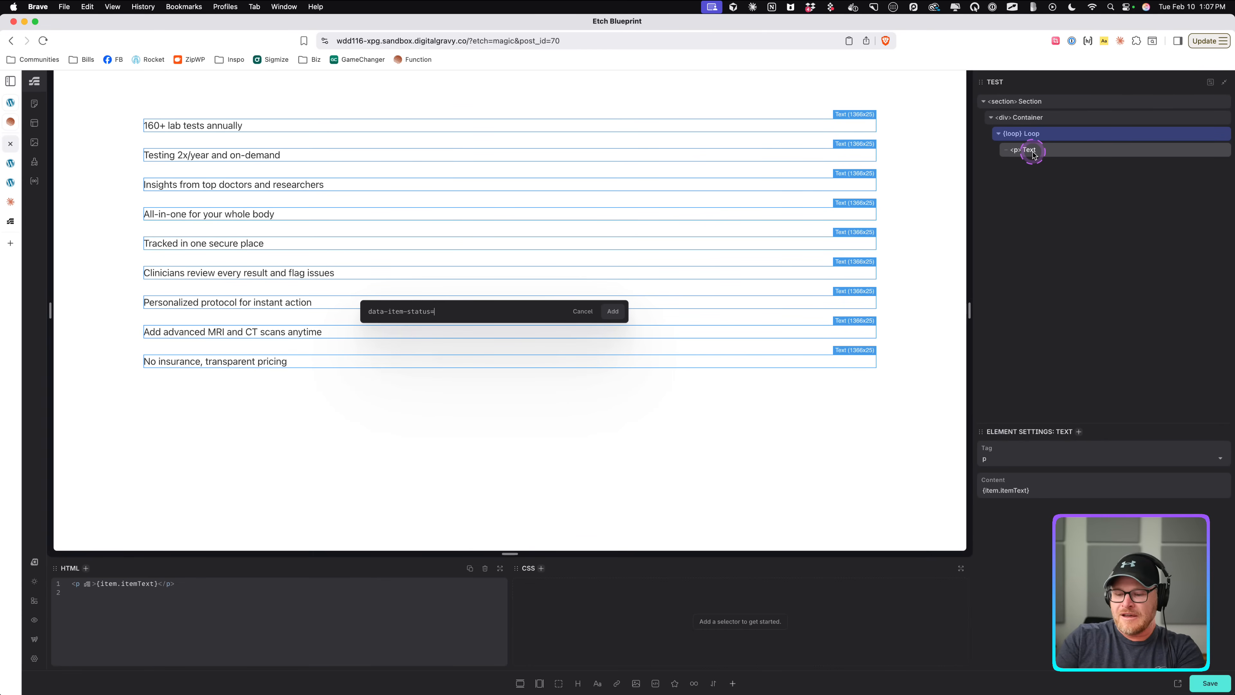
type("\"\"{}")
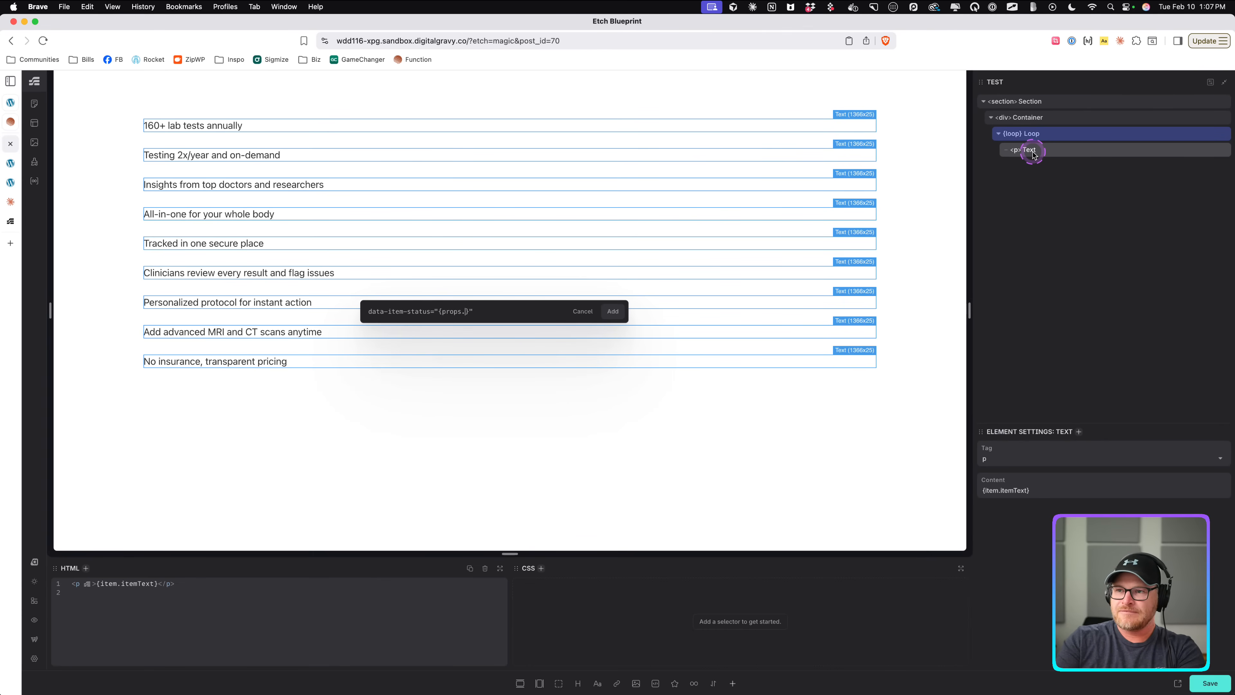
type("item.")
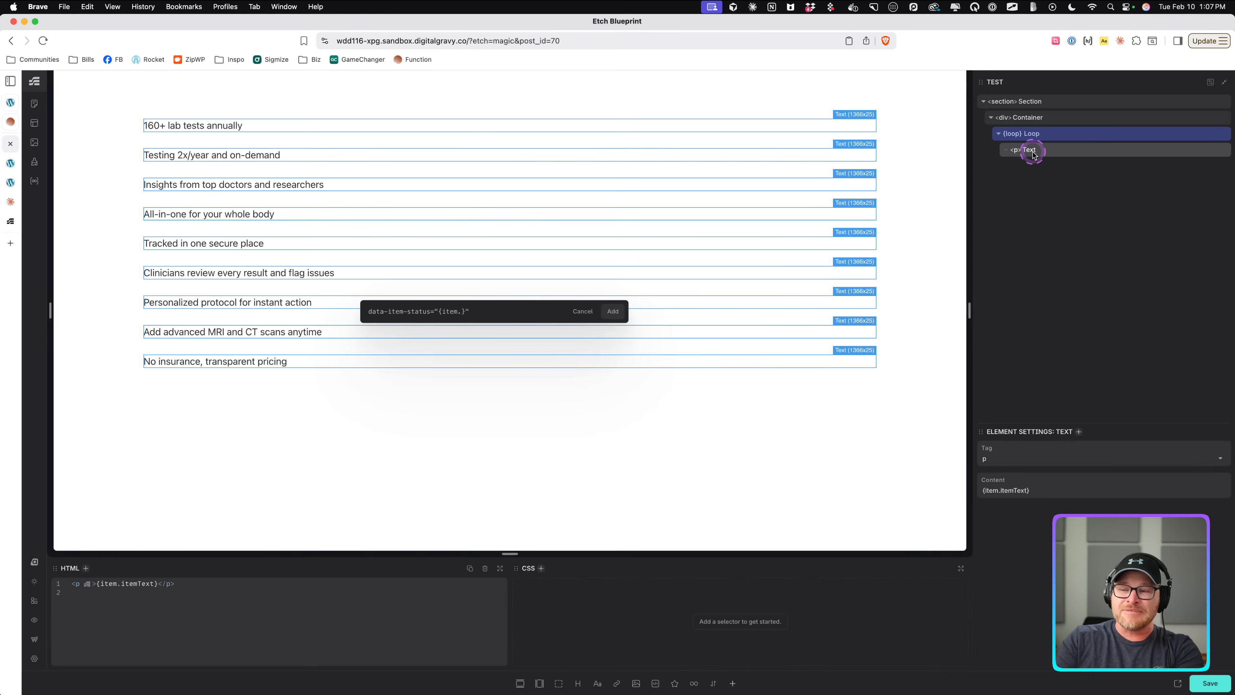
type("itemStatus")
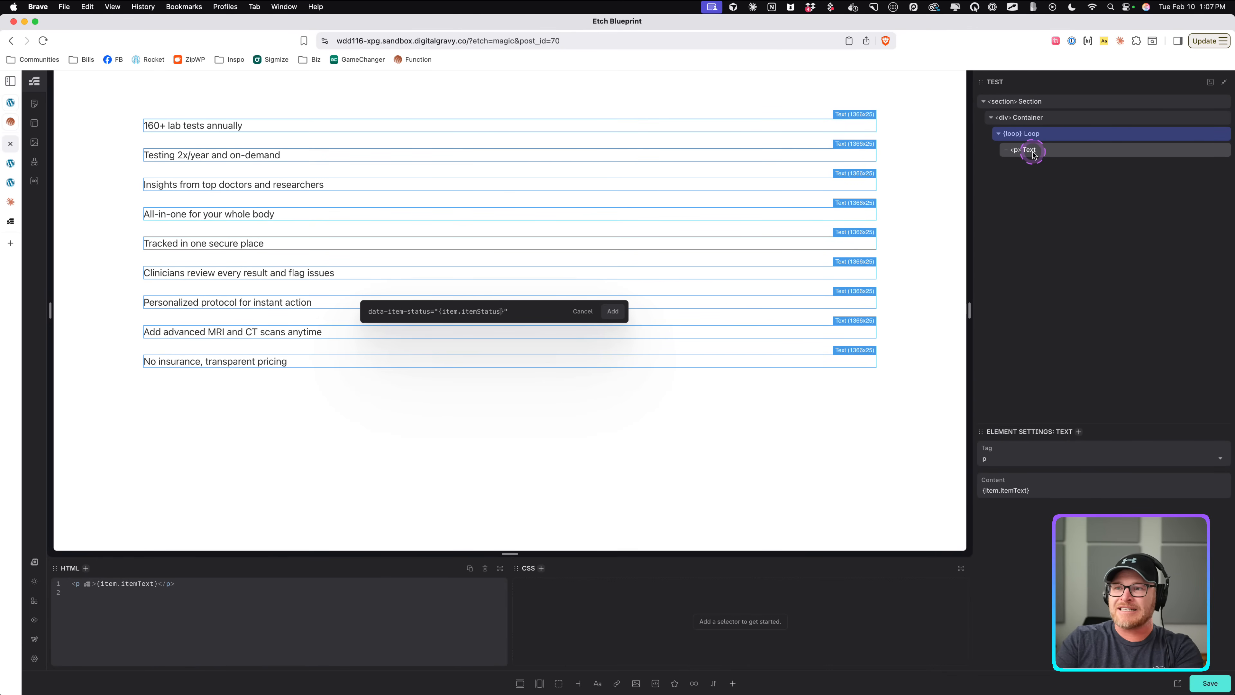
key("Return")
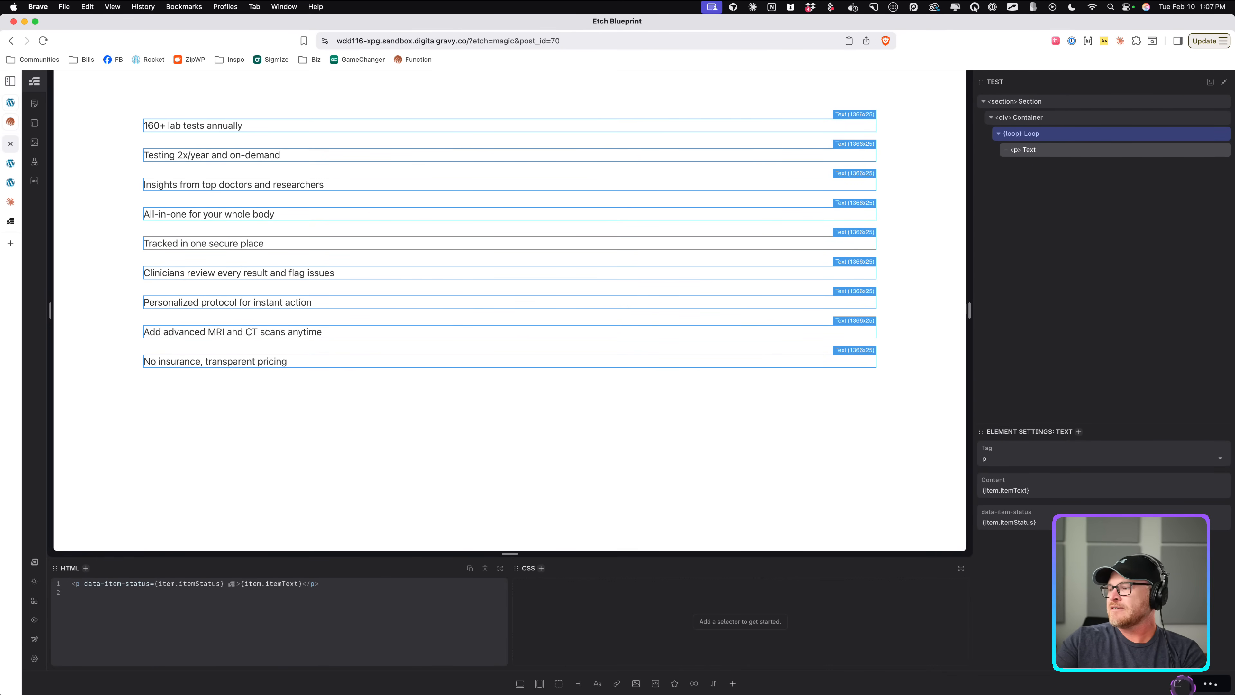
Open the live test page and inspect the paragraphs' data-item-status attributes in the developer tools.
left_click(1178, 684)
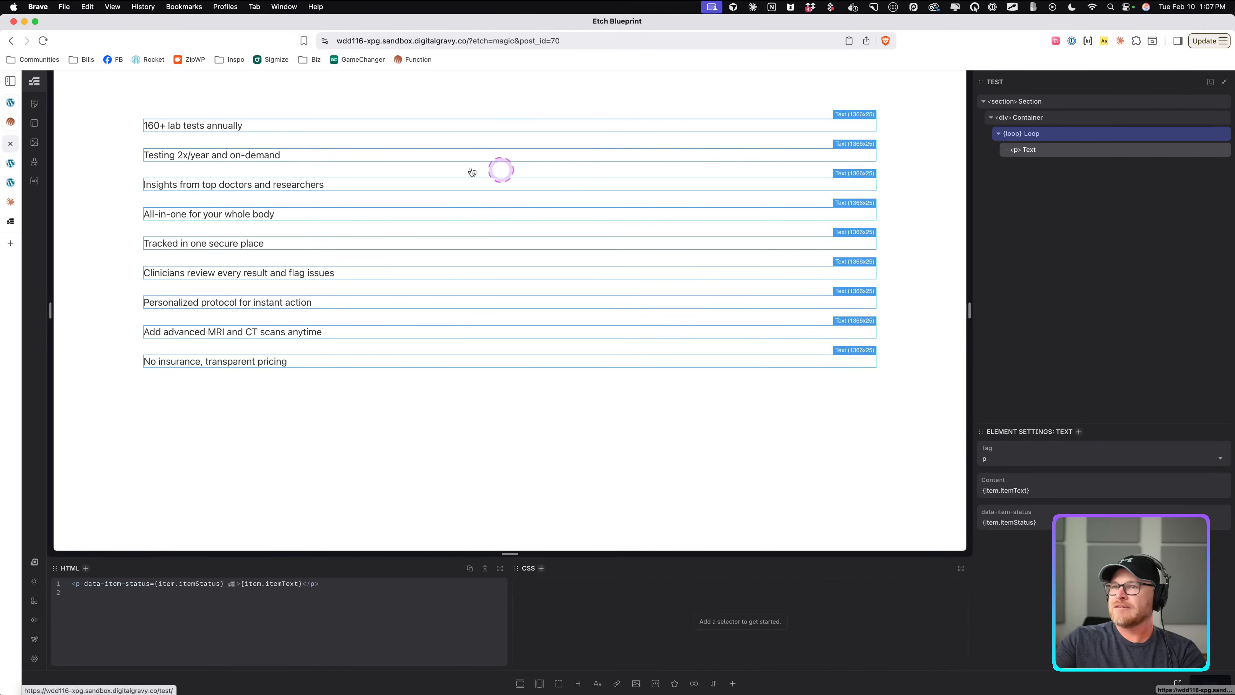
left_click(1178, 683)
right_click(337, 143)
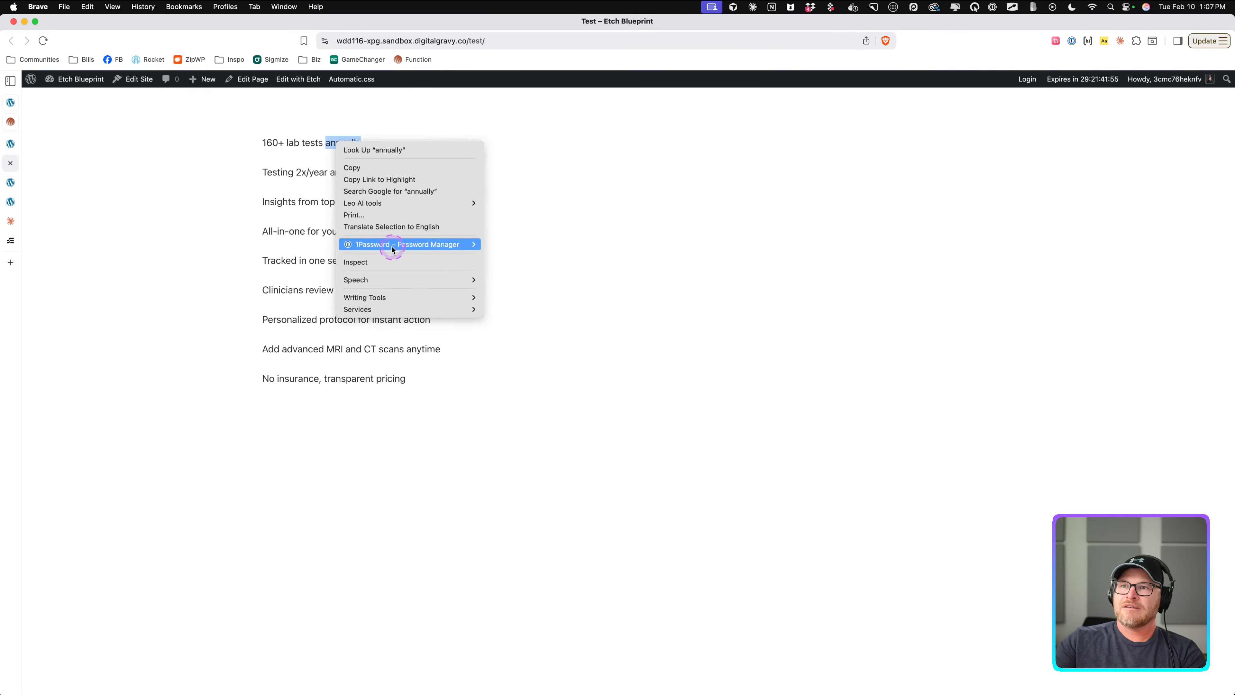
left_click(384, 262)
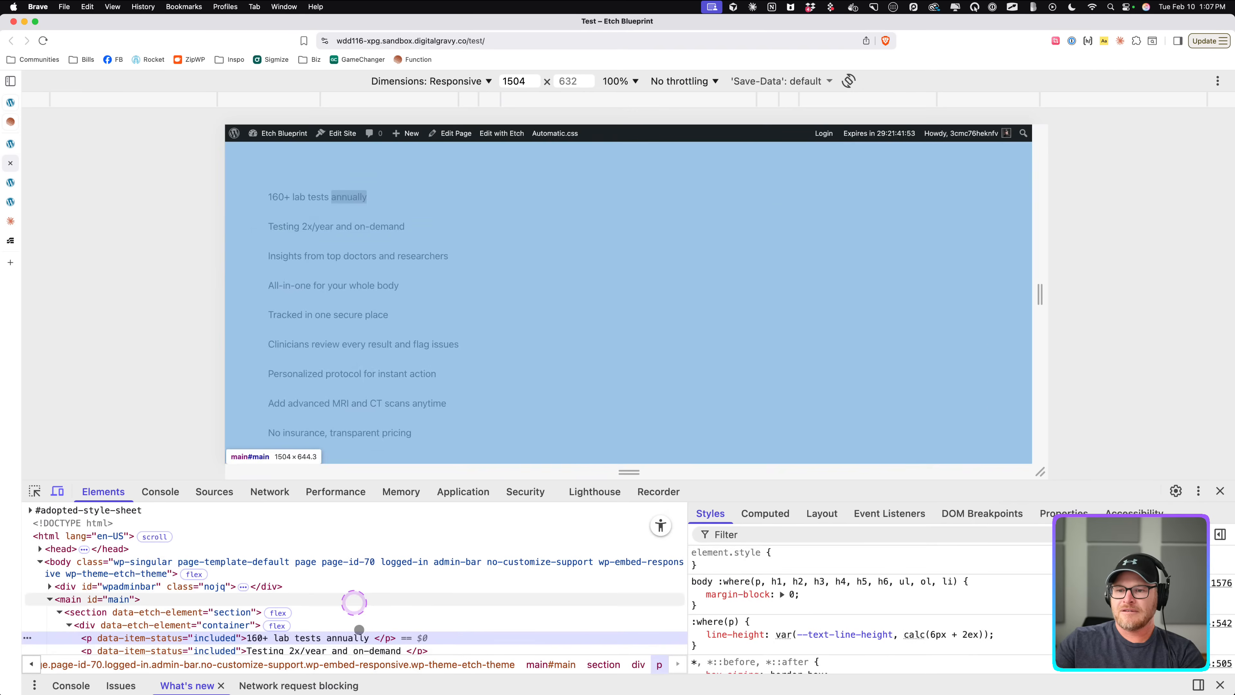
left_click_drag(394, 481, 400, 323)
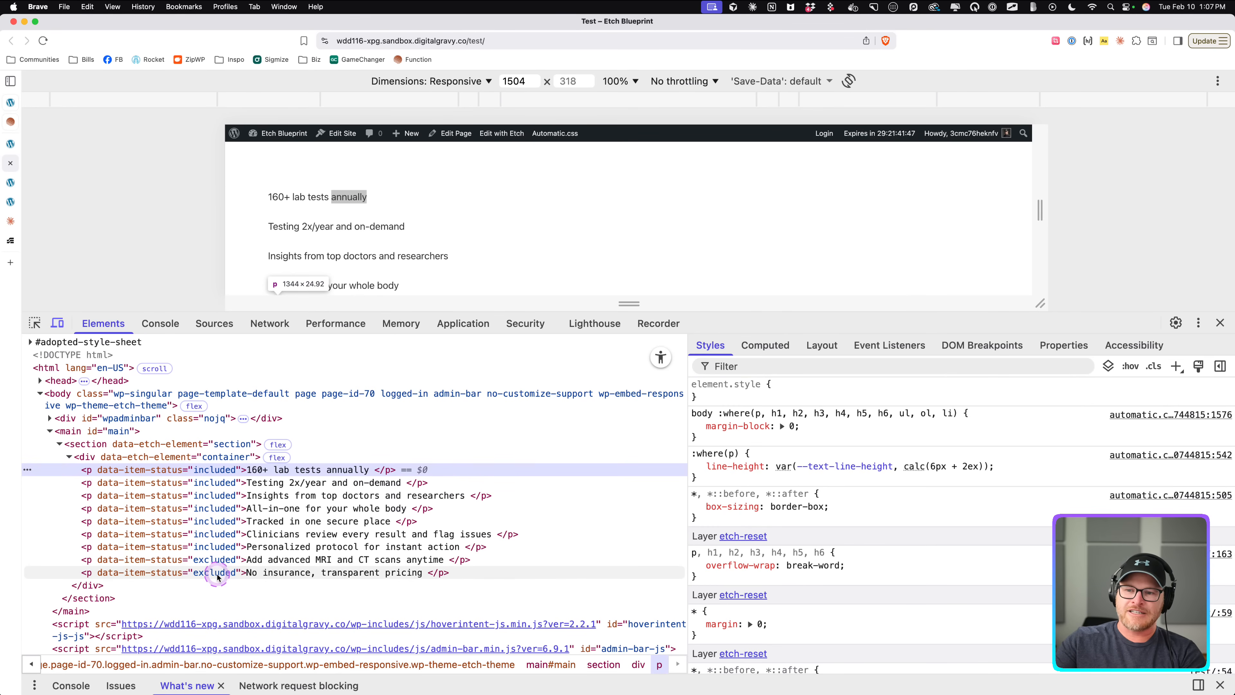
left_click(1220, 323)
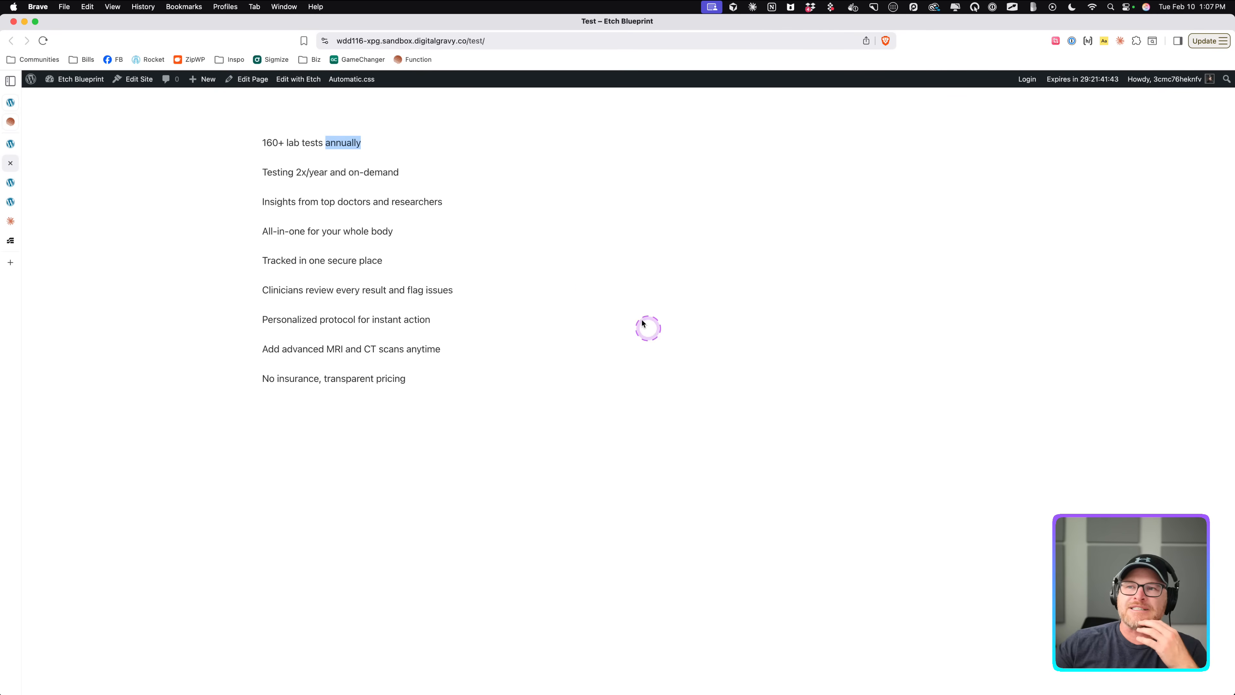
left_click_drag(251, 142, 363, 427)
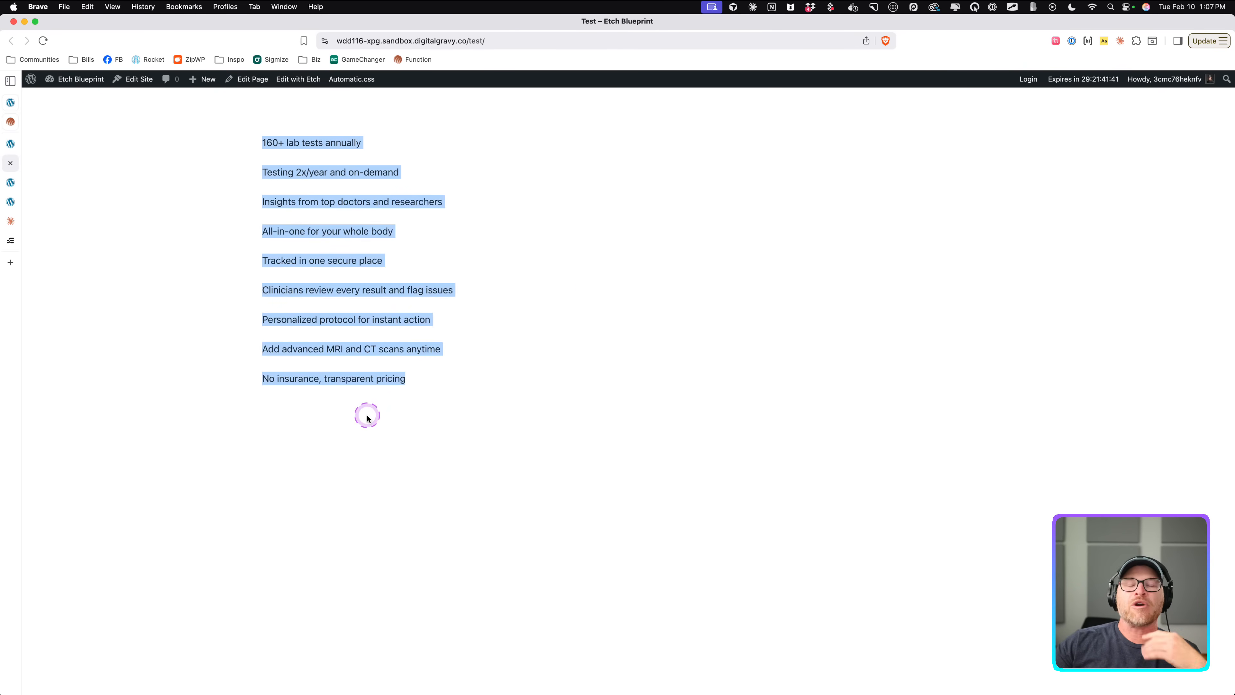
left_click(414, 335)
left_click_drag(464, 397, 243, 119)
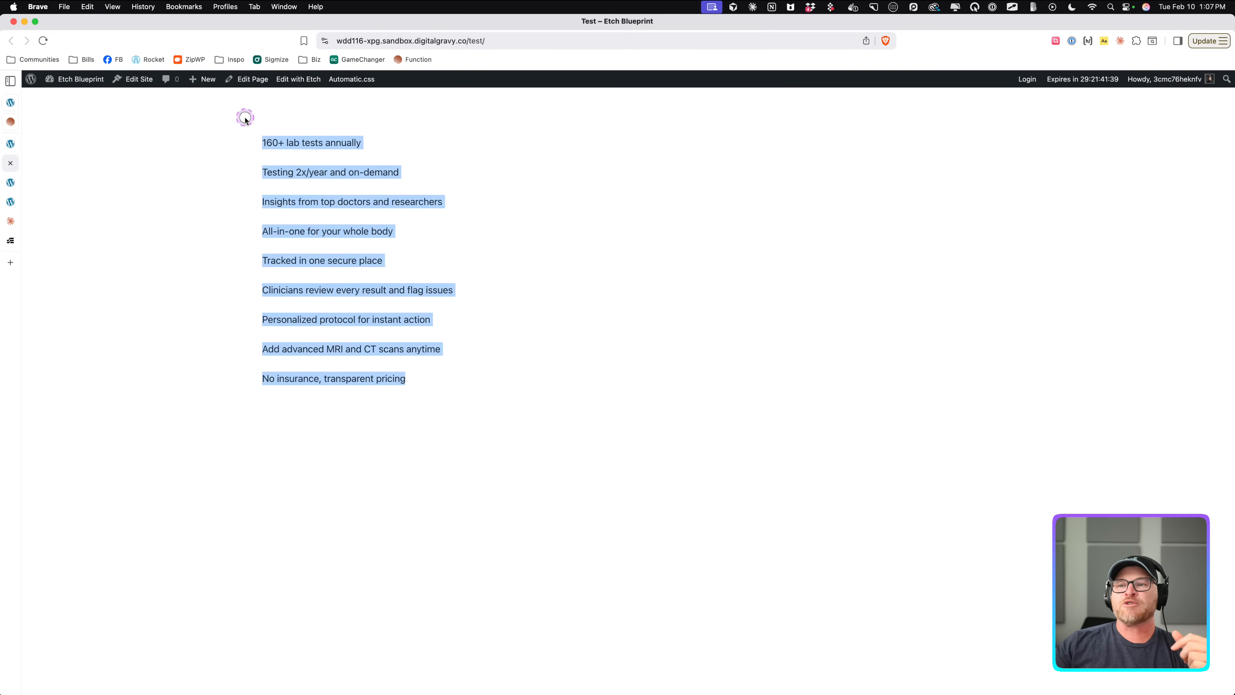
left_click(337, 218)
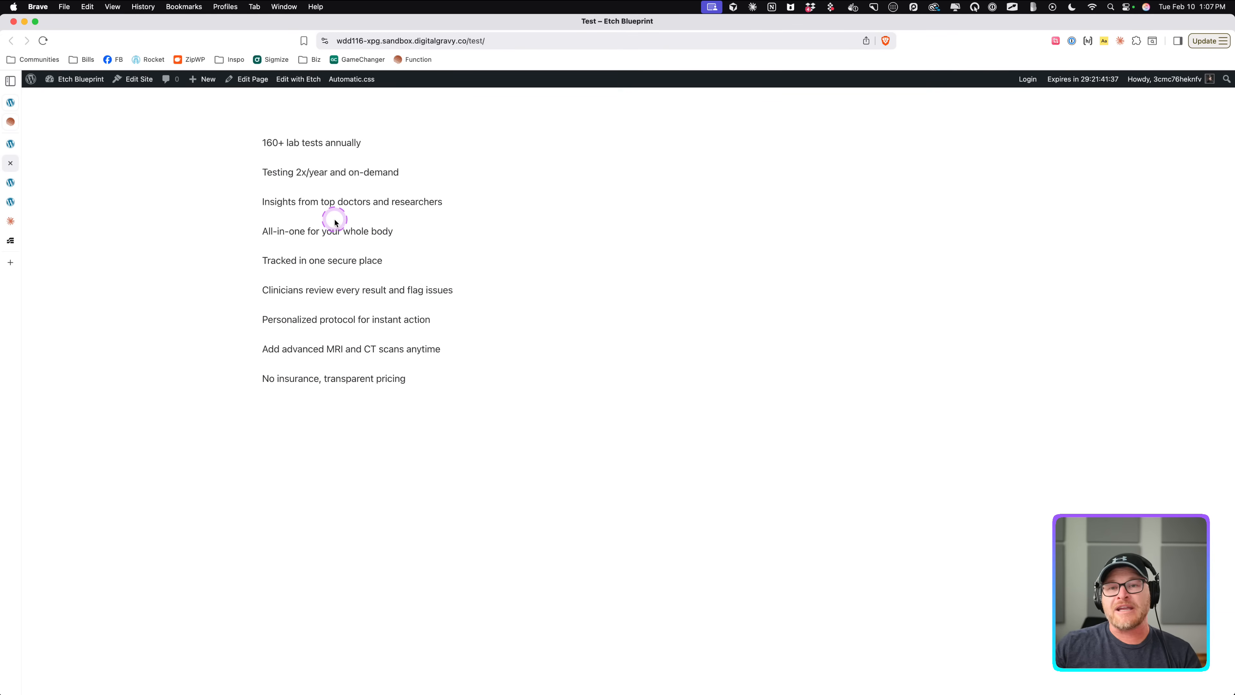
left_click(136, 209)
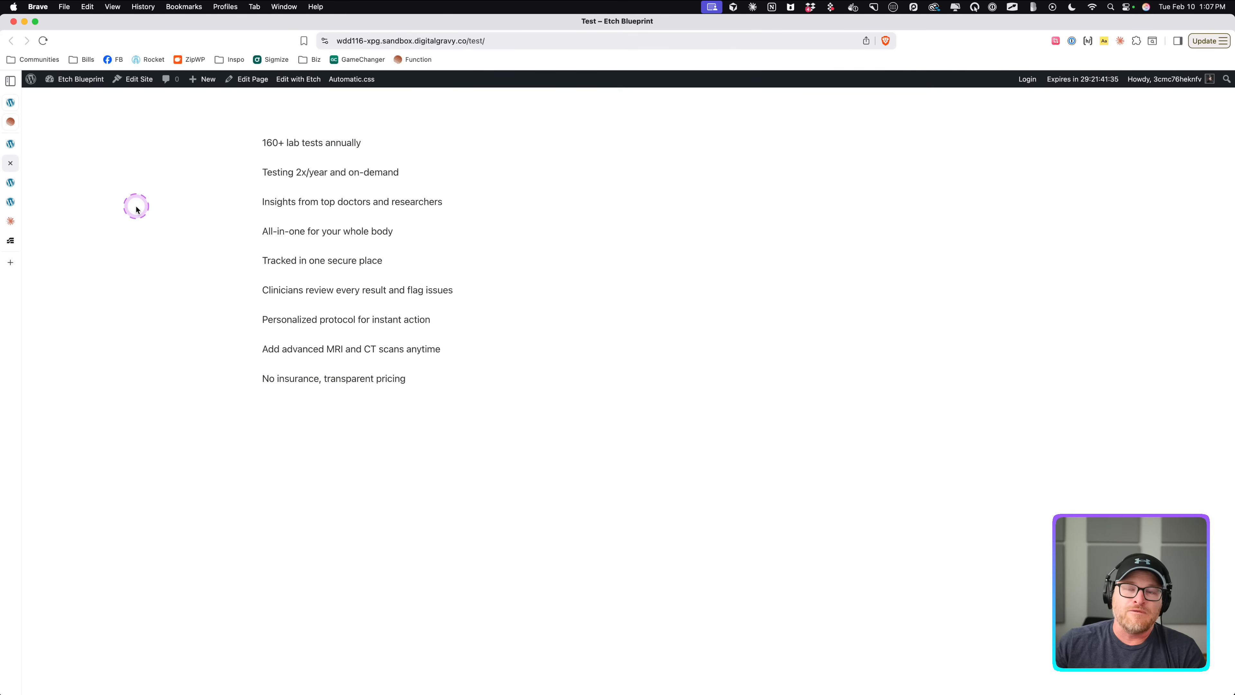
left_click(364, 231)
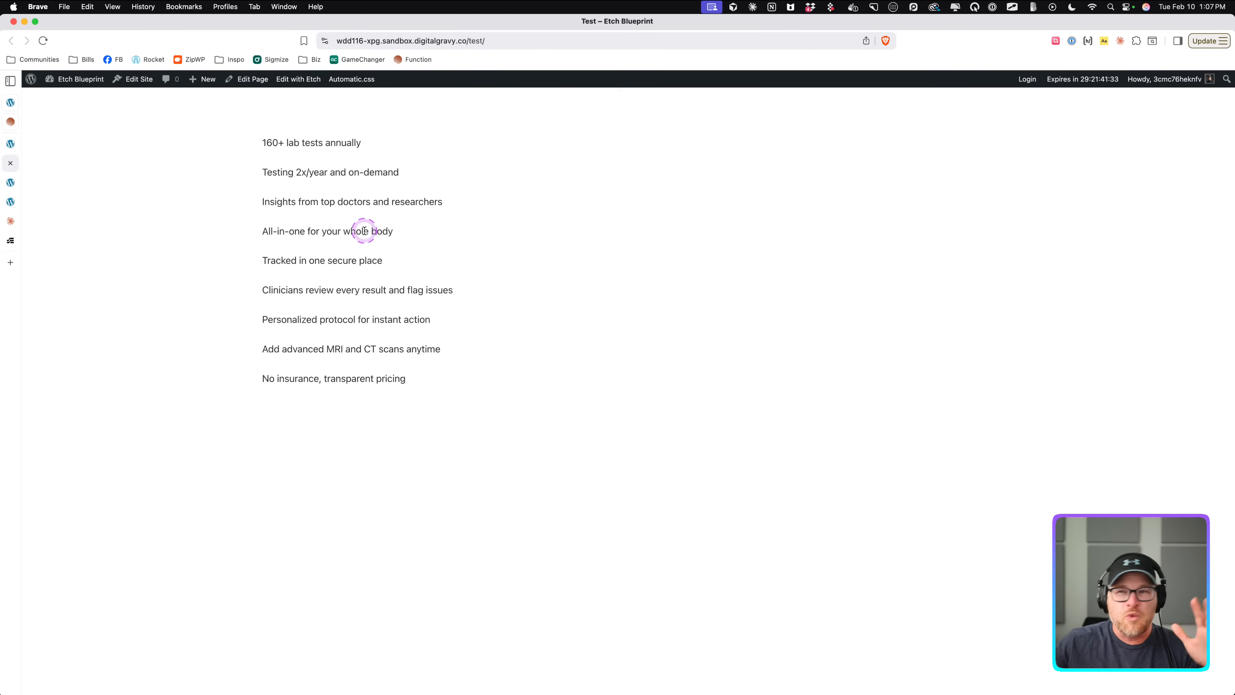
left_click(345, 297)
left_click(343, 237)
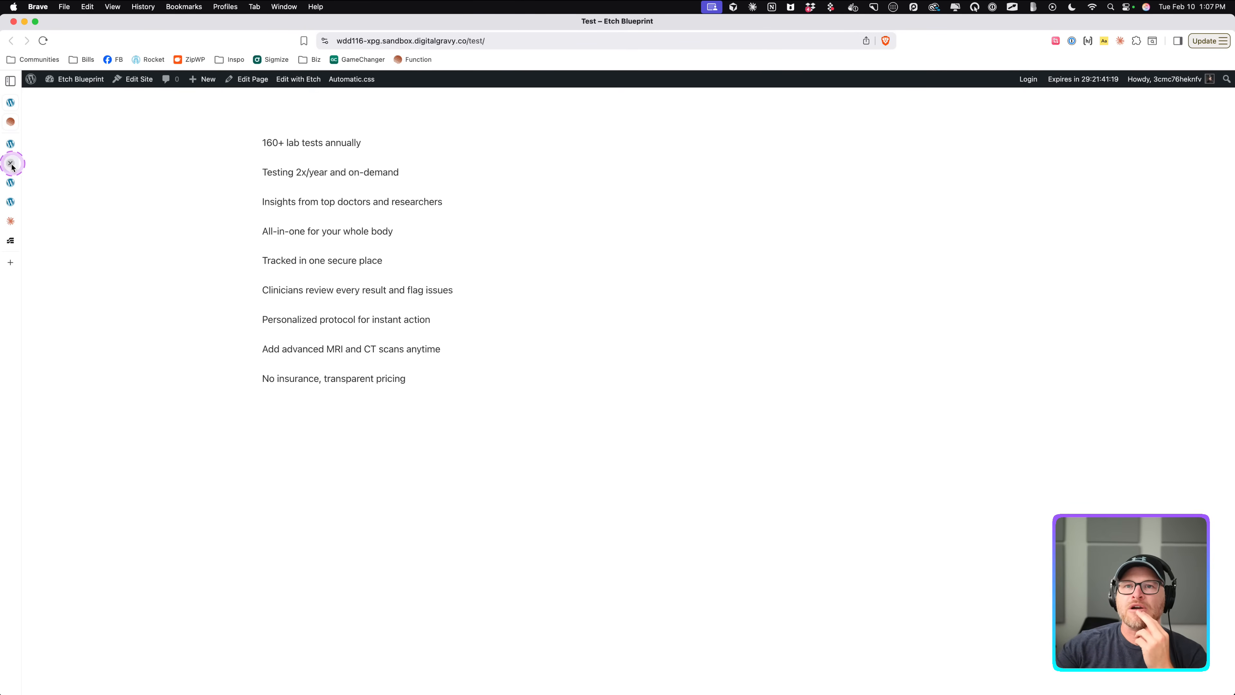
Open the Sample Page in the Etch builder from the Content Hub pages list.
left_click(11, 144)
left_click(35, 104)
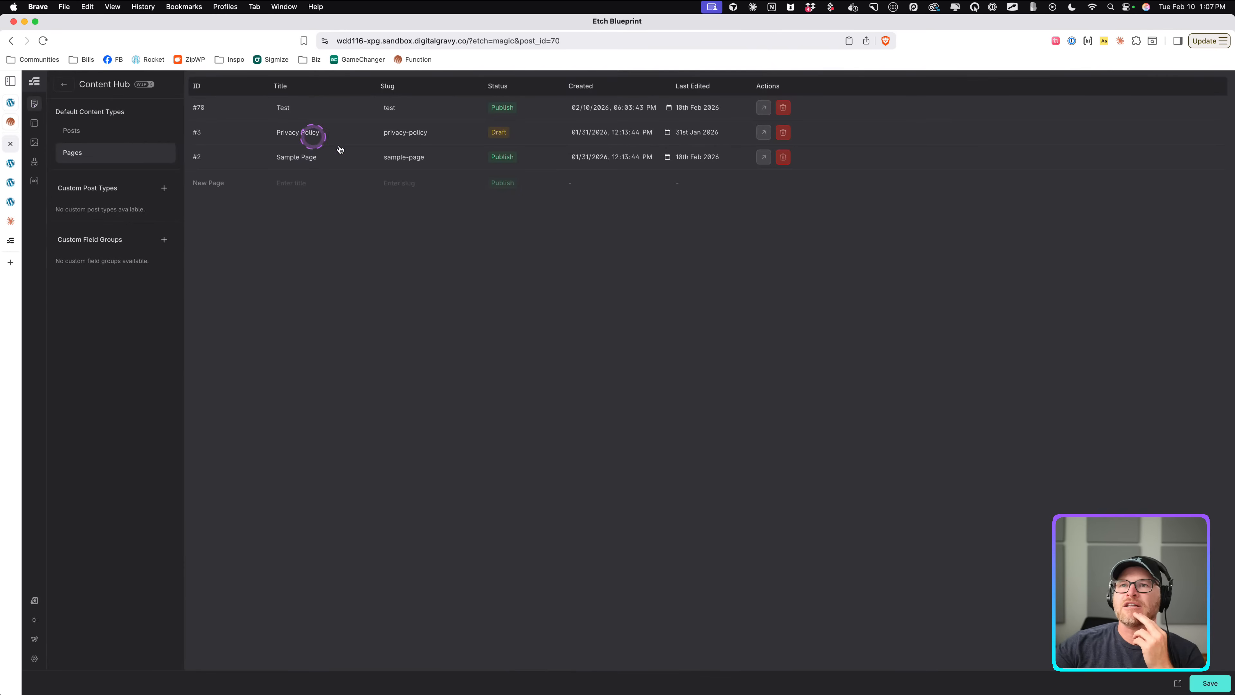
left_click(763, 161)
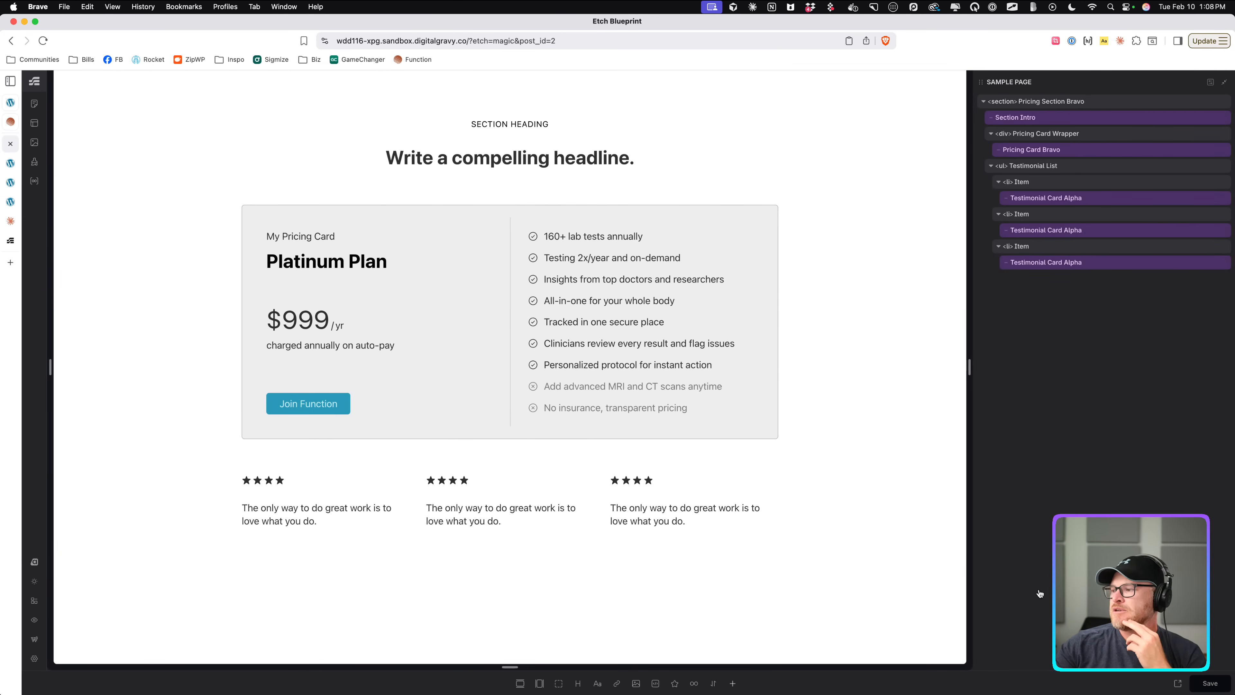
Switch the Sample Page to the WordPress block editor and select the pricing card component.
left_click(35, 640)
left_click(444, 581)
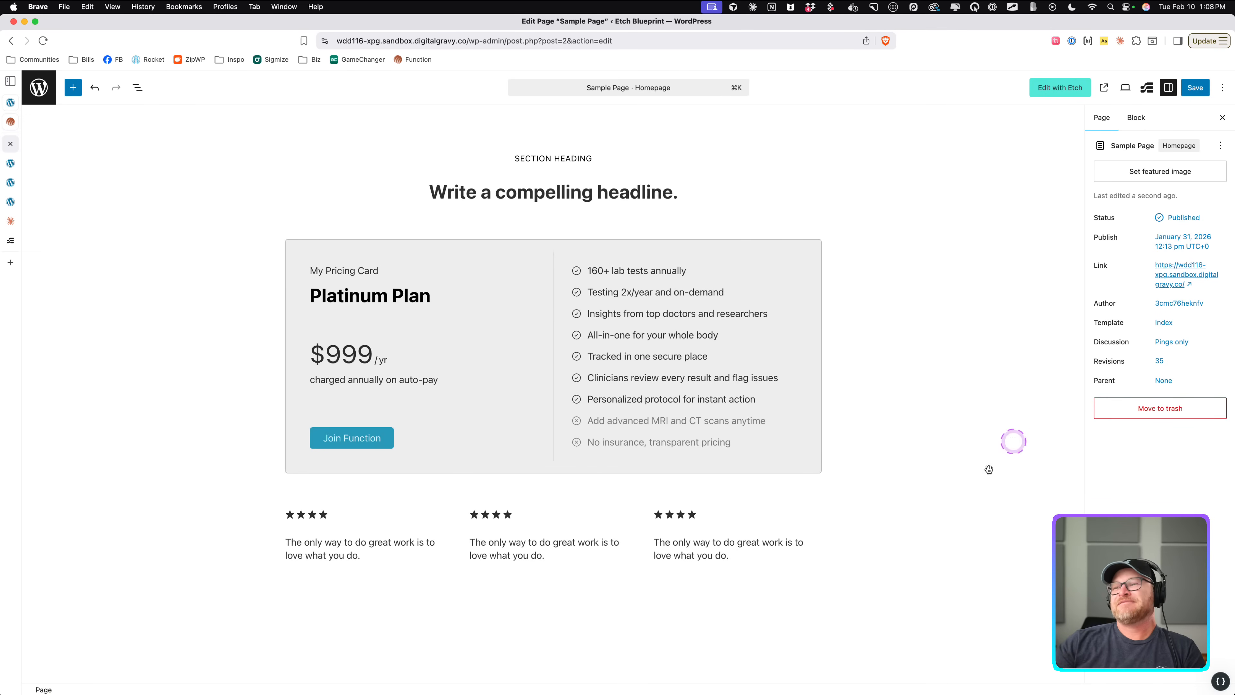
left_click(529, 311)
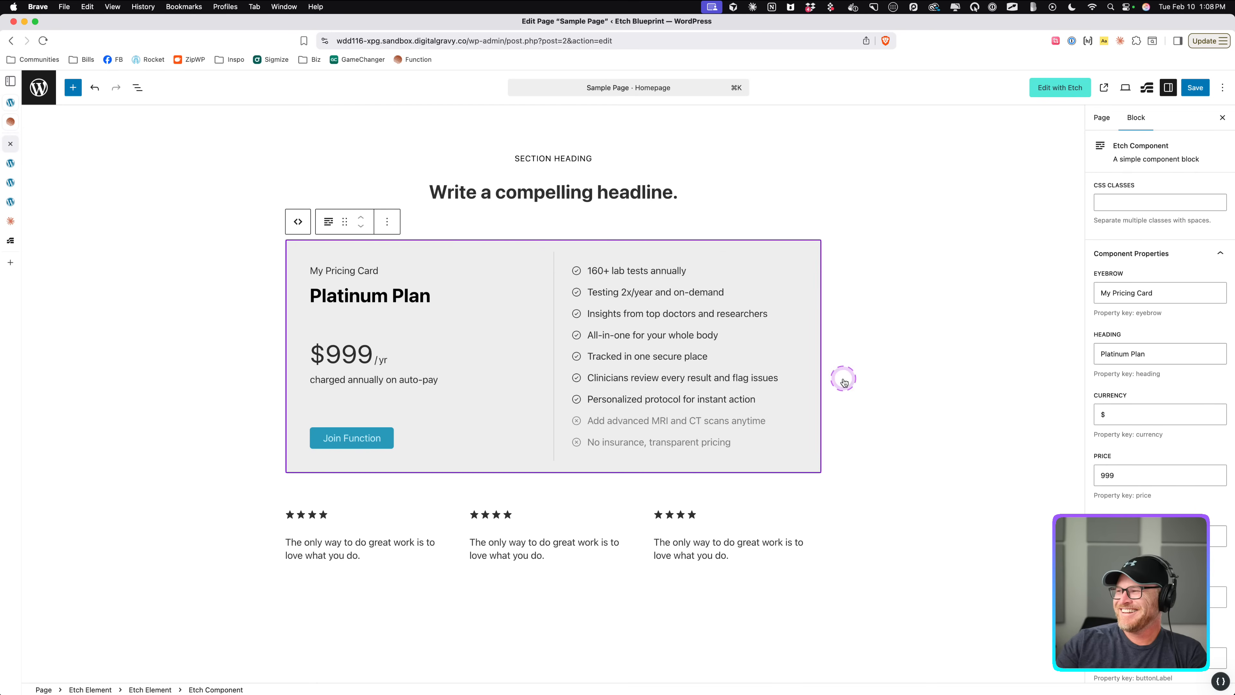
Set the pricing card's eyebrow to Sample Card and its heading to New Plan Name.
triple_click(1180, 292)
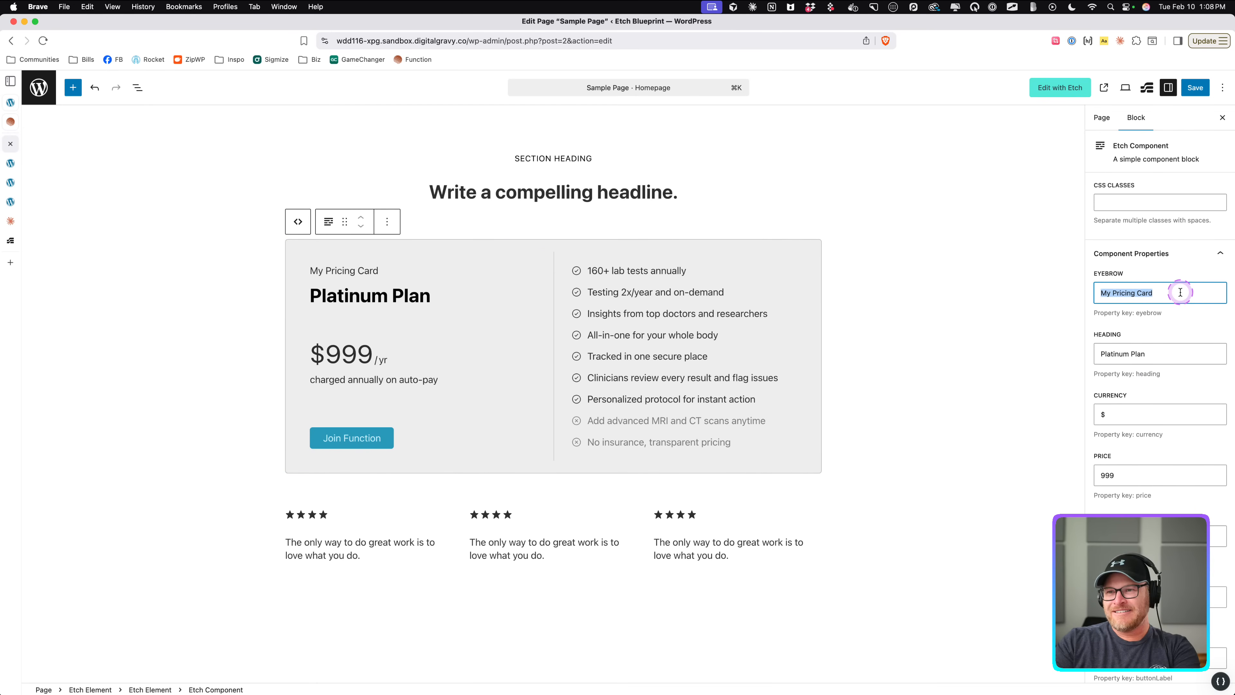
type("Sample Card")
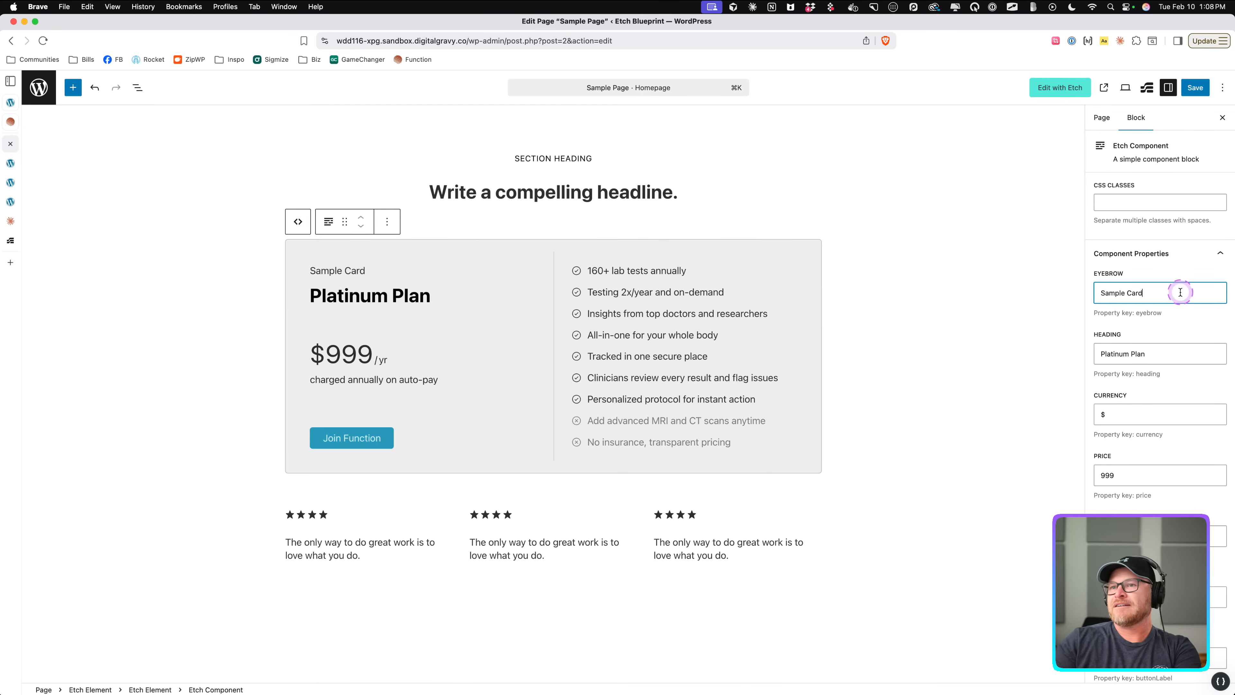
left_click(1149, 350)
triple_click(1149, 349)
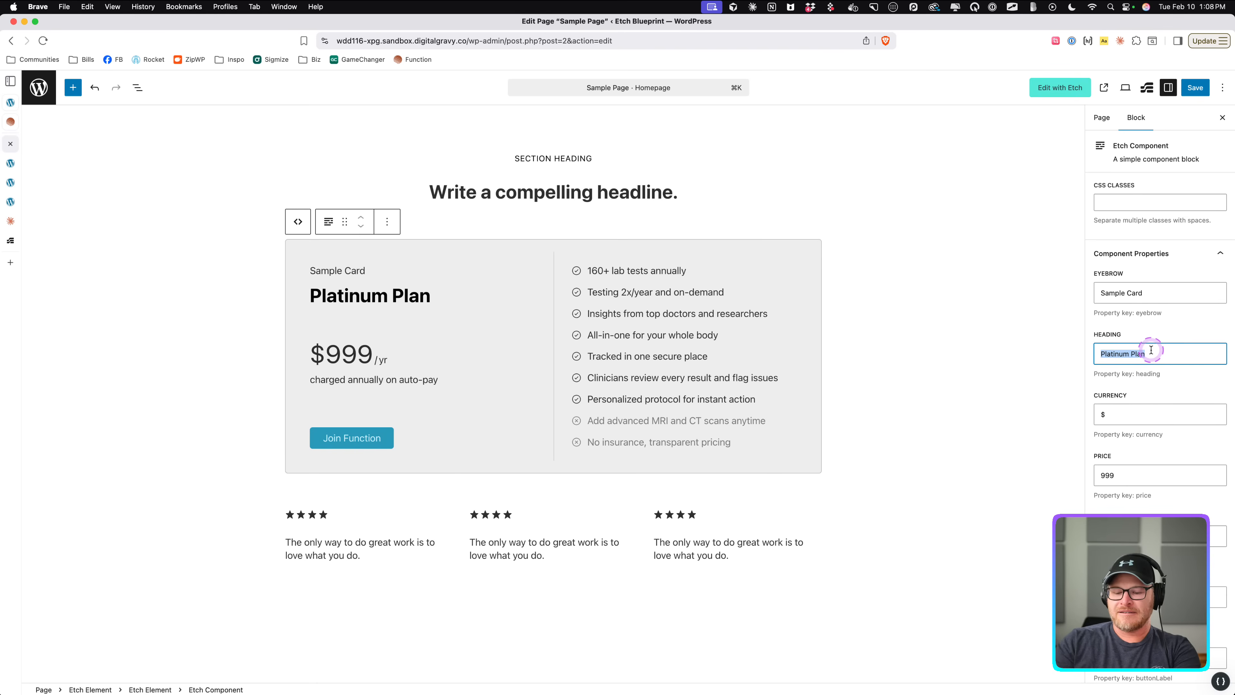
type("New Plan Name")
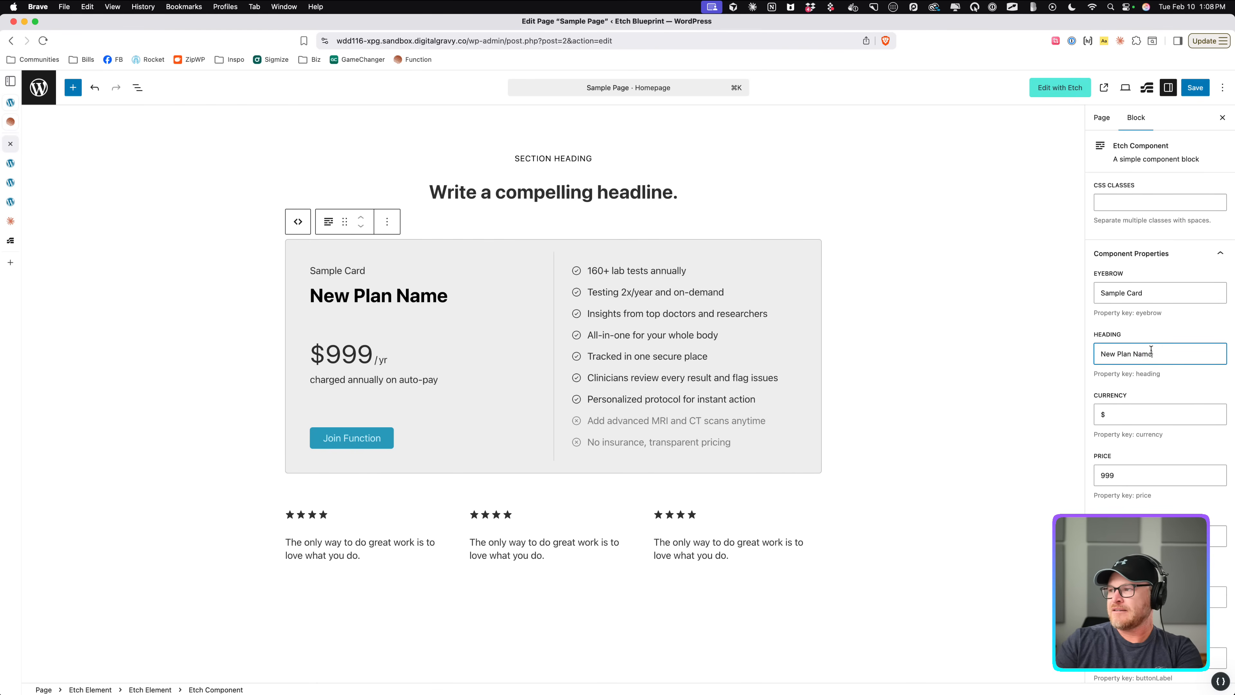
Set the pricing card's price to 499 and its term to mo.
triple_click(1162, 474)
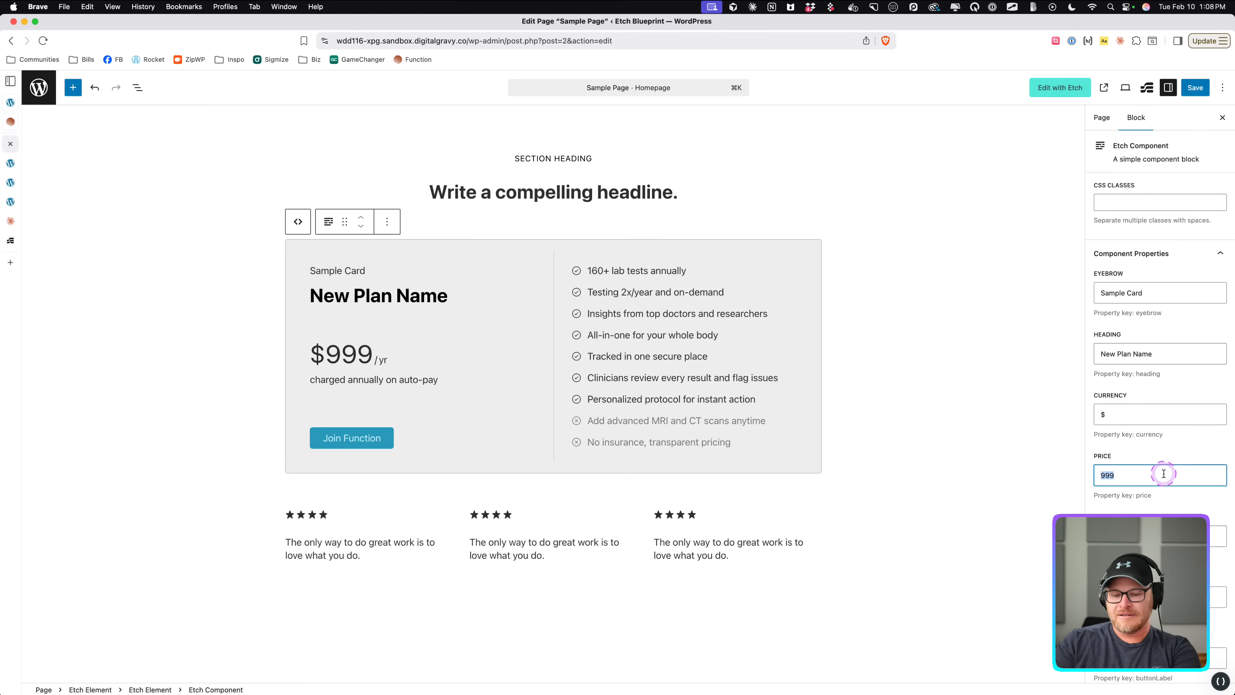
type("499")
key("Tab")
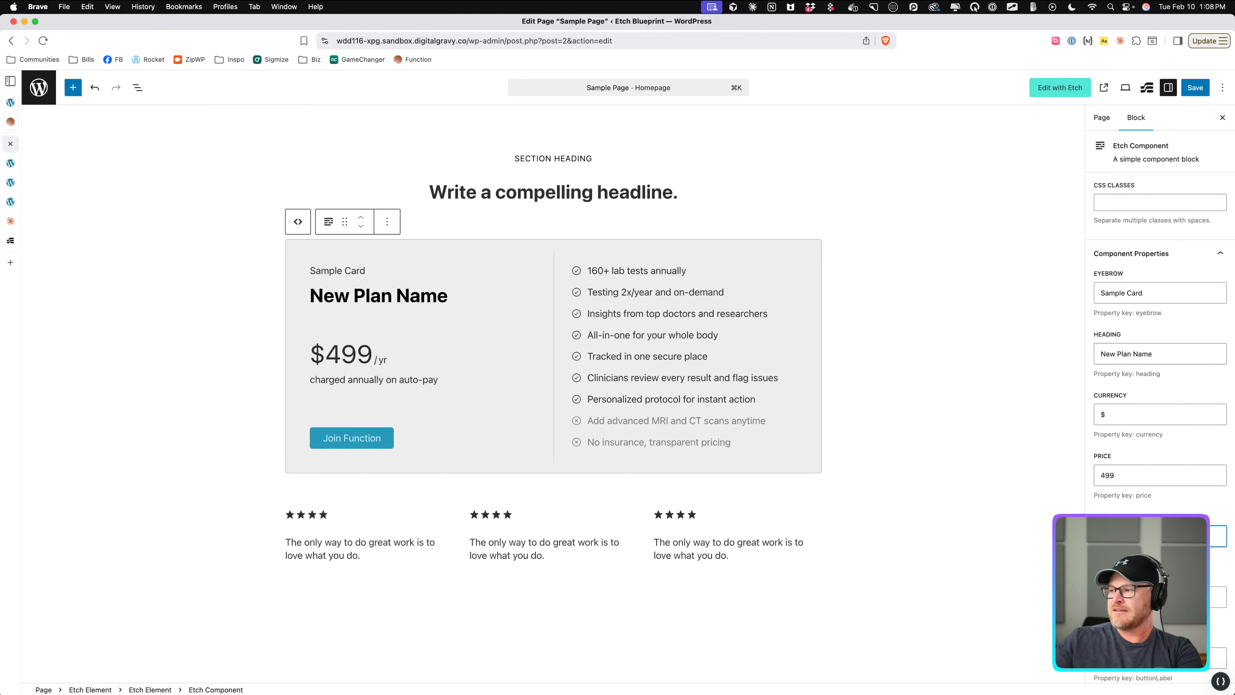
type("mo")
Set the pricing card's price description to flexible payment plan.
scroll(1122, 455, "down", 3)
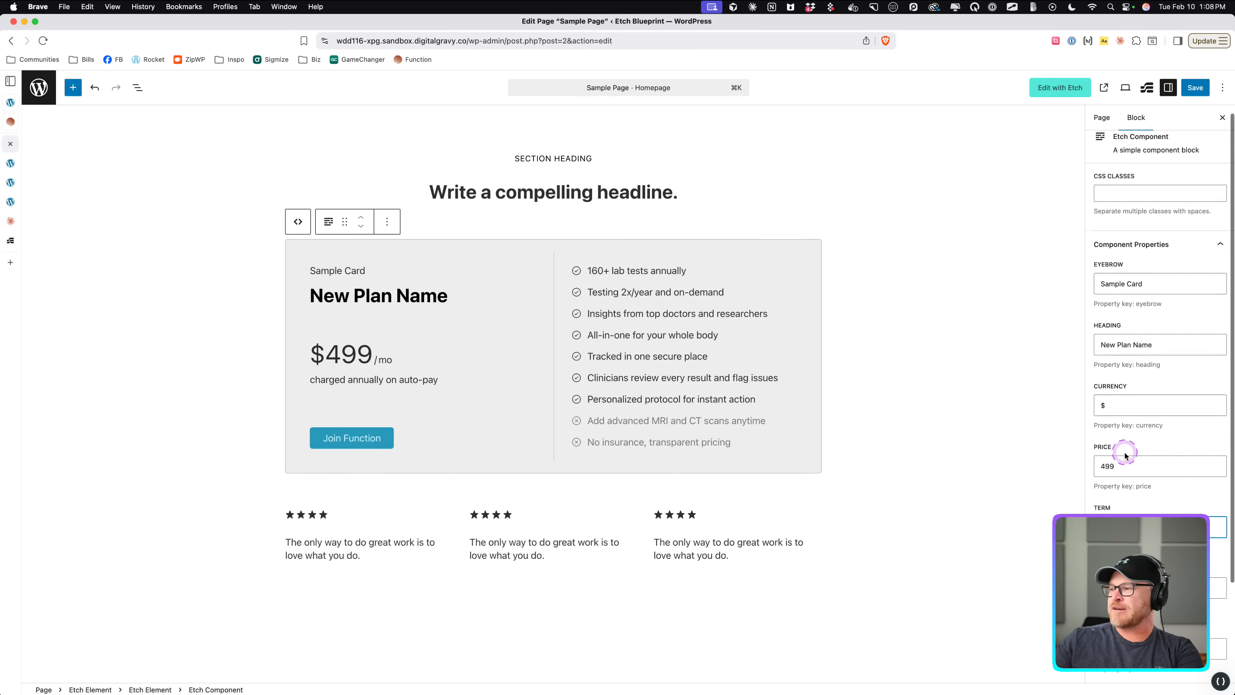
triple_click(1128, 457)
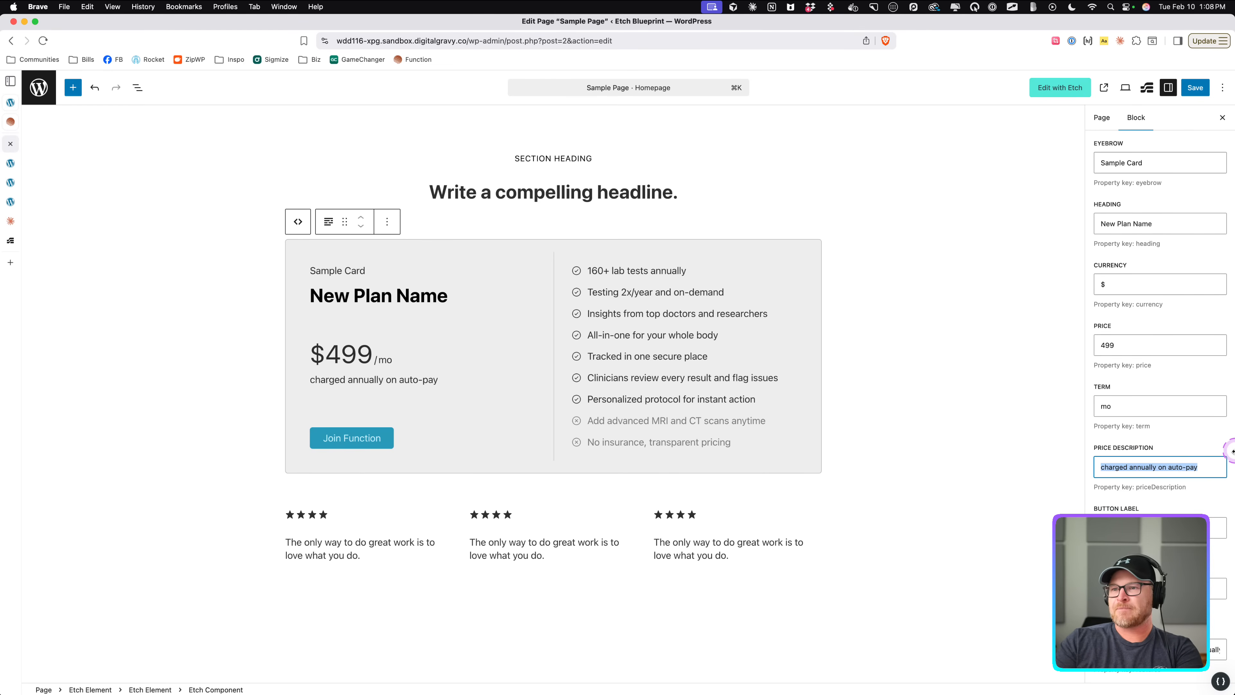
type("pay perm")
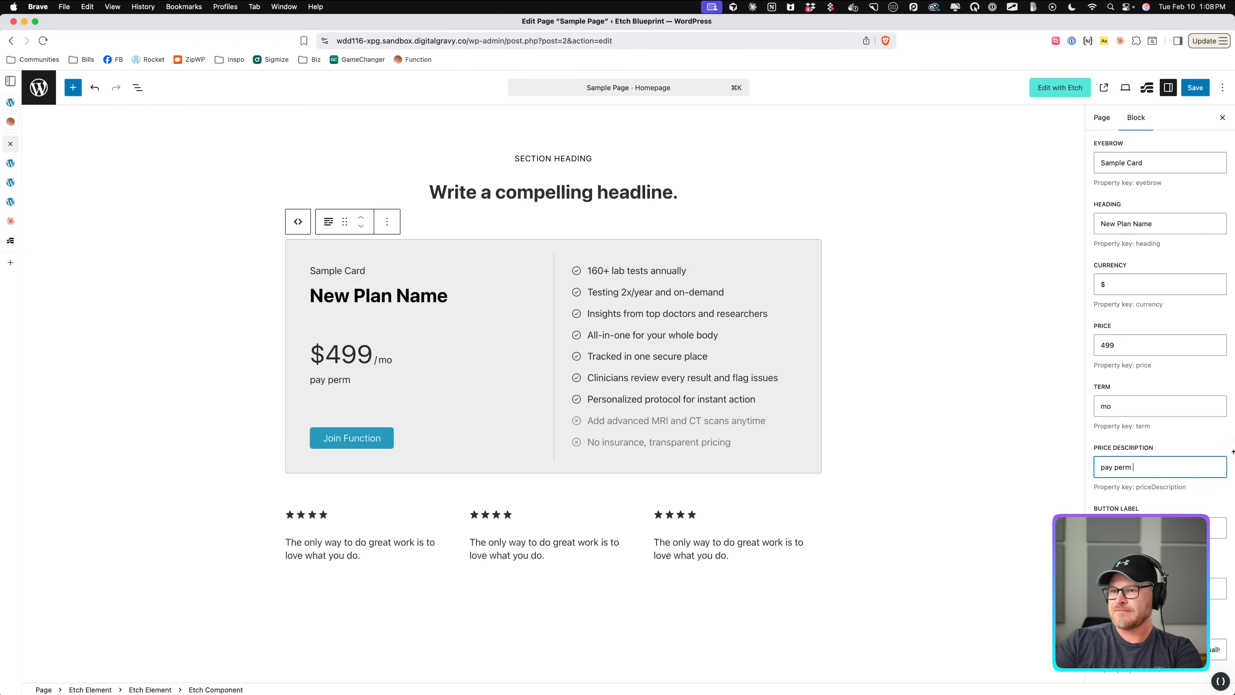
key("BackSpace")
key("super+a")
type("flexible")
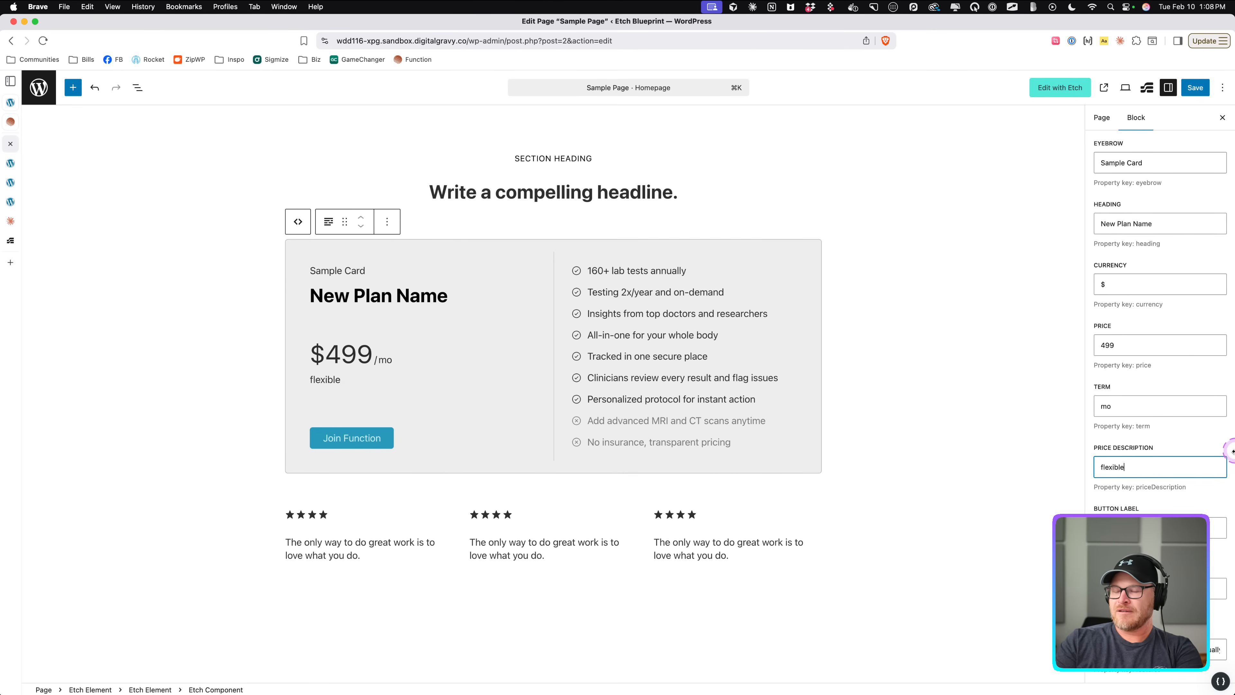
type(" payment plan")
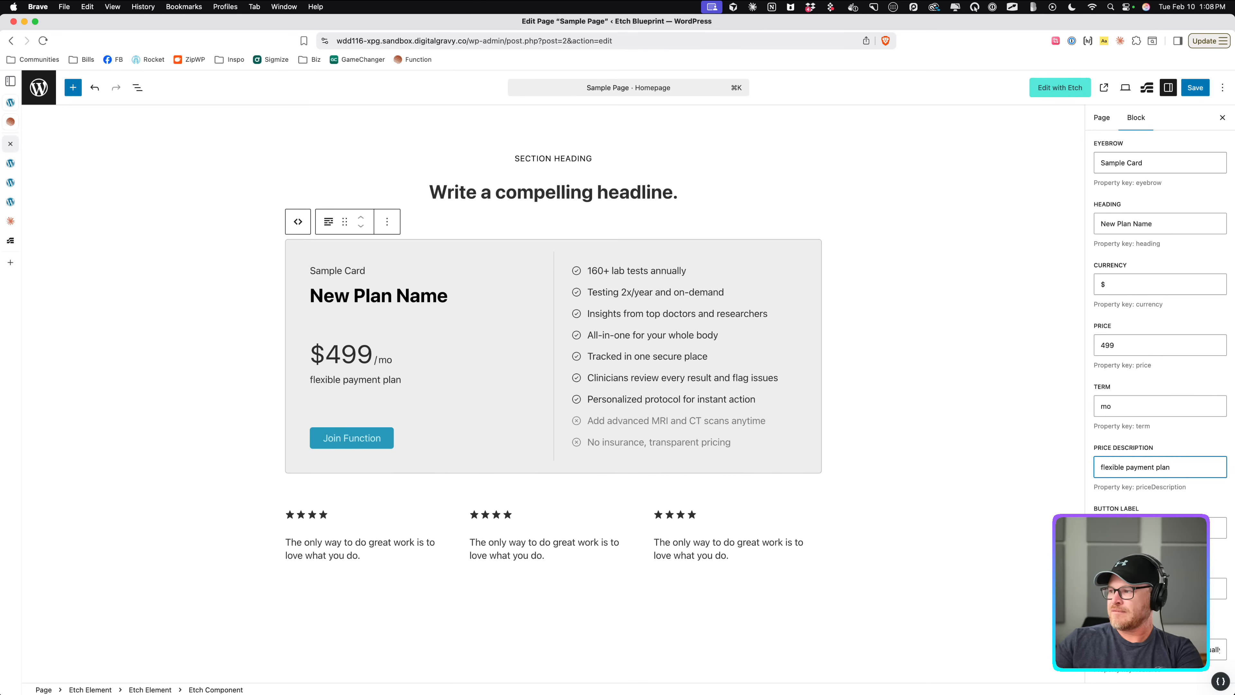
Set the pricing card's button label to Join the Tribe and move on to the features property.
key("Tab")
key("BackSpace")
type("Join the Trib")
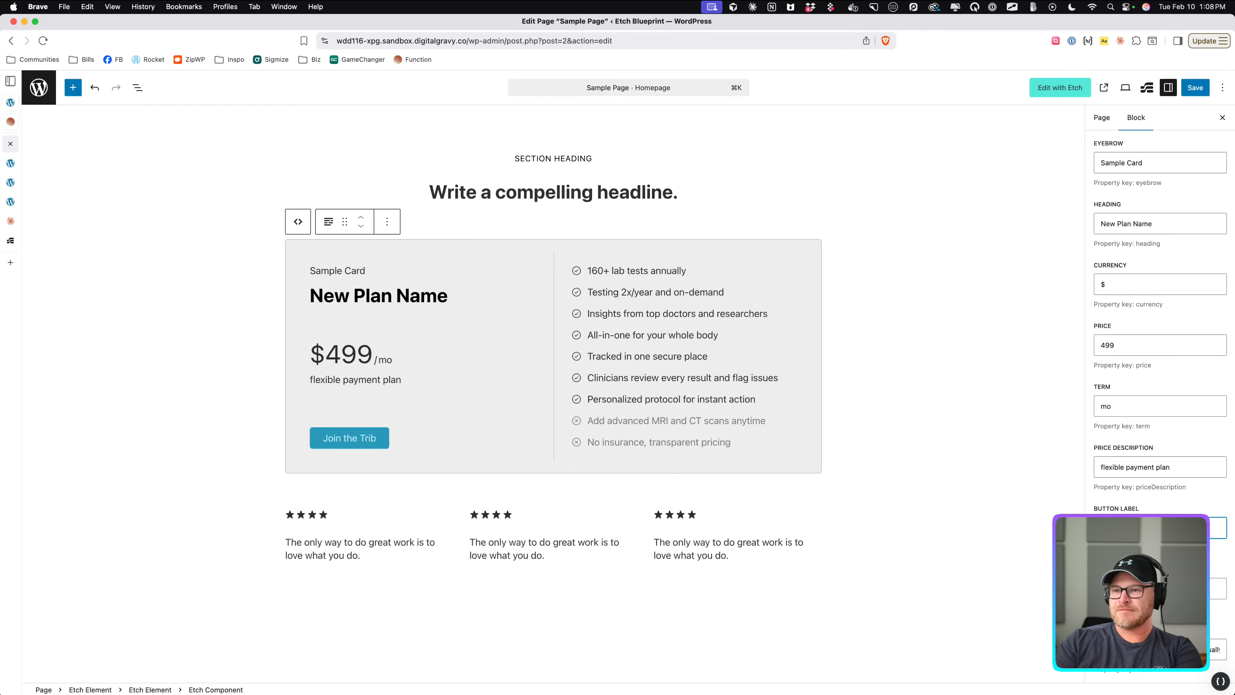
type("e")
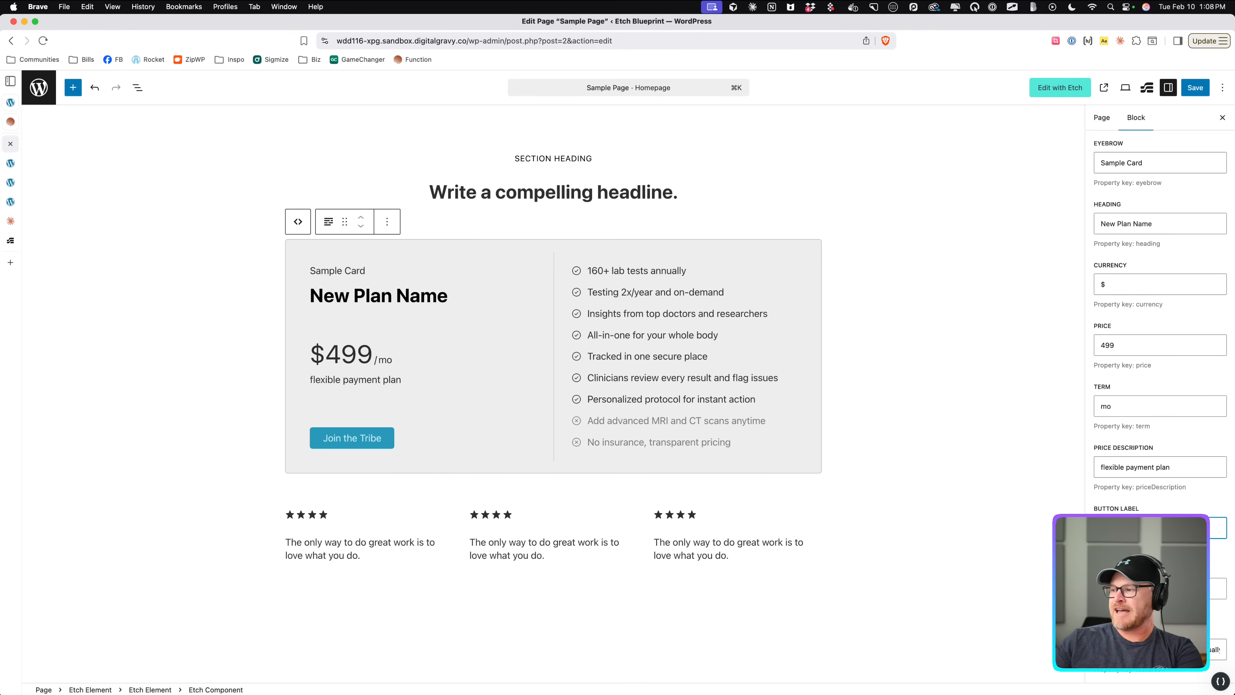
key("Tab")
key("Tab")
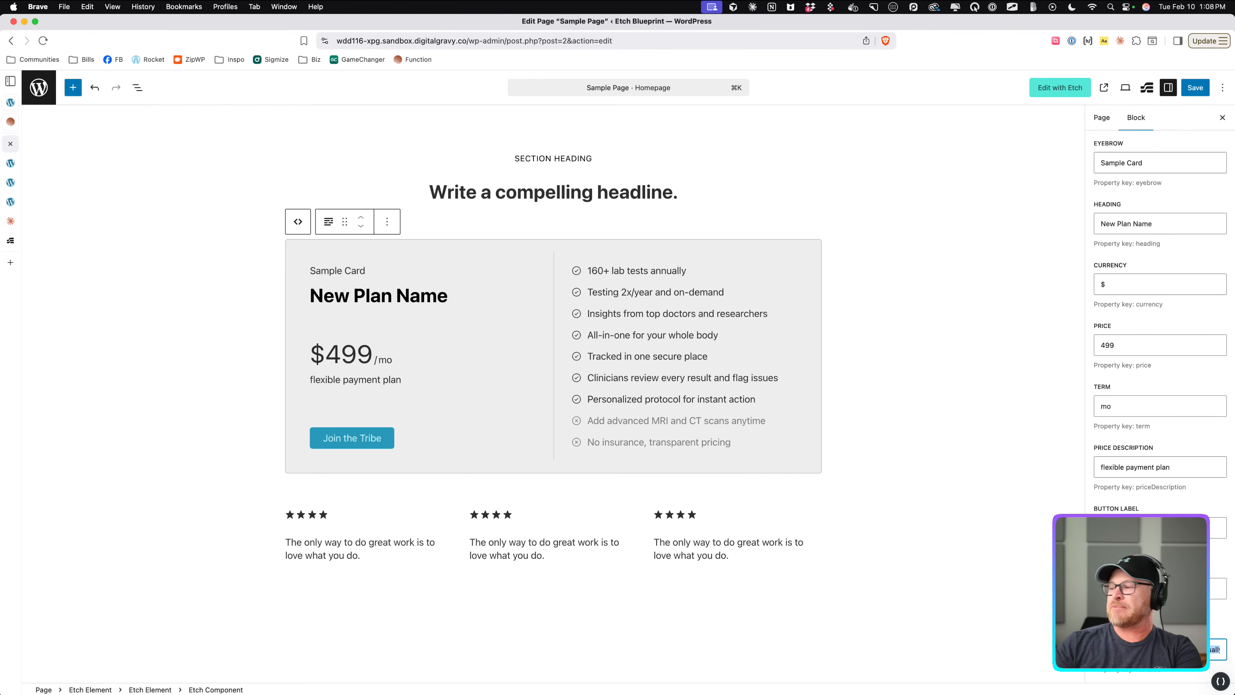
Switch to the Claude tab and ask it: Give me a list of features.
left_click(11, 221)
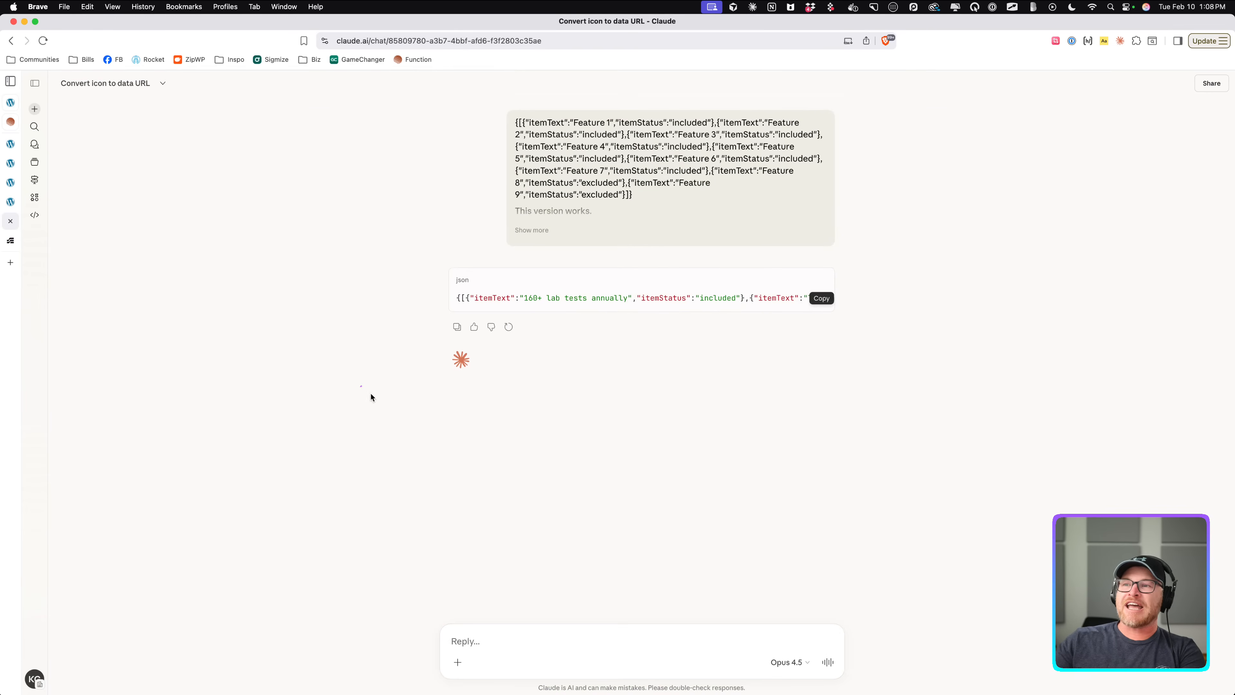
left_click(501, 628)
type("Give me new")
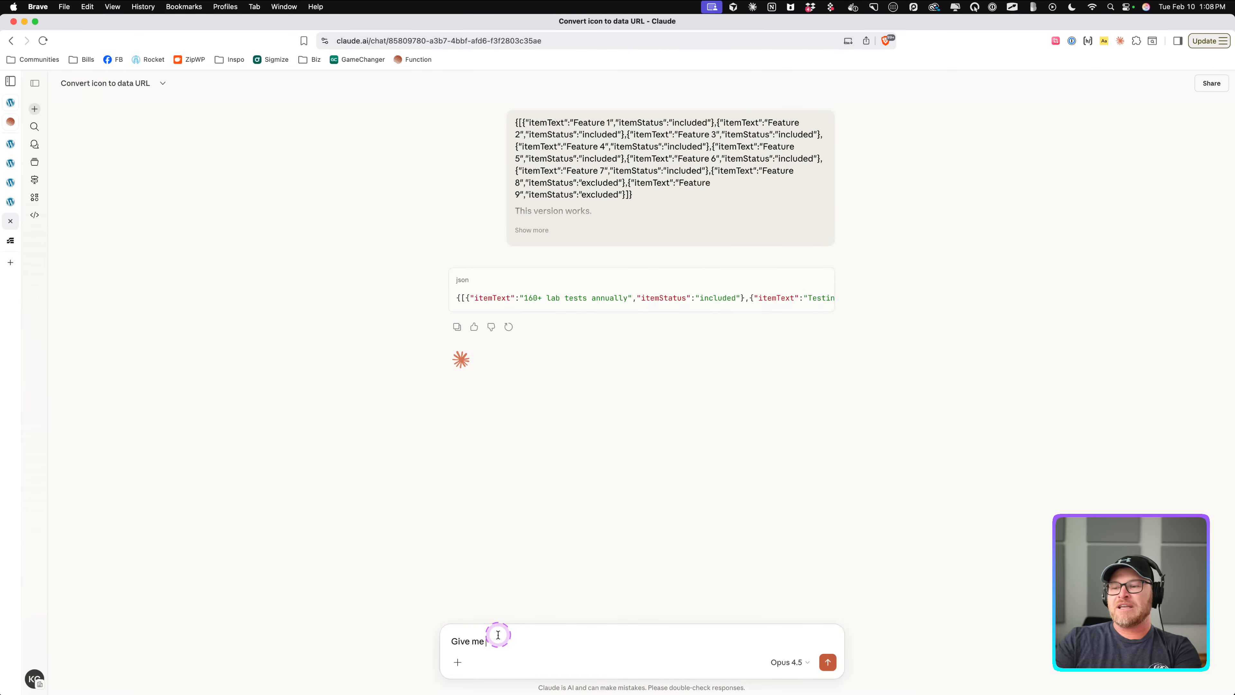
key("BackSpace")
key("BackSpace")
key("BackSpace")
type("a list of features.")
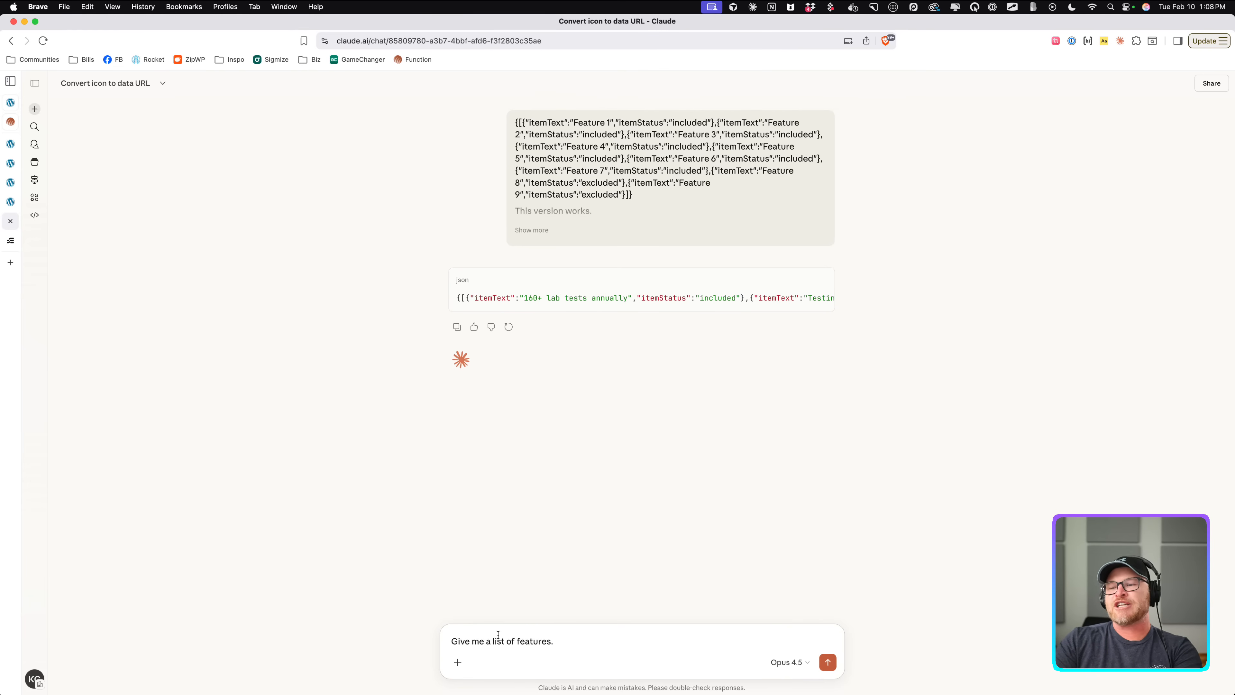
key("Return")
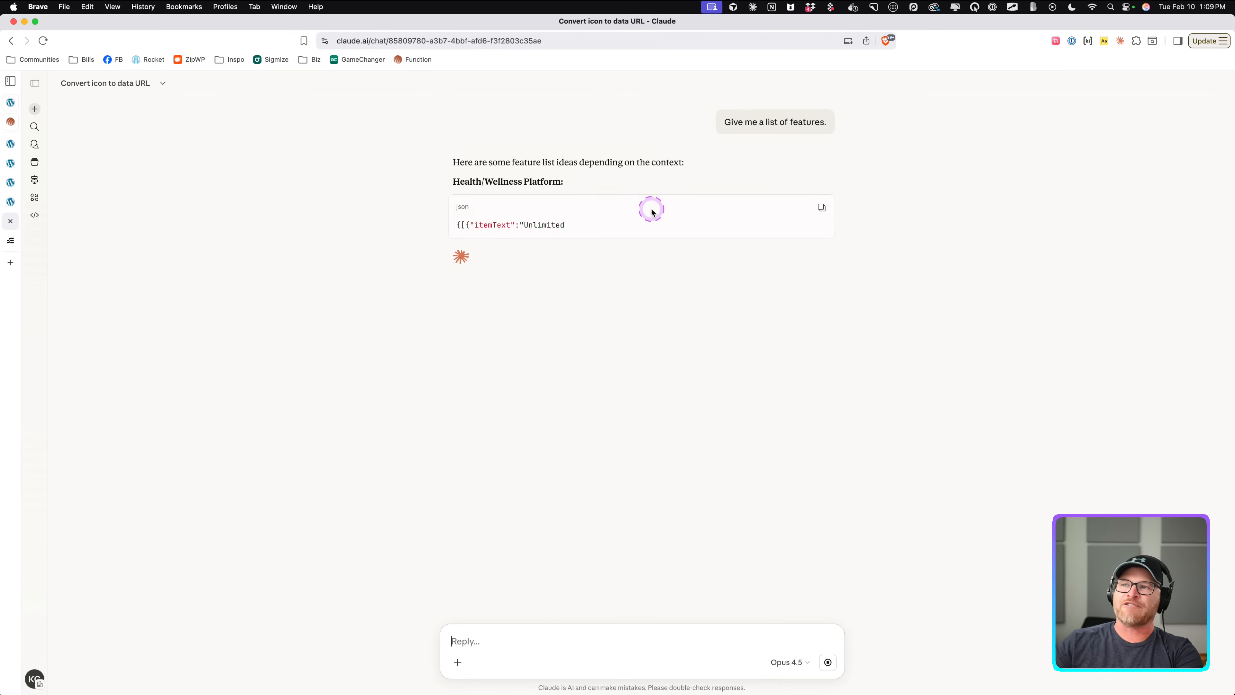
Copy the Health/Wellness Platform feature JSON and paste it into the pricing card's features property in the editor.
scroll(644, 229, "right", 10)
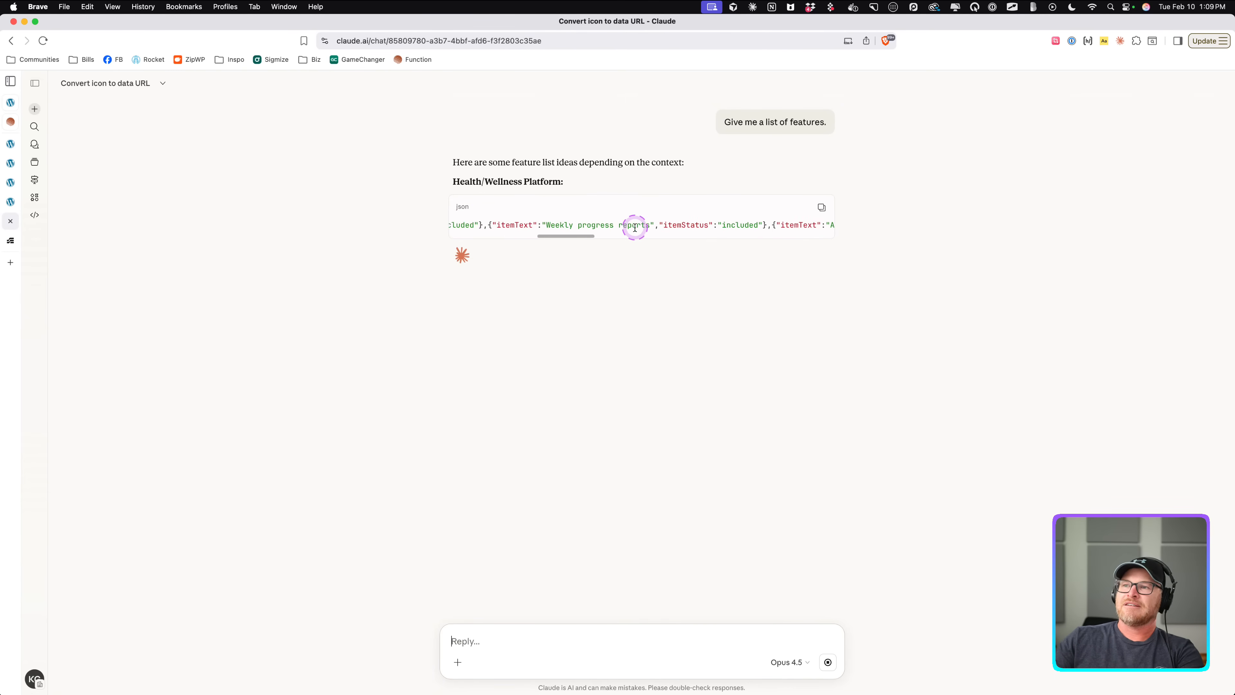
scroll(642, 227, "right", 5)
left_click(821, 207)
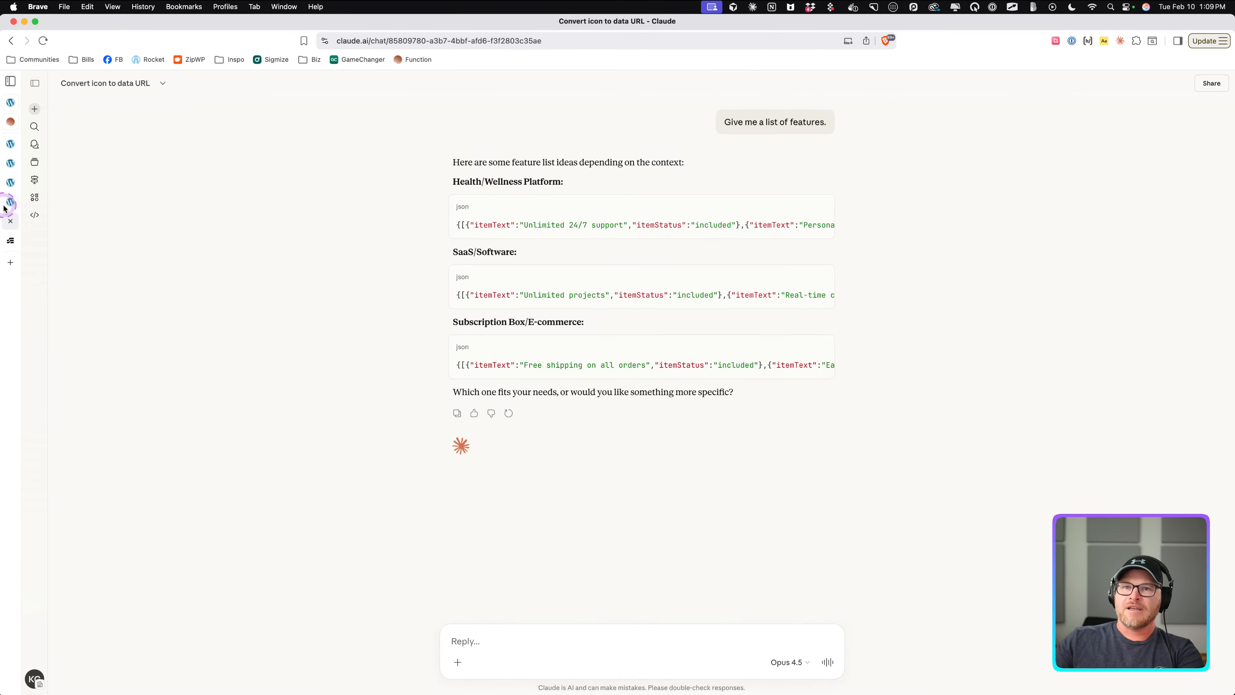
left_click(10, 184)
left_click(10, 143)
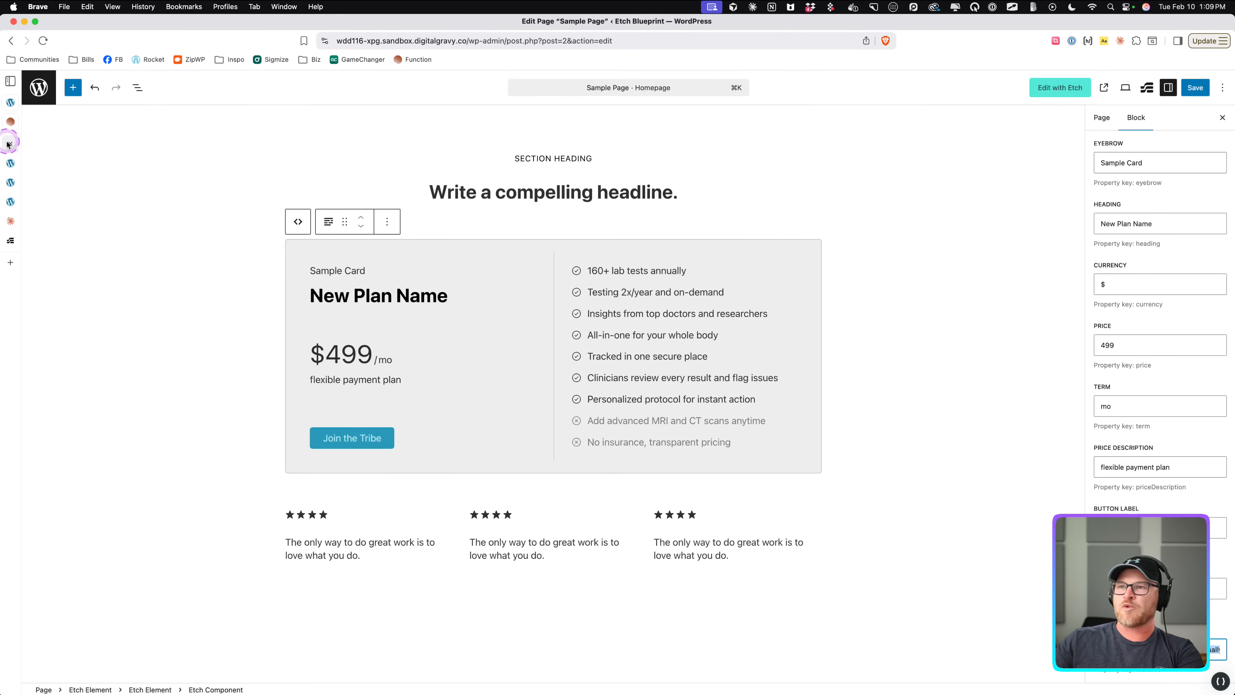
key("super+v")
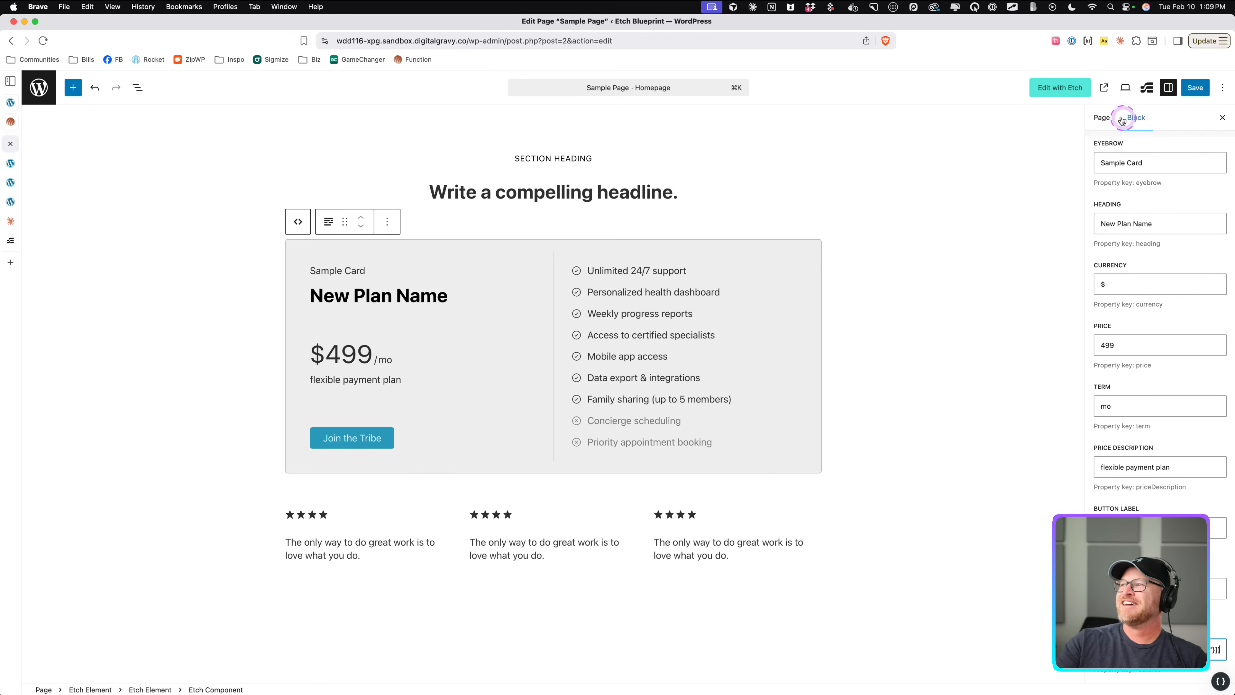
Save the page and view it on the front end, highlighting the new feature list.
left_click(1184, 88)
left_click(1104, 87)
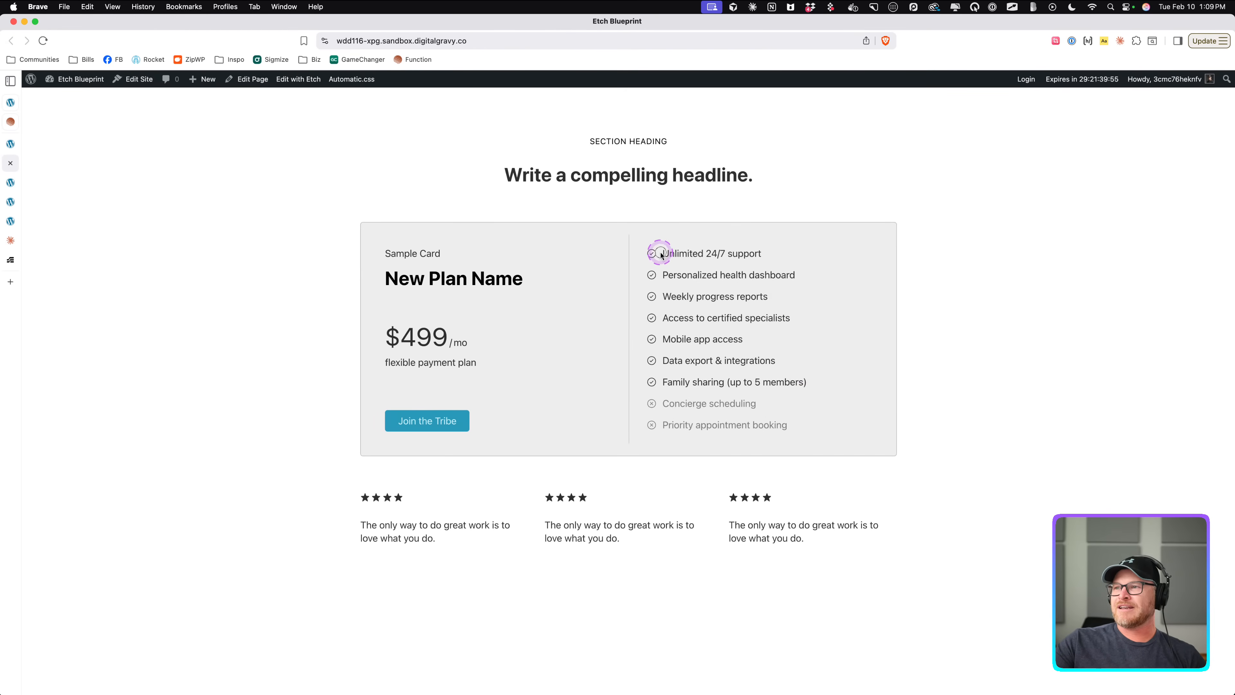
left_click_drag(659, 254, 741, 430)
left_click(931, 461)
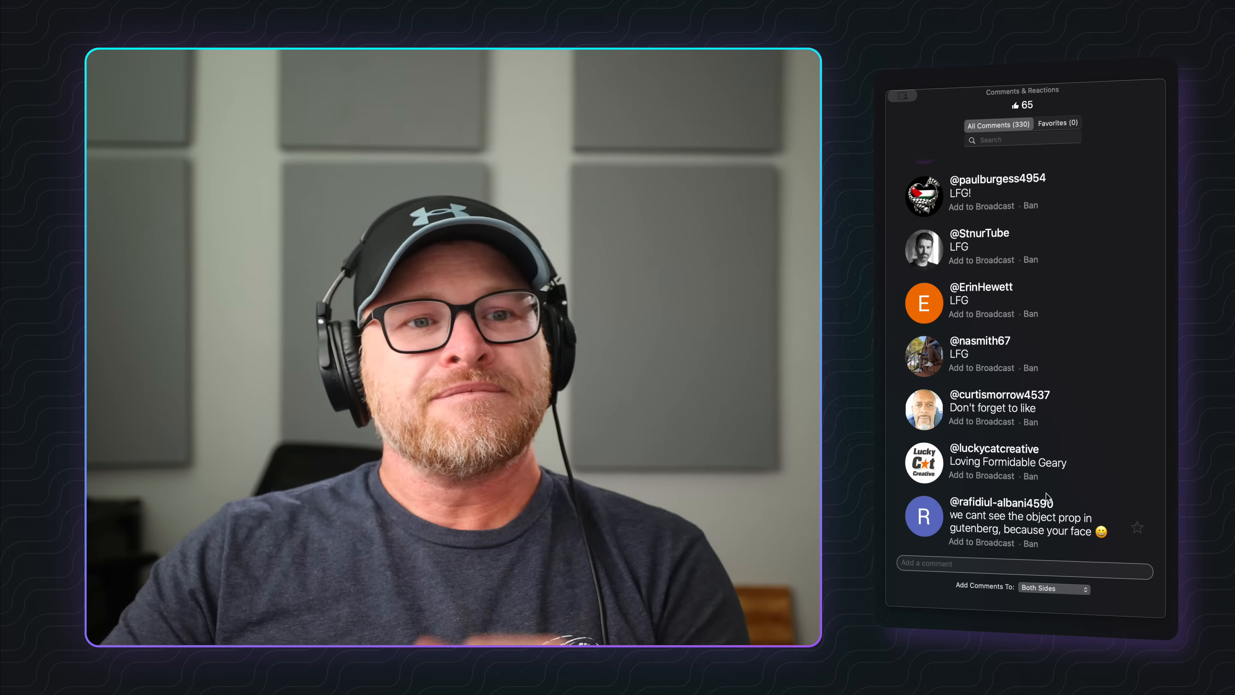
Inspect the section heading and pricing card wrapper blocks and their properties in the block editor.
scroll(1072, 470, "down", 1)
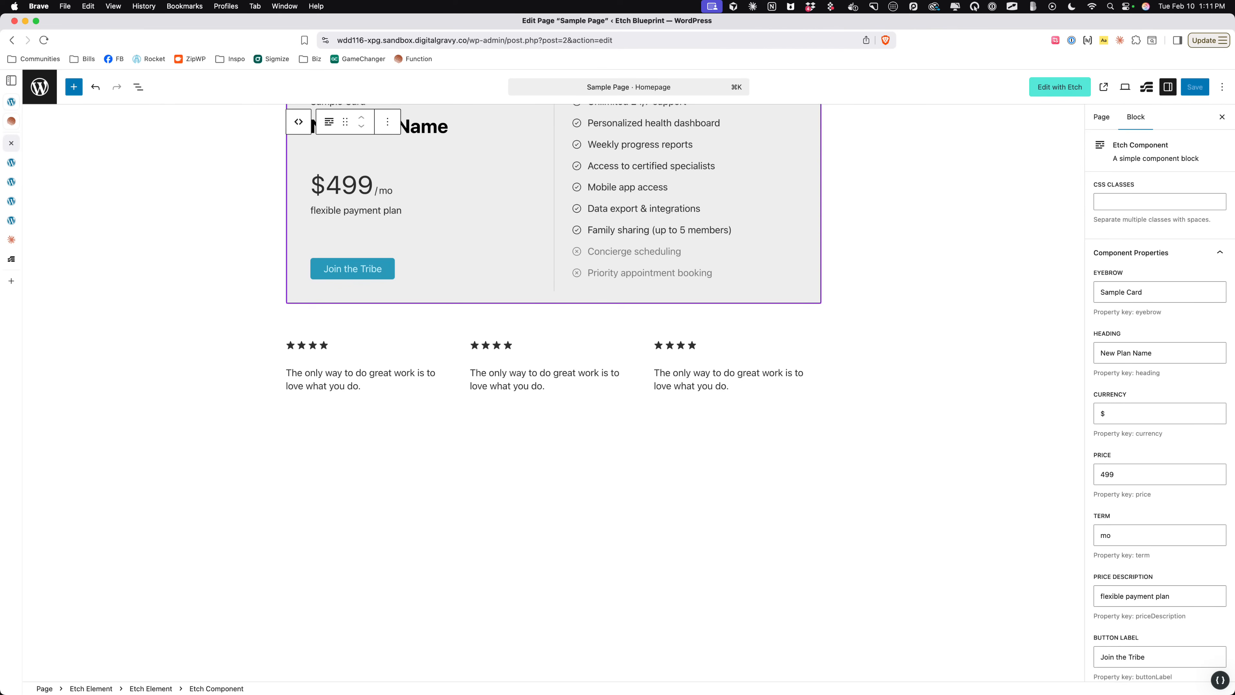
scroll(1169, 612, "down", 3)
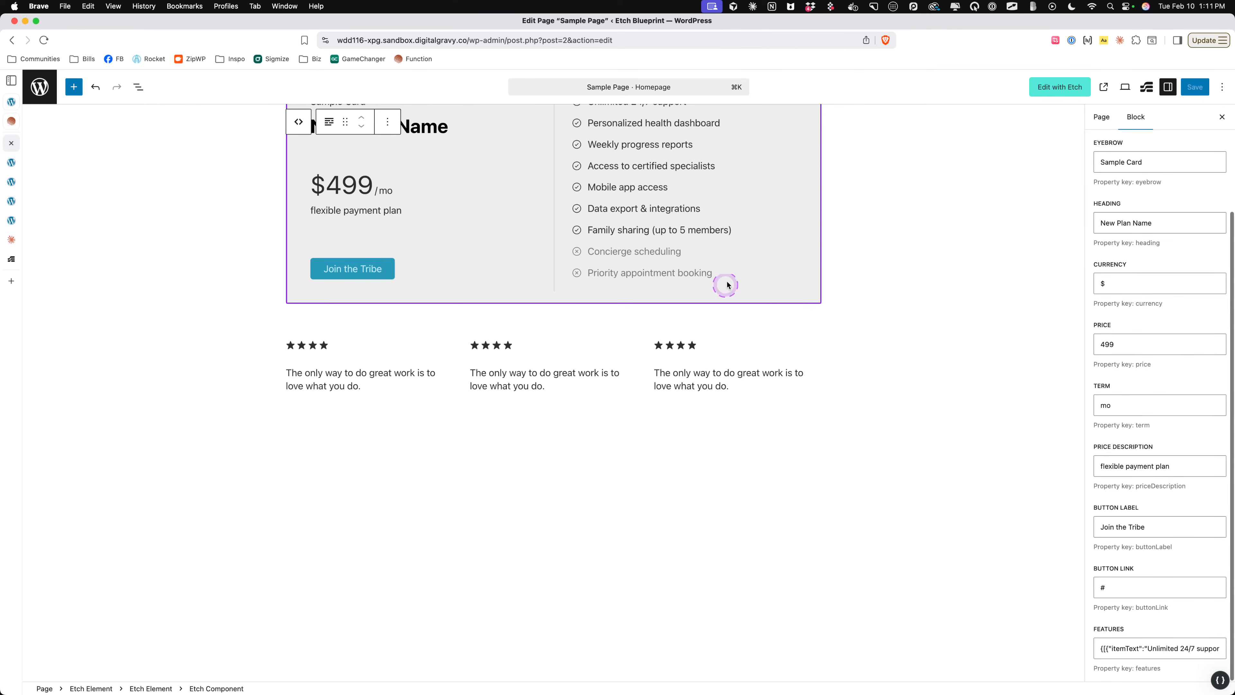
scroll(1141, 633, "up", 5)
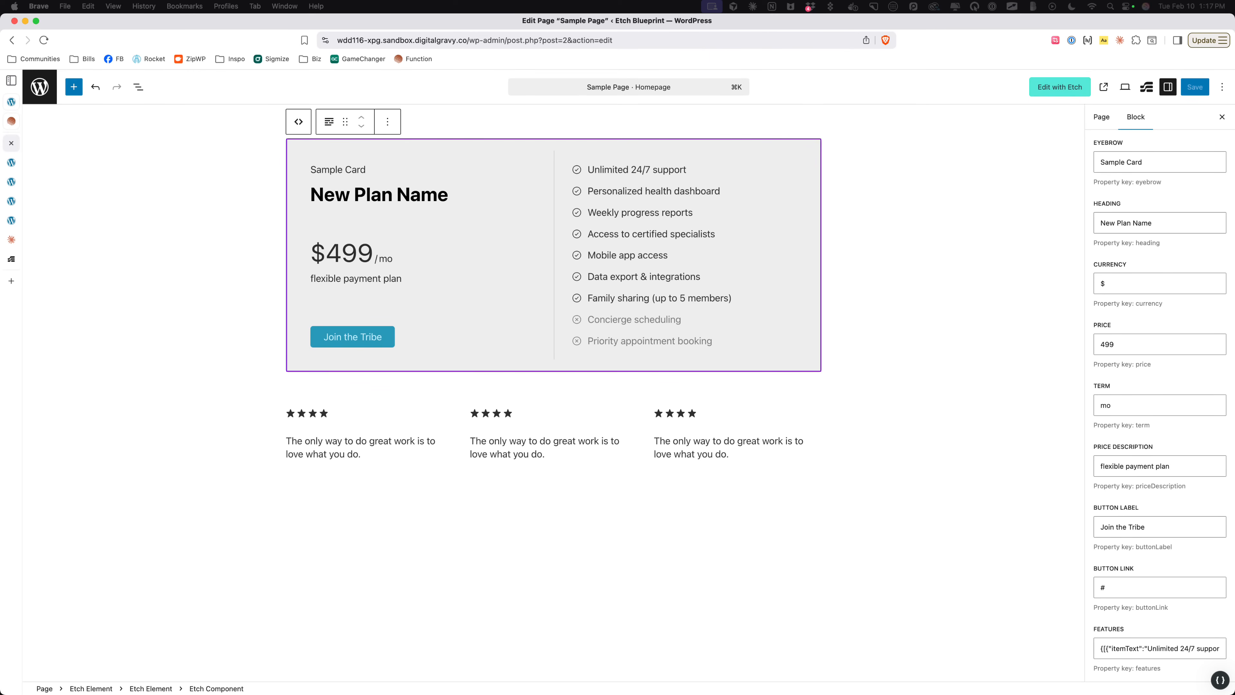
scroll(840, 419, "up", 3)
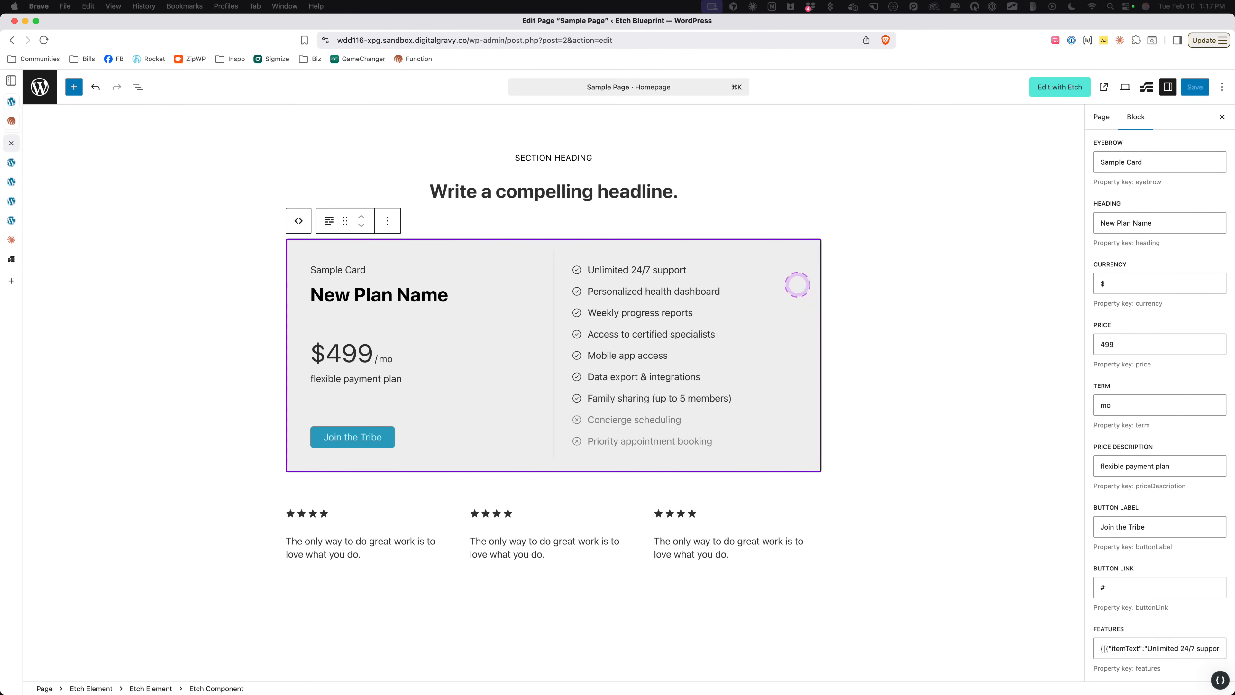
left_click(453, 176)
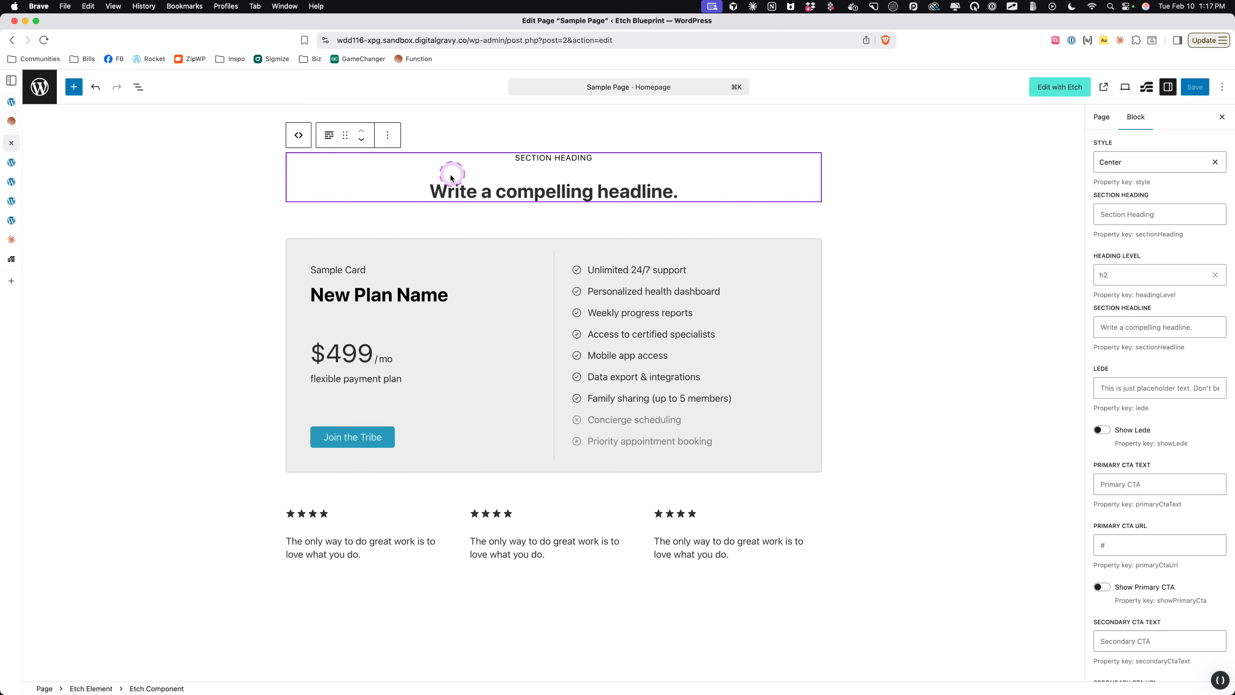
left_click(423, 214)
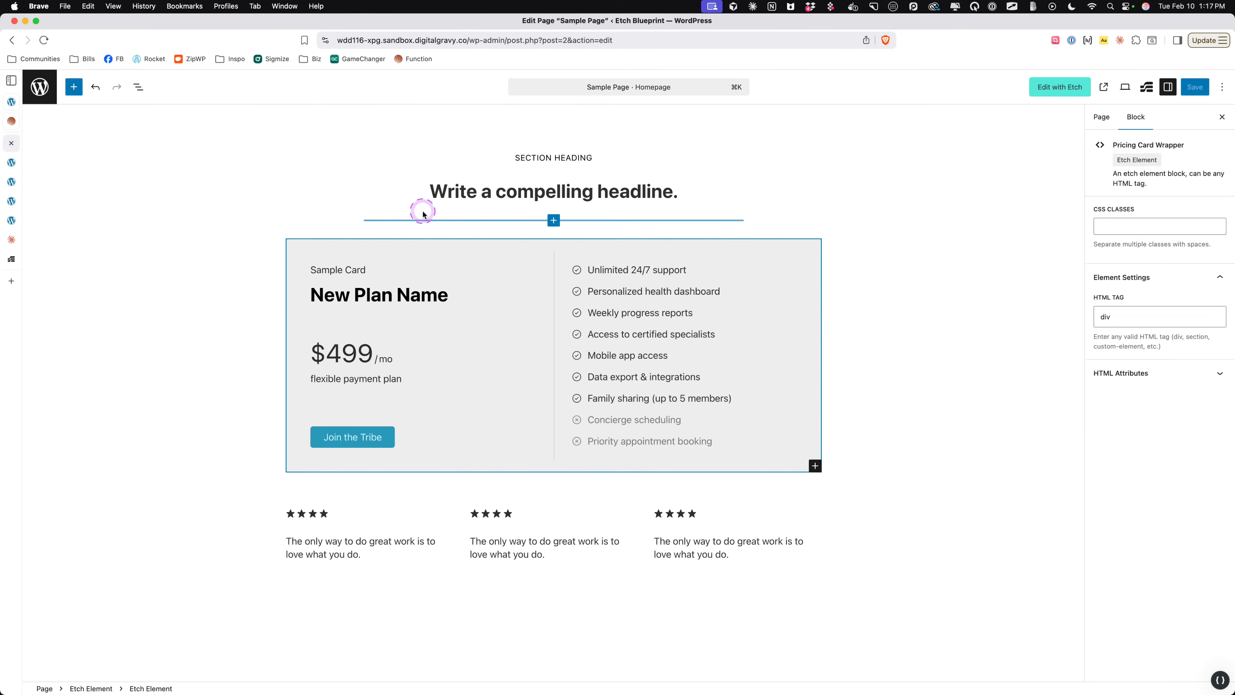
scroll(415, 324, "down", 3)
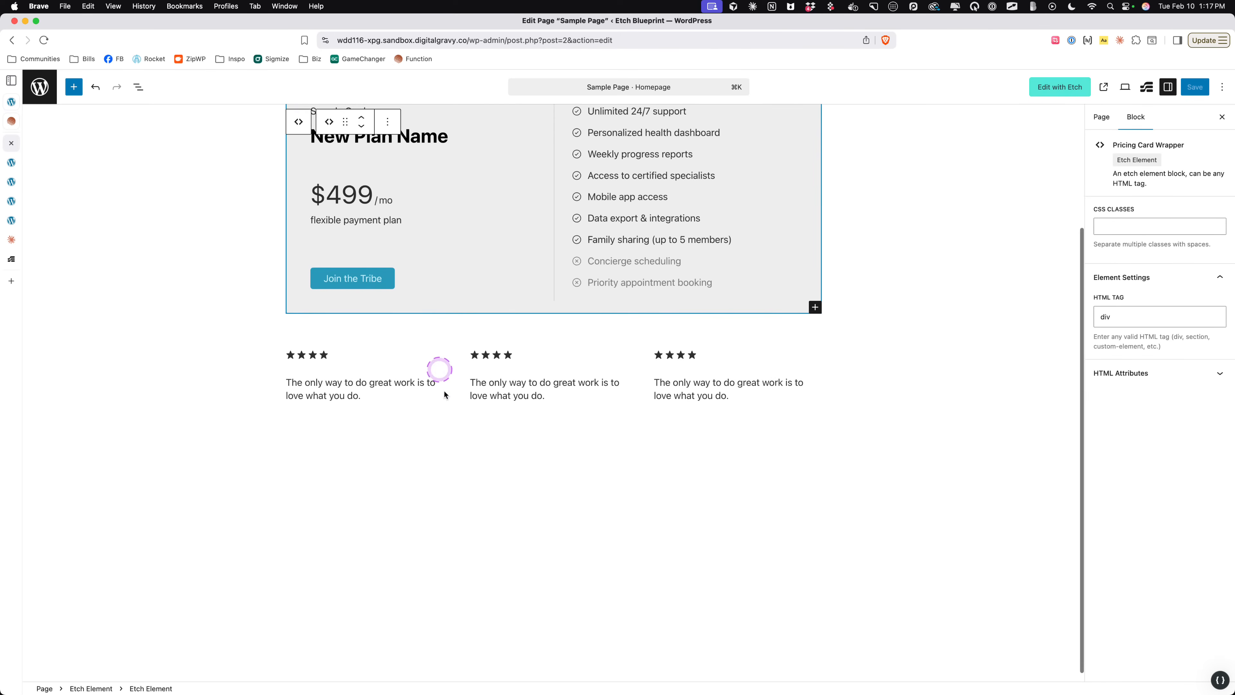
scroll(445, 397, "down", 1)
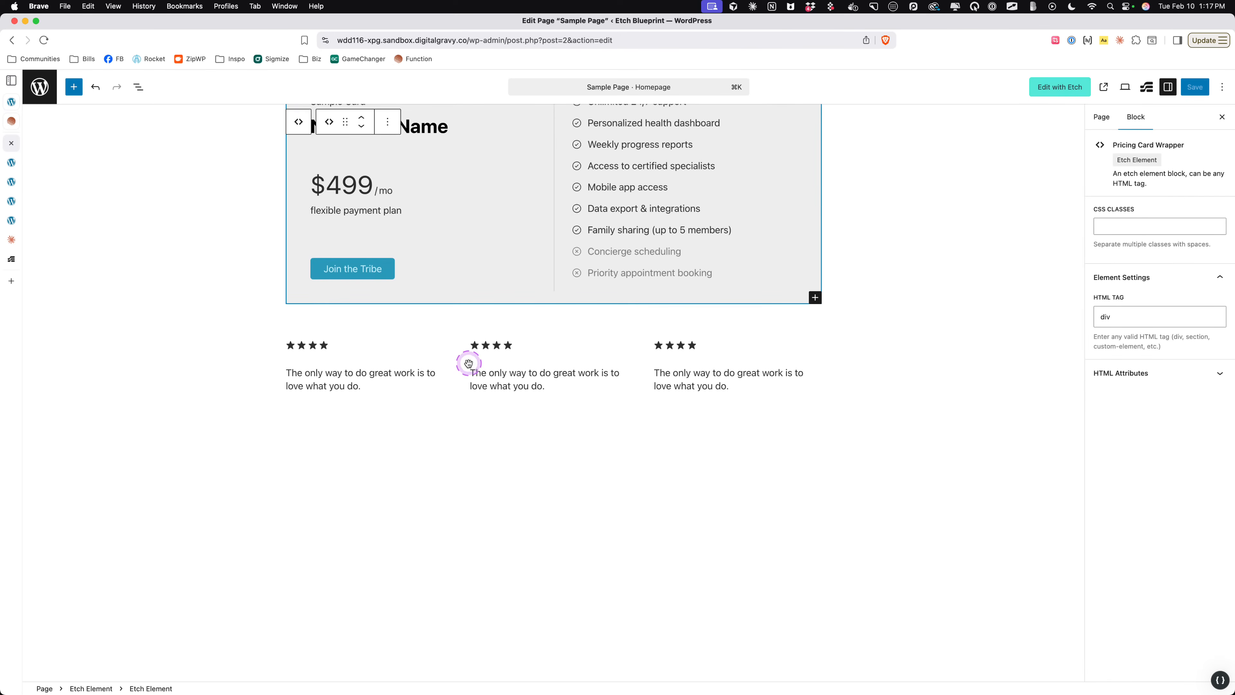
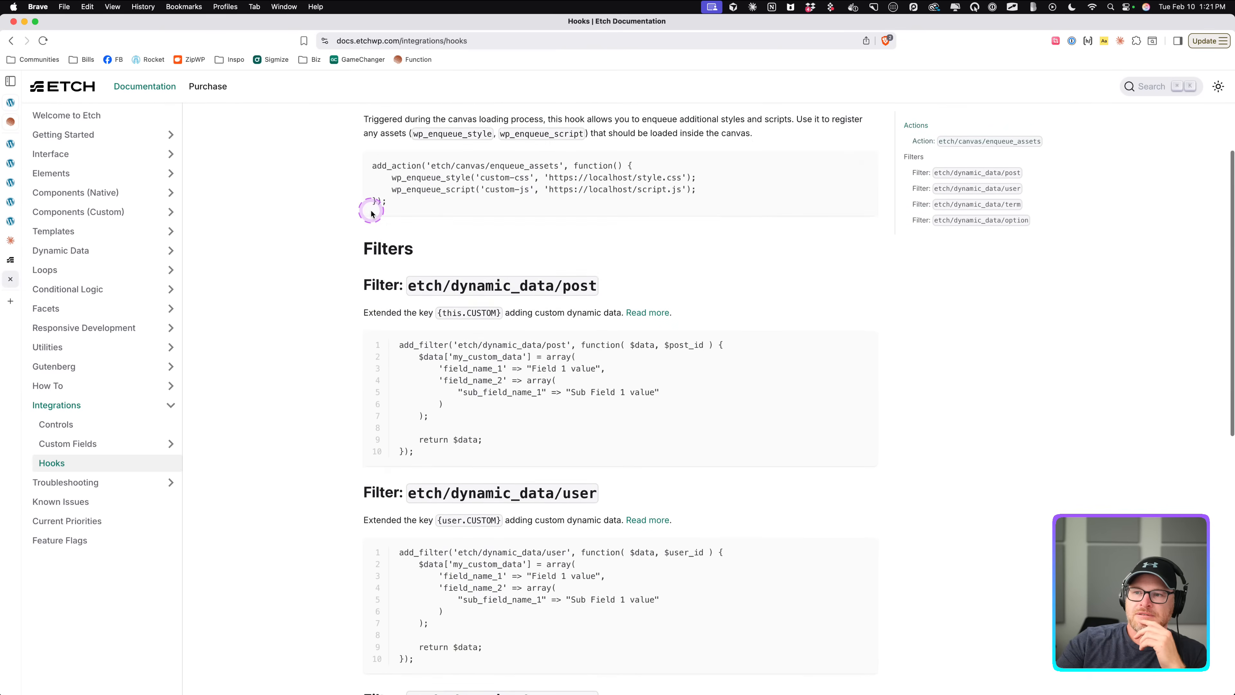
Scroll through the Etch Hooks documentation page's actions and filters.
scroll(372, 209, "up", 7)
scroll(371, 214, "down", 10)
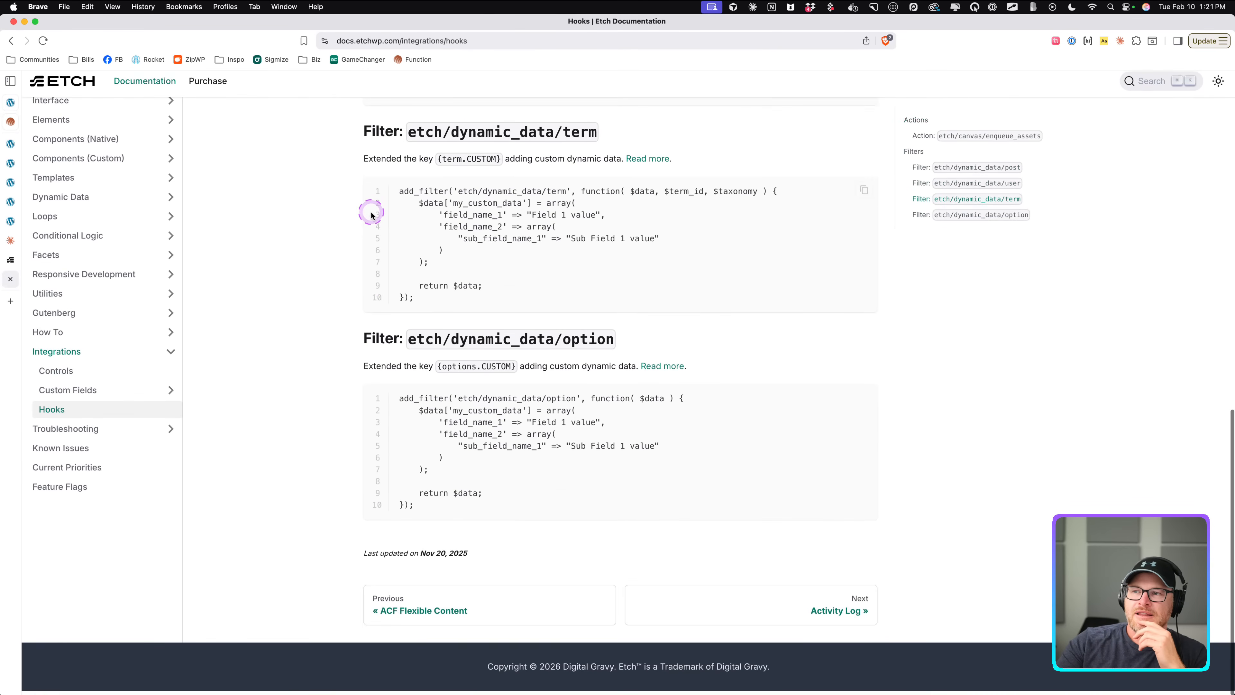
scroll(372, 214, "up", 9)
scroll(371, 214, "down", 6)
scroll(371, 215, "up", 5)
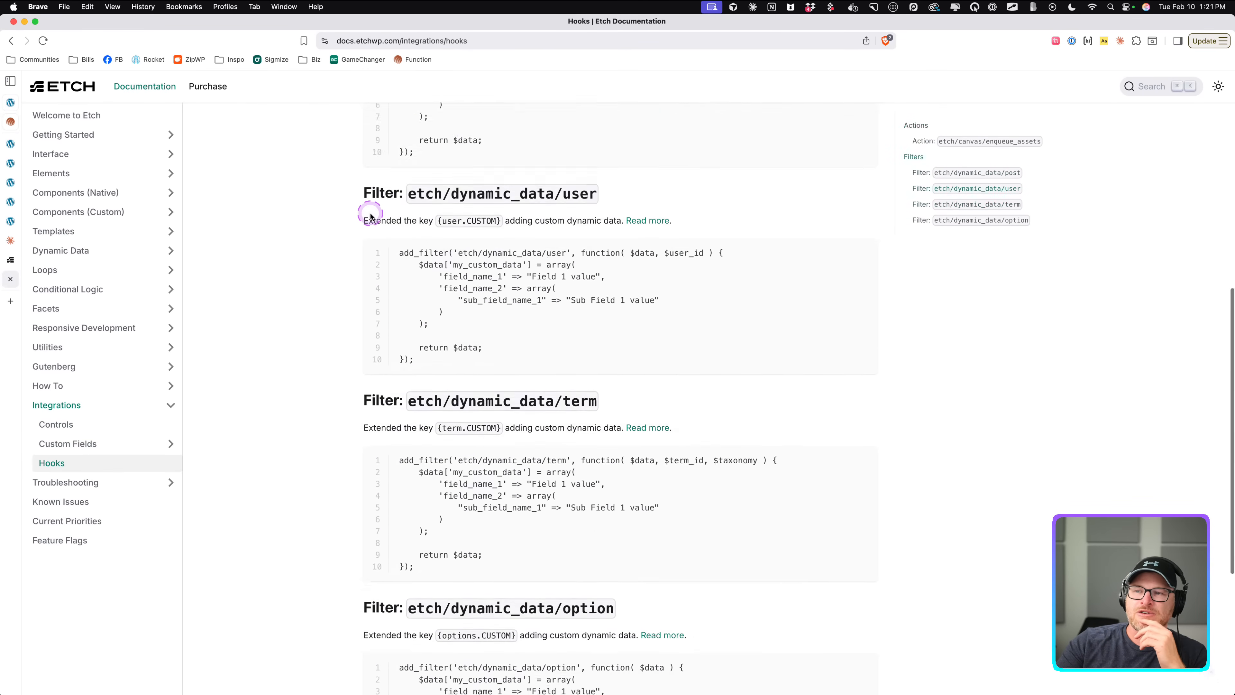
scroll(371, 214, "down", 8)
scroll(371, 214, "up", 2)
scroll(370, 217, "up", 10)
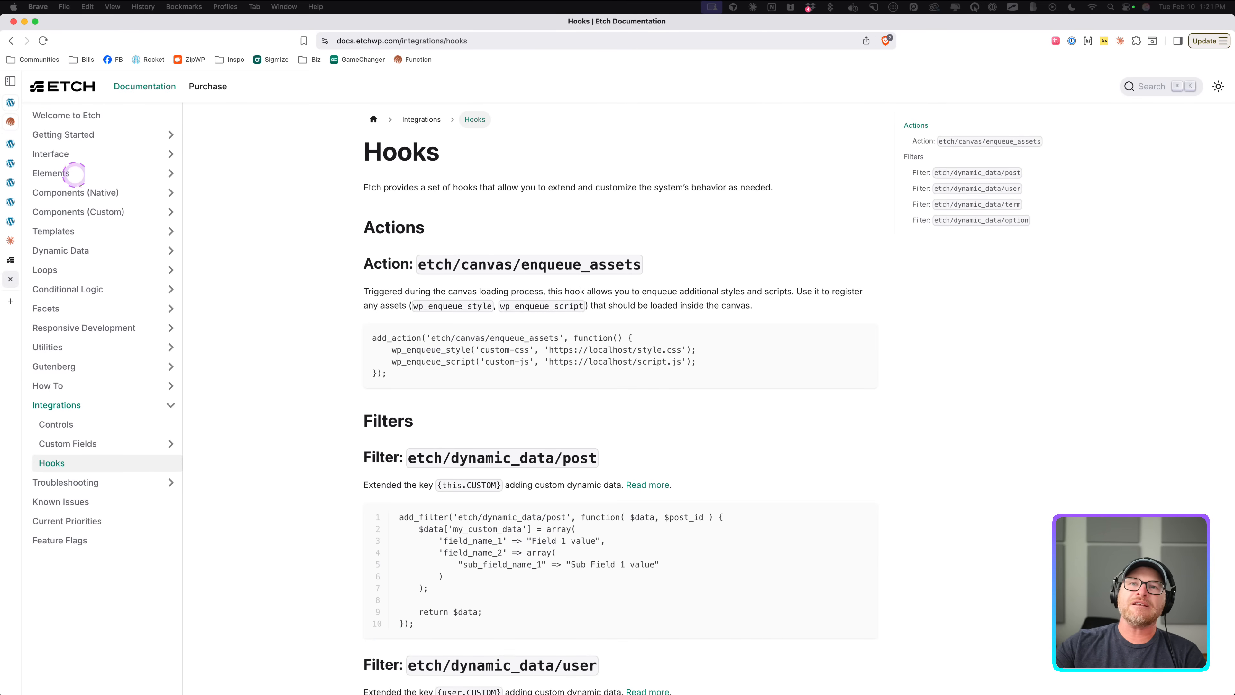
Open the Sample Page in Etch and copy the Pricing Section Bravo section from the structure panel.
left_click(10, 143)
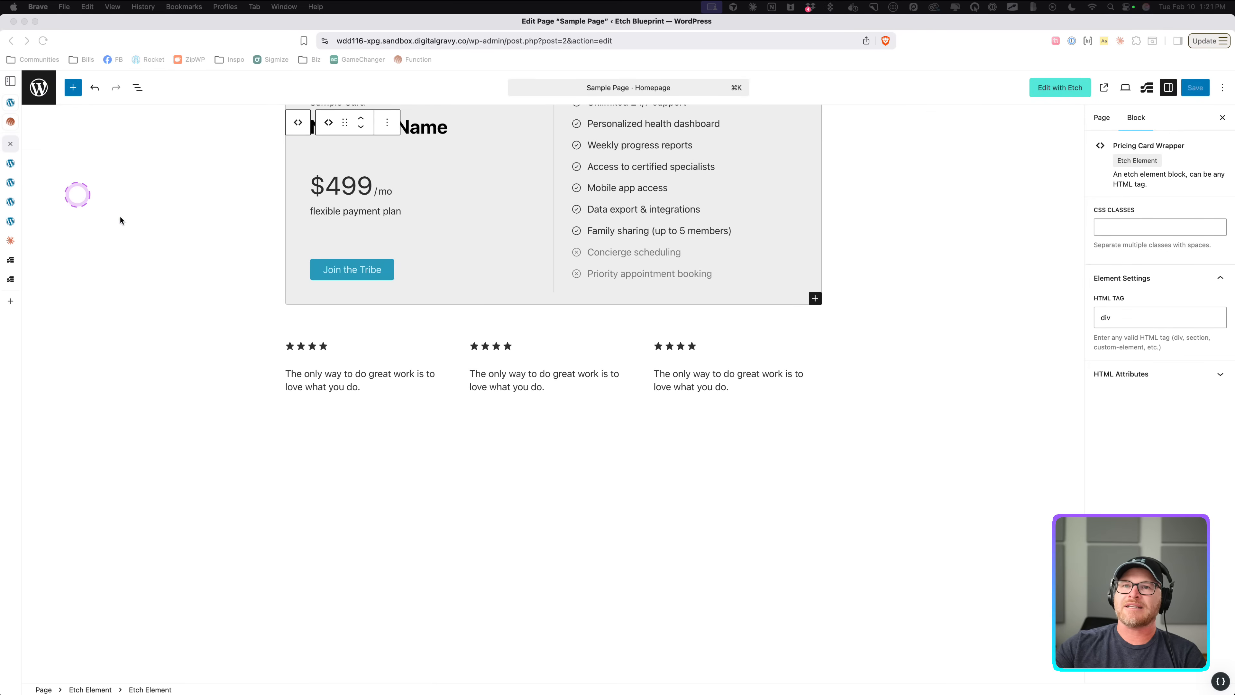
scroll(122, 151, "up", 4)
left_click(1071, 90)
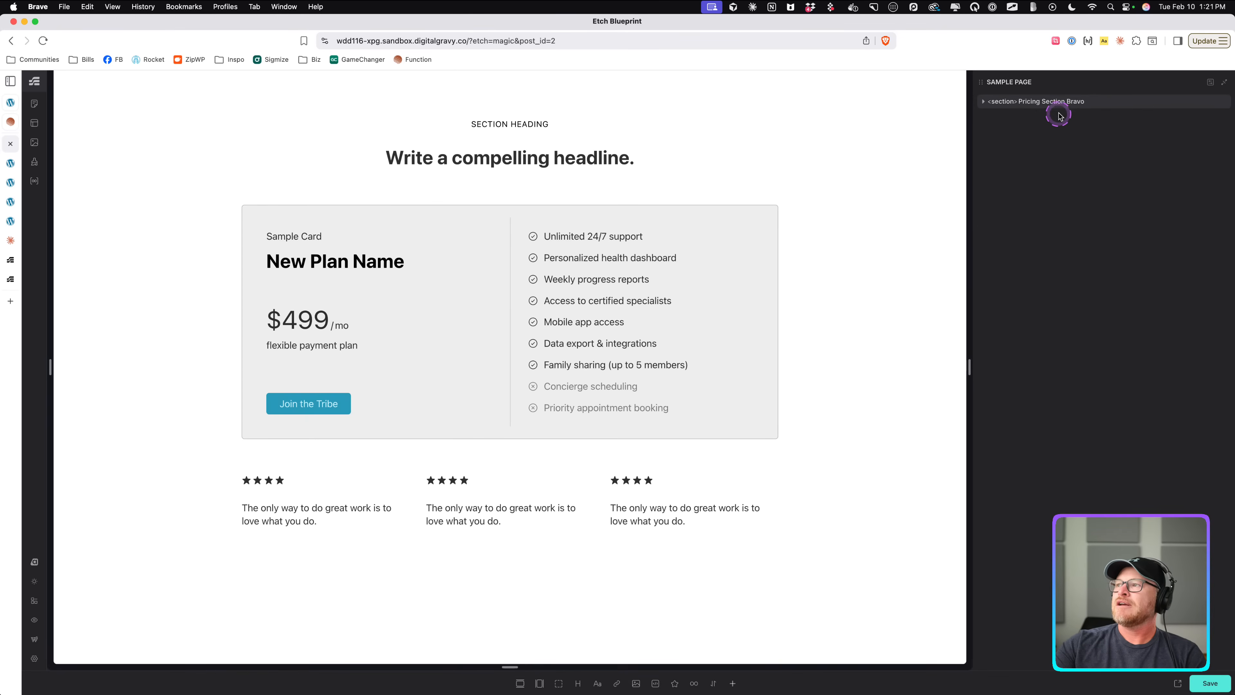
right_click(1064, 106)
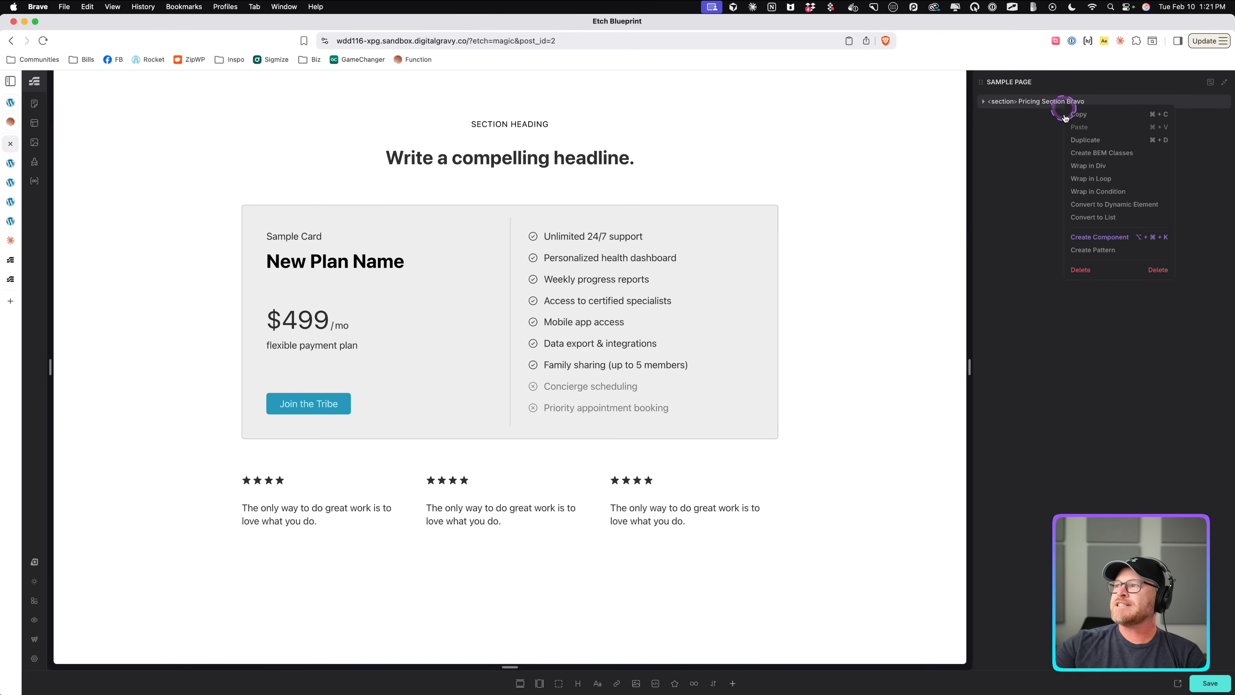
left_click(1076, 115)
Open a new tab and go to the localhost:9000 site's WordPress admin.
key("super+t")
type("localhost:9000")
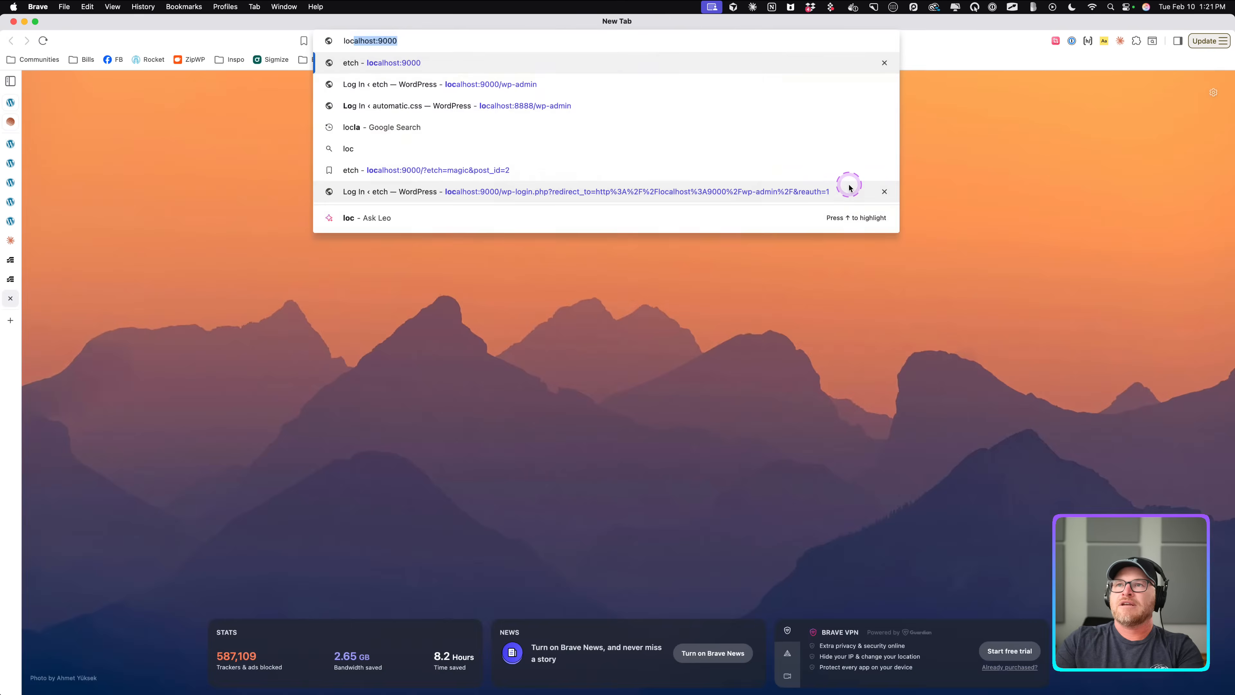
key("Return")
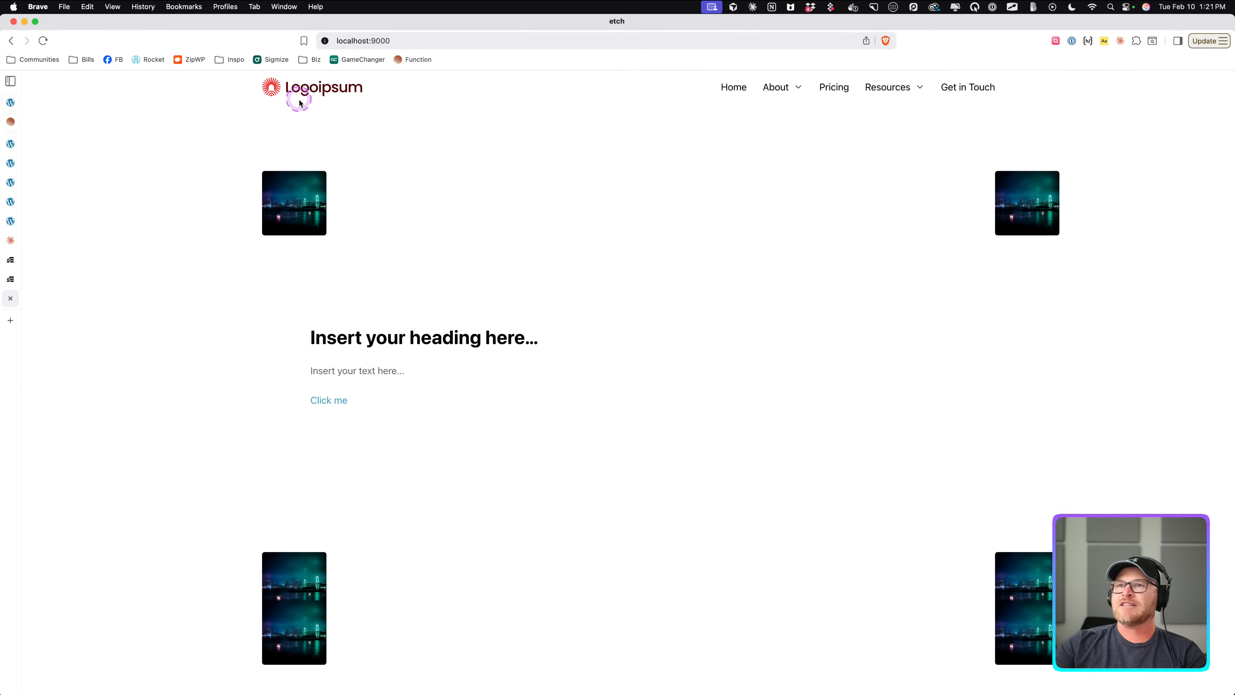
left_click(397, 48)
left_click(444, 42)
type("/wp-")
key("Return")
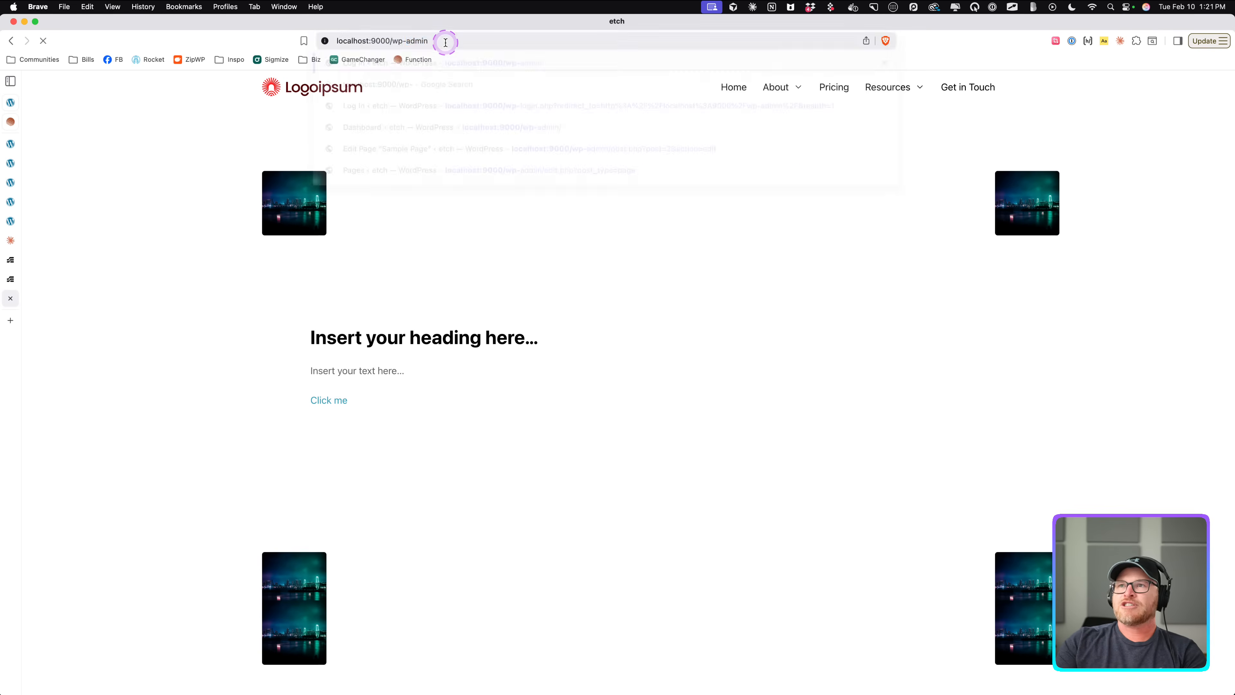
Create a new page titled Test and publish it.
left_click(634, 254)
left_click(677, 296)
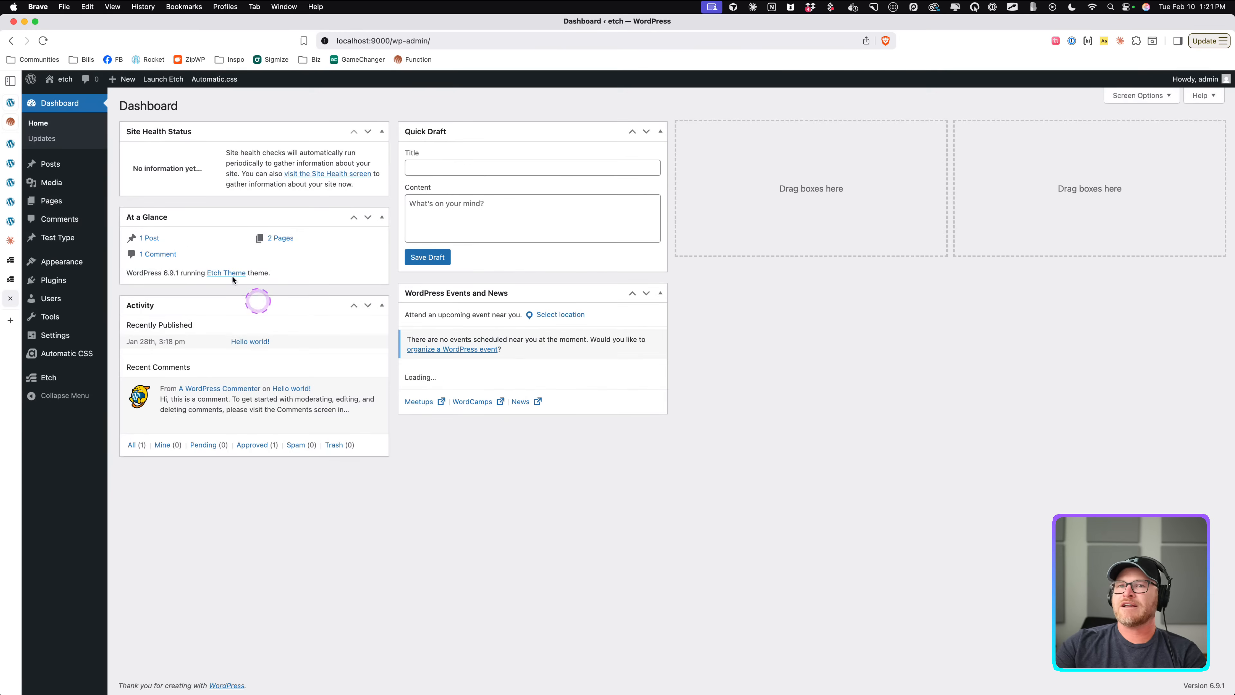
left_click(73, 201)
left_click(178, 105)
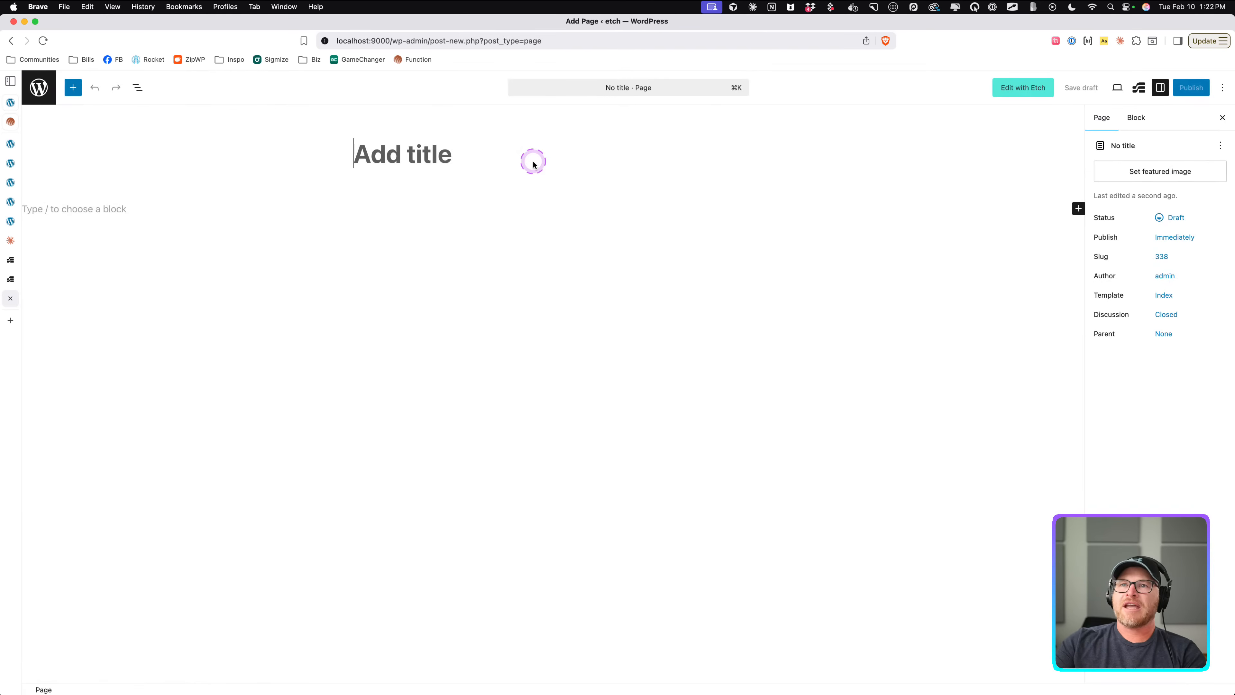
type("Test")
left_click(1190, 89)
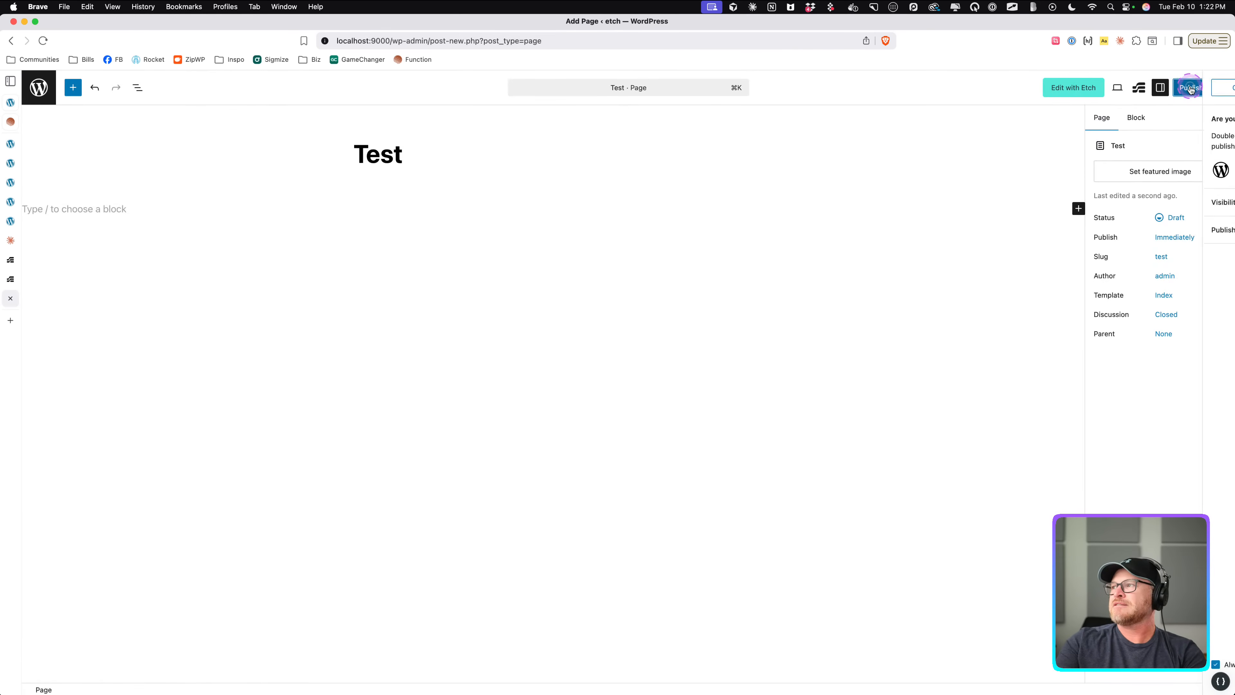
left_click(1190, 89)
Open the Test page in Etch, select the pricing card, and set its price property to 999.
left_click(1053, 95)
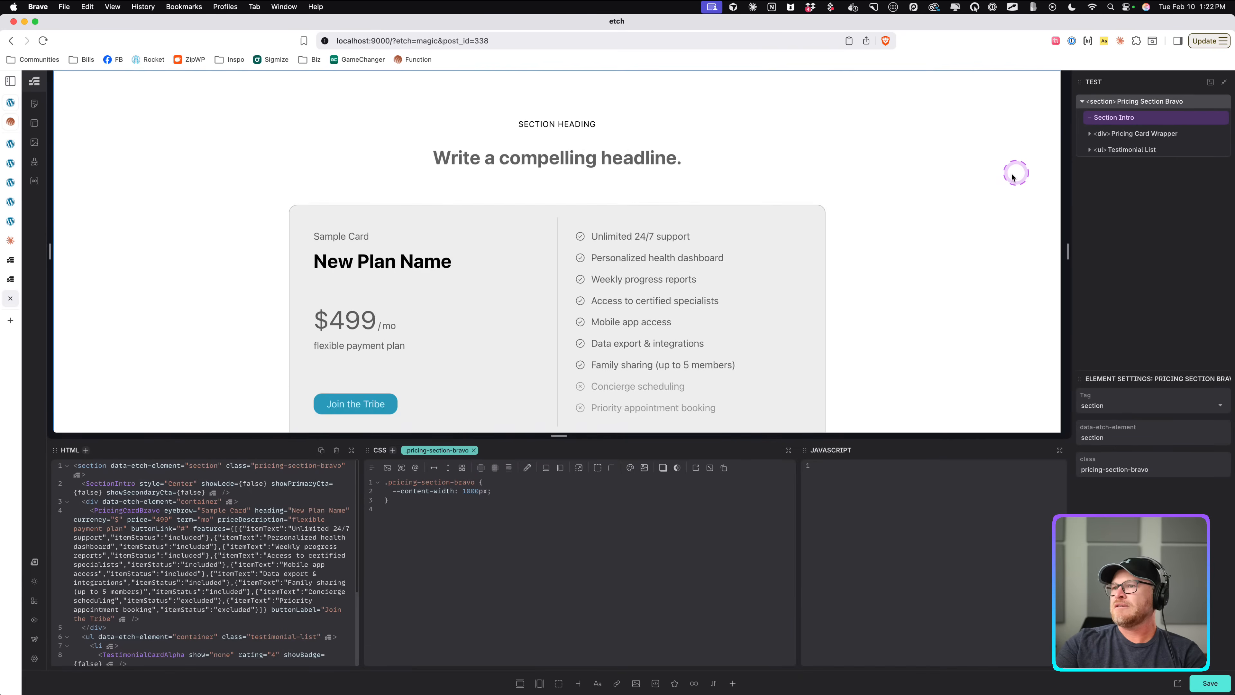
scroll(951, 194, "down", 4)
scroll(952, 195, "up", 2)
scroll(632, 185, "down", 2)
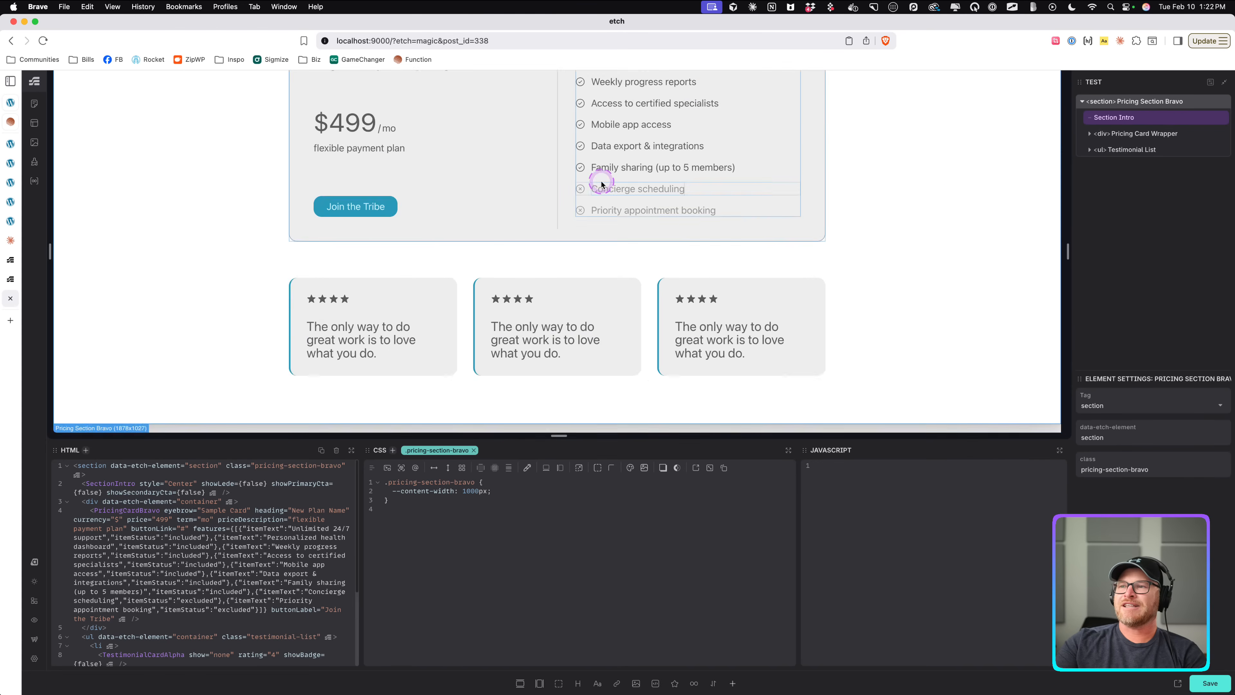
scroll(601, 176, "up", 4)
left_click(541, 228)
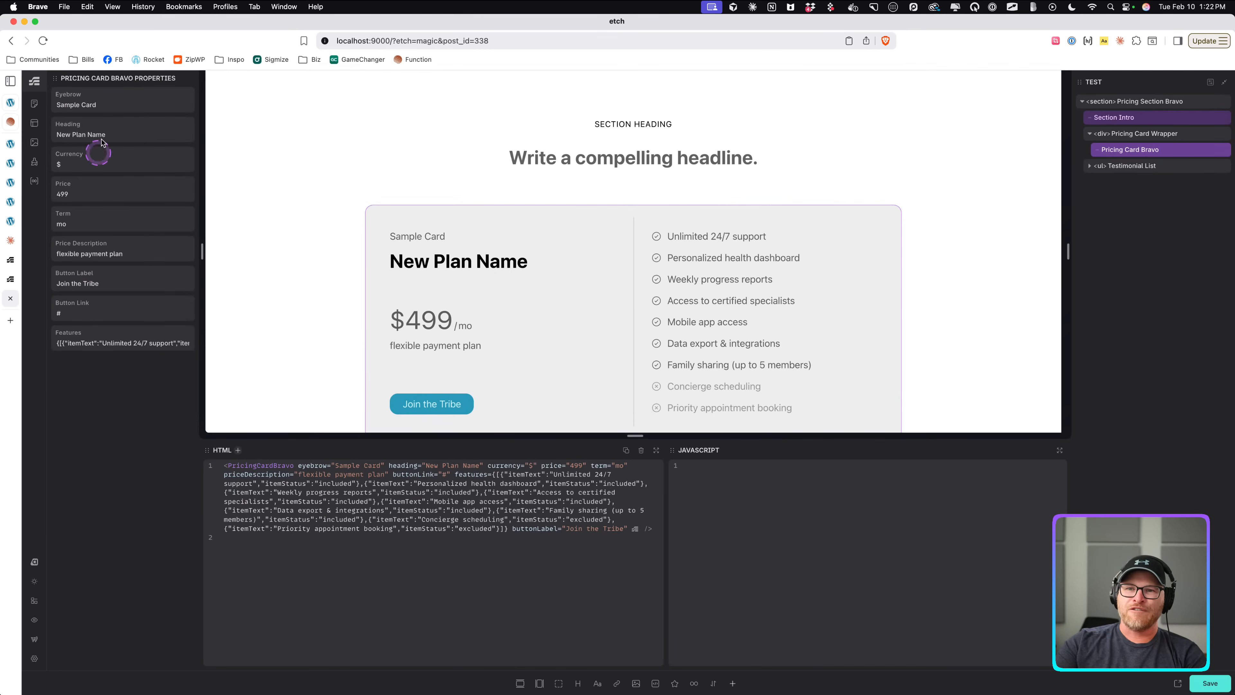
scroll(537, 268, "down", 2)
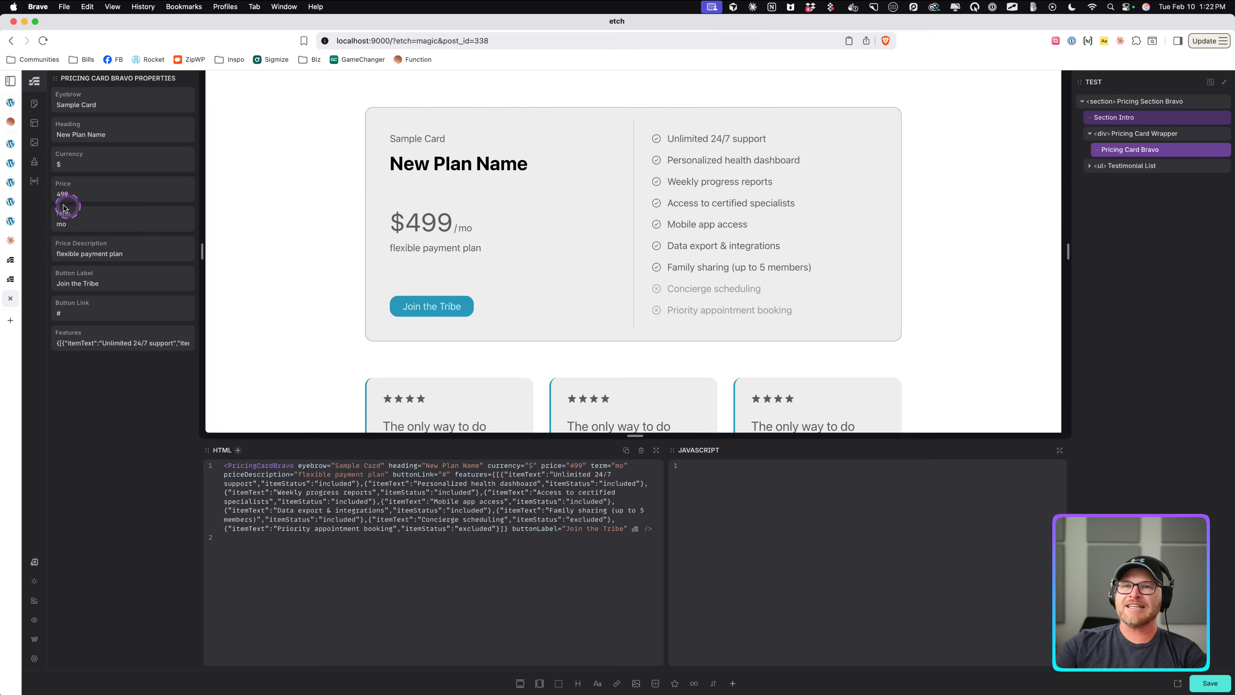
left_click_drag(60, 195, 52, 196)
type("9")
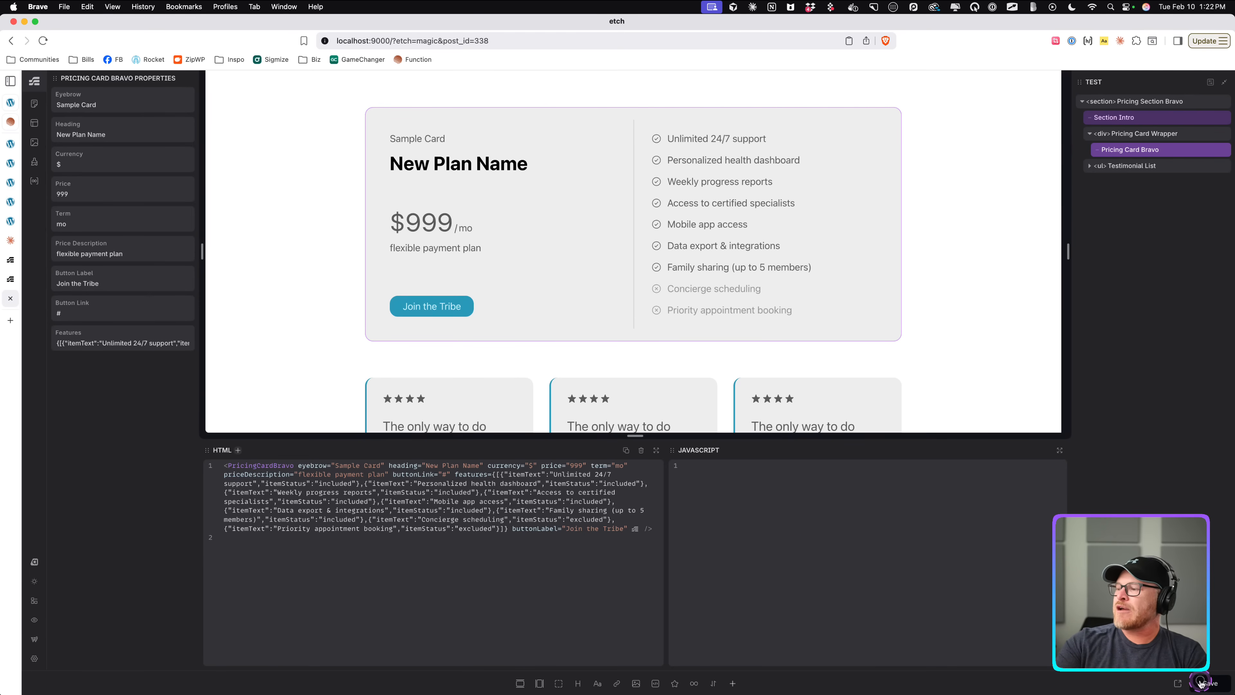
Return to the block editor to check the pricing card, then reopen the page in Etch.
left_click(36, 640)
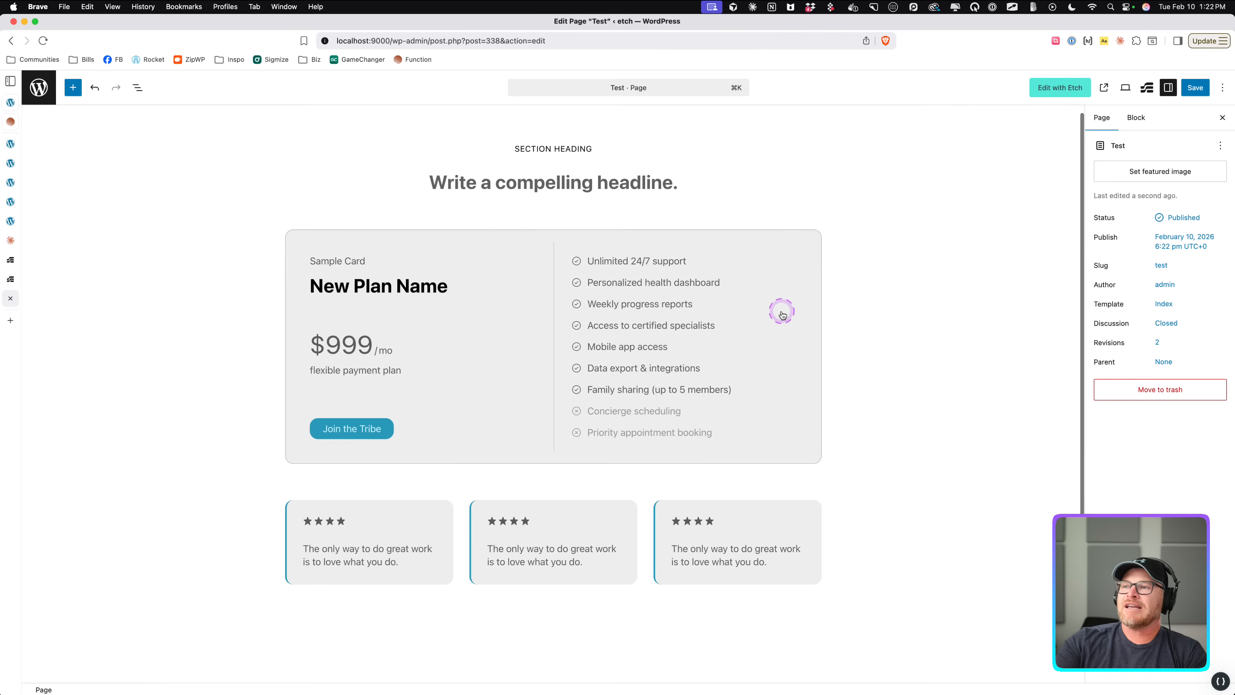
scroll(780, 312, "down", 4)
scroll(772, 334, "up", 4)
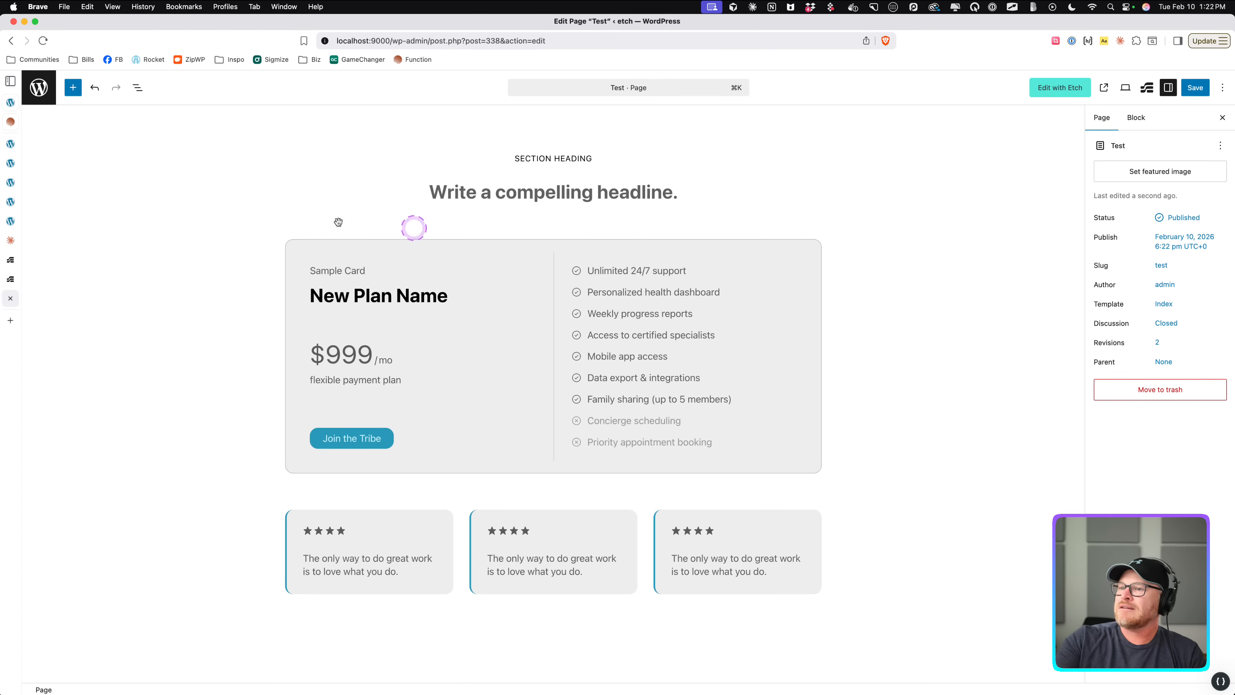
left_click(852, 273)
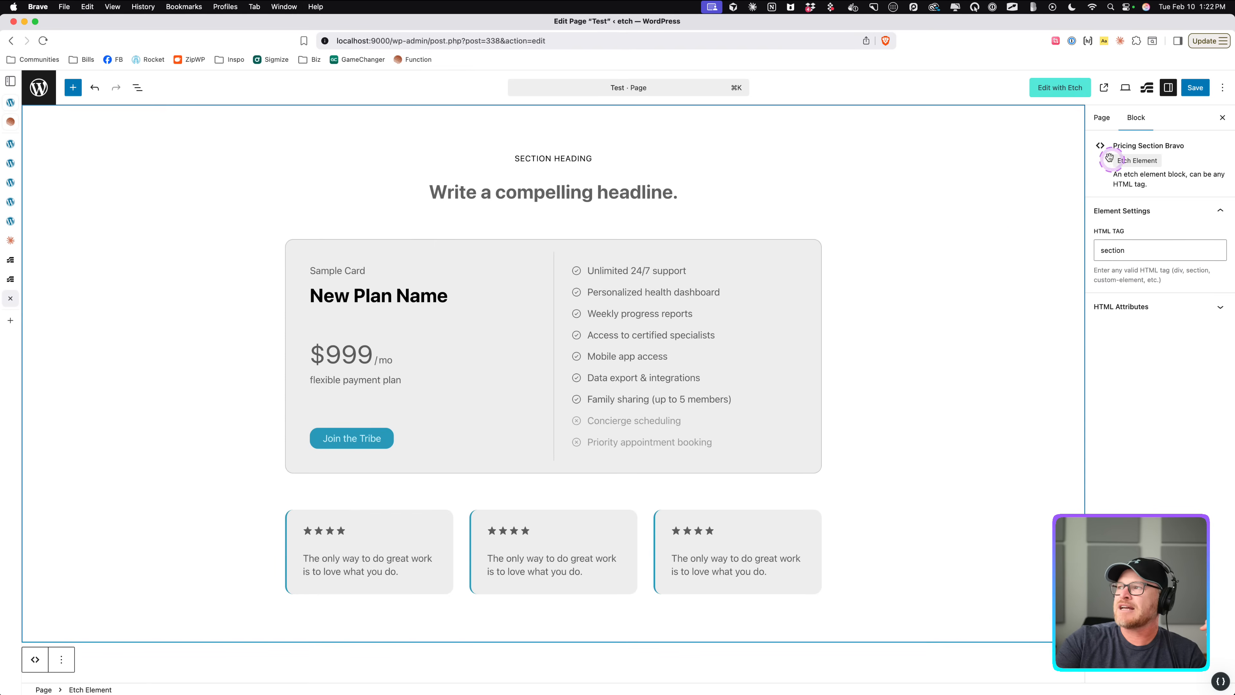
scroll(992, 163, "down", 2)
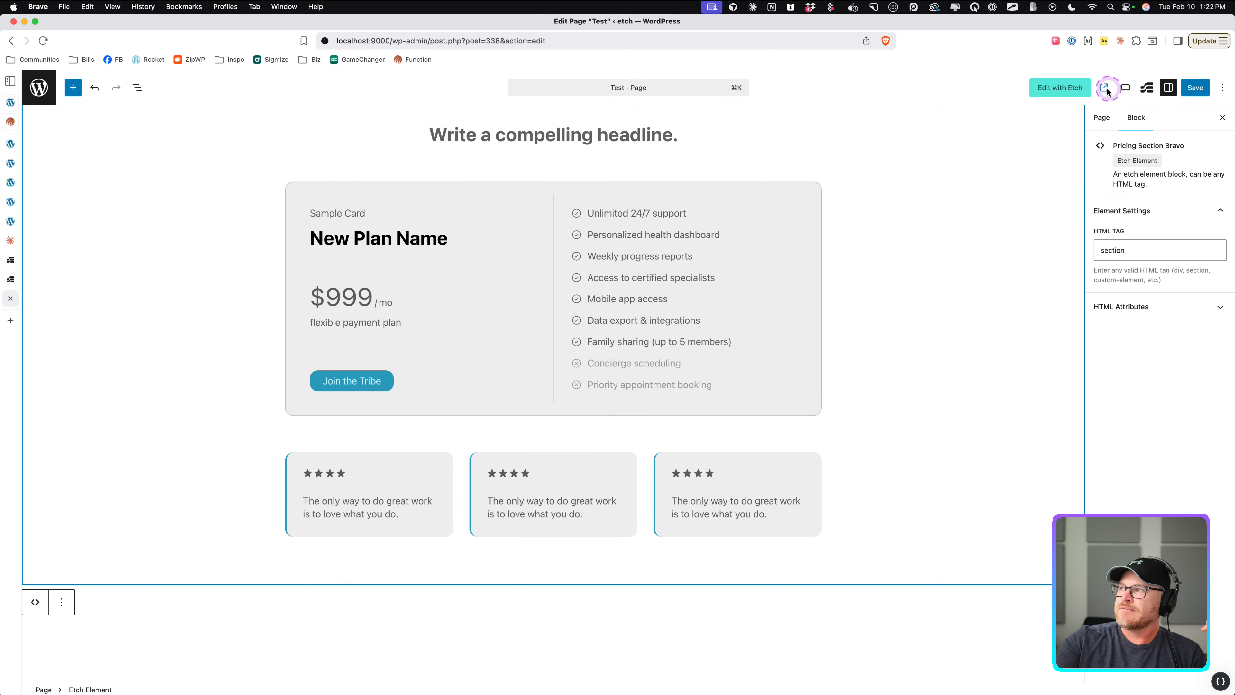
left_click(1064, 95)
left_click(651, 250)
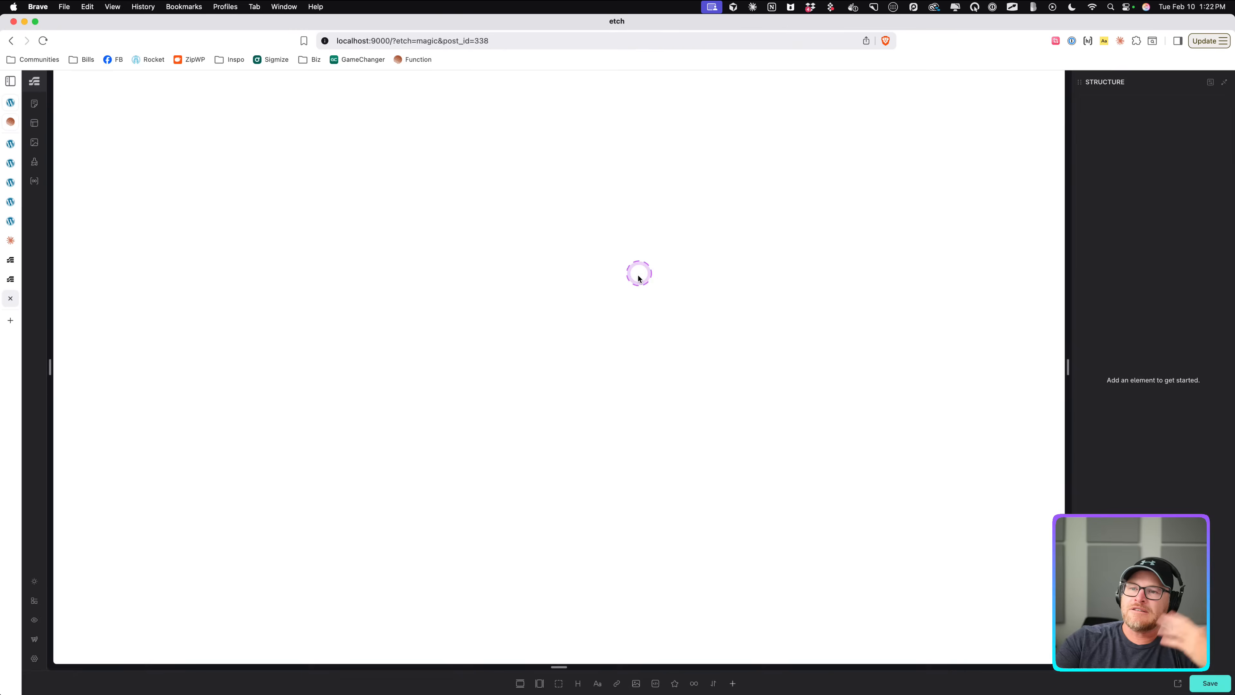
left_click(715, 208)
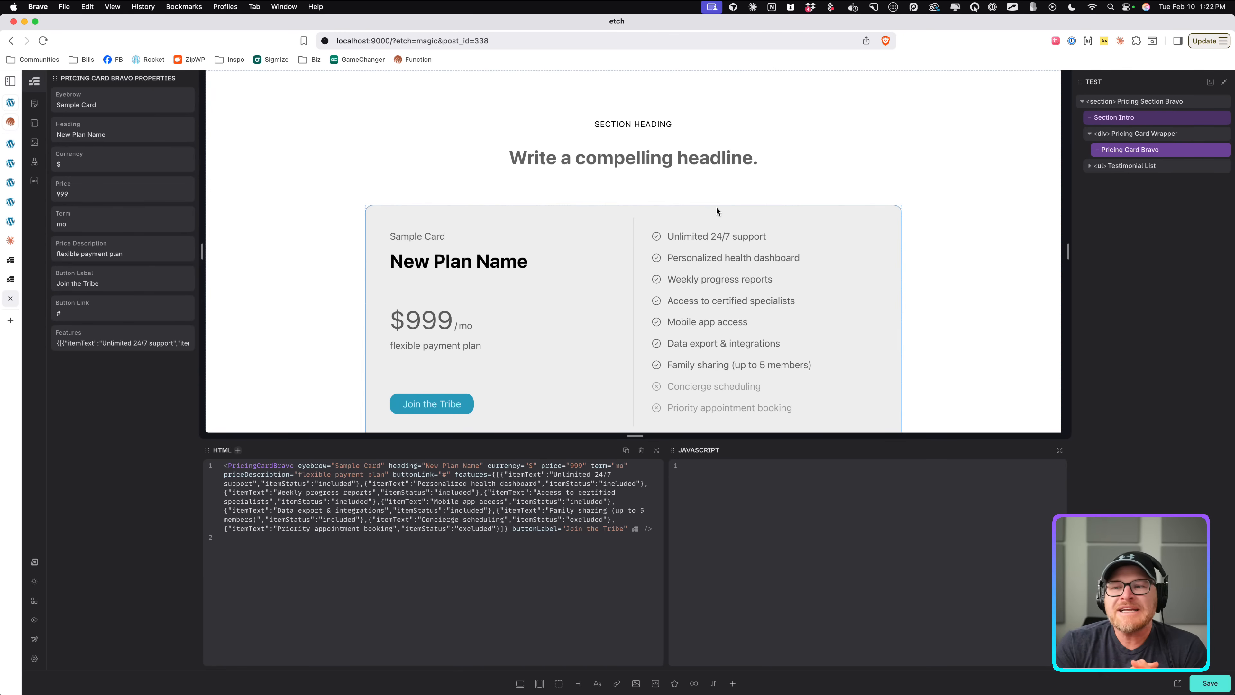
Go back to the block editor and inspect the pricing card component's properties.
left_click(10, 40)
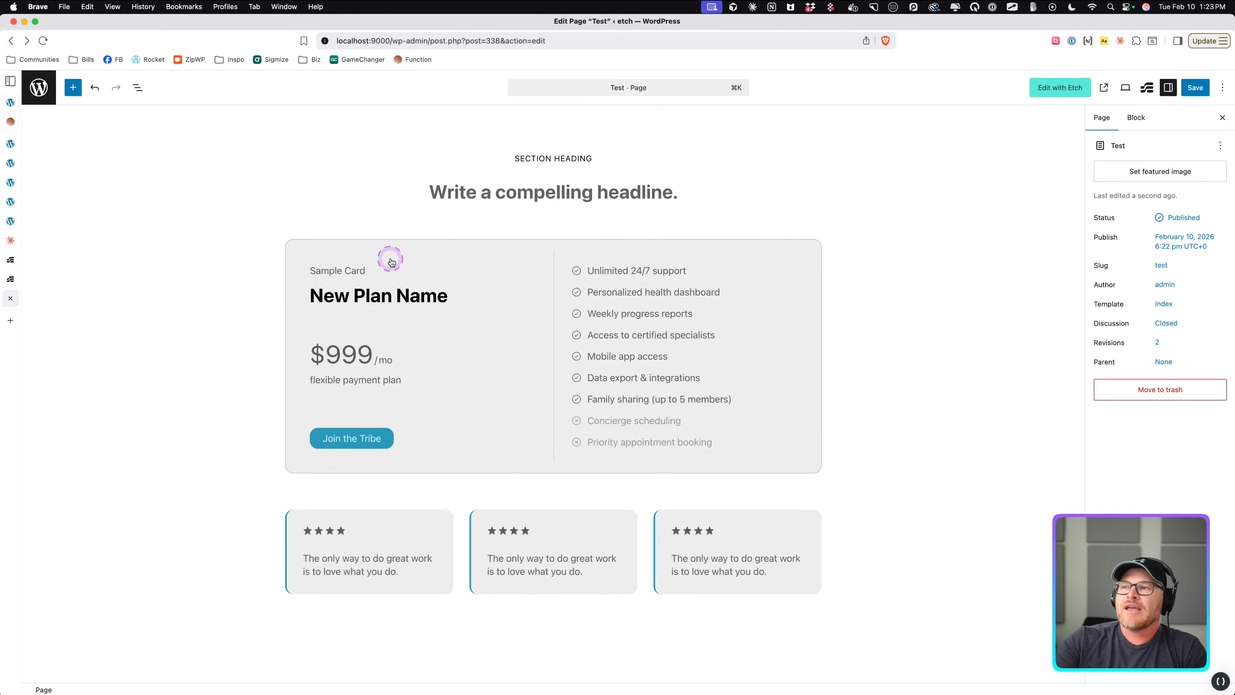
left_click(465, 252)
left_click(852, 299)
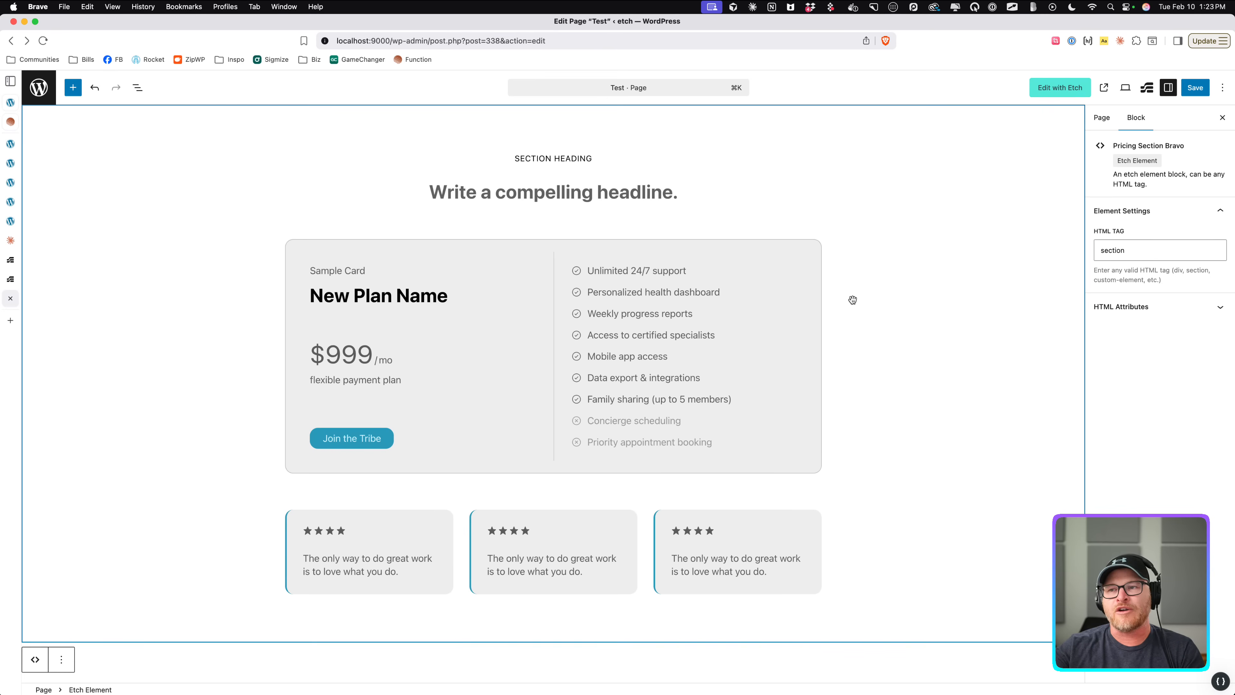
left_click(519, 287)
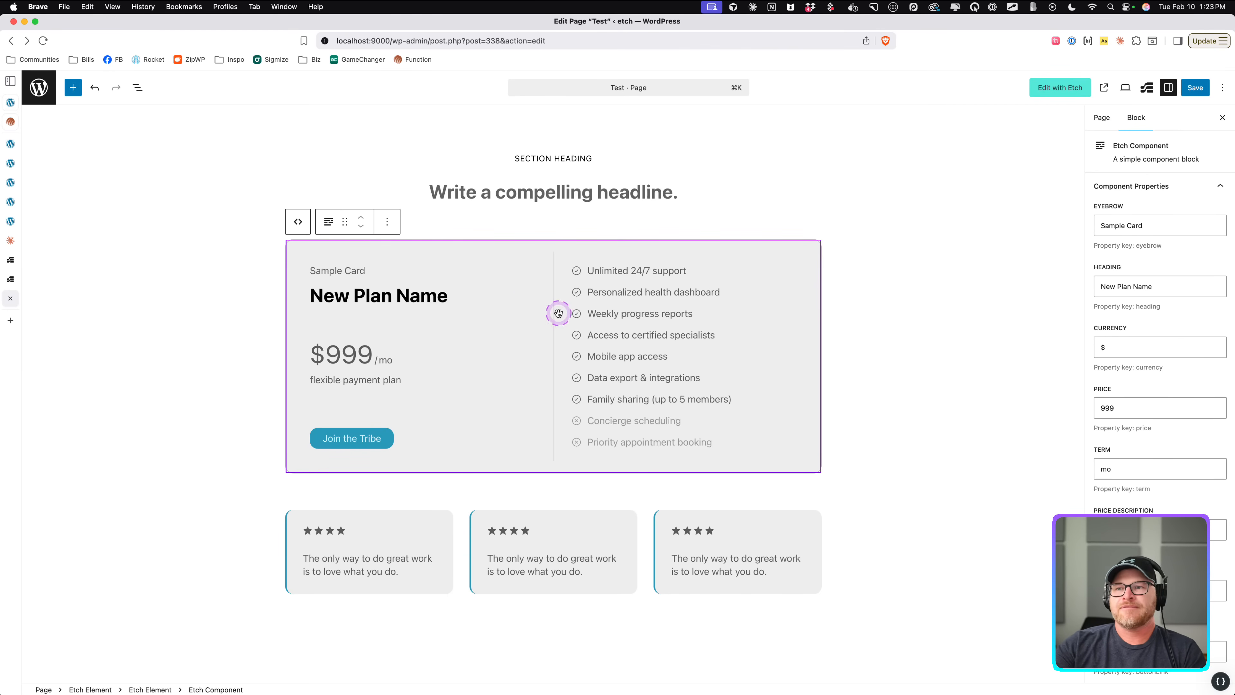
left_click(977, 349)
left_click(406, 306)
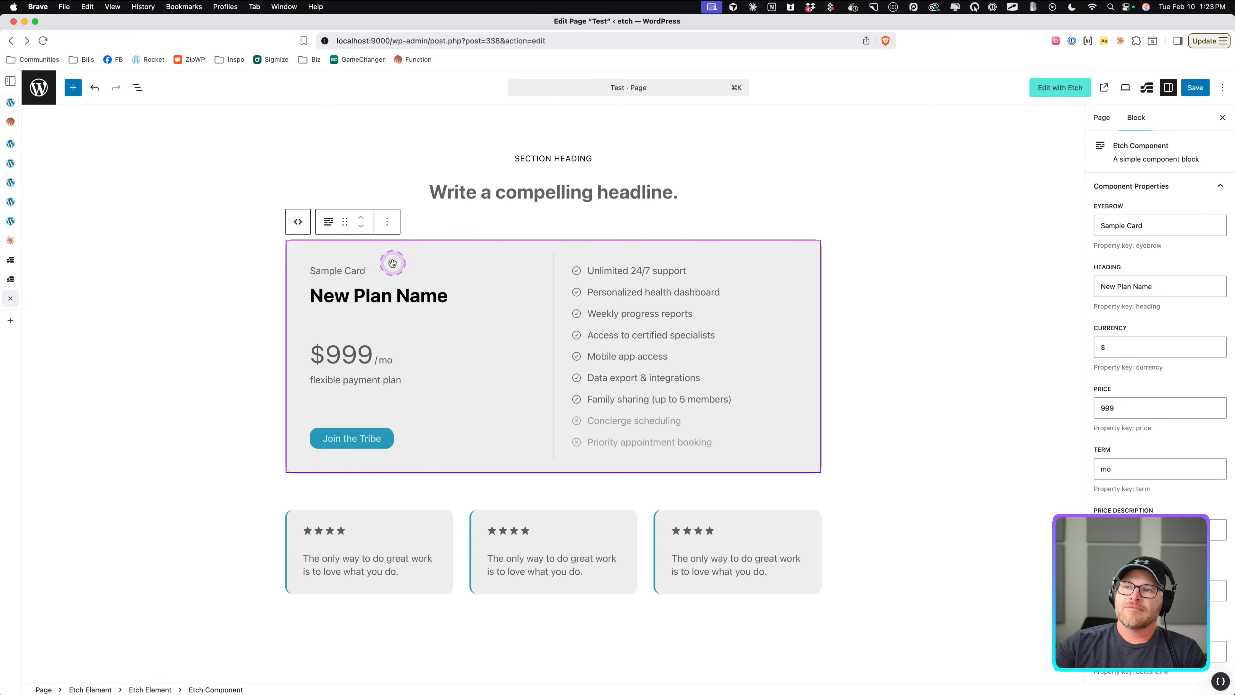
Open the Pricing Card Bravo pattern from My patterns in the site editor.
left_click(39, 87)
left_click(641, 250)
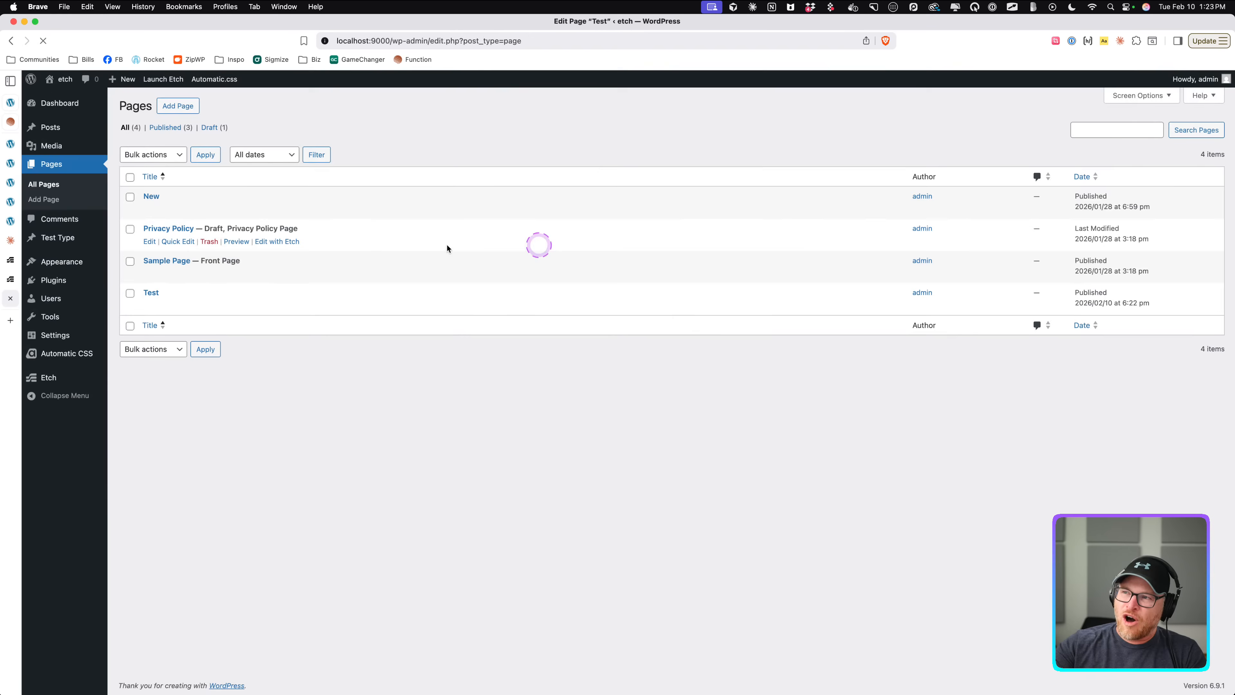
mouse_move(63, 265)
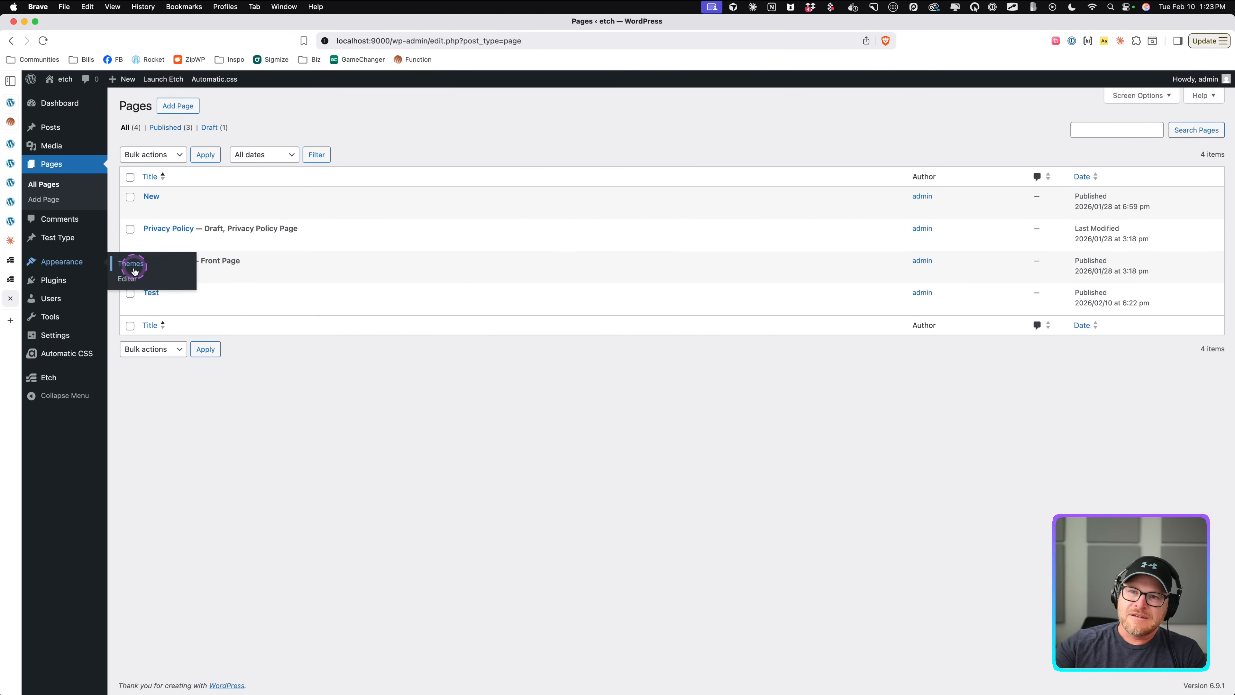
left_click(130, 279)
left_click(75, 291)
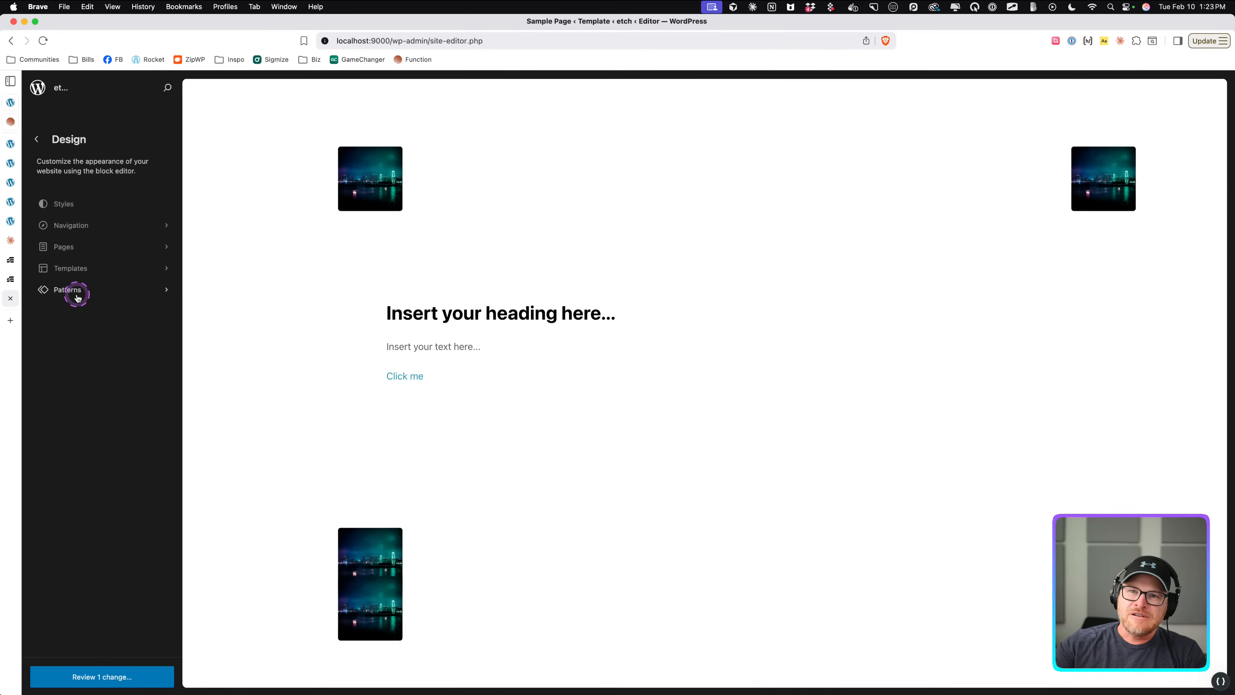
left_click(86, 241)
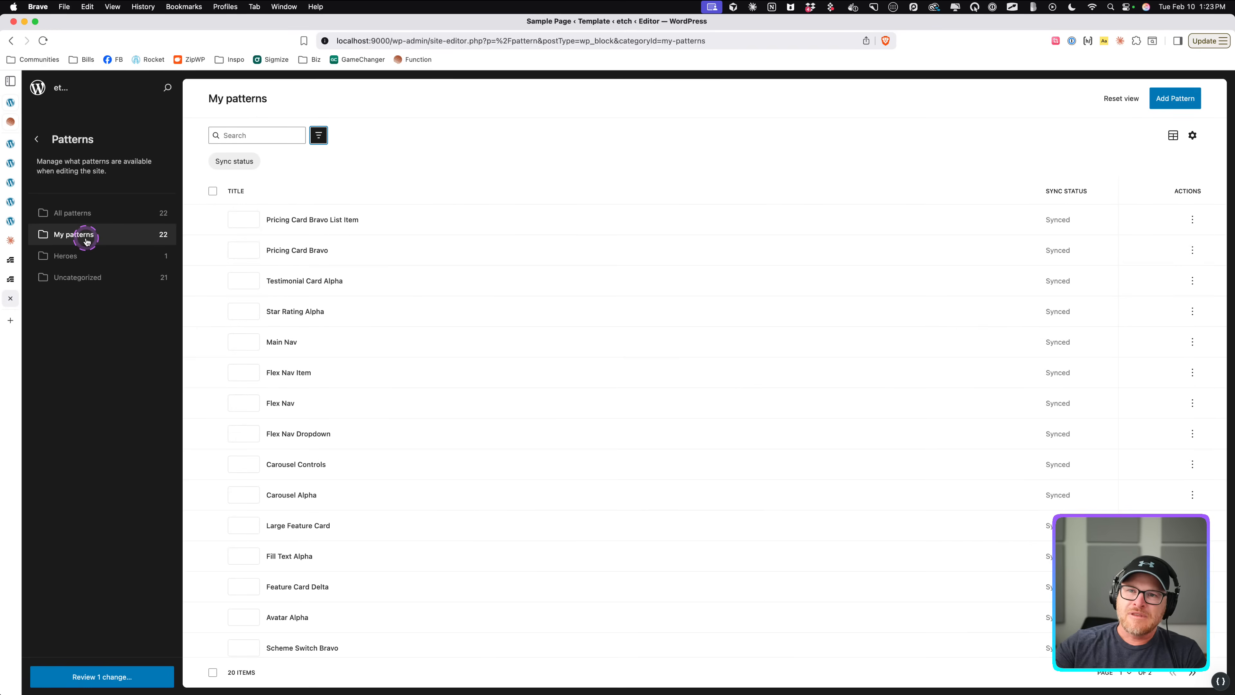
scroll(270, 341, "down", 4)
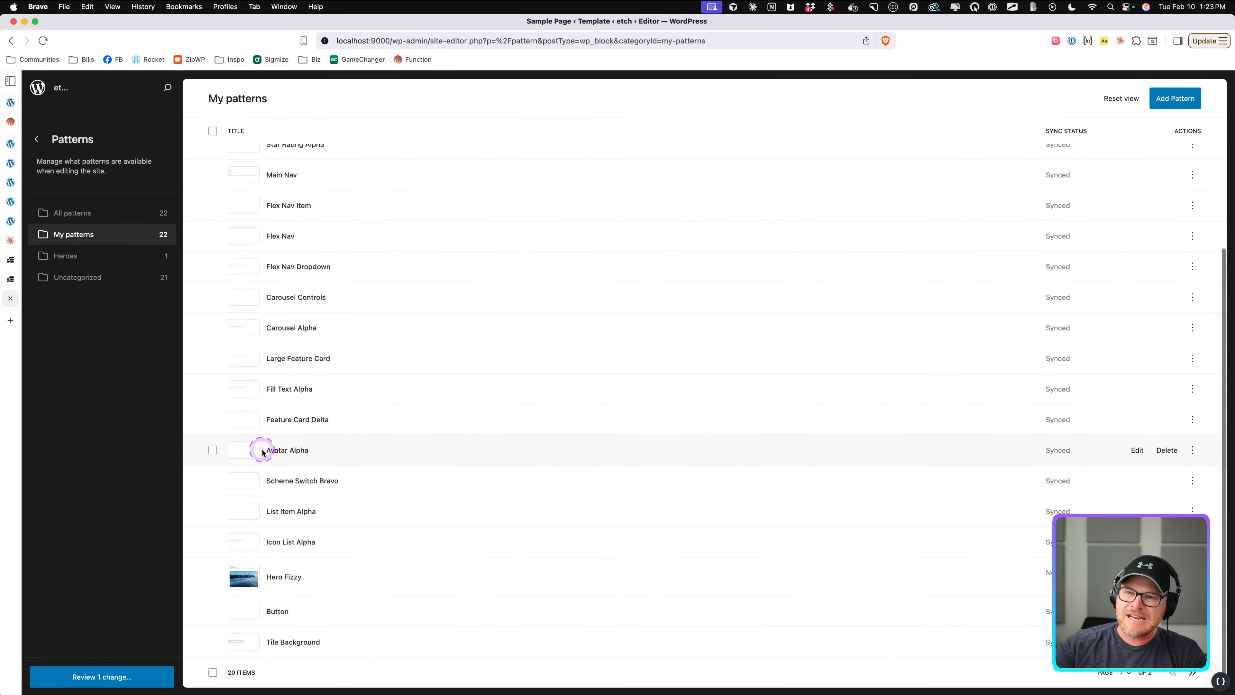
scroll(257, 447, "up", 5)
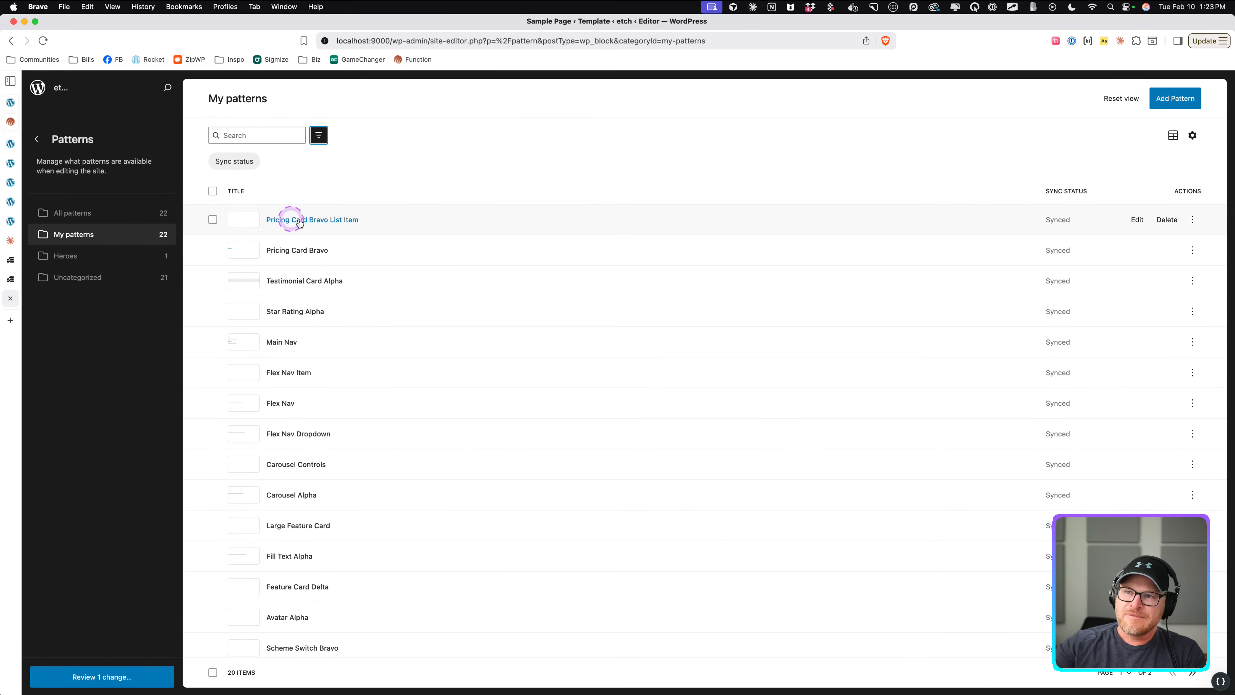
left_click(299, 250)
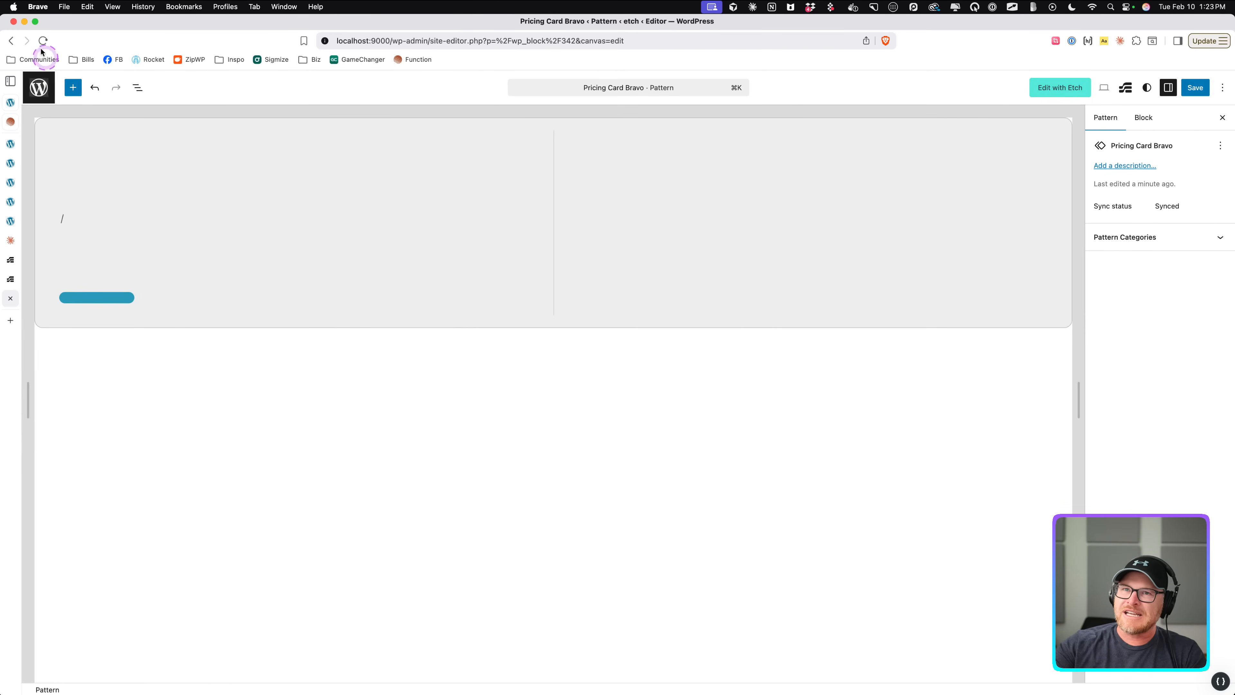
Return to the patterns list and back out of the site editor, leaving without saving.
left_click(10, 40)
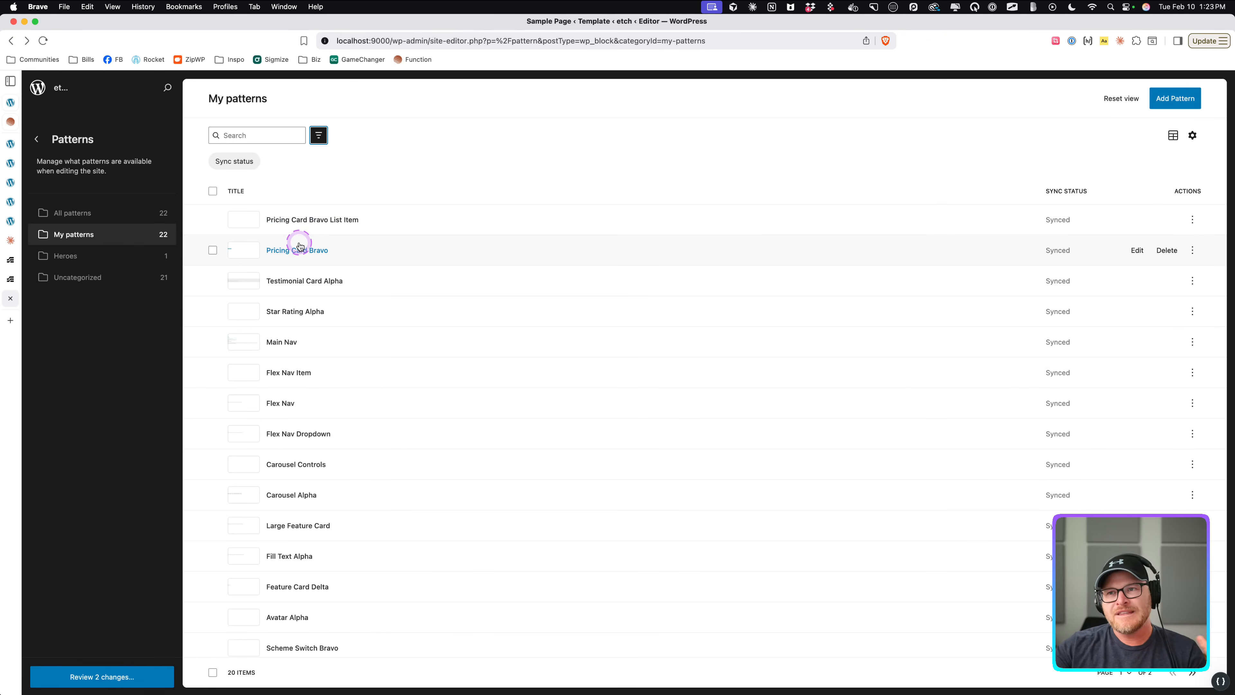
left_click(297, 264)
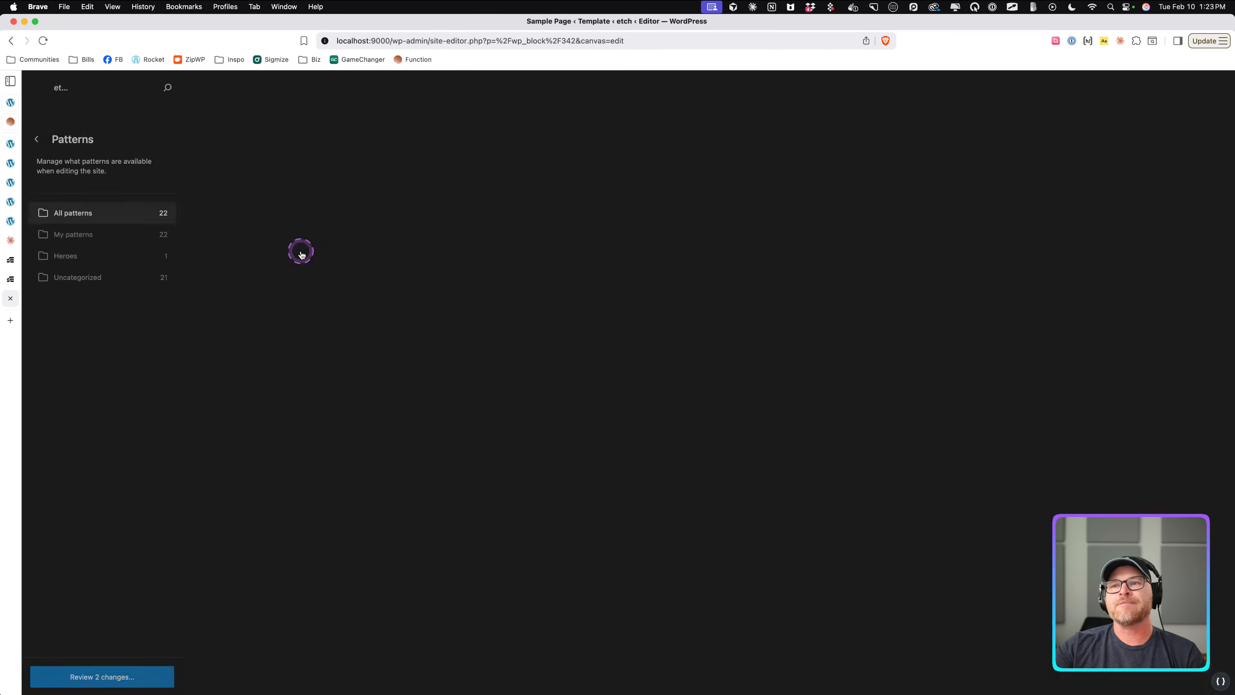
left_click(10, 40)
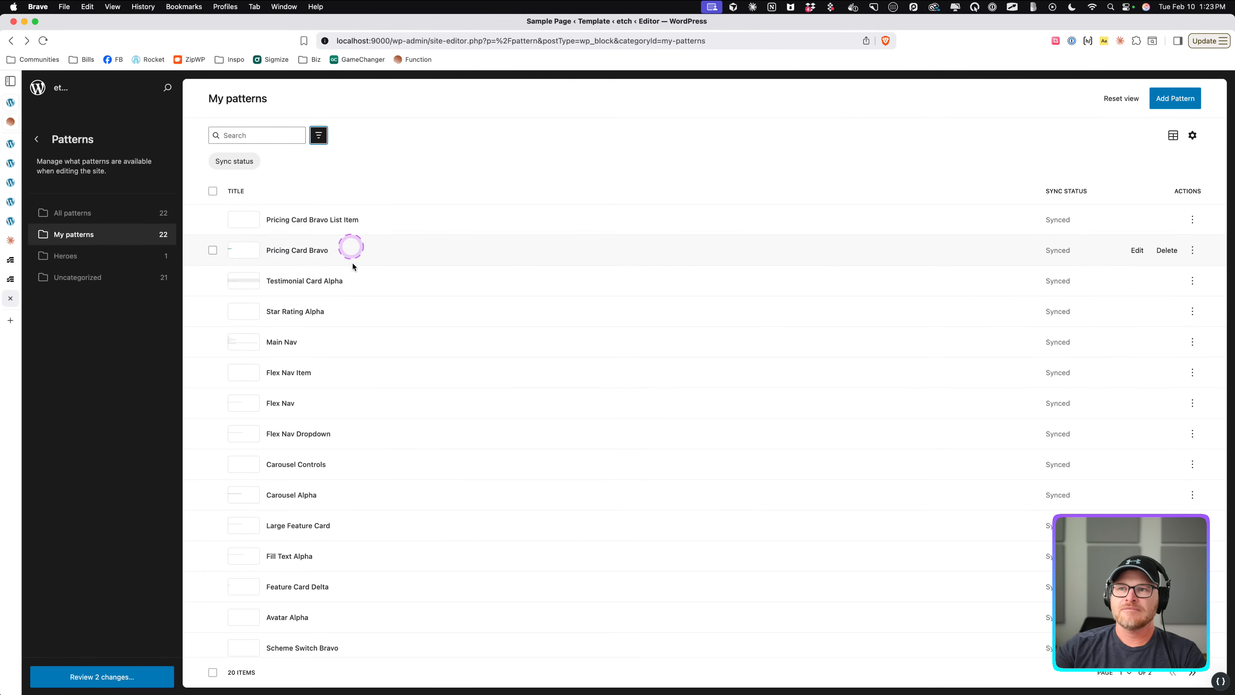
left_click(35, 140)
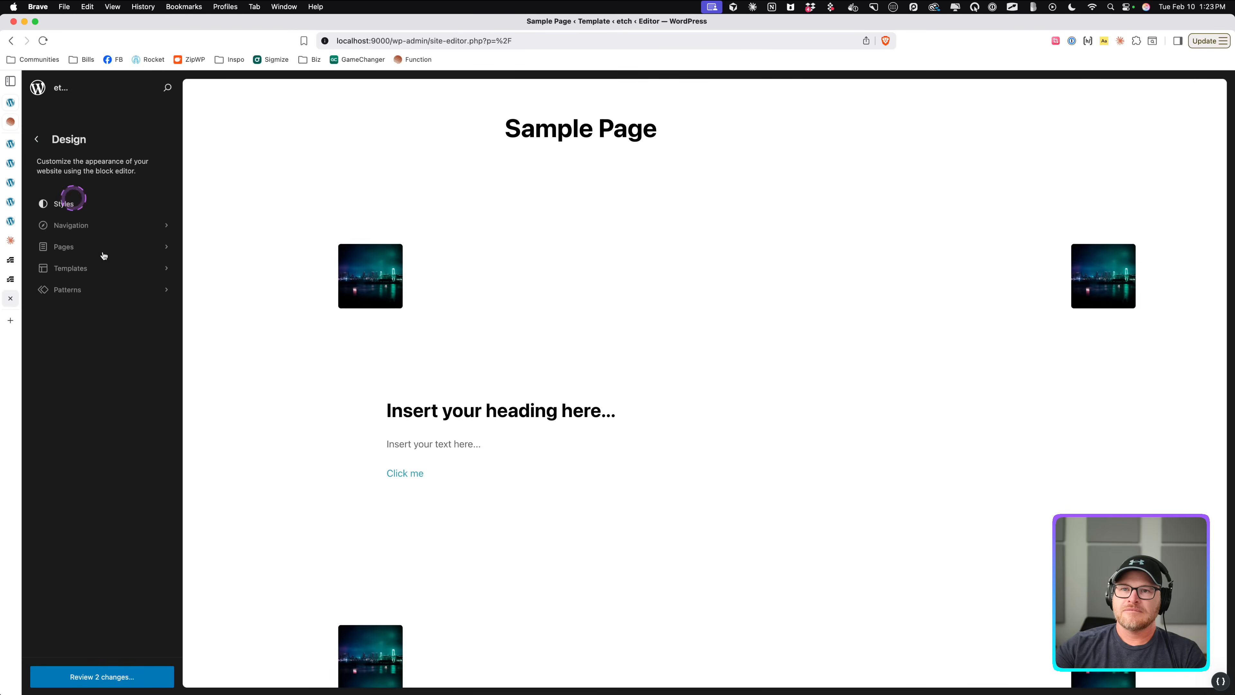
left_click(36, 139)
left_click(651, 252)
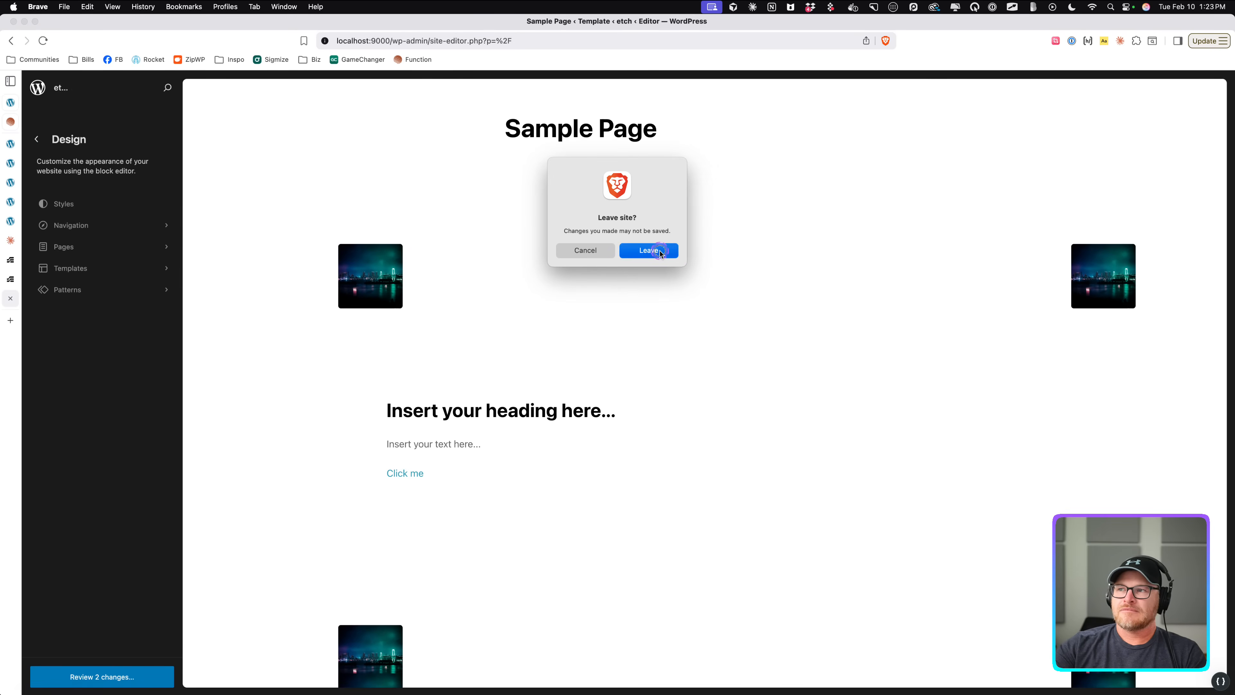